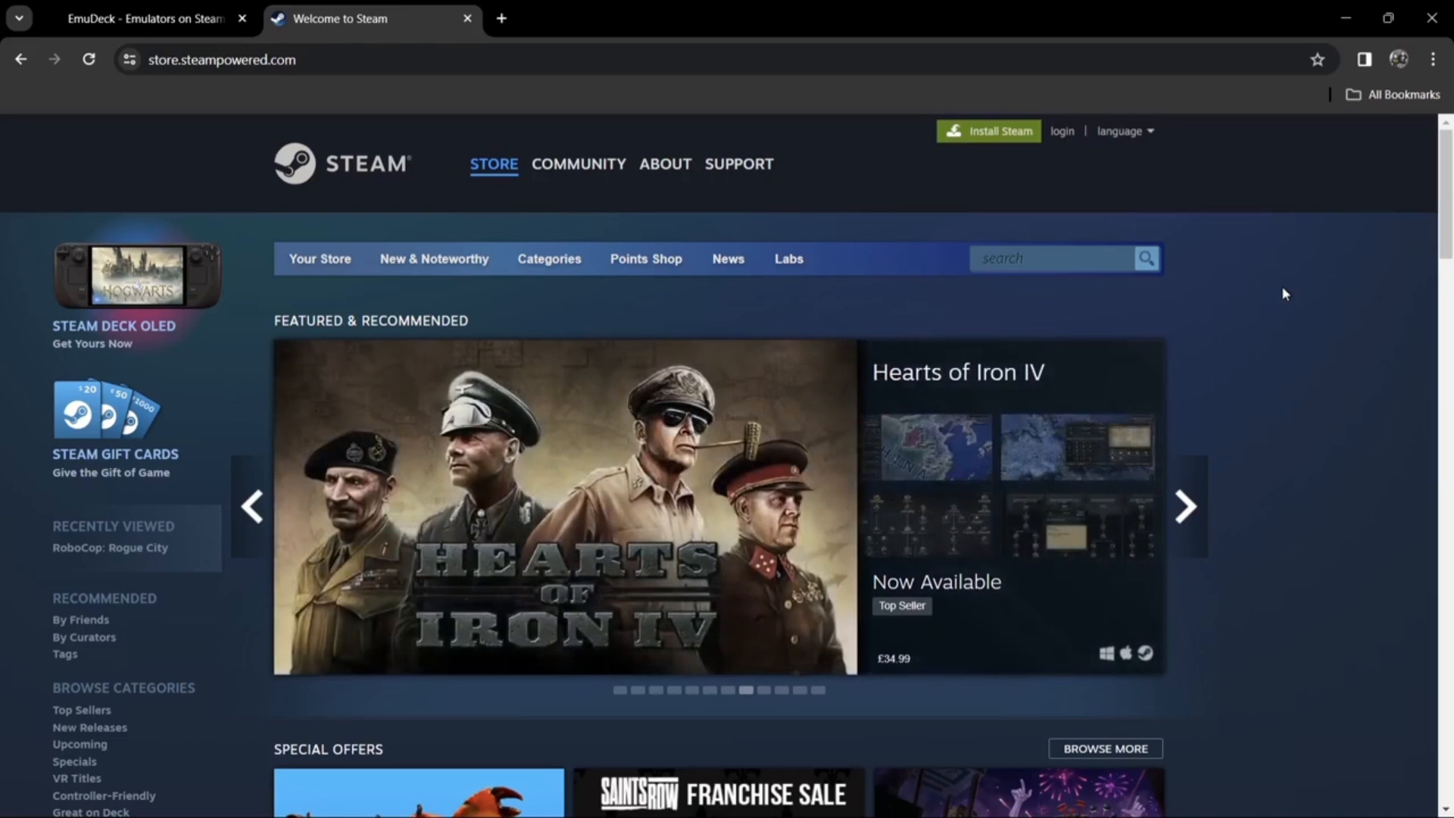
- Download the Windows beta installer of EmuDeck from the EmuDeck website's download section
key(ctrl+shift+Tab)
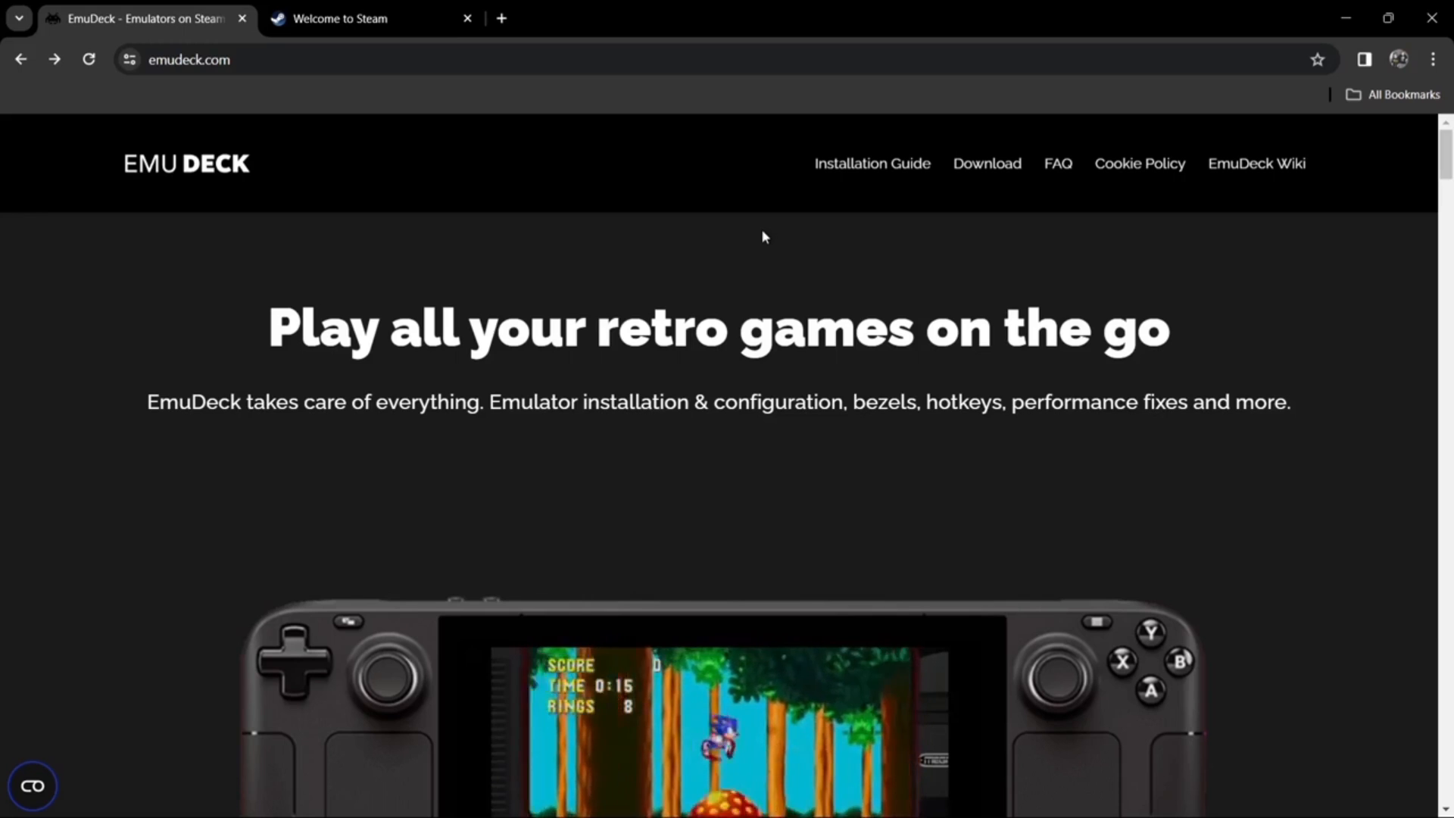
click(998, 172)
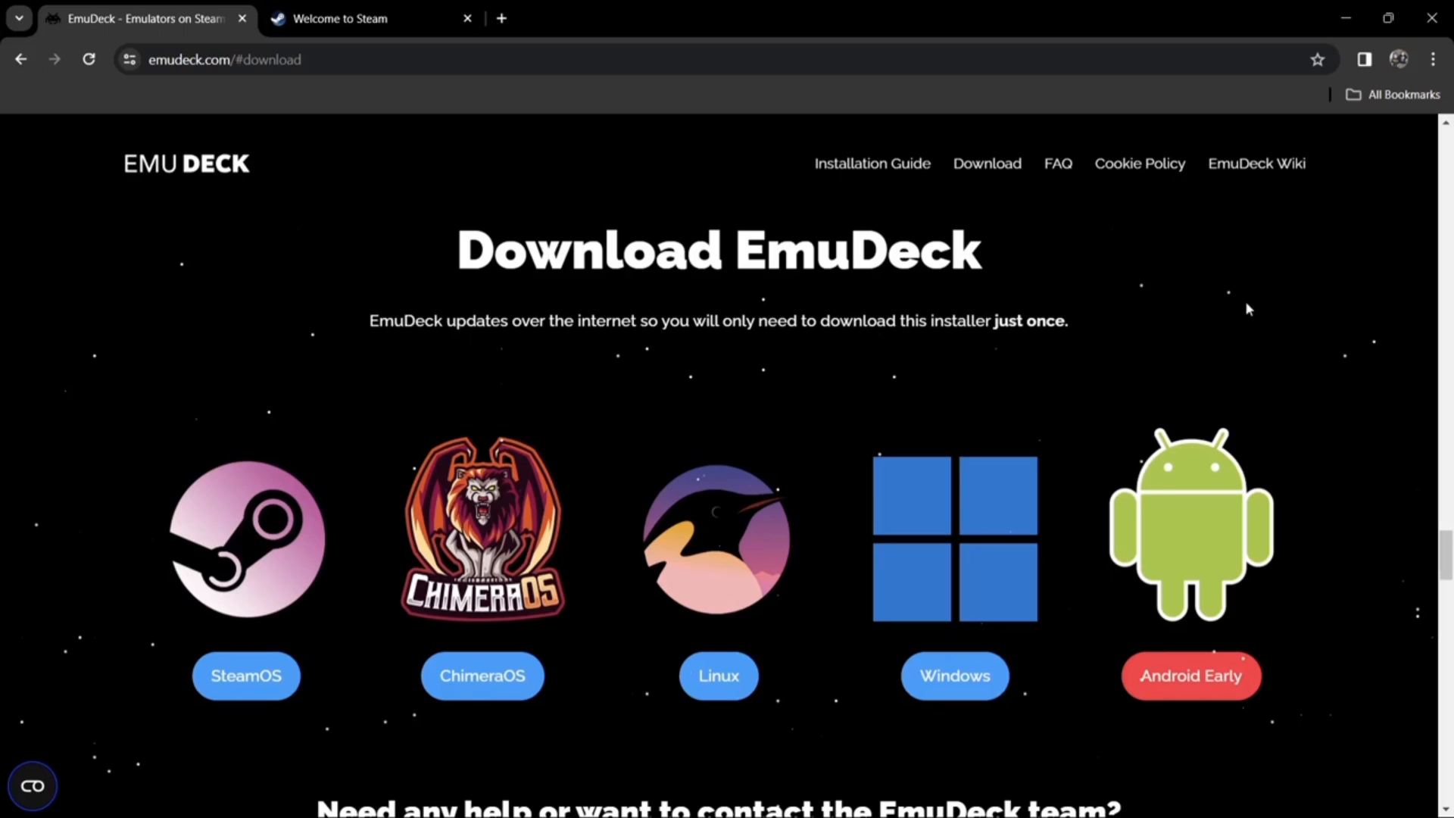
click(987, 678)
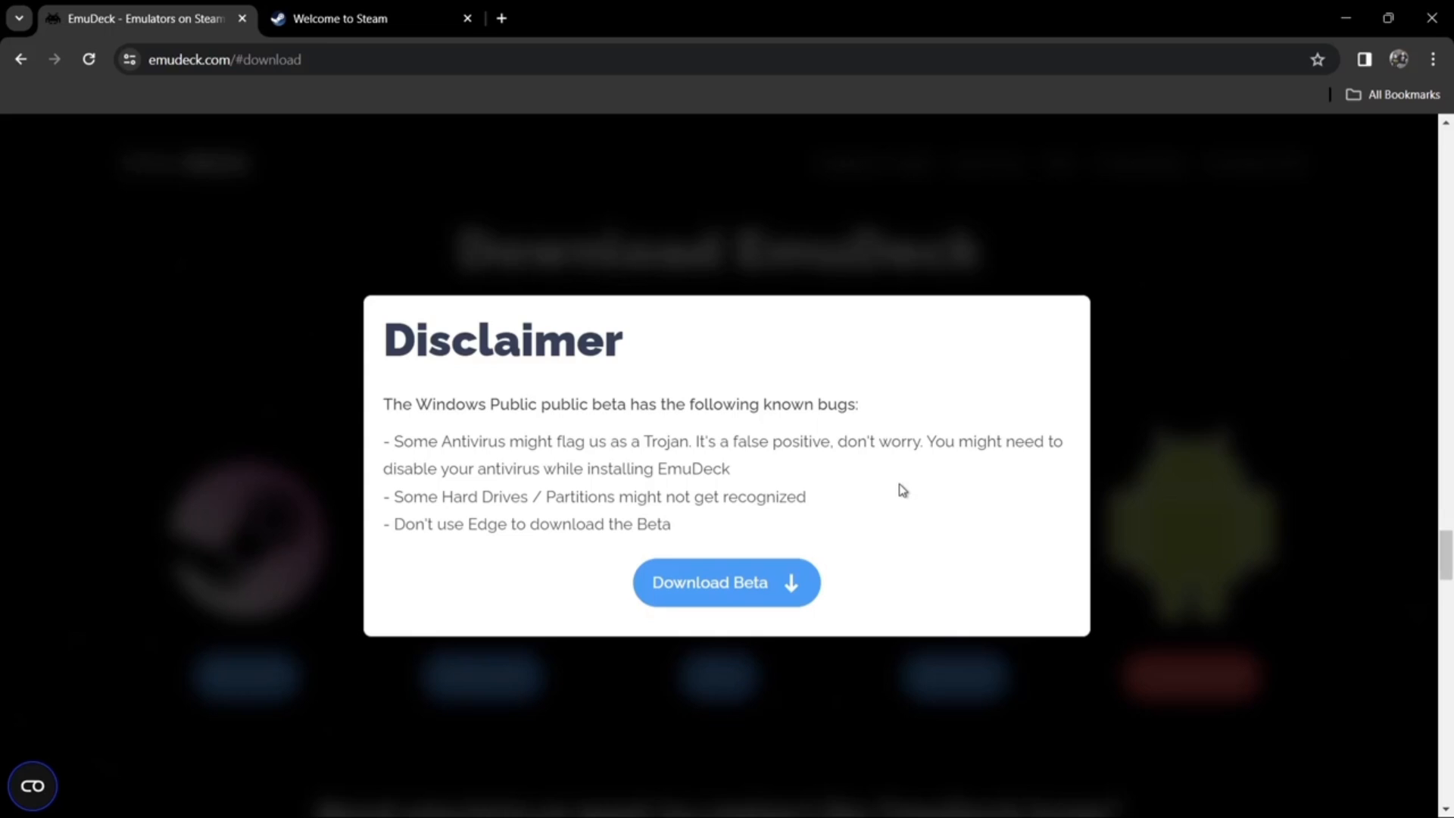
click(769, 585)
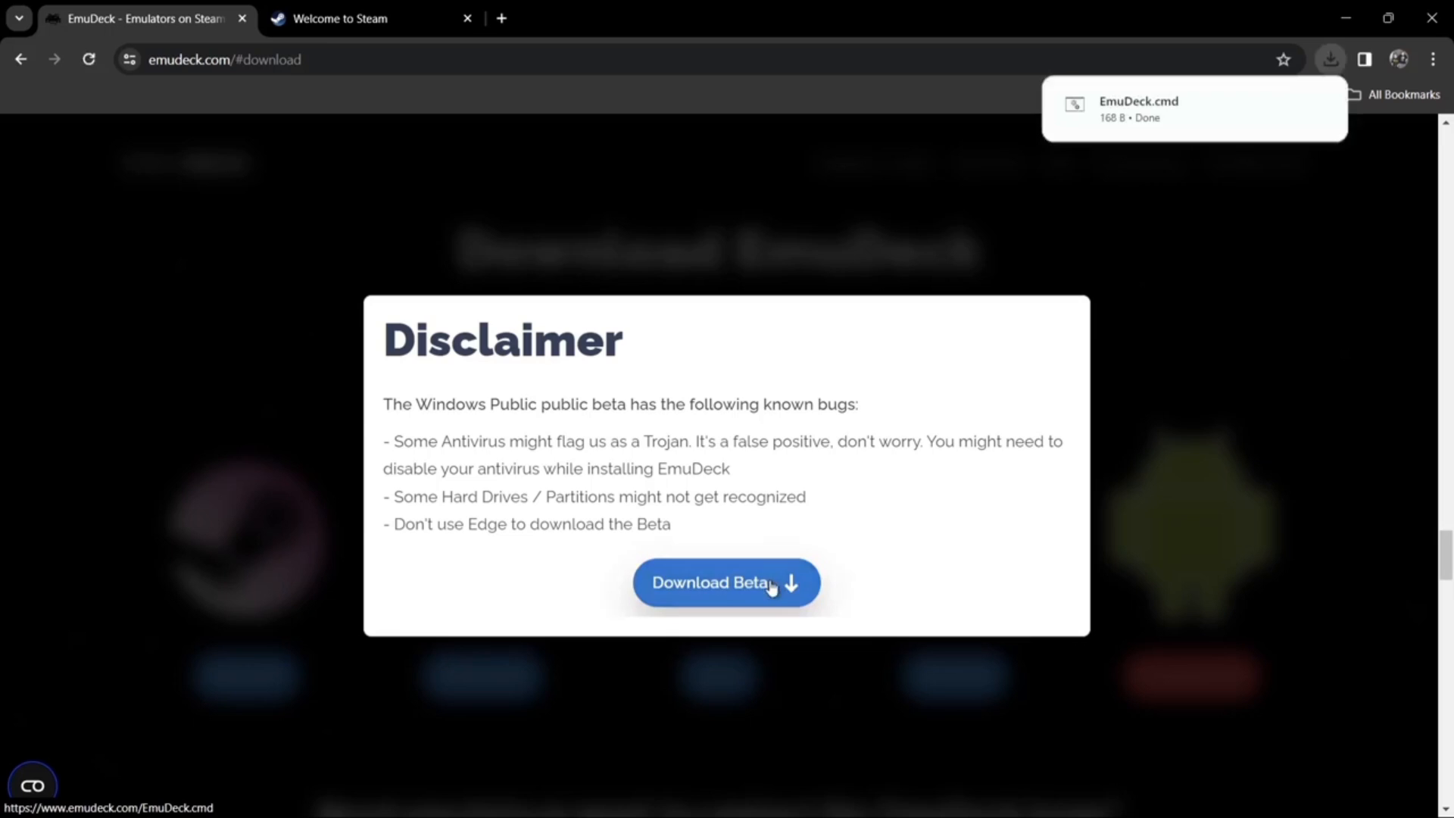
- Run the downloaded EmuDeck.cmd with the browser minimized, and decline switching to the faster DNS servers
mouse_move(1140, 115)
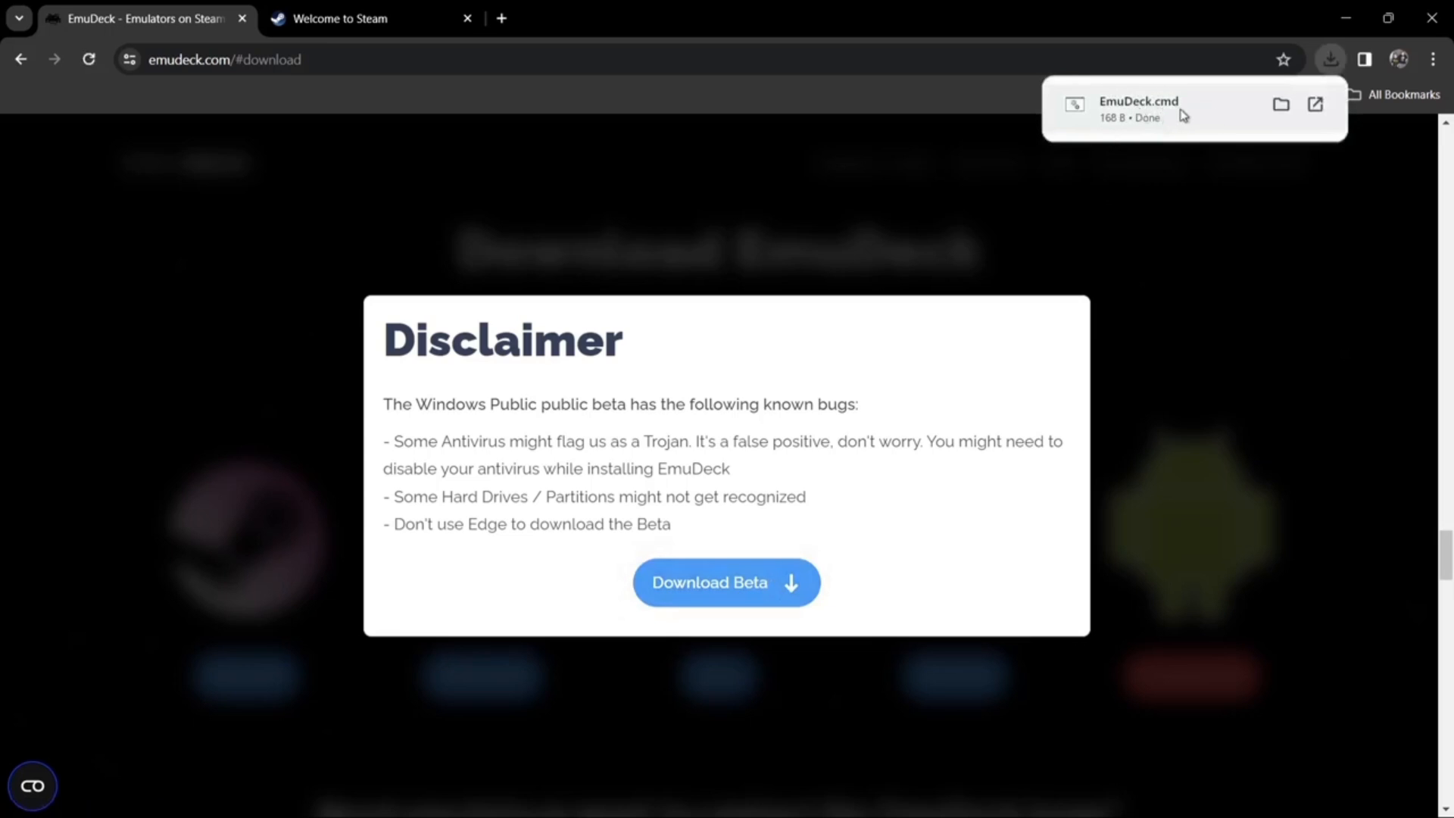
click(1173, 112)
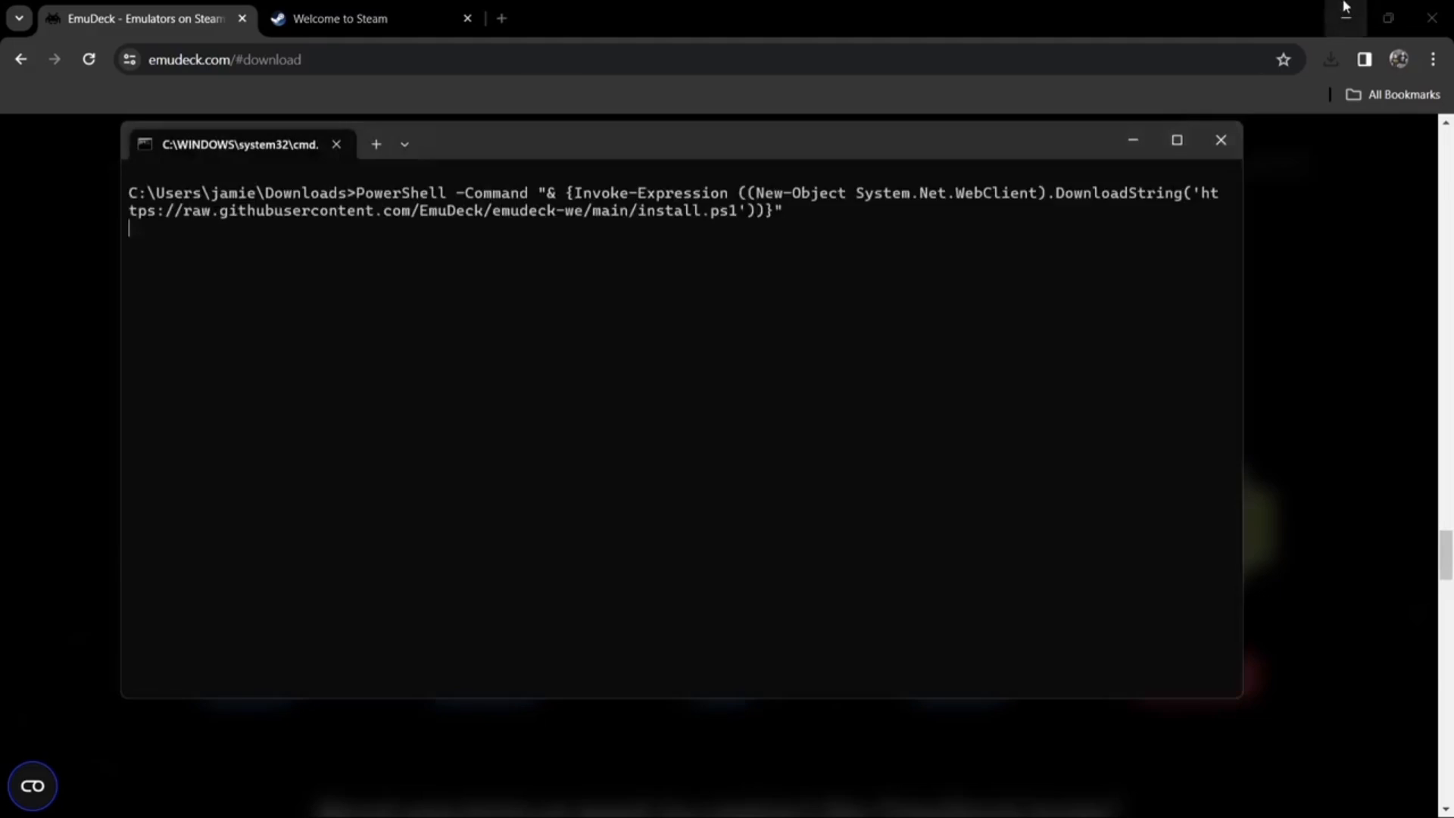
click(1345, 9)
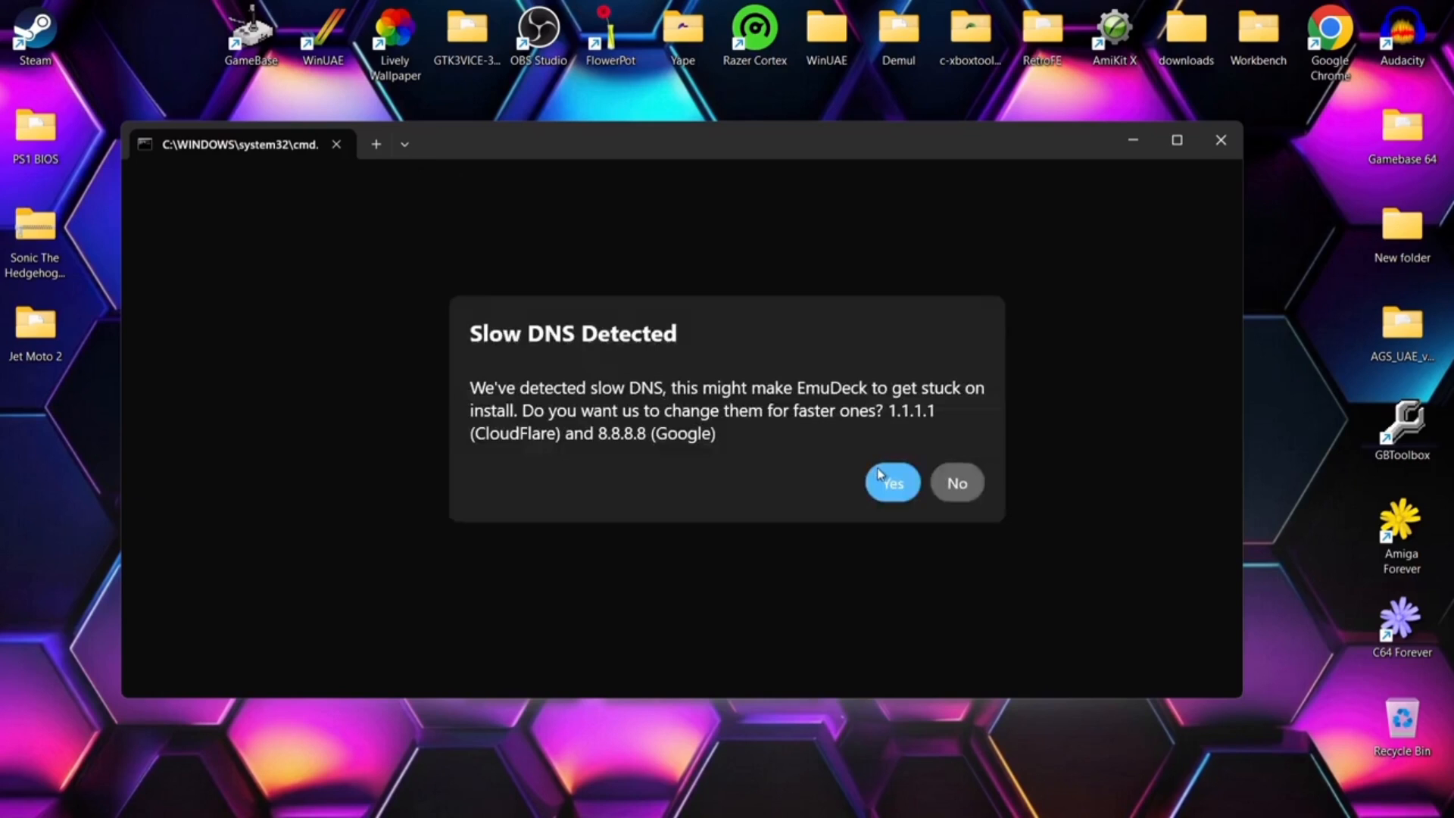
click(955, 483)
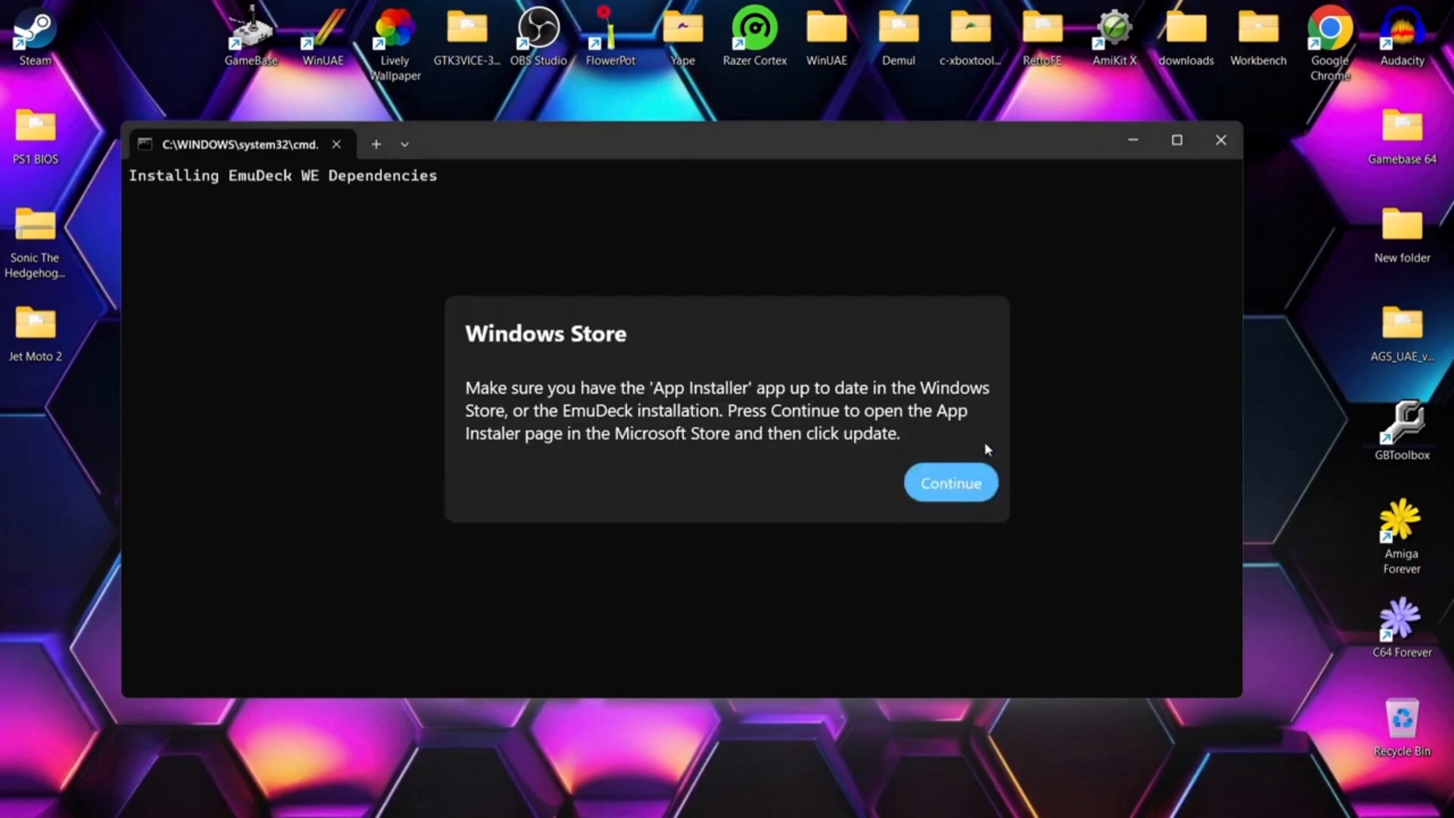
- Continue past the App Installer store page and update the Windows Package Manager Source (winget)
click(956, 483)
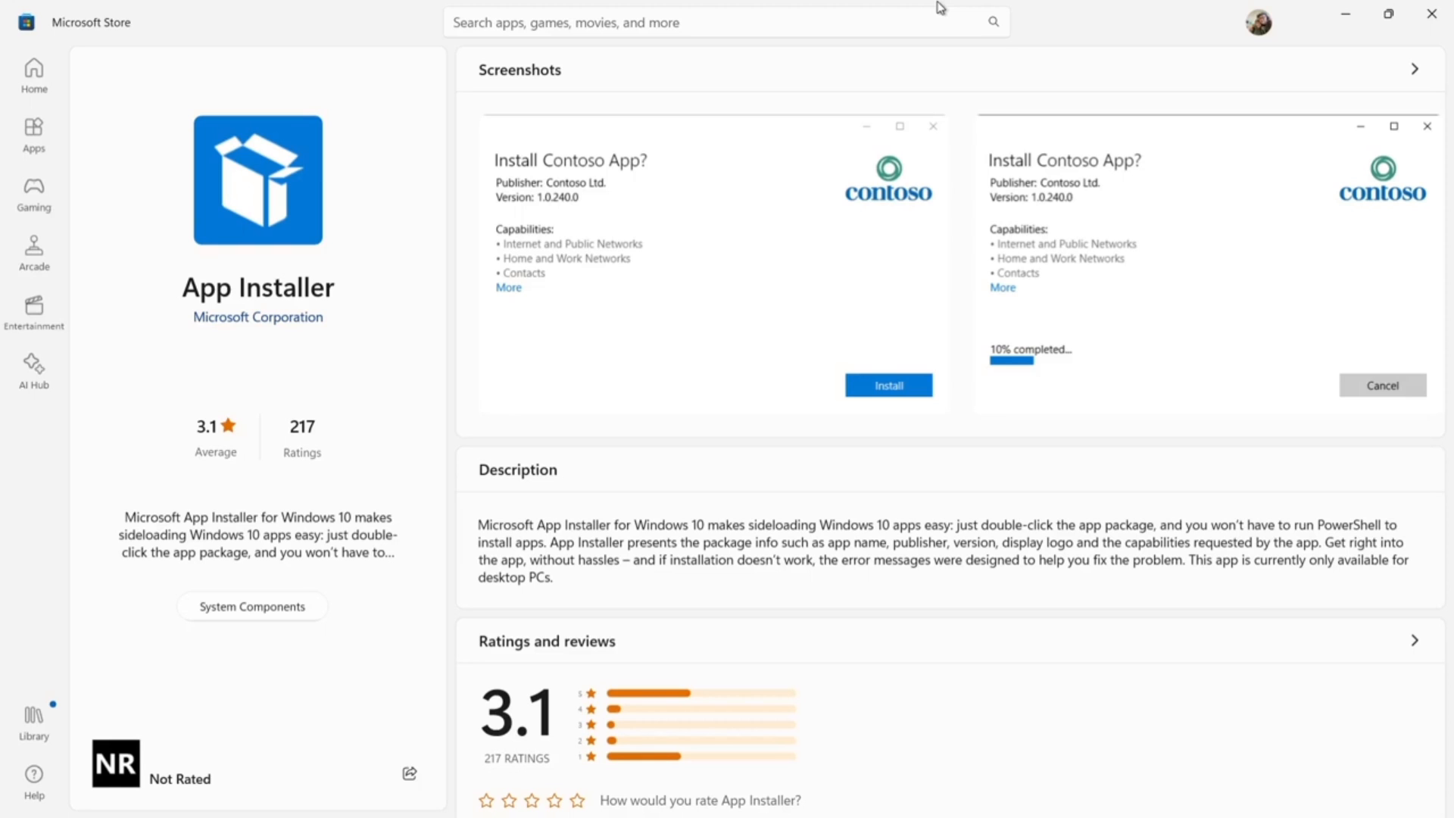
click(1442, 12)
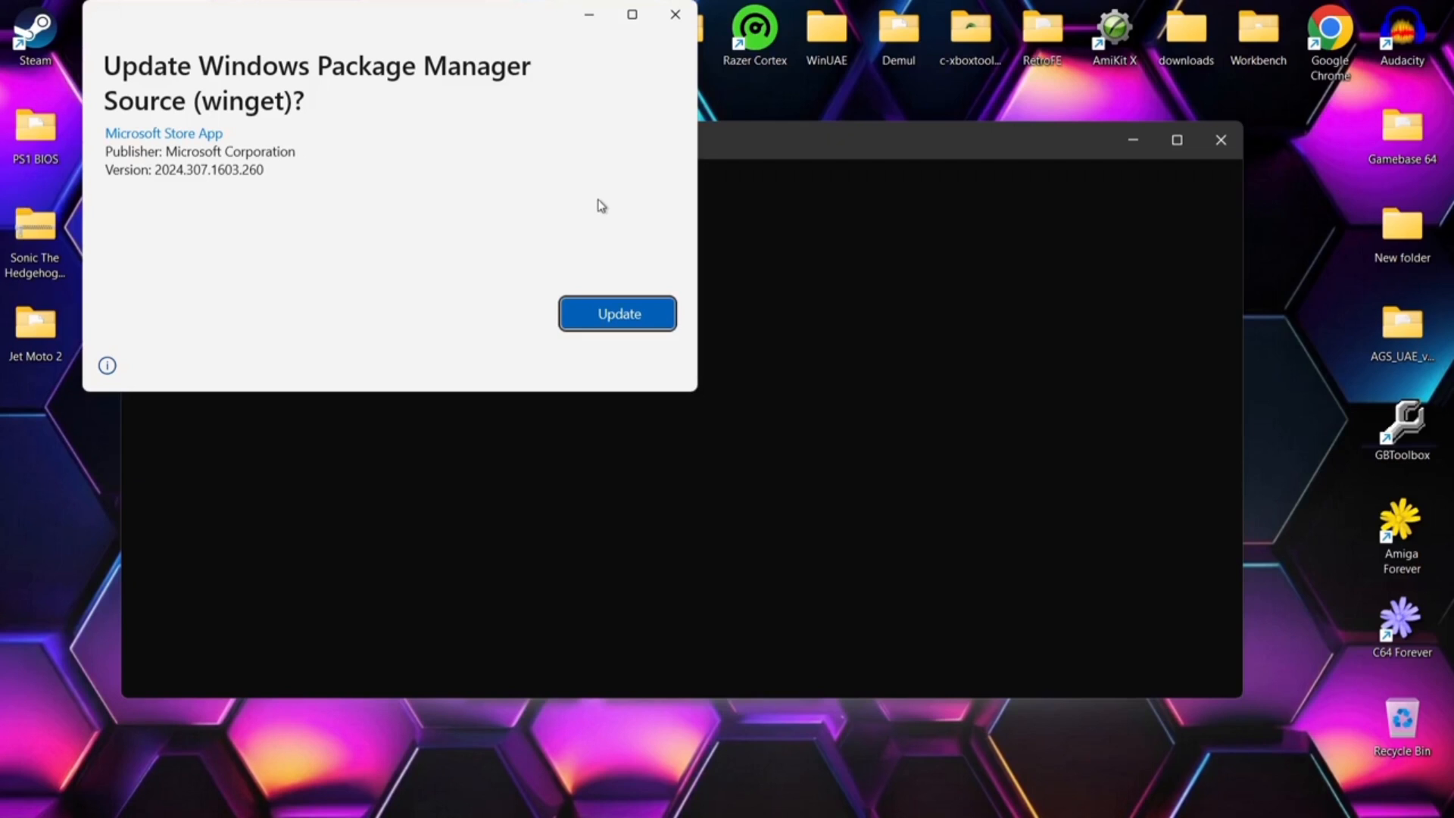
click(606, 311)
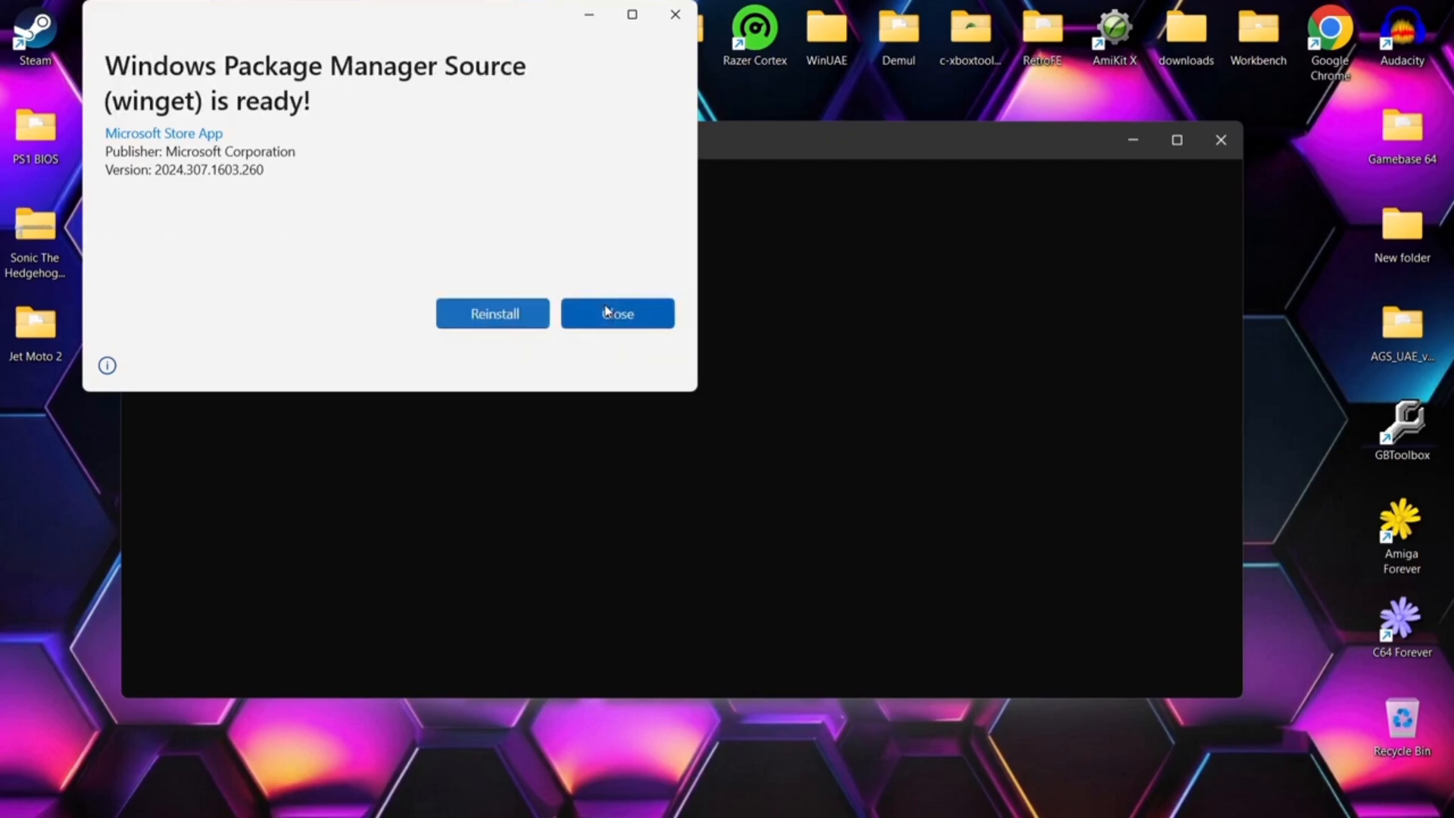
click(615, 314)
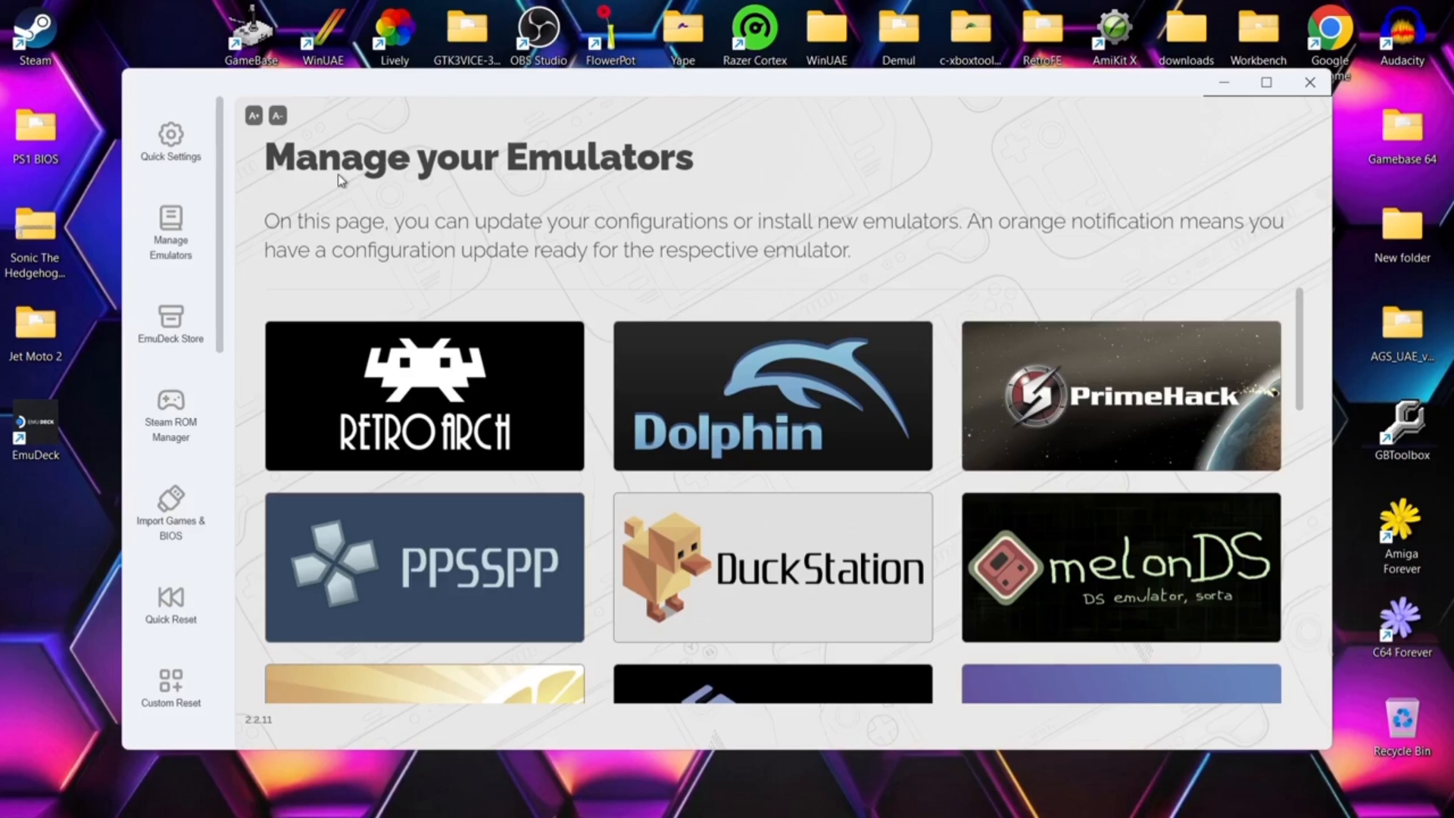
- Review EmuDeck's quick settings, such as AutoSave, bezels and the classic aspect ratios
click(173, 140)
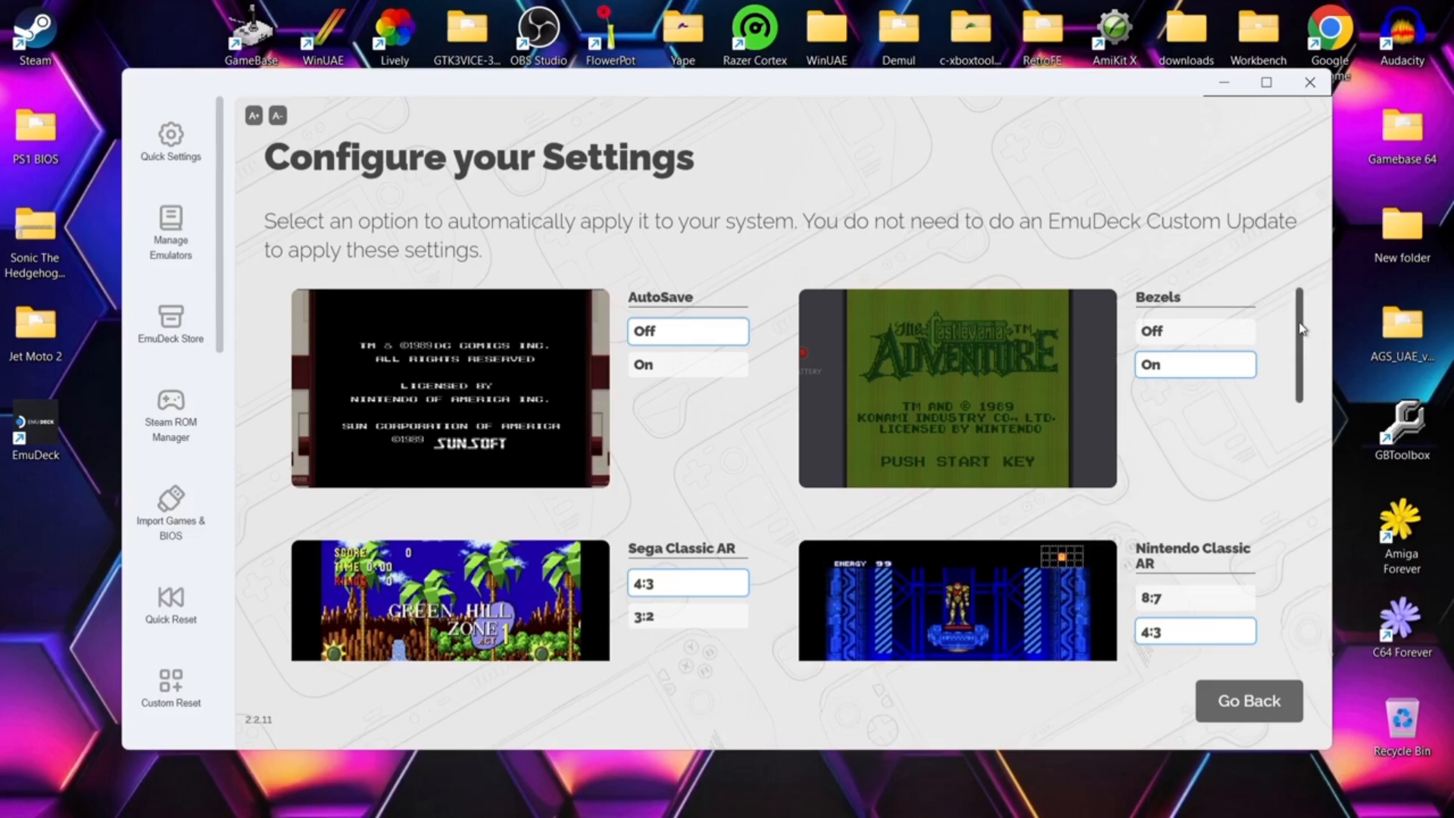
scroll(1301, 328, down, 2)
scroll(1303, 326, up, 2)
drag(1304, 391, 195, 253)
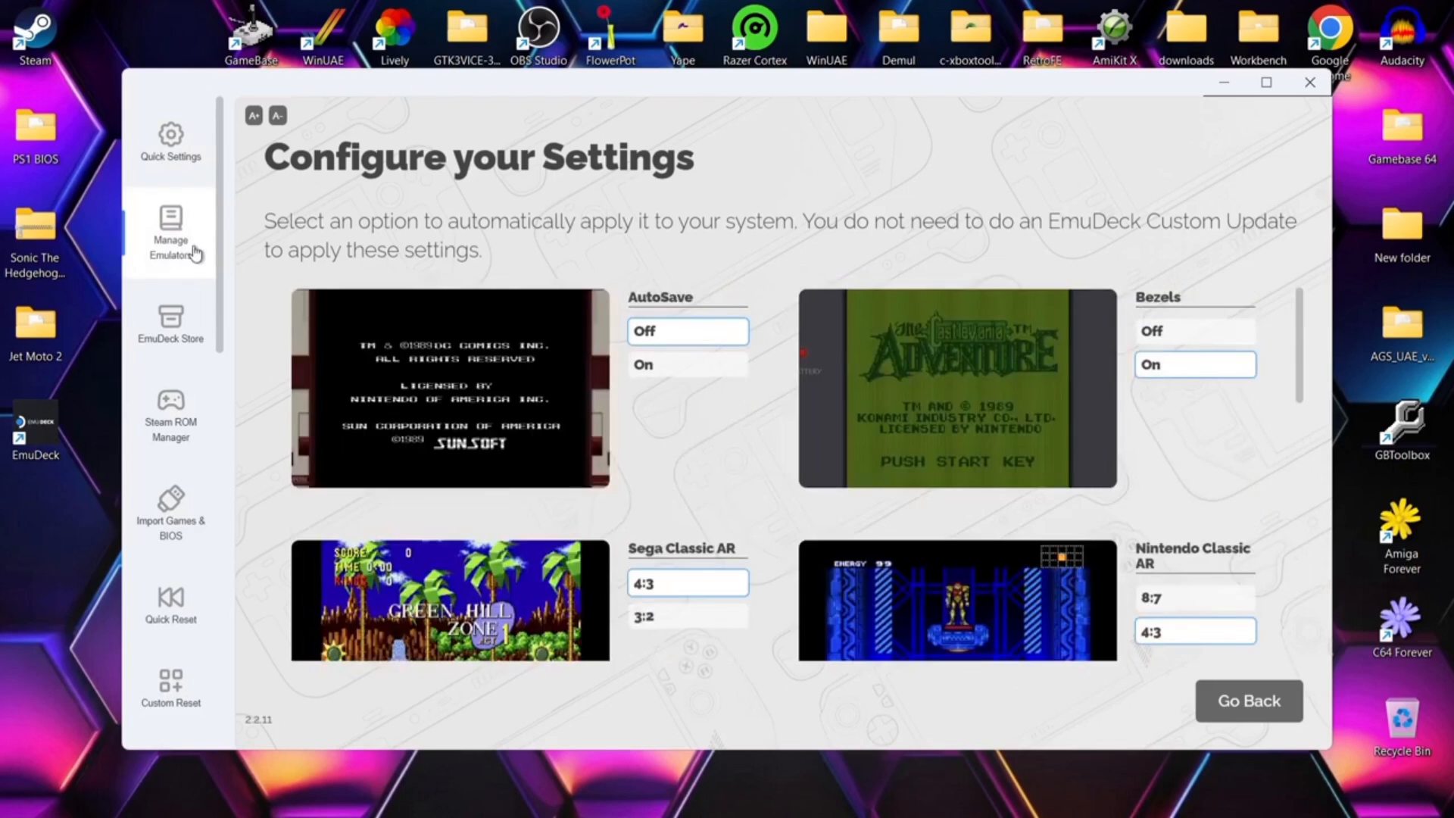
- Check the BIOS requirements on the DuckStation and RetroArch pages of the emulator manager
click(194, 253)
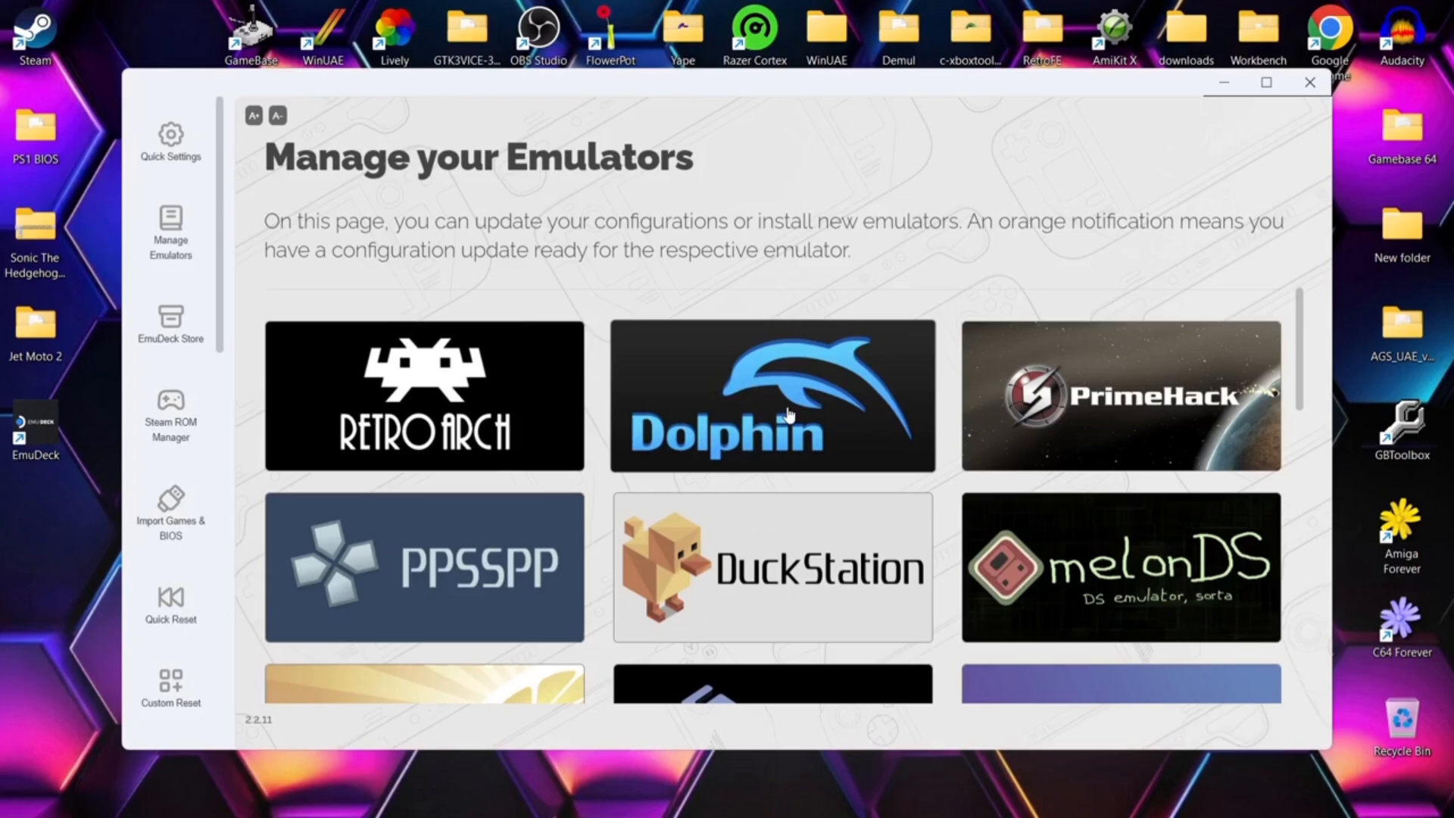
click(780, 606)
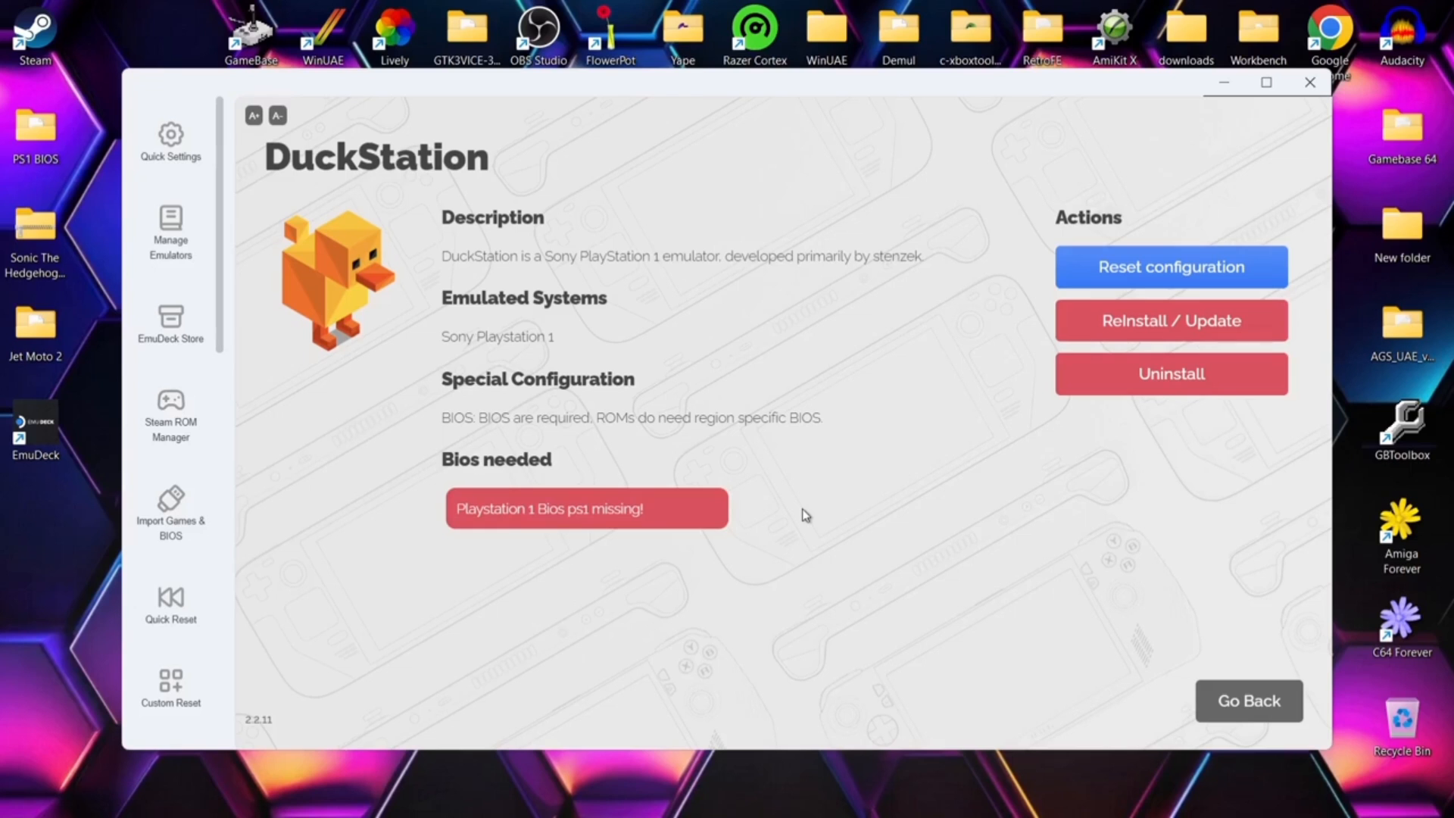
click(170, 229)
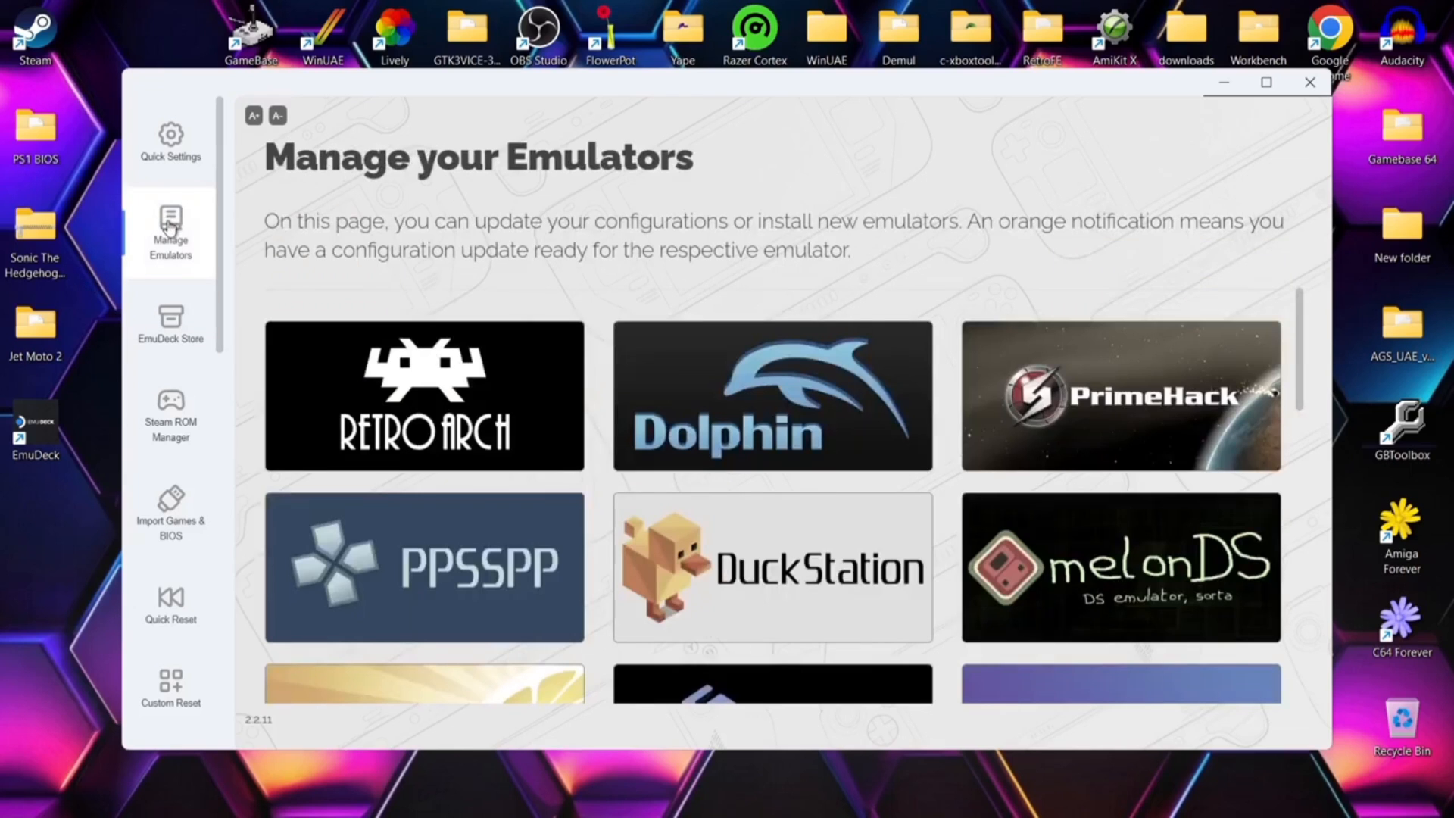
click(464, 378)
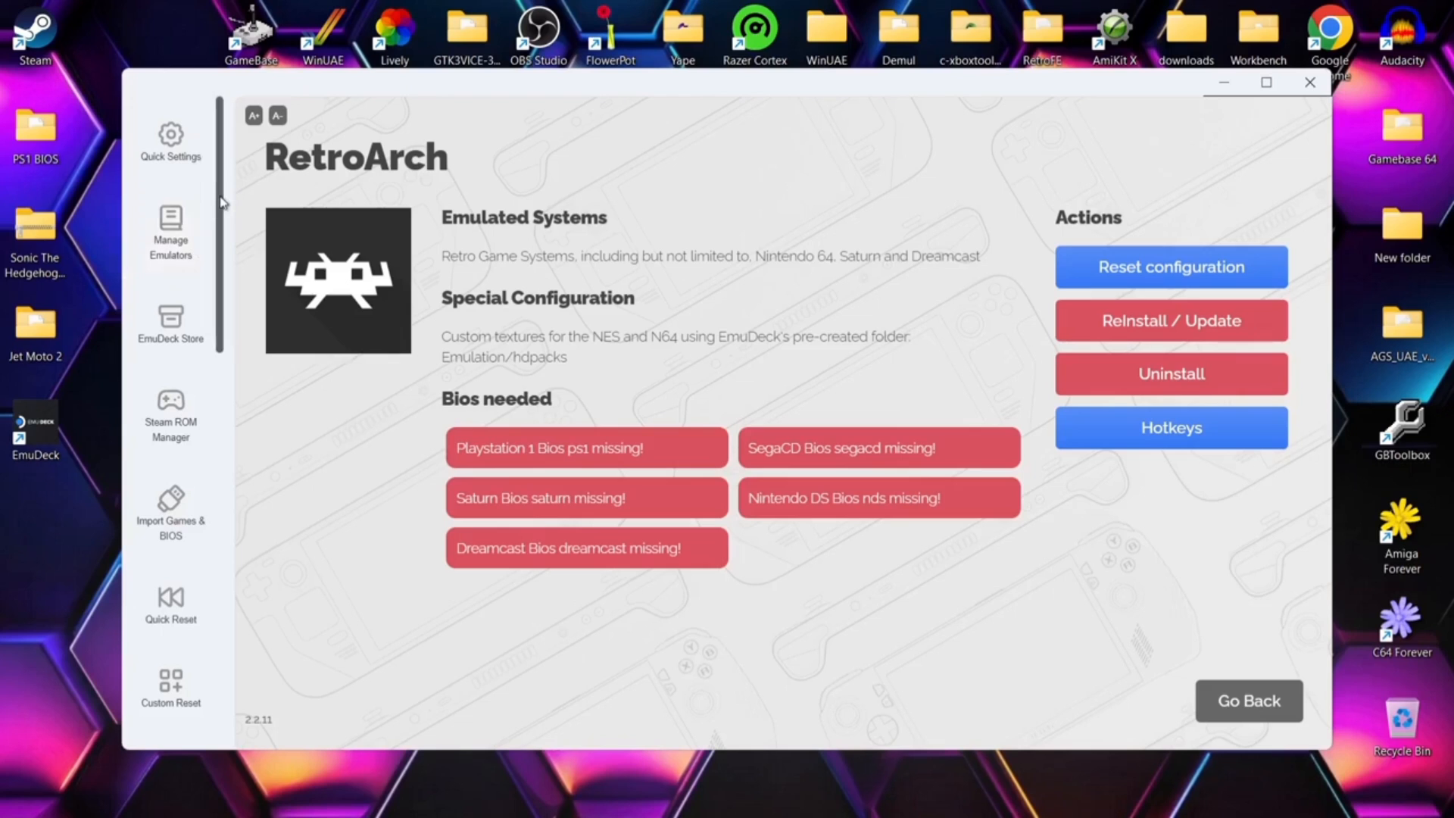
- View the RetroAchievements login configuration page, then leave it without signing in
scroll(222, 202, down, 7)
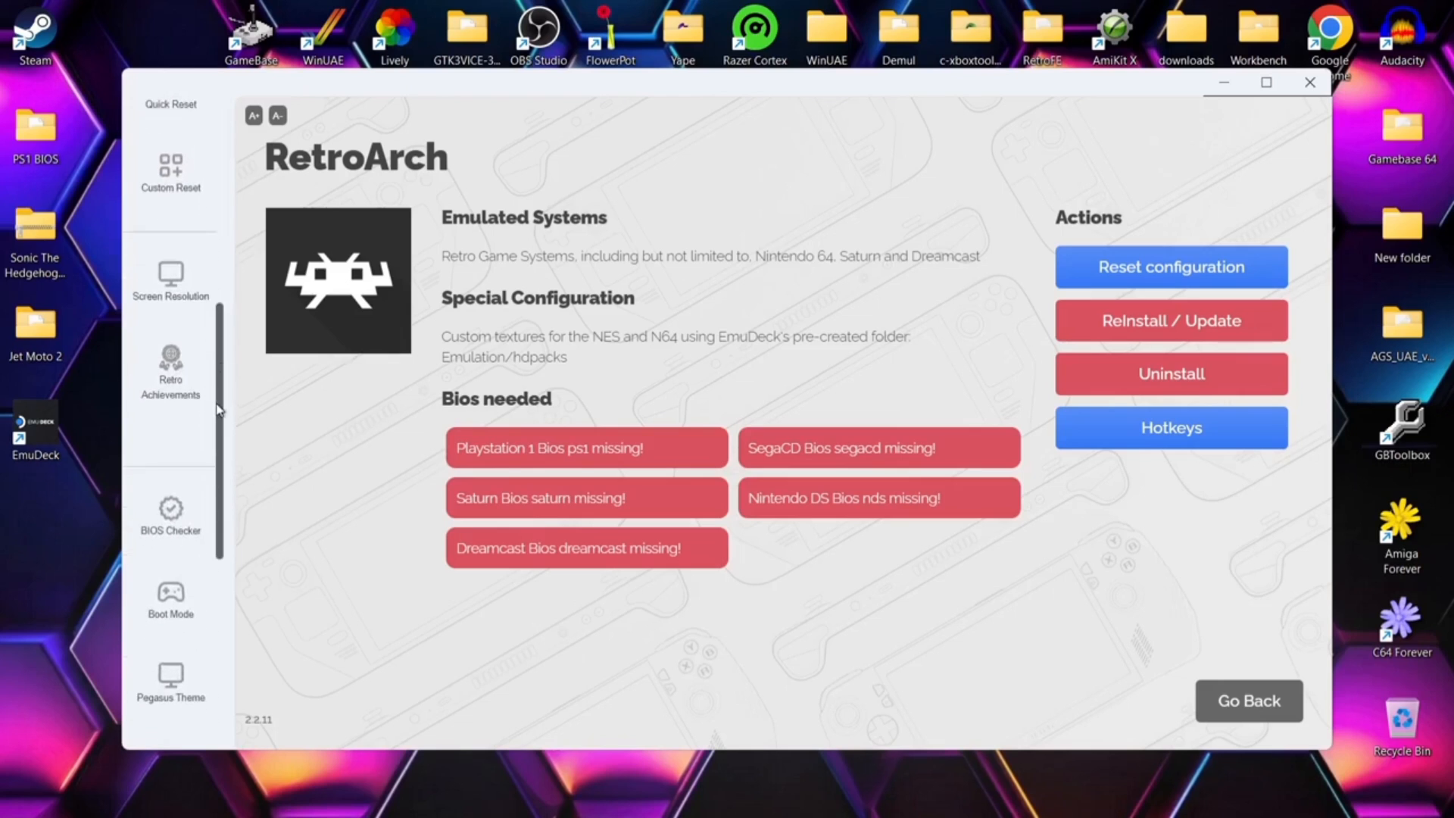
click(183, 371)
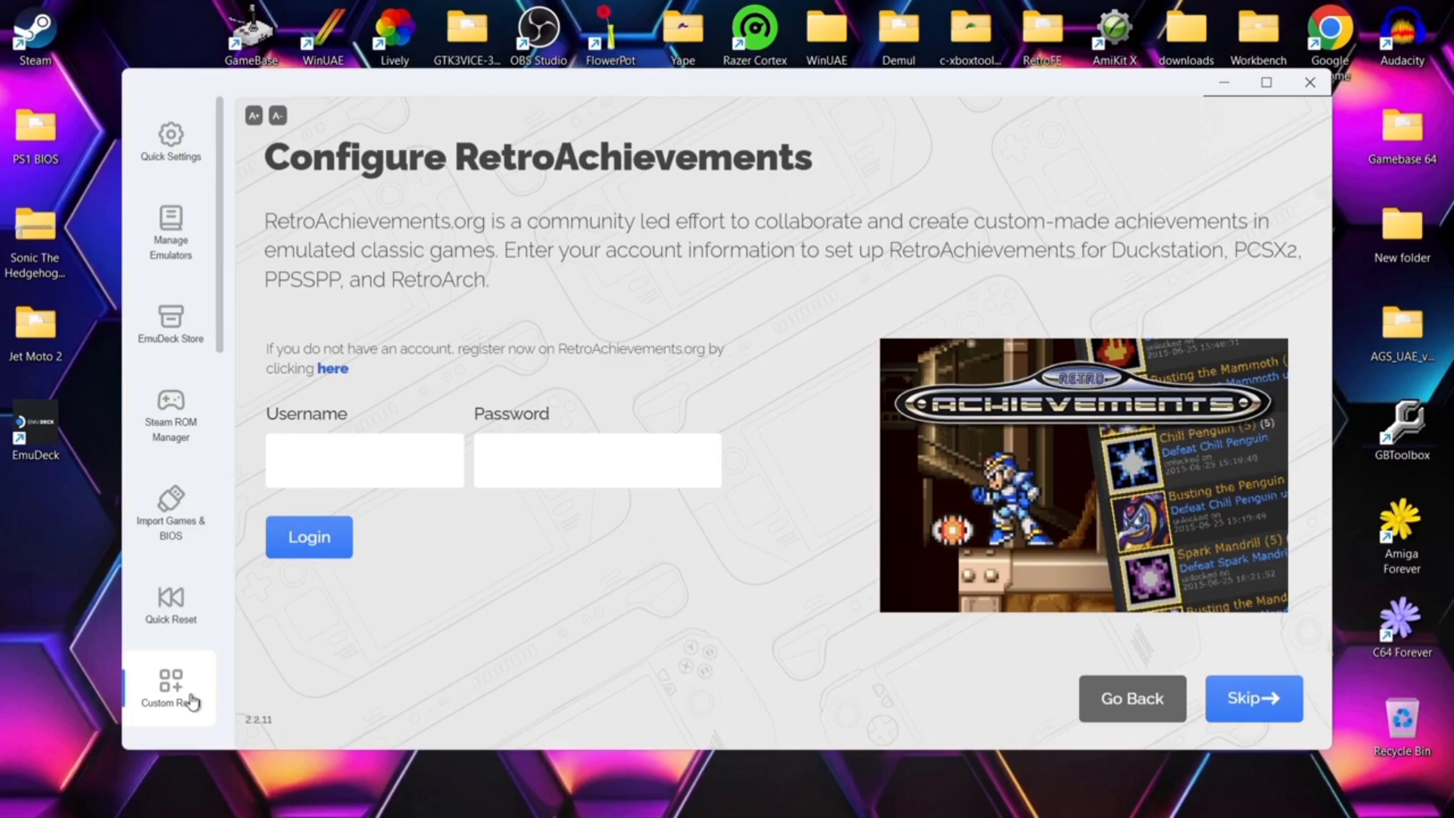
click(189, 425)
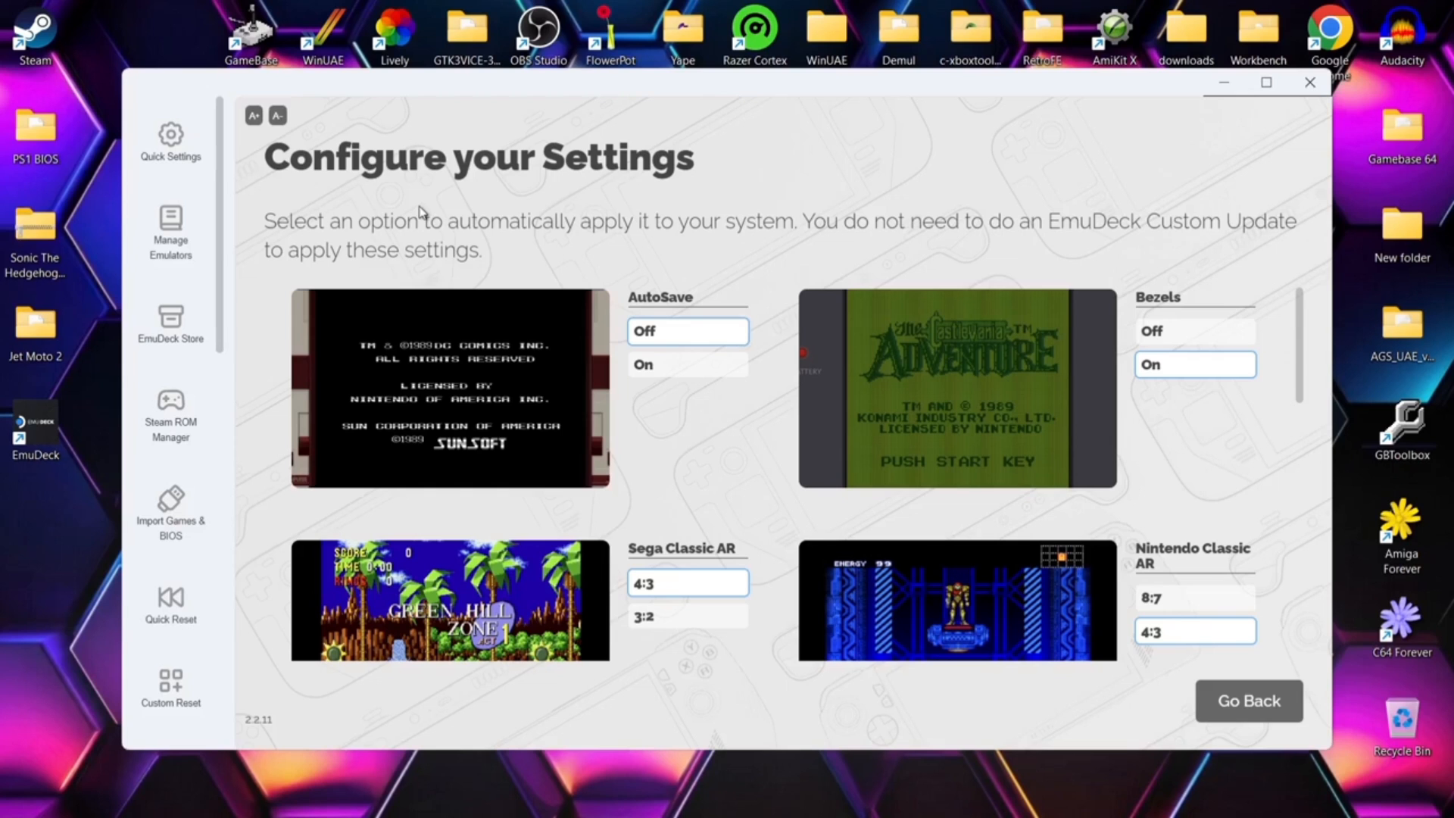
- Install Steam ROM Manager from EmuDeck's list of managed emulators
click(174, 234)
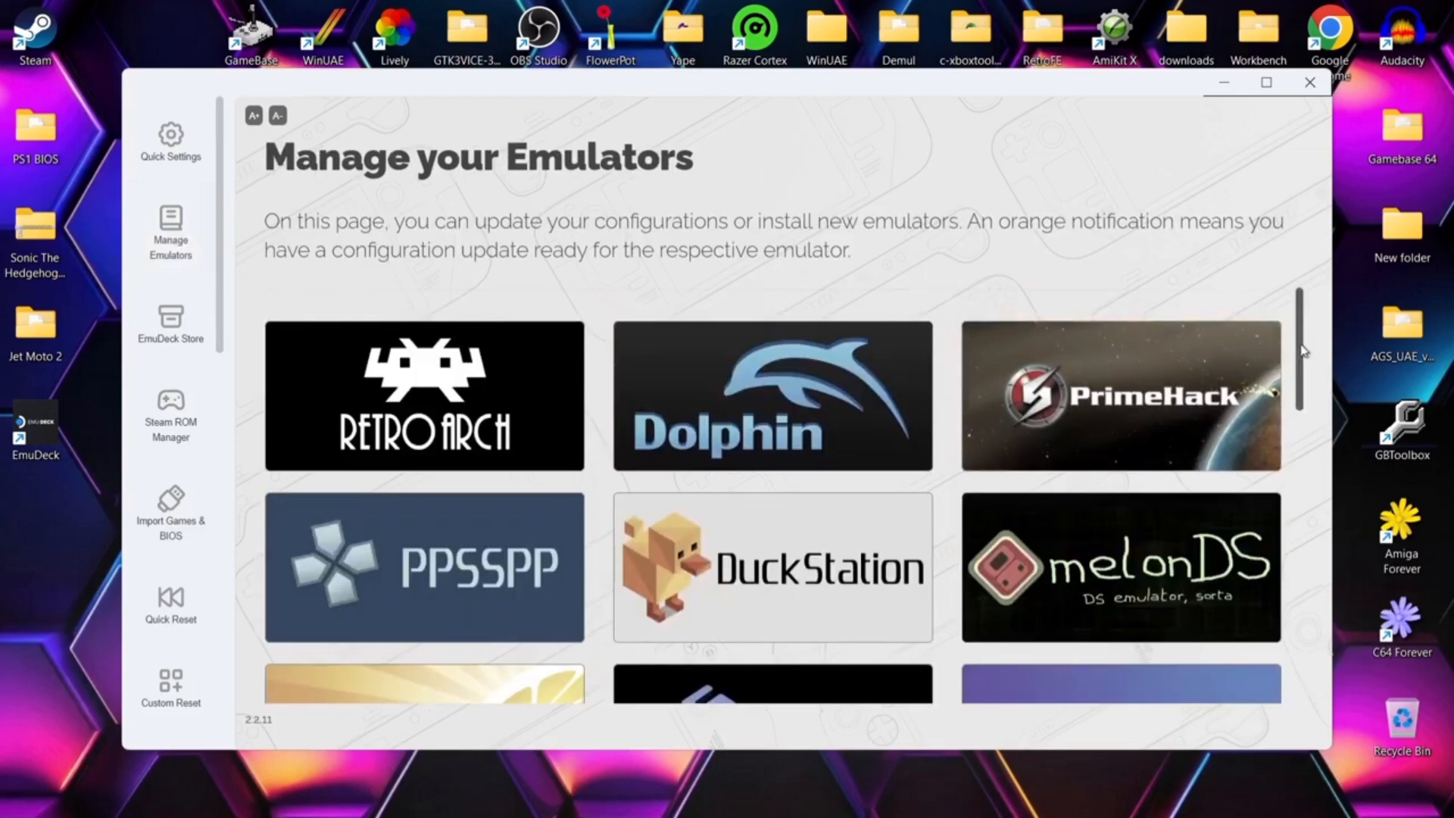
scroll(1313, 399, down, 3)
scroll(1312, 399, down, 2)
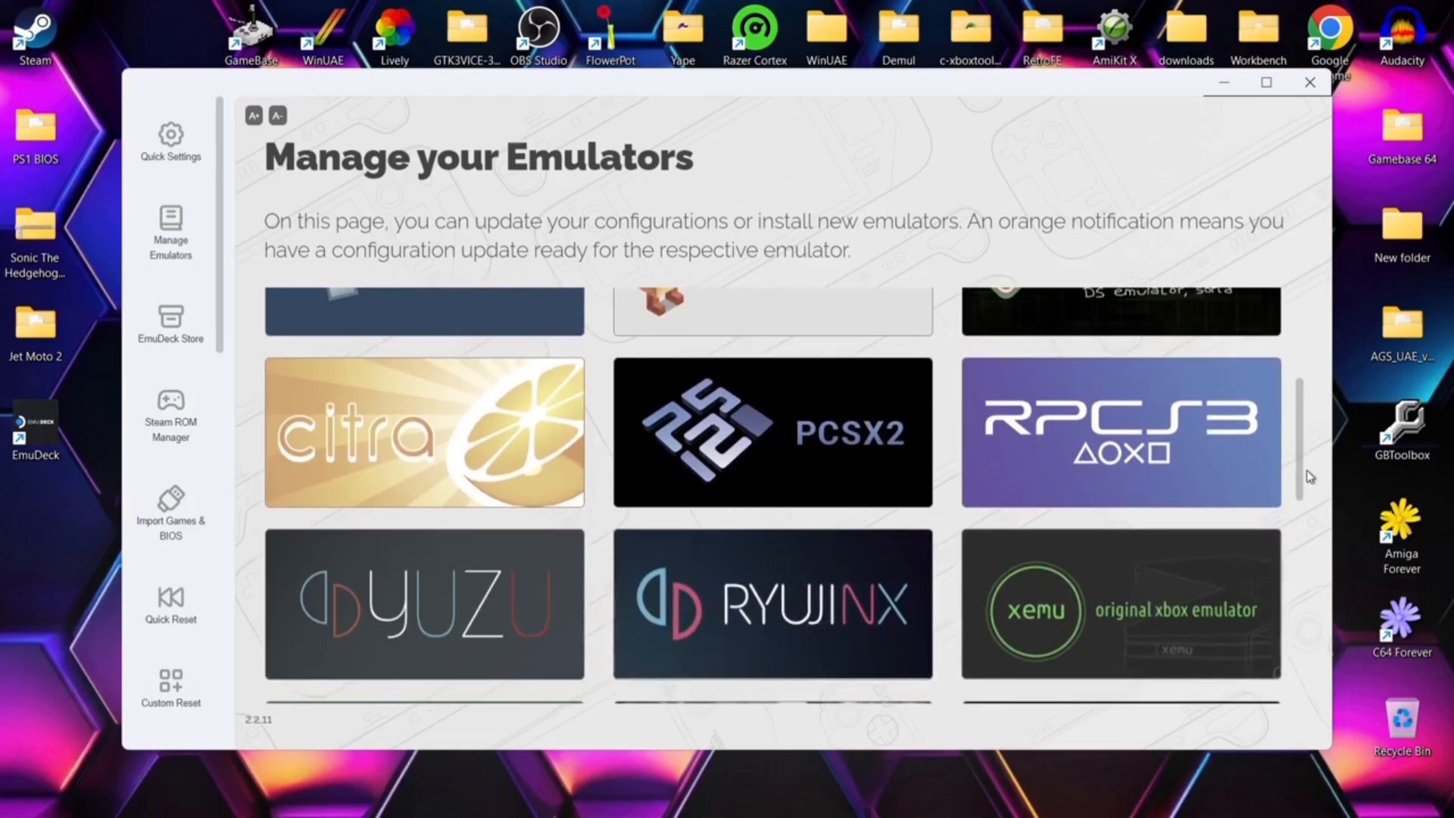
drag(1302, 476, 1300, 516)
drag(1301, 545, 1299, 547)
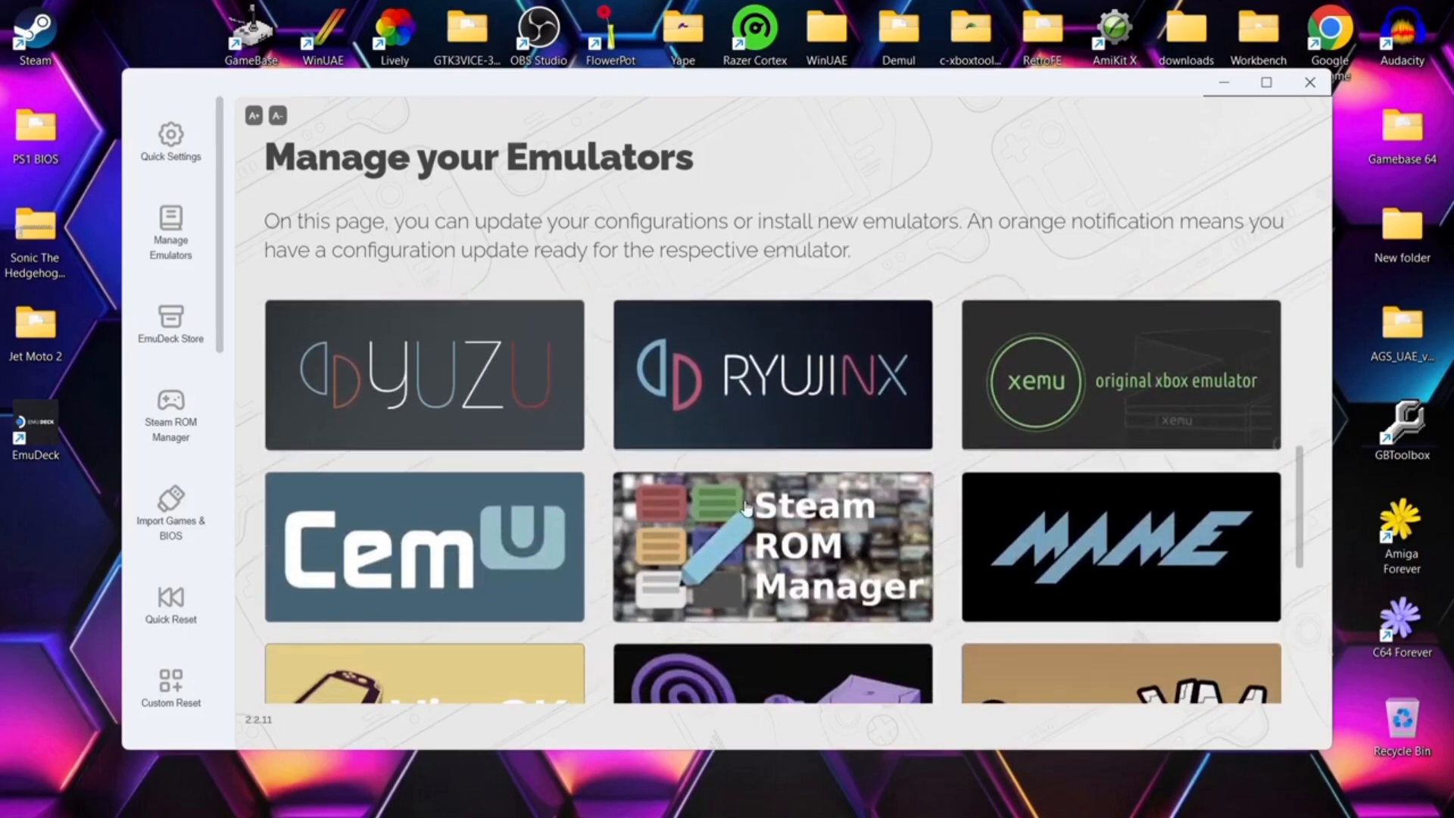
click(778, 532)
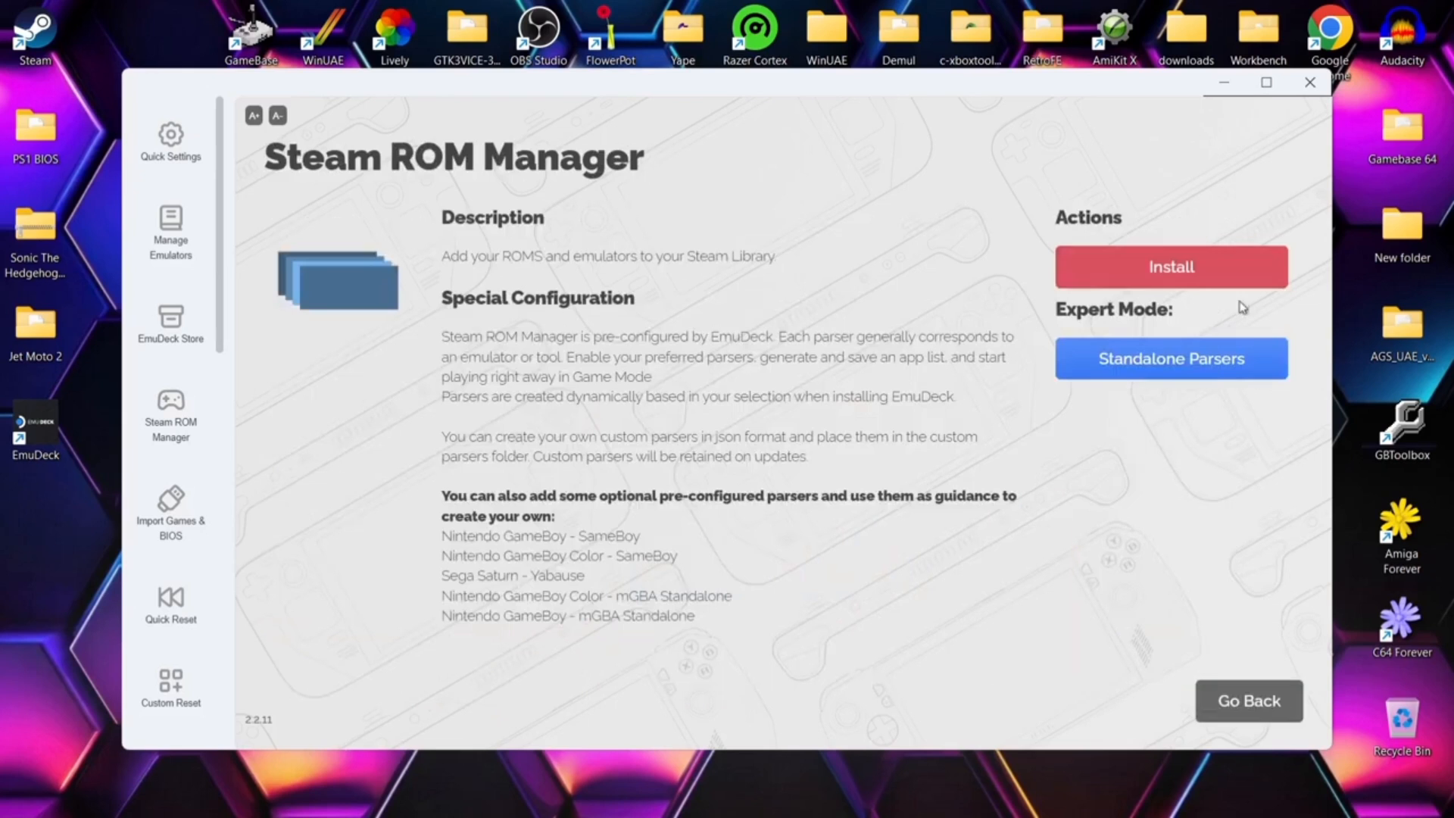
click(1169, 282)
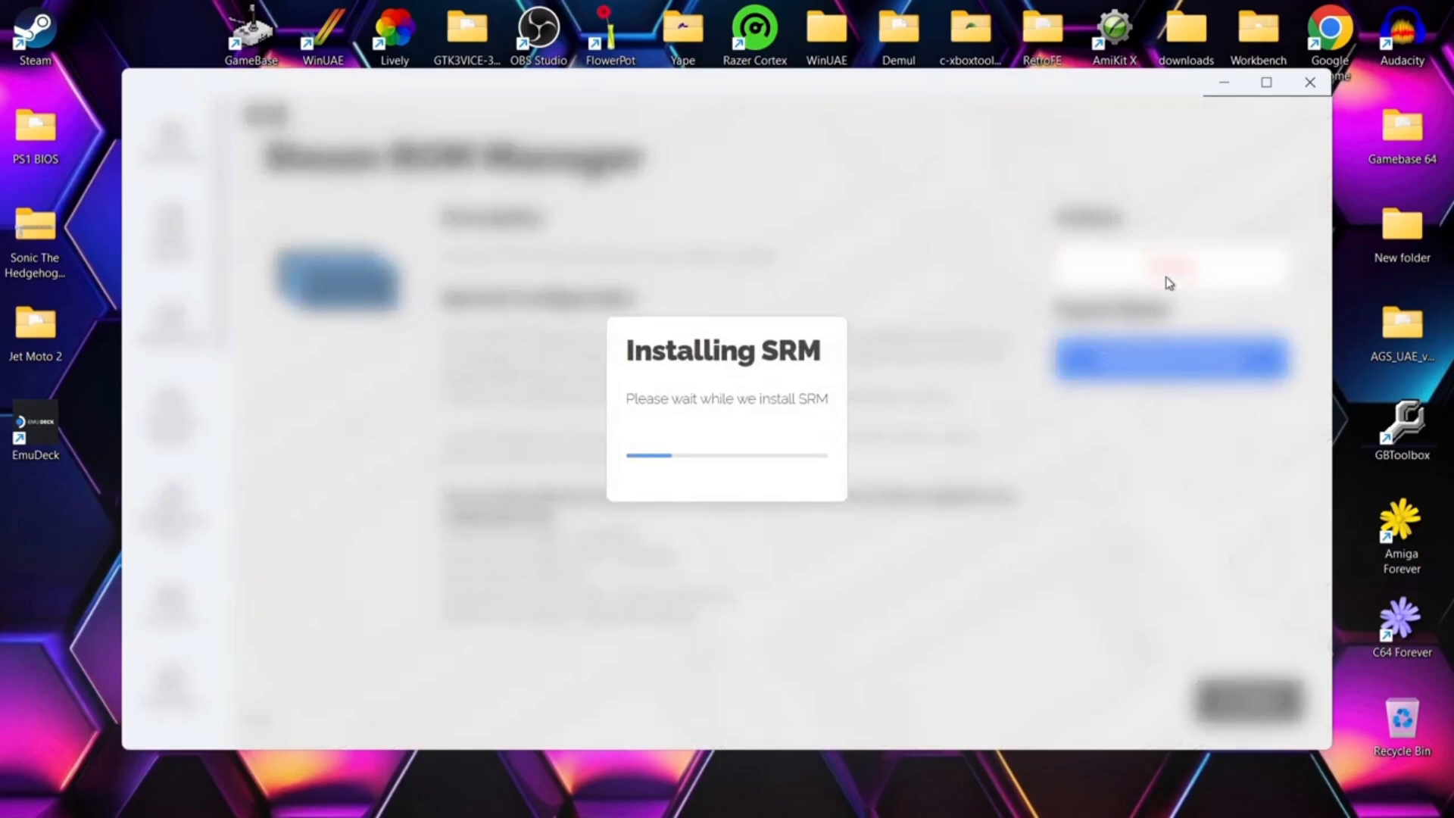
click(908, 493)
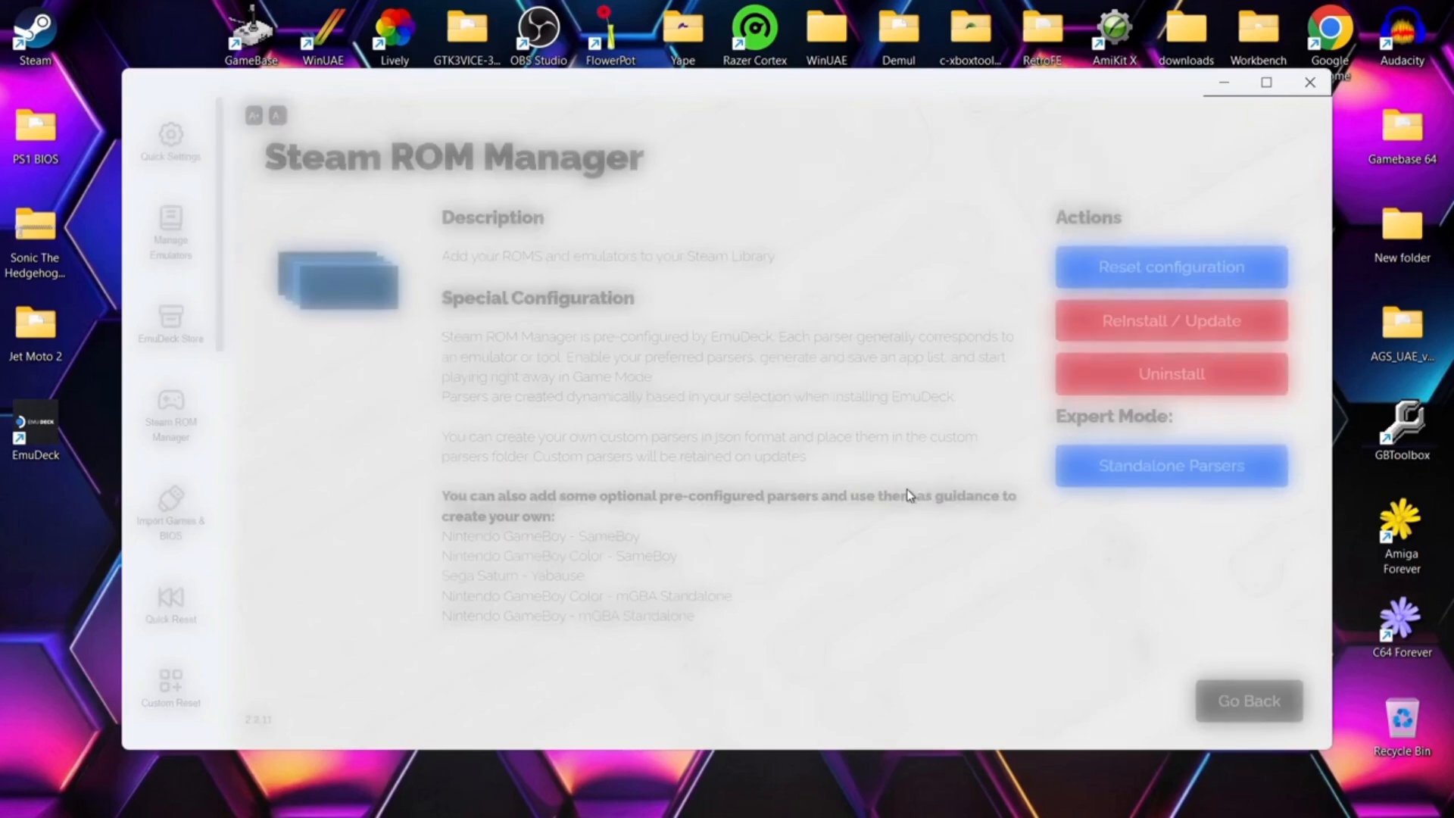
- Launch Steam ROM Manager in a maximized window and enable only the EmulationStationDE parser, with all others disabled
click(168, 412)
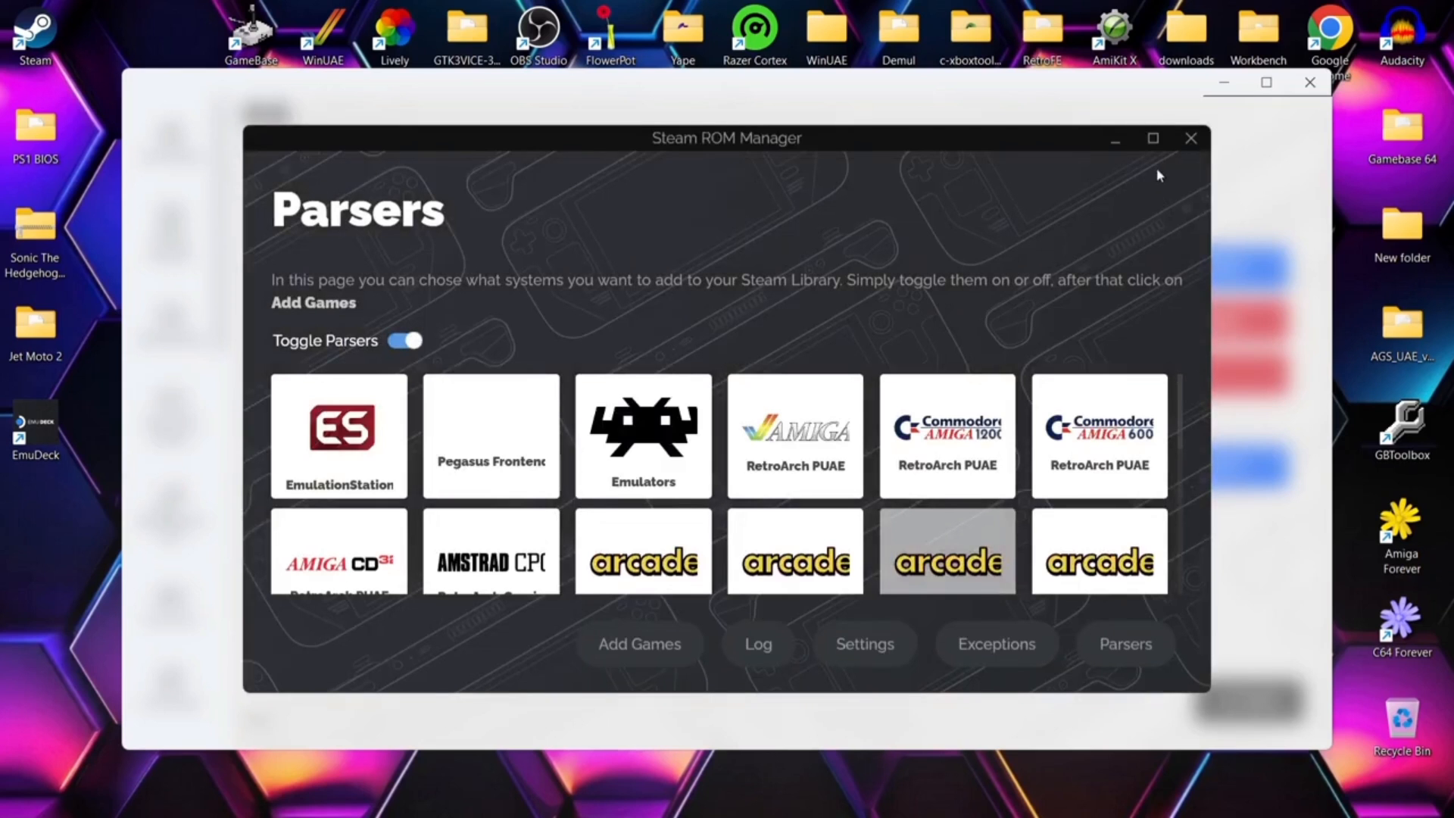
click(1154, 139)
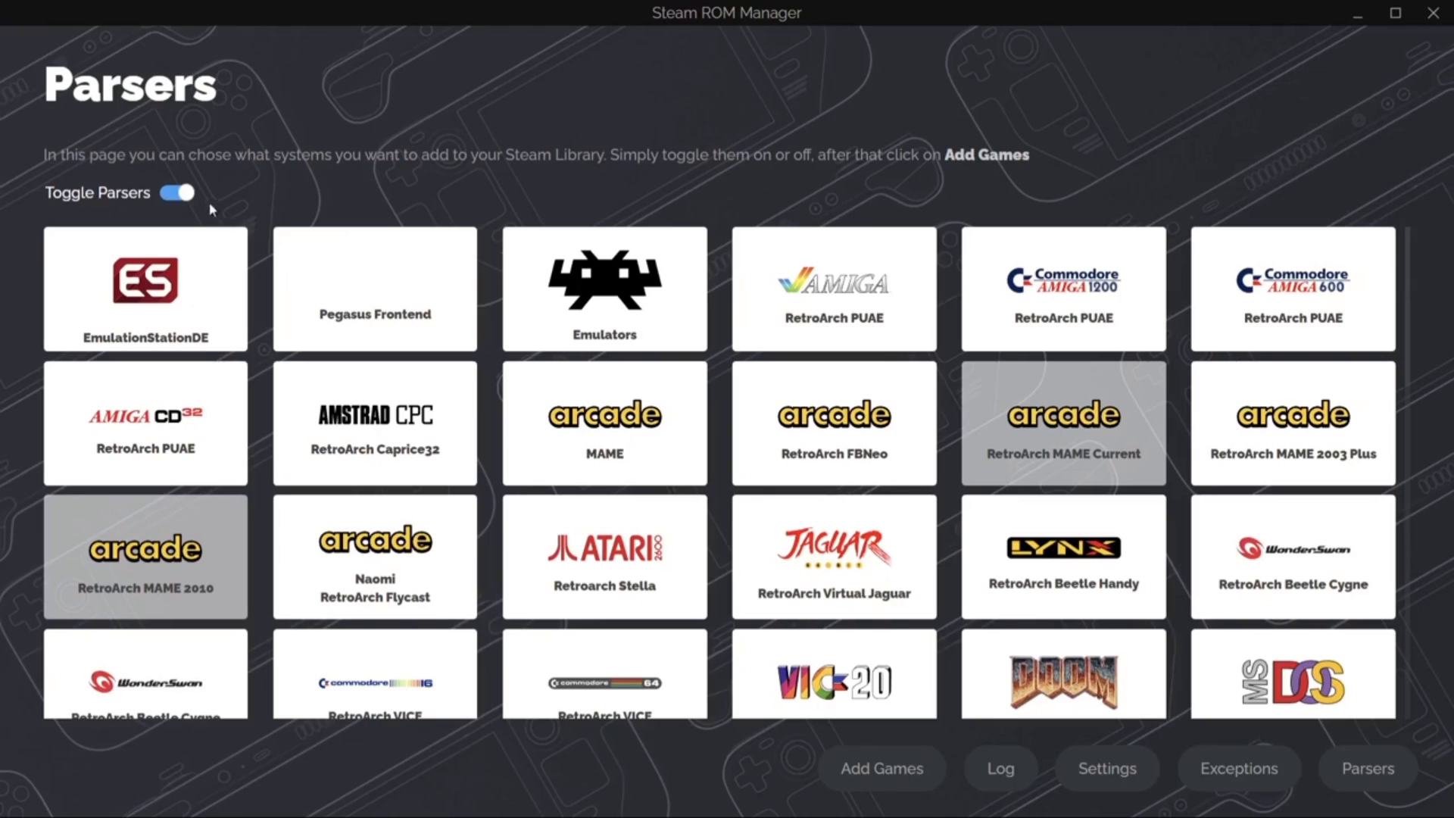
click(182, 196)
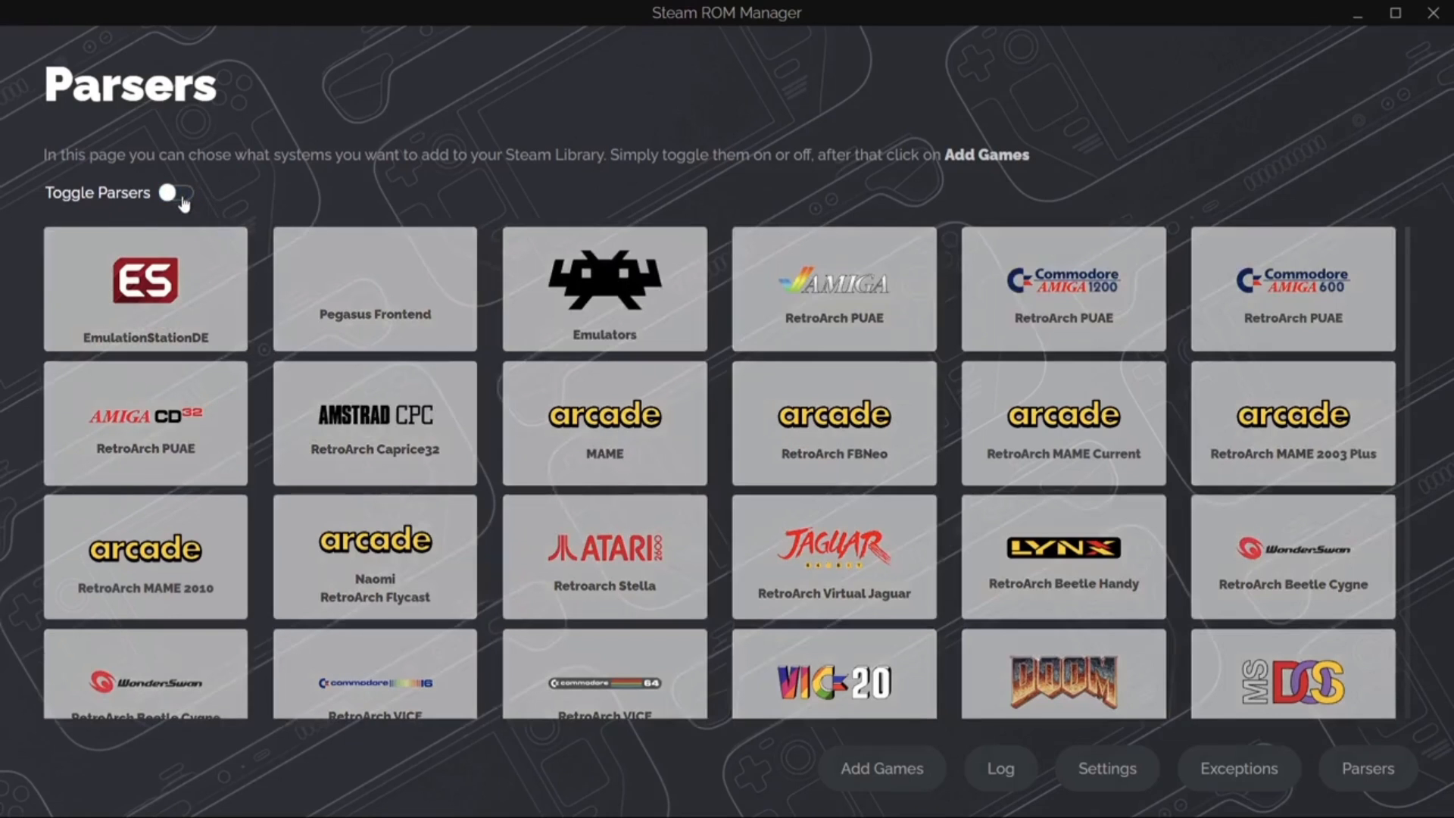
click(225, 307)
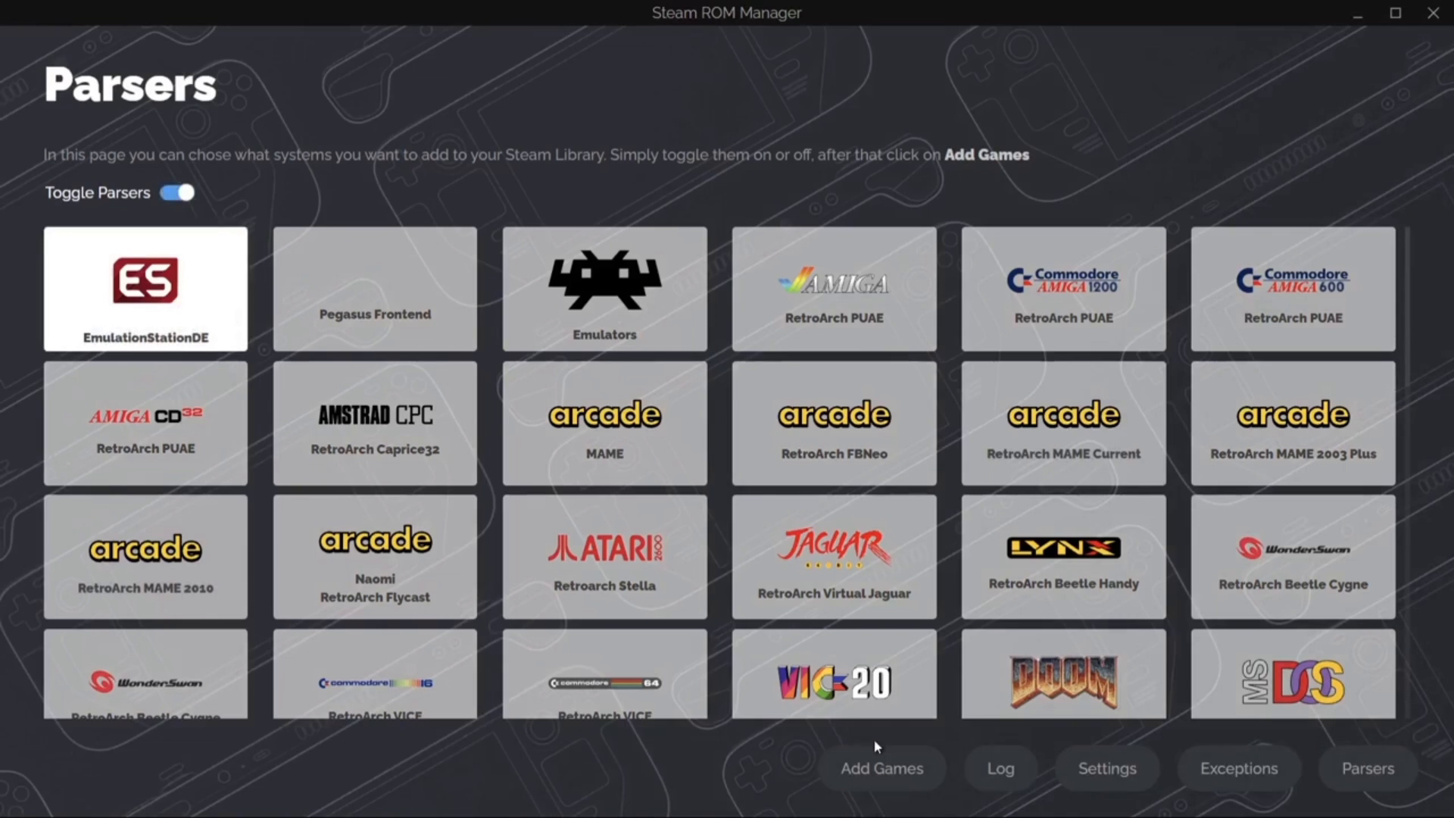
- Parse the EmulationStationDE entry and save it to Steam, then minimize Steam ROM Manager and EmuDeck
click(878, 765)
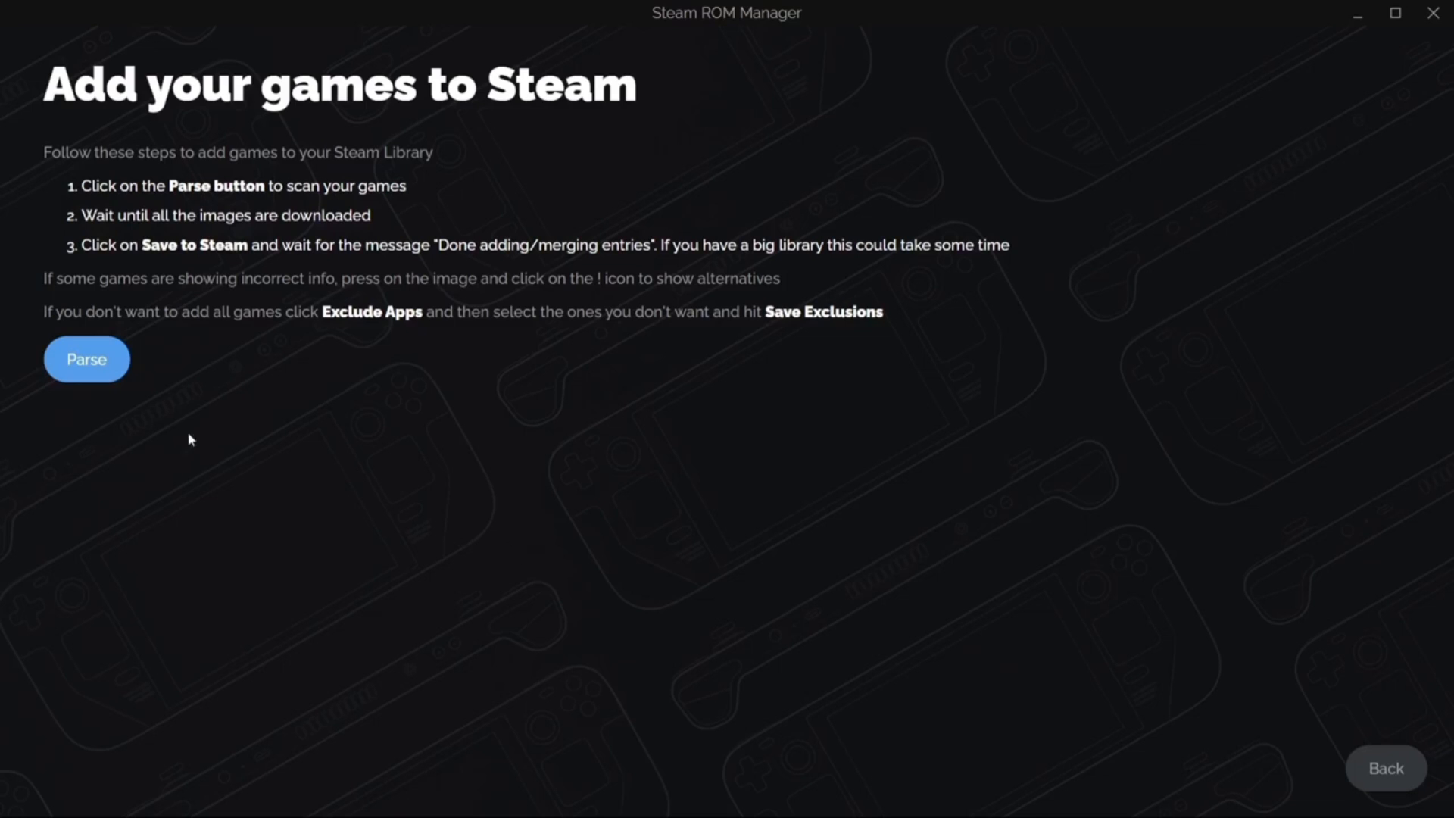
click(79, 362)
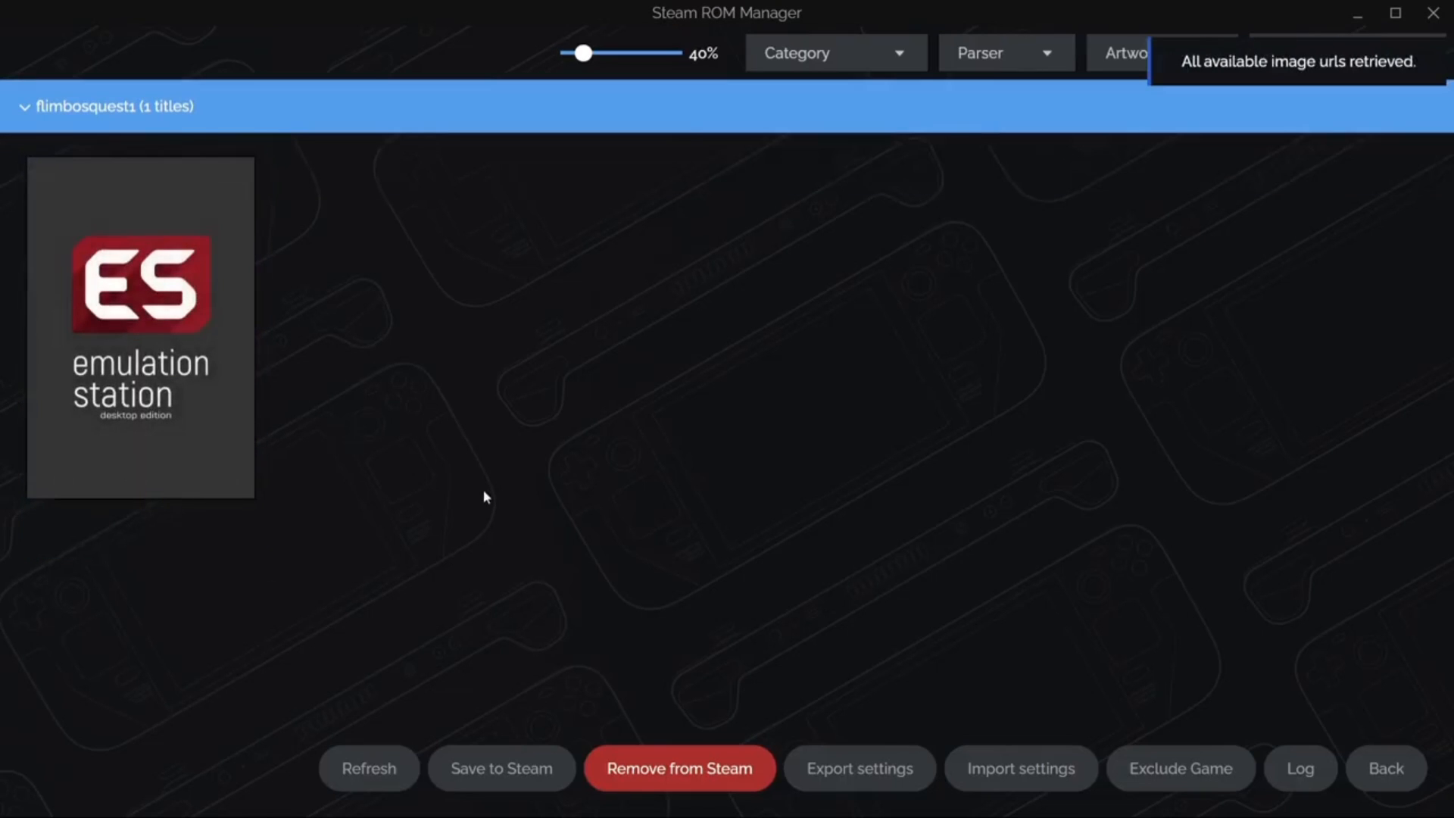
click(531, 768)
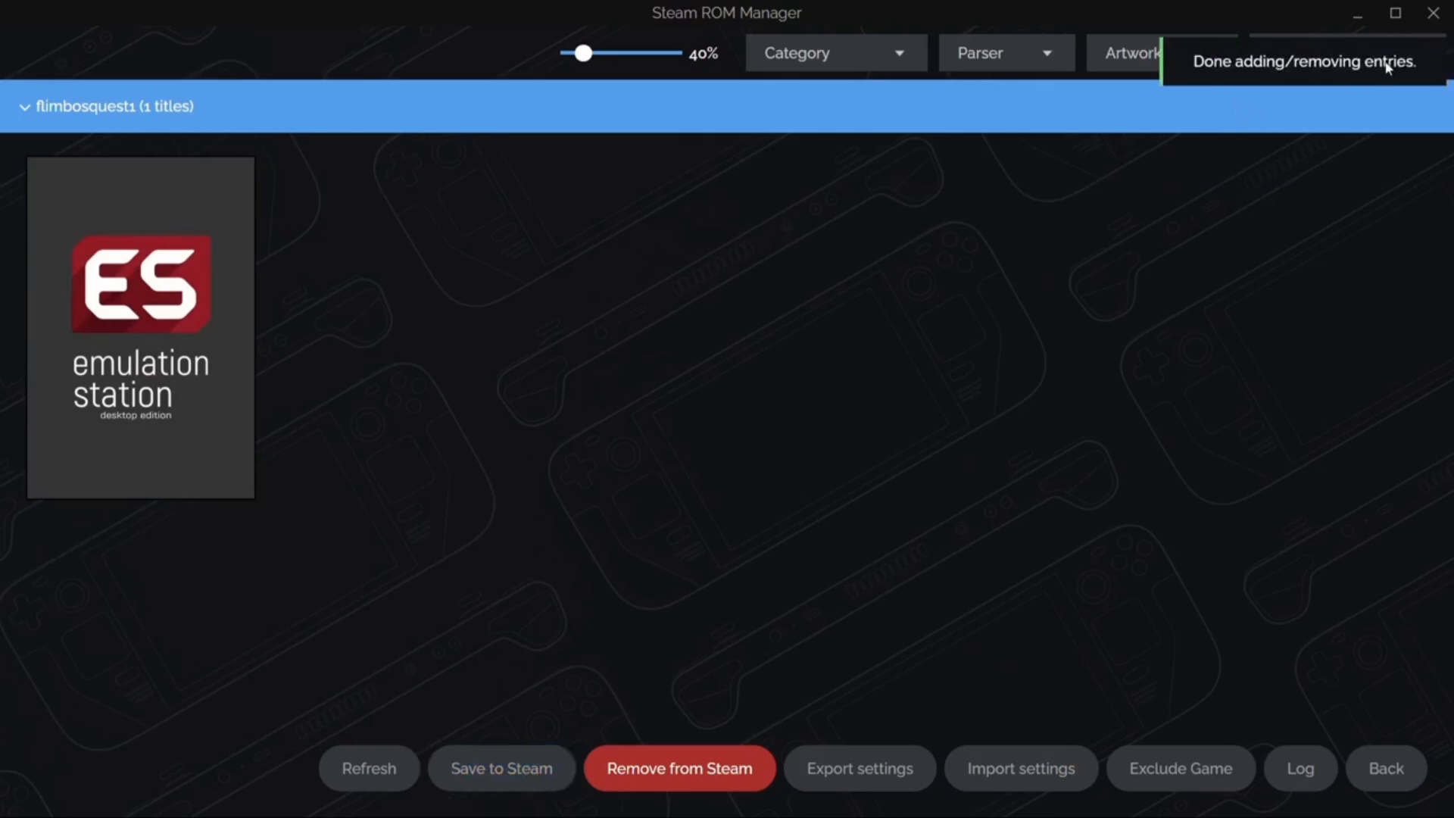
click(1357, 13)
click(1225, 82)
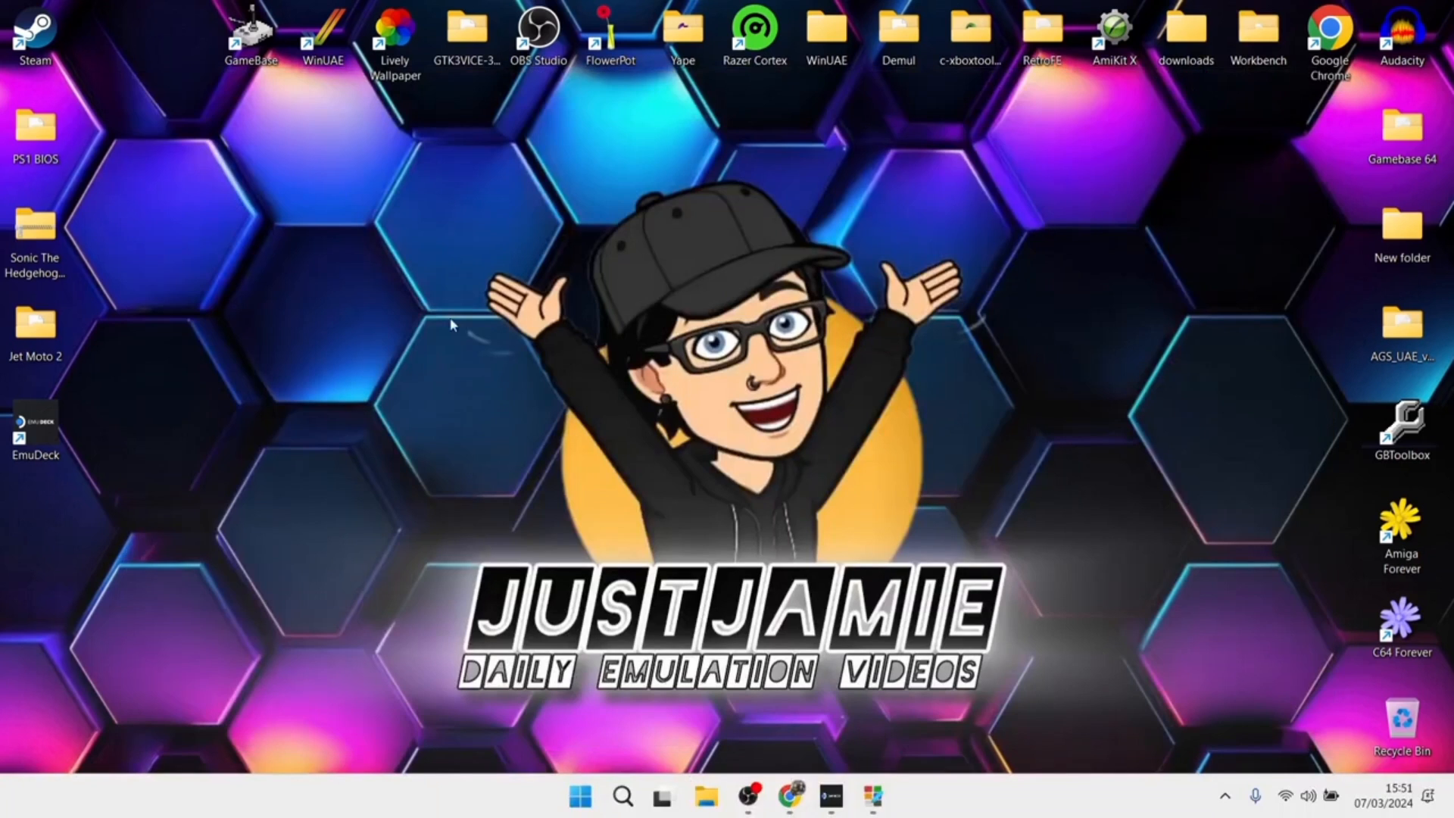
- Open Steam and launch EmulationStation Desktop Edition from the game library
double_click(35, 34)
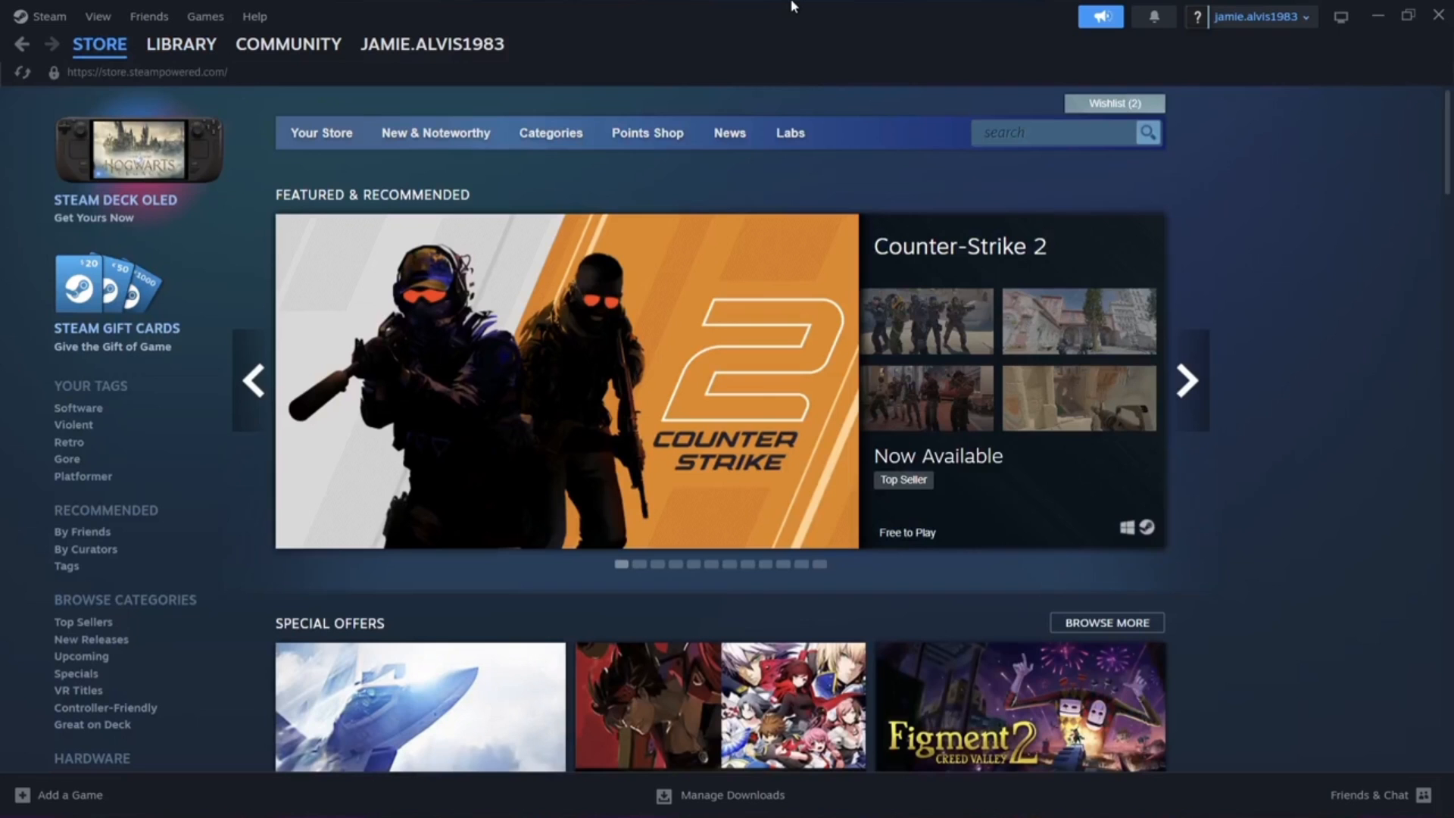
click(178, 47)
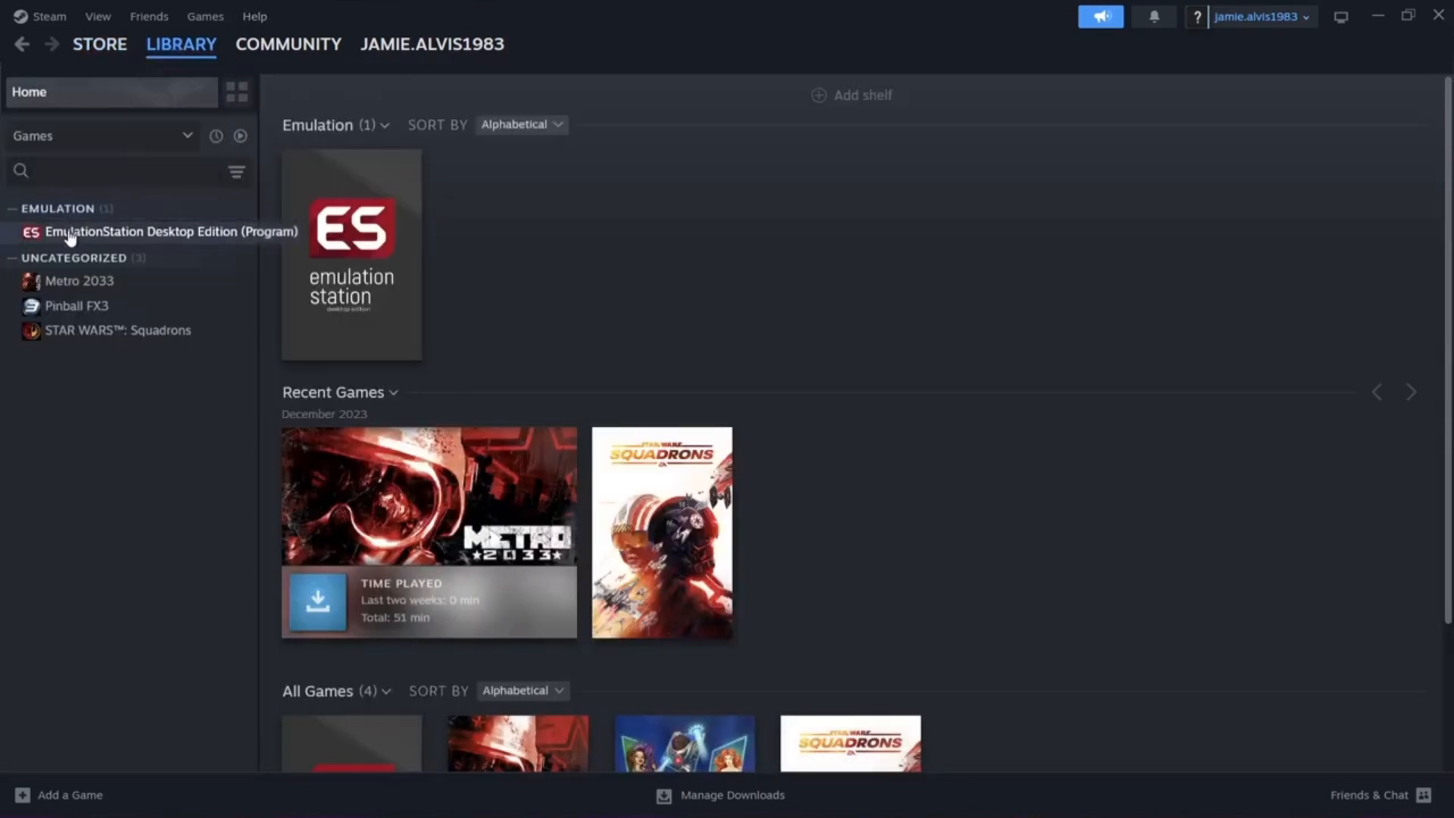
click(196, 236)
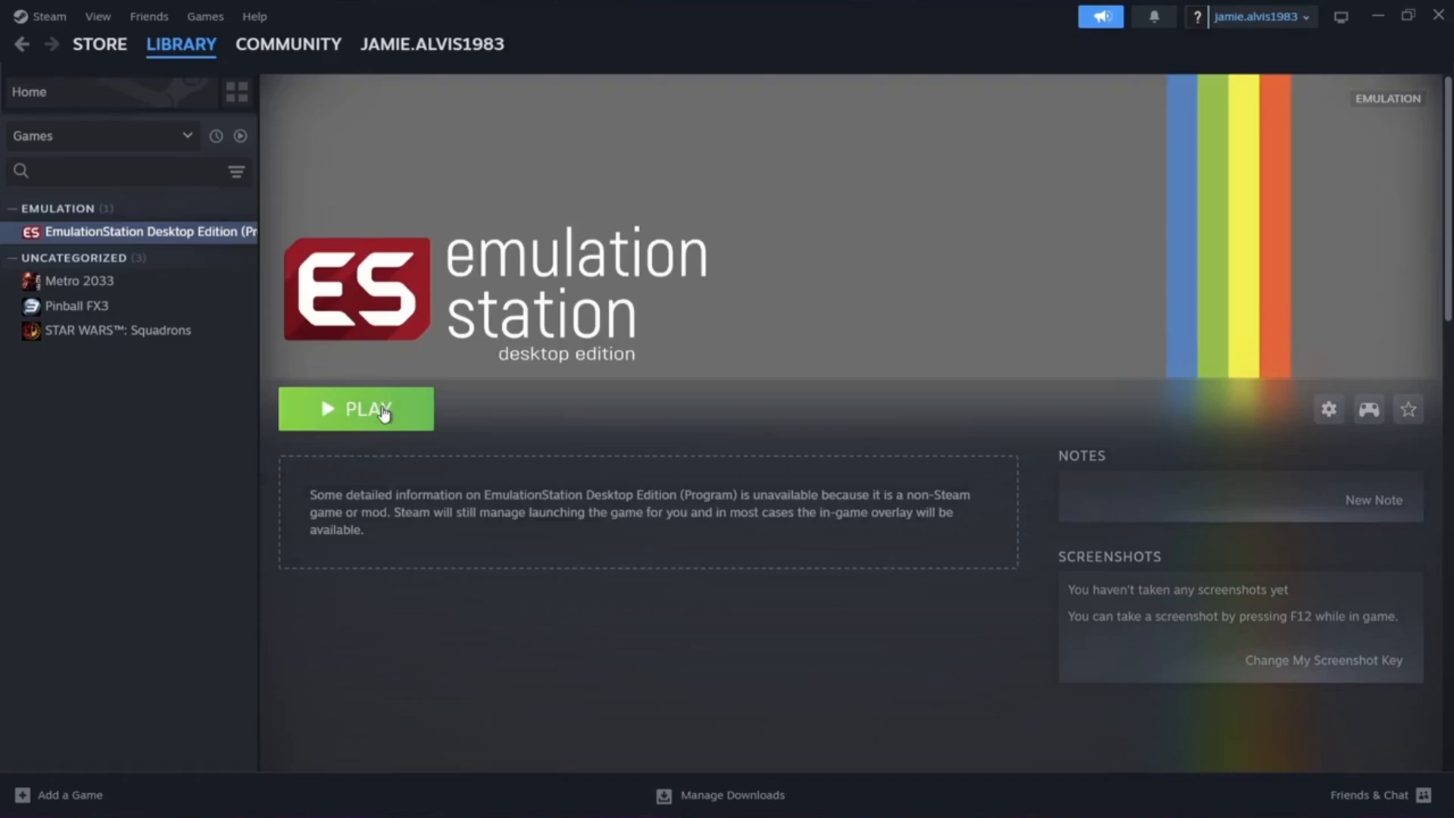
click(384, 413)
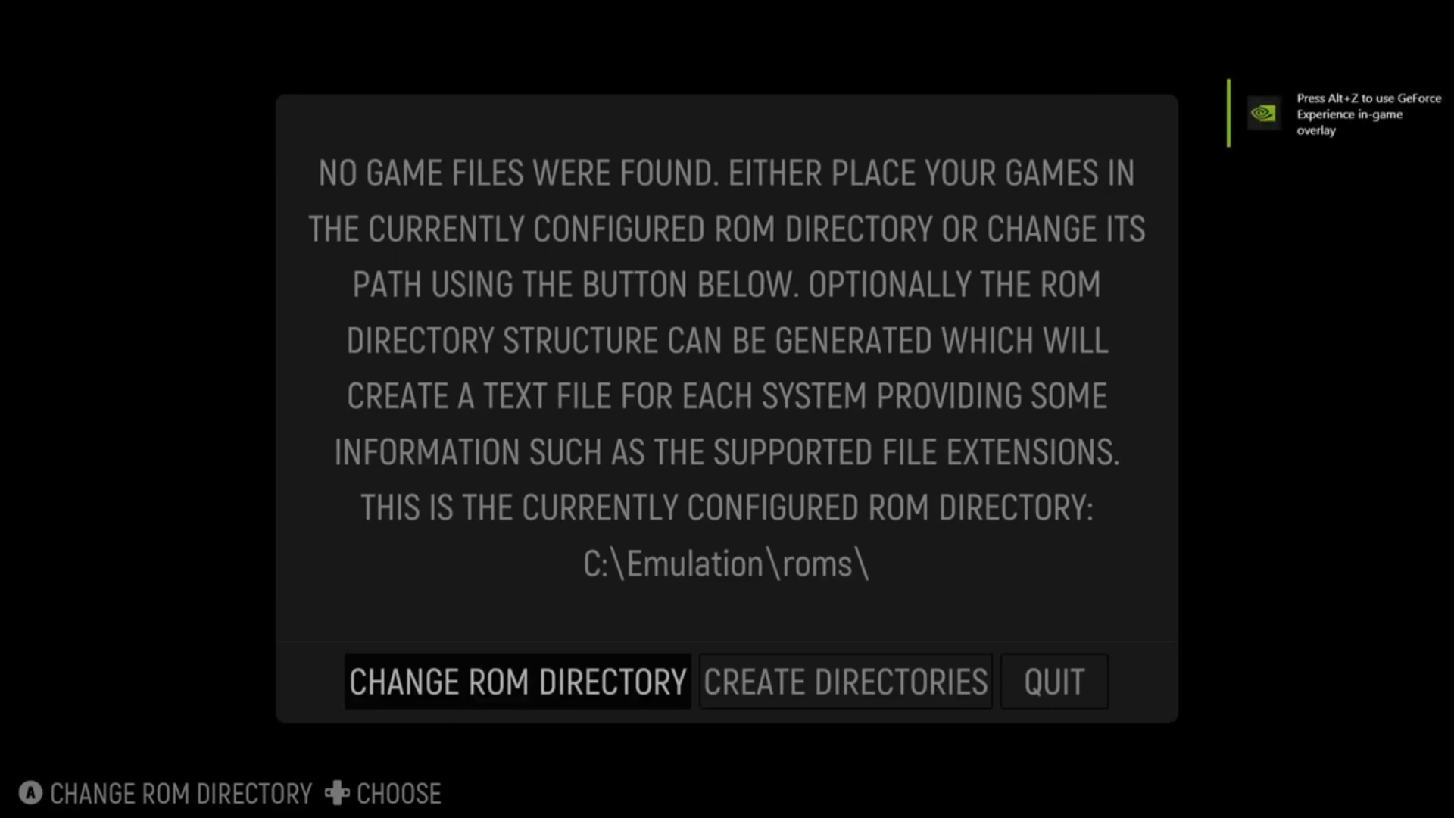
- Create the ROM directories for all game systems in C:\Emulation\roms\, then quit EmulationStation
key(Right)
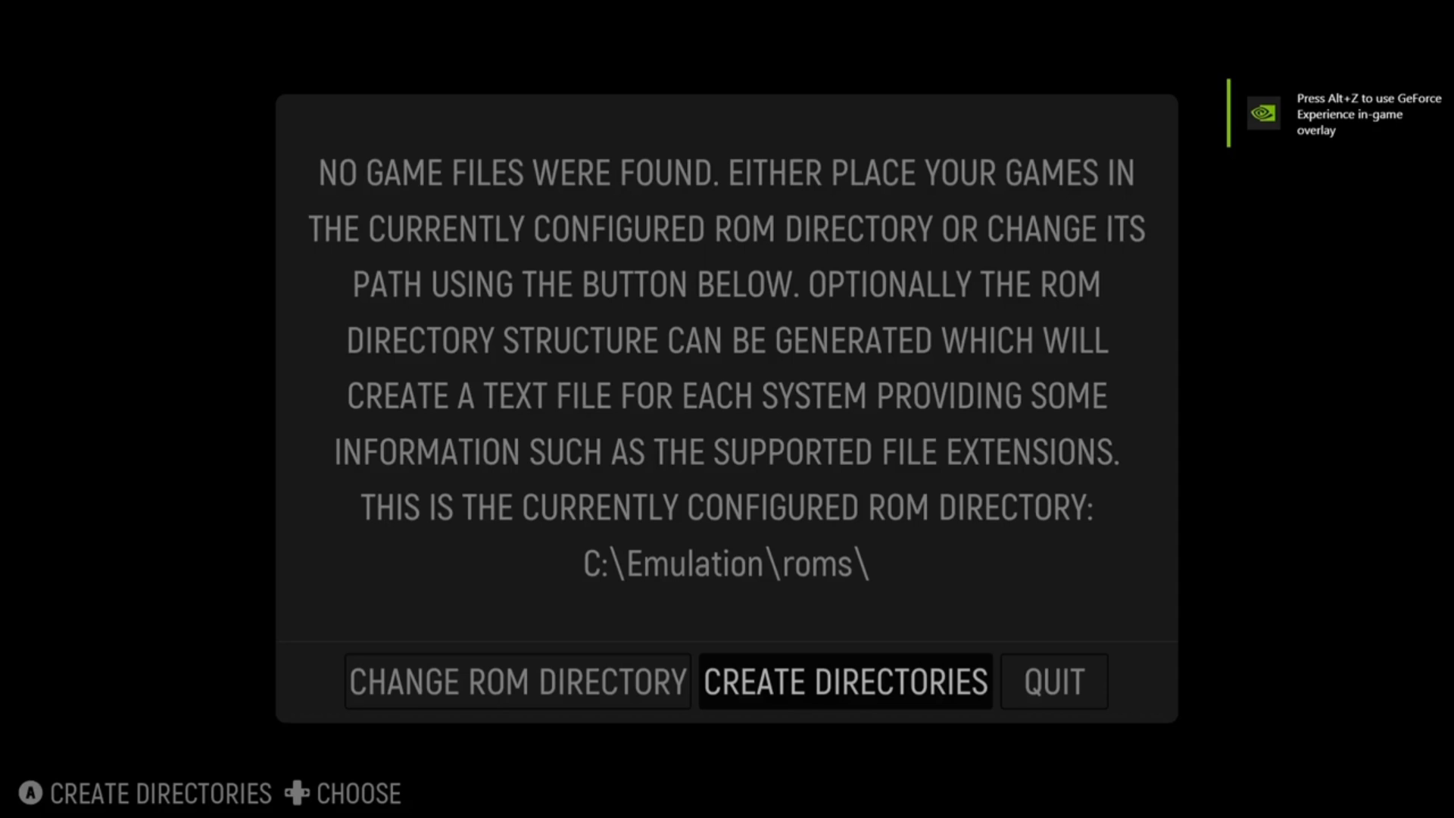
key(Return)
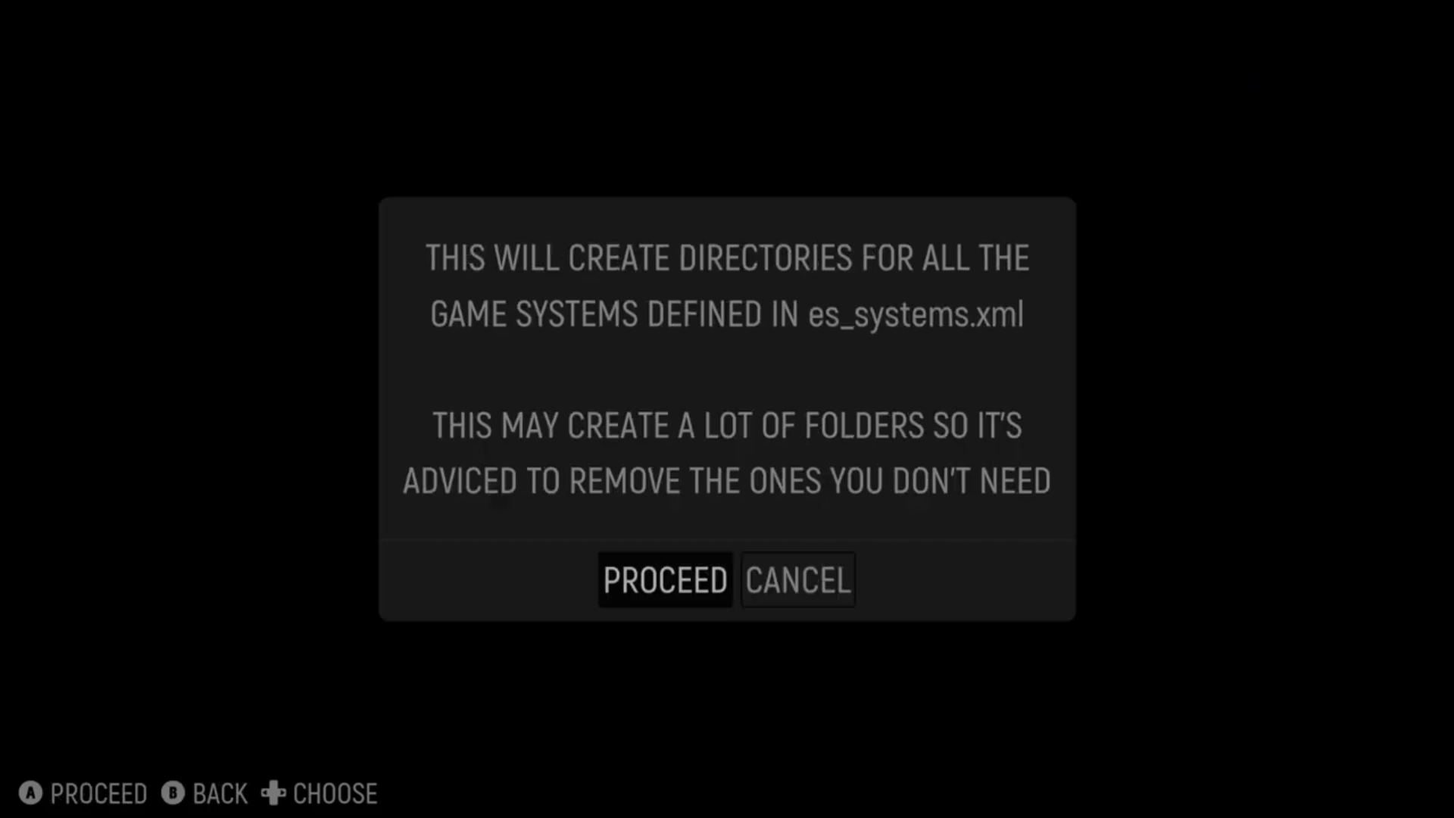
key(Return)
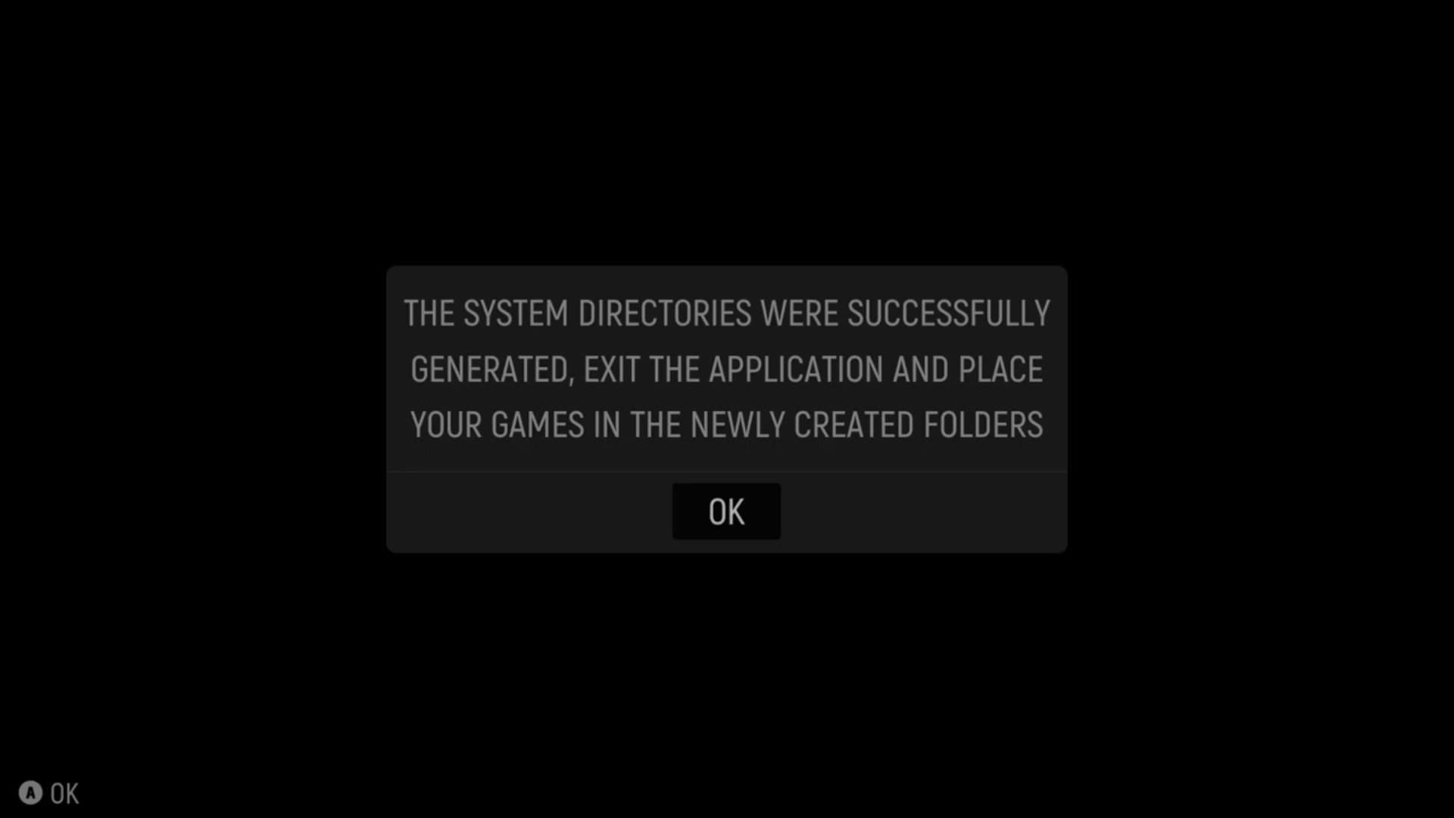
key(Return)
key(Right)
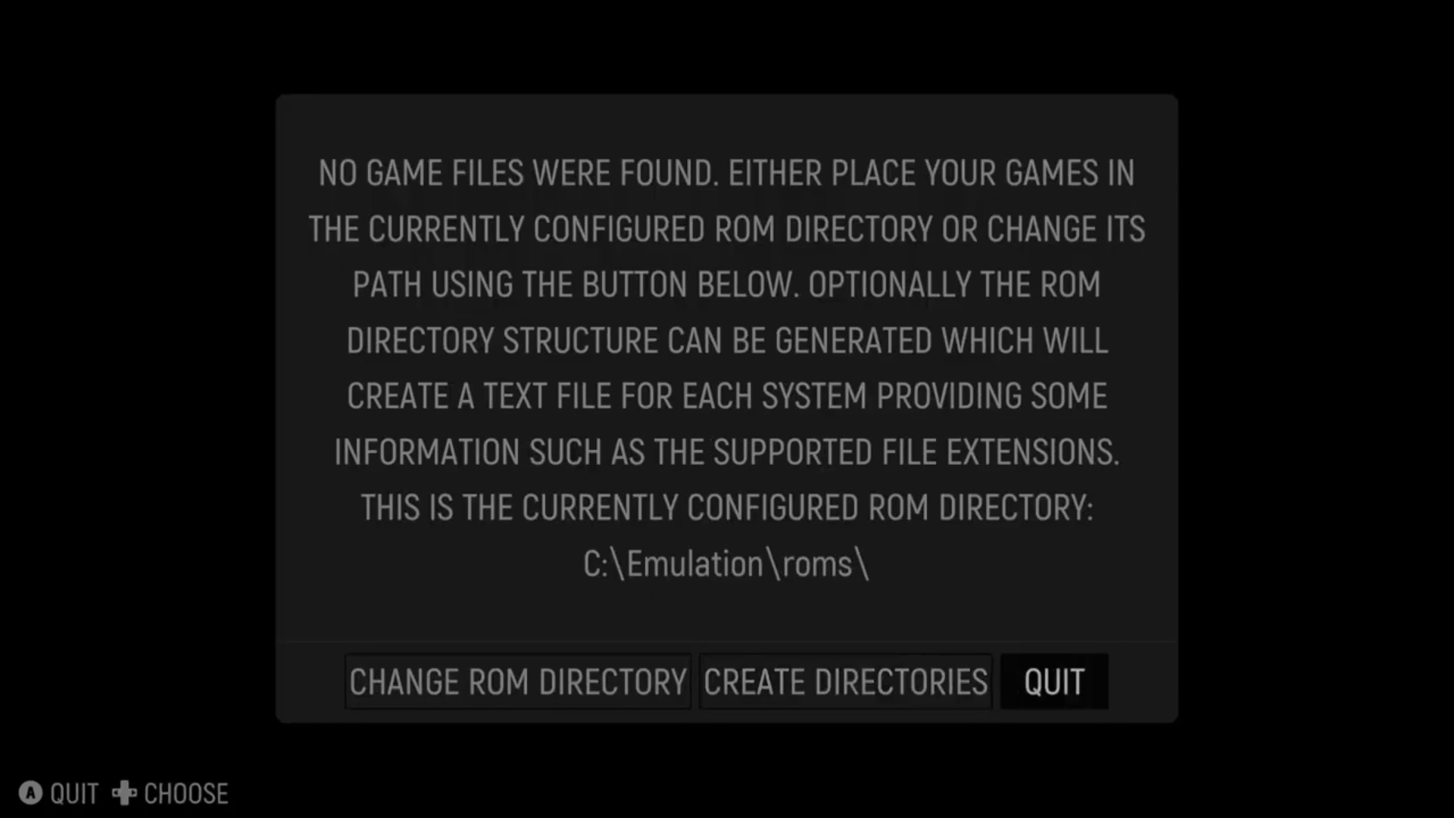
key(Return)
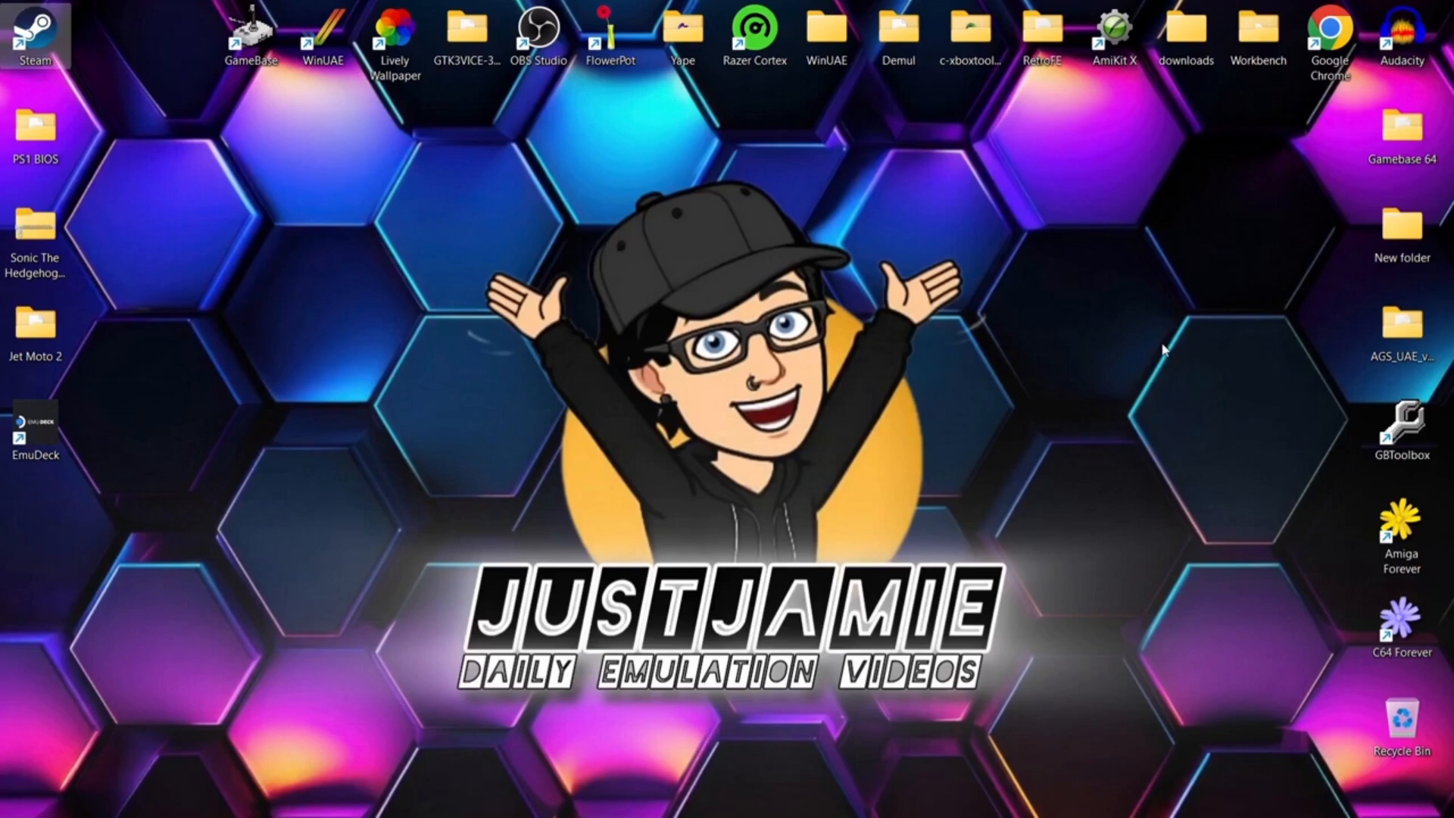
- Open the C:\Emulation\roms folder in File Explorer
double_click(1391, 339)
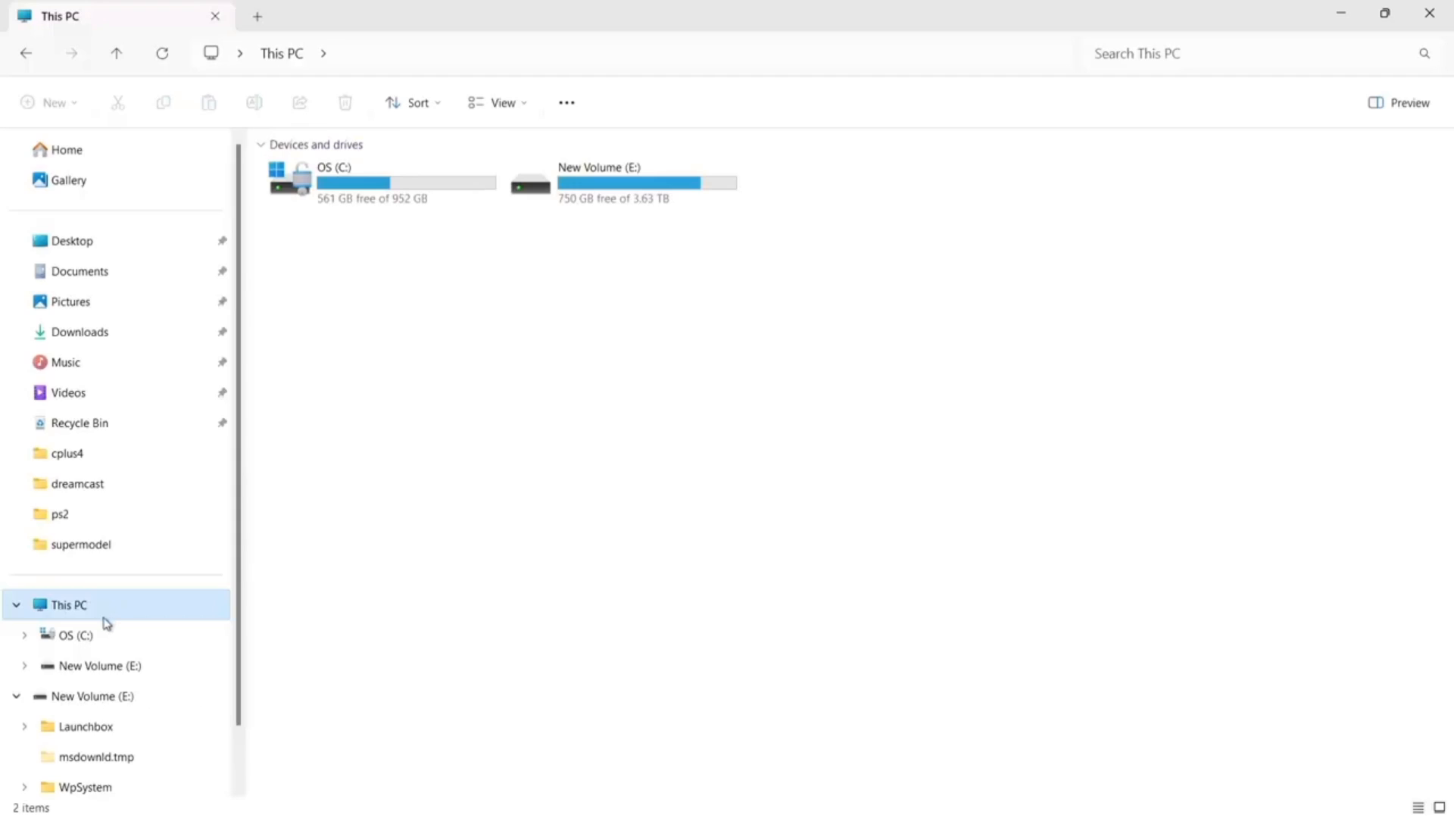
double_click(422, 190)
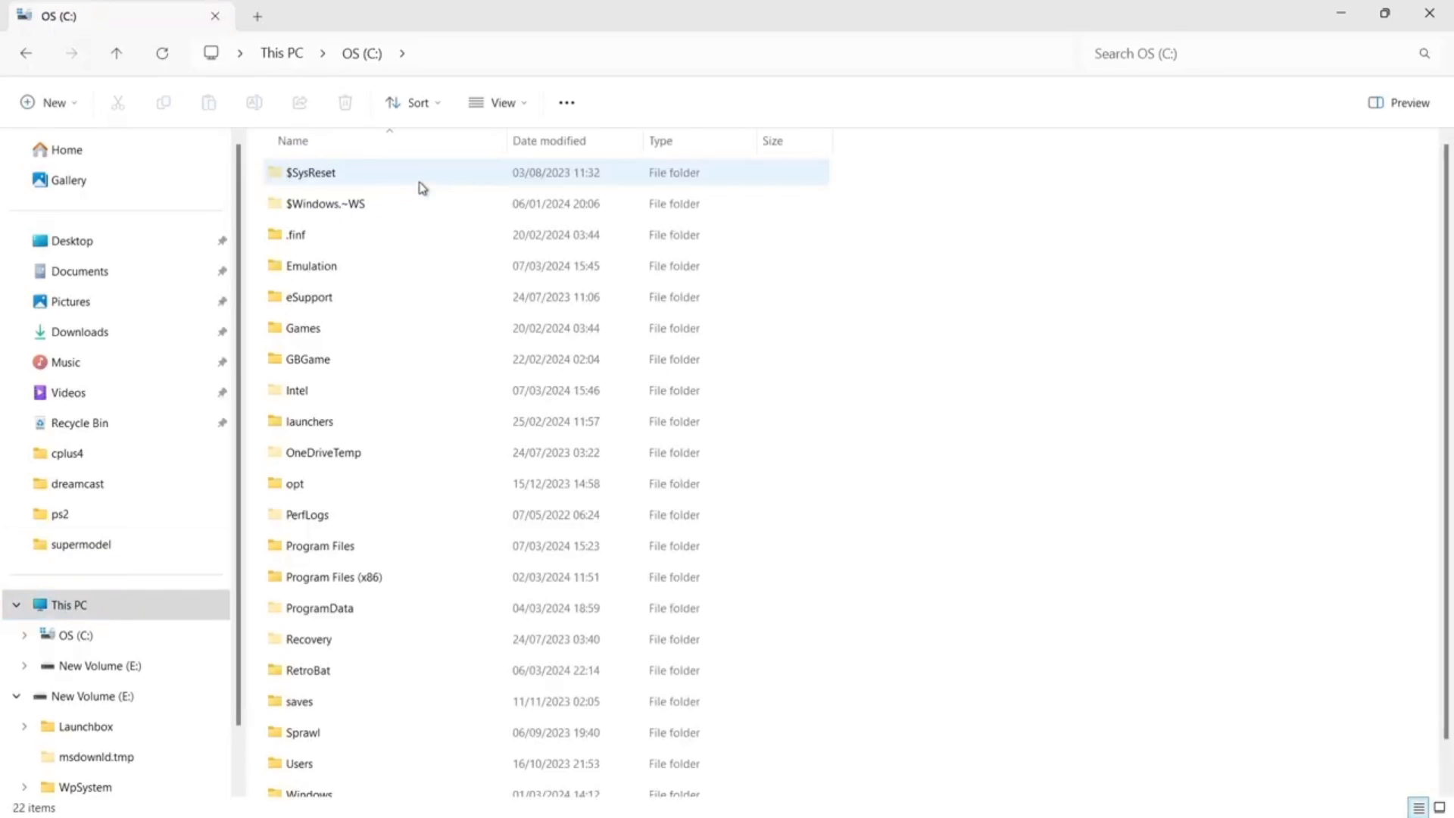
double_click(372, 267)
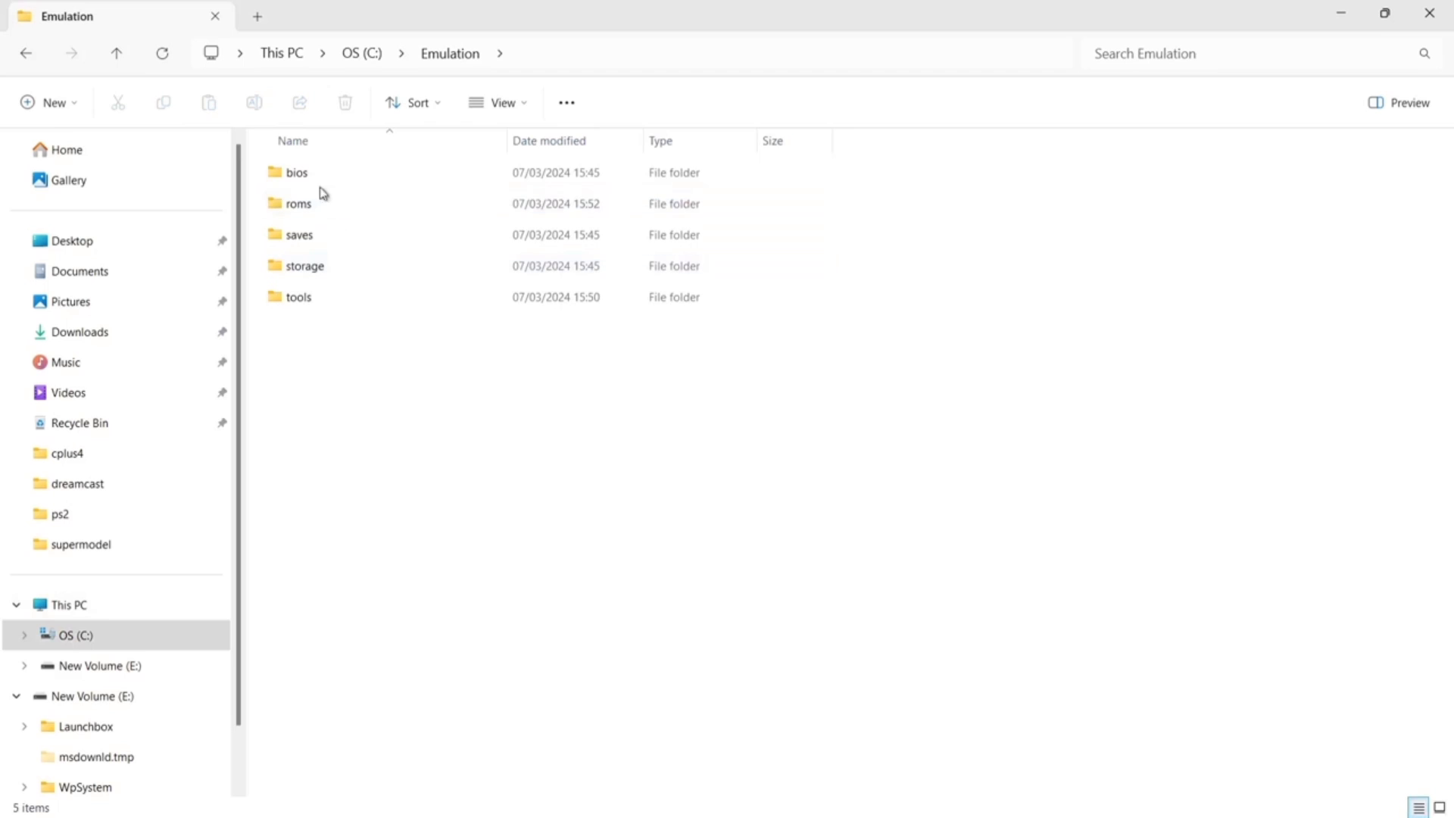
double_click(522, 208)
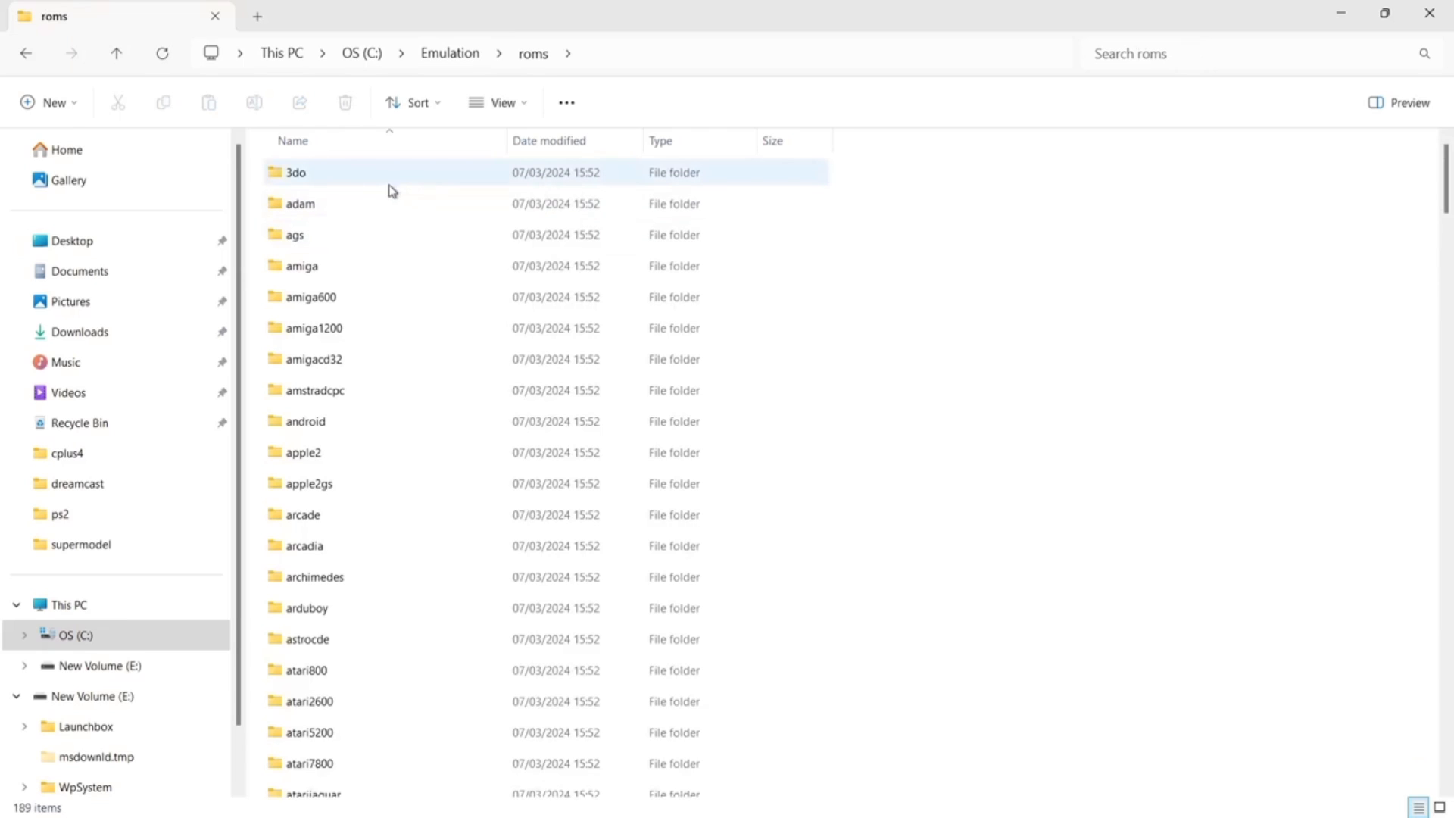
- Move the Sonic The Hedgehog 2 (World).zip file from the desktop into the megadrive ROM folder
drag(1445, 186, 1449, 465)
double_click(526, 6)
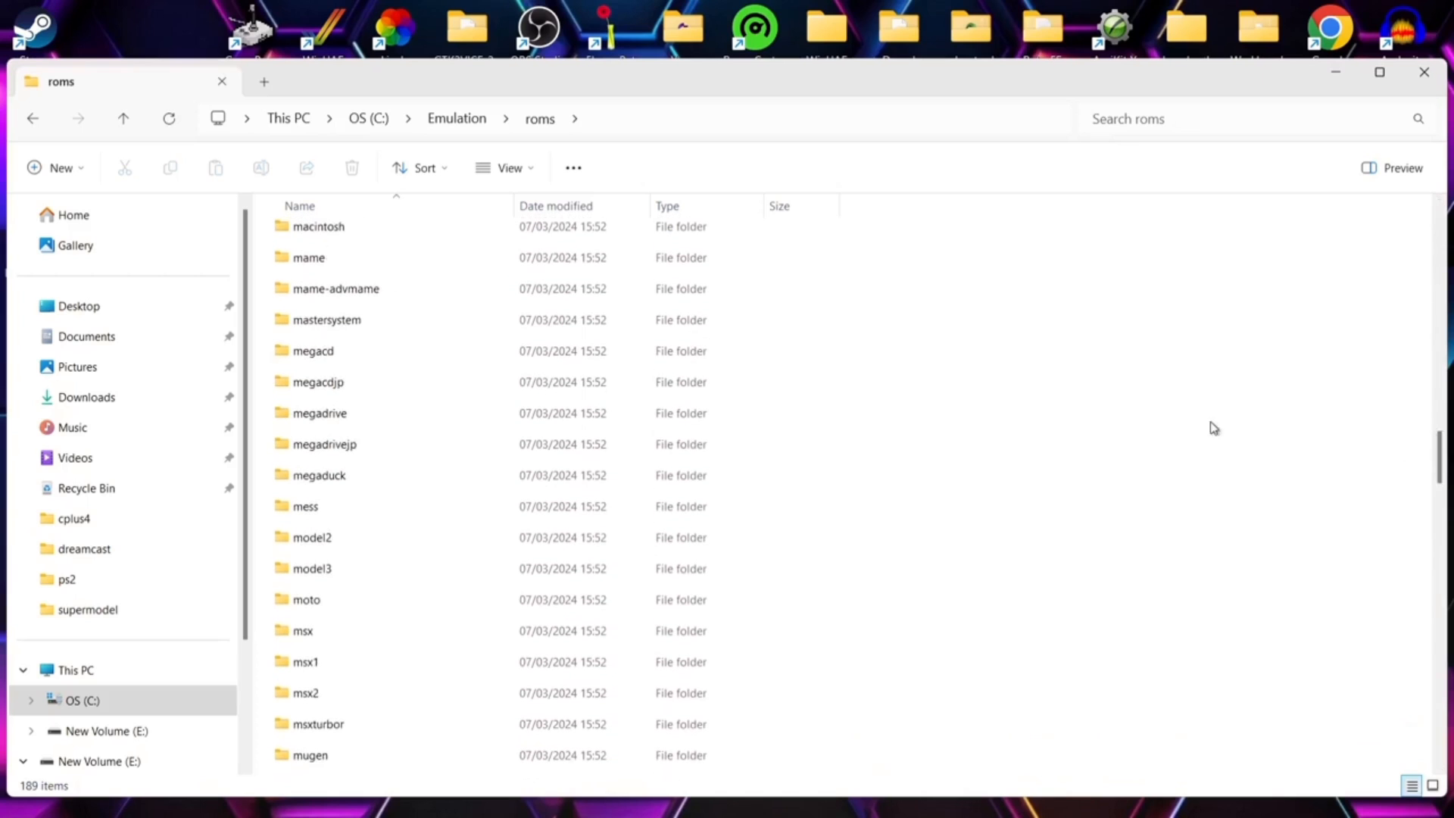
double_click(415, 419)
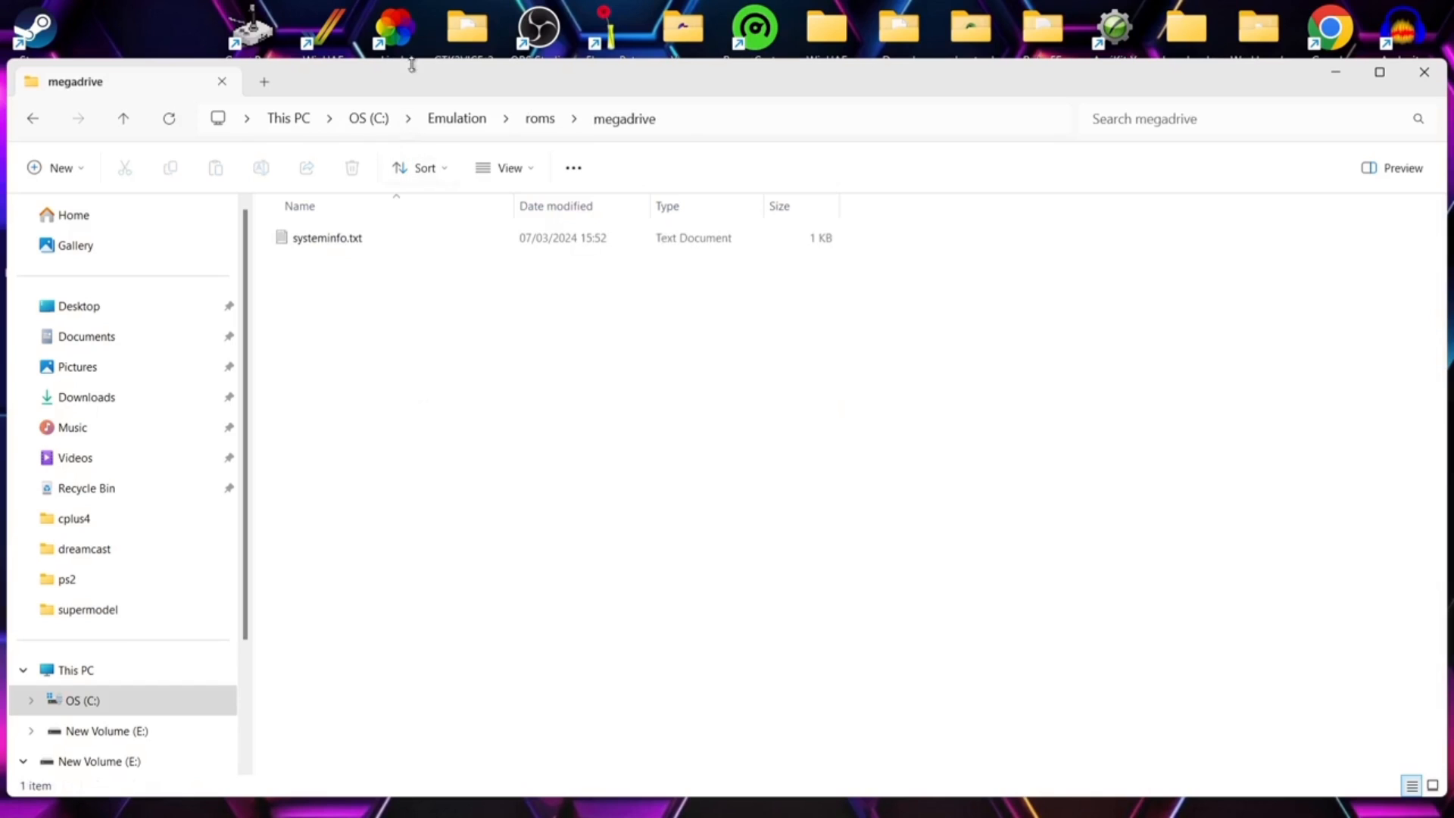
drag(413, 70, 727, 89)
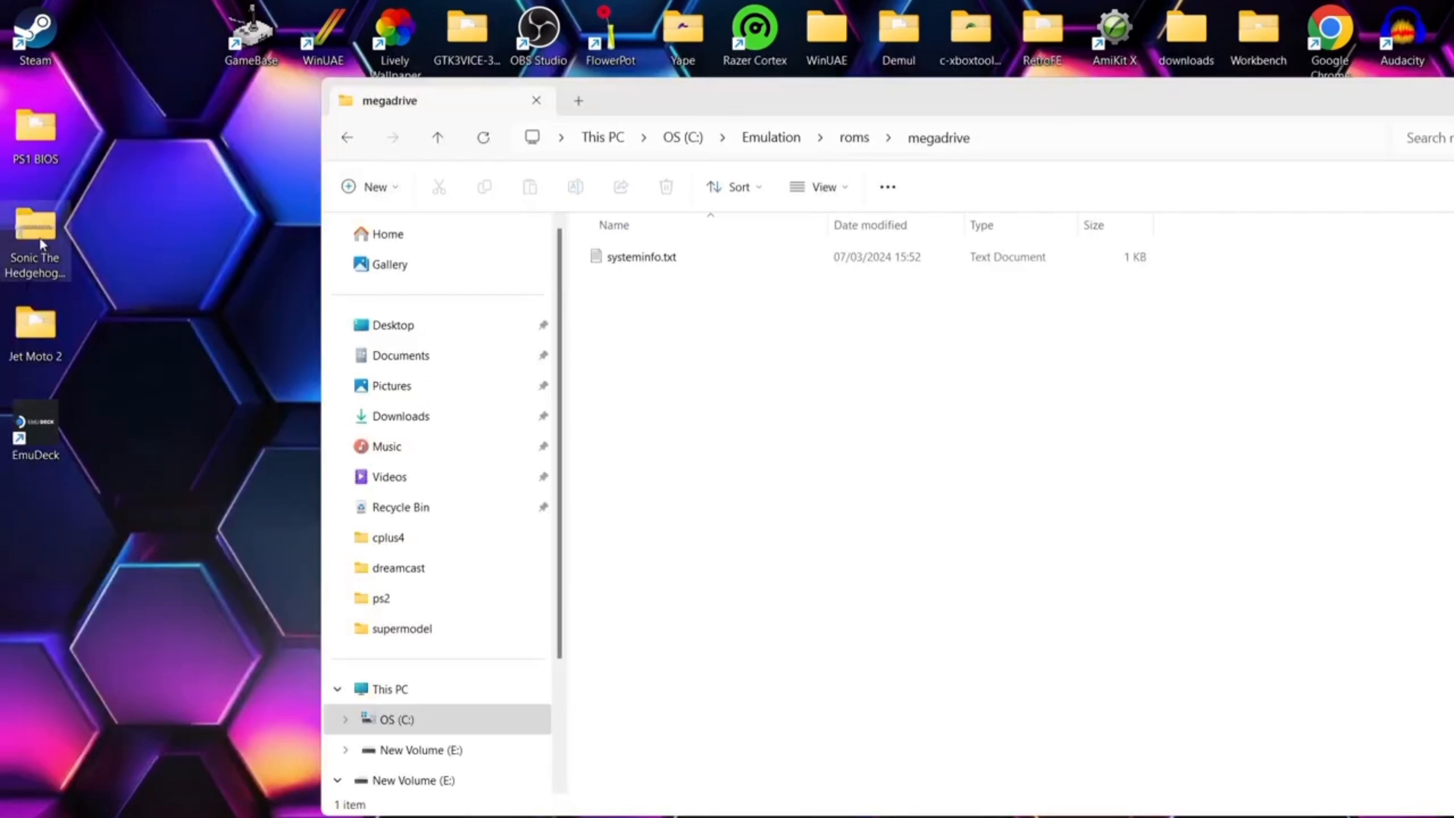
drag(42, 244, 658, 420)
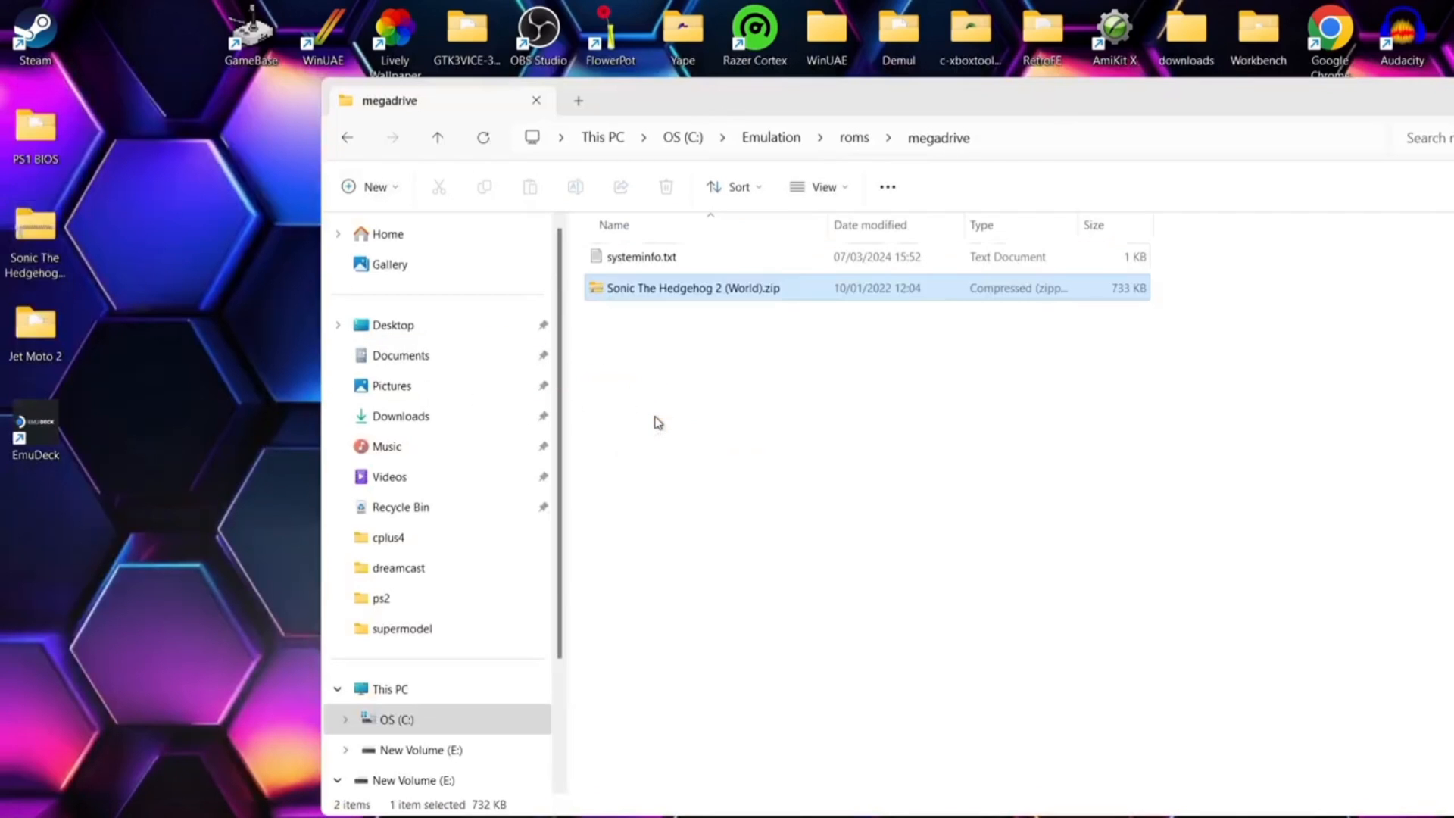
- Return to the roms folder and move the Jet Moto 2 folder from the desktop into psx
click(347, 137)
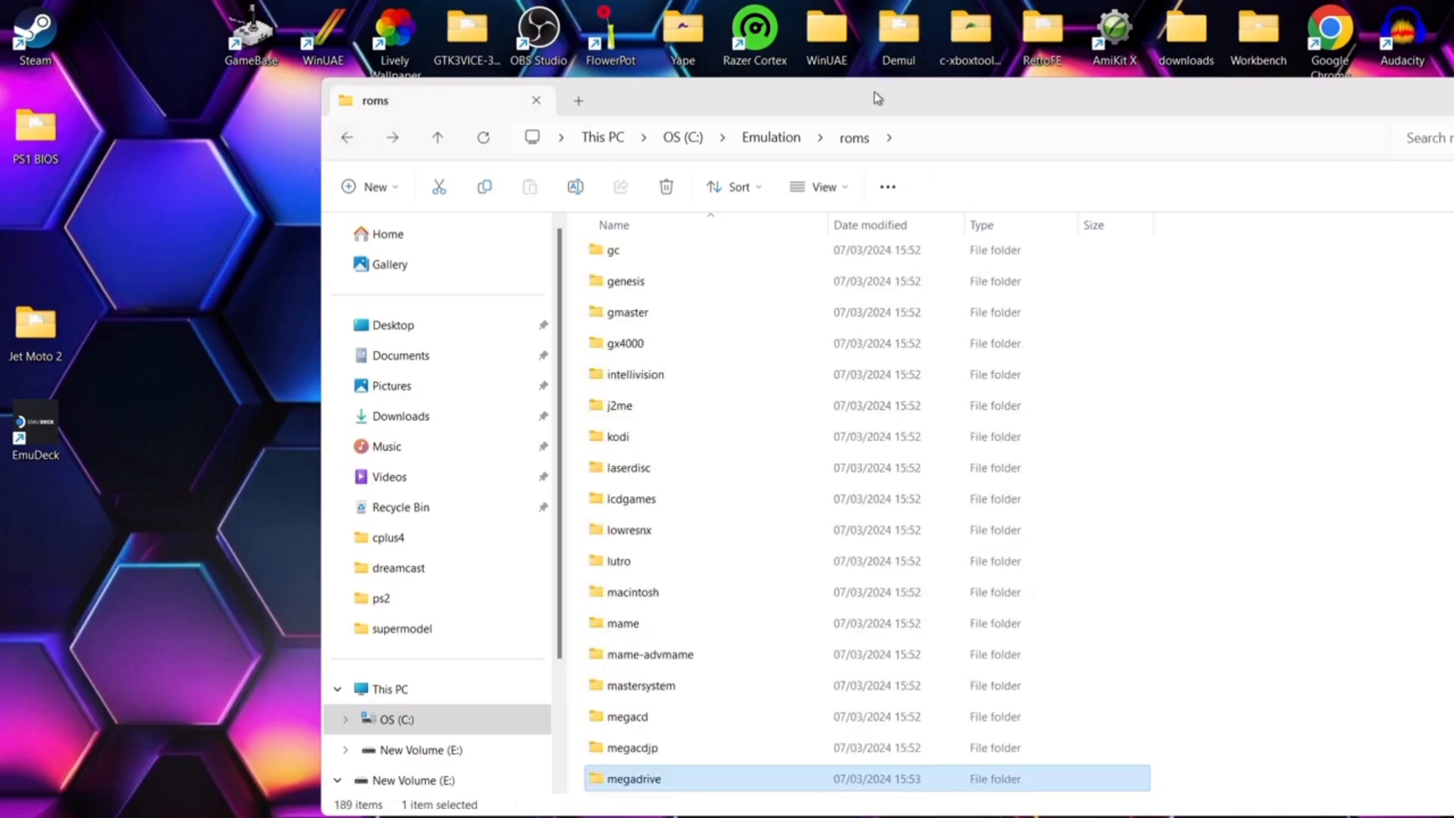
double_click(960, 111)
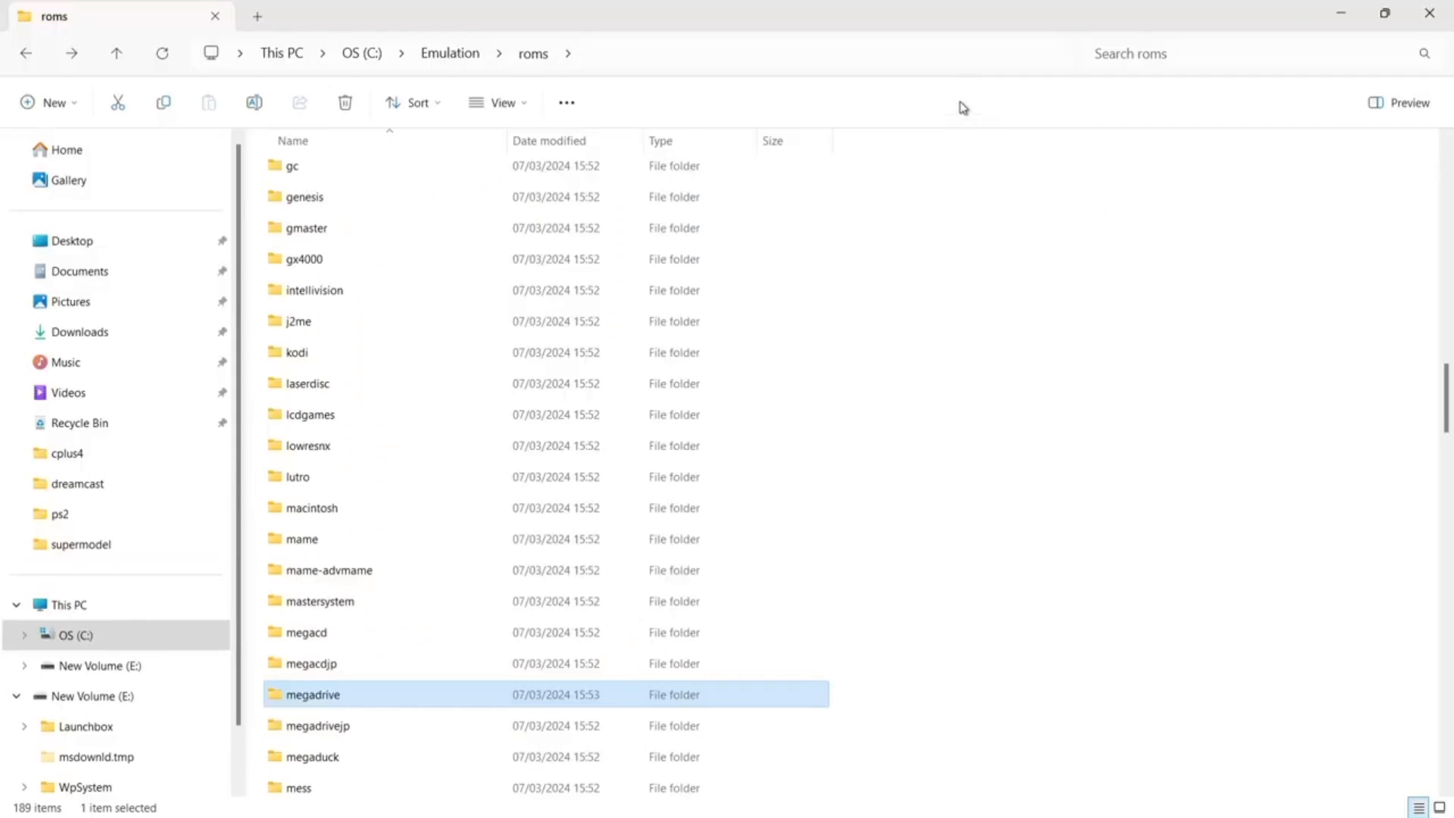
drag(1447, 401, 1449, 544)
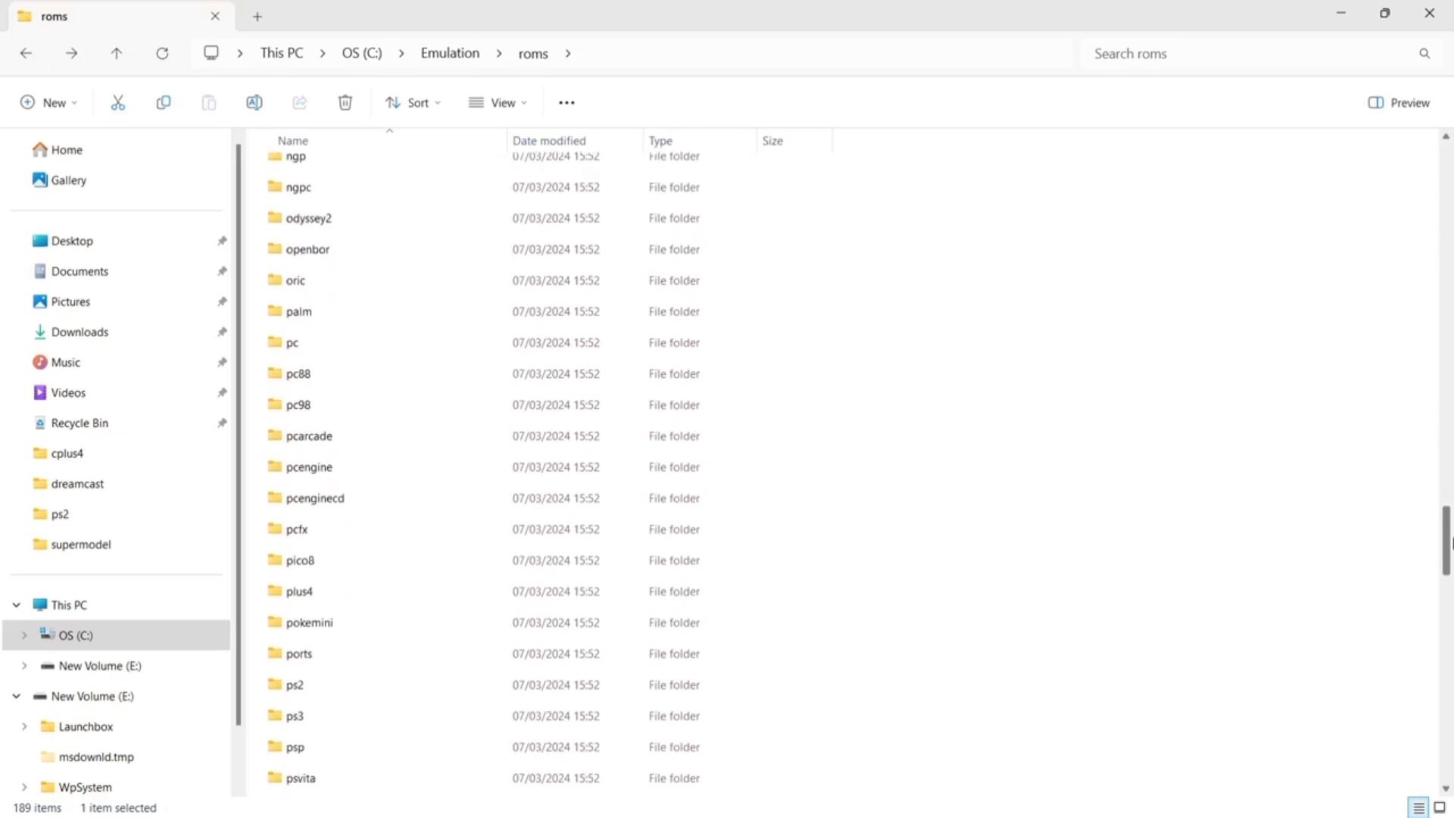
double_click(532, 636)
double_click(555, 9)
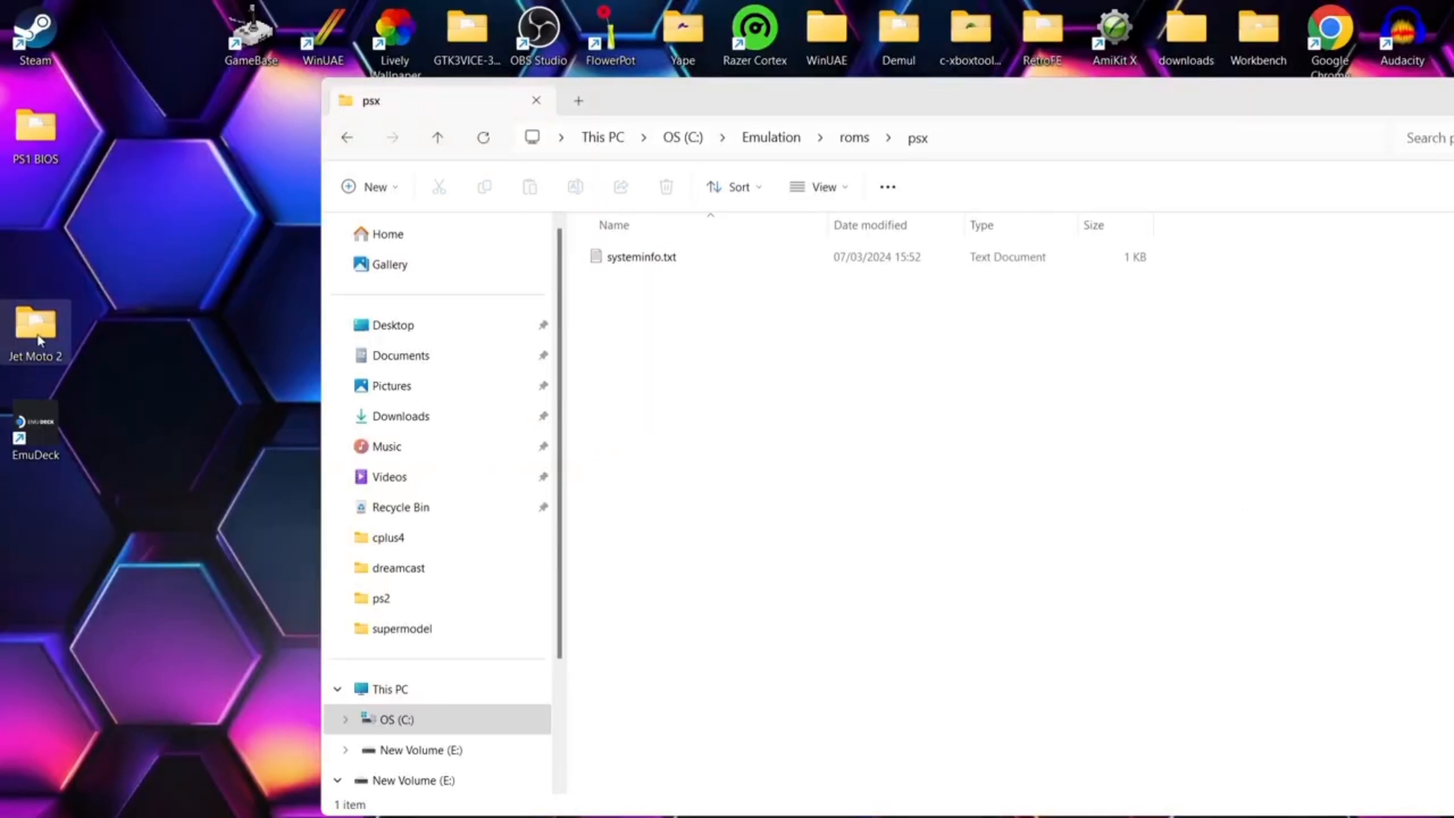
drag(39, 339, 677, 367)
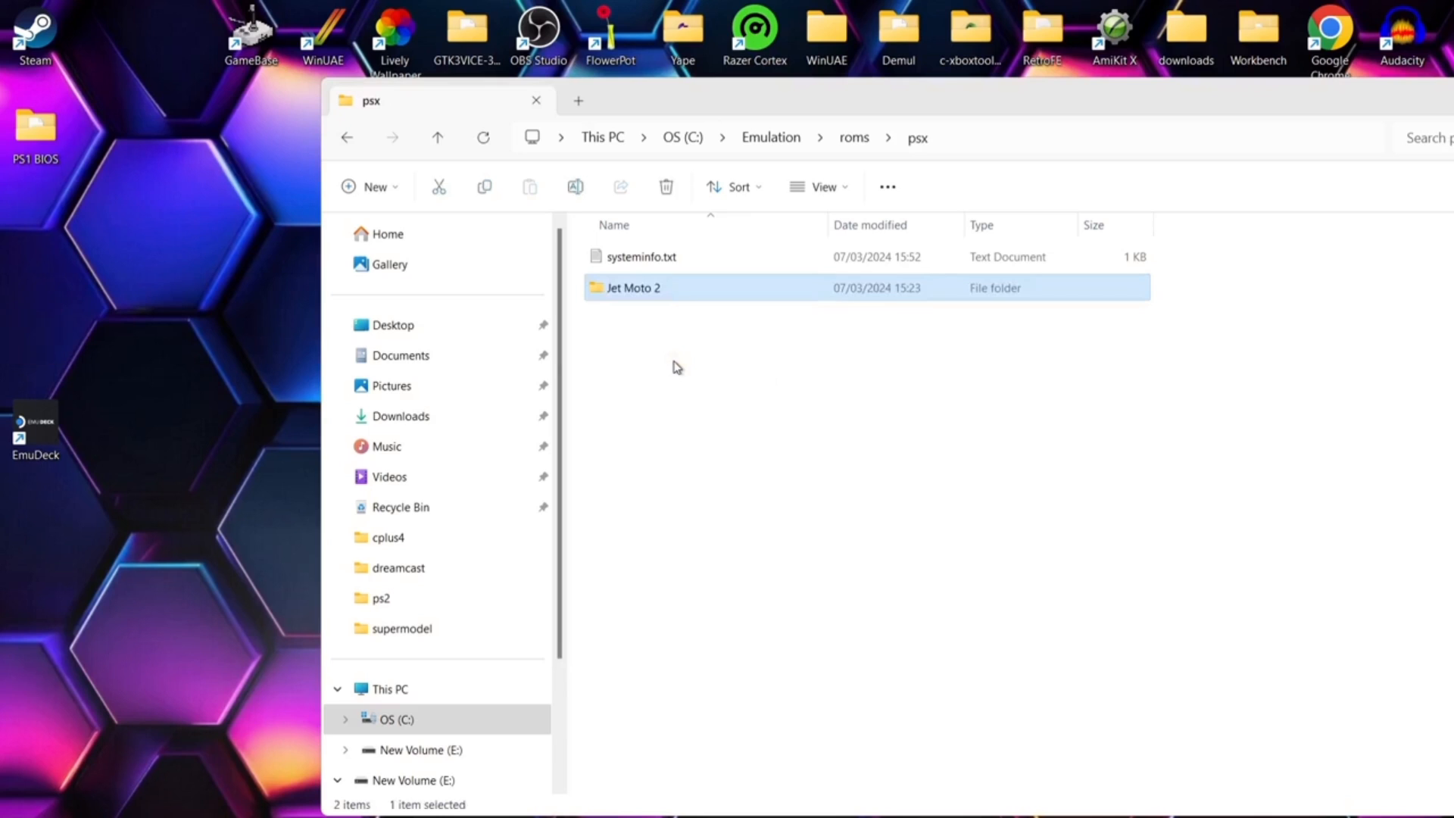
- Move all files from the desktop's PS1 BIOS folder into C:\Emulation\bios
click(347, 137)
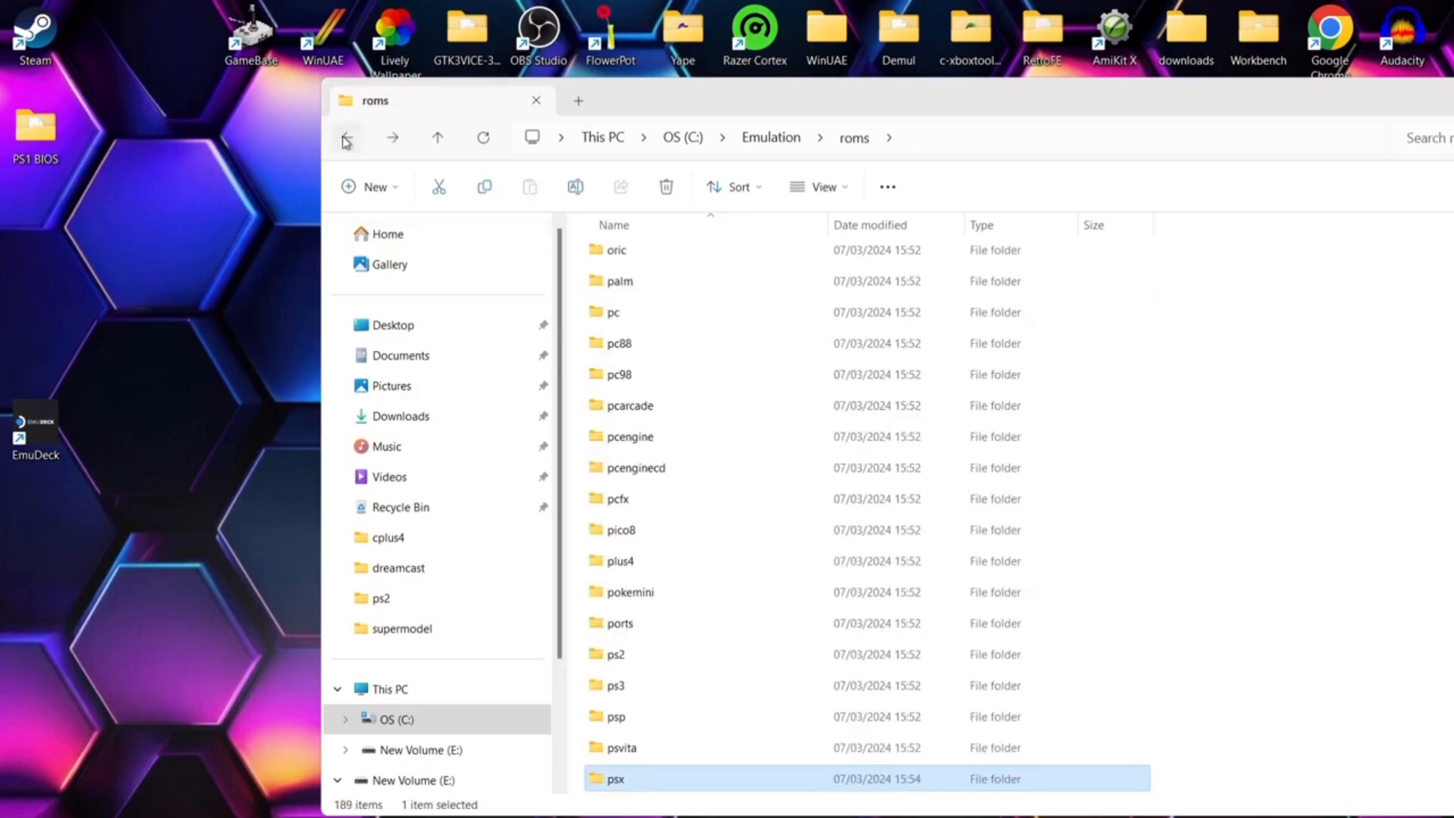
double_click(1386, 99)
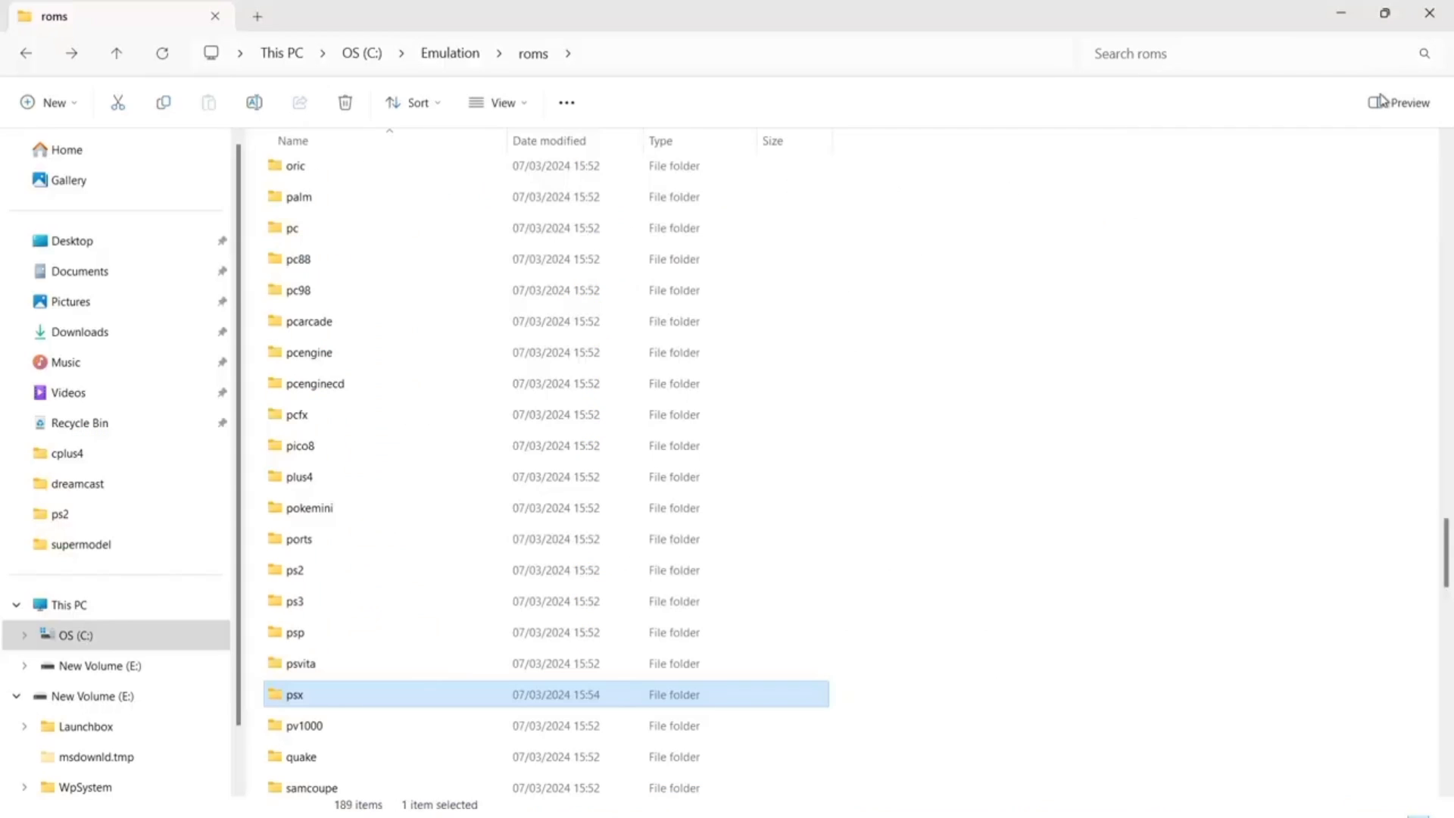
click(26, 55)
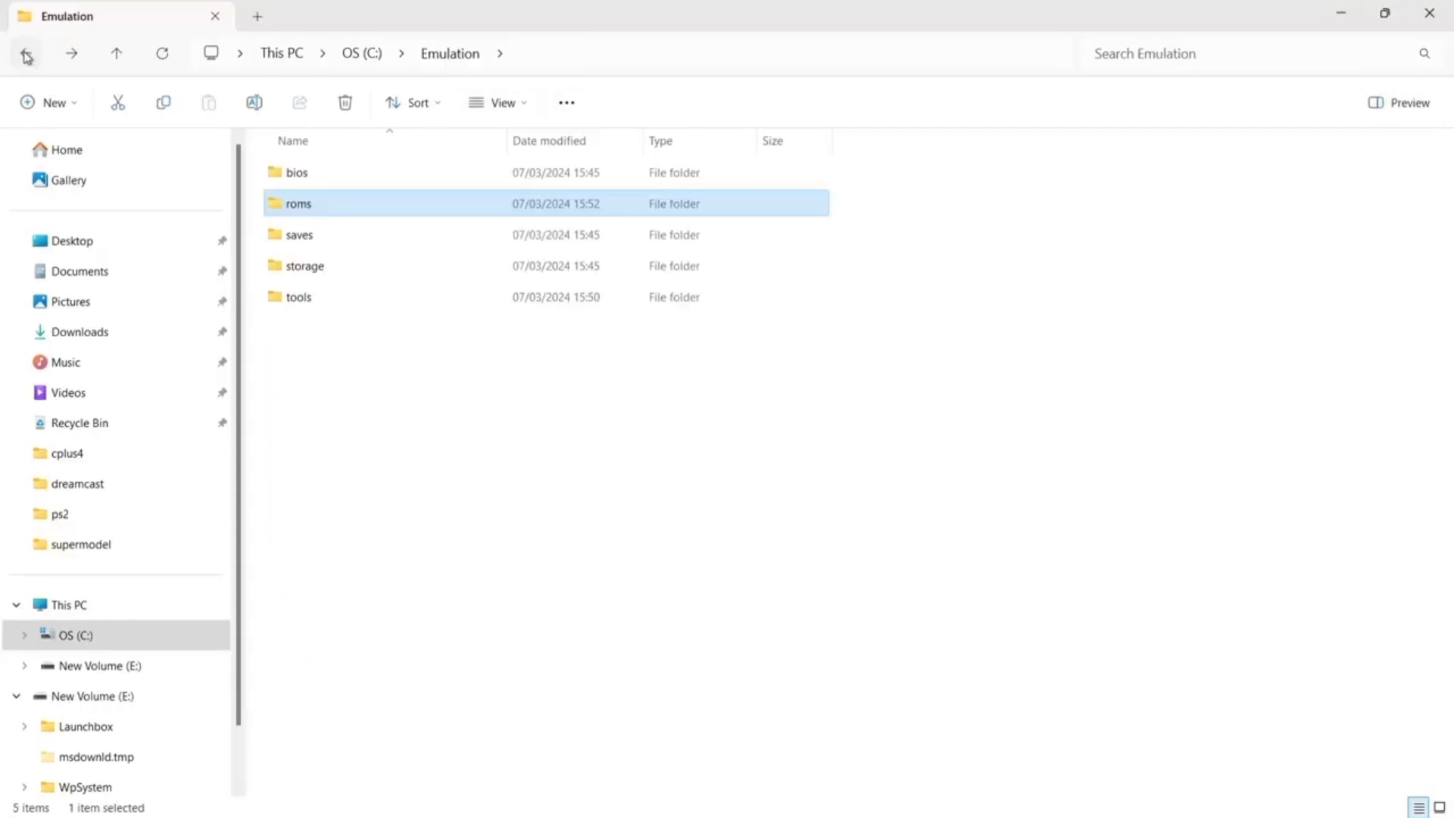
double_click(329, 176)
double_click(588, 6)
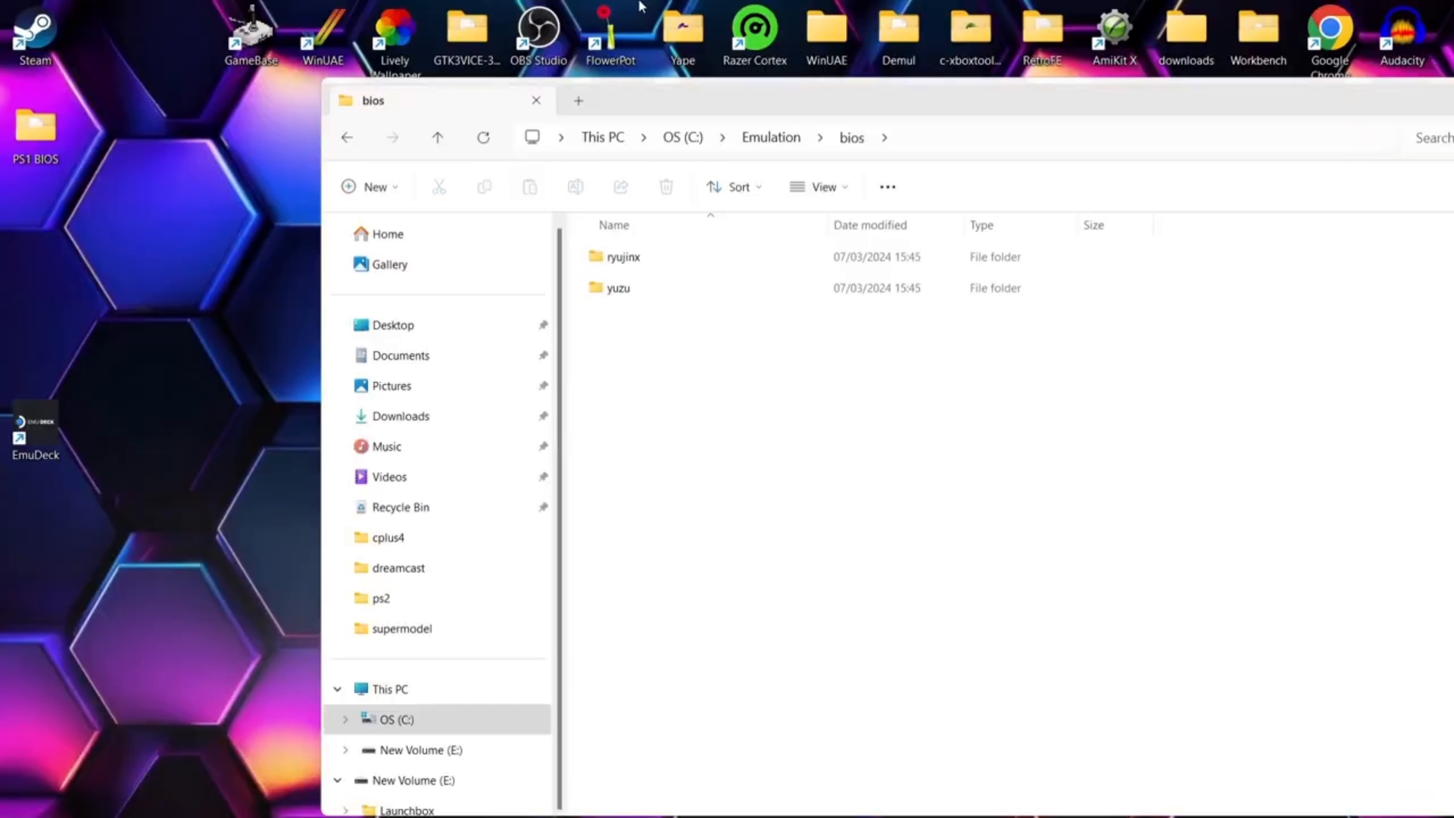
double_click(30, 140)
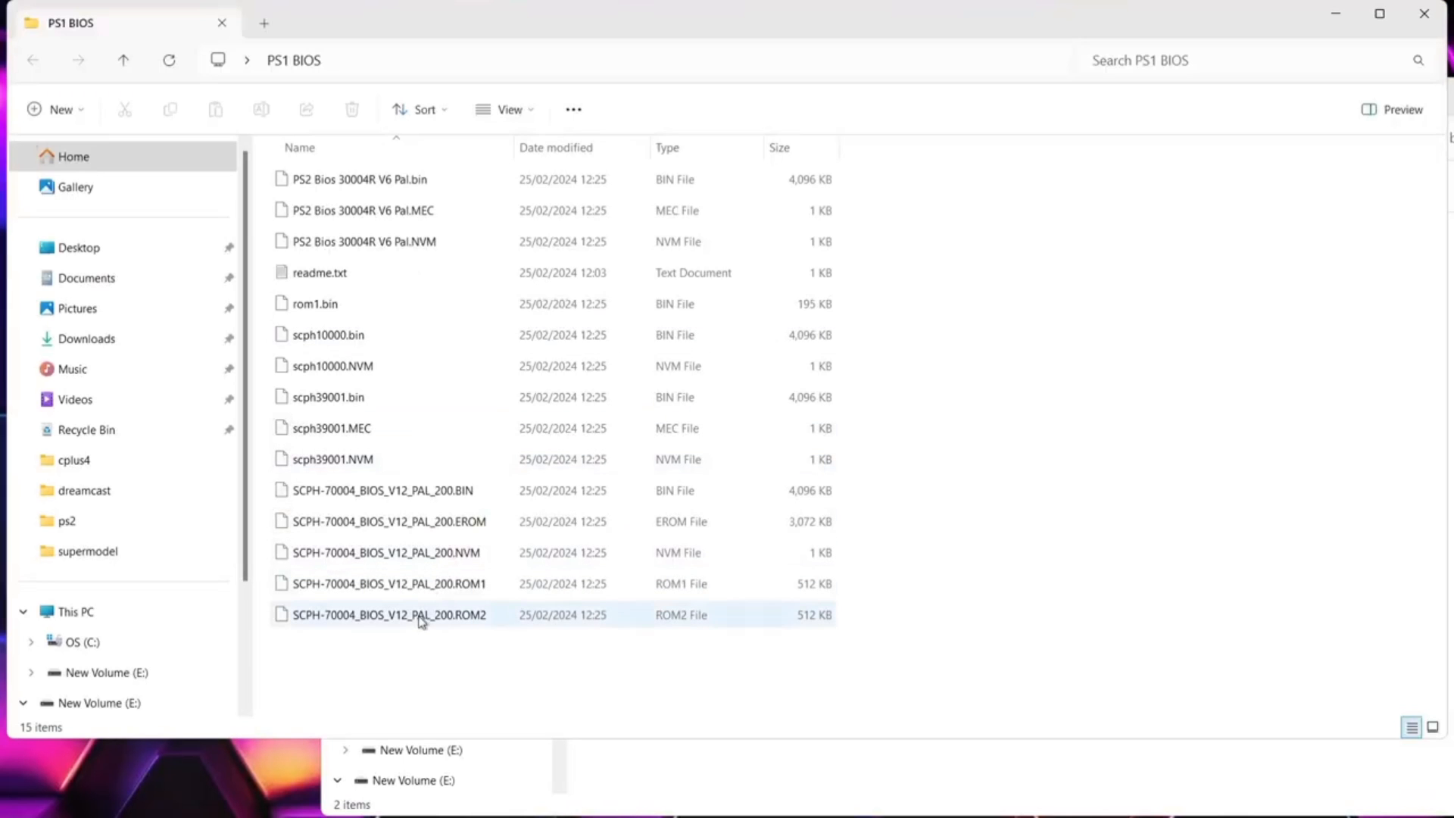
drag(419, 655, 402, 136)
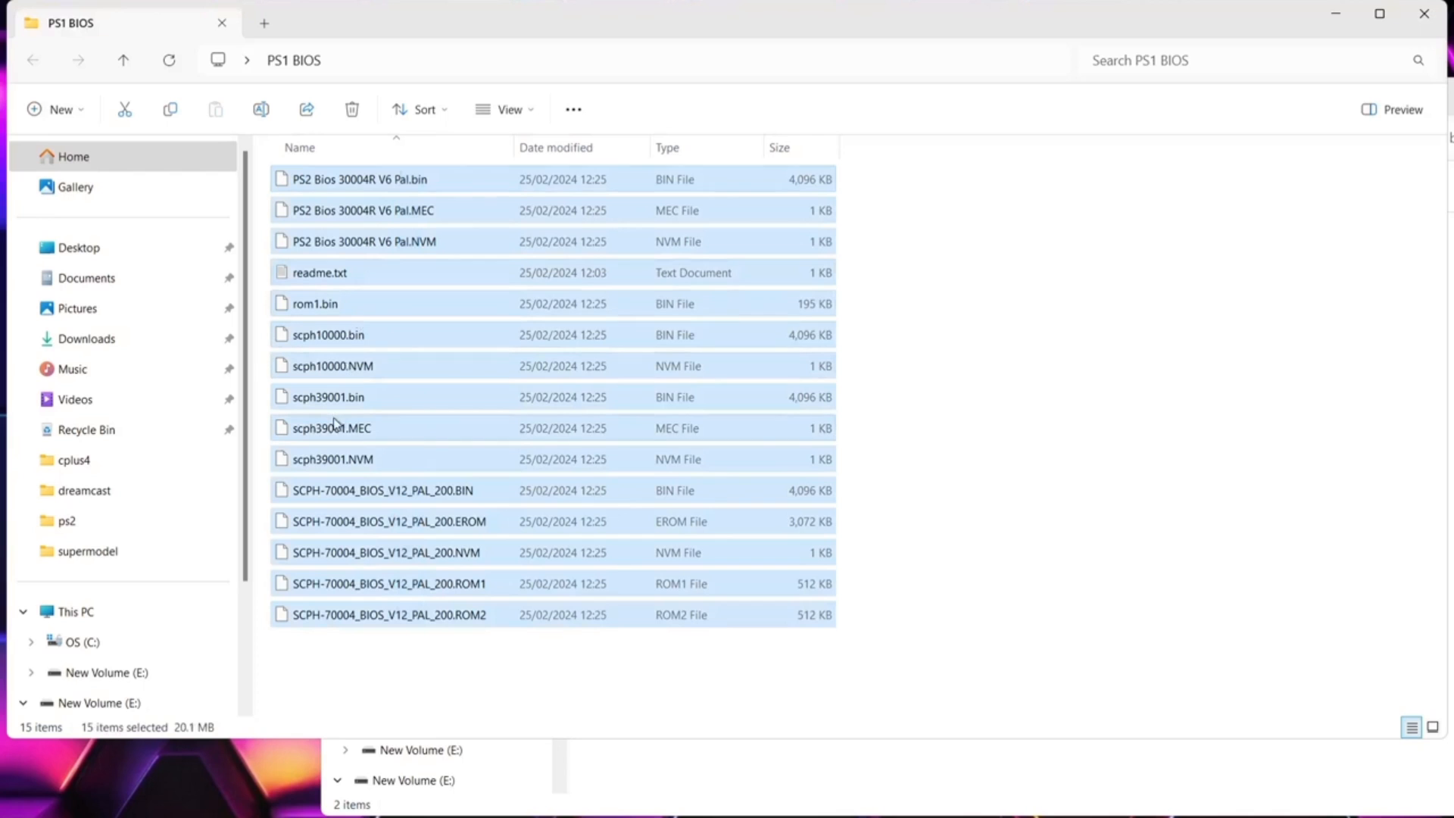
drag(334, 419, 815, 770)
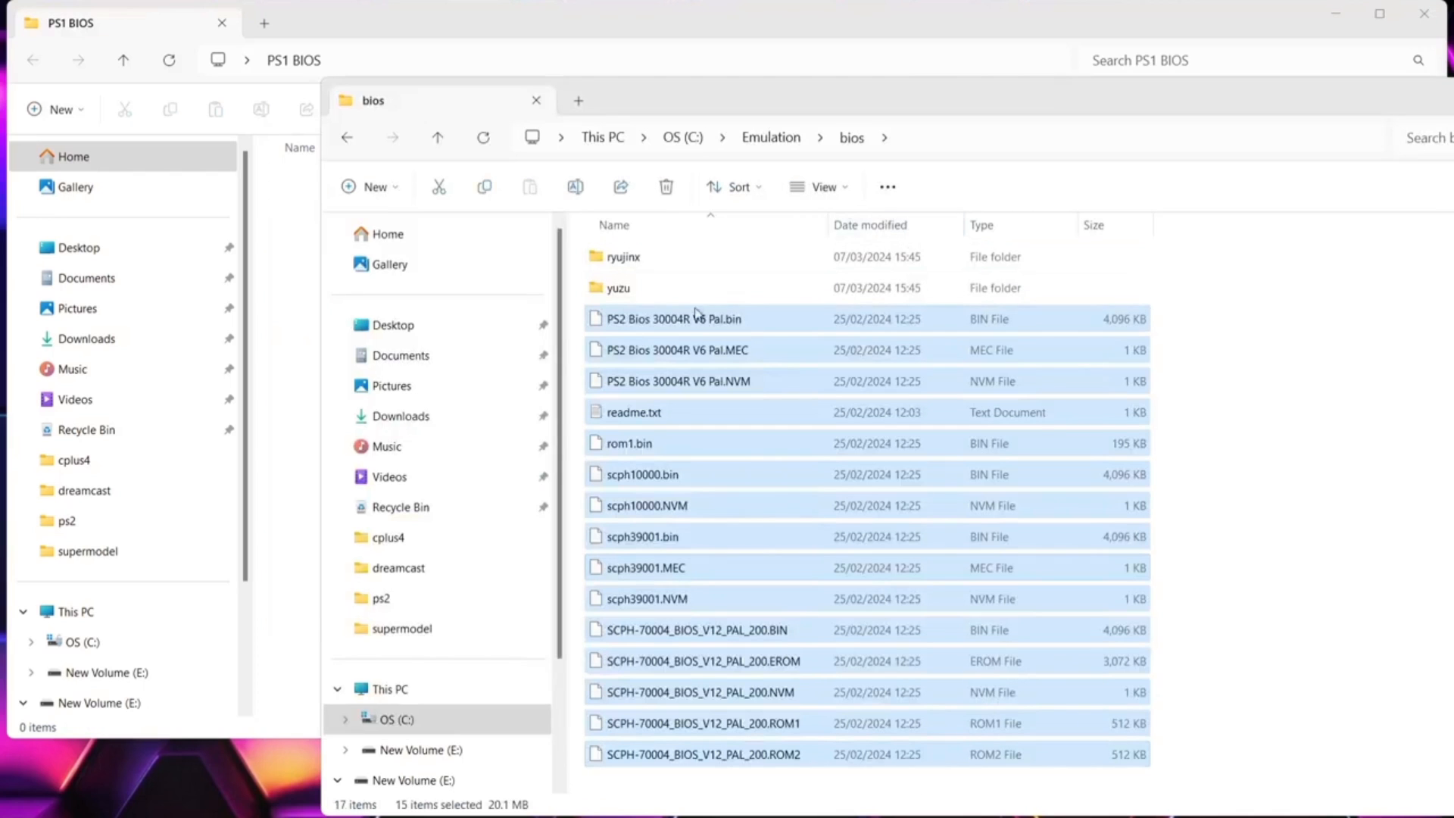
click(679, 296)
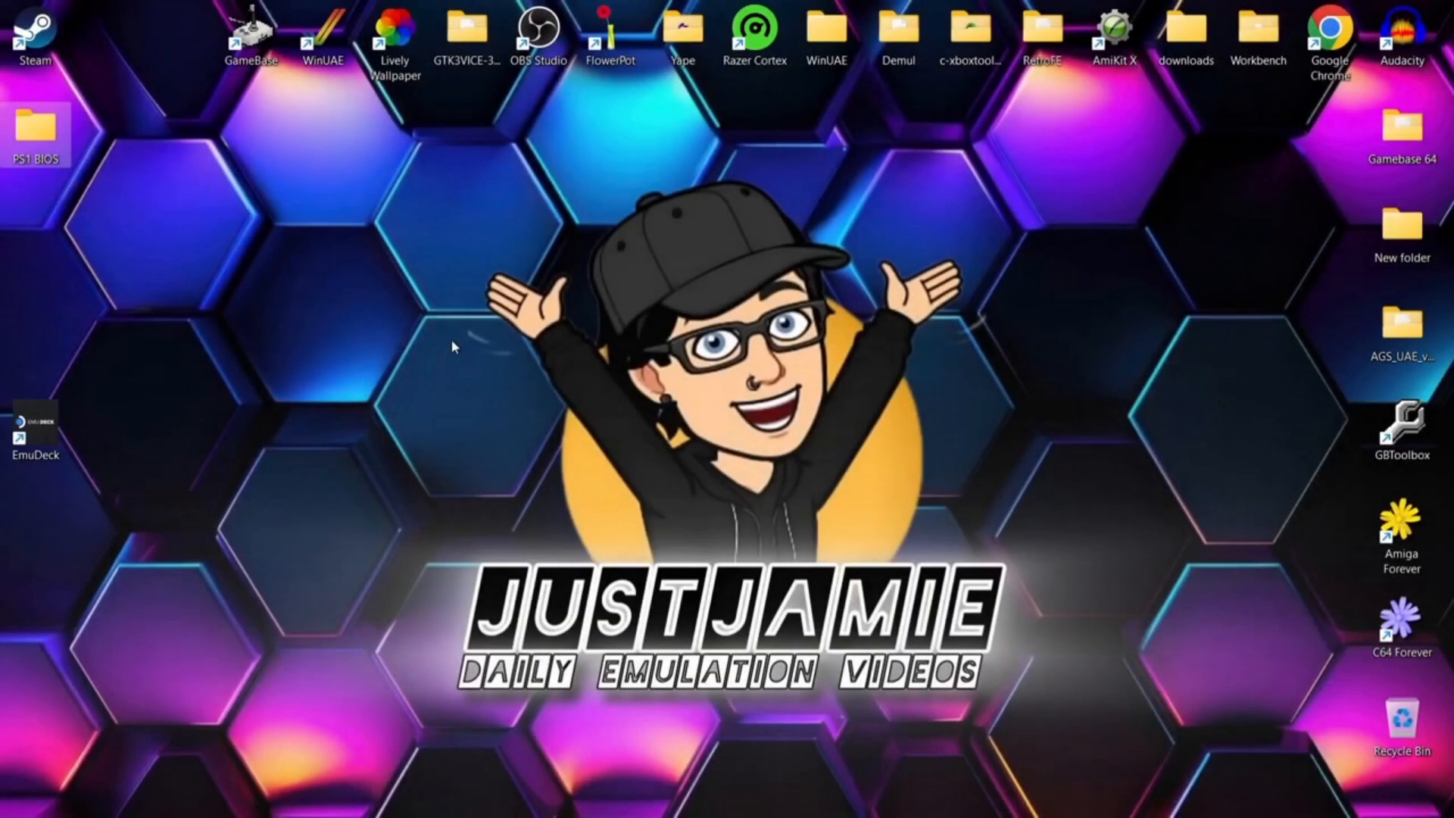
- Relaunch EmulationStation Desktop Edition from Steam and browse its Sega Mega Drive and PlayStation systems
click(905, 789)
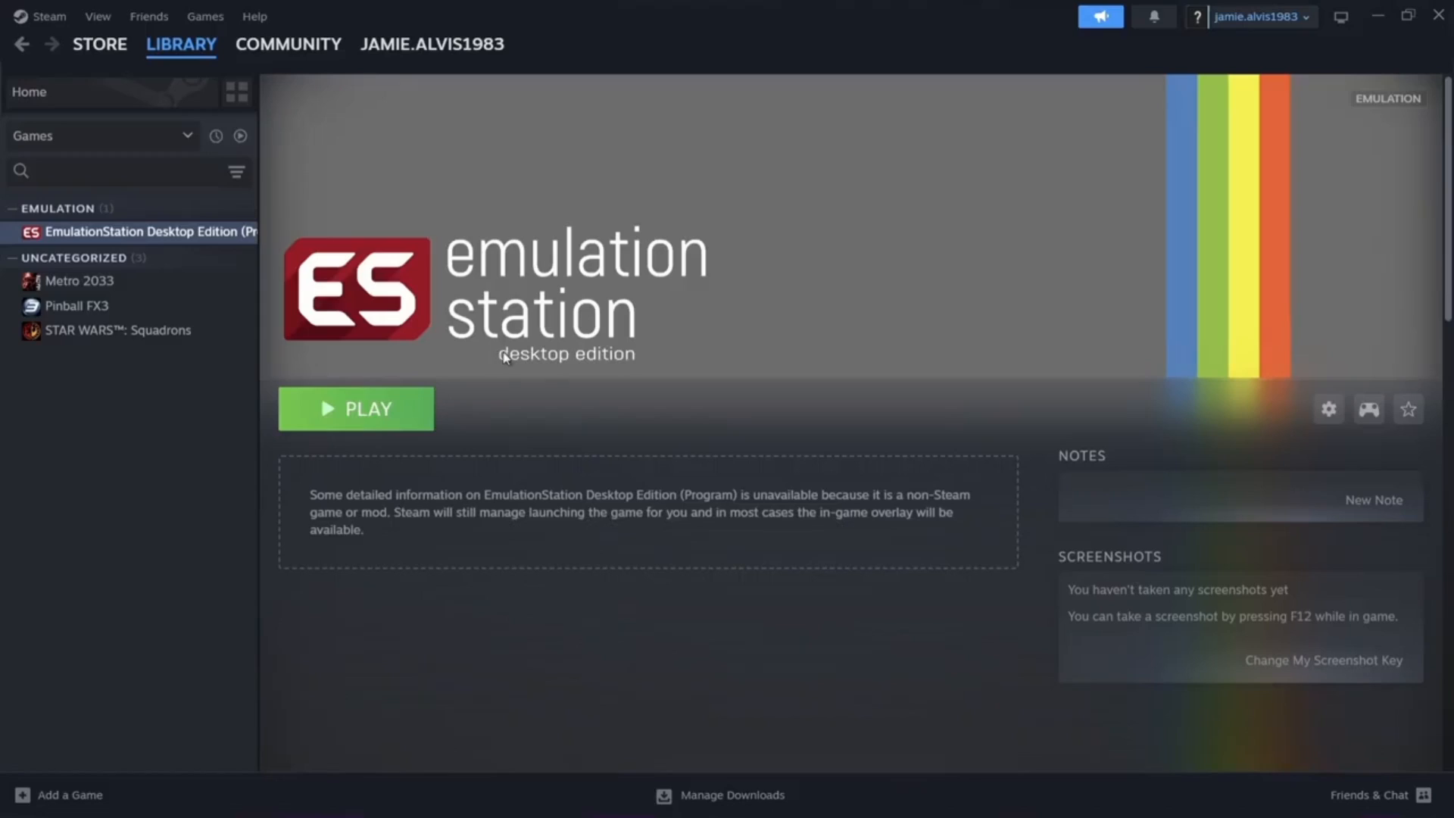
click(391, 421)
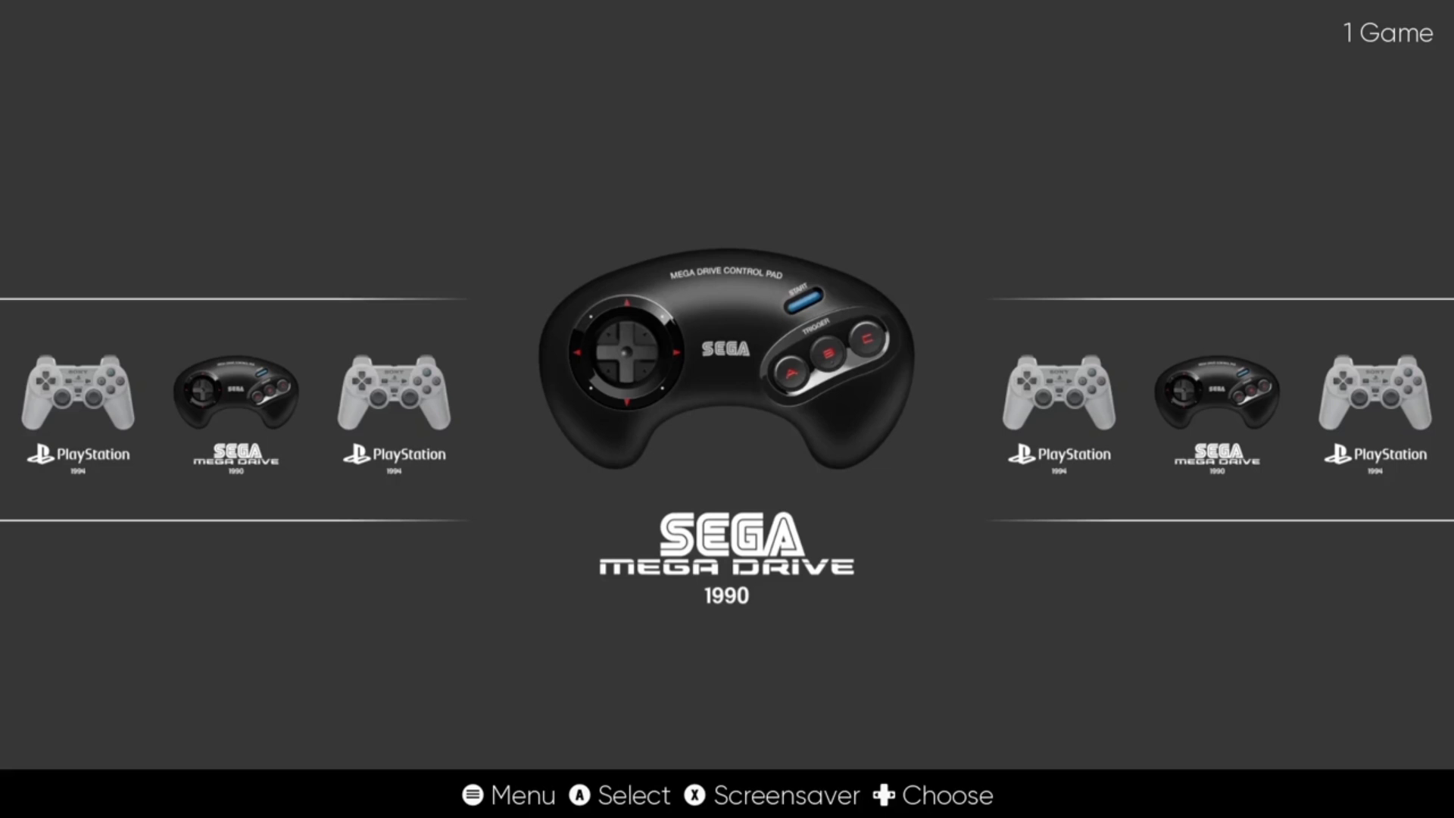
key(Return)
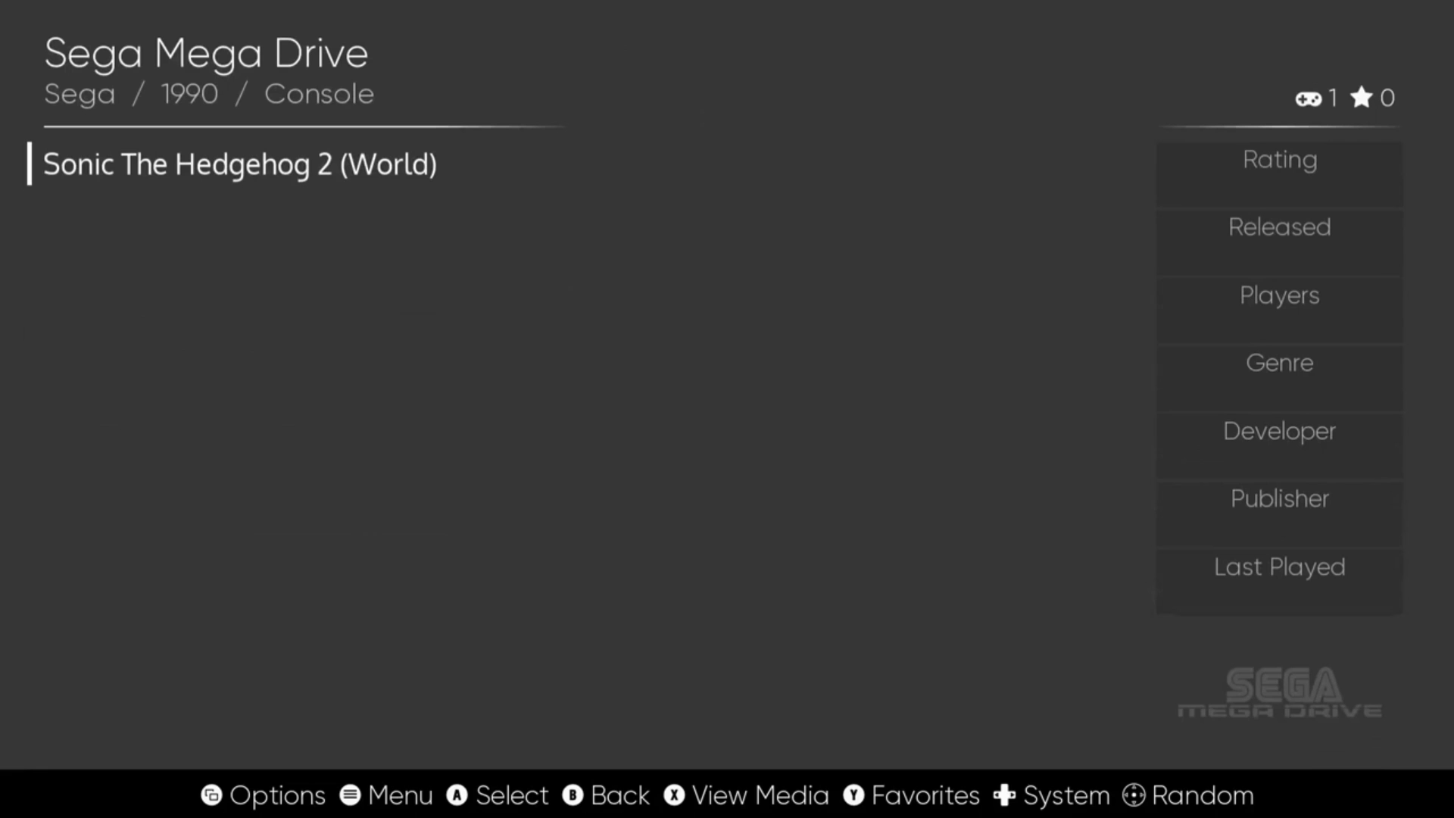
key(BackSpace)
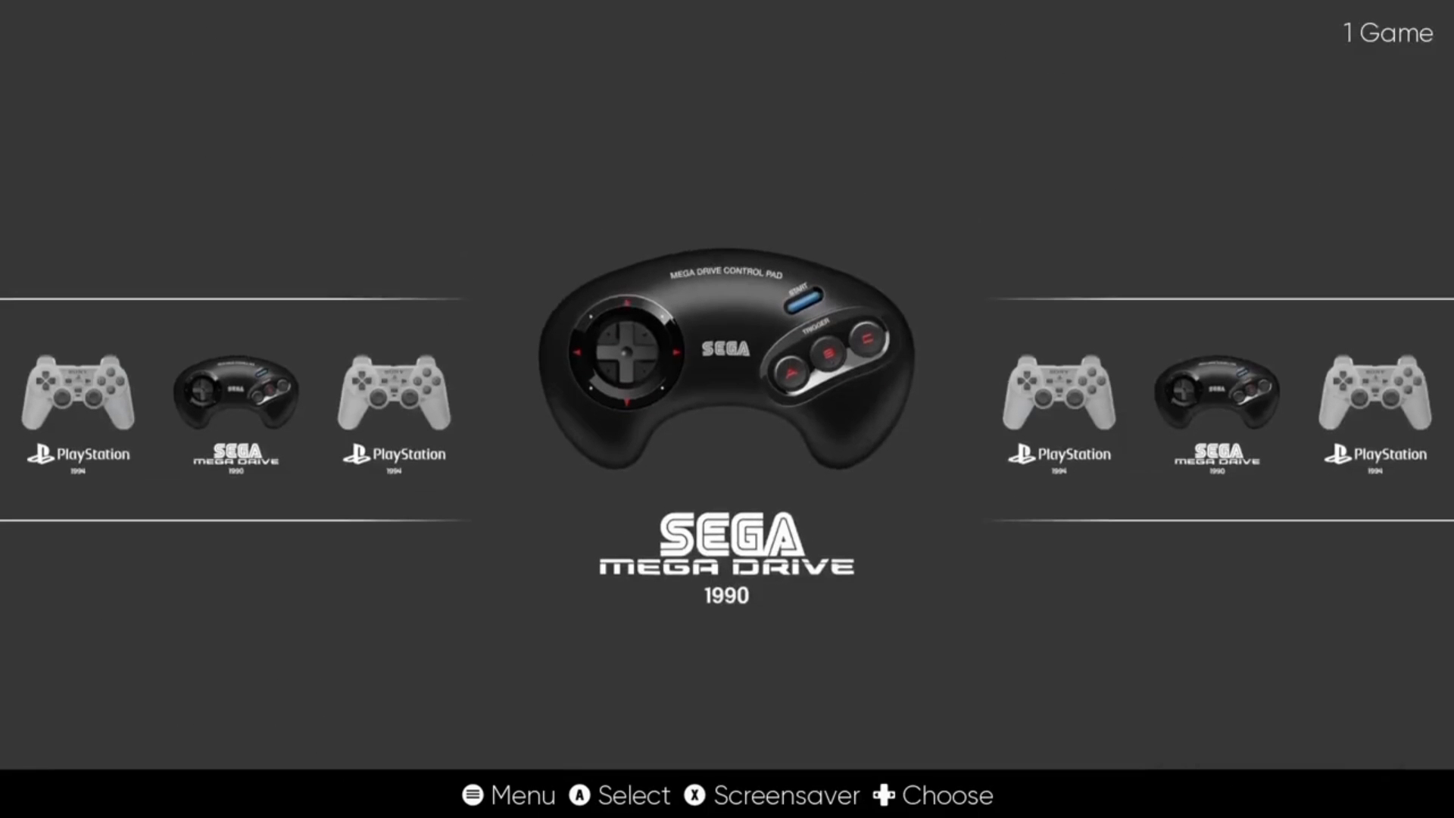
key(Right)
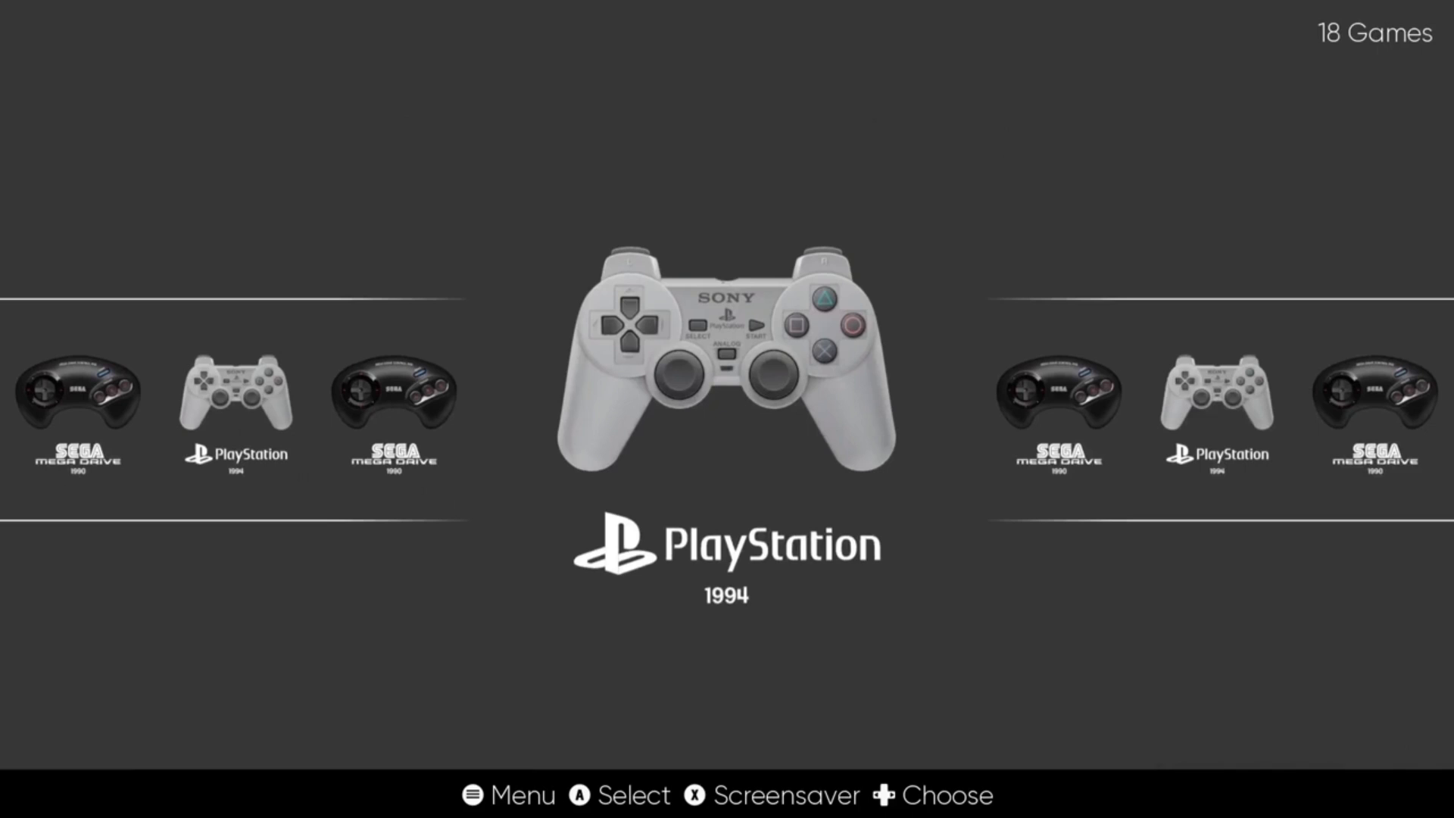
- View the PlayStation game list, then return to the system view and go to Sega Mega Drive
key(Return)
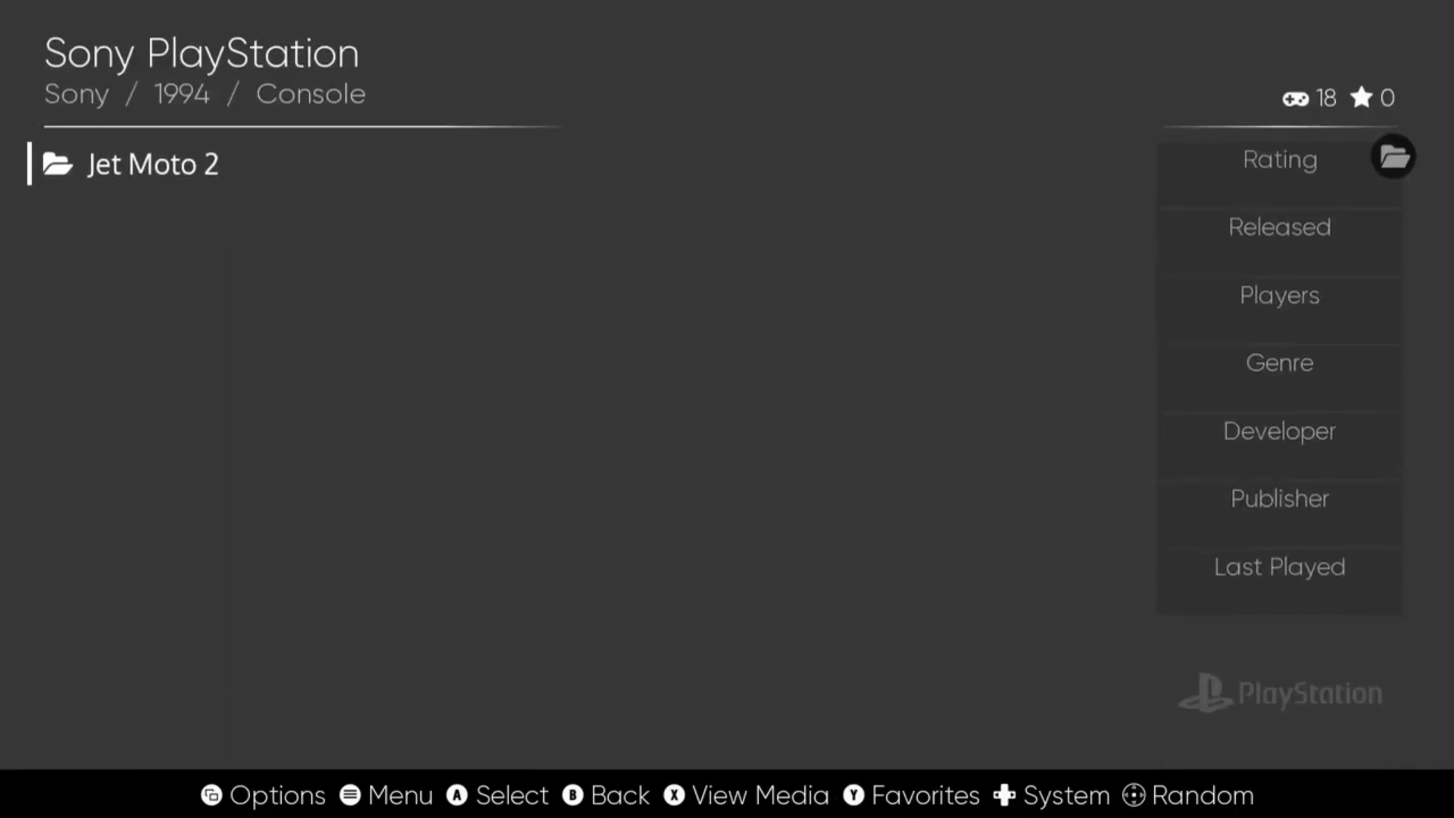
key(BackSpace)
key(Left)
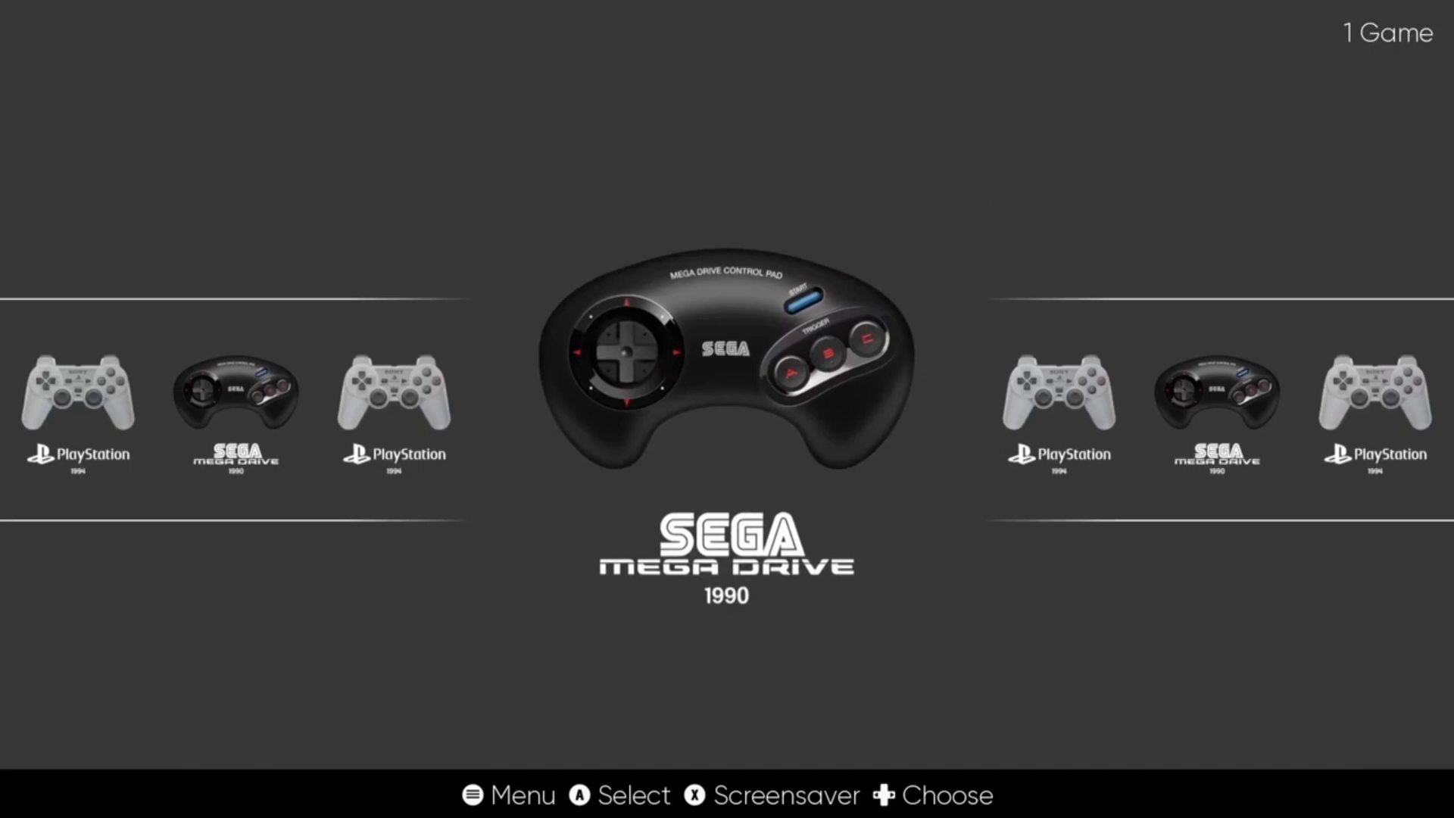
- Open the Theme Downloader from the UI settings and proceed with downloading the themes list
key(Escape)
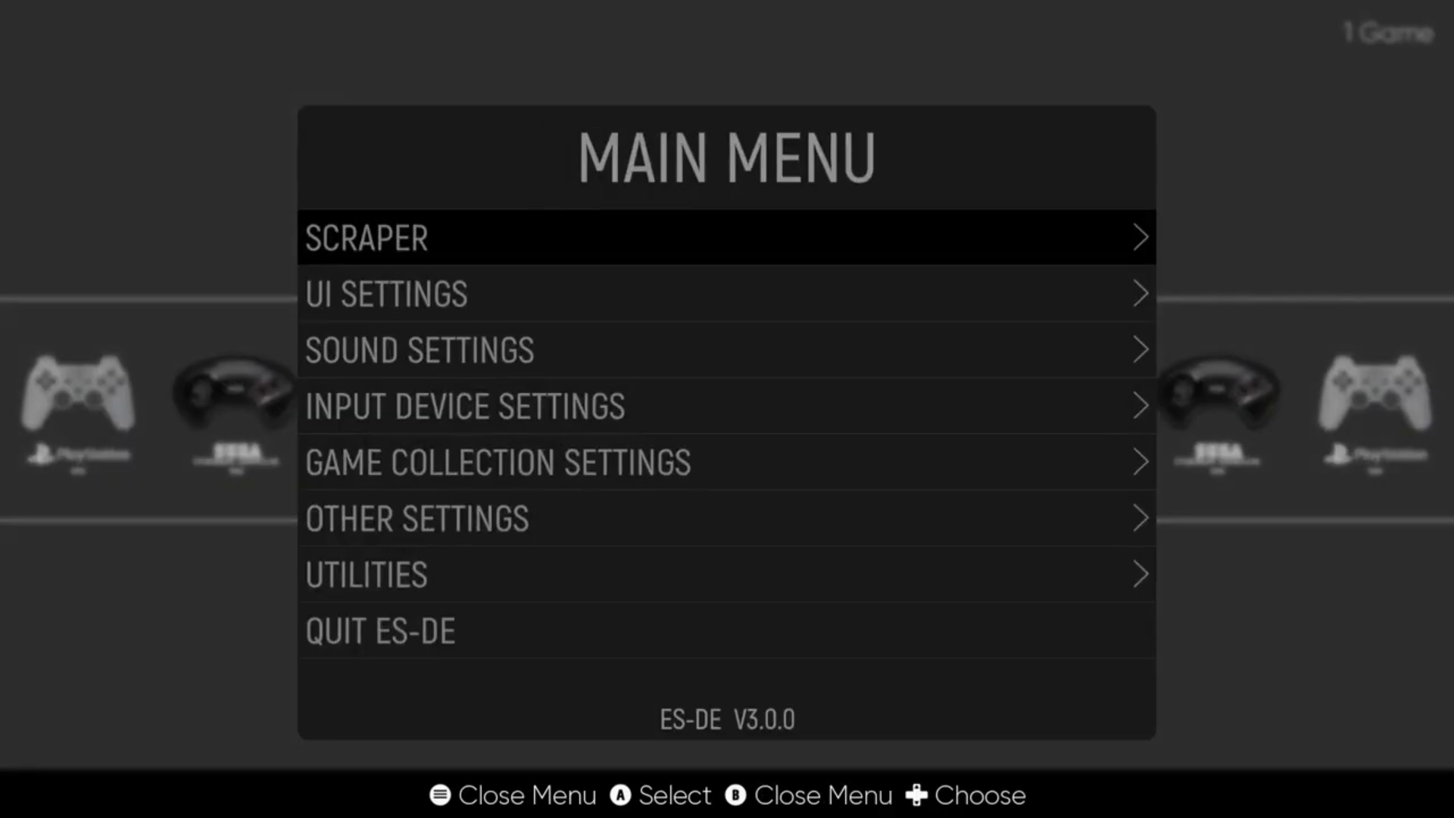
key(Down)
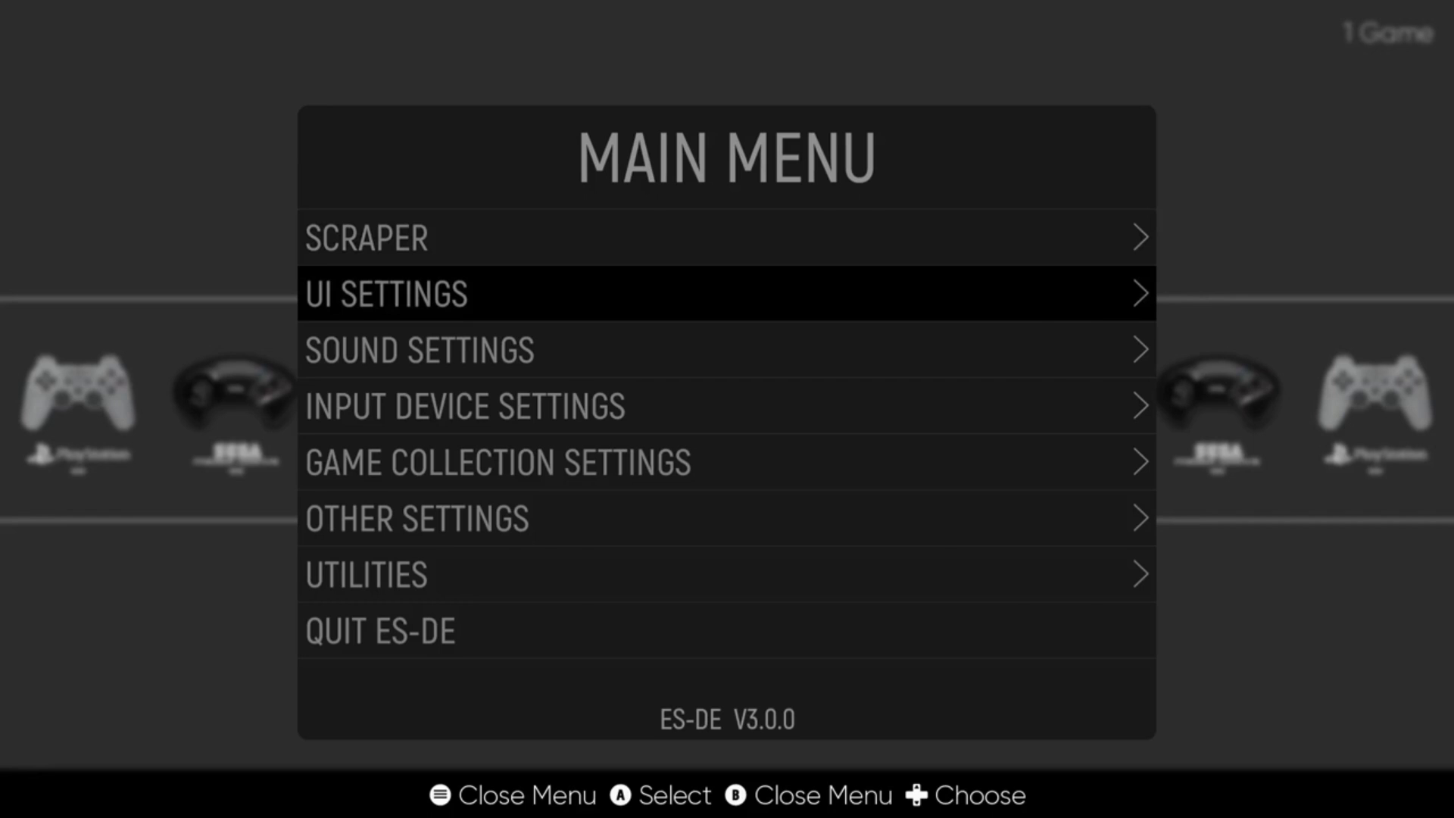
key(Return)
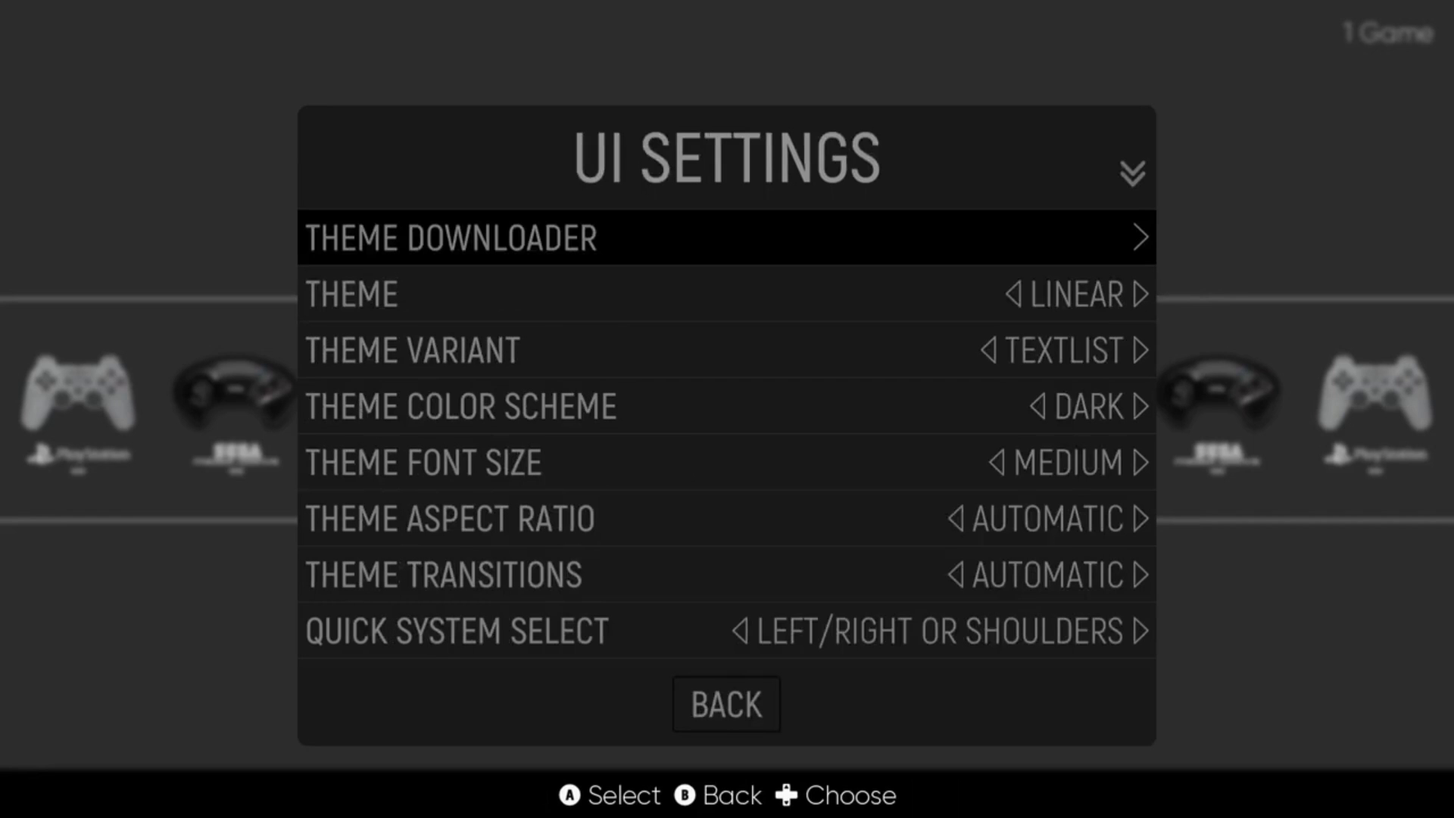
key(Return)
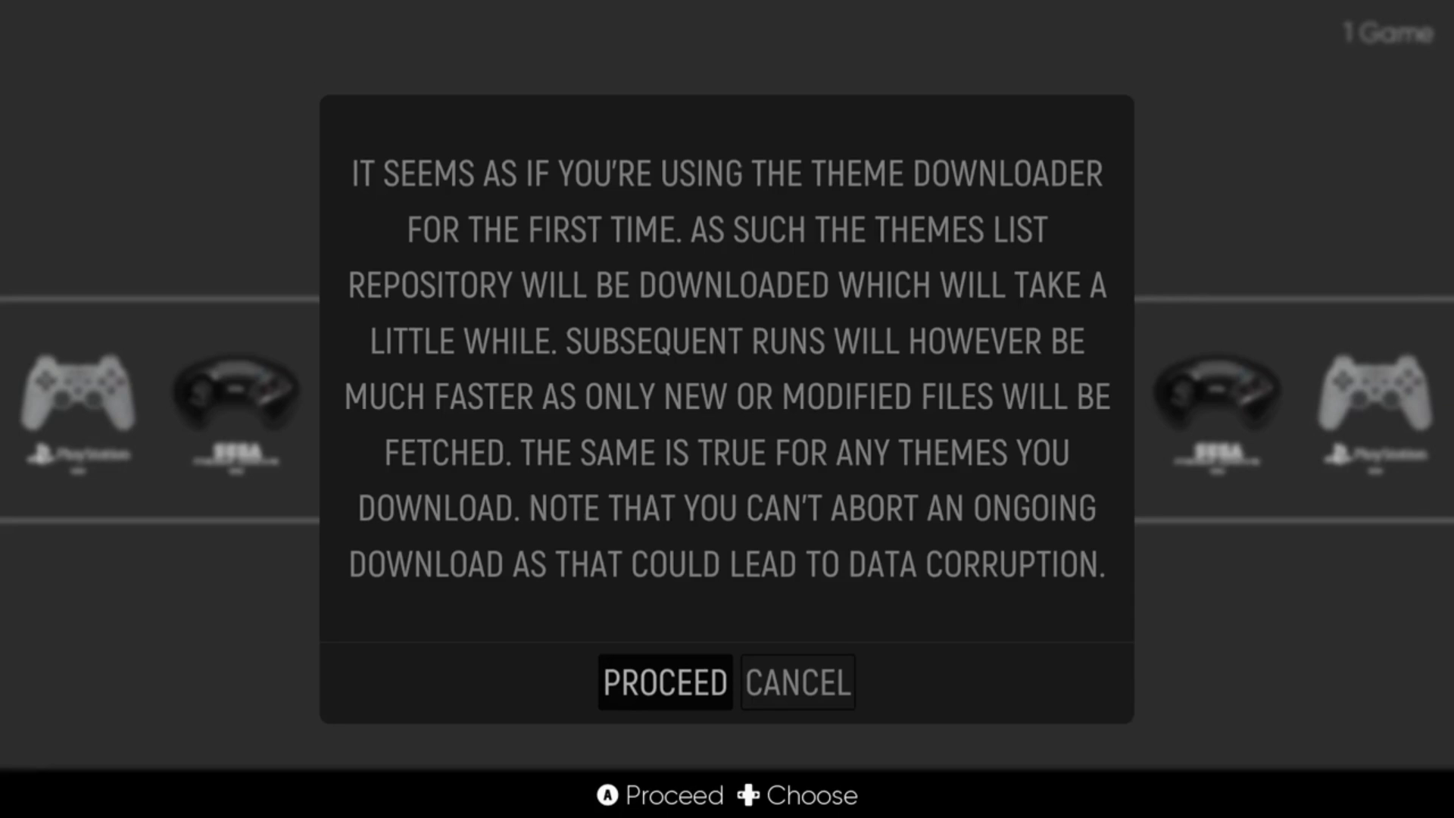
key(Return)
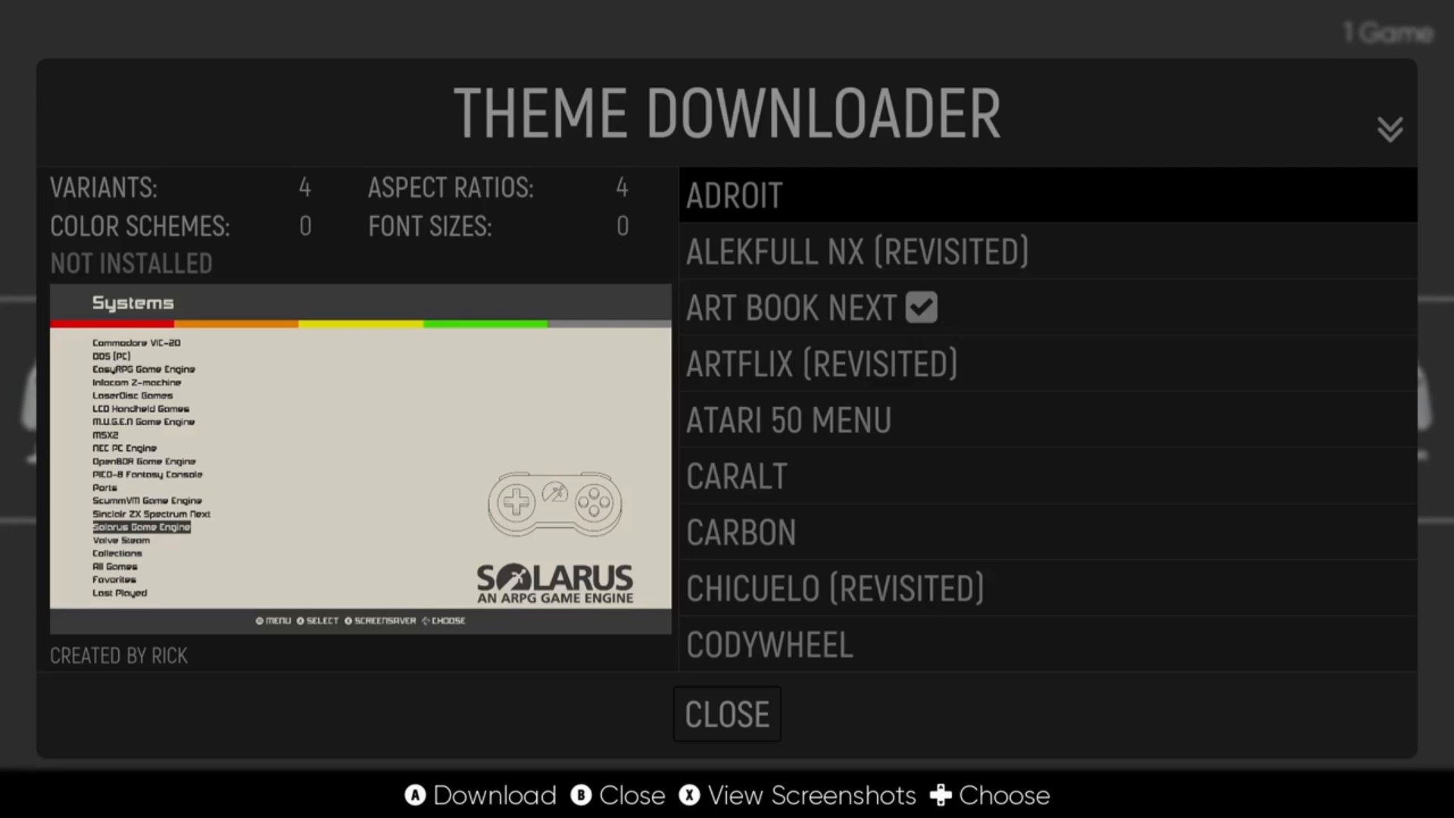
- Look through the downloadable themes and their previews from Adroit to the end of the list at TexGriddy
key(Down)
key(Down)
key(Down)
key(Down)
key(Down)
key(Down)
key(Down)
key(Down)
key(Down)
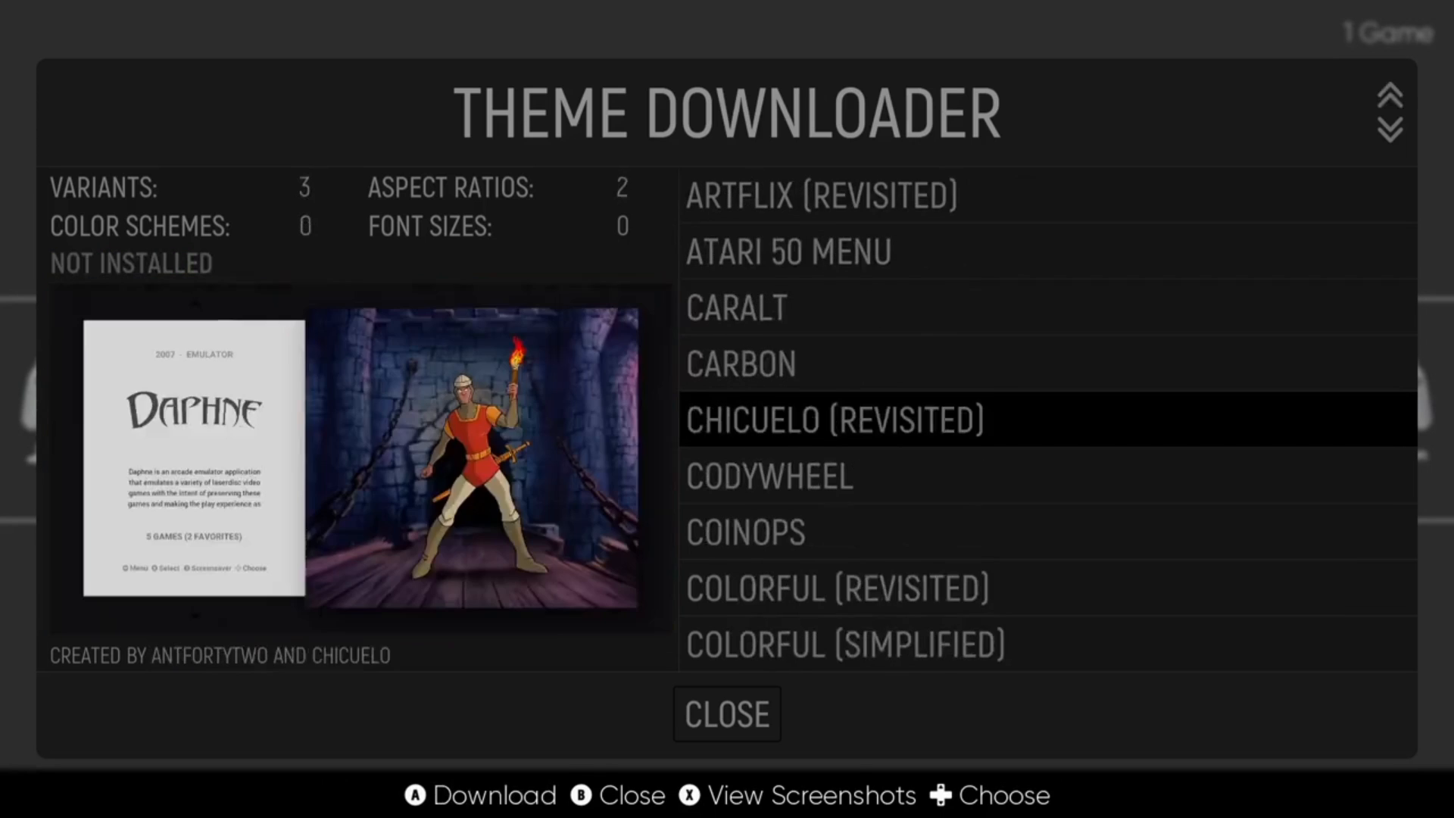
key(Down)
key(Down)
key(Down)
key(Down)
key(Down)
key(Down)
key(Down)
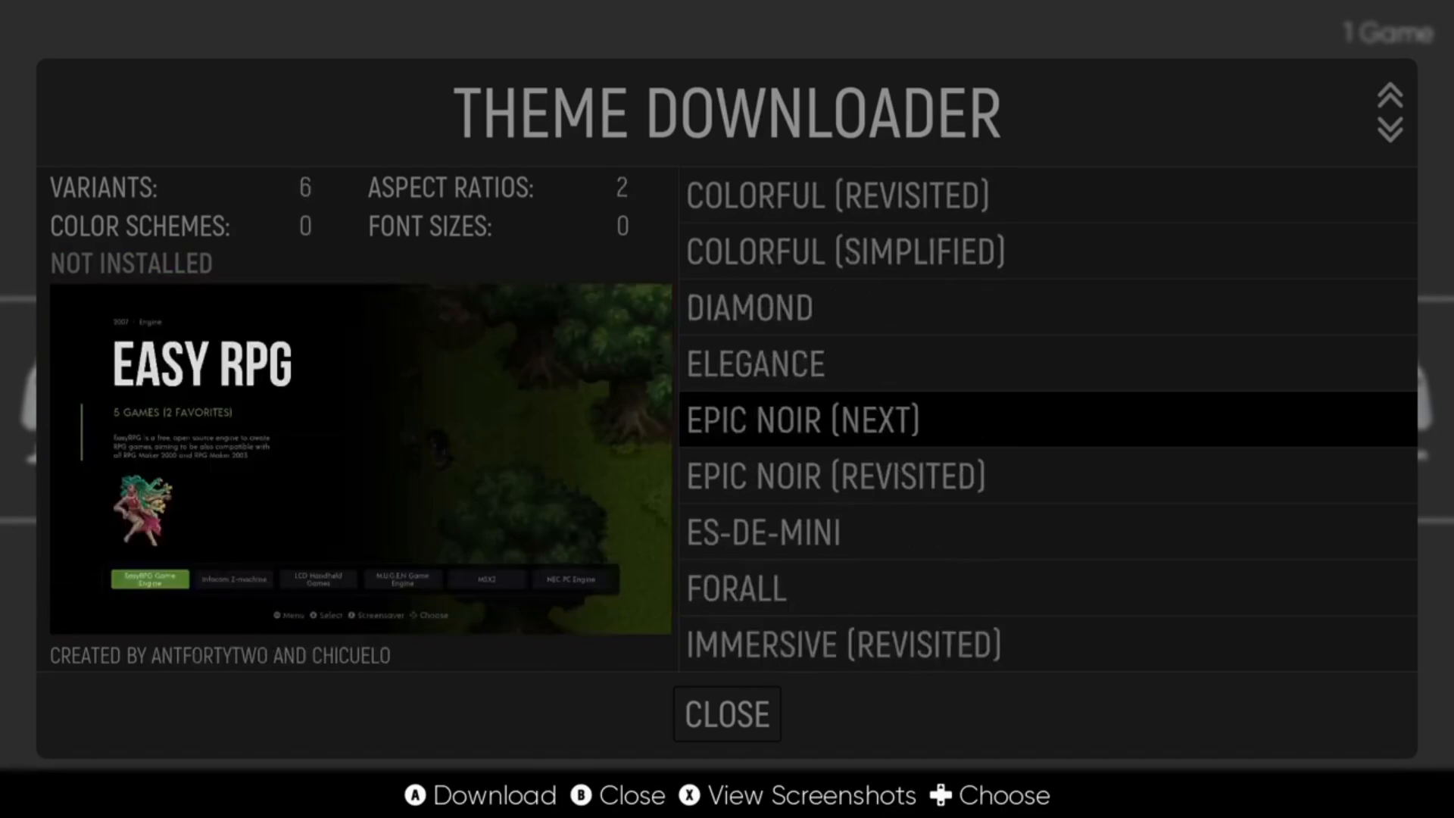
key(Down)
key(Down)
key(Down)
key(Down)
key(Down)
key(Down)
key(Down)
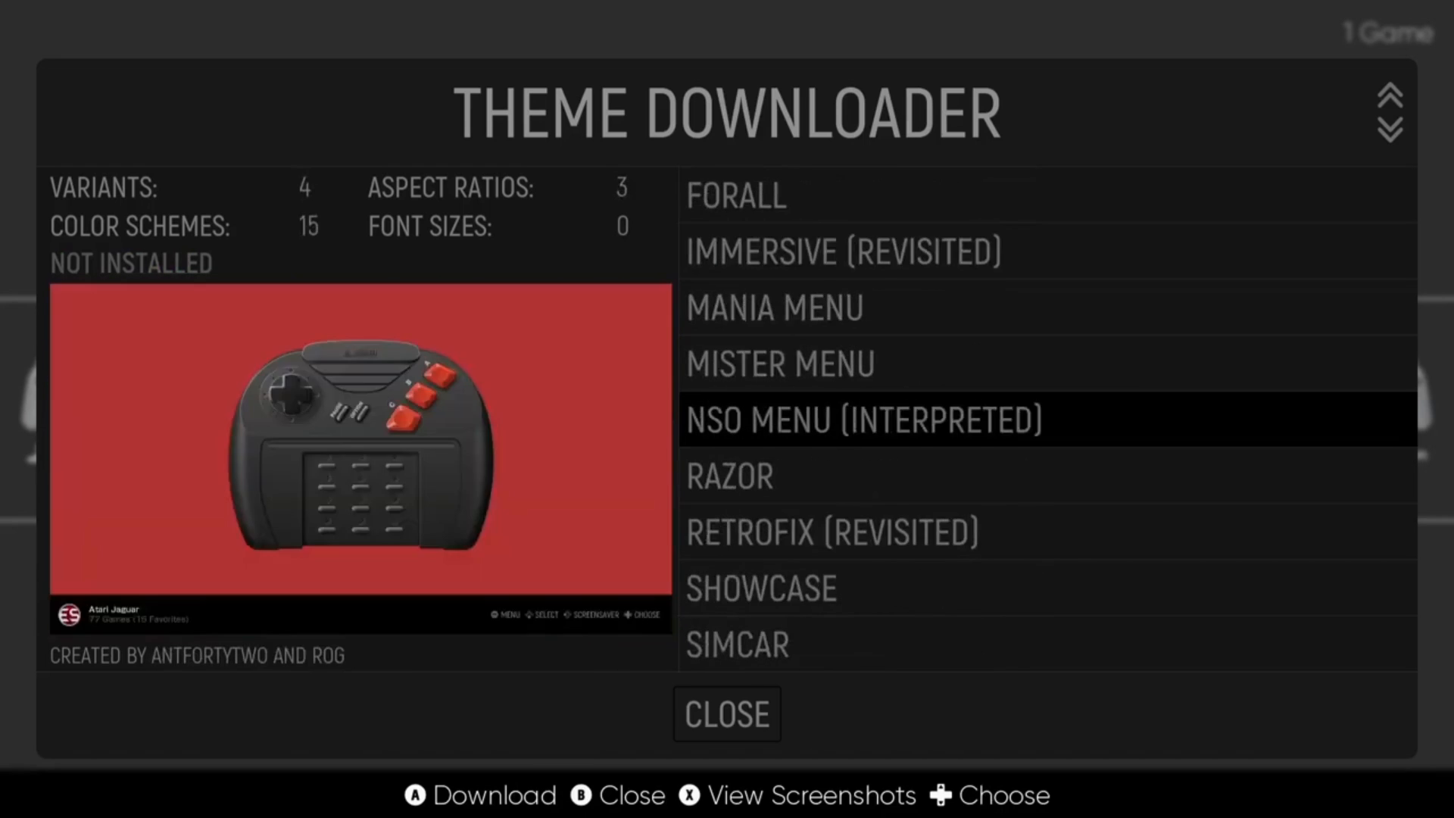
key(Down)
key(Down)
key(Down)
key(Down)
key(Down)
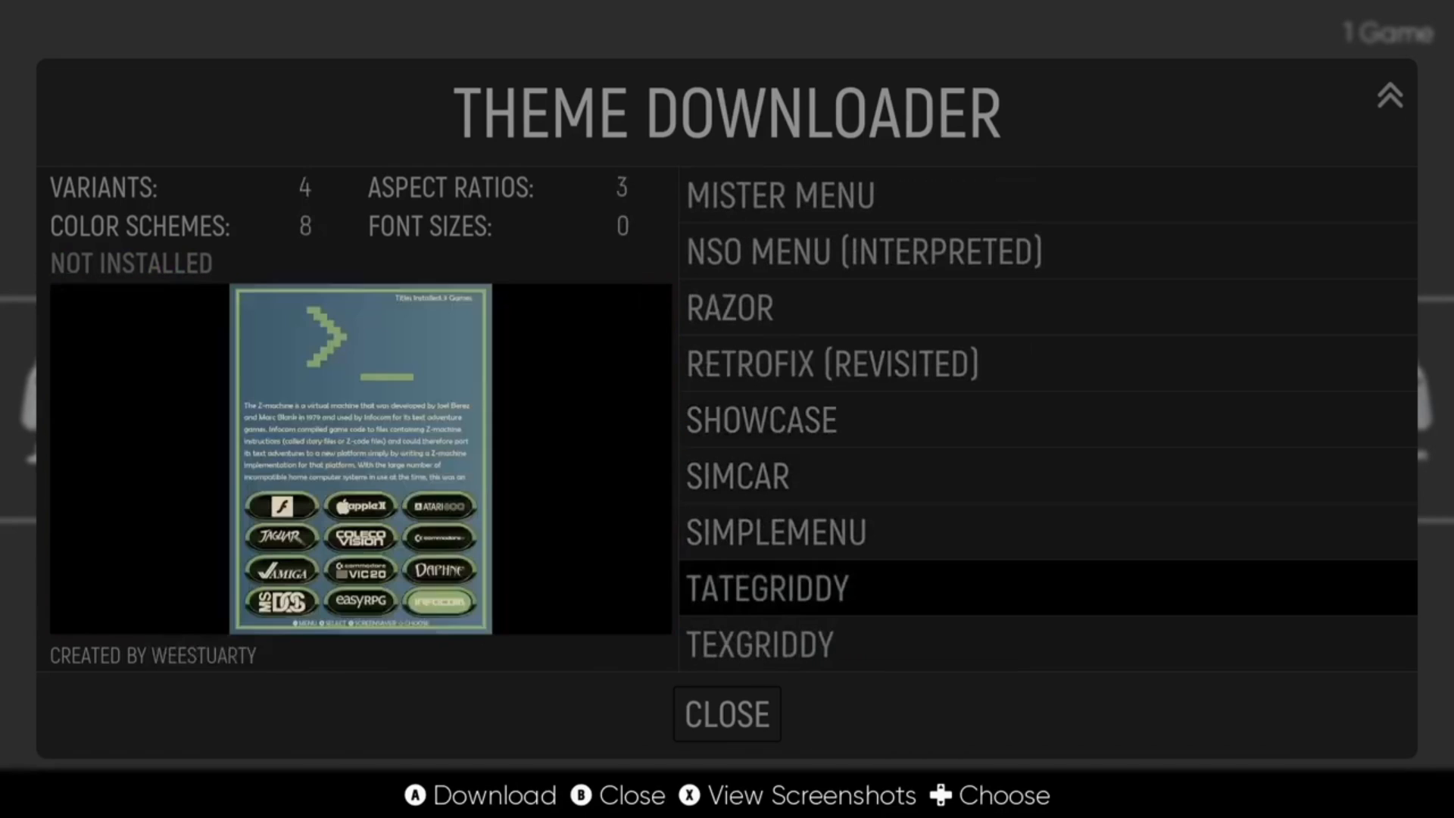
key(Down)
- Download the Showcase theme
key(Up)
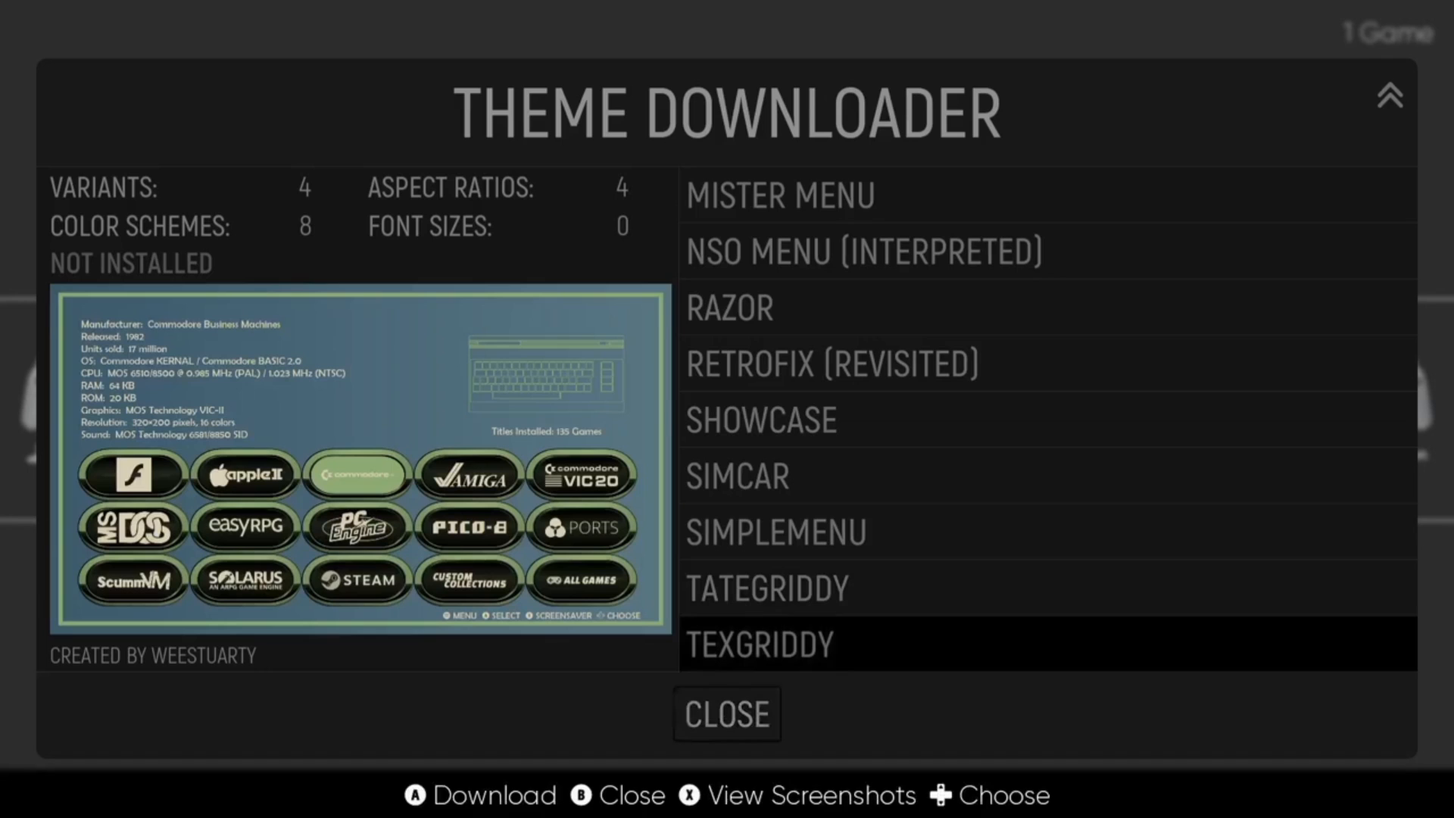
key(Up)
key(Up)
key(Up)
key(Up)
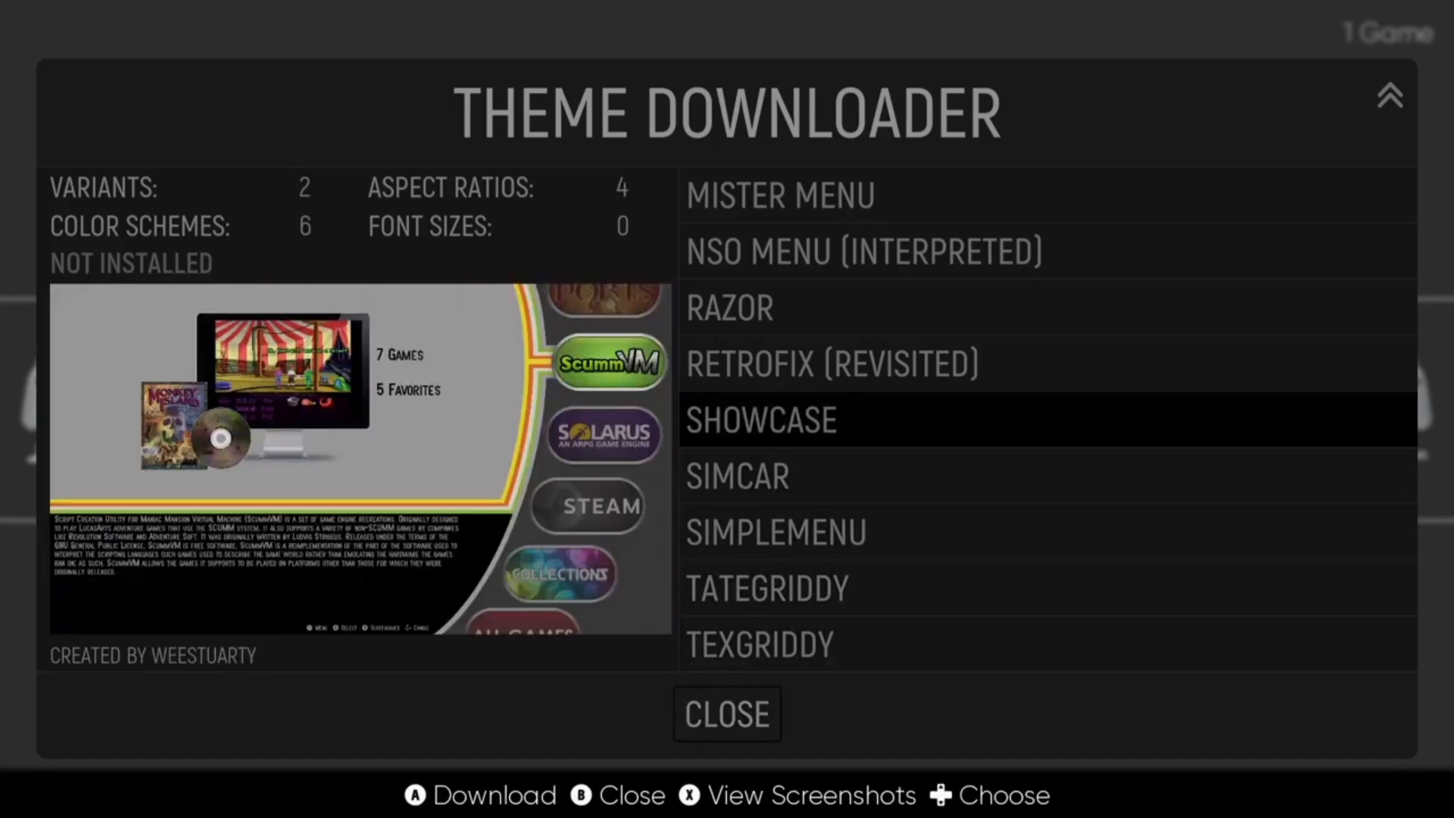
key(Return)
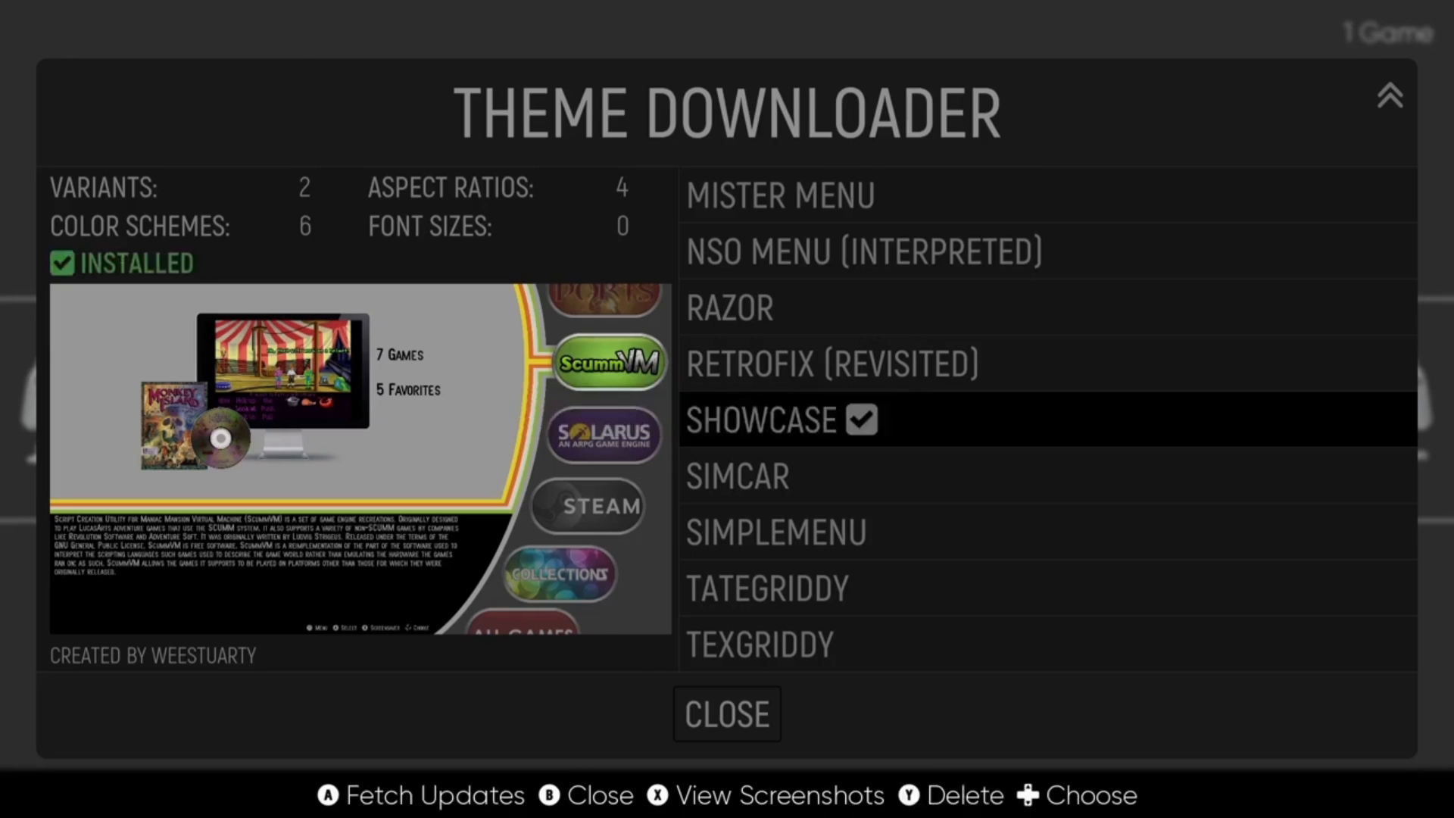
- Set the theme to Showcase in the UI settings and return to the system view
key(BackSpace)
key(Down)
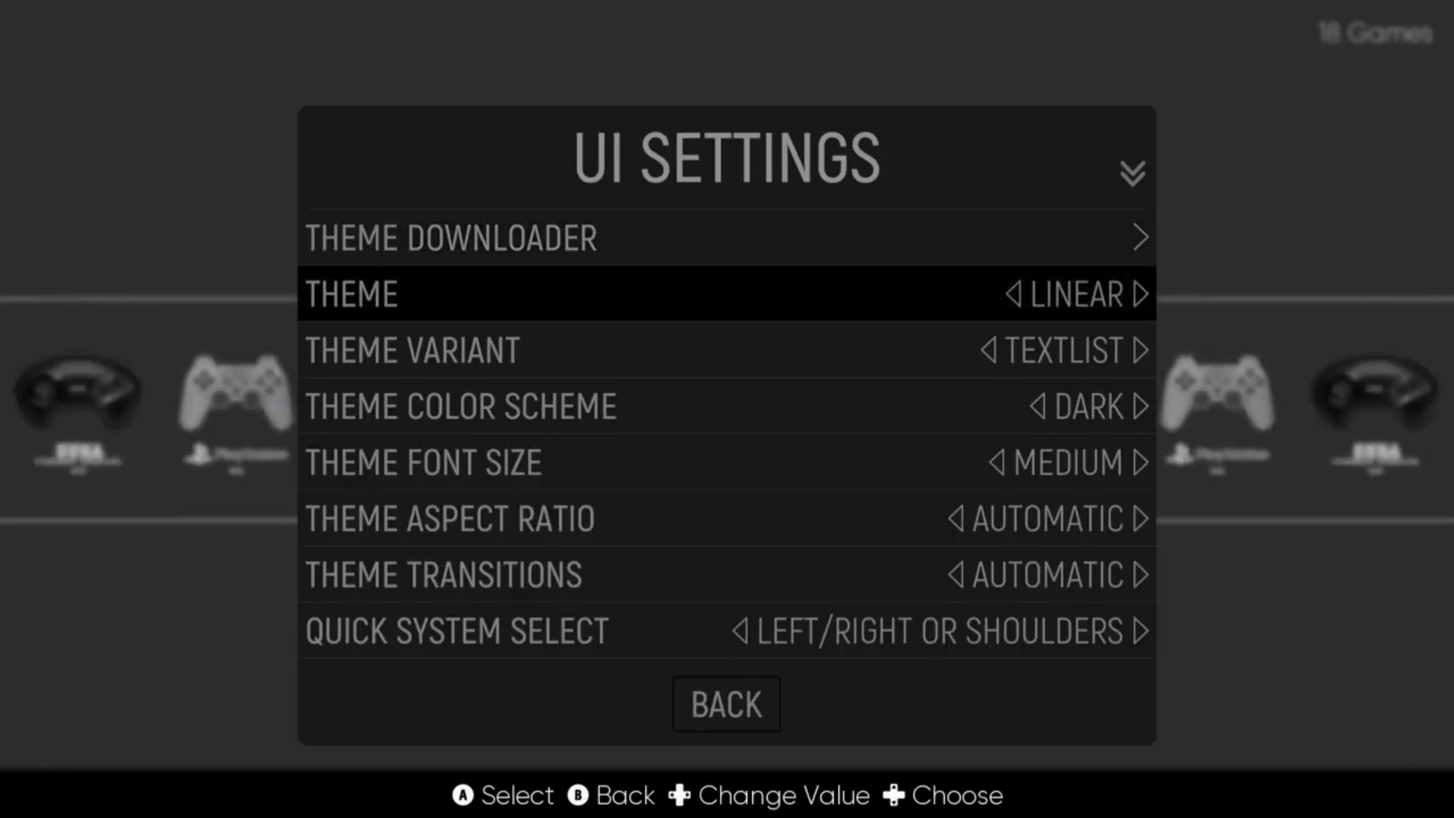
key(Return)
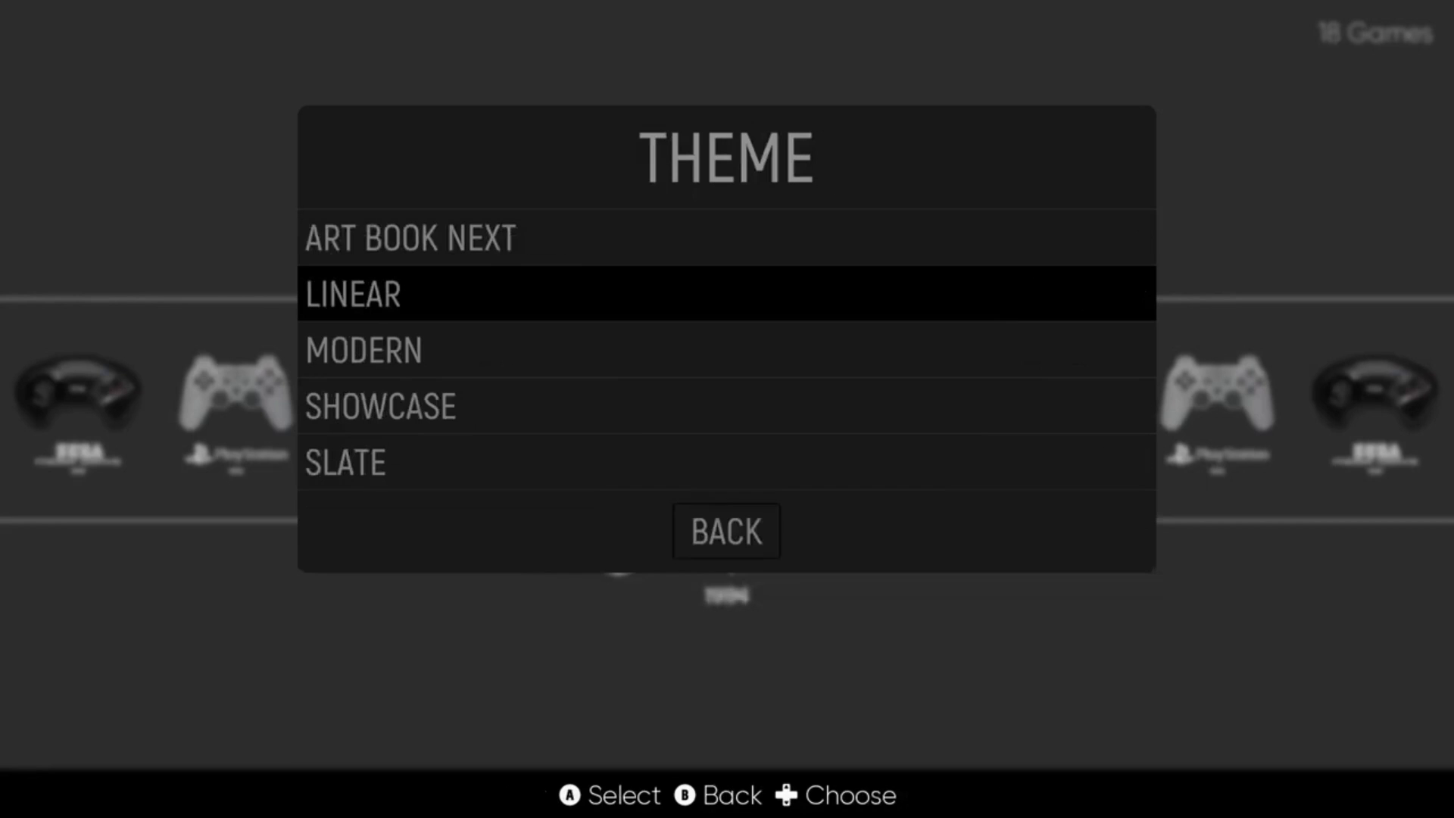
key(Down)
key(Down)
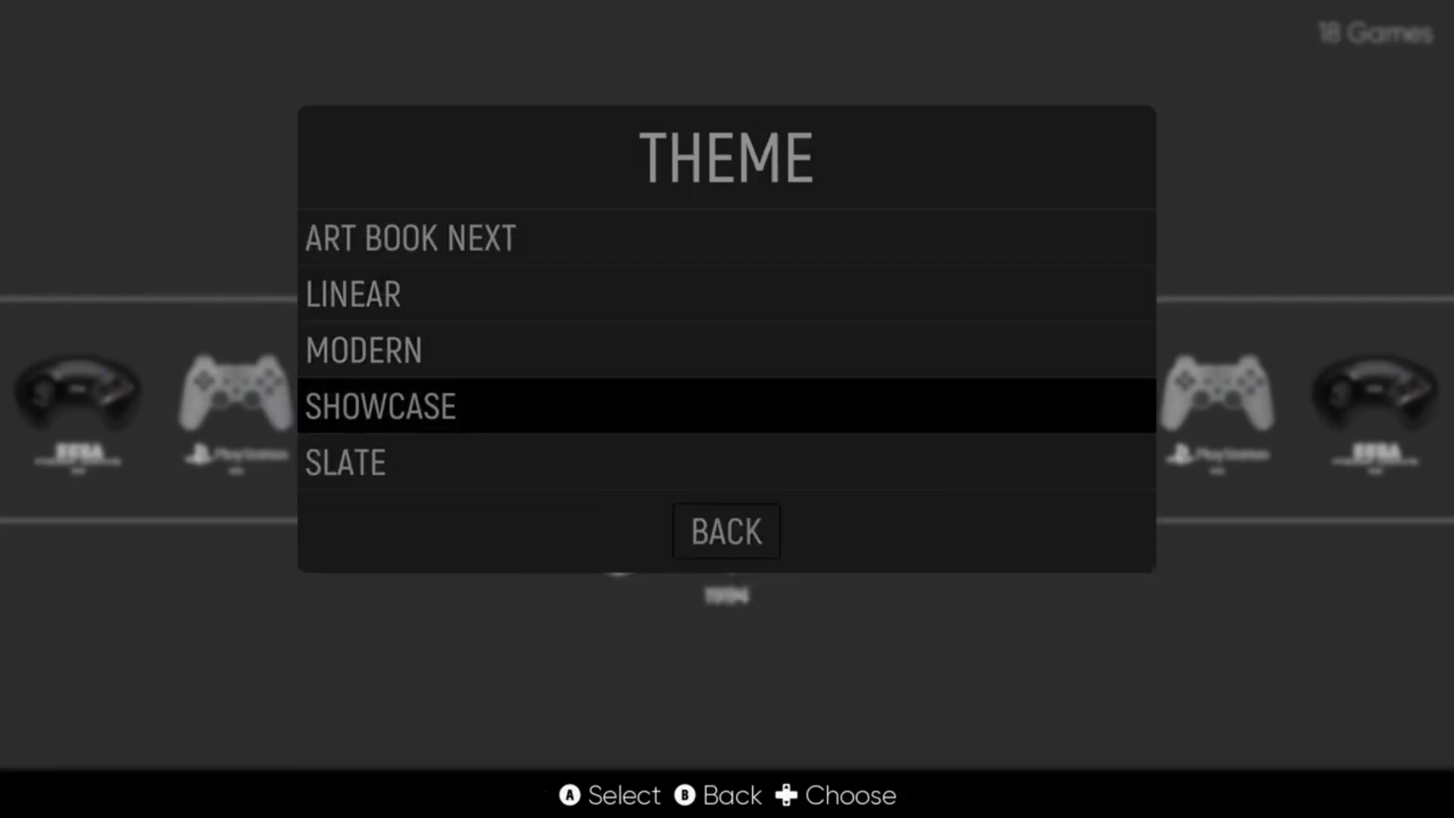
key(Return)
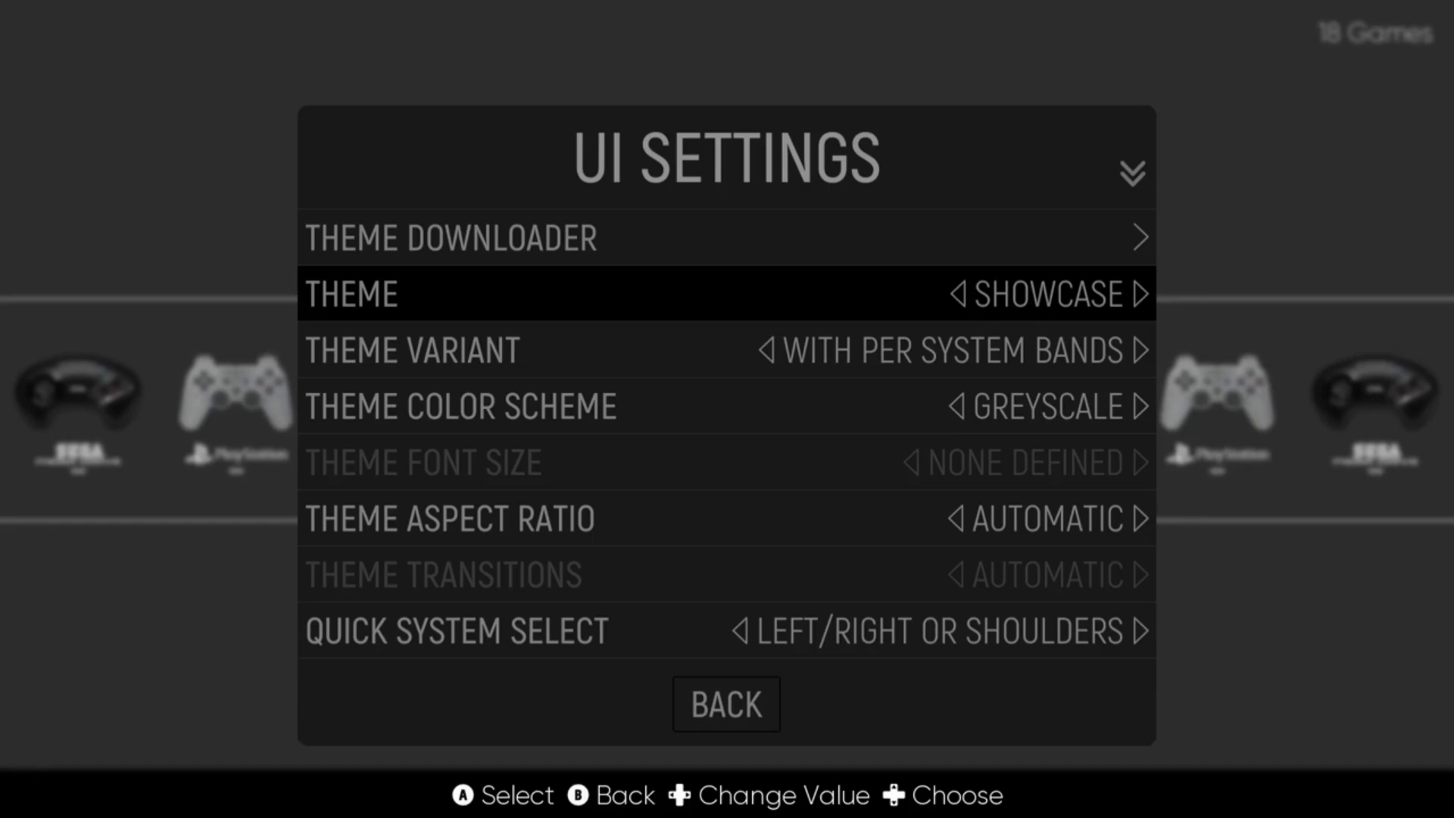
key(BackSpace)
key(BackSpace)
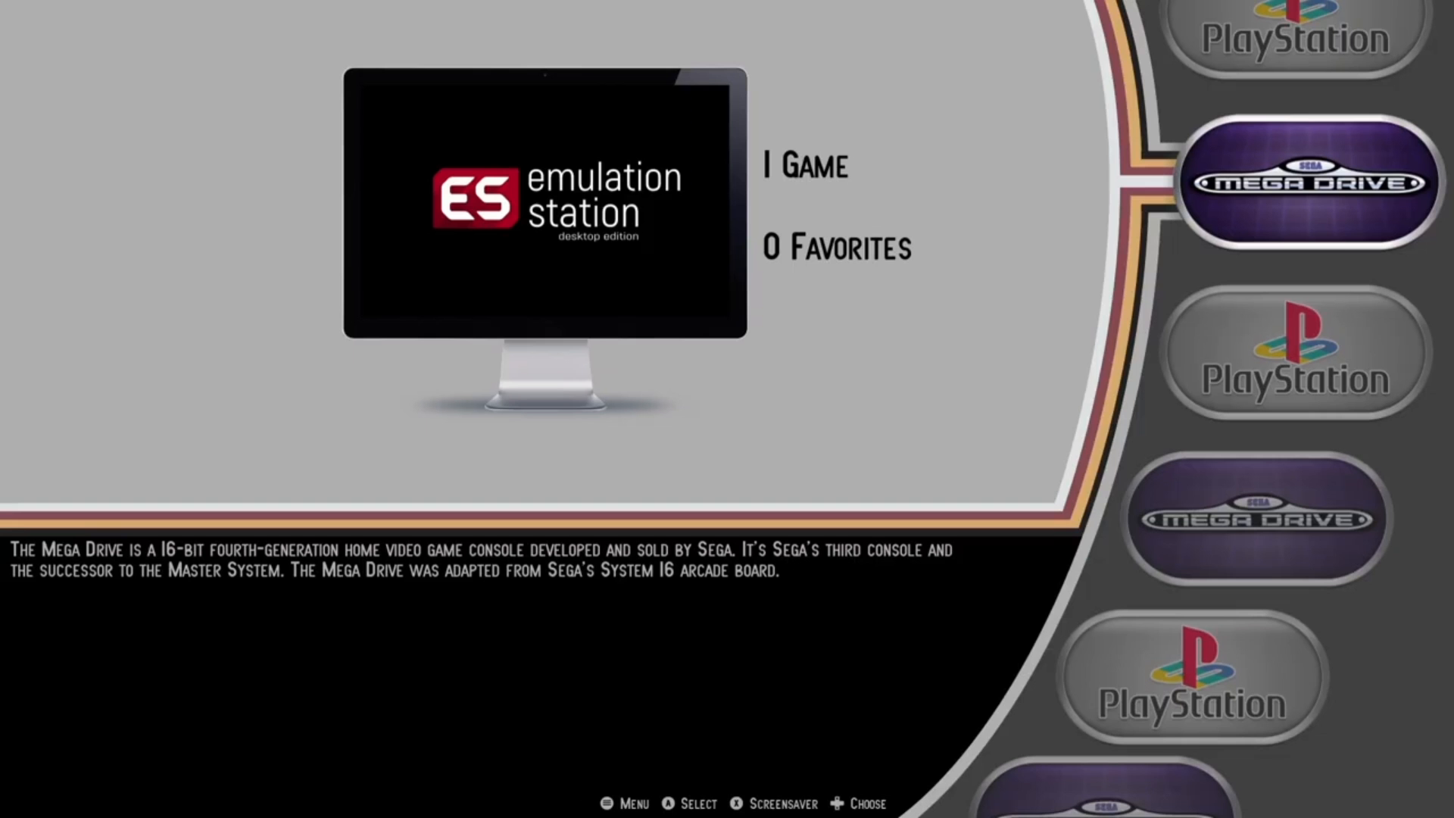
- Cycle through the Mega Drive and PlayStation systems to view them in the Showcase theme
key(Up)
key(Up)
key(Up)
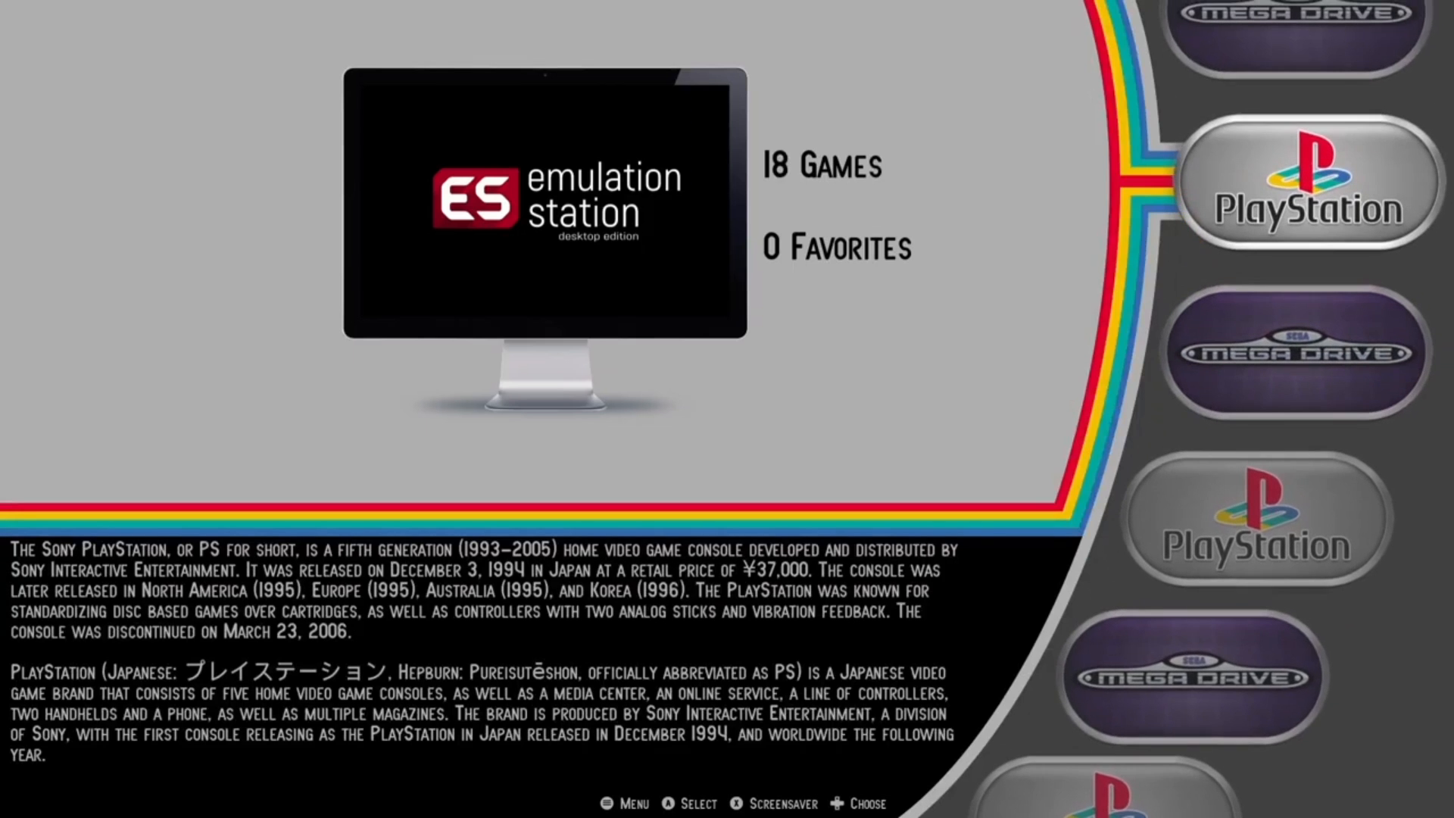
key(Up)
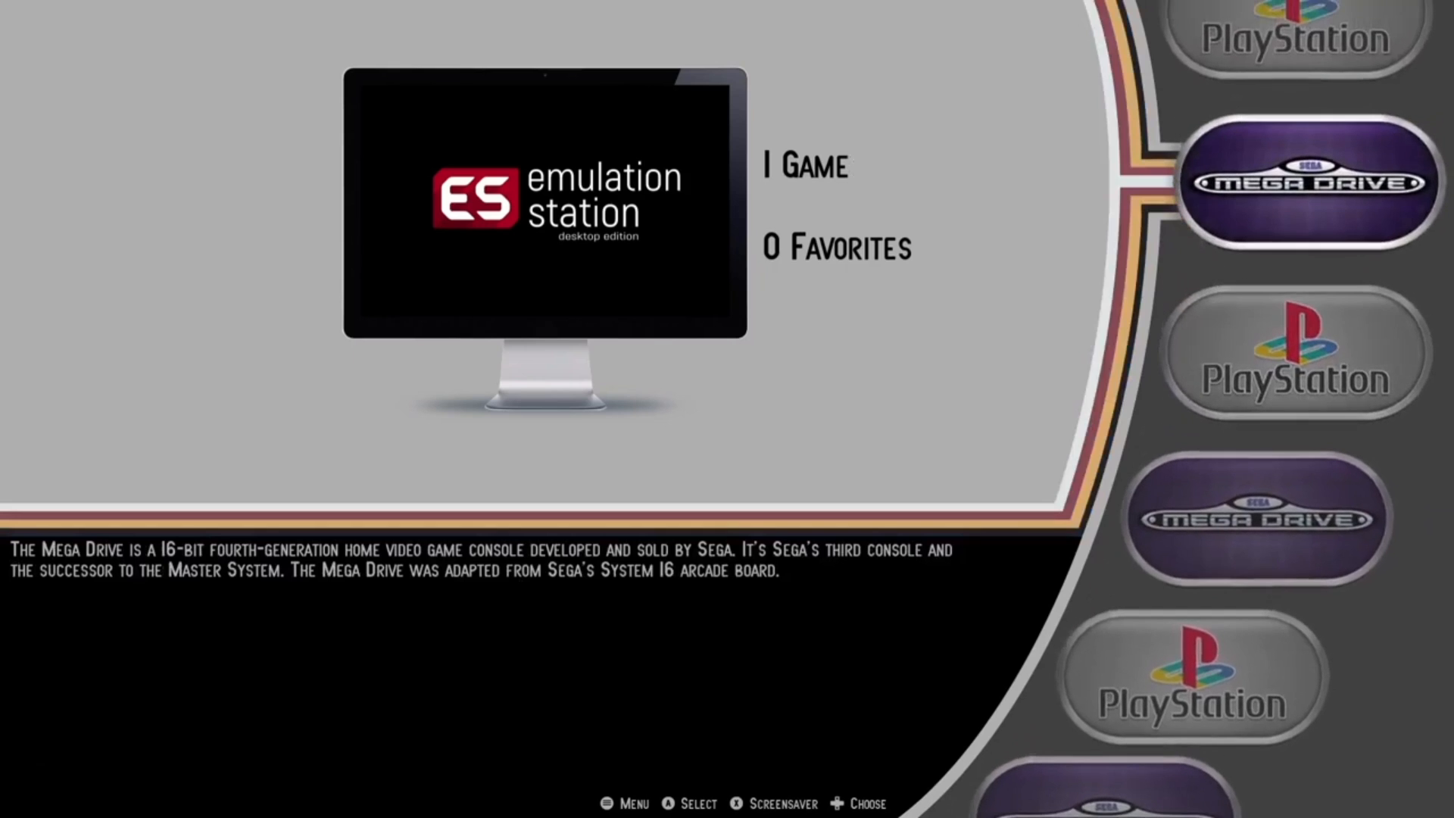
- Open the scraper settings and set it to scrape all games
key(Escape)
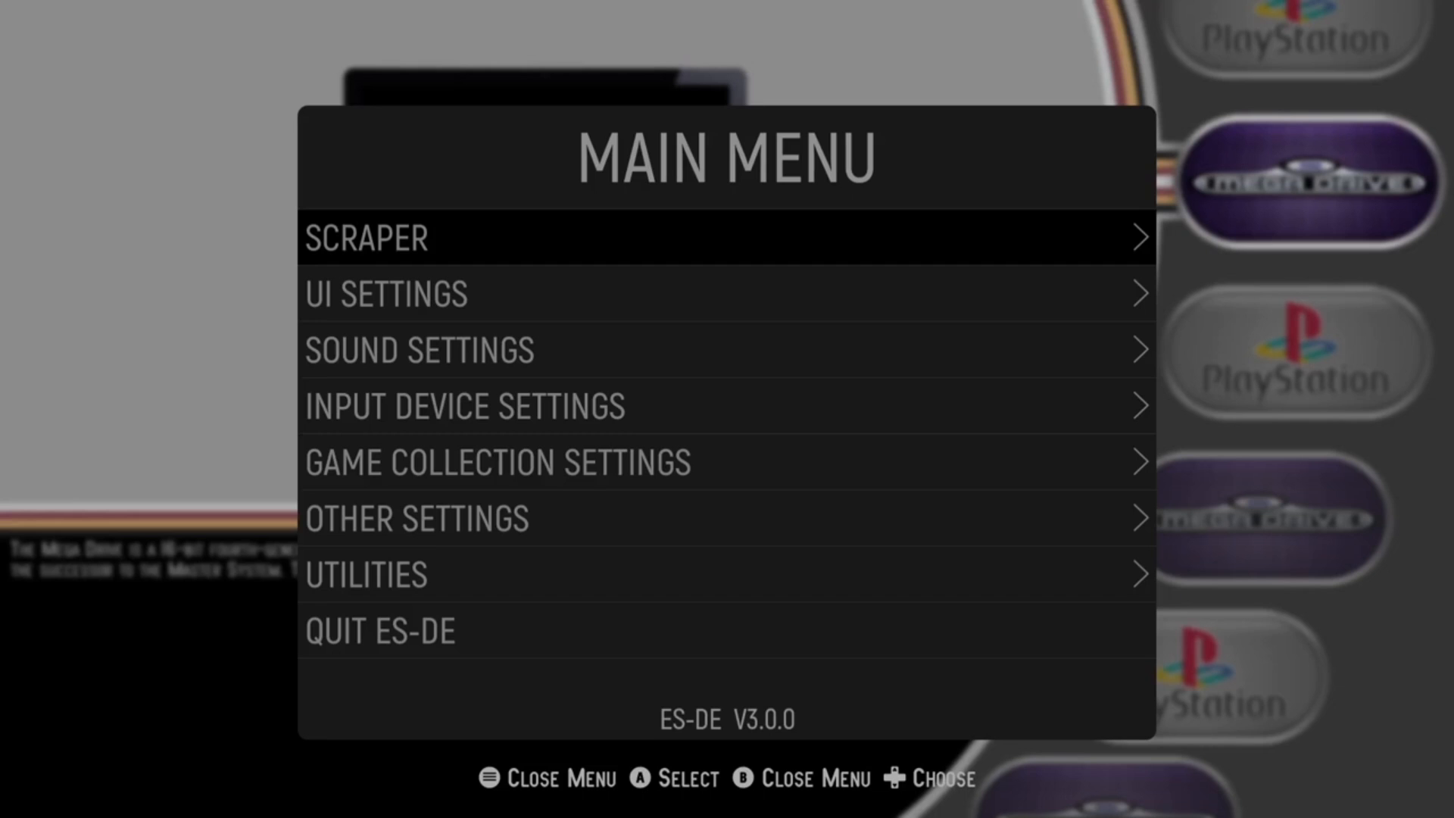
key(Return)
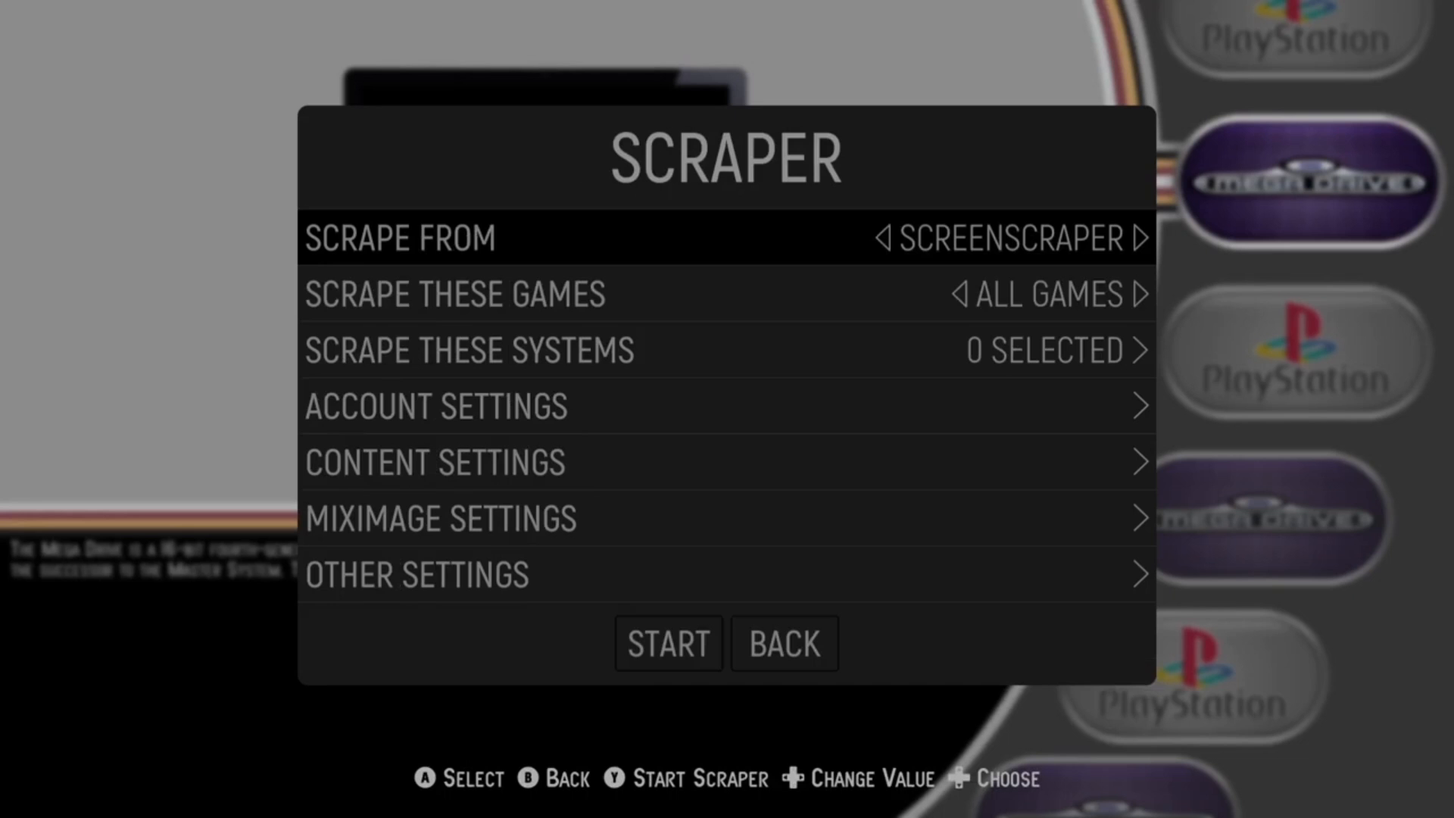
key(Down)
key(Return)
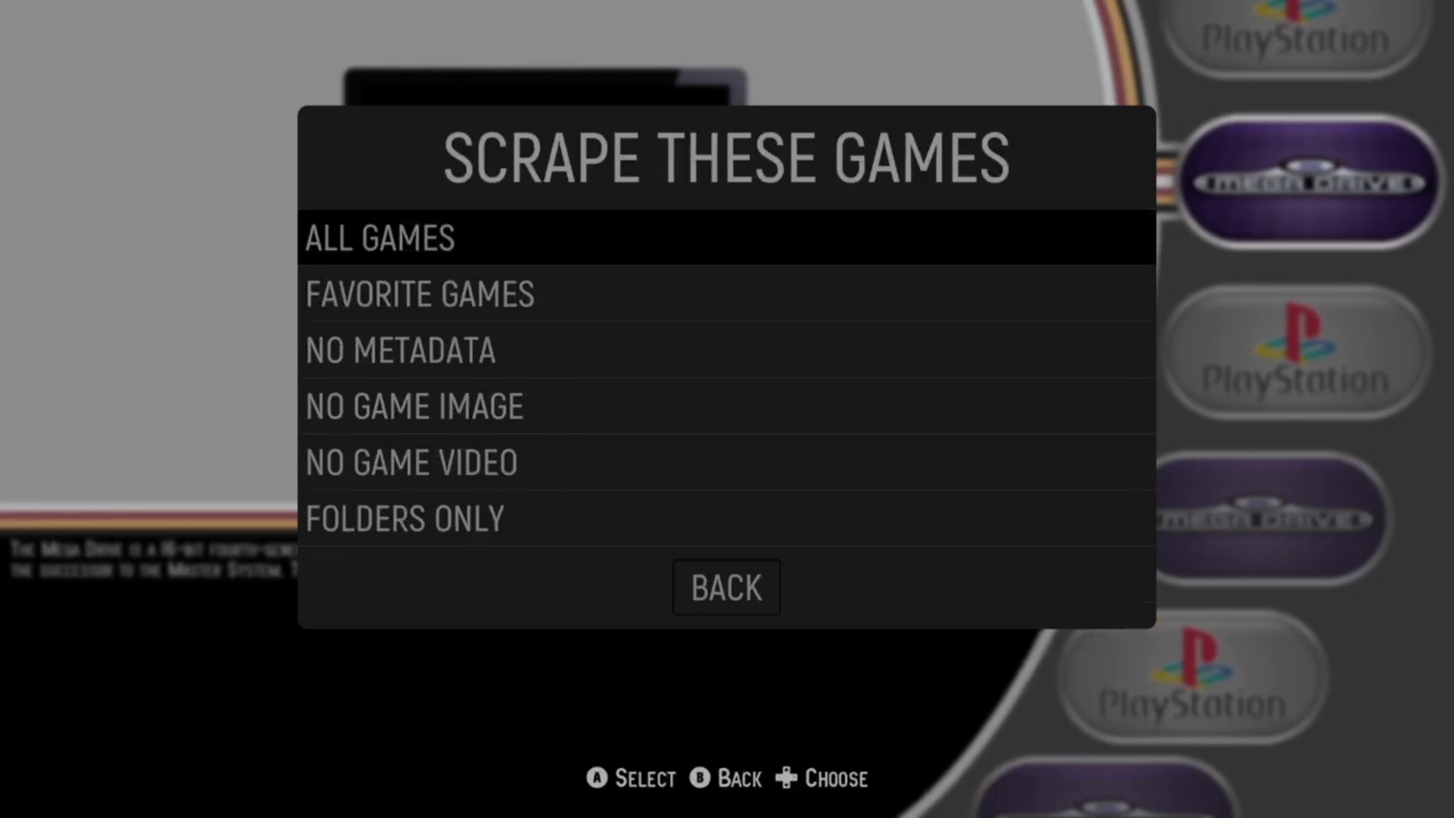
key(Return)
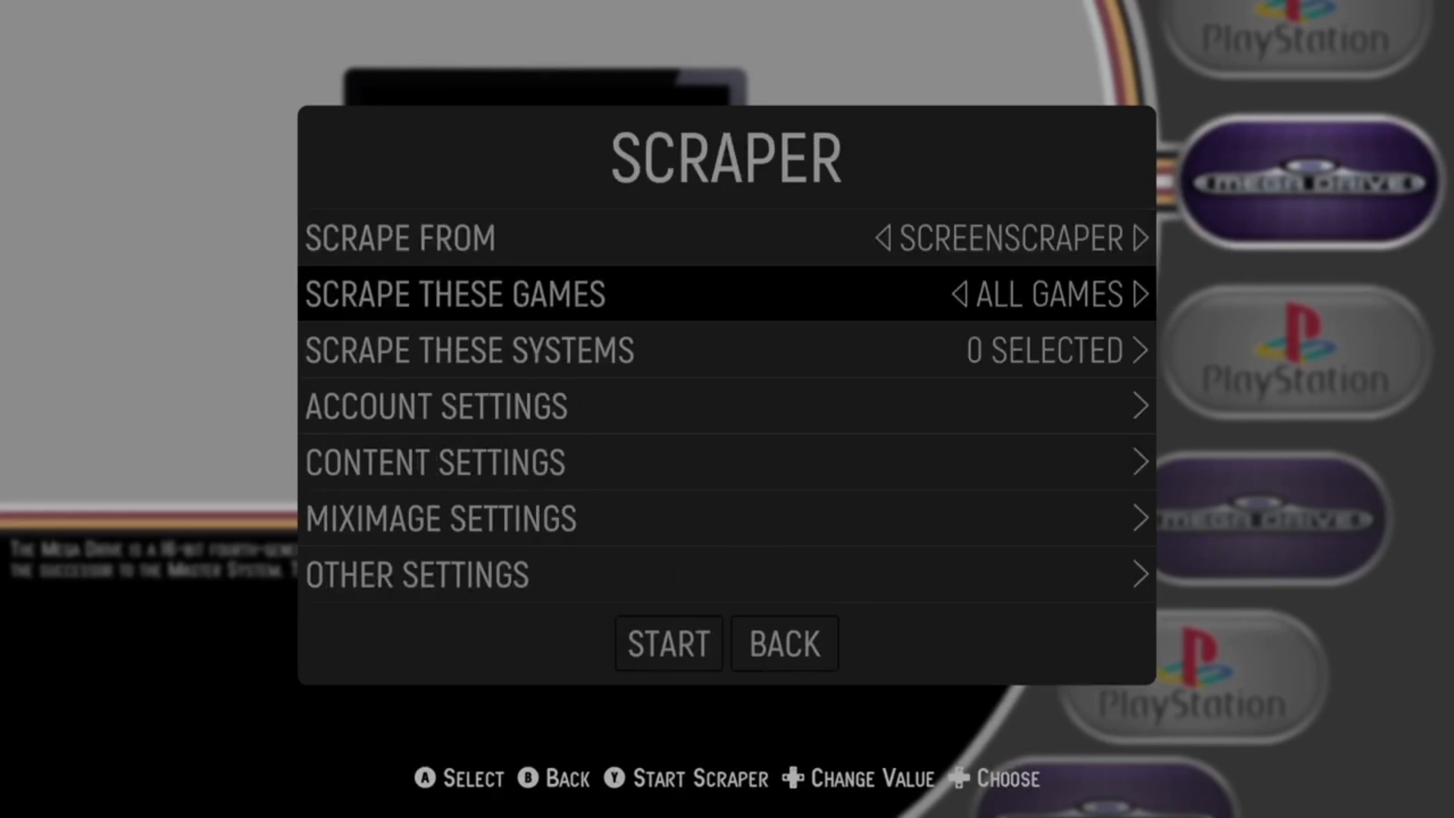
- Select Sega Mega Drive and Sony PlayStation as the systems to scrape
key(Down)
key(Return)
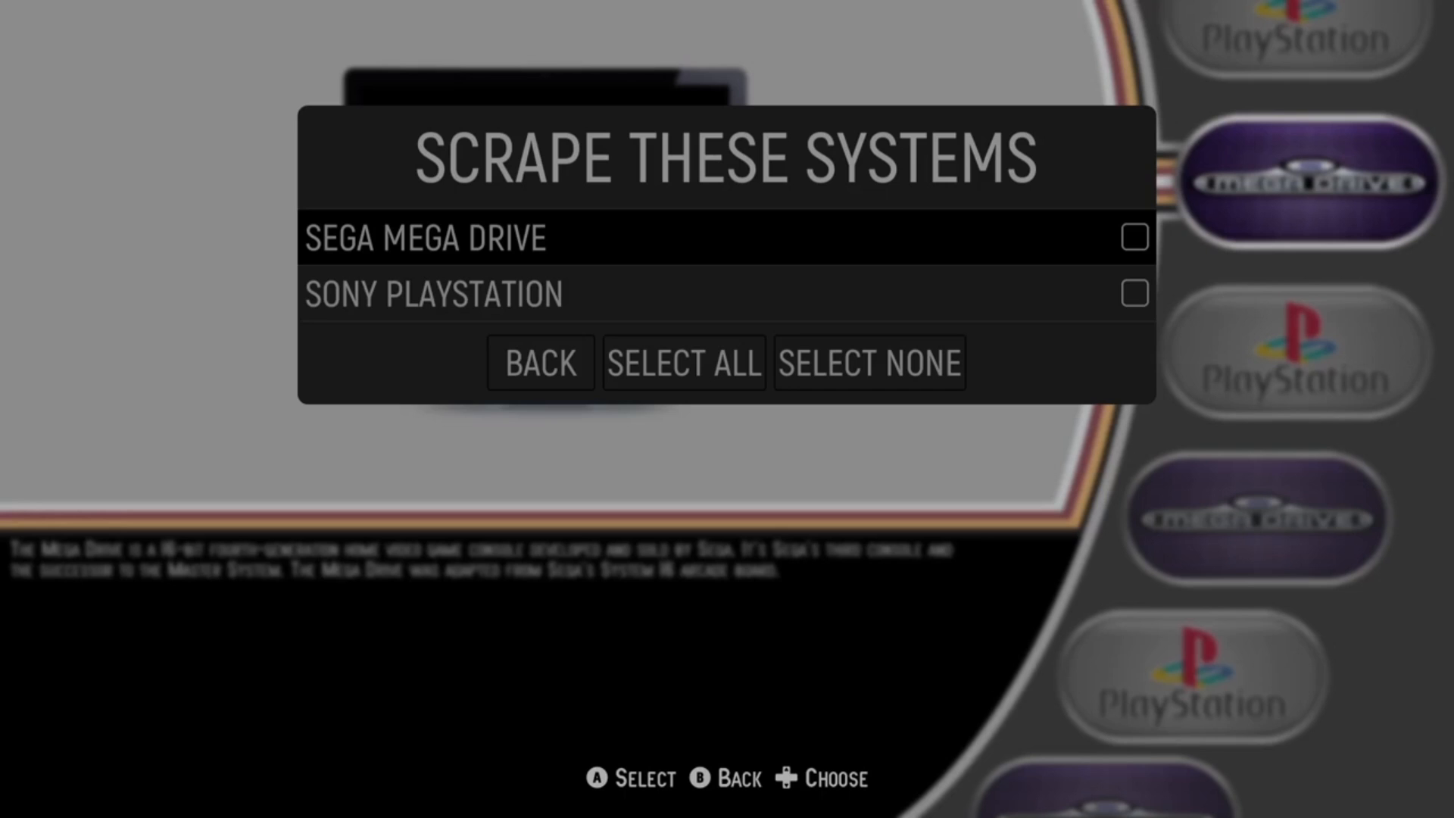
key(Return)
key(Down)
key(Return)
key(Down)
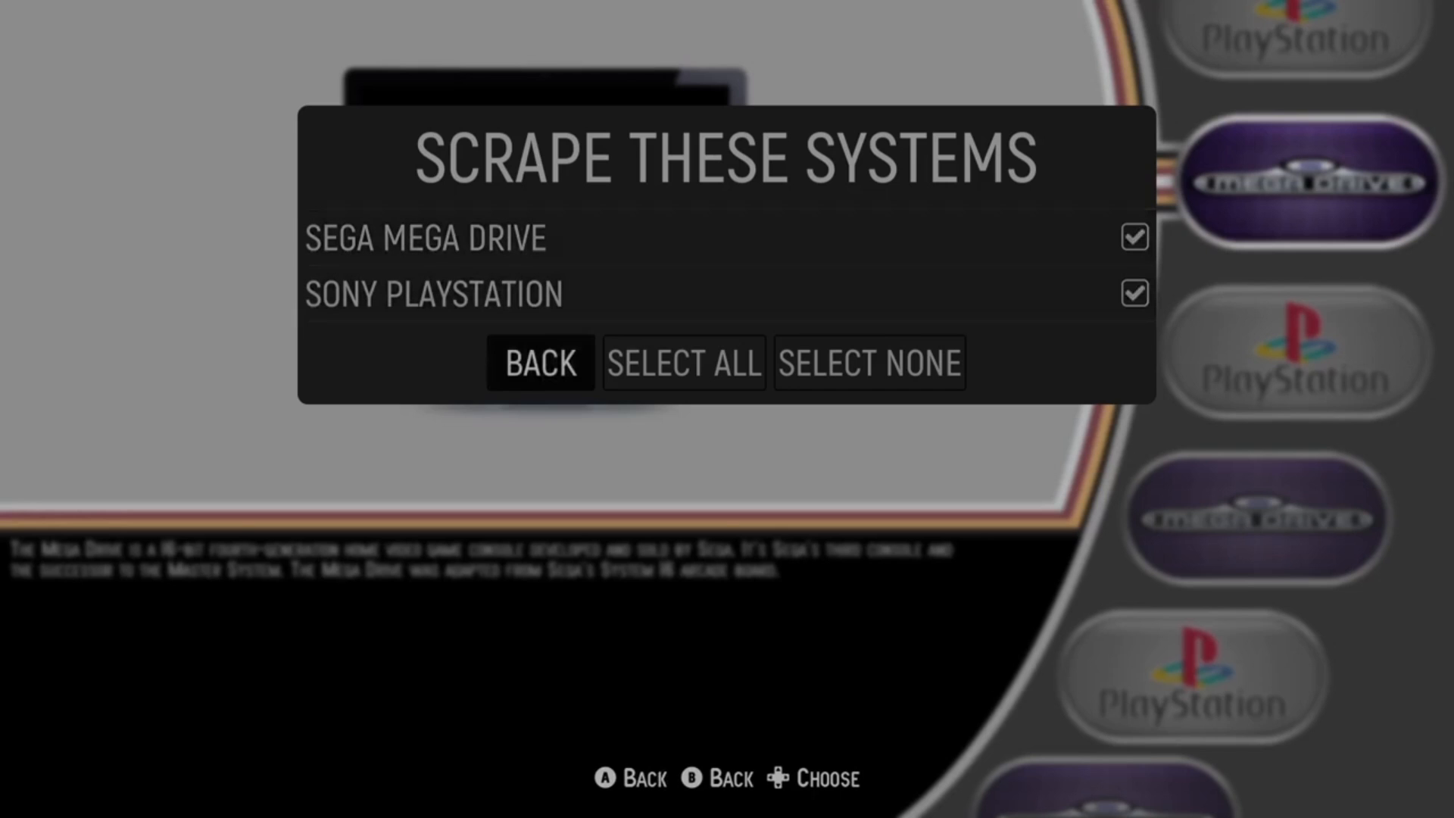
key(Return)
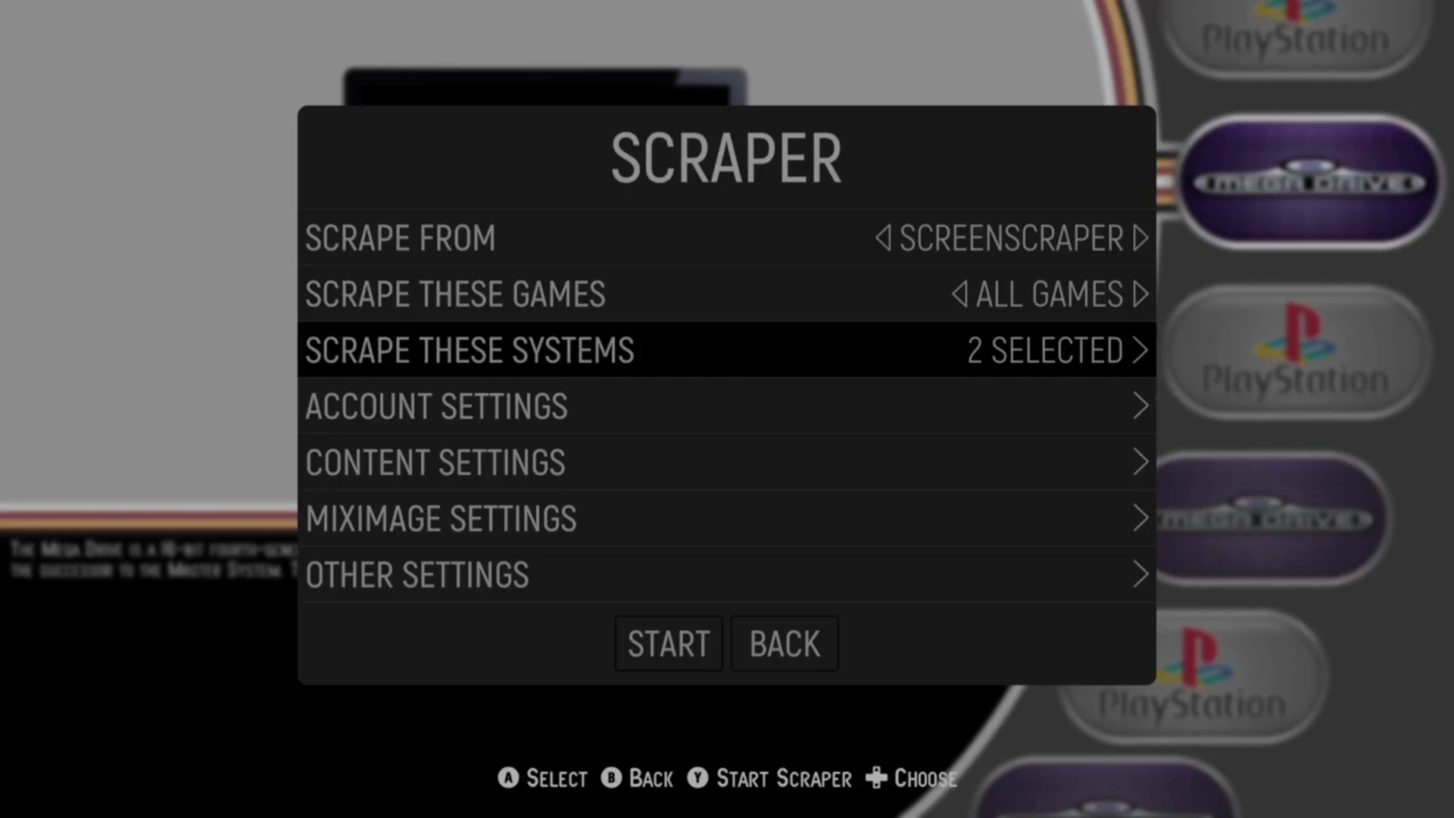
- Enter the ScreenScraper username and password in the scraper's account settings and return to the scraper options
key(Down)
key(Return)
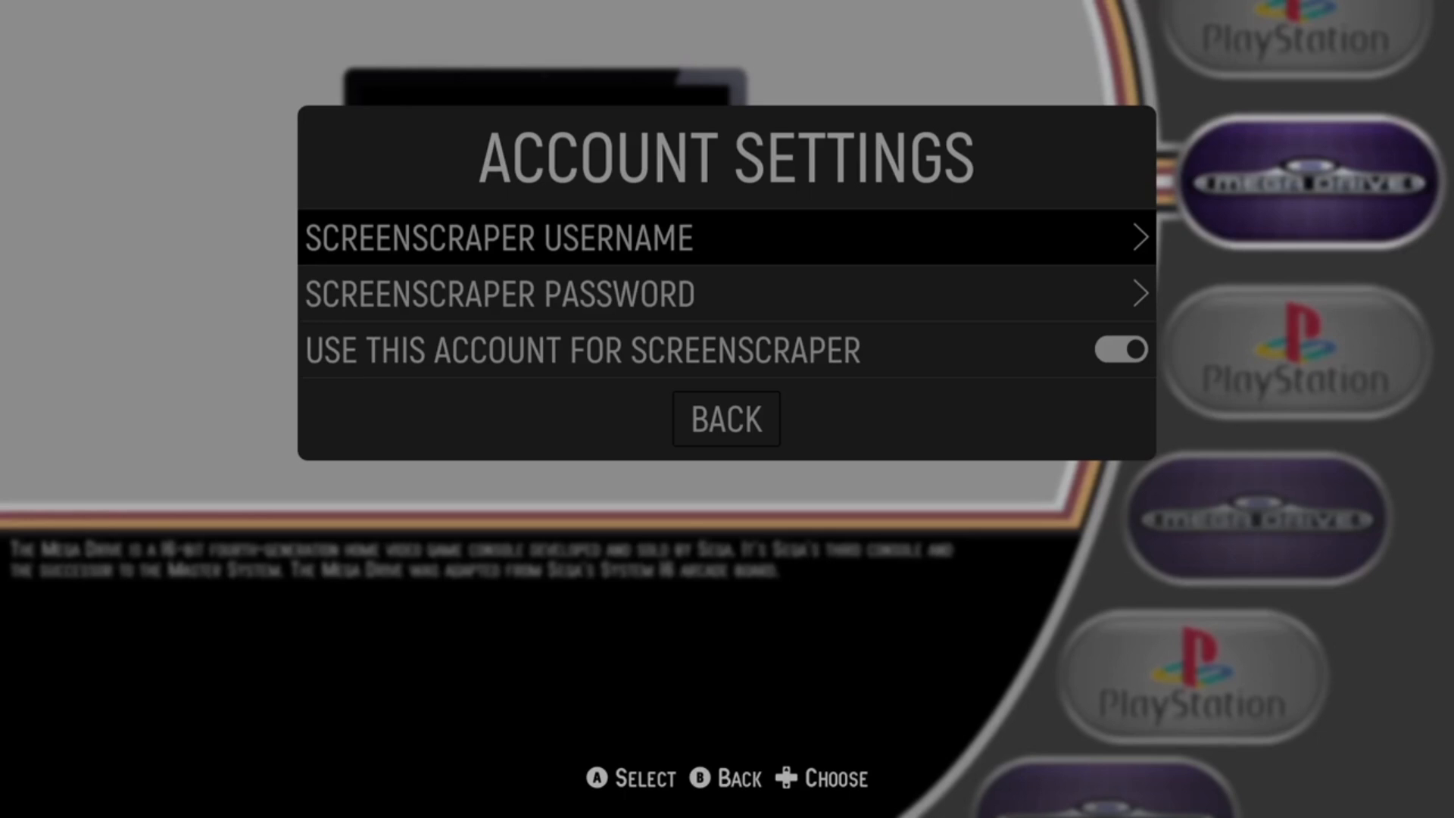
key(Return)
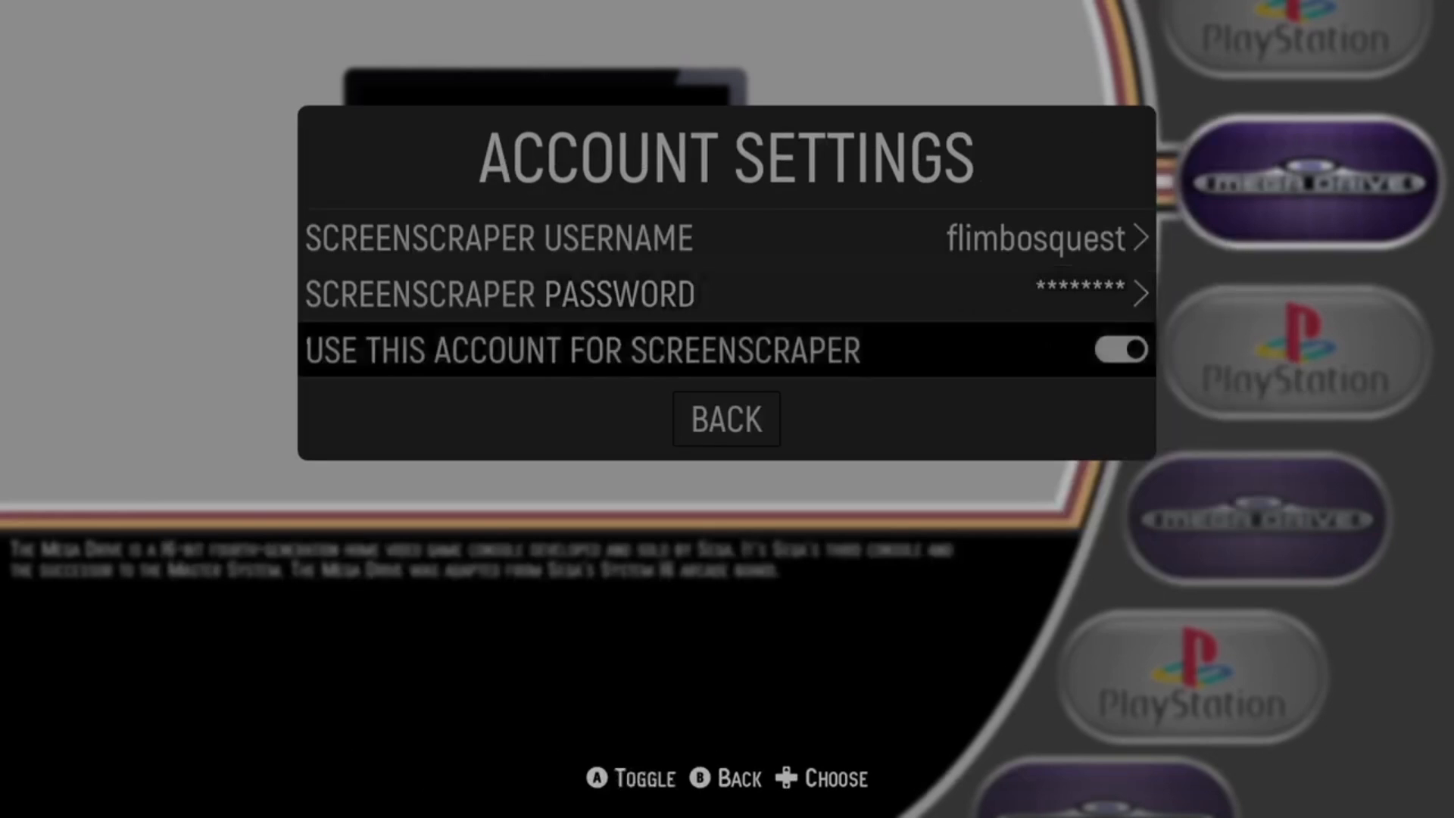
key(Down)
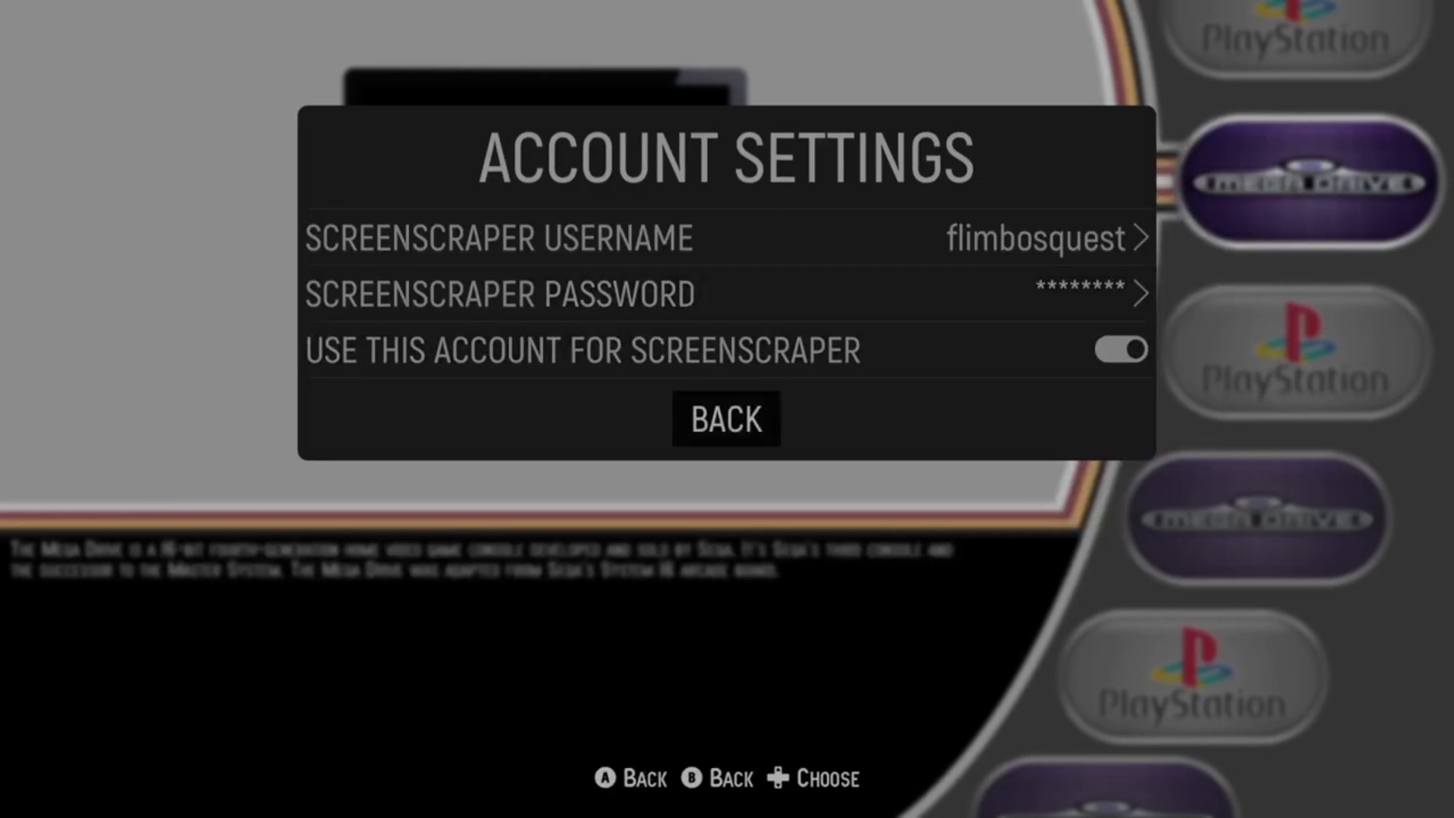
key(Return)
- Review which metadata, videos and image types are enabled in the scraper's content settings
key(Down)
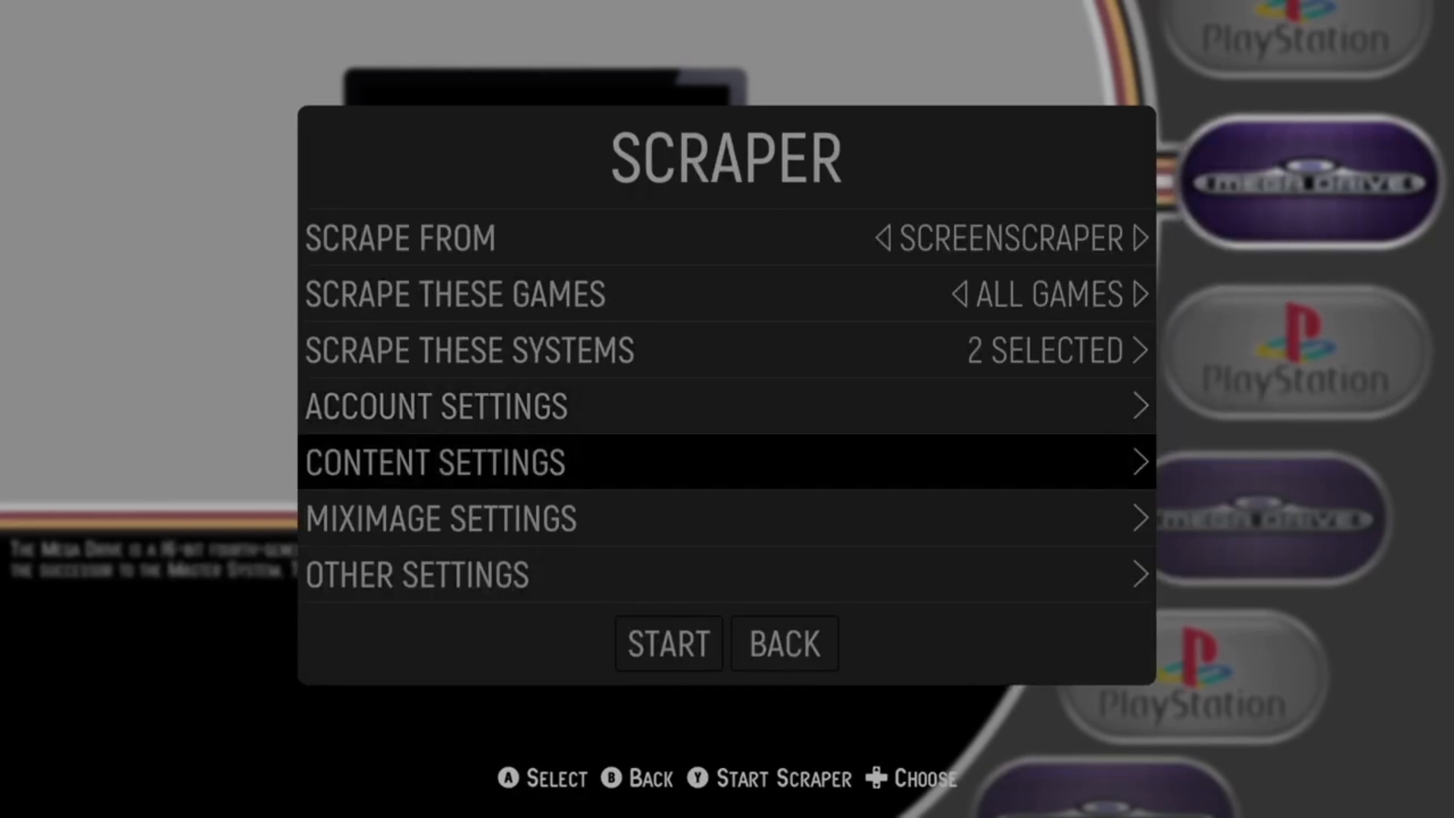
key(Return)
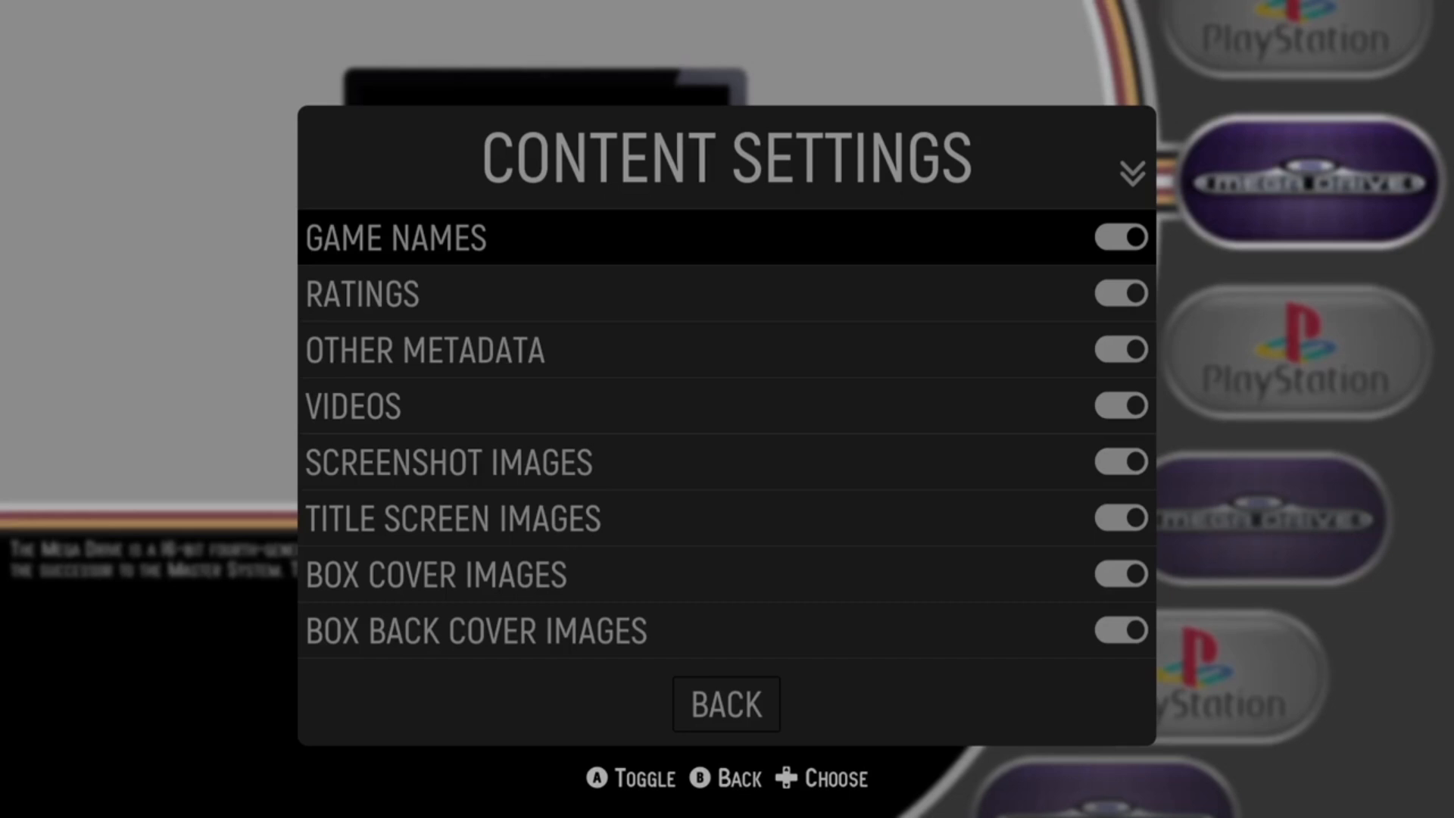
key(Down)
key(Down)
key(Down)
key(Down)
key(Down)
key(Down)
key(Down)
key(Down)
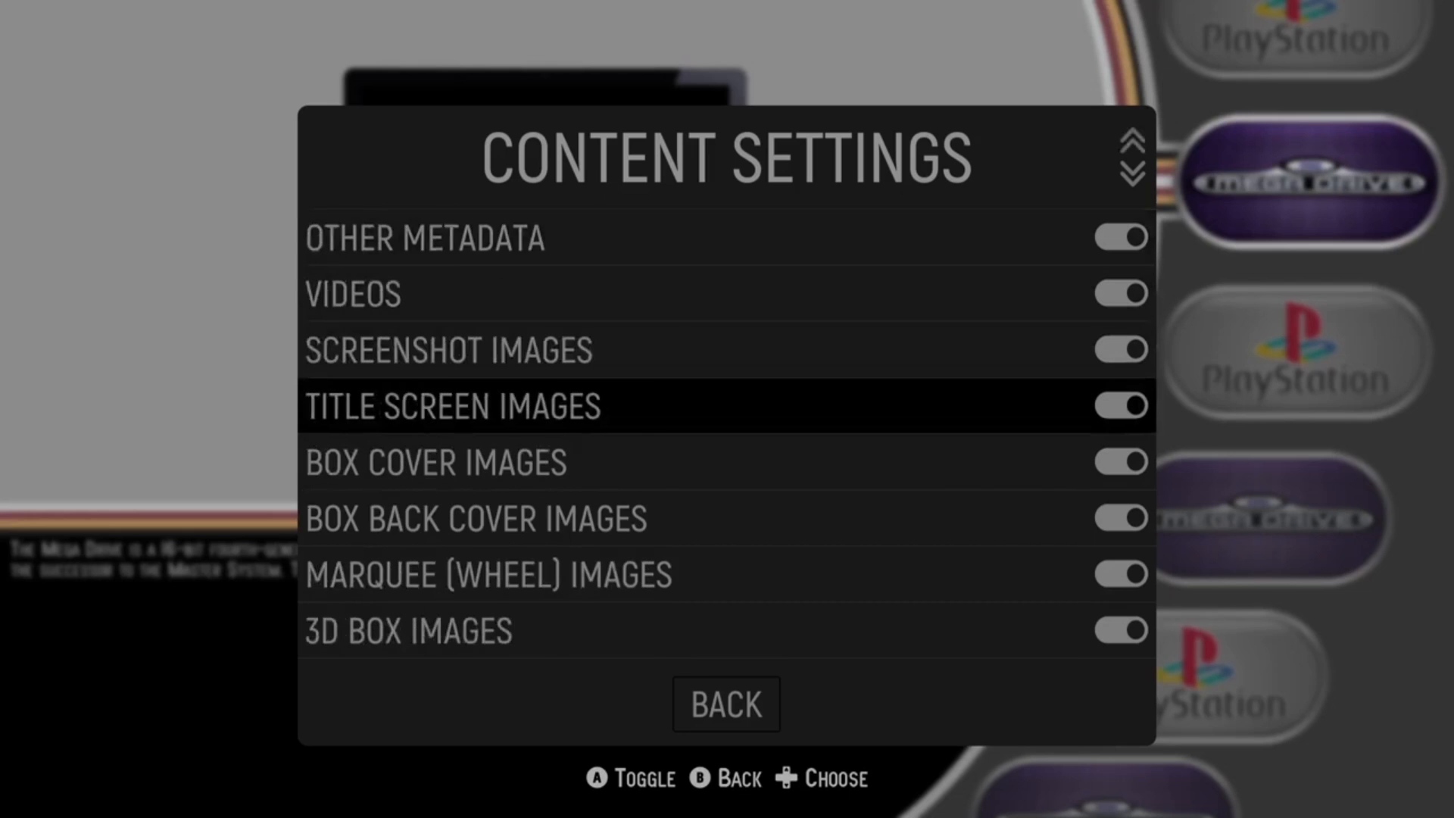
key(Up)
key(Up)
key(Up)
key(Up)
key(Up)
key(Up)
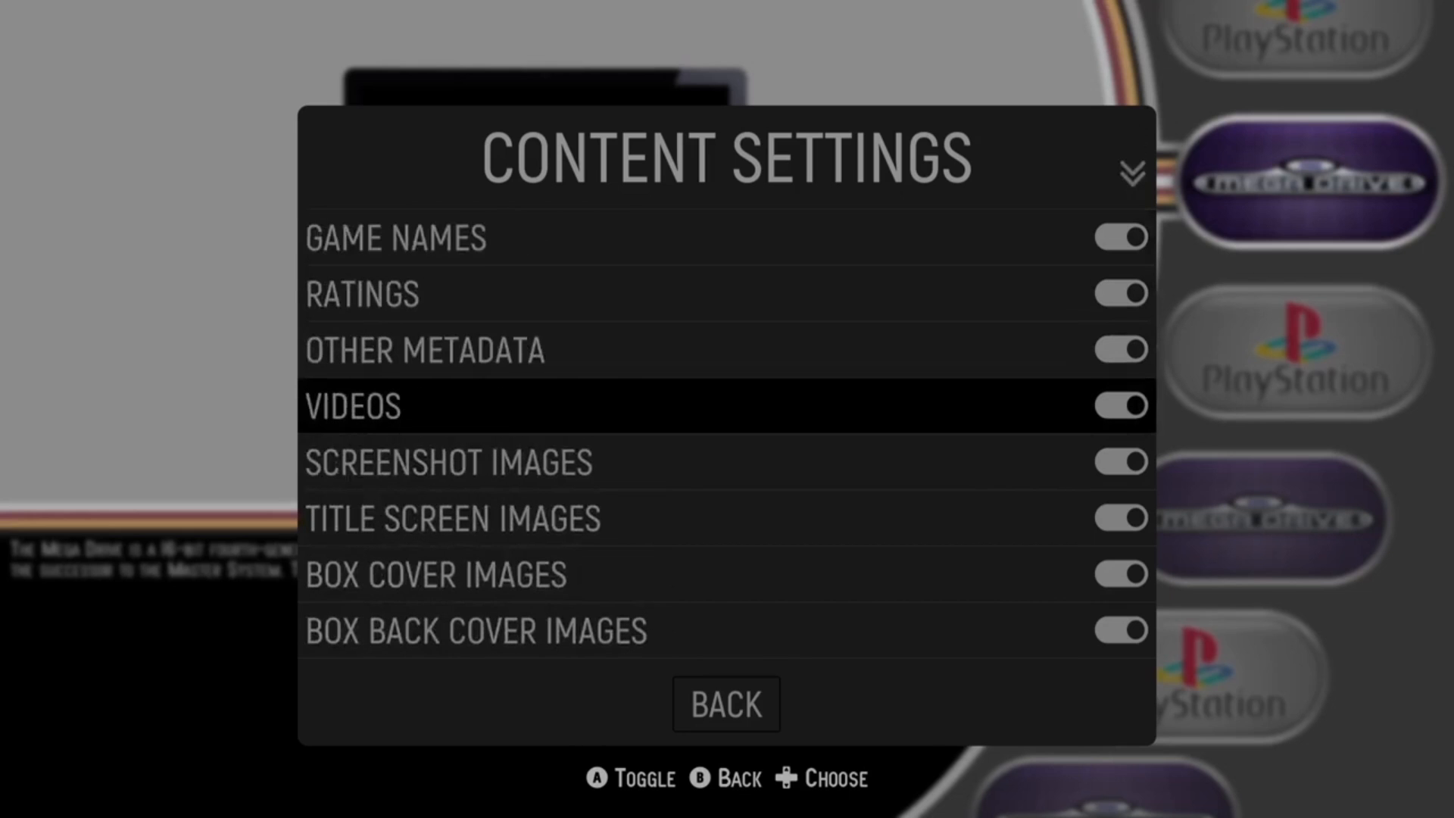
- Review the remaining image types and game manuals option in the scraper's content settings, and return to the scraper options
key(Down)
key(Down)
key(Down)
key(Down)
key(Down)
key(Down)
key(Down)
key(Down)
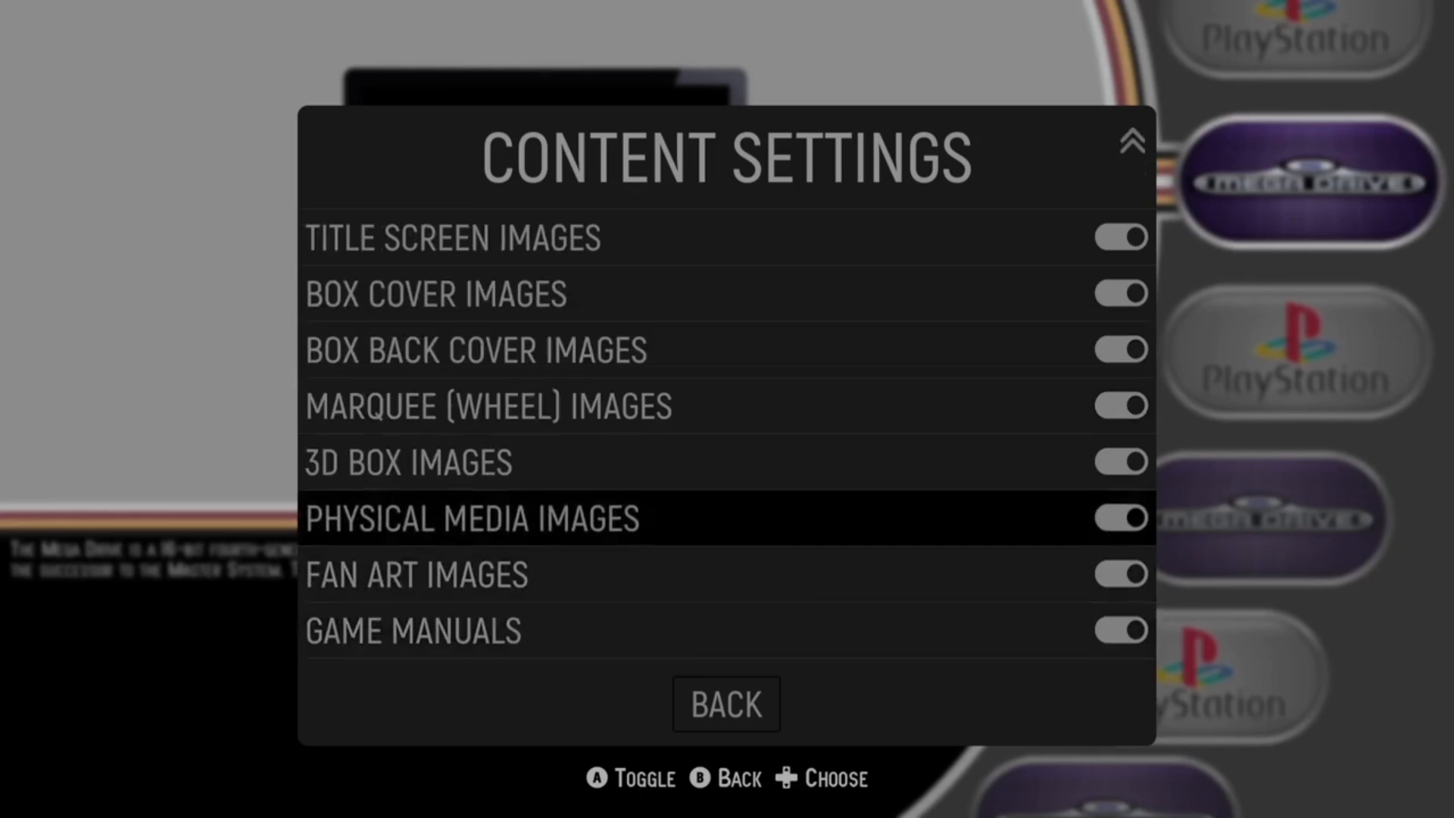
key(Up)
key(Up)
key(Up)
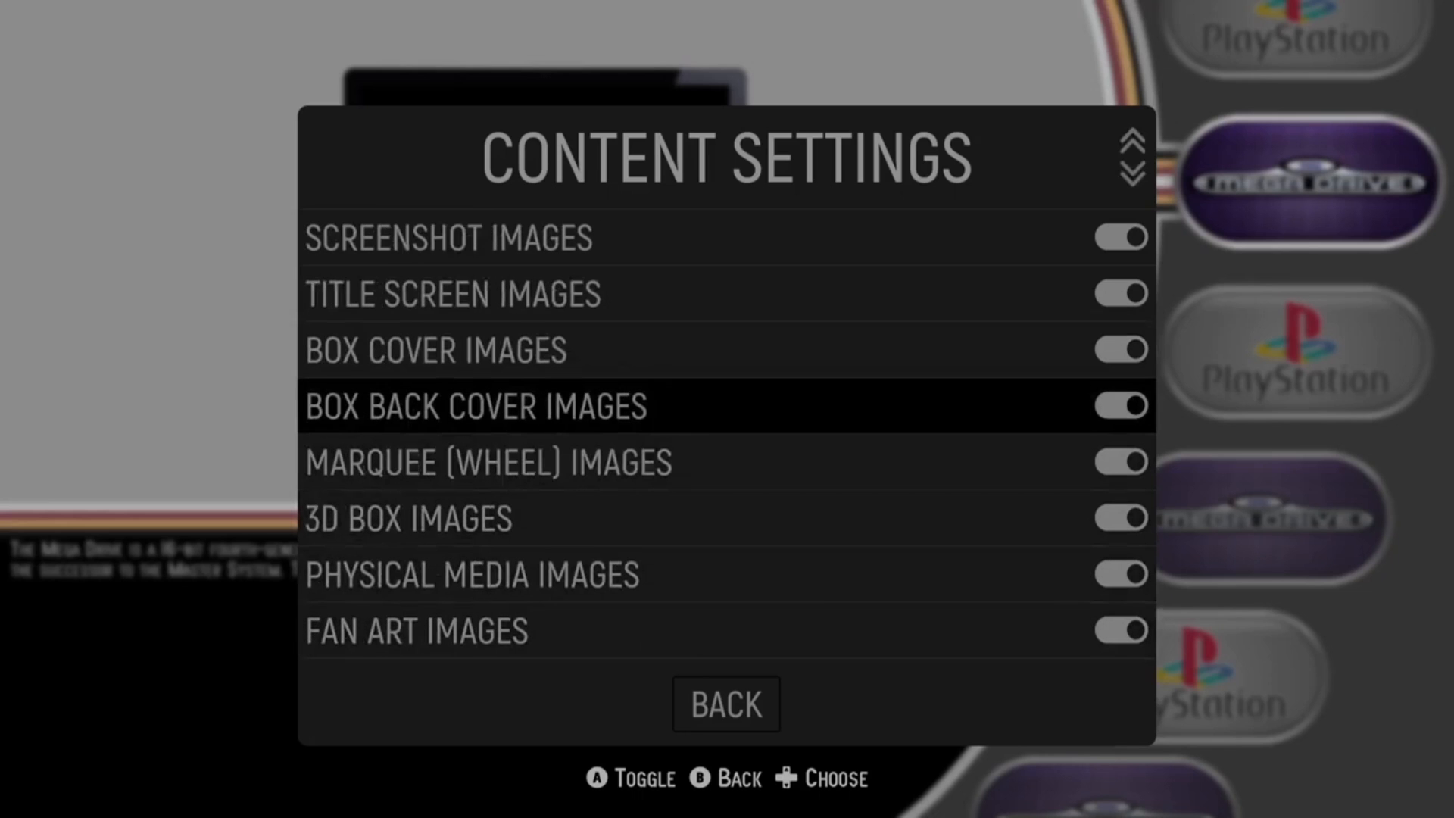
key(Down)
key(Down)
key(Down)
key(Down)
key(Down)
key(Down)
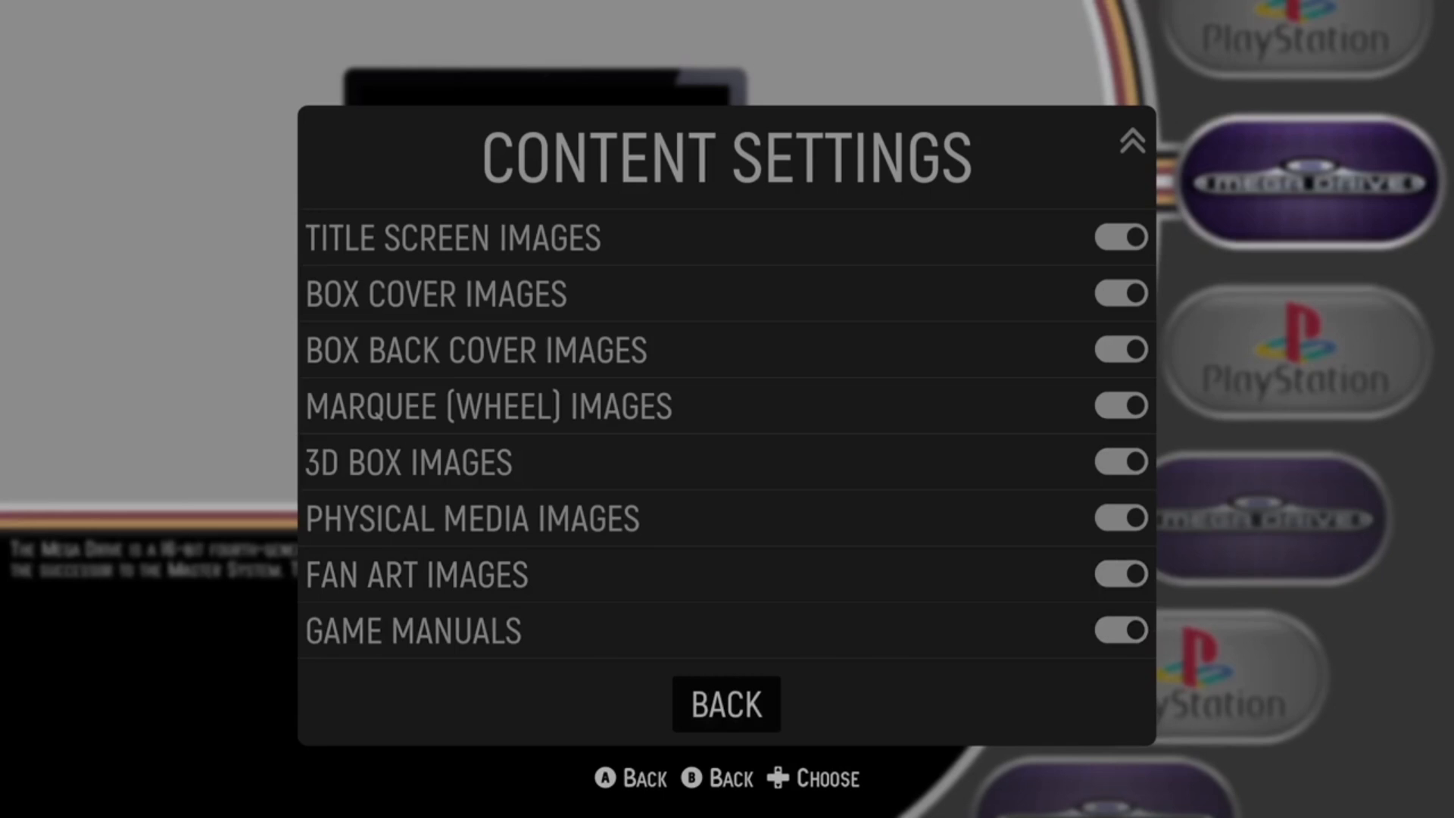
key(Up)
key(Up)
key(Up)
key(Down)
key(Down)
key(Down)
key(Return)
- Start scraping the selected systems, stop the run during Sony PlayStation and dismiss the summary
key(Down)
key(Down)
key(Down)
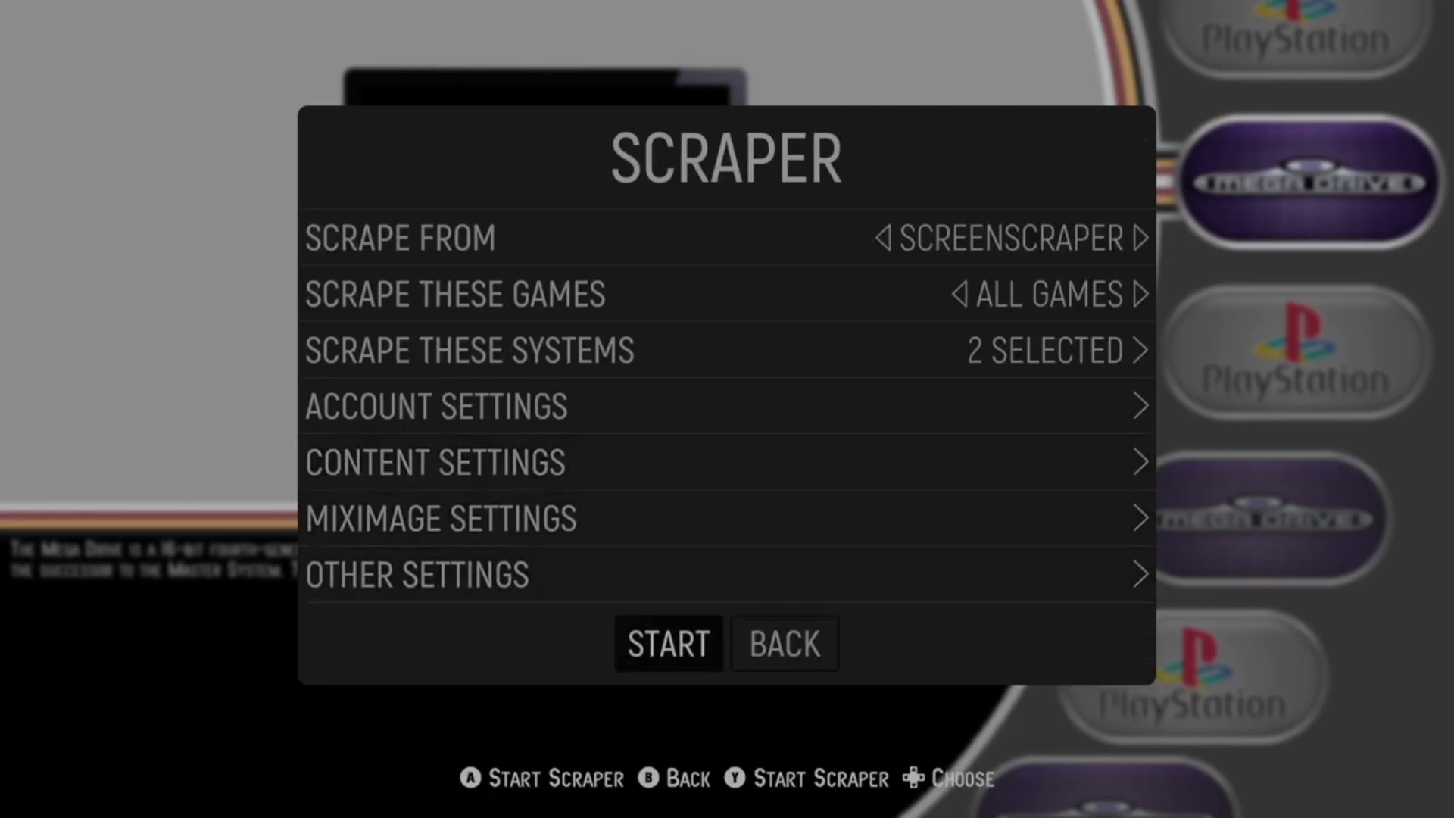
key(Return)
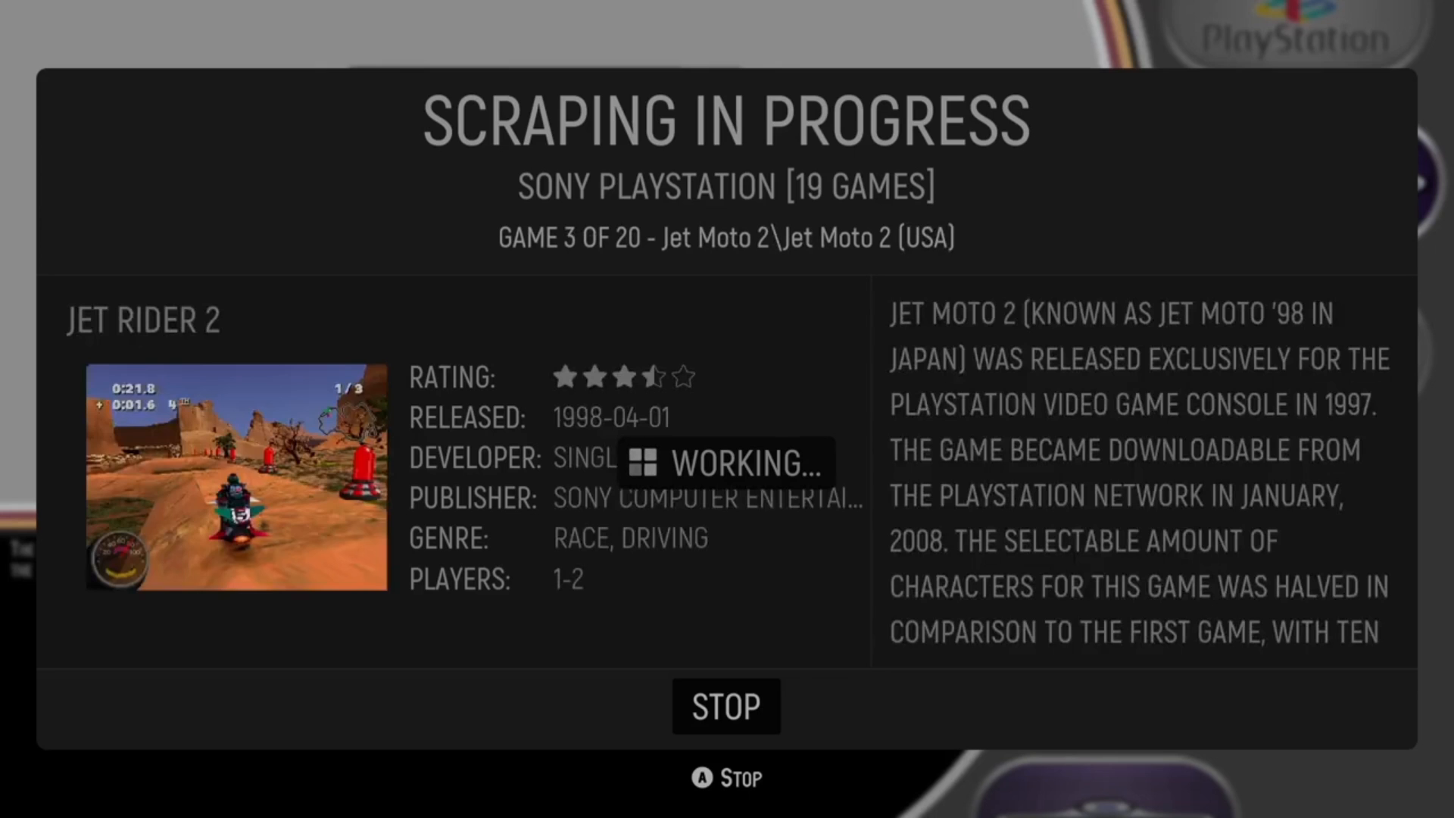
key(Return)
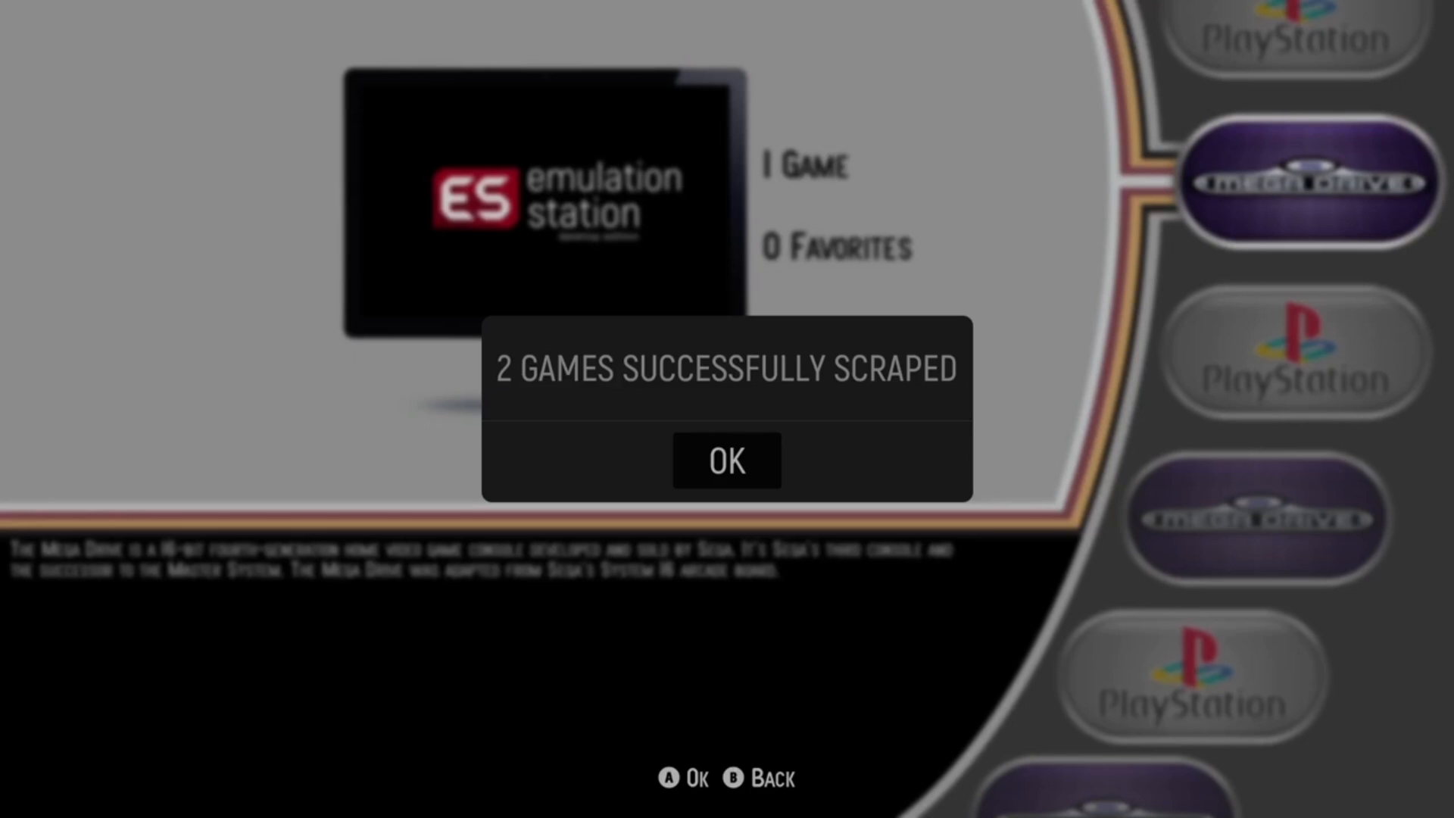
key(Return)
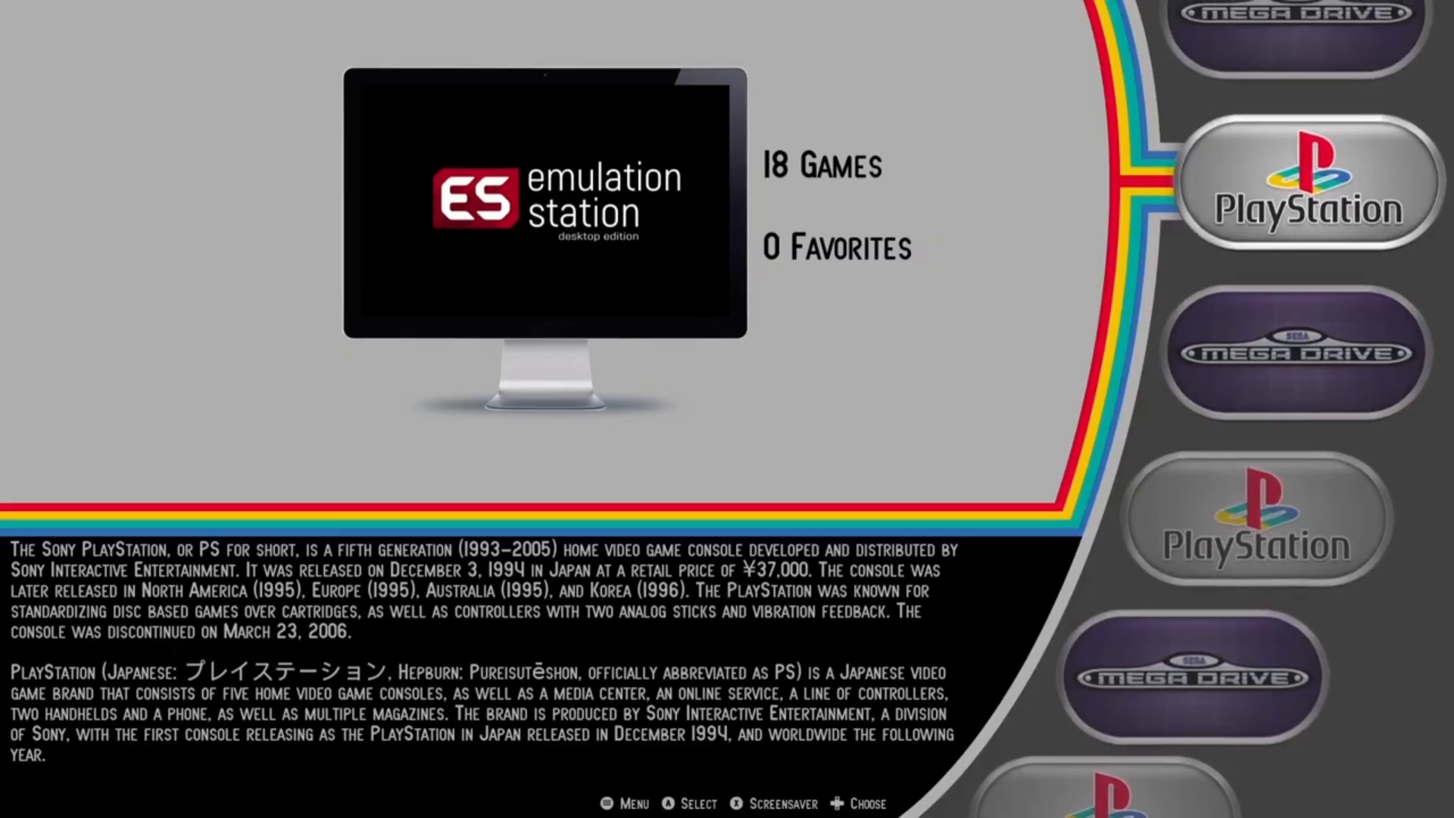
- Open the PlayStation game list to check the scraped artwork and details of Jet Rider 2
key(Return)
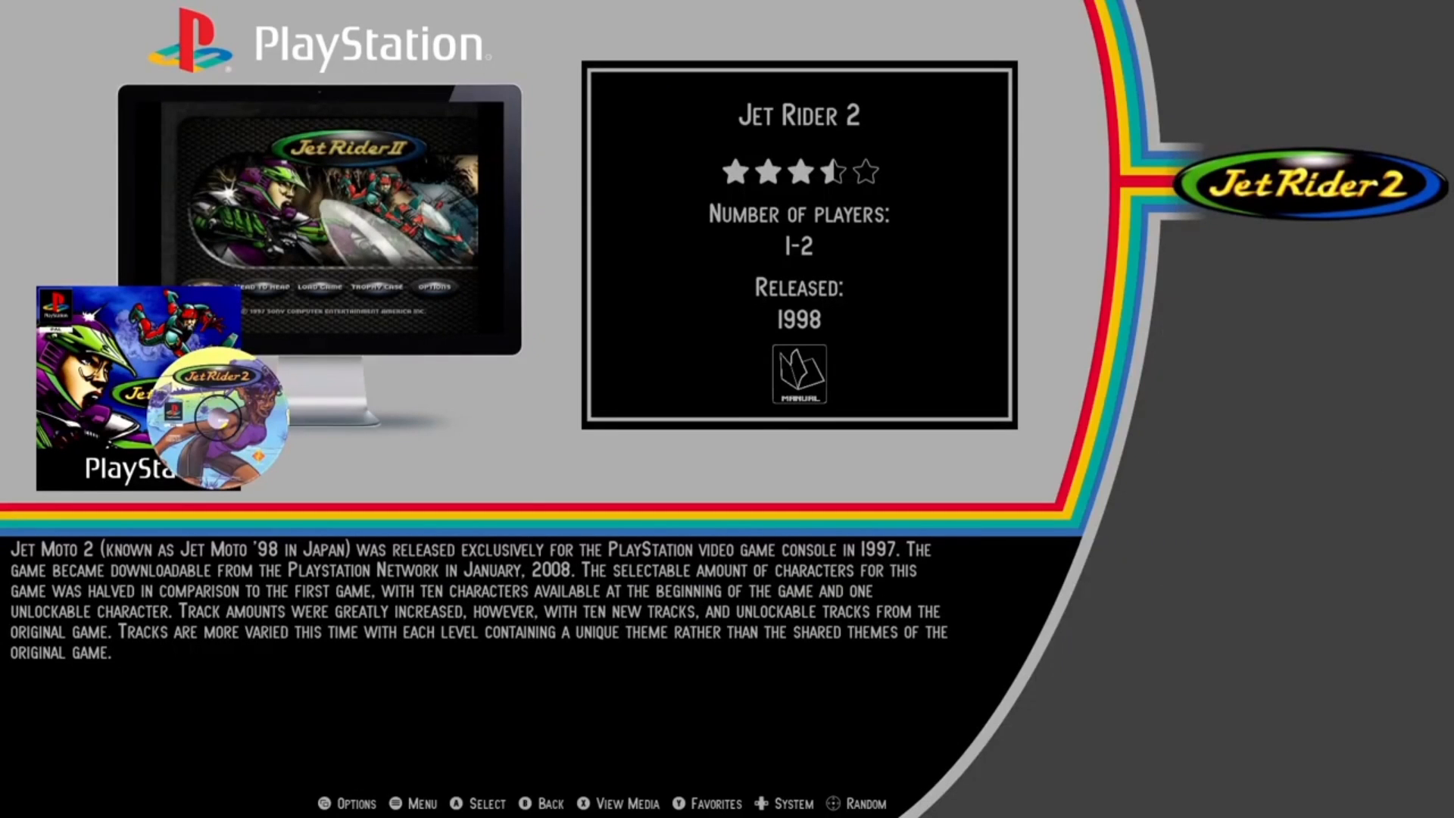
key(Left)
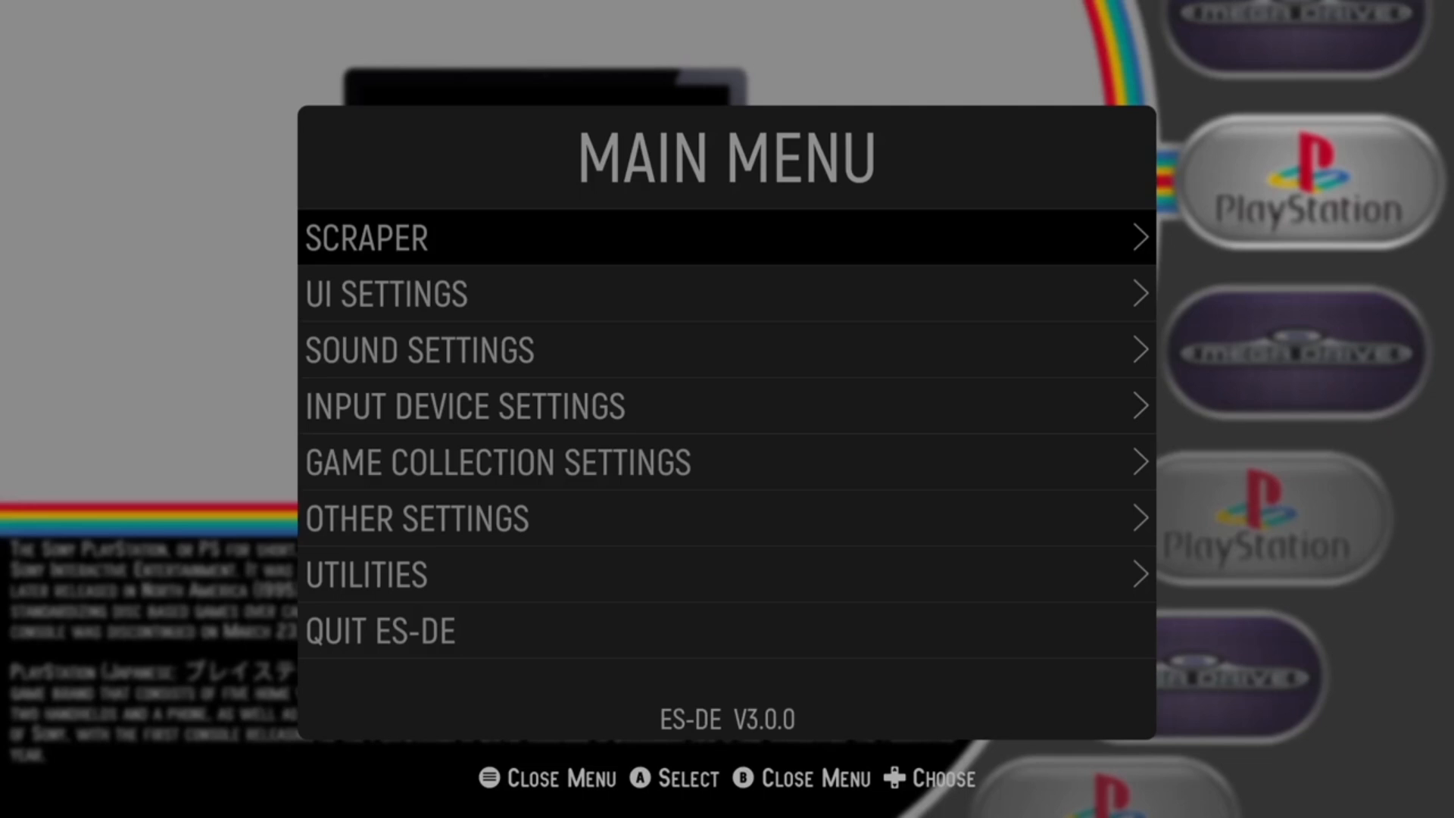
- Open the alternative emulators list in the other settings
key(Down)
key(Down)
key(Down)
key(Down)
key(Down)
key(Return)
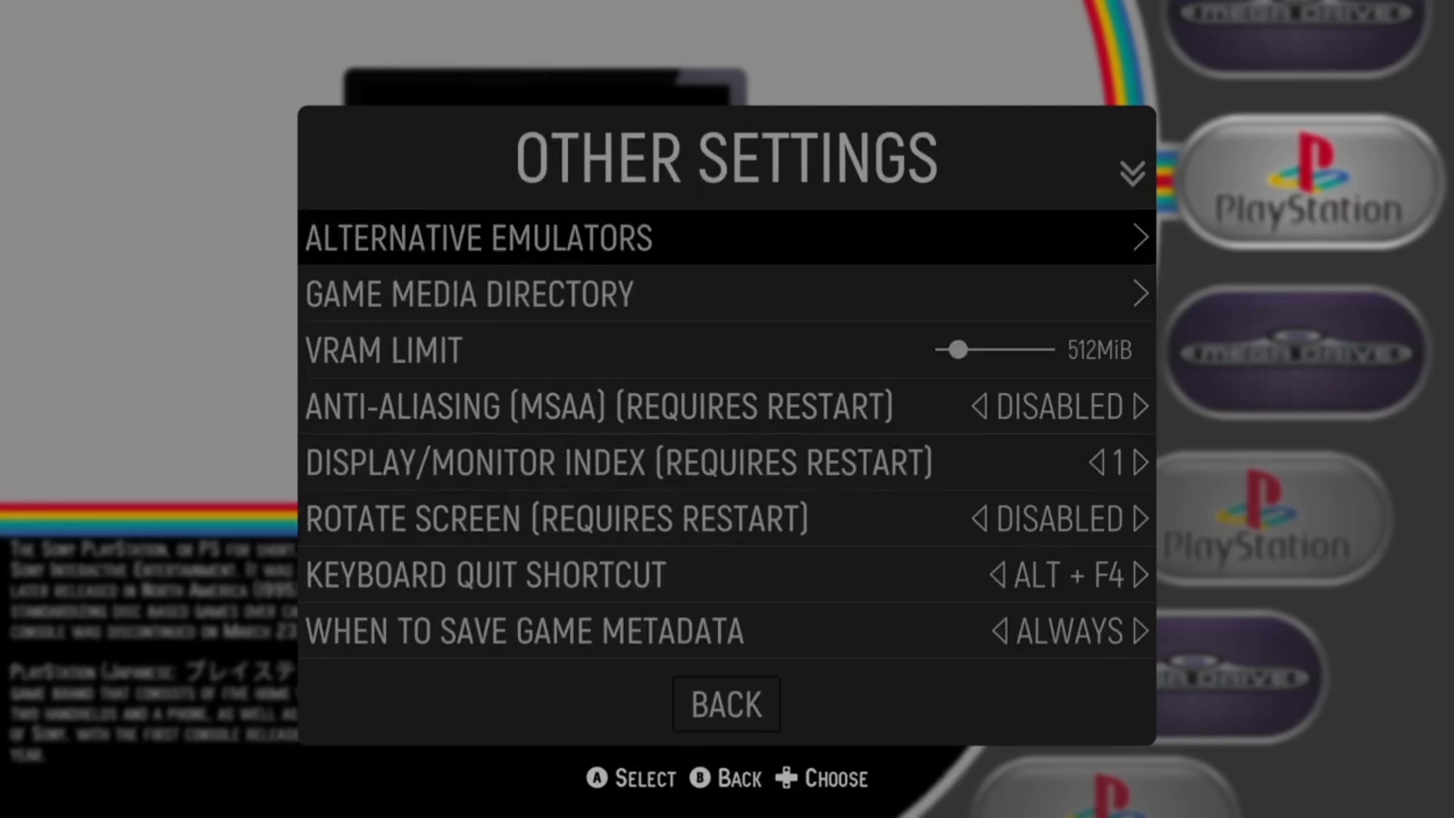
key(Return)
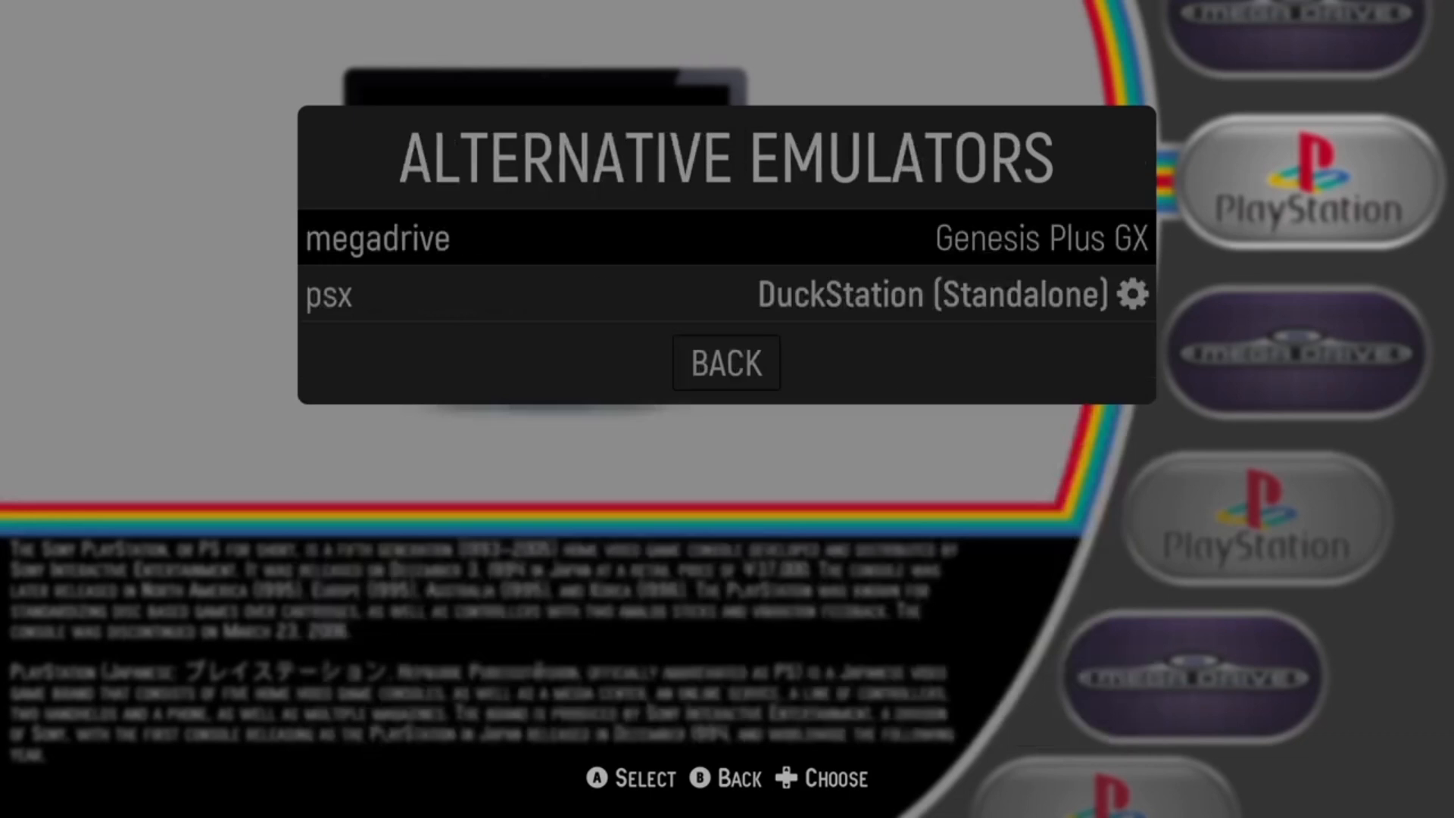
- Choose the default Genesis Plus GX as the Sega Mega Drive emulator and return to the system view
key(Return)
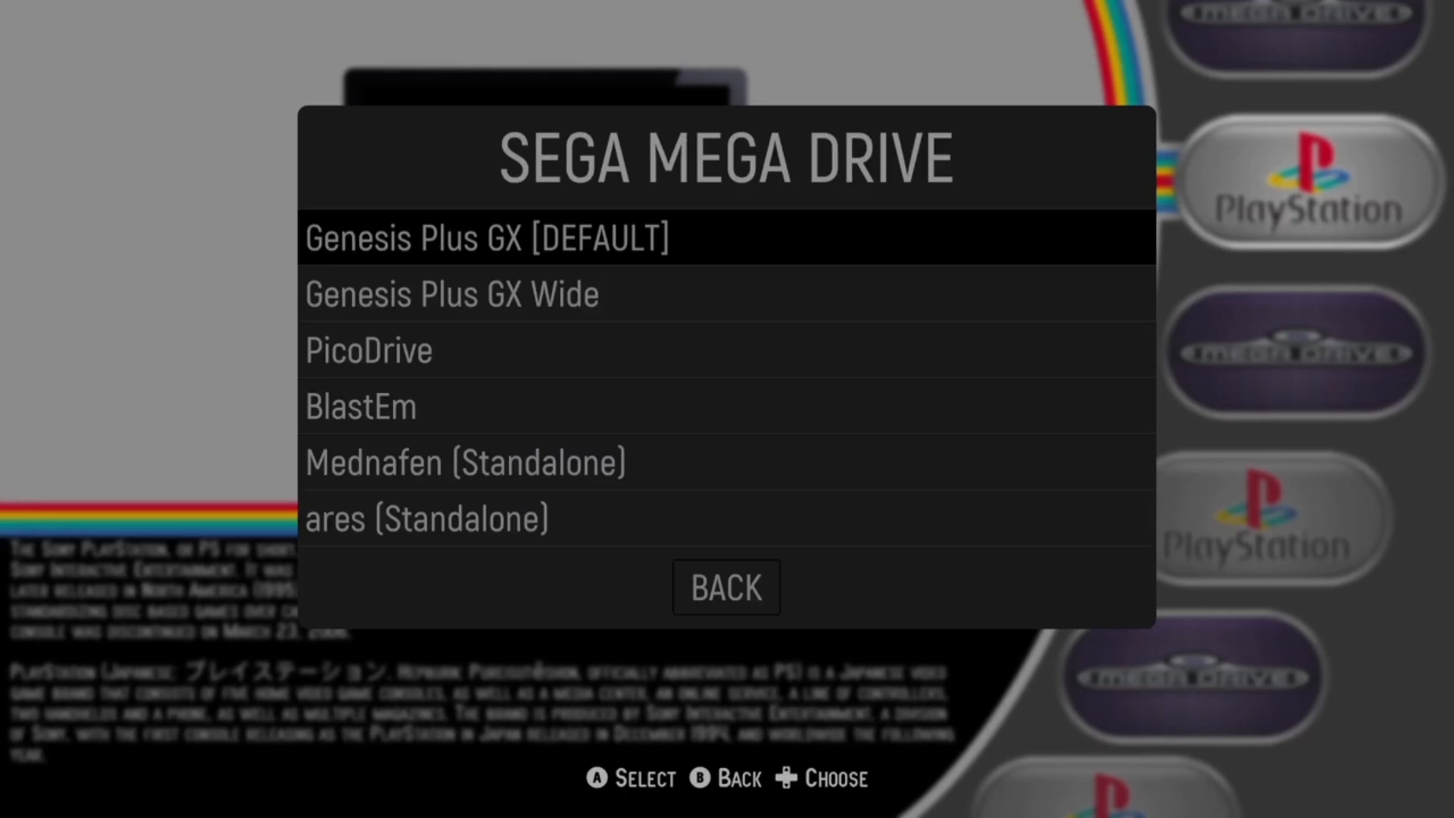
key(Return)
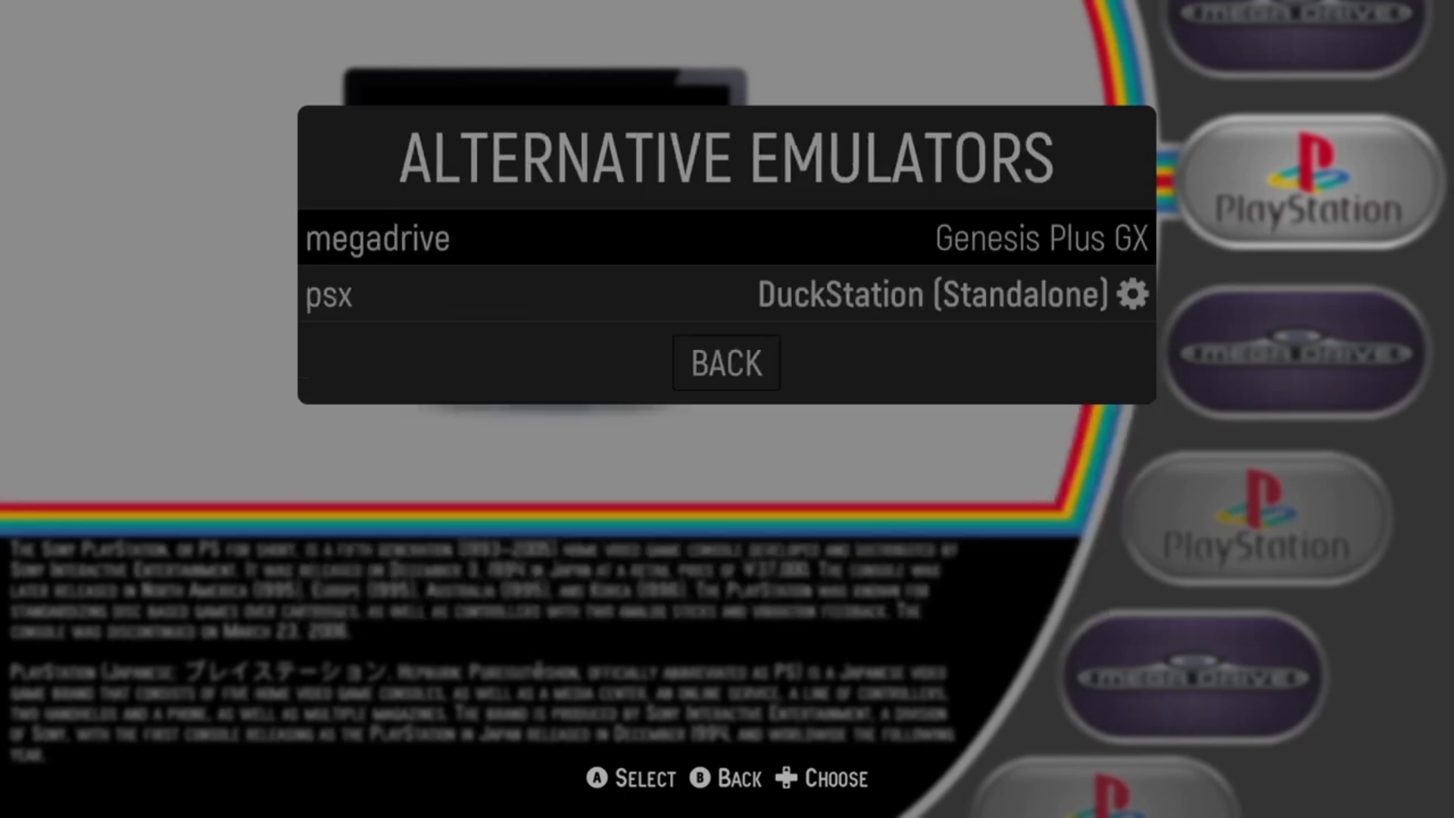
key(BackSpace)
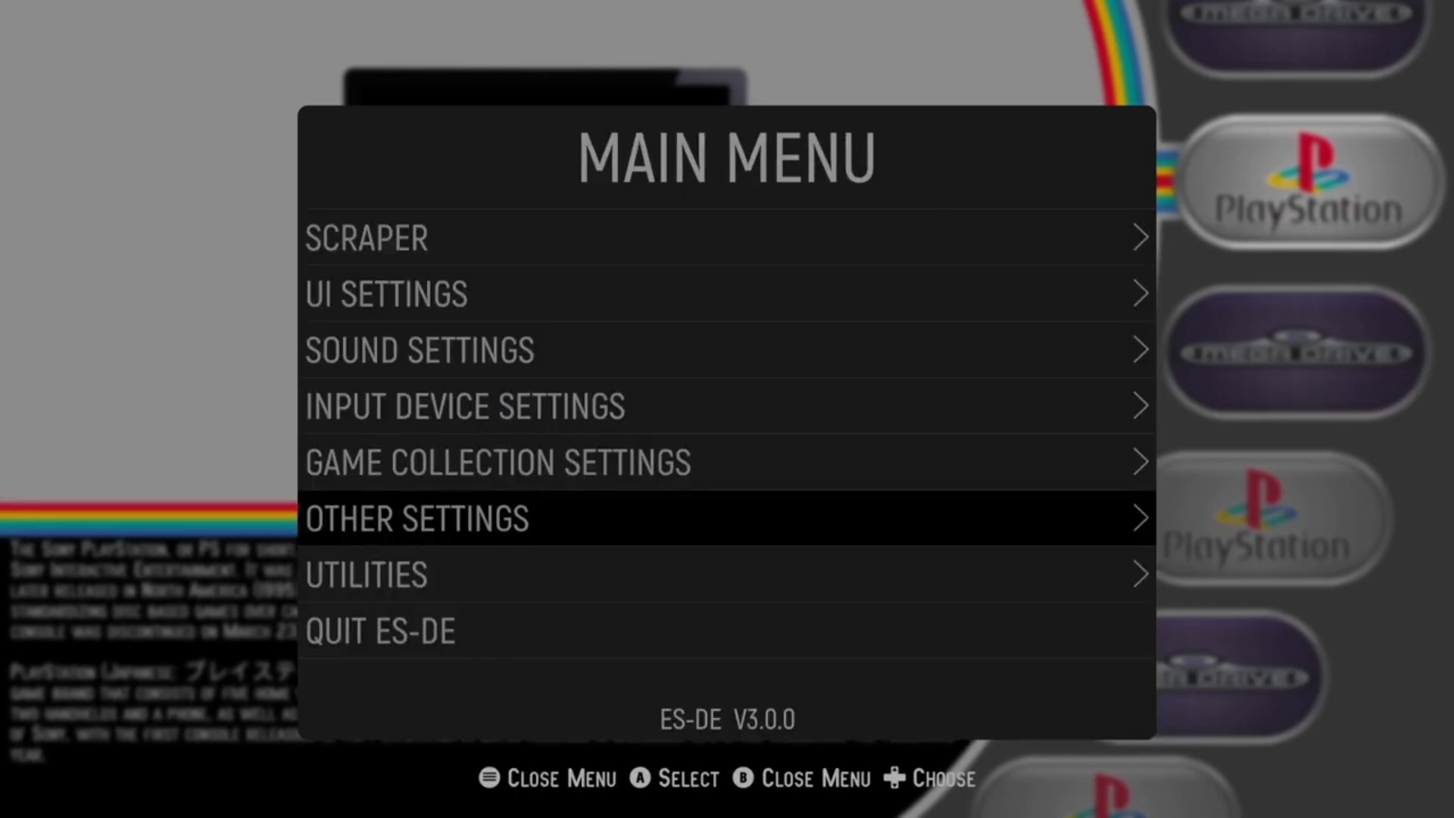
key(BackSpace)
- Open the Mega Drive game list, launch Sonic The Hedgehog 2 and start a game from its title screen
key(Return)
key(BackSpace)
key(Down)
key(Return)
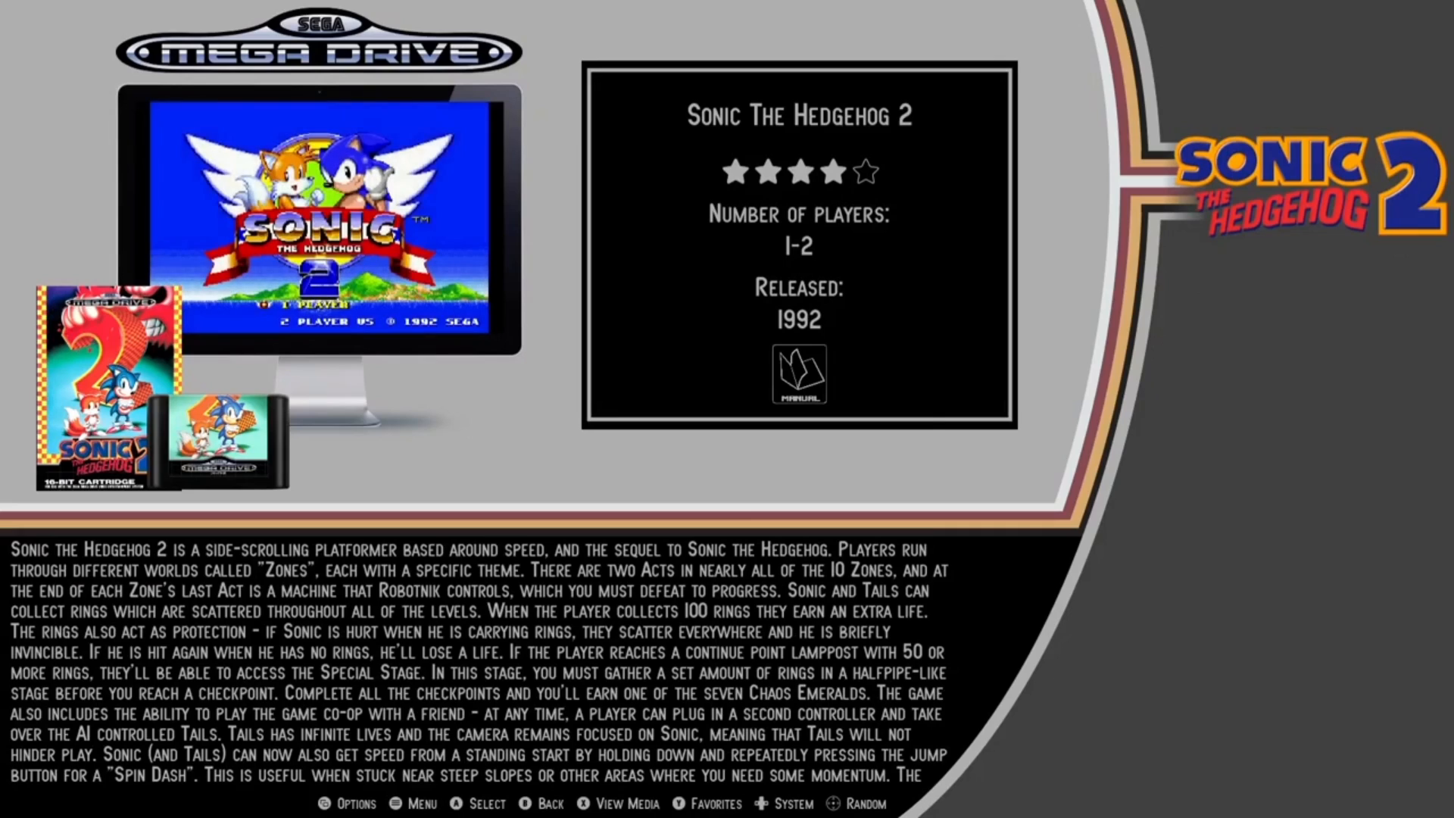
key(Return)
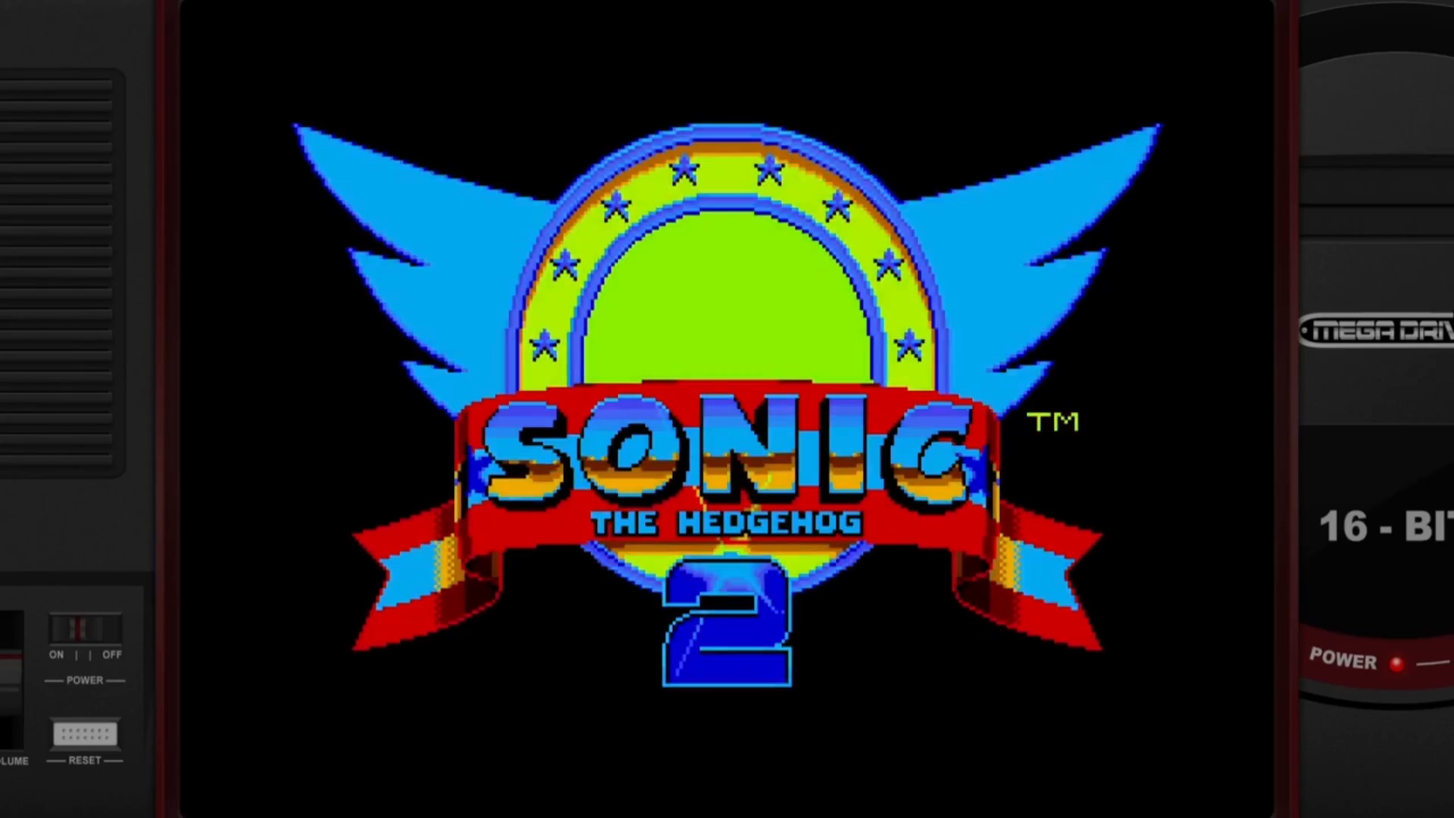
key(Return)
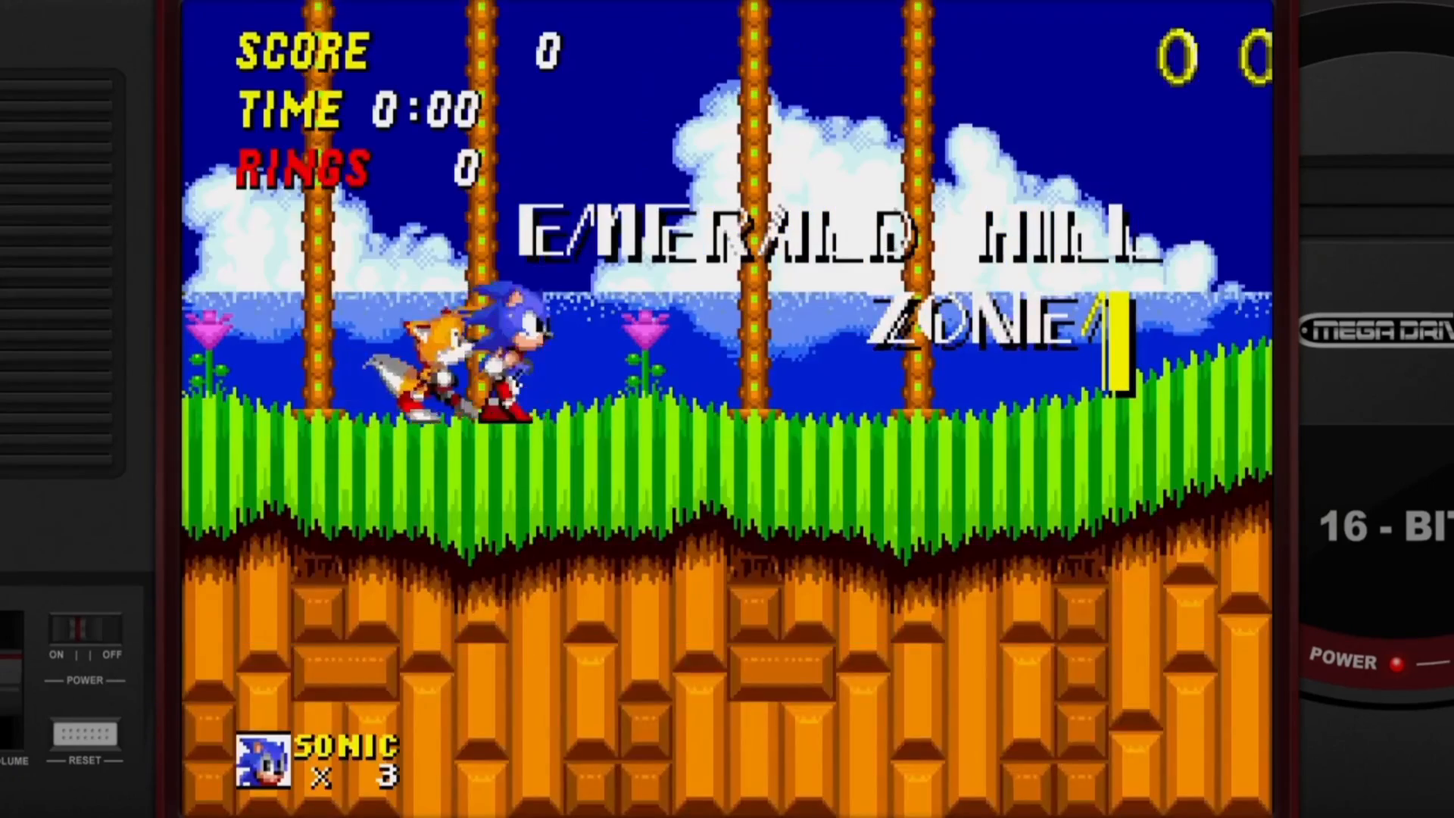
key(Right)
key(z)
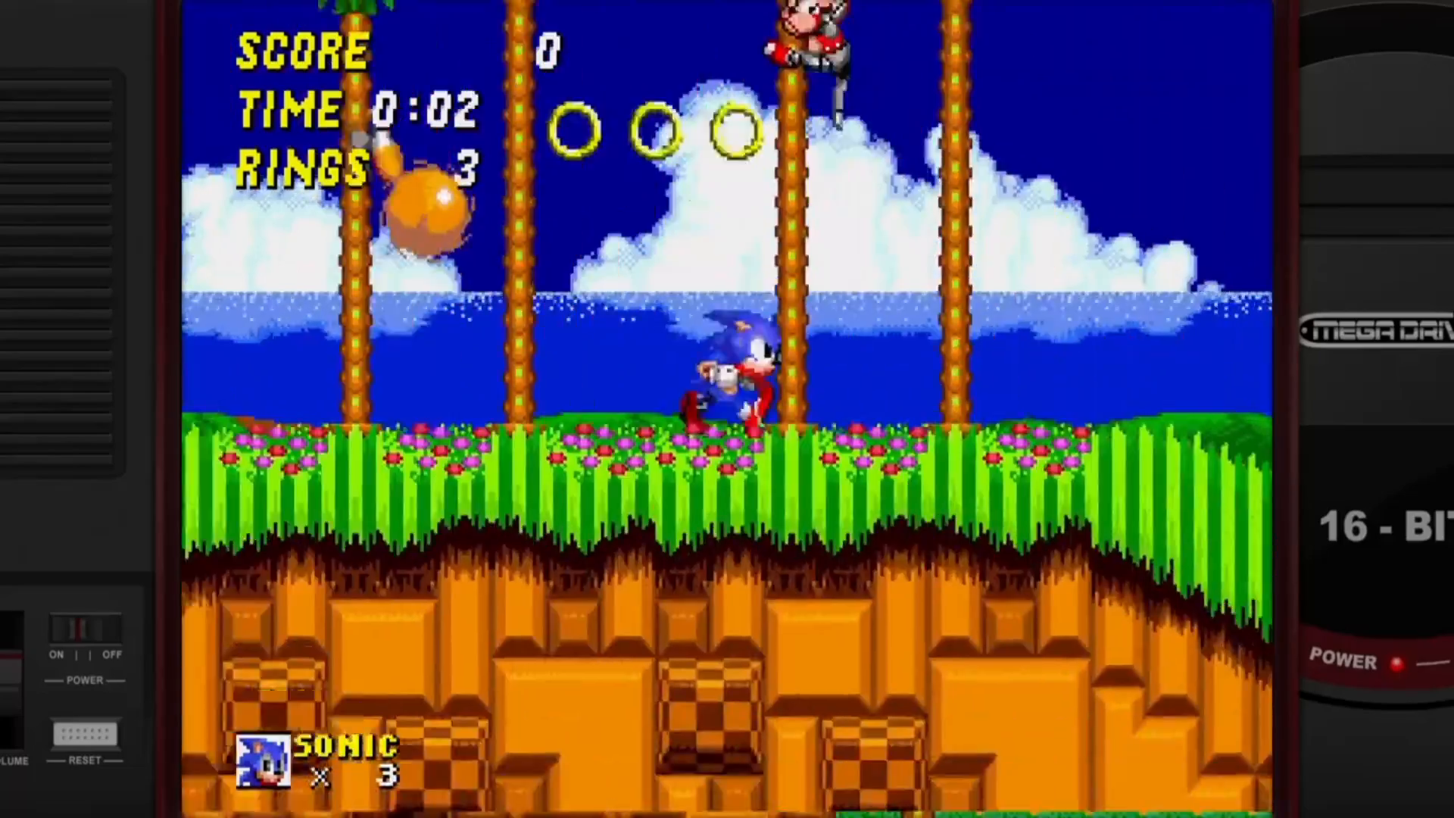
key(z)
key(Right)
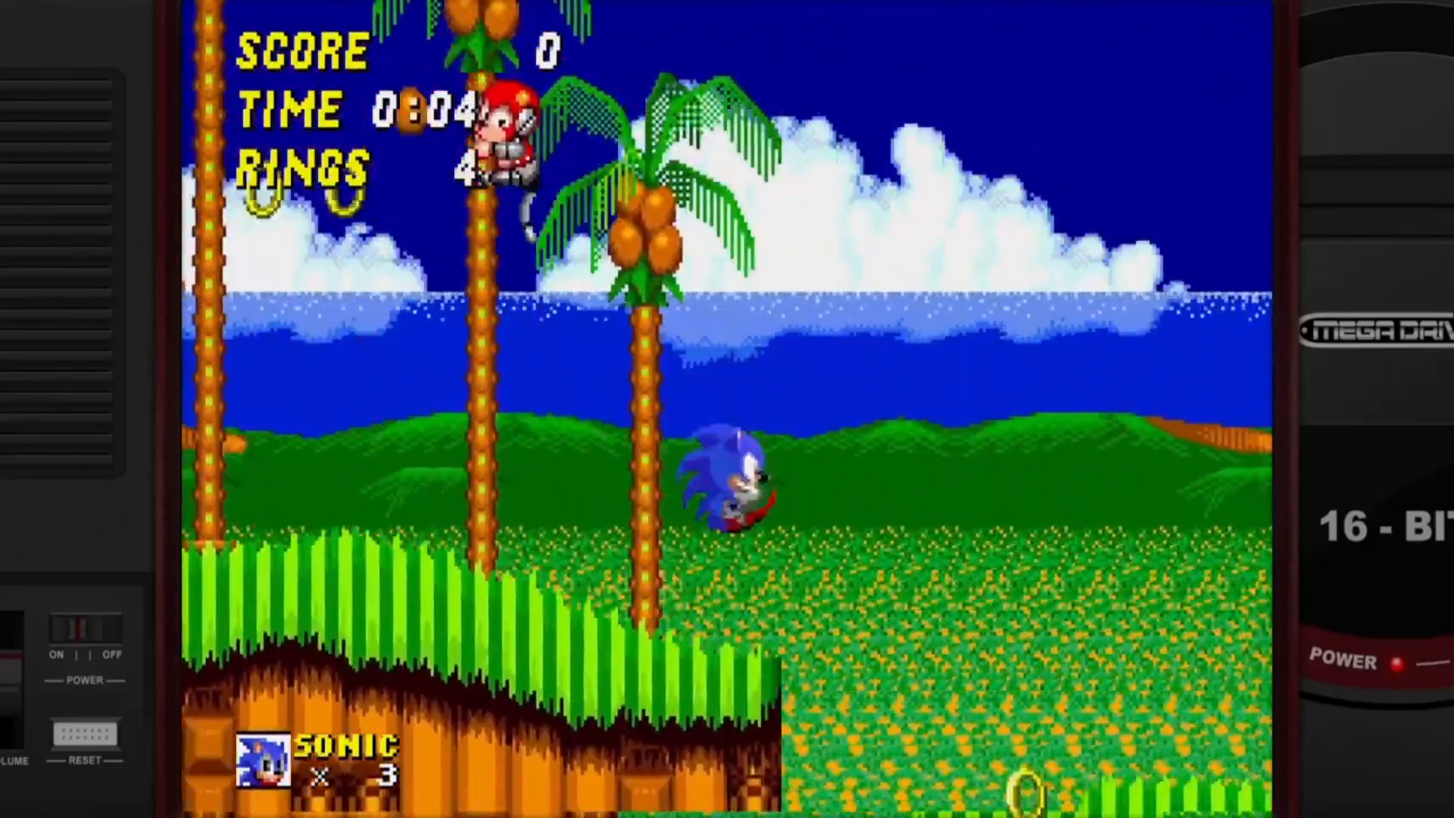
key(Right)
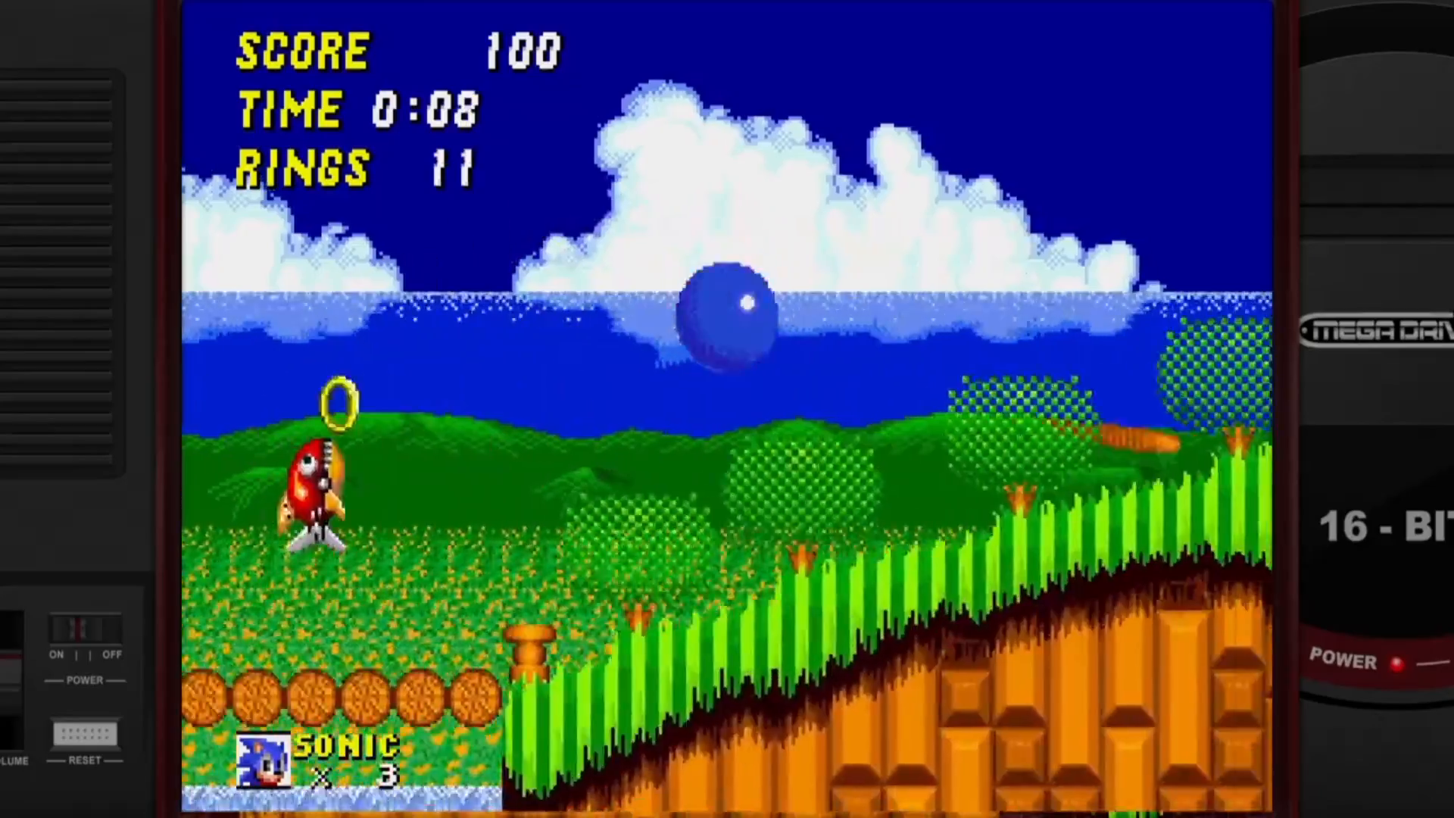
key(Right)
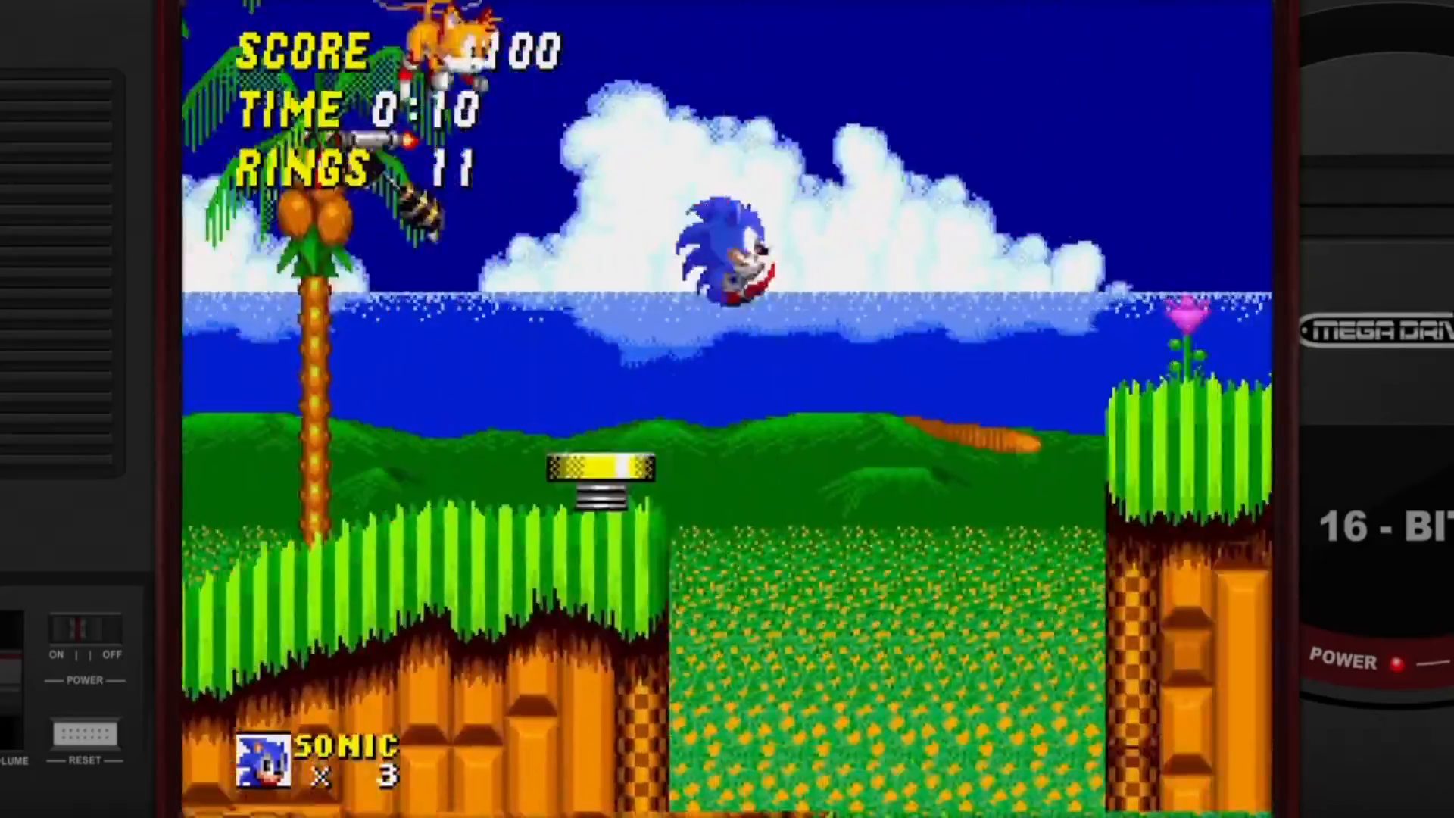
key(Right)
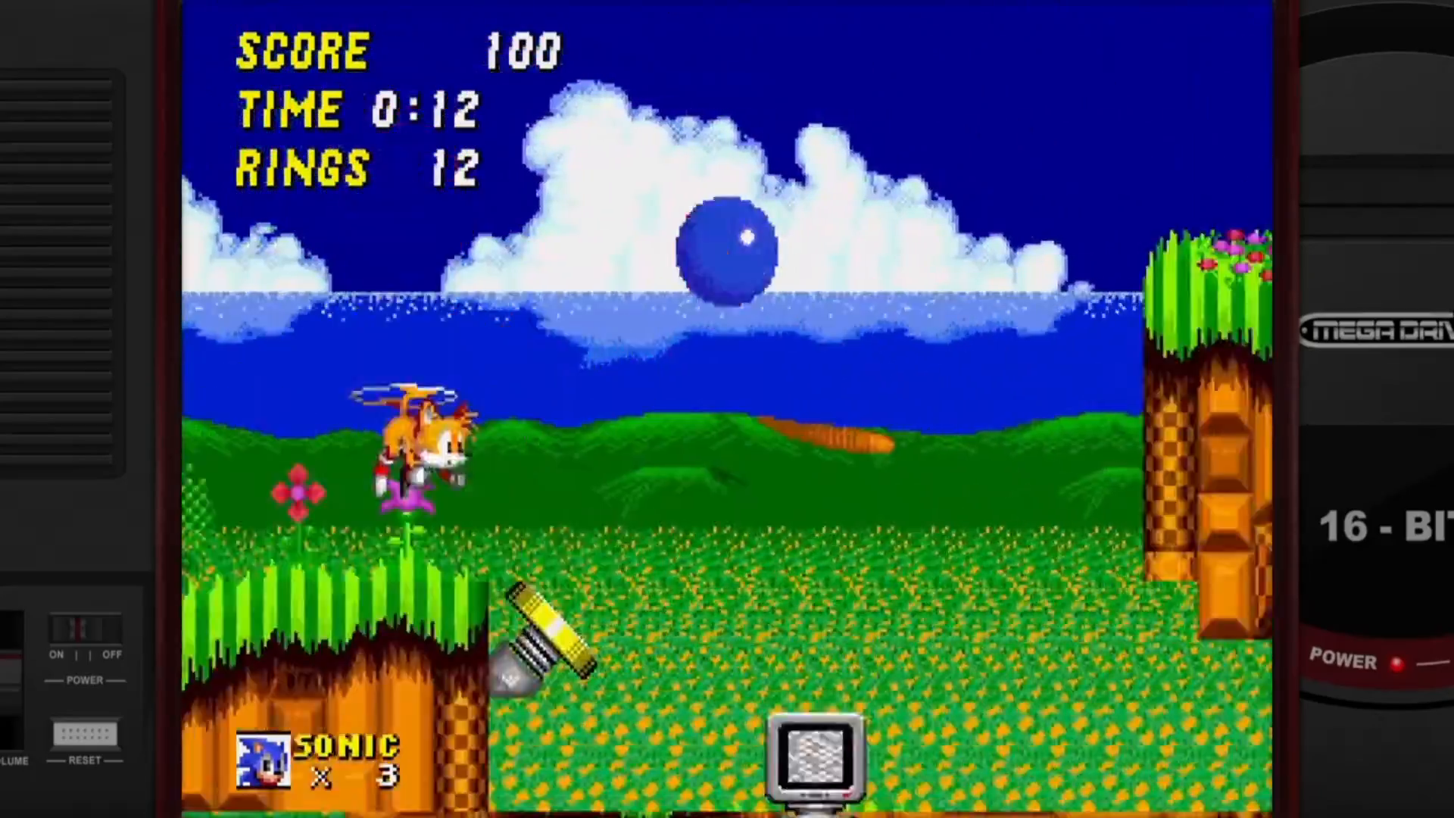
key(Right)
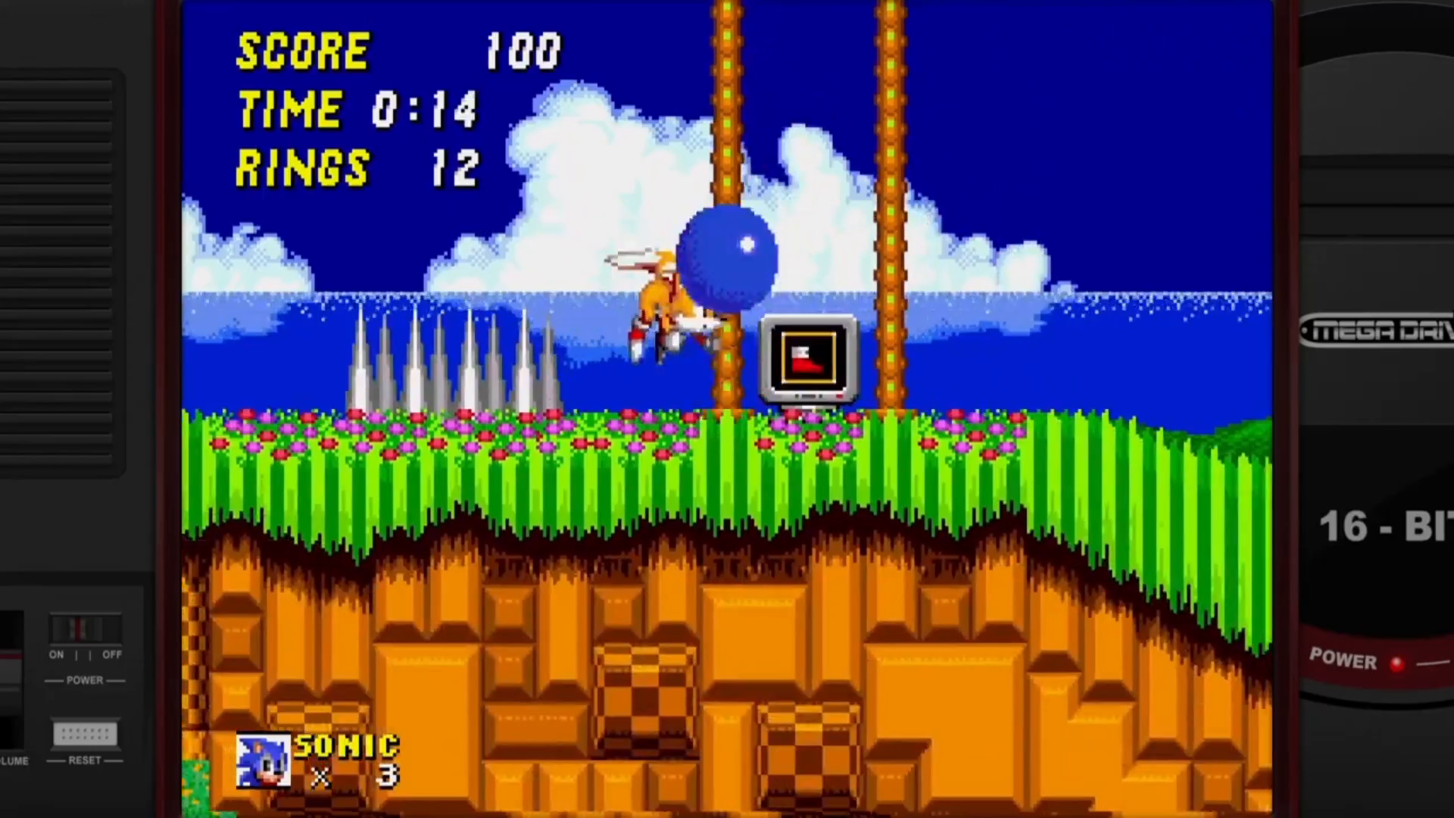
key(Right)
key(Right)
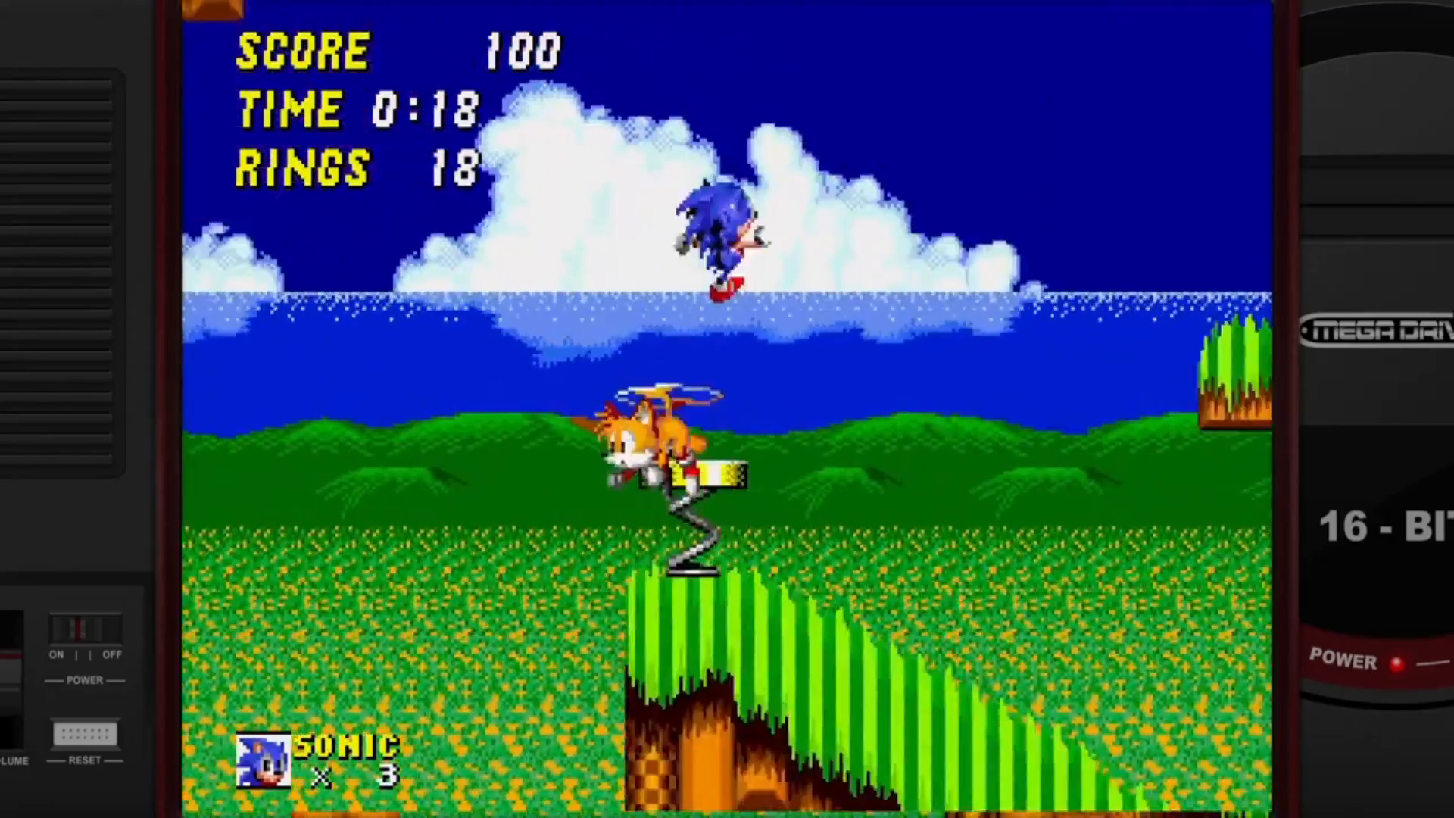
key(Right)
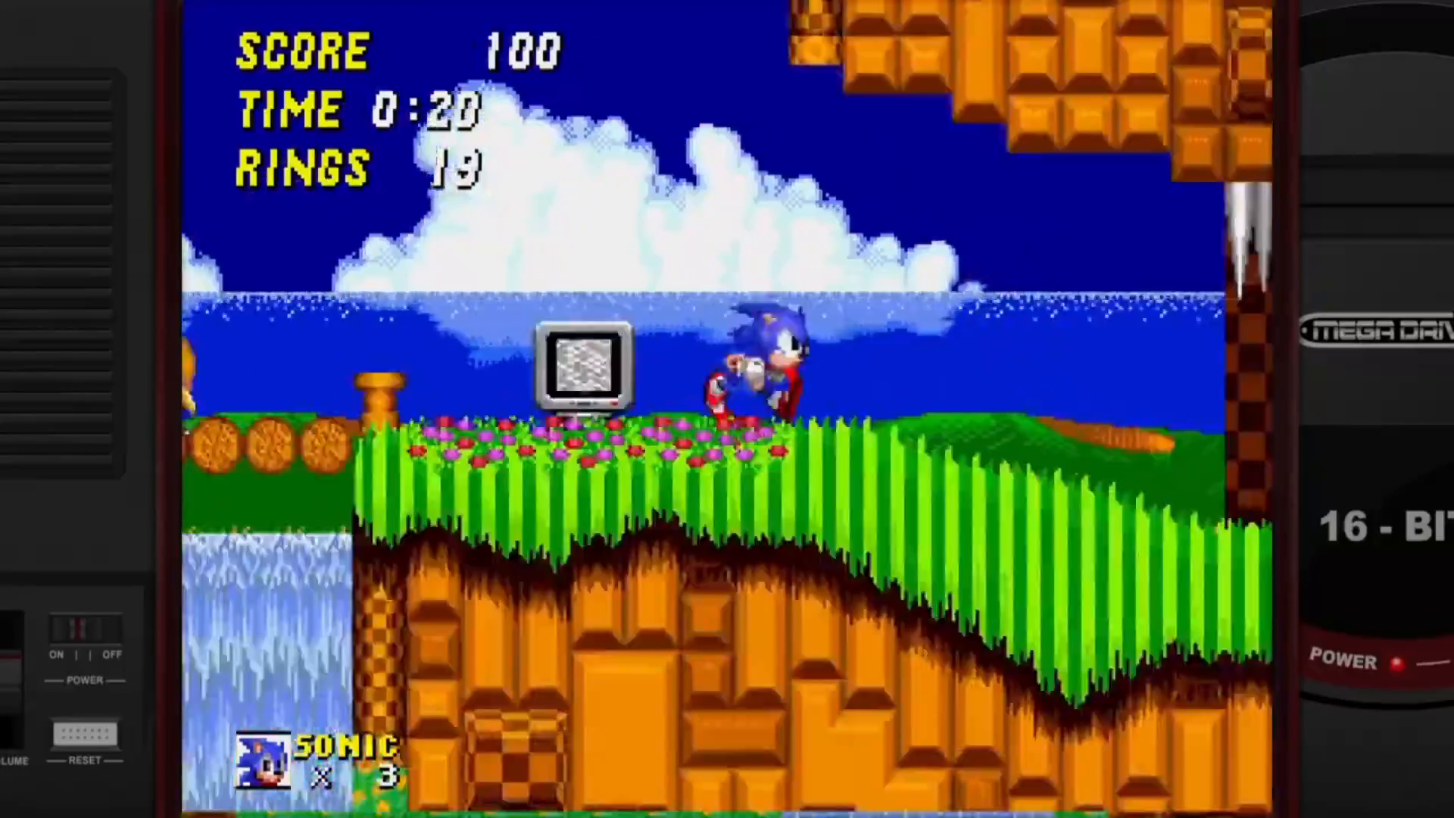
key(Right)
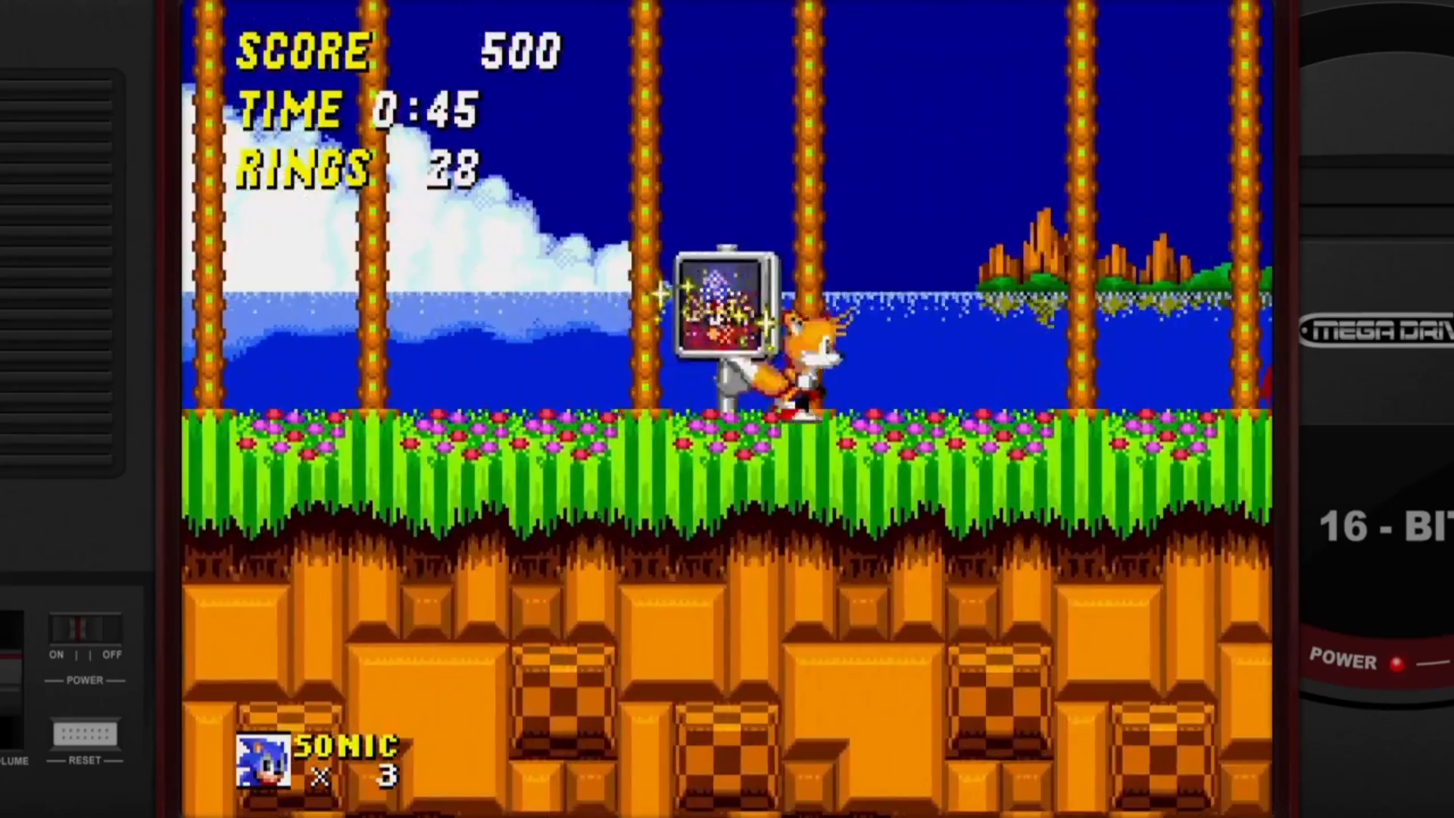
- Open RetroArch's save state options during the game and save a state to slot 0
key(F1)
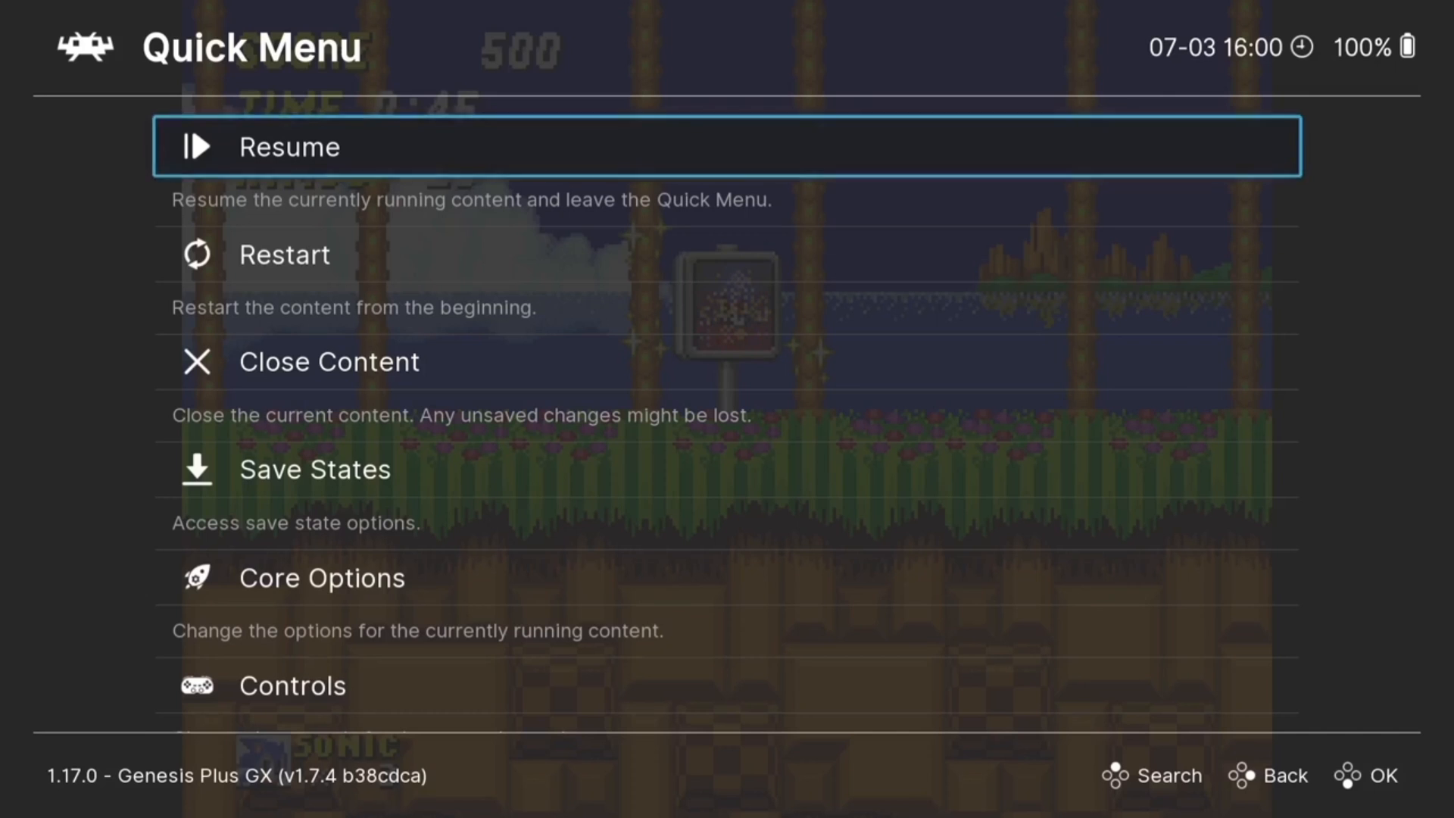
key(Down)
key(Down)
key(Down)
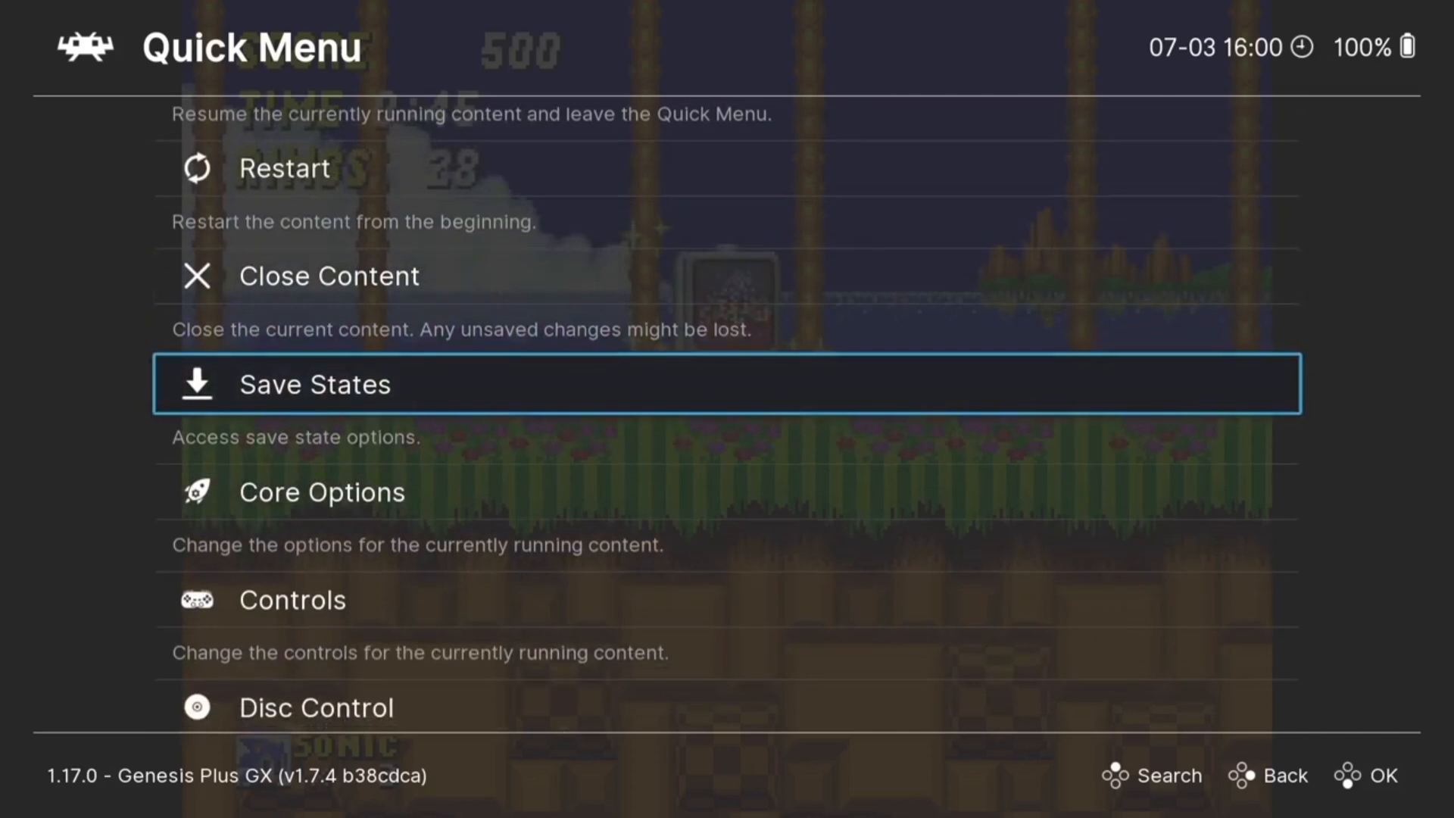
key(Return)
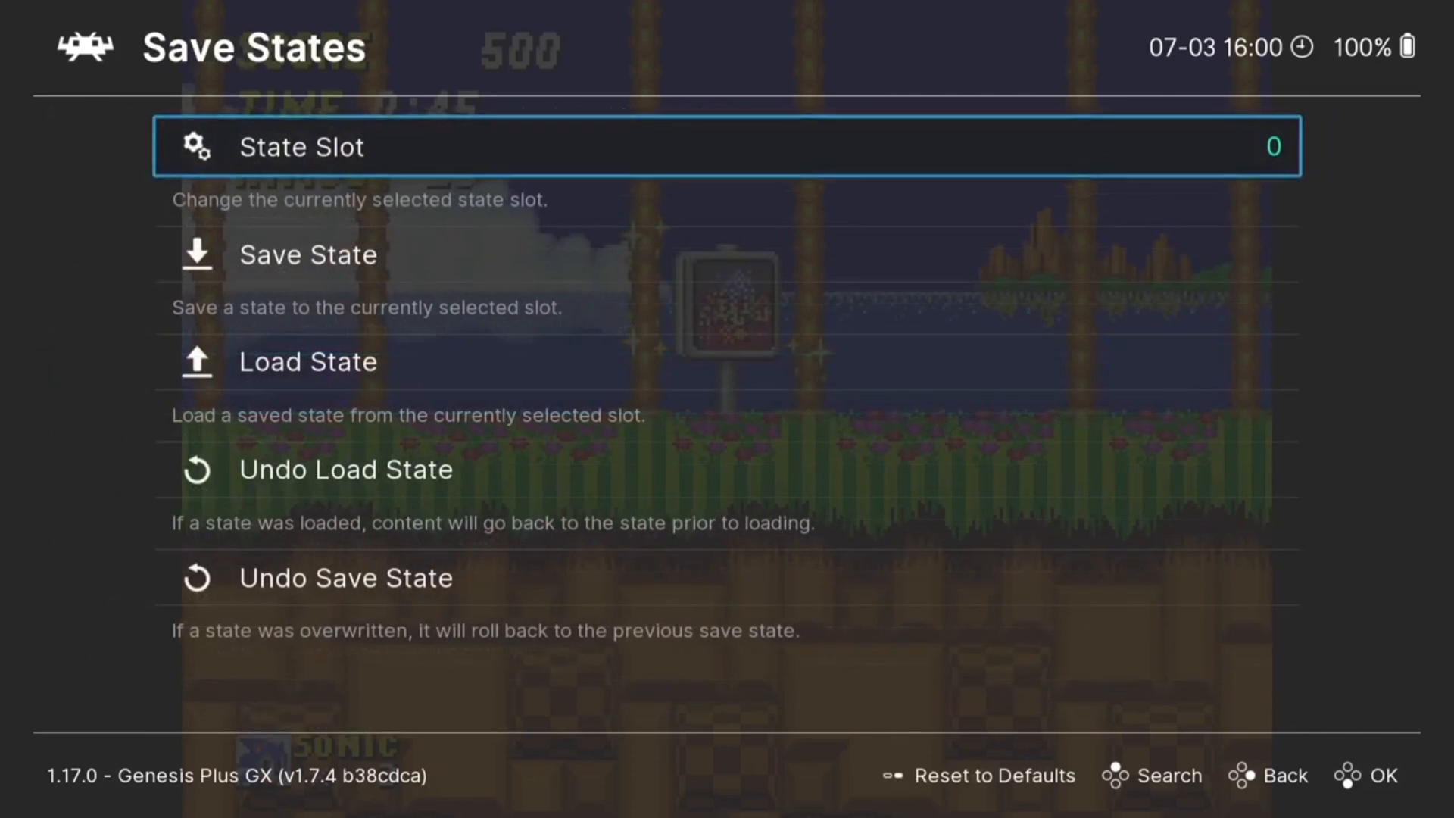
key(Down)
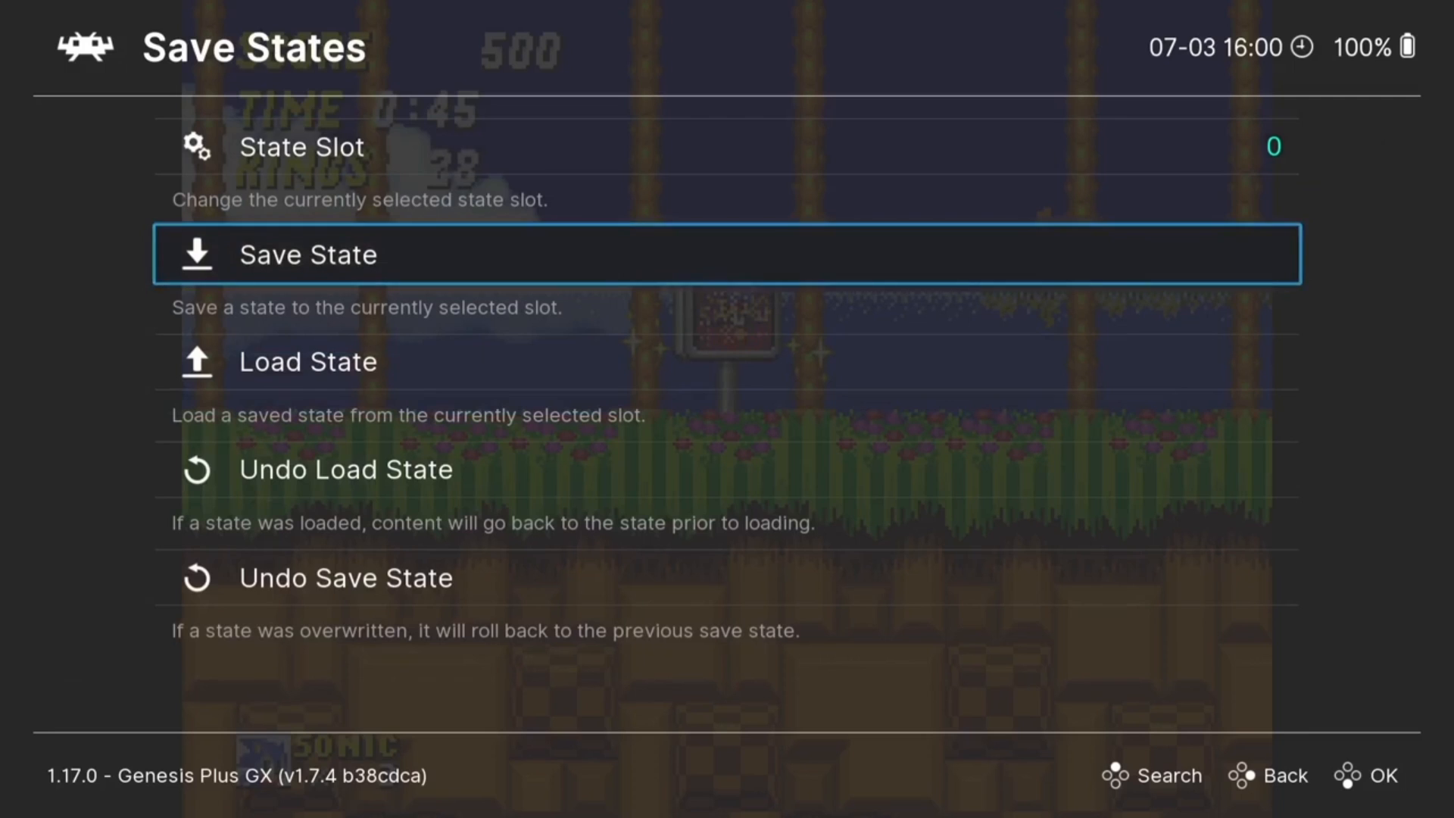
key(Return)
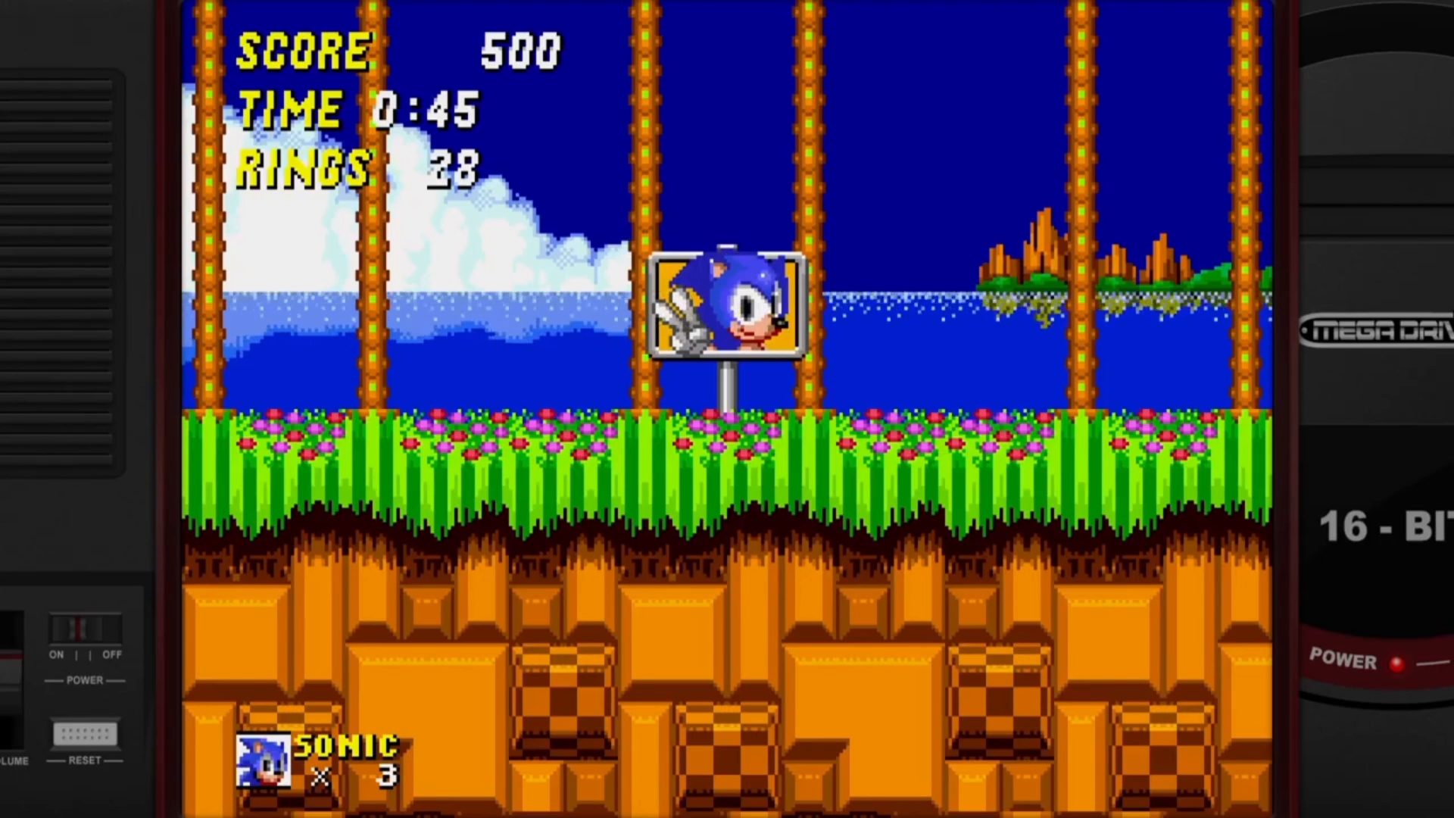
- Reopen the save state options and load the state from slot 0
key(F1)
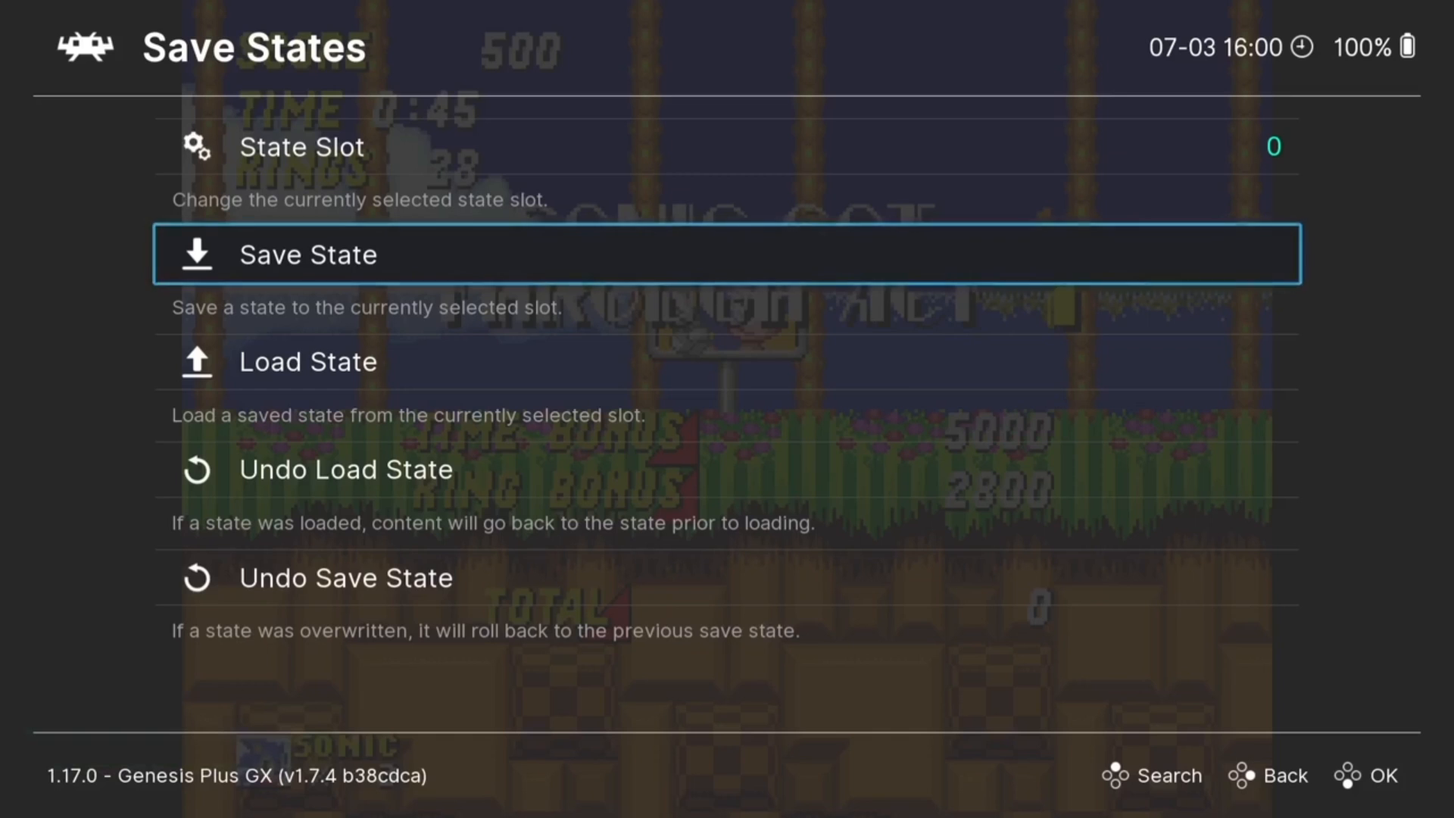
key(Down)
key(Return)
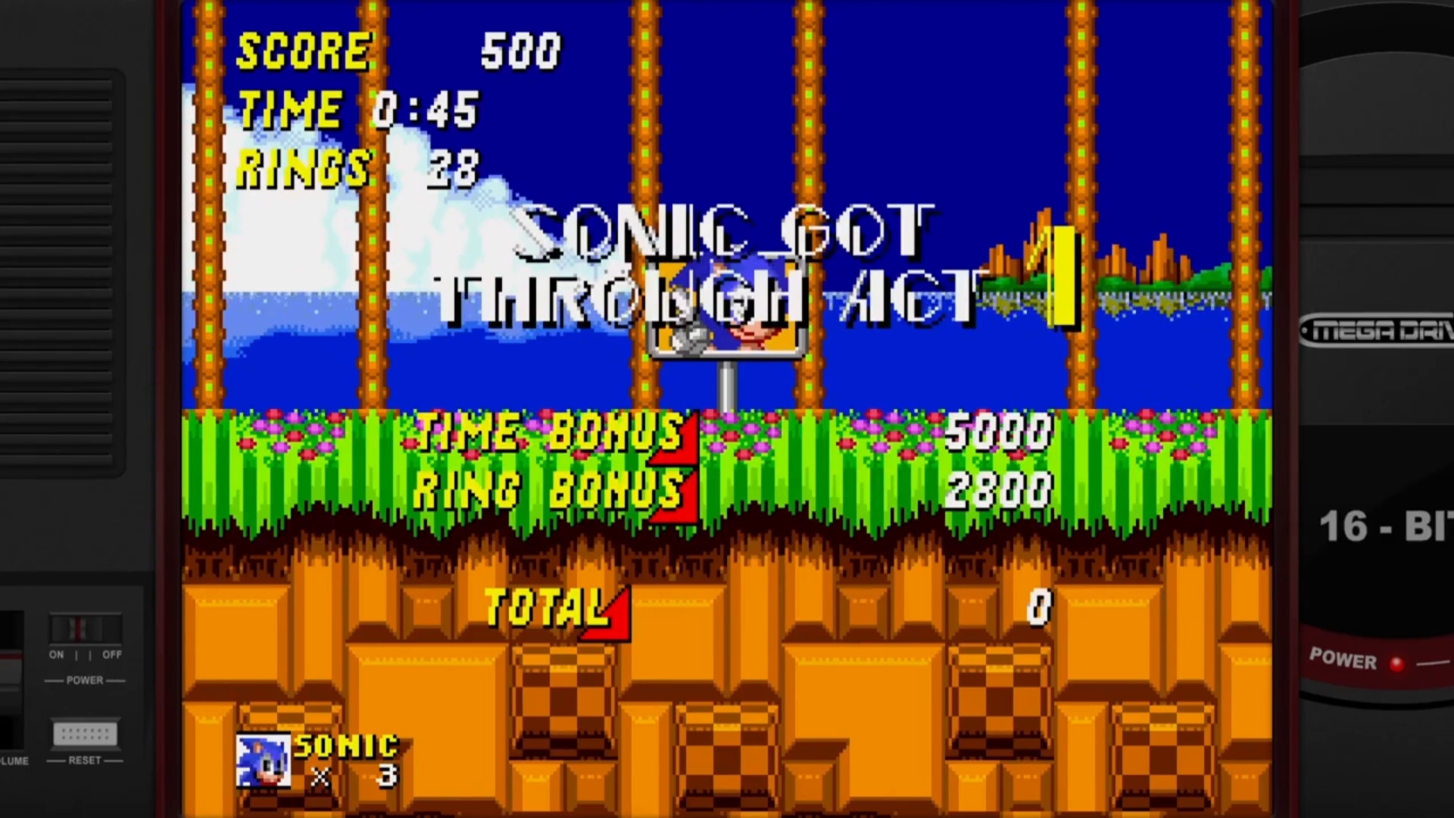
- Examine the options for undoing a state load and undoing a state save
key(F1)
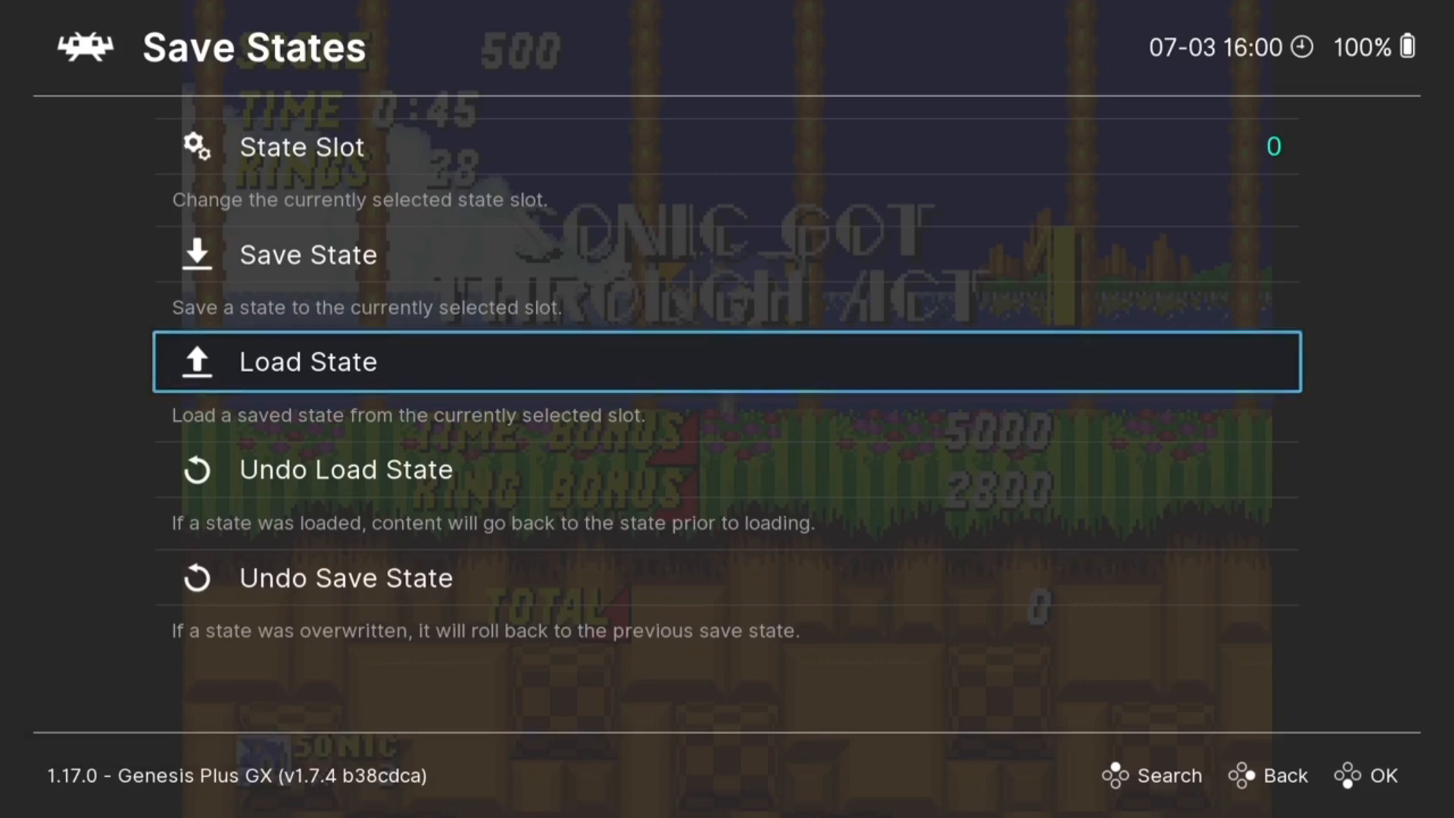
key(Down)
key(Down)
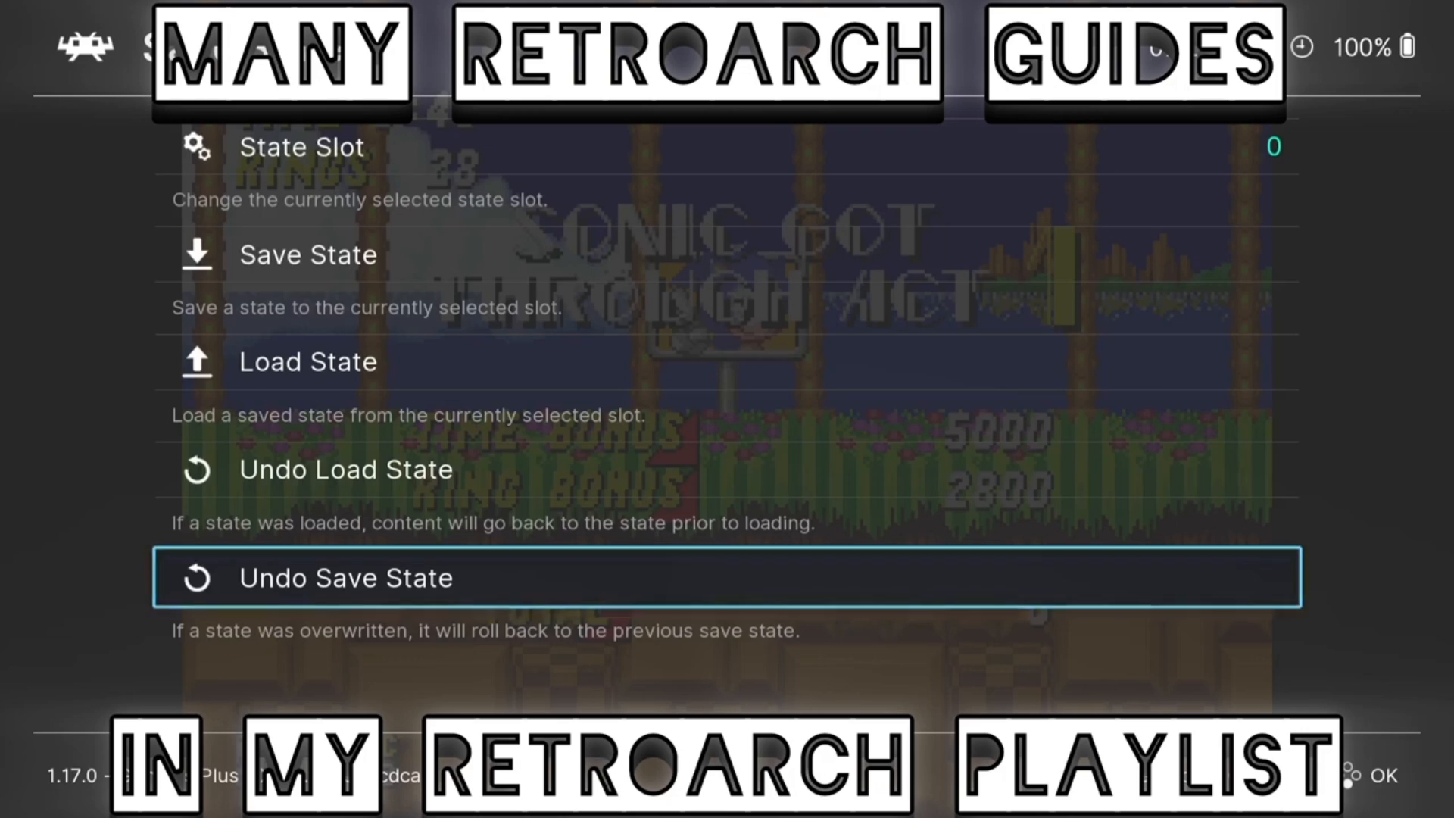
- Turn off Display Overlay in the running game's On-Screen Overlay settings
key(BackSpace)
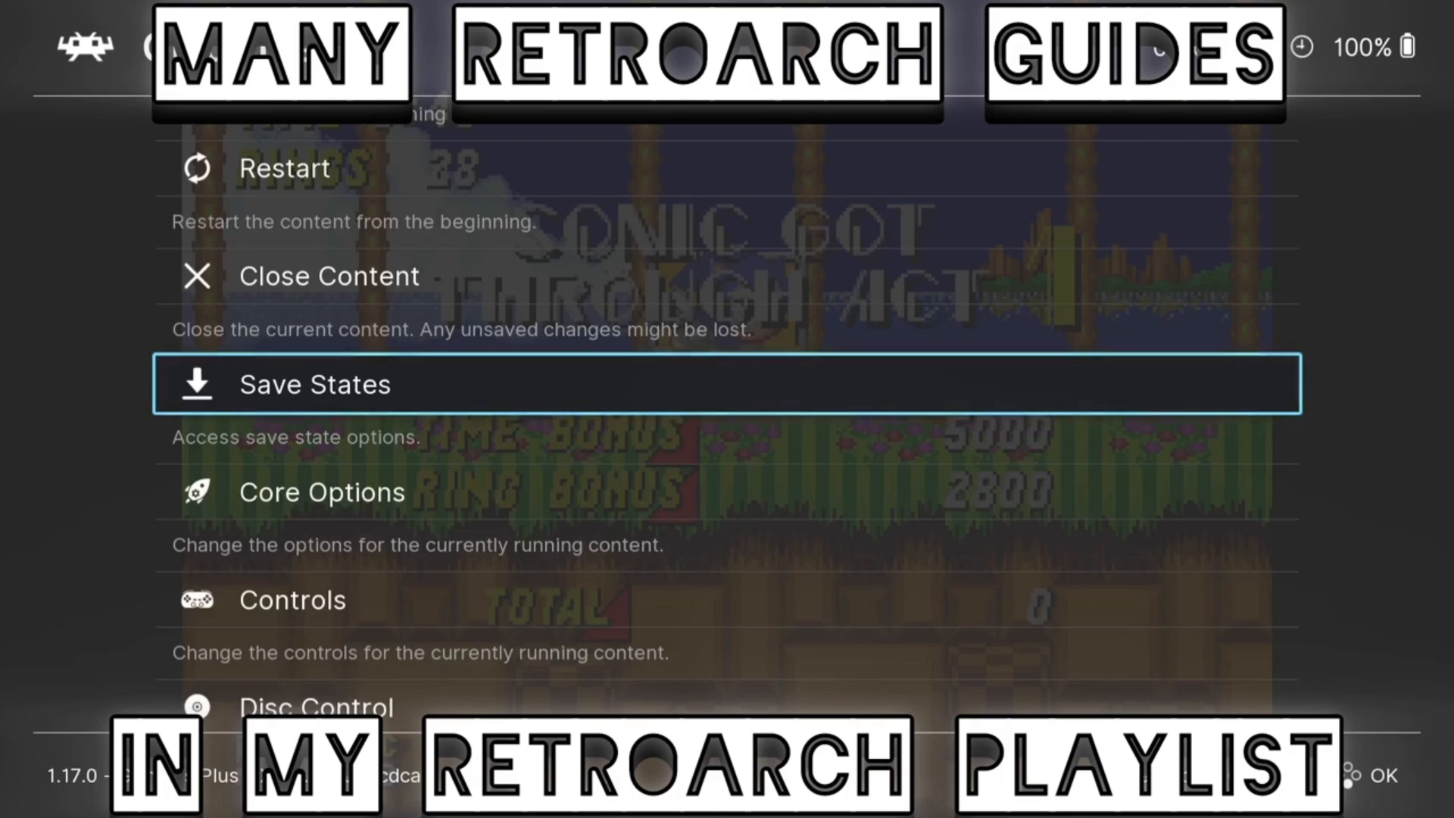
key(Down)
key(Down)
key(Down)
key(Down)
key(Down)
key(Down)
key(Down)
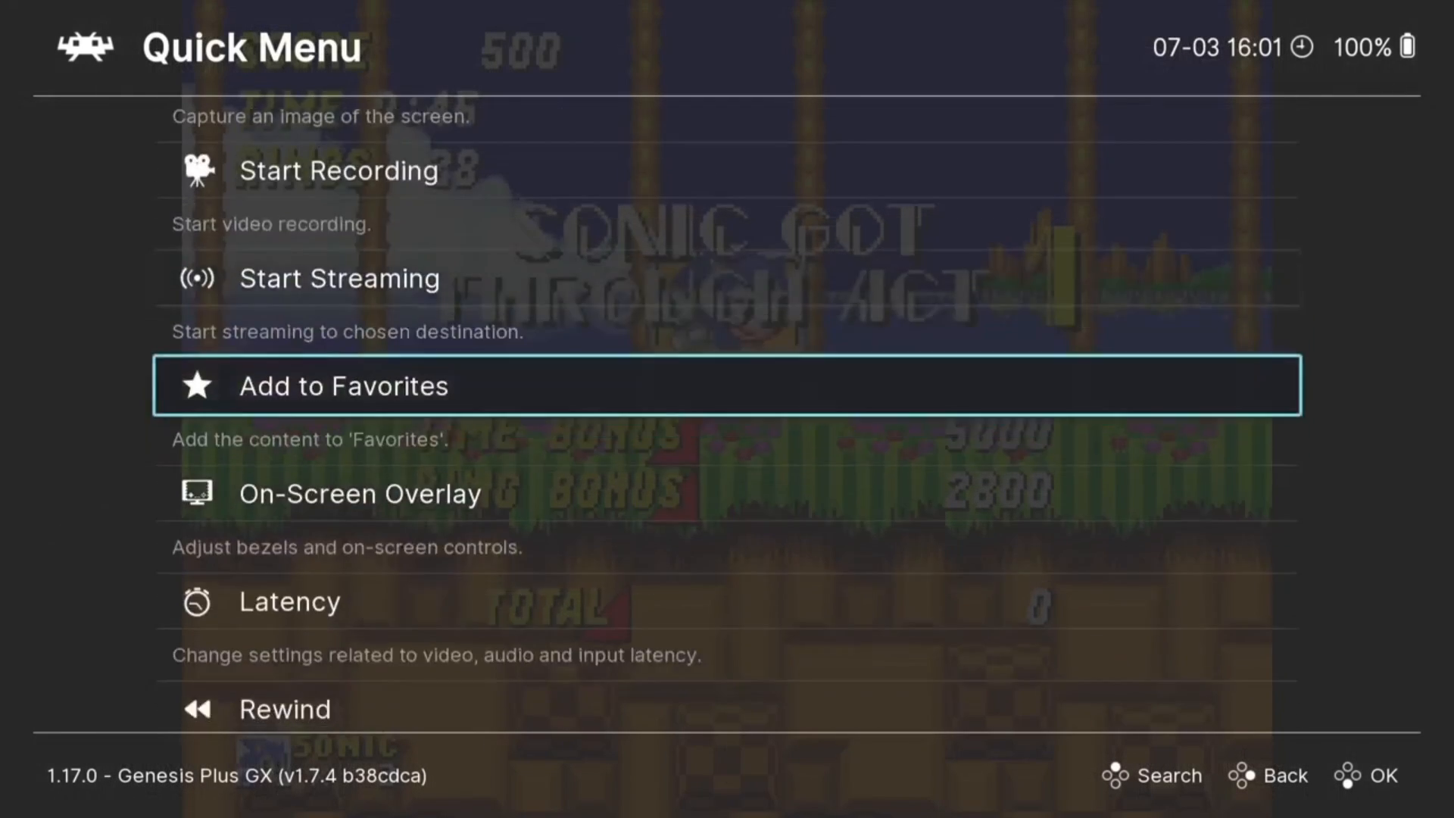
key(Down)
key(Return)
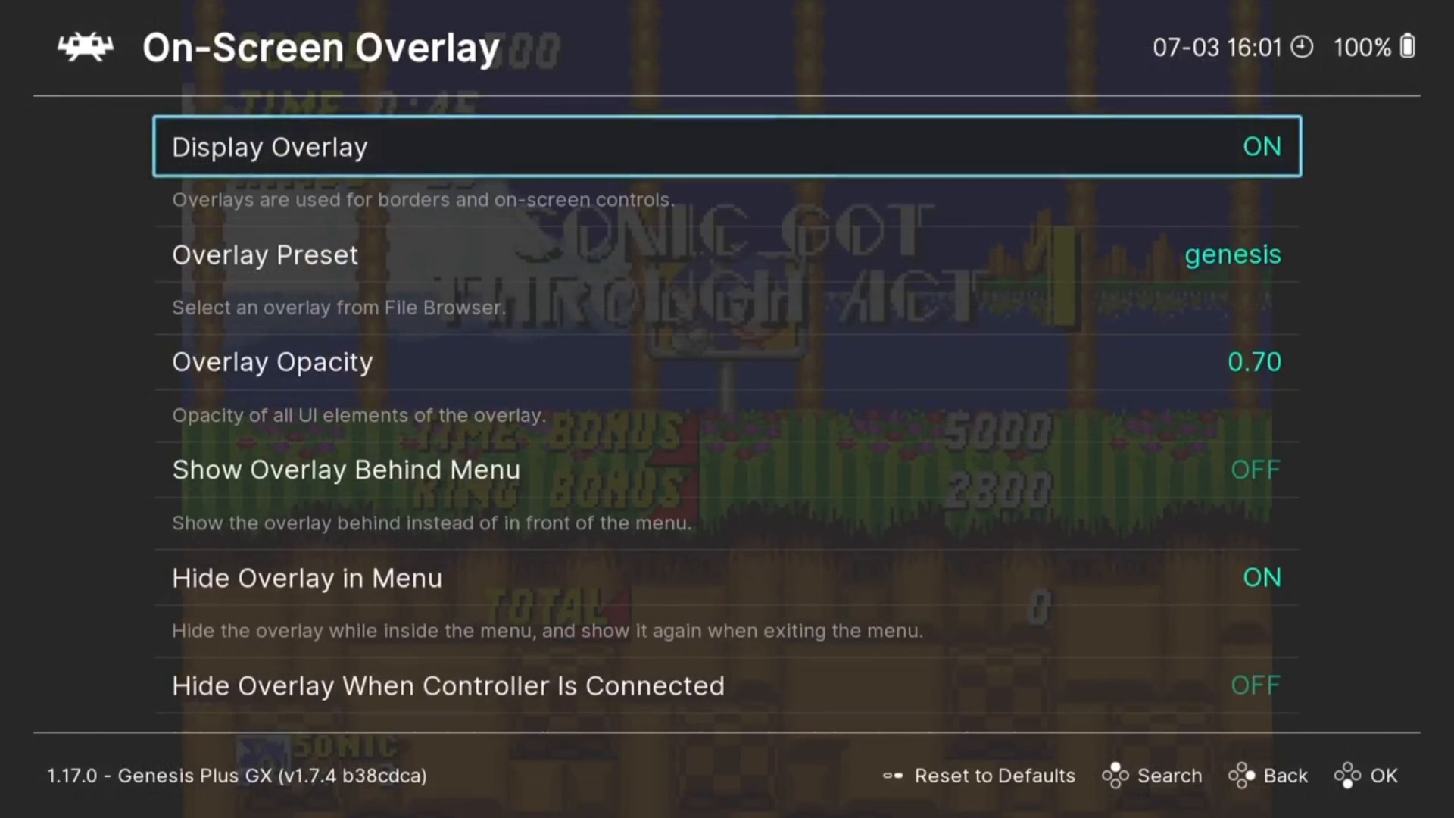
key(Return)
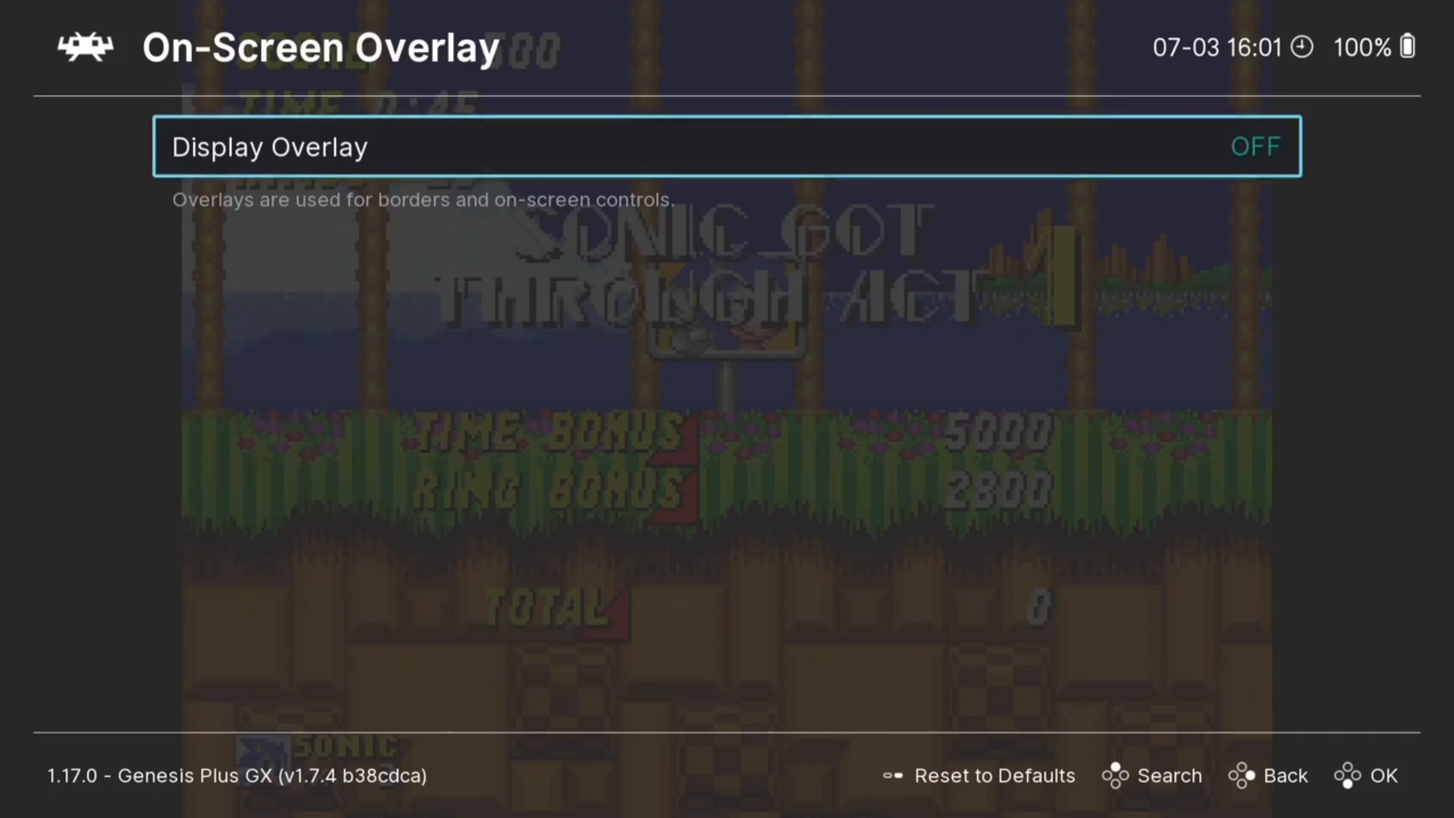
- Leave the overlay settings and resume the running game
key(BackSpace)
key(BackSpace)
key(Right)
key(Return)
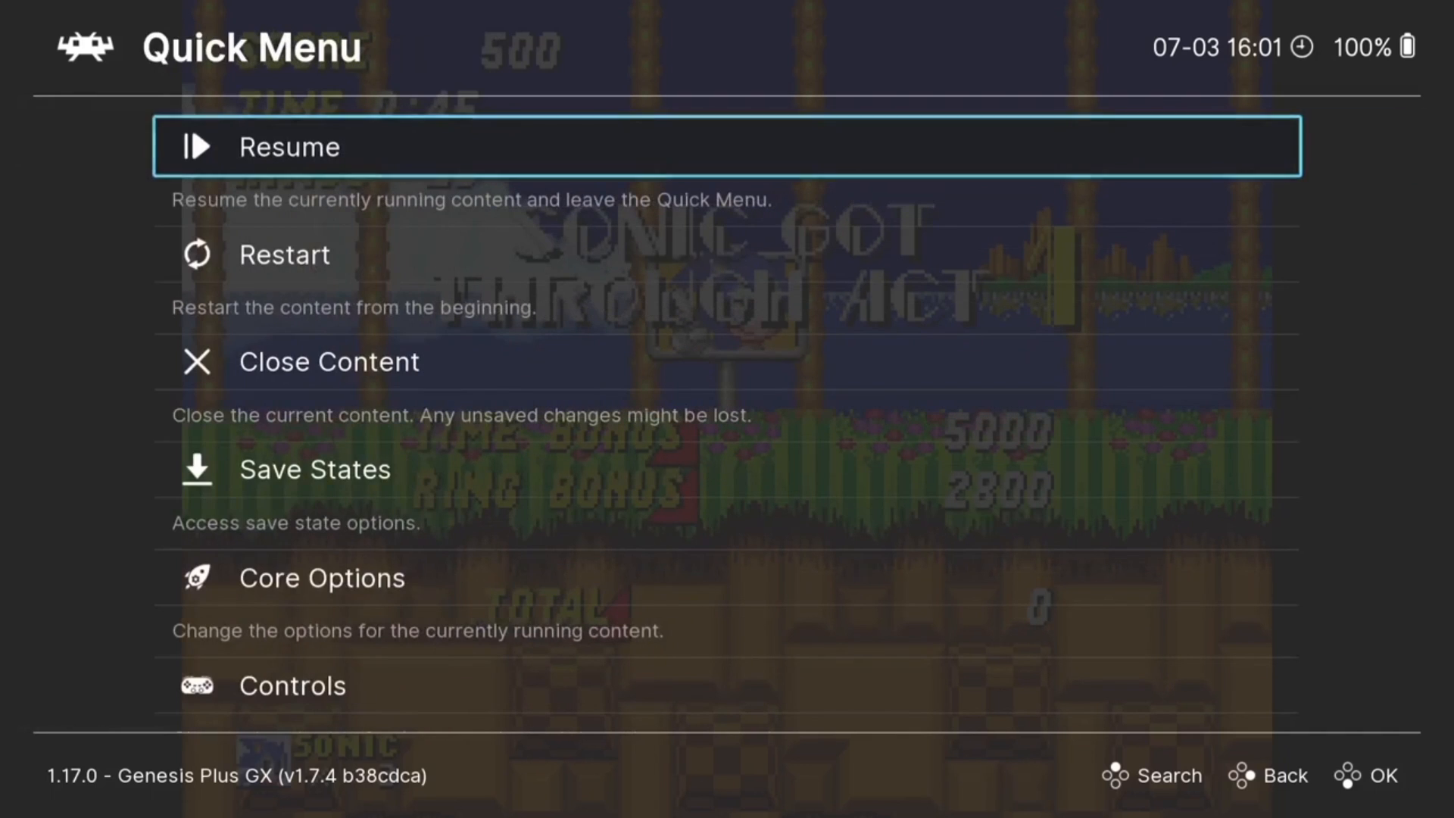
key(Return)
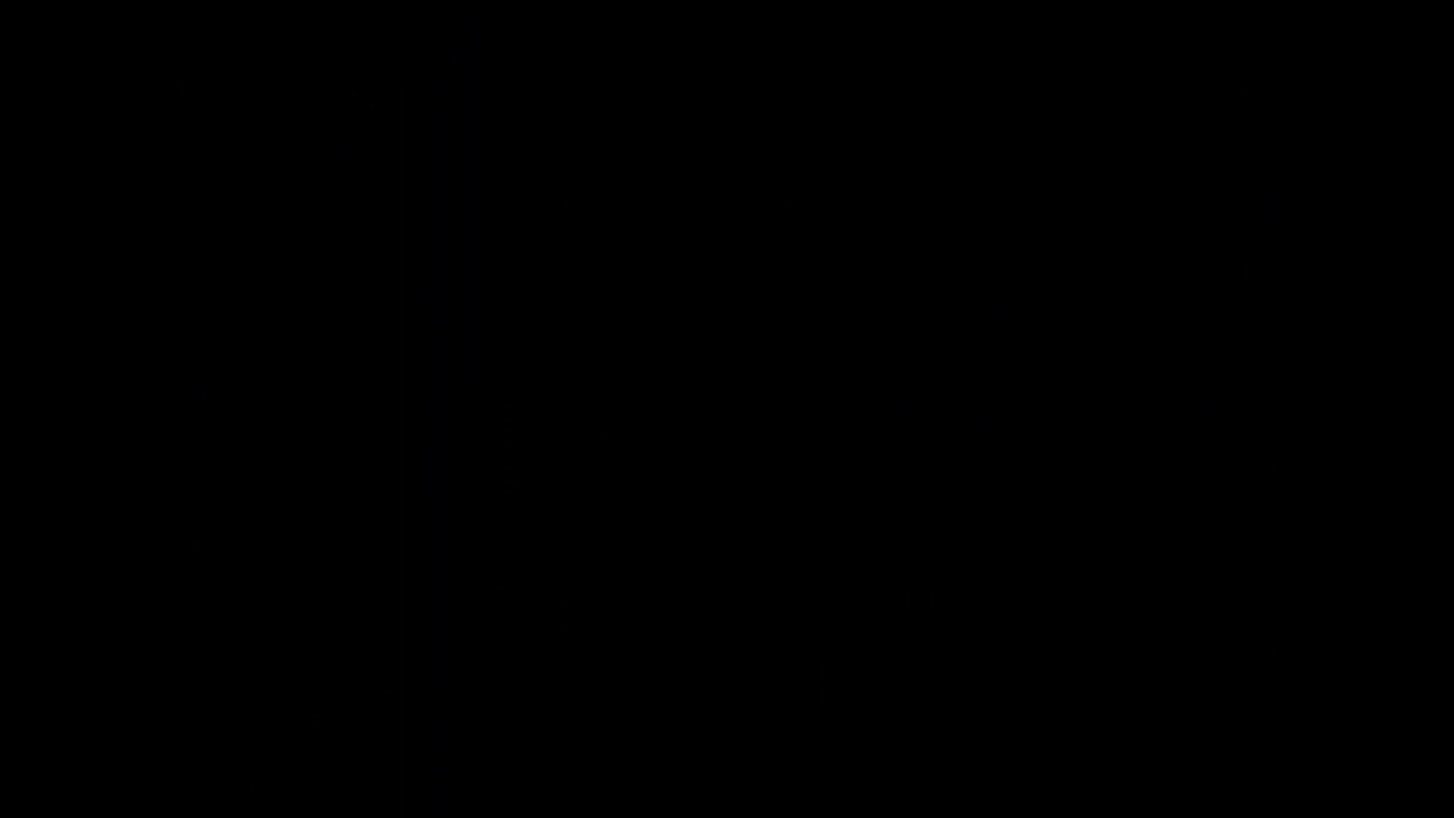
- Open RetroArch's main menu from the game and quit RetroArch
key(F1)
key(BackSpace)
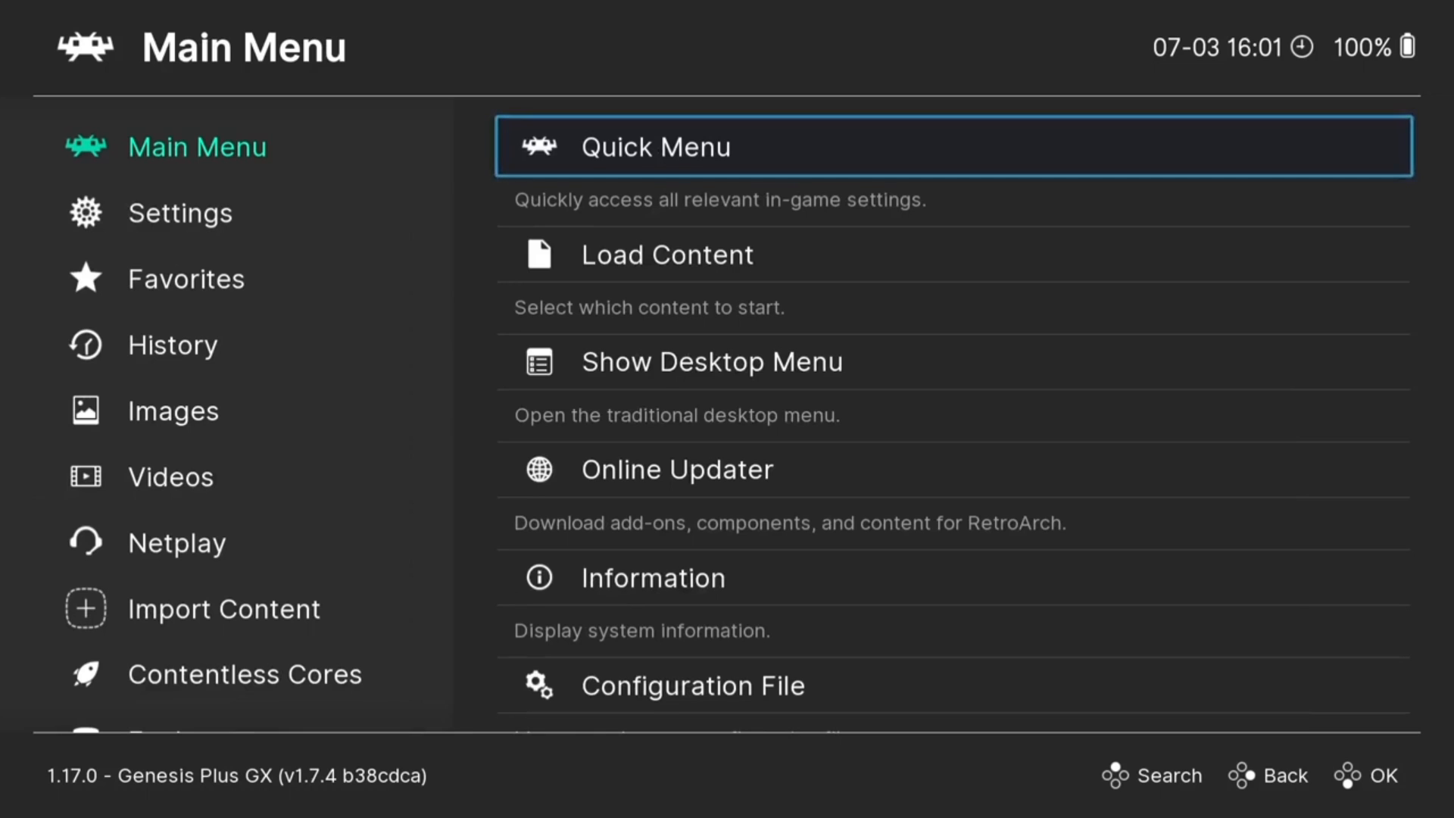
key(Down)
key(Down)
key(Down)
key(Down)
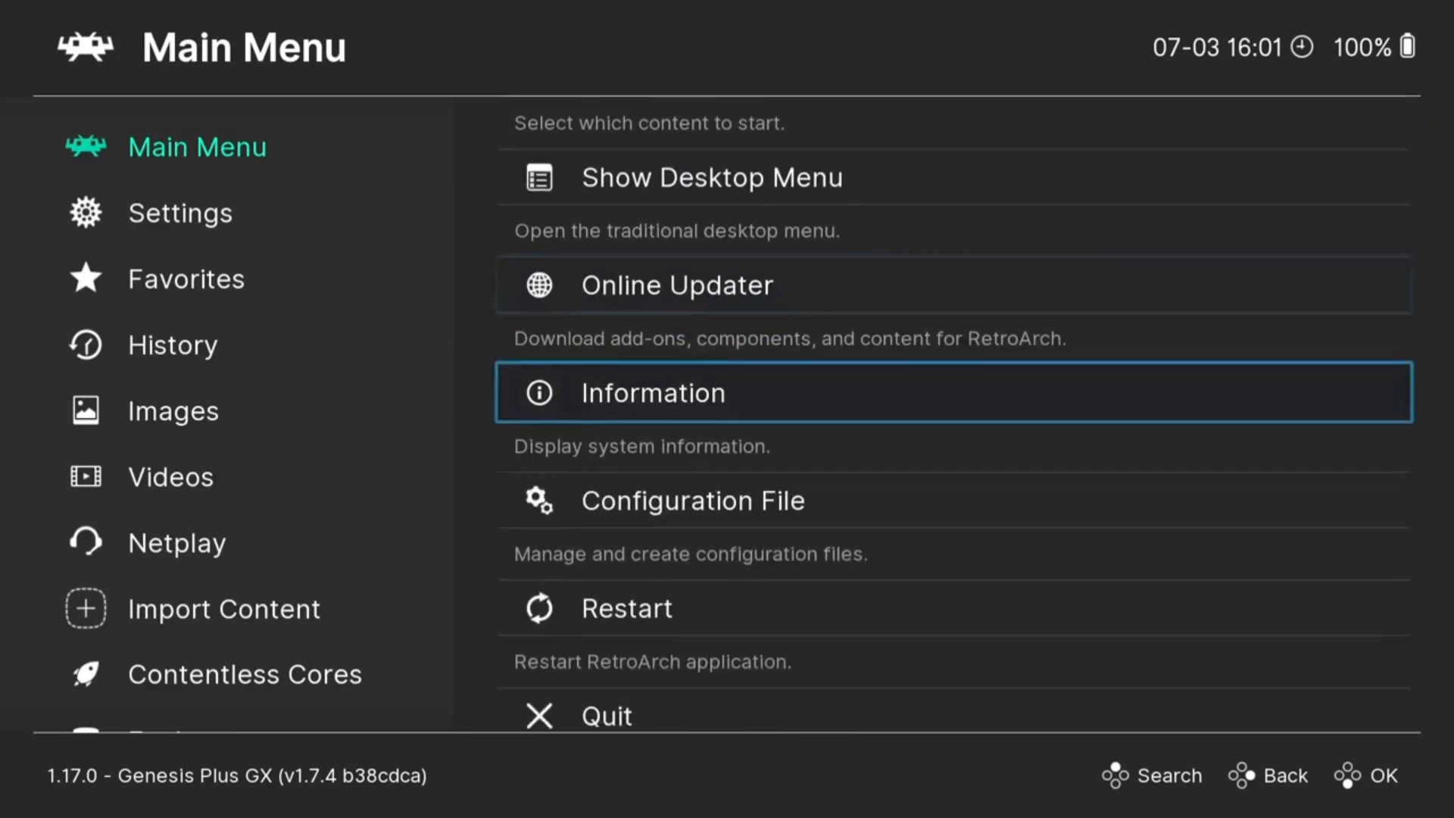
key(Down)
key(Down)
key(Down)
key(Return)
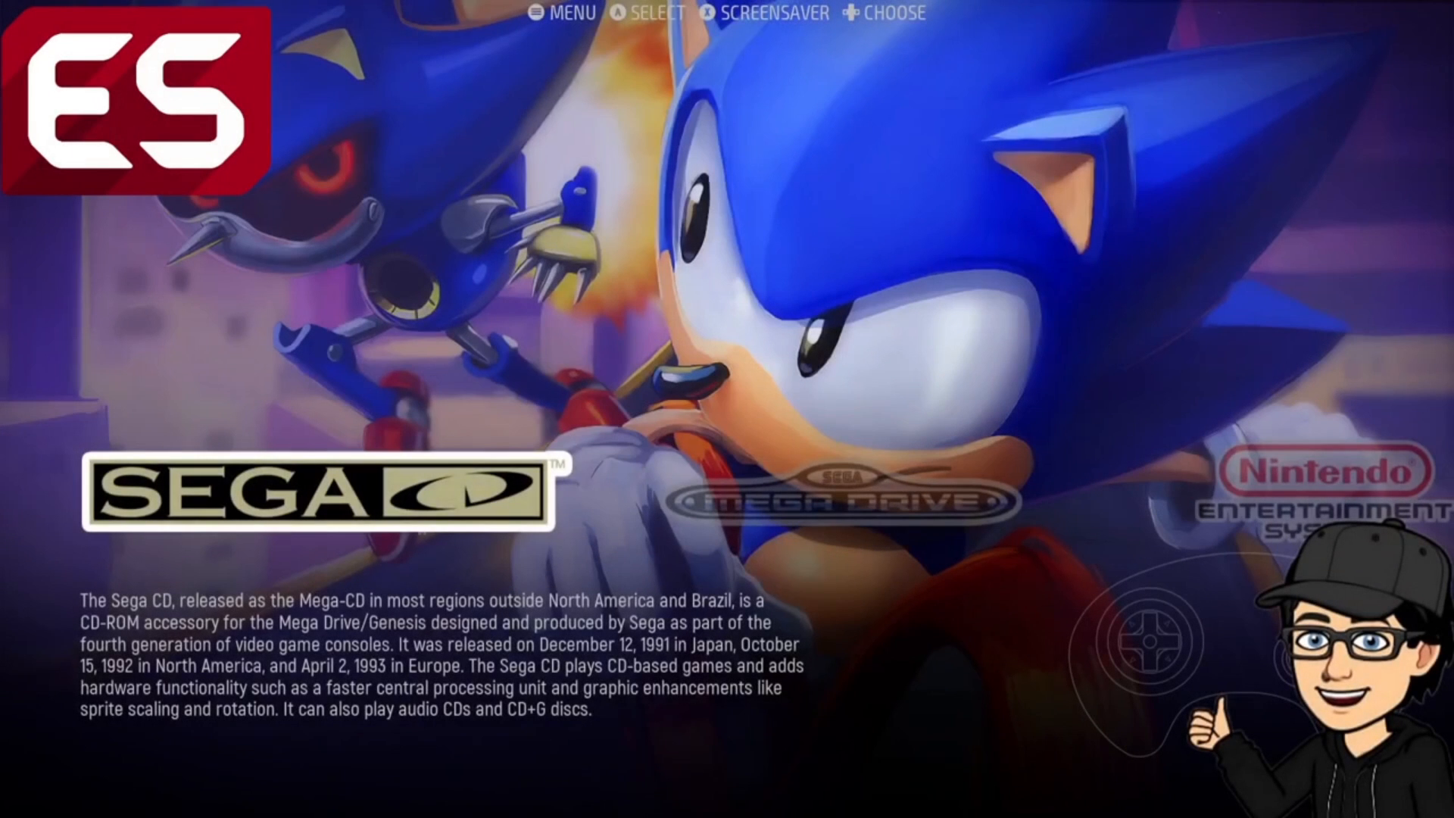
- Look through the Sega CD, Mega Drive and Nintendo Entertainment System entries in the ES-DE system carousel
key(Right)
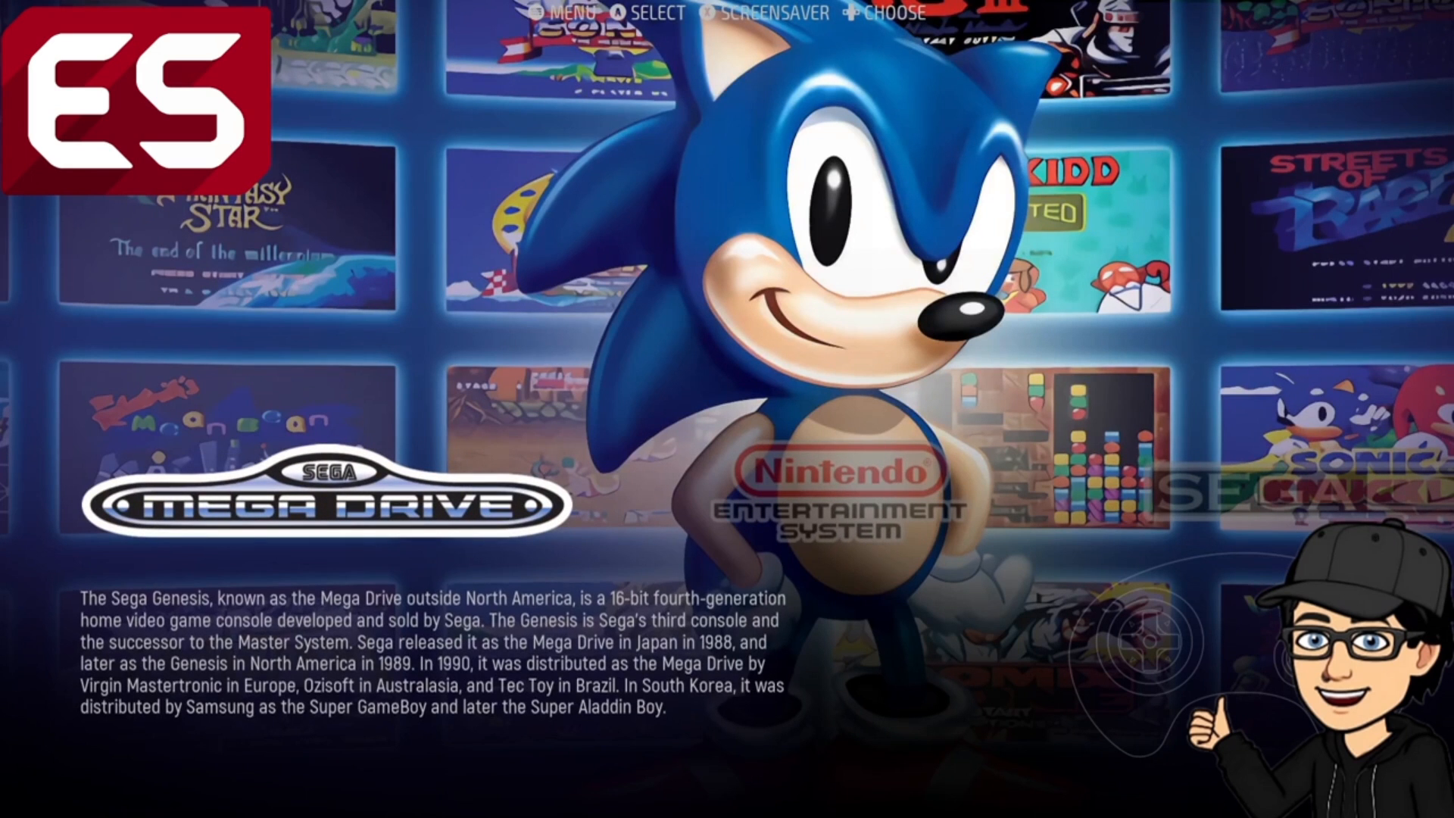
key(Right)
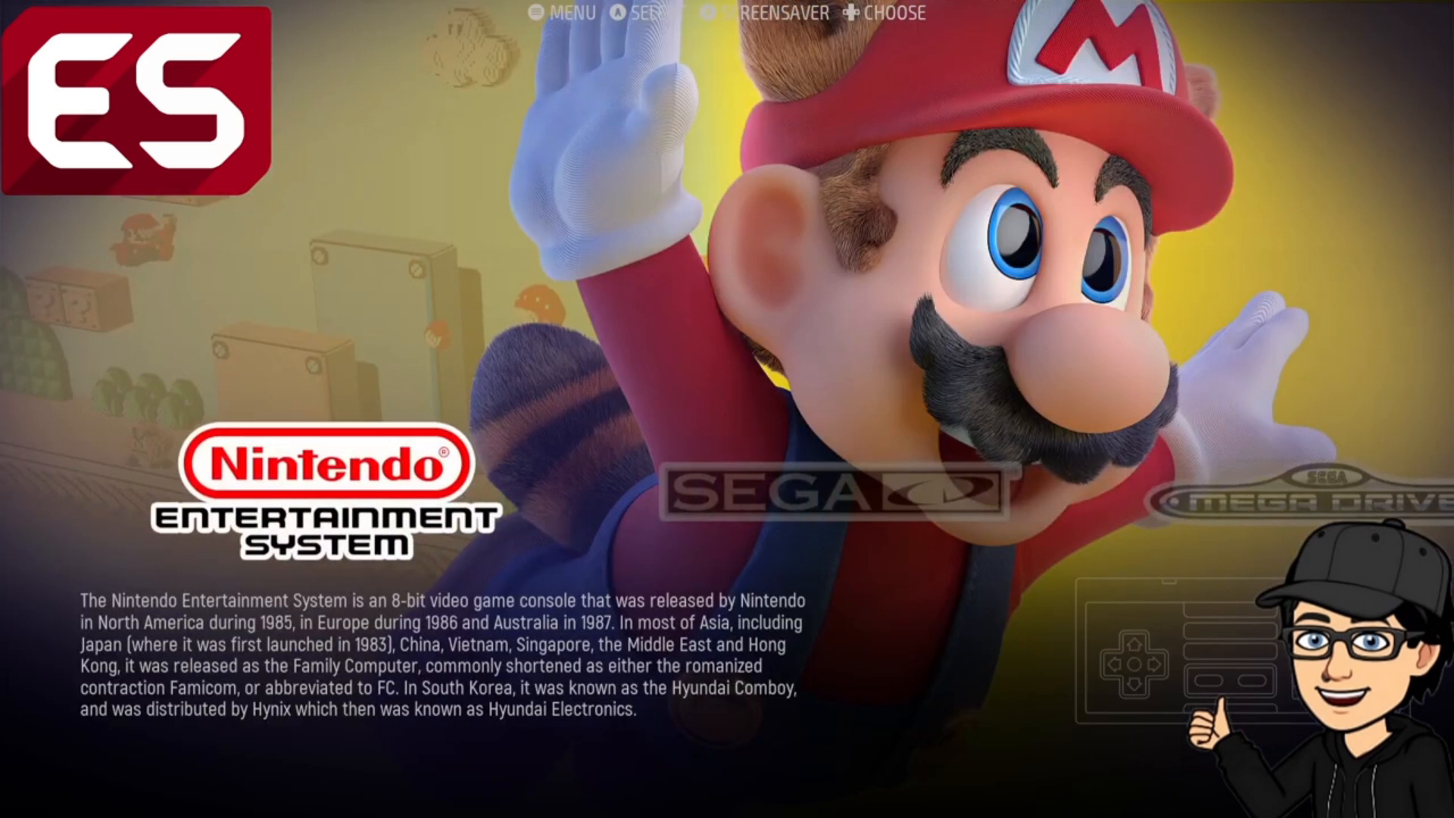
key(Right)
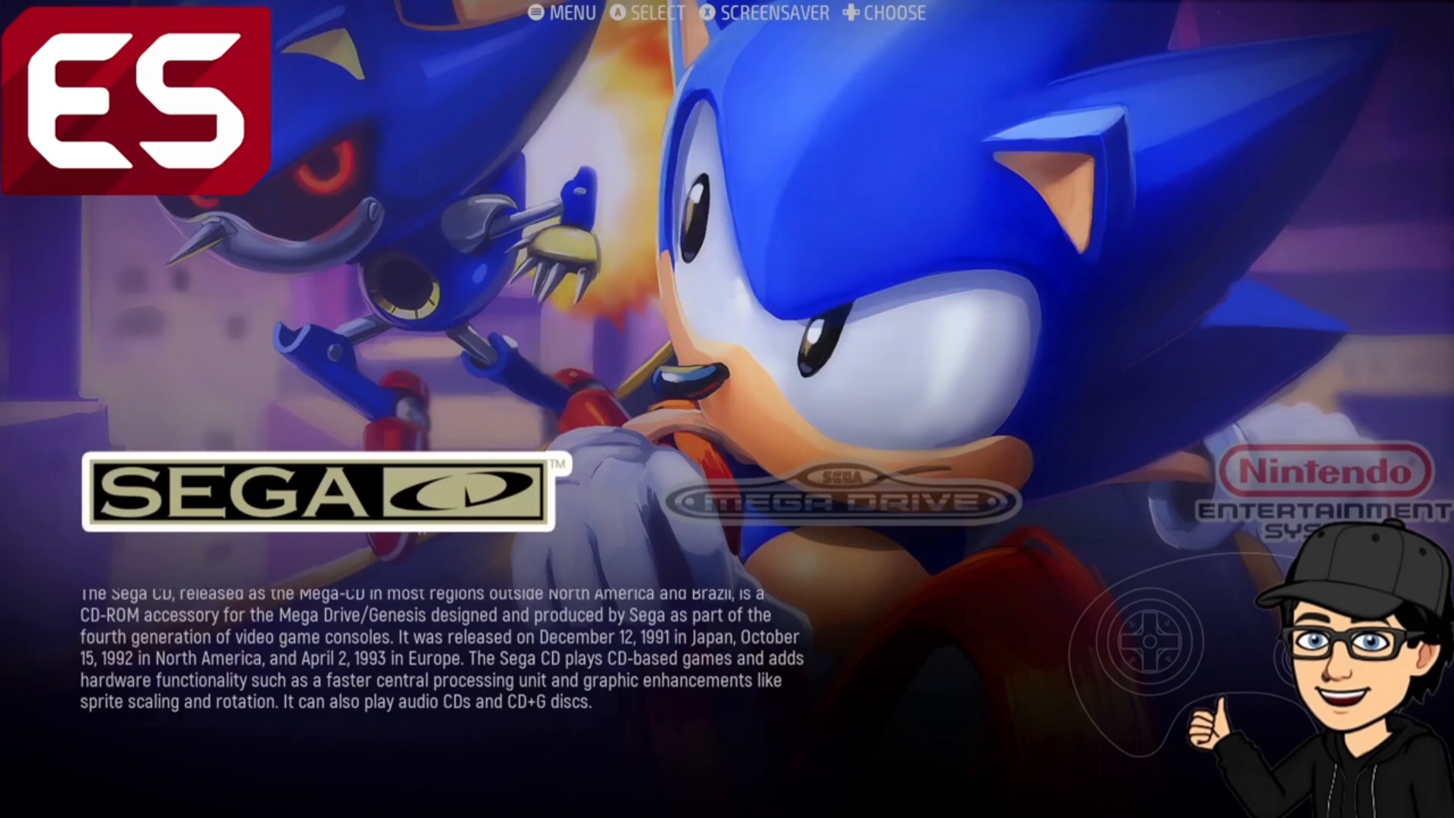
key(Right)
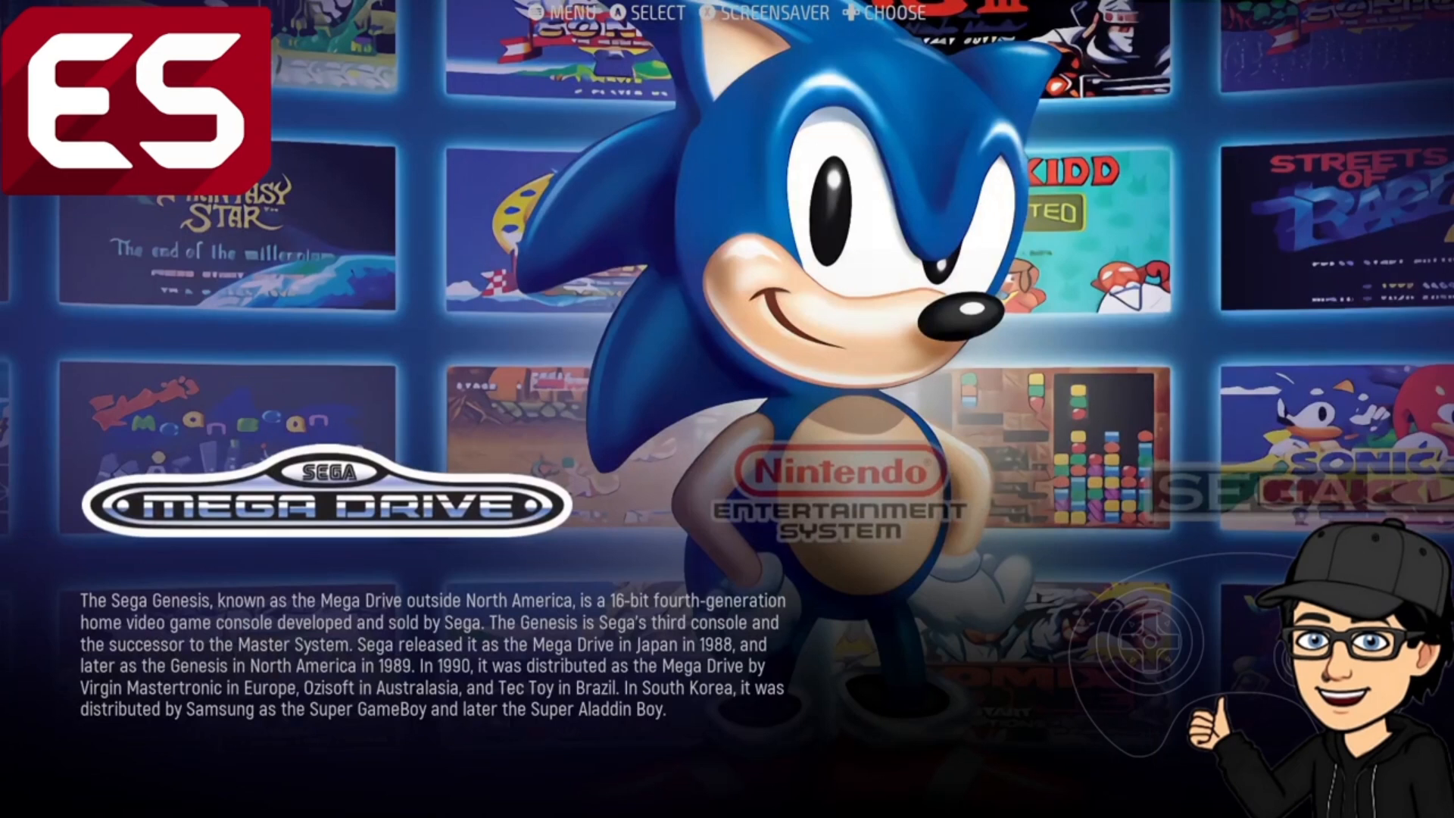
key(Right)
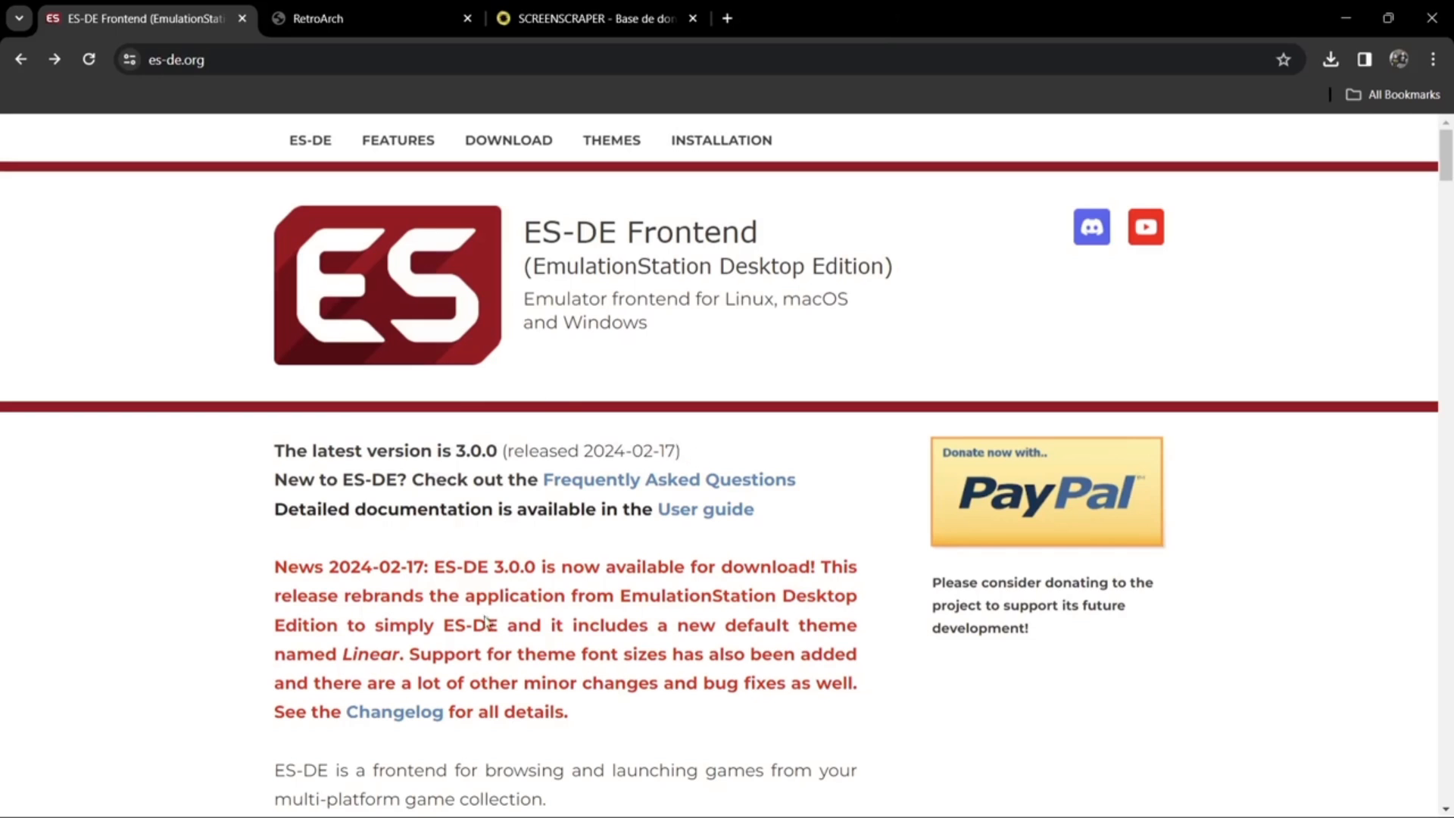
- Open the ES-DE changelog from es-de.org, read through the 3.0.0 release notes and close it
click(419, 712)
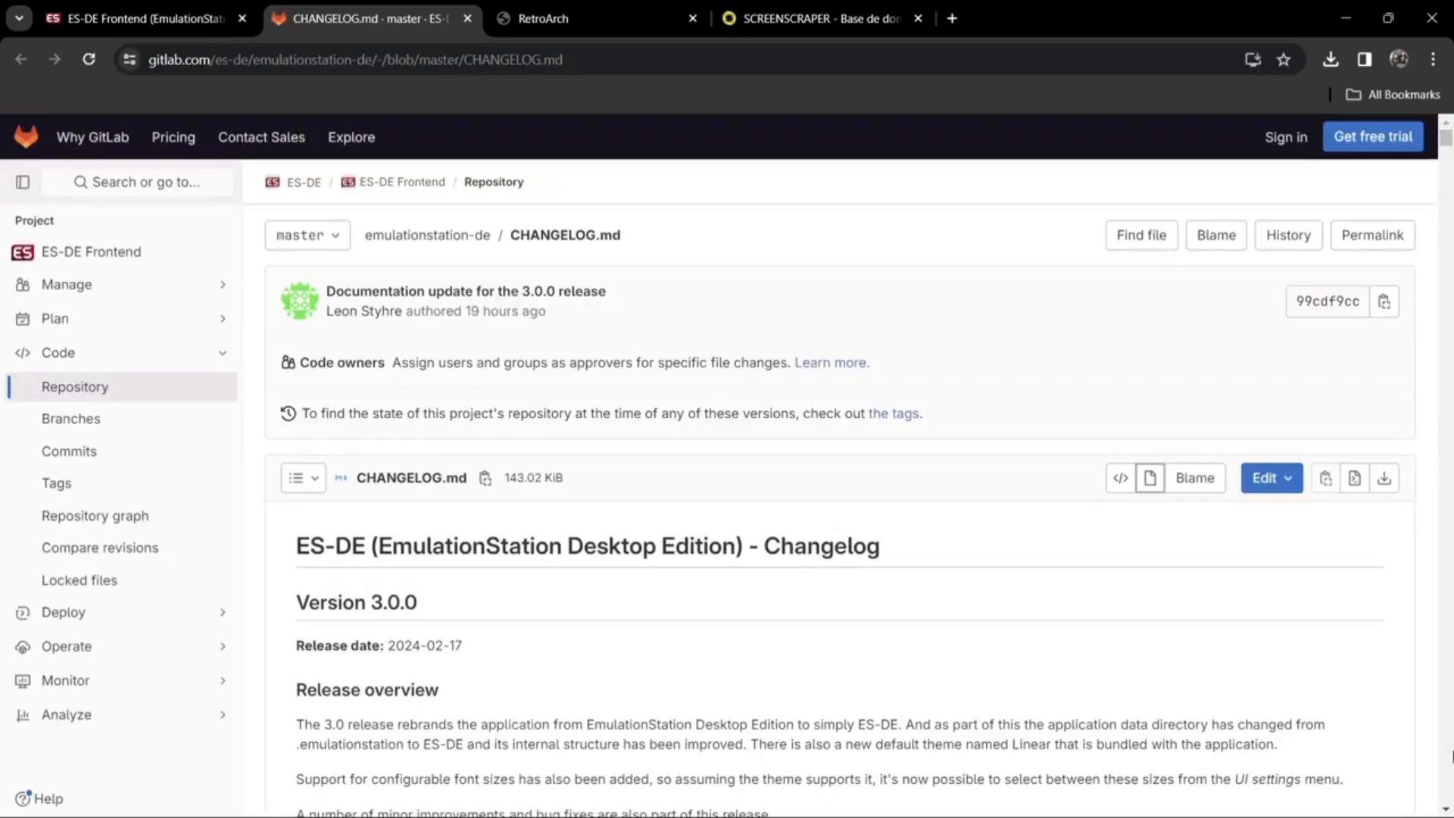
click(1446, 808)
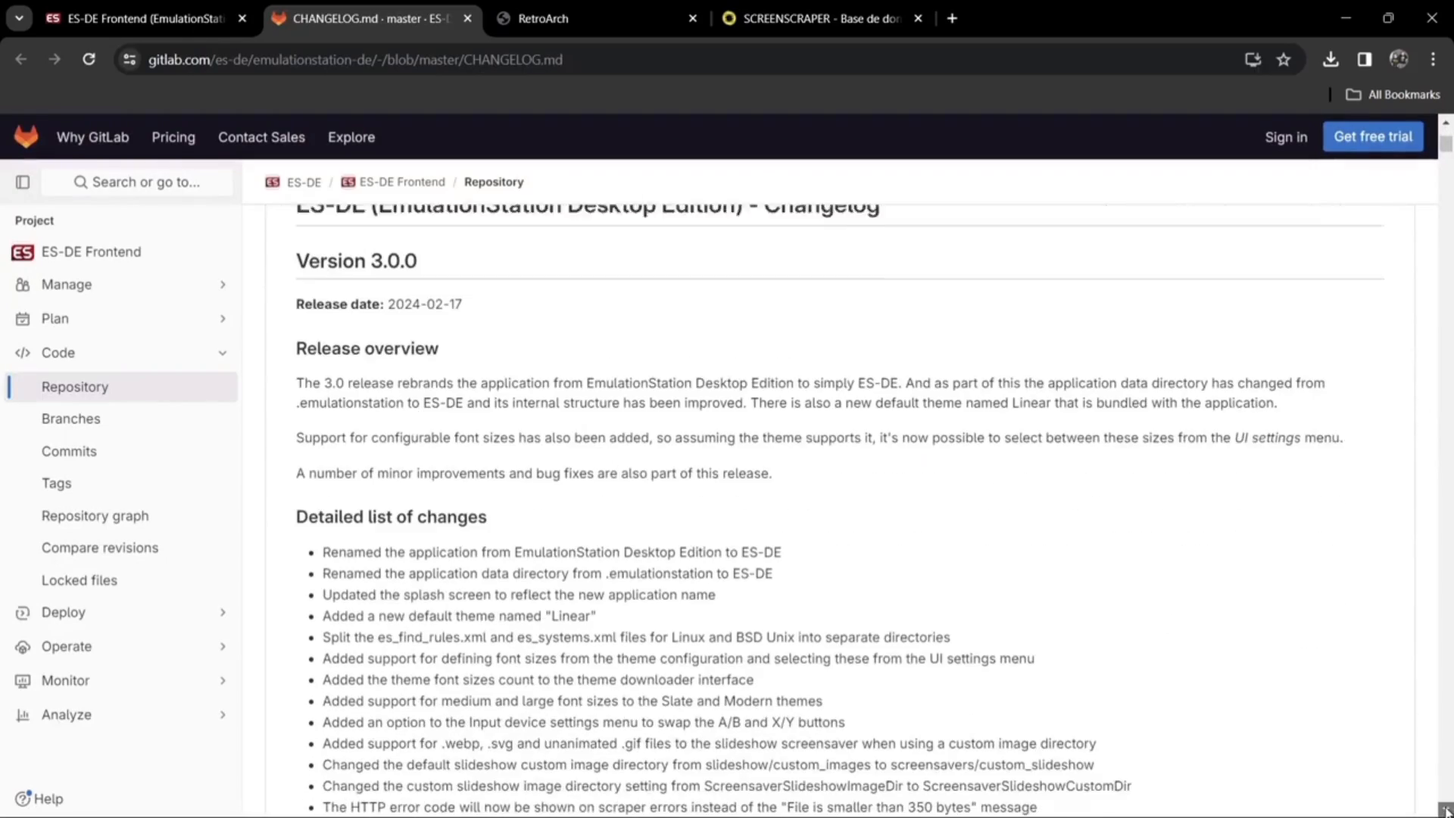
drag(1447, 811, 1447, 811)
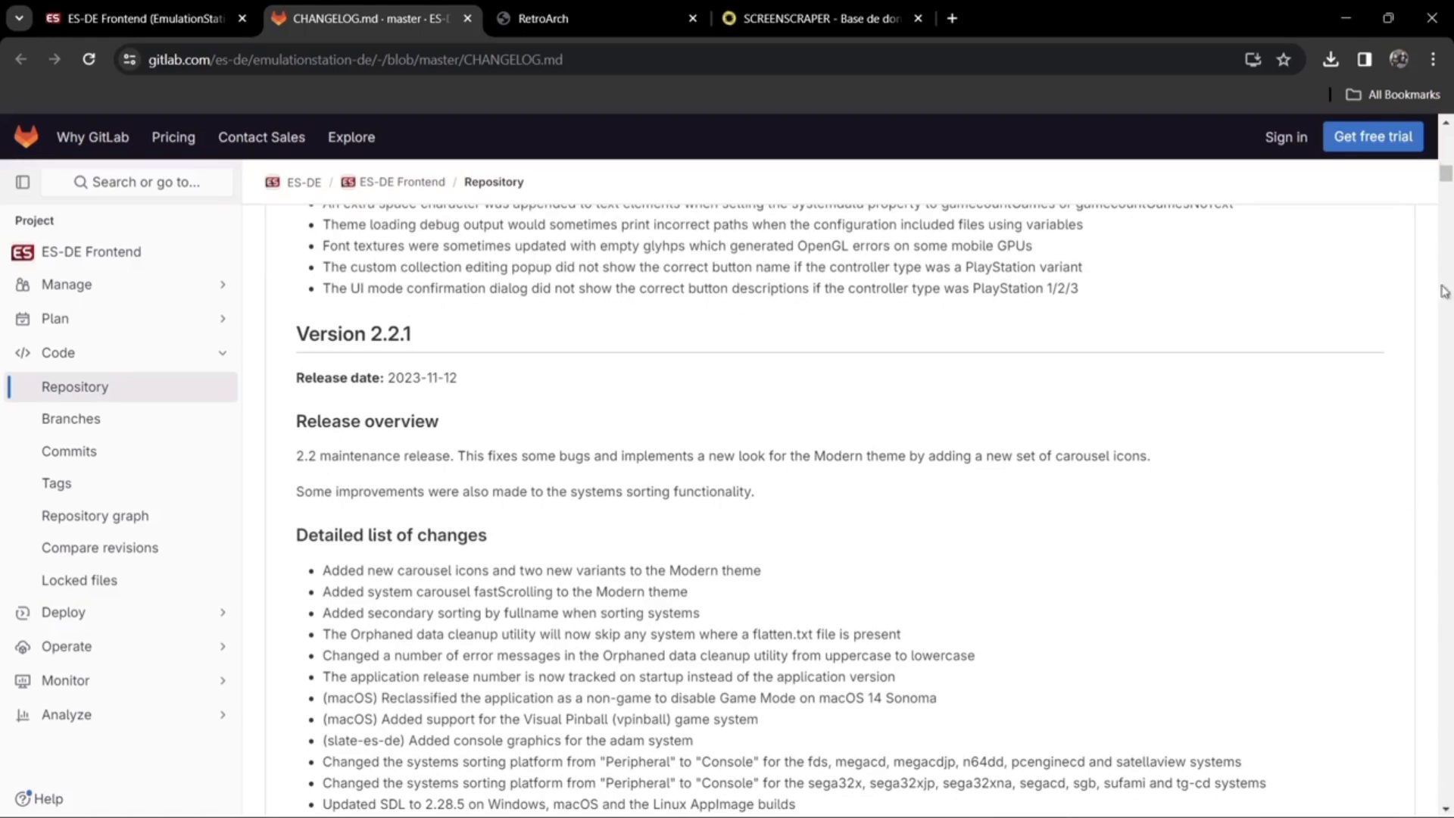
drag(1447, 174, 1446, 136)
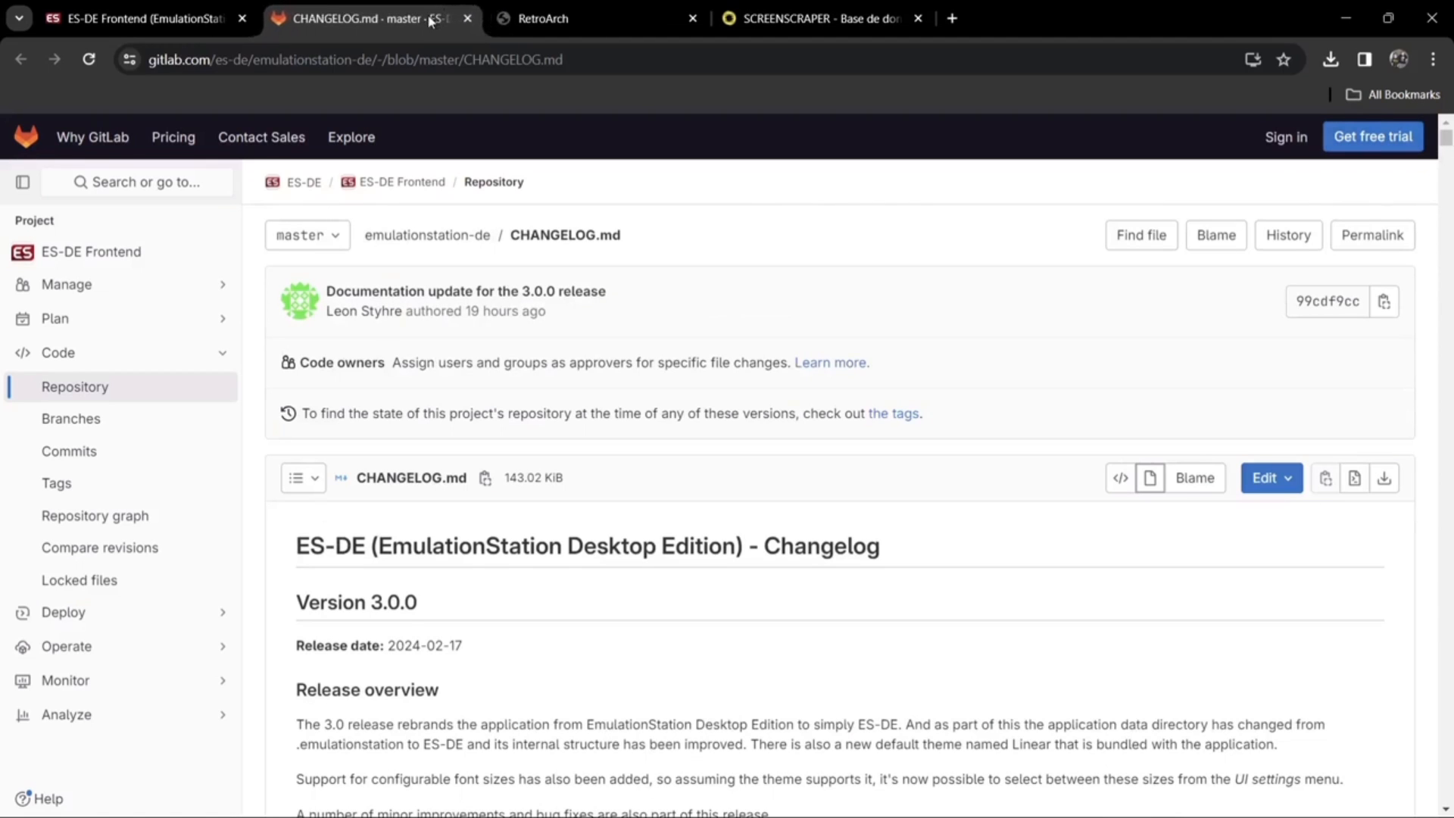
click(467, 18)
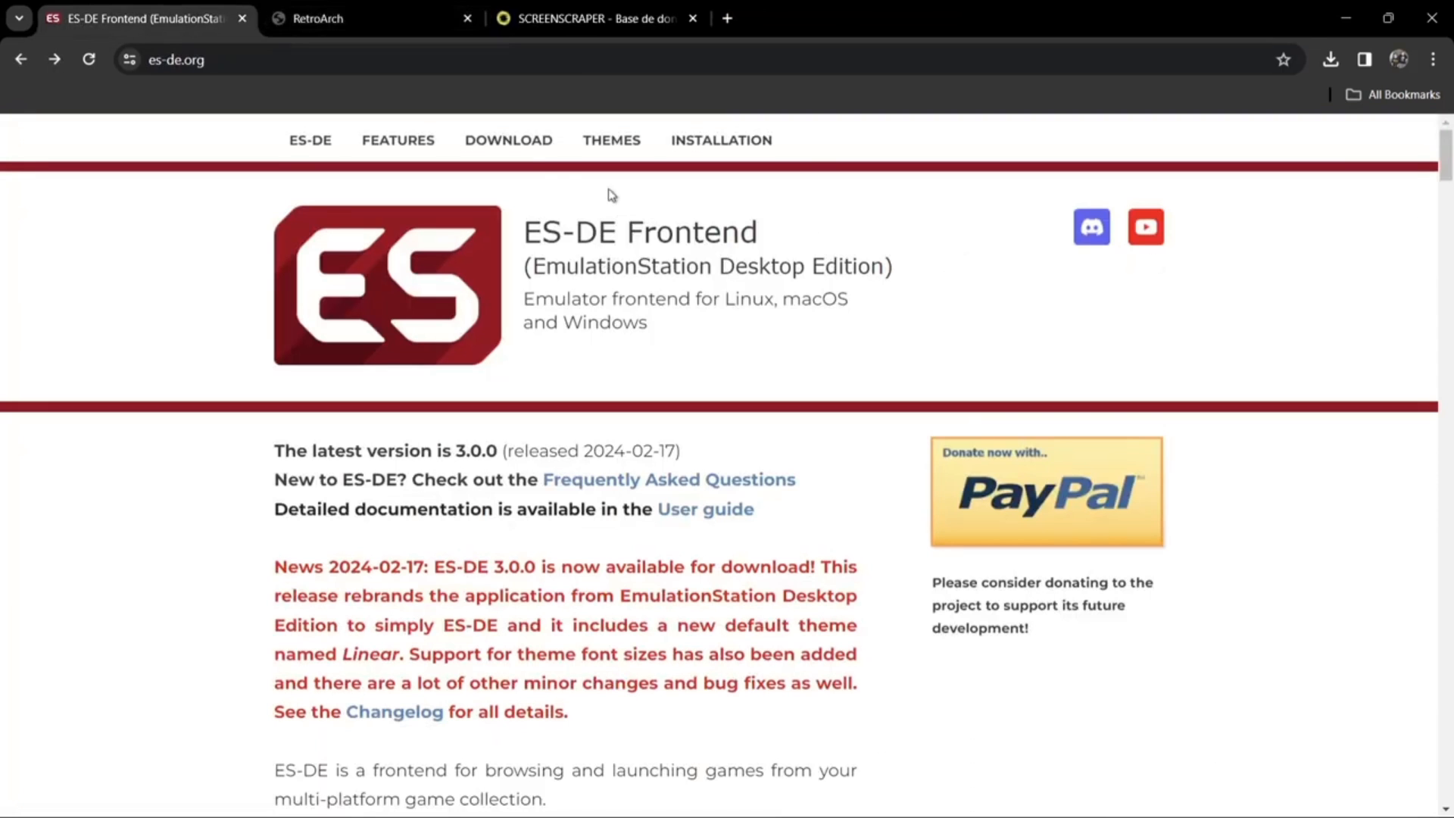
- Download the free Windows portable version of ES-DE 3.0.0 from es-de.org
click(541, 150)
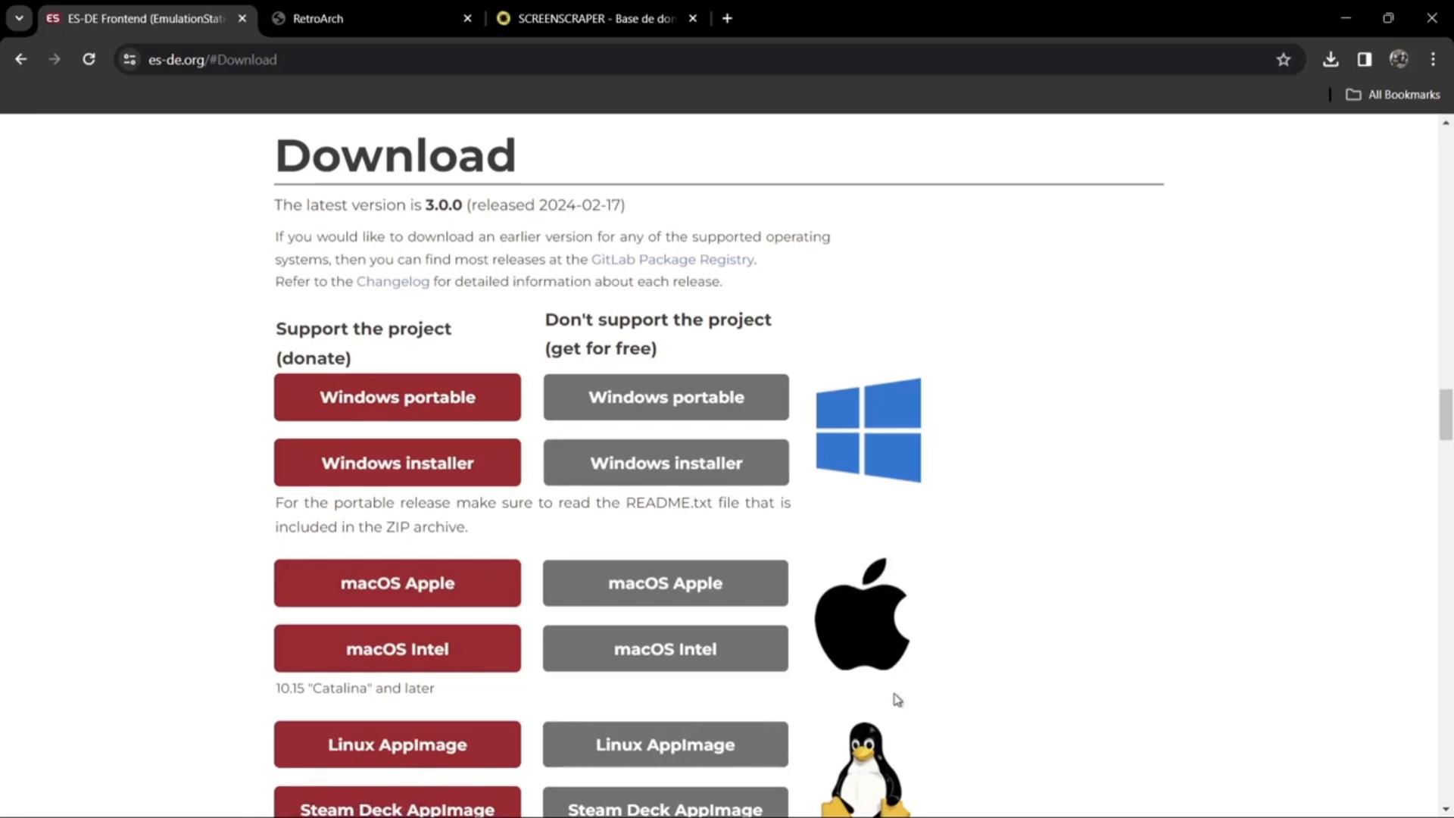
click(686, 406)
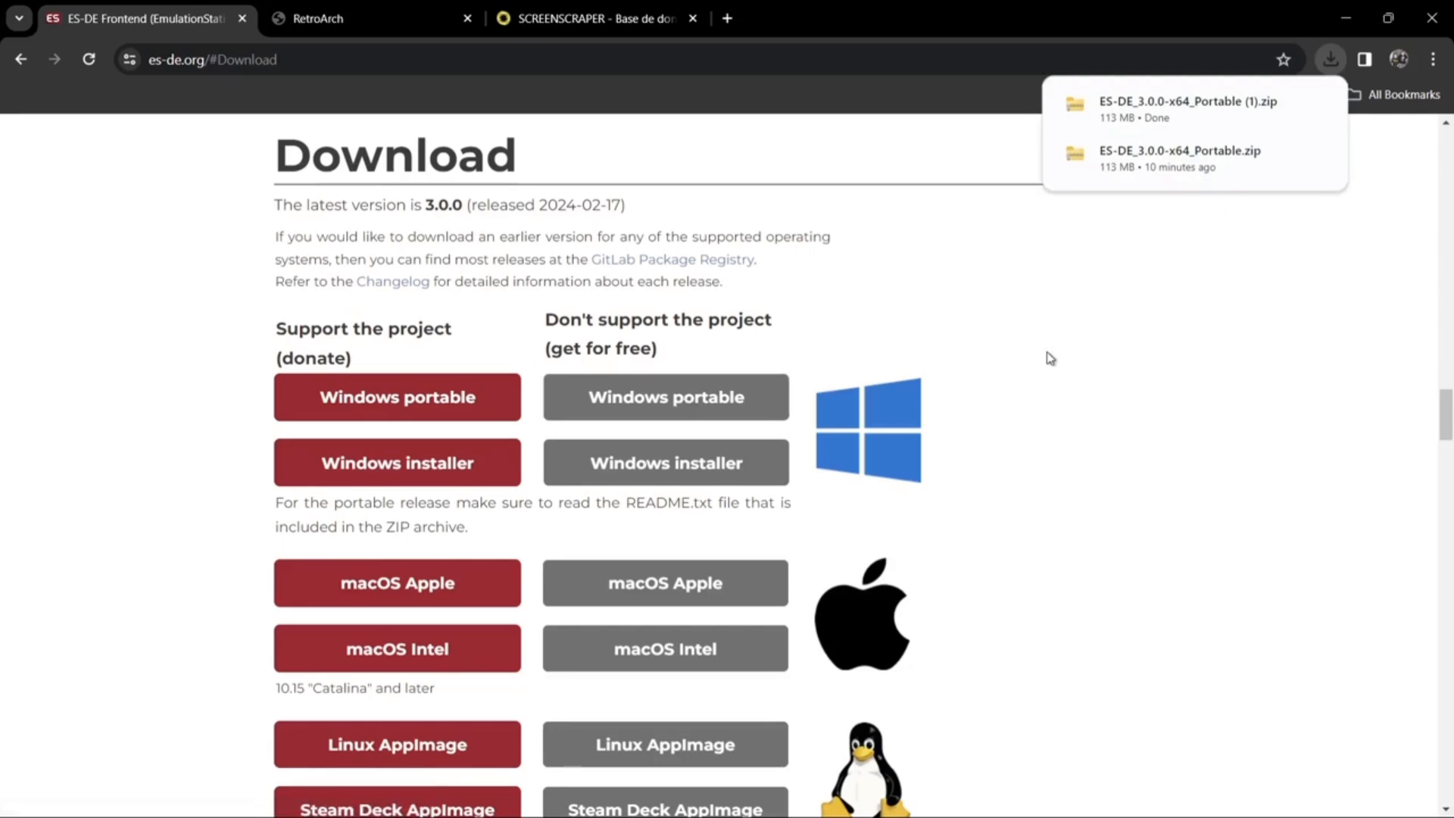
- Open the download page on retroarch.com and find the Windows download options
click(413, 13)
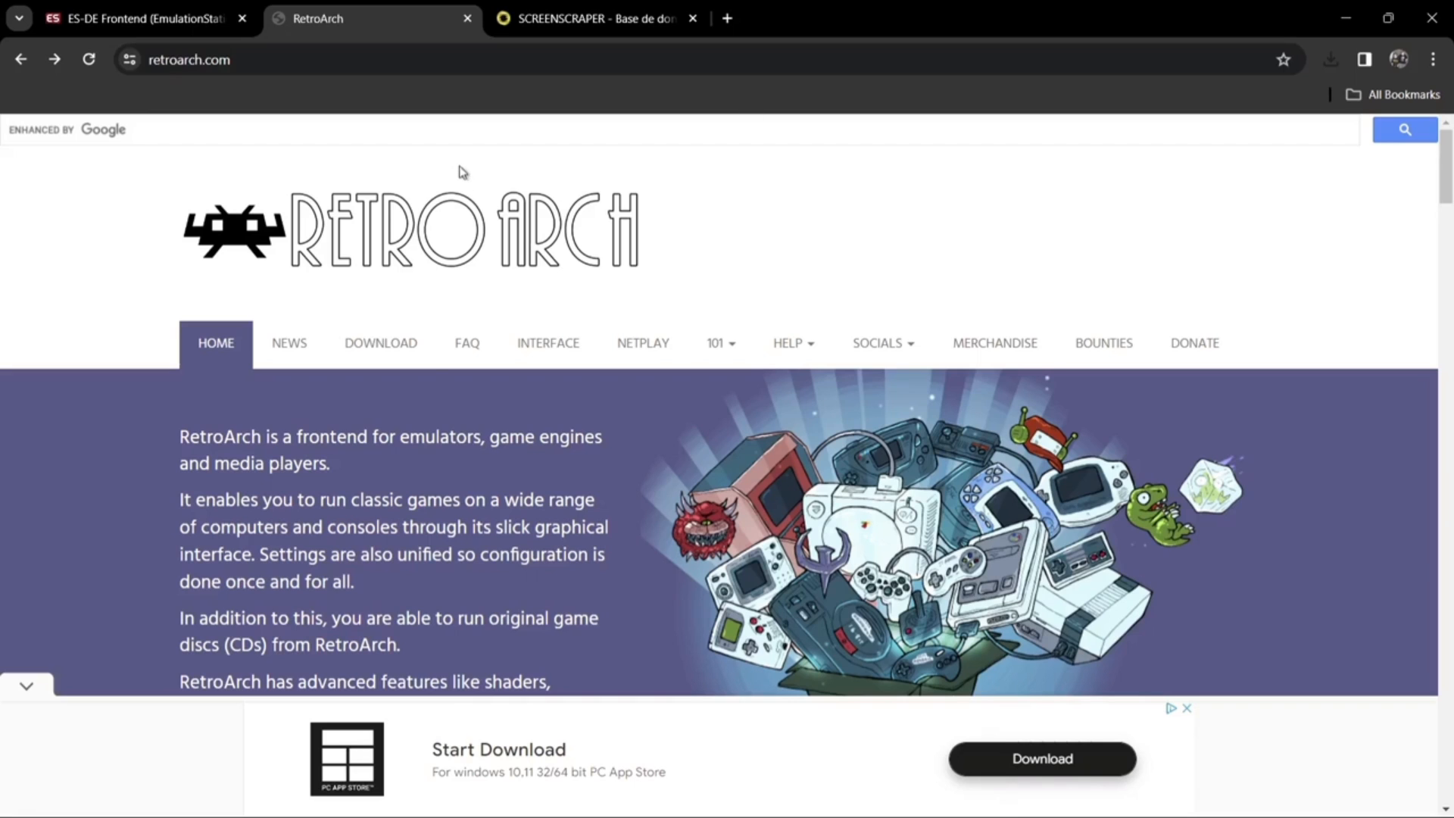
click(398, 343)
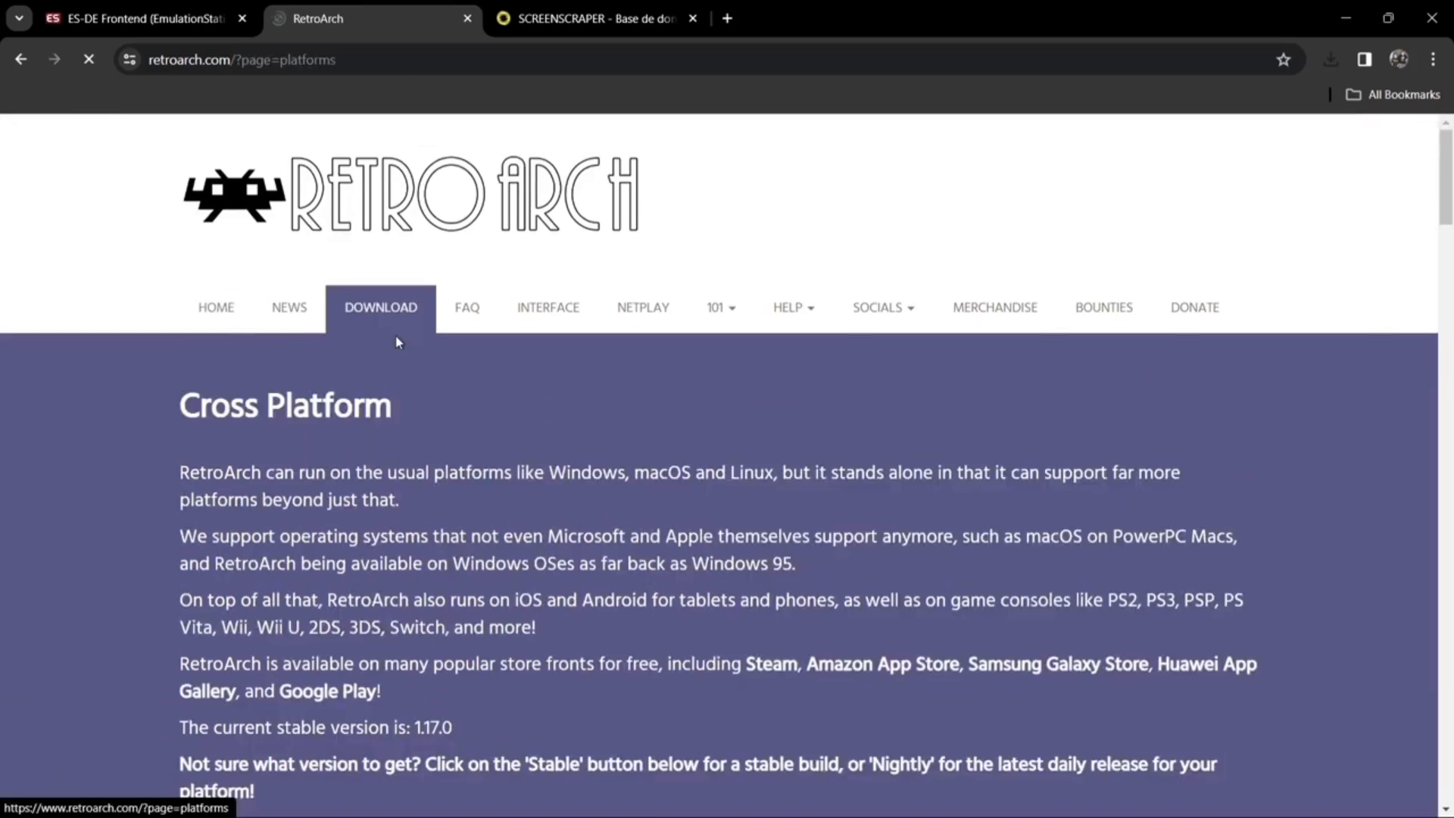
drag(1449, 191, 1450, 373)
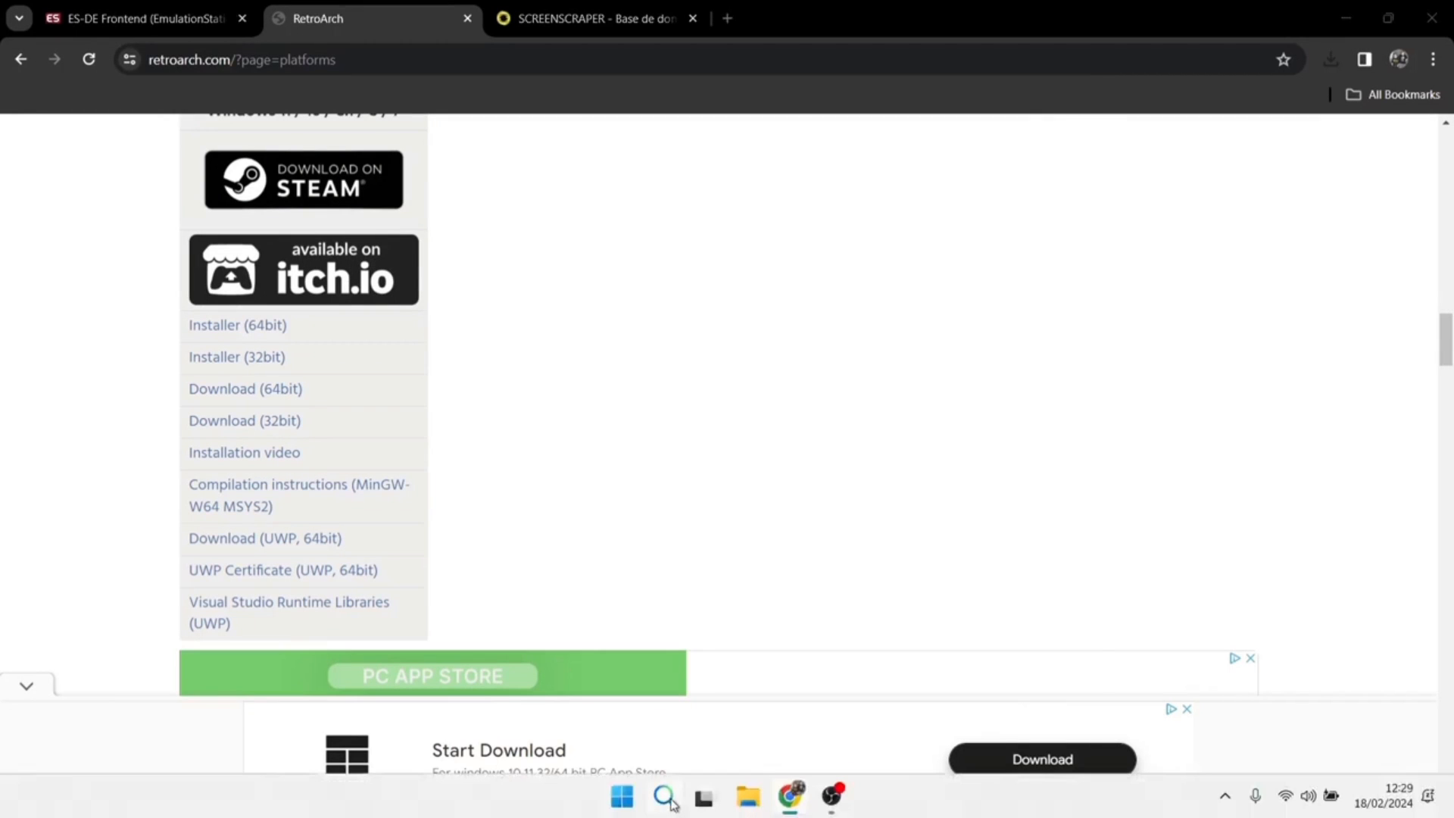
- Check the computer's system type in Windows System Information and close it
click(666, 797)
text(syste)
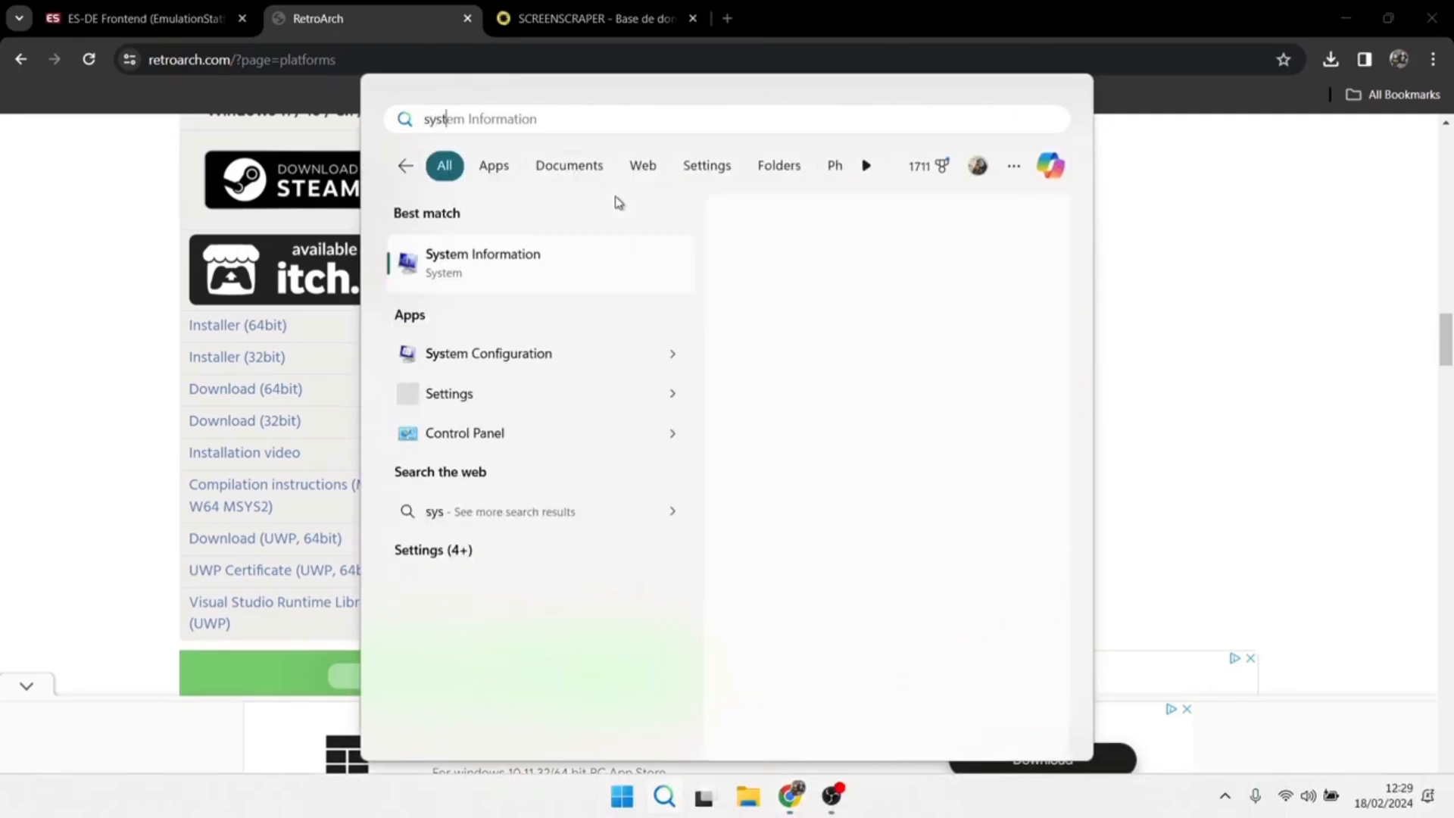
click(573, 260)
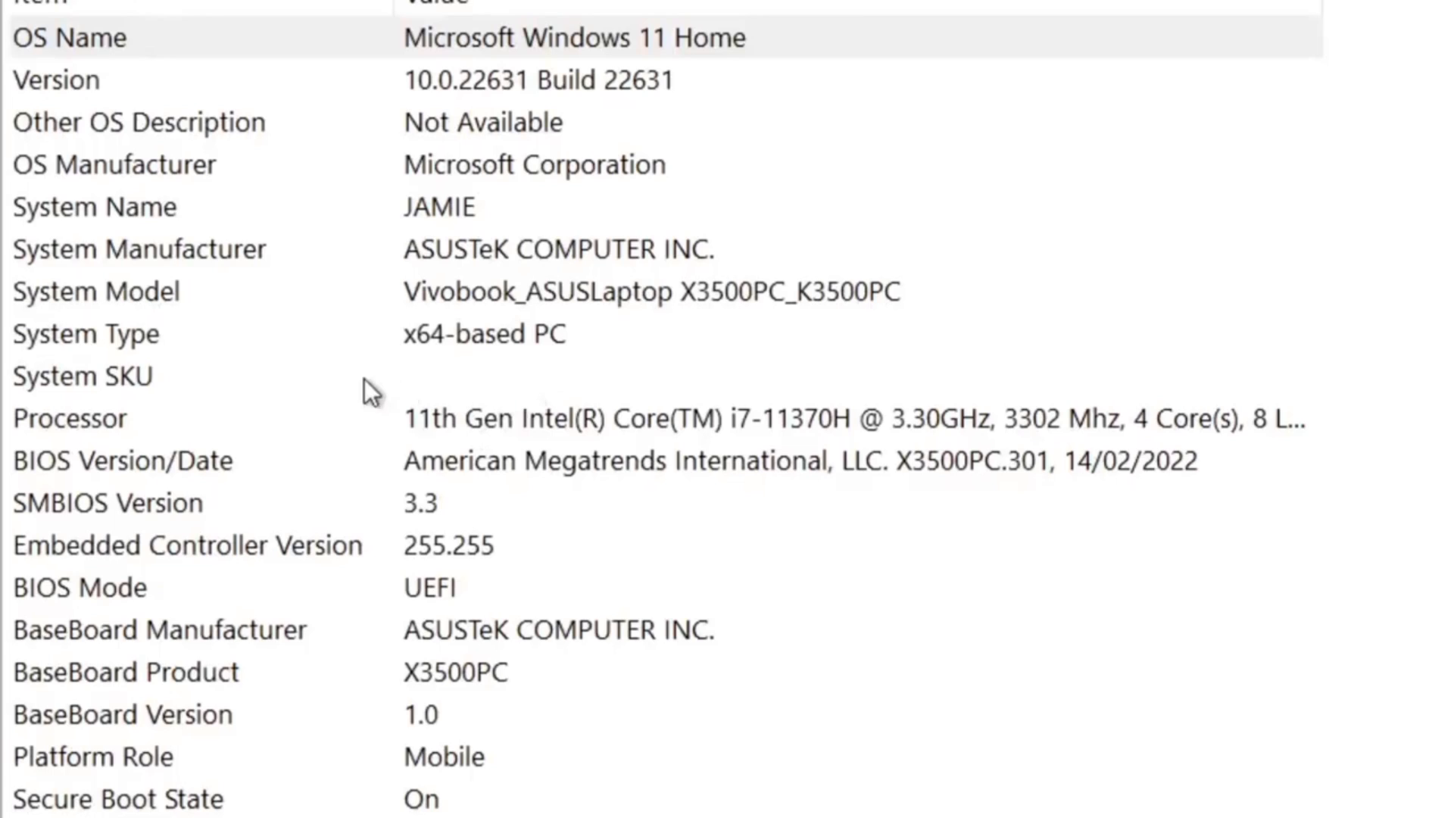
click(170, 336)
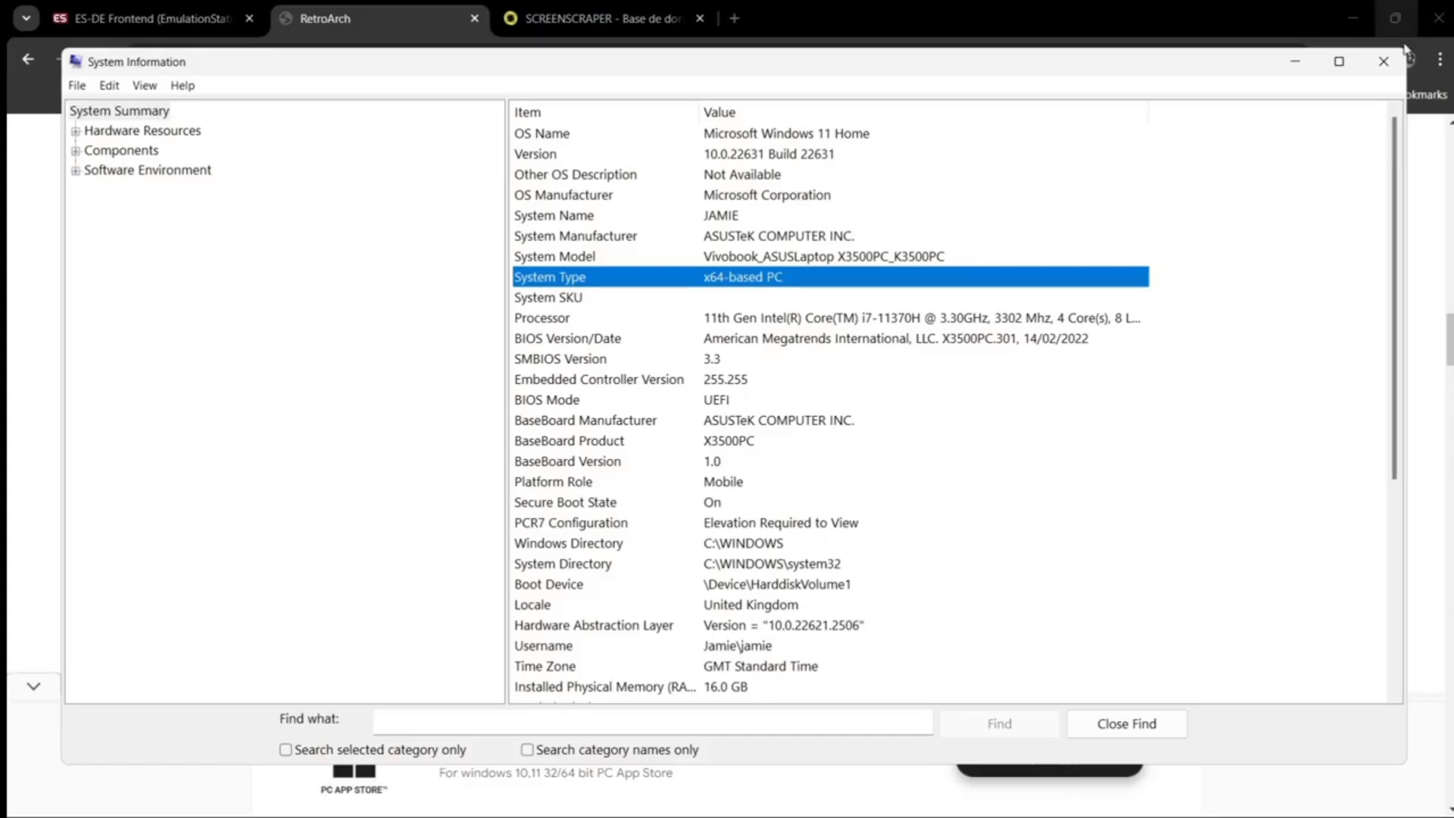
click(1391, 60)
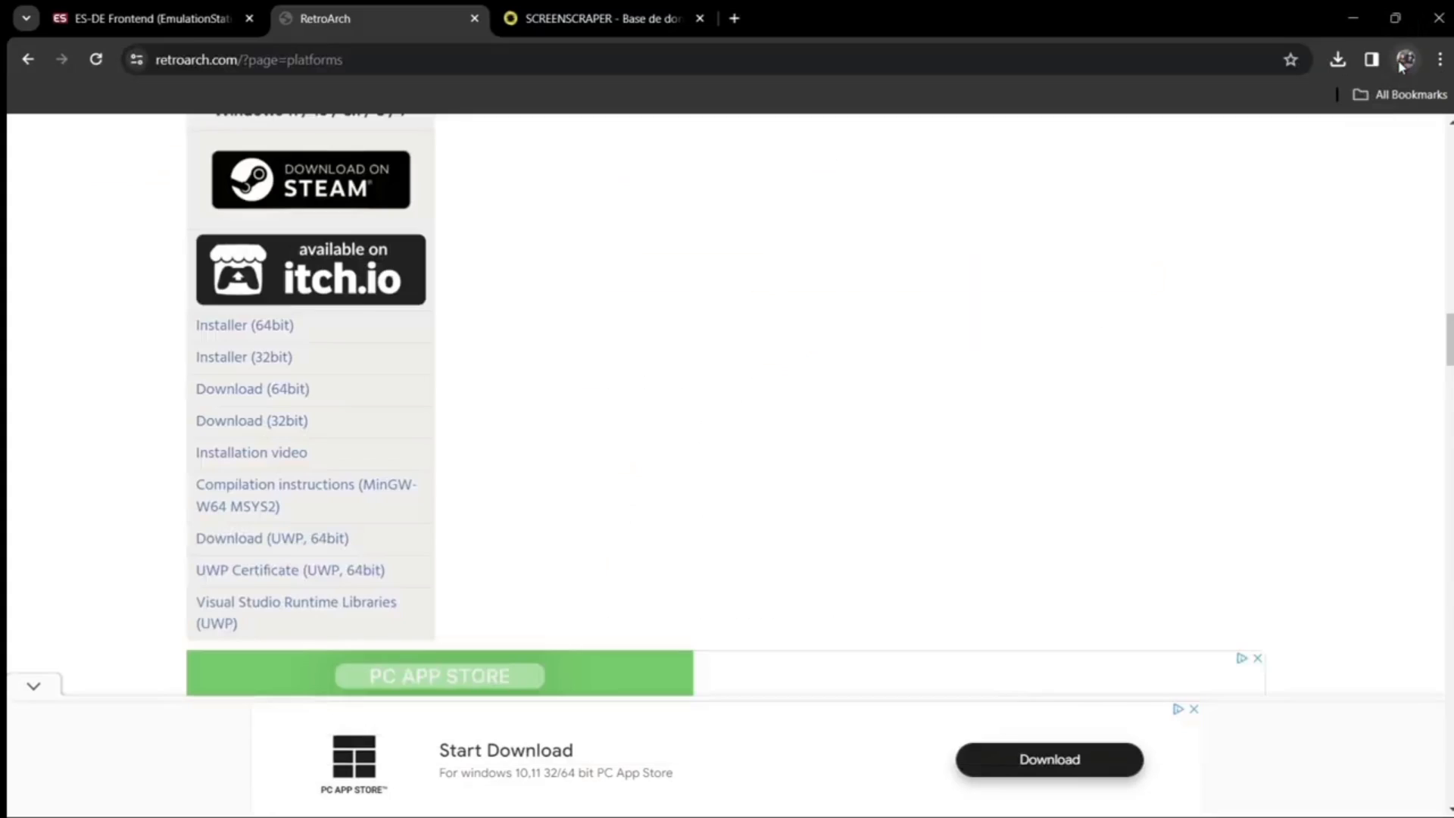
- Start the 64bit RetroArch download for Windows and dismiss the advertisement
click(263, 394)
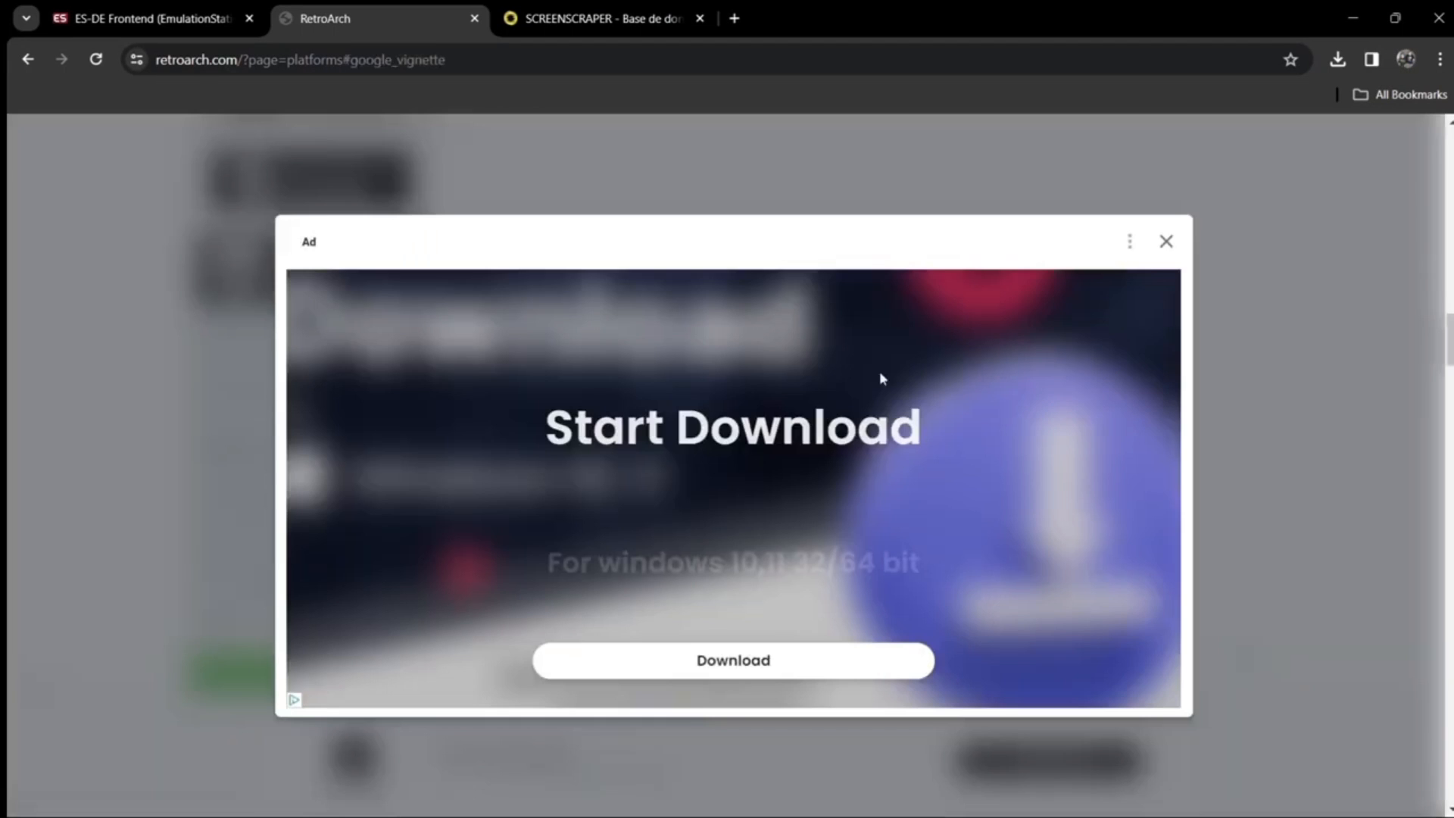
click(1167, 243)
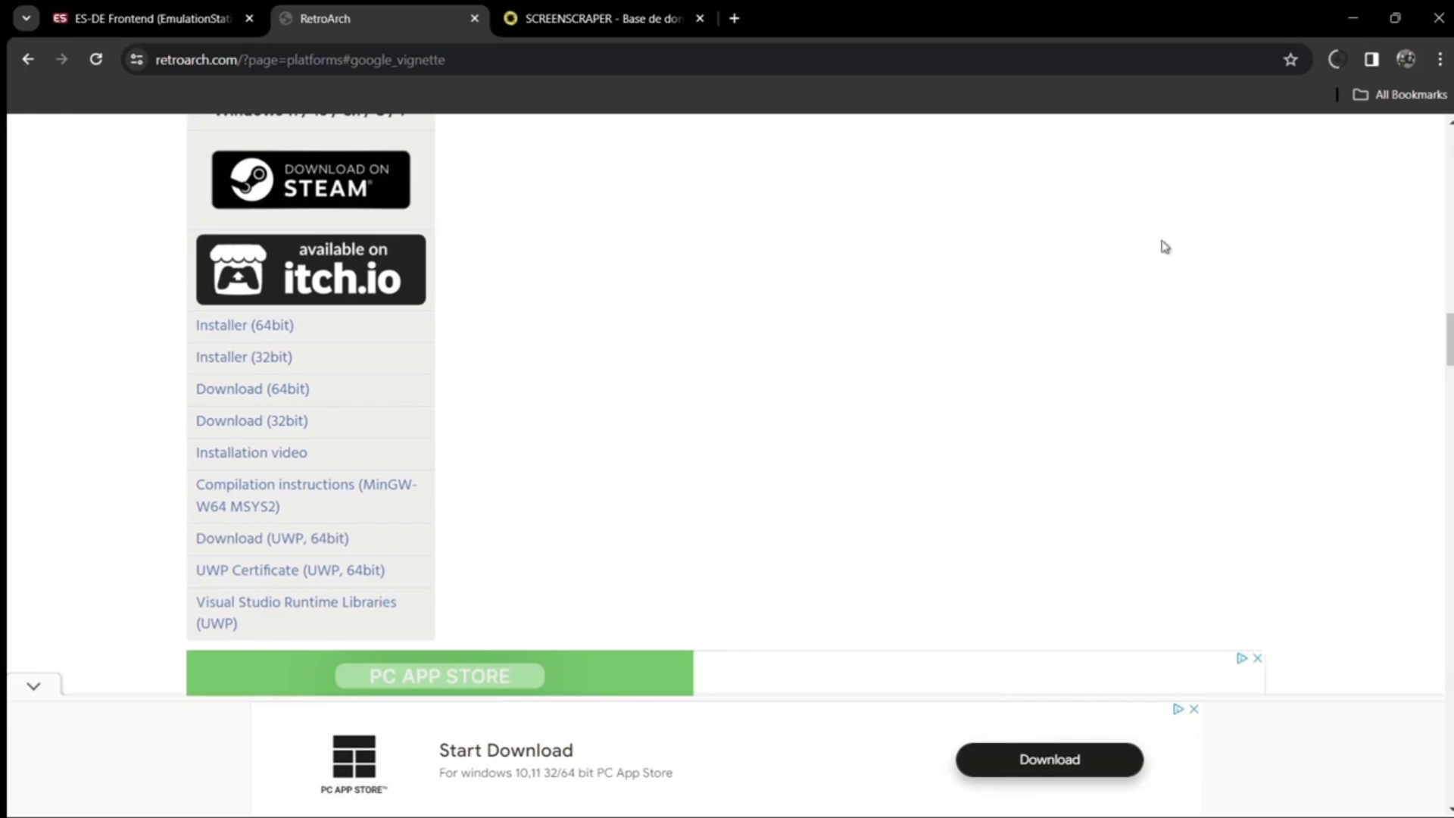
- Switch to the ScreenScraper website and open its account registration page
click(595, 6)
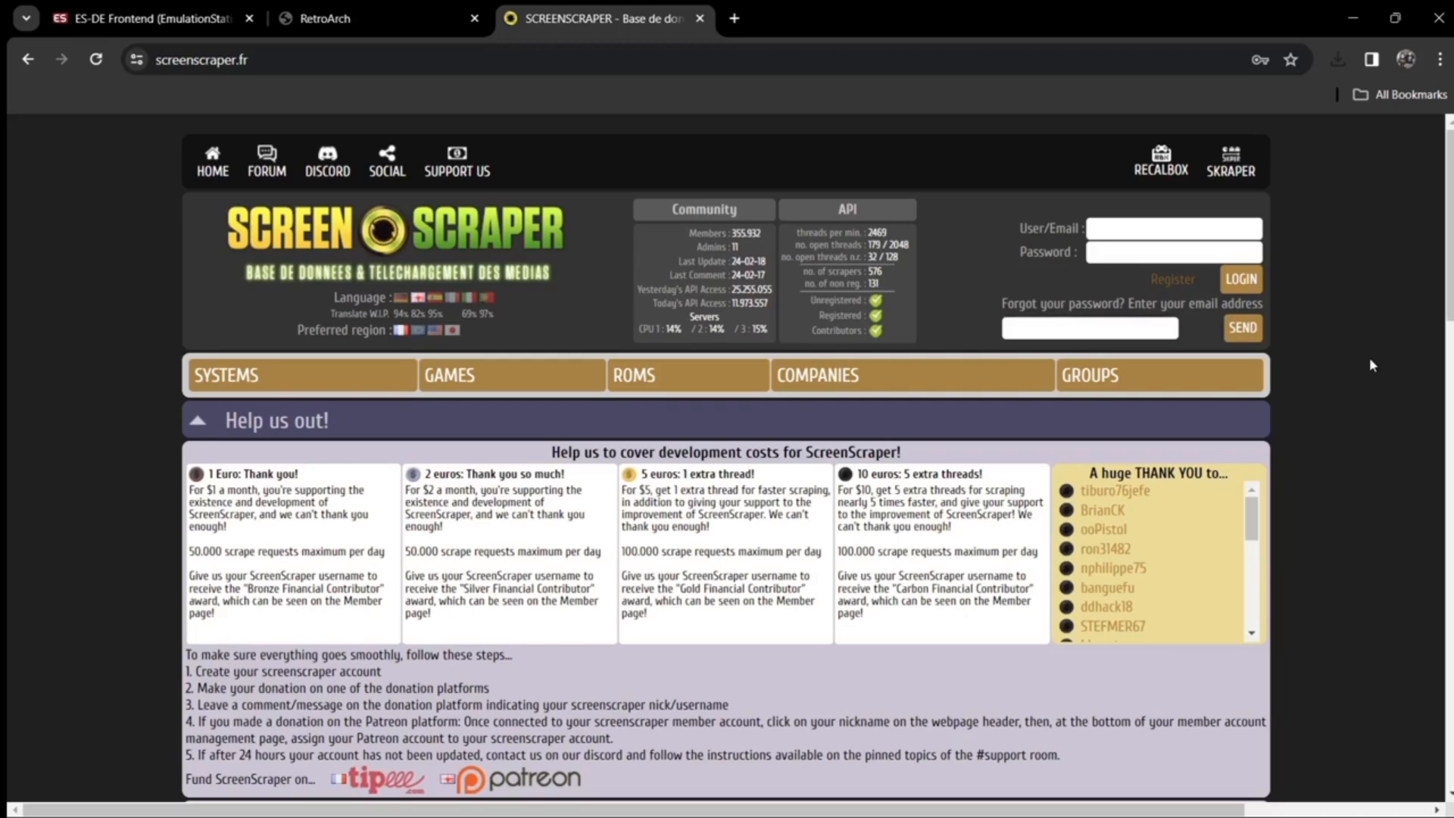
click(1171, 288)
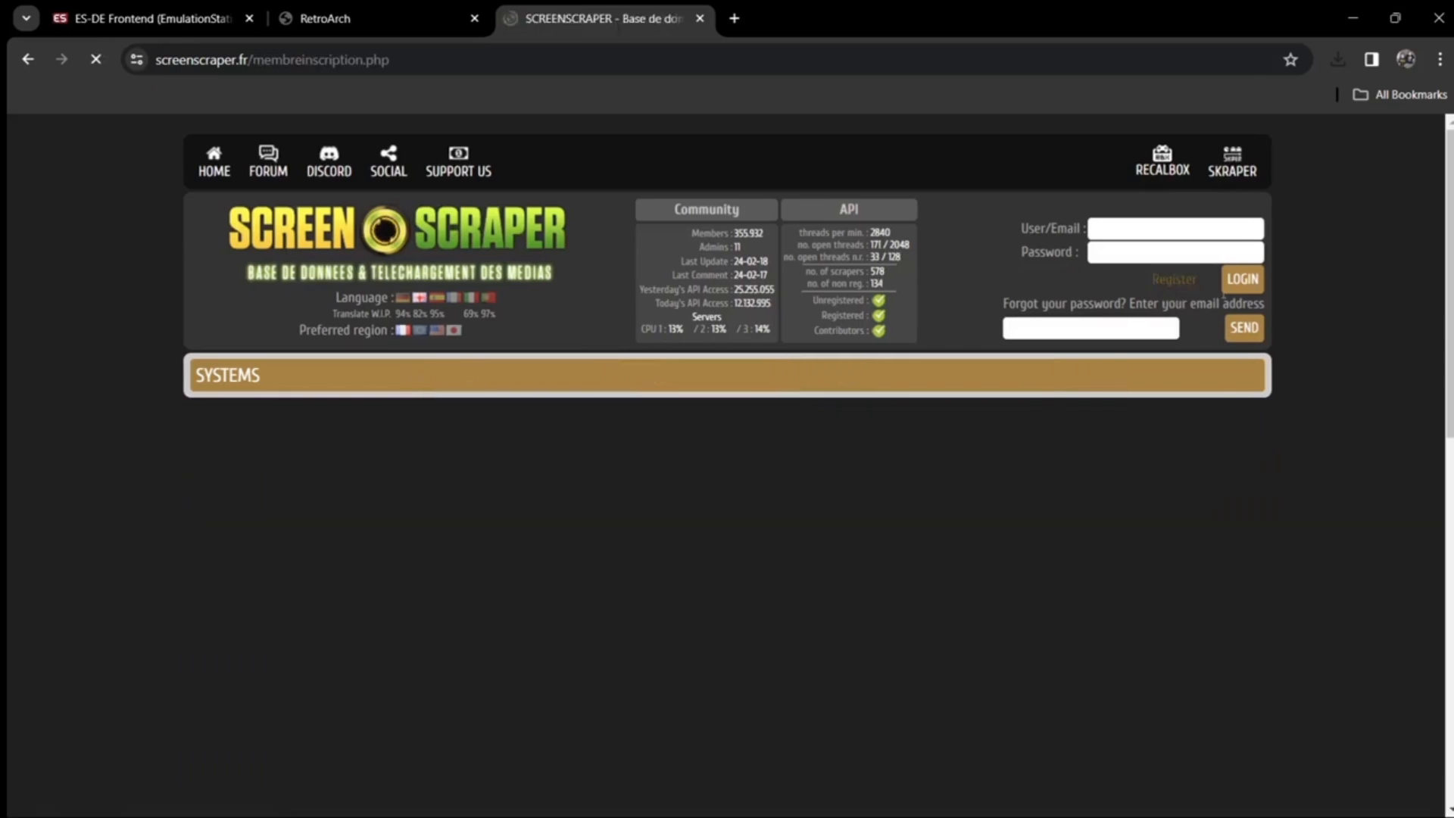
scroll(725, 454, down, 5)
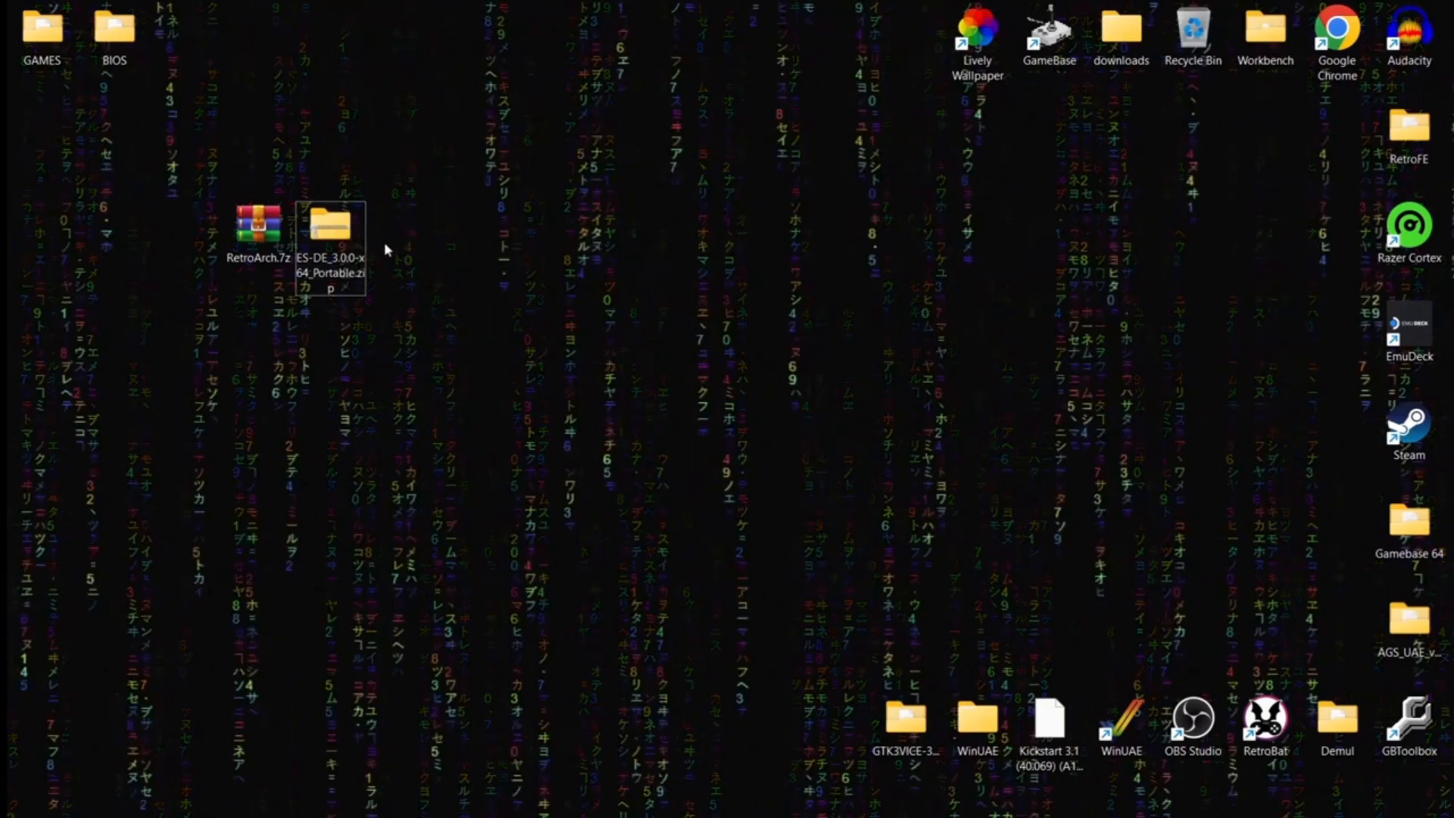
- Extract the ES-DE folder from ES-DE_3.0.0-x64_Portable.zip to the desktop and move the zip to the Recycle Bin
double_click(333, 227)
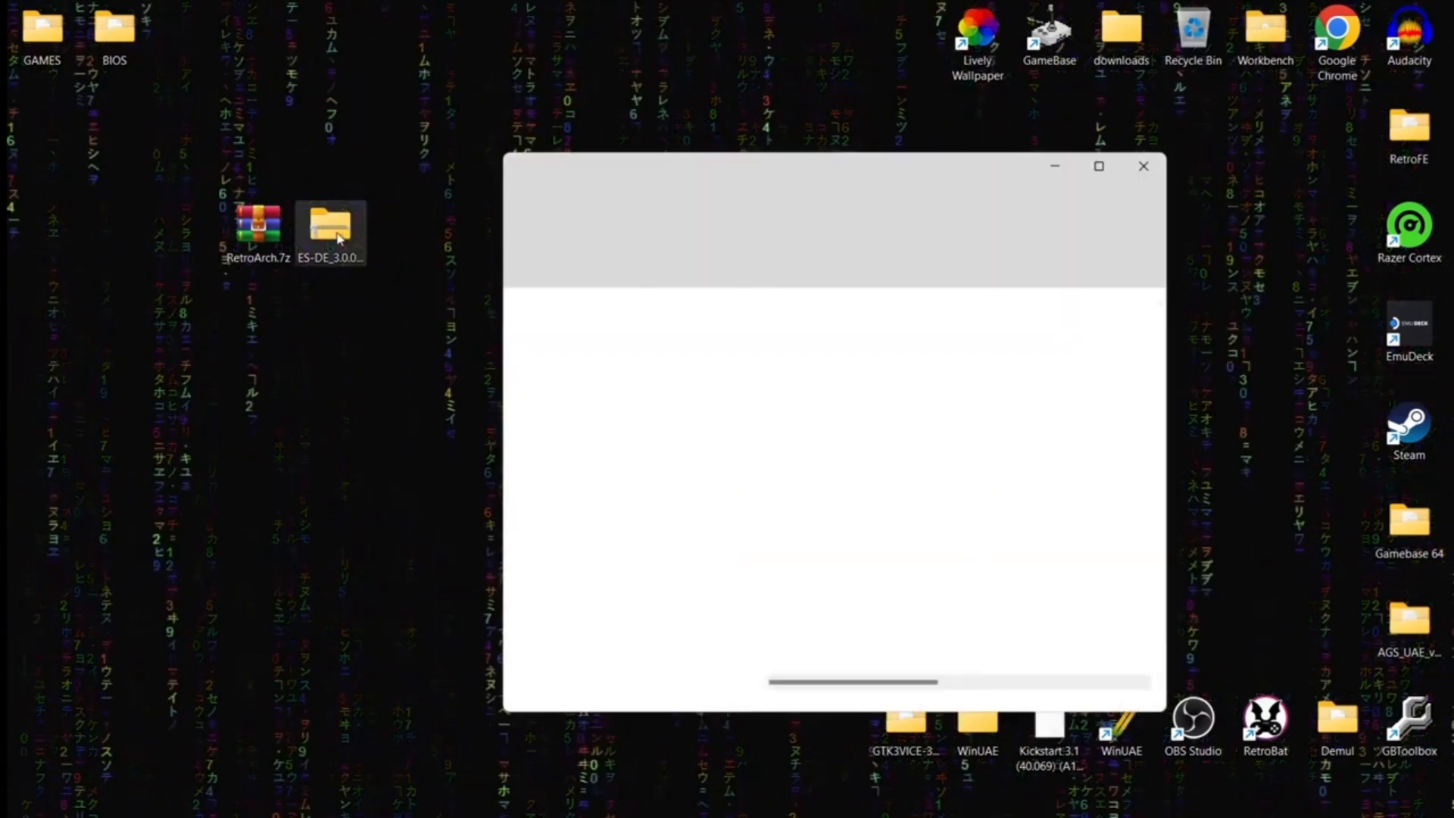
click(818, 340)
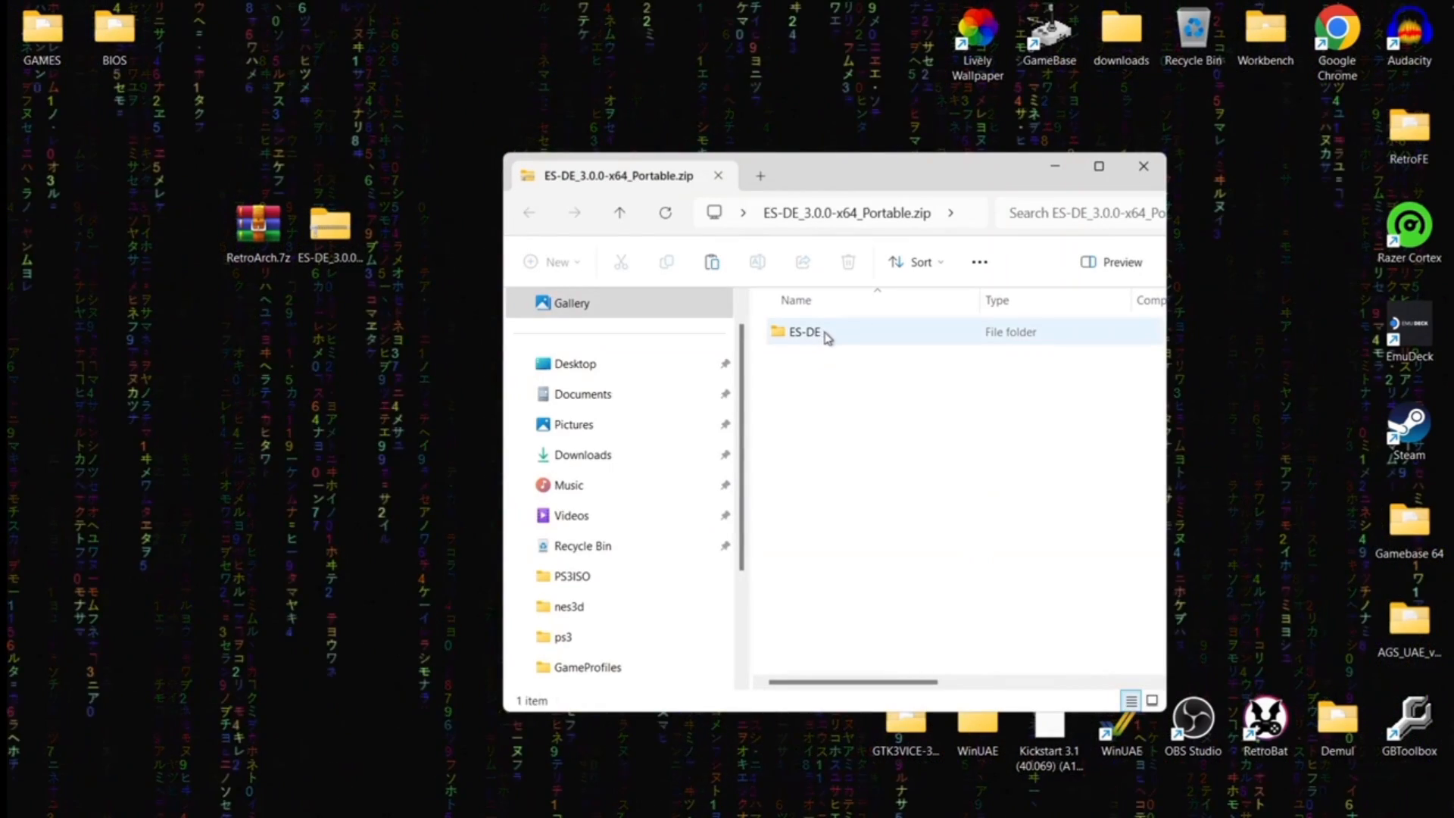
double_click(838, 340)
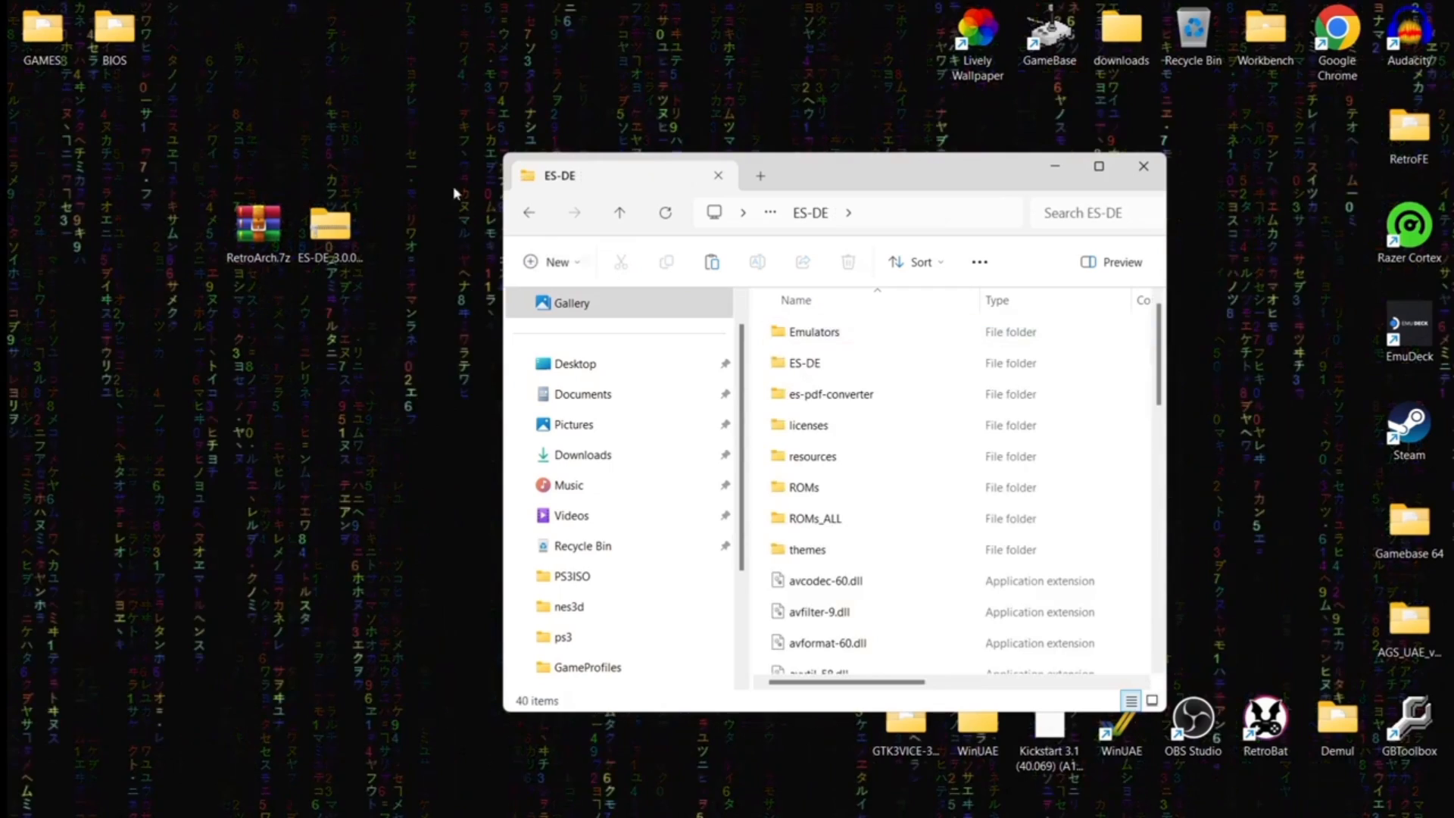
click(533, 212)
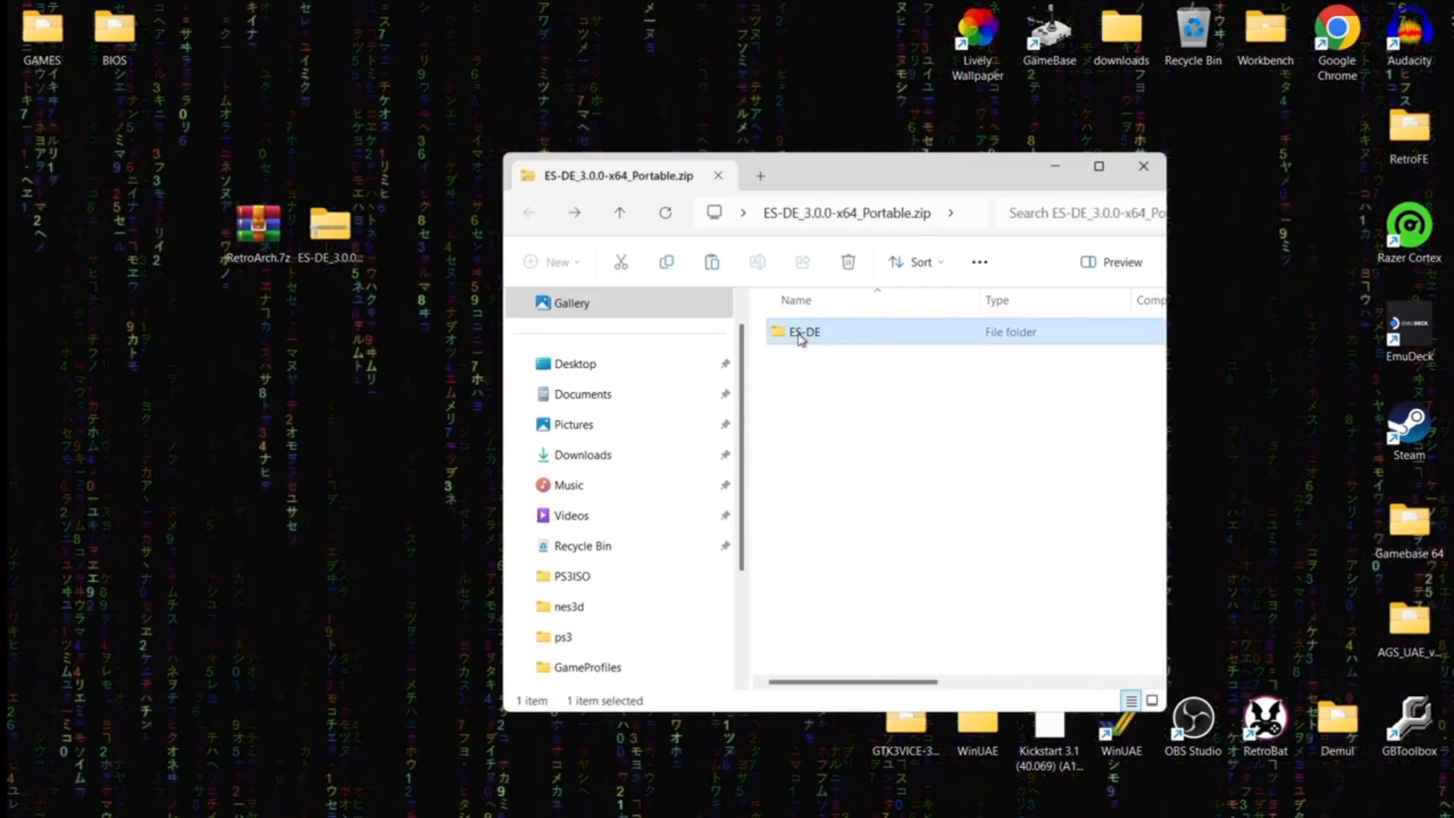
drag(801, 340, 391, 453)
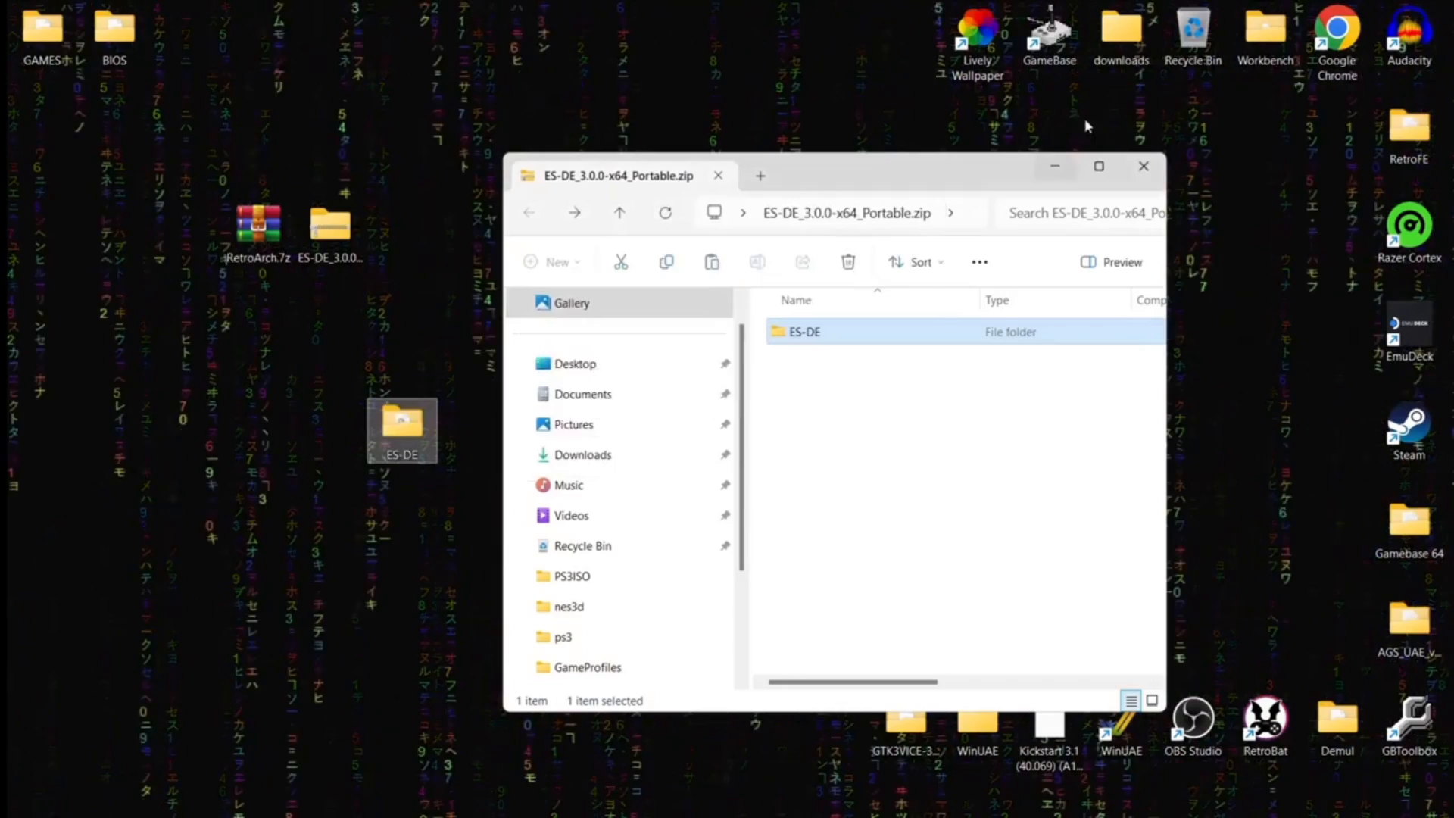
click(1146, 165)
drag(344, 257, 809, 122)
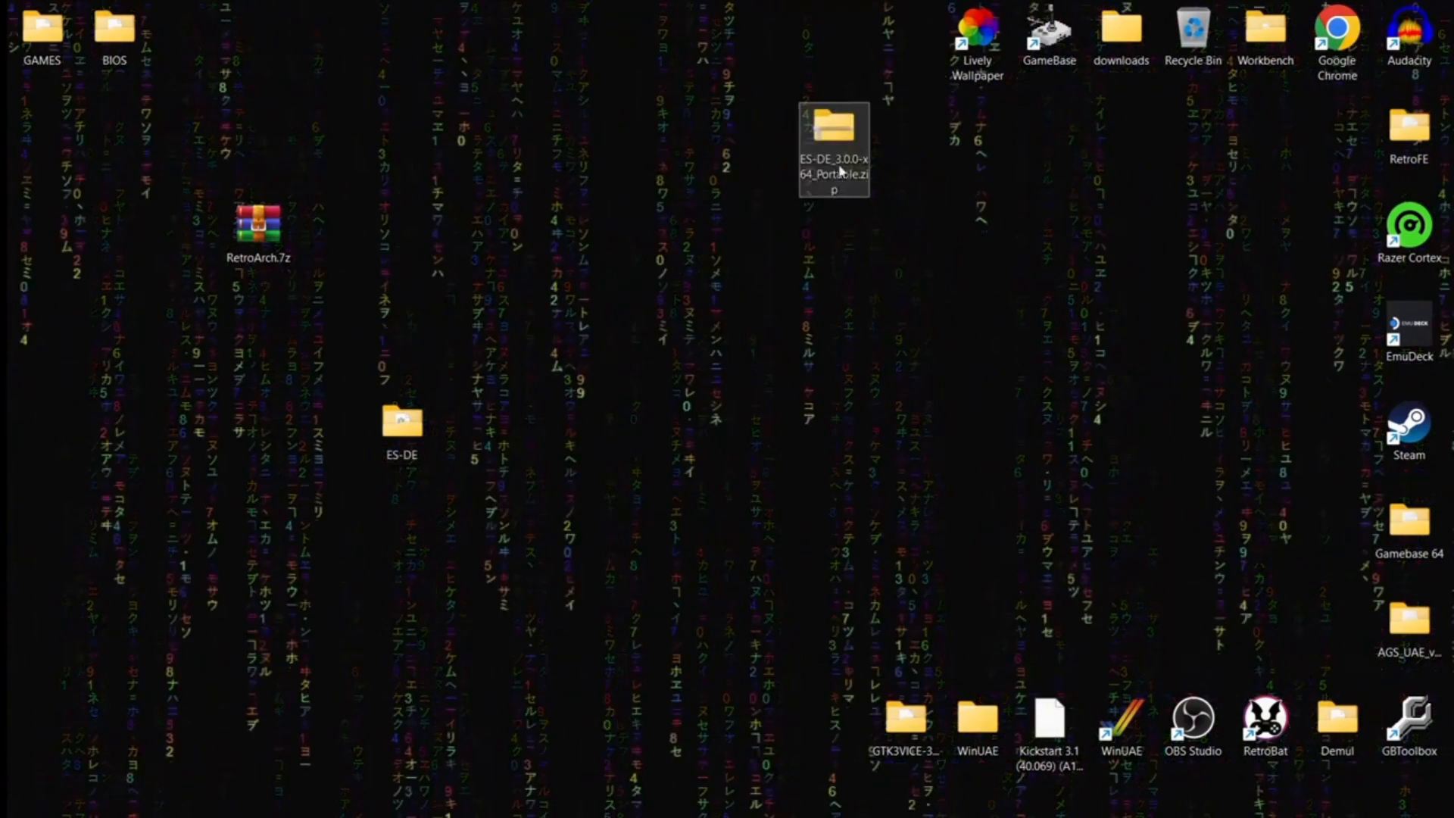
drag(834, 148, 1194, 49)
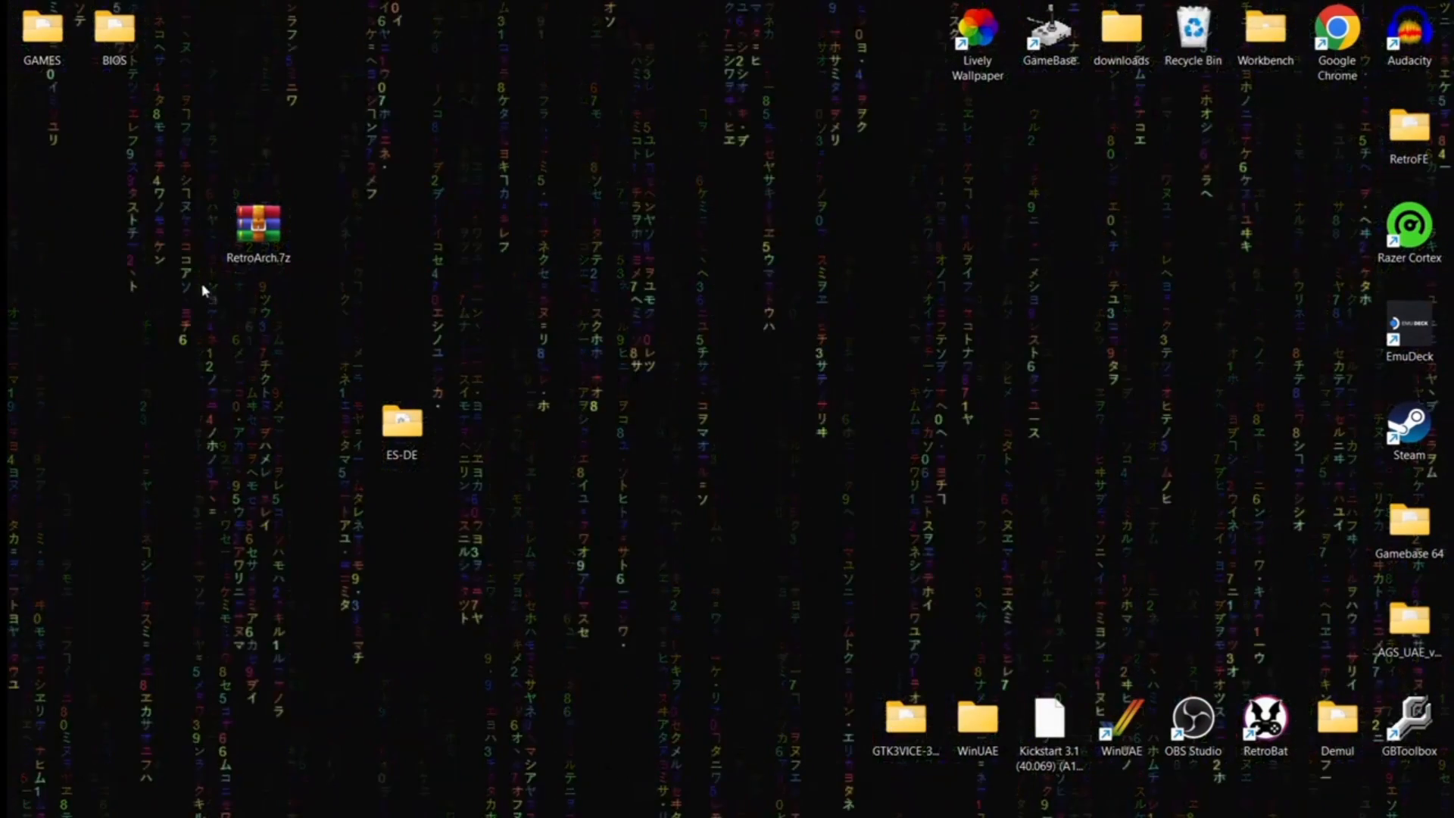
- Extract the RetroArch-Win64 folder from RetroArch.7z to the desktop and move the archive to the Recycle Bin
double_click(262, 238)
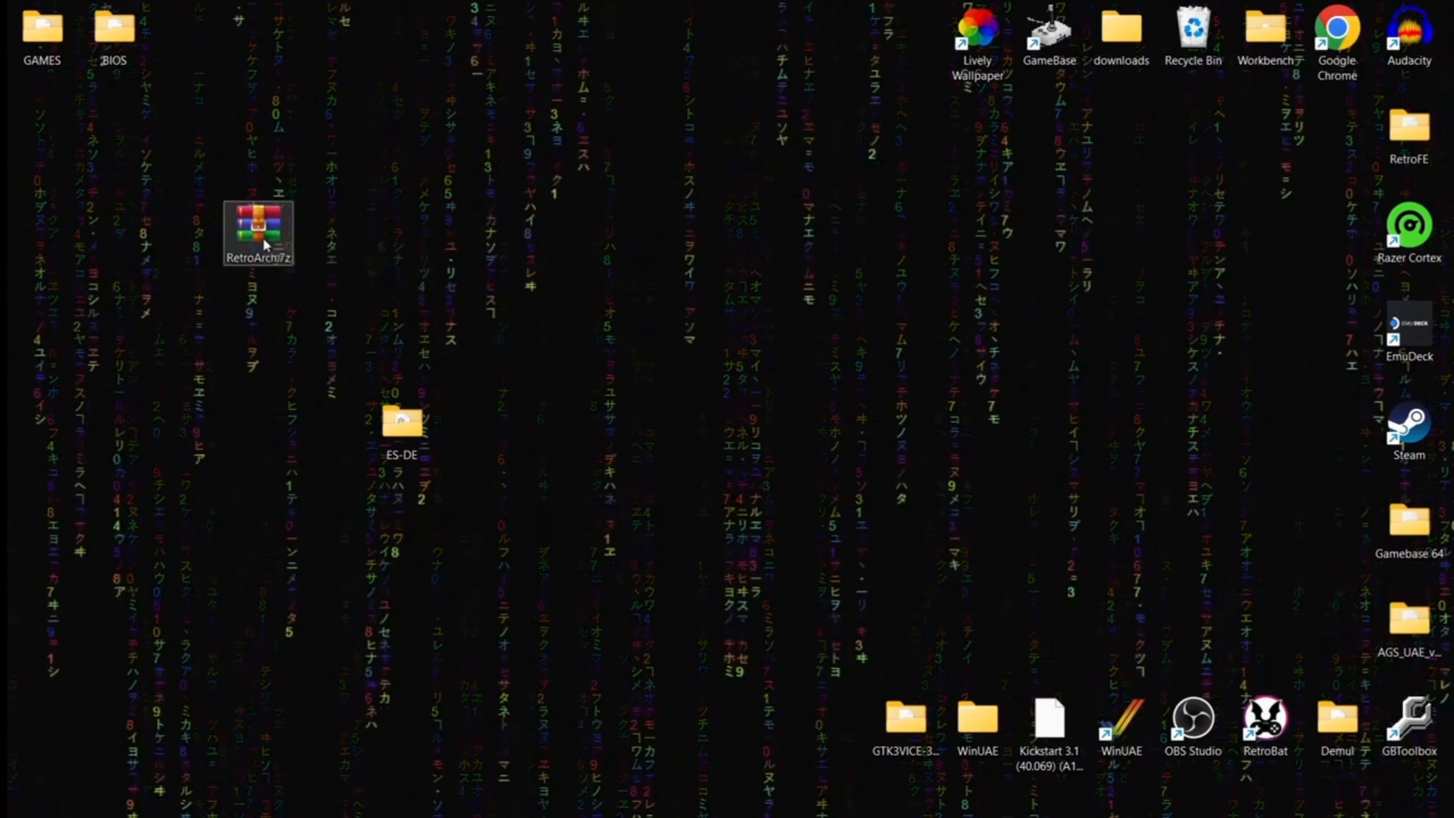
click(1080, 126)
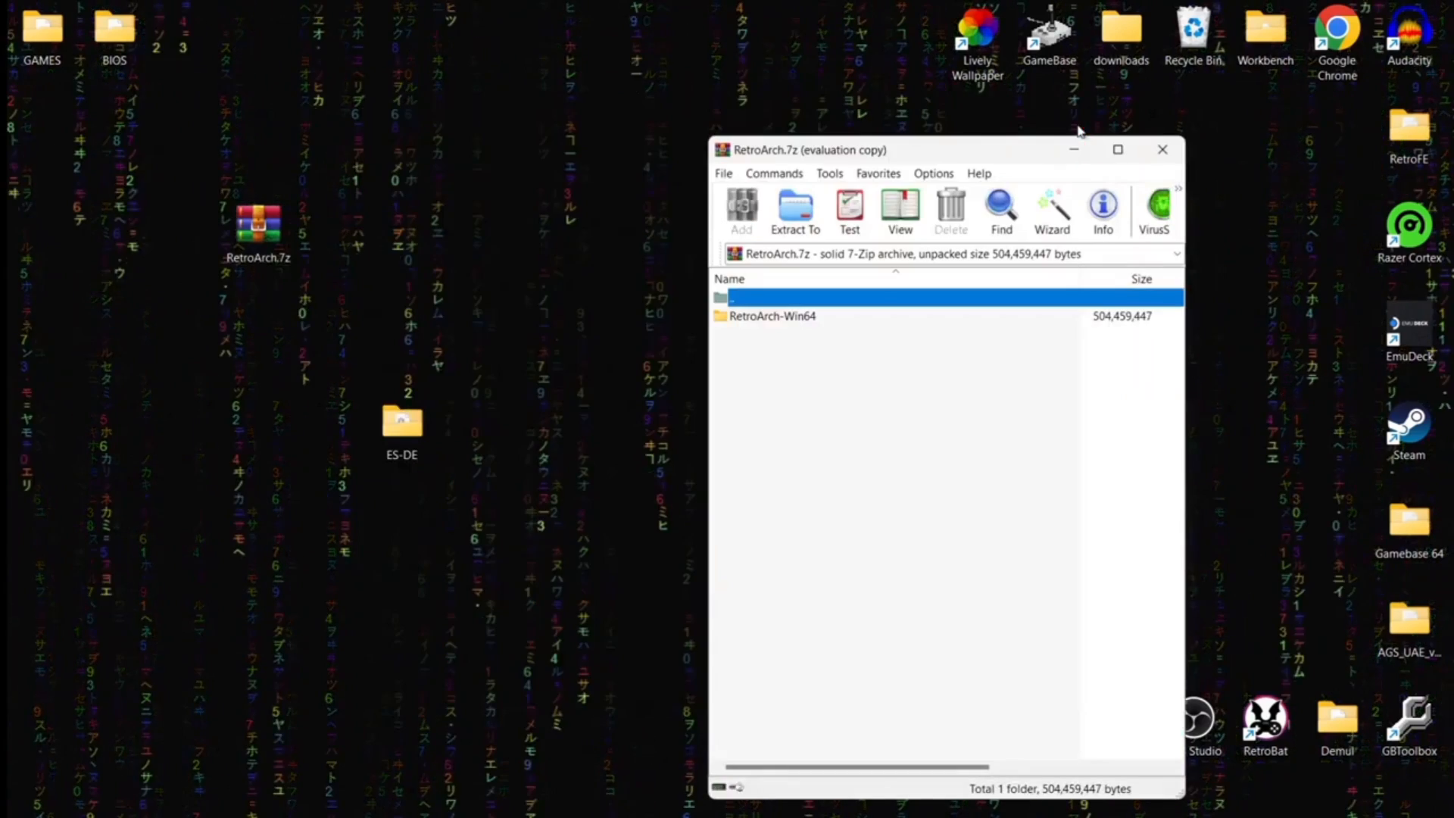
drag(780, 327, 495, 256)
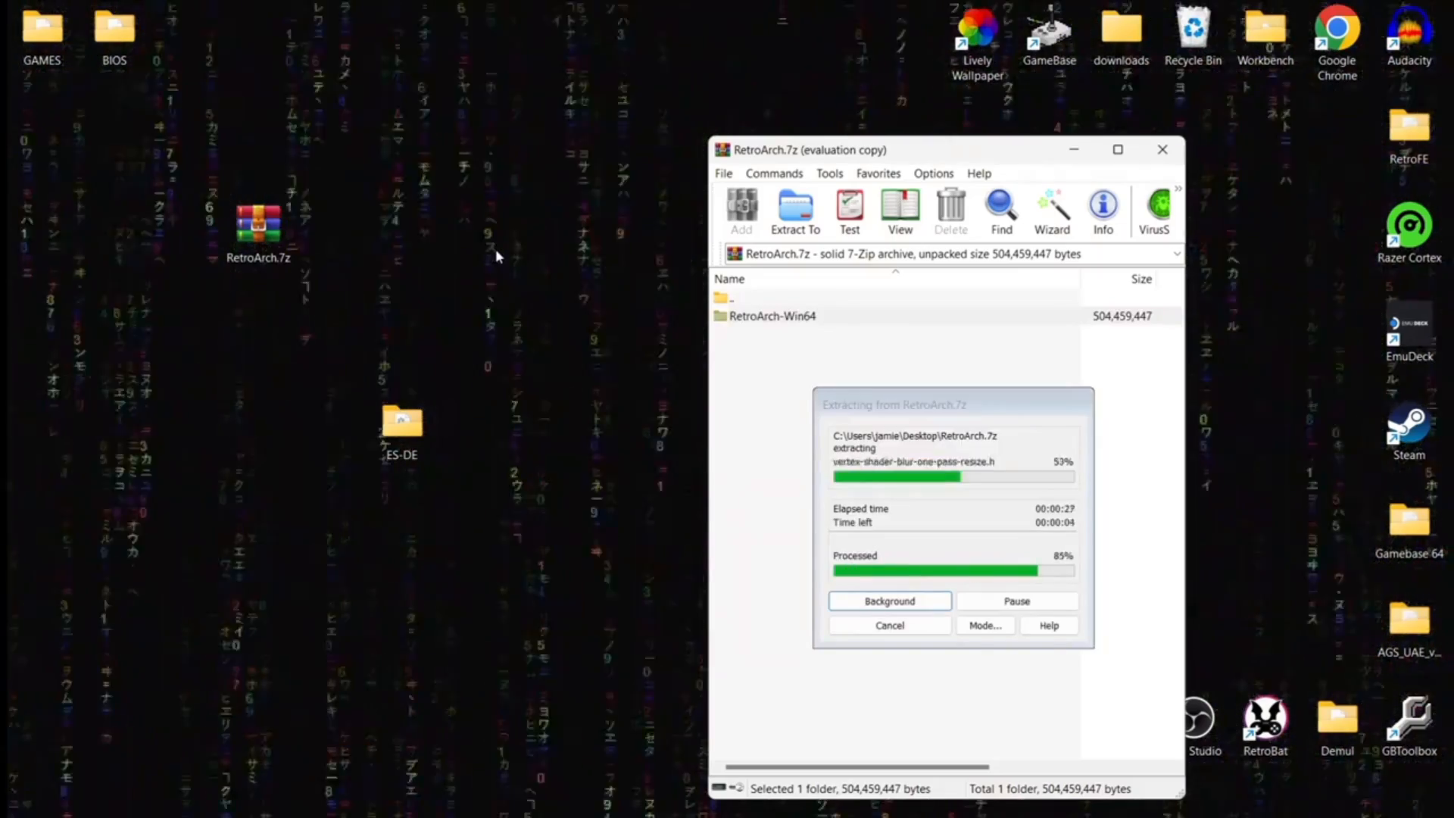
click(1165, 150)
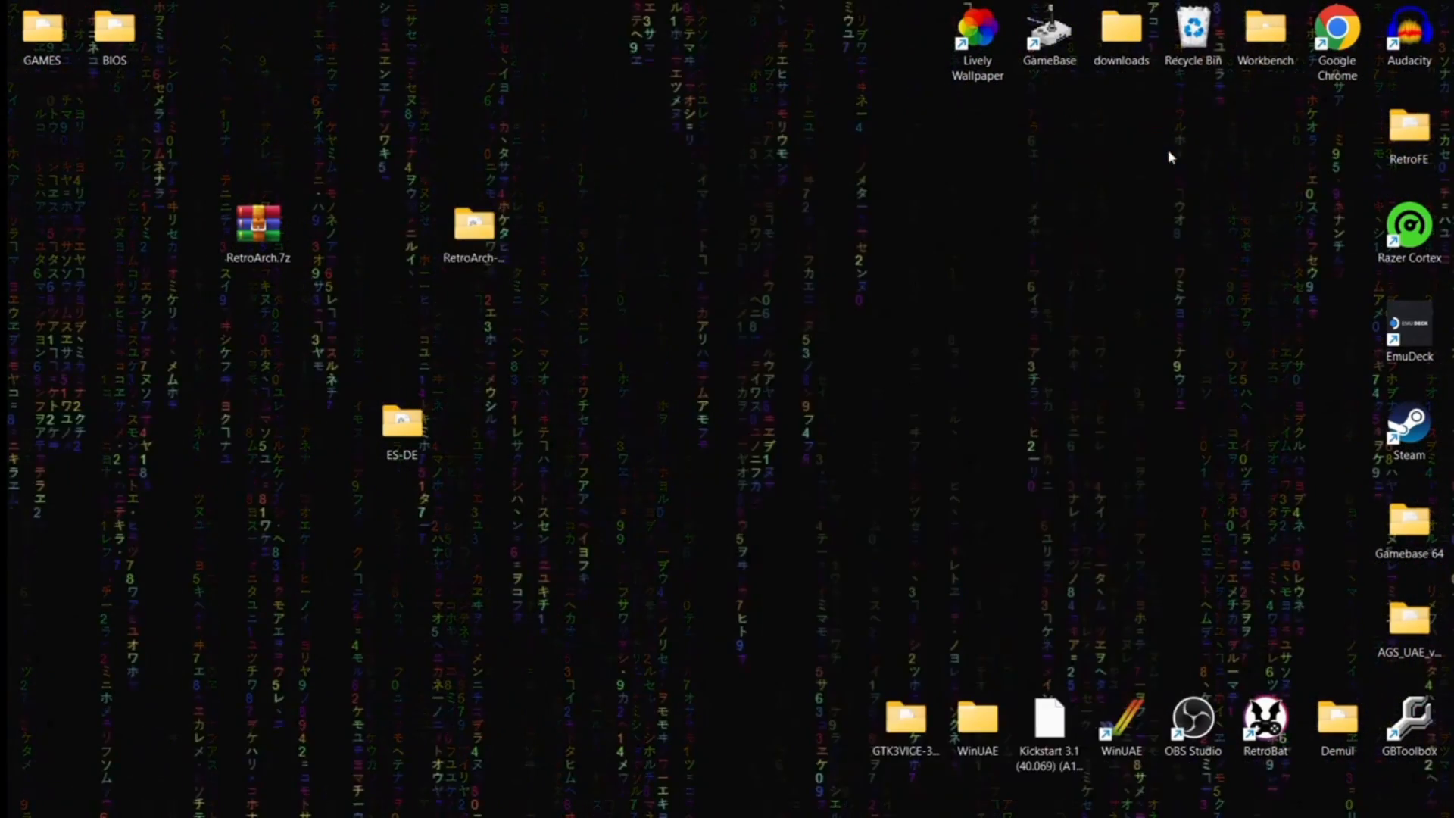
drag(280, 235, 1201, 36)
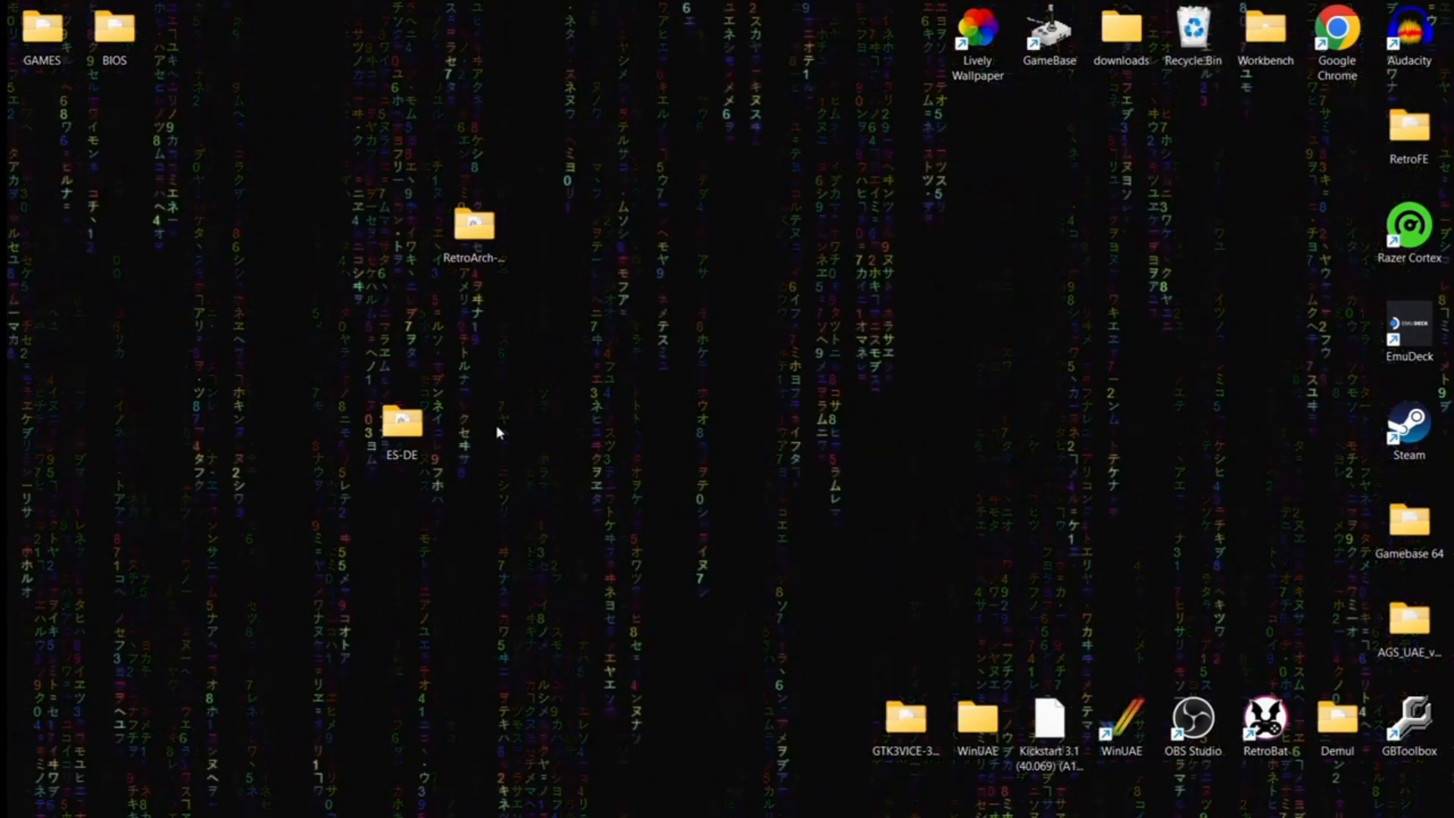
- Move the extracted RetroArch folder from the desktop into the Emulators folder inside ES-DE
double_click(413, 437)
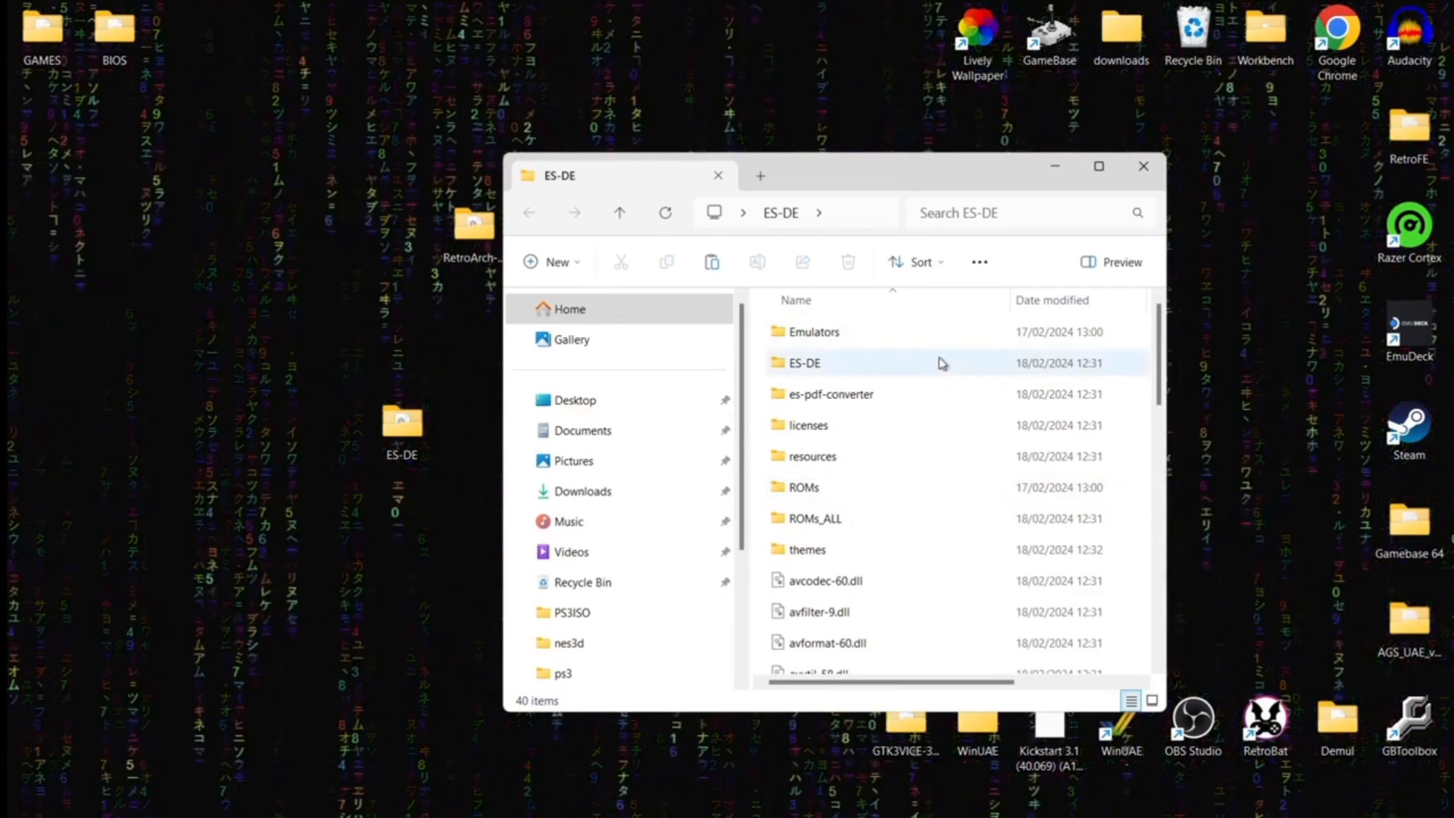
double_click(945, 334)
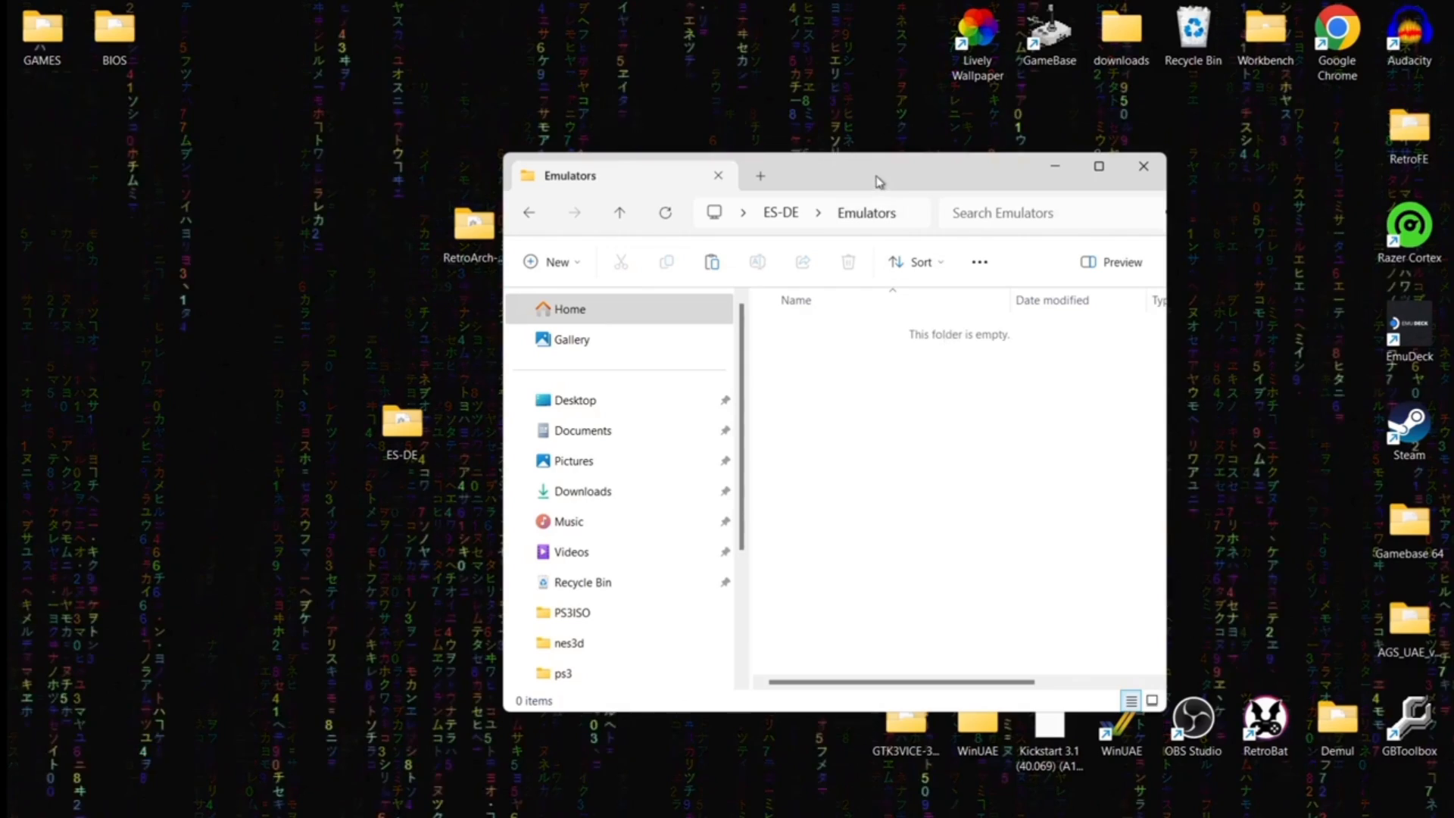
drag(879, 182, 1096, 115)
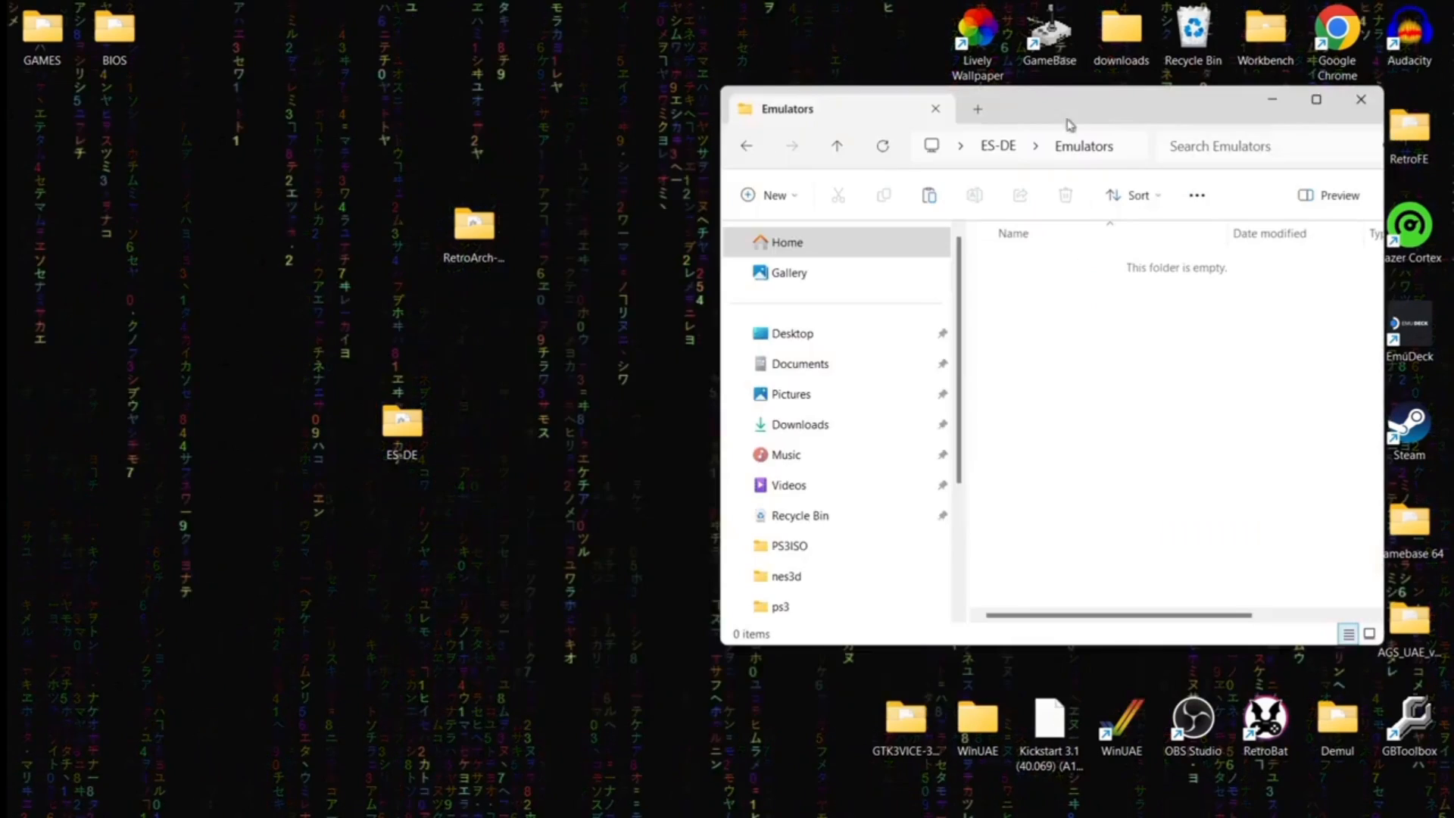
click(466, 228)
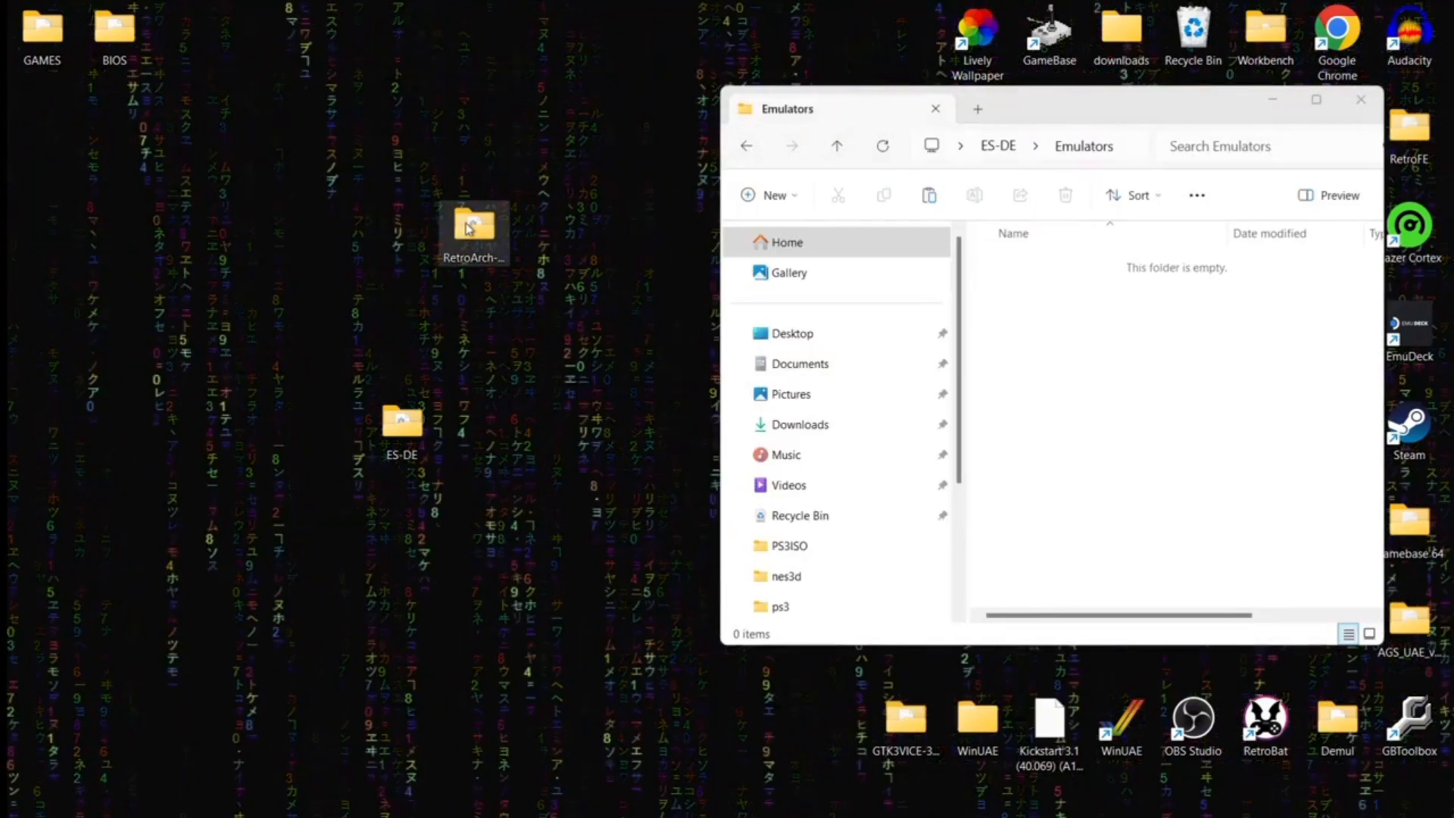
drag(470, 227, 1104, 373)
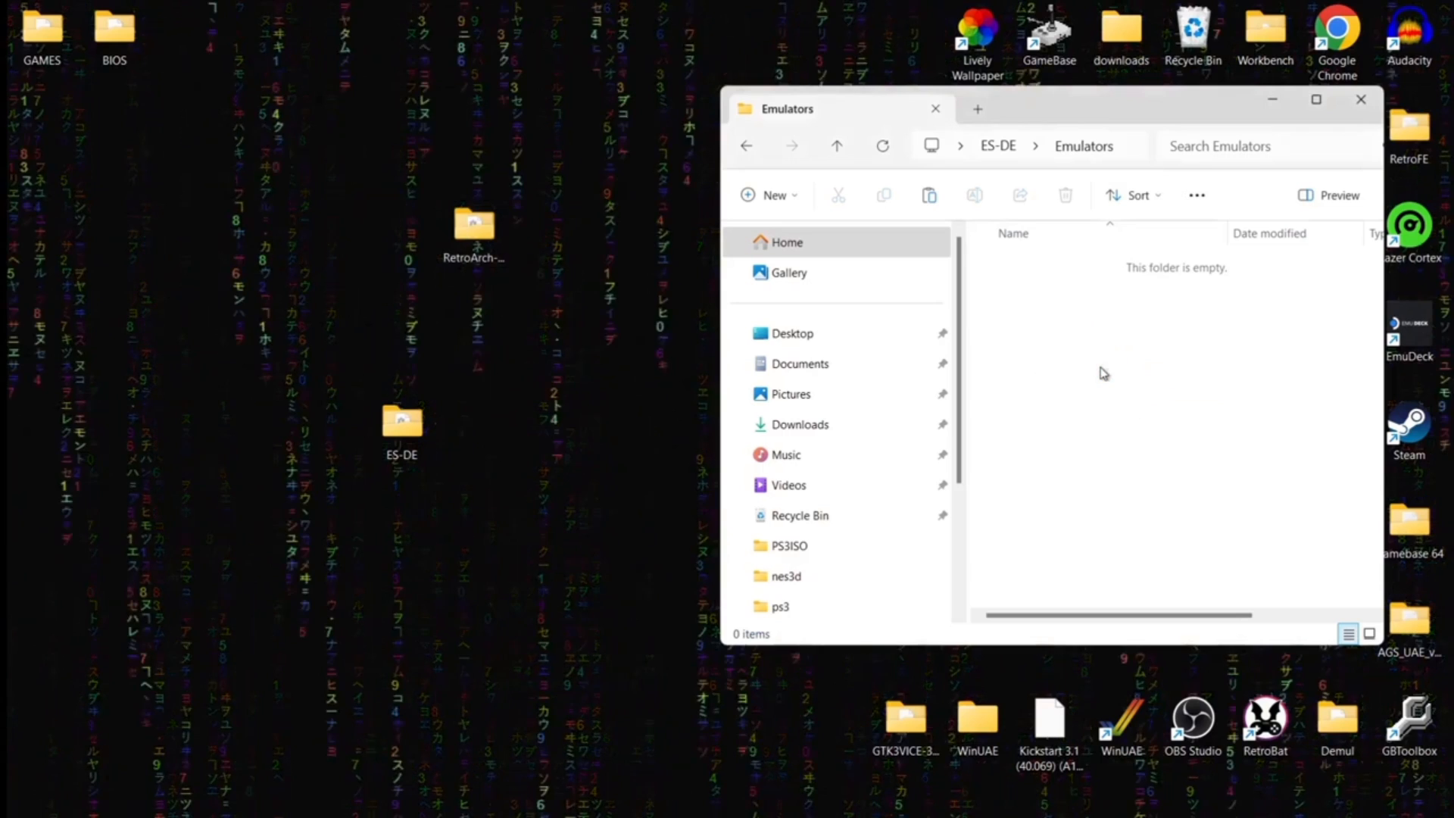
- Run ES-DE.exe from the ES-DE folder to create the ROM directories for all game systems, and quit it
click(747, 146)
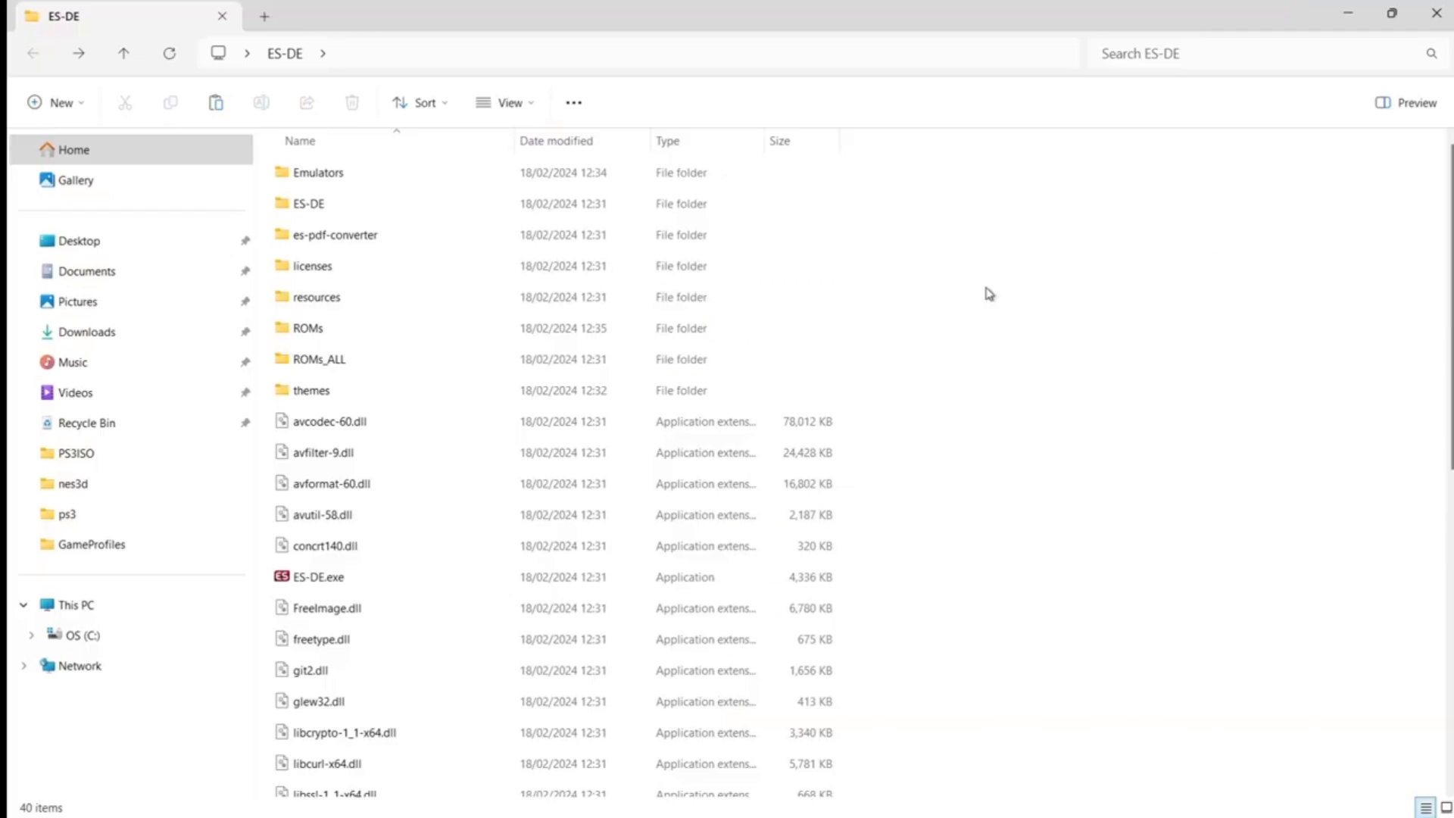
double_click(422, 581)
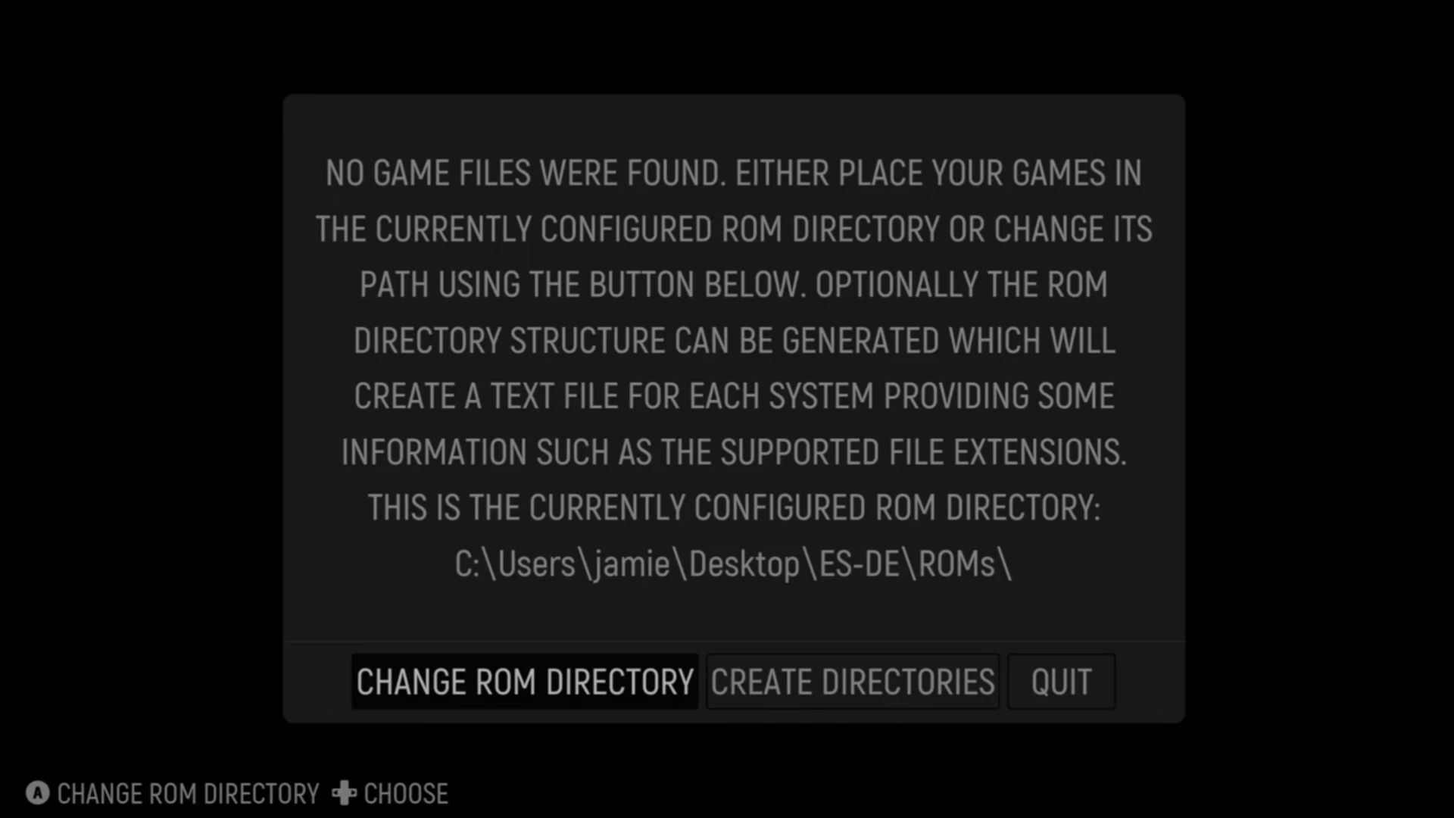
key(Right)
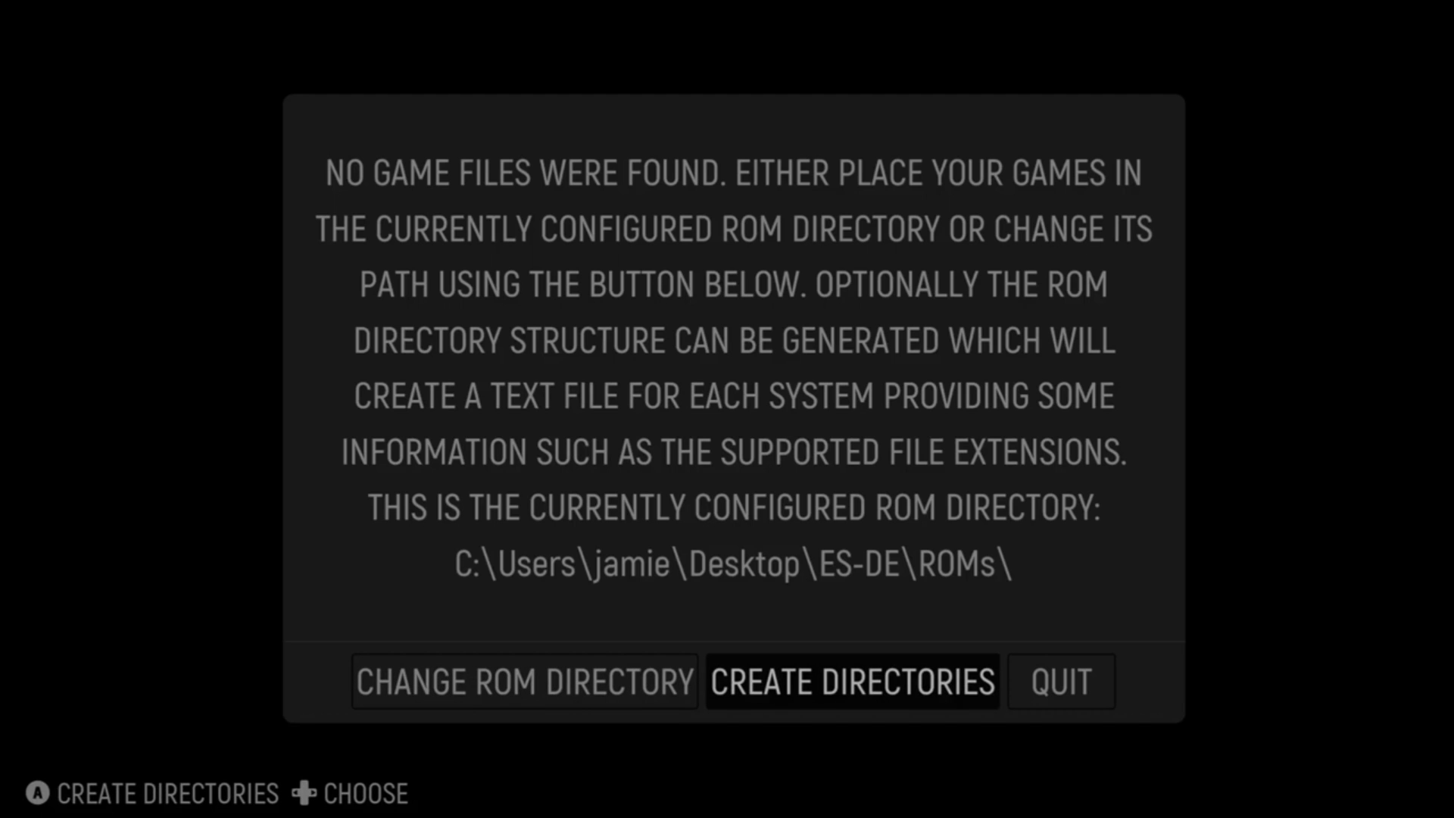
key(Right)
key(Left)
key(Return)
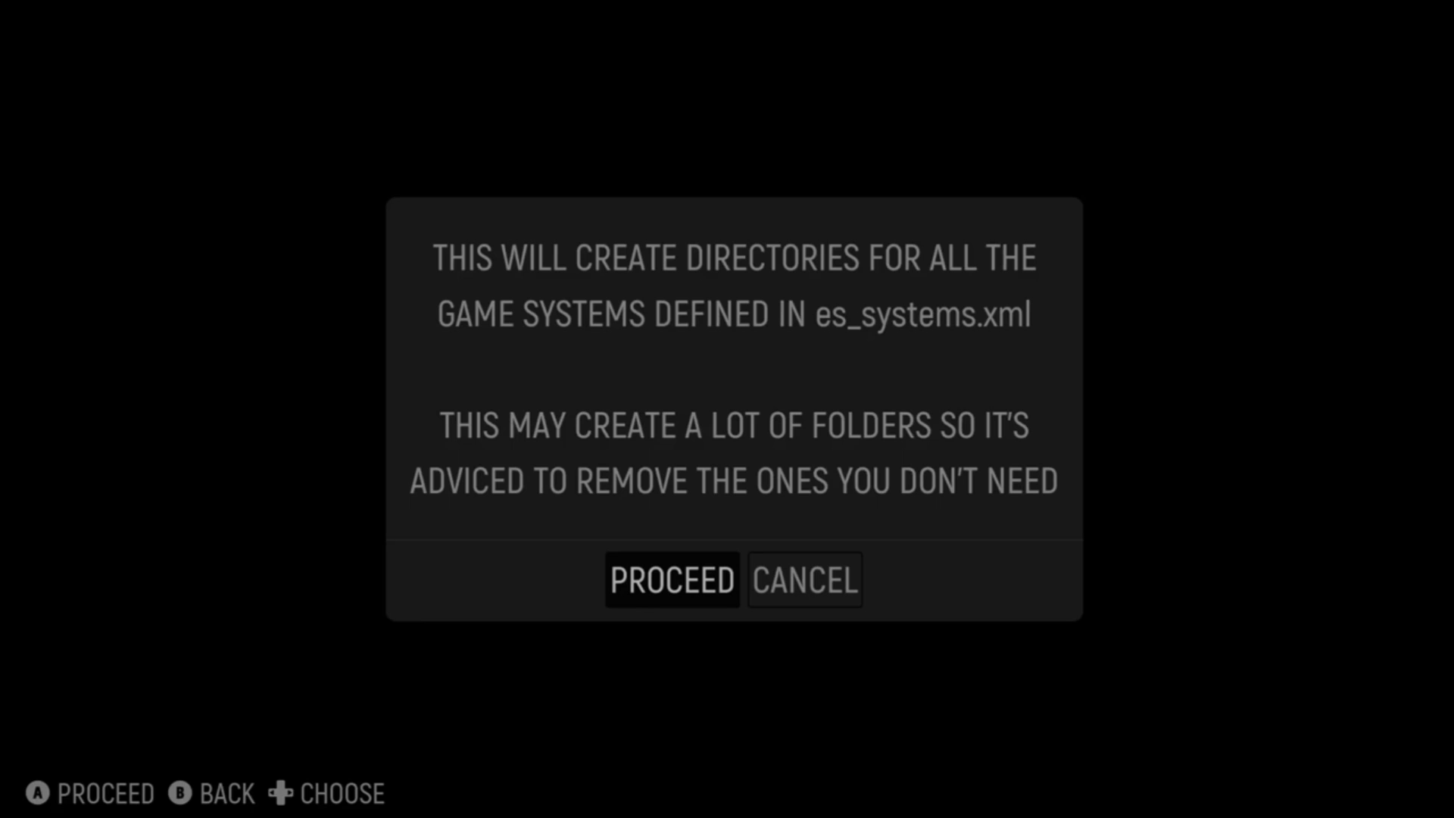
key(Return)
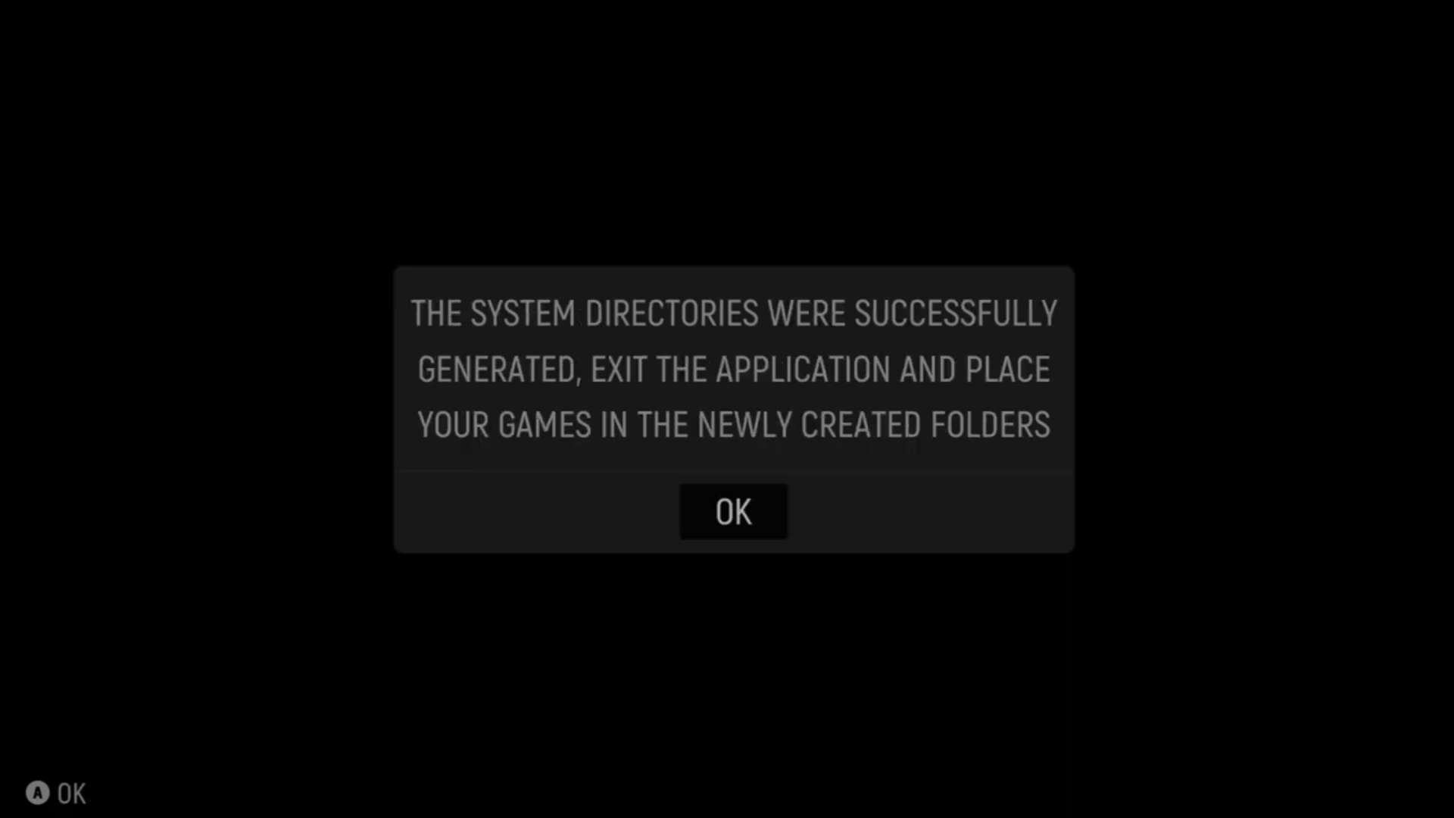
key(Return)
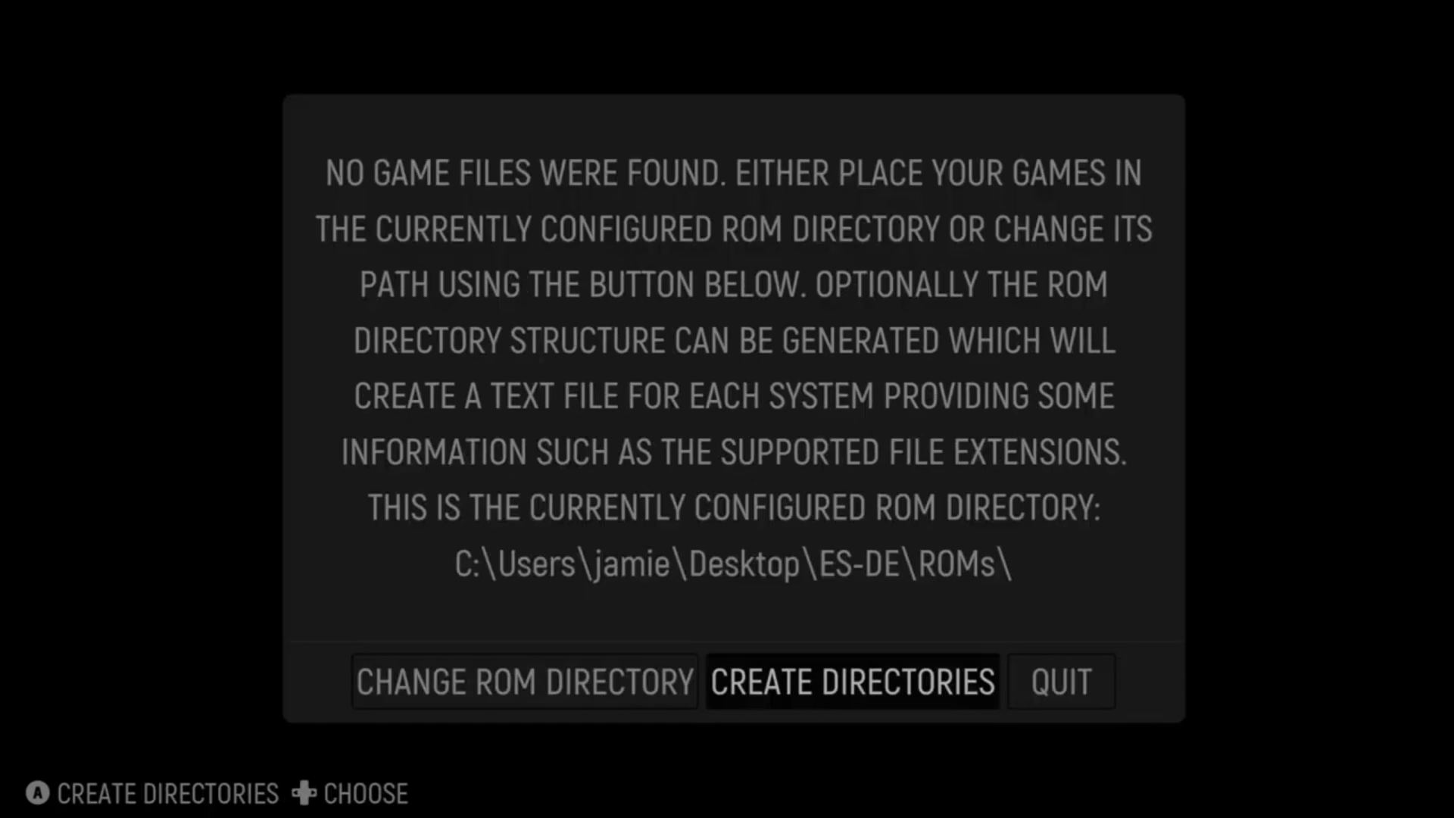
key(Right)
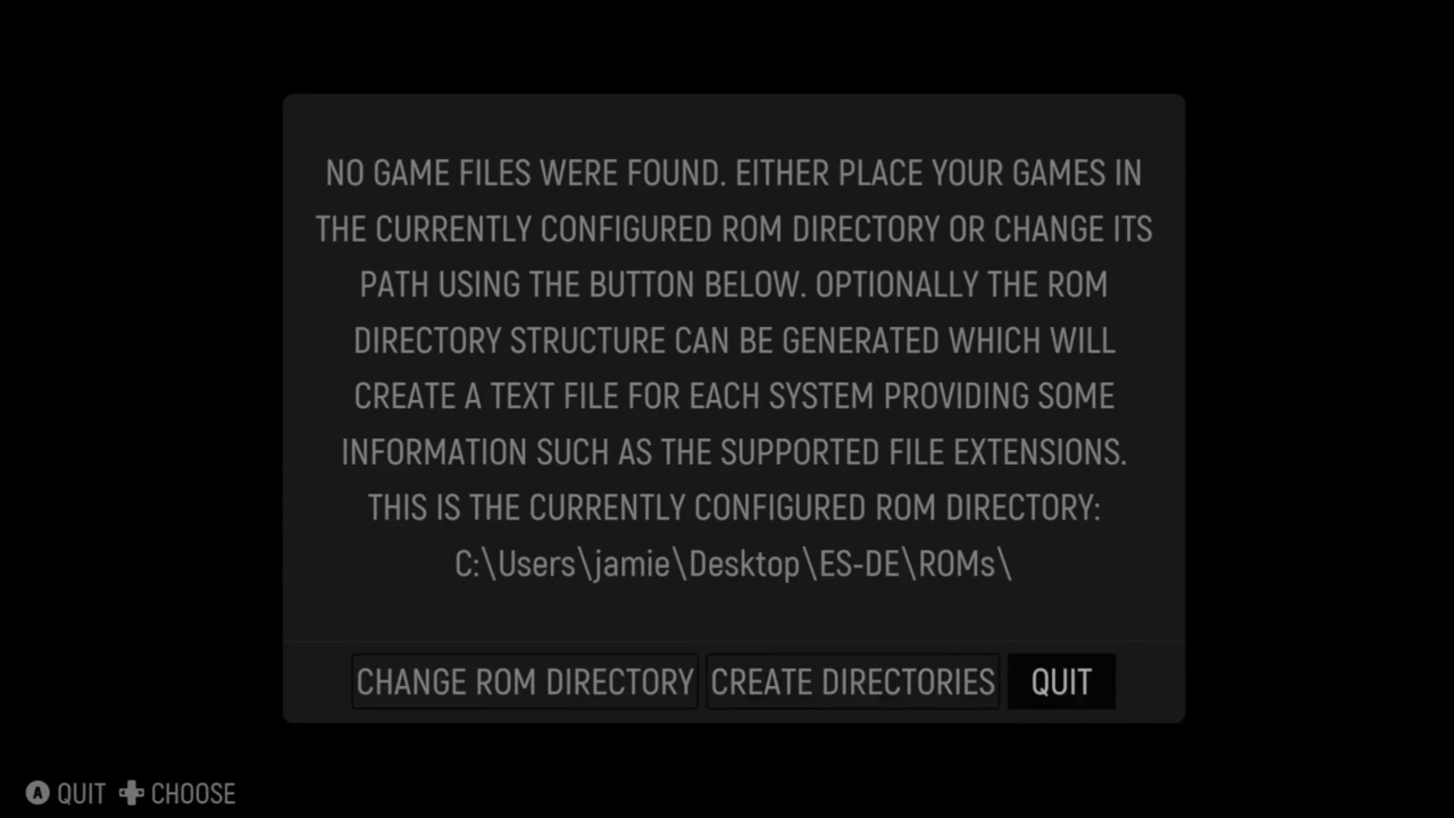
key(Return)
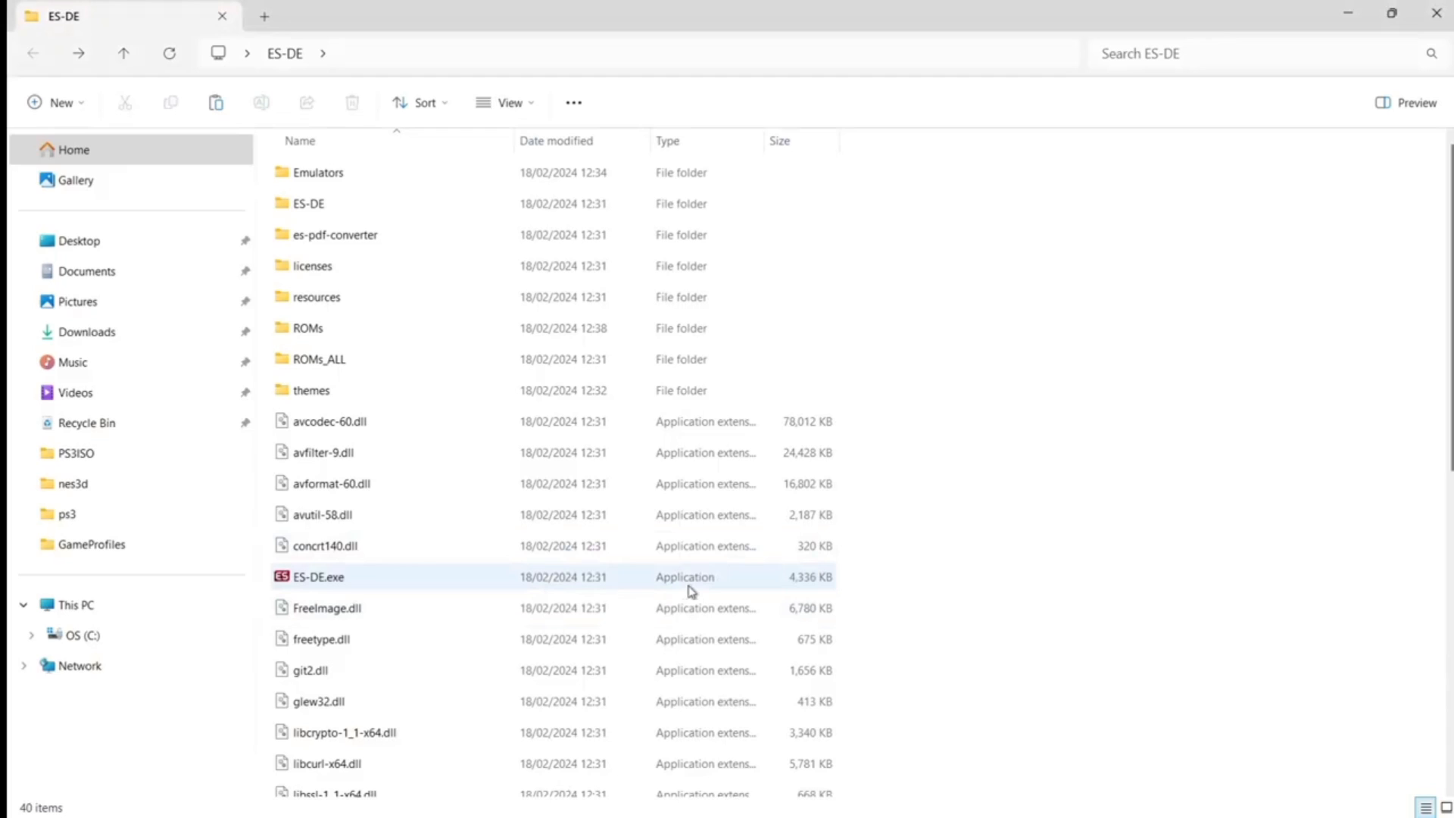
- Open the ROMs folder inside ES-DE and look through the generated game system folders
double_click(318, 330)
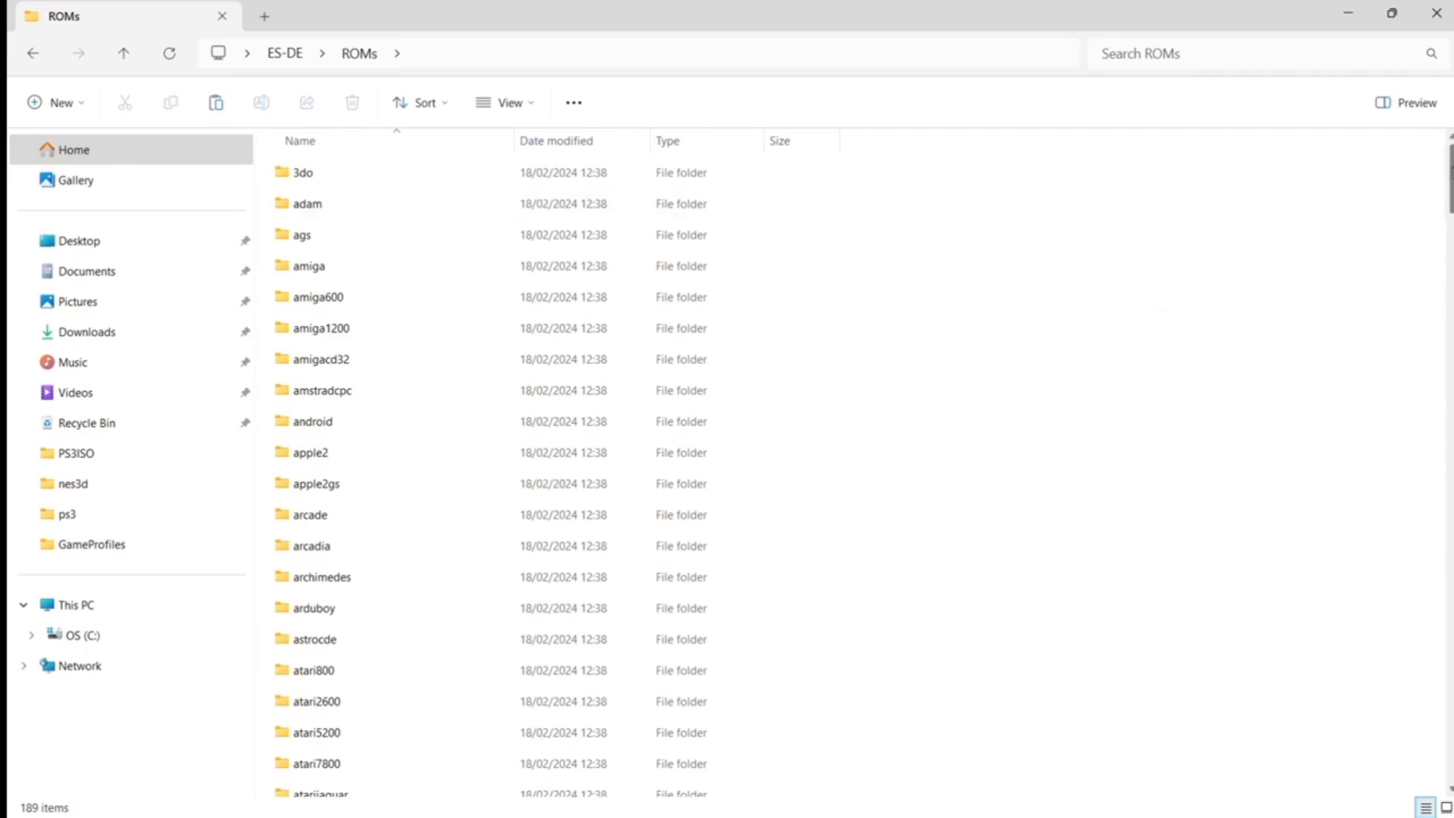
scroll(864, 471, down, 18)
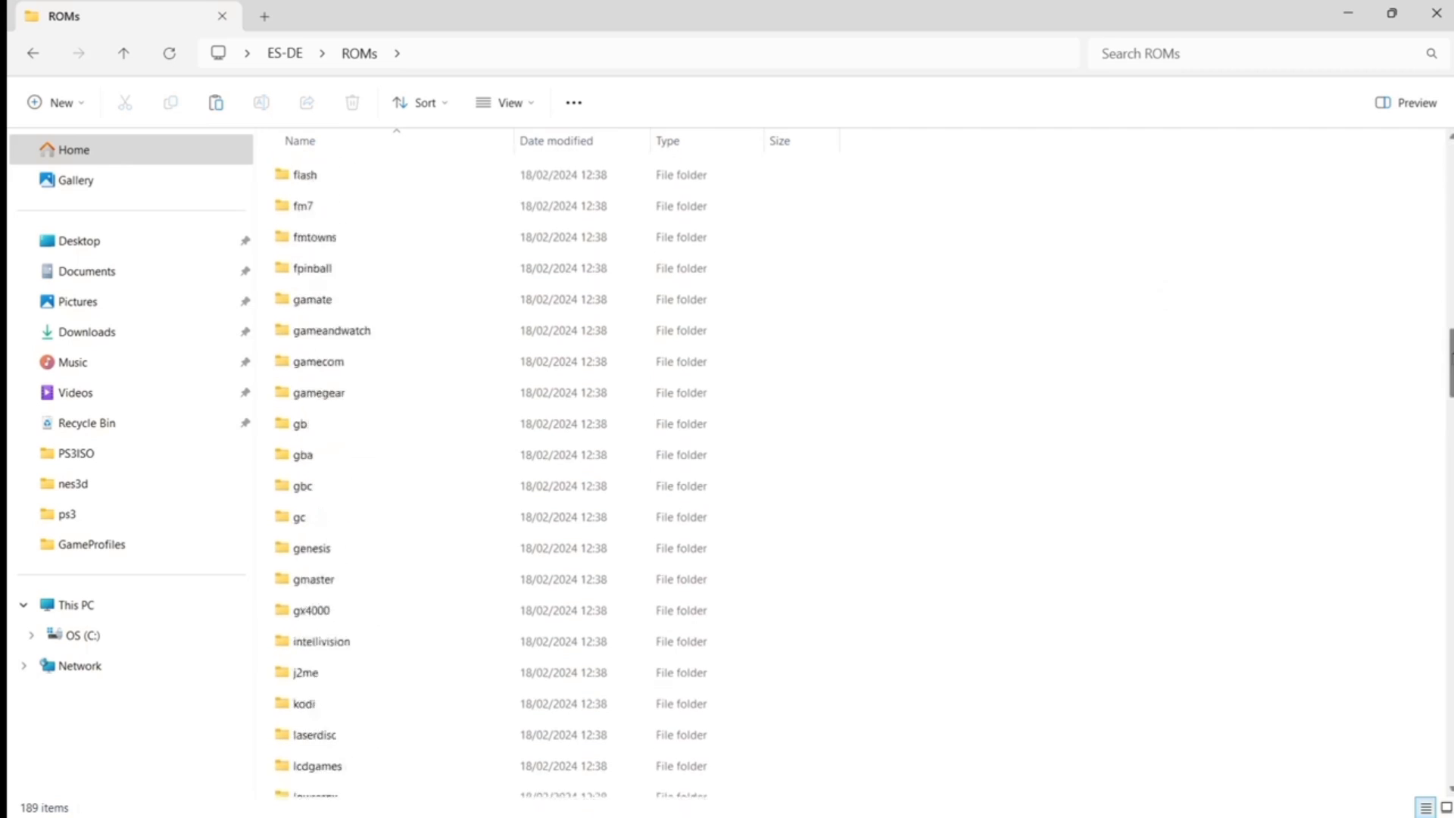
scroll(864, 470, down, 5)
scroll(864, 471, down, 20)
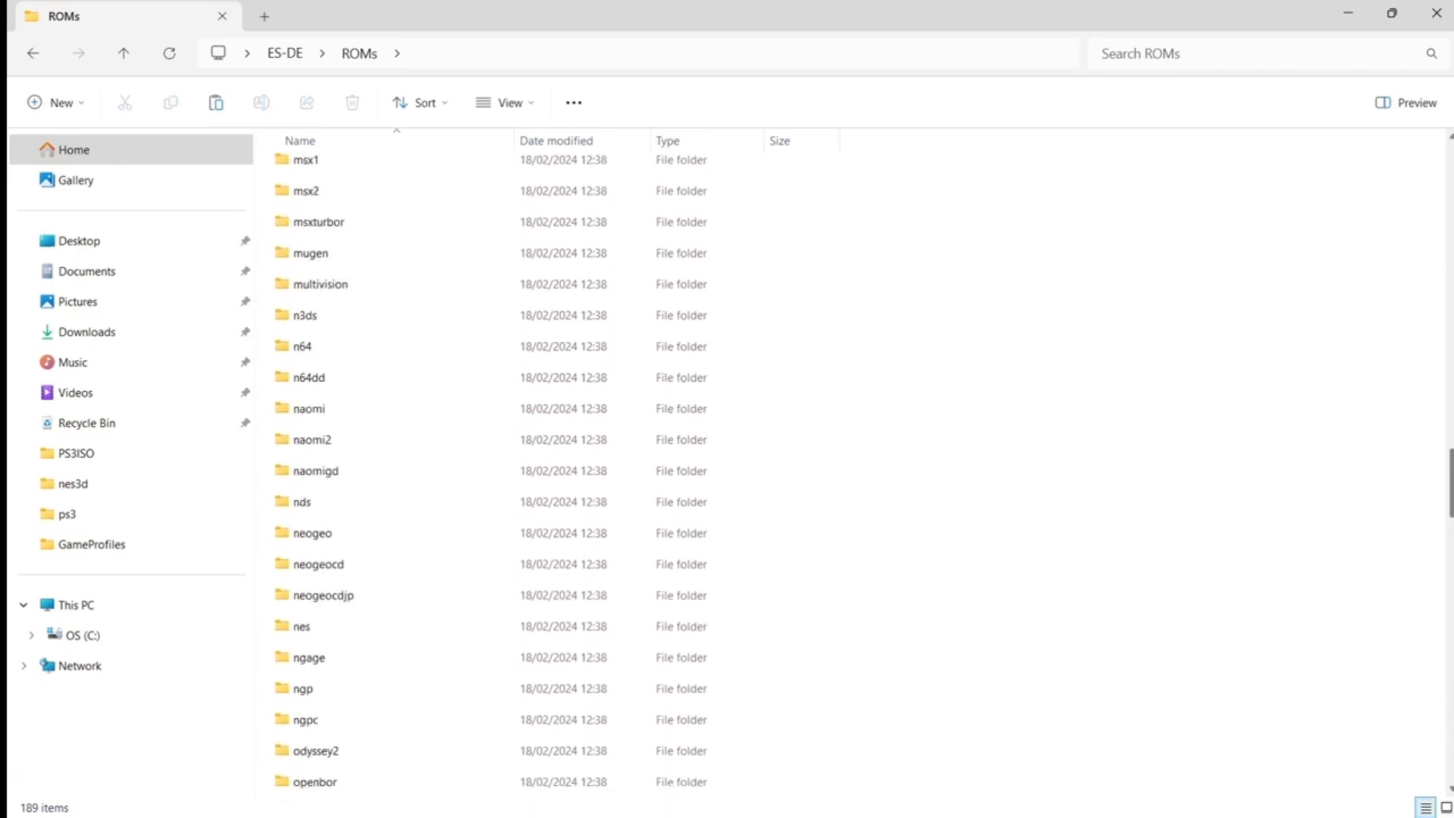
scroll(865, 470, down, 15)
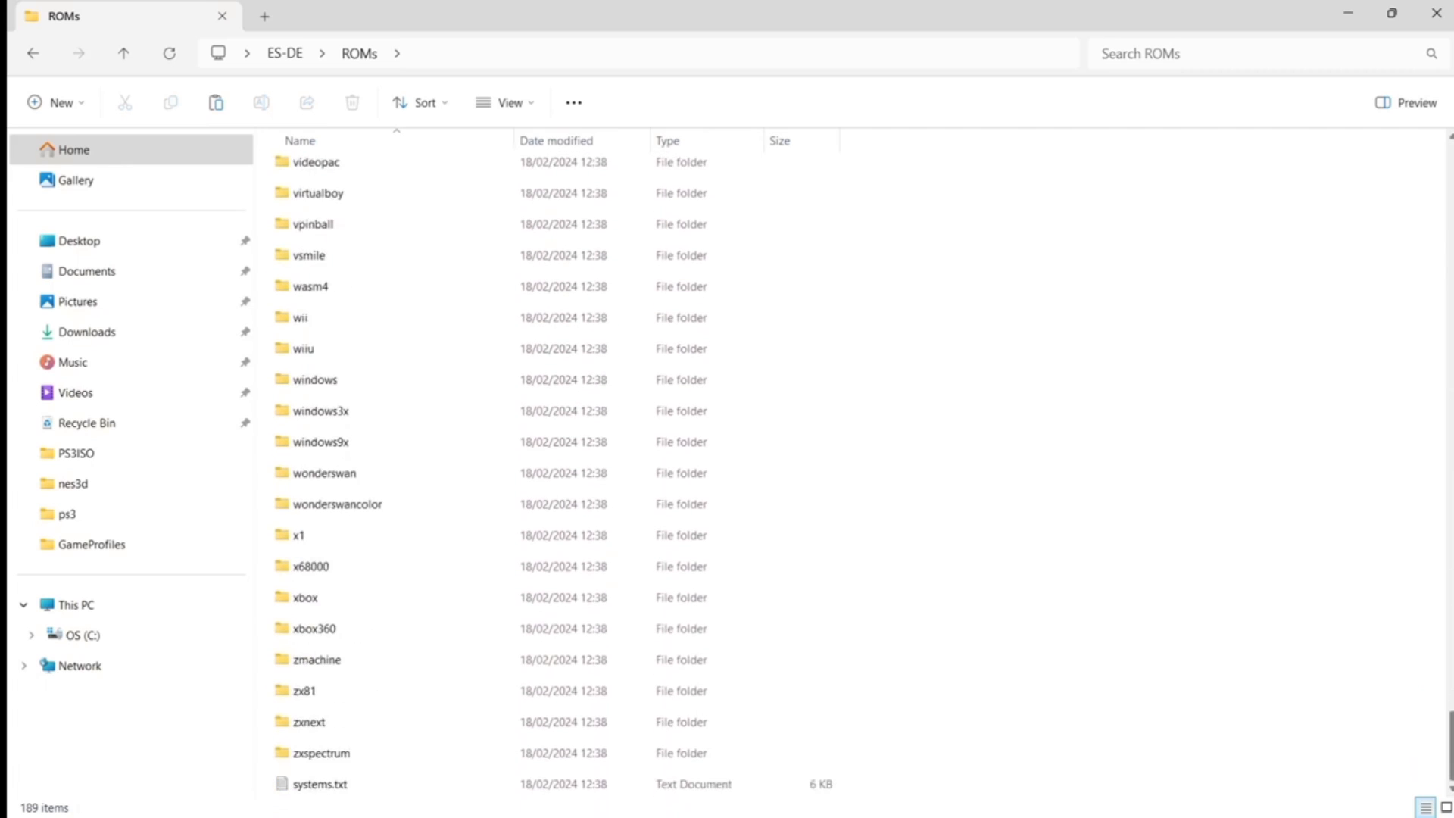
scroll(865, 470, up, 10)
scroll(865, 471, up, 15)
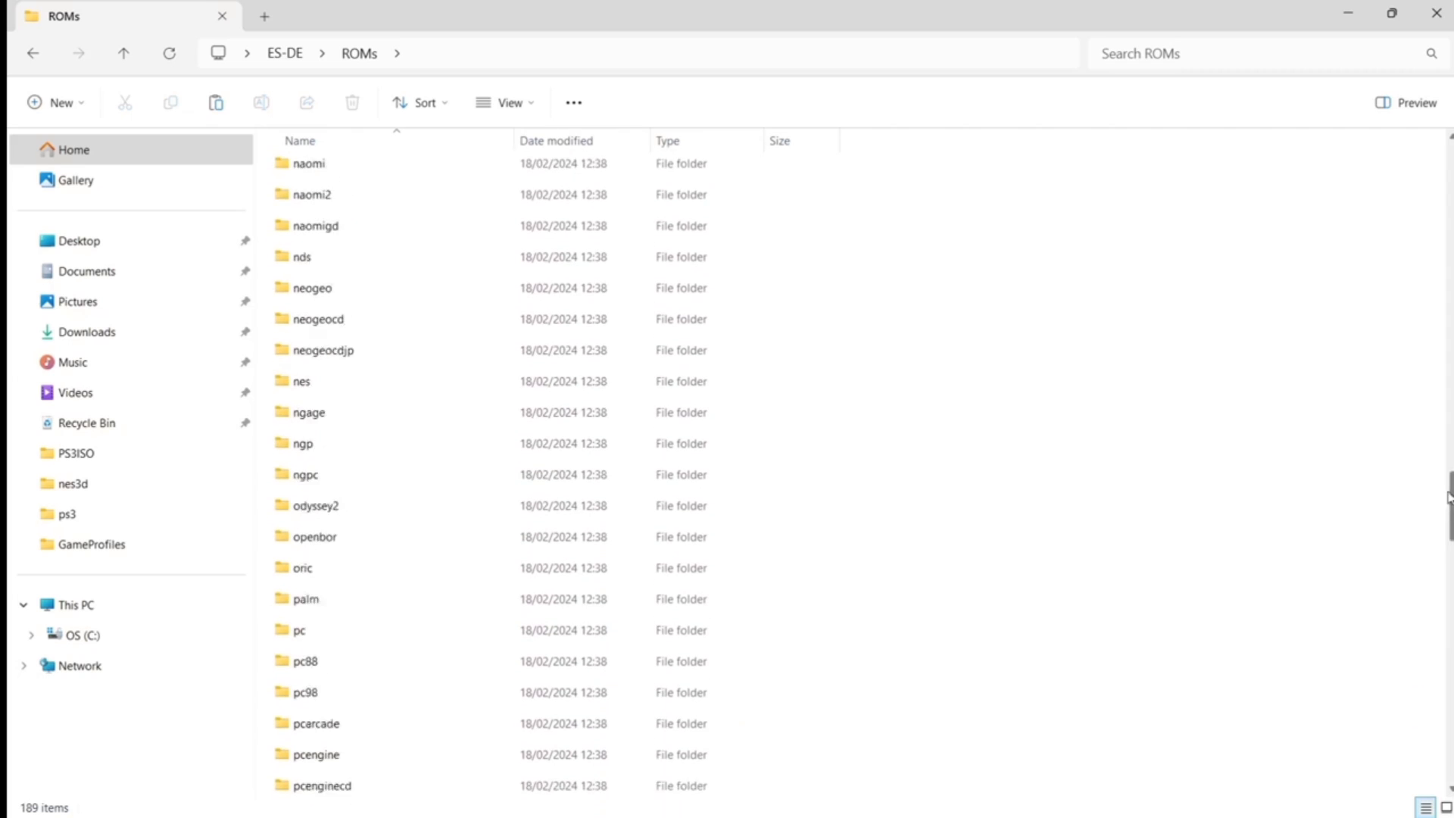
scroll(864, 470, up, 1)
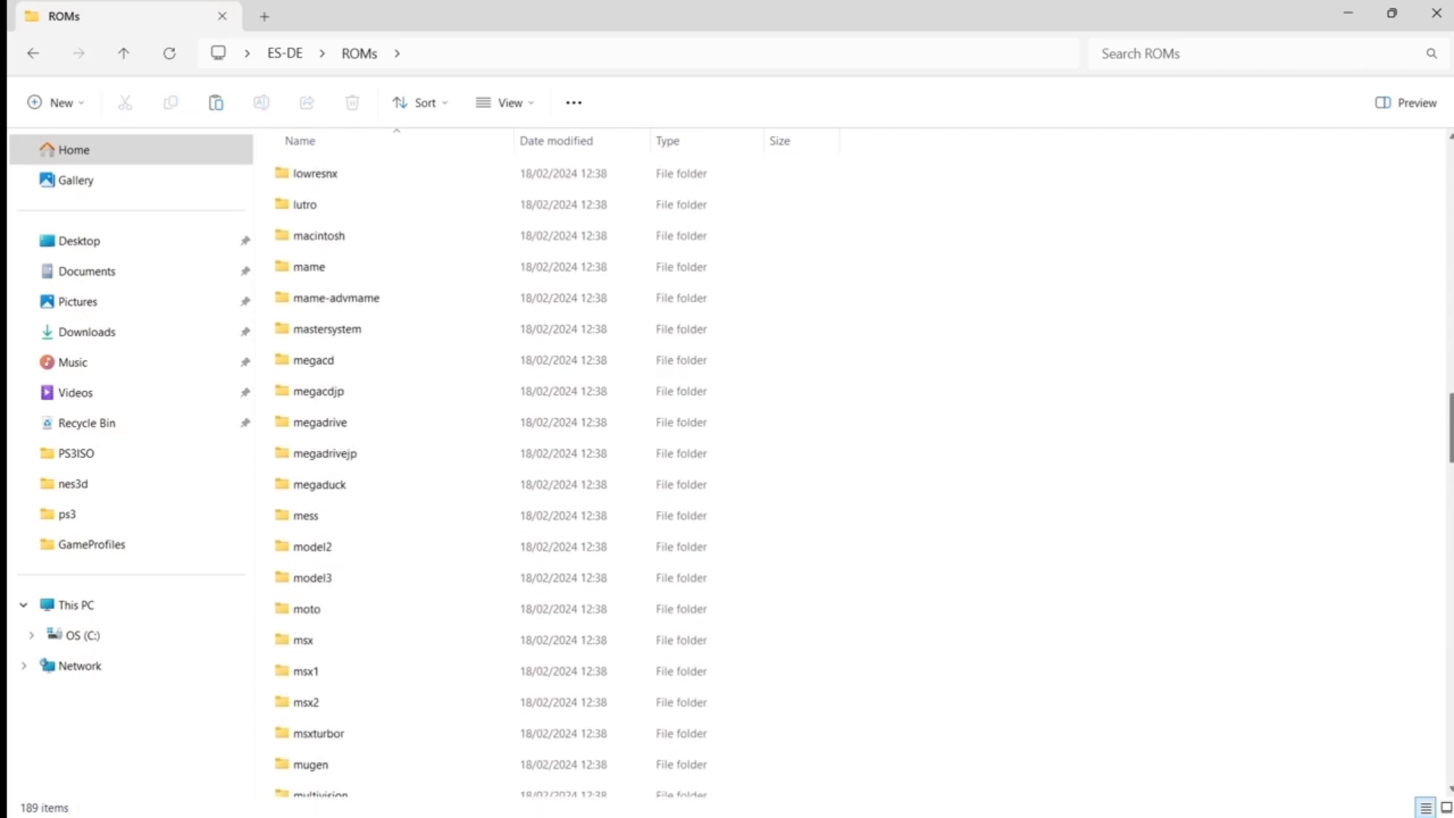
scroll(864, 470, down, 6)
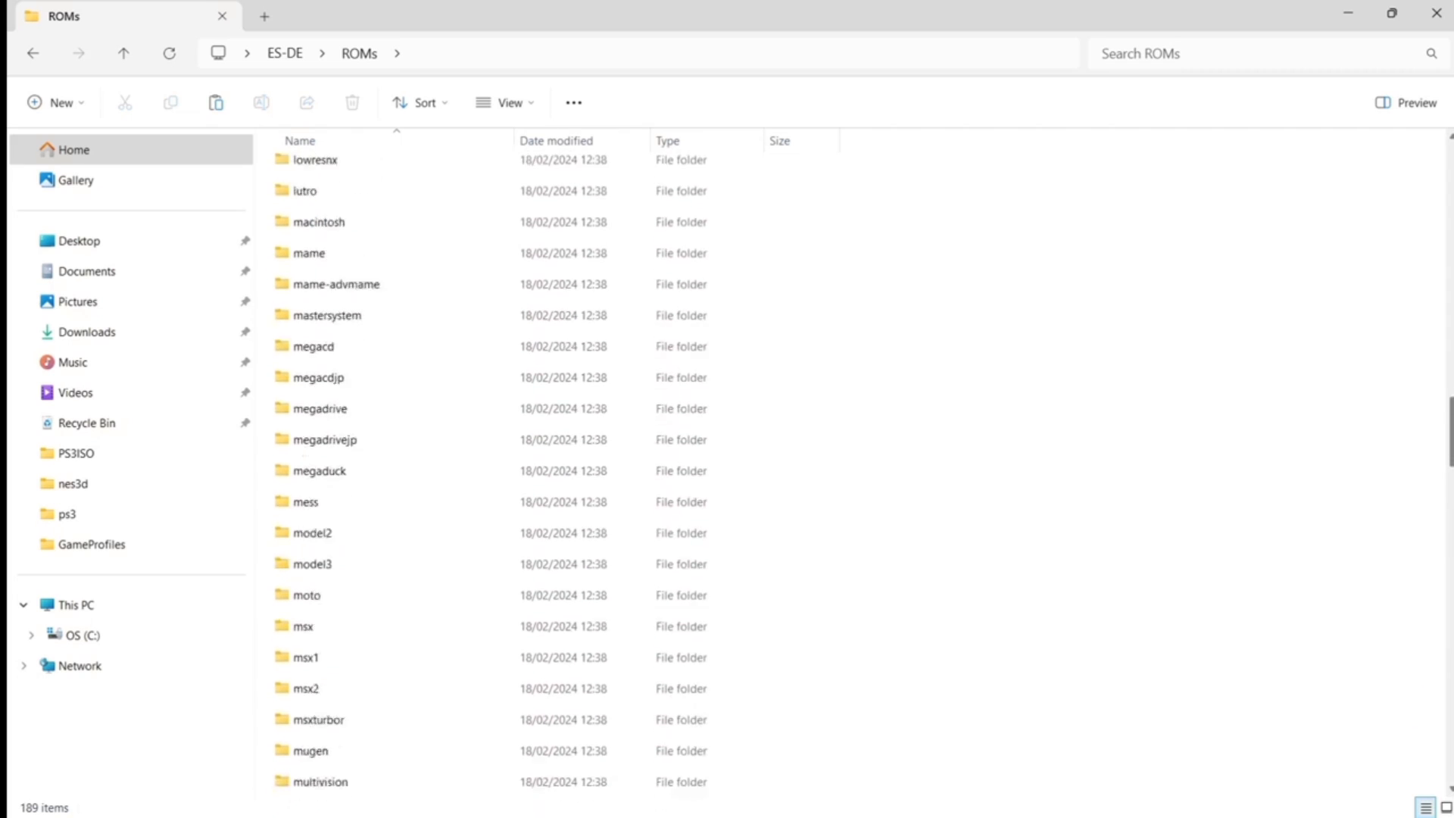
drag(1452, 482, 1452, 488)
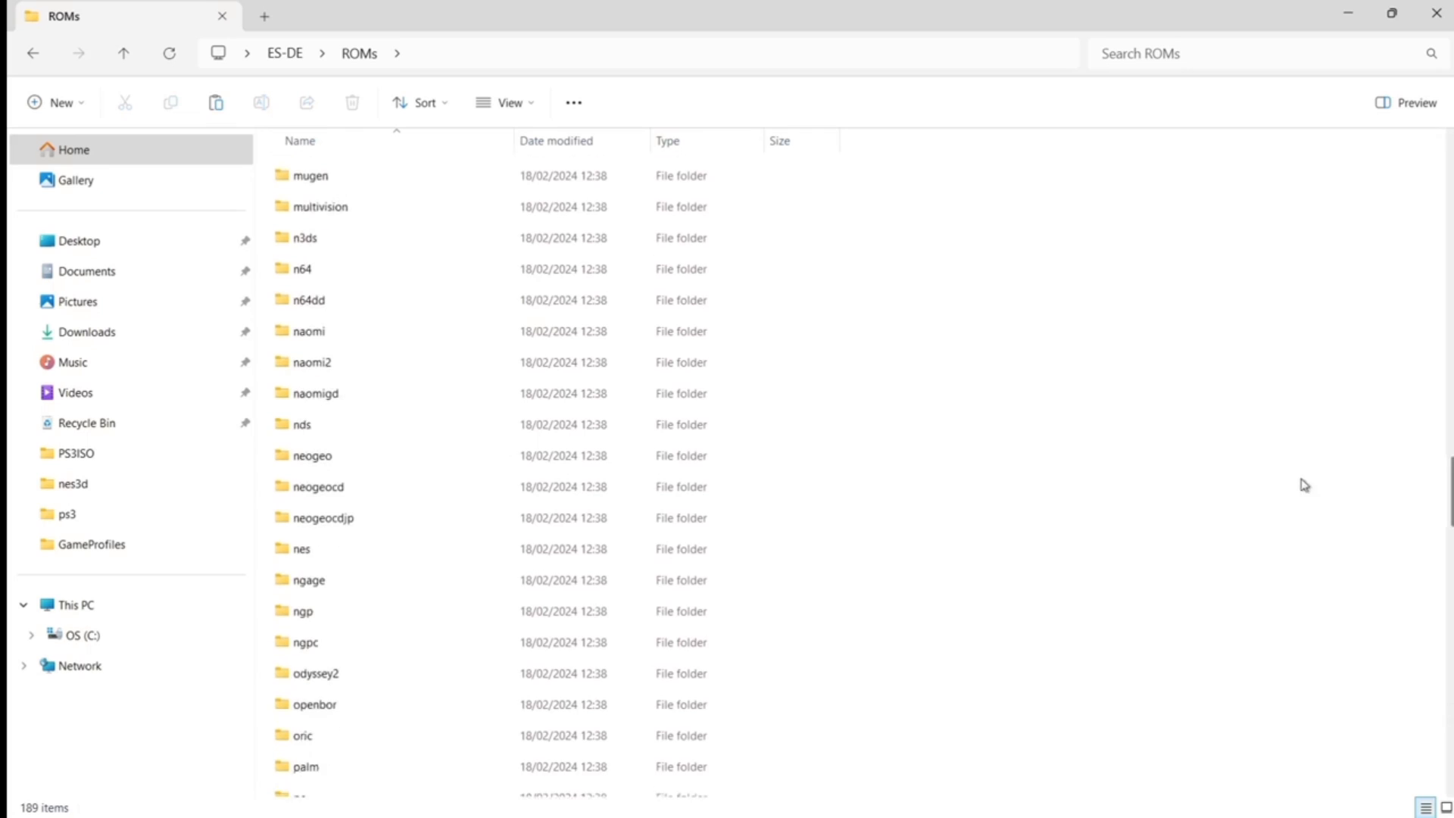
- Move Lawnmower Man, The (Europe).chd and Mickey Mania (Europe).chd from the desktop GAMES folder into the segacd folder inside ROMs
double_click(843, 8)
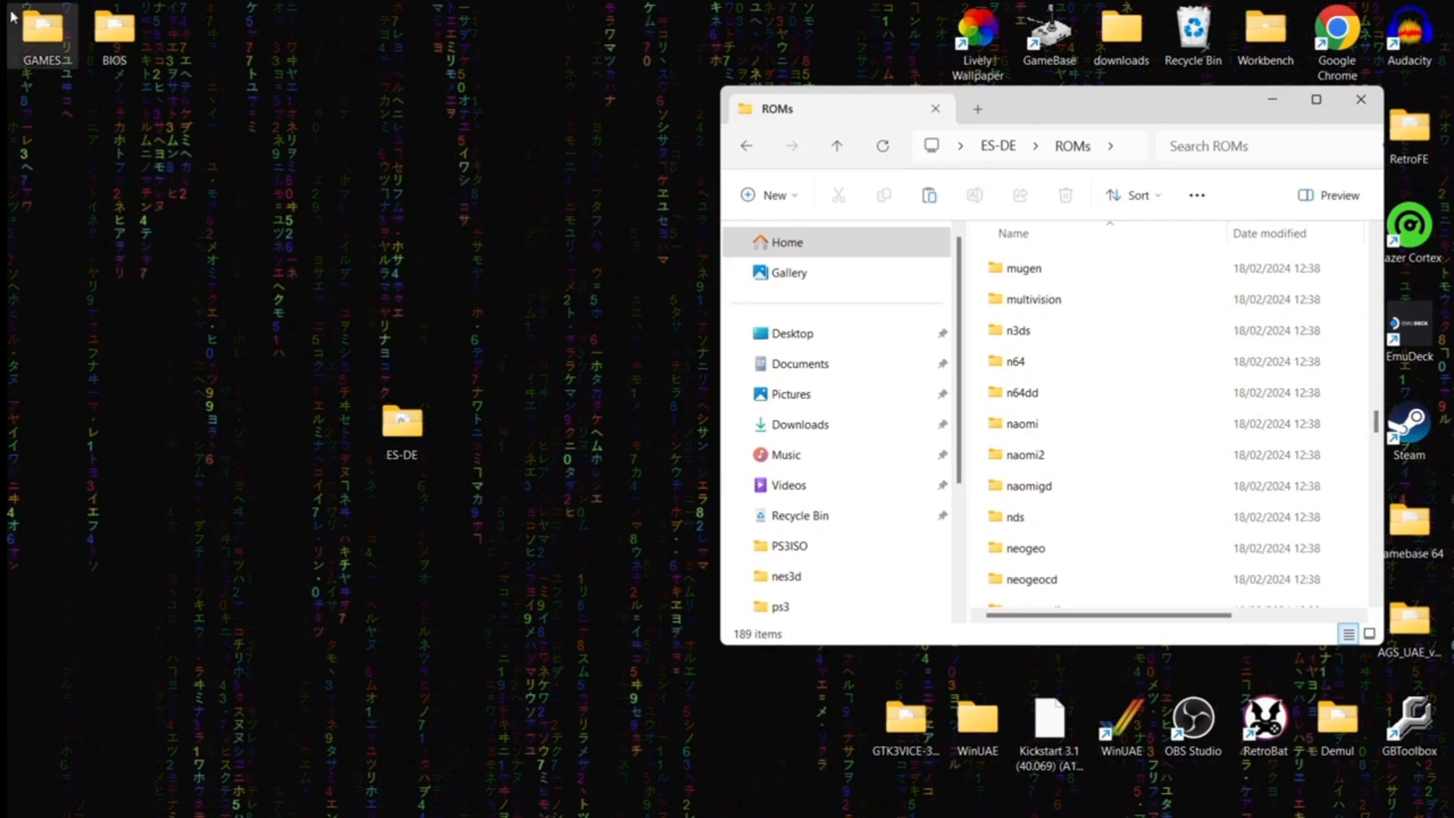
double_click(34, 34)
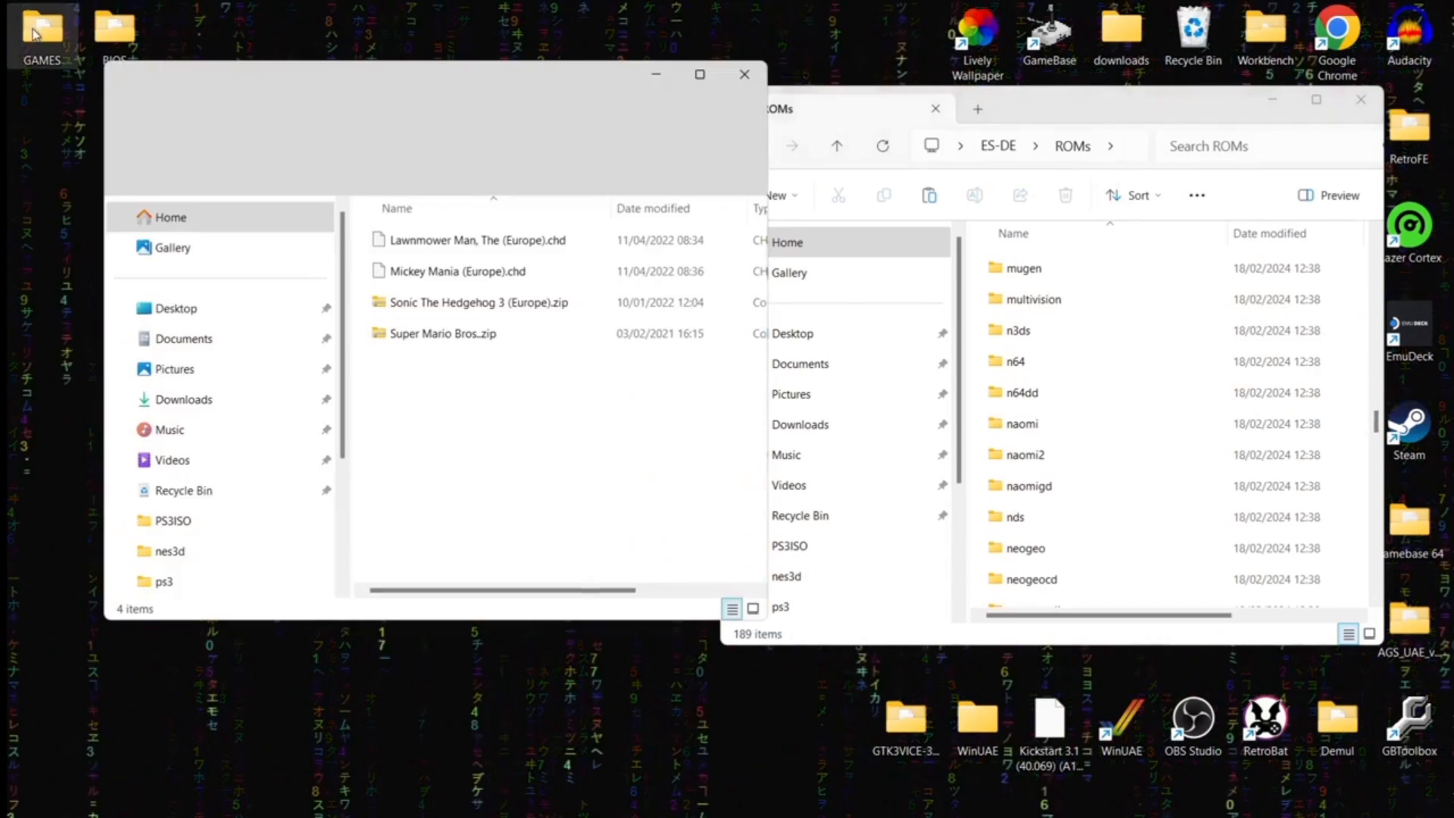
click(453, 248)
click(455, 271)
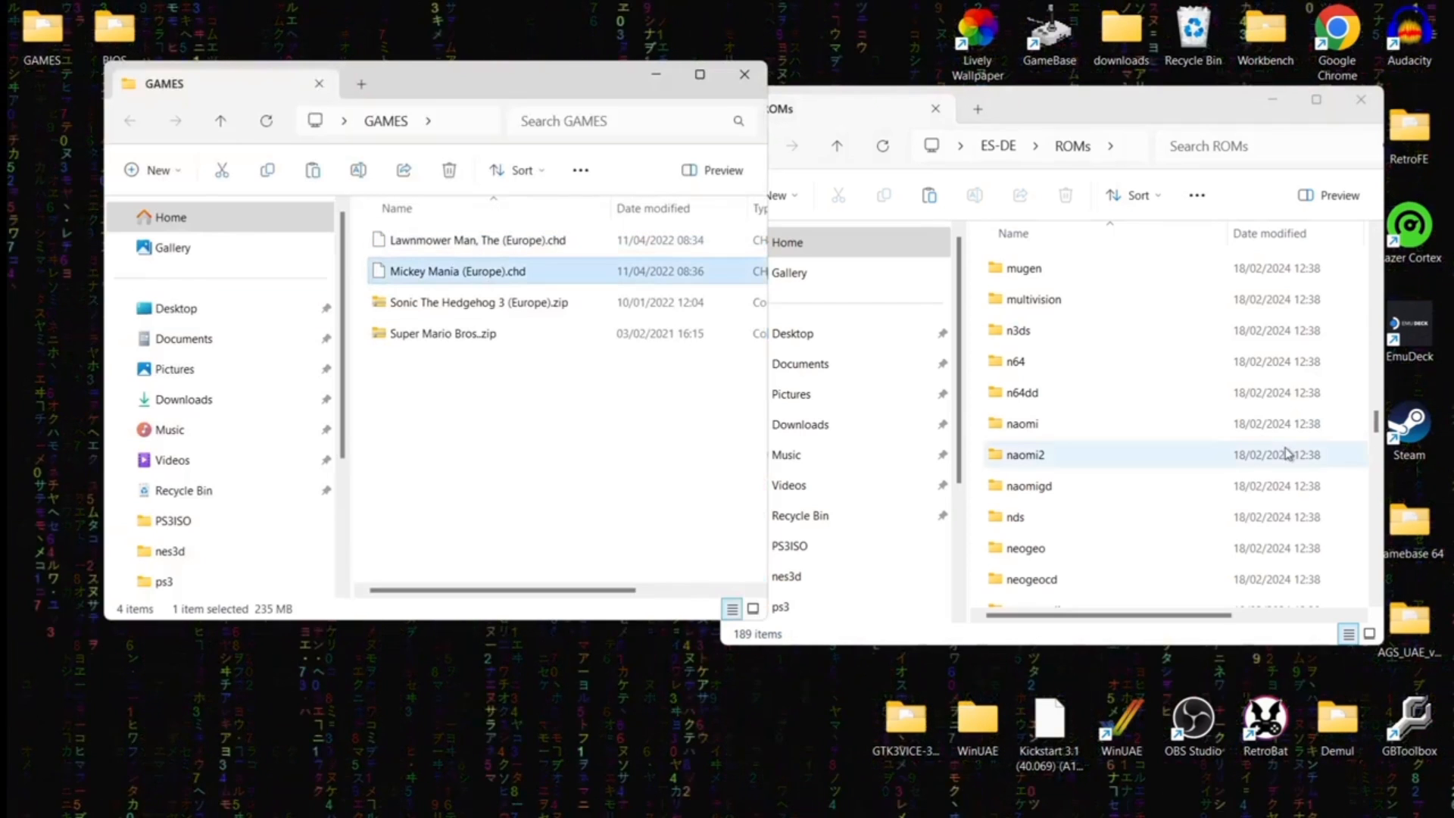
drag(1377, 421, 1381, 504)
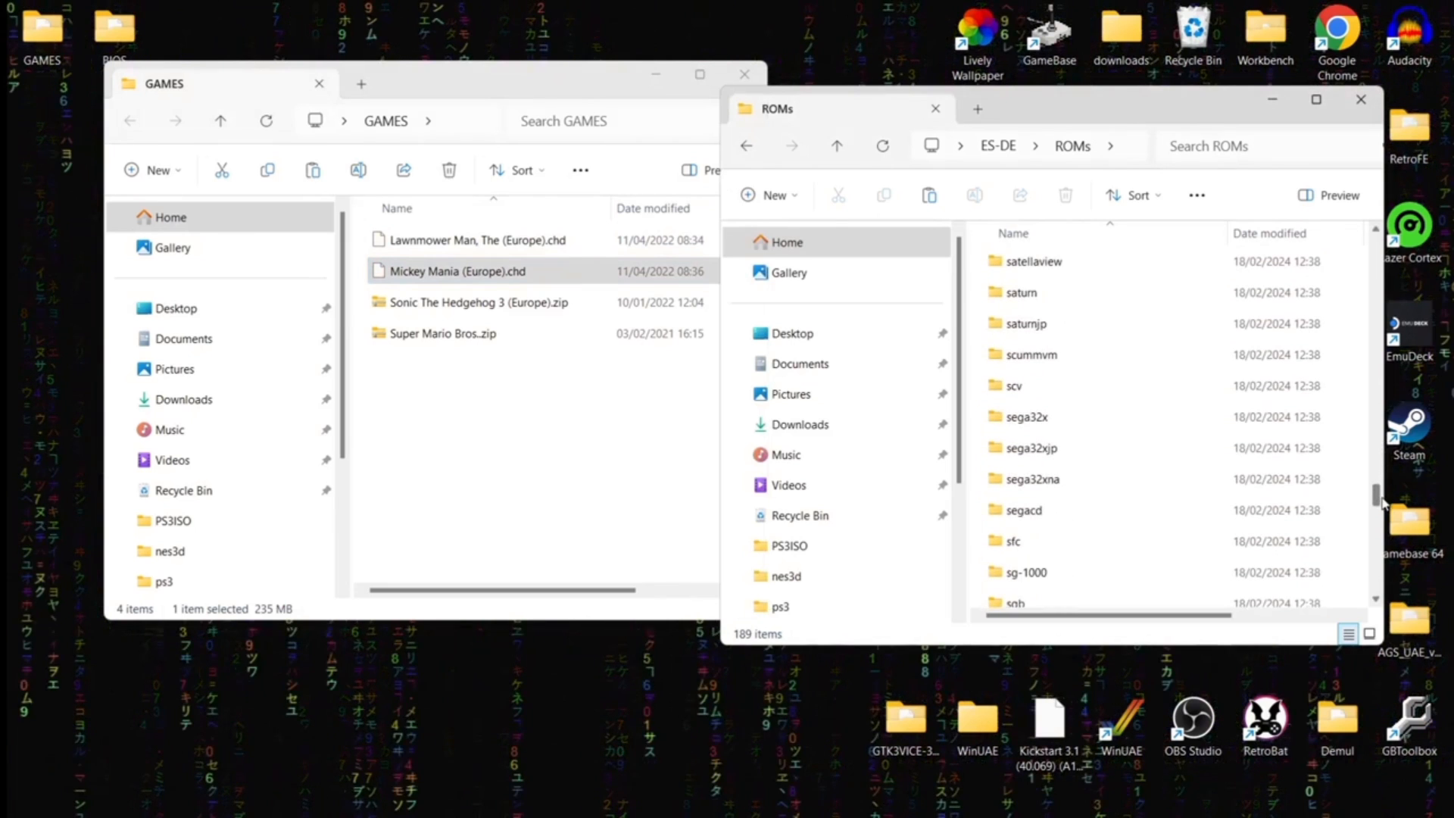
double_click(1071, 512)
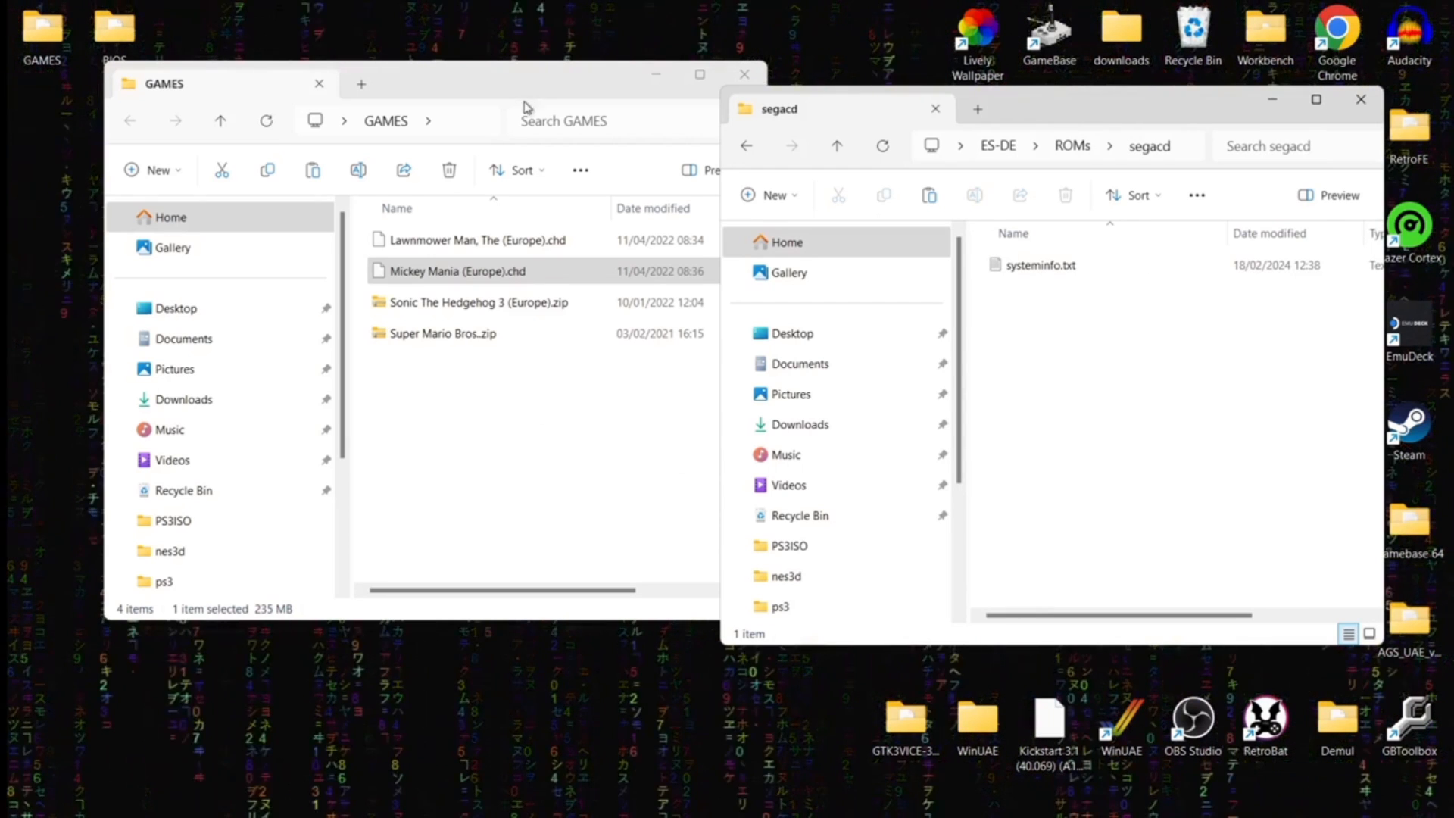
ctrl+click(521, 241)
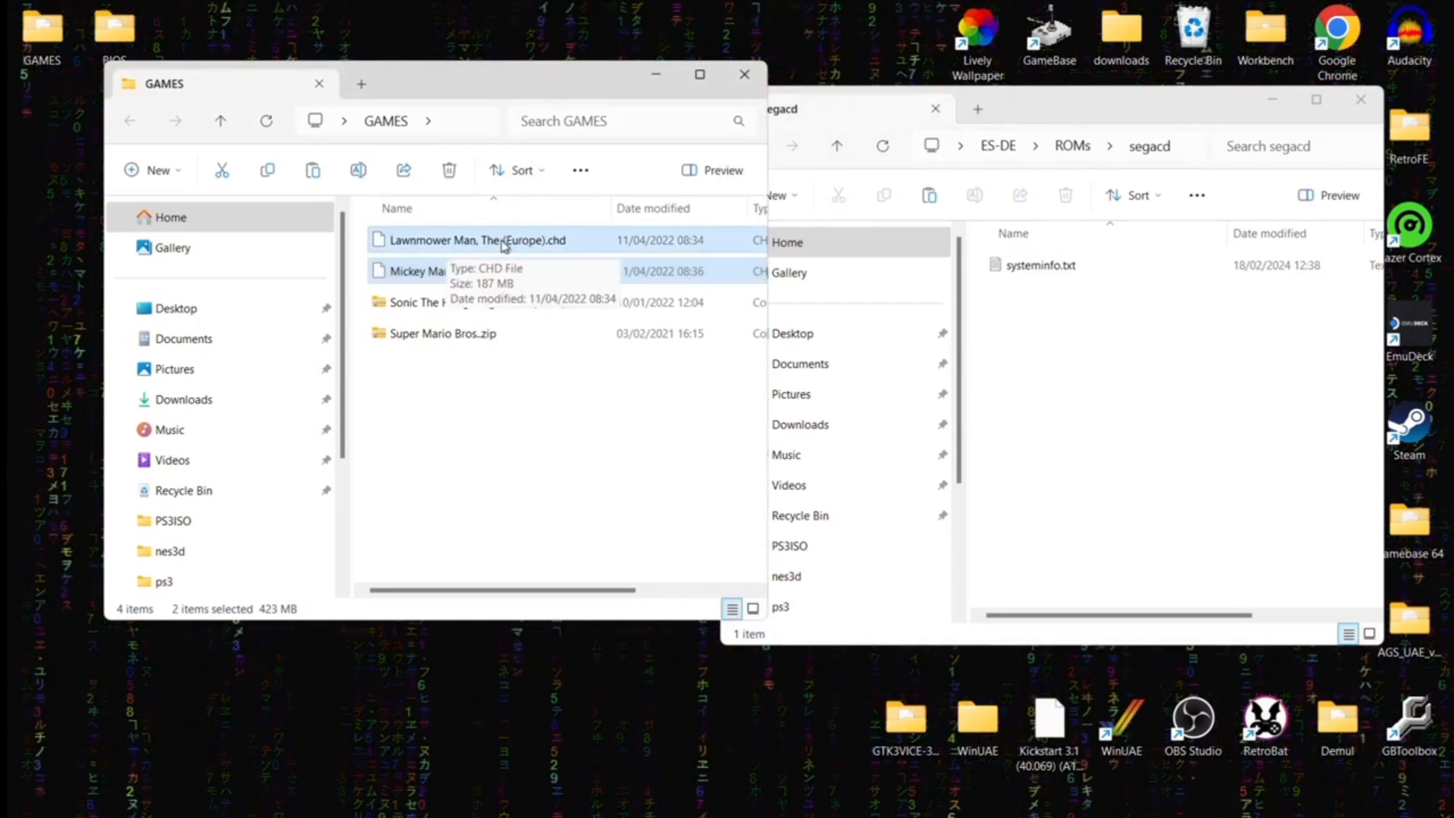
drag(504, 244, 1153, 362)
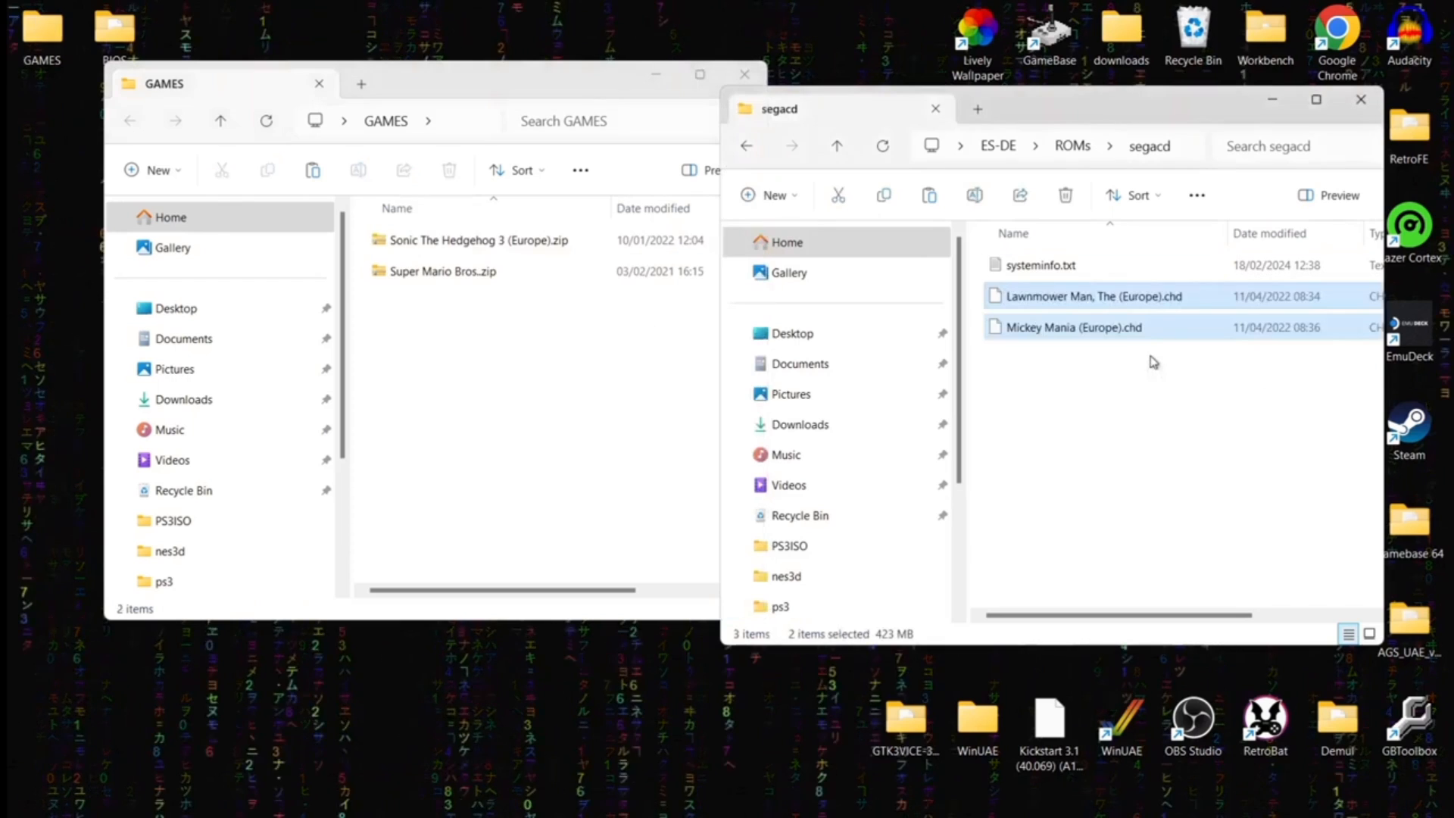
- Move Sonic The Hedgehog 3 (Europe).zip from the GAMES folder into the megadrive folder inside ROMs
click(747, 146)
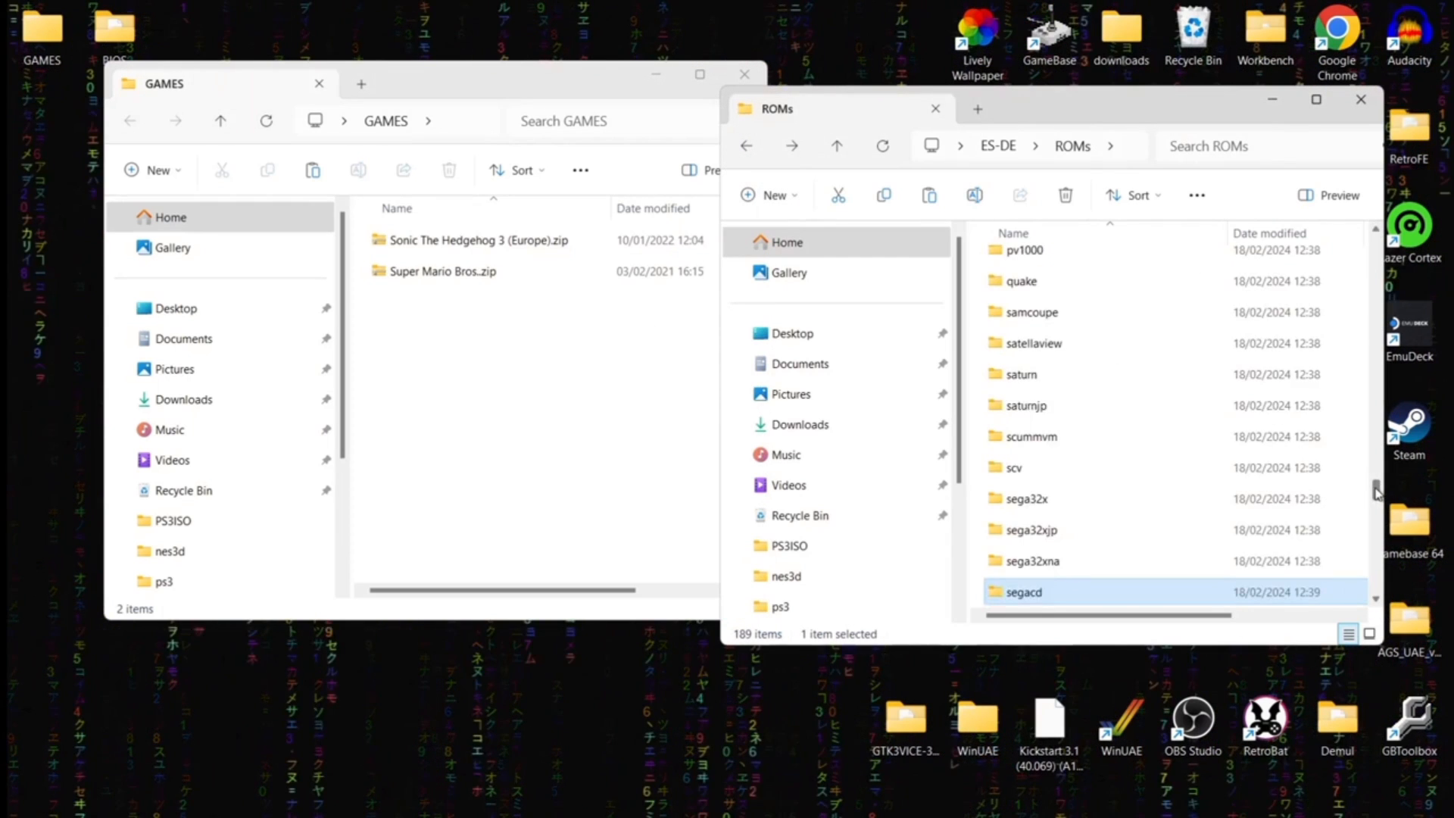
drag(1377, 493, 1374, 402)
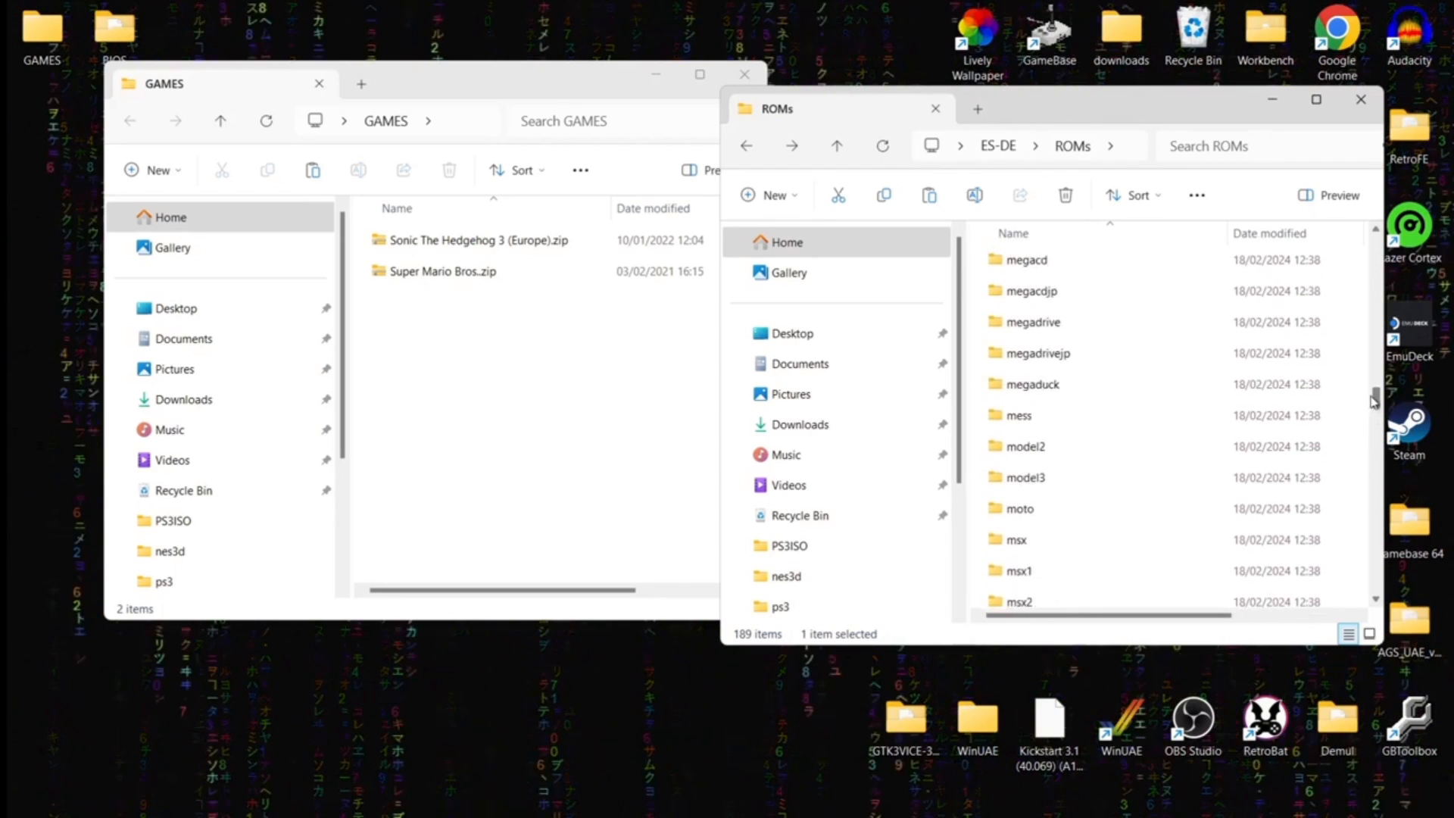
double_click(1098, 324)
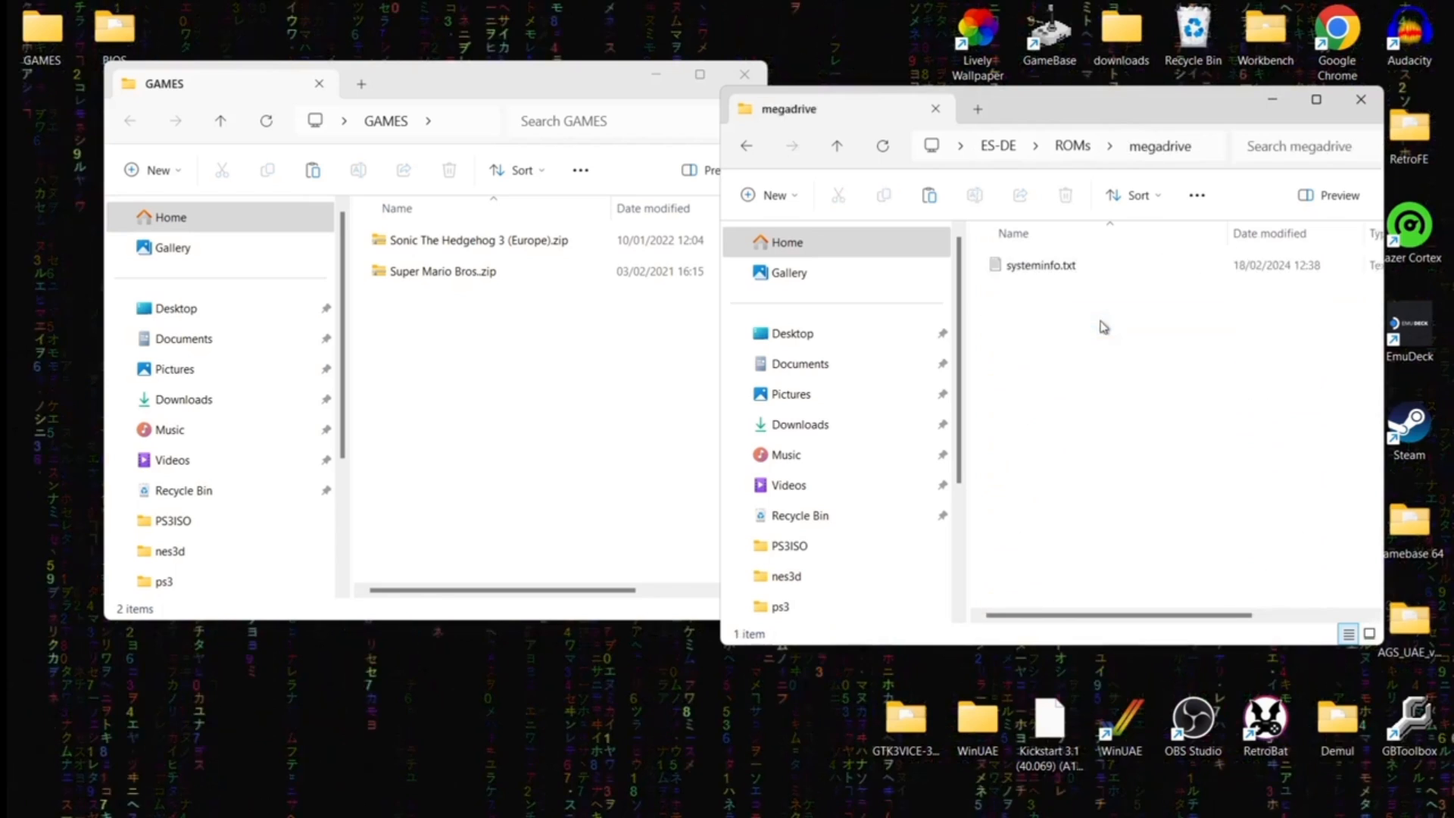
drag(446, 246, 1146, 425)
- Move Super Mario Bros..zip from the GAMES folder into the nes folder inside ROMs, and close the GAMES window
click(747, 145)
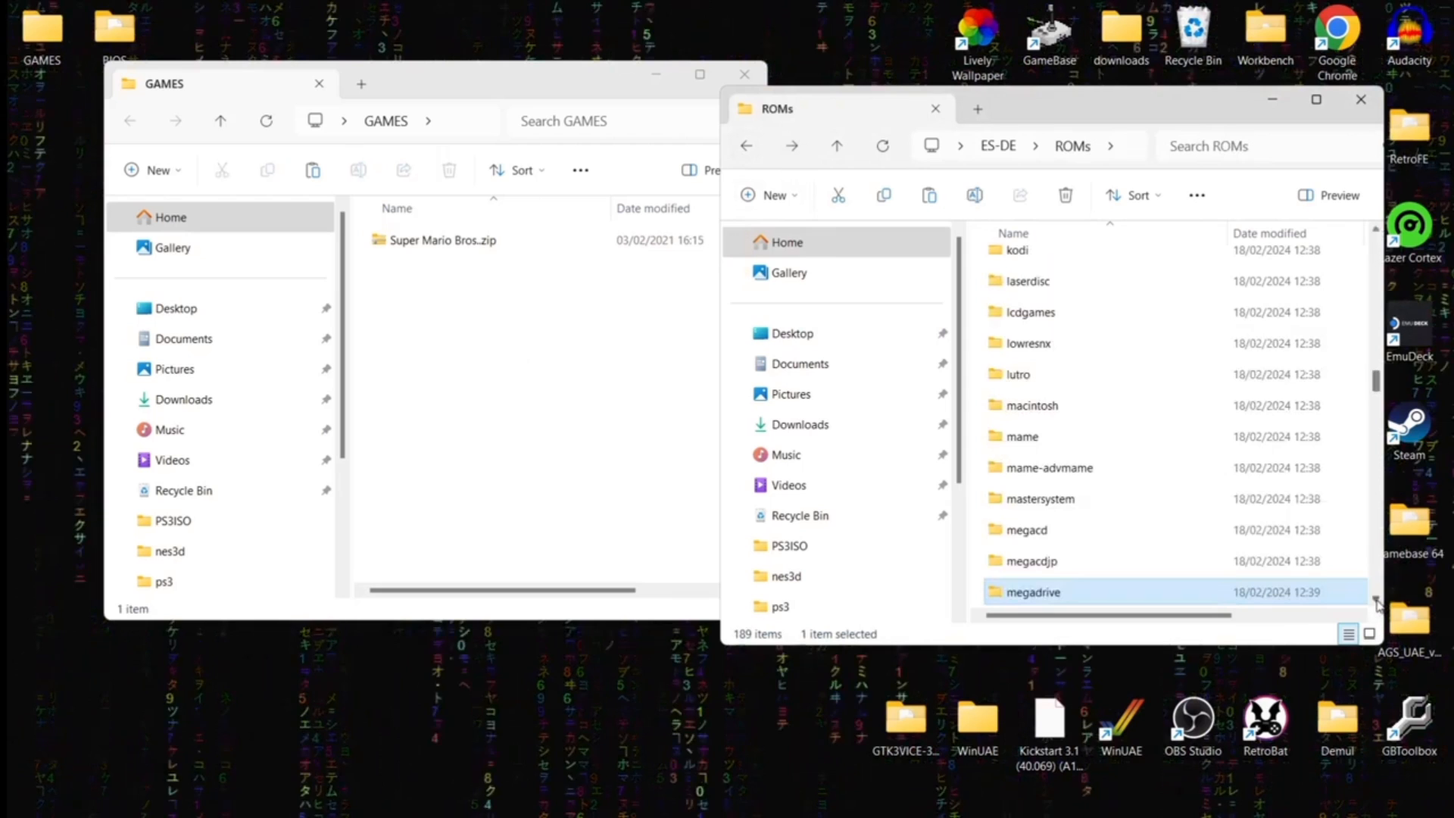
scroll(1377, 604, down, 5)
scroll(1376, 604, down, 4)
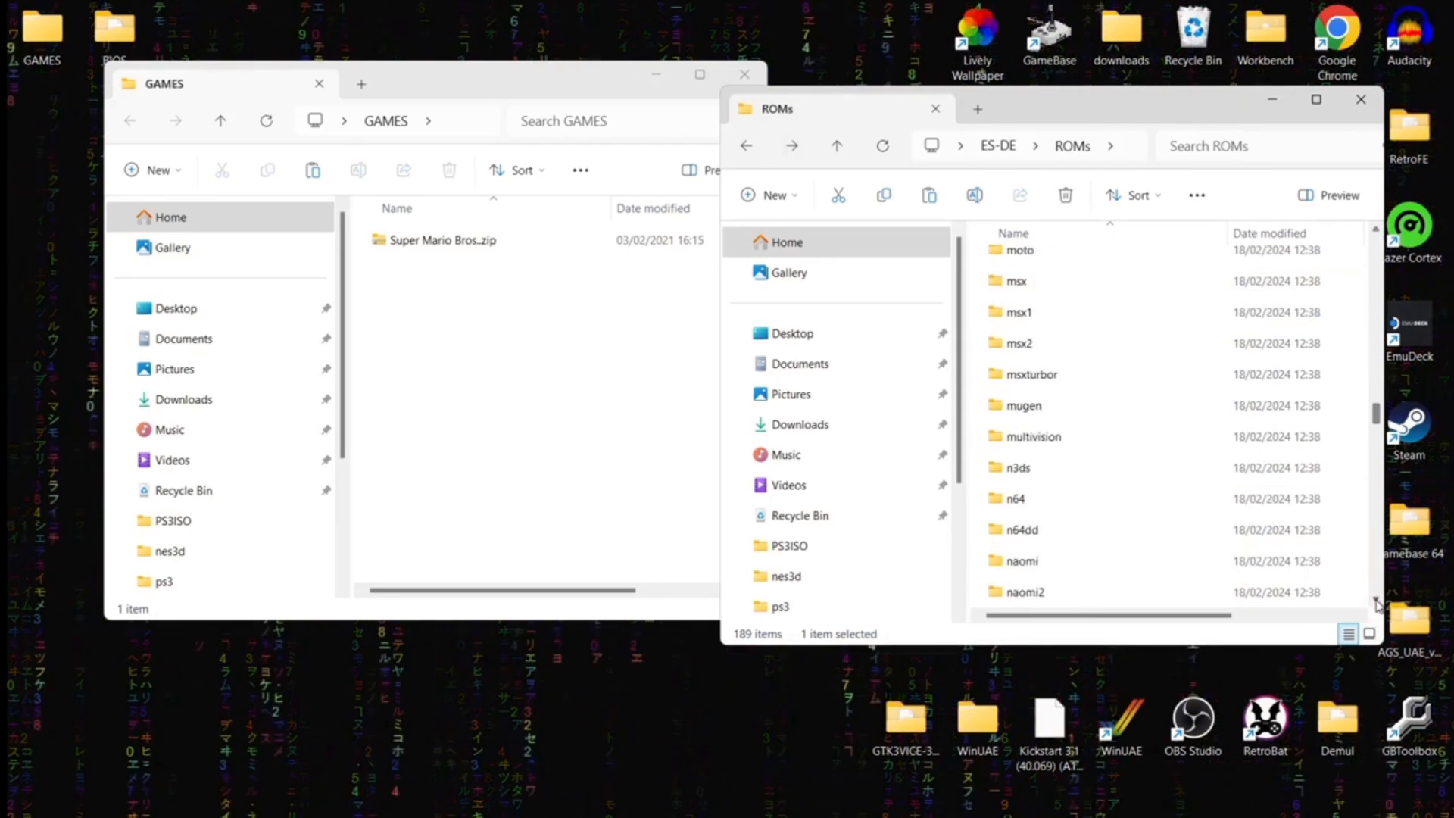
scroll(1377, 604, down, 1)
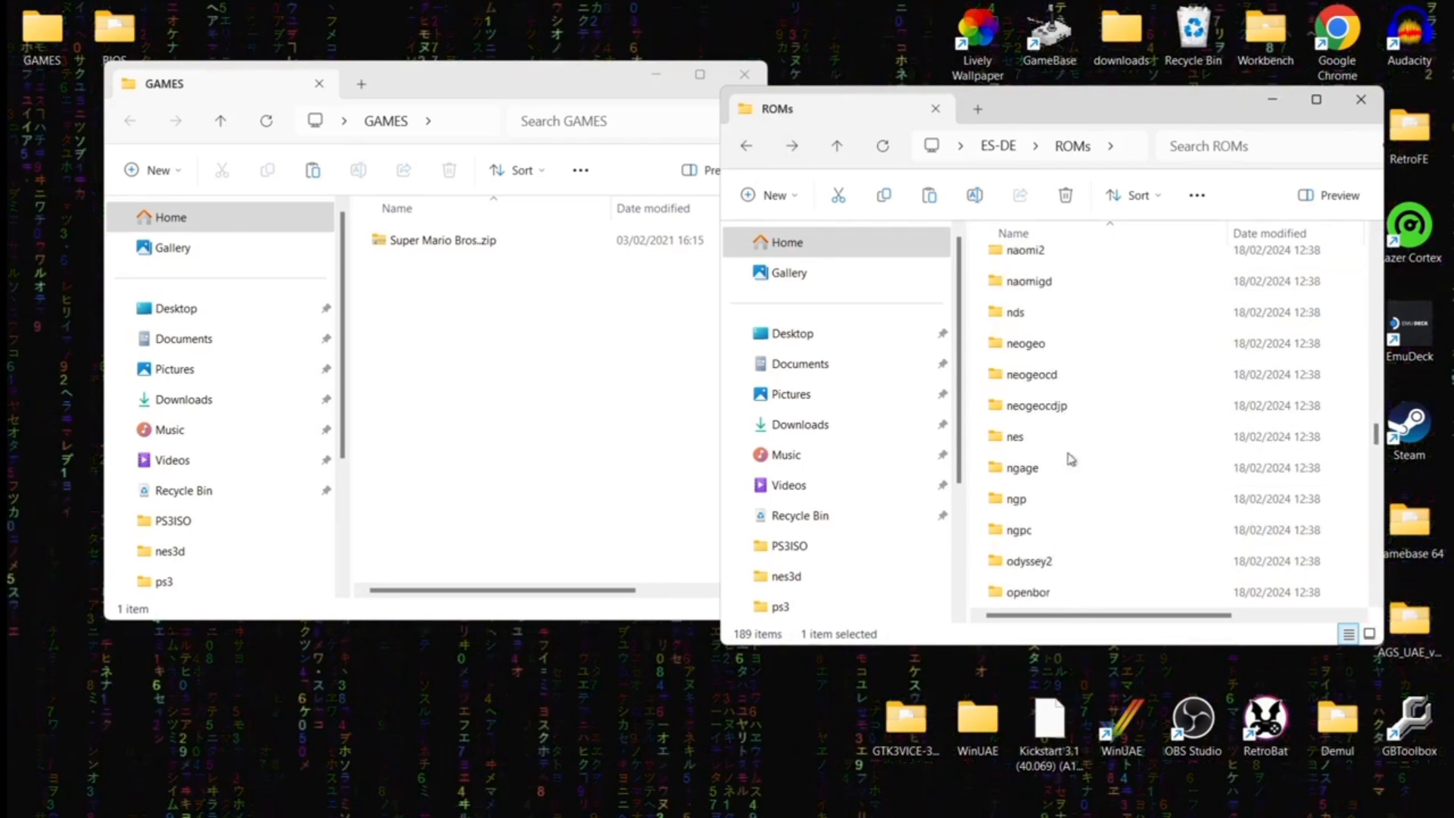
double_click(1015, 437)
drag(453, 240, 1152, 487)
click(736, 81)
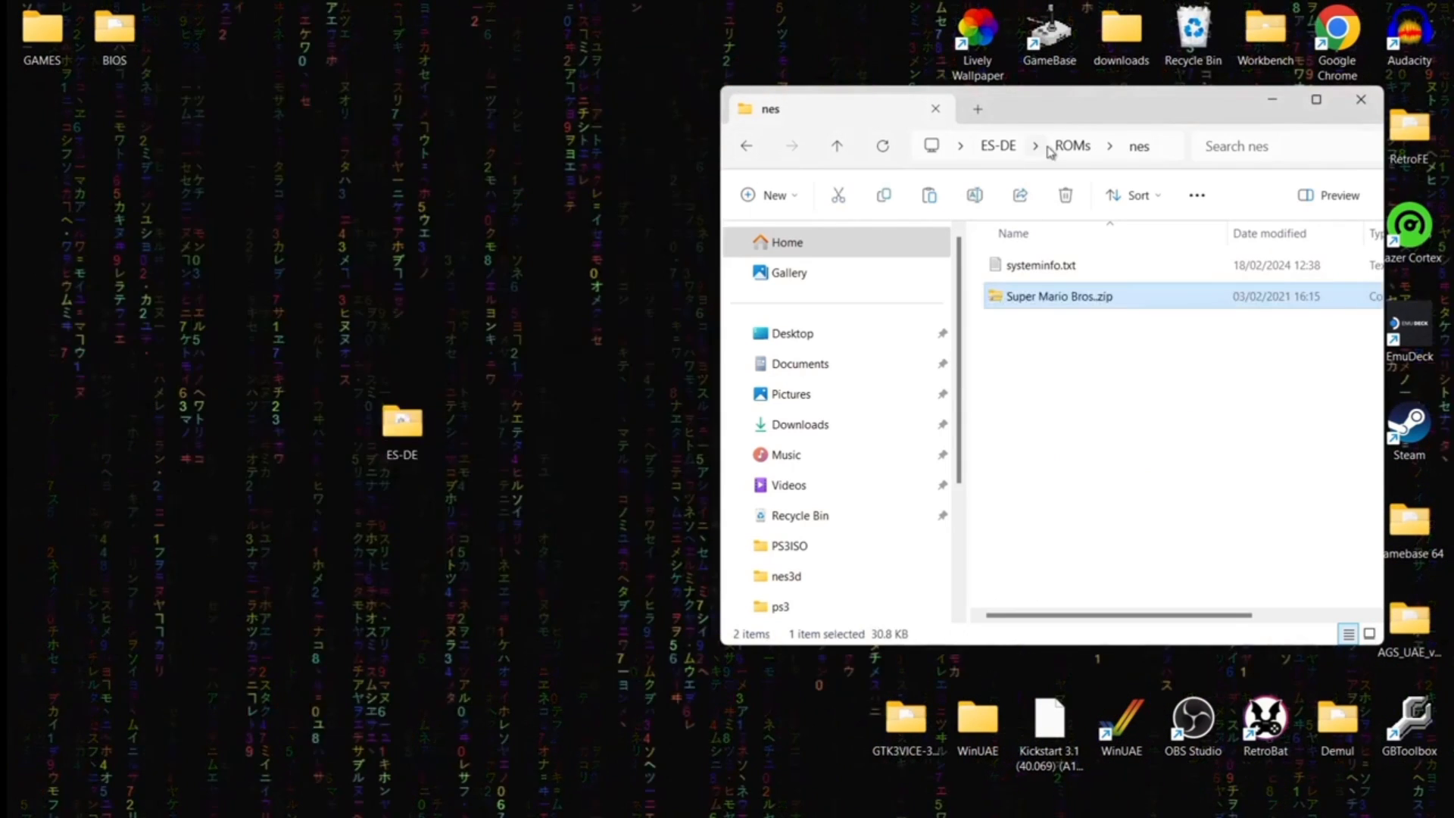
- Launch RetroArch from the RetroArch-Win64 folder inside ES-DE's Emulators folder and maximize its window
click(748, 148)
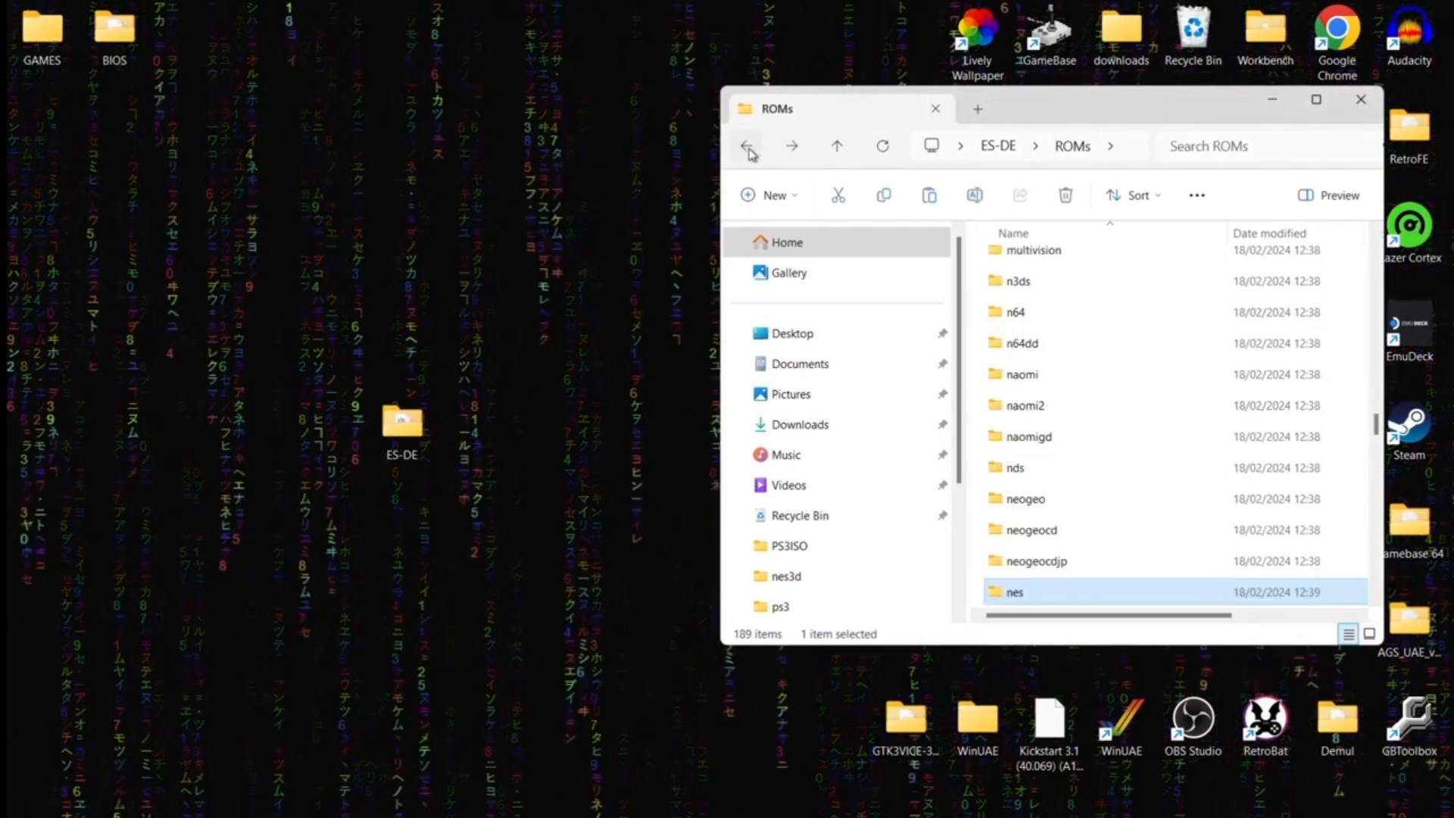
click(748, 147)
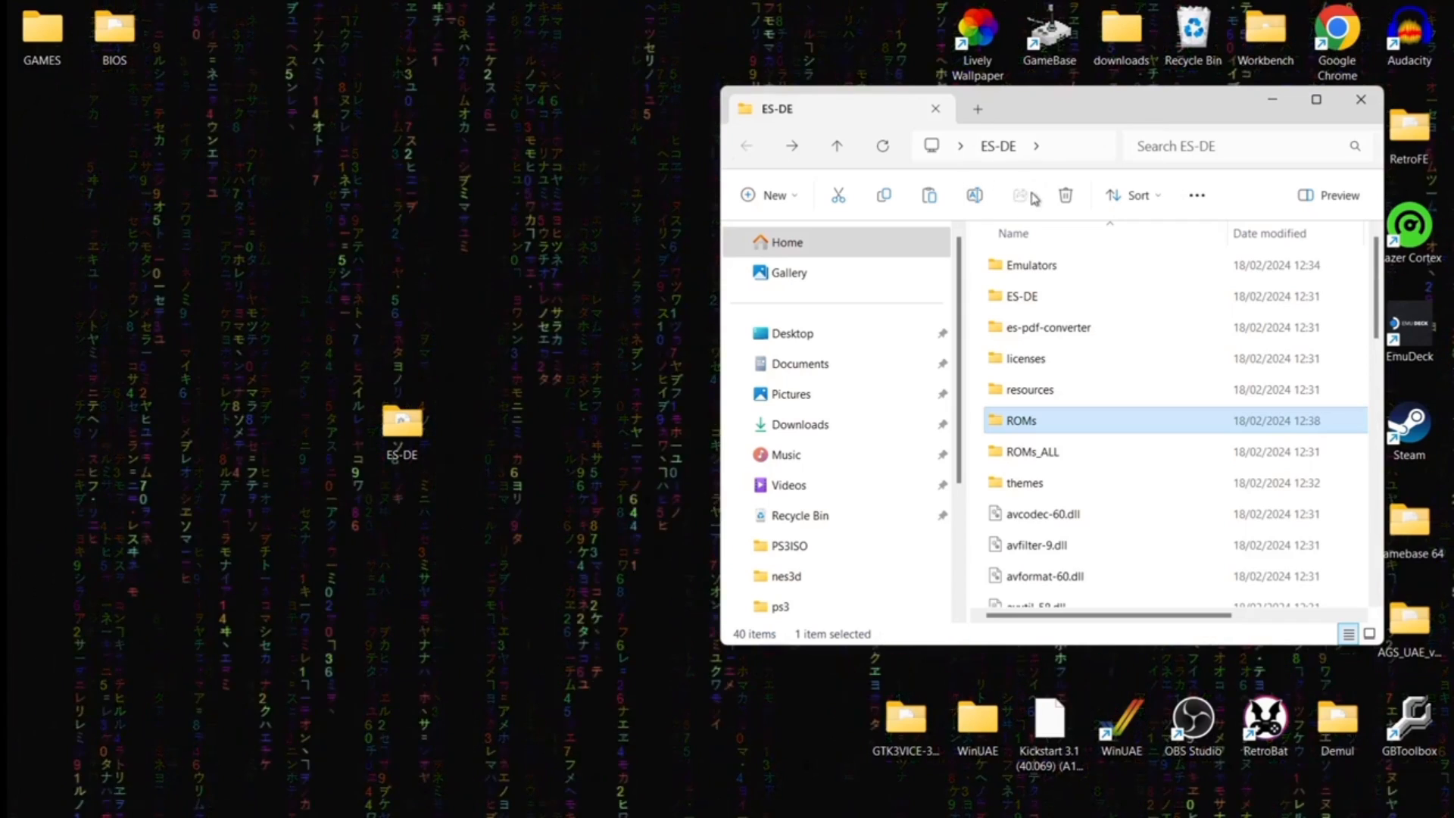
double_click(1058, 267)
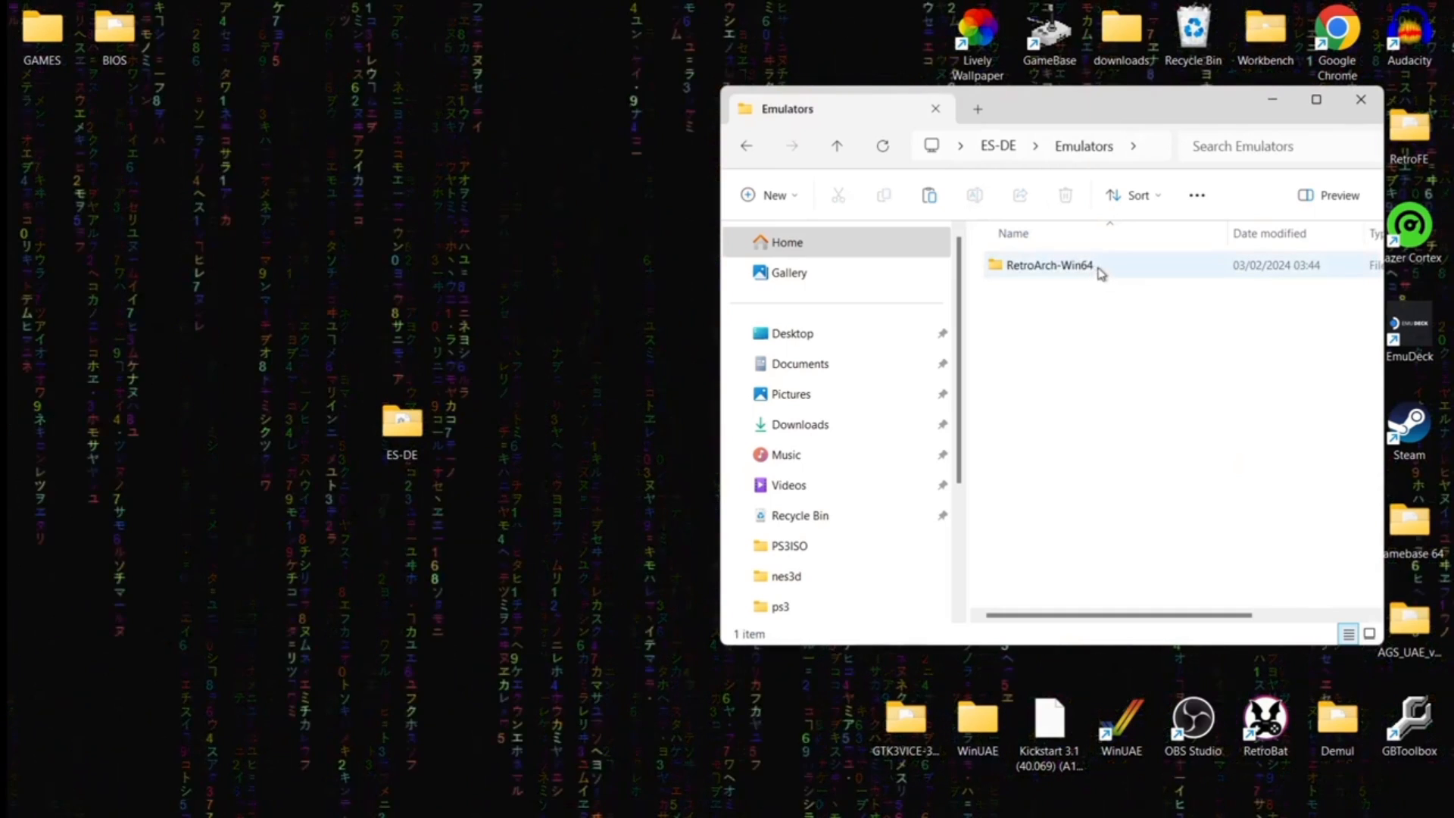
double_click(1093, 266)
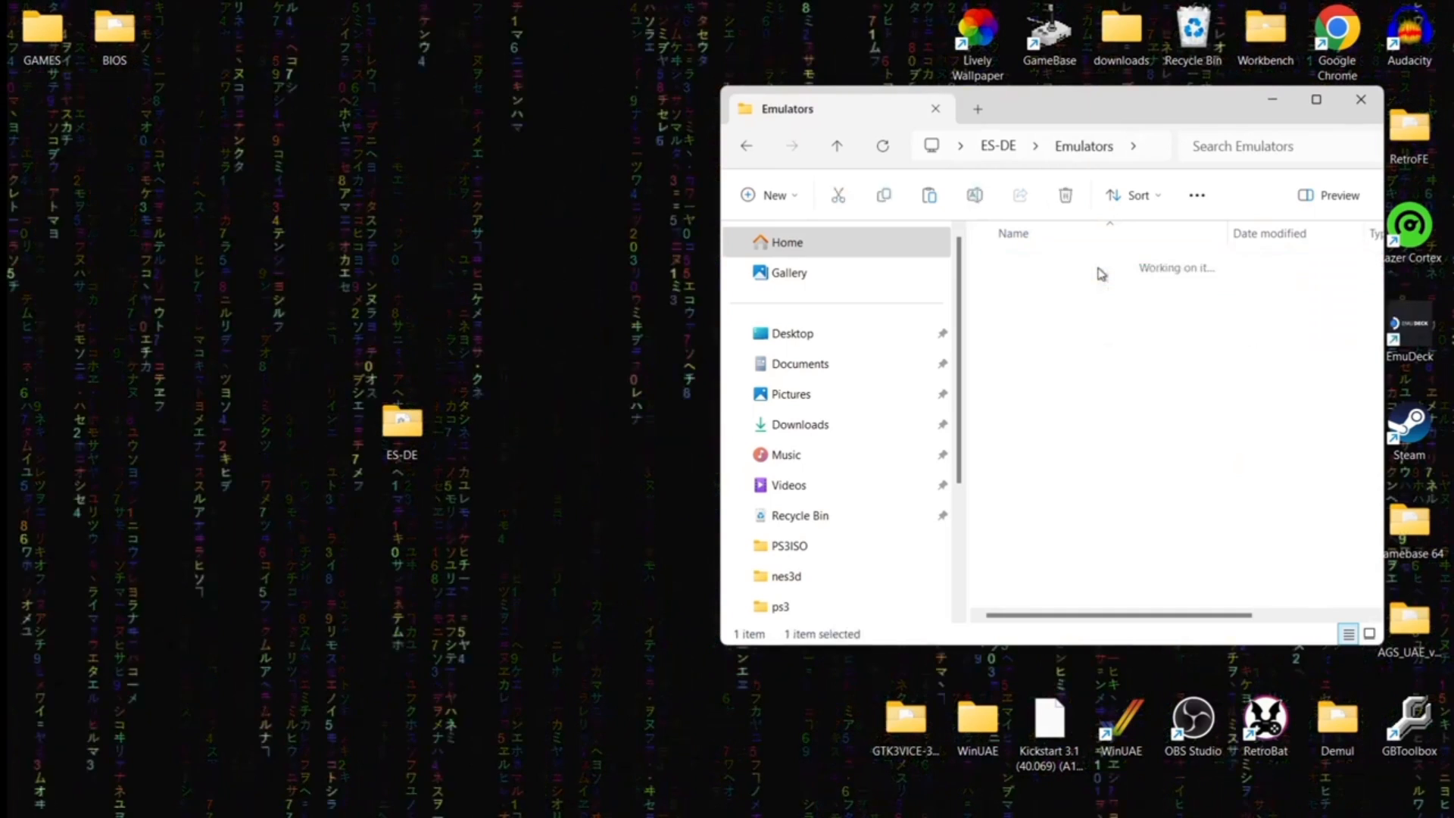
double_click(1138, 115)
scroll(552, 613, down, 15)
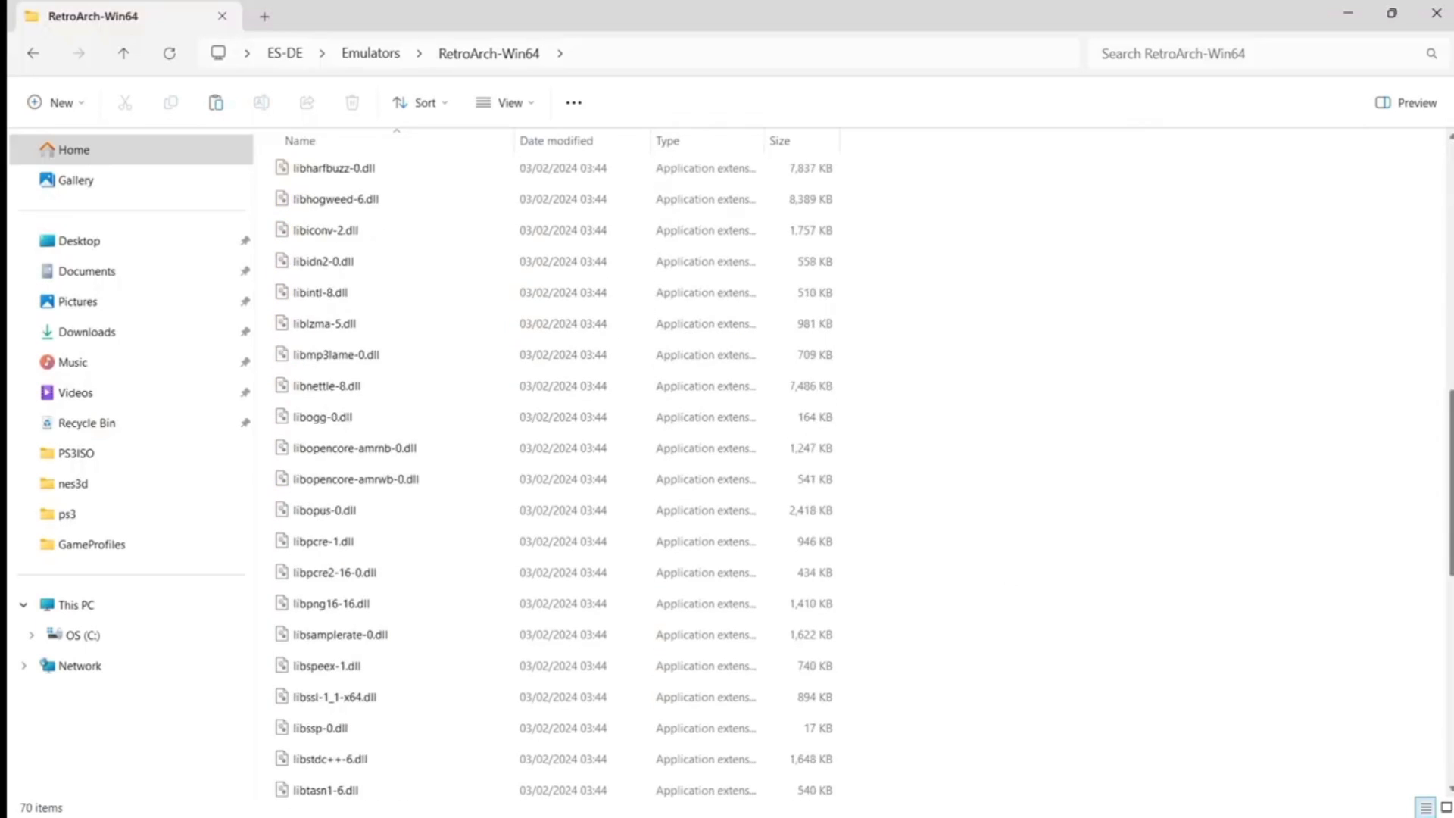
double_click(546, 630)
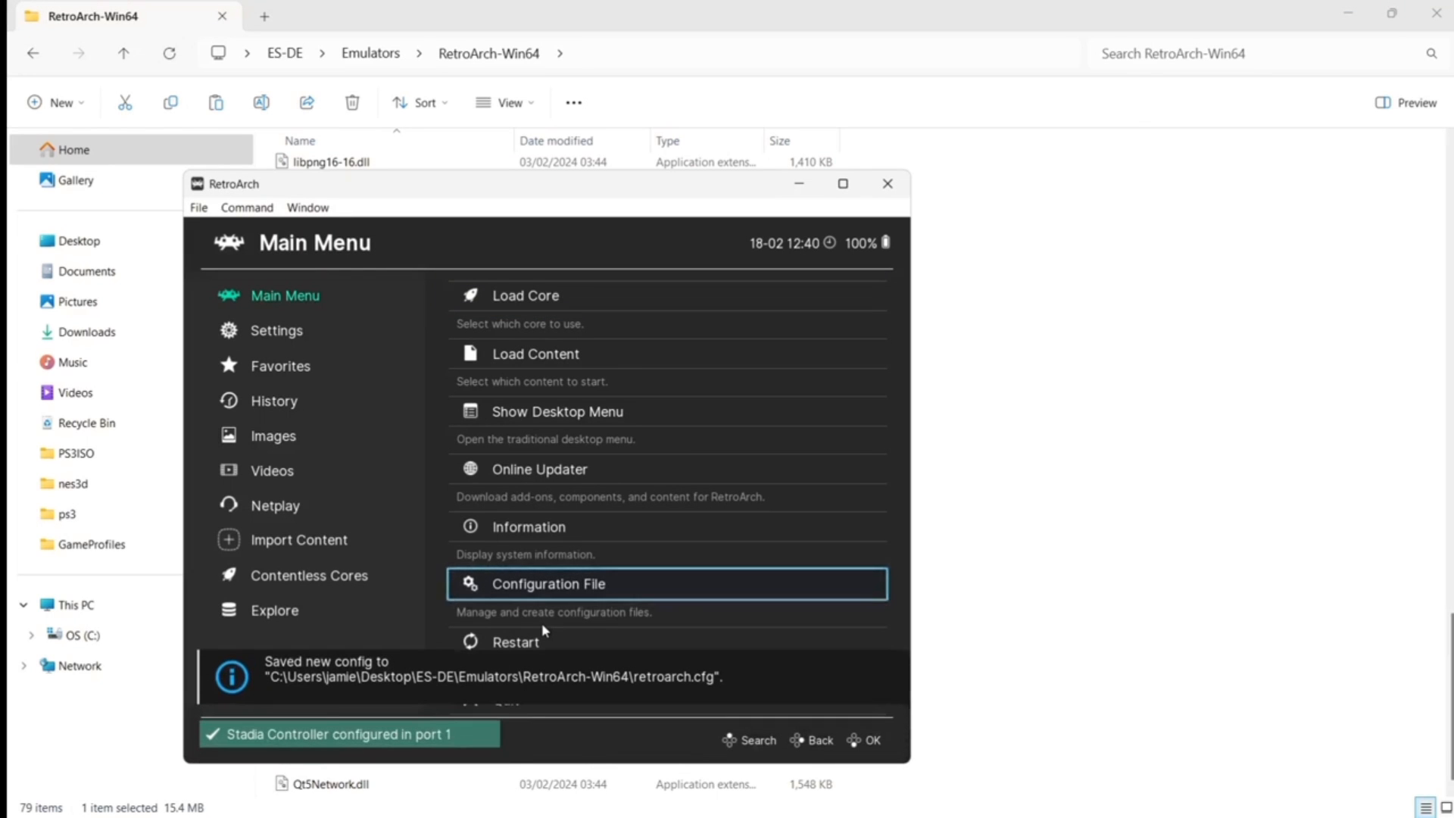
click(843, 184)
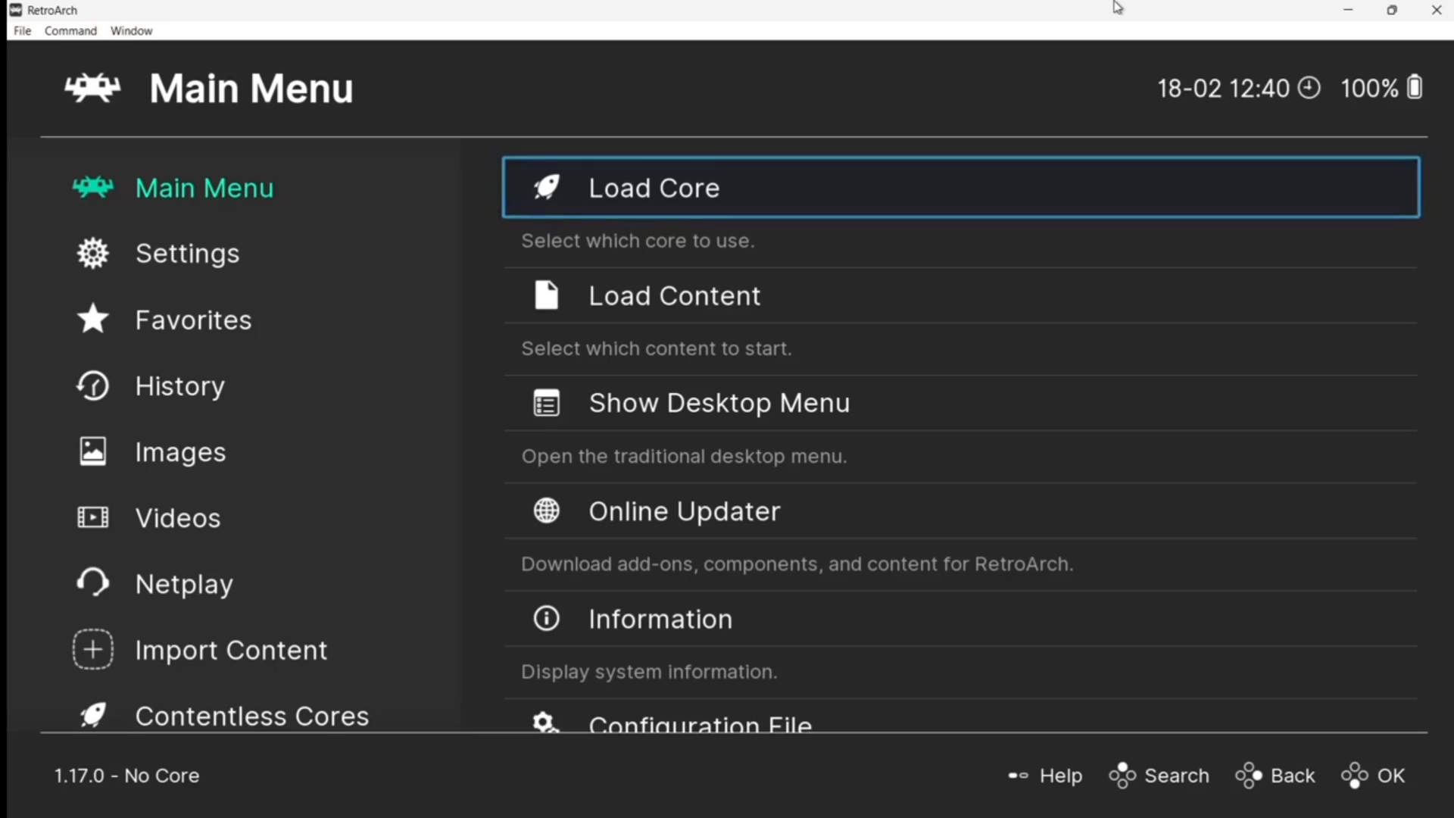
- Open the Core Downloader in RetroArch's Online Updater
key(Down)
key(Down)
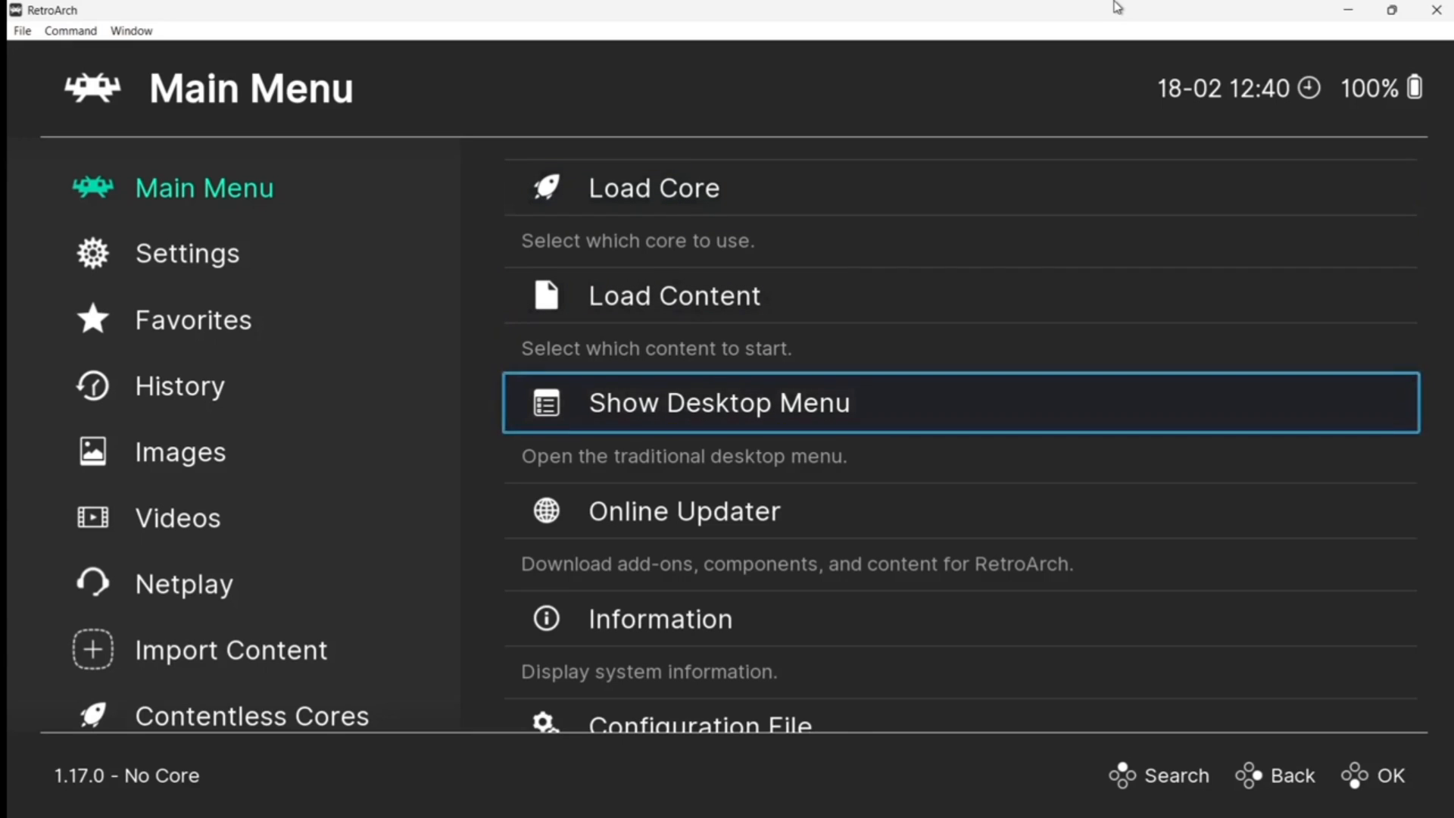
key(Down)
key(Return)
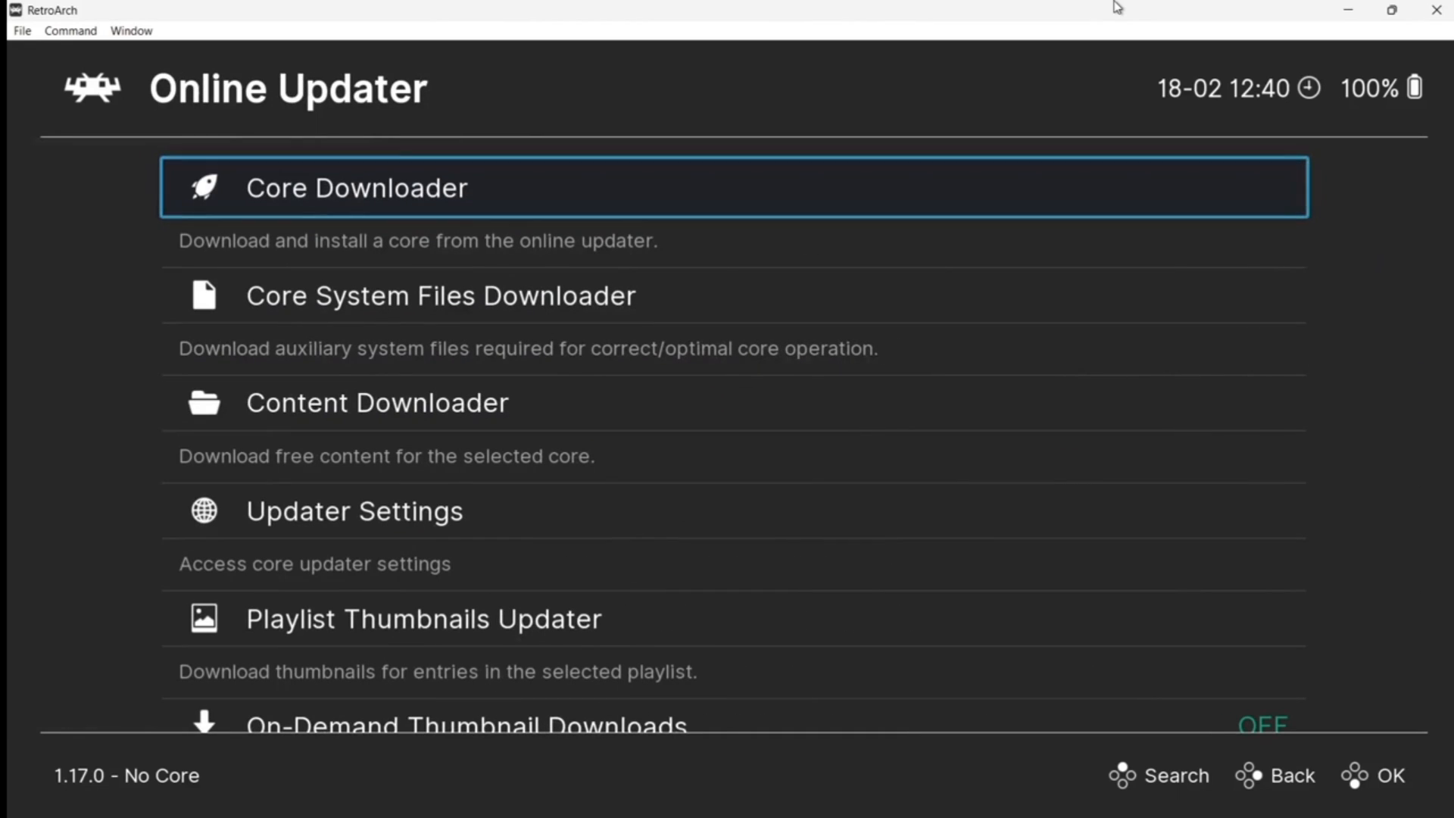
key(Return)
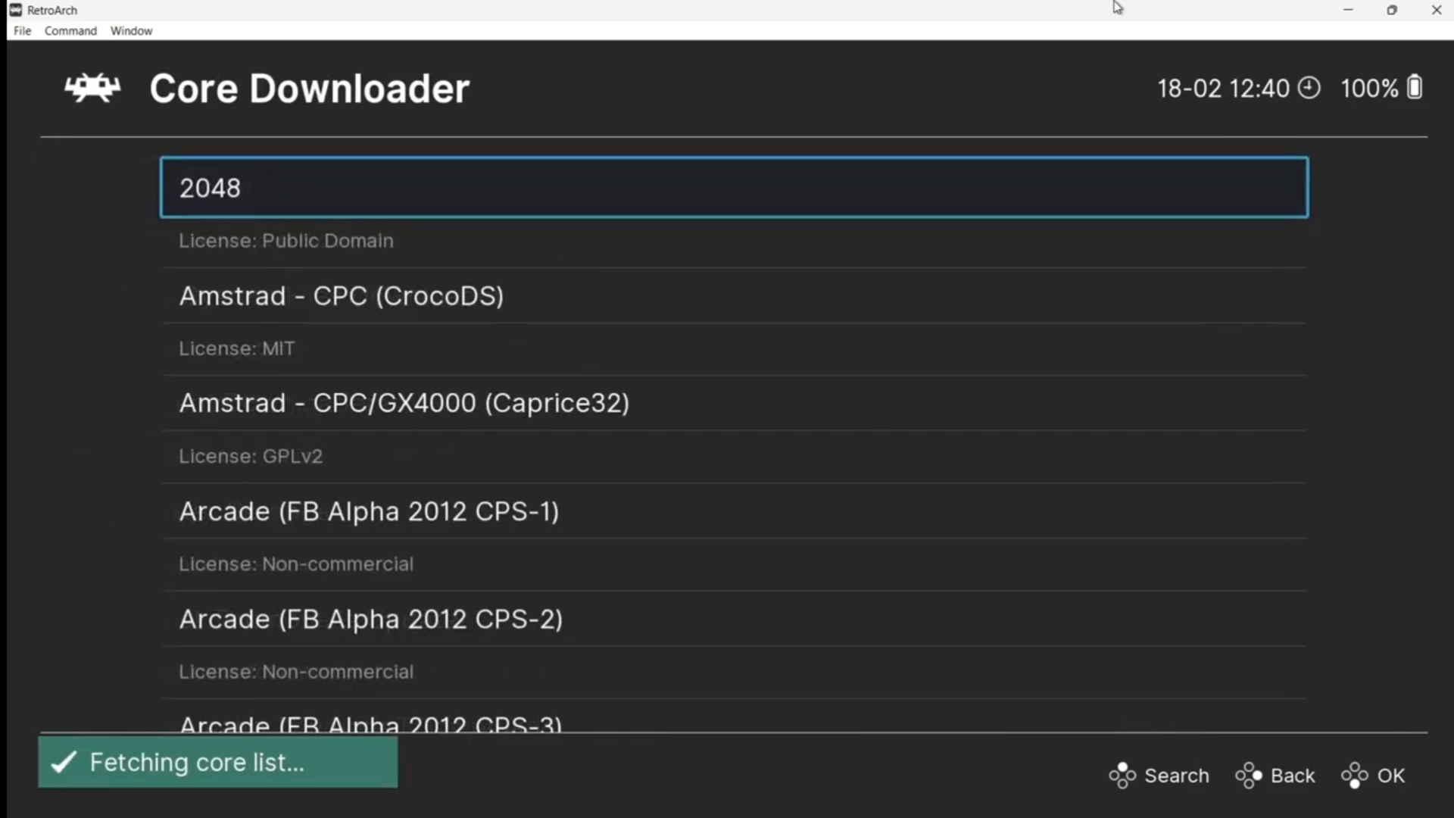
- Download the Sega - MS/GG/MD/CD (Genesis Plus GX) core from the core list
key(Down)
key(Down)
key(Down)
key(Down)
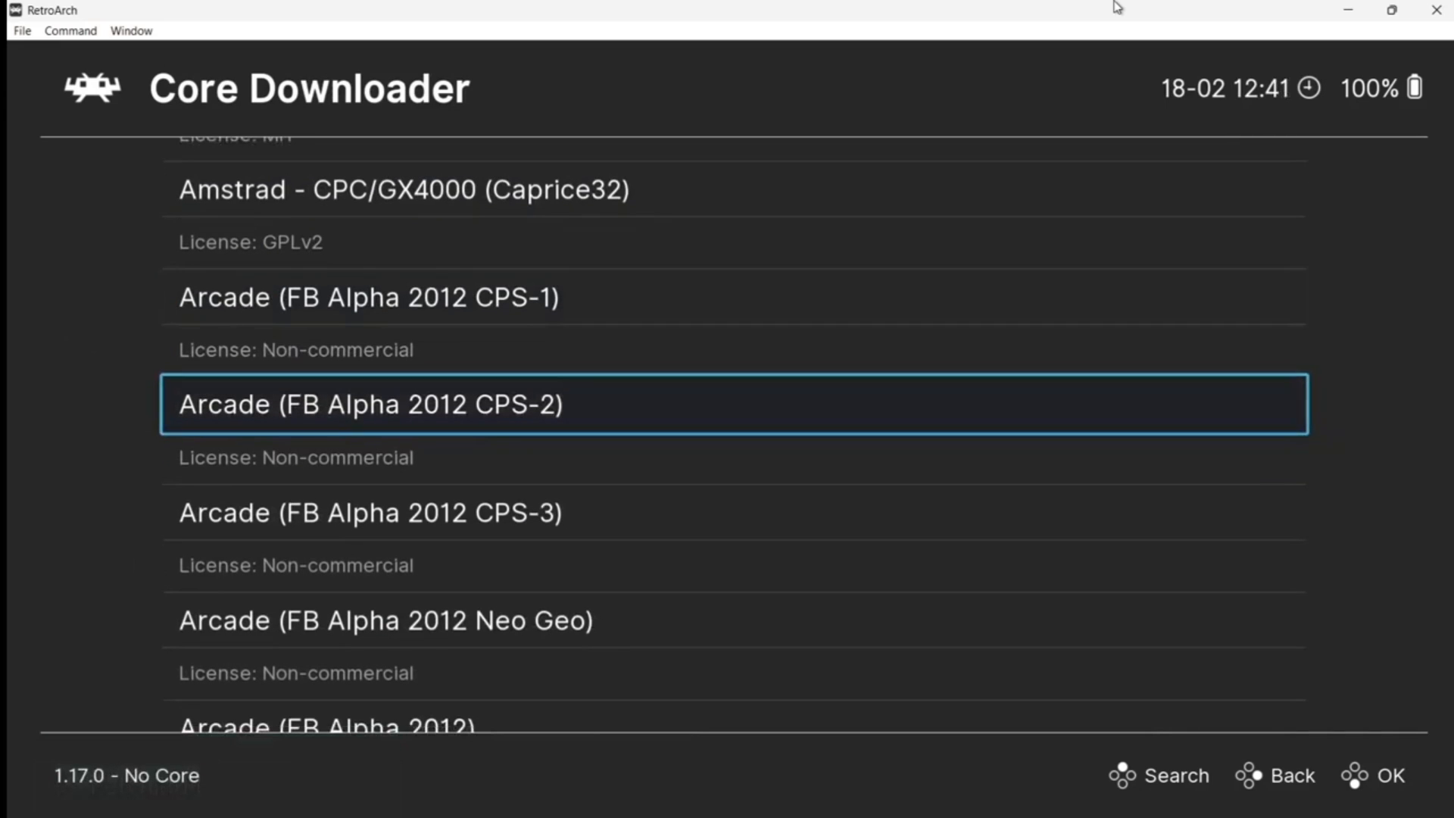
key(Down)
key(Down)
key(Down)
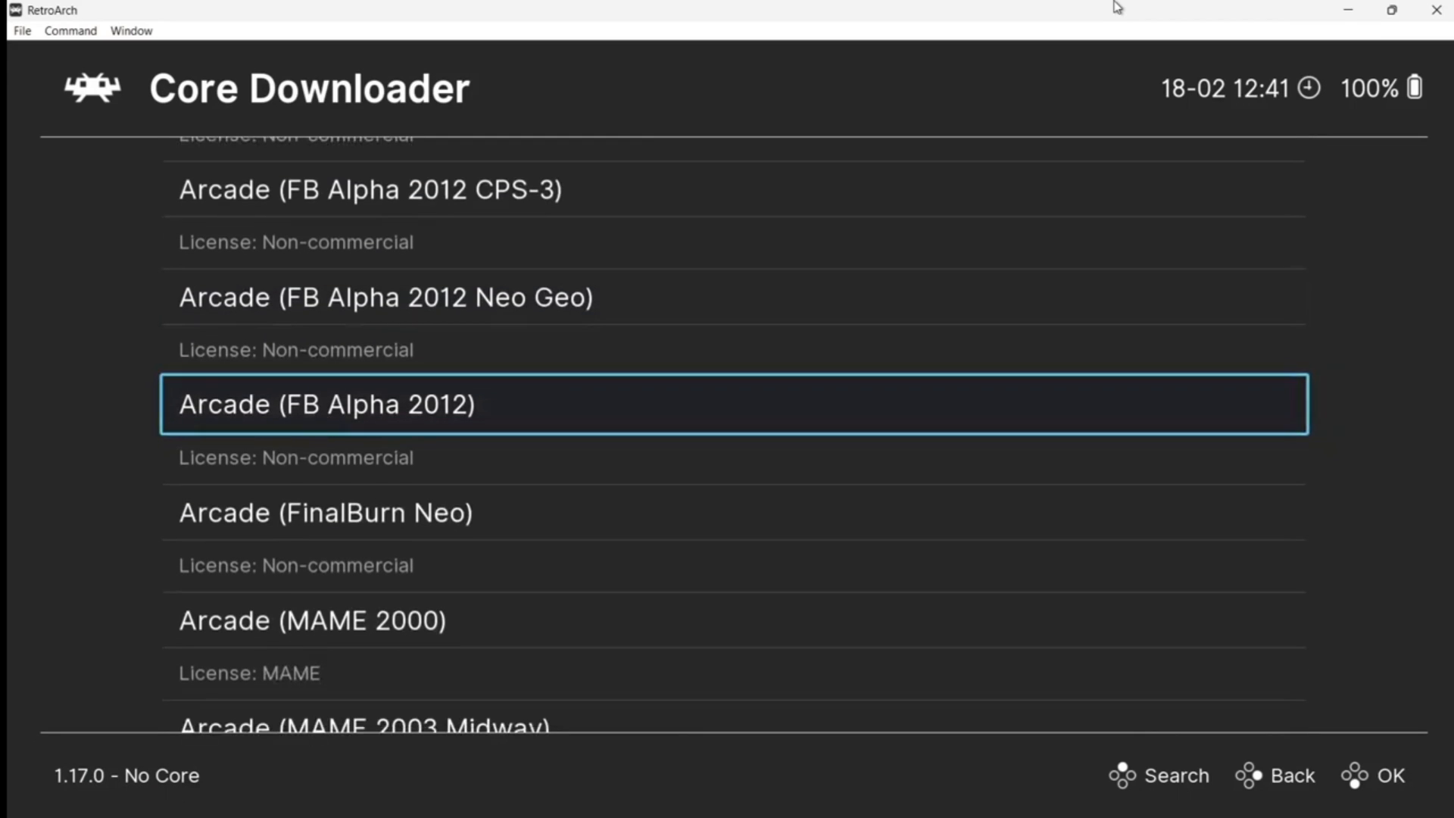
key(Down)
key(Down)
key(Down)
key(Down)
key(Down)
key(Down)
key(Down)
key(Down)
key(Down)
key(Down)
key(Down)
key(Down)
key(Down)
key(Down)
key(Down)
key(Down)
key(Down)
key(Down)
key(Down)
key(Down)
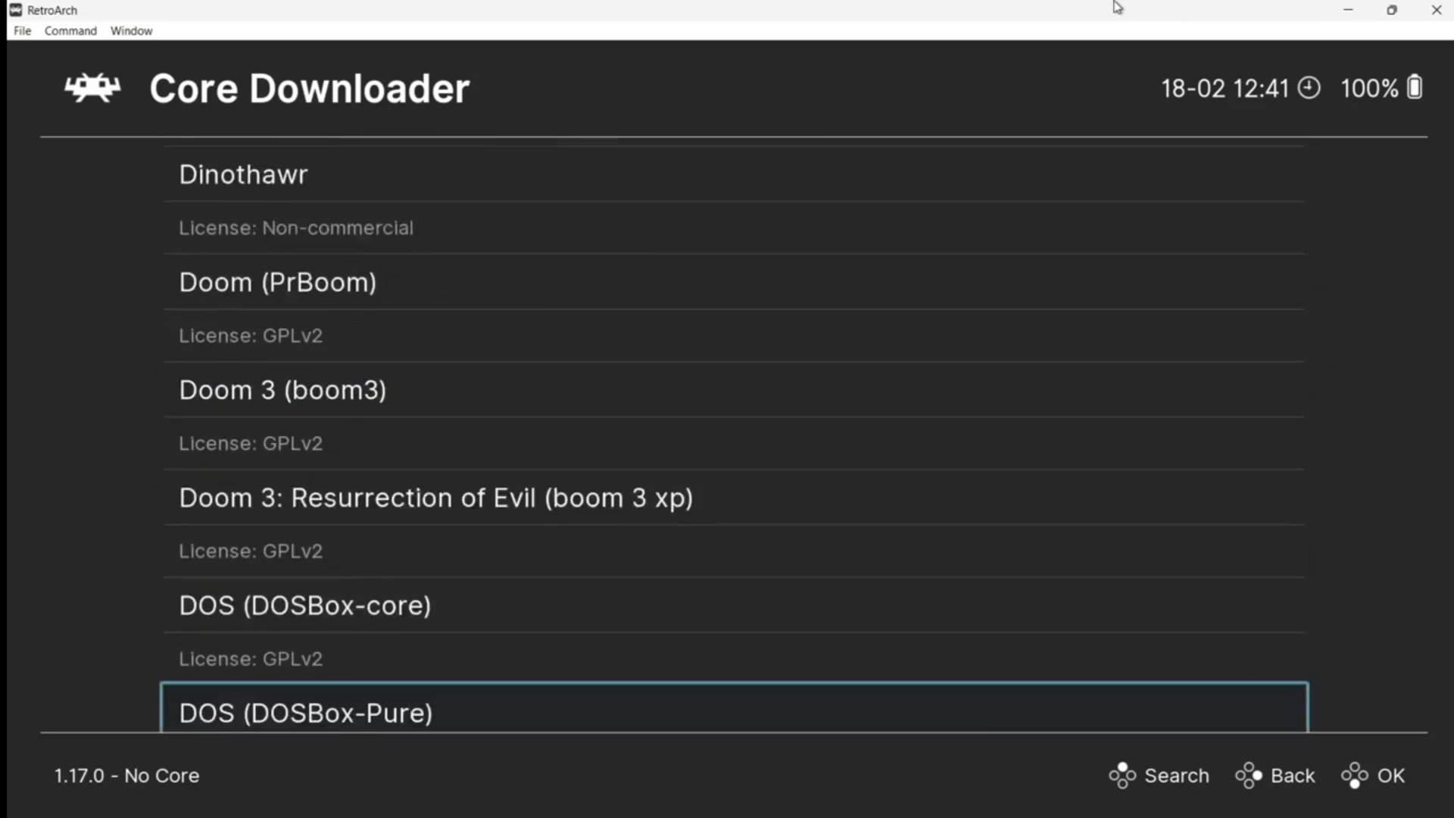
key(Down)
key(Down)
key(Down)
key(Down)
key(Down)
key(Down)
key(Down)
key(Down)
key(Down)
key(Down)
key(Down)
key(Down)
key(Down)
key(Down)
key(Down)
key(Down)
key(Down)
key(Down)
key(Down)
key(Down)
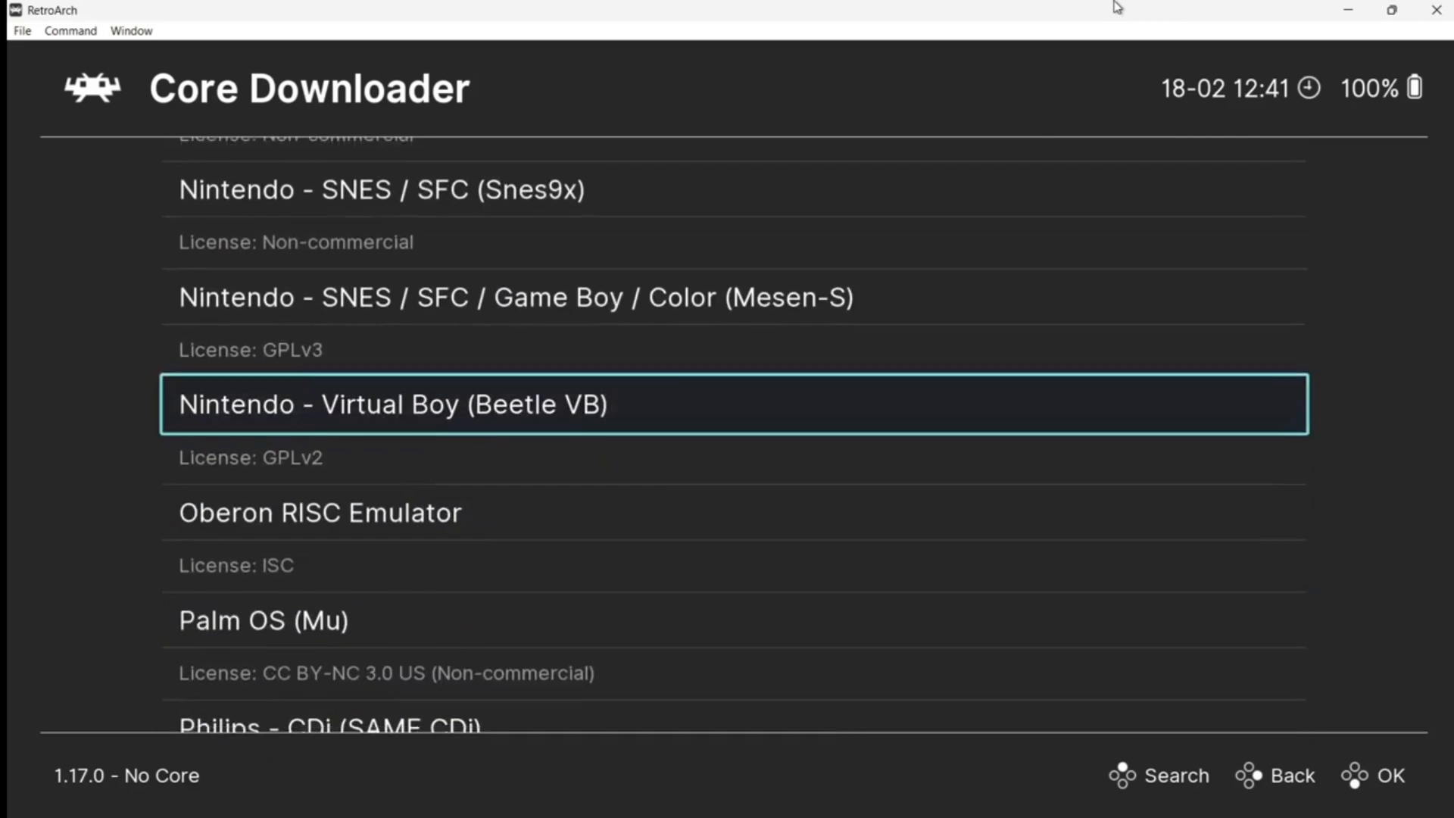
key(Down)
key(Down)
key(Down)
key(Down)
key(Down)
key(Down)
key(Down)
key(Down)
key(Down)
key(Down)
key(Down)
key(Down)
key(Down)
key(Down)
key(Down)
key(Down)
key(Down)
key(Down)
key(Down)
key(Down)
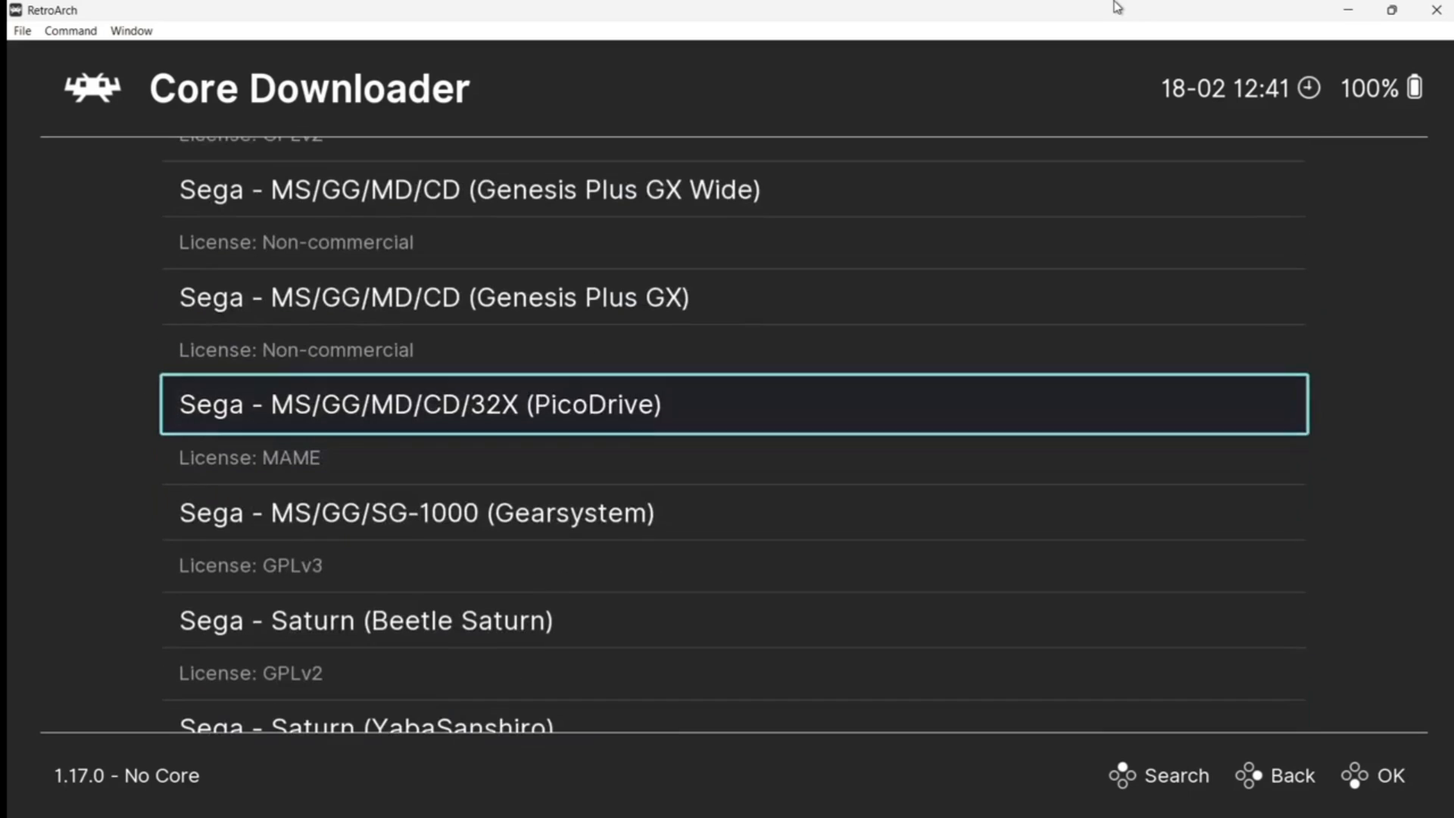
key(Up)
key(Up)
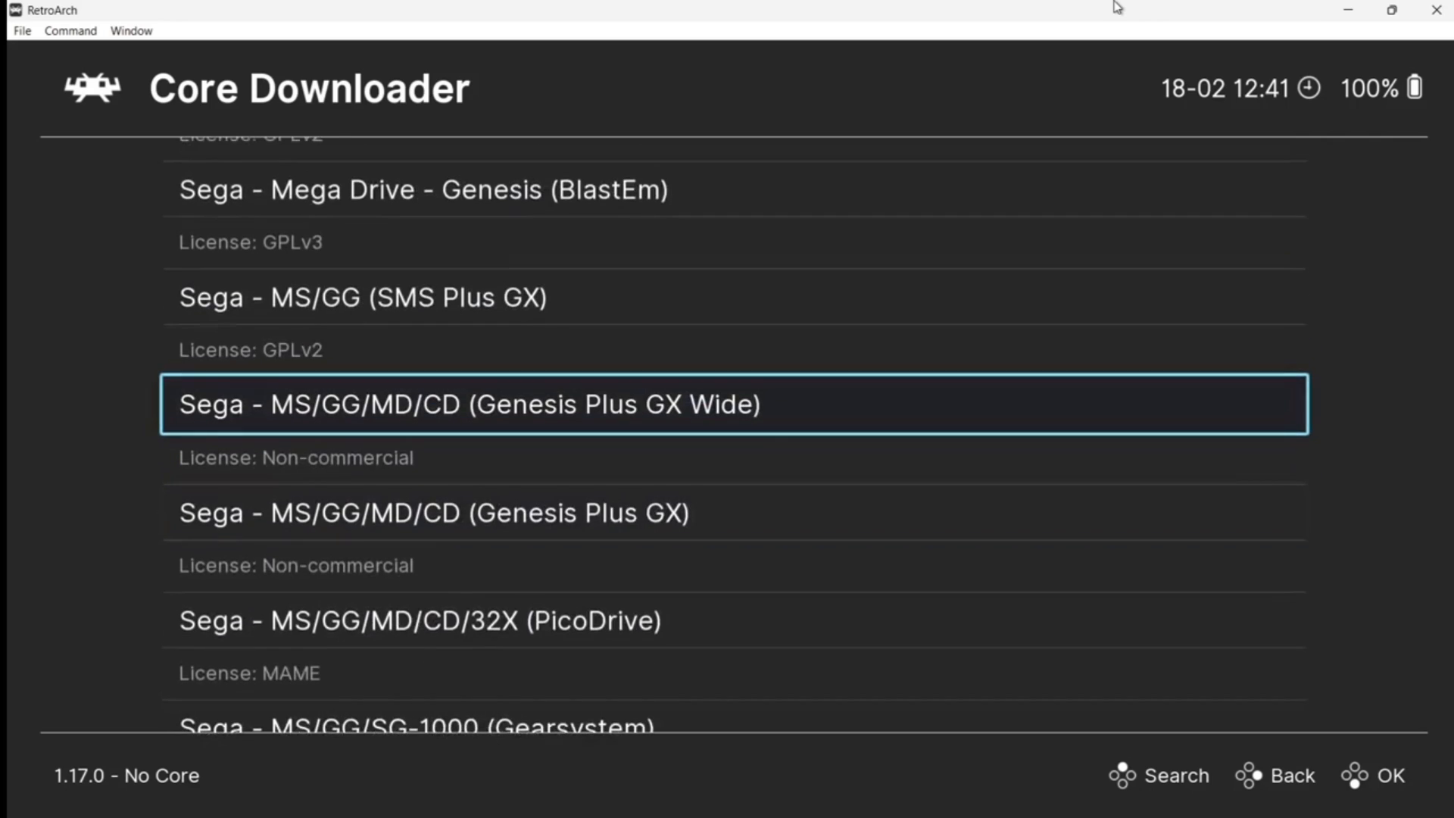
key(Up)
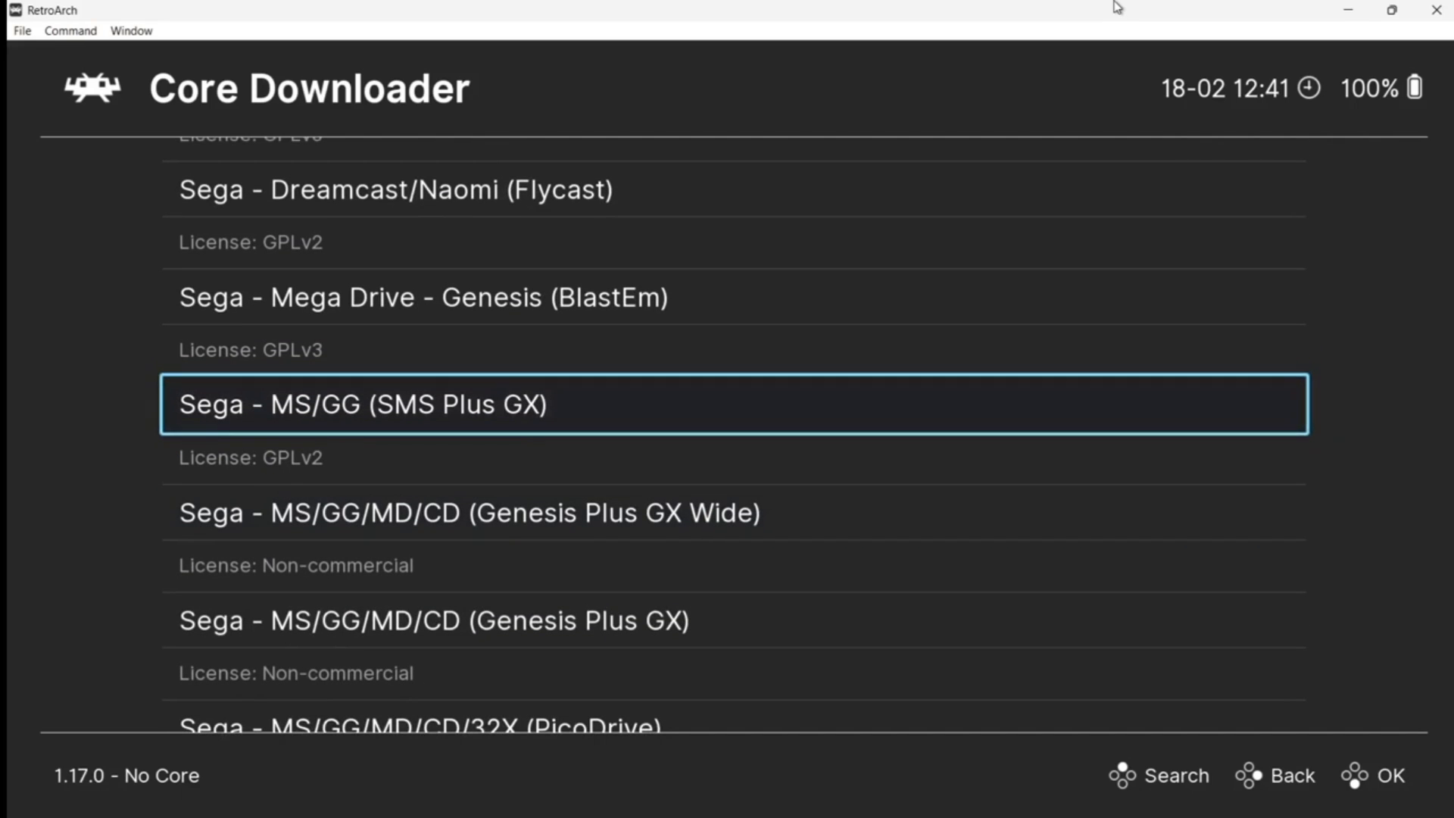
key(Down)
key(Down)
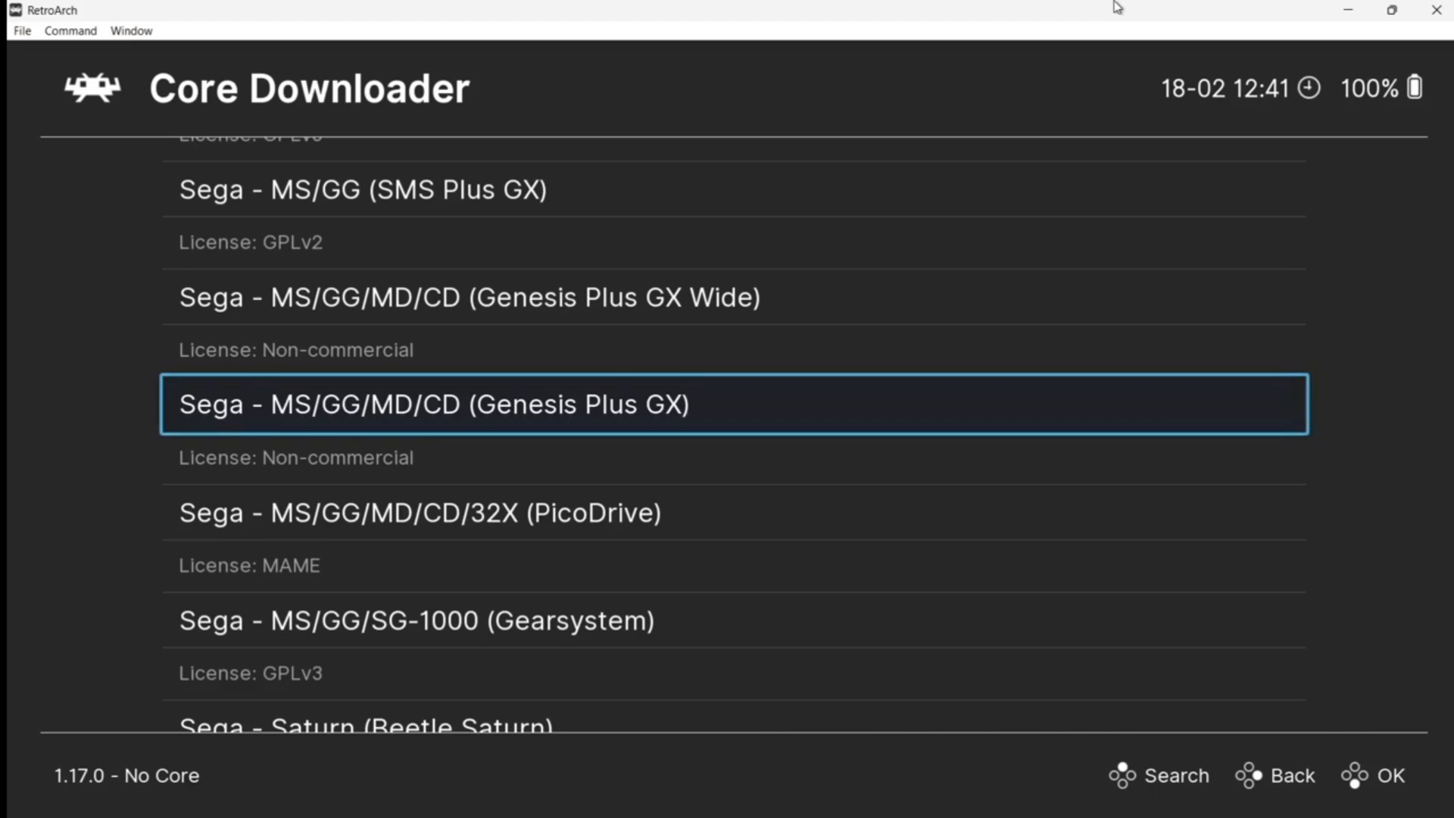
key(Down)
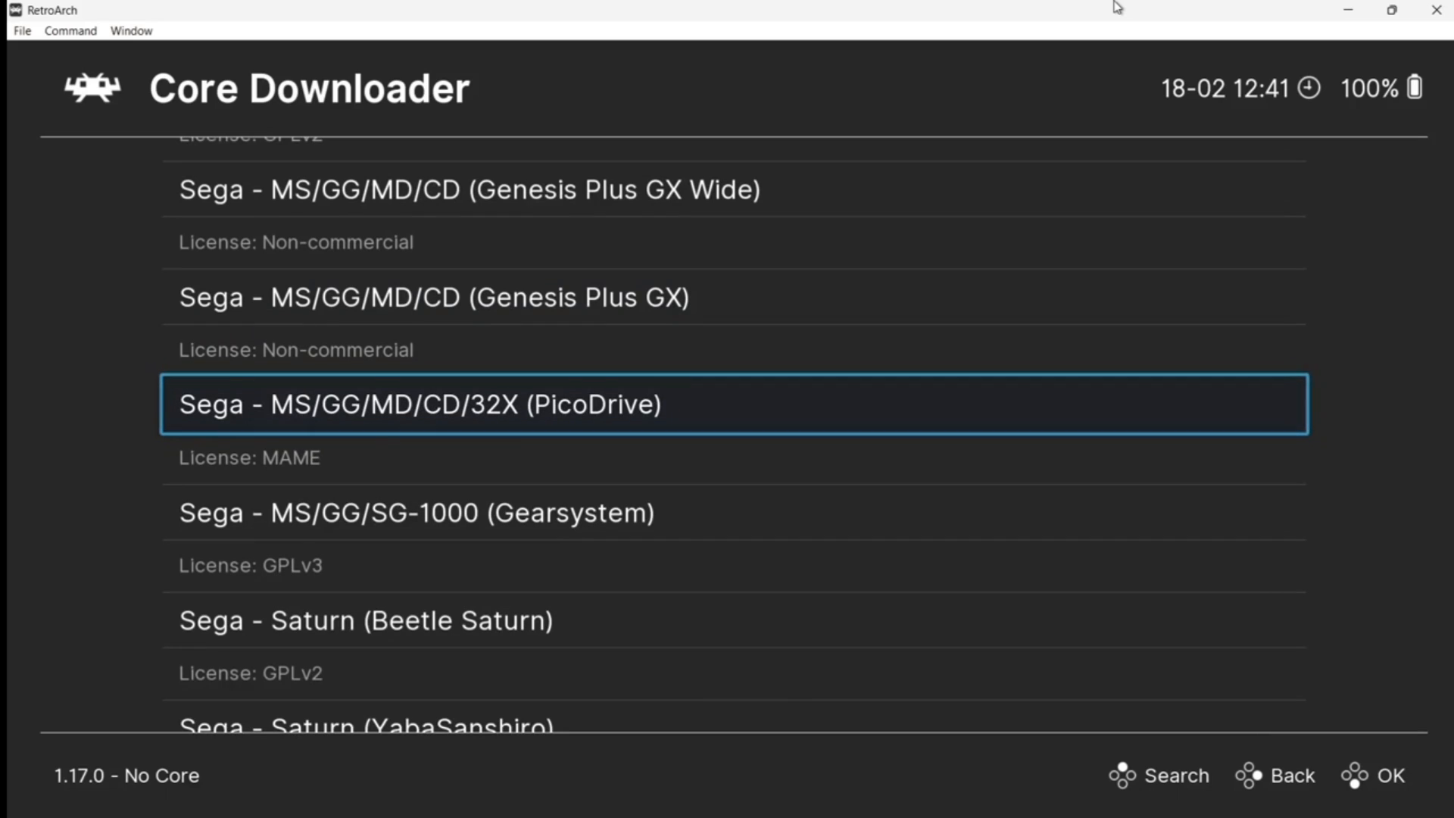
key(Up)
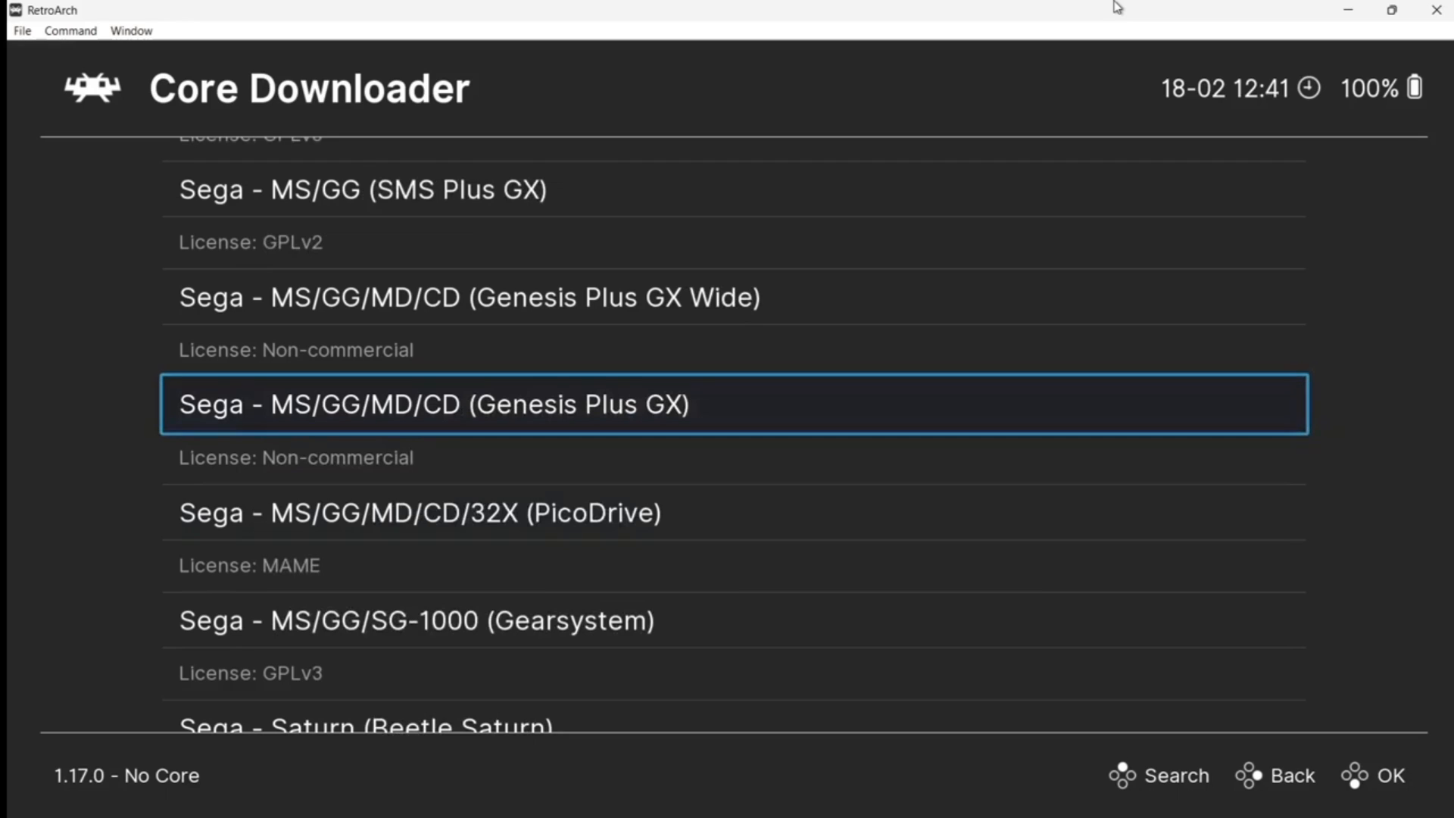
key(Return)
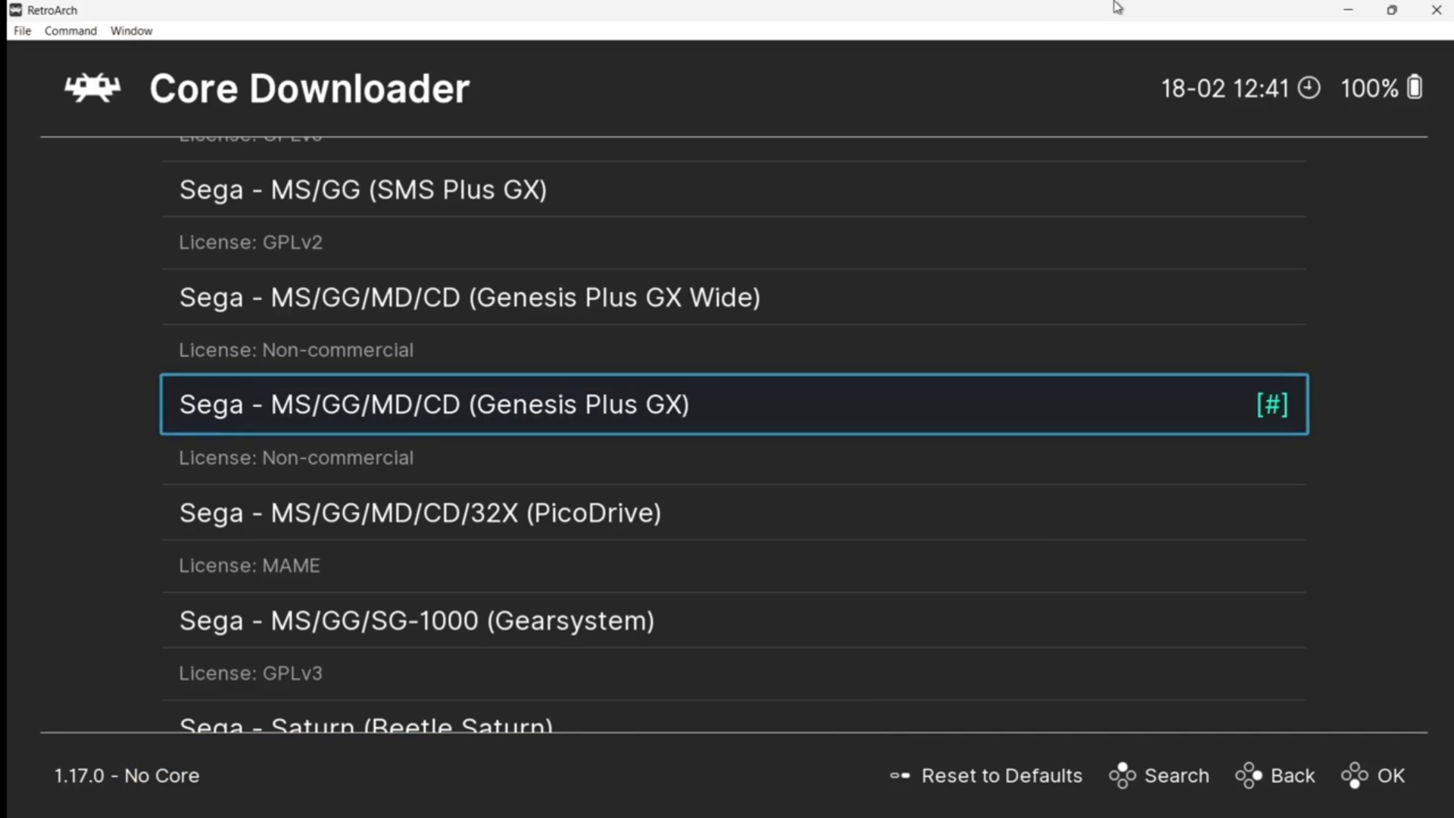
- Download the Nintendo - NES / Famicom (Nestopia UE) core from the core list and return to RetroArch's Main Menu
key(Left)
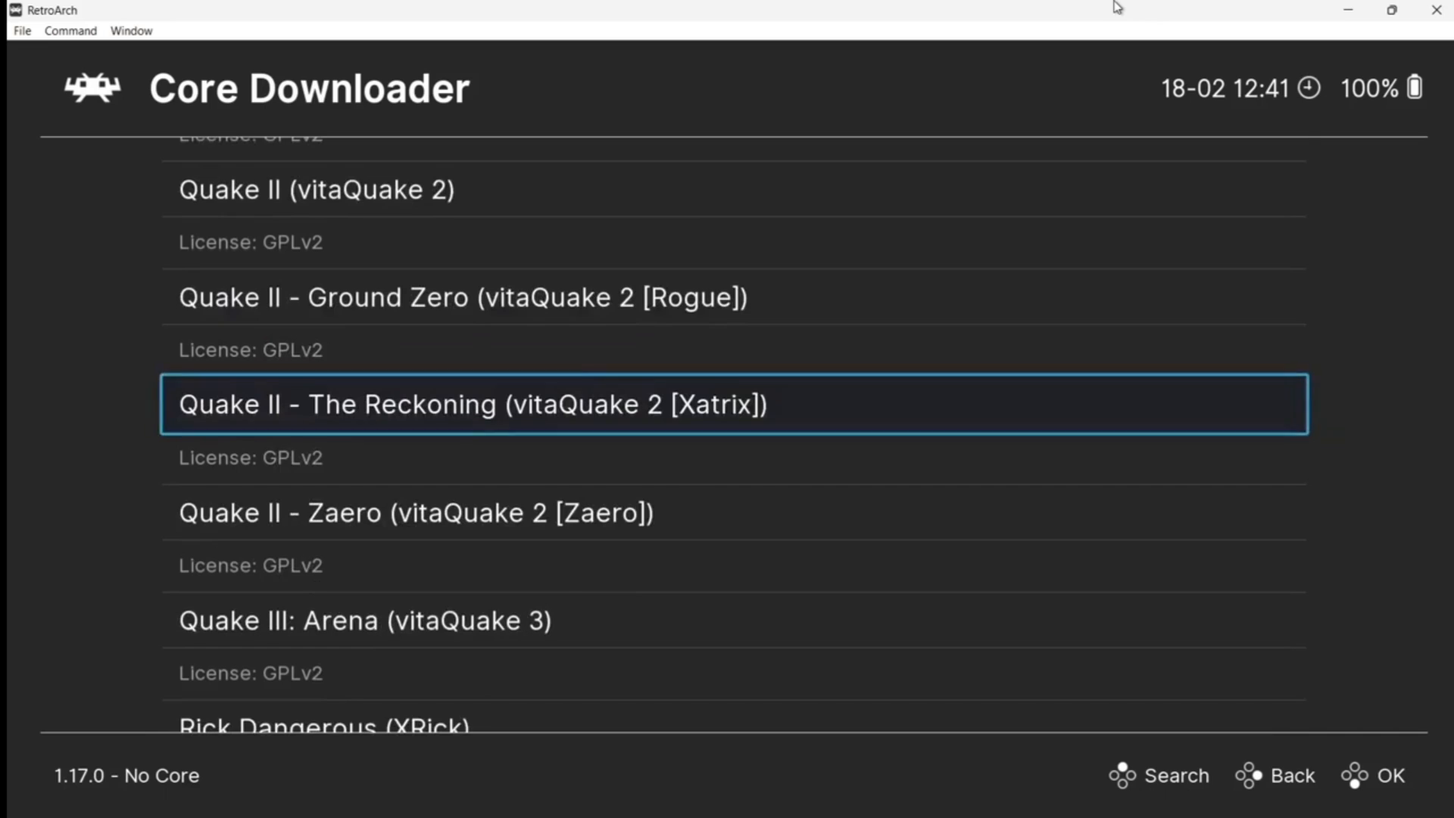
key(Left)
key(Left)
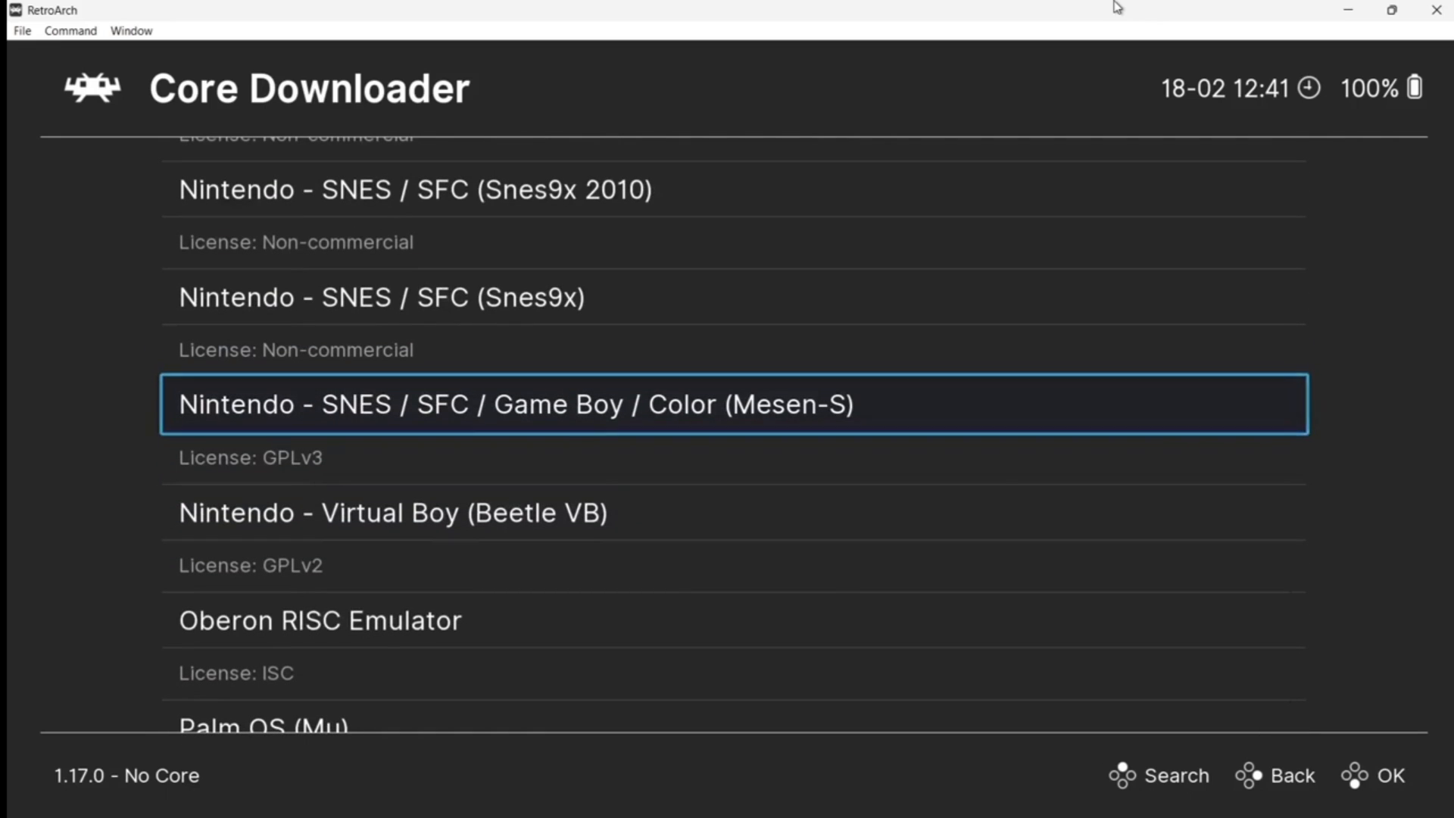
key(Up)
key(Up)
key(Up)
key(Up)
key(Up)
key(Up)
key(Up)
key(Up)
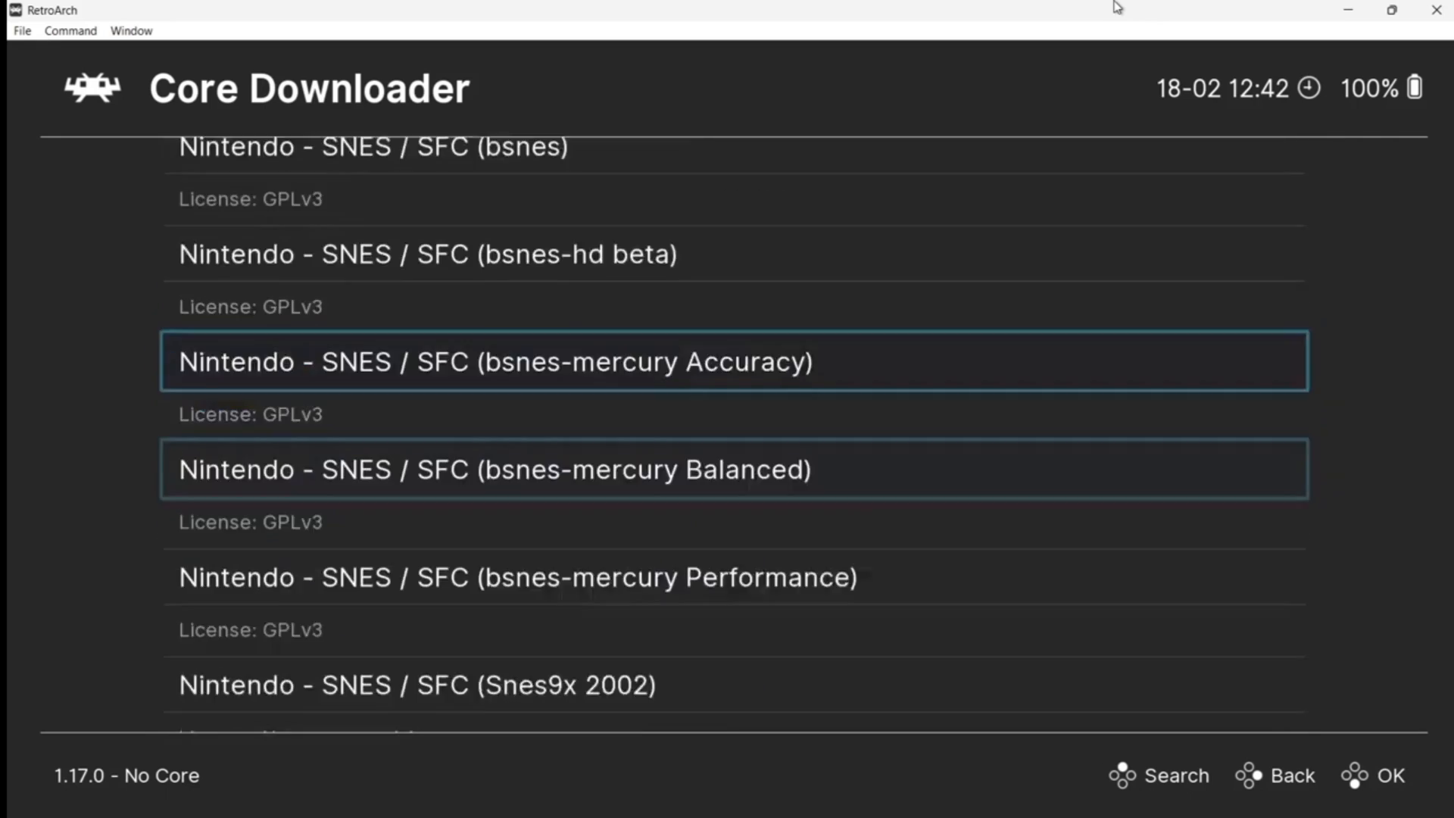
key(Up)
key(Up)
key(Up)
key(Up)
key(Up)
key(Up)
key(Up)
key(Up)
key(Up)
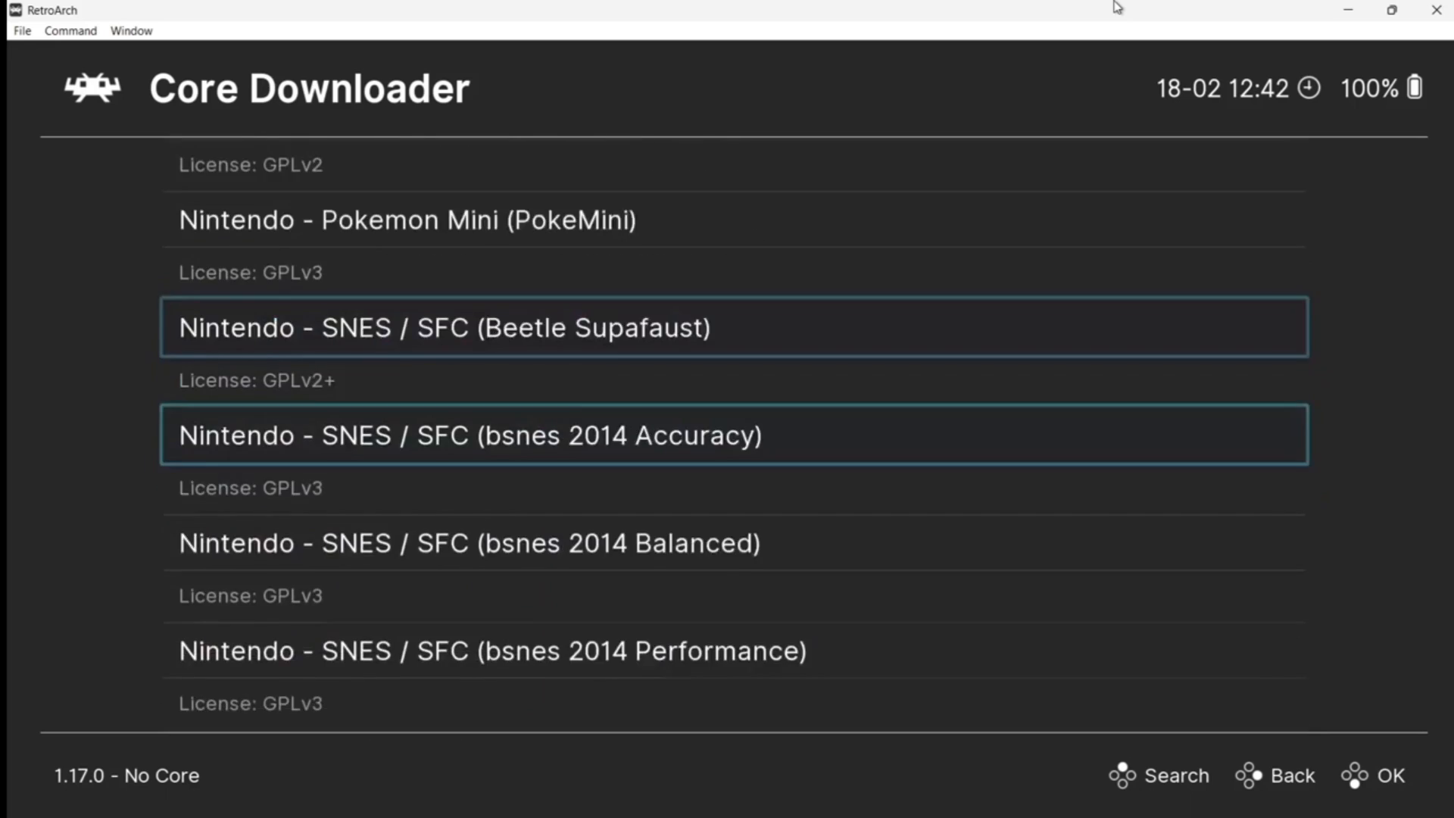
key(Up)
key(Up)
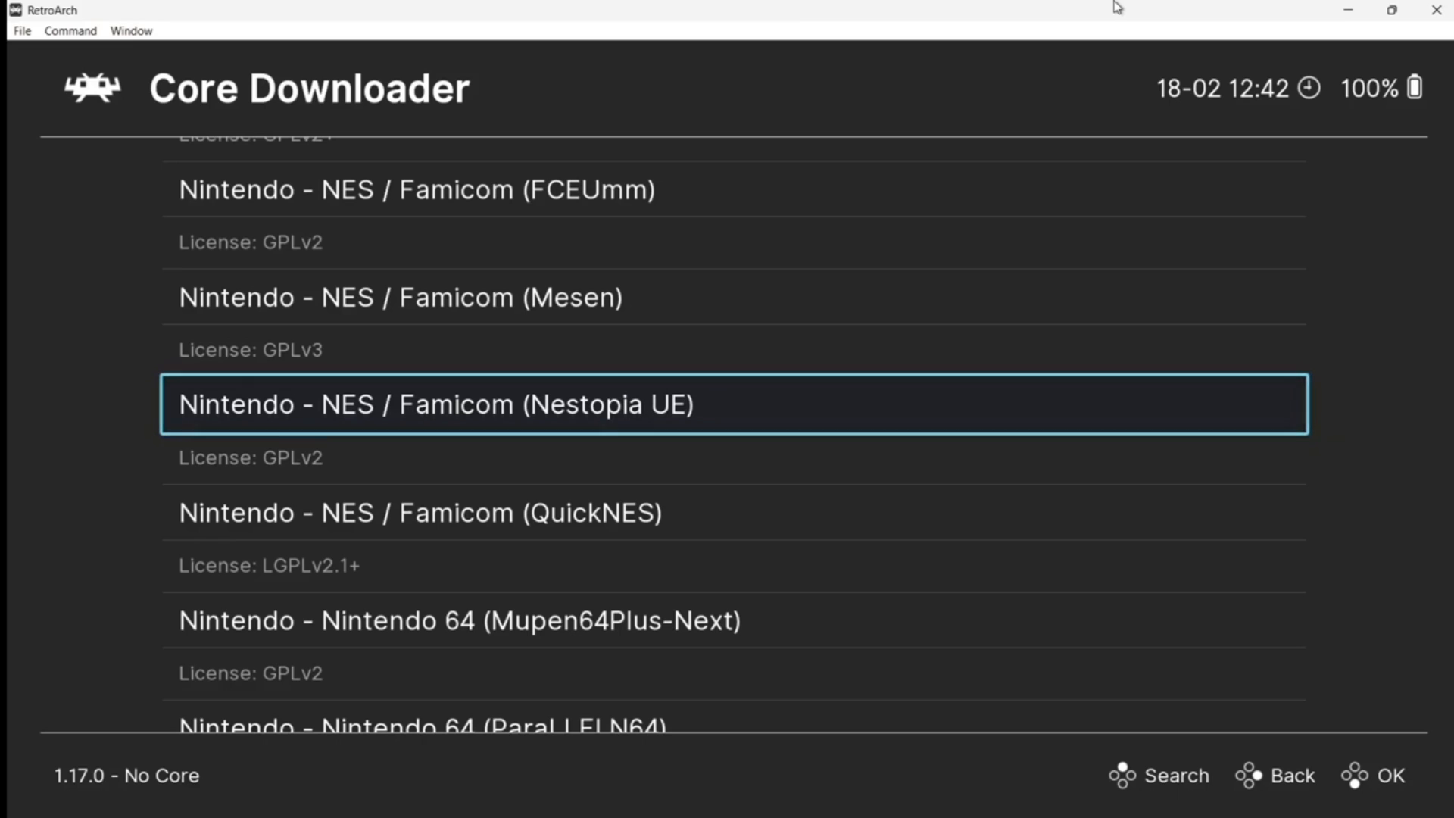
key(Return)
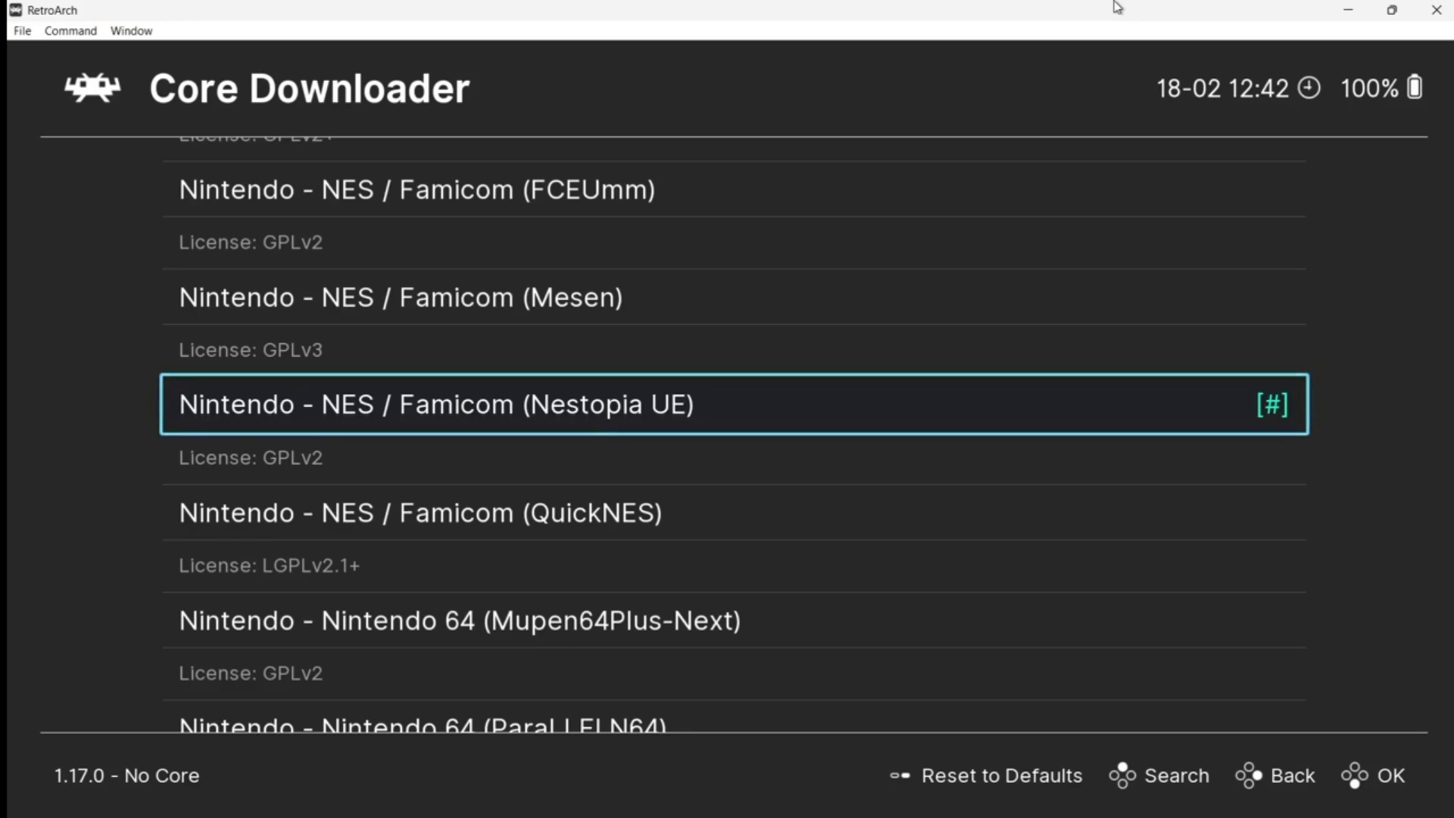
key(BackSpace)
key(BackSpace)
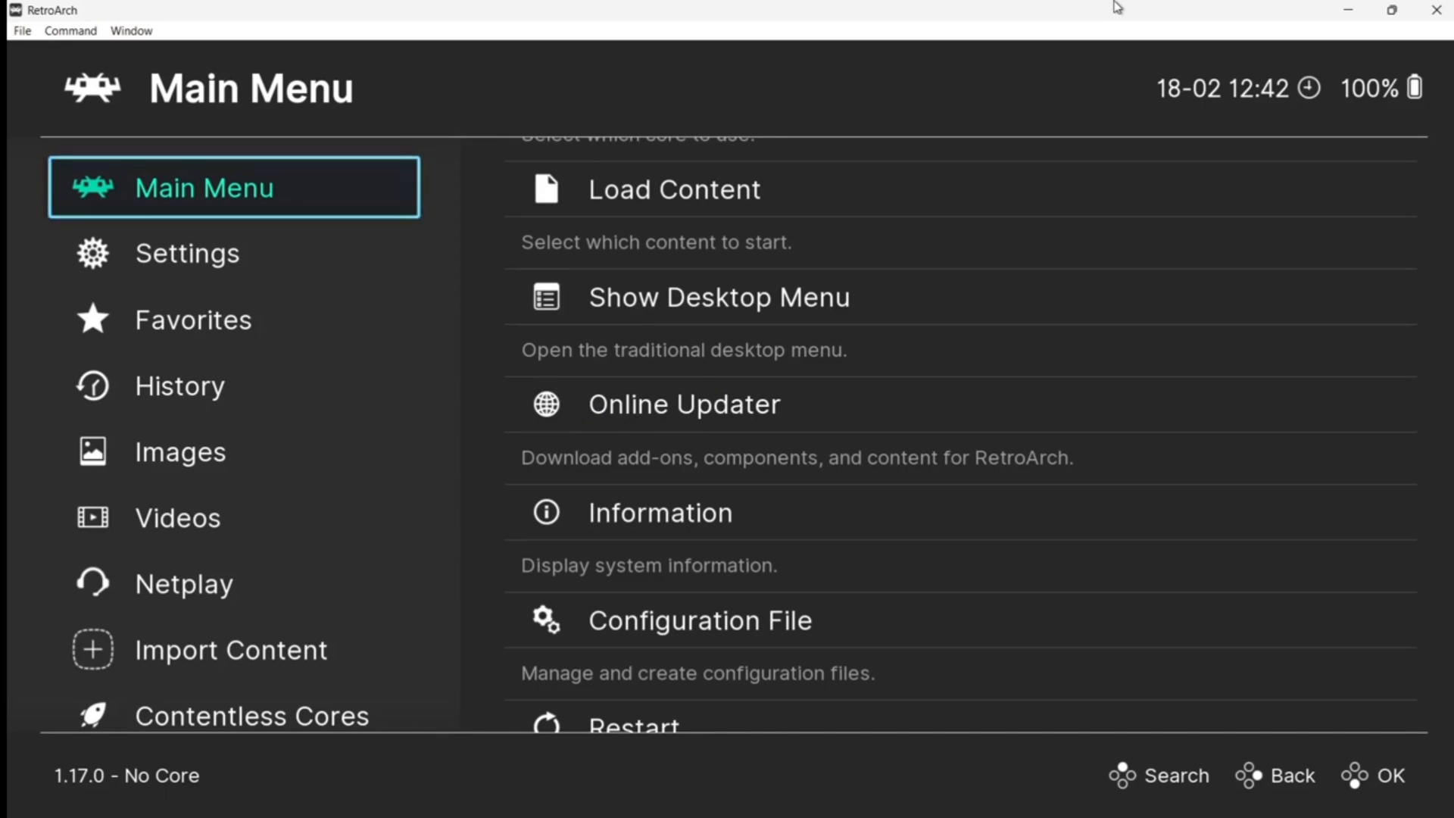
- Turn on Start in Fullscreen Mode in RetroArch's video settings and leave the Video settings
key(Down)
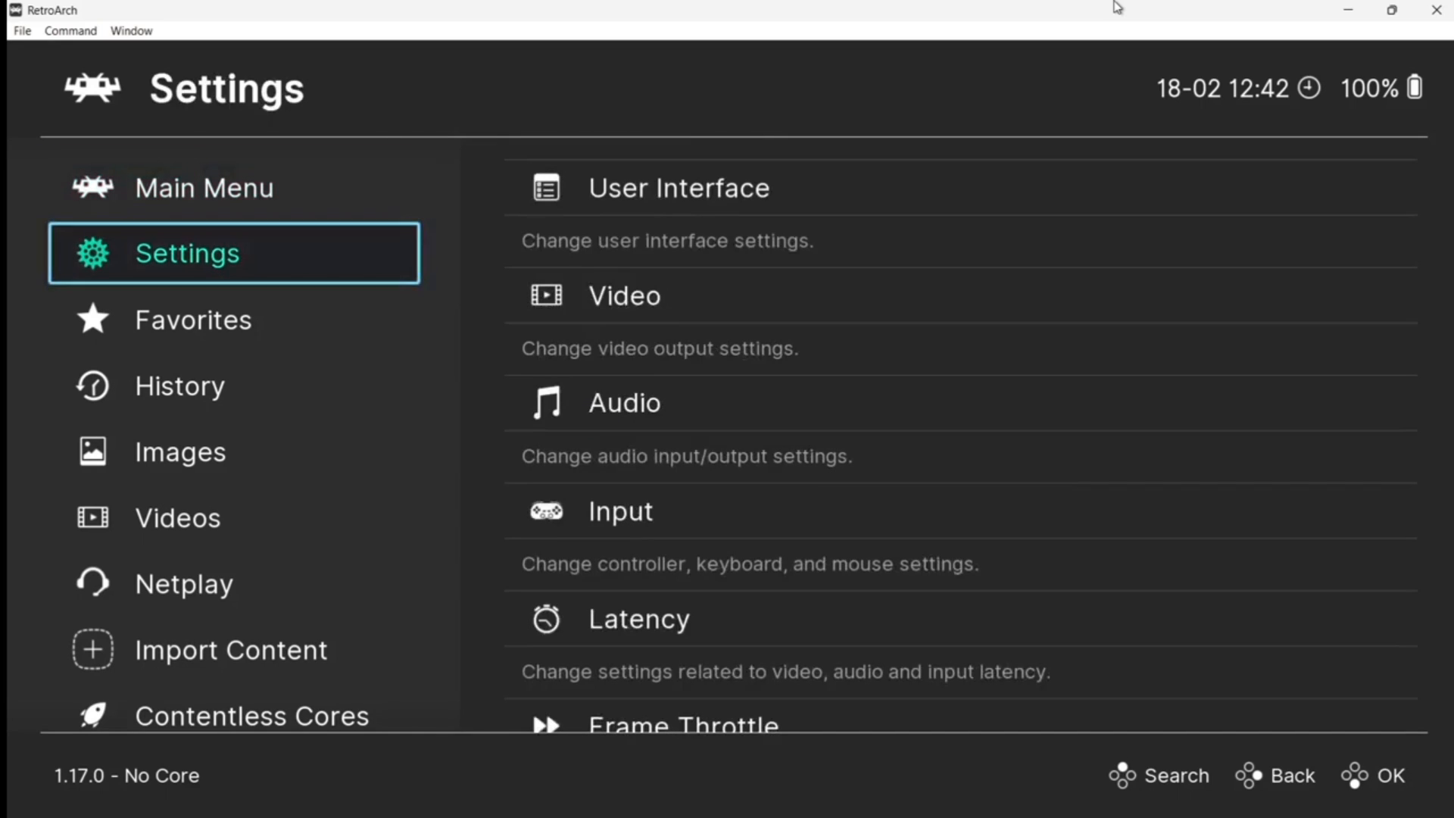
key(Right)
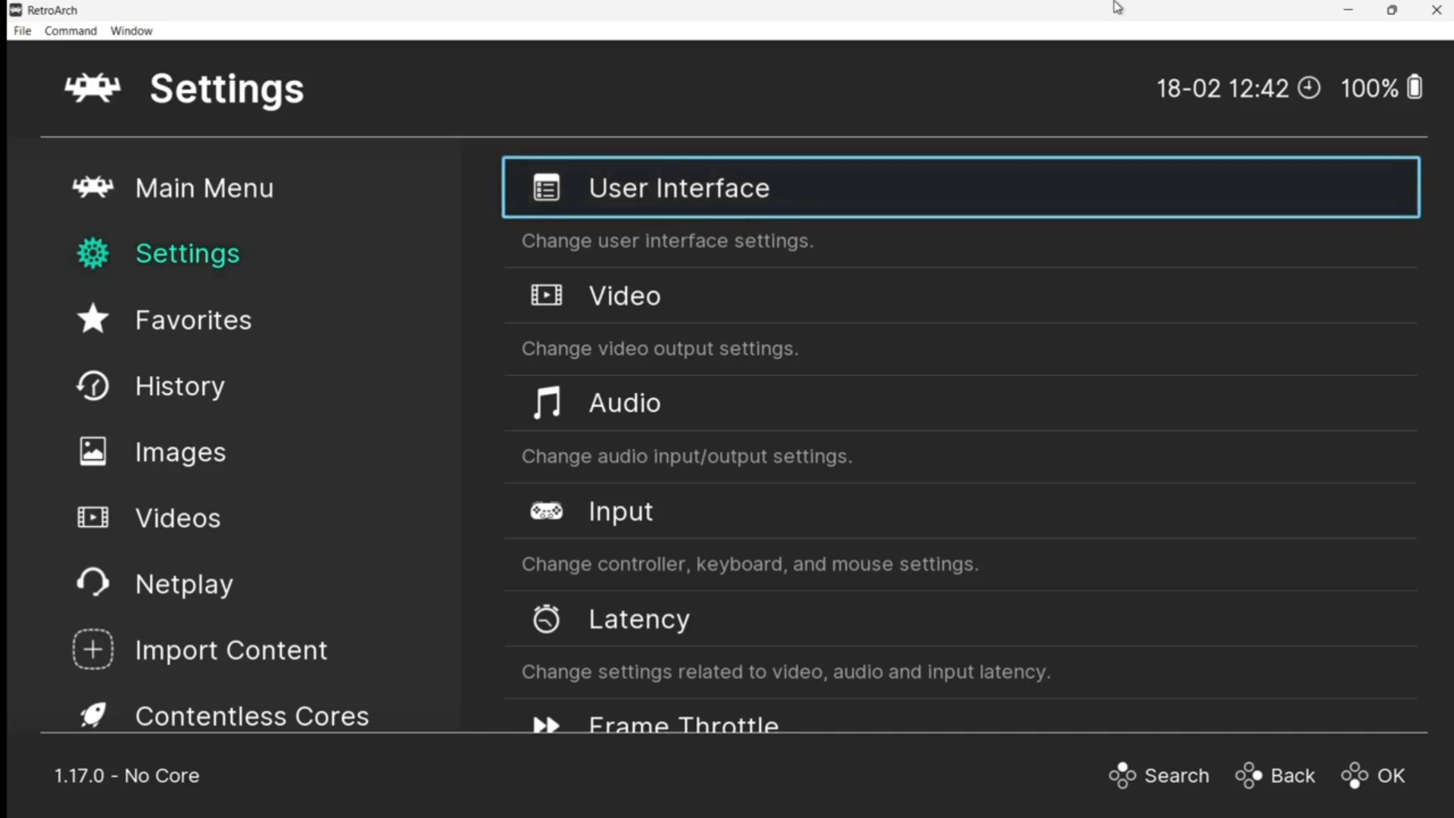
key(Down)
key(Return)
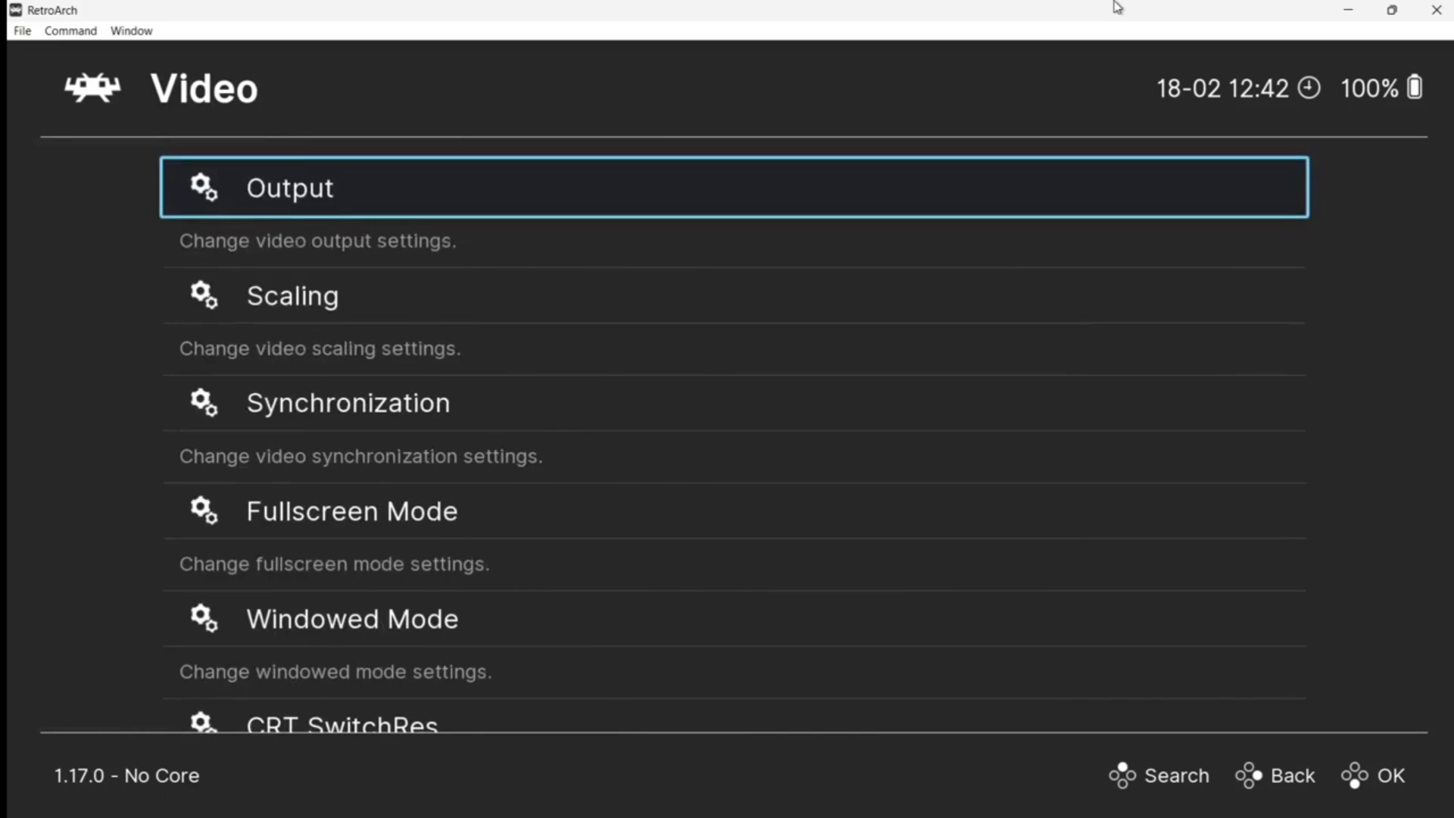
key(Down)
key(Down)
key(Down)
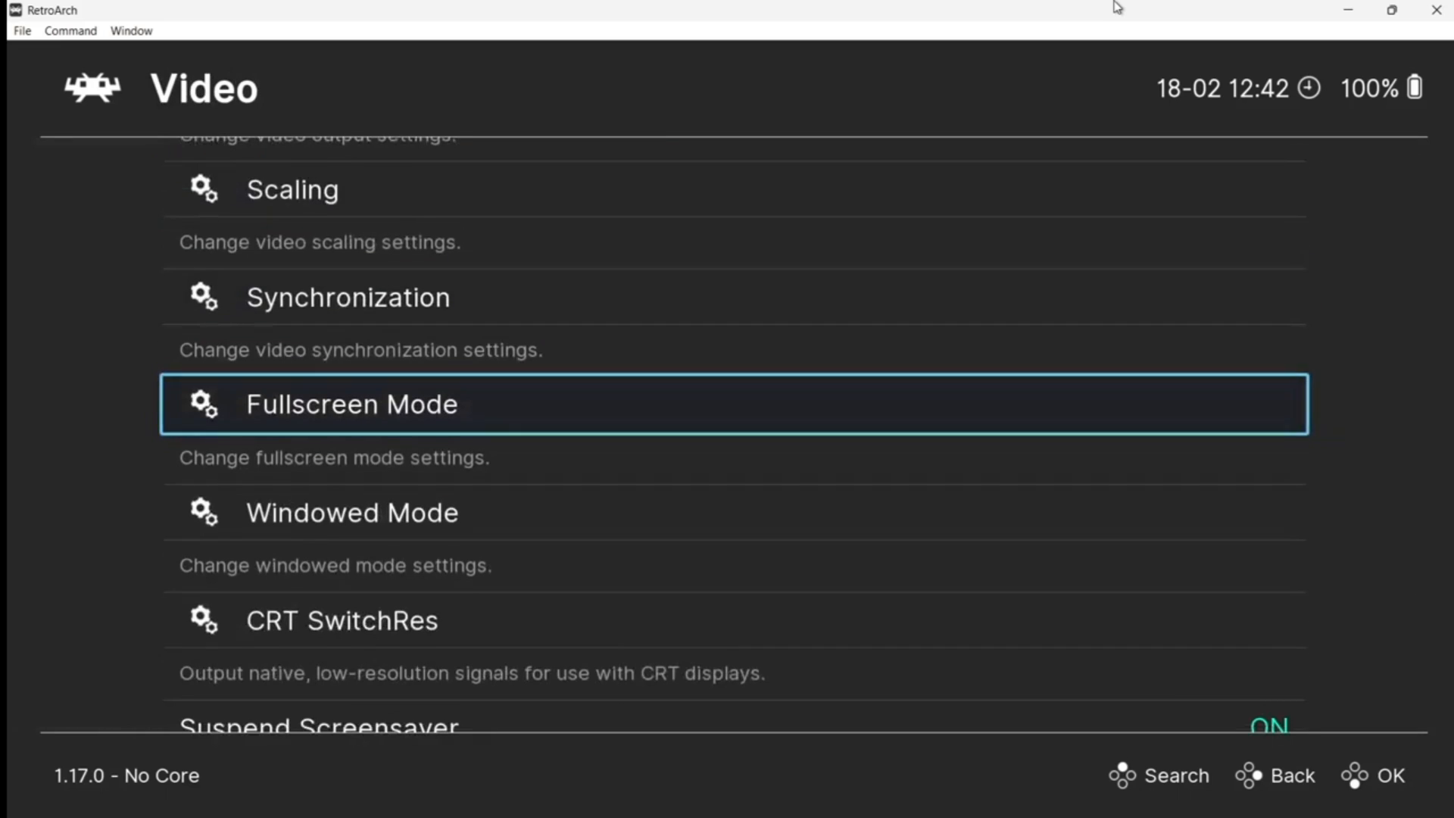
key(Return)
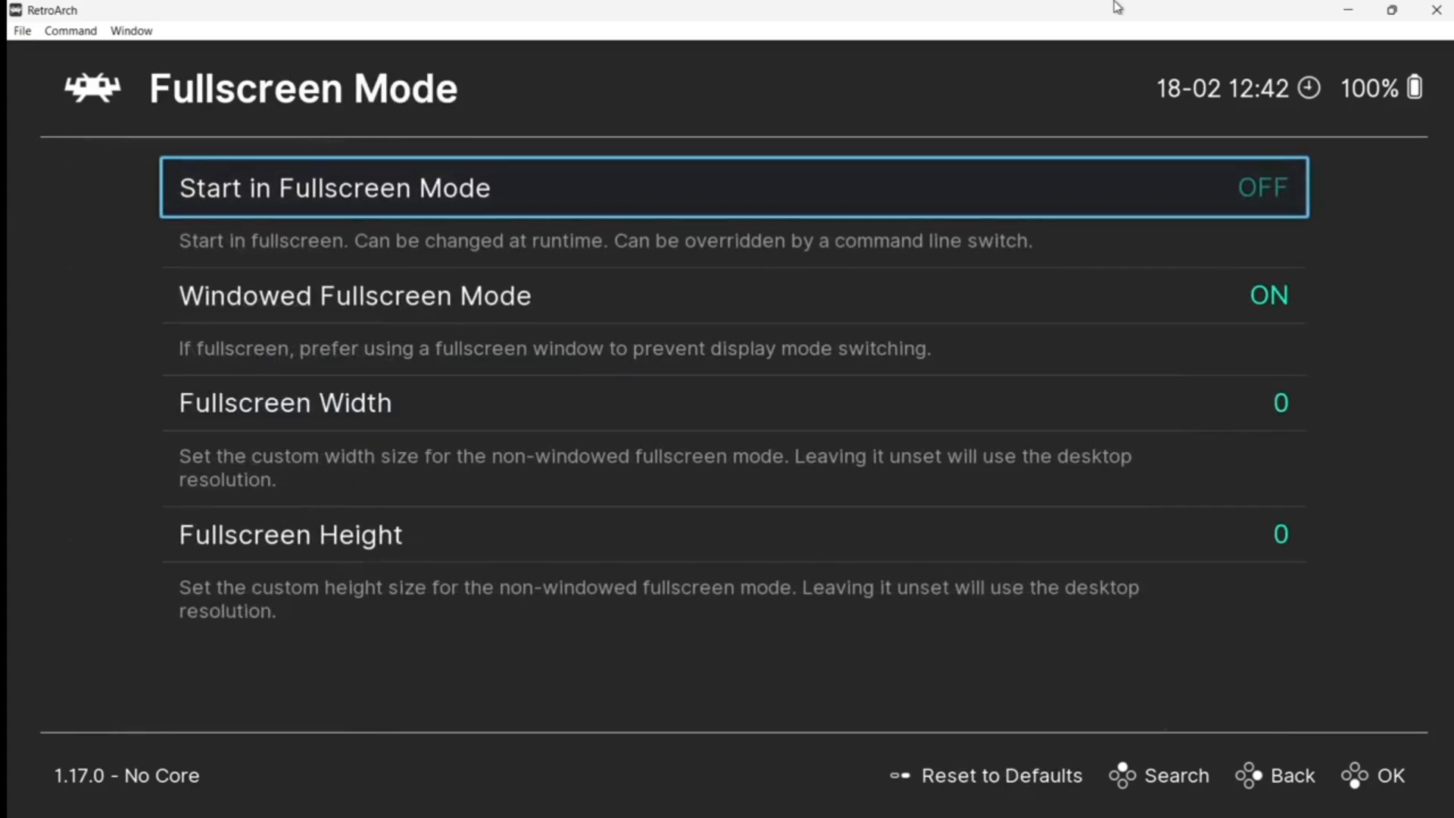
key(Escape)
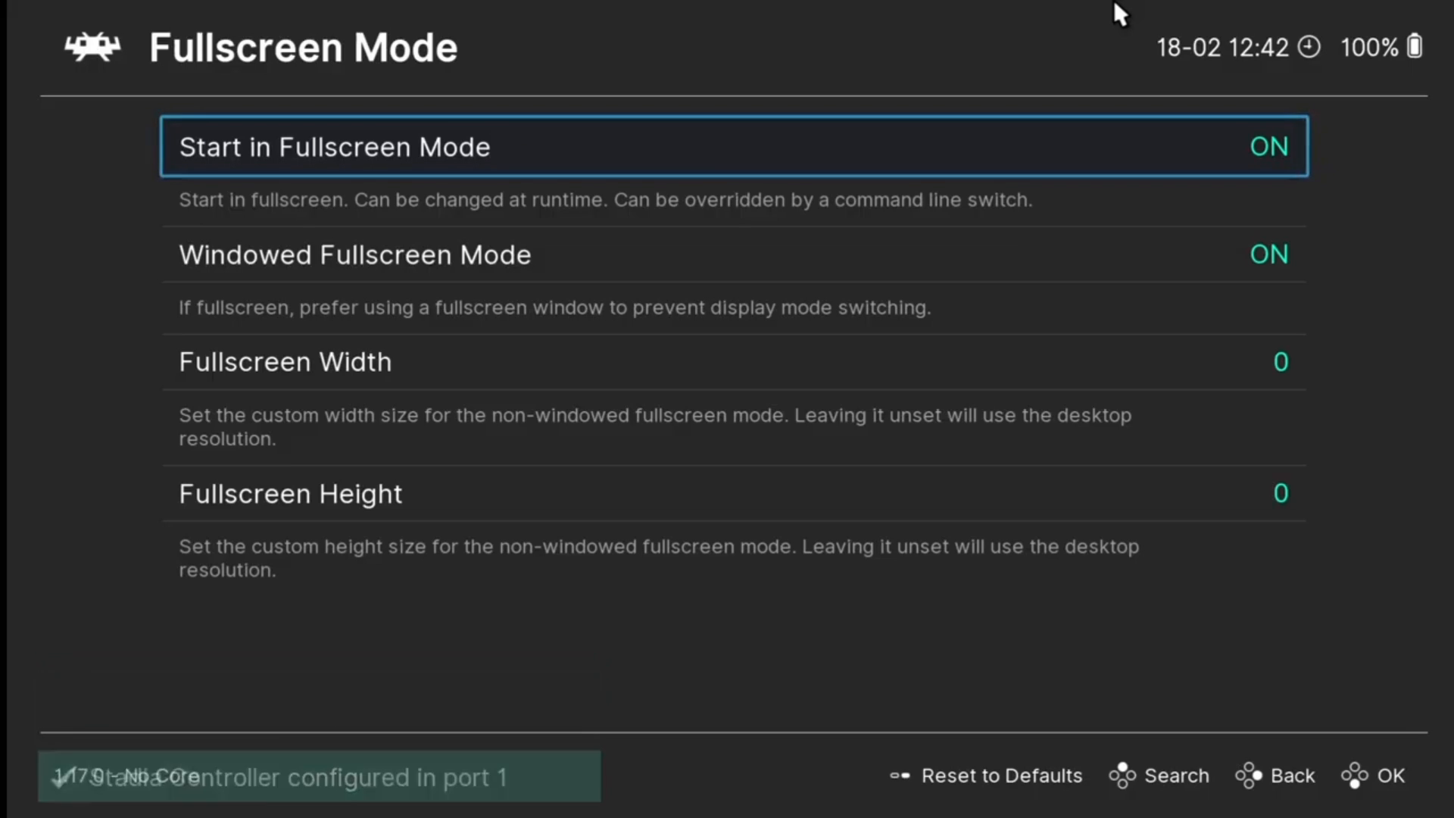
key(BackSpace)
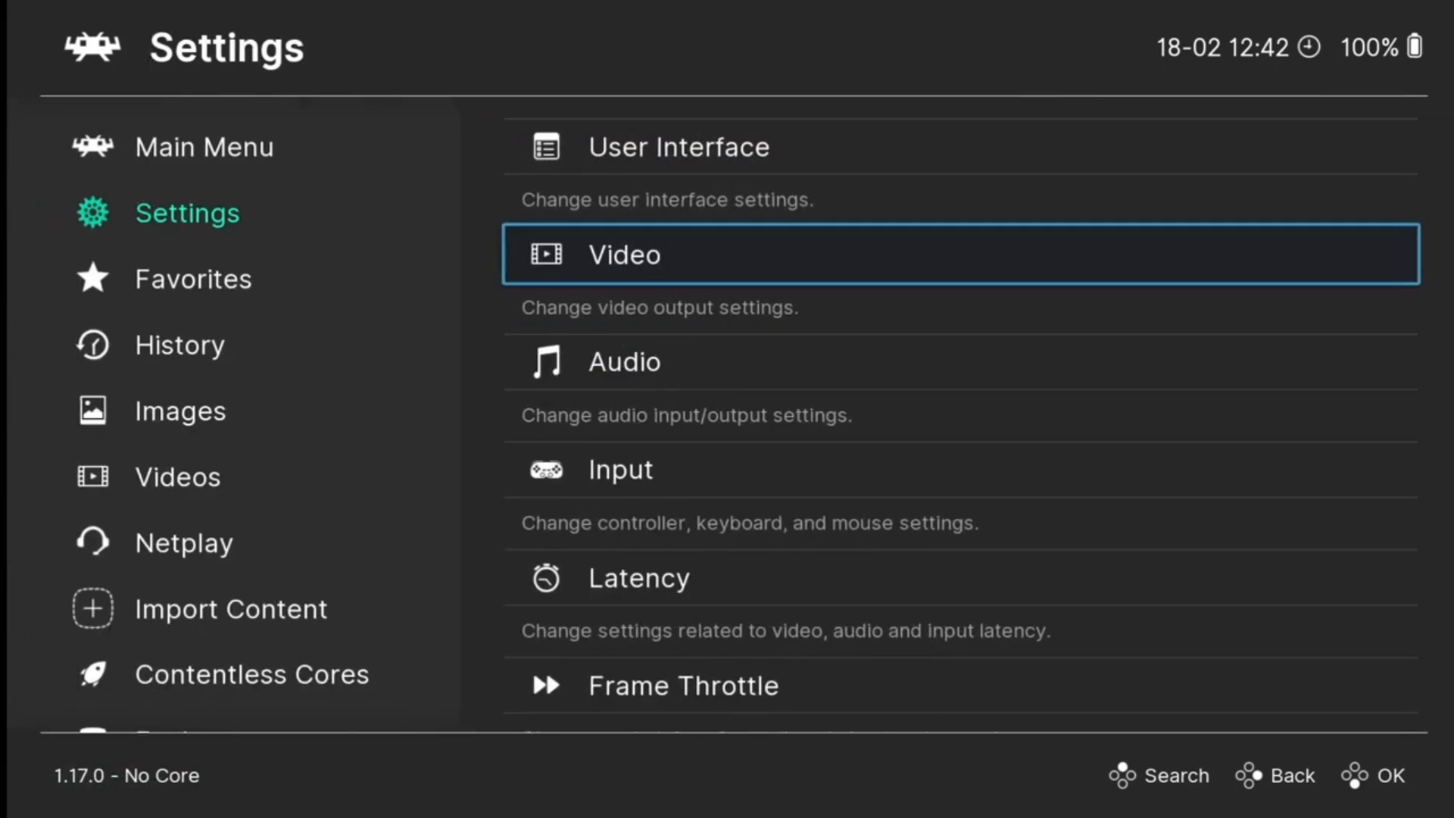
key(BackSpace)
- Save the current RetroArch configuration over the existing configuration file
key(Right)
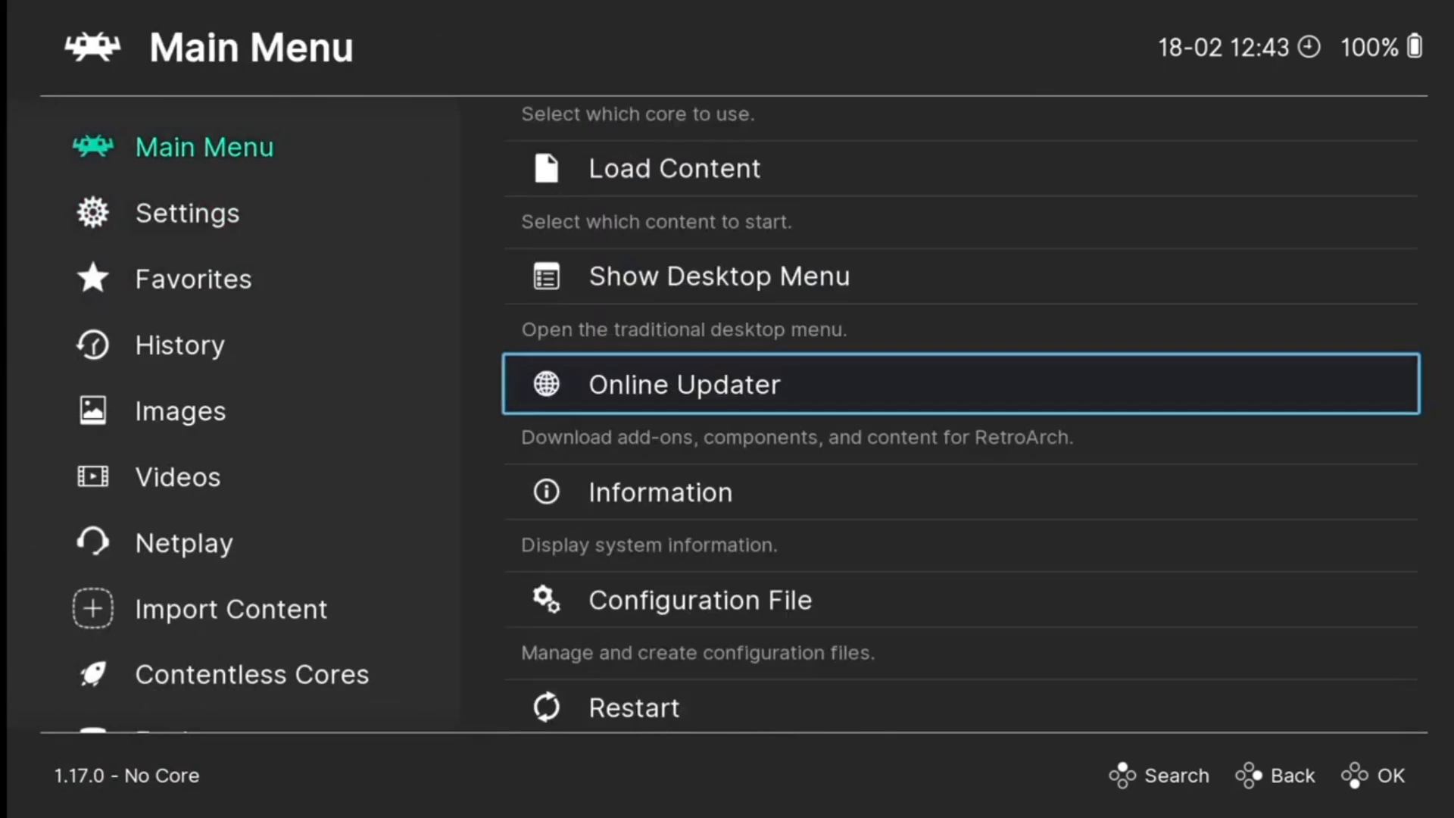
key(Down)
key(Down)
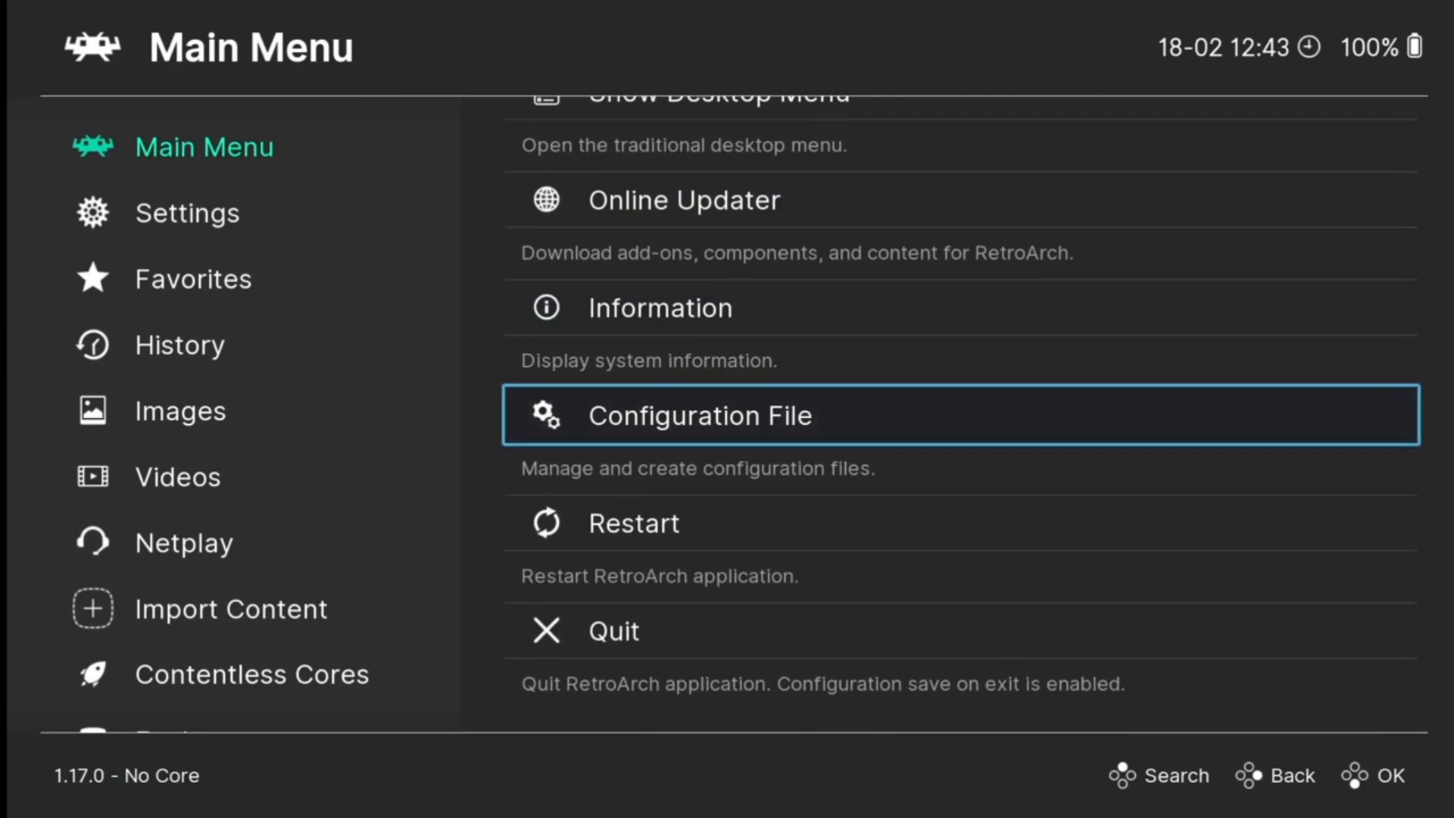
key(Return)
key(Down)
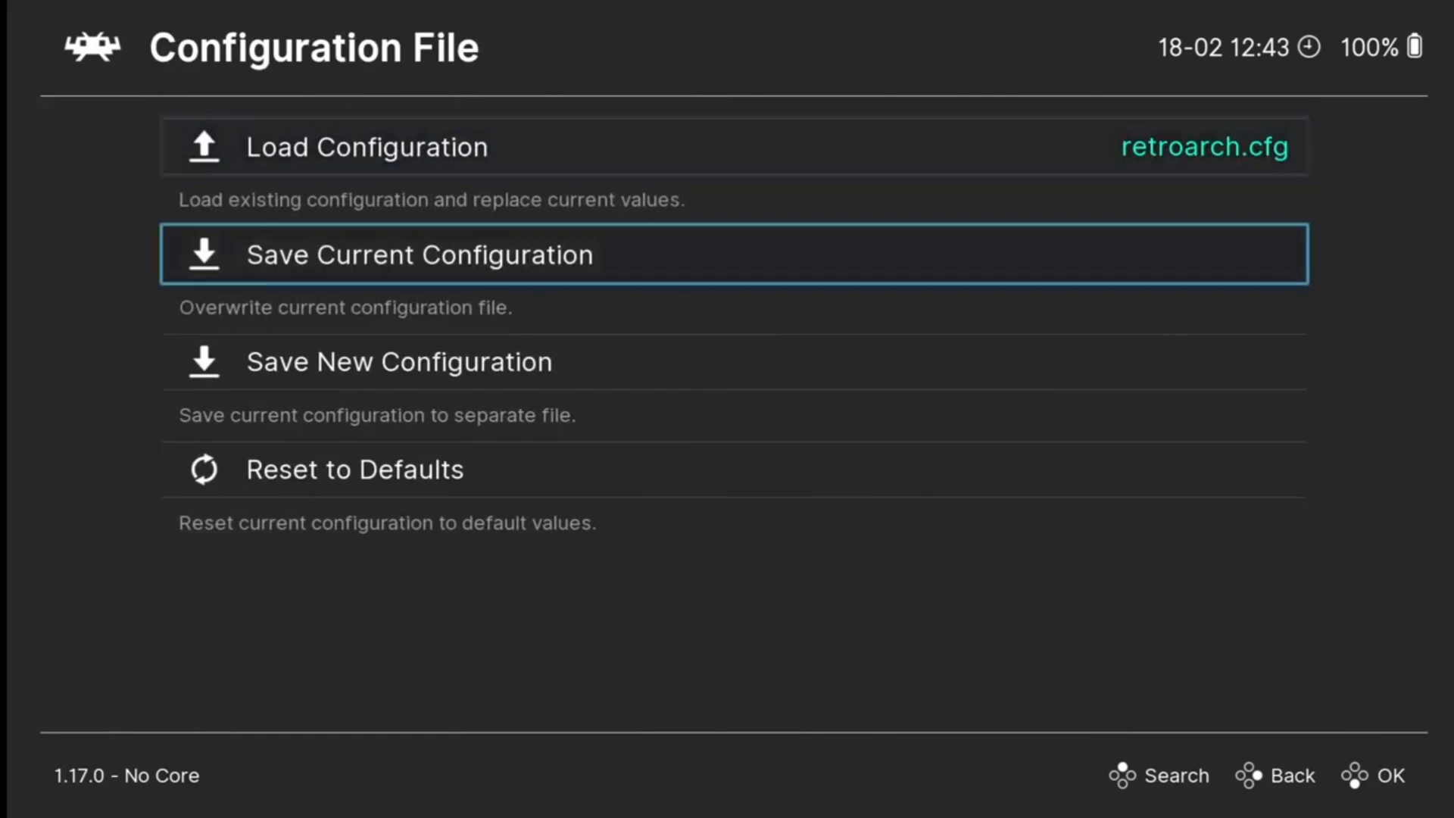
key(Return)
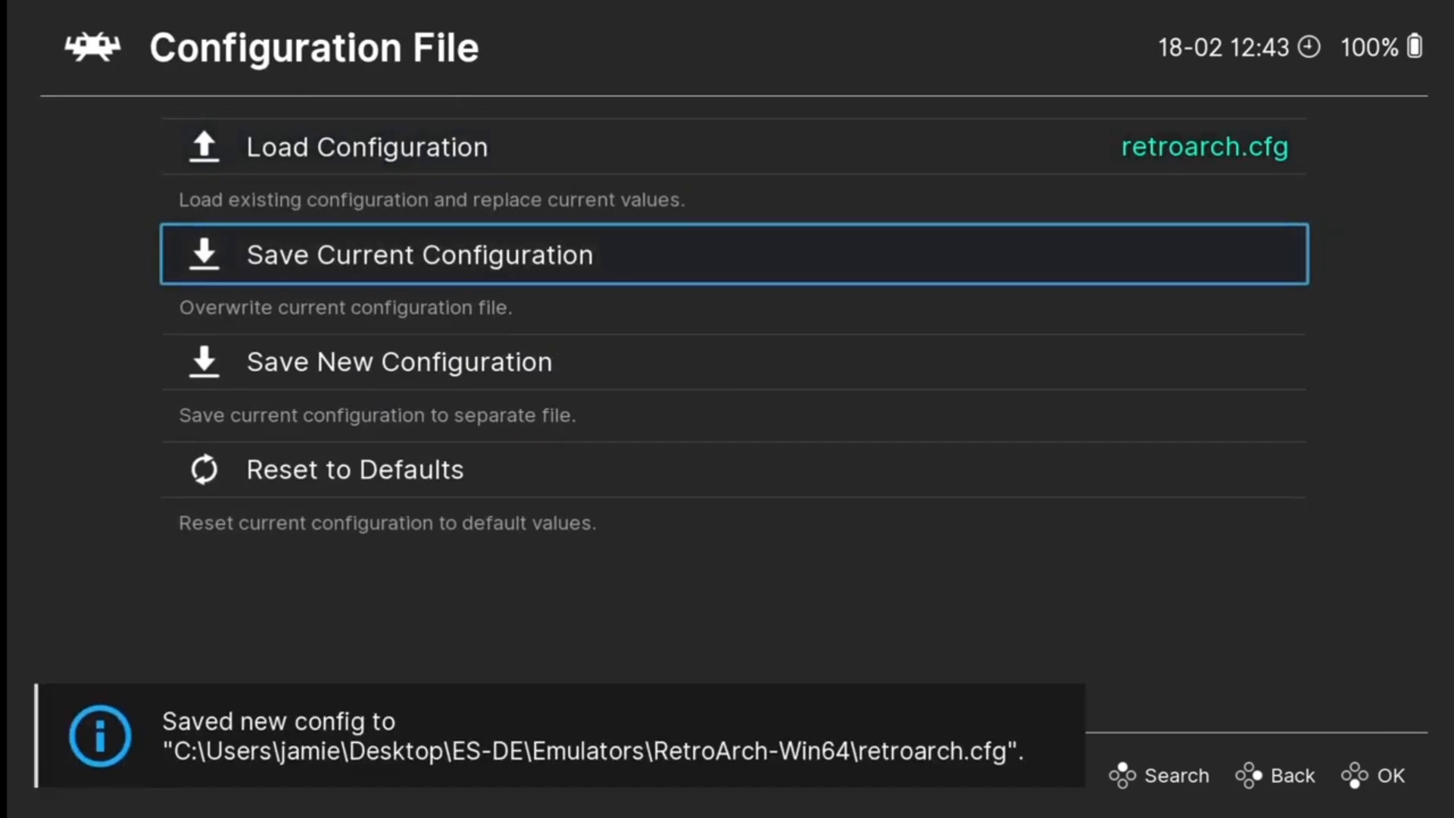
- Return to the Main Menu and quit RetroArch
key(BackSpace)
key(Down)
key(Down)
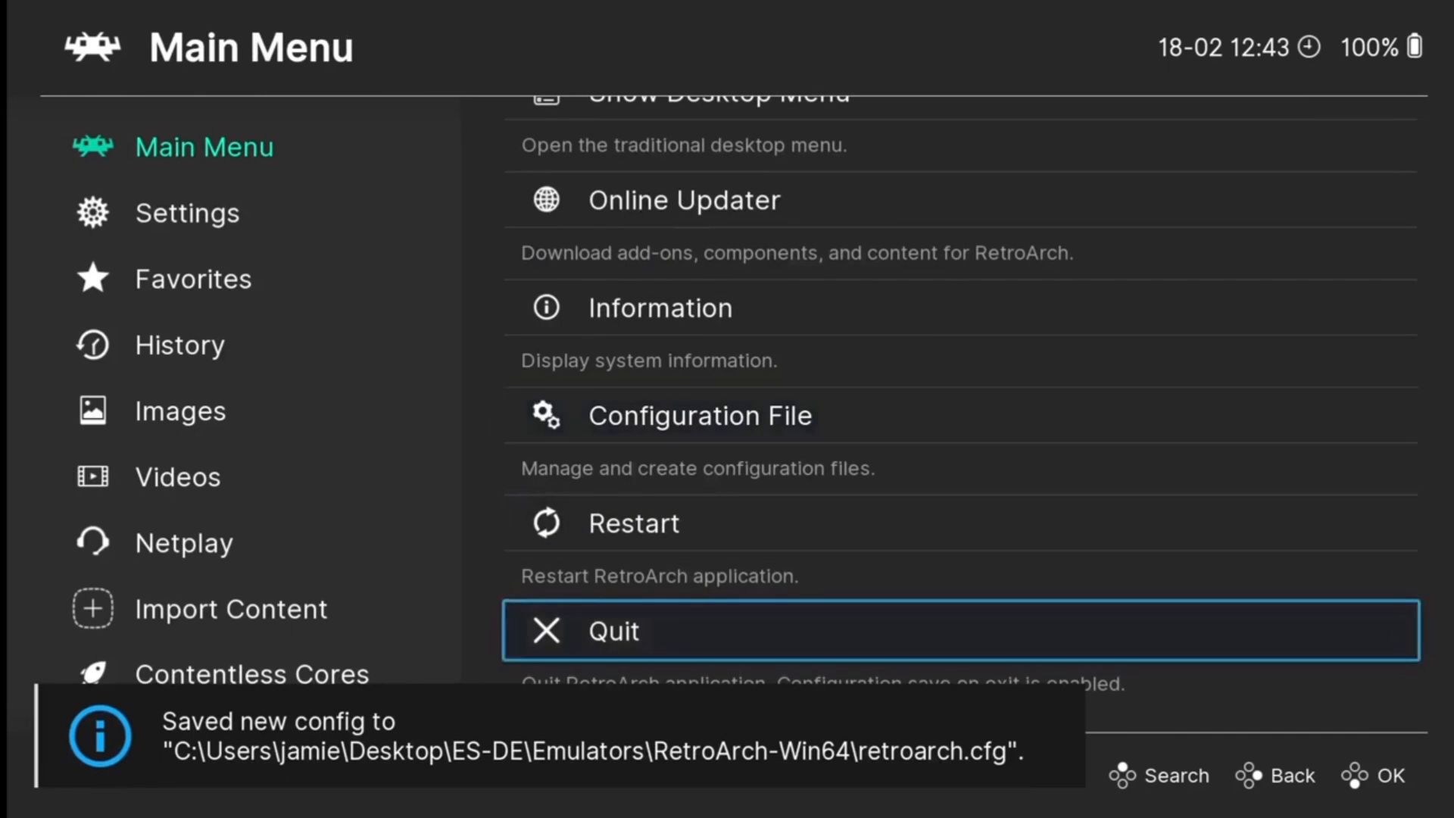
key(Return)
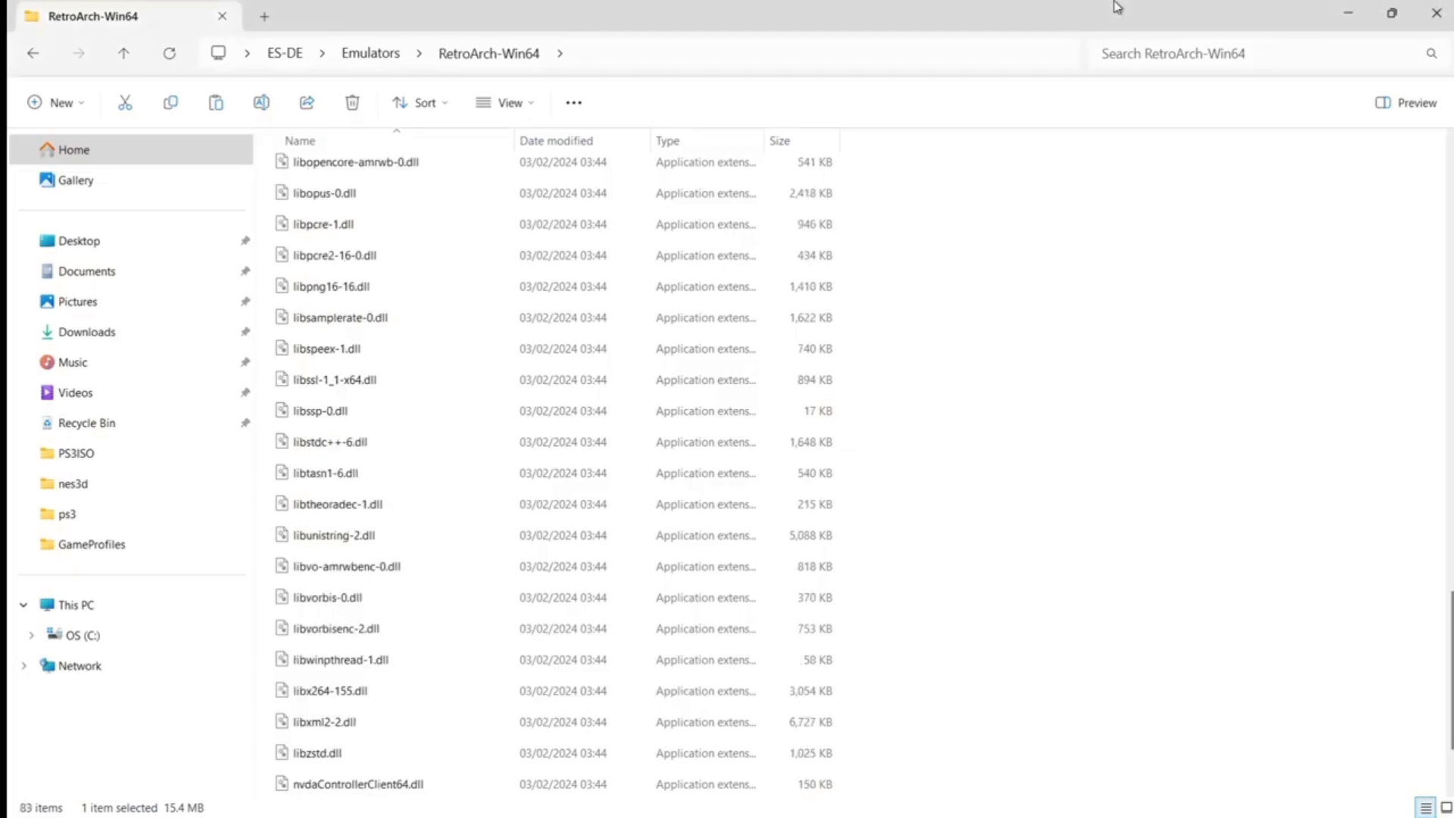
- Go back to the top-level ES-DE folder and launch ES-DE.exe
click(31, 56)
click(32, 55)
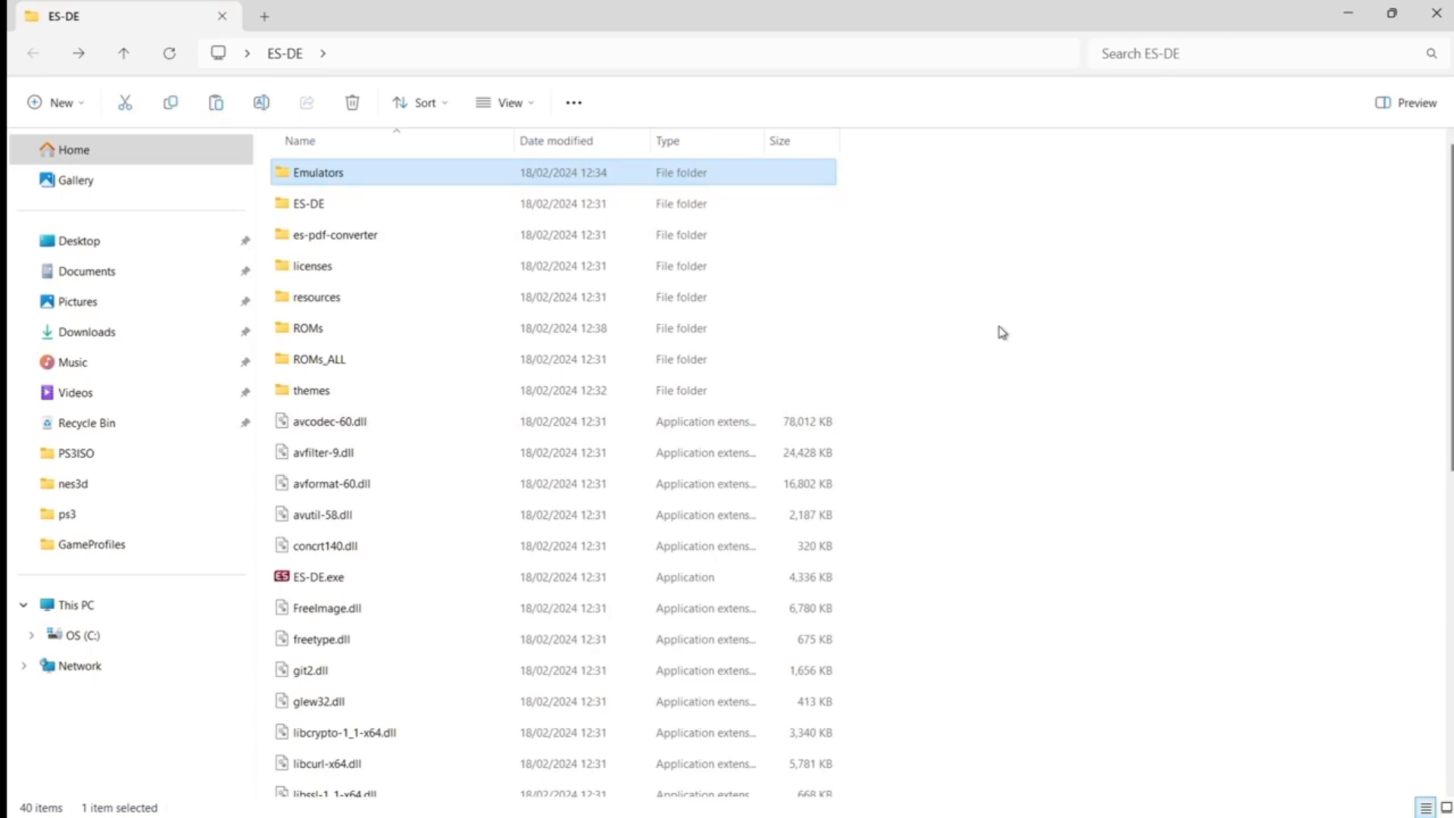
double_click(442, 576)
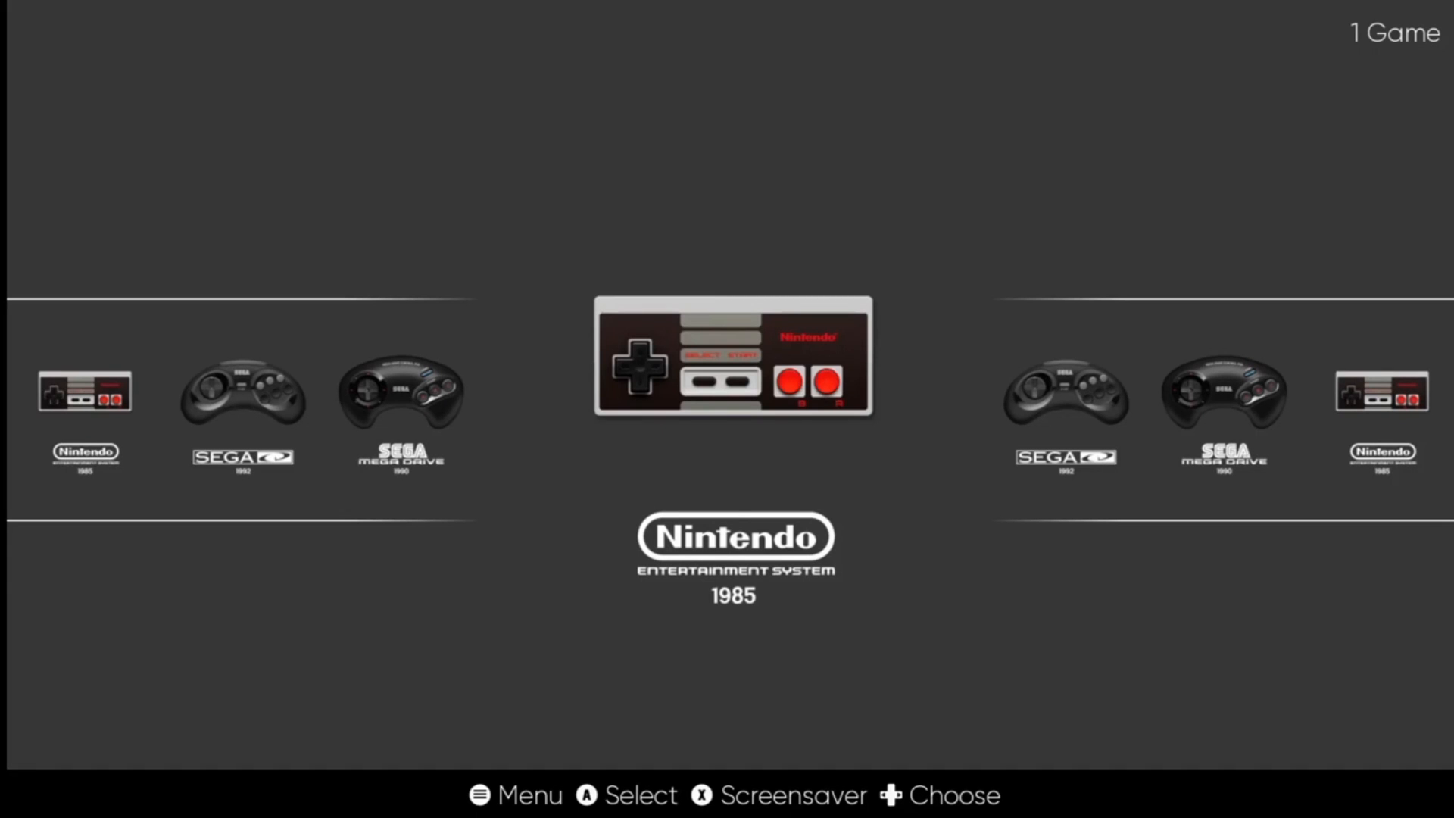
- Look through the Nintendo Entertainment System, Sega CD and Sega Mega Drive systems and their game lists
key(Right)
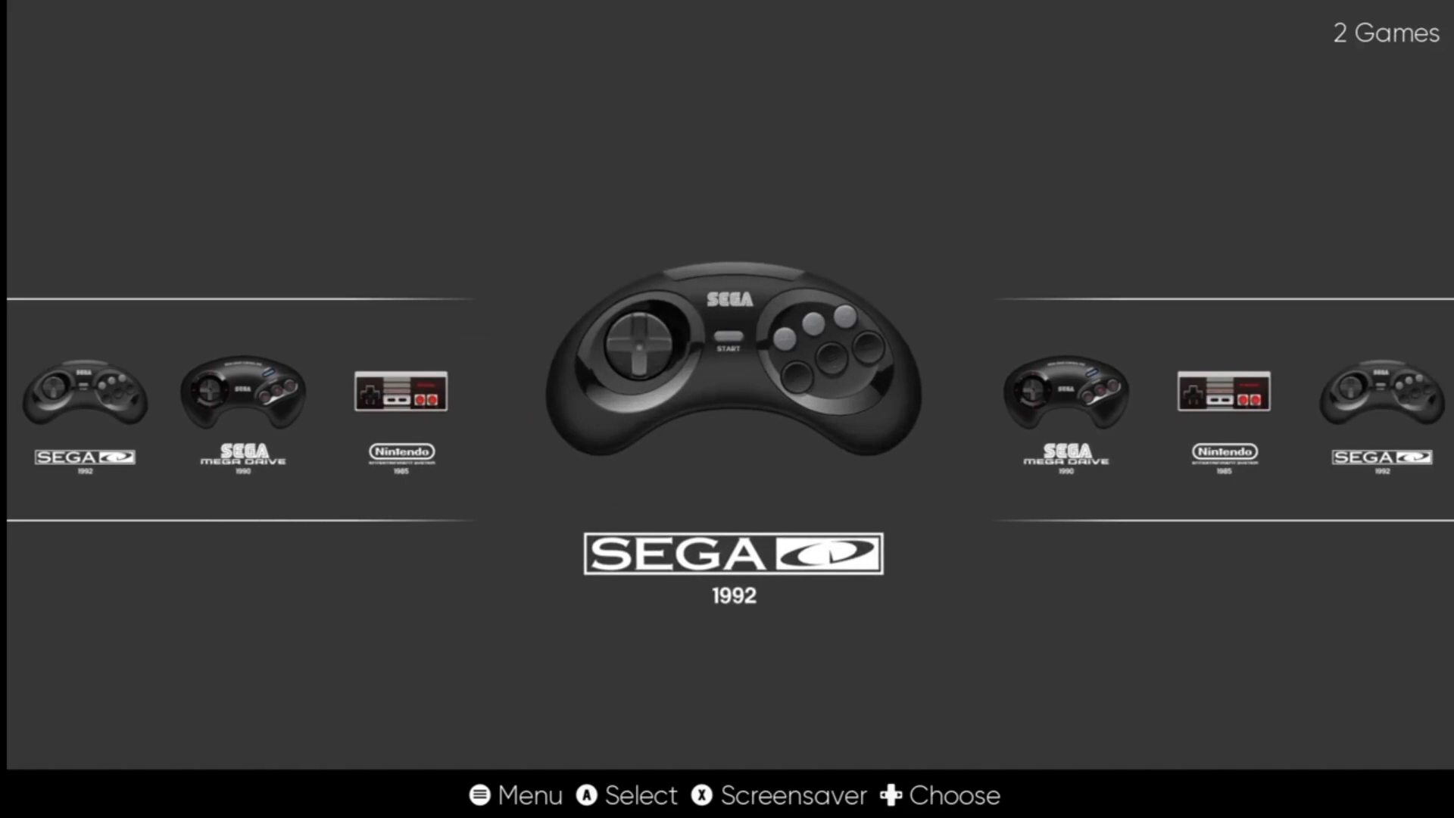
key(Right)
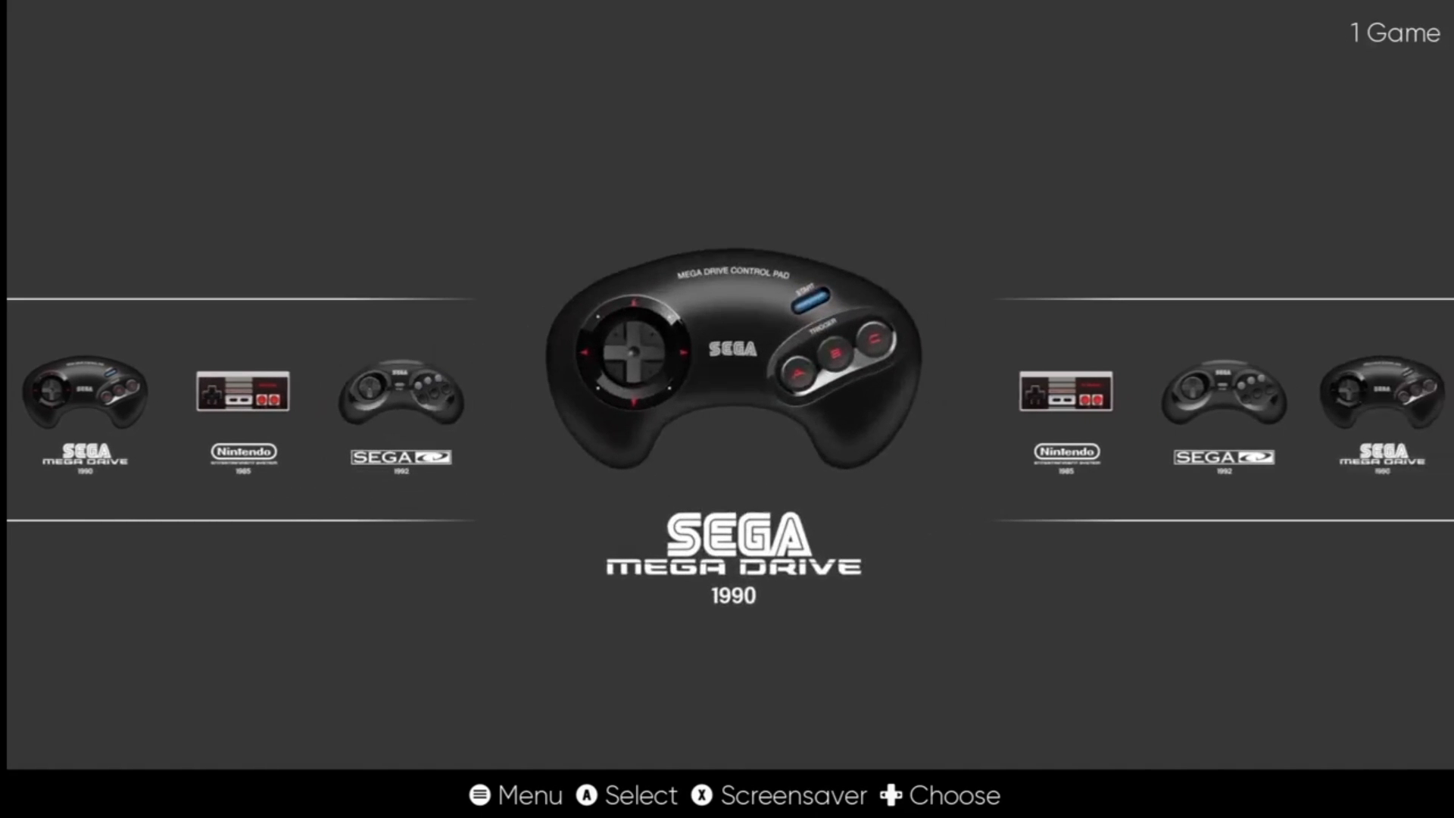
key(Right)
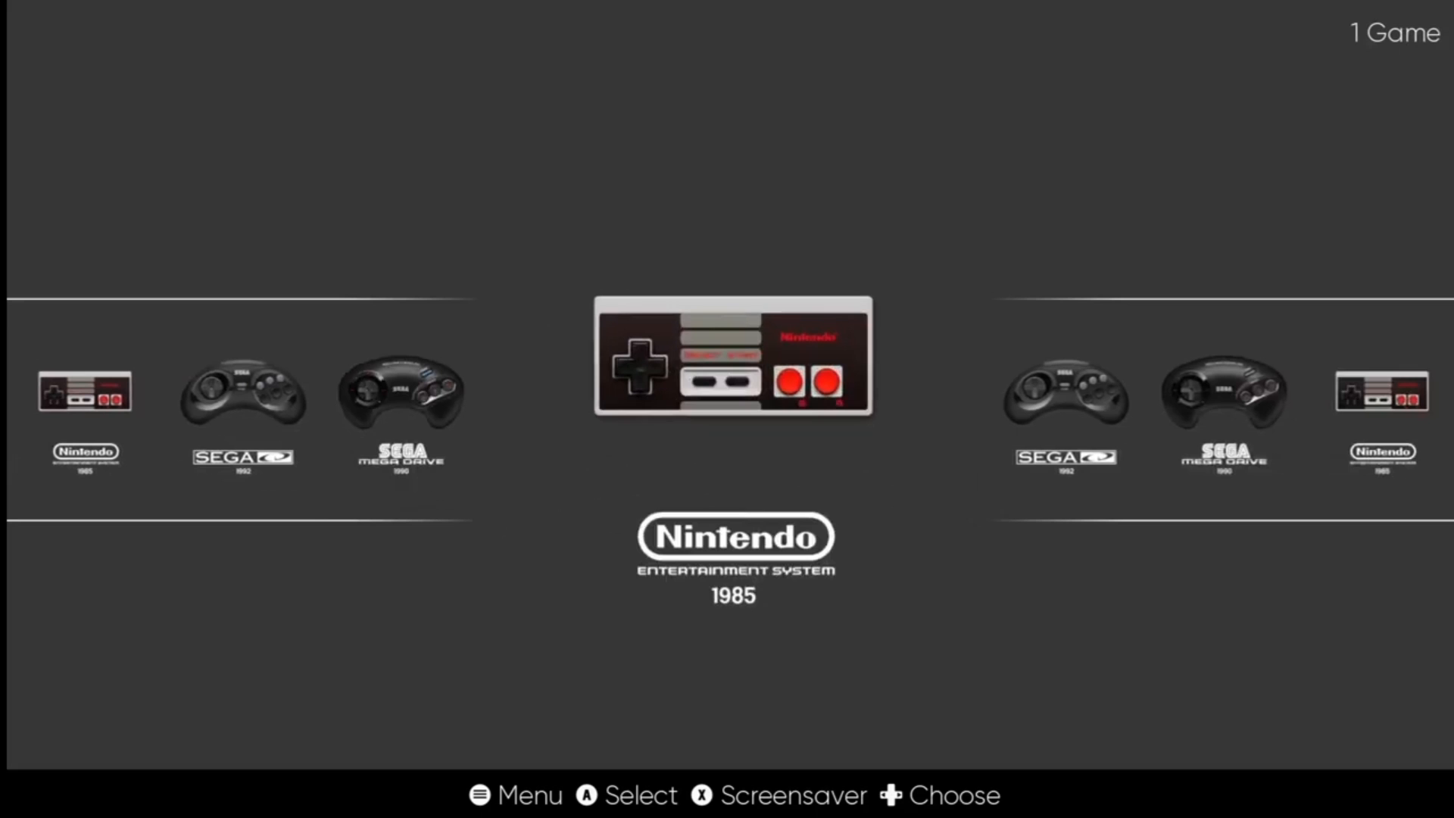
key(Return)
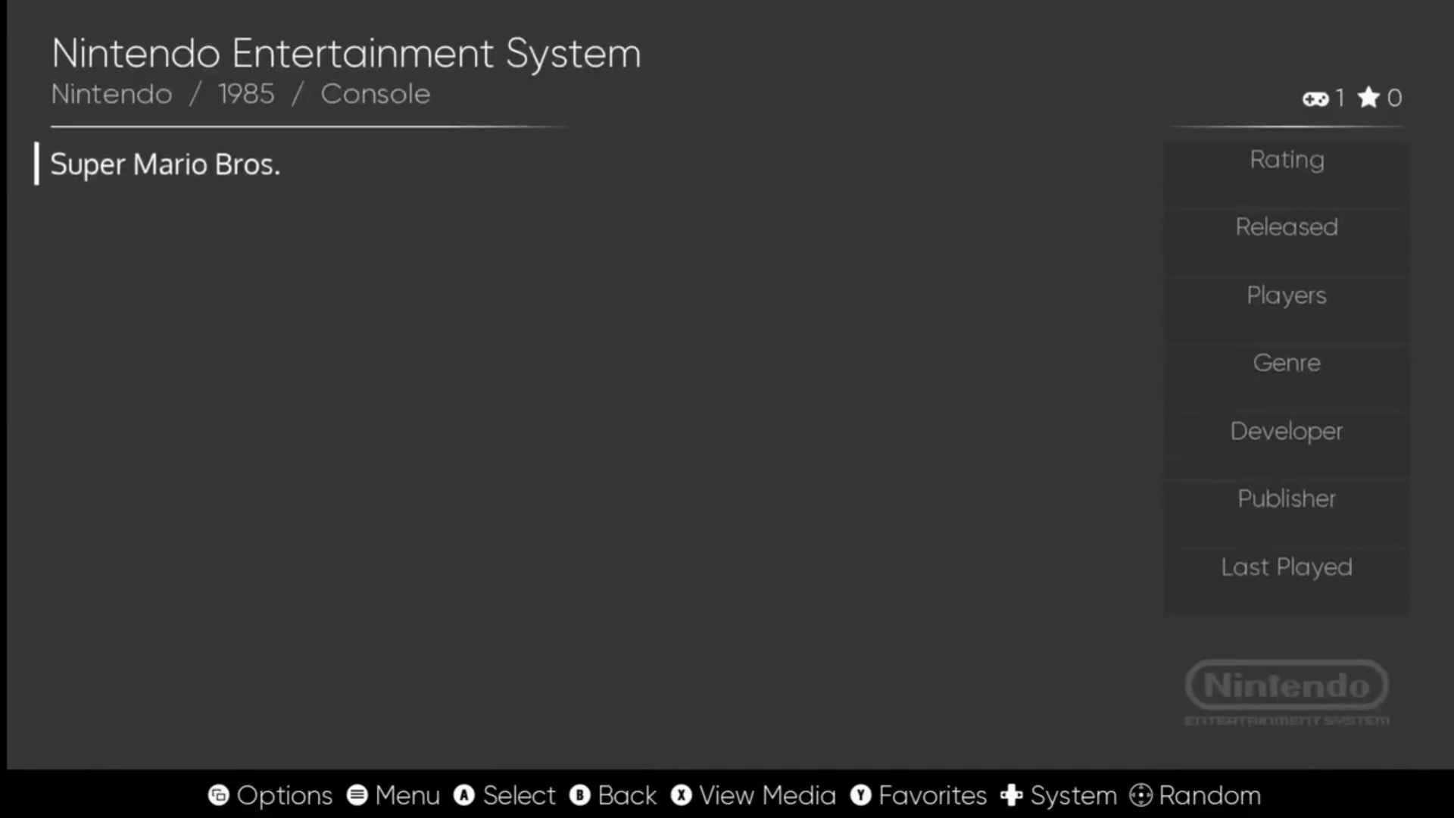
key(BackSpace)
key(Right)
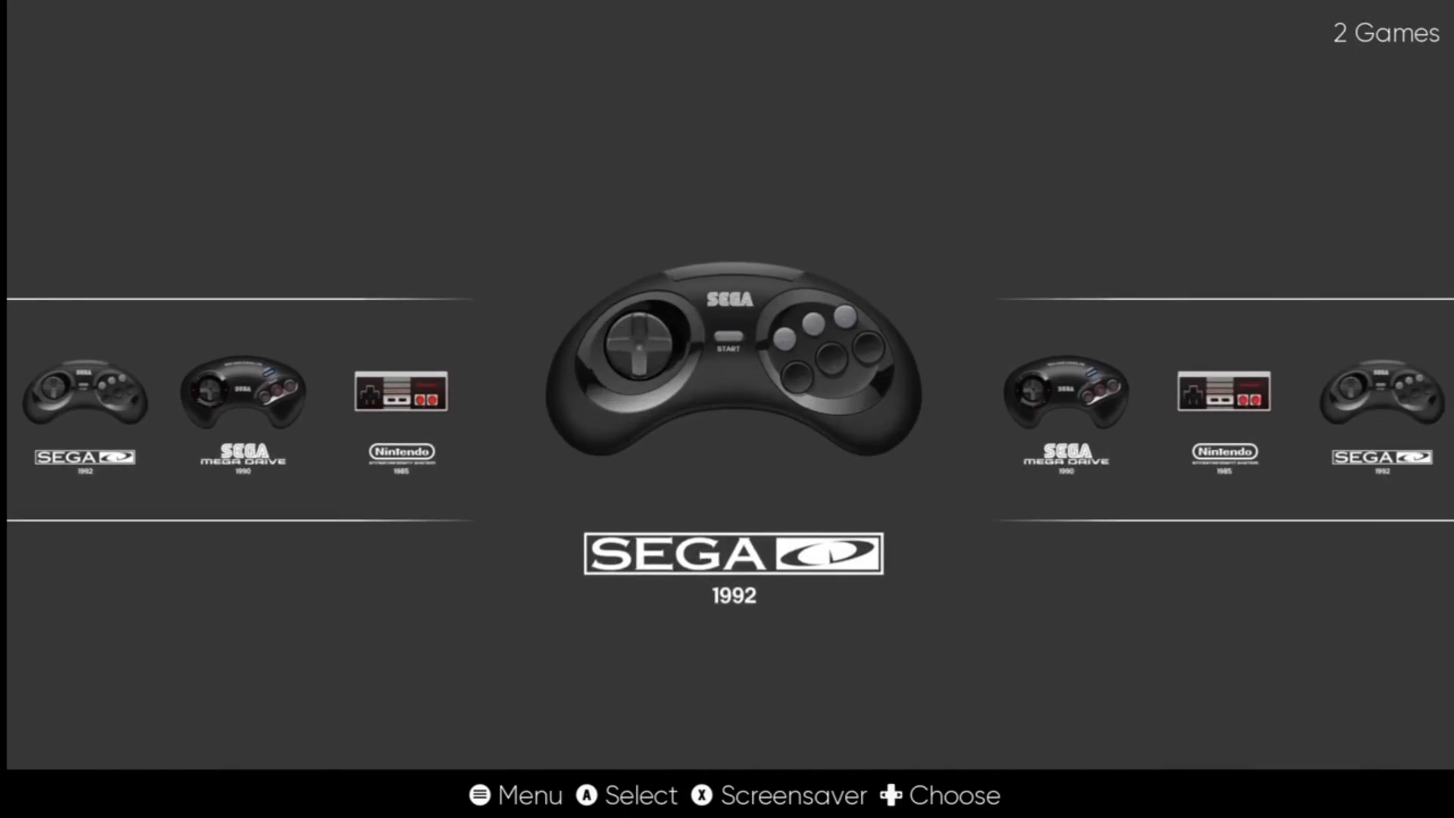
key(Return)
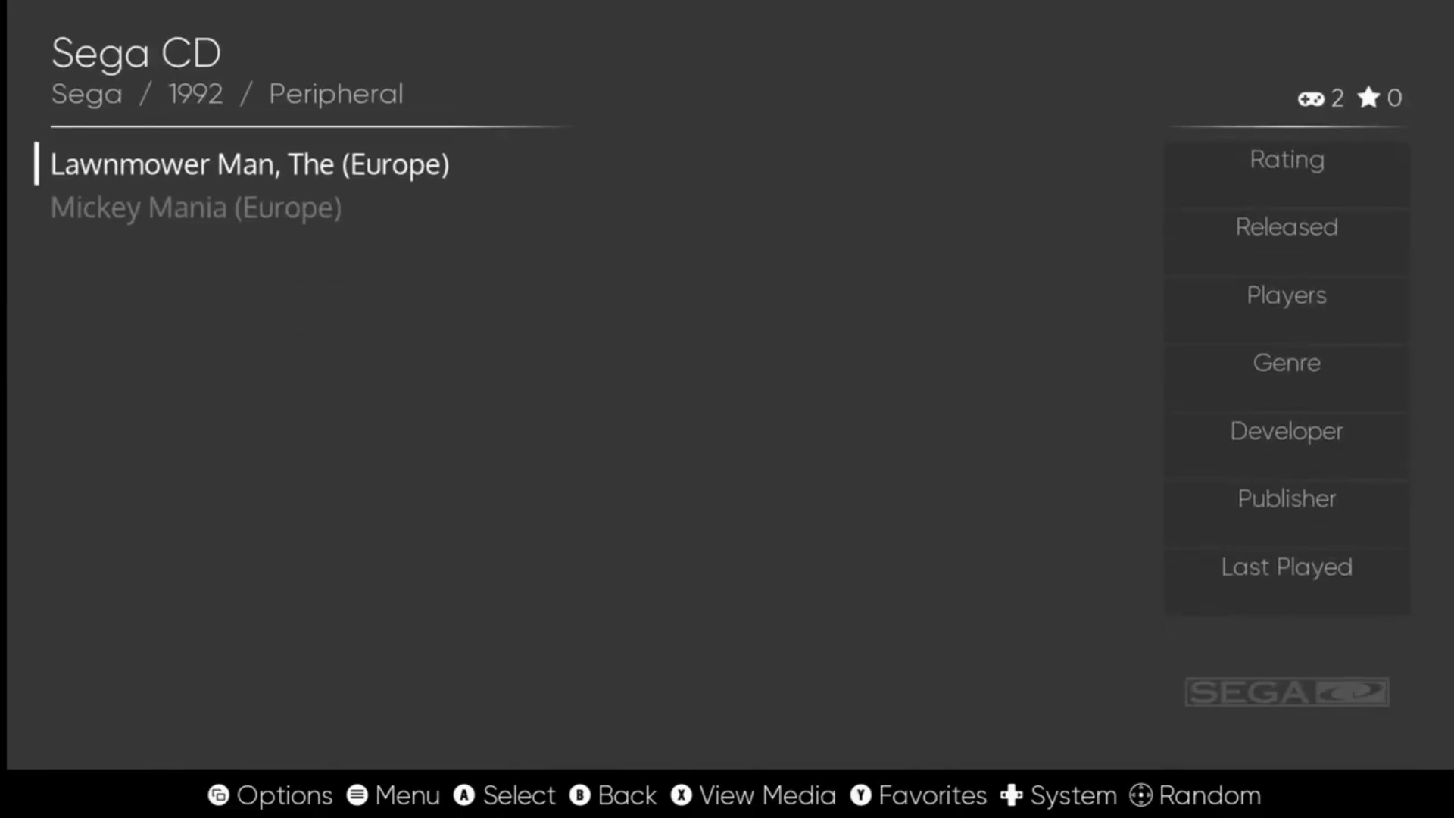
key(Down)
key(BackSpace)
key(Right)
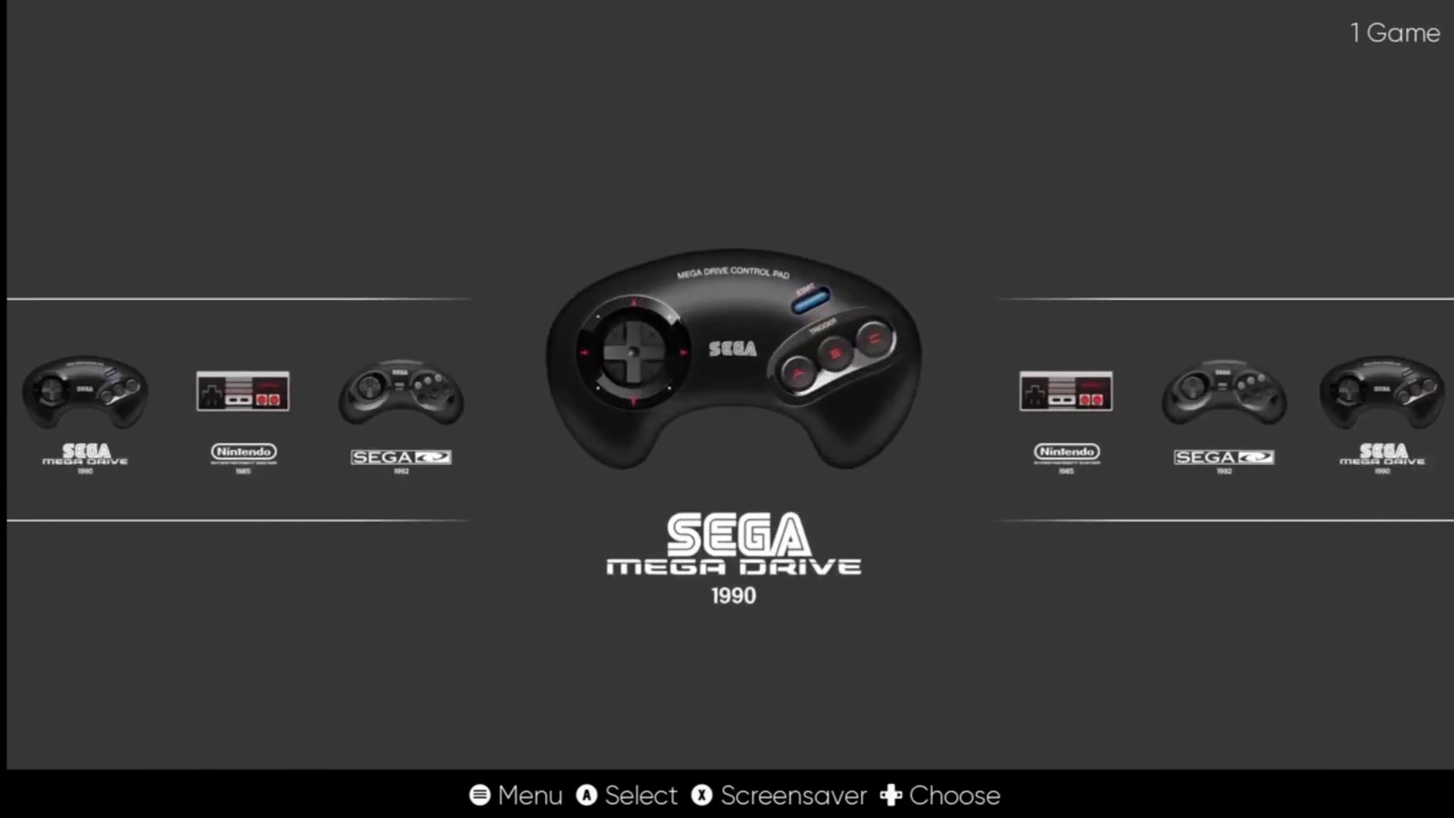
key(Return)
key(BackSpace)
- Open ES-DE's scraper and set it to scrape all games from ScreenScraper
key(Escape)
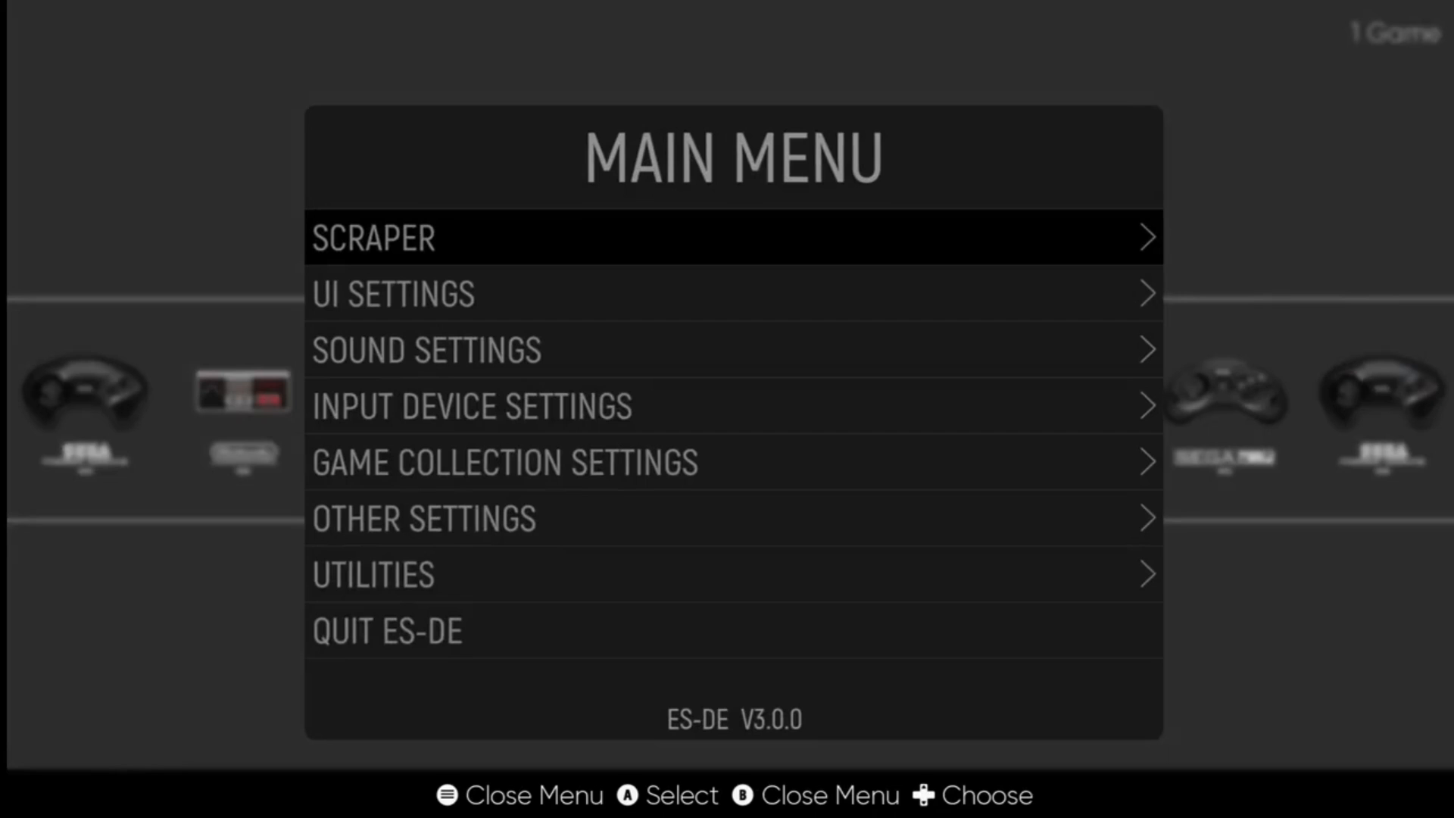
key(Return)
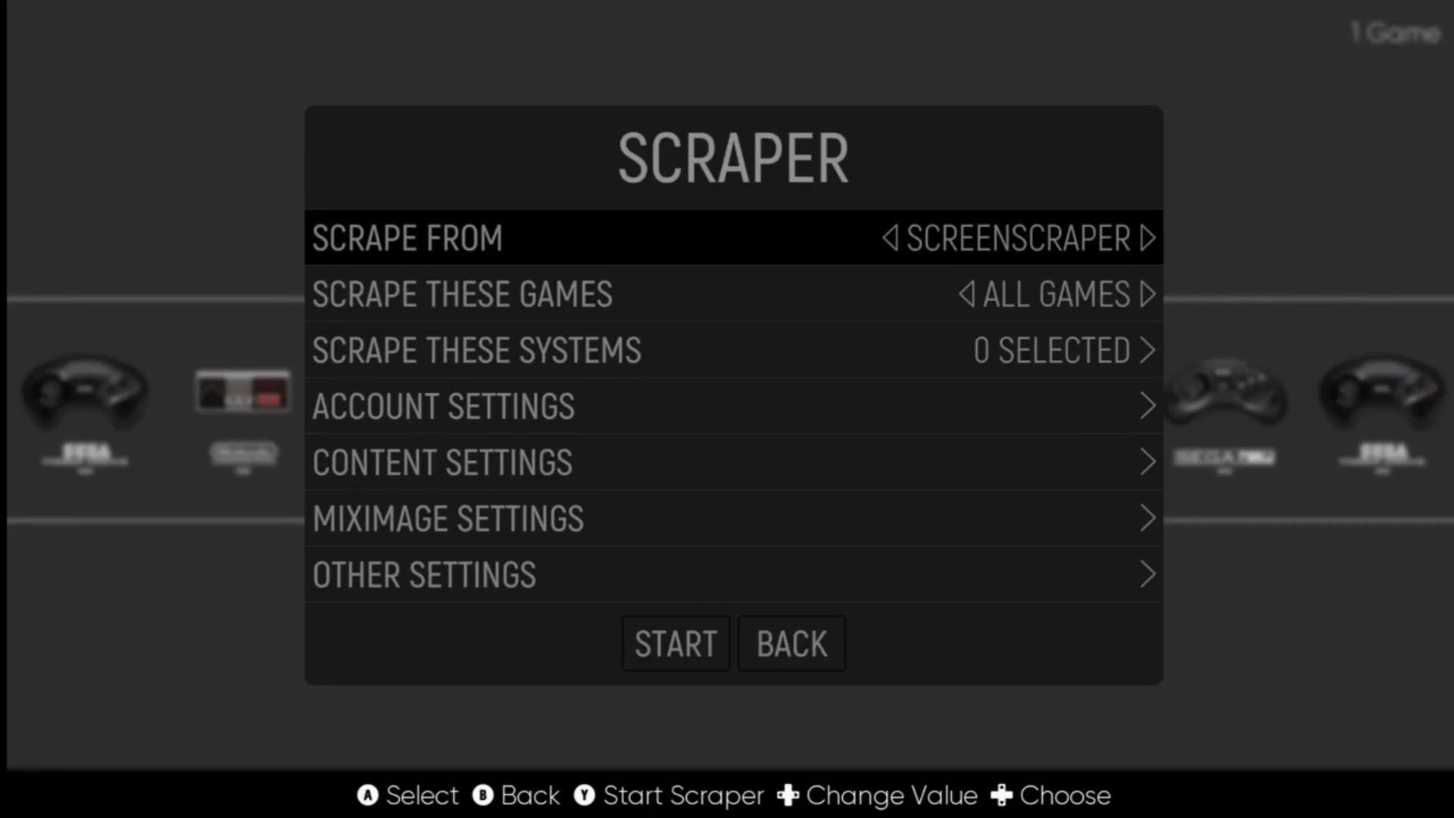
key(Return)
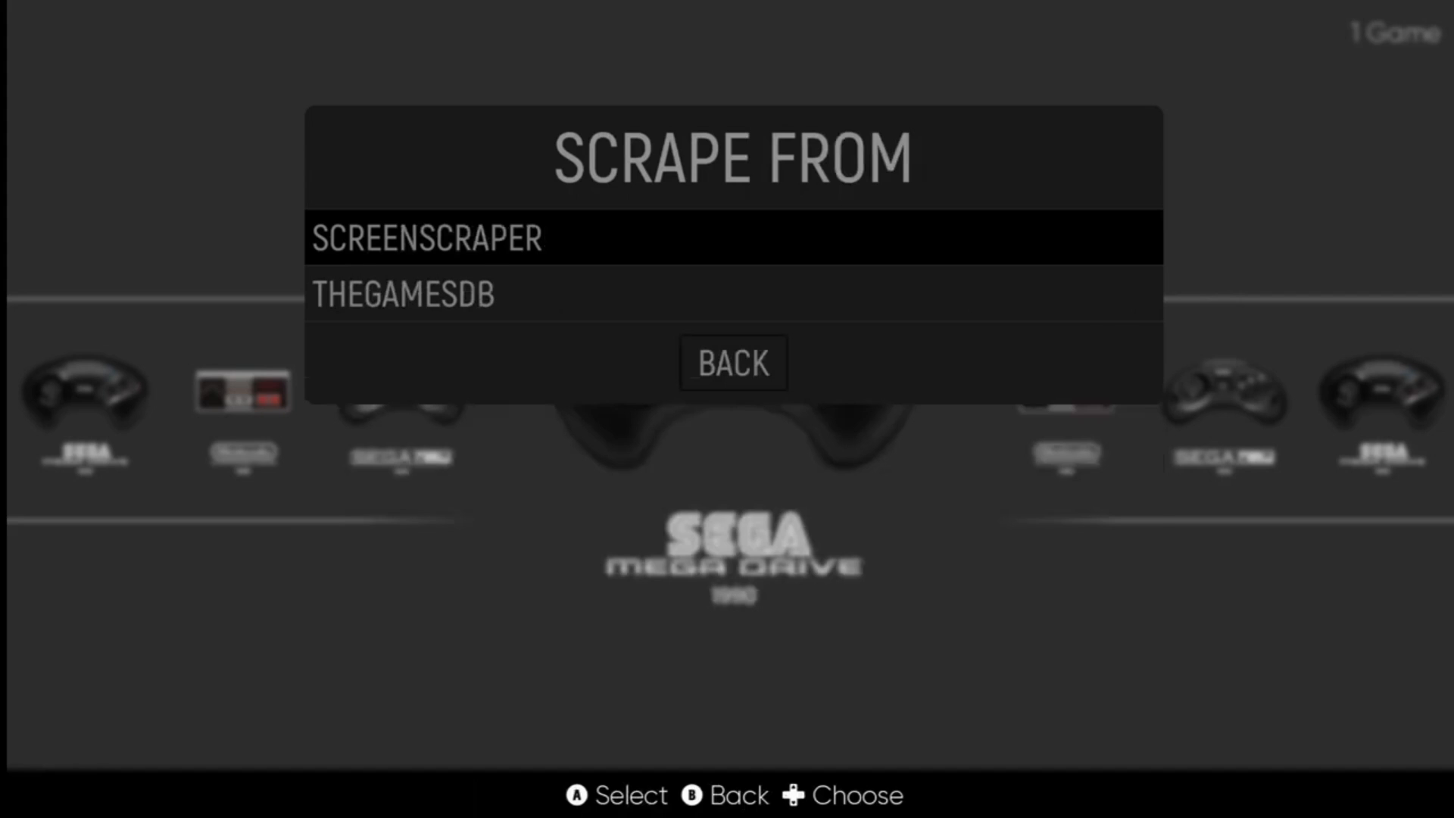
key(Return)
key(Down)
key(Return)
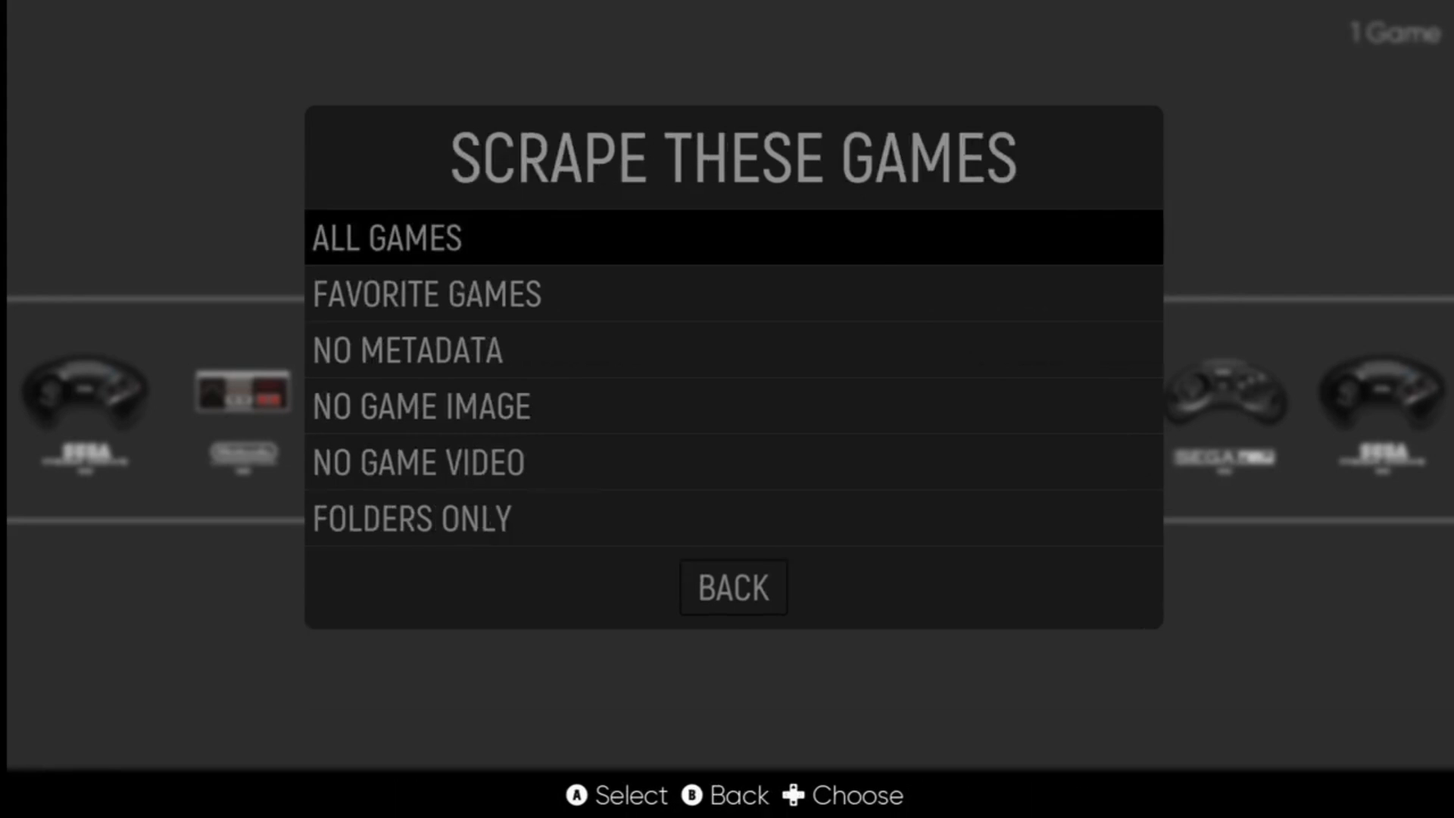
key(Return)
- Select Nintendo Entertainment System, Sega CD and Sega Mega Drive as the systems to scrape
key(Down)
key(Return)
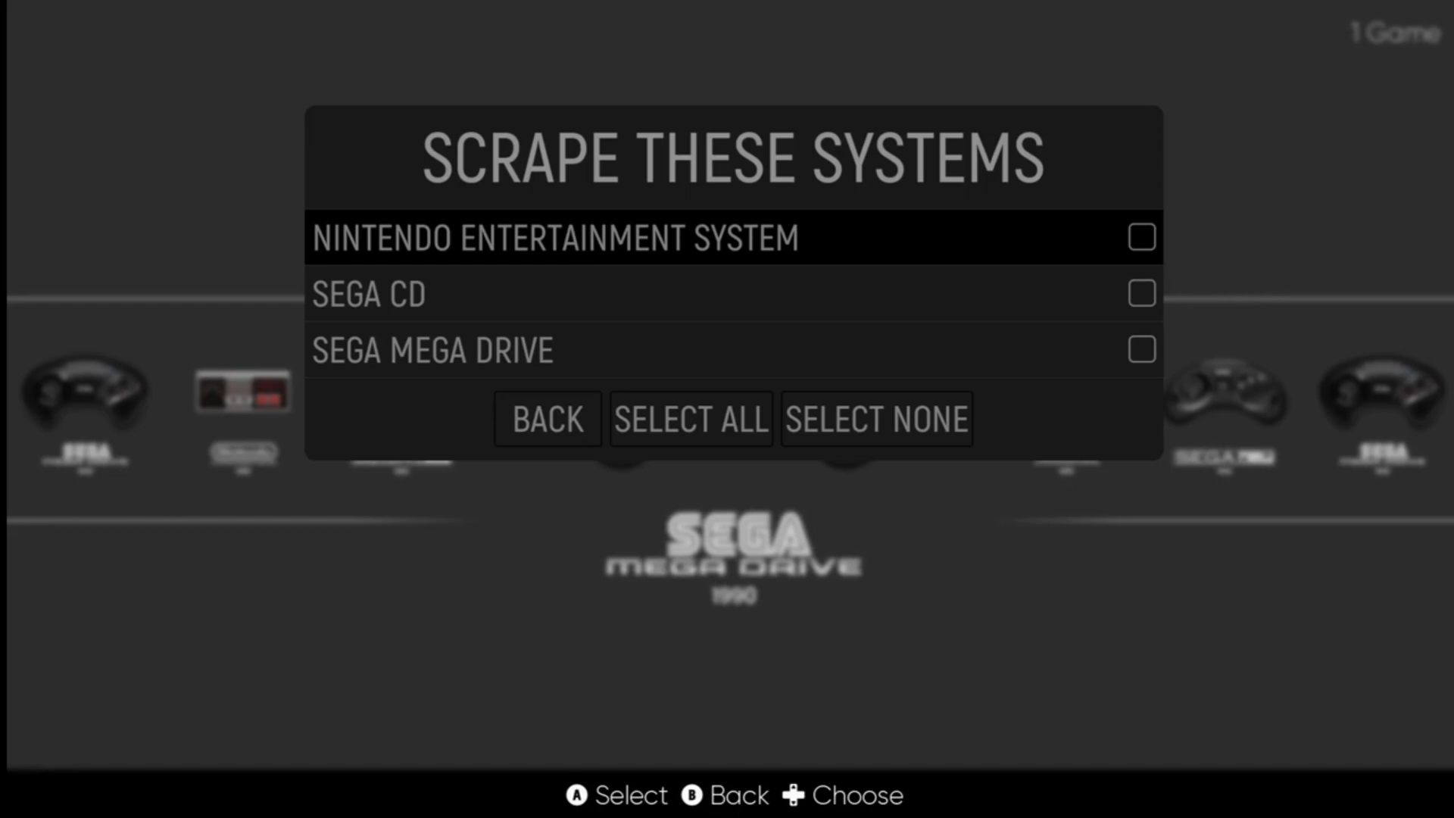
key(Return)
key(Down)
key(Return)
key(Down)
key(Return)
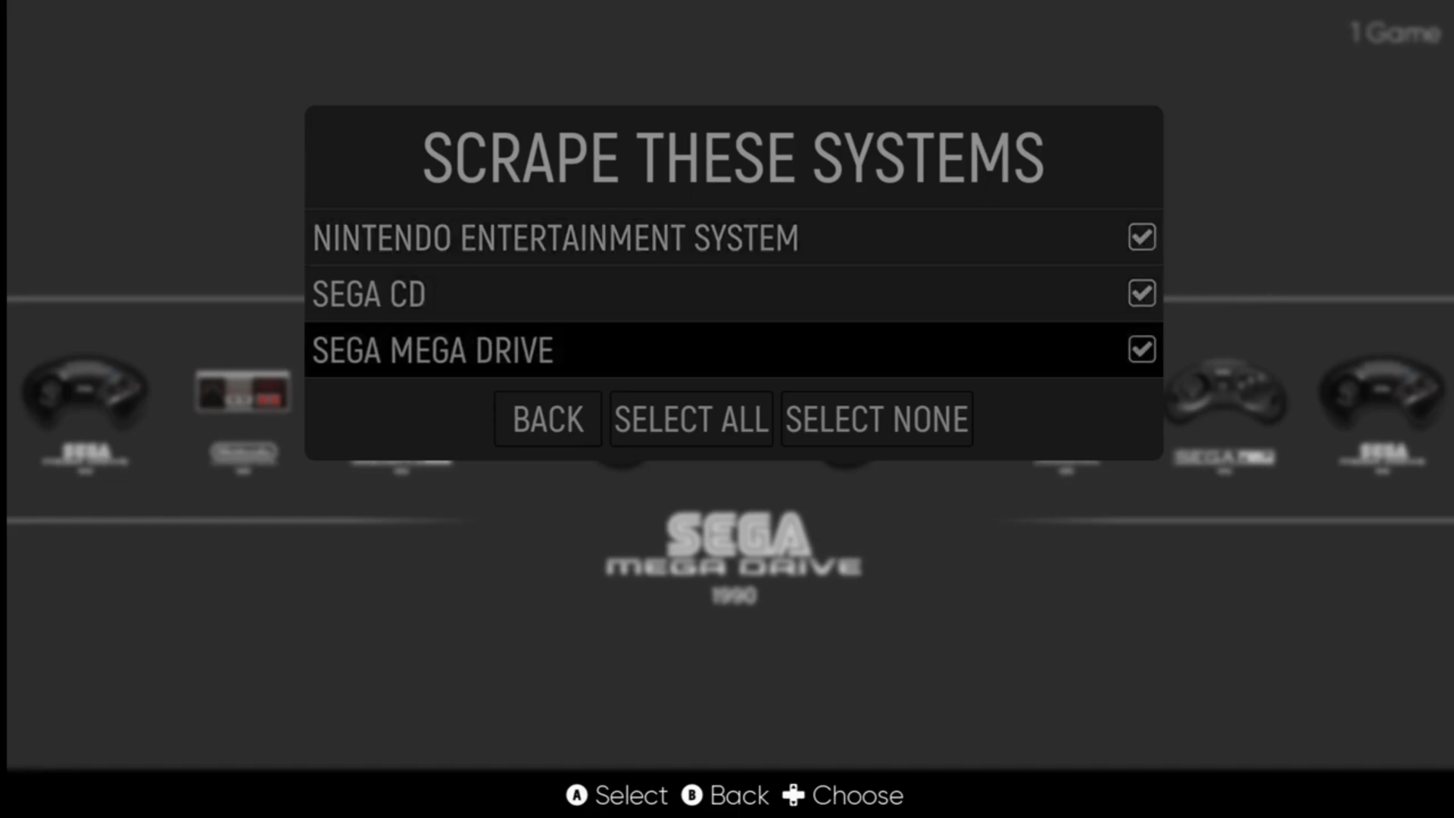
- Leave the system selection and enter the ScreenScraper username in the scraper's account settings
key(Down)
key(Return)
key(Down)
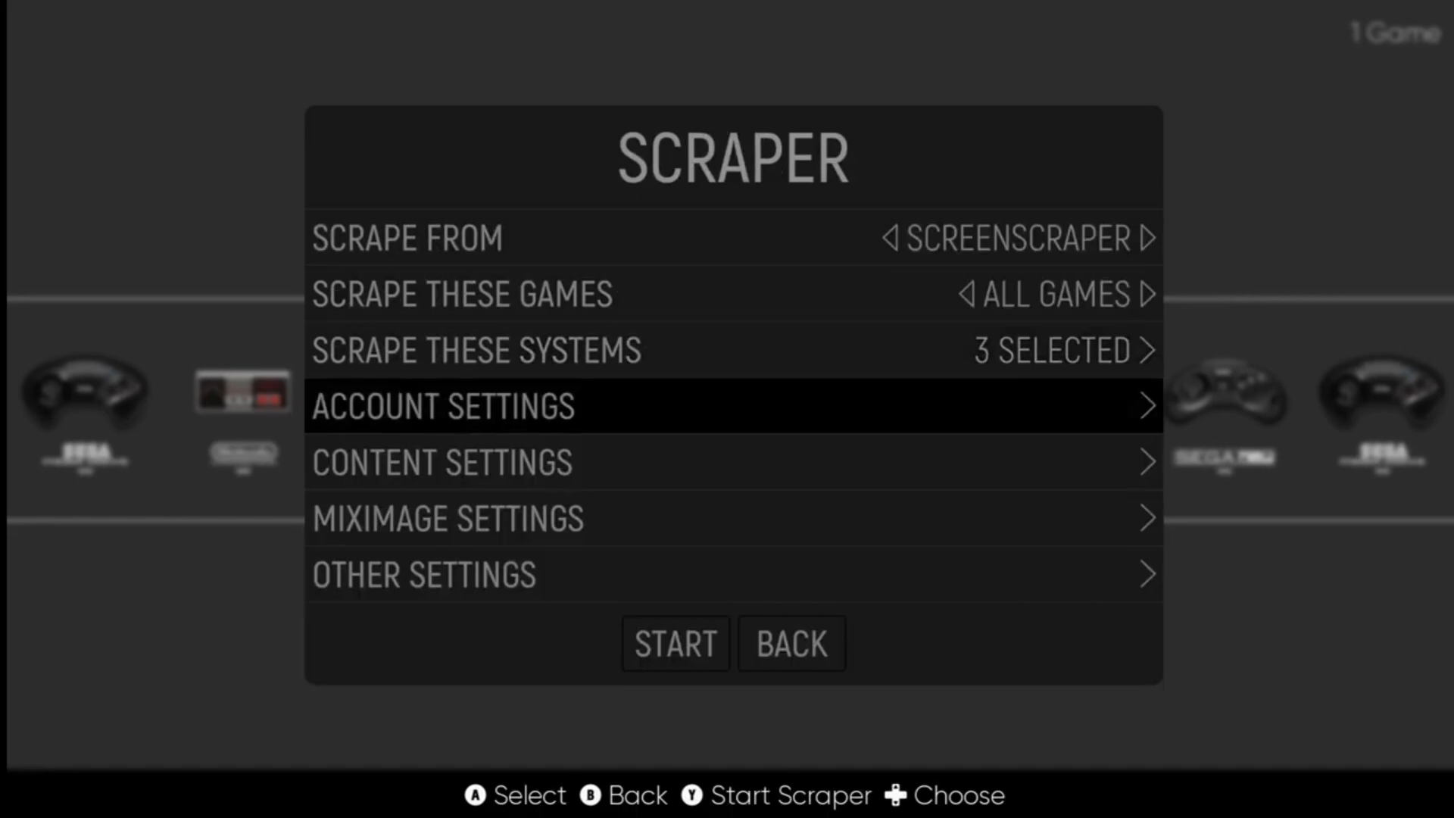
key(Return)
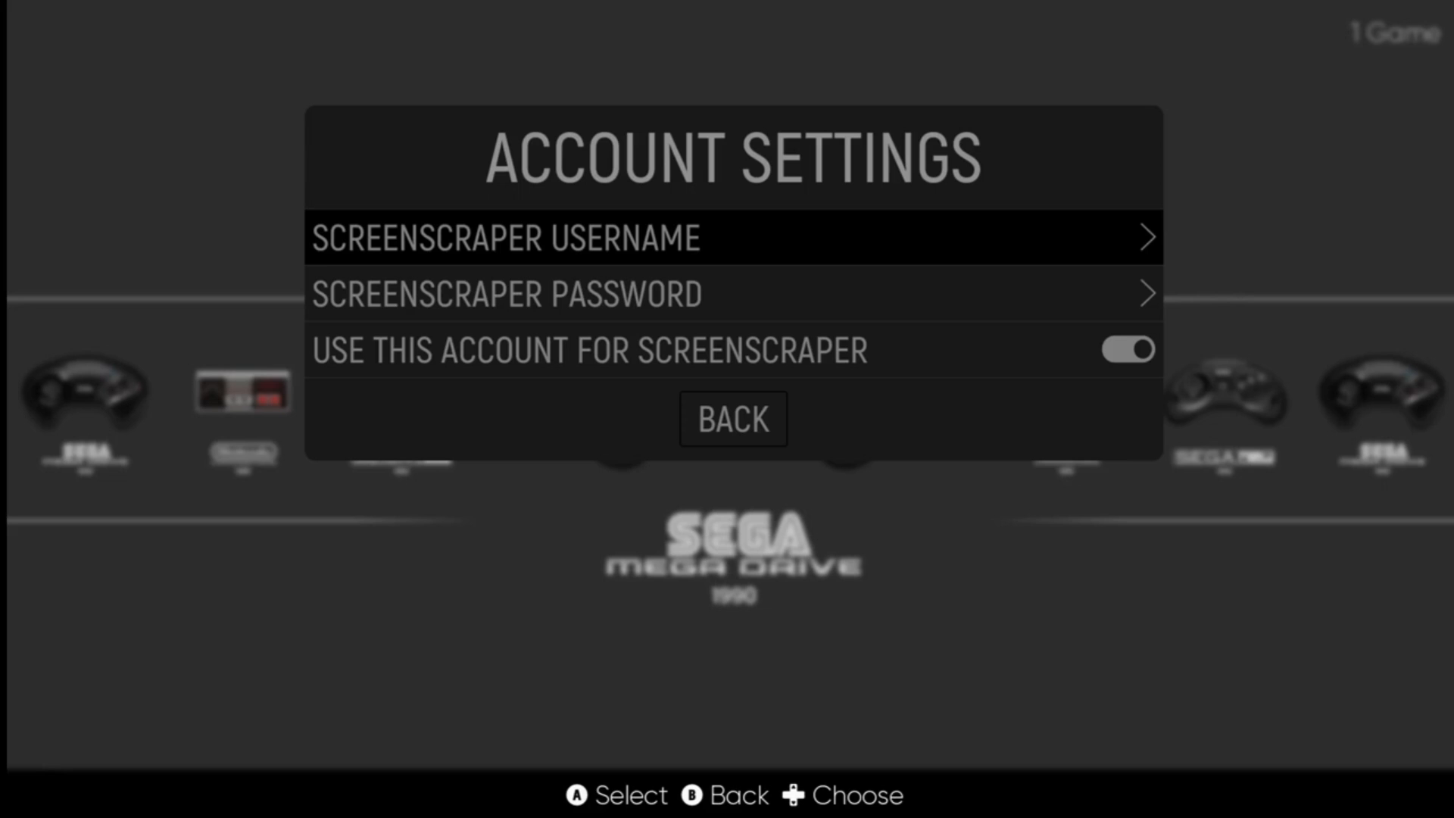
key(Return)
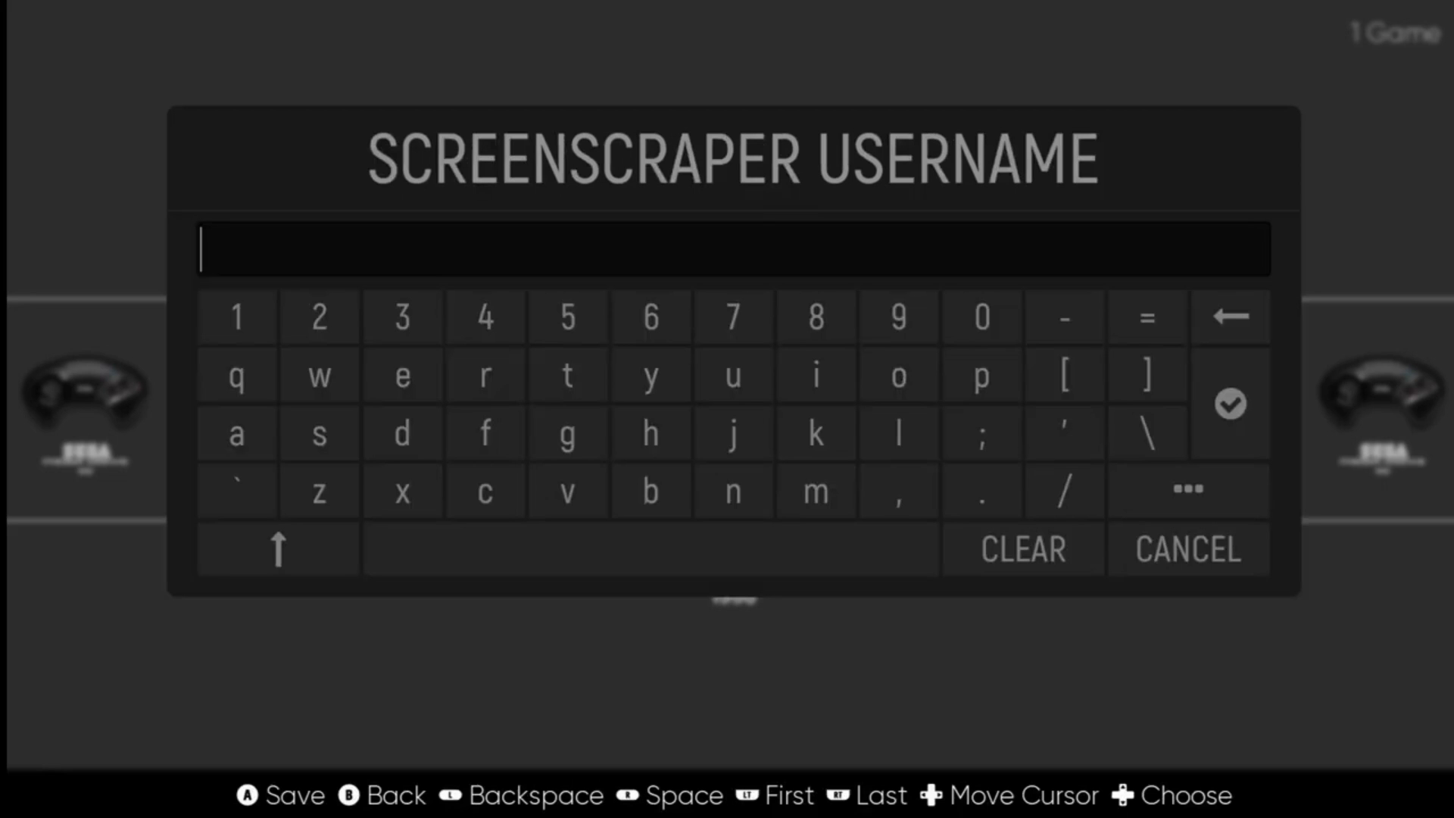
text(flimbosquest)
key(Return)
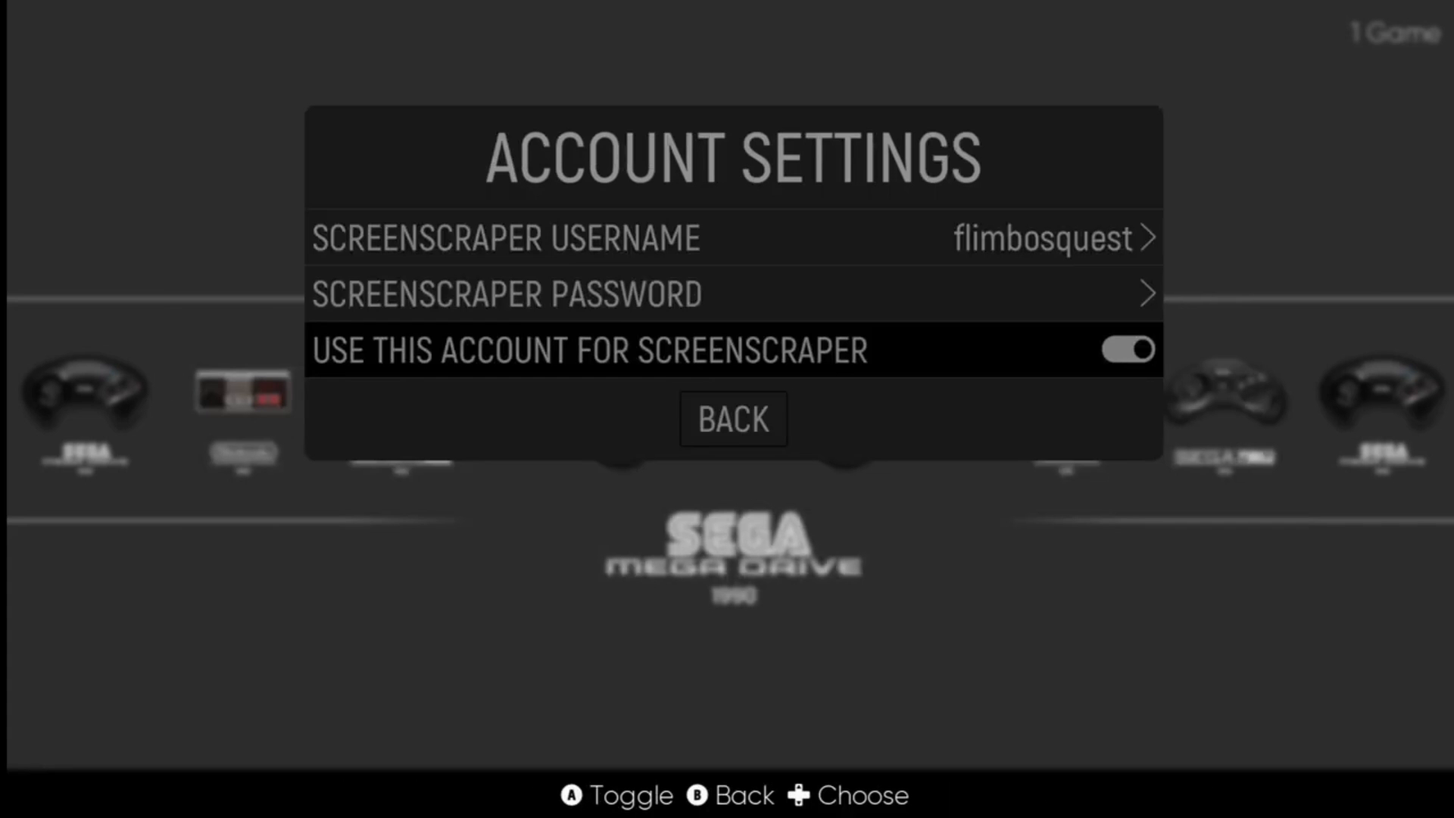
- Enter the ScreenScraper account password and return to the scraper settings
key(Up)
key(Return)
text(*********)
key(Return)
key(Down)
key(Down)
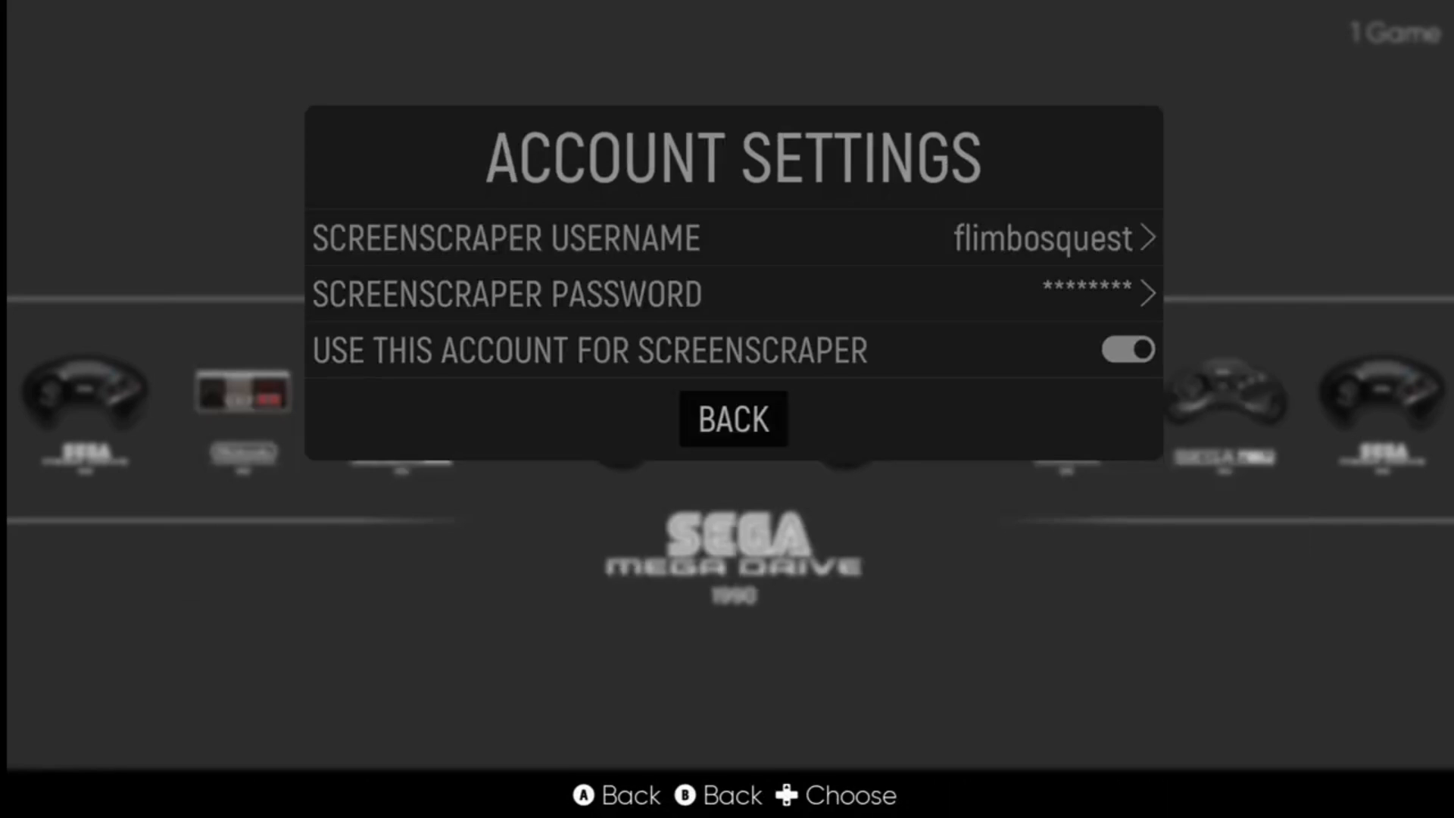
key(Return)
- Review the scraper's content settings, from game names and videos to fan art and game manuals, and return to the scraper settings
key(Down)
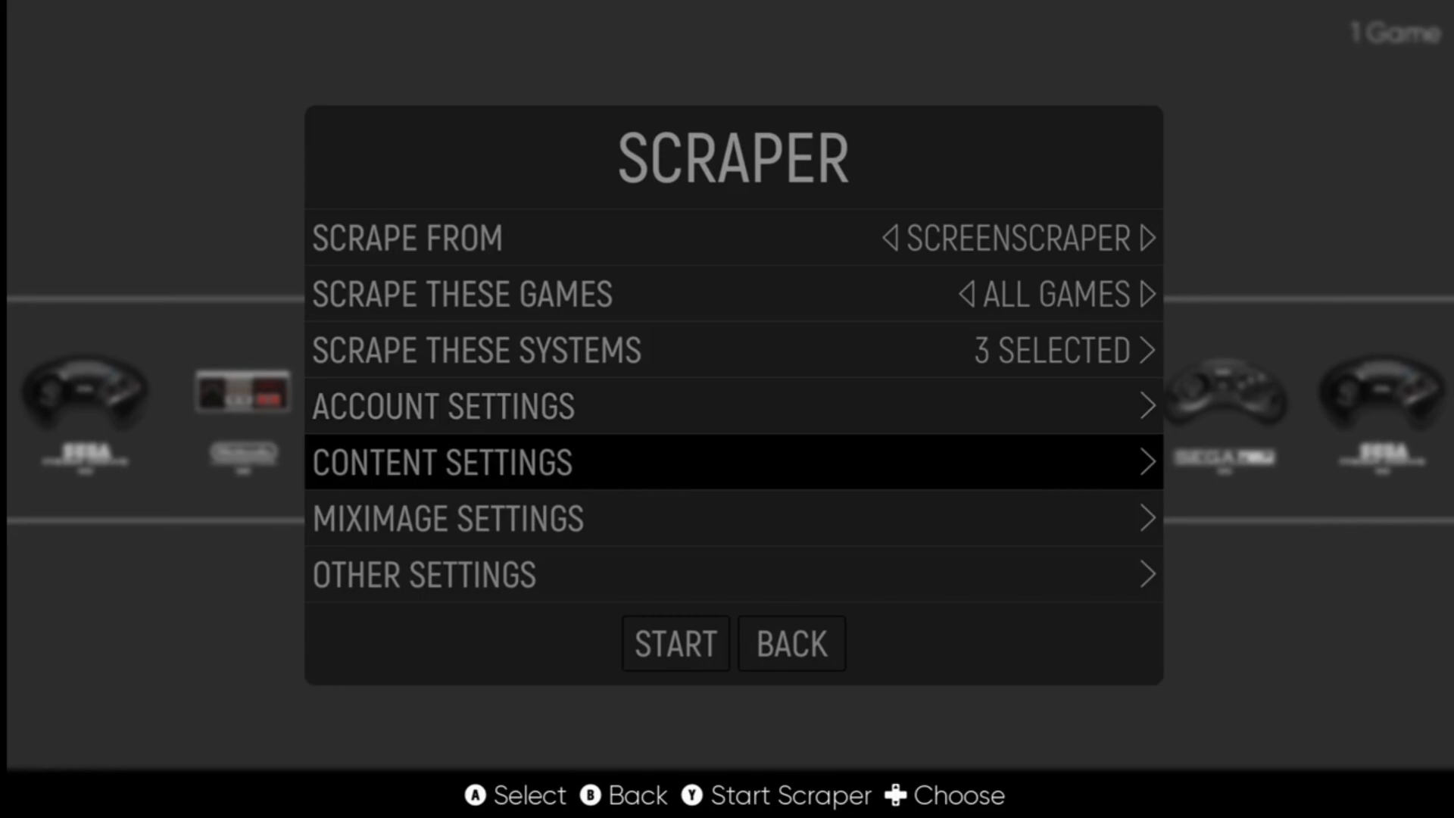
key(Return)
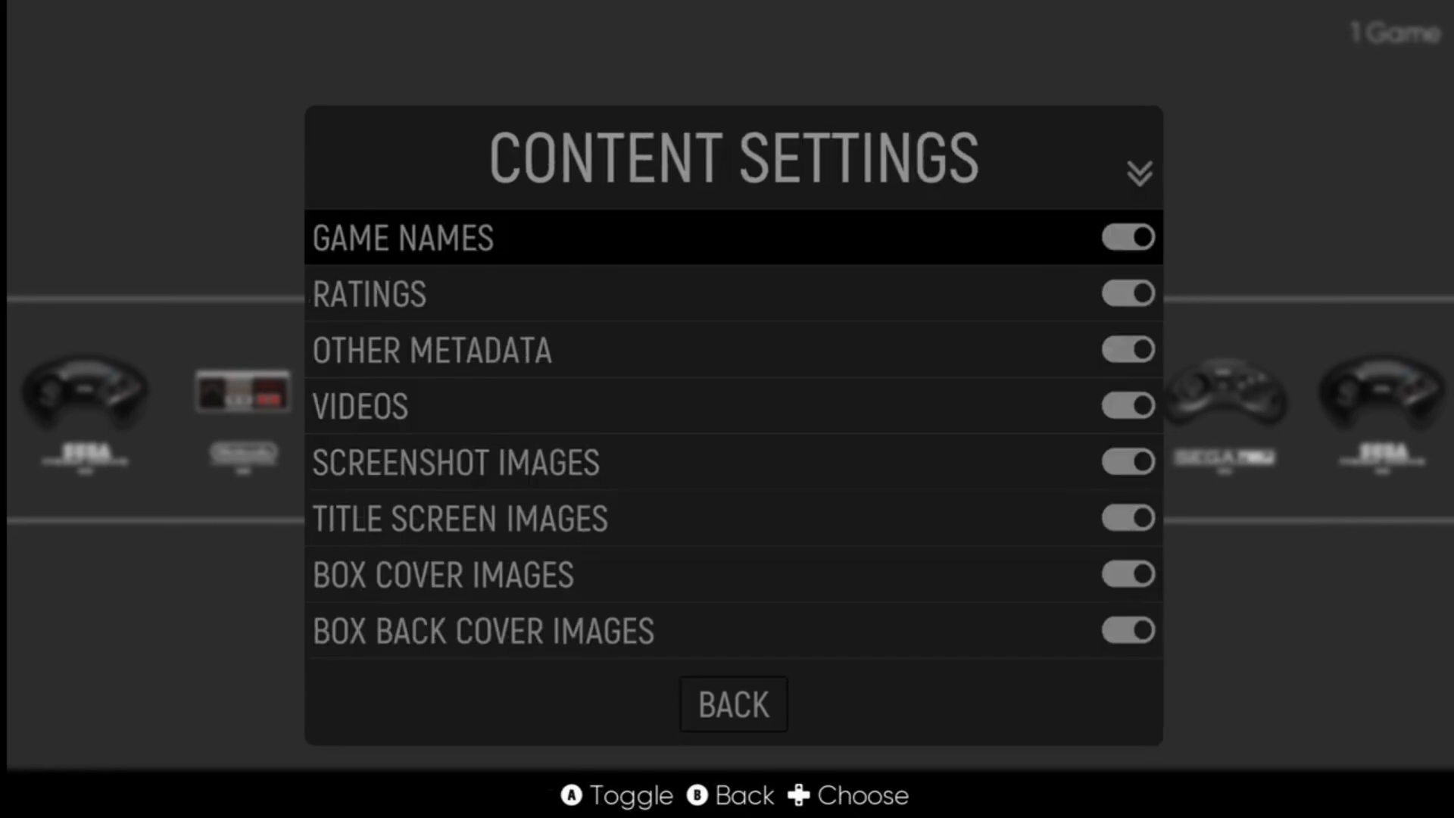
key(Down)
key(Down)
key(Down)
key(Down)
key(Down)
key(Down)
key(Down)
key(Down)
key(Down)
key(Down)
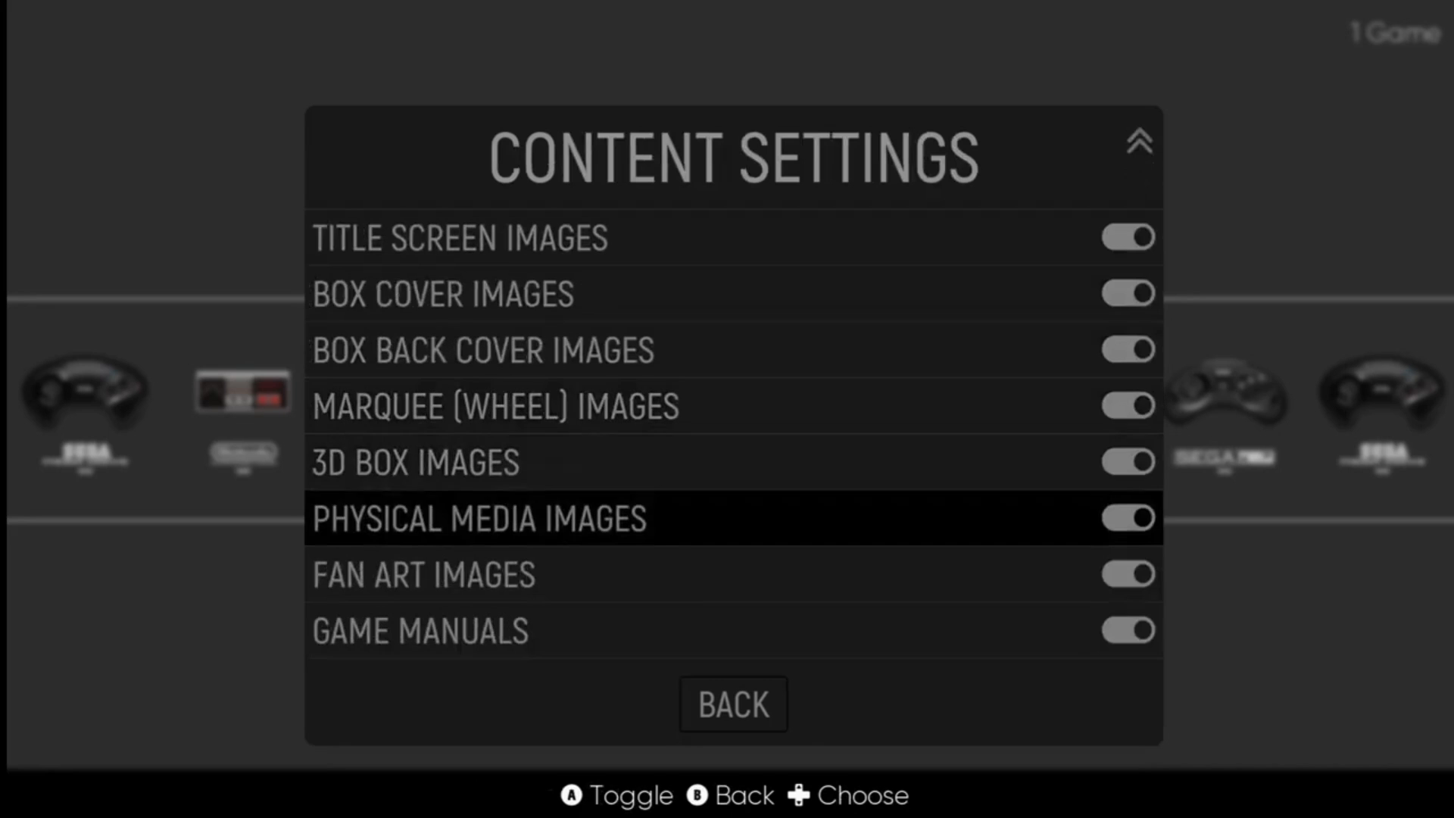
key(Down)
key(Up)
key(Up)
key(Up)
key(Up)
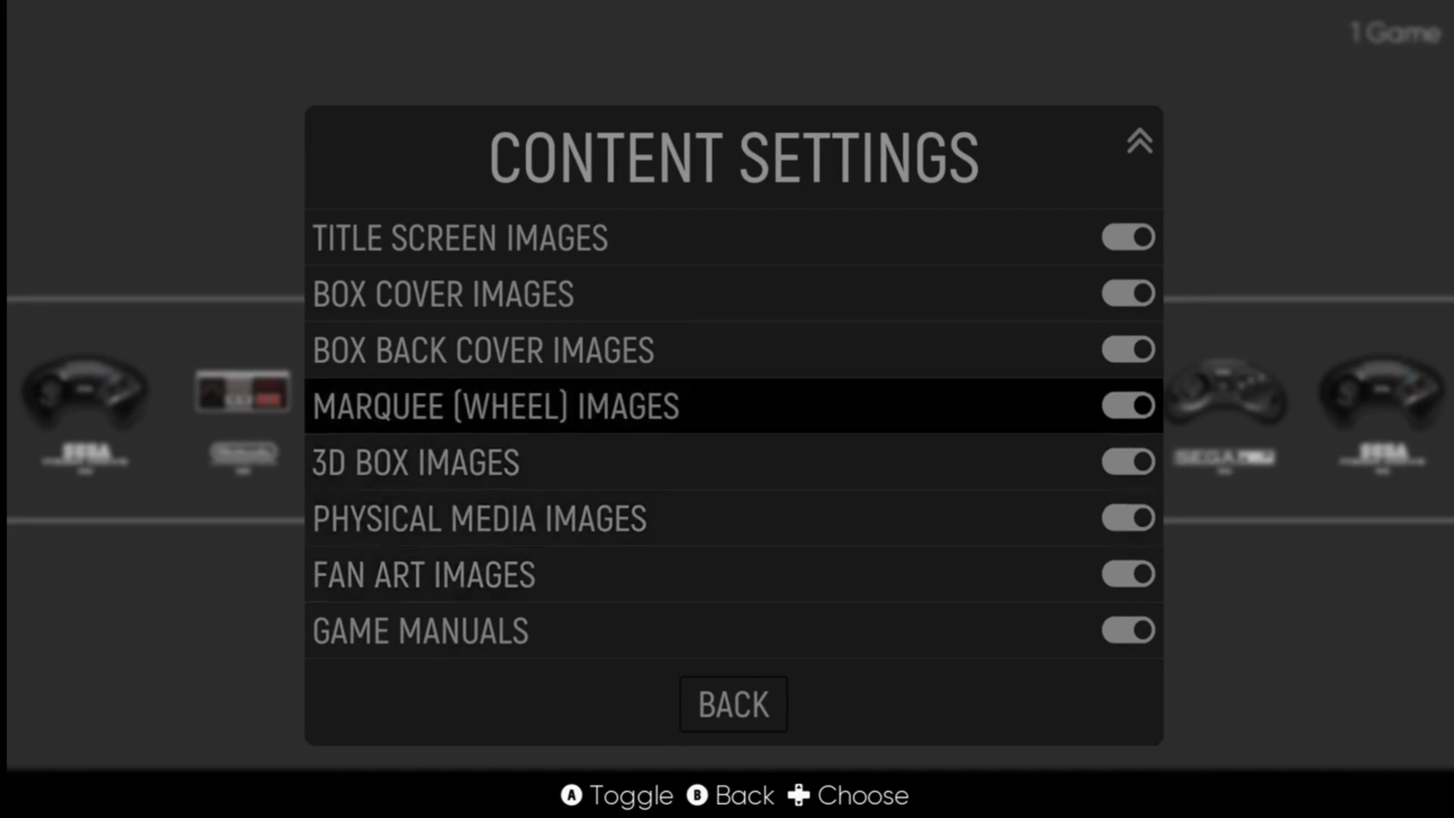
key(Up)
key(Up)
key(Up)
key(Up)
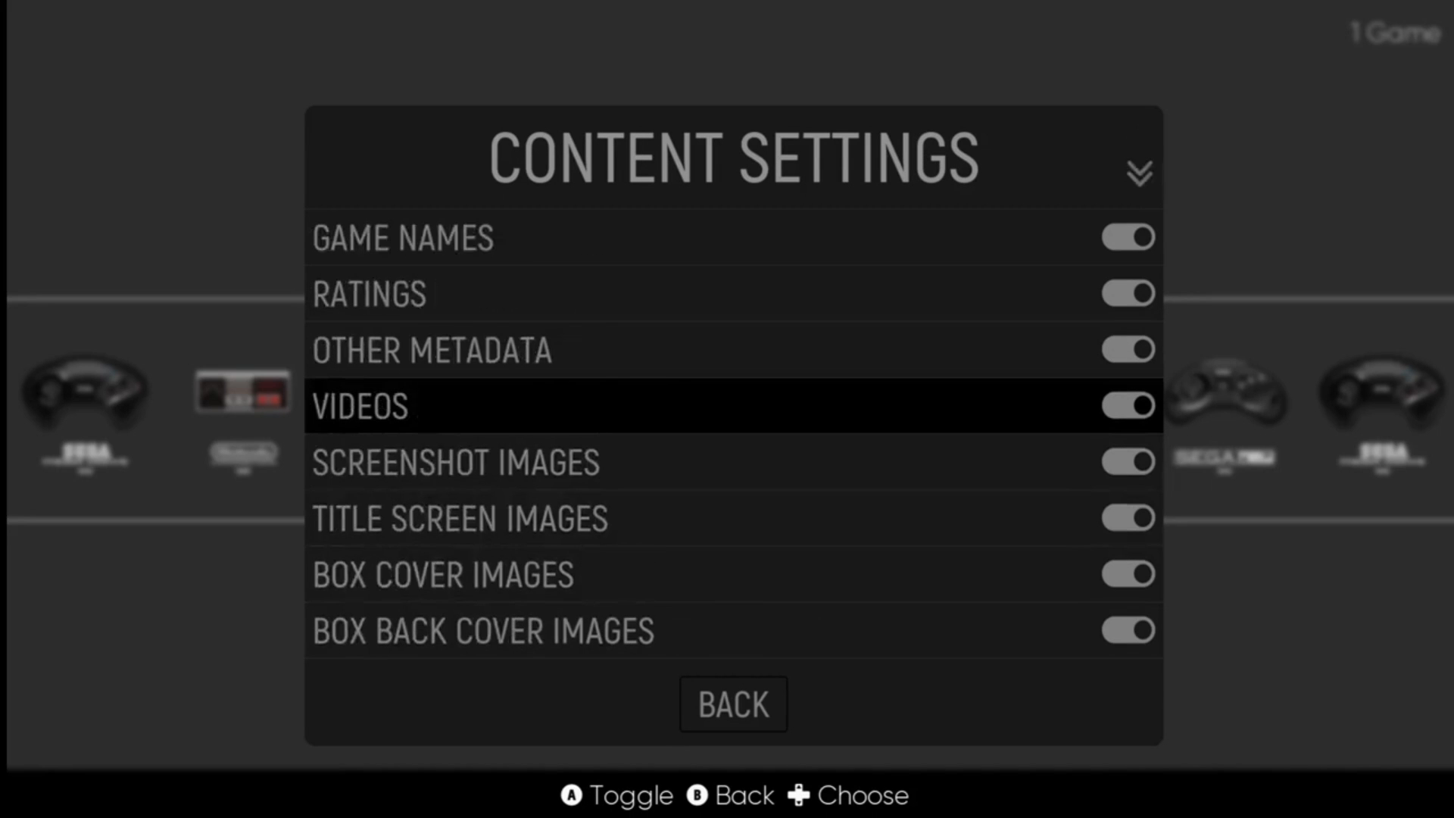
key(Down)
key(Down)
key(Down)
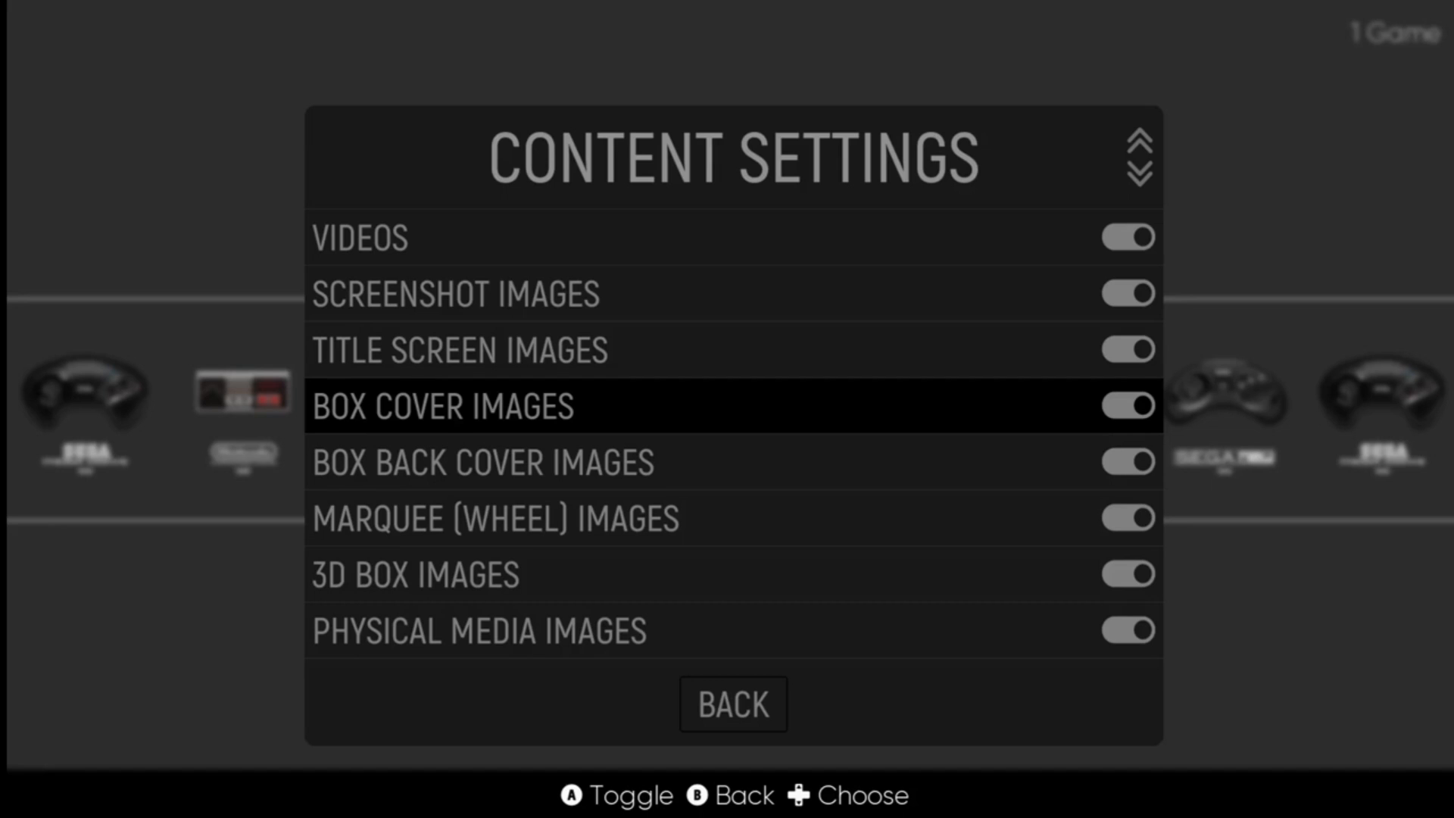
key(Down)
key(Down)
key(Down)
key(Down)
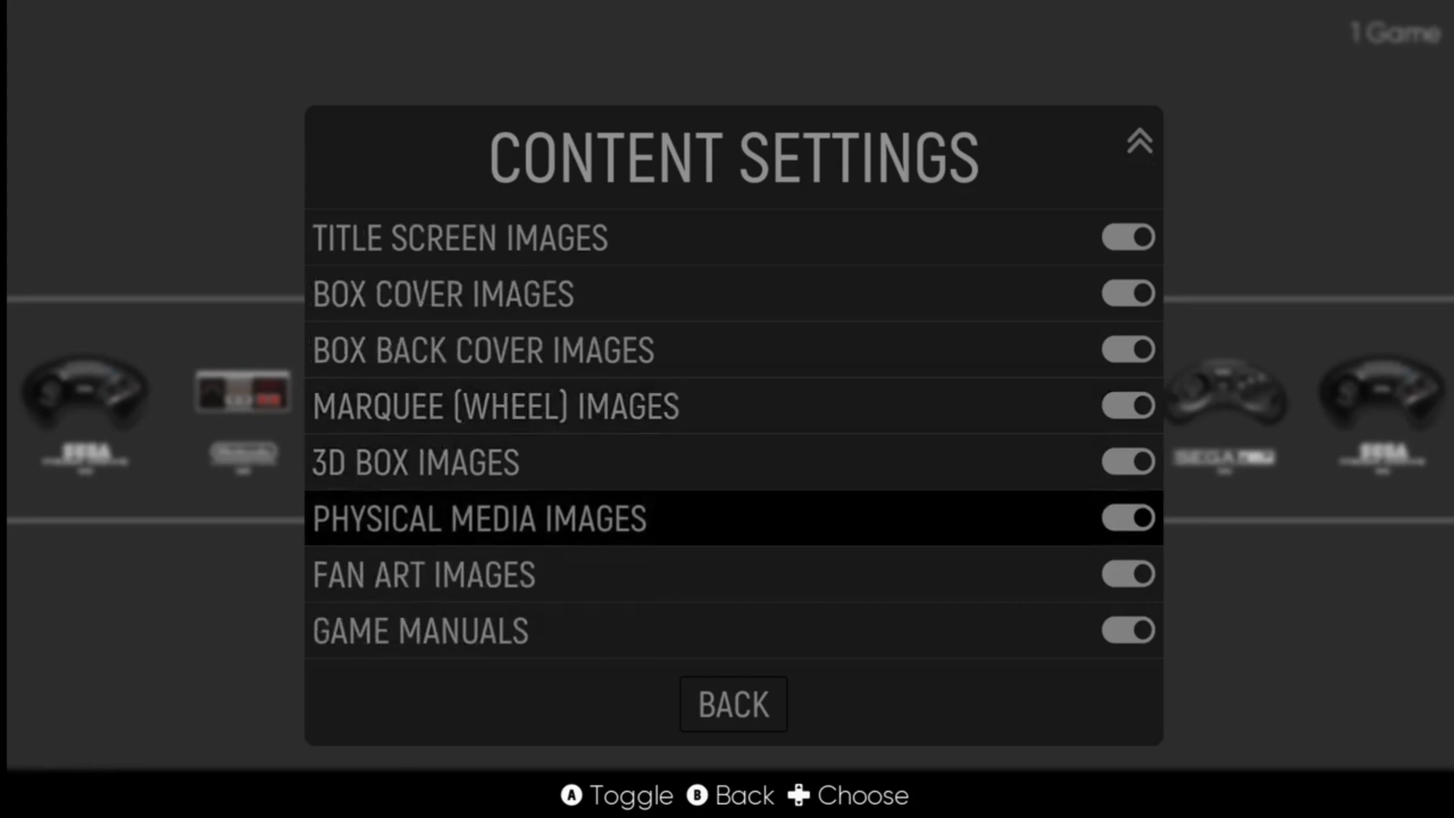
key(Down)
key(Down)
key(Down)
key(Return)
- Start scraping the selected systems from ScreenScraper
key(Down)
key(Down)
key(Down)
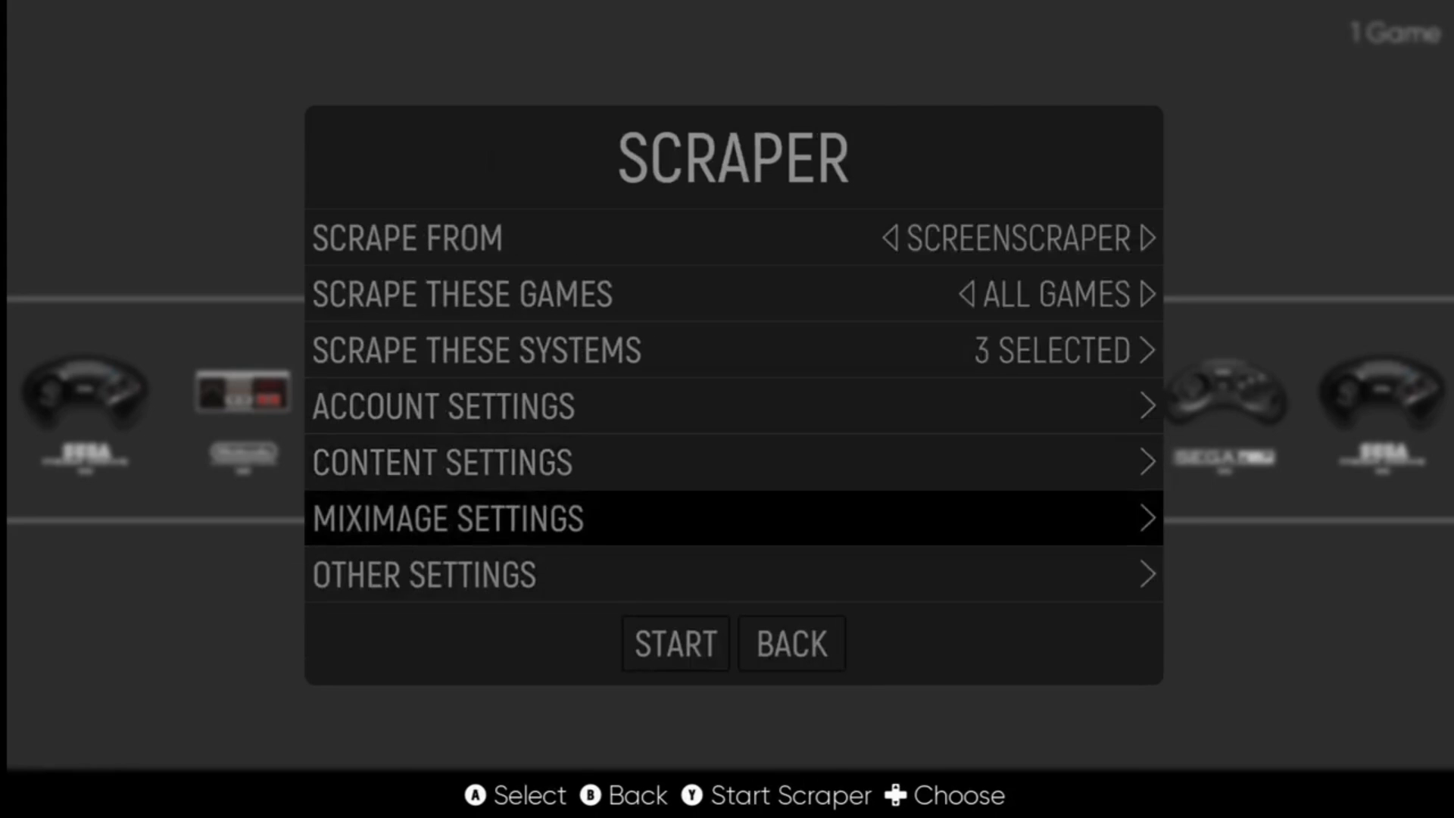
key(Return)
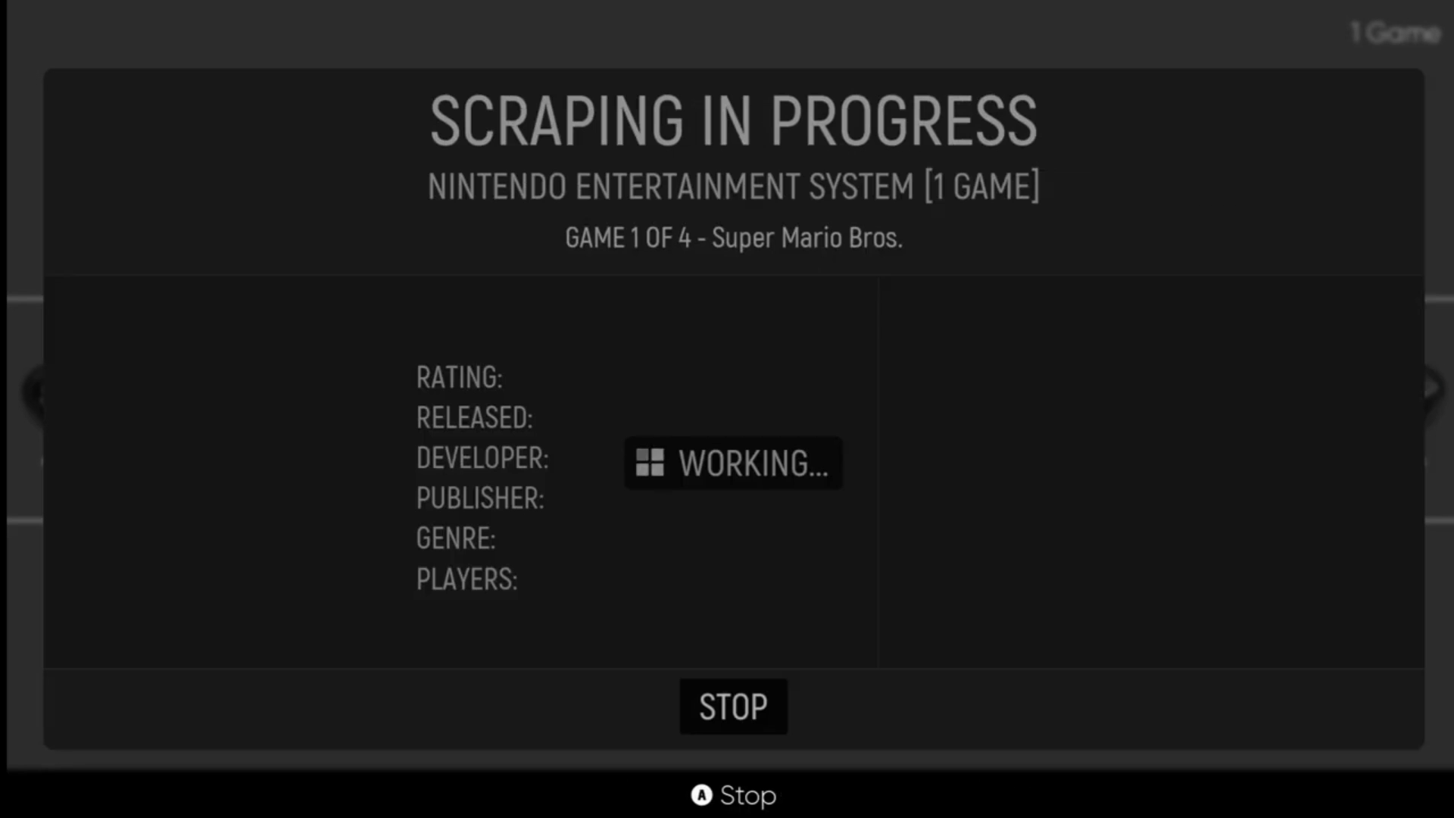
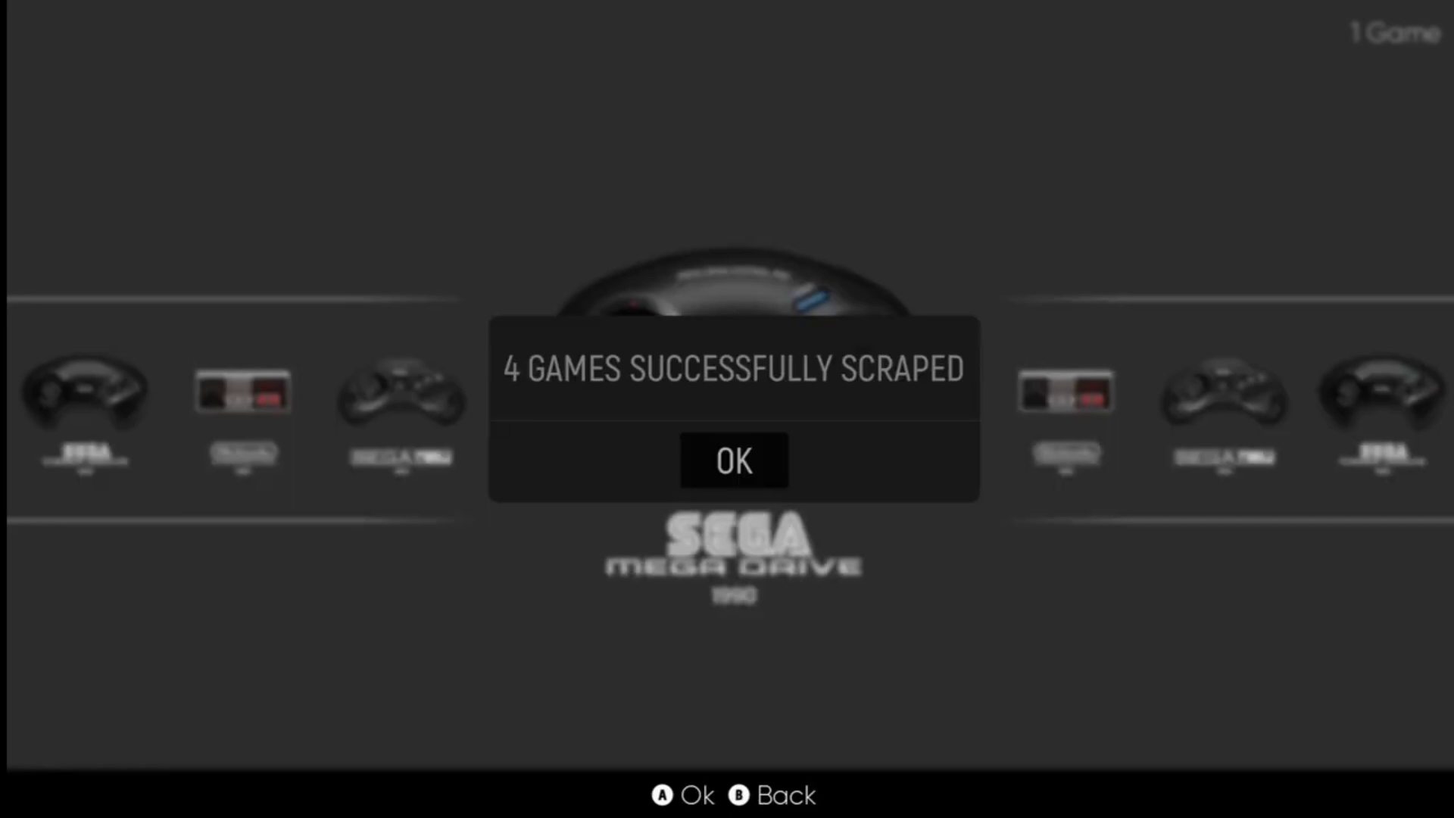
- Close the finished scrape and the scraper, and launch Sonic 3 from the Sega Mega Drive game list
key(Return)
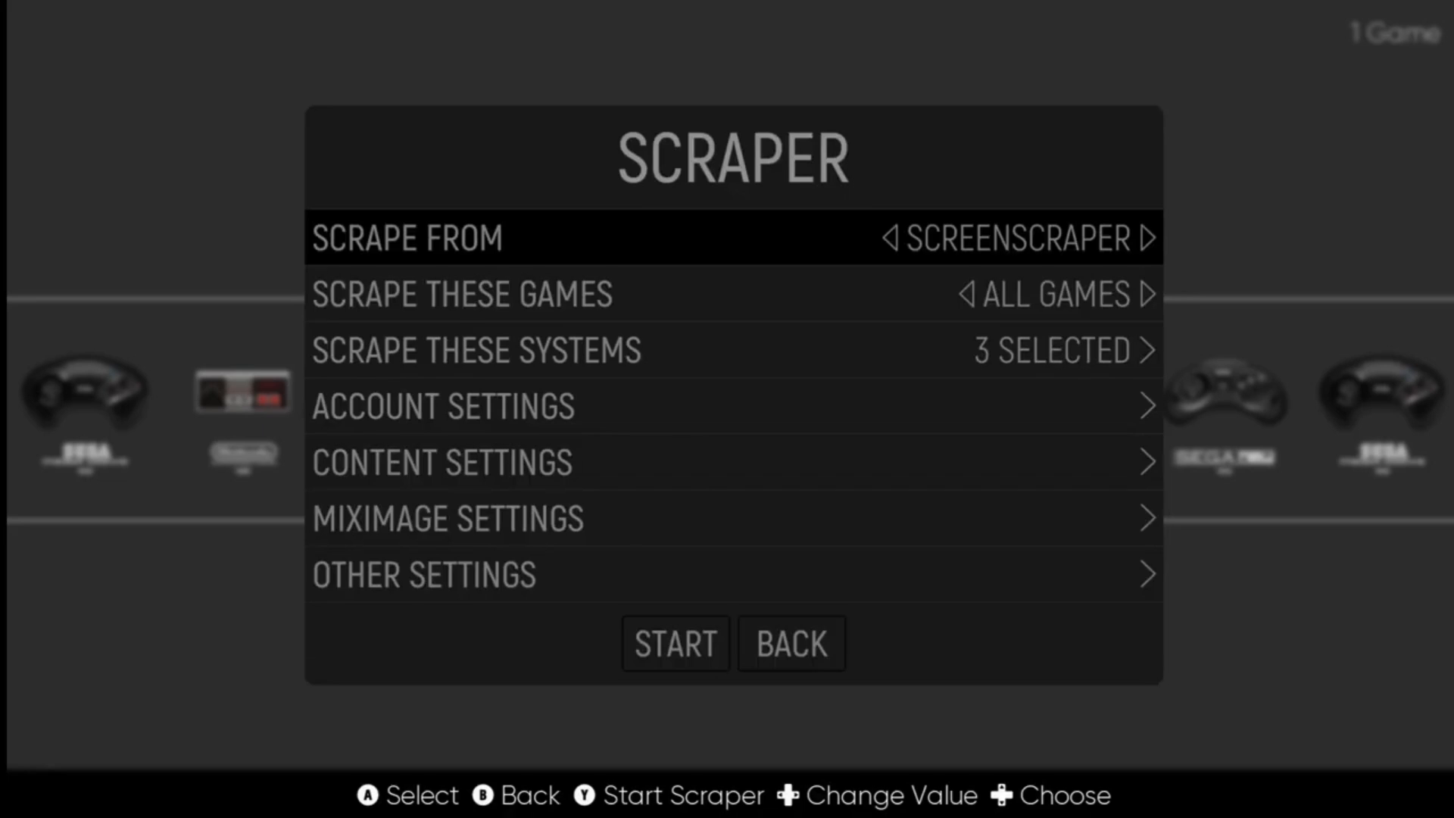
key(BackSpace)
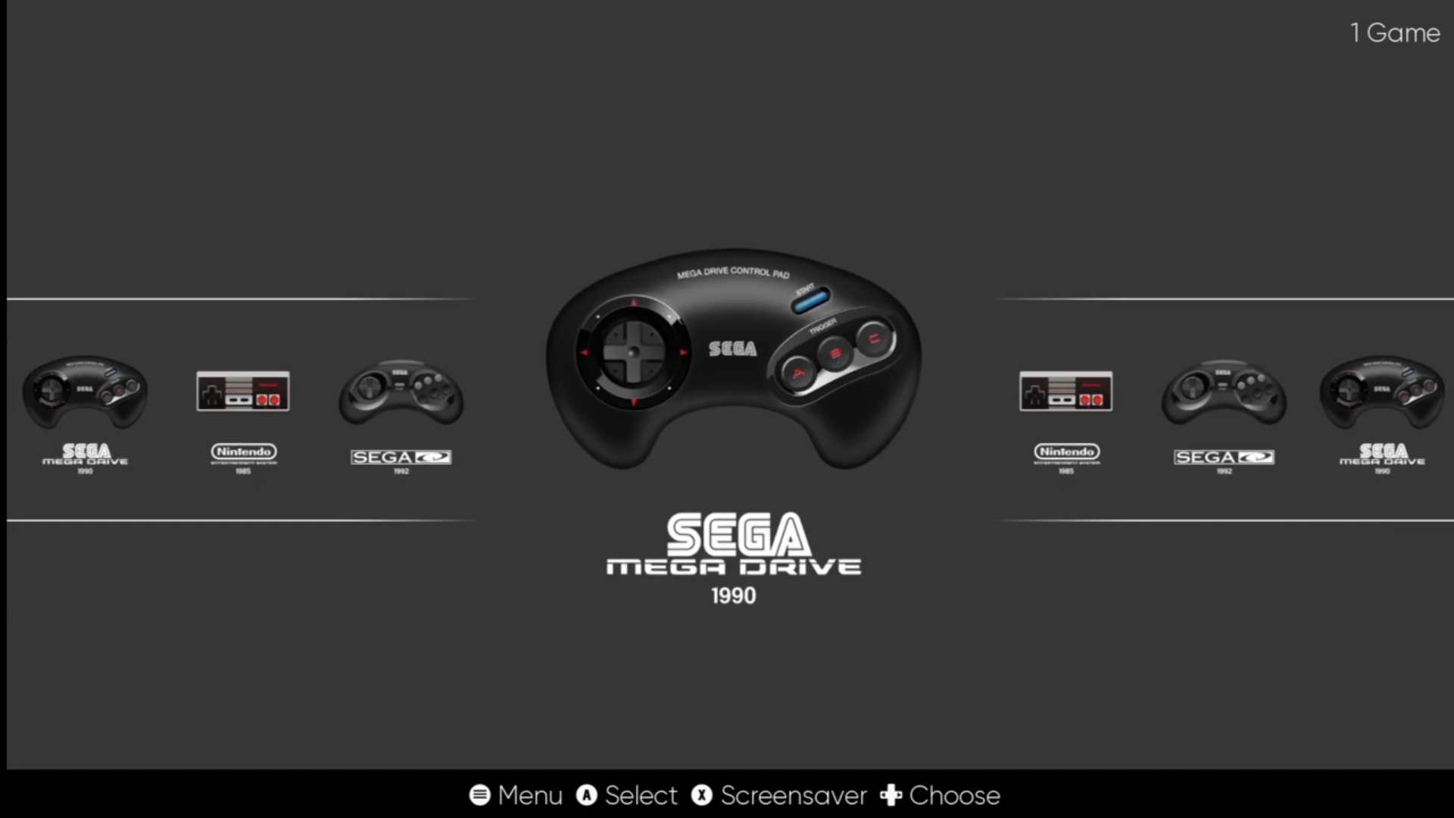
key(Return)
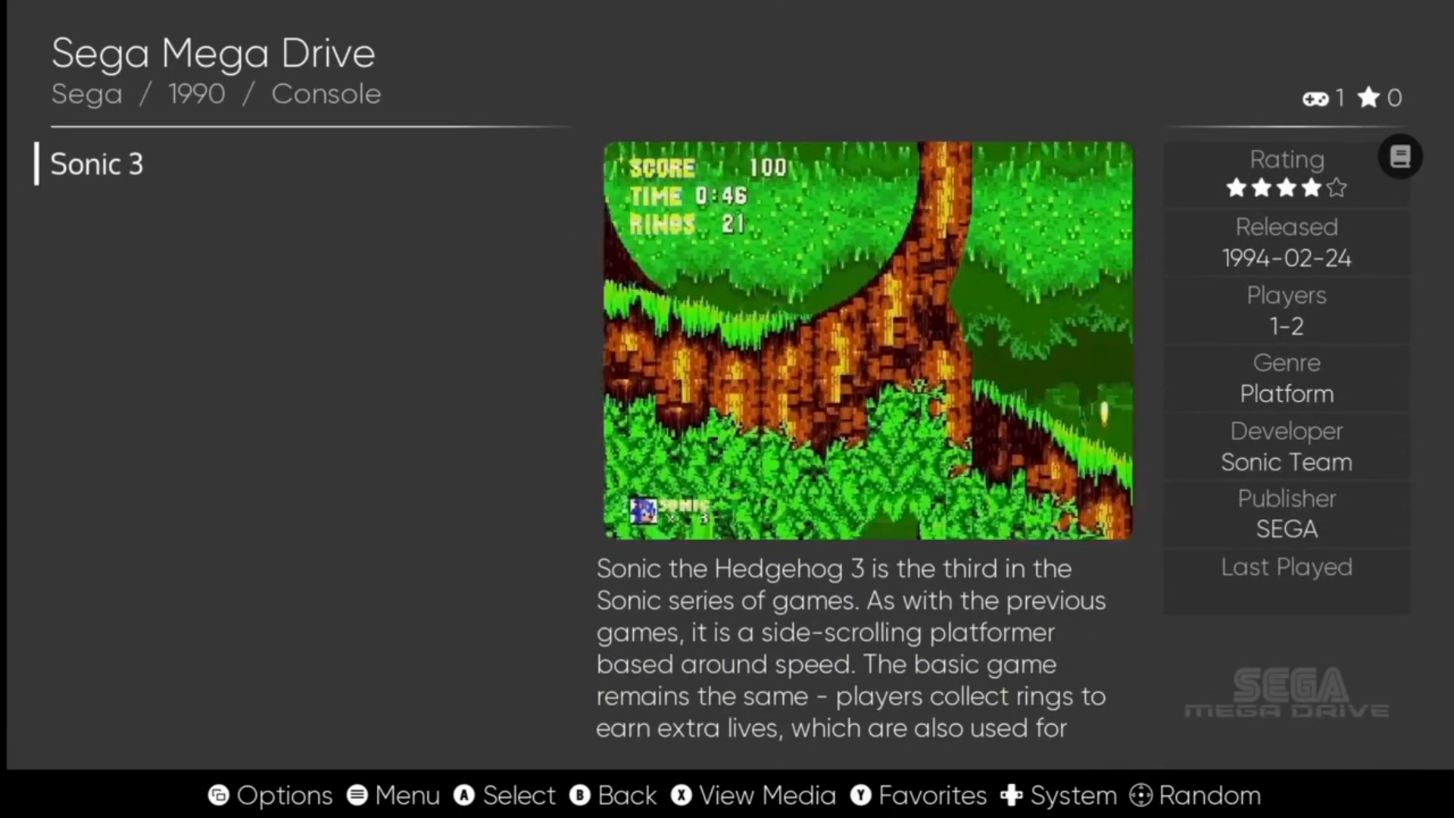
key(Return)
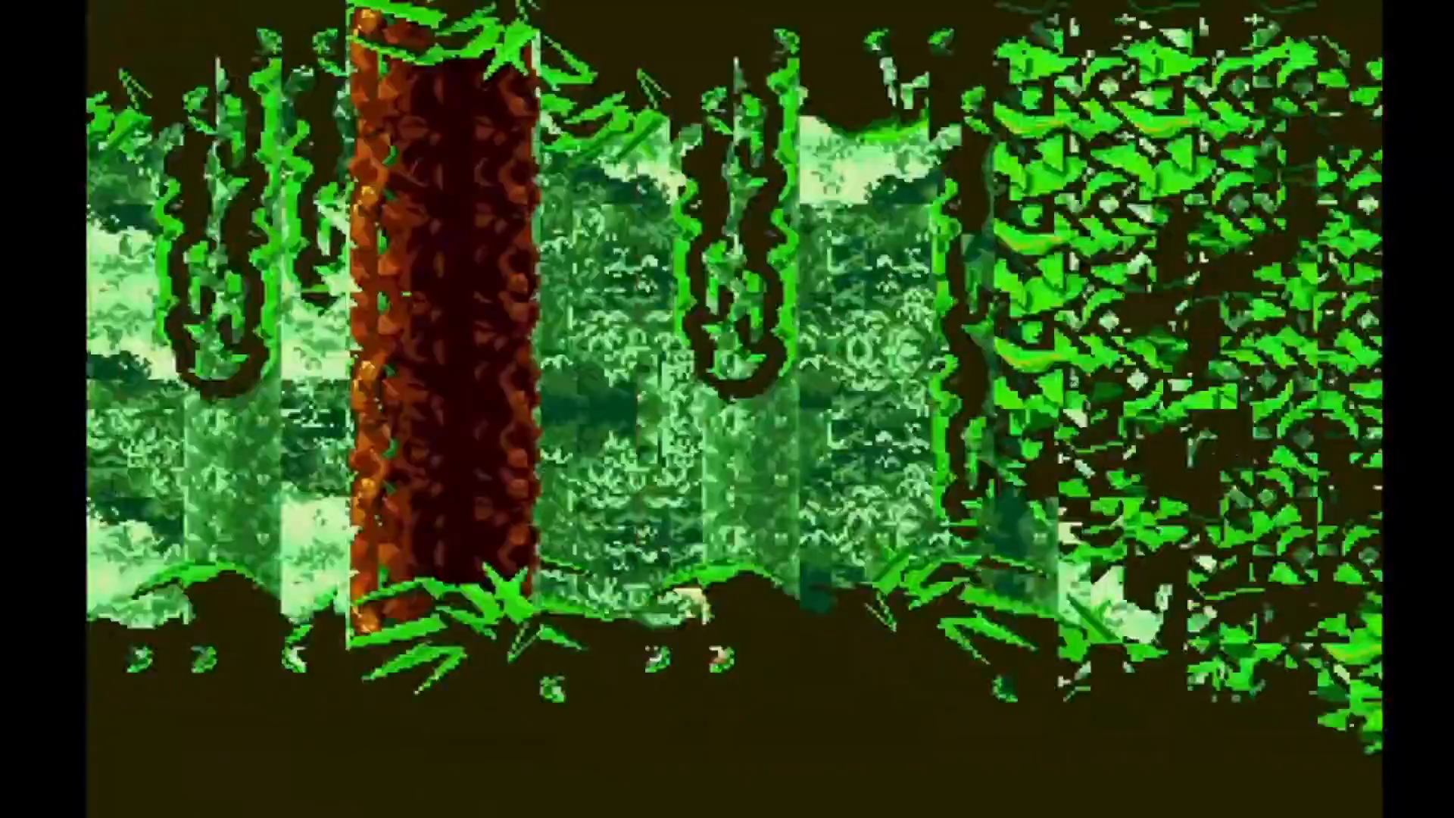
- Save the running Sonic 3 game to state slot 0 in RetroArch
key(F1)
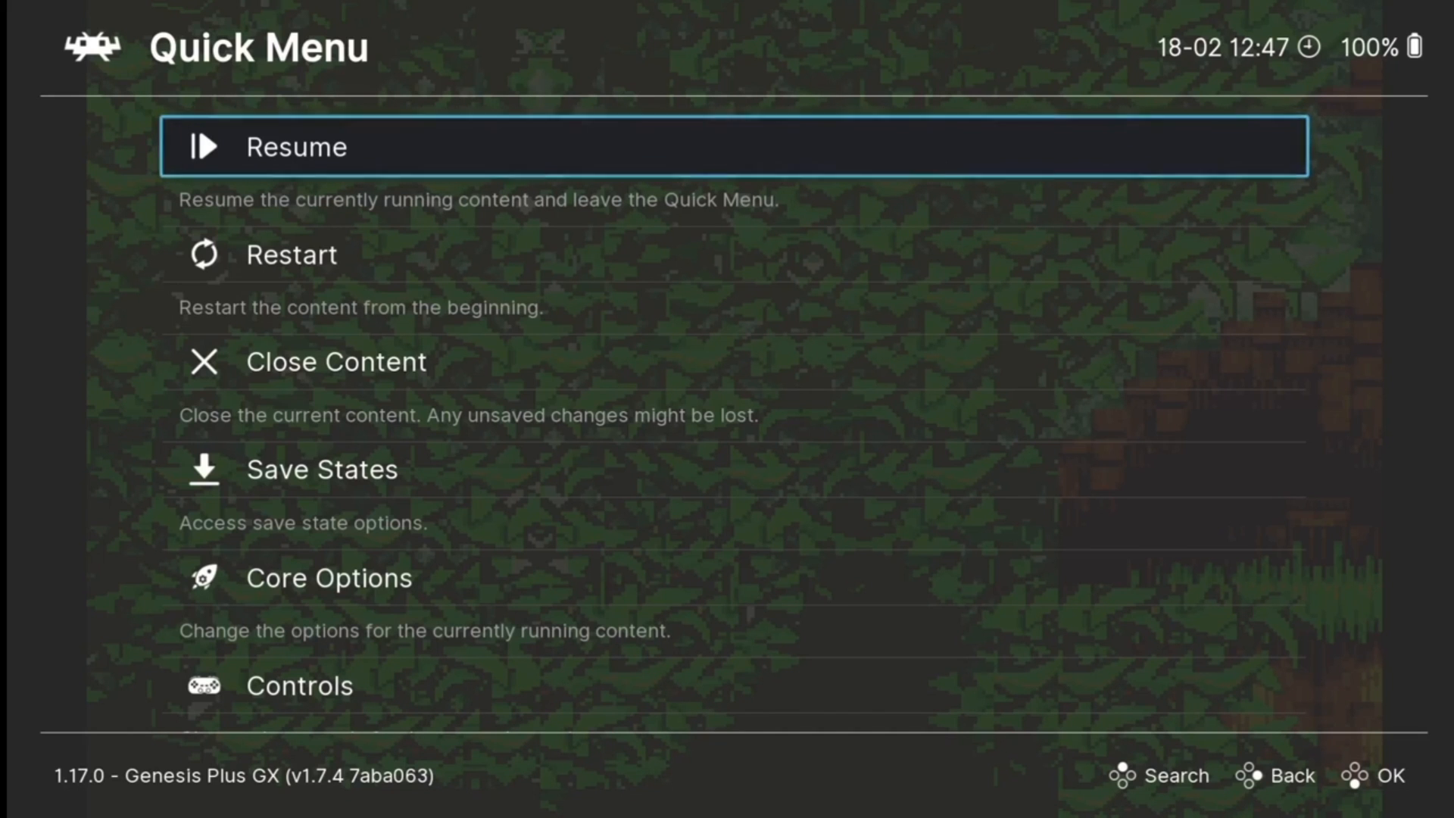
key(Down)
key(Down)
key(Down)
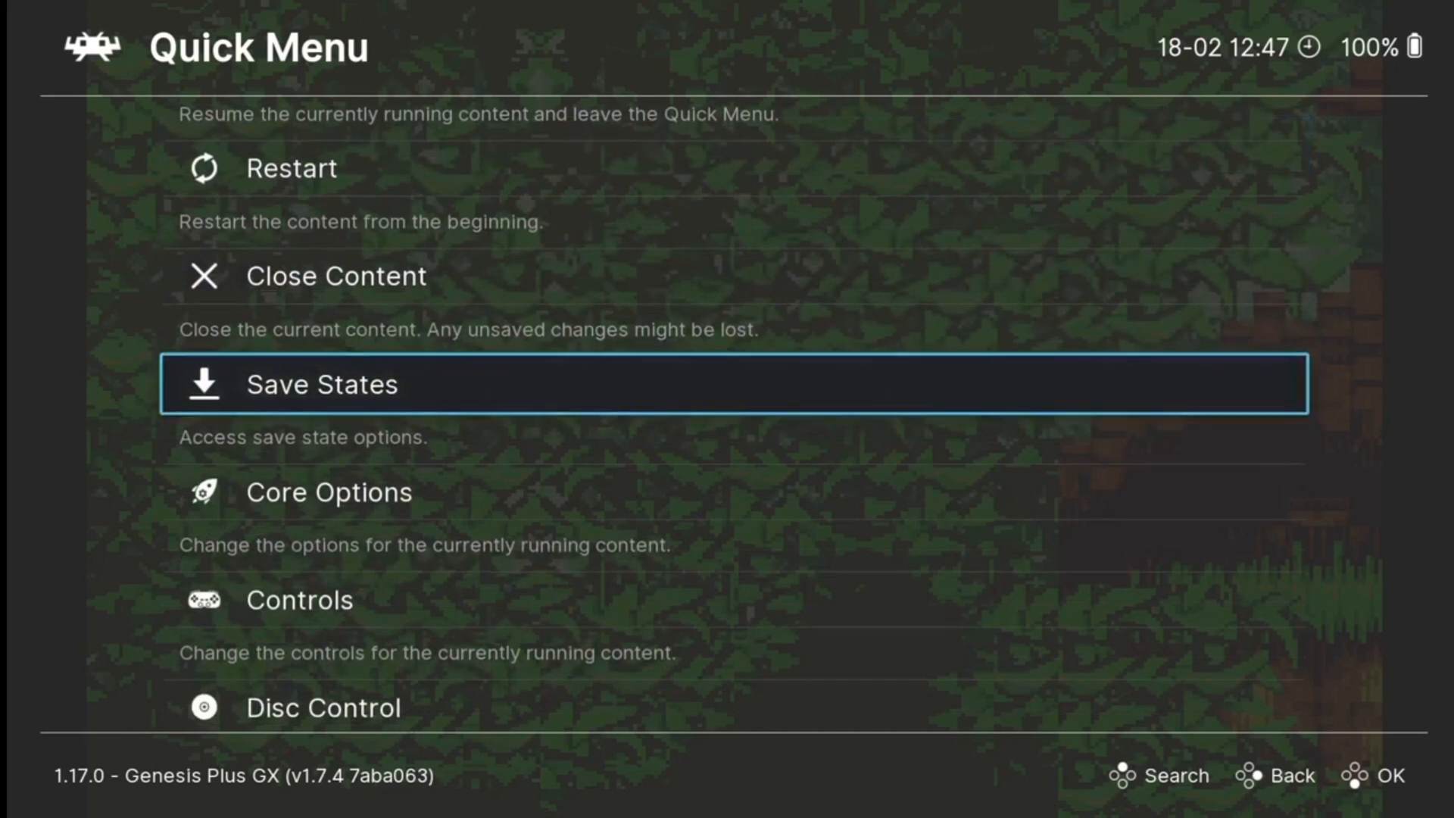
key(Return)
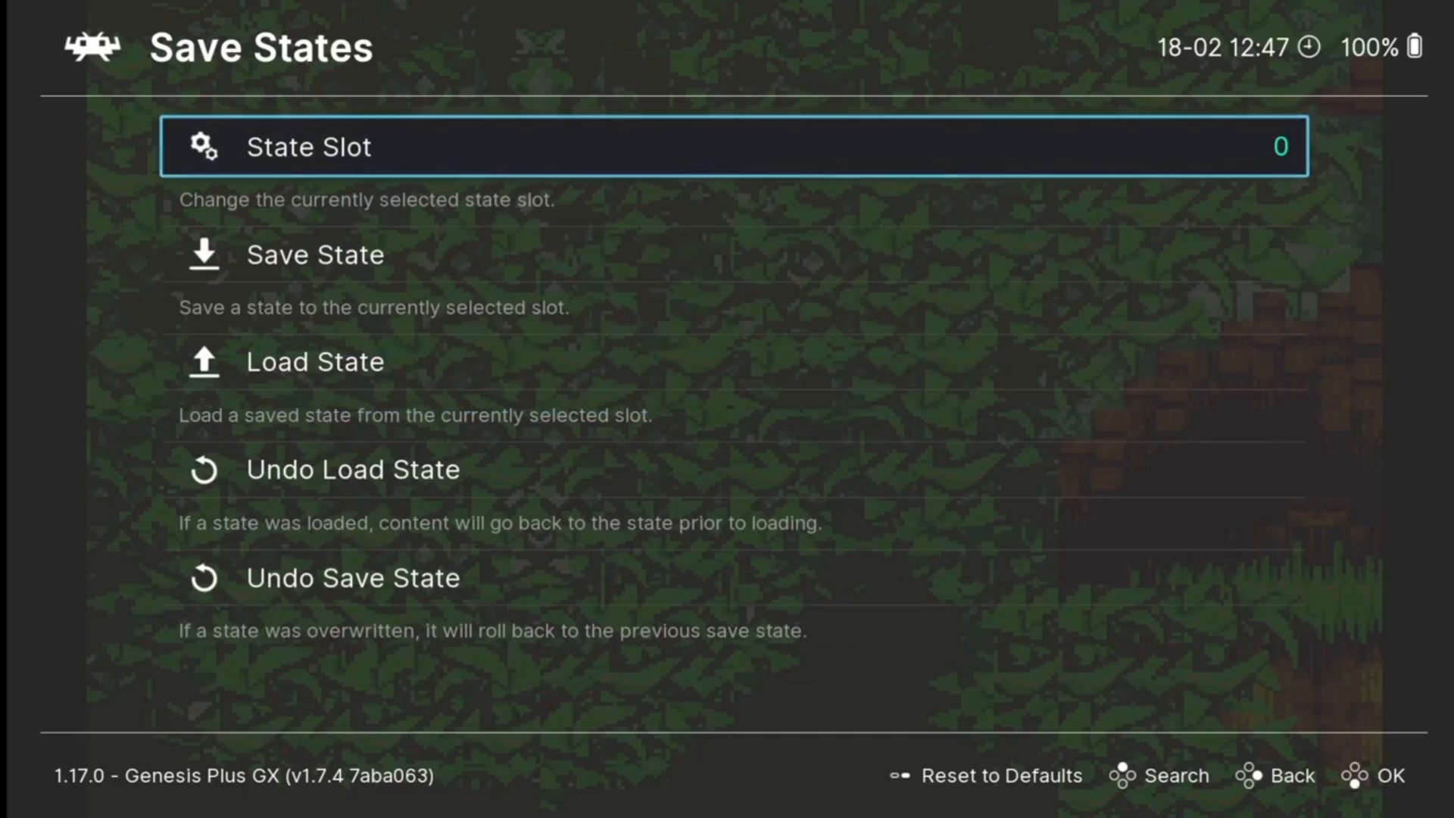
key(Down)
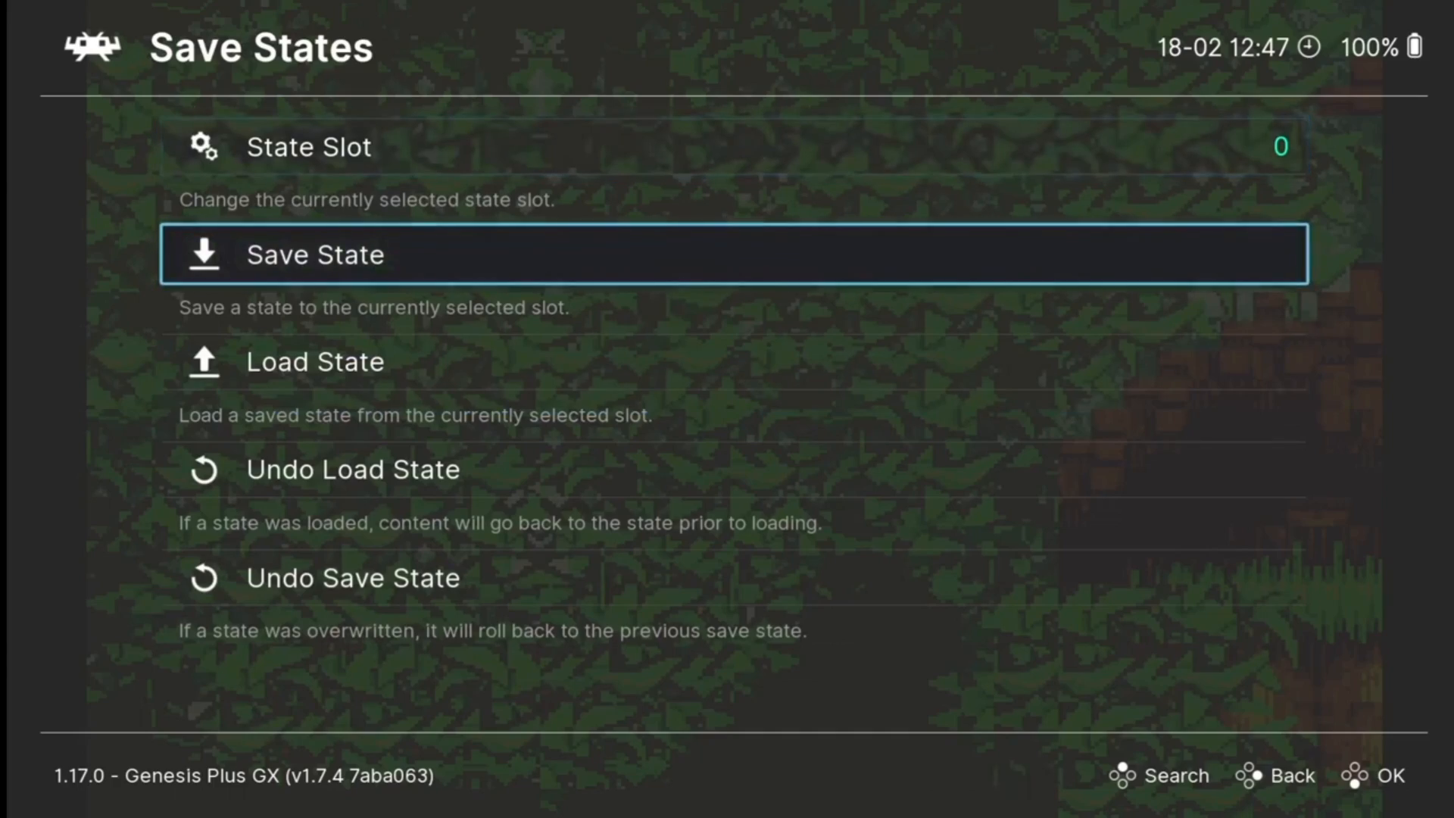
key(Return)
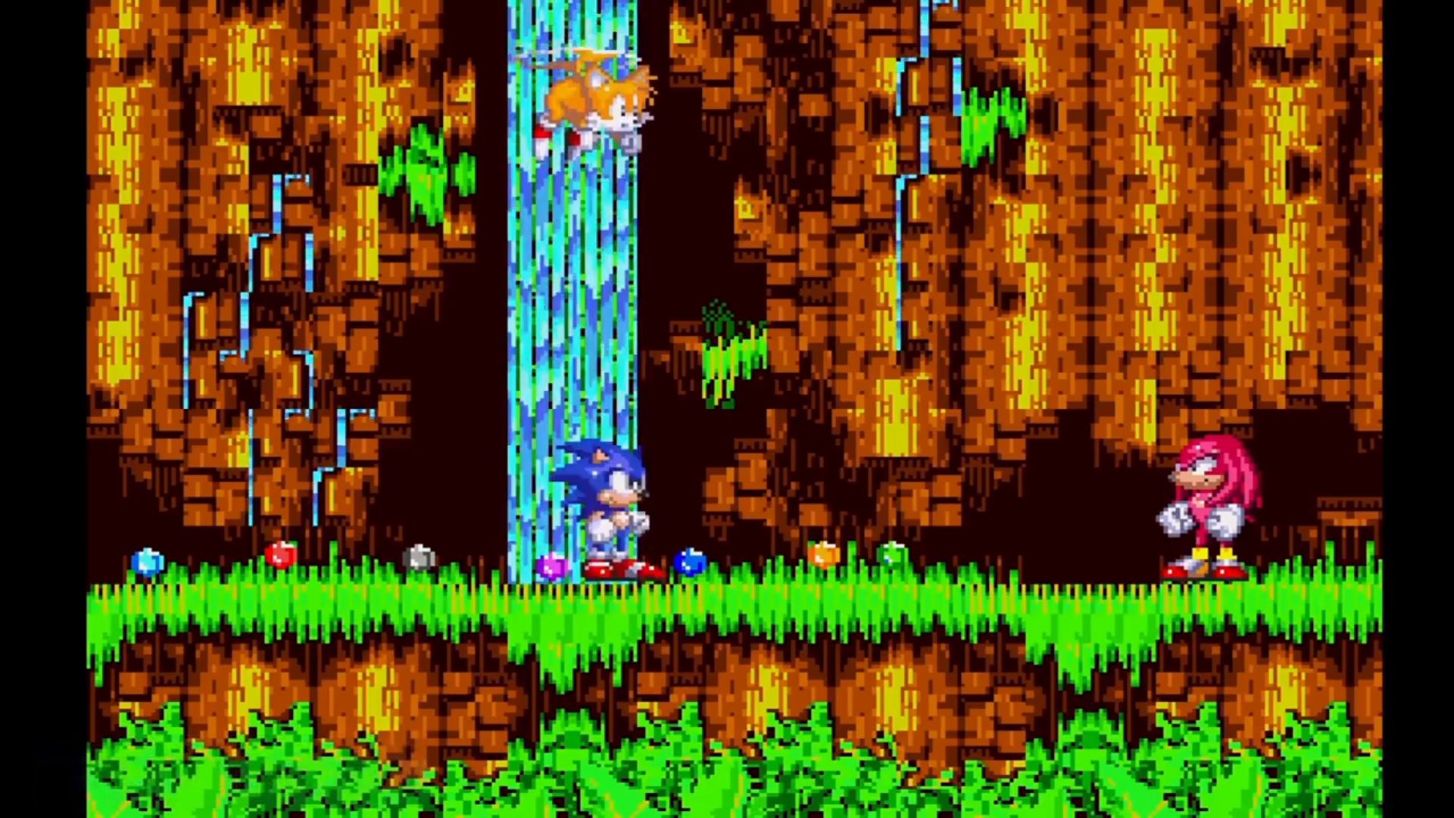
- Load the saved Sonic 3 state from slot 0
key(F1)
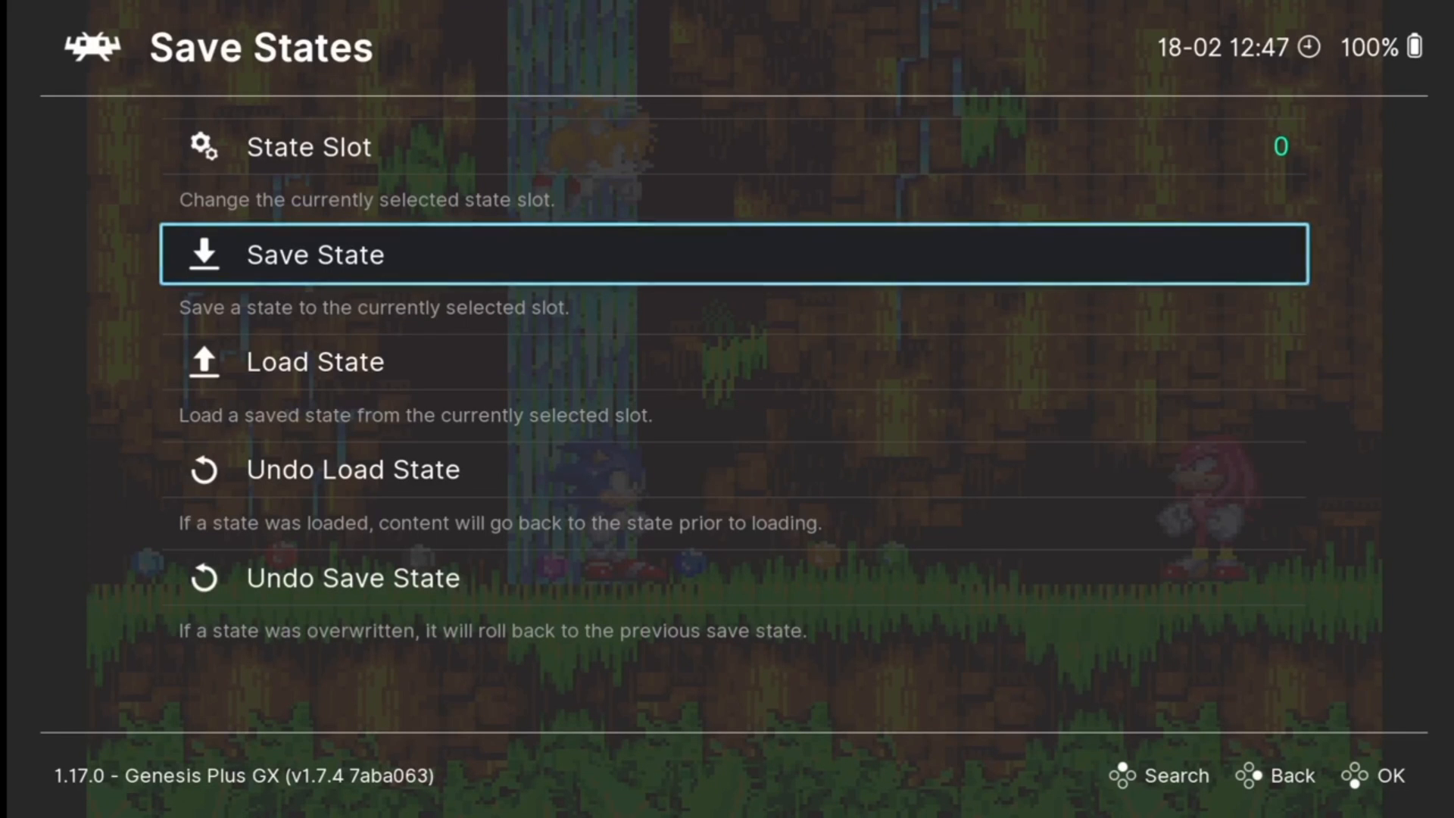
key(Down)
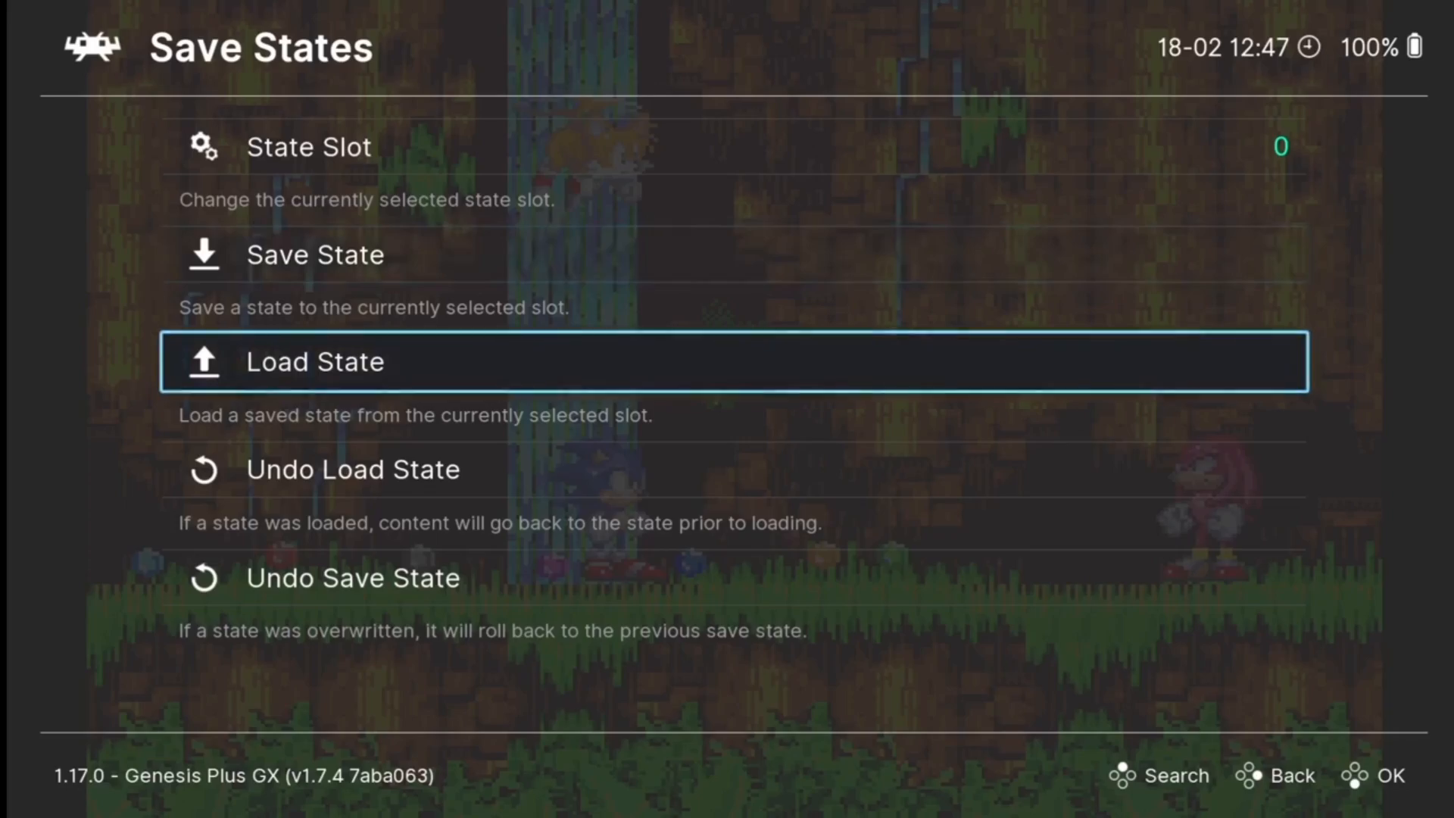
key(Return)
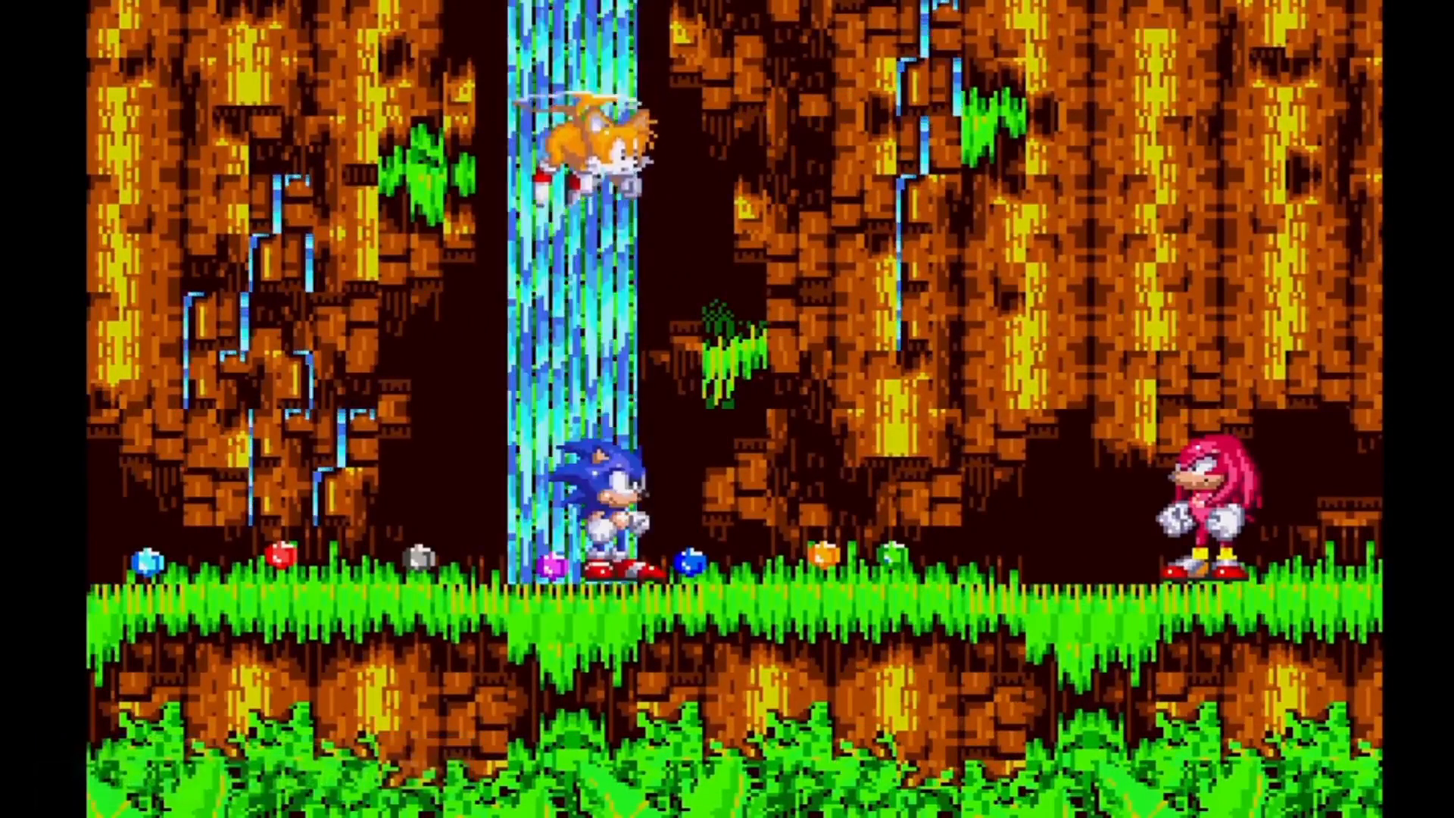
- Set Core-Provided Aspect Ratio to 4:3 in the video section of the Genesis Plus GX core options
key(F1)
key(Up)
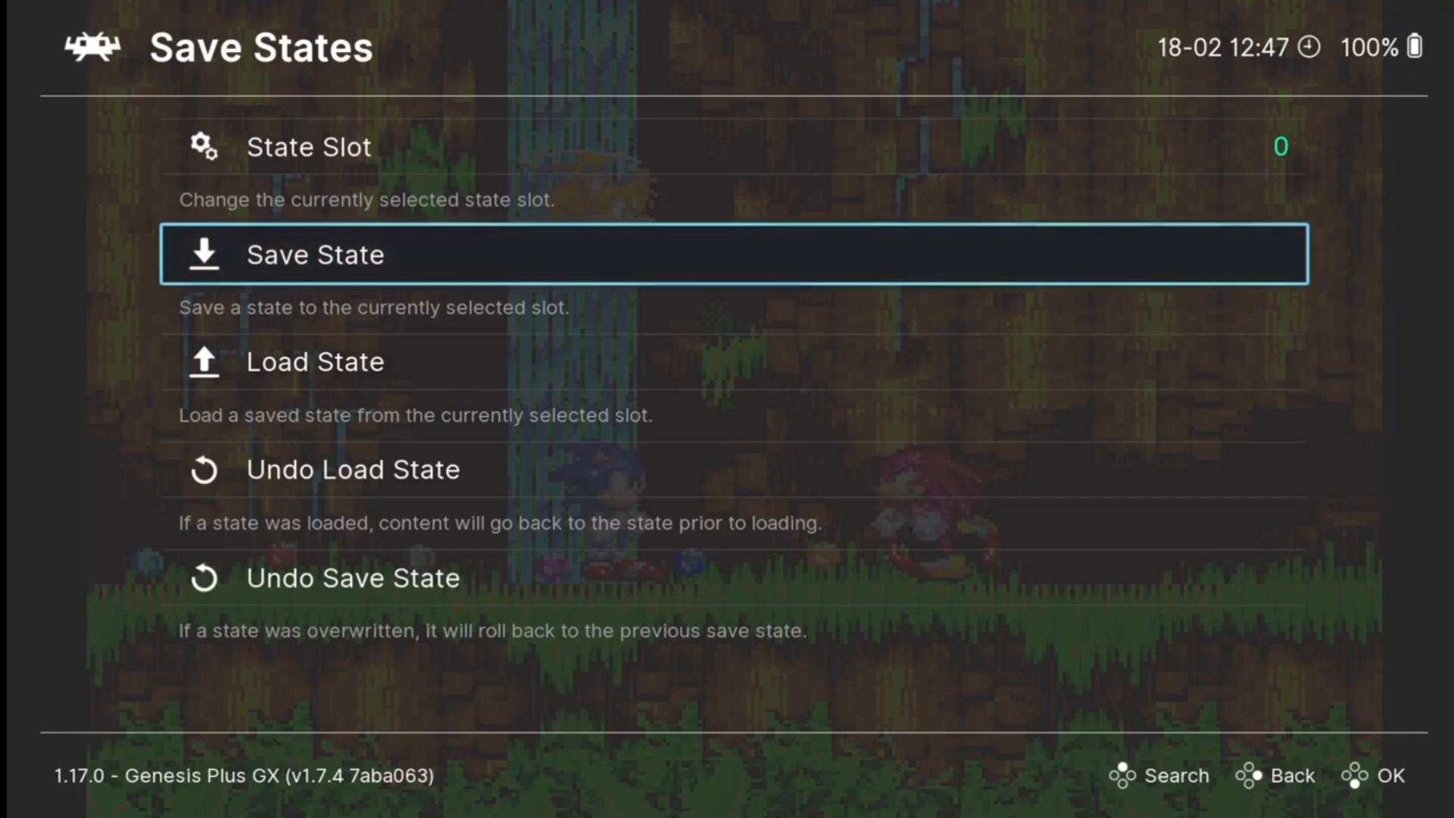
key(BackSpace)
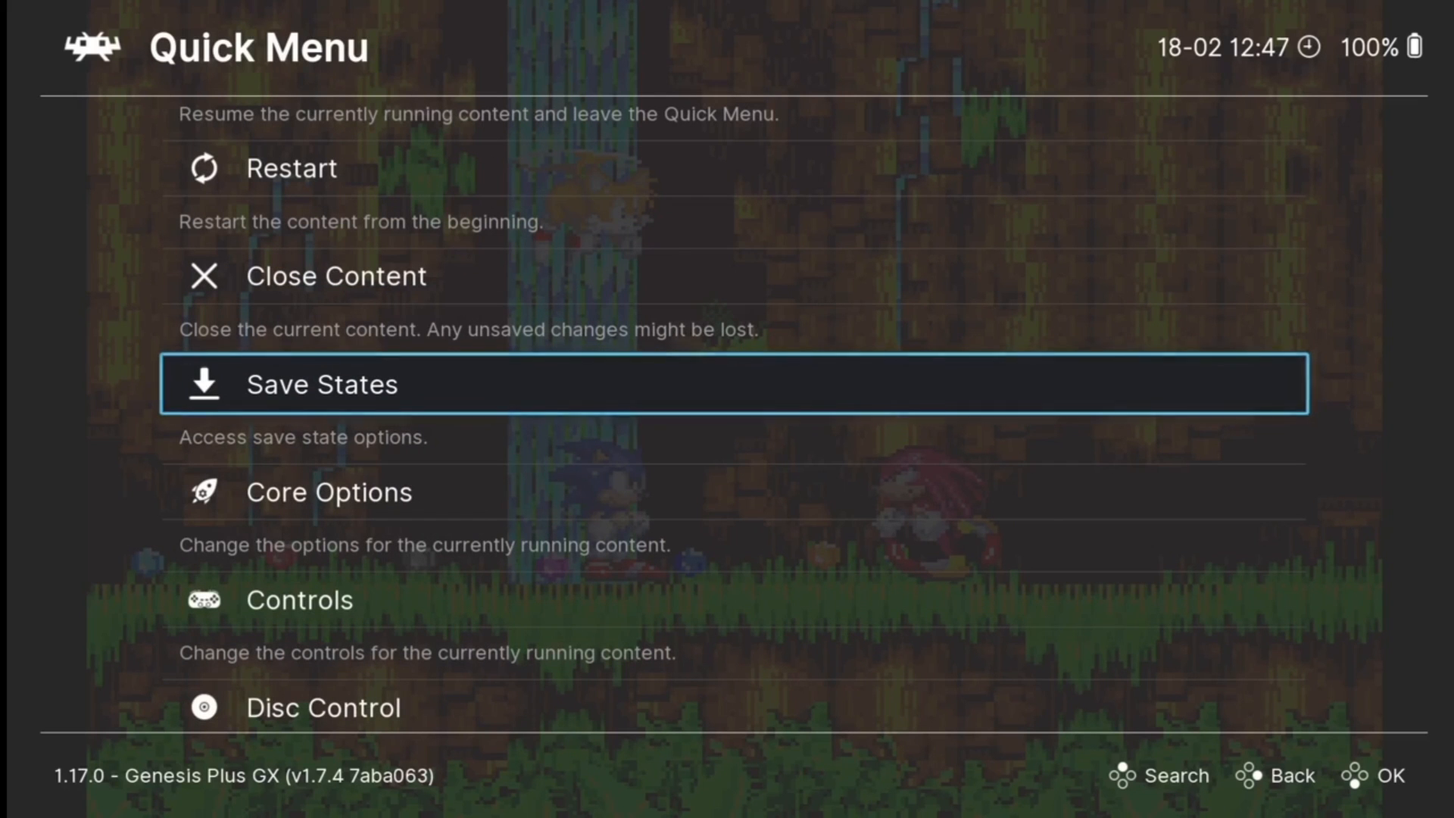
key(Down)
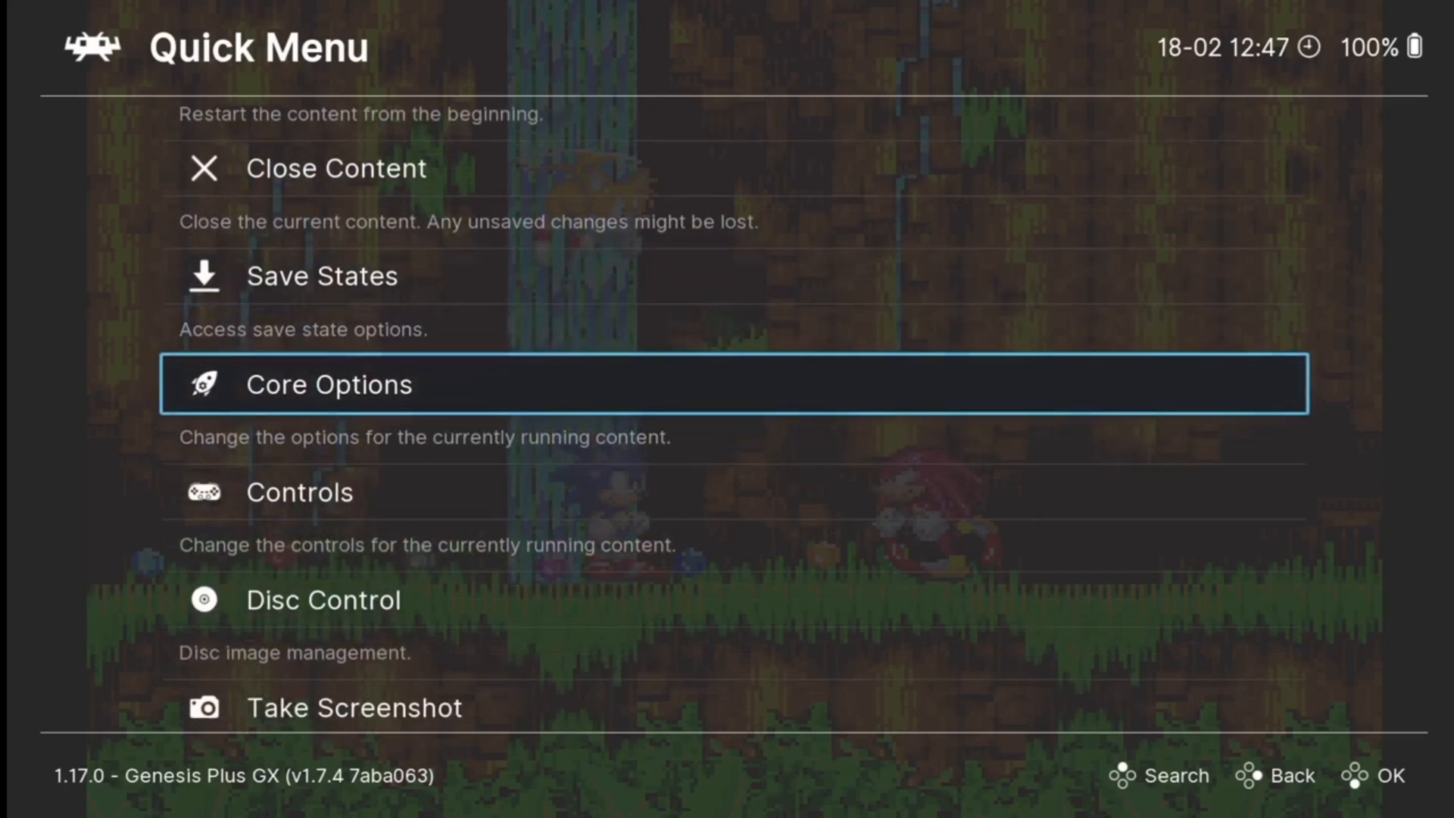
key(Return)
key(Down)
key(Down)
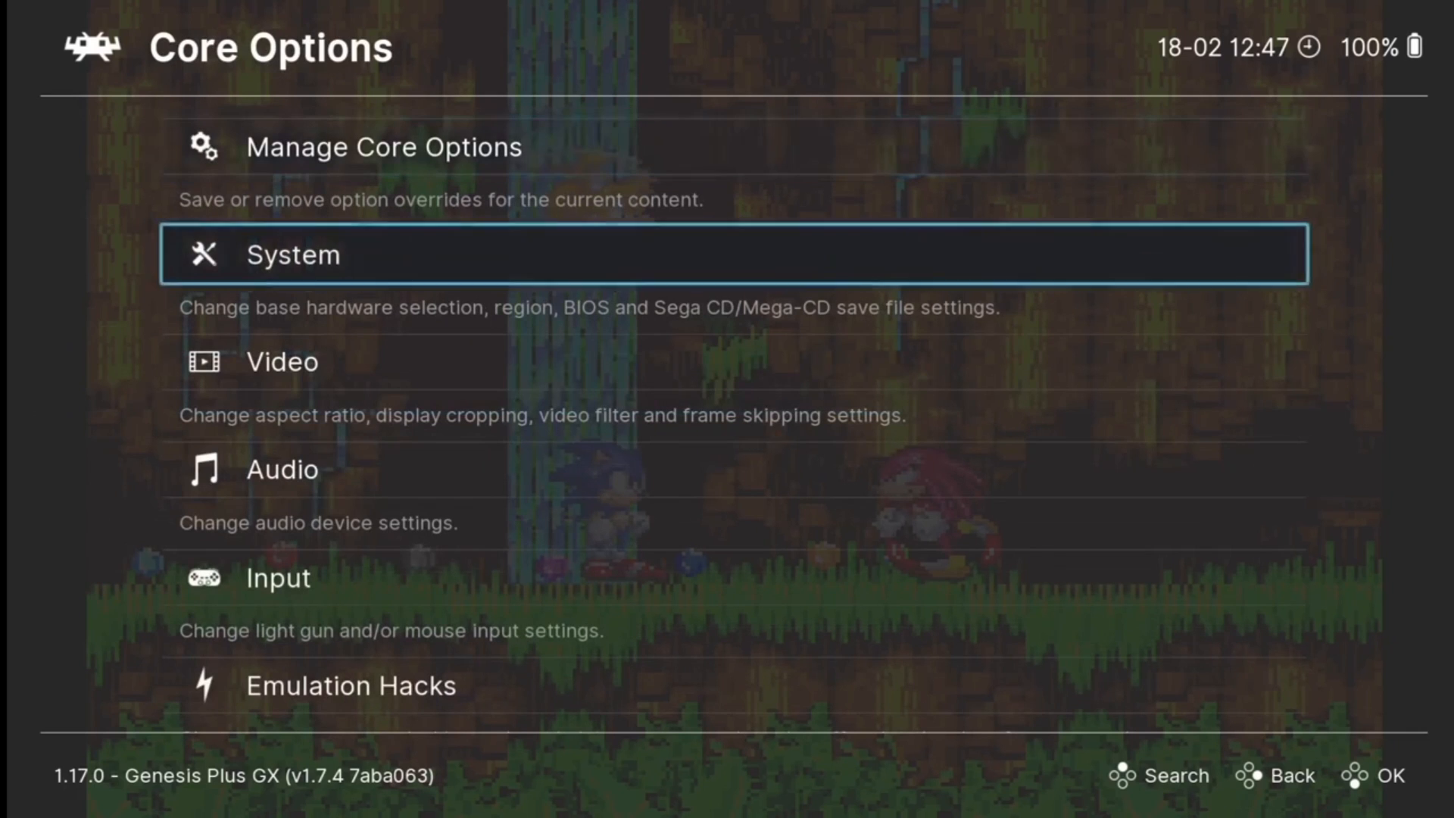
key(Return)
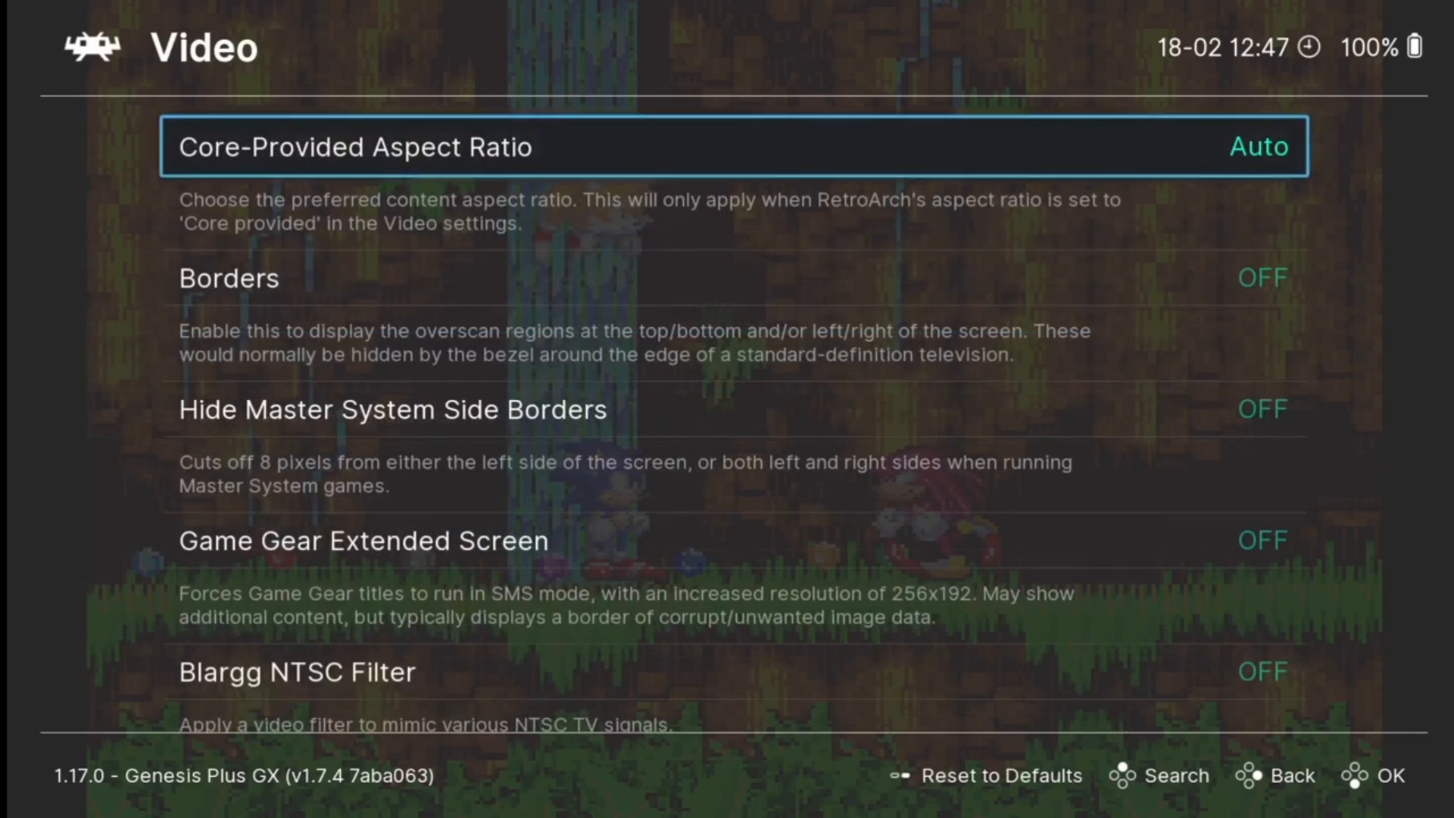
key(Return)
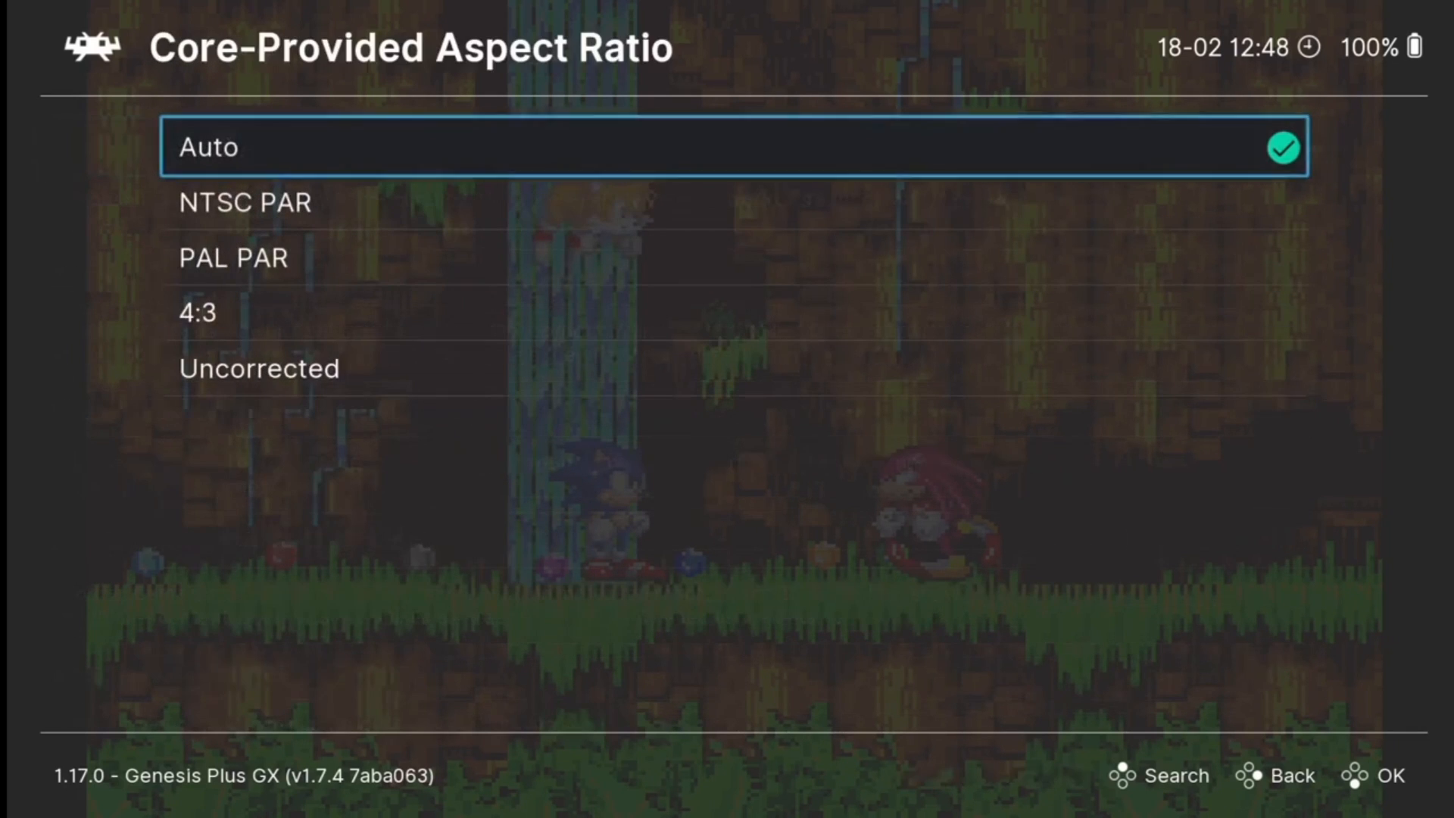
key(Down)
key(Down)
key(Down)
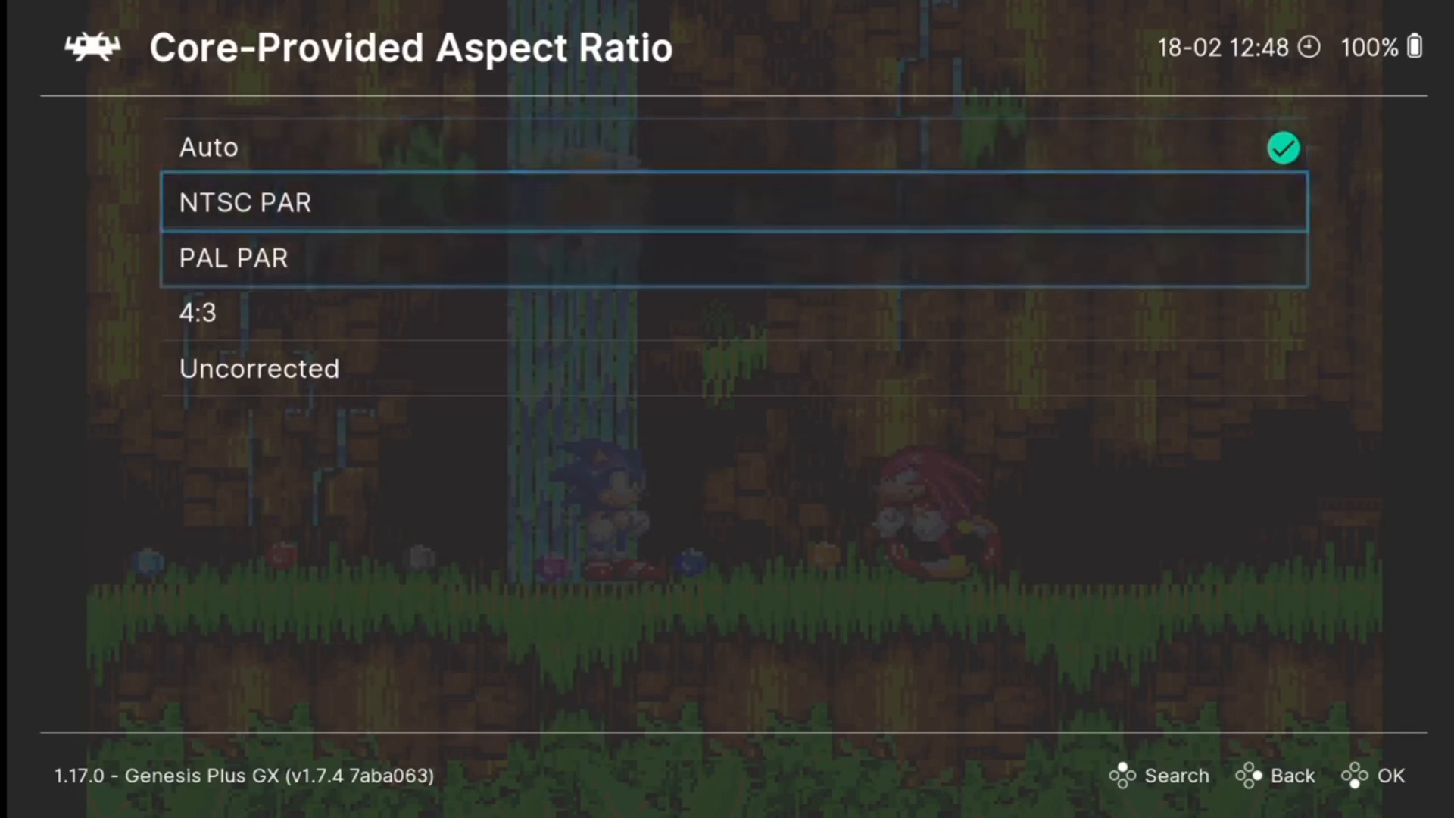
key(Return)
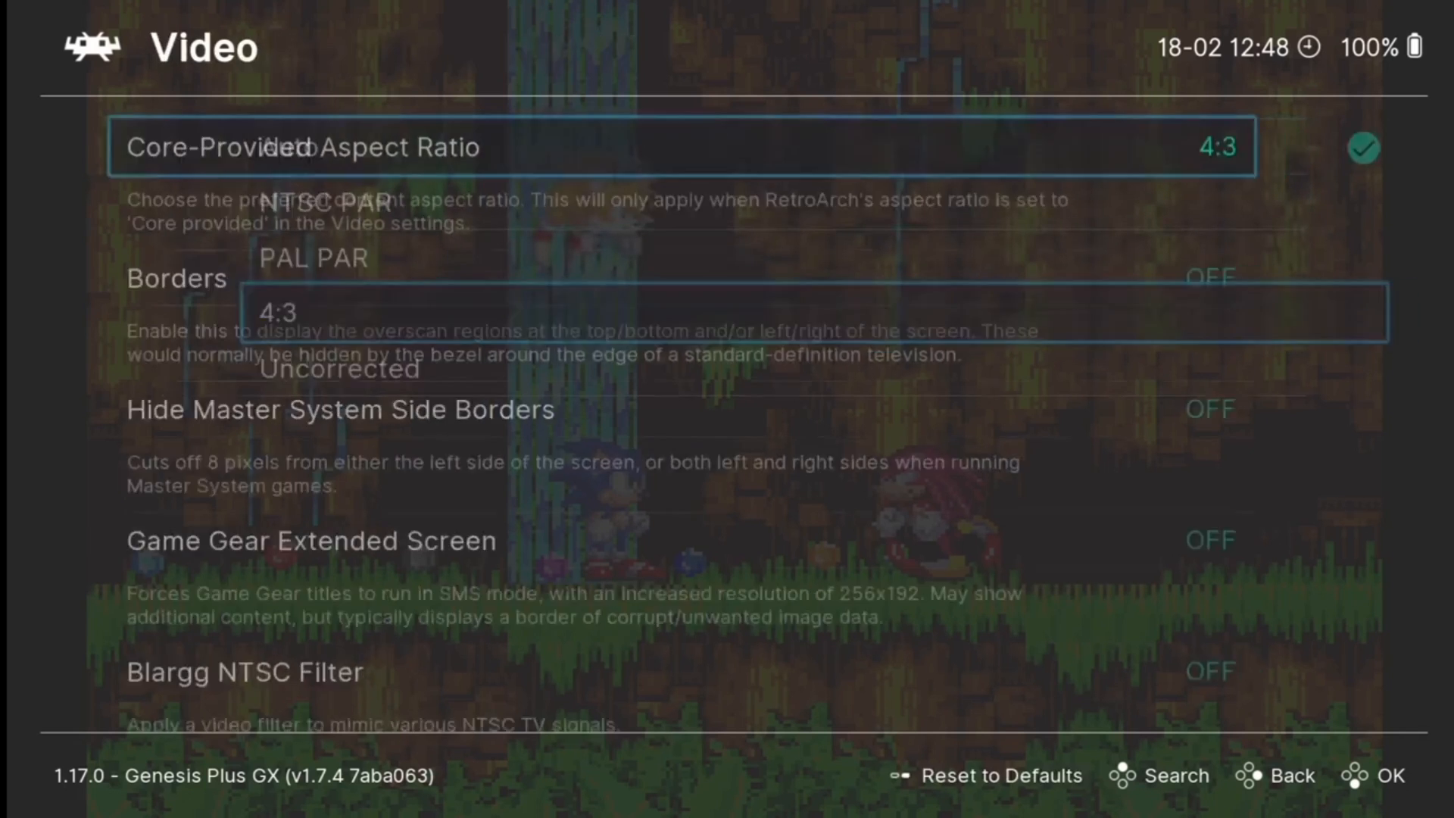
- Leave the core options, resume Sonic 3 and play on briefly at the changed aspect ratio
key(BackSpace)
key(BackSpace)
key(Up)
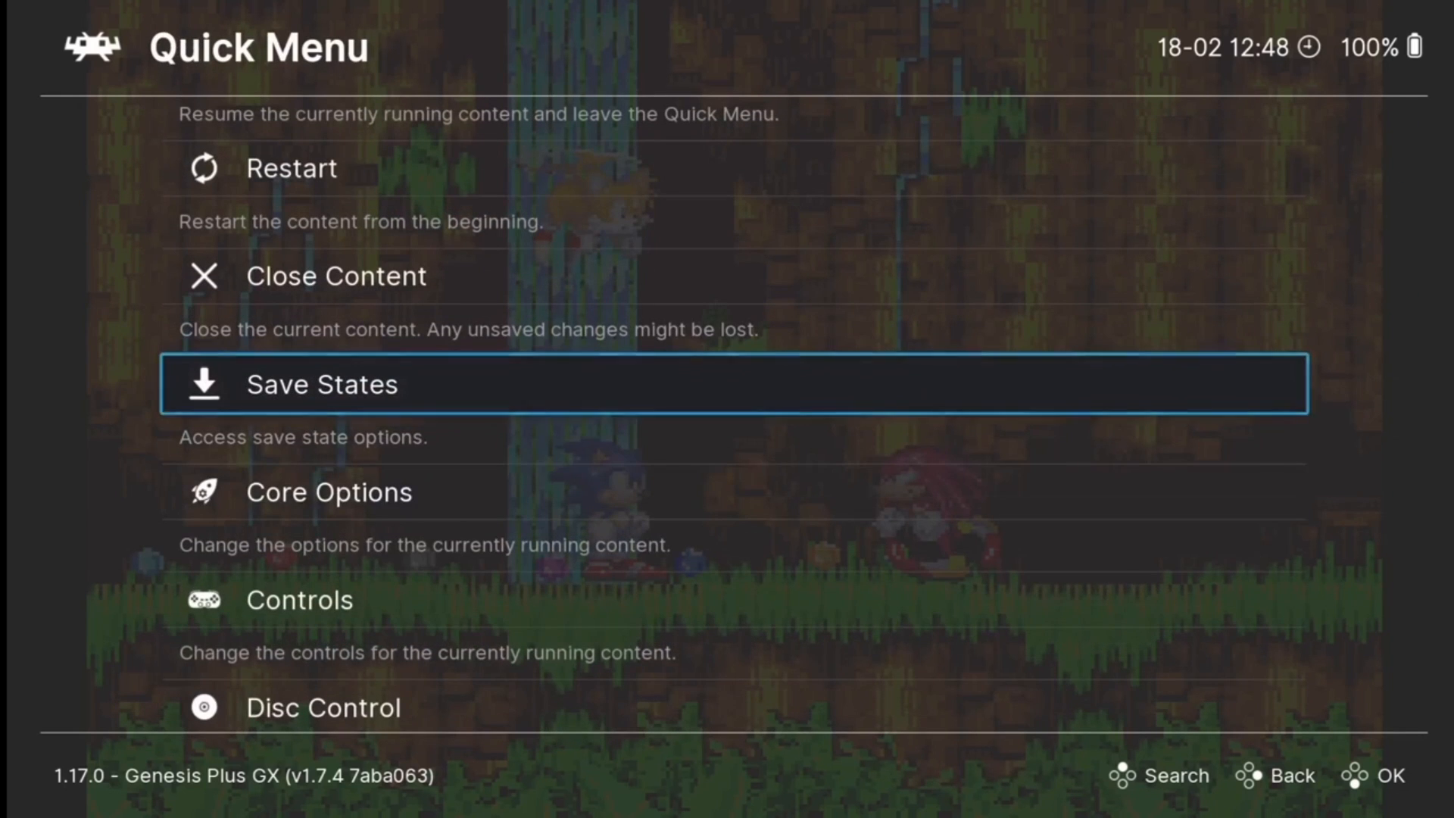
key(BackSpace)
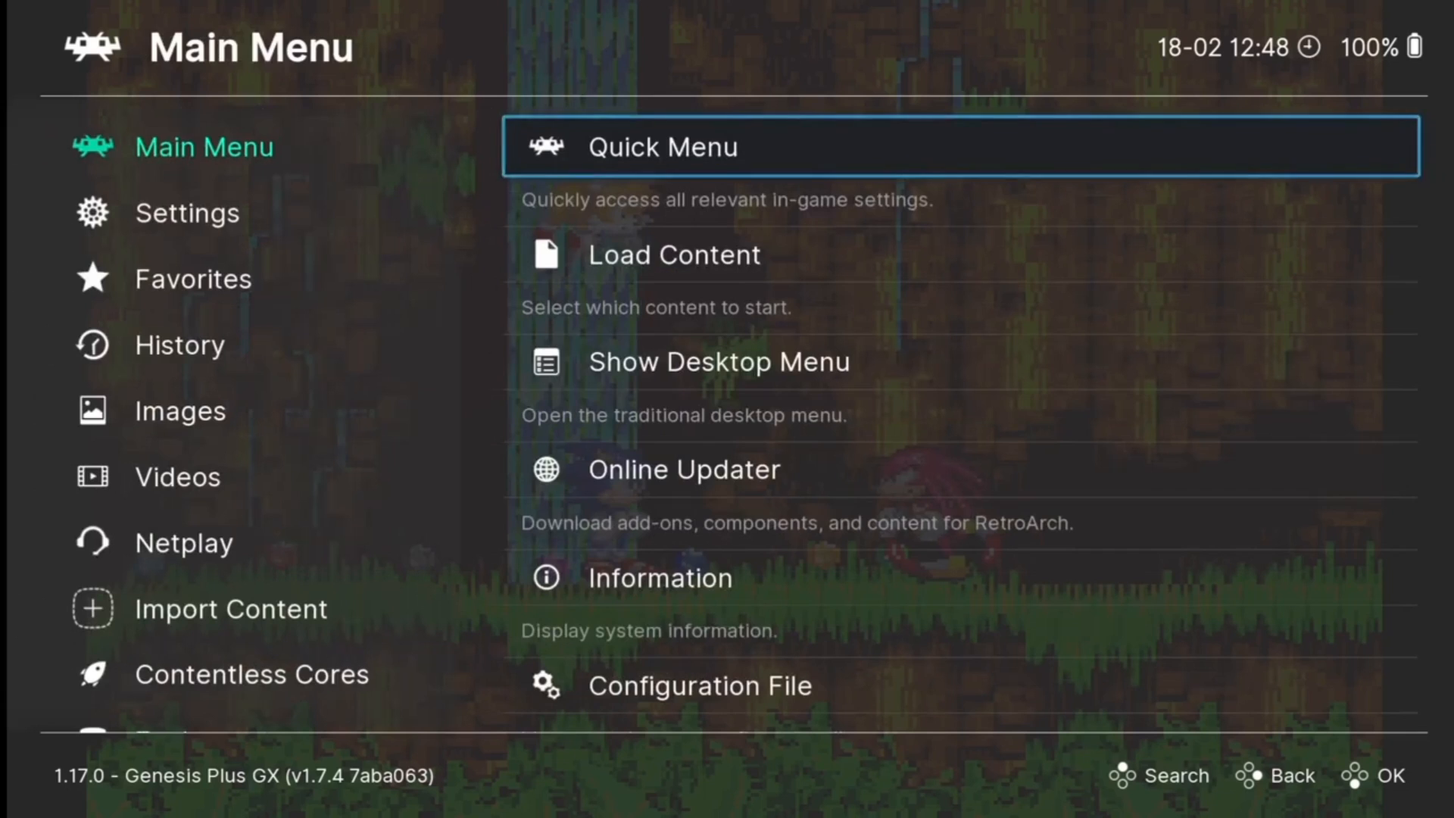
key(Return)
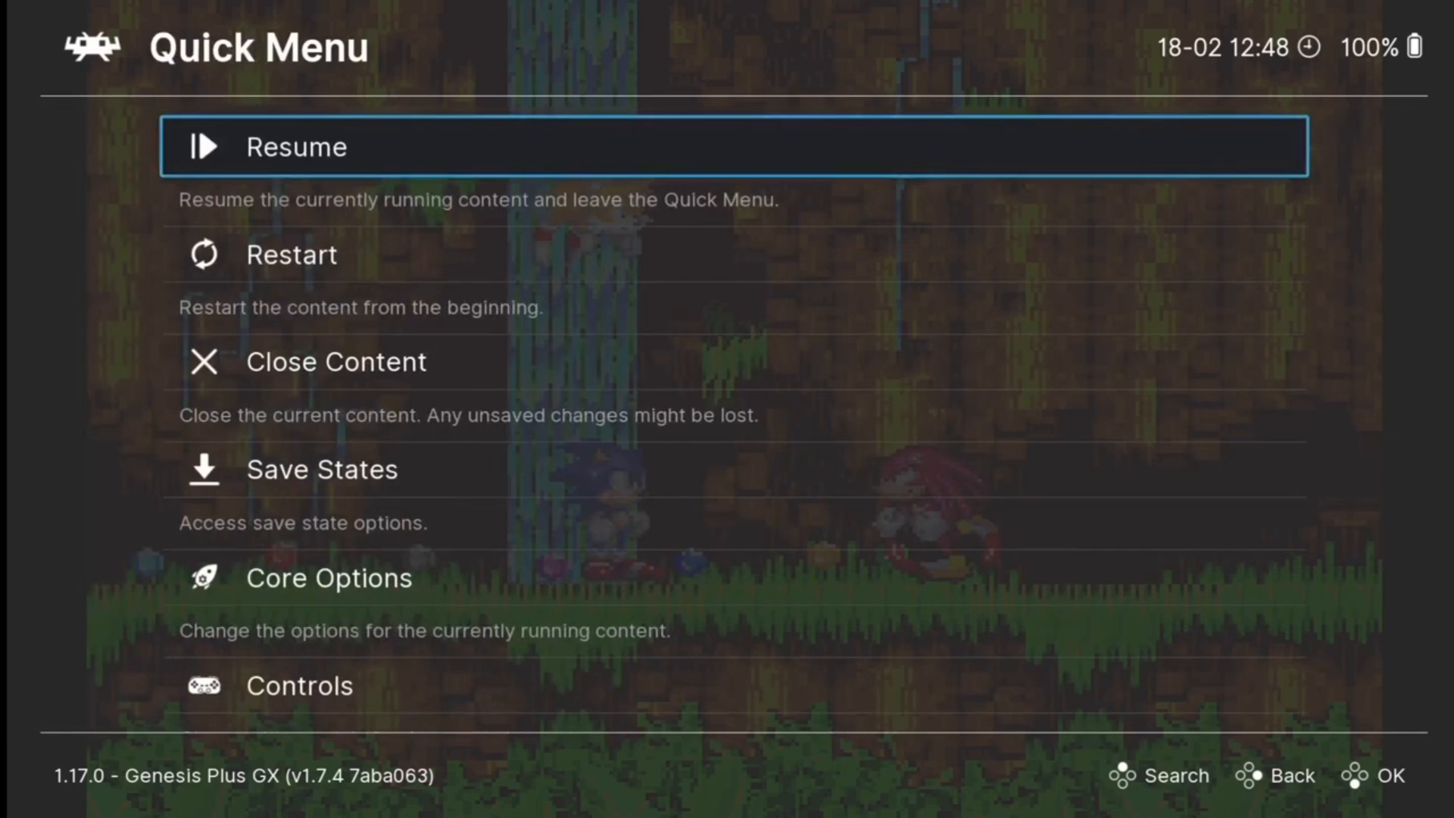
key(Return)
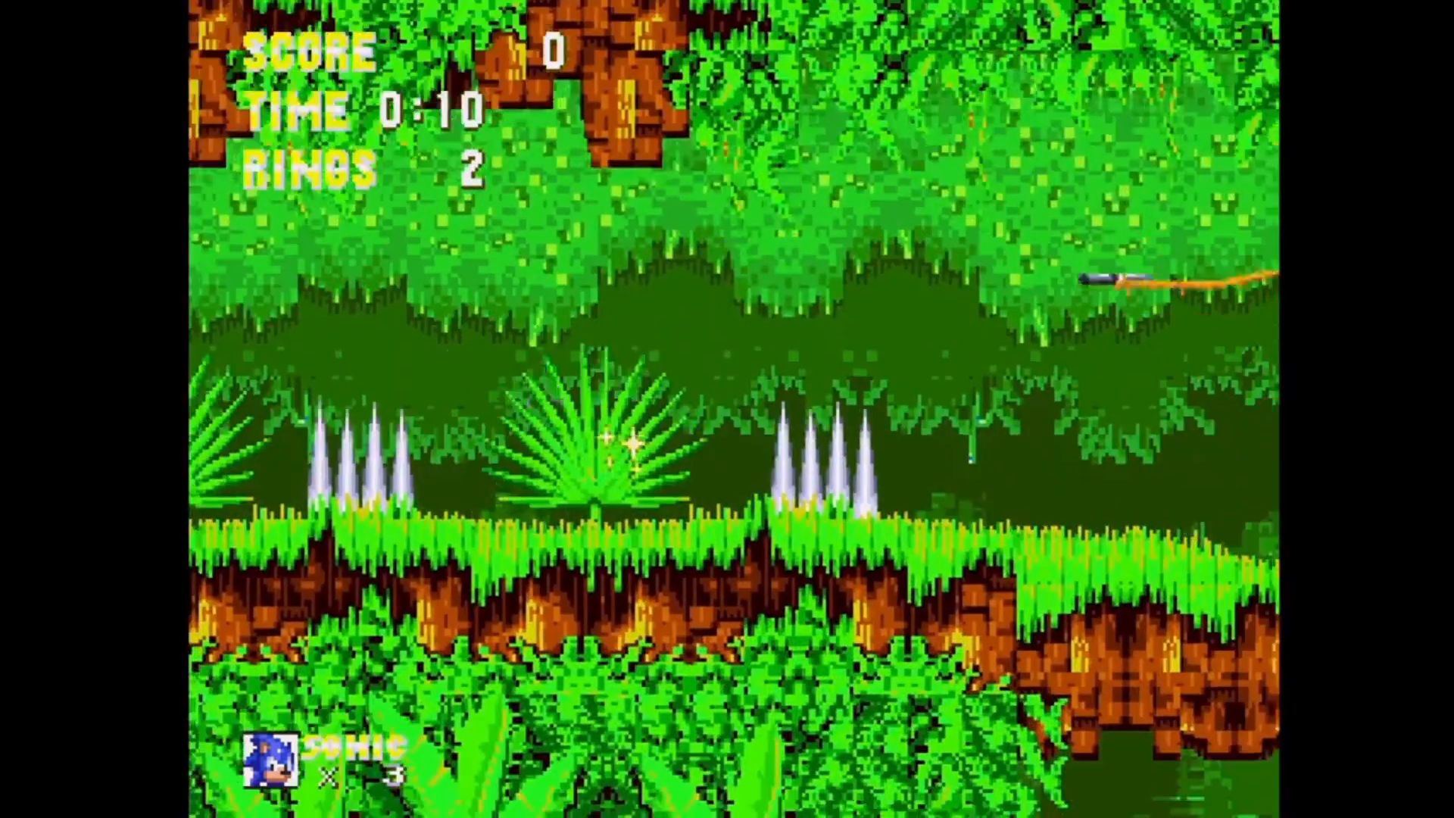
key(Right)
key(space)
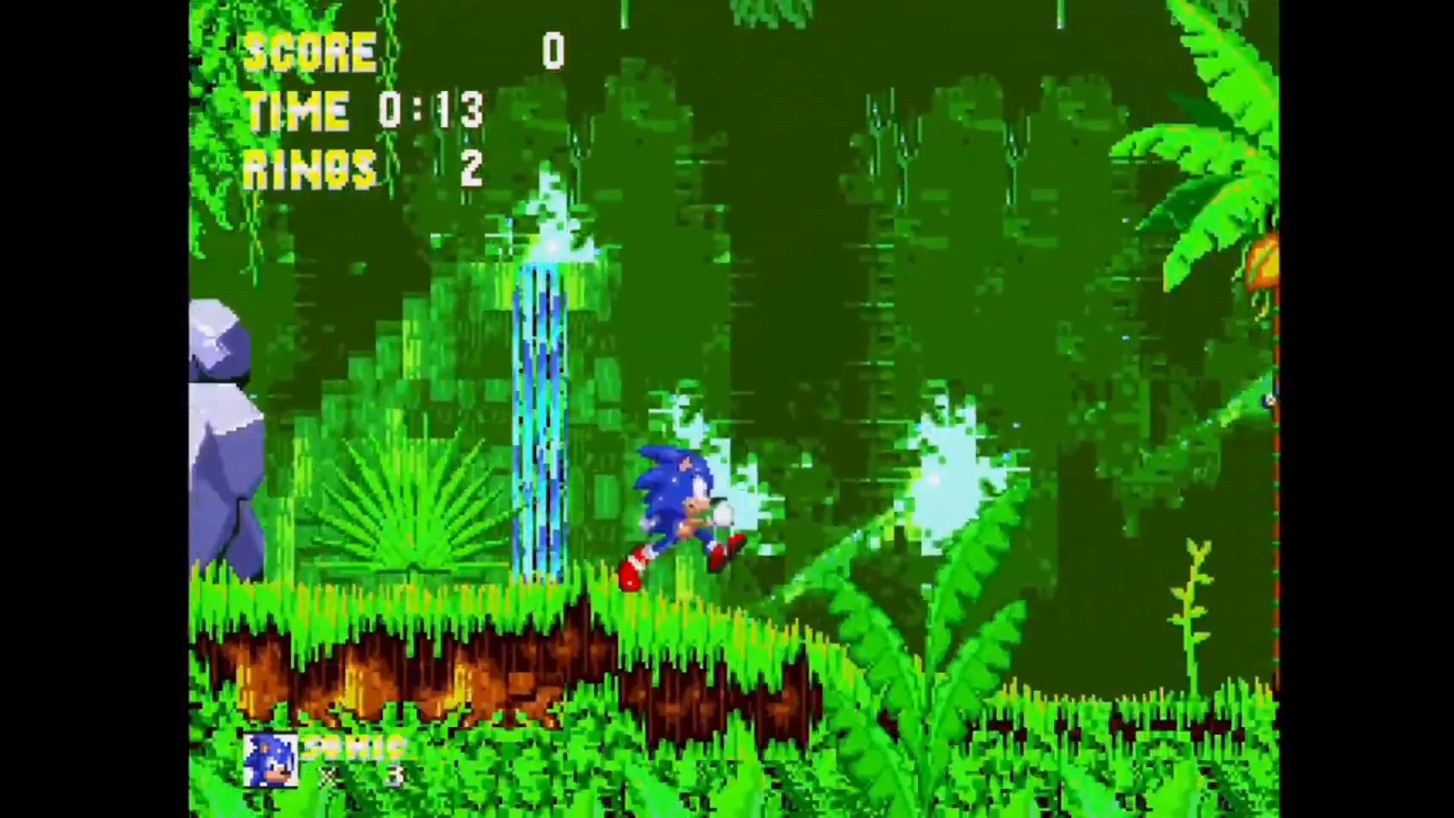
- Look through the in-game RetroArch options for Sonic 3, from save states down to overlays, latency, rewind and overrides
key(F1)
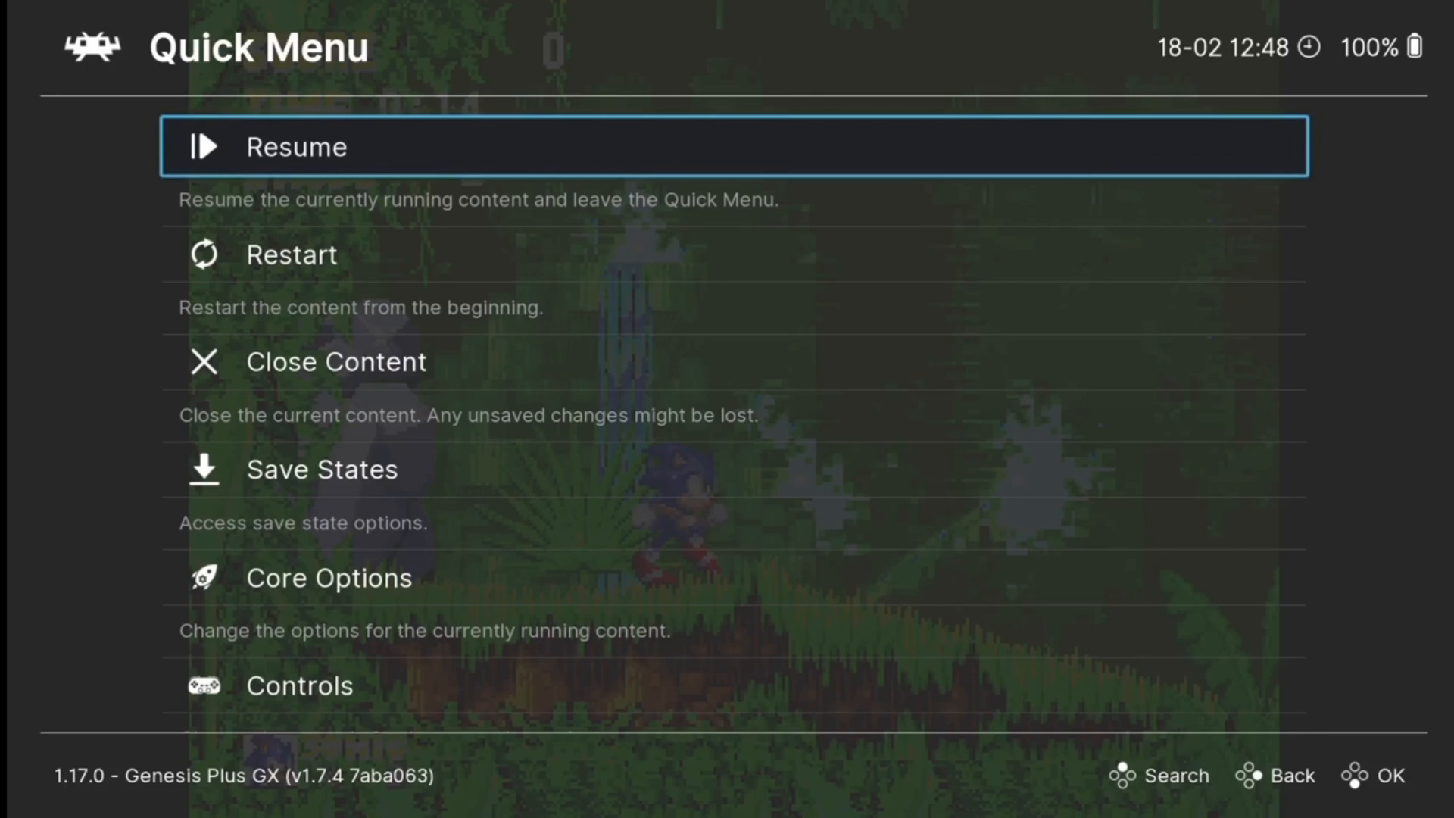
key(Down)
key(Down)
key(Down)
key(Down)
key(Down)
key(Down)
key(Down)
key(Down)
key(Down)
key(Down)
key(Down)
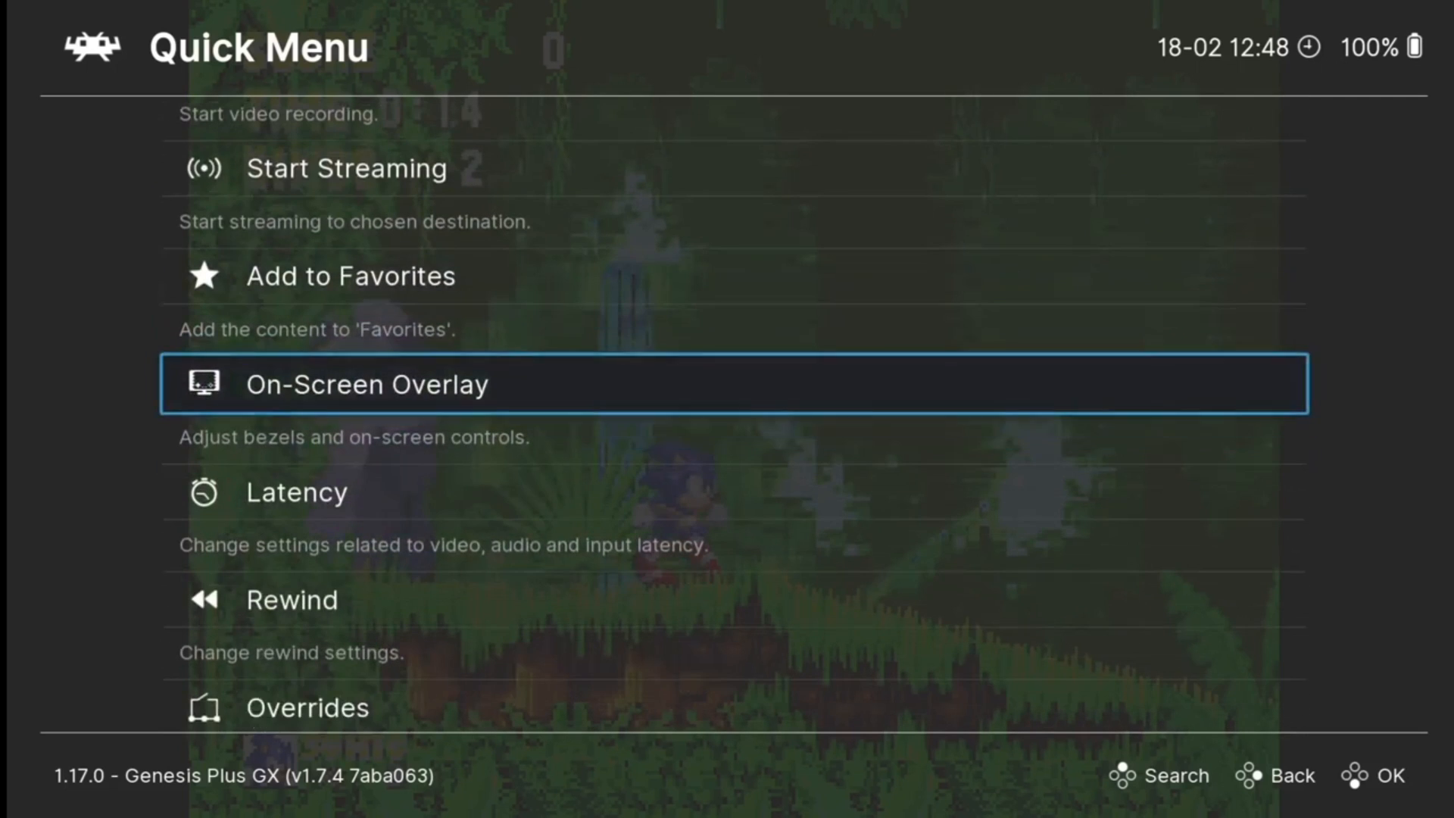
key(Down)
key(Down)
key(Down)
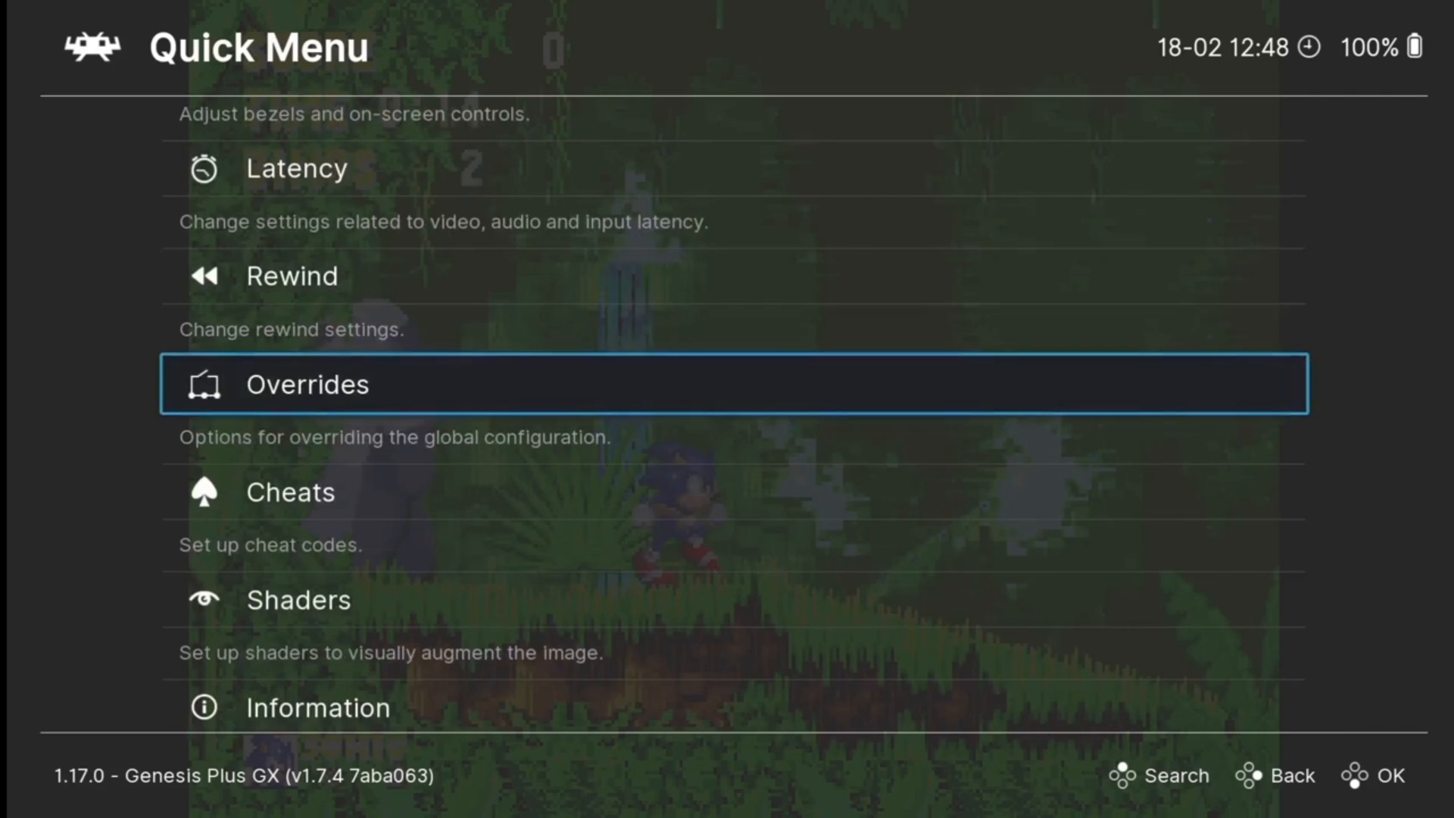
- Quit RetroArch to return to the Sega Mega Drive game list
key(BackSpace)
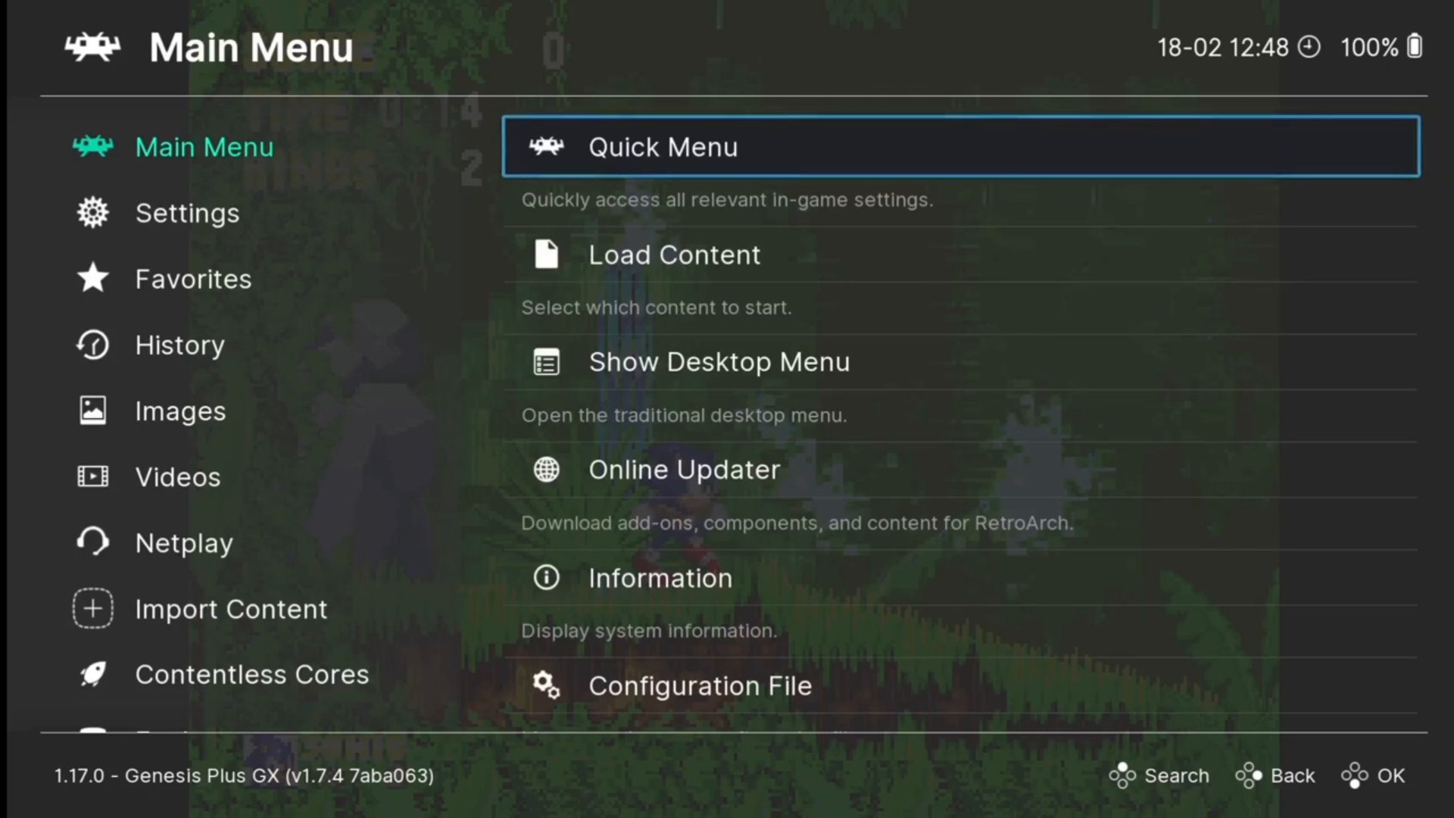
key(Down)
key(Down)
key(Down)
key(Down)
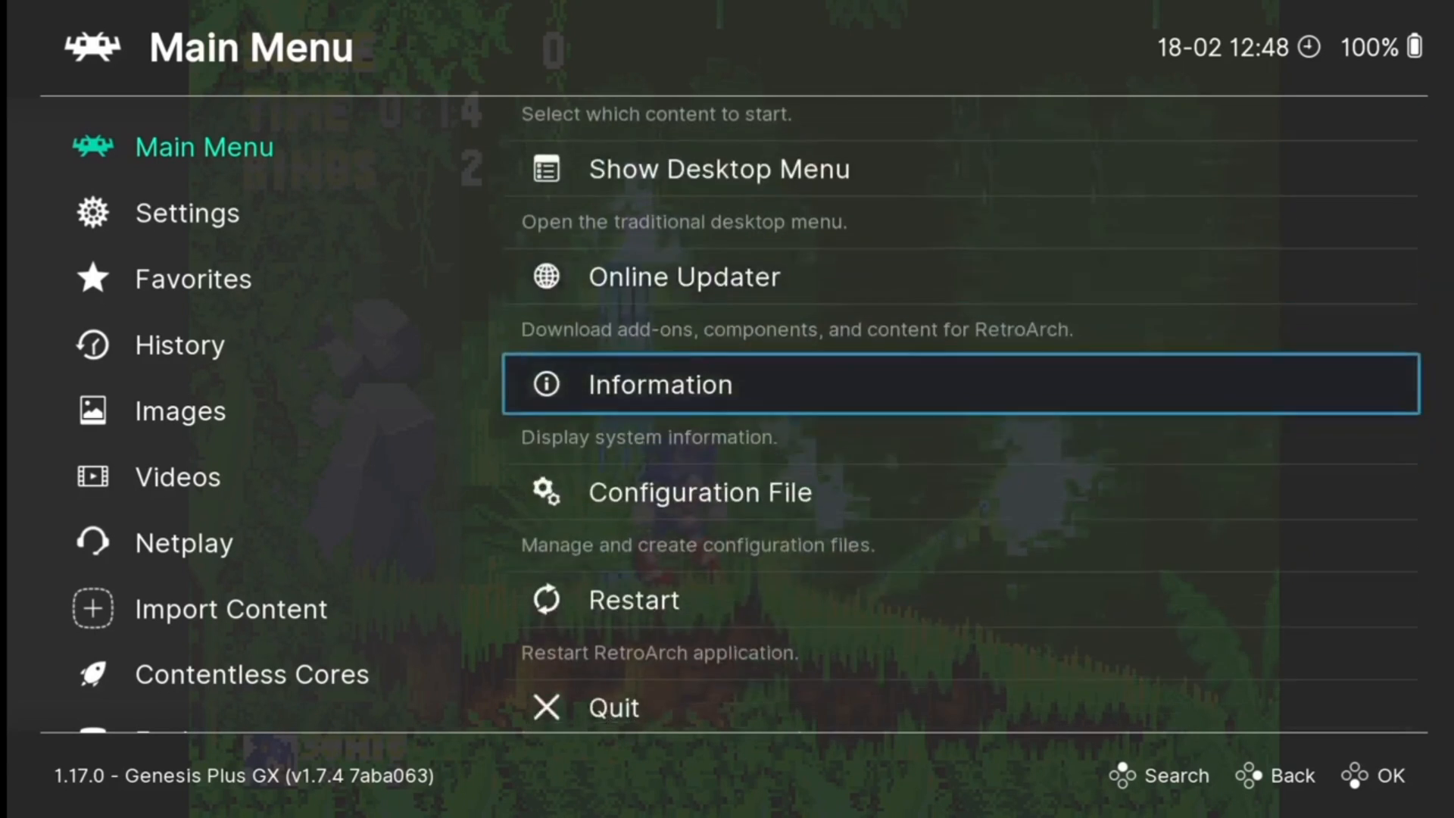
key(Down)
key(Down)
key(Down)
key(Return)
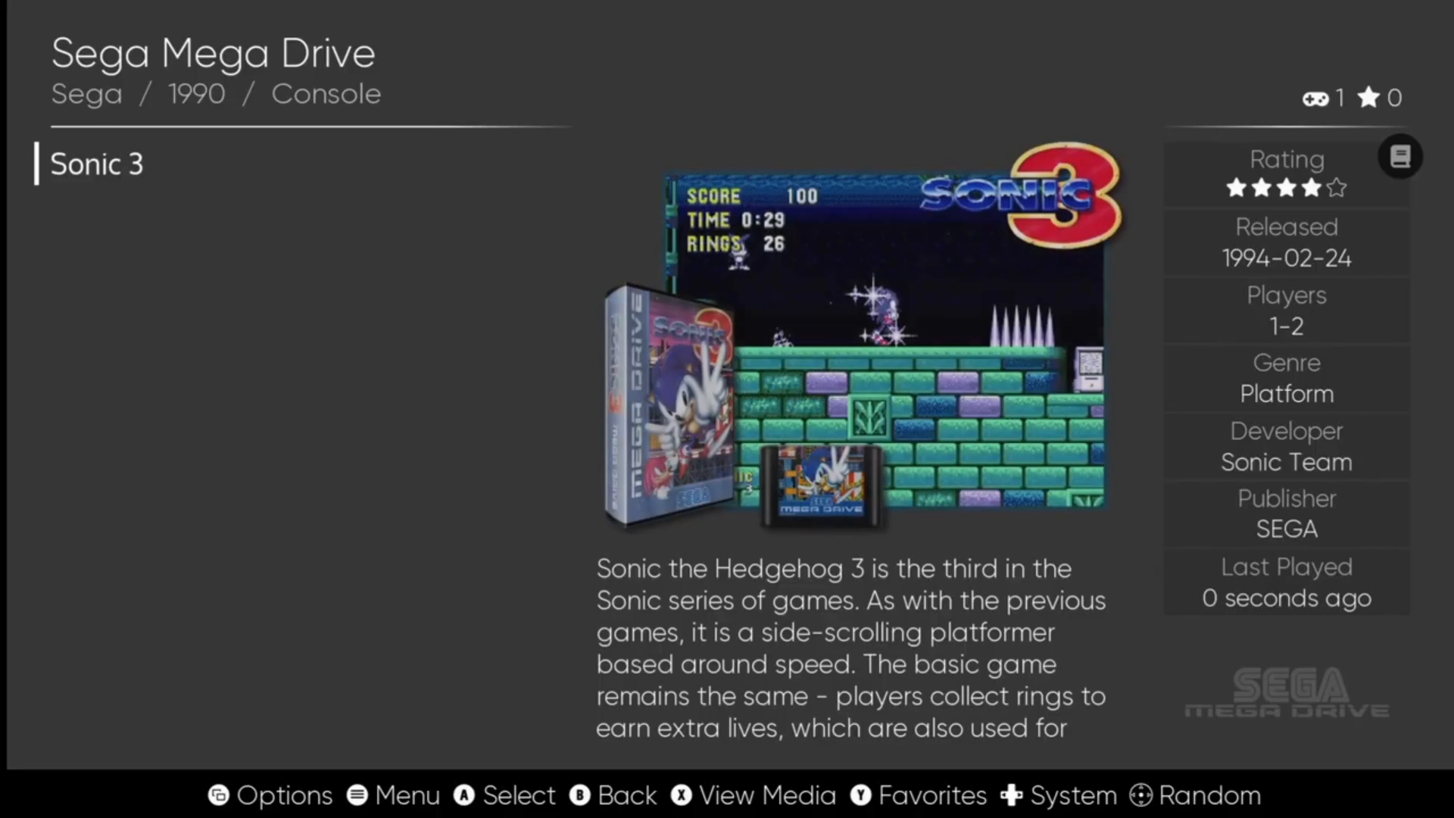
- Try to launch Super Mario Bros. from the Nintendo Entertainment System game list, and return to the system selection
key(BackSpace)
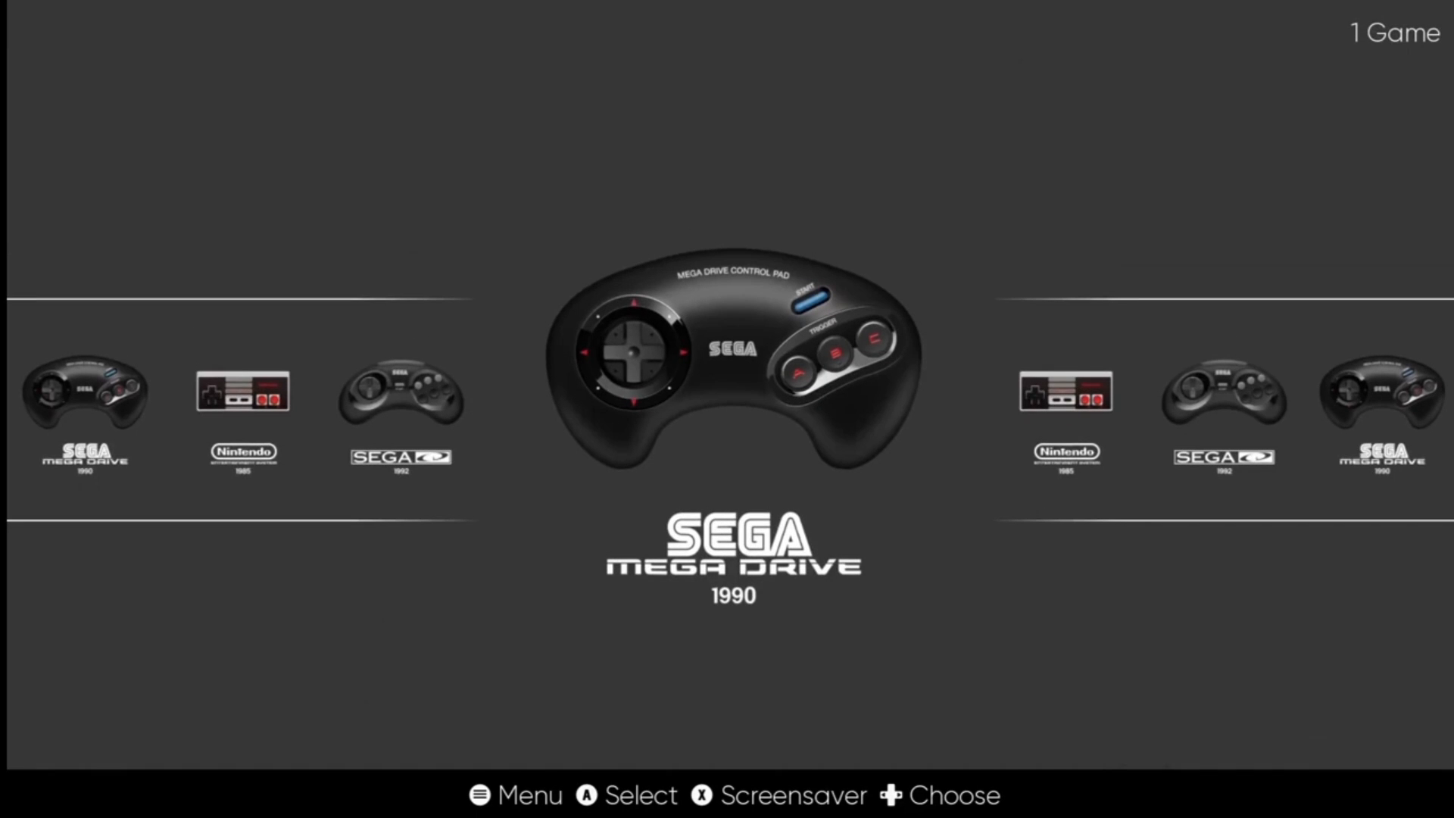
key(Right)
key(Return)
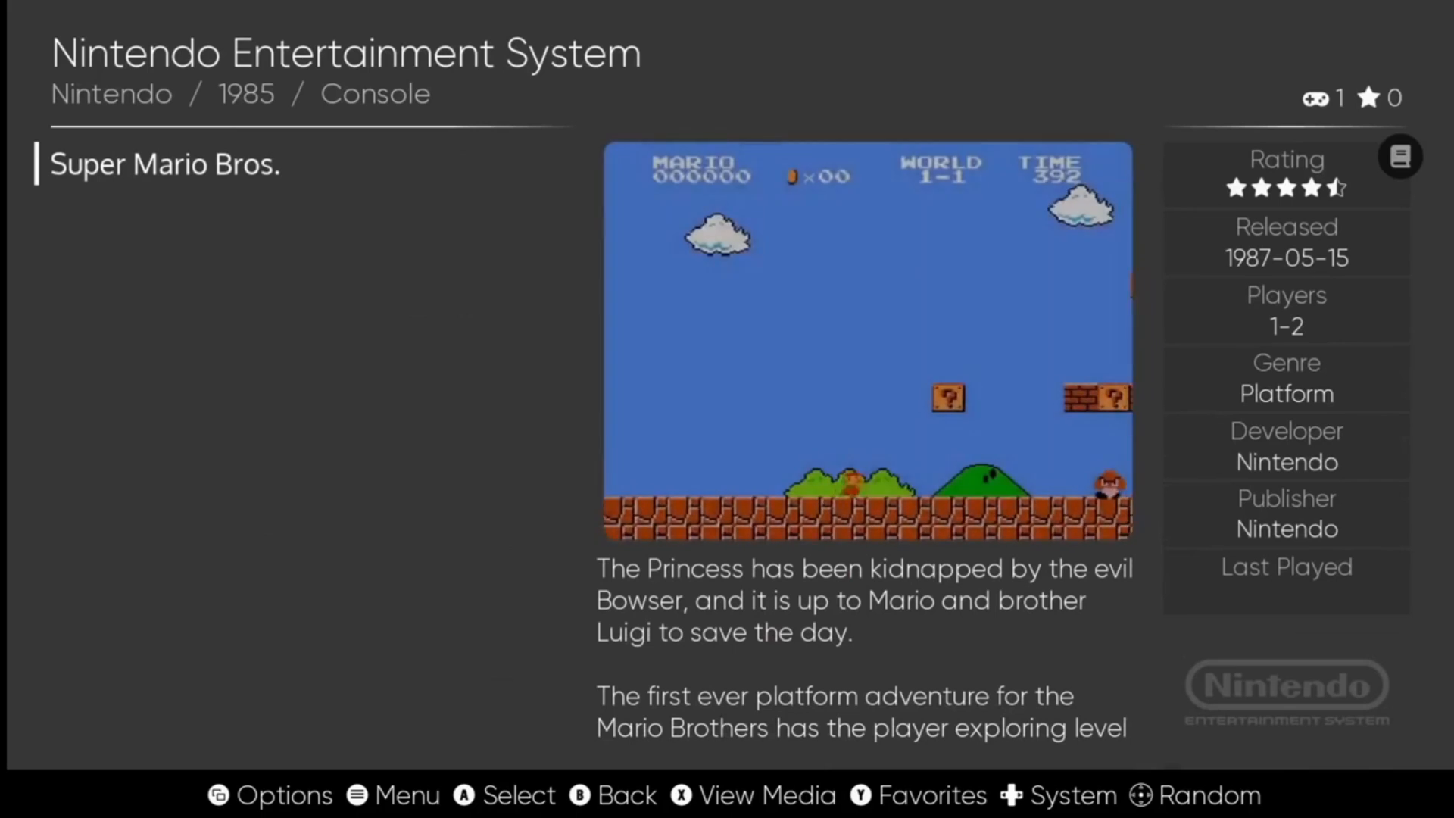
key(Return)
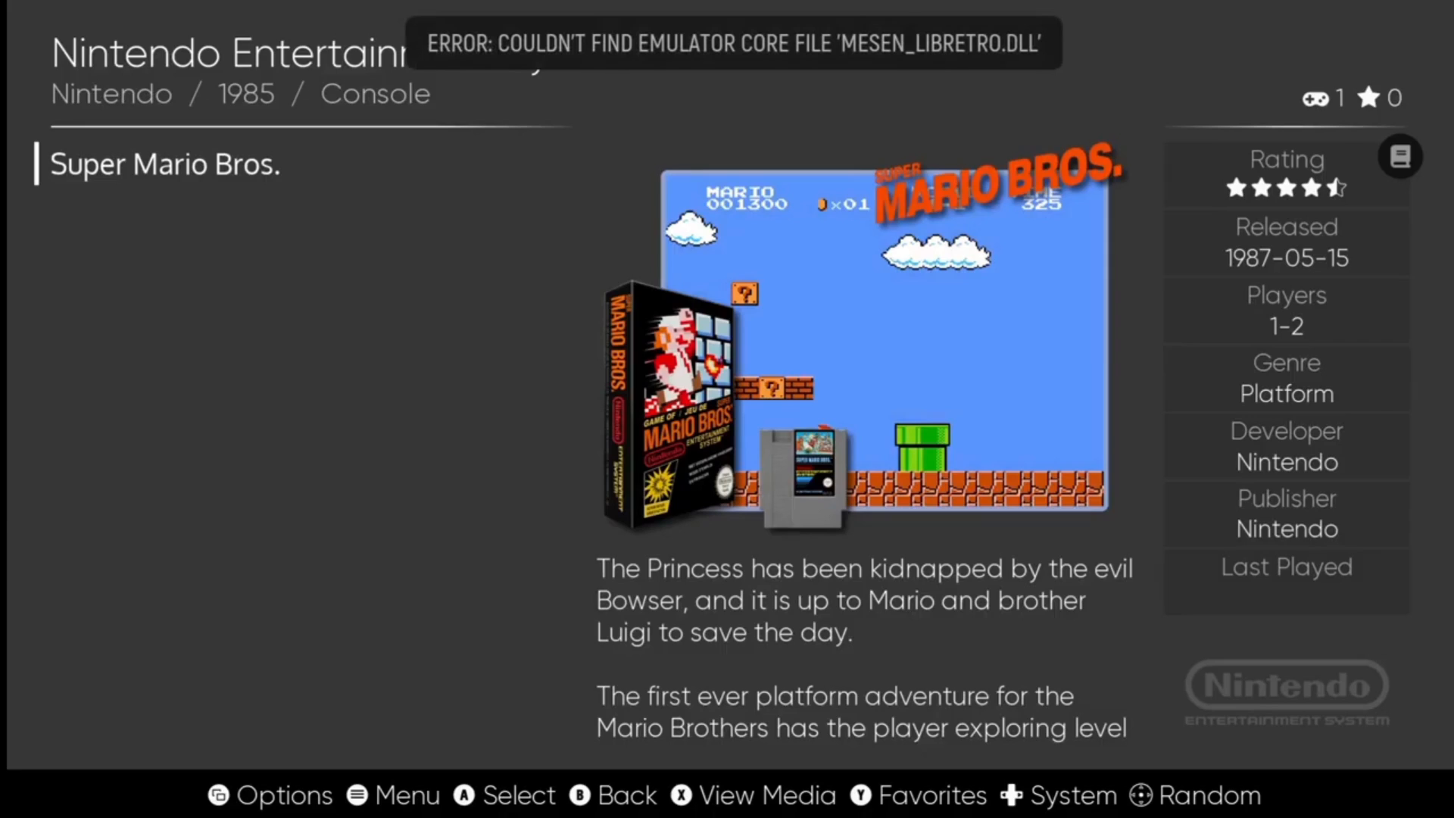
key(BackSpace)
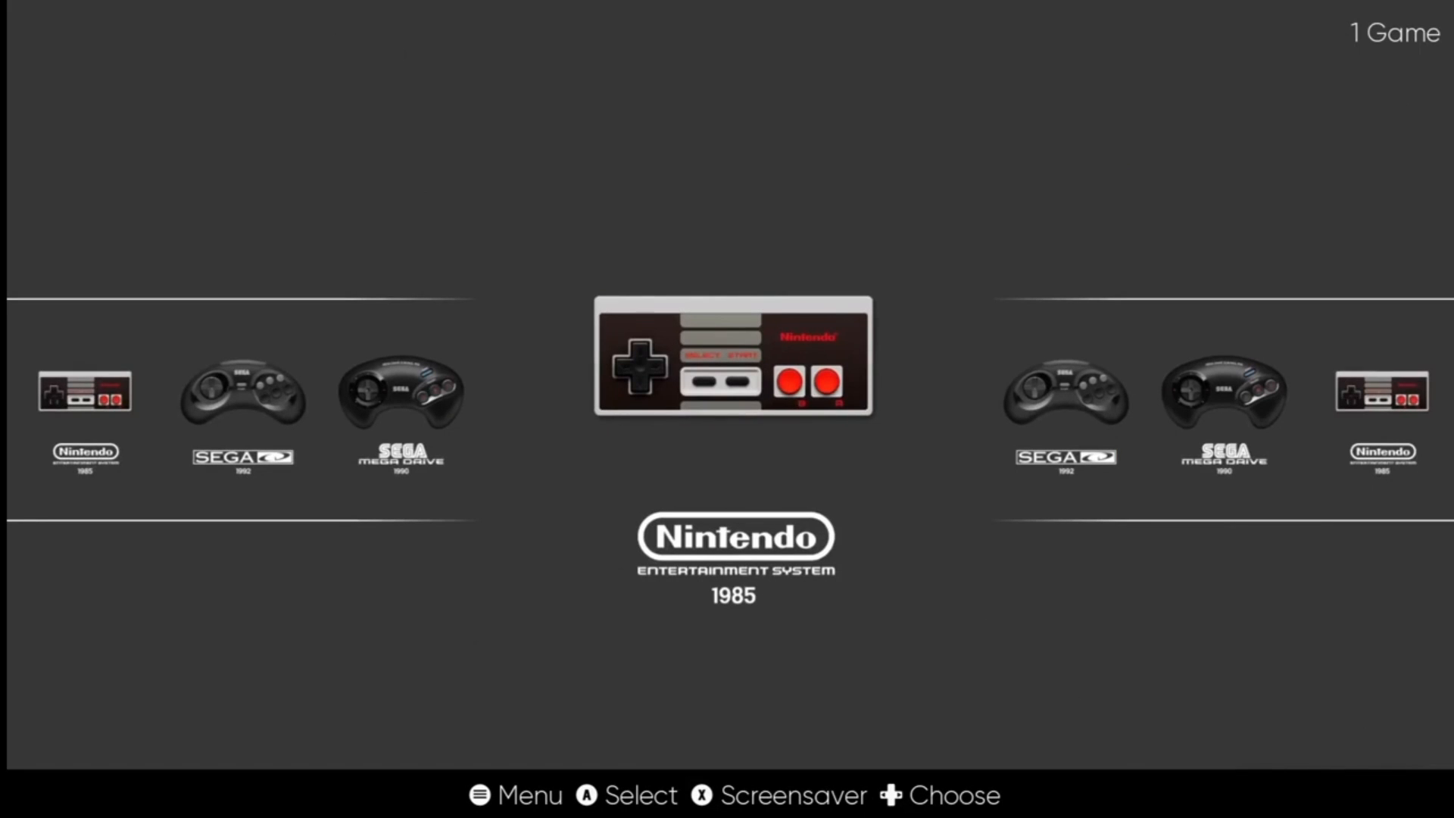
- Open the Alternative Emulators settings within ES-DE's Other Settings
key(Escape)
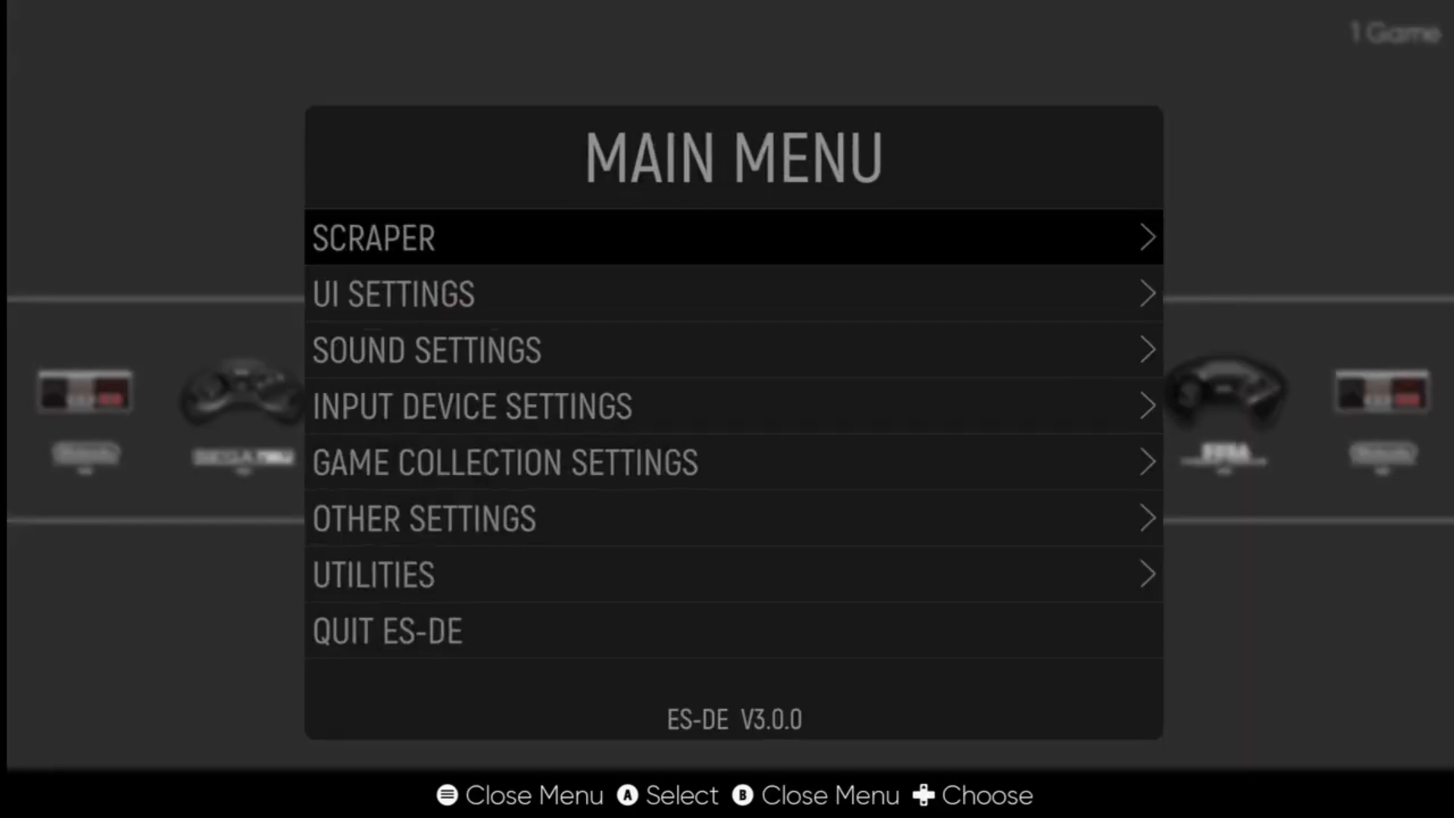
key(Down)
key(Down)
key(Down)
key(Down)
key(Down)
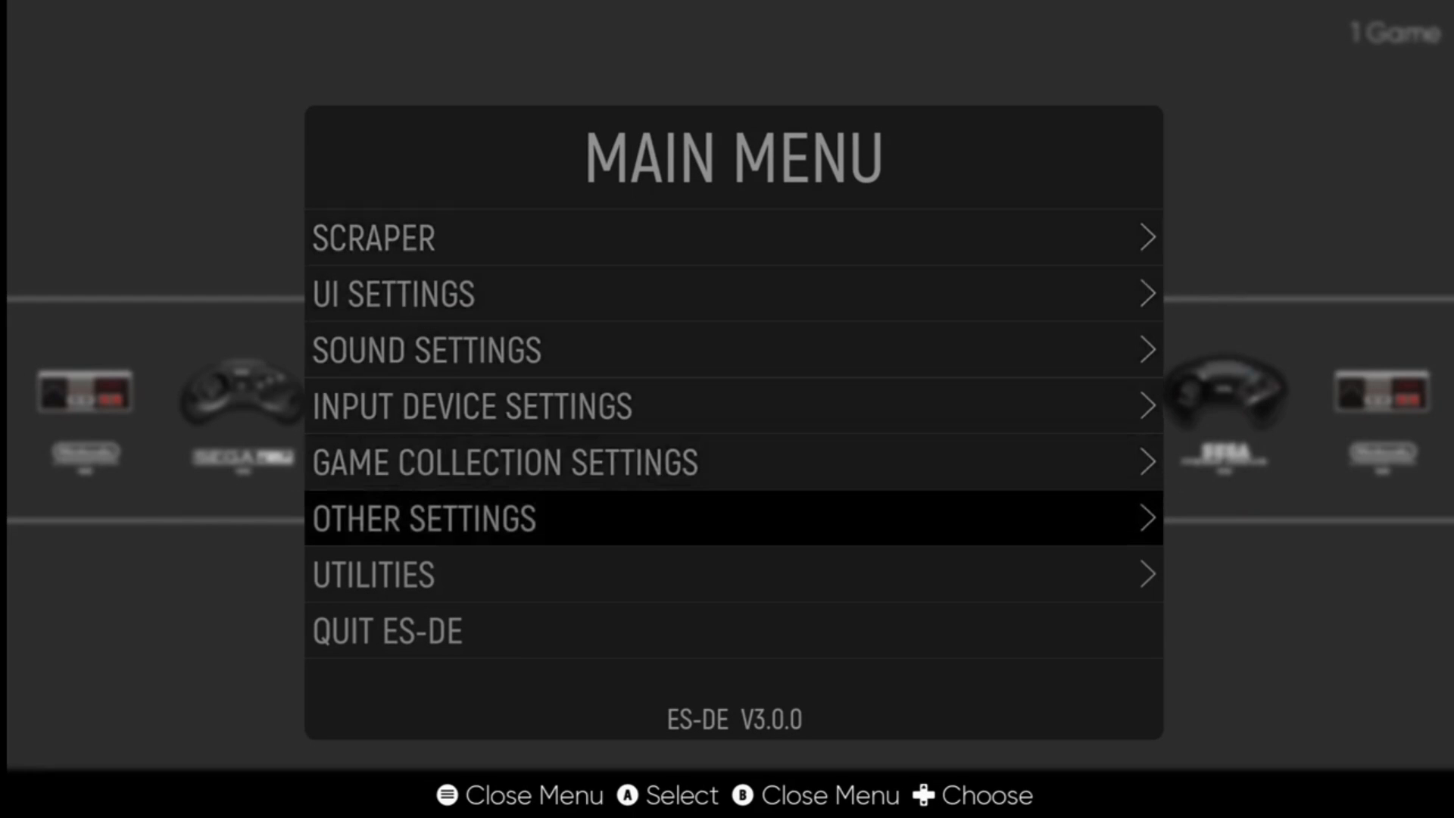
key(Return)
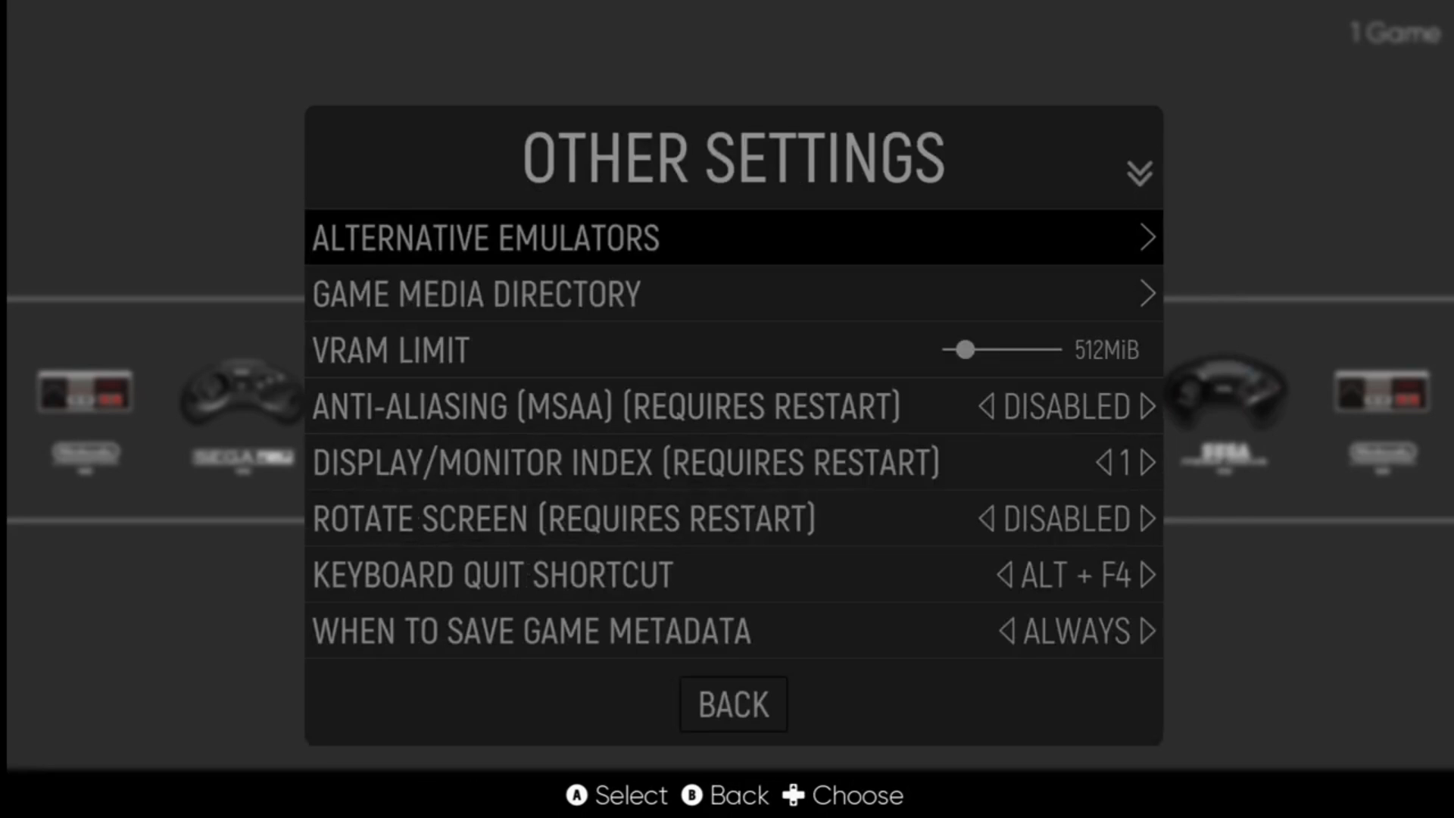
key(Return)
- Set the alternative emulator for the nes system to Nestopia UE
key(Down)
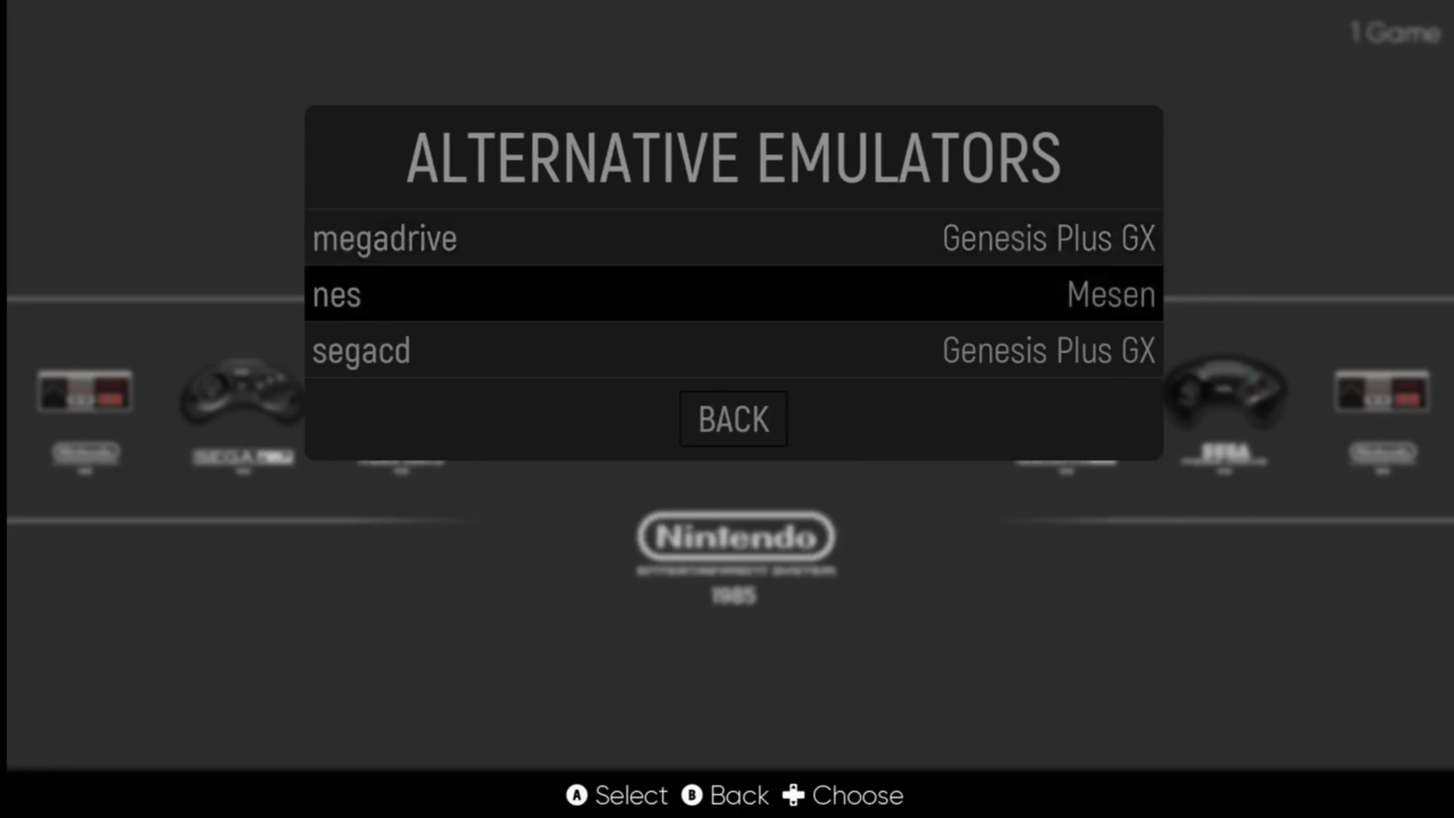
key(Return)
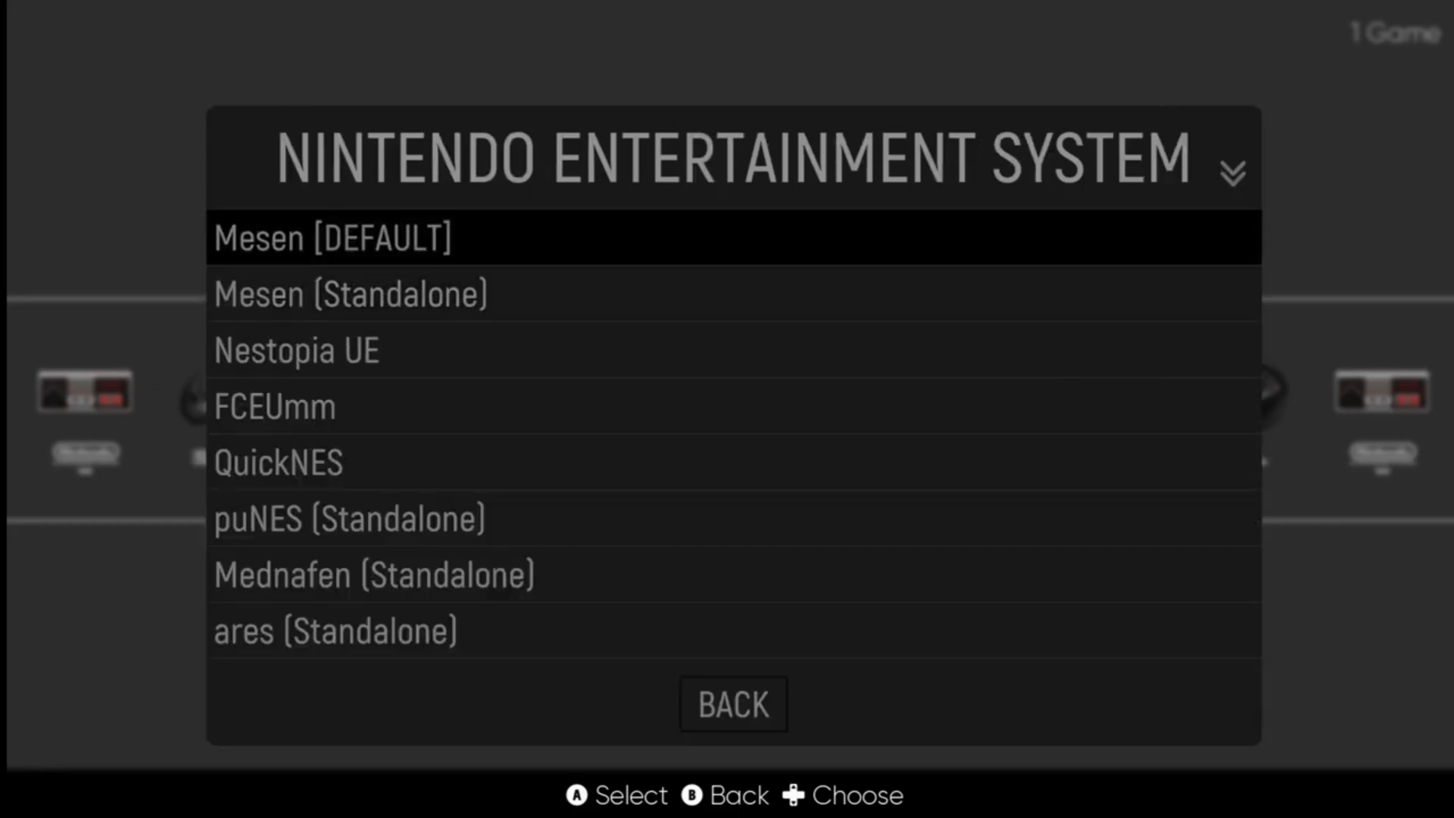
key(Down)
key(Down)
key(Down)
key(Down)
key(Down)
key(Down)
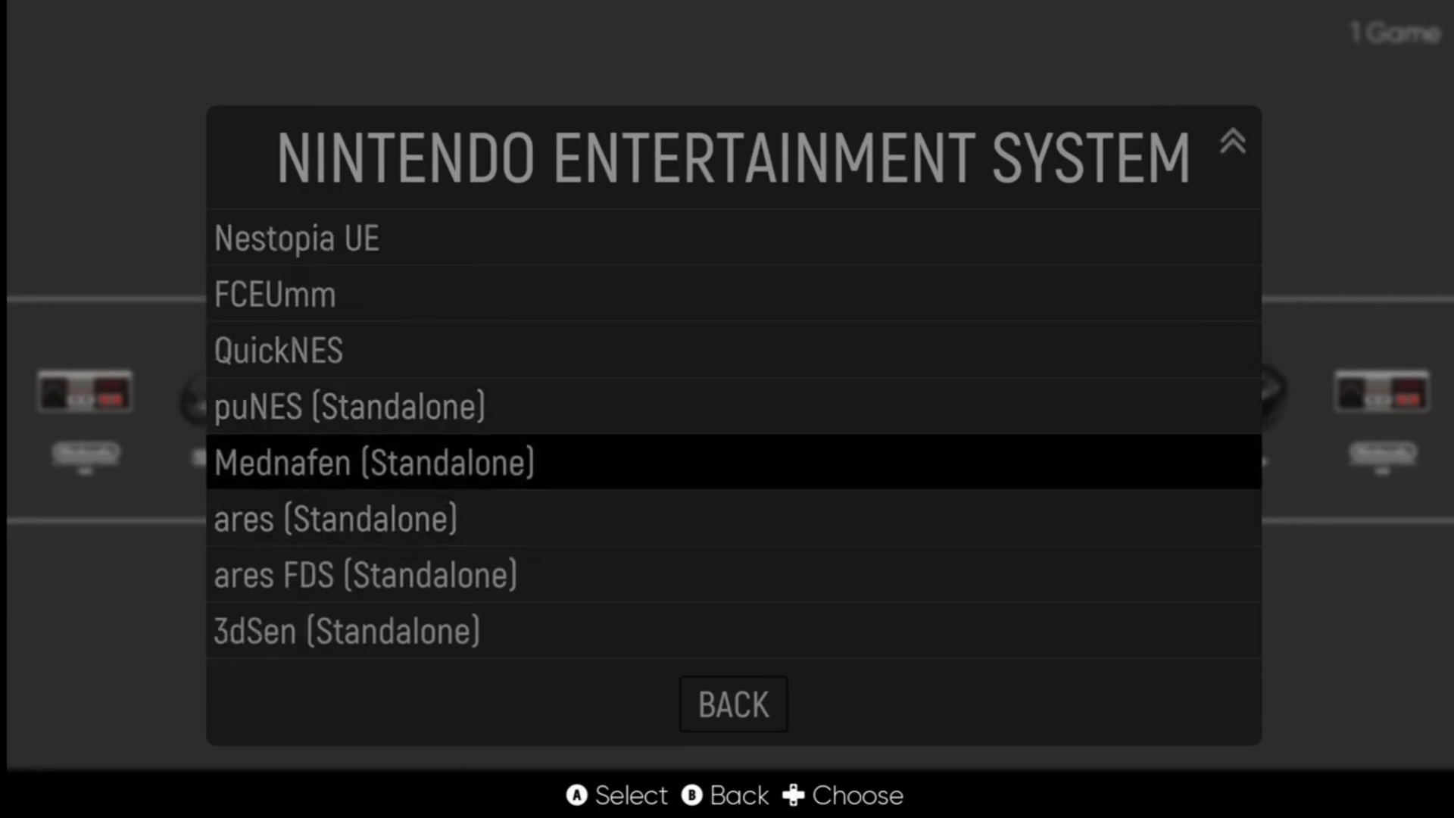
key(Up)
key(Up)
key(Up)
key(Up)
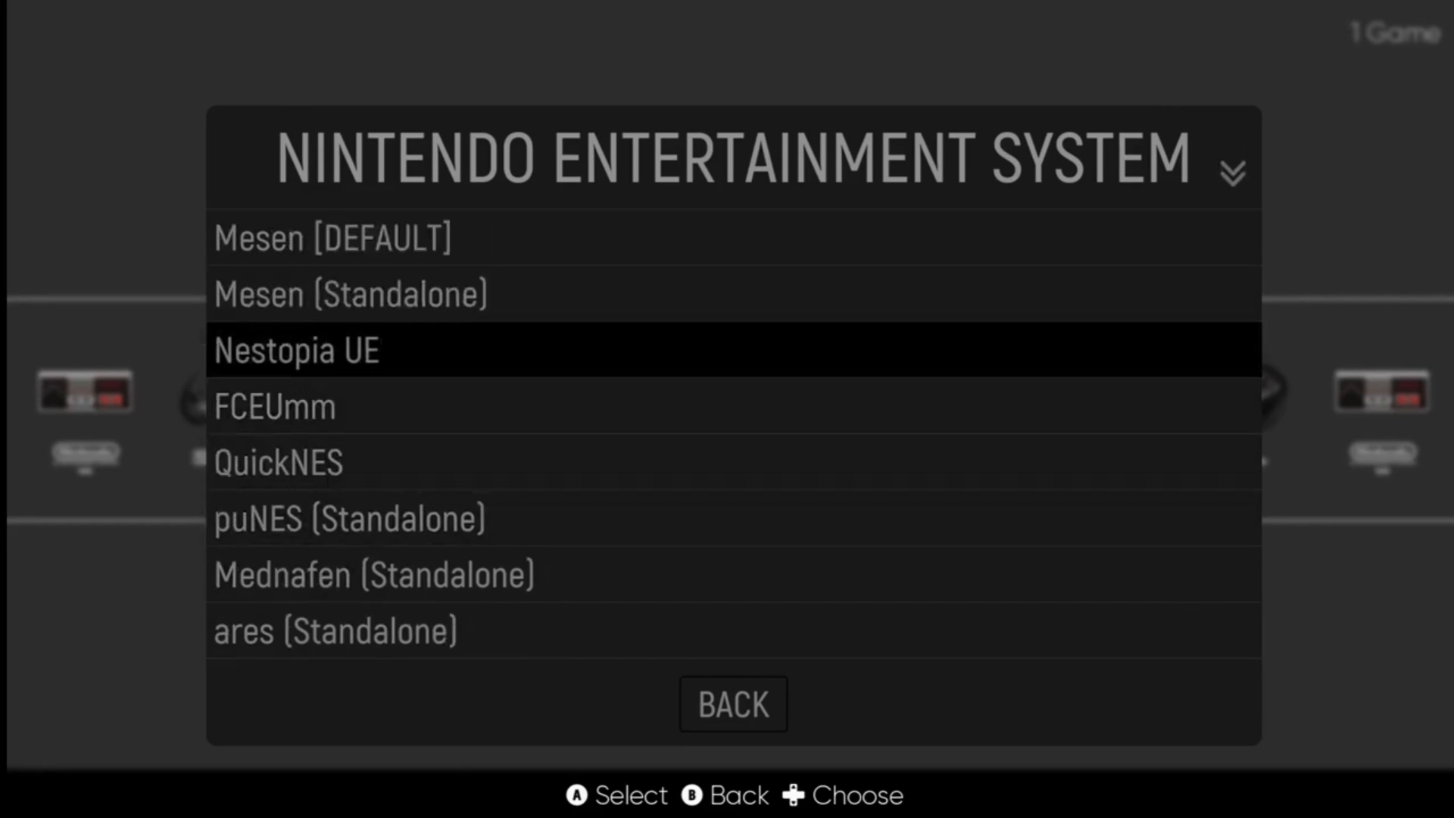
key(Return)
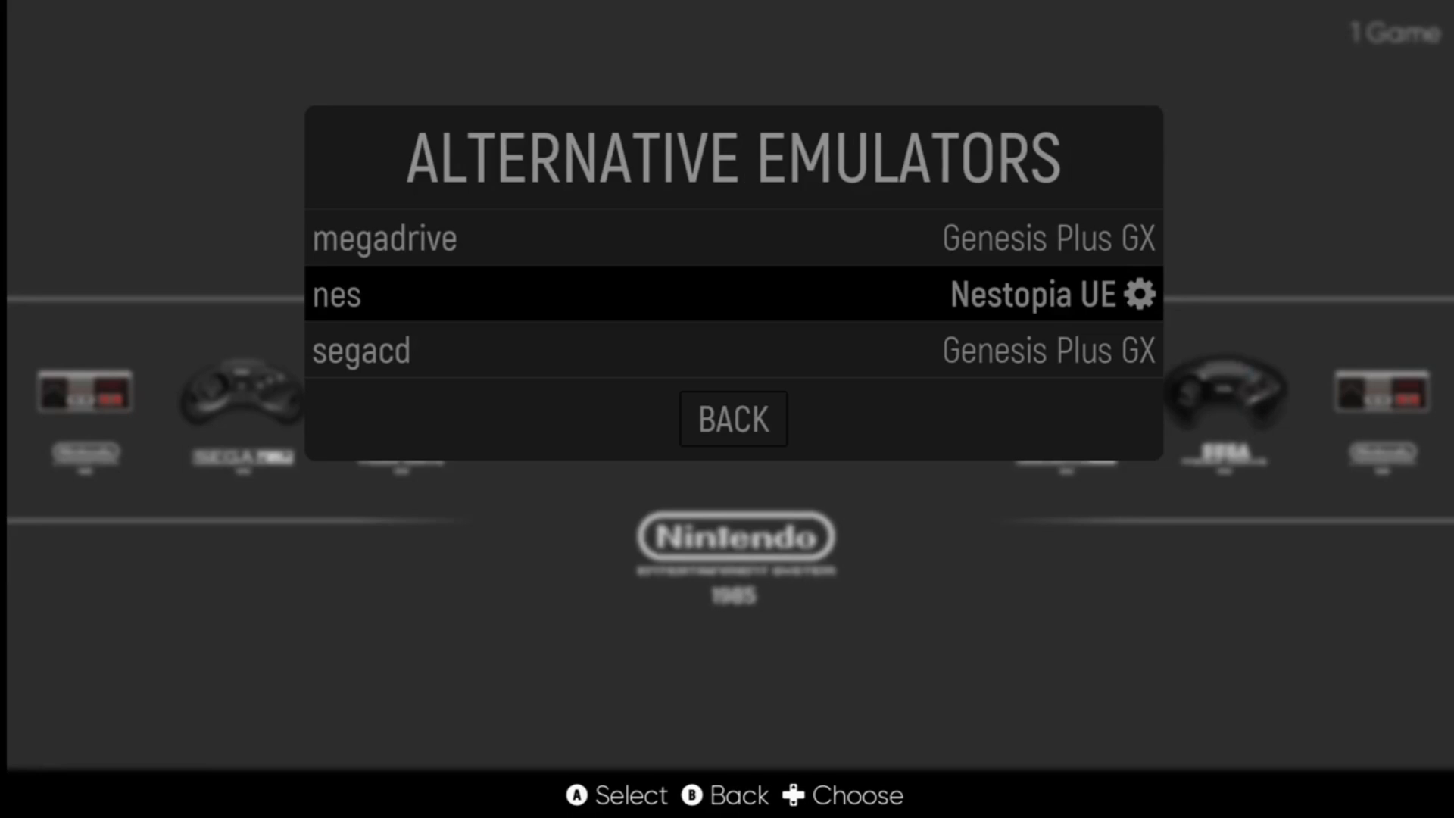
- Close the emulator settings and launch Super Mario Bros. from the Nintendo Entertainment System game list
key(BackSpace)
key(BackSpace)
key(BackSpace)
key(Return)
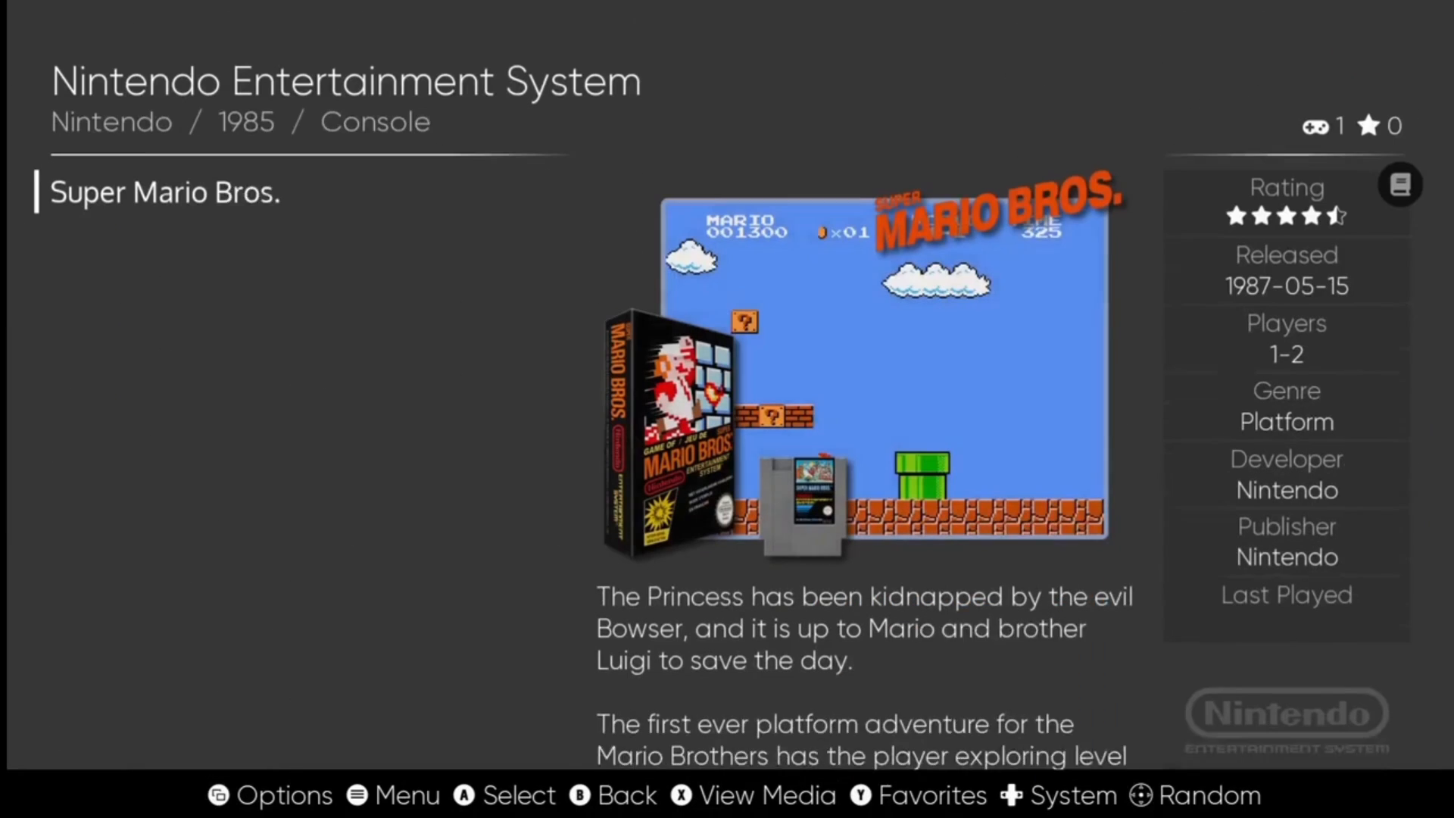
key(Return)
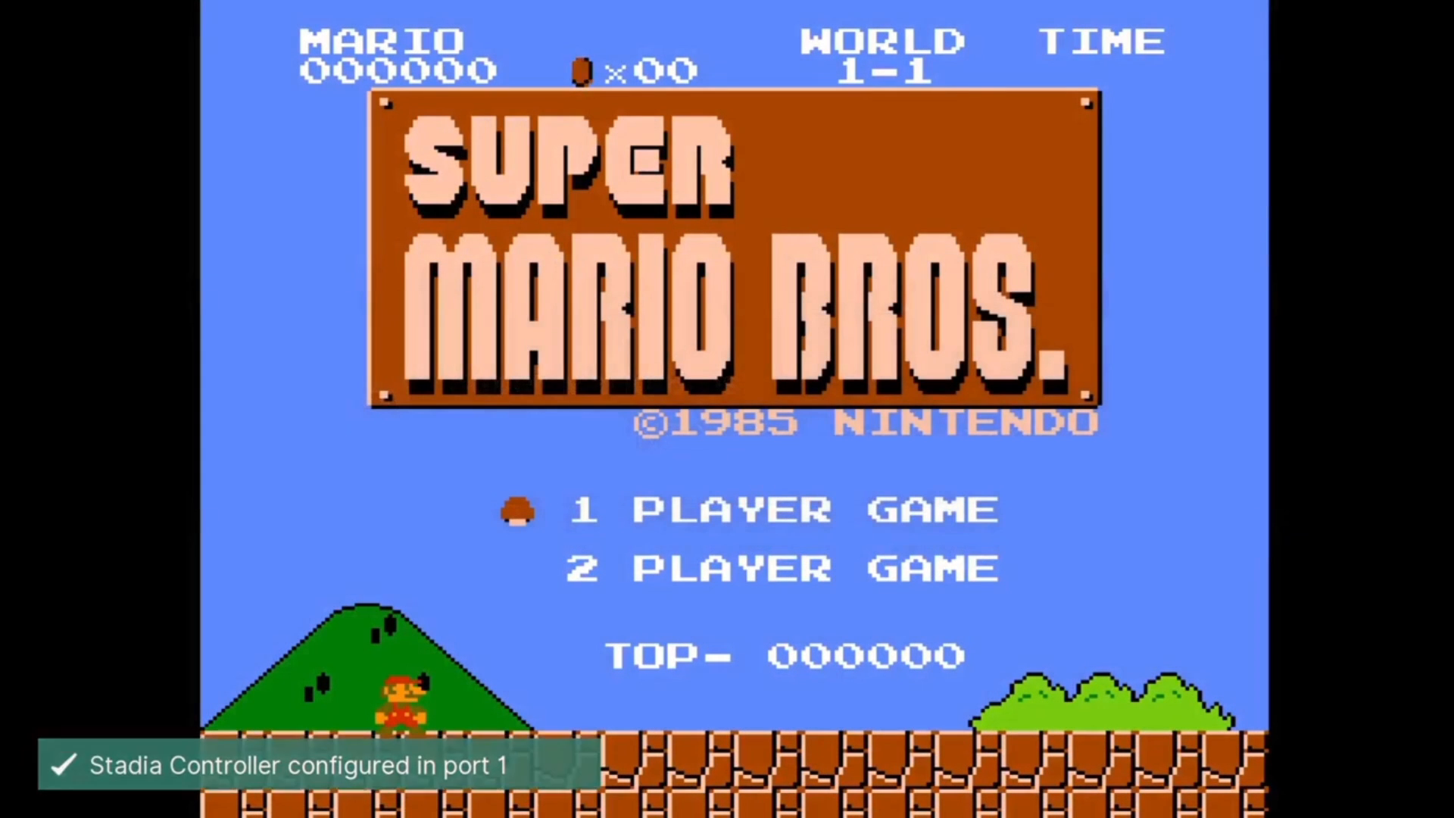
- Start a one-player game of Super Mario Bros. and play World 1-1, collecting coins and the mushroom from the question blocks
key(Return)
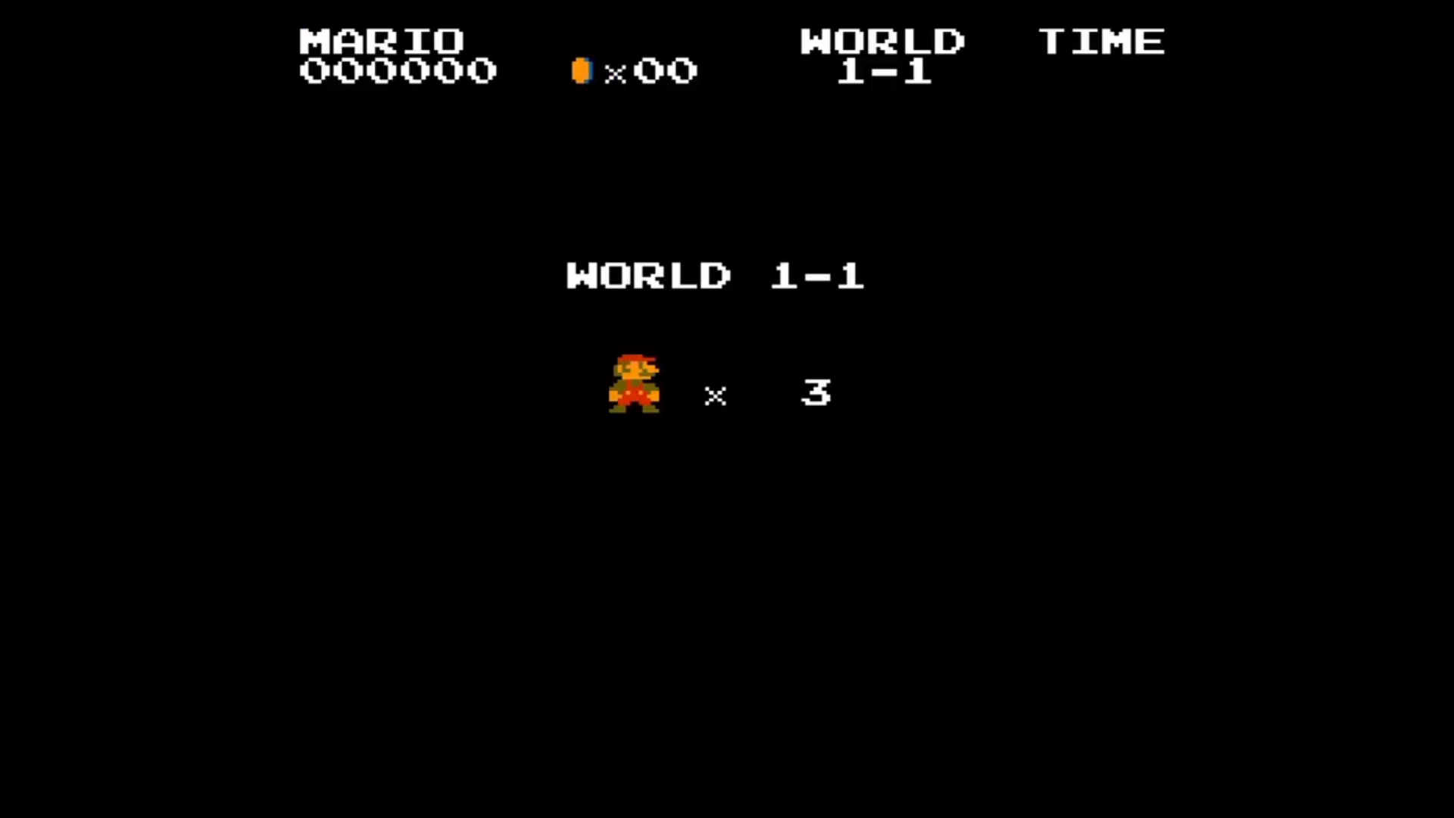
key(Right)
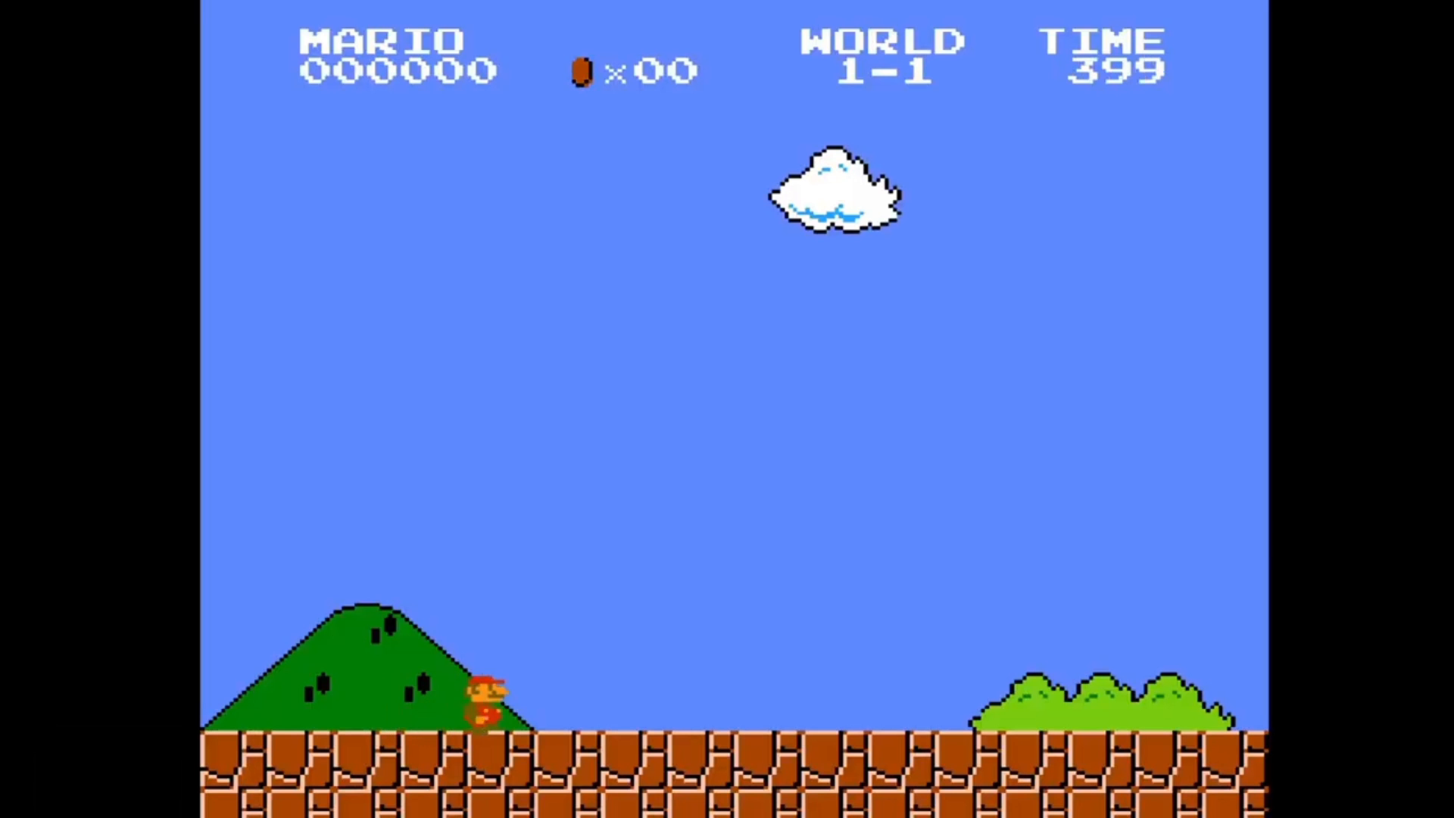
key(x)
key(x)
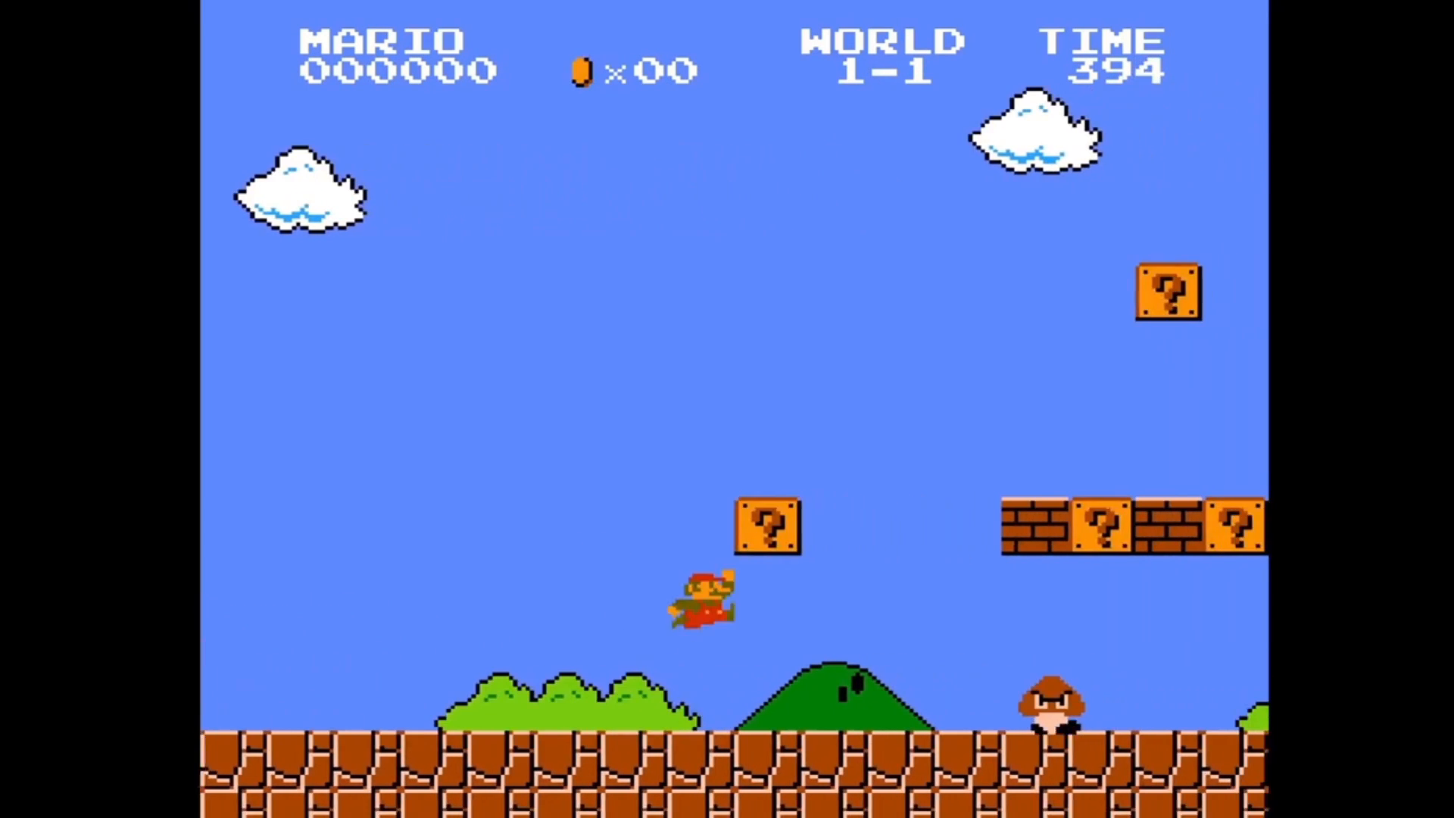
key(x)
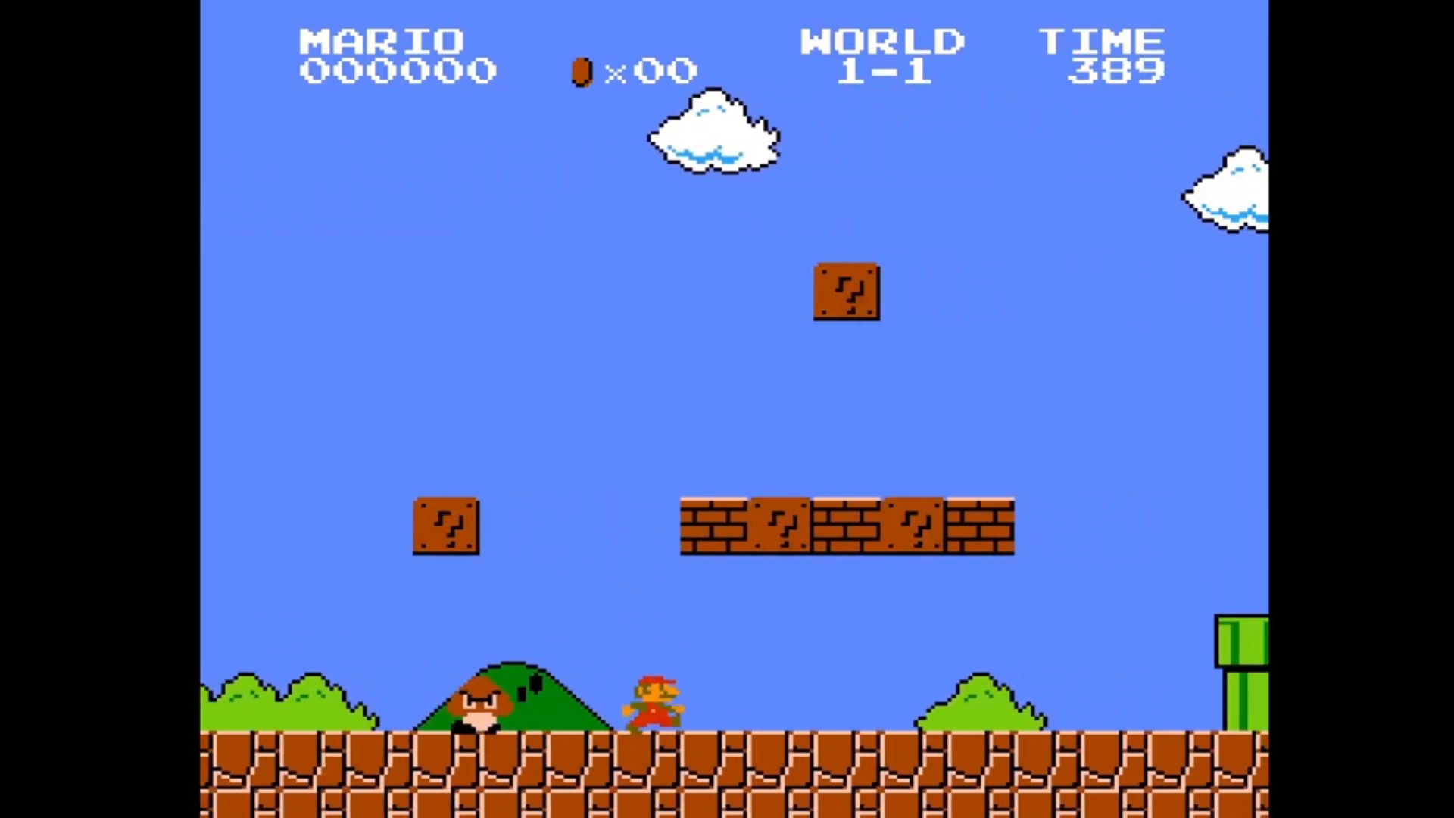
key(x)
key(x)
key(Left)
key(x)
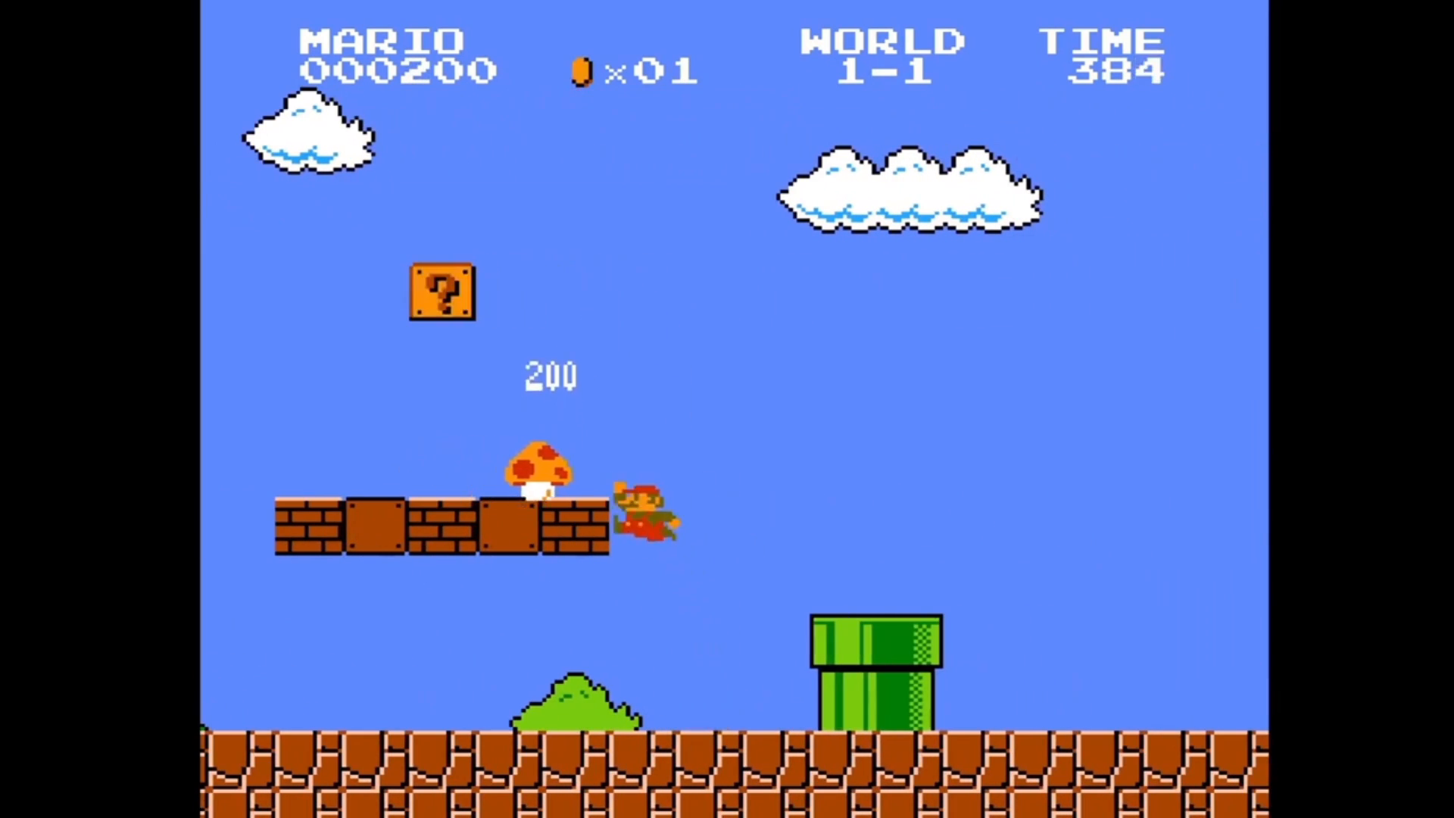
key(x)
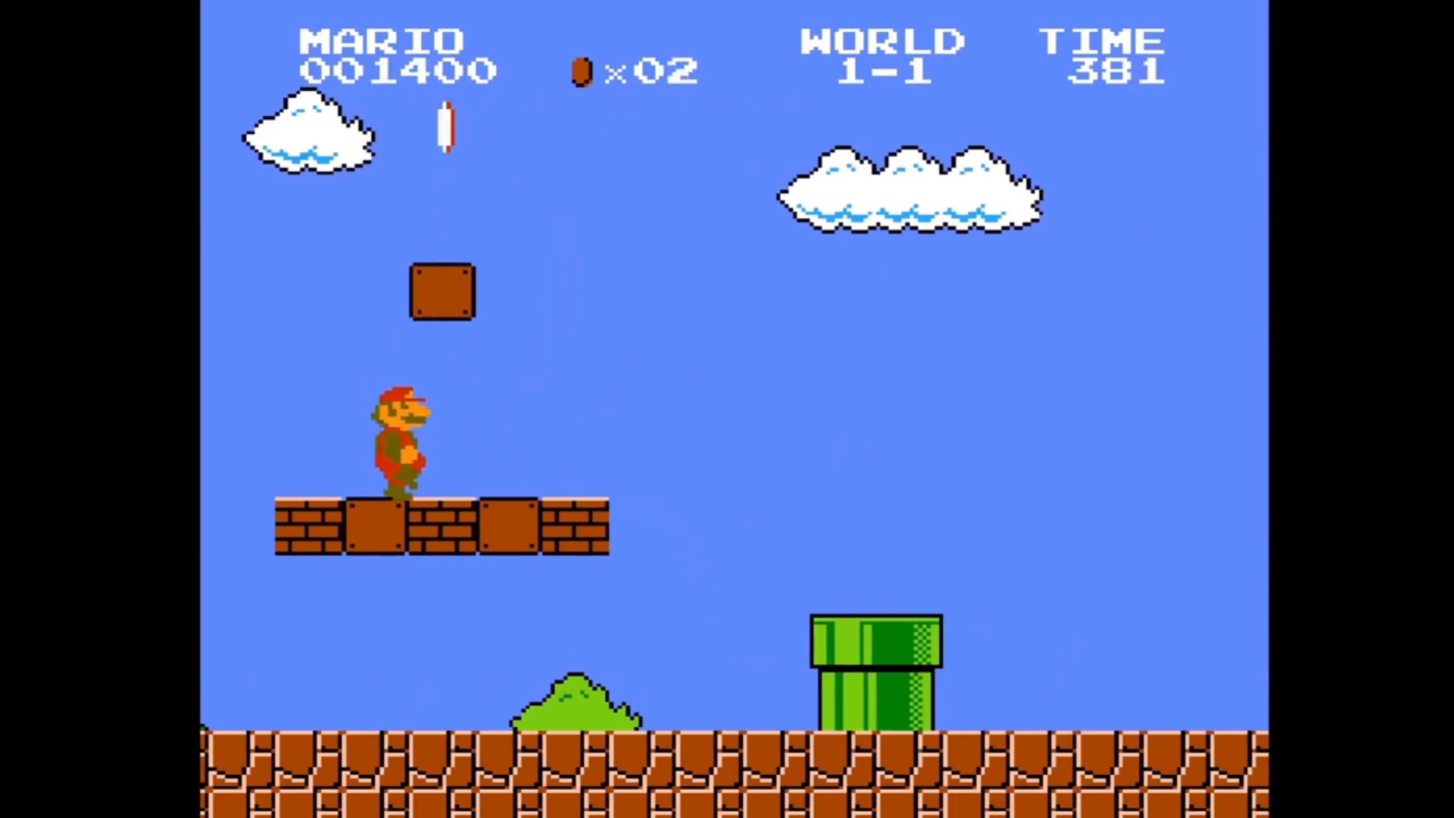
key(Right)
key(x)
- Save the running Super Mario Bros. game to state slot 0
key(F1)
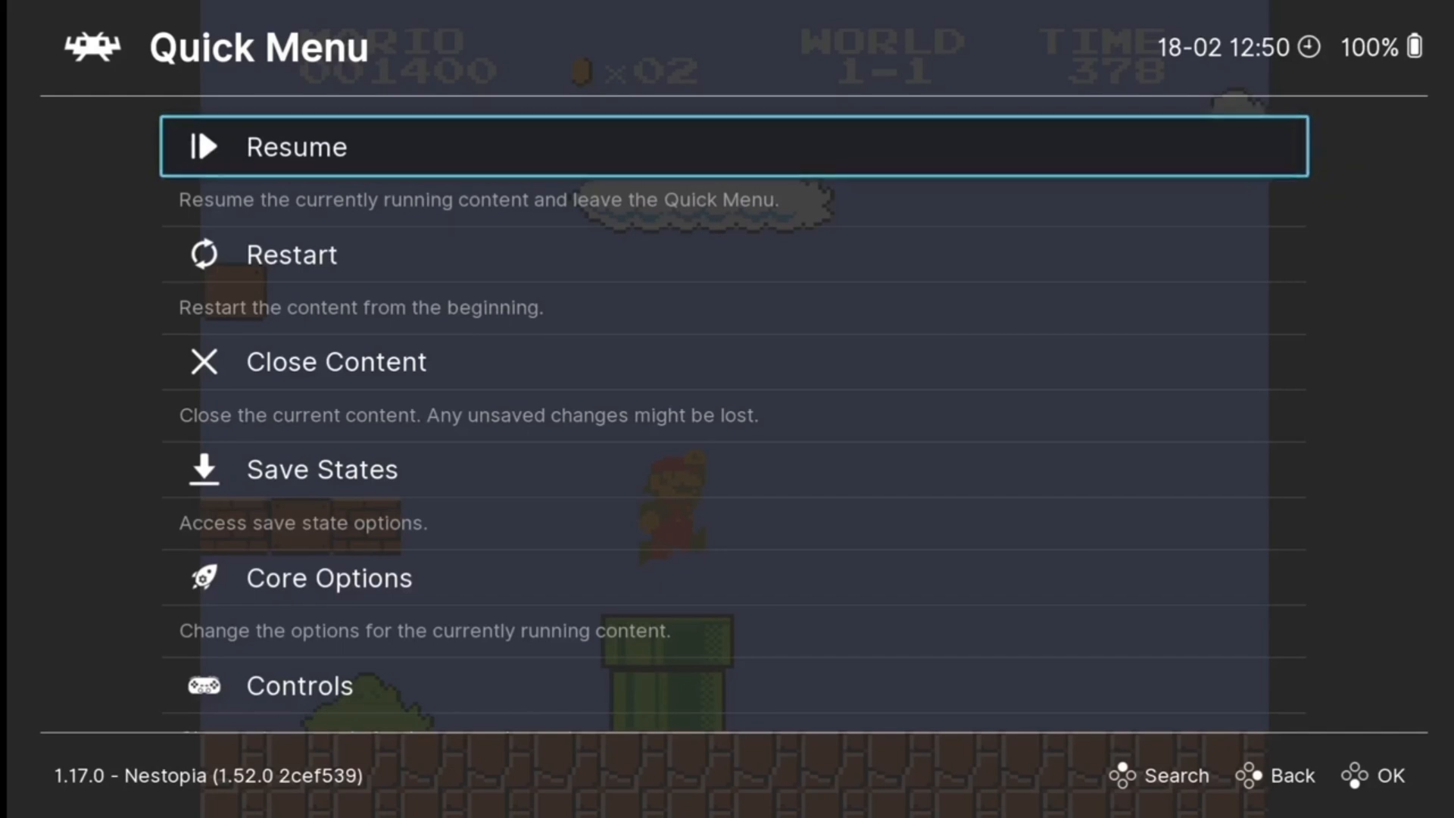
key(Down)
key(Down)
key(Down)
key(Return)
key(Down)
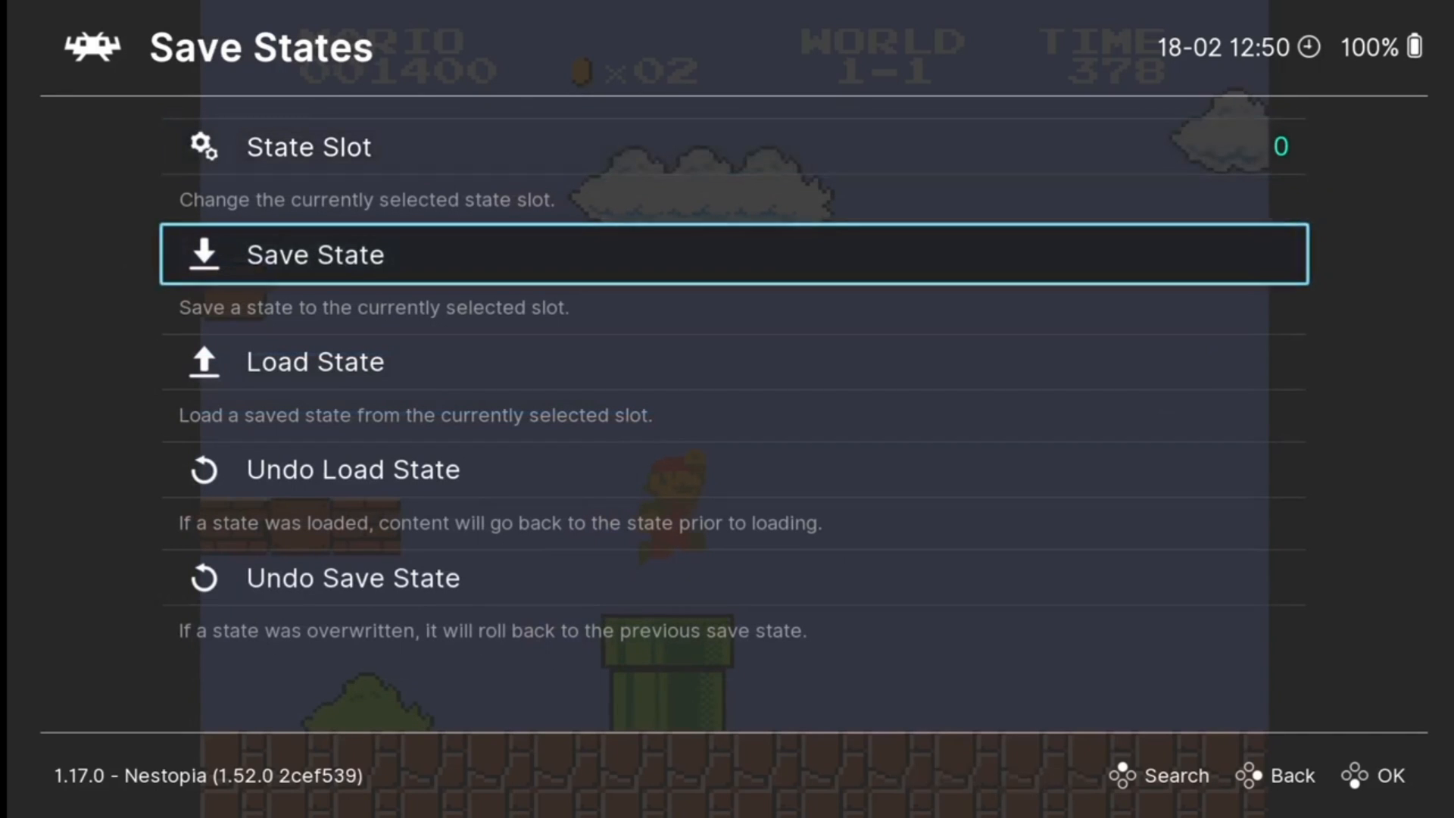
key(Return)
- Play on towards the third pipe in World 1-1 and load the Super Mario Bros. state from slot 0
key(Right)
key(x)
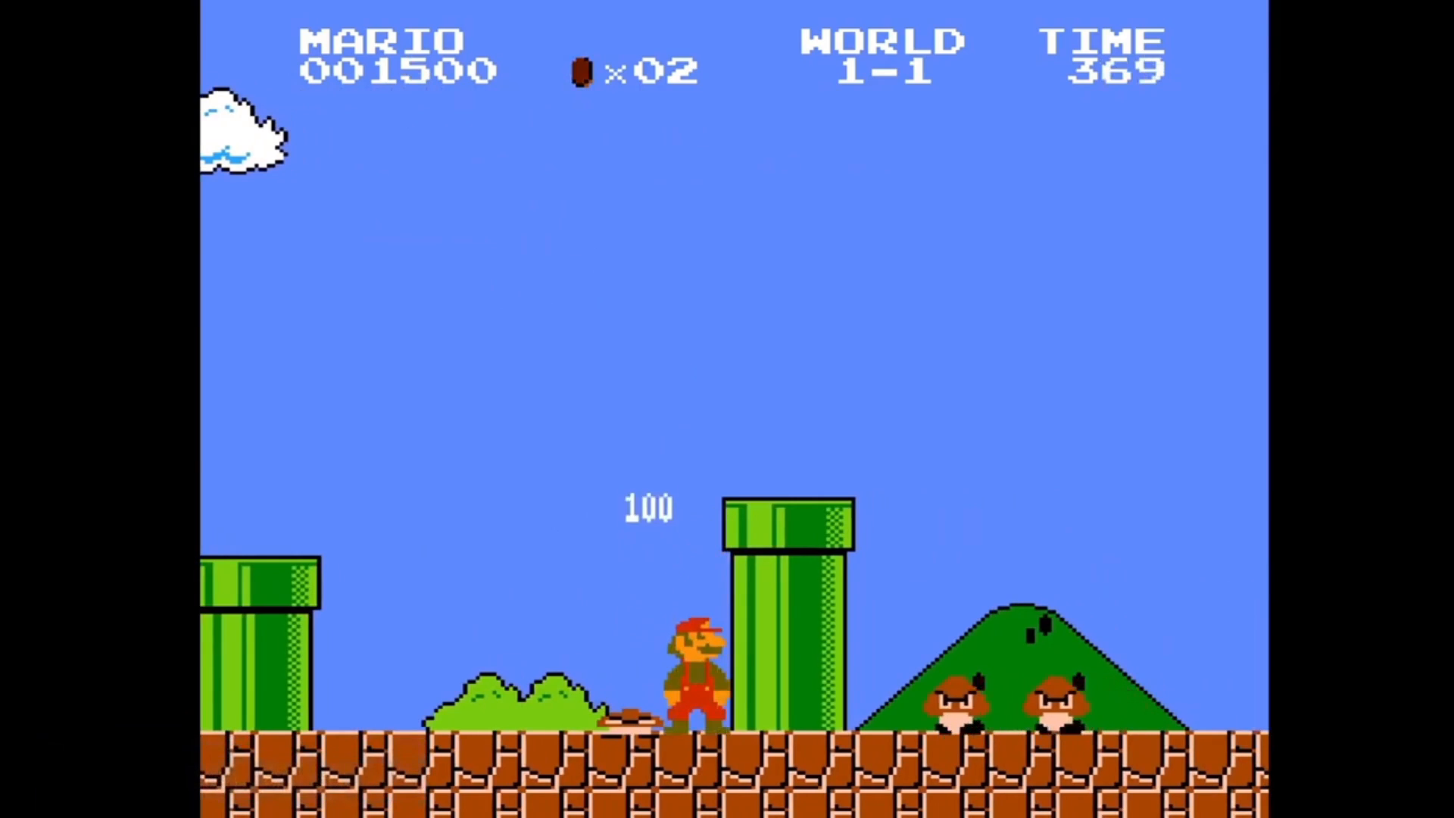
key(F1)
key(Down)
key(Return)
key(Right)
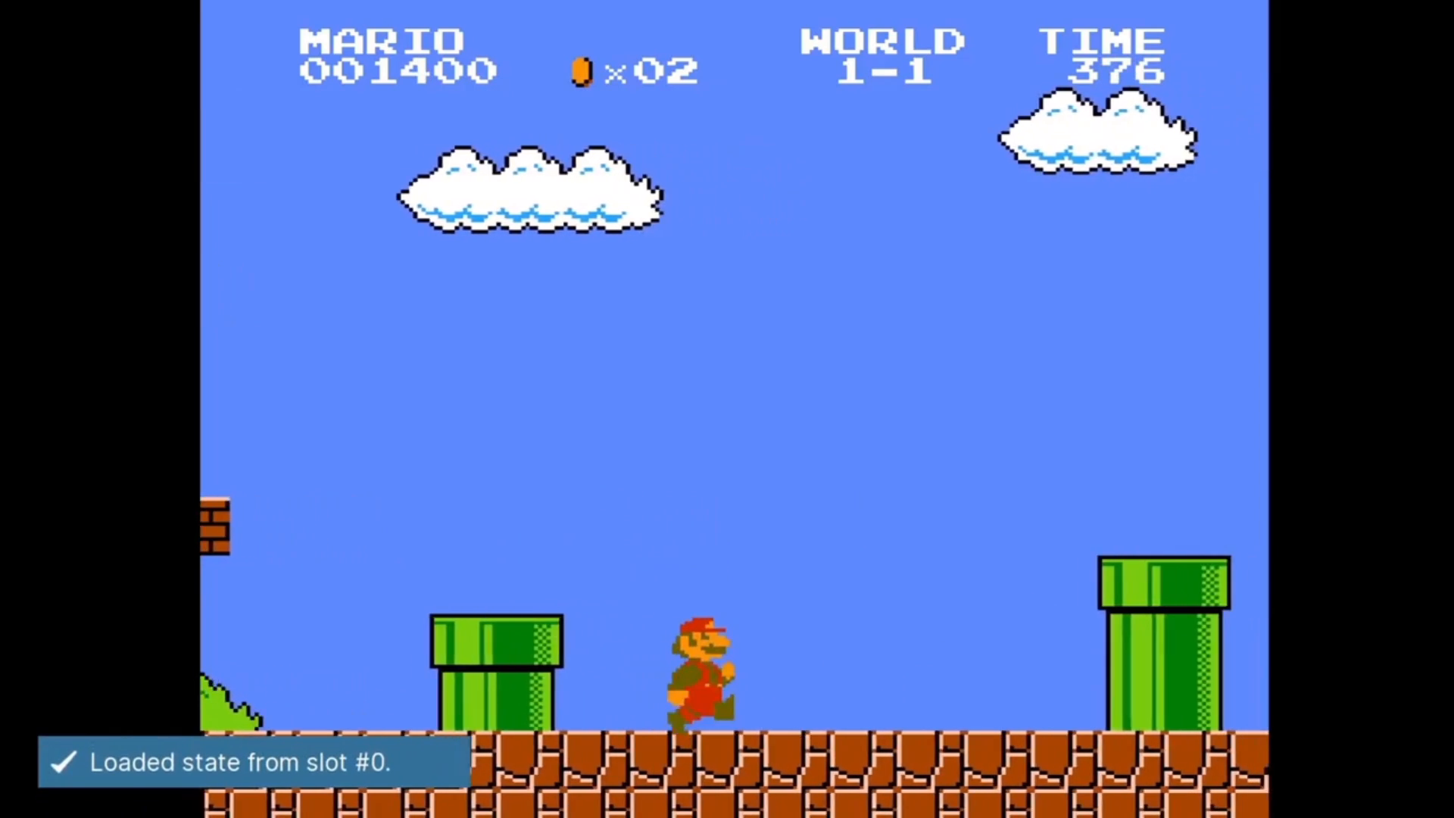
- Play on through World 1-1, jumping over the tall pipes and past the pair of Goombas
key(x)
key(x)
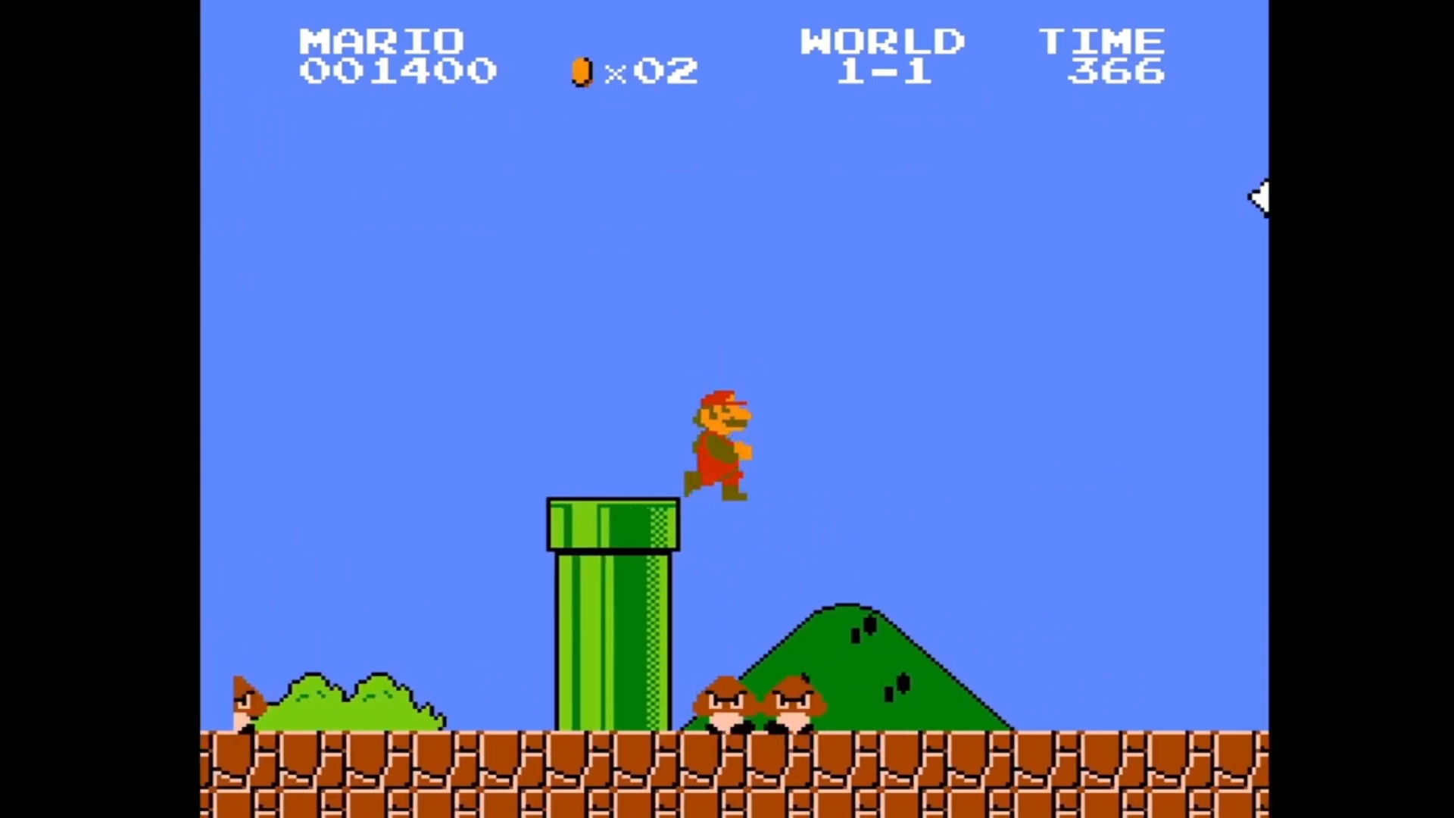
key(x)
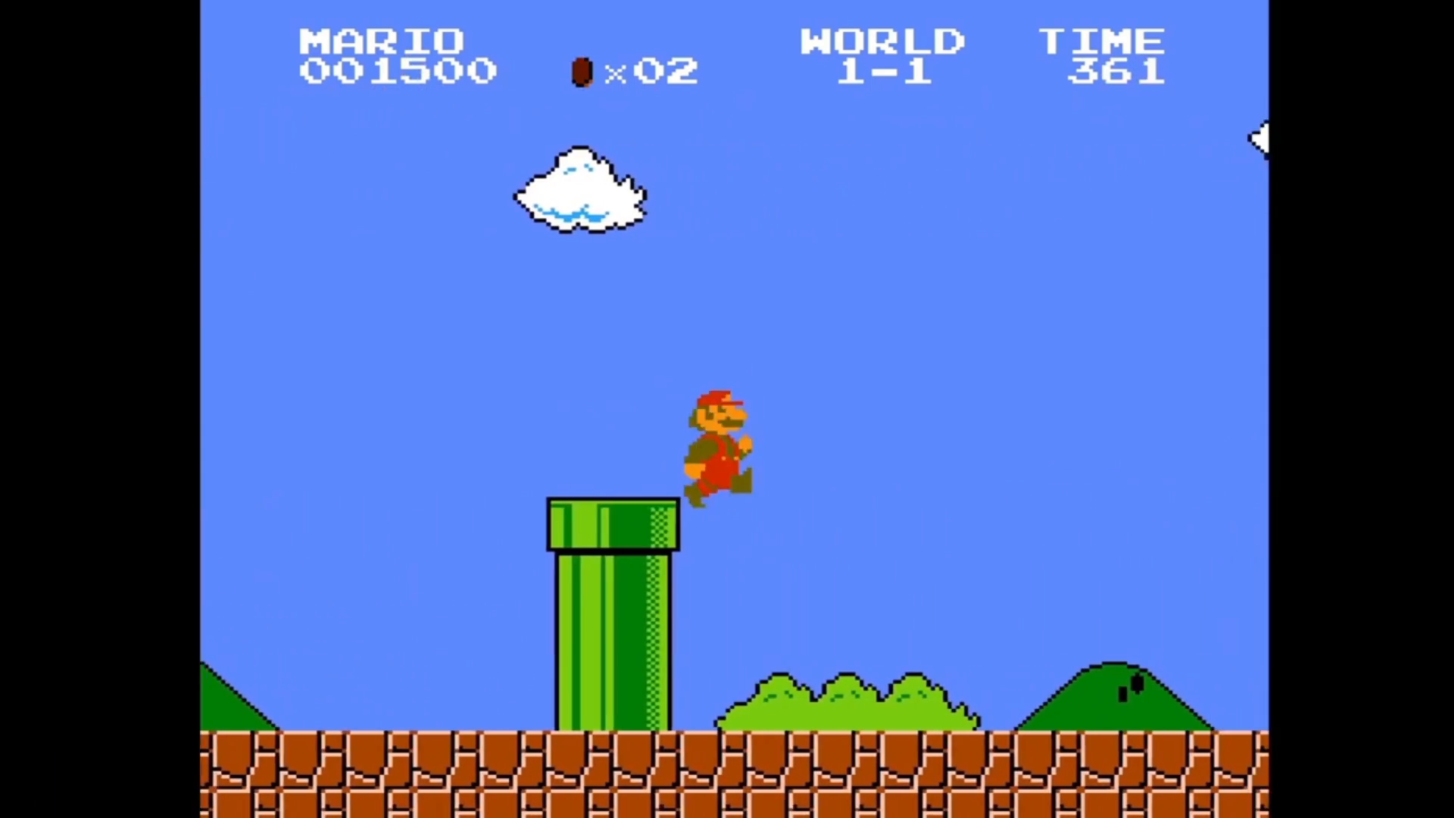
- Pause the game and open the video category of the Nestopia core options
key(F1)
key(BackSpace)
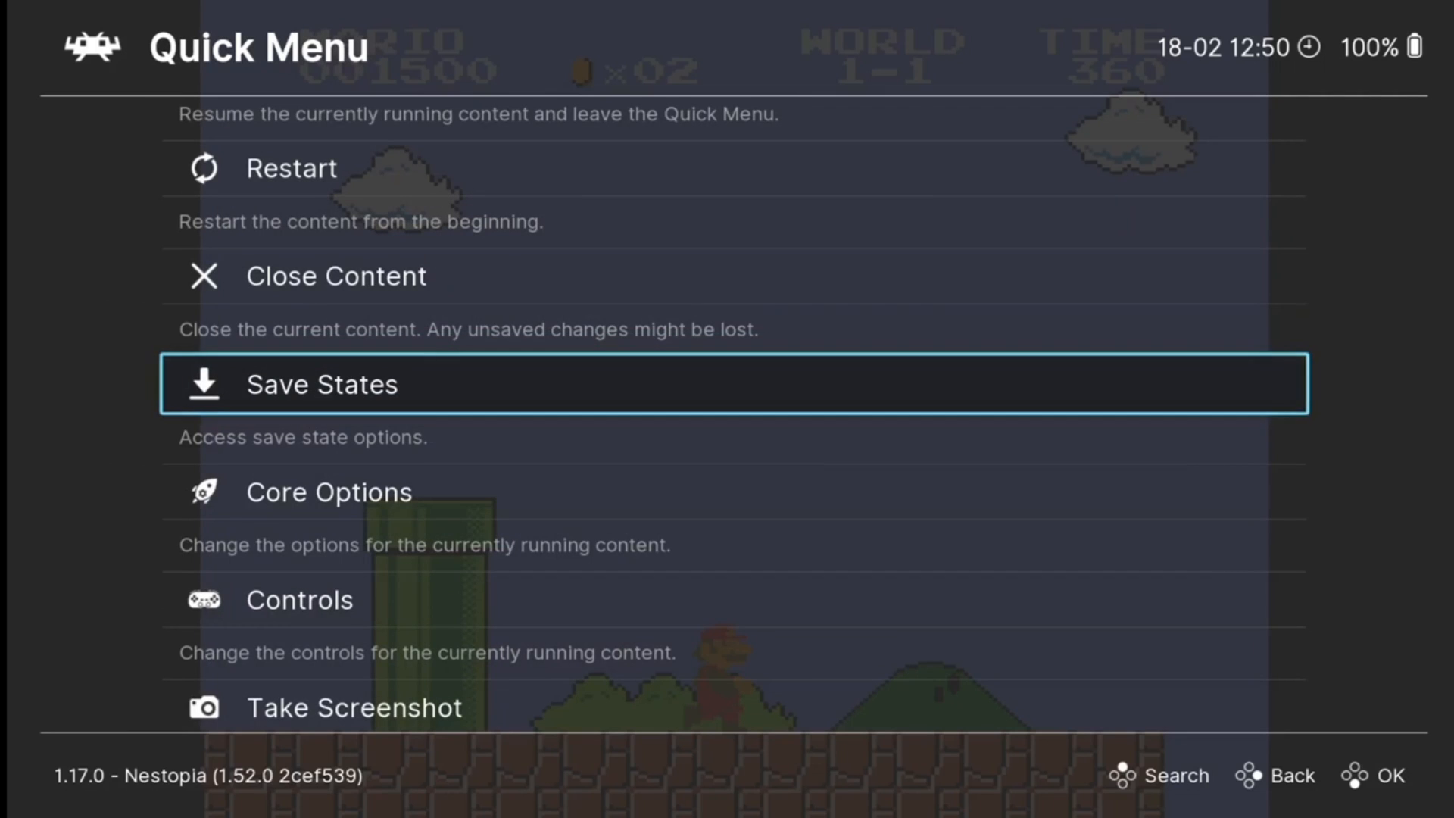
key(Down)
key(Return)
key(Down)
key(Down)
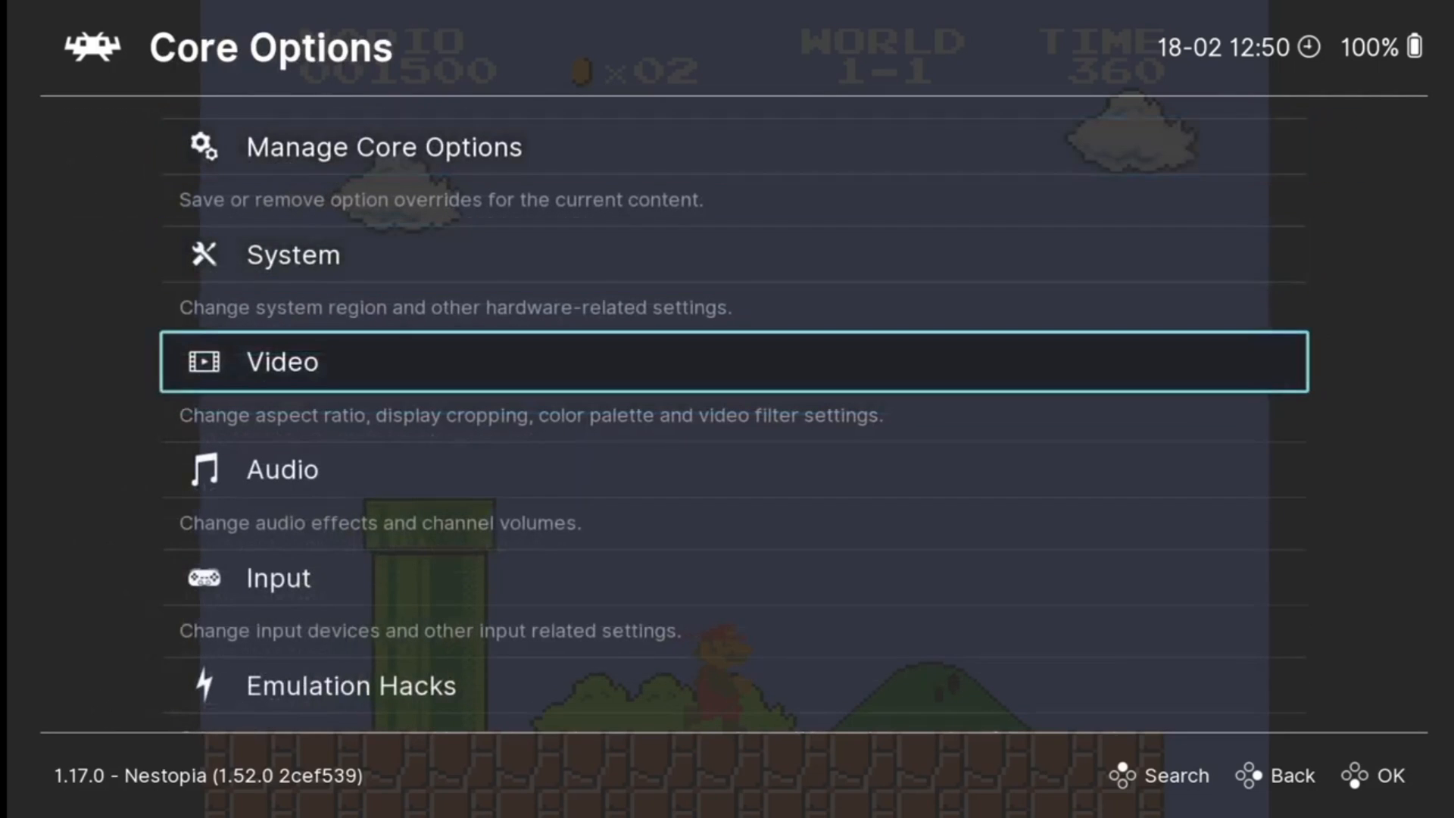
key(Return)
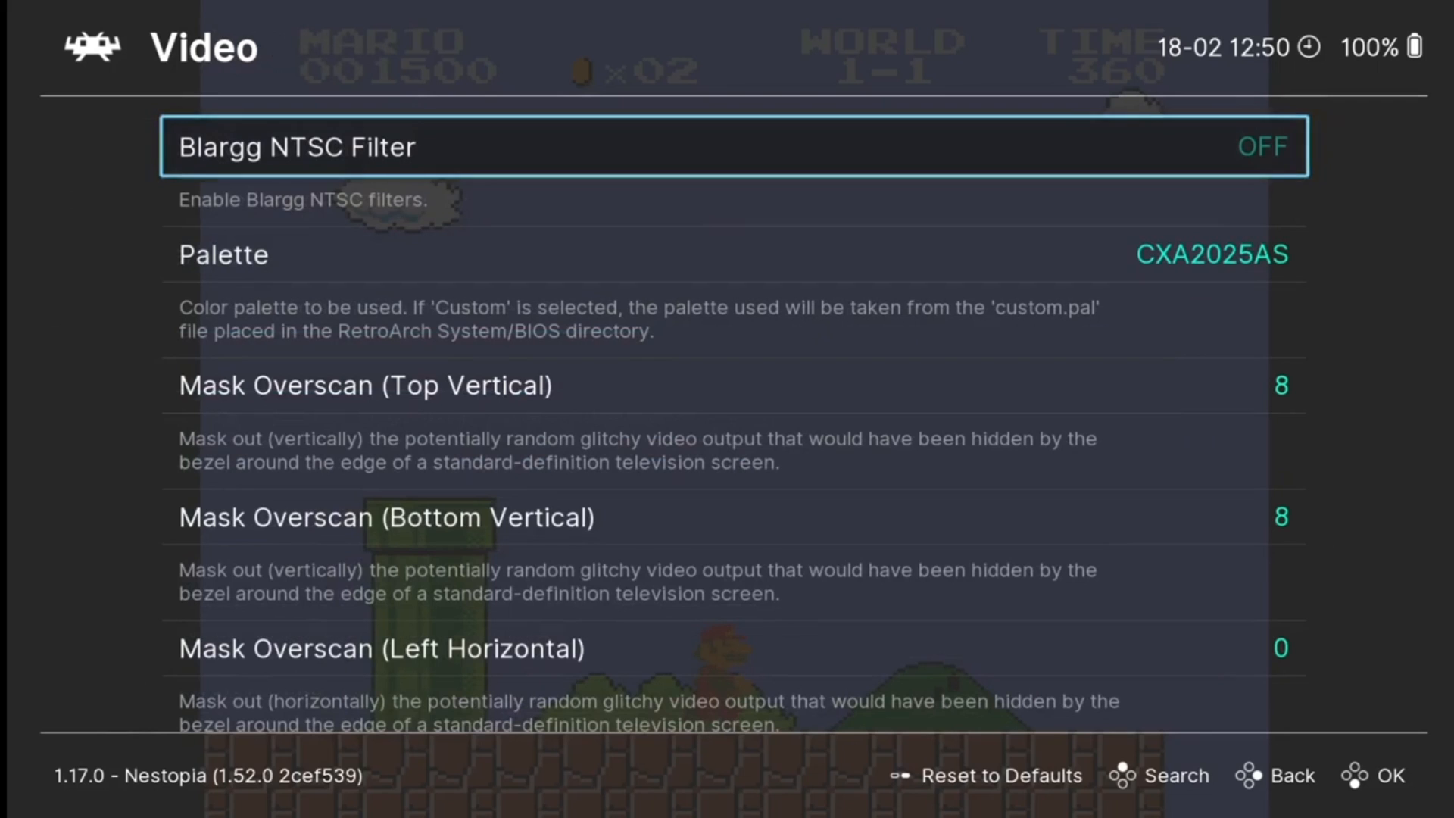
- Set the core's preferred aspect ratio to 4:3
key(Down)
key(Down)
key(Down)
key(Down)
key(Up)
key(Up)
key(Down)
key(Down)
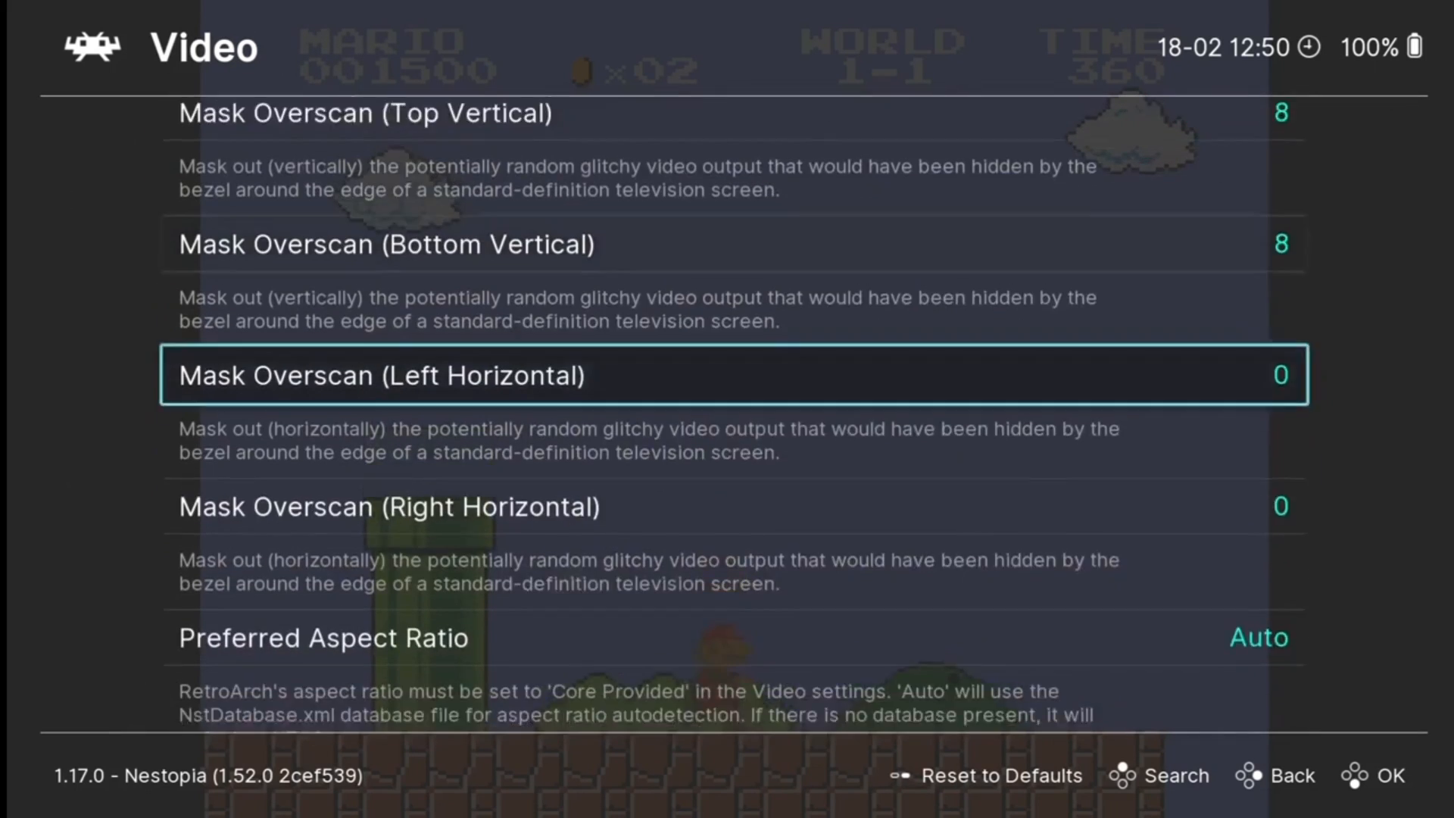
key(Down)
key(Down)
key(Return)
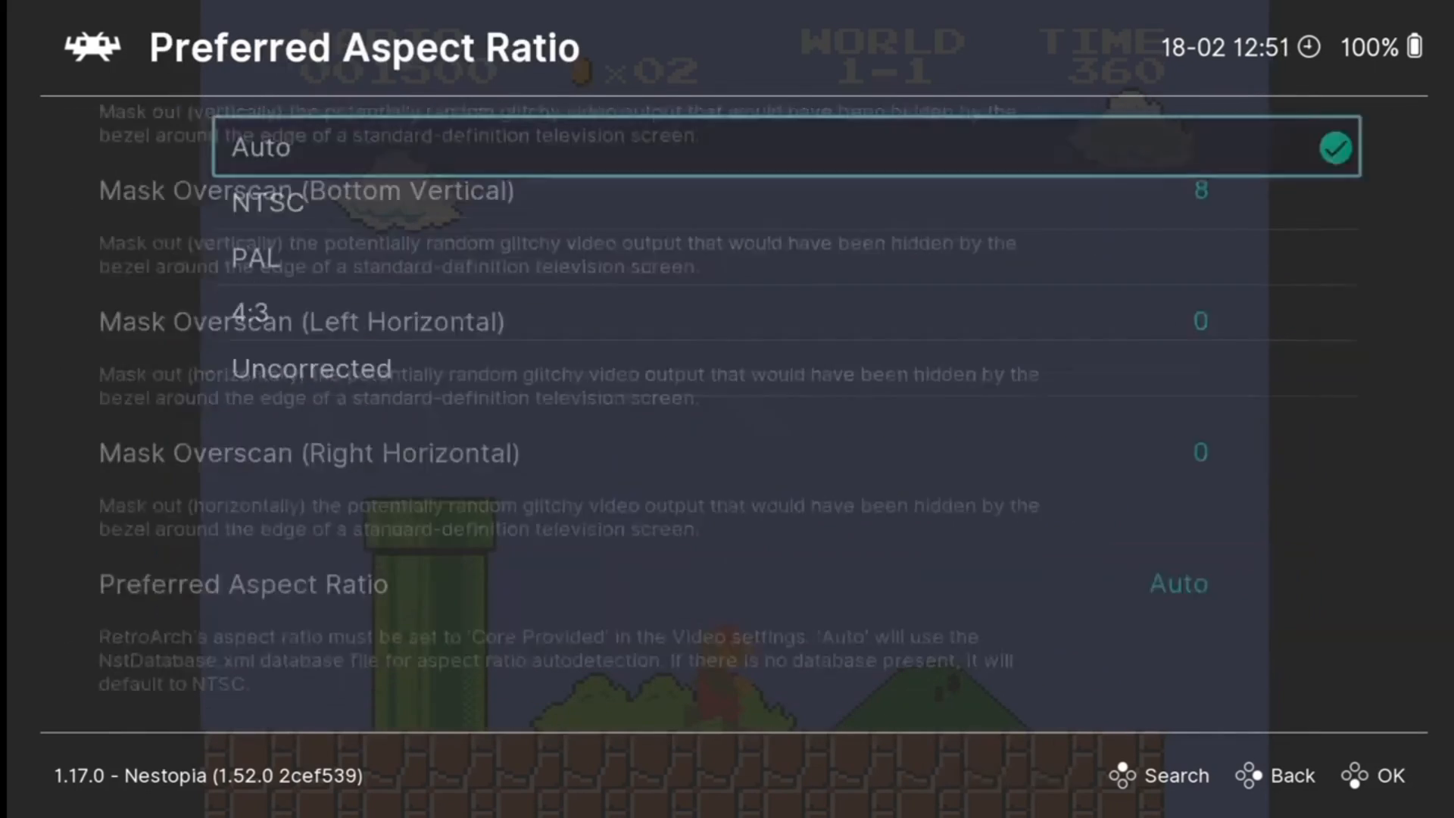
key(Down)
key(Down)
key(Down)
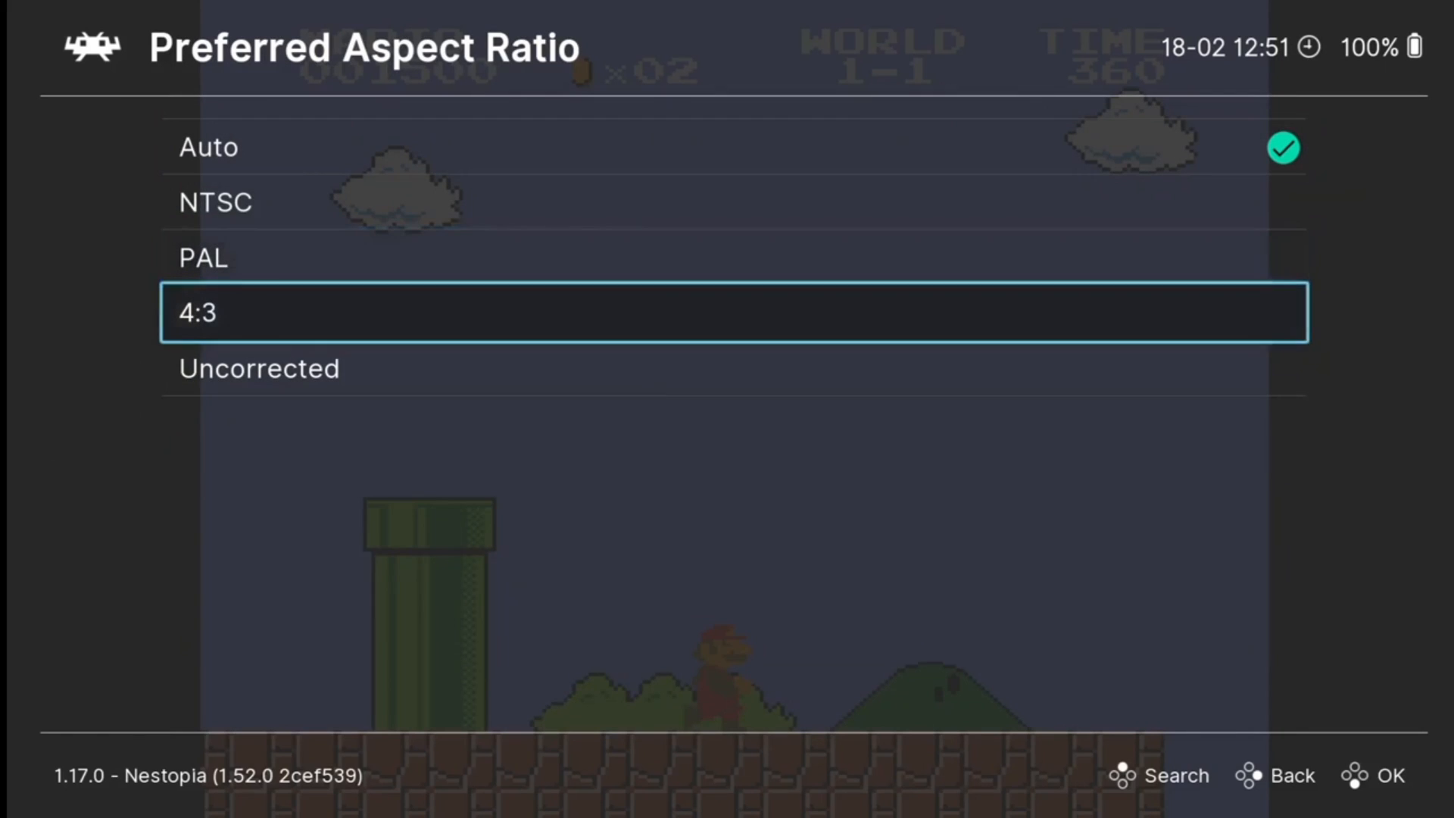
key(Return)
- Leave the core options and resume Super Mario Bros
key(BackSpace)
key(BackSpace)
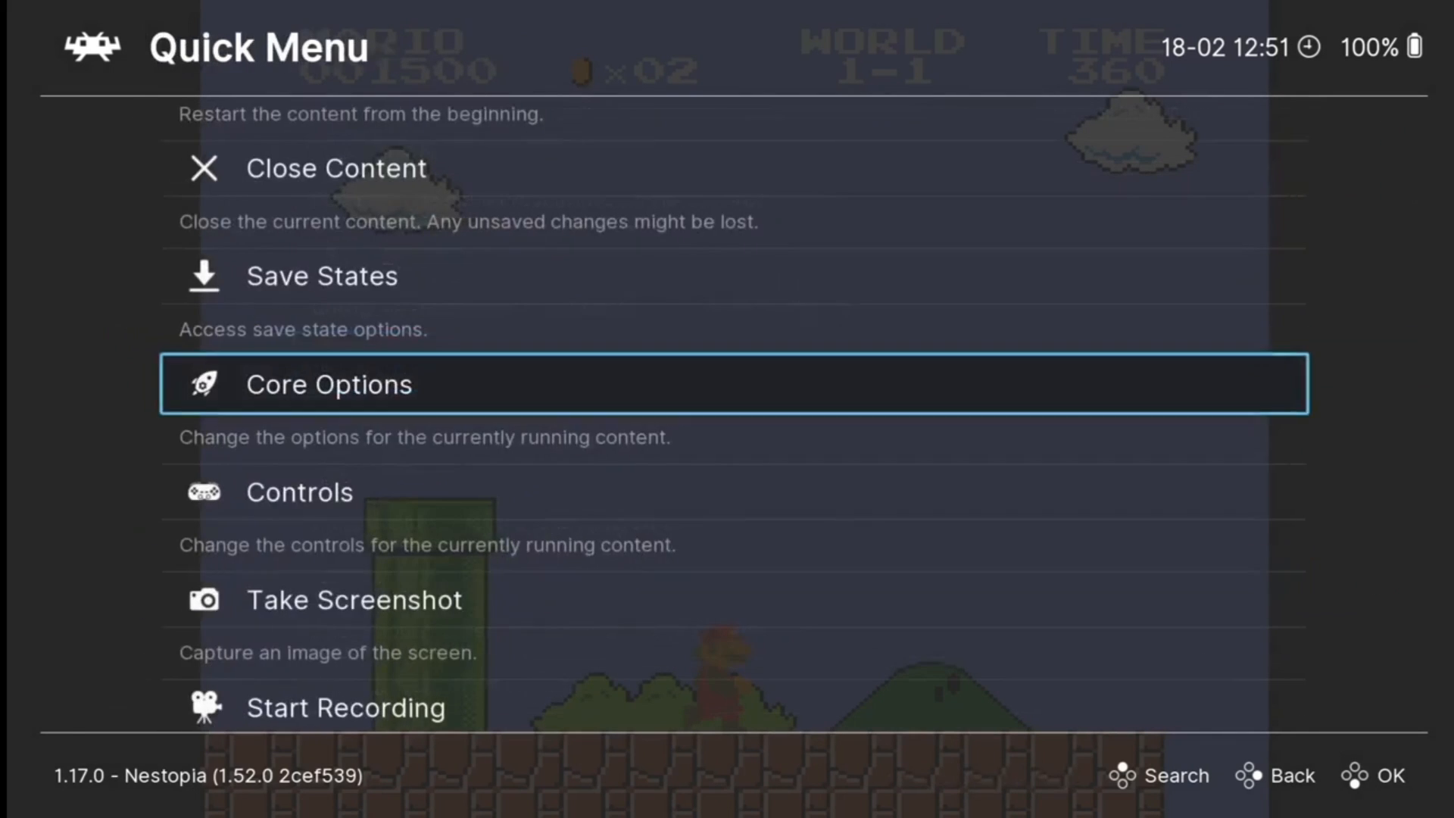
key(BackSpace)
key(Return)
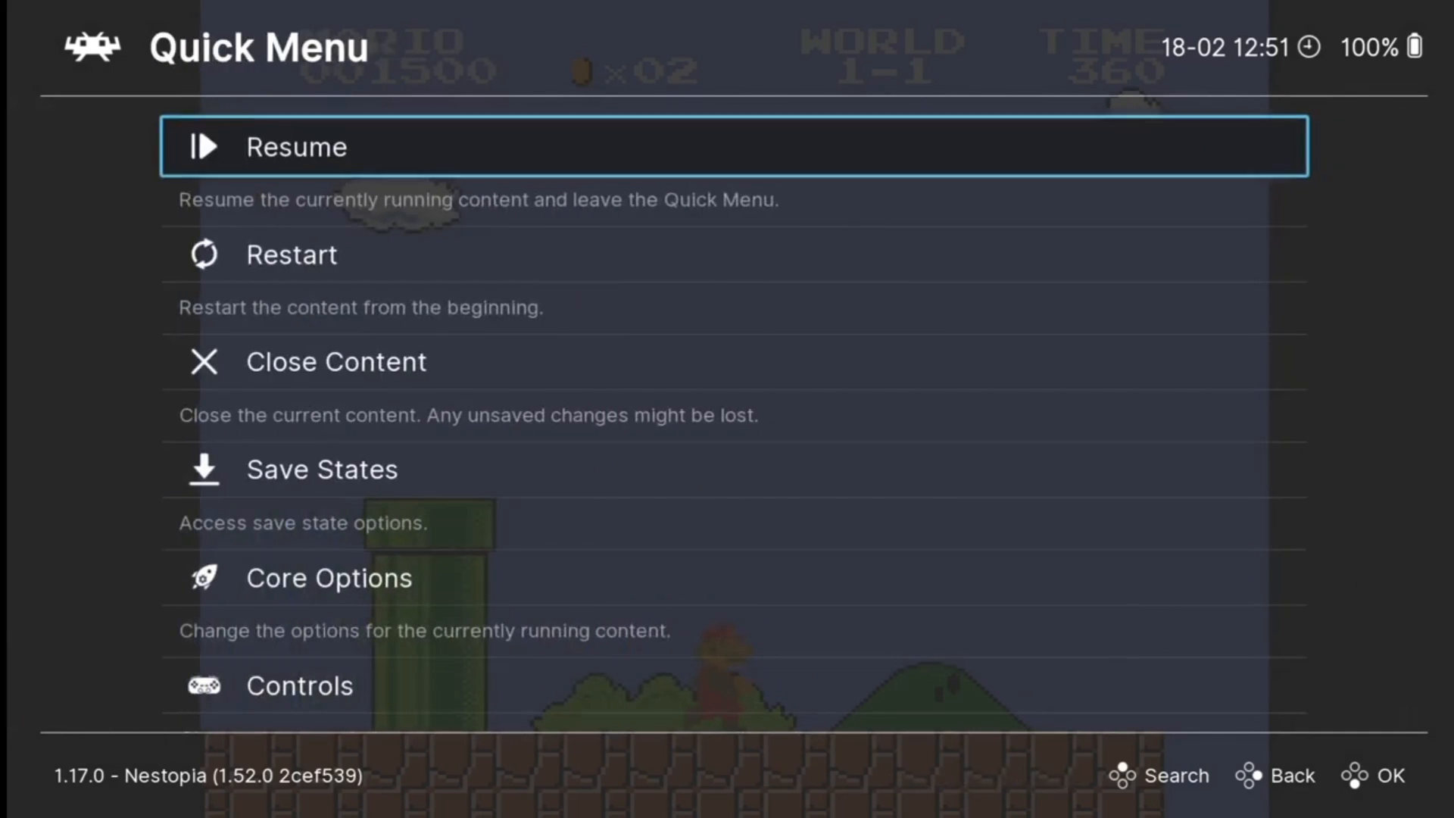
key(Return)
- Jump over the first pit in World 1-1 and collect the fire flower from the question block between the bricks
key(Right)
key(x)
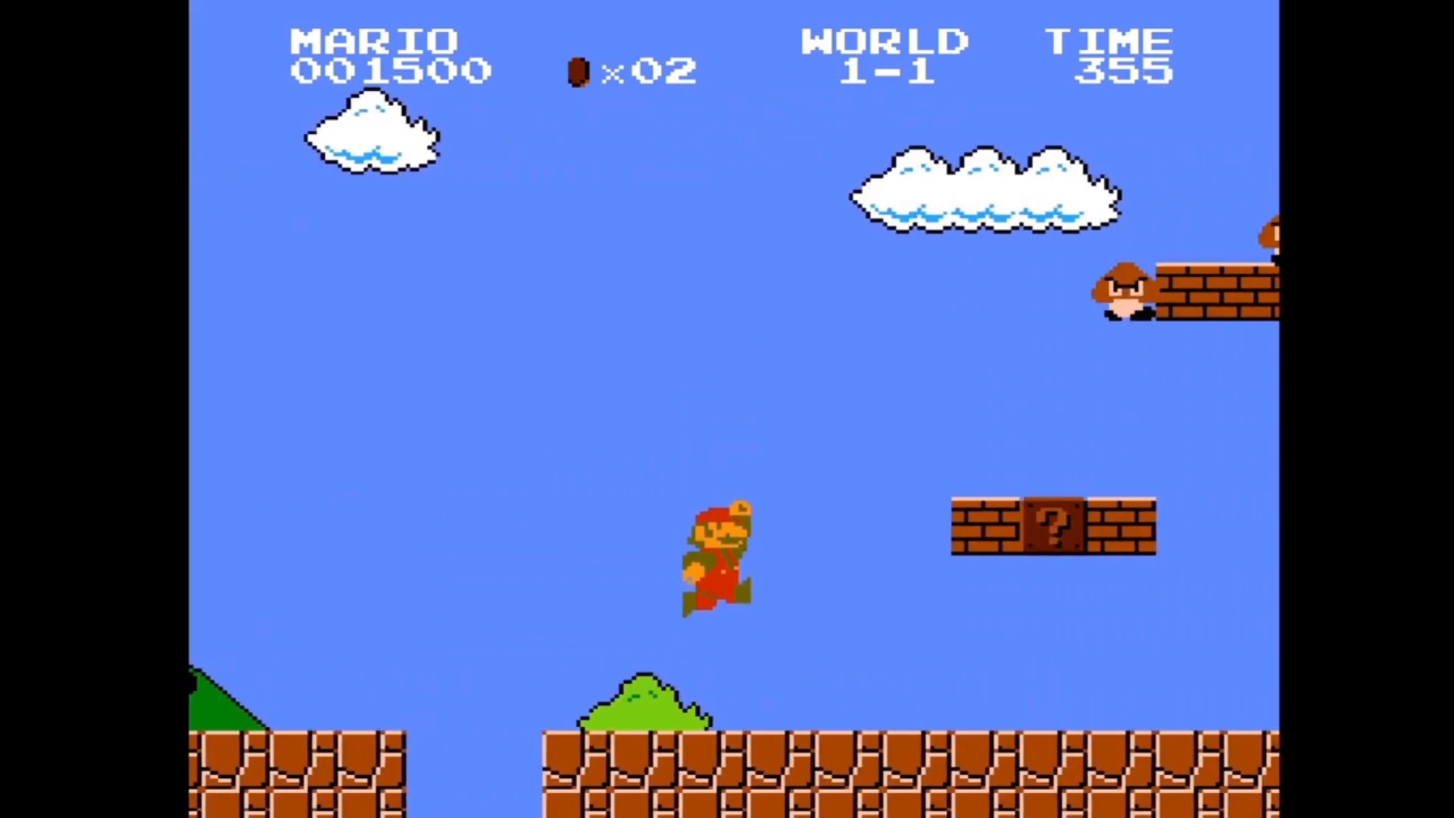
key(x)
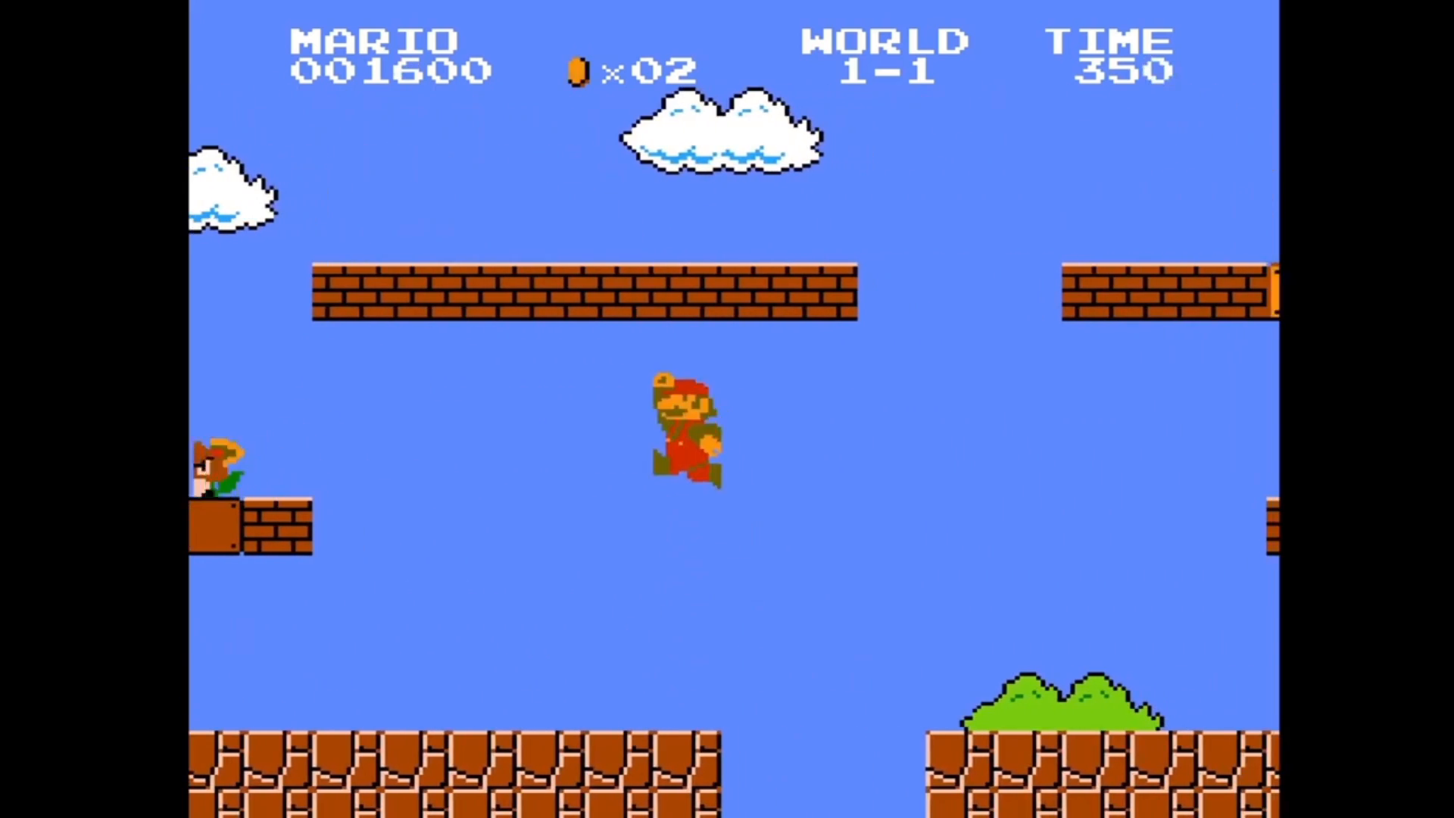
key(Left)
key(x)
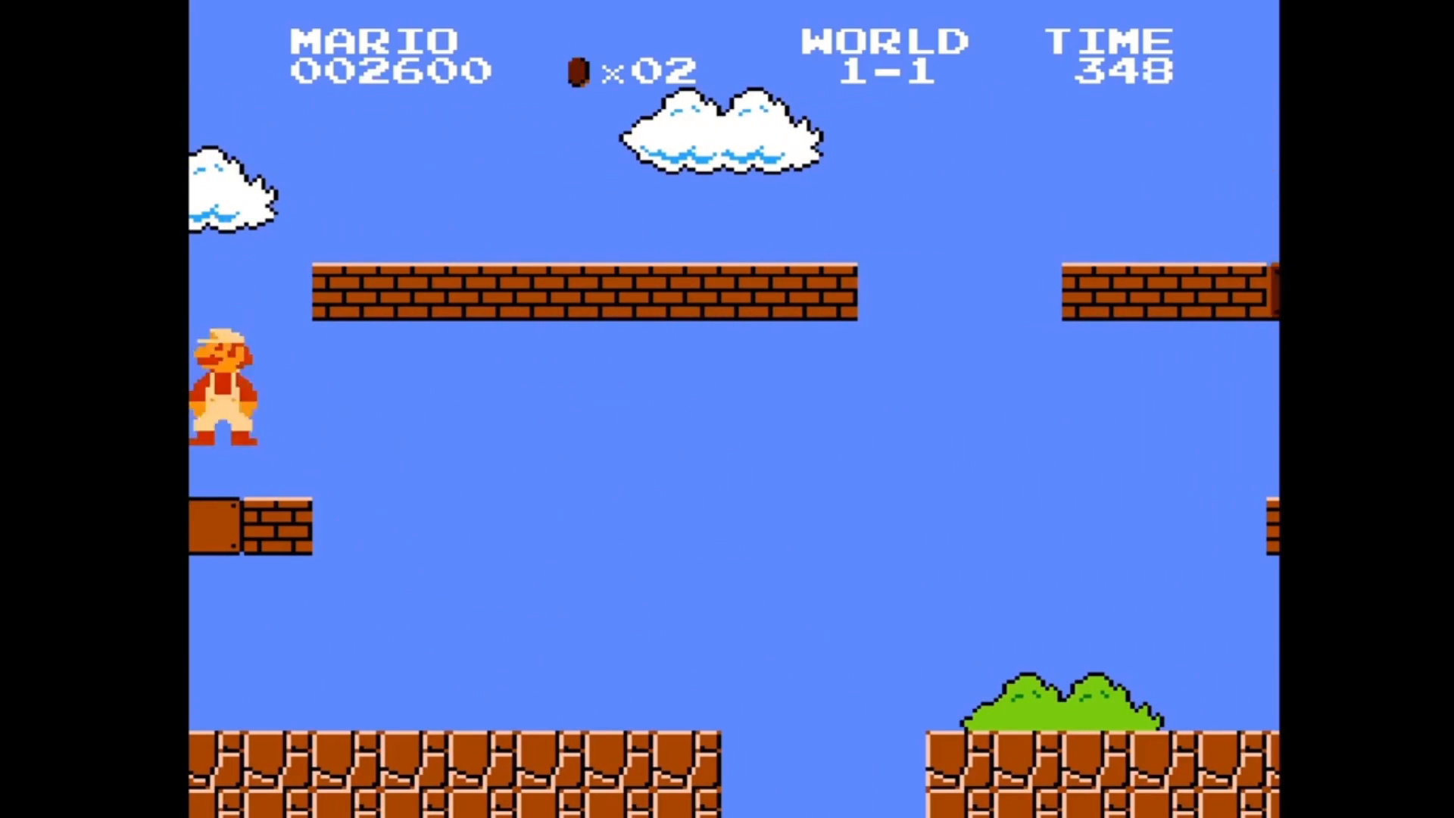
- Run on as Fire Mario, throwing fireballs, crossing the second pit and hitting a question block for a coin
key(Right)
key(z)
key(x)
key(z)
key(x)
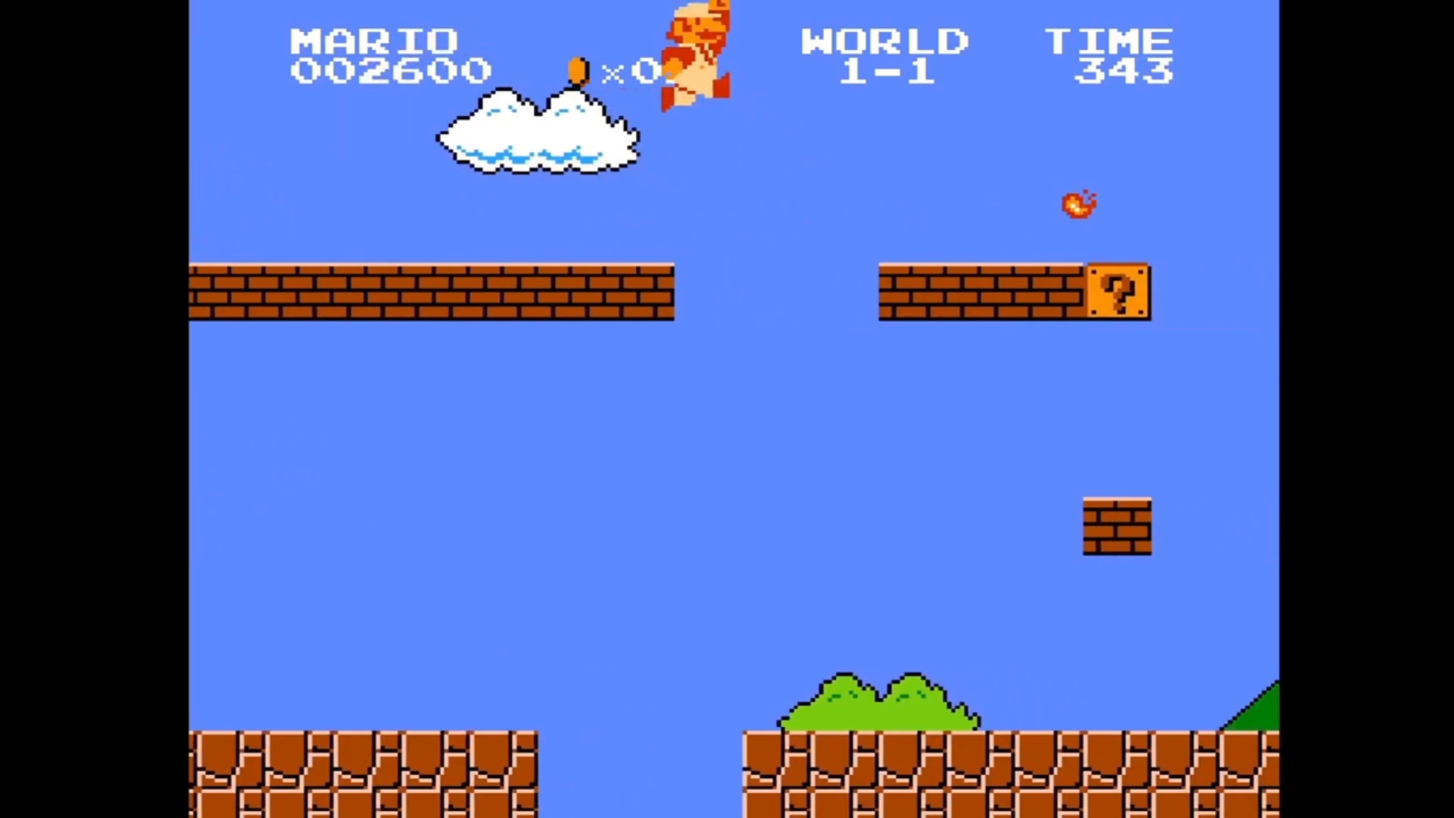
key(z)
key(x)
key(z)
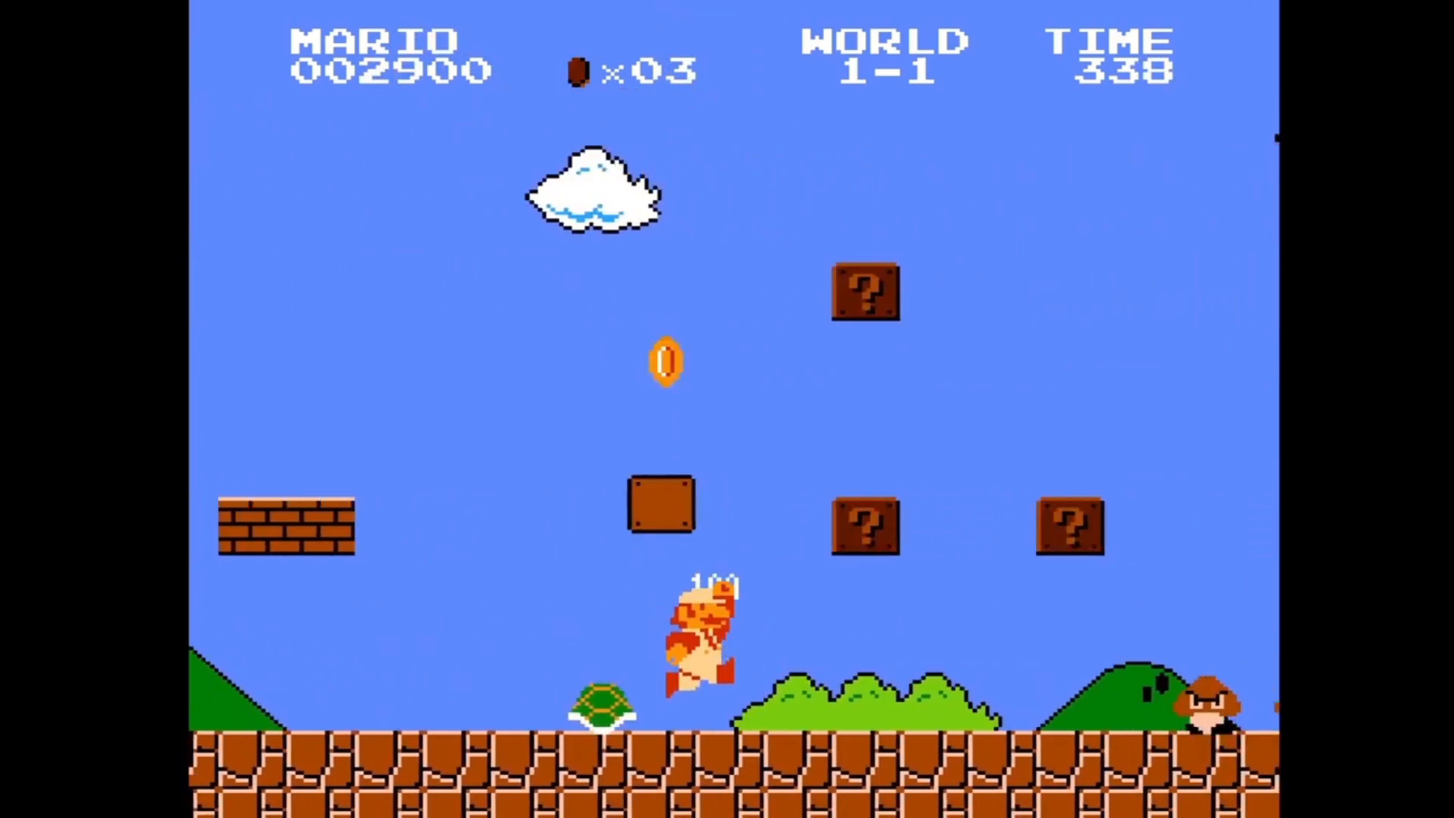
key(Right)
- Pause Super Mario Bros. and quit RetroArch from its main menu to return to ES-DE
key(F1)
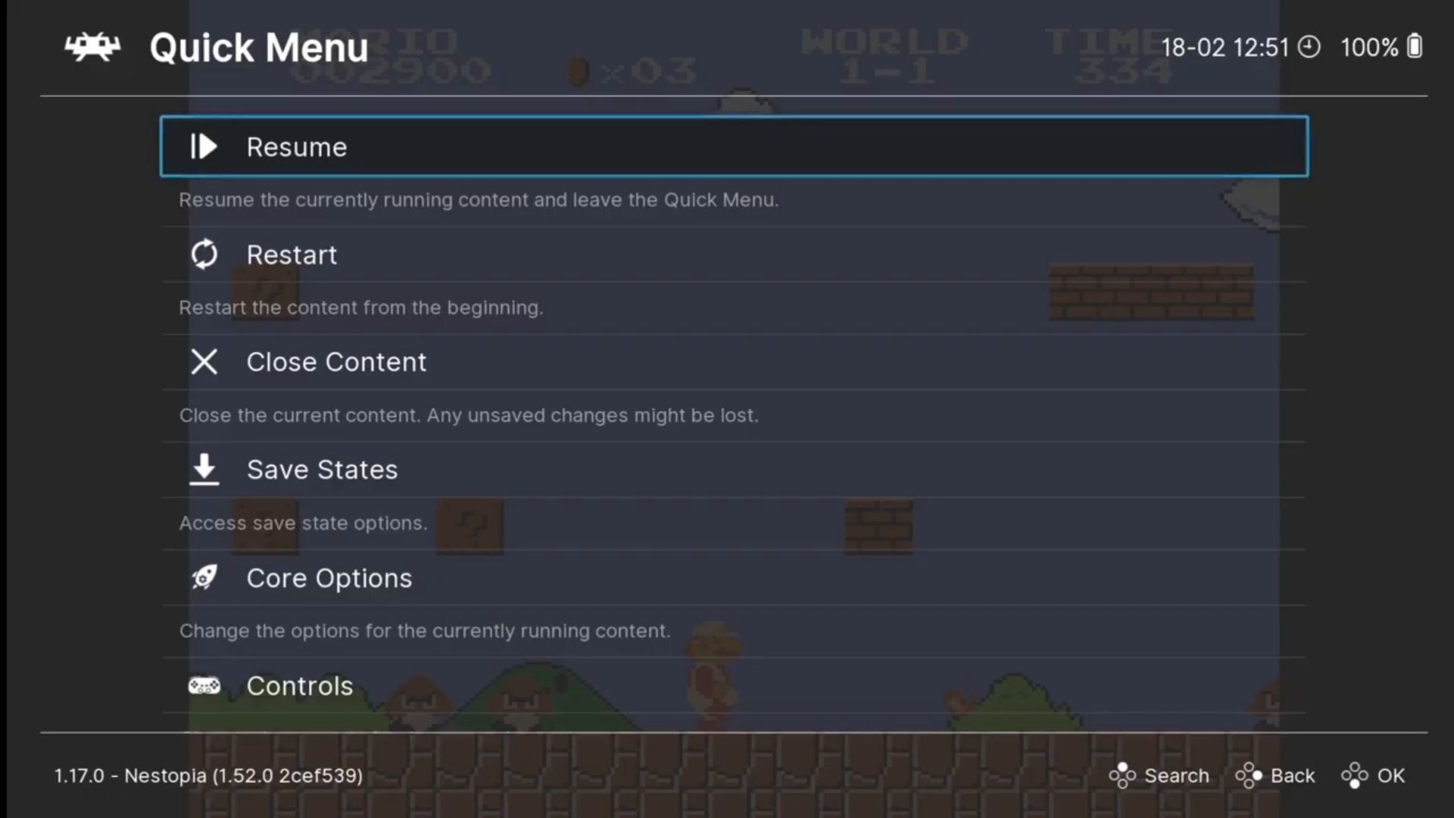
key(BackSpace)
key(Down)
key(Down)
key(Down)
key(Down)
key(Down)
key(Down)
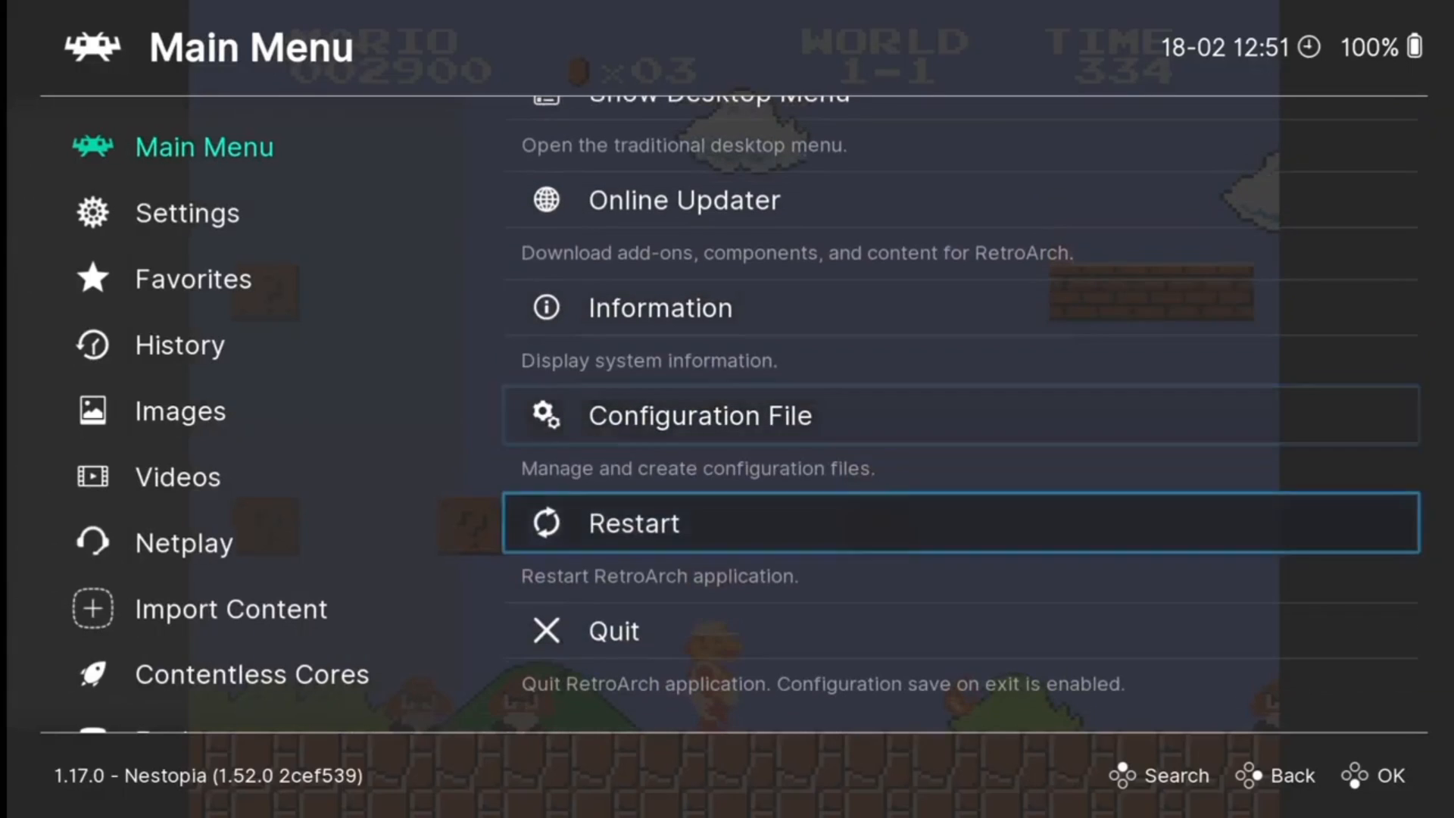
key(Down)
key(Return)
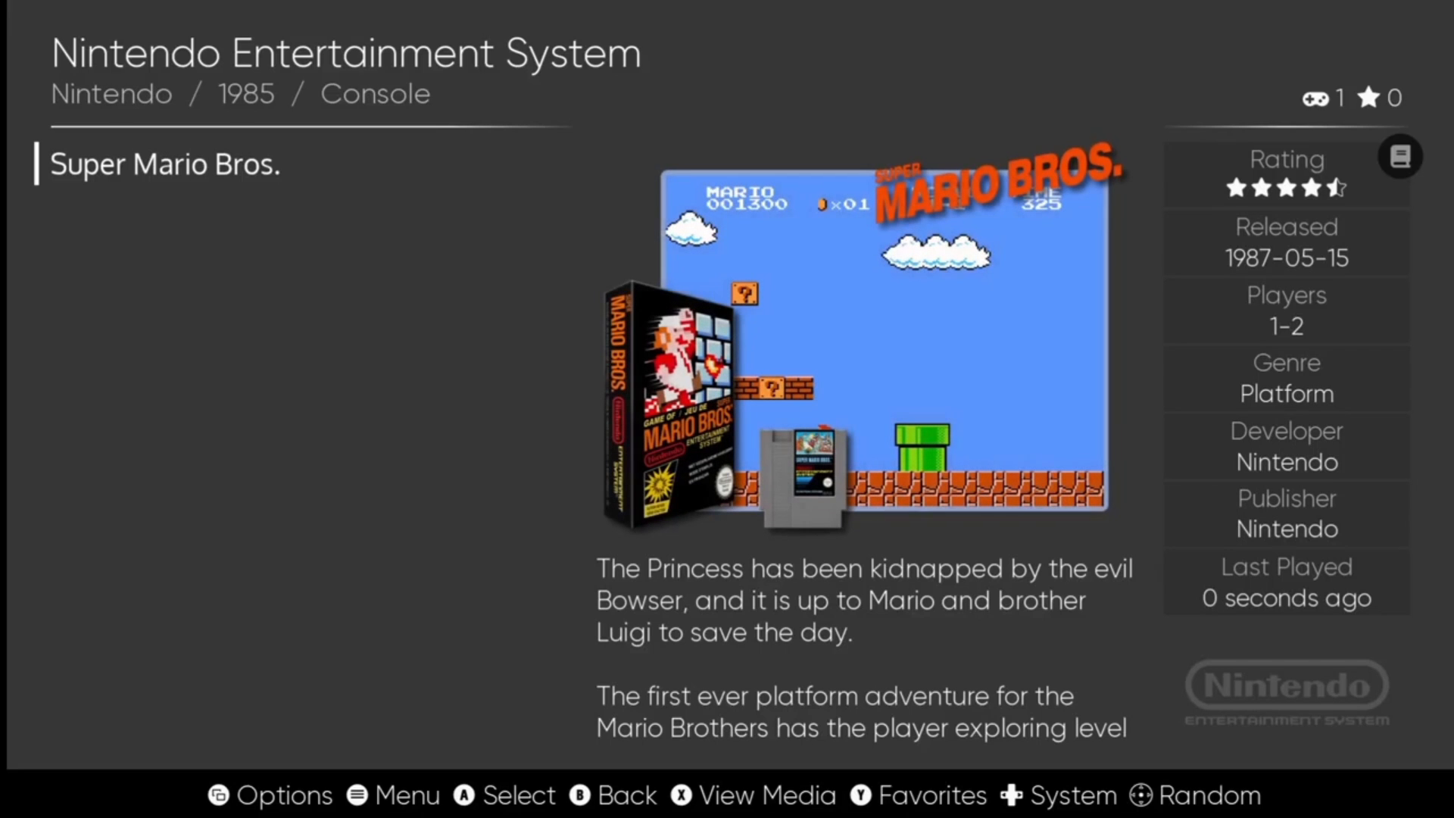
- Leave the Nintendo Entertainment System game list and open the Sega CD game list
key(BackSpace)
key(Right)
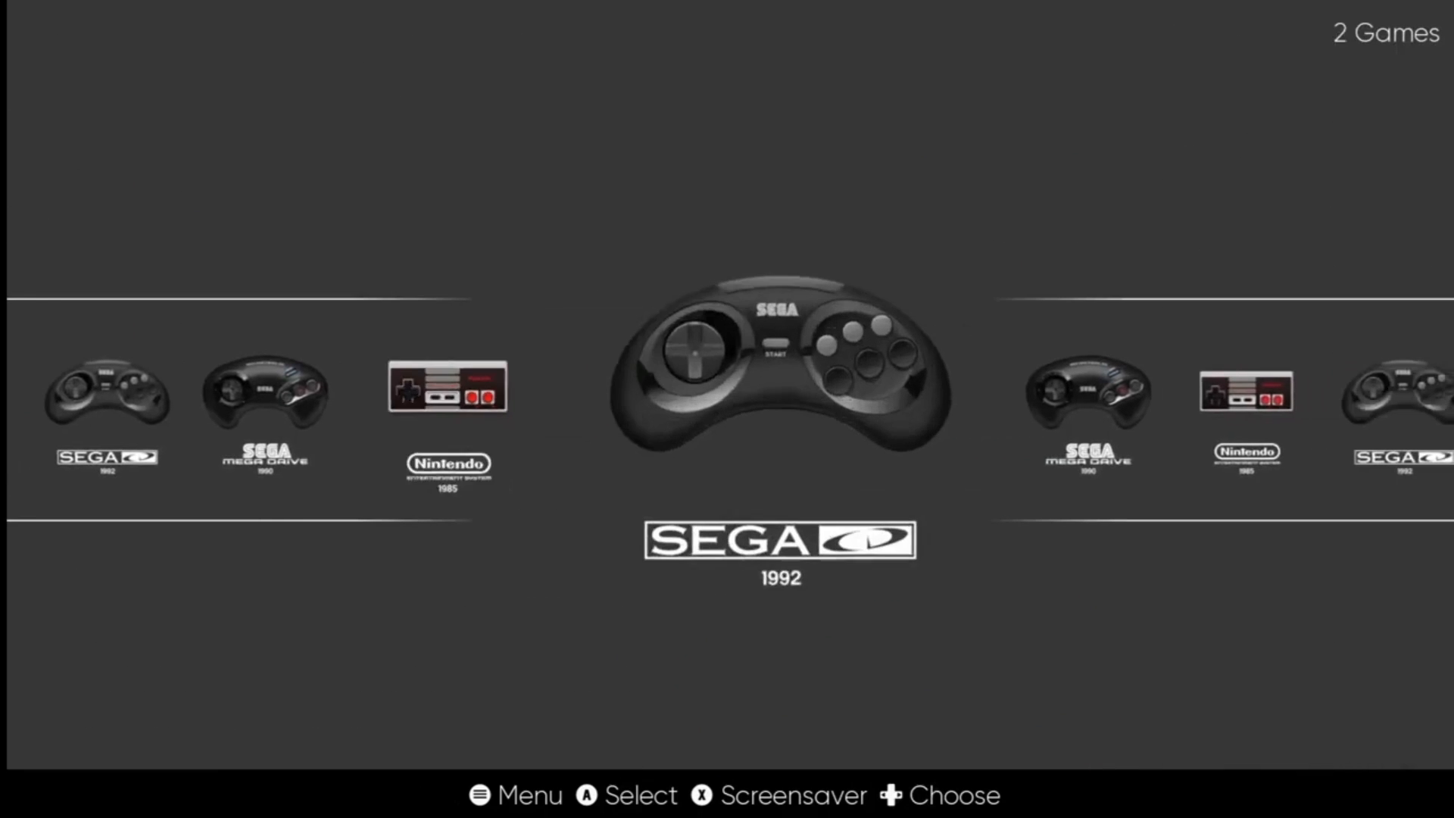
key(Return)
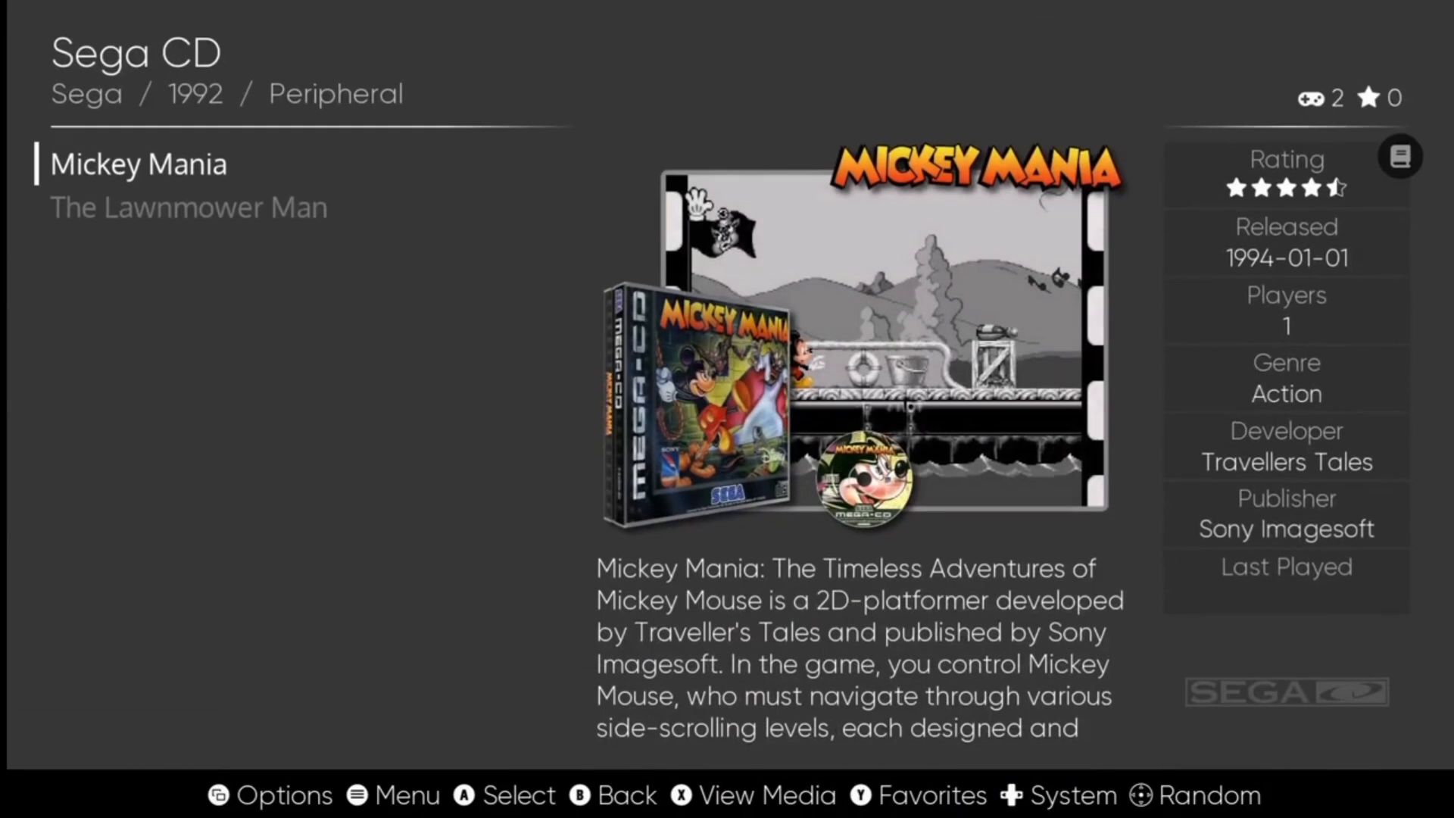
- Try to launch Mickey Mania from the Sega CD game list
key(Return)
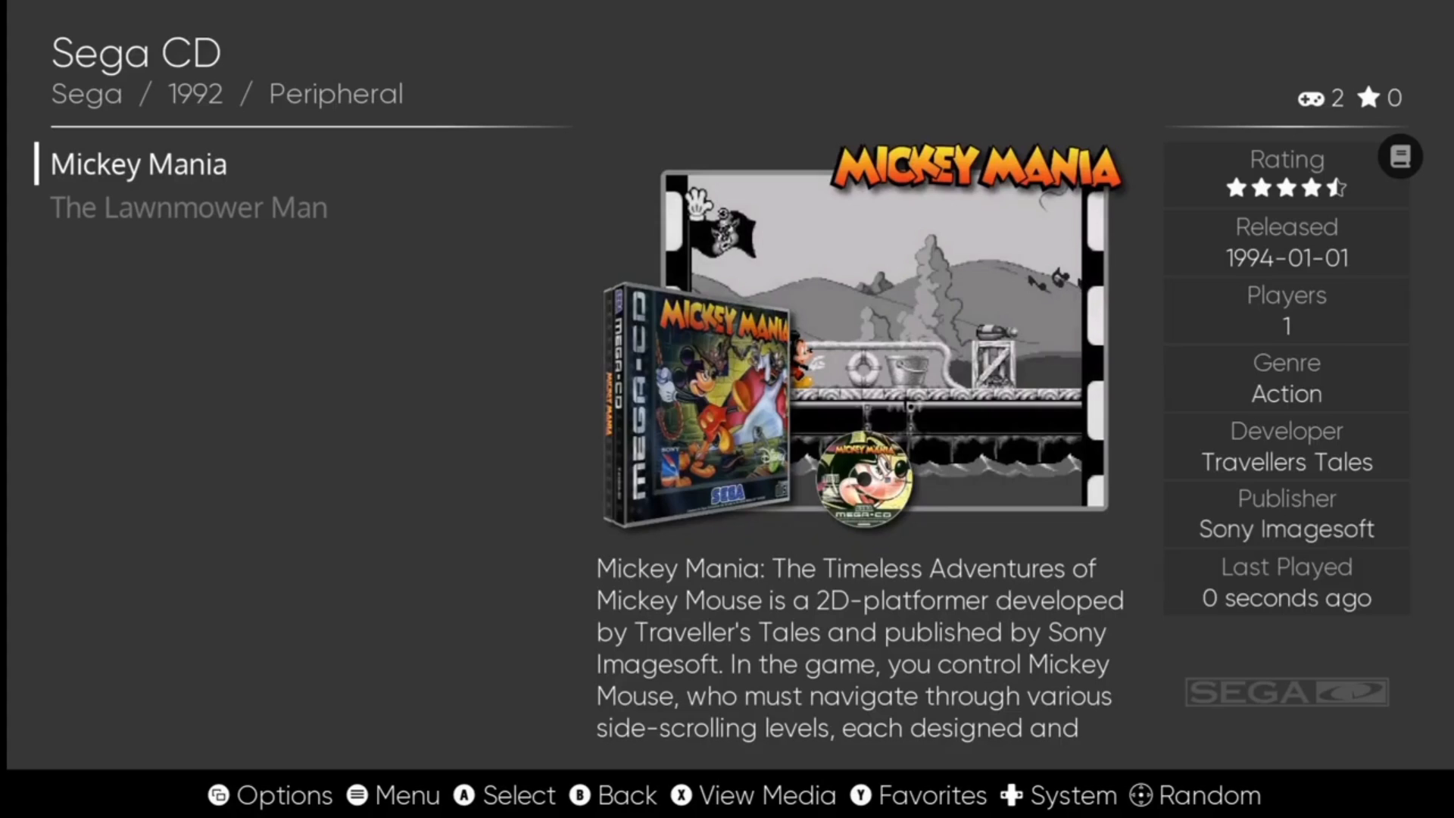
key(Down)
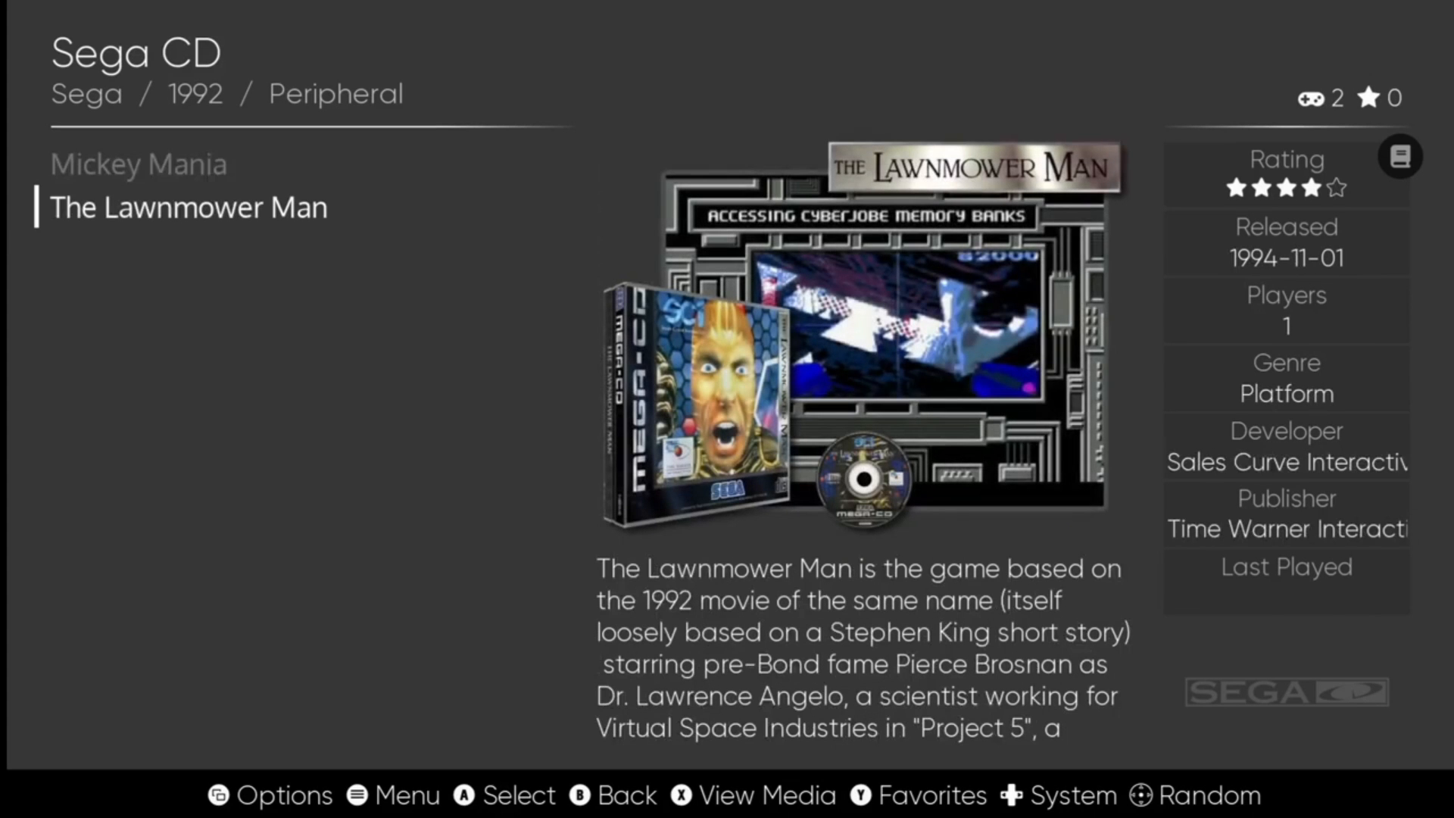
key(Up)
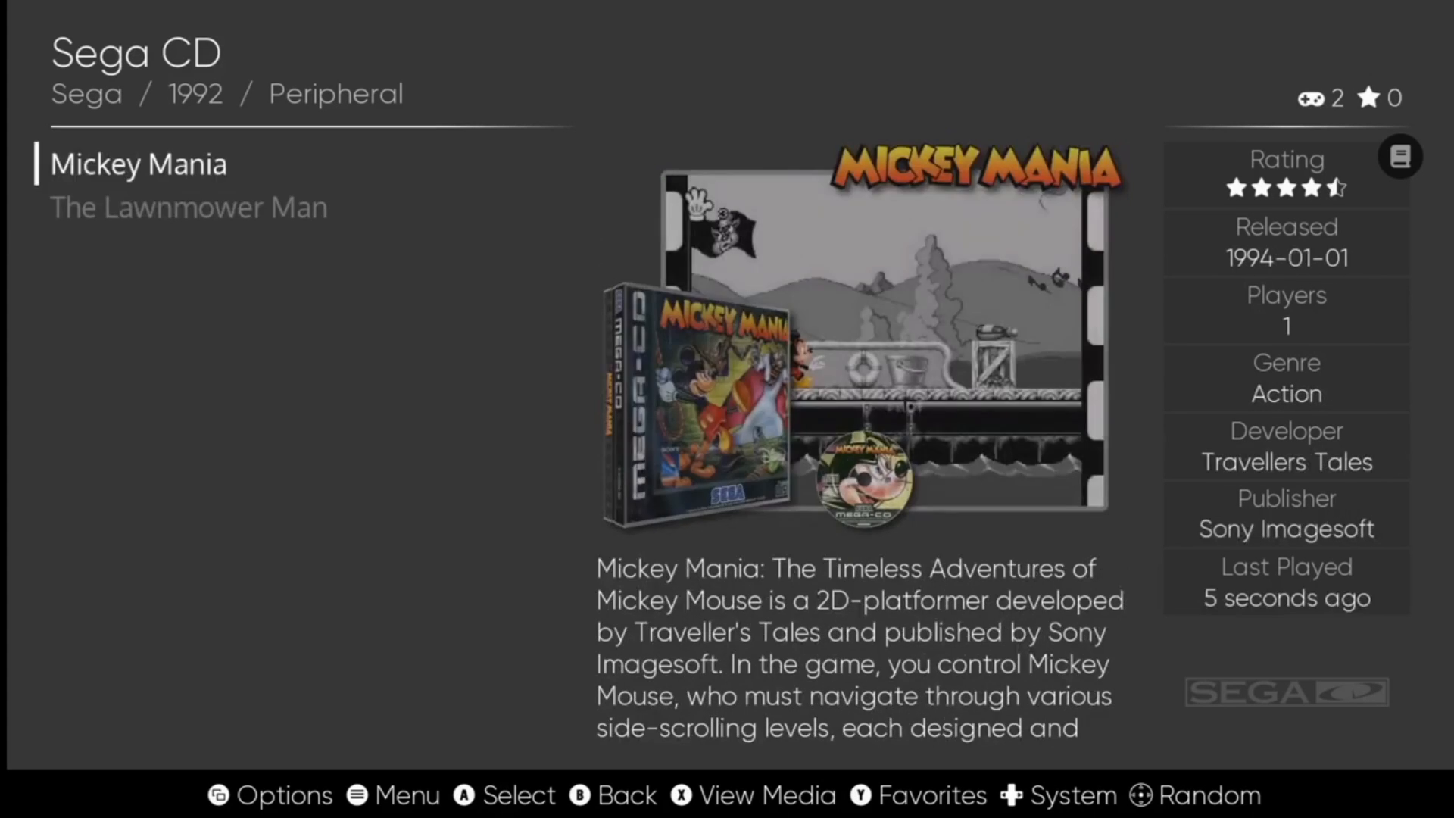
- Leave the Sega CD game list and quit ES-DE, confirming the exit
key(BackSpace)
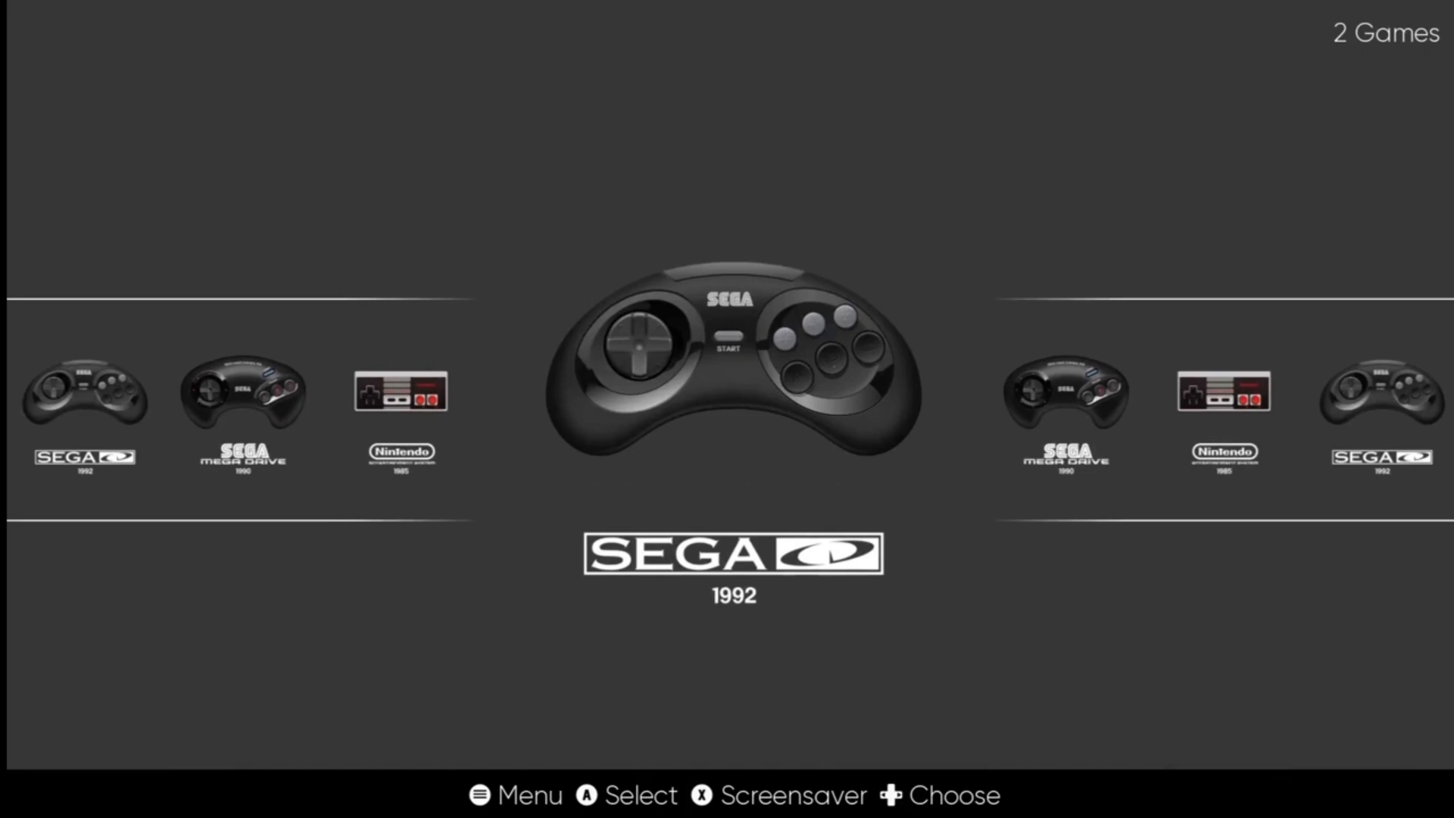
key(Escape)
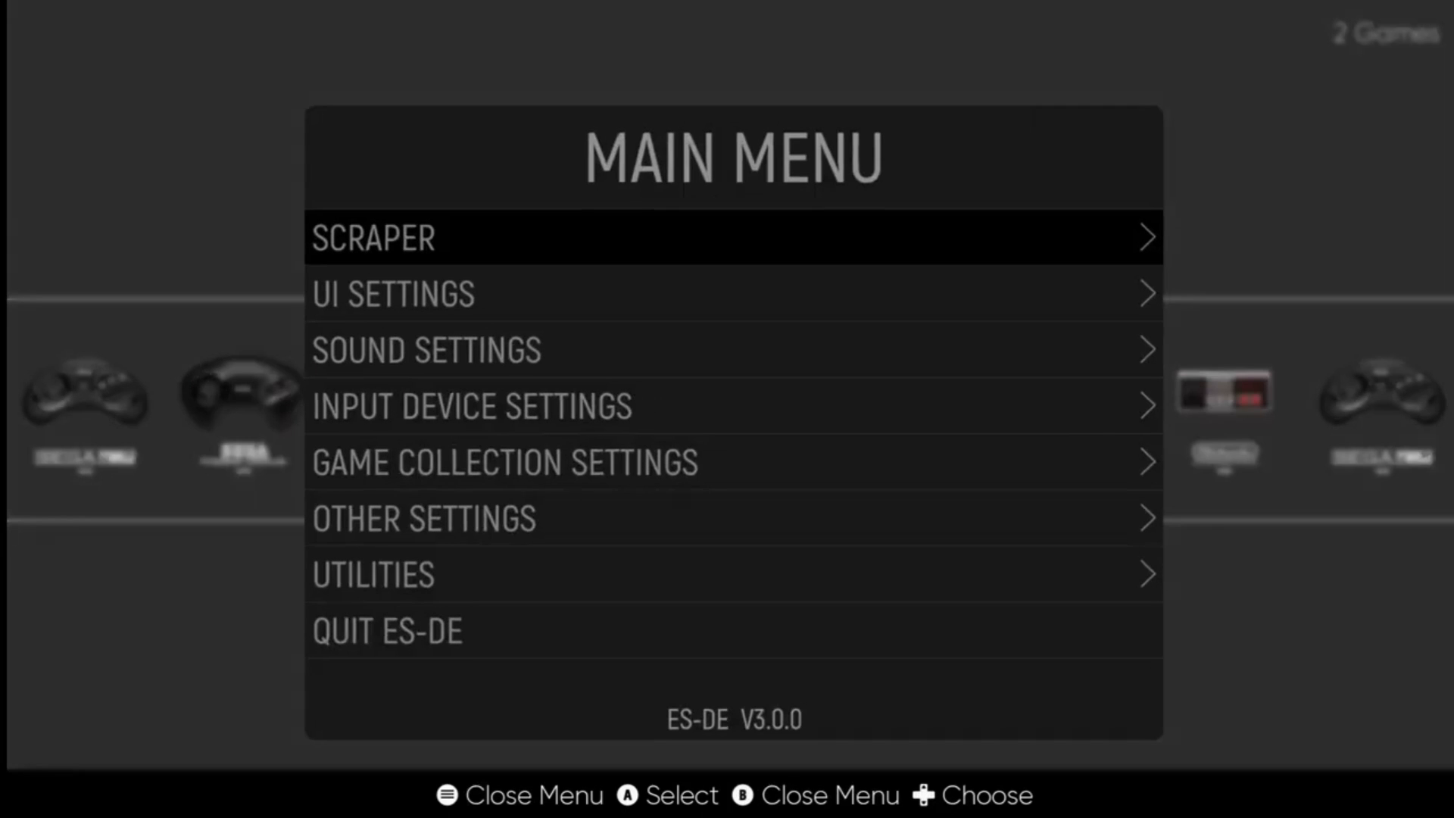
key(Down)
key(Down)
key(Down)
key(Down)
key(Down)
key(Down)
key(Down)
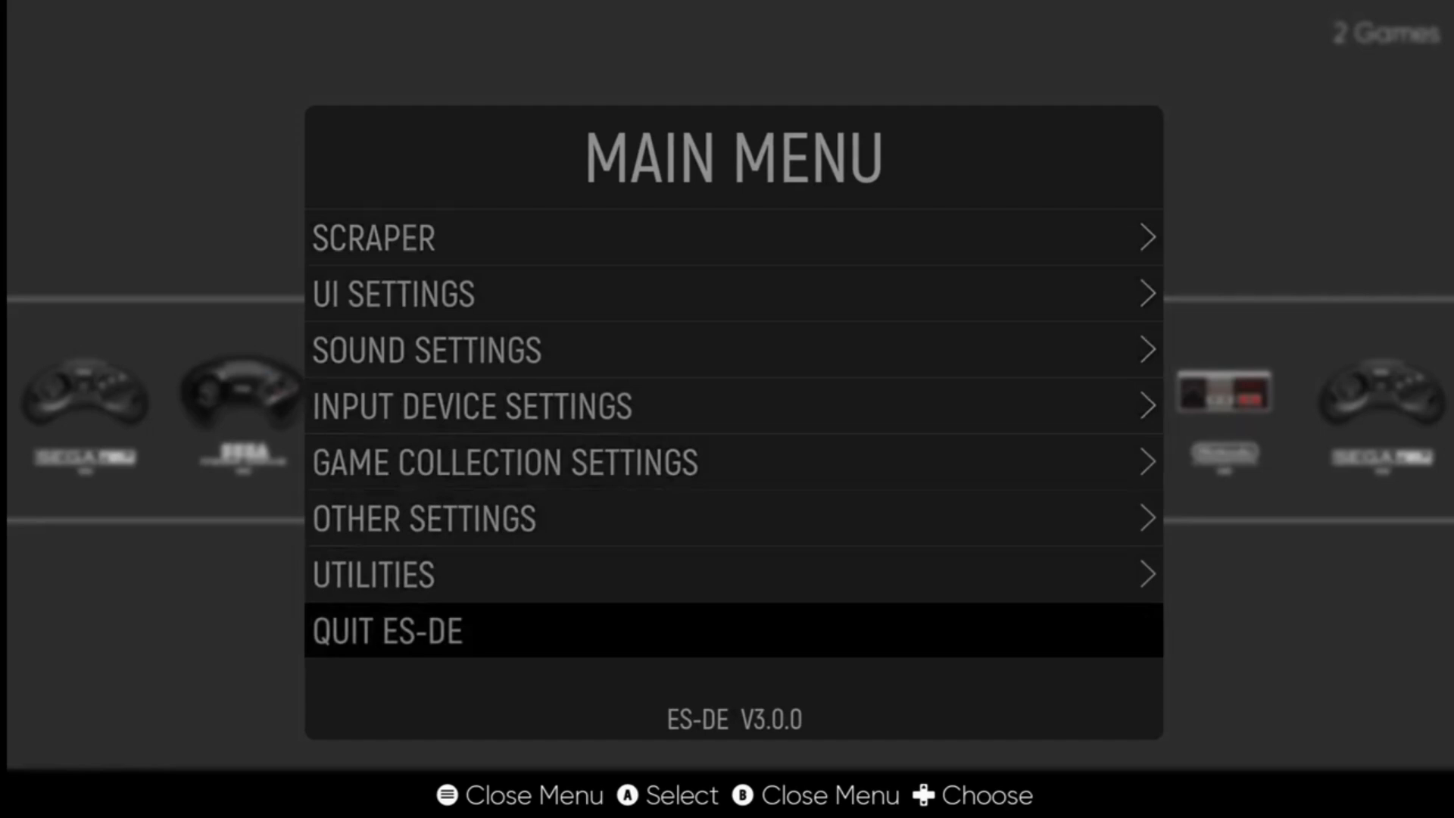
key(Return)
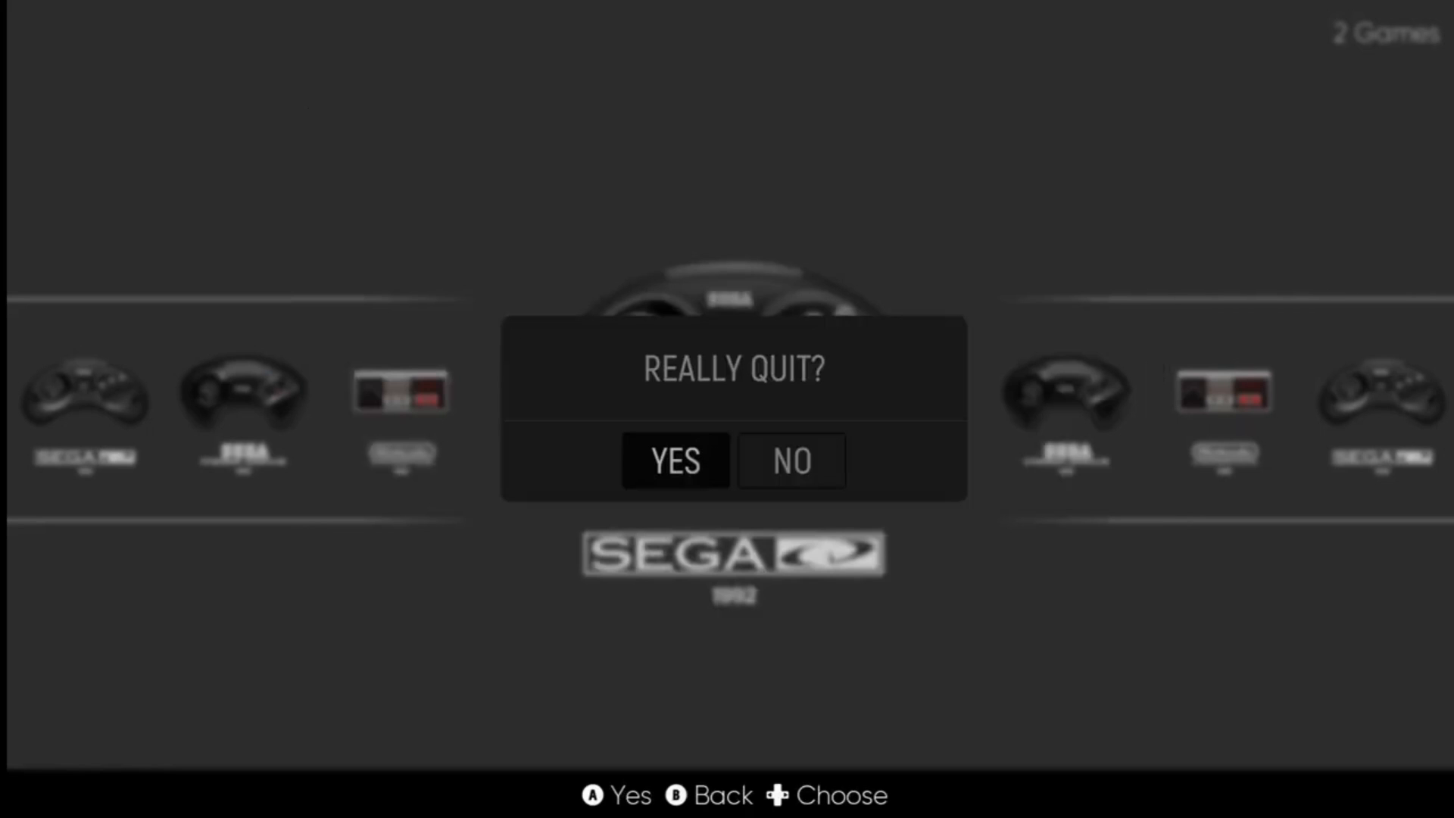
key(Return)
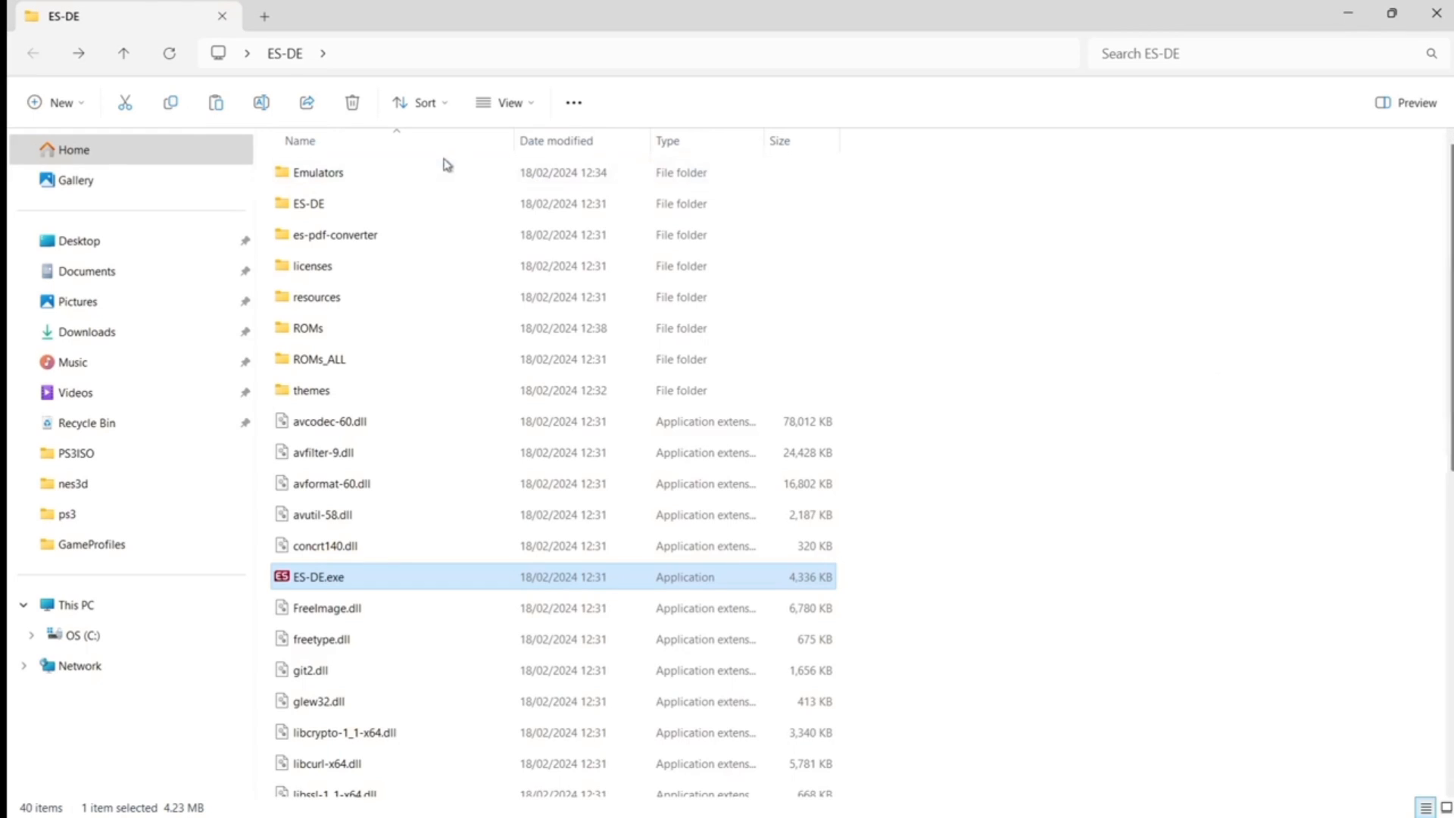
- Open the system folder inside Emulators > RetroArch-Win64 in the ES-DE directory
double_click(453, 173)
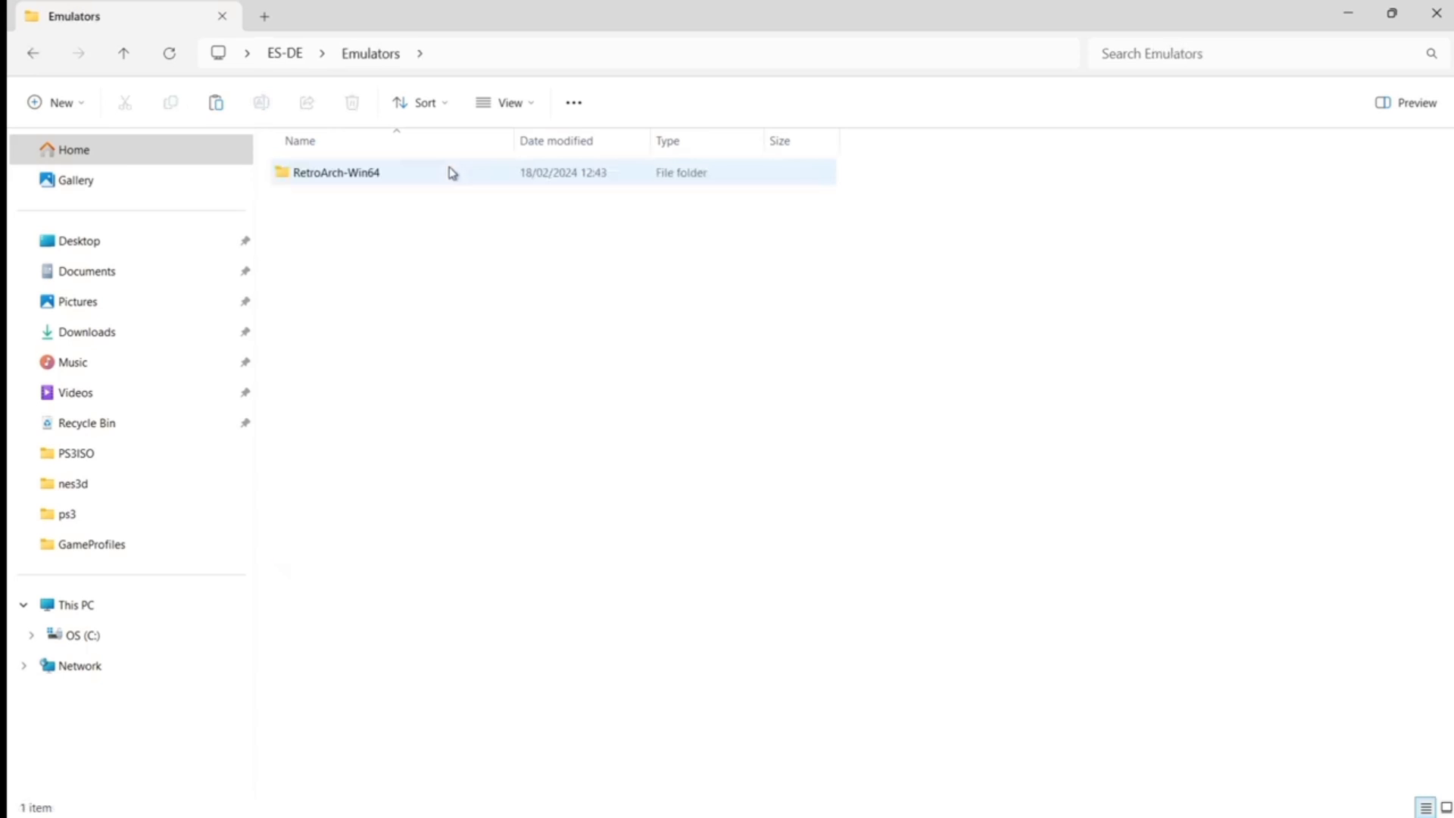
double_click(452, 172)
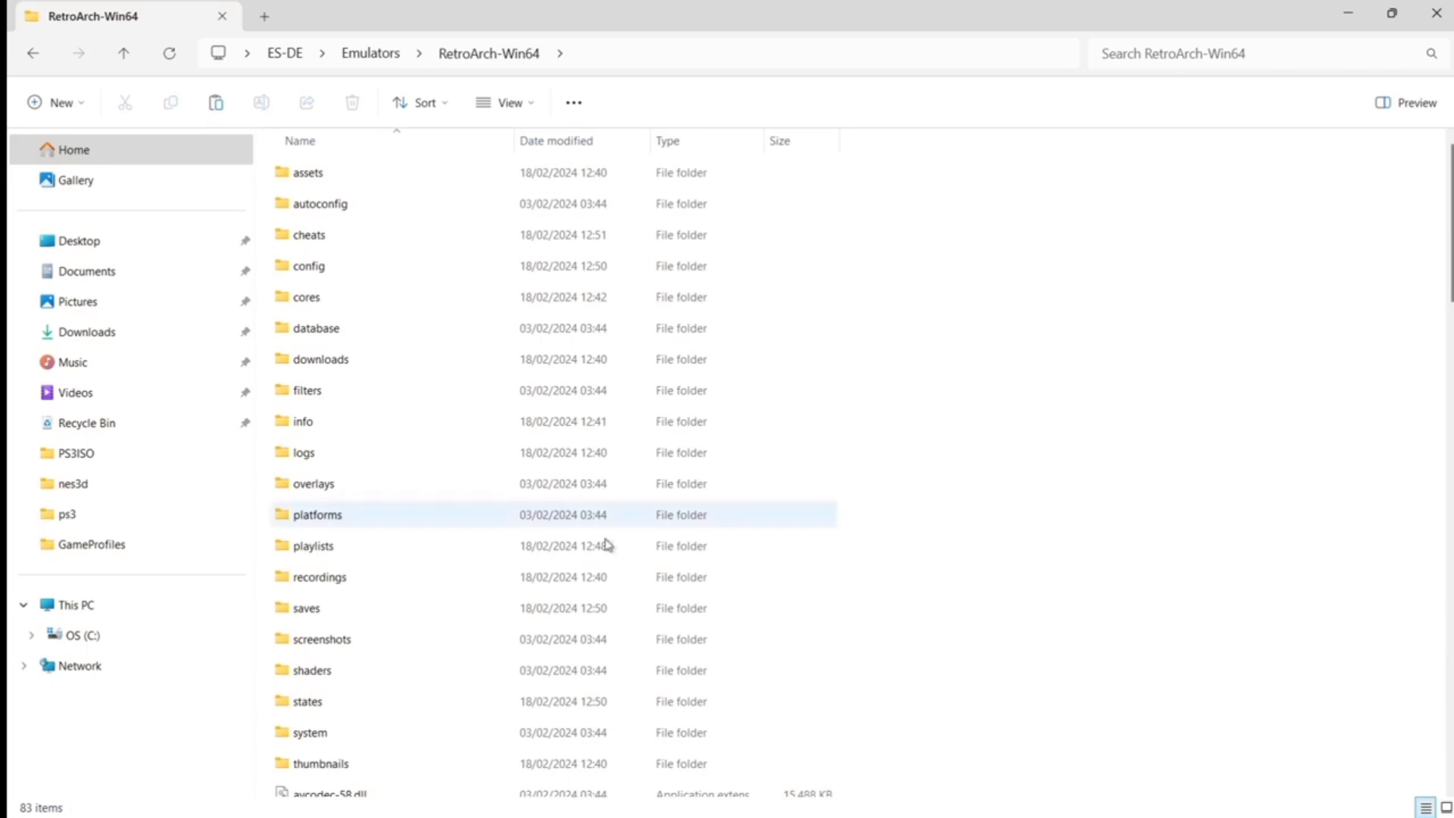
double_click(343, 734)
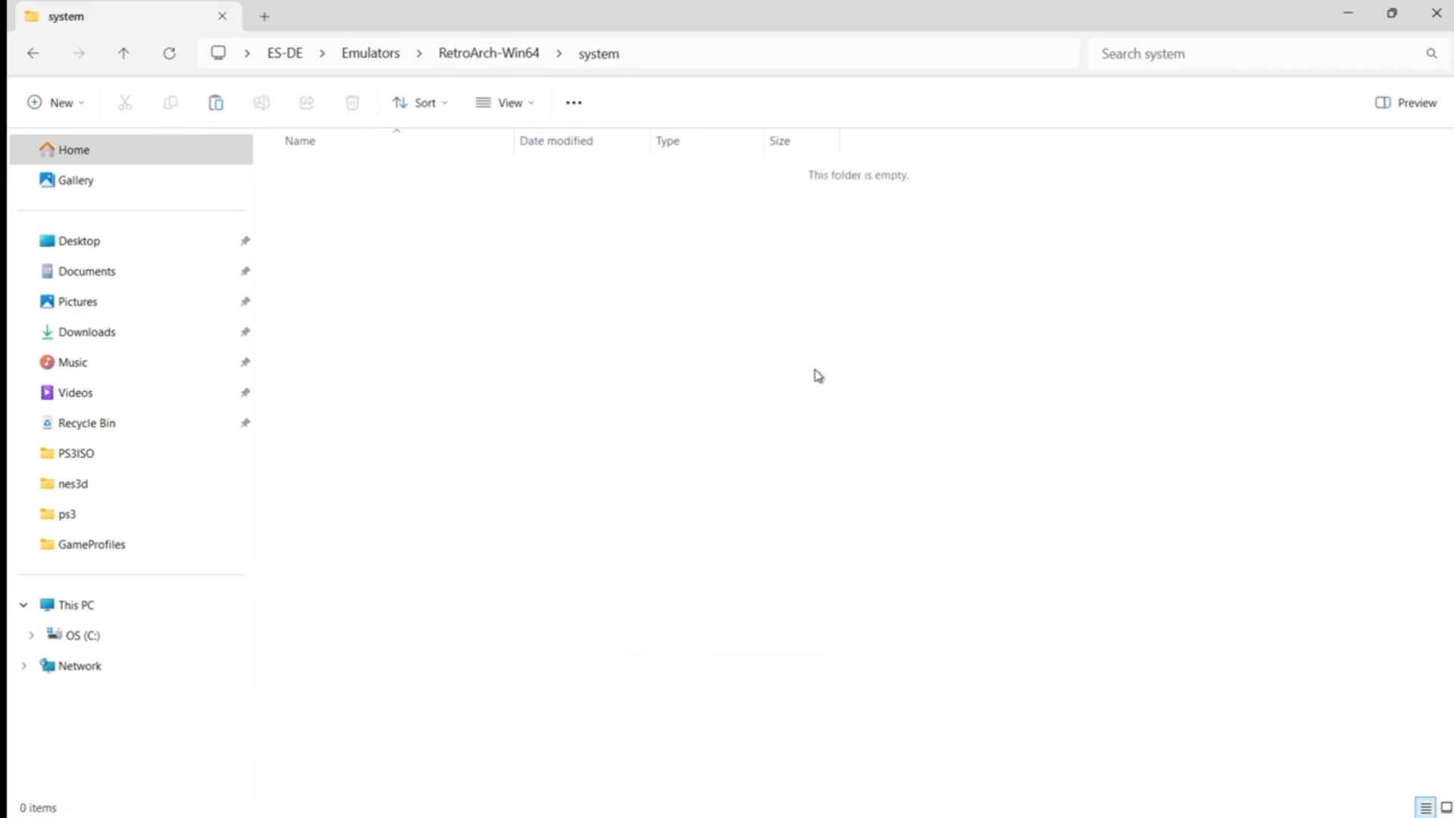
- Move bios_CD_E.bin, bios_CD_J.bin and bios_CD_U.bin from the desktop BIOS folder into RetroArch's system folder and close the BIOS window
double_click(827, 6)
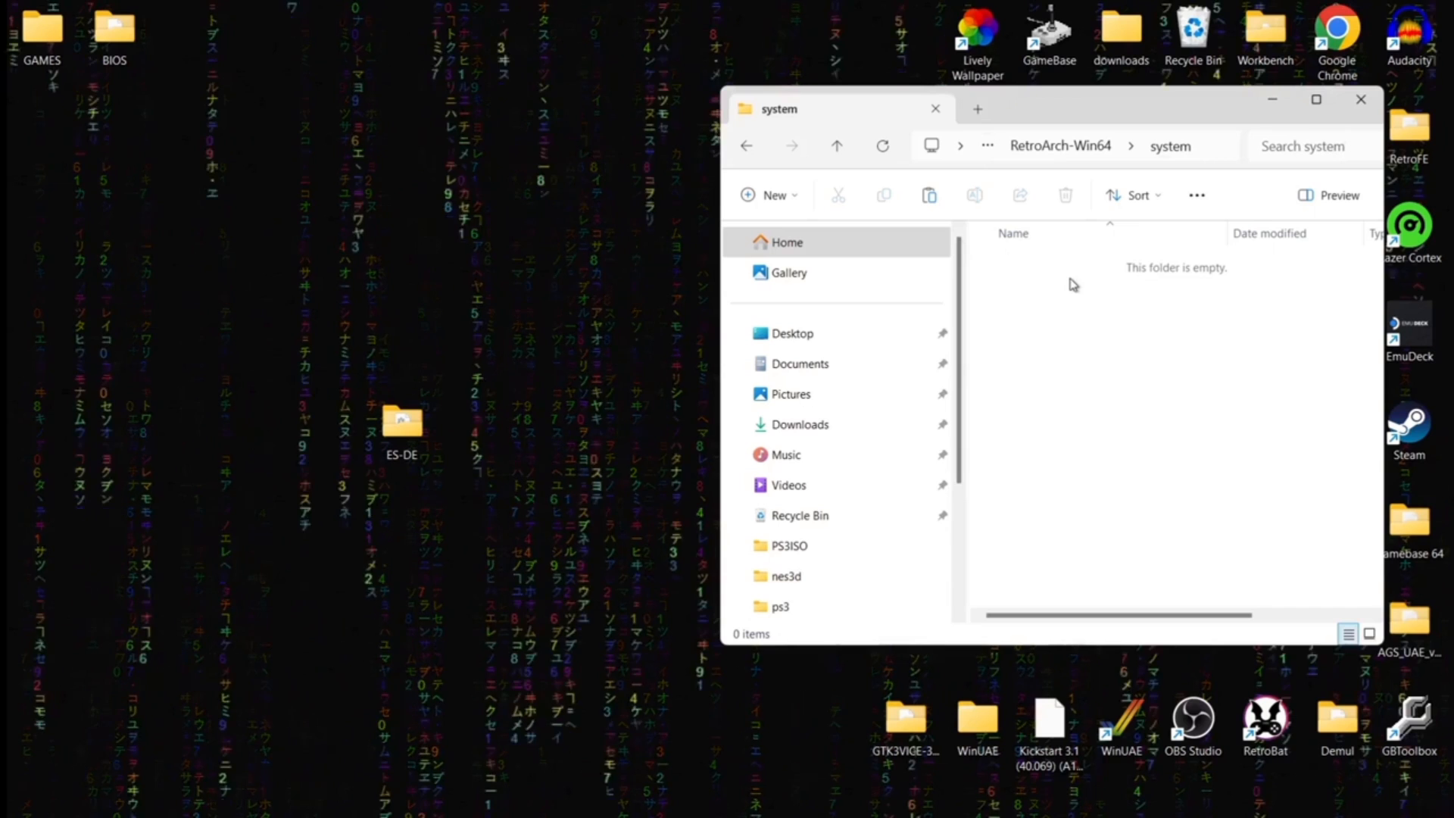
double_click(115, 34)
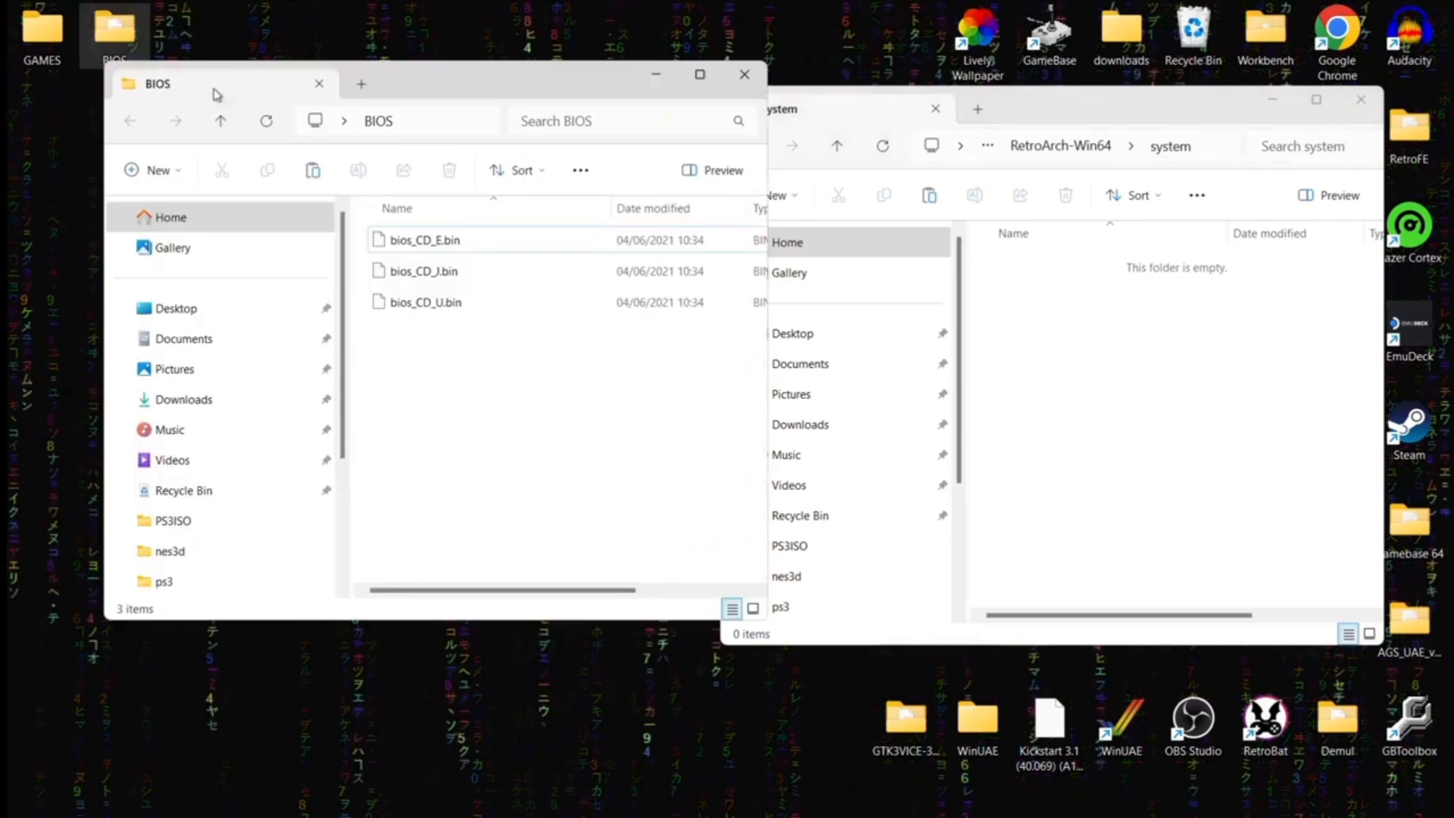
drag(499, 440, 1172, 371)
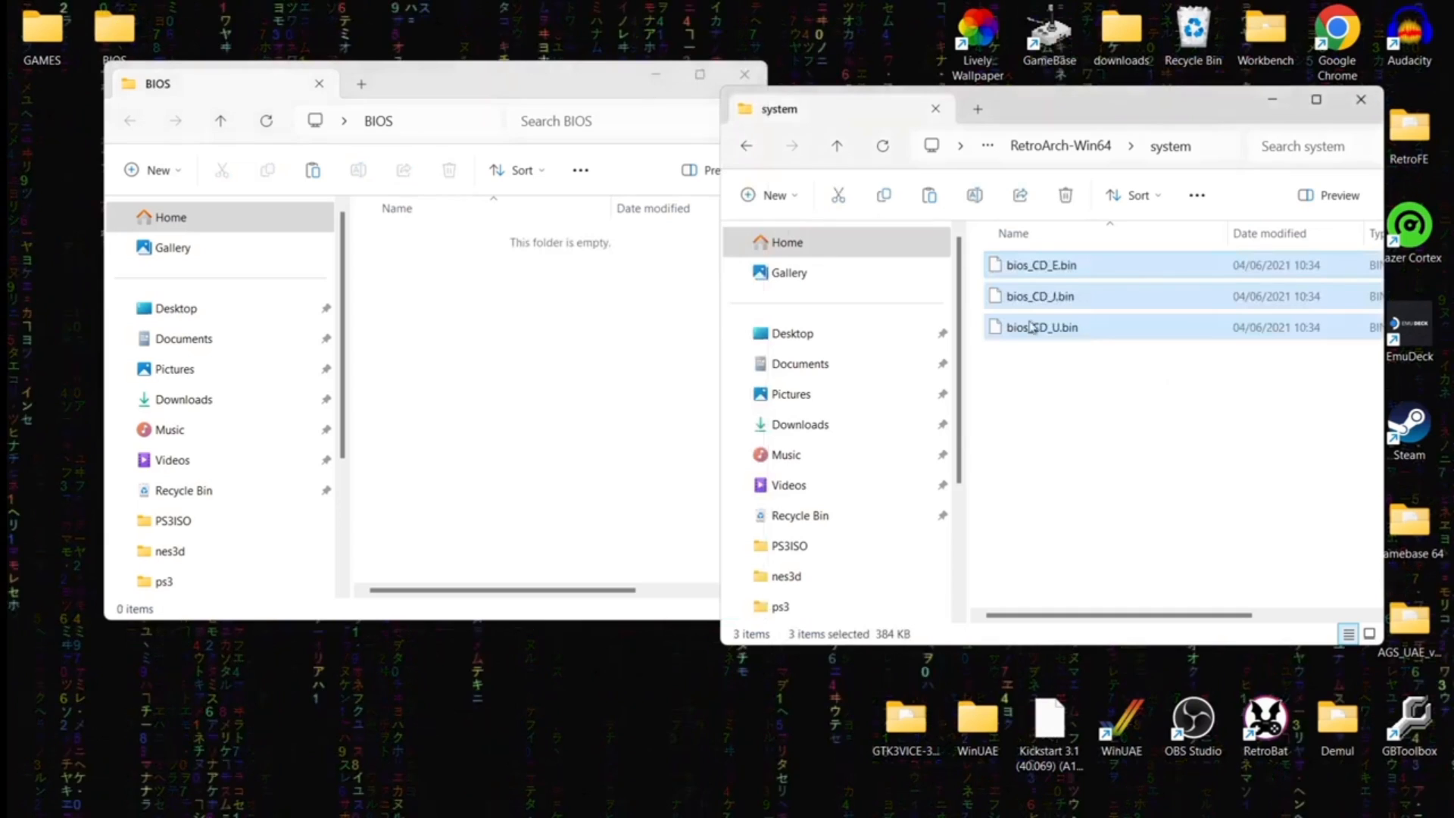
click(746, 75)
double_click(1033, 106)
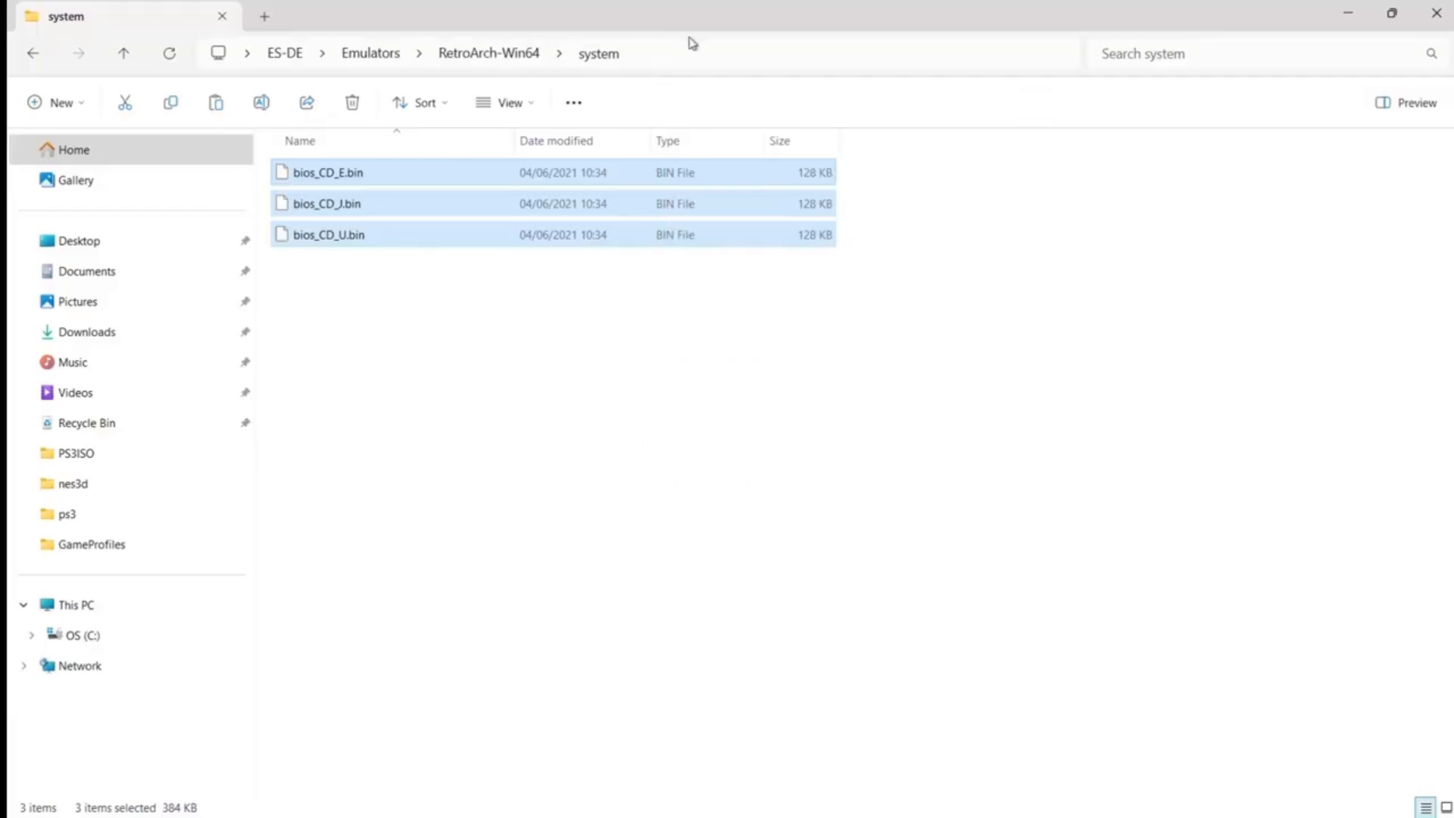
- Return to the main ES-DE folder and run ES-DE.exe
click(28, 53)
click(28, 54)
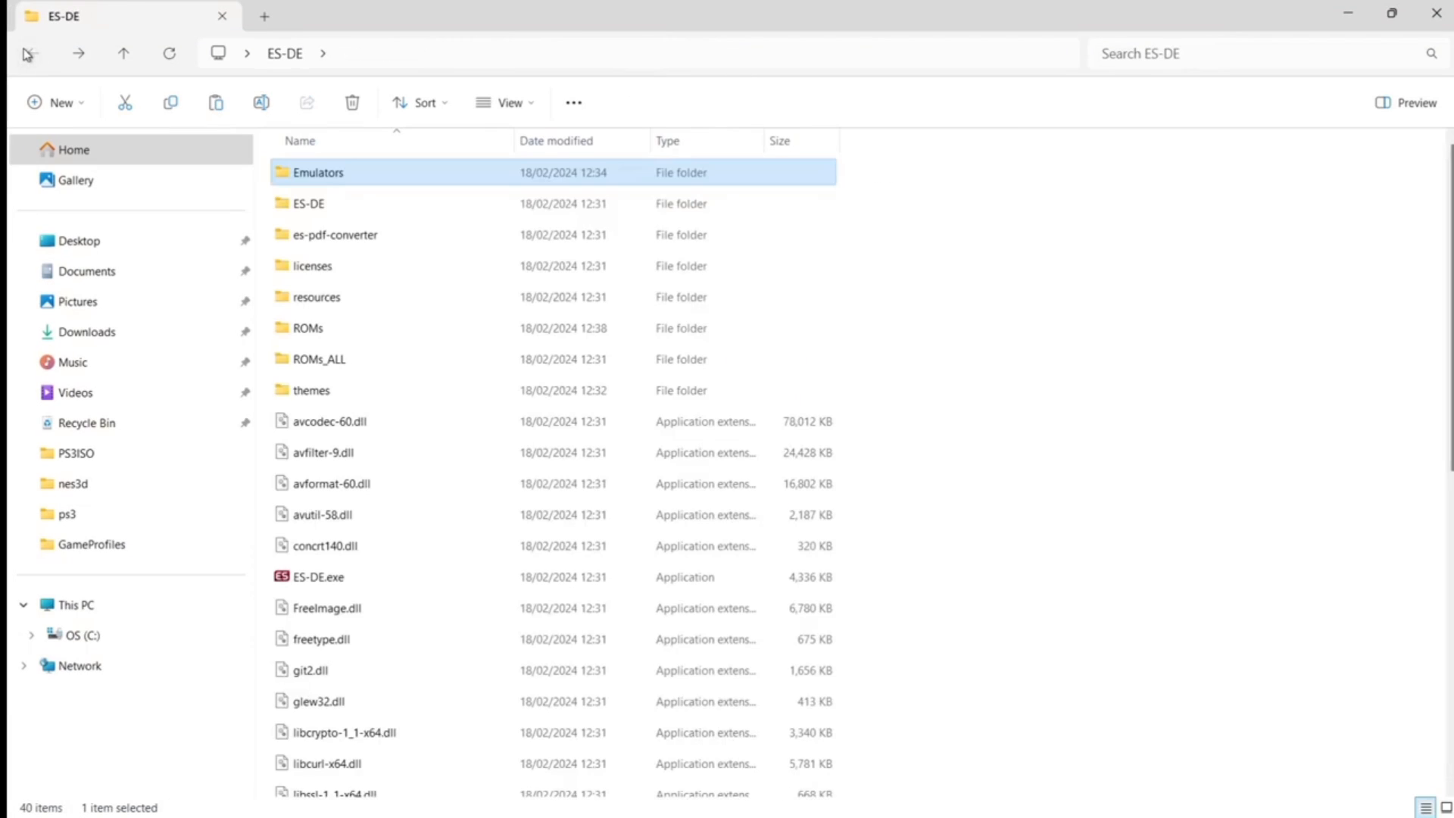
double_click(369, 581)
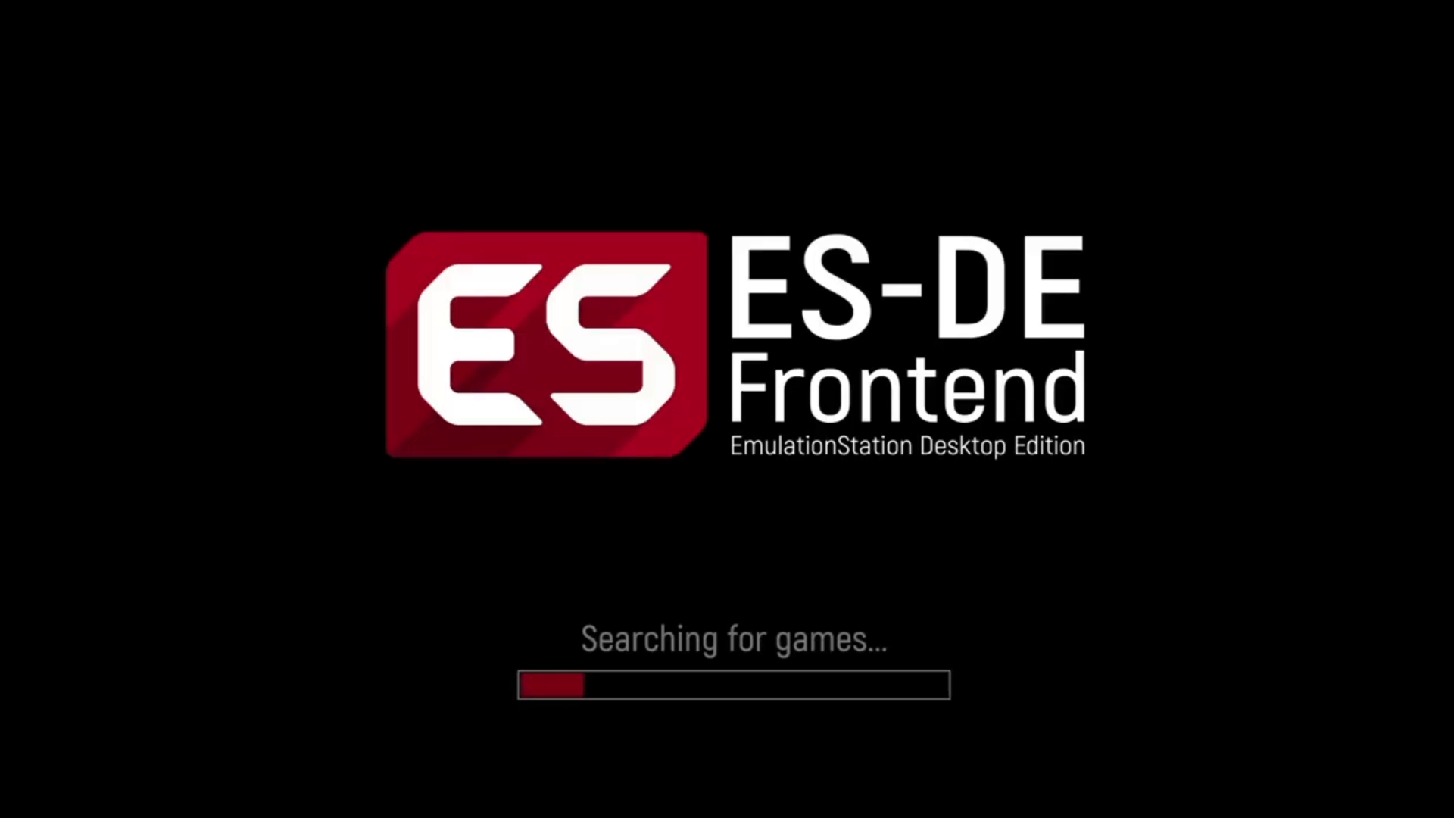
- Launch Mickey Mania from the Sega CD system and start the game from the Mega-CD boot screen
key(Right)
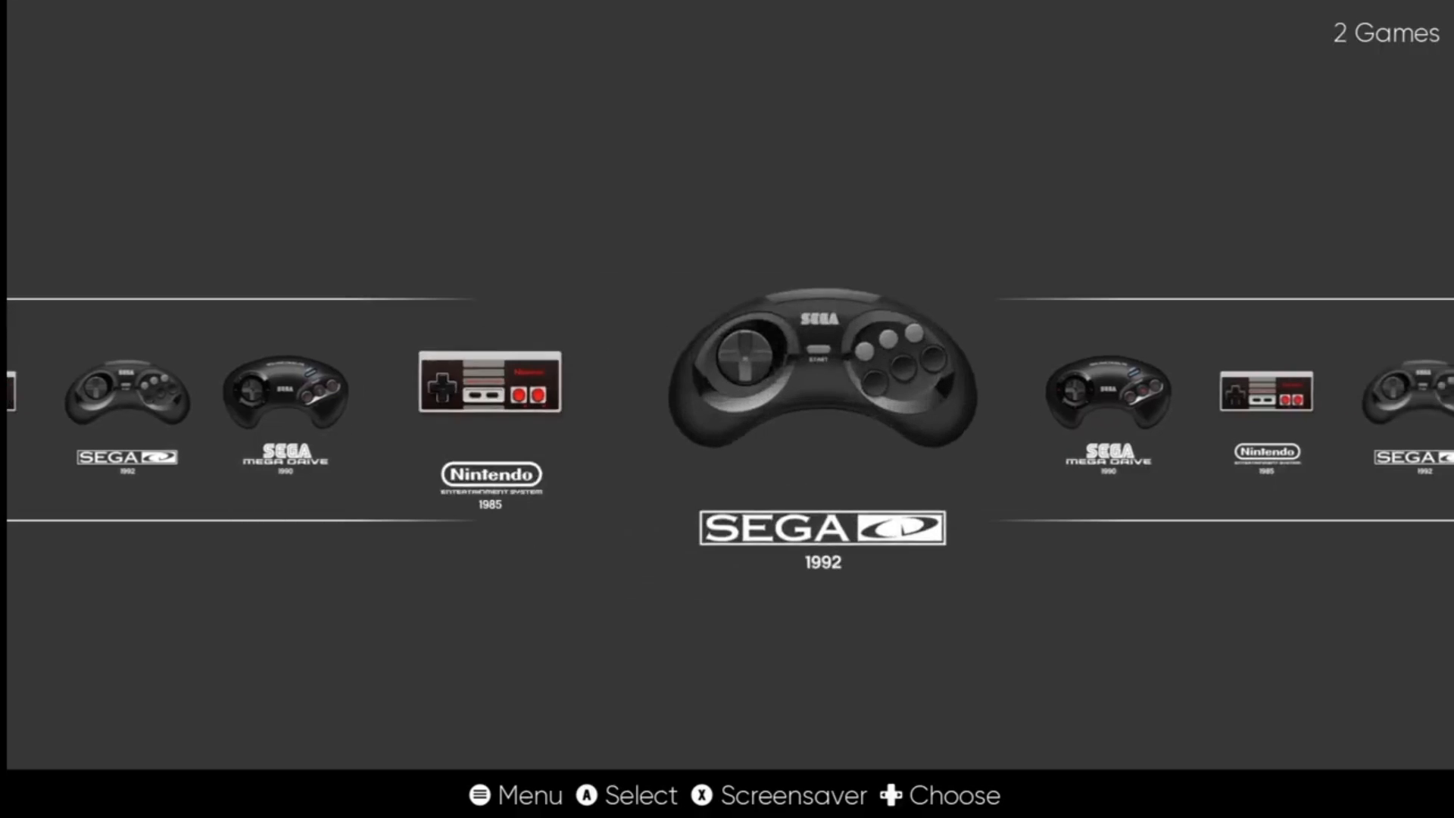
key(Return)
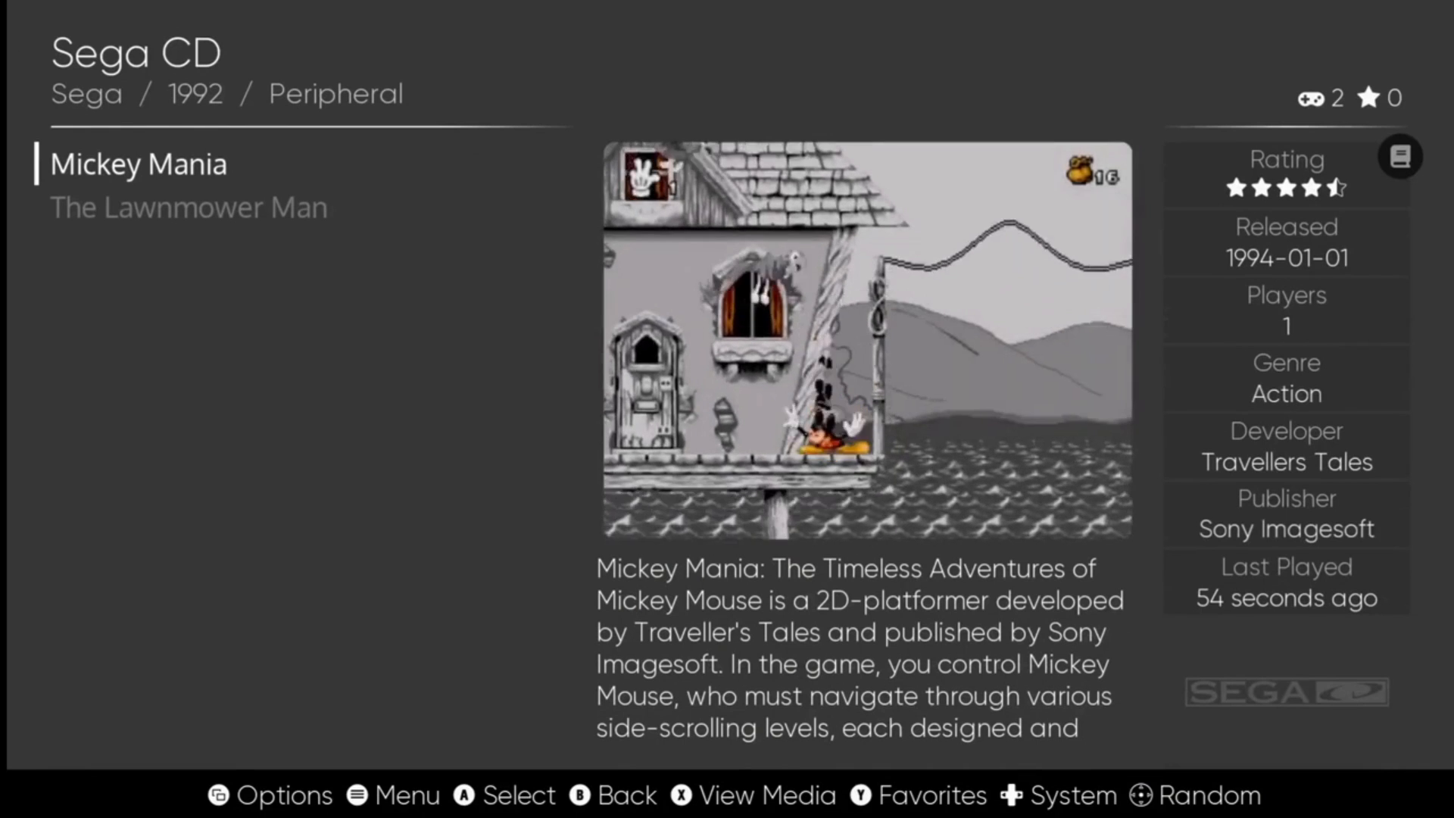
key(Return)
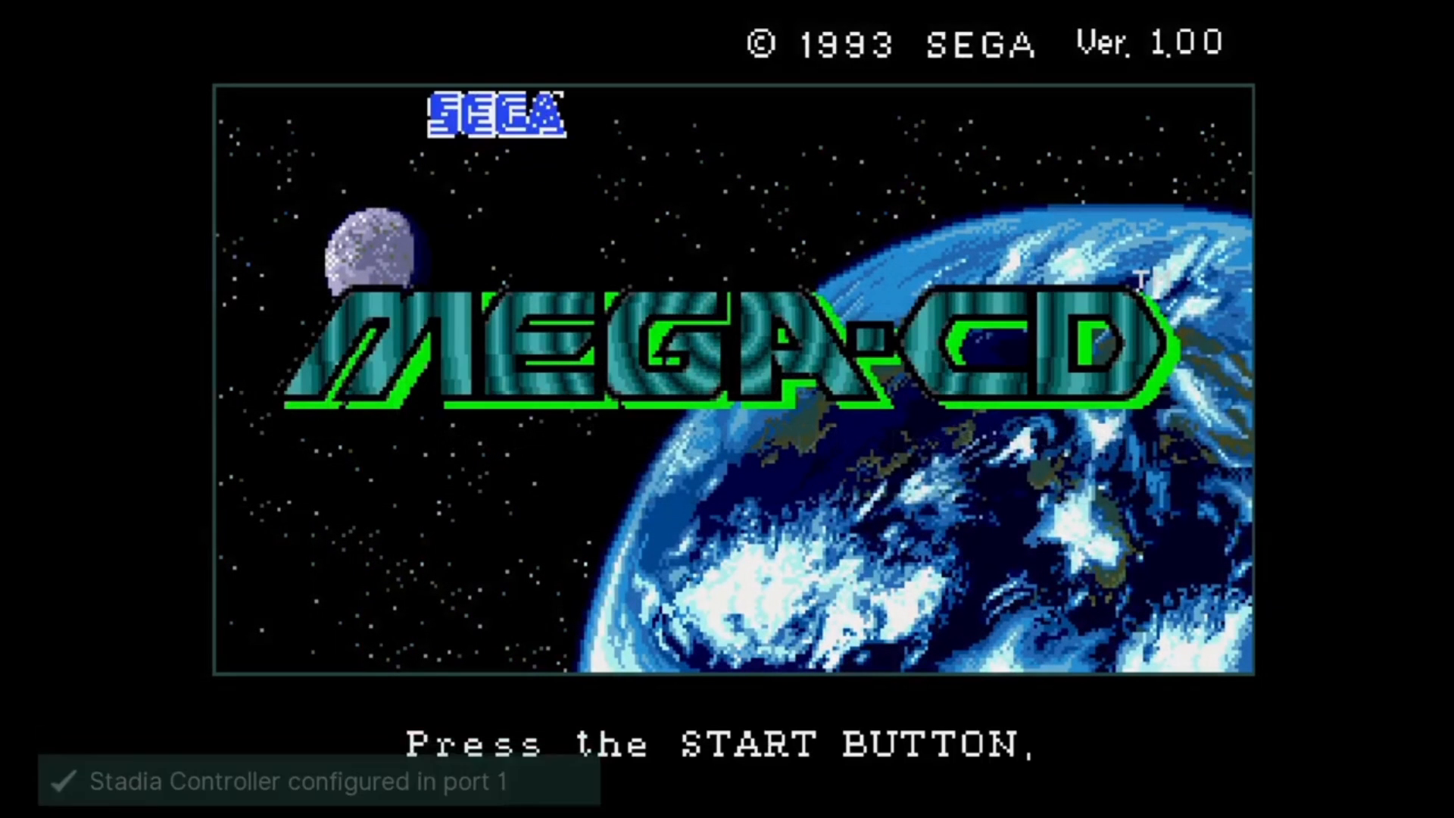
key(Return)
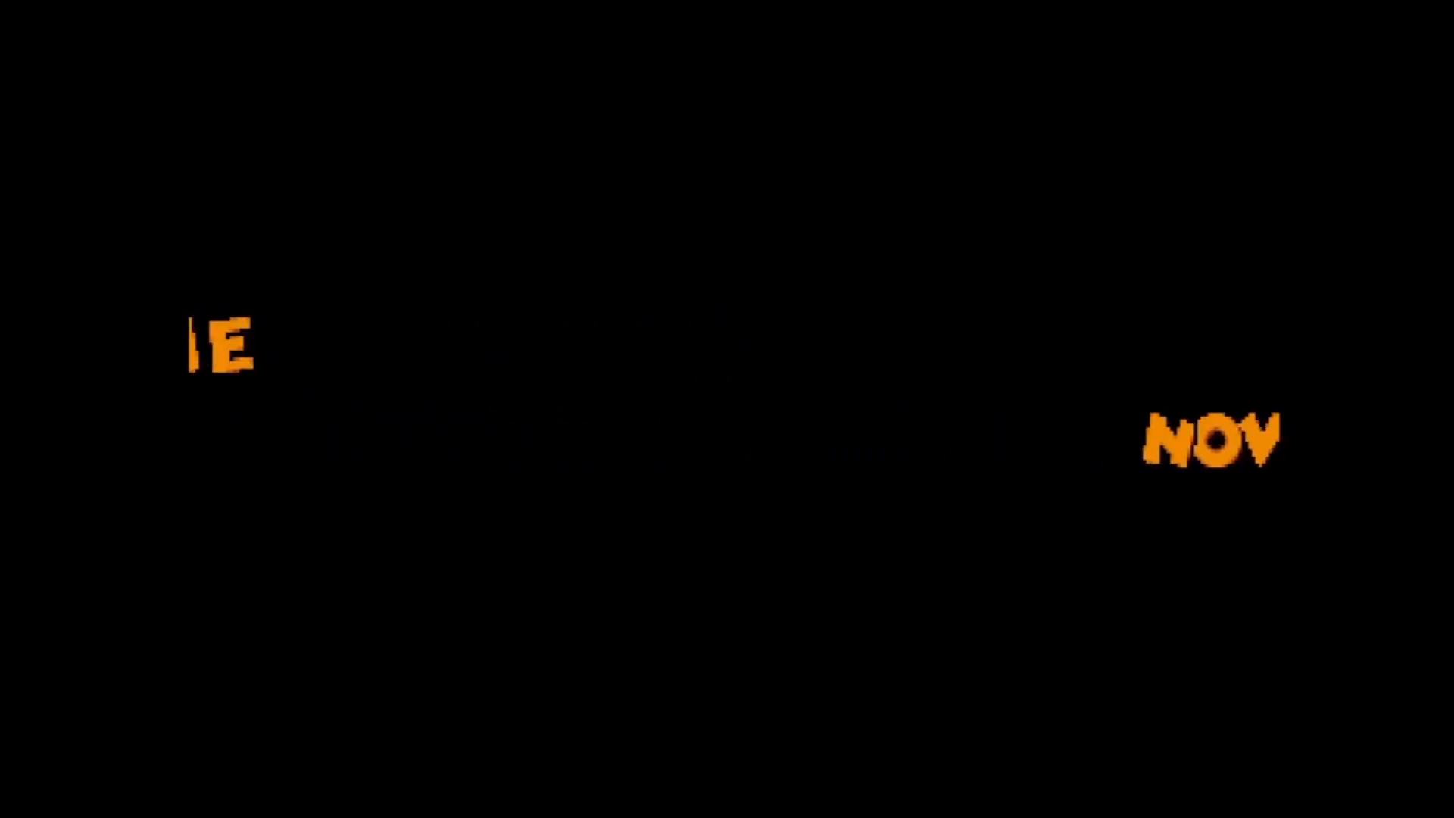
key(Right)
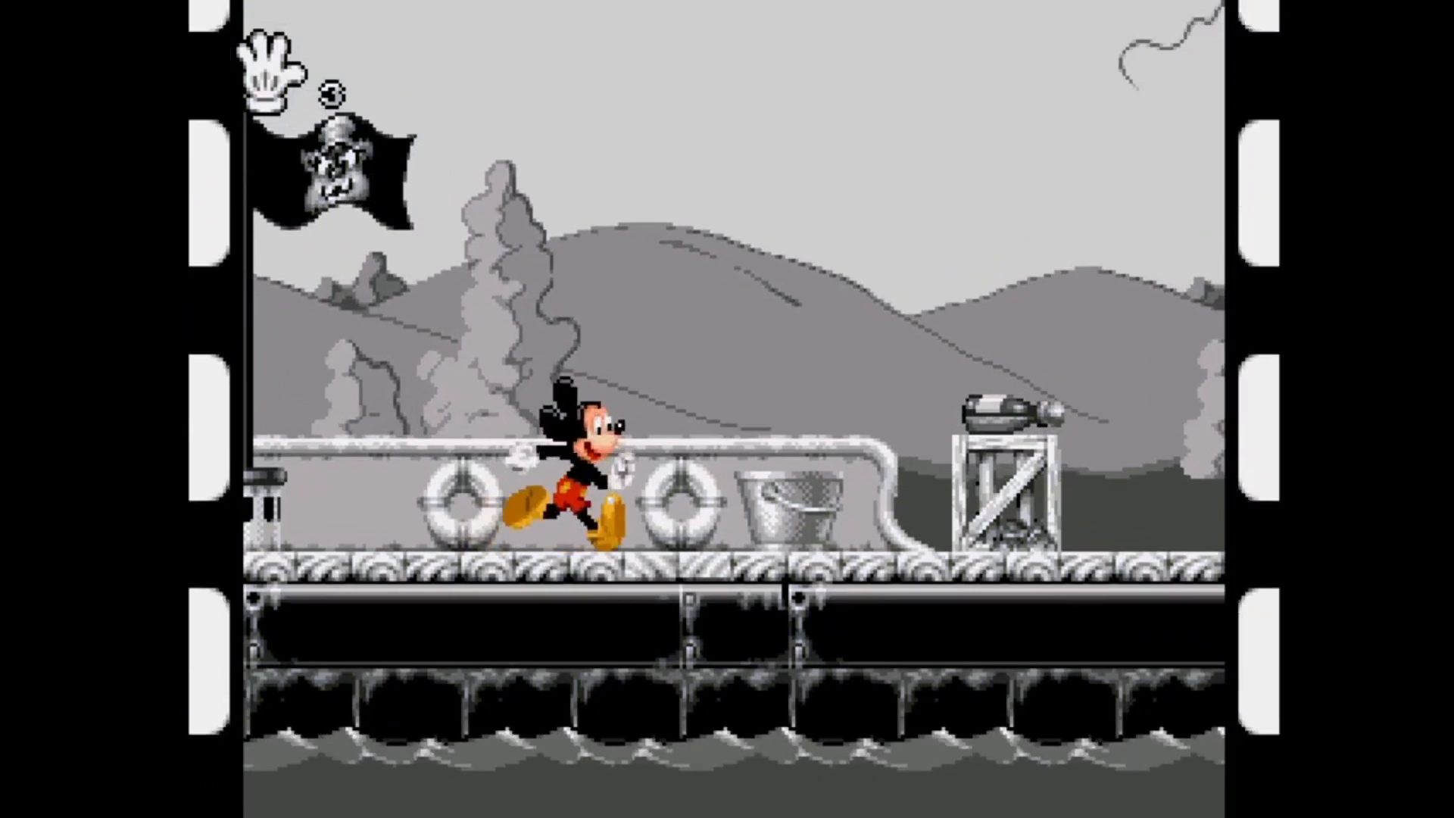
key(z)
key(Left)
key(Right)
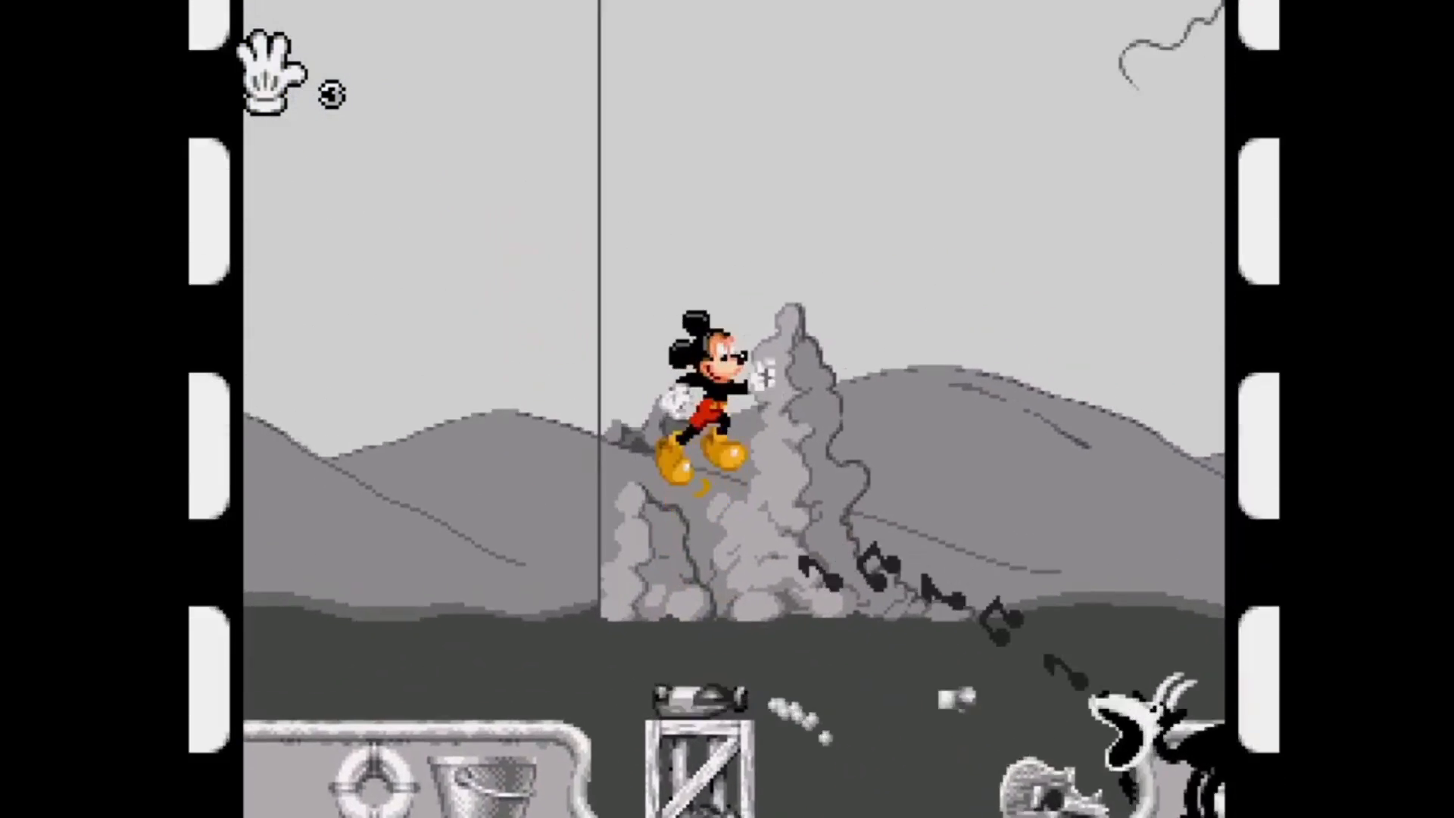
key(Right)
key(z)
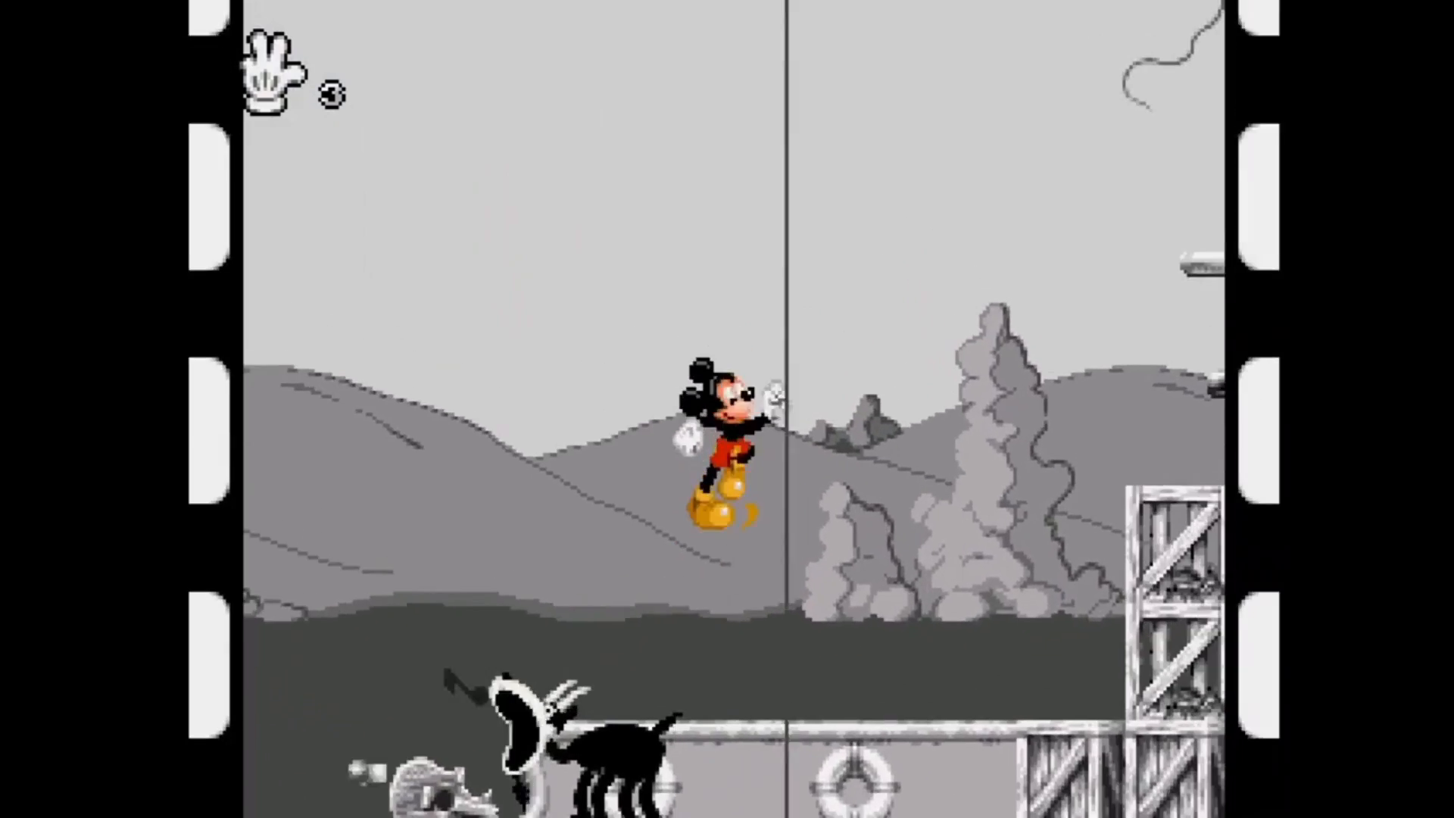
key(z)
key(z)
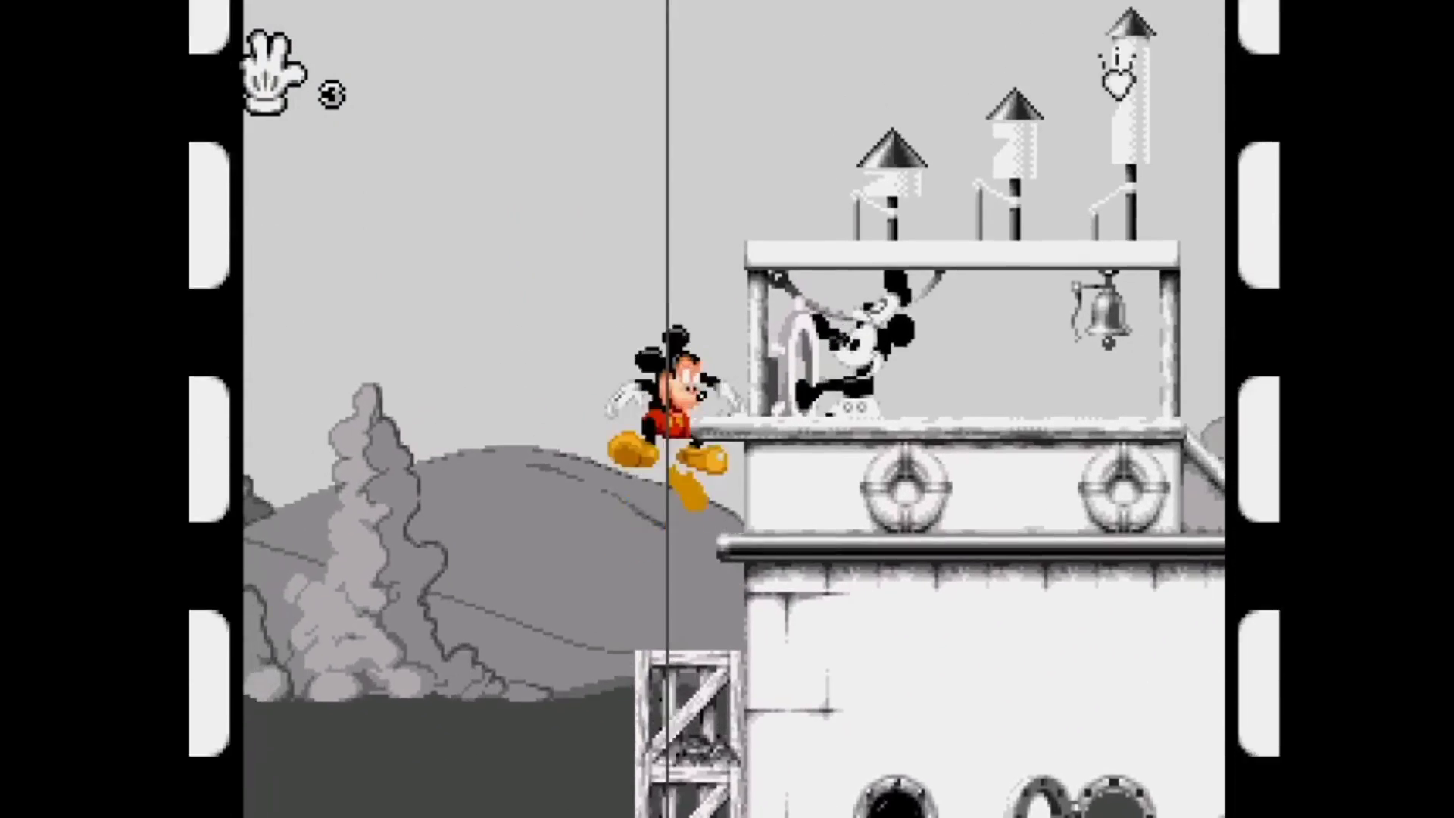
key(z)
key(Right)
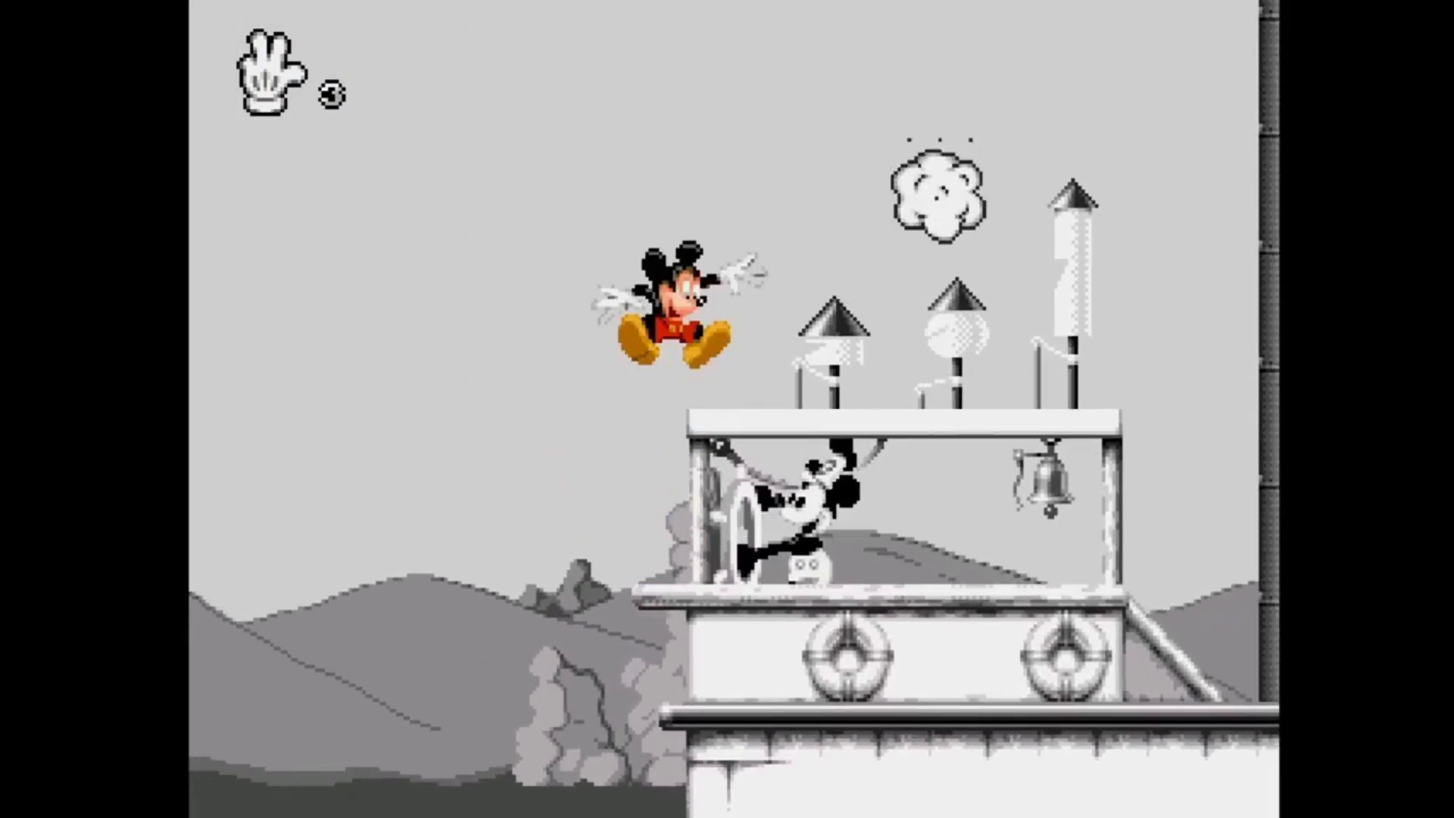
key(z)
key(Left)
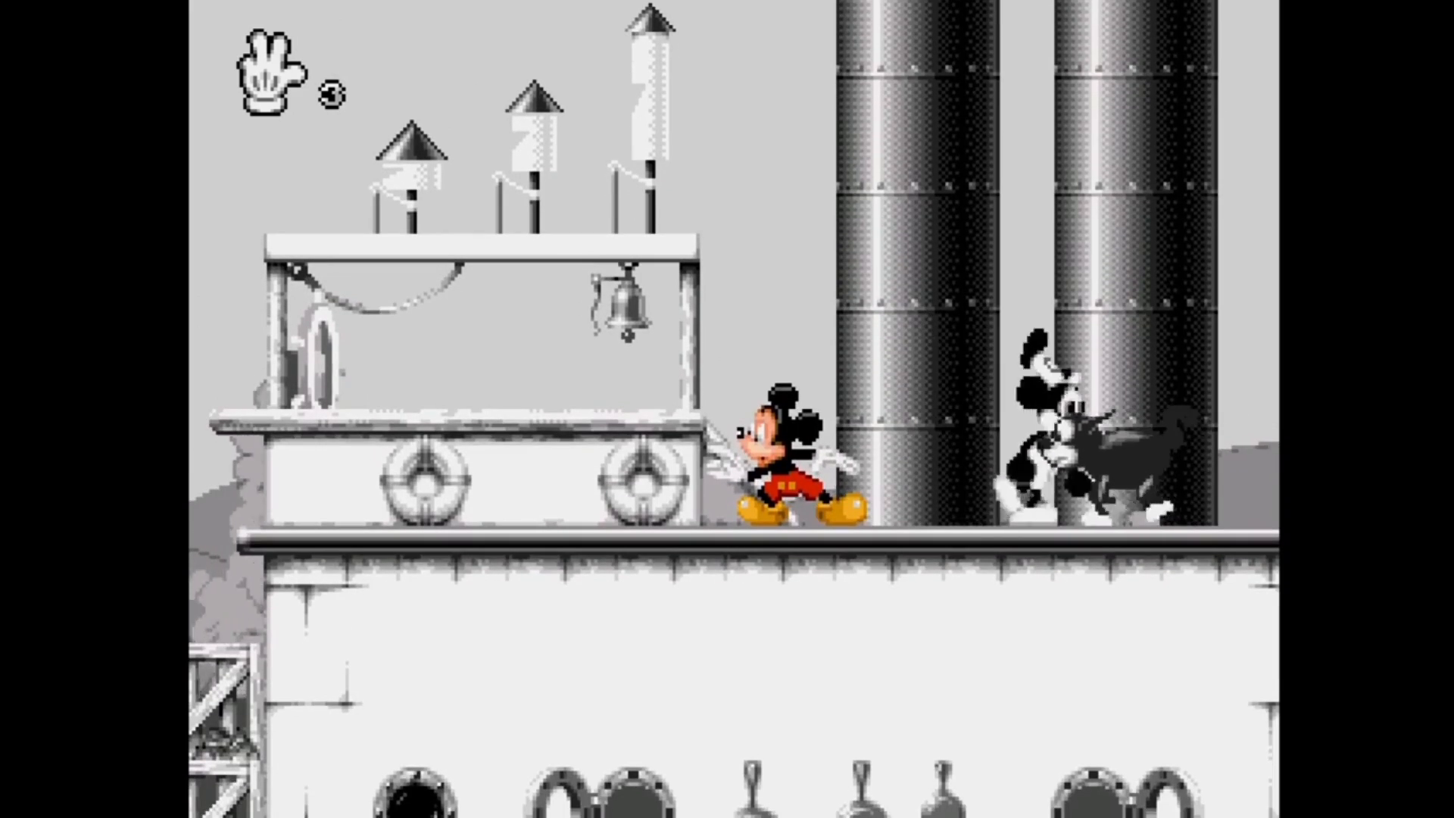
key(Right)
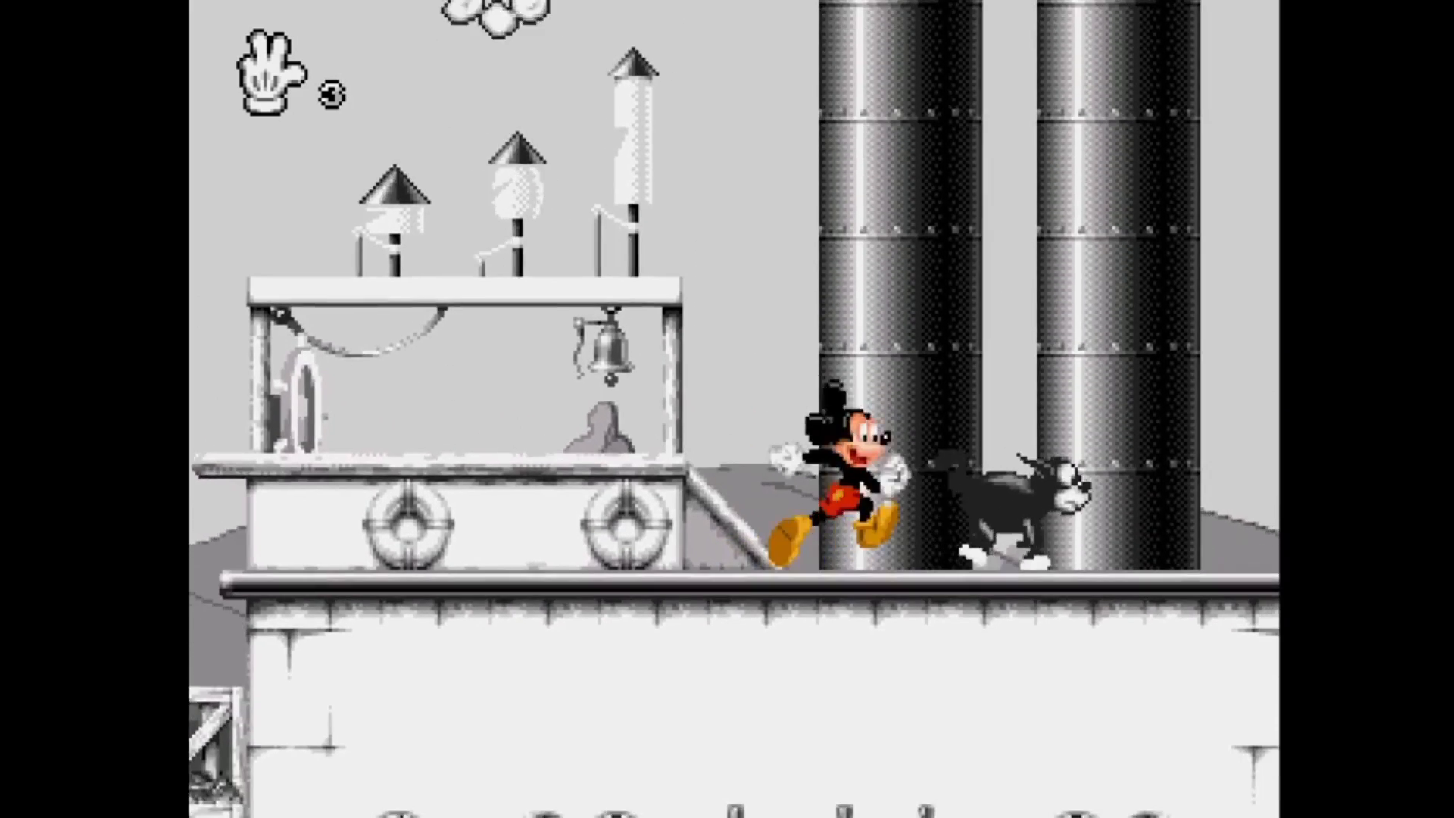
key(space)
key(Right)
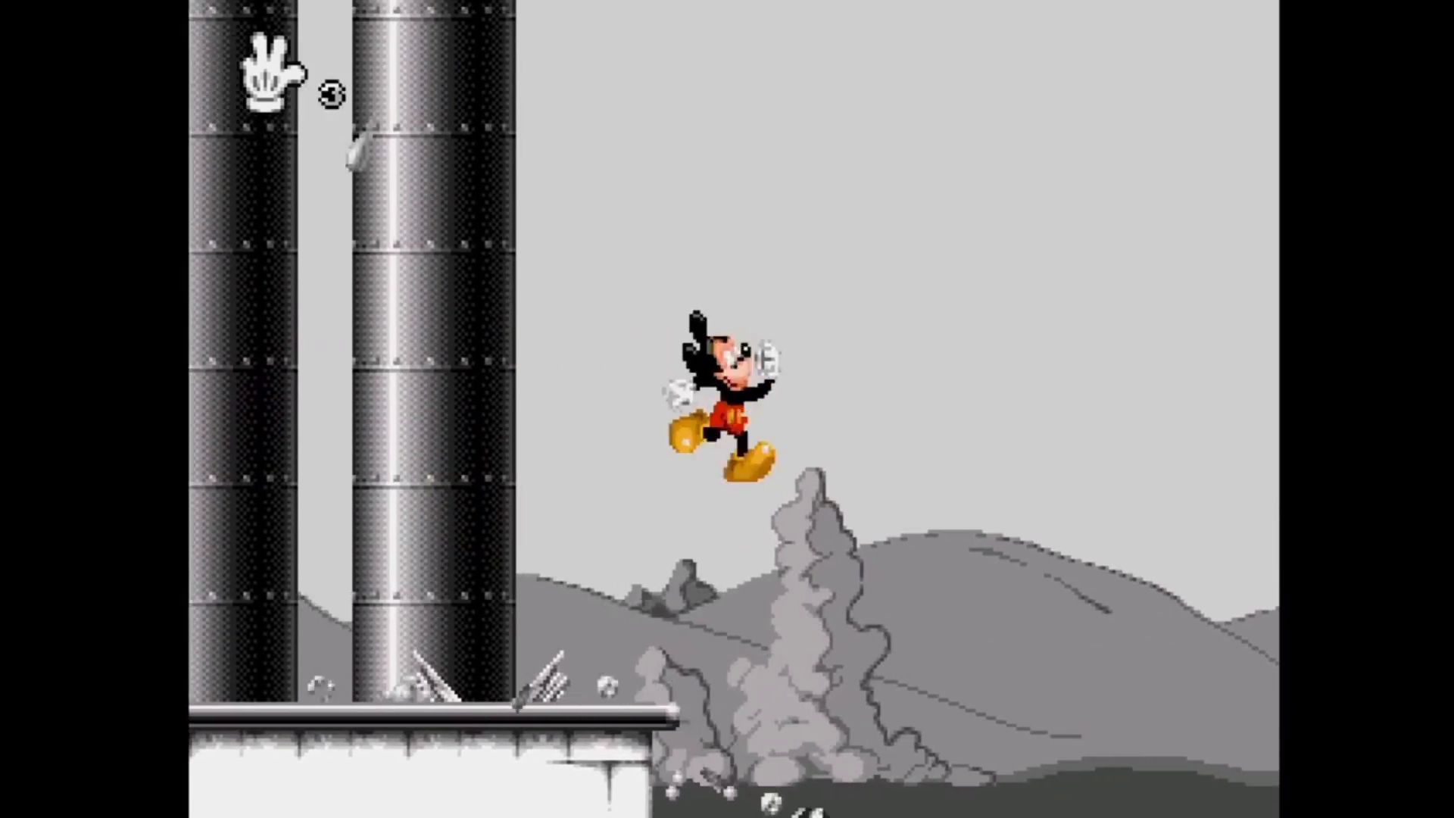
key(Right)
key(space)
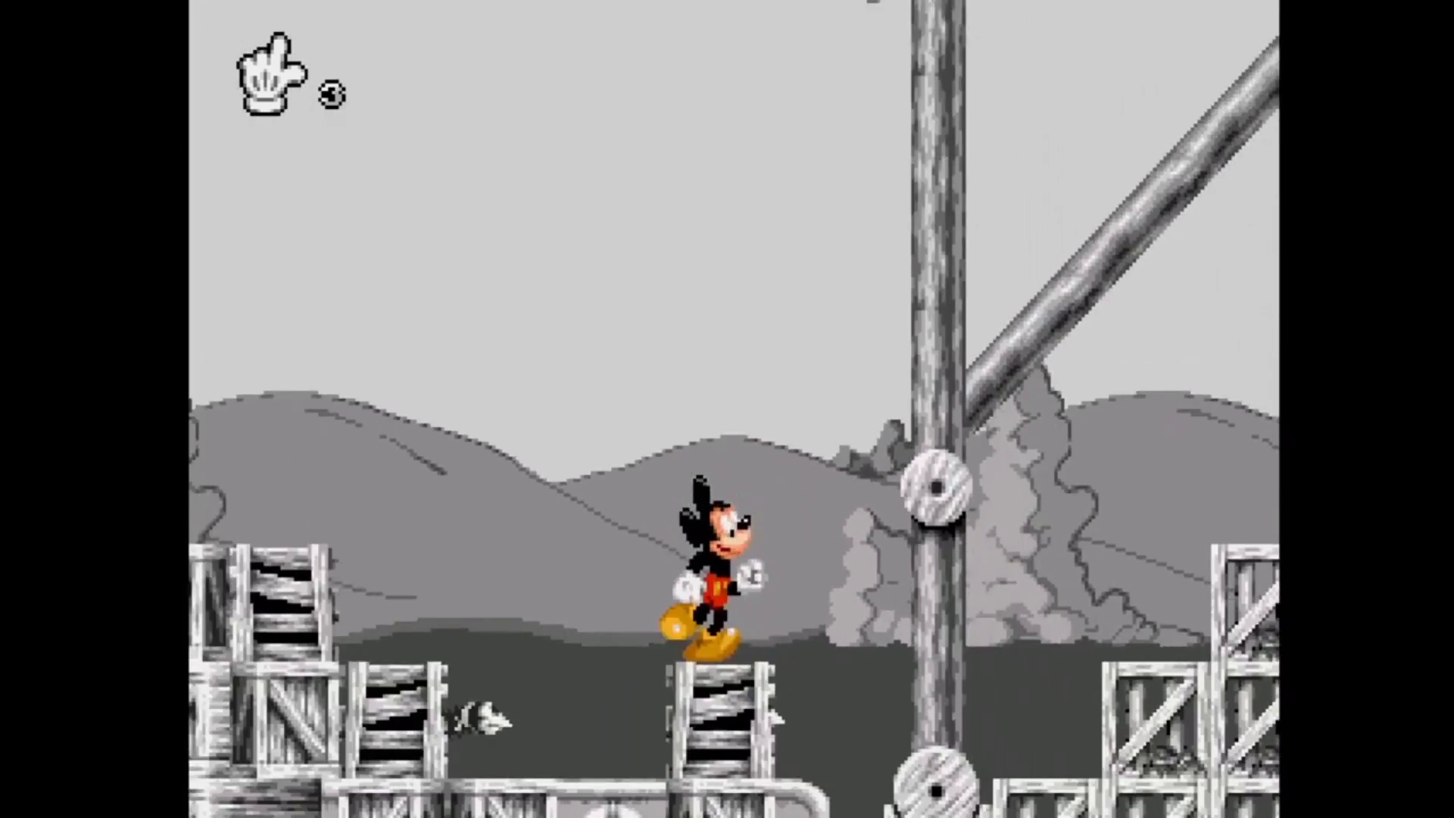
key(space)
key(Right)
key(space)
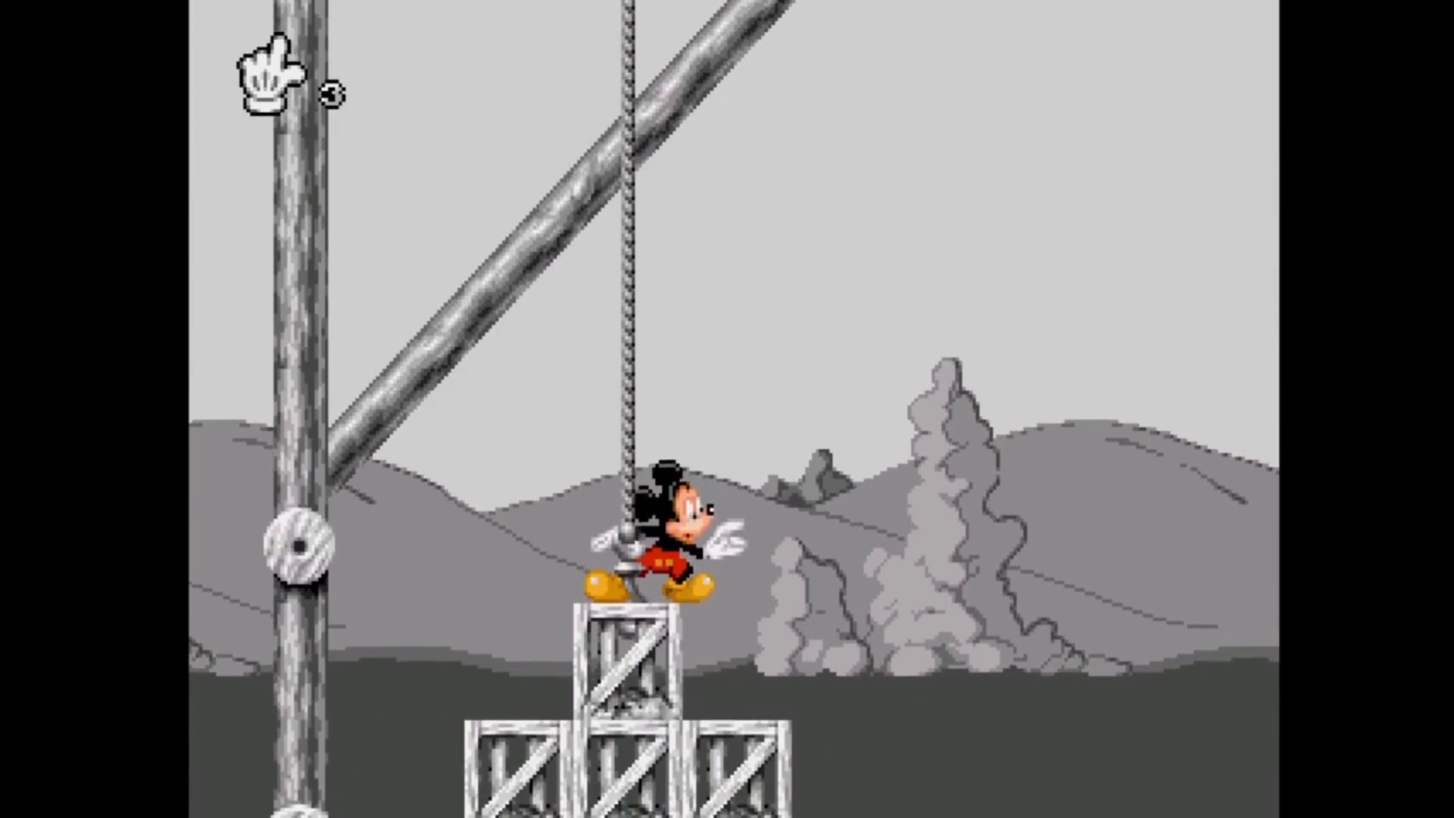
- Set the save state slot to 2 and save the running Mickey Mania game to that slot
key(F1)
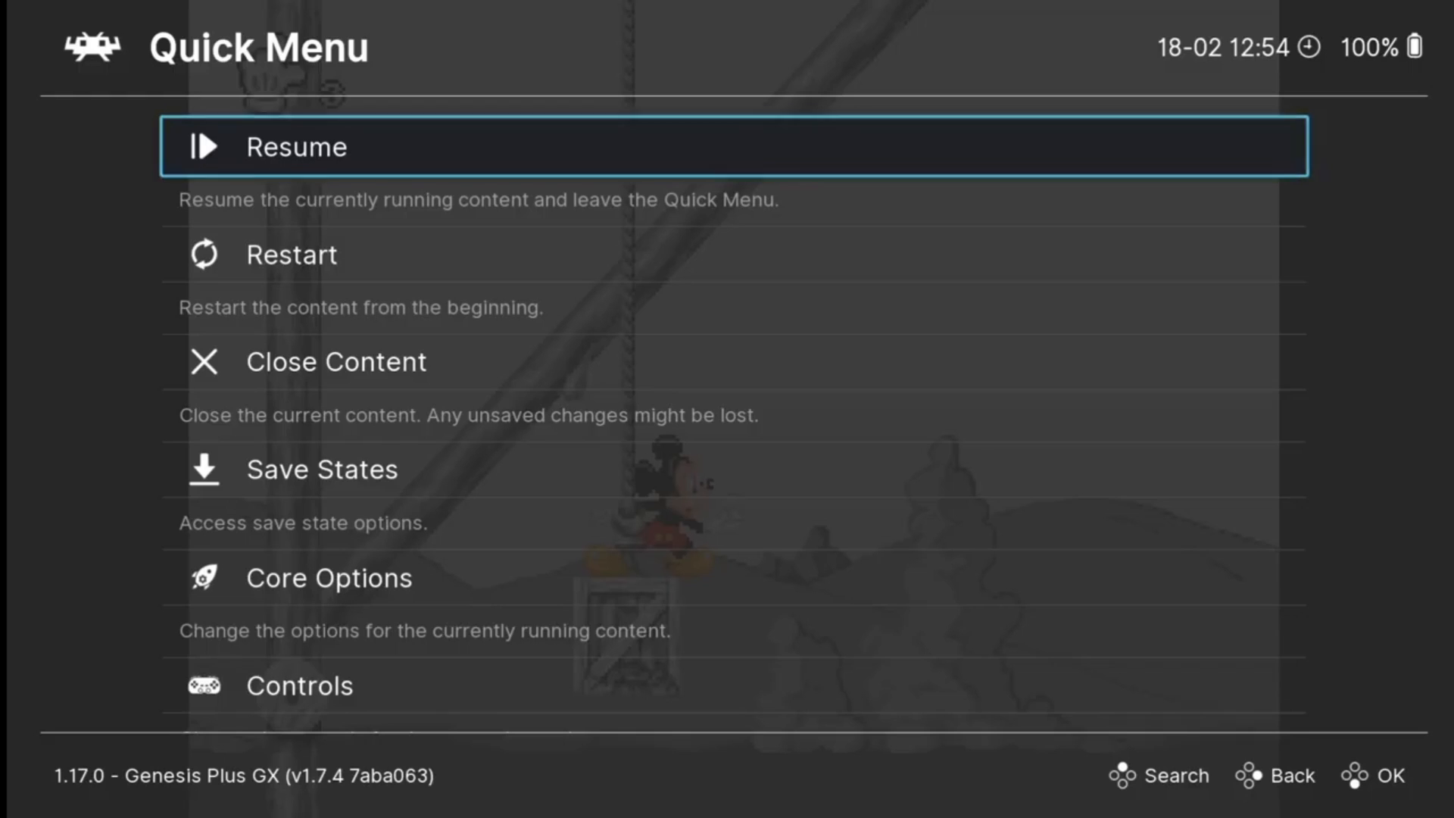
key(Down)
key(Down)
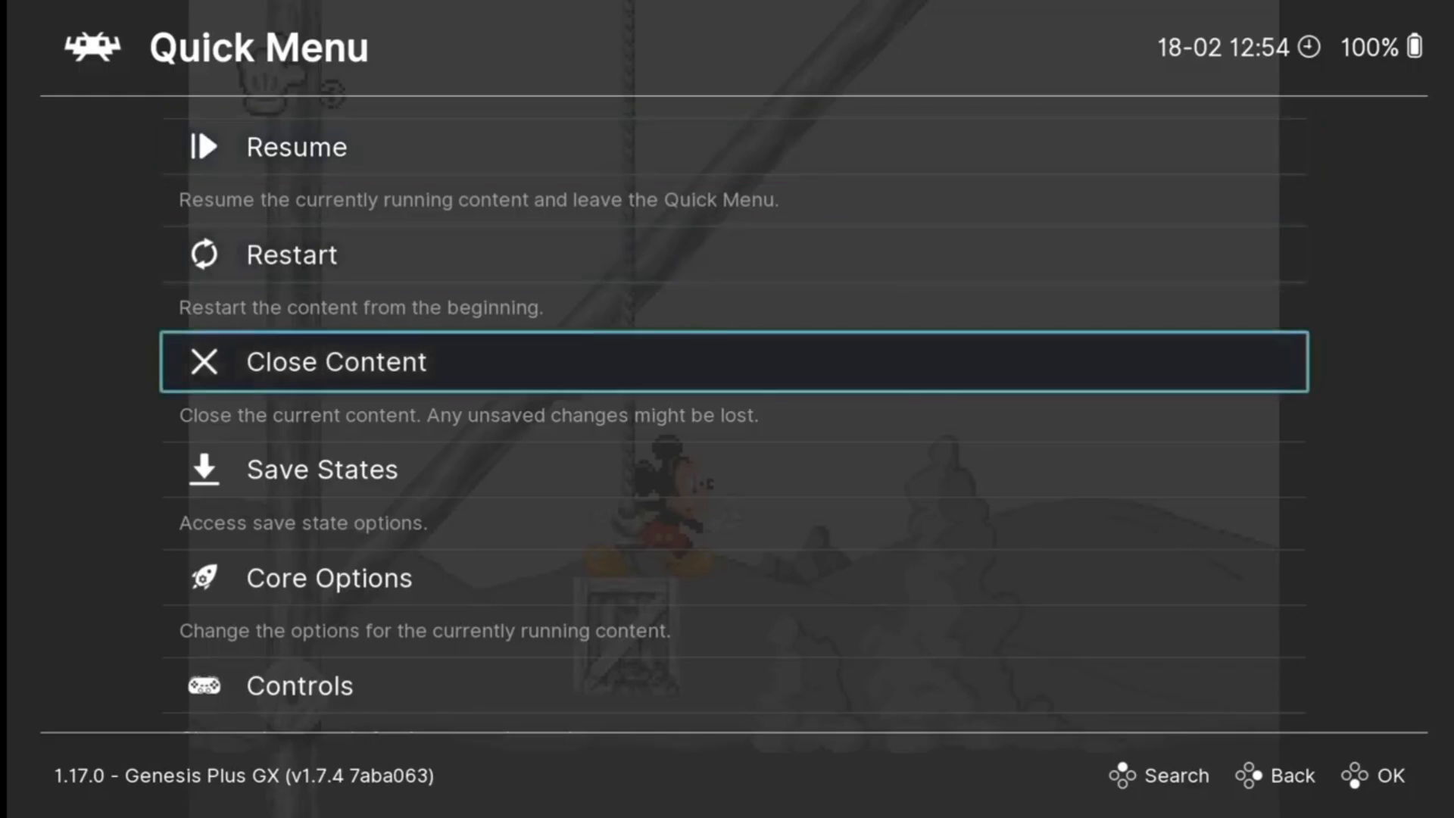
key(Down)
key(Return)
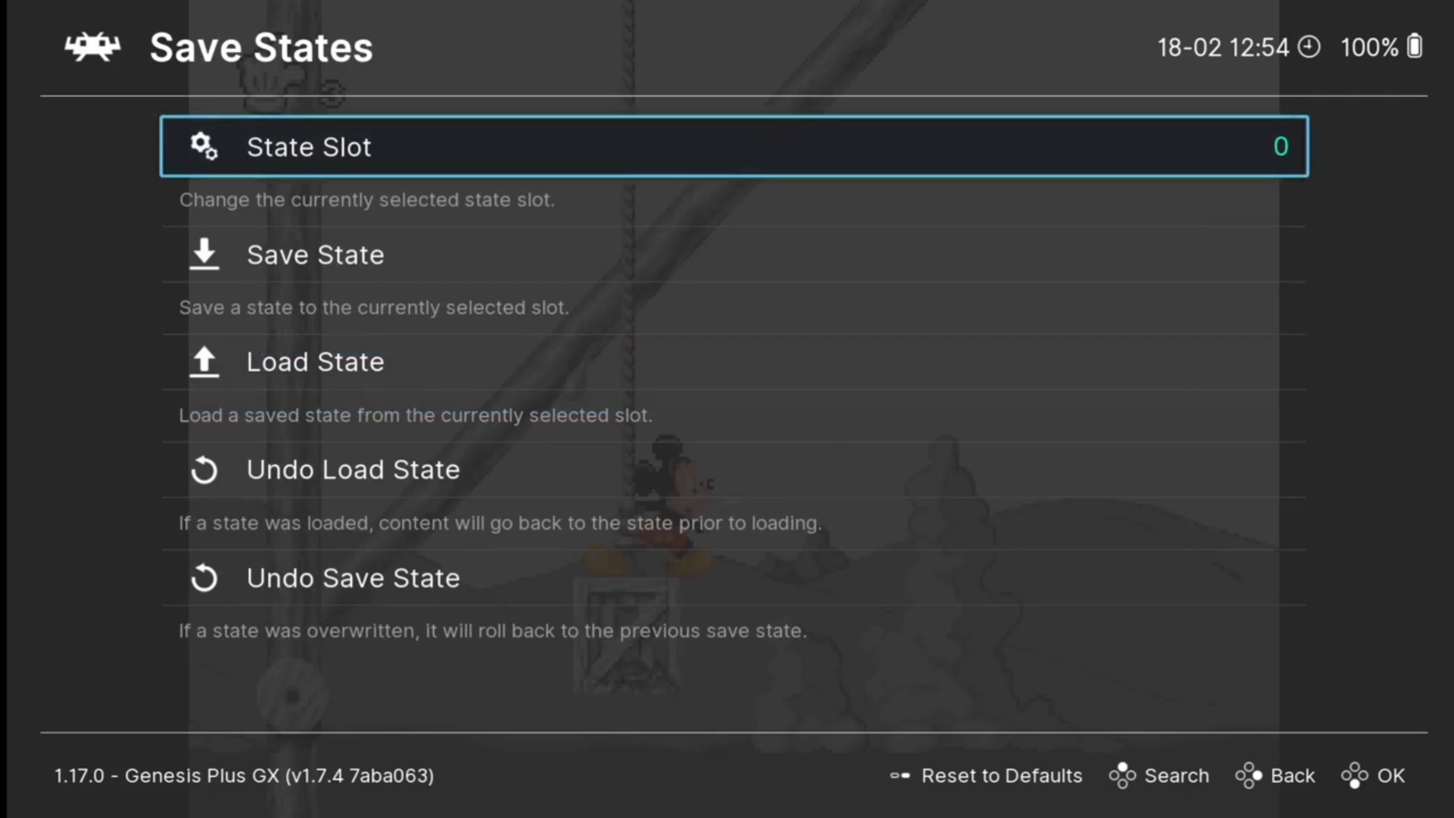
key(Return)
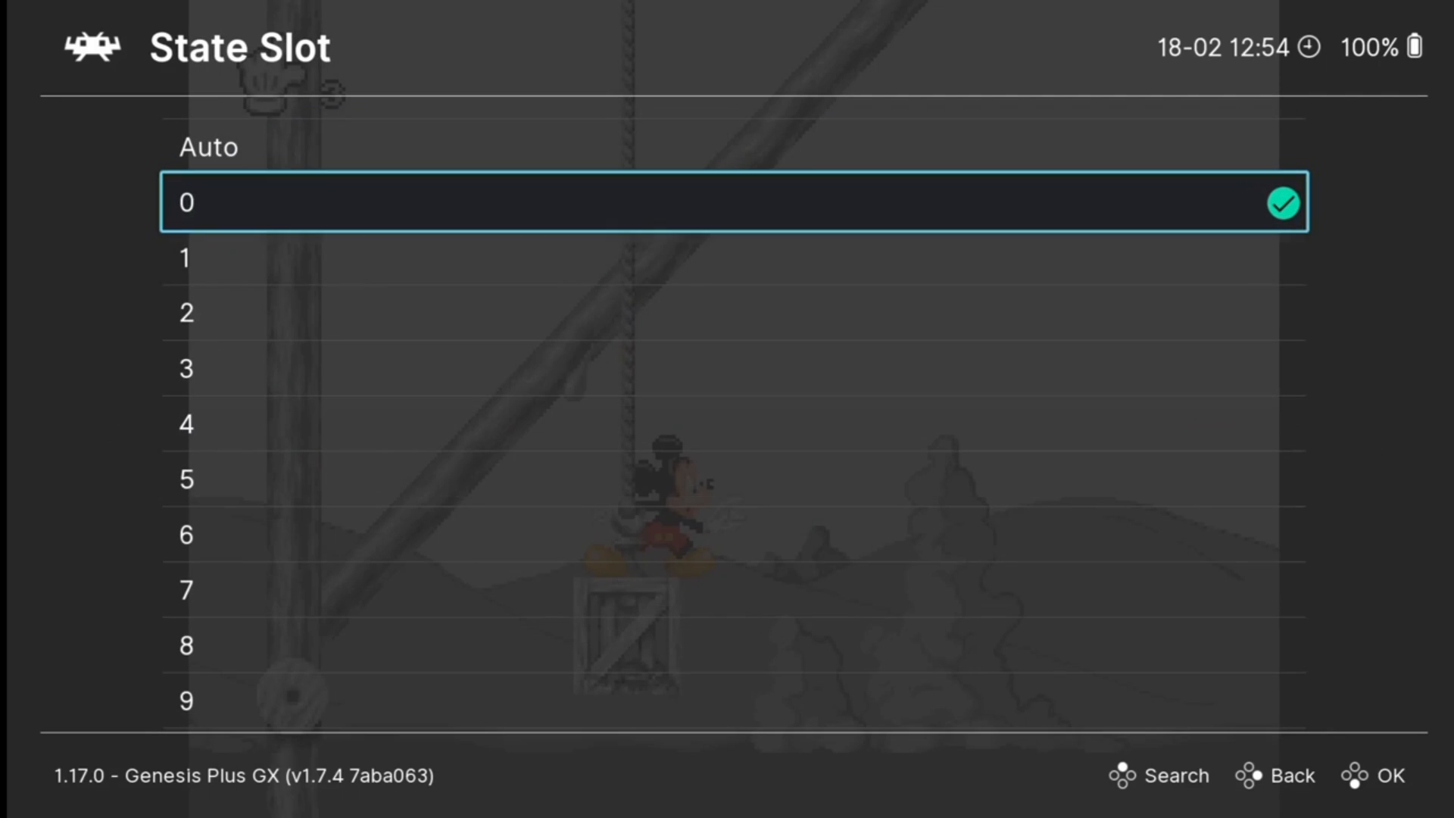
key(Down)
key(Down)
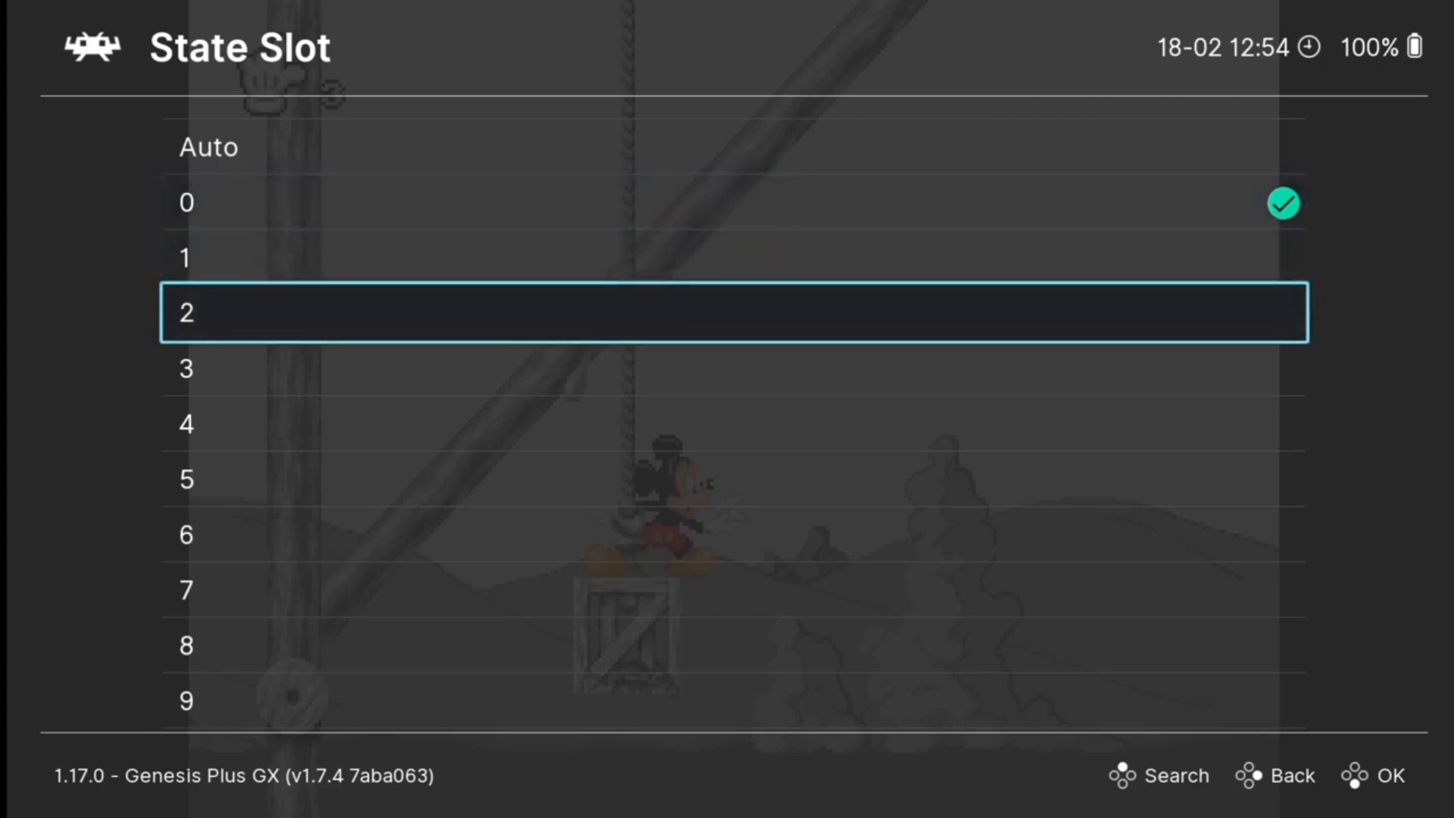
key(Return)
key(Down)
key(Return)
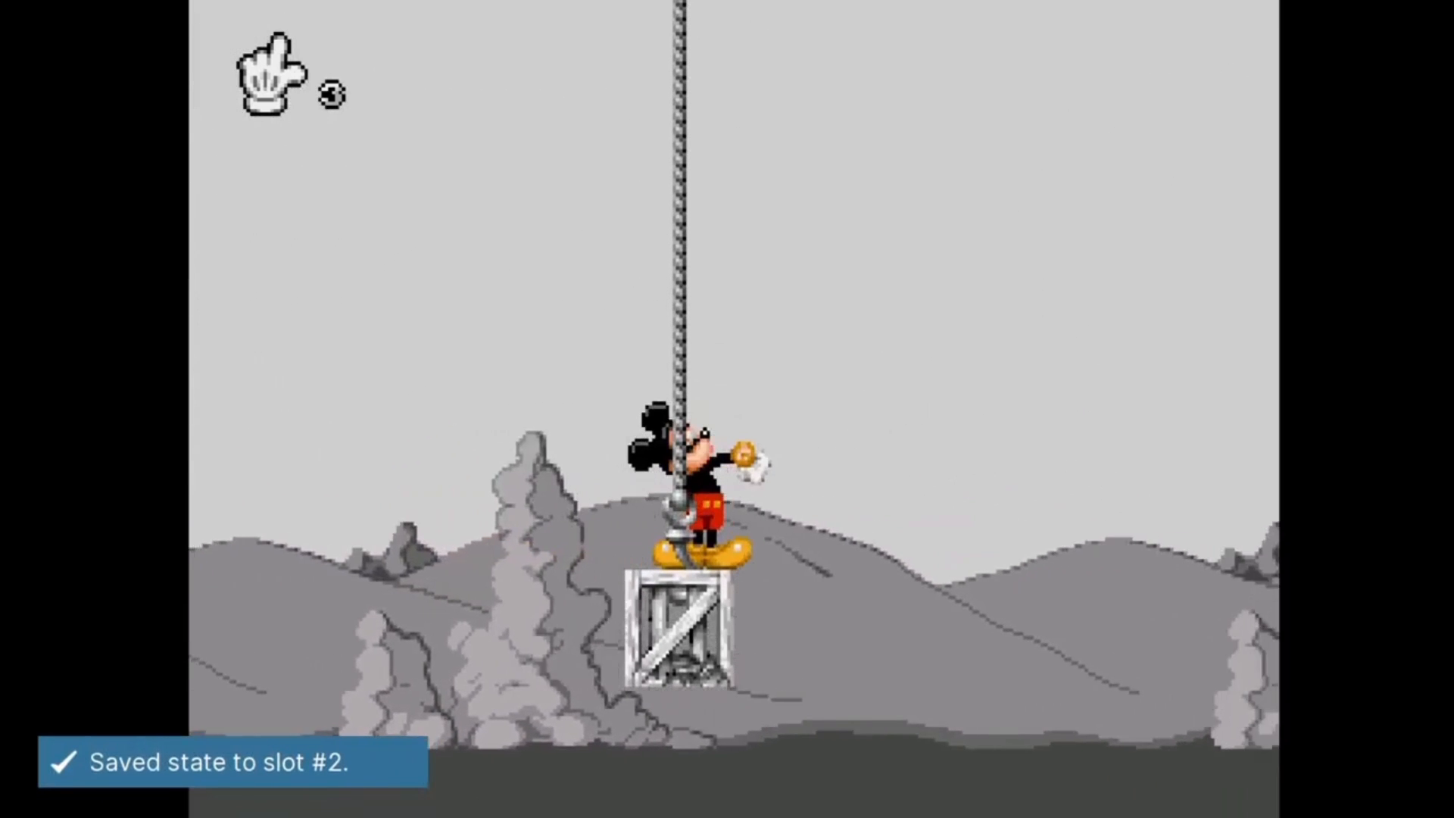
- Play on along the wooden pier past the barrels, then load the saved state from slot 2
key(Right)
key(space)
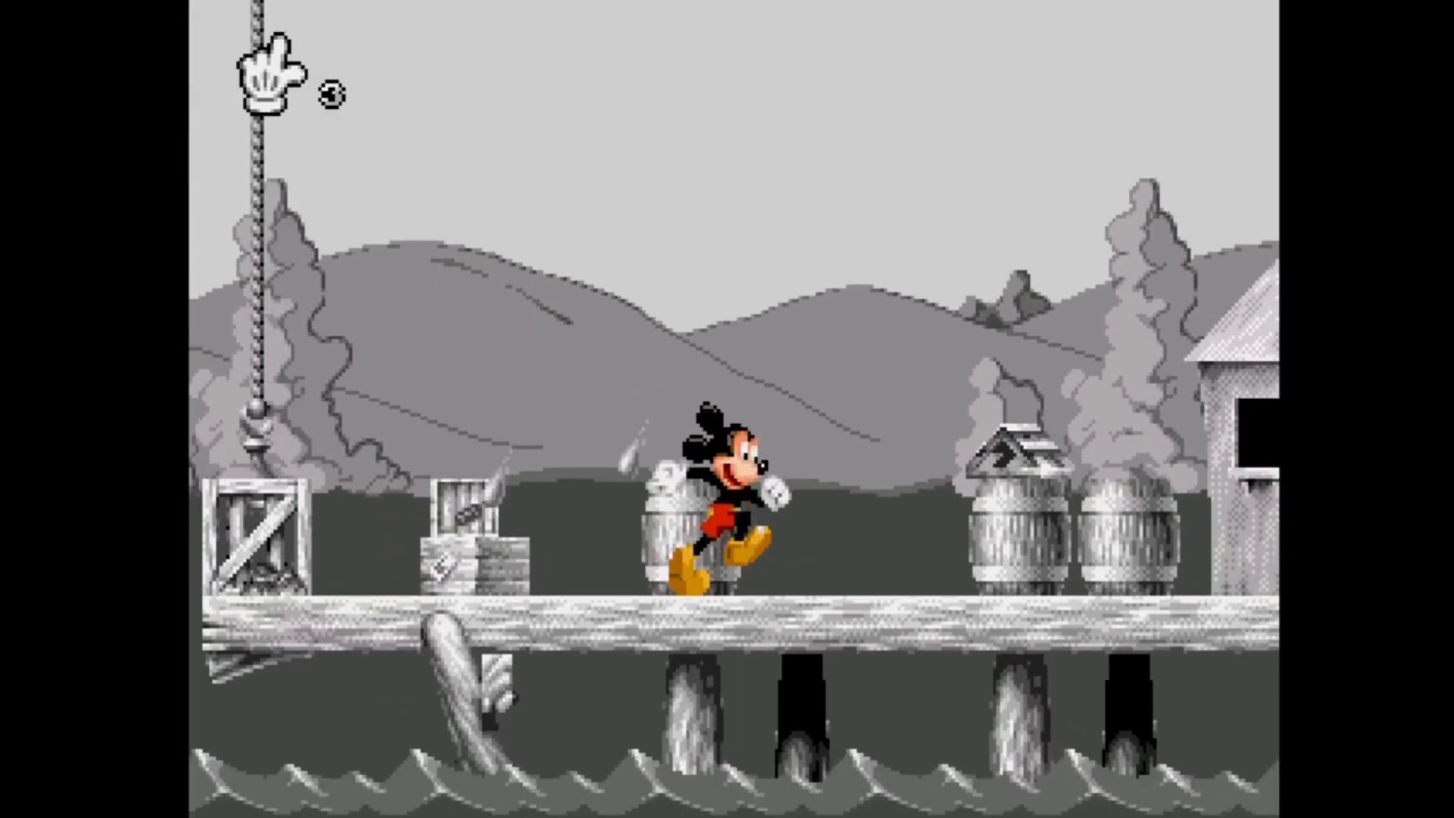
key(space)
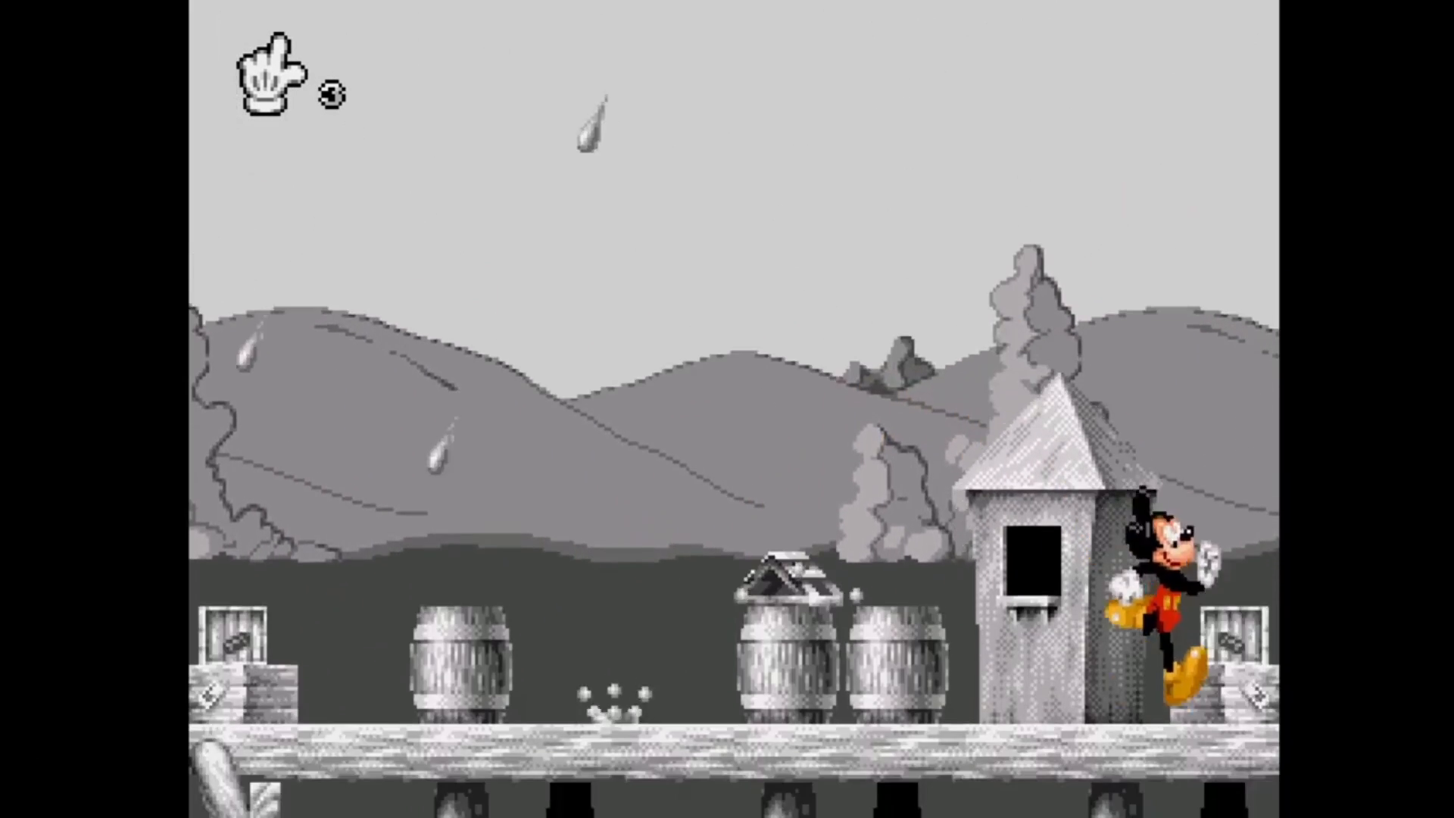
key(F1)
key(Down)
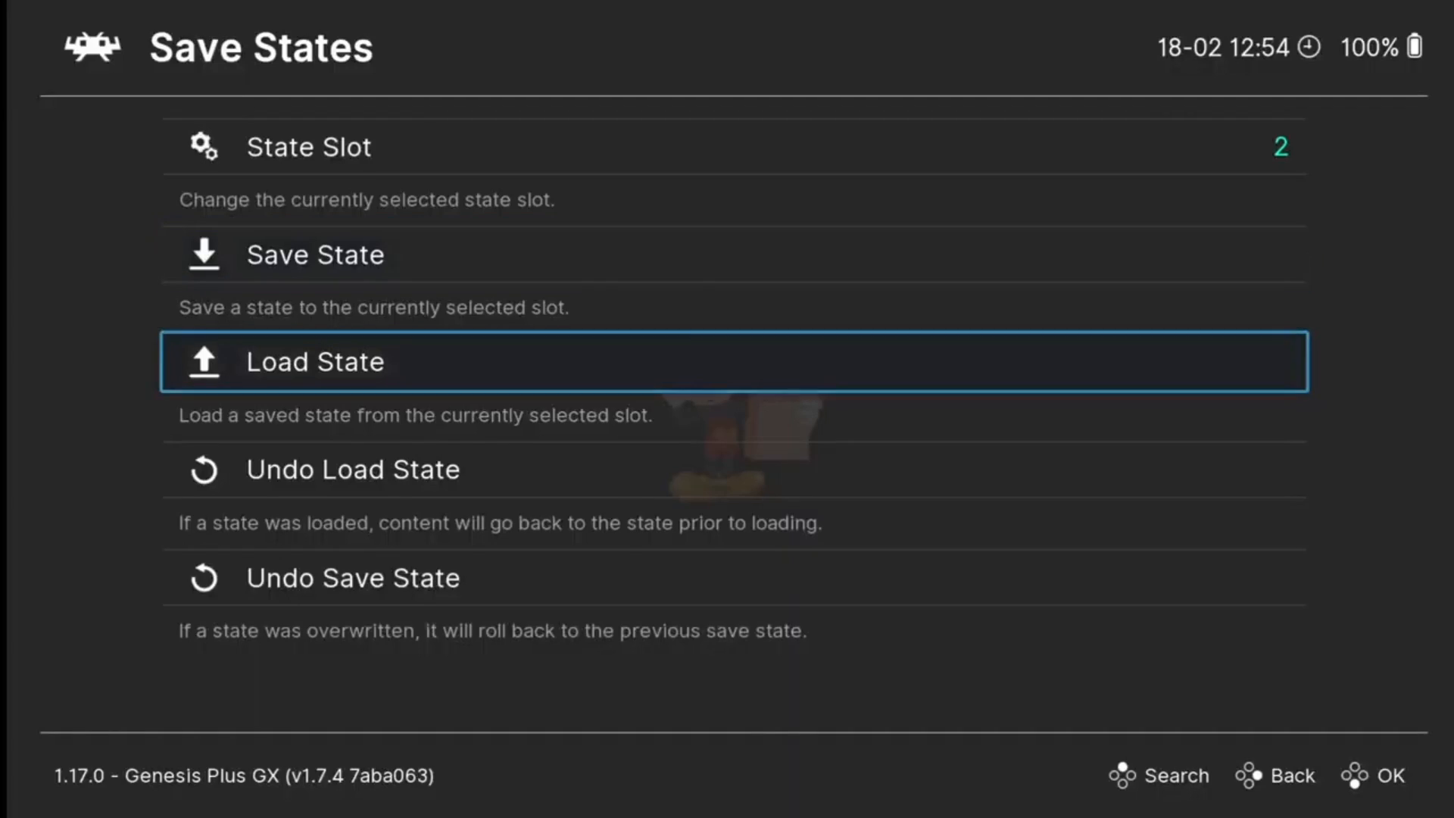
key(Return)
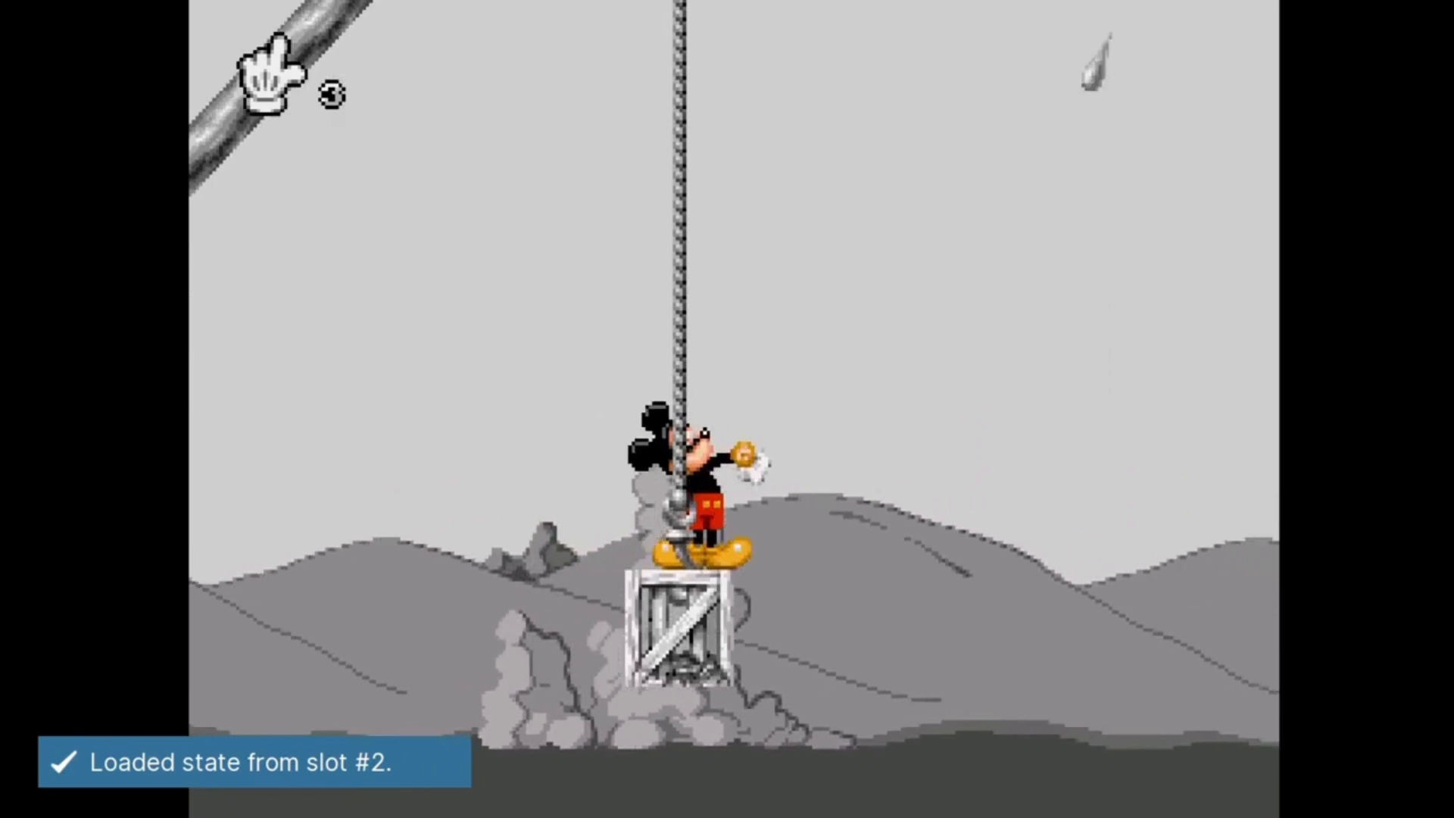
- Quit RetroArch and go back to the ES-DE system selection
key(F1)
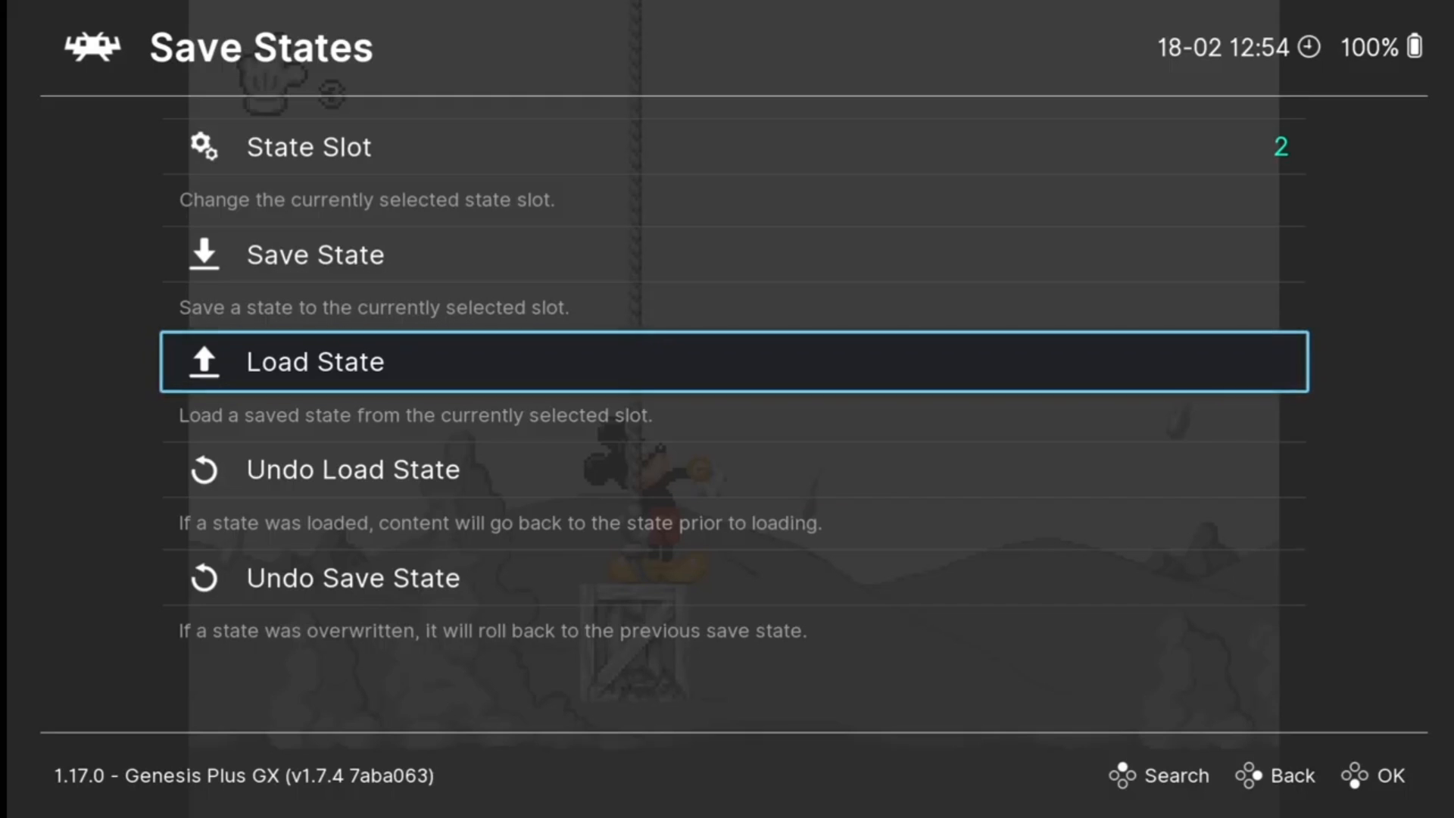
key(Up)
key(Up)
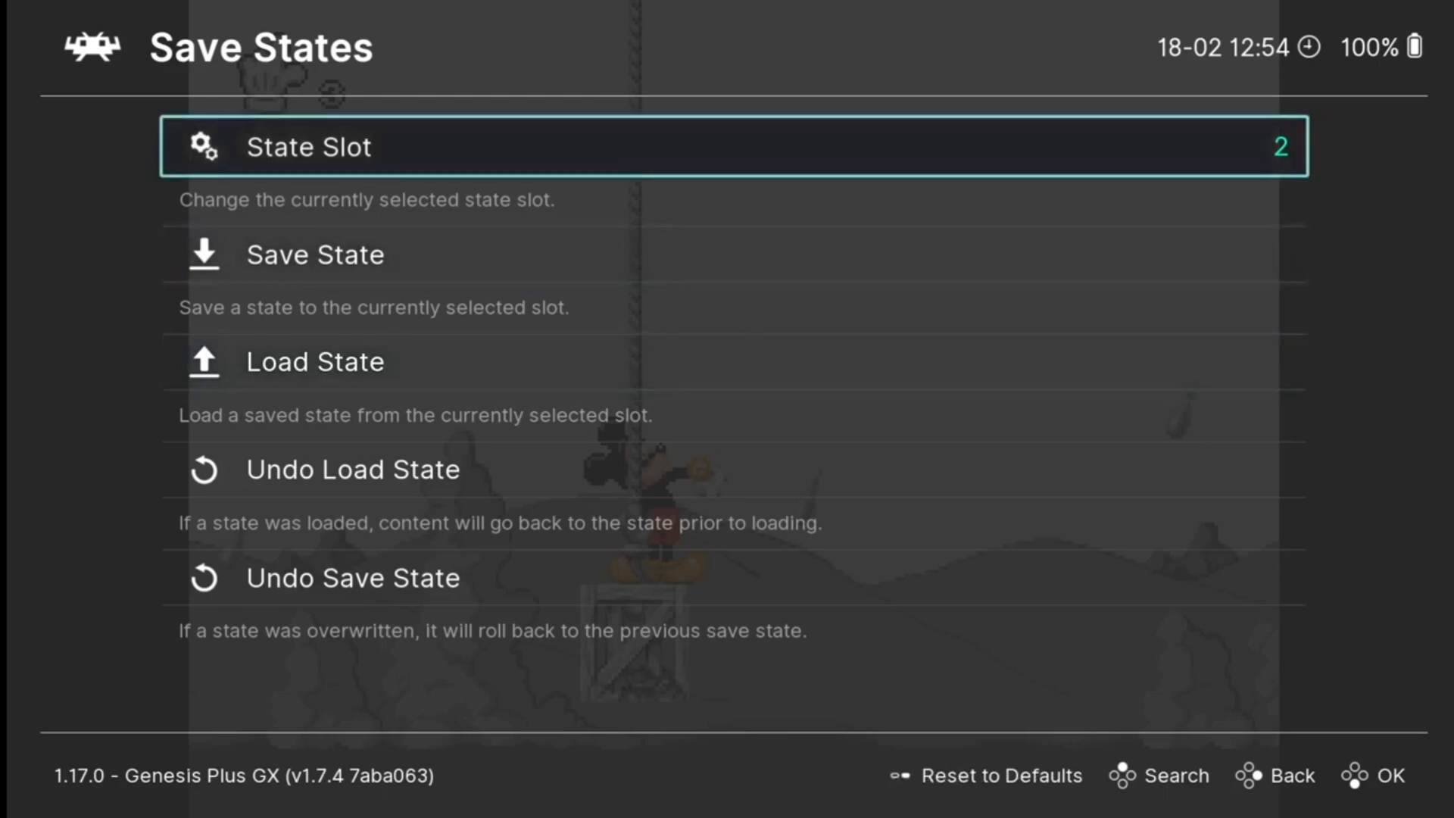
key(BackSpace)
key(Down)
key(Down)
key(Down)
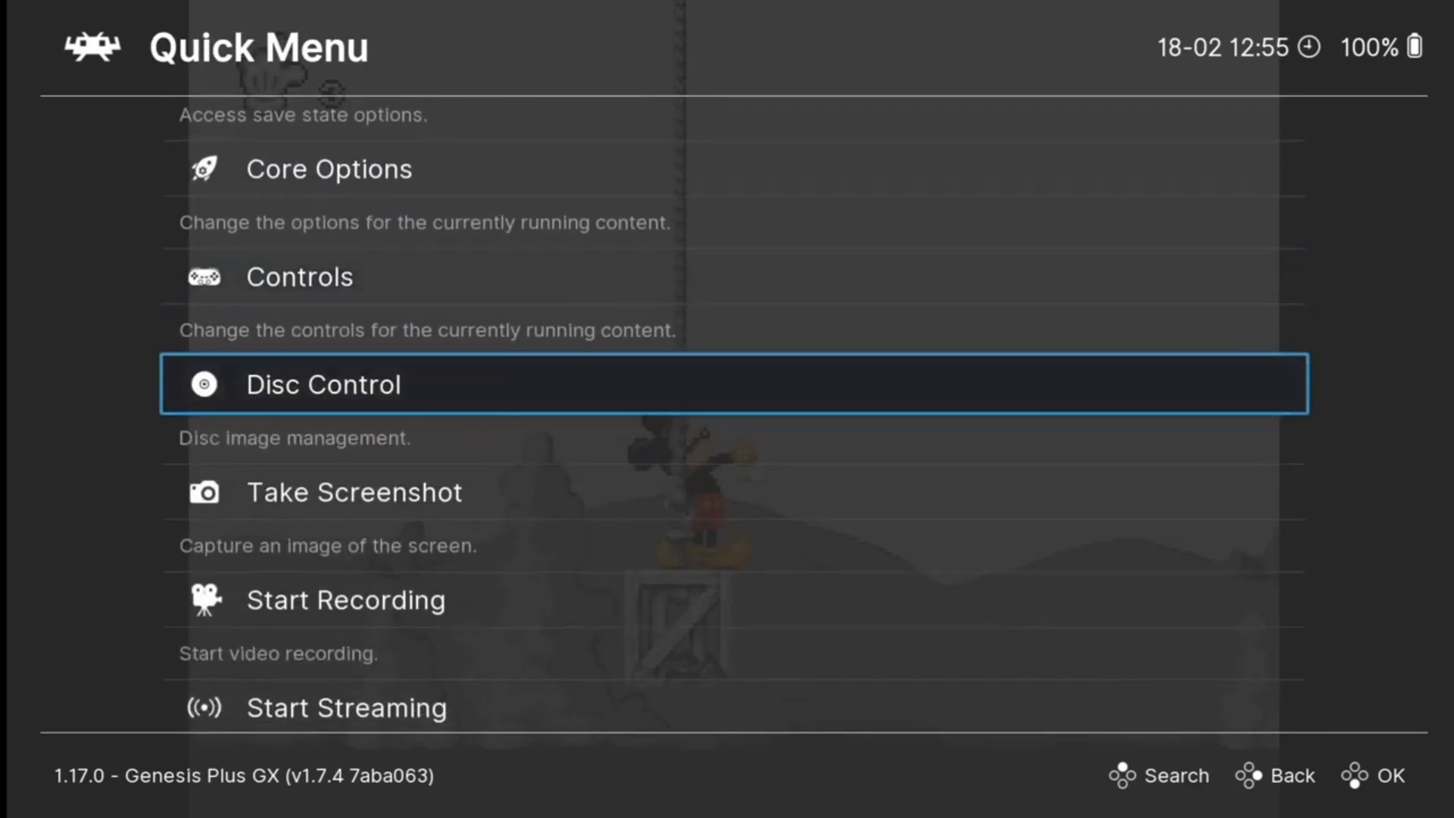
key(BackSpace)
key(Down)
key(Down)
key(Down)
key(Down)
key(Down)
key(Down)
key(Down)
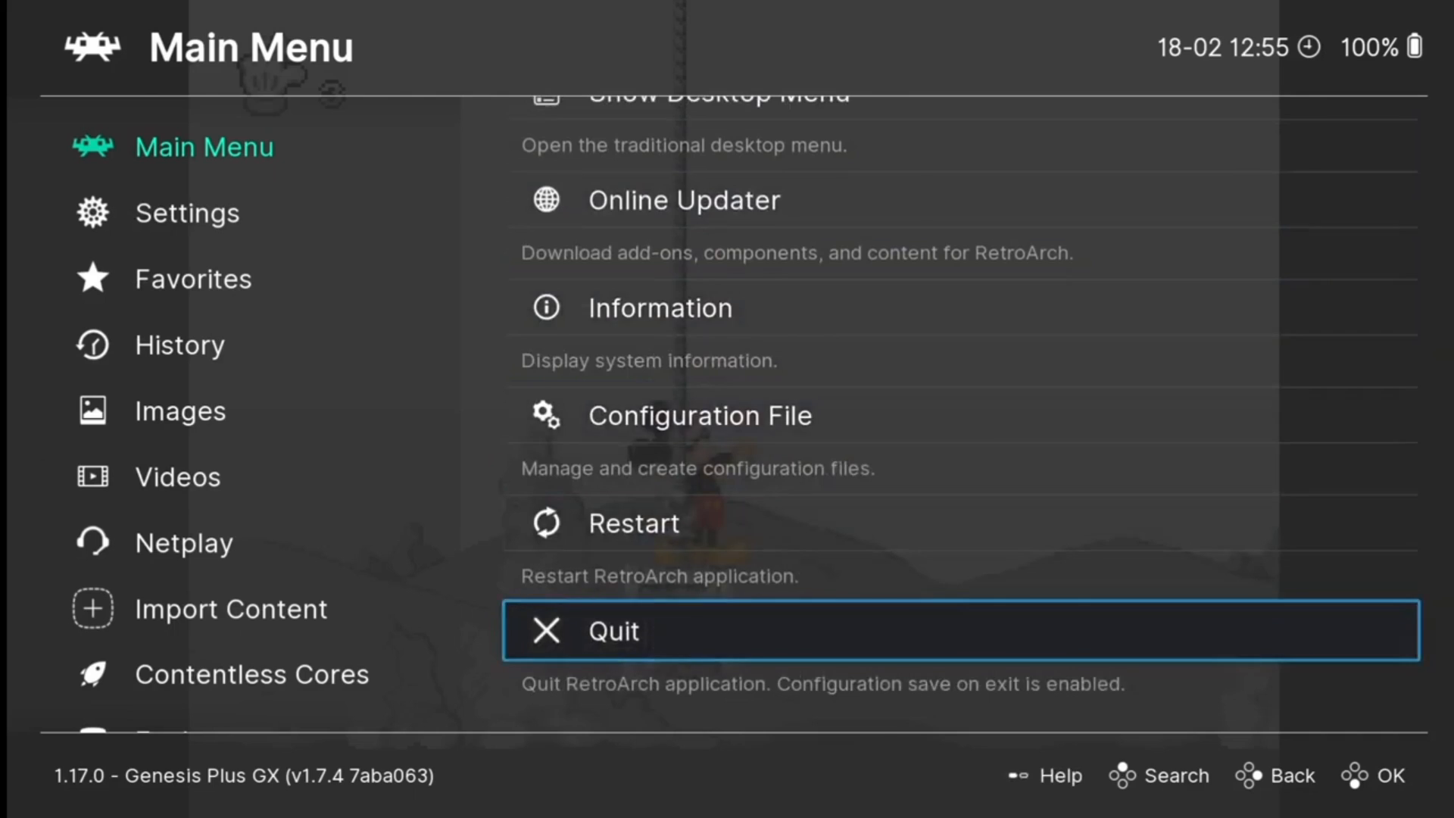
key(Return)
key(BackSpace)
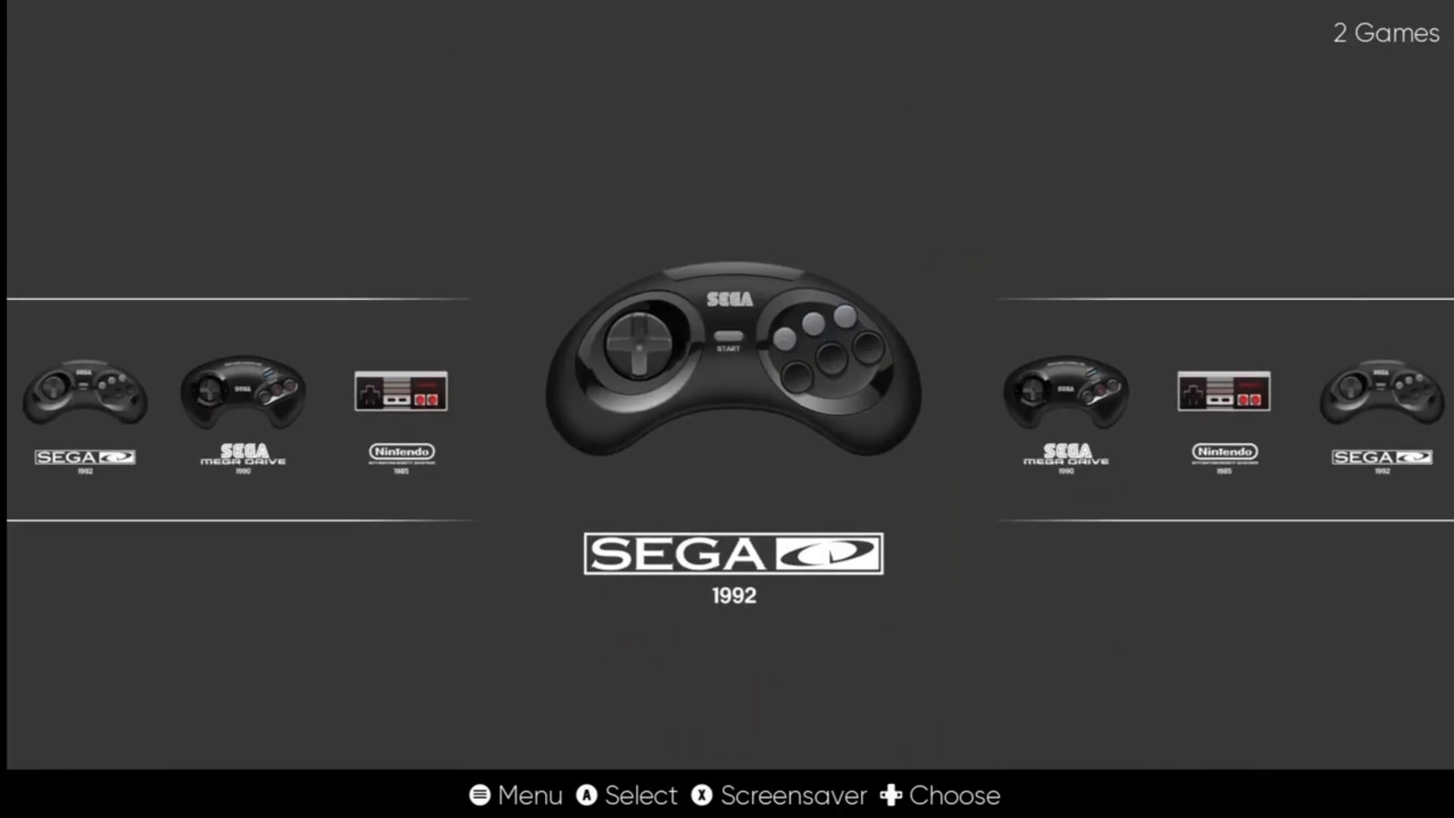
- Open the Theme Downloader in the ES-DE UI settings and proceed with downloading the themes list repository
key(Right)
key(Escape)
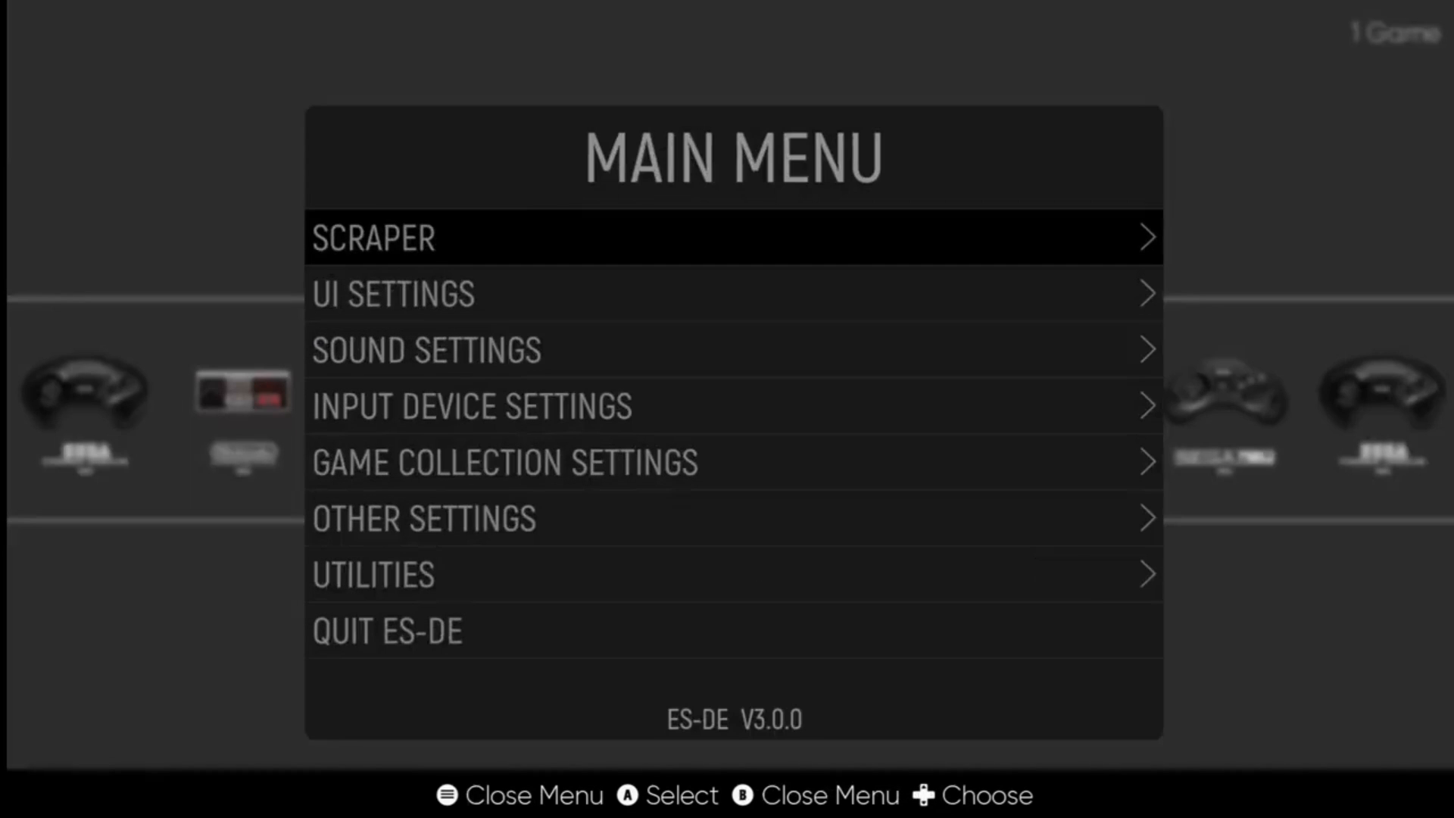
key(Down)
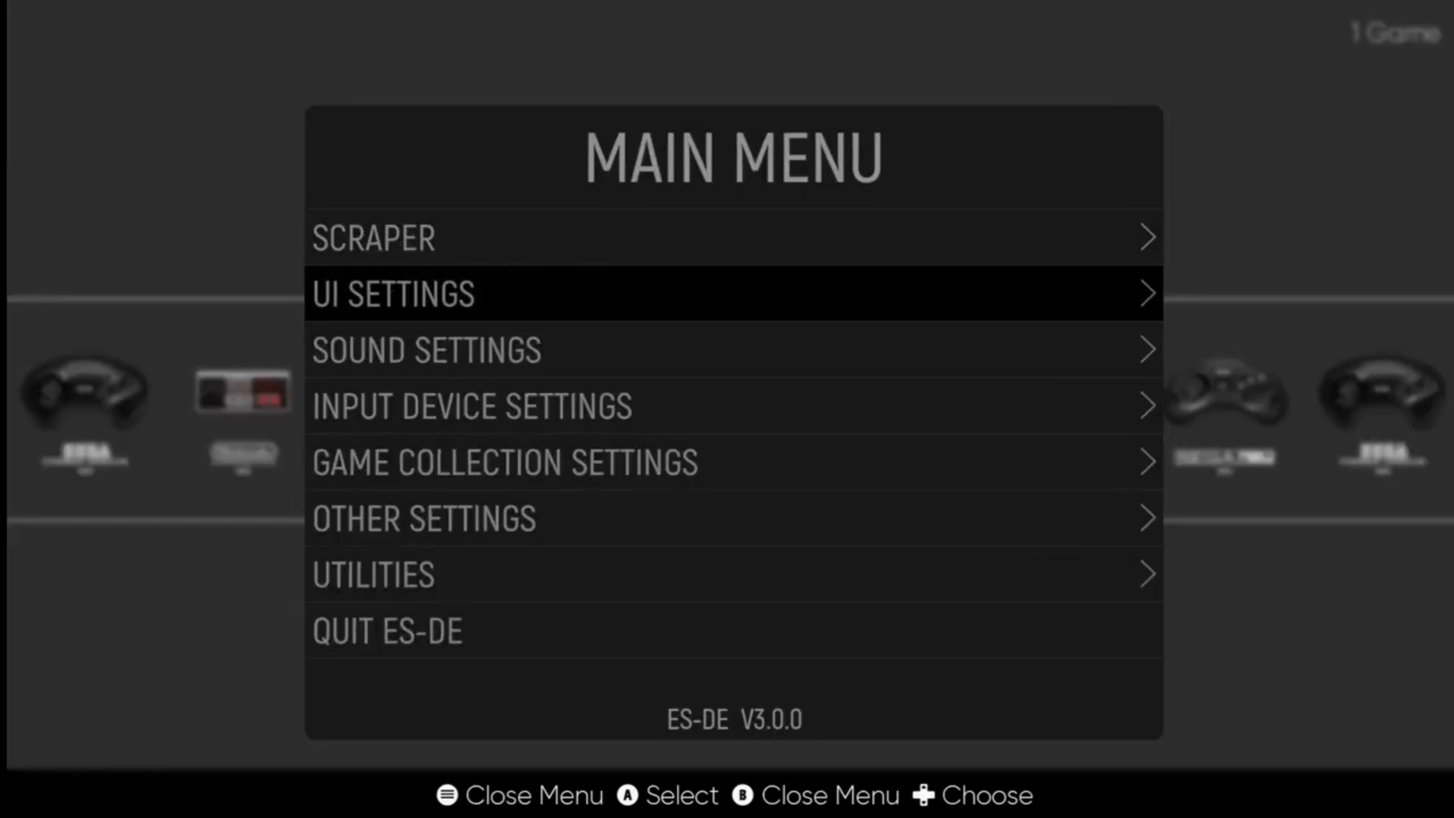
key(Return)
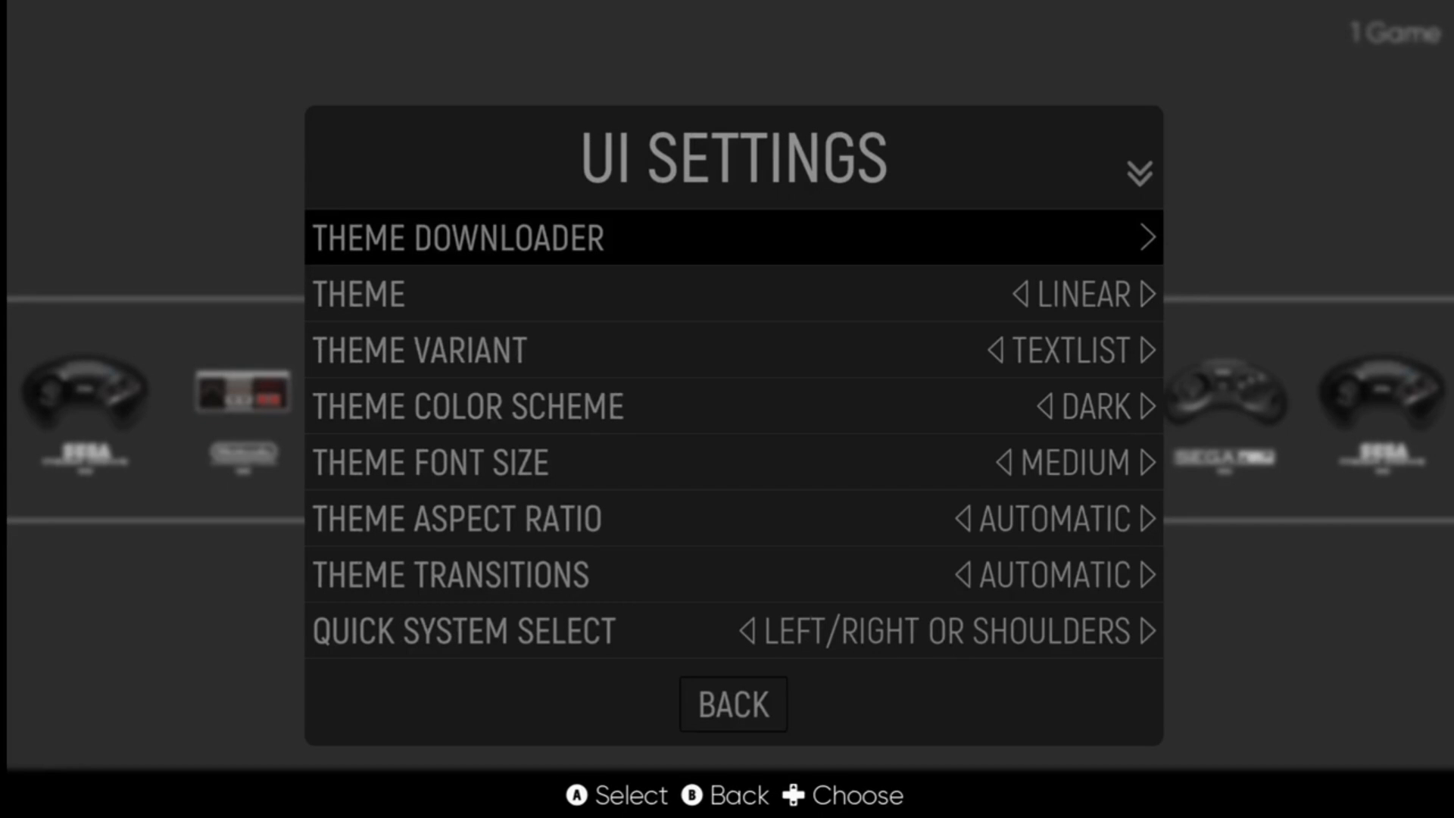
key(Down)
key(Up)
key(Return)
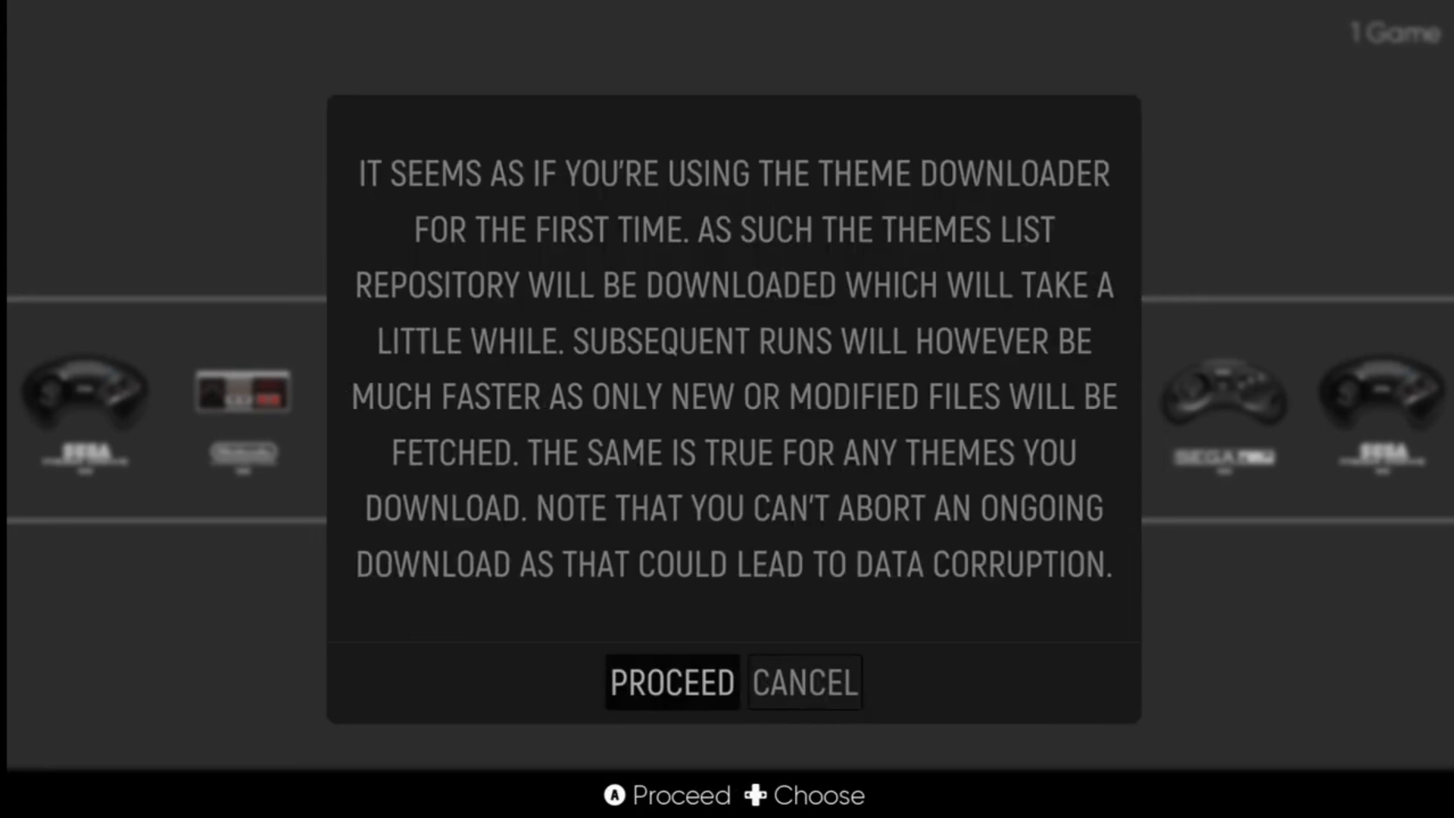
key(Return)
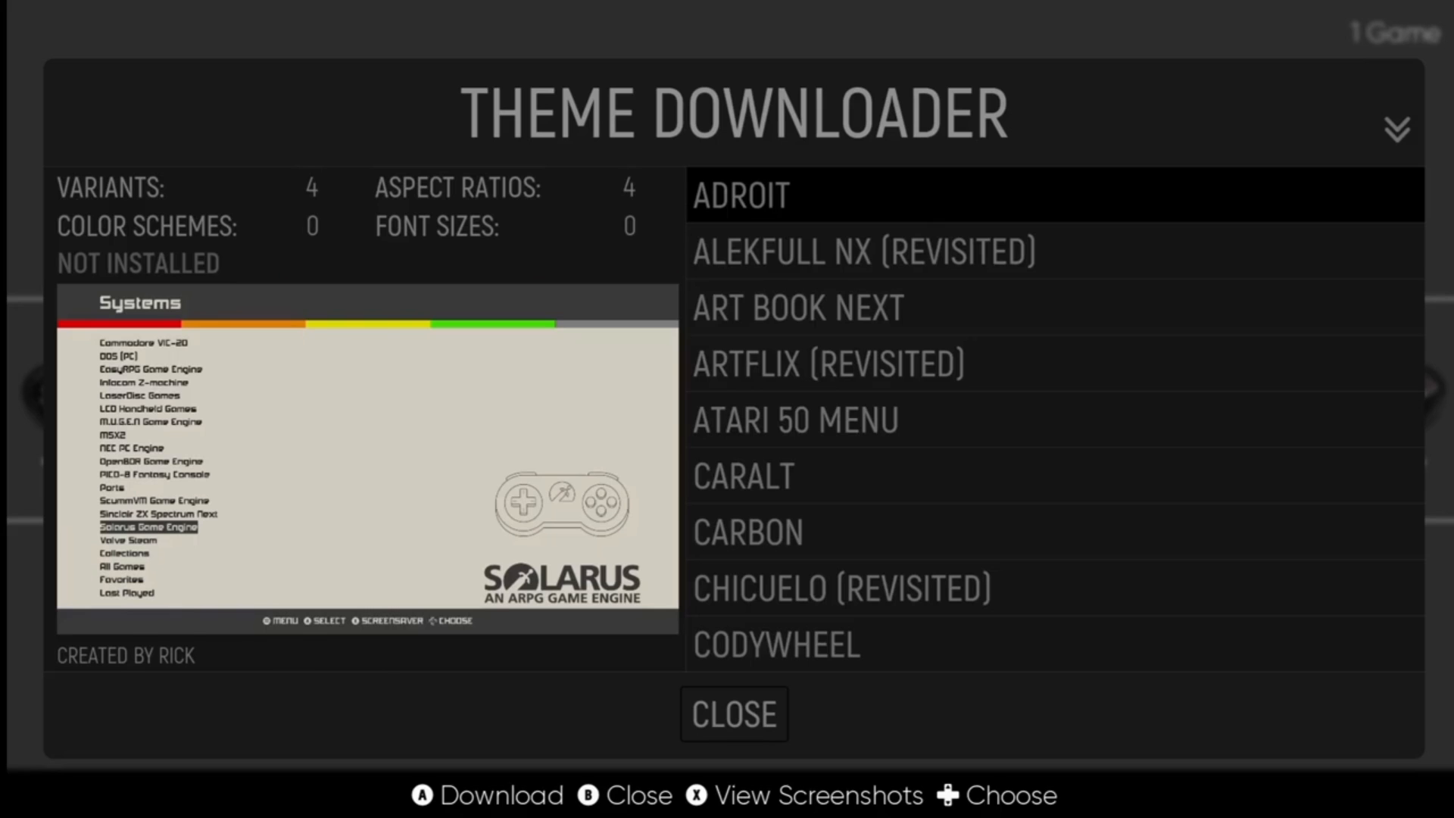
- Look through the previews of the downloadable themes from Adroit down to ES-DE-Mini
key(Down)
key(Down)
key(Down)
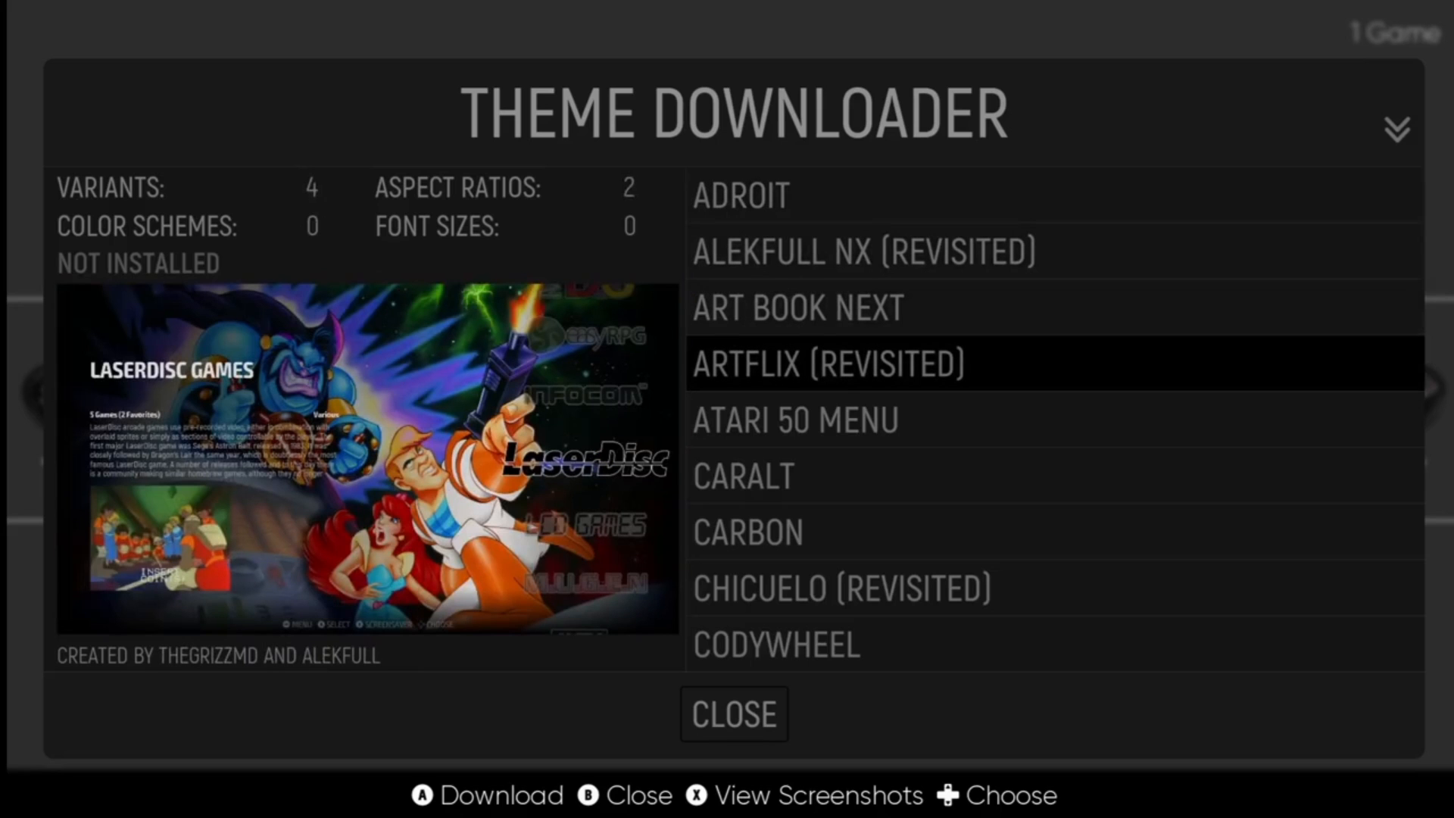
key(Down)
key(Down)
key(Down)
key(Down)
key(Down)
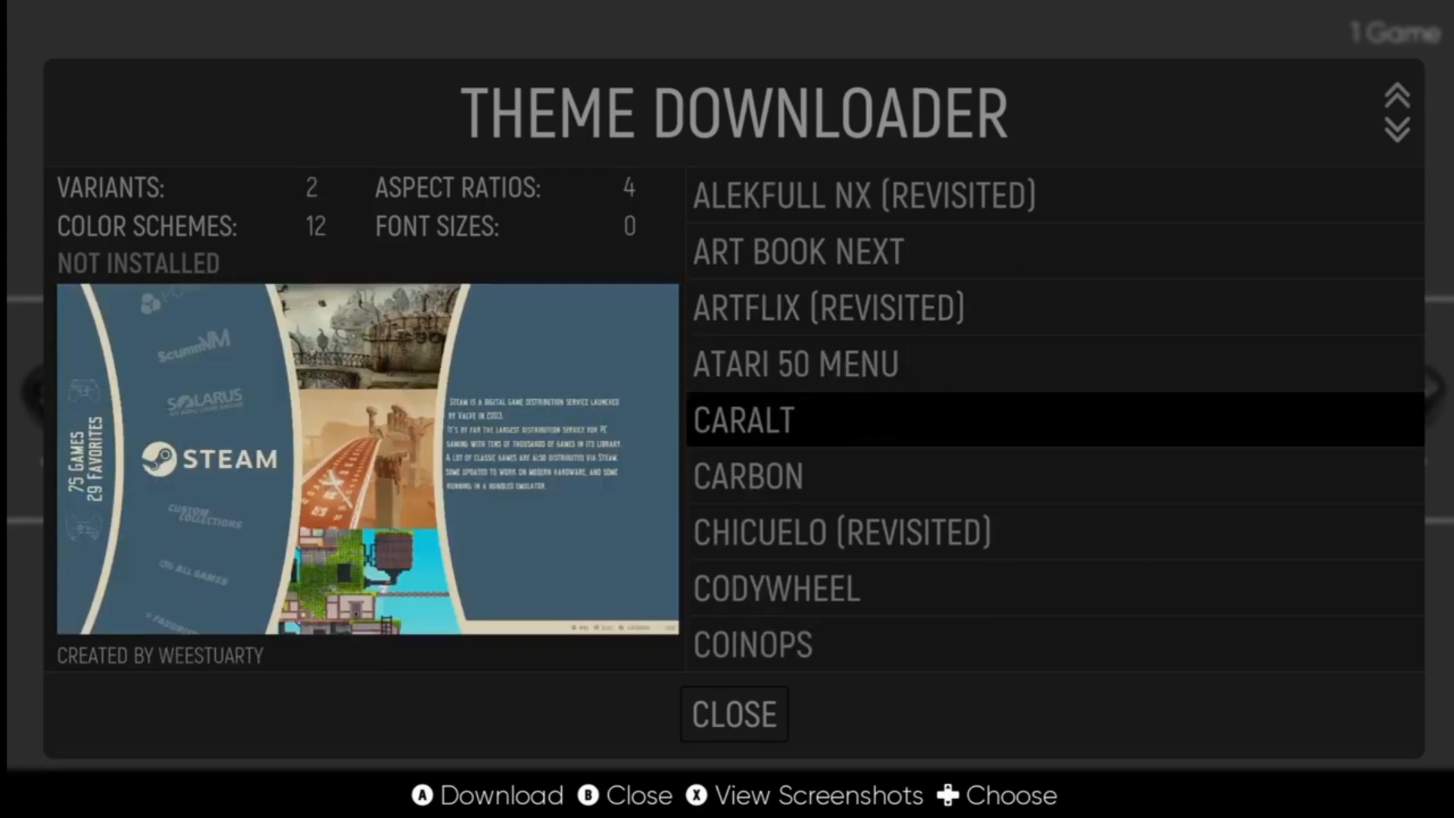
key(Down)
key(Down)
key(Down)
key(Down)
key(Down)
key(Down)
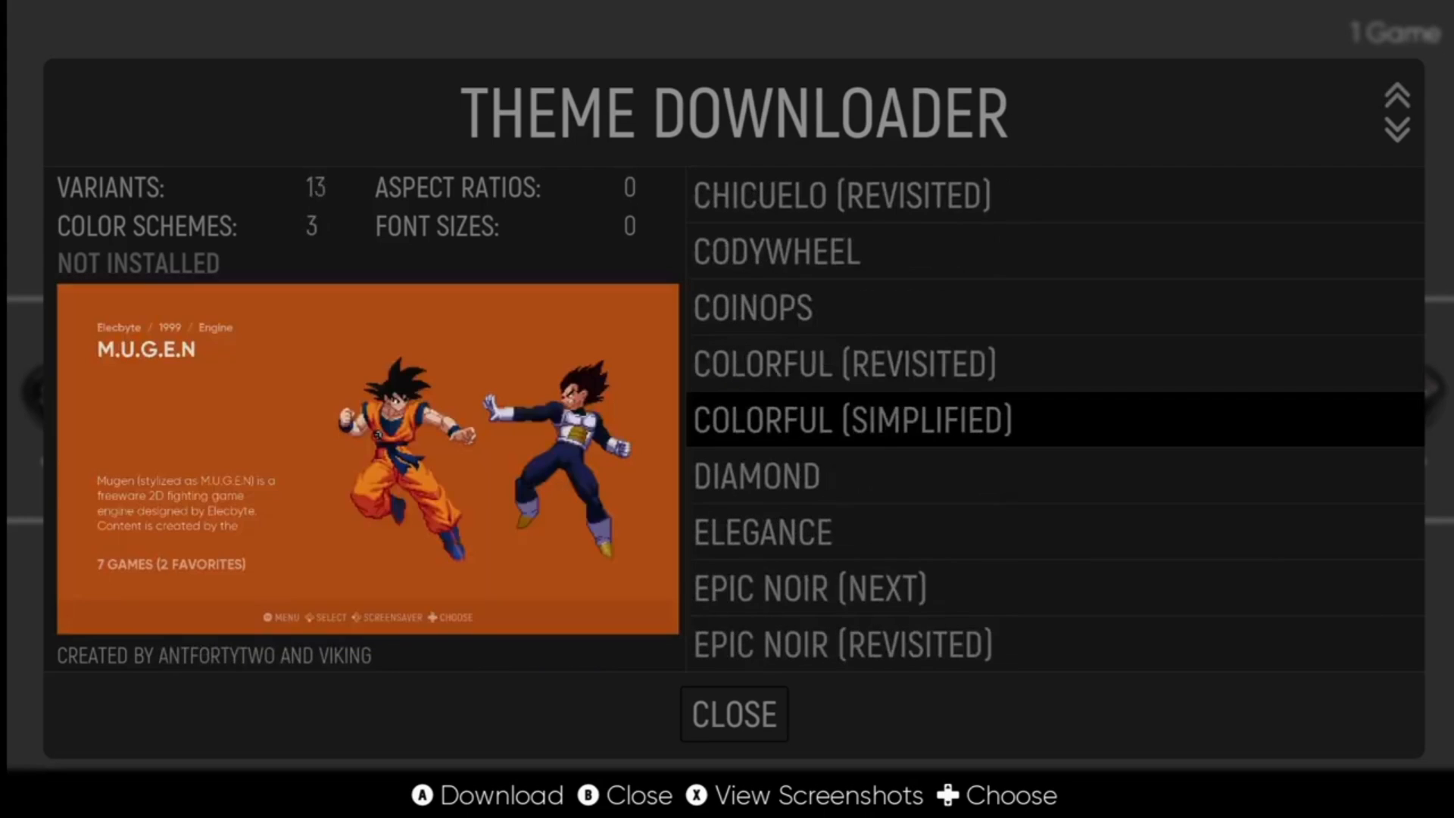
key(Down)
key(Down)
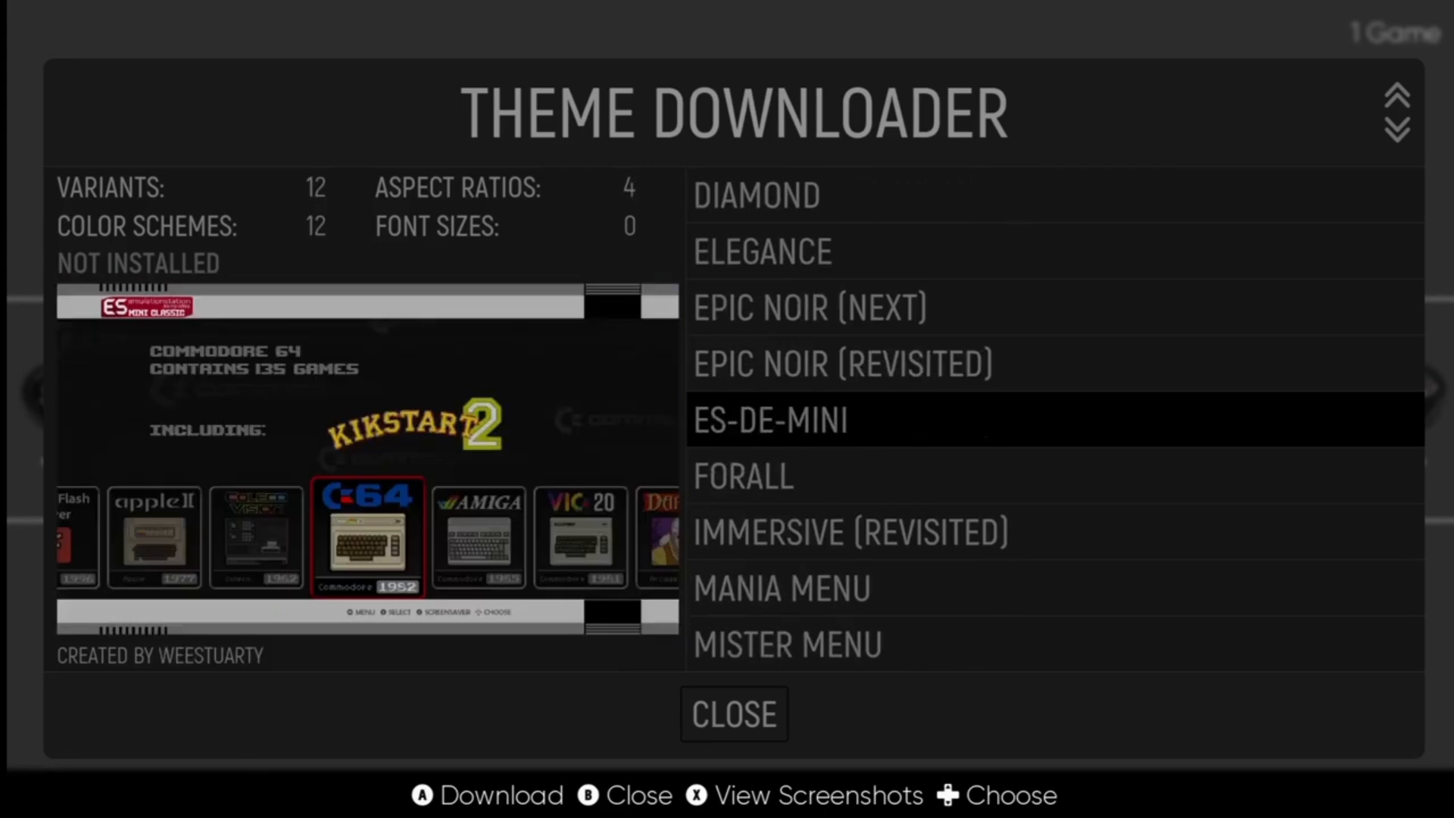
- Download the CoinOPS theme and close the Theme Downloader
key(Up)
key(Up)
key(Up)
key(Up)
key(Up)
key(Up)
key(Up)
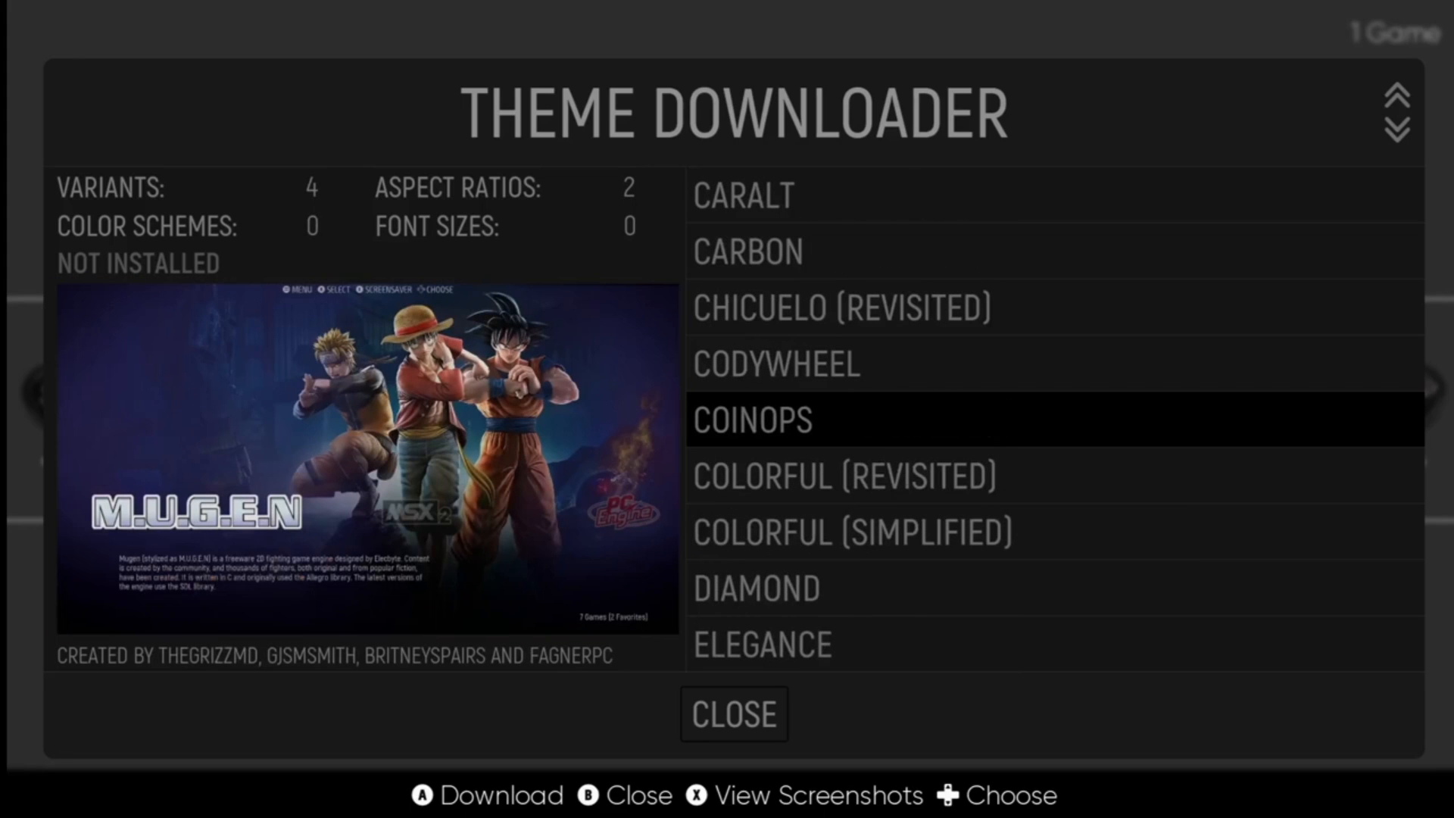
key(Return)
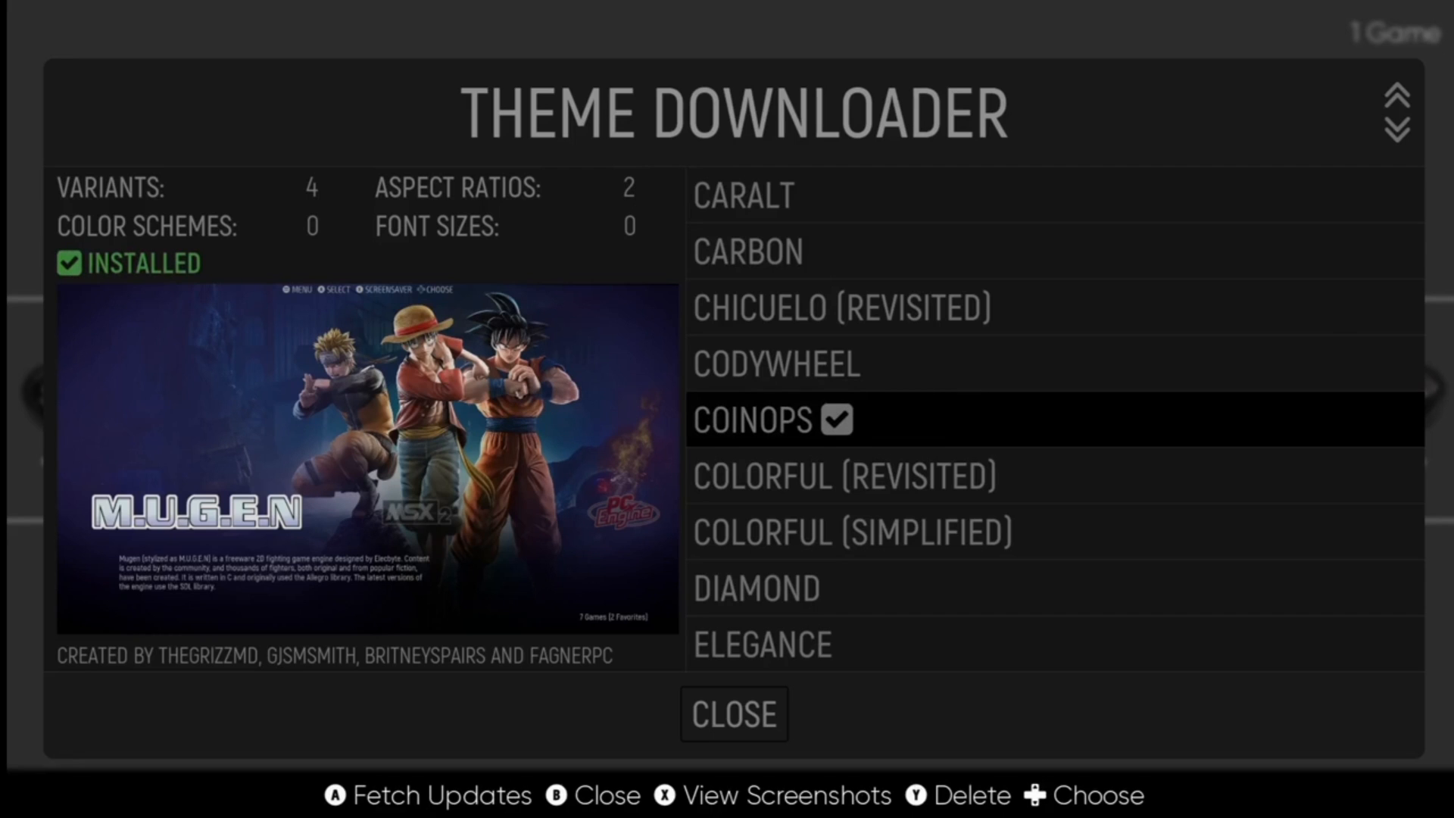
key(BackSpace)
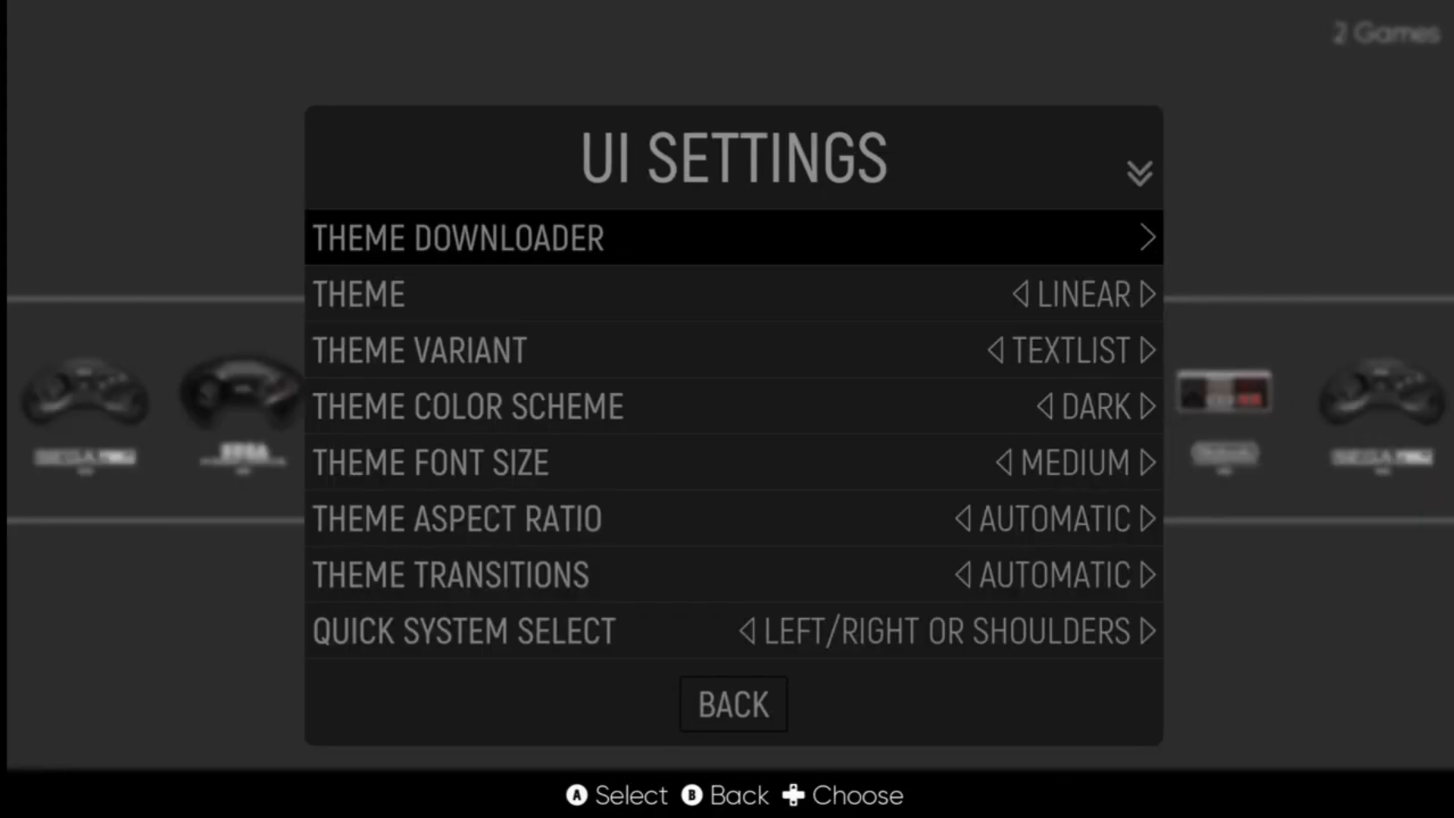
- Set the ES-DE theme to CoinOPS and close the settings
key(Down)
key(Return)
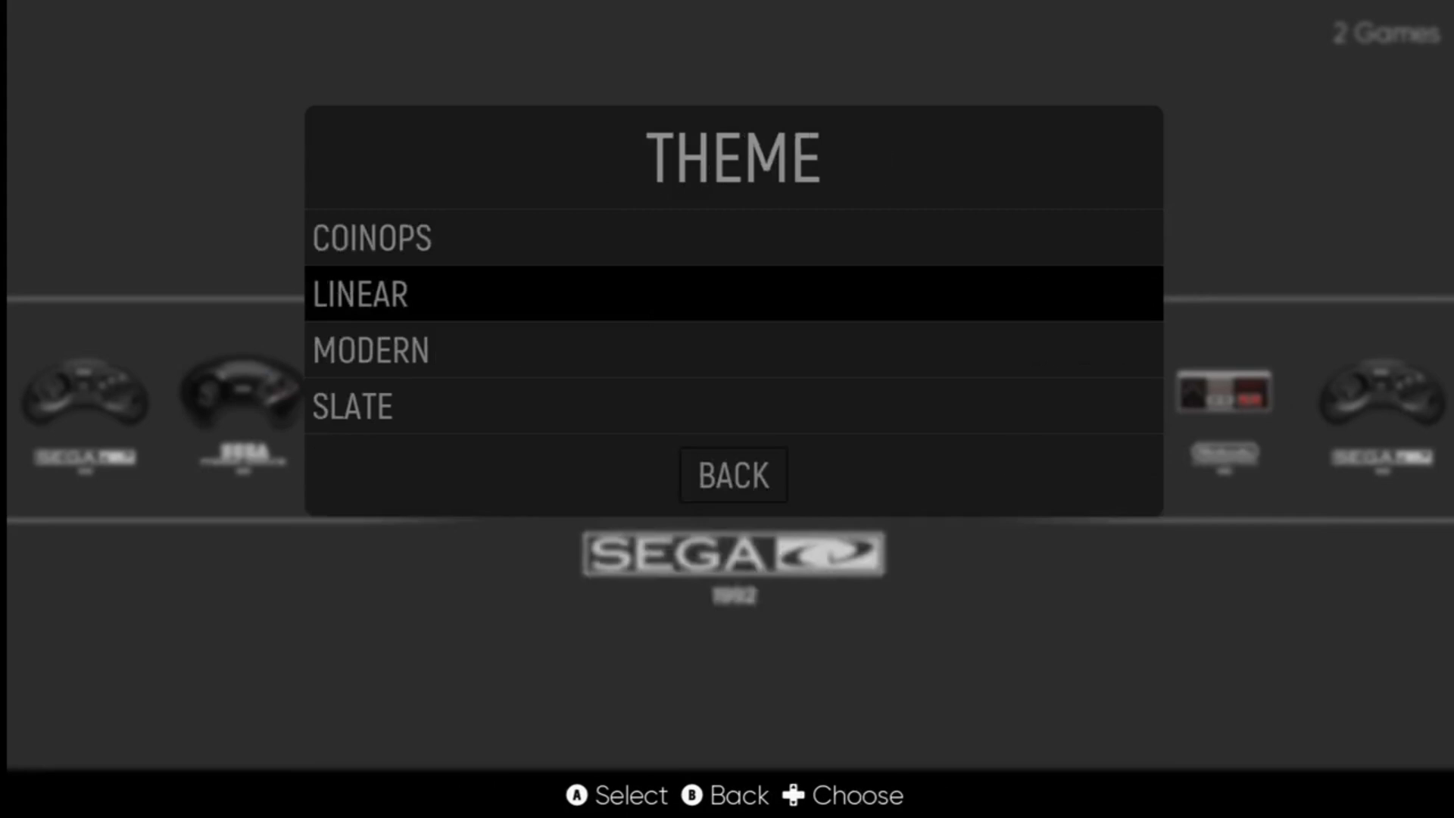
key(Up)
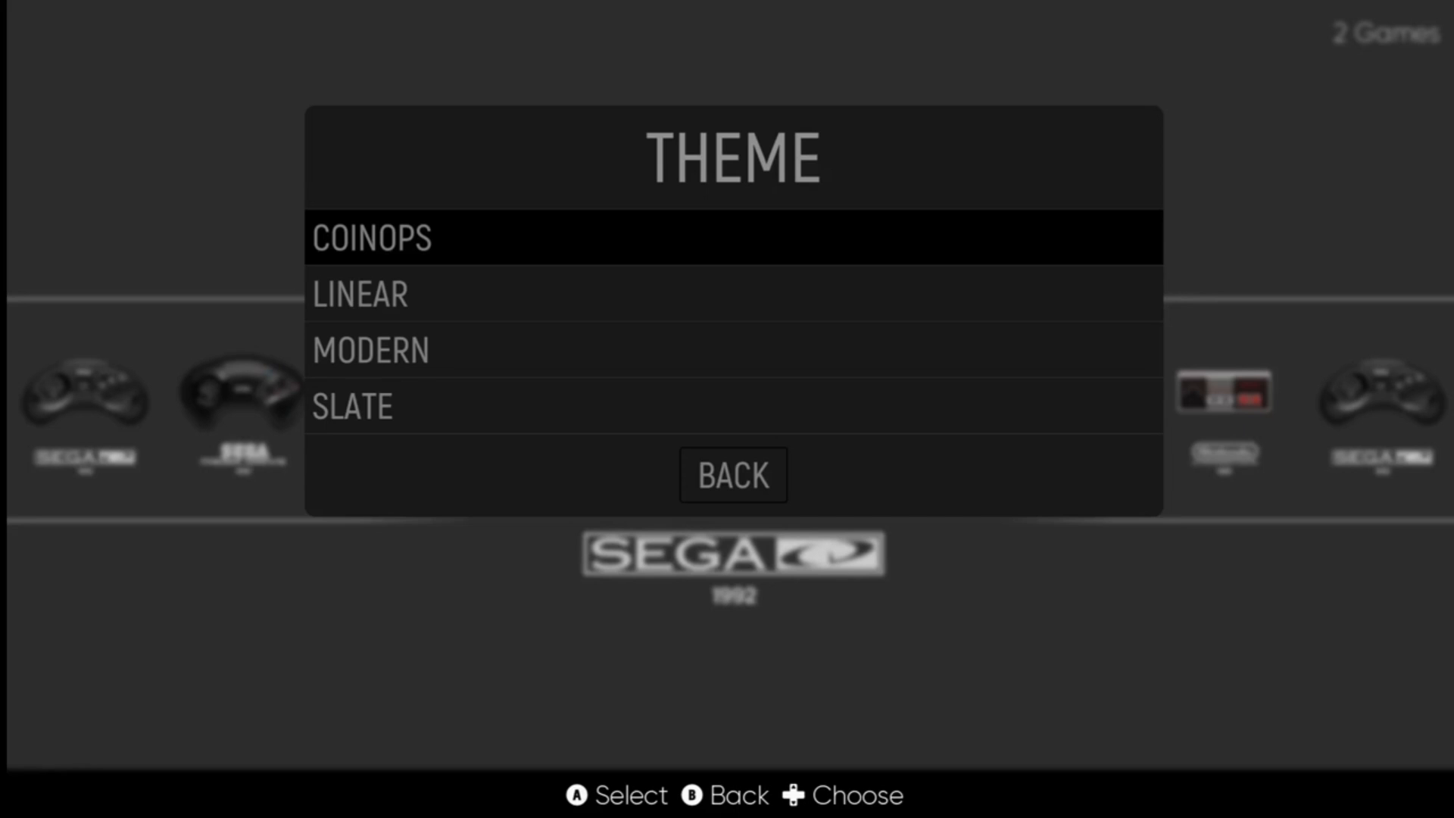
key(Return)
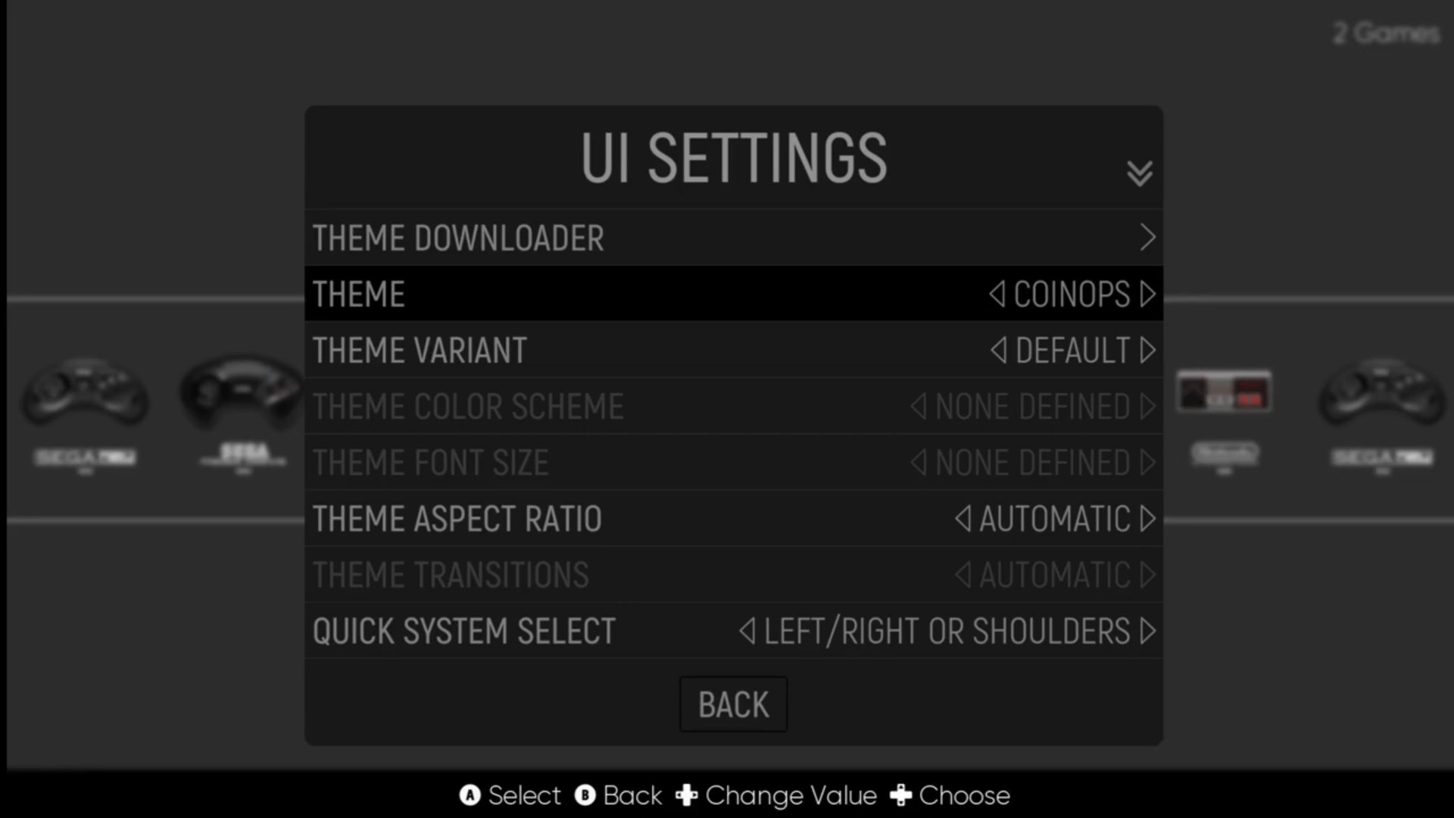
key(BackSpace)
key(Down)
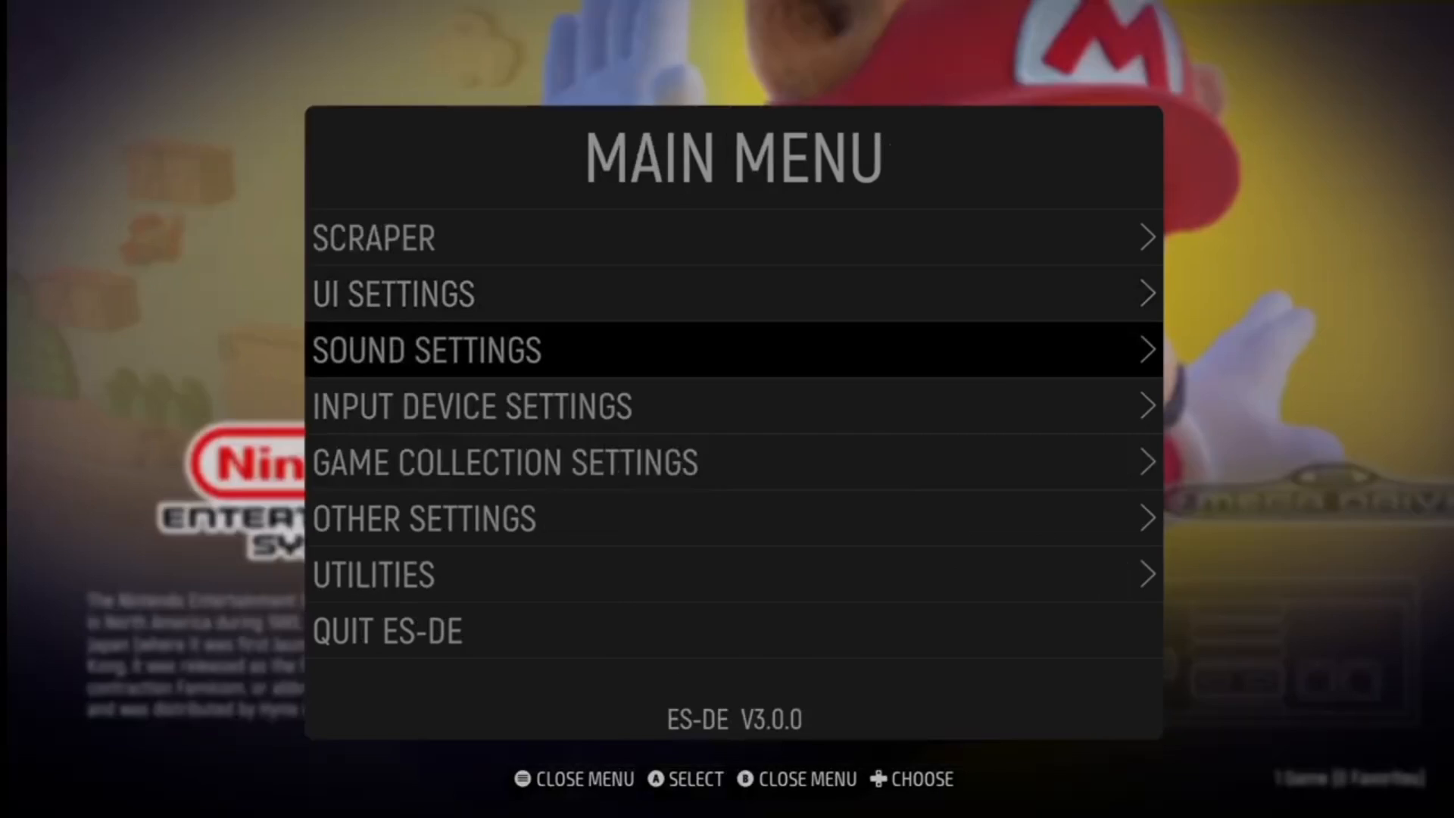
key(Escape)
- Browse the systems in the CoinOPS theme and view the Nintendo Entertainment System and Sega CD game lists
key(Right)
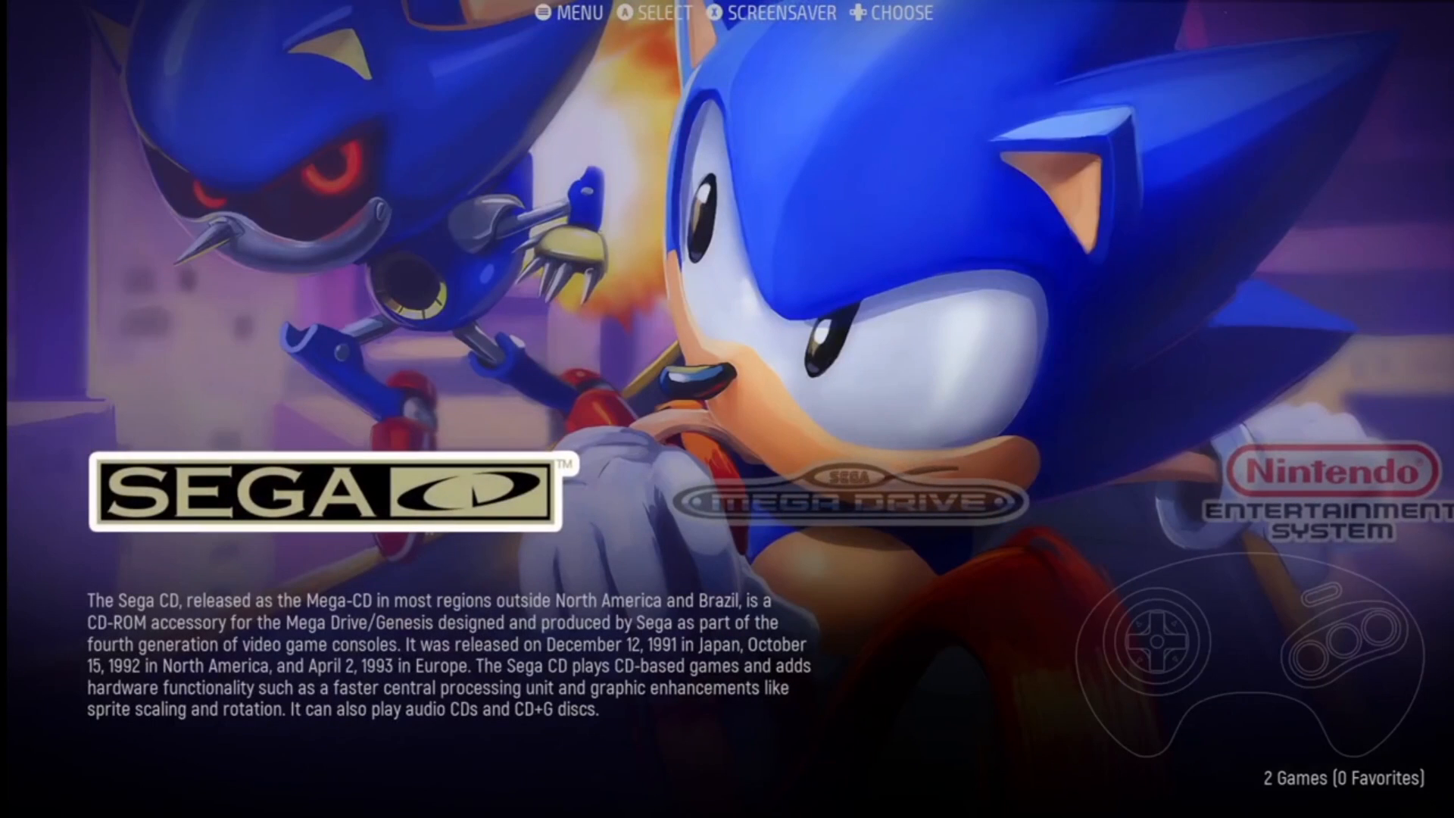
key(Right)
key(Right)
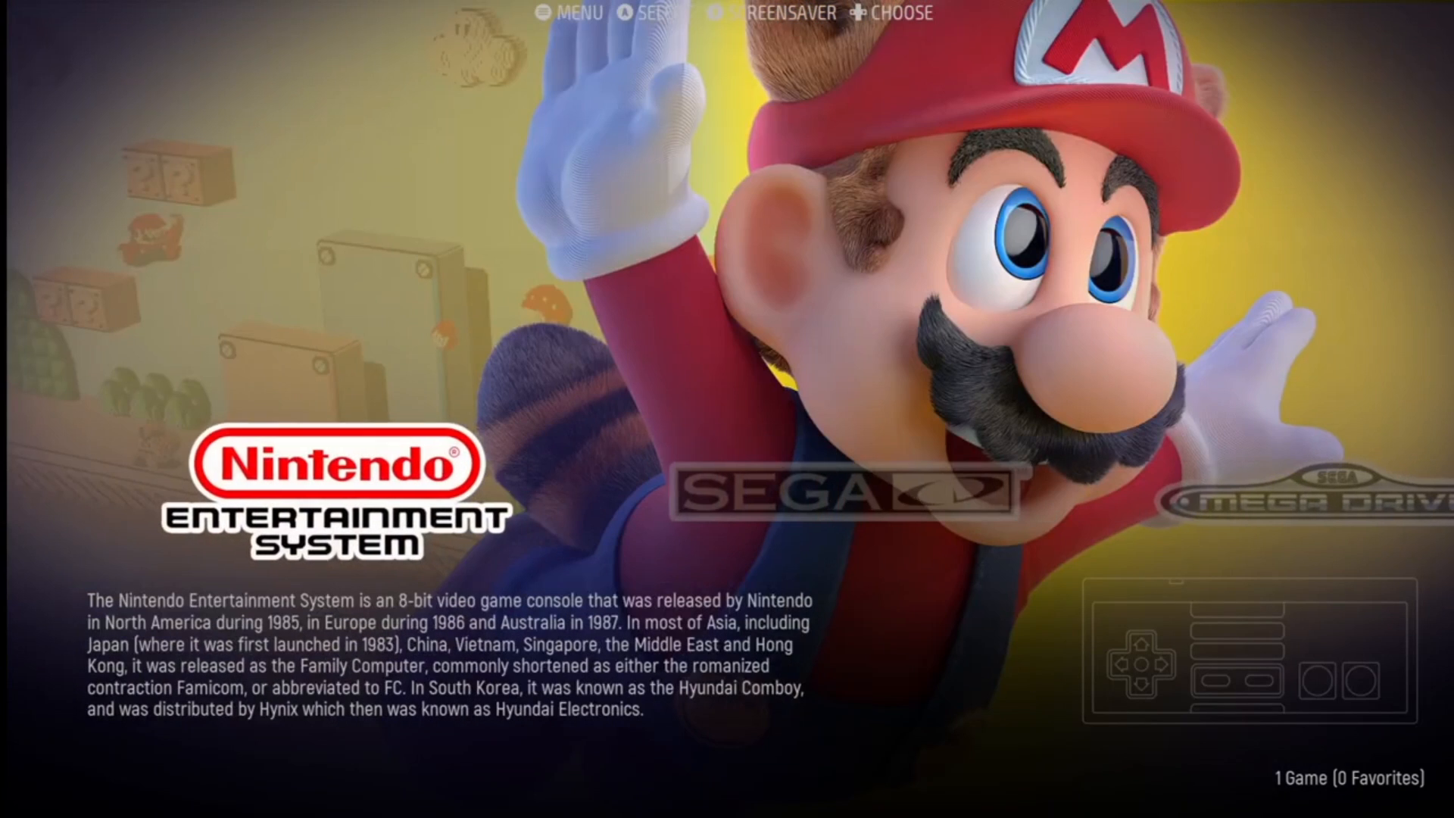
key(Return)
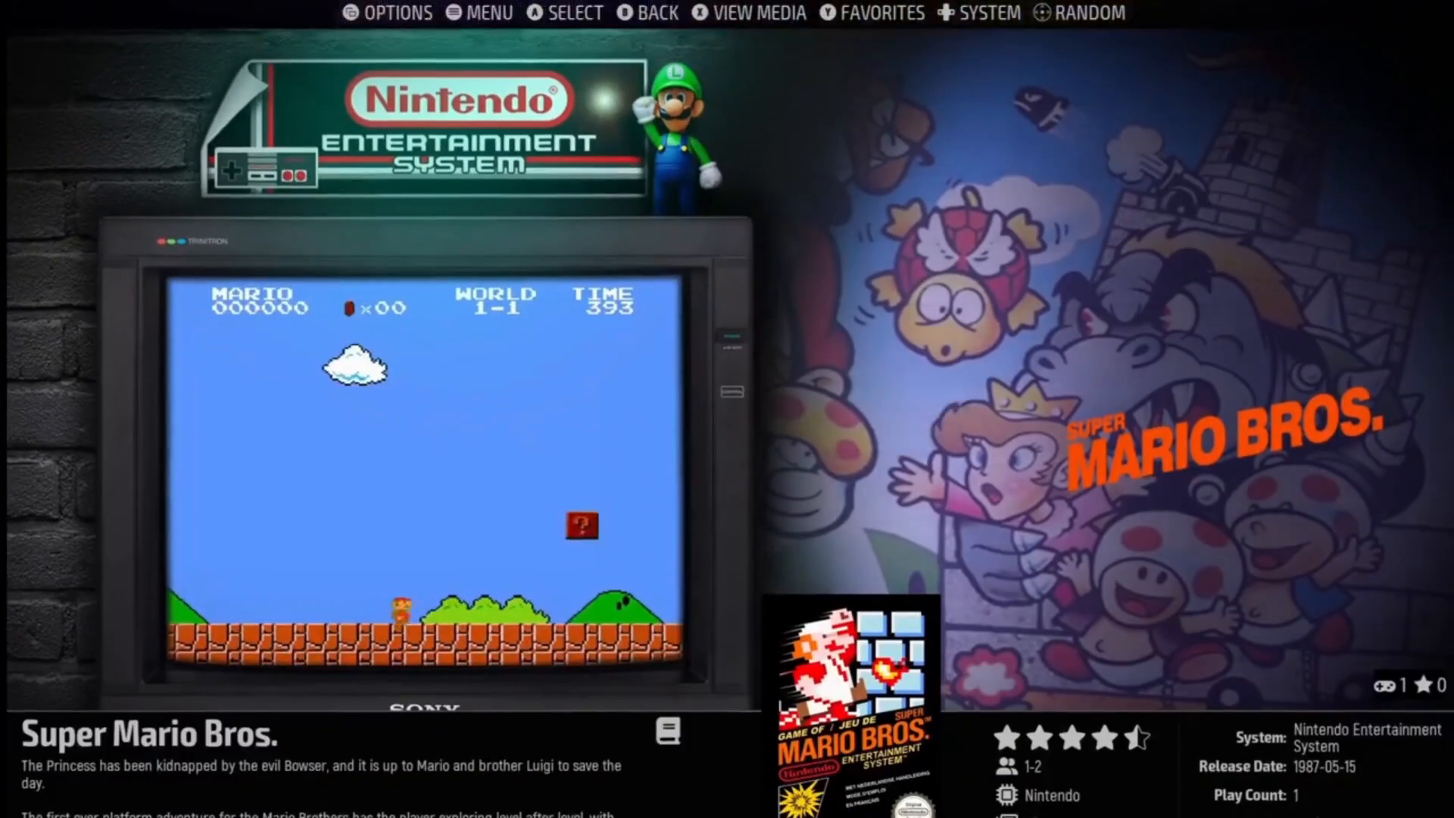
key(Right)
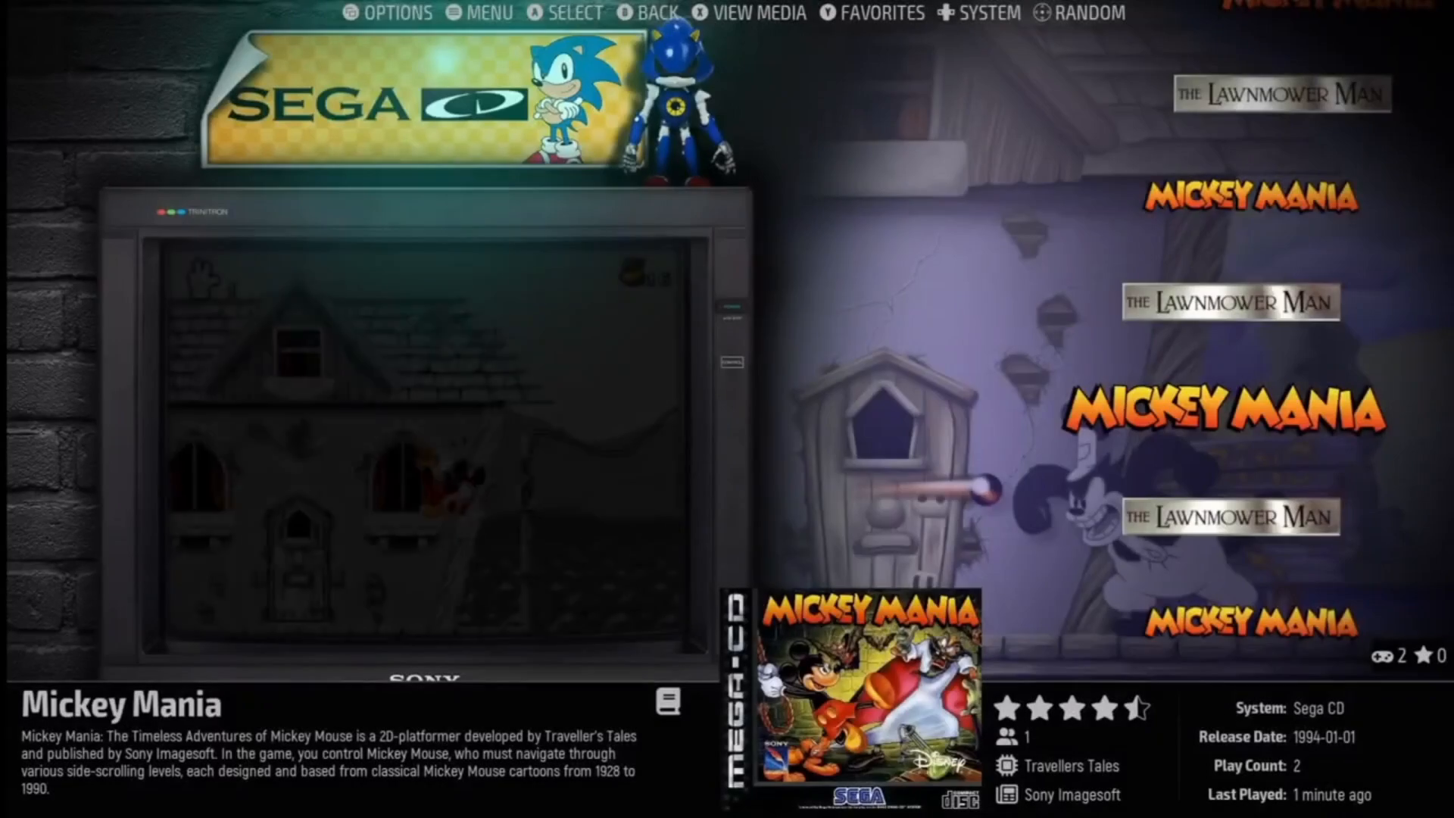
- View The Lawnmower Man in the Sega CD list and Sonic 3 in the Sega Mega Drive list, and return to the systems
key(Down)
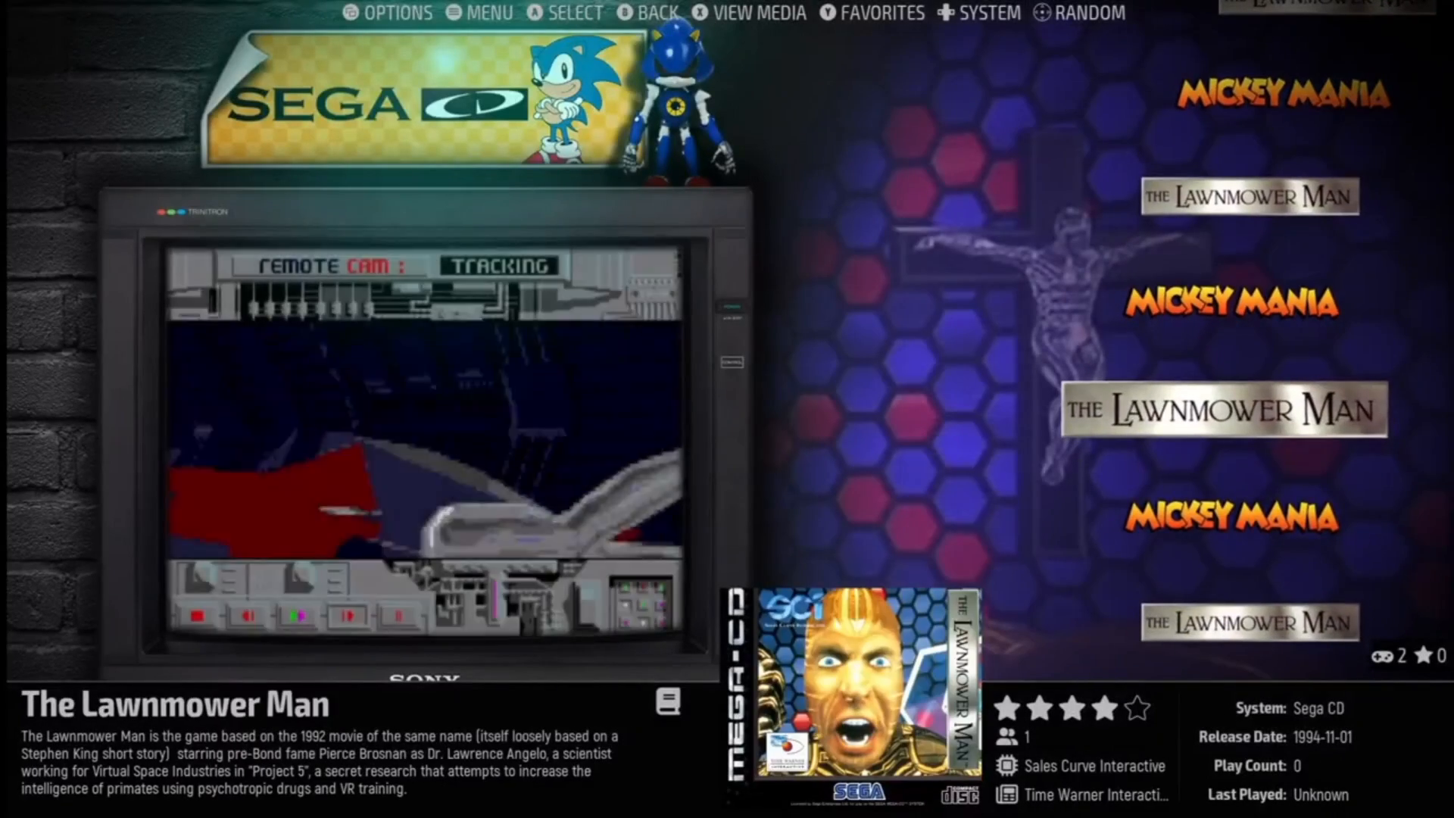
key(Return)
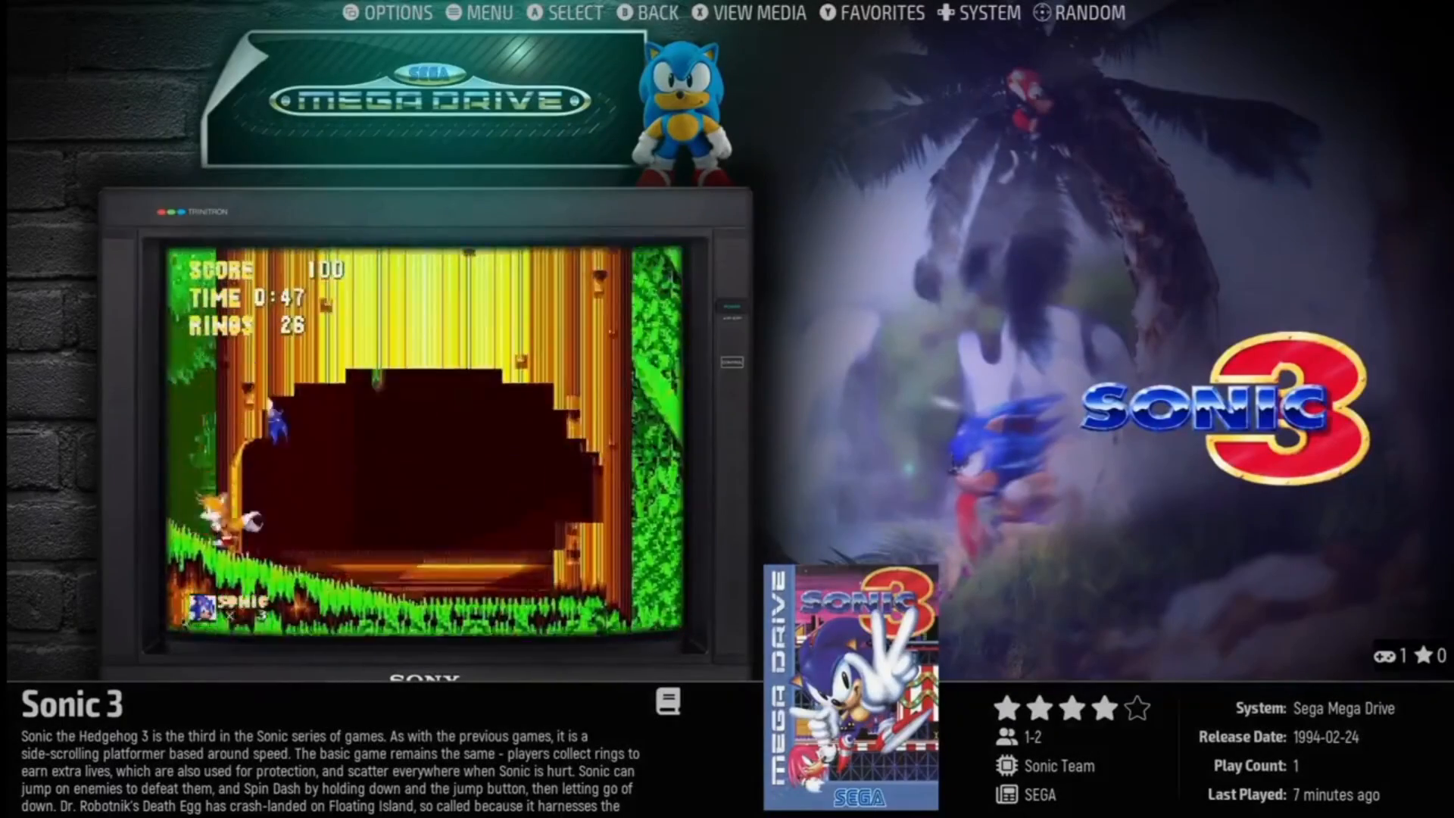
key(BackSpace)
- Open the input device settings and choose Xbox as the controller type
key(Escape)
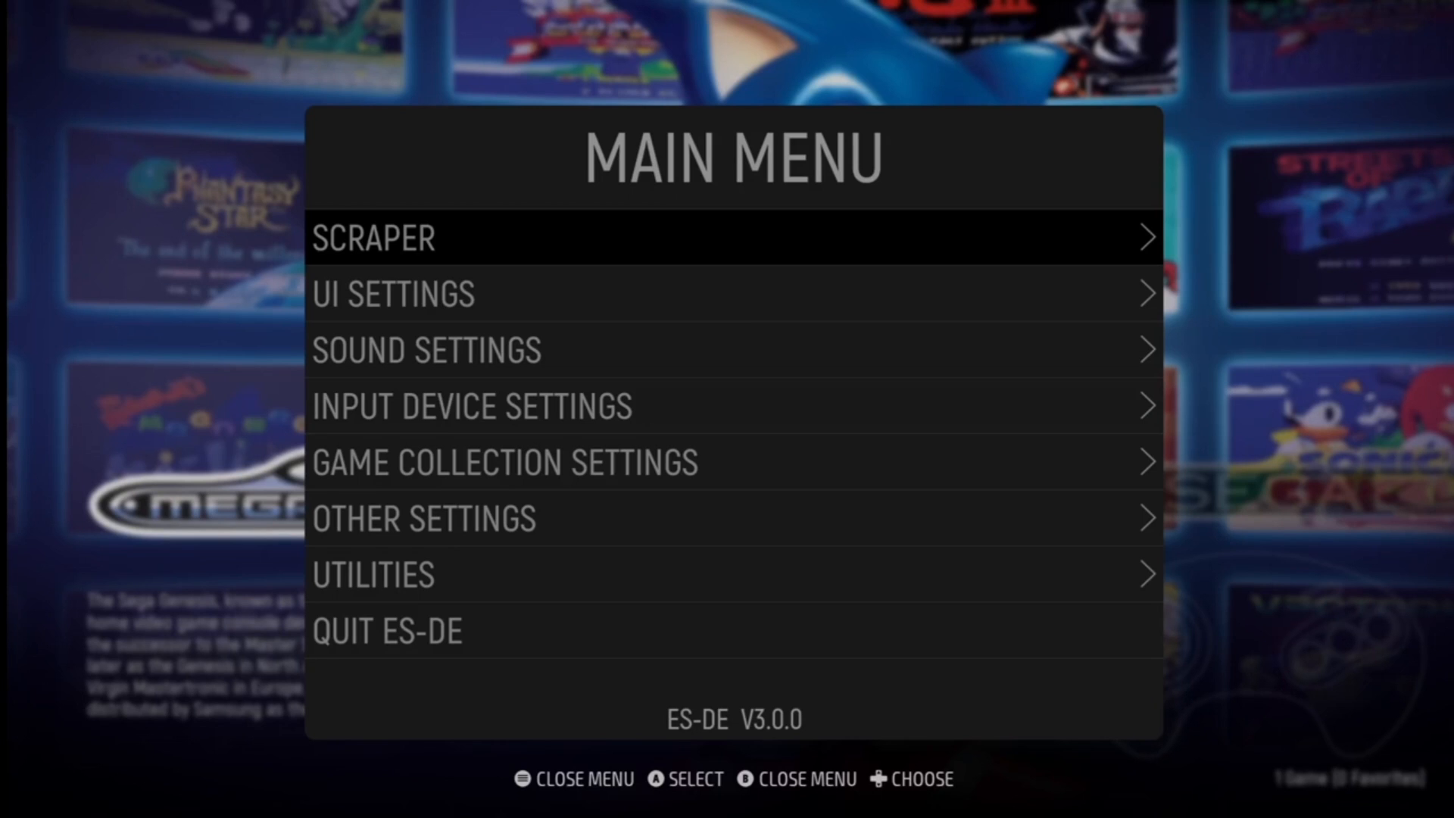
key(Down)
key(Down)
key(Down)
key(Return)
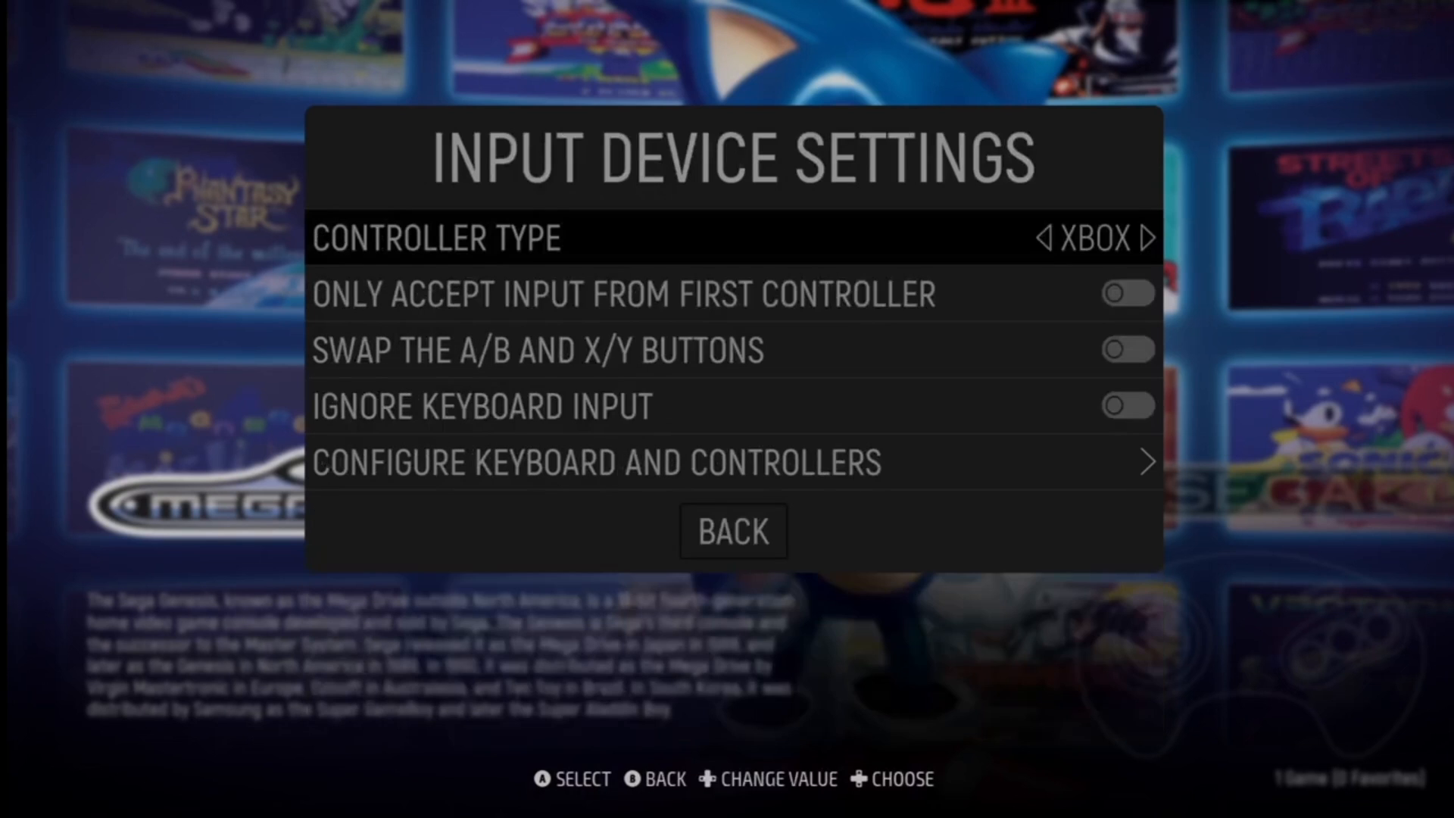
key(Return)
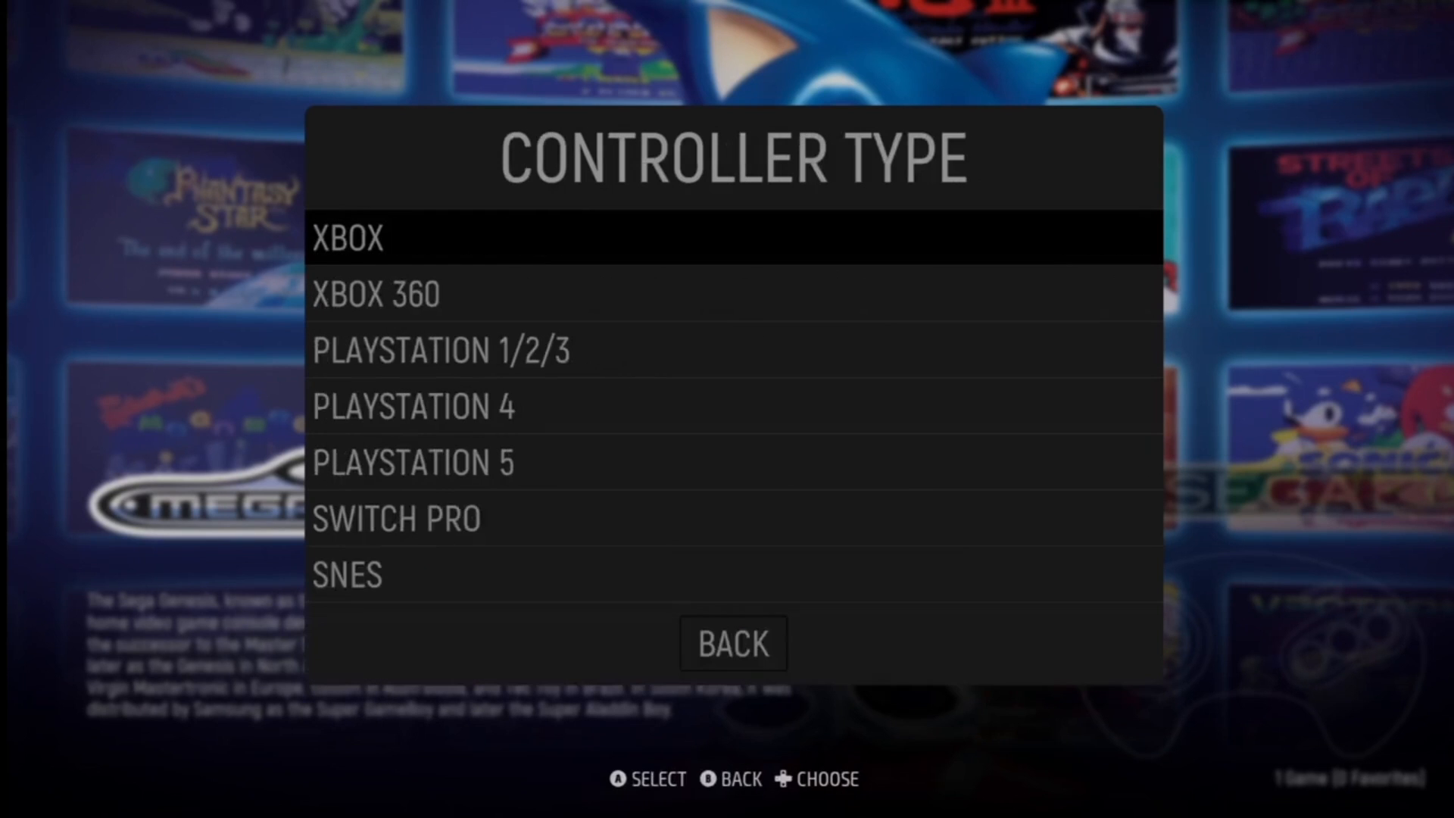
key(Return)
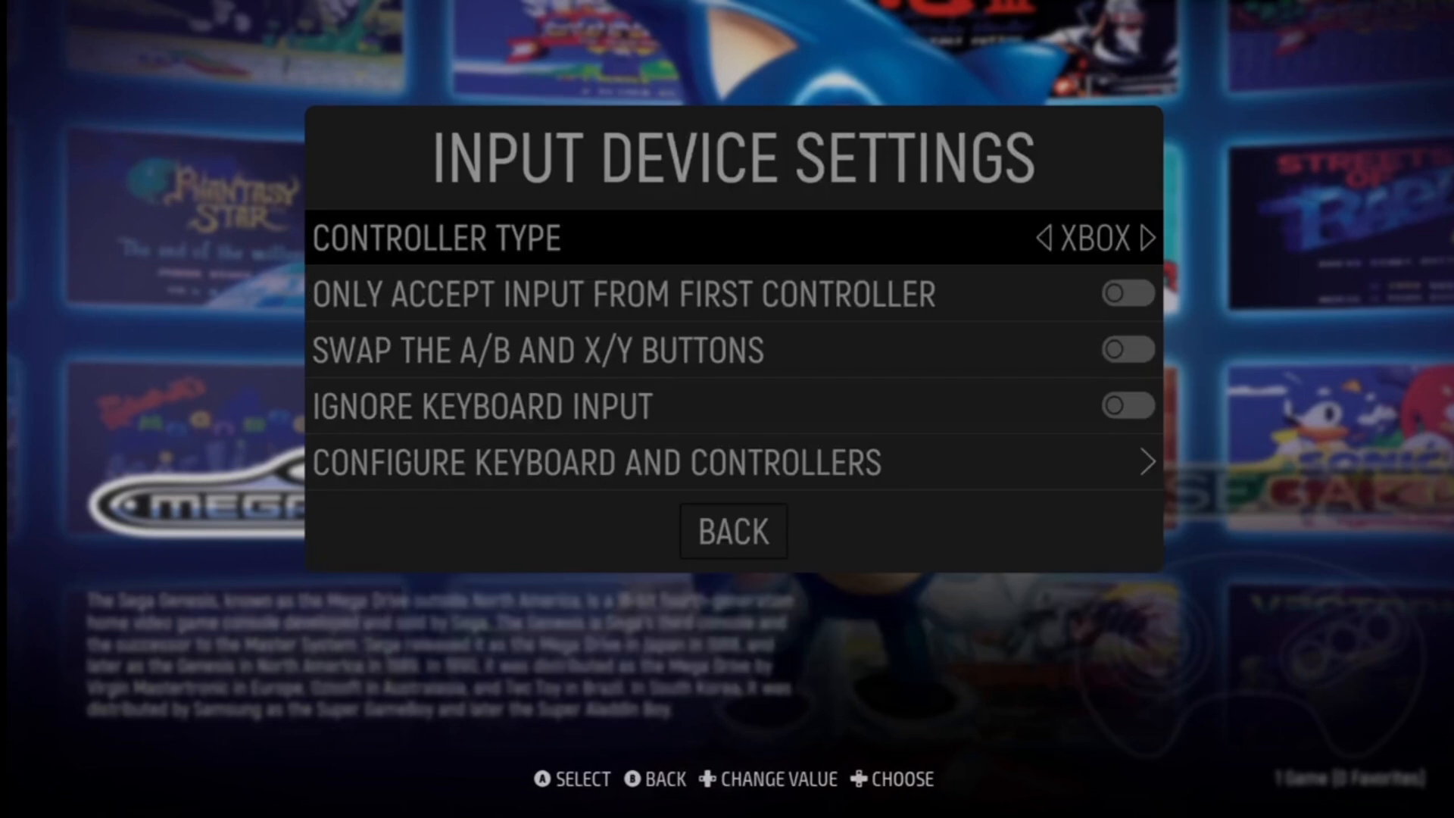
- Run the keyboard and controller configuration tool, map the Google Stadia controller's buttons and accept the mapping
key(Down)
key(Down)
key(Up)
key(Up)
key(Down)
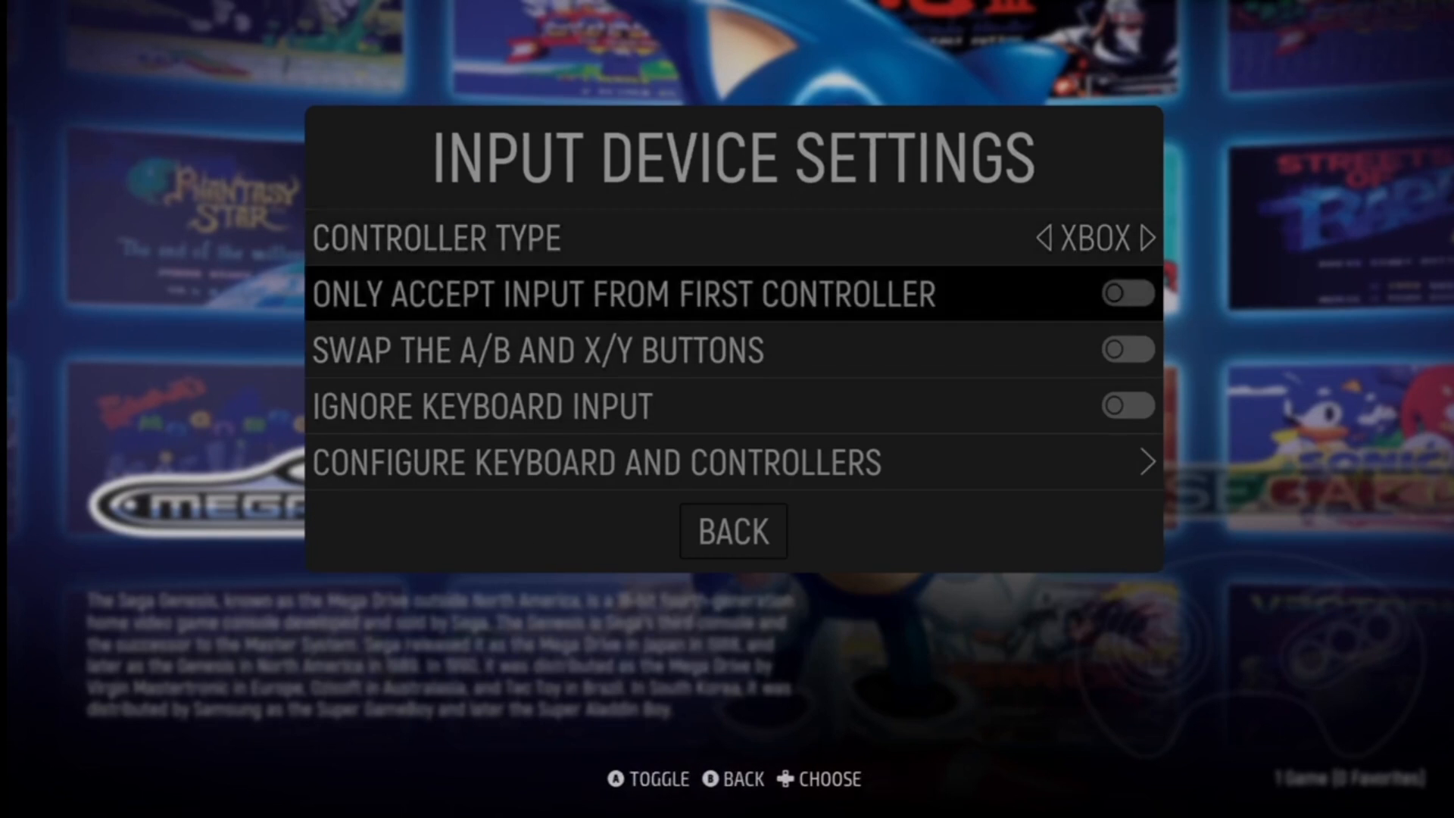
key(Down)
key(Down)
key(Down)
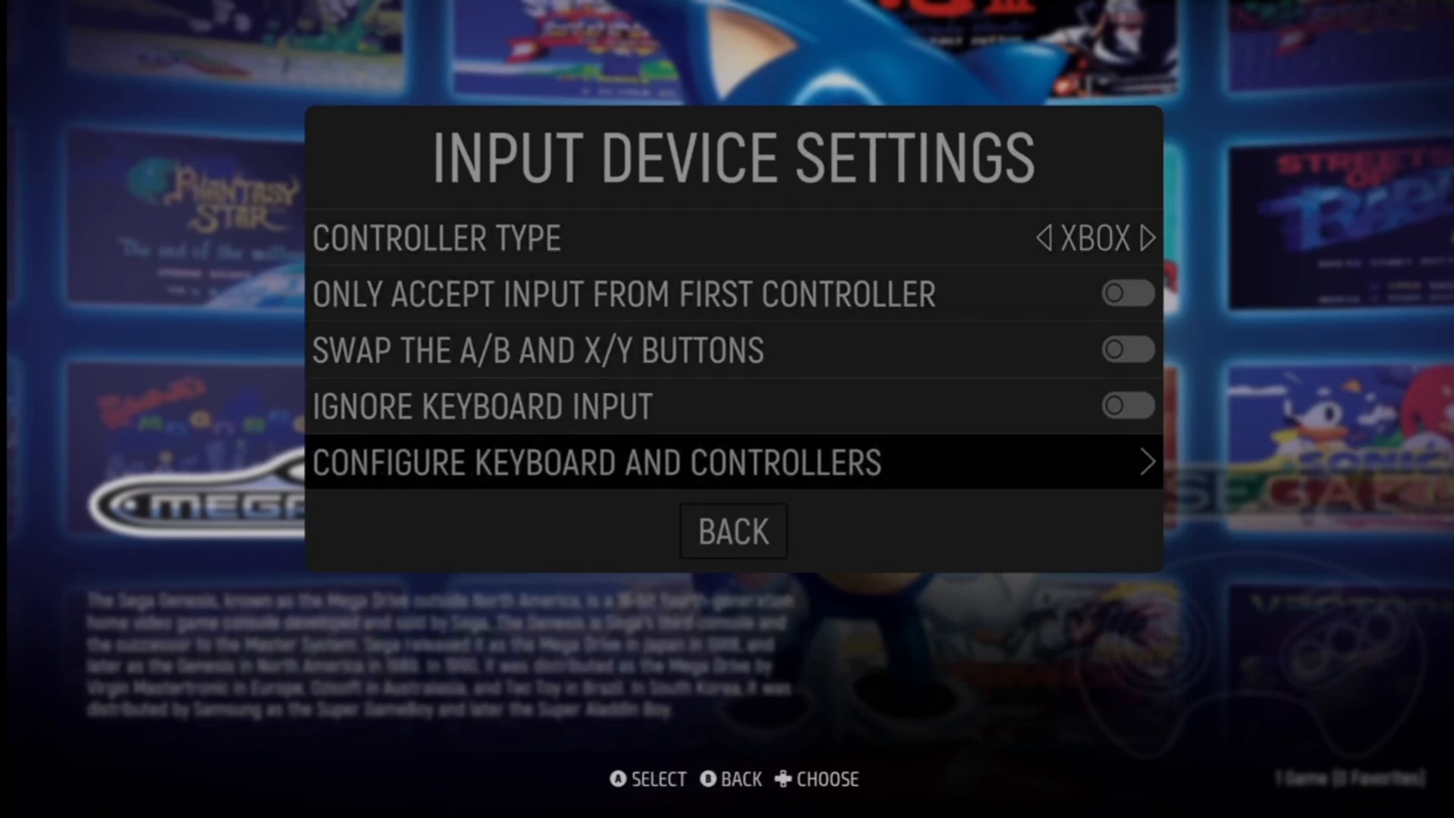
key(Return)
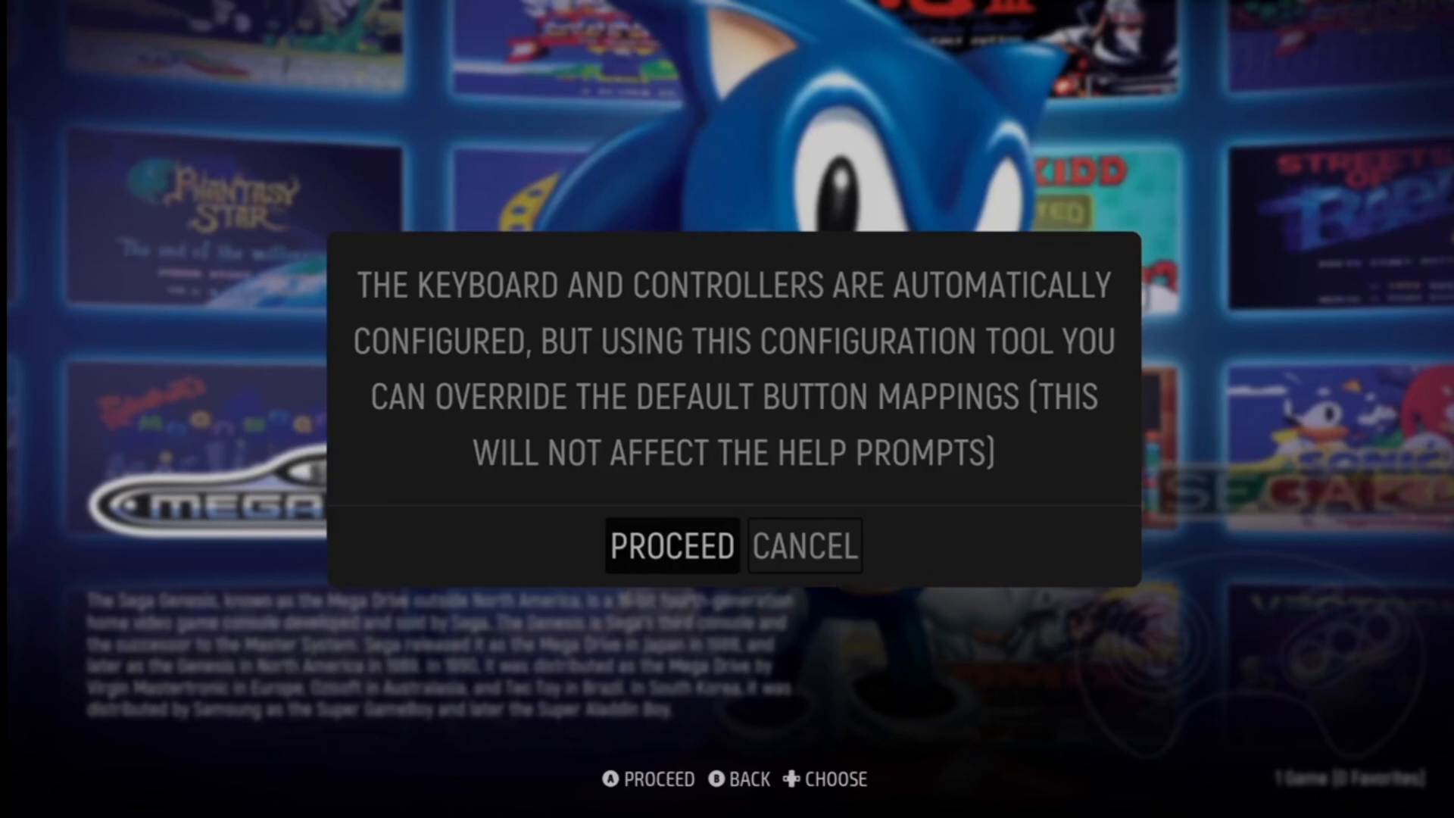
key(Return)
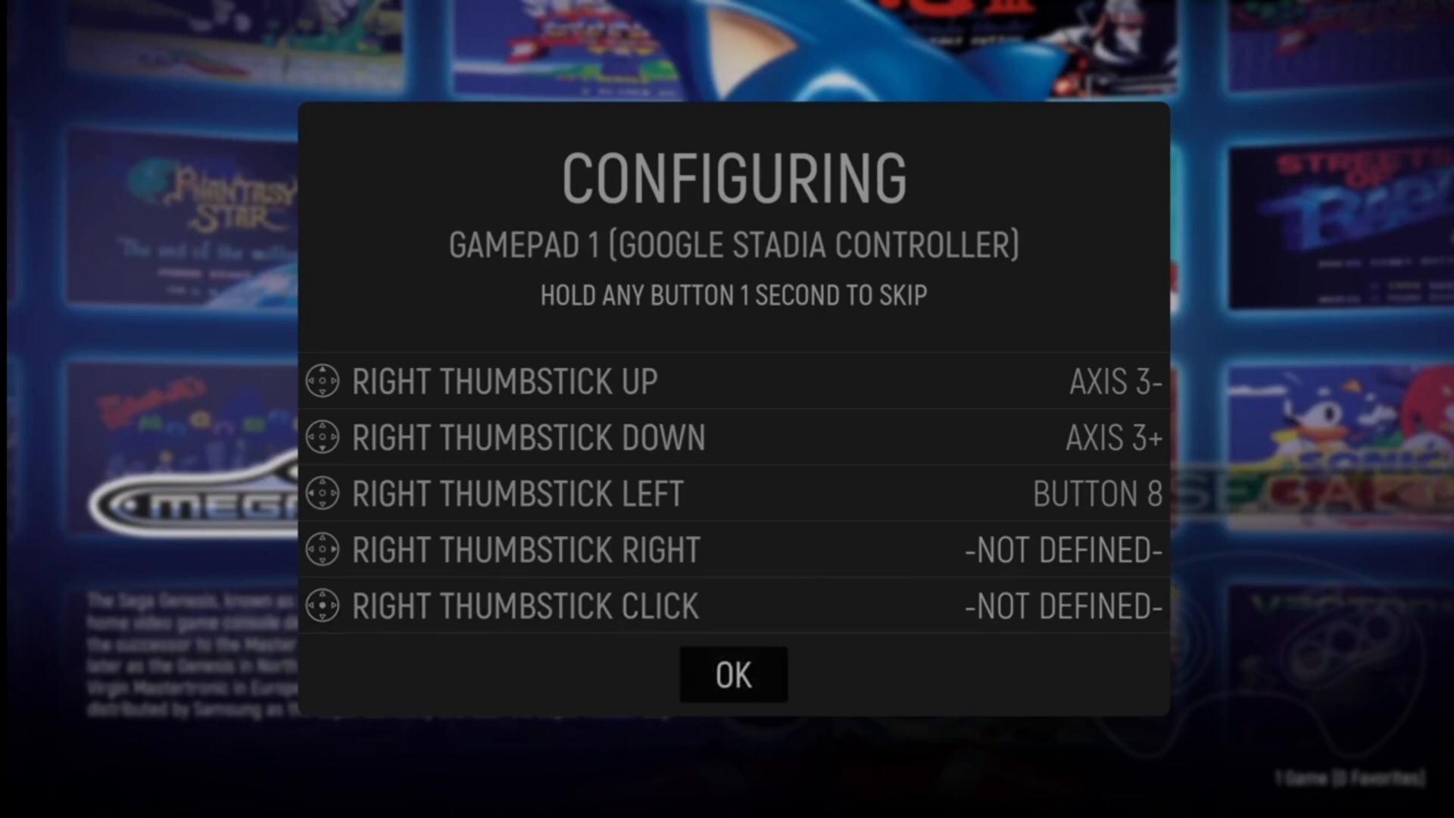
key(Return)
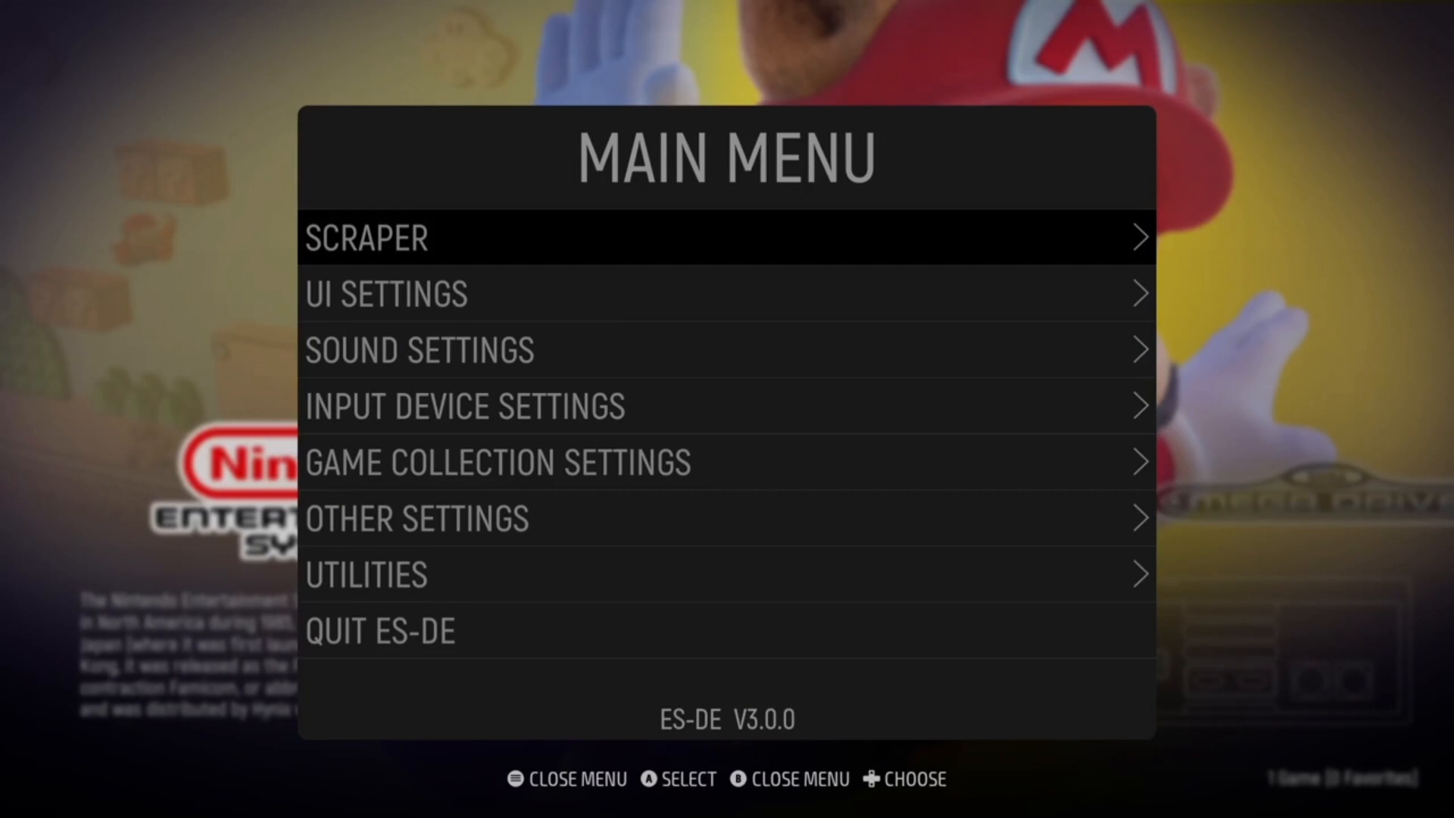
- Close the main menu and launch Sonic 3 from the Sega Mega Drive system
key(Escape)
key(Right)
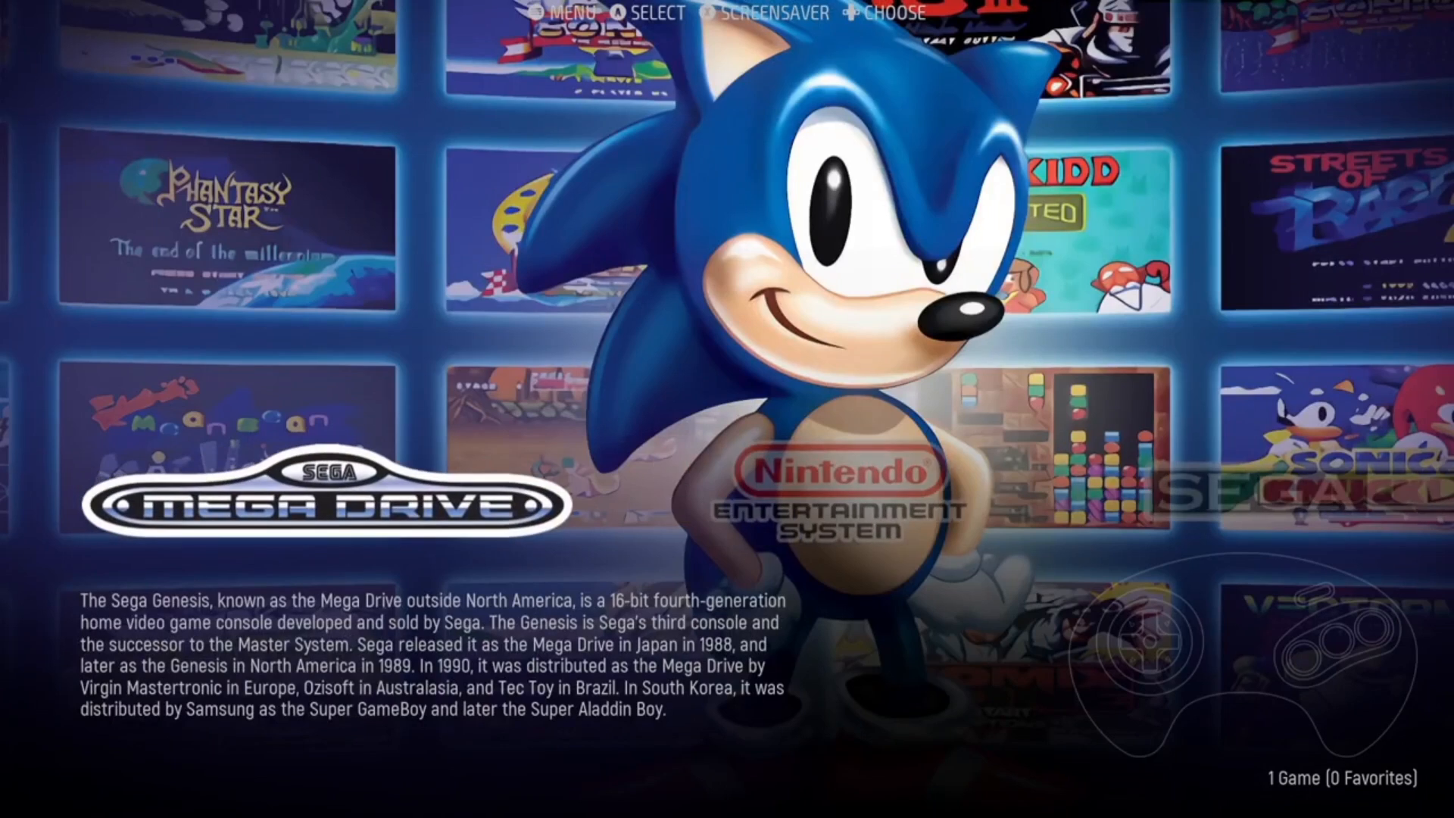
key(Return)
key(Return)
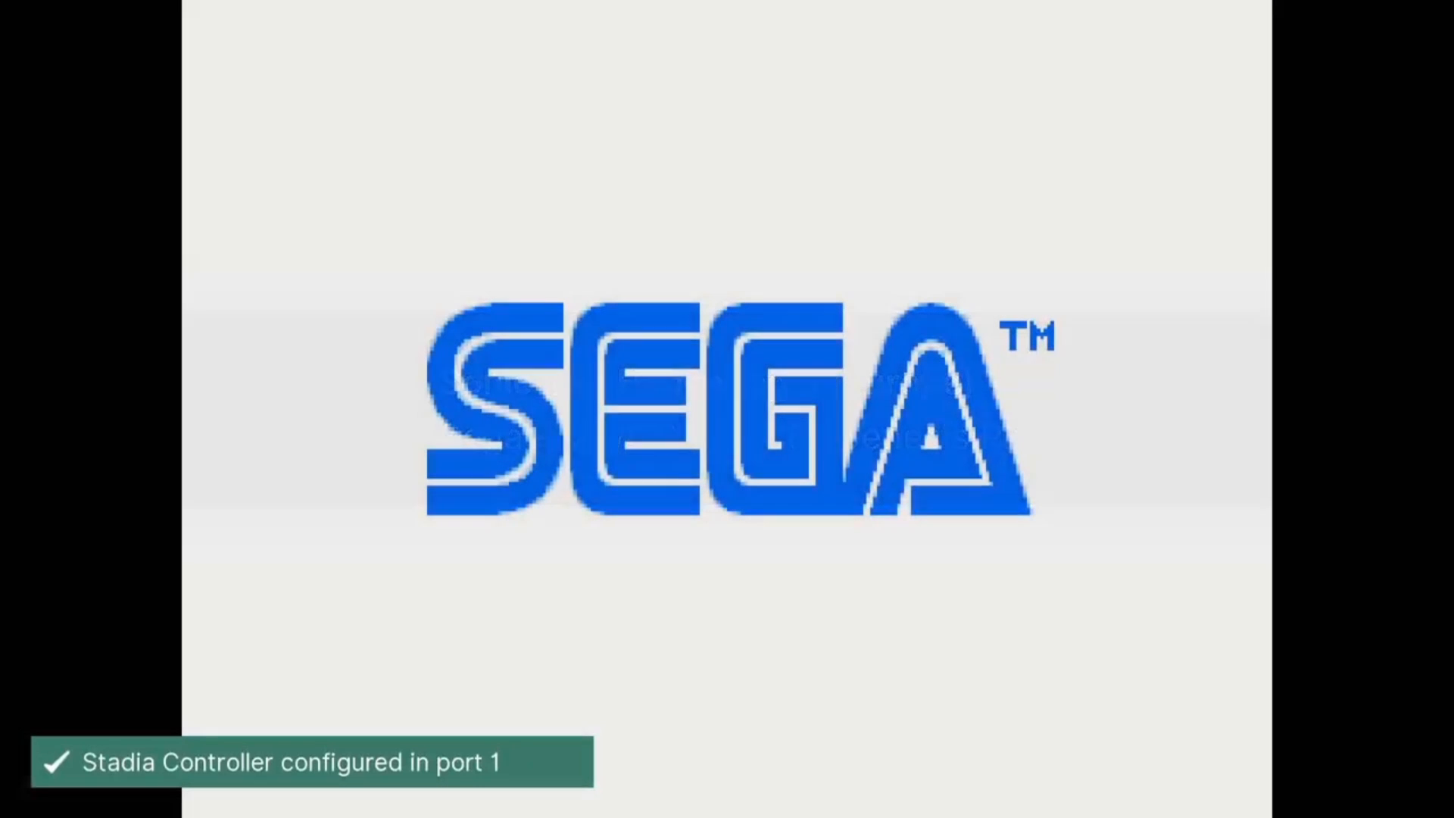
- Bring up RetroArch's main menu over the running game and open the Online Updater
key(F1)
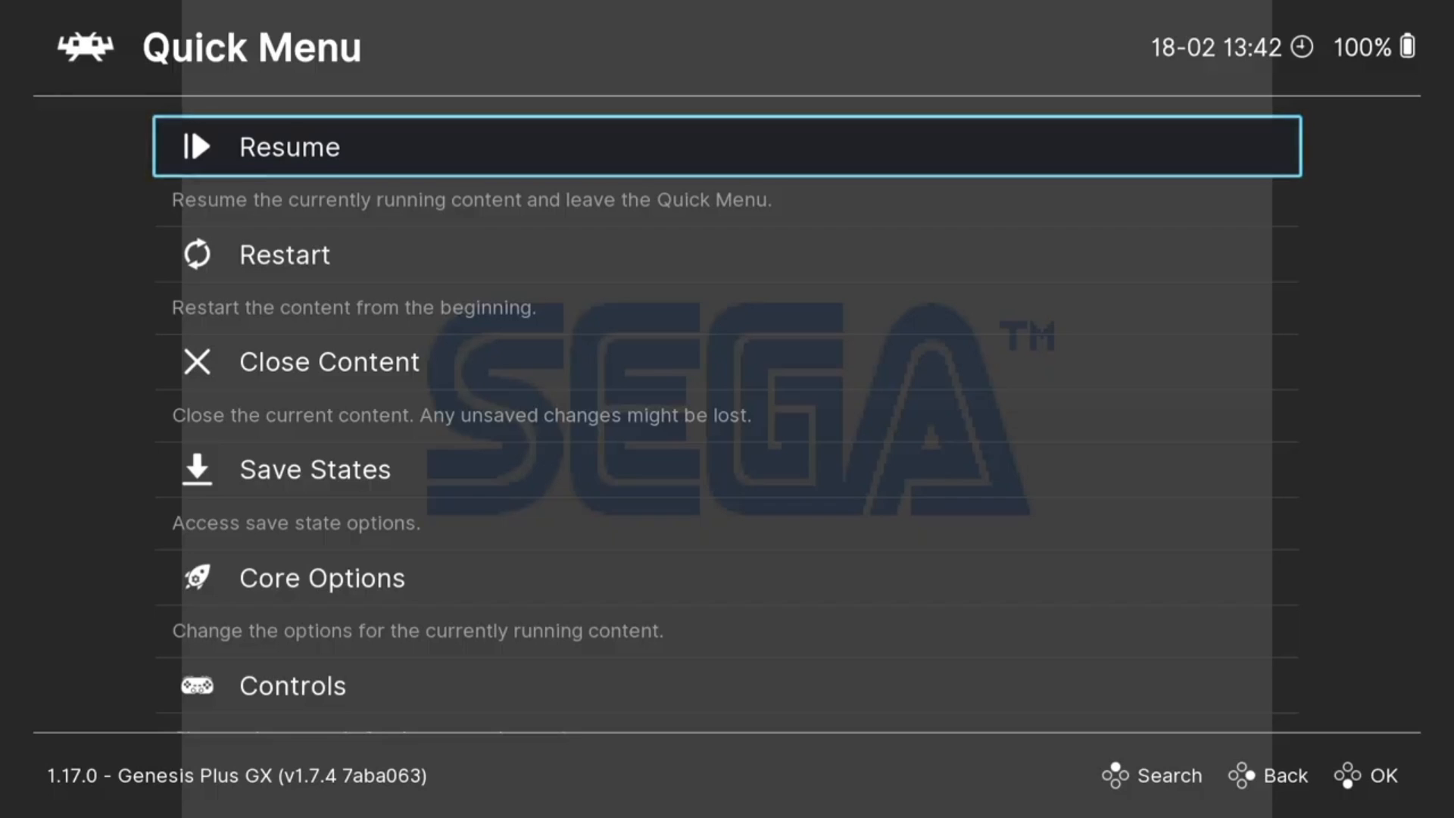
key(BackSpace)
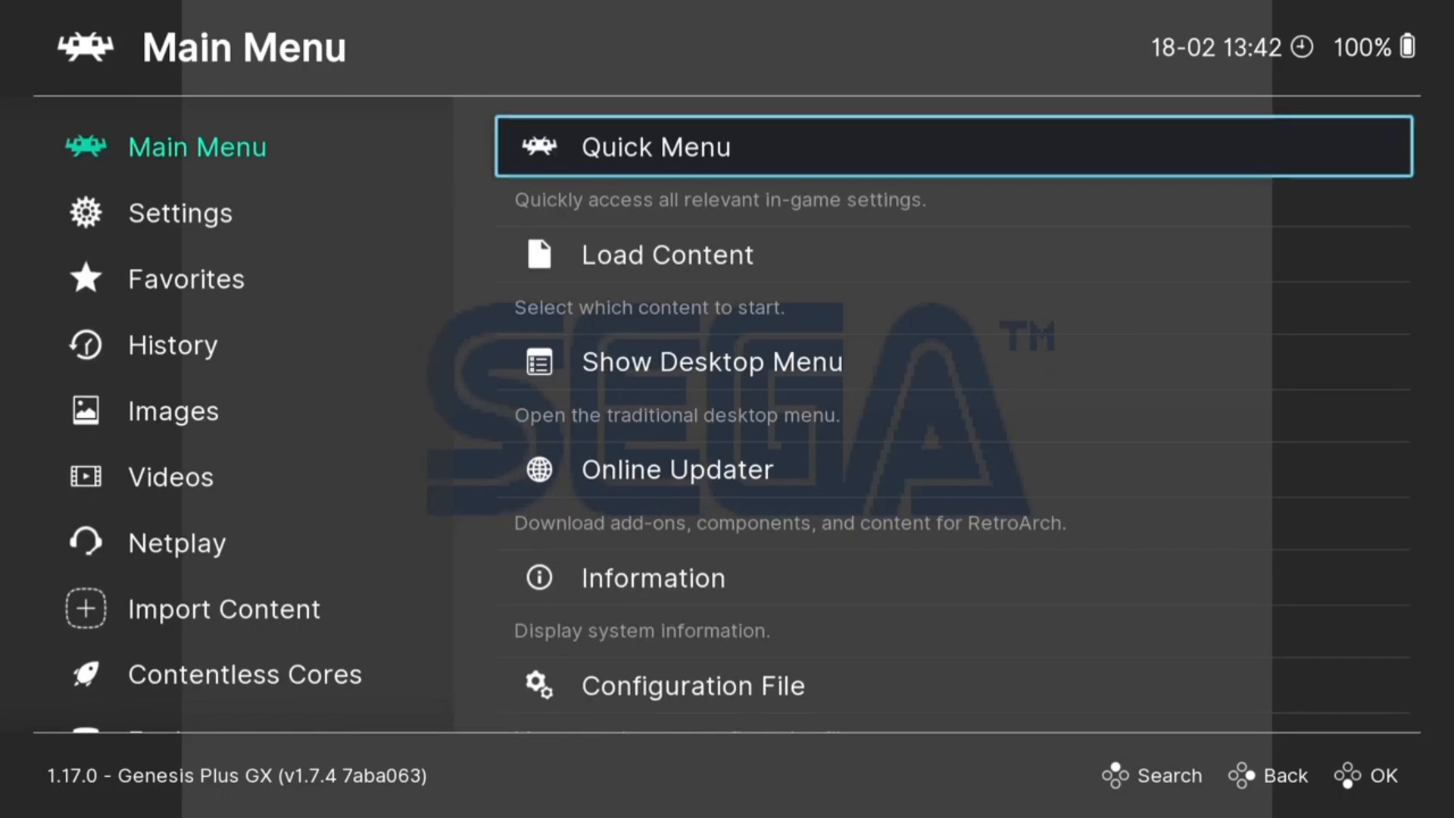
key(Down)
key(Down)
key(Down)
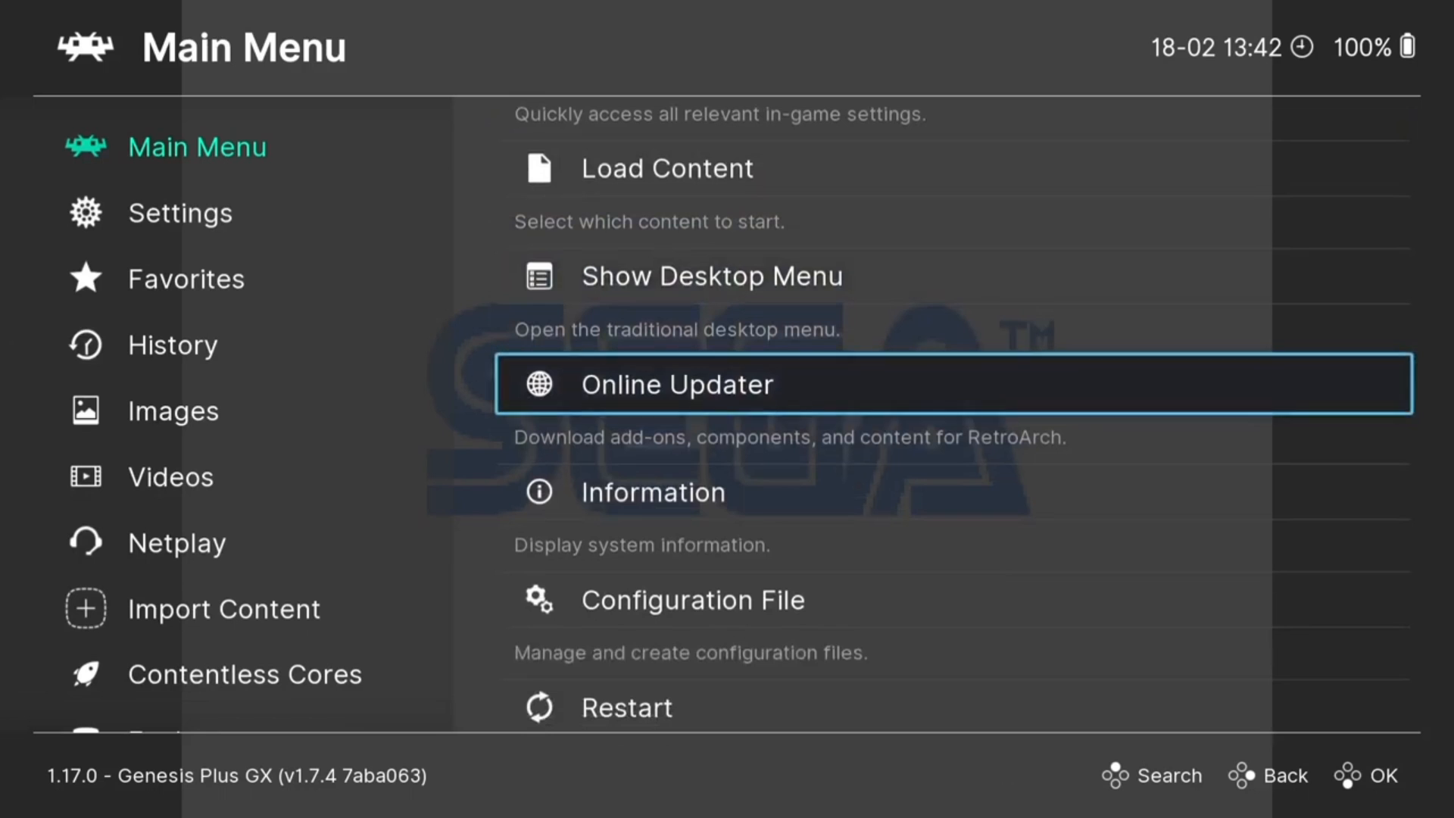
key(Return)
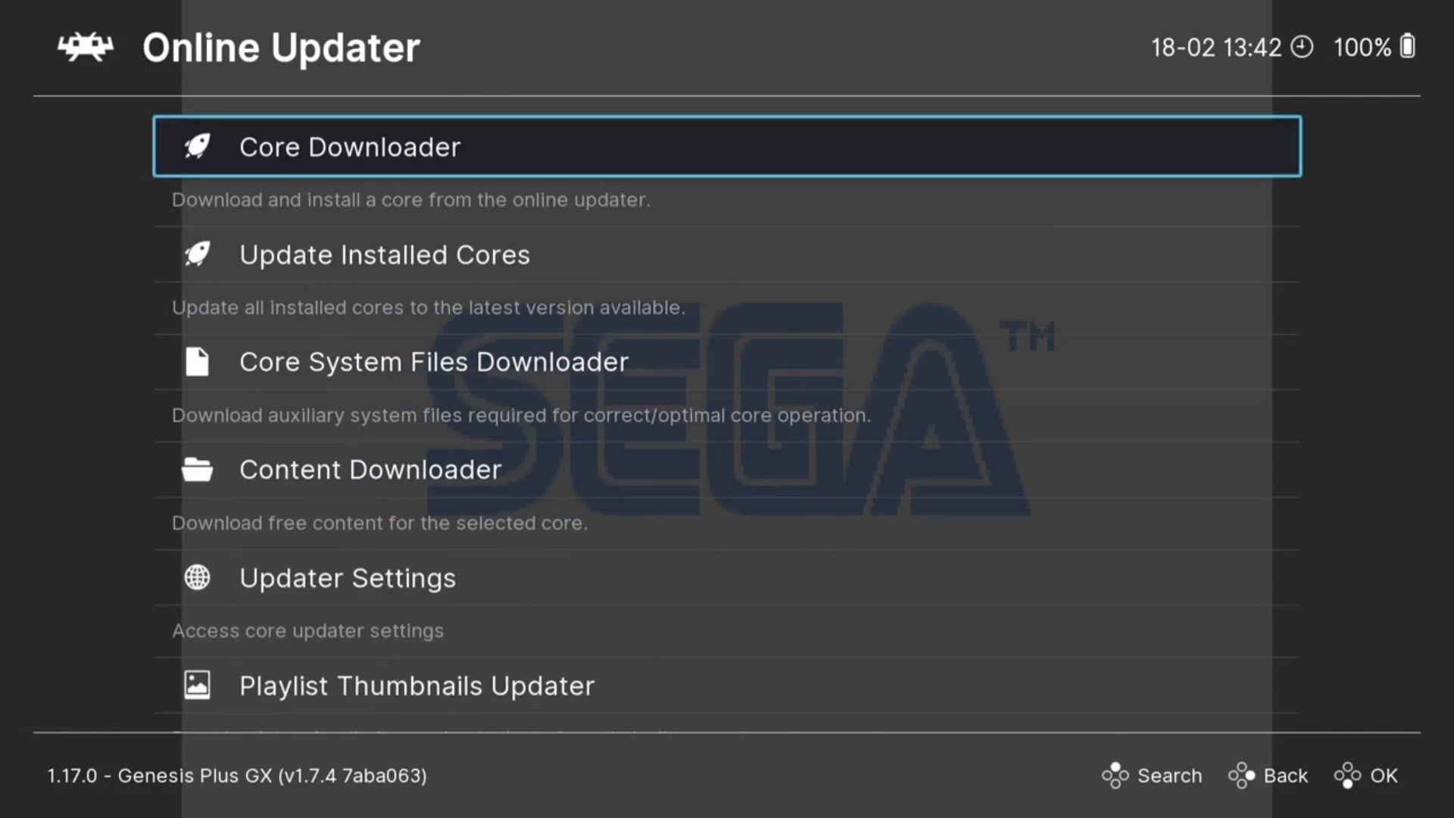
- Download the cheats update through the Online Updater
key(Down)
key(Down)
key(Down)
key(Down)
key(Down)
key(Down)
key(Down)
key(Down)
key(Down)
key(Down)
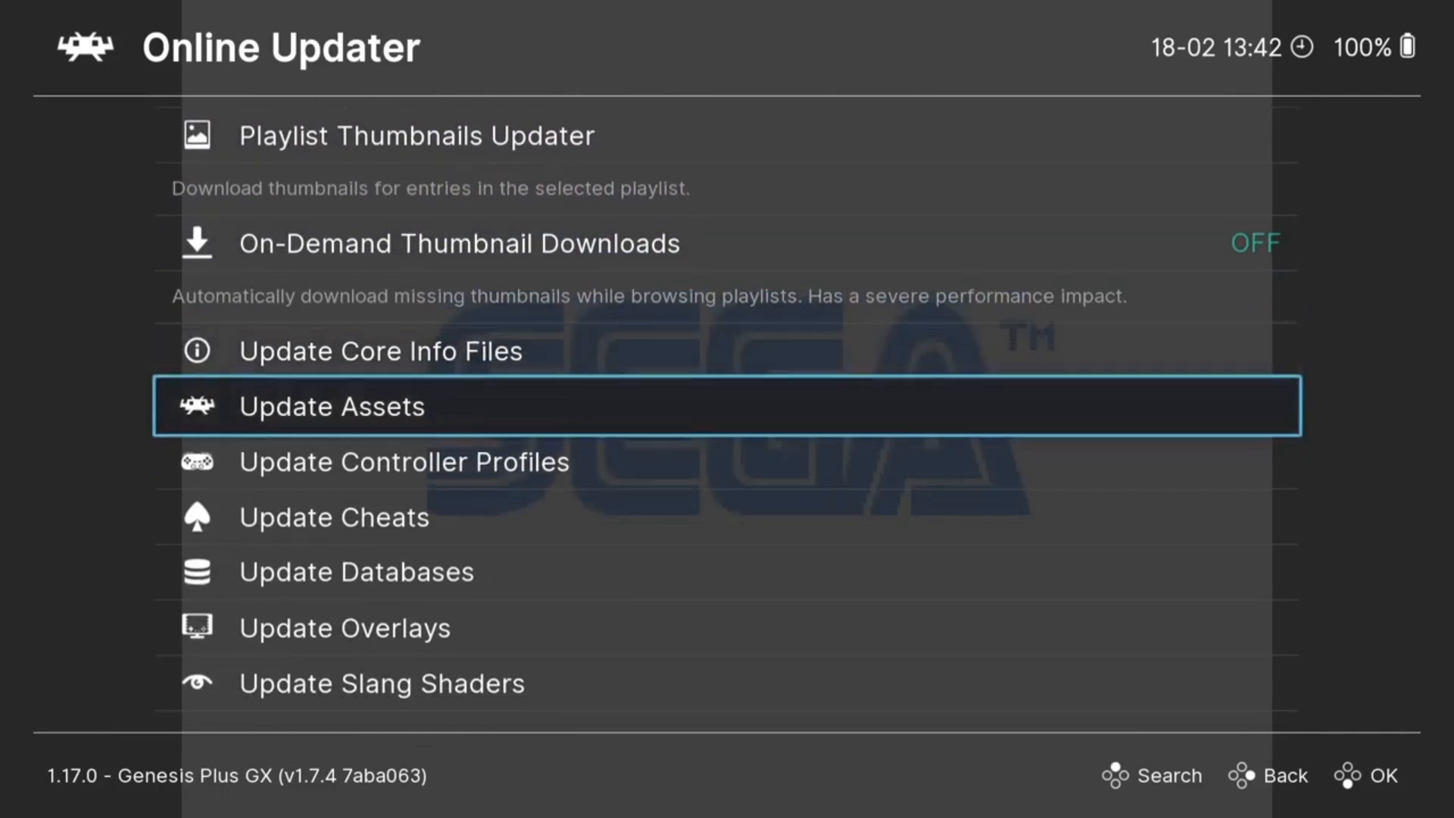
key(Return)
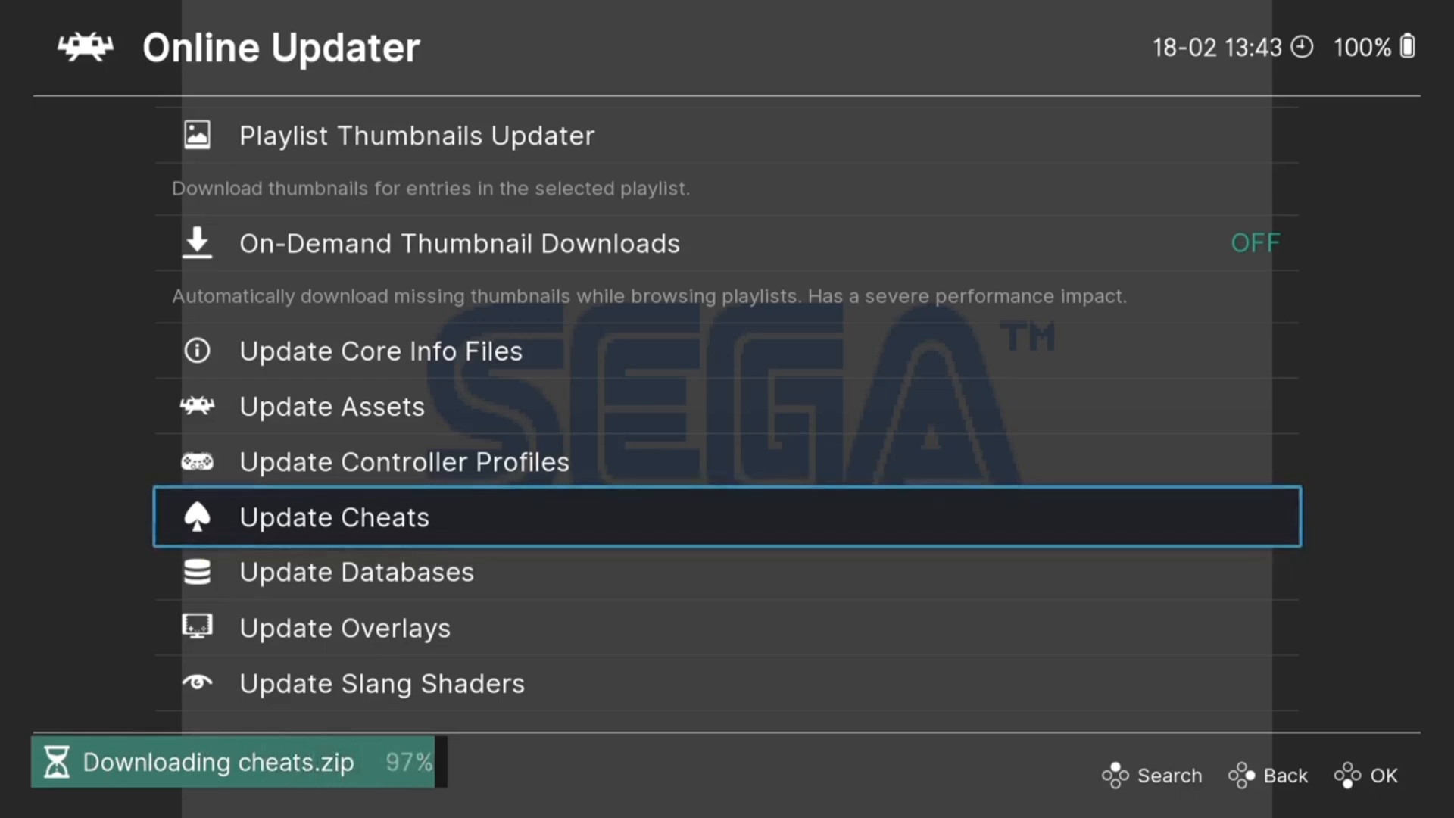
- Update the overlays and slang shaders, and leave the Online Updater
key(Down)
key(Down)
key(Return)
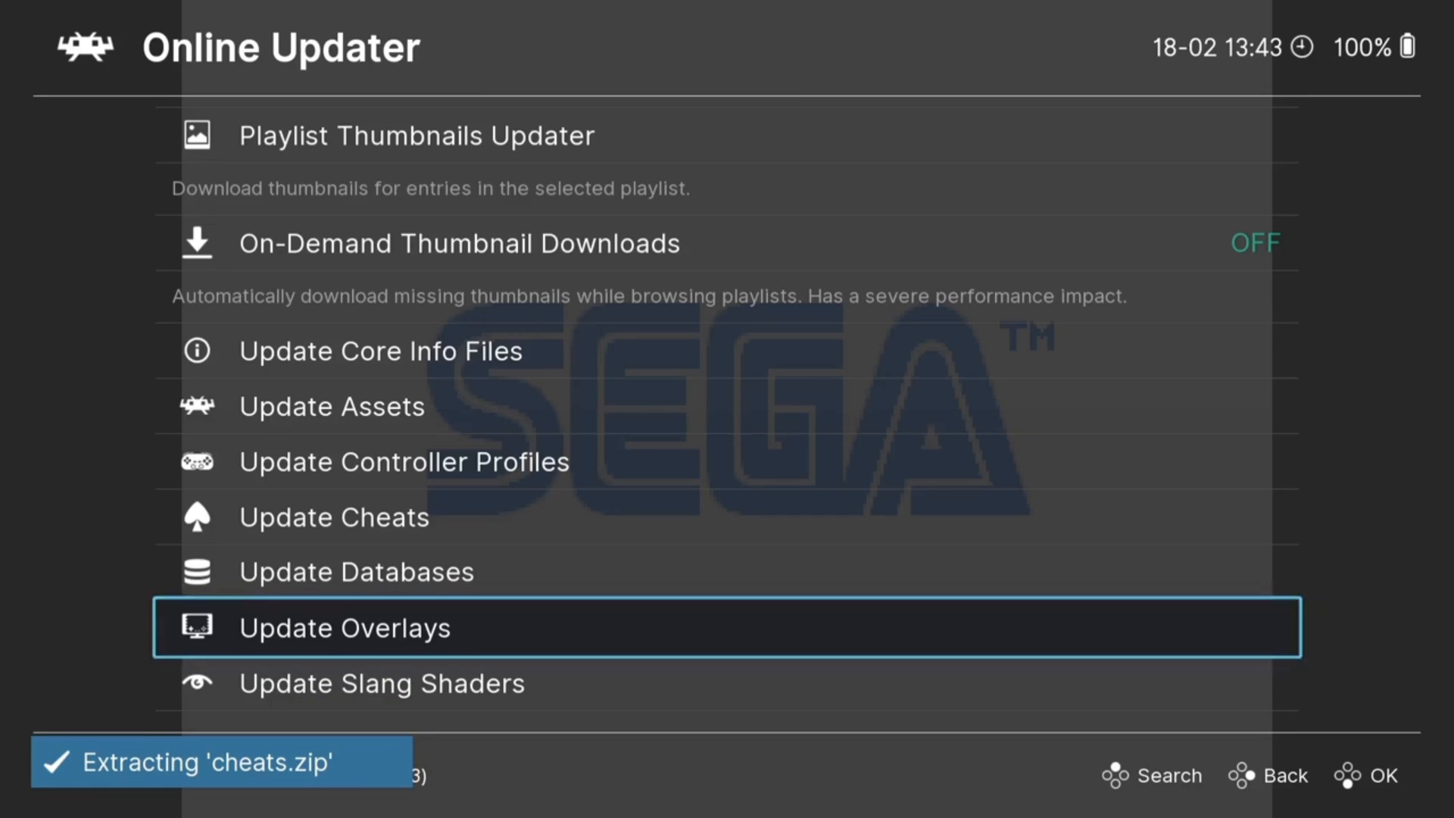
key(Down)
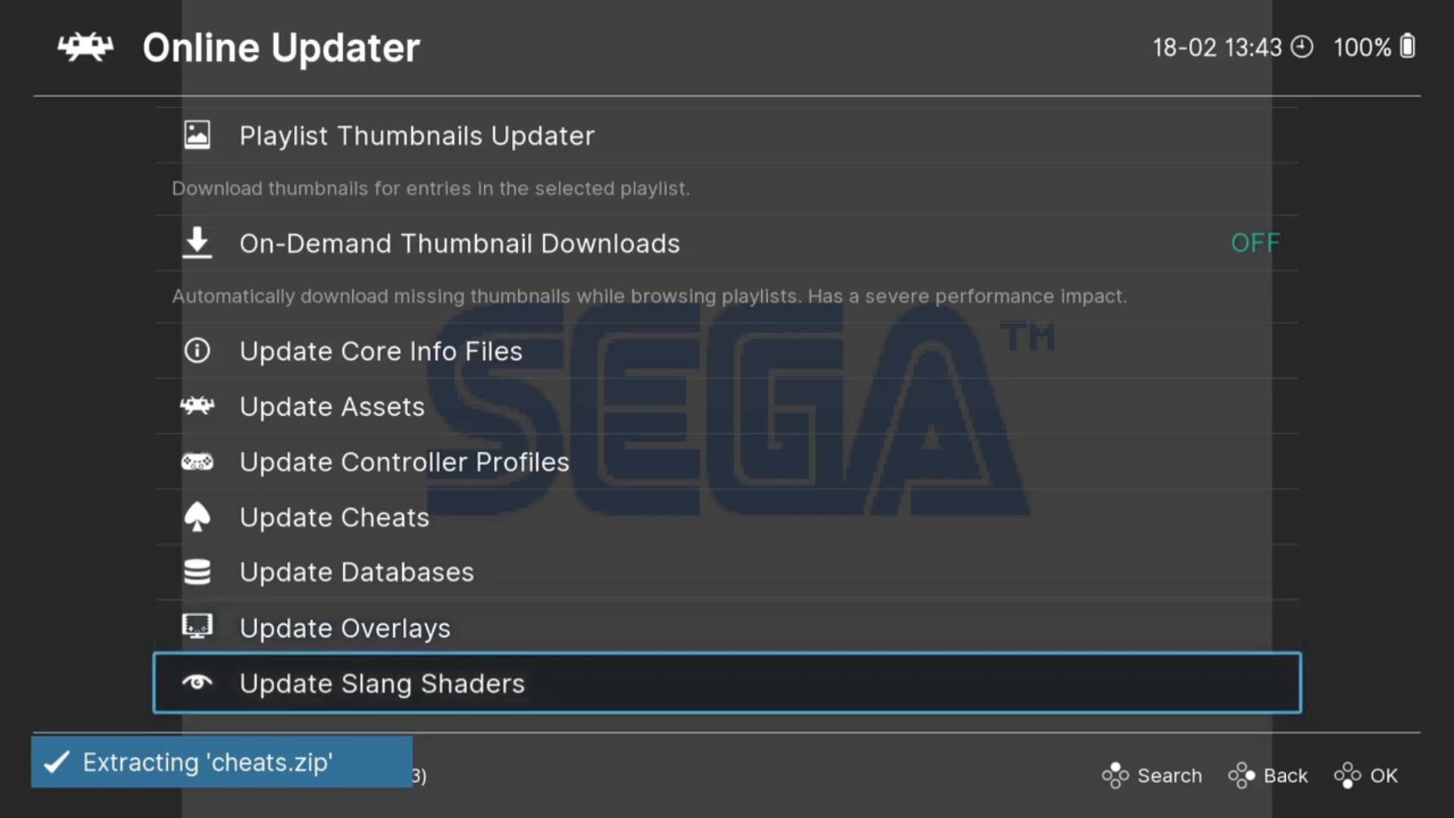
key(Return)
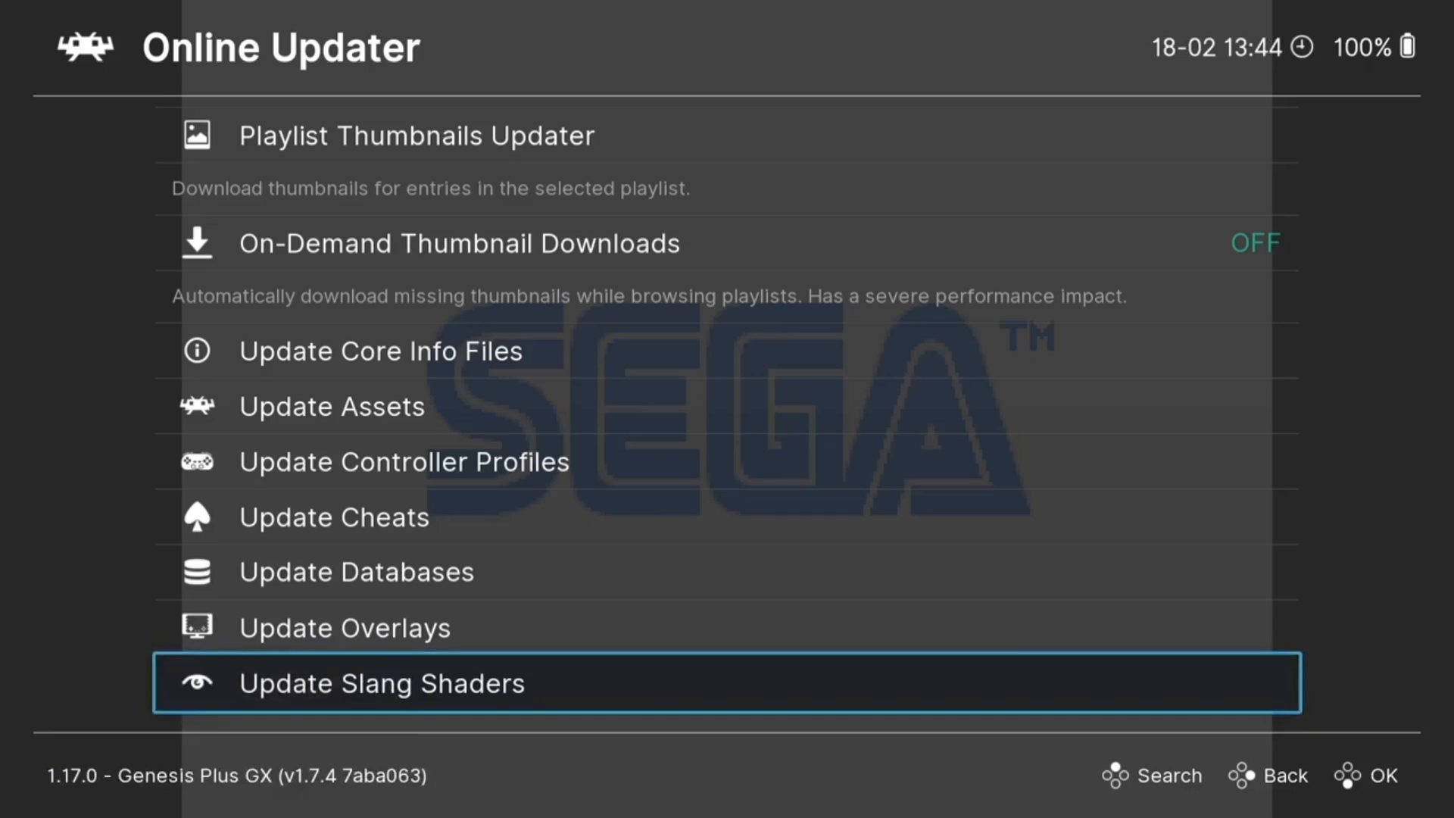
key(BackSpace)
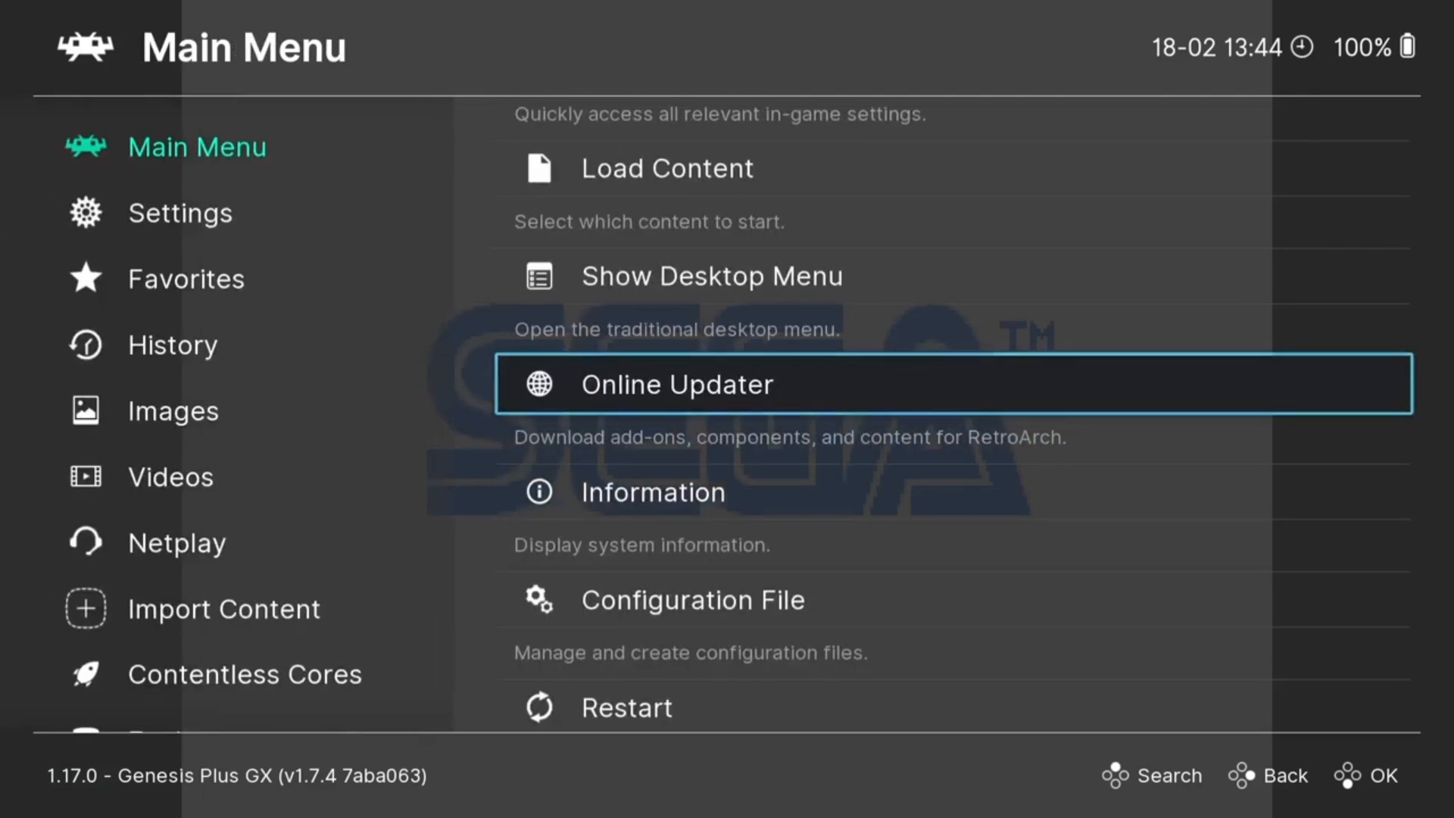
- Open the Cheats settings for the running game from the Quick Menu
key(Up)
key(Up)
key(Up)
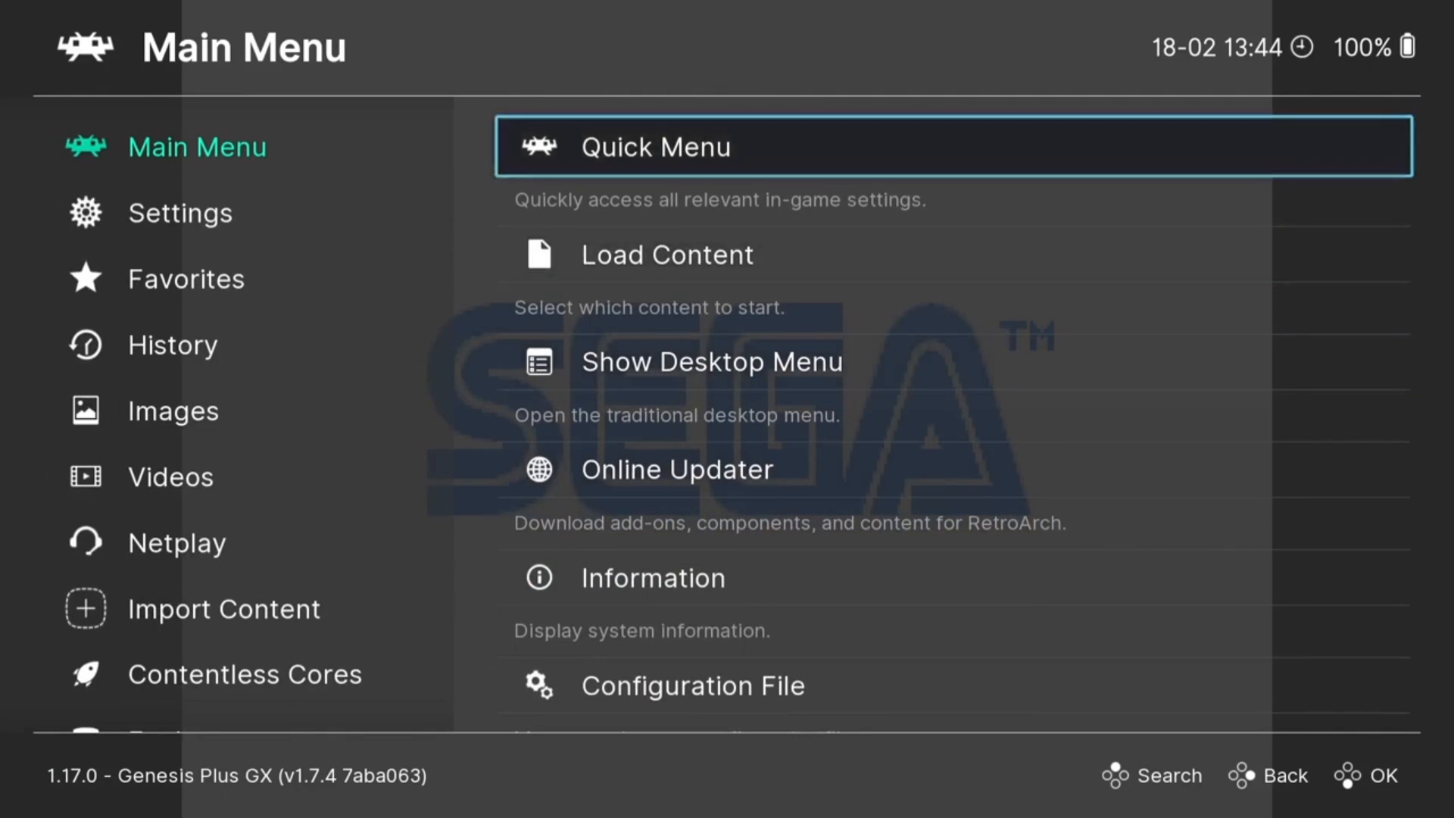
key(Return)
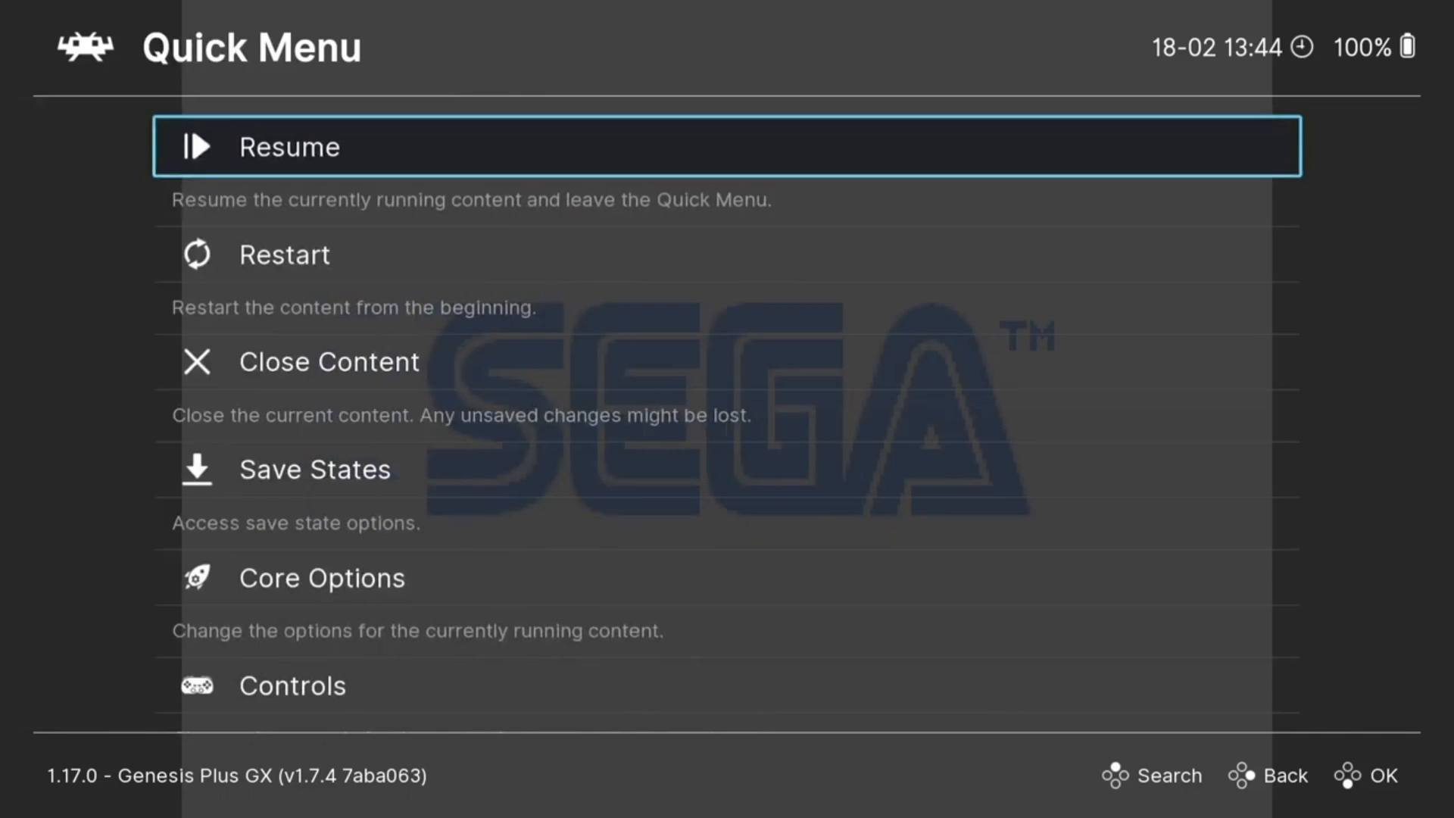
key(Down)
key(Down)
key(Down)
key(Down)
key(Down)
key(Down)
key(Down)
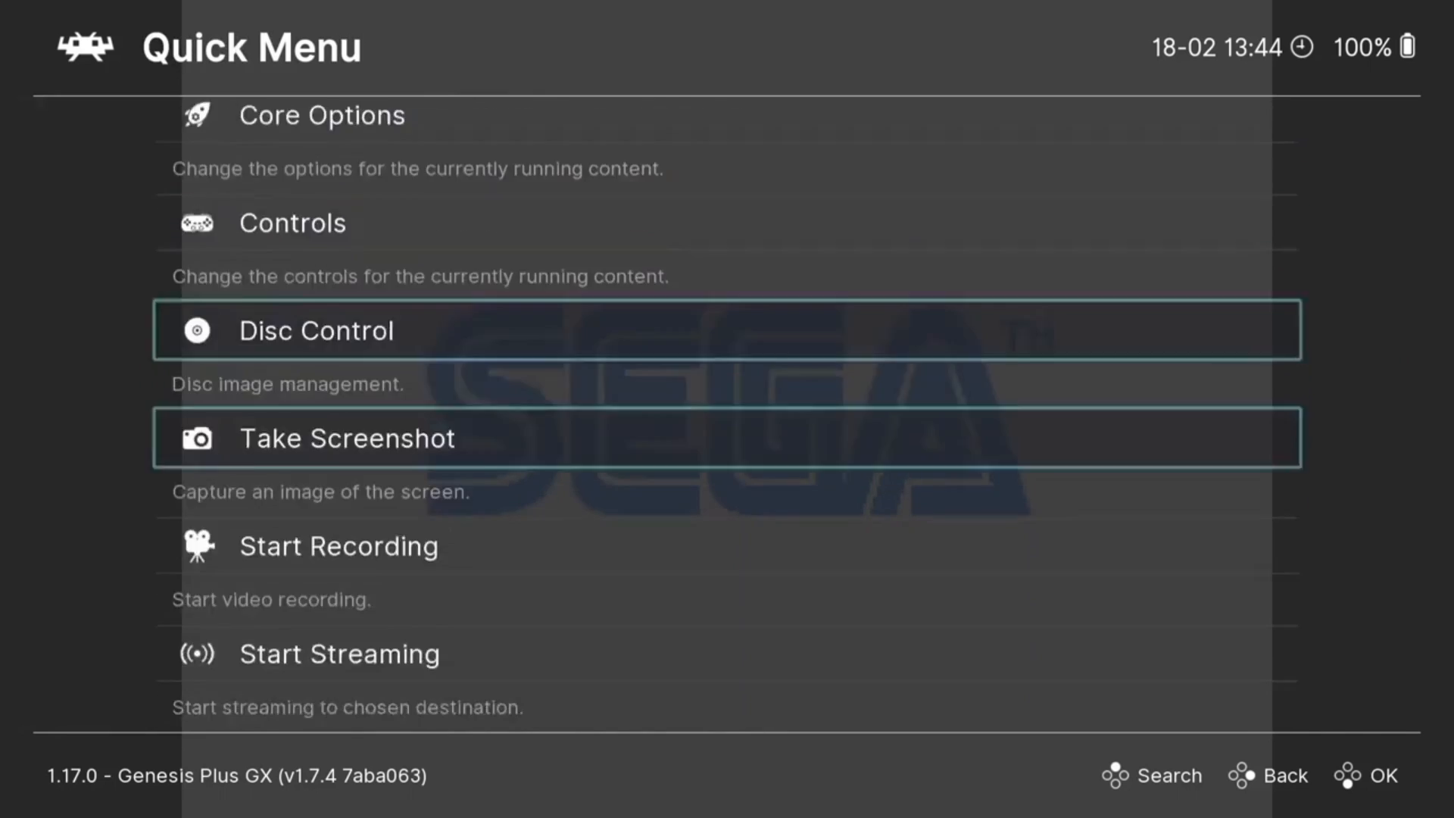
key(Down)
key(Down)
key(Down)
key(Down)
key(Down)
key(Down)
key(Down)
key(Down)
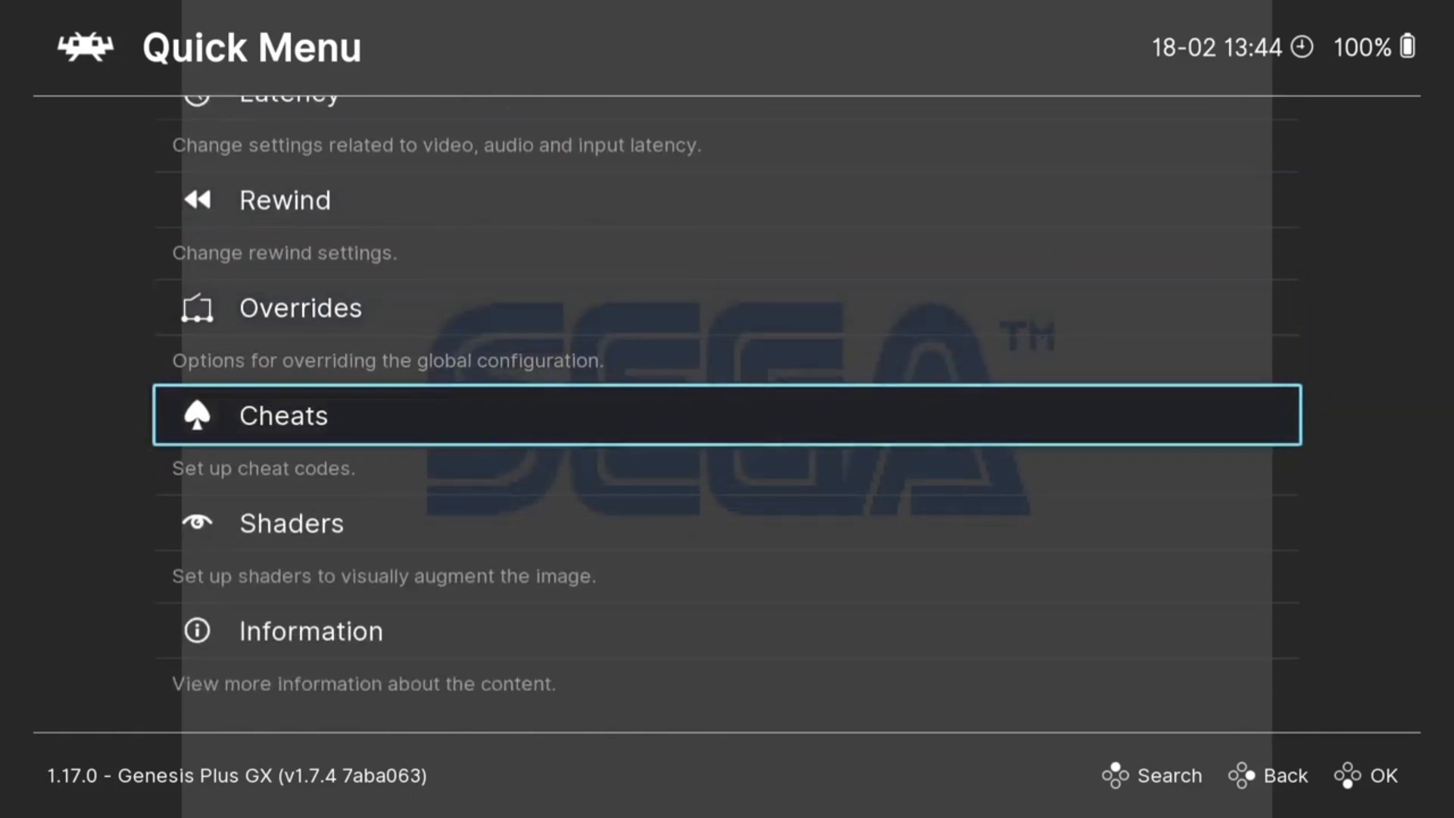
key(Return)
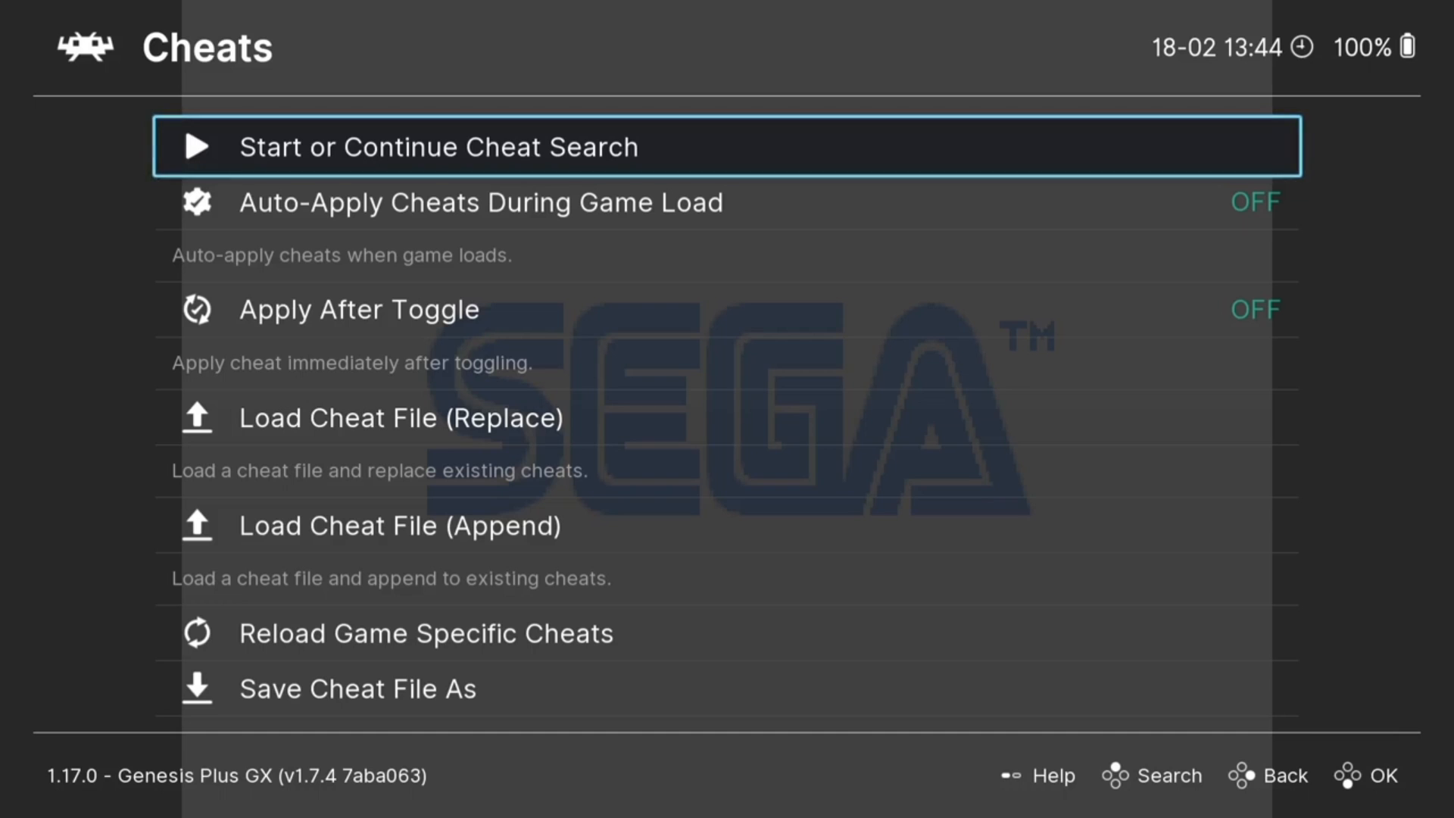
- Turn on Apply After Toggle for the cheats
key(Down)
key(Down)
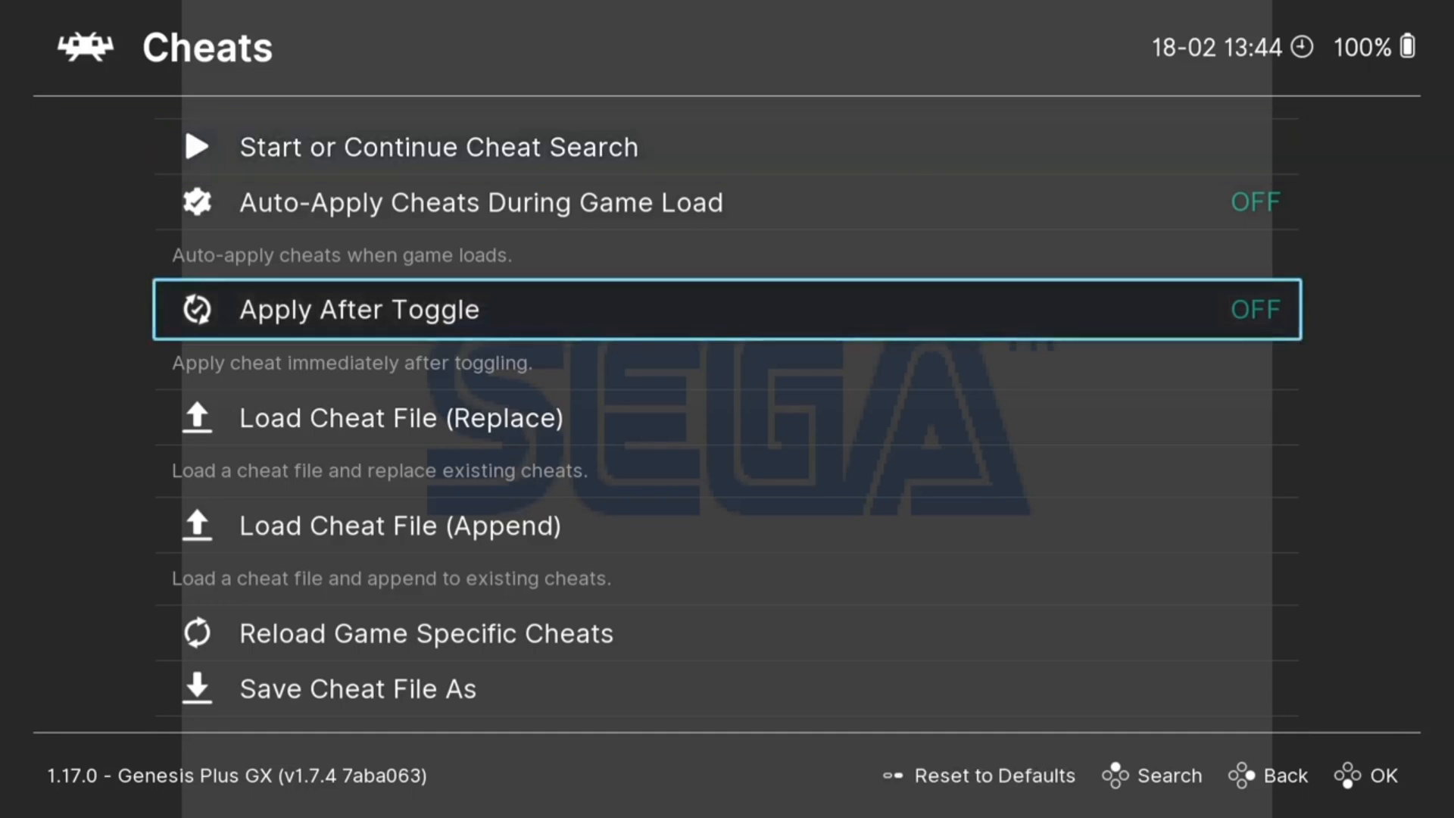
key(Return)
- Start loading a replacement cheat file and open the Sega - Mega Drive - Genesis cheat folder
key(Down)
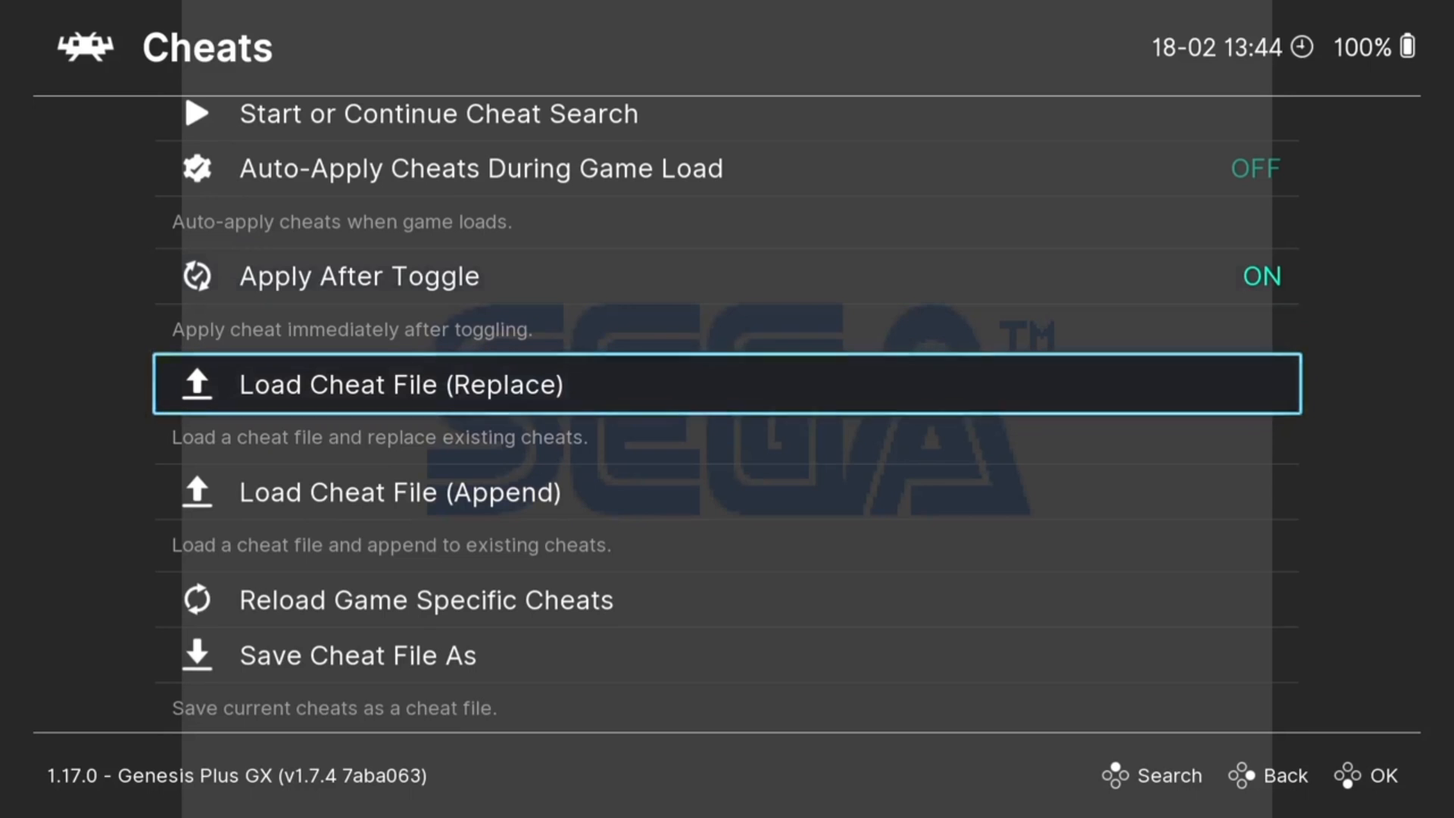
key(Return)
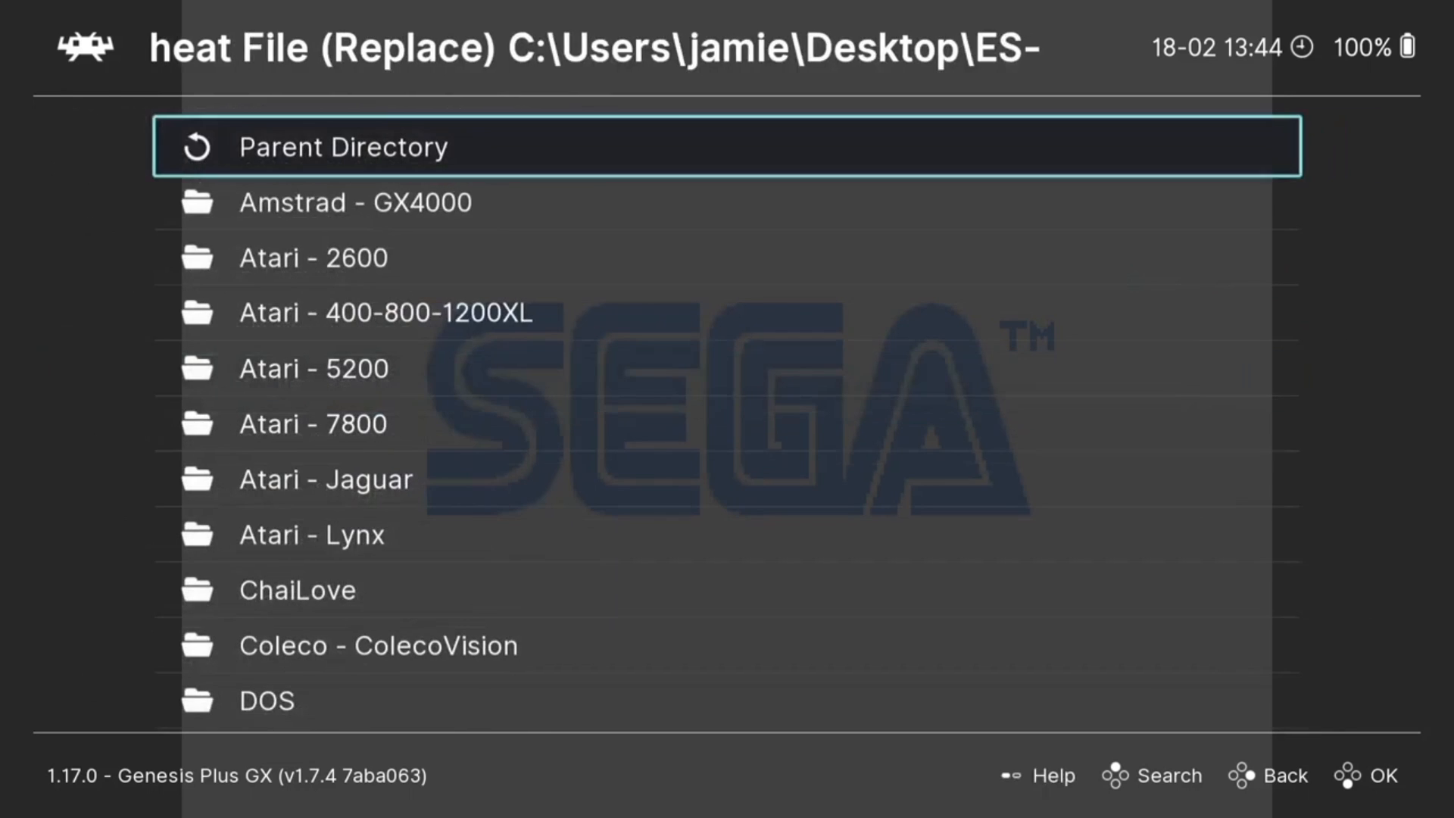
key(Down)
key(Down)
key(Down)
key(Down)
key(Down)
key(Down)
key(Down)
key(Down)
key(Down)
key(Down)
key(Down)
key(Down)
key(Down)
key(Down)
key(Down)
key(Down)
key(Down)
key(Down)
key(Down)
key(Down)
key(Down)
key(Down)
key(Down)
key(Down)
key(Down)
key(Down)
key(Down)
key(Down)
key(Down)
key(Down)
key(Down)
key(Down)
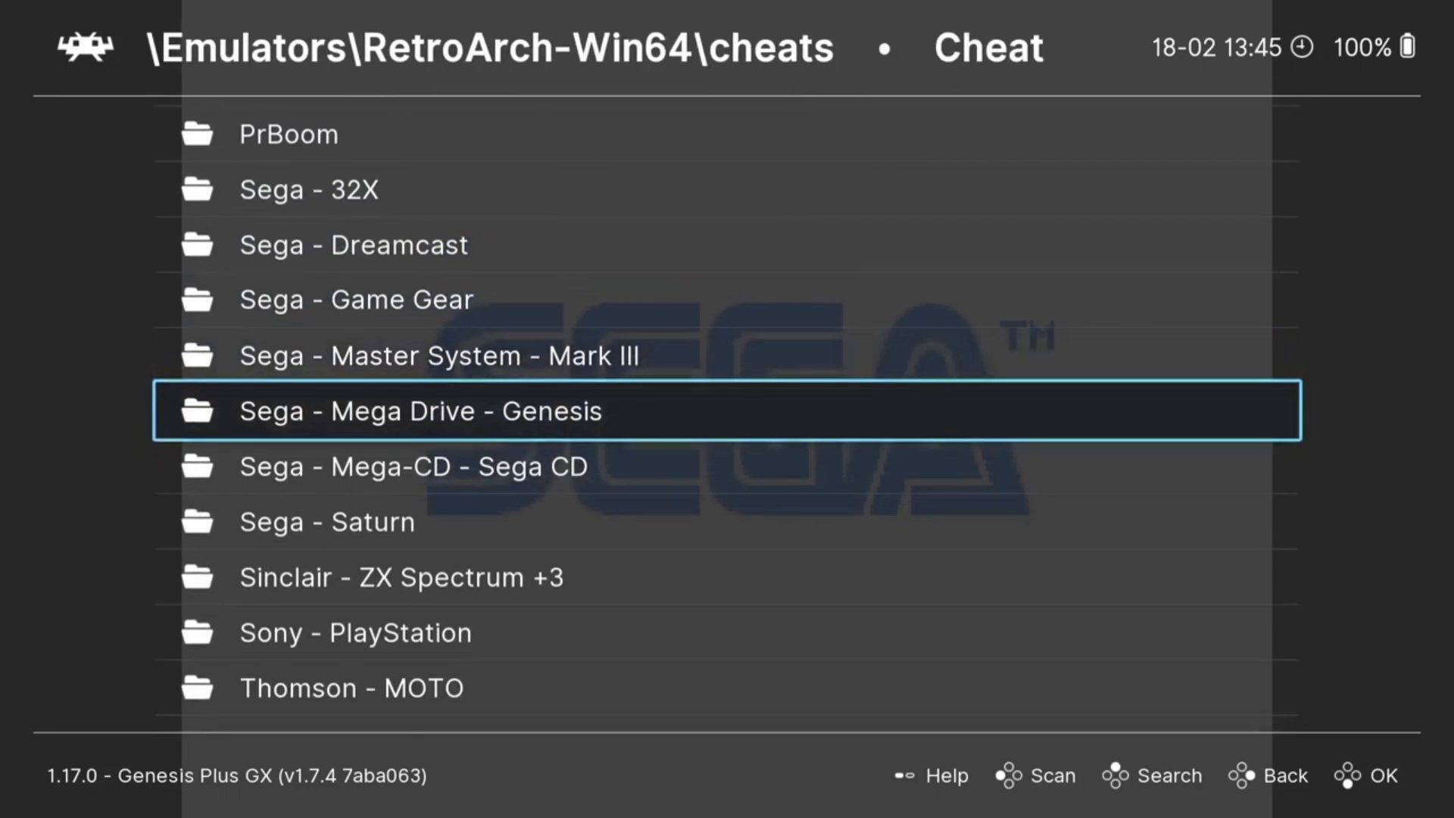
key(Return)
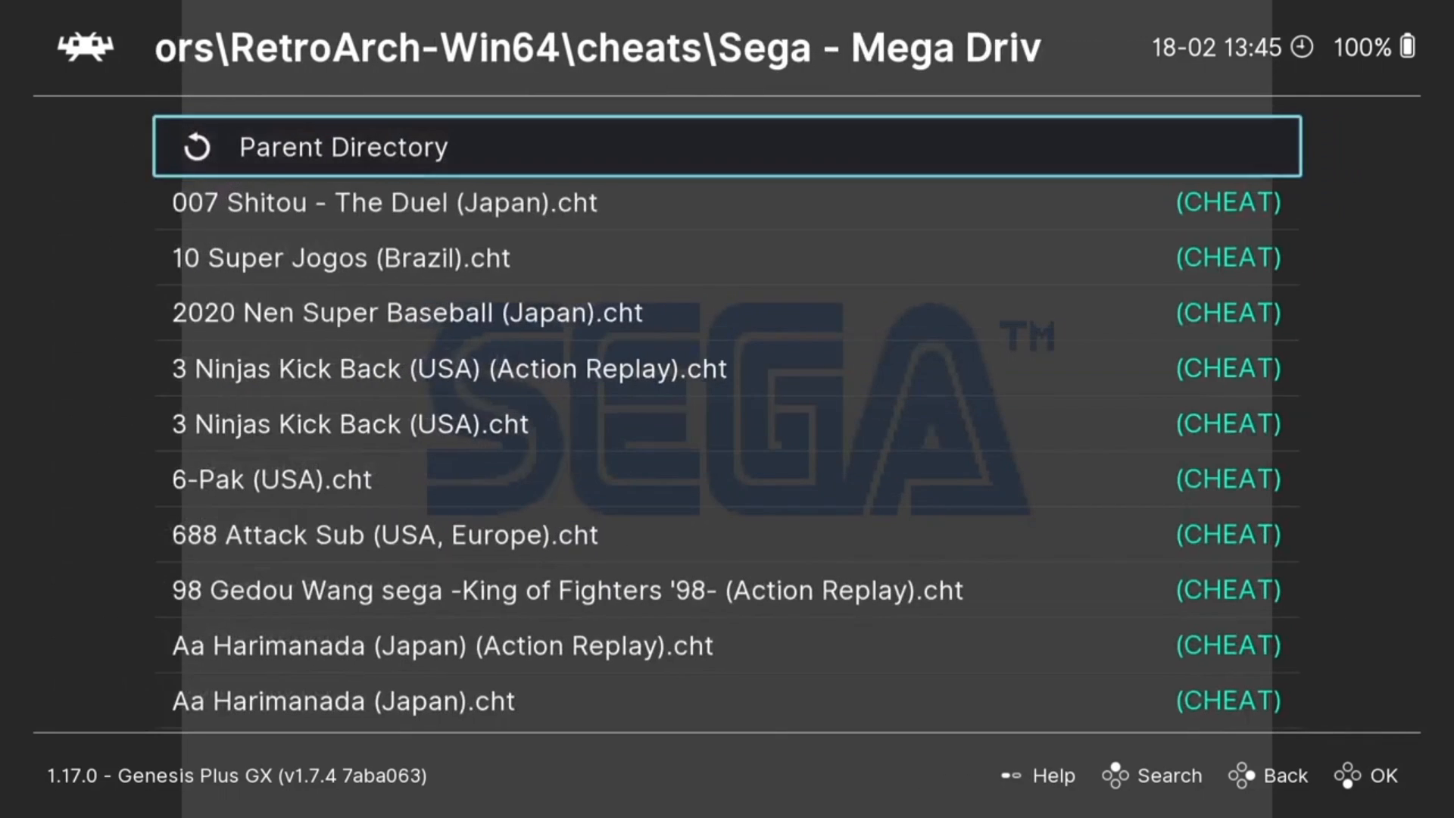
- Load the Sonic 3 (Europe).cht cheat file in place of the existing cheats
key(Down)
key(Down)
key(Down)
key(Down)
key(Down)
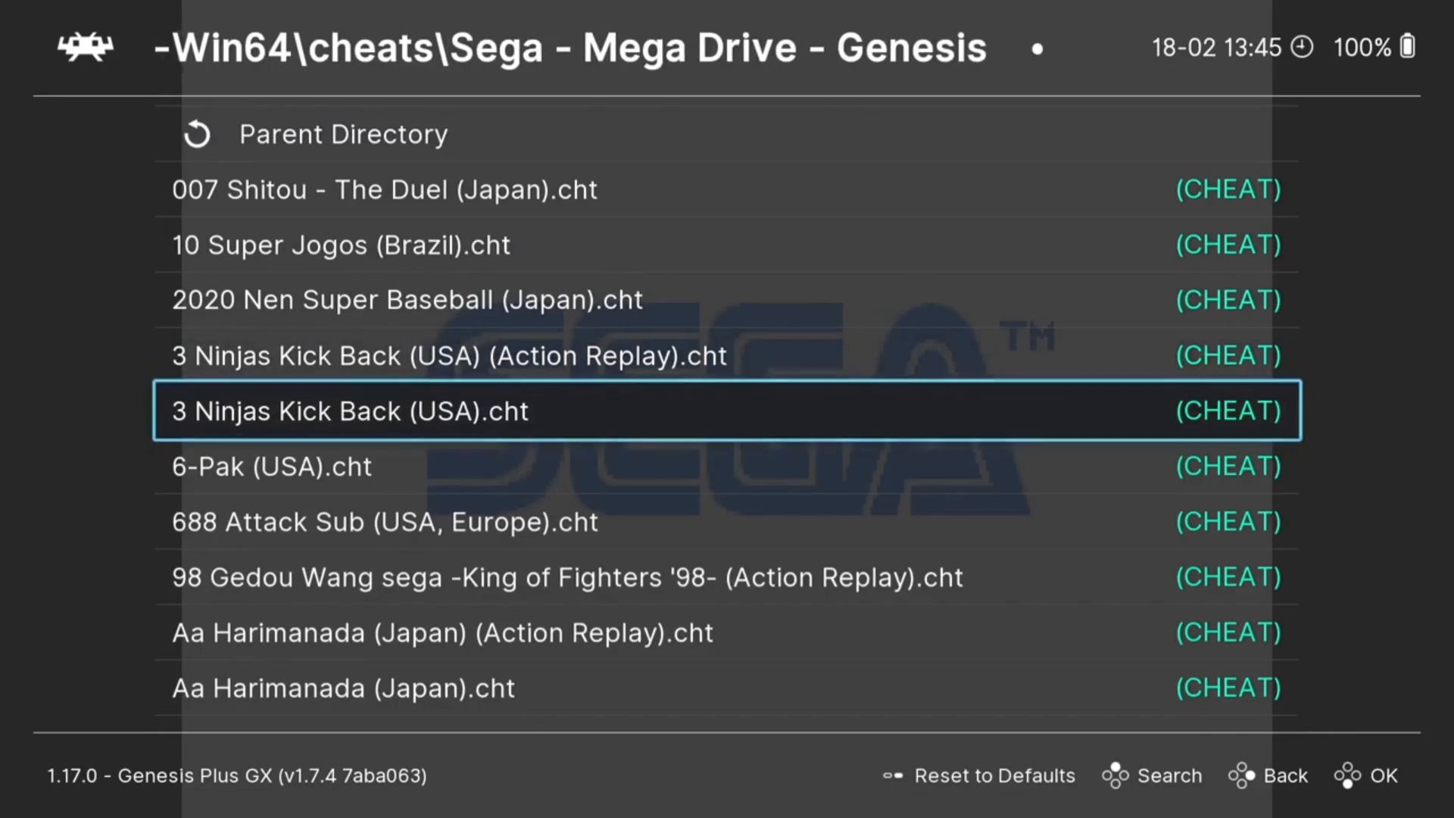
key(Down)
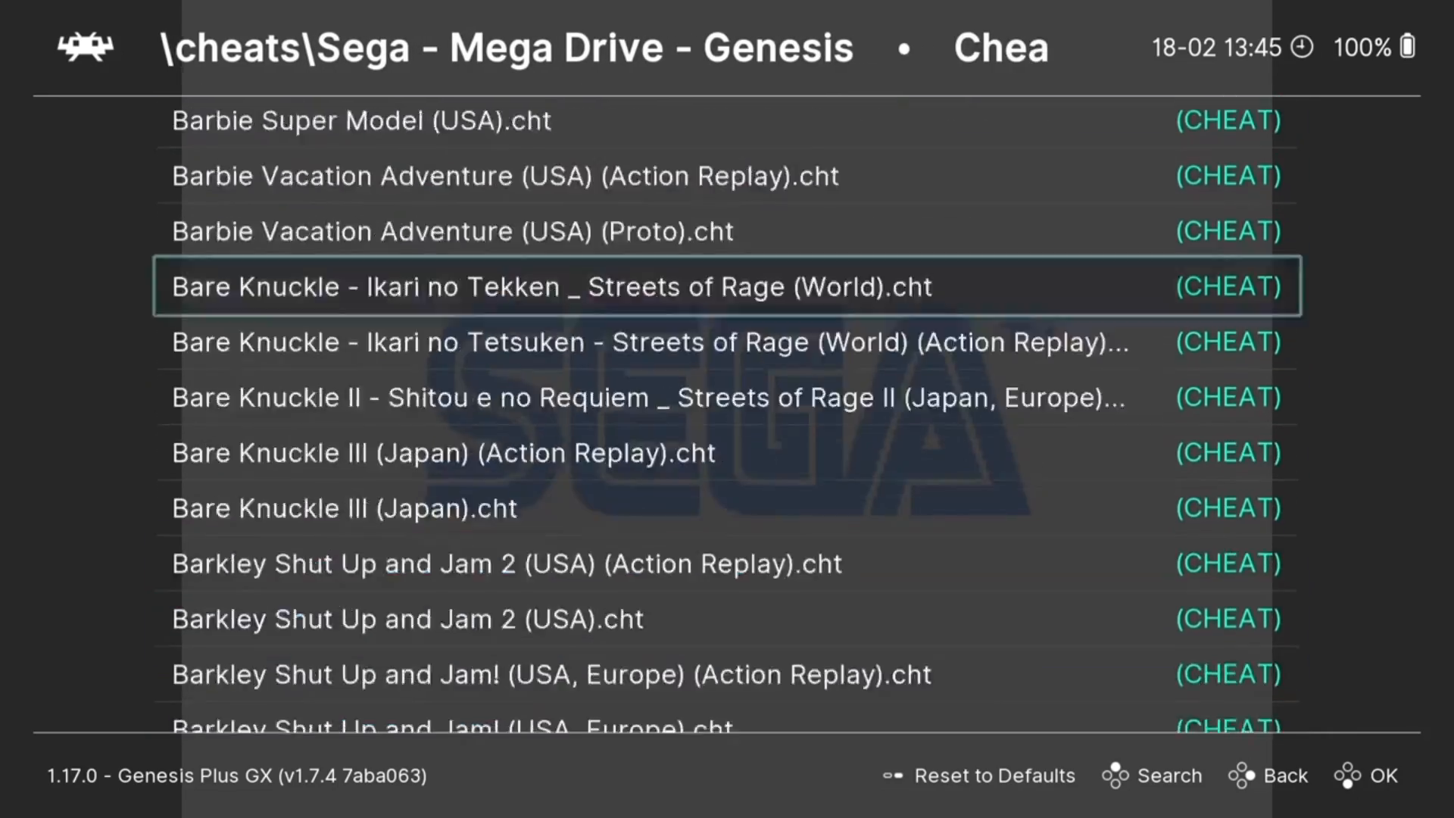
key(Down)
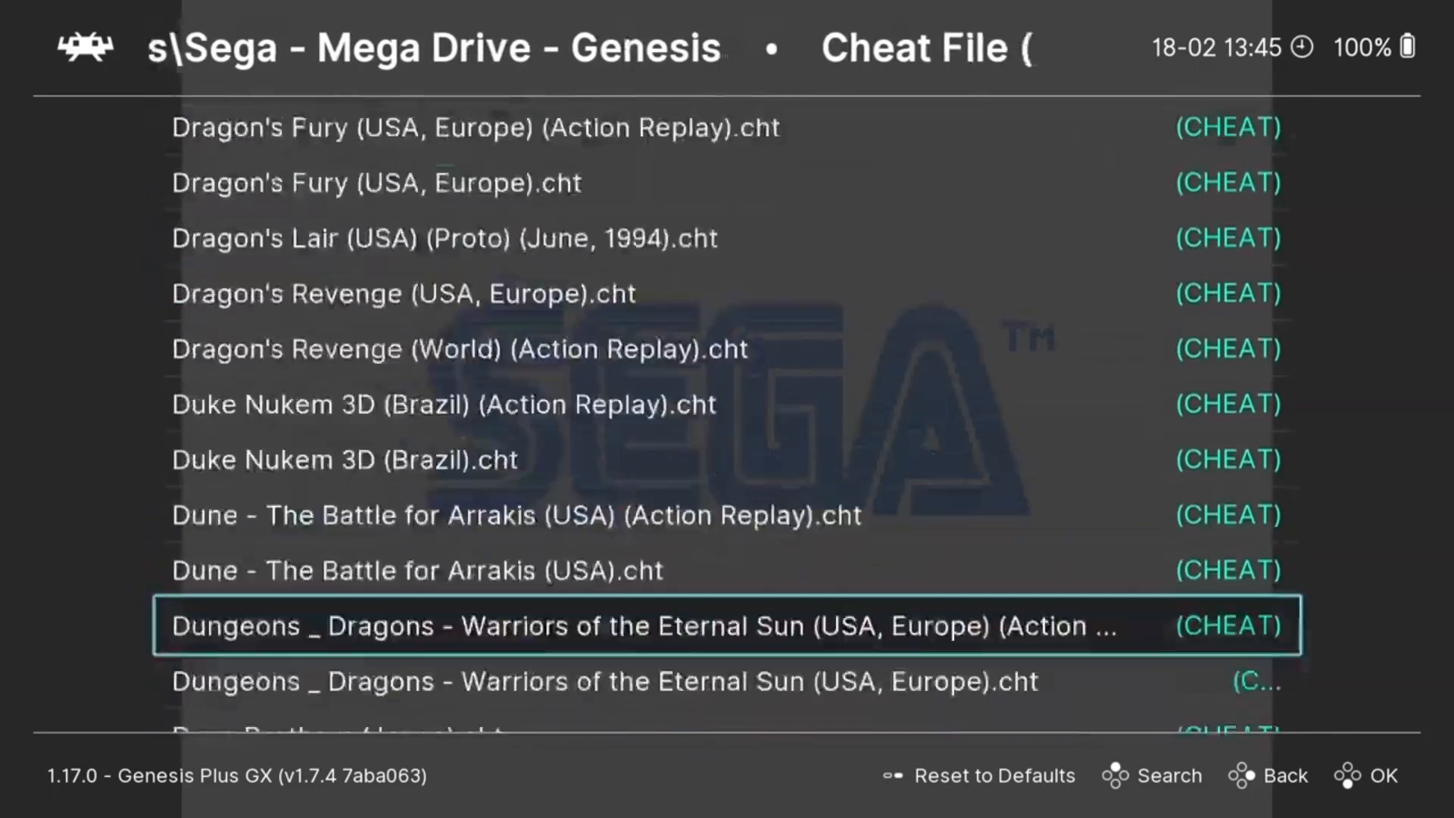
key(Down)
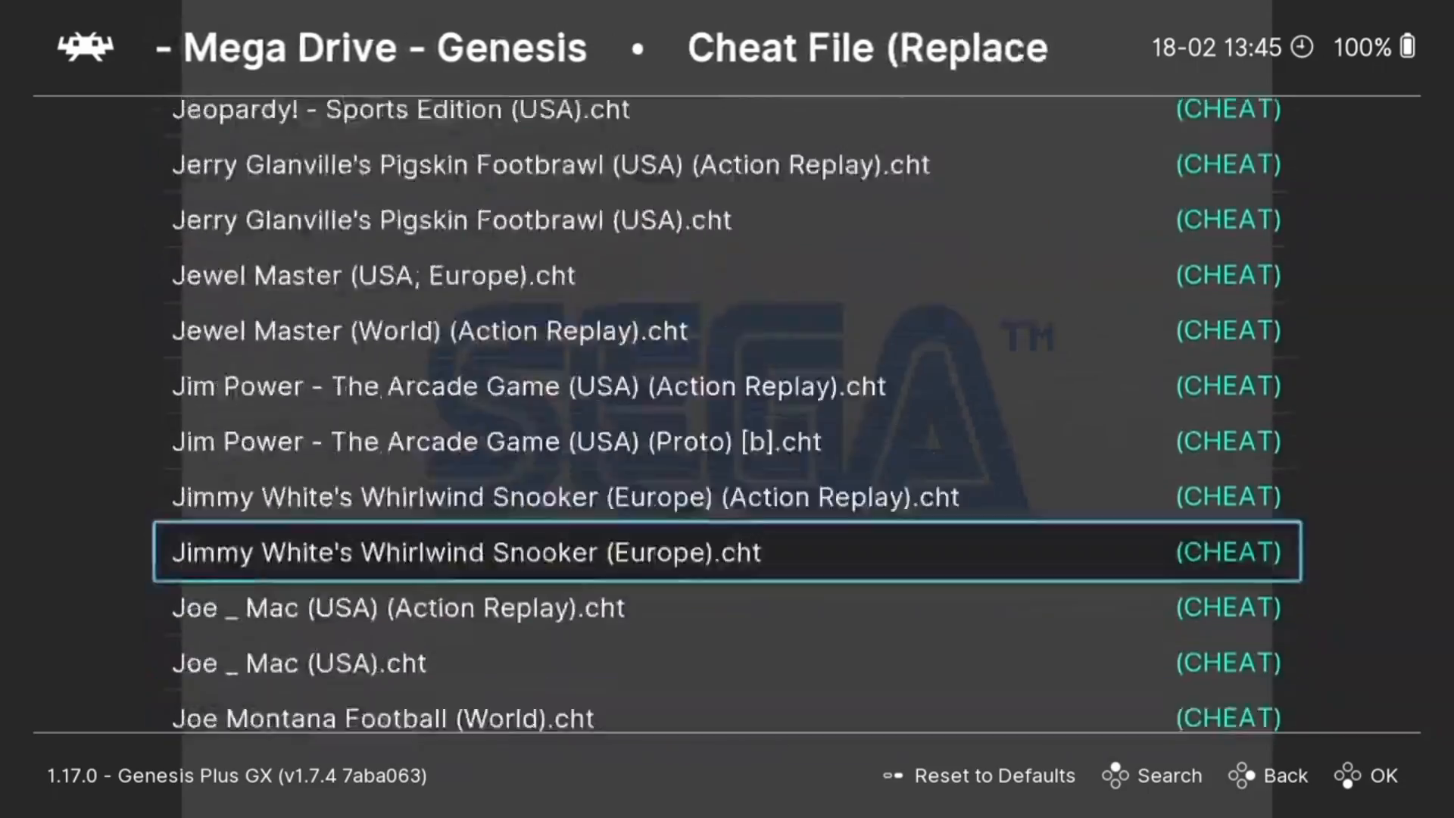
key(Down)
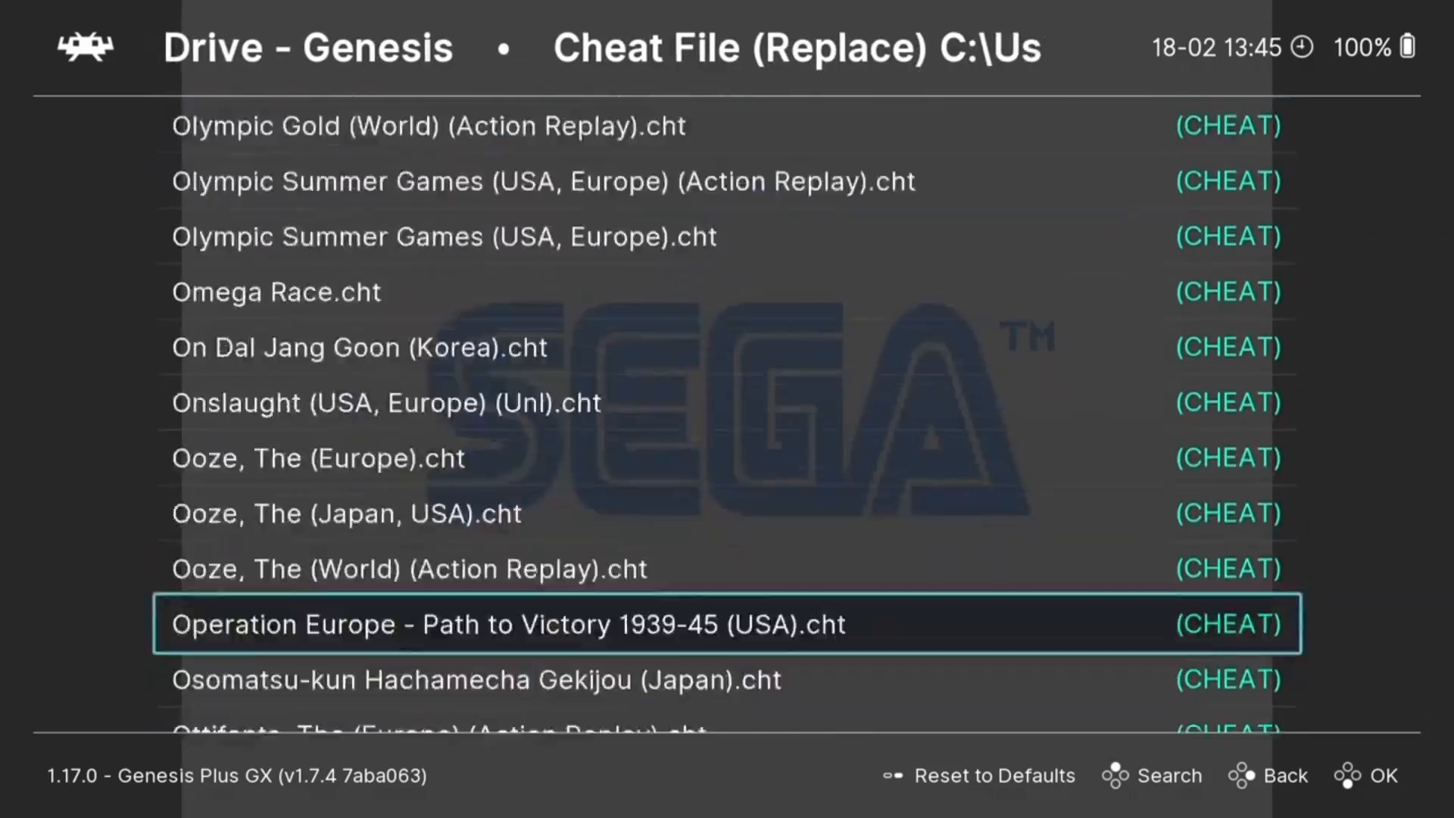
key(Down)
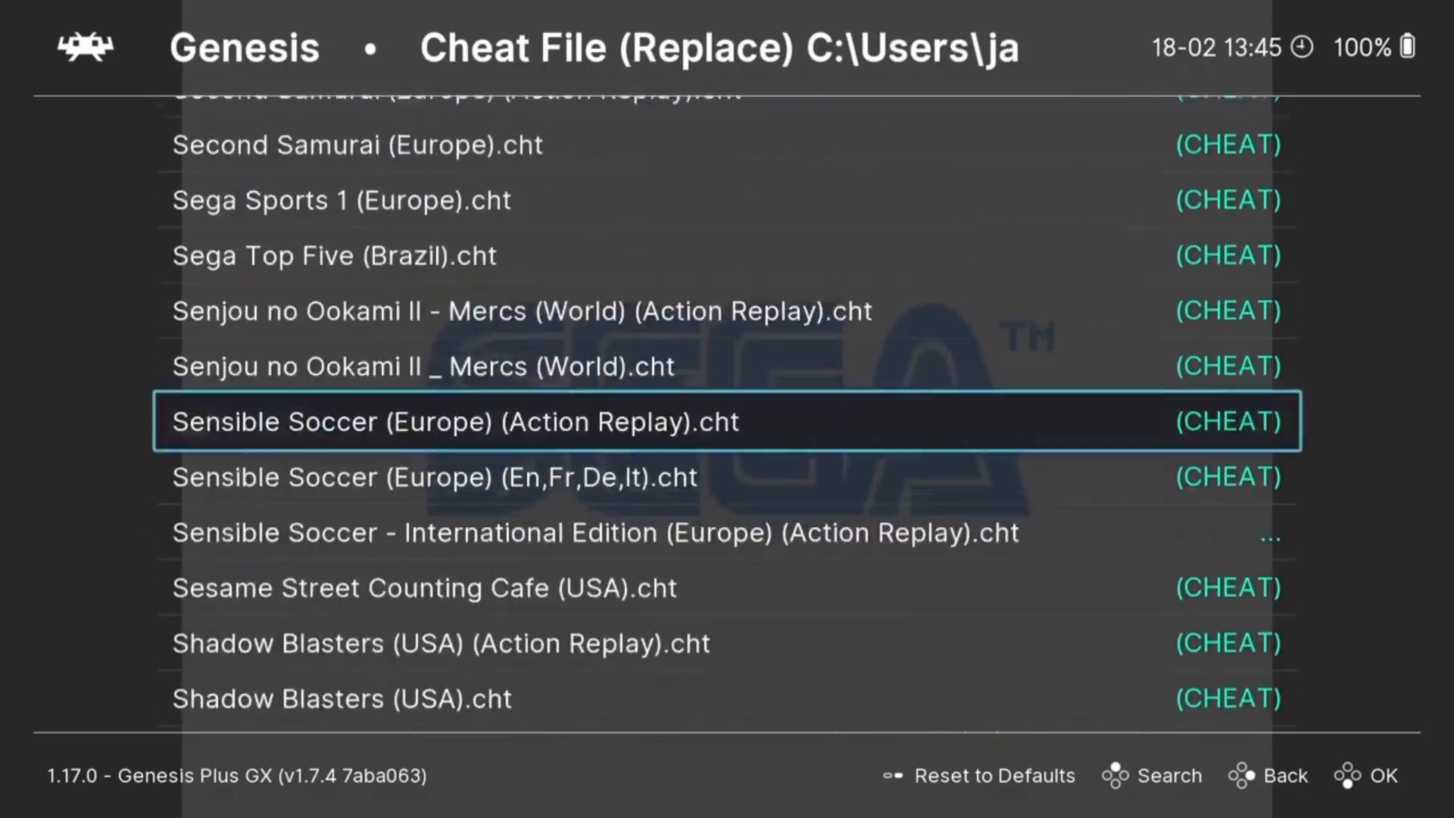
key(Down)
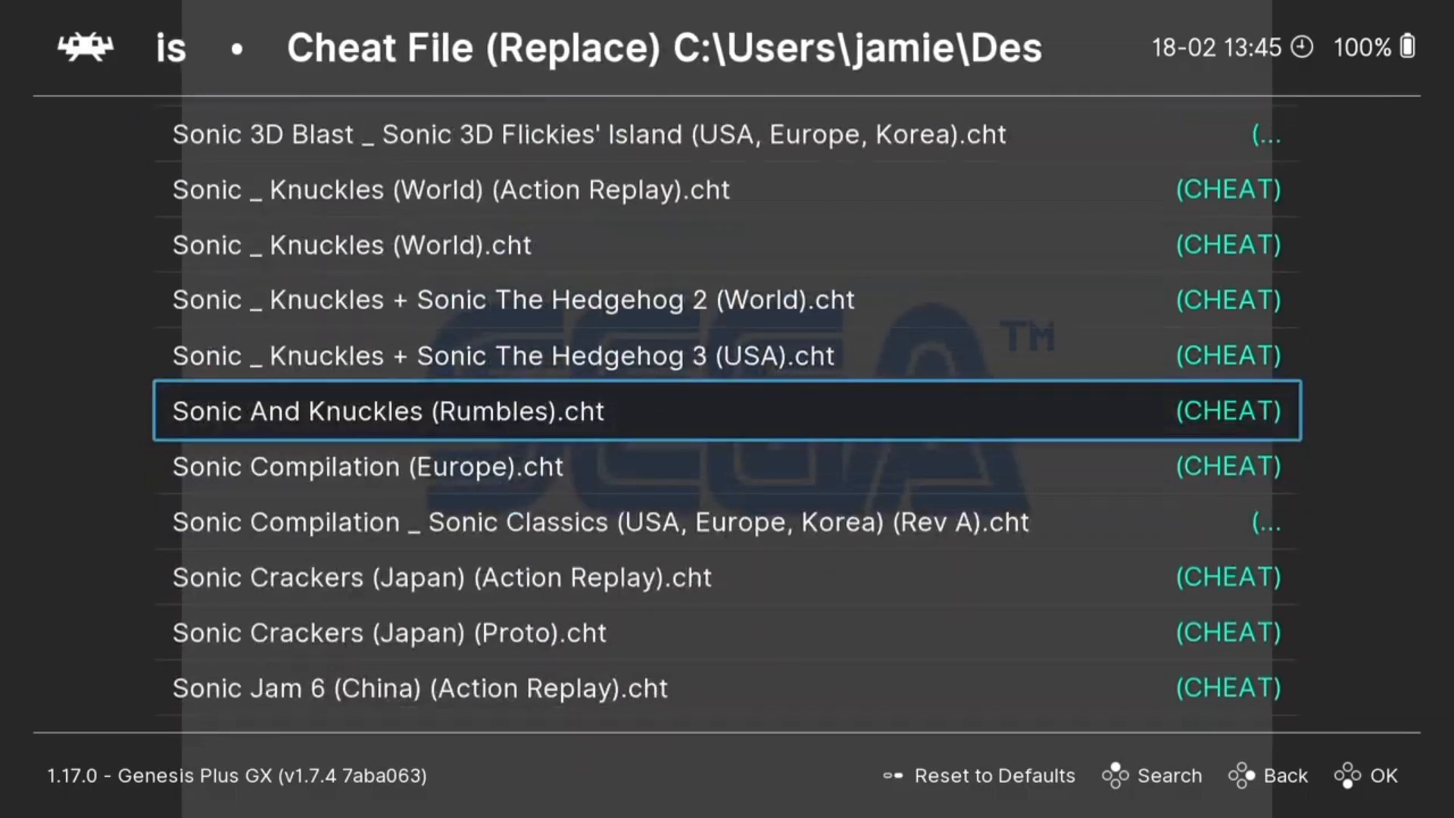
key(Up)
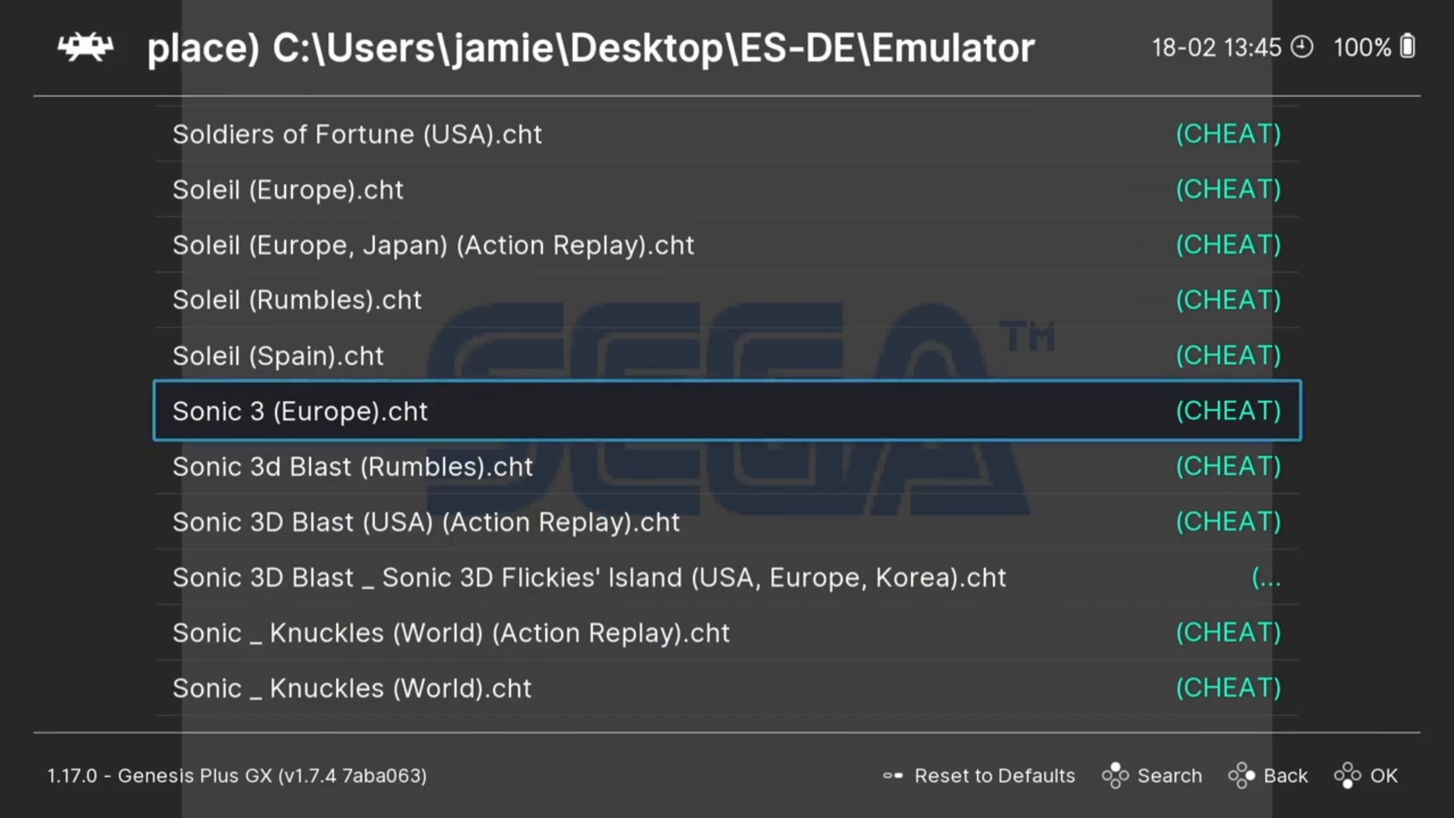
key(Return)
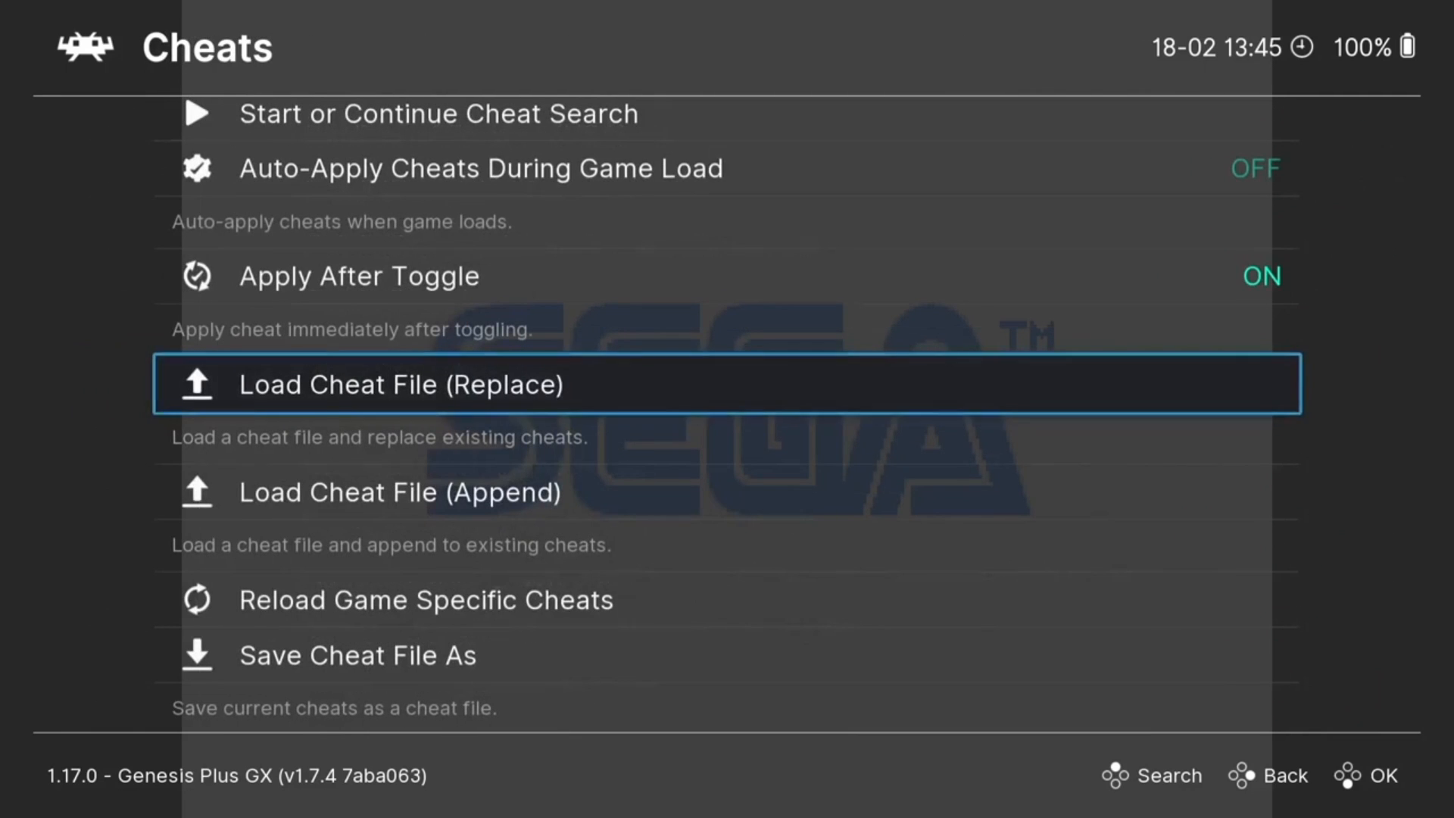
- Enable the Untouchable Sonic and Tails cheat and return to the Cheats settings
key(Down)
key(Down)
key(Down)
key(Down)
key(Down)
key(Down)
key(Down)
key(Down)
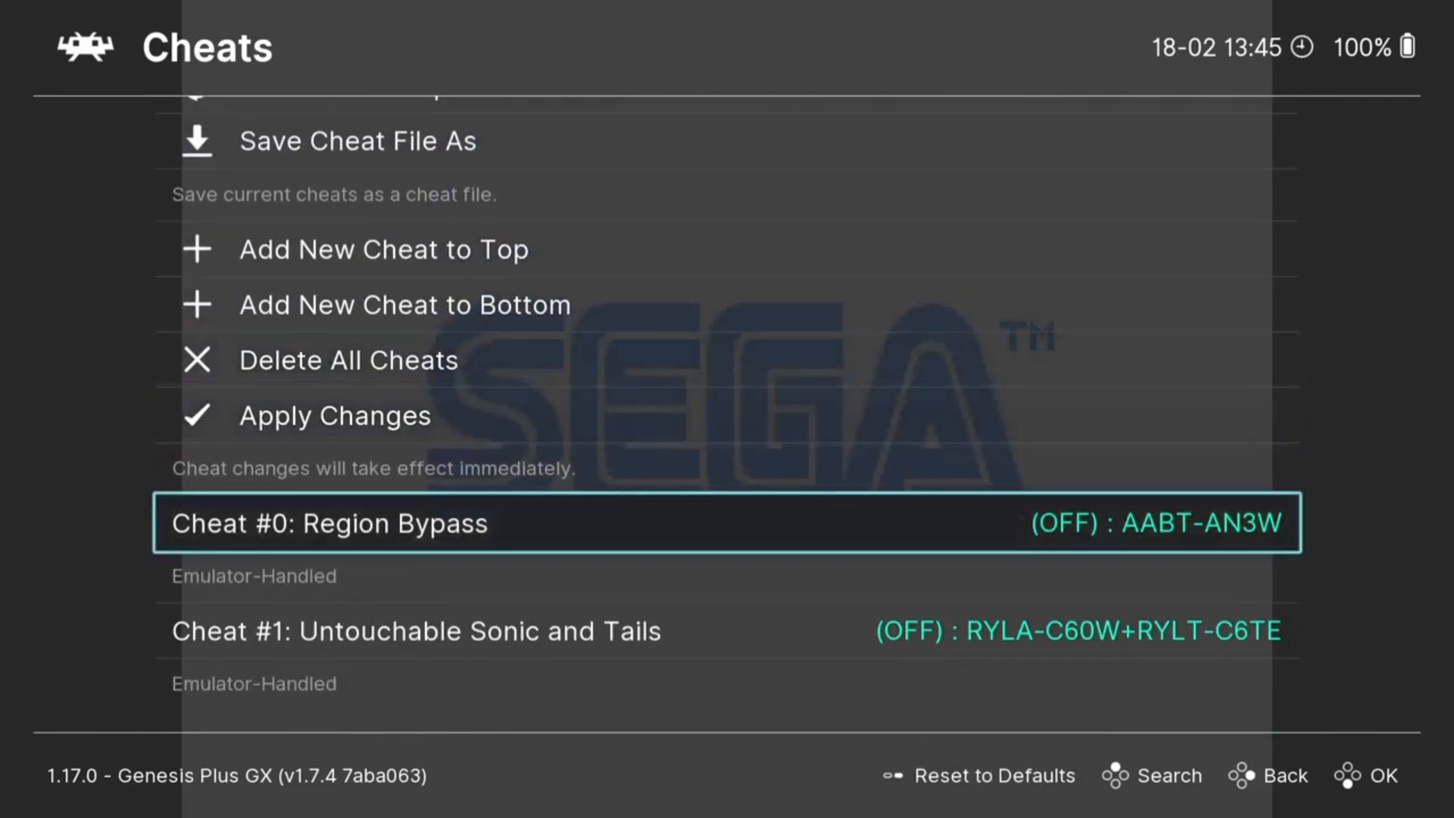
key(Down)
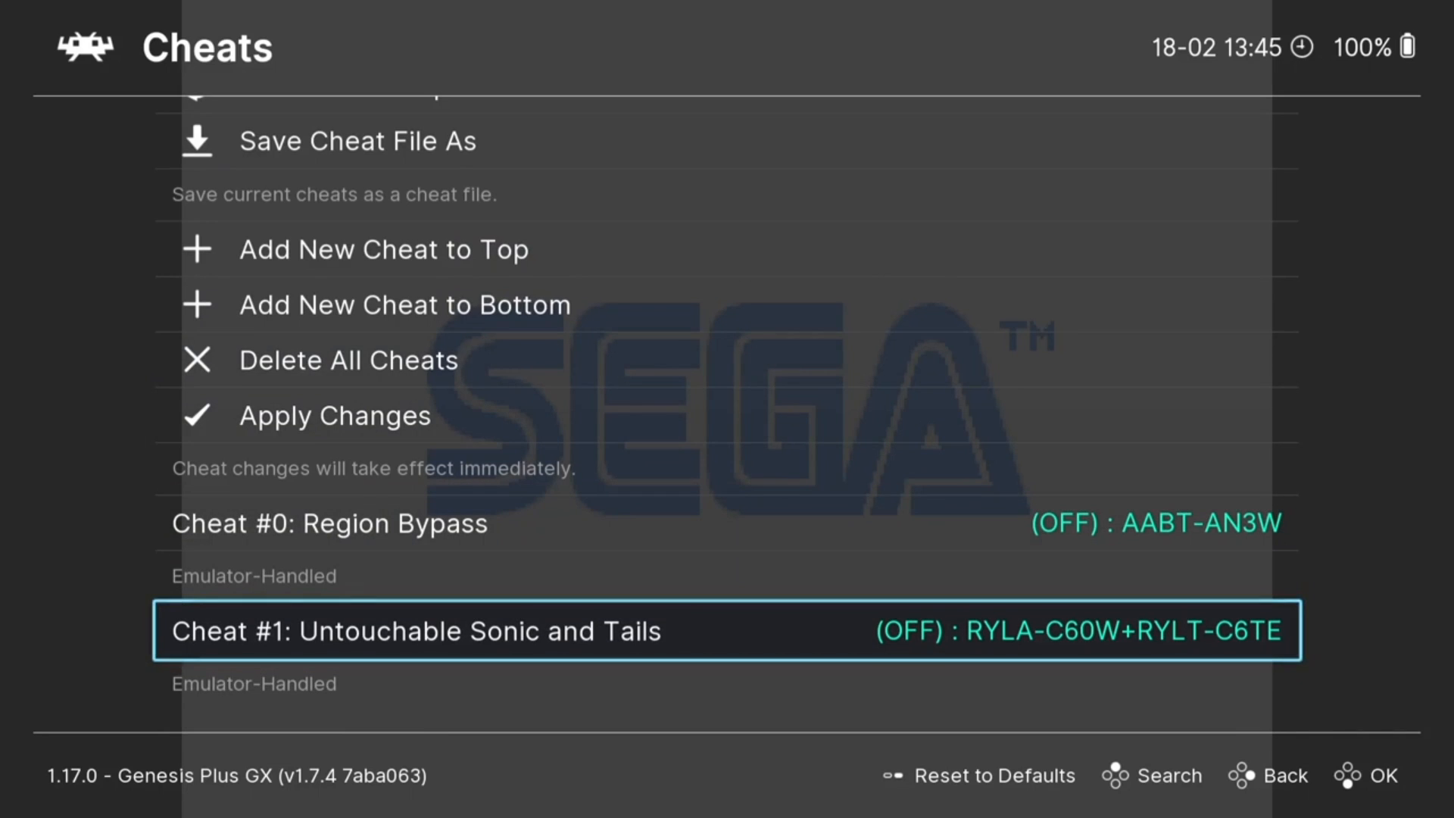
key(Return)
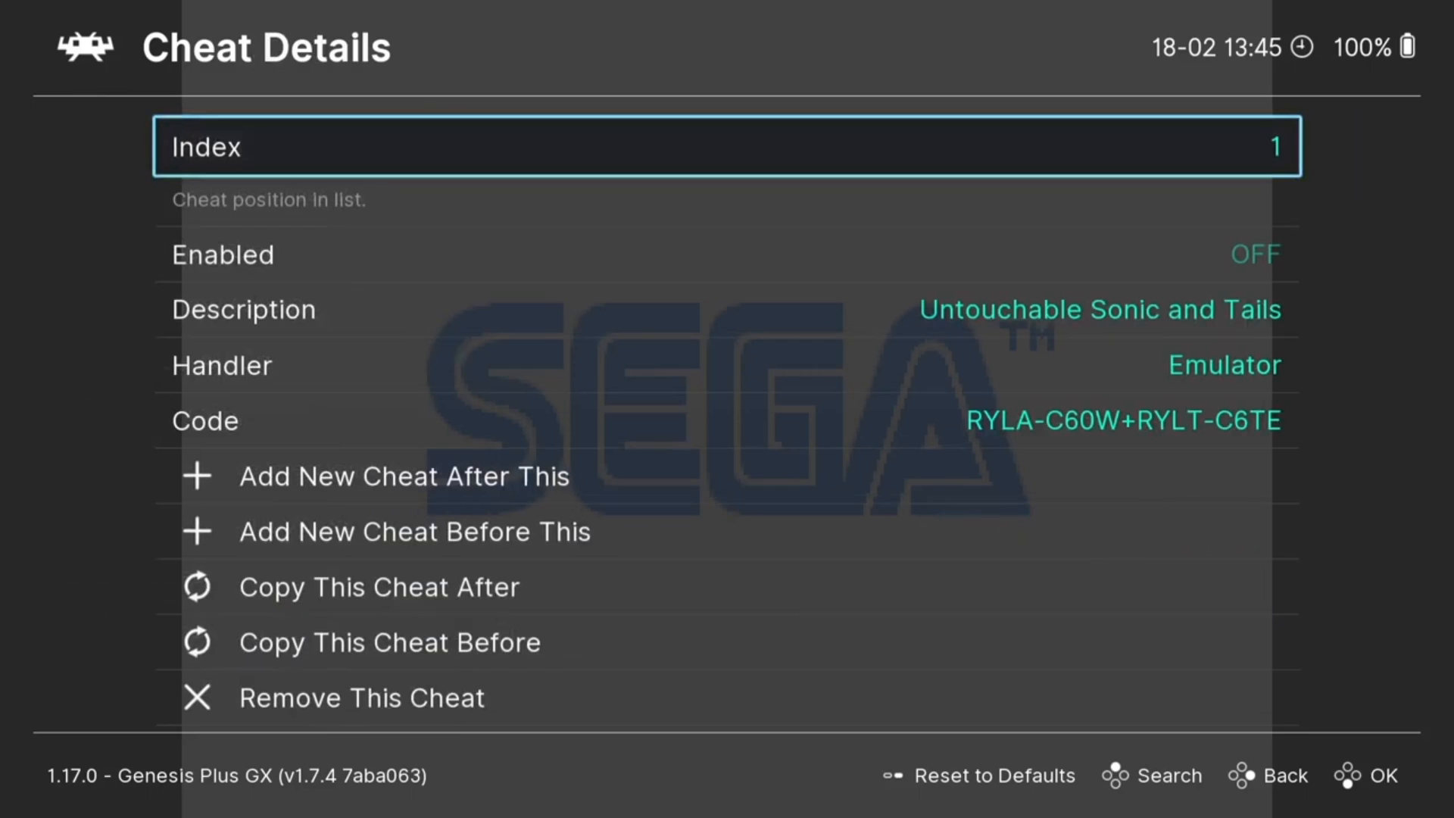
key(Down)
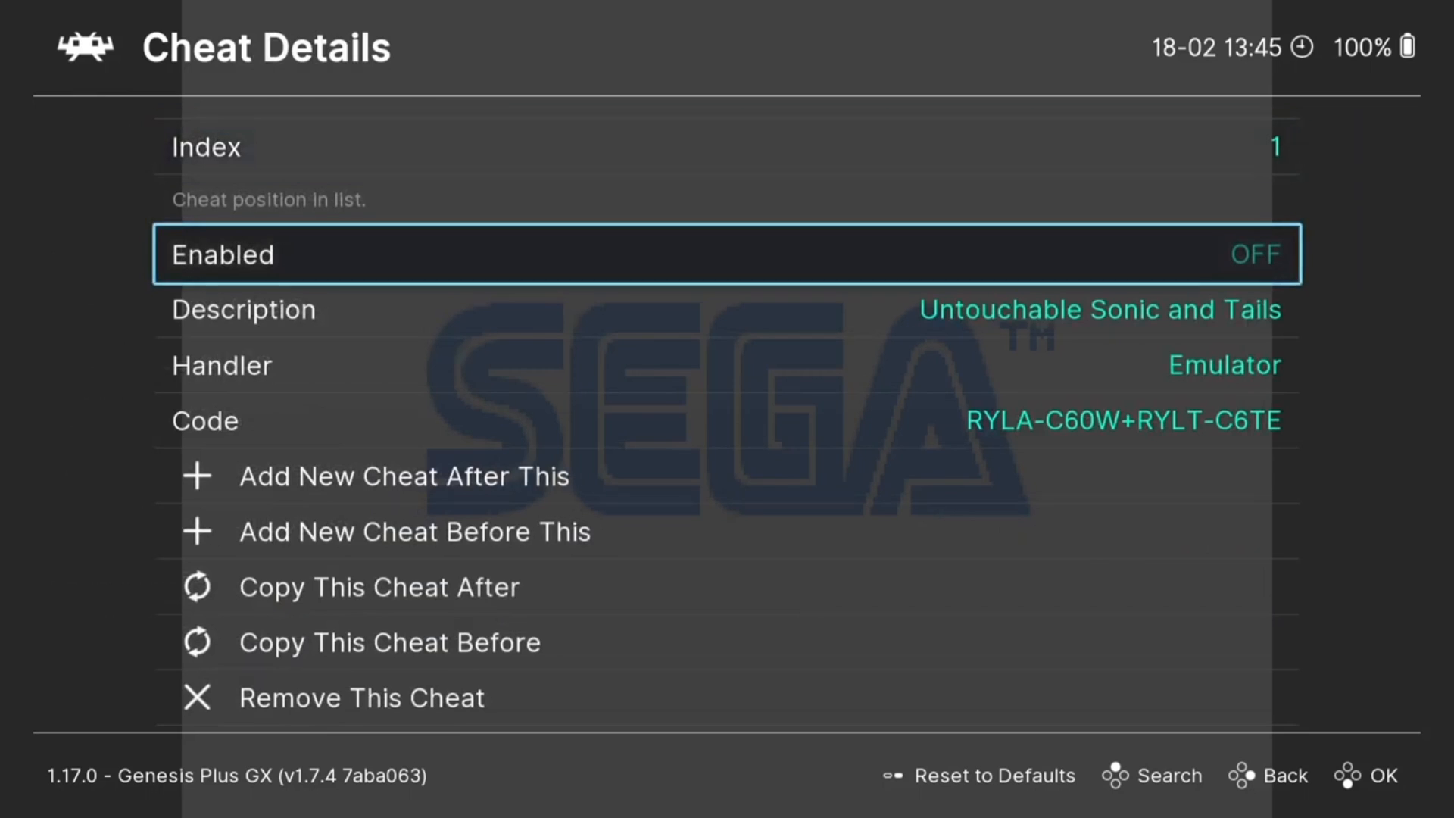
key(Return)
key(BackSpace)
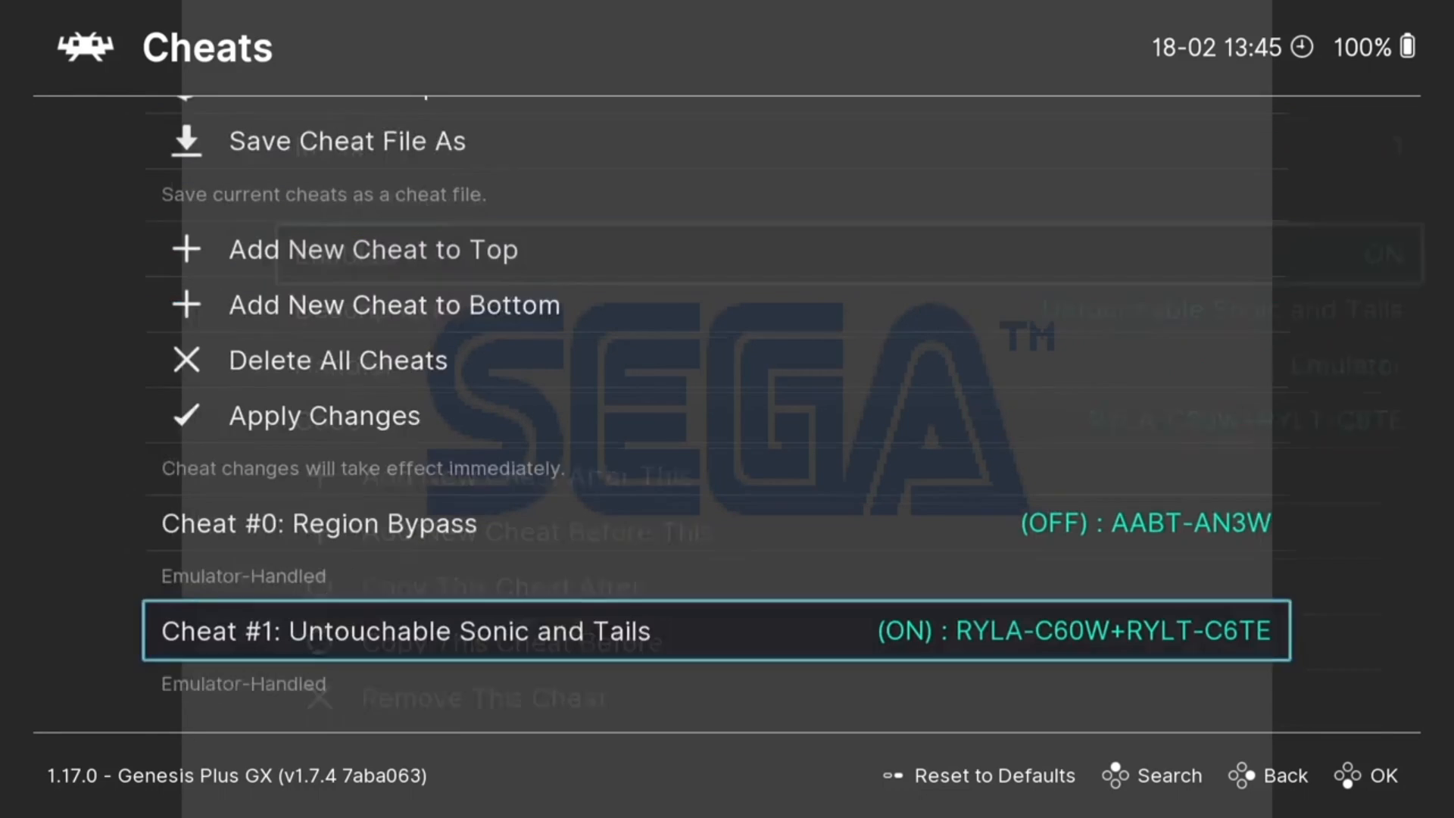
- Apply the cheat changes and leave the Cheats settings
key(Up)
key(Up)
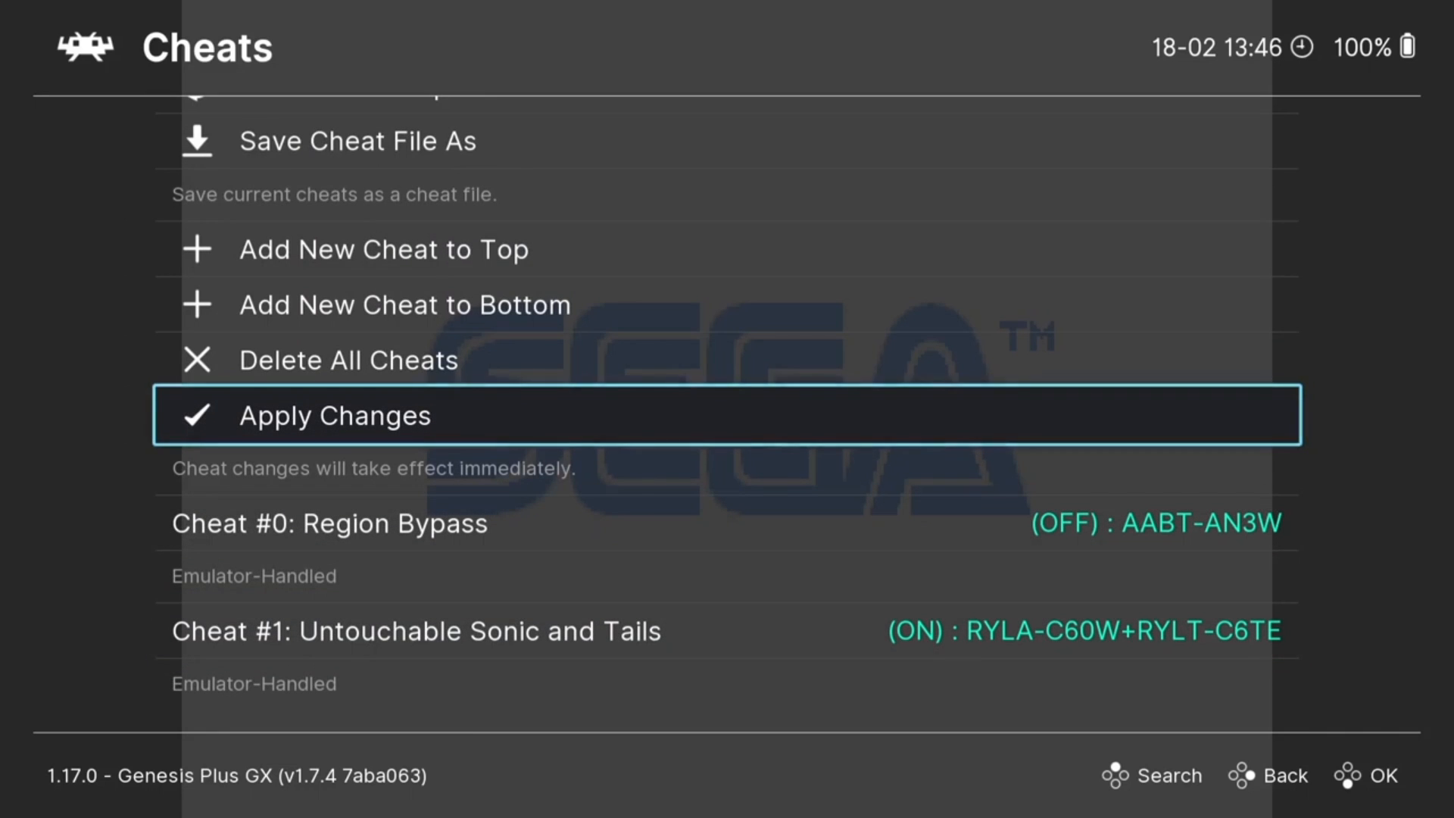
key(Return)
key(Up)
key(Up)
key(BackSpace)
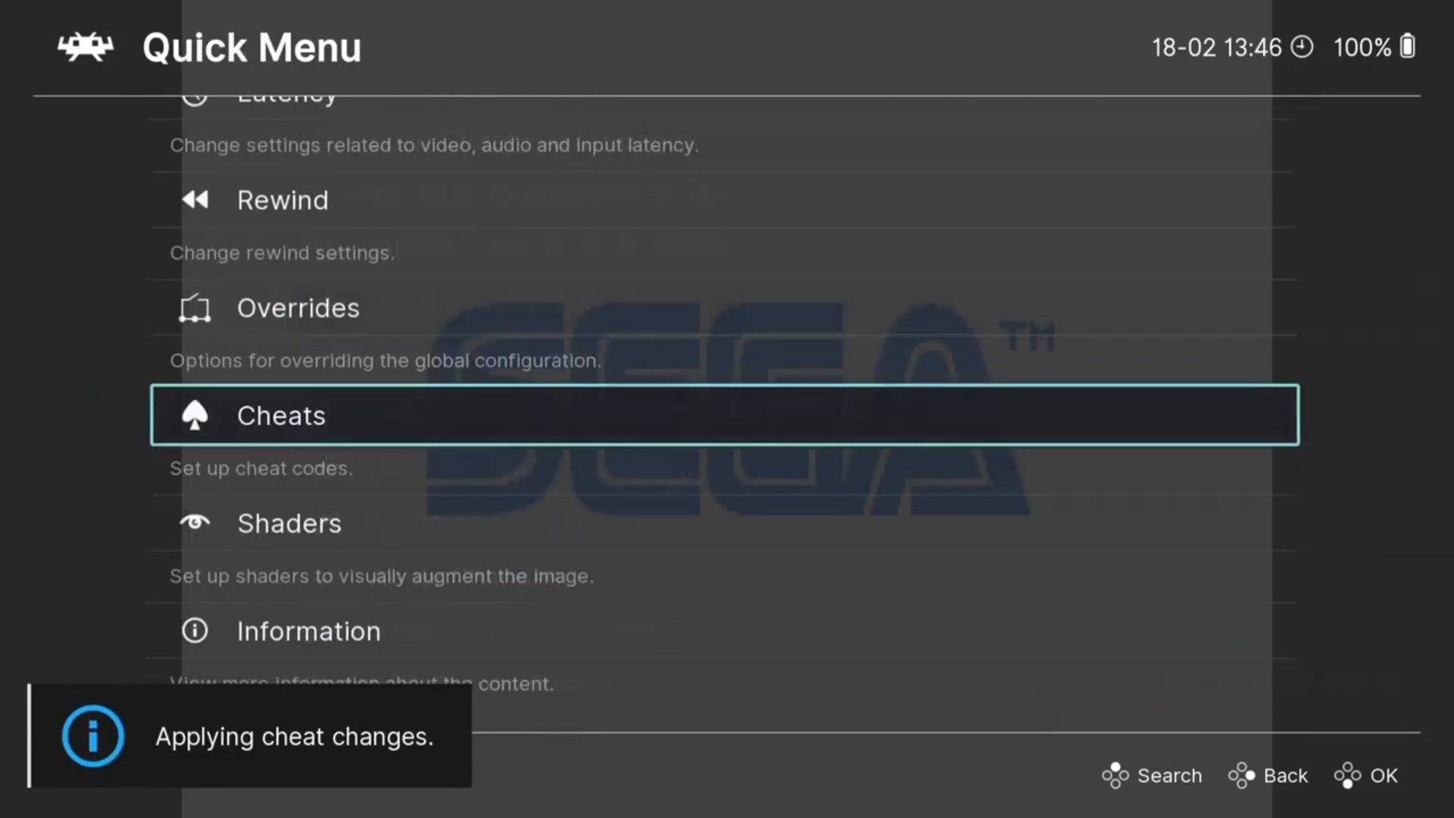
- Resume Sonic 3 and test the cheat by running and jumping through the spikes
key(BackSpace)
key(Return)
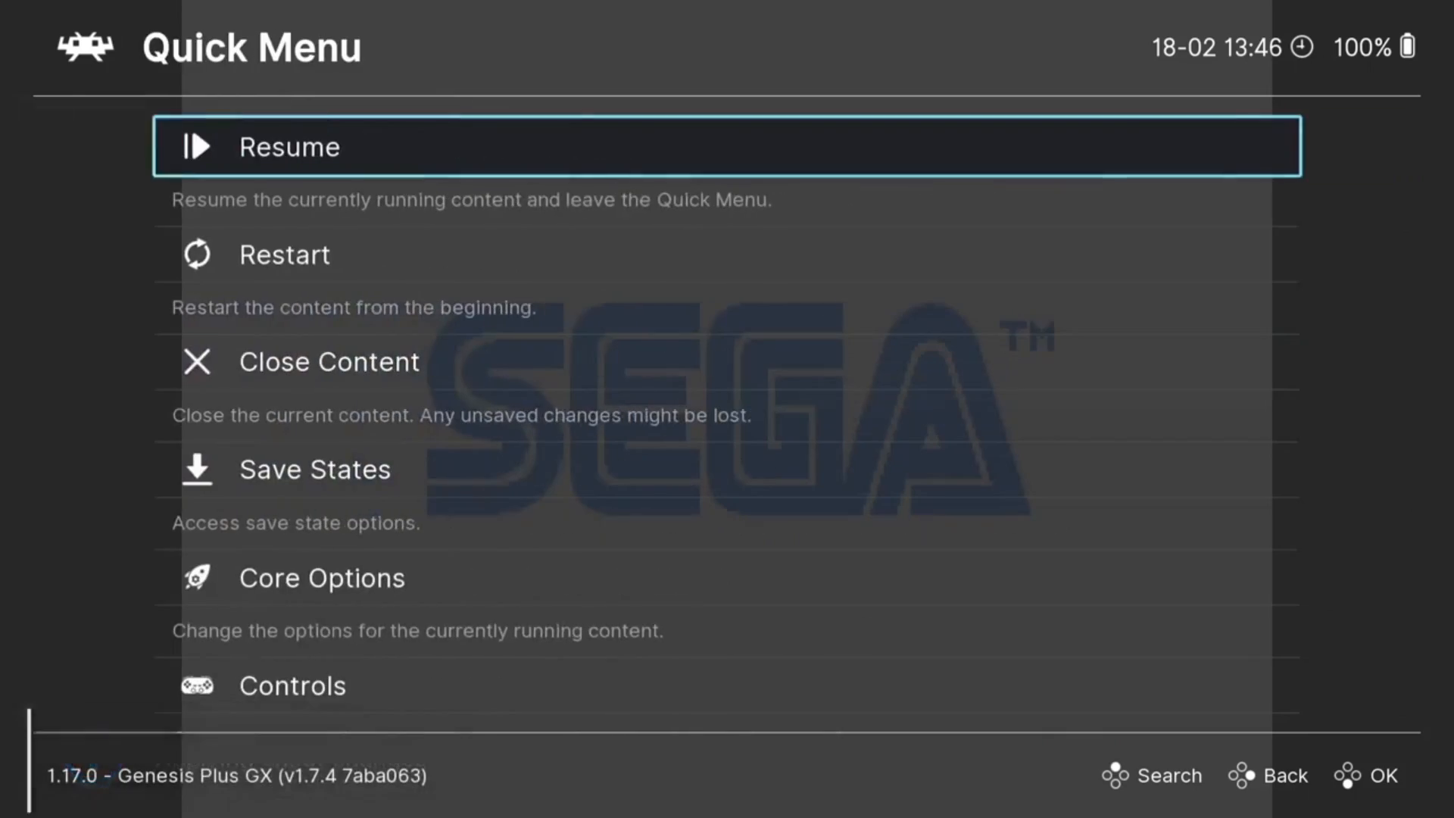
key(Return)
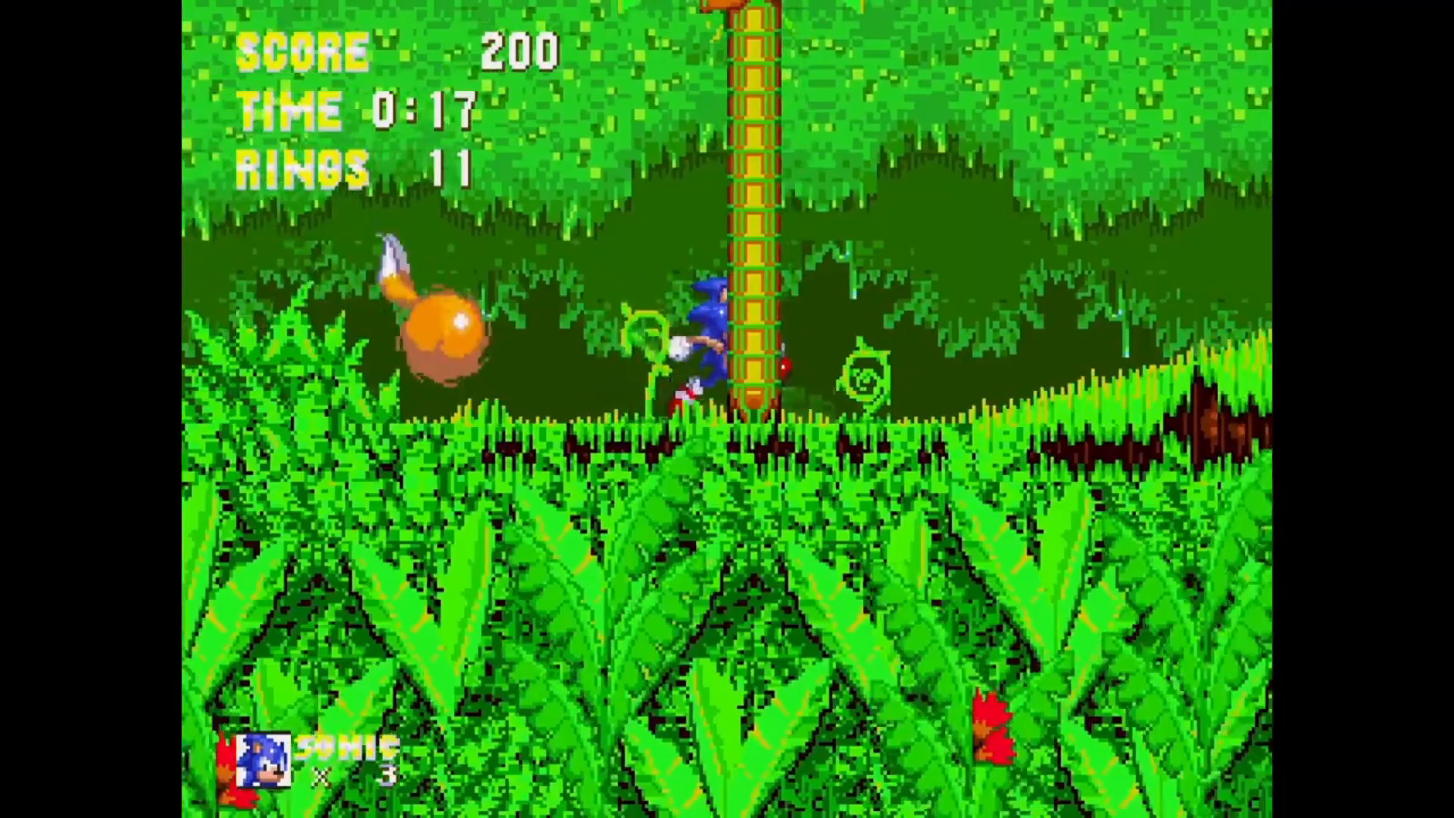
key(z)
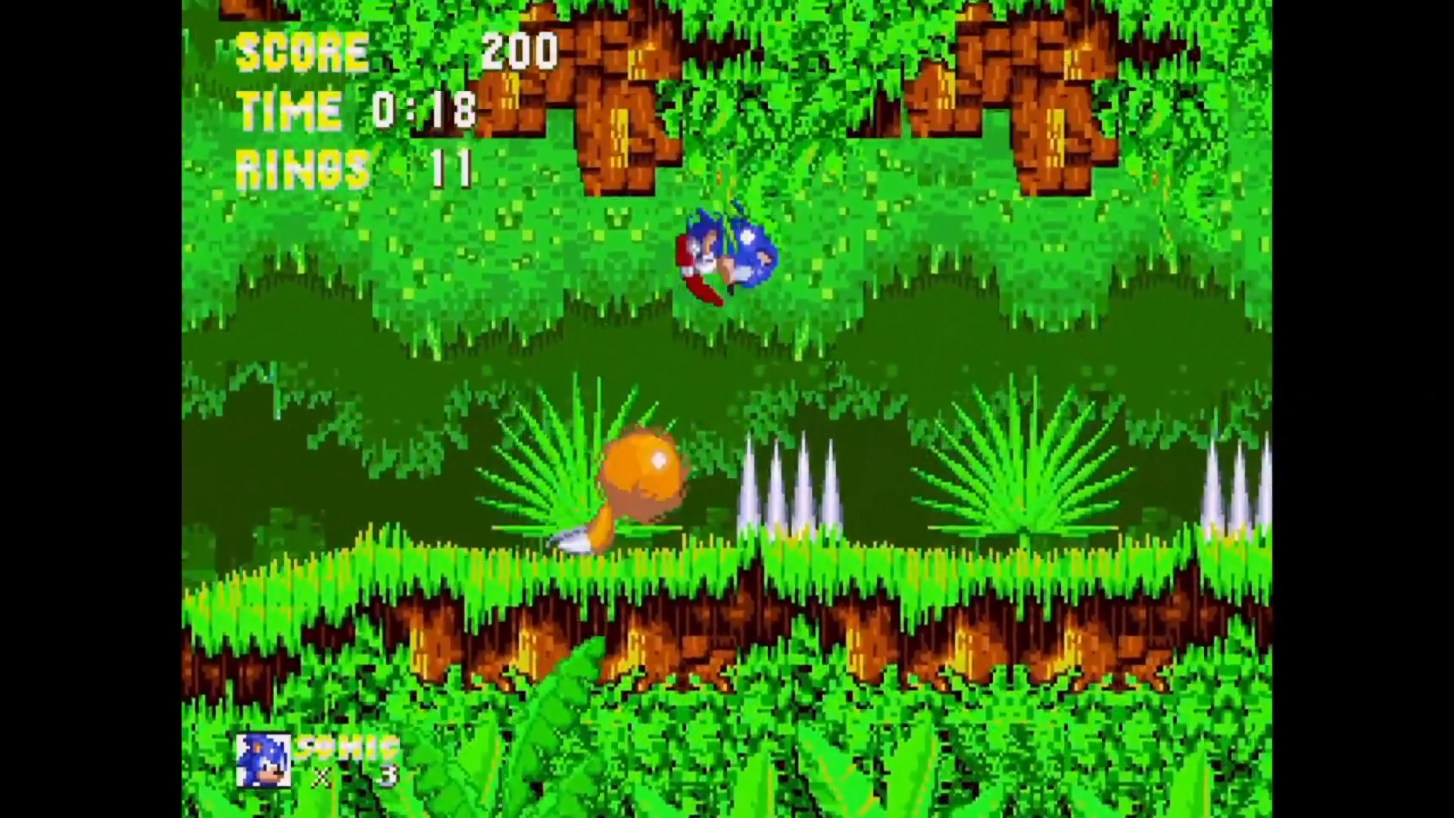
key(z)
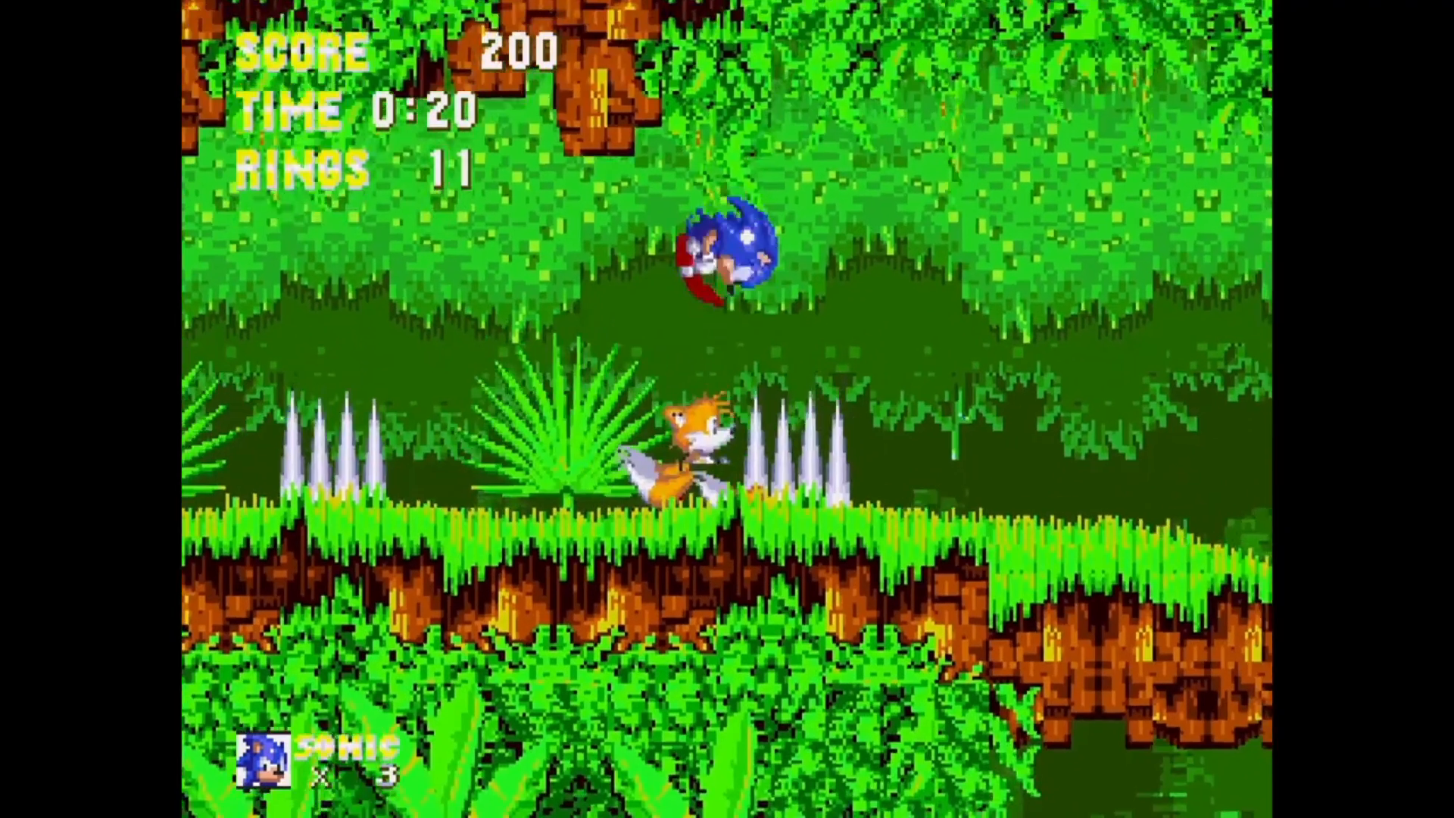
- Open the RetroArch main menu and quit back to the ES-DE game list
key(F1)
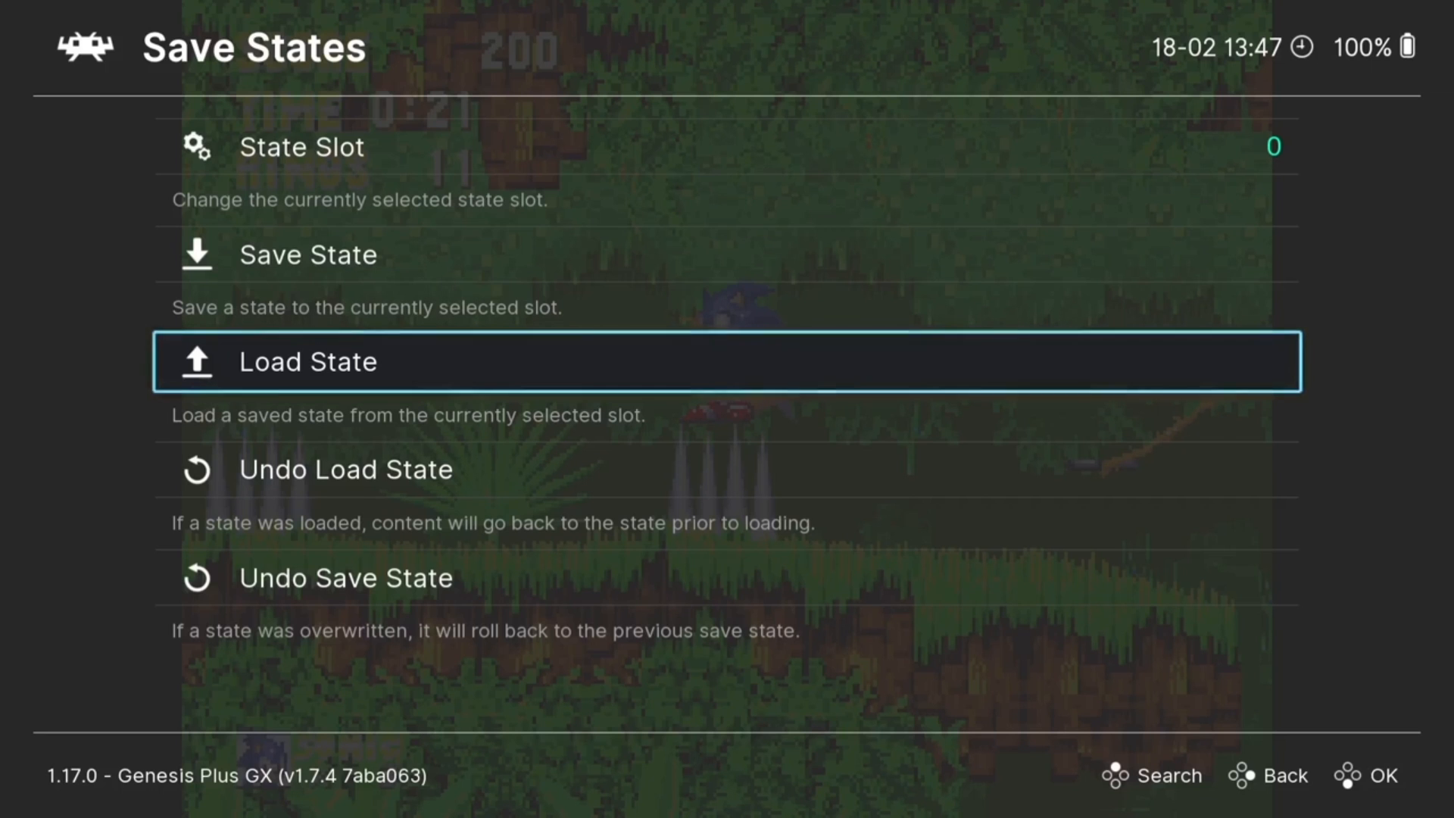
key(BackSpace)
key(BackSpace)
key(Down)
key(Down)
key(Down)
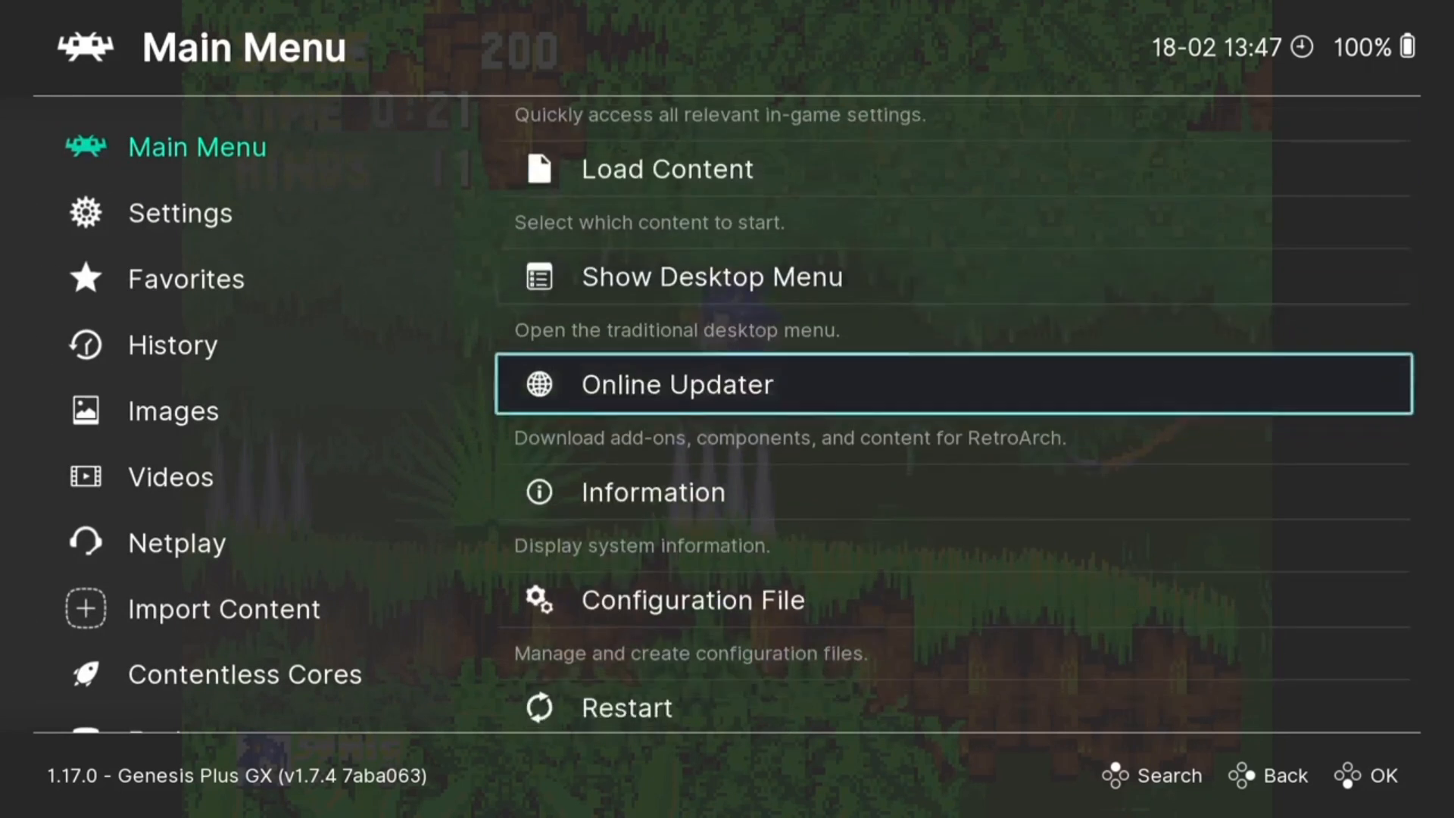
key(Down)
key(Down)
key(Down)
key(Down)
key(Return)
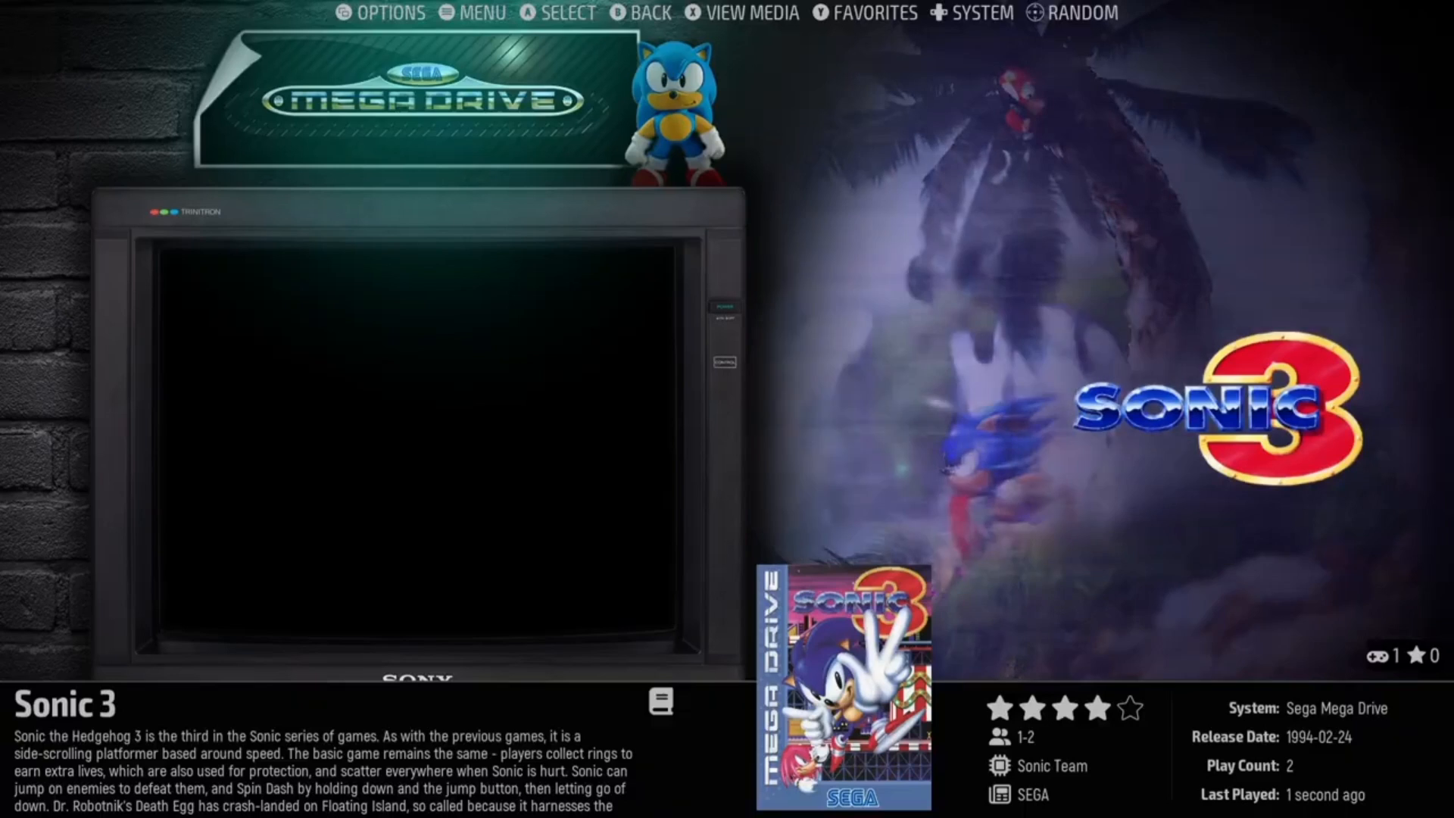
- Launch Super Mario Bros. from ES-DE and open the RetroArch Quick Menu
key(Right)
key(Return)
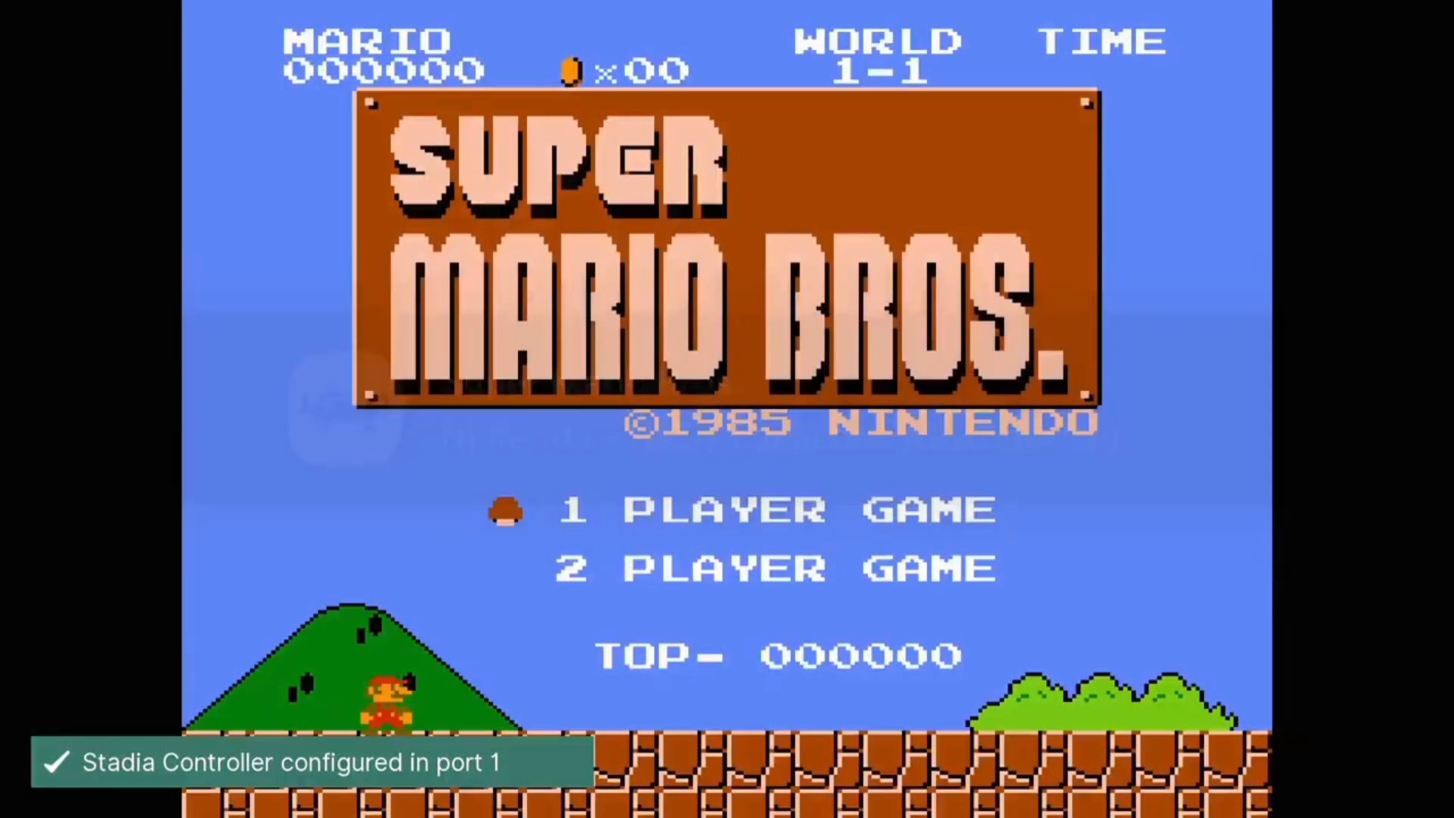
key(F1)
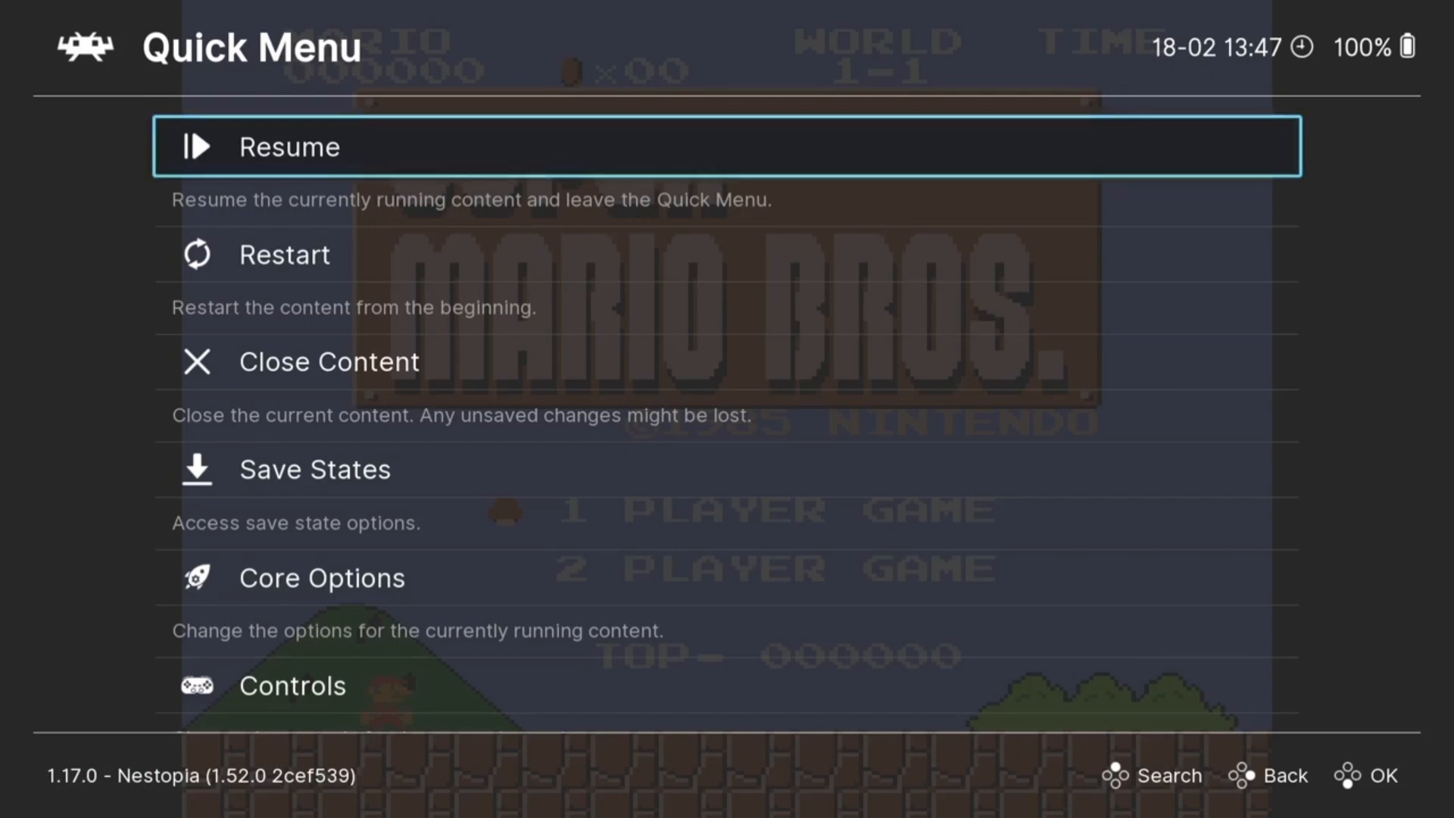
- Open the Cheats settings for Super Mario Bros. from the Quick Menu
key(Down)
key(Down)
key(Down)
key(Down)
key(Down)
key(Down)
key(Down)
key(Down)
key(Down)
key(Down)
key(Down)
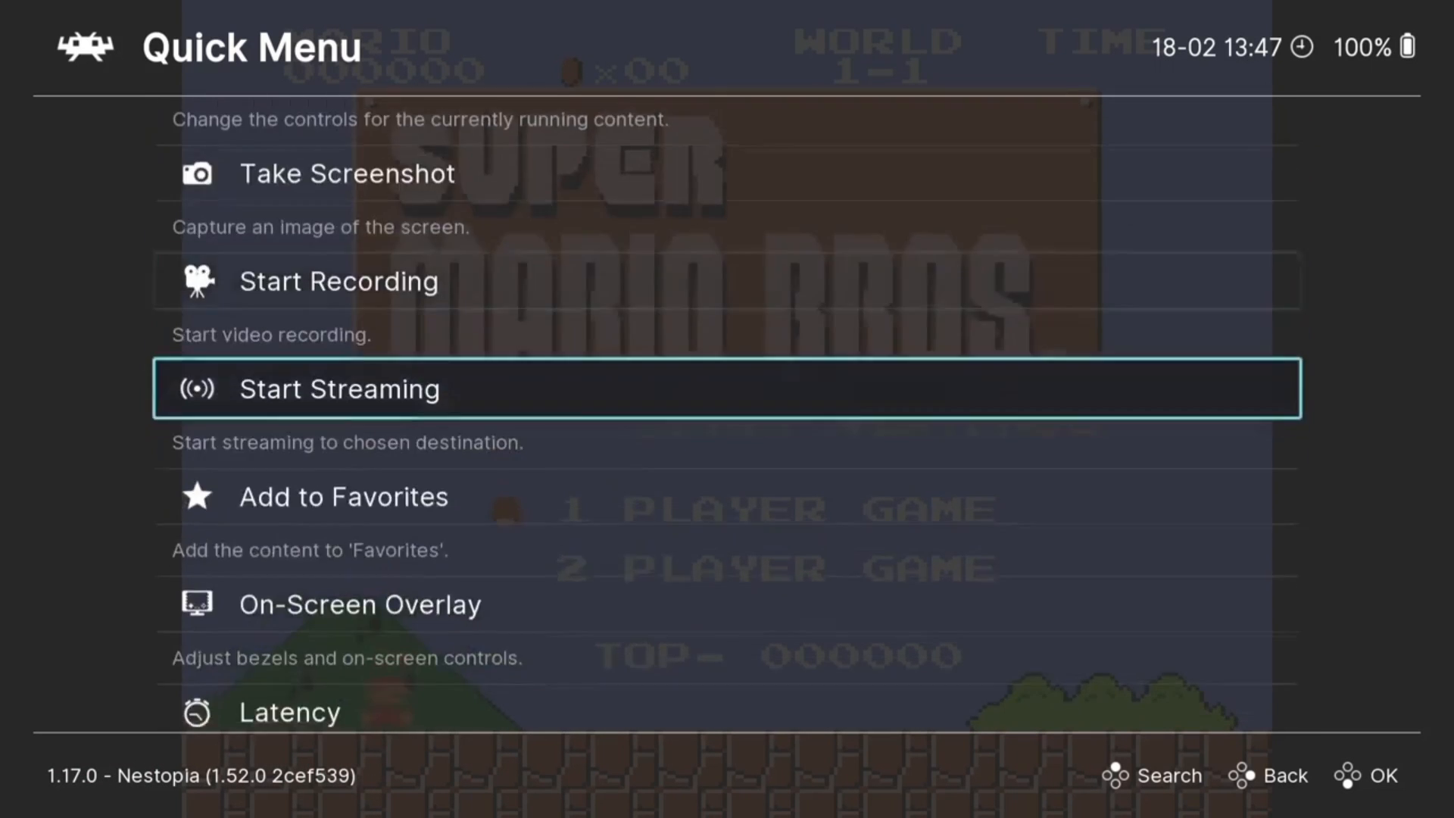
key(Down)
key(Down)
key(Down)
key(Return)
- Start loading a replacement cheat file and open the Nintendo - Nintendo Entertainment System cheat folder
key(Down)
key(Down)
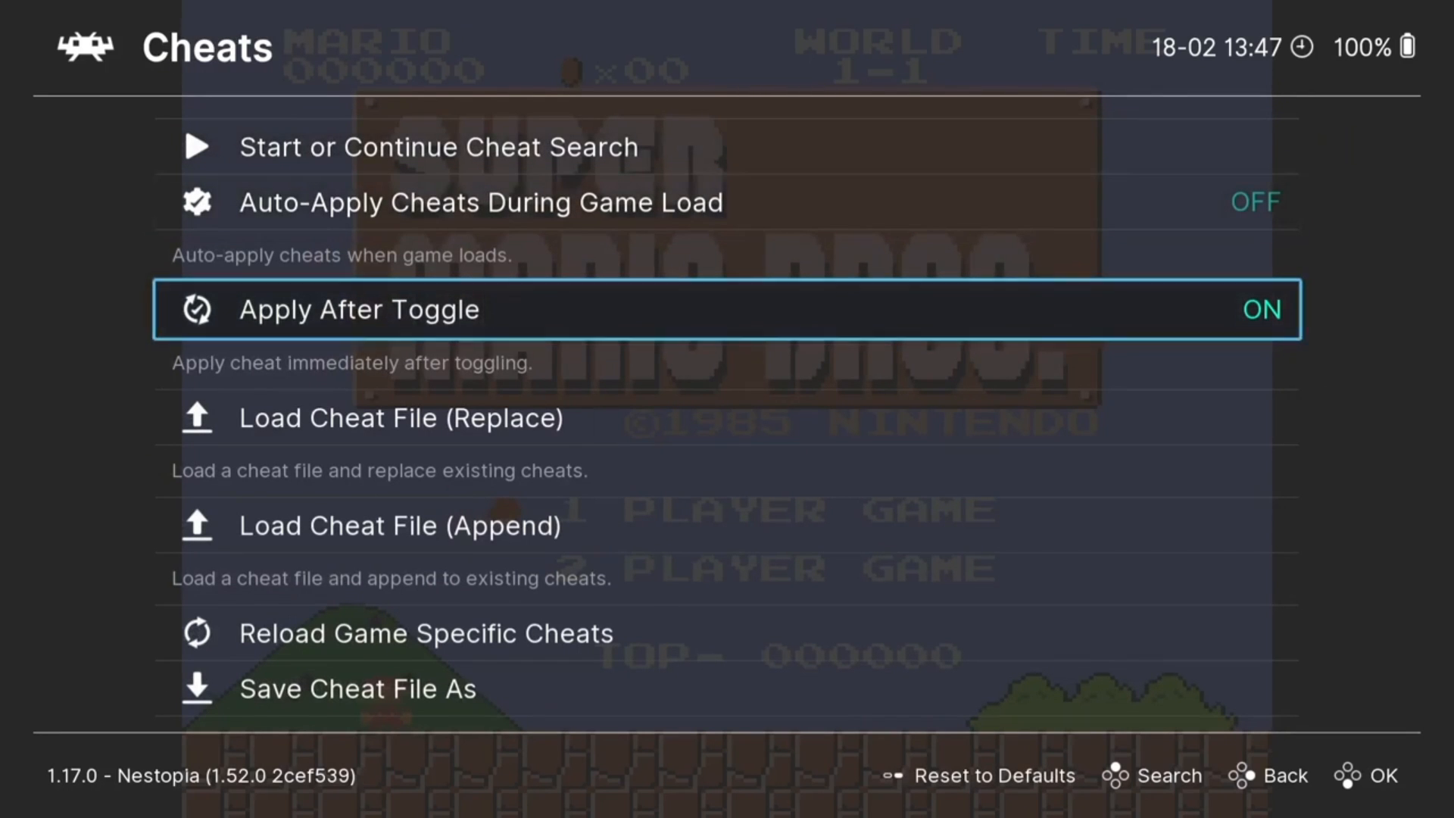
key(Down)
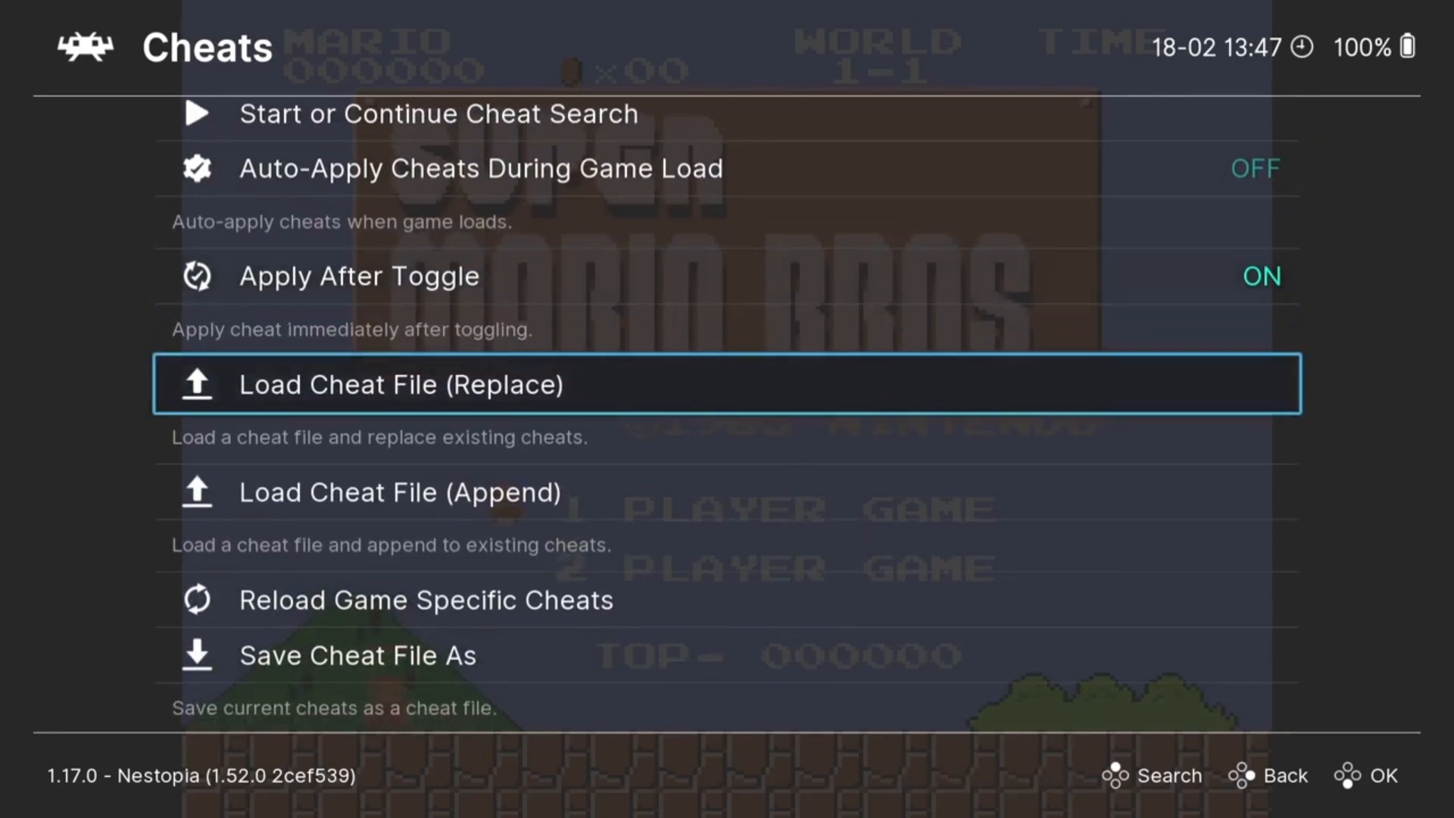
key(Return)
key(Down)
key(Down)
key(Down)
key(Down)
key(Down)
key(Down)
key(Down)
key(Down)
key(Down)
key(Down)
key(Down)
key(Down)
key(Down)
key(Down)
key(Down)
key(Down)
key(Down)
key(Down)
key(Down)
key(Down)
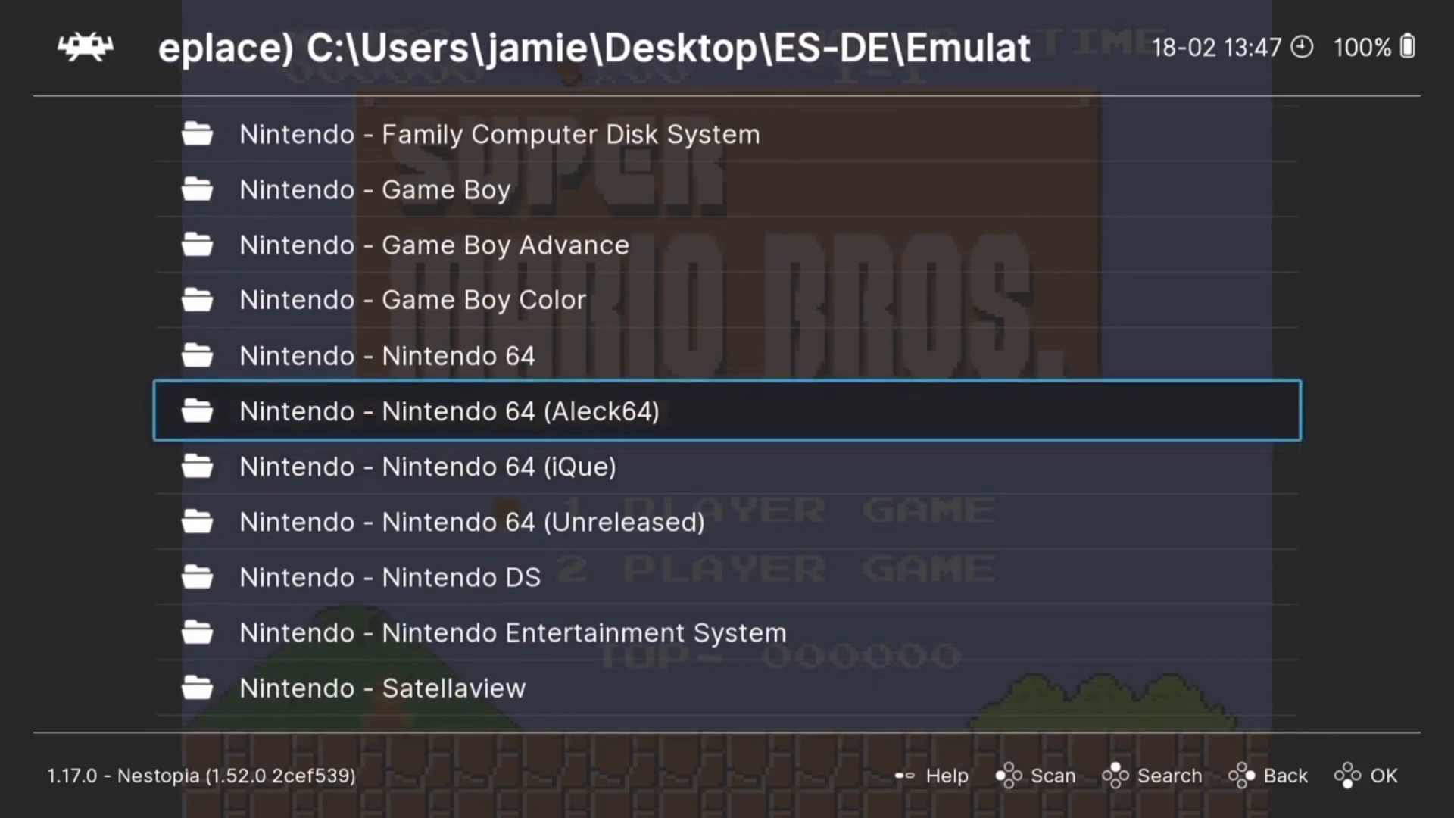
key(Up)
key(Down)
key(Down)
key(Down)
key(Down)
key(Down)
key(Down)
key(Down)
key(Down)
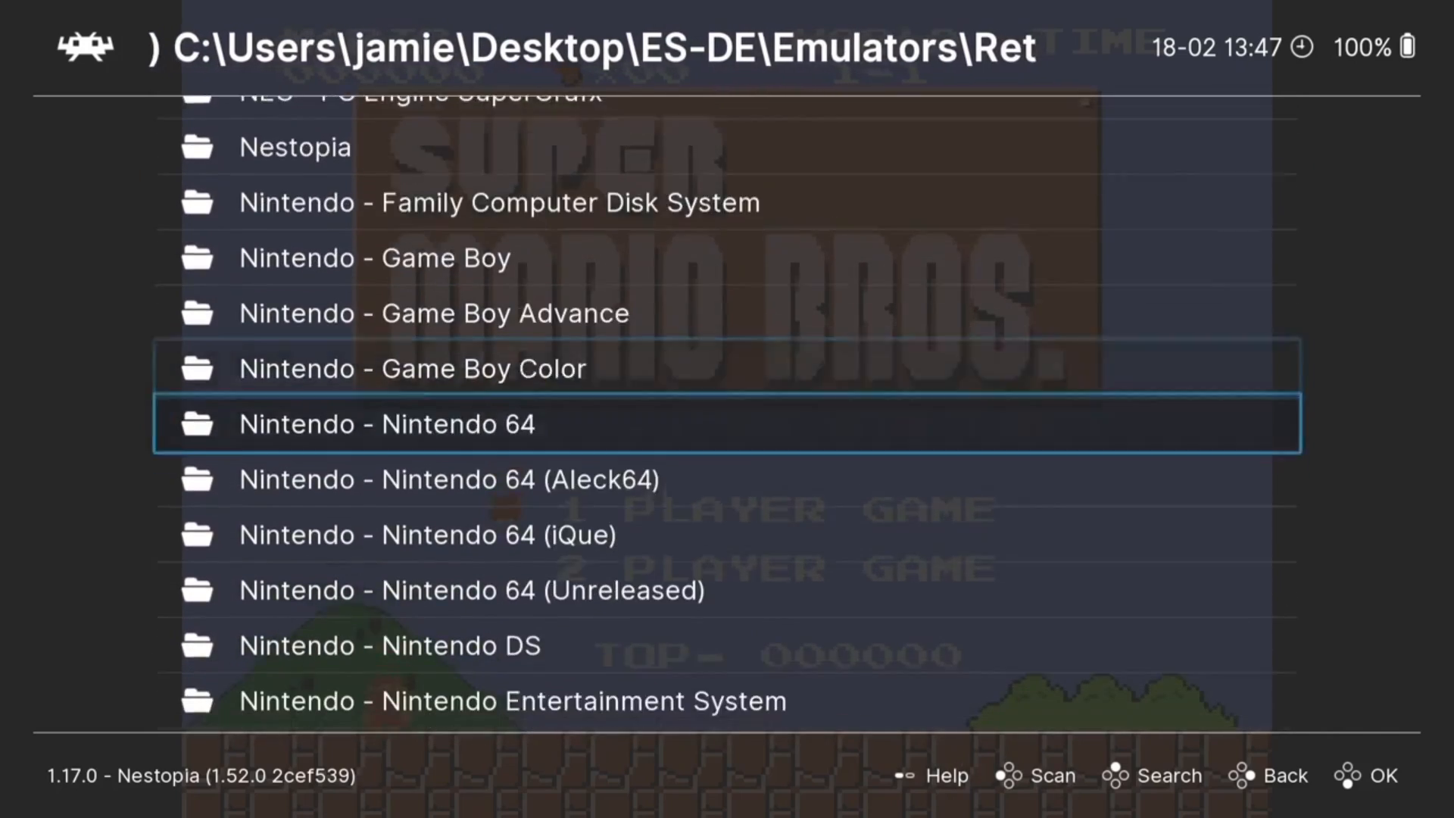
key(Return)
- Load the cheat file Super Mario Bros. (Europe).cht from the Nintendo Entertainment System folder, replacing the existing cheats
key(Down)
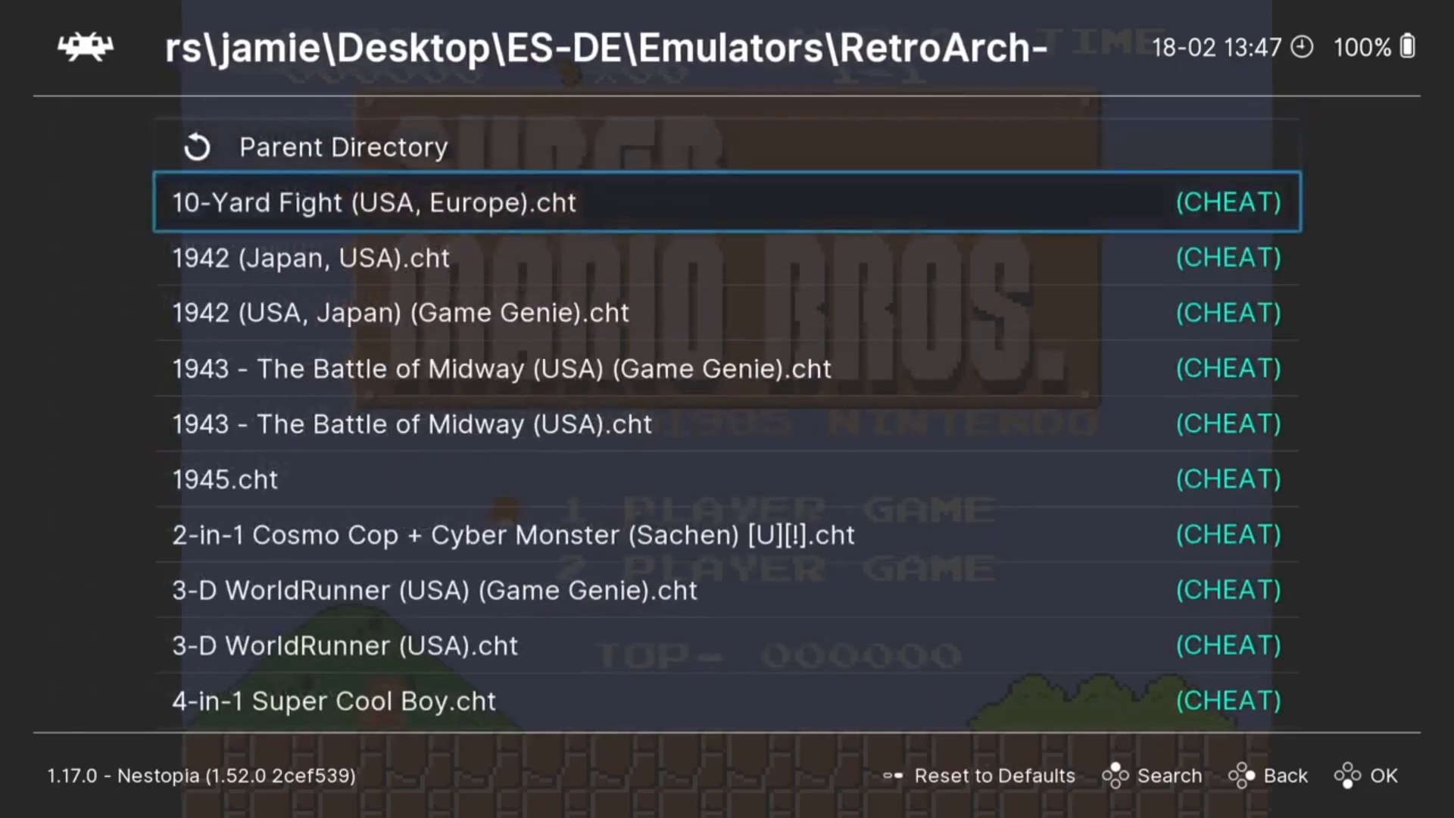
key(Down)
key(Down)
key(Down)
key(Down)
key(Down)
key(Down)
key(Down)
key(Down)
key(Down)
key(Down)
key(Down)
key(Down)
key(Down)
key(Down)
key(Down)
key(Down)
key(Down)
key(Down)
key(Down)
key(Down)
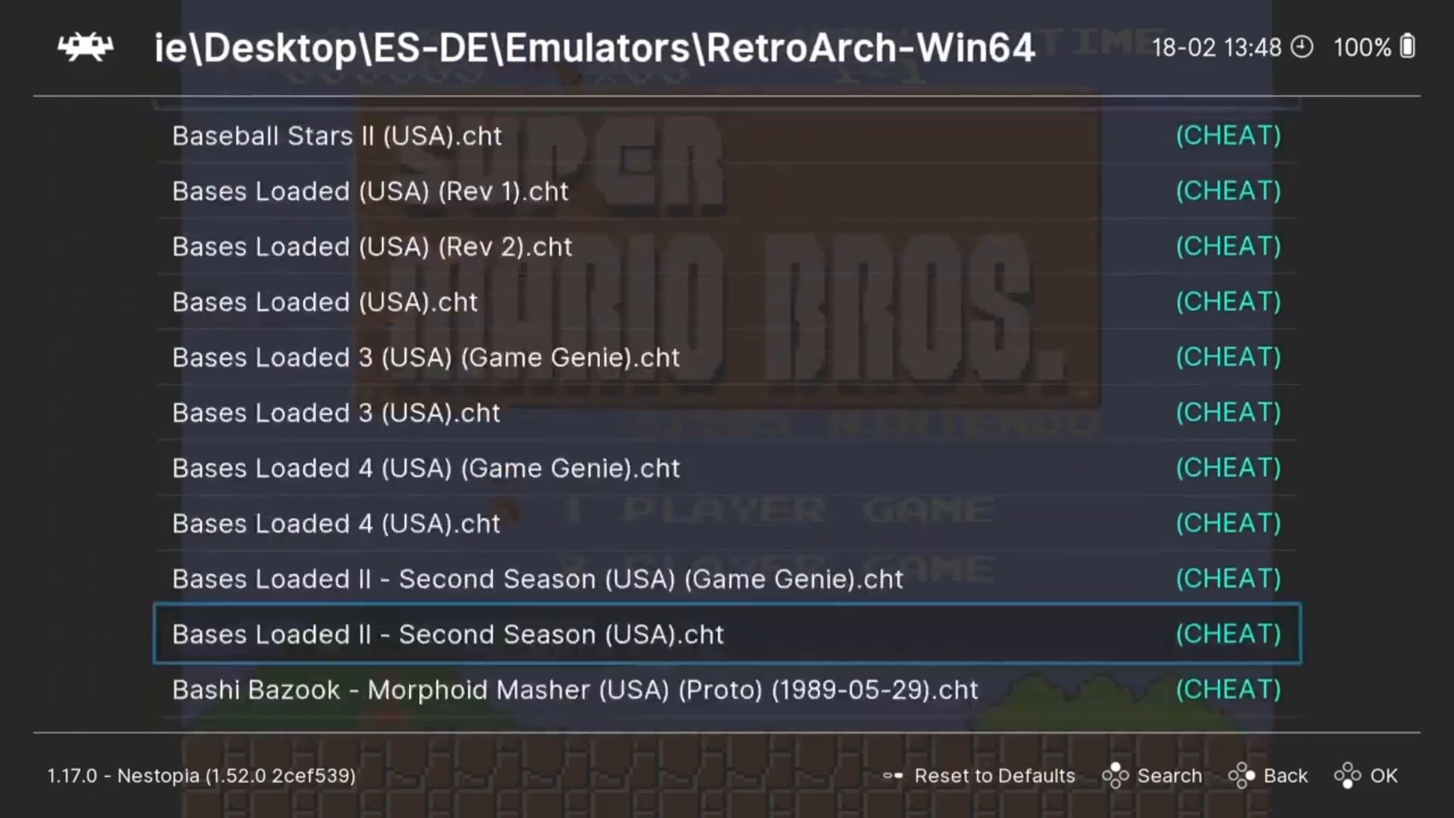
key(Down)
key(Down)
key(Down)
key(Down)
key(Down)
key(Down)
key(Down)
key(Down)
key(Down)
key(Down)
key(Down)
key(Down)
key(Down)
key(Down)
key(Down)
key(Down)
key(Down)
key(Down)
key(Down)
key(Down)
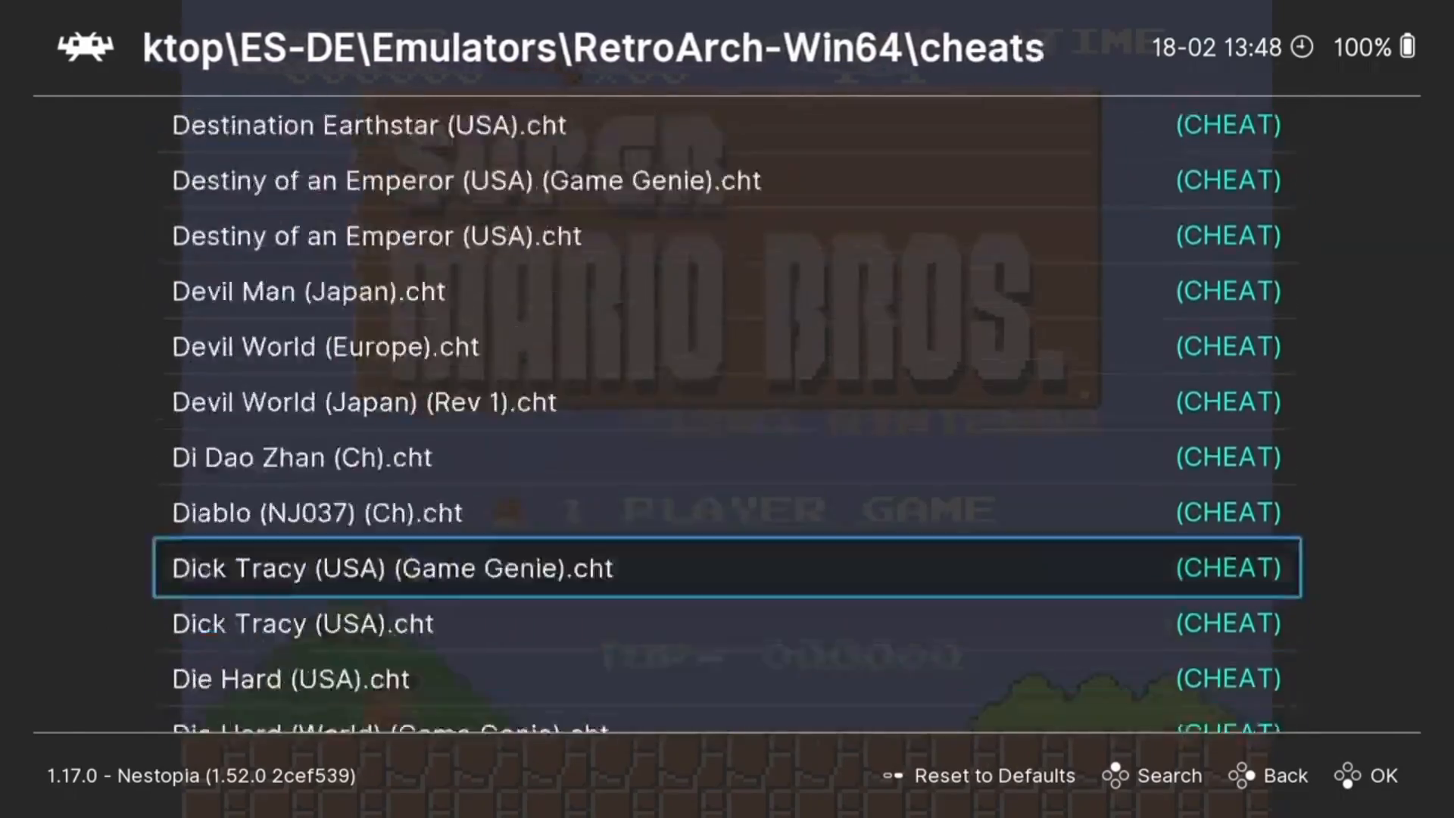
key(Down)
key(Down)
key(Down)
key(Down)
key(Down)
key(Down)
key(Down)
key(Down)
key(Down)
key(Down)
key(Down)
key(Down)
key(Down)
key(Down)
key(Down)
key(Down)
key(Down)
key(Down)
key(Down)
key(Down)
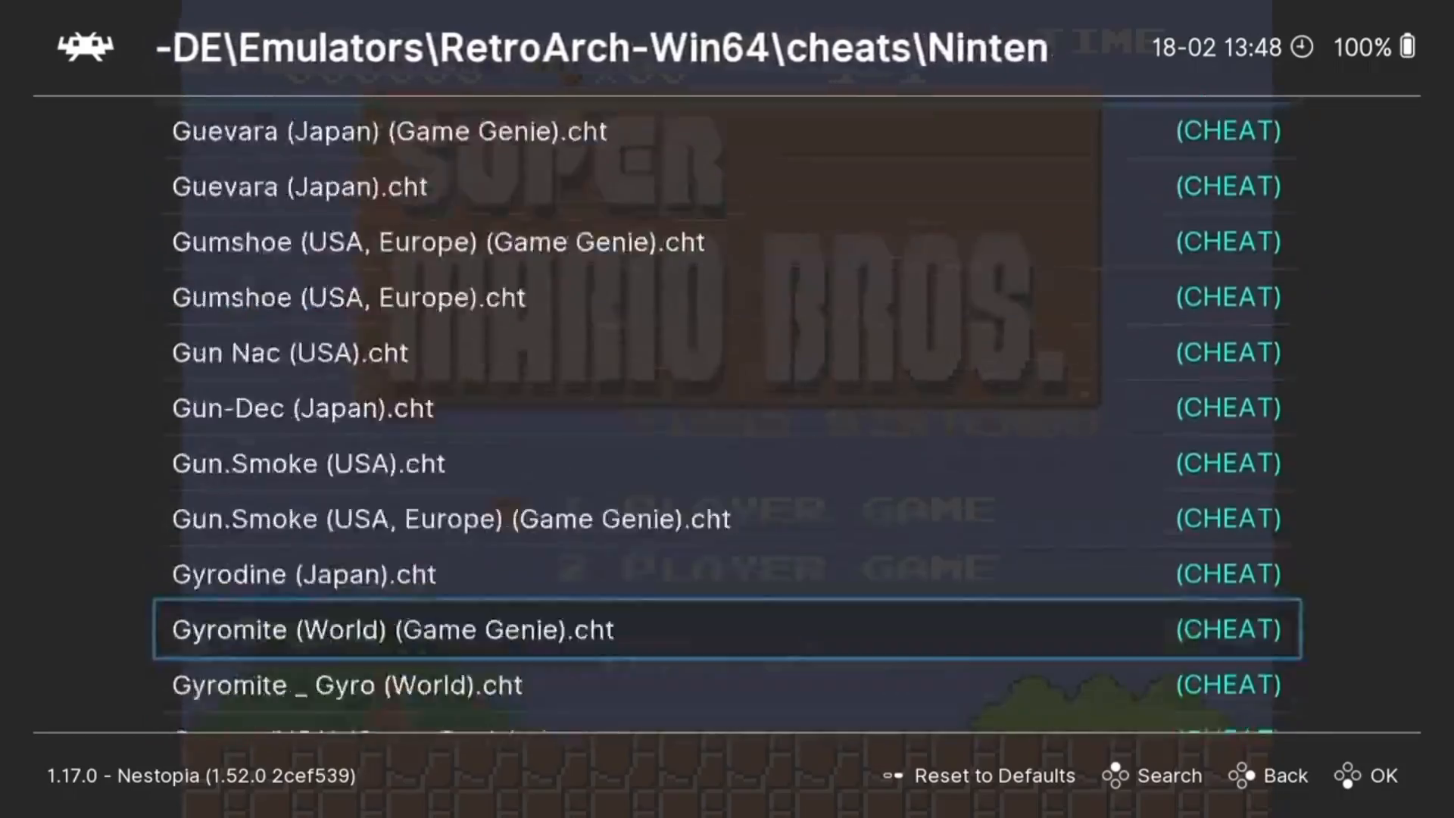
key(Down)
key(Down)
key(Down)
key(Down)
key(Down)
key(Down)
key(Down)
key(Down)
key(Down)
key(Down)
key(Down)
key(Down)
key(Down)
key(Down)
key(Down)
key(Down)
key(Down)
key(Down)
key(Down)
key(Down)
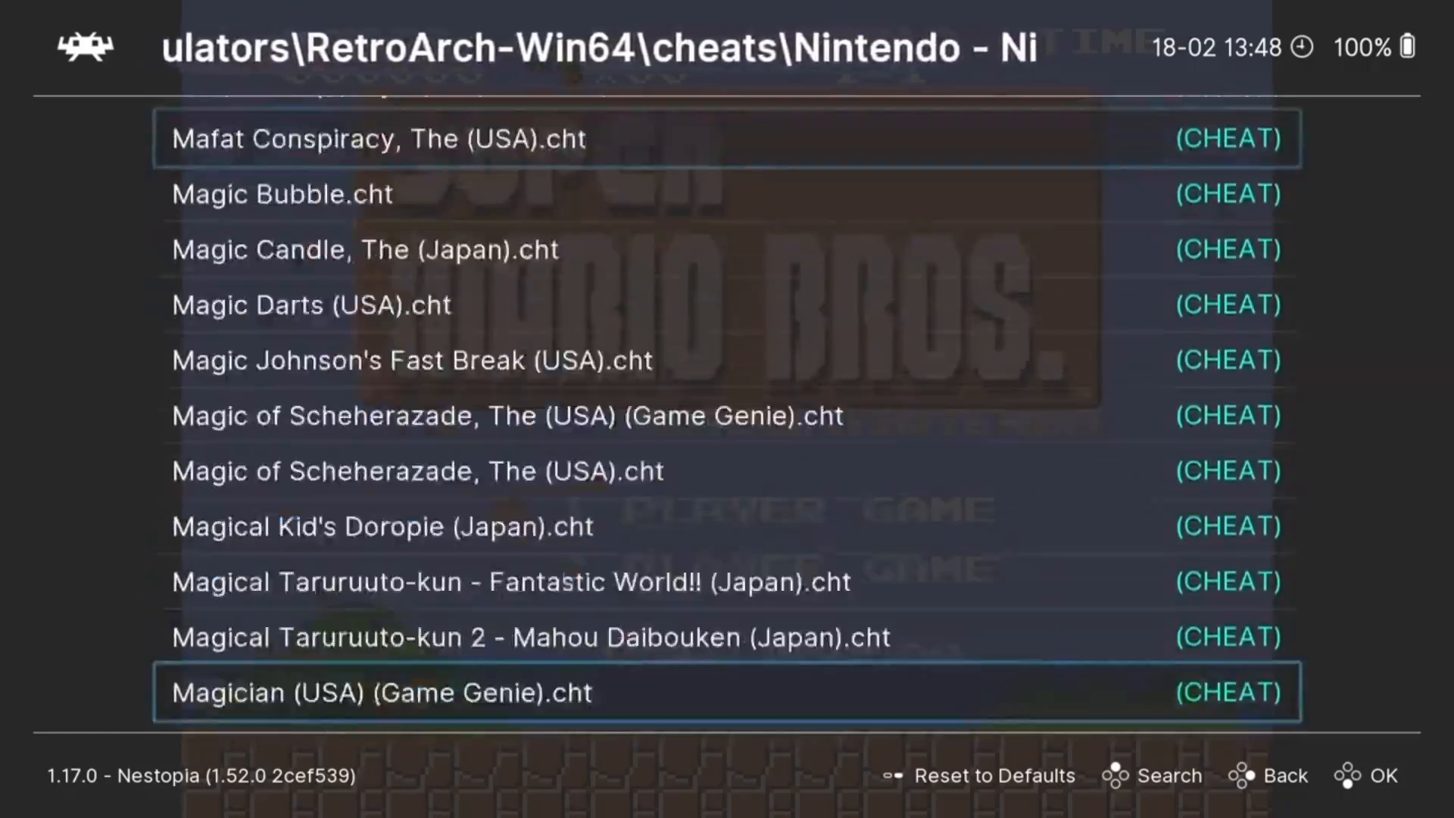
key(Down)
key(Down)
key(Down)
key(Down)
key(Down)
key(Down)
key(Down)
key(Down)
key(Down)
key(Down)
key(Down)
key(Down)
key(Down)
key(Down)
key(Down)
key(Down)
key(Down)
key(Down)
key(Down)
key(Down)
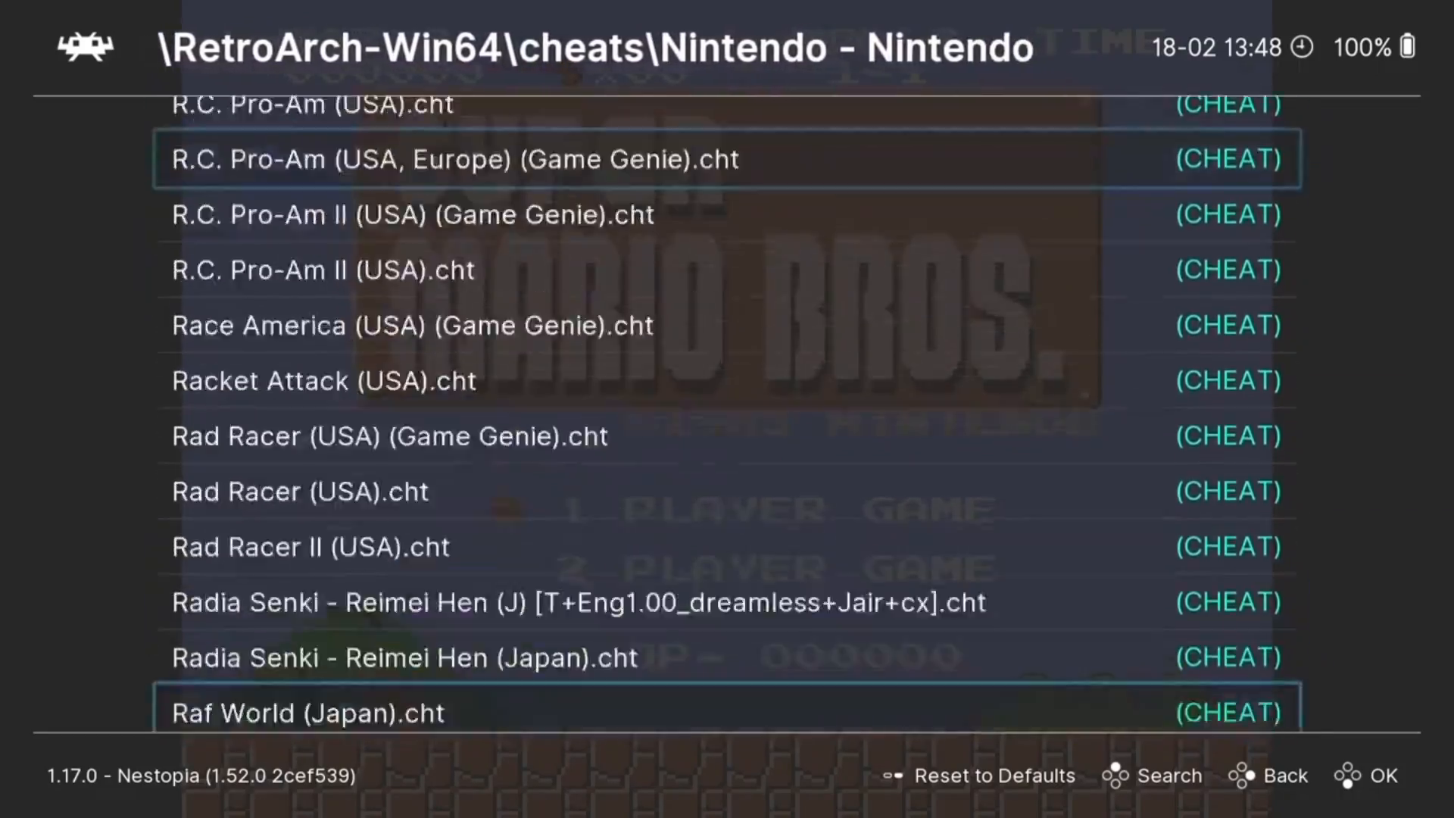
key(Down)
key(Down)
key(Down)
key(Down)
key(Down)
key(Down)
key(Down)
key(Down)
key(Down)
key(Down)
key(Down)
key(Down)
key(Down)
key(Down)
key(Down)
key(Down)
key(Down)
key(Down)
key(Down)
key(Down)
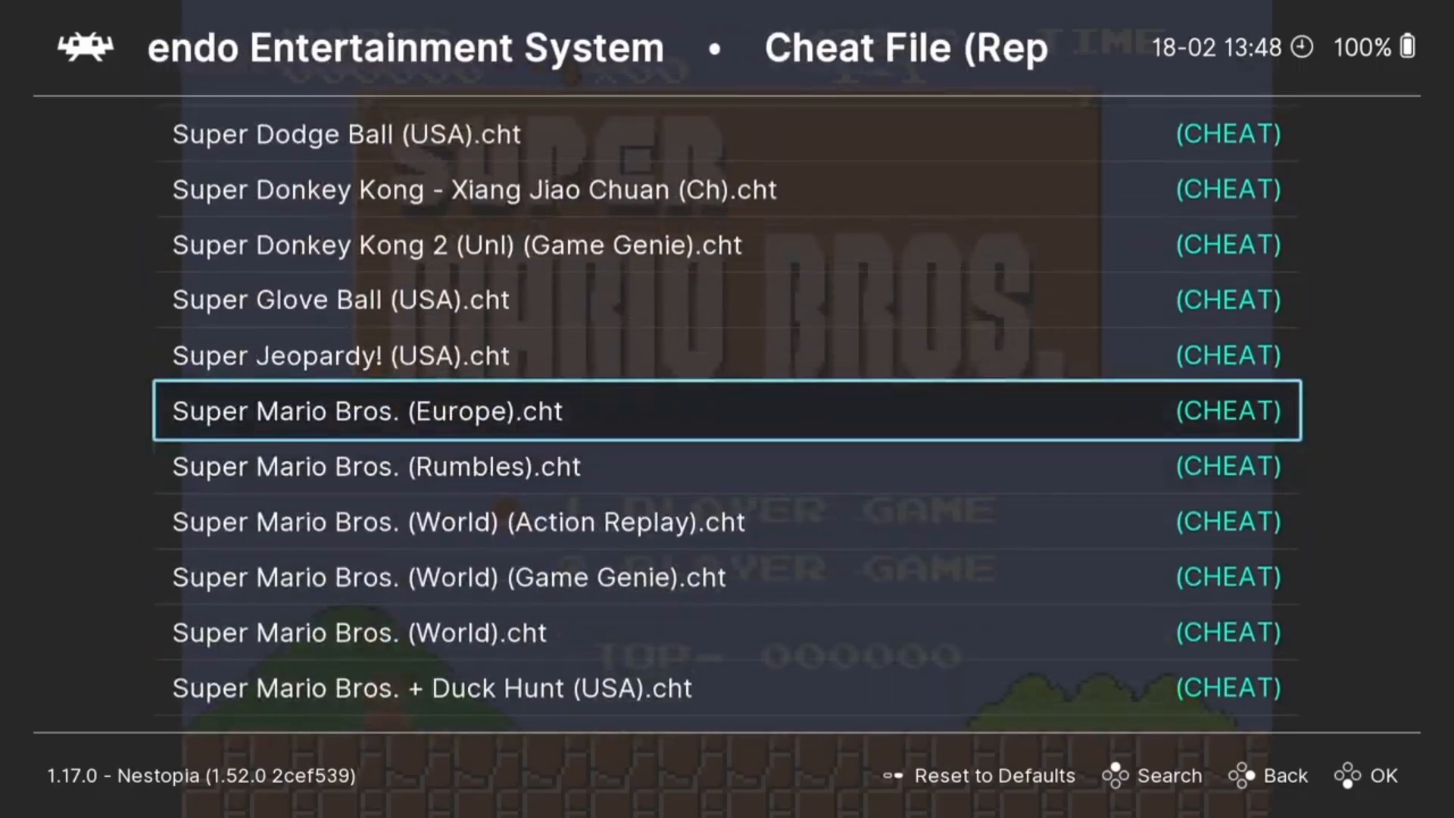
key(Return)
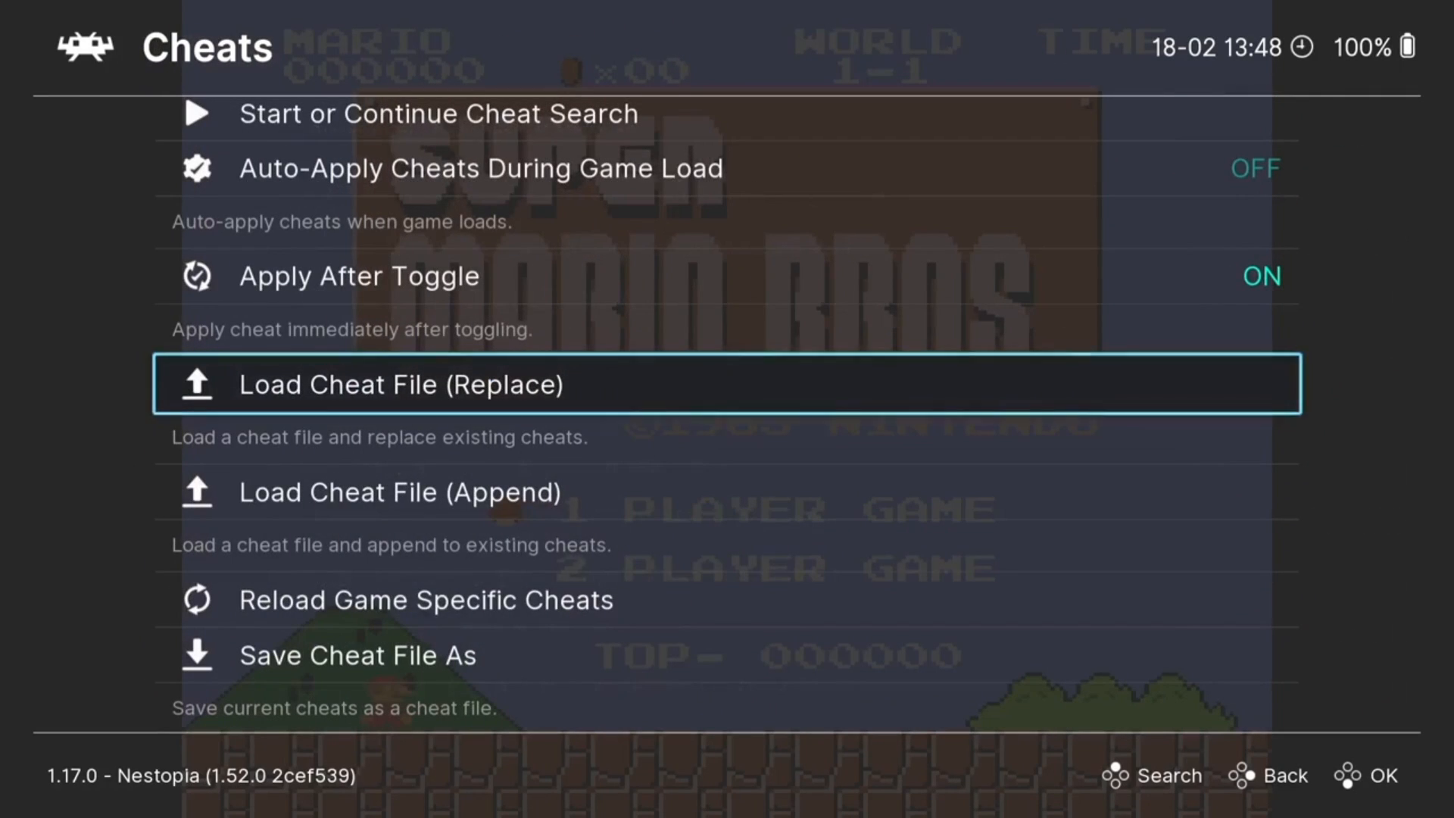
- Review the loaded Super Mario Bros. cheats and open the cheat Get A Coin To Pass To The Next World
key(Down)
key(Down)
key(Down)
key(Down)
key(Down)
key(Down)
key(Down)
key(Down)
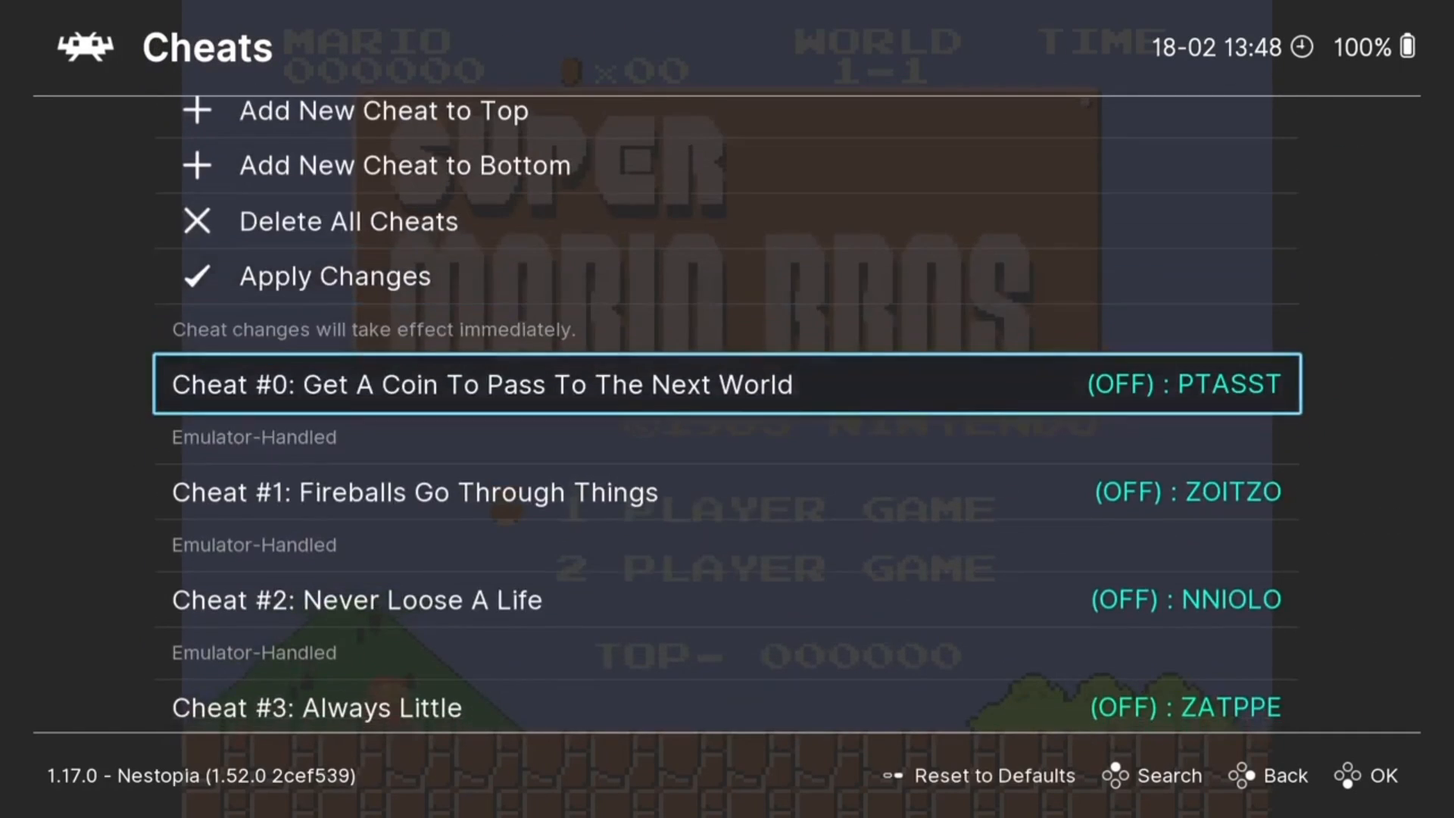
key(Down)
key(Down)
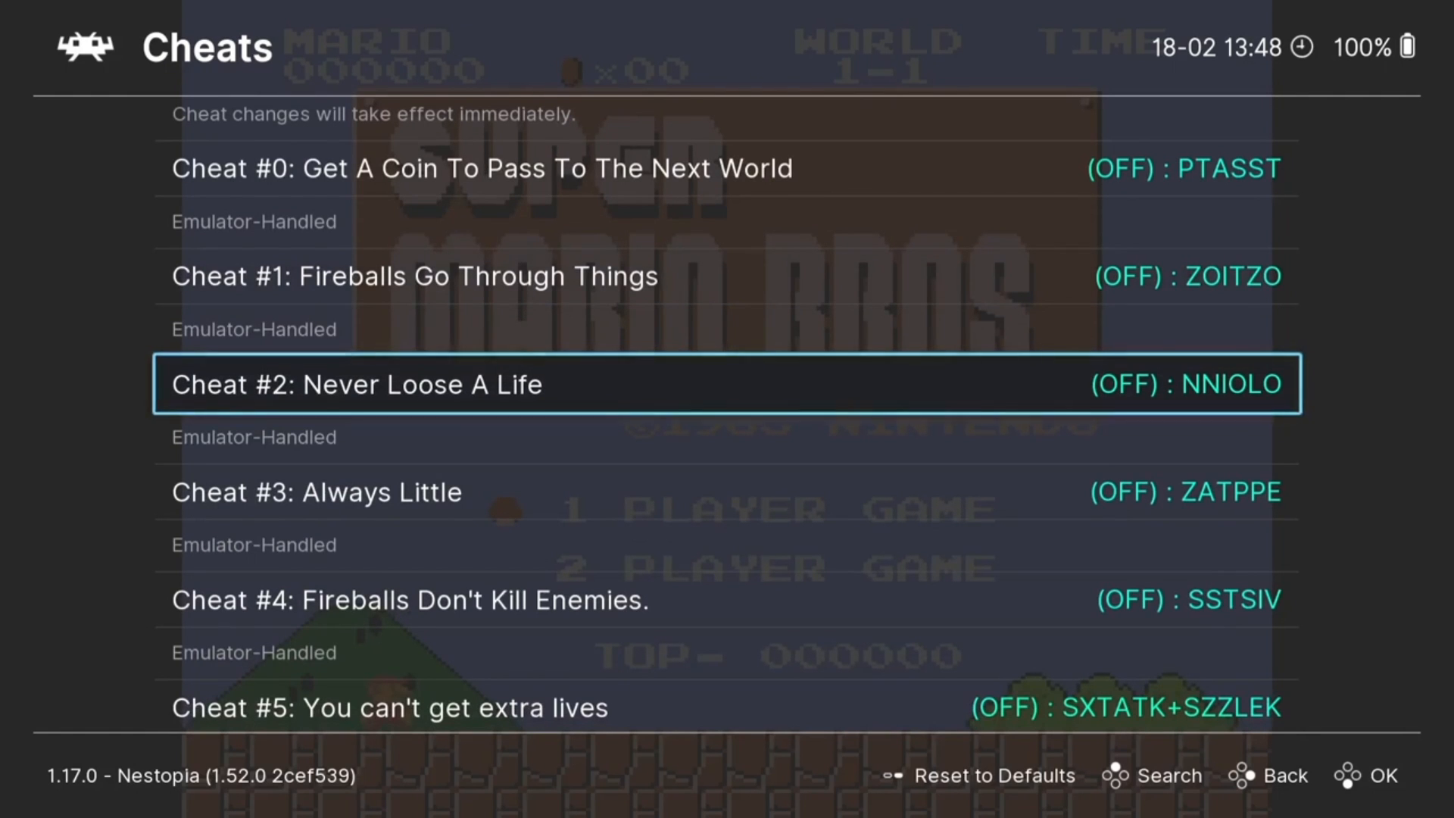
key(Up)
key(Up)
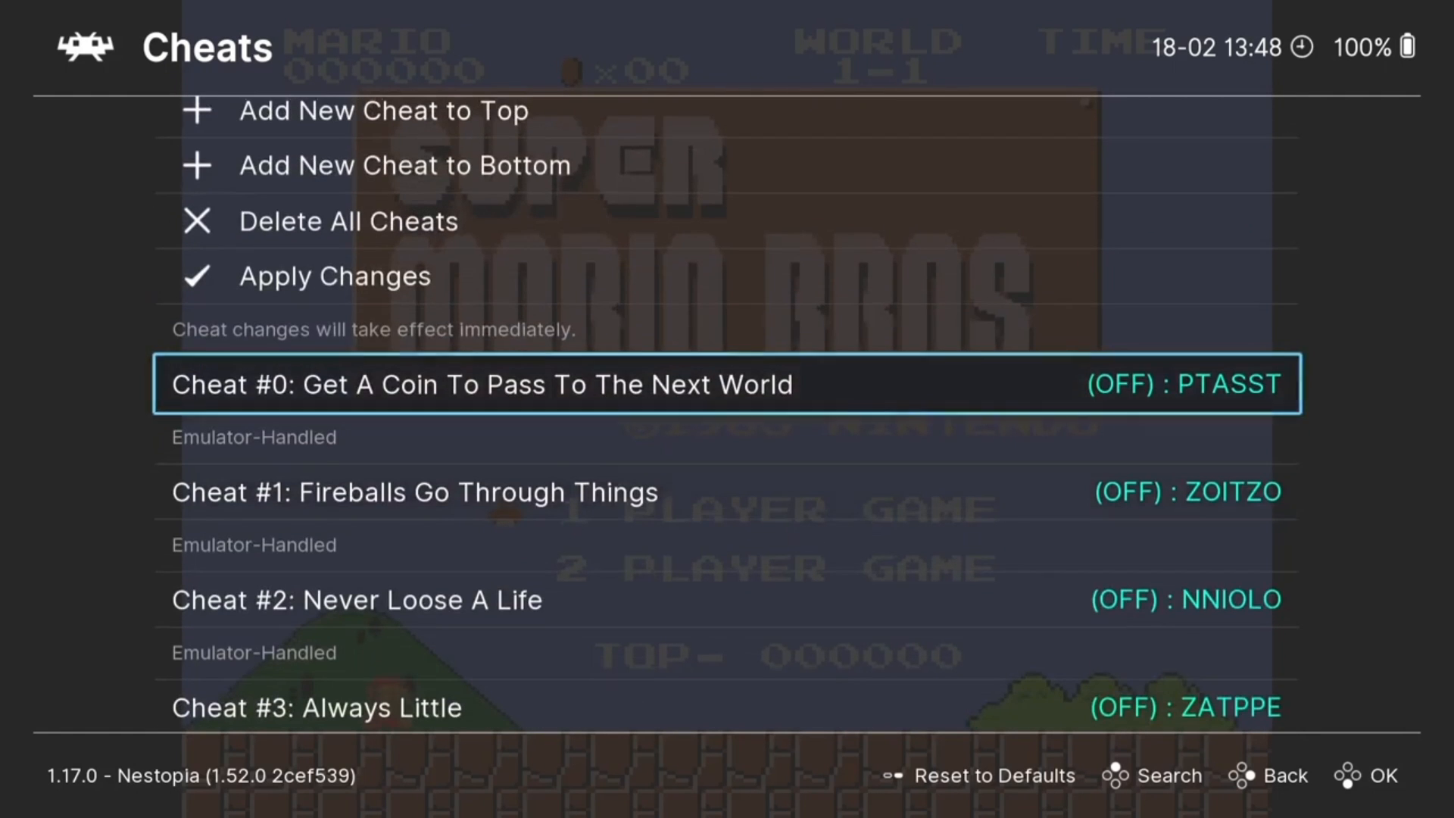
key(Return)
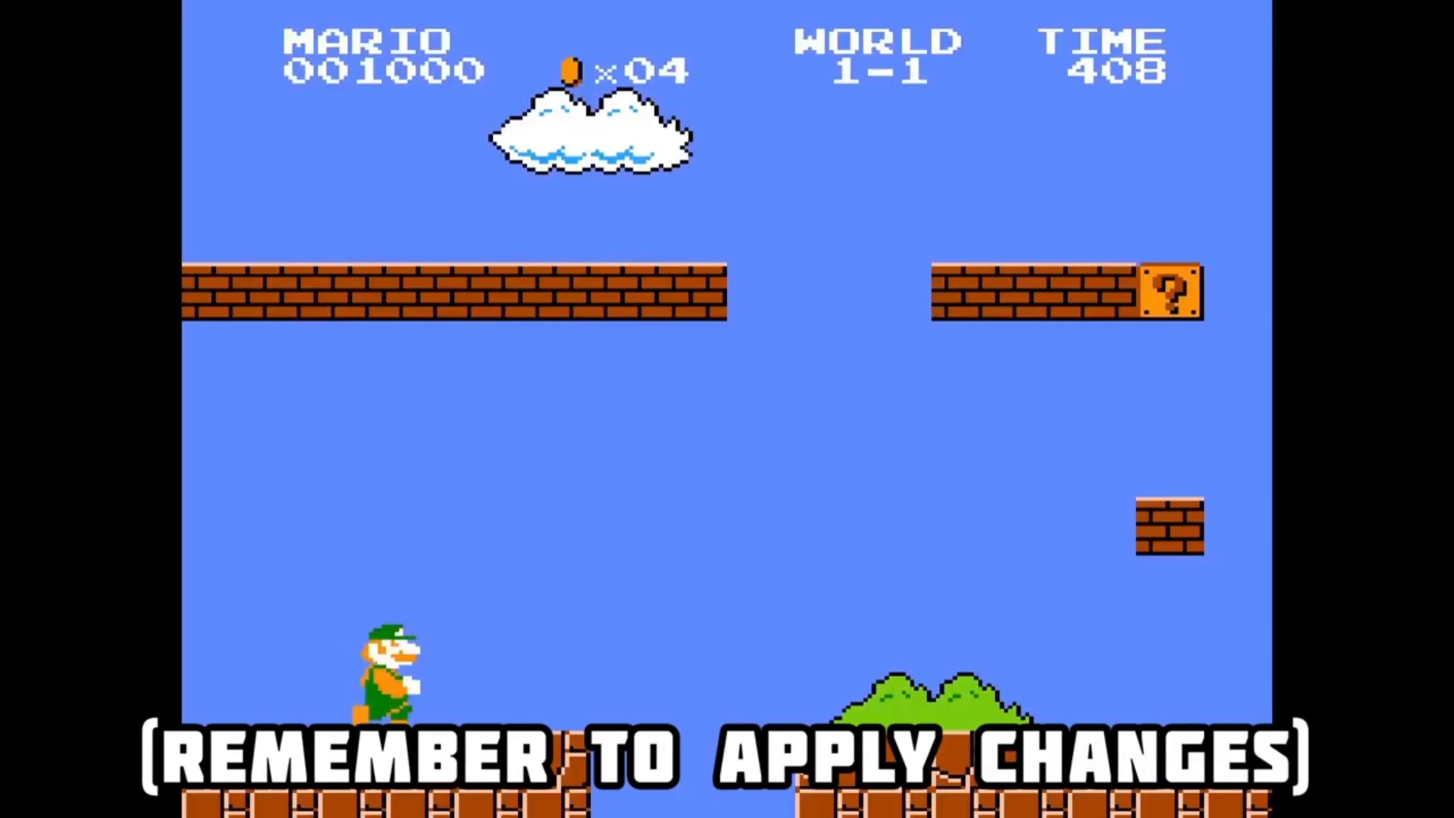
key(Right)
key(x)
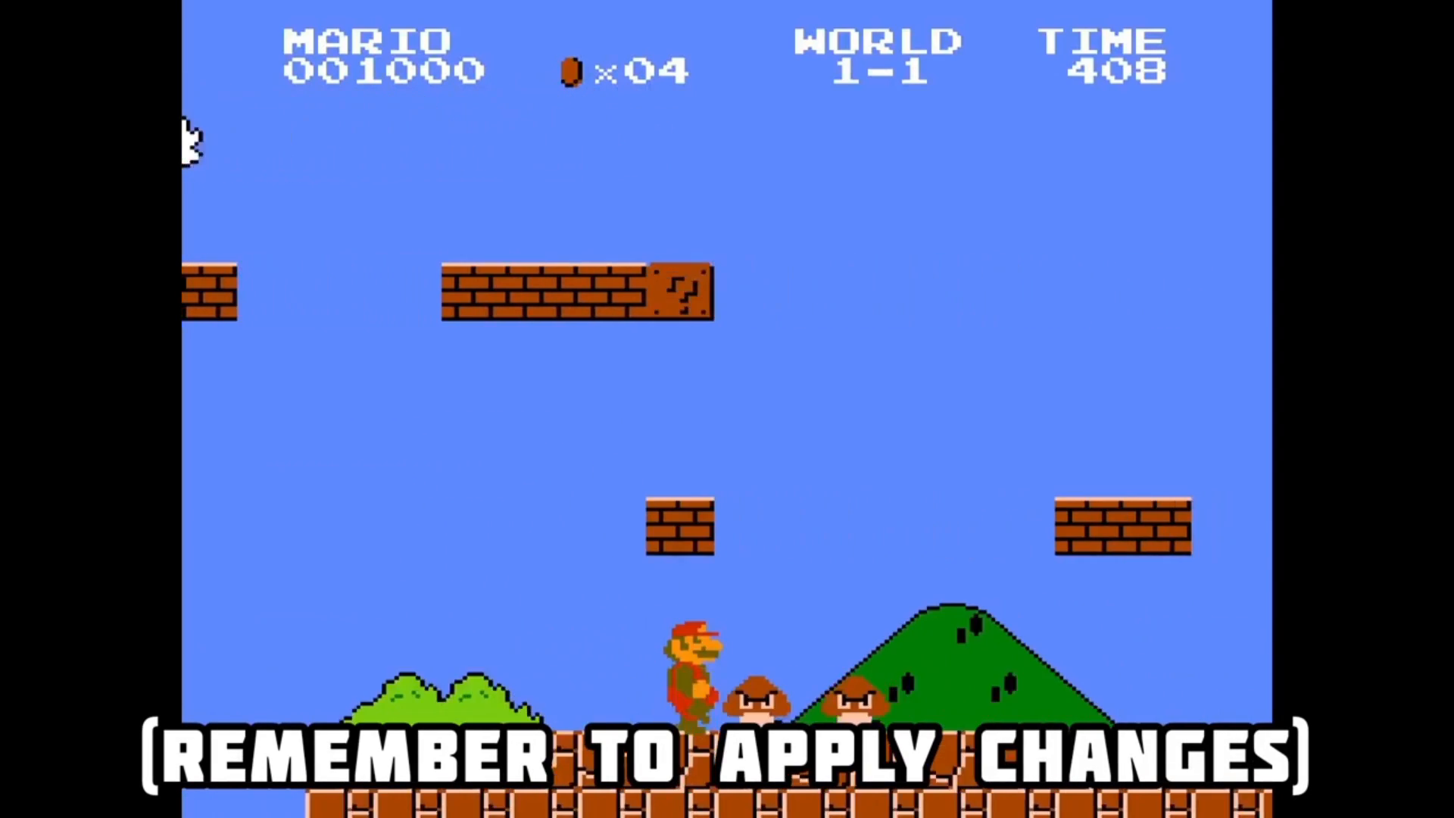
key(Down)
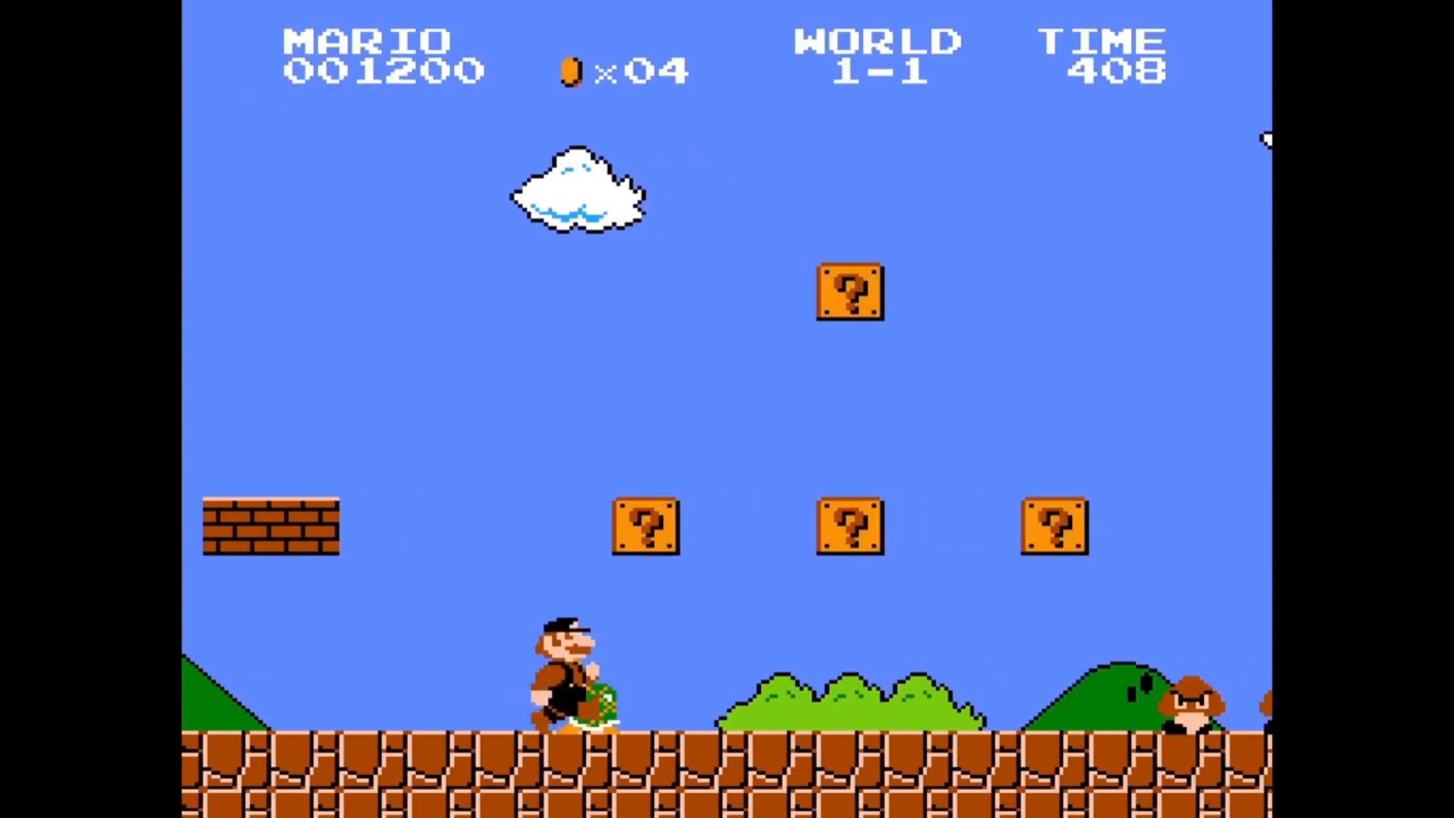
key(Right)
key(x)
key(x)
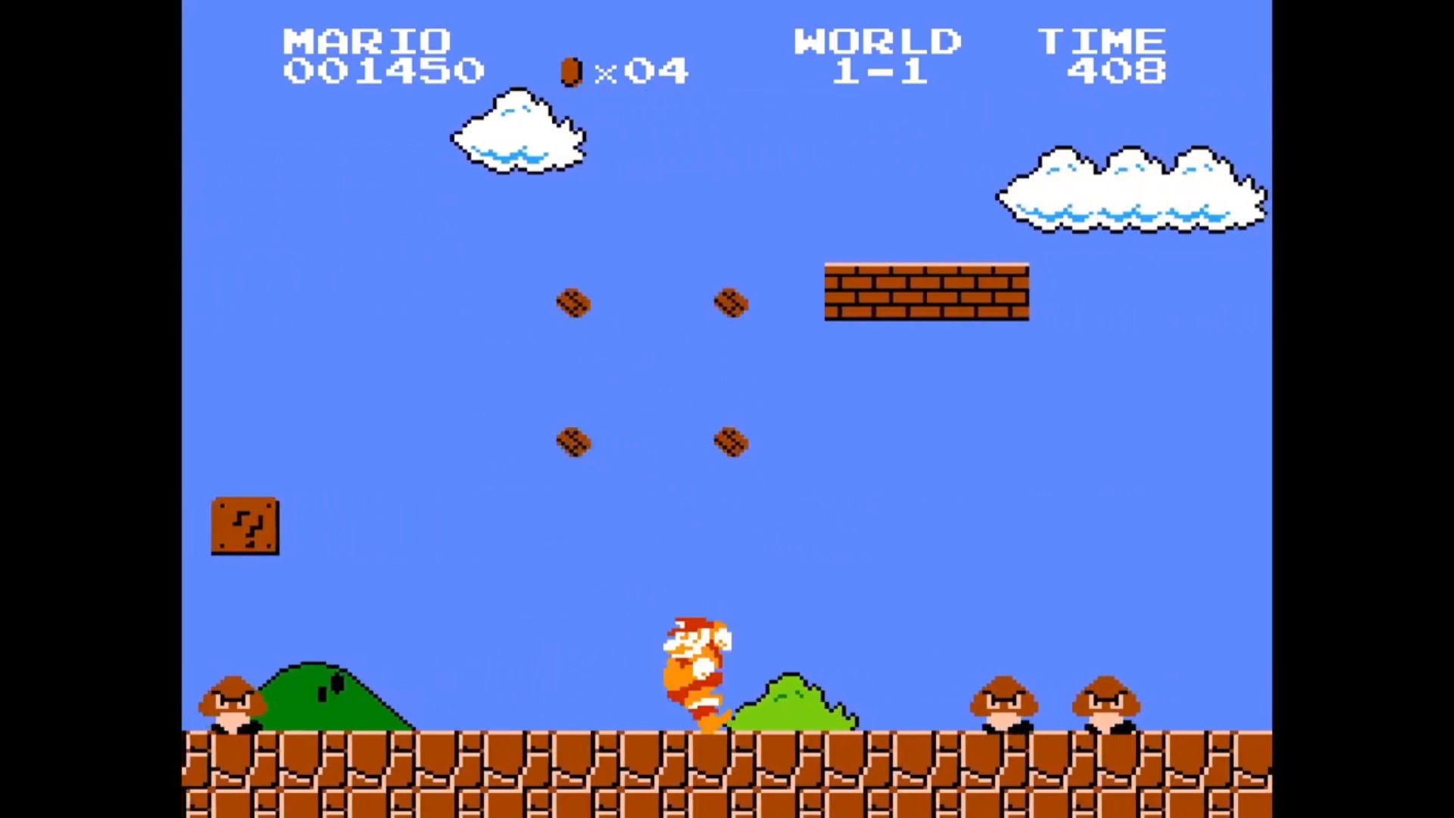
key(x)
key(Left)
key(x)
key(Right)
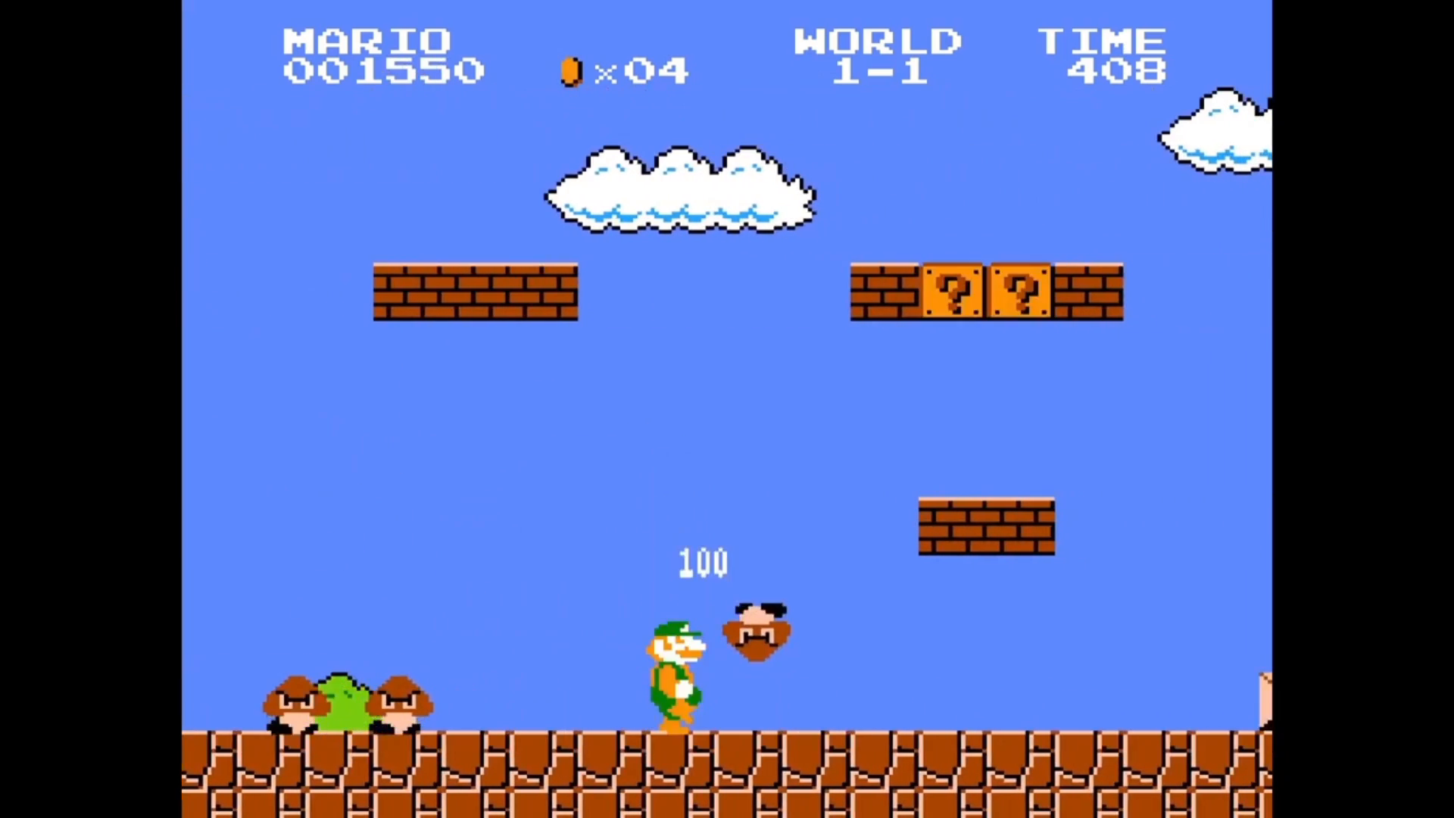
key(x)
key(x)
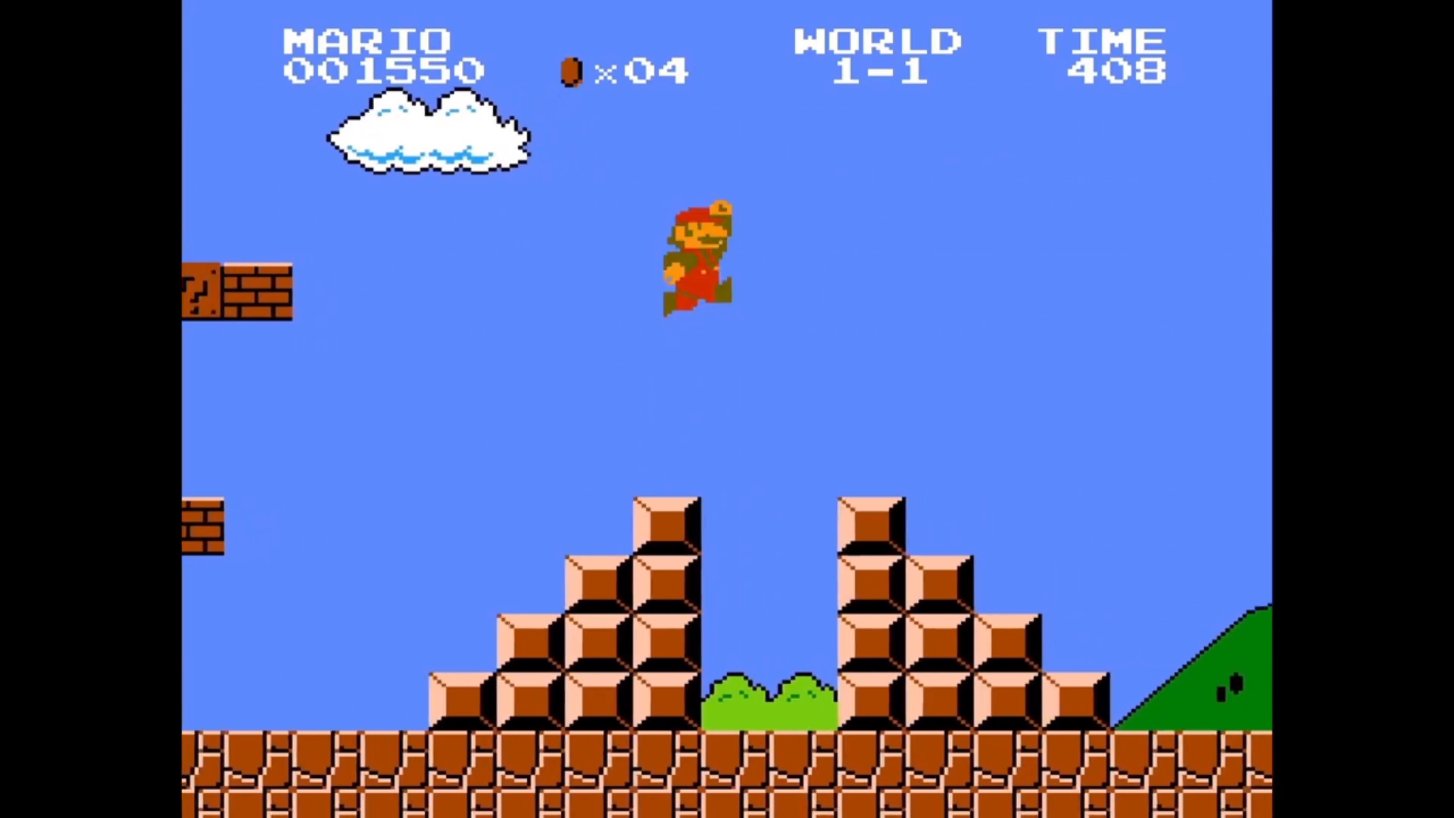
key(x)
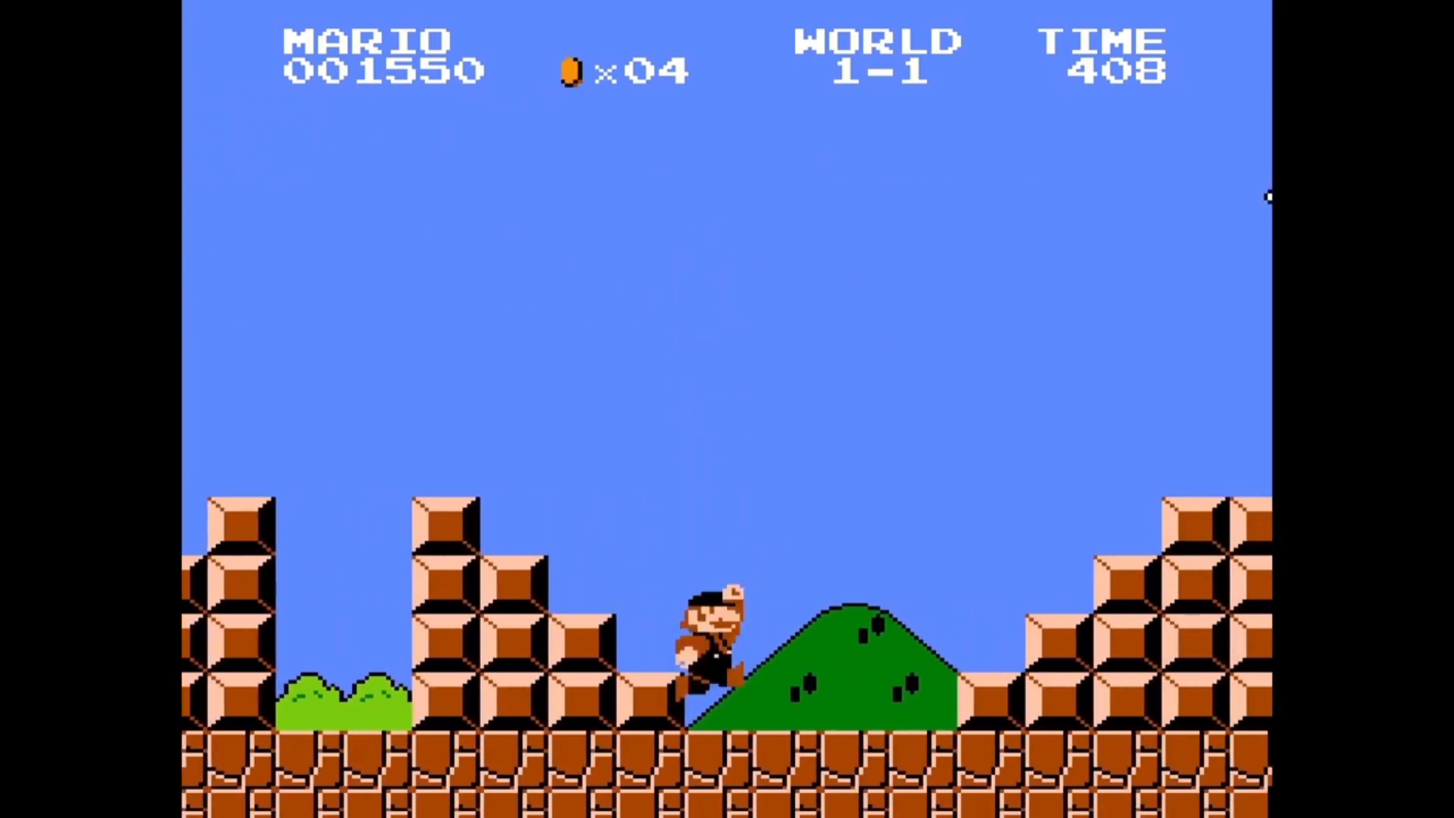
key(x)
key(x)
key(x)
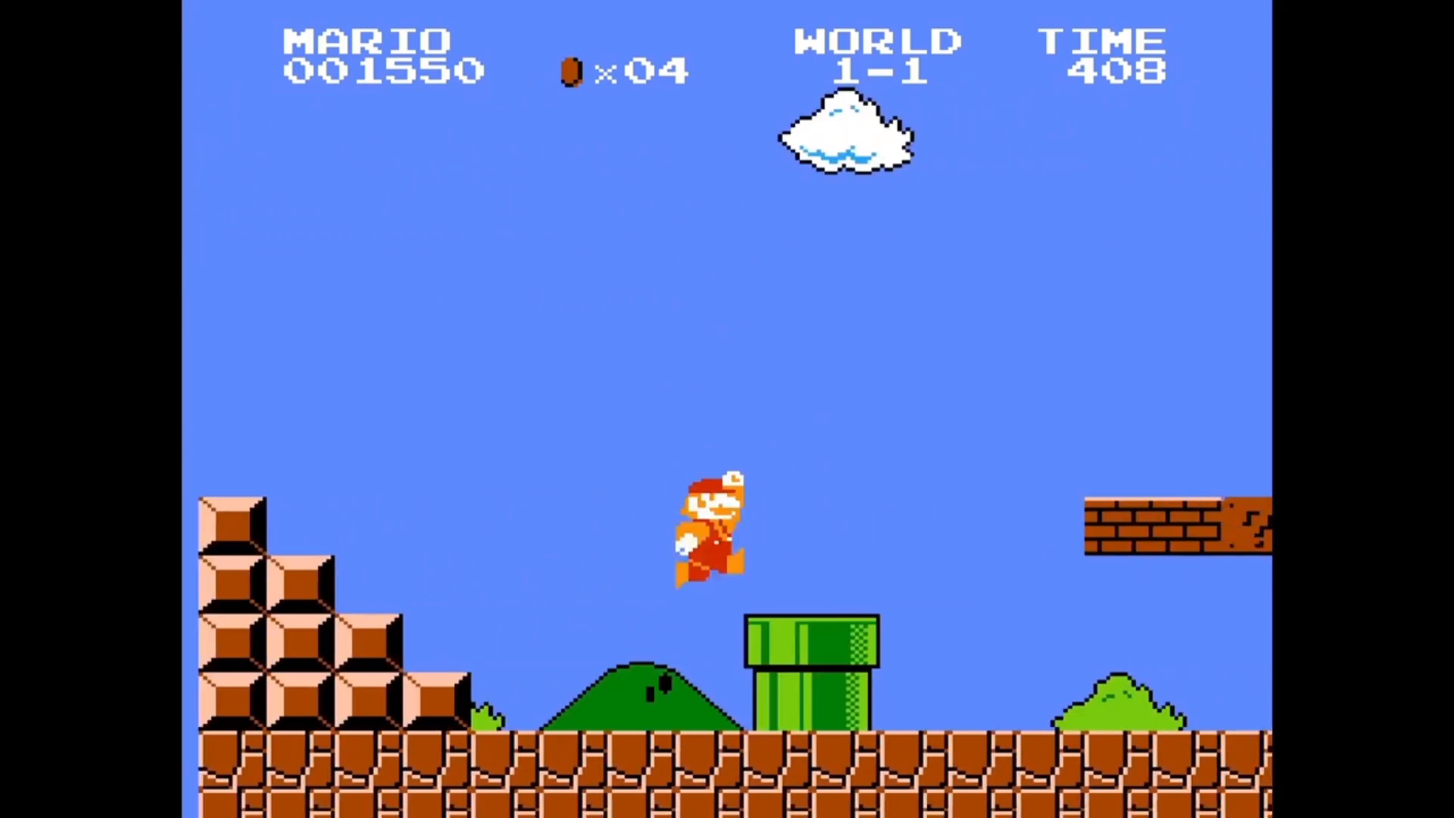
key(x)
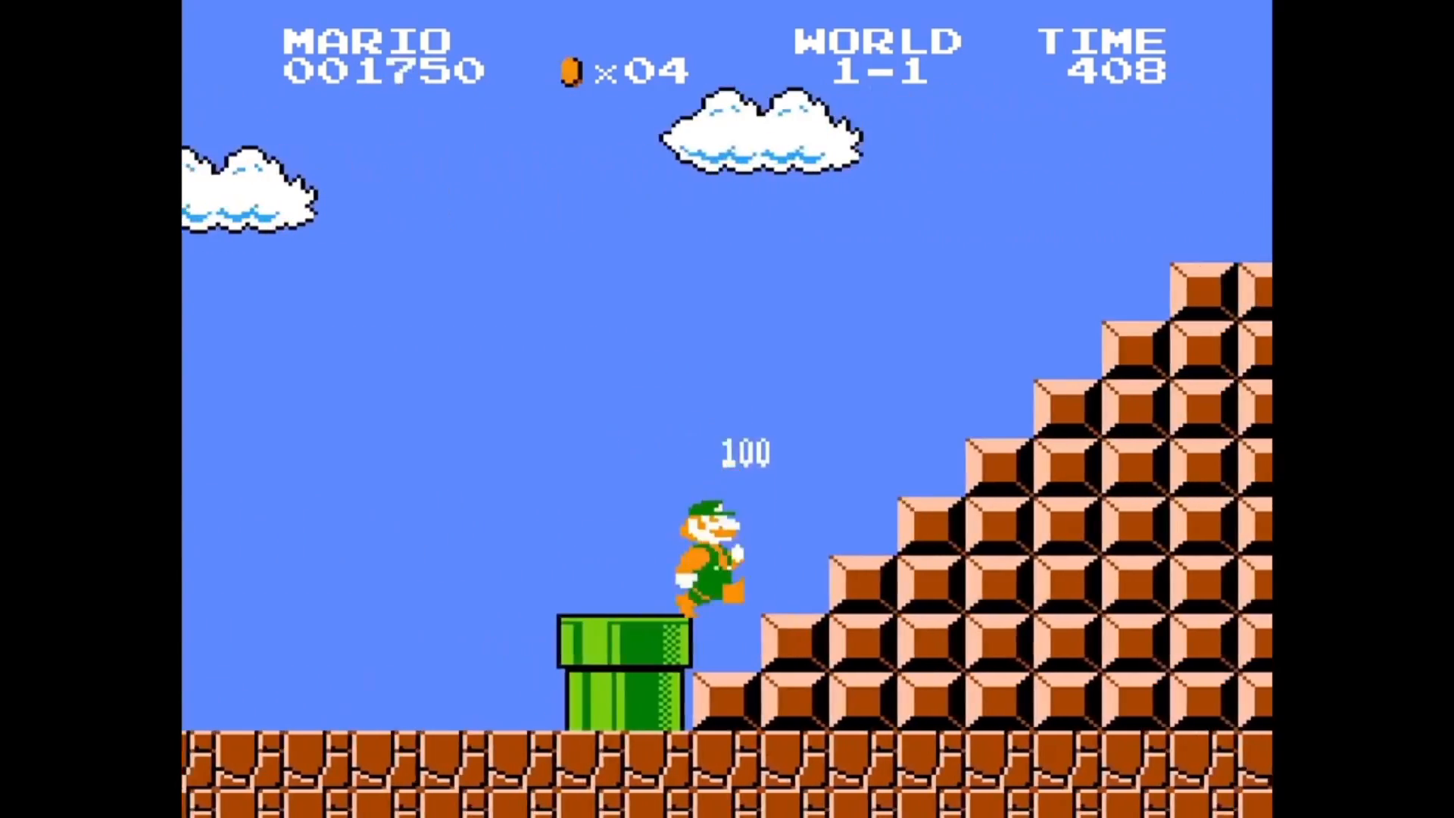
- Open the On-Screen Overlay settings from the Quick Menu of the running game and turn Display Overlay on
key(F1)
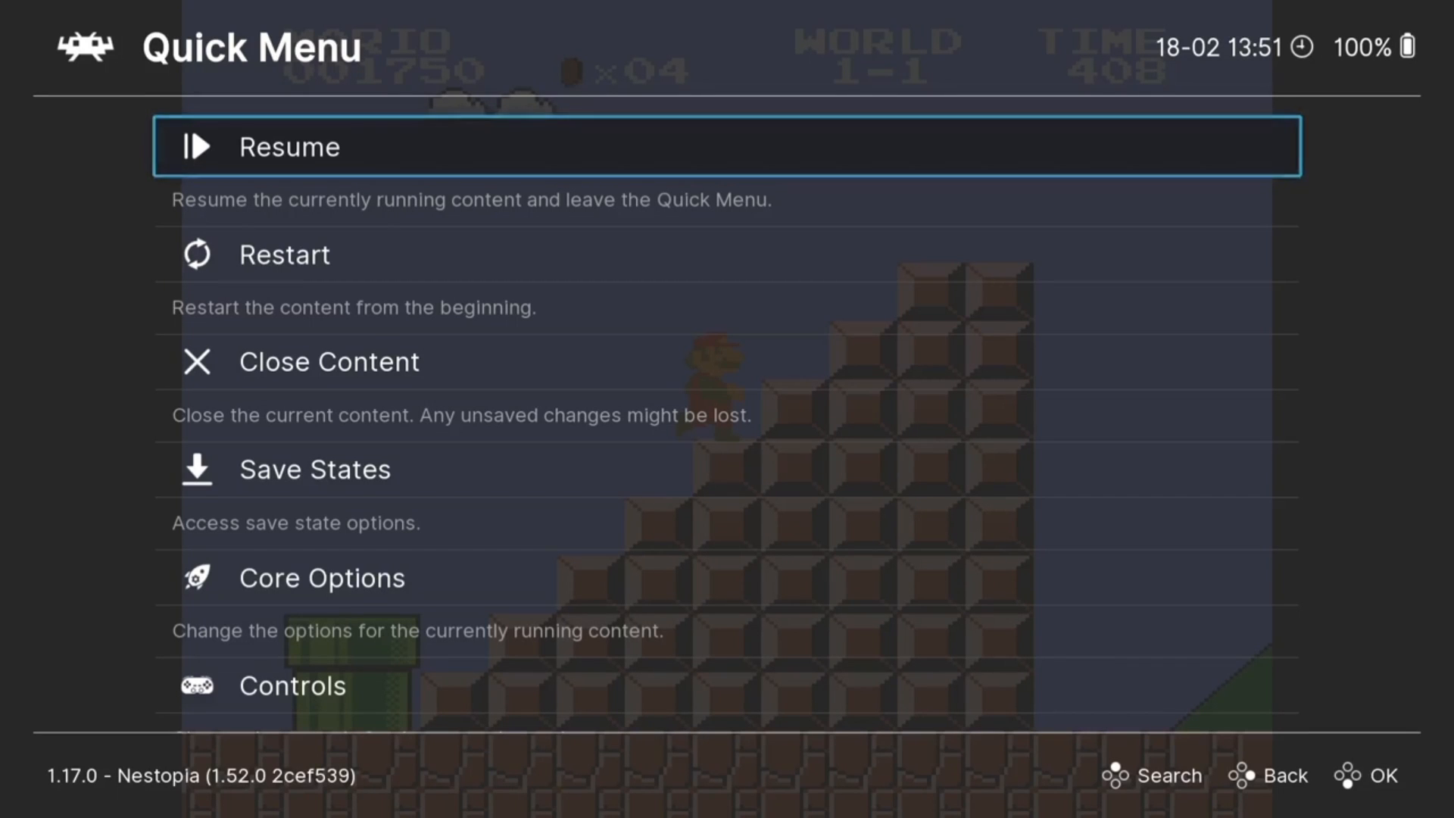
key(Down)
key(Down)
key(Down)
key(Down)
key(Down)
key(Down)
key(Down)
key(Down)
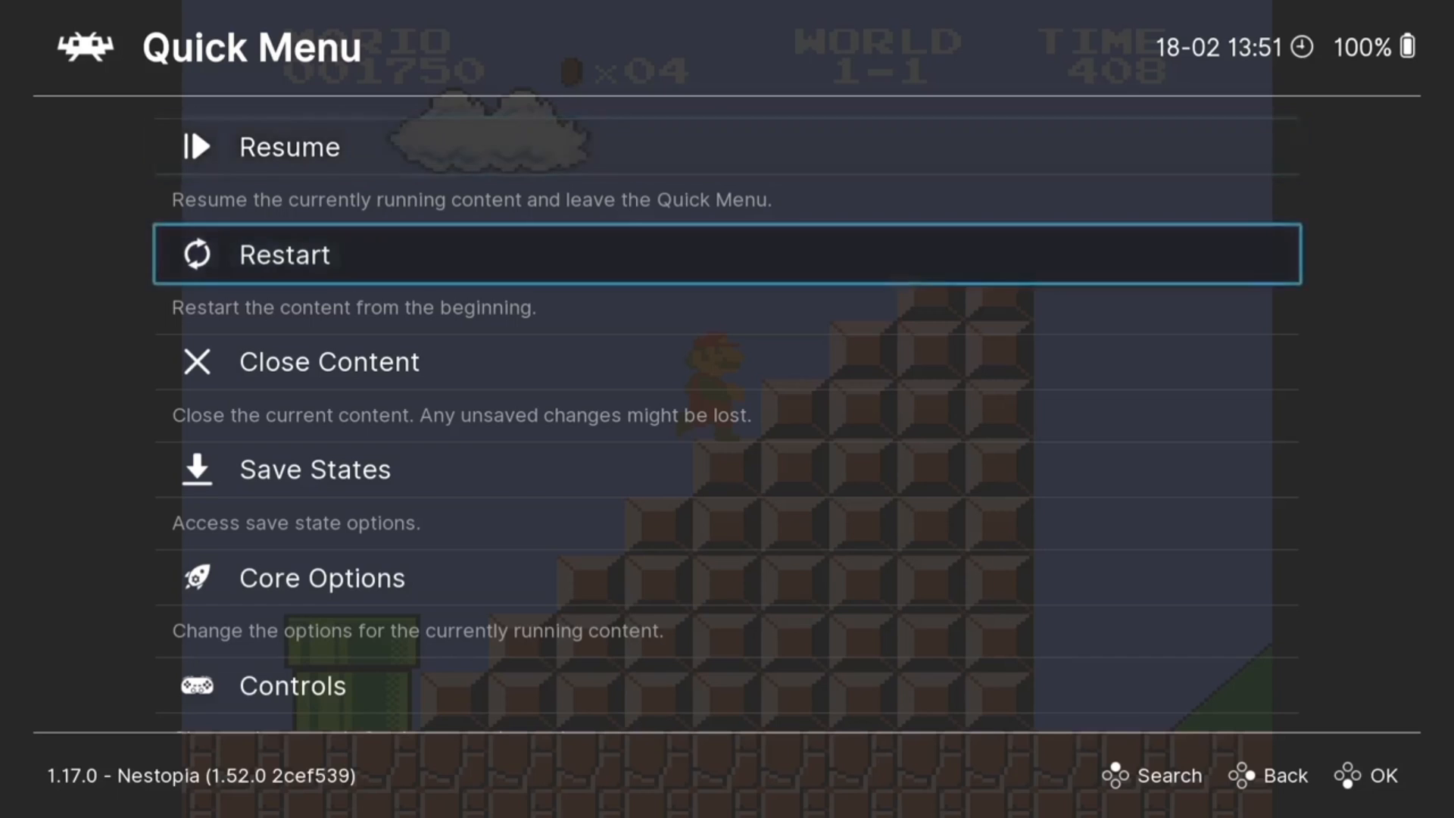
key(Down)
key(Down)
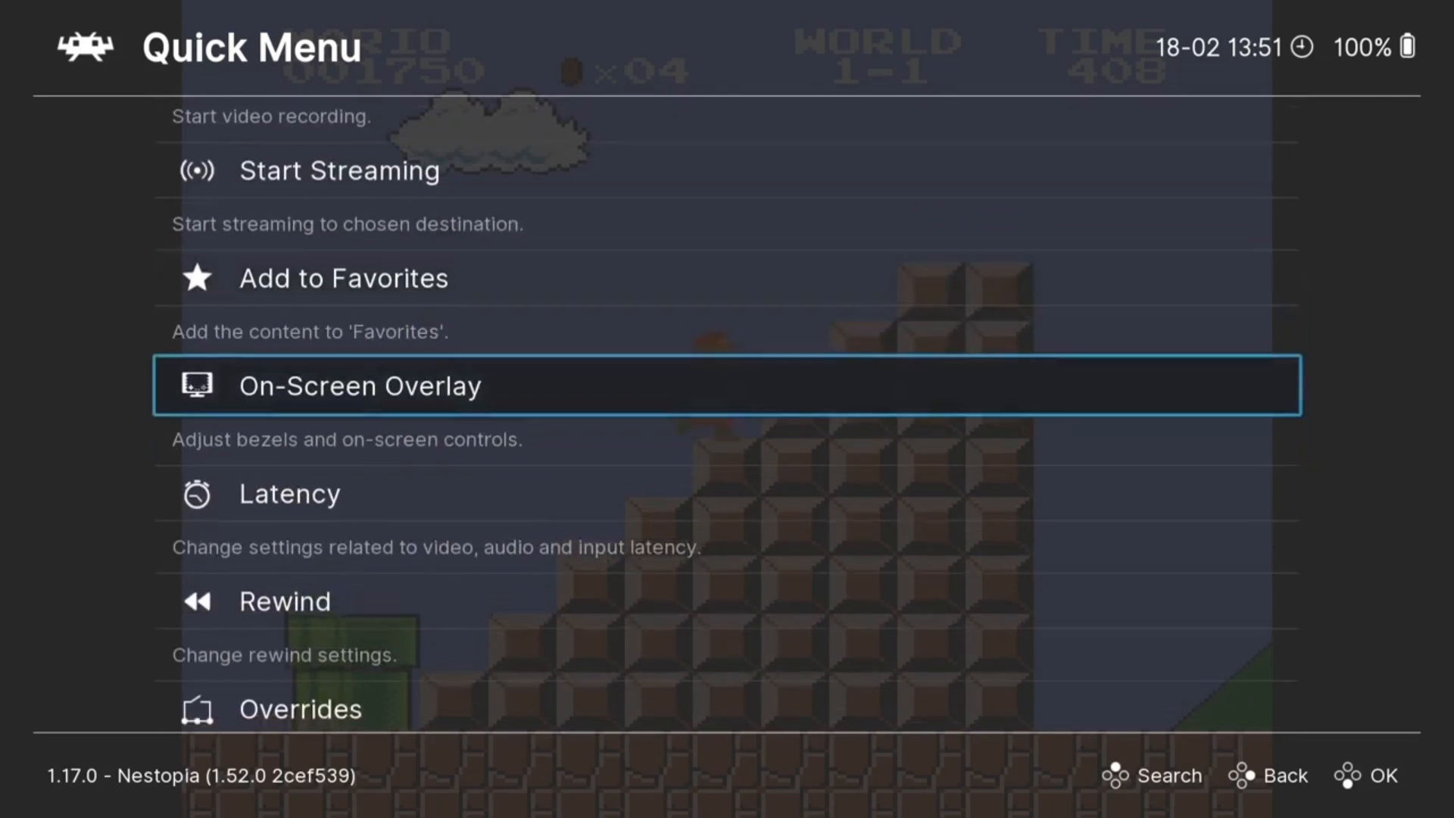
key(Return)
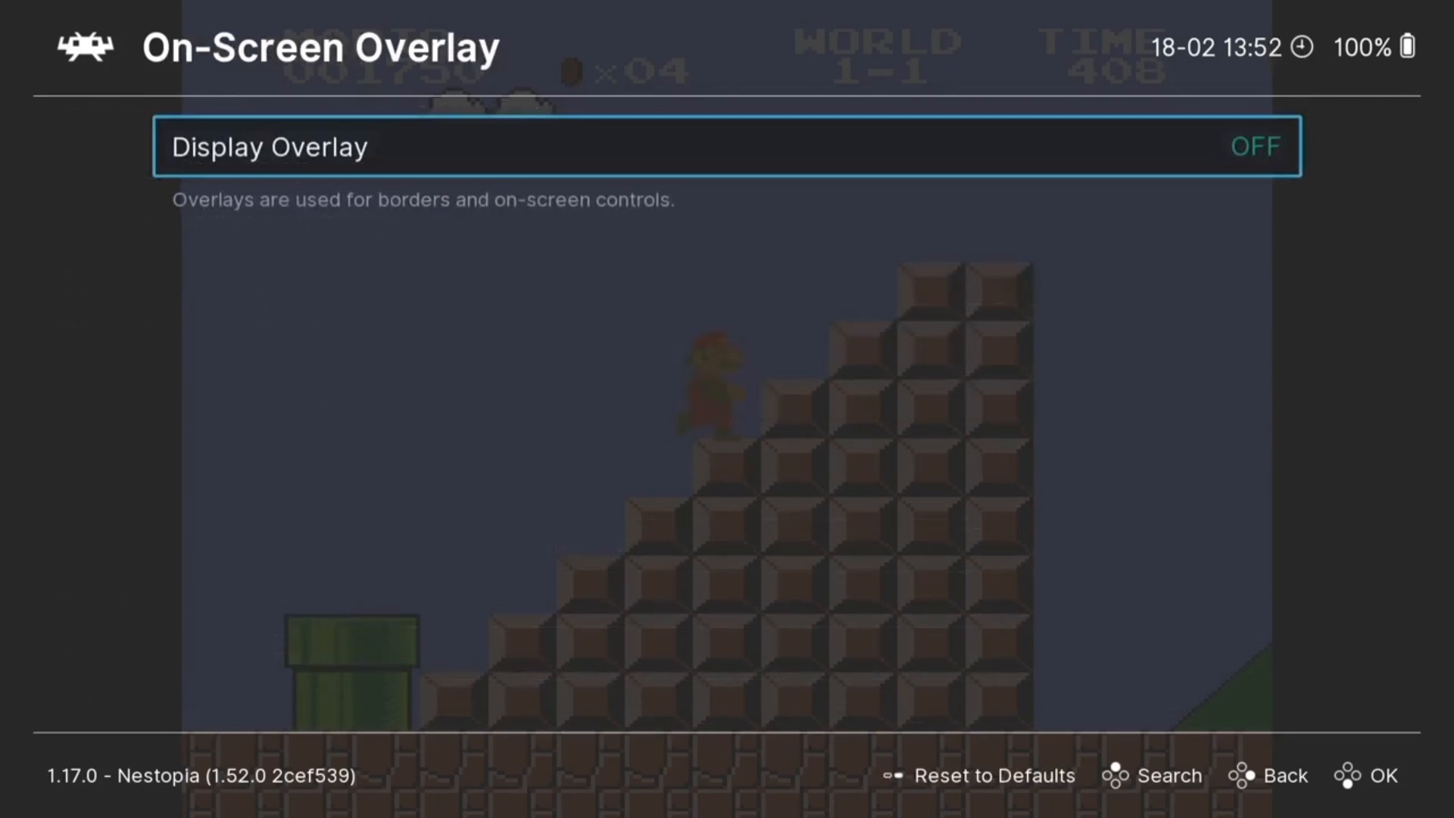
key(Return)
key(Down)
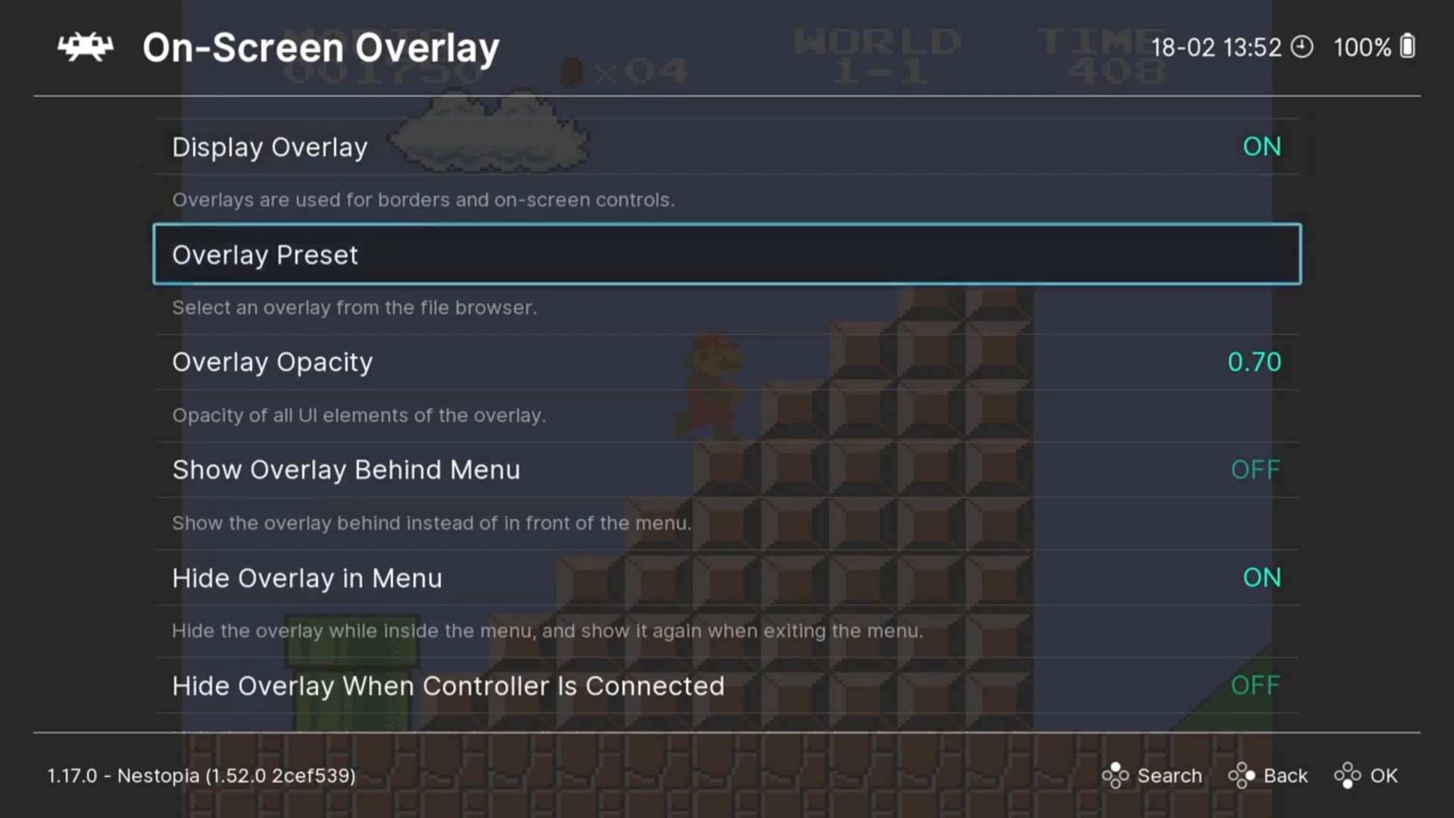
- Load nes-smb2-integer.cfg from the borders folder as the overlay preset
key(Return)
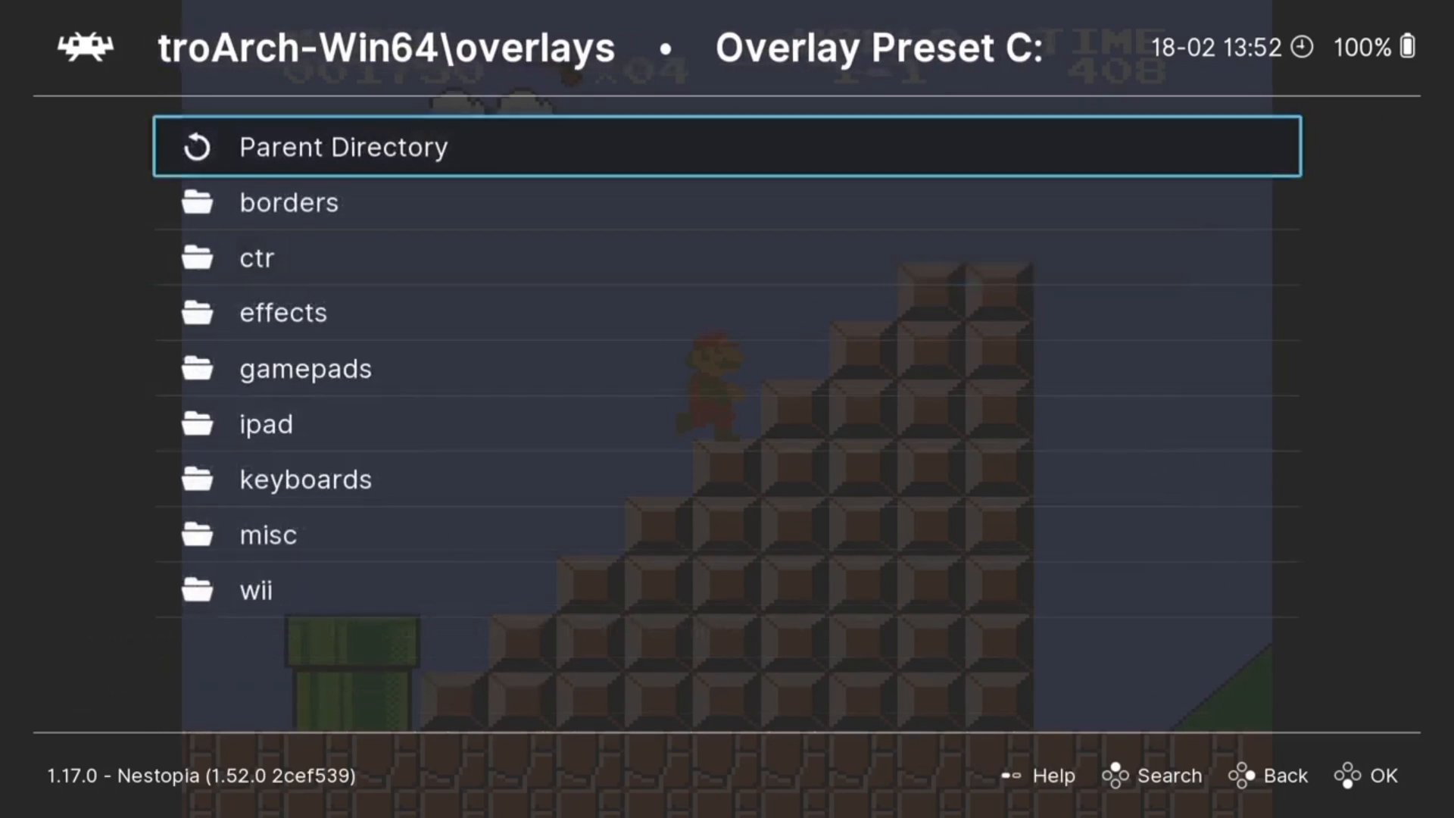
key(Down)
key(Return)
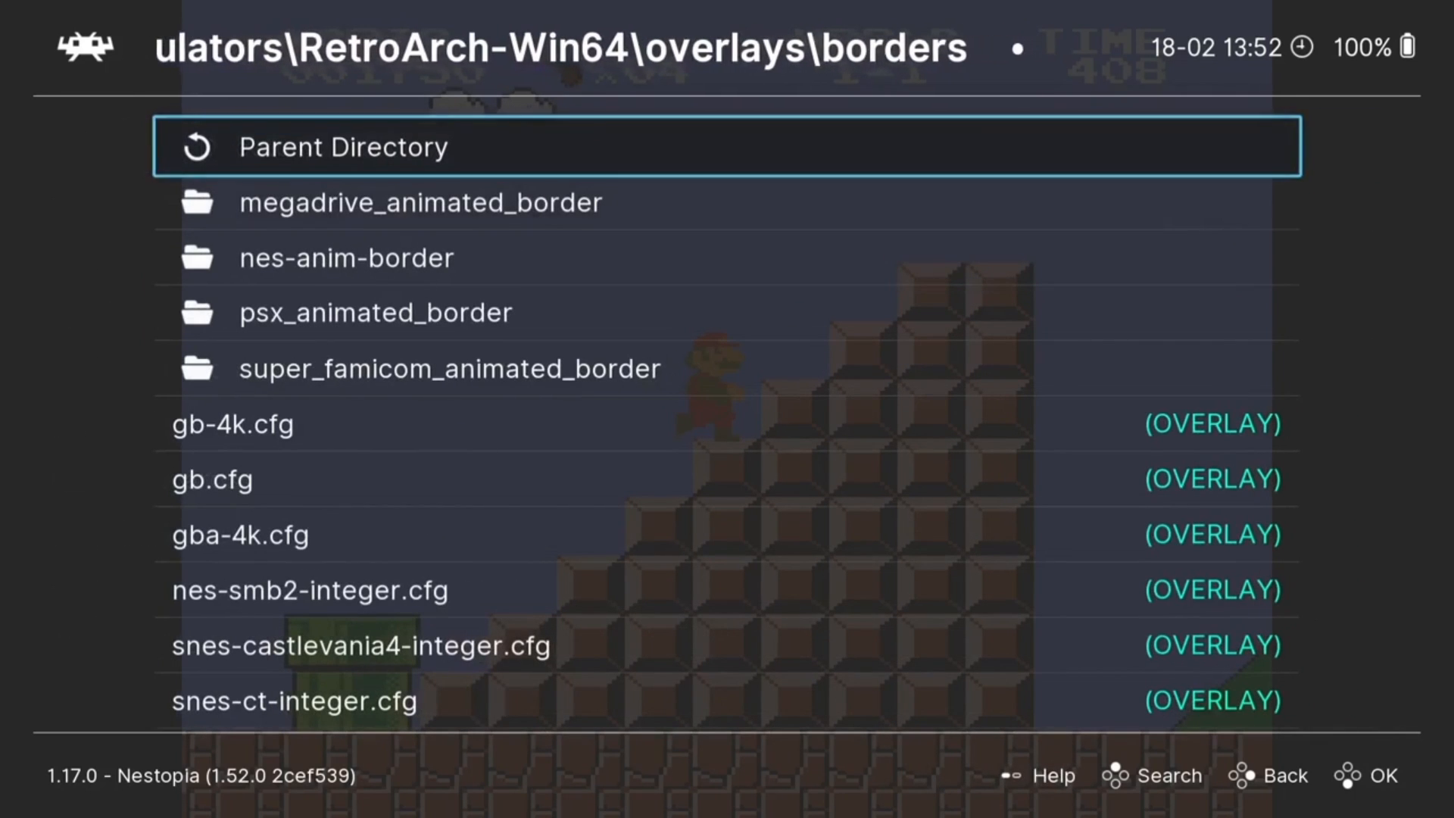
key(Down)
key(Down)
key(Down)
key(Down)
key(Down)
key(Down)
key(Down)
key(Down)
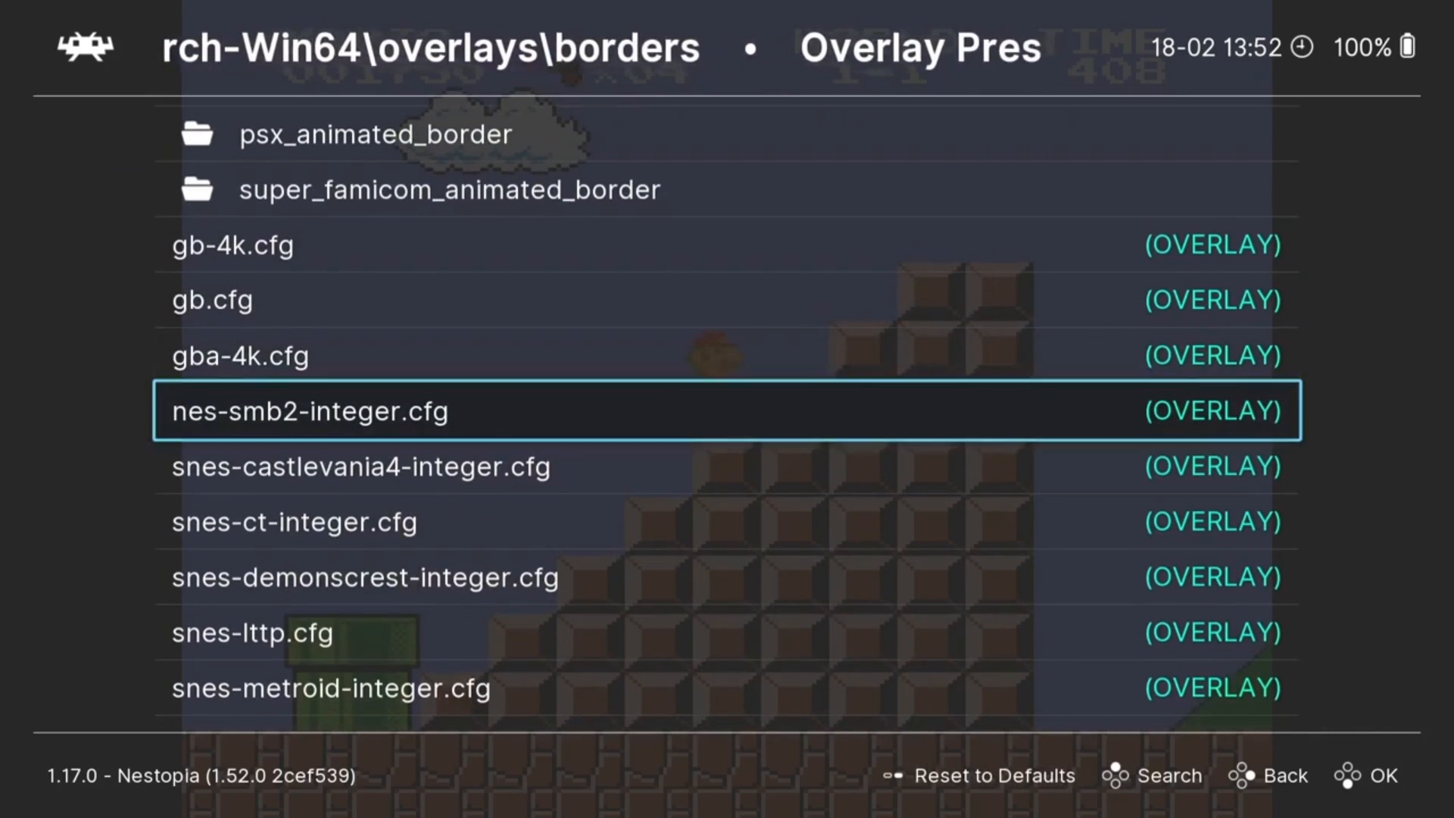
key(Return)
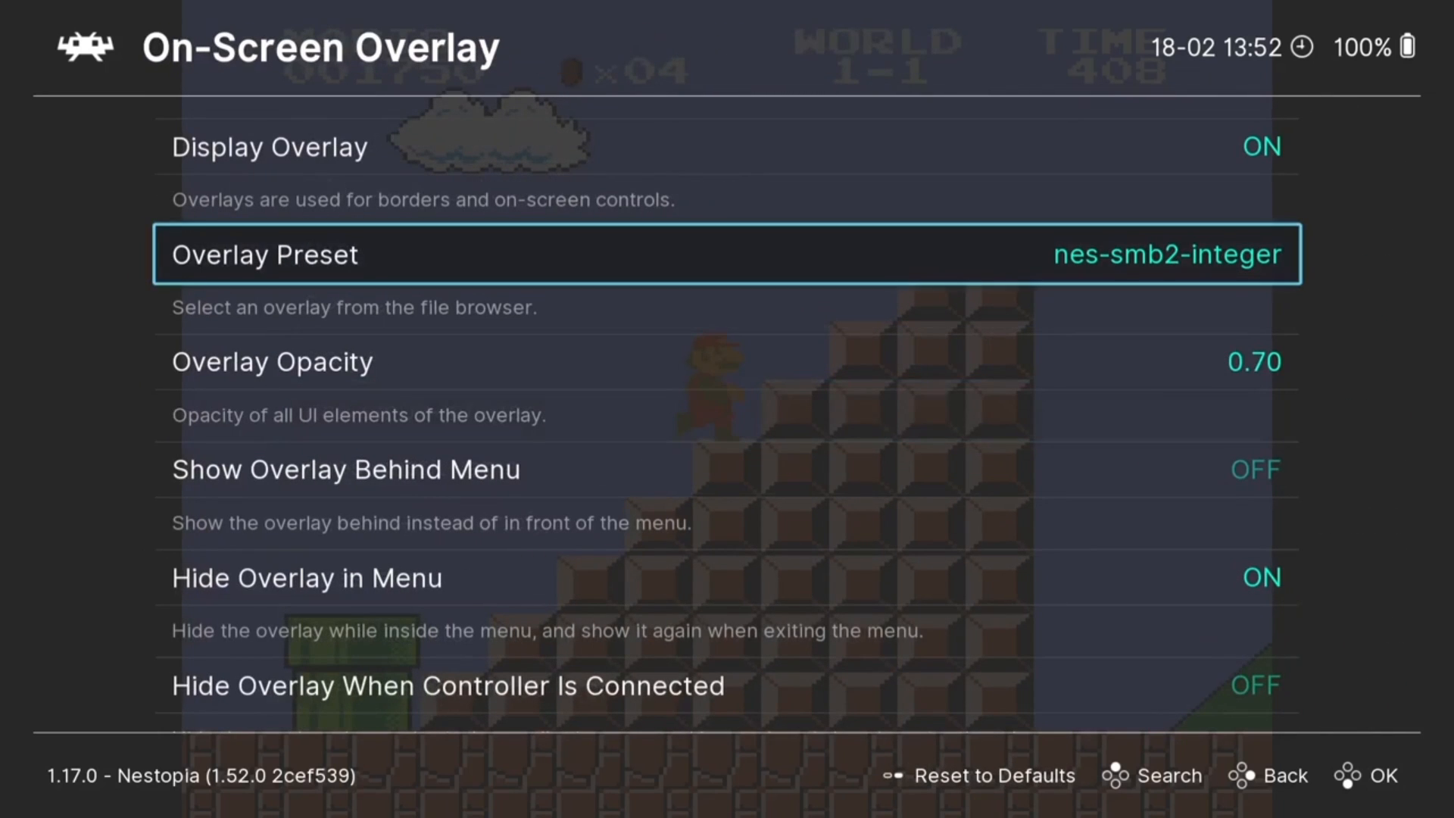
- Leave the overlay settings and resume Super Mario Bros. to check the nes-smb2-integer border during play
key(BackSpace)
key(BackSpace)
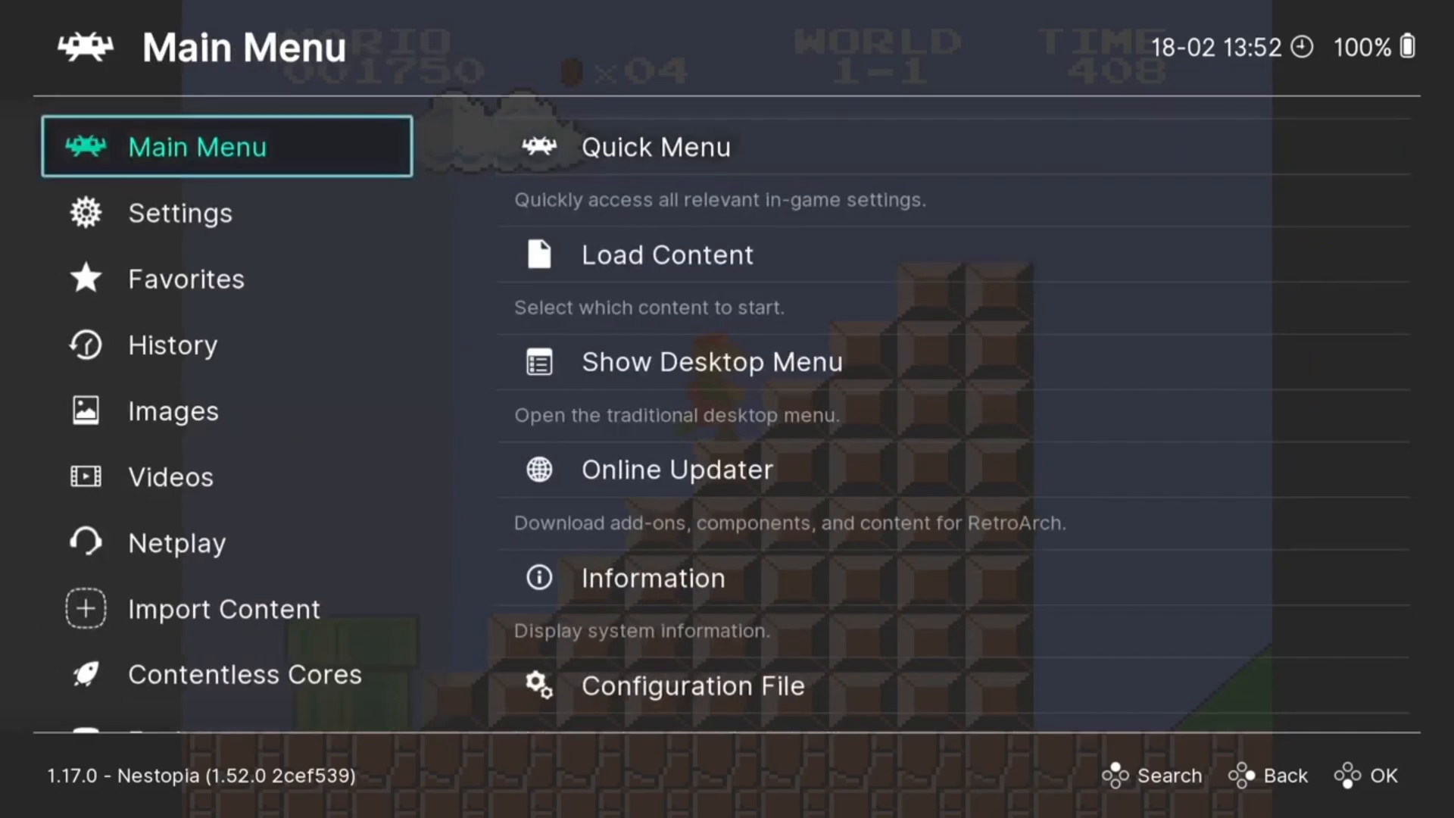
key(Right)
key(Return)
key(Return)
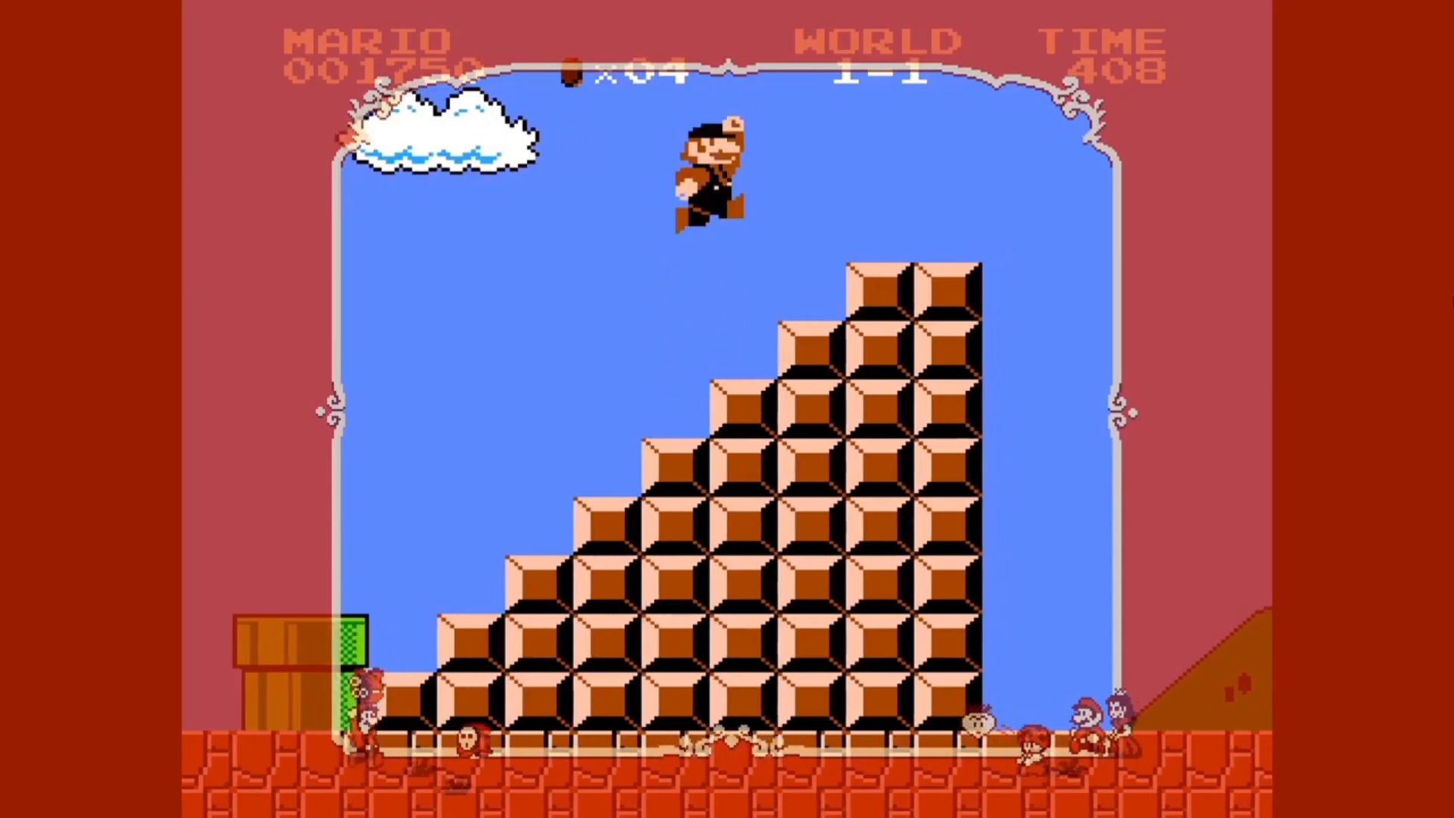
key(Right)
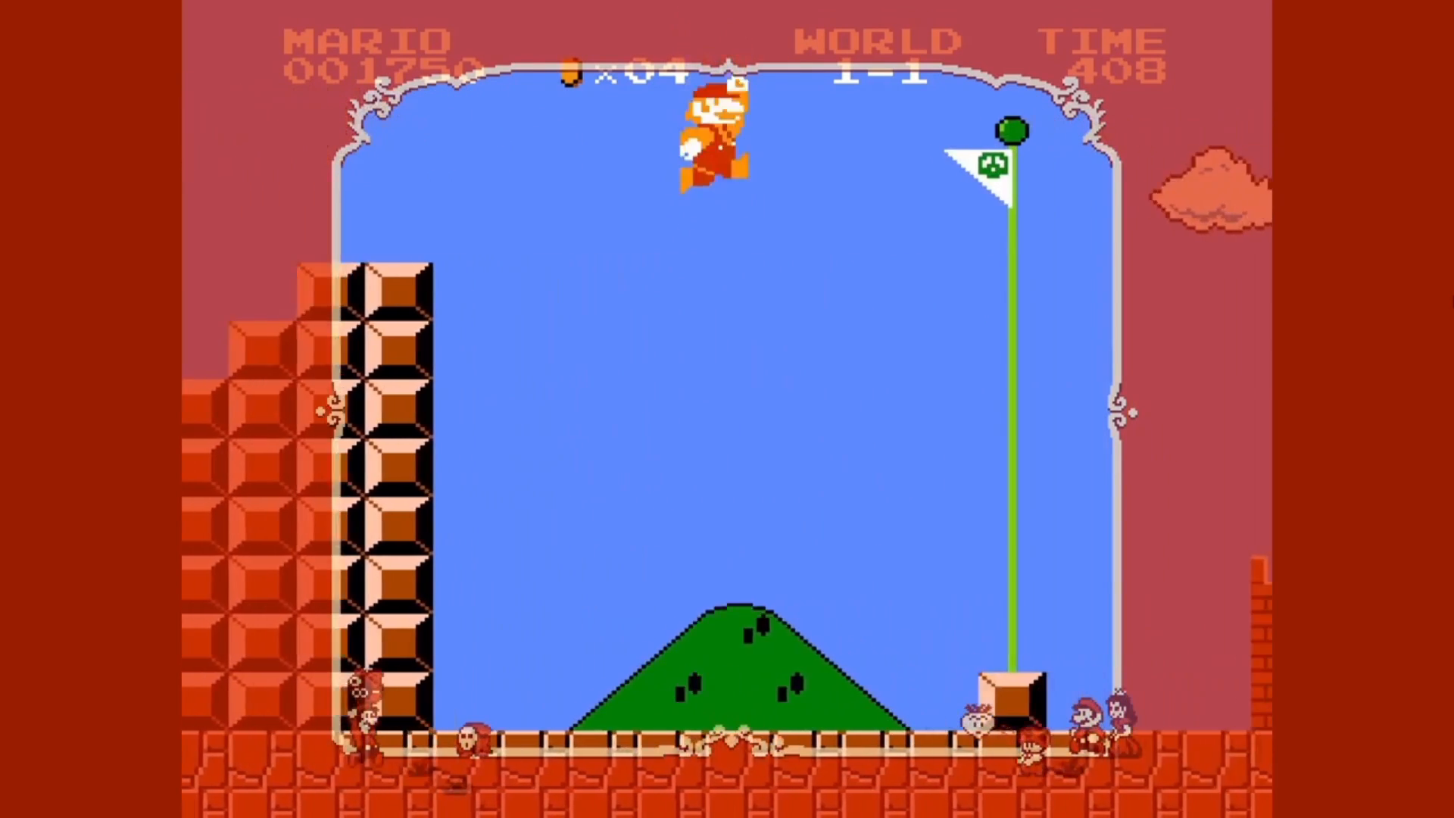
- Pause the game and return to the Overlay Preset setting in the On-Screen Overlay options
key(F1)
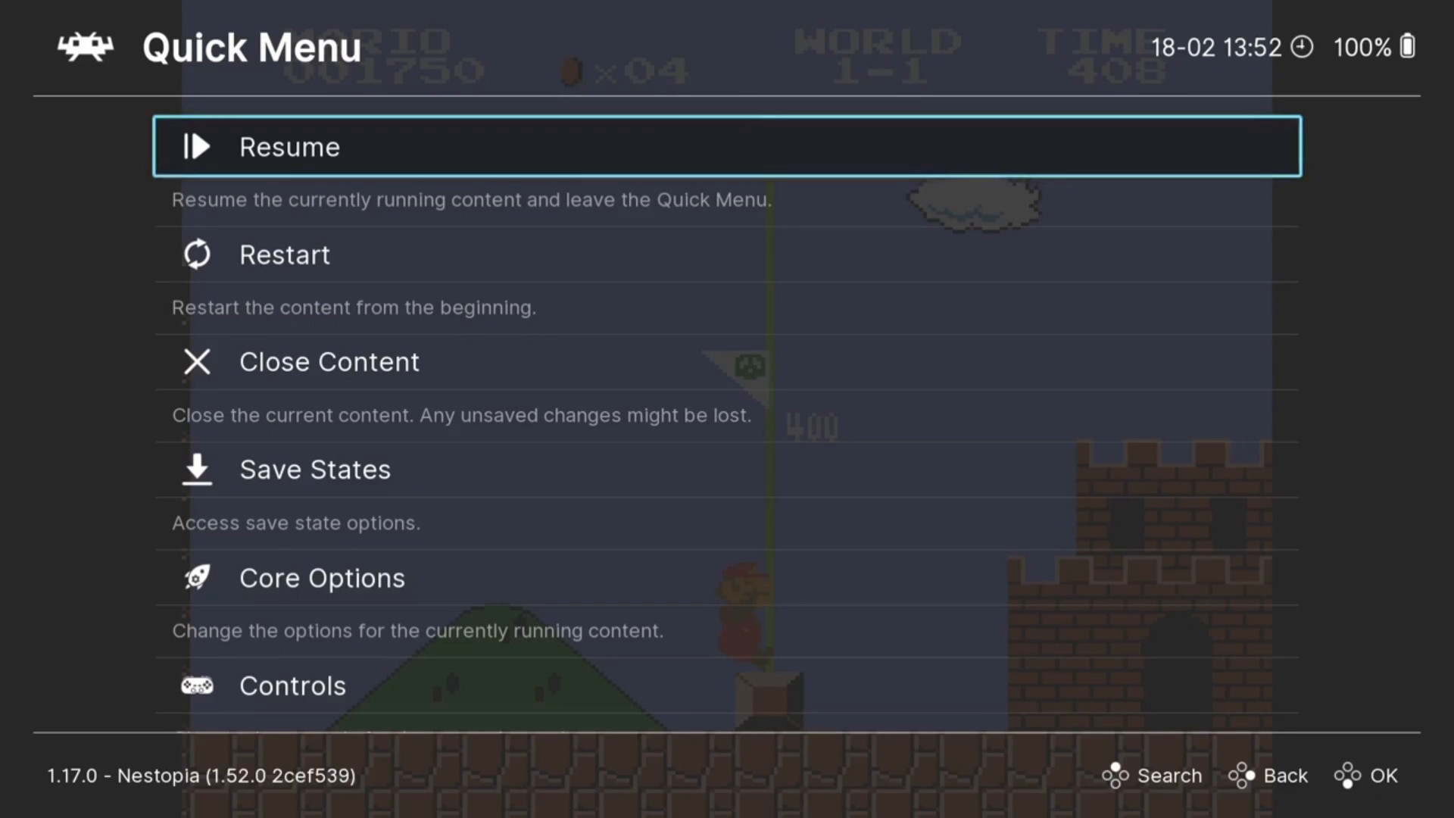
key(Down)
key(Down)
key(Down)
key(Down)
key(Down)
key(Down)
key(Down)
key(Down)
key(Down)
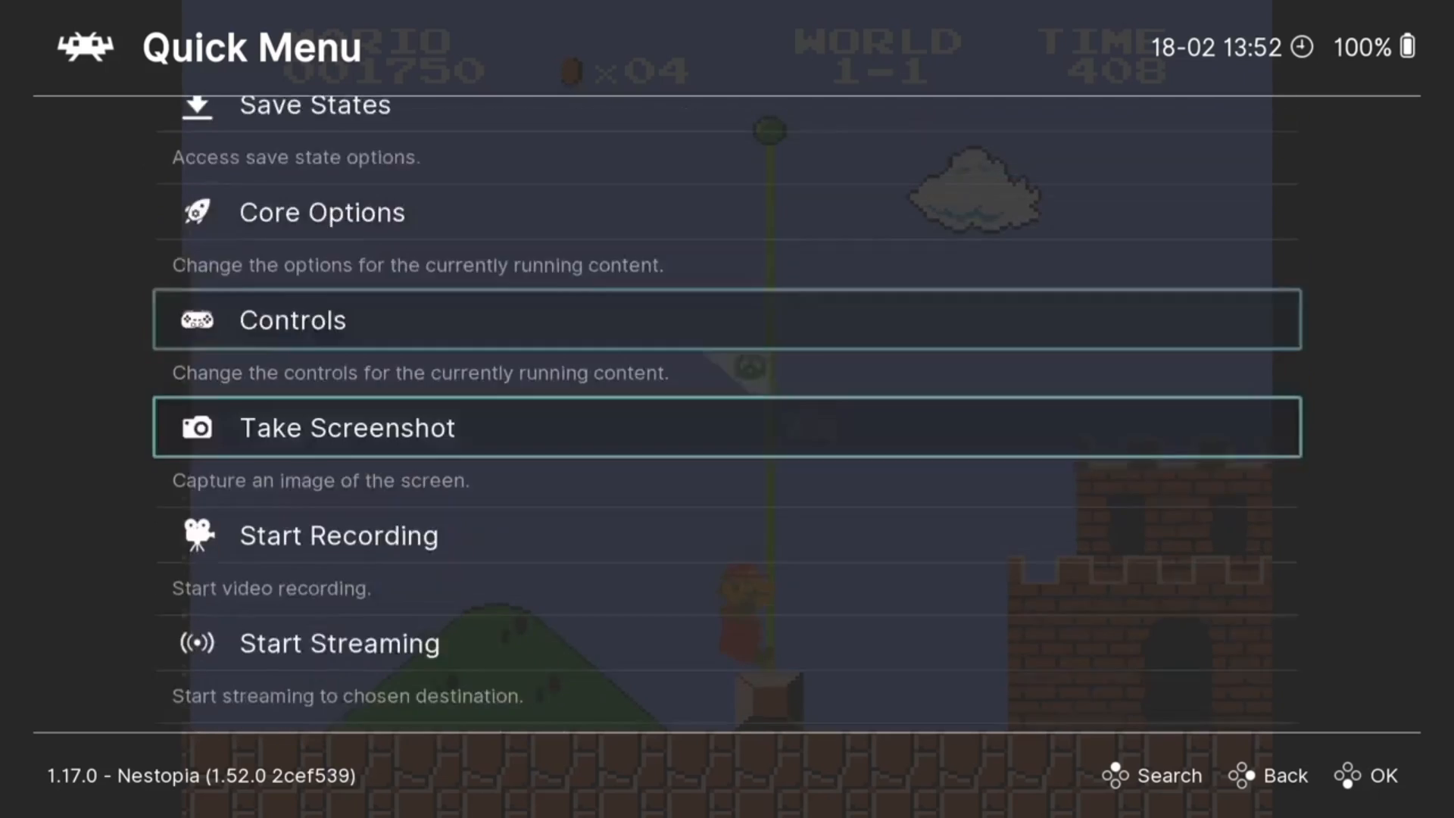
key(Down)
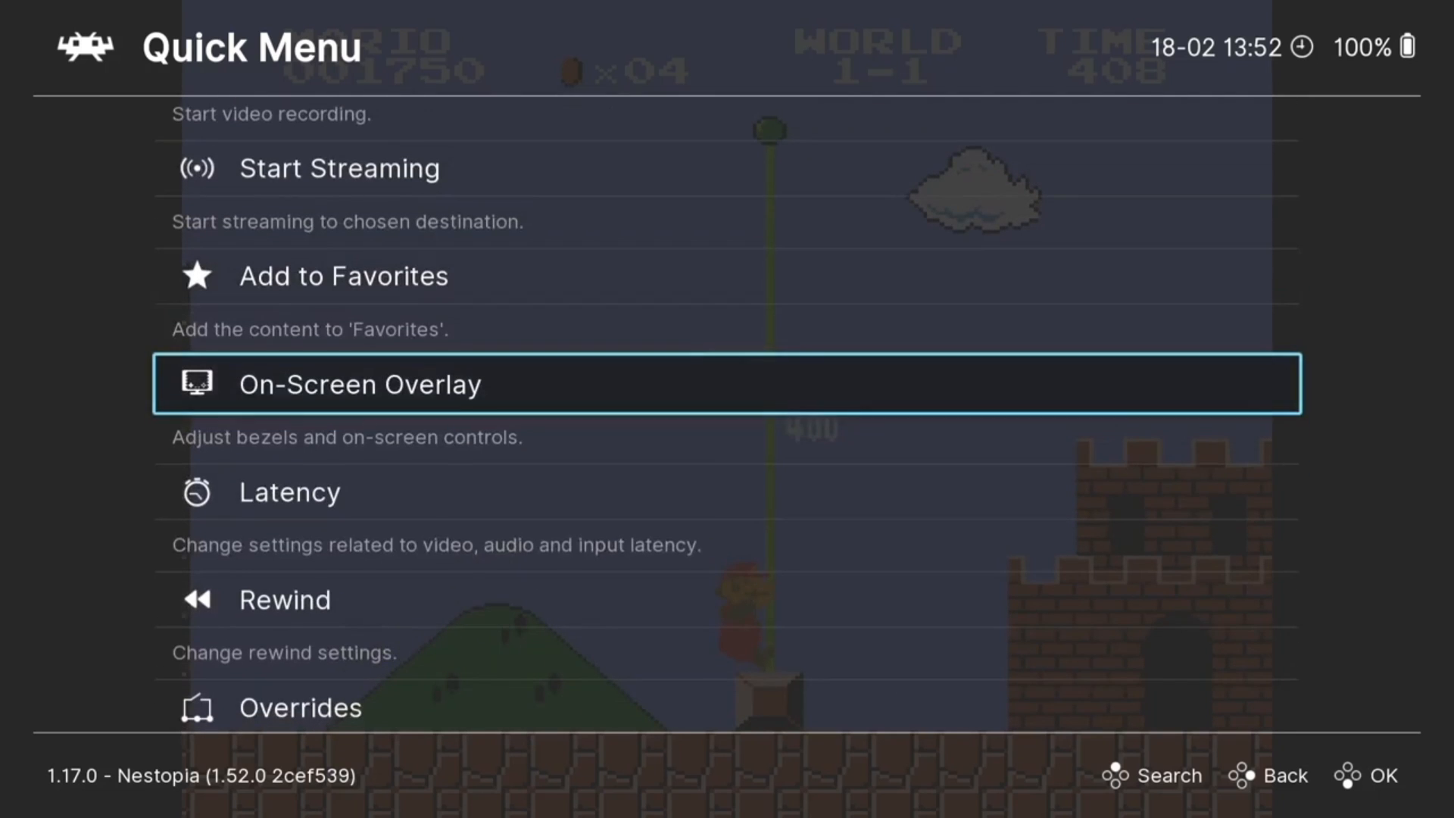
key(Return)
key(Down)
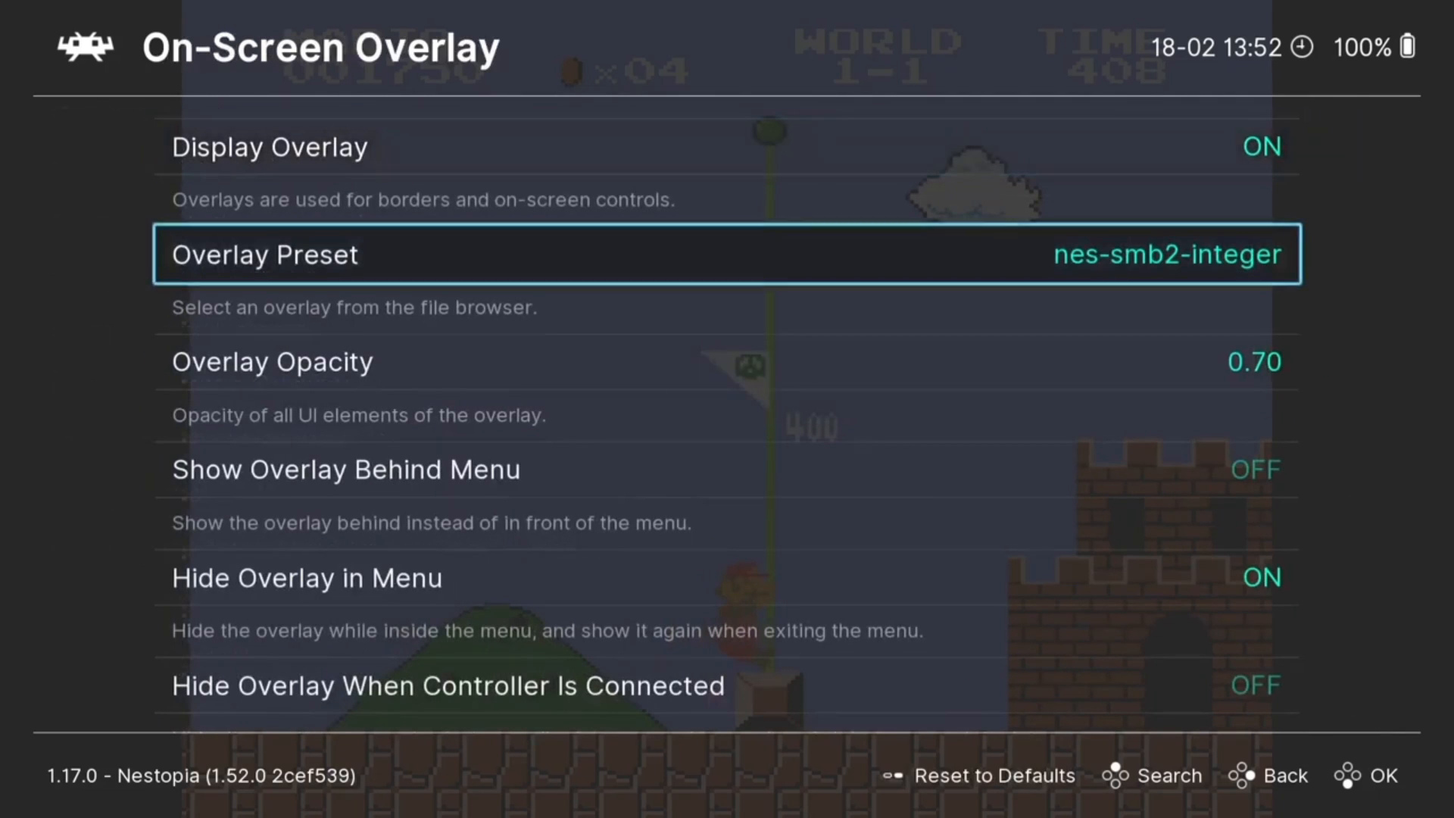
- Replace the overlay preset with nes-border from the nes-anim-border folder
key(Return)
key(Up)
key(Up)
key(Up)
key(Up)
key(Up)
key(Up)
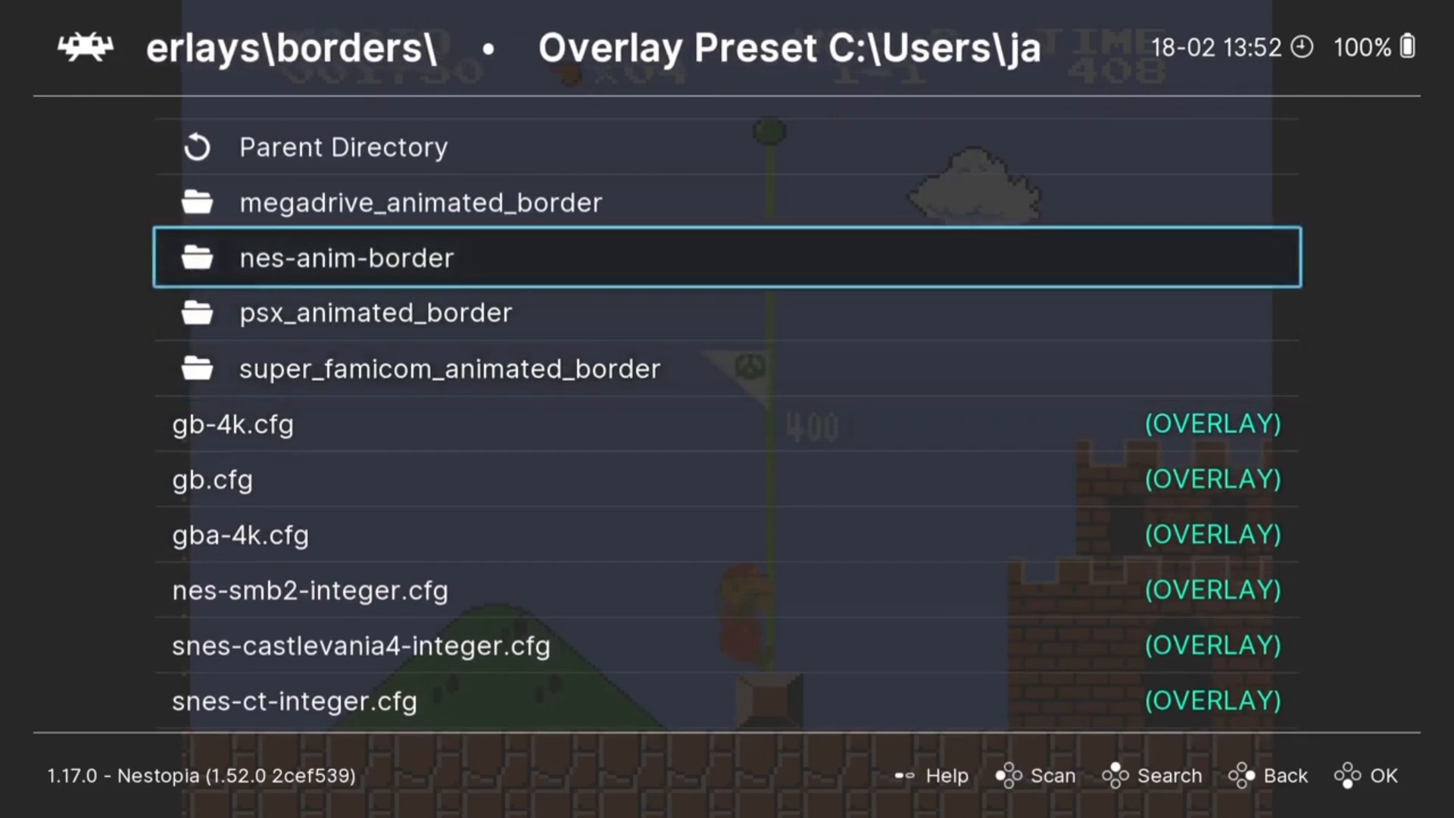
key(Return)
key(Down)
key(Return)
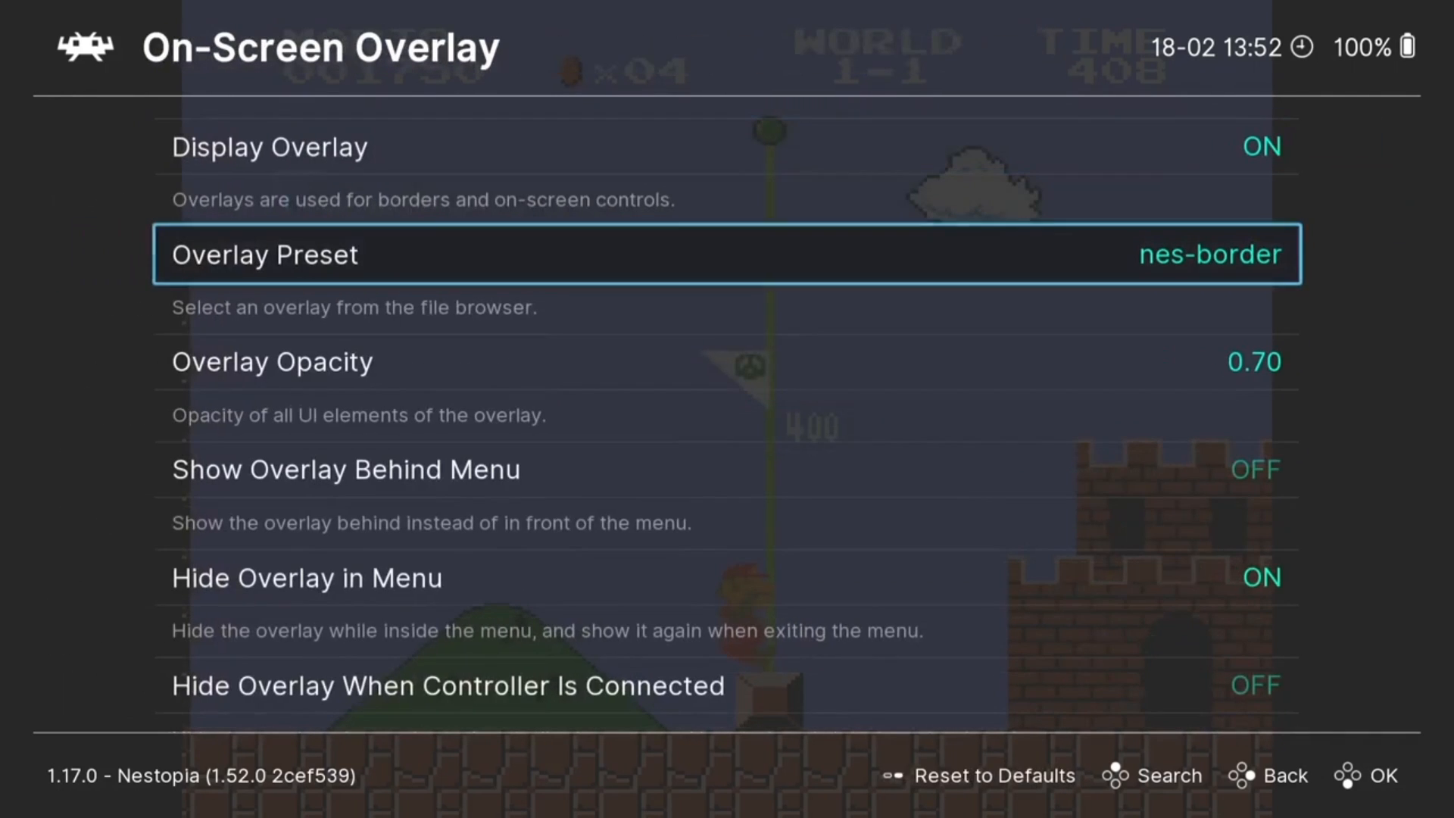
- Leave the overlay settings and resume Super Mario Bros. to check the nes-border overlay in the game
key(BackSpace)
key(BackSpace)
key(BackSpace)
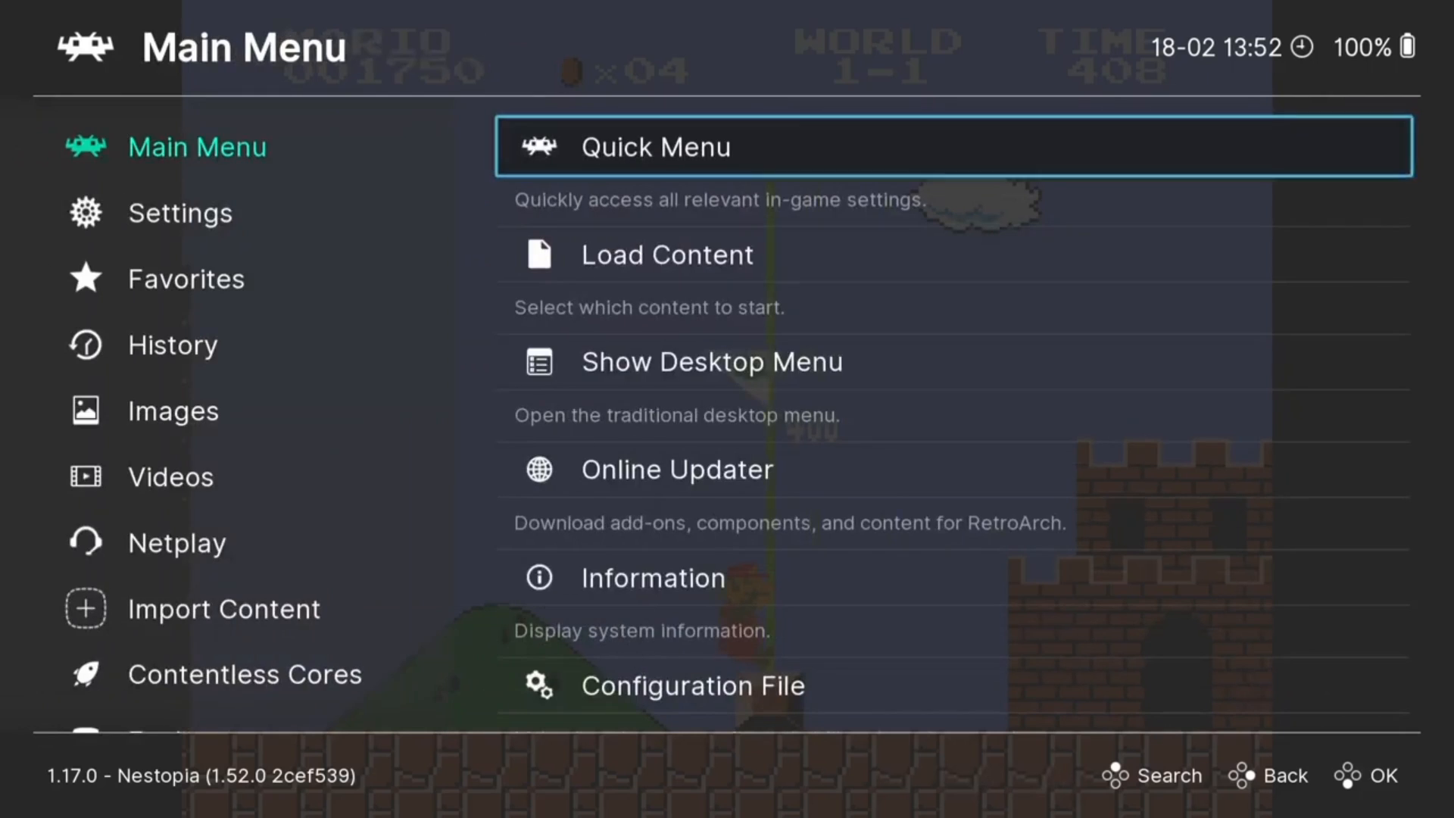
key(Return)
key(Return)
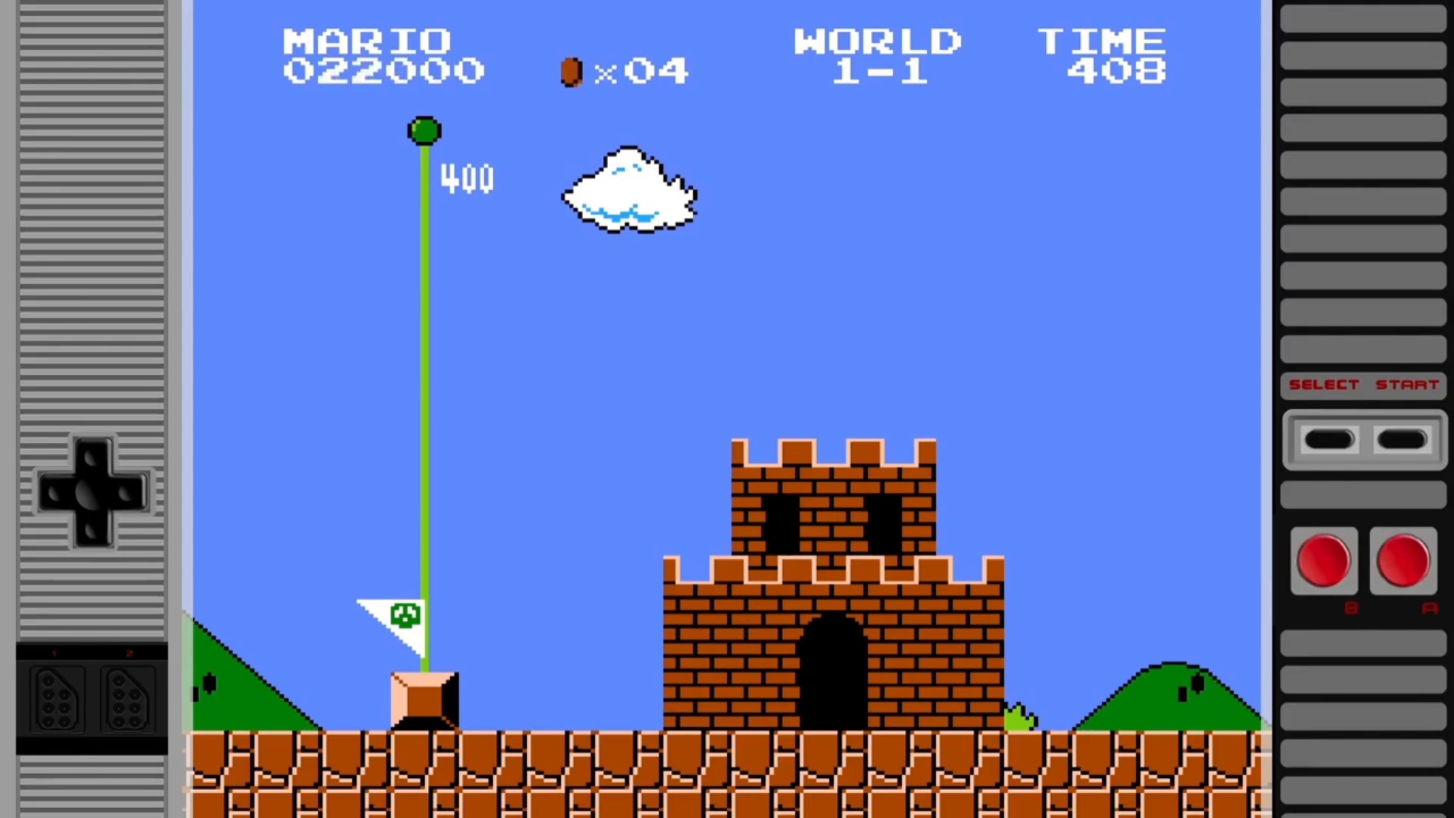
- Save the current RetroArch configuration over the existing retroarch.cfg from the Configuration File options
key(F1)
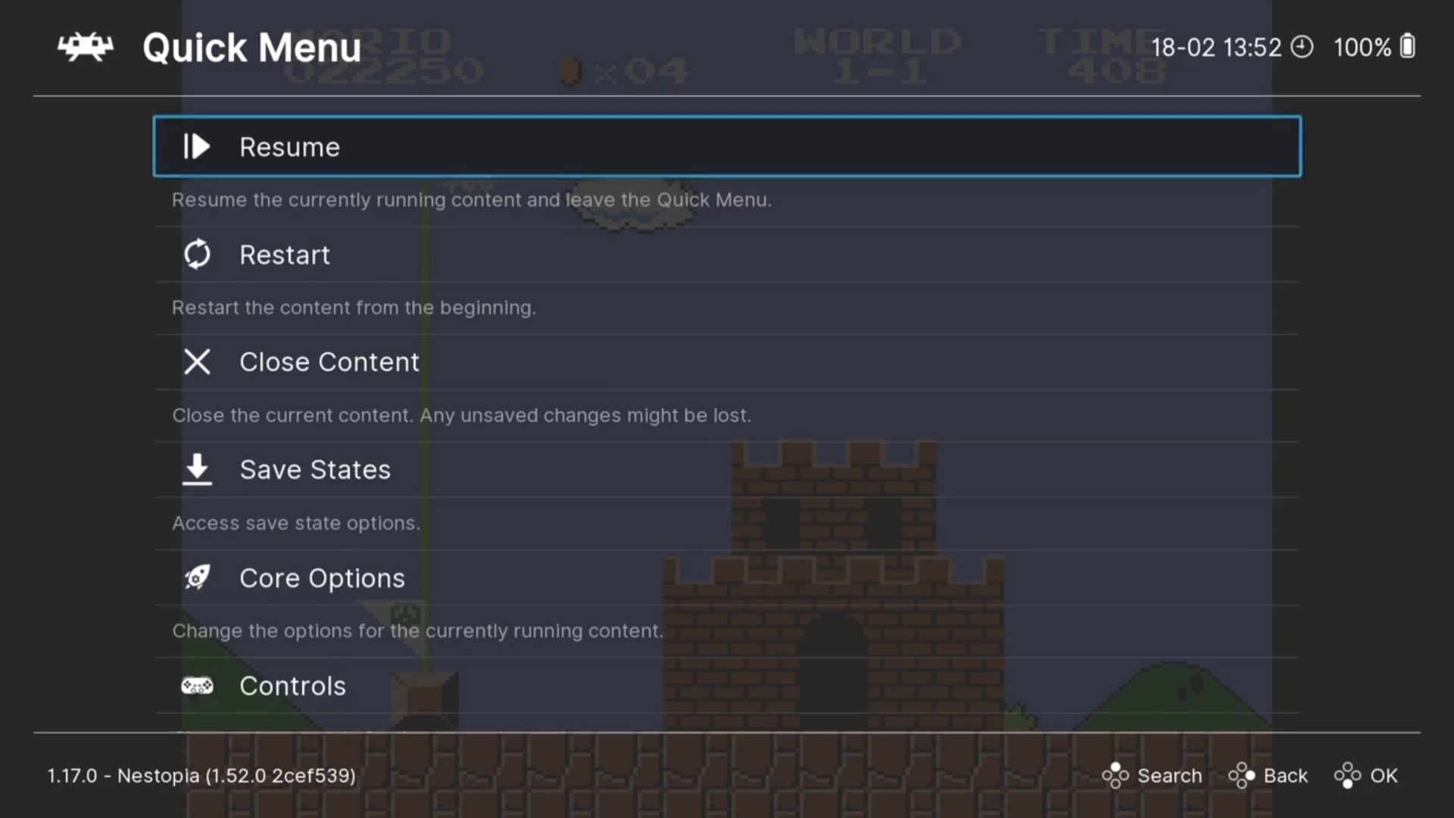
key(BackSpace)
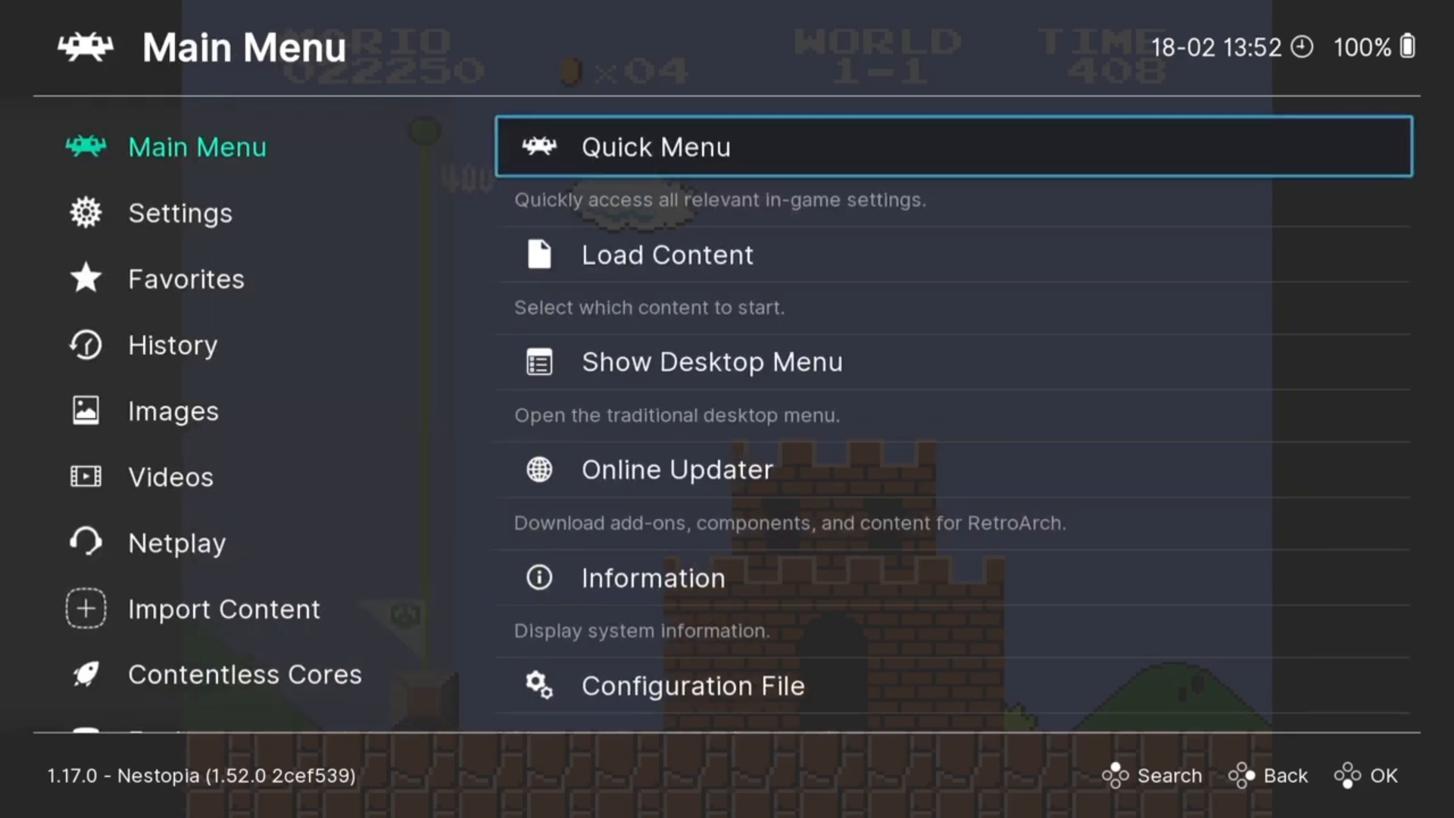
key(Down)
key(Down)
key(Down)
key(Down)
key(Down)
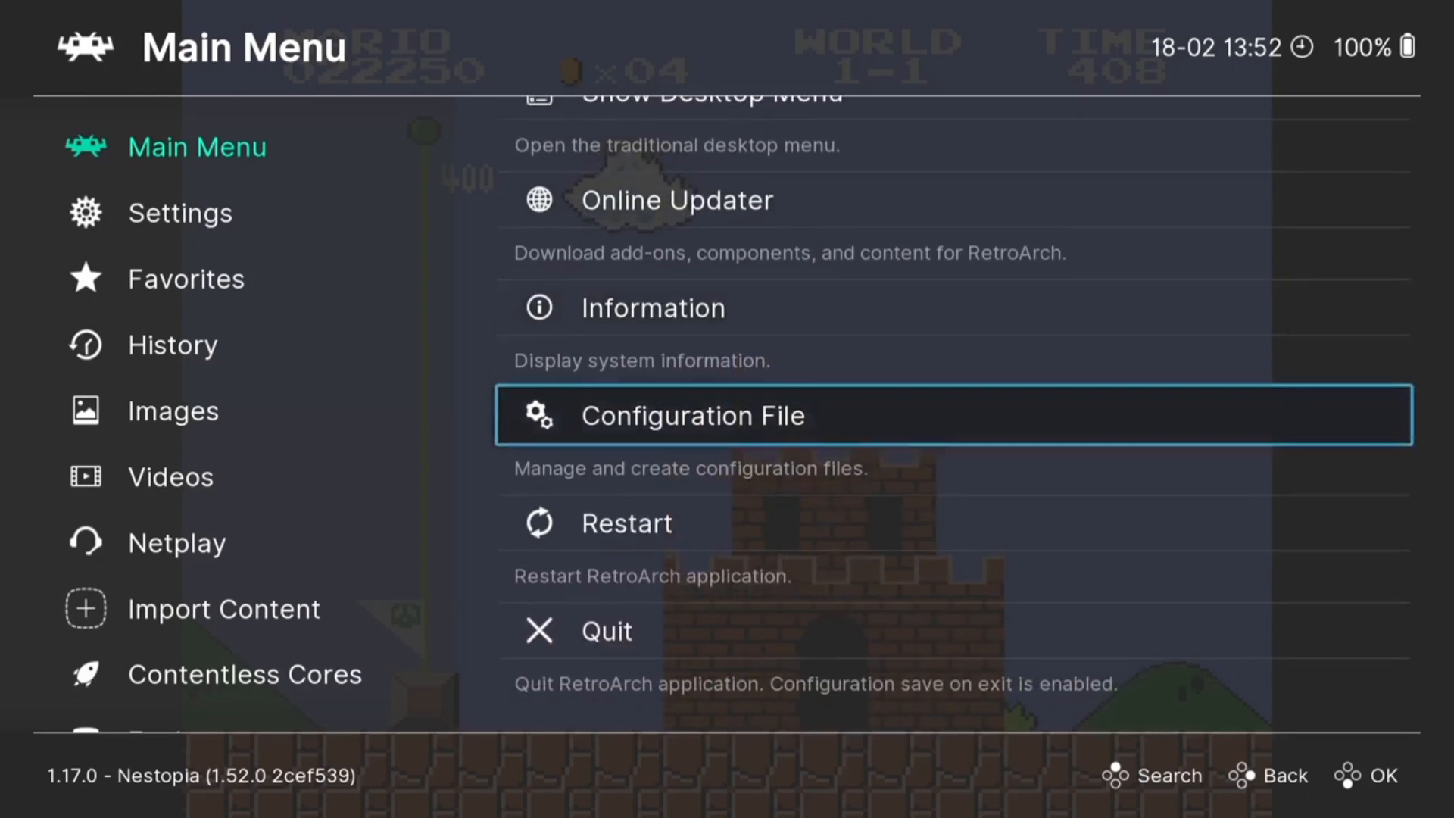
key(Return)
key(Down)
key(Return)
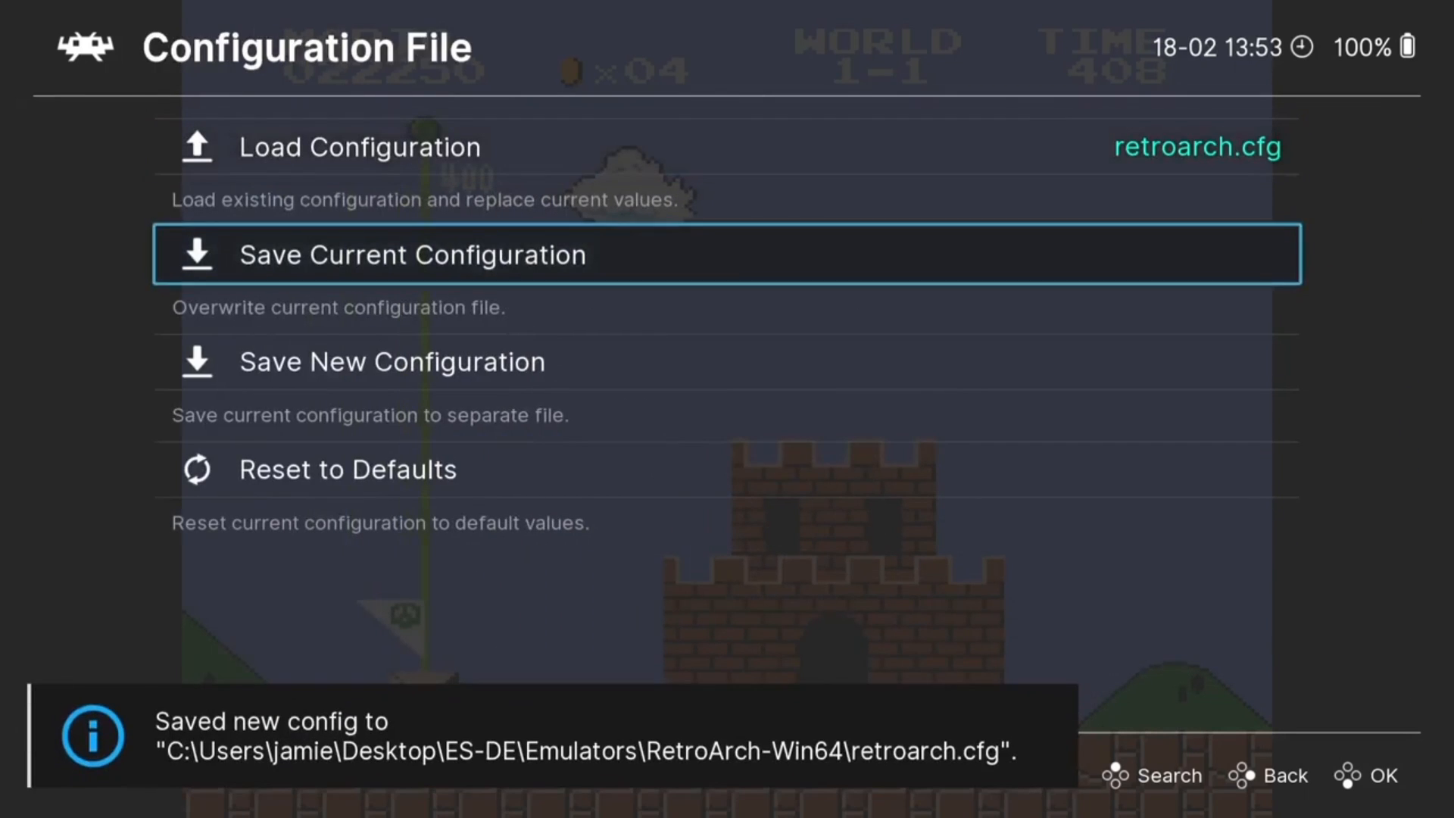
key(BackSpace)
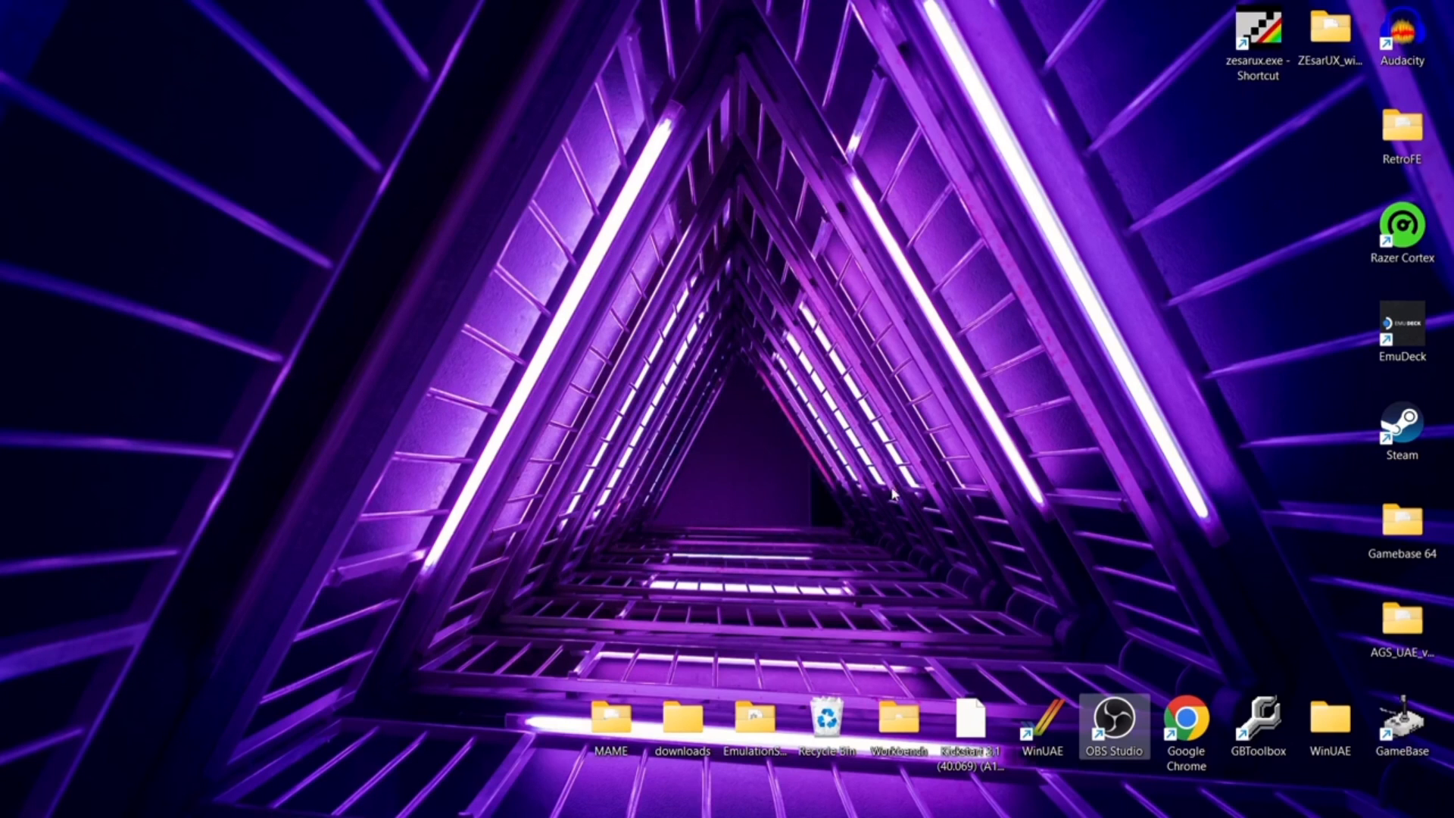
- Switch to Chrome and download RetroBat-v6.0.0-stable-win64-setup.exe through the itch.io page linked on the RetroBat site, skipping the payment
click(791, 804)
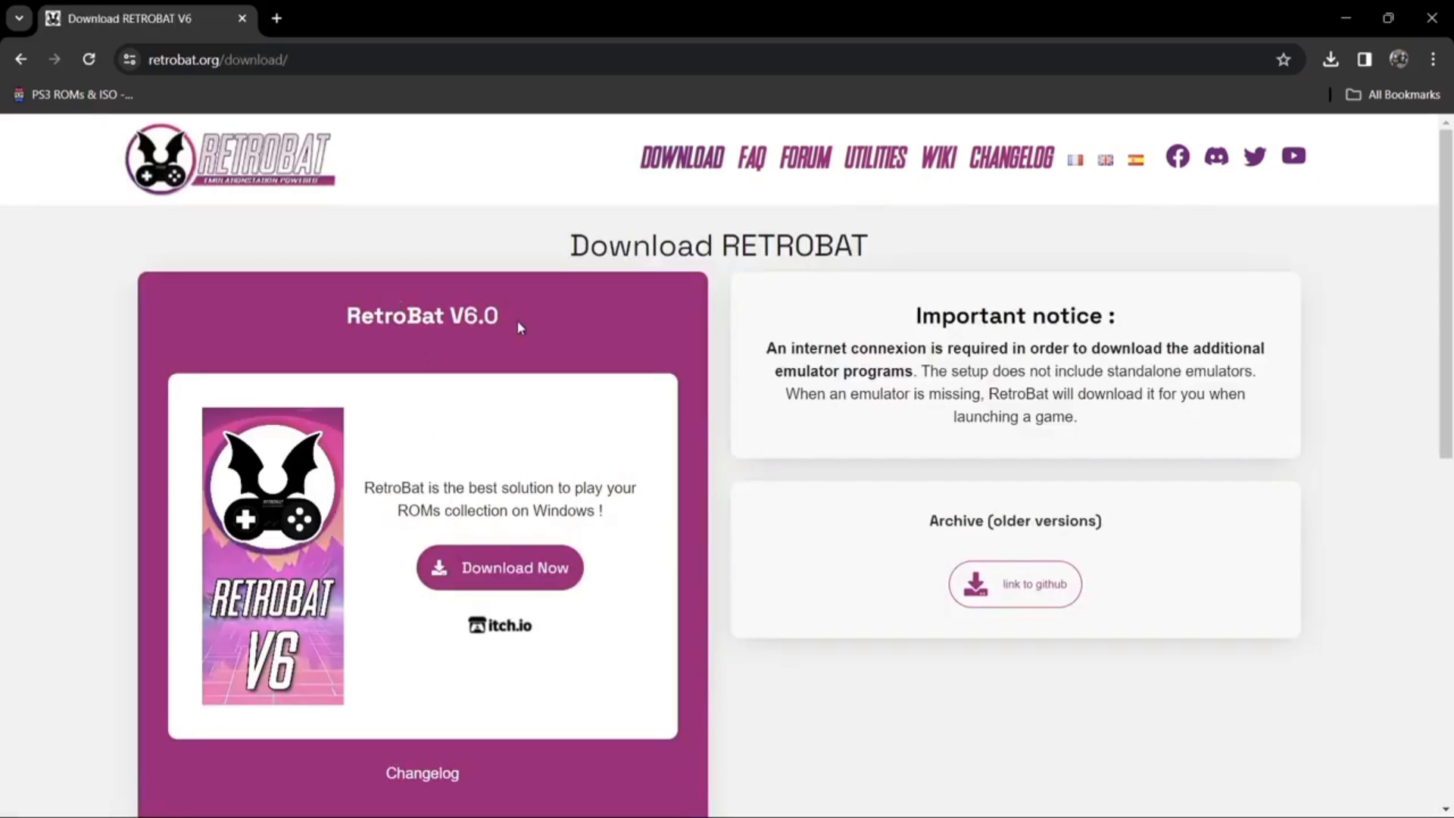
click(541, 576)
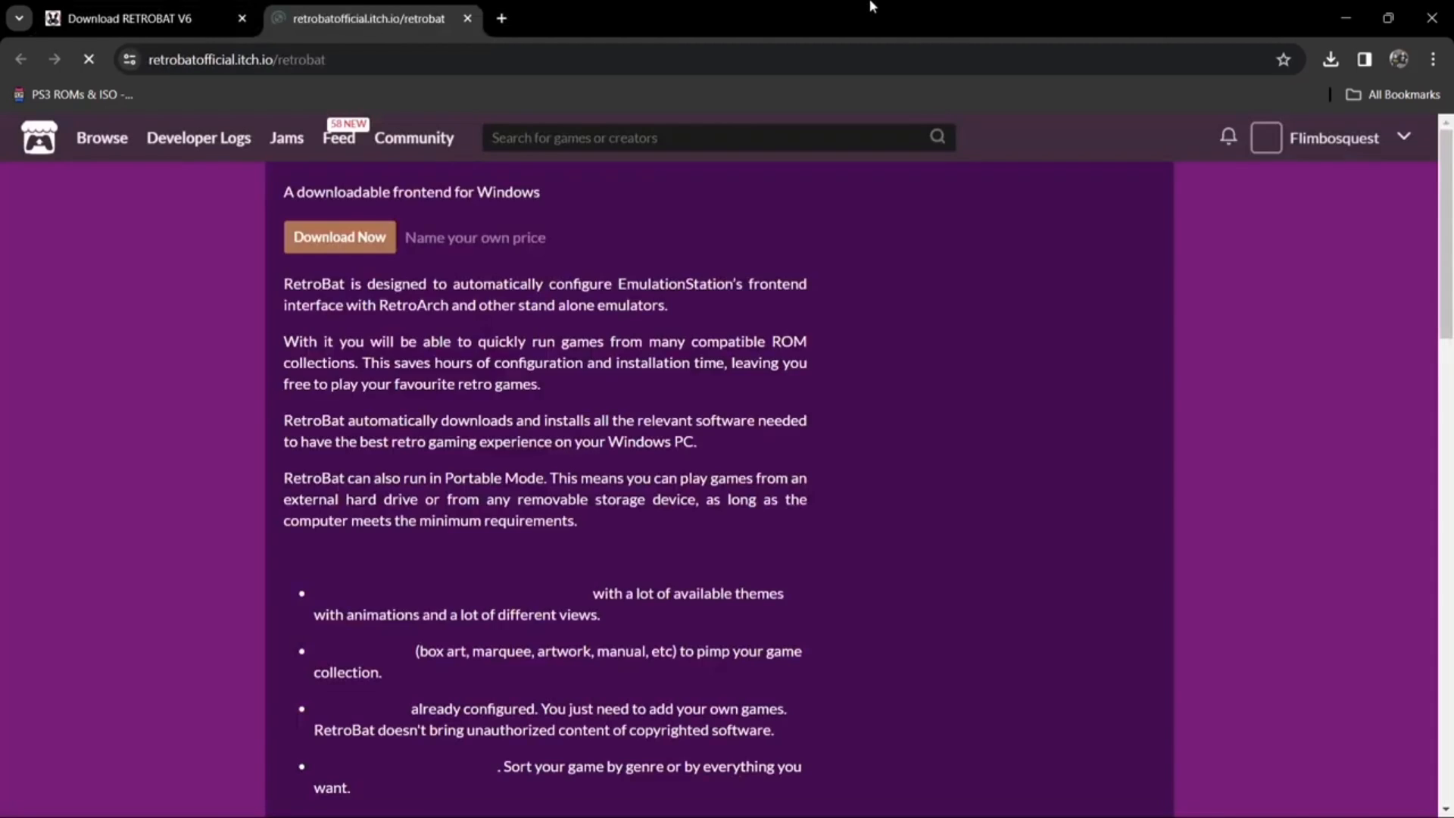
click(340, 620)
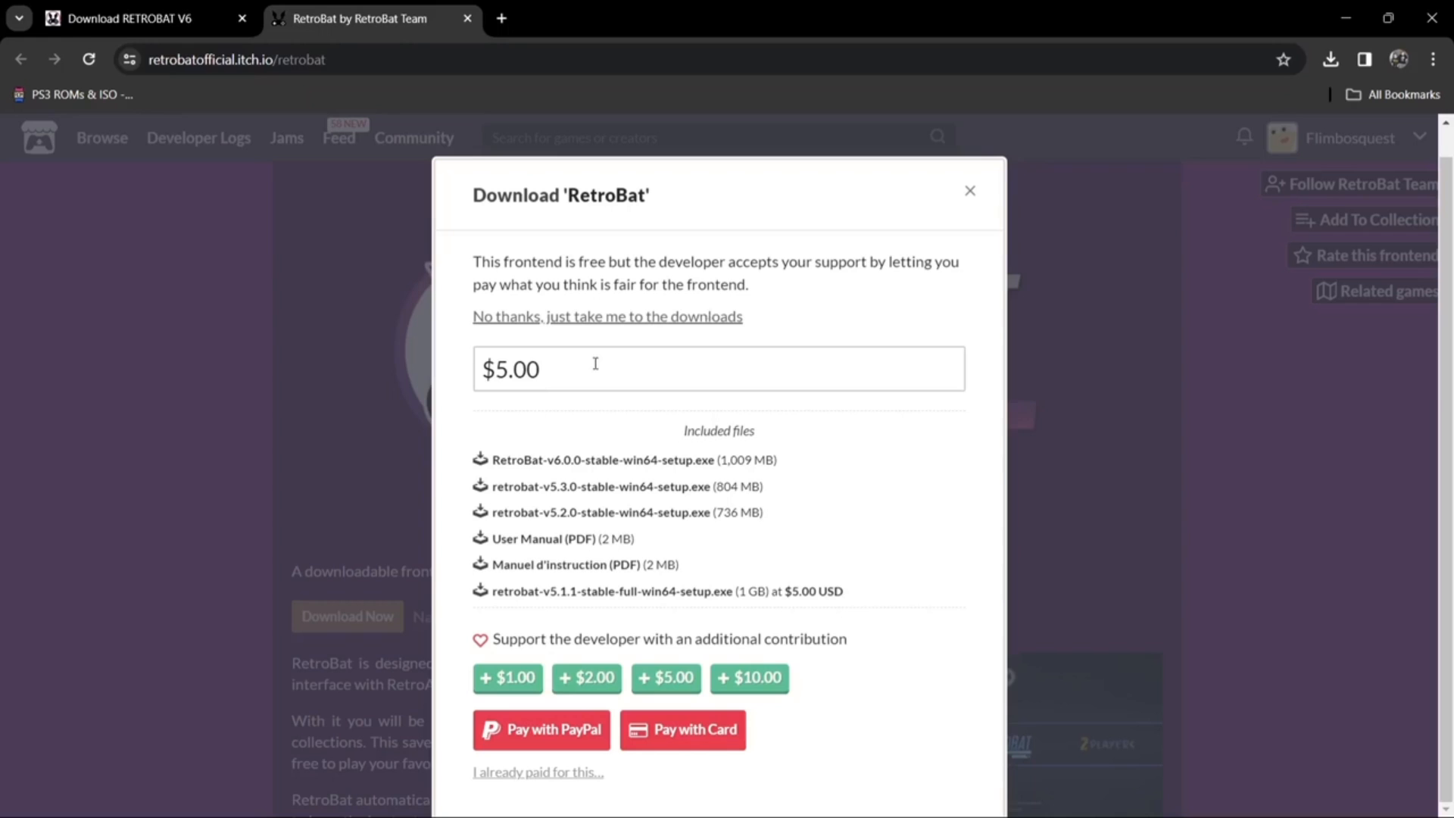
click(561, 318)
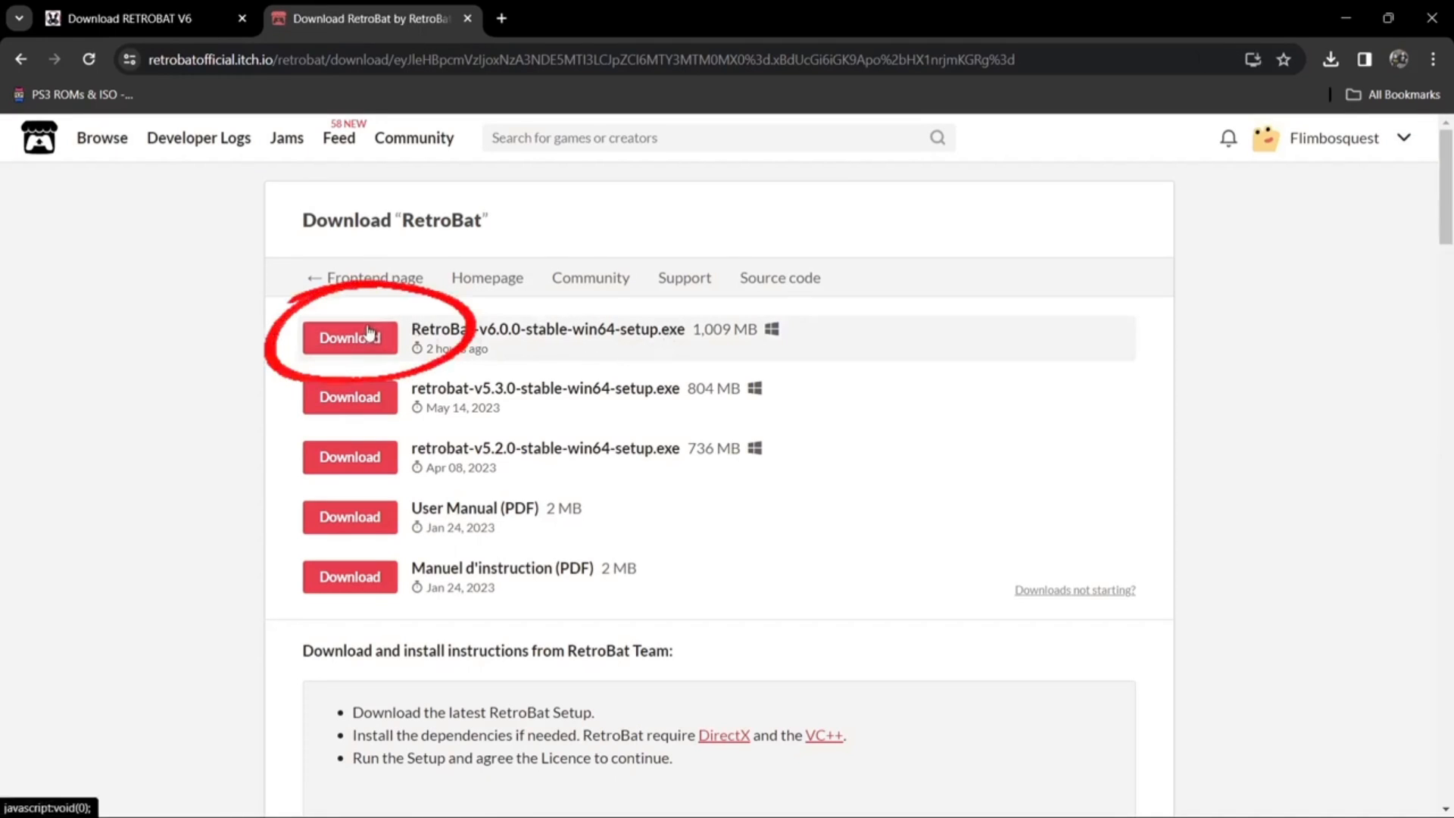
click(367, 335)
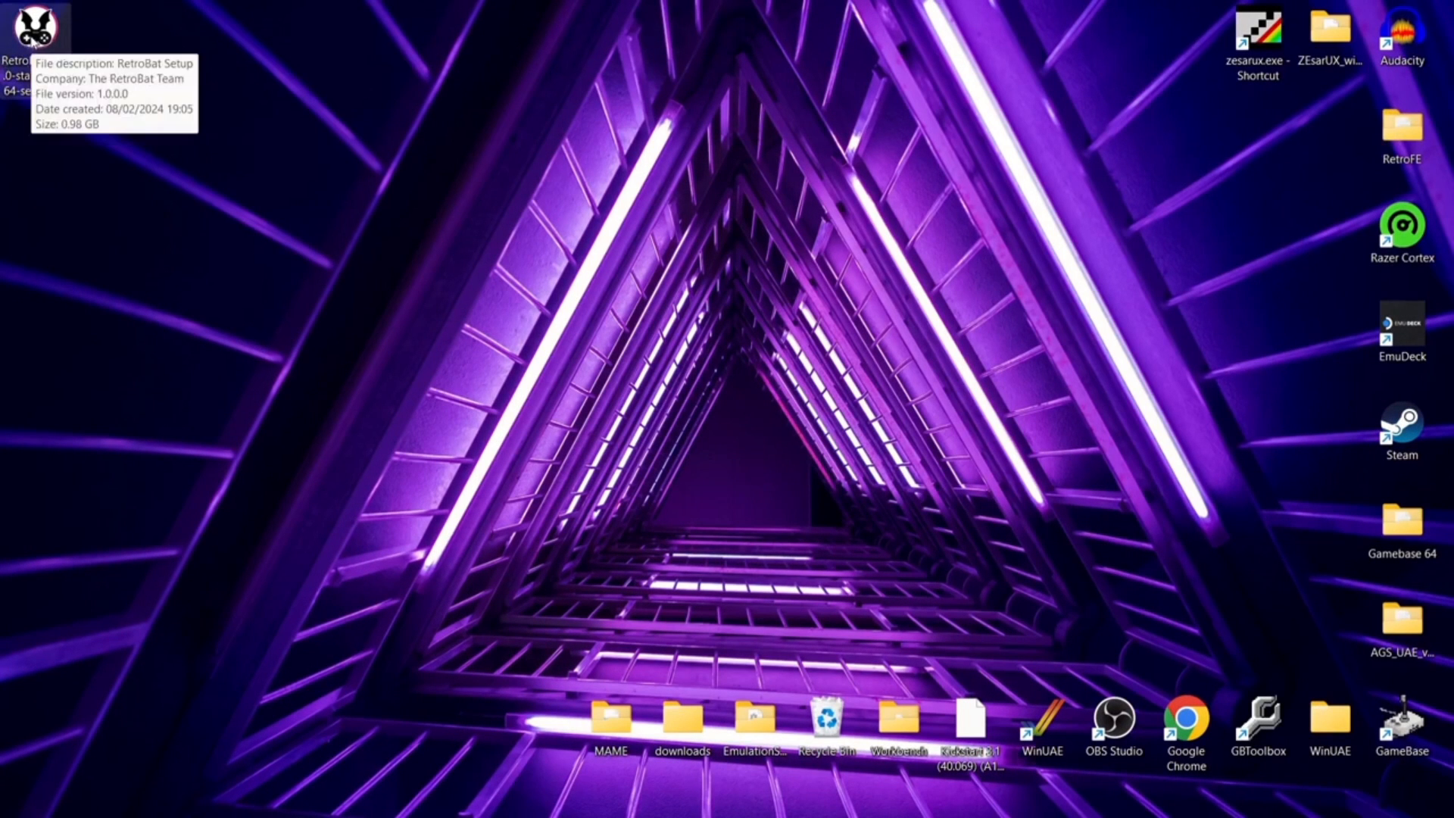
- Launch the RetroBat v6.0.0 installer from the desktop and allow it to run despite the SmartScreen block
double_click(34, 46)
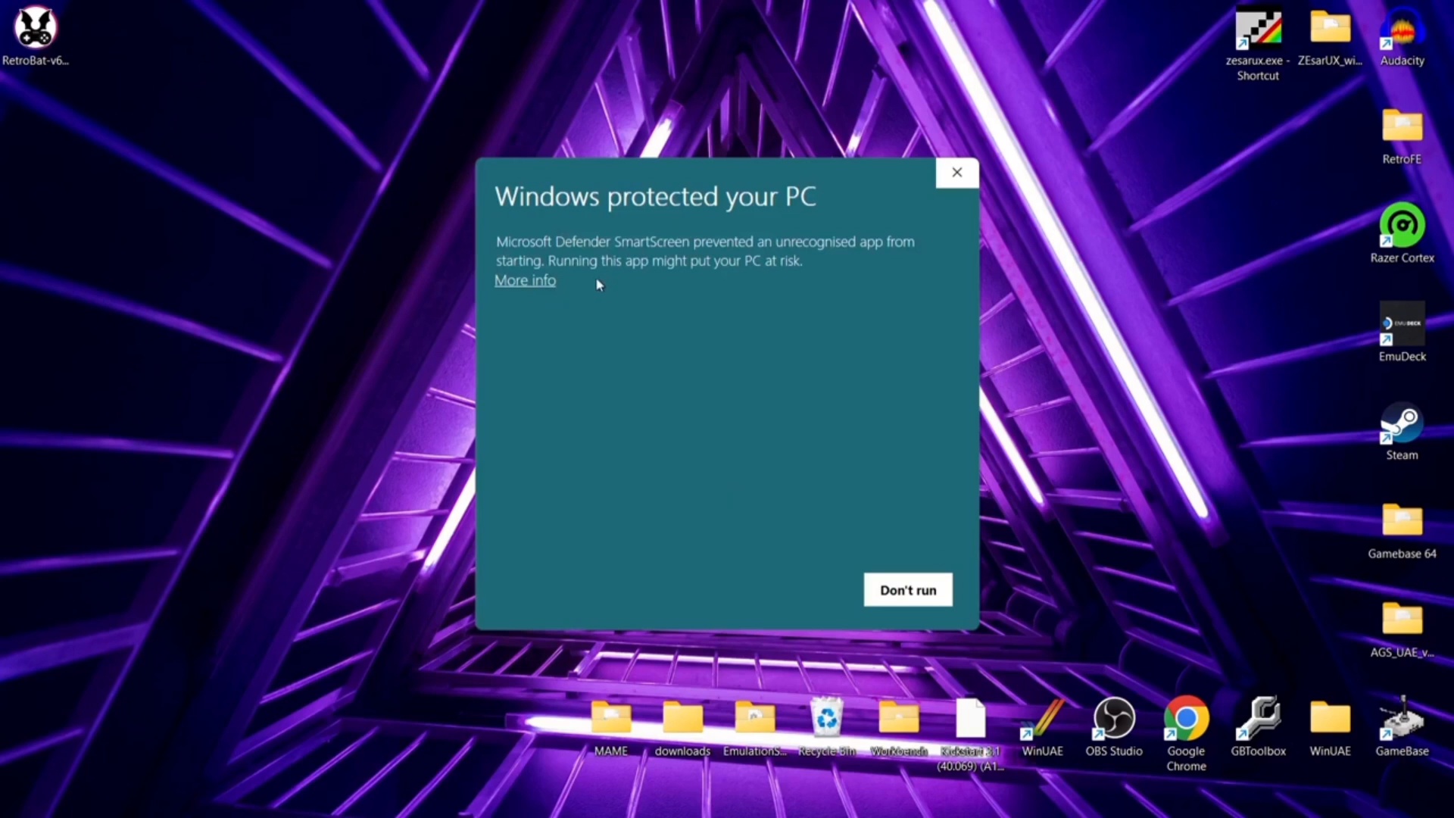
click(538, 284)
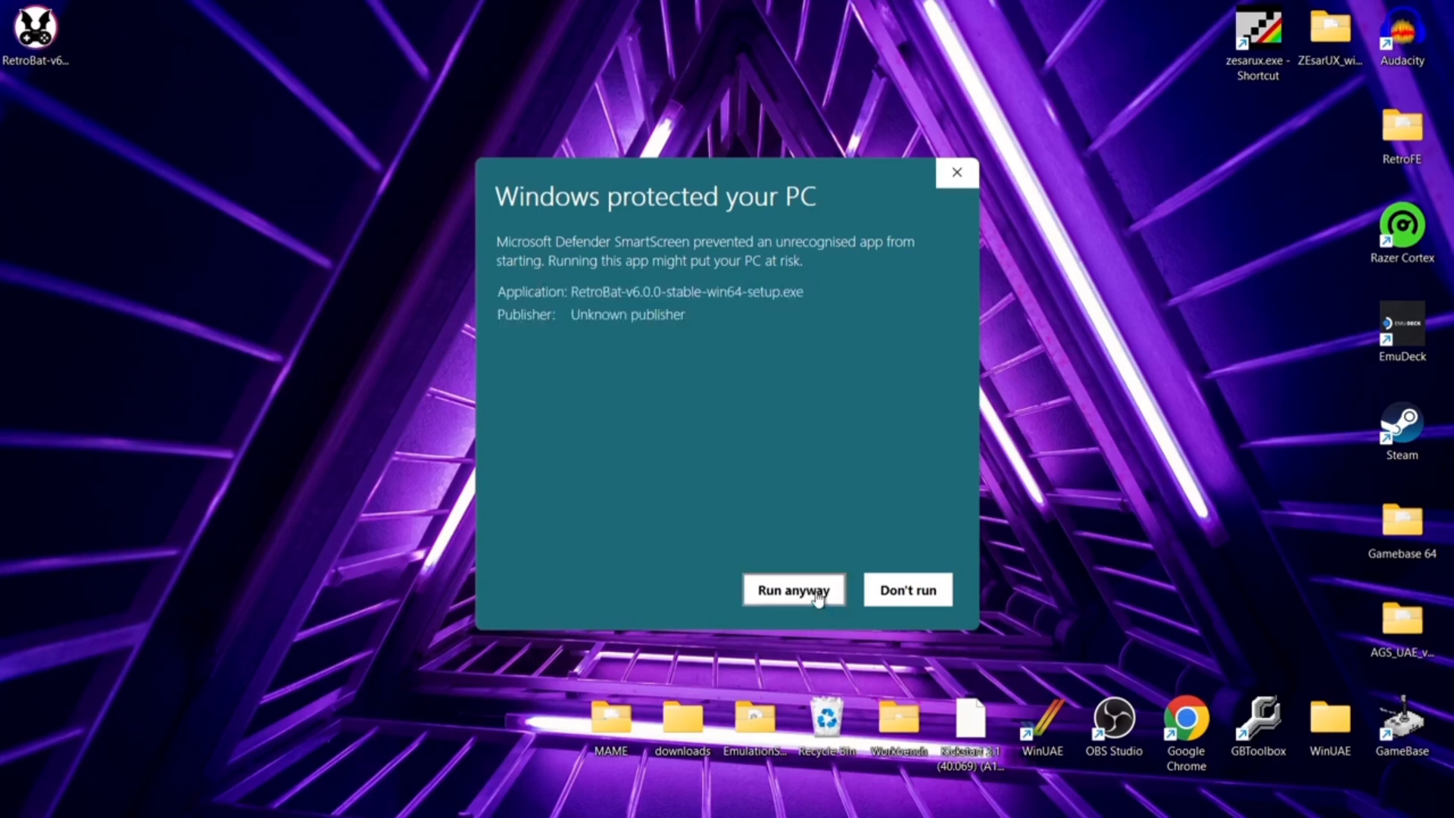
click(818, 598)
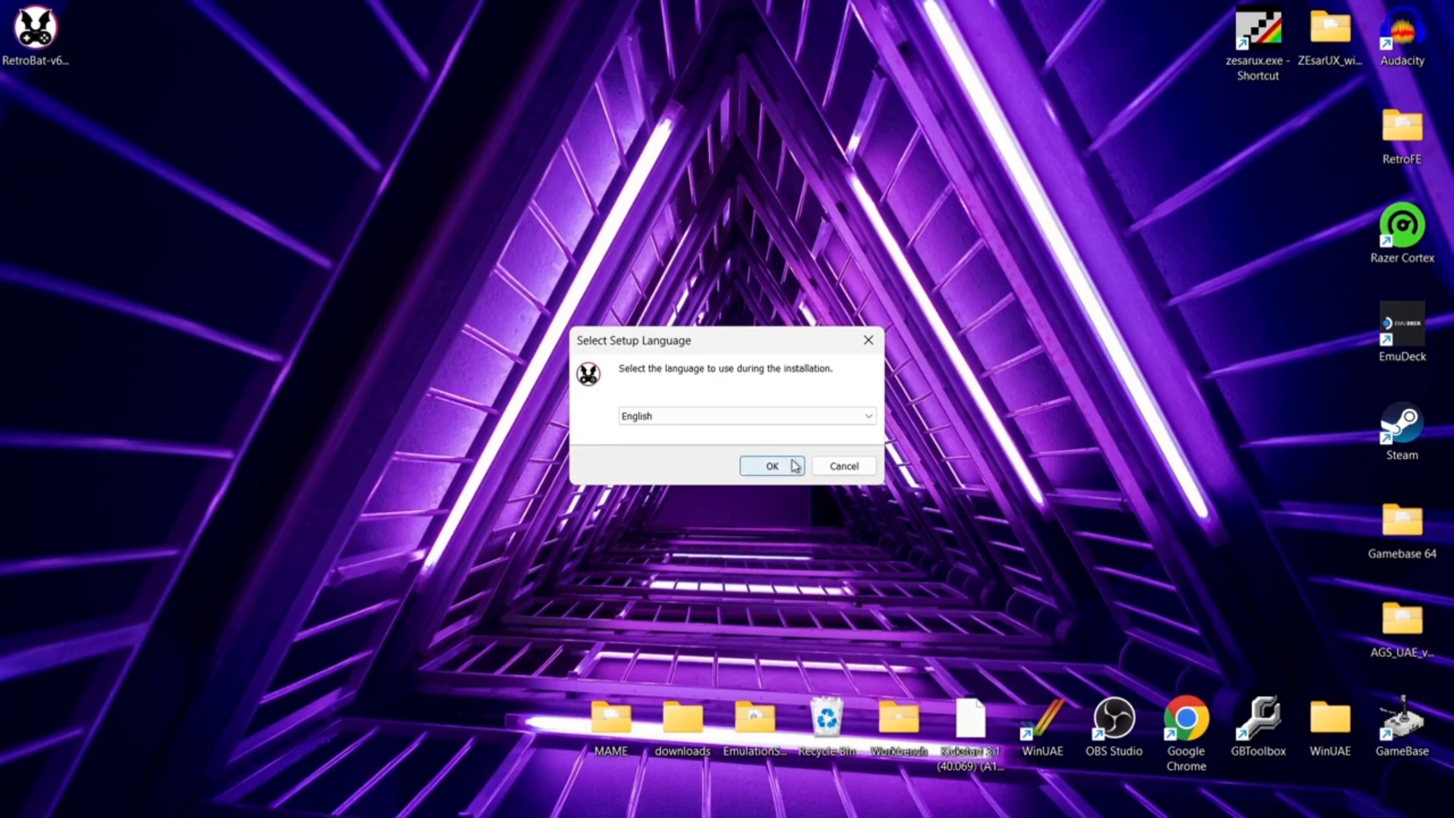
- Choose English as the RetroBat setup language and confirm it
click(763, 423)
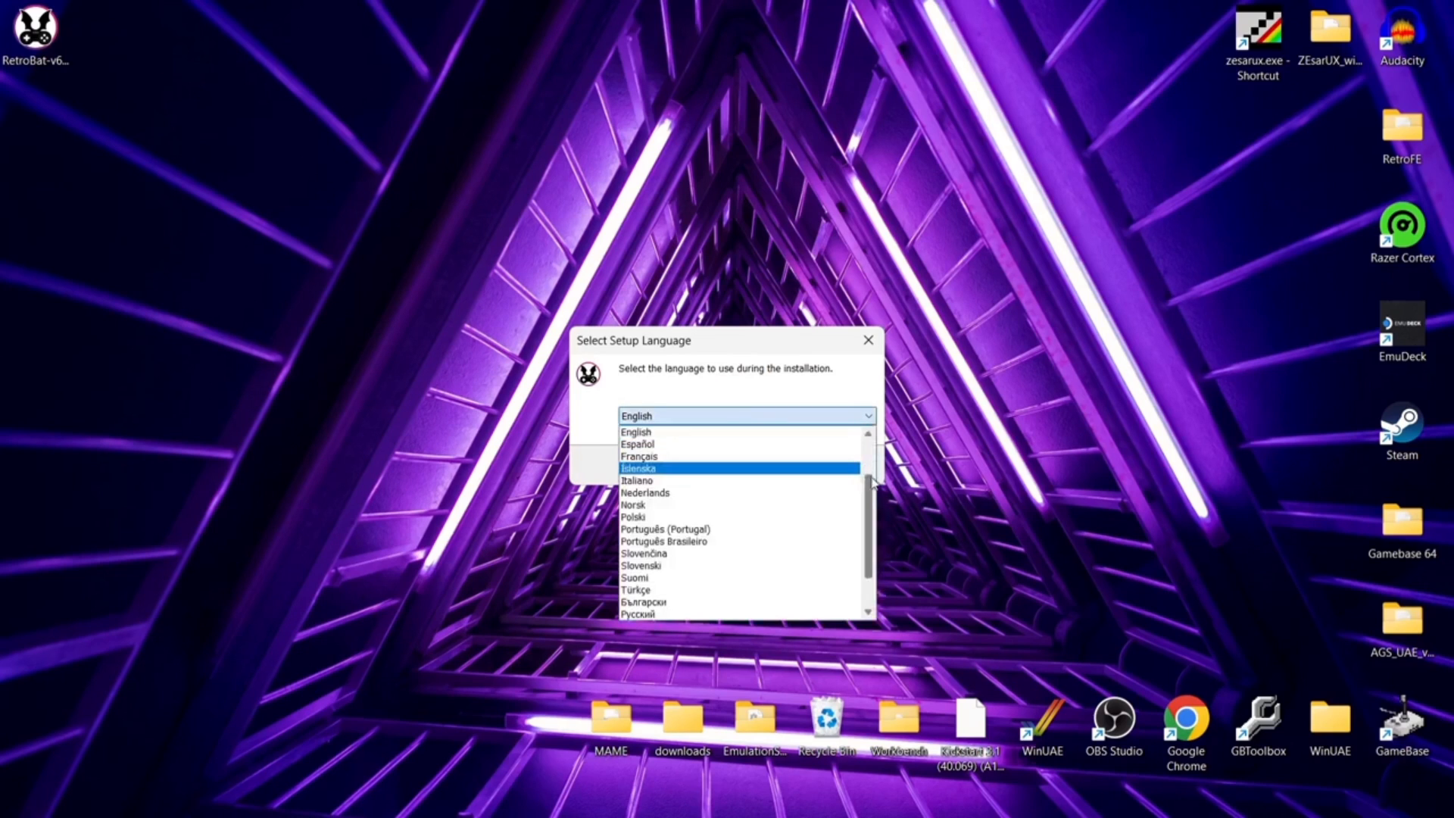
mouse_move(873, 494)
mouse_down()
mouse_move(873, 532)
mouse_move(870, 496)
mouse_up()
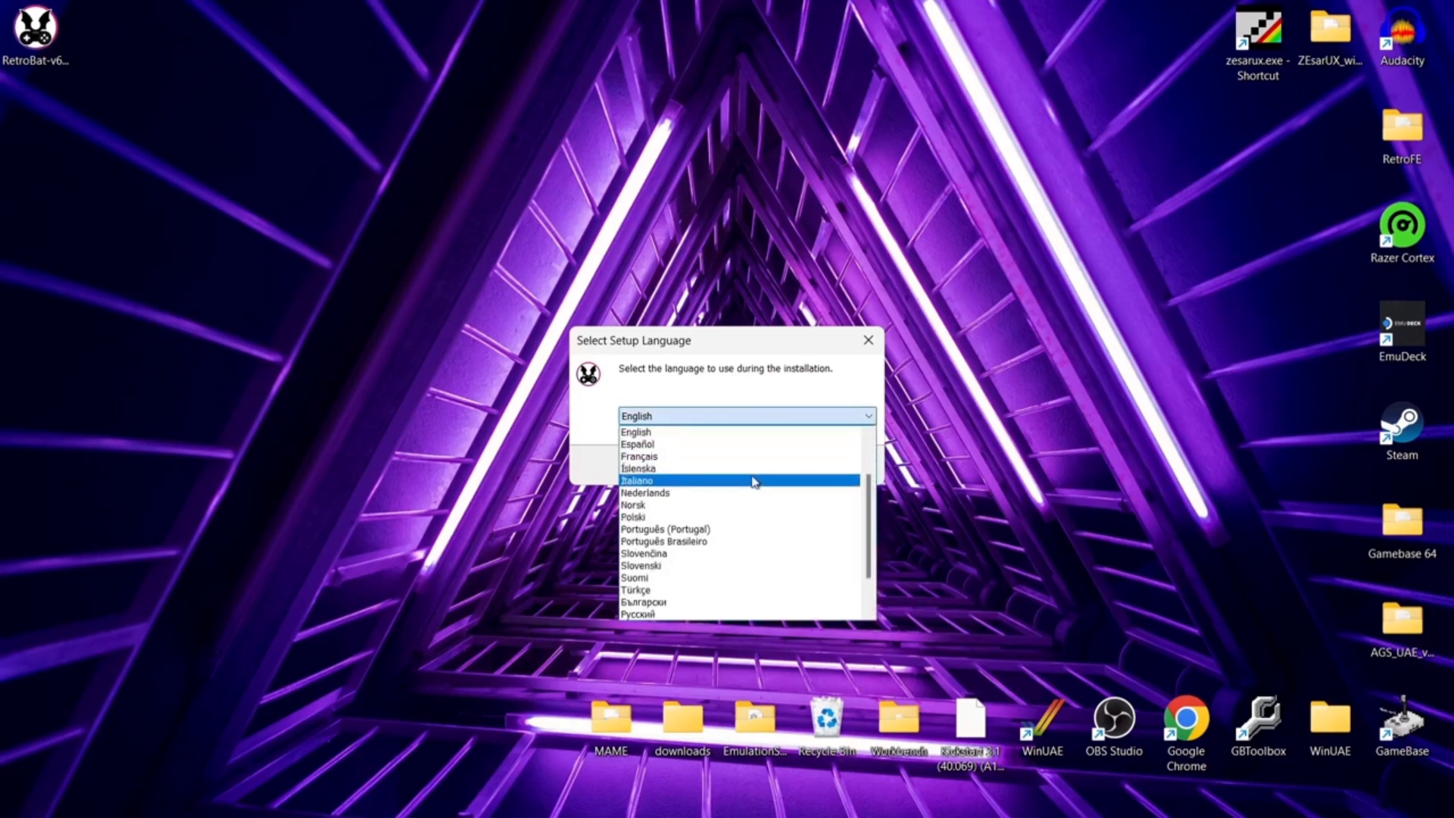
click(729, 432)
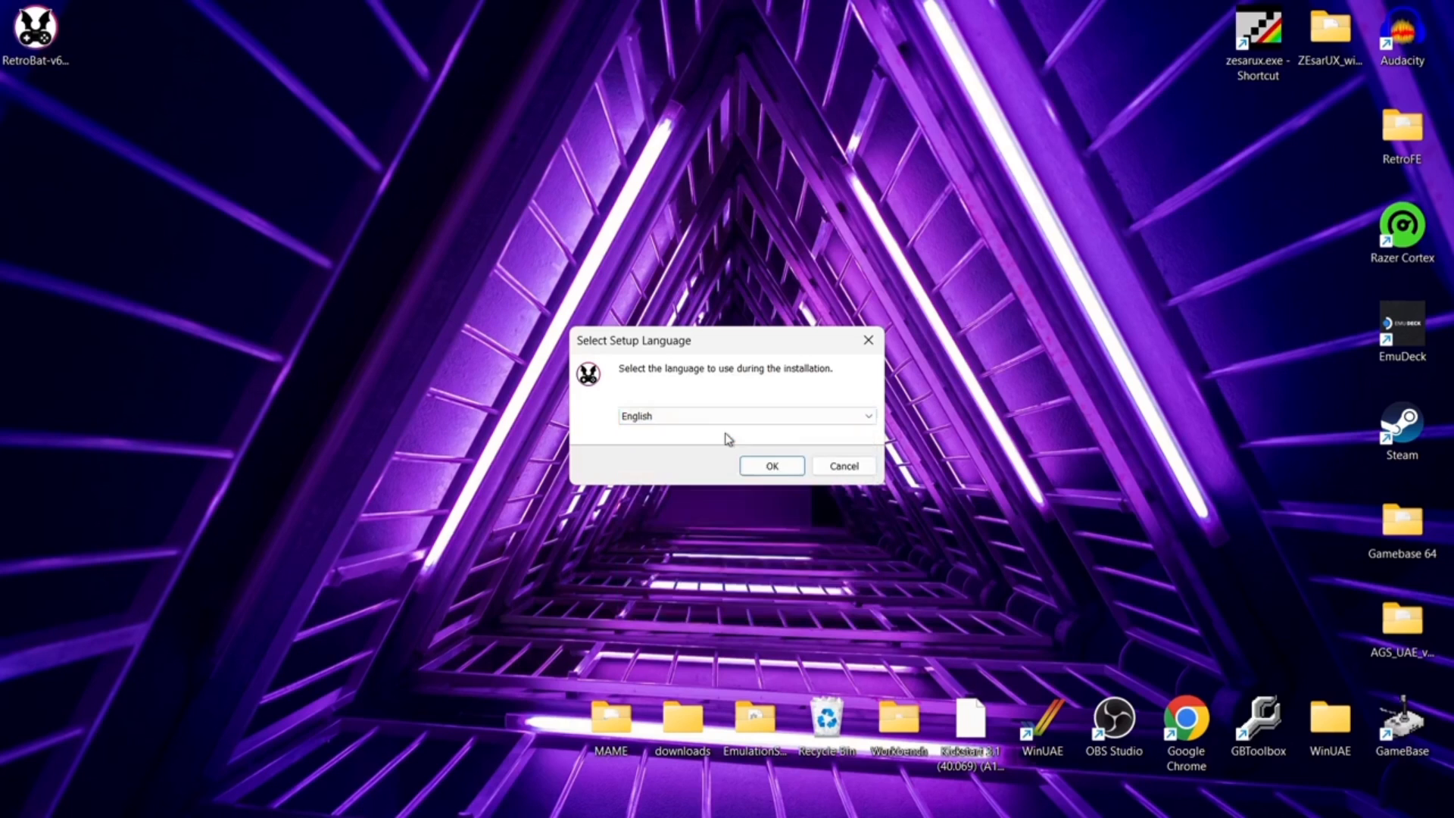
click(769, 467)
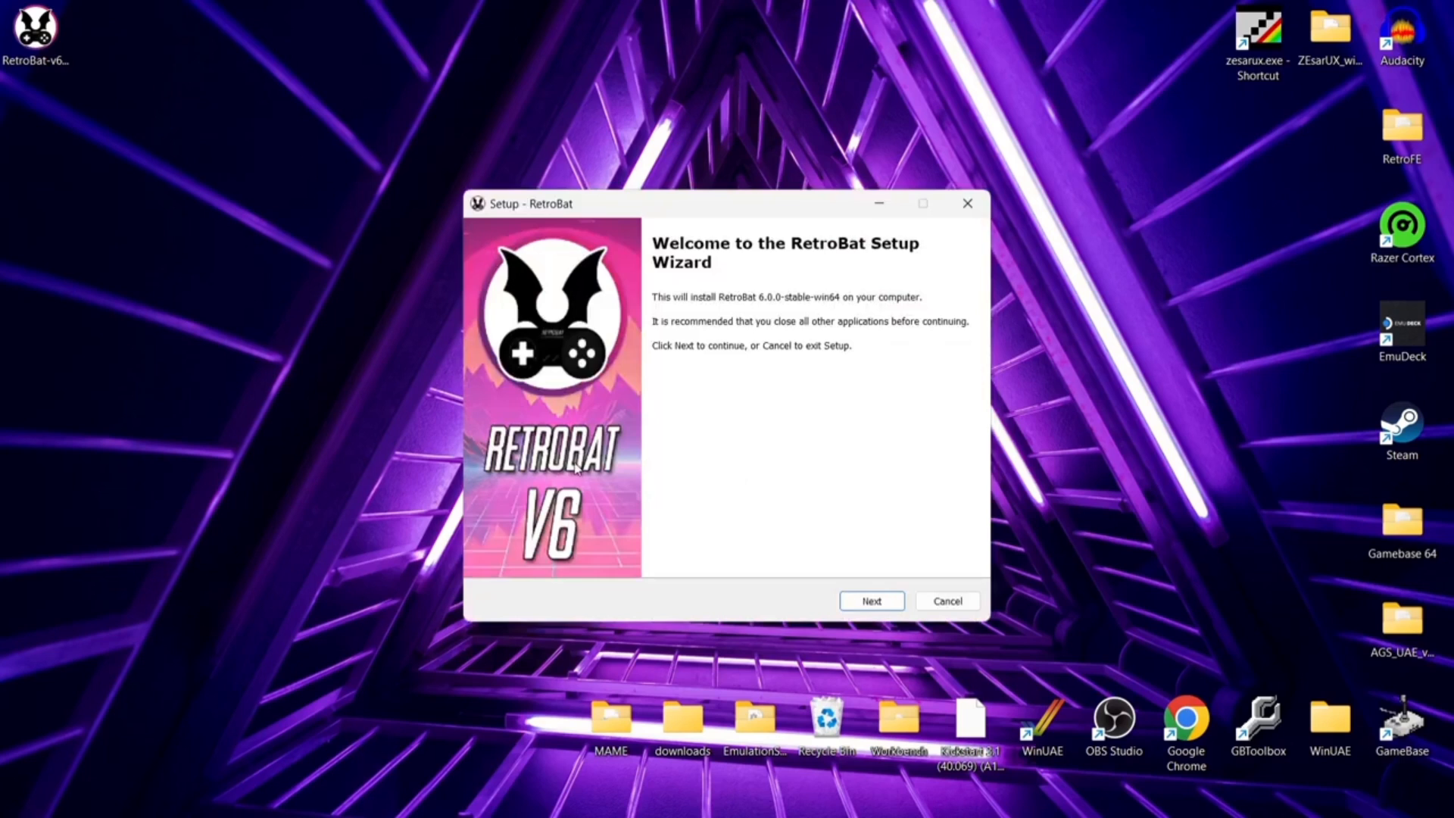
- Start the RetroBat setup wizard, accept the license agreement and continue past the information page
click(871, 600)
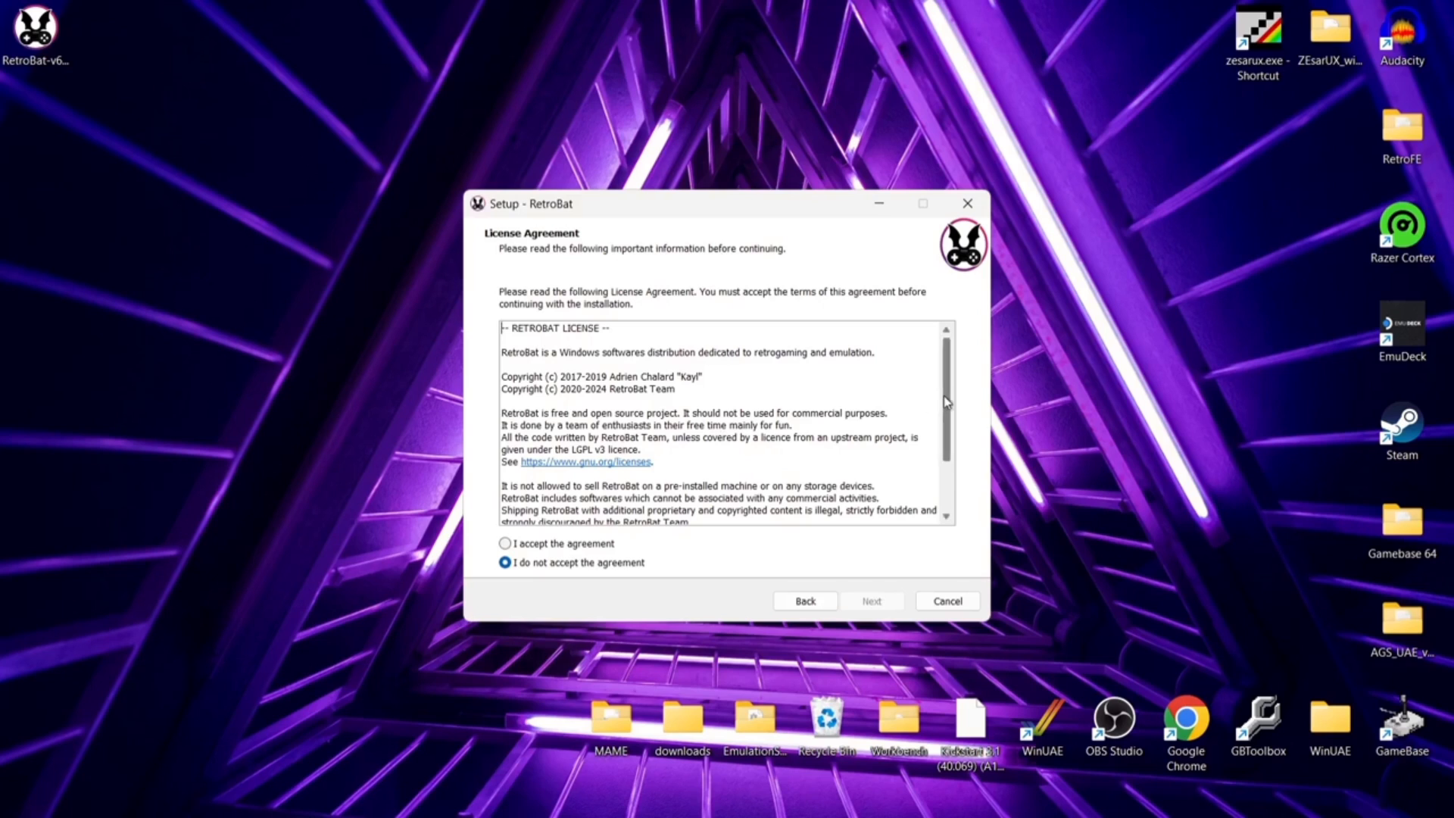
drag(946, 402, 945, 332)
click(608, 549)
click(888, 599)
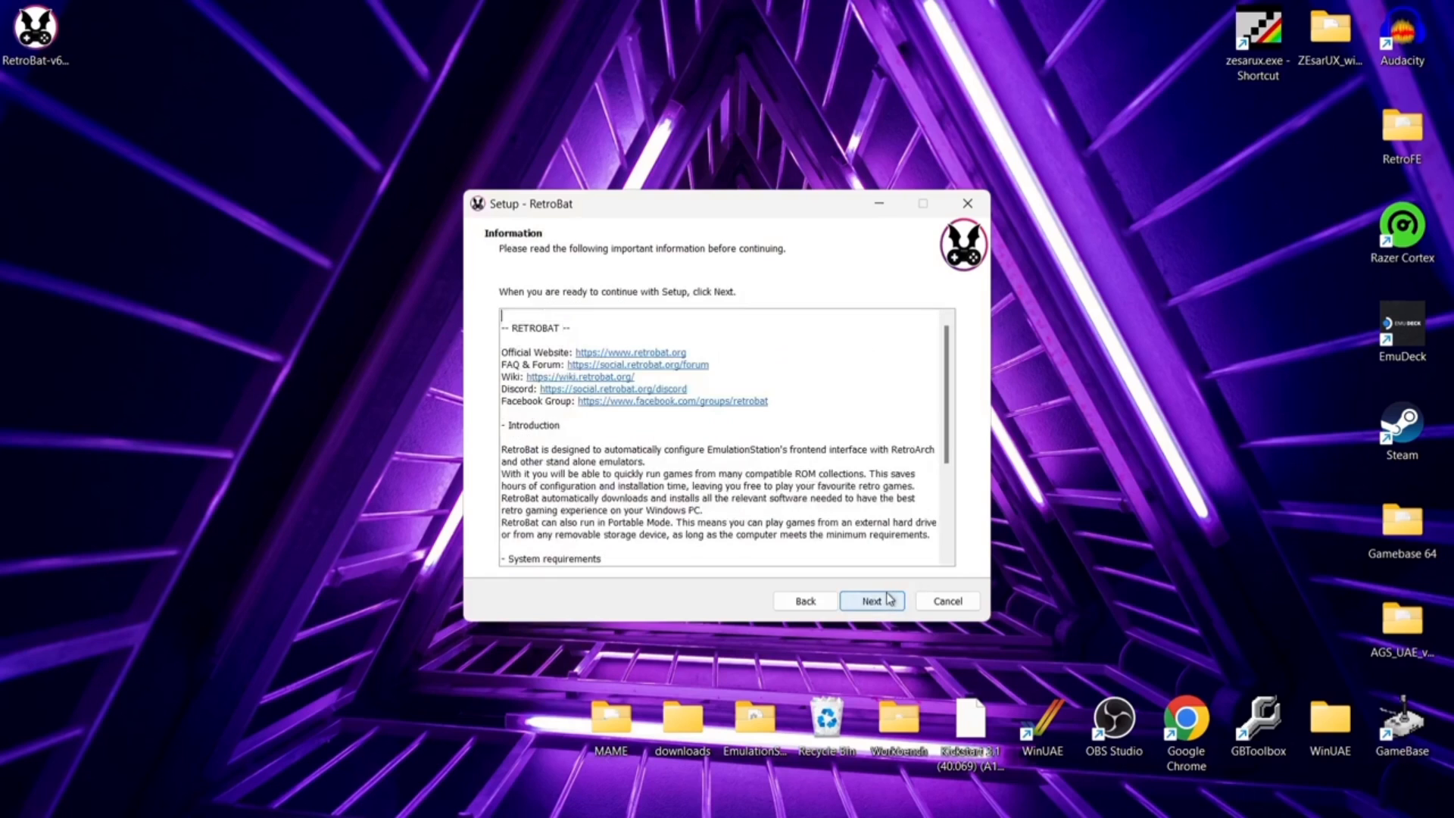
click(888, 599)
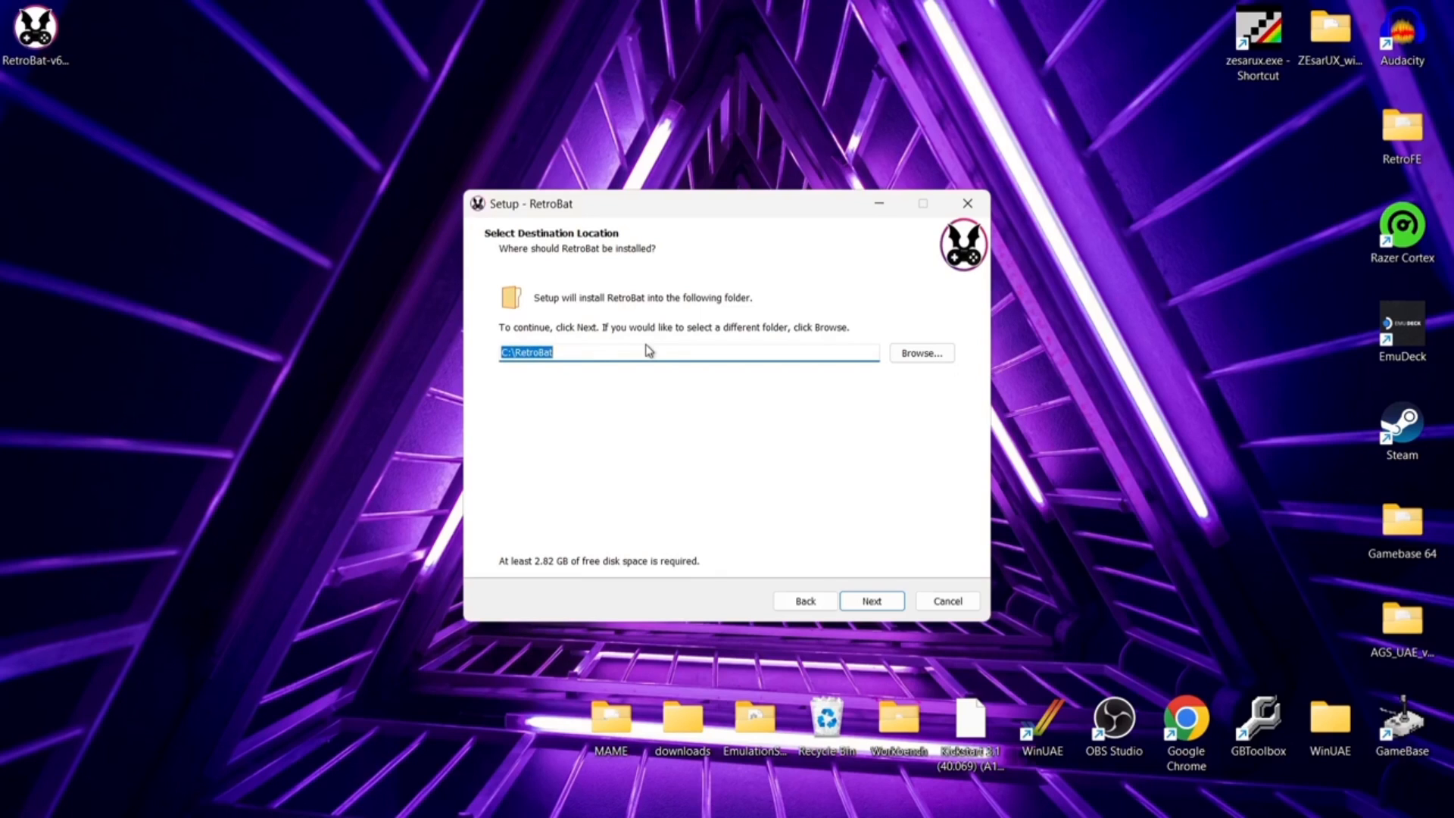
- Install RetroBat into C:\RetroBat with a desktop shortcut and finish the setup wizard
click(882, 604)
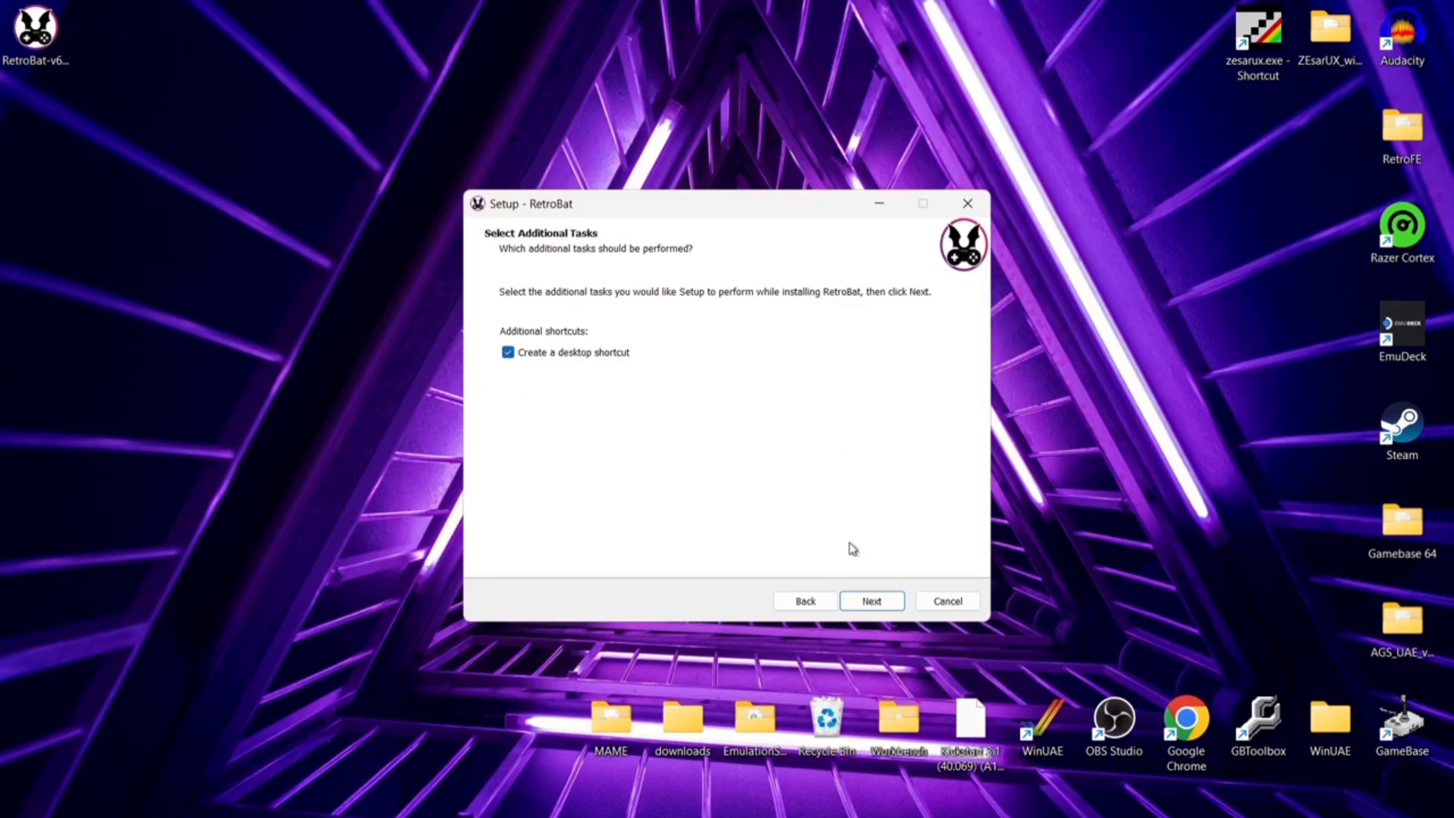
click(872, 599)
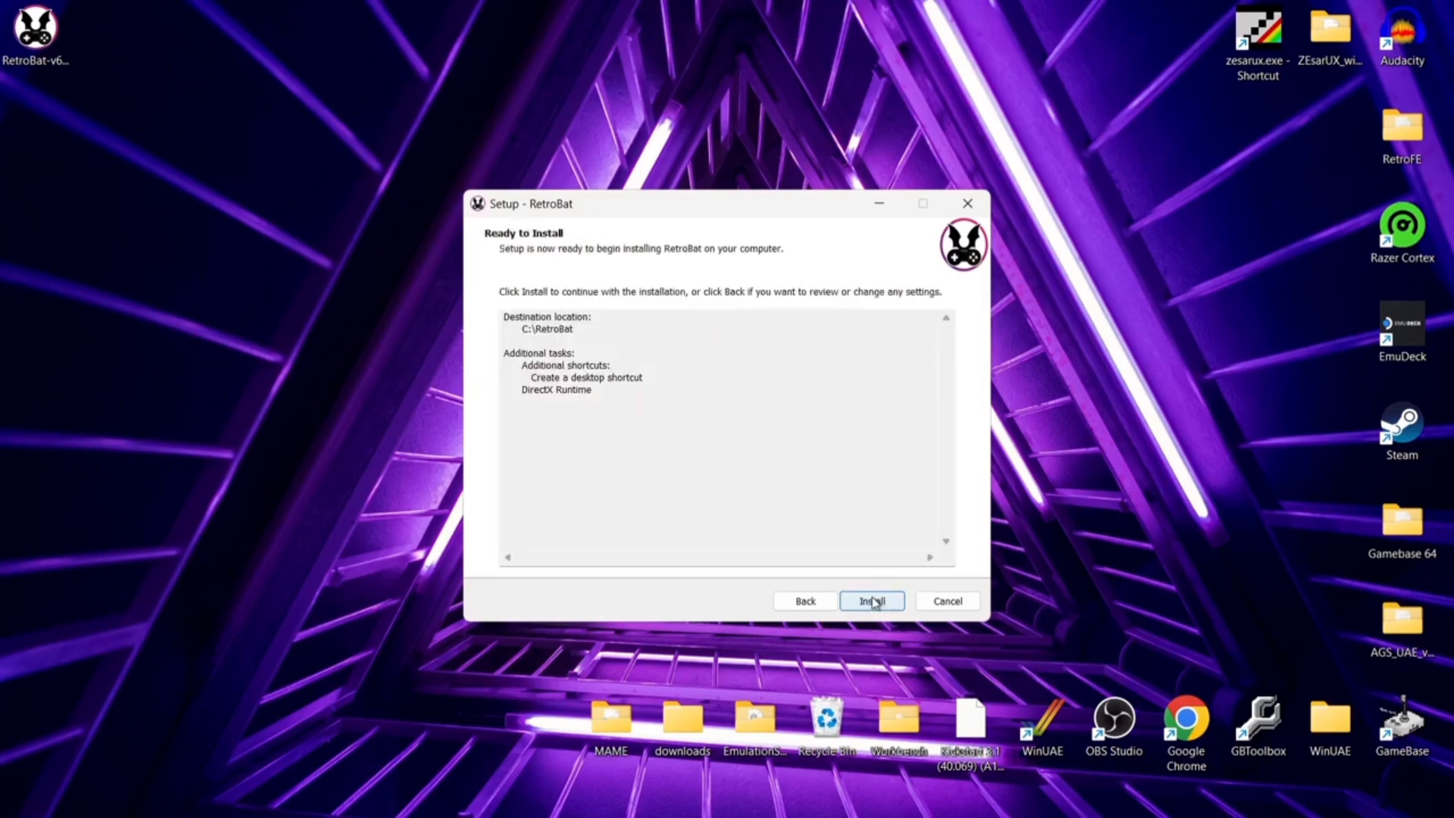
click(872, 601)
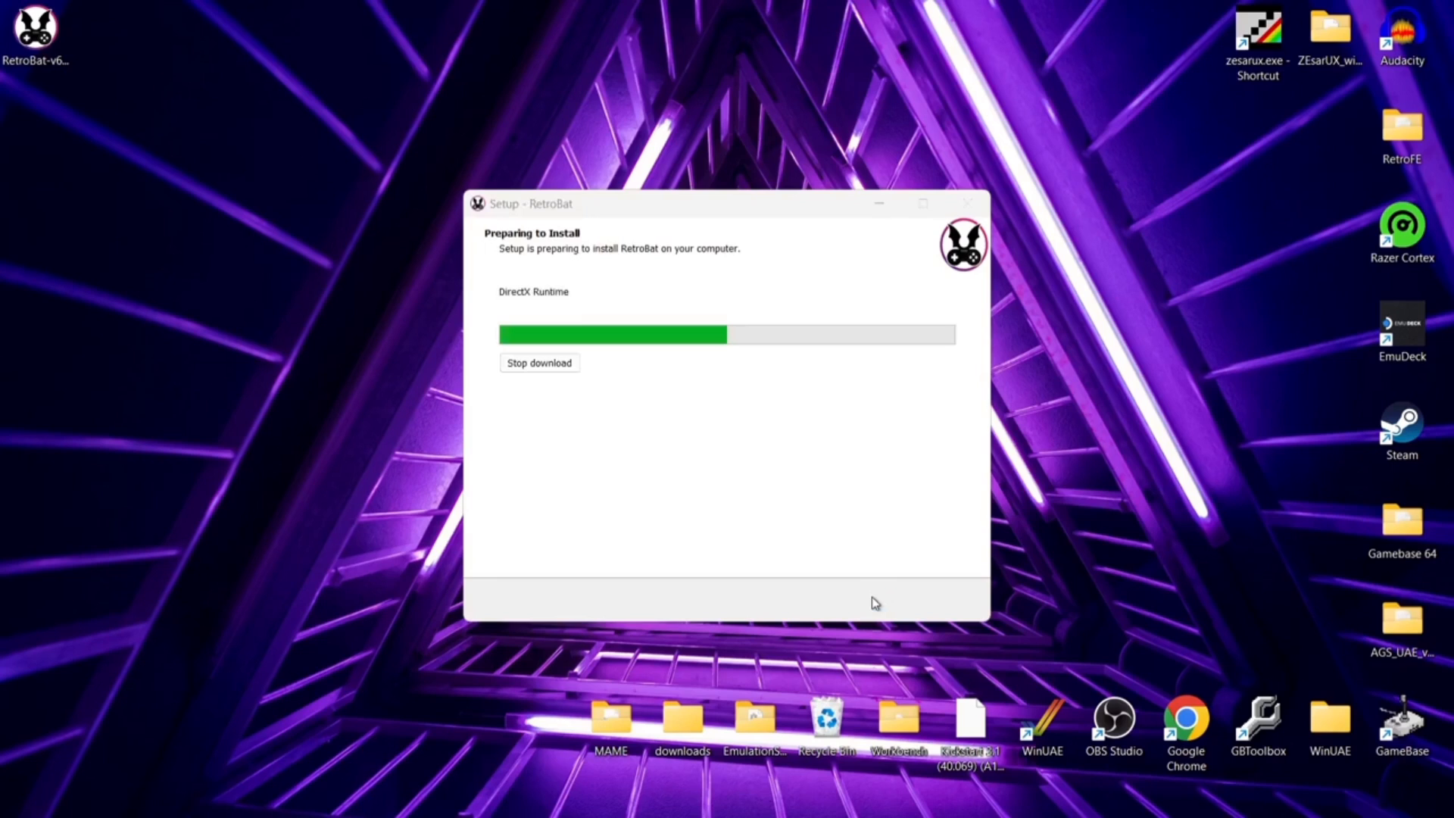
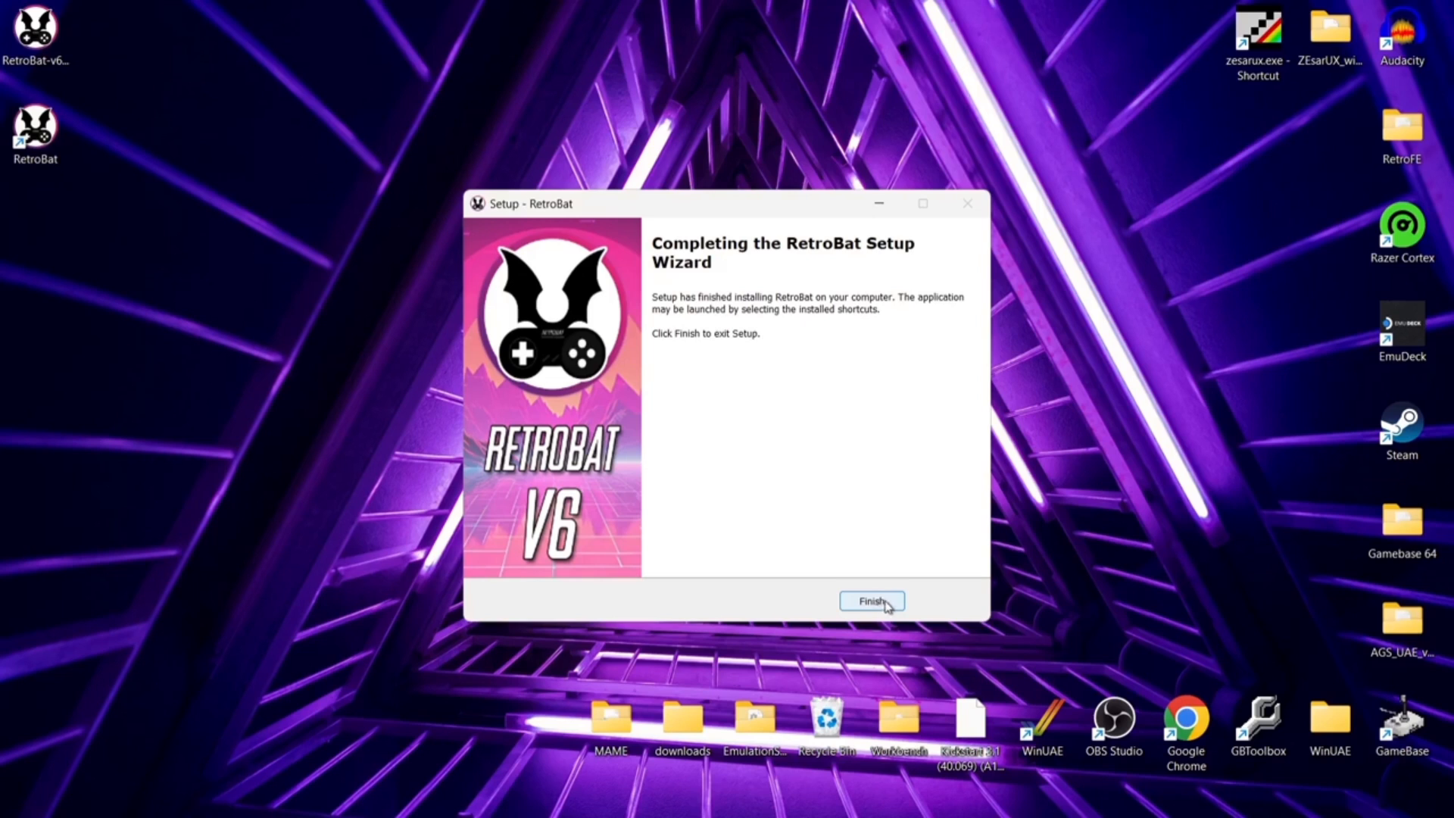
click(872, 601)
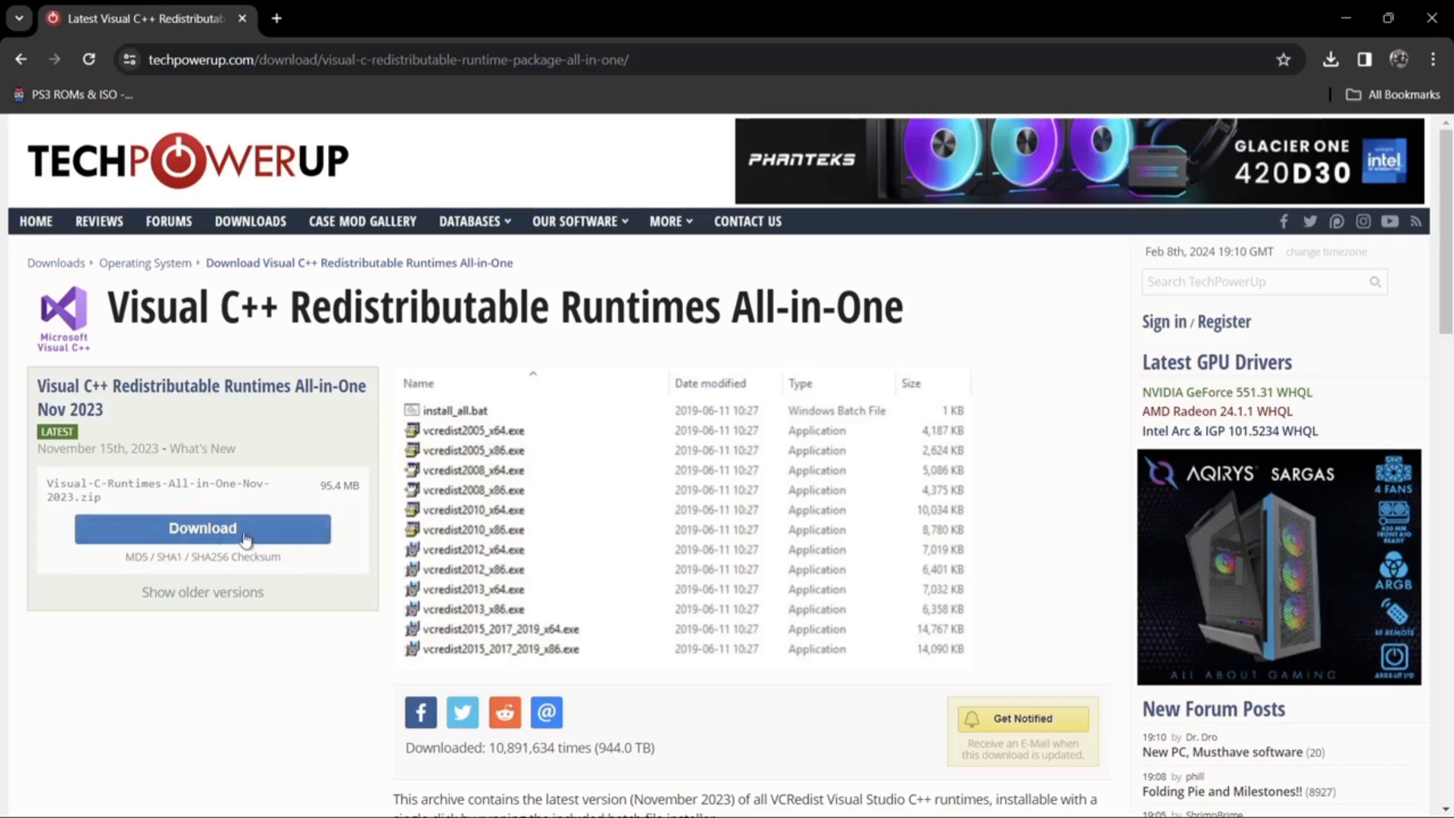
- Switch to Chrome, download Visual-C-Runtimes-All-in-One-Nov-2023.zip from the TechPowerUp NL server and open the archive
click(216, 533)
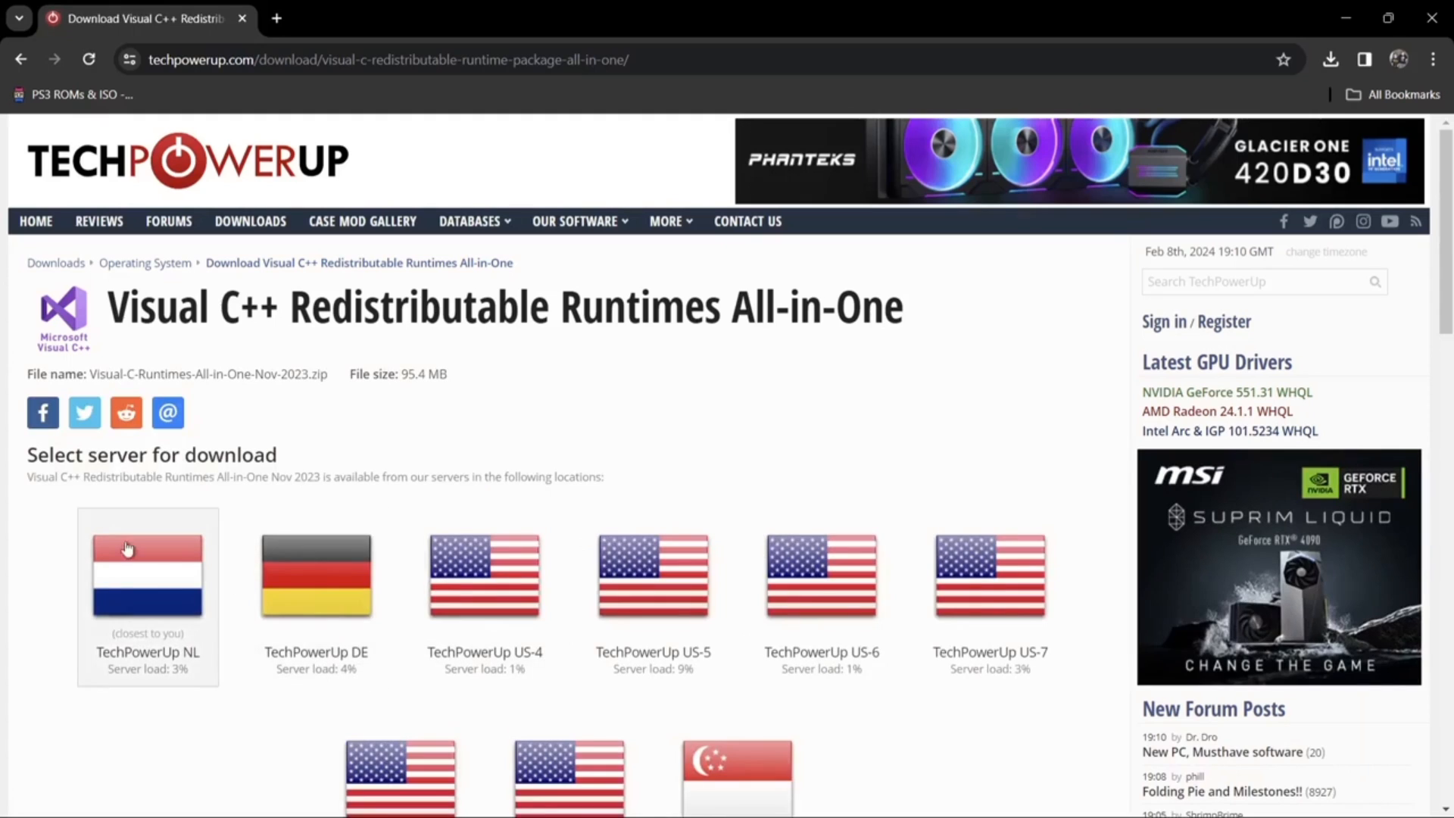
click(149, 571)
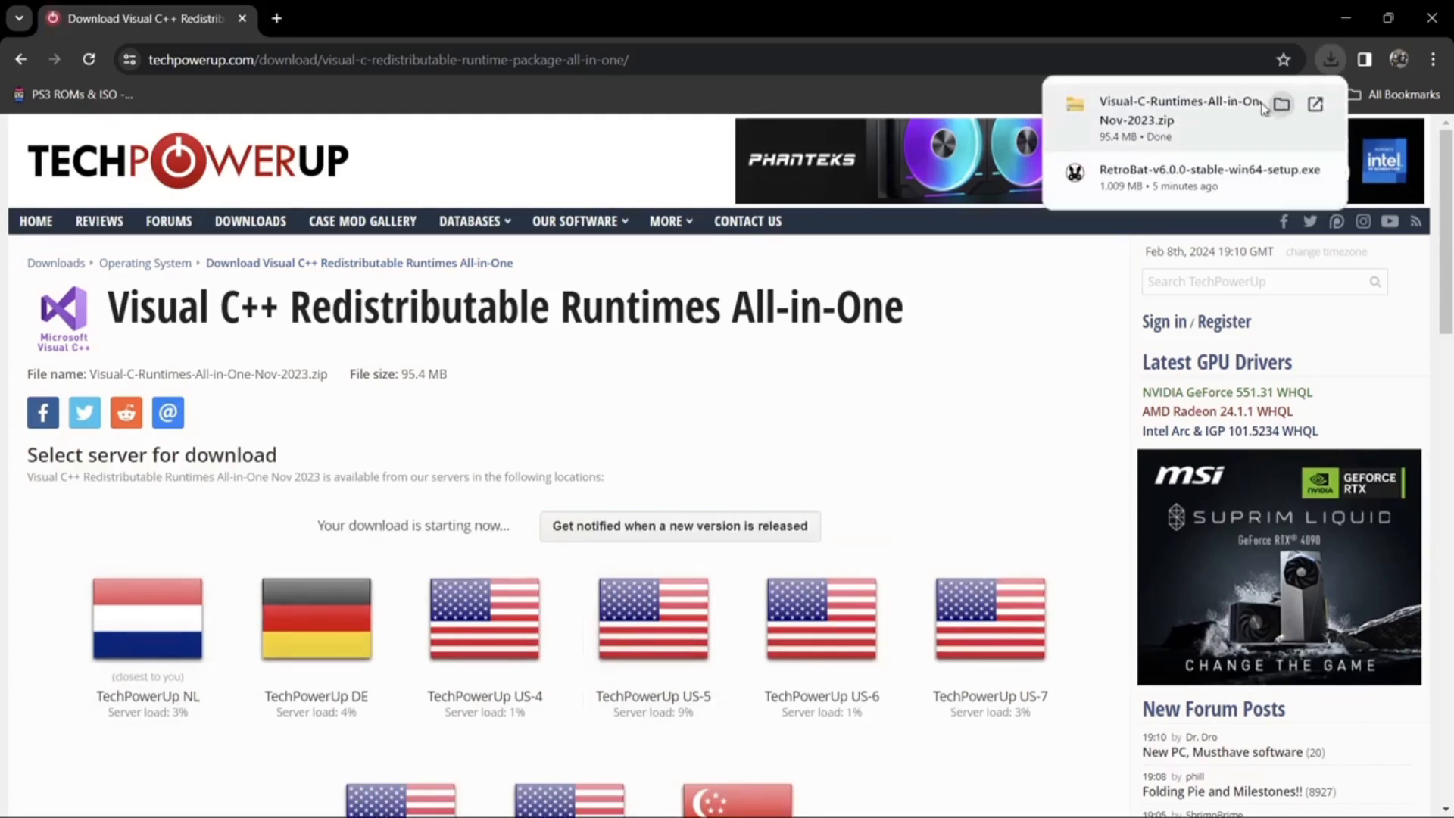
click(1189, 104)
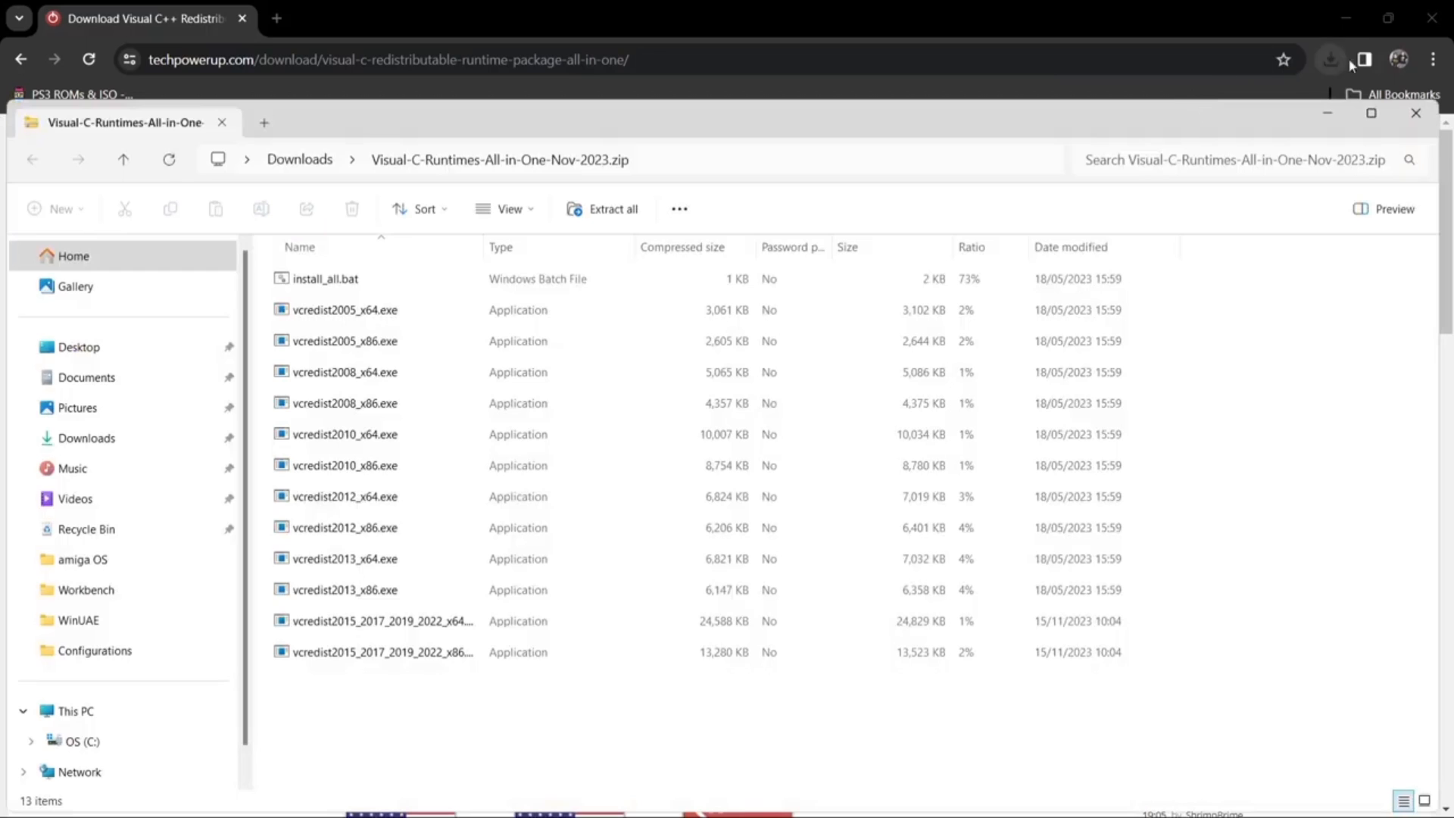
- Clear space on the desktop beside the archive window and create a folder named New folder there
click(1346, 18)
drag(522, 123, 1096, 110)
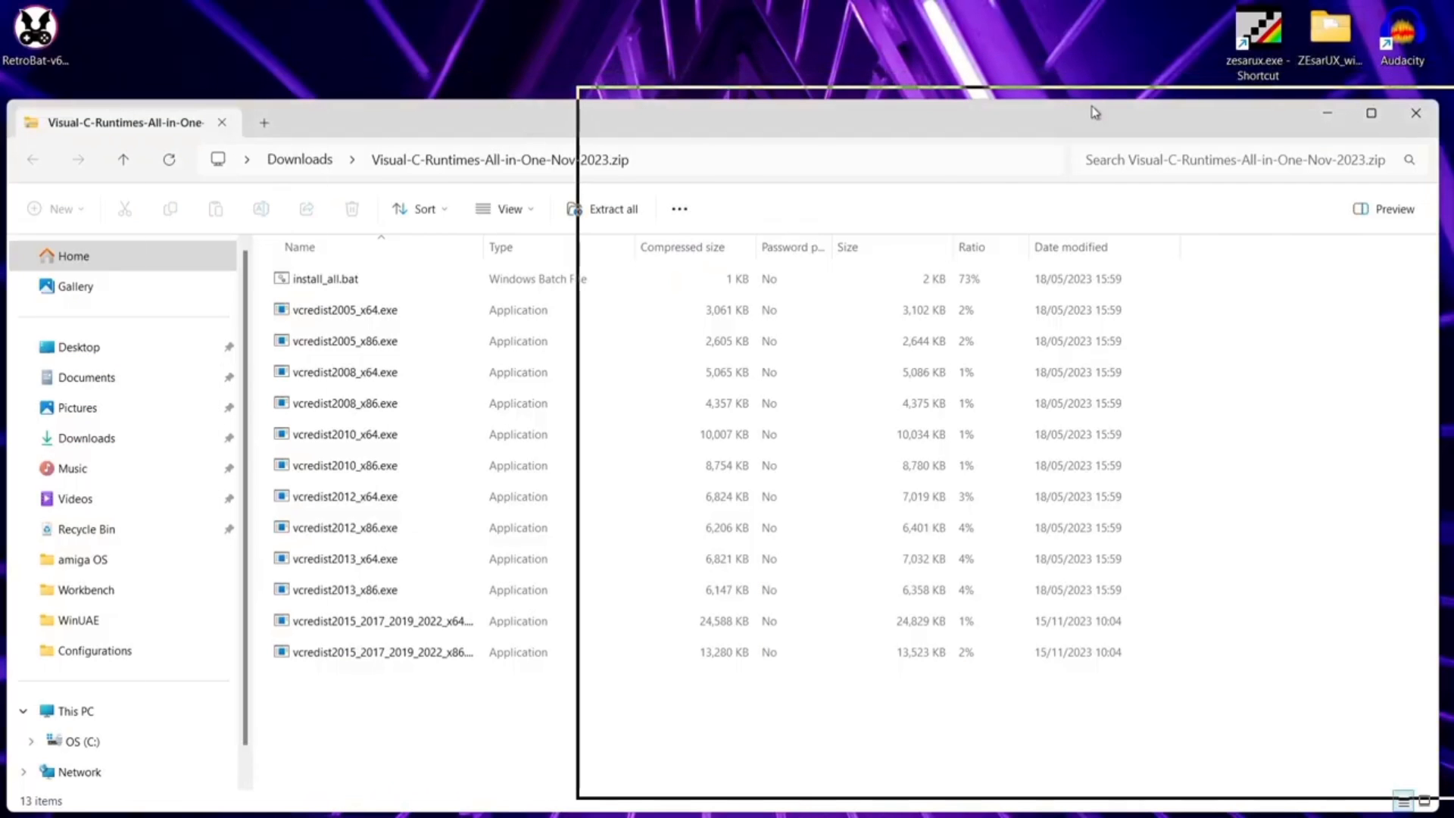
right_click(252, 286)
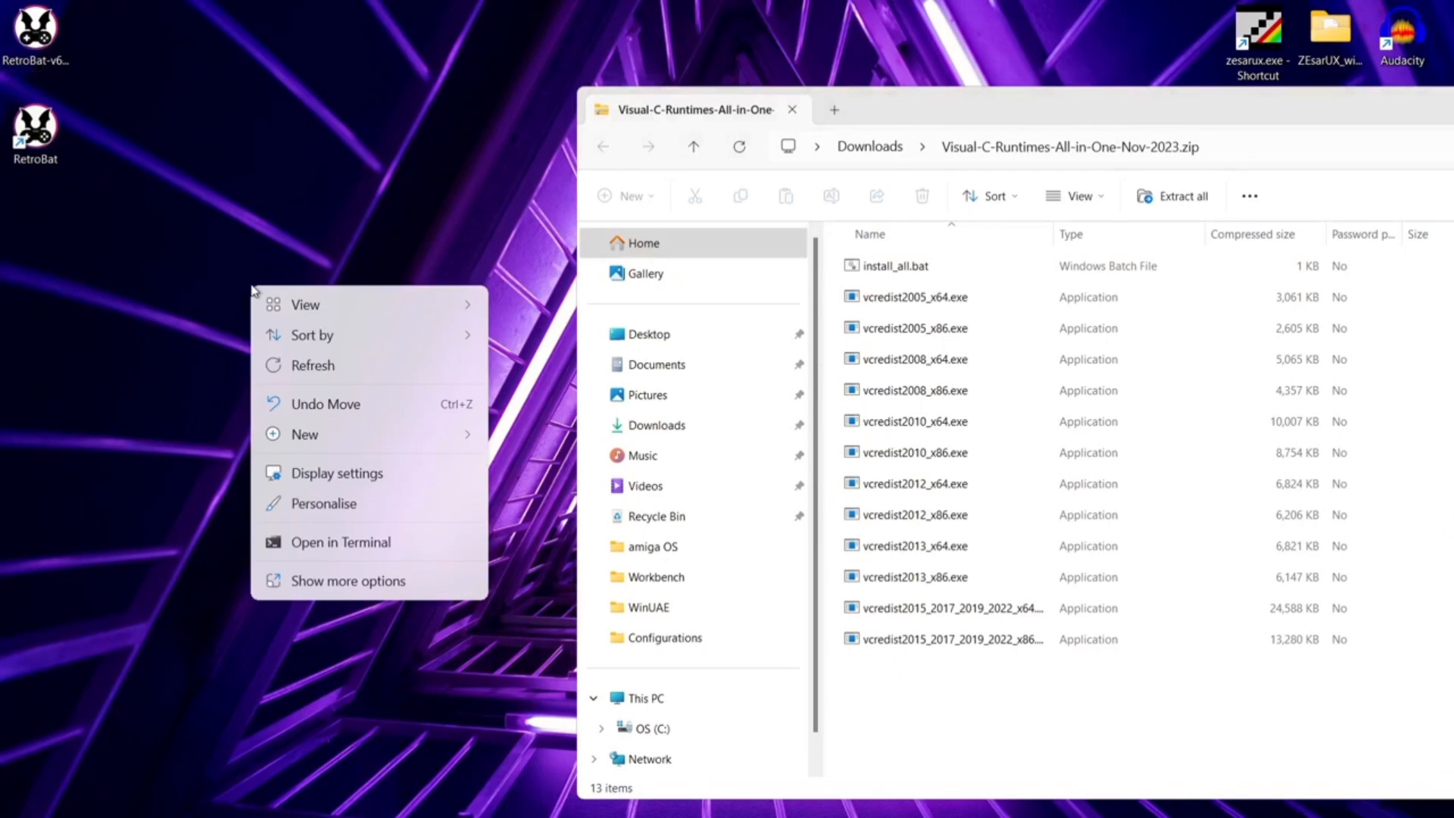
mouse_move(334, 433)
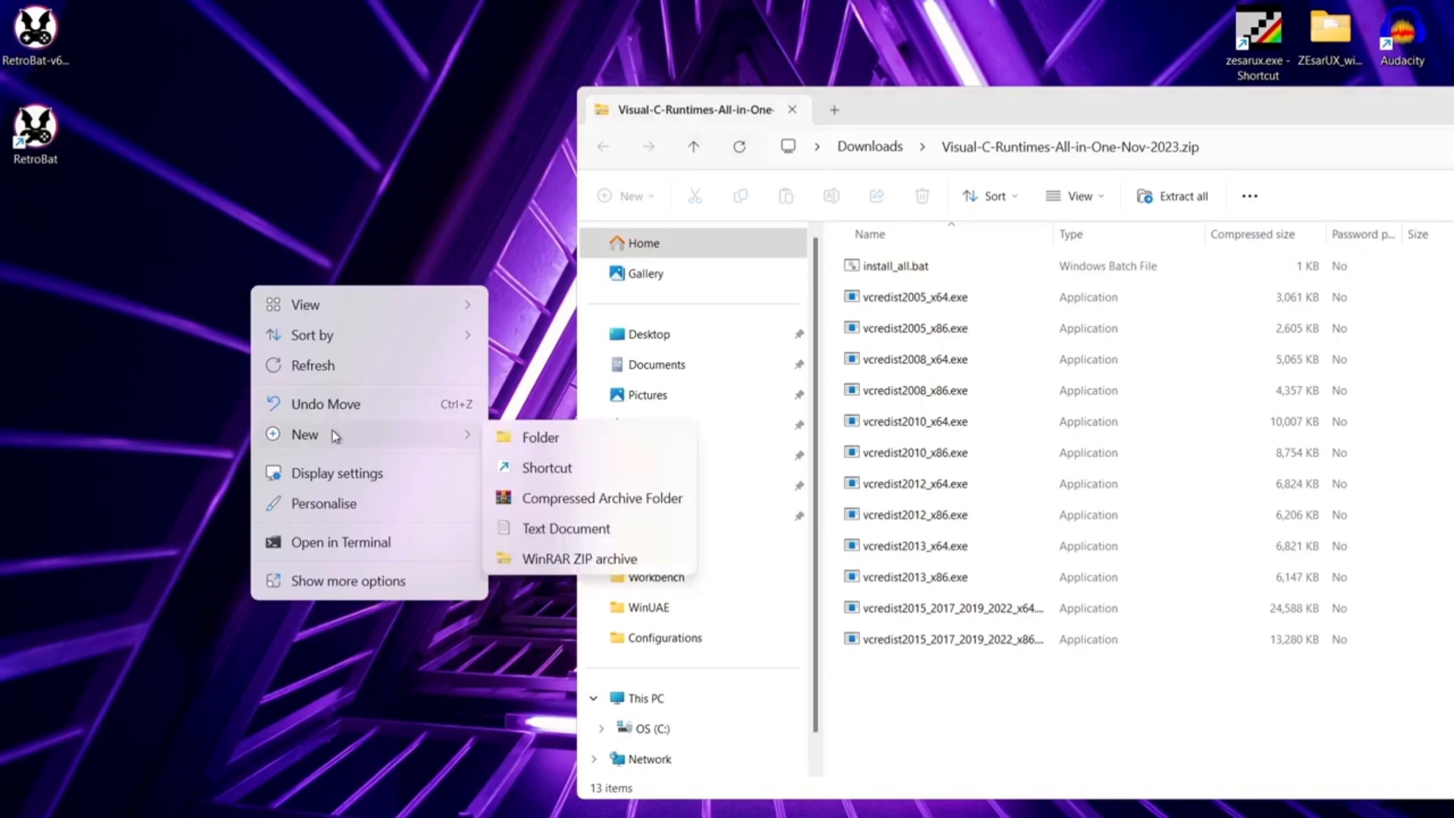
click(560, 439)
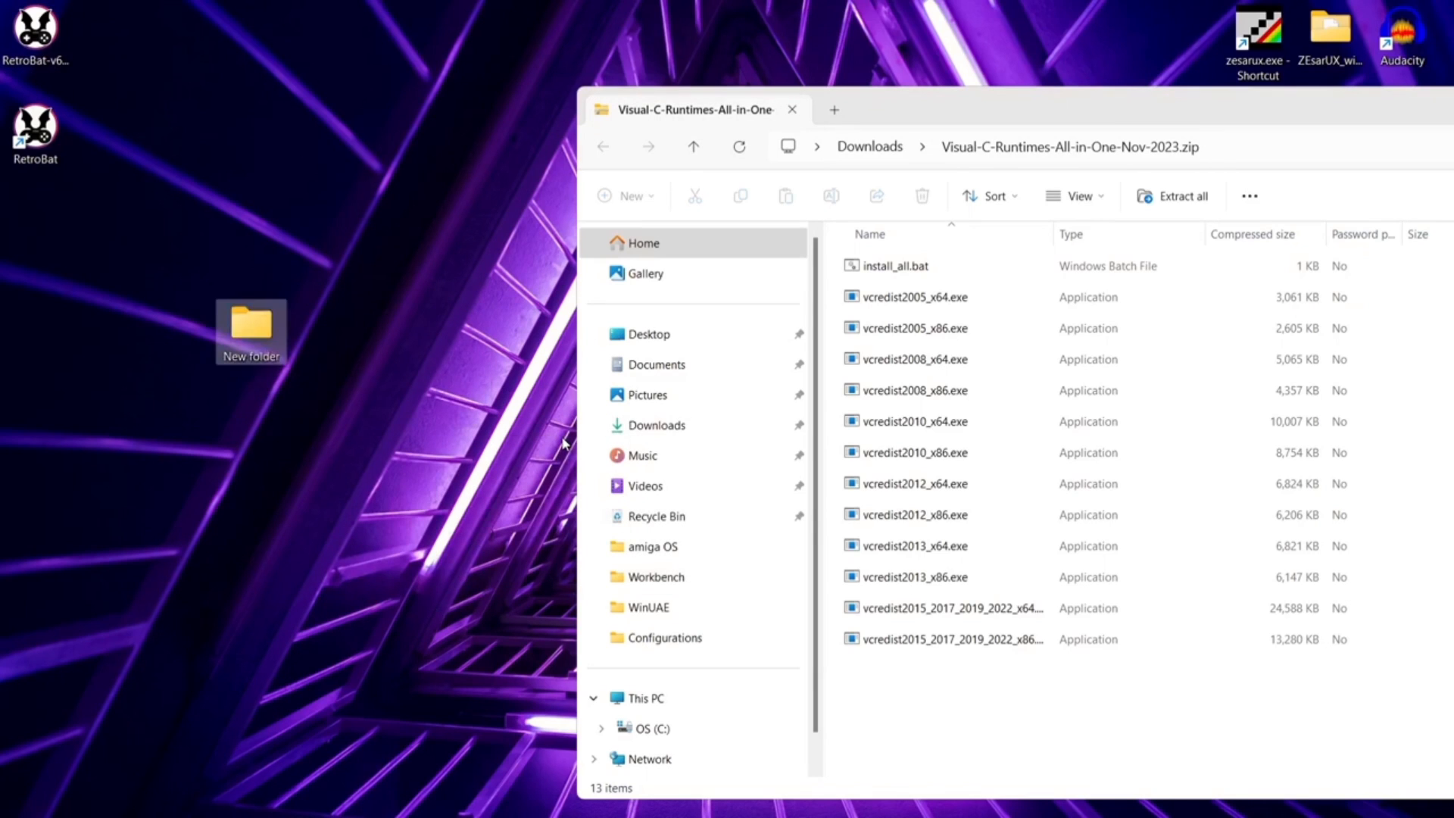
- Extract all files from the Visual C++ runtimes archive into the desktop's New folder and close the archive window
click(907, 685)
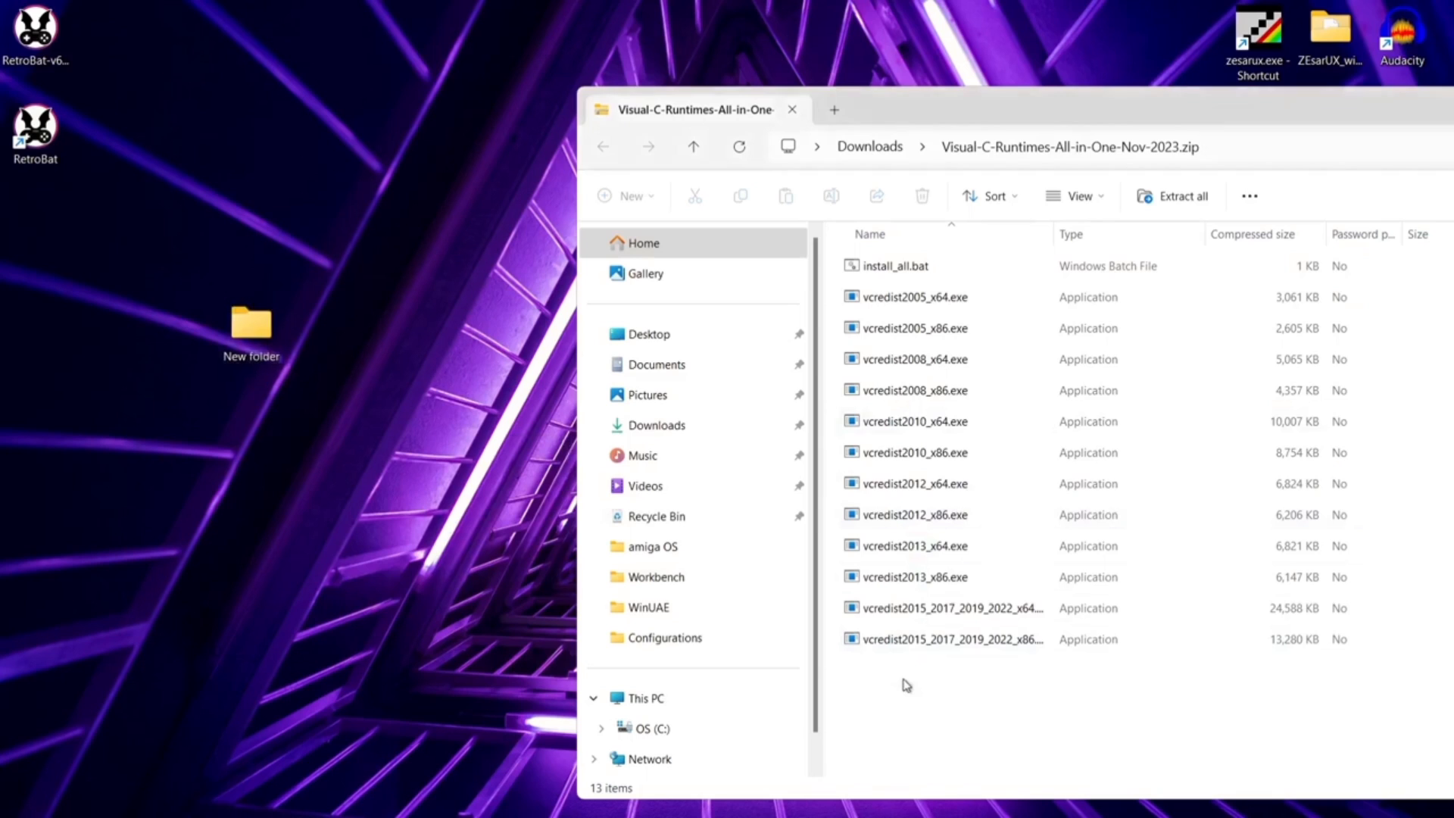
drag(907, 685, 891, 241)
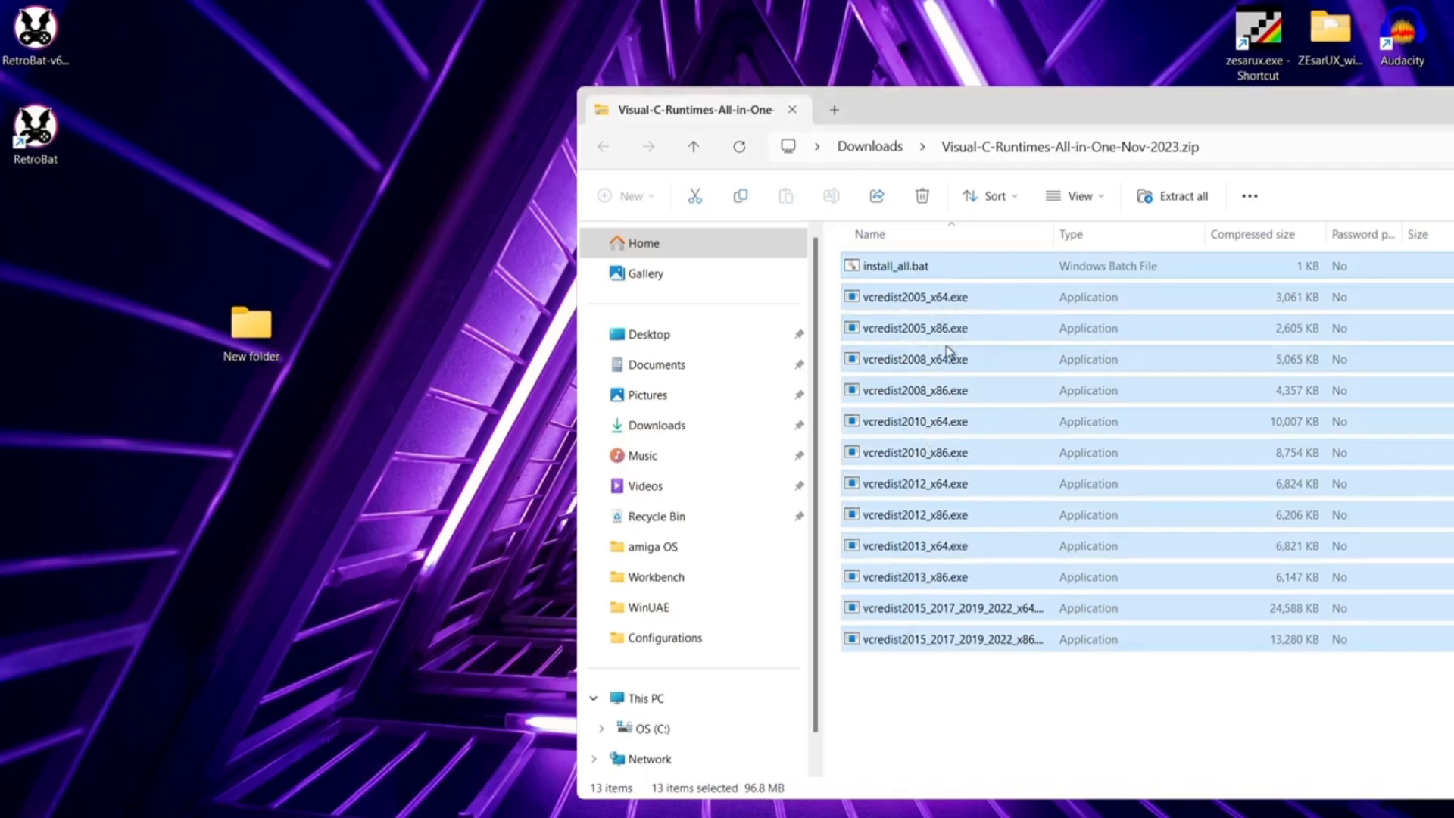
drag(929, 333, 257, 339)
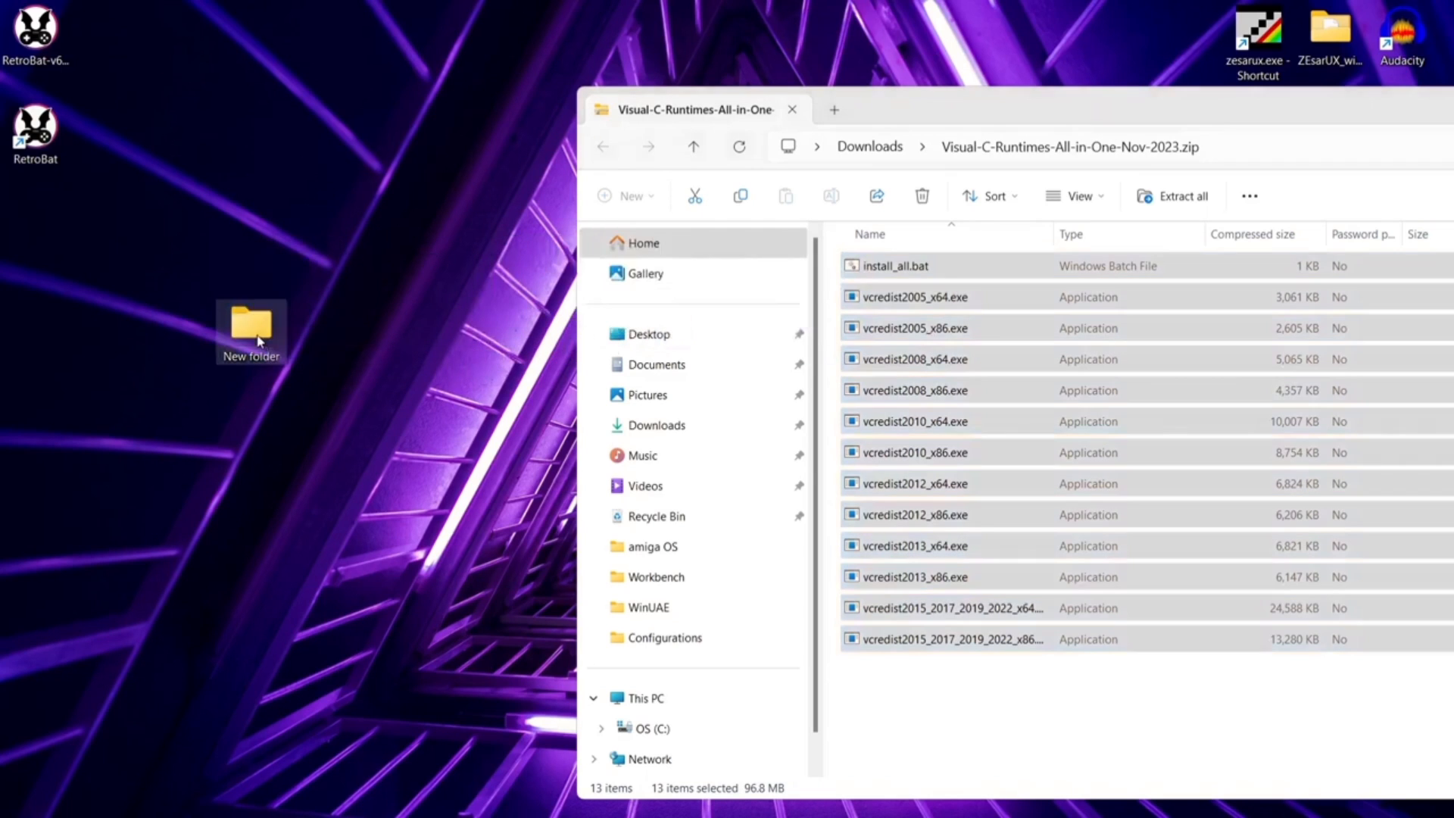
drag(1131, 118, 475, 139)
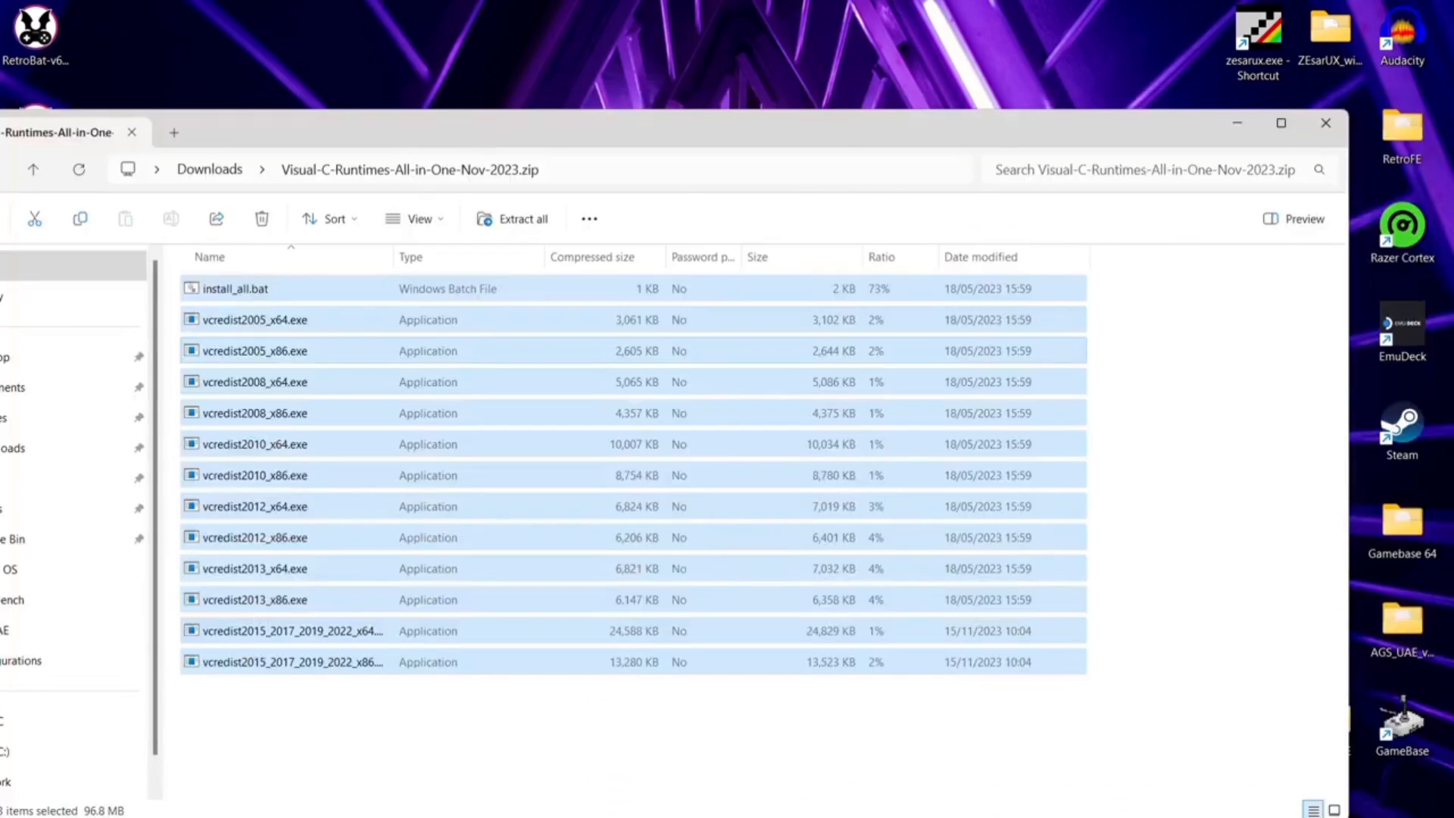
click(1326, 123)
- Open New folder in a maximized window and run install_all.bat, allowing it despite the SmartScreen block
double_click(275, 328)
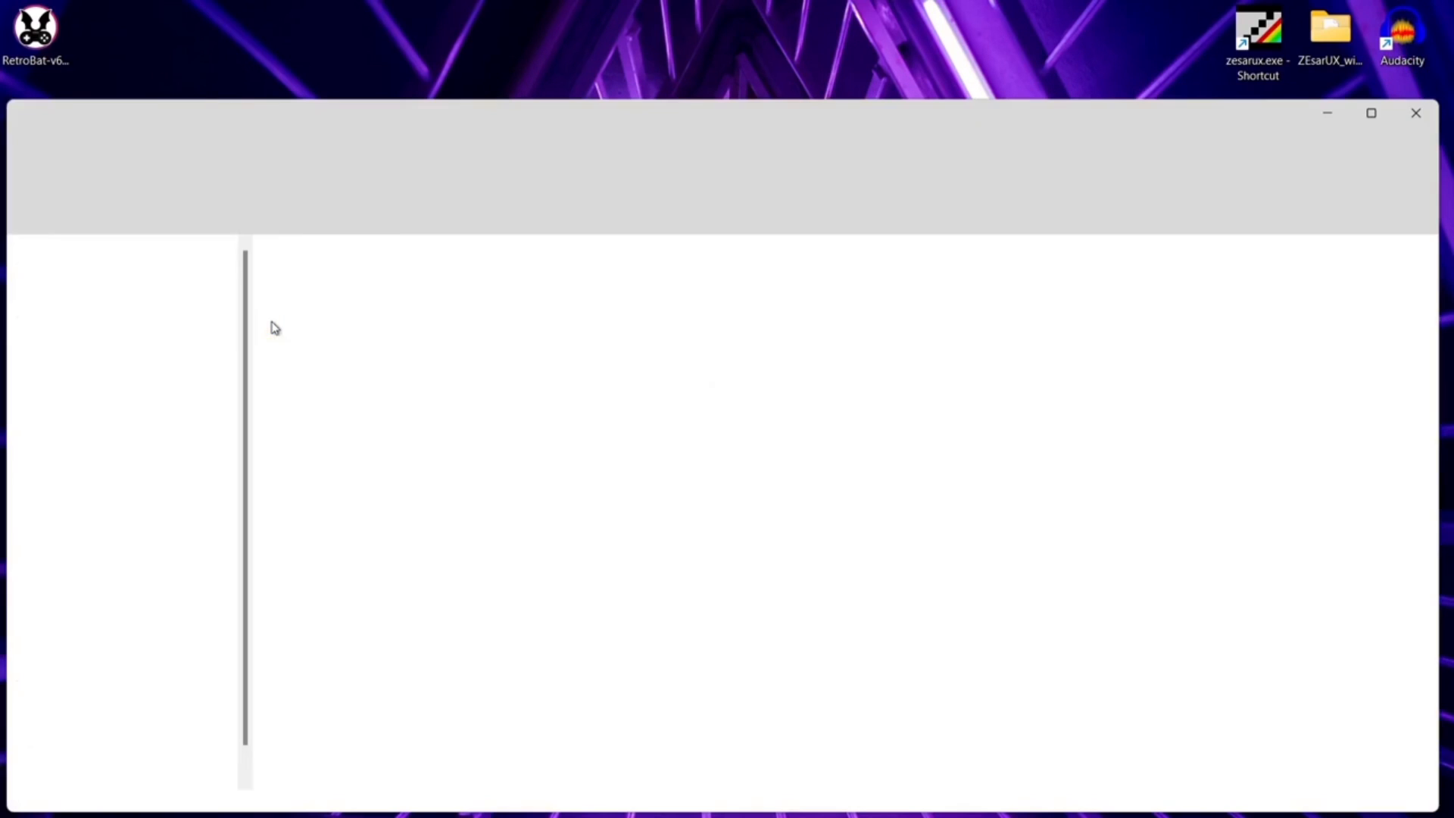
double_click(510, 114)
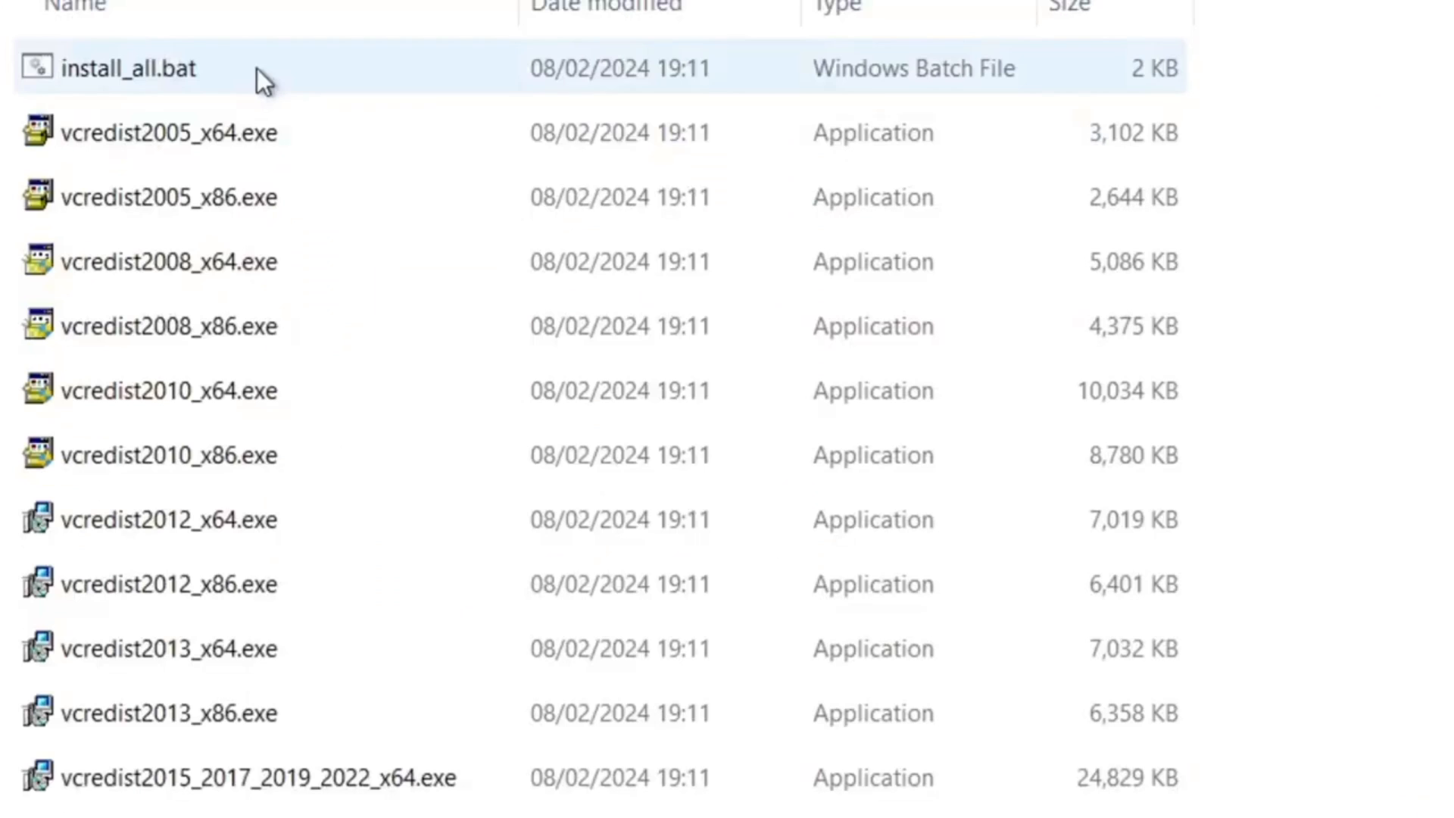
double_click(303, 68)
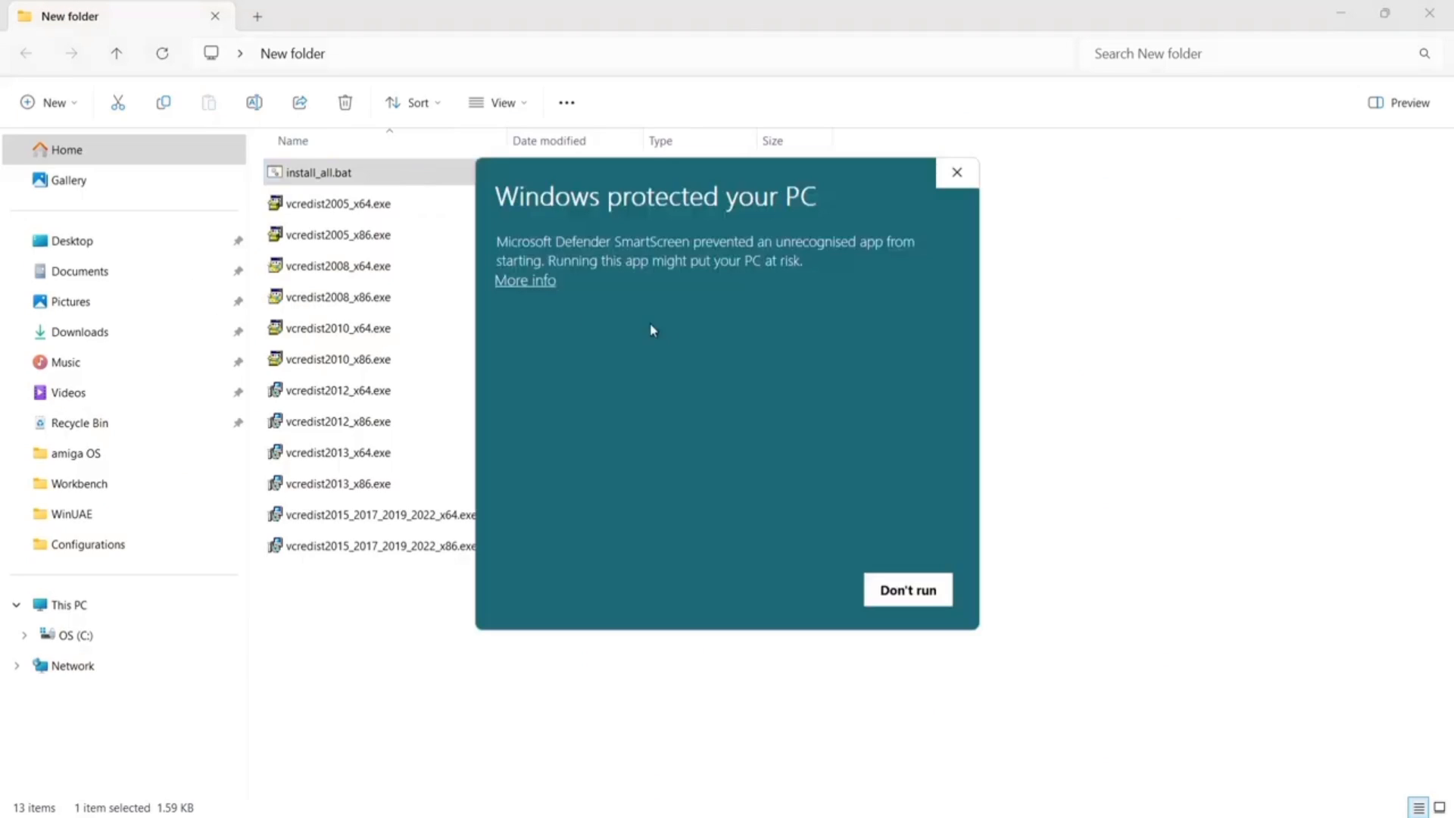
click(539, 287)
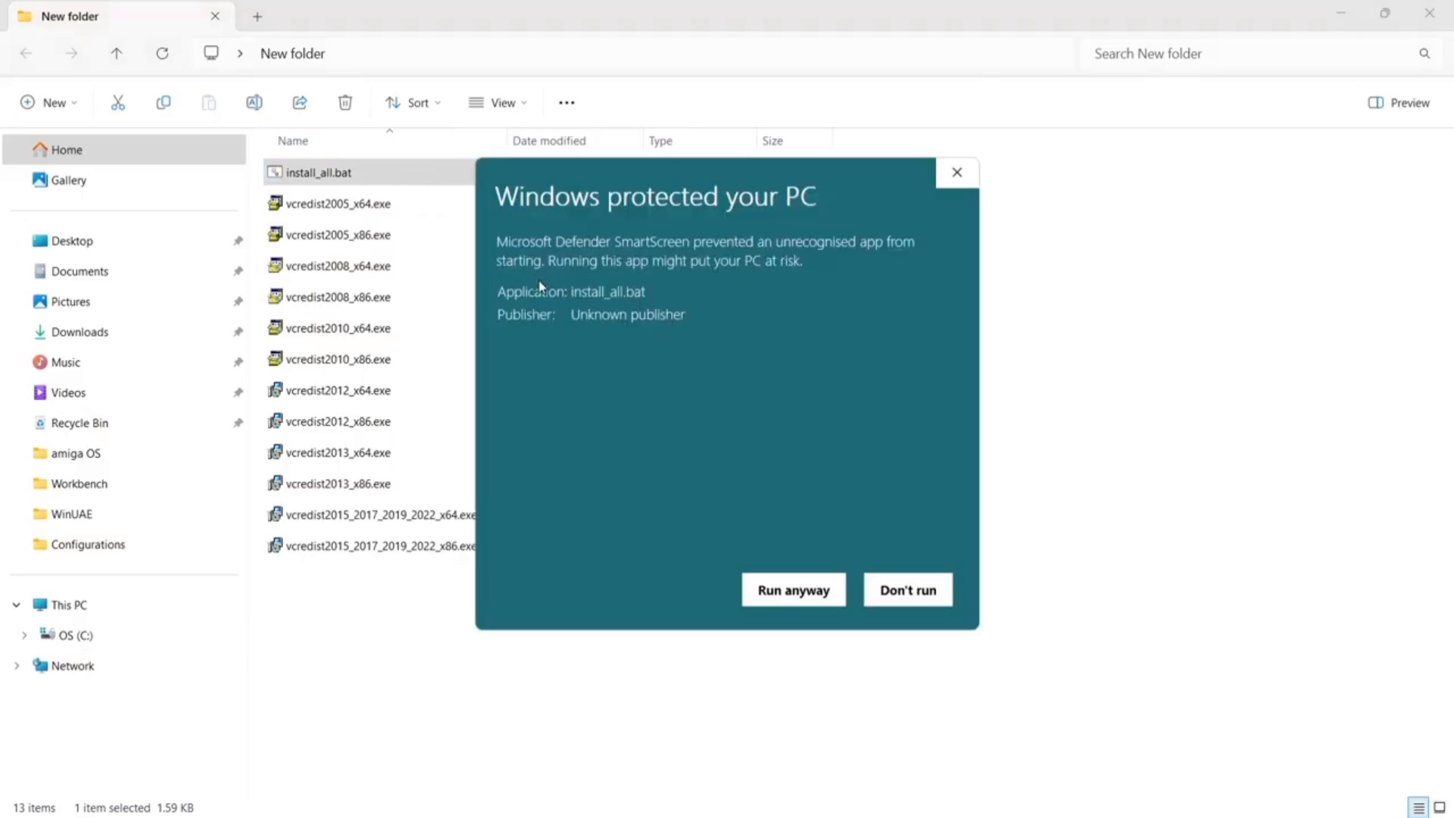
click(805, 601)
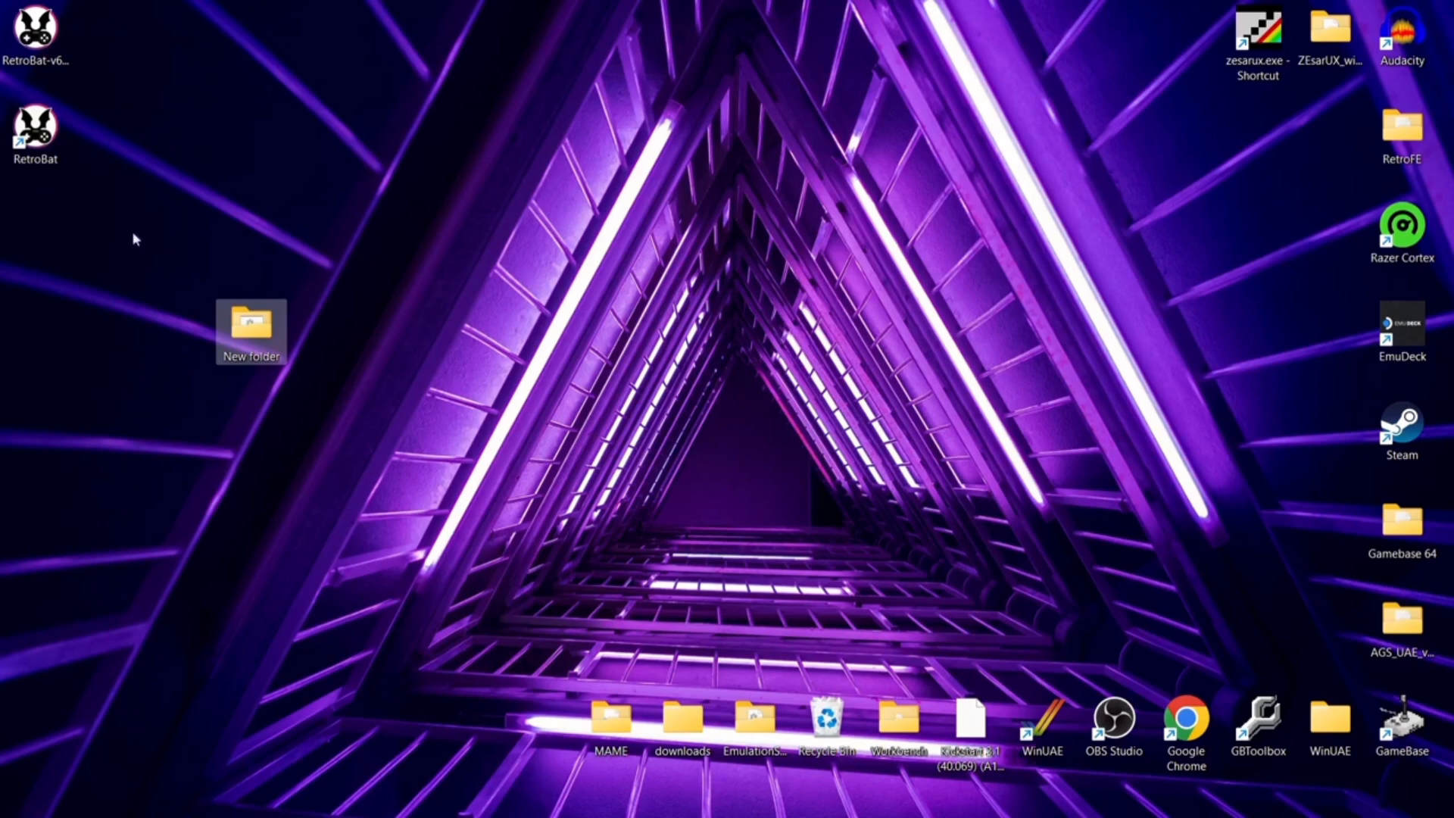
- Delete New folder and the RetroBat setup file from the desktop, moving the RetroBat shortcut into the installer's former corner spot
drag(250, 325, 826, 719)
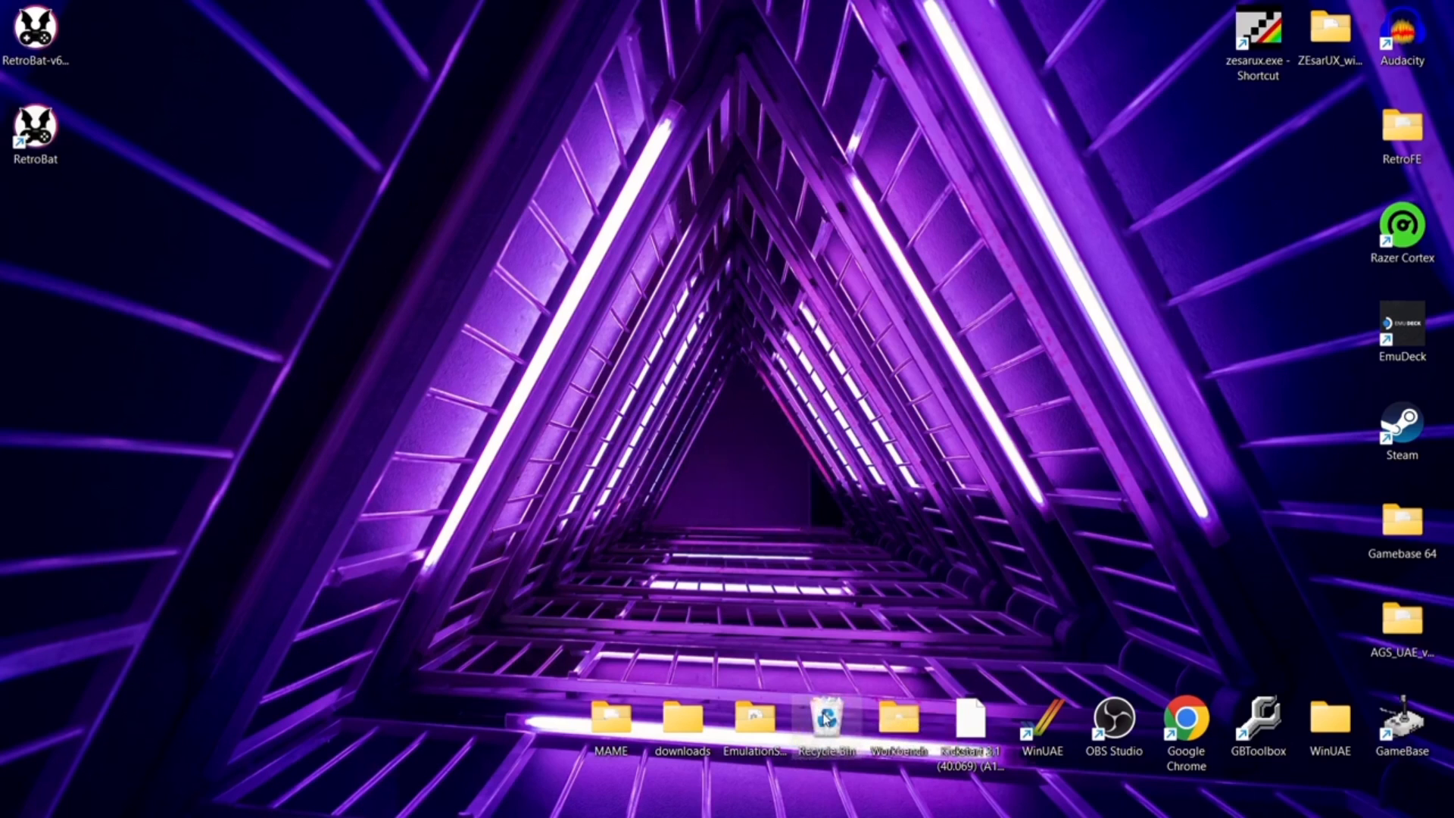
drag(19, 19, 307, 118)
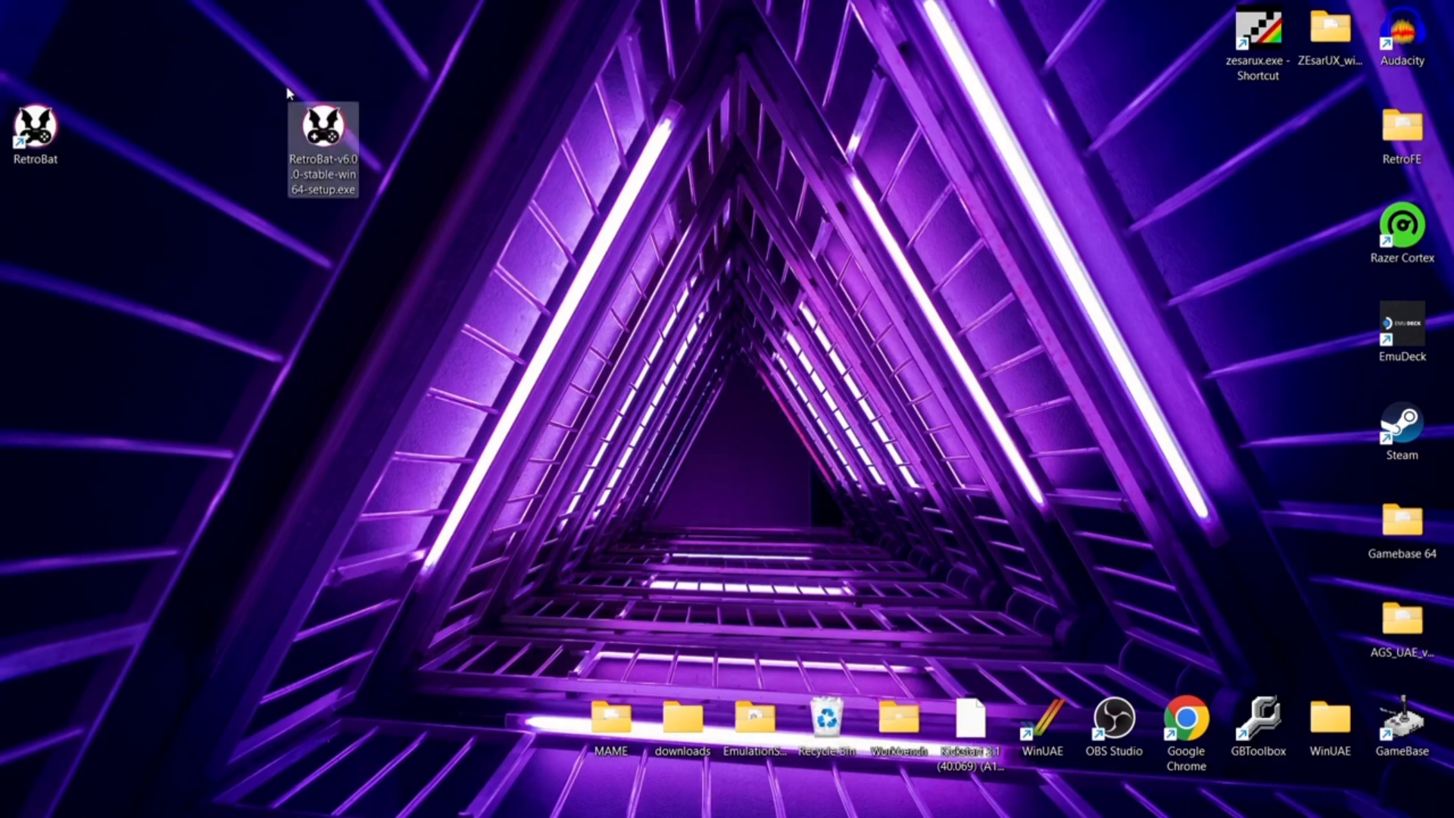
right_click(334, 150)
click(509, 165)
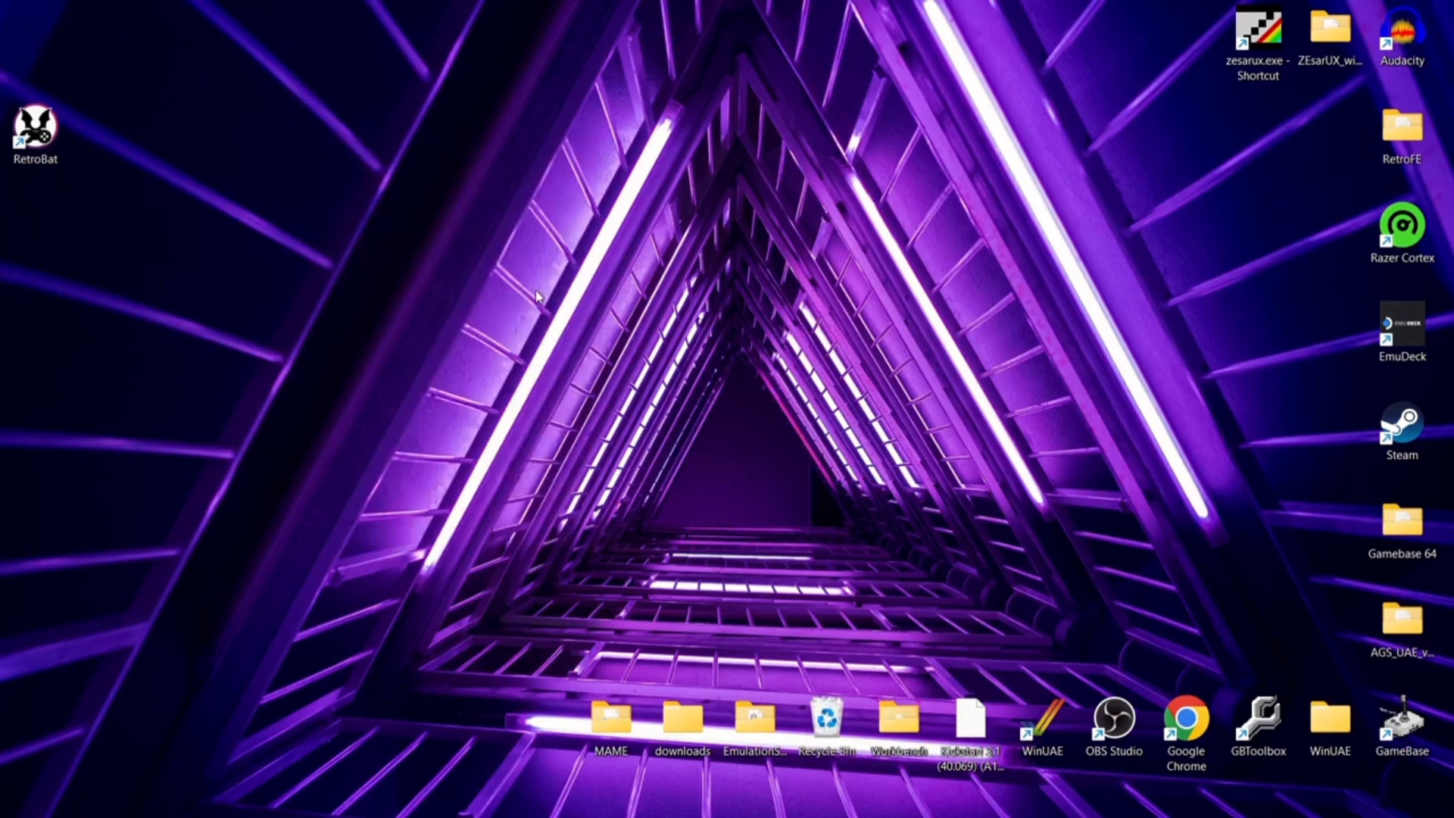
drag(42, 127, 34, 31)
click(179, 110)
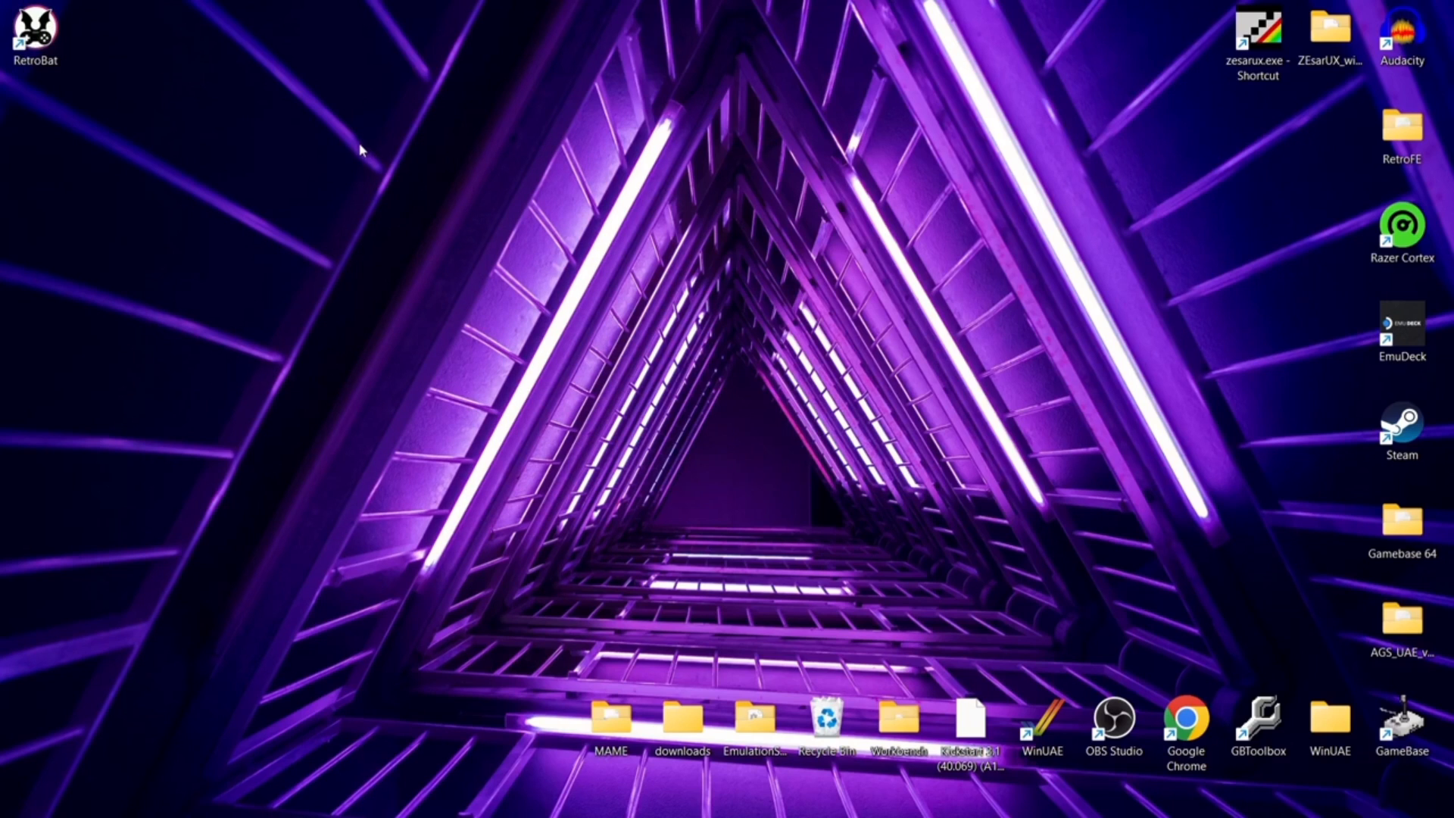
- Open the file location of the RetroBat desktop shortcut and launch BatGui.exe from the RetroBat folder
right_click(47, 37)
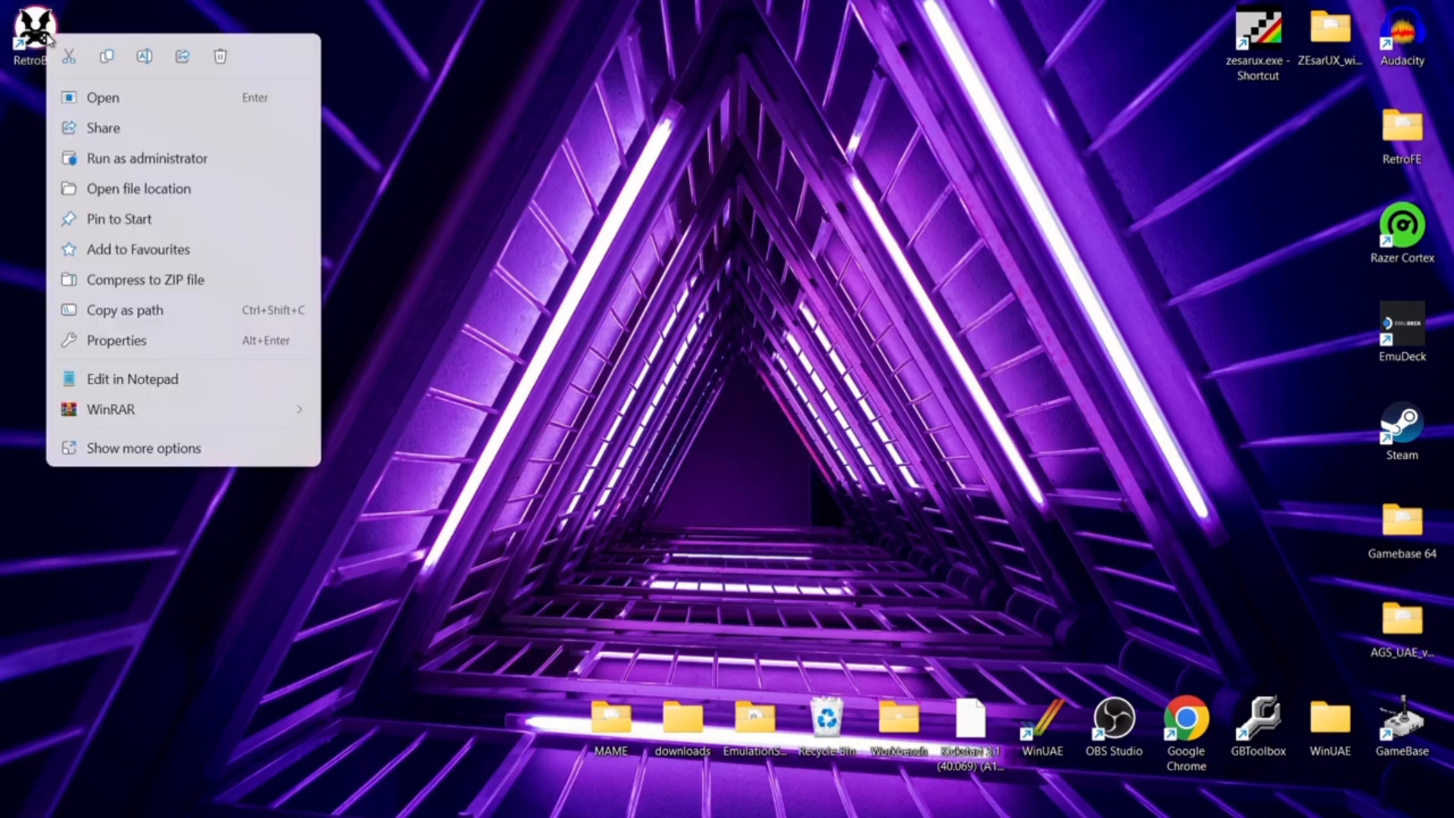
click(129, 189)
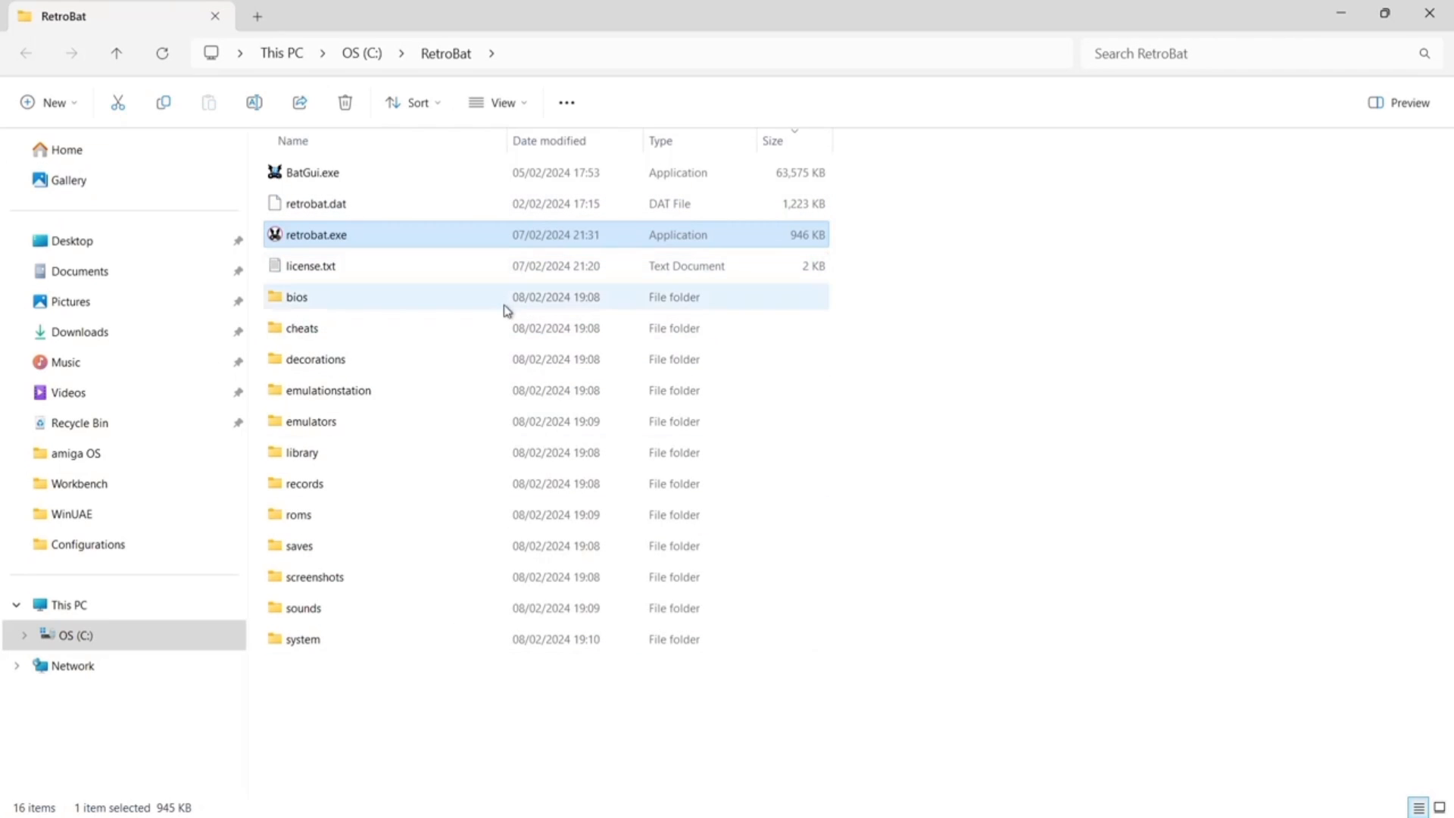
double_click(428, 177)
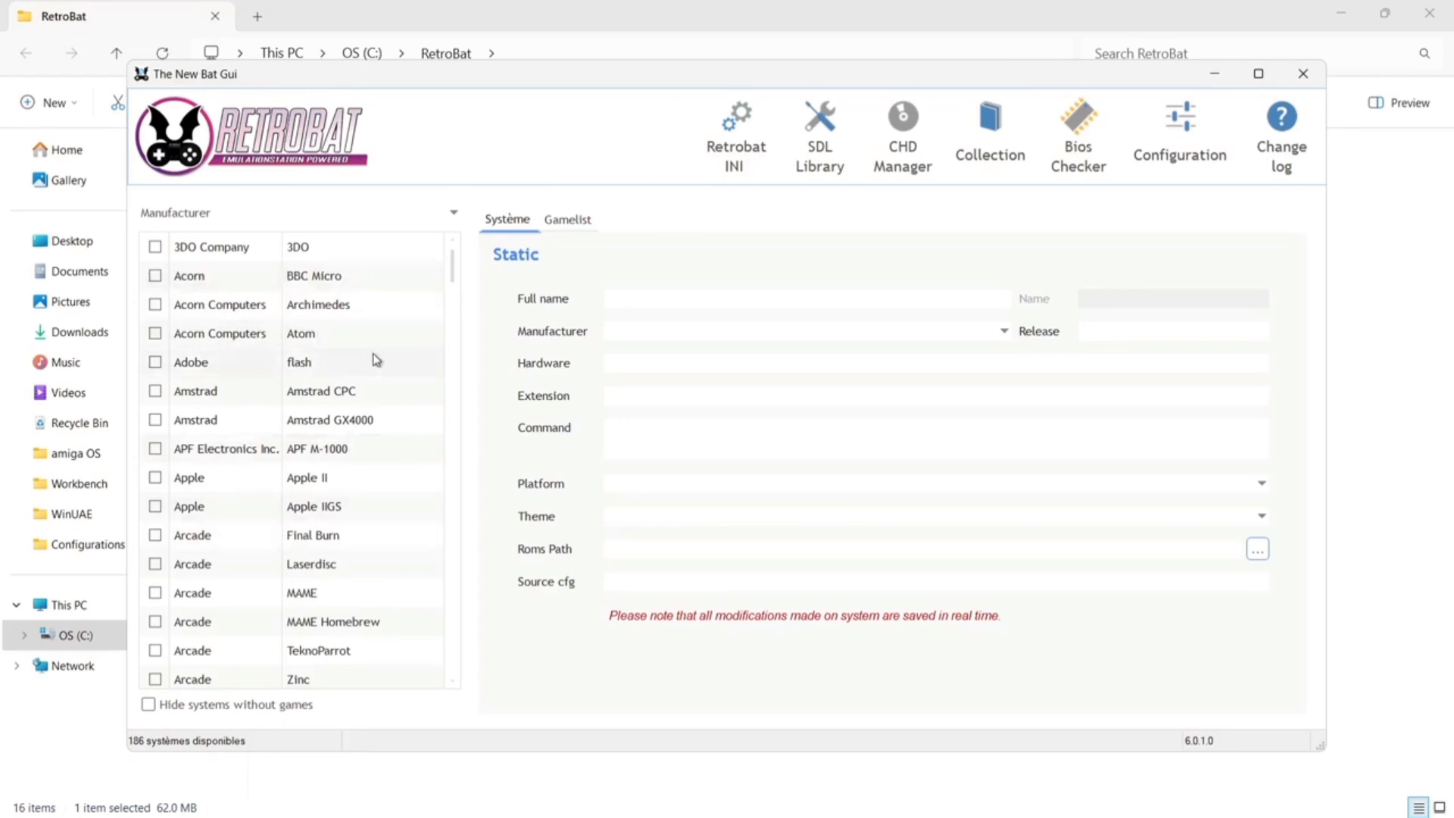
- Look over the systems list and check the Collection and Bios Checker tools, dismissing each notice
mouse_move(454, 269)
mouse_down()
mouse_move(446, 665)
mouse_move(418, 524)
mouse_move(432, 253)
mouse_move(448, 305)
mouse_move(449, 256)
mouse_up()
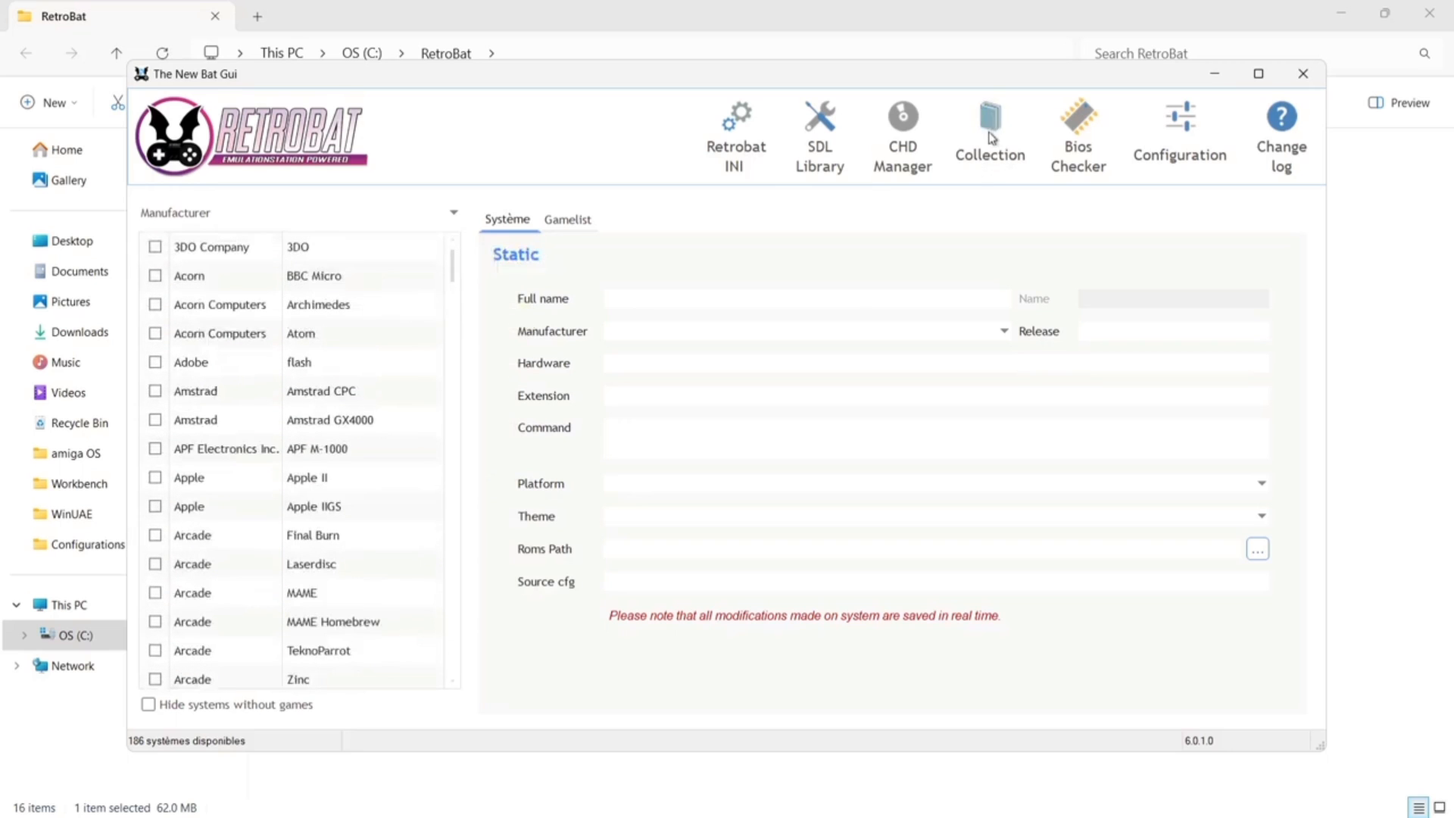
click(997, 144)
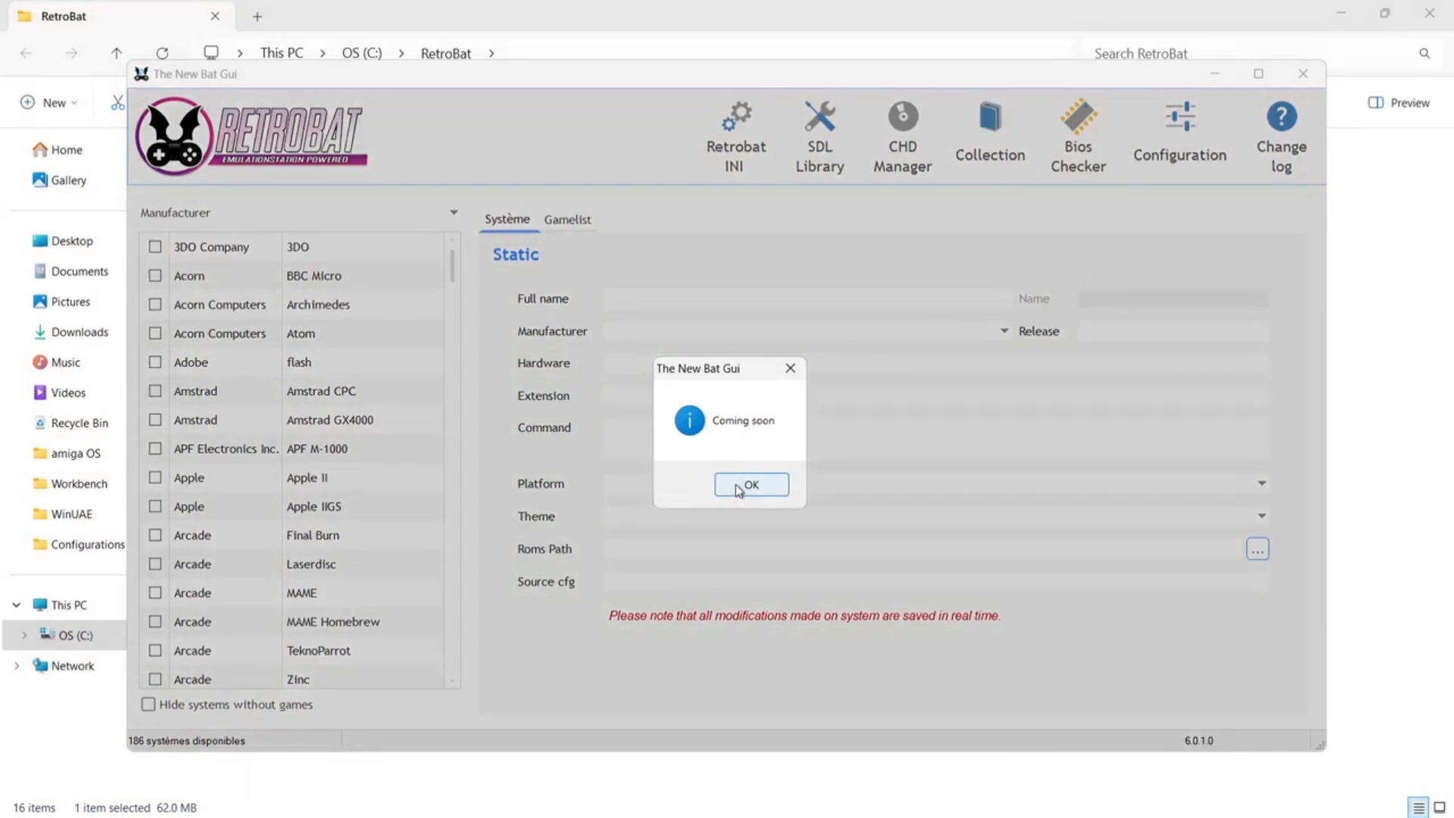
click(734, 489)
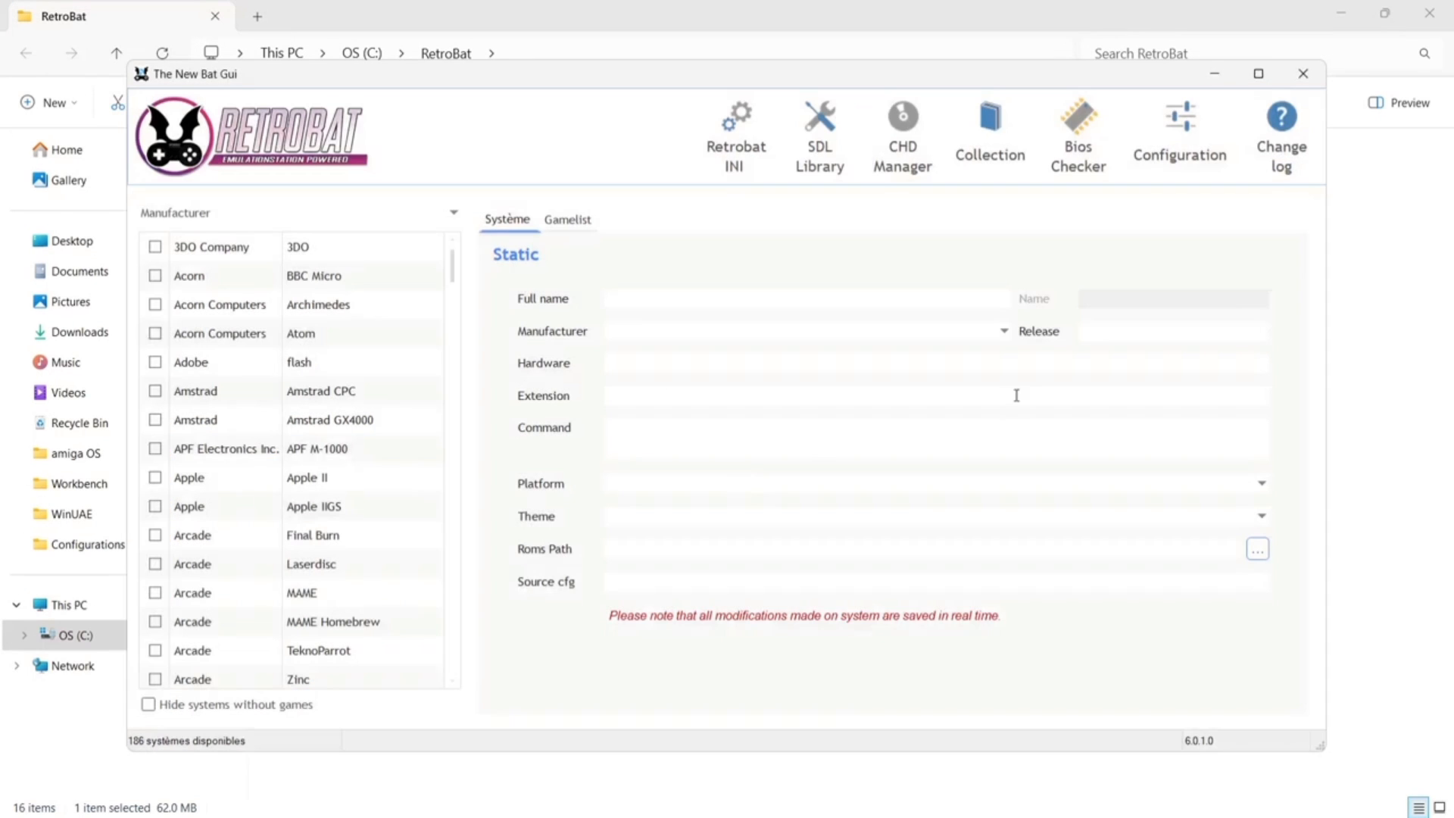
click(1085, 122)
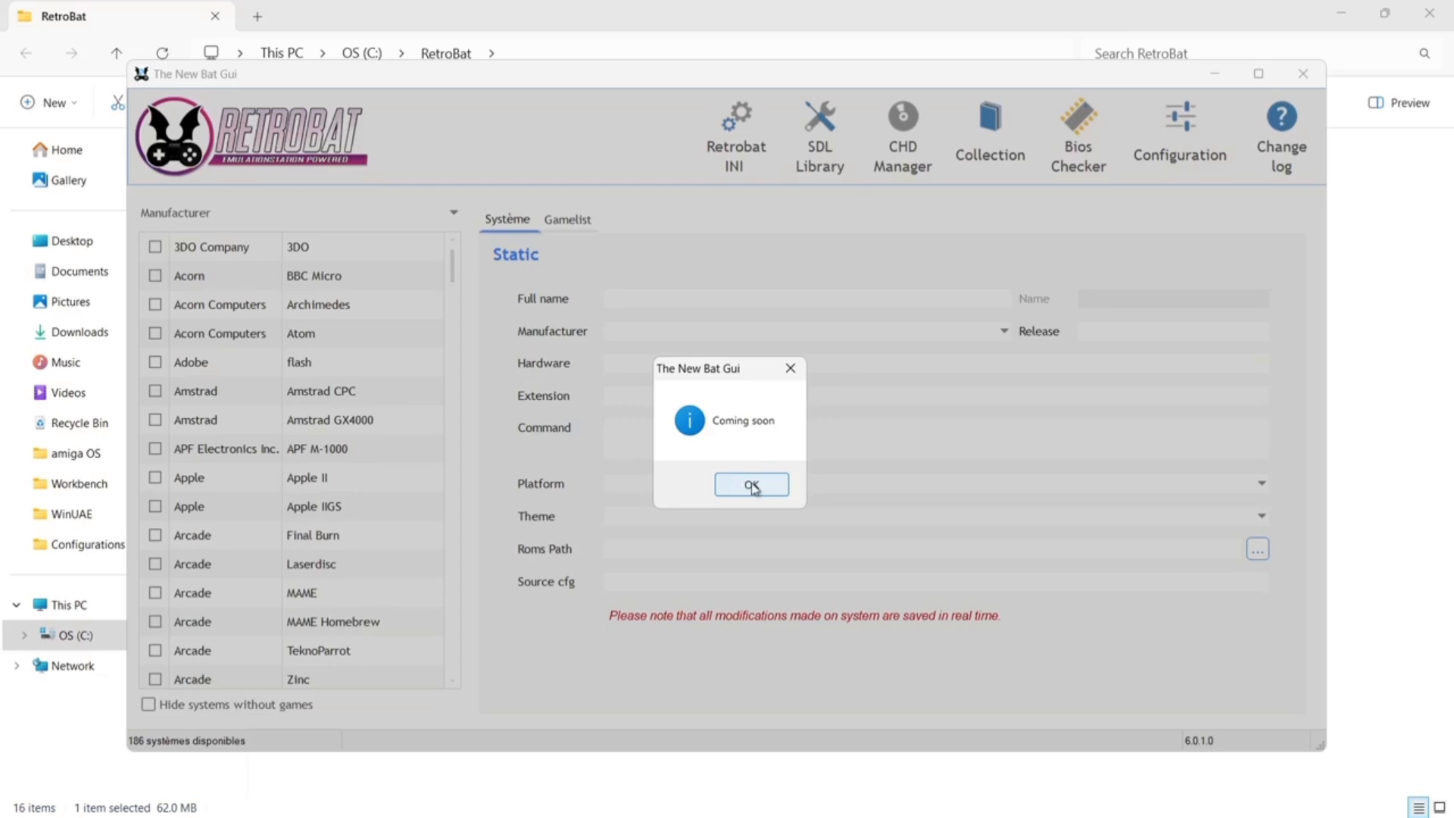
click(753, 487)
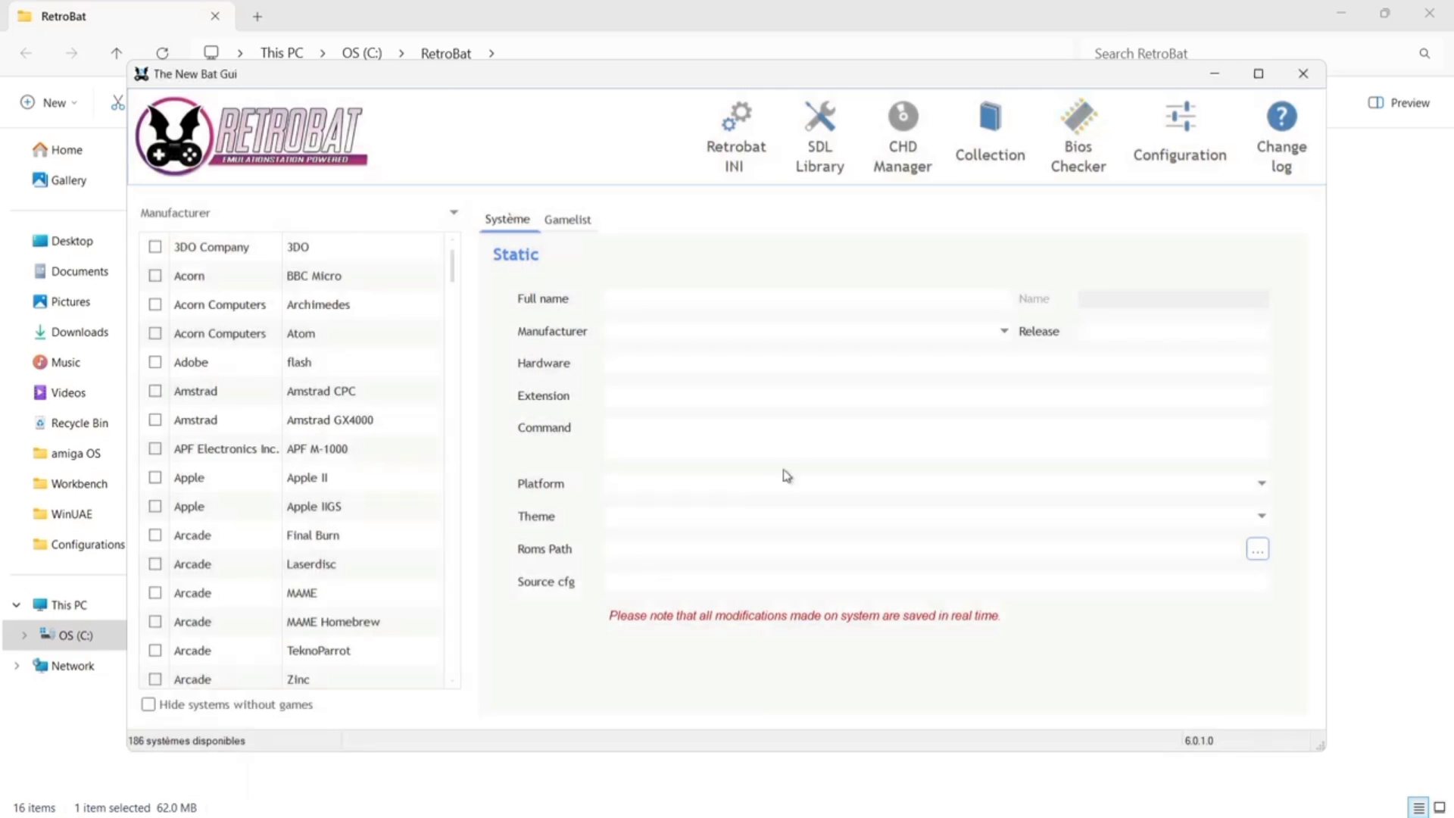
- Check the RetroBat path in the configuration settings, opening its folder chooser and dismissing it without choosing a folder
click(1187, 130)
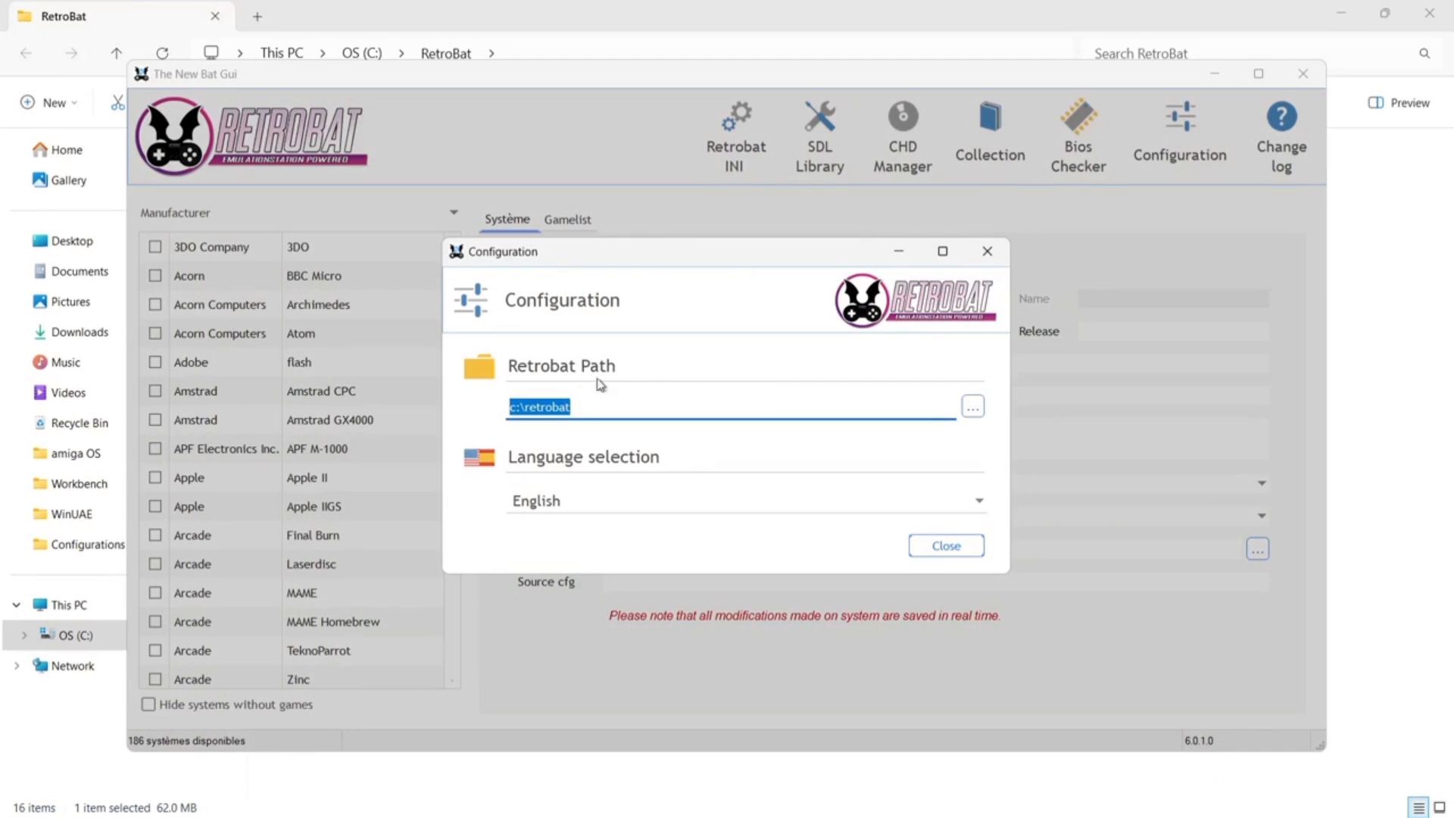
click(974, 408)
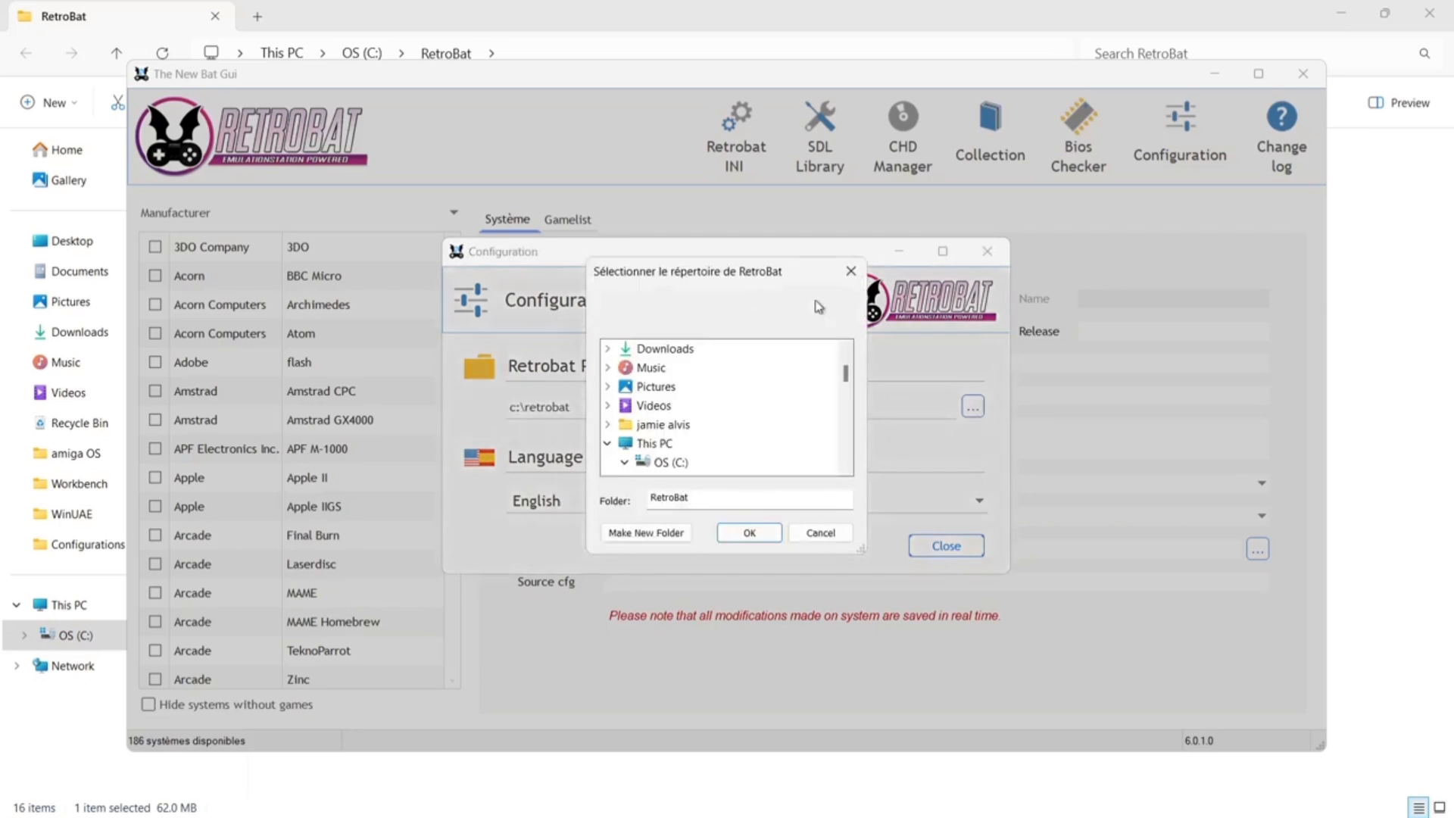
click(851, 271)
- Read the BatGui change logs and close BatGui to return to the RetroBat folder
click(1280, 135)
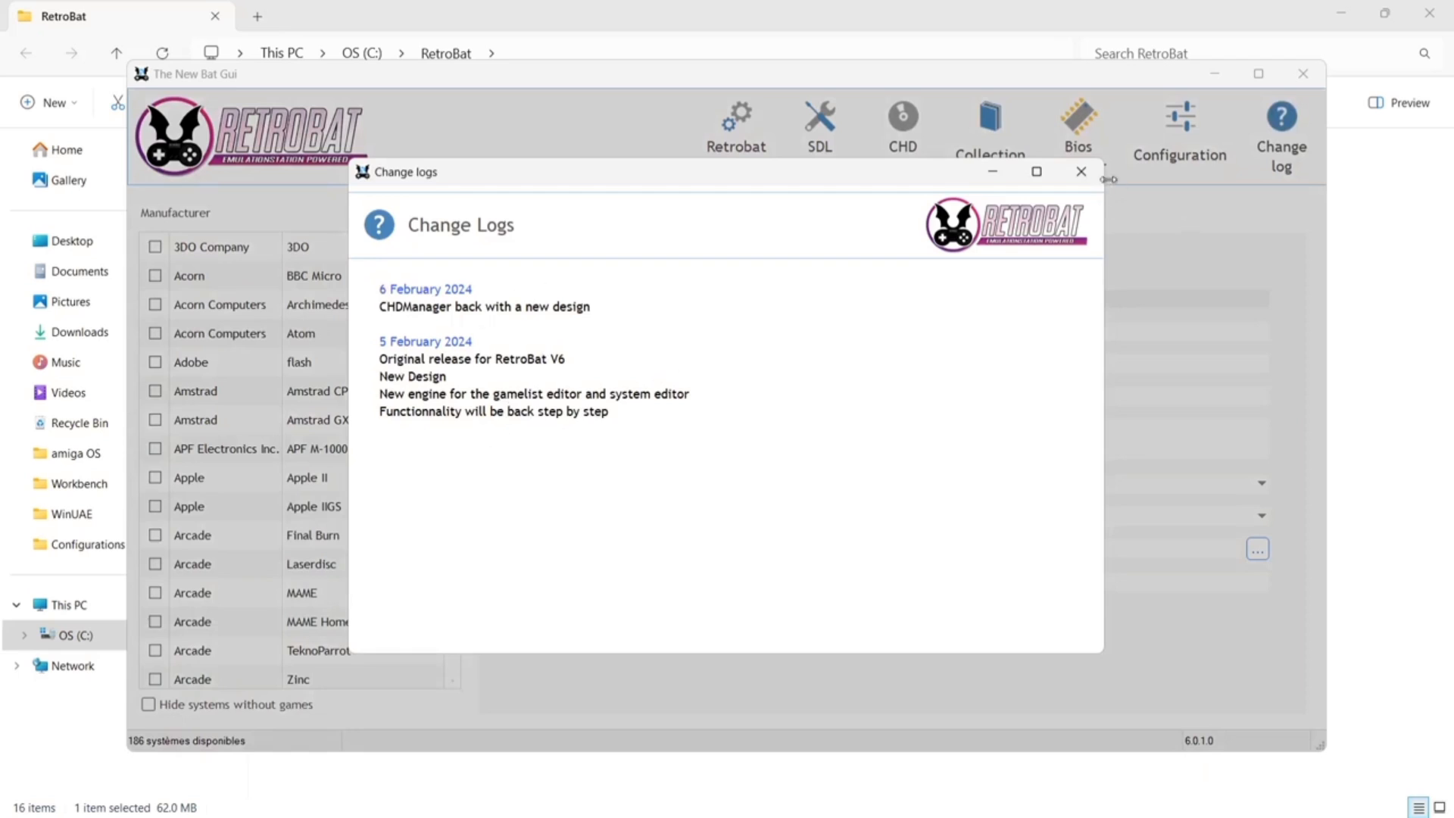
click(1082, 173)
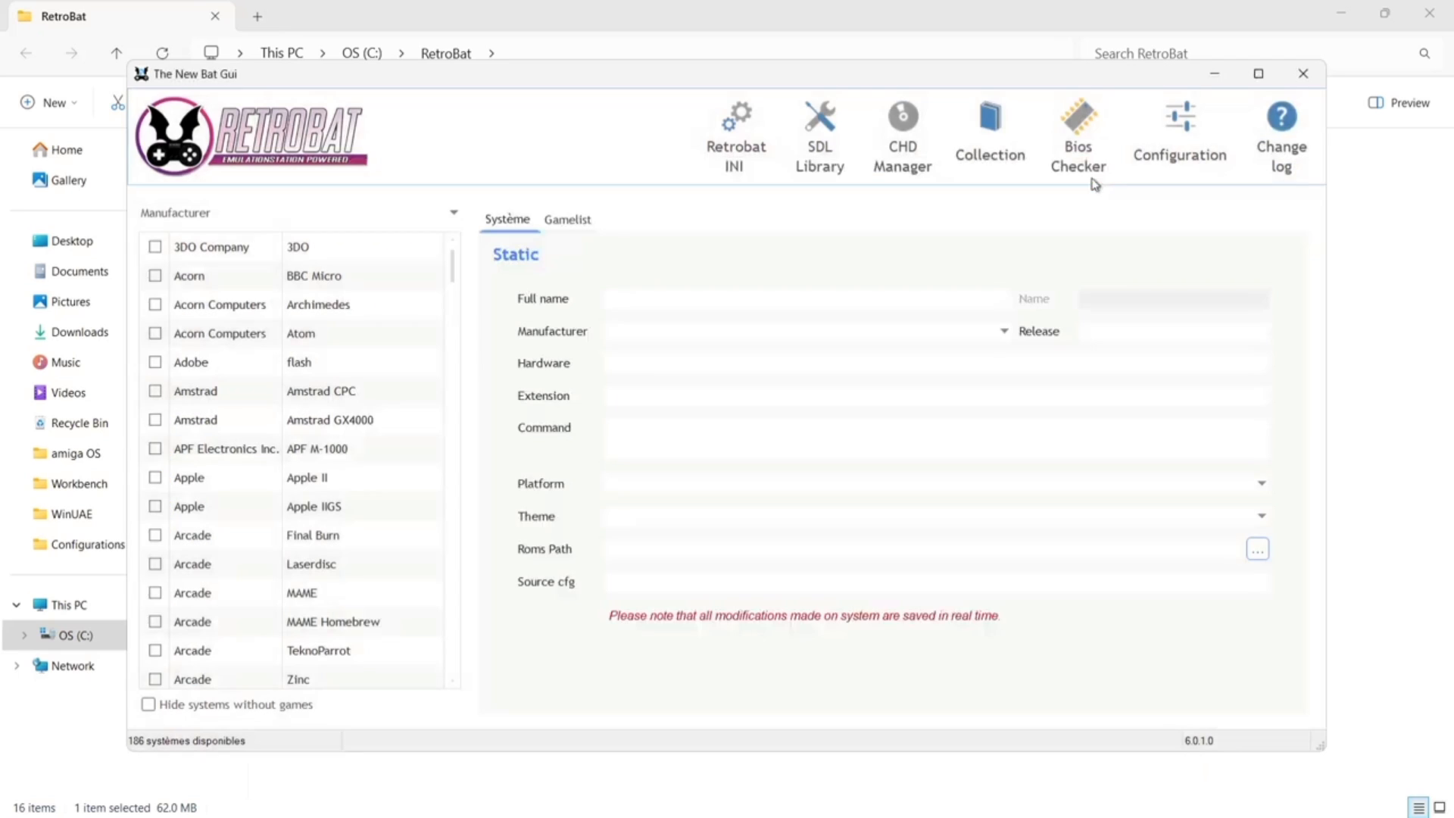
click(1307, 79)
click(959, 540)
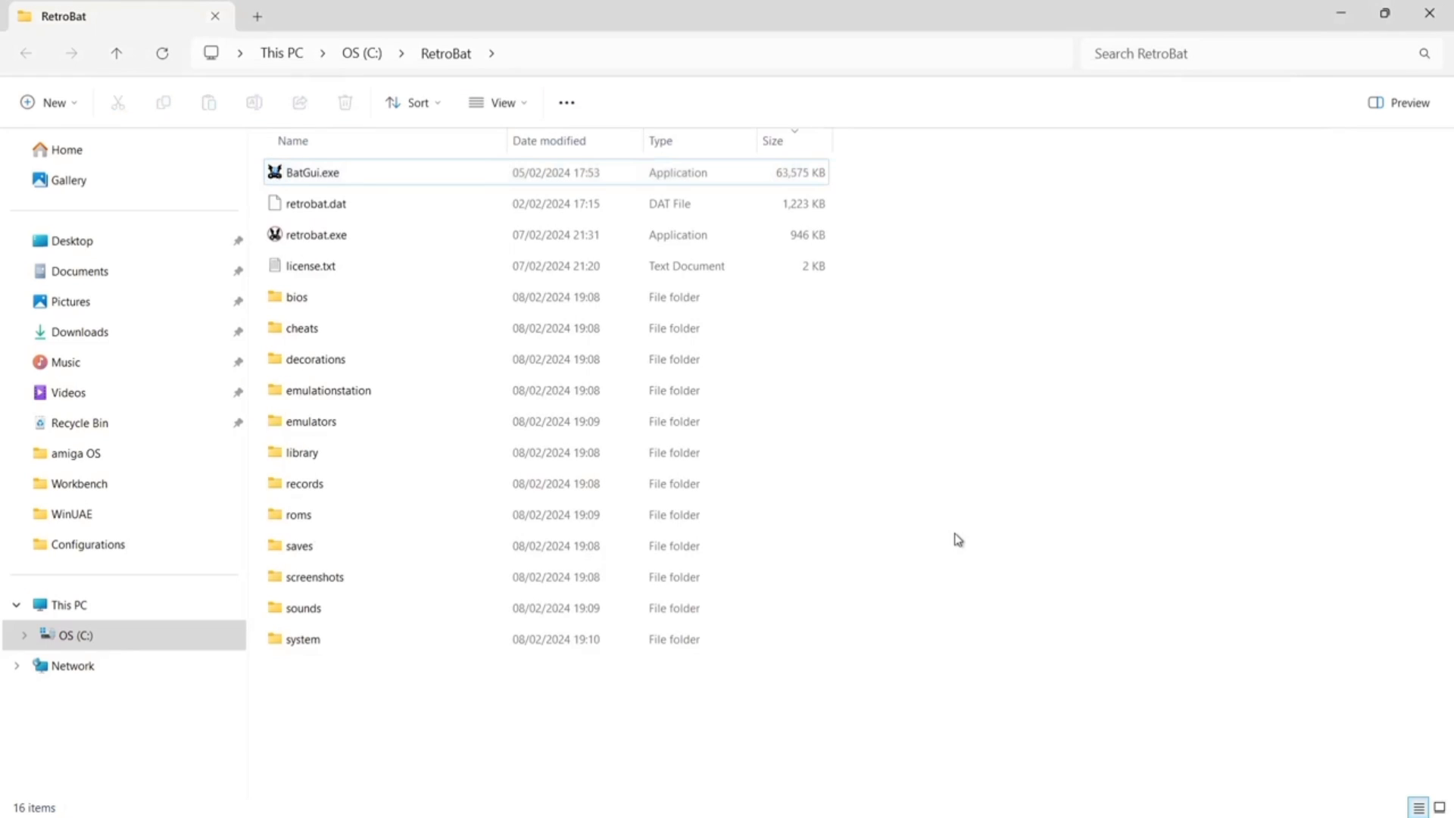
- Examine the contents of RetroBat's bios folder from start to end and return to the RetroBat folder
double_click(344, 297)
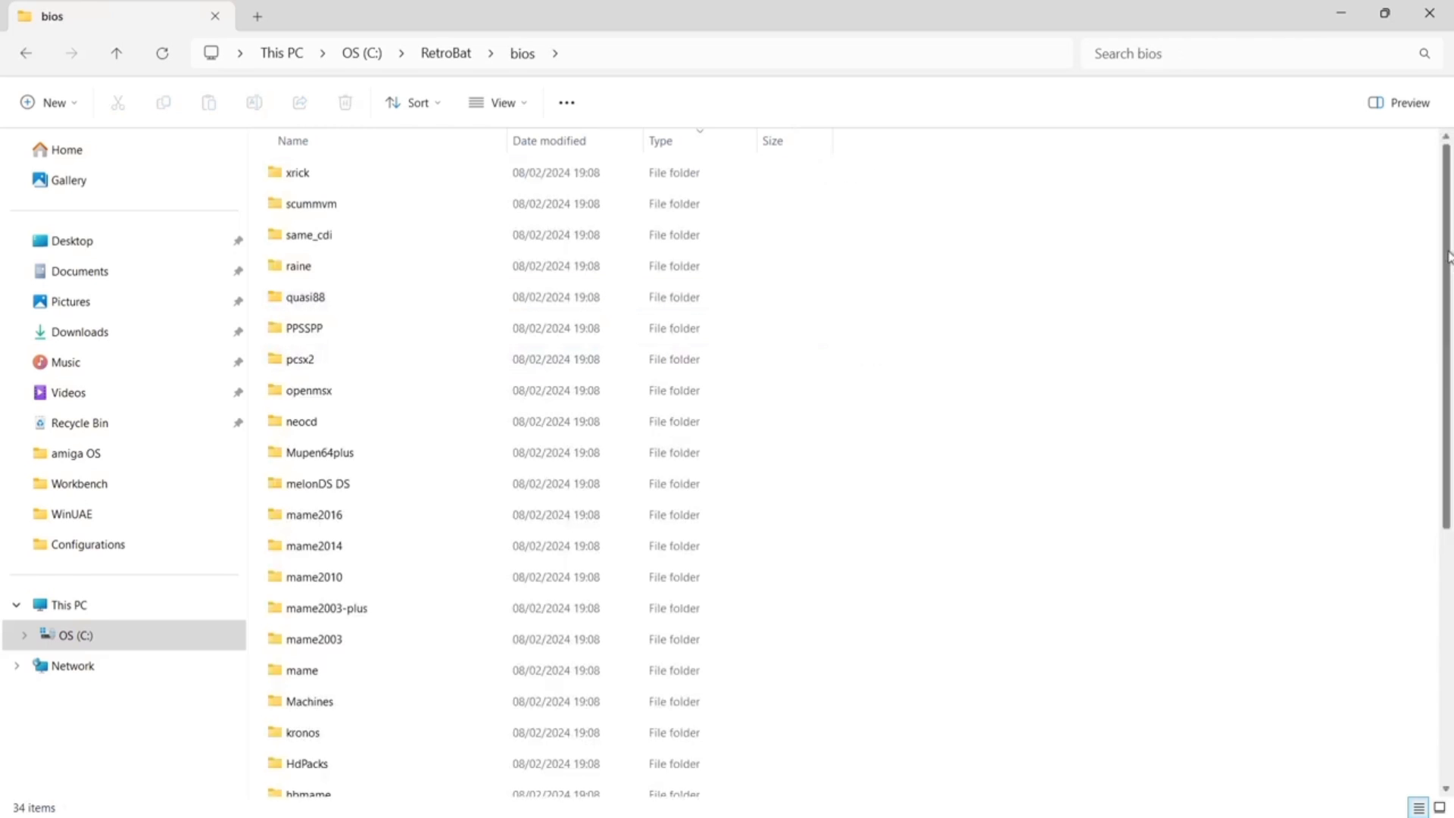
drag(1450, 282, 1451, 533)
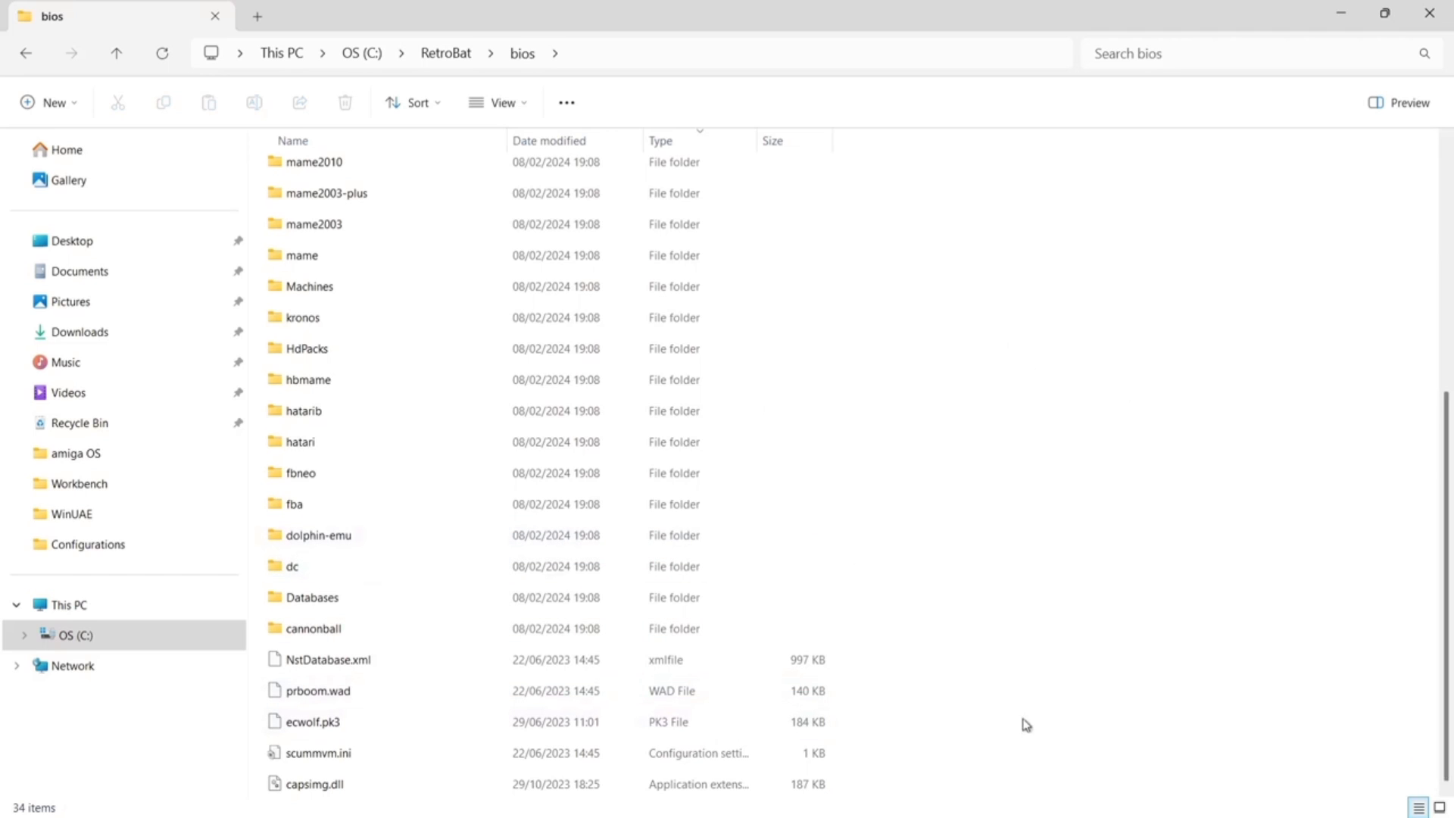
drag(1448, 598, 1432, 343)
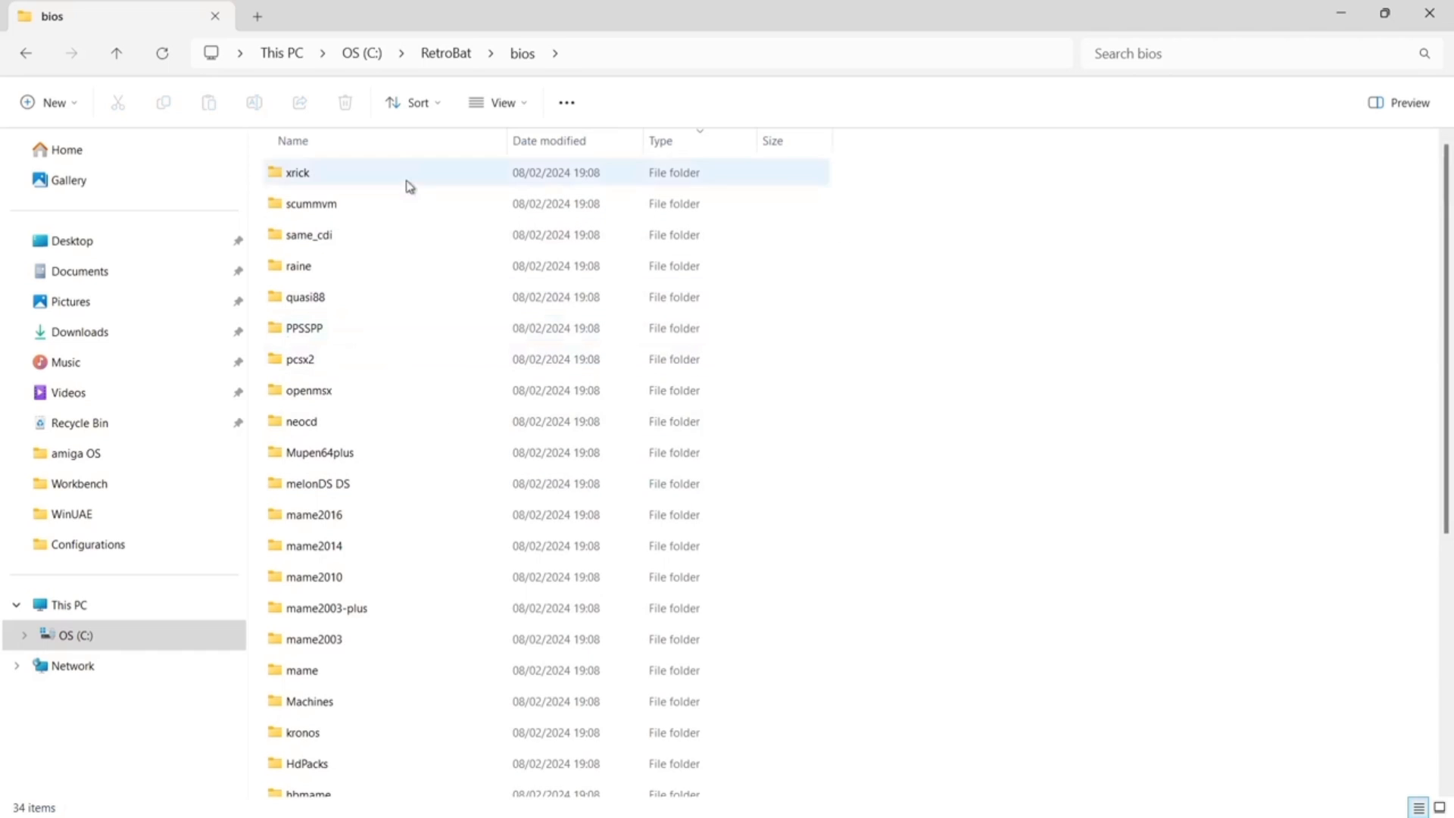
click(26, 53)
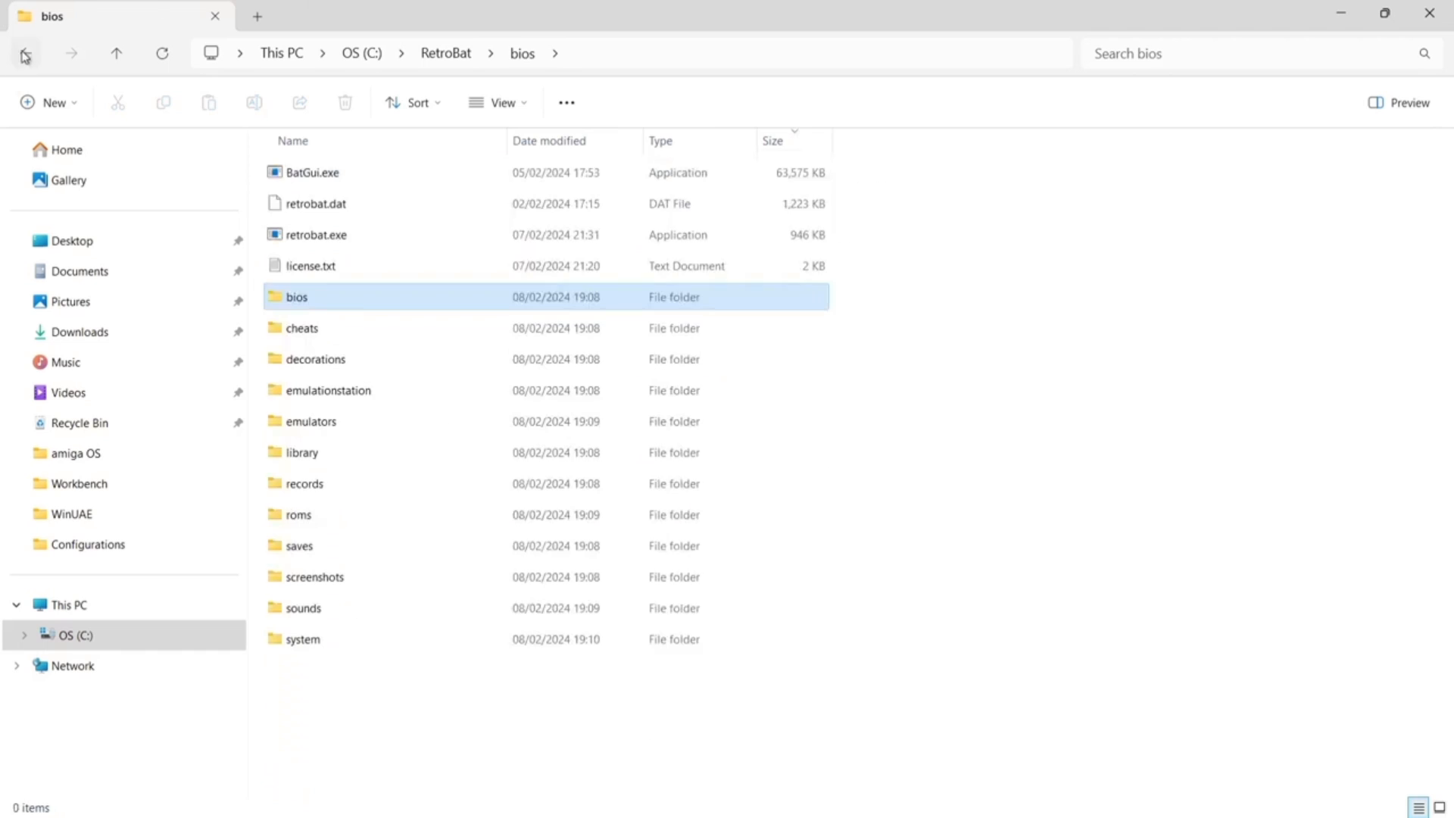
- Examine the emulator subfolders in RetroBat's cheats folder, including retroarch, and return to the RetroBat folder
double_click(413, 332)
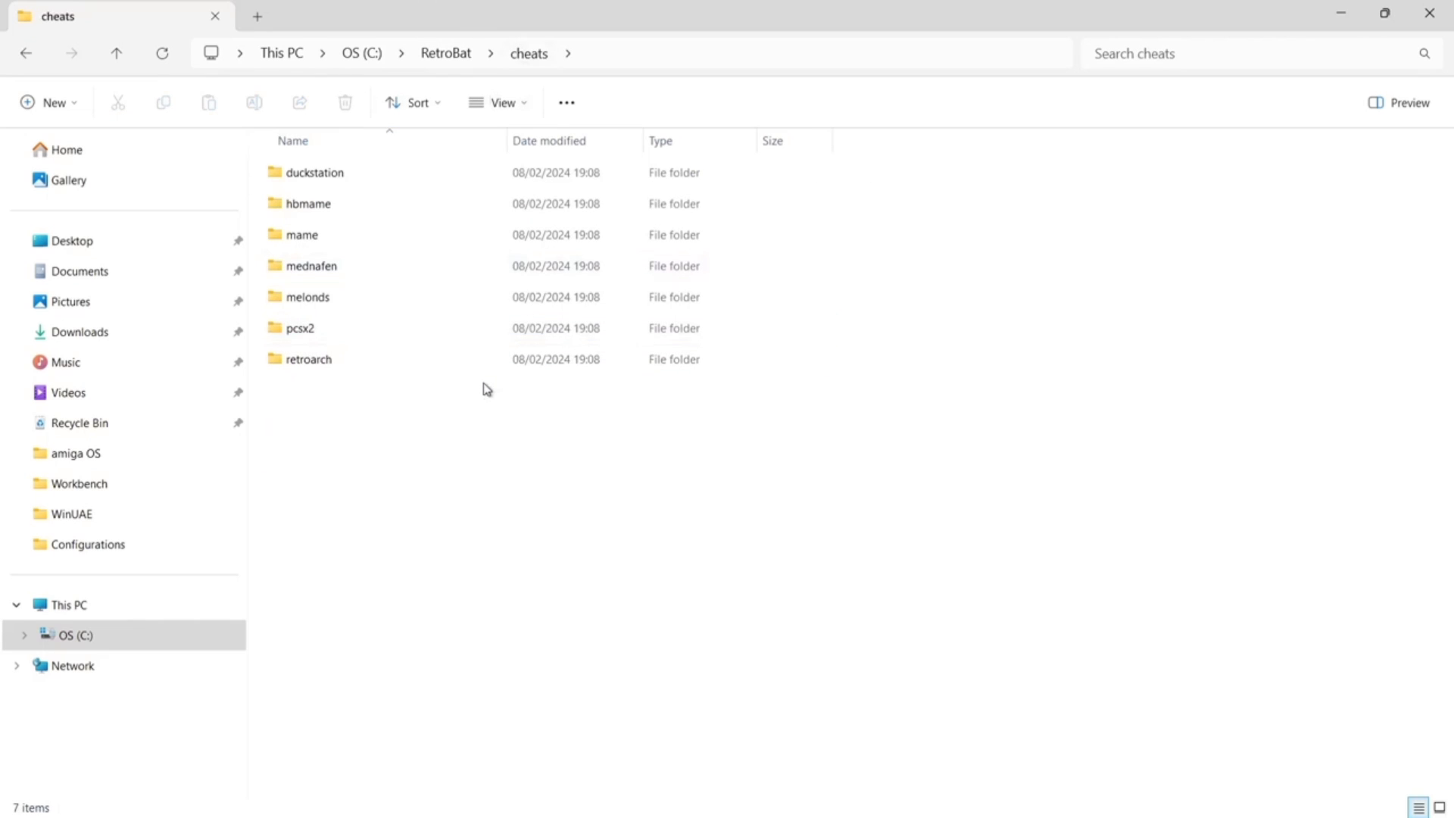
click(425, 360)
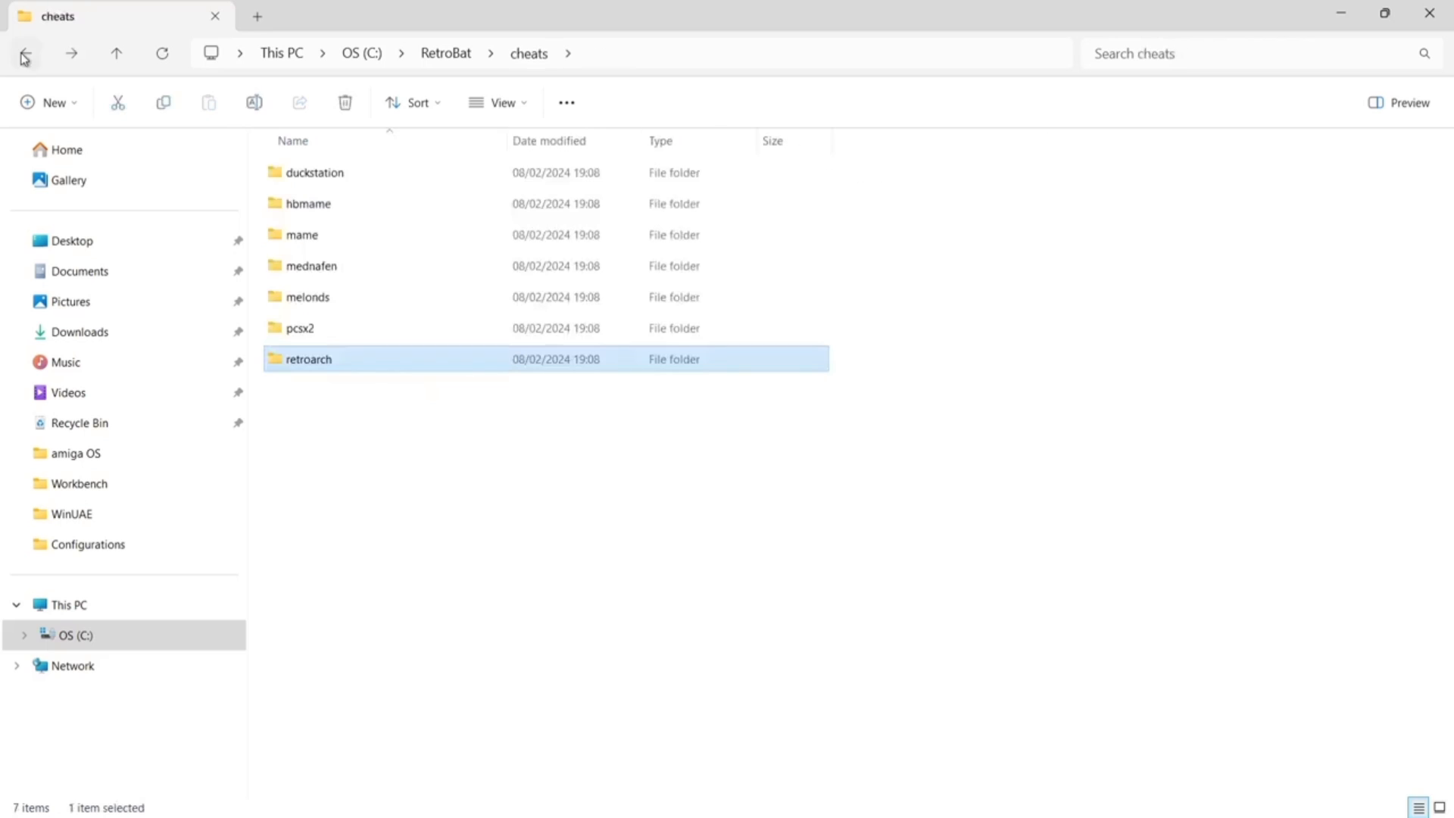
click(446, 600)
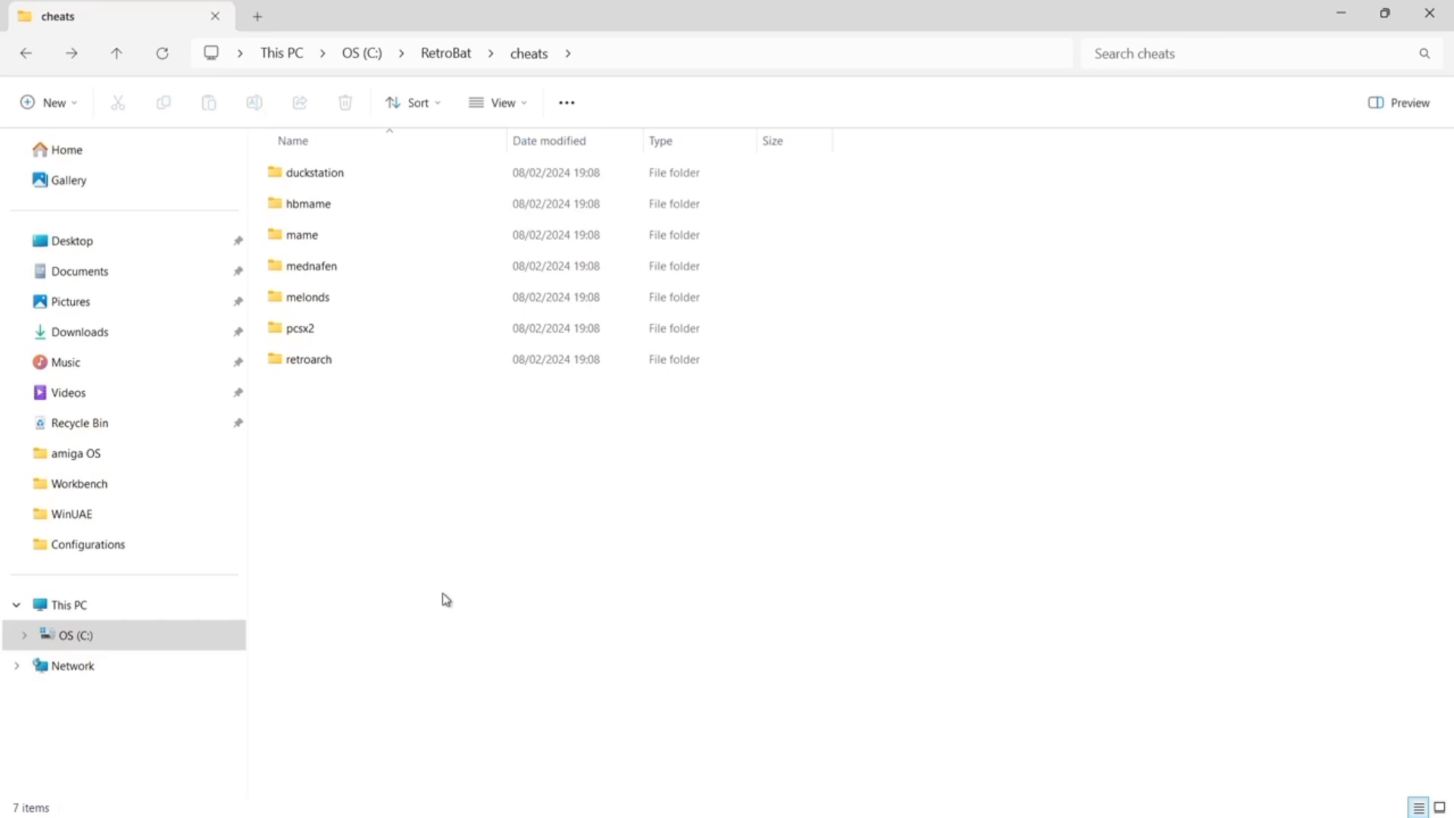
drag(443, 595, 469, 549)
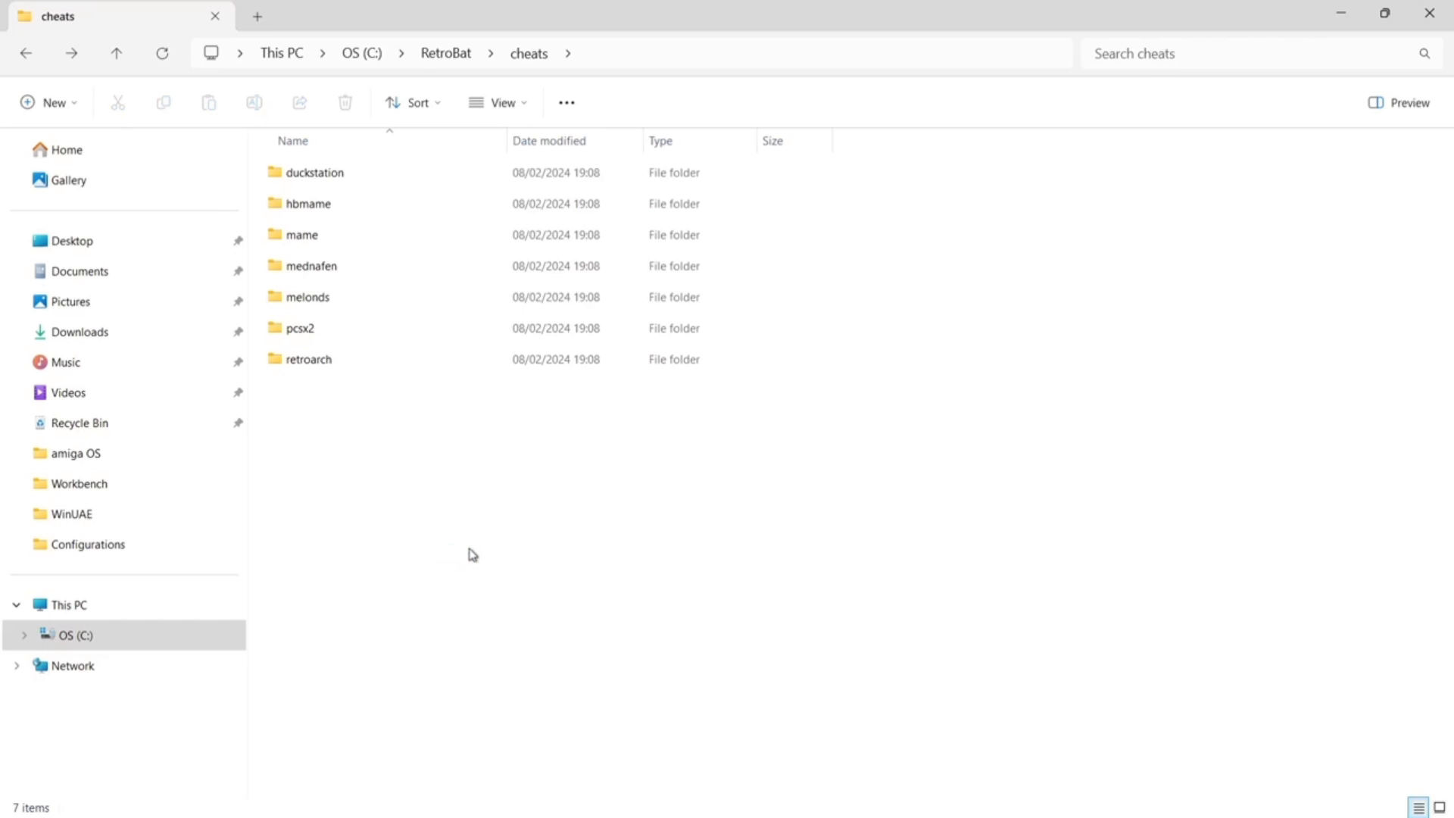
click(26, 54)
- Examine the themes folder inside emulationstation\.emulationstation and return to the .emulationstation folder
double_click(353, 390)
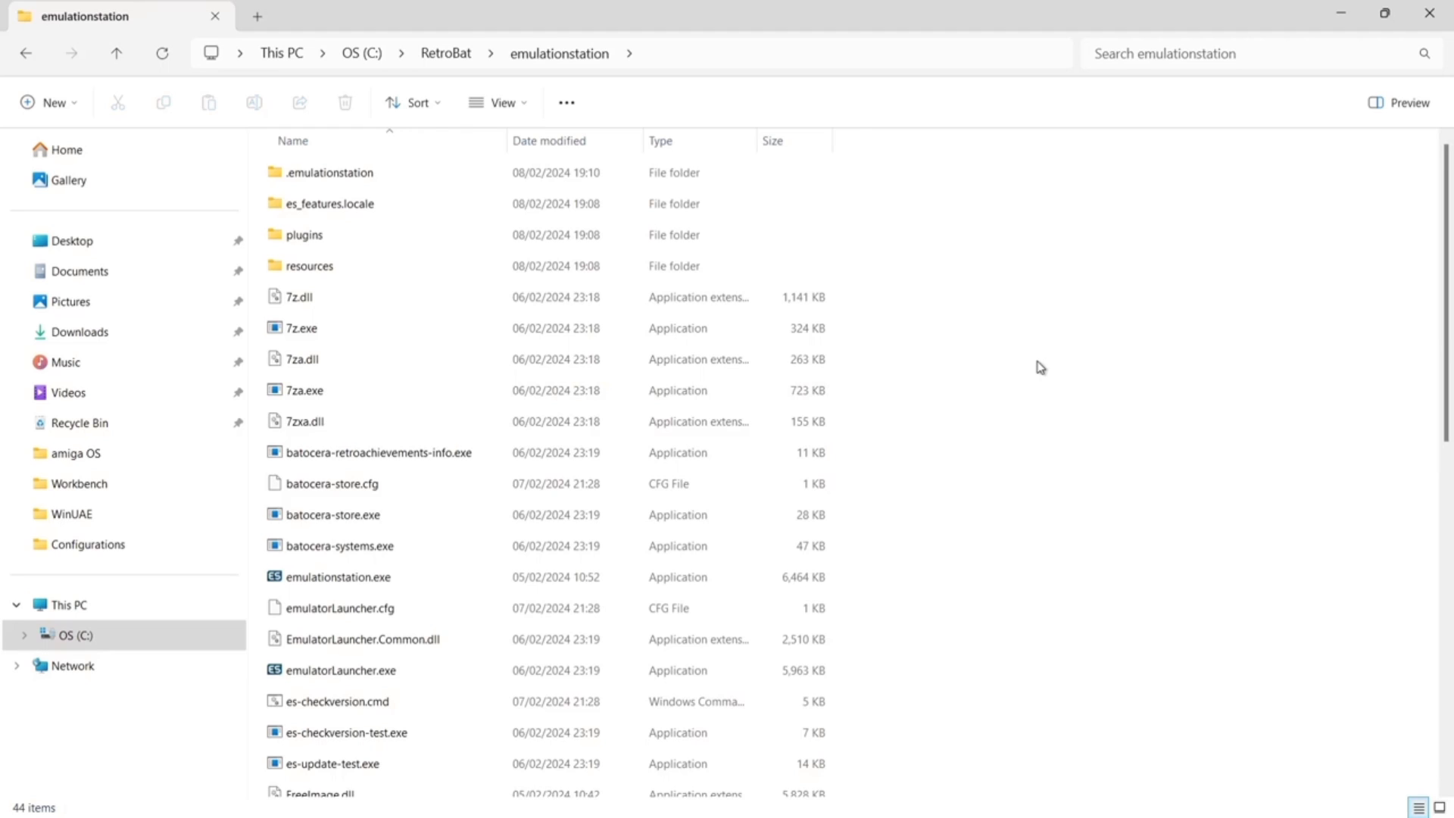
double_click(497, 180)
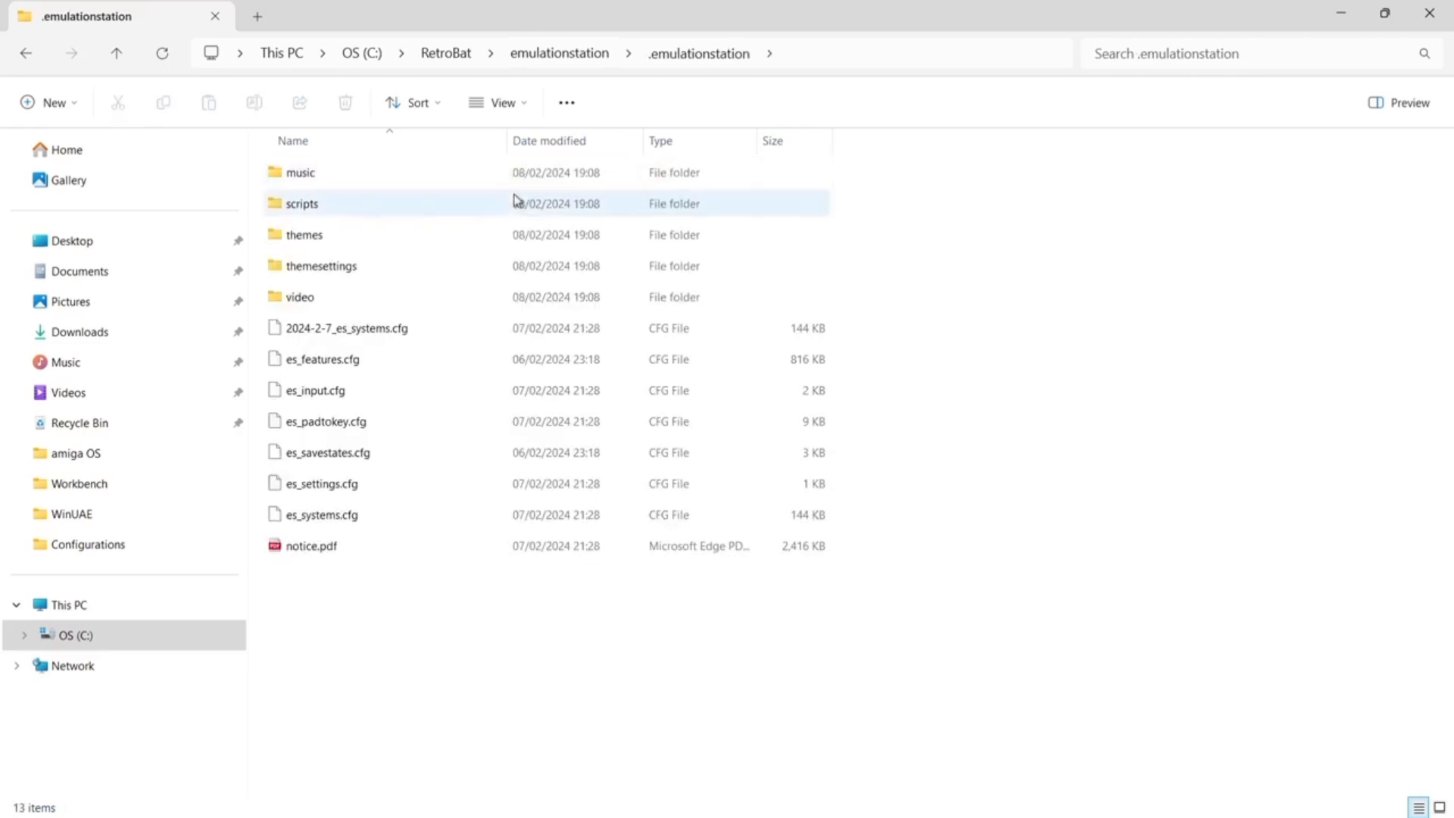
double_click(464, 234)
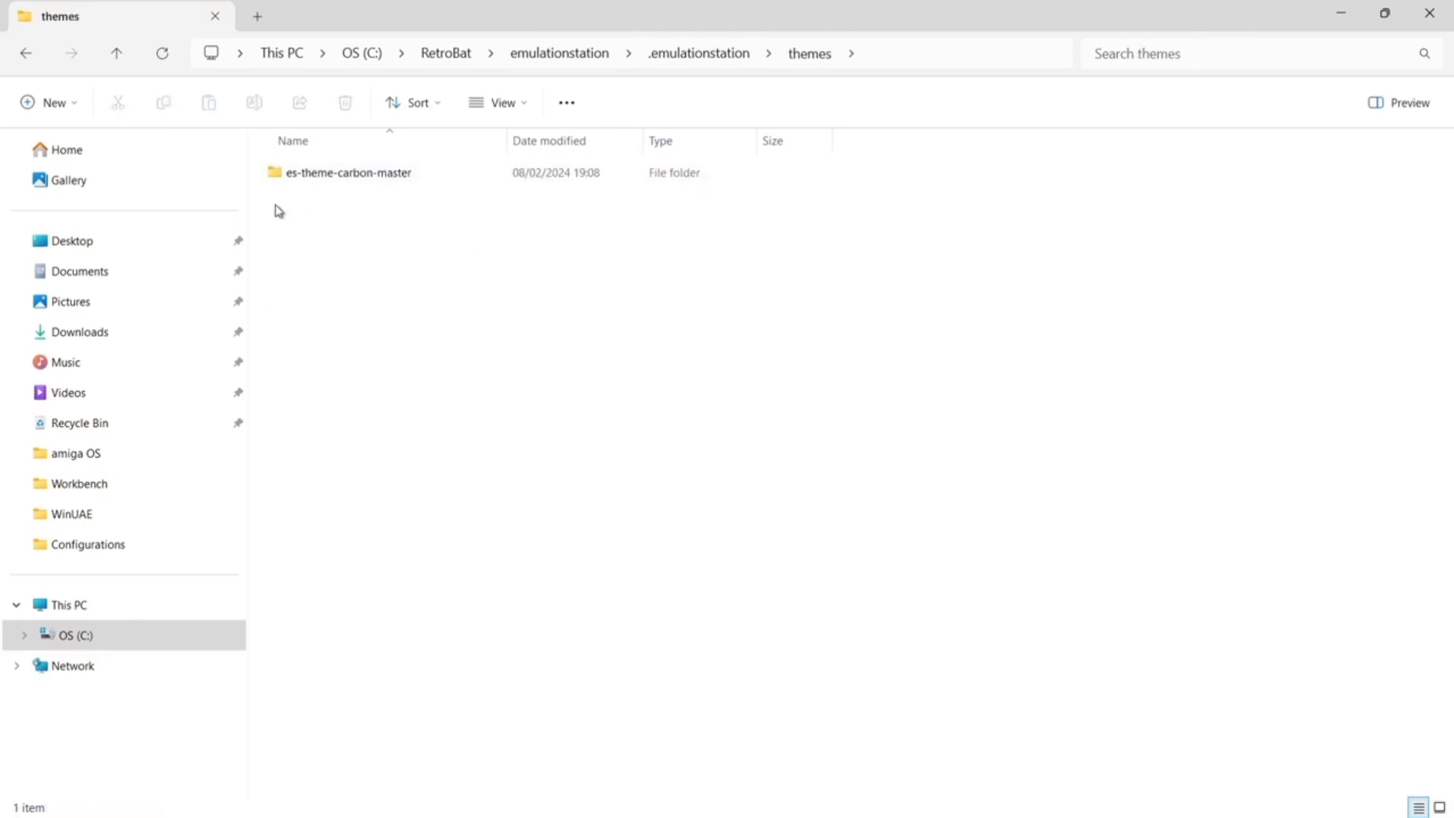
click(25, 56)
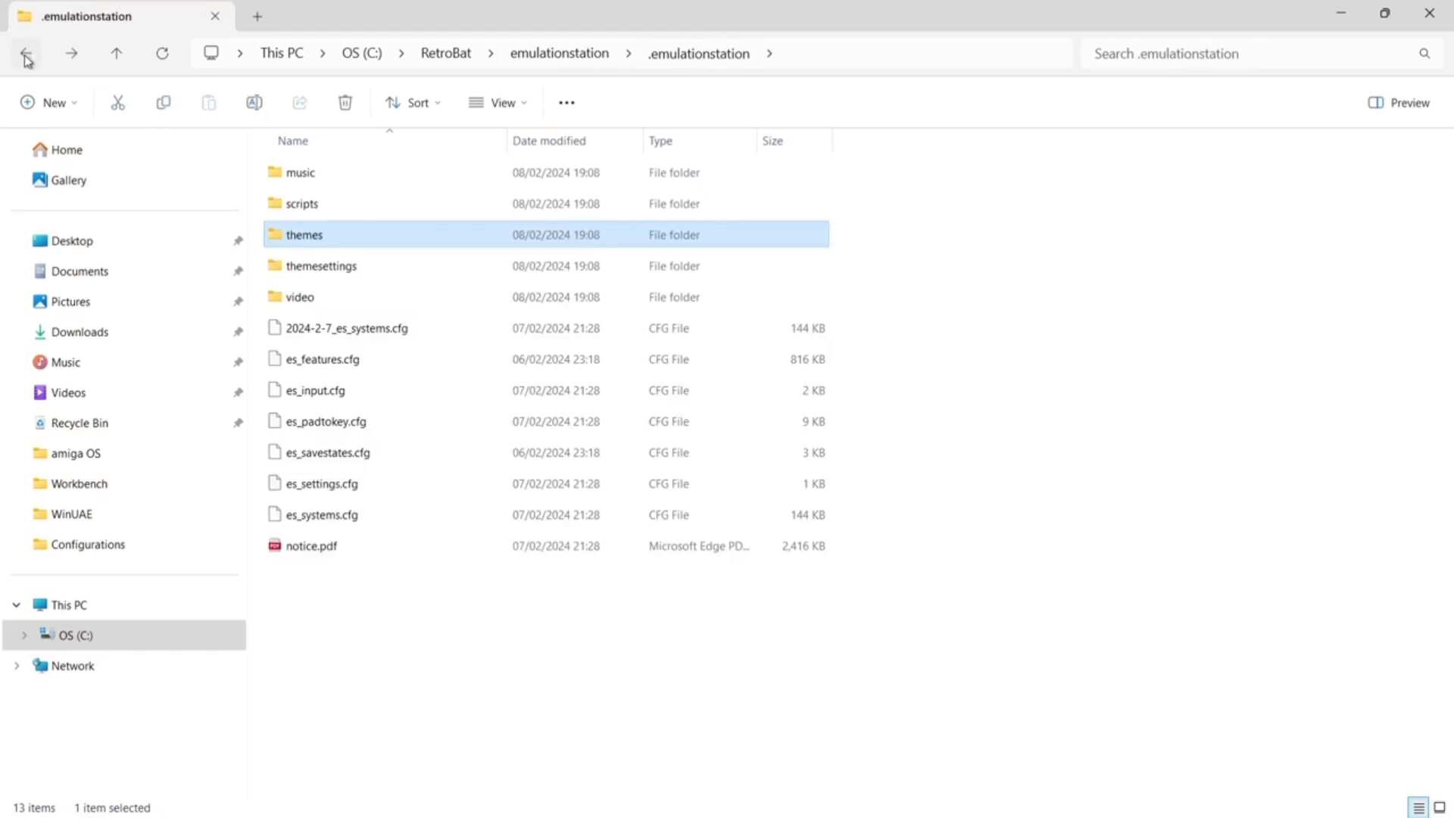
- View the background tracks in the music folder with the Name column widened to show full file names, and go back
double_click(383, 175)
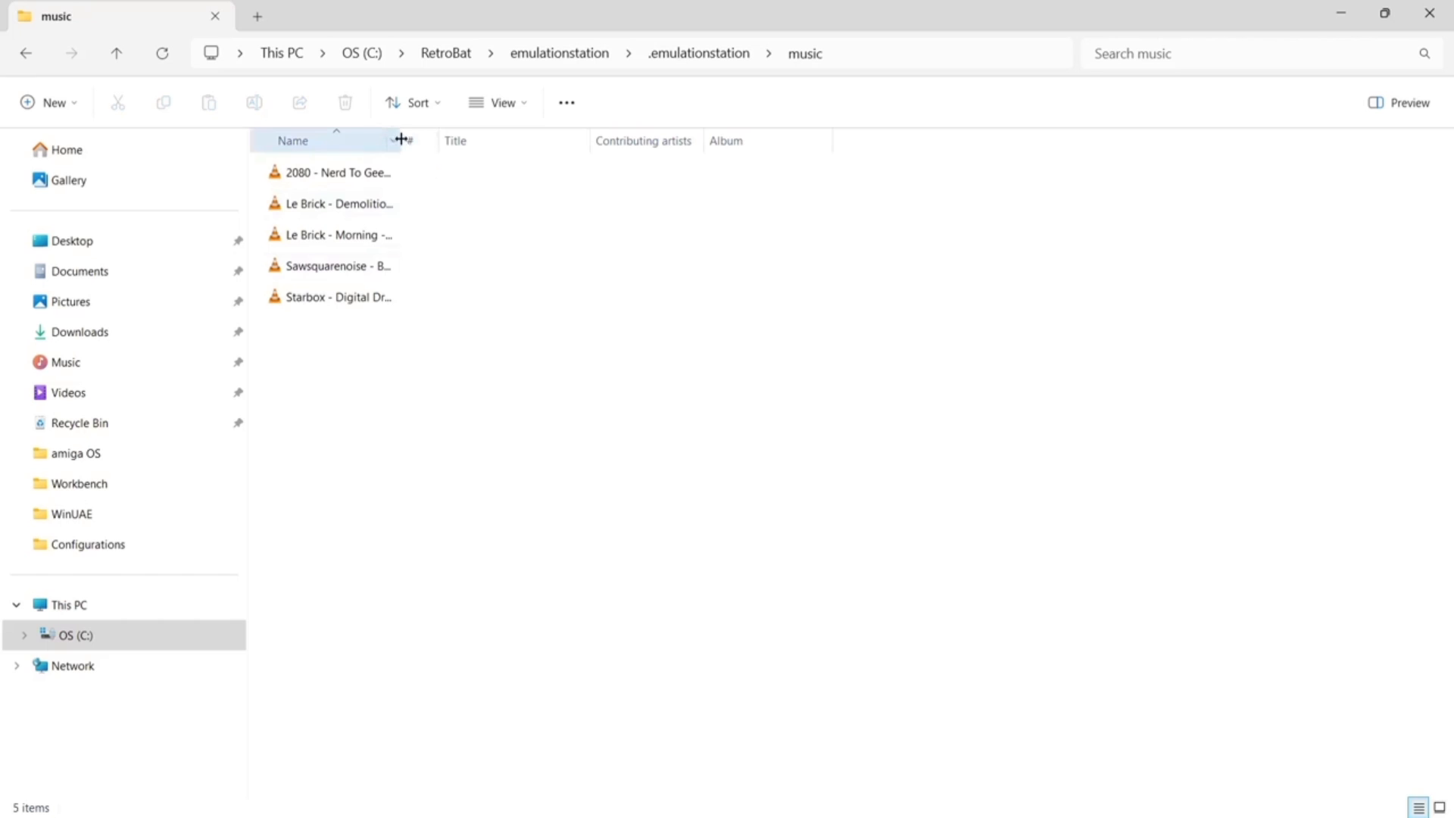
drag(402, 140, 682, 182)
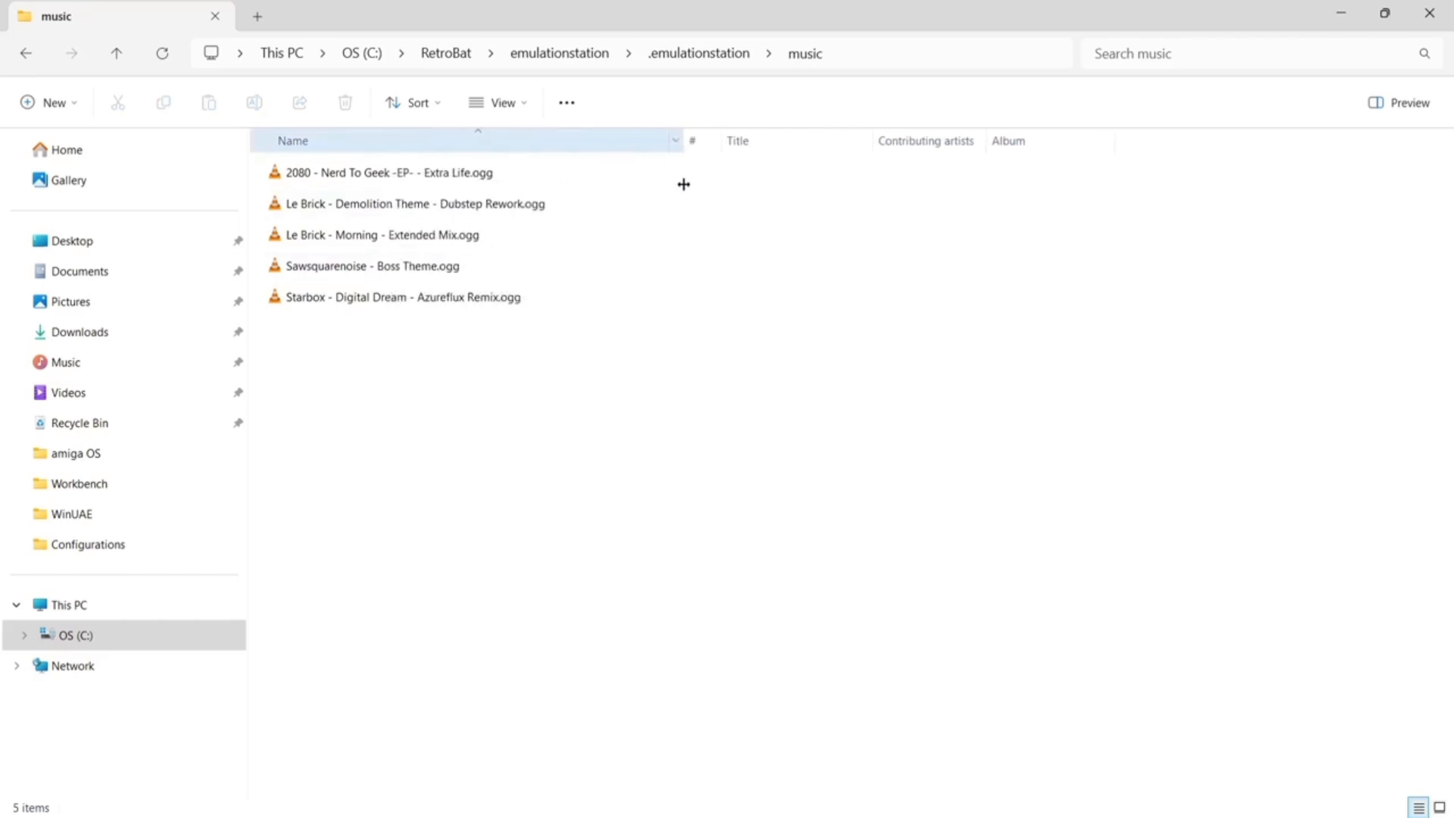
click(25, 62)
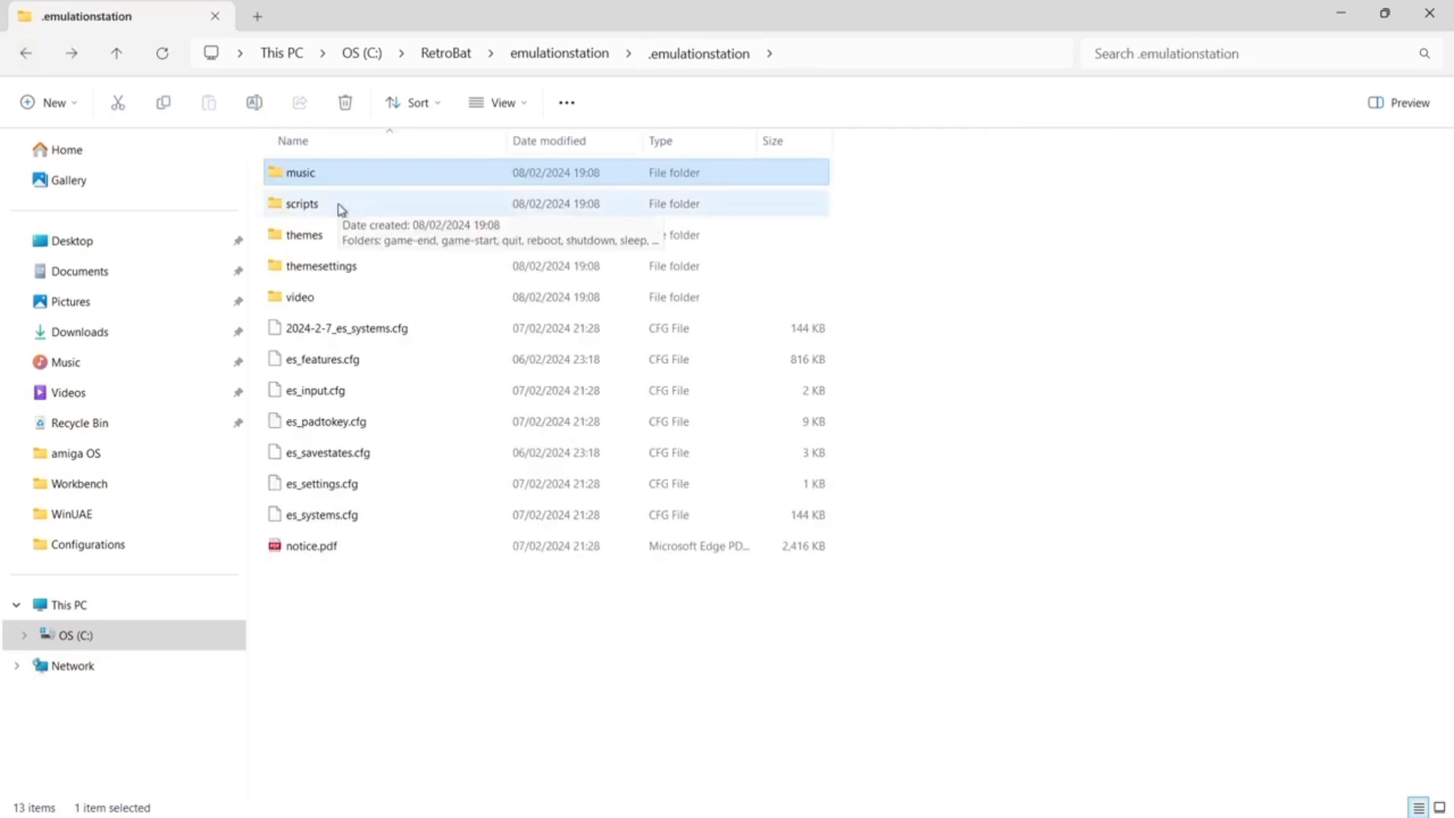
- Look at the intro videos in the .emulationstation video folder and return to the main RetroBat folder
double_click(346, 299)
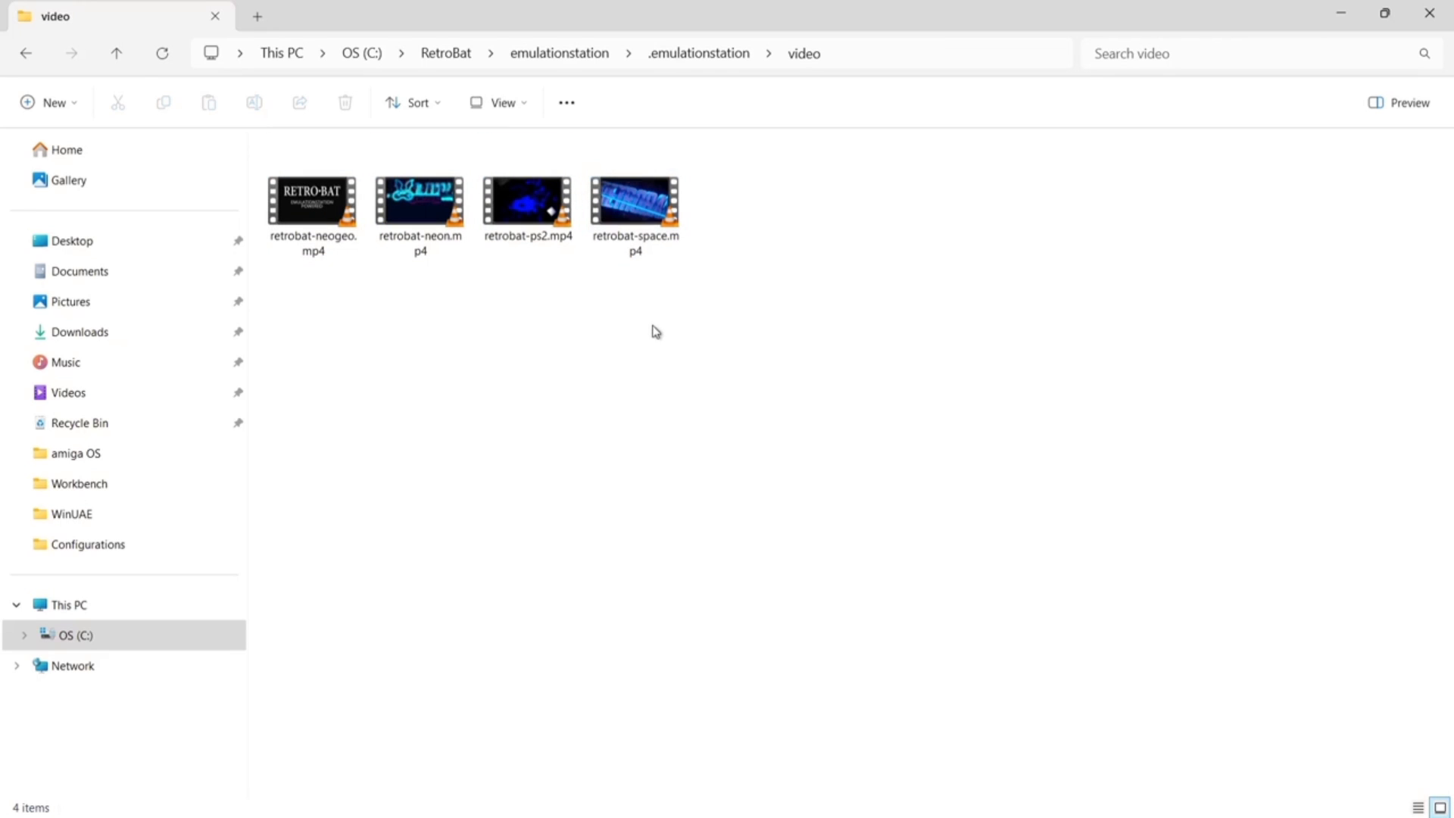
click(292, 235)
click(414, 225)
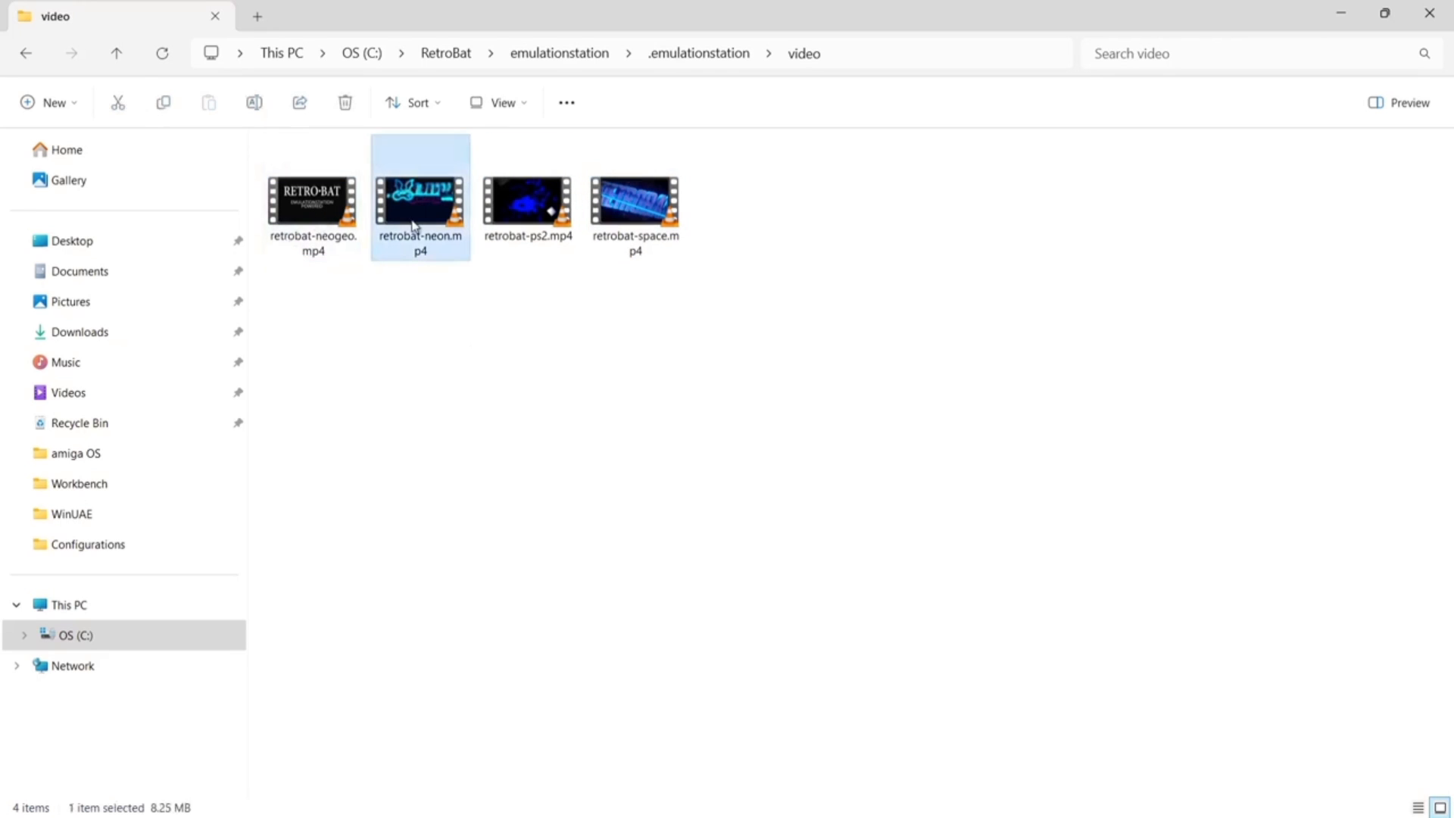
click(577, 375)
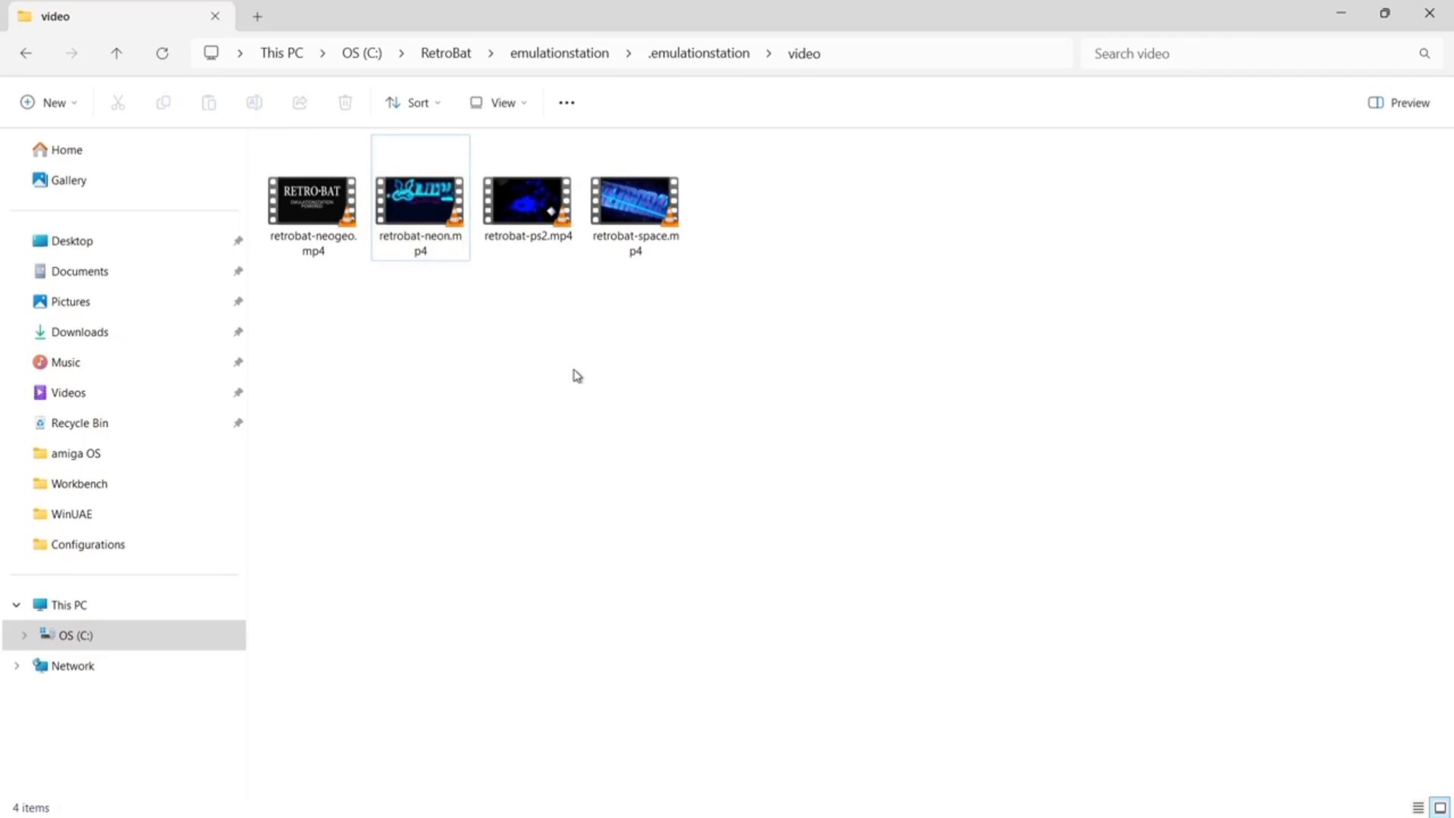
click(29, 64)
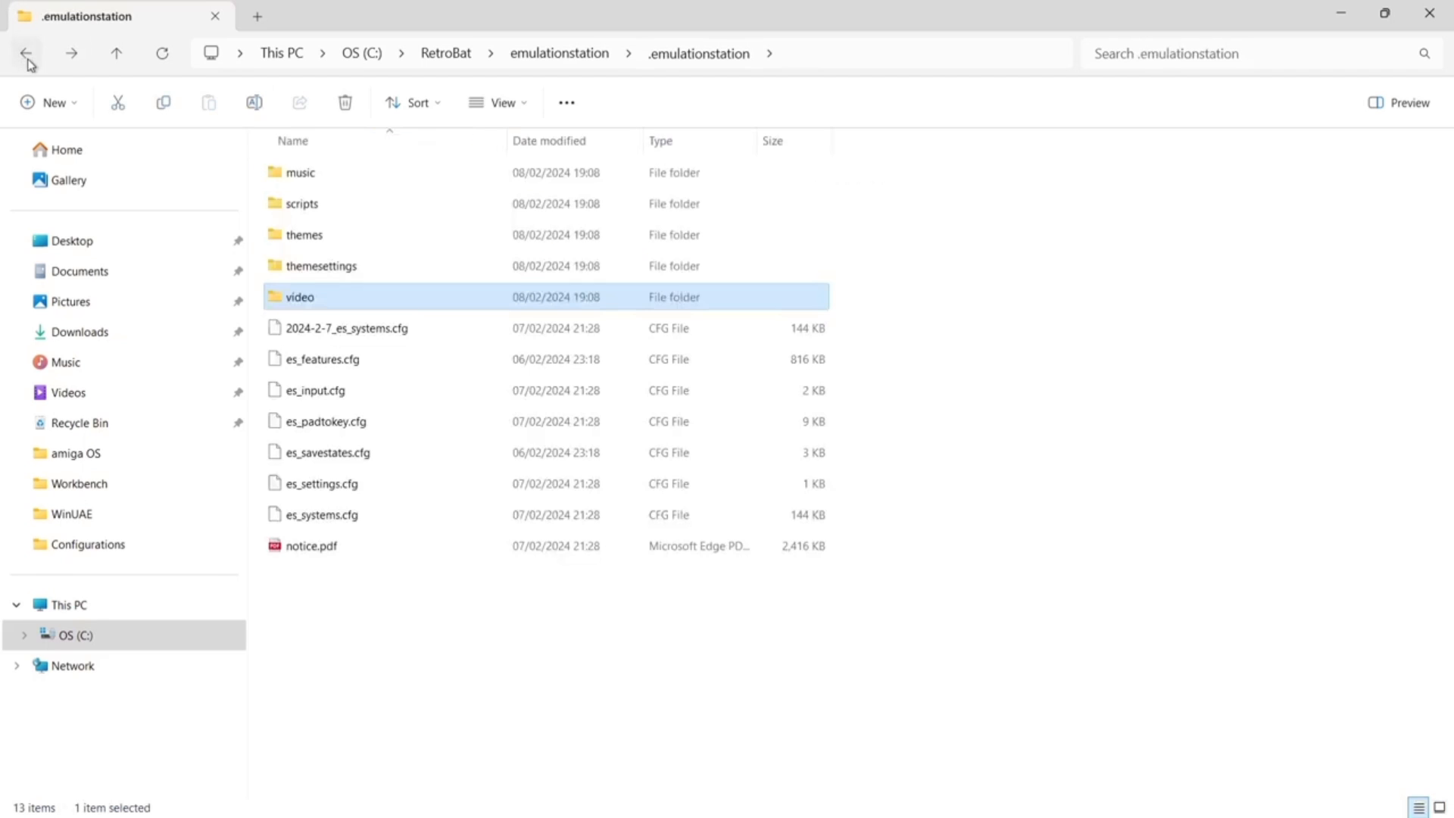
click(29, 65)
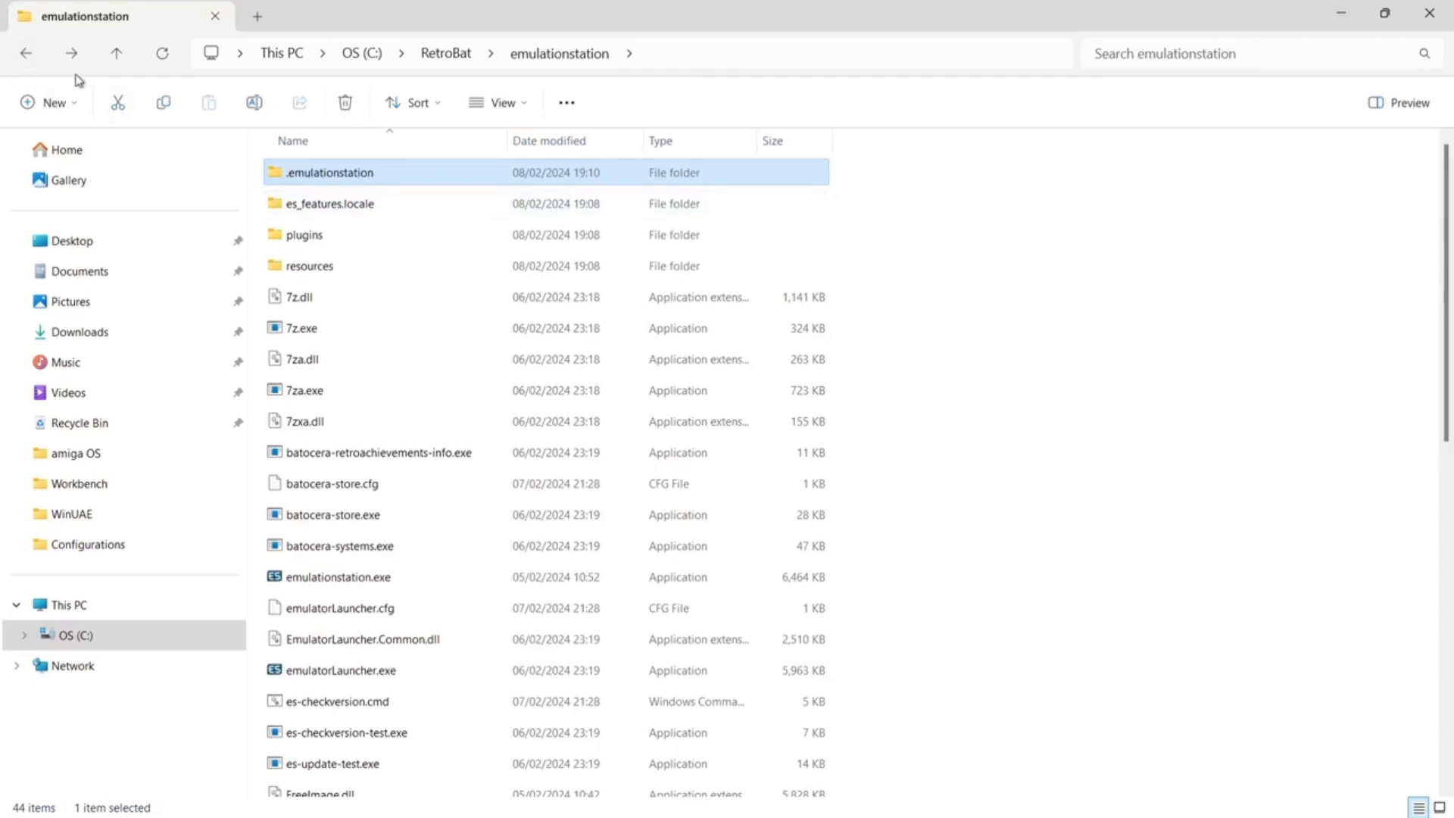
click(26, 58)
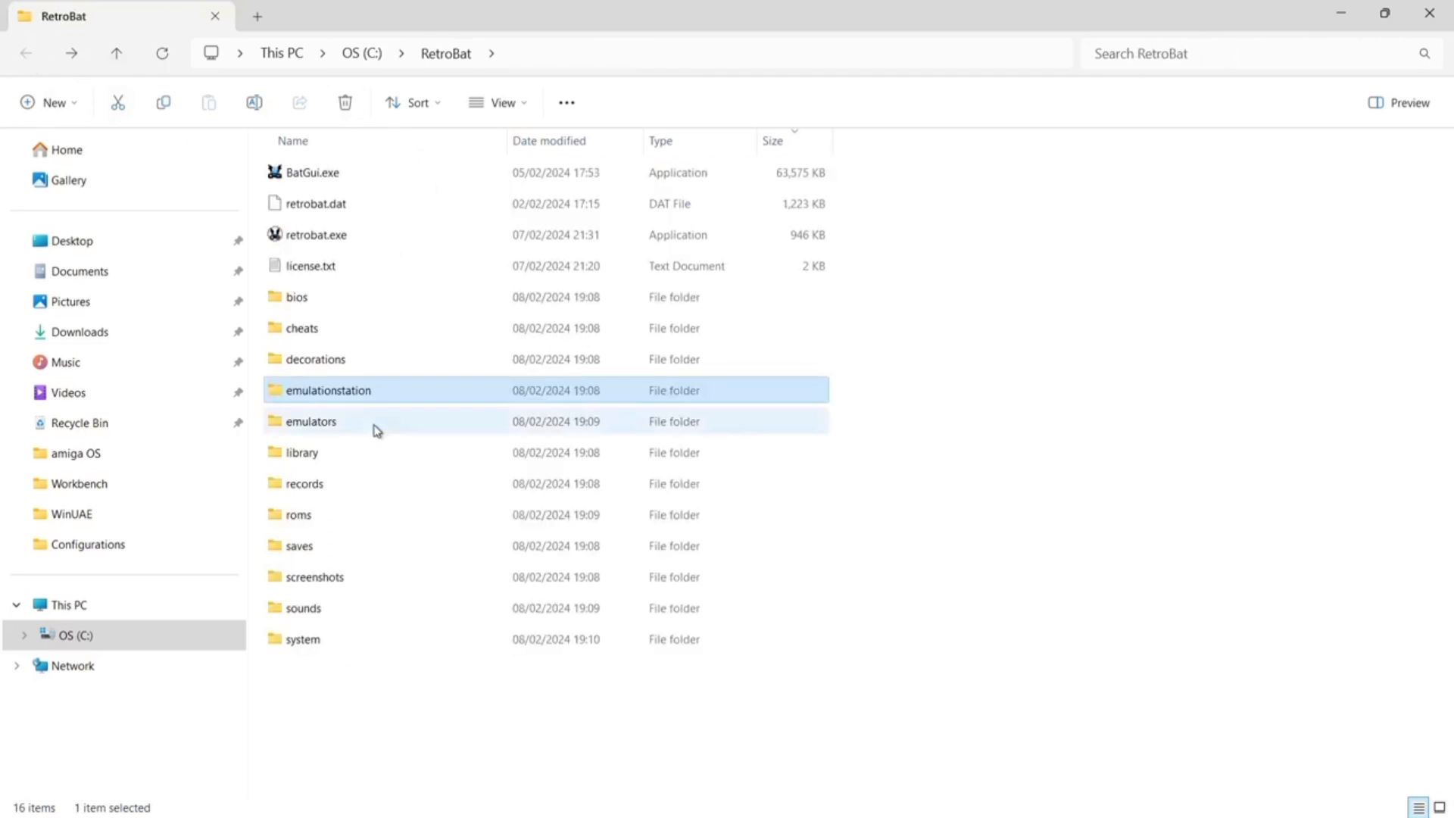
- Browse the system folders in RetroBat's roms folder, look inside 3do, and return to the roms folder
click(344, 518)
double_click(345, 521)
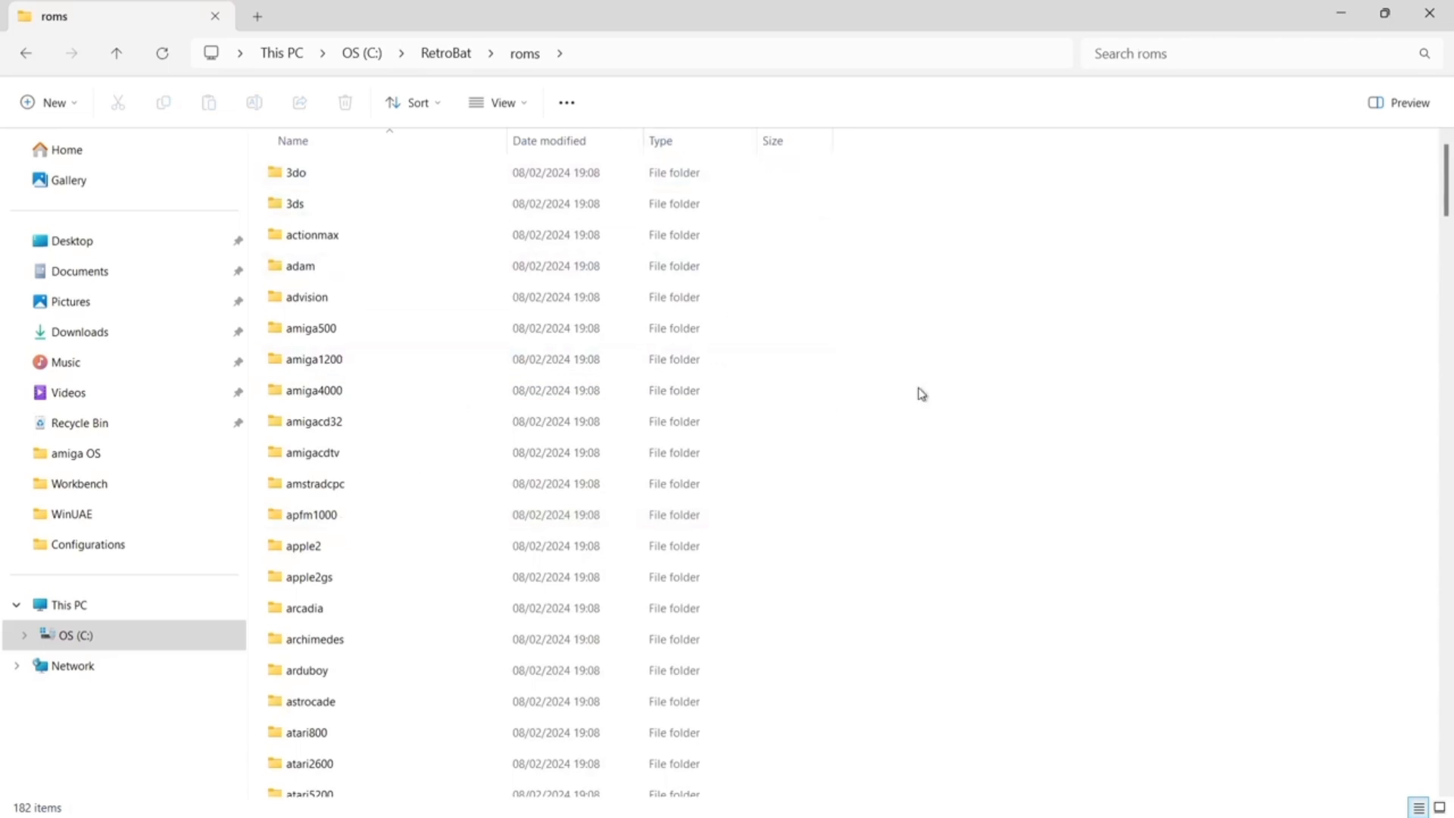
drag(1448, 182, 1432, 88)
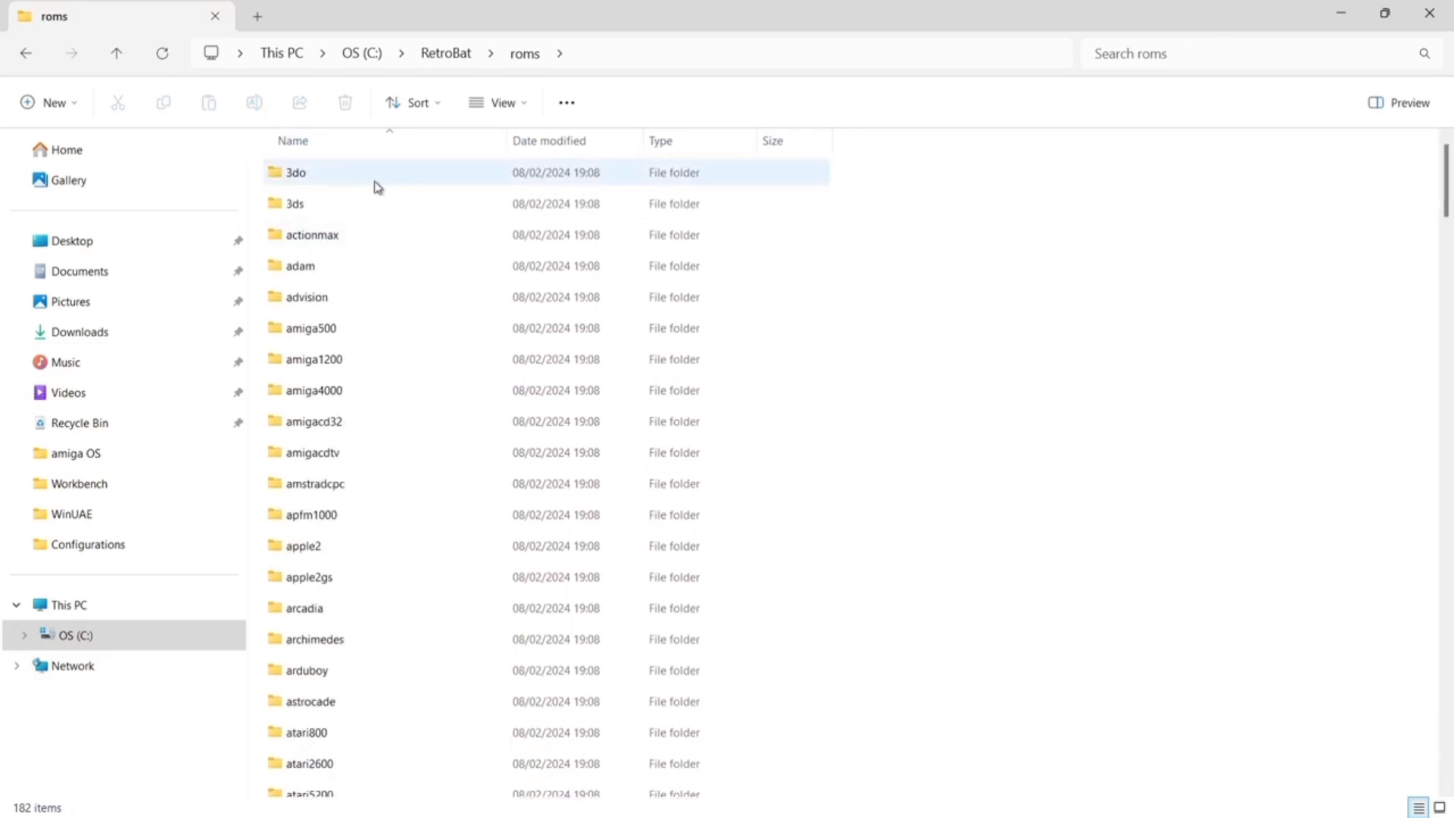
double_click(404, 180)
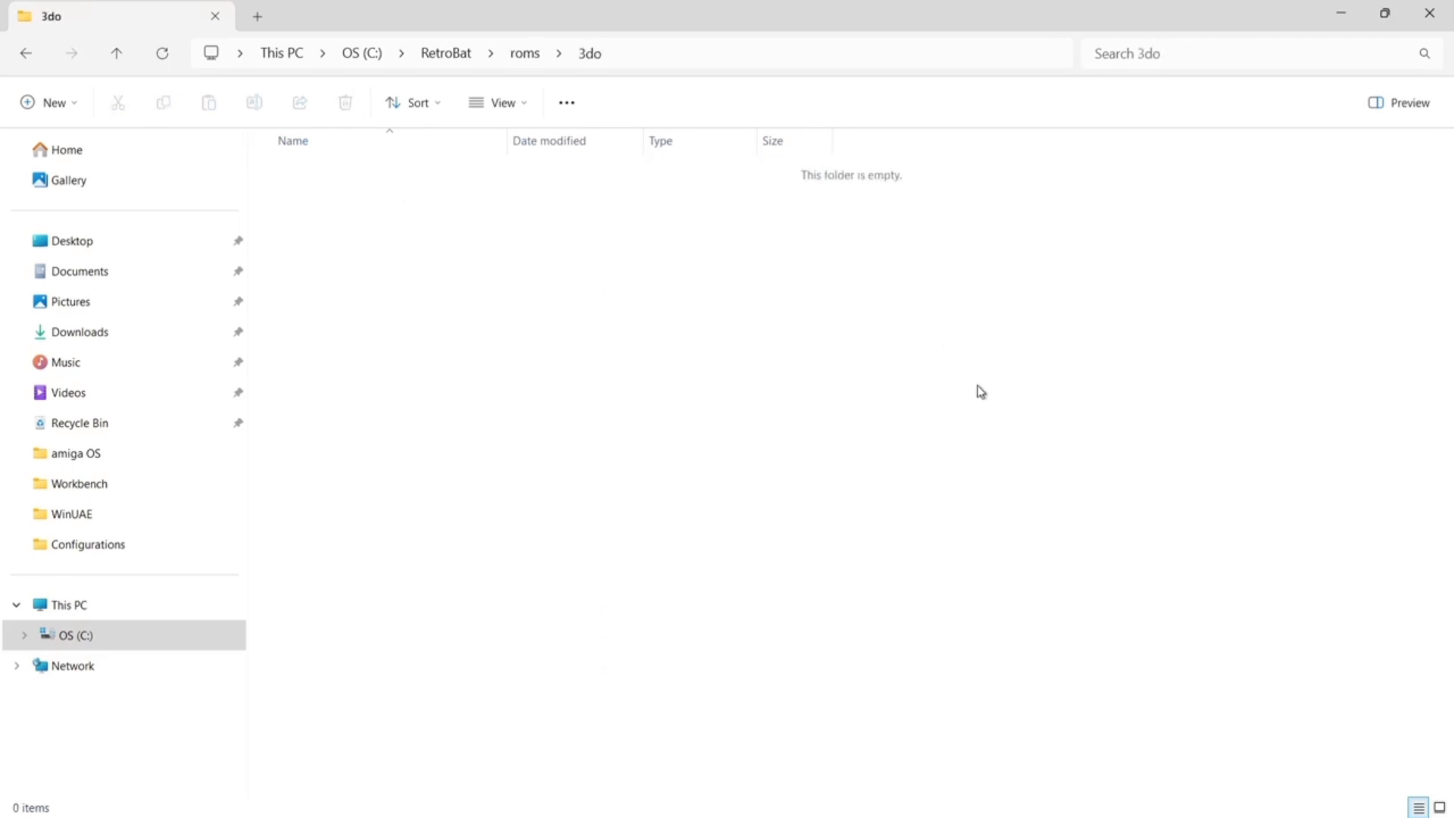
click(26, 53)
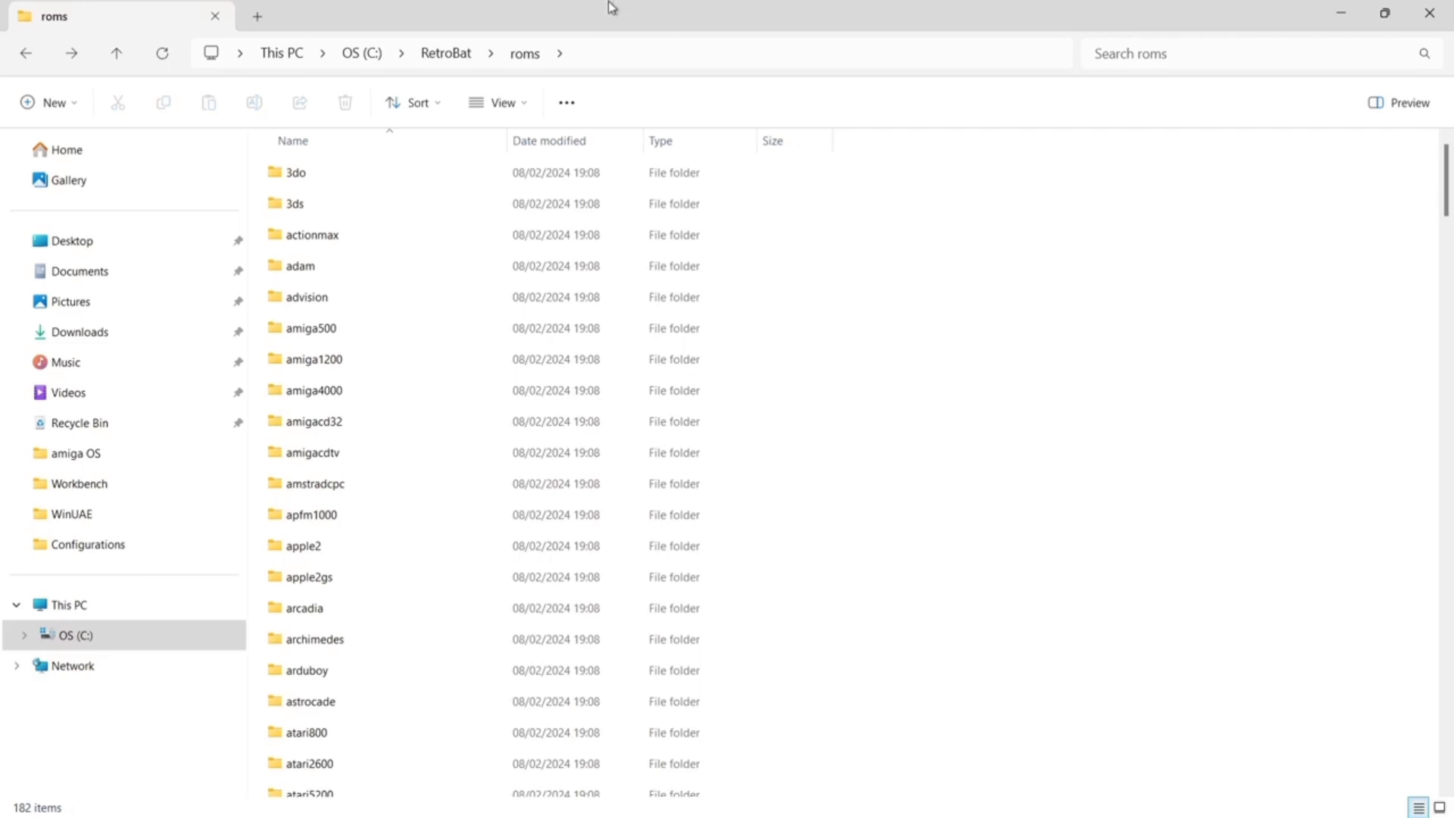
- Return to the main RetroBat folder, close the file window and launch RetroBat from the desktop
click(26, 53)
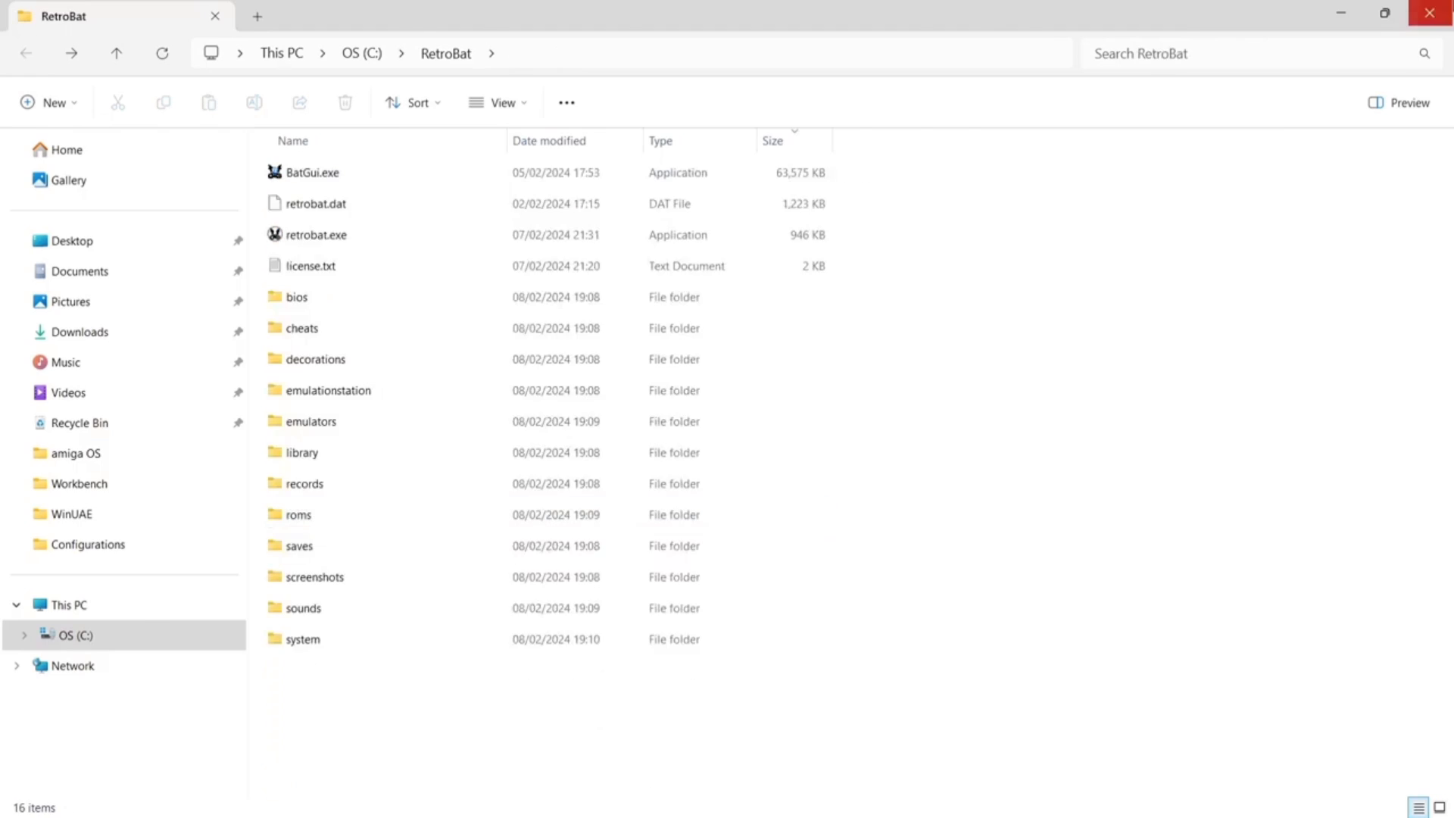
click(1430, 13)
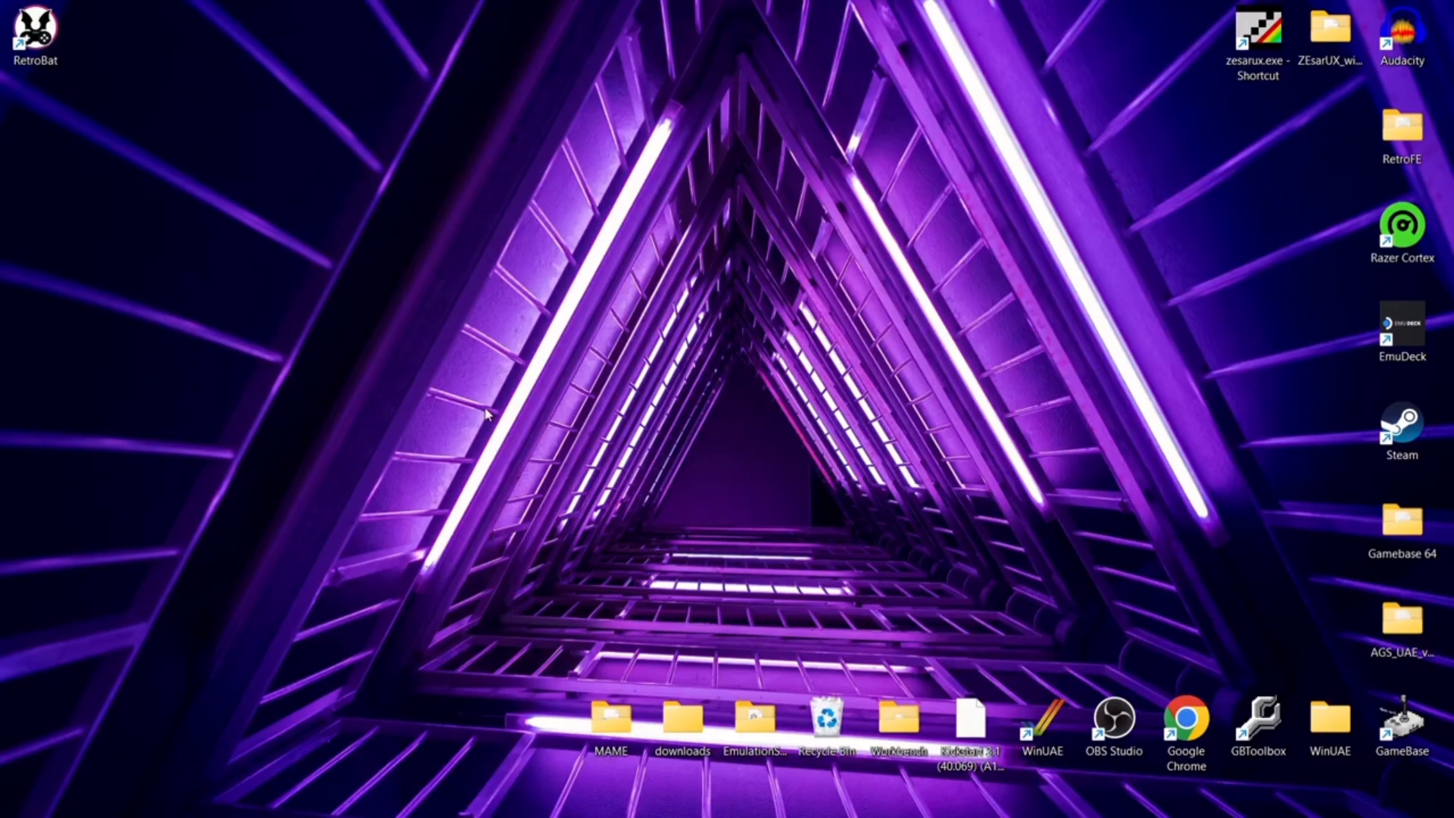
double_click(36, 32)
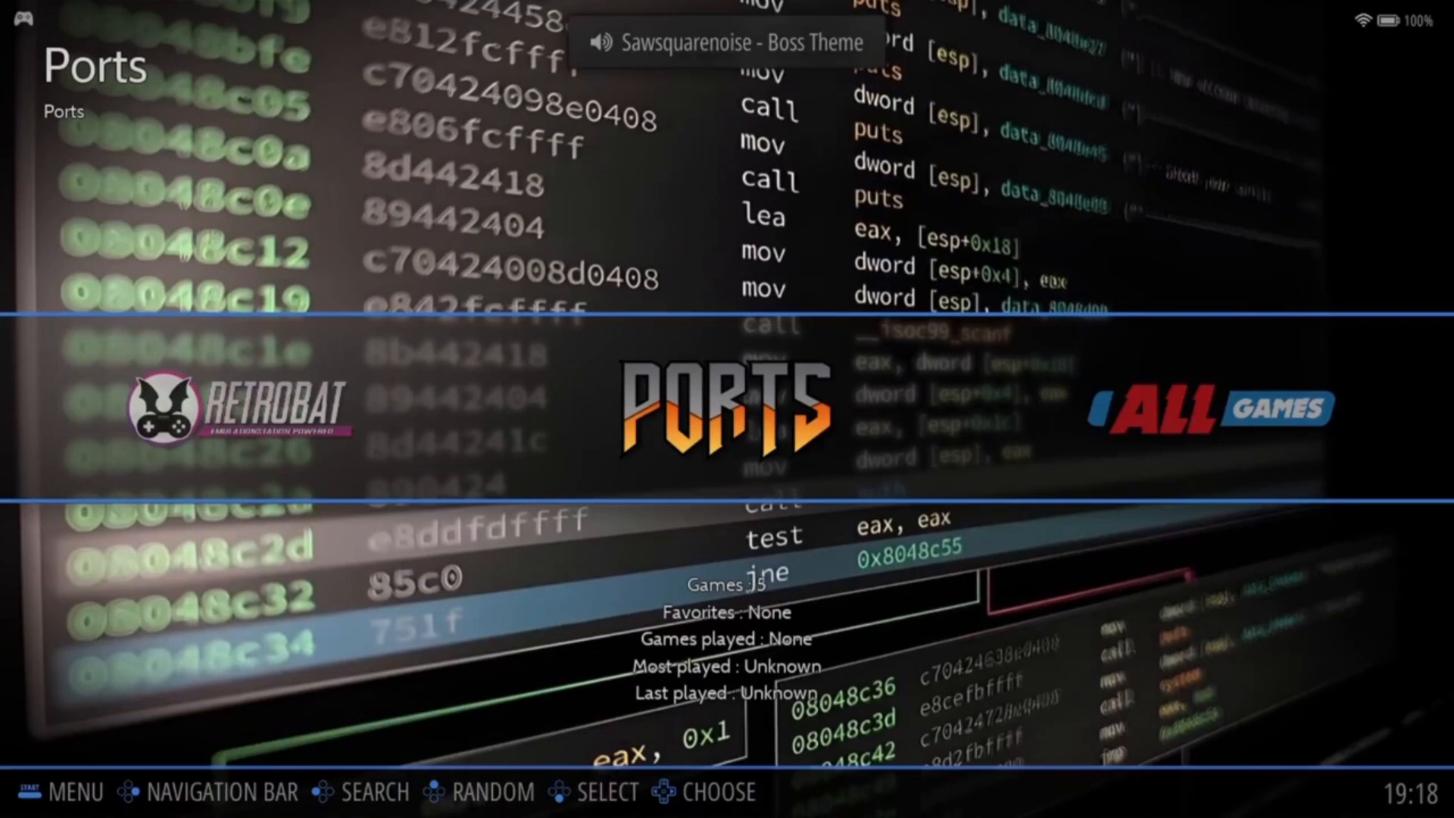
- Turn off Frontend Music in RetroBat's sound settings and close the main menu
key(Escape)
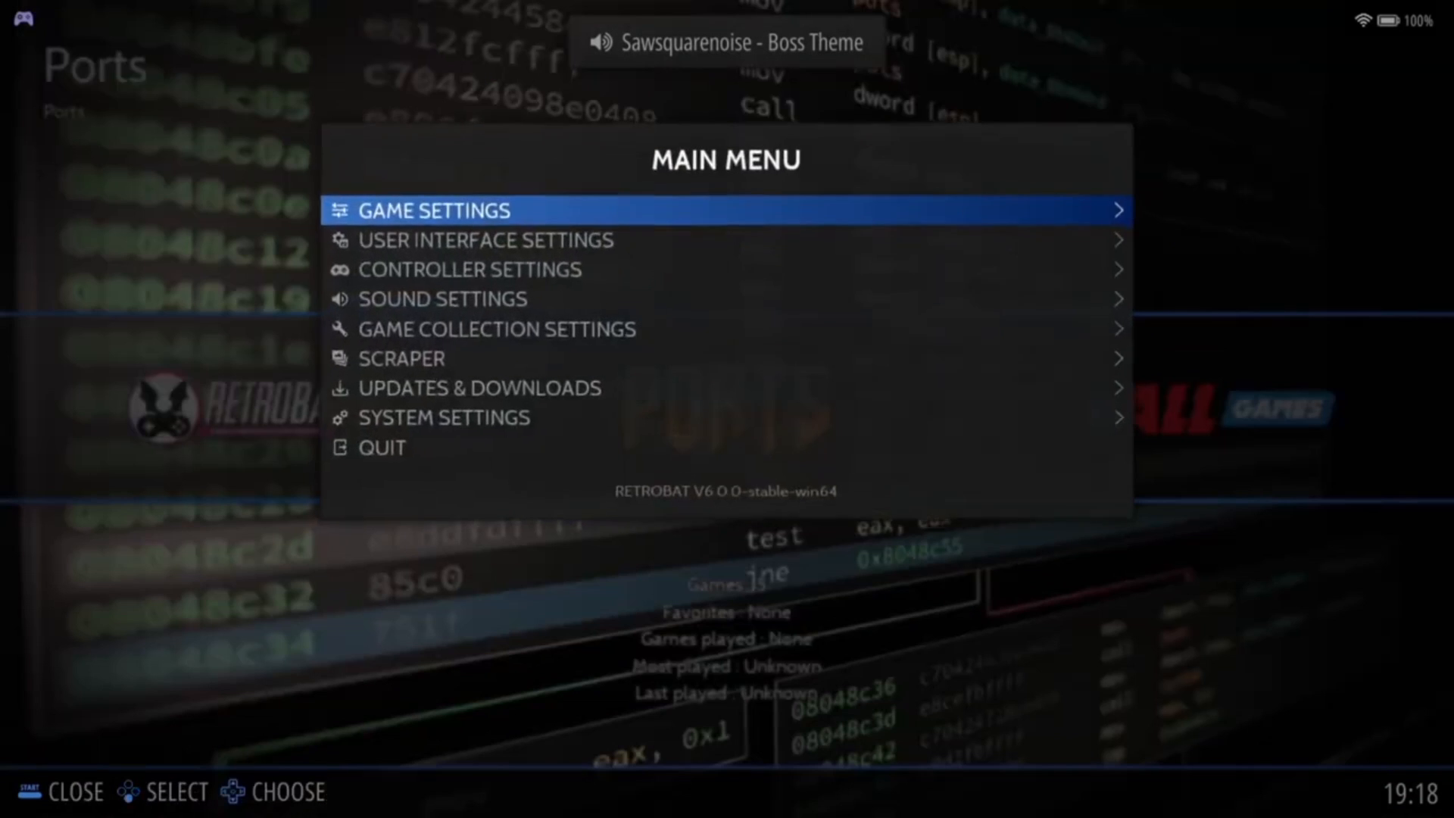
key(Down)
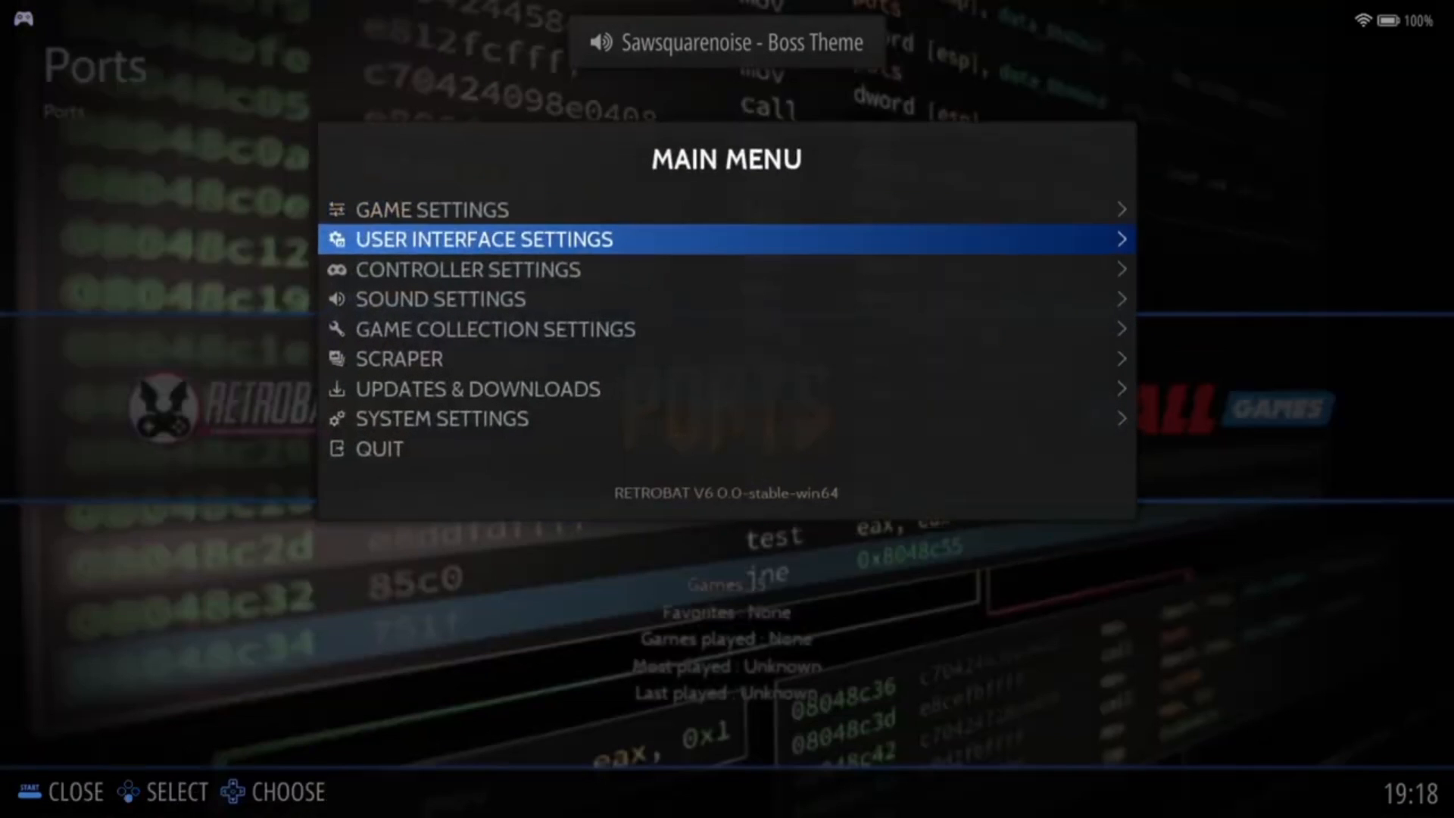
key(Down)
key(Down)
key(Return)
key(Down)
key(Down)
key(Down)
key(Return)
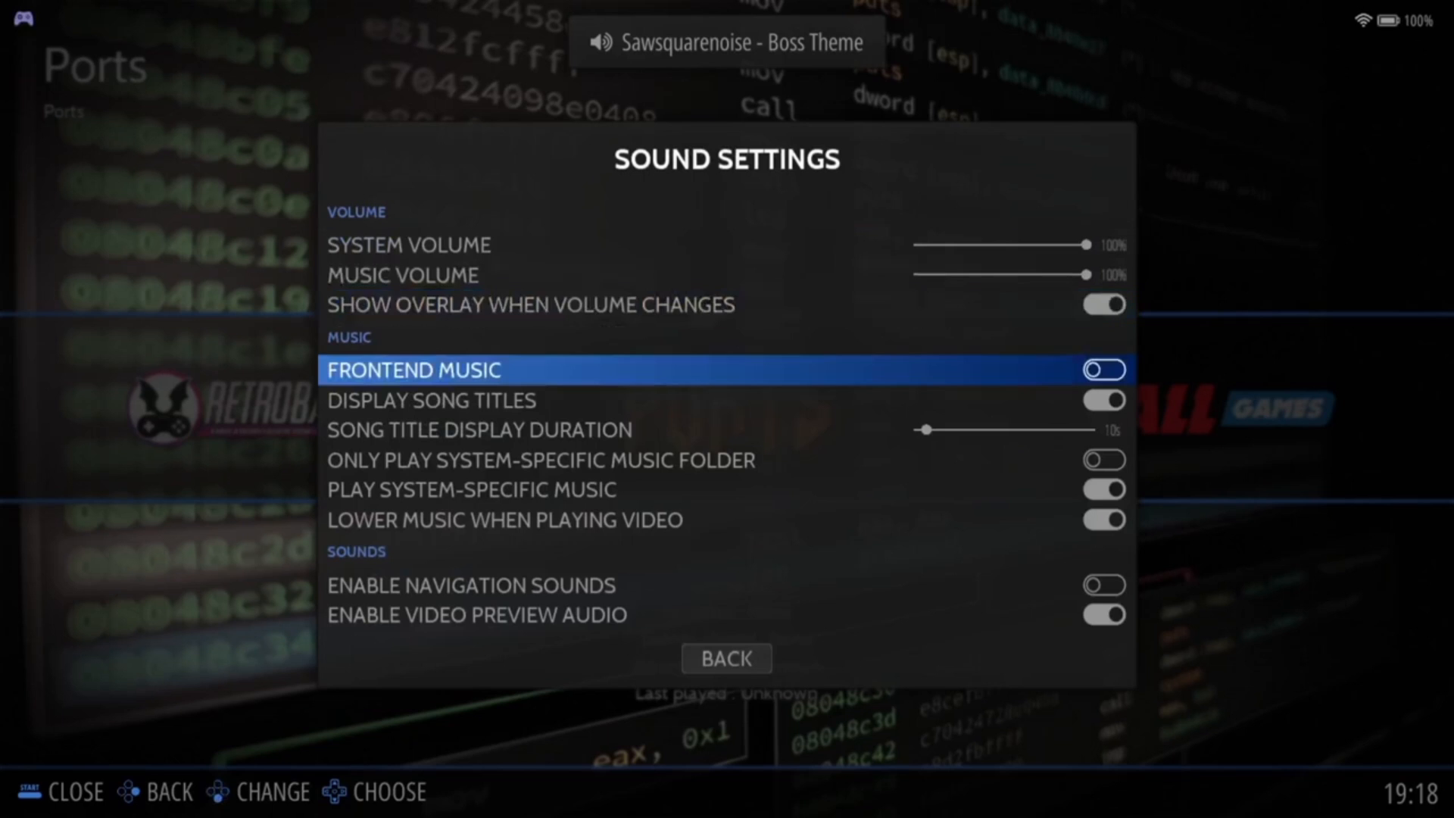
key(Up)
key(Escape)
key(Escape)
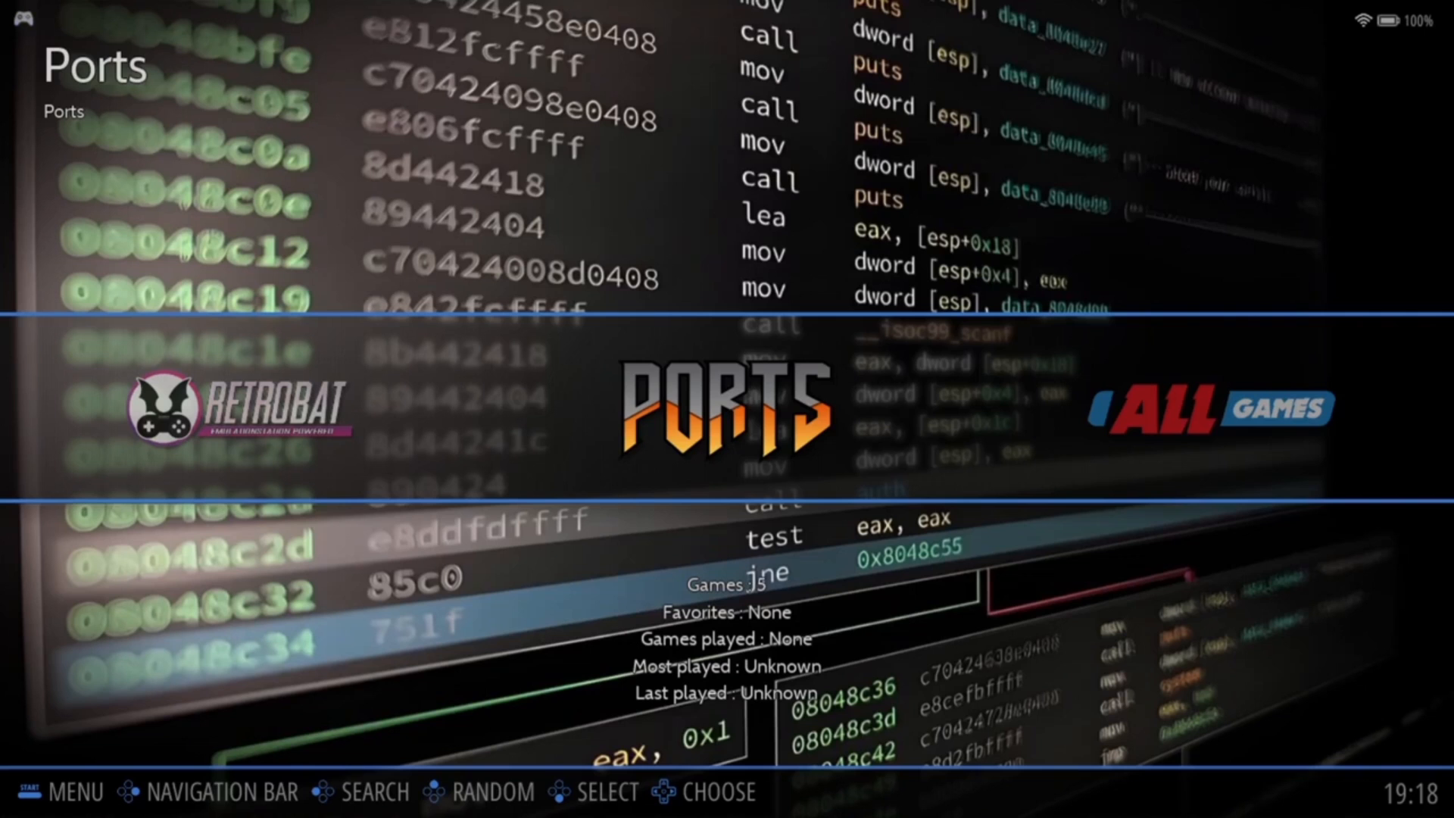
- Reopen the sound settings to review the Frontend Music option, and return to the system carousel
key(Escape)
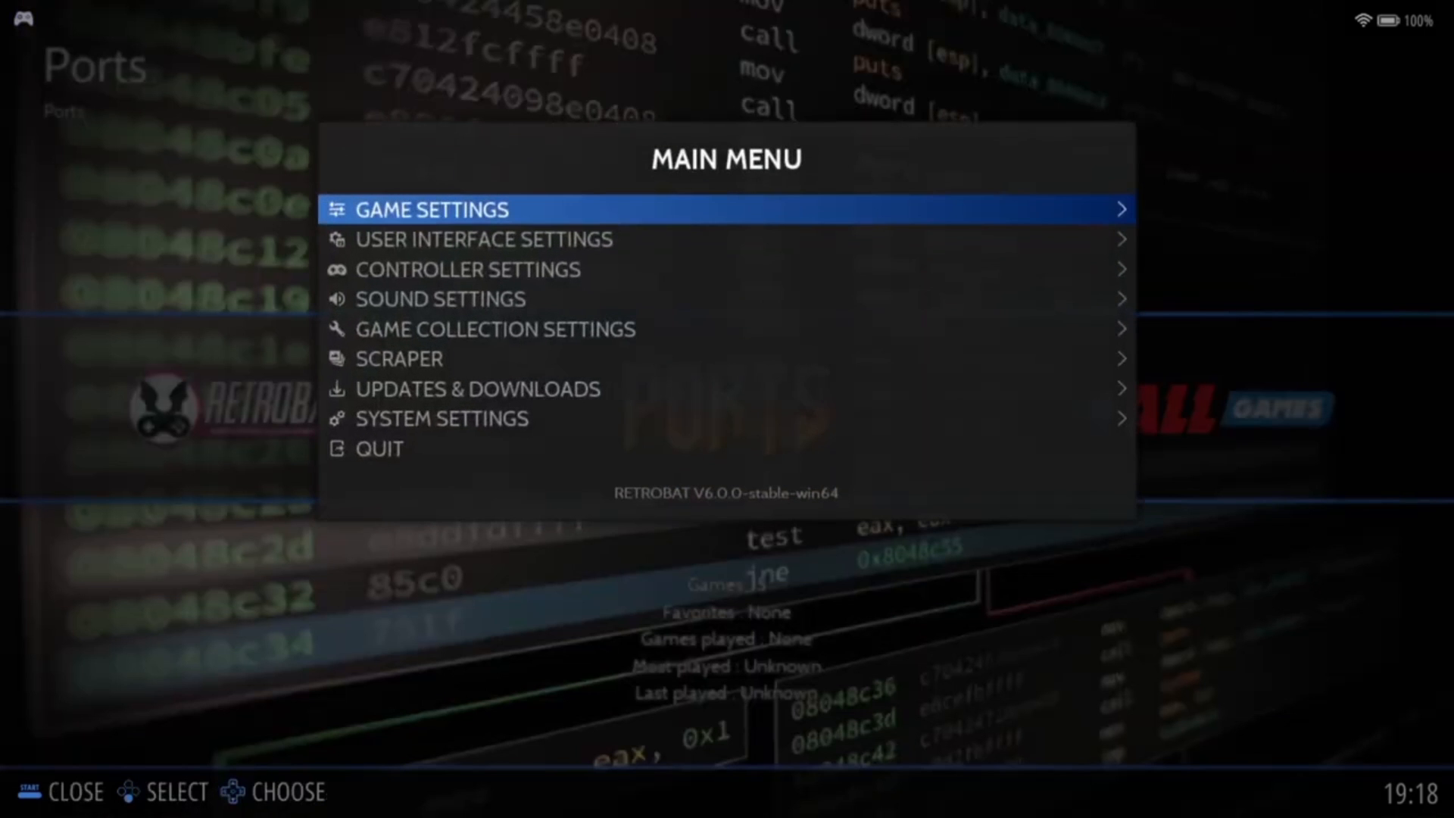
key(Down)
key(Down)
key(Down)
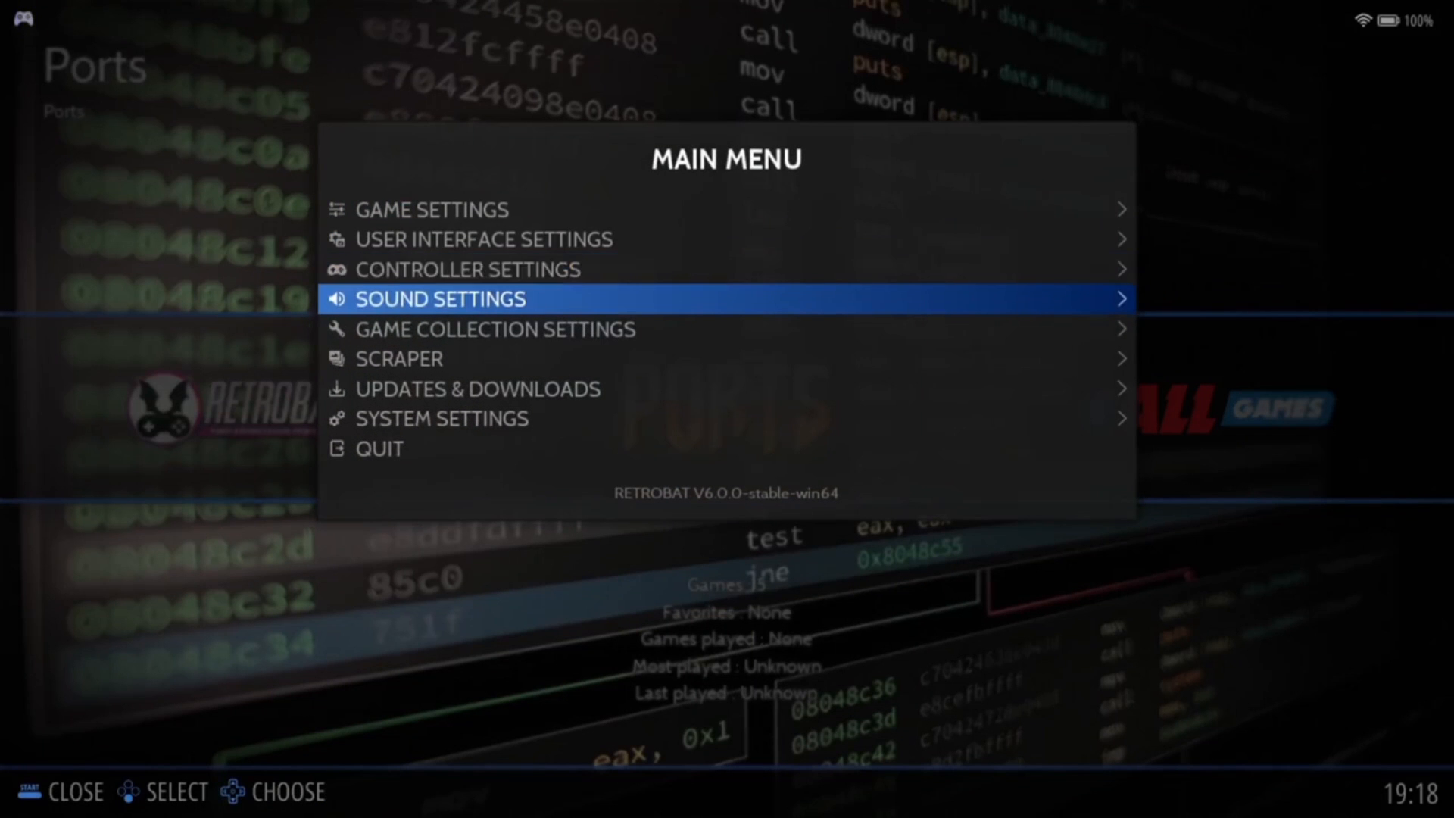
key(Return)
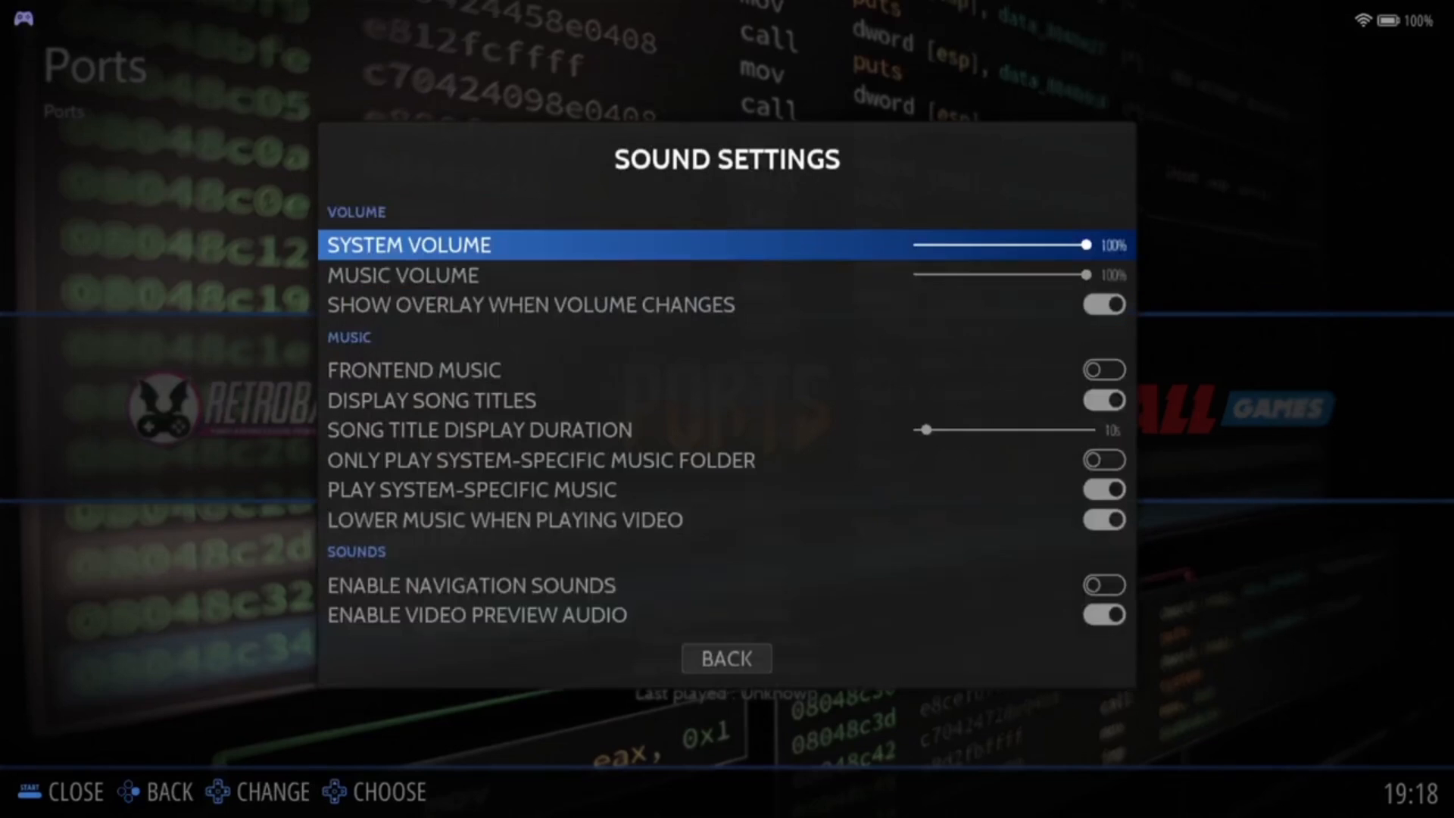
key(Down)
key(Down)
key(Down)
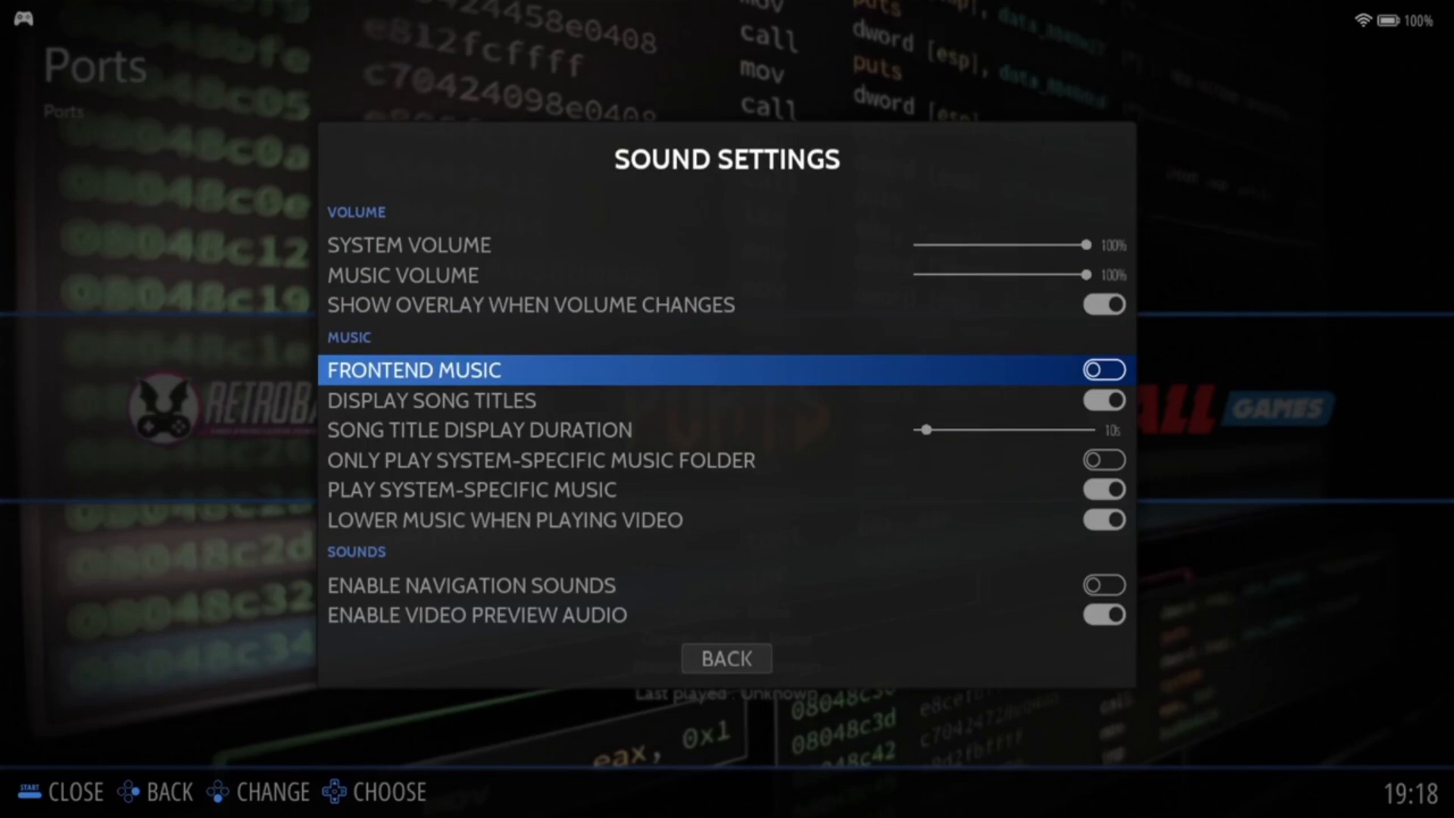
key(Escape)
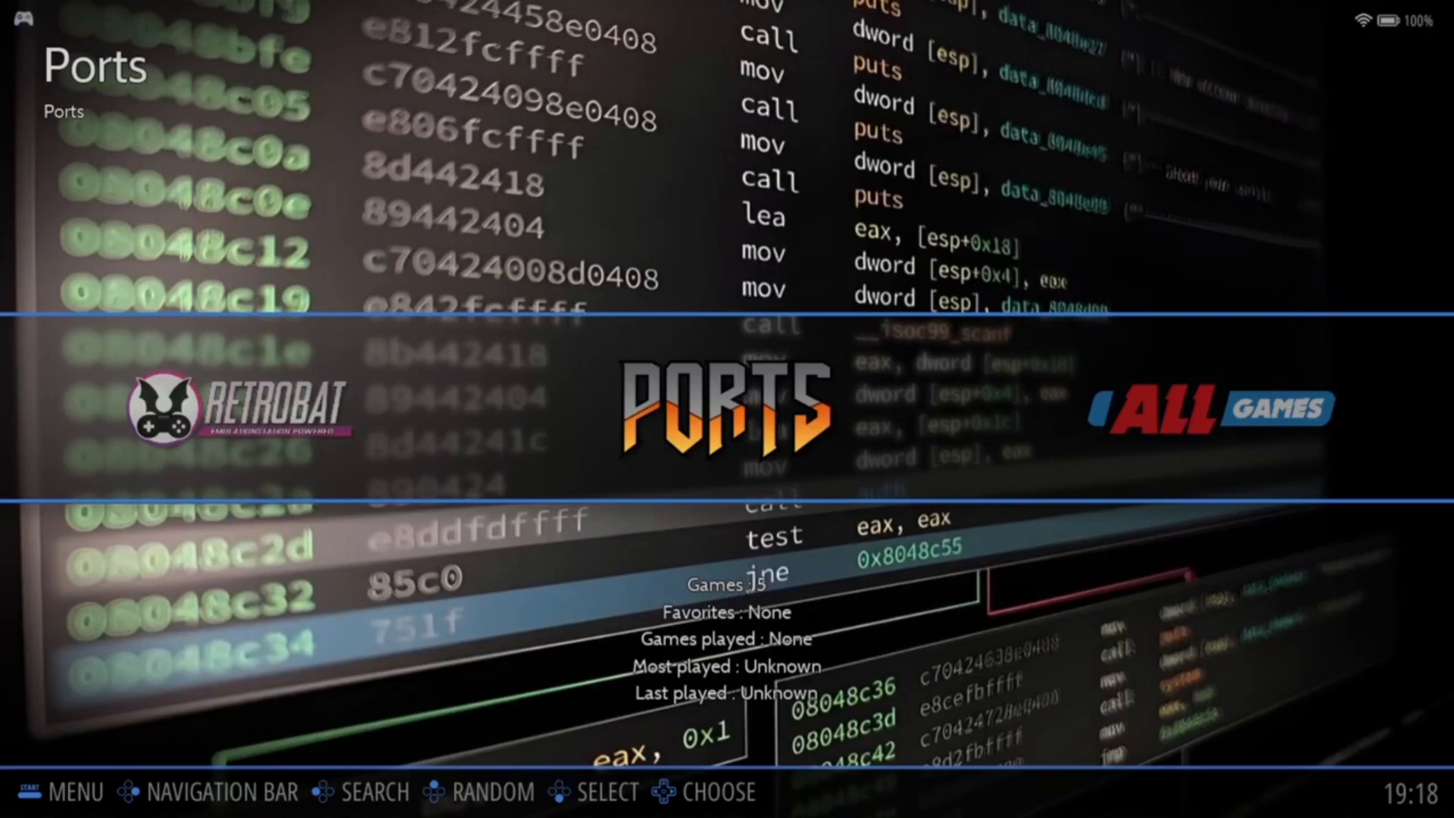
- Look through the bundled games in the Ports system, from 2048 to XRick, and return to the system carousel
key(Return)
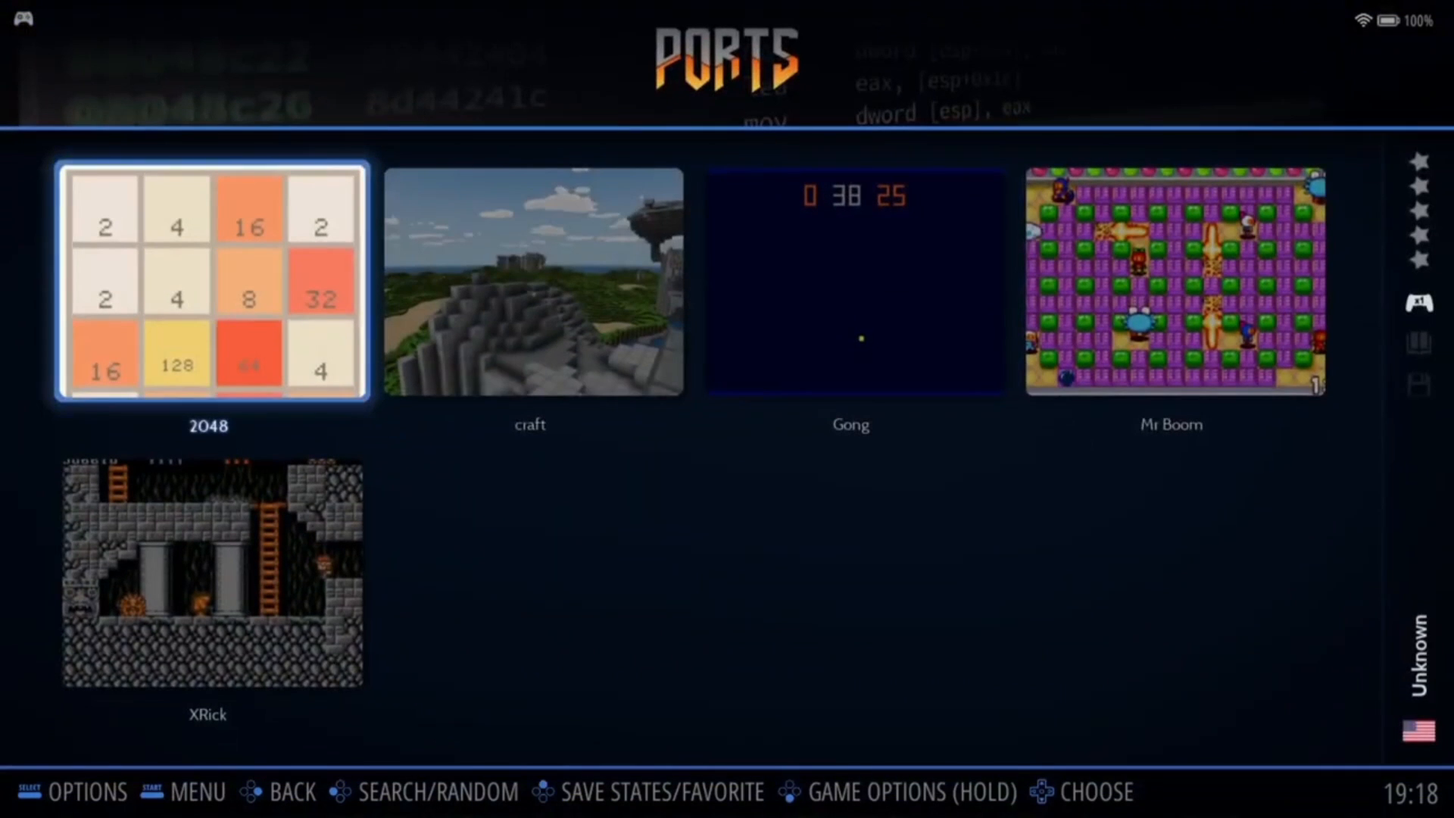
key(Right)
key(Right)
key(Left)
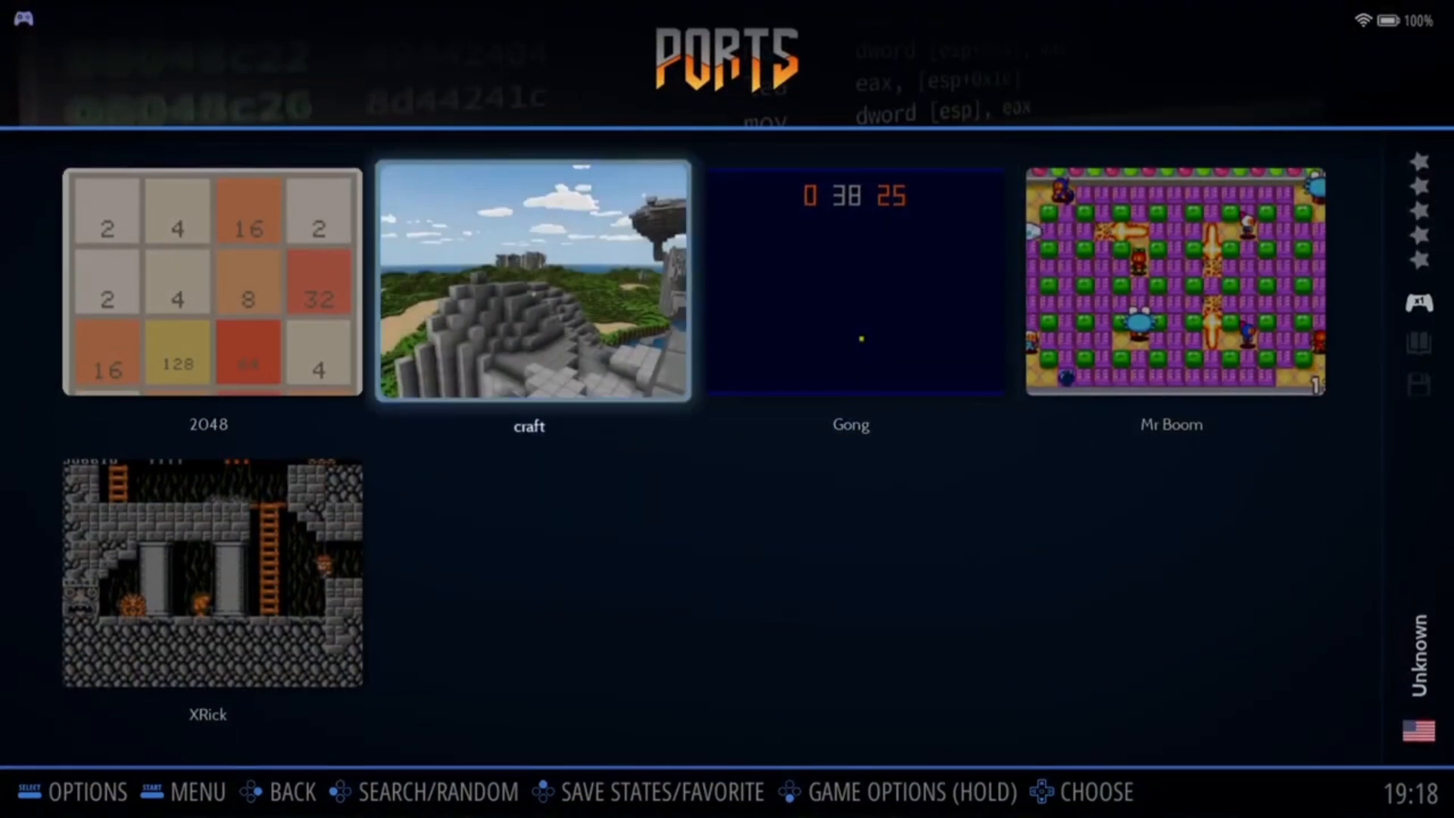
key(Left)
key(Right)
key(Right)
key(Right)
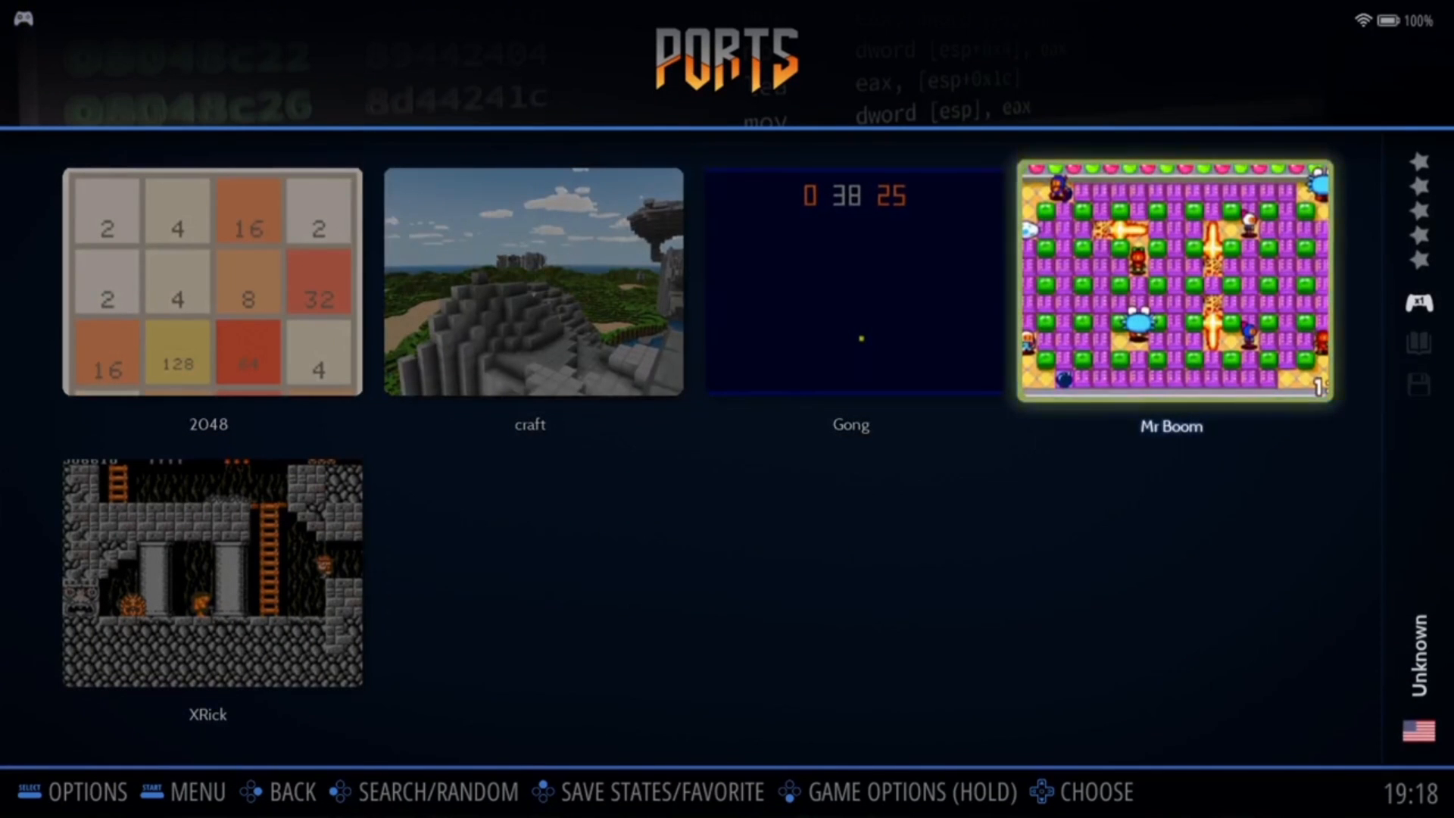
key(Left)
key(Left)
key(Left)
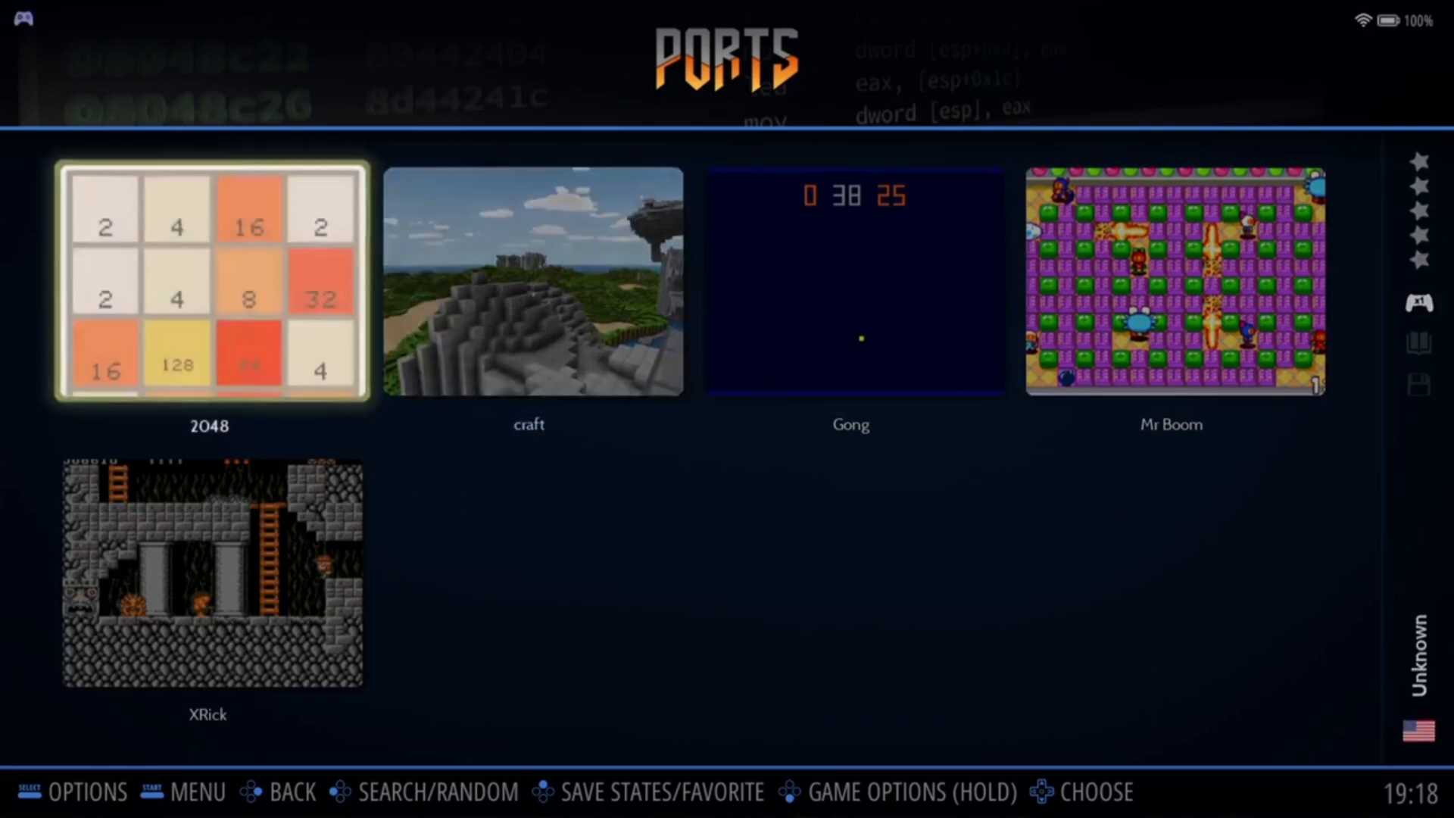
key(Down)
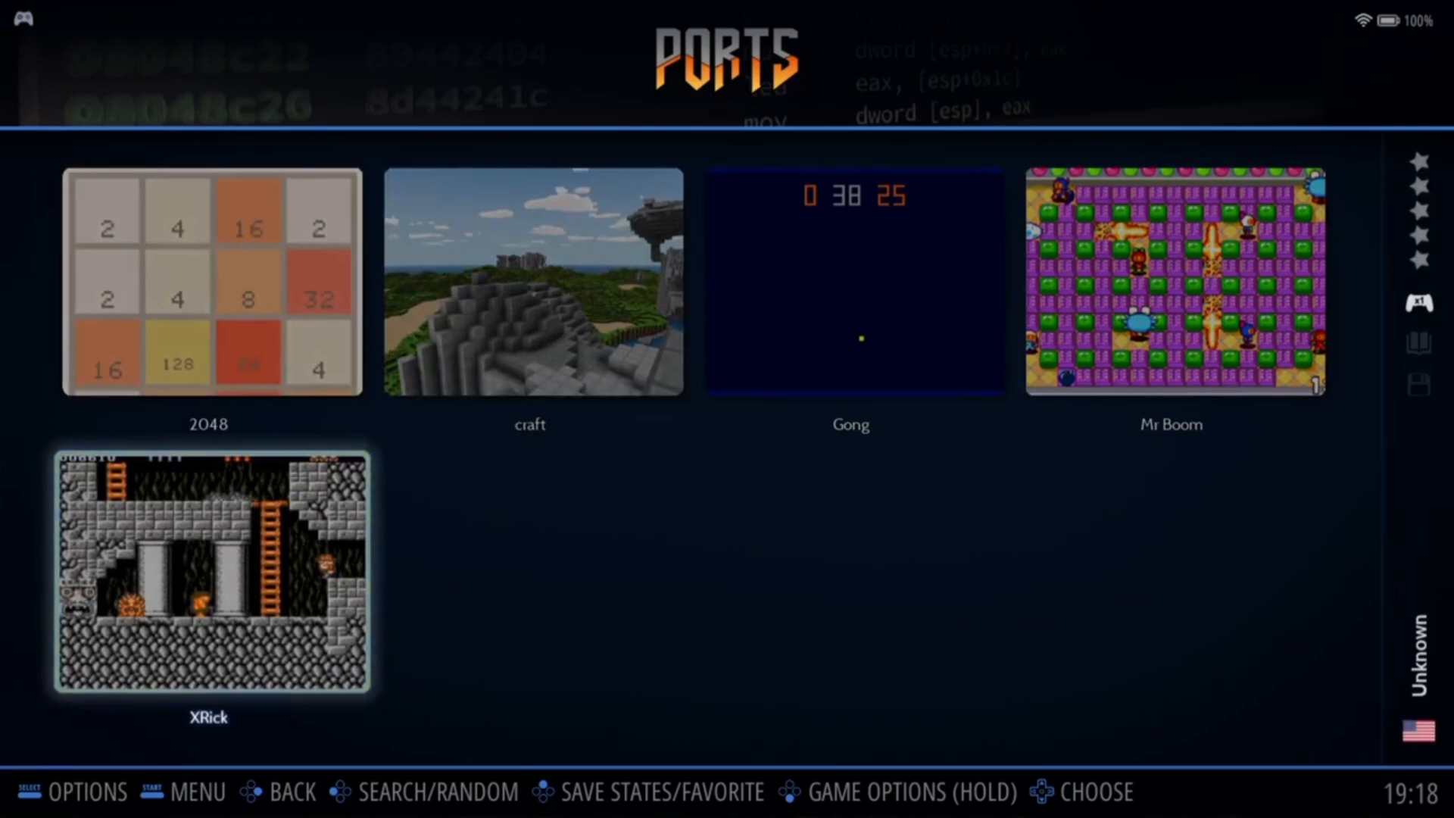
key(Escape)
- Browse the game collections, looking inside Arcade, Favorites and Light Gun, and move on to the vertical arcade collection
key(Right)
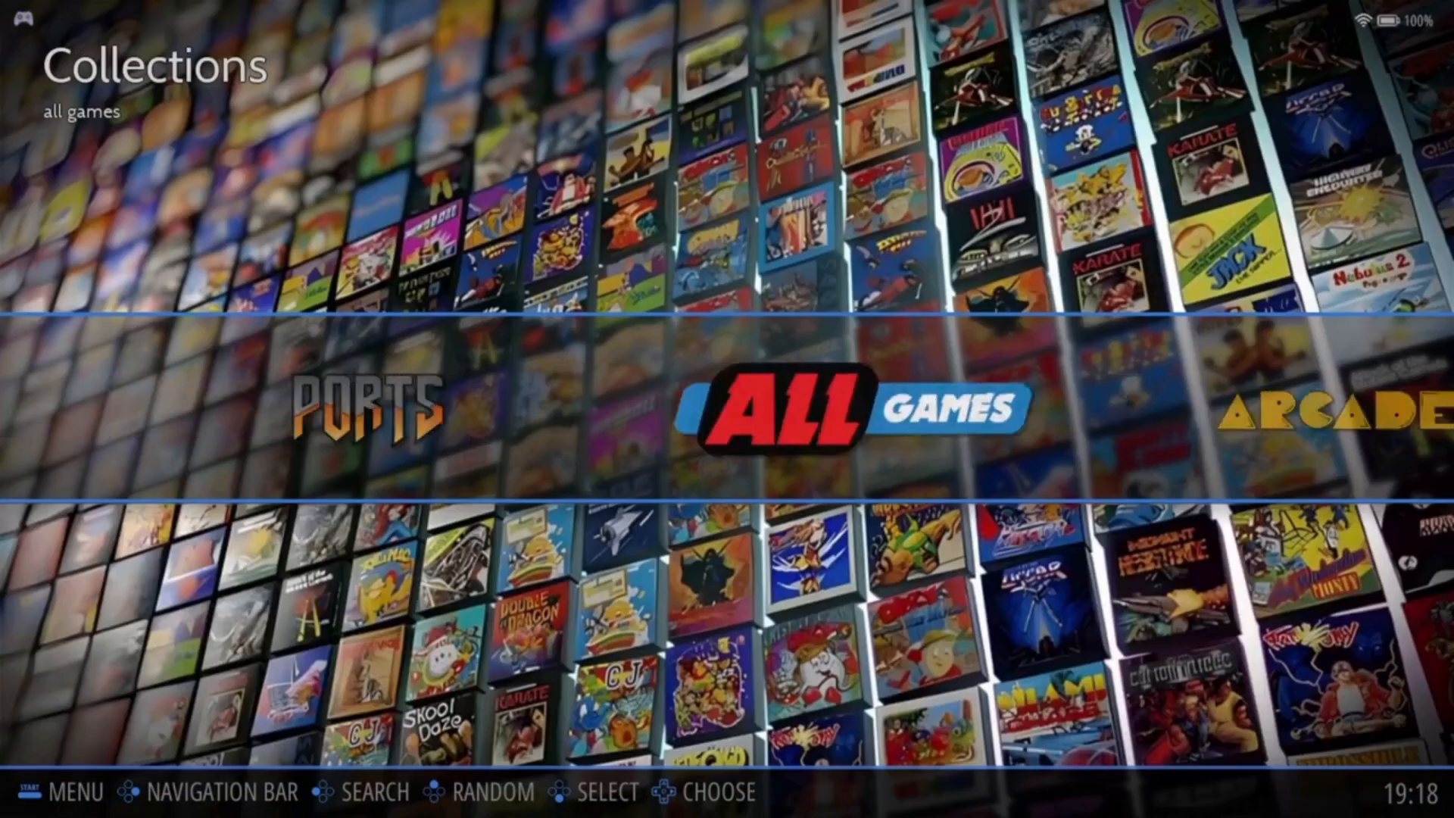
key(Right)
key(Return)
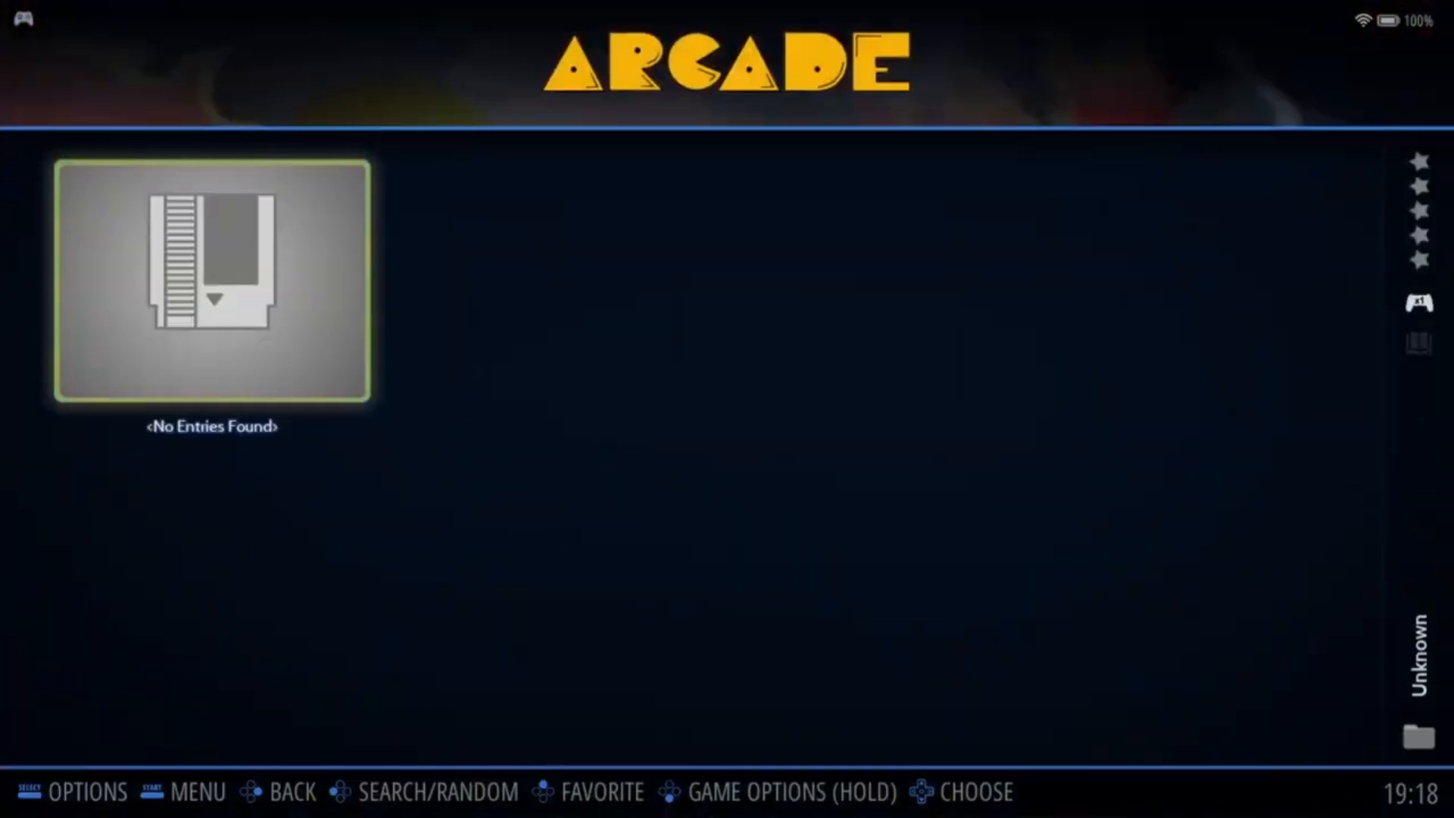
key(Escape)
key(Right)
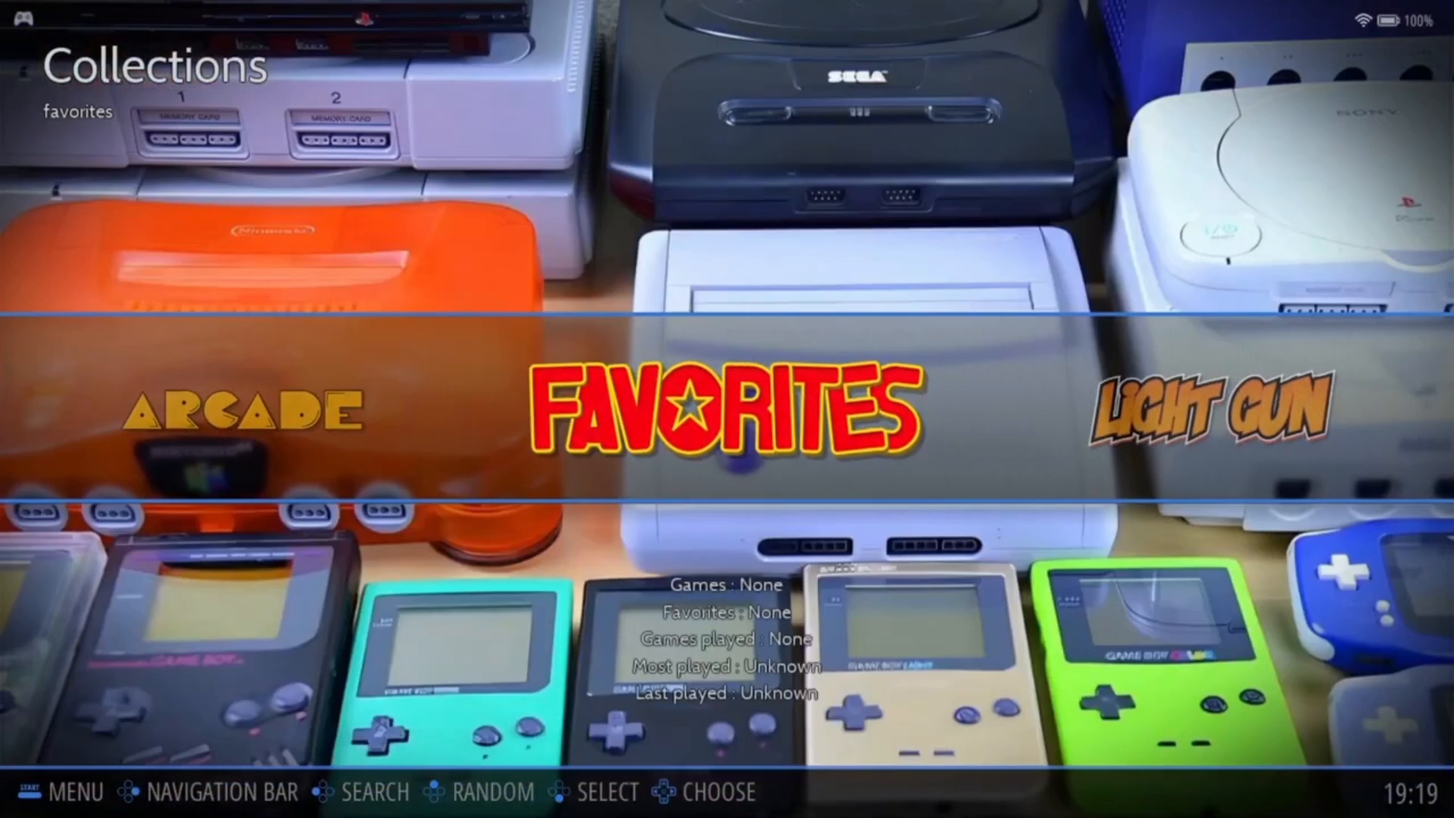
key(Return)
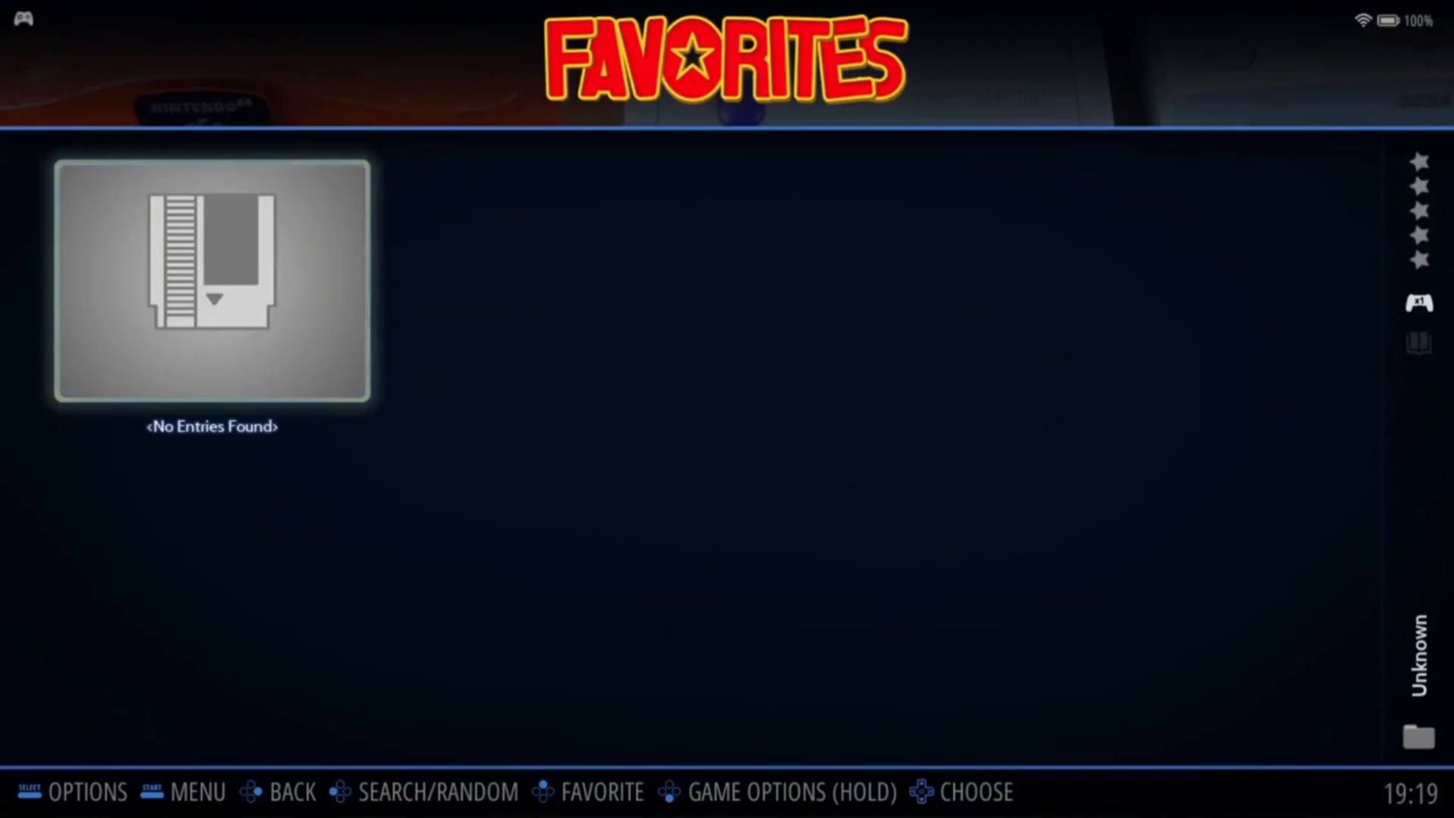
key(Escape)
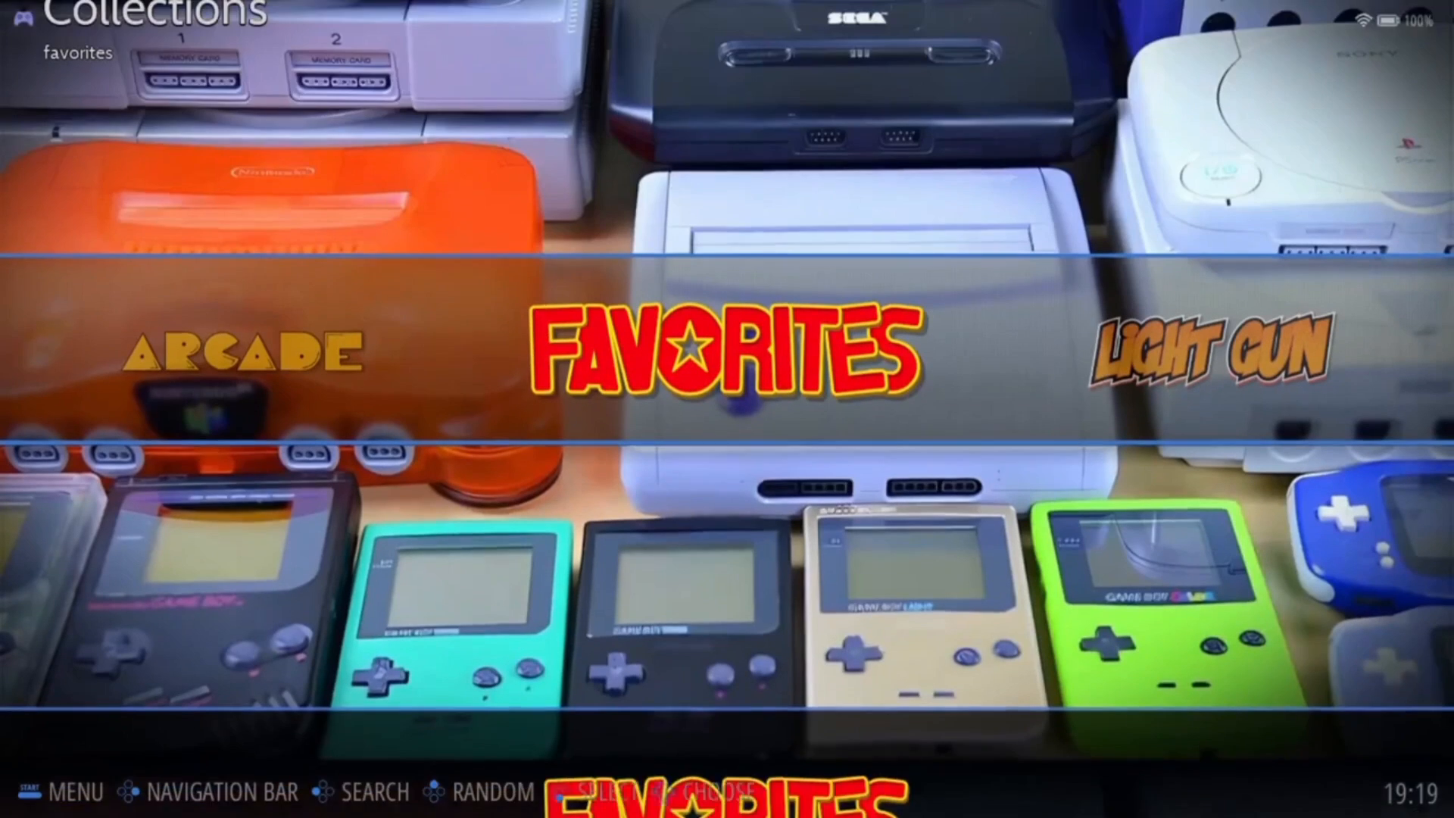
key(Right)
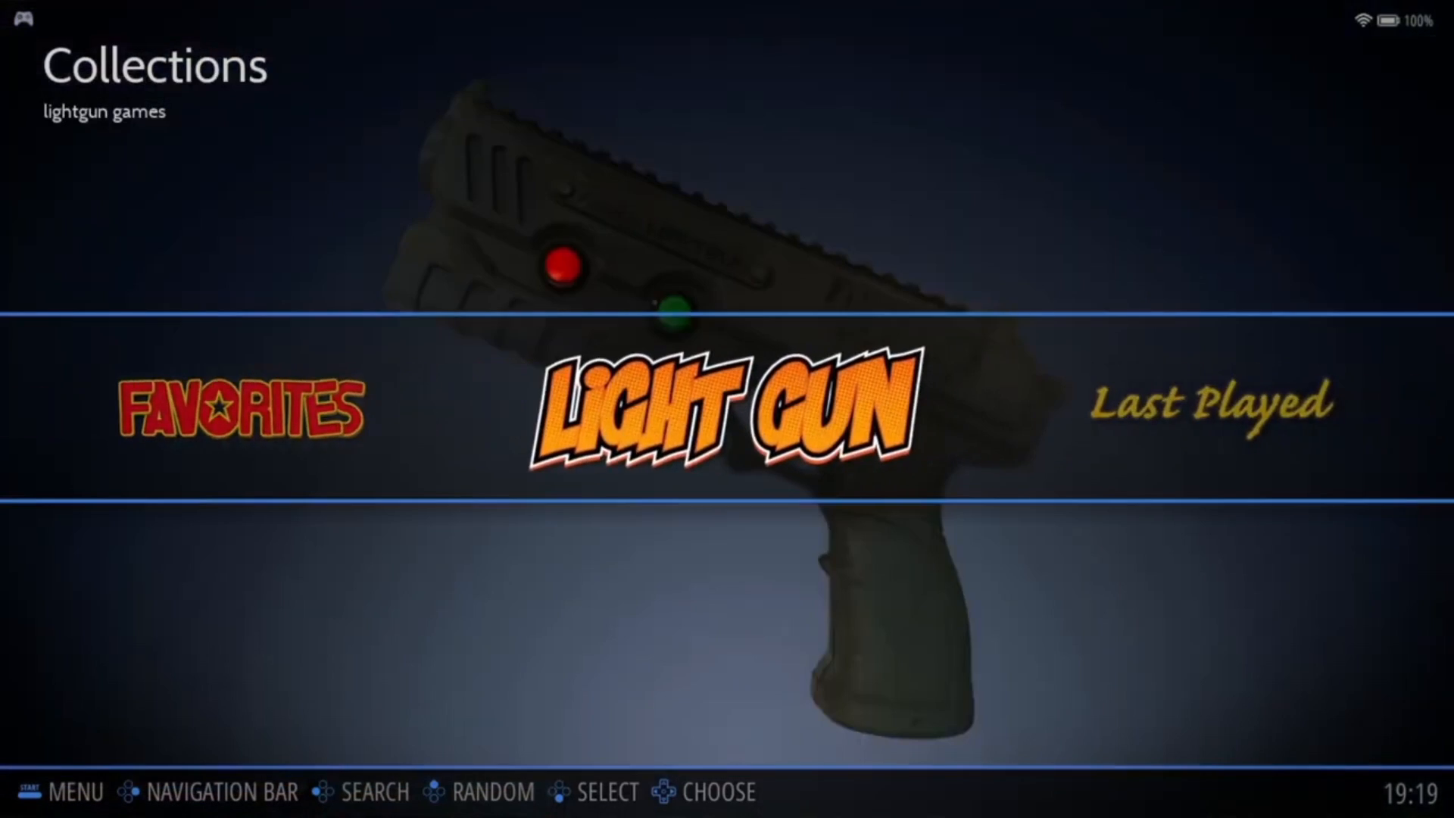
key(Return)
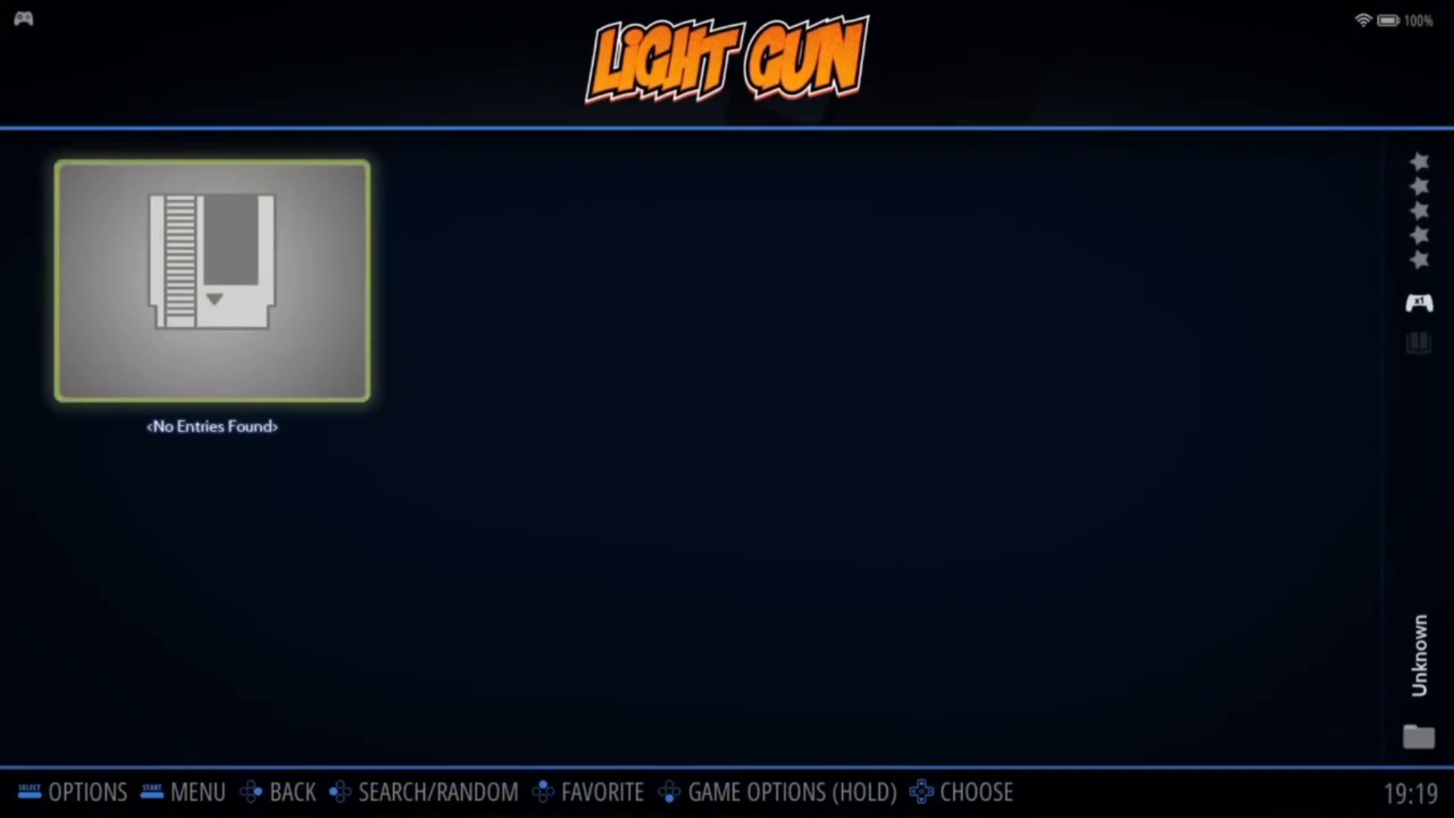
key(Escape)
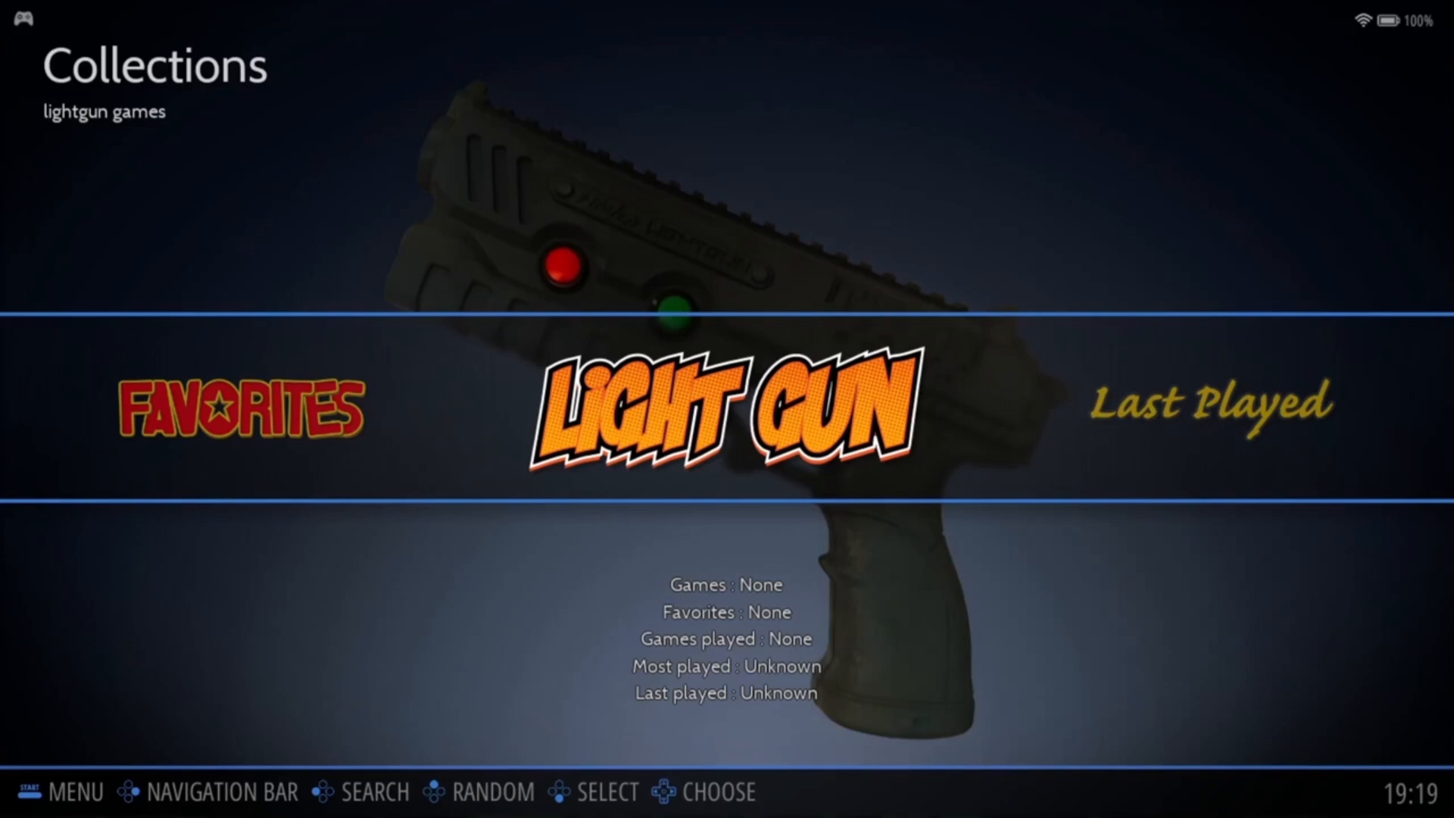
key(Right)
key(Right)
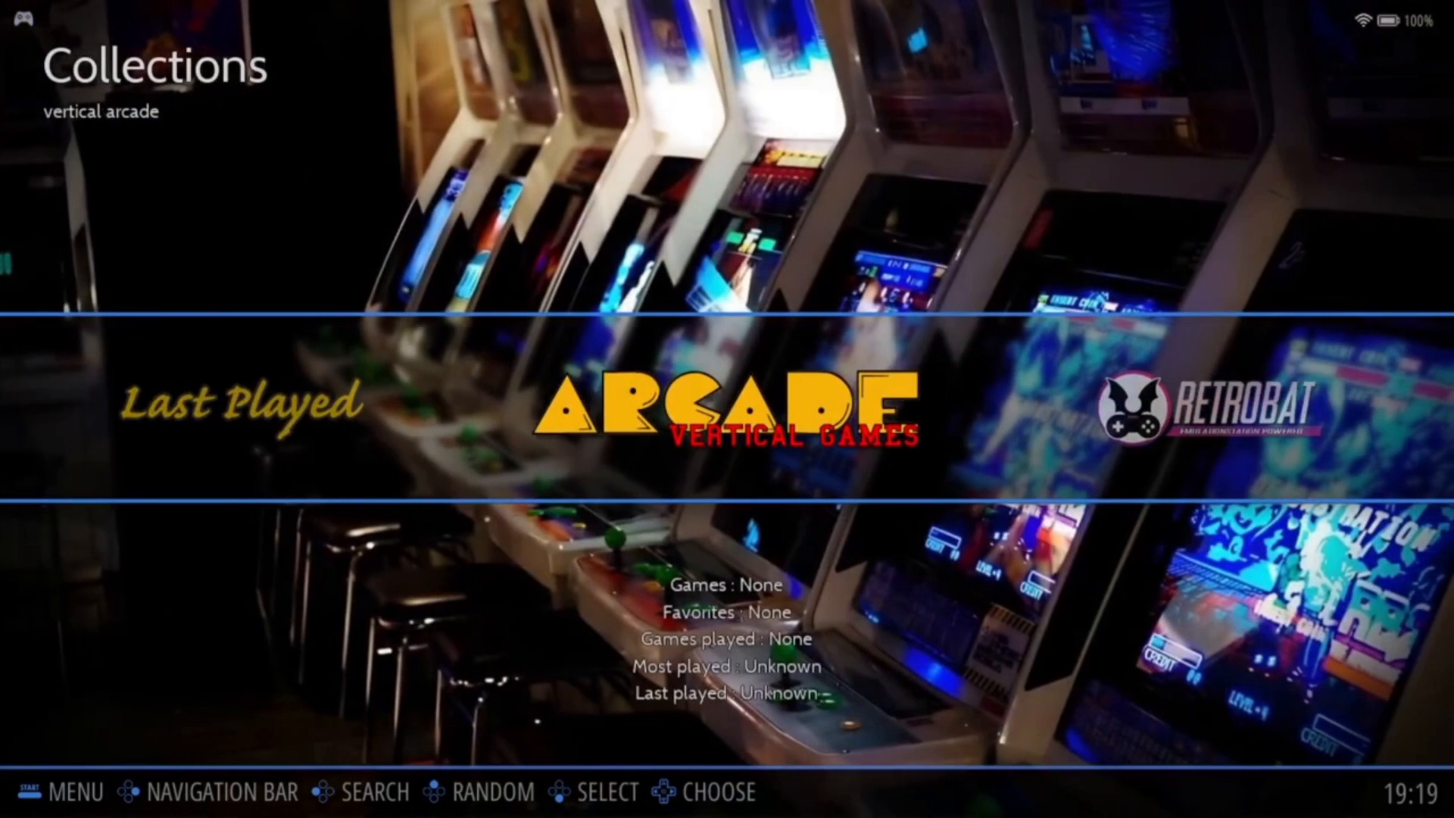
- Install the A-touch-of-glass theme from the Themes Downloader in Updates & Downloads
key(Escape)
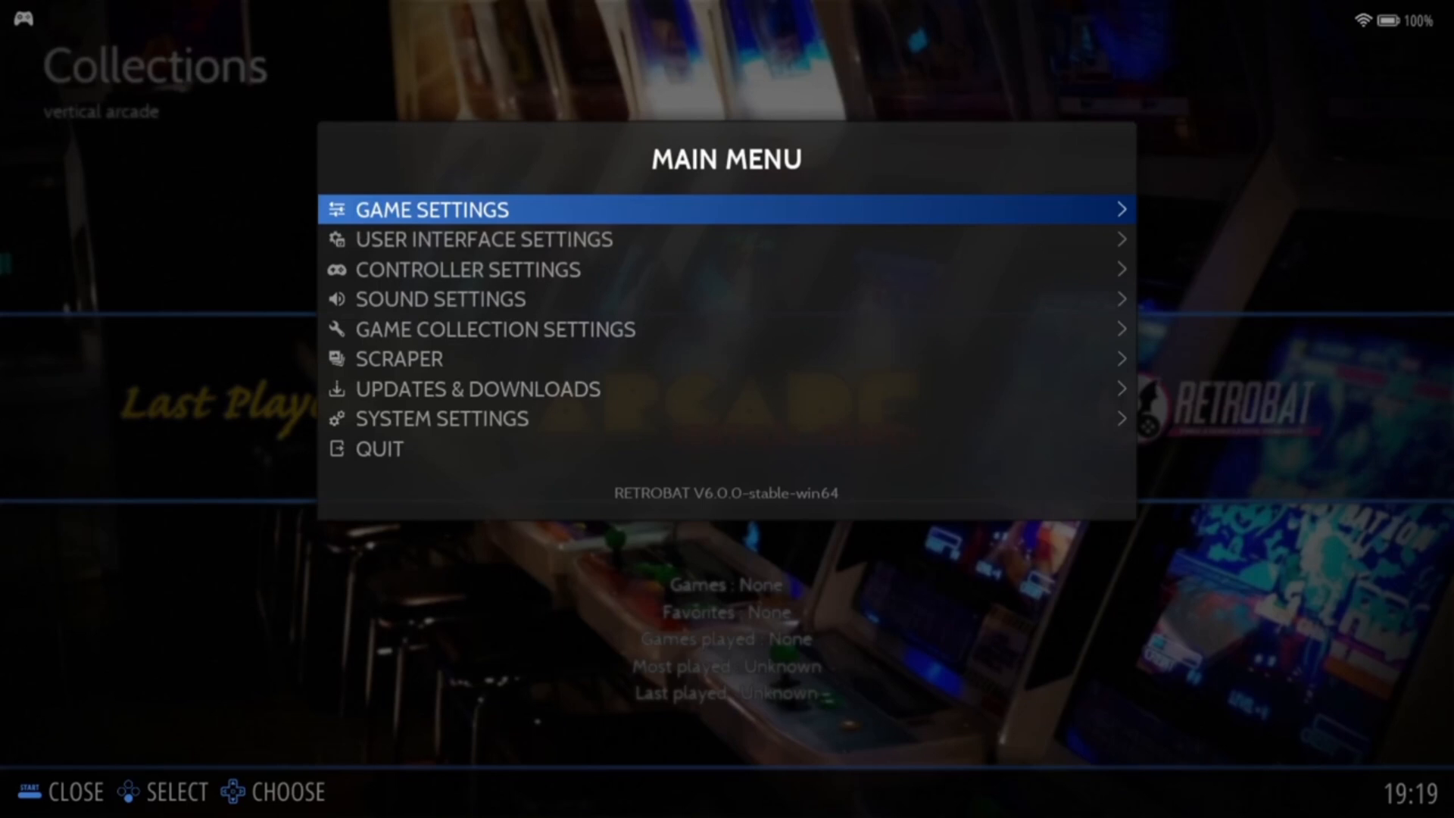
key(Down)
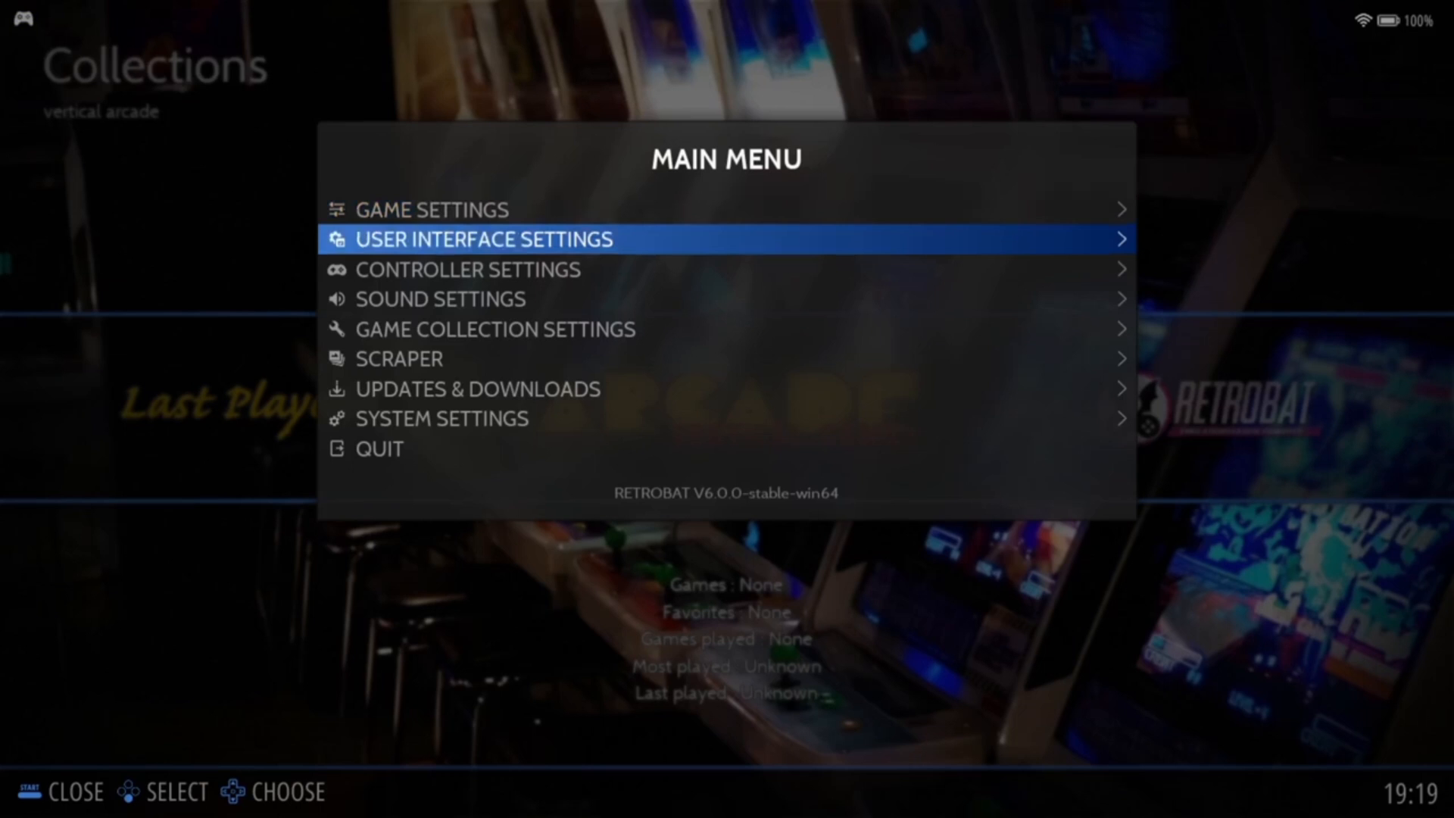
key(Down)
key(Down)
key(Down)
key(Down)
key(Down)
key(Return)
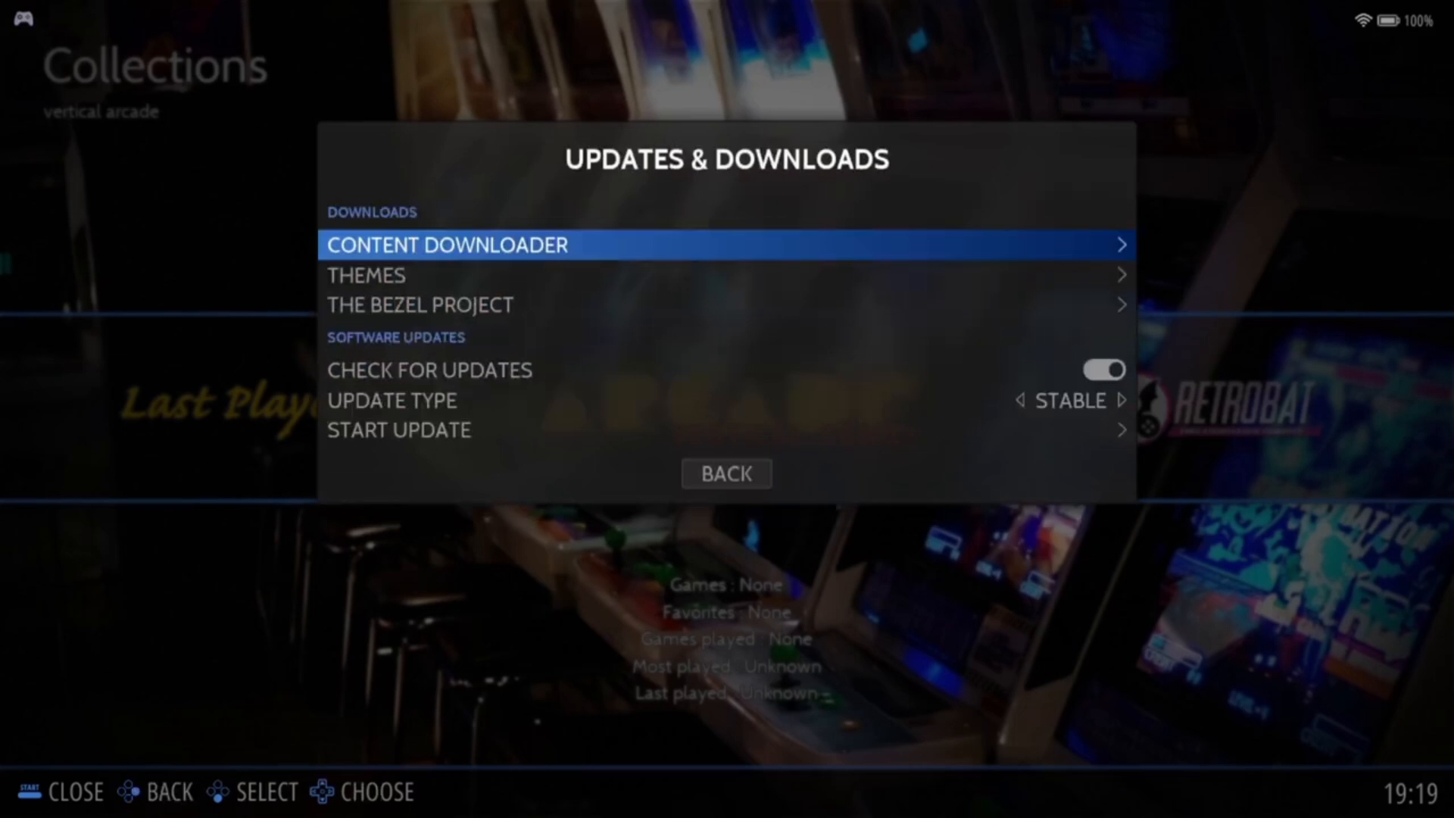
key(Down)
key(Return)
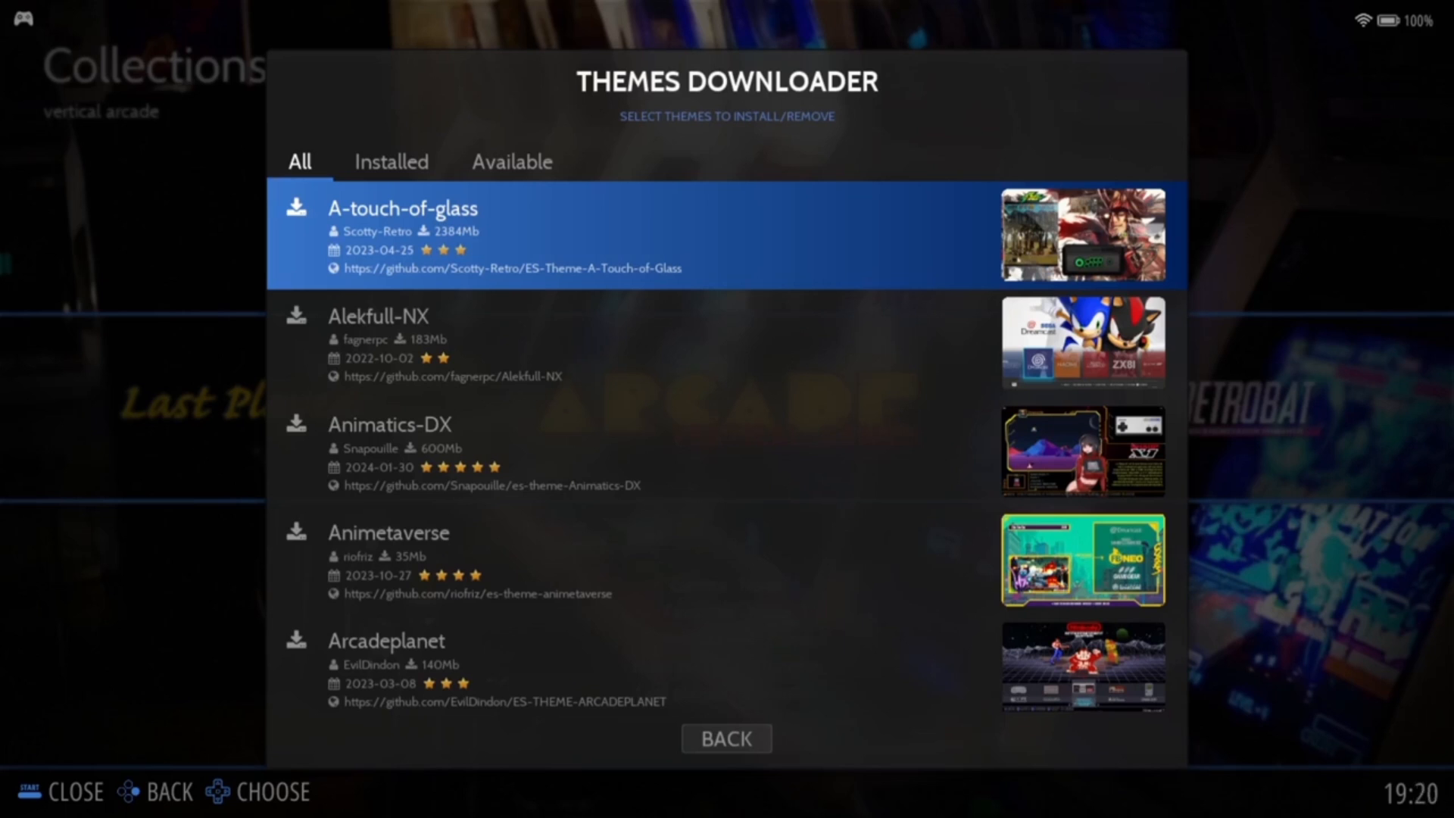
key(Return)
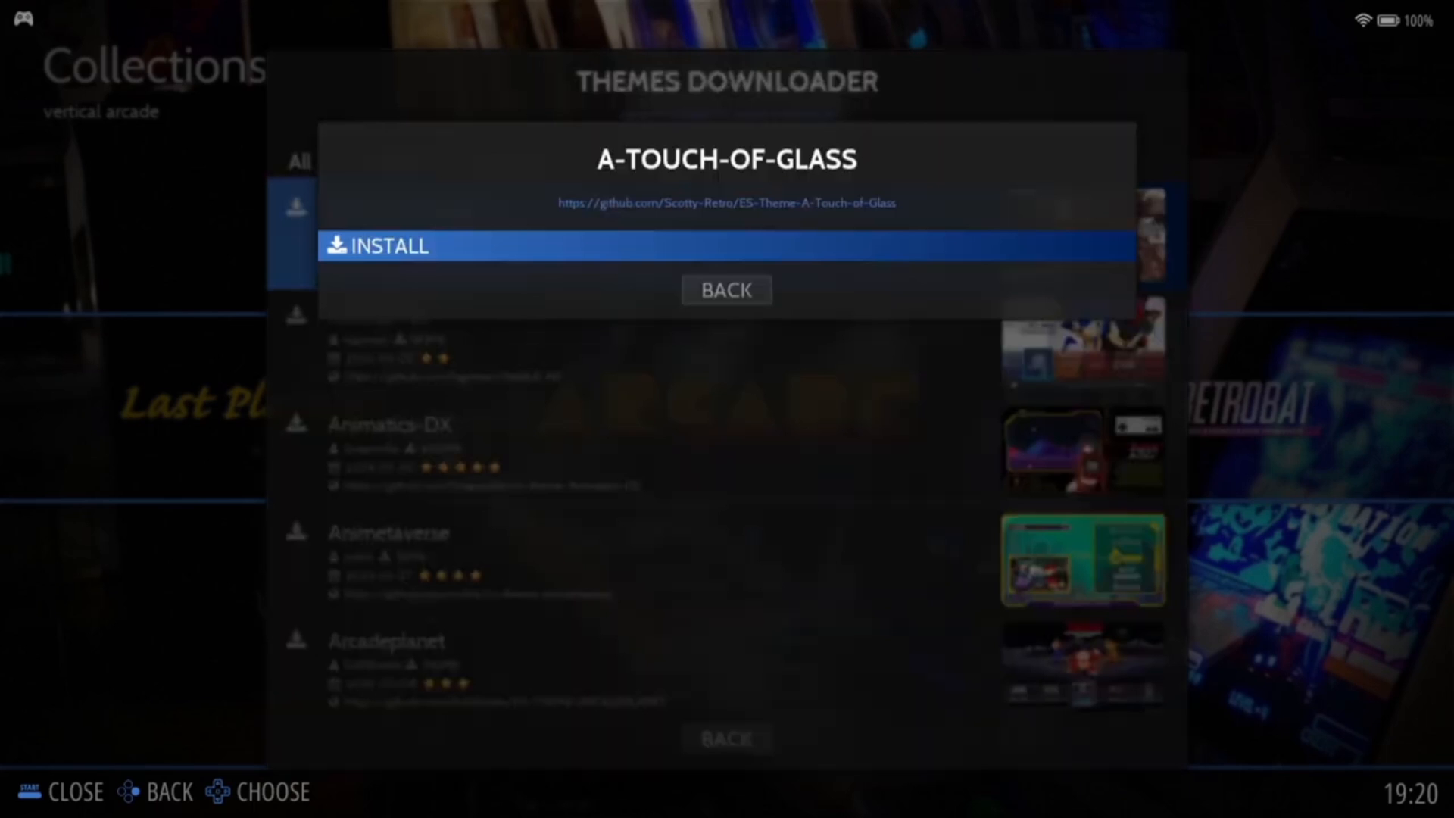
key(Return)
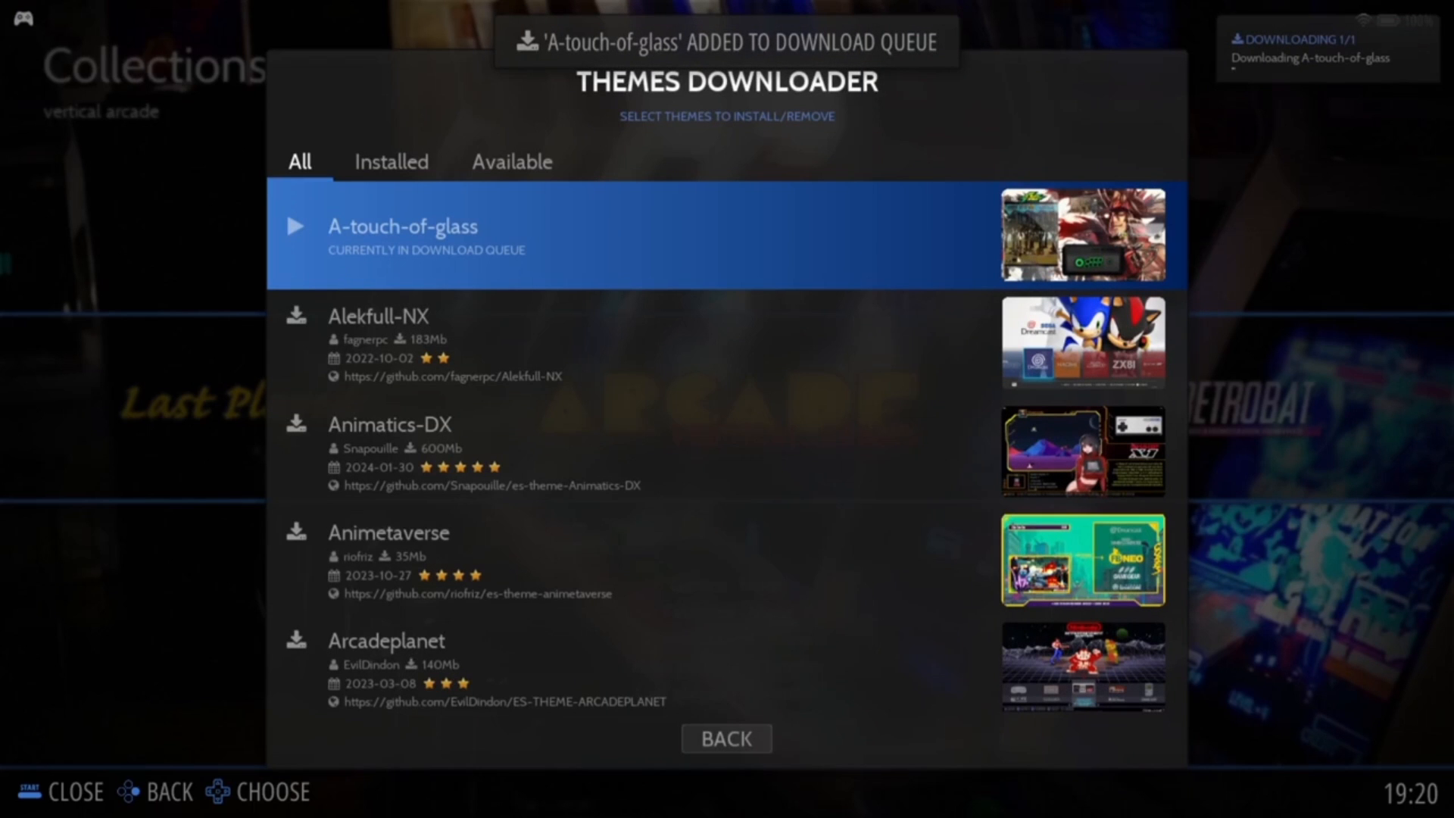
- Look through the available themes in the Themes Downloader, from Alekfull-NX to GPi-Super-Retroboy, and return to Updates & Downloads
key(Down)
key(Down)
key(Down)
key(Down)
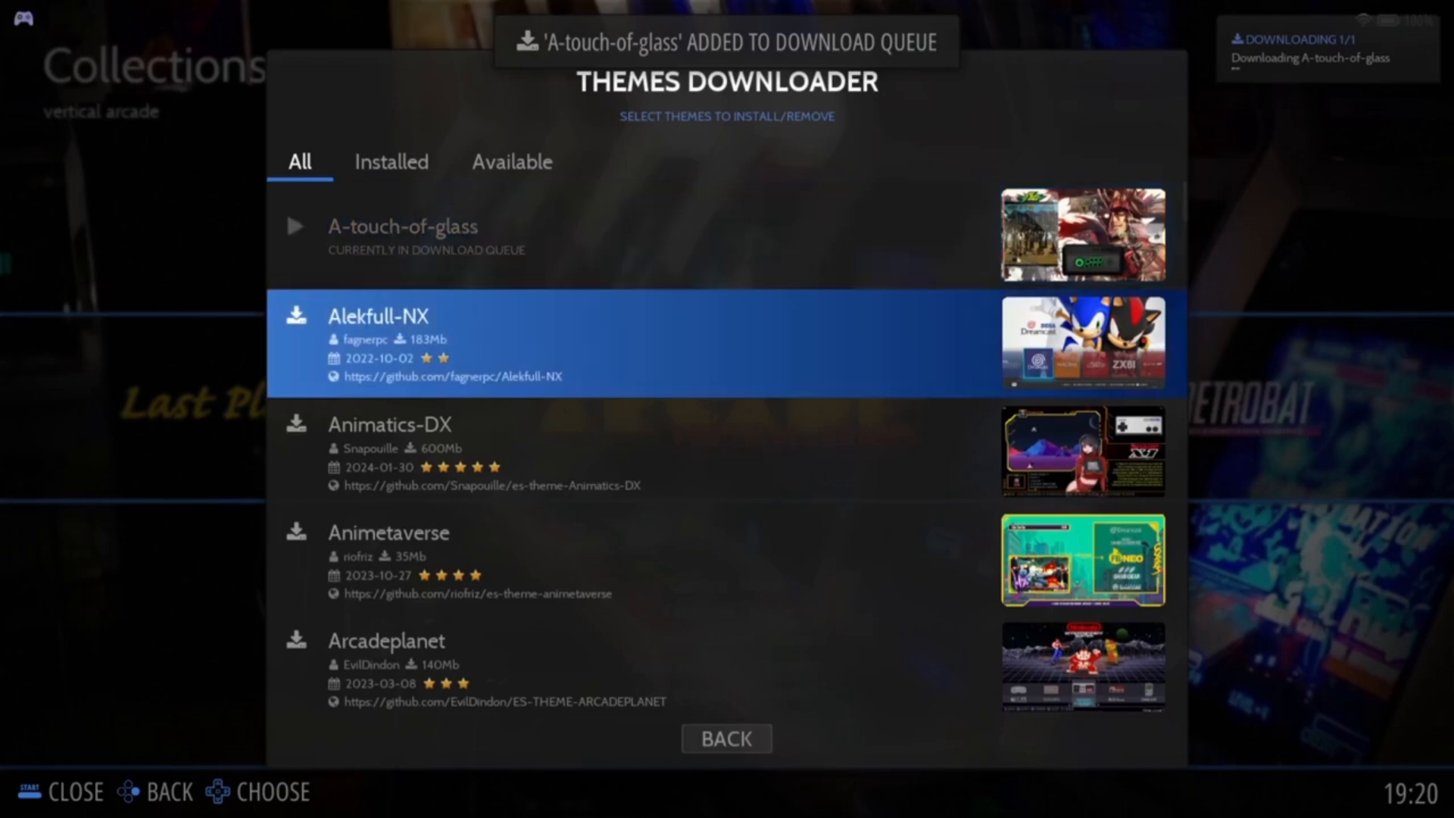
key(Down)
key(Down)
key(Down)
key(Down)
key(Down)
key(Down)
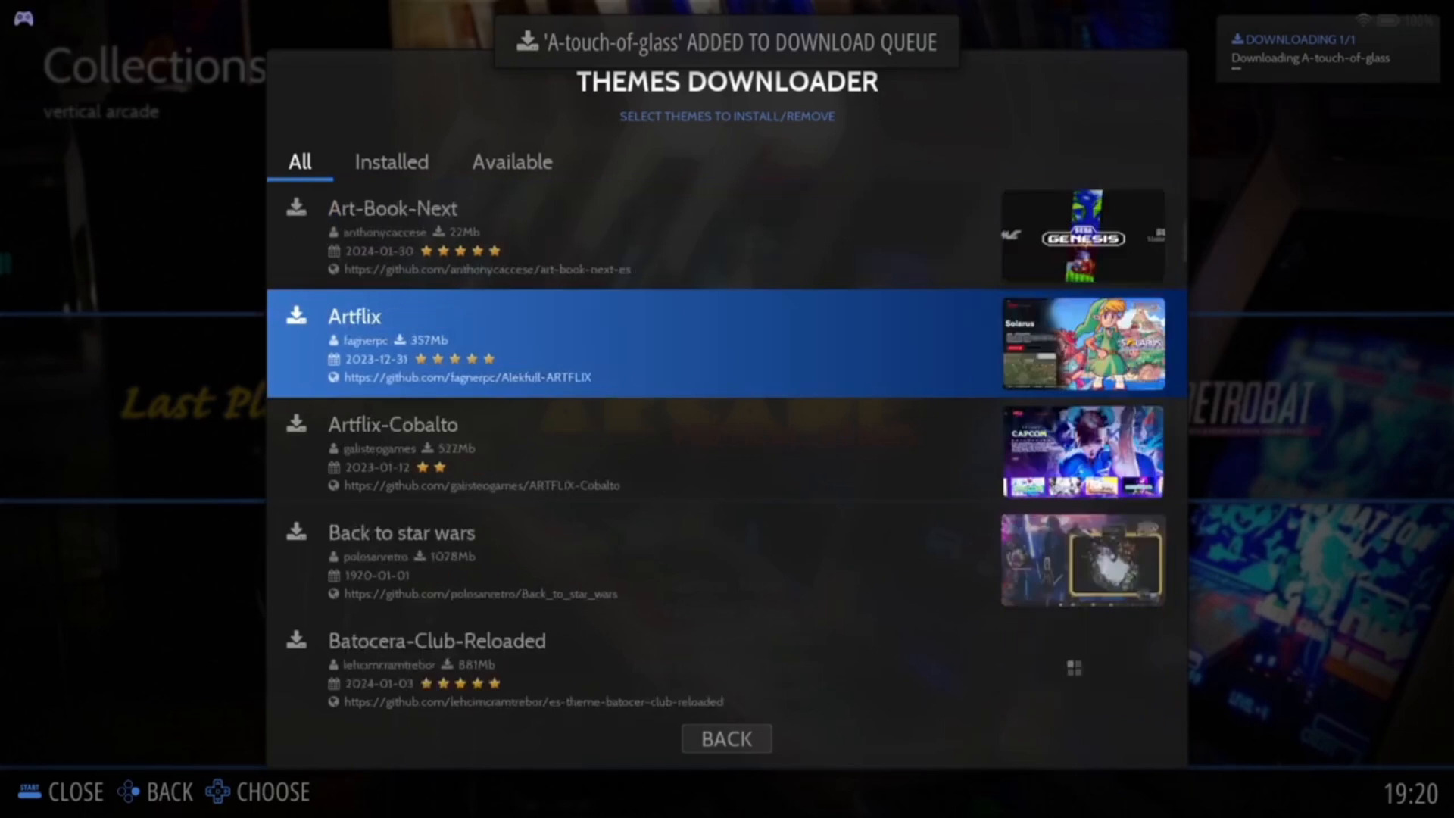
key(Down)
key(Down)
key(Down)
key(Down)
key(Down)
key(Down)
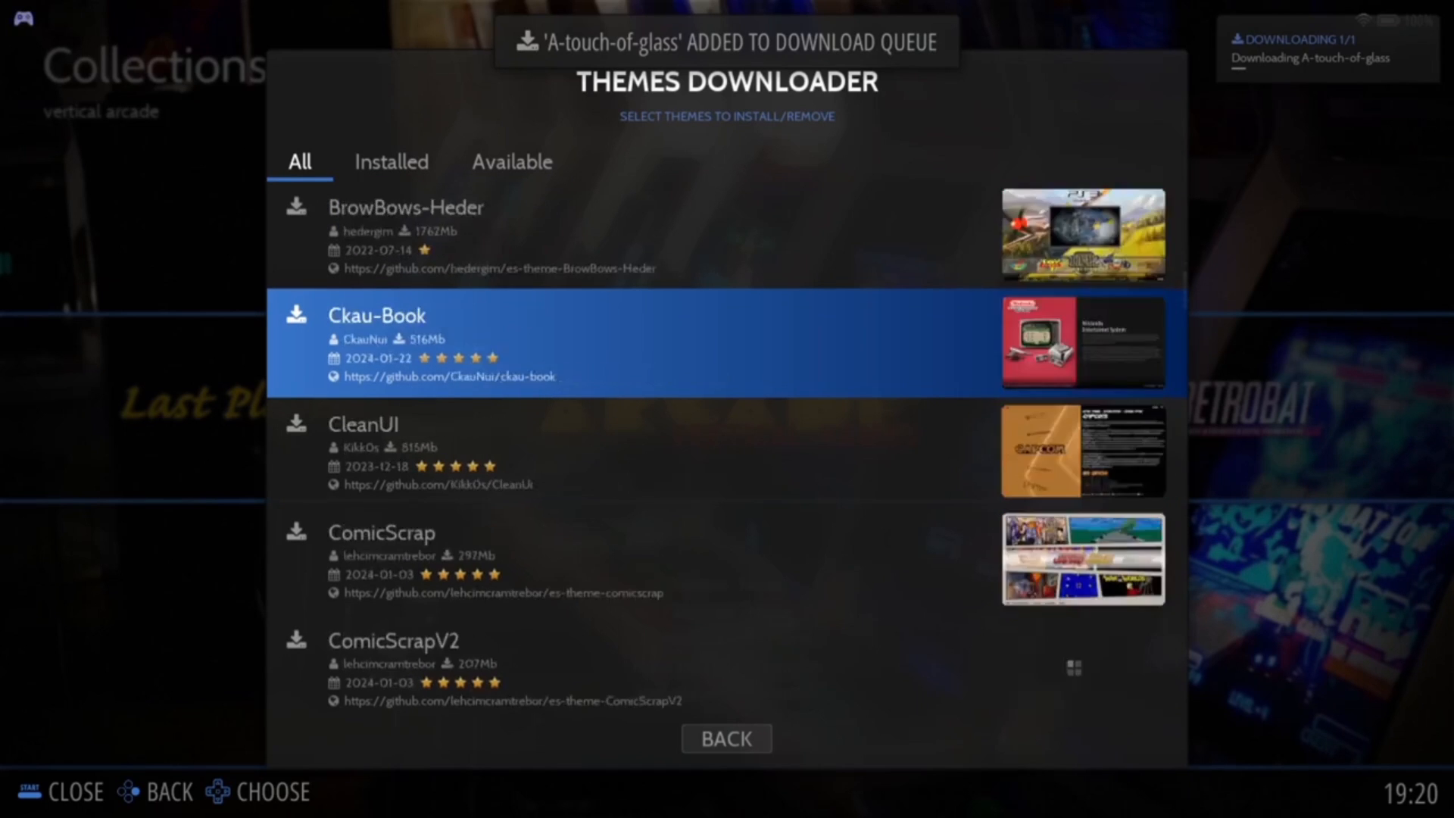
key(Down)
key(Down)
key(Down)
key(Down)
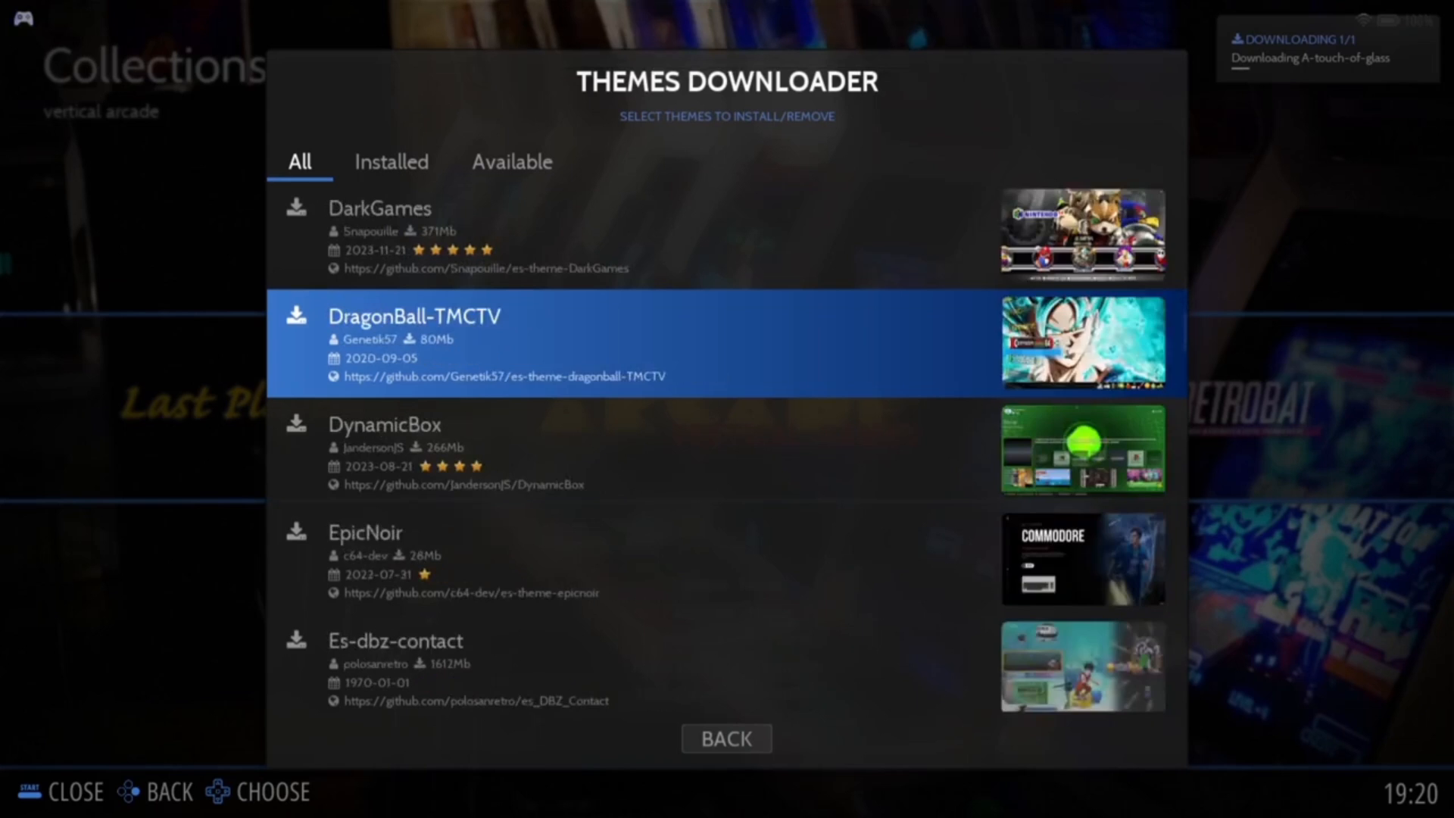
key(Down)
key(Down)
key(Down)
key(Down)
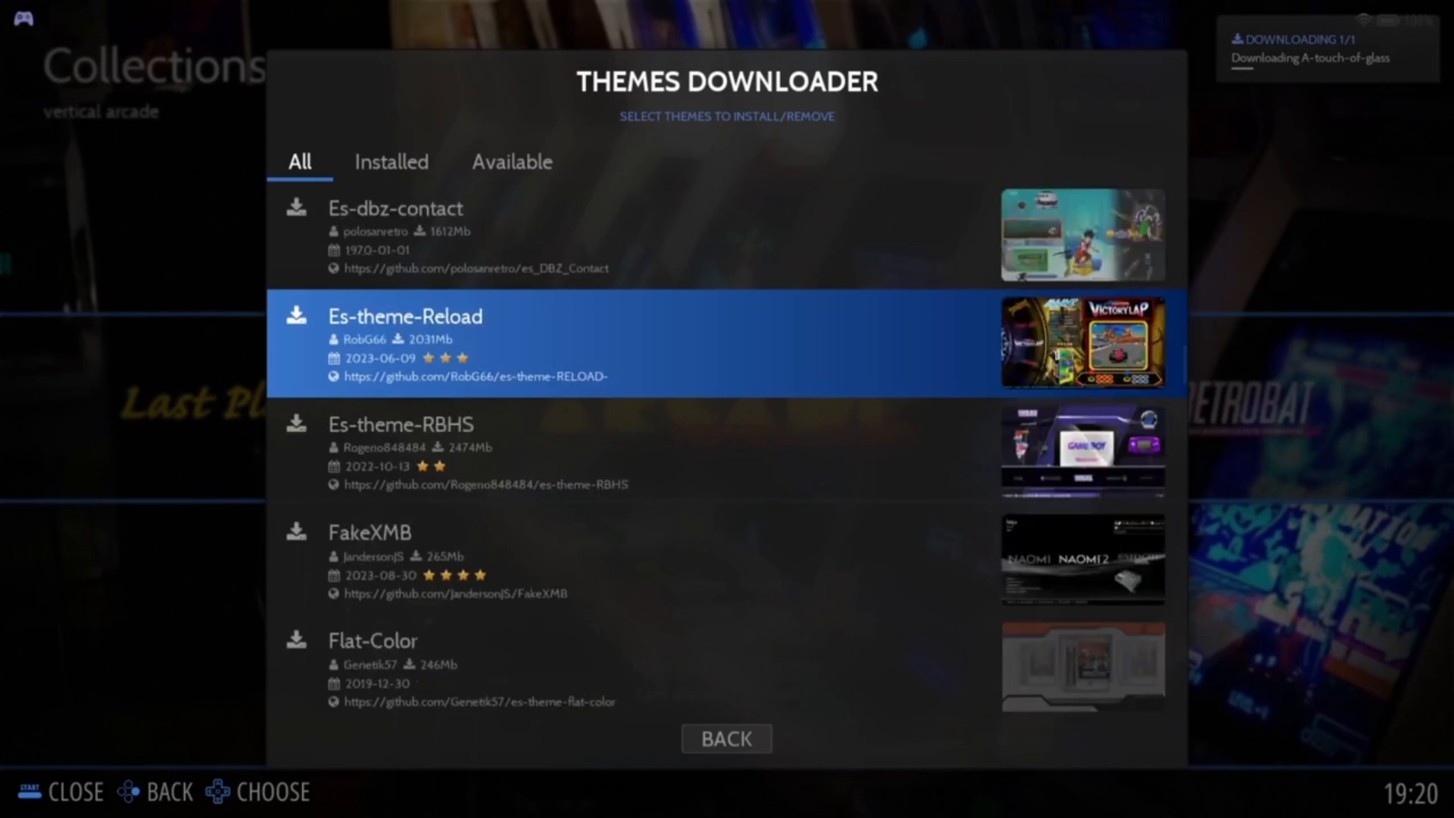
key(Down)
key(Down)
key(Down)
key(Down)
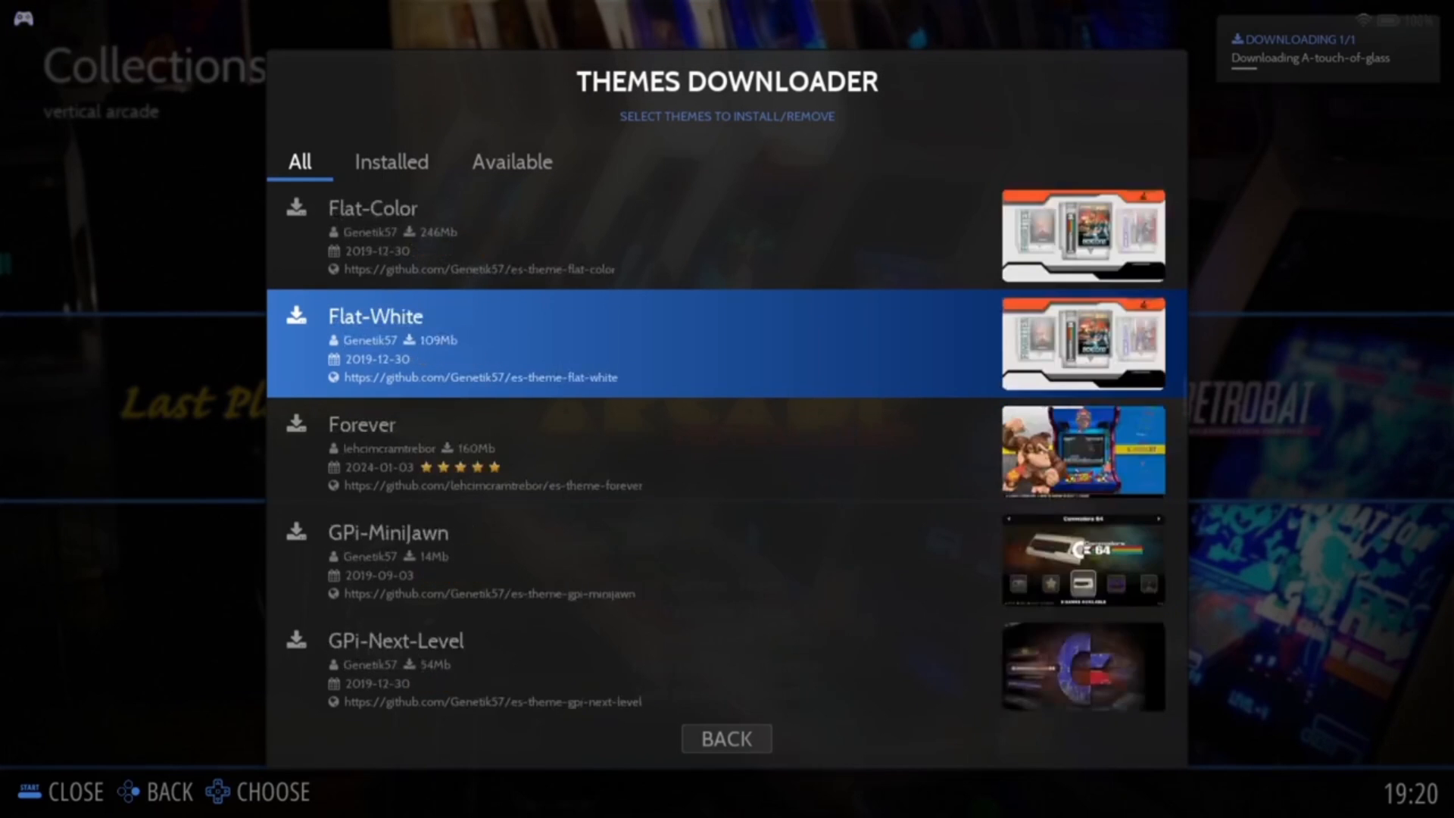
key(Down)
key(Down)
key(Down)
key(Down)
key(Down)
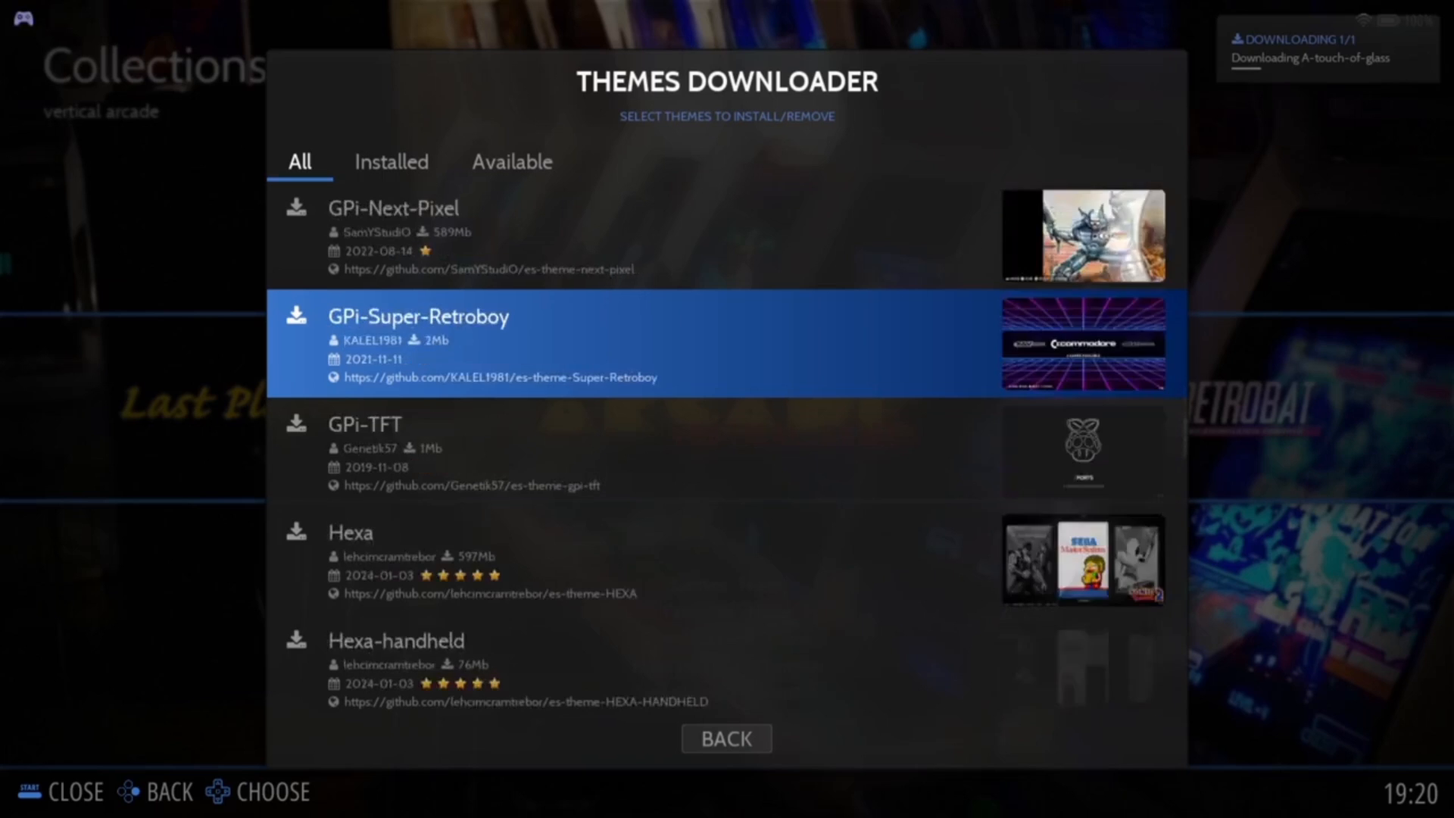
key(Escape)
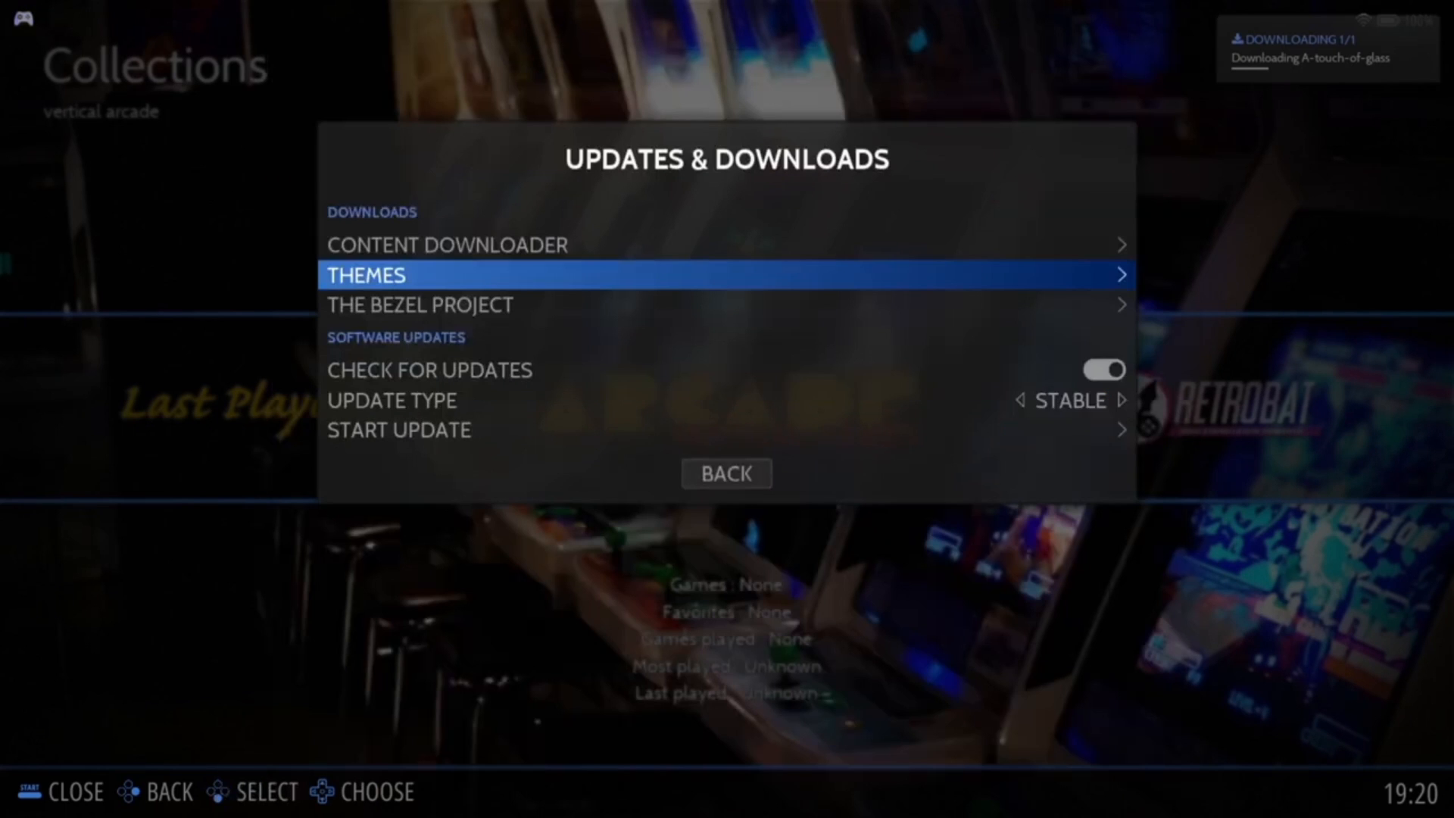
- Open the Content Downloader and look through its downloadable games, from the 3DS demos to the GameCube demos
key(Up)
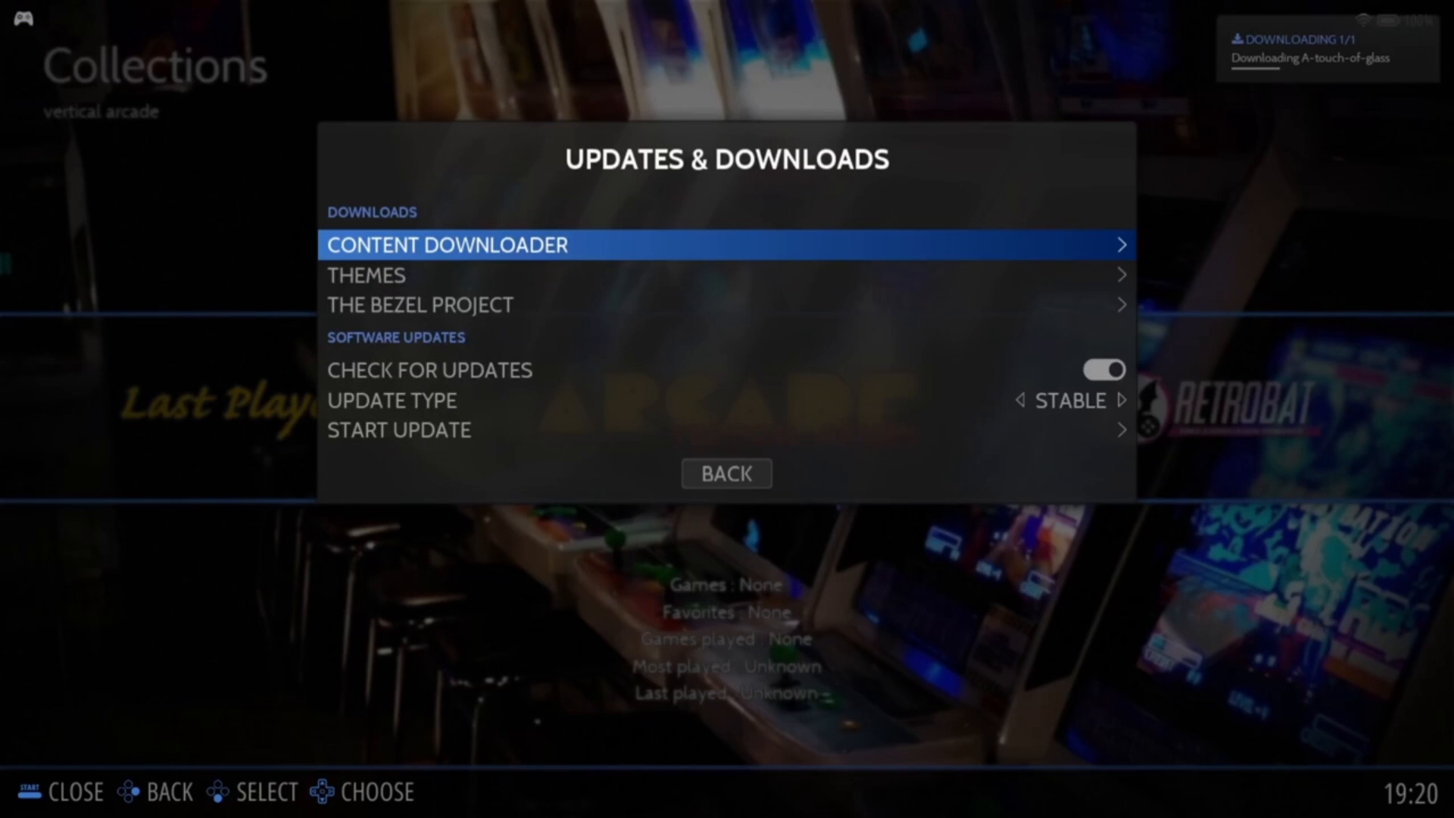
key(Return)
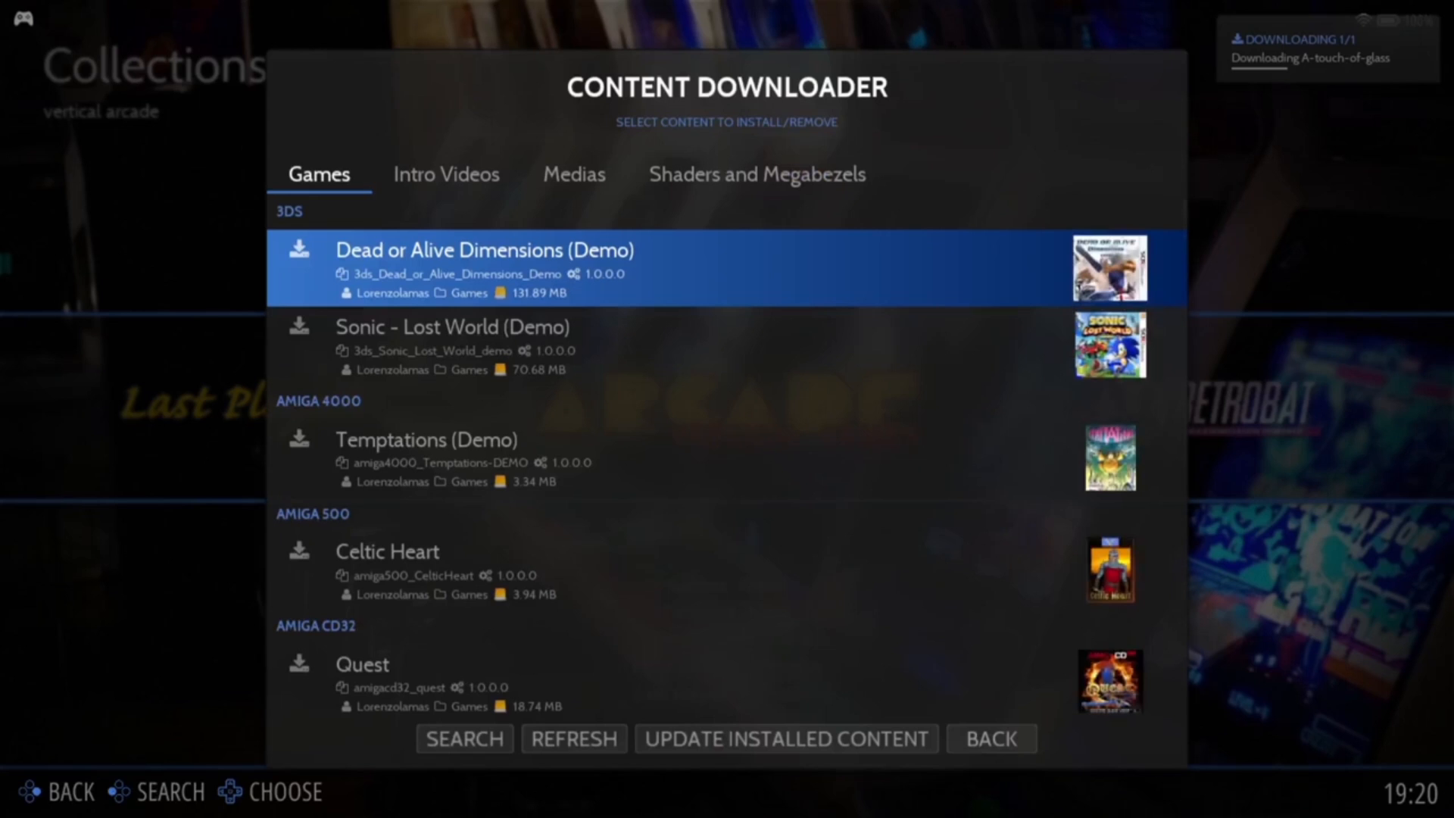
key(Down)
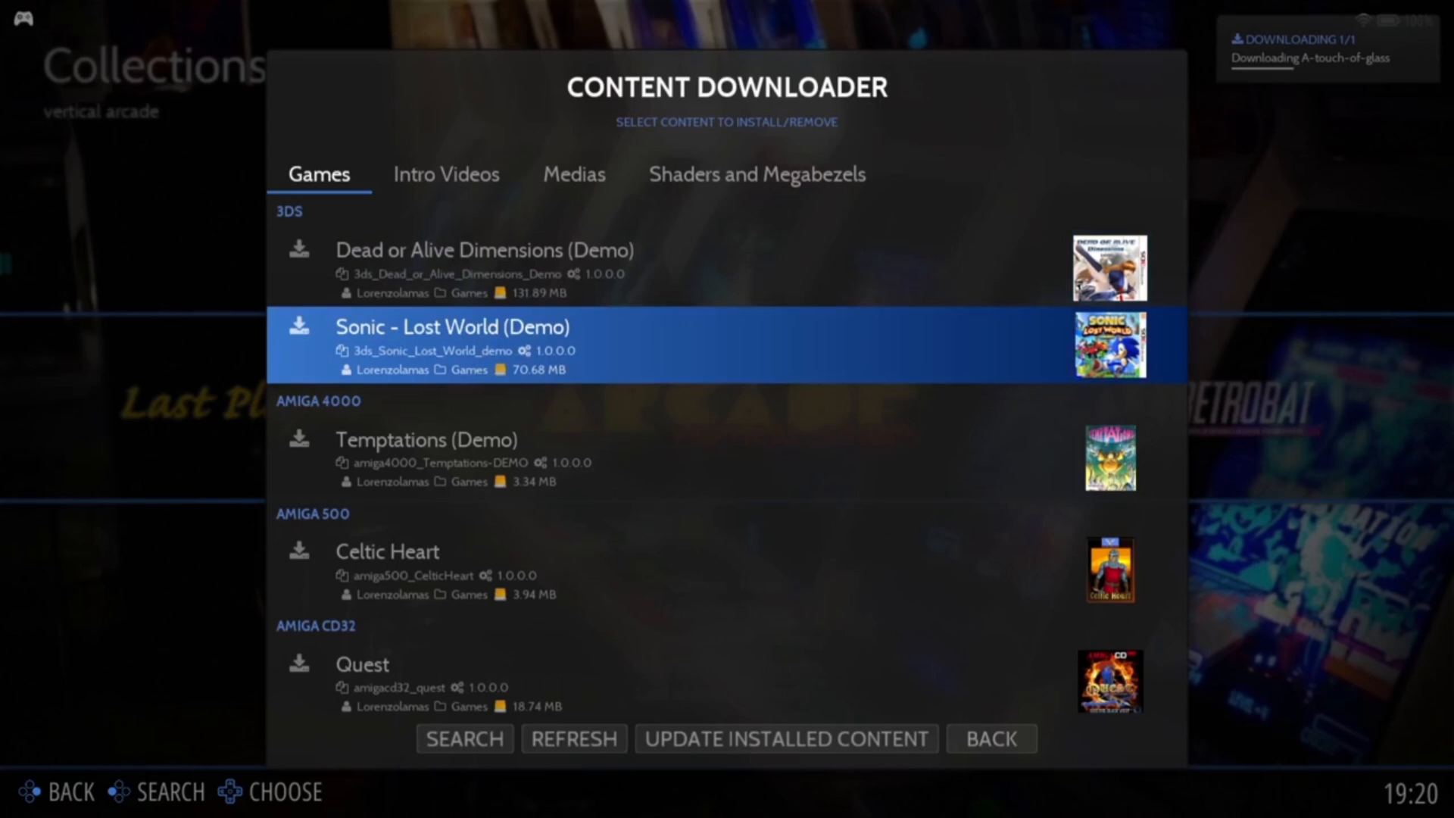
key(Down)
key(Down)
key(Down)
key(Down)
key(Down)
key(Down)
key(Down)
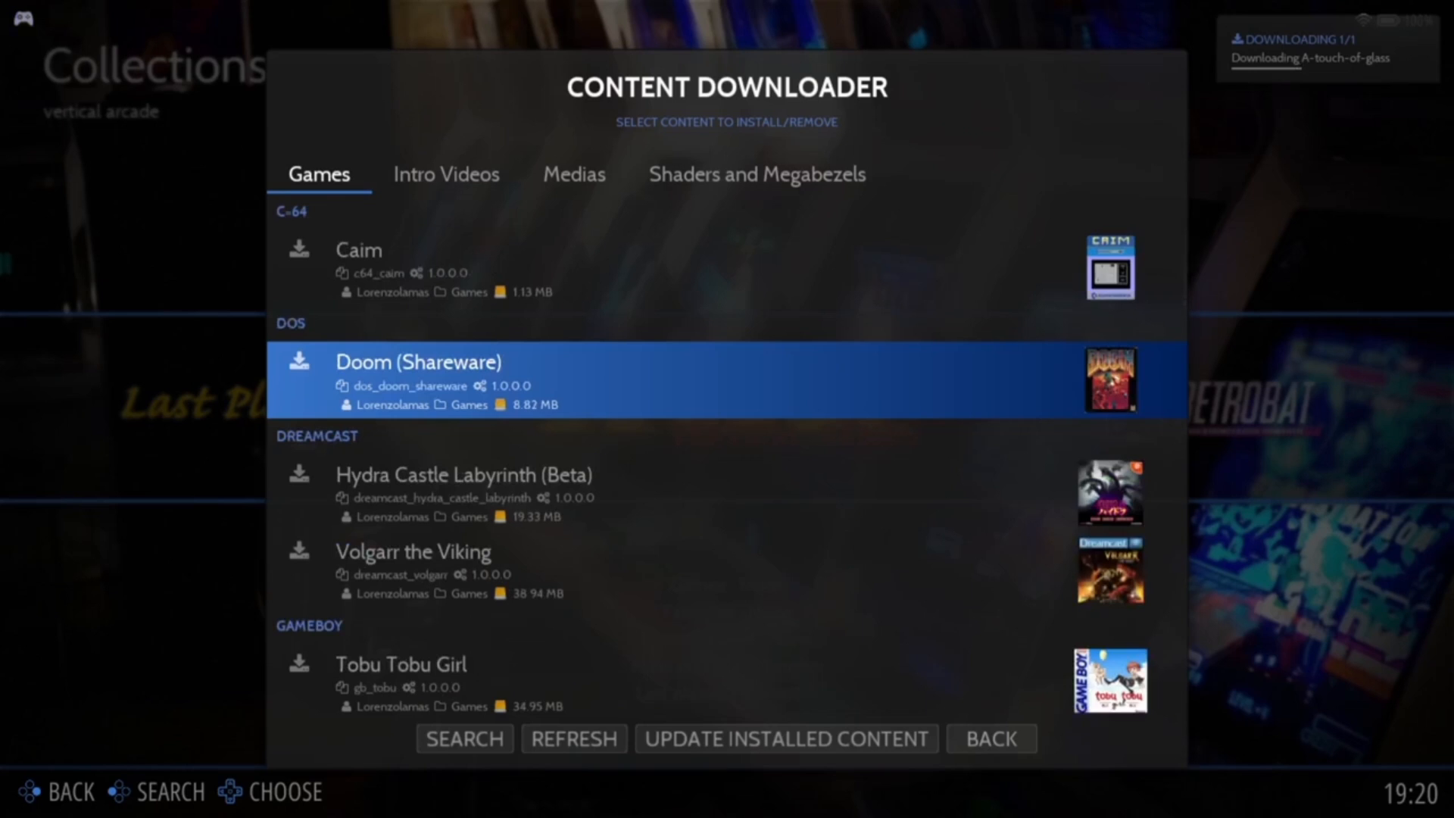
key(Down)
key(Down)
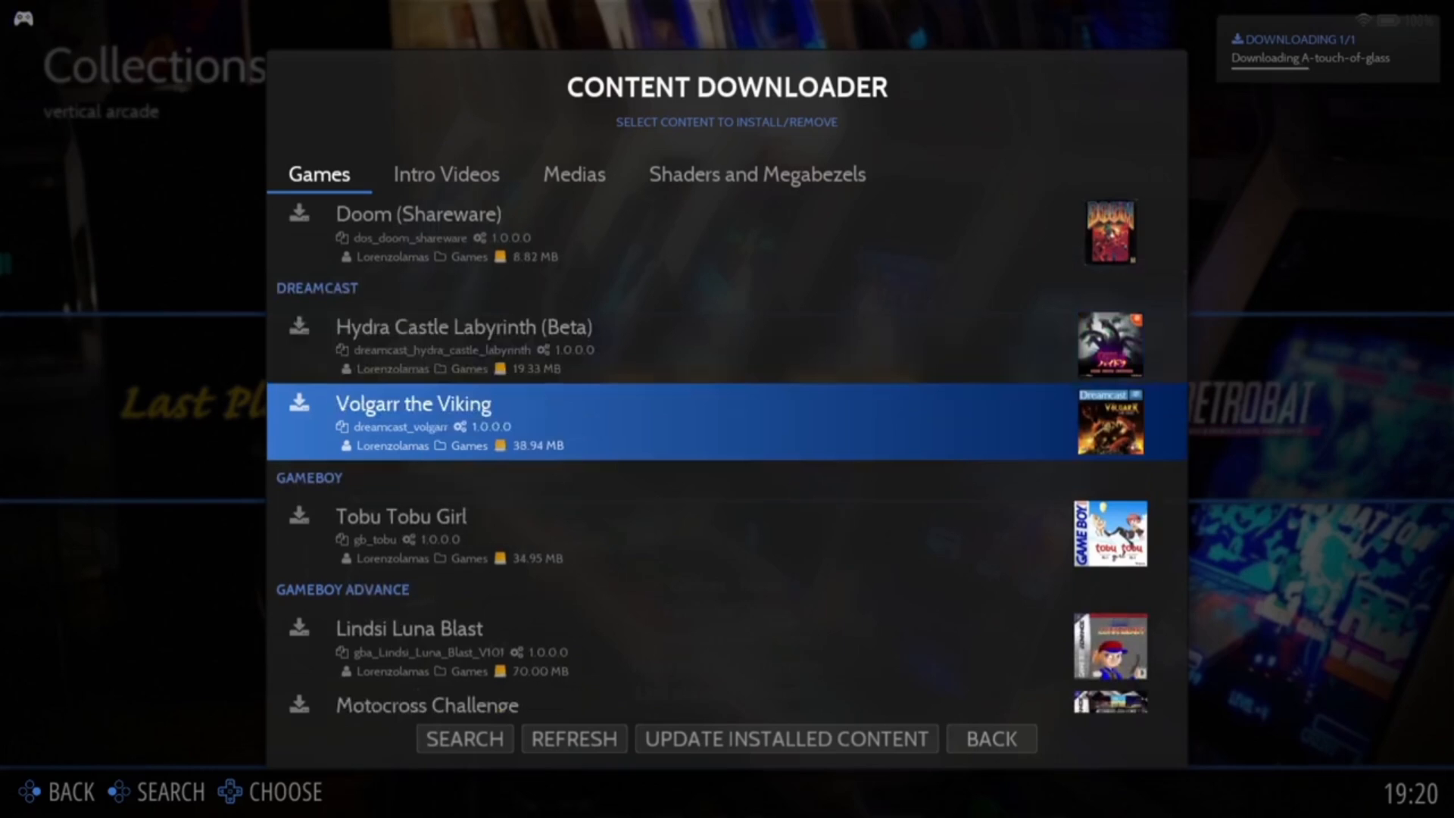
key(Down)
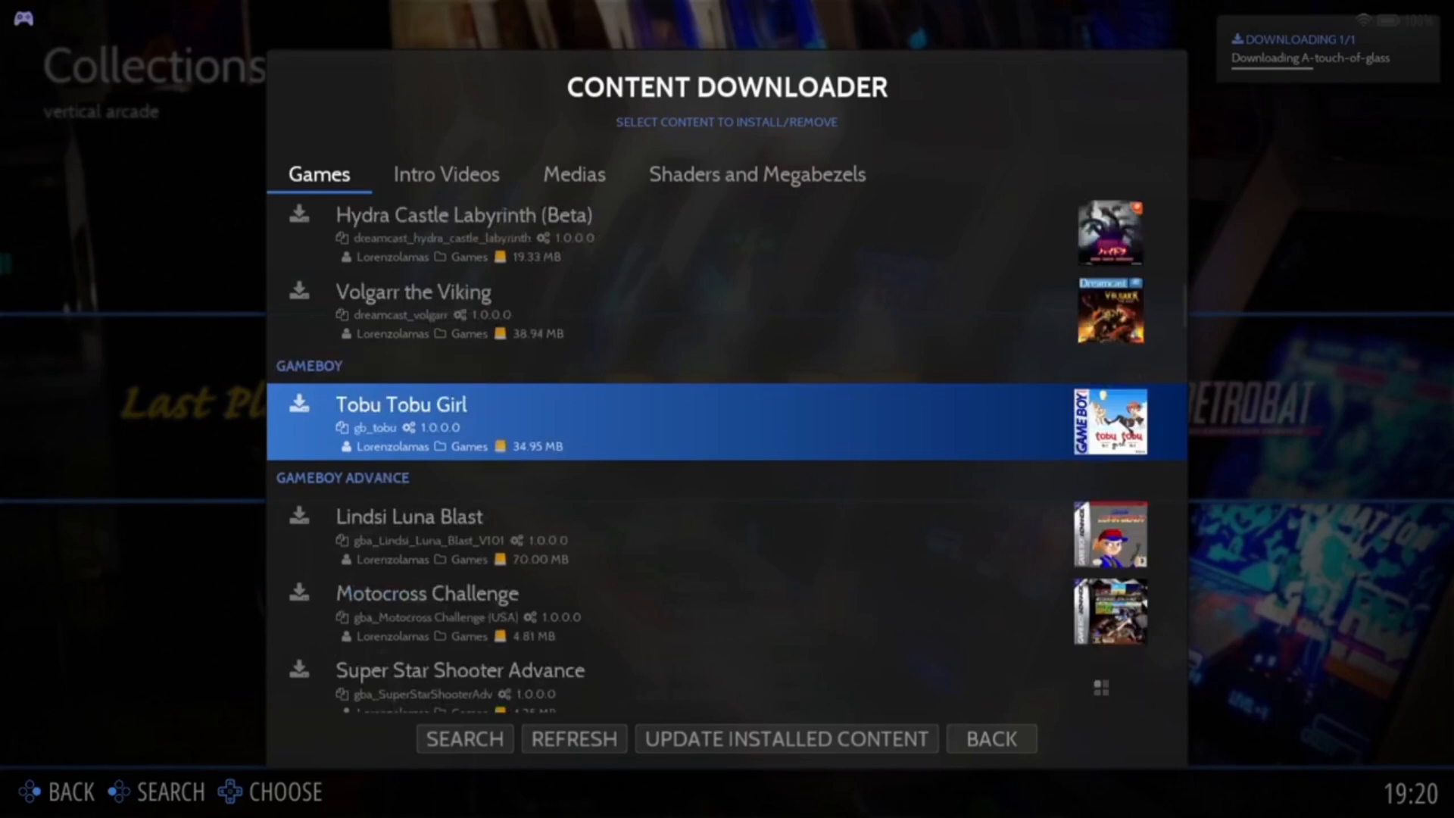
key(Down)
key(Down)
key(Down)
key(Down)
key(Down)
key(Down)
key(Down)
key(Down)
key(Down)
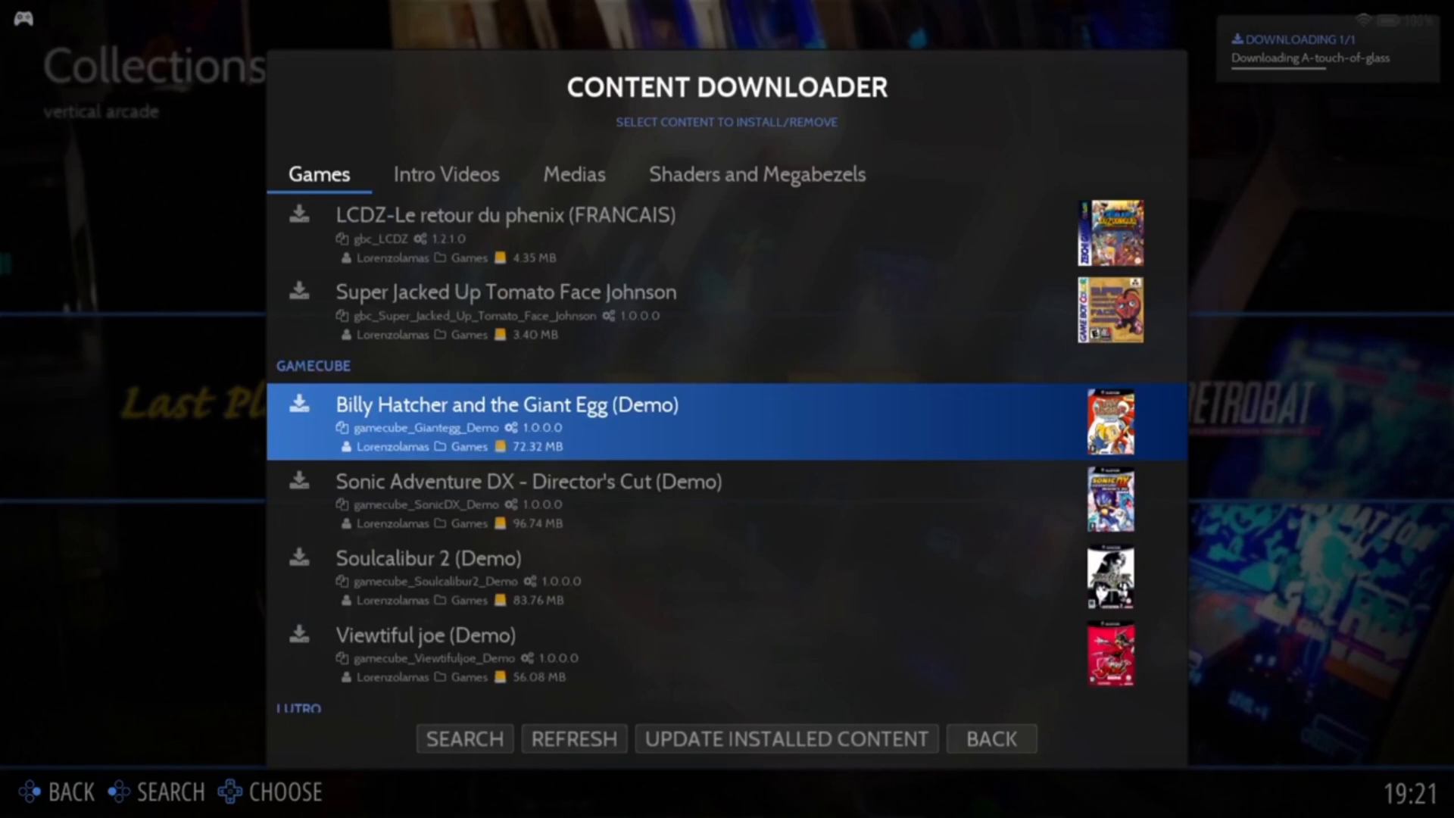
- Browse the intro videos in the Content Downloader and install the Tetris intro
key(Right)
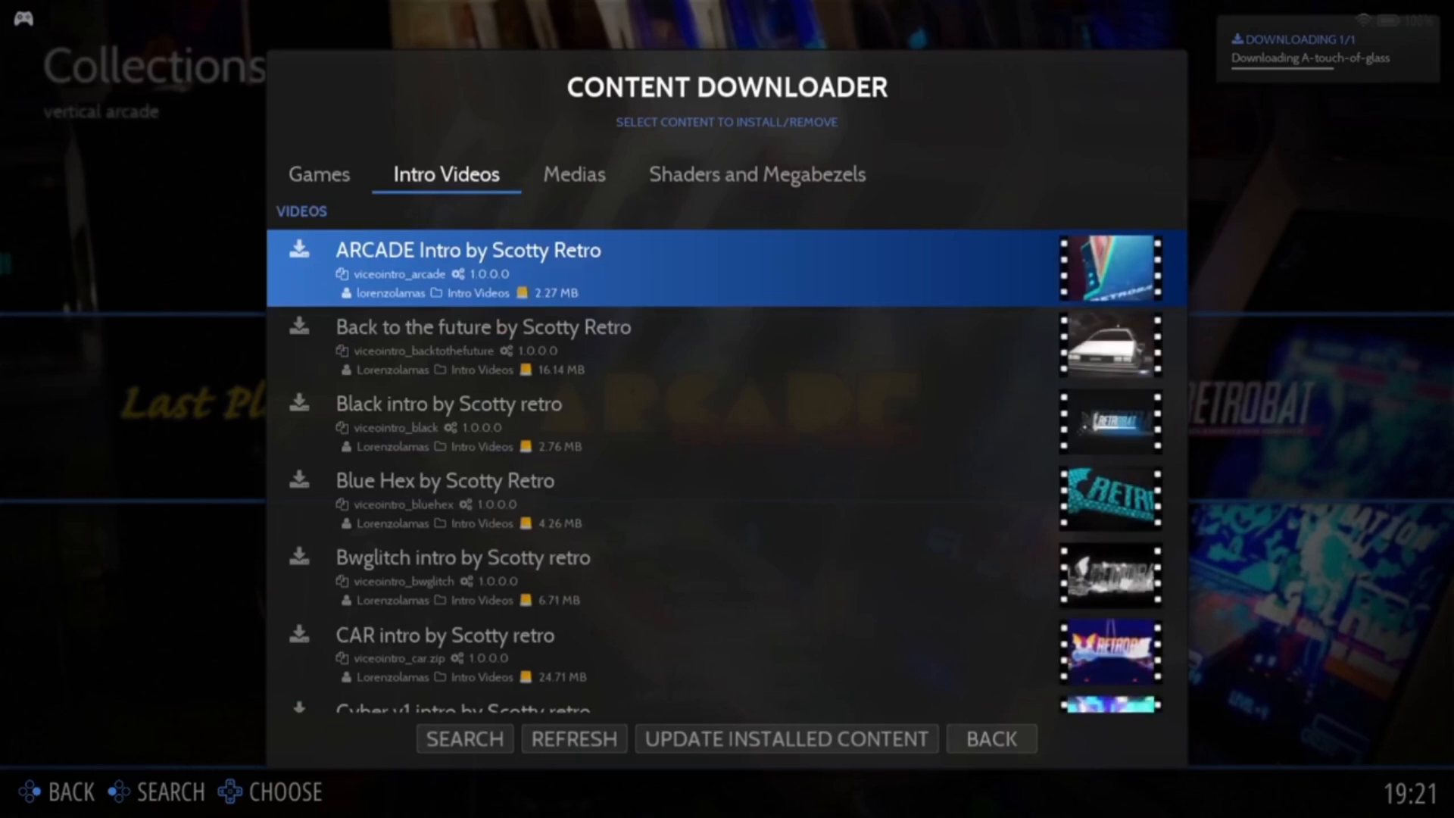
key(Down)
key(Down)
key(Down)
key(Down)
key(Down)
key(Down)
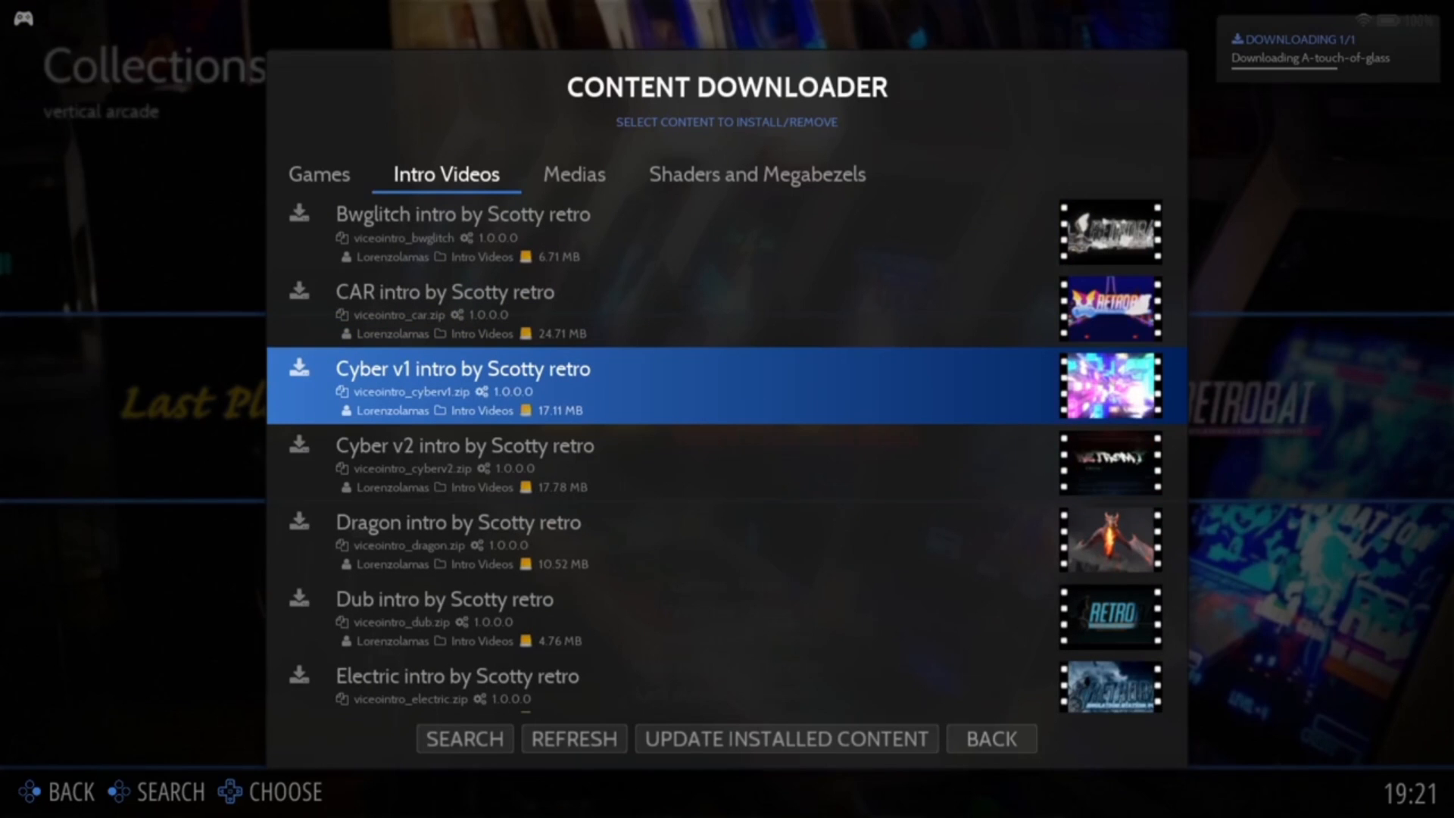
key(Down)
key(Down)
key(Down)
key(Down)
key(Down)
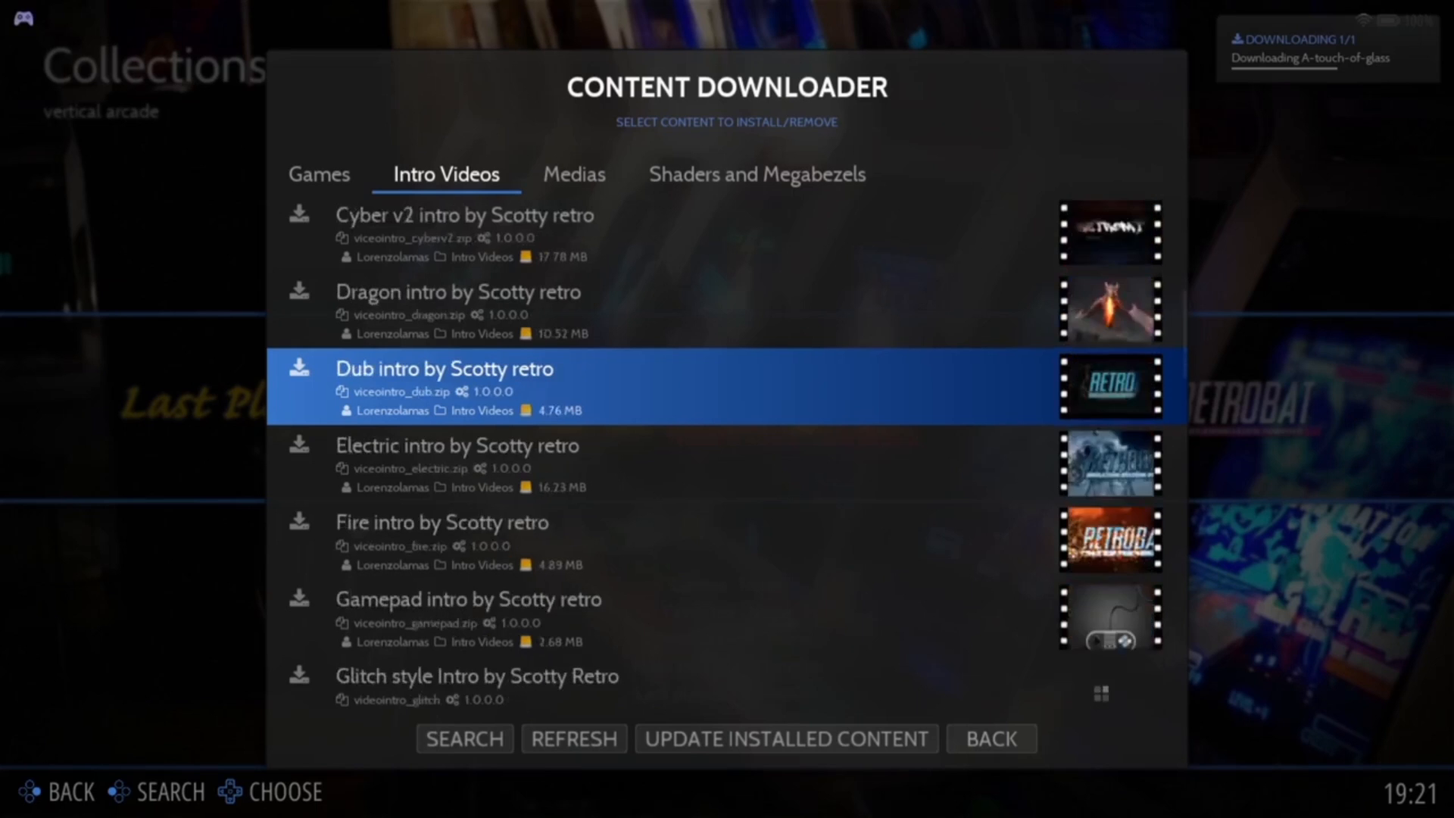
key(Down)
key(Down)
key(Down)
key(Down)
key(Down)
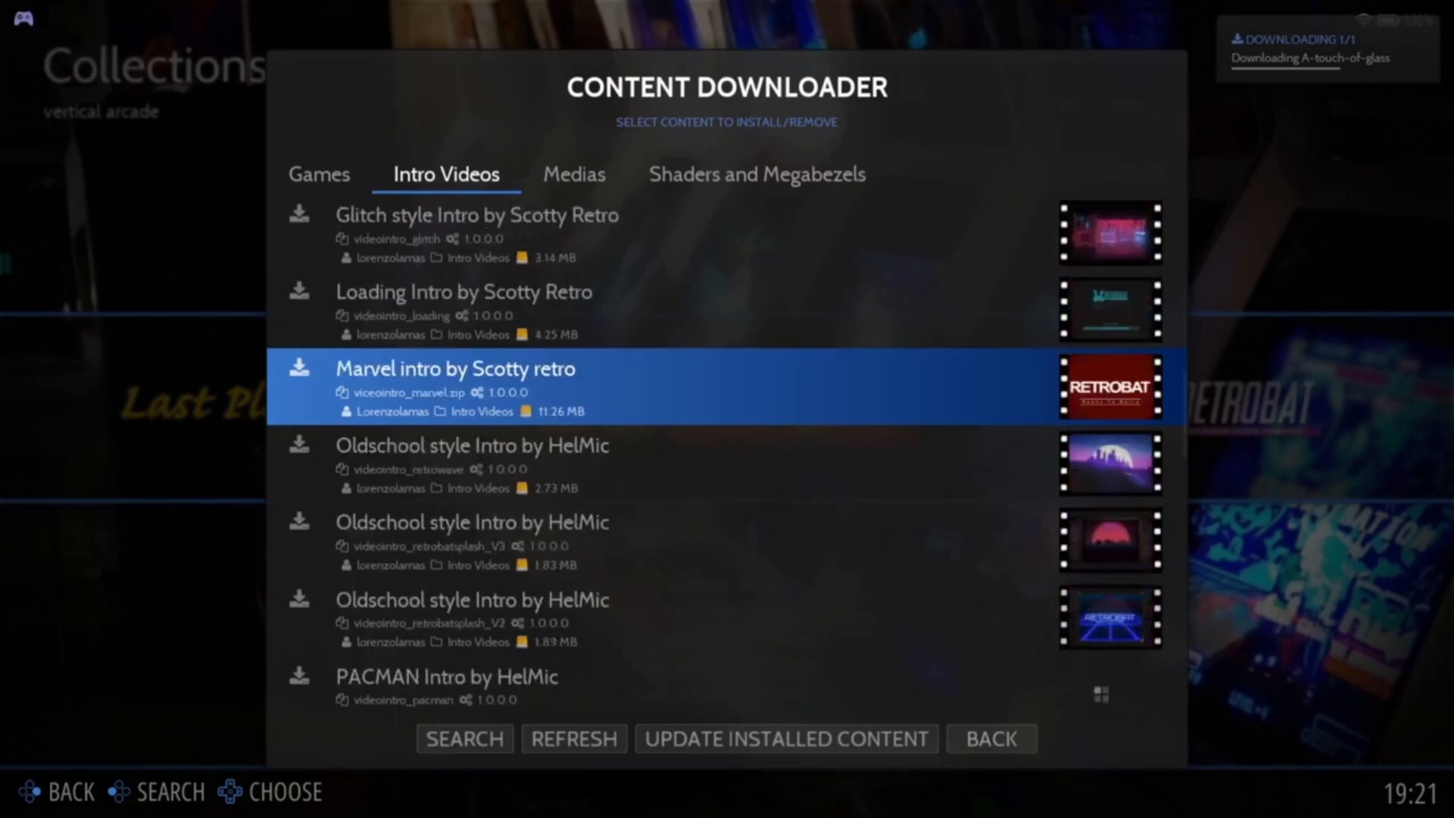
key(Down)
key(Down)
key(Down)
key(Down)
key(Down)
key(Down)
key(Down)
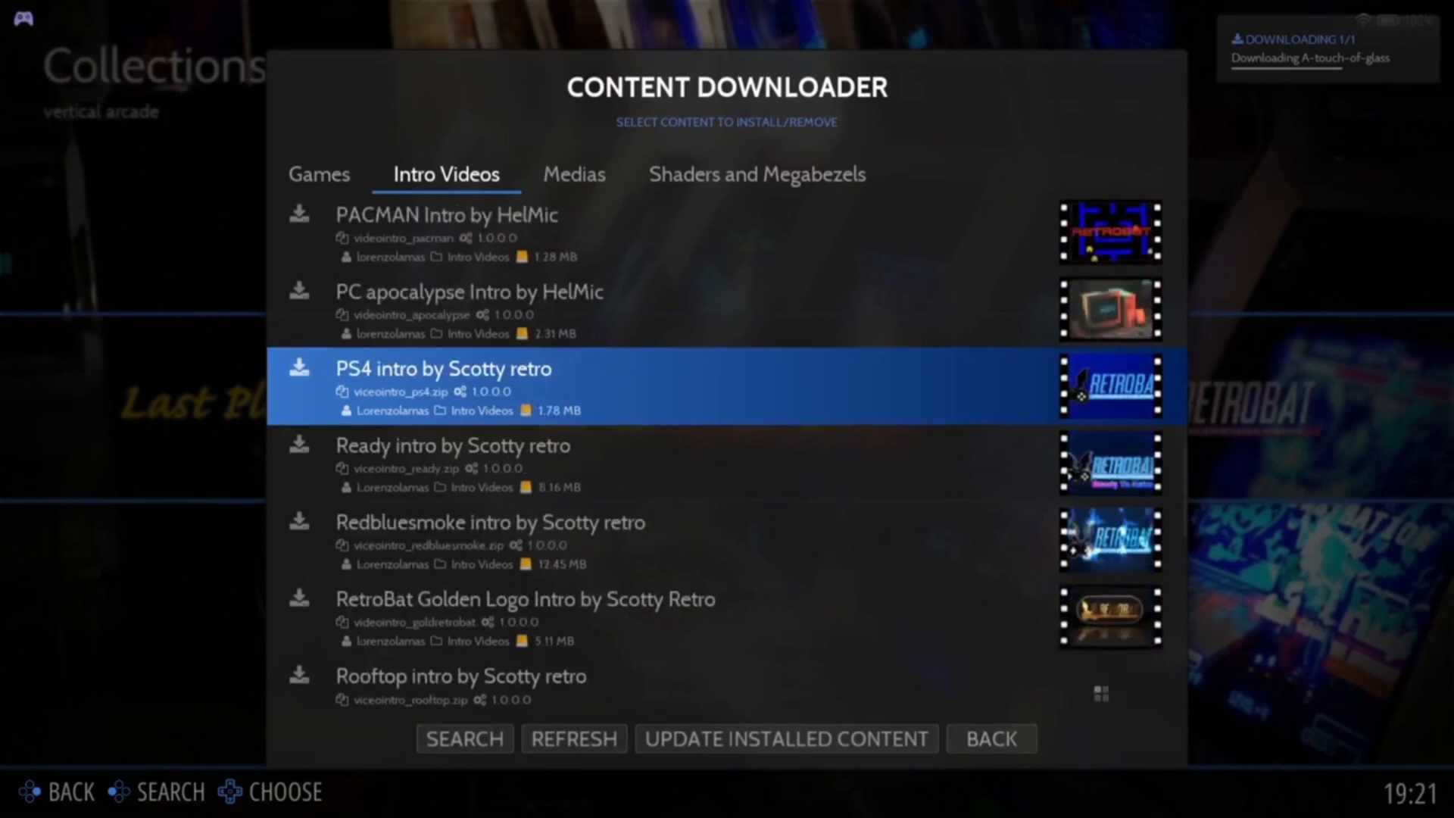
key(Down)
key(Down)
key(Down)
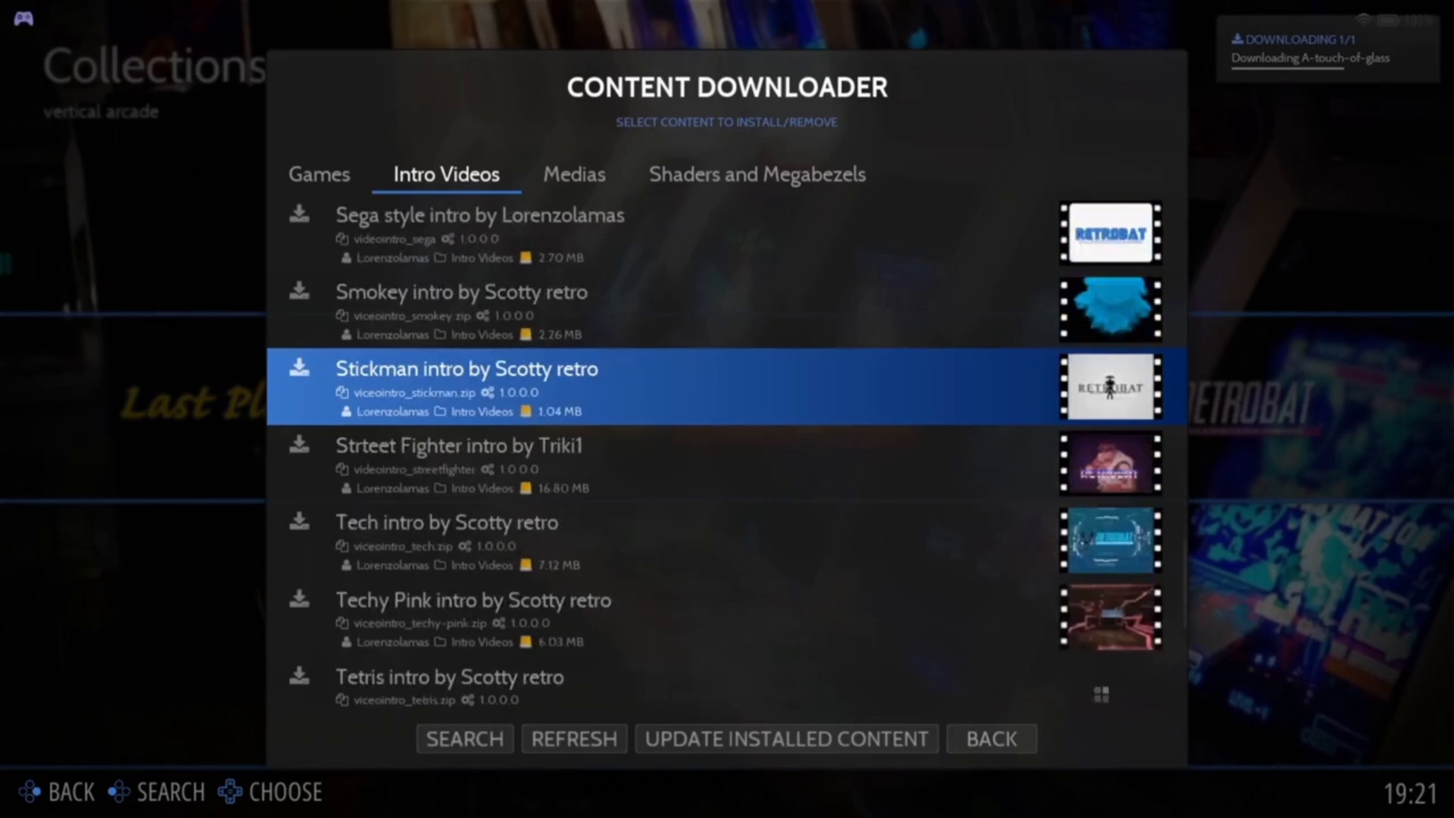
key(Down)
key(Down)
key(Down)
key(Down)
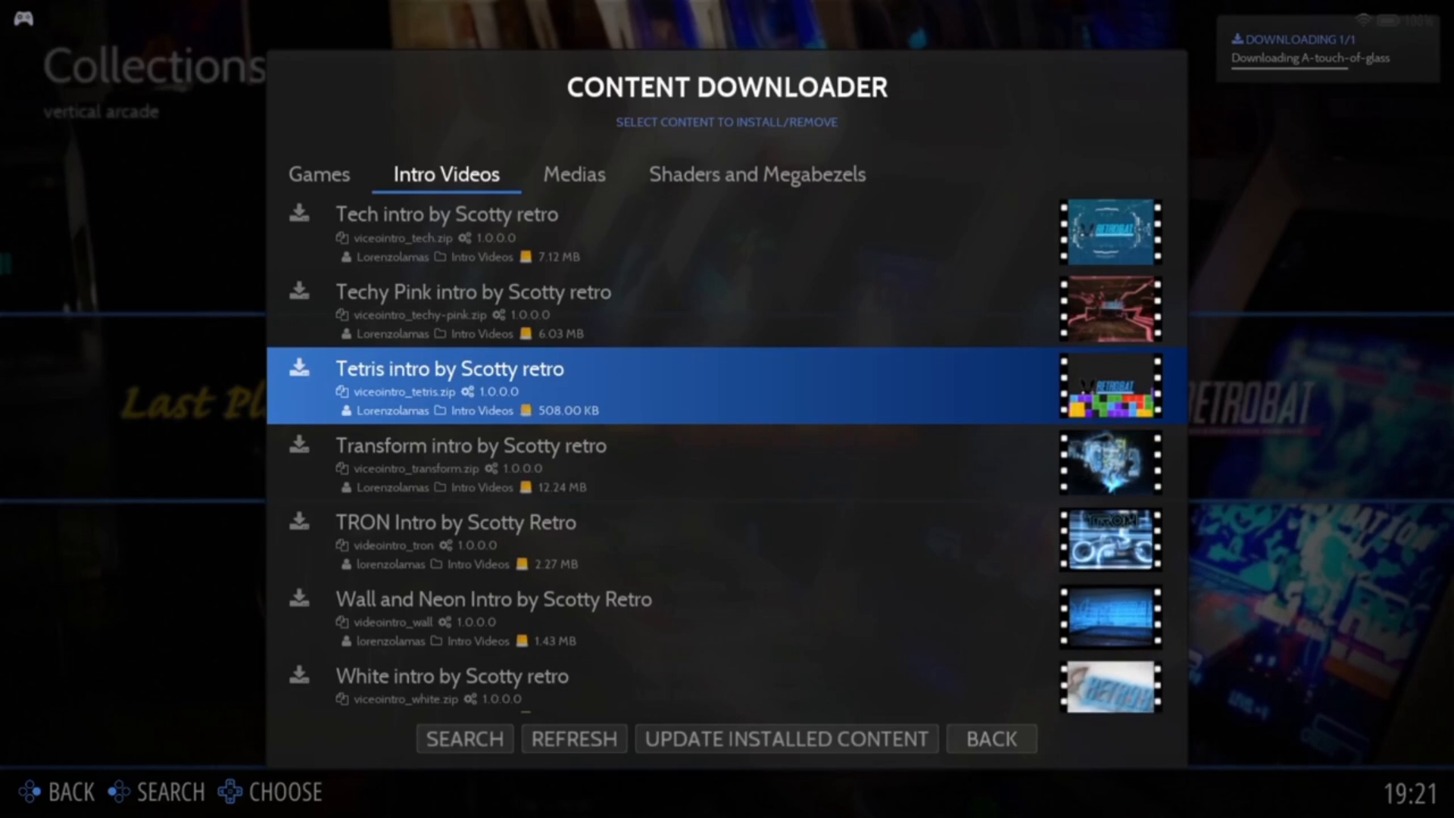
key(Return)
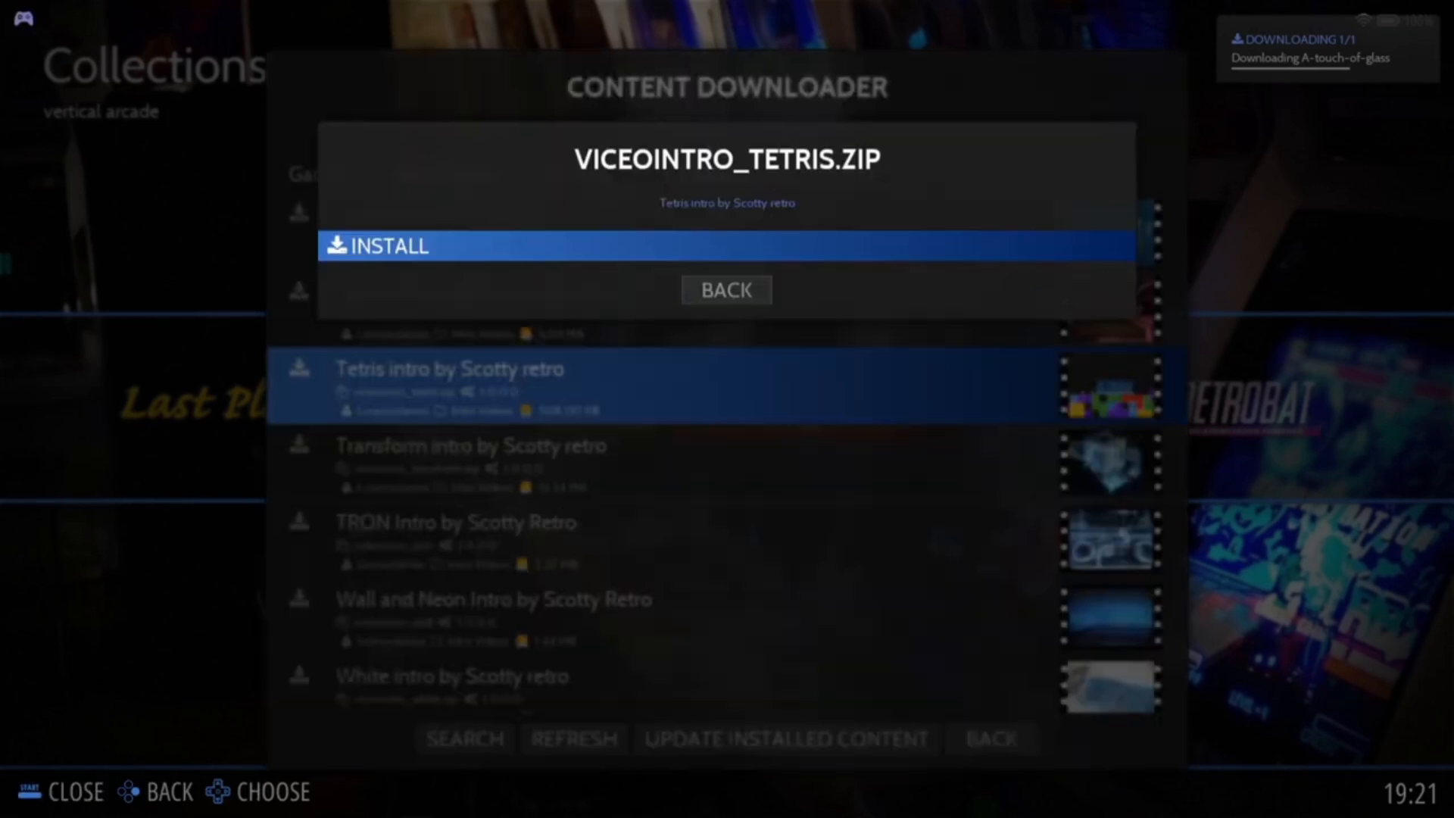
key(Return)
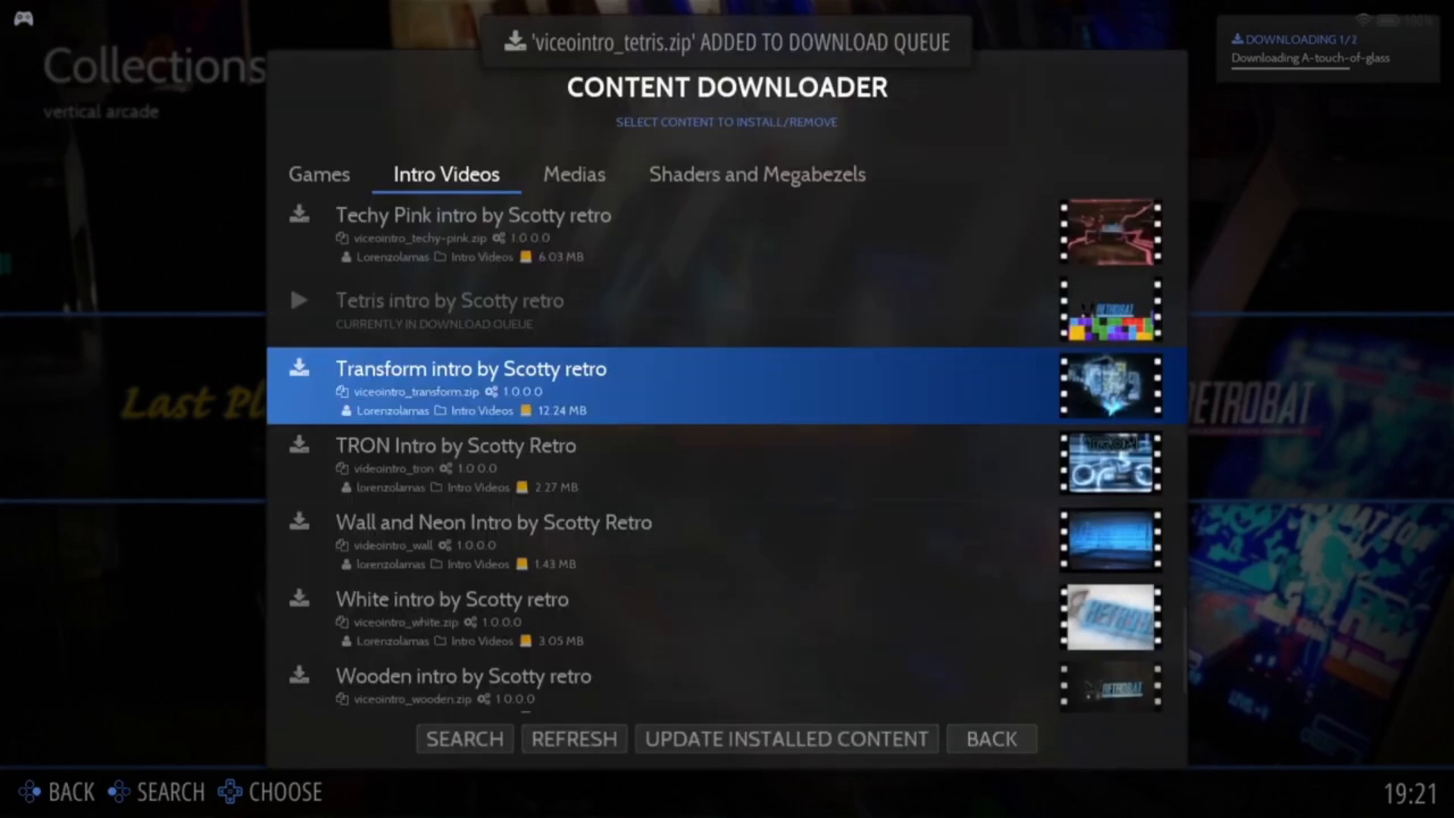
- Look through the Medias and the Shaders and Megabezels categories of the Content Downloader, and return to Updates & Downloads
key(Page_Down)
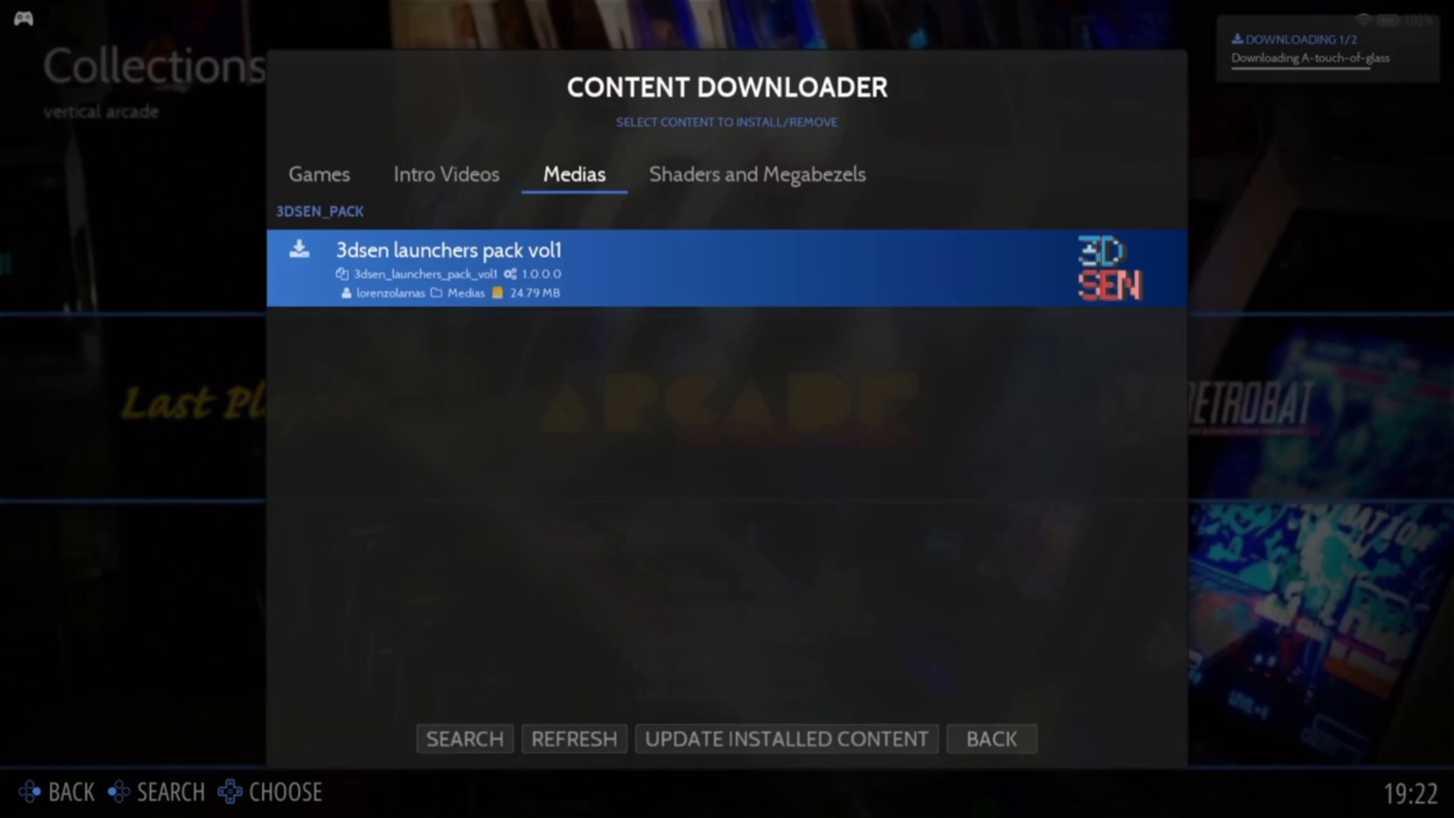
key(Right)
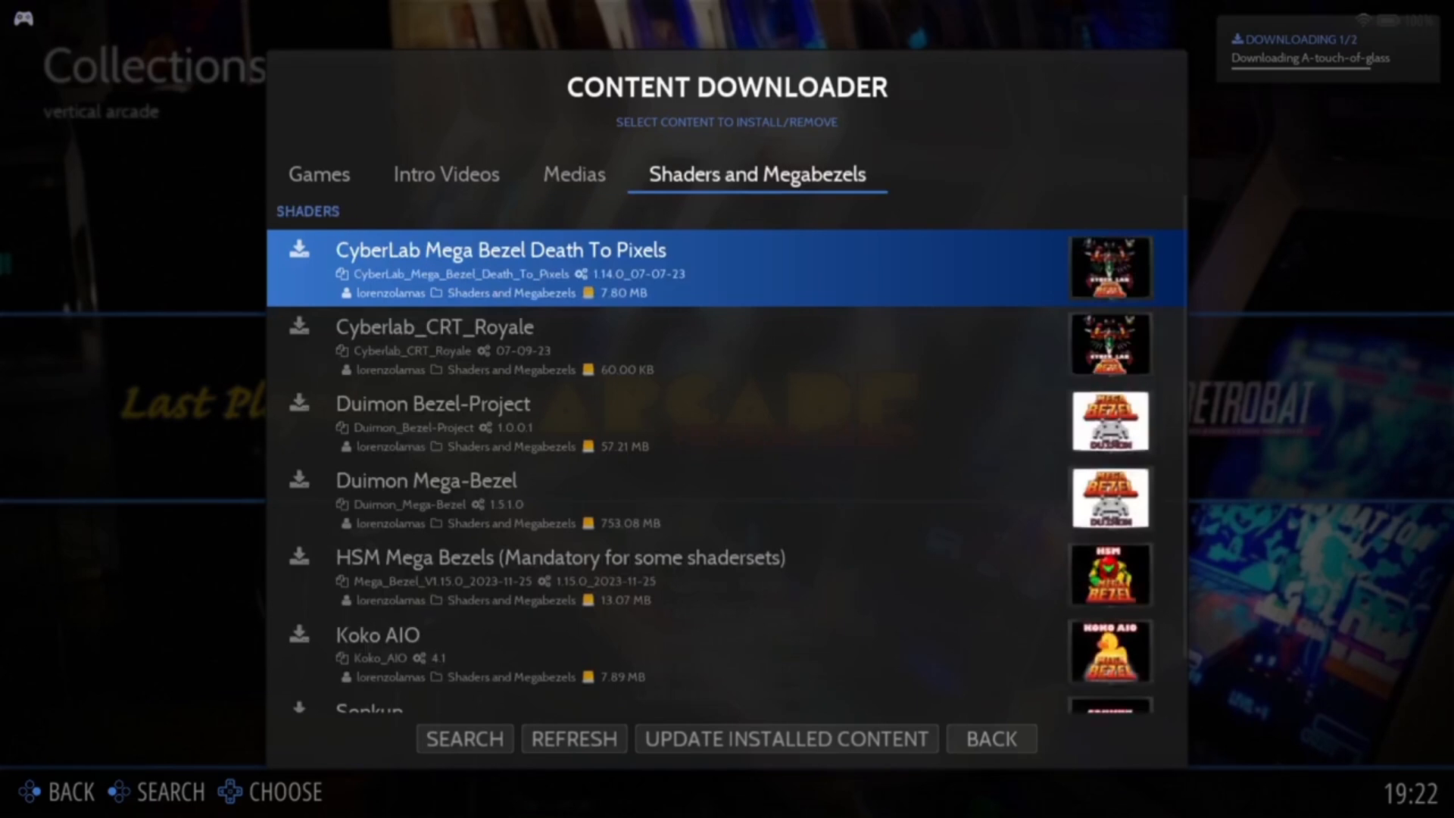
key(Down)
key(Down)
key(Down)
key(Down)
key(Down)
key(Down)
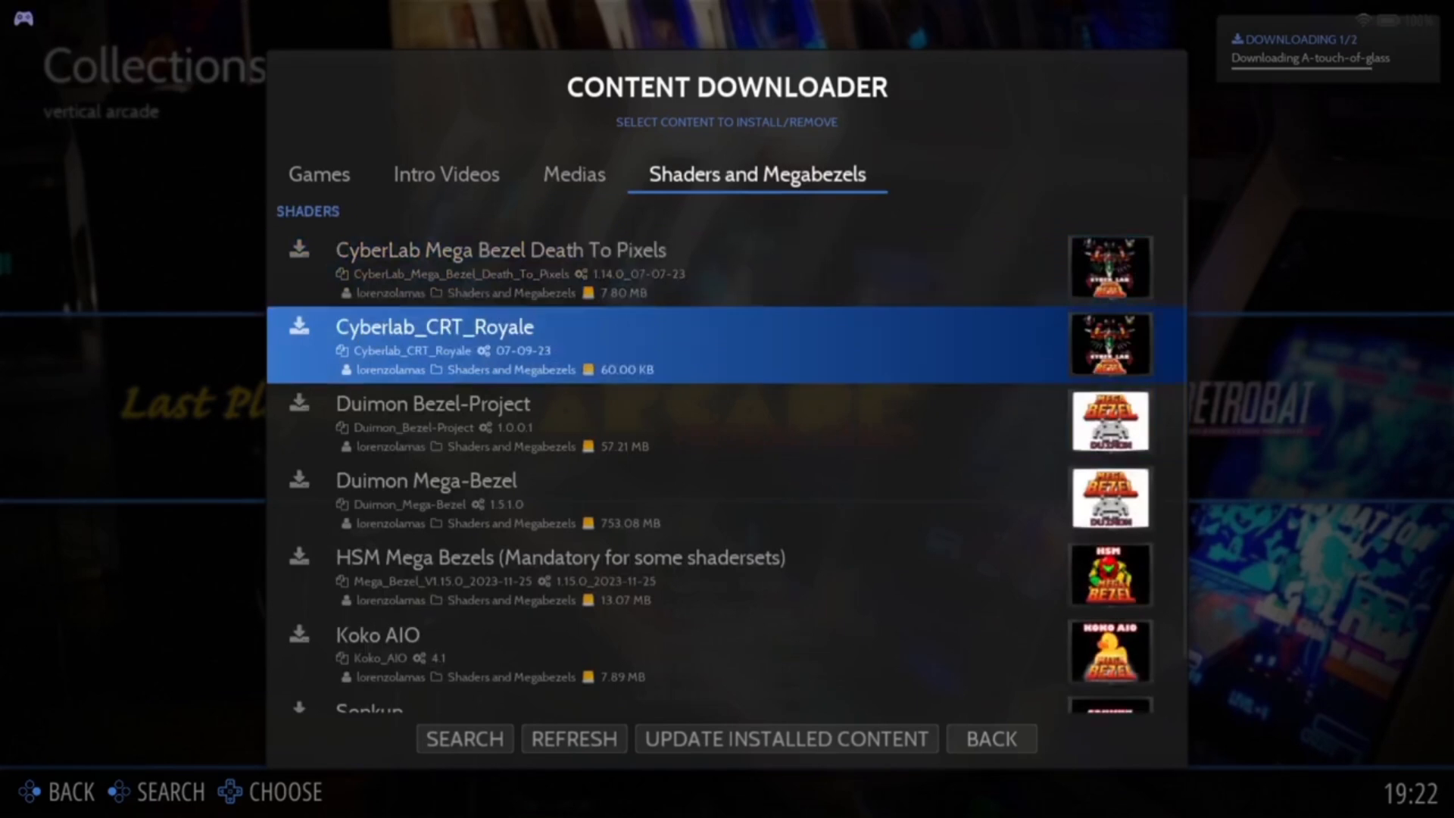
key(Up)
key(Up)
key(Up)
key(Up)
key(Up)
key(Up)
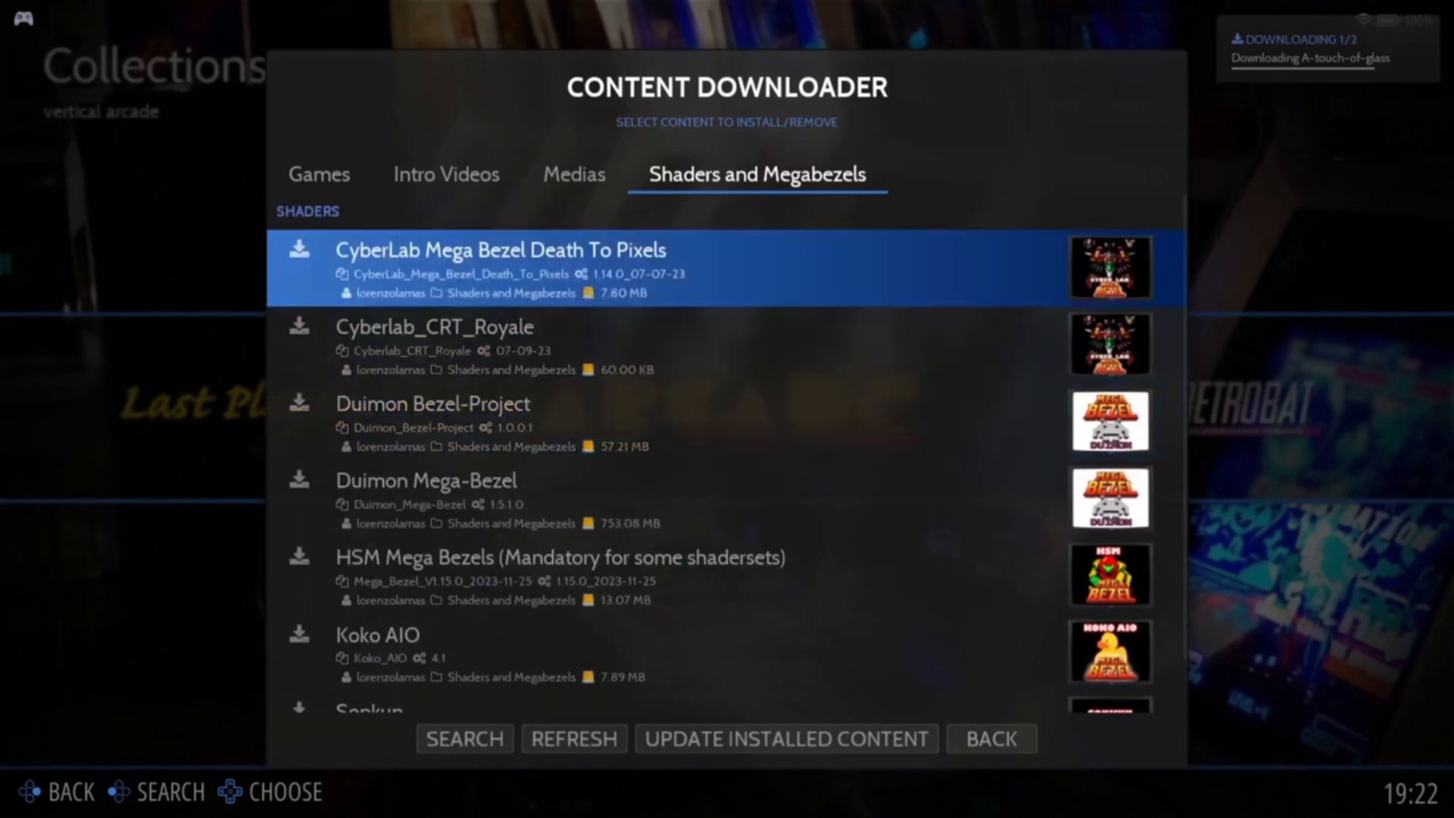
key(Left)
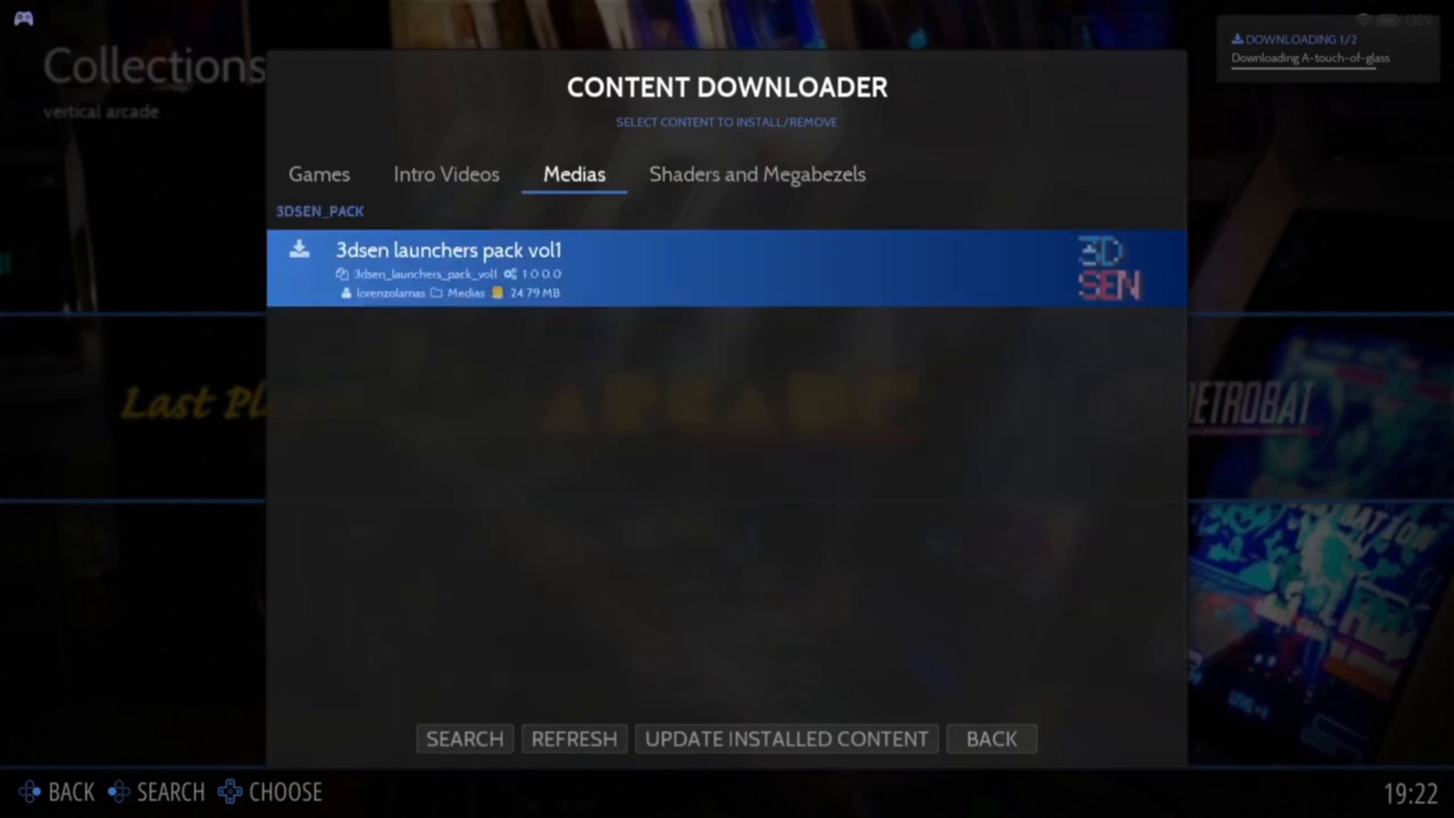
key(Escape)
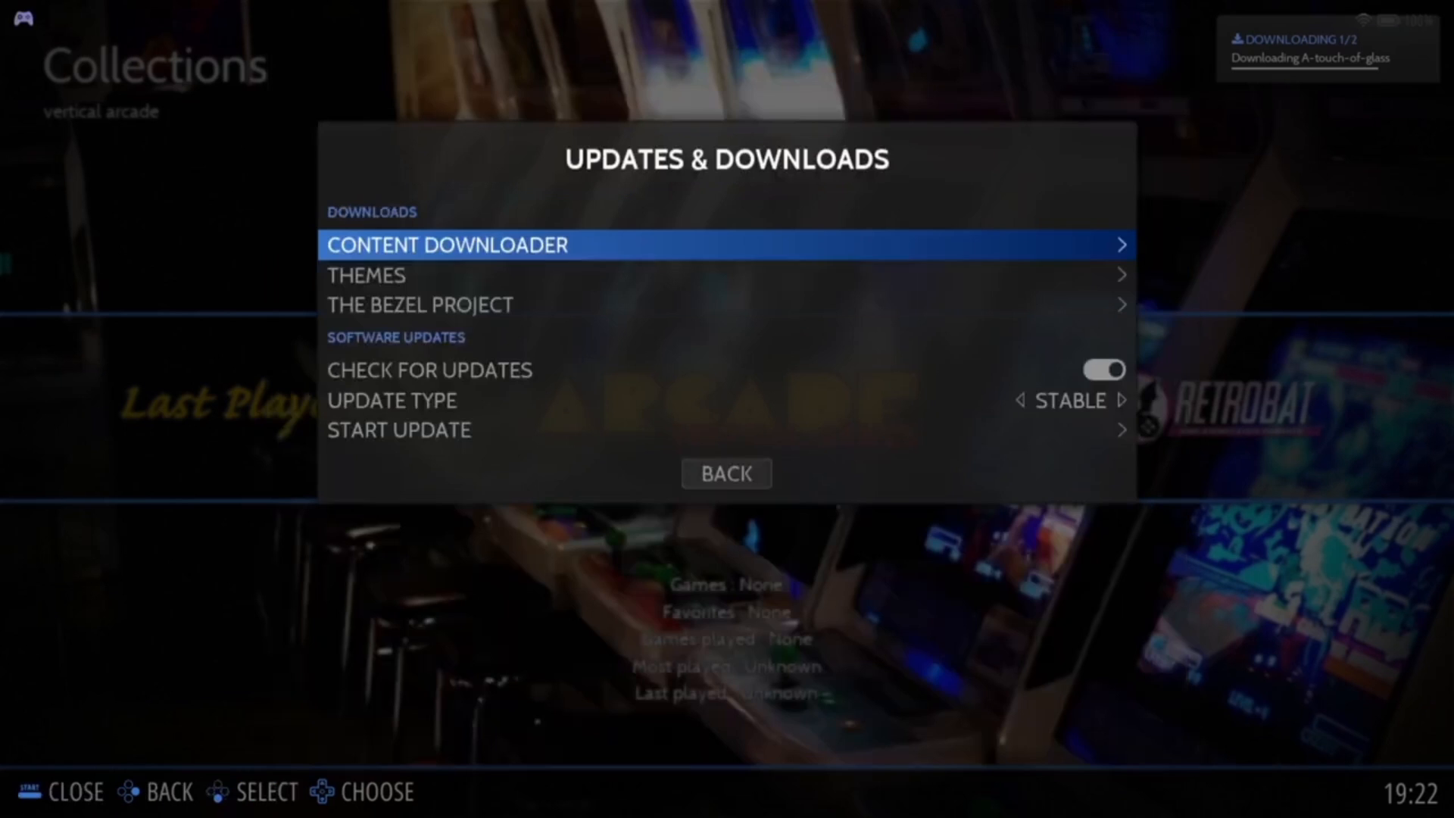
- Look inside The Bezel Project downloader, and review the Check for Updates and Update Type options in Updates & Downloads
key(Down)
key(Down)
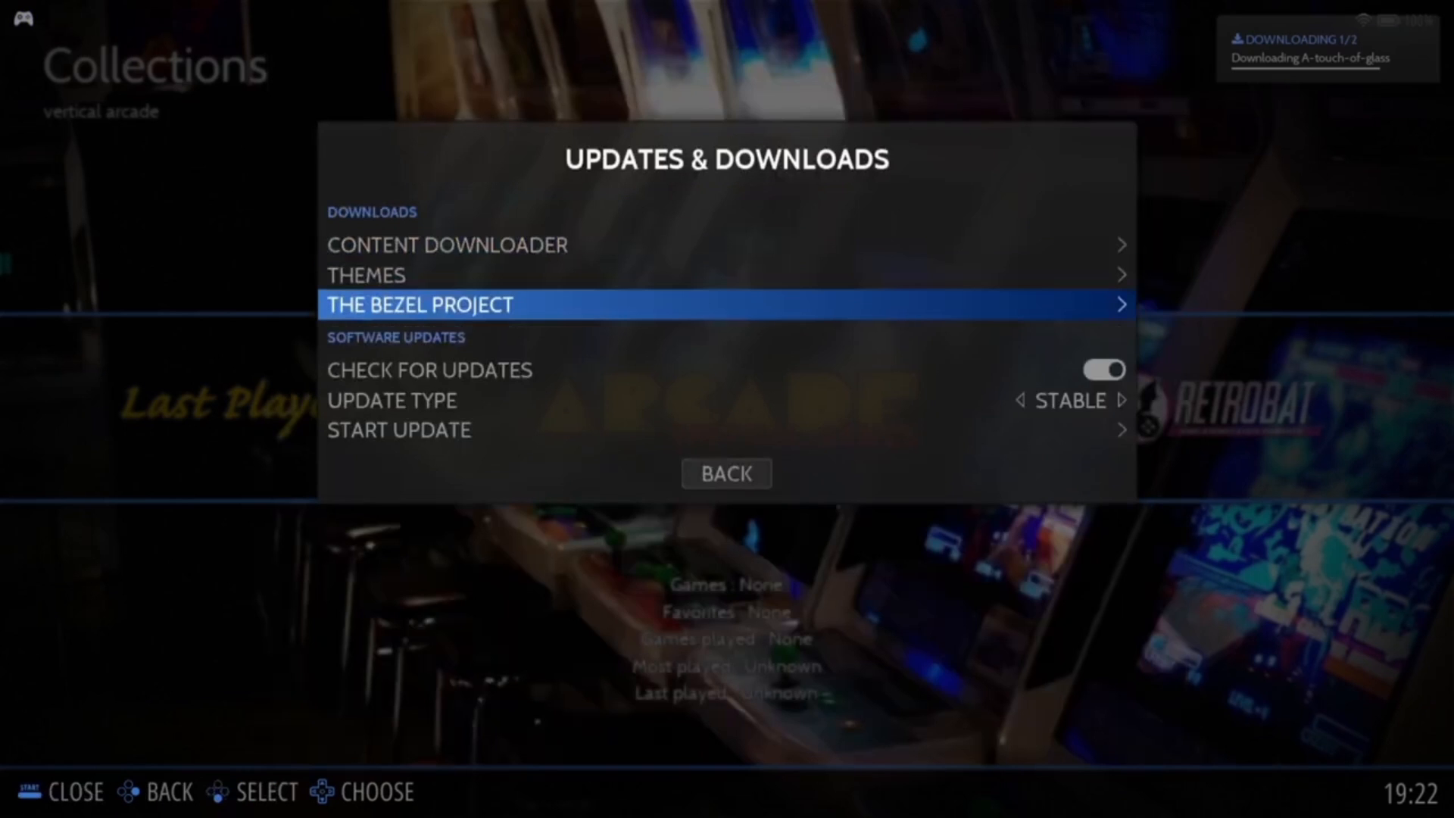
key(Return)
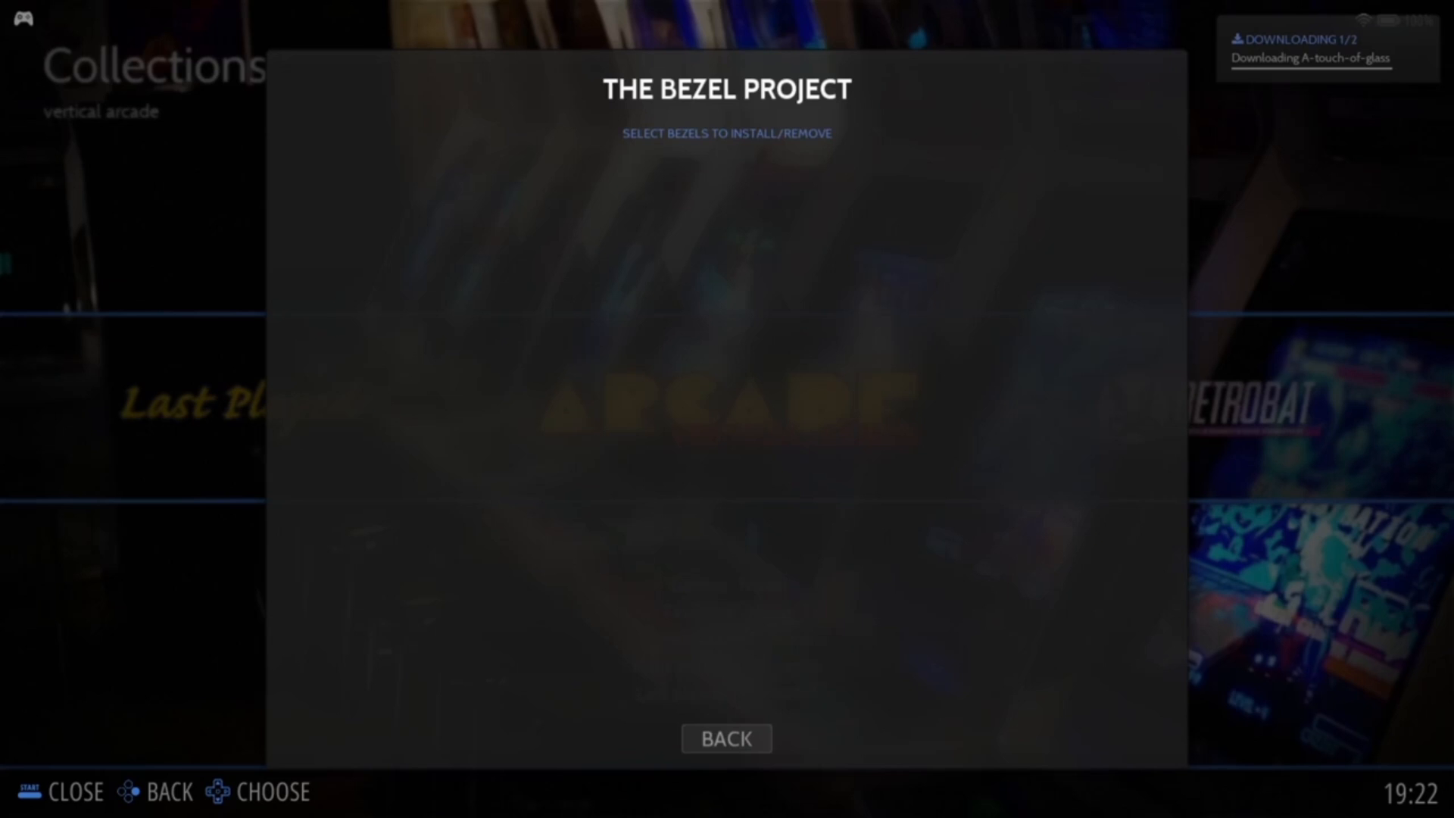
key(Escape)
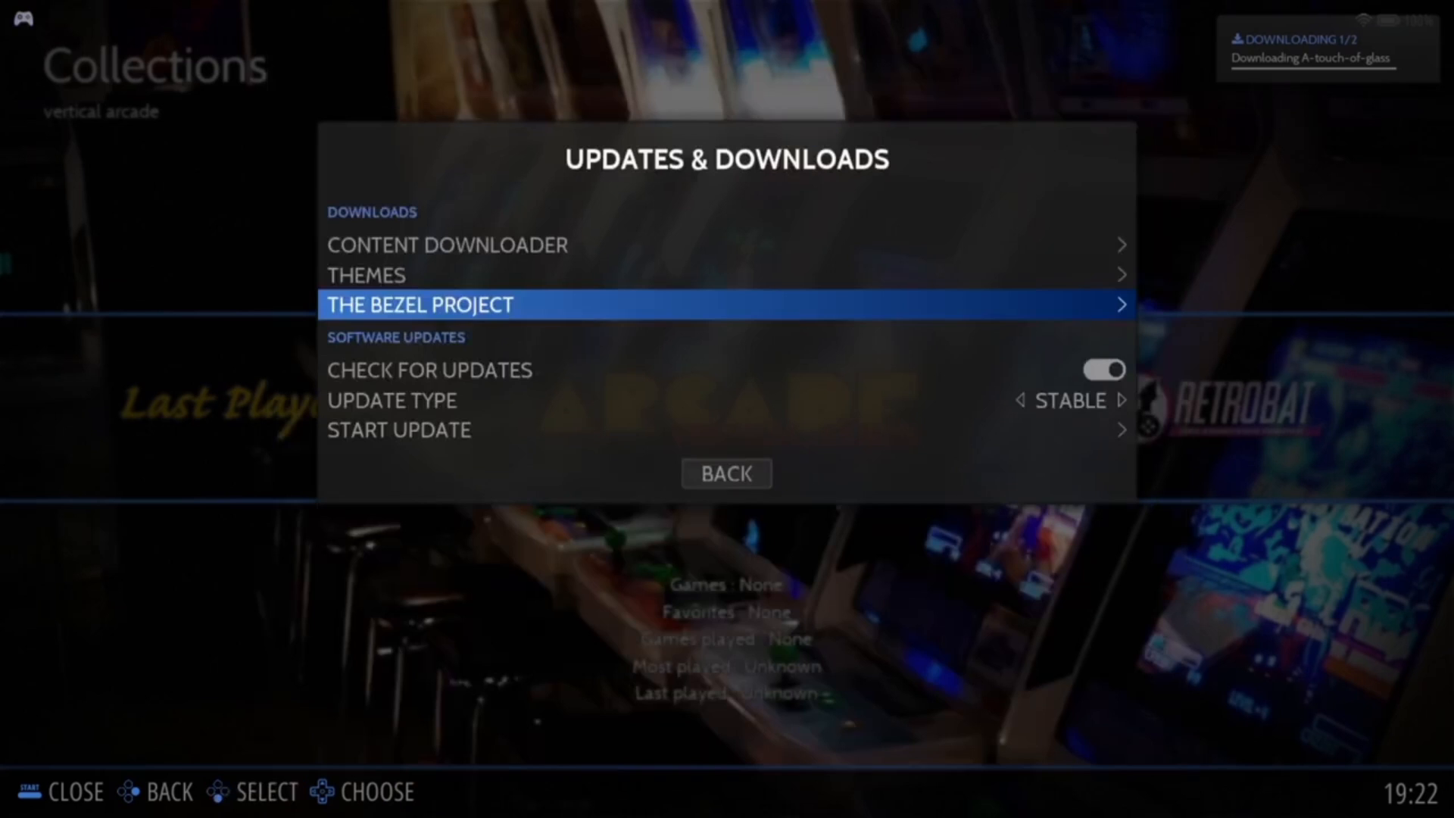
key(Down)
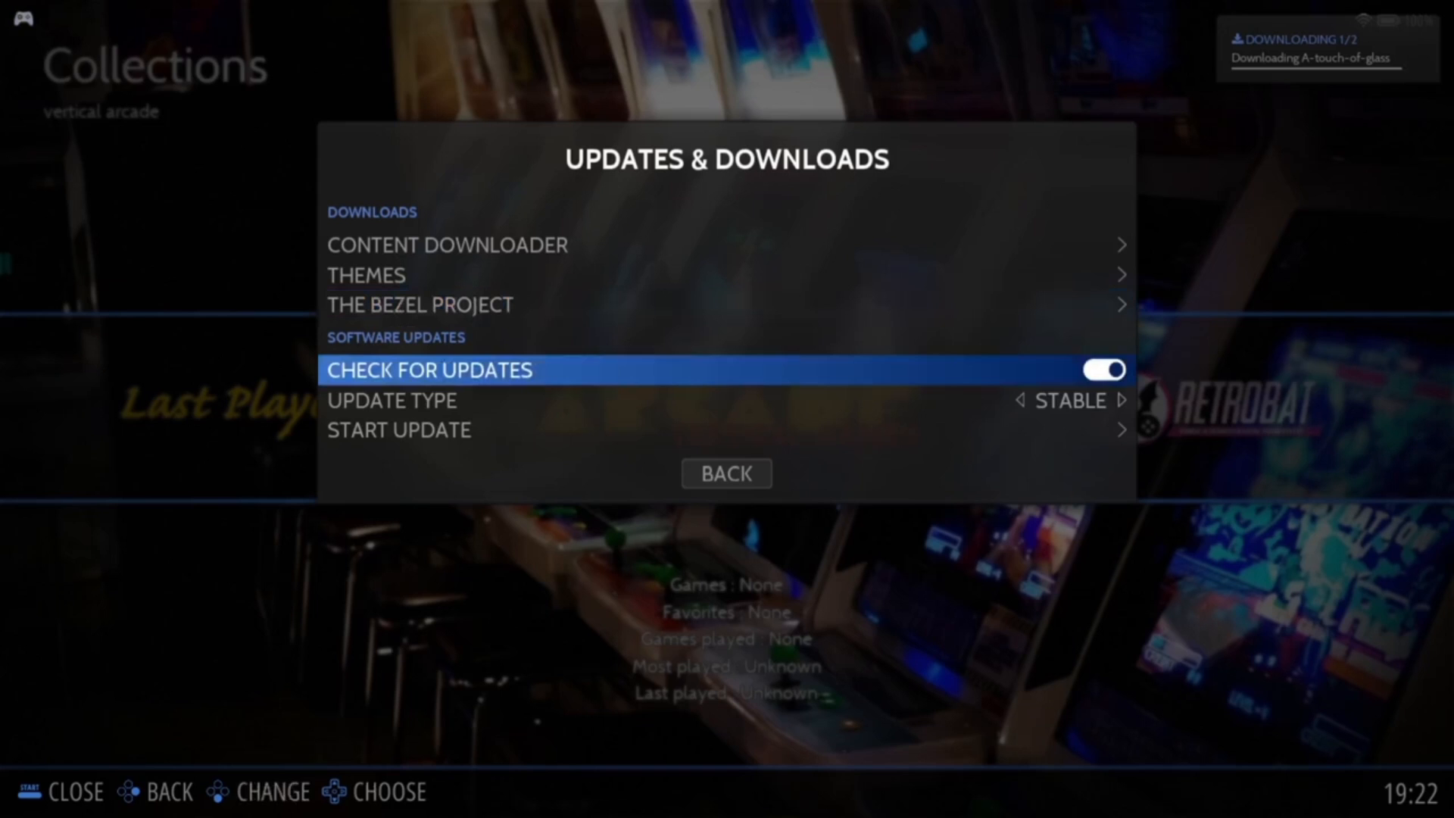
key(Down)
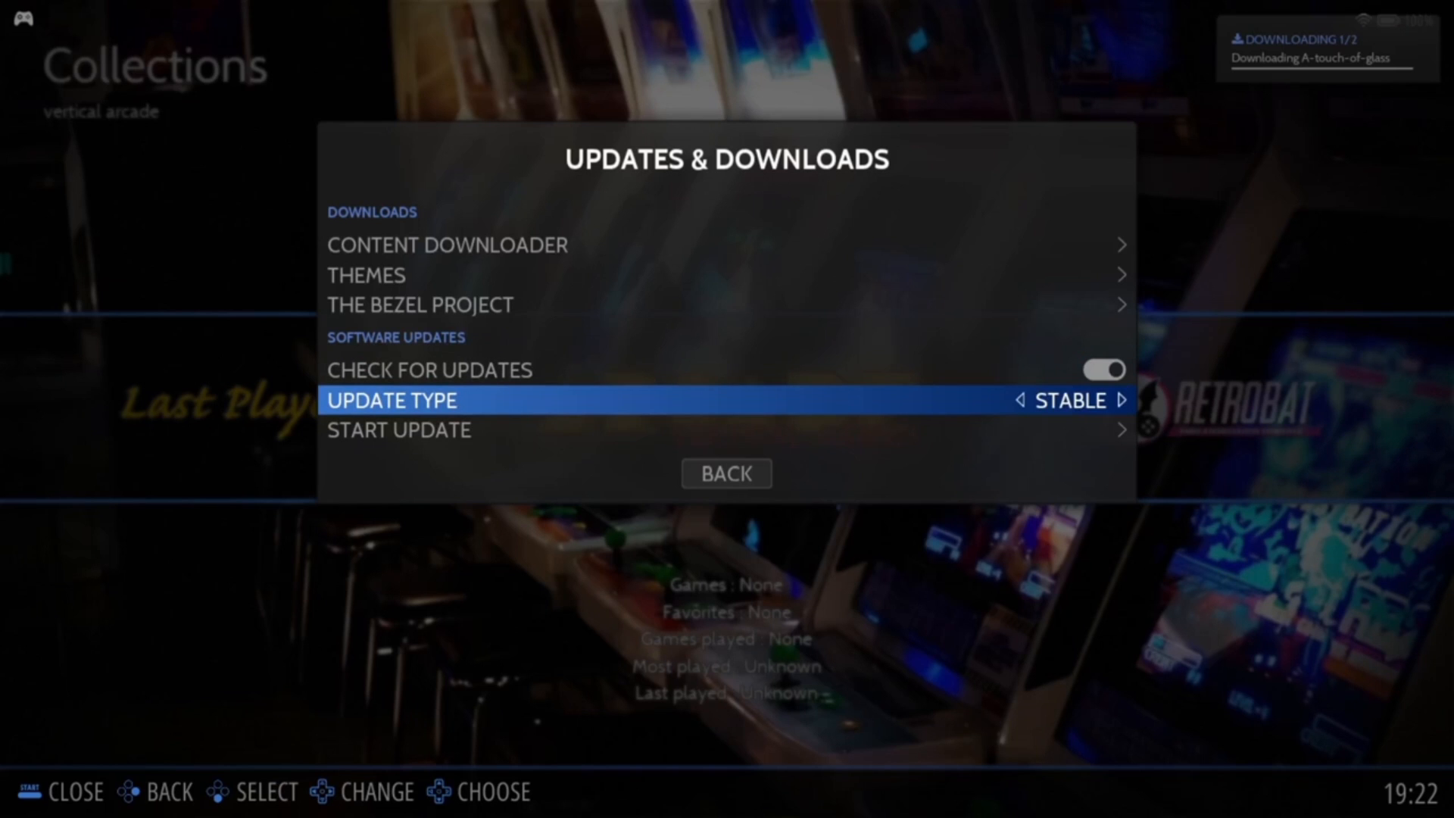
- Start a RetroBat update check with the update type set to Stable, and return to the main menu
key(Down)
key(Up)
key(Right)
key(Left)
key(Down)
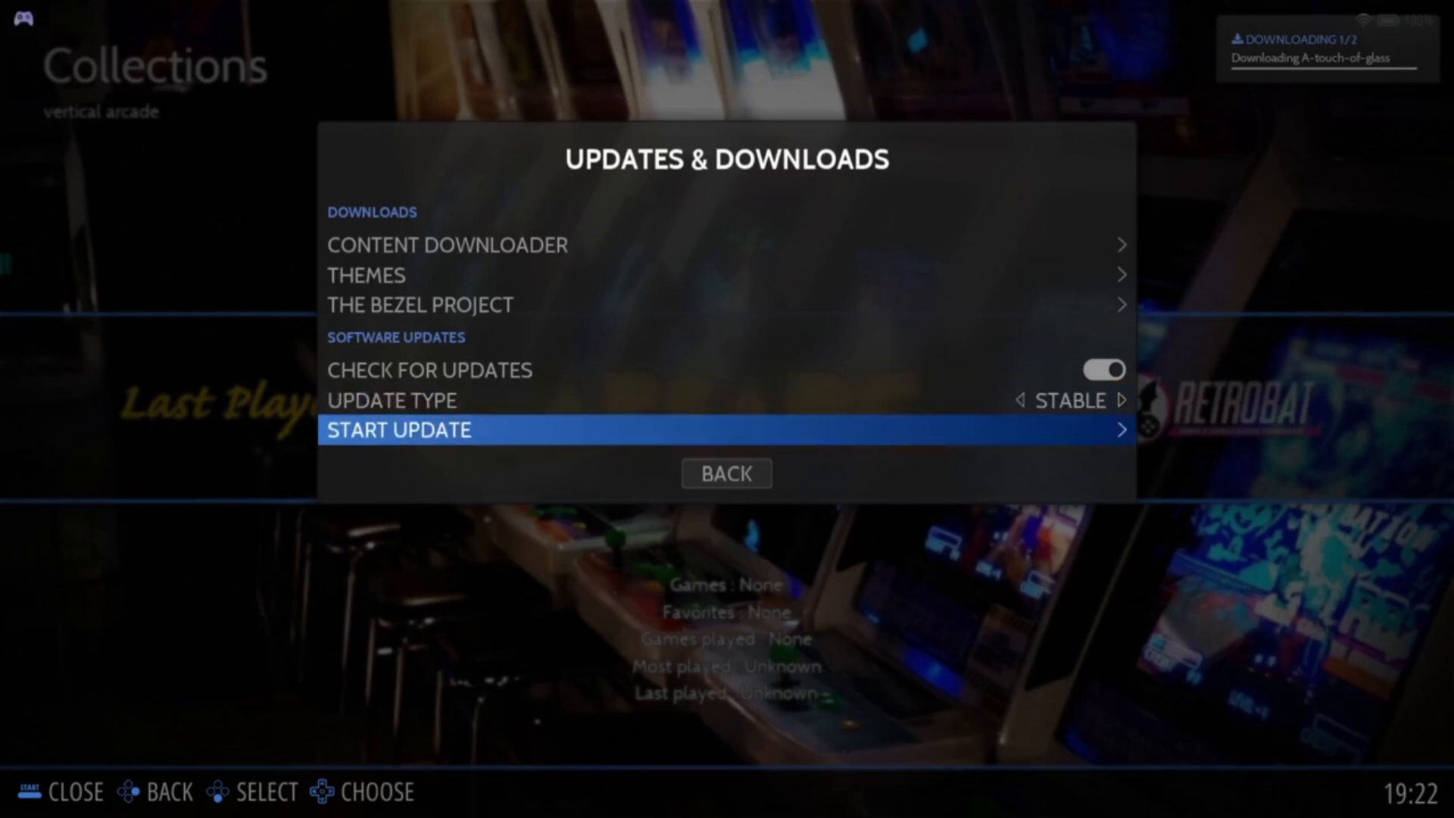
key(Return)
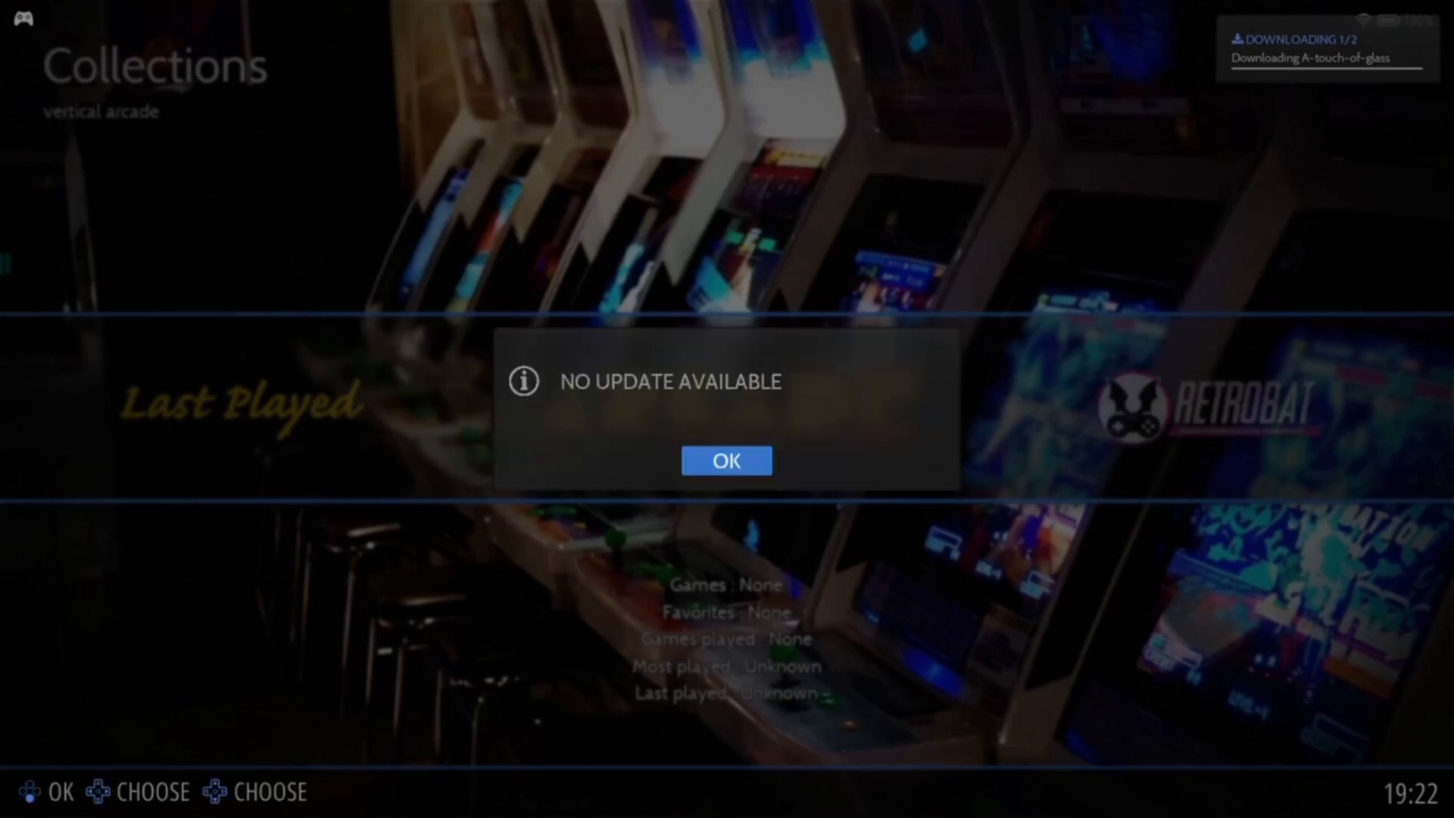
key(Return)
key(Escape)
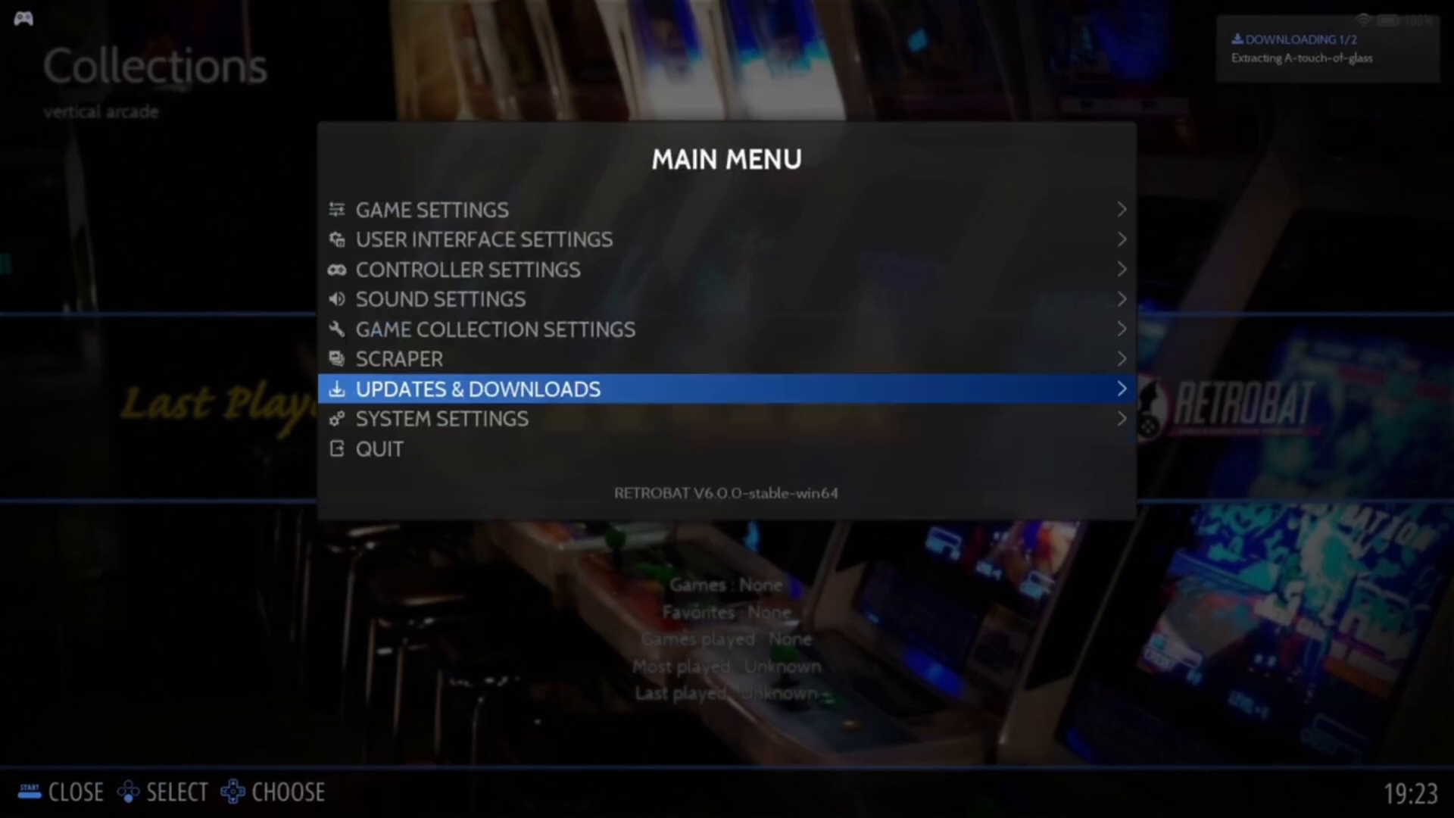
- Map the detected gamepad's D-pad, shoulders, analog sticks, triggers, stick presses and hotkey through Controller Mapping, and return to the main menu
key(Up)
key(Up)
key(Up)
key(Up)
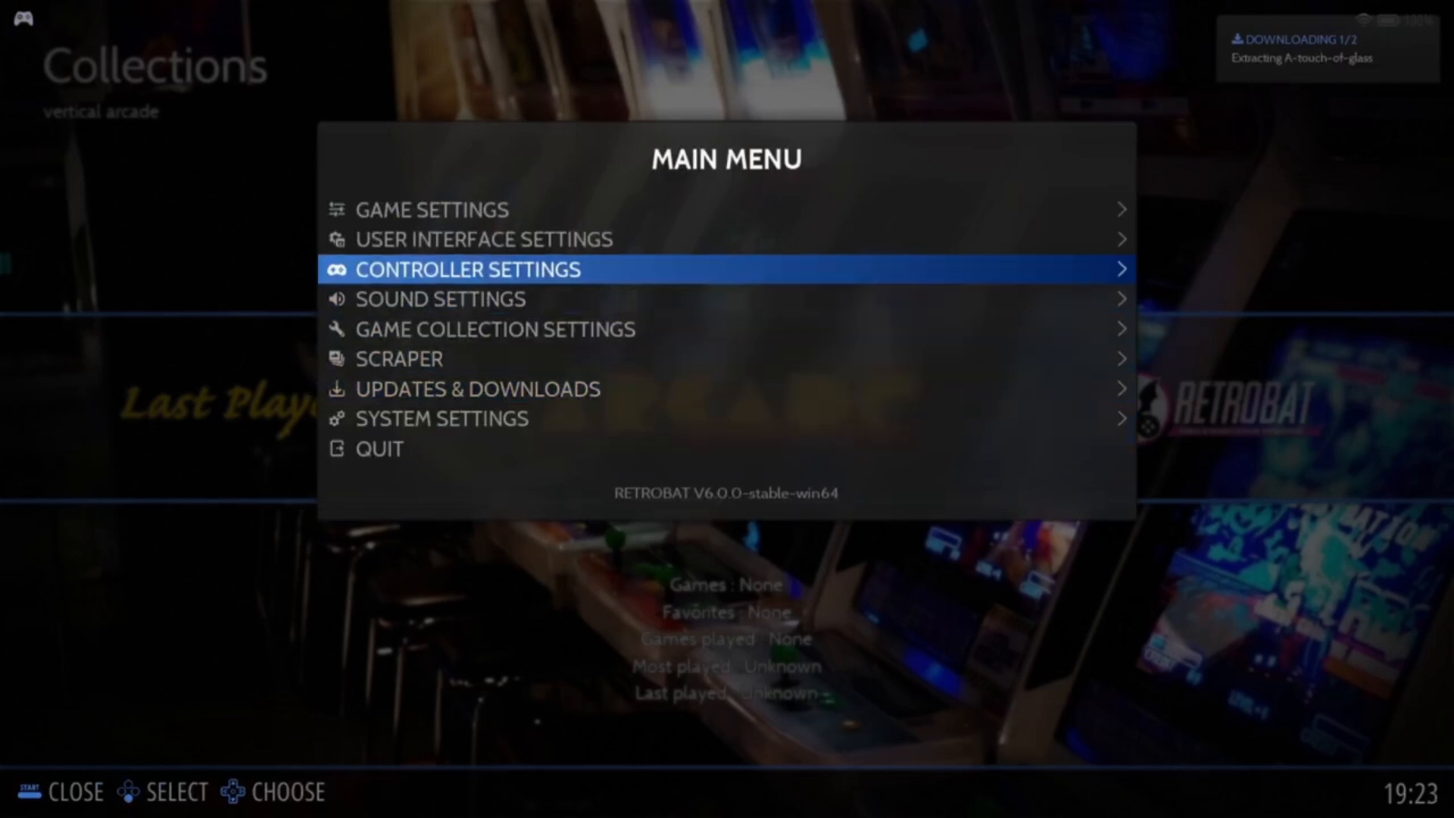
key(Return)
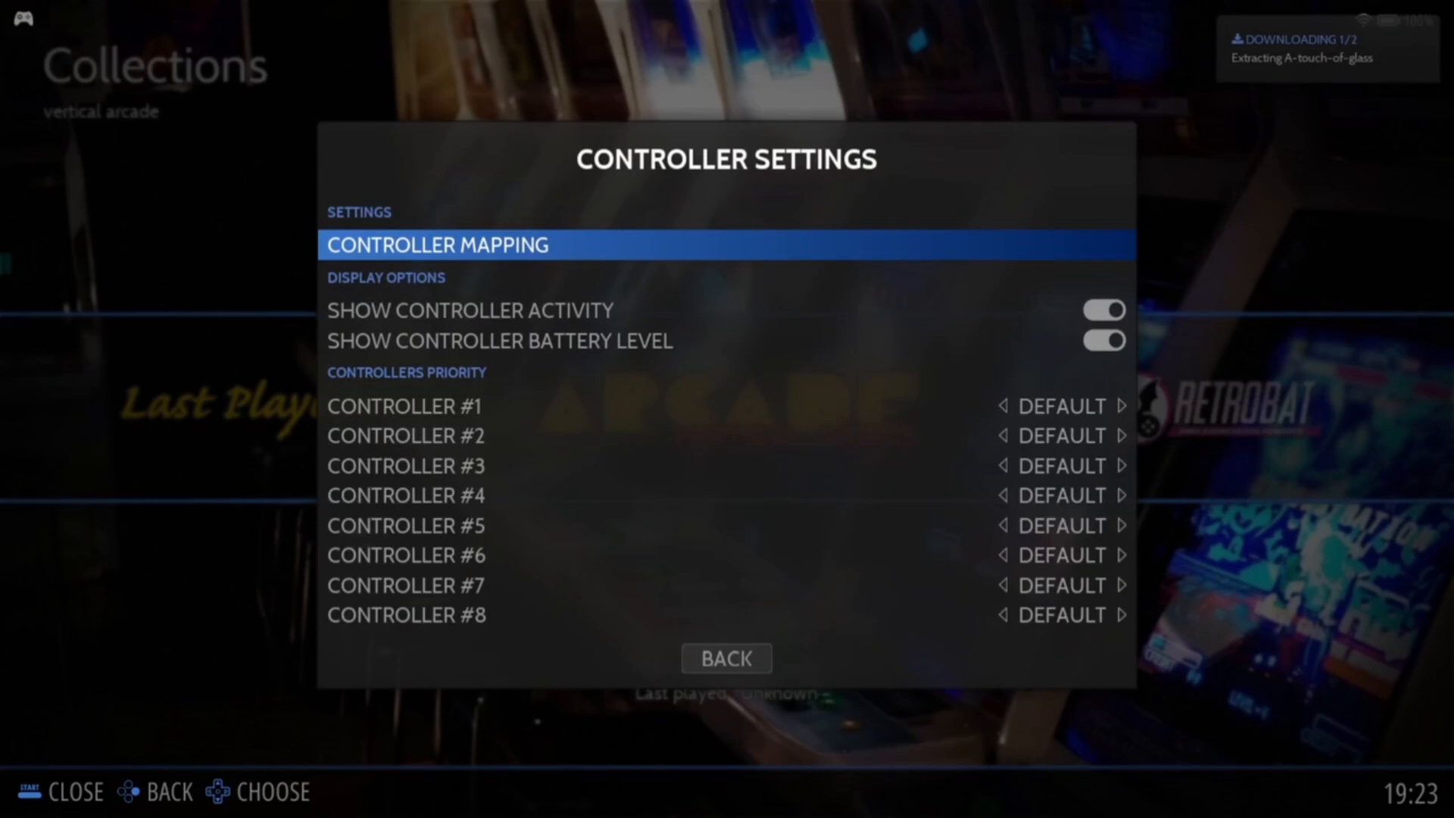
key(Return)
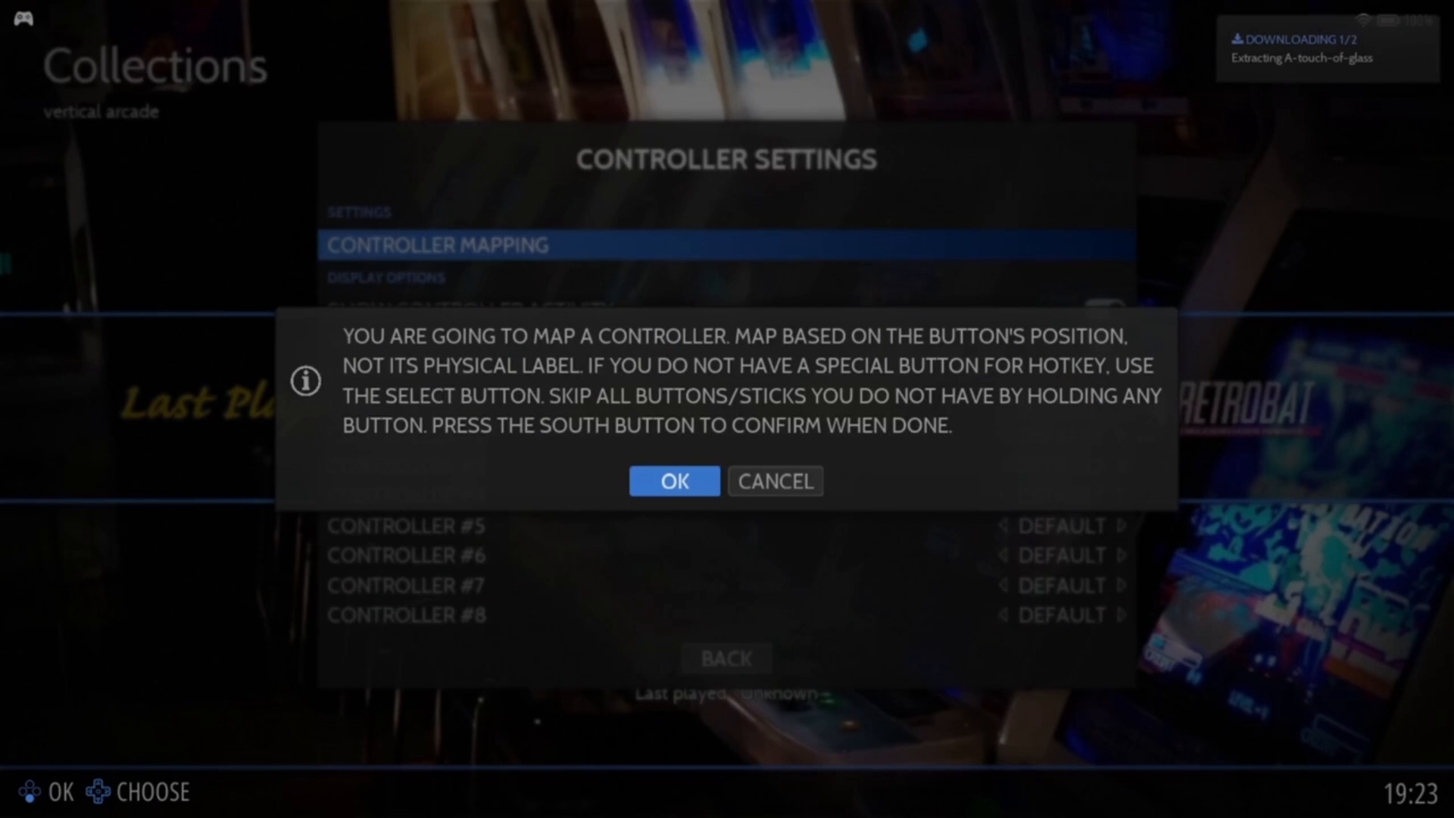
key(Return)
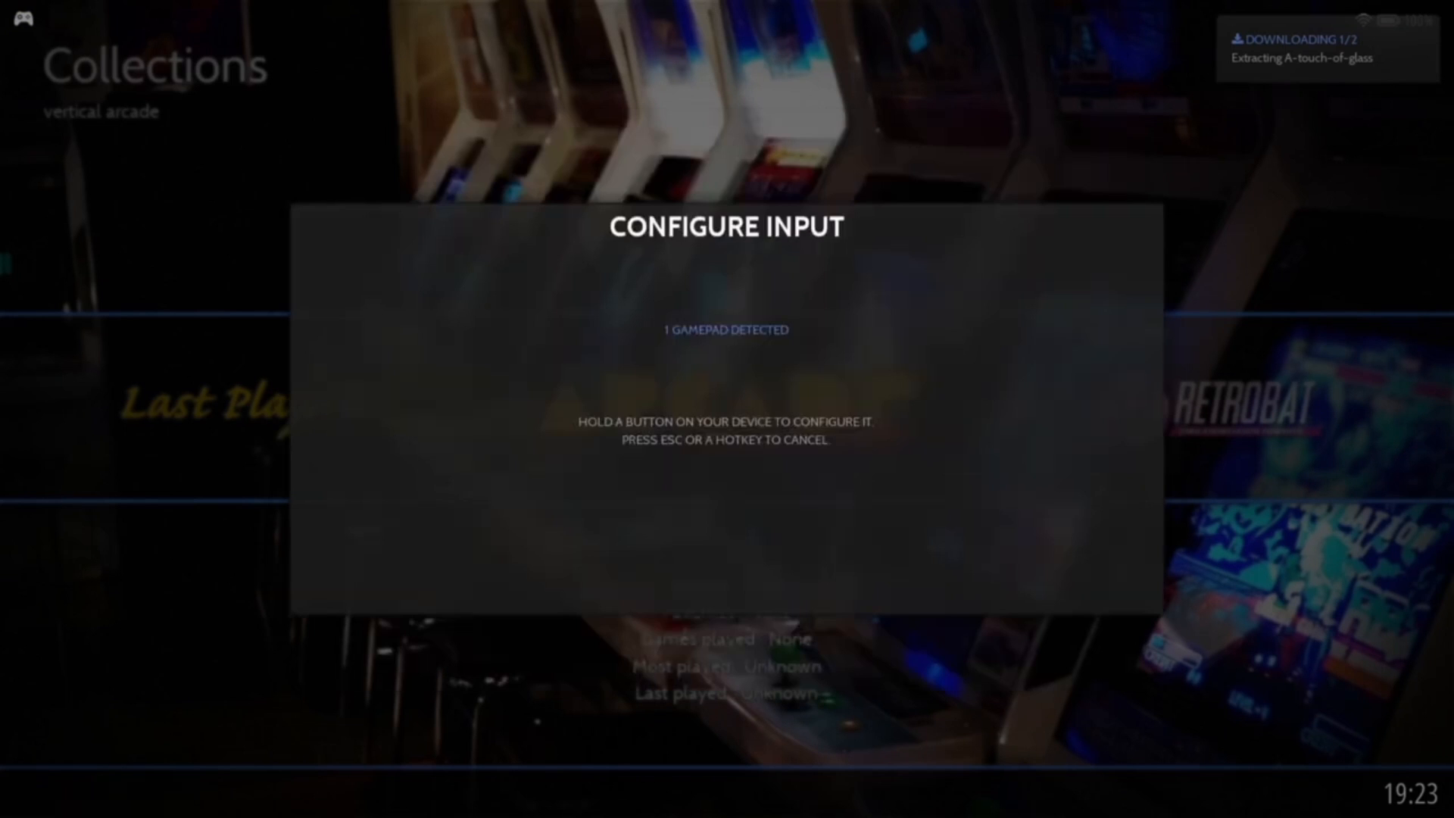
key(Return)
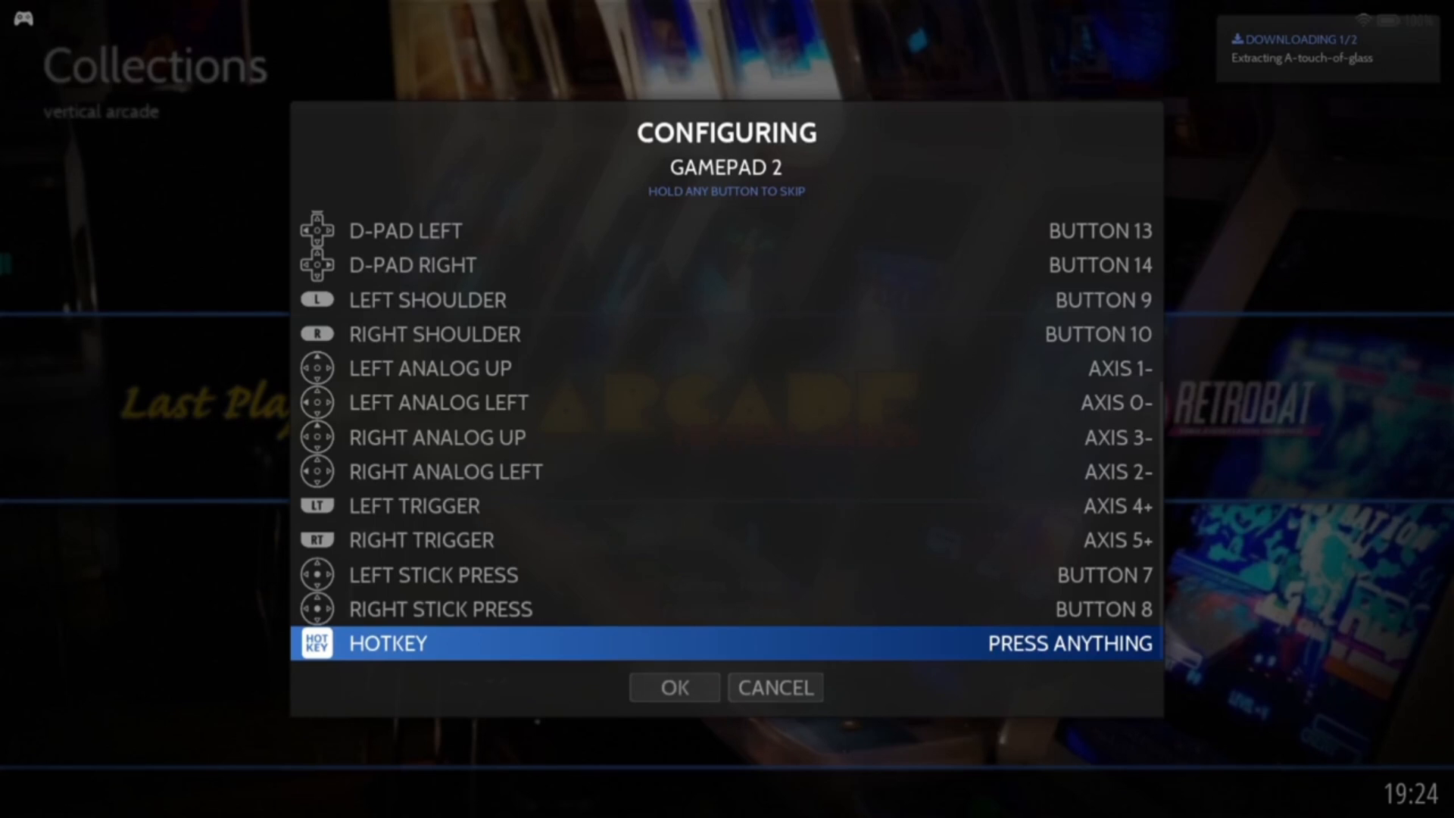
key(Return)
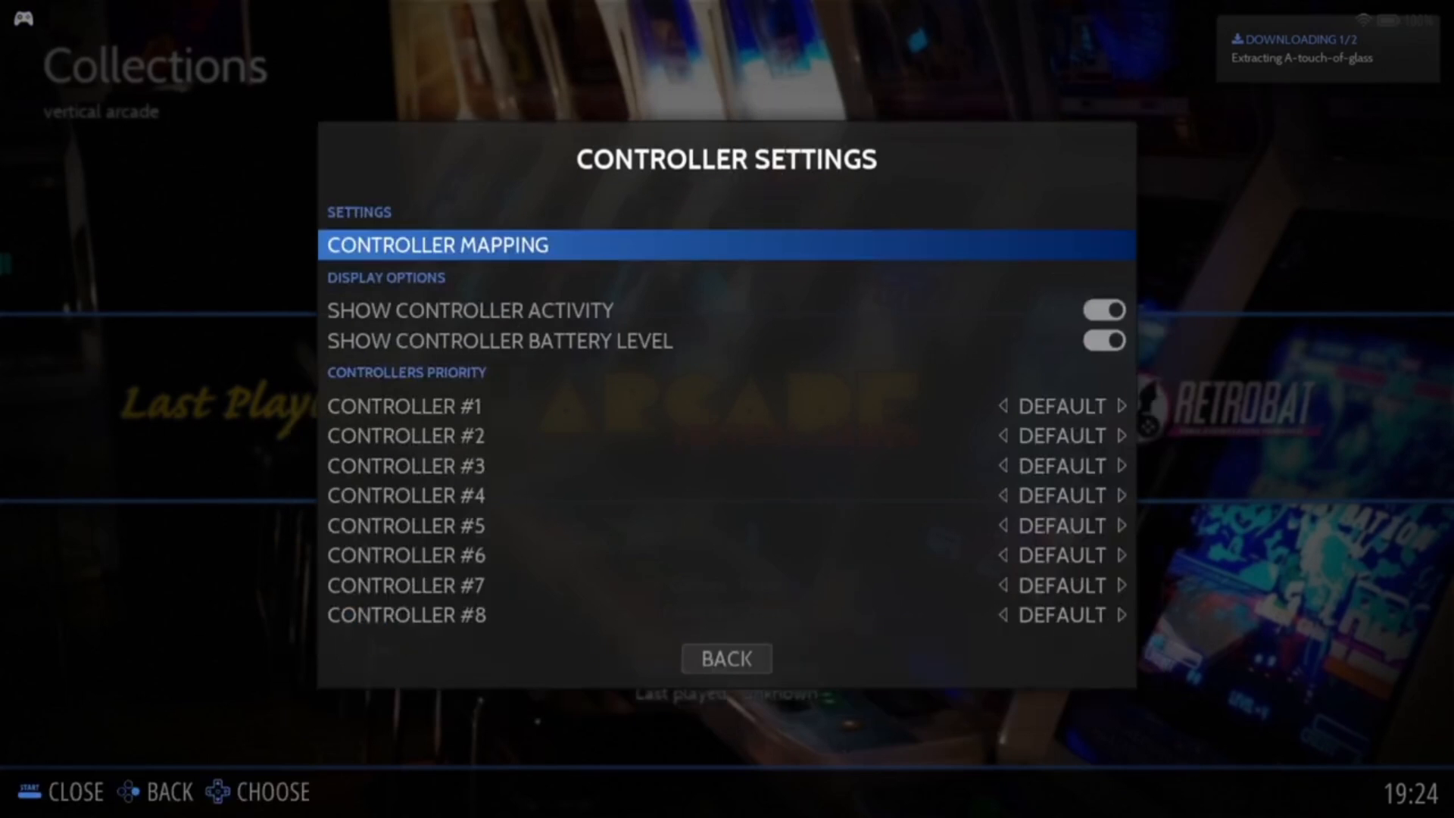
key(Escape)
- Open the scraper settings and set the image source to Box 3D
key(Down)
key(Down)
key(Down)
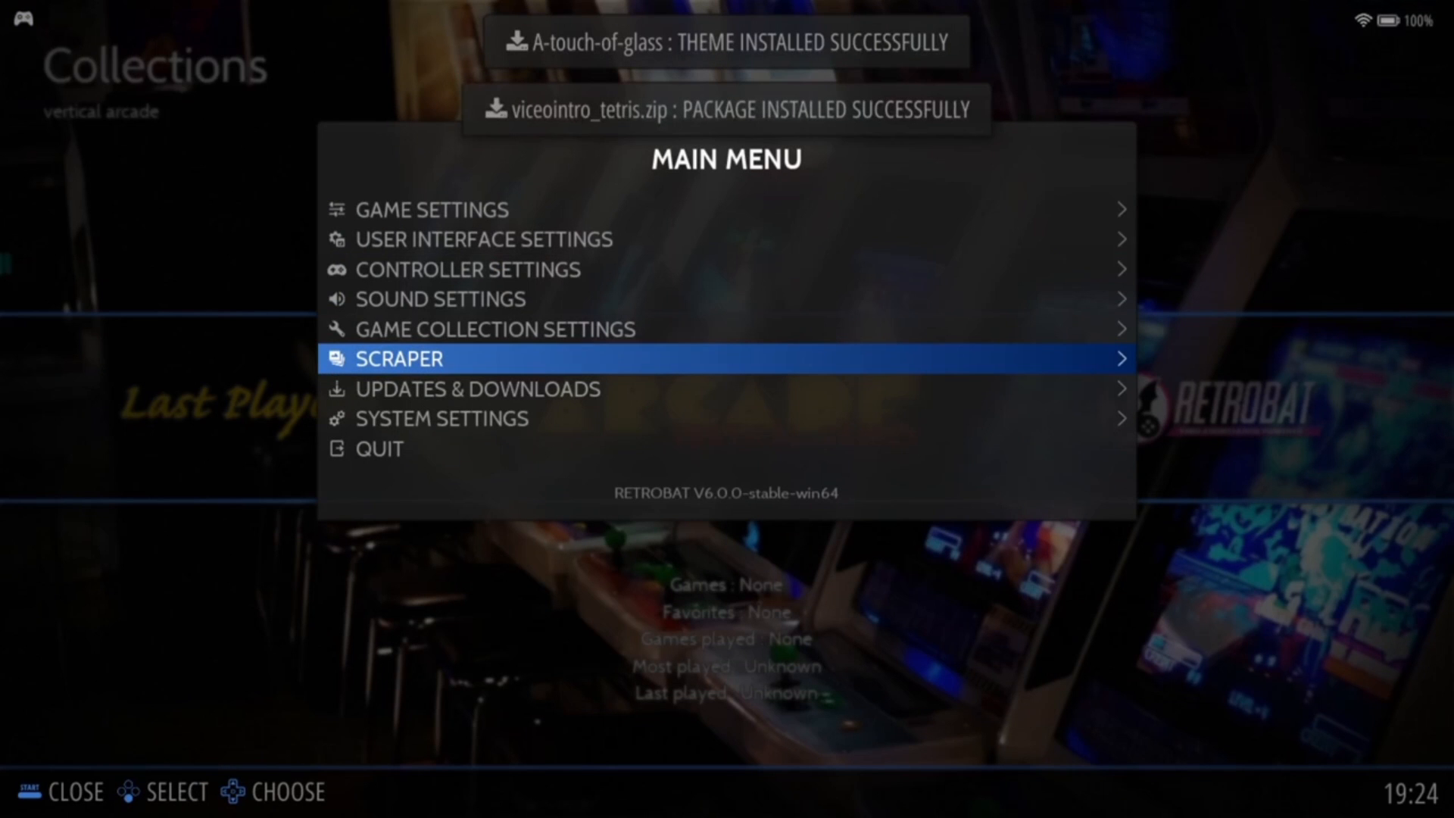
key(Return)
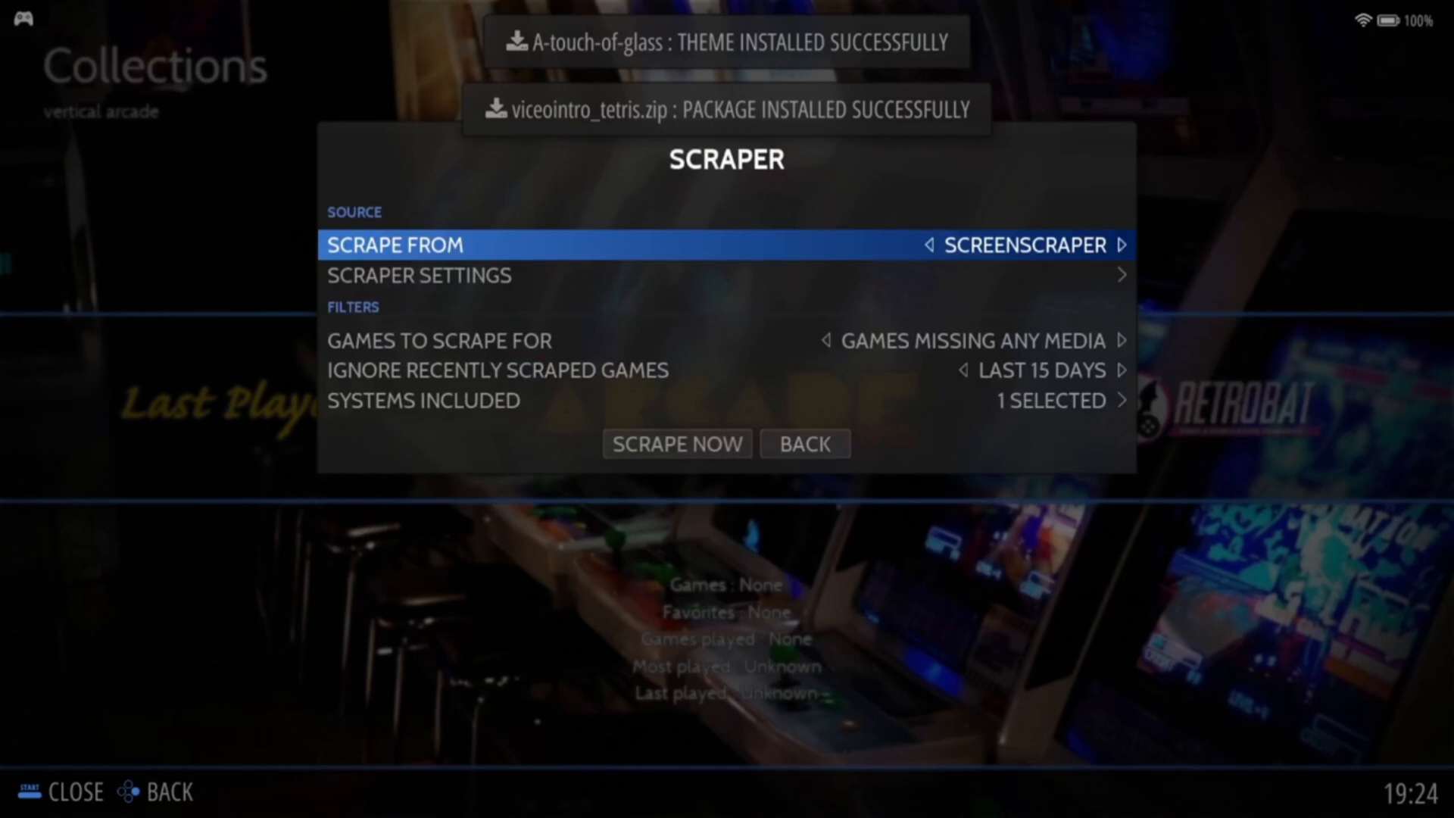
key(Down)
key(Return)
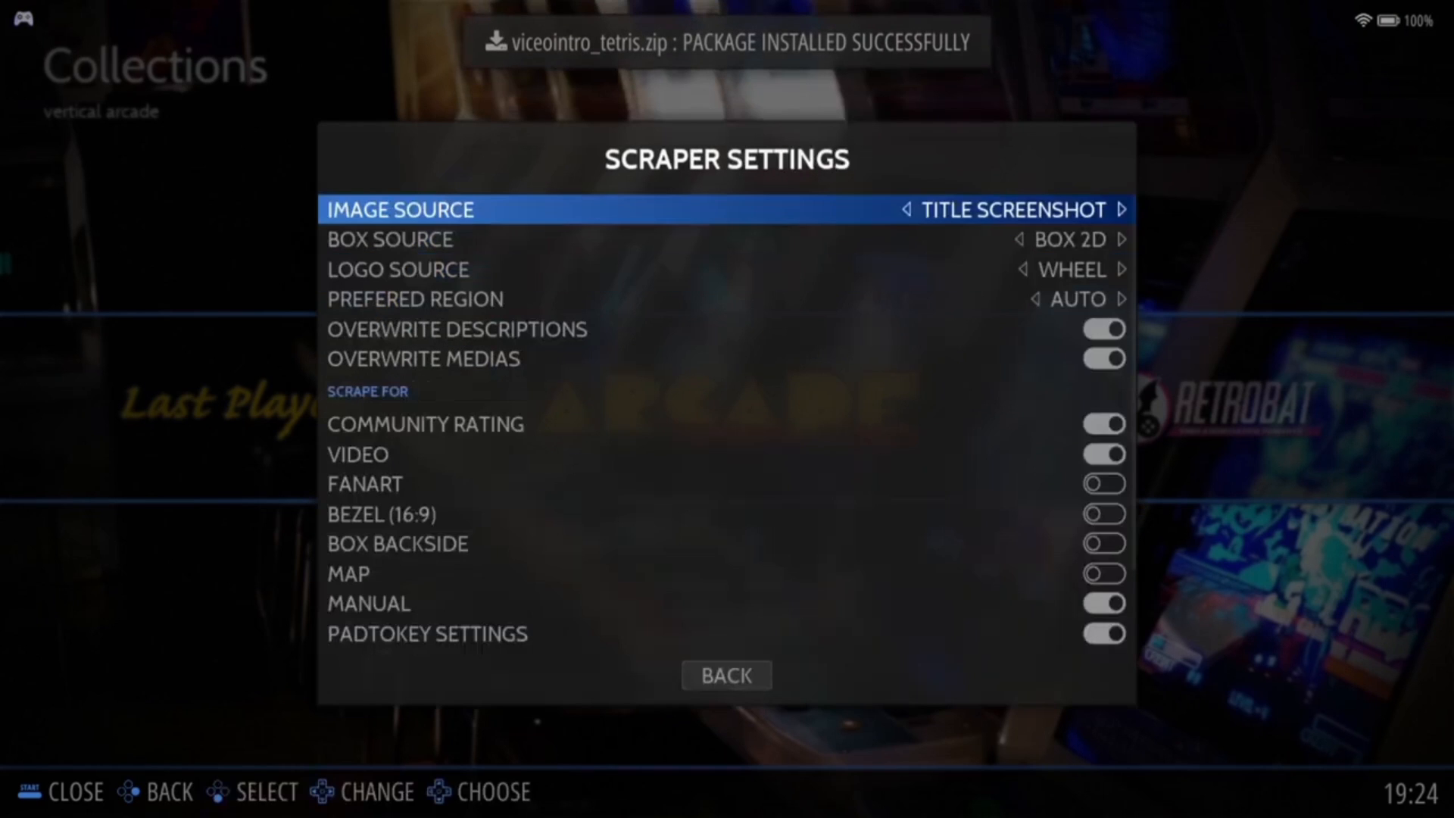
key(Left)
key(Left)
key(Left)
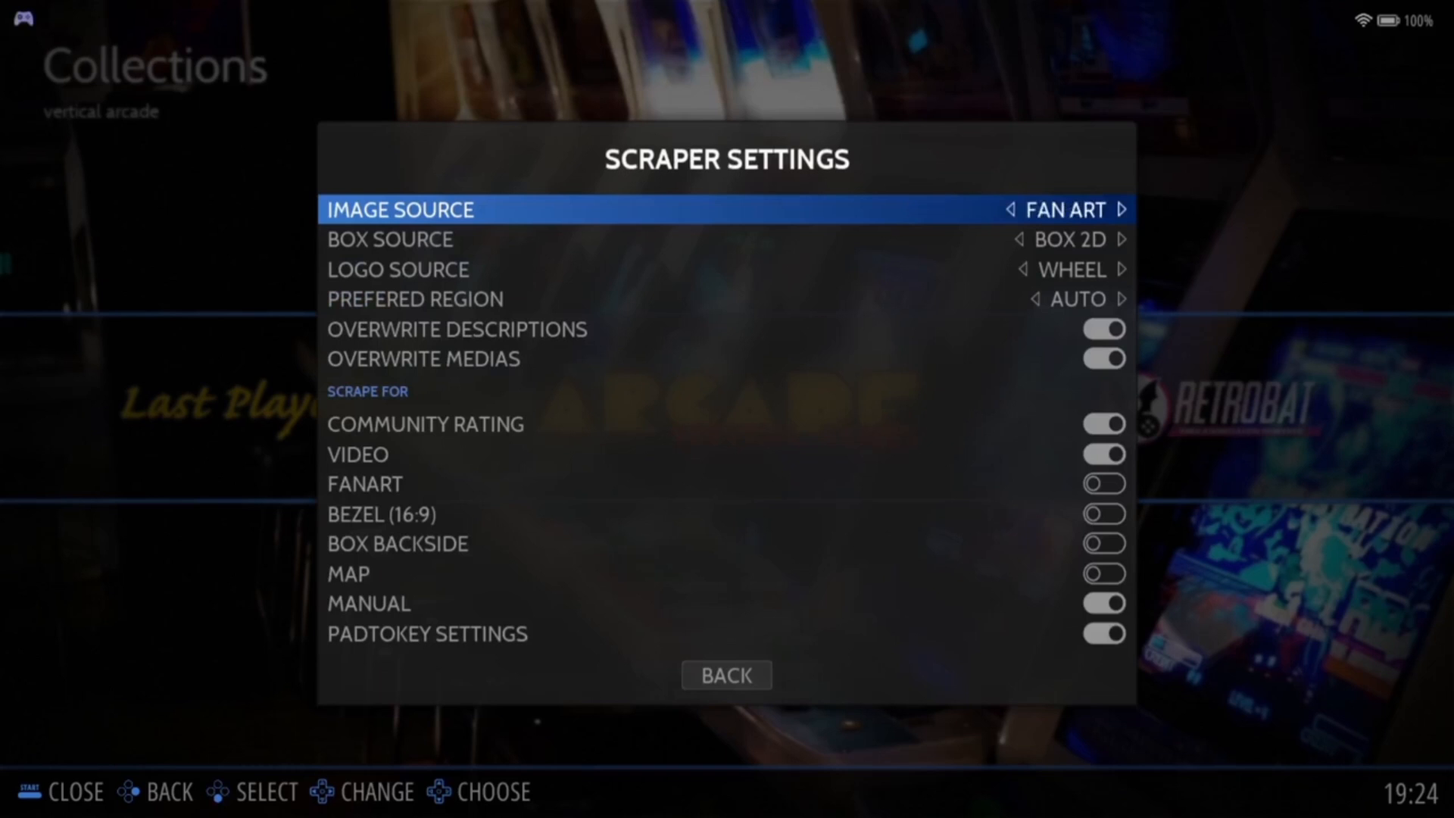
key(Left)
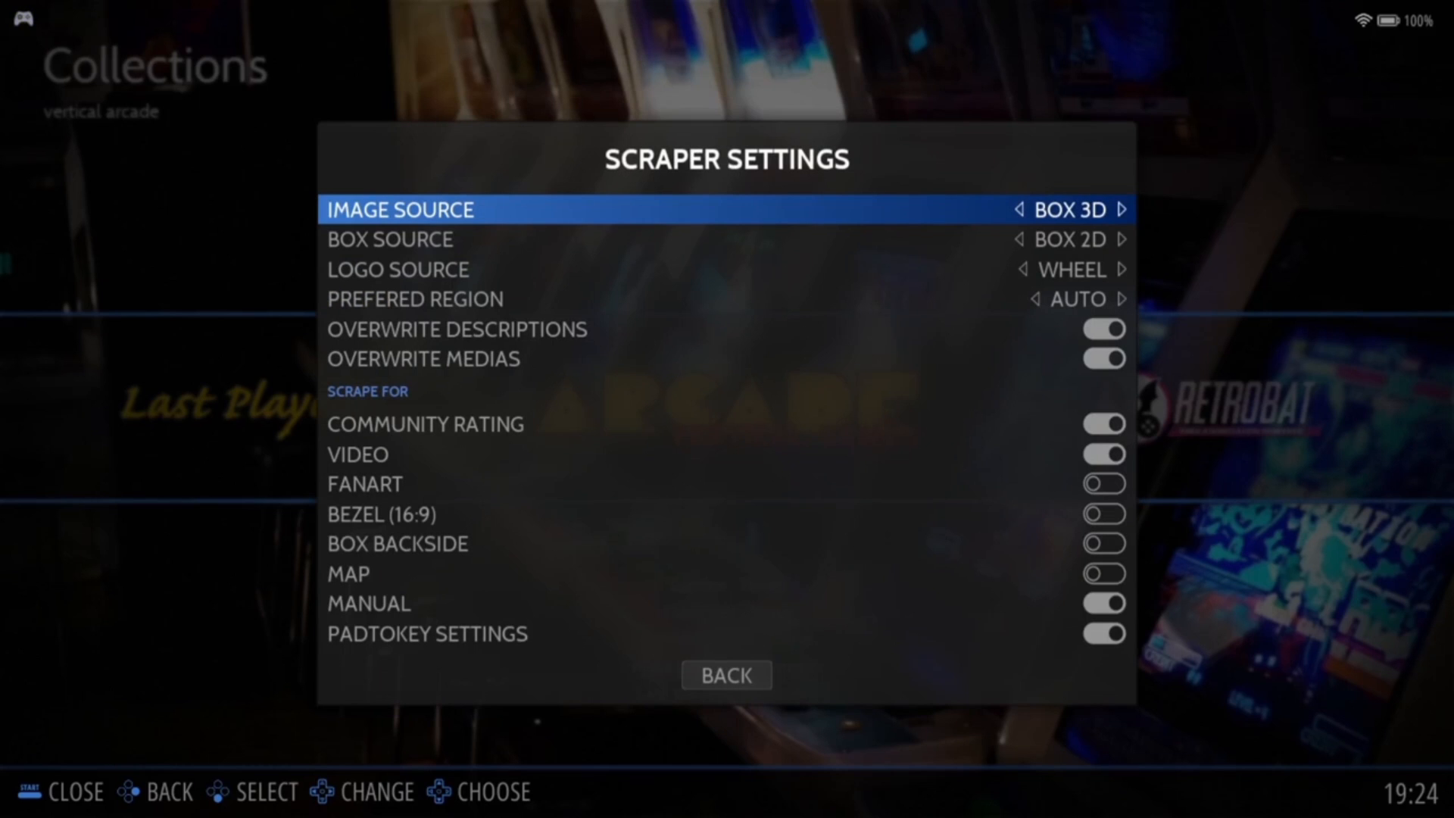
- Enable Fanart among the media to scrape for
key(Down)
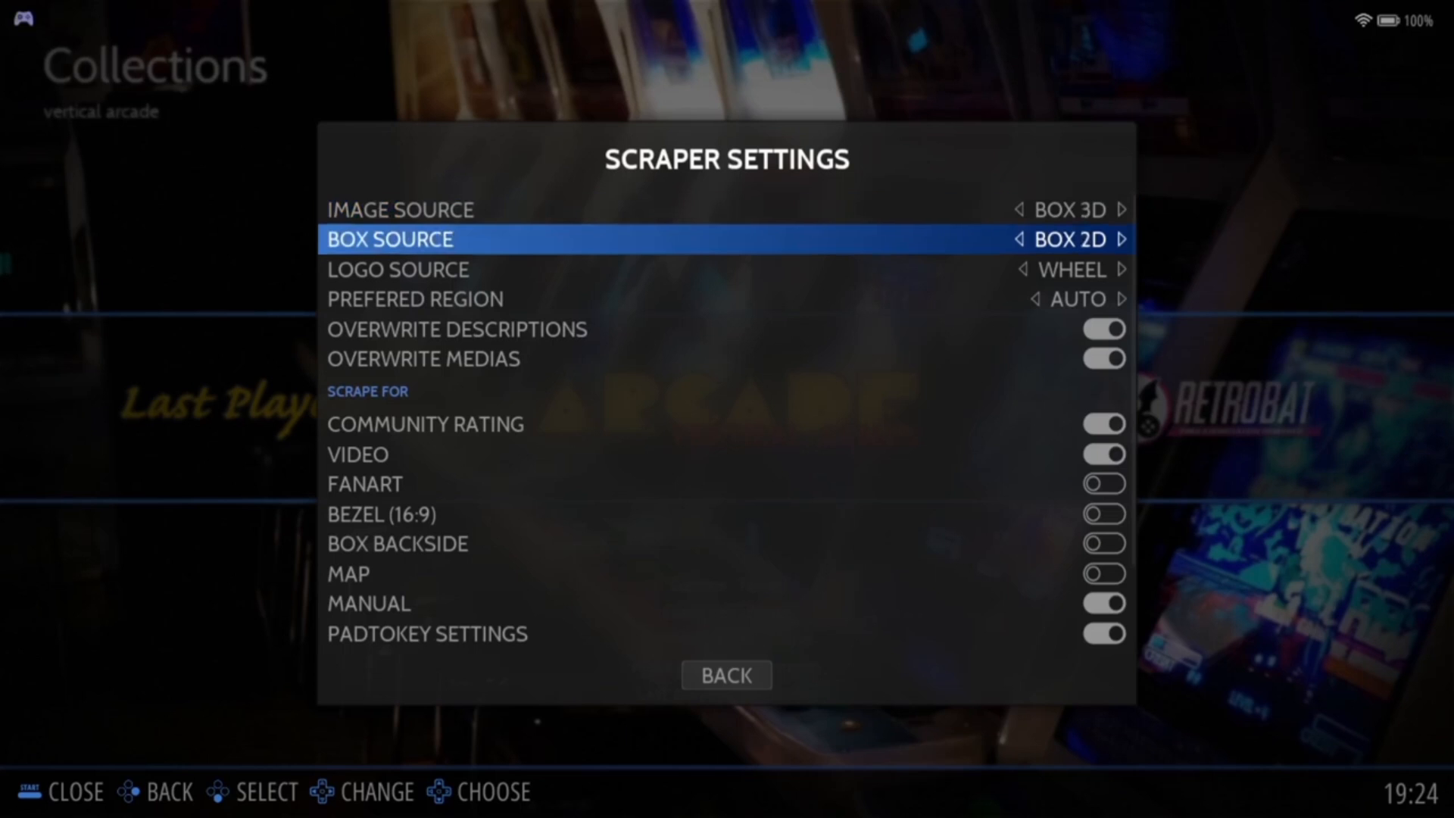
key(Down)
key(Down)
key(Down)
key(Down)
key(Down)
key(Down)
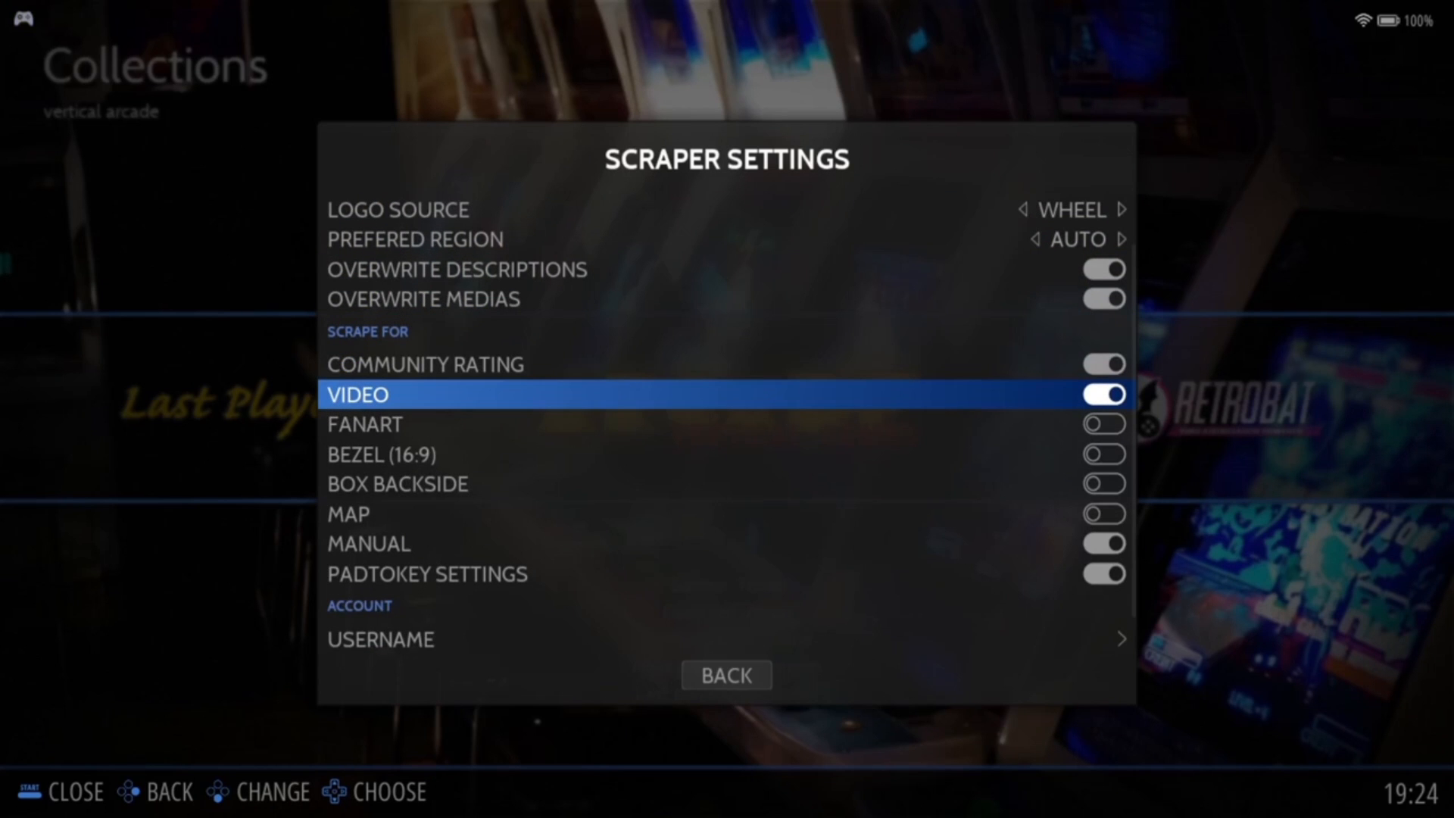
key(Down)
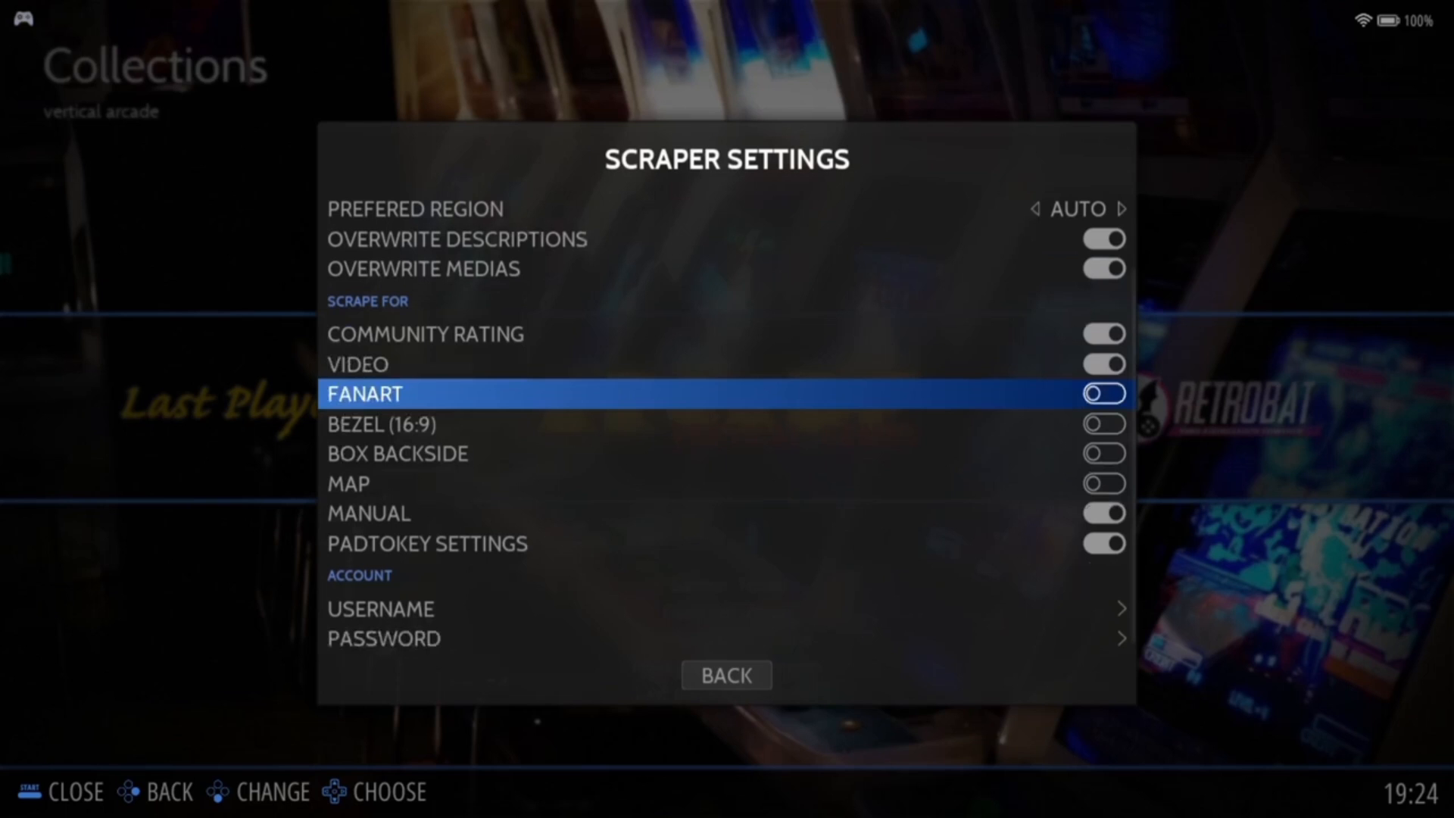
key(Return)
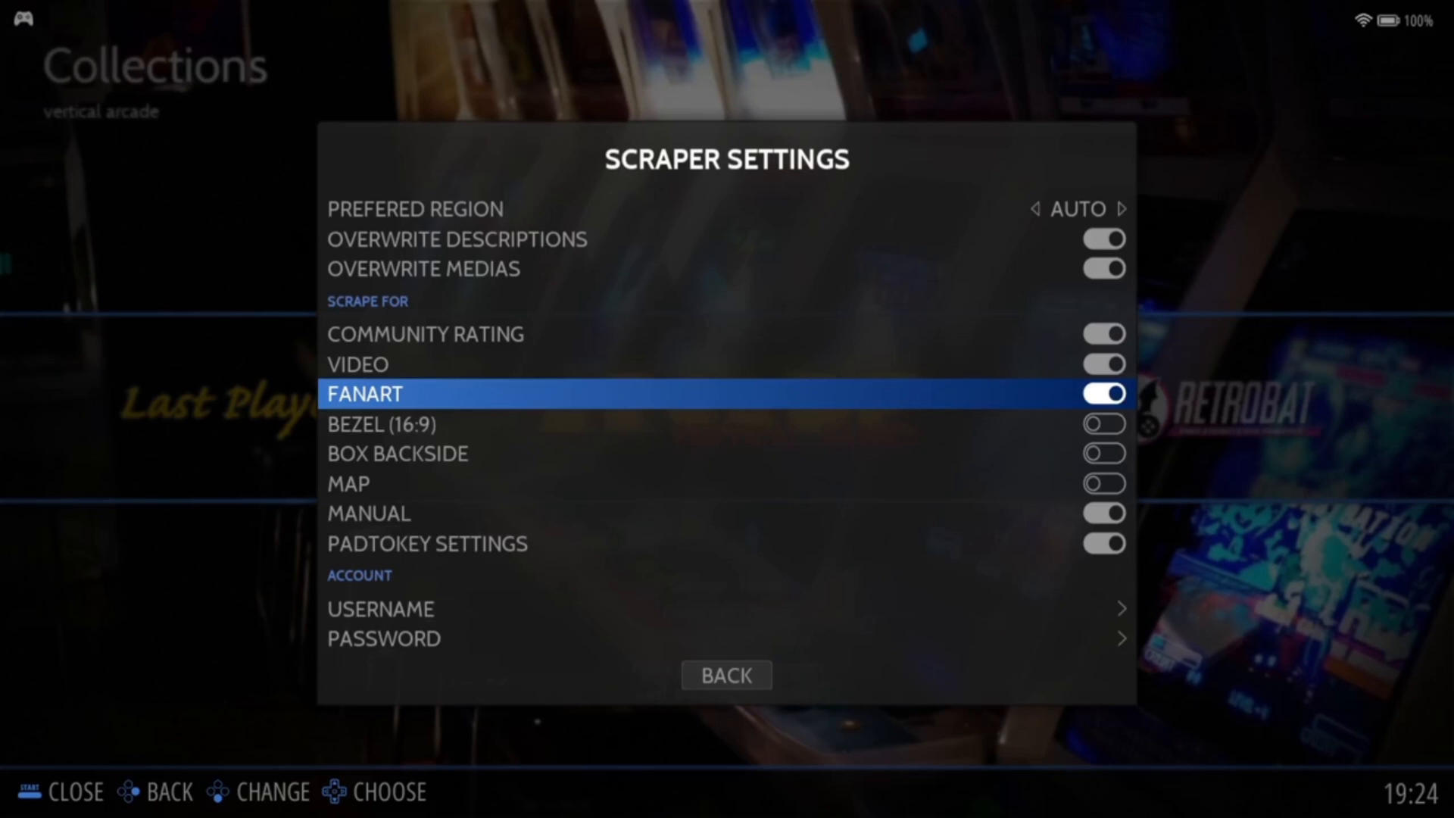
- Look at the scraper account's username entry, and return to the main menu without entering anything or scraping
key(Down)
key(Down)
key(Down)
key(Down)
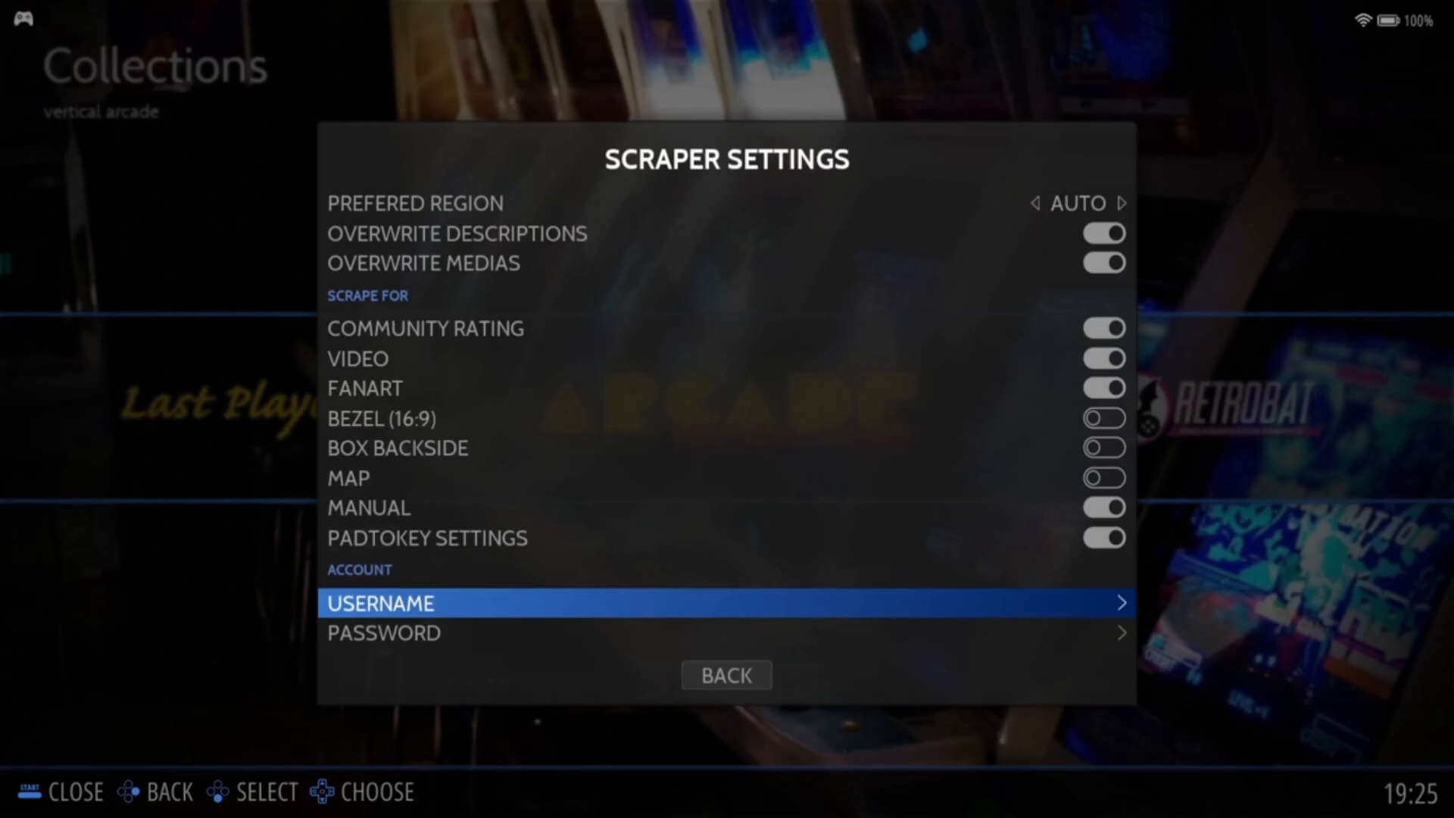
key(Return)
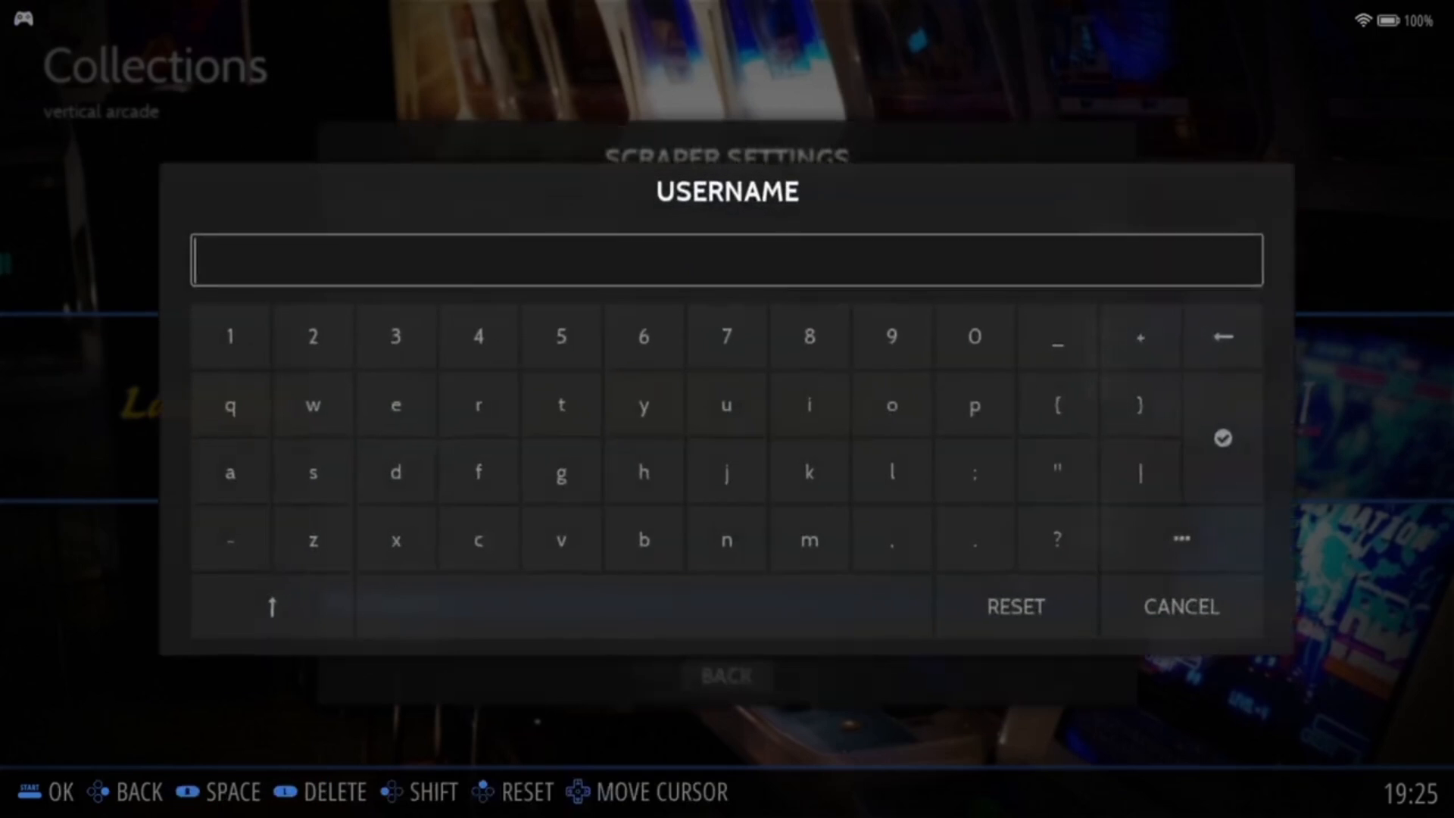
key(Escape)
key(Escape)
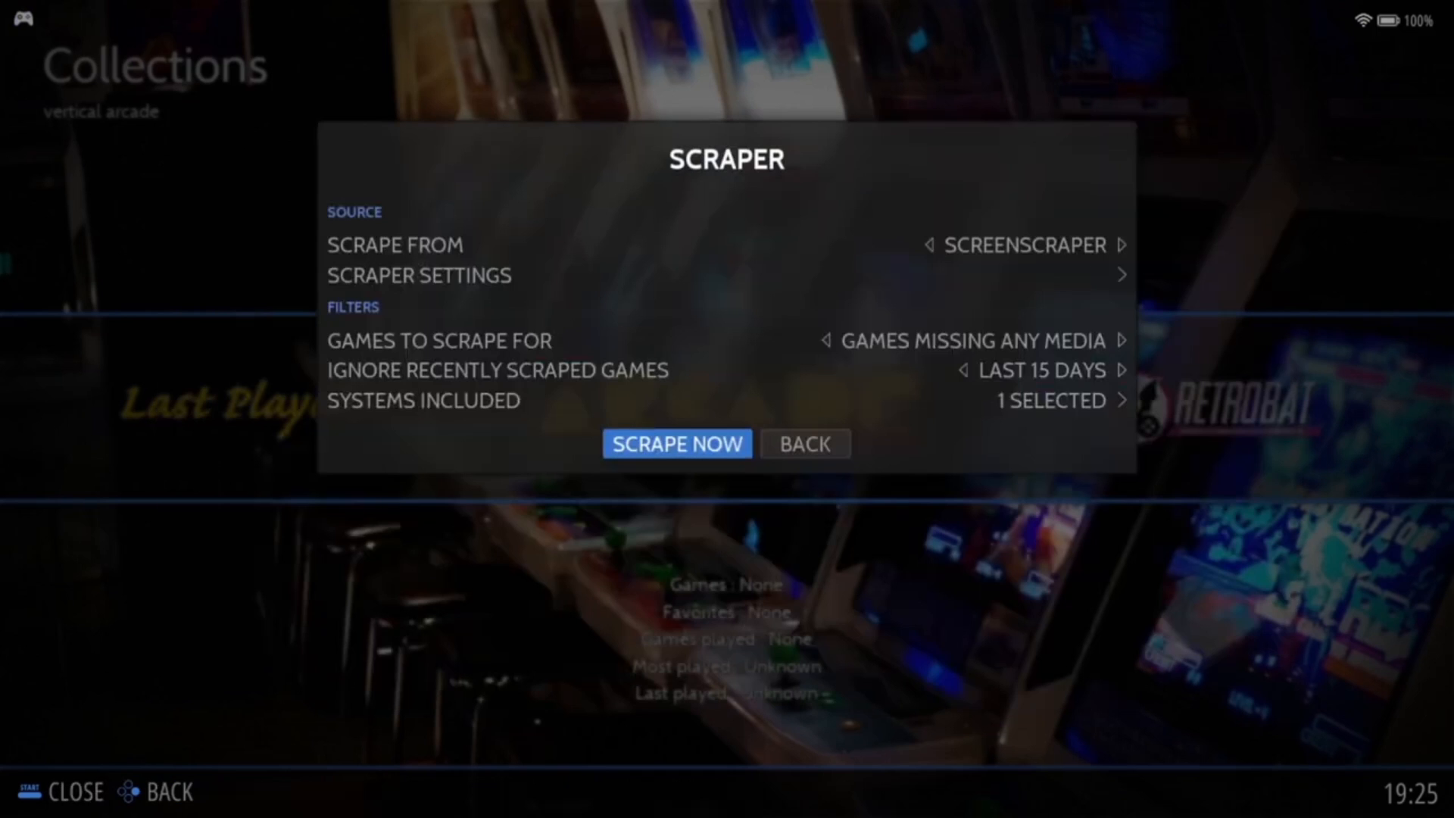
key(Right)
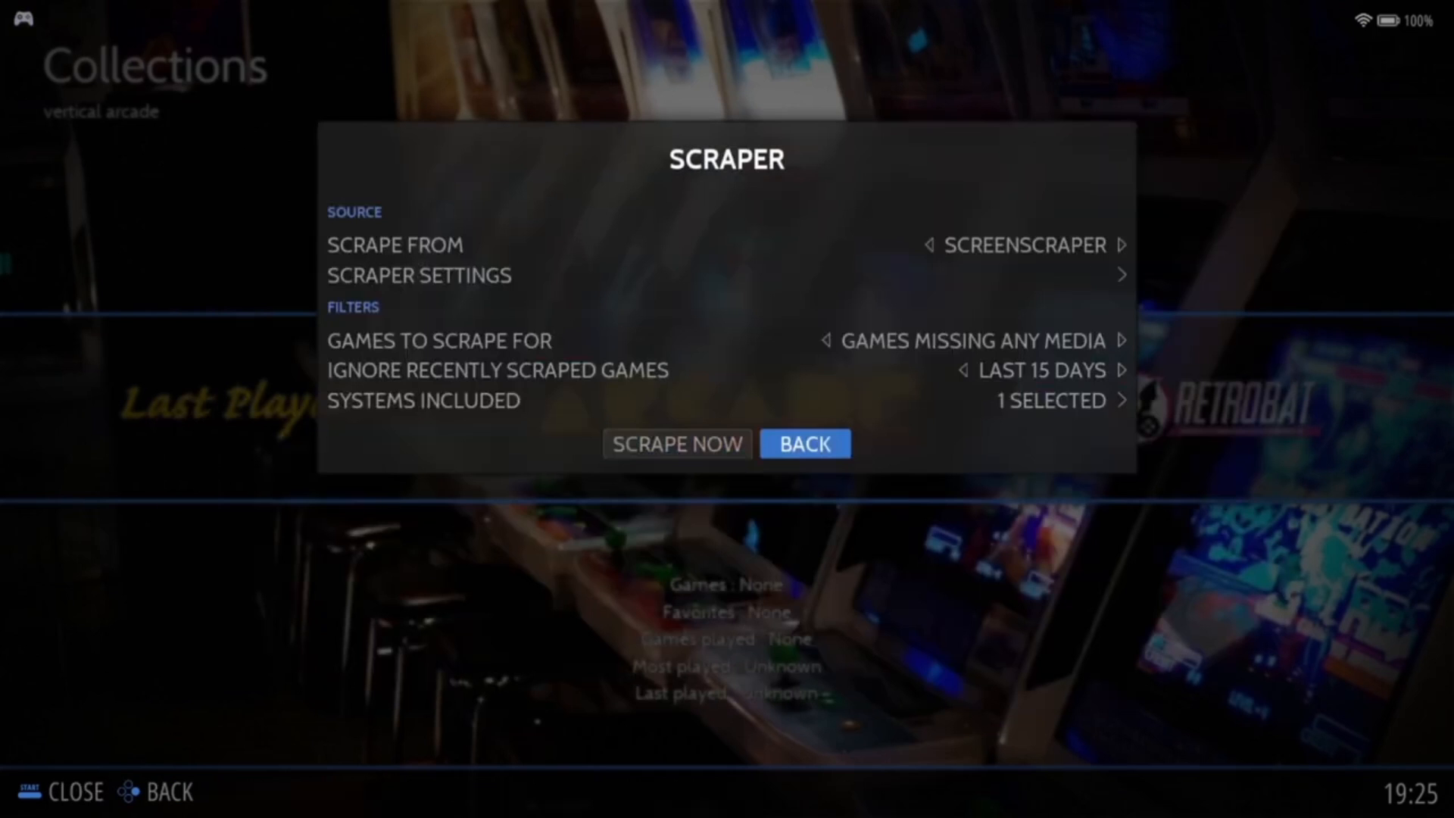
key(Return)
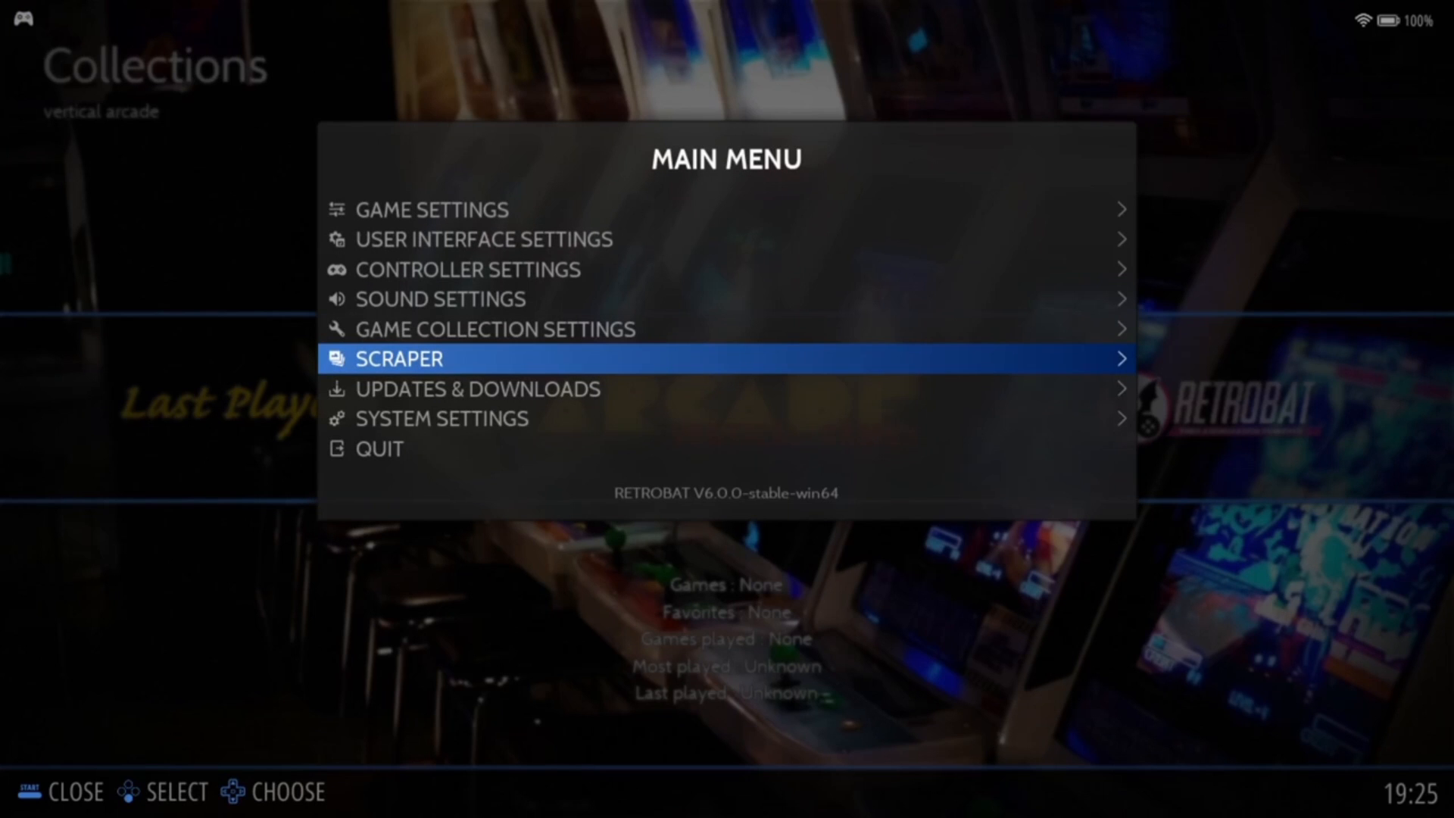
- Set the theme set to ES-THEME-A-TOUCH-OF-GLASS in the User Interface Settings and apply it by leaving the menus
key(Up)
key(Up)
key(Up)
key(Up)
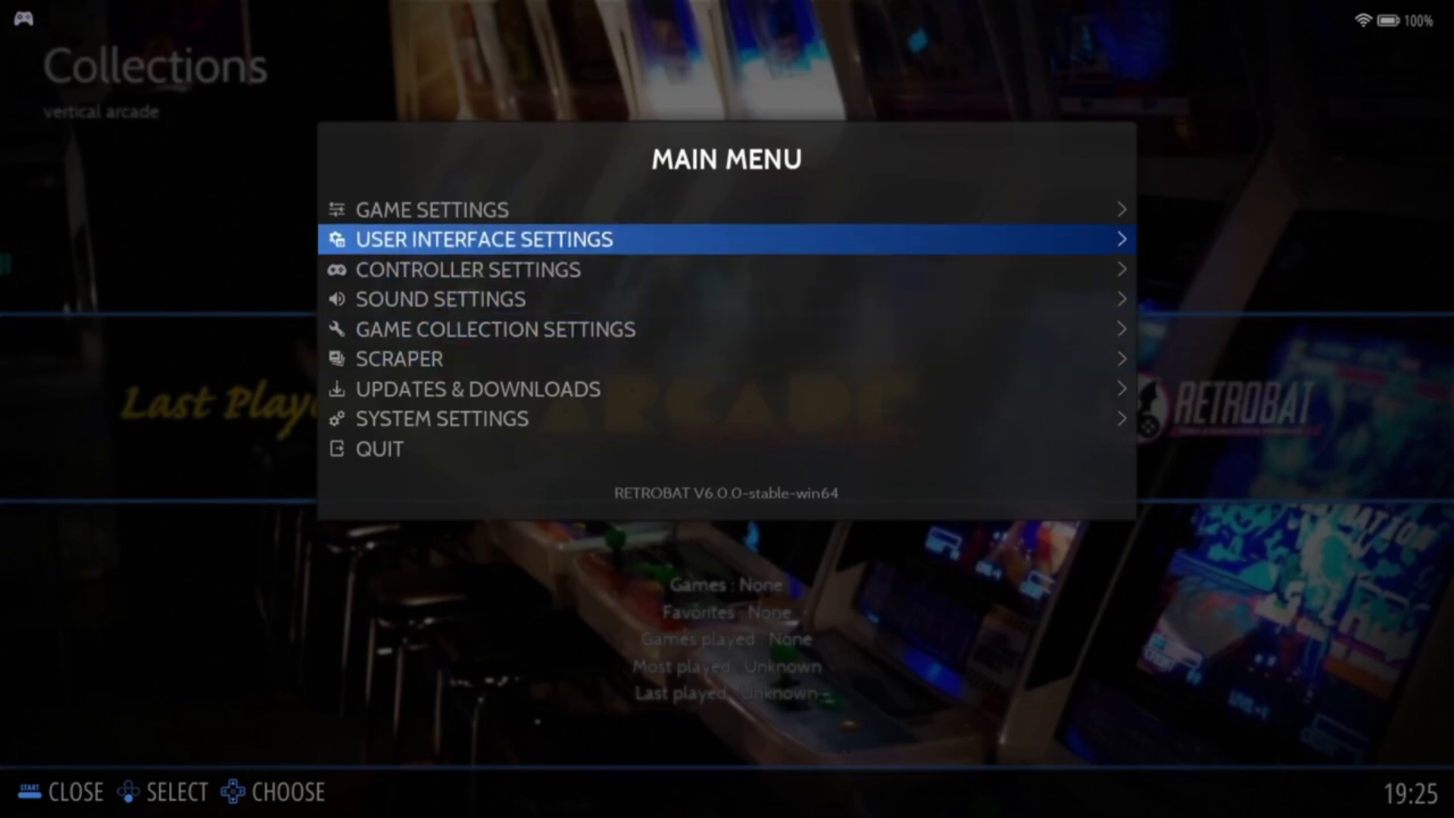
key(Return)
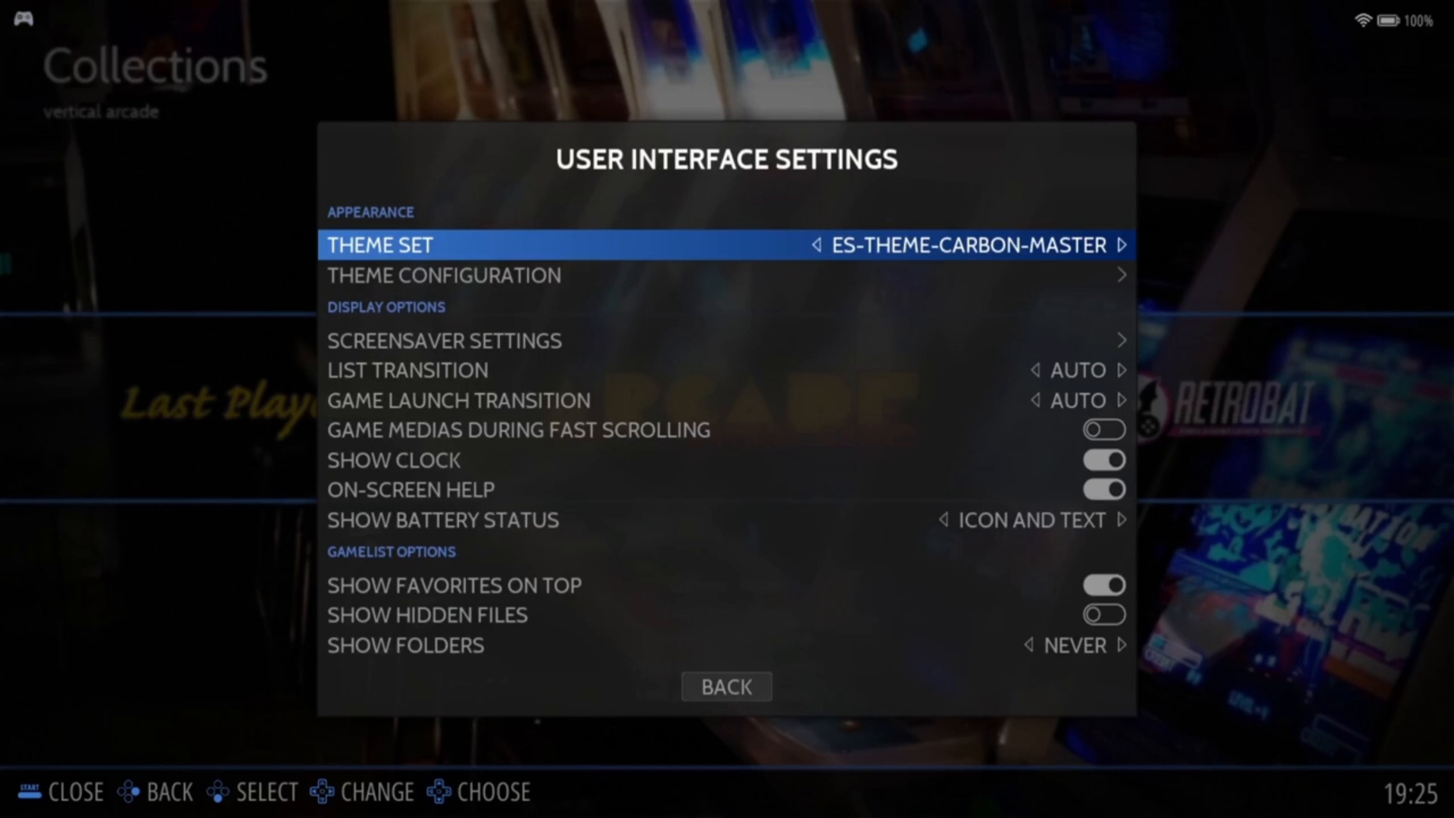
key(Return)
key(Up)
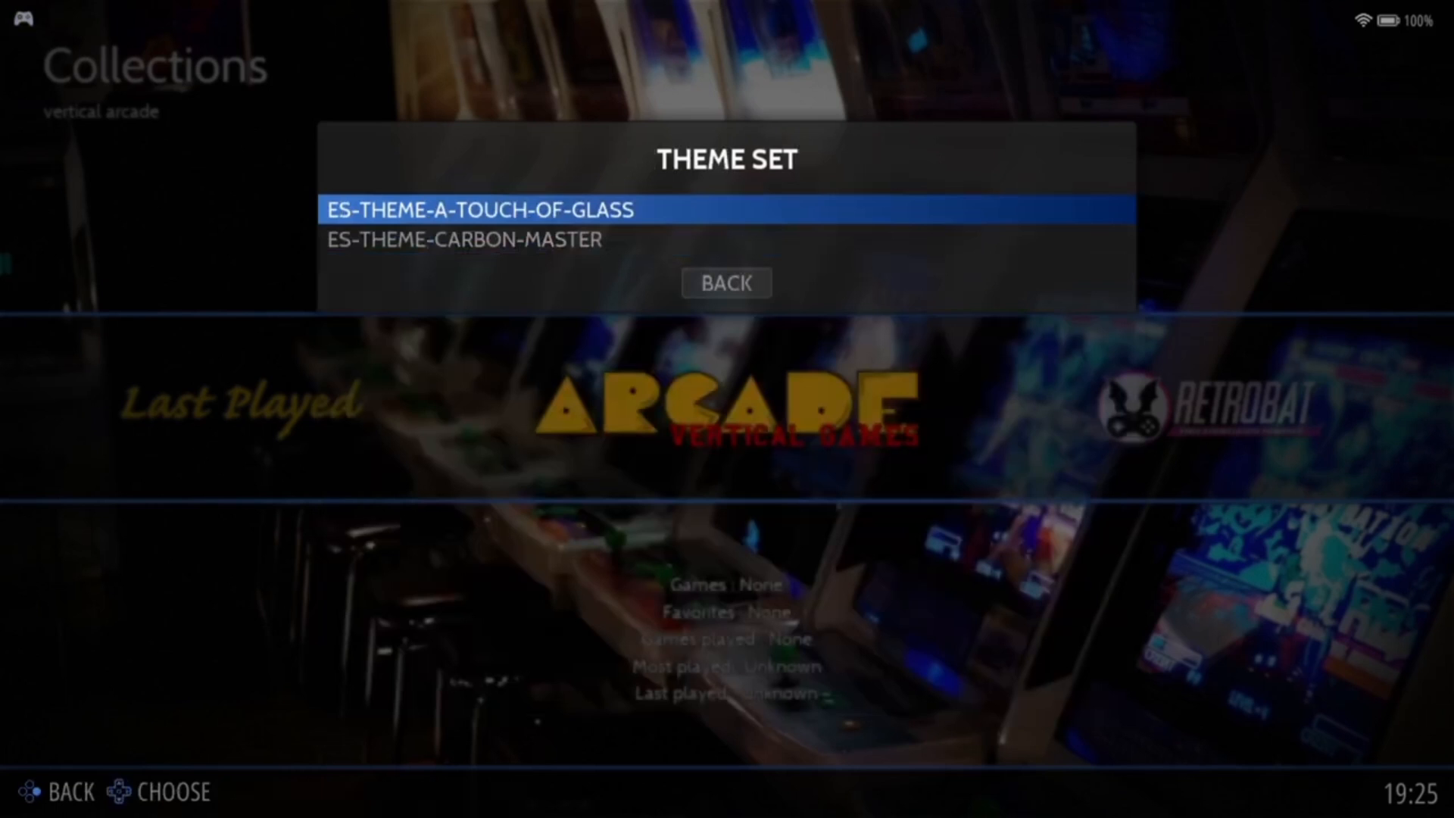
key(Return)
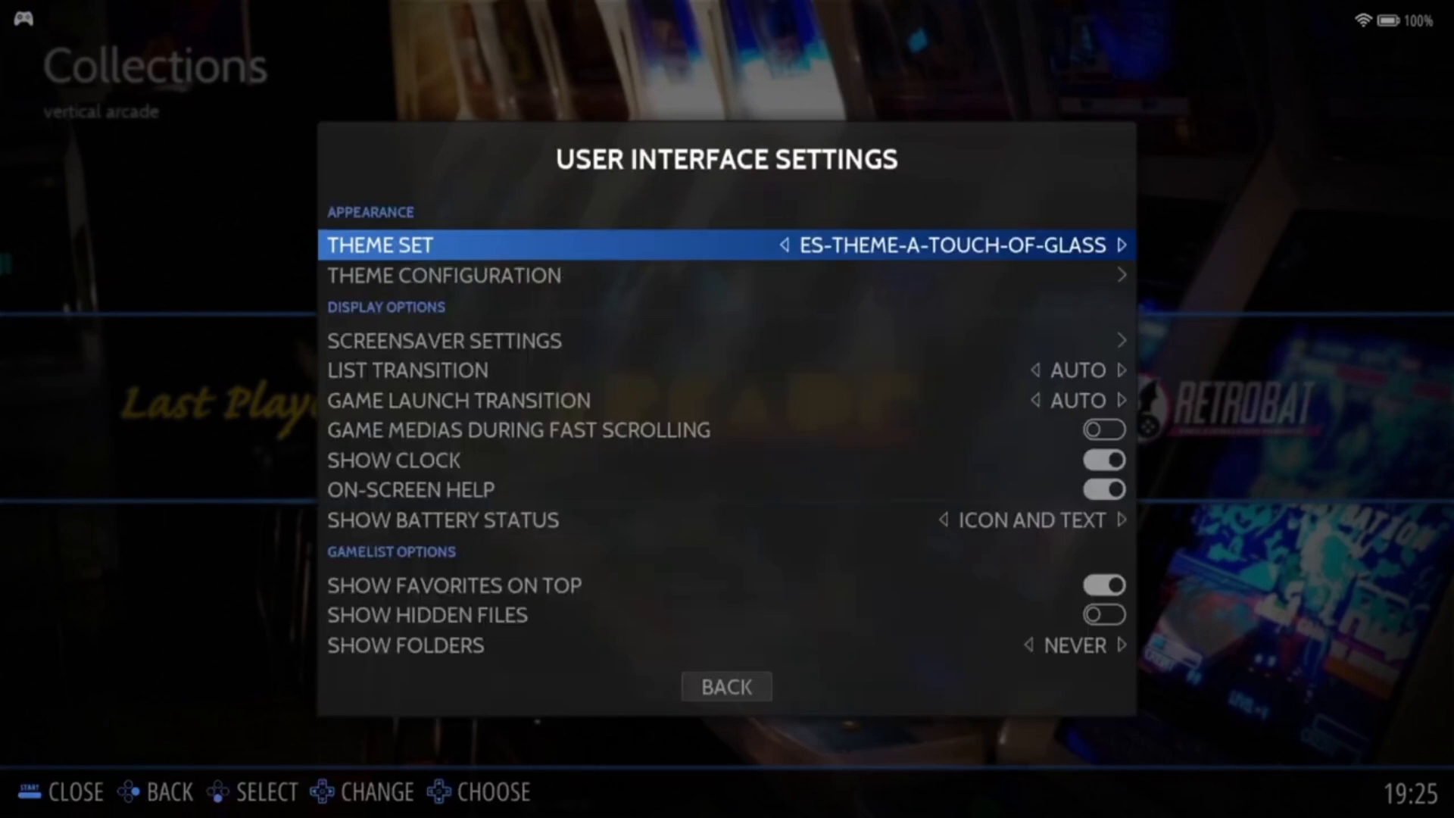
key(BackSpace)
key(BackSpace)
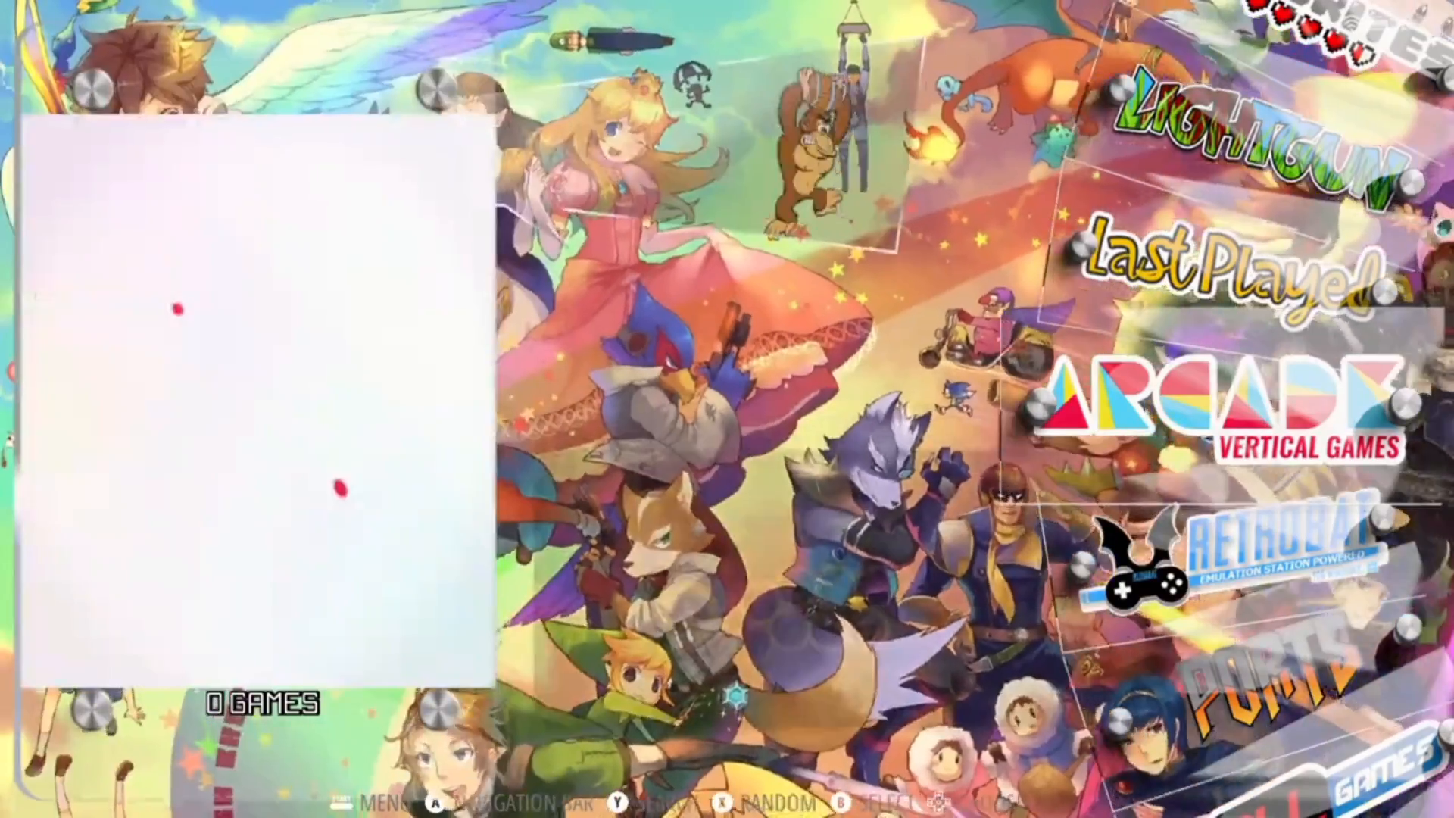
- Browse the systems list in the new theme from Arcade Vertical Games to All Games
key(Down)
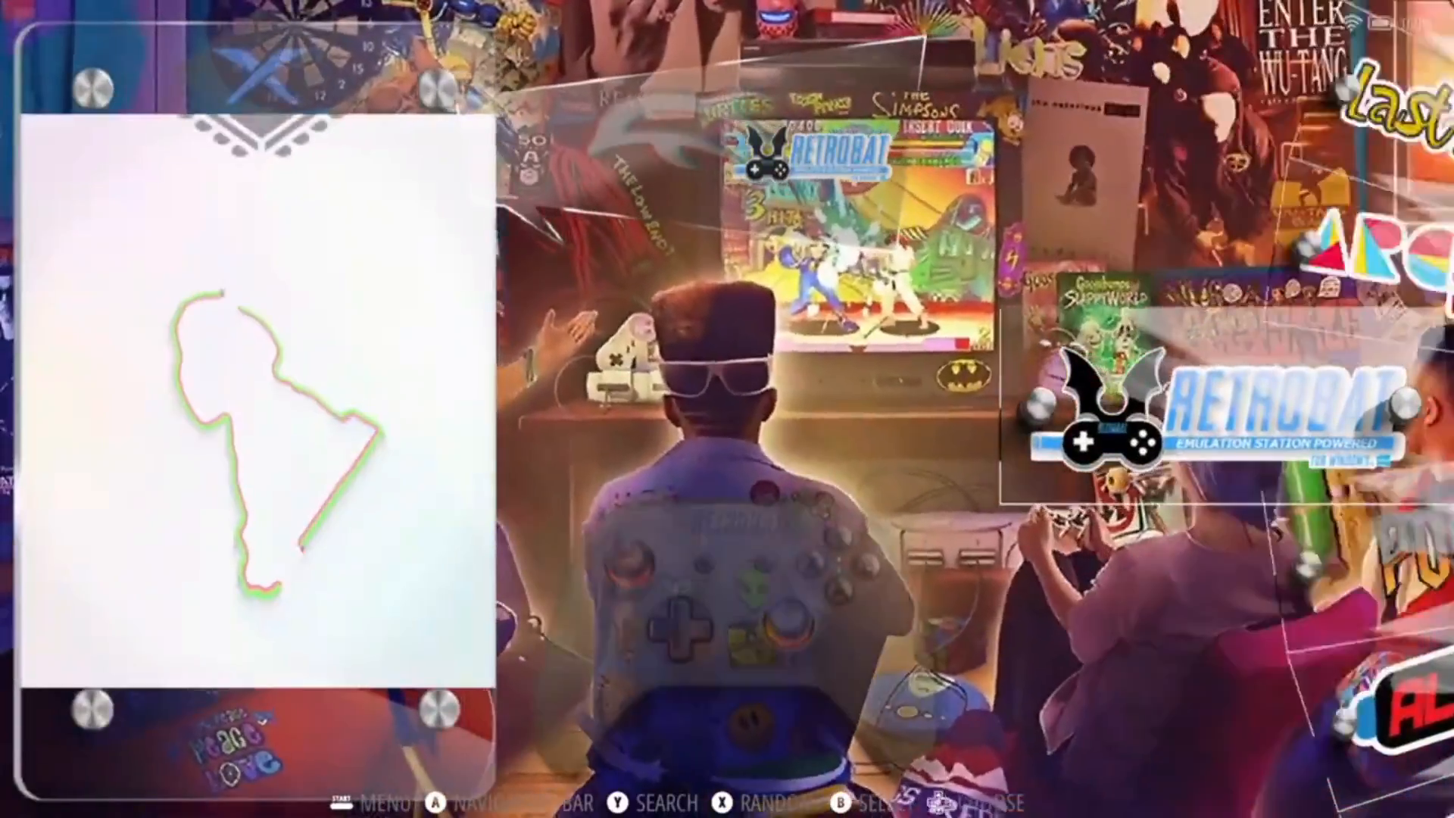
key(Down)
key(Down)
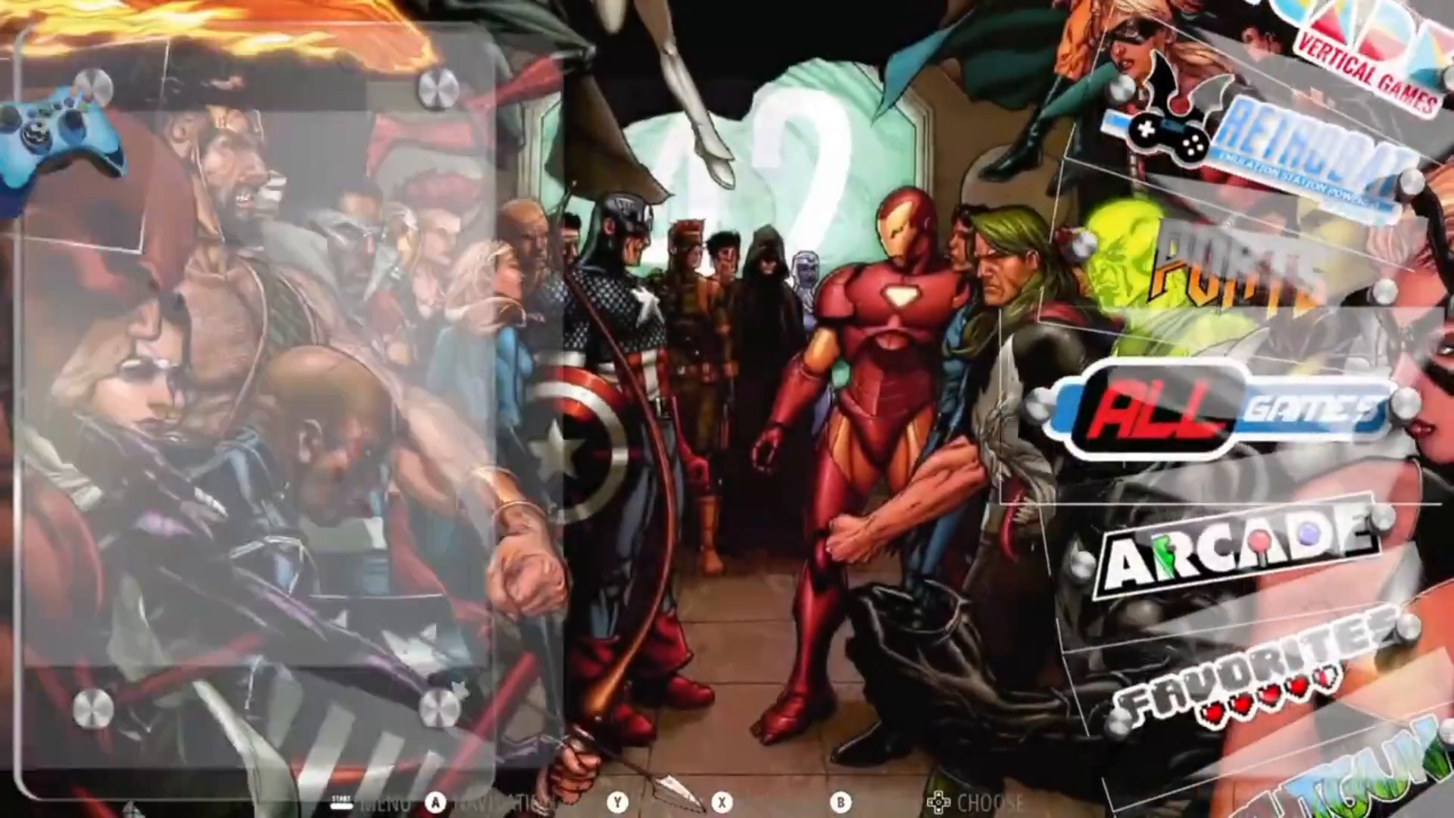
- Open Quick Access and look through its screensaver, user manual, restart, suspend and shutdown options
key(space)
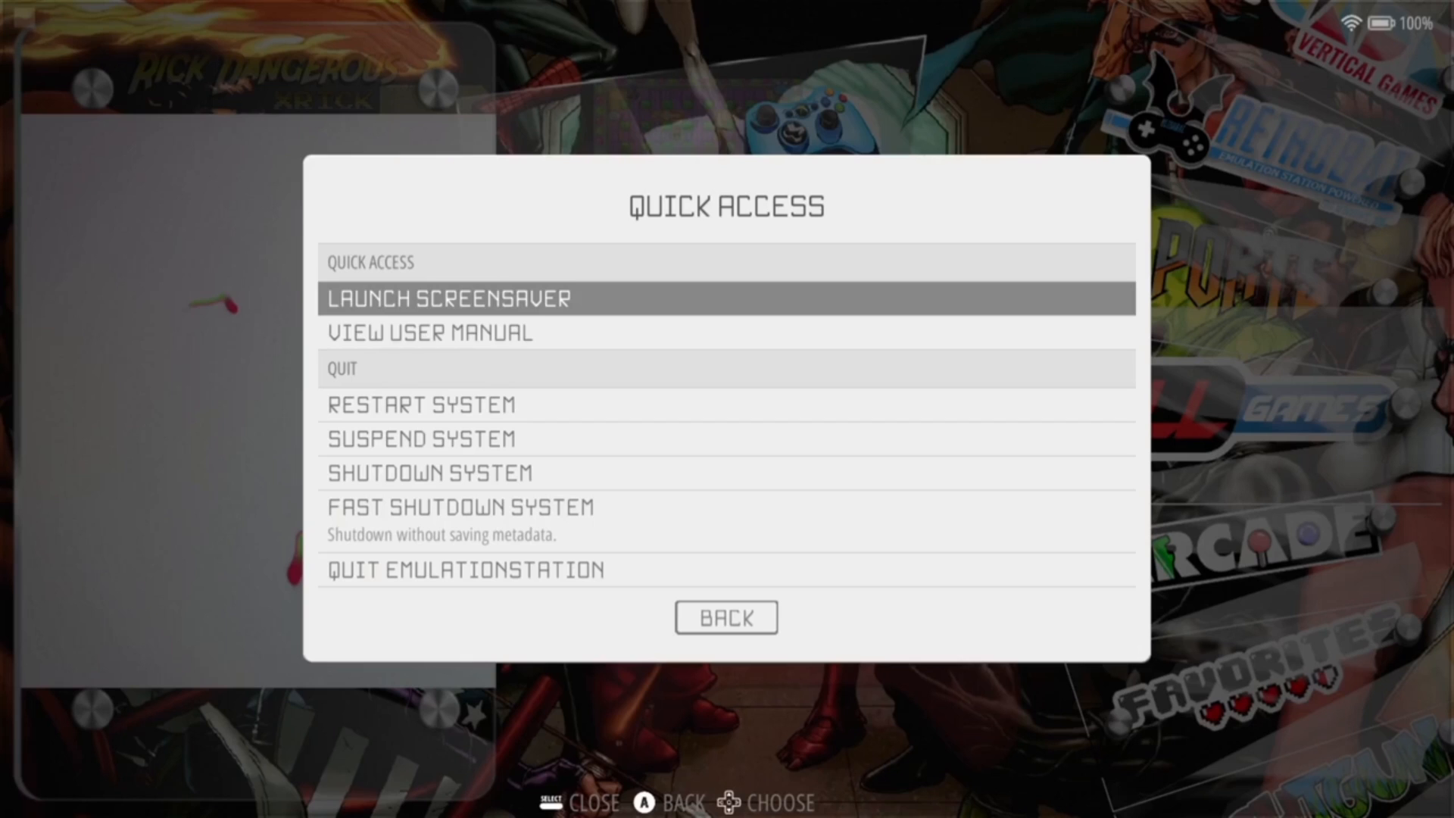
key(Down)
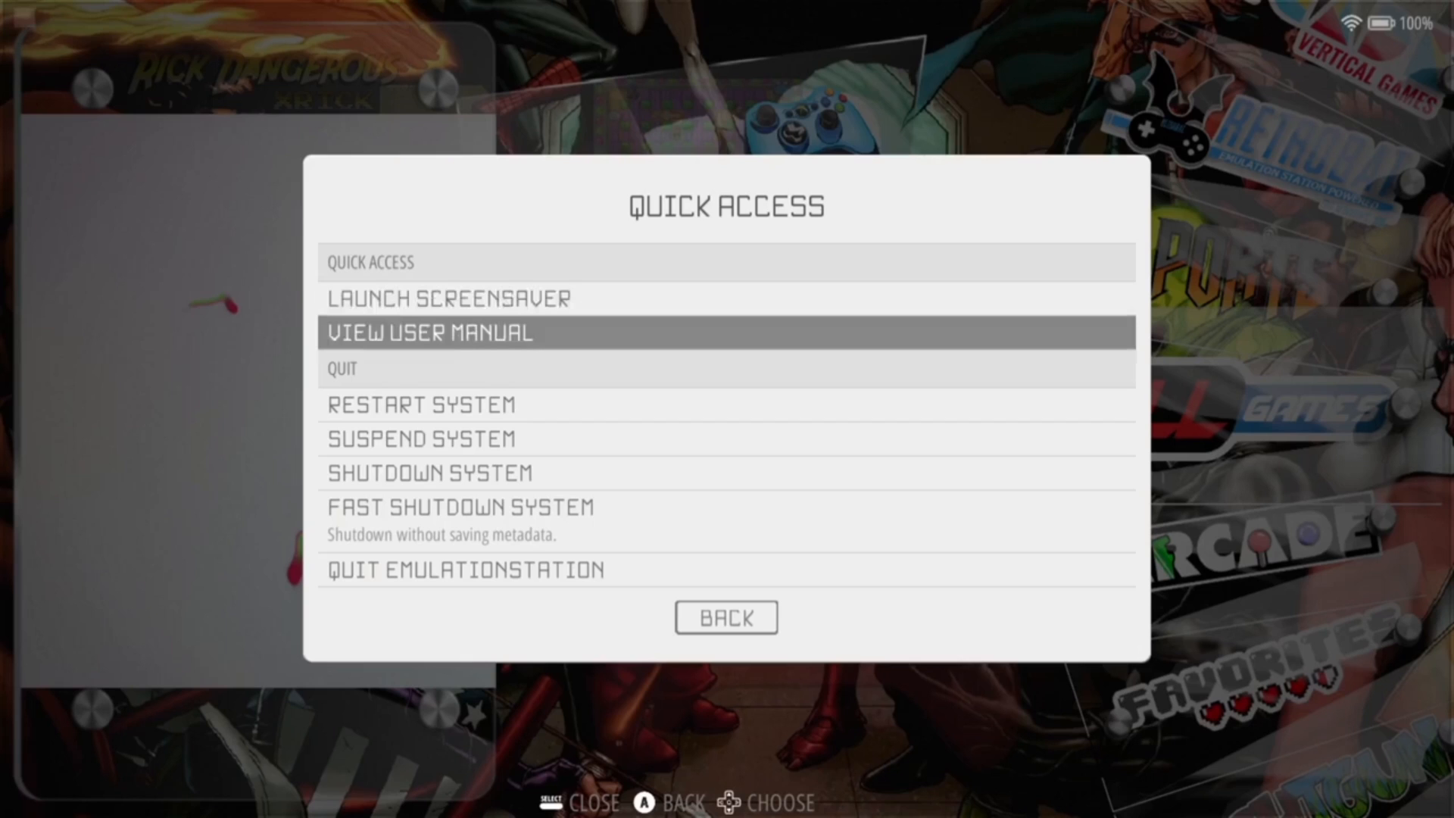
key(Up)
key(Down)
key(Down)
key(Down)
key(Up)
key(Down)
key(Down)
key(Down)
key(Down)
key(Down)
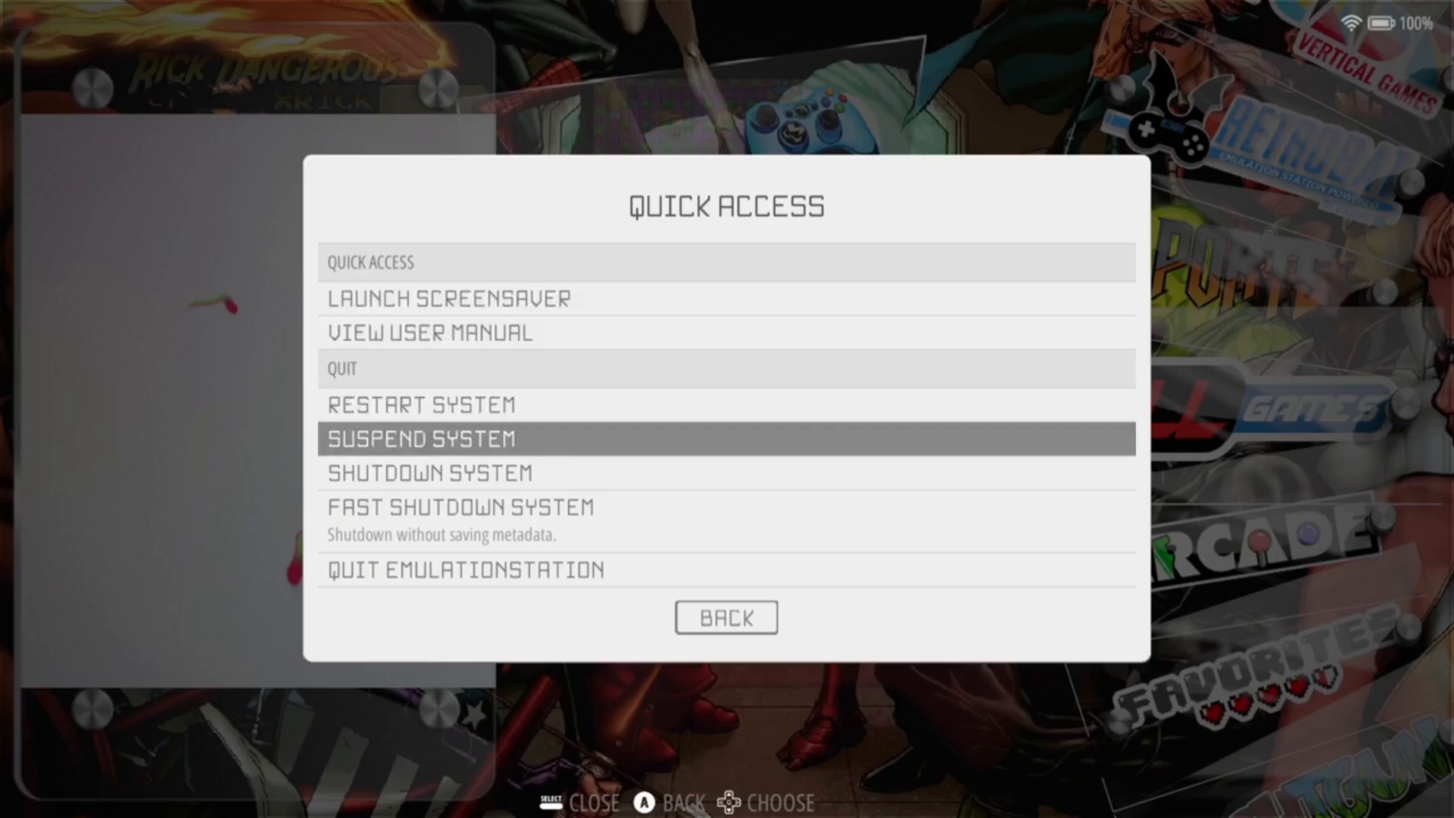
- Quit EmulationStation from Quick Access
key(Up)
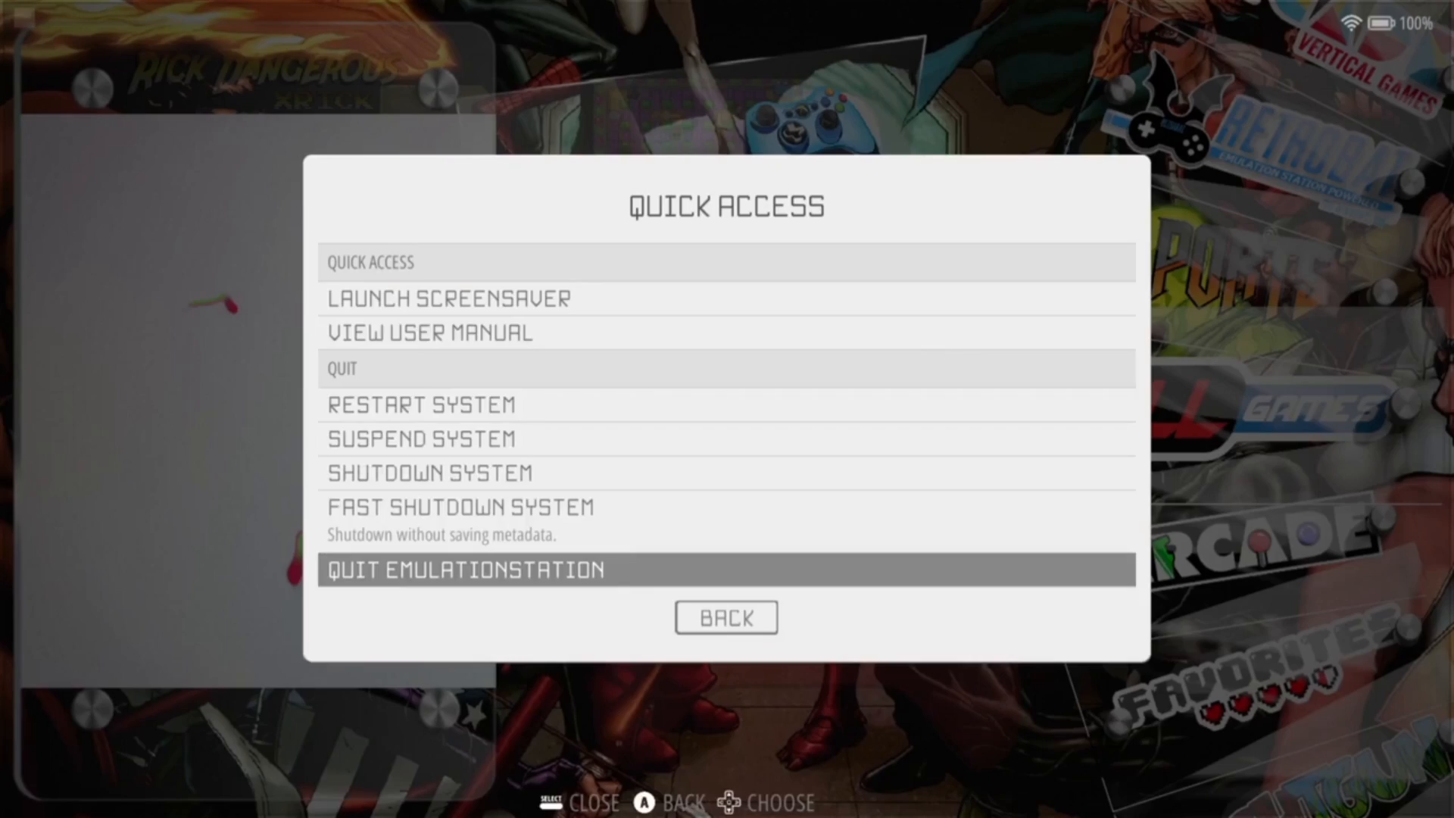
key(Return)
key(Return)
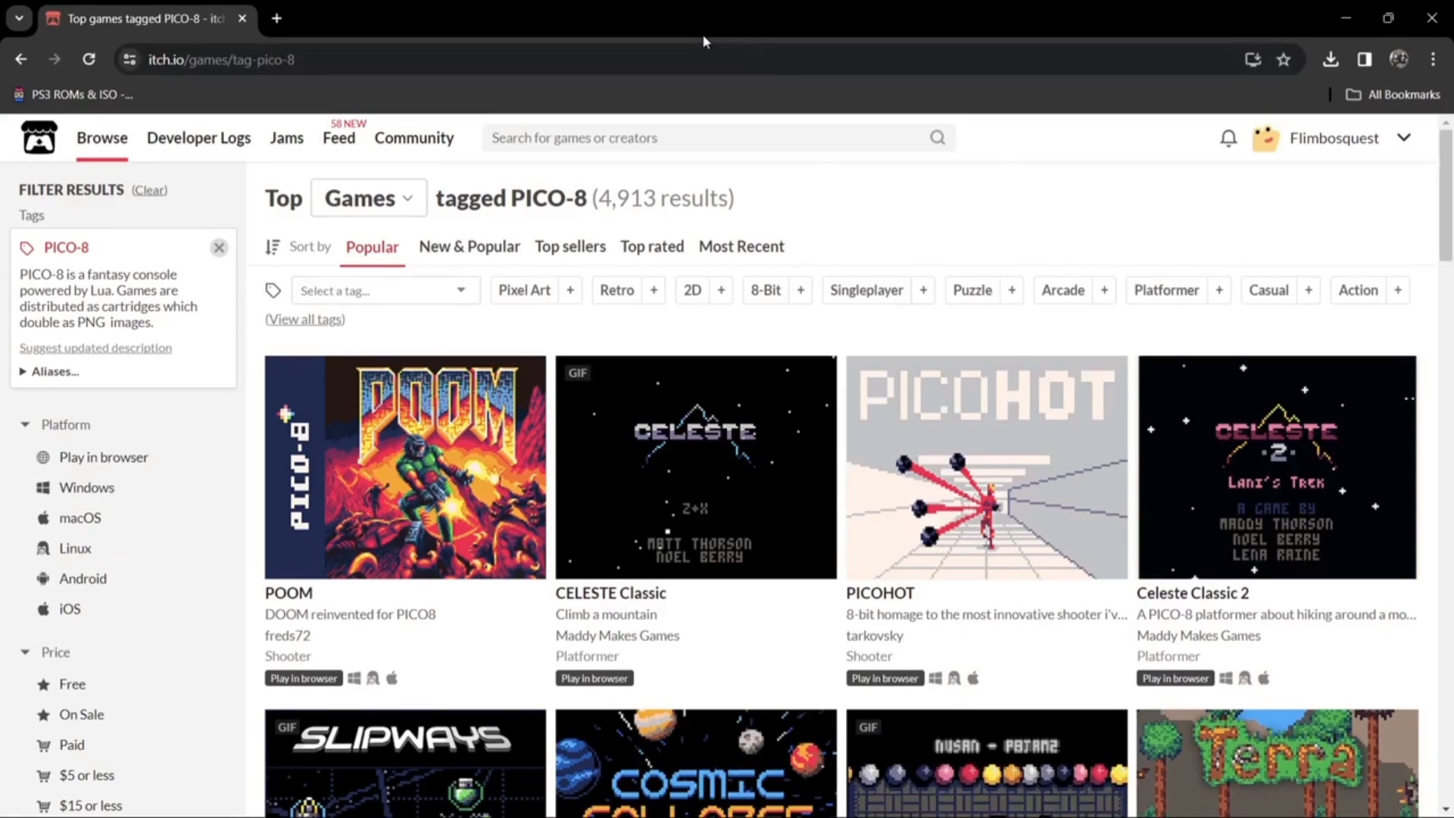
- Search itch.io for "commodore 64" games
click(685, 138)
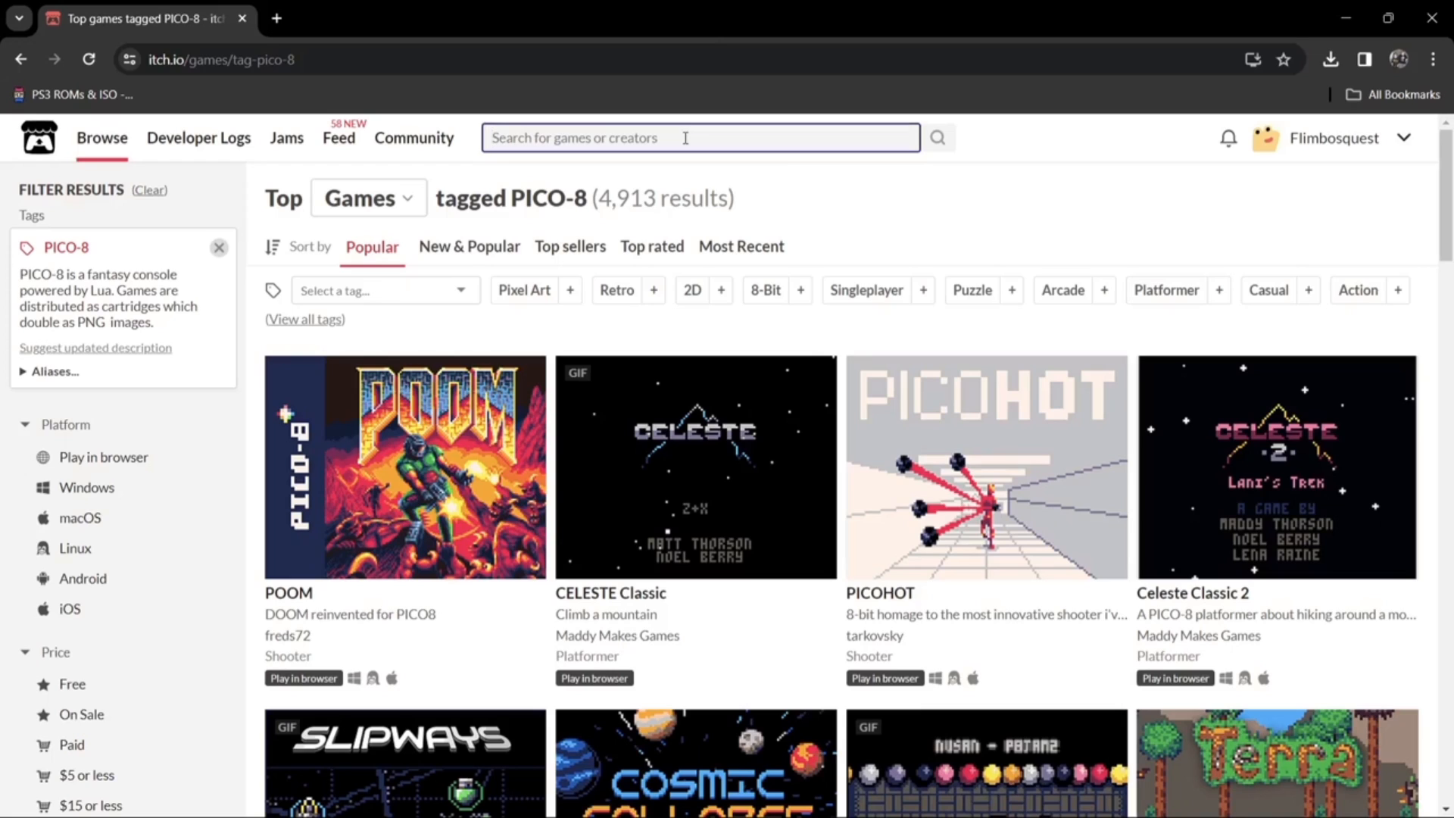
text(commodo)
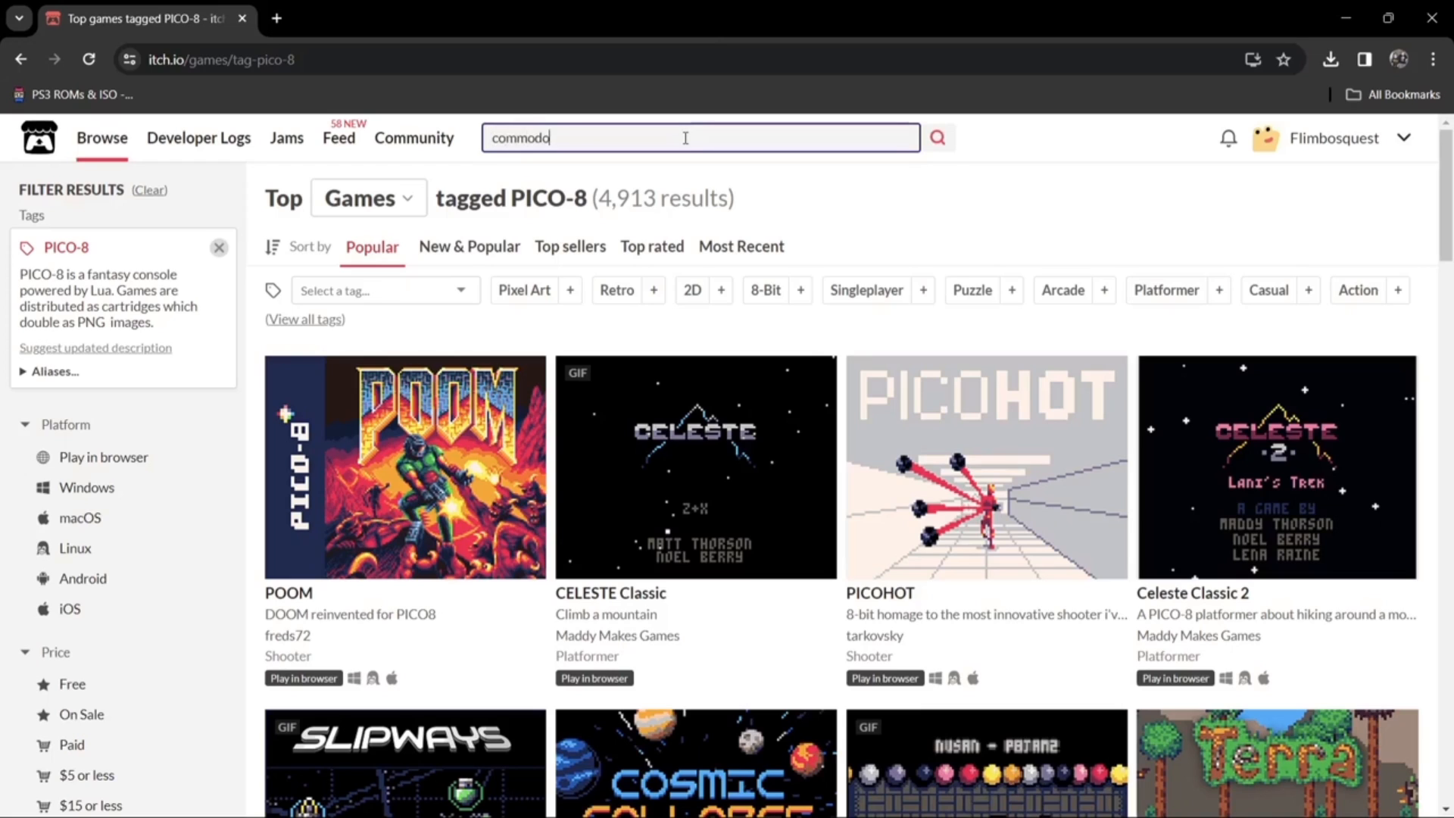
text(re 64)
key(Return)
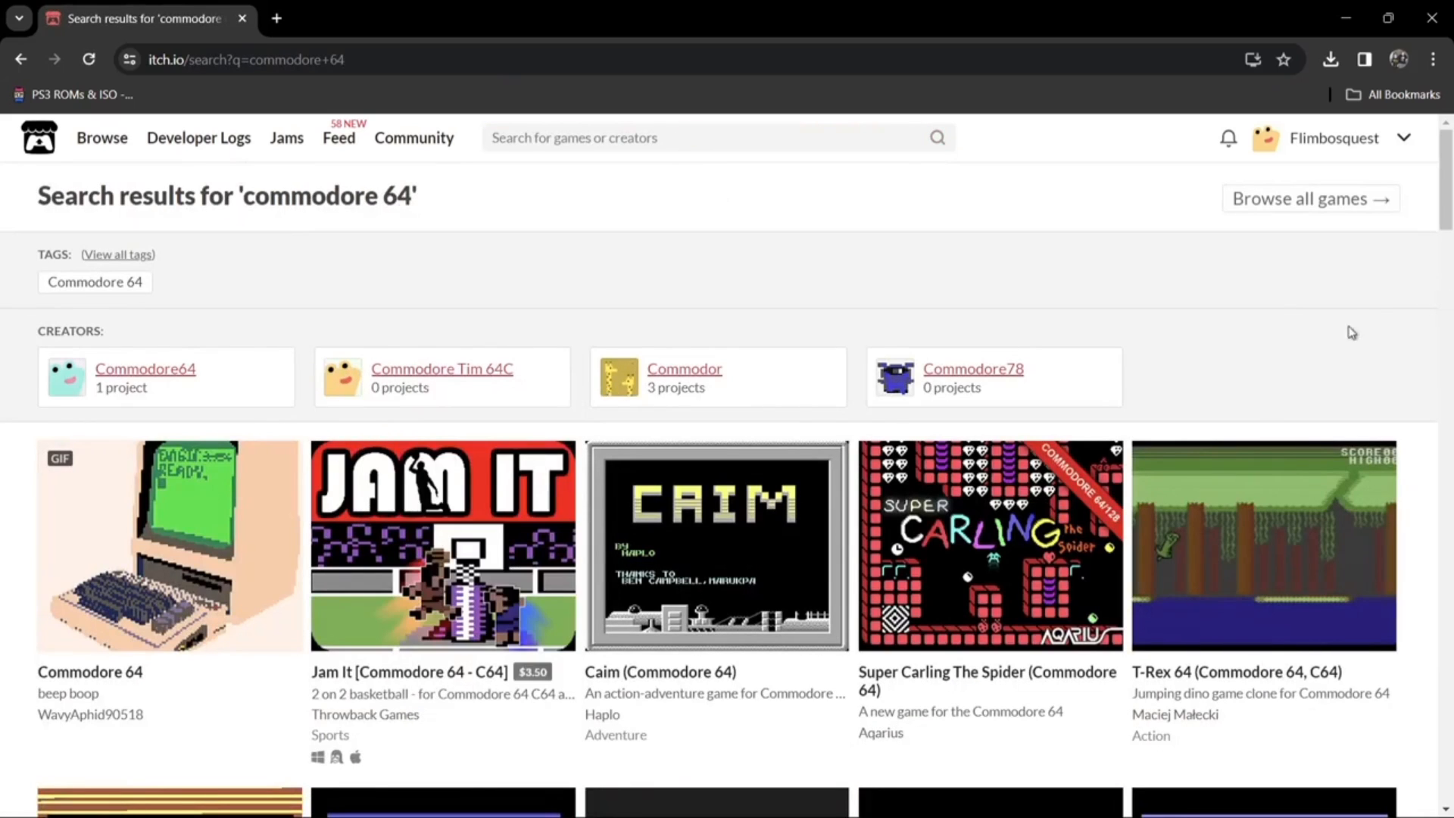
- Open Super Carling The Spider (Commodore 64) from the results and download its Digital Download Package without paying
click(1021, 564)
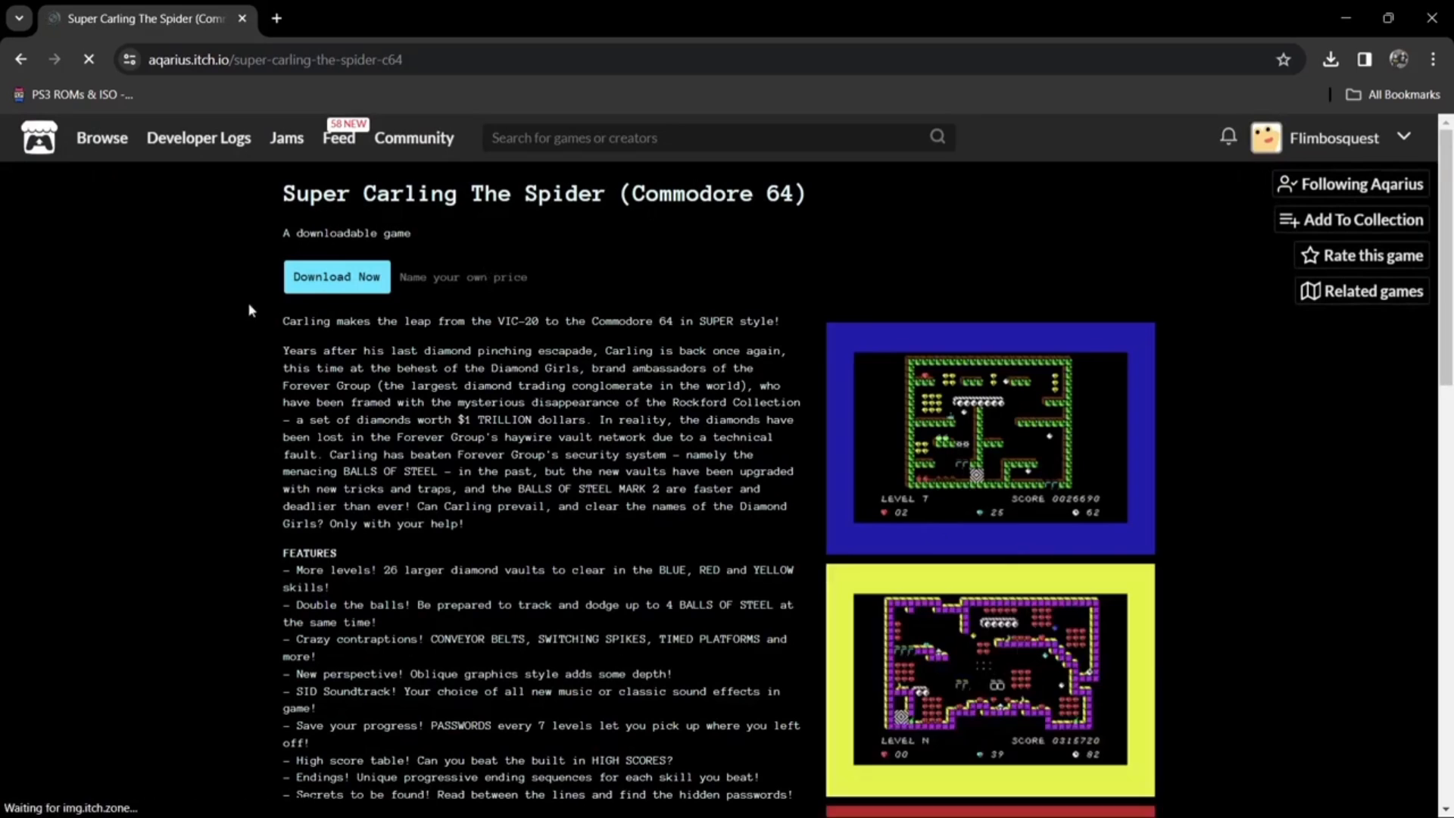
click(335, 279)
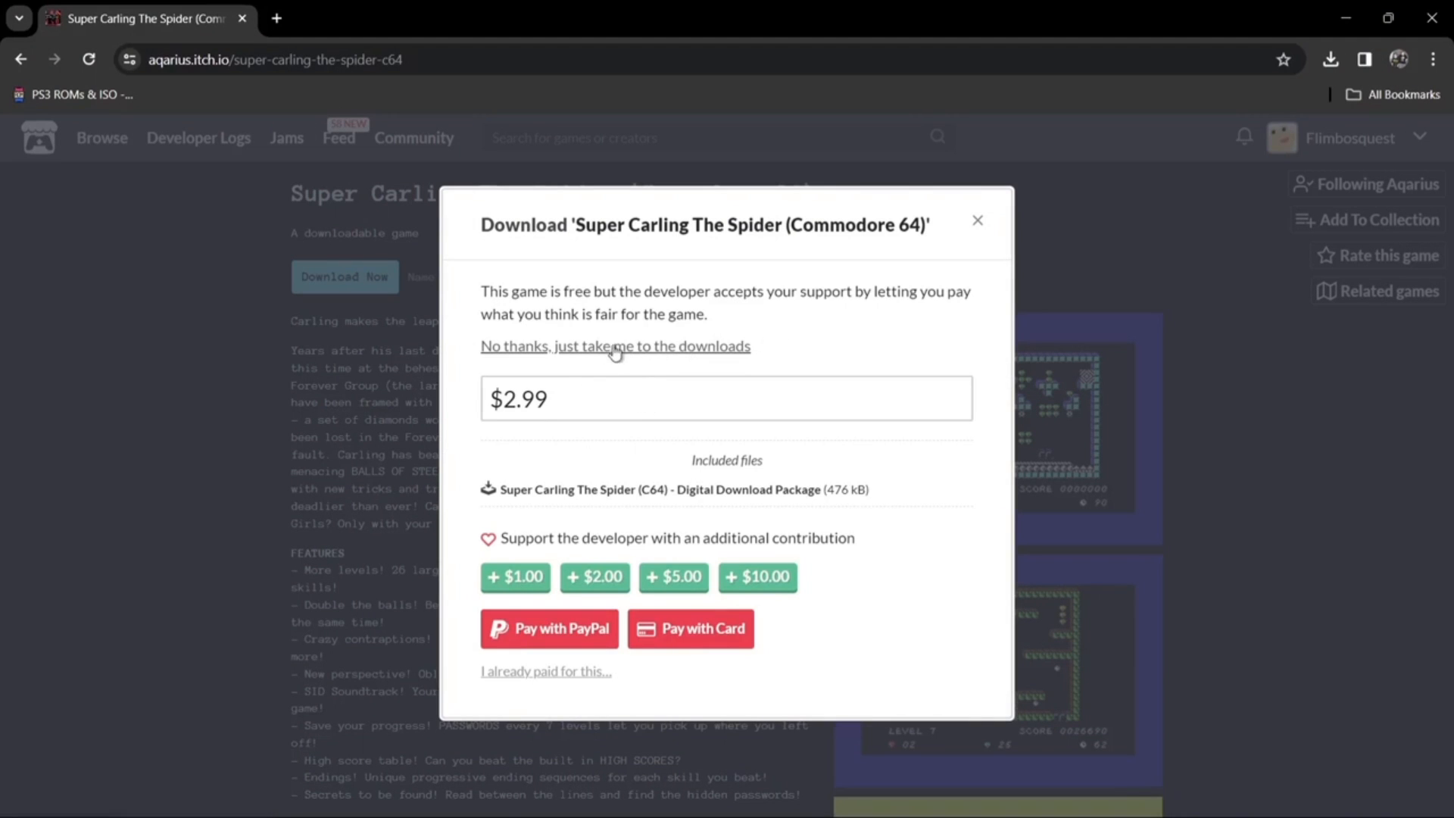
click(709, 349)
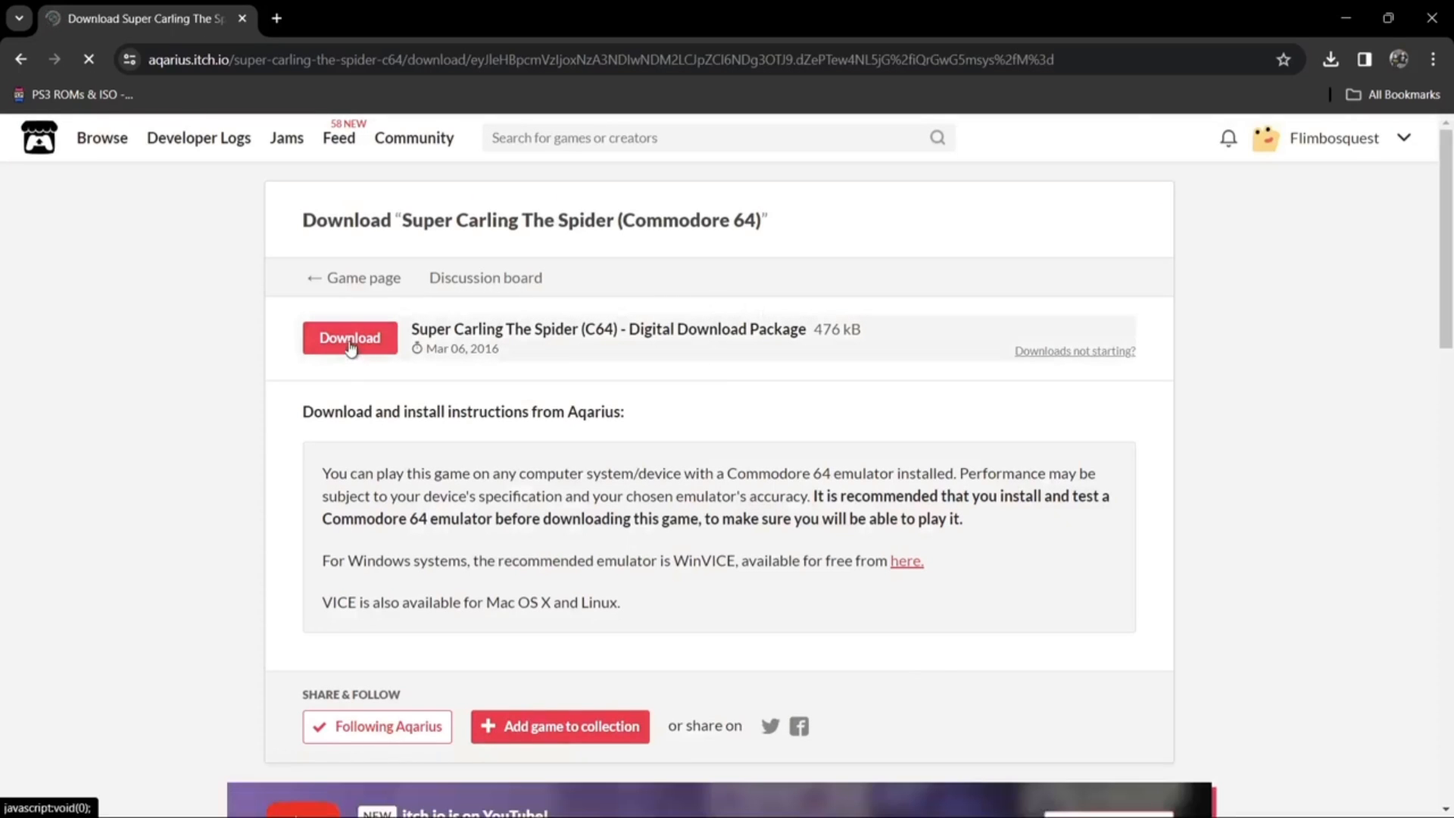
click(347, 338)
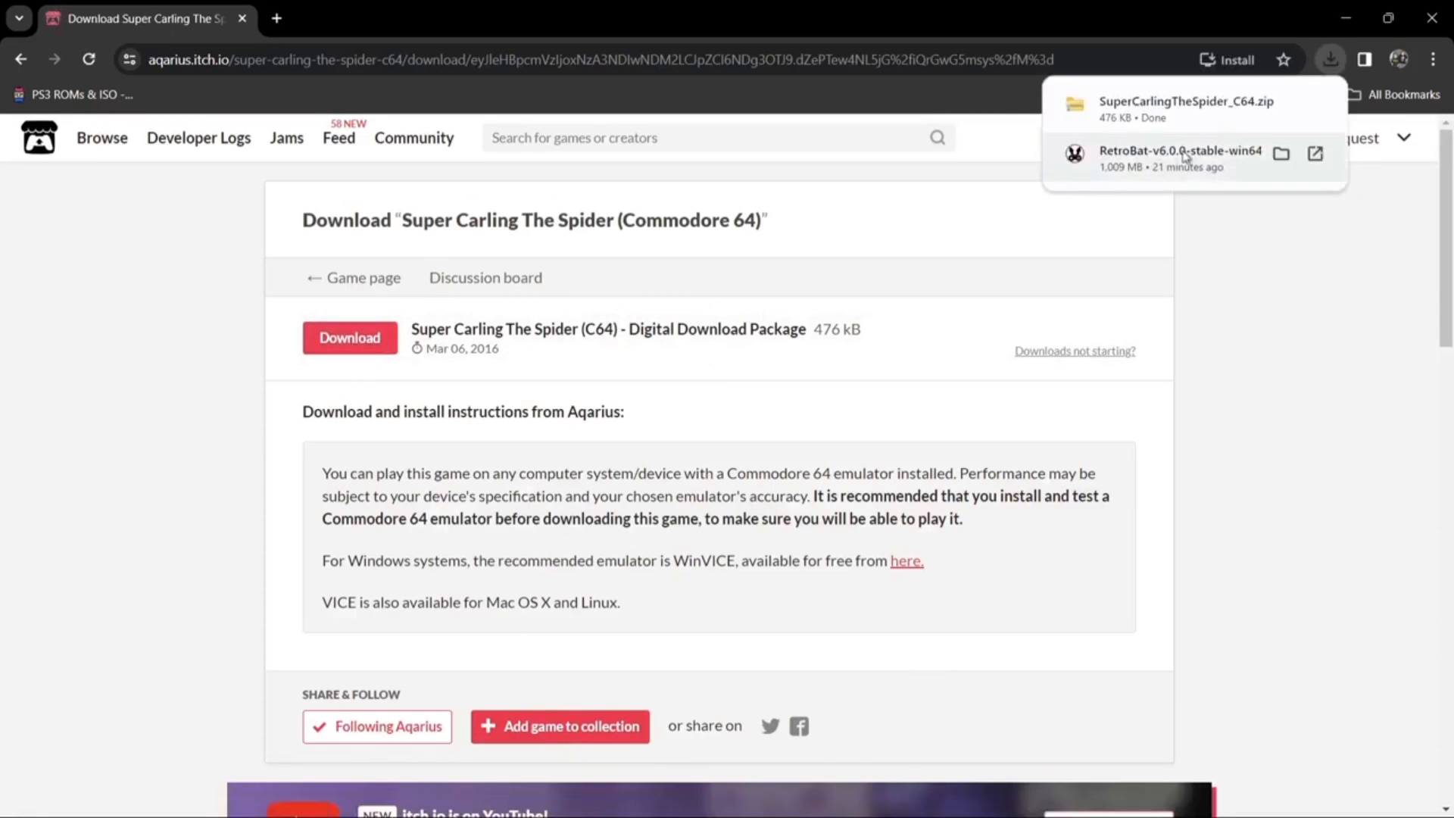
- Open the downloaded SuperCarlingTheSpider_C64.zip, copy its SuperCarlingTheSpider_C64 folder to the desktop, and close the archive window
click(1162, 115)
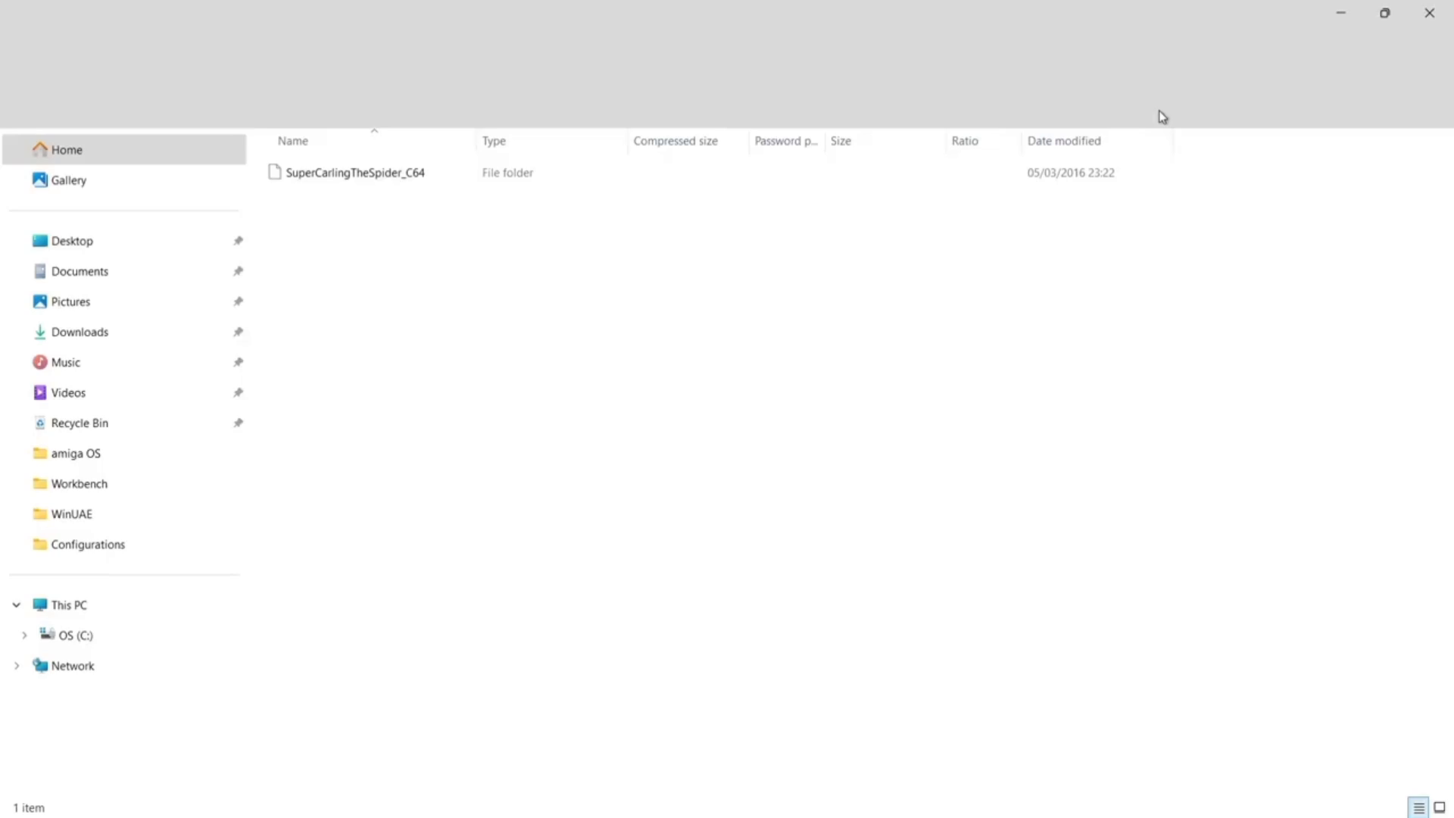
click(1447, 6)
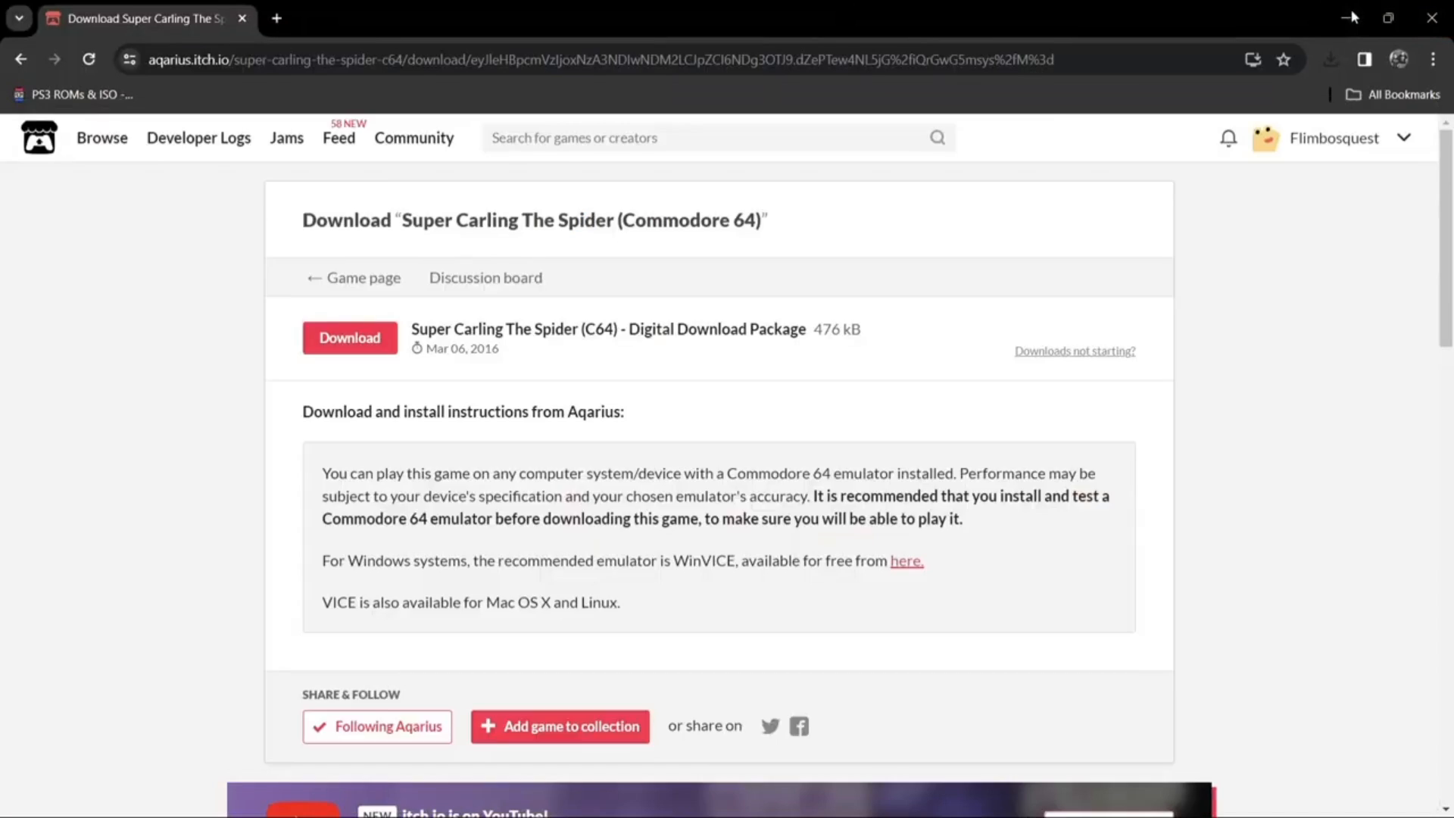
drag(474, 119, 1062, 103)
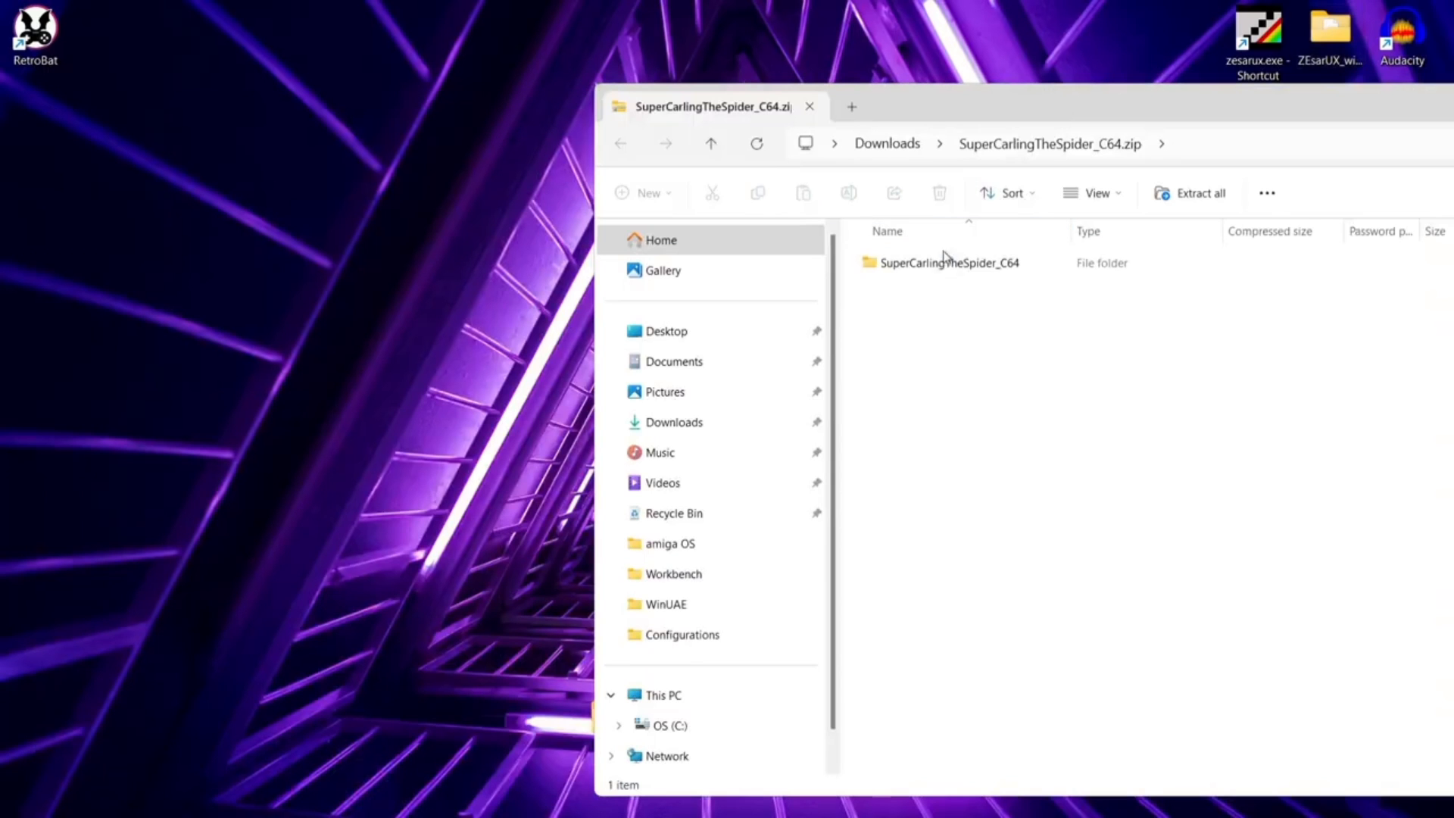
drag(947, 263, 303, 191)
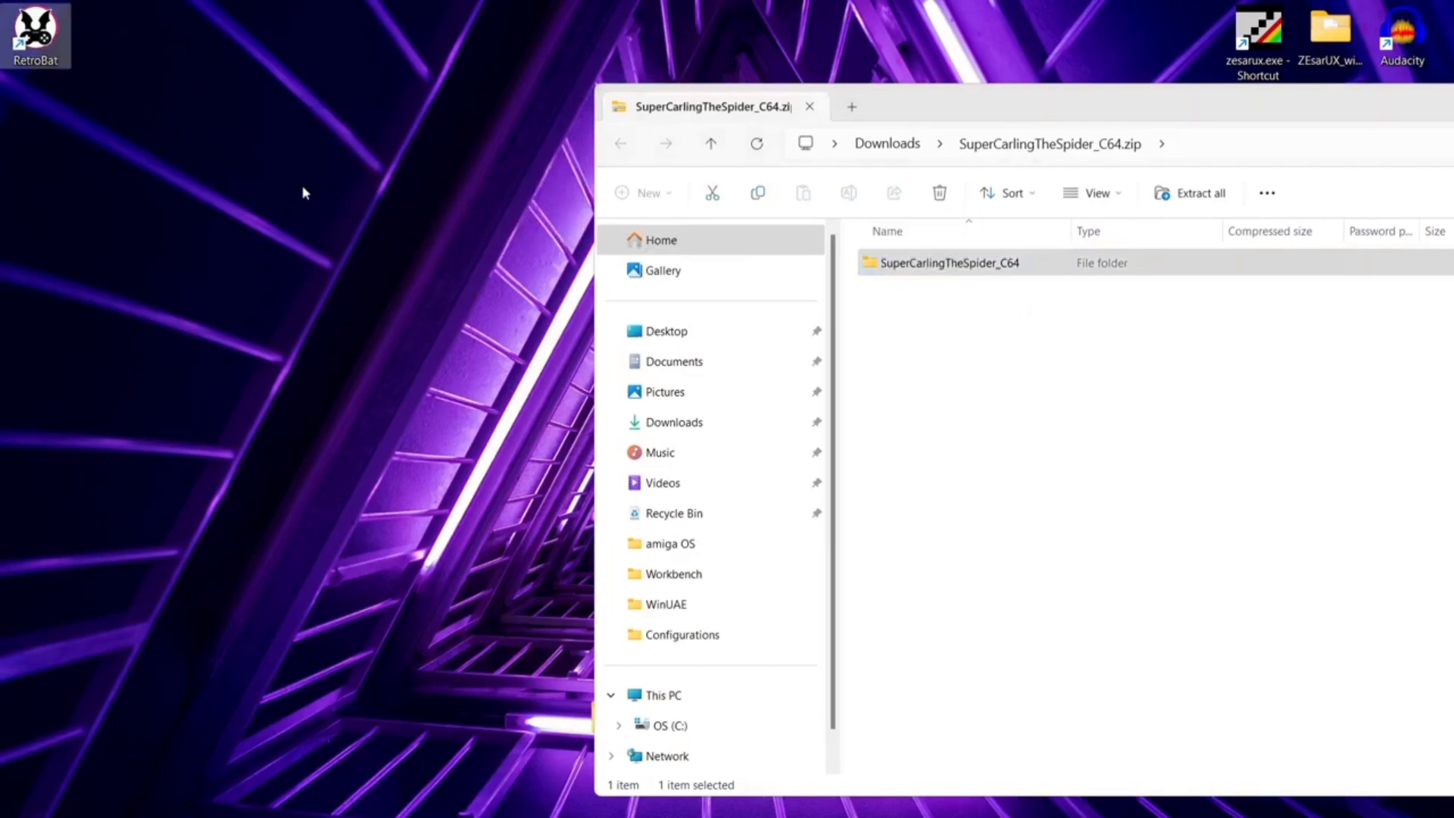
drag(1068, 113, 301, 138)
click(1235, 122)
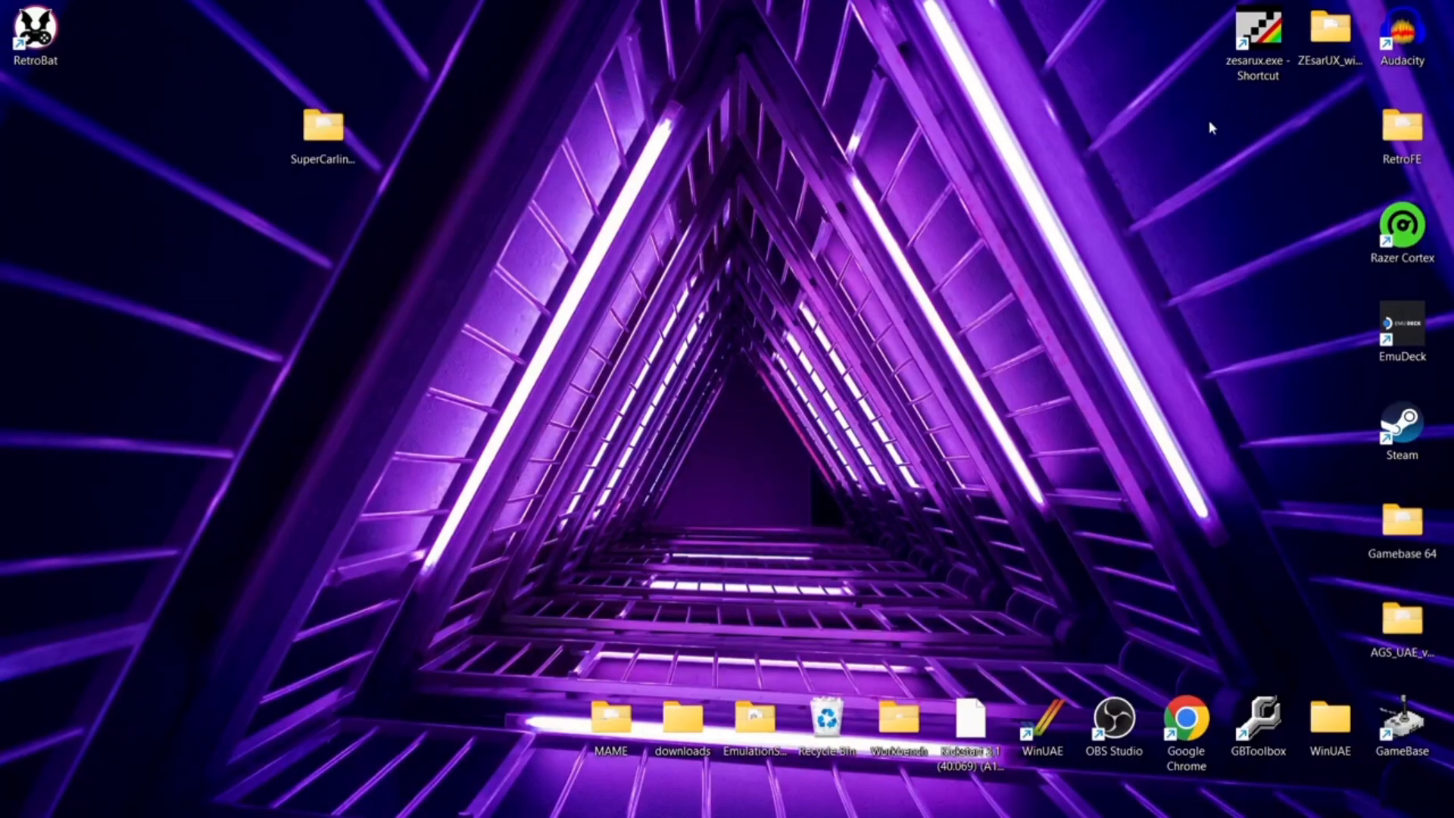
- Move Super_Carling_The_Spider.d64 from the SuperCarlingTheSpider_C64 Disk folder onto the desktop and close the folder window
double_click(350, 129)
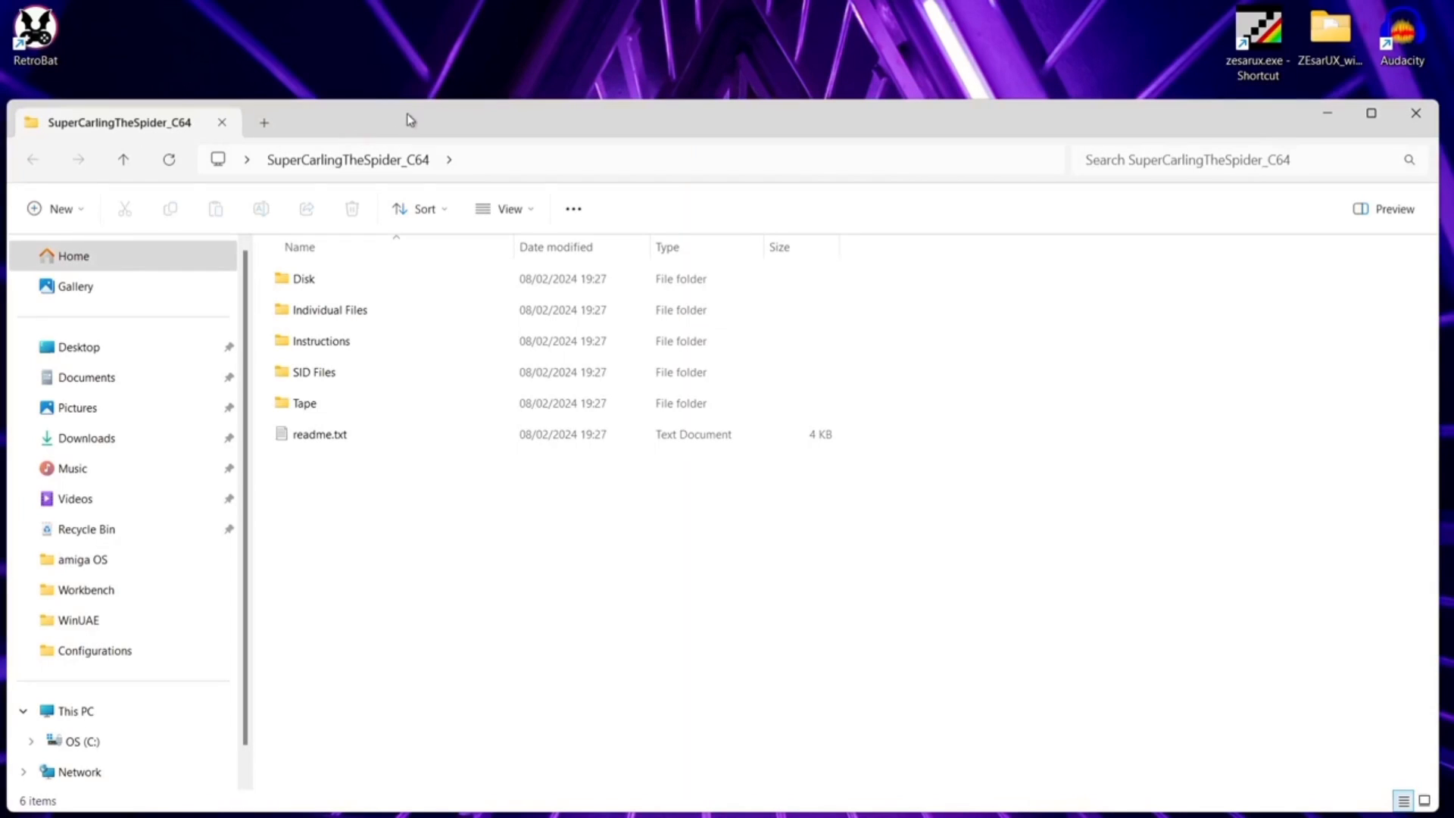
drag(413, 120, 1051, 104)
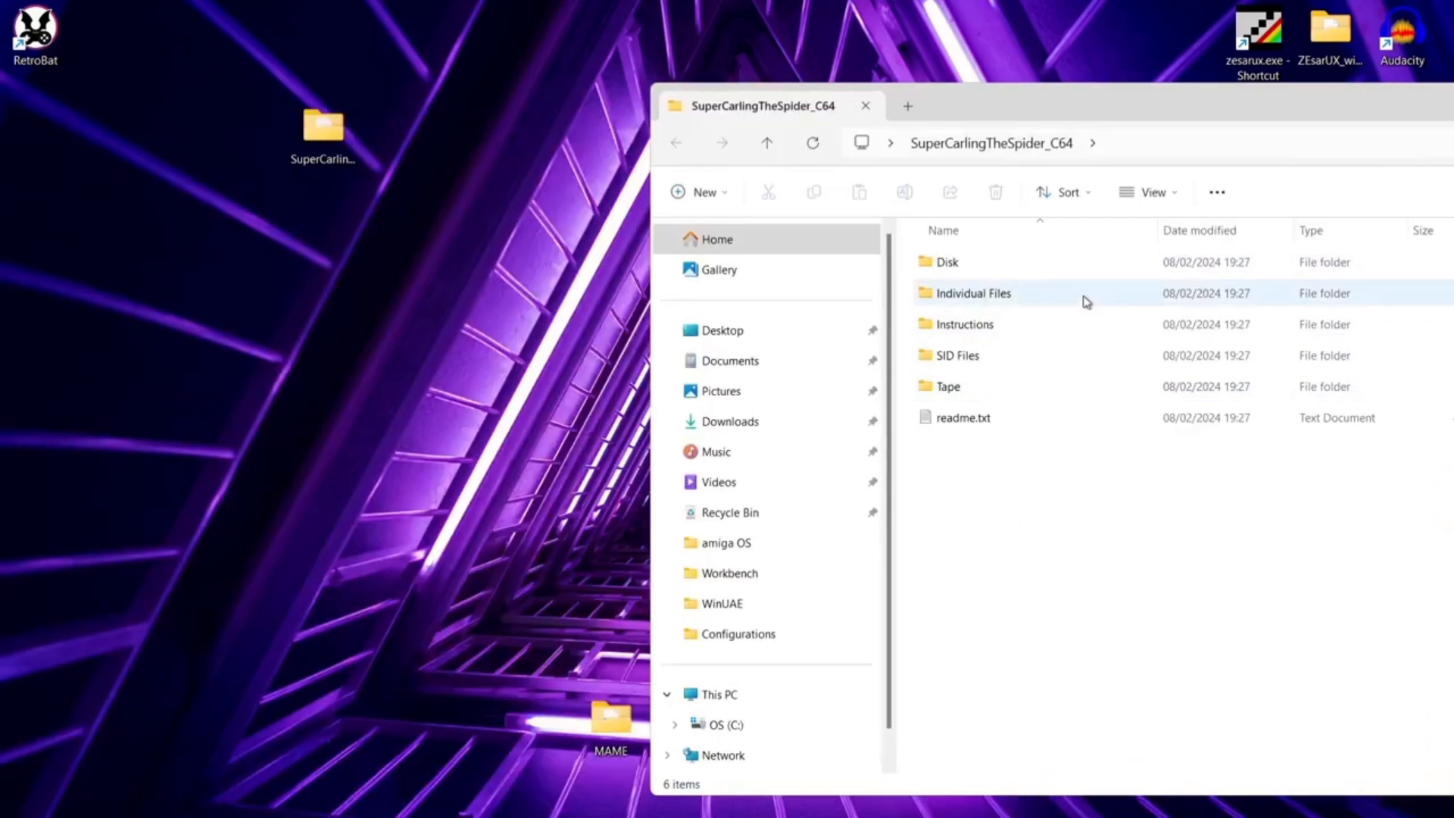
double_click(1000, 265)
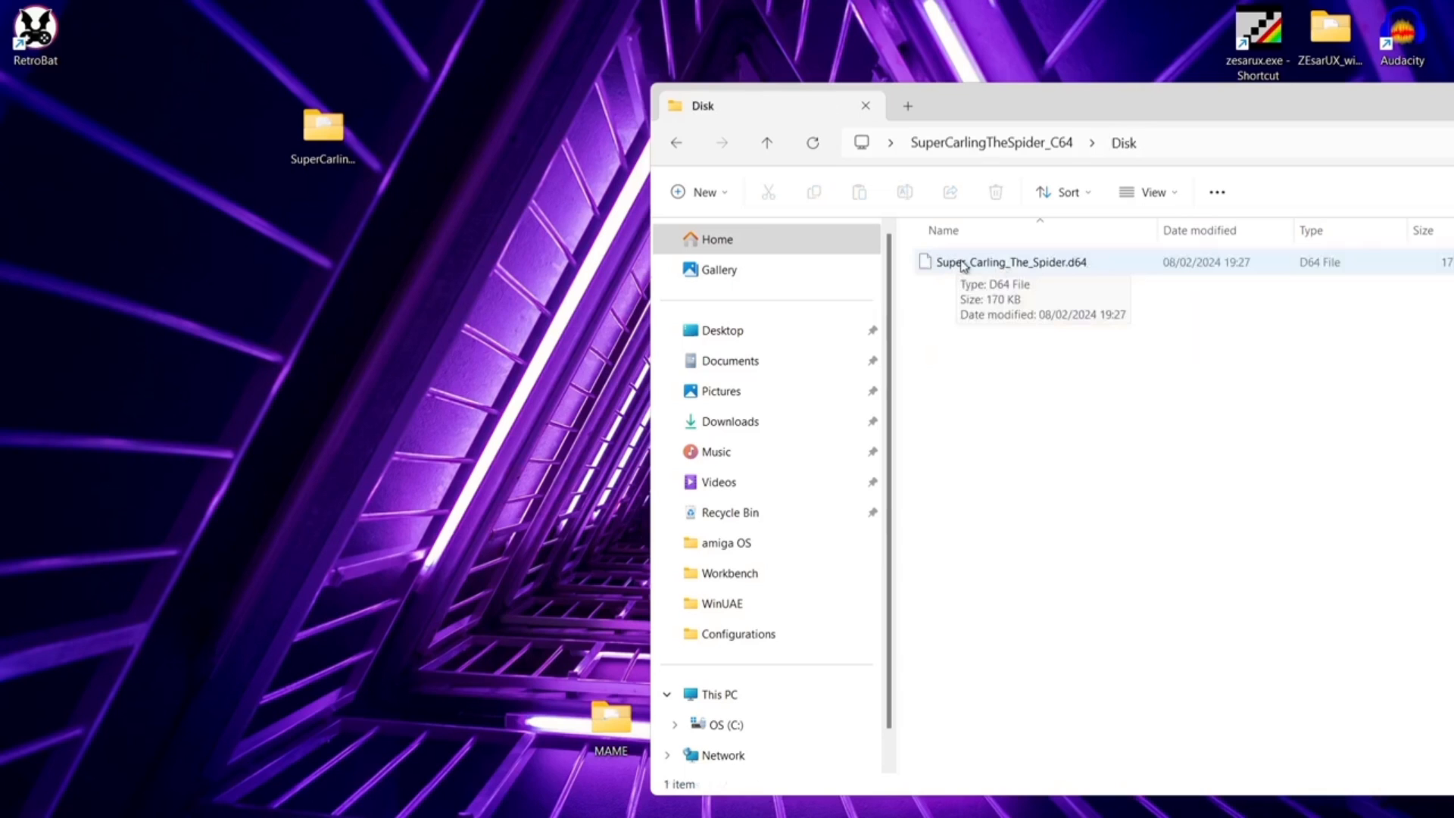
drag(964, 265, 201, 263)
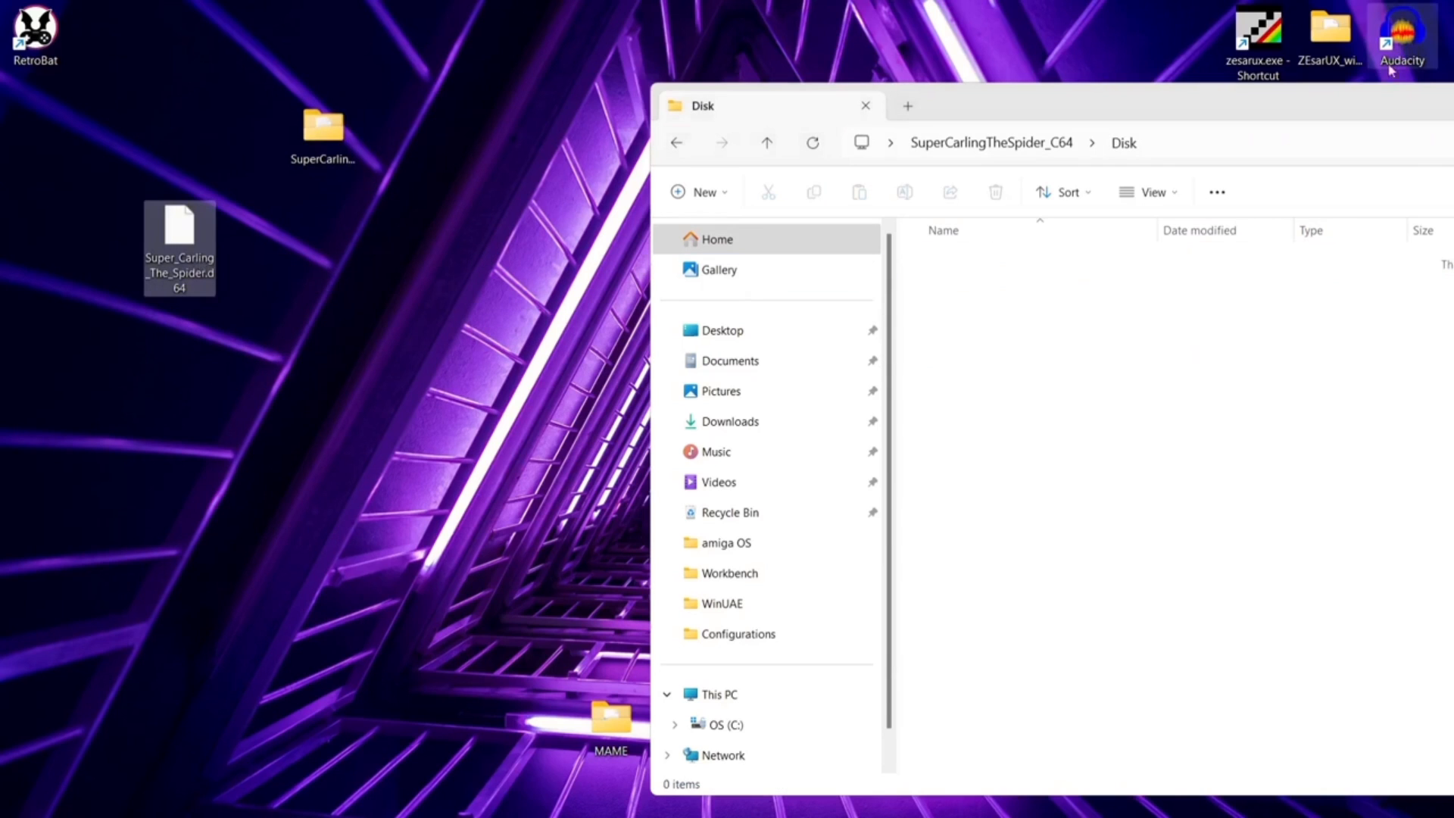
drag(1348, 106, 444, 201)
click(1145, 198)
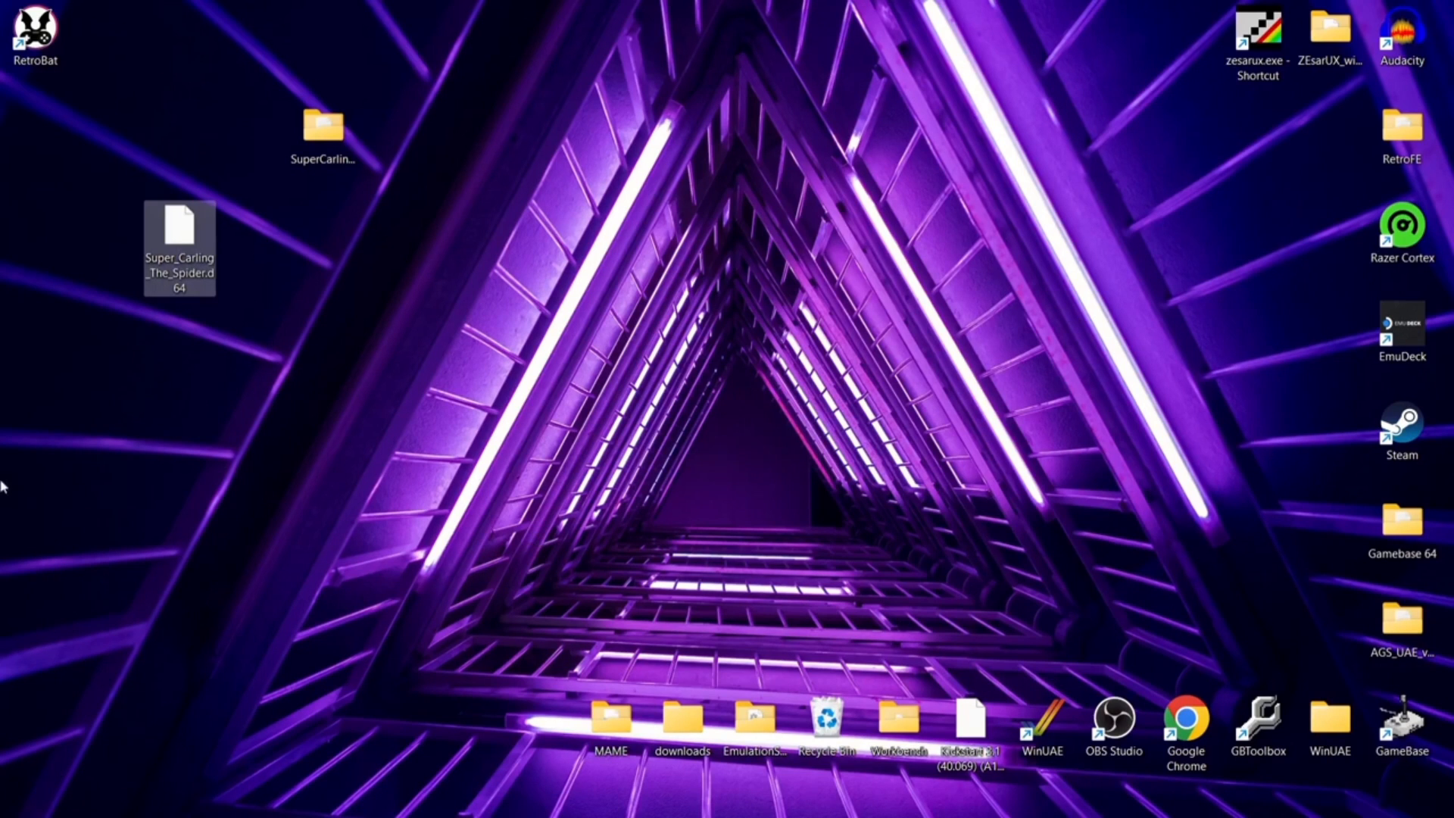
- Rename the .d64 file on the desktop to "Super CarlingThe Spider.d64", removing the underscores
right_click(195, 274)
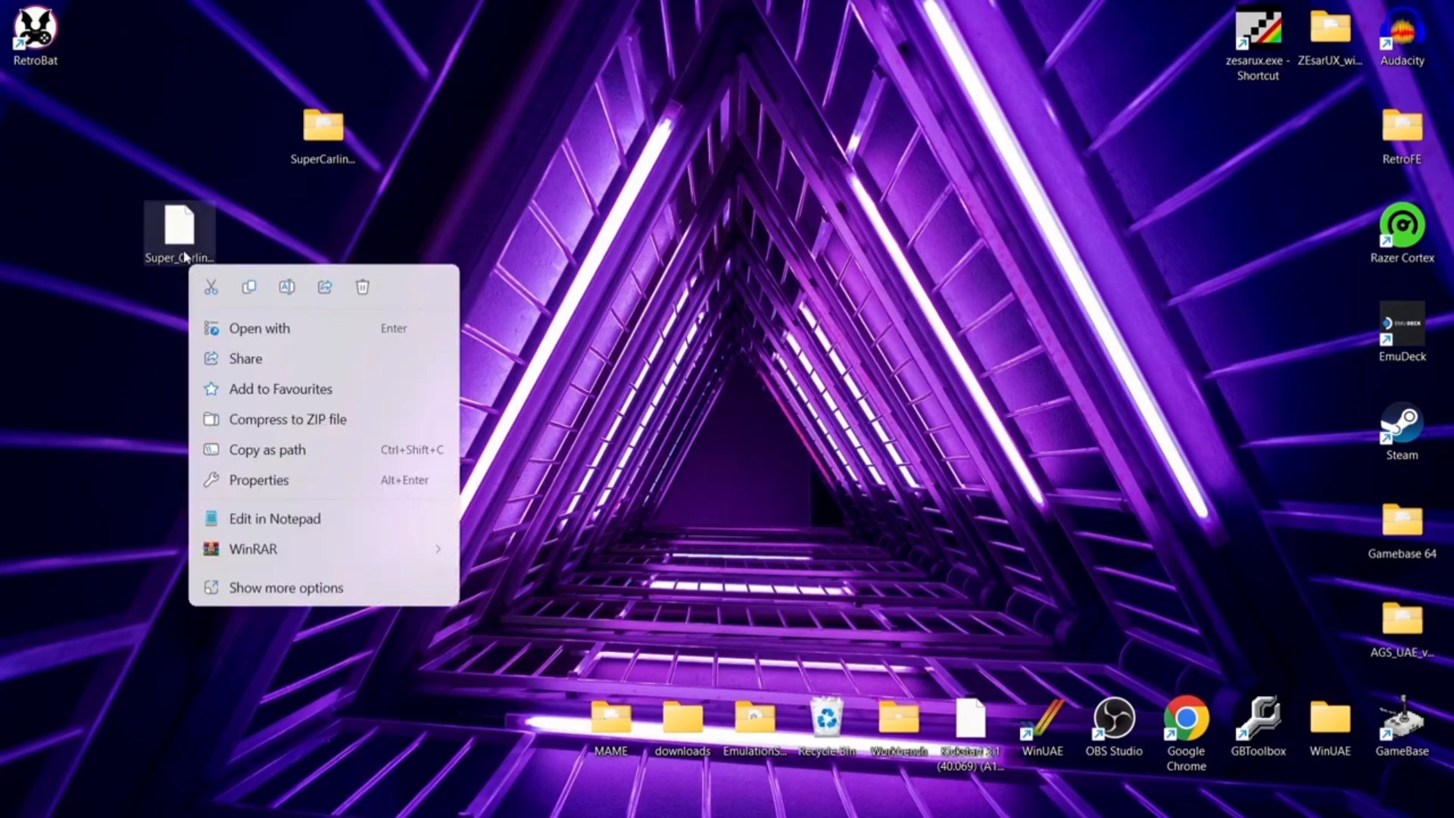
click(184, 253)
right_click(184, 253)
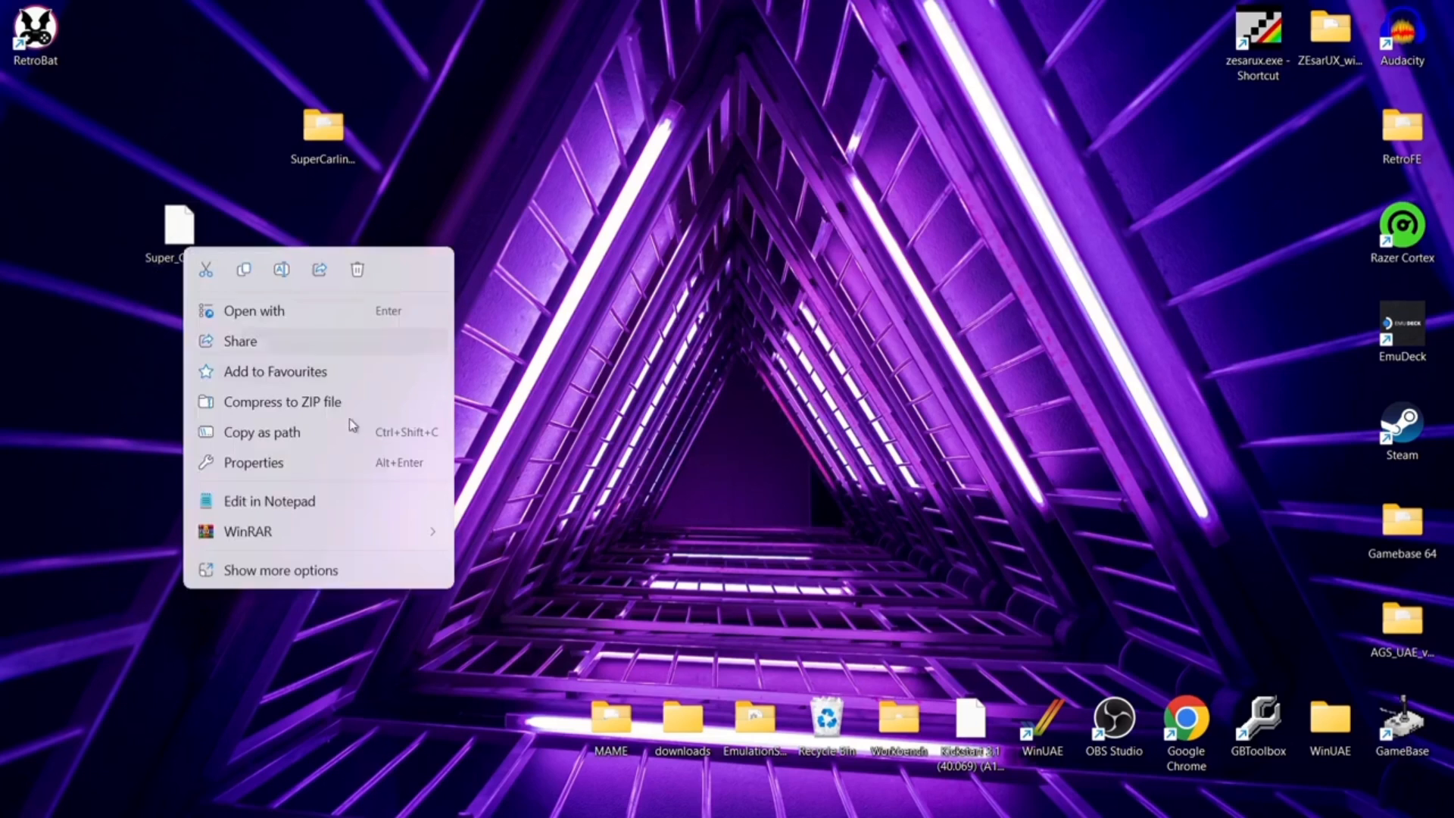
click(334, 581)
click(364, 615)
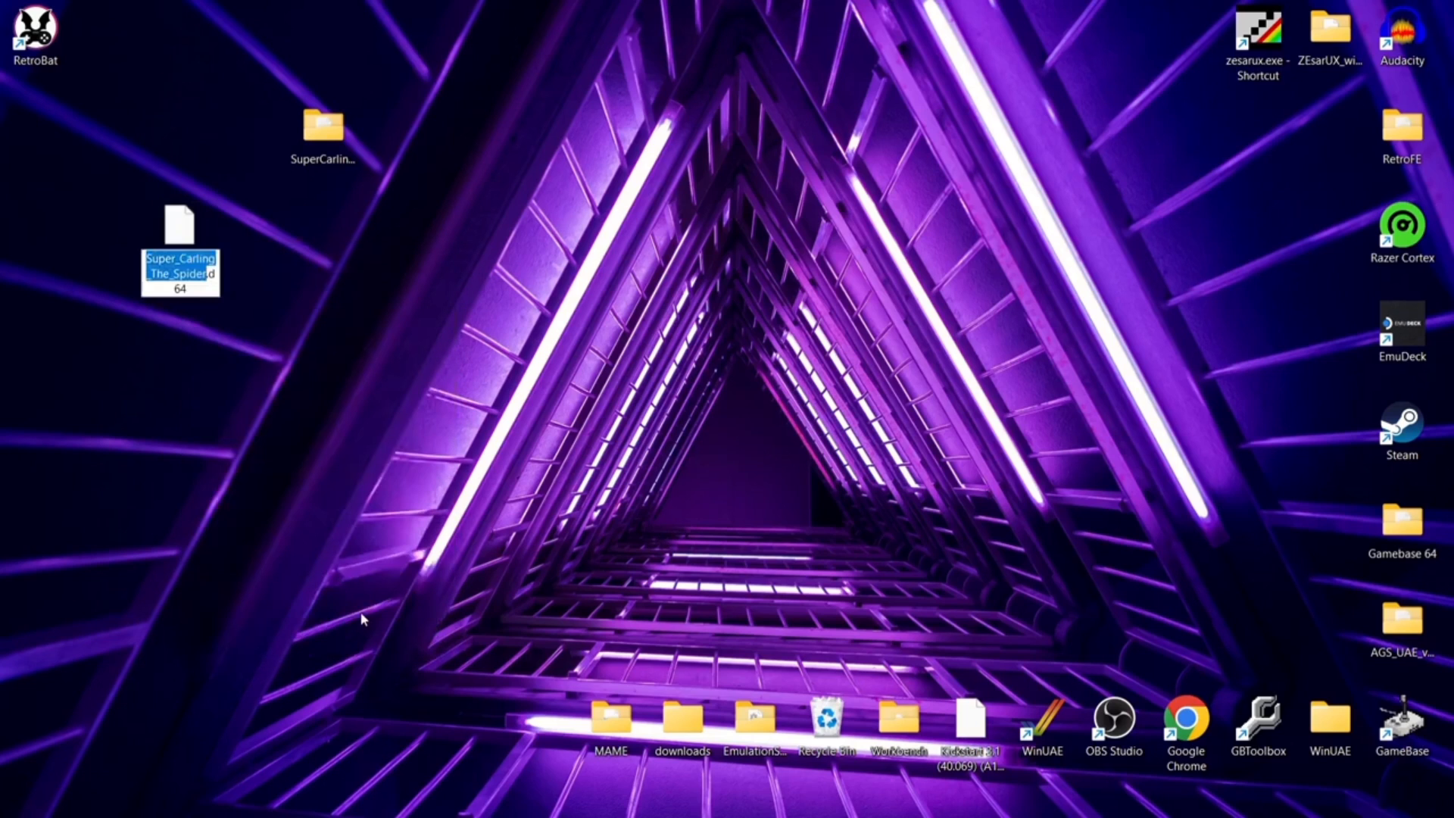
key(Right)
key(Left)
key(Left)
key(Left)
key(Left)
key(Left)
key(Left)
key(BackSpace)
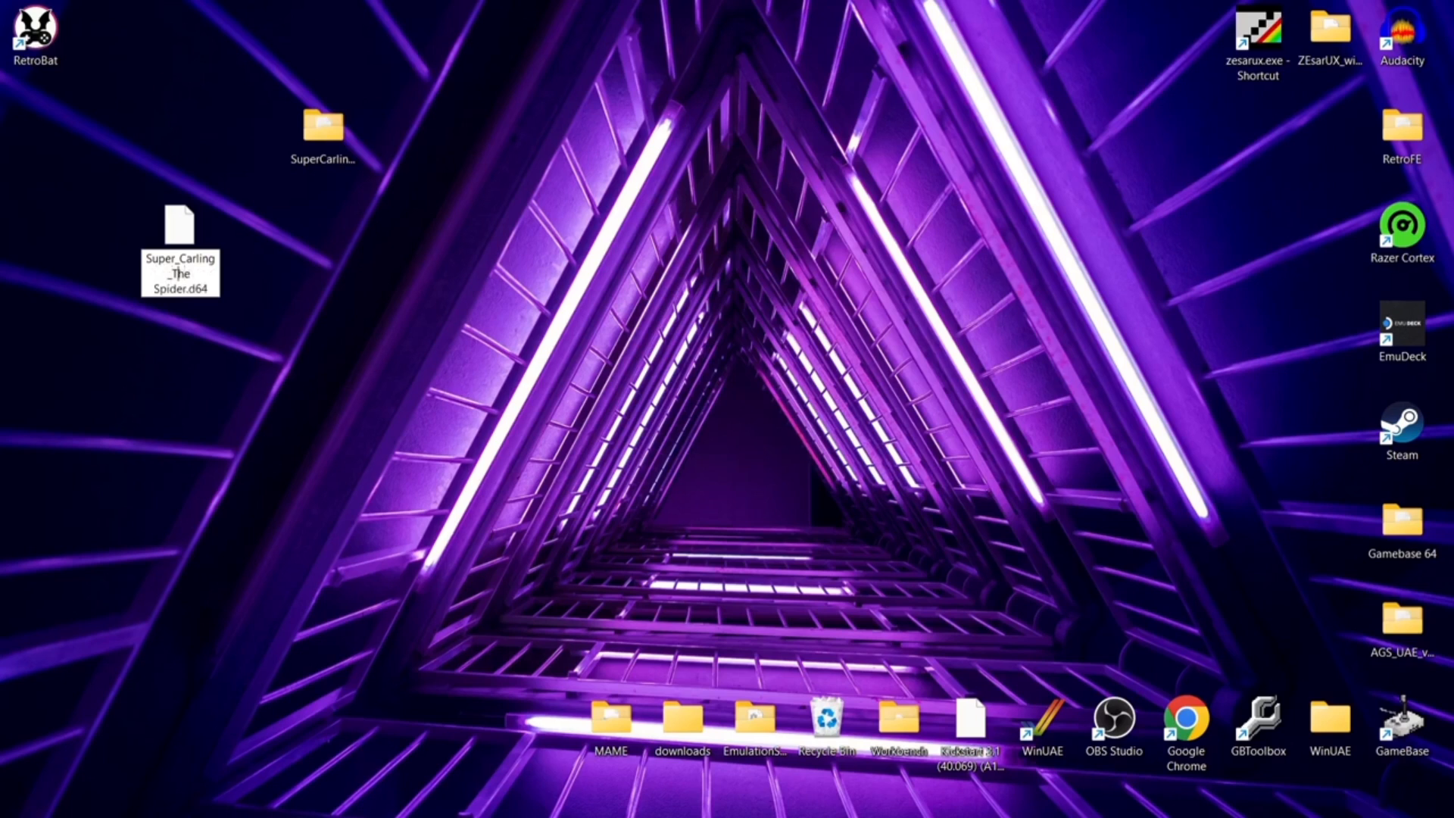
key(BackSpace)
key(Left)
key(Left)
key(Left)
key(Left)
key(Left)
key(Left)
key(Left)
key(Left)
key(BackSpace)
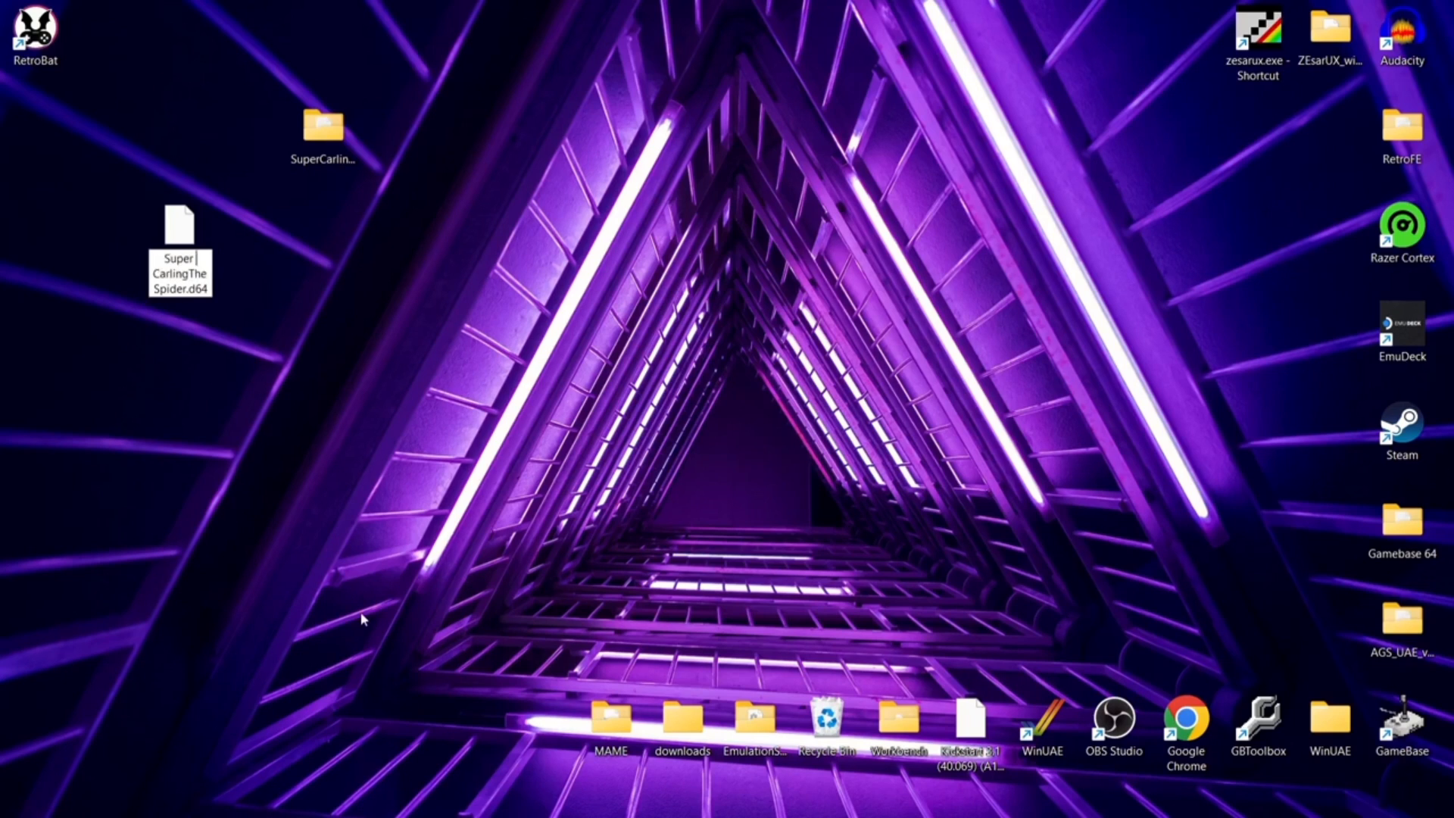
key(Return)
click(112, 274)
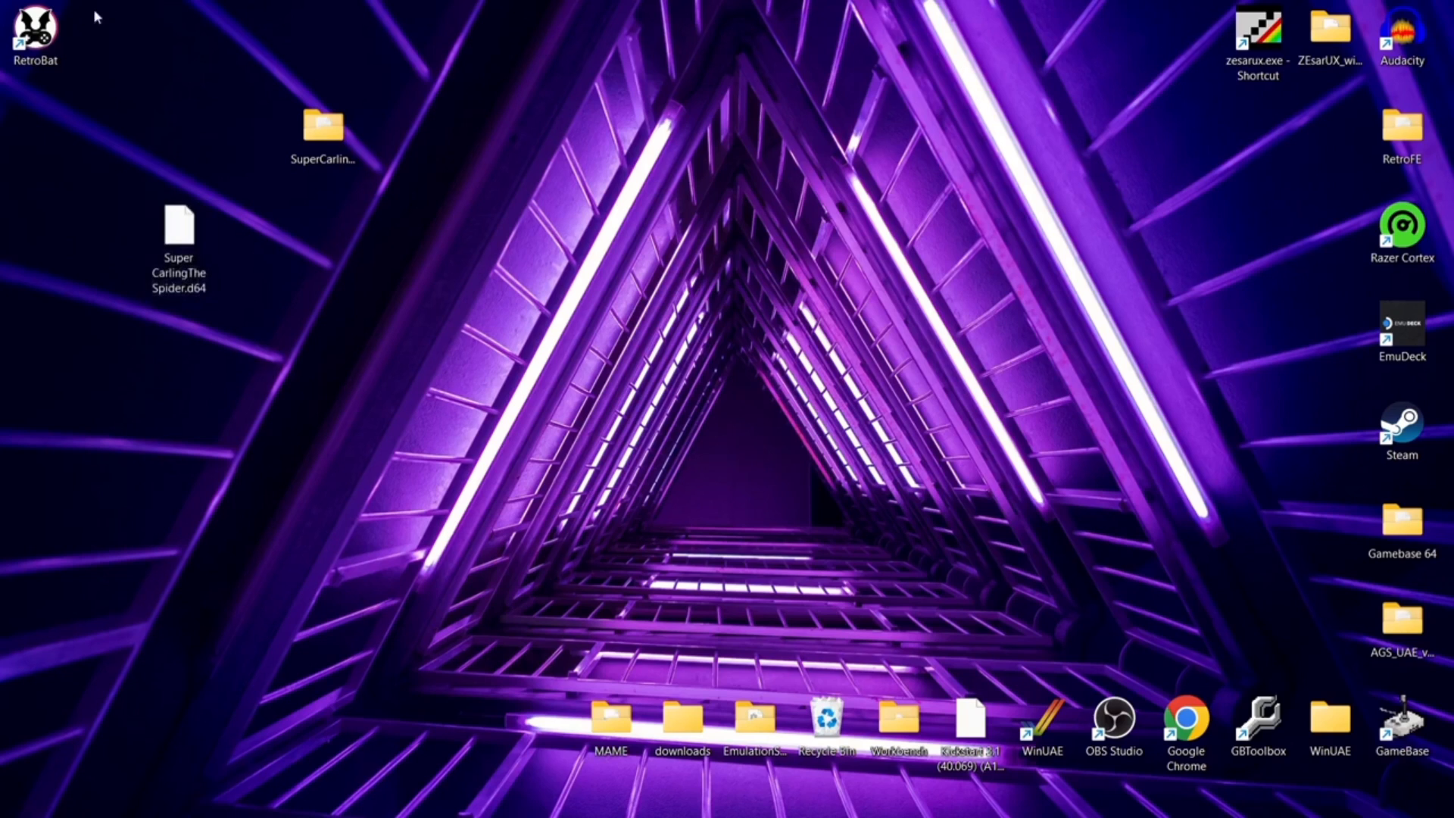
- Open the RetroBat installation folder from its desktop shortcut and go to the c64 folder inside roms
right_click(42, 34)
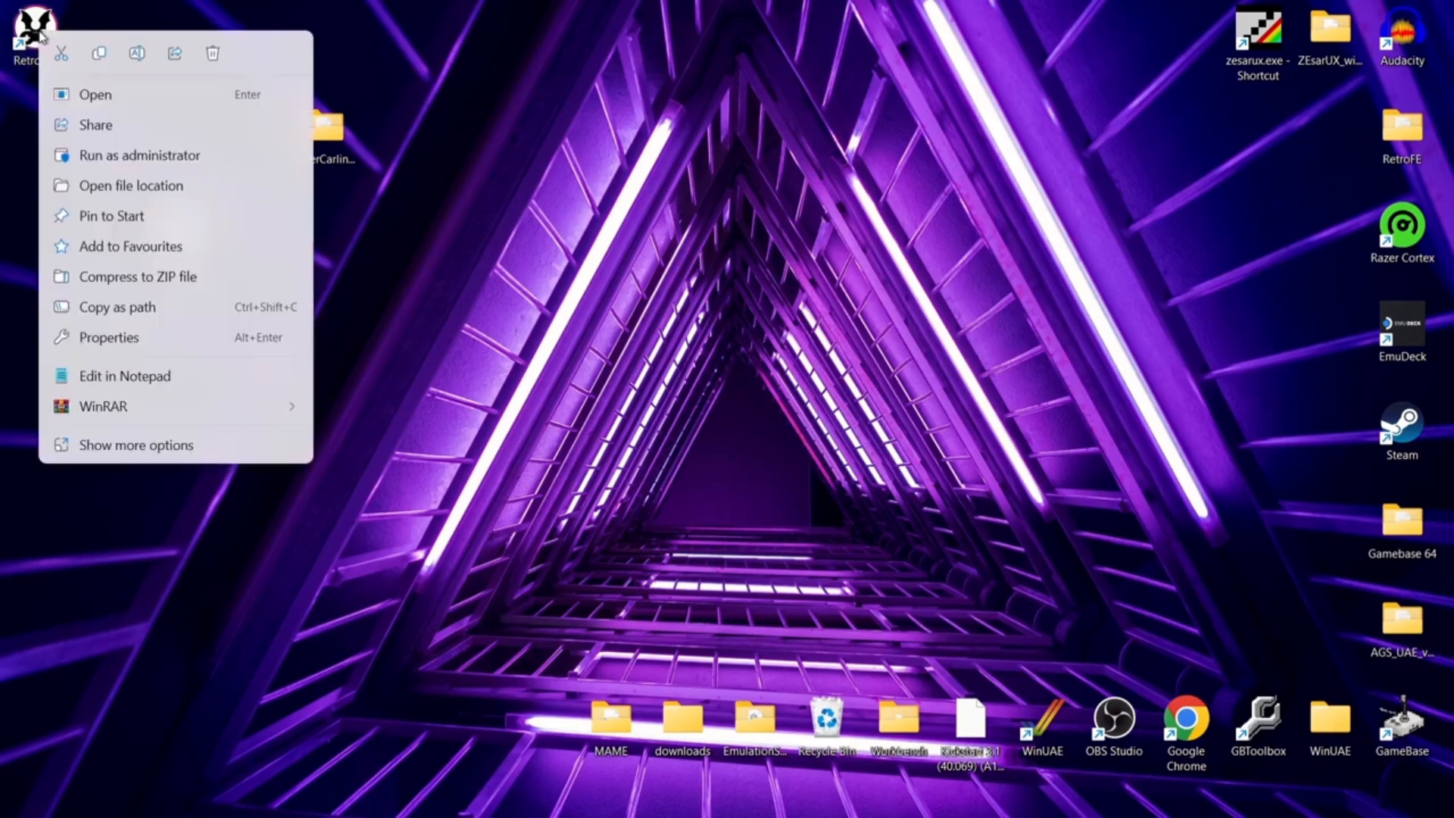
click(155, 186)
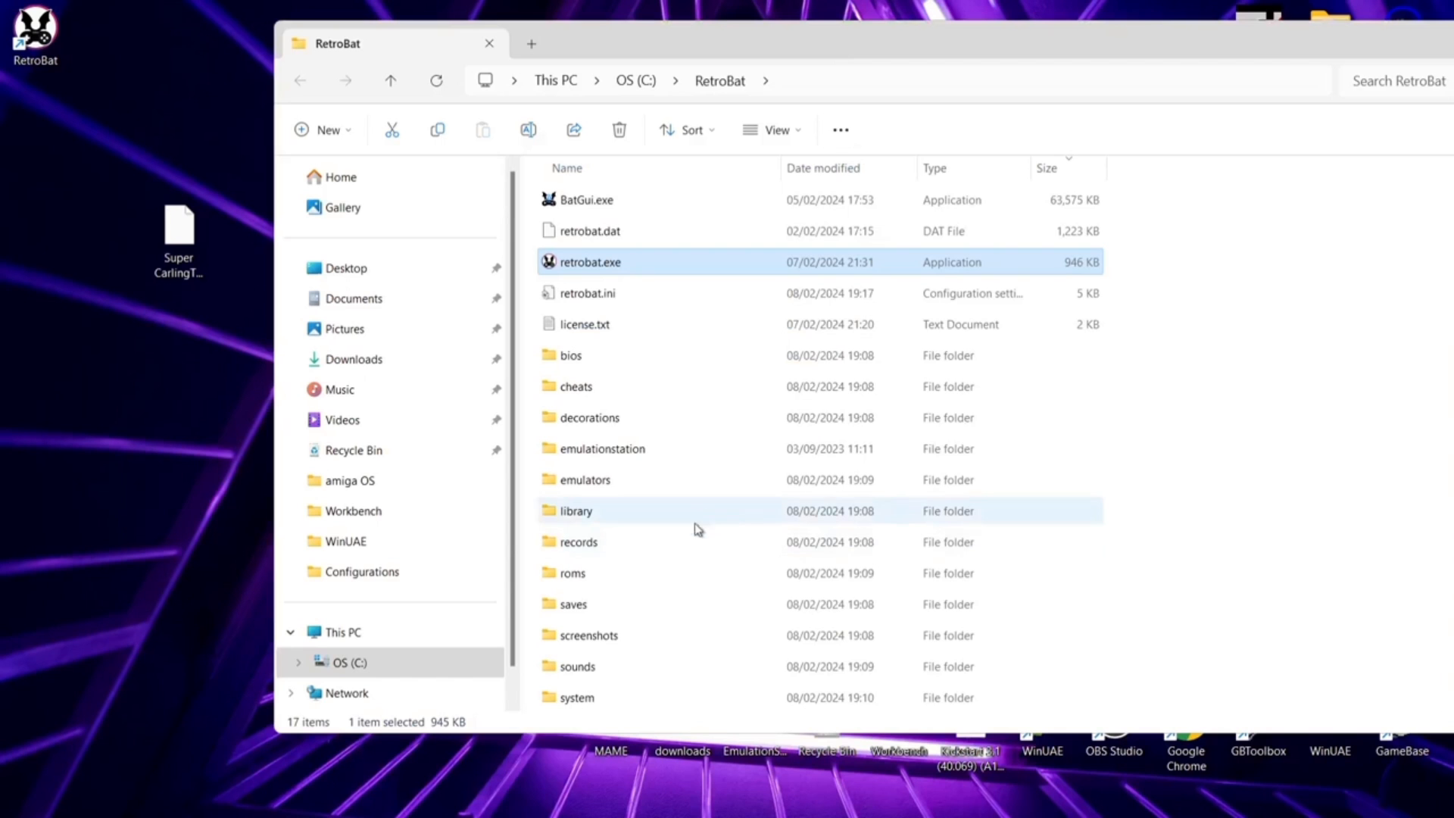
click(743, 676)
key(Down)
key(Down)
key(Down)
key(Down)
key(Down)
key(Down)
key(Down)
key(Down)
key(Down)
key(Down)
key(Down)
key(Down)
key(Down)
key(Down)
key(Down)
key(Down)
key(Down)
key(Down)
key(Down)
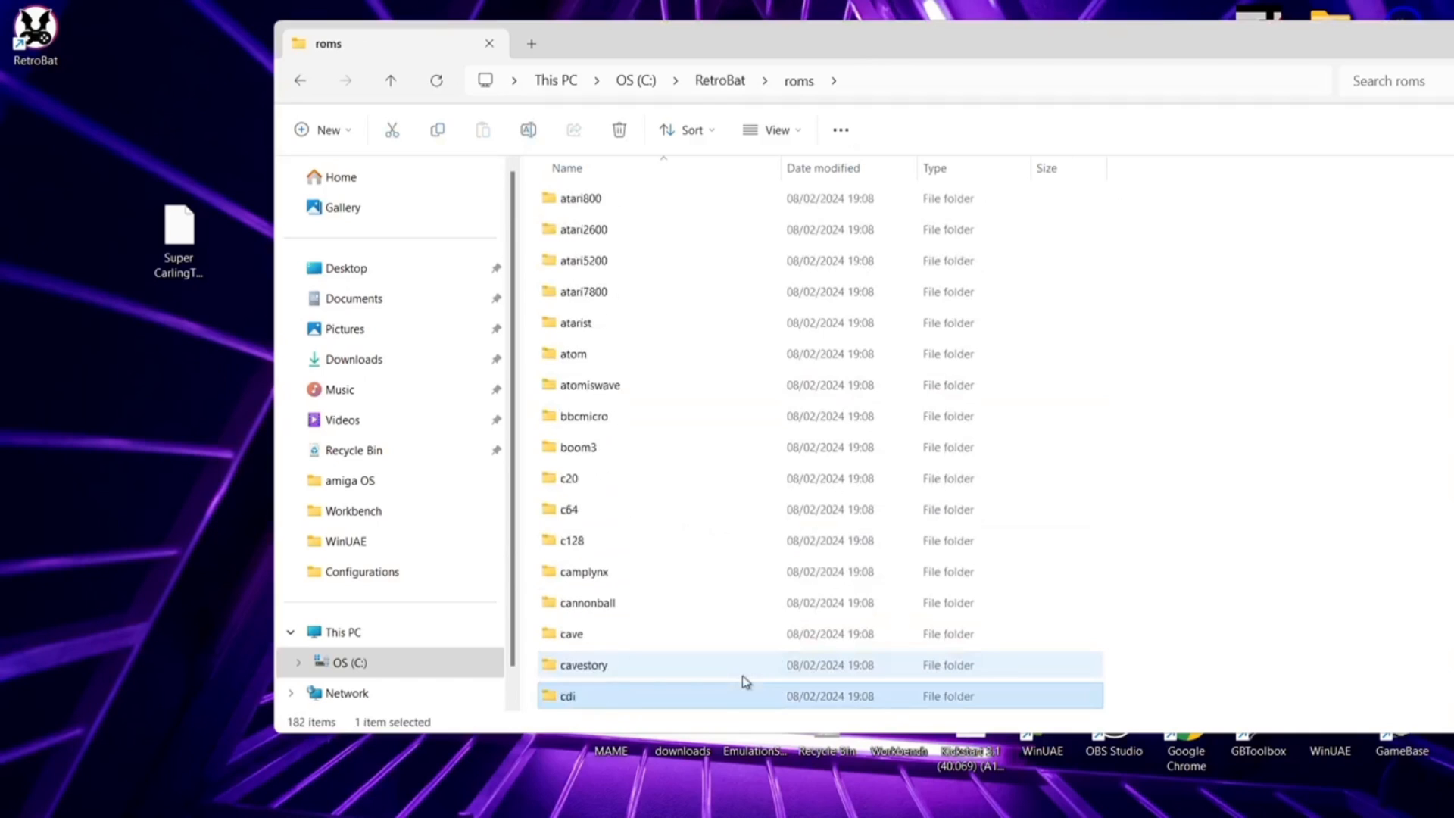
double_click(666, 522)
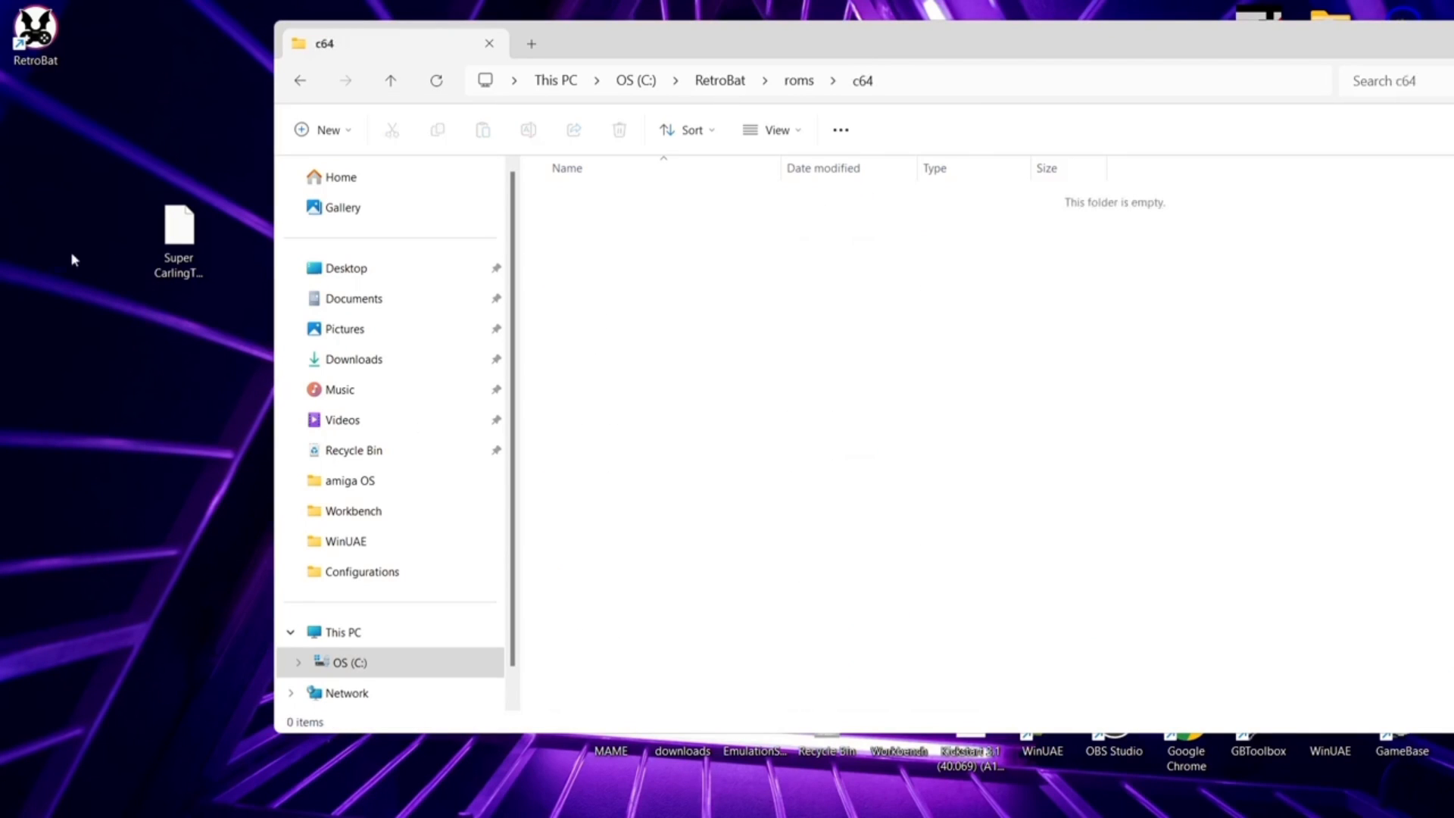
- Move Super CarlingThe Spider.d64 from the desktop into the c64 roms folder and close the folder window
drag(173, 235, 881, 383)
drag(1120, 42, 569, 103)
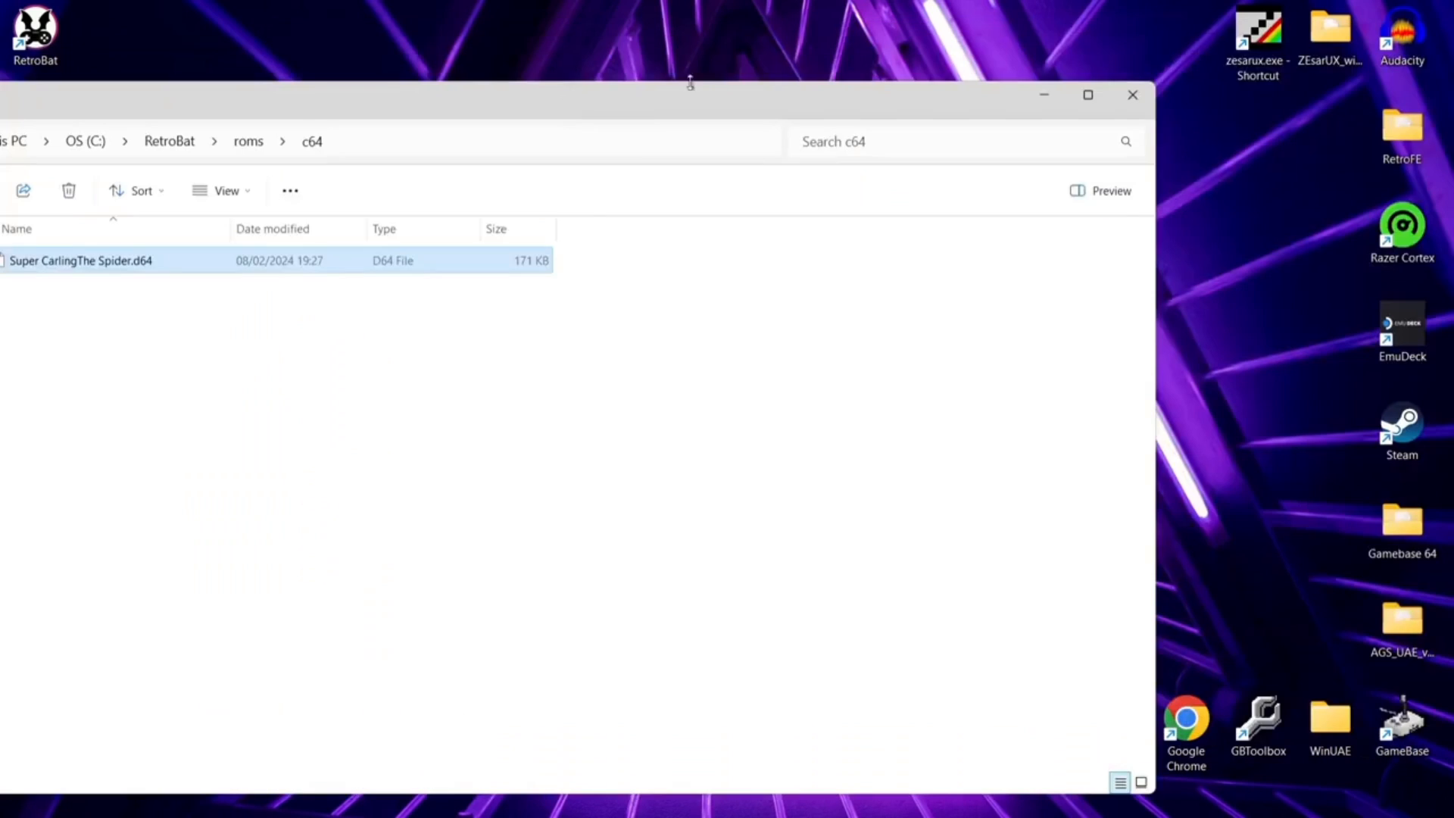
click(1152, 96)
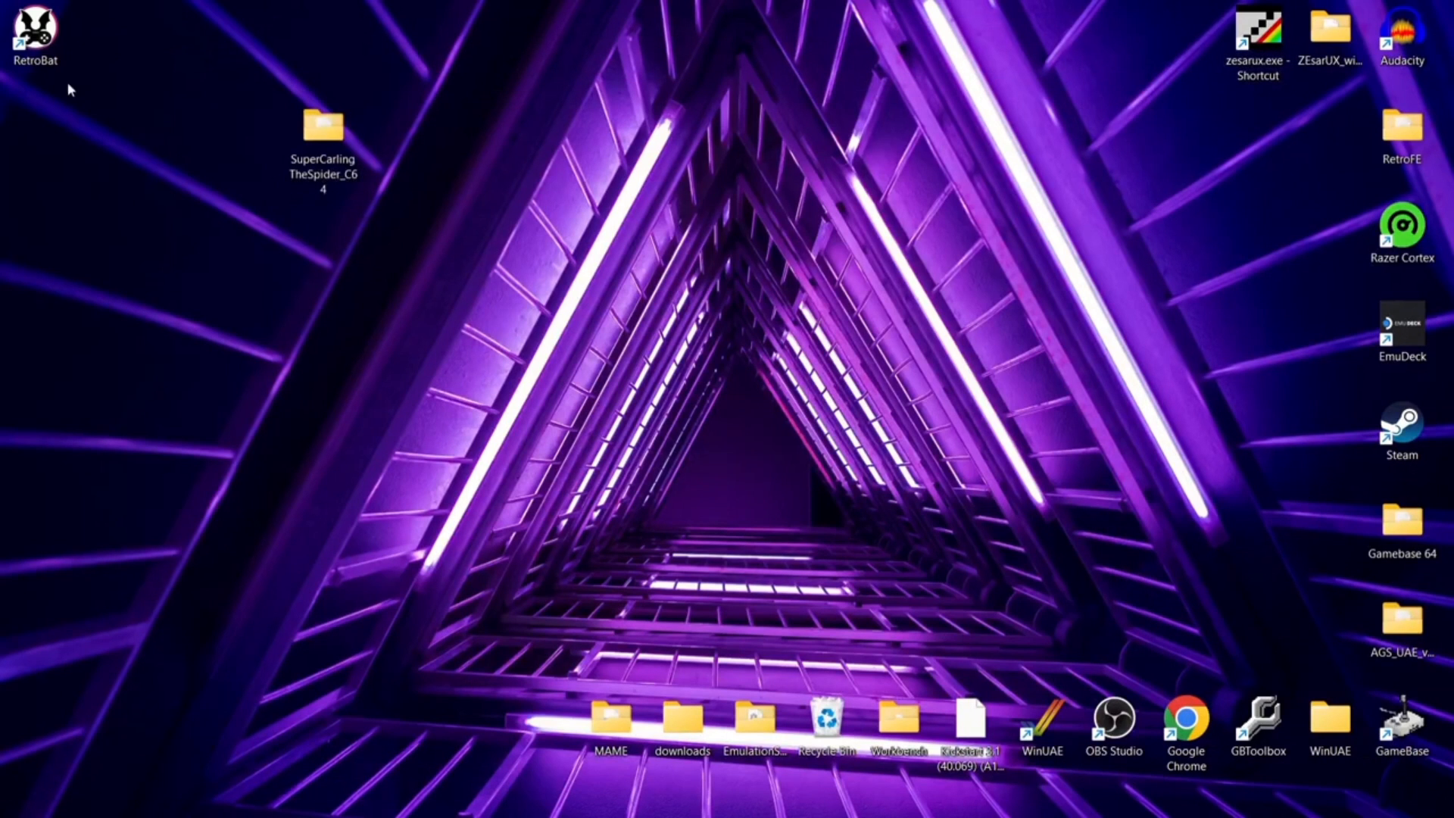
- Launch RetroBat and open the Commodore 64 game list
double_click(46, 50)
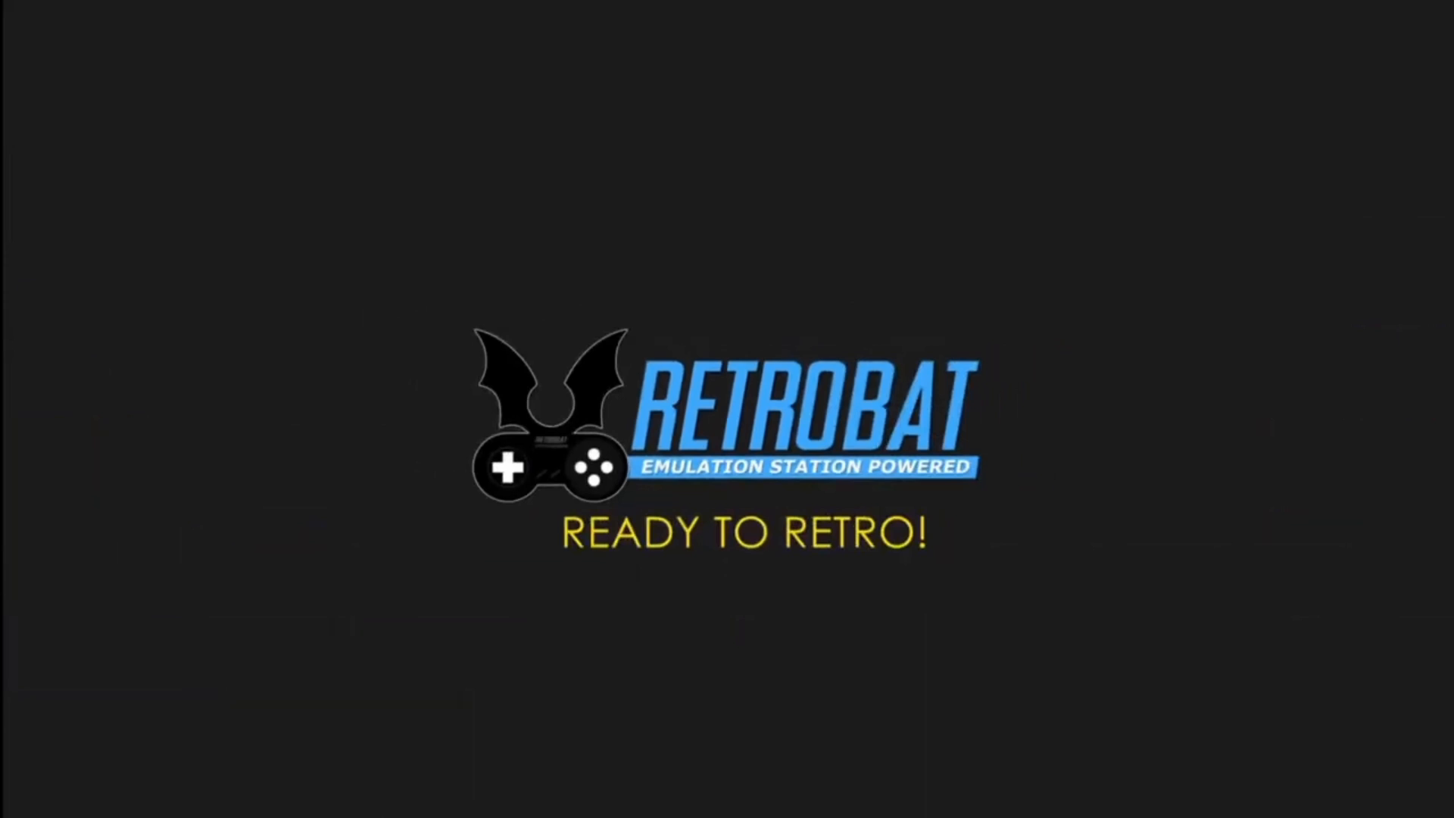
key(space)
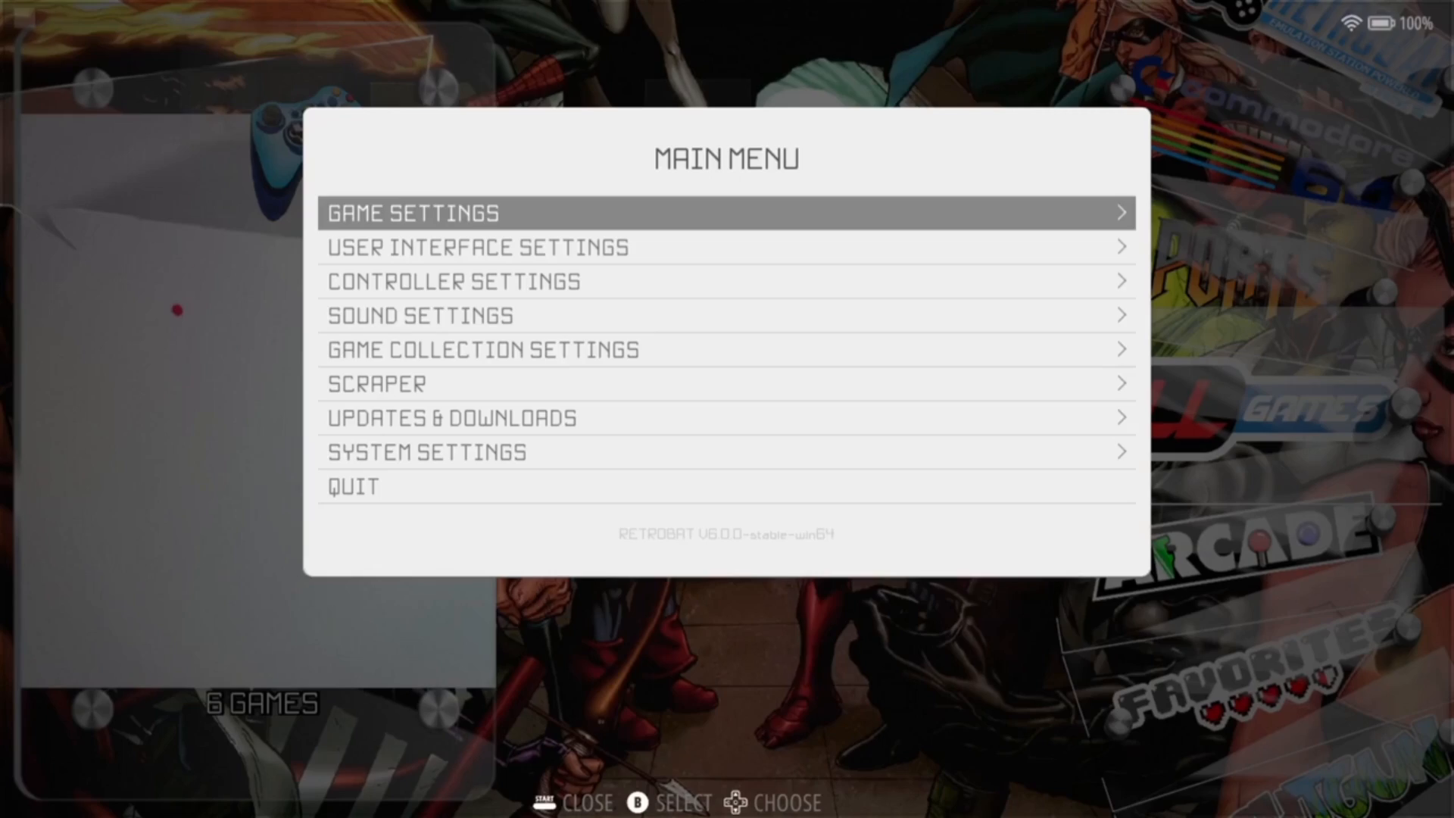
key(Escape)
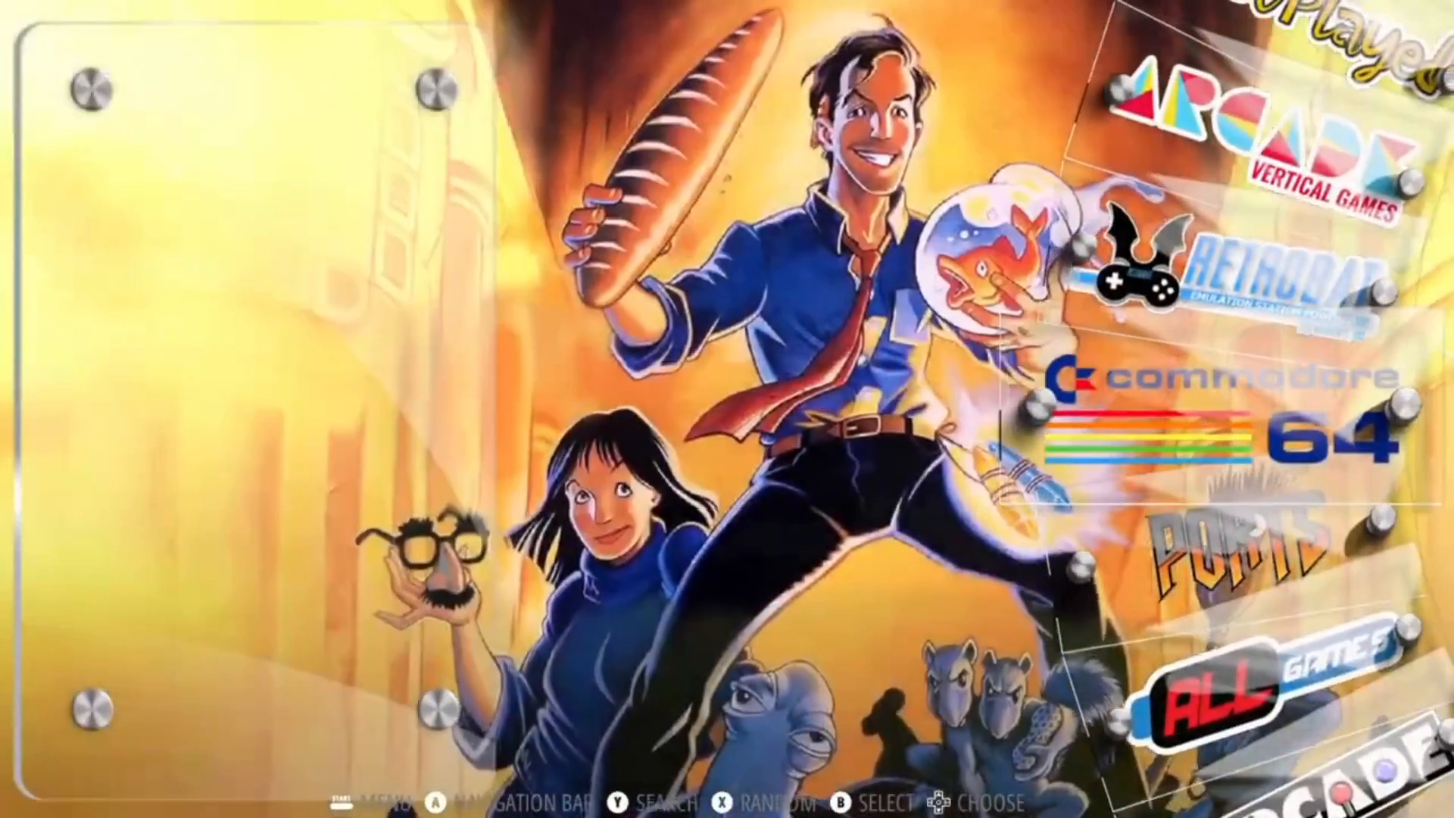
key(Return)
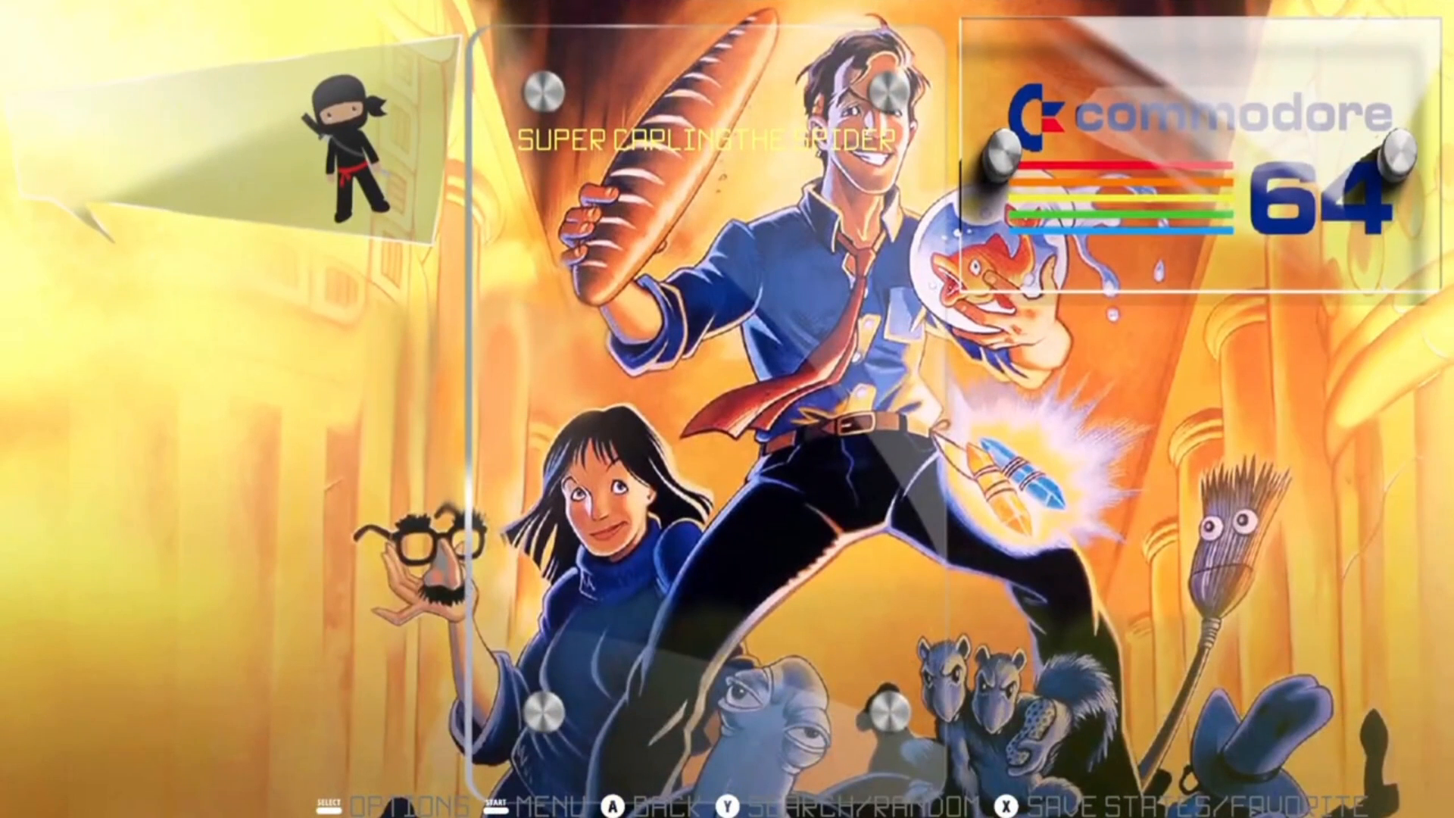
- Scrape the Commodore 64 games missing any media from ScreenScraper
key(F1)
key(Down)
key(Down)
key(Down)
key(Down)
key(Down)
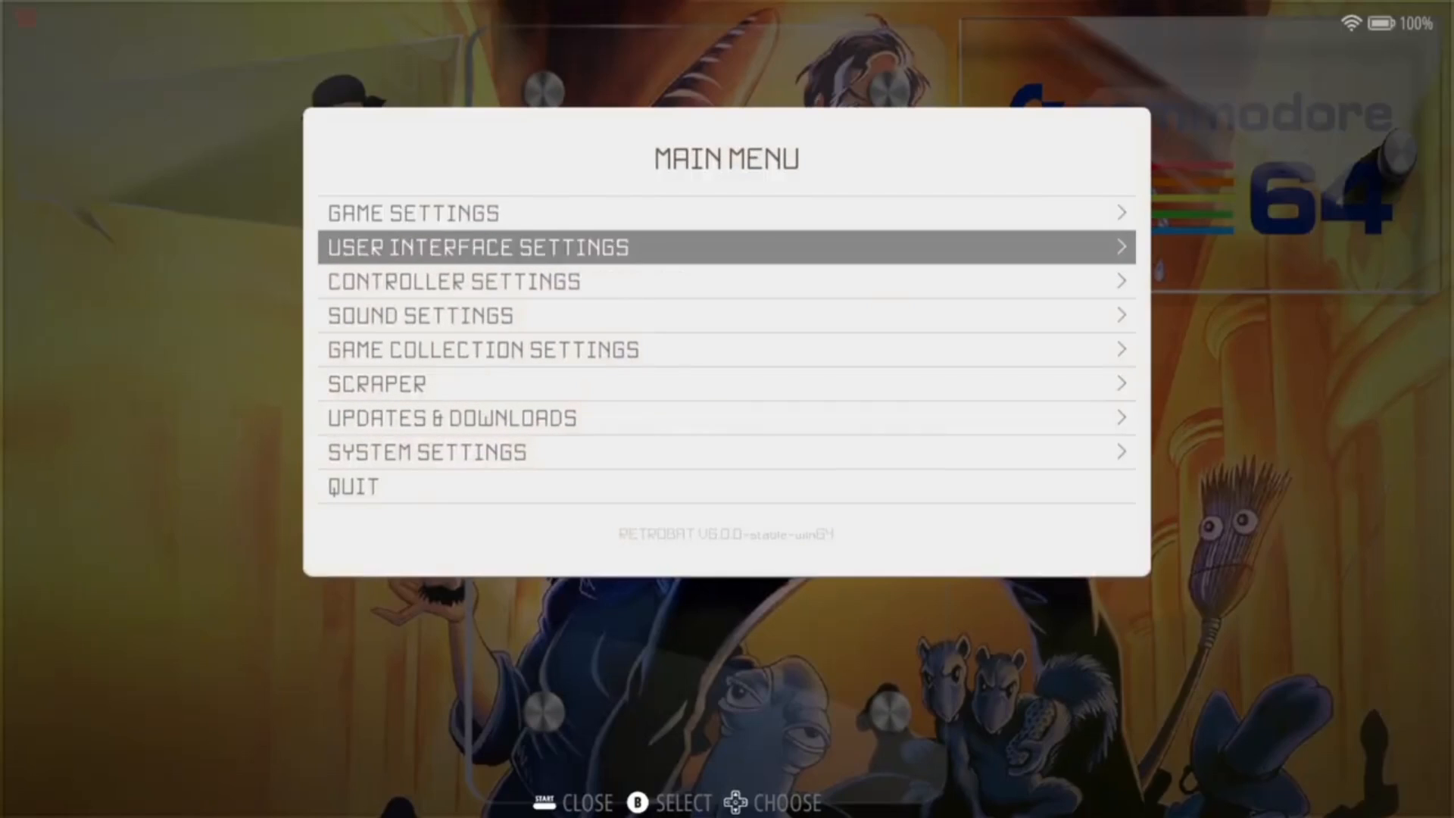
key(Return)
key(Down)
key(Down)
key(Down)
key(Down)
key(Down)
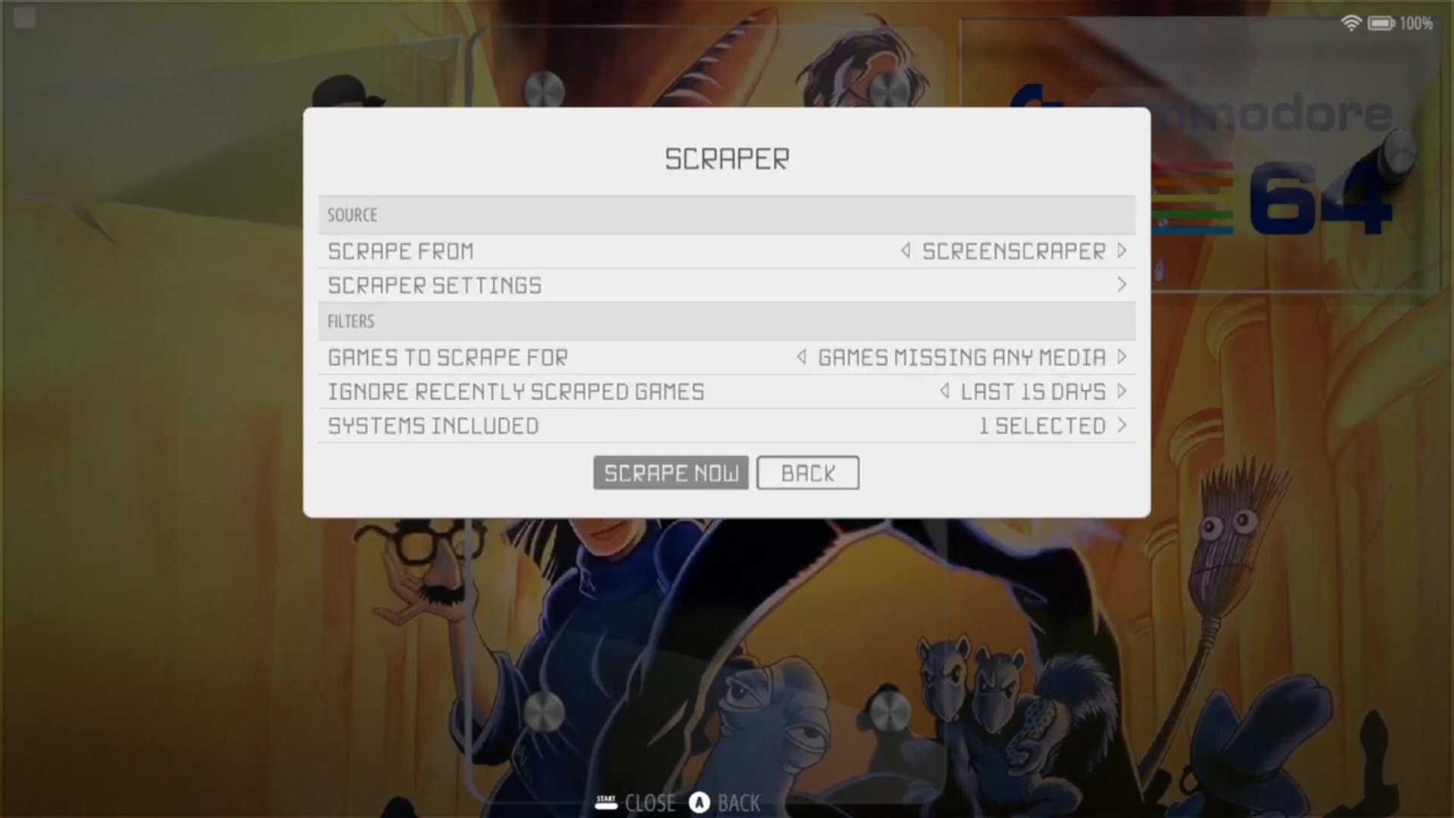
key(Return)
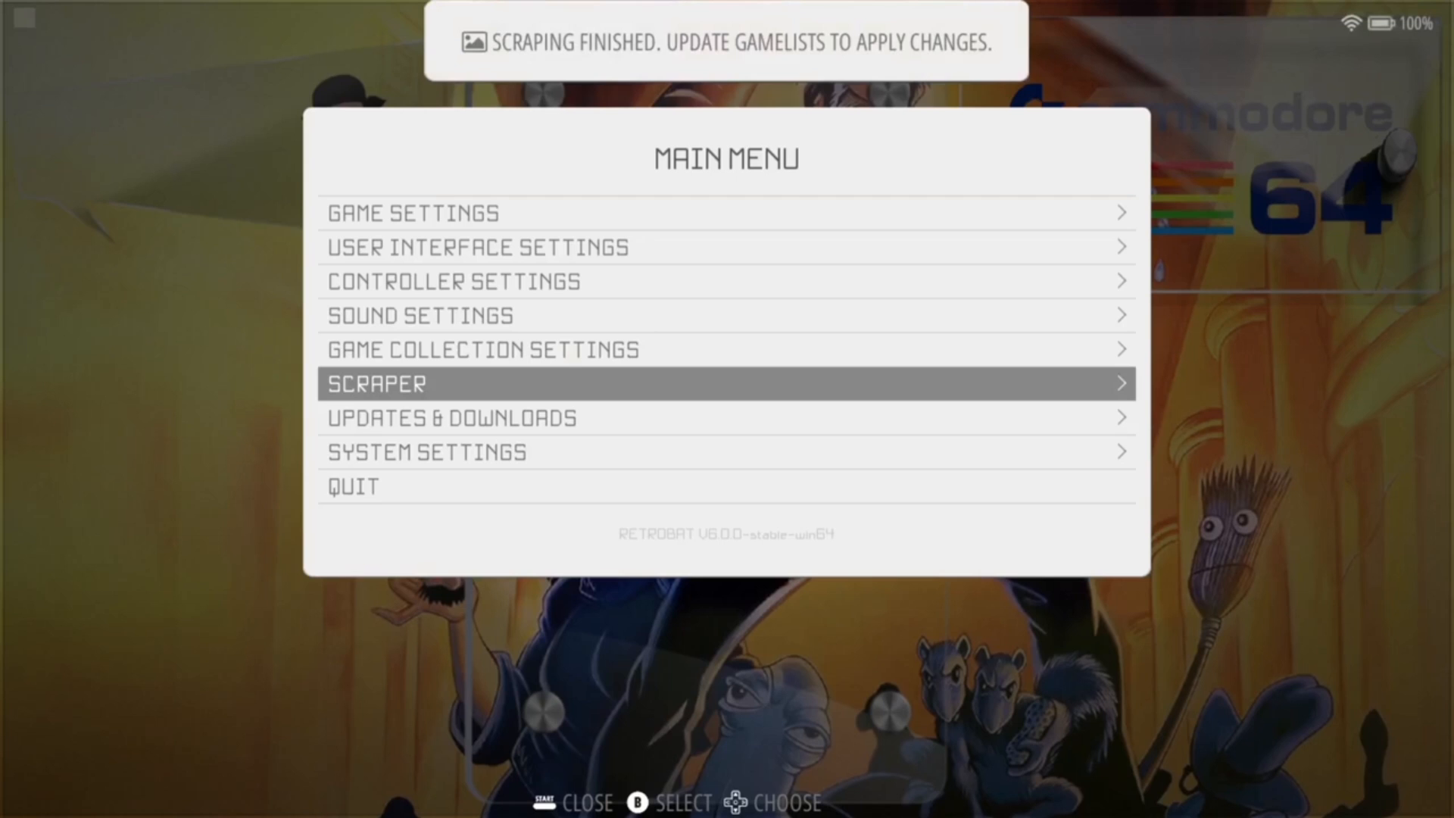
- Update the gamelists in the game settings and return to the Commodore 64 game list
key(Up)
key(Up)
key(Up)
key(Up)
key(Up)
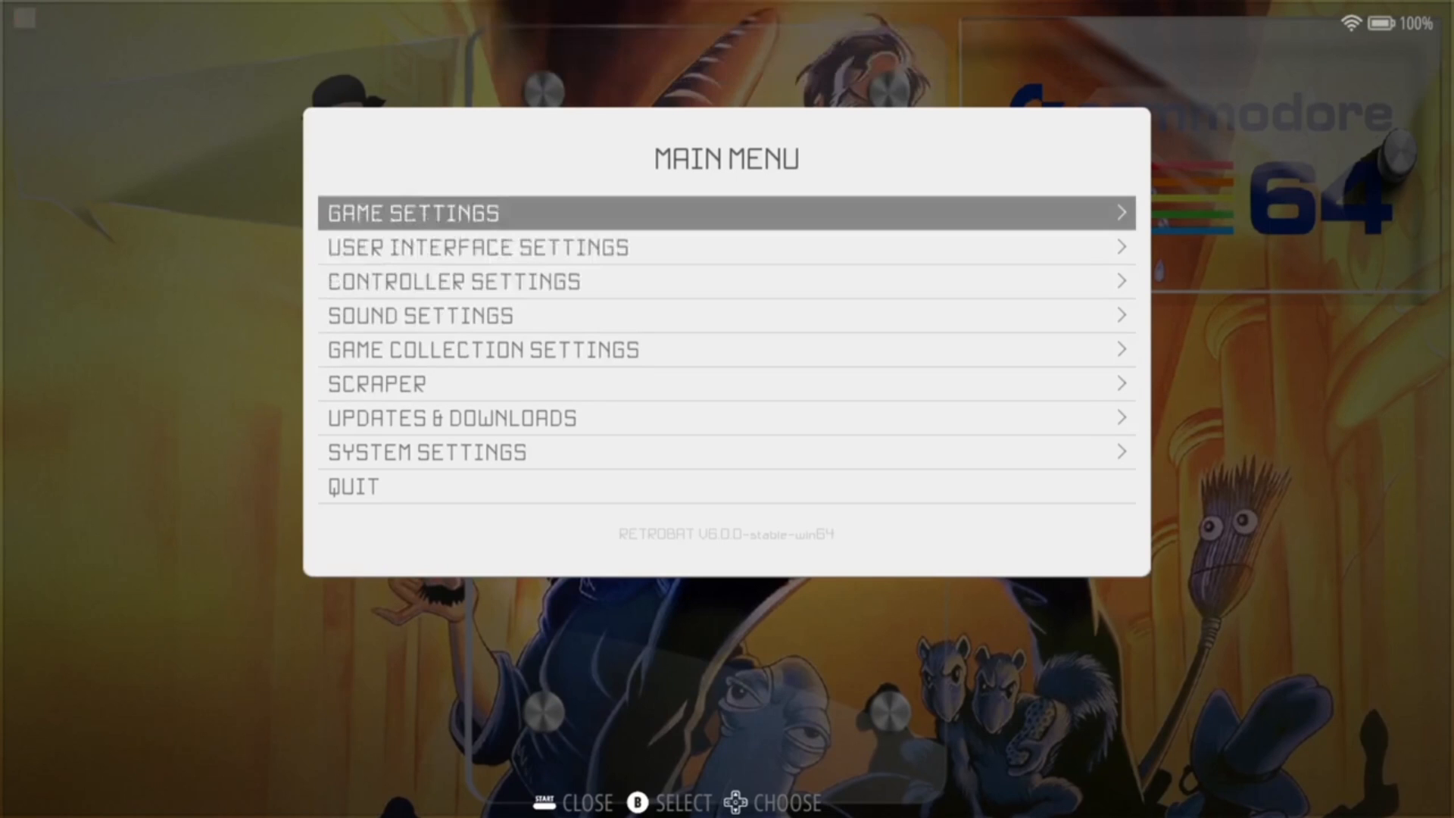
key(Return)
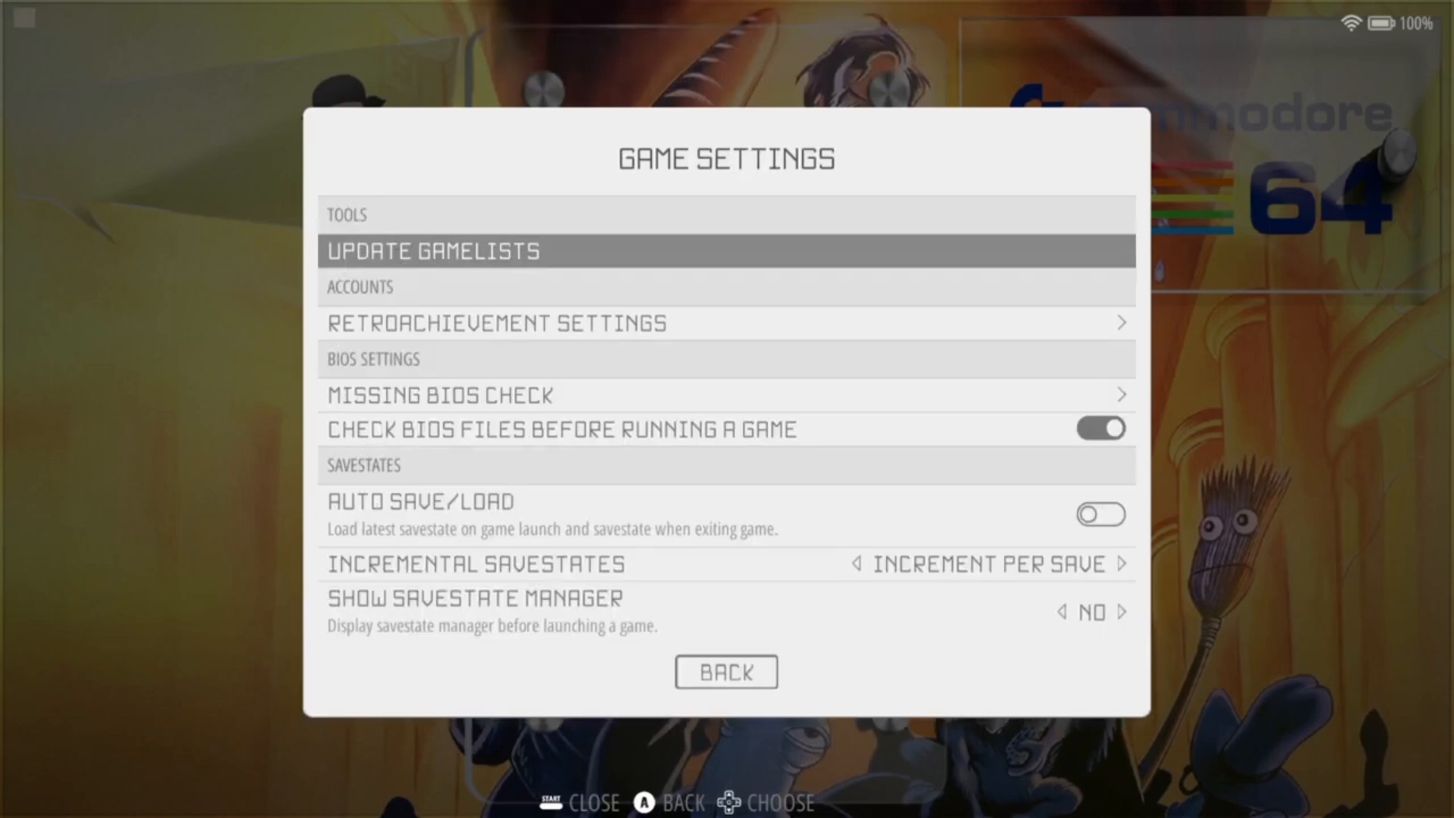
key(Return)
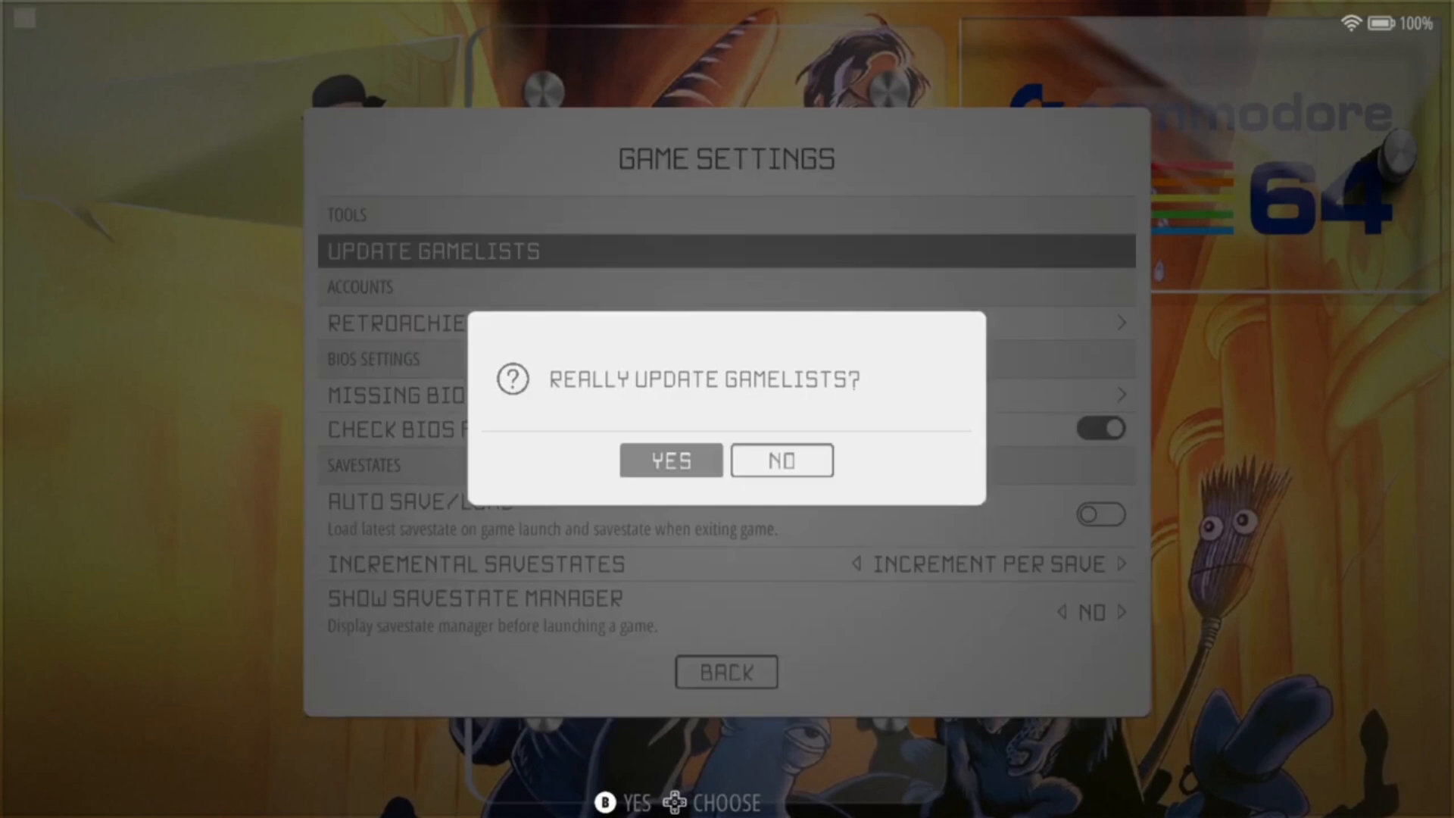
key(Return)
key(Right)
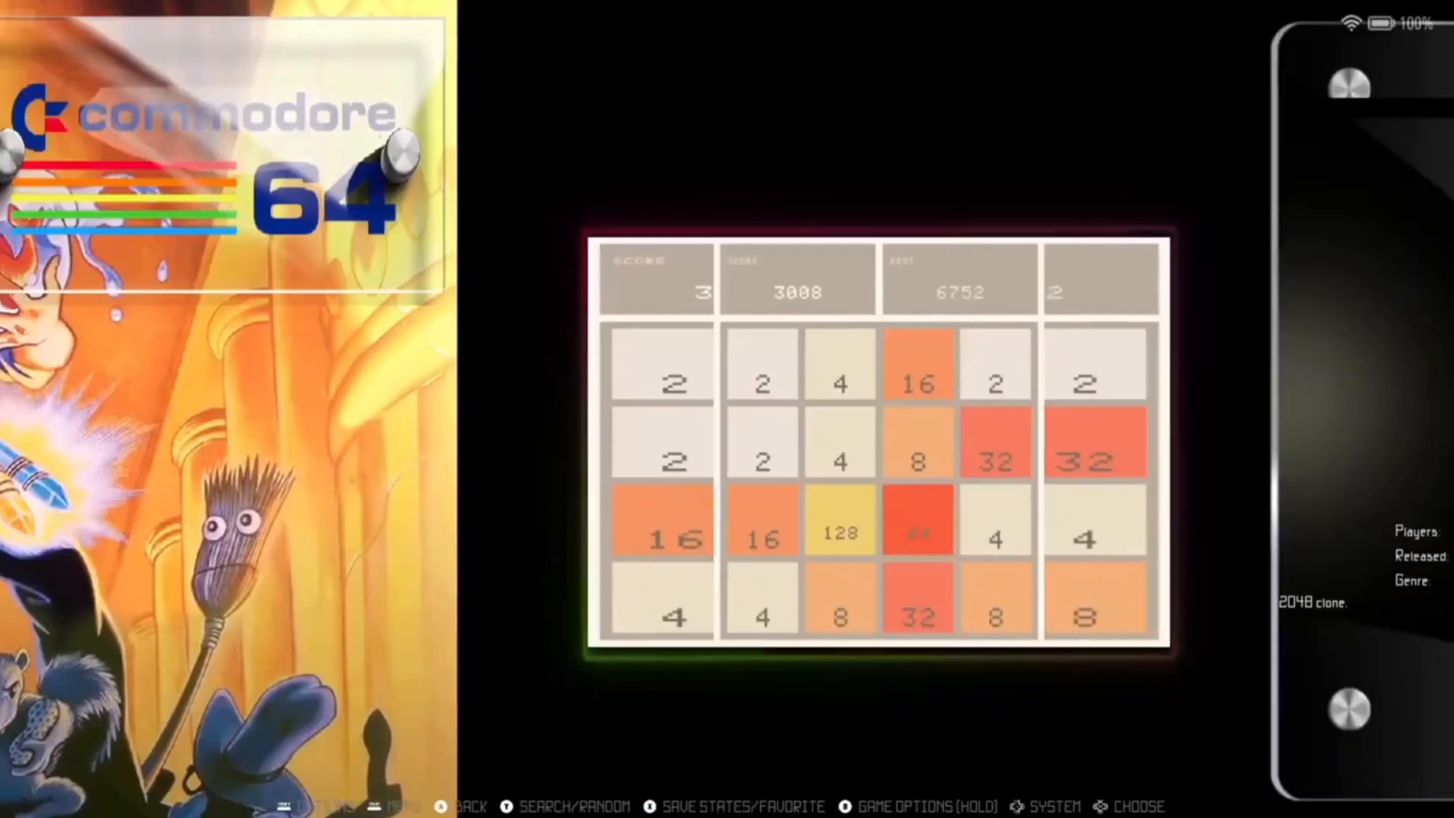
key(Left)
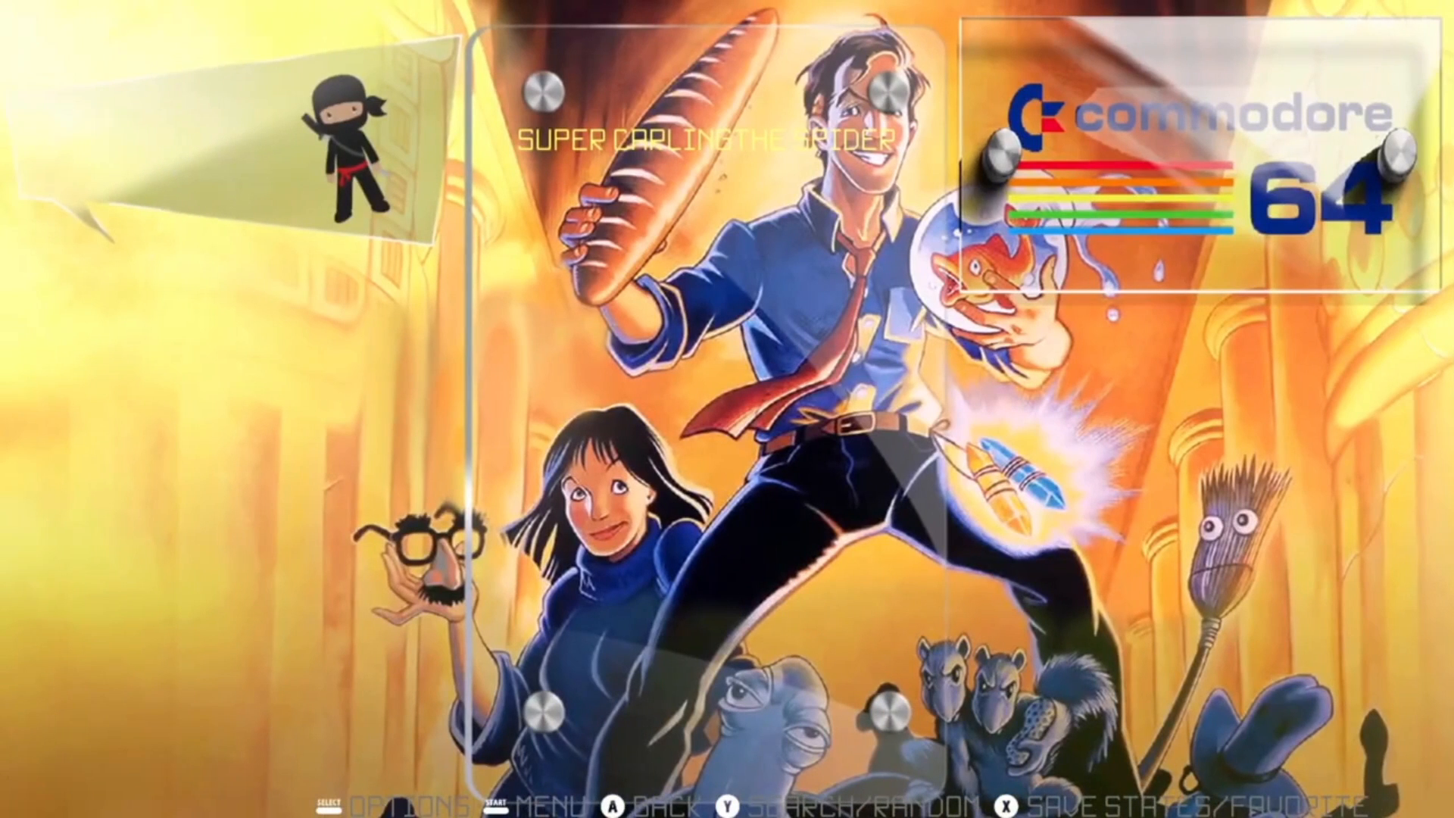
- Change the theme set to ES-THEME-CARBON-MASTER, check the Commodore 64 game list in it and return to the system view
key(Escape)
key(F1)
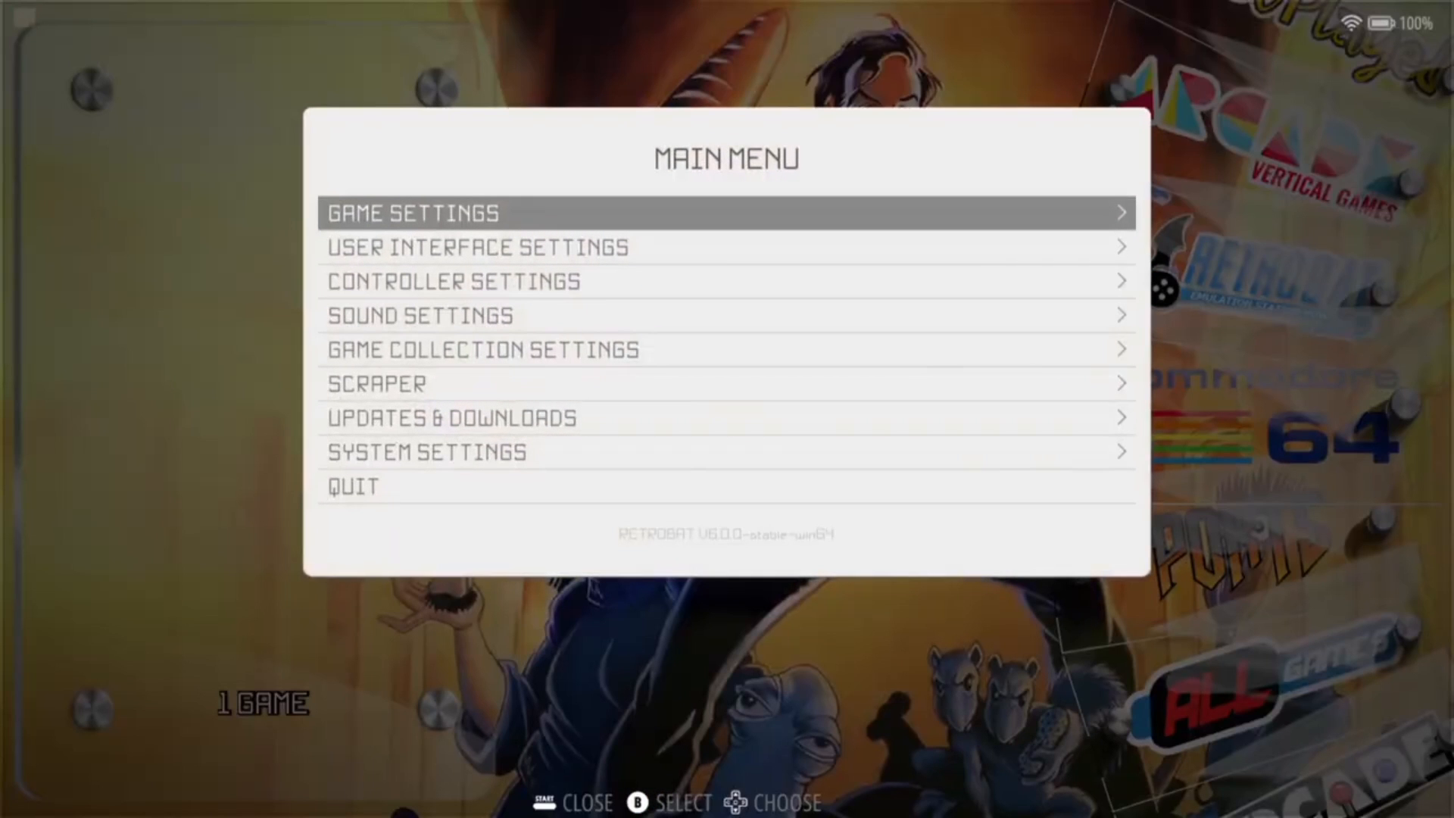
key(Down)
key(Return)
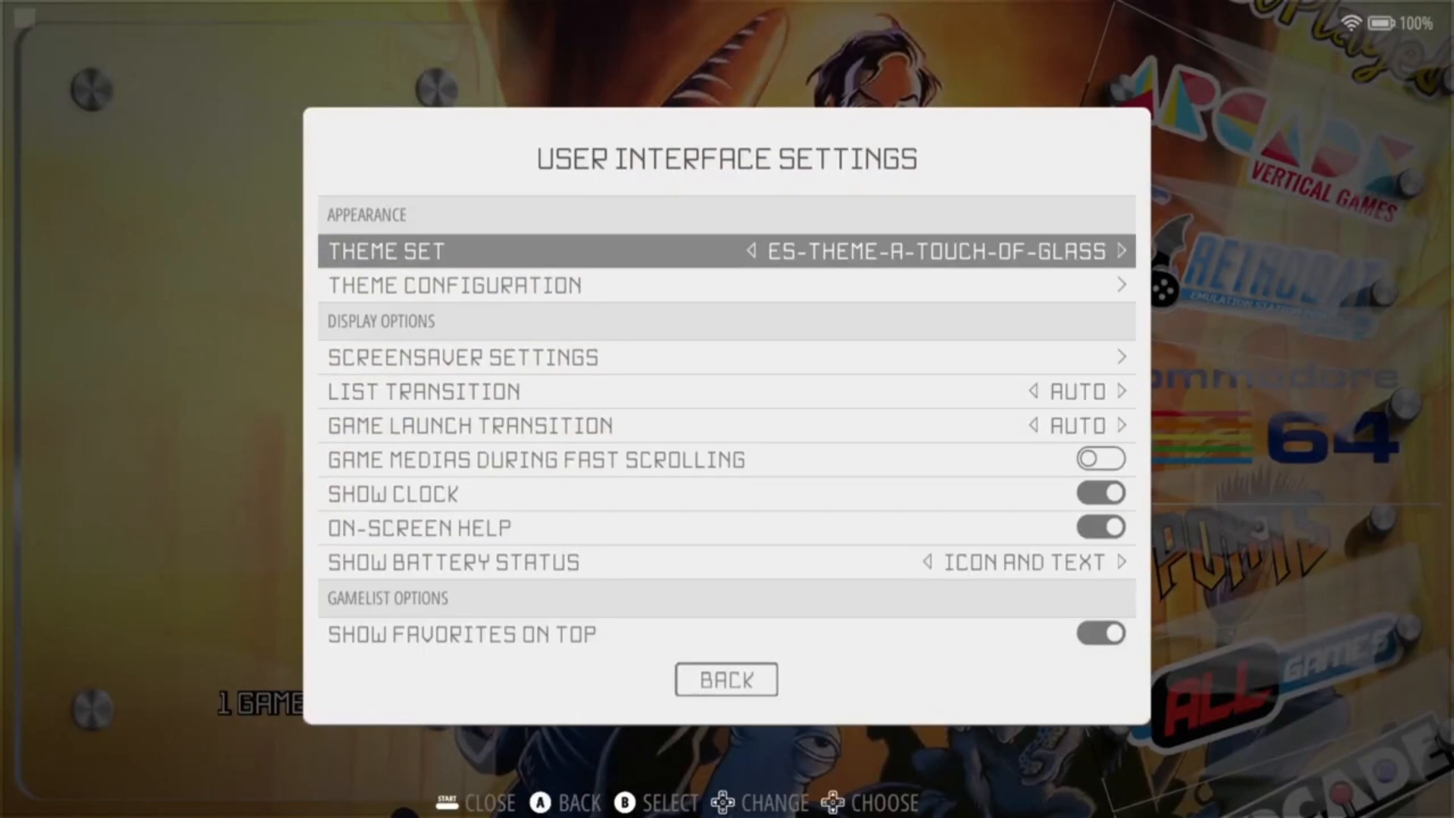
key(Return)
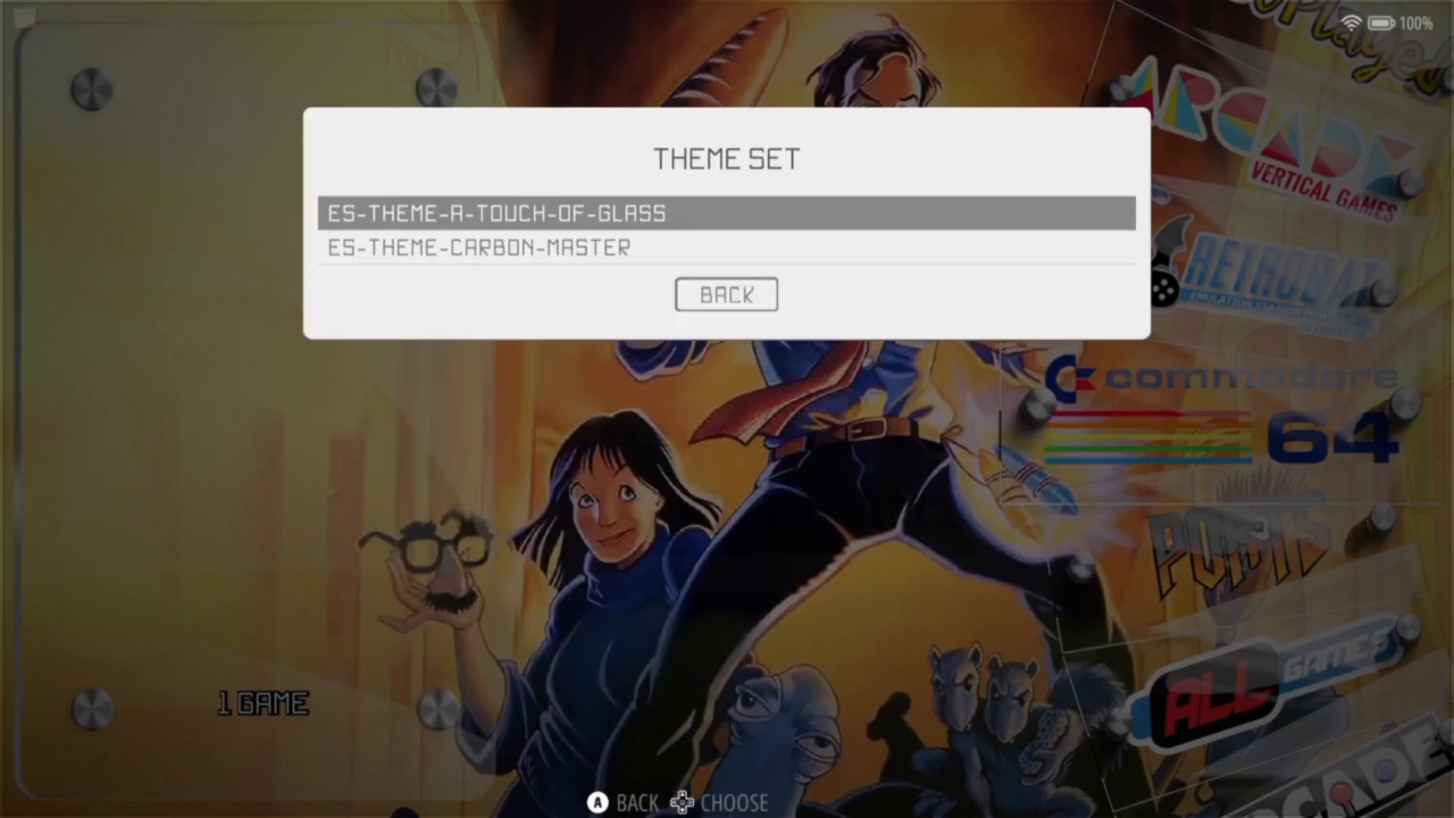
key(Down)
key(Return)
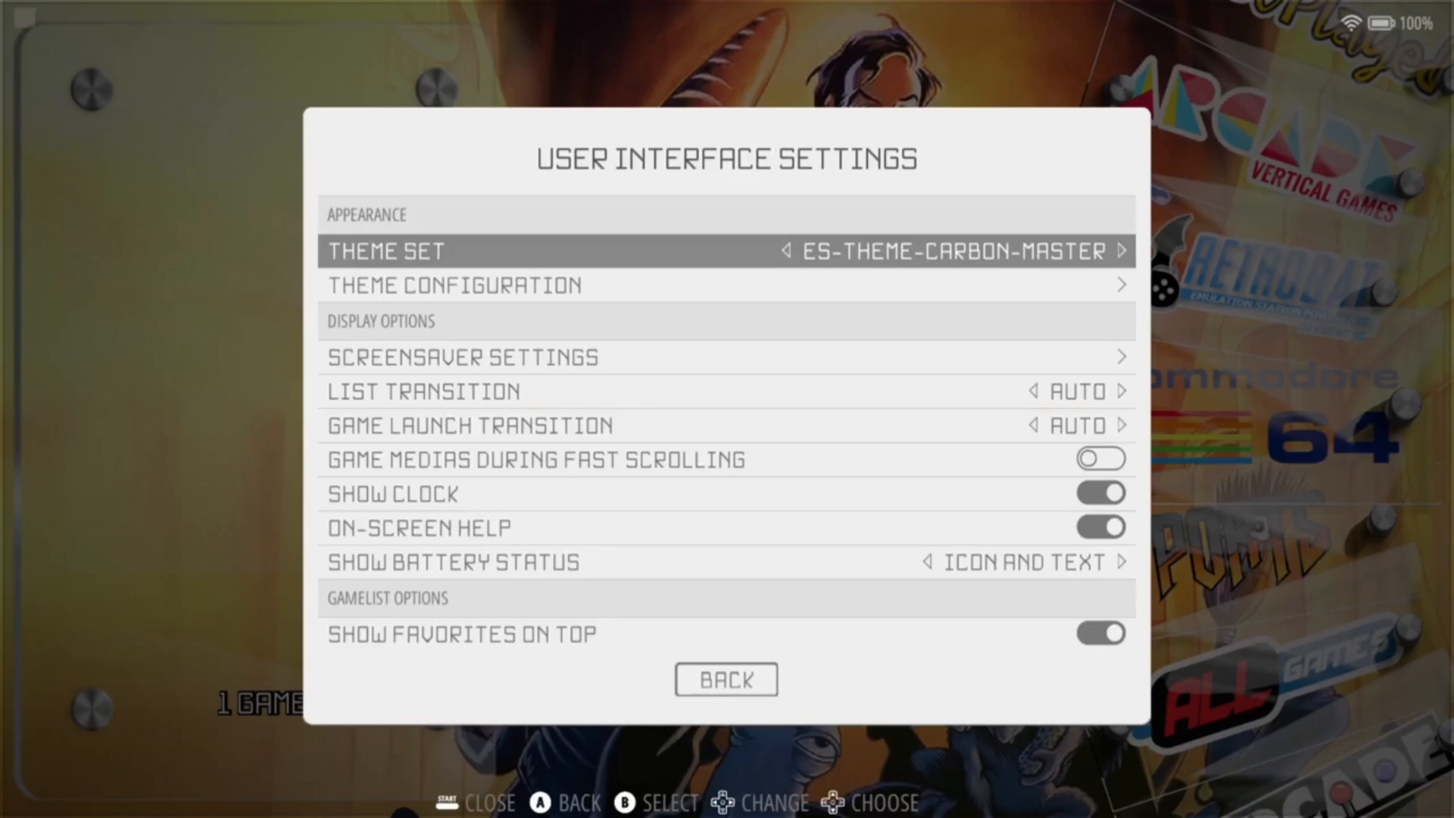
key(Escape)
key(Escape)
key(Return)
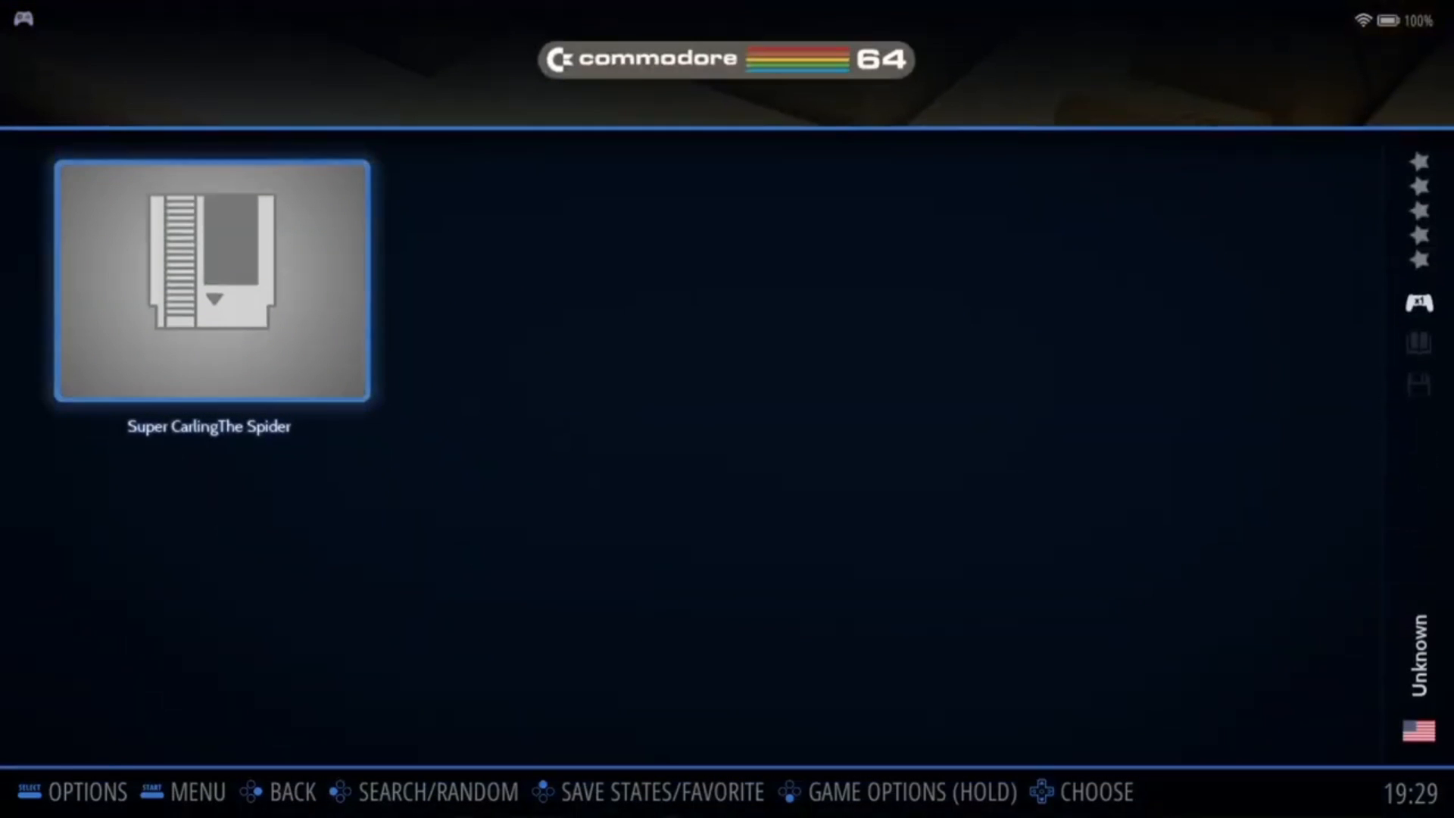
key(Escape)
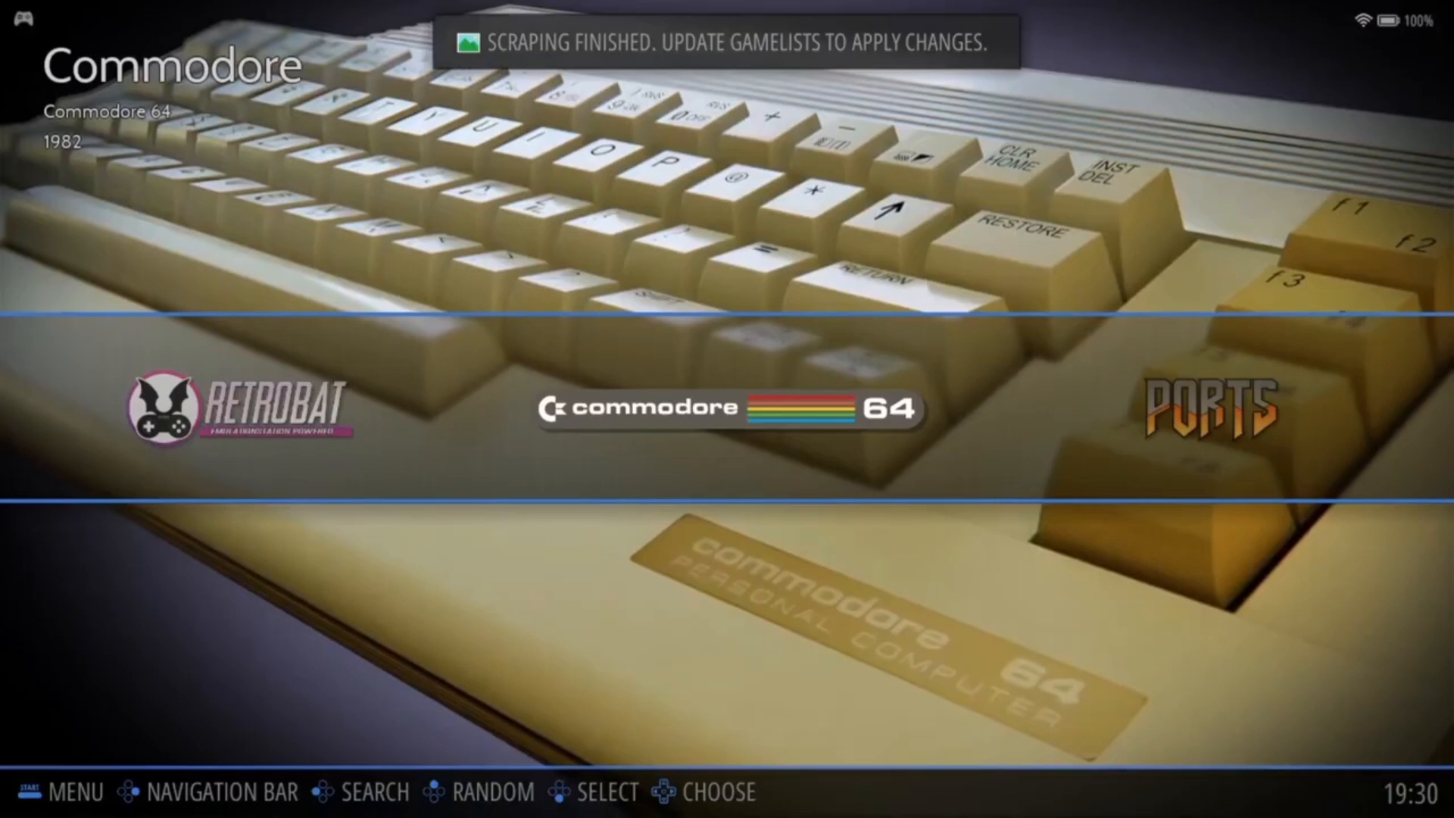
- Browse through the systems and collections in the Carbon theme and open the Commodore 64 game list
key(Right)
key(Right)
key(Right)
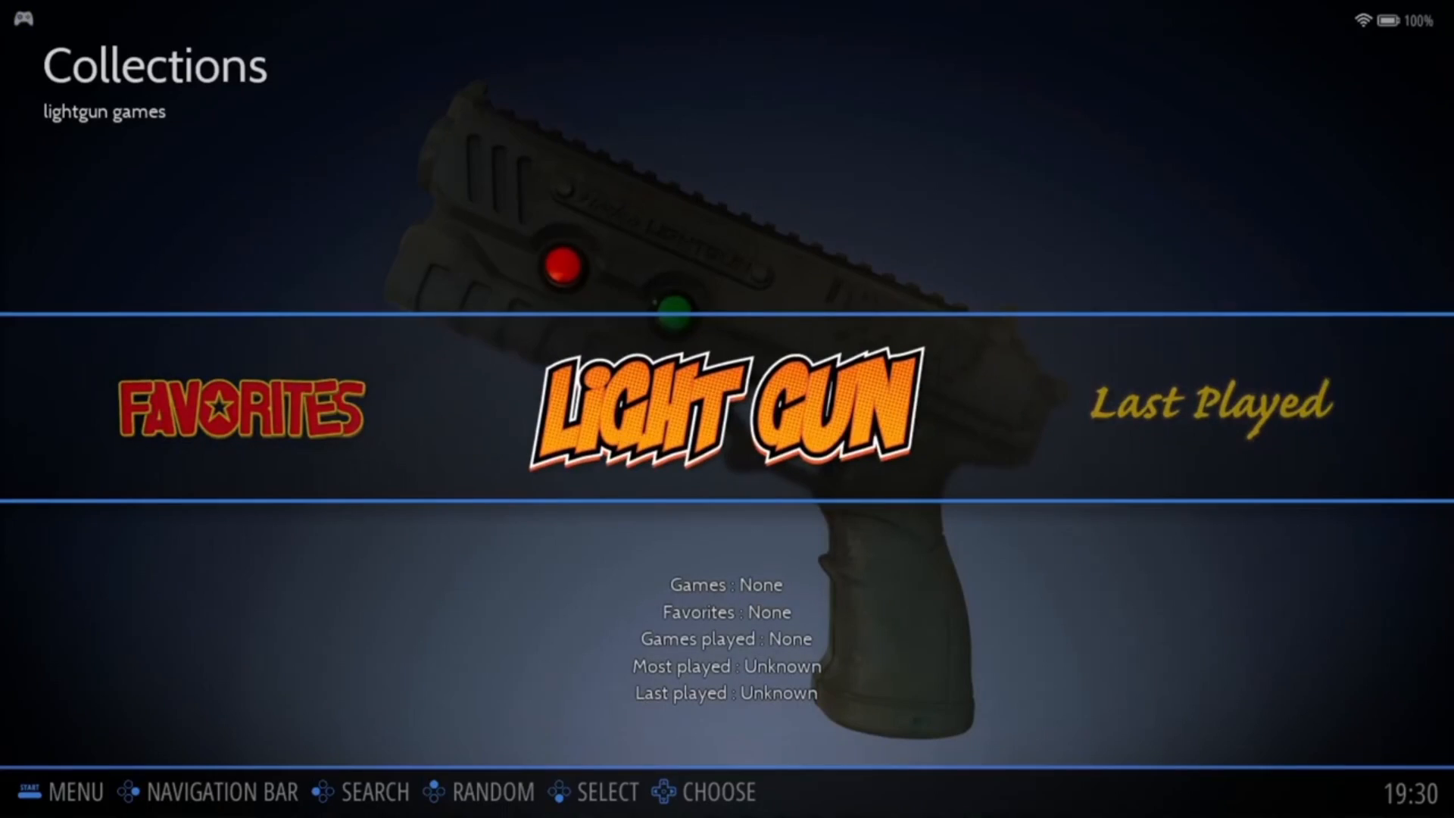
key(Right)
key(Right)
key(Right)
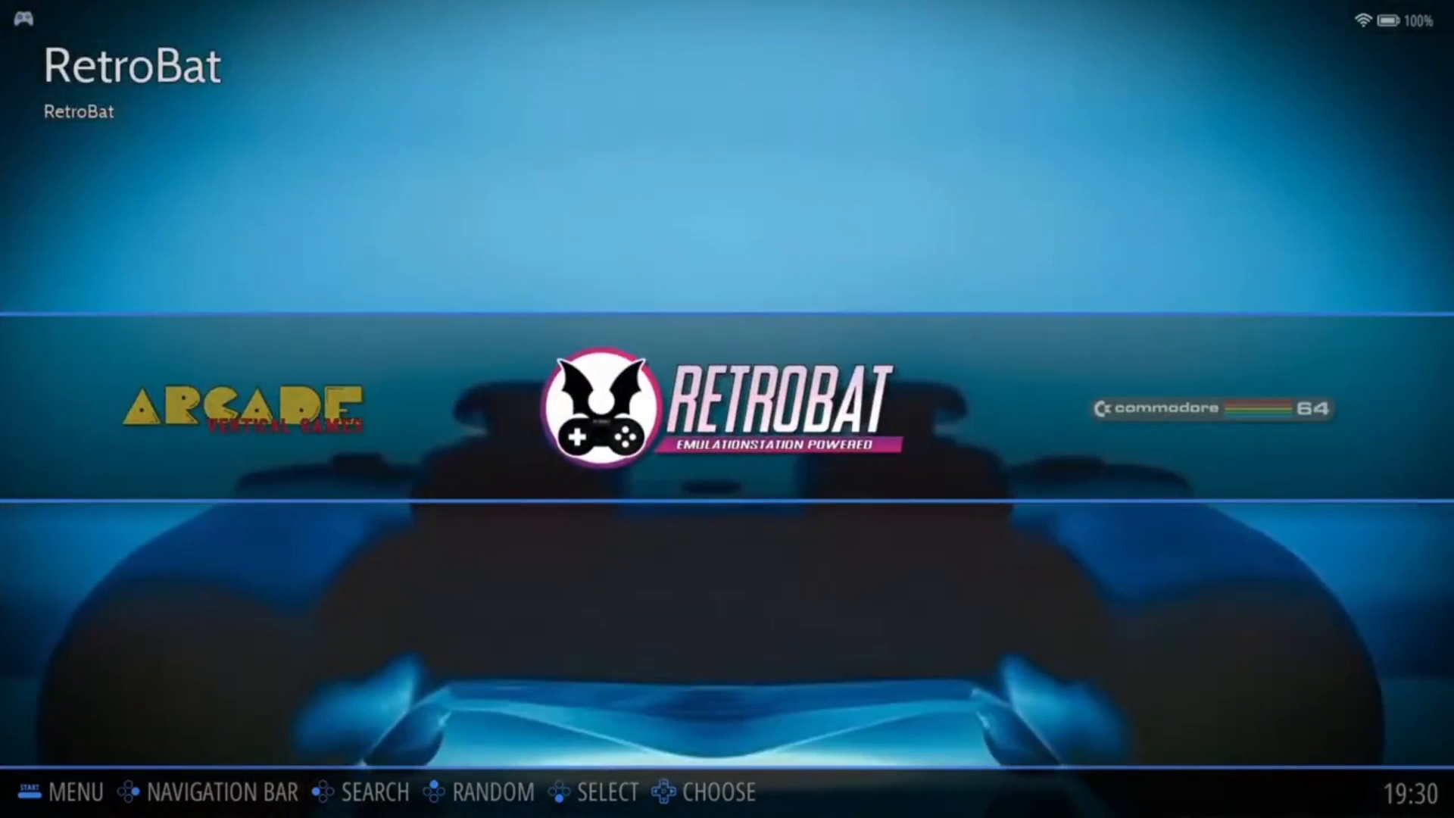
key(Right)
key(Return)
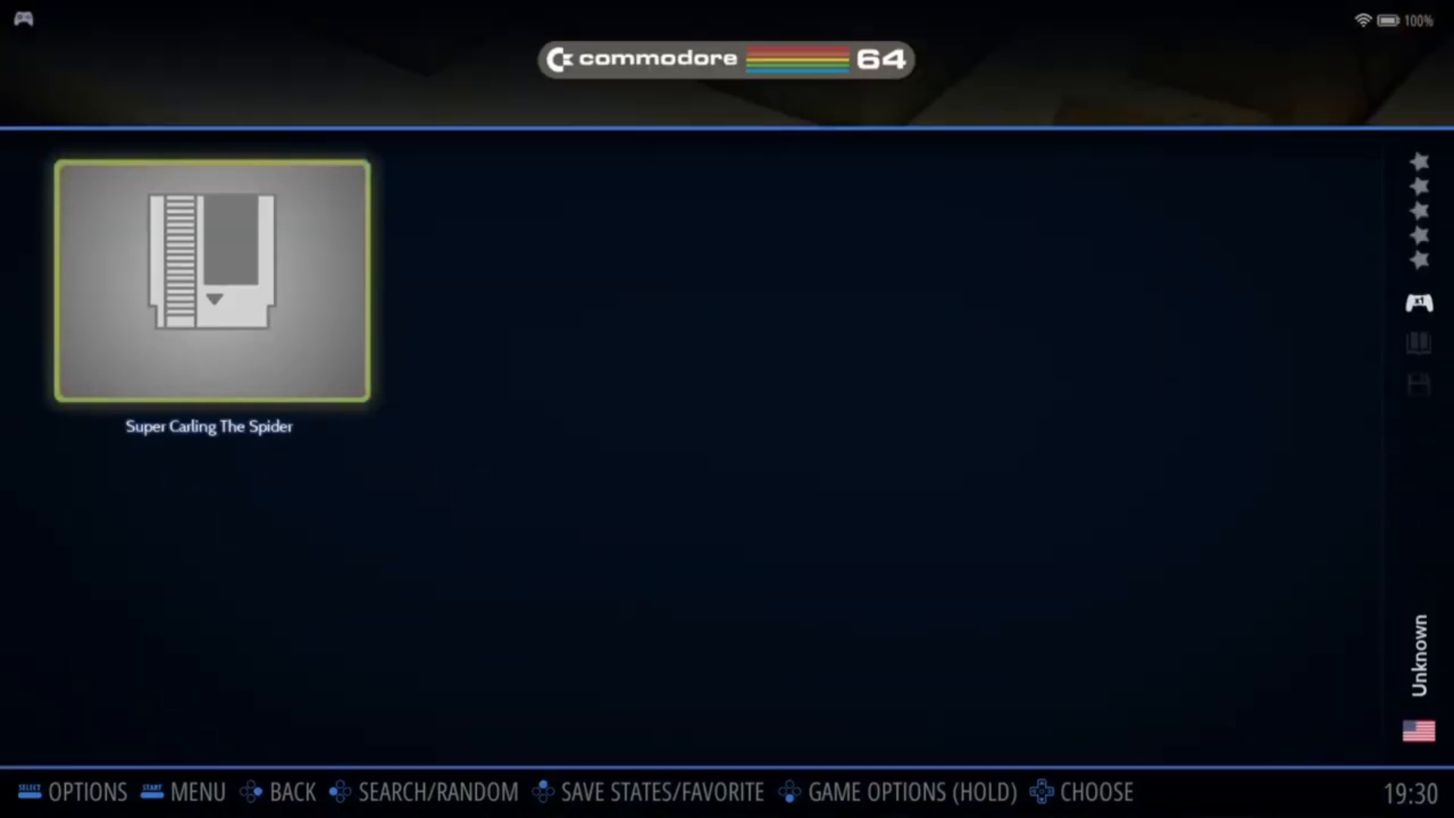
- Set the emulator for the Commodore 64 system to LIBRETRO: VICE X64SC in the advanced system options and return to the game list
key(F2)
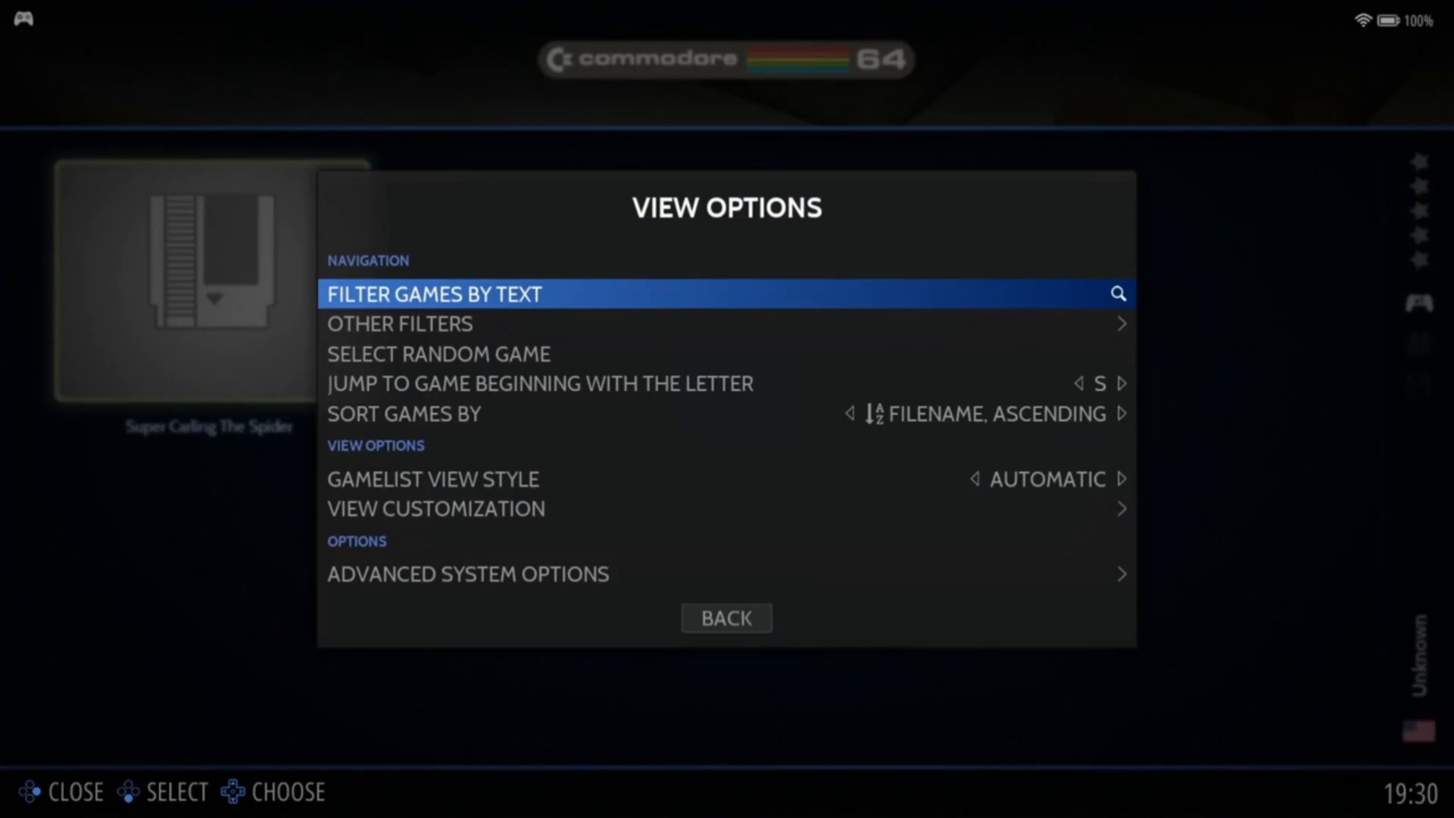
key(Up)
key(Up)
key(Return)
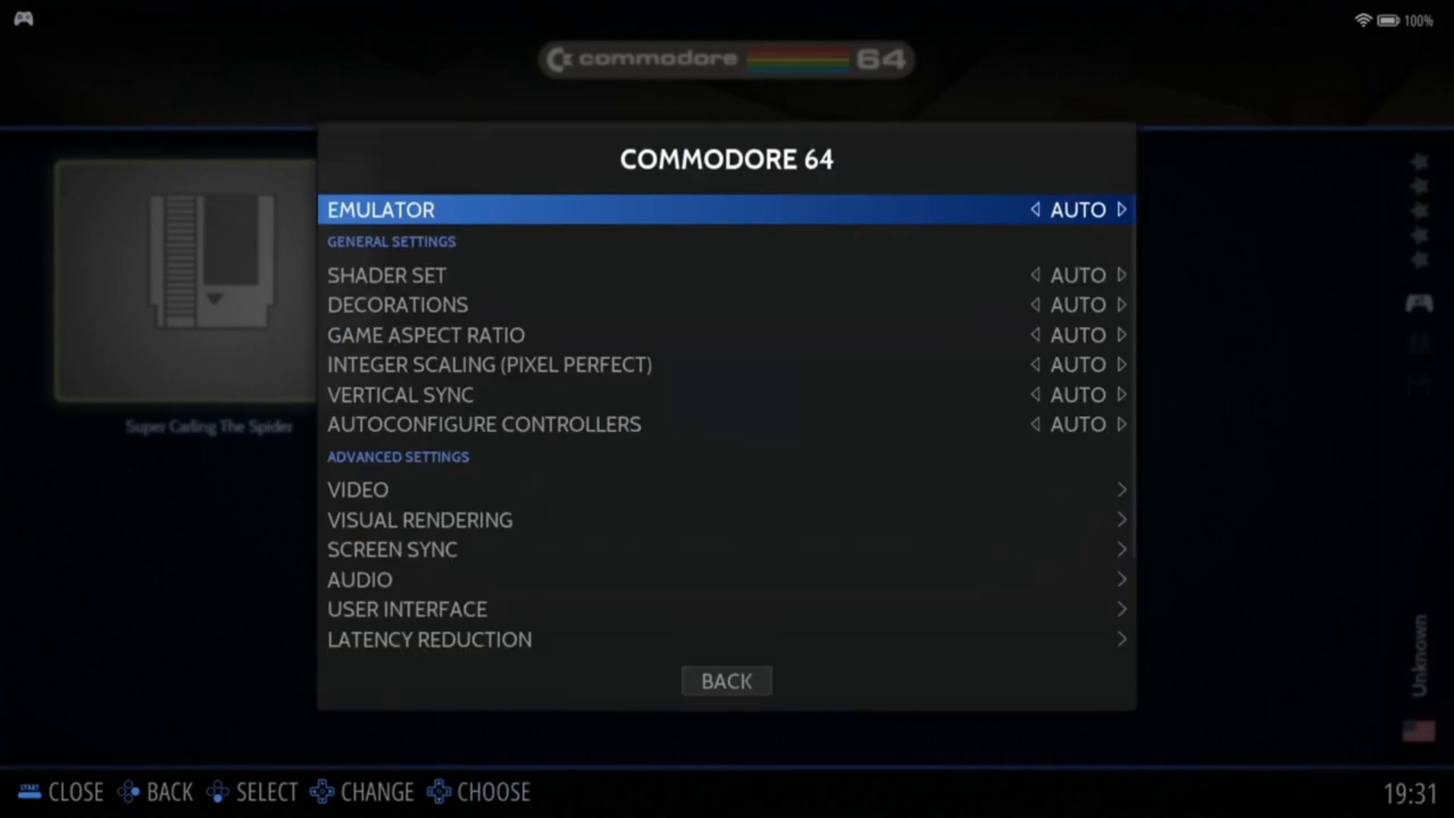
key(Return)
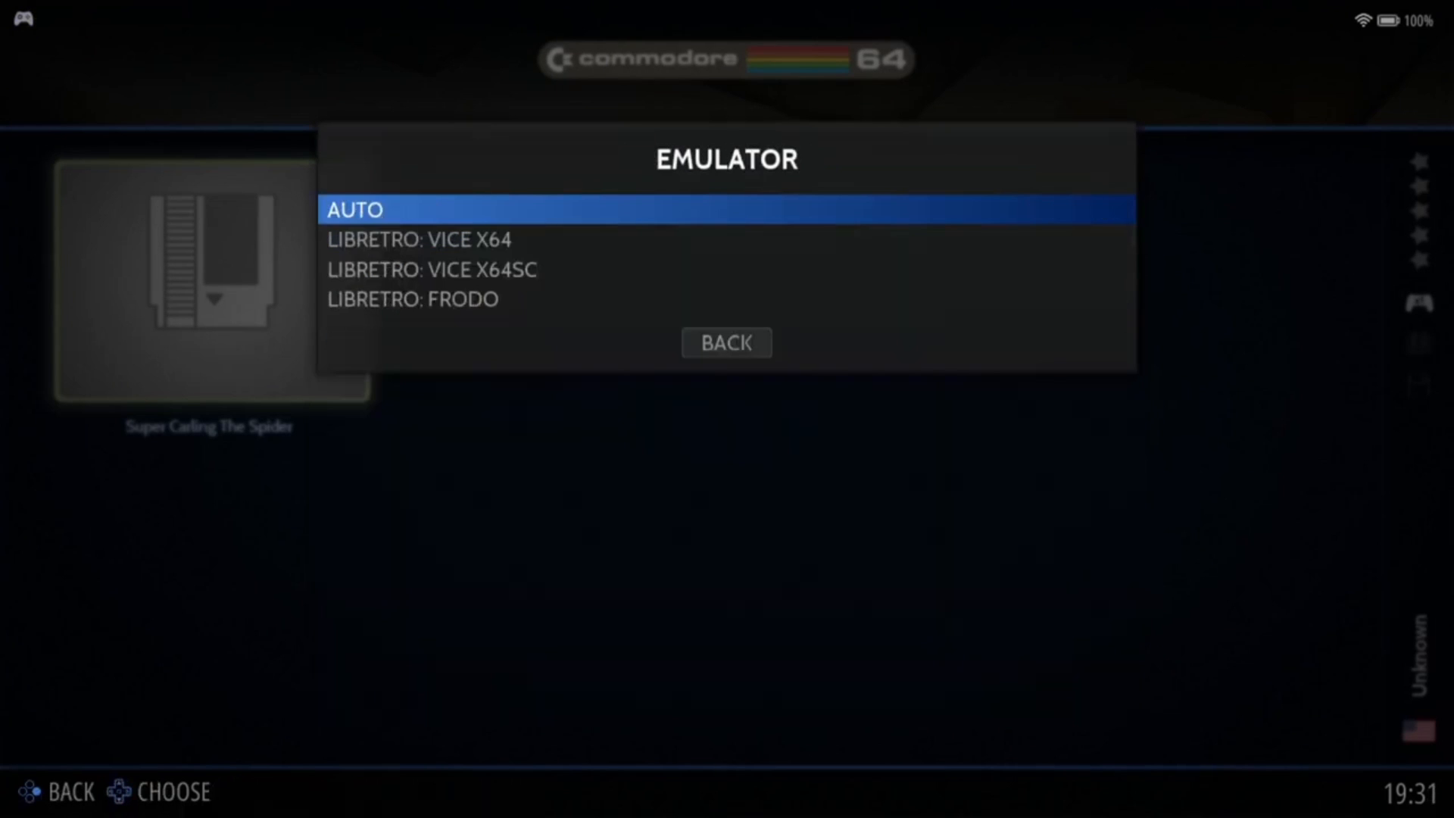
key(Down)
key(Down)
key(Up)
key(Down)
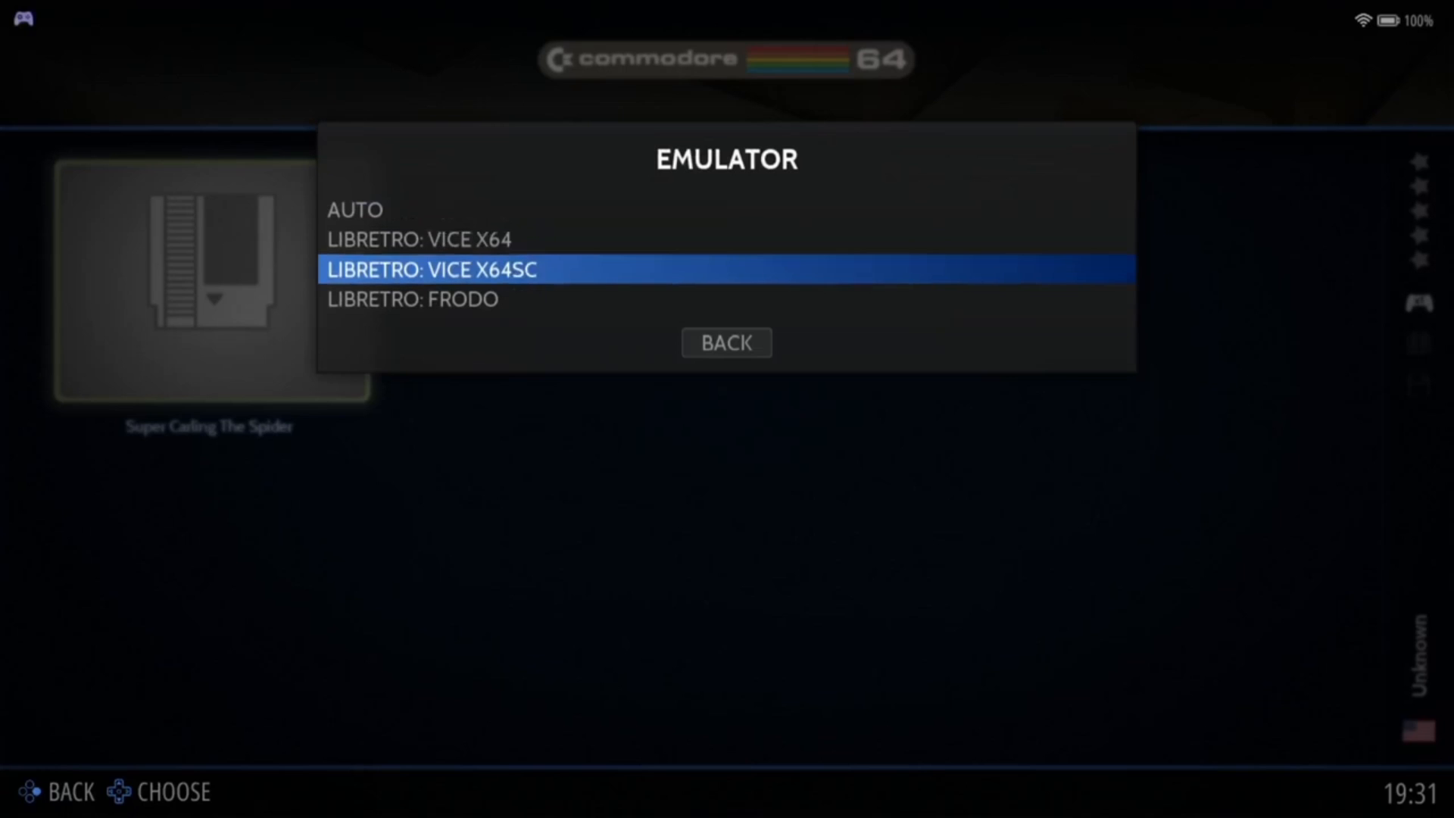
key(Down)
key(Up)
key(Up)
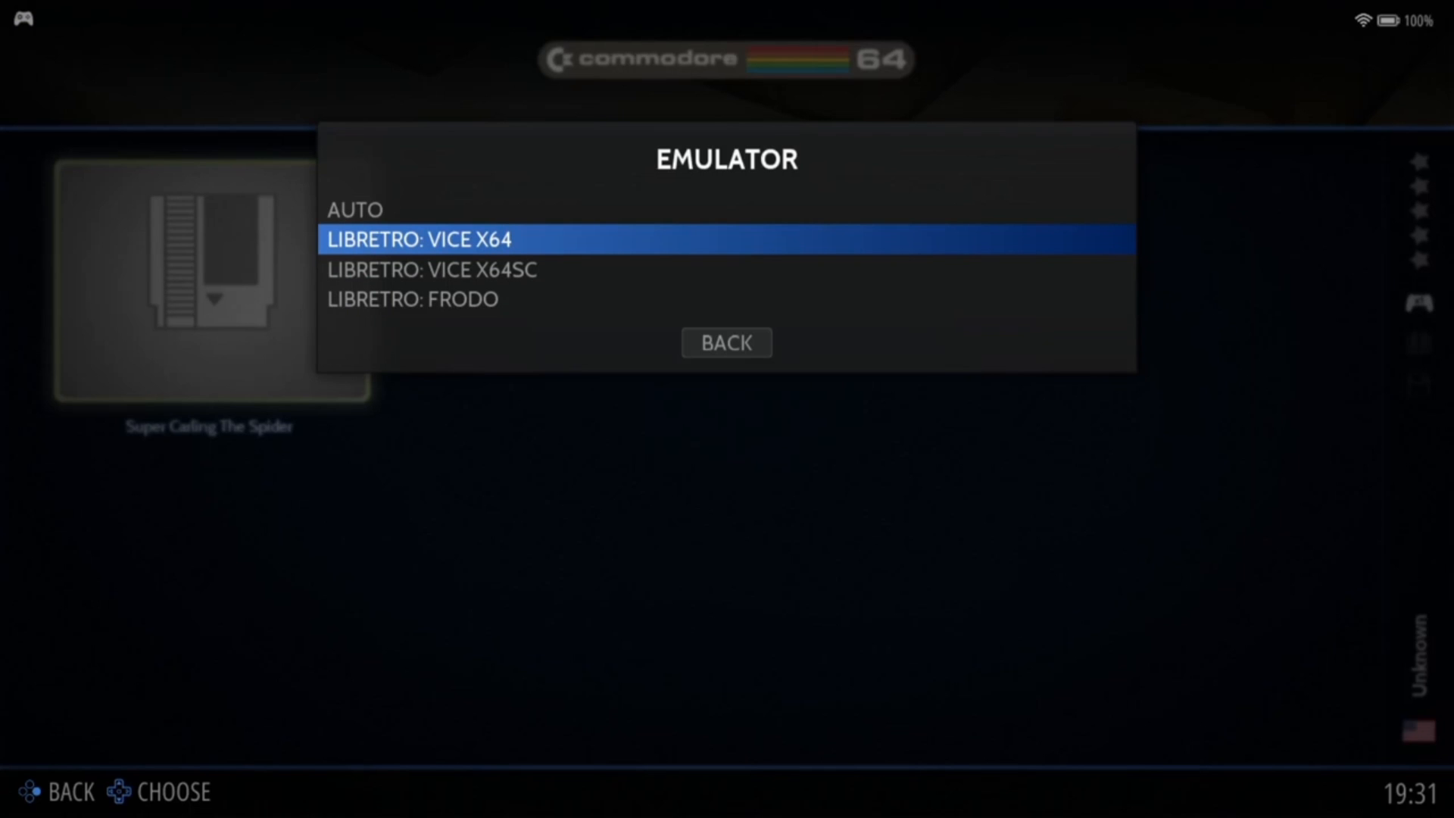
key(Down)
key(Up)
key(Down)
key(Up)
key(Down)
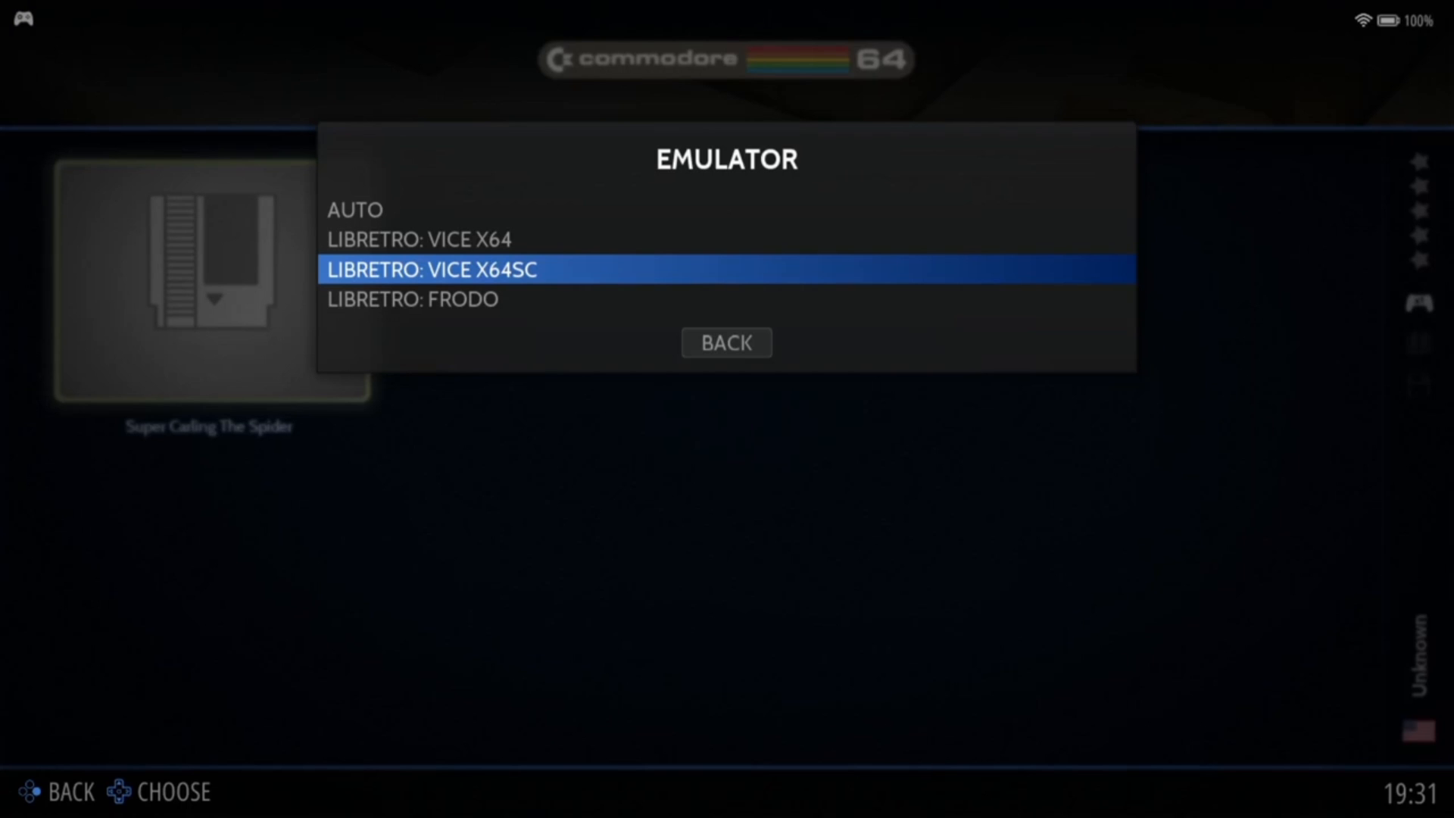
key(Return)
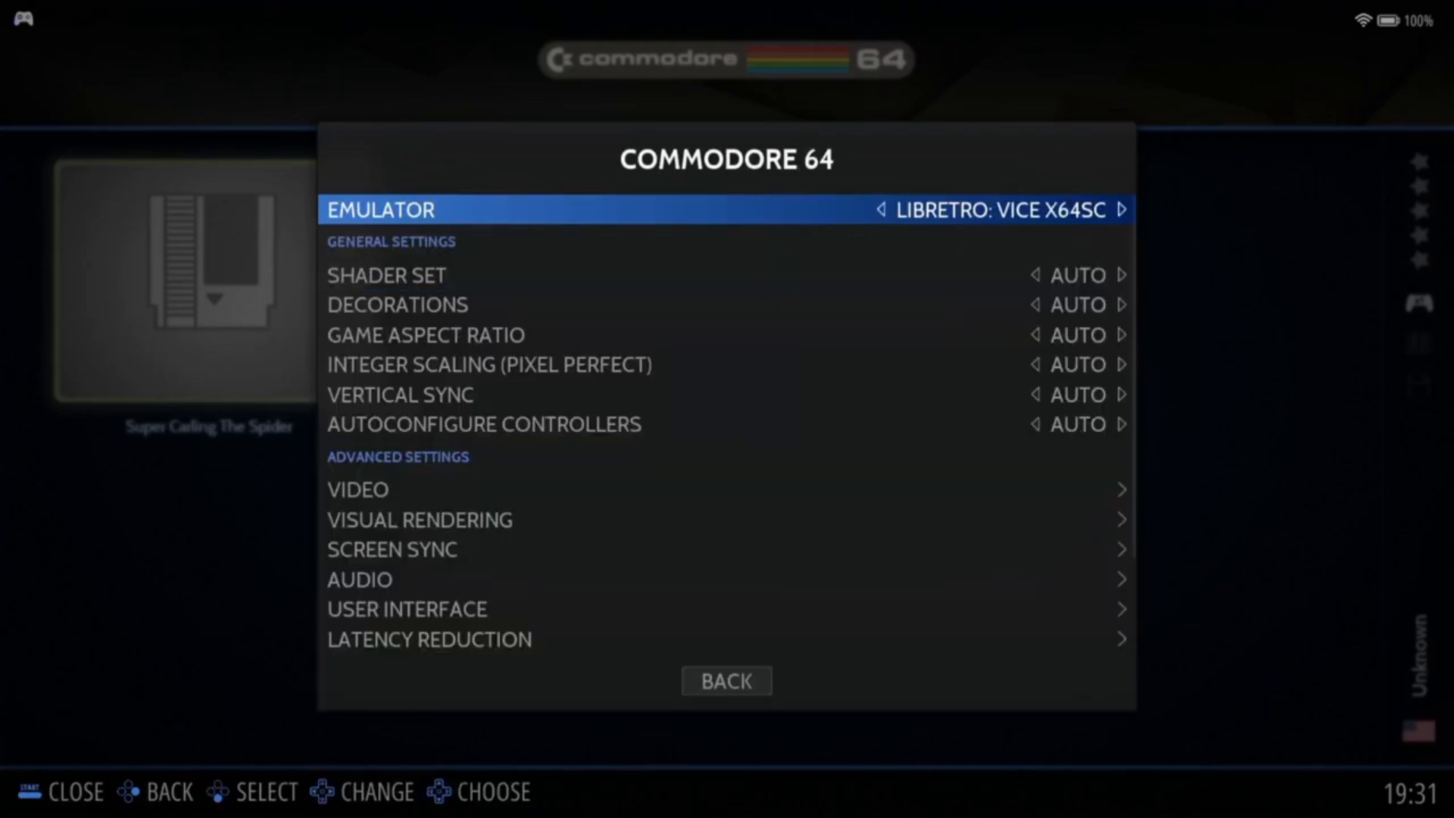
key(Escape)
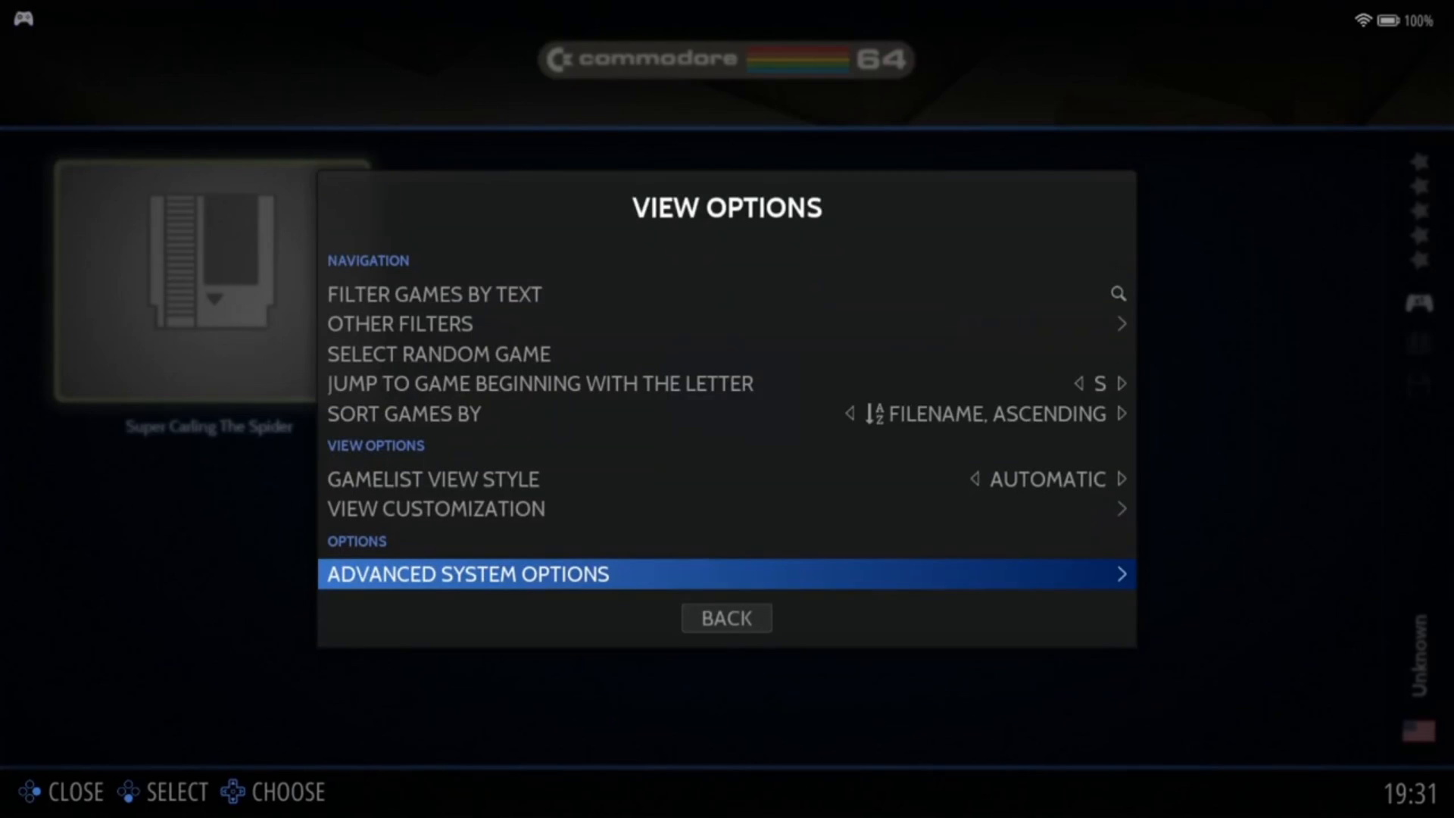
key(Escape)
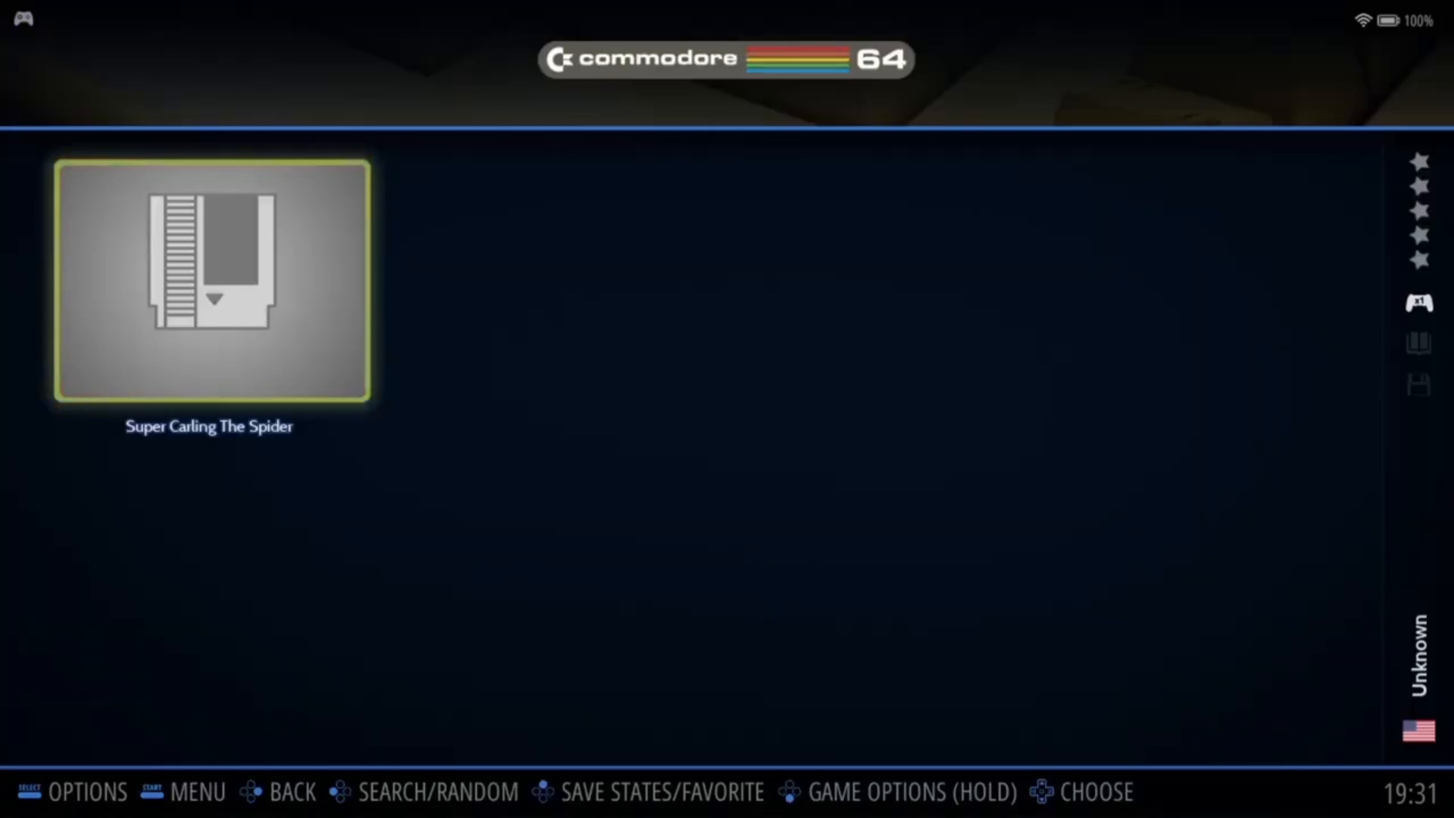
- Launch Super Carling The Spider and choose option 1, Load Game, in its disk menu with the virtual keyboard
key(Return)
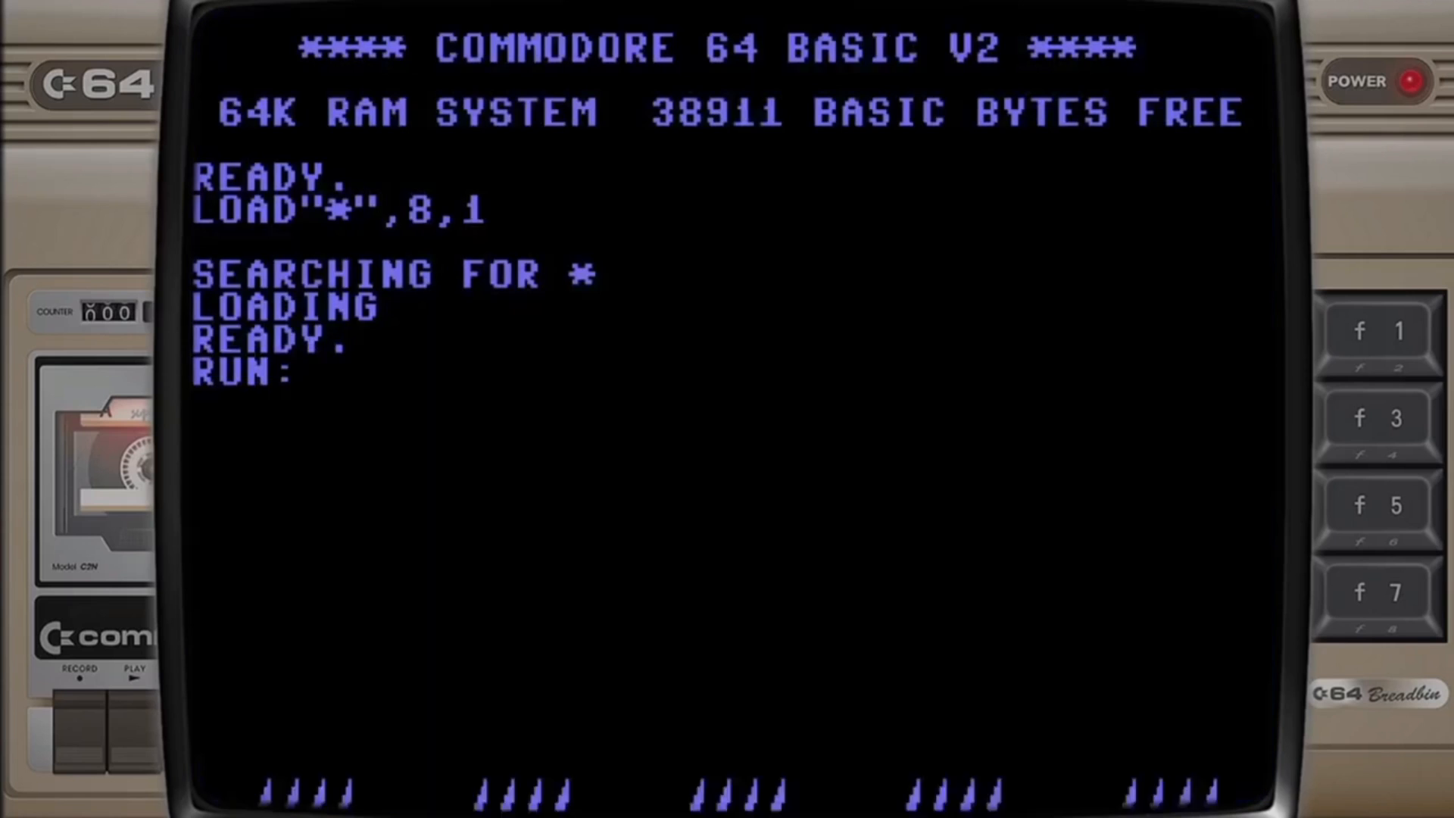
key(F11)
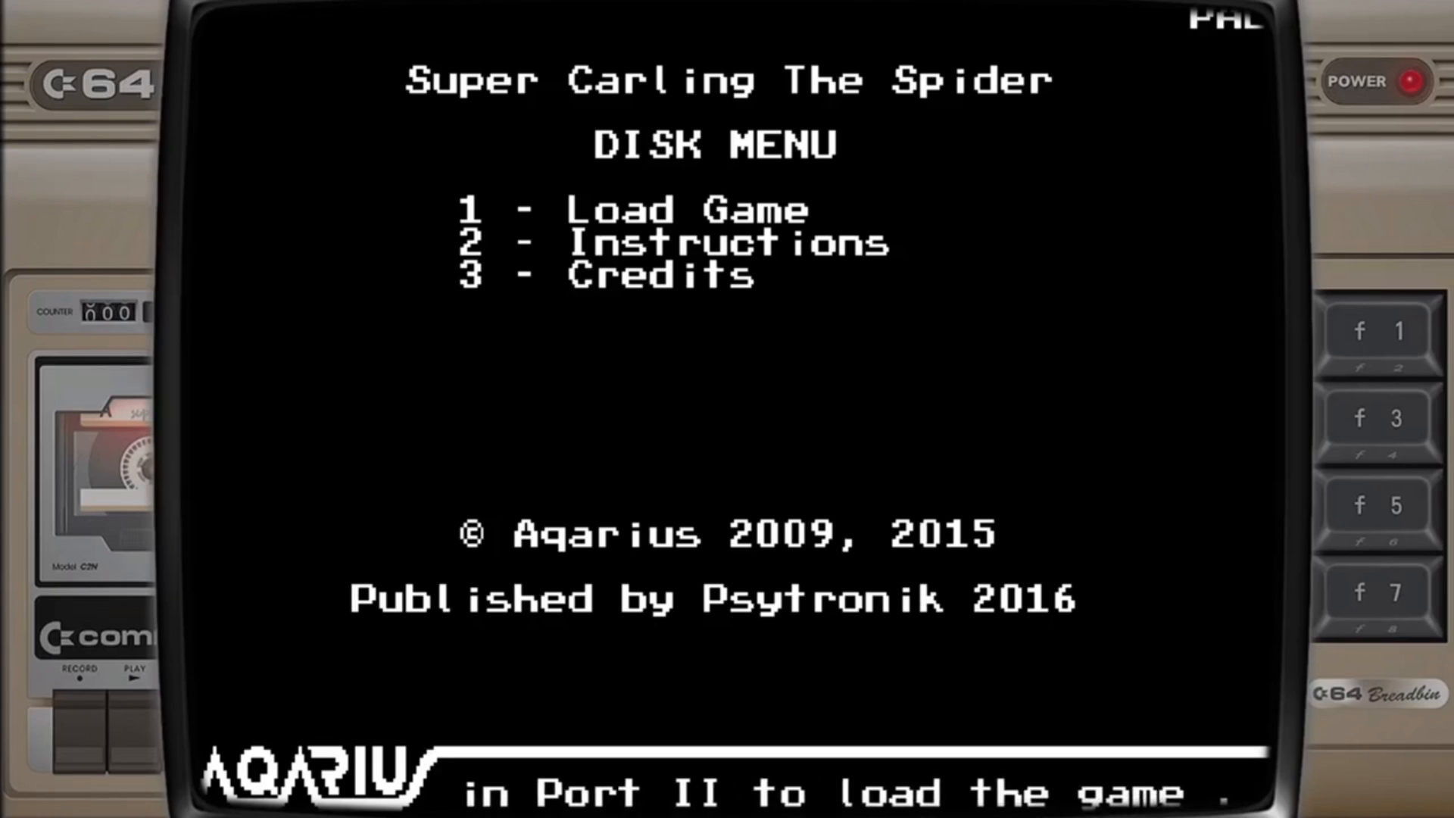
key(F11)
key(Left)
key(Left)
key(Left)
key(Left)
key(Left)
key(Left)
key(Left)
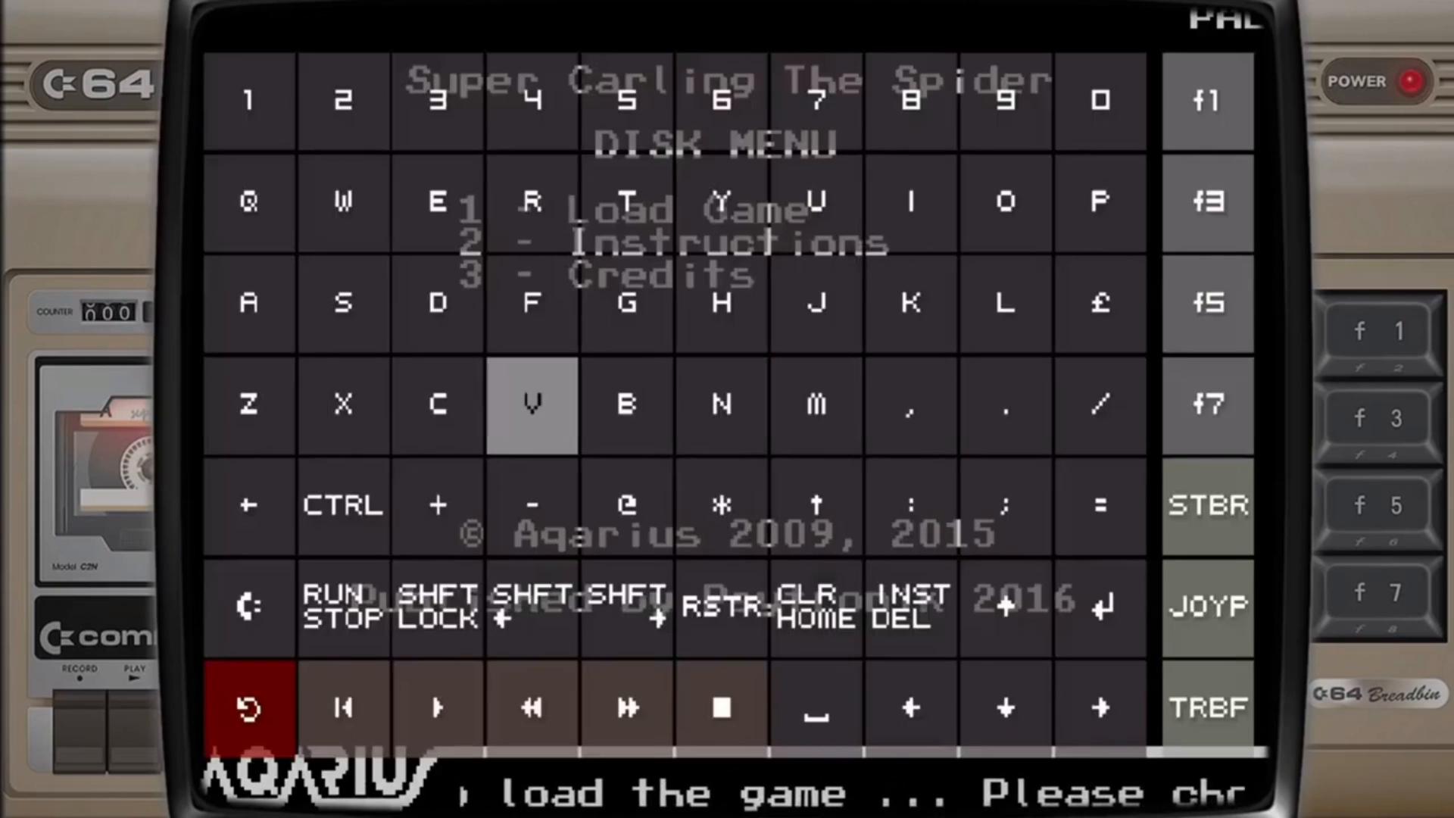
key(Left)
key(Left)
key(Left)
key(Left)
key(Right)
key(Up)
key(Up)
key(Up)
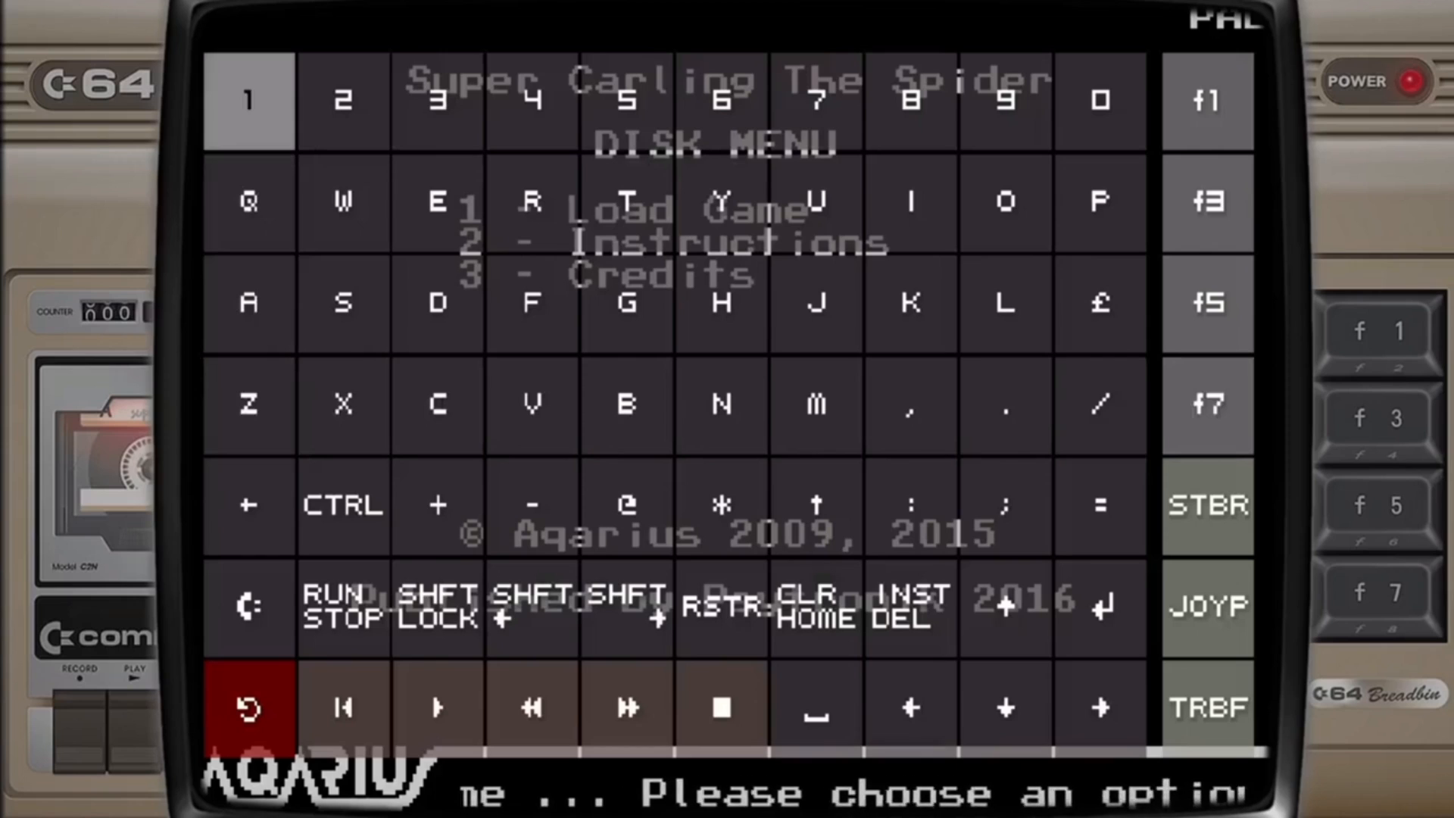
key(Return)
key(F11)
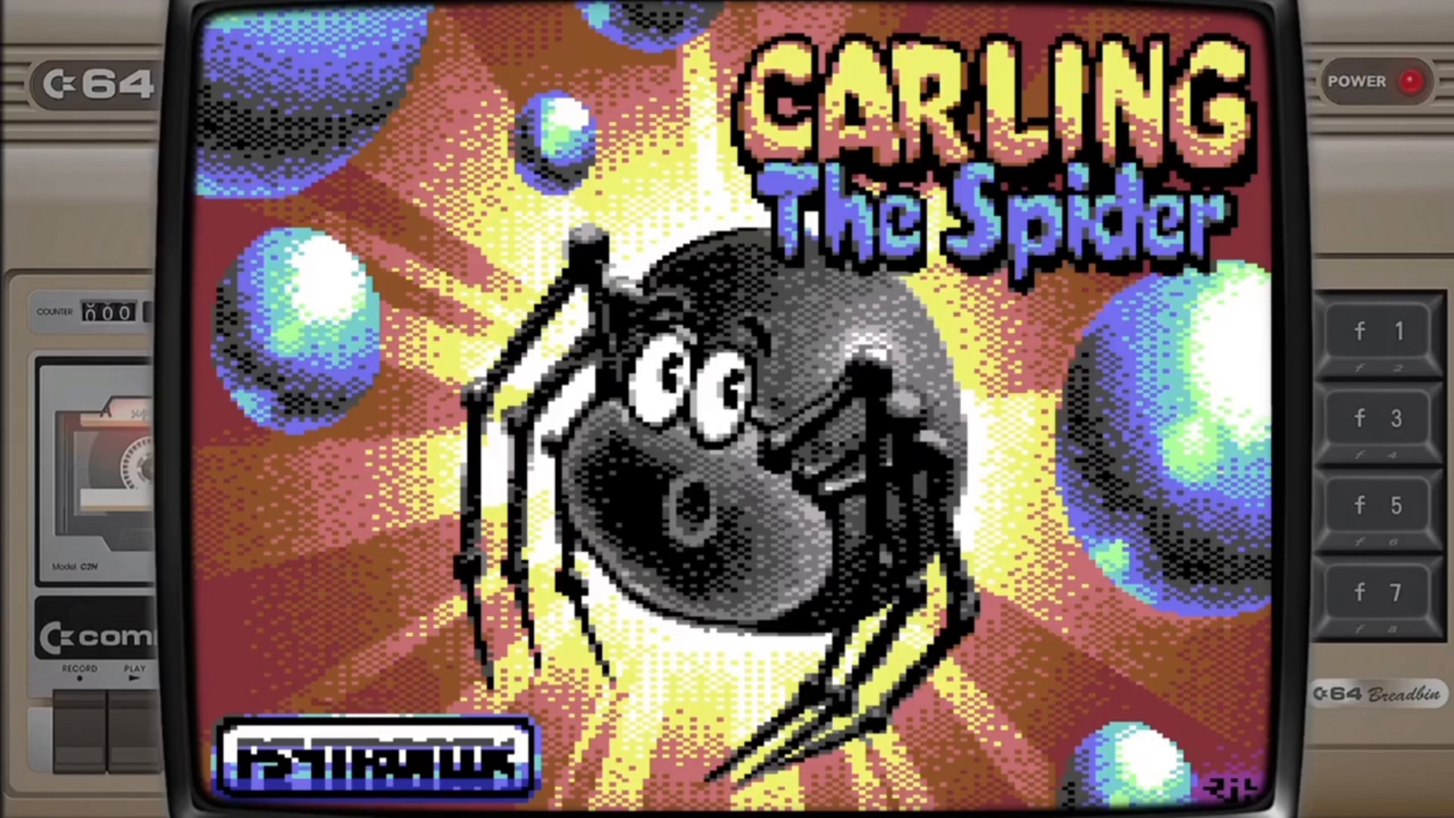
- Leave the game's title picture and start a game from the Carling menu
key(space)
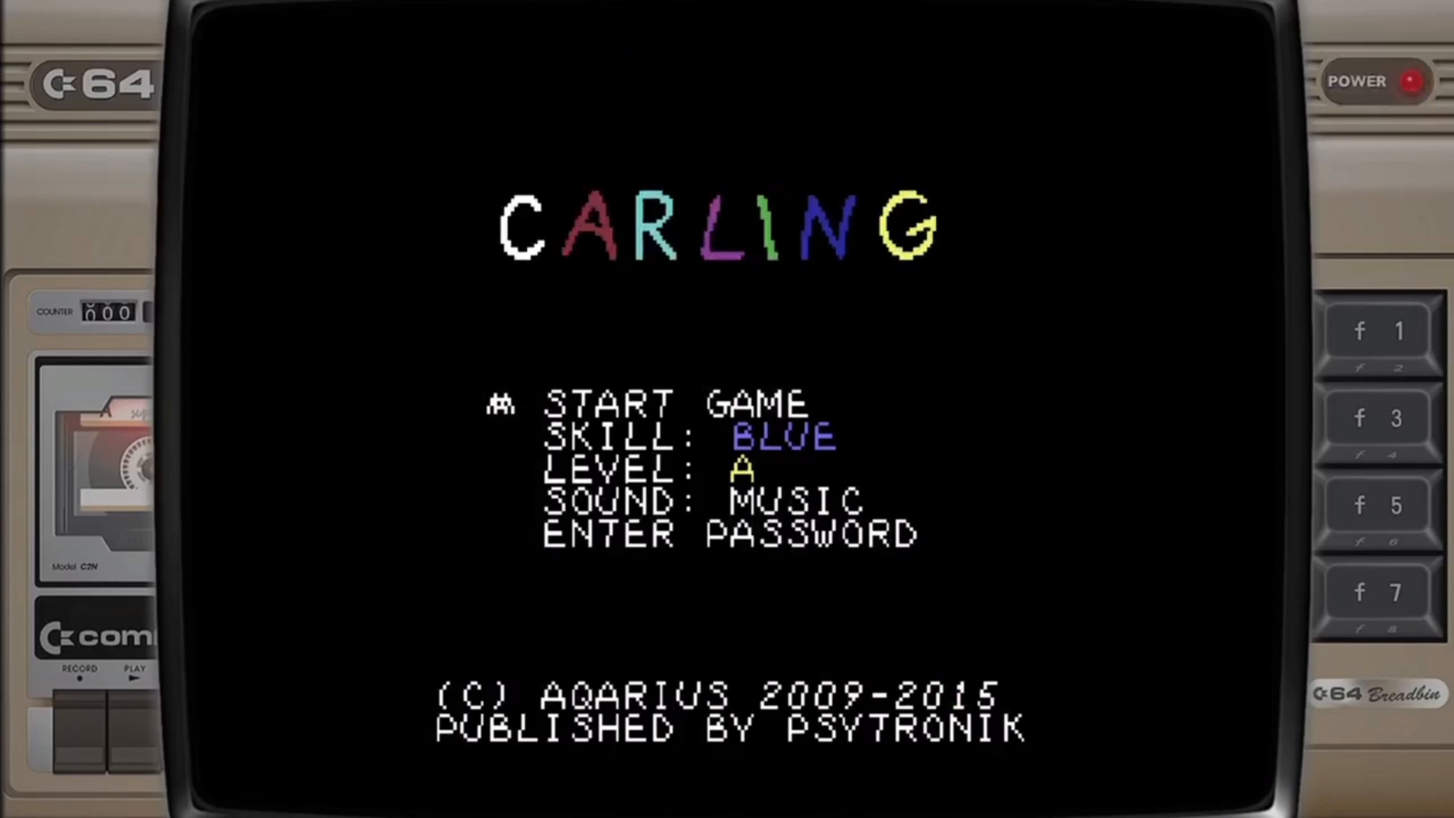
key(Down)
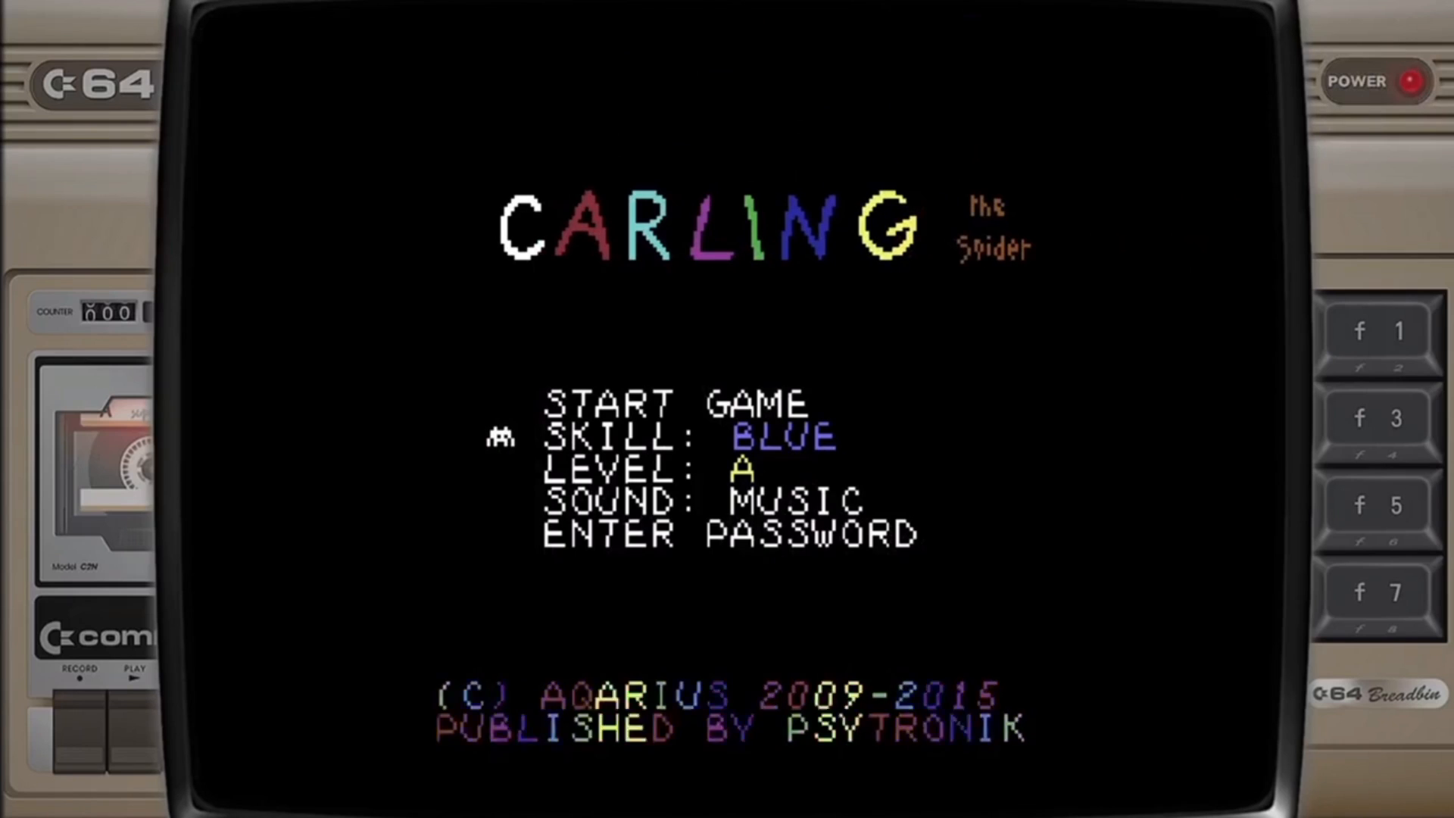
key(Up)
key(space)
- Play level A, steering the spider to collect the diamonds and complete the level
key(Right)
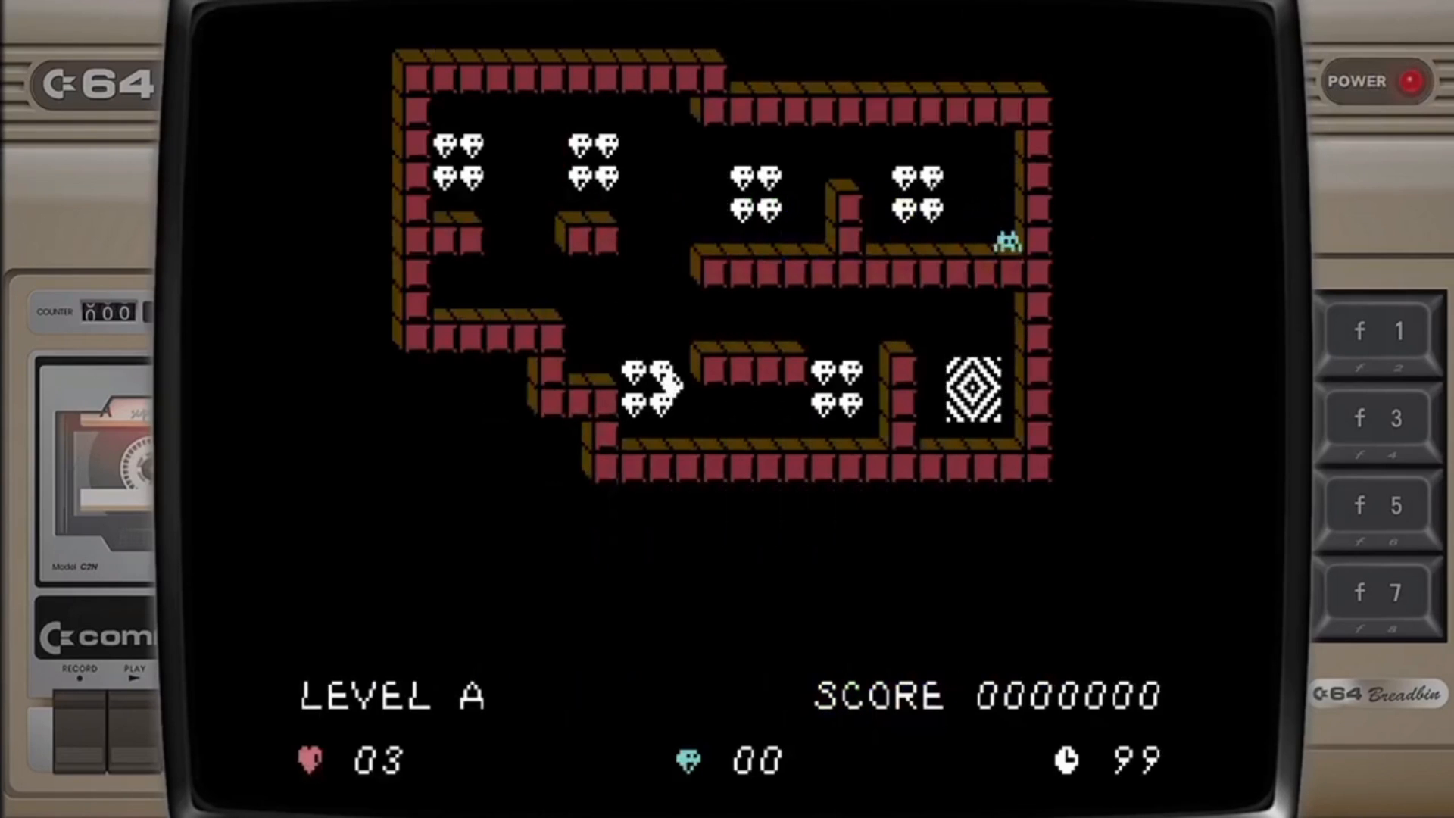
key(Up)
key(Left)
key(Up)
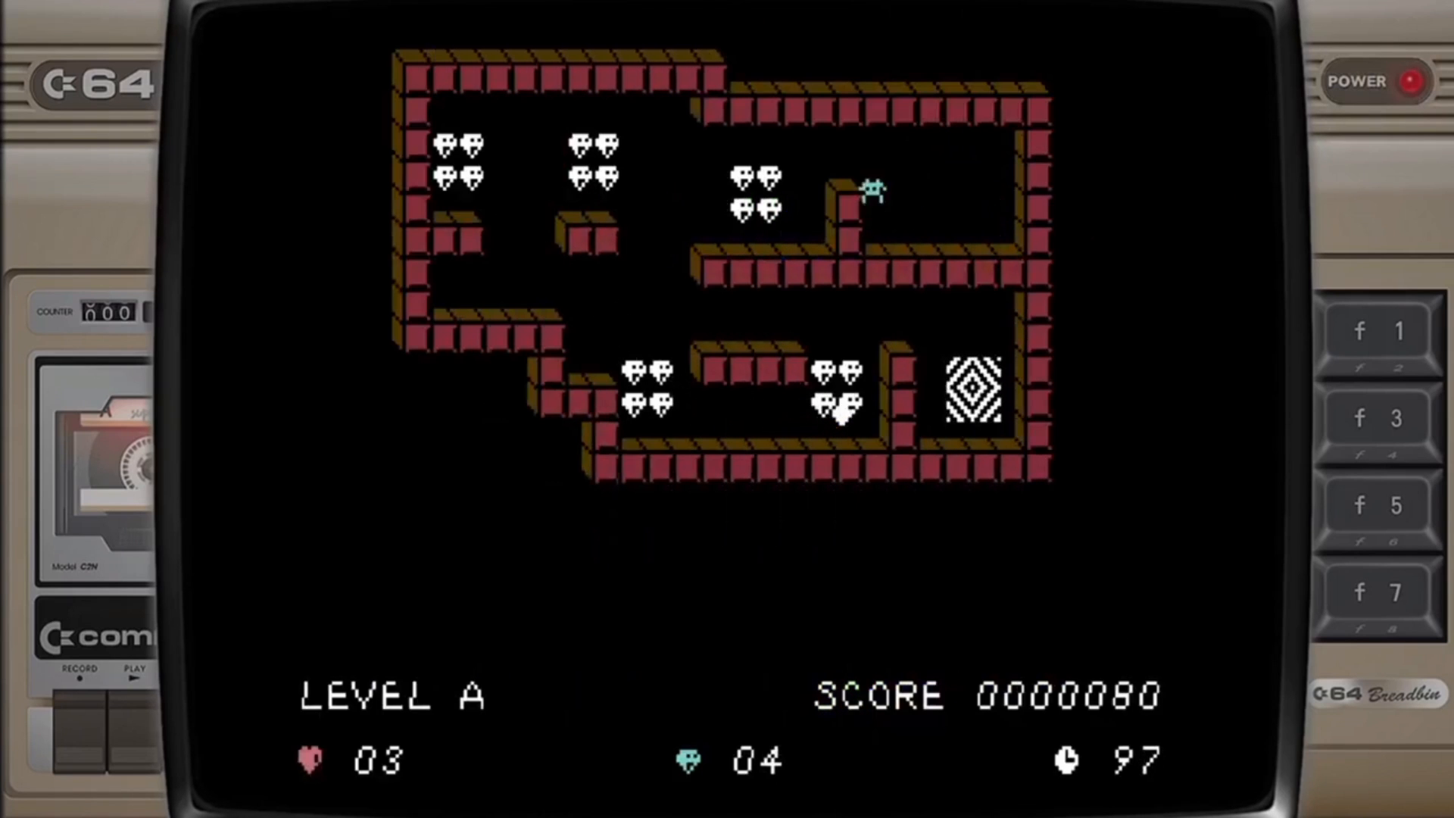
key(Left)
key(Up)
key(Up)
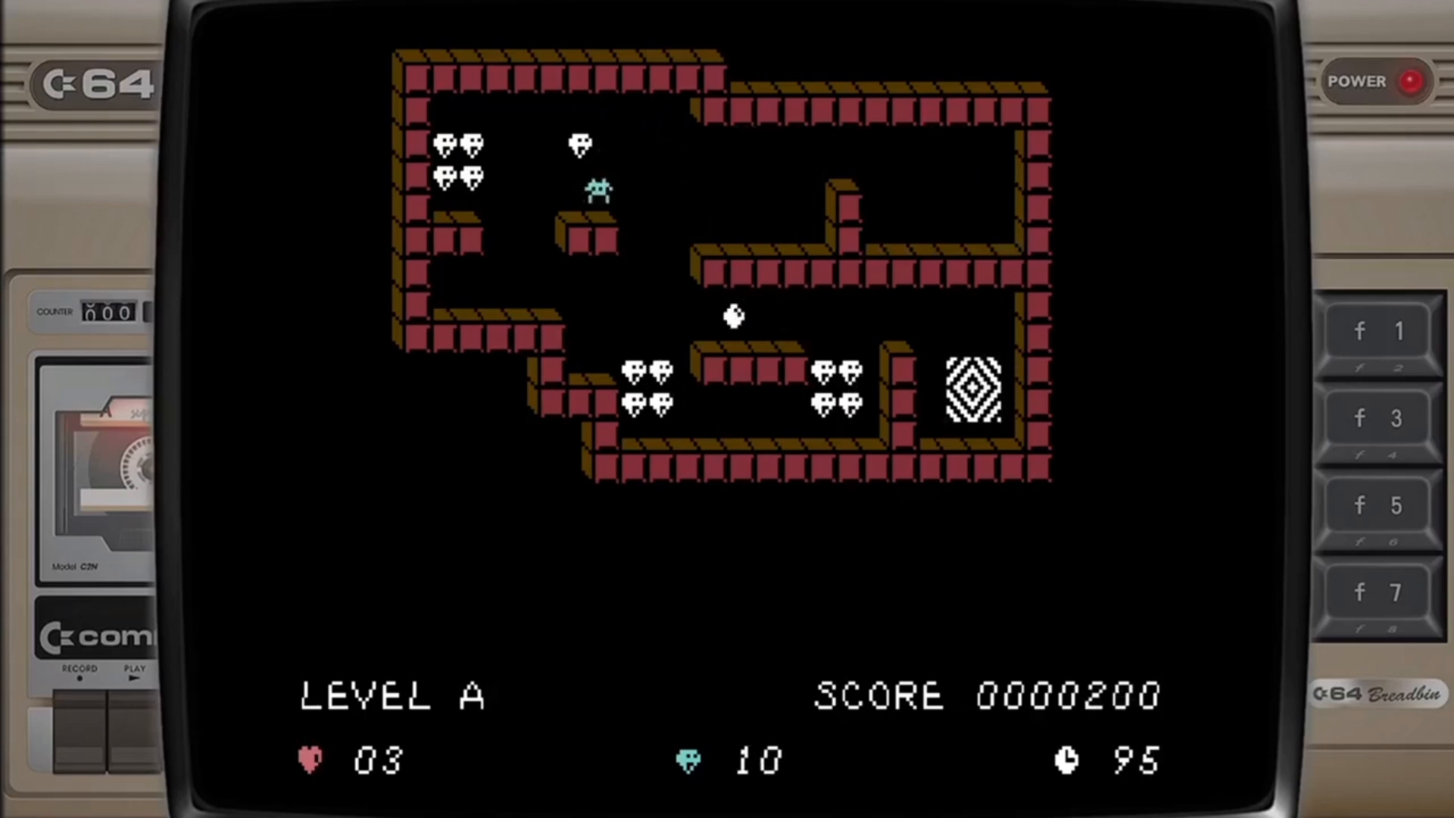
key(Up)
key(Up)
key(Right)
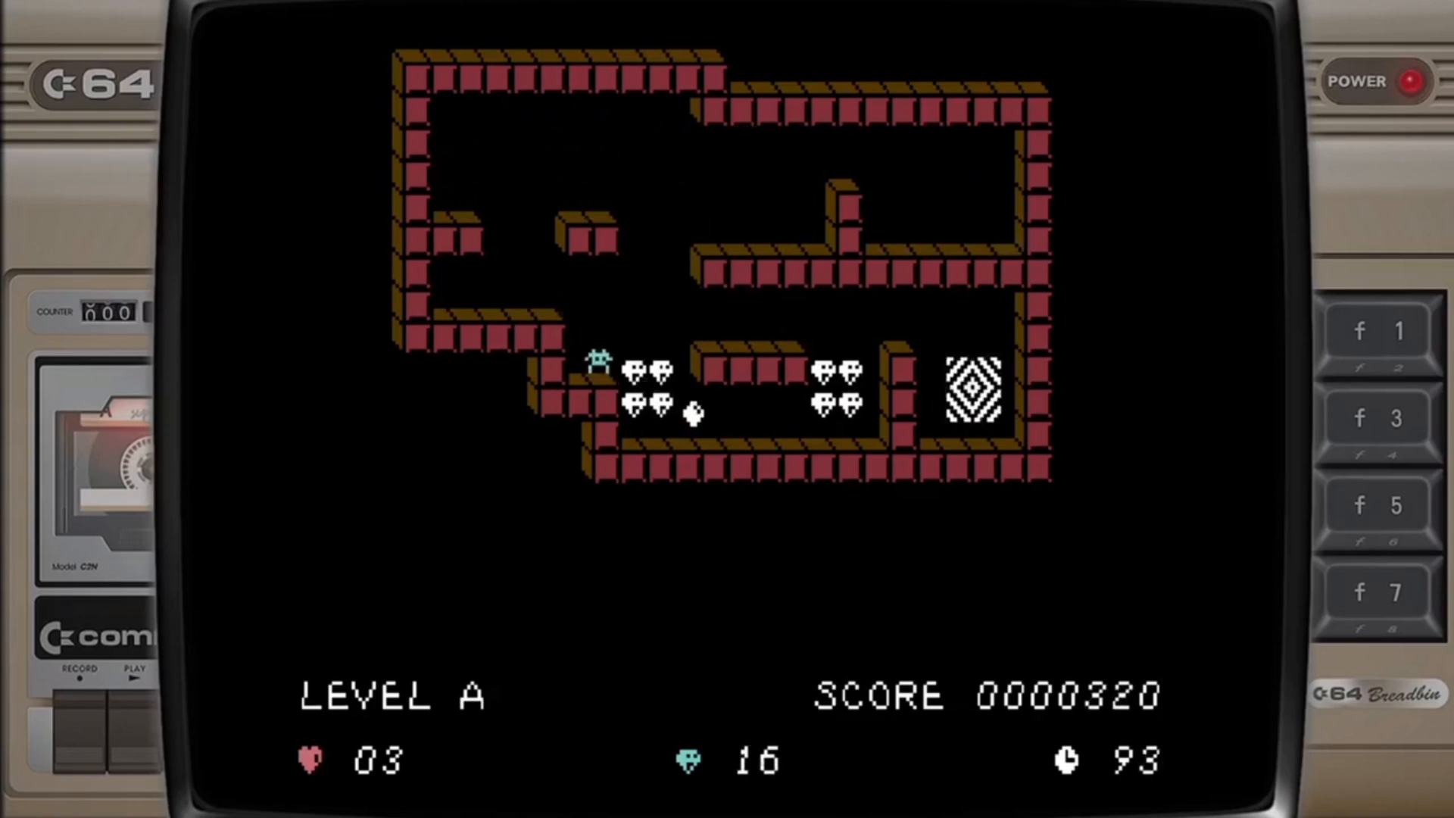
key(Left)
key(Up)
key(Right)
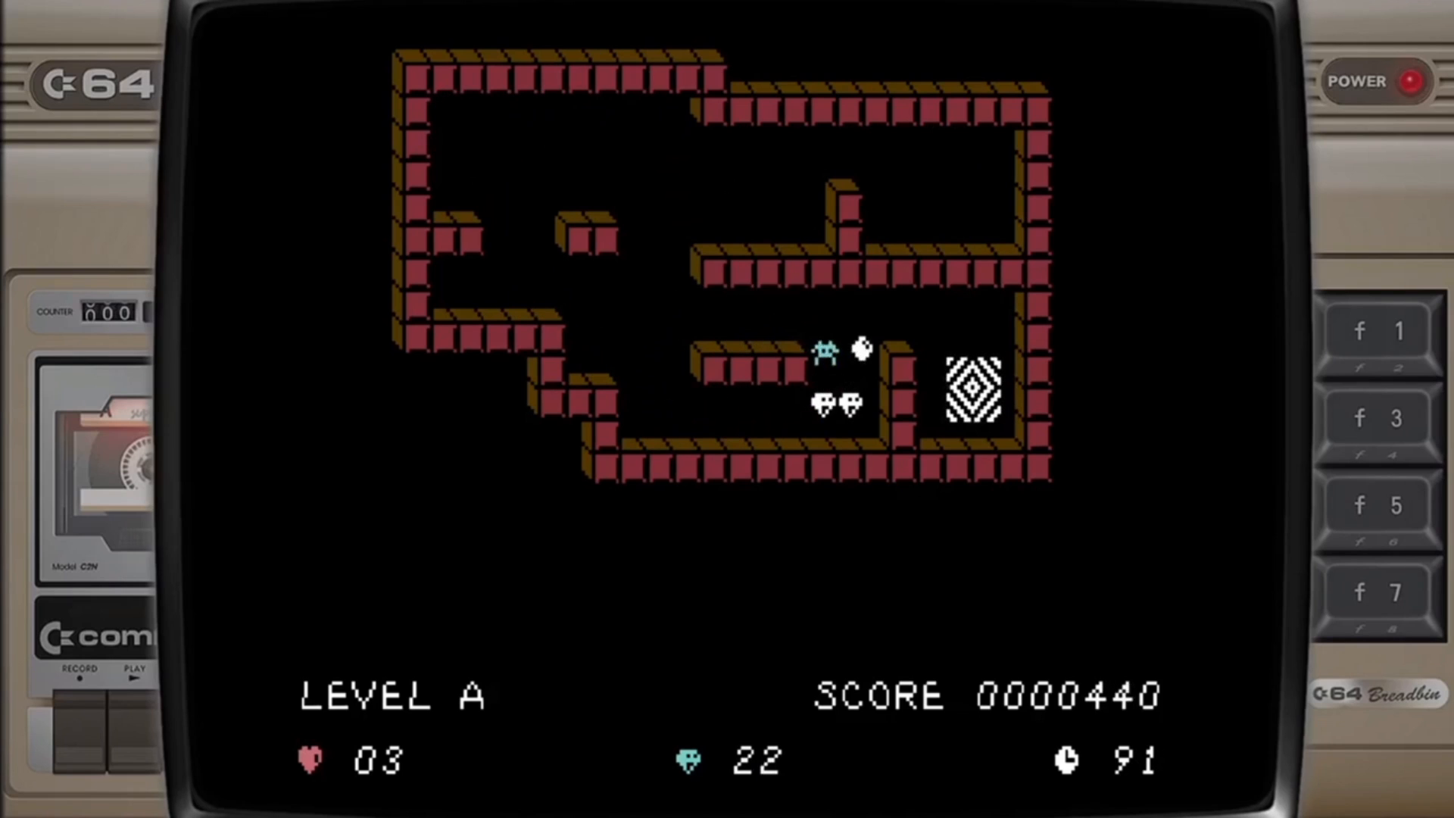
key(Up)
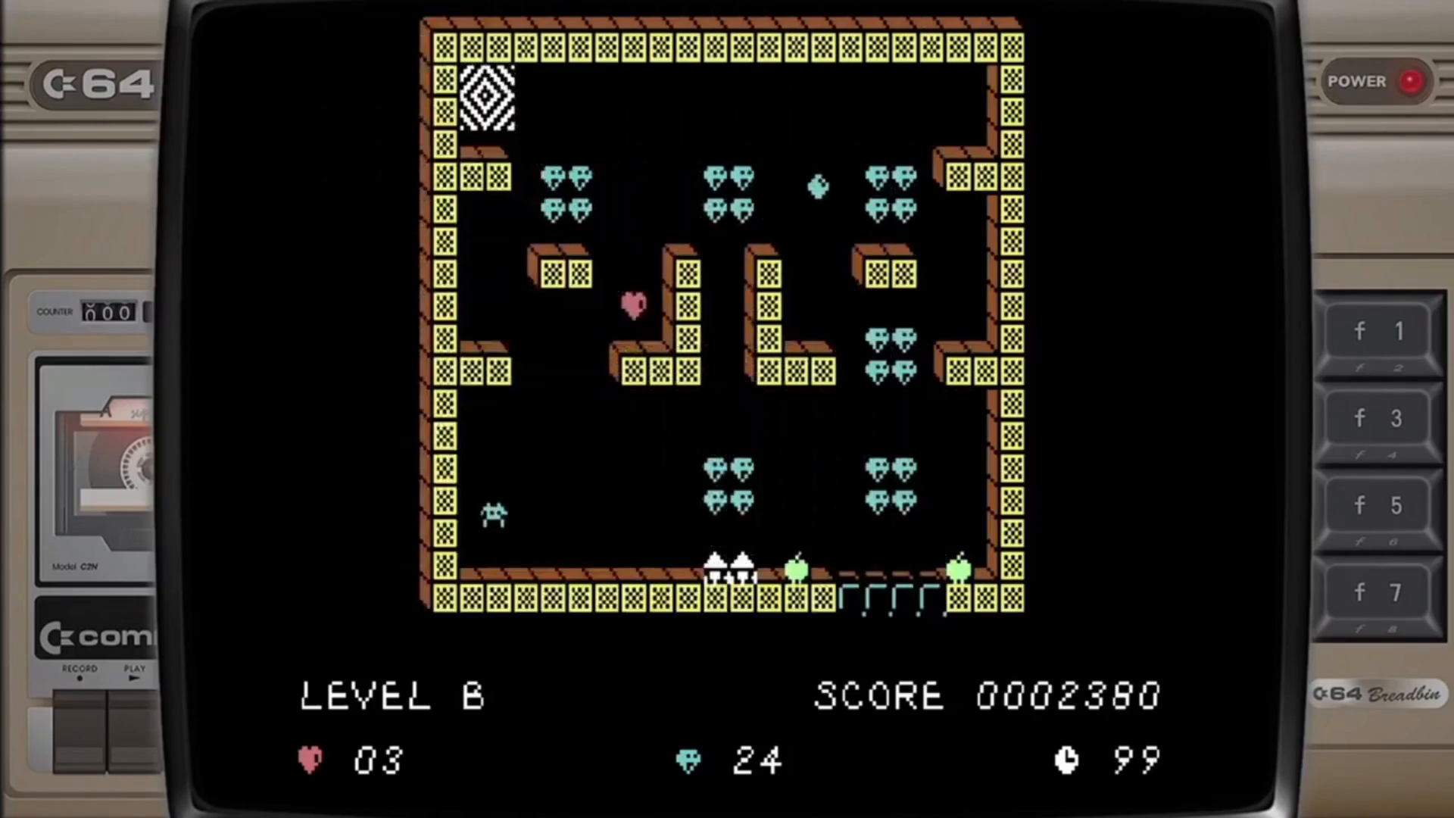
- Open the Port 1 controls from RetroArch's Quick Menu and select RetroPad as the device type
key(F1)
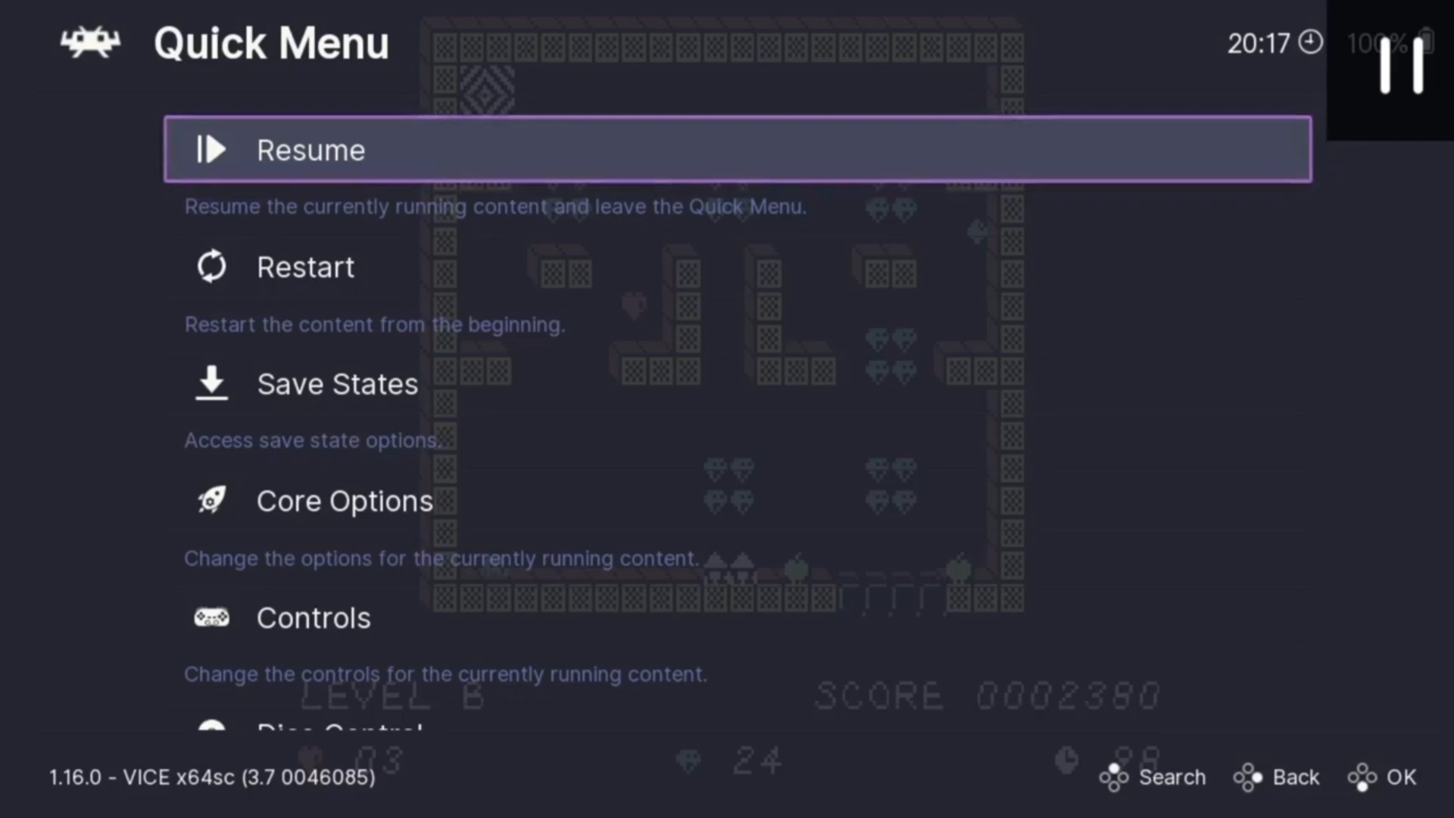
key(Down)
key(Down)
key(Down)
key(Down)
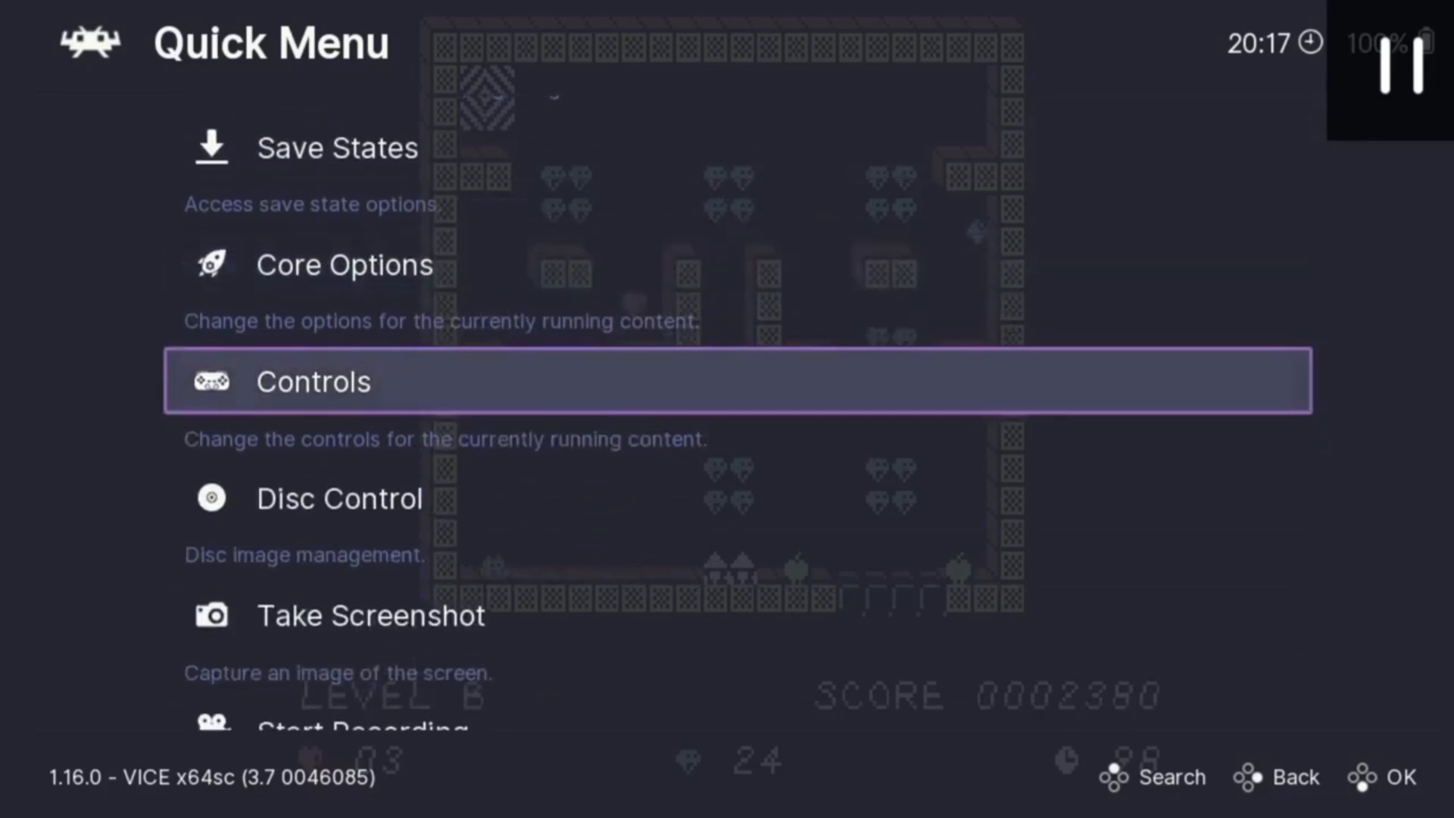
key(Return)
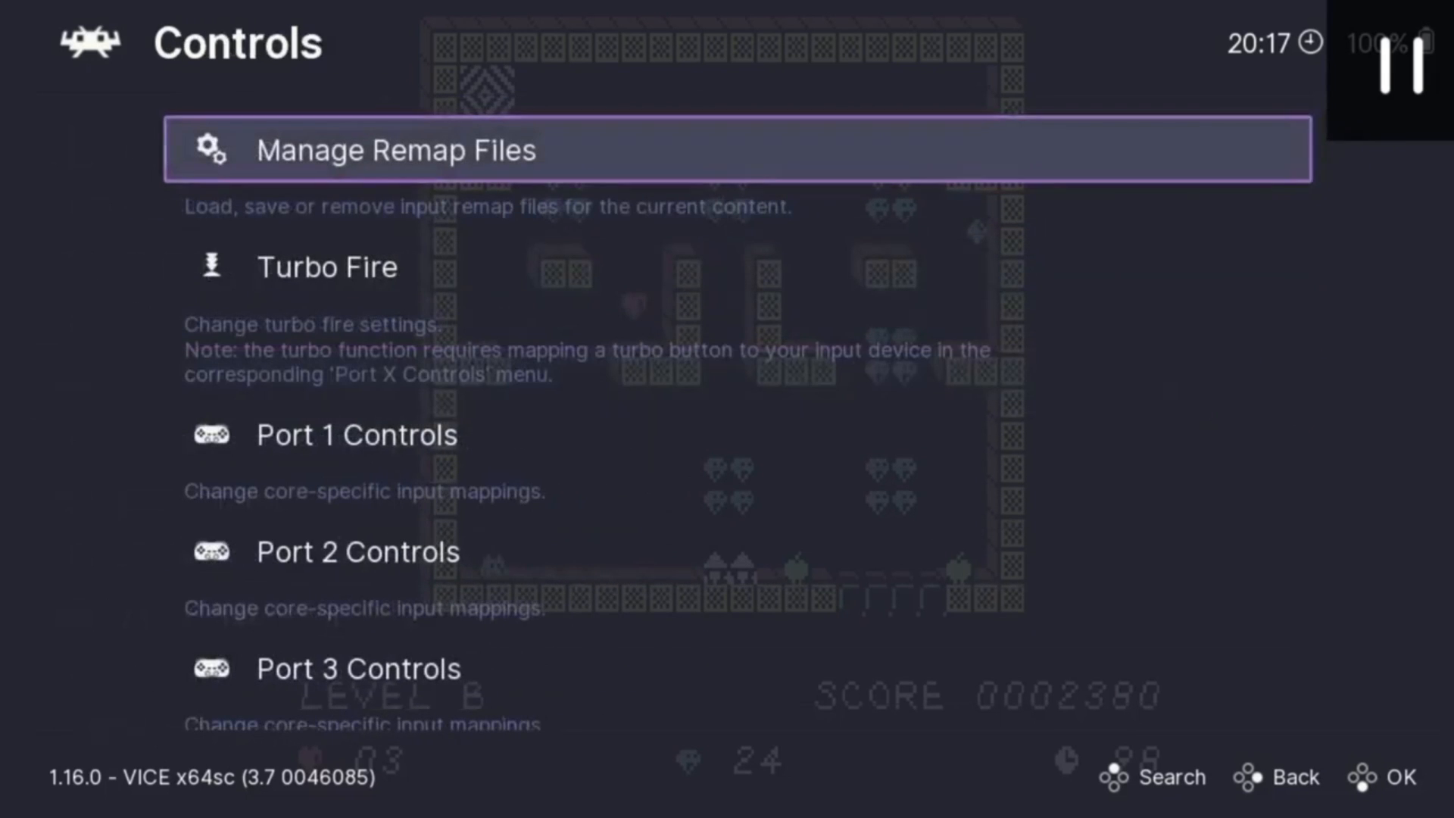
key(Down)
key(Down)
key(Return)
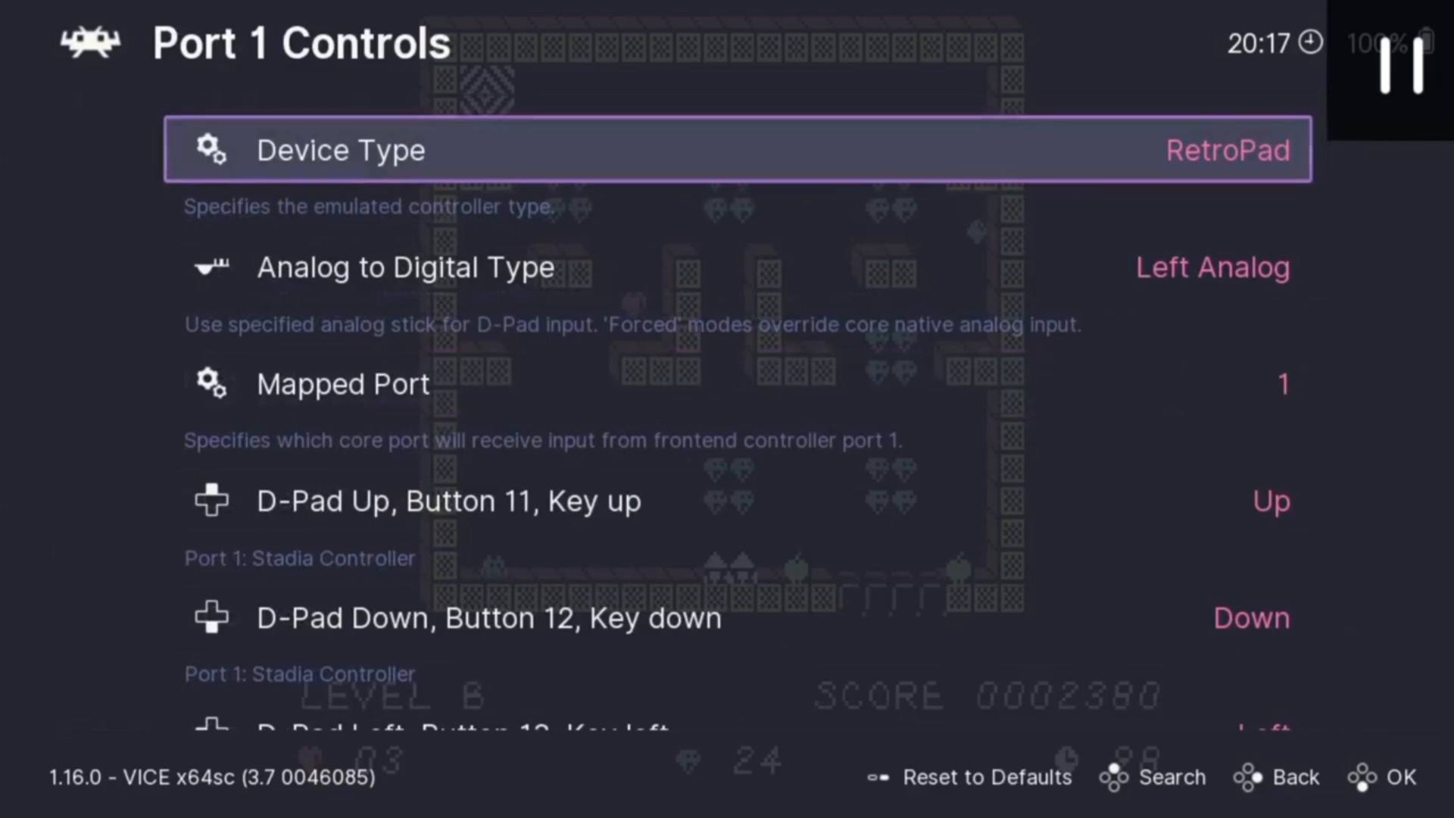
key(Return)
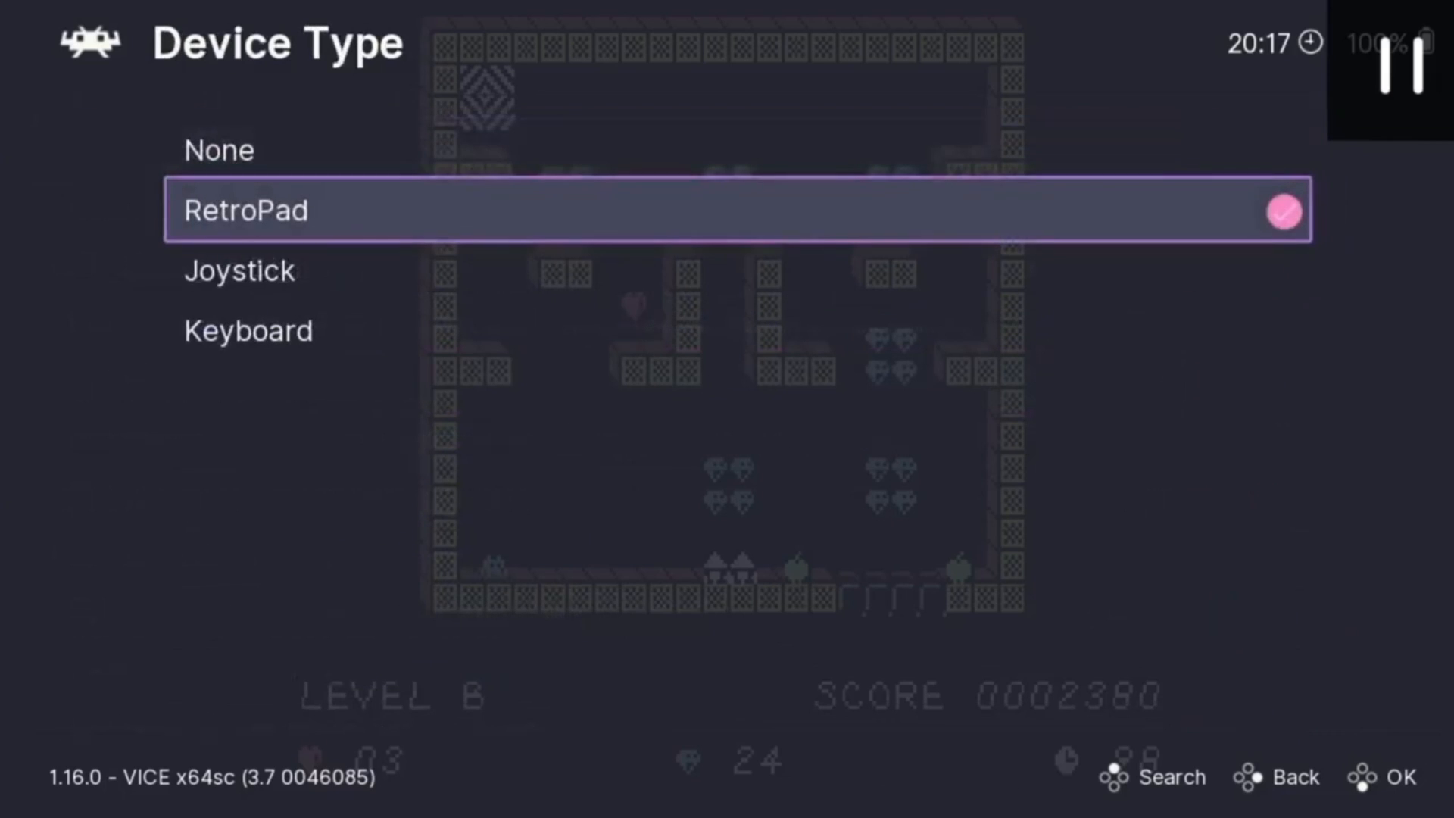
key(Down)
key(Up)
key(Return)
key(Down)
key(BackSpace)
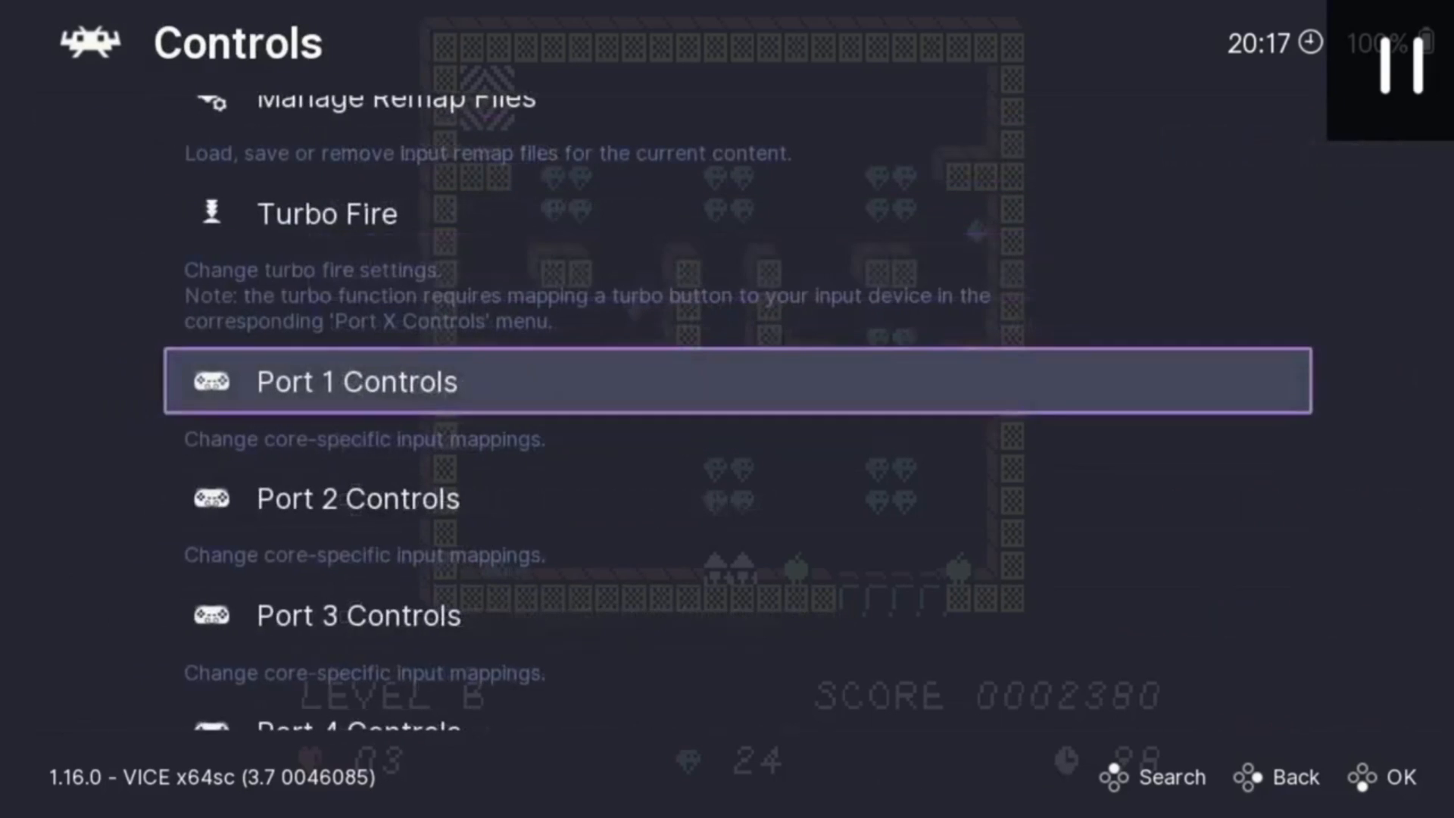
- Look through the controller port entries in the Controls settings and return to the Quick Menu
key(Down)
key(Down)
key(Down)
key(Down)
key(Up)
key(Up)
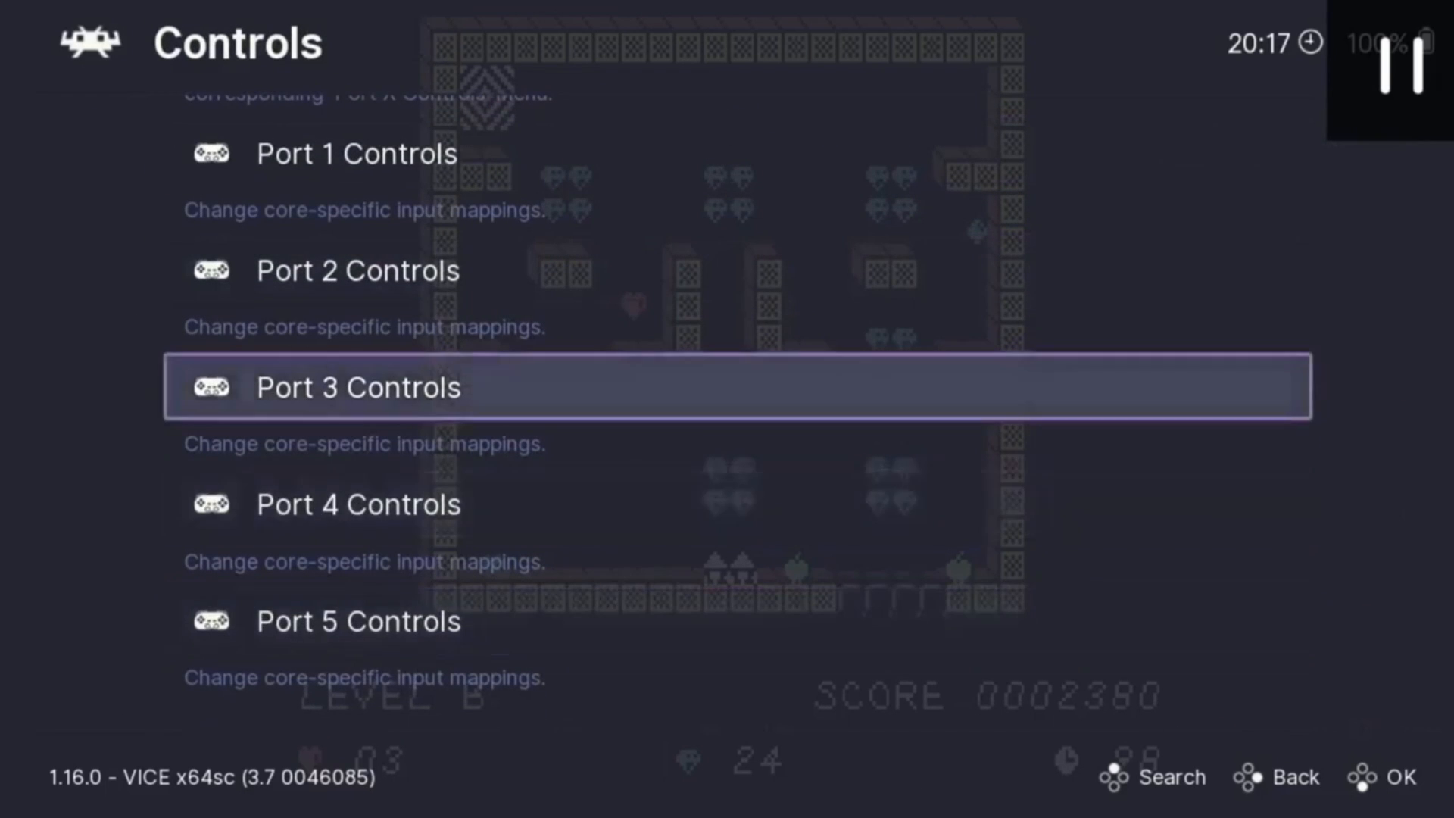
key(Up)
key(Up)
key(Up)
key(BackSpace)
- Check which disc images can be loaded as a new disc in Disc Control, without loading one
key(Down)
key(Return)
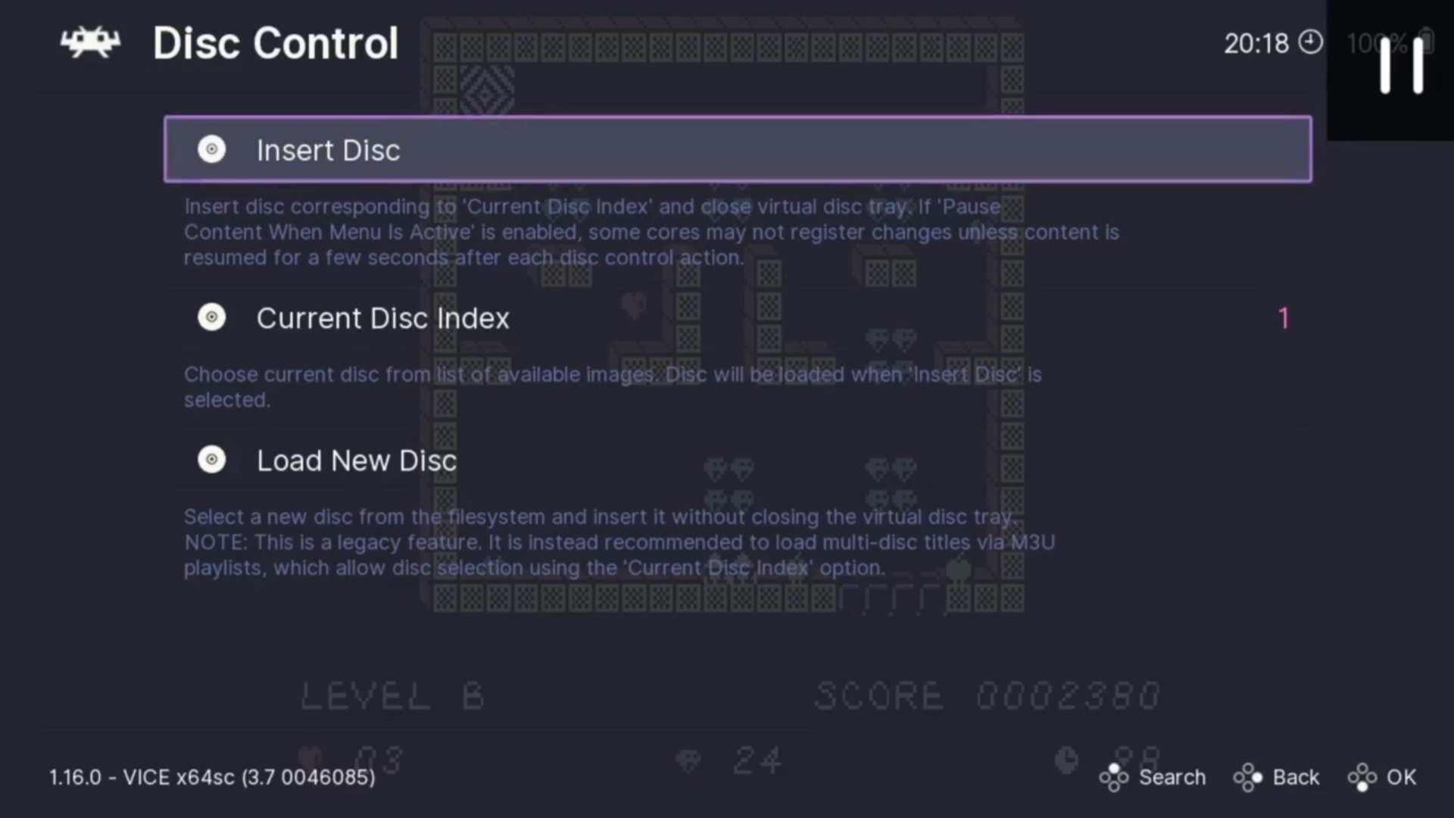
key(Down)
key(Down)
key(Return)
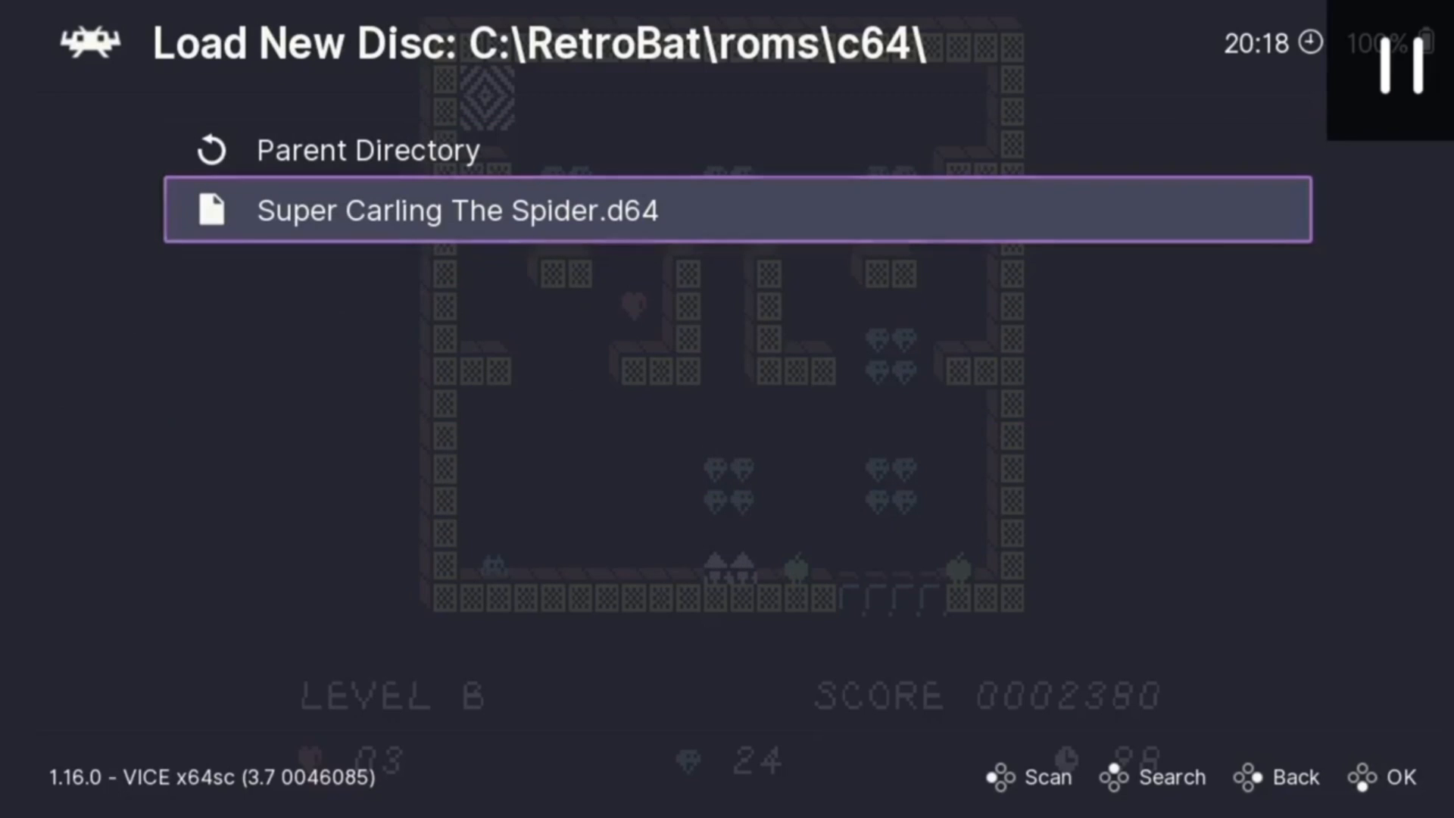
key(BackSpace)
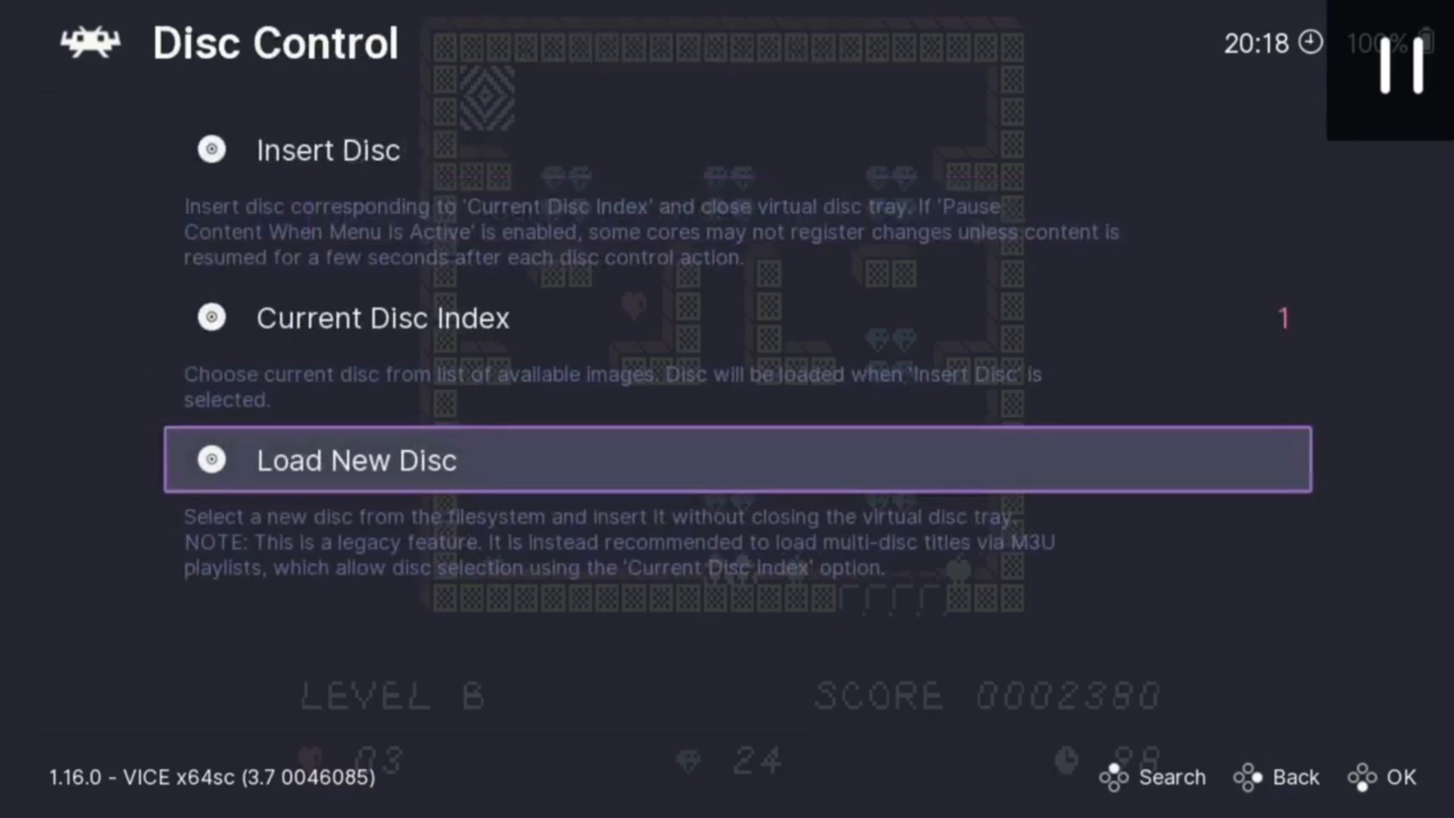
- Leave Disc Control and open the Online Updater from RetroArch's Main Menu
key(BackSpace)
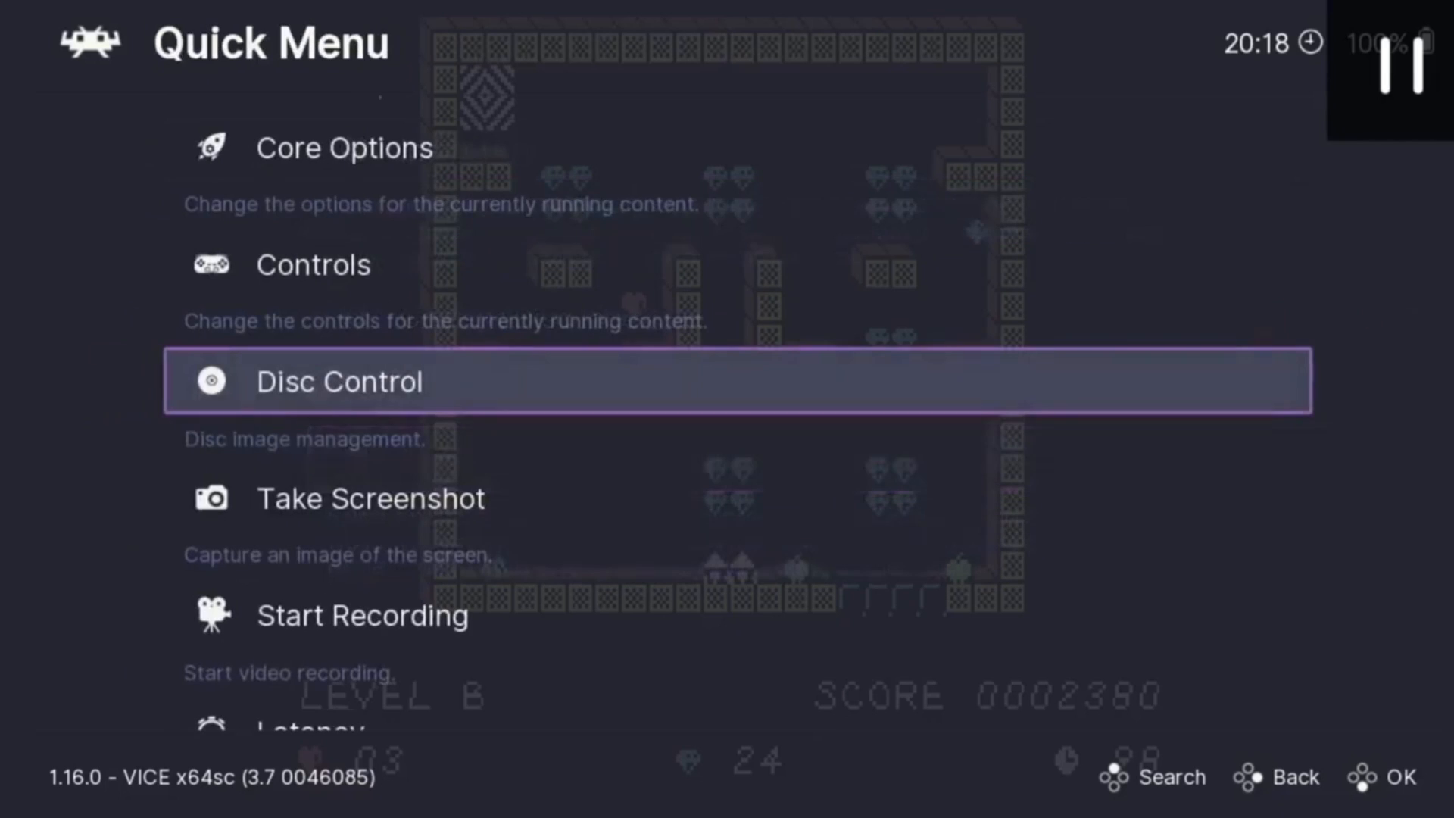
key(Down)
key(Down)
key(BackSpace)
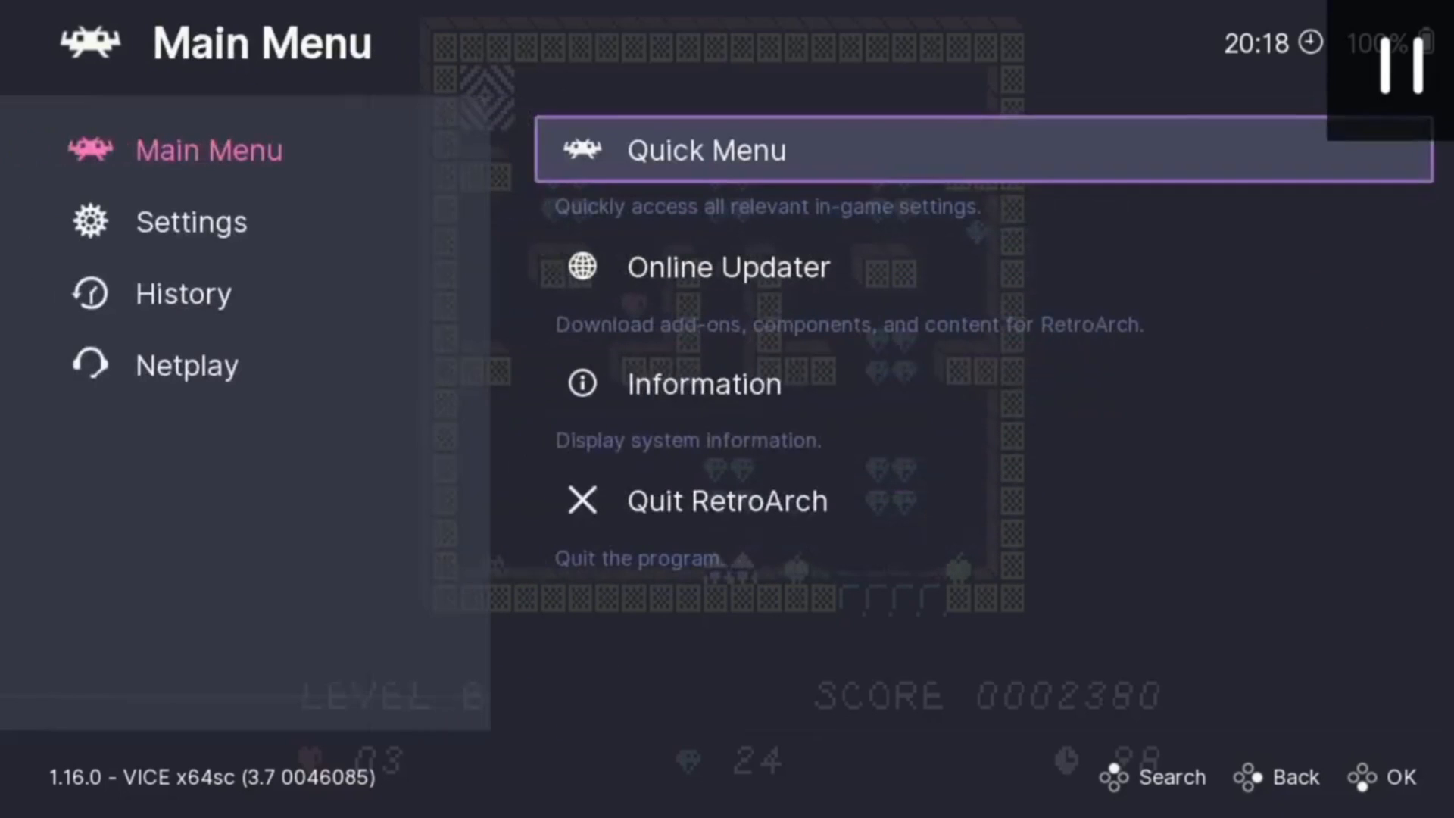
key(Left)
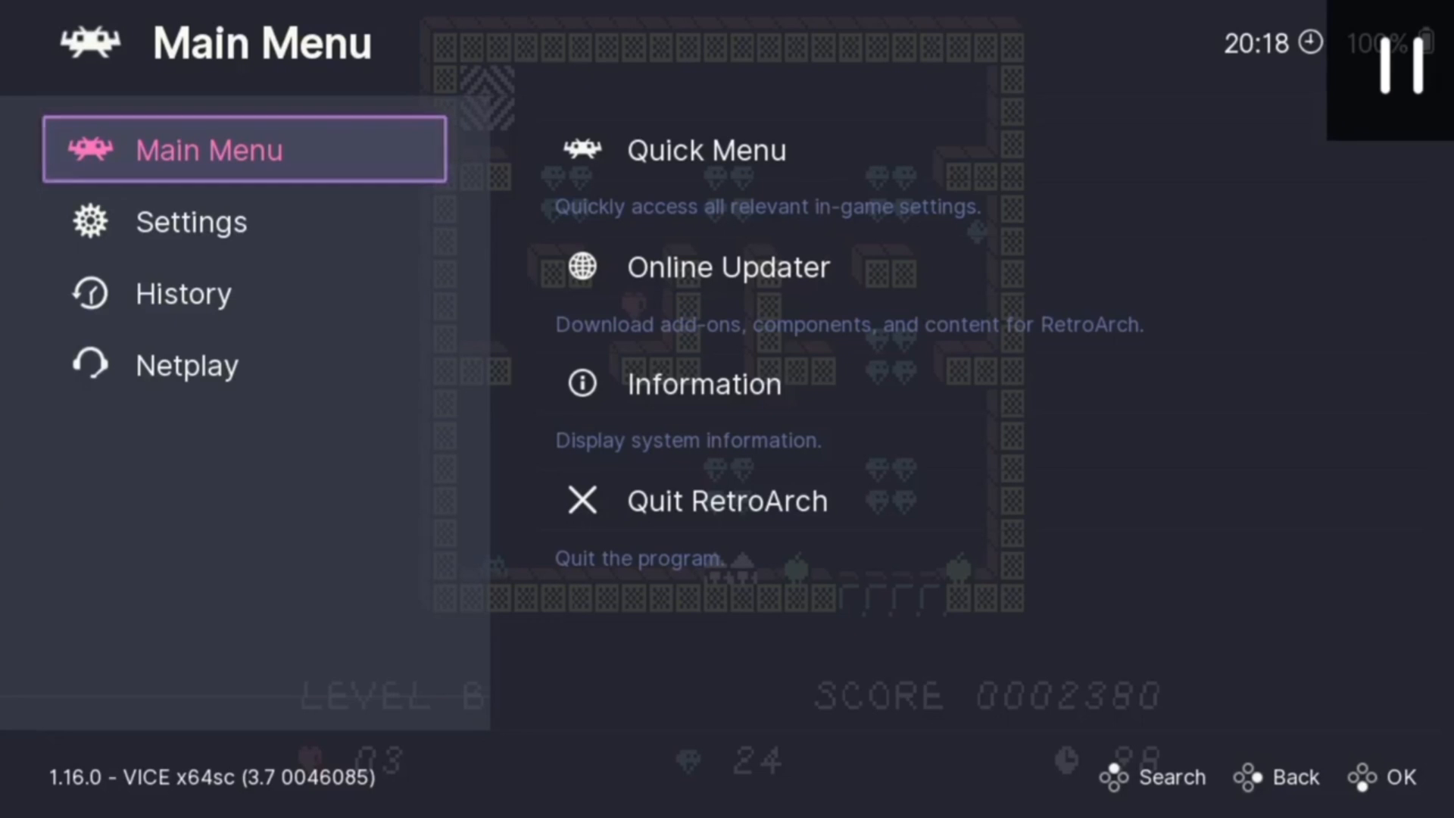
key(Right)
key(Down)
key(Return)
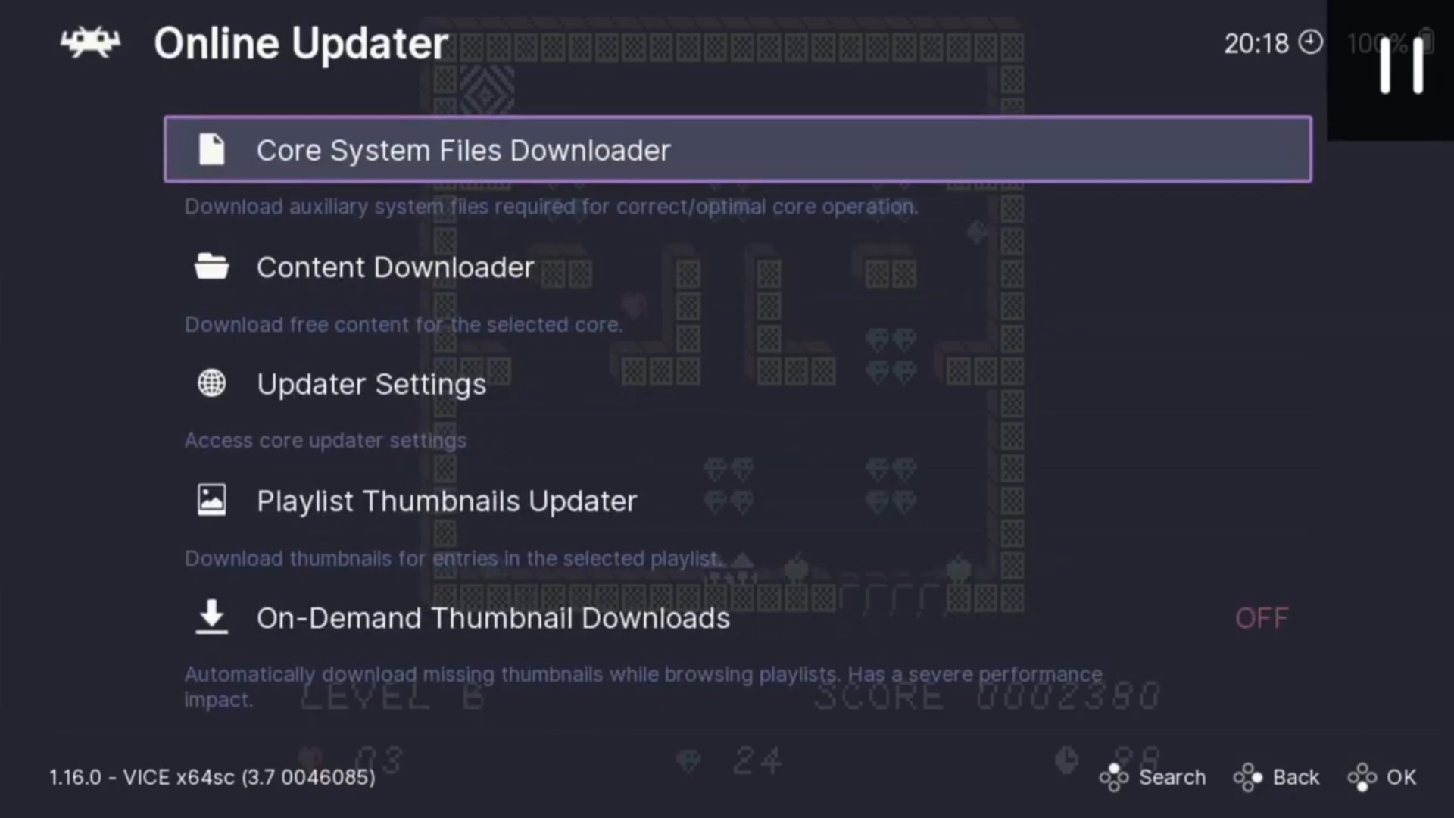
- Update the cheats from the Online Updater
key(Down)
key(Down)
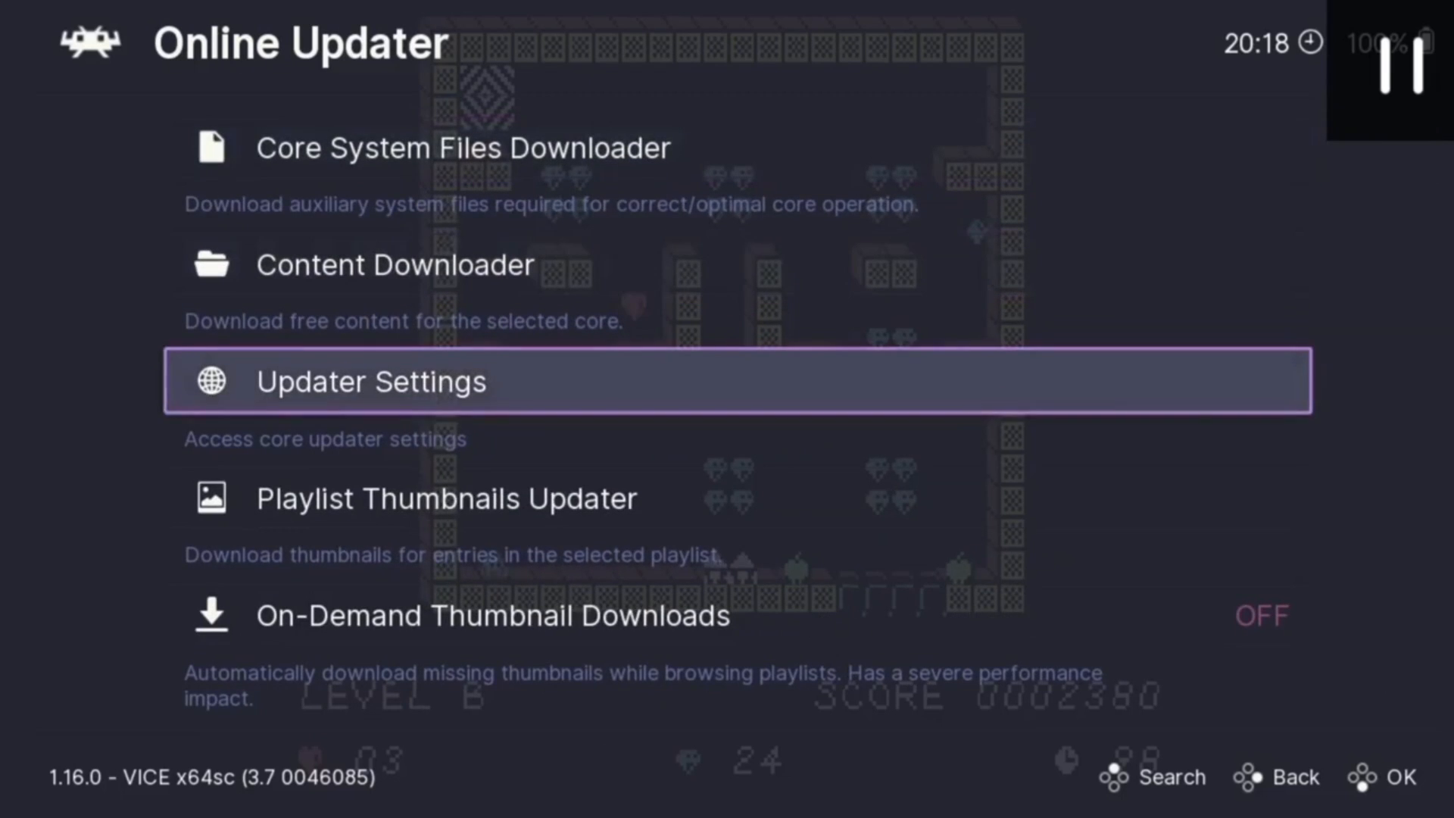
key(Down)
key(Down)
key(Down)
key(Down)
key(Down)
key(Down)
key(Up)
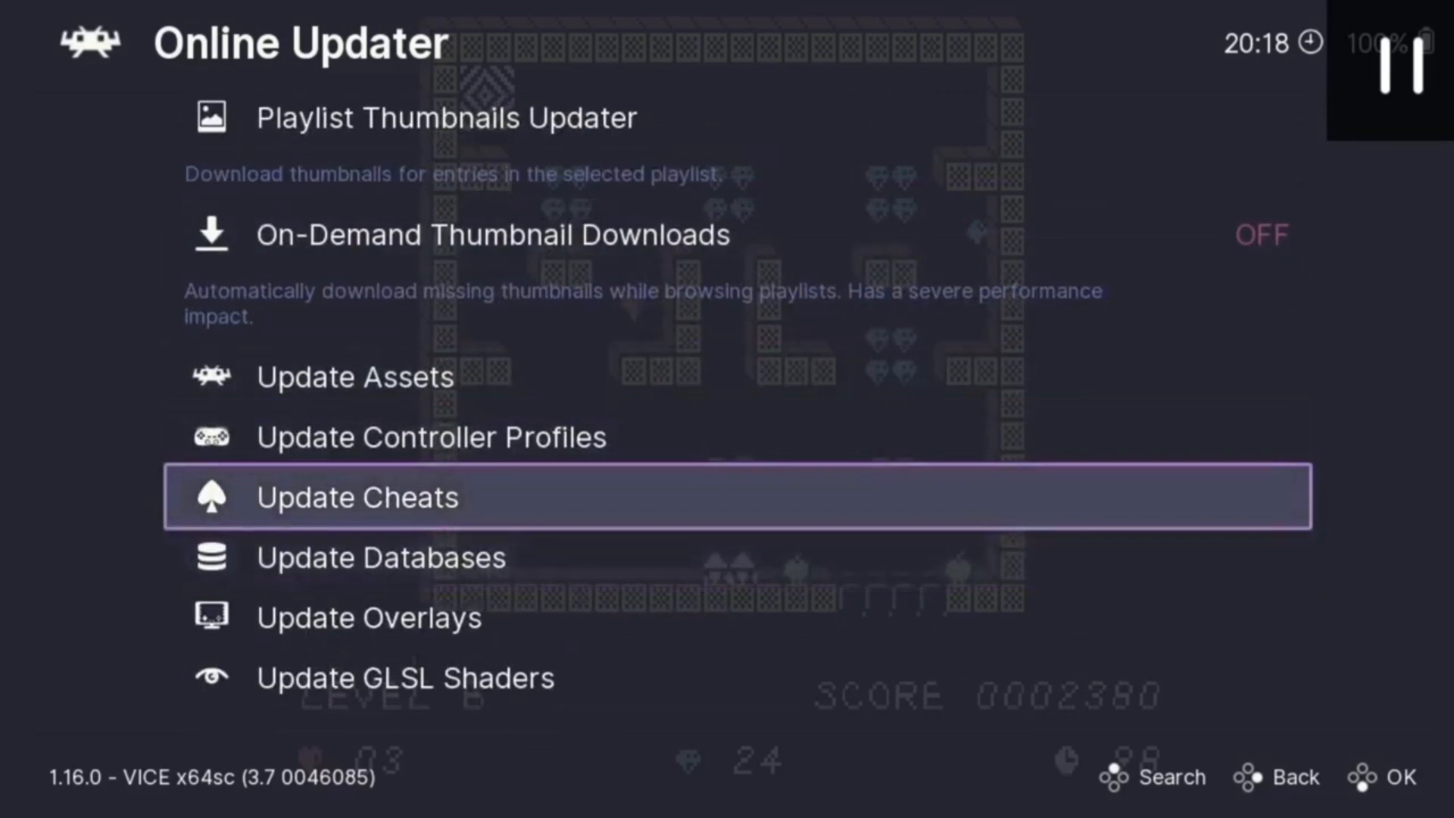
key(Return)
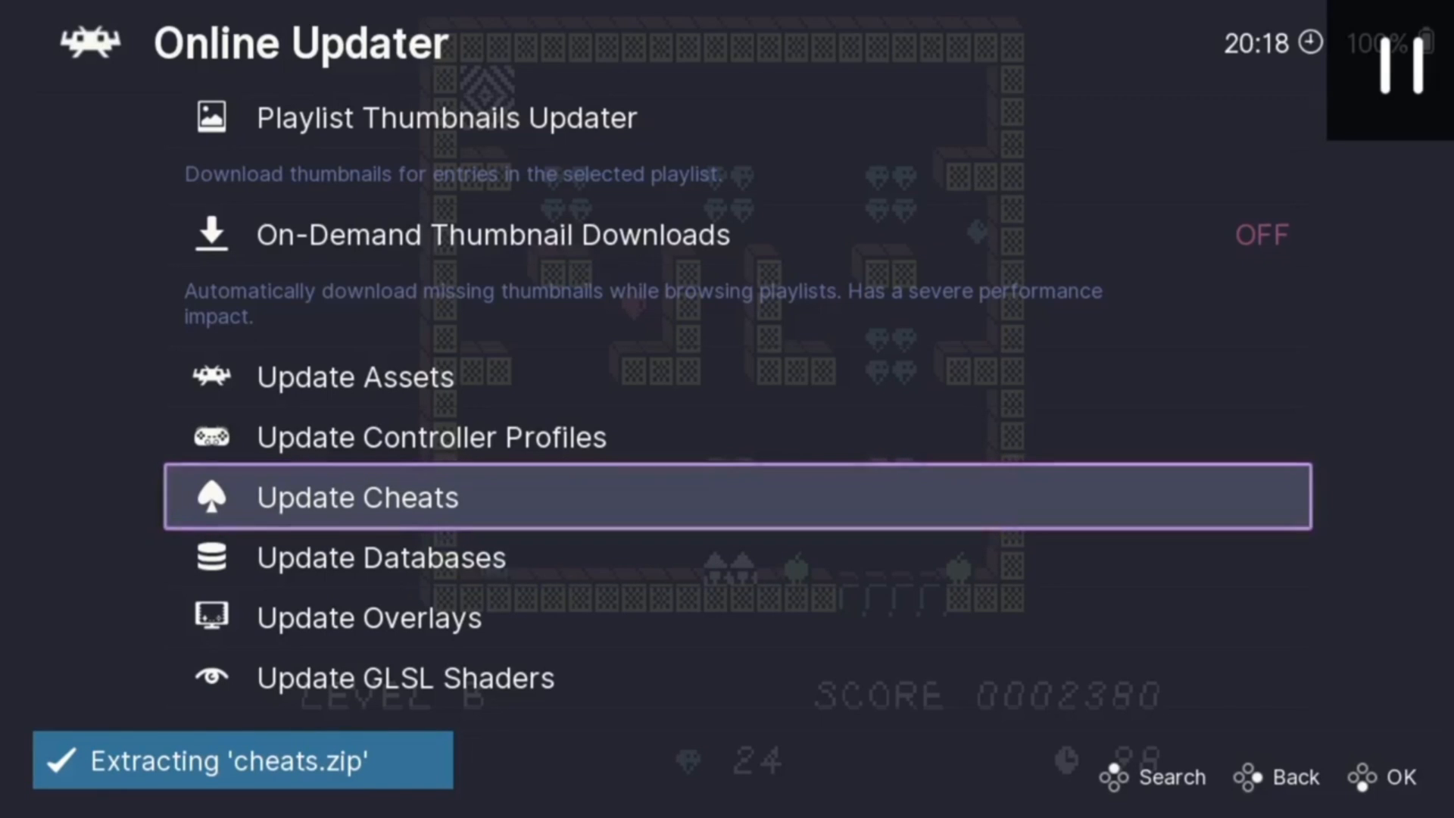
- Return to the Quick Menu and open the Video category of the Core Options
key(BackSpace)
key(Up)
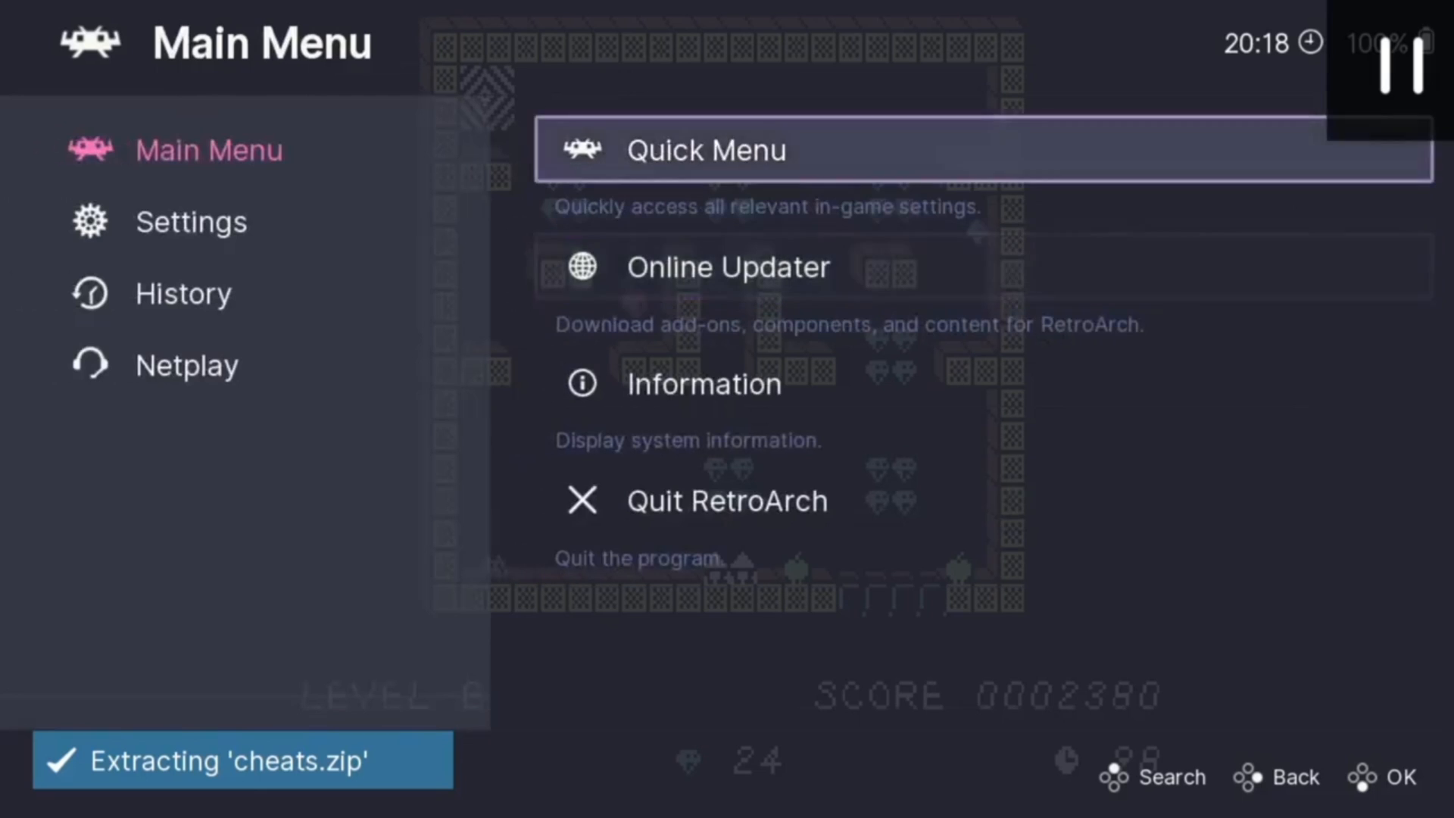
key(Return)
key(Down)
key(Down)
key(Down)
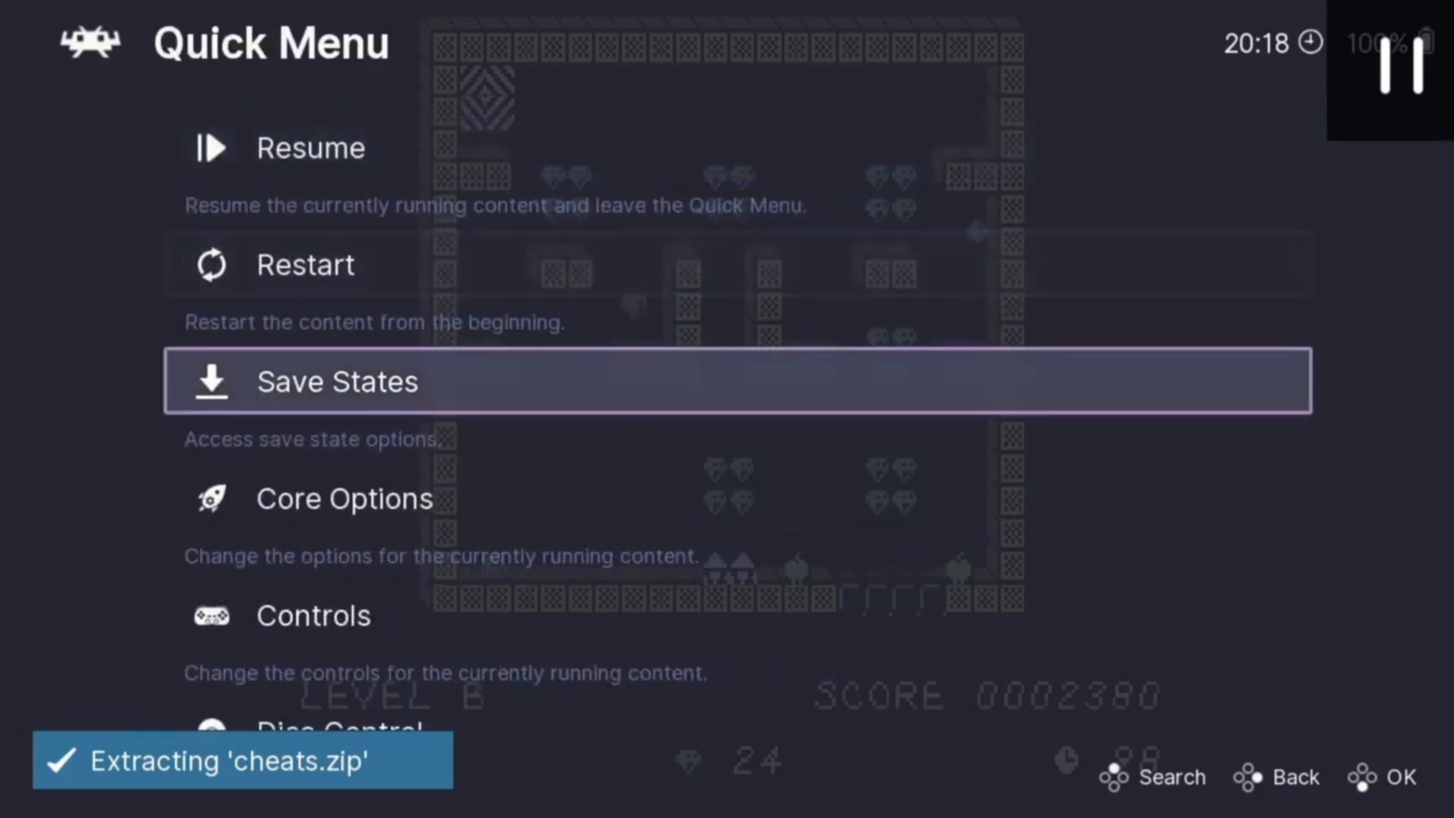
key(Return)
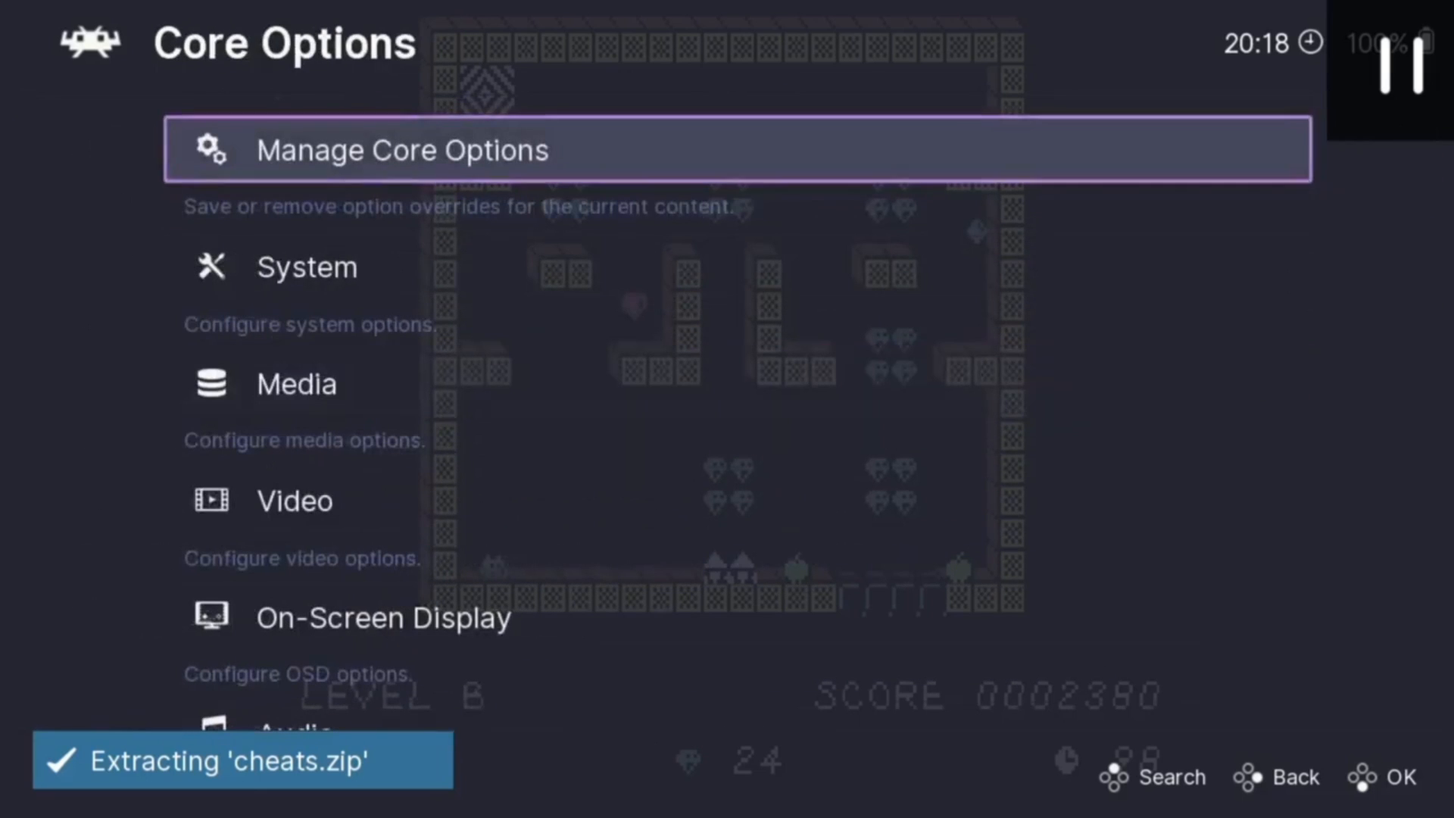
key(Down)
key(Down)
key(Down)
key(Return)
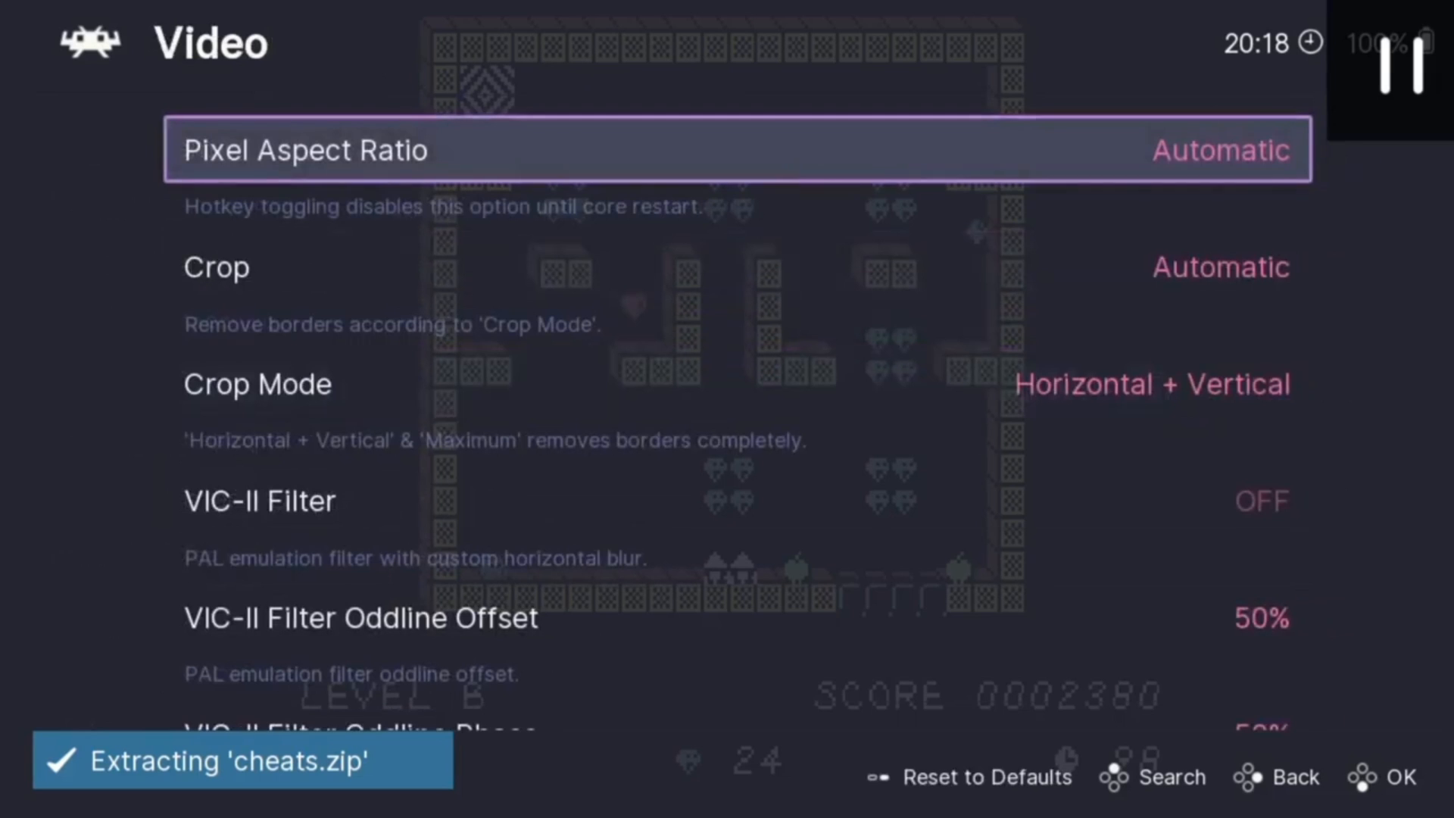
- Check the Pixel Aspect Ratio choices, keep Automatic, and review the crop and VIC-II filter settings
key(Return)
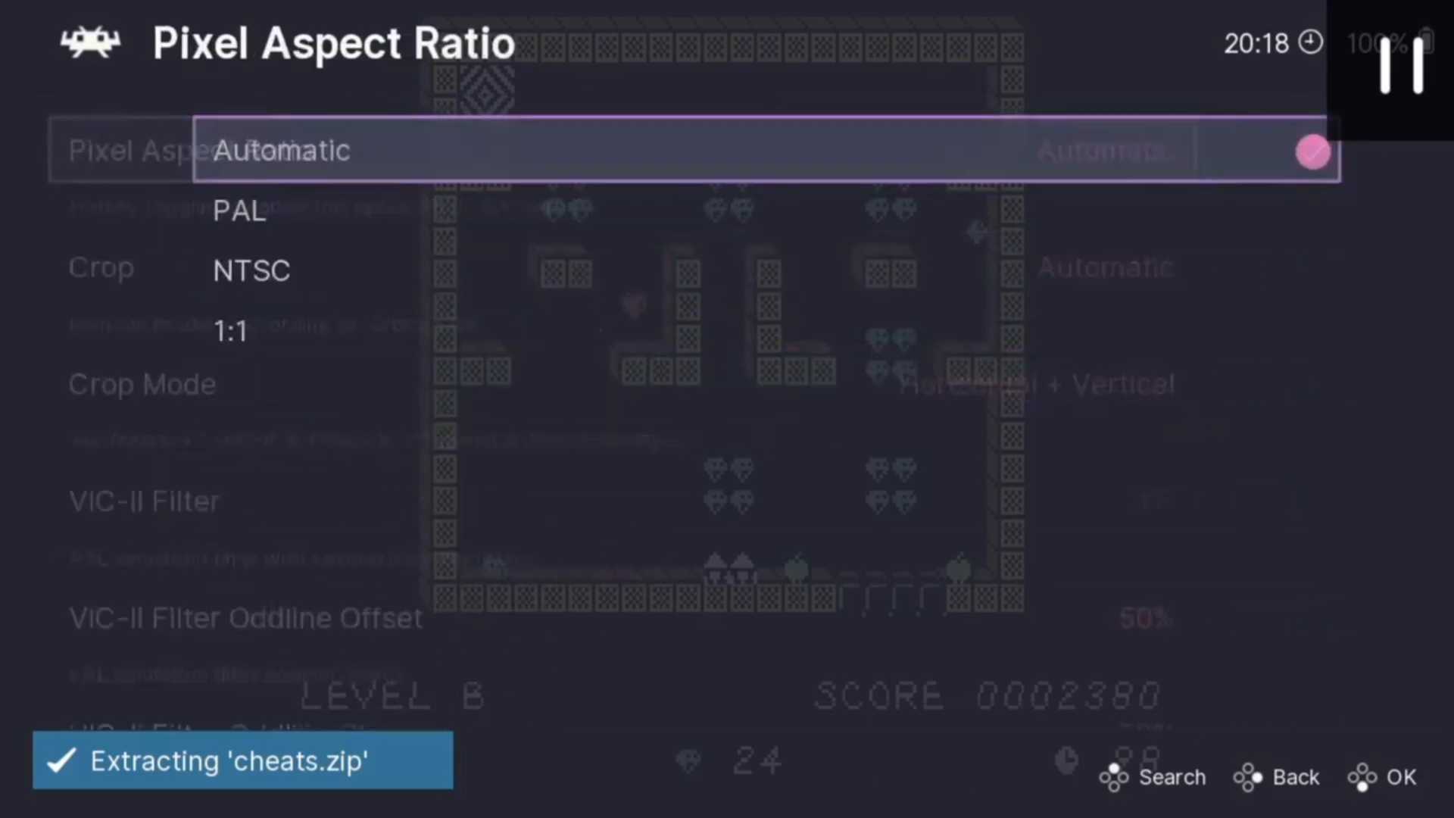
key(Return)
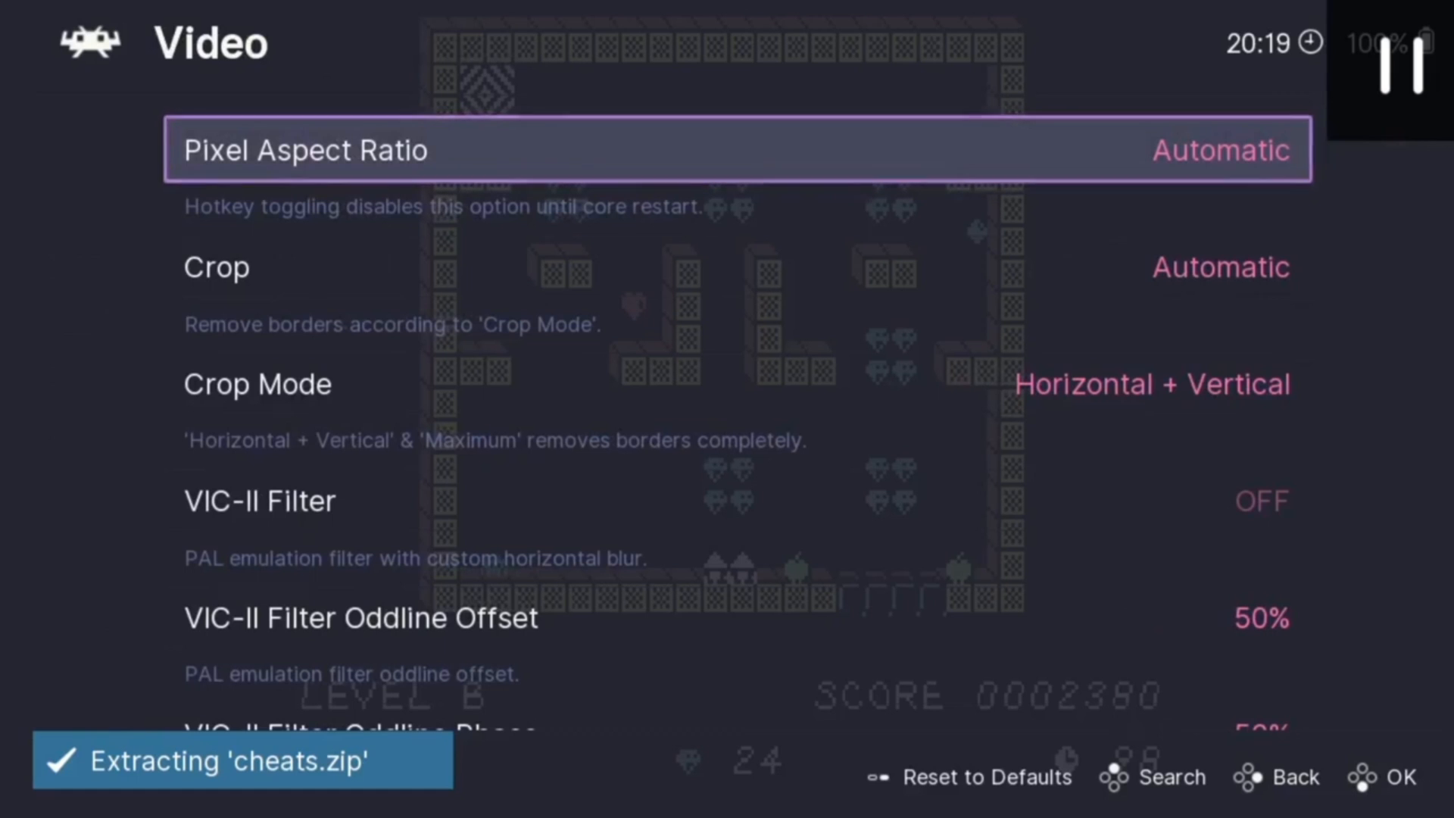
key(Down)
key(Down)
key(Down)
key(Down)
key(Down)
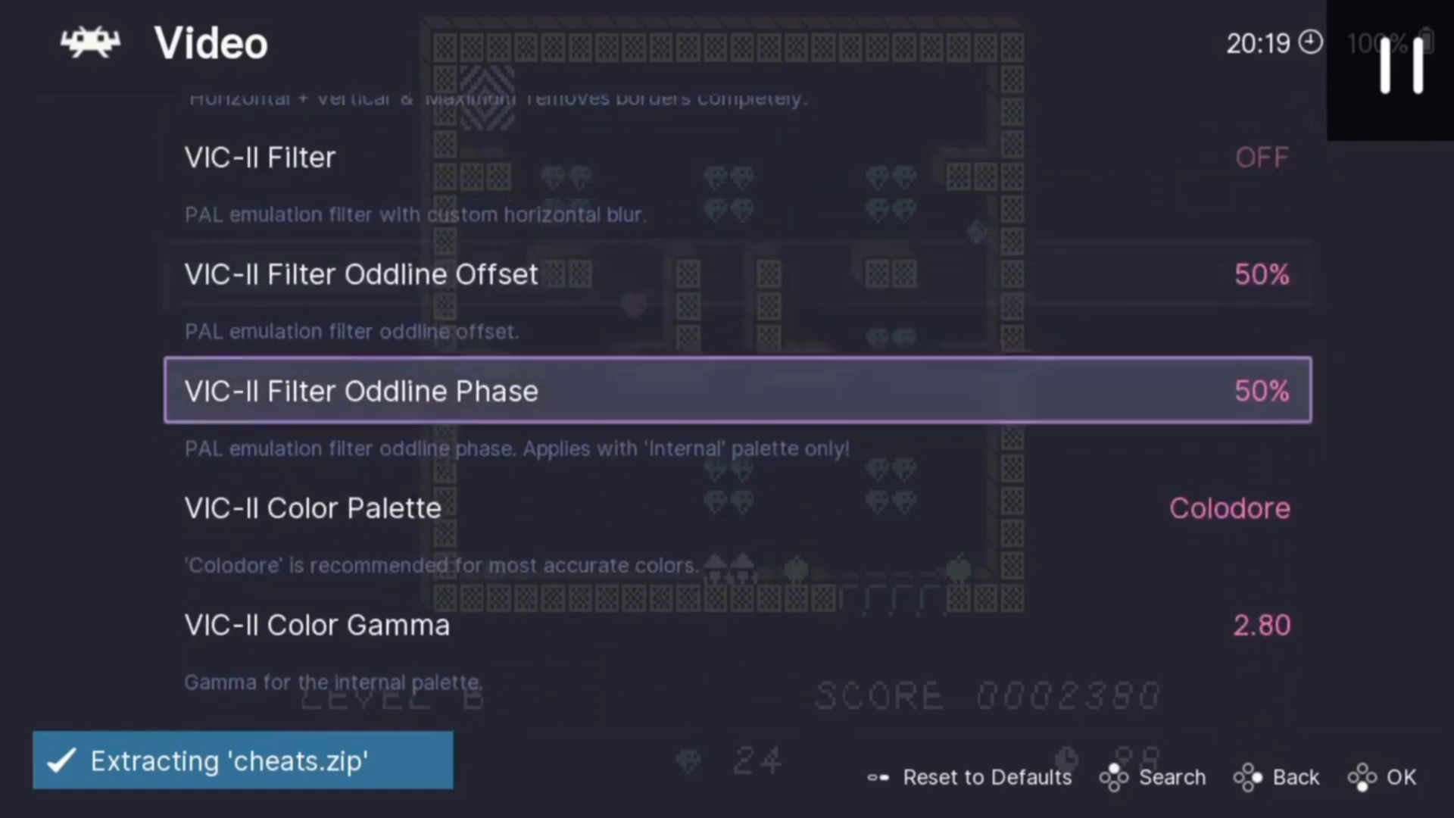
key(BackSpace)
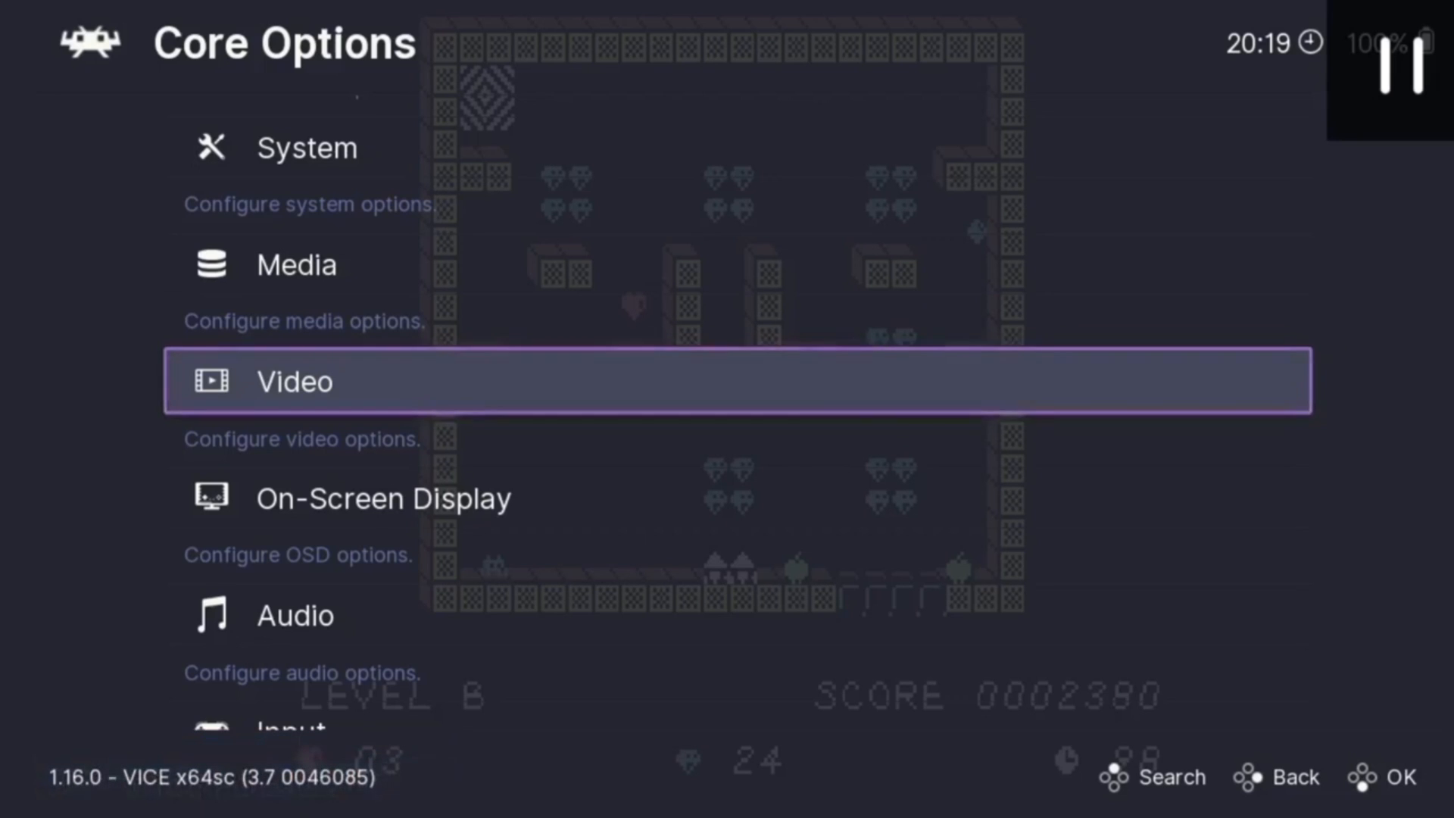
- Look through the other Core Options categories, including On-Screen Display, Audio, Input and the mapping entries
key(Down)
key(Down)
key(Down)
key(Down)
key(Up)
key(Up)
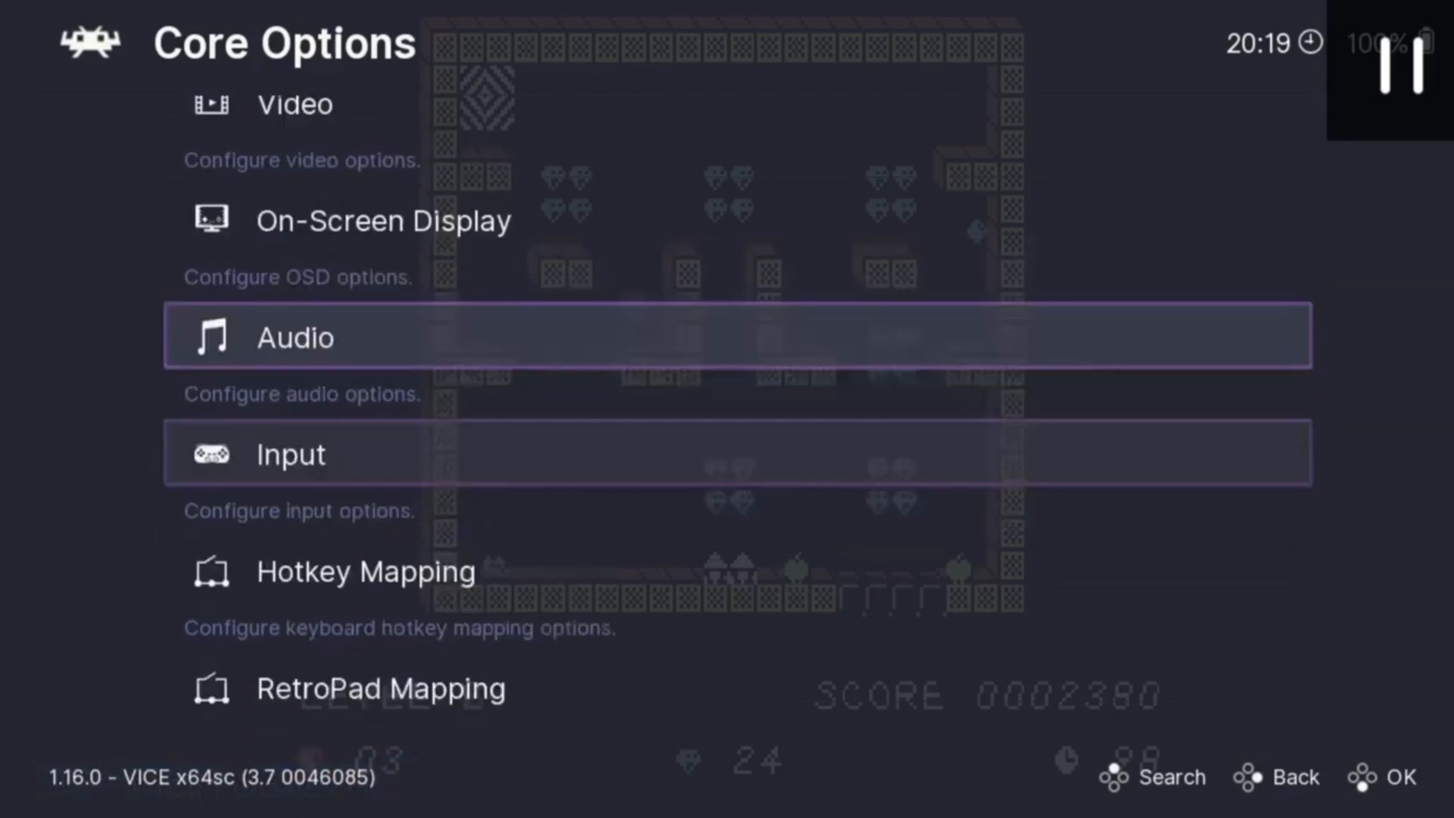
key(Up)
key(Up)
key(Up)
key(Down)
- Reopen the Video options and review the crop mode, VIC-II filter and color palette entries
key(Return)
key(Down)
key(Down)
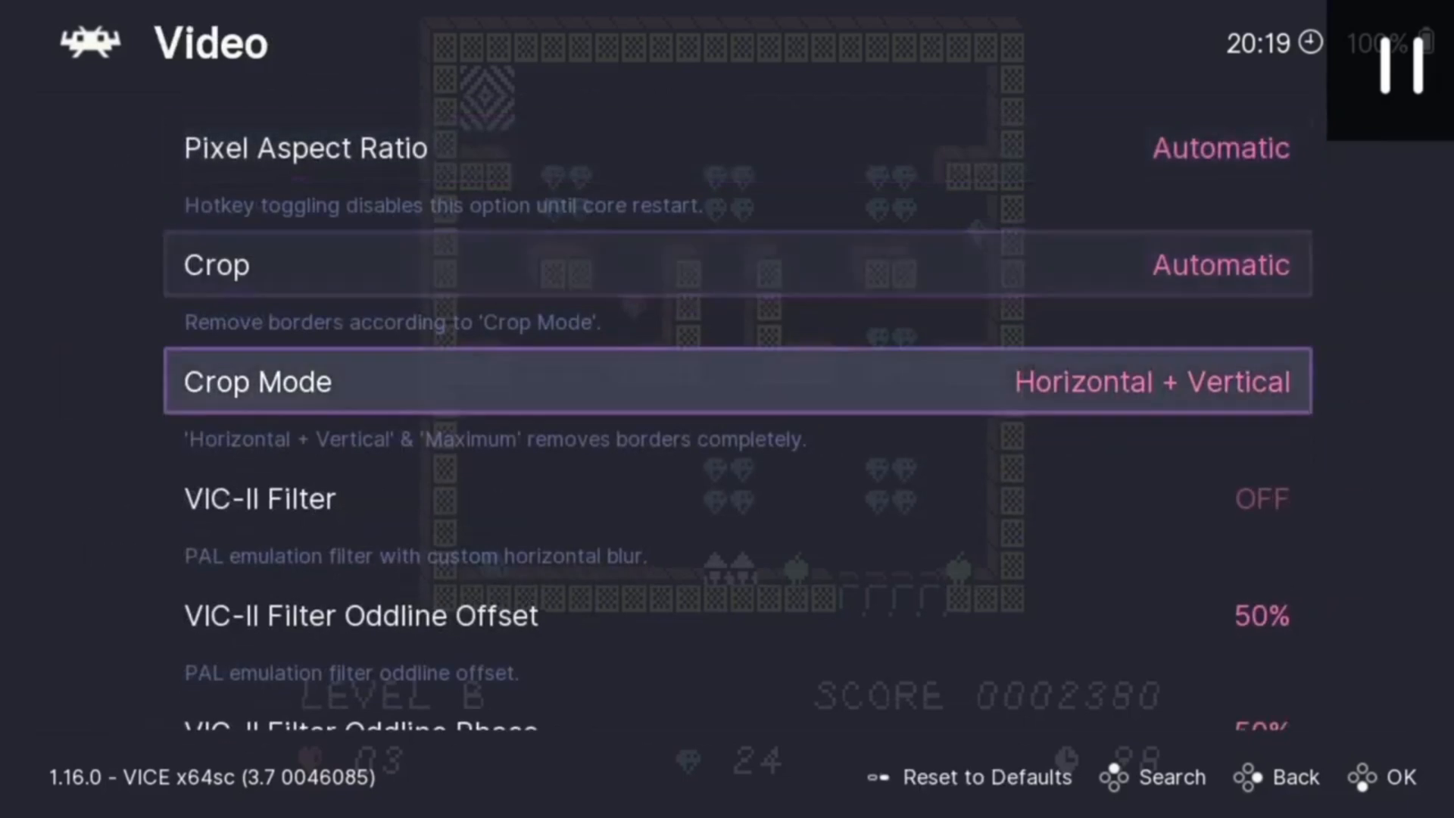
key(Down)
key(Down)
key(Down)
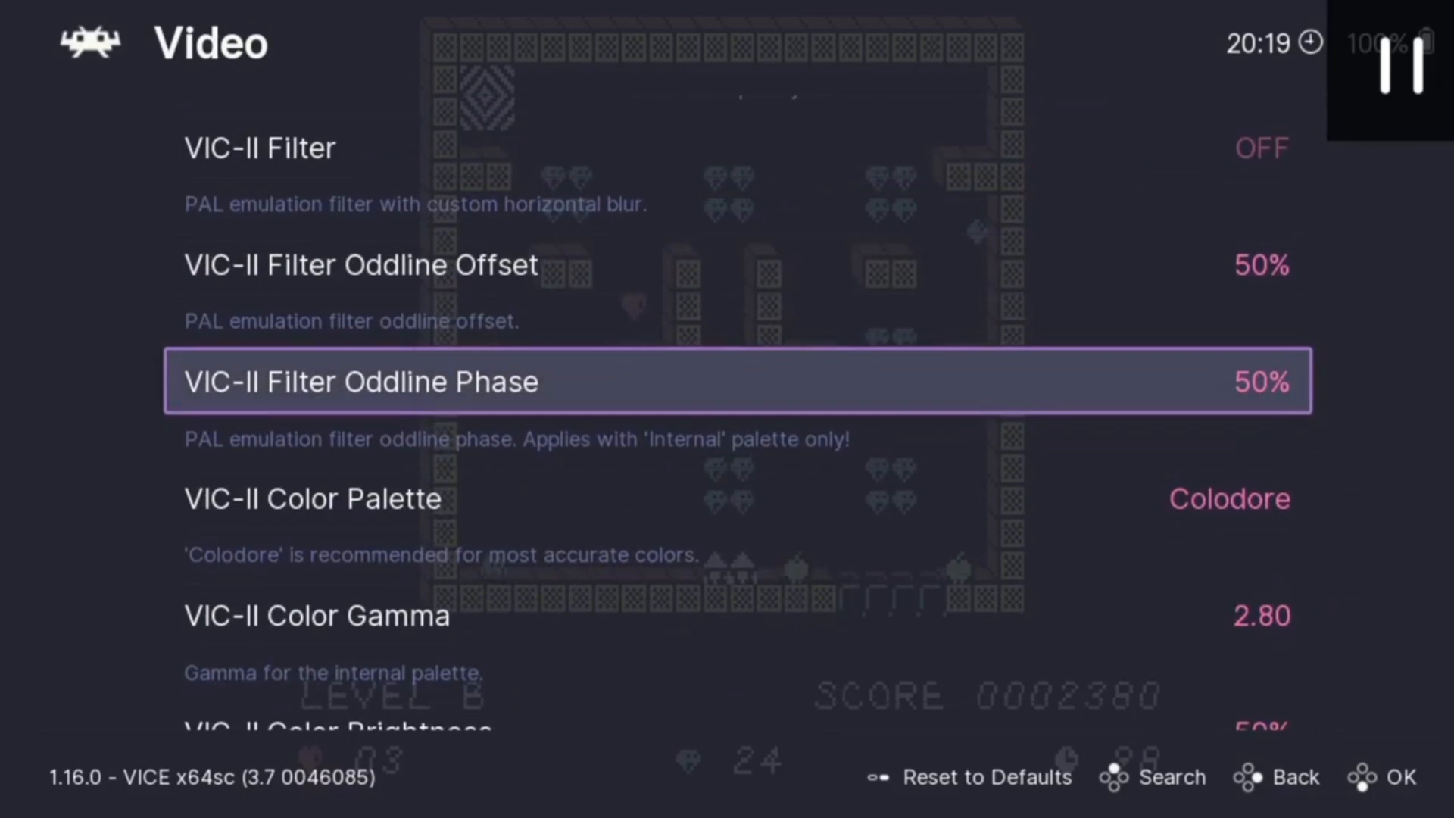
key(Down)
key(Down)
key(BackSpace)
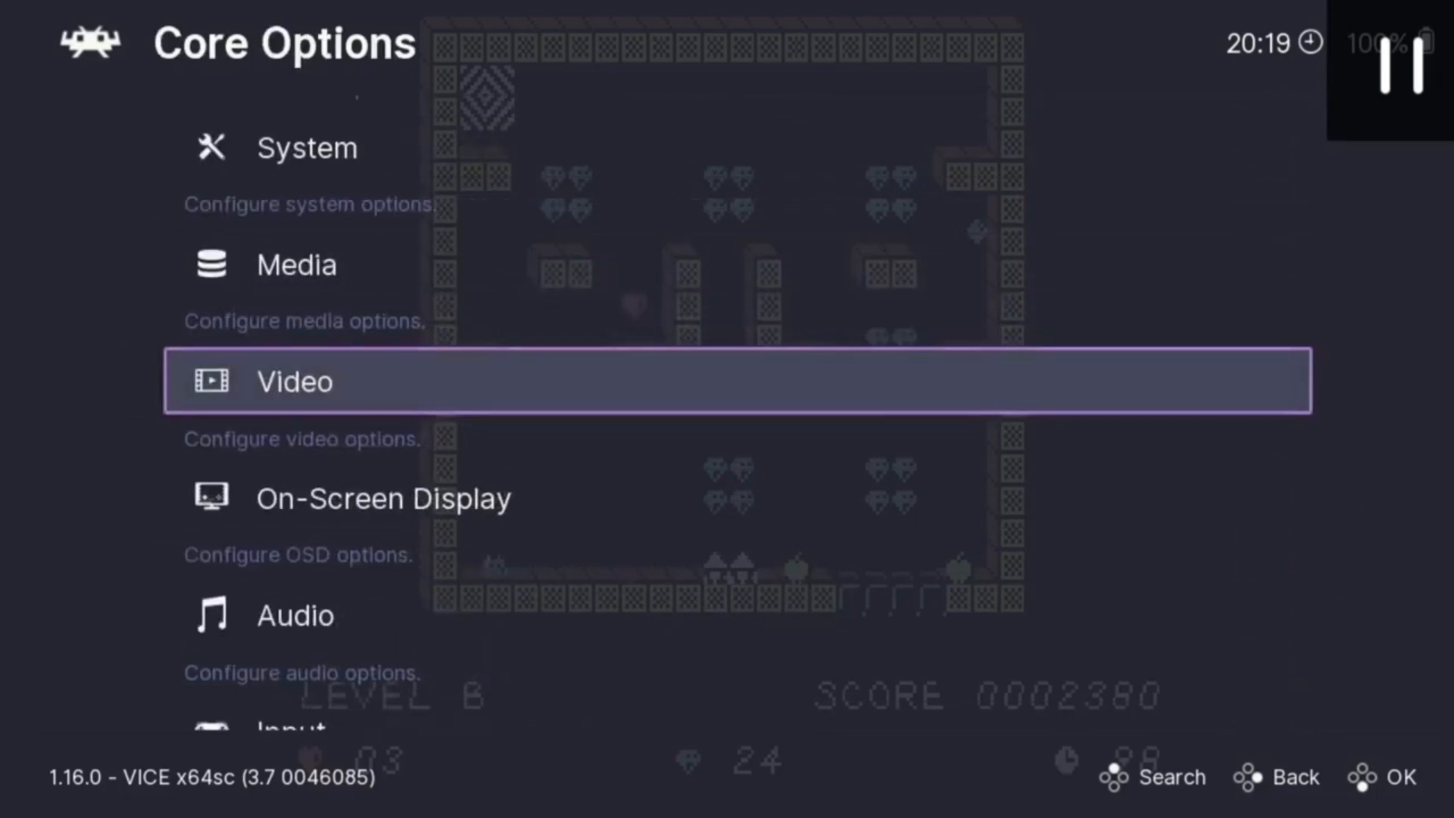
- Back out to the Main Menu and quit RetroArch to return to the Commodore 64 game list
key(BackSpace)
key(BackSpace)
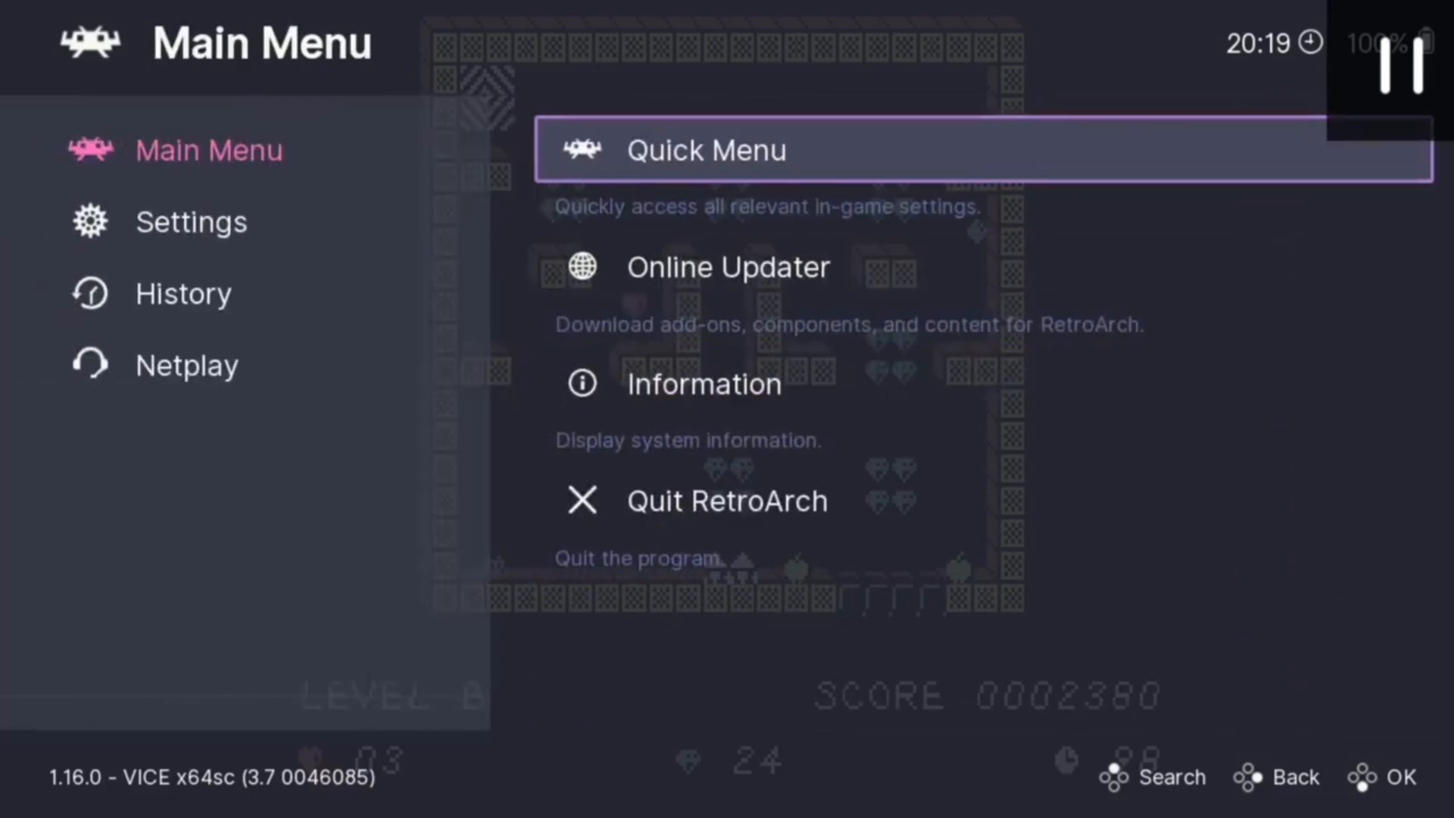
key(Down)
key(Down)
key(Down)
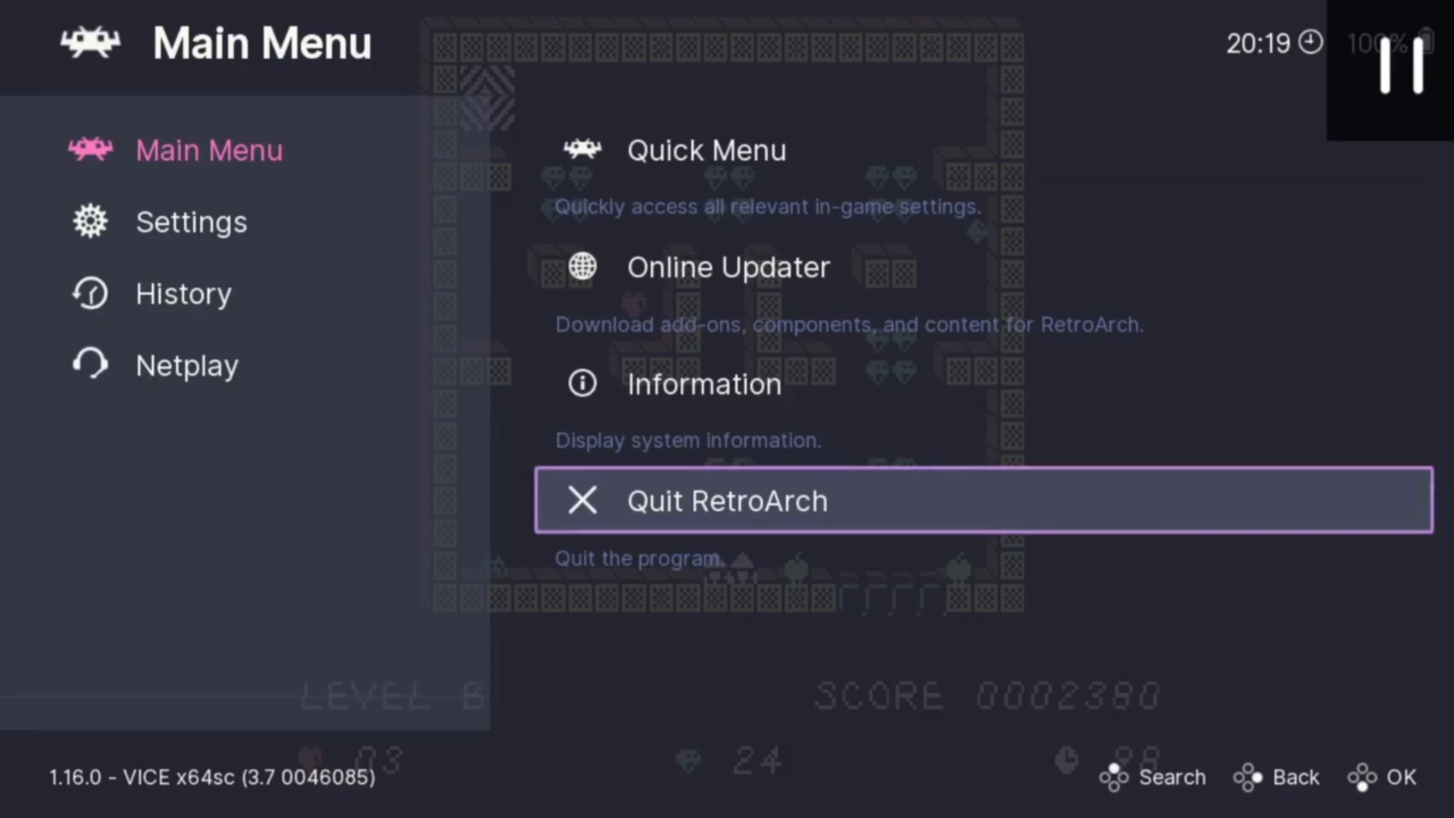
key(Return)
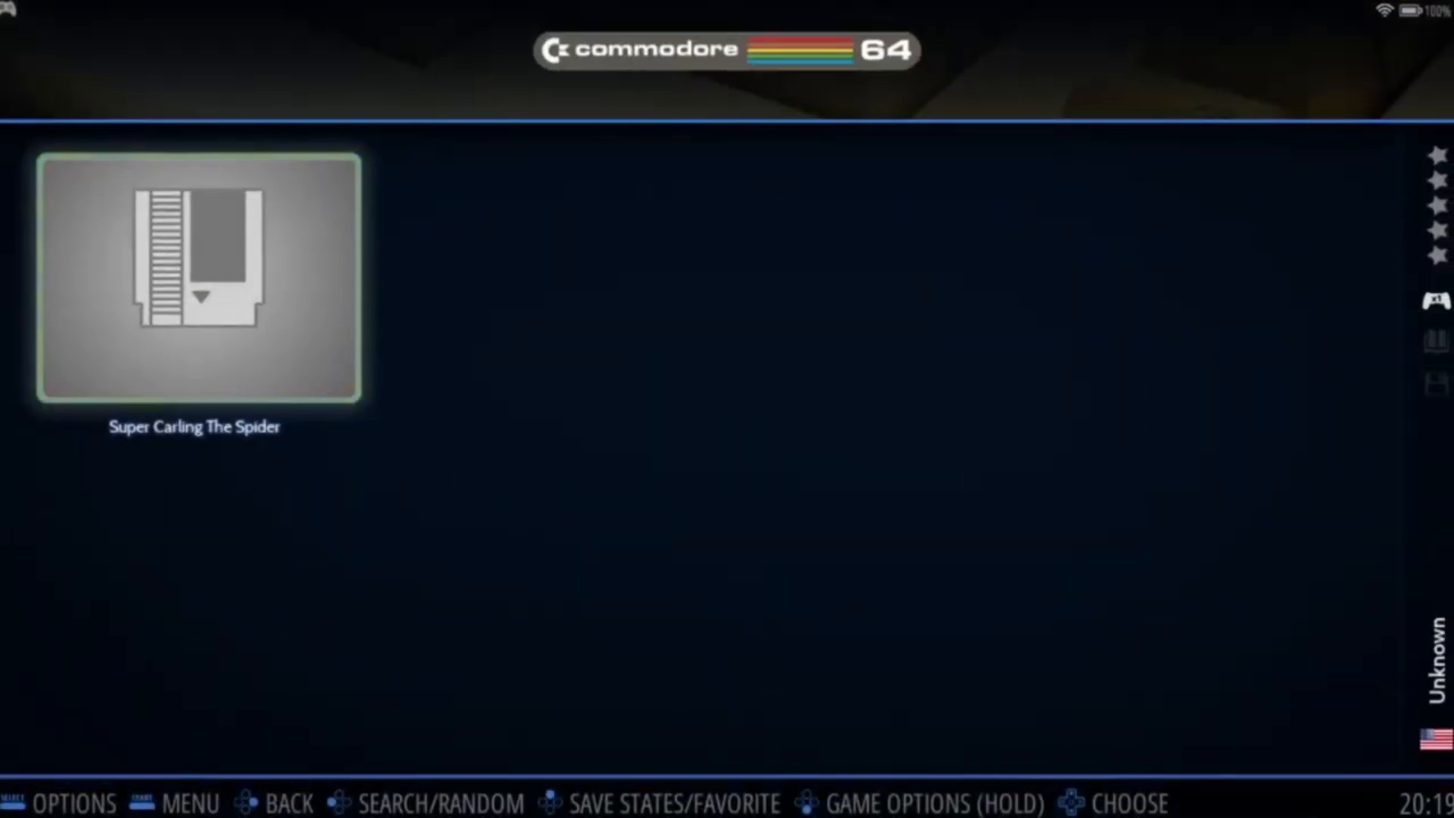
- Quit RetroBat from its main menu and return to the Windows desktop
key(Escape)
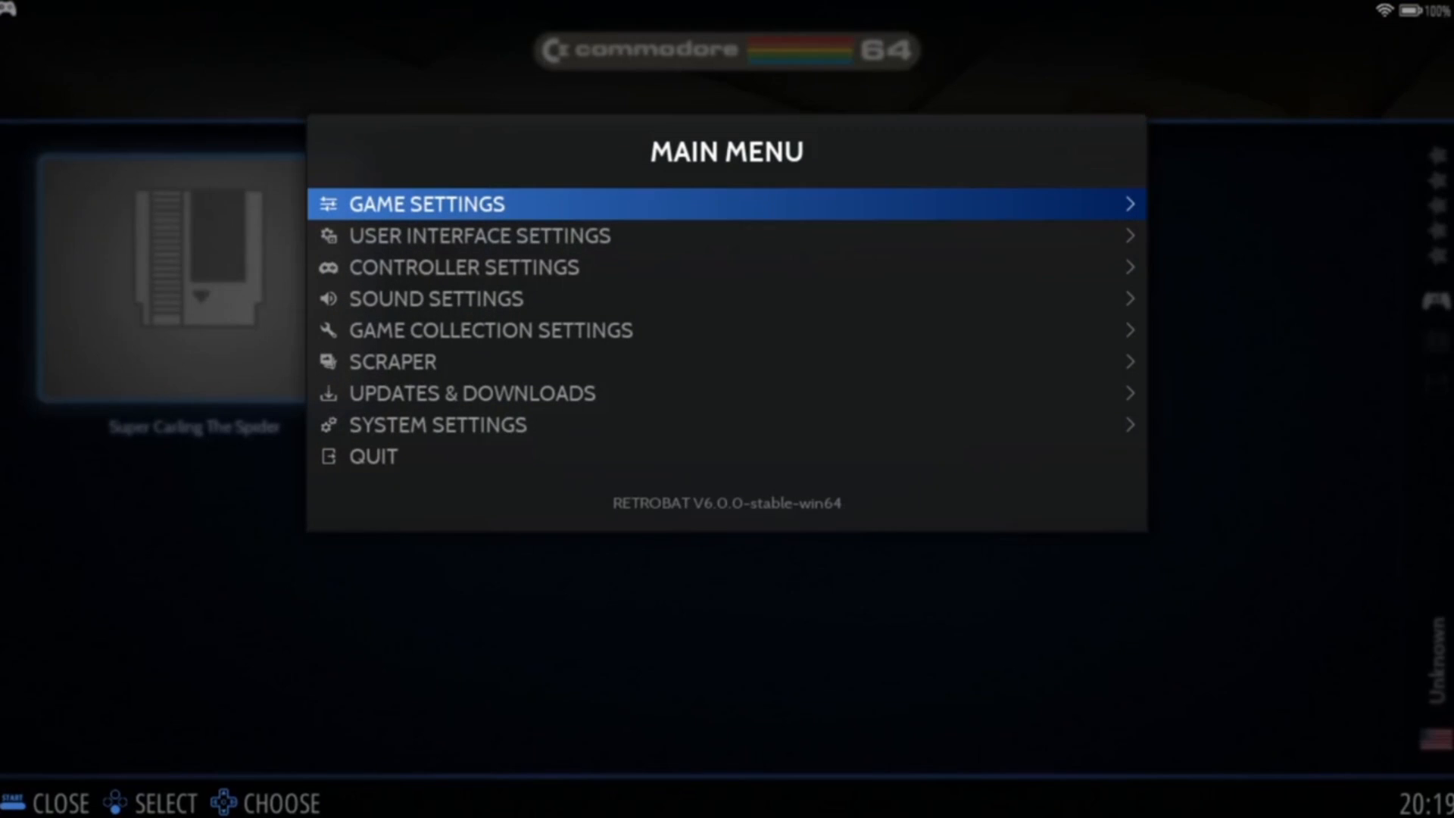
key(Down)
key(Down)
key(Down)
key(Down)
key(Down)
key(Down)
key(Down)
key(Down)
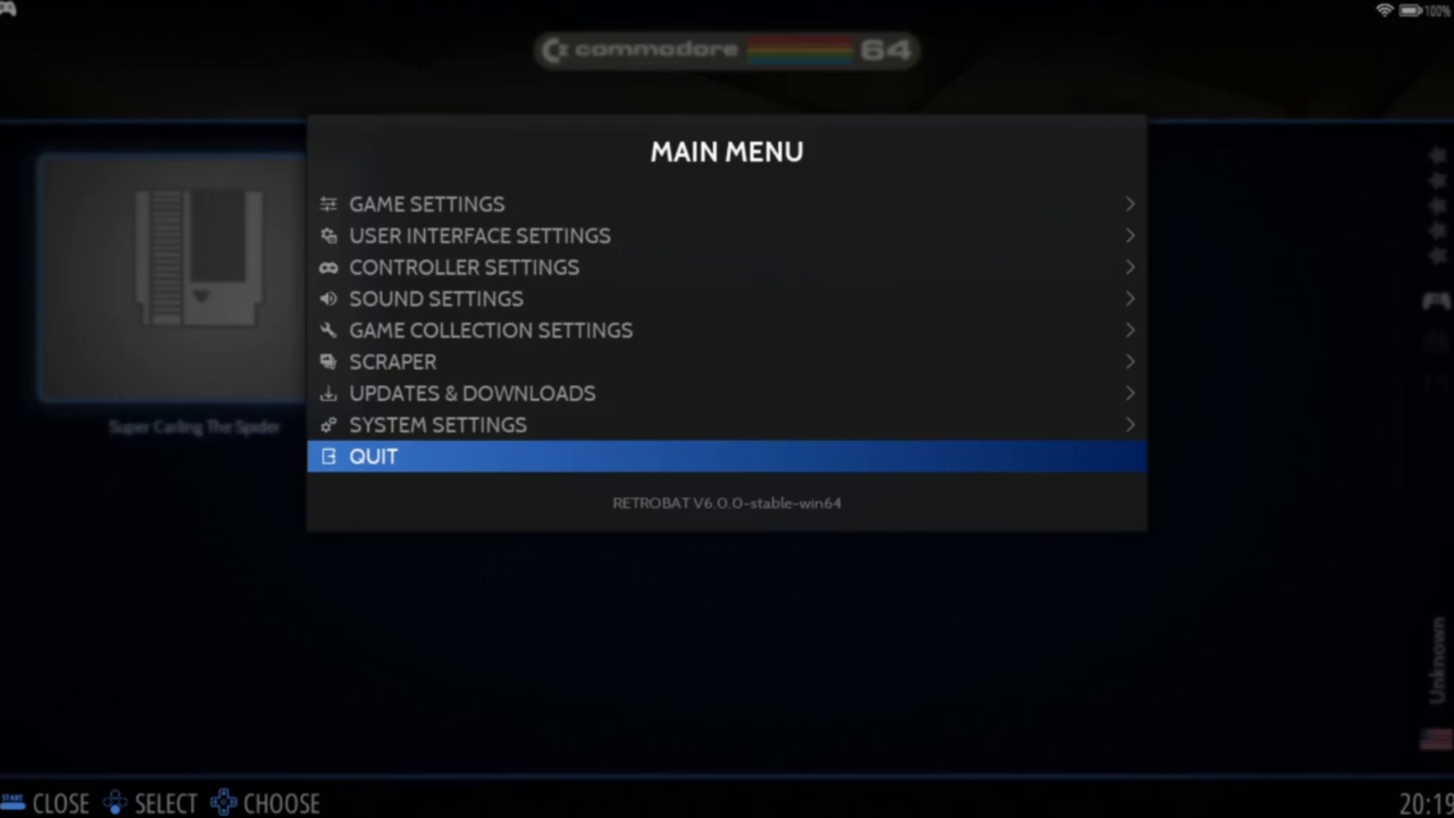
key(Return)
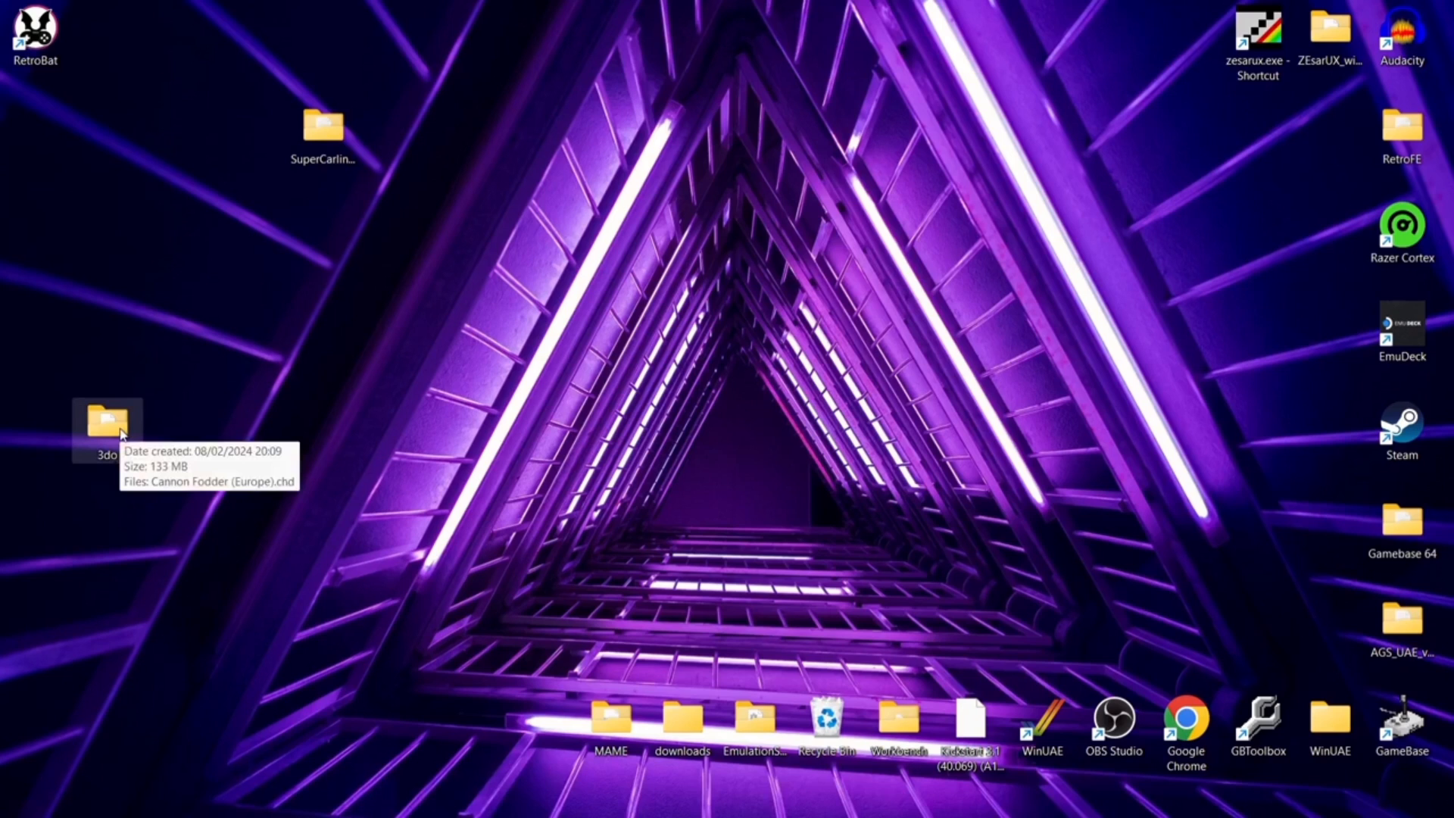
- Move the 3do folder to a free spot on the desktop and open RetroBat's installation folder in File Explorer
drag(122, 433, 627, 138)
right_click(37, 32)
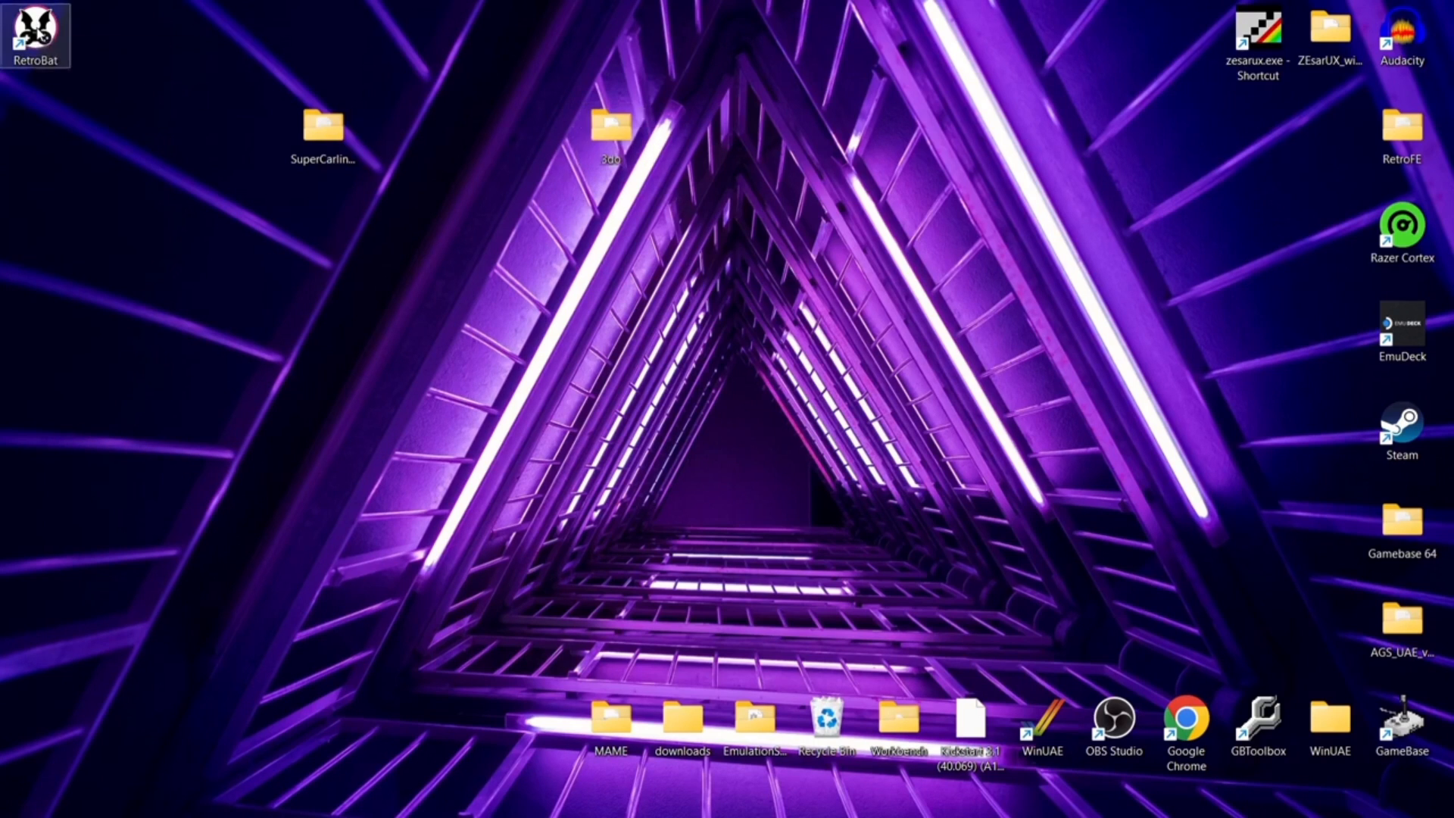
click(89, 184)
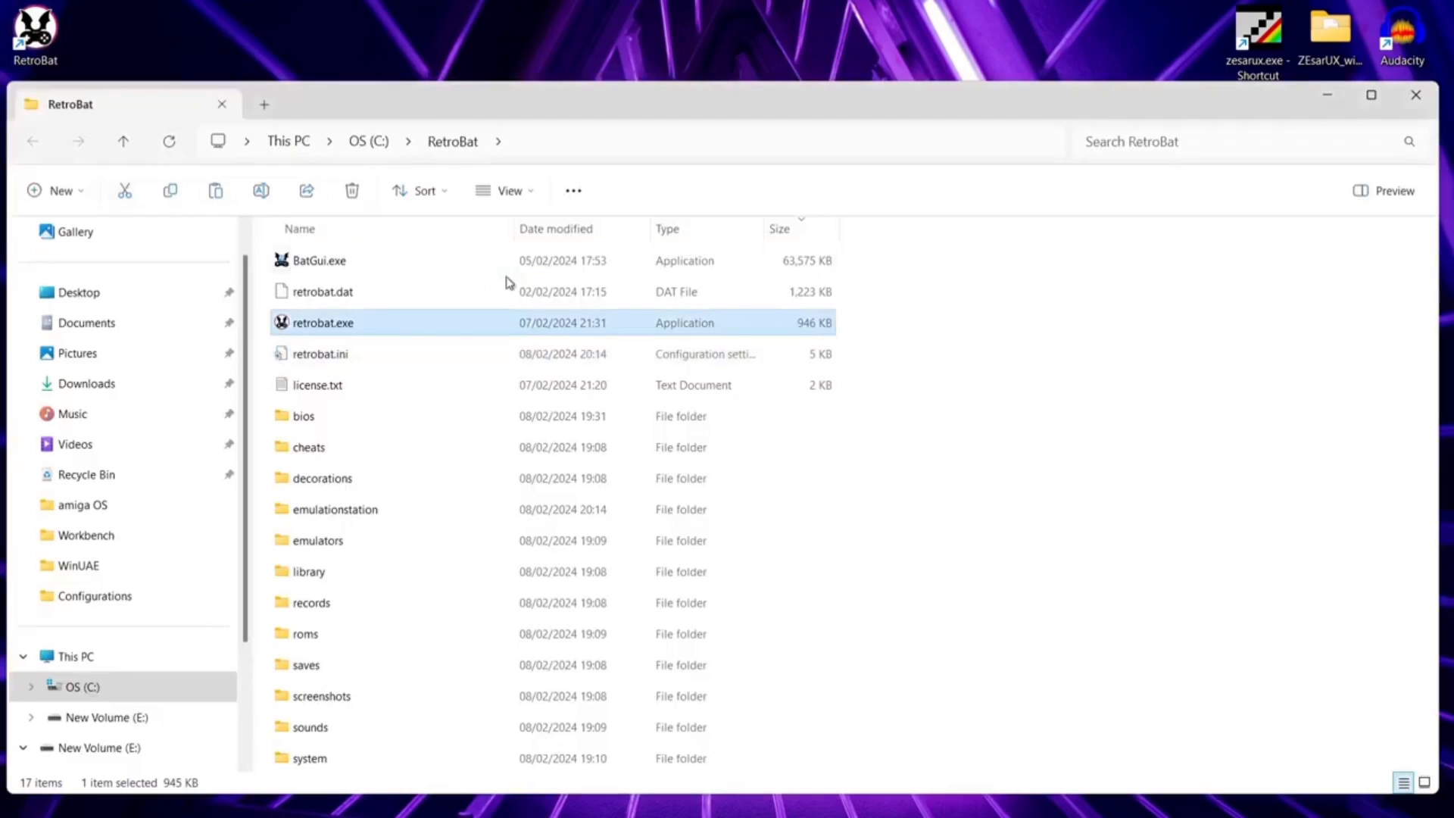
drag(489, 124, 1067, 99)
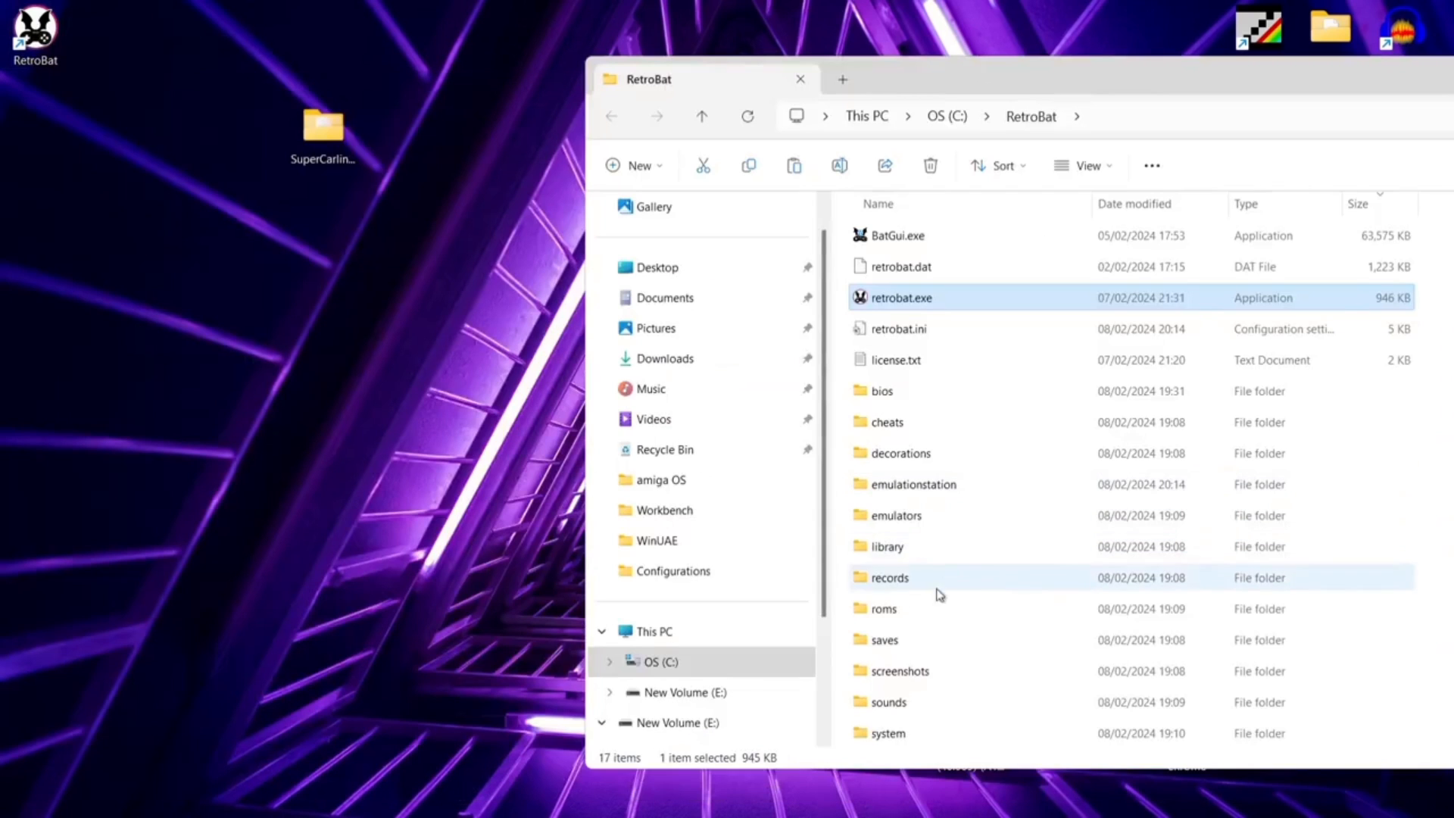
- Open the 3do folder inside RetroBat's roms folder and shift its window clear of the desktop's 3do folder
double_click(934, 613)
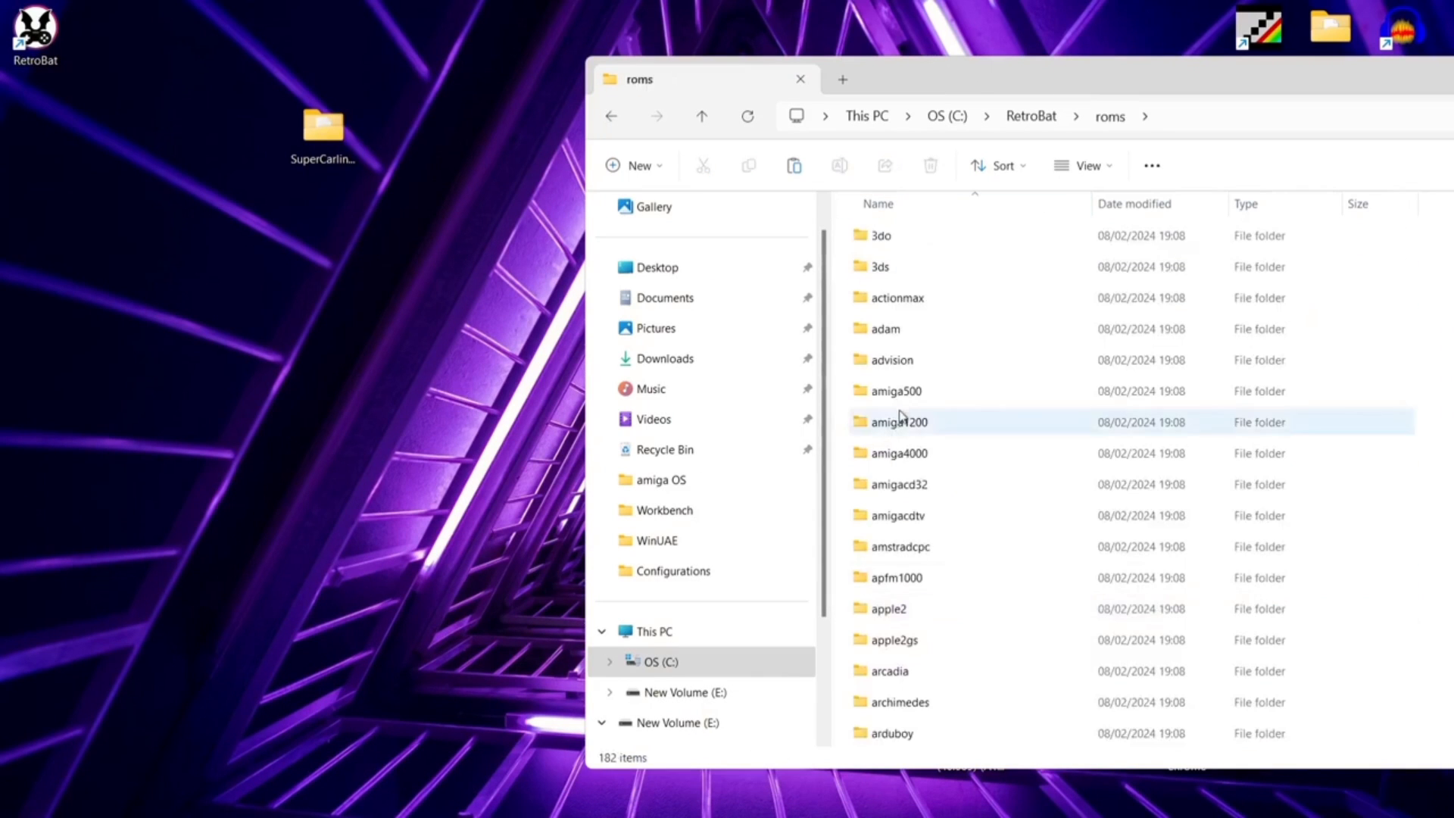
double_click(891, 240)
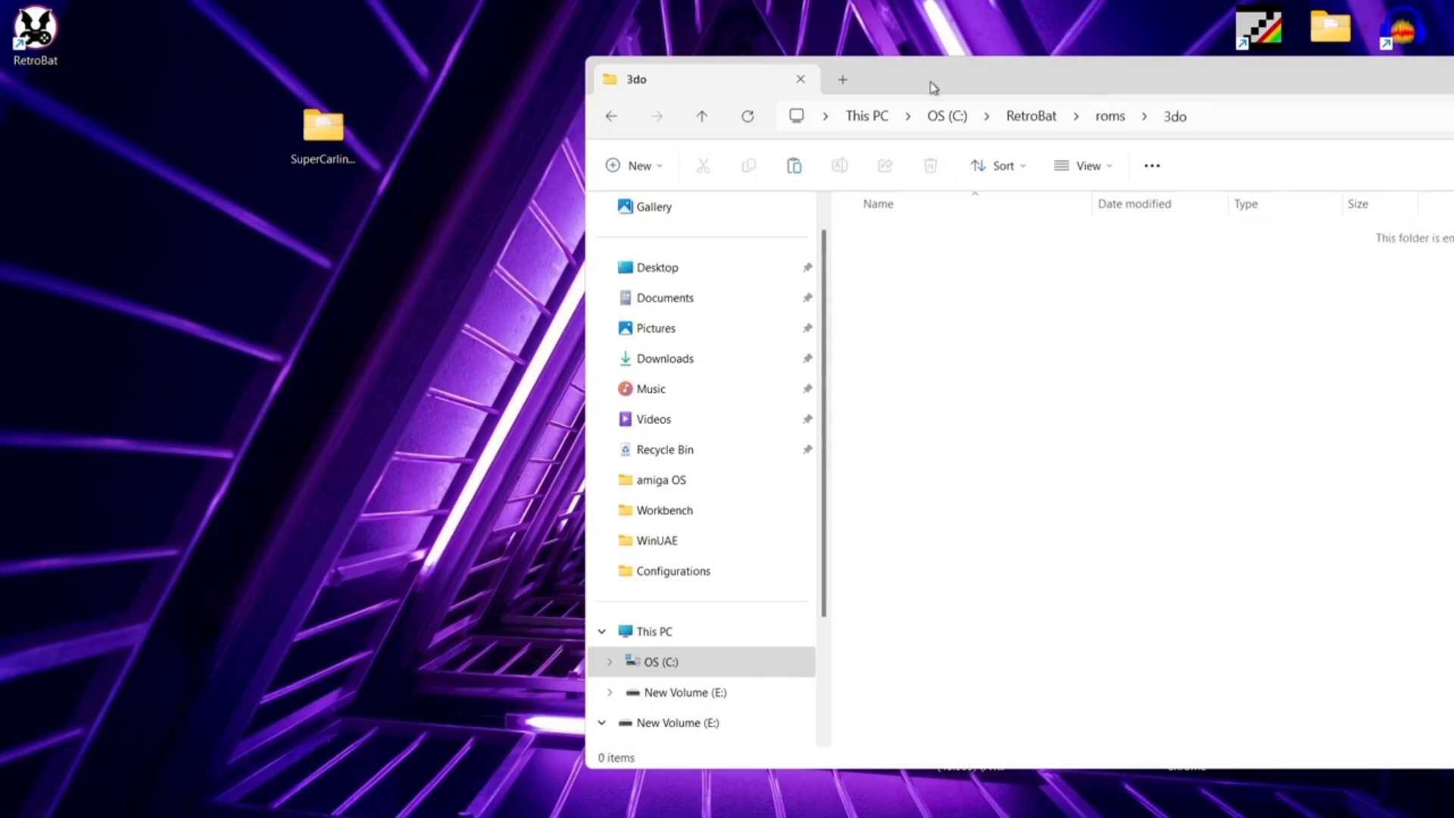
drag(934, 86, 1163, 84)
- Move Cannon Fodder (Europe).chd from the desktop's 3do folder into RetroBat's roms\3do folder and close the source folder
double_click(612, 131)
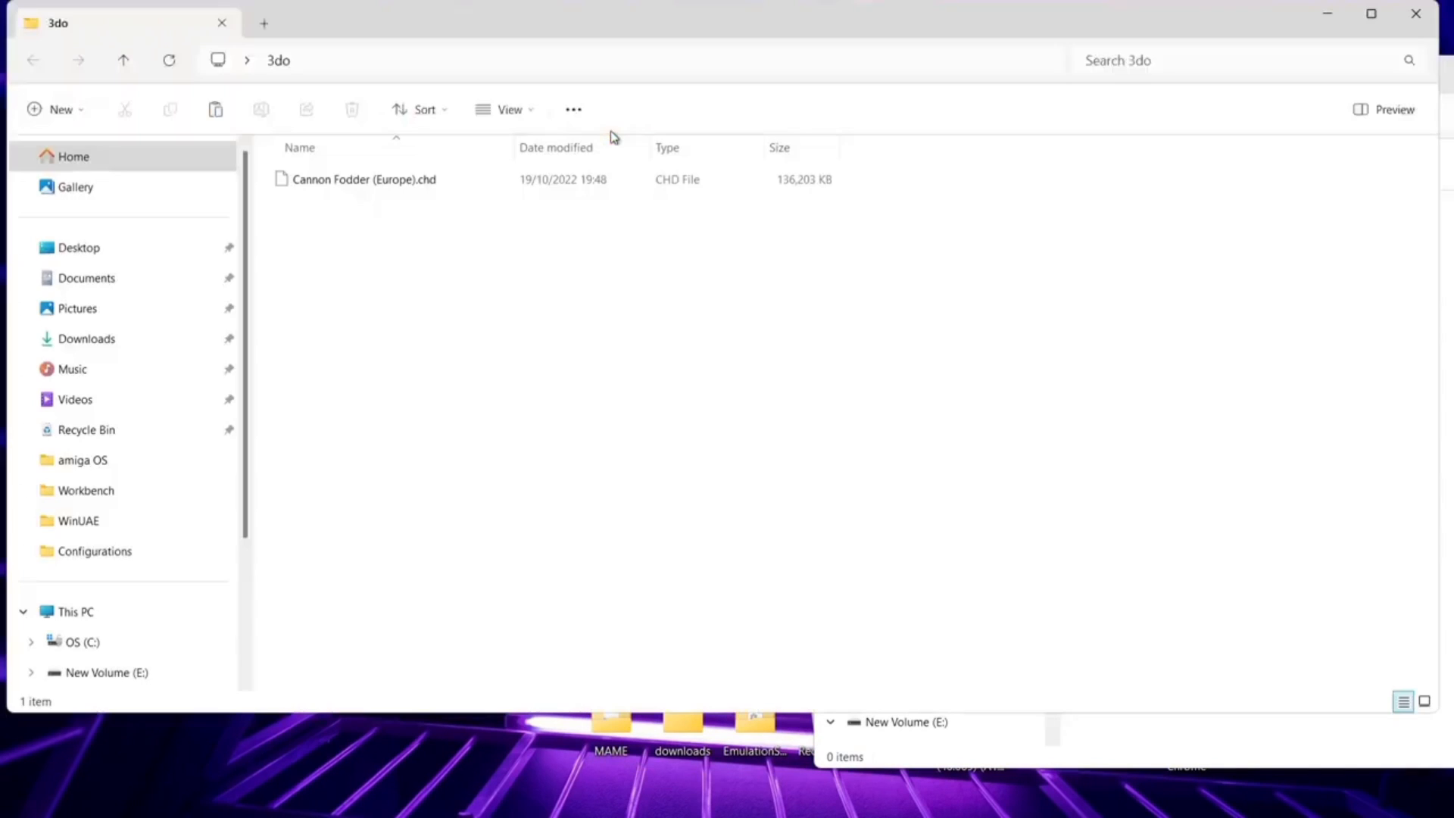
drag(655, 21, 480, 437)
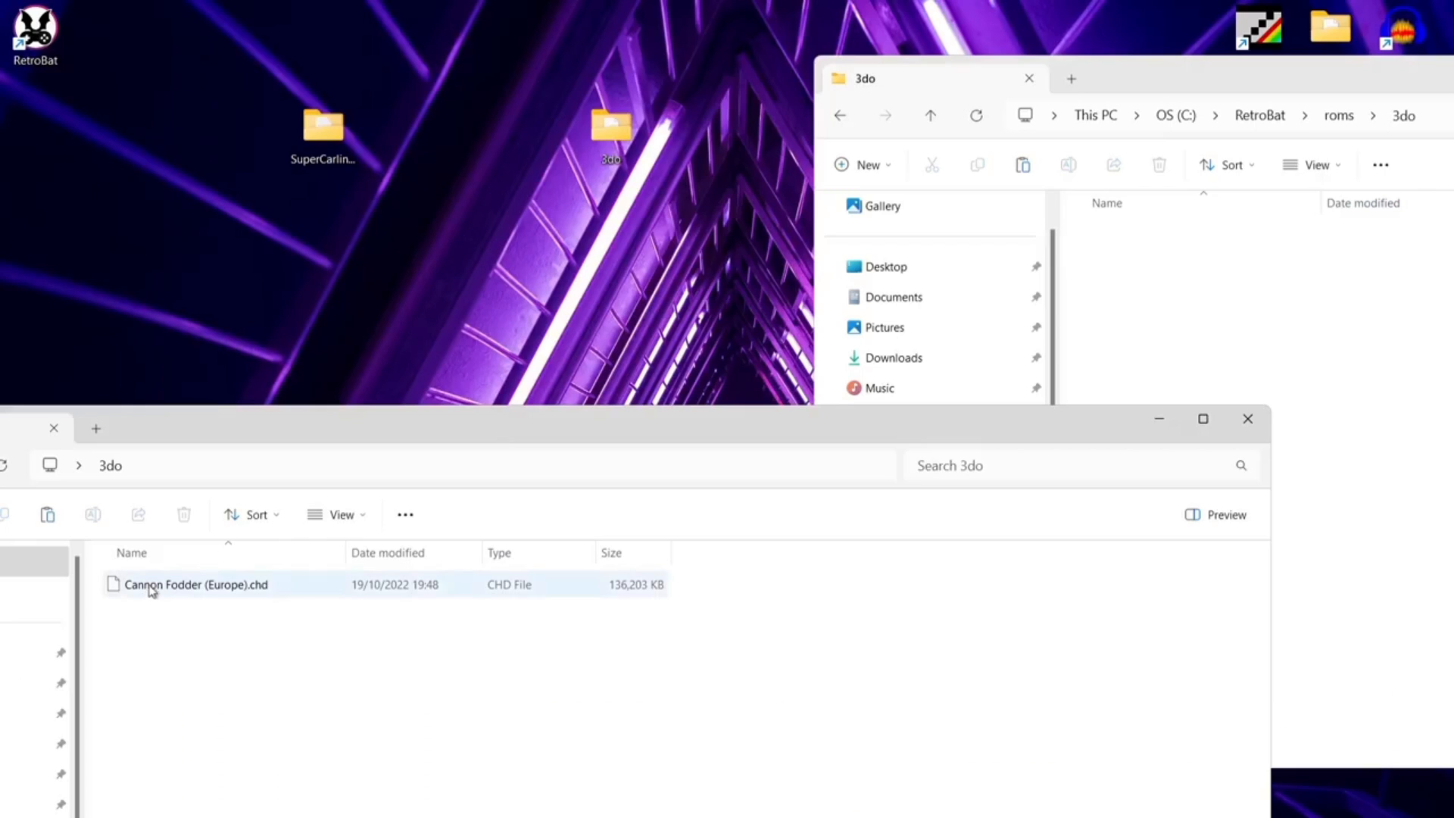
drag(152, 590, 1207, 332)
click(603, 422)
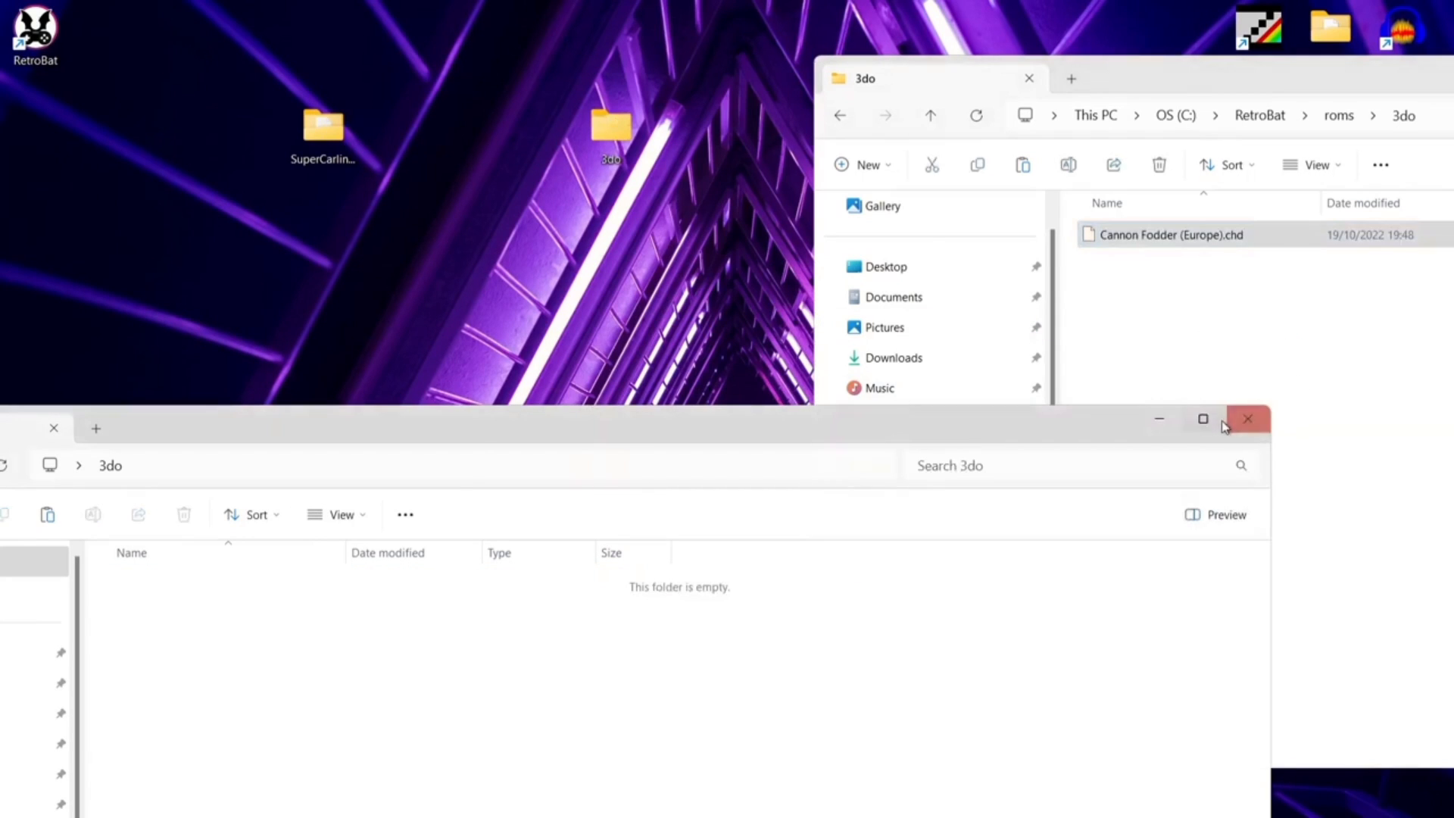
click(1246, 420)
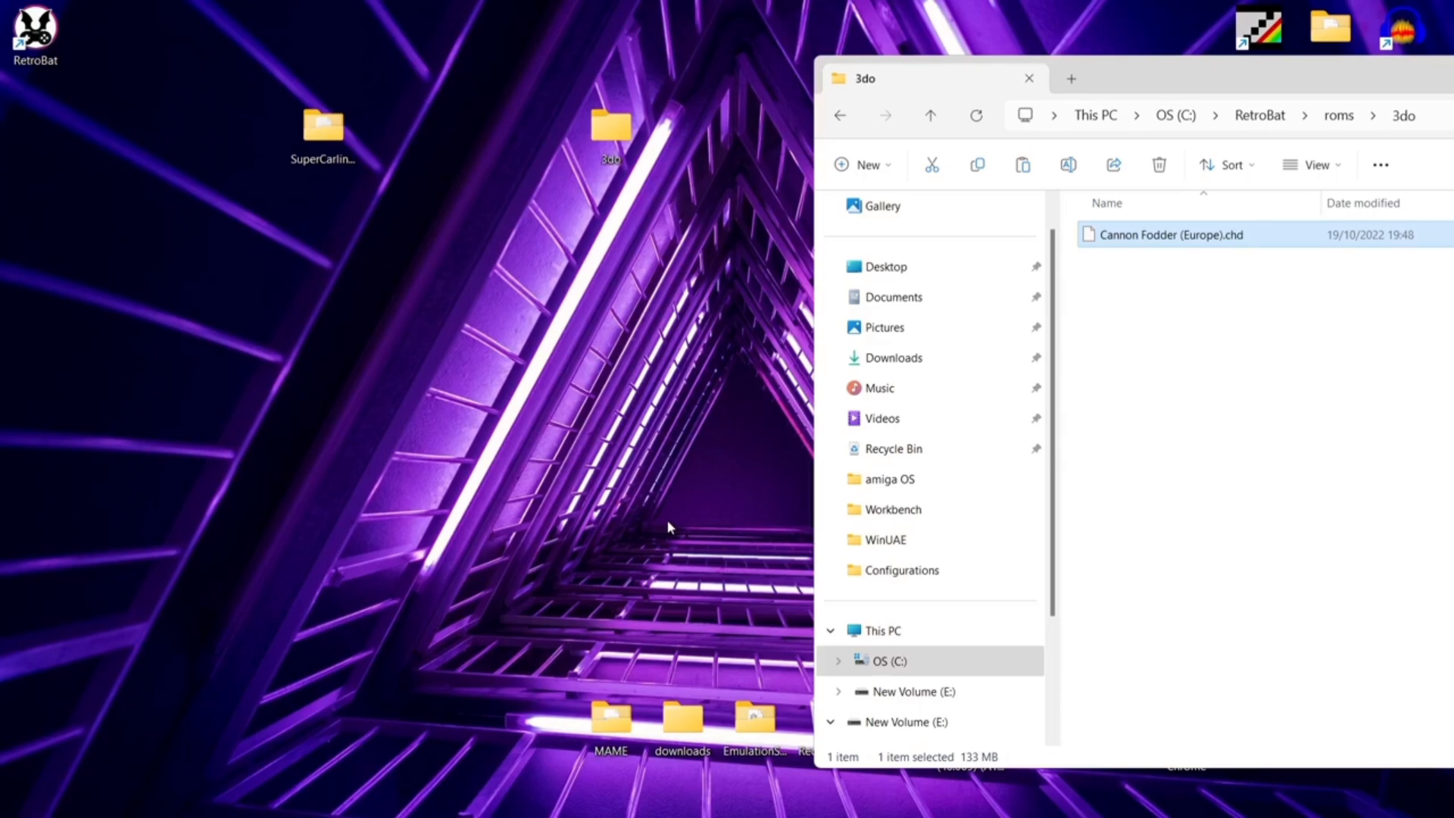
click(668, 521)
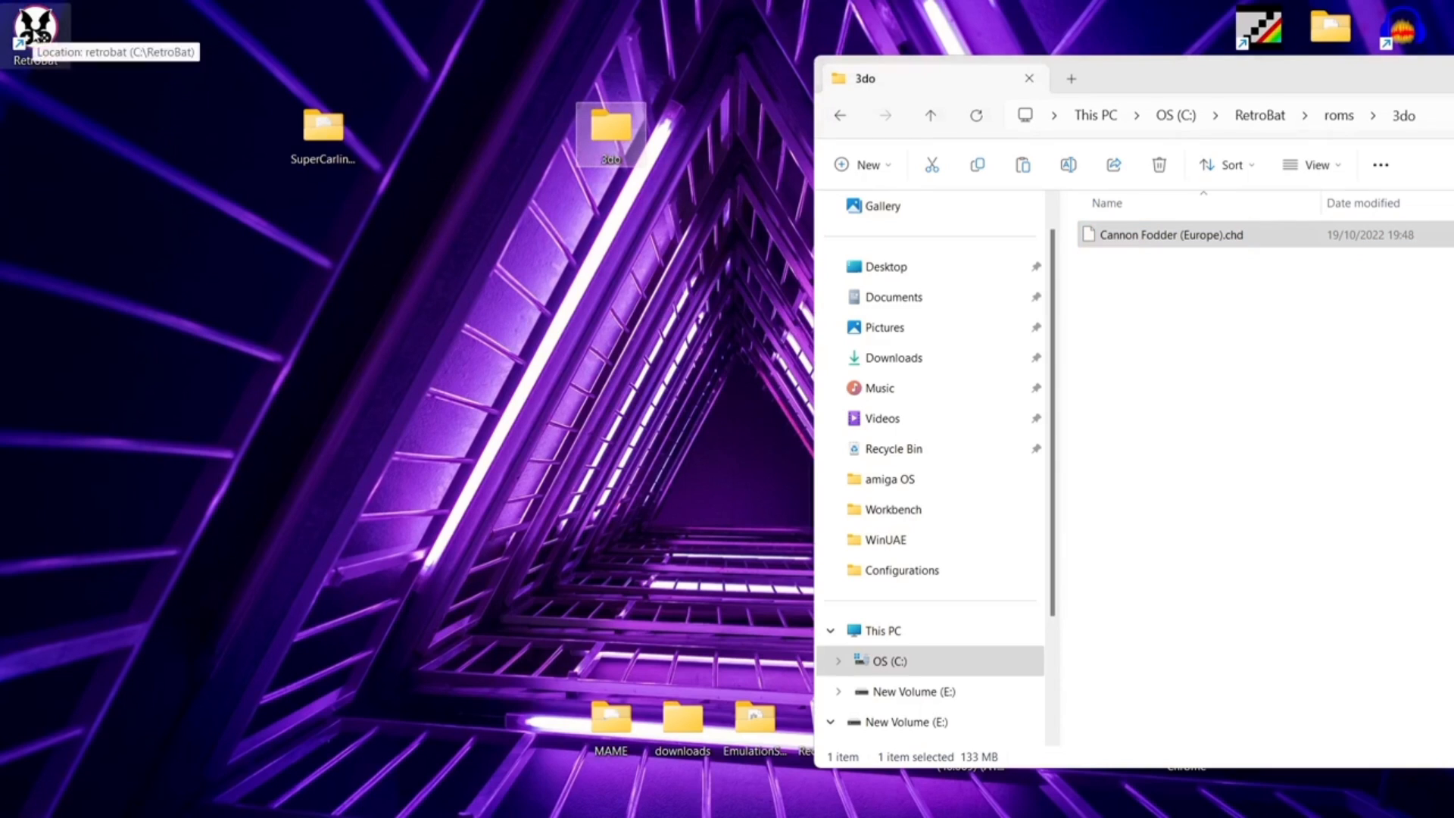
- Launch RetroBat from the desktop and open the 3DO game list
click(36, 34)
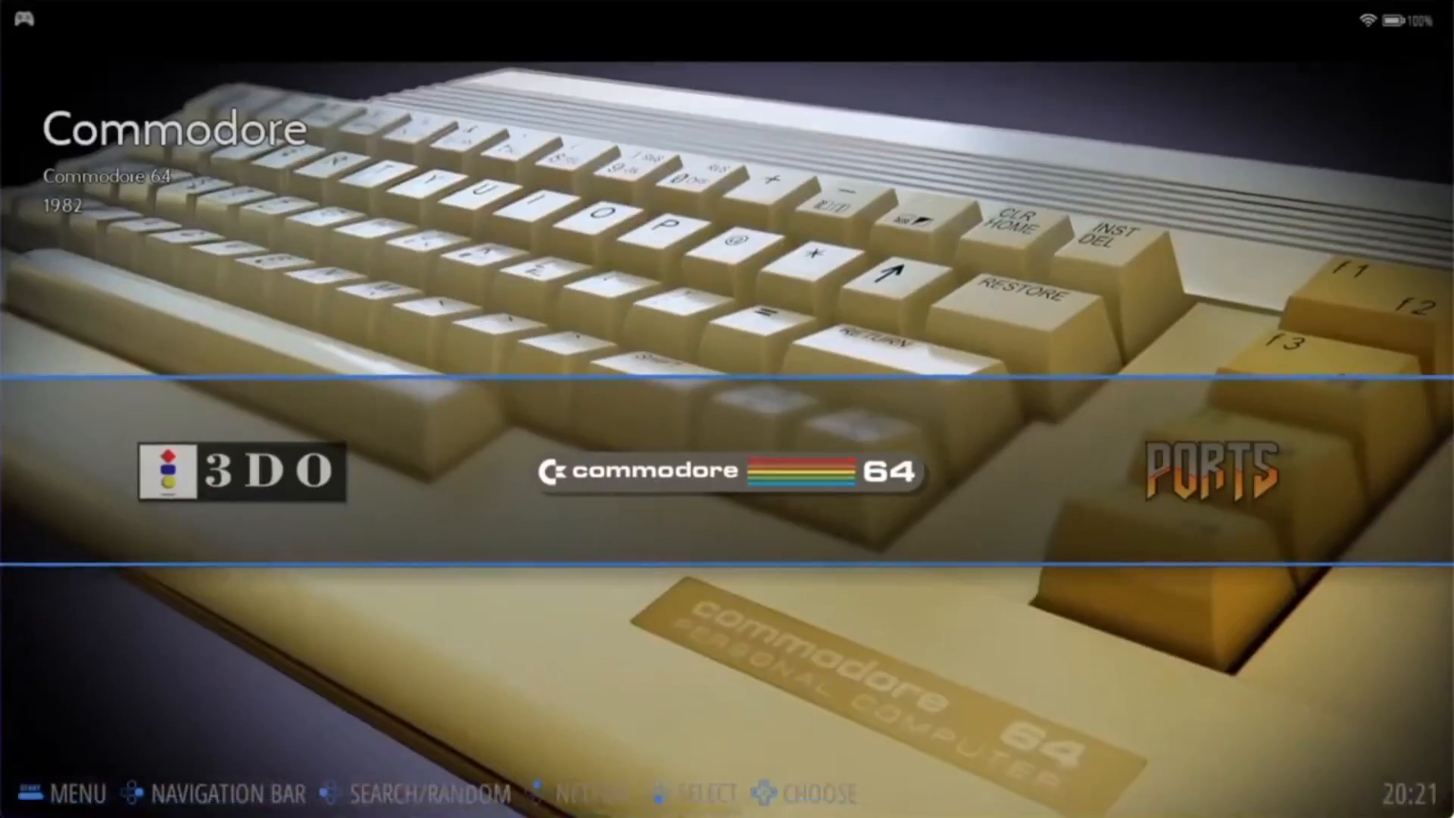
key(Right)
key(Left)
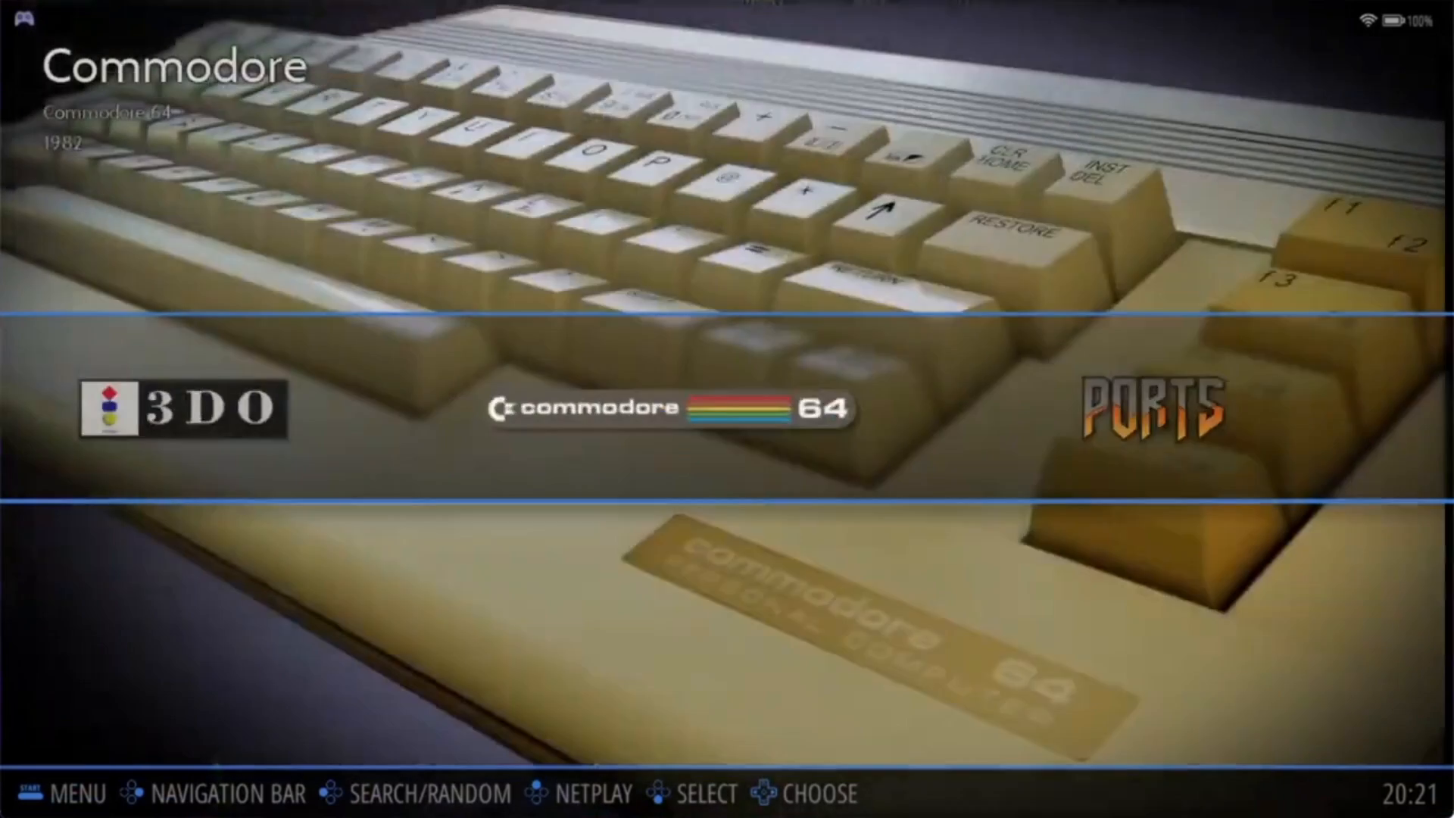
key(Left)
key(Return)
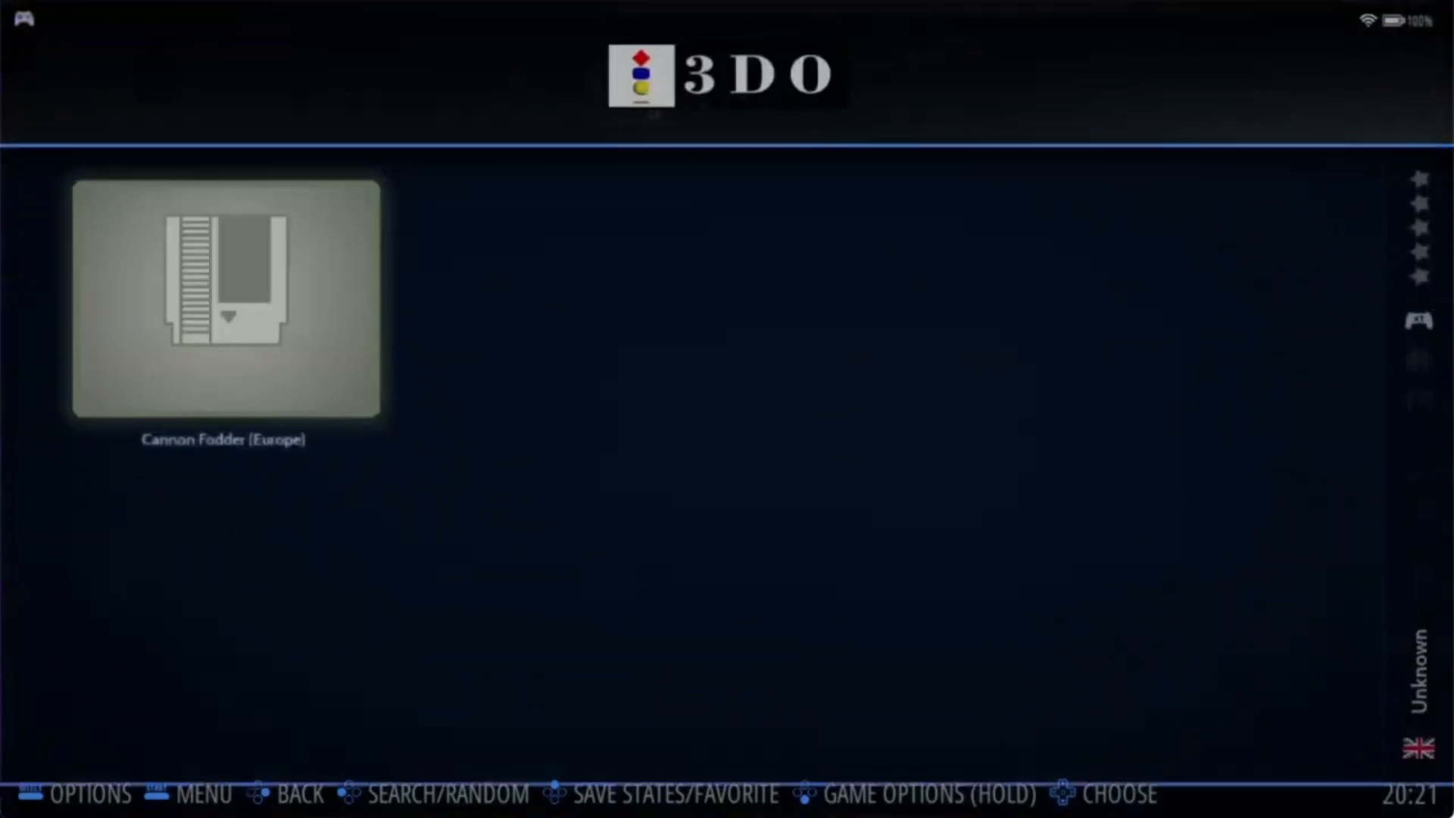
- Set the 3DO system's emulator to LIBRETRO: OPERA in its advanced system options and return to the game list
key(space)
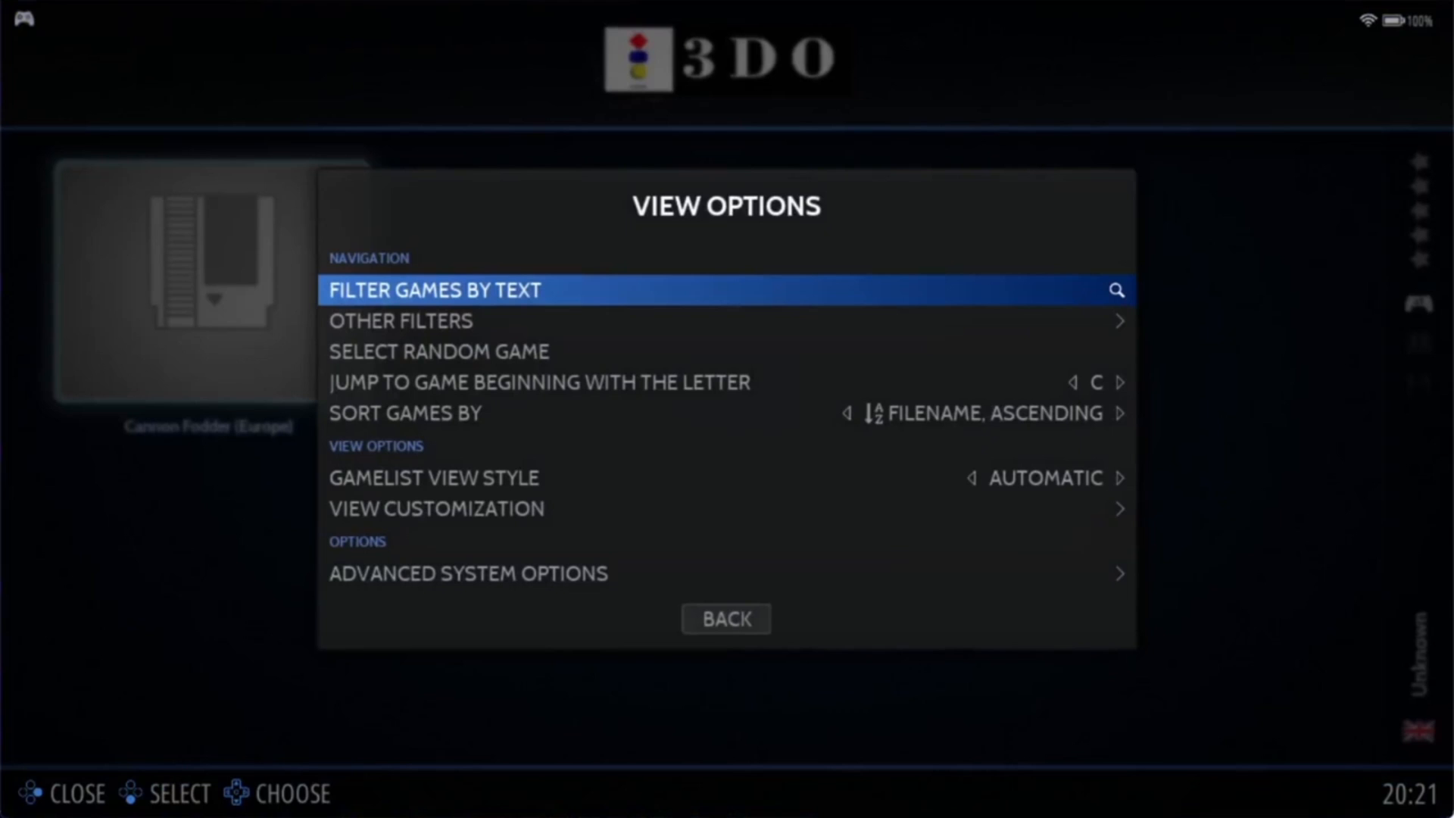
key(Up)
key(Up)
key(Return)
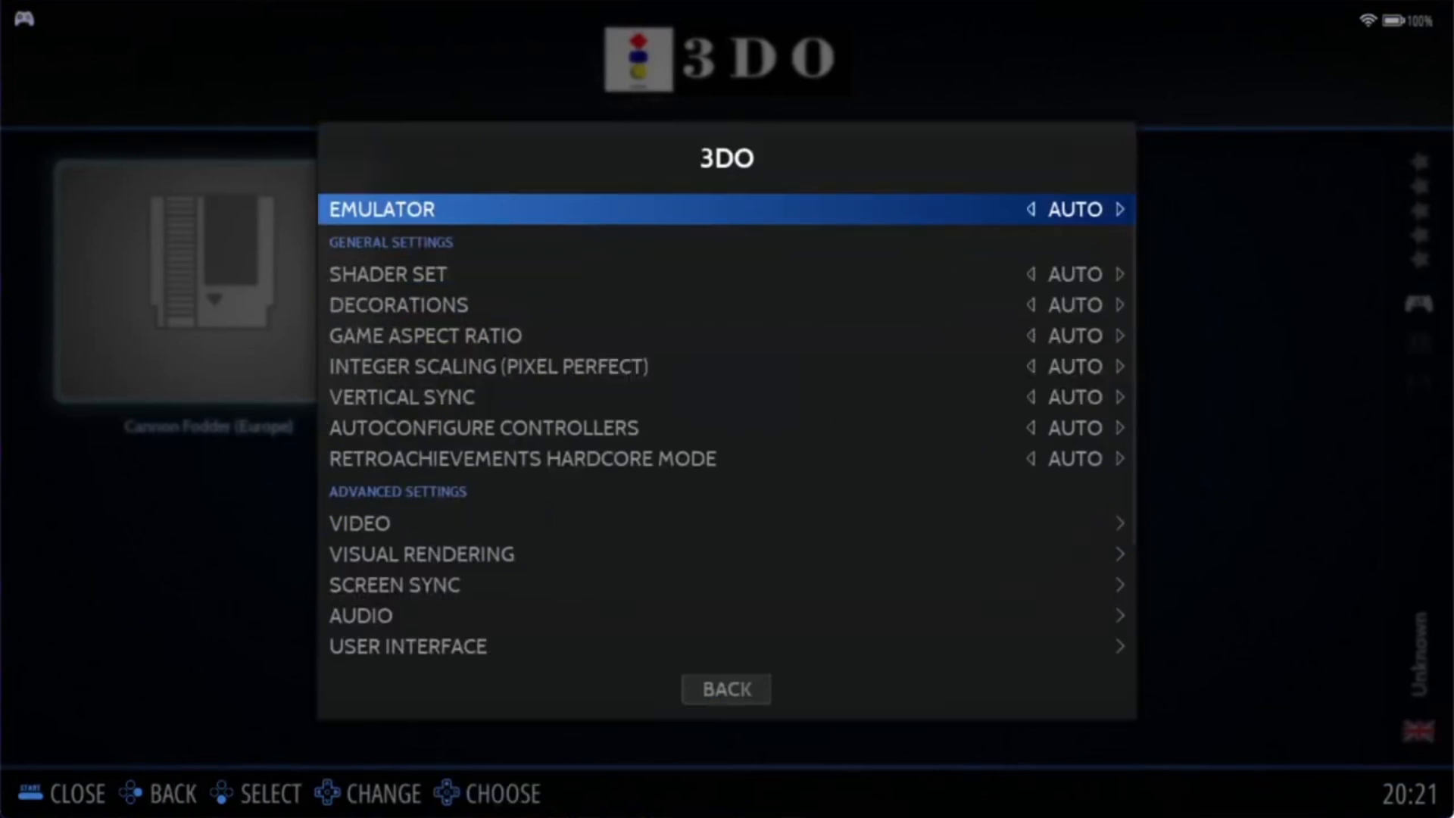
key(Return)
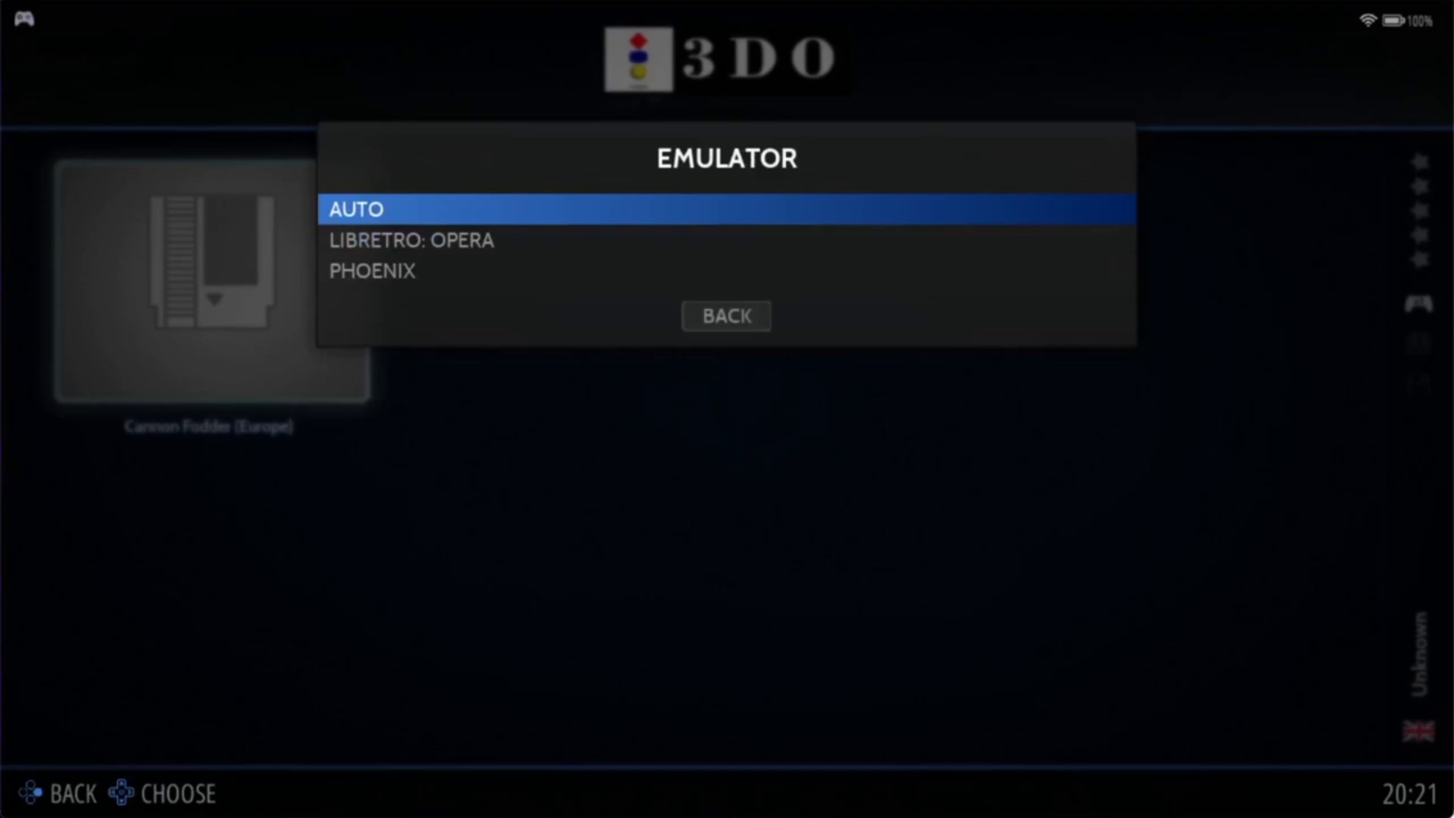
key(Down)
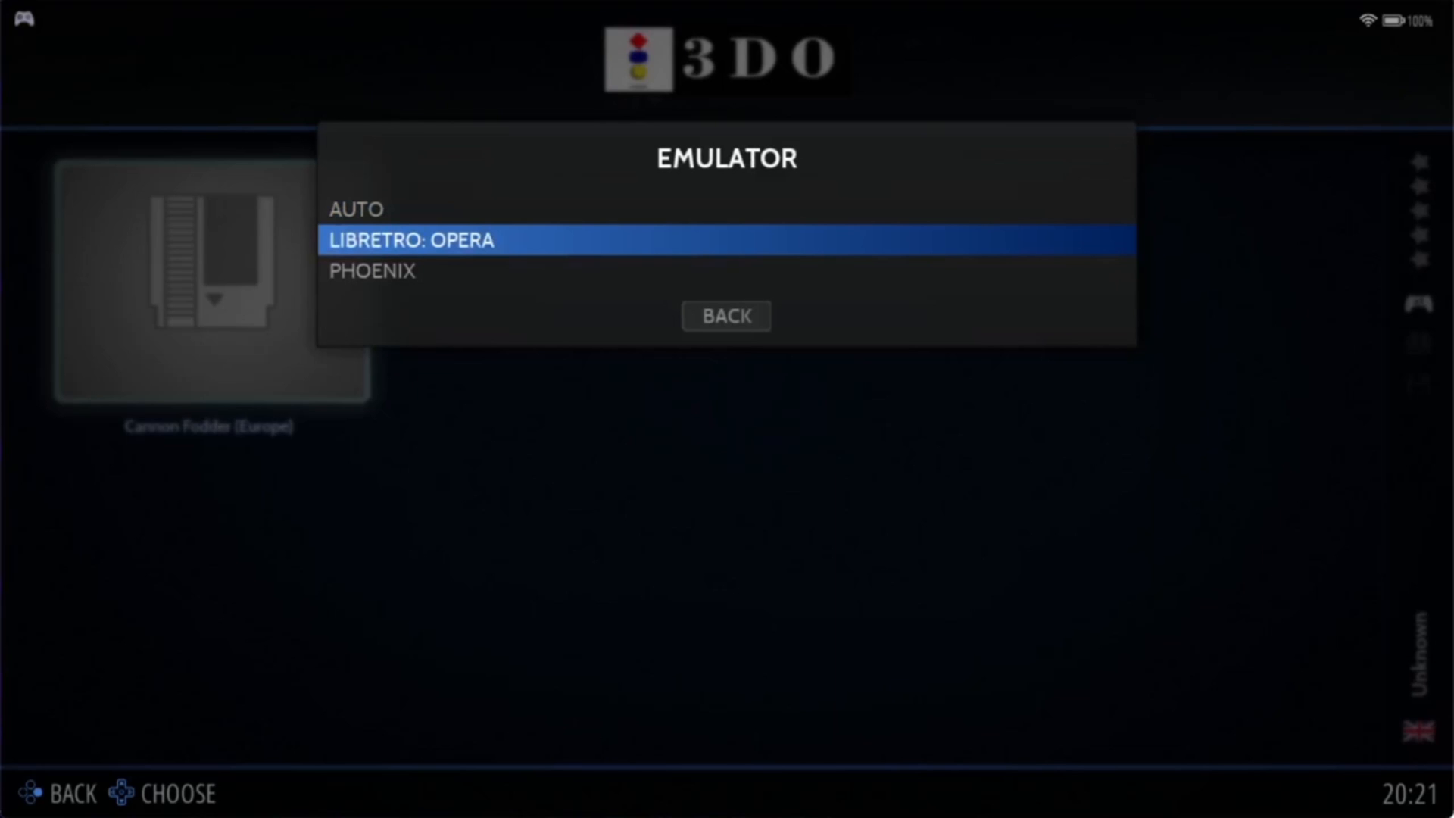
key(Down)
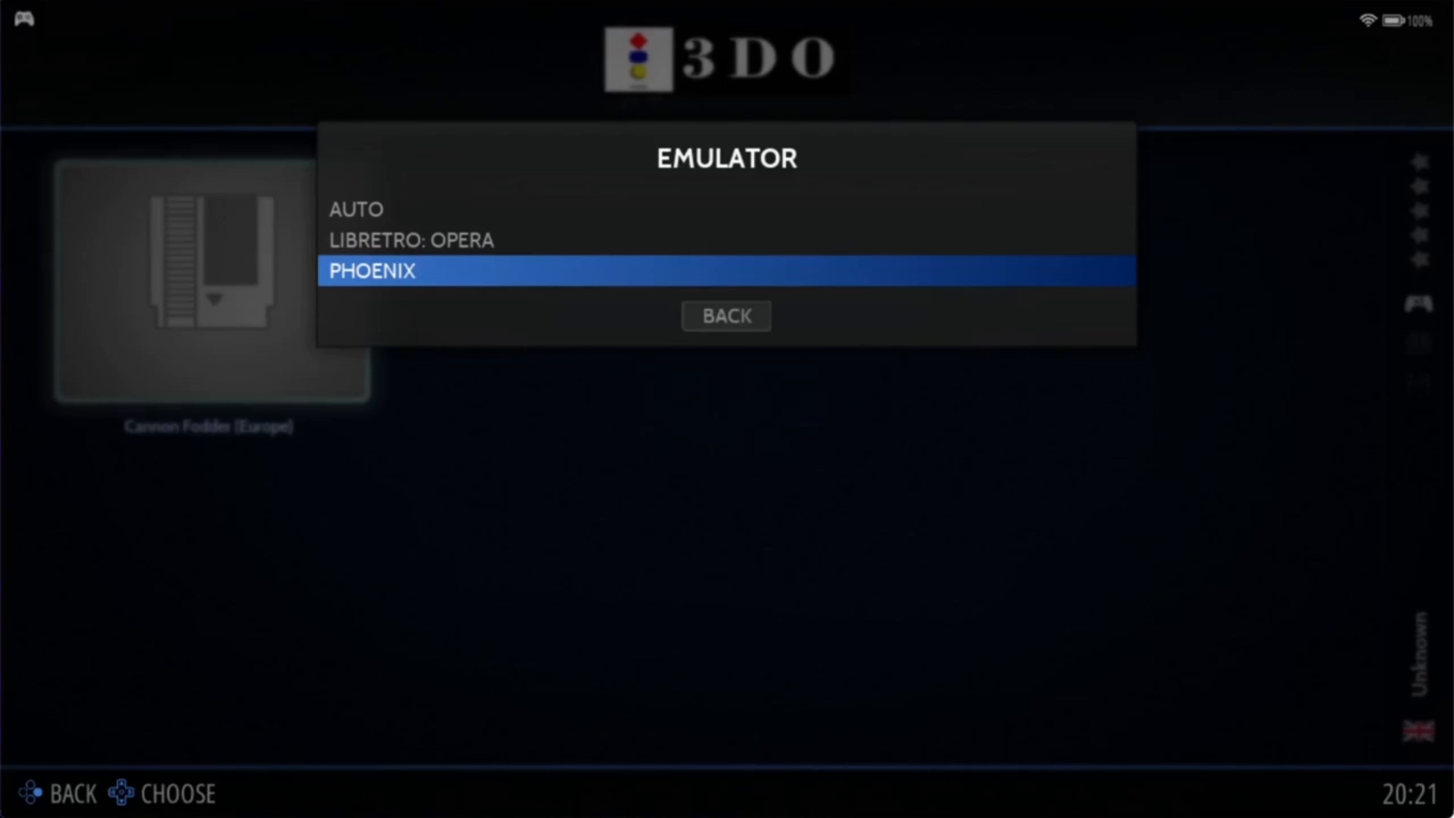
key(Up)
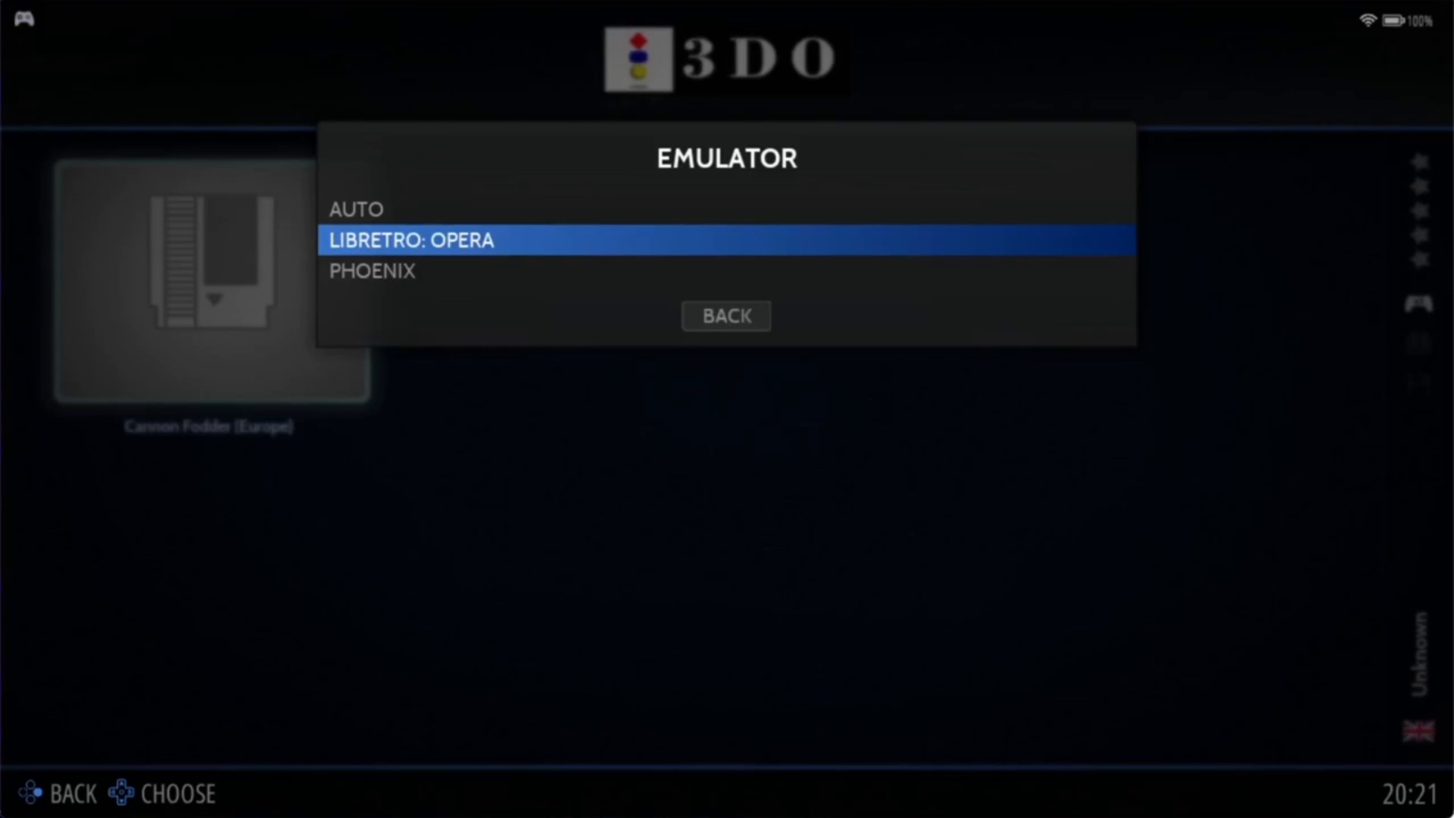
key(Return)
key(Escape)
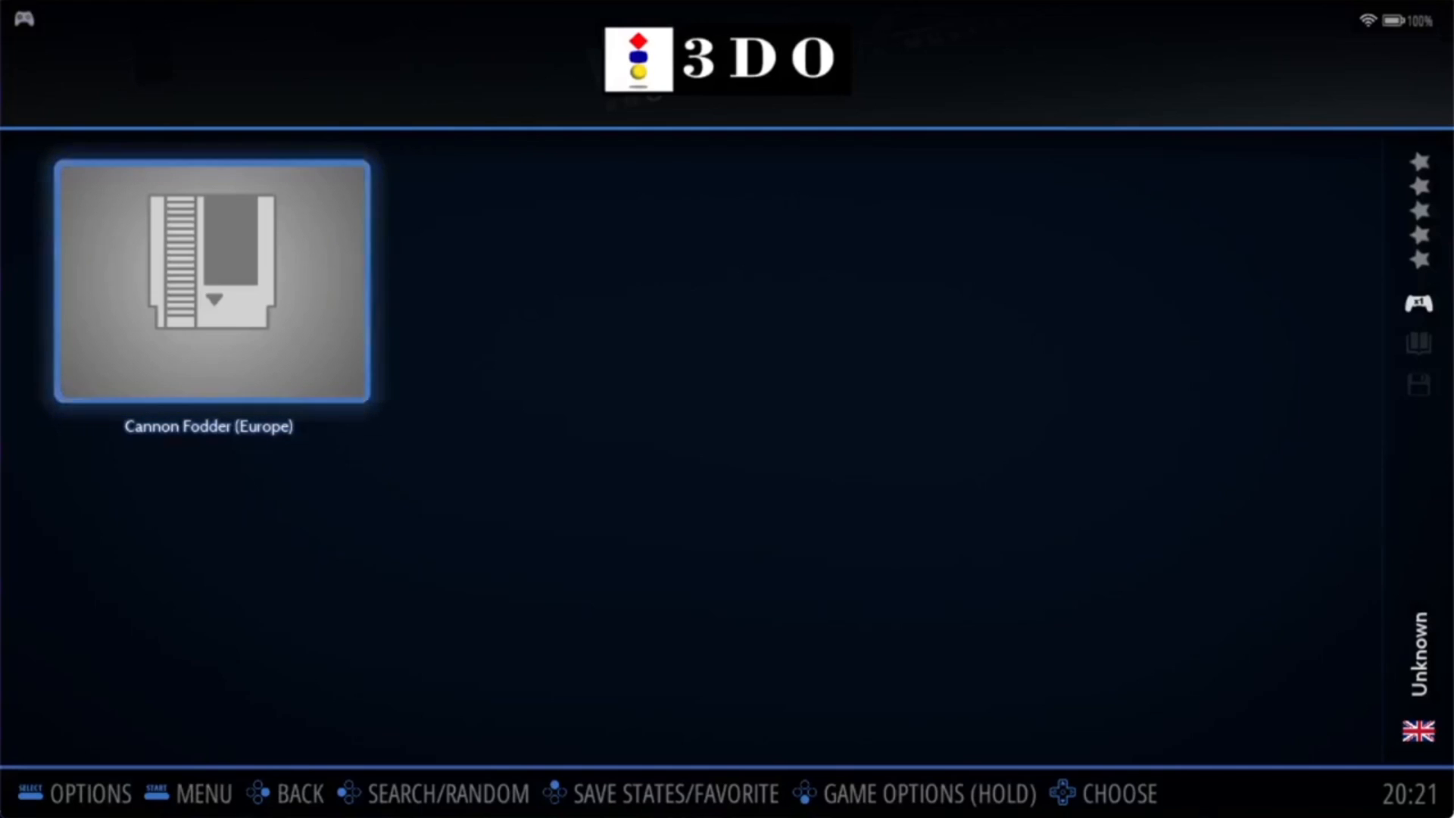
- Quit RetroBat, switch to Chrome and bring up the BIOS table on the Libretro Docs page for 3DO (Opera)
key(F1)
key(Up)
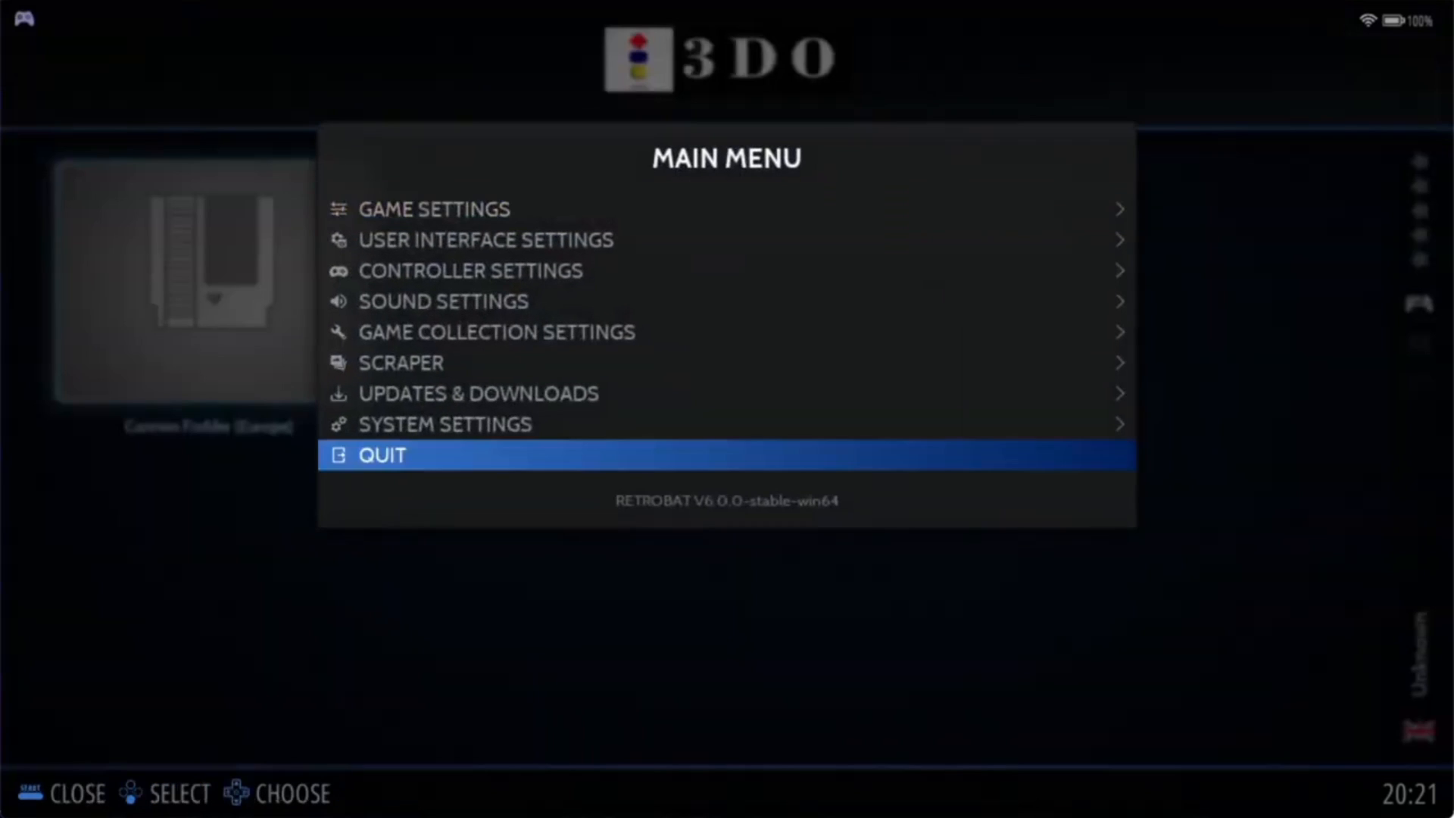
key(Return)
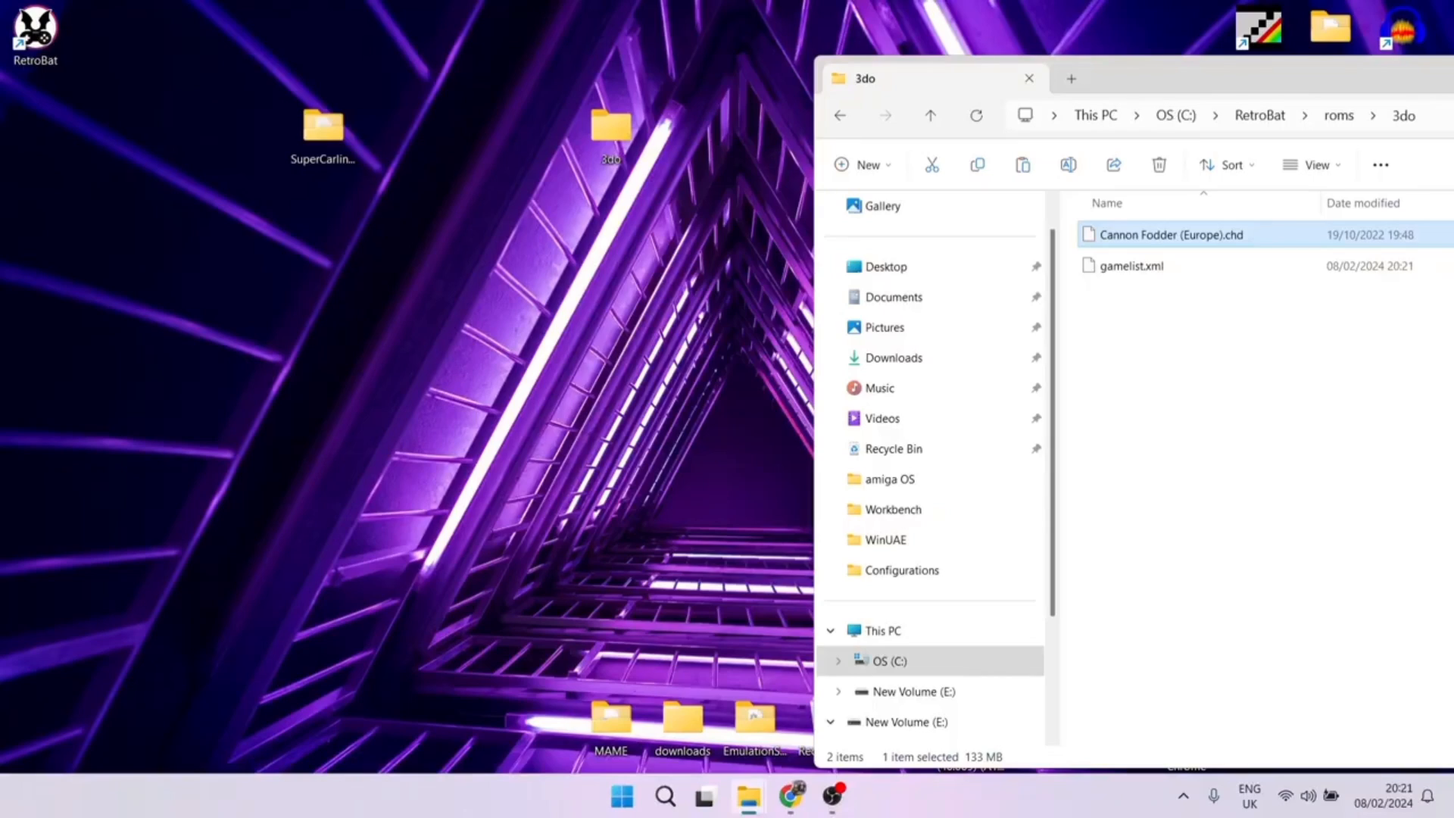
click(792, 796)
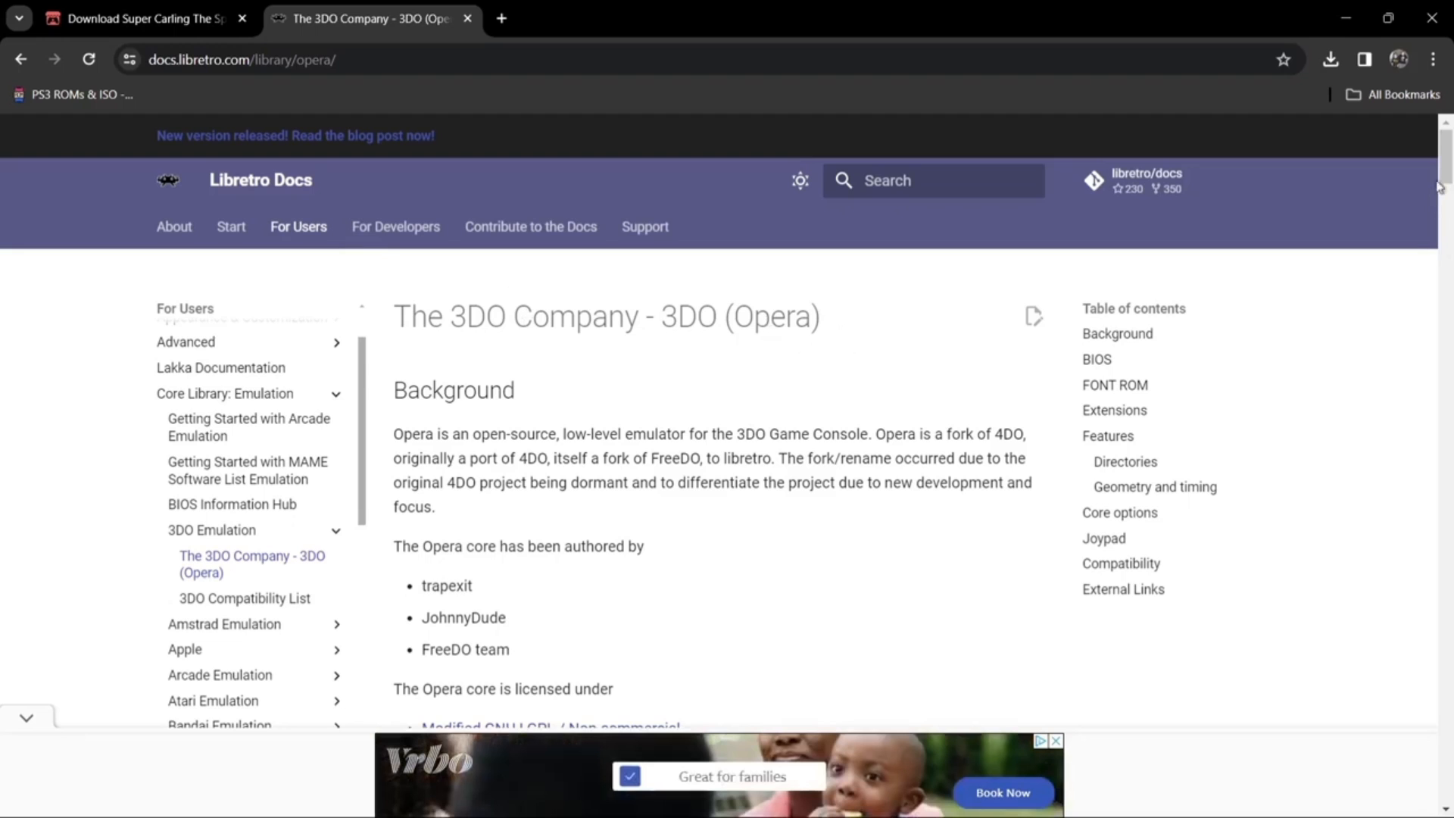
drag(1440, 185, 1451, 225)
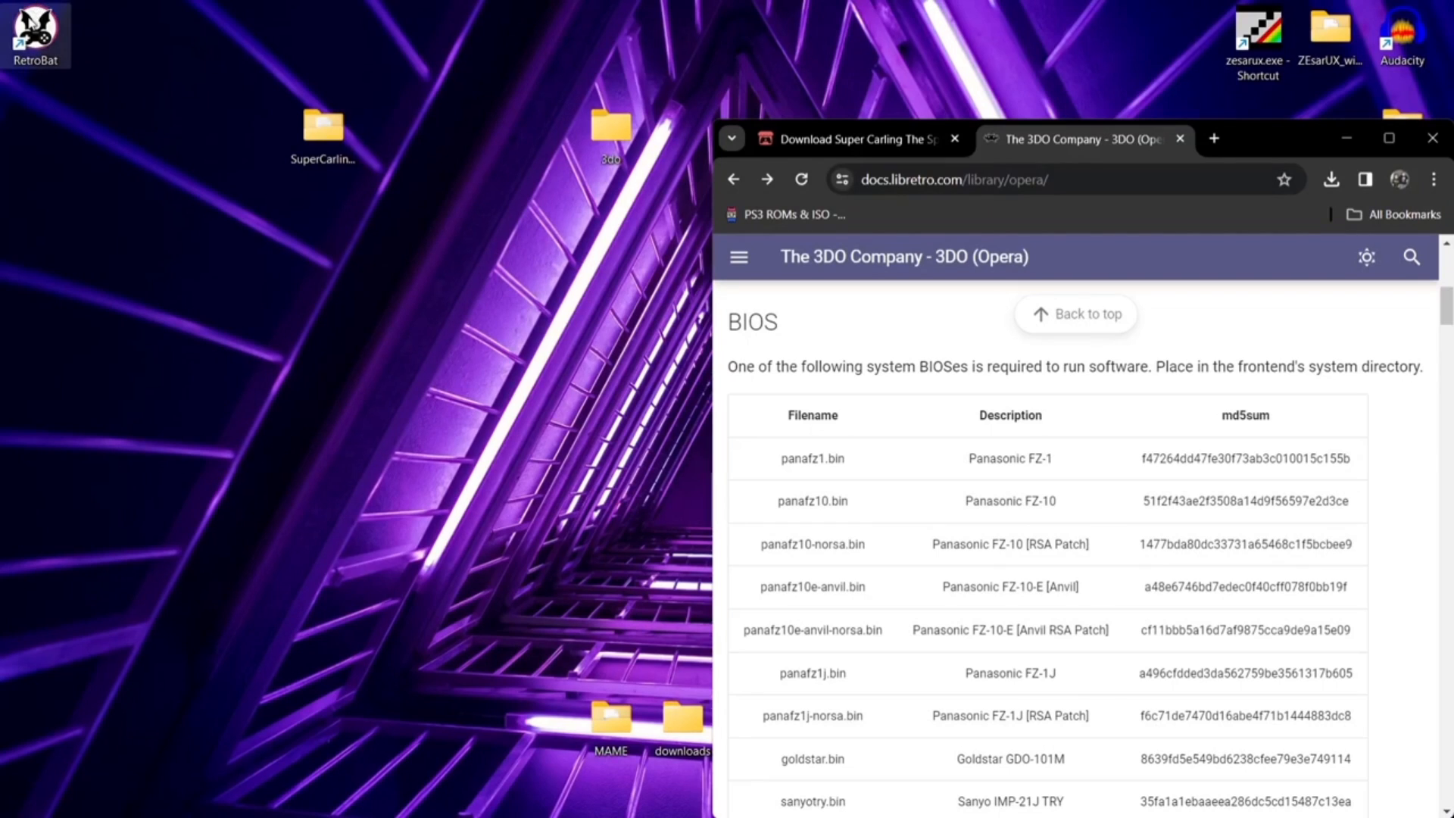
- Open the bios folder inside RetroBat's installation folder in File Explorer and paste the copied BIOS files into it
right_click(32, 23)
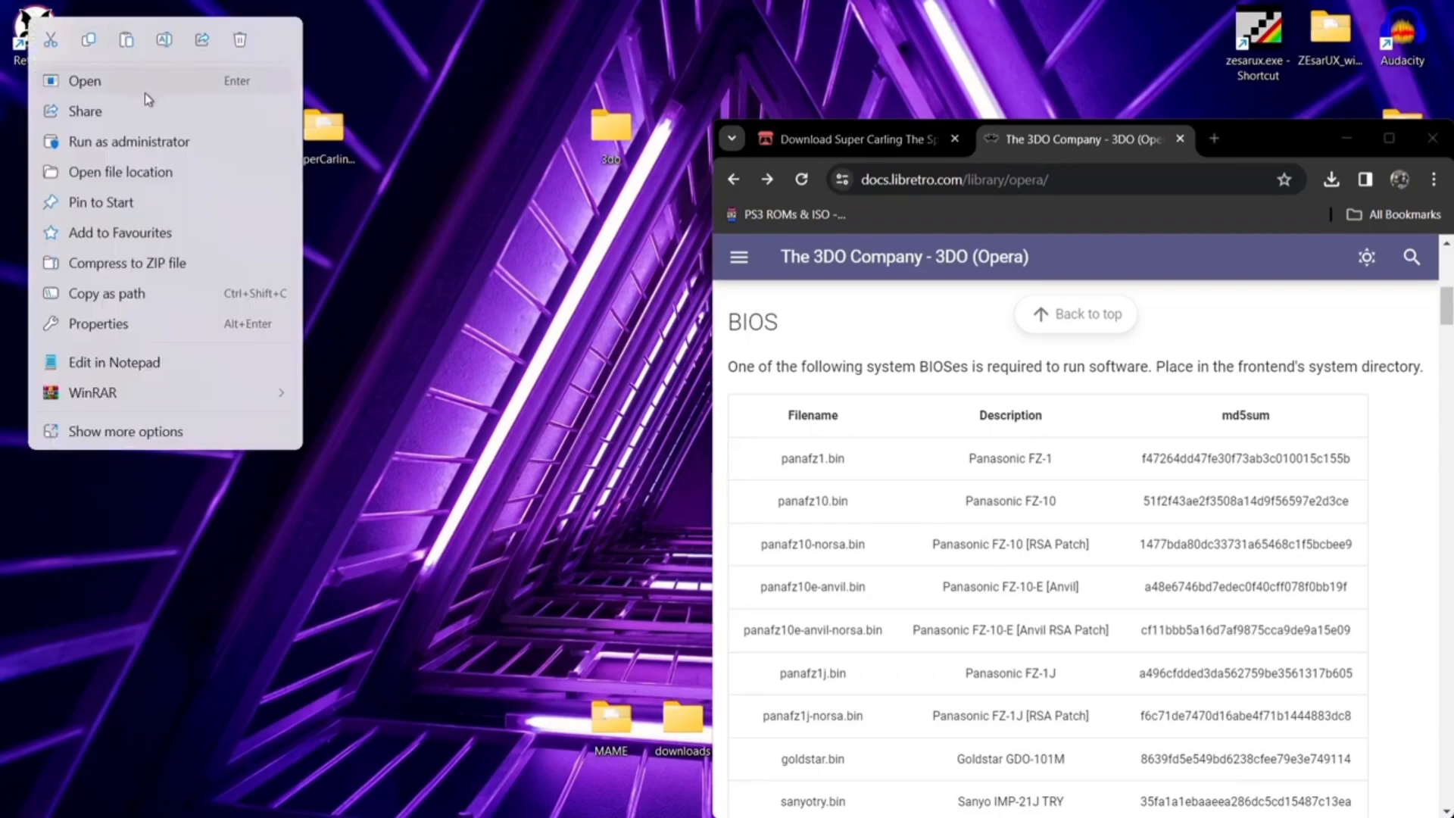
click(138, 164)
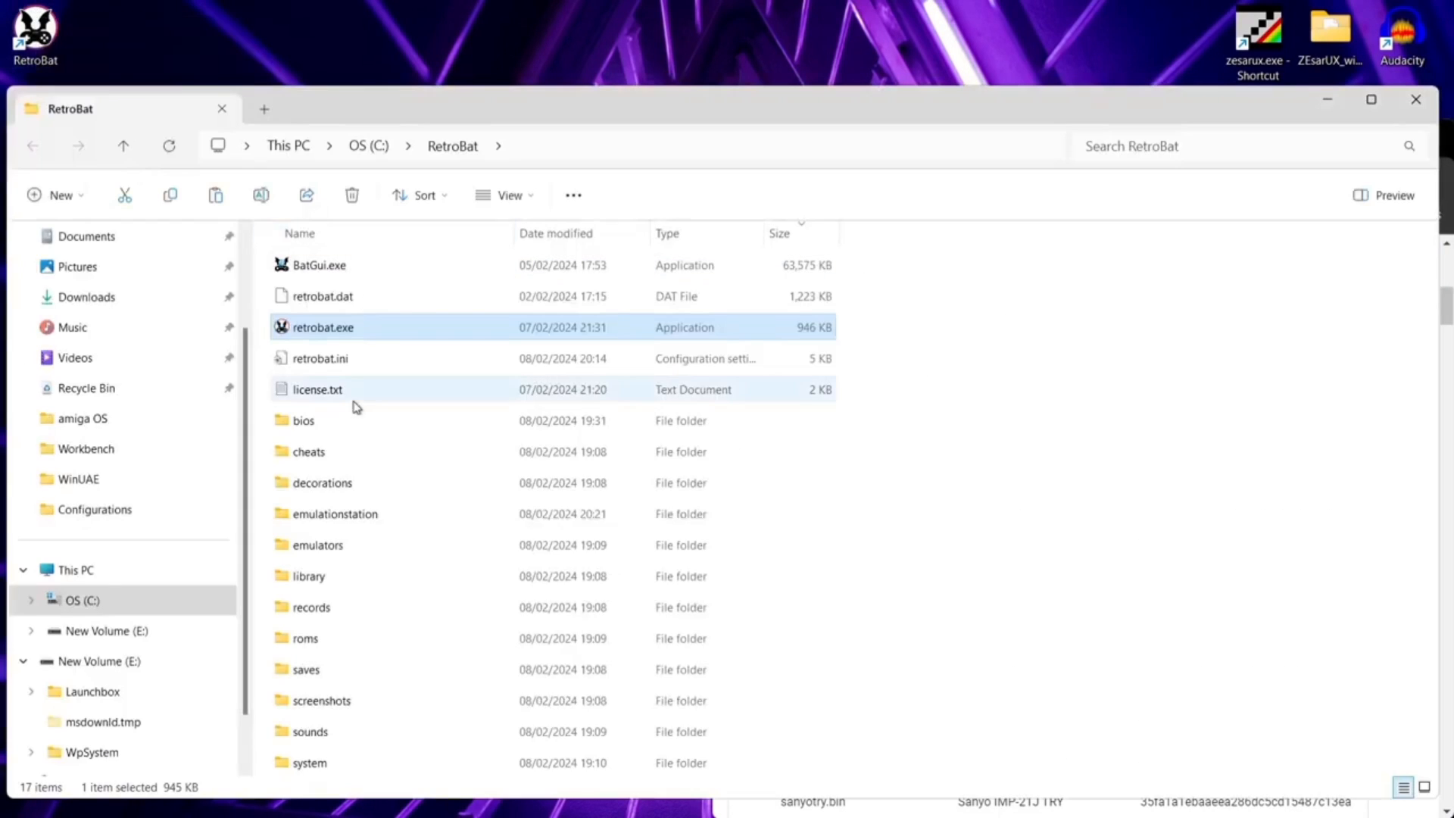
double_click(389, 424)
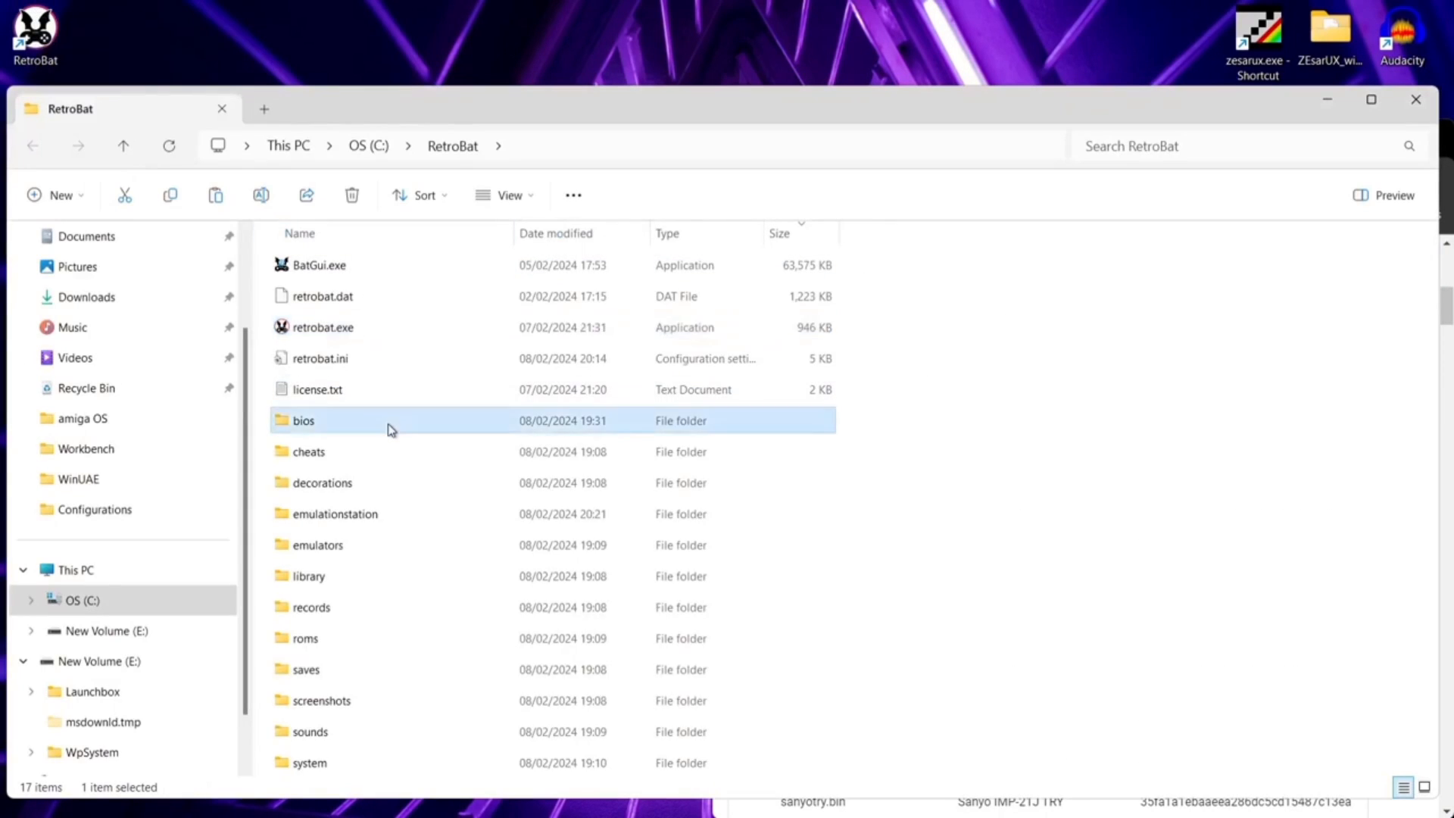
right_click(1241, 452)
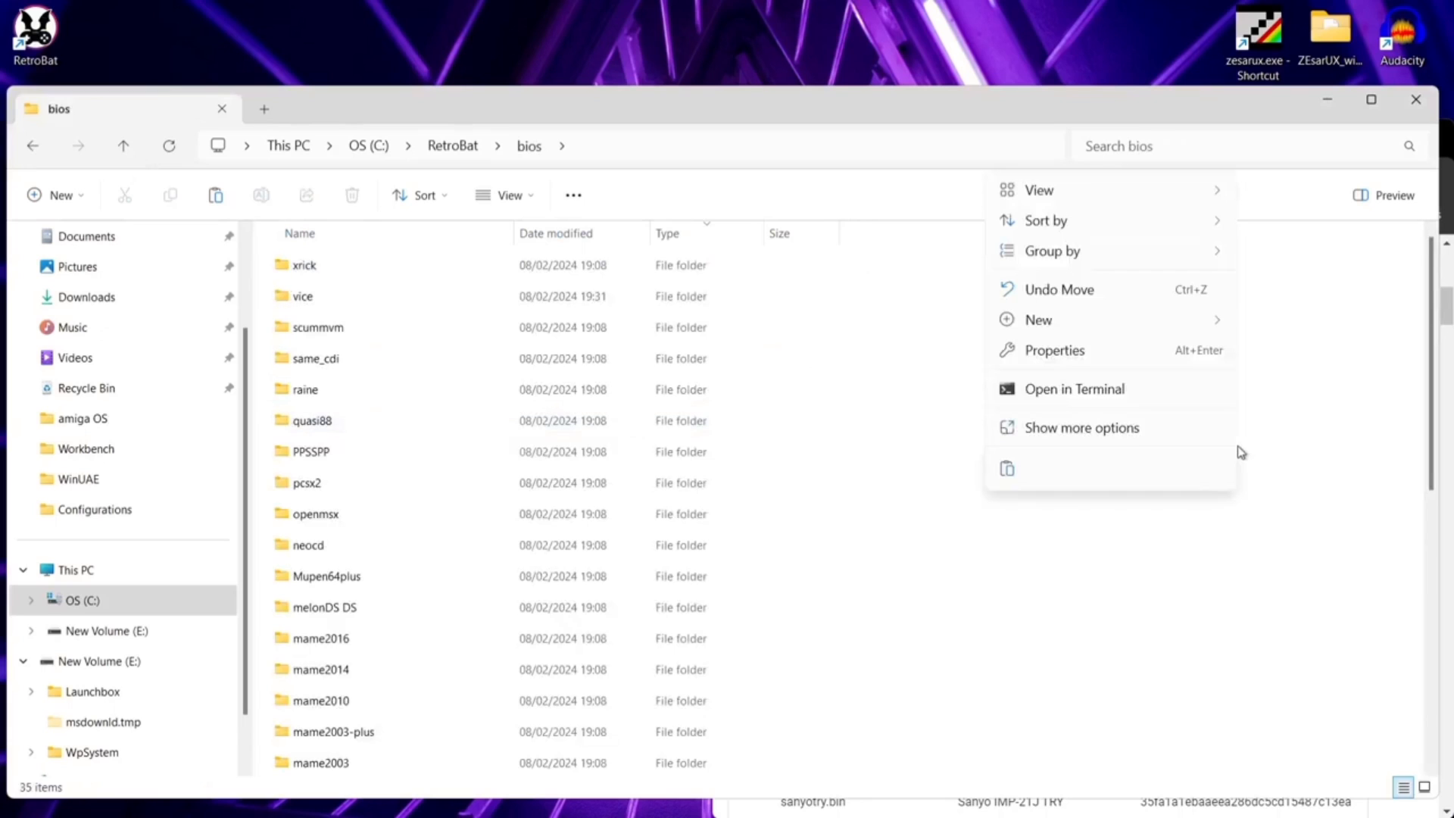
click(1011, 473)
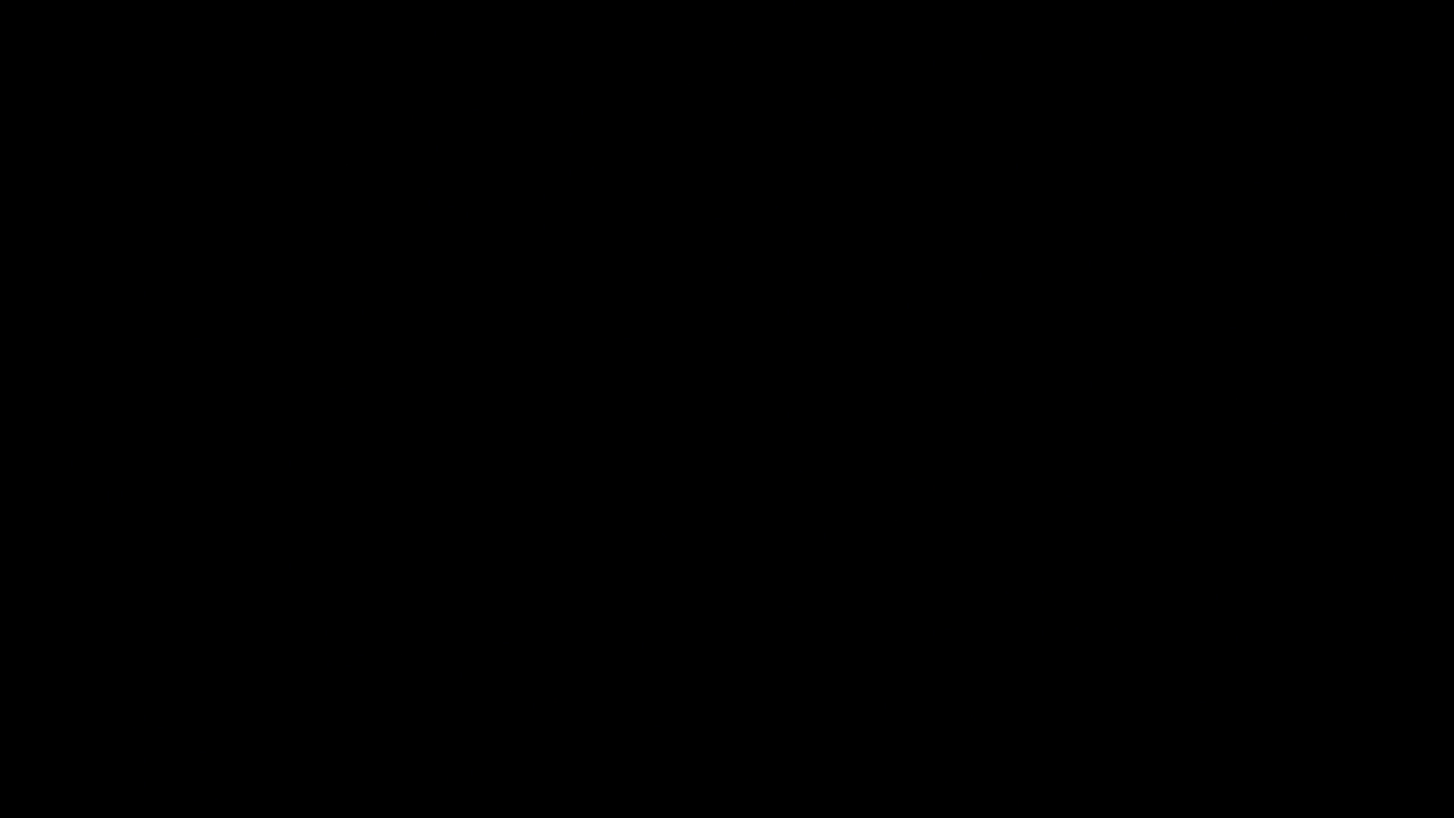
- Enter the 3DO game list in RetroBat and check the emulator chosen in its advanced system options
key(Return)
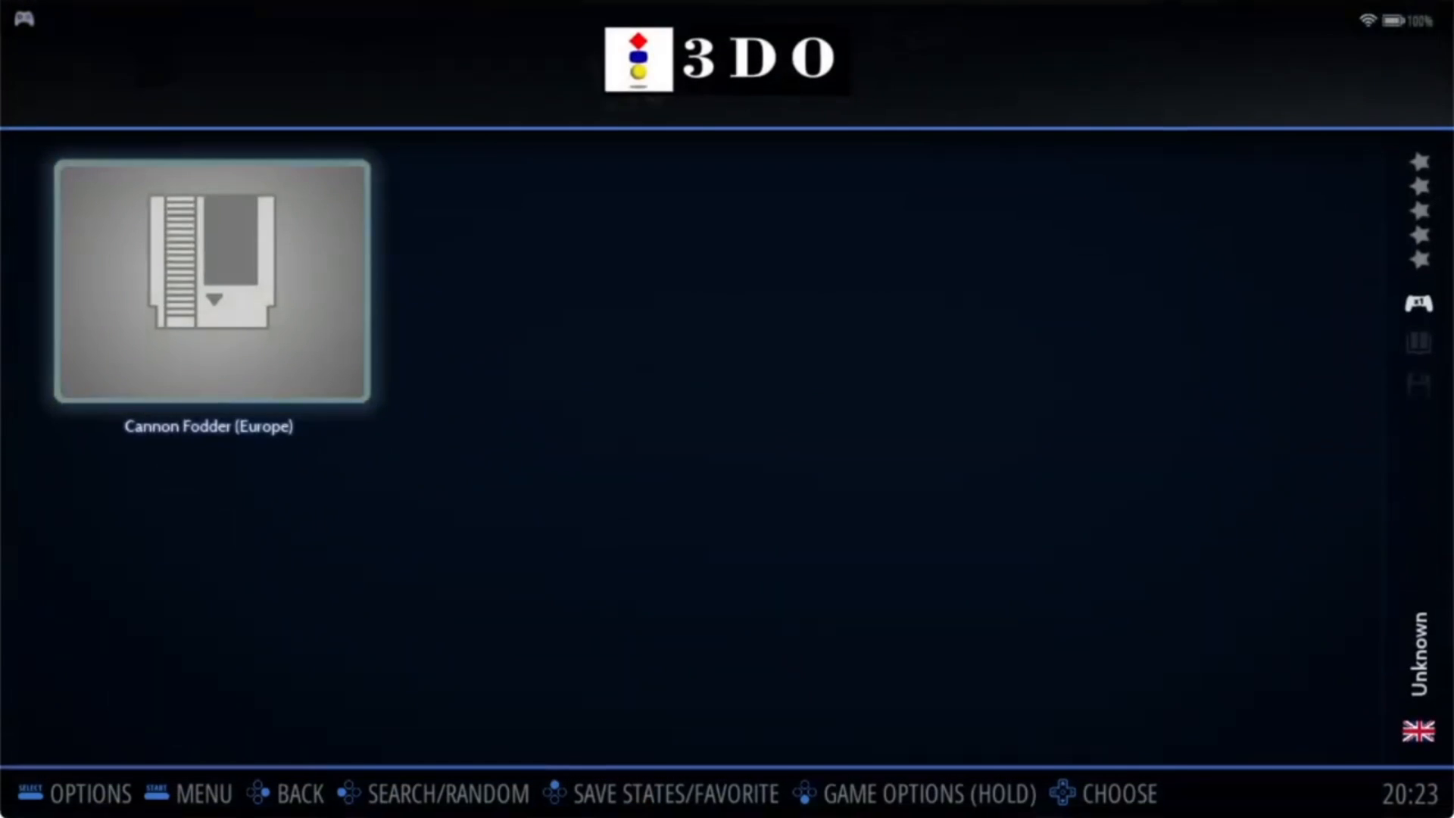
key(BackSpace)
key(Down)
key(Down)
key(Down)
key(Down)
key(Down)
key(Down)
key(Down)
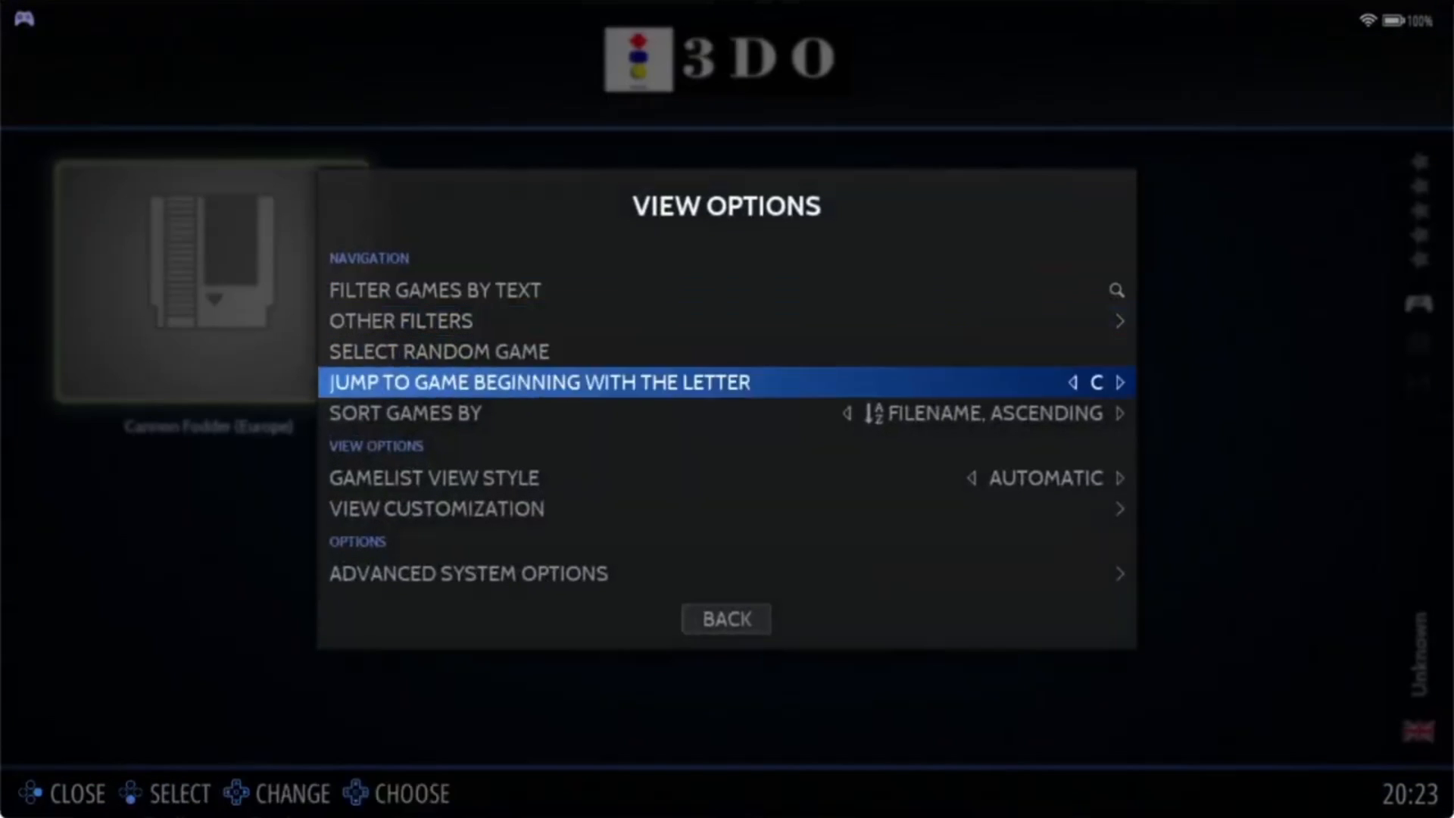
key(Return)
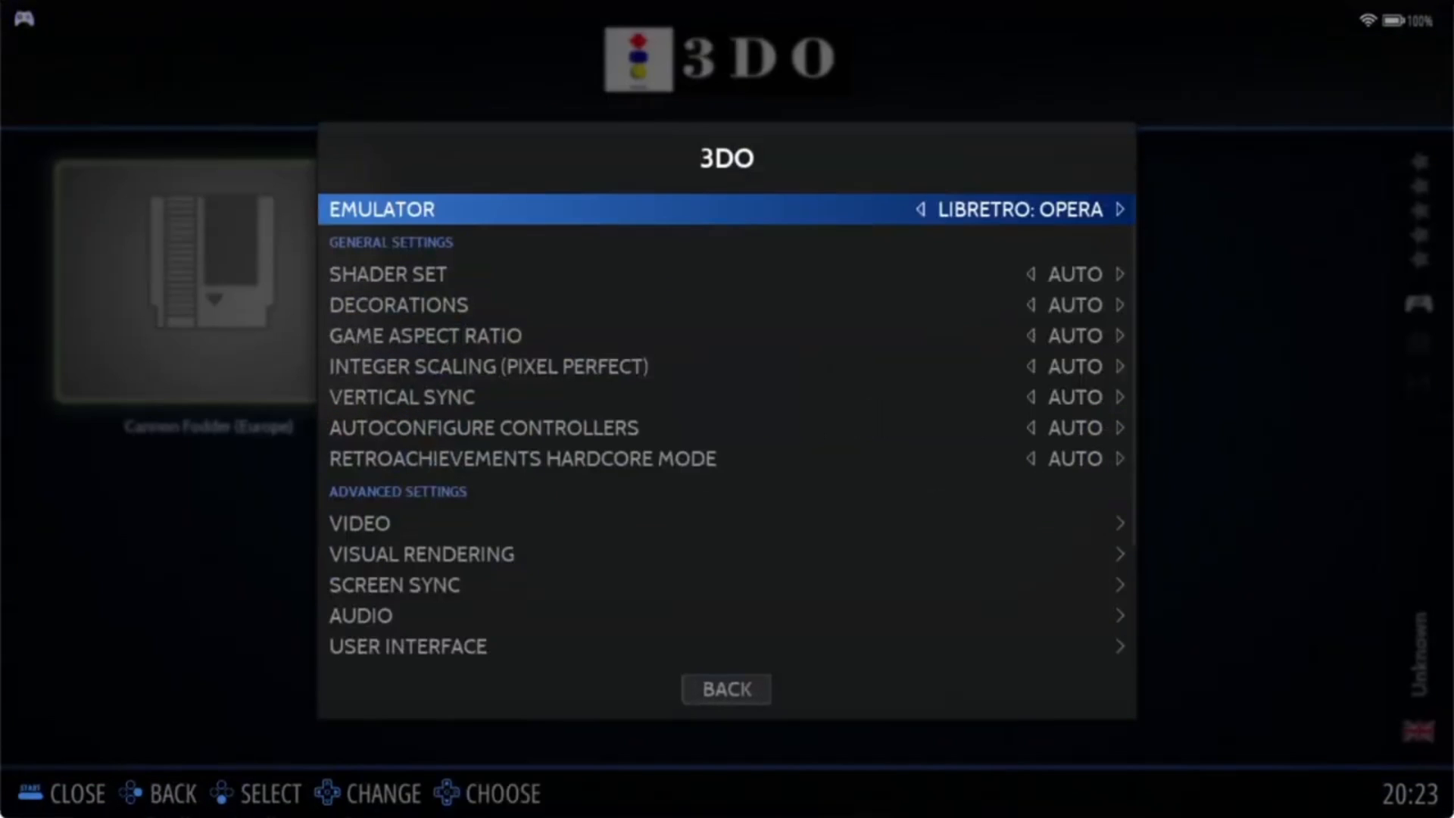
key(Escape)
key(Escape)
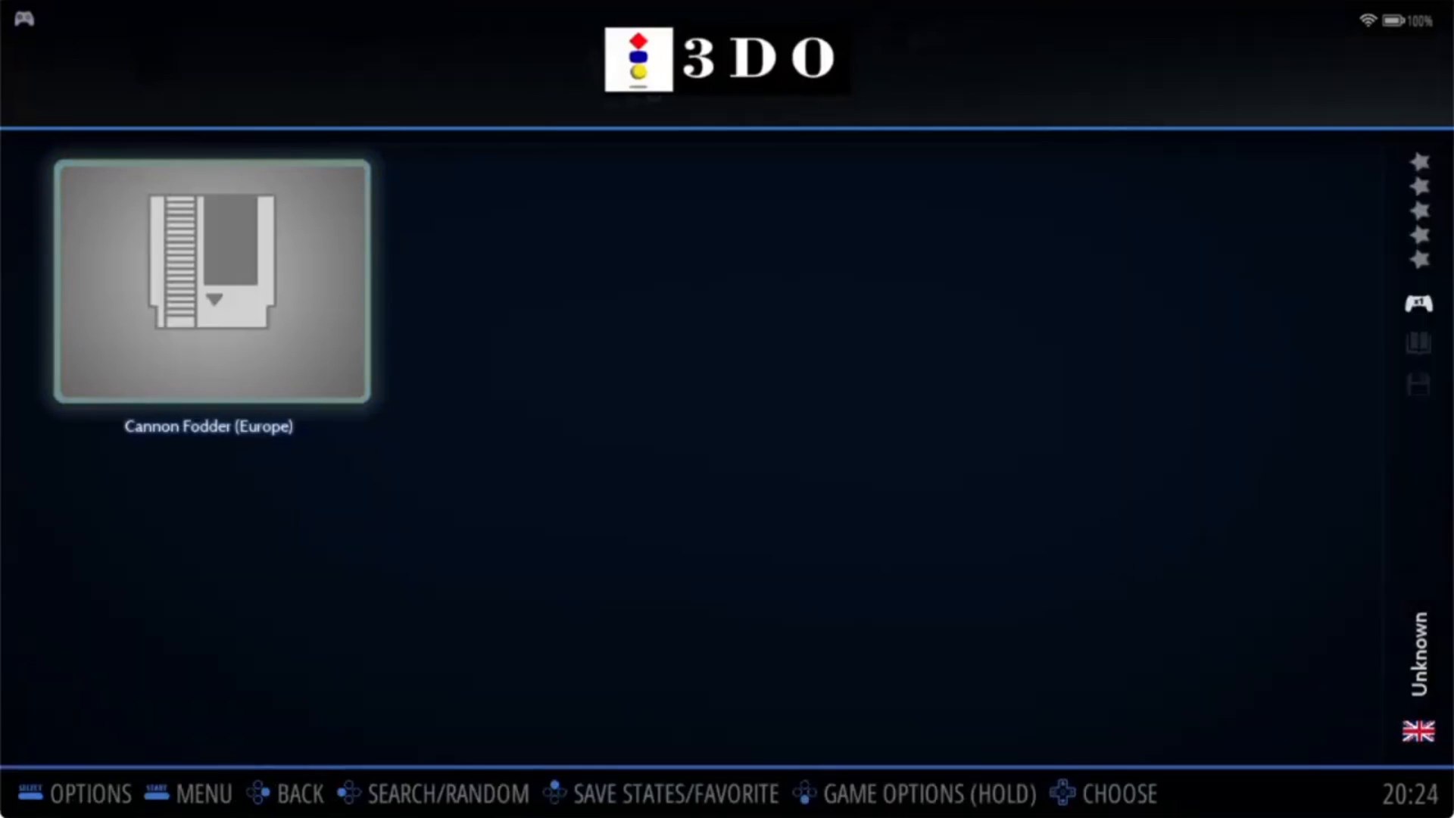
- Launch Cannon Fodder (Europe) despite the BIOS warning and play the first mission, moving the squad and shooting the enemy soldiers
key(Return)
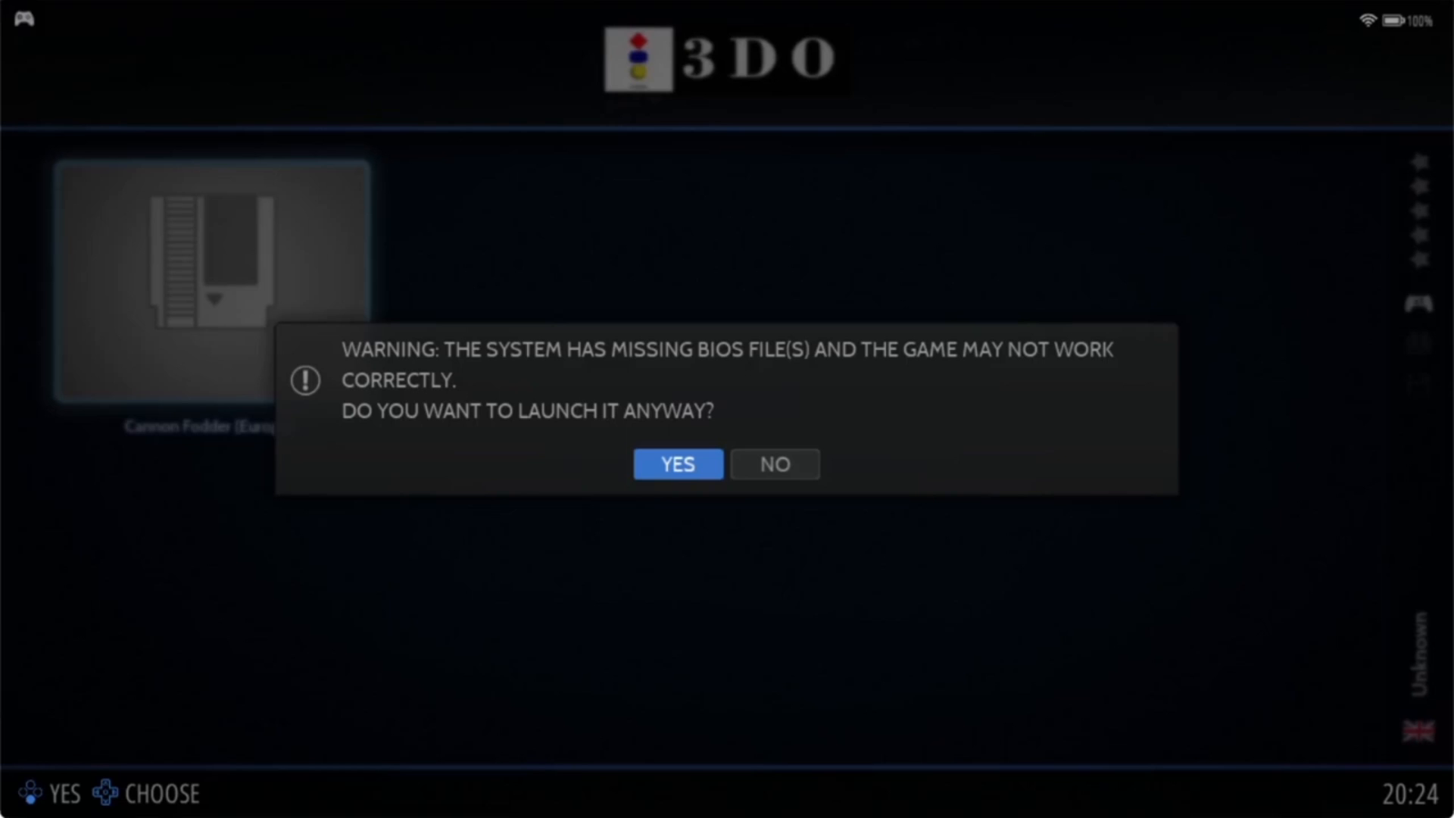
key(Return)
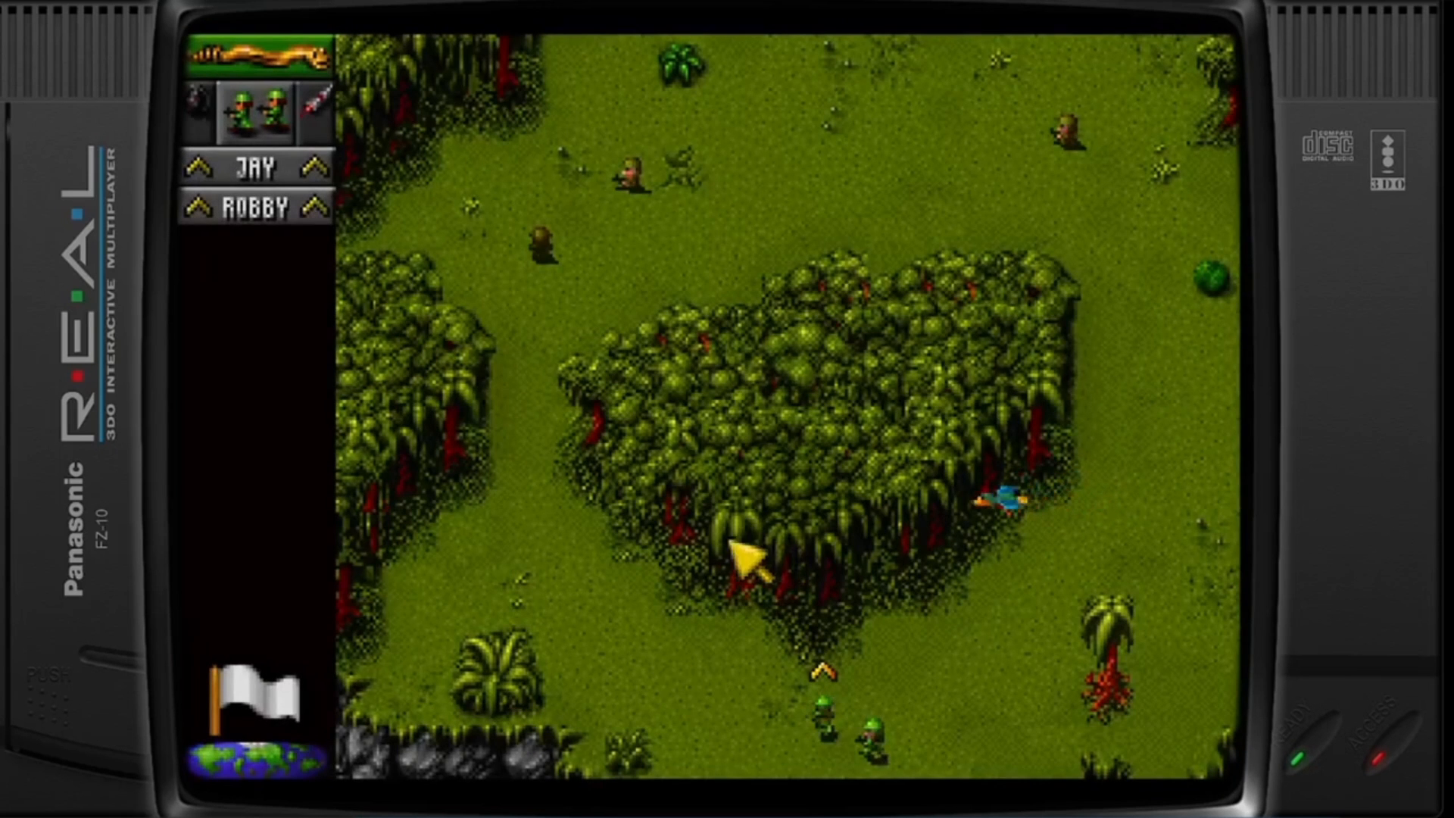
click(543, 604)
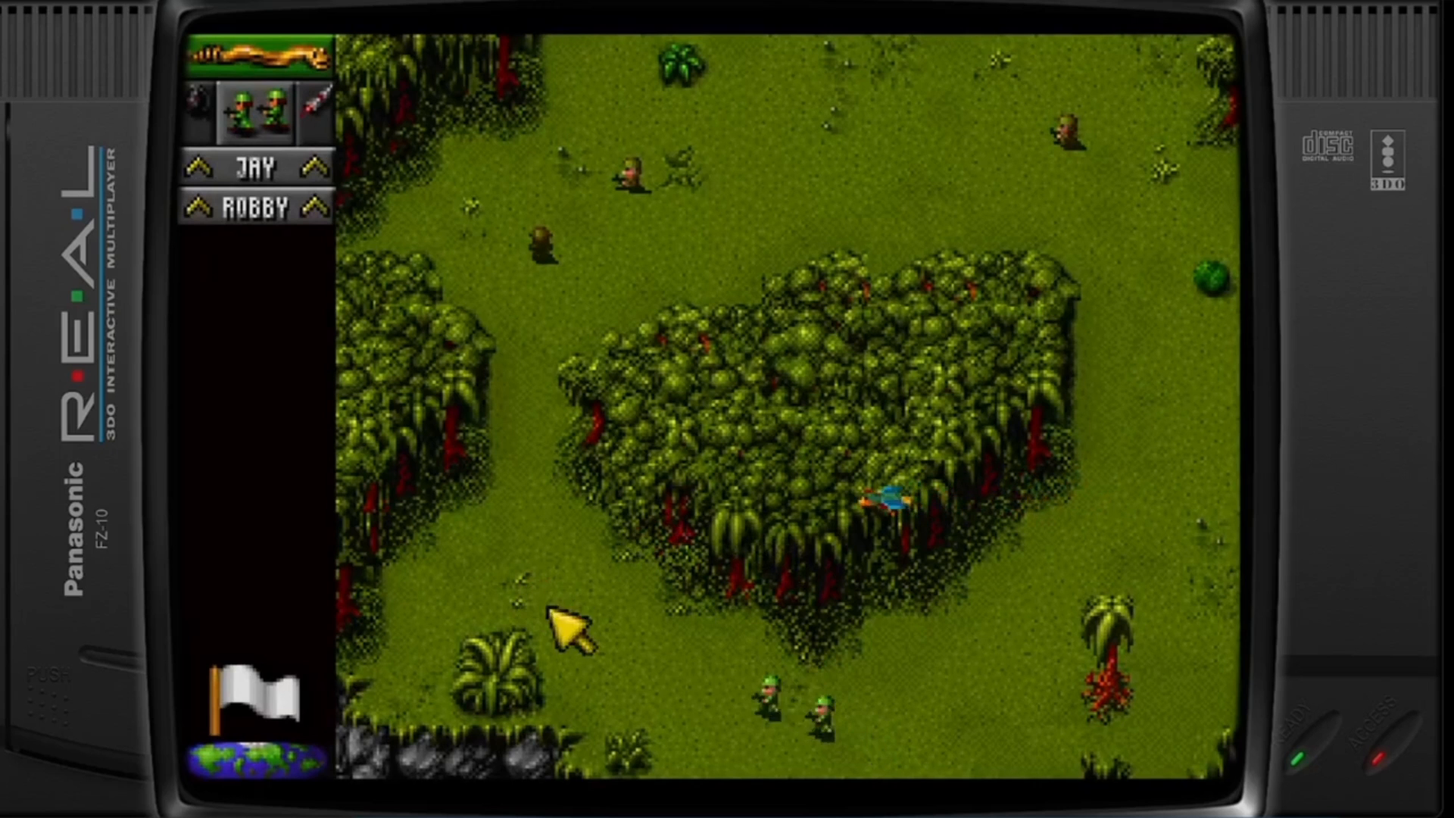
click(521, 393)
right_click(516, 299)
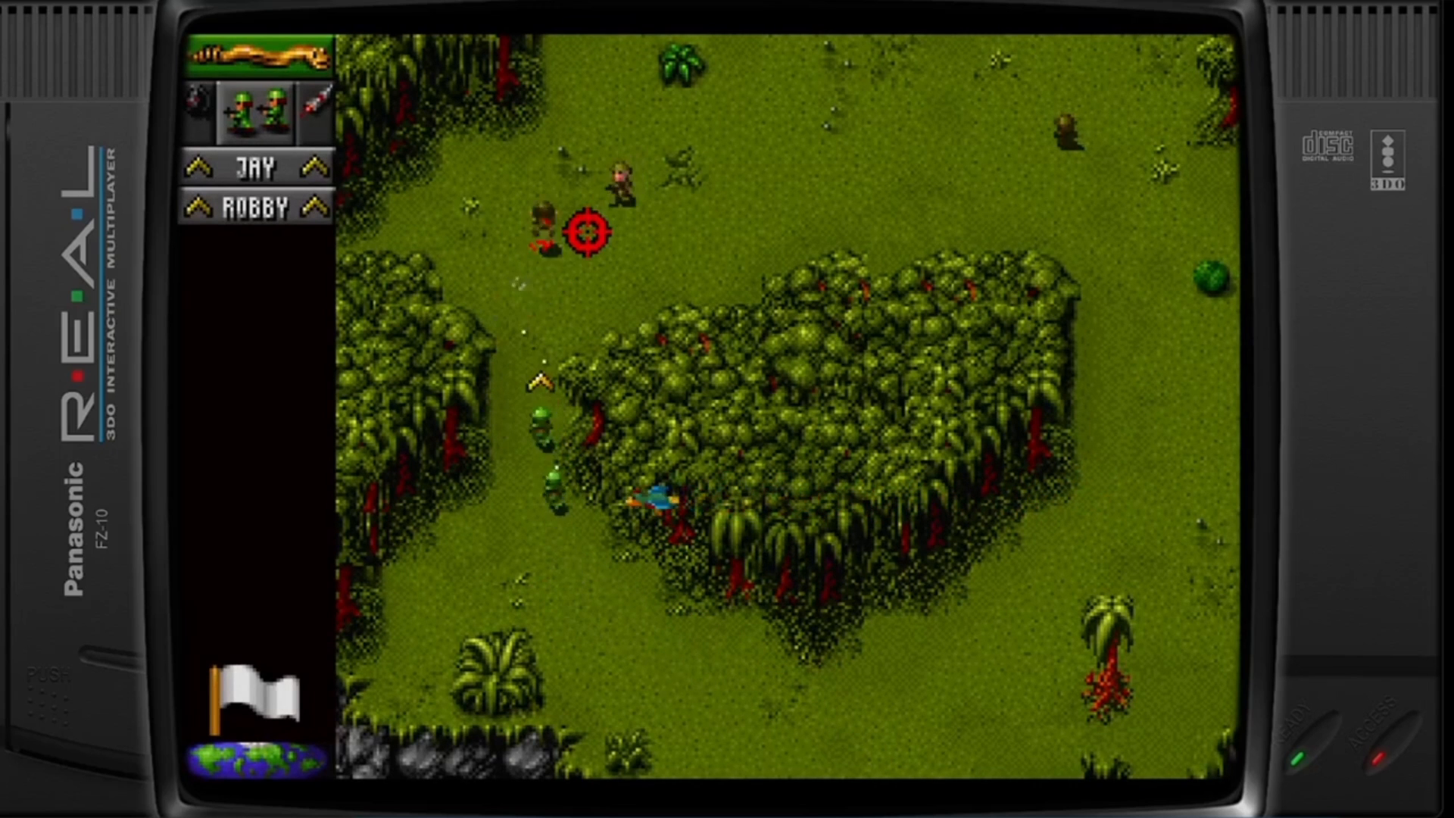
click(761, 97)
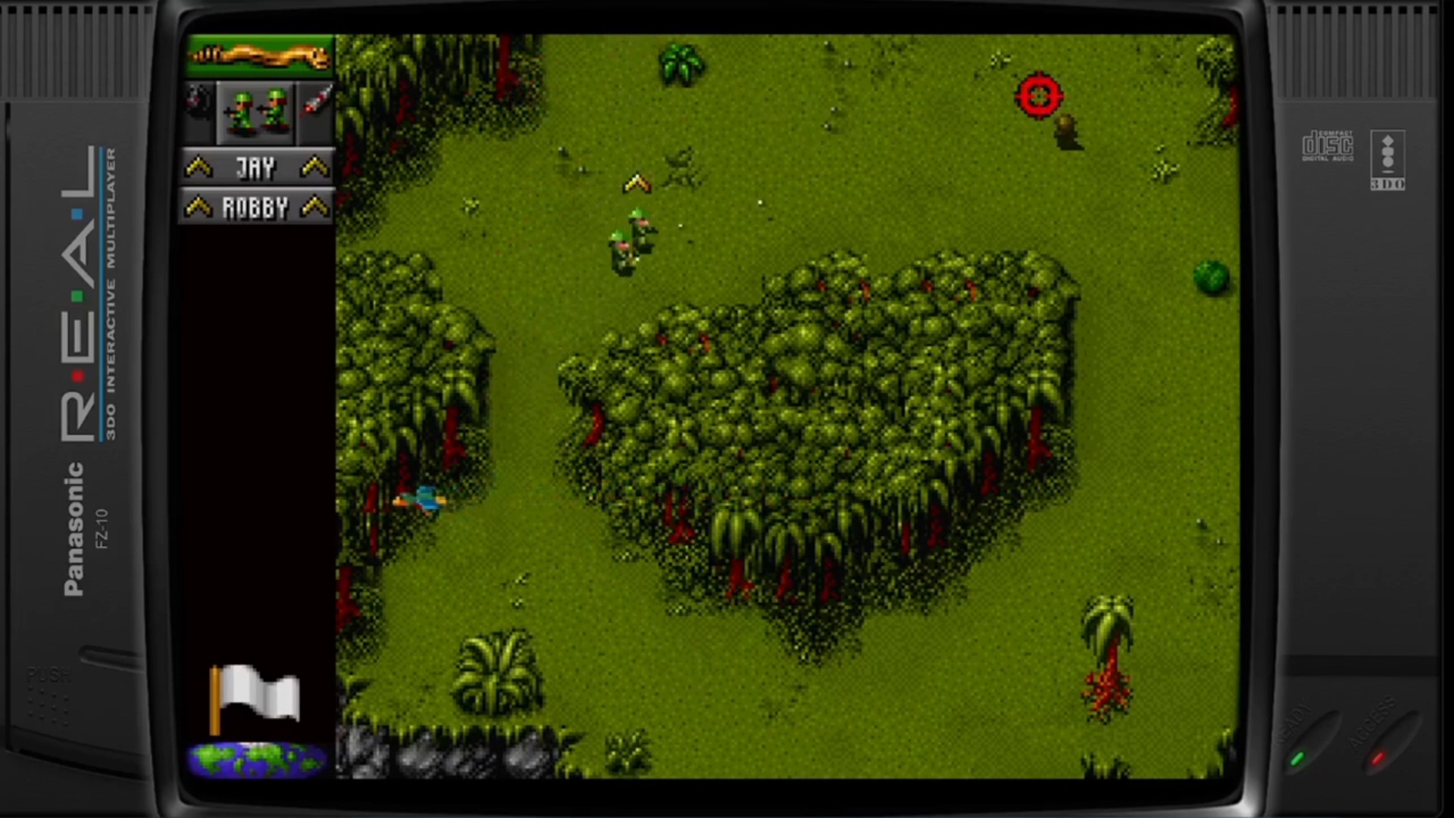
right_click(1056, 144)
click(1061, 266)
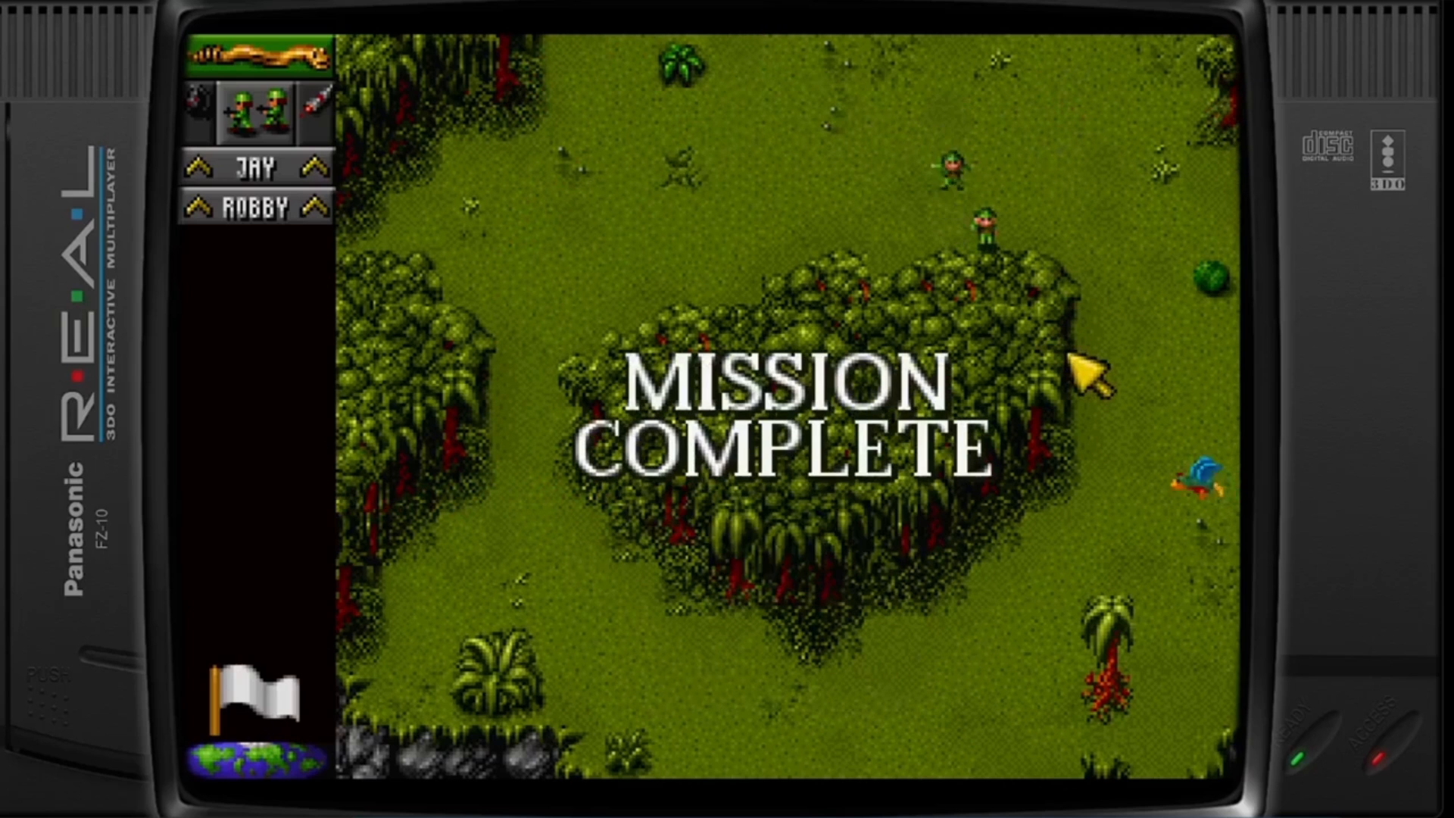
- Pause the game and review the Opera core options, including BIOS, font and CPU overclock
key(F1)
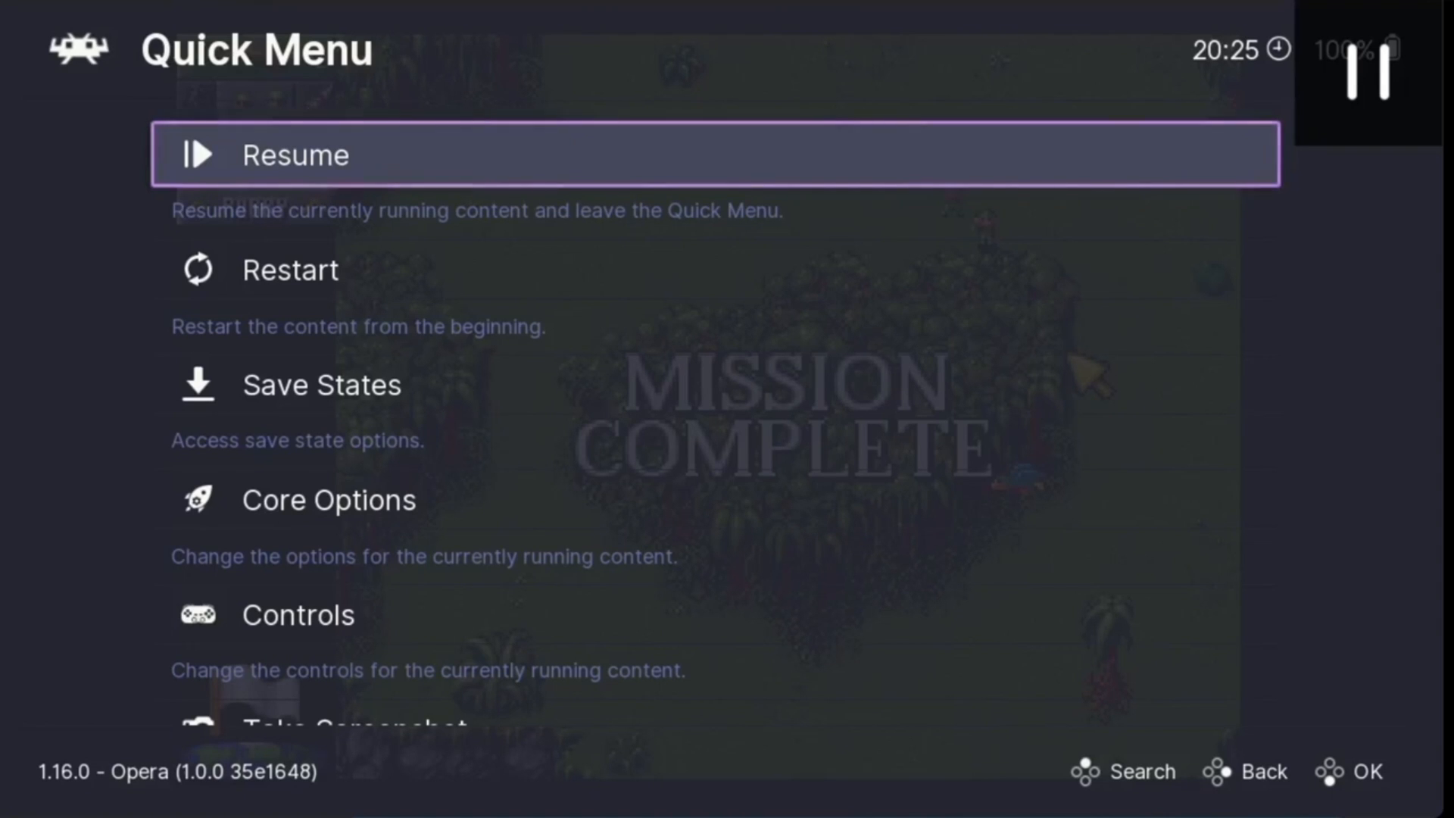
key(Down)
key(Down)
key(Down)
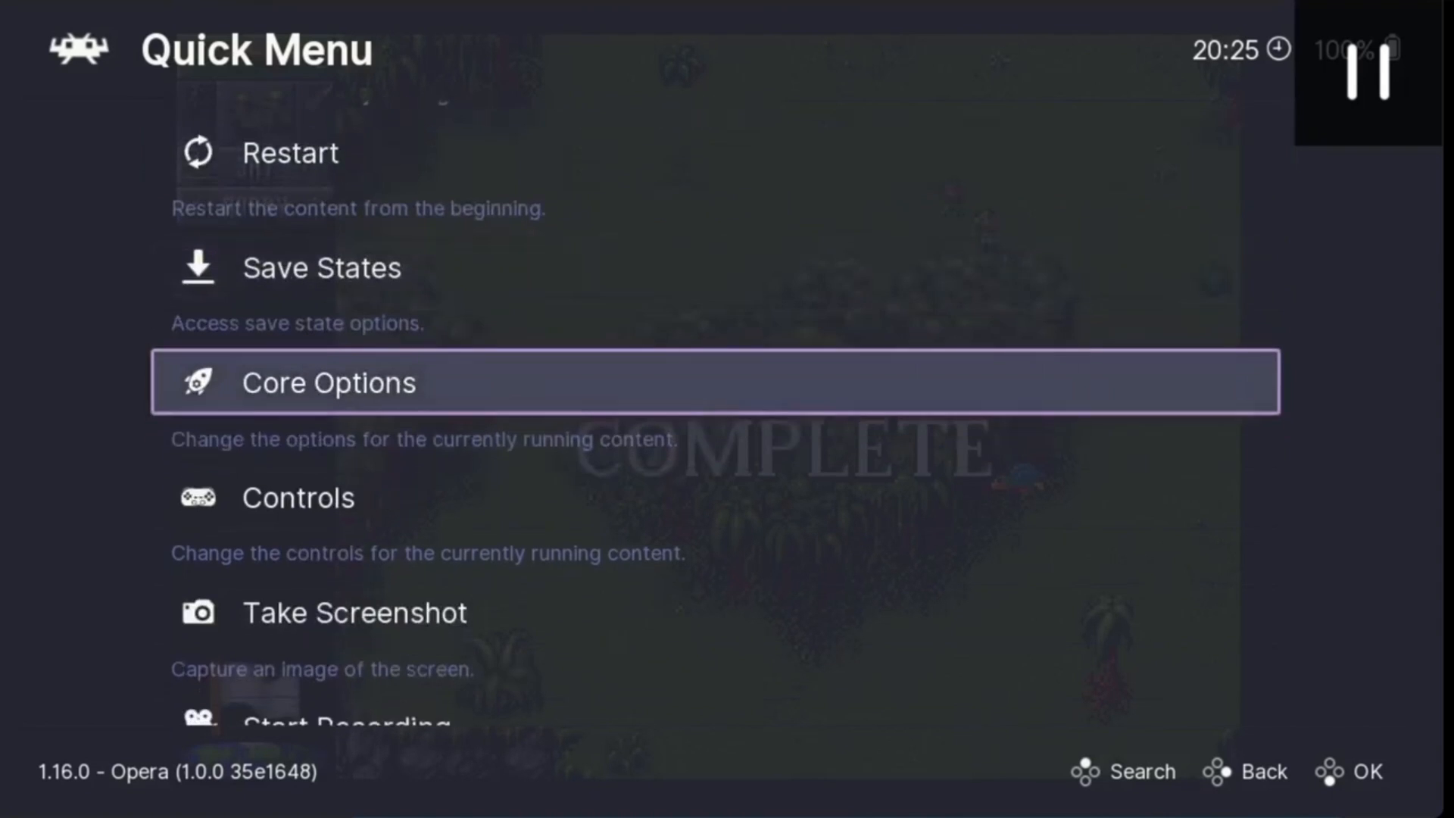
key(Return)
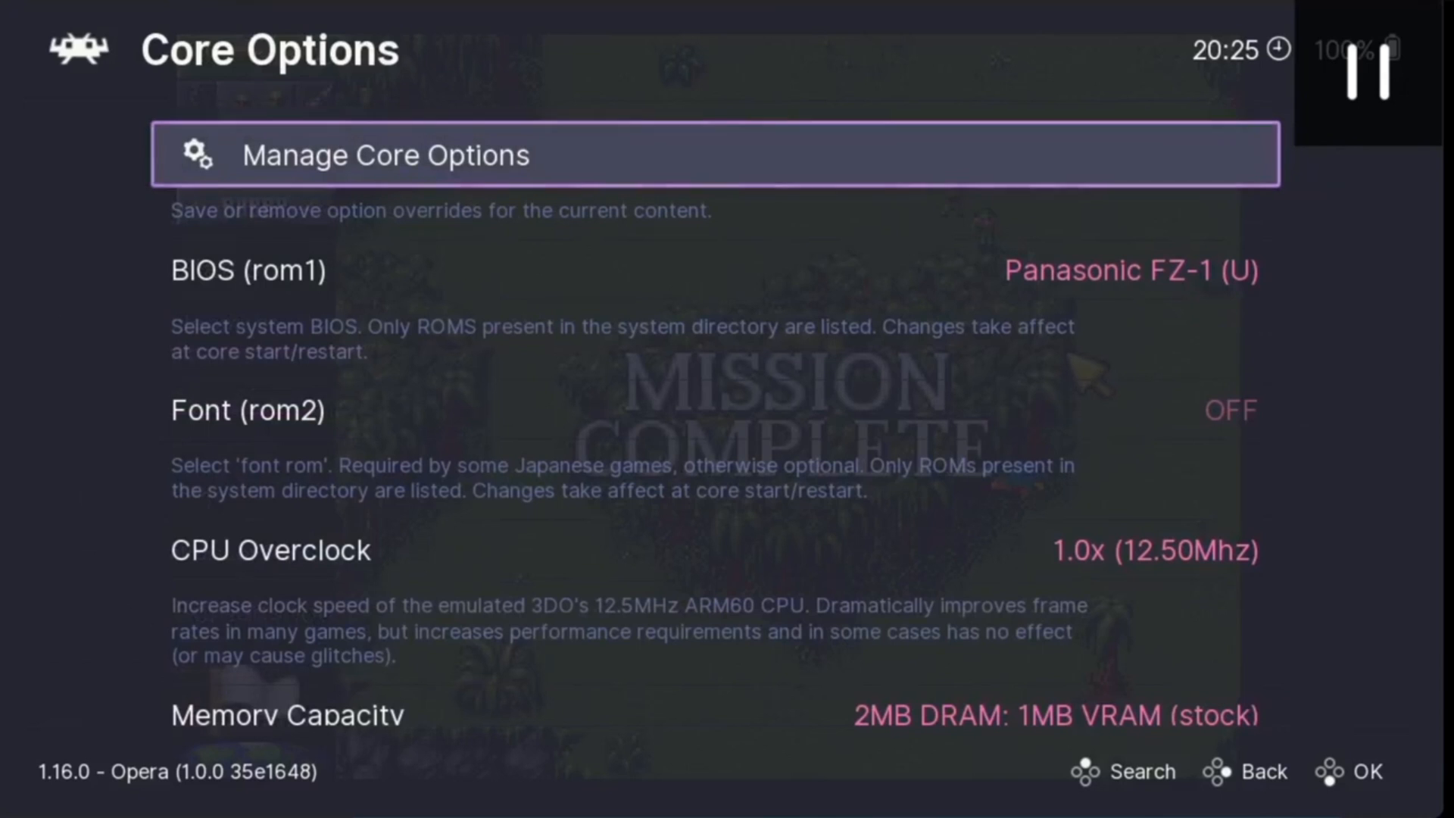
key(BackSpace)
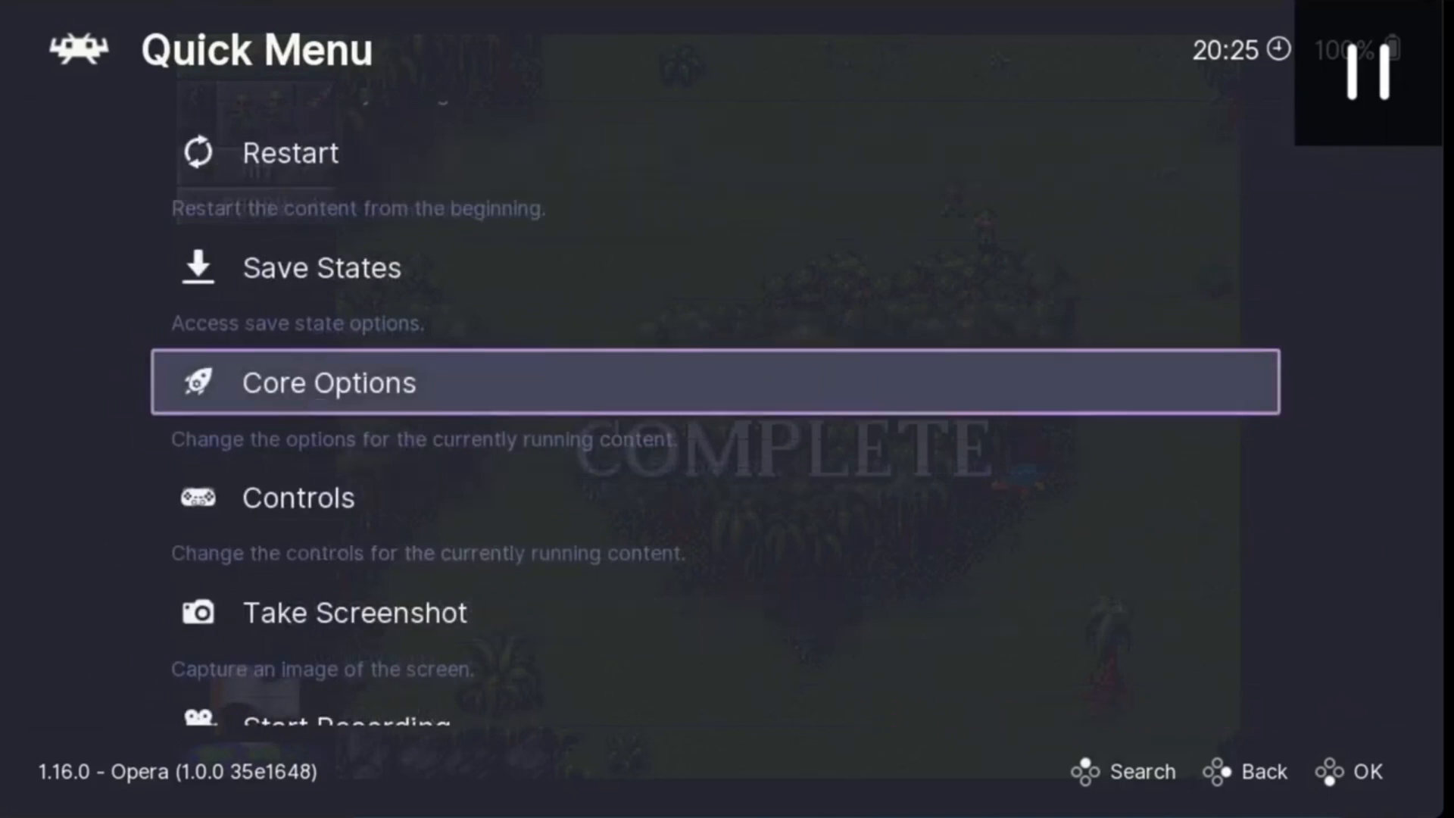
- Look through the remaining quick menu entries and quit RetroArch to return to the 3DO game list
key(Down)
key(Down)
key(Down)
key(Down)
key(Down)
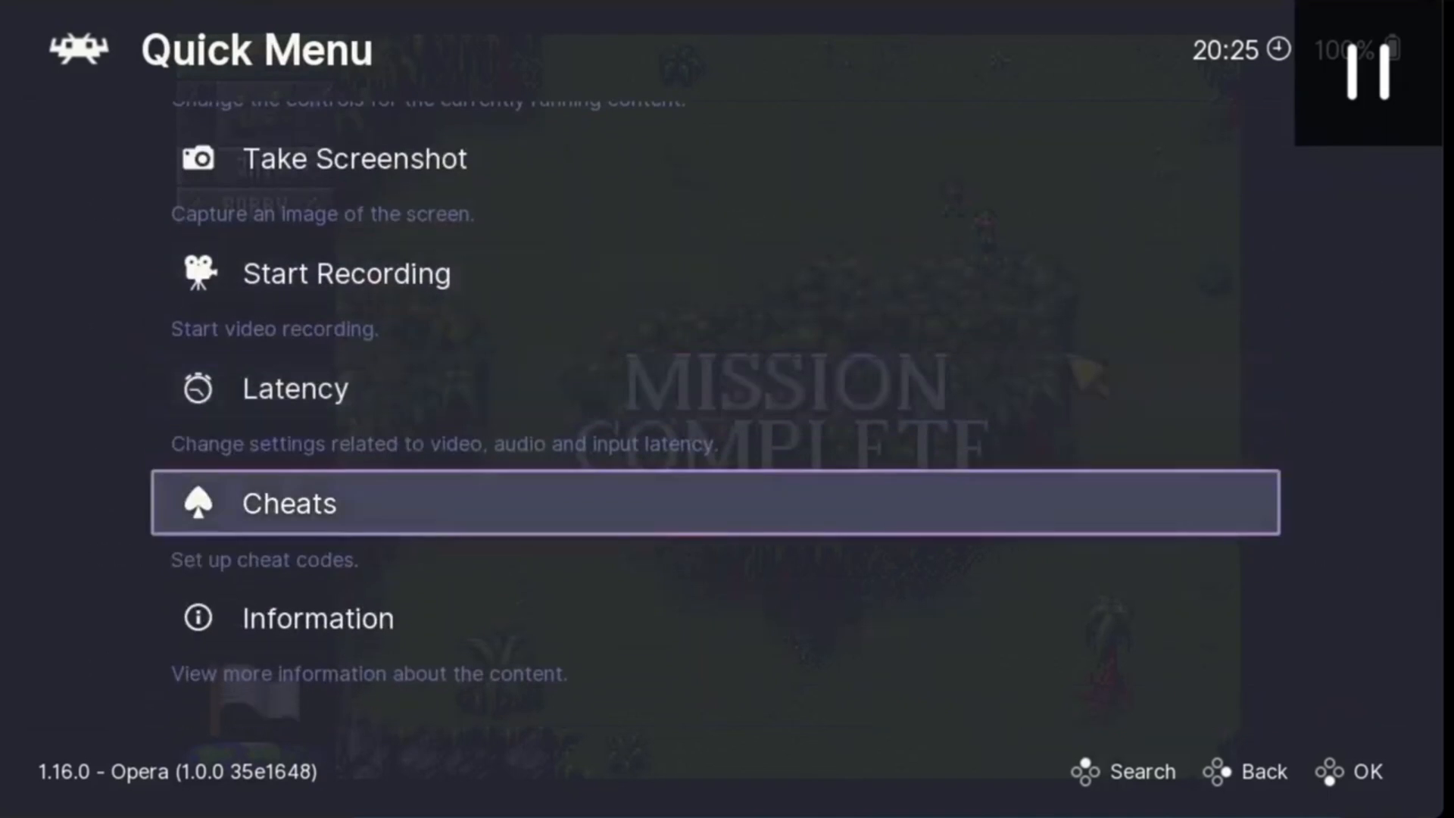
key(Down)
key(BackSpace)
key(Down)
key(Down)
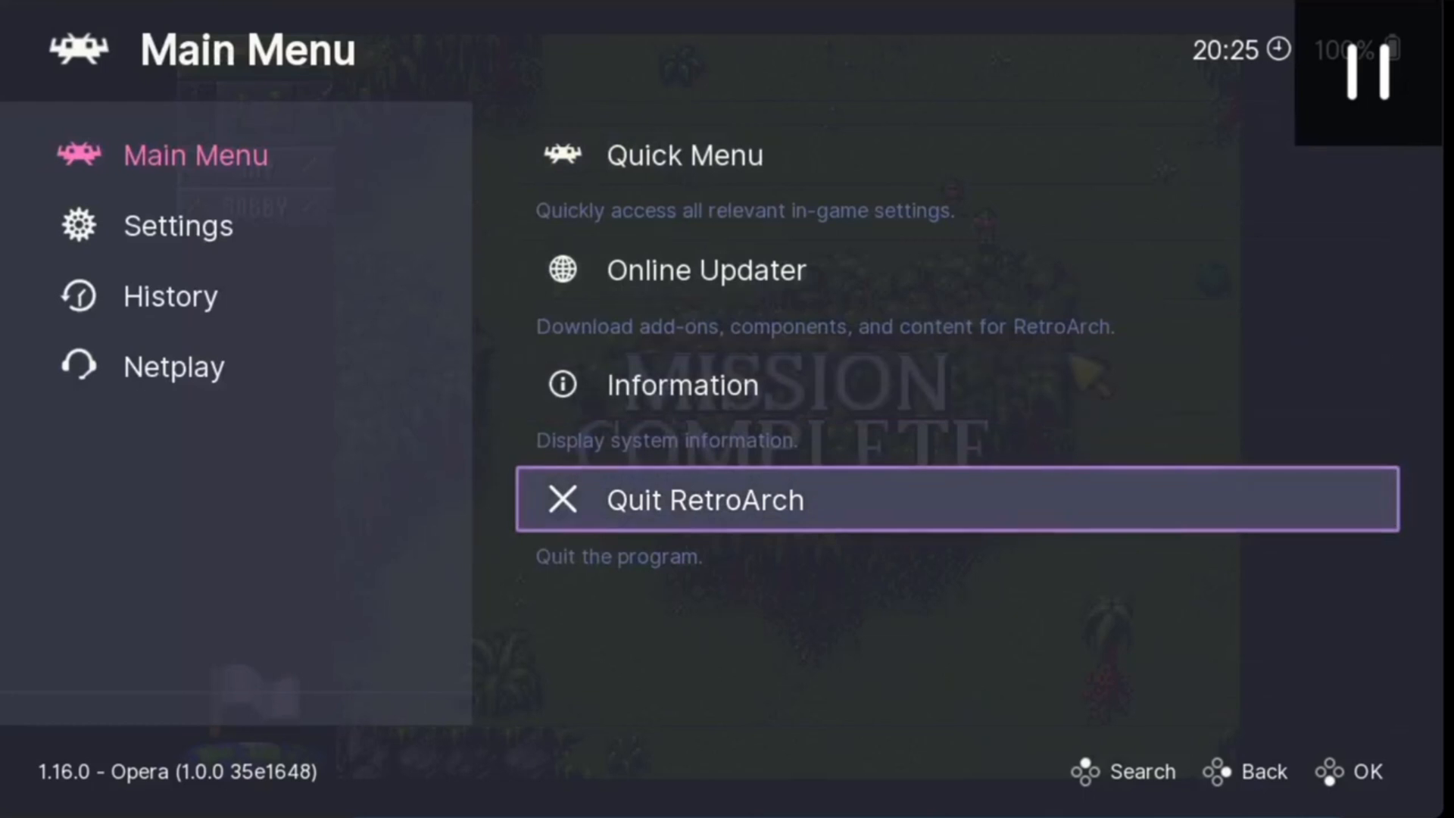
key(Return)
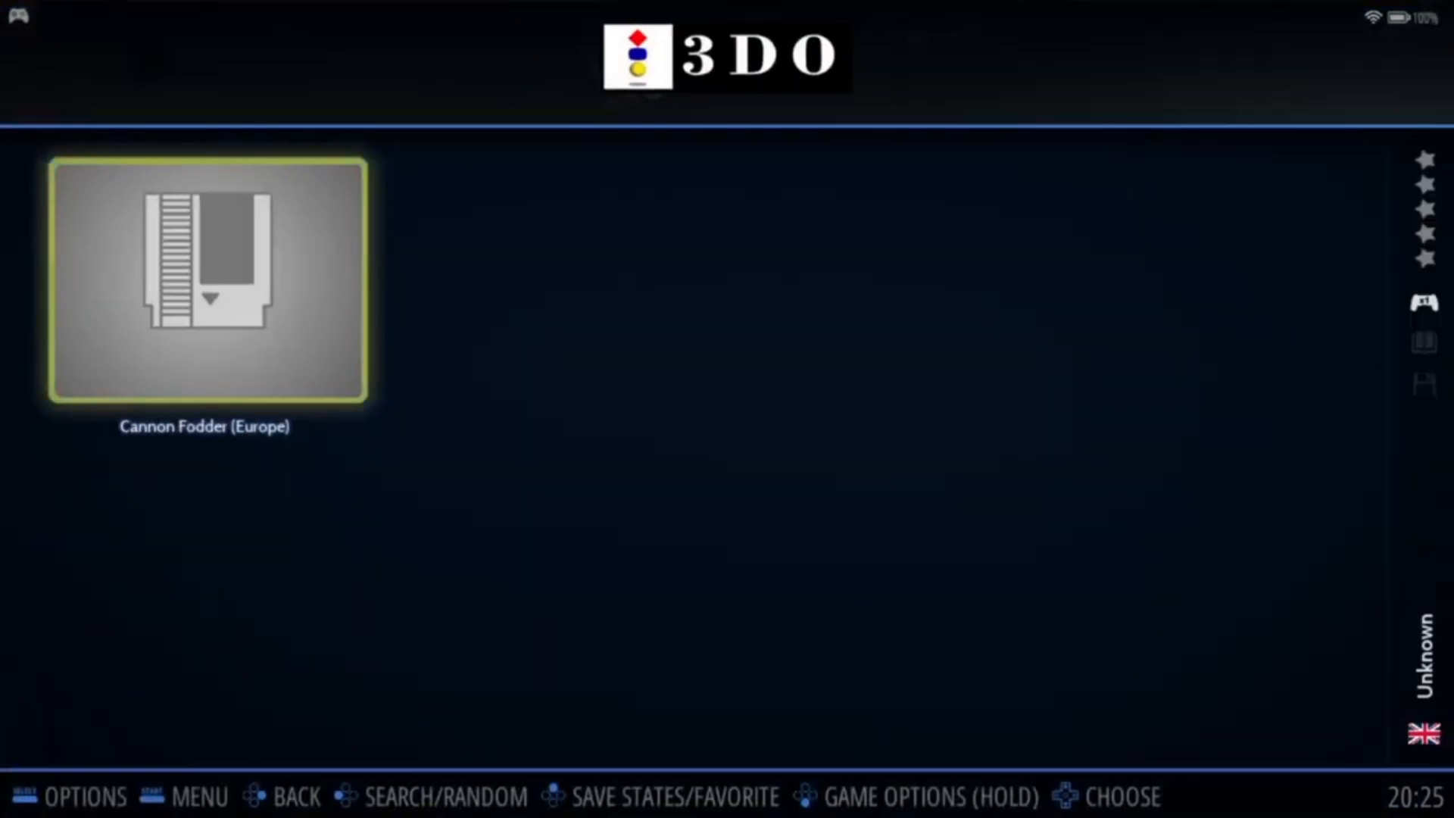
- Scrape missing media for the 3DO game from ScreenScraper
key(F1)
key(Down)
key(Down)
key(Down)
key(Down)
key(Down)
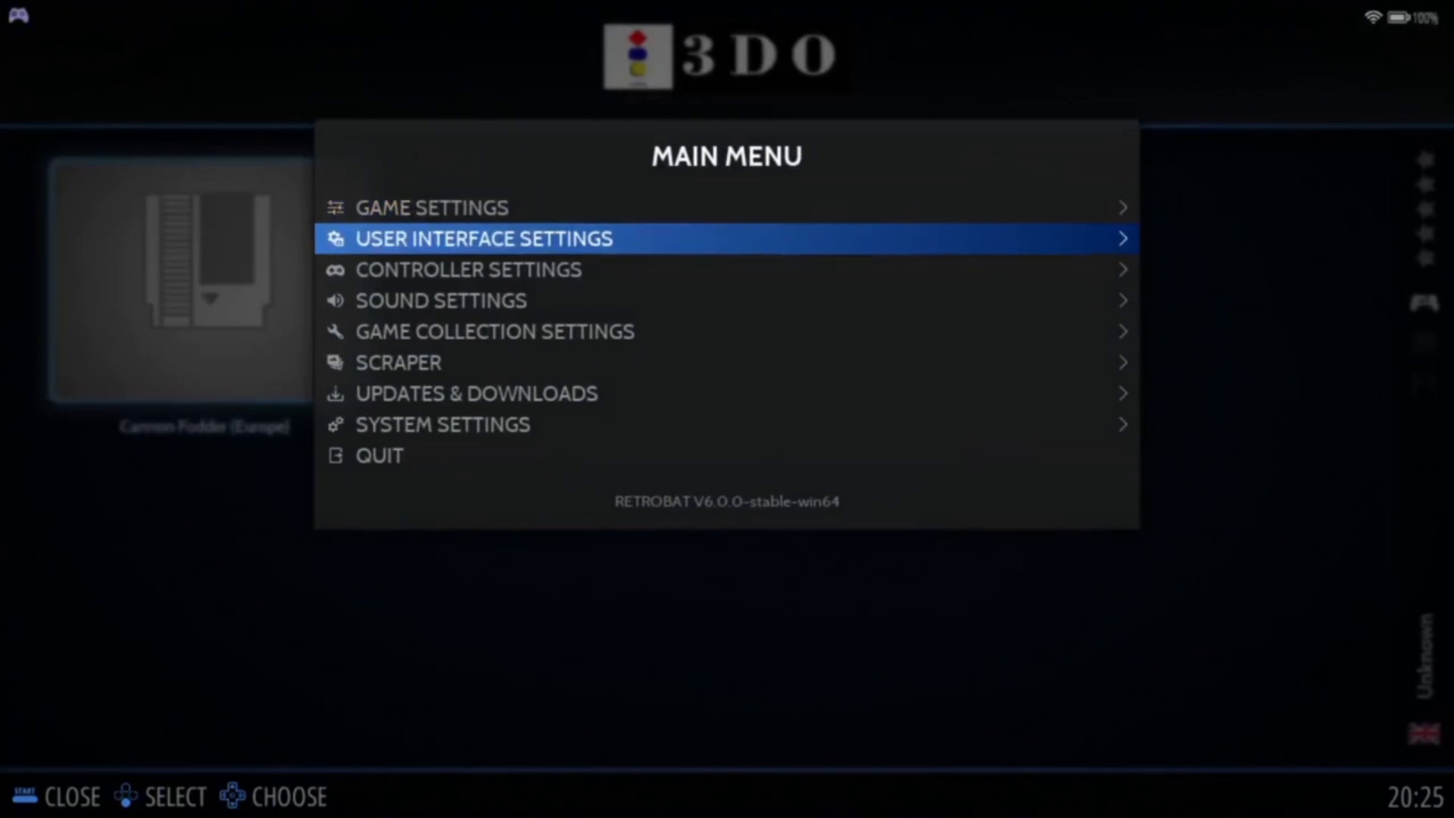
key(Return)
key(Down)
key(Down)
key(Down)
key(Down)
key(Down)
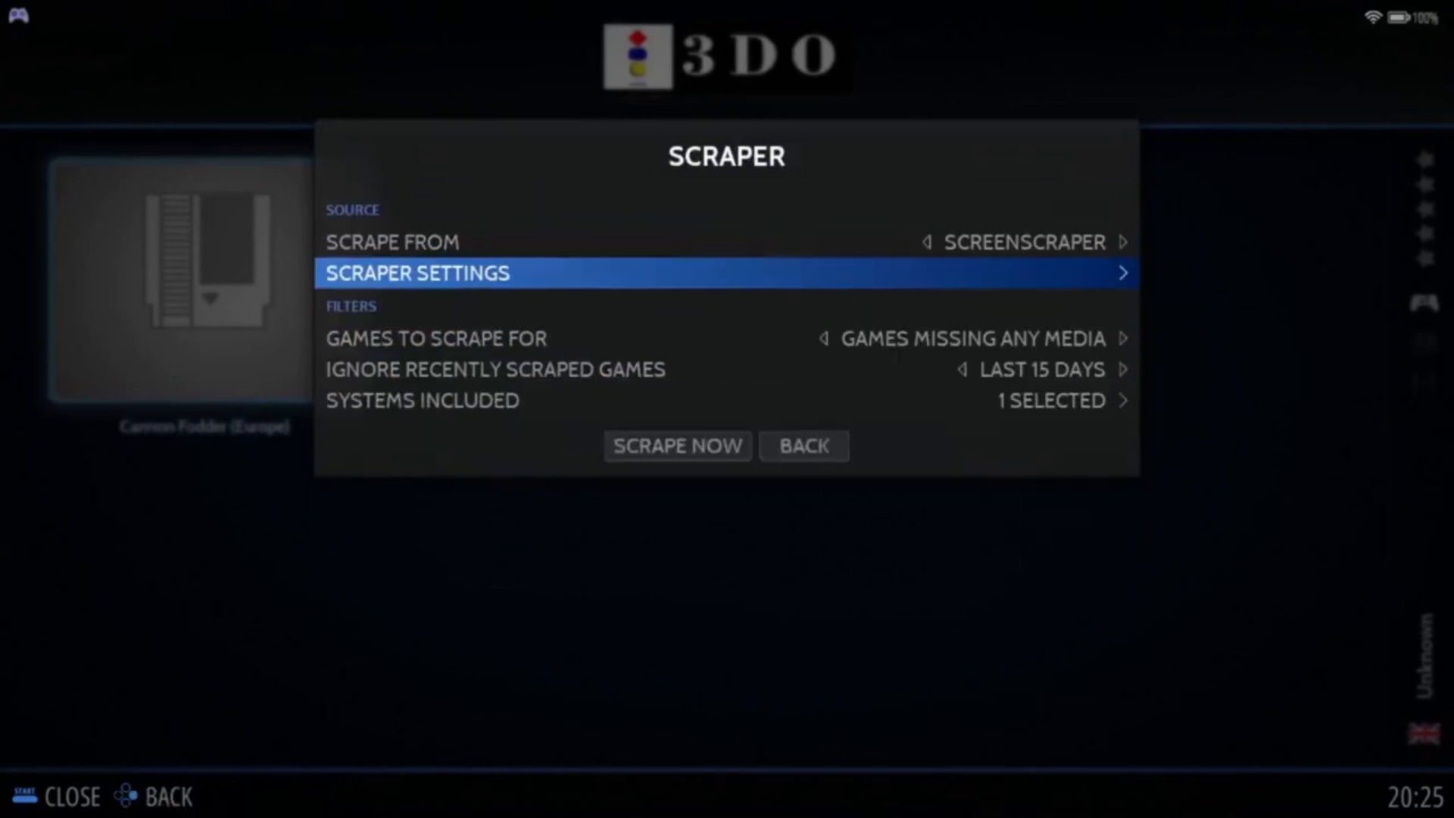
key(Return)
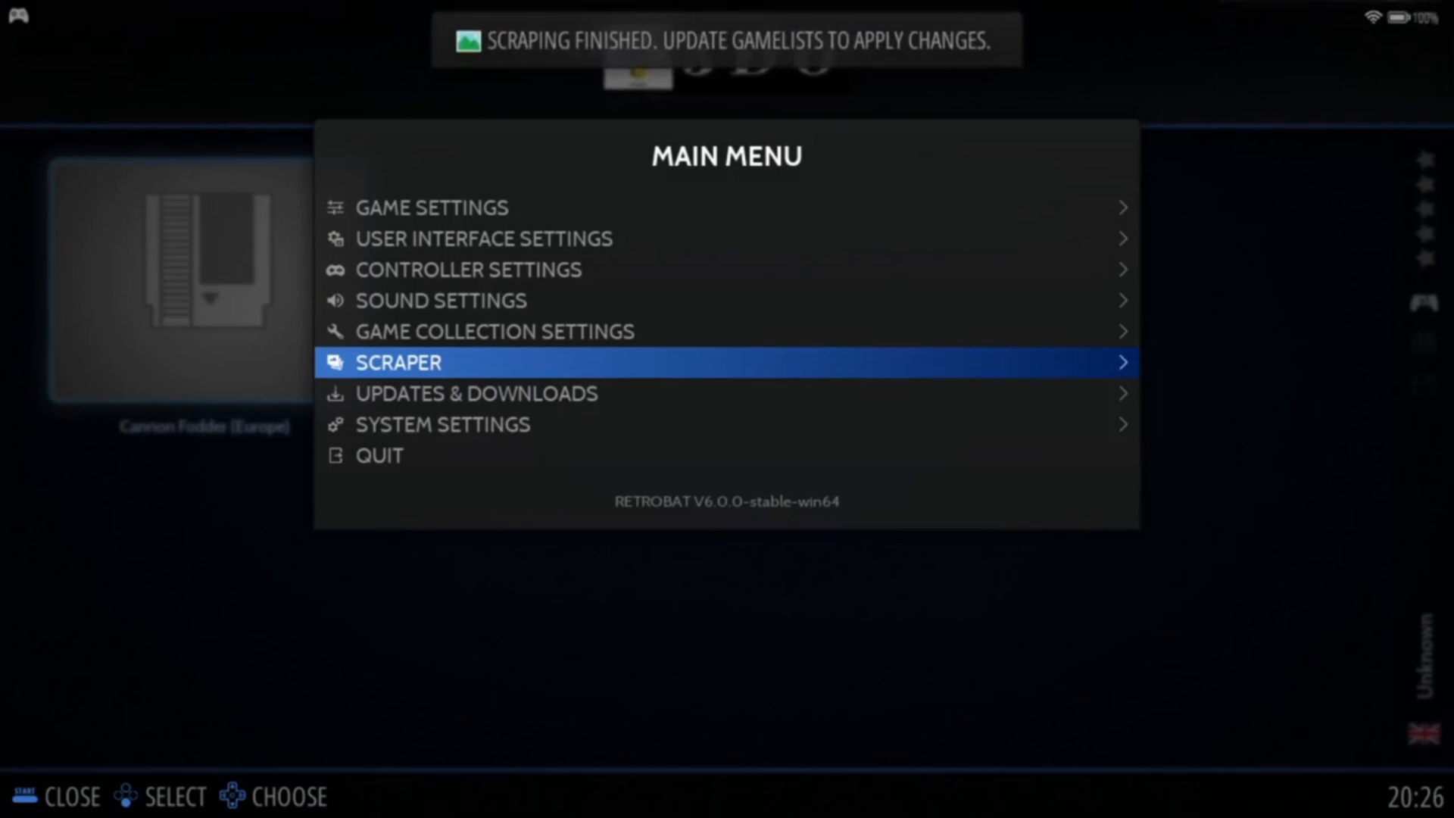
- Update the gamelists to apply the scraped media and reopen the 3DO game list
key(Up)
key(Up)
key(Up)
key(Up)
key(Up)
key(Return)
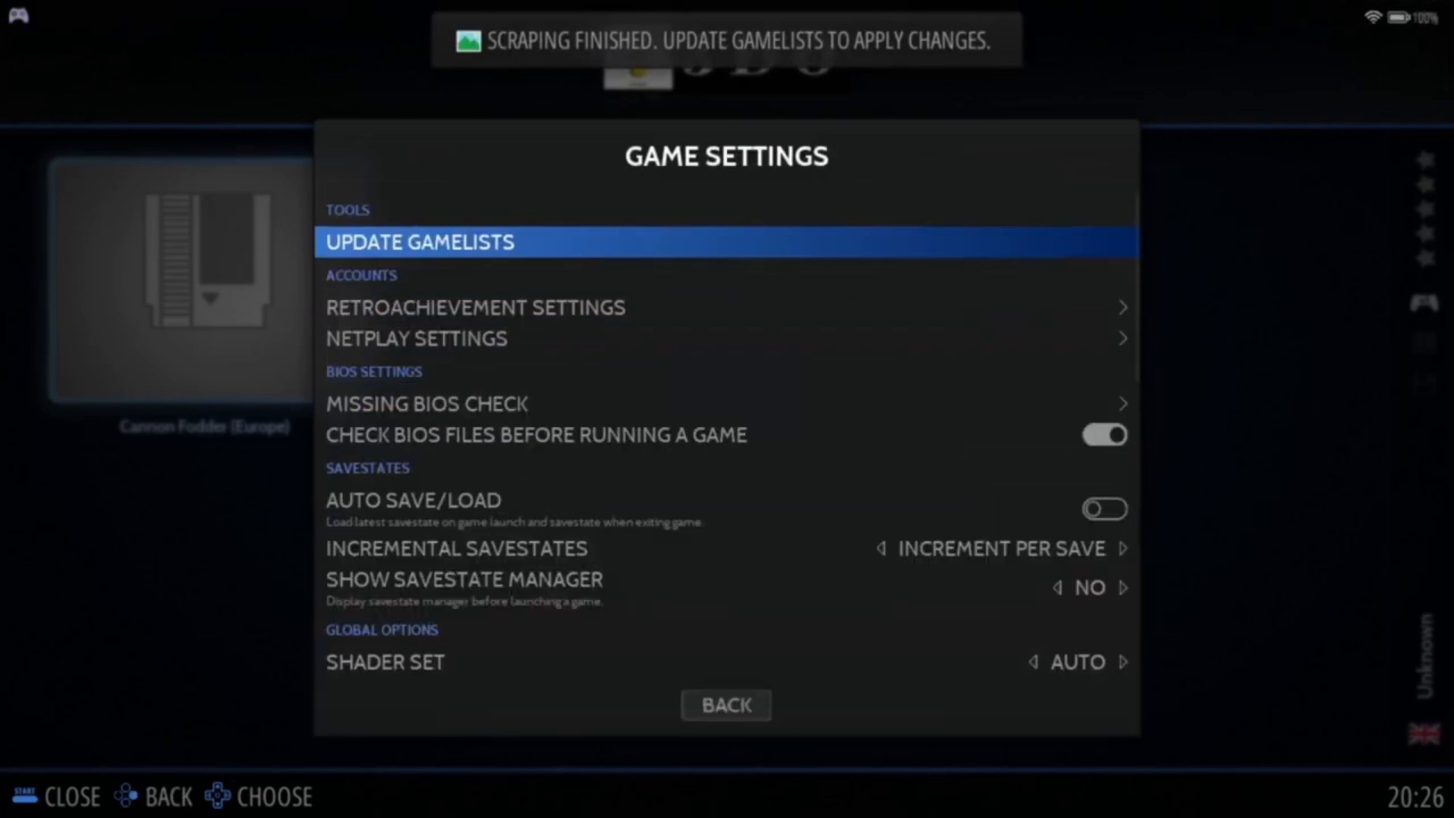
key(Return)
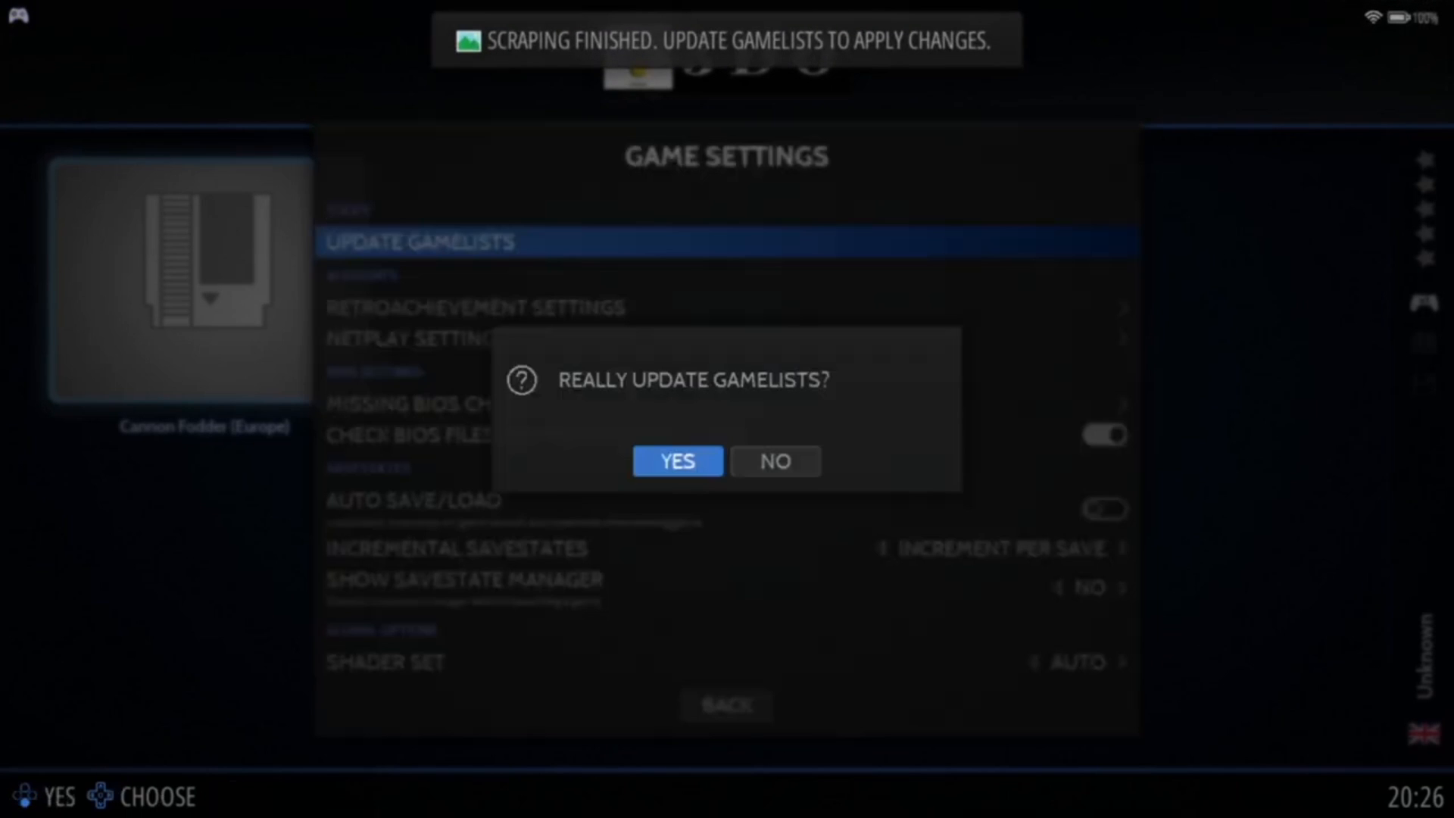
key(Return)
key(BackSpace)
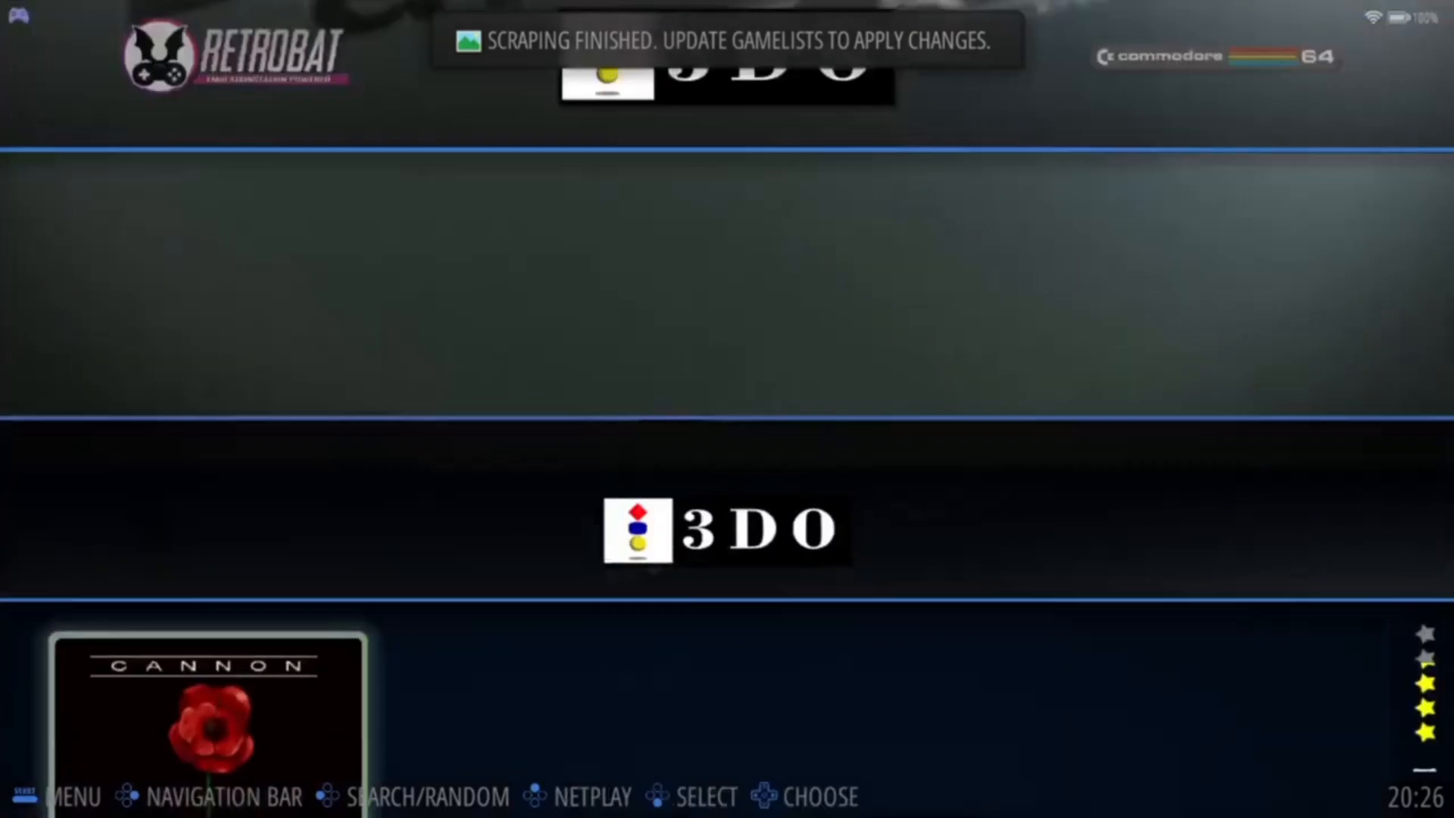
key(Return)
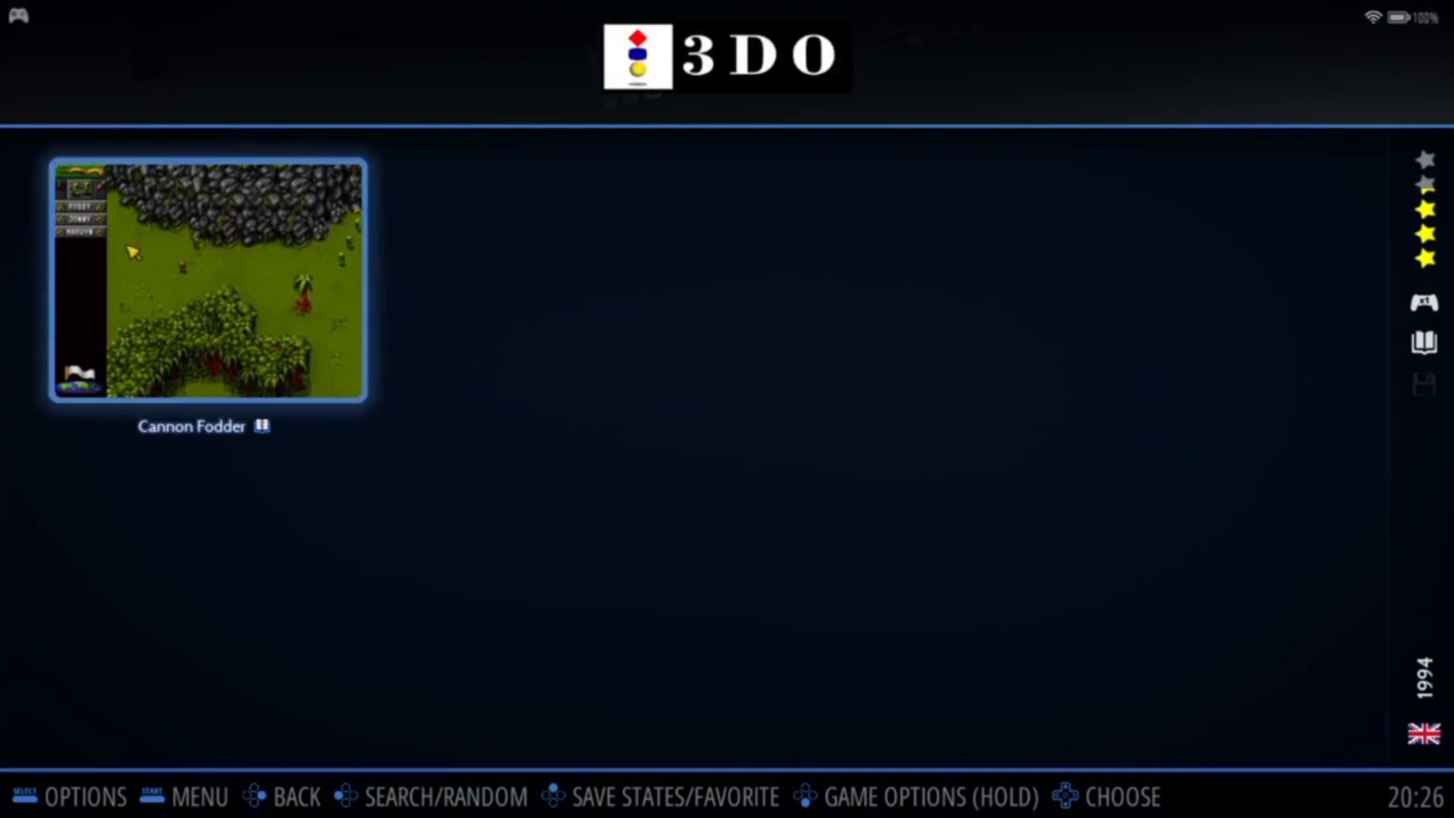
- Change the theme set to ES-THEME-A-TOUCH-OF-GLASS and close the settings
key(Escape)
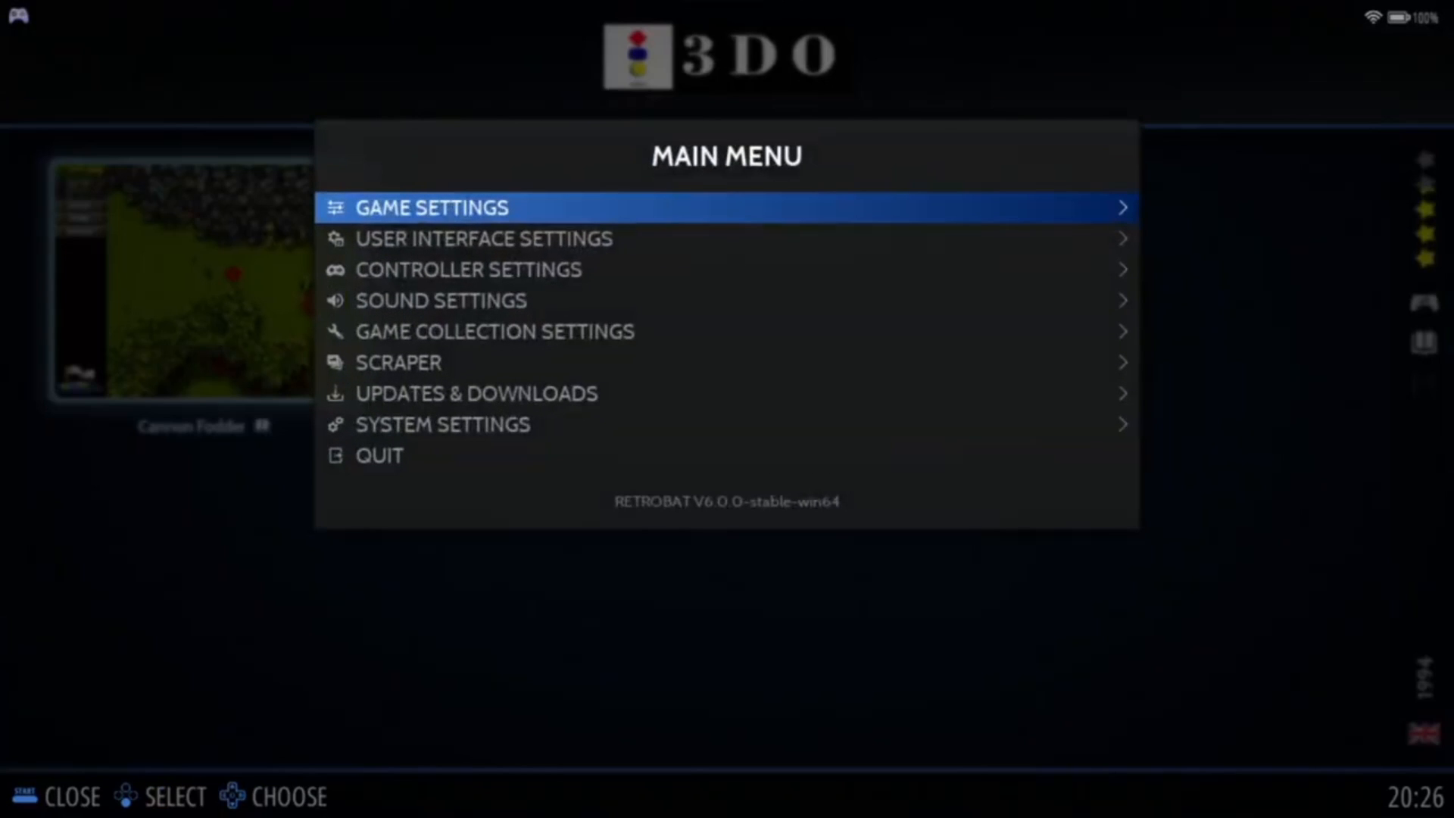
key(Down)
key(Return)
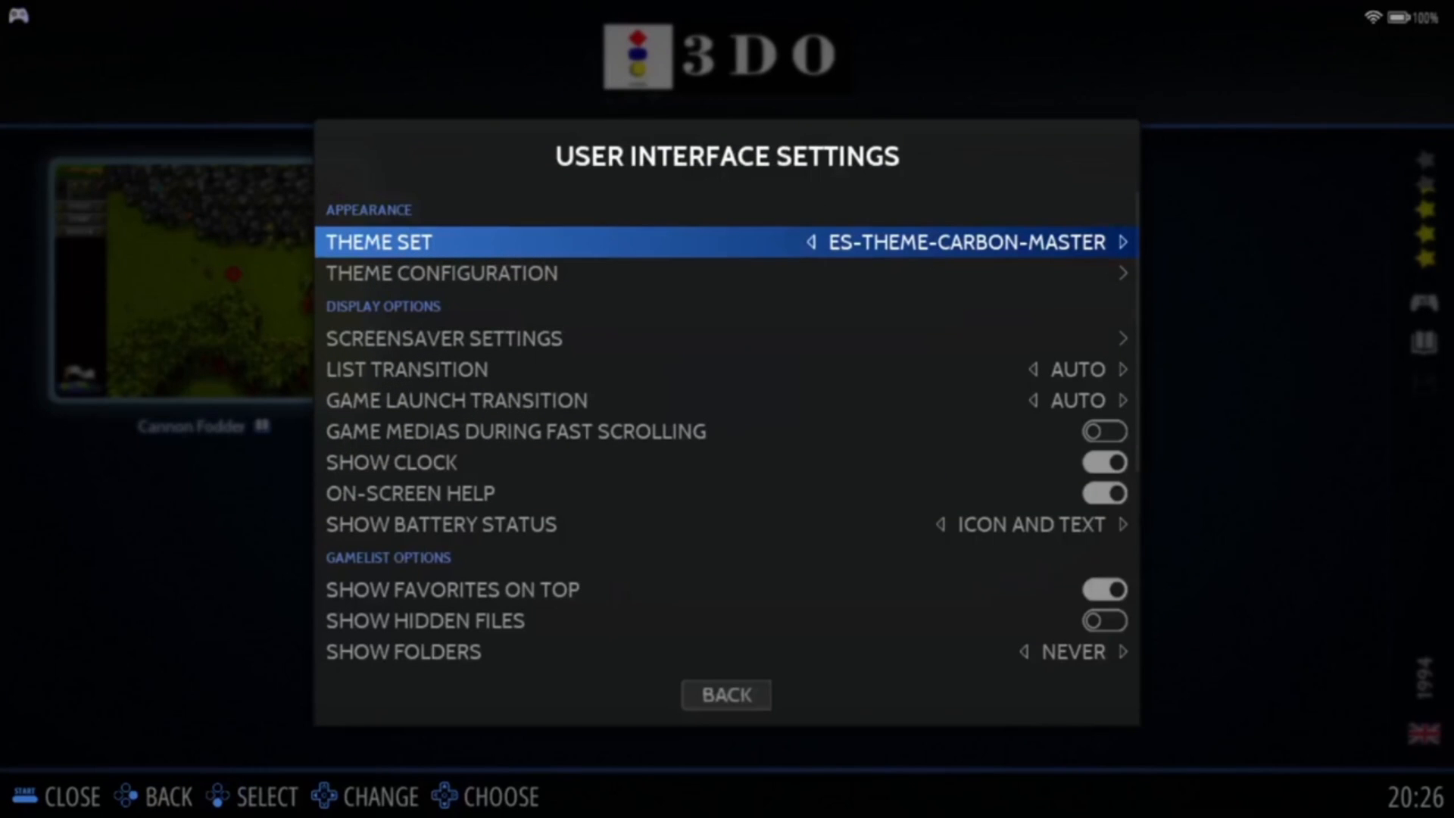
key(Return)
key(Up)
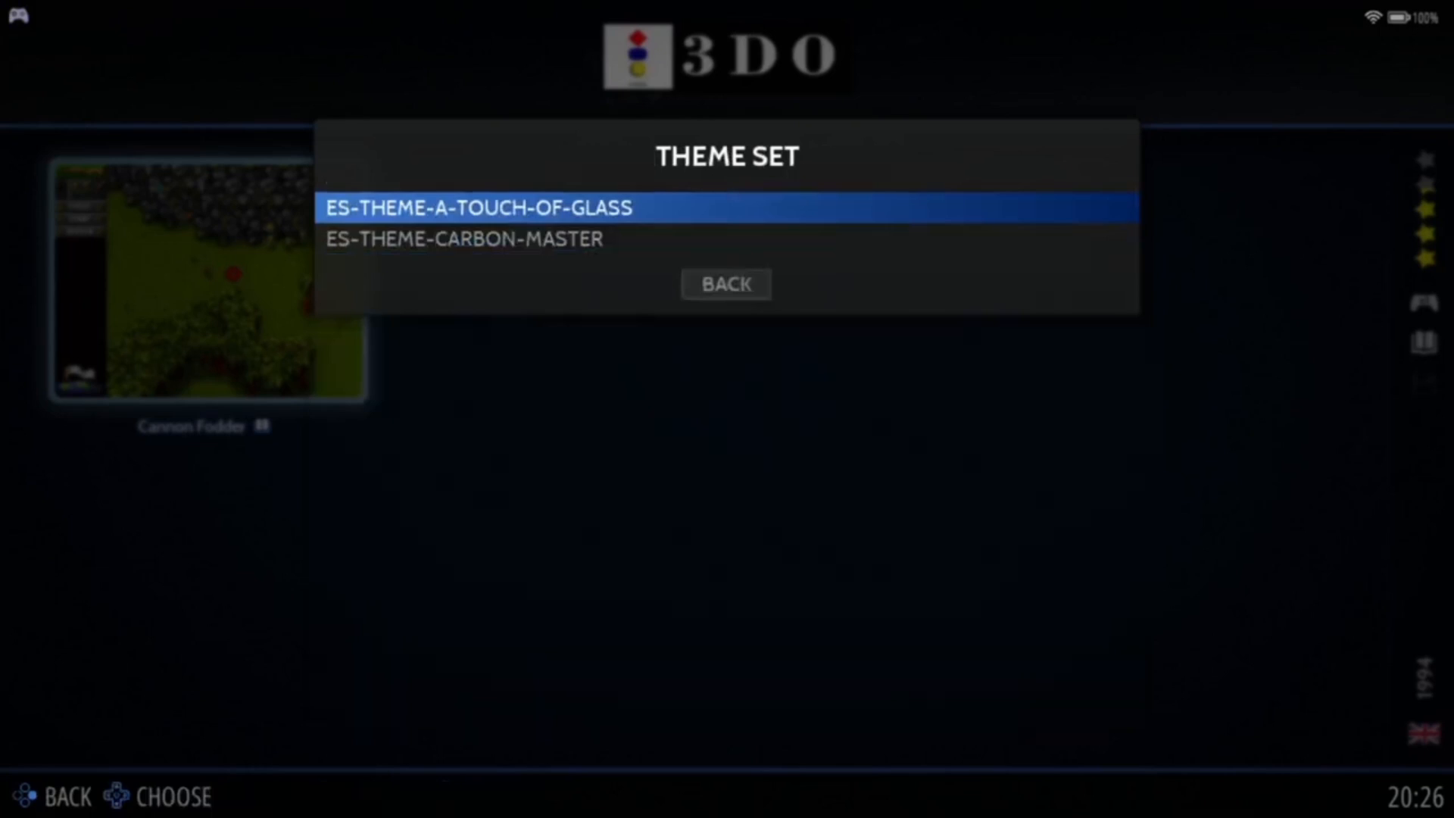
key(Return)
key(BackSpace)
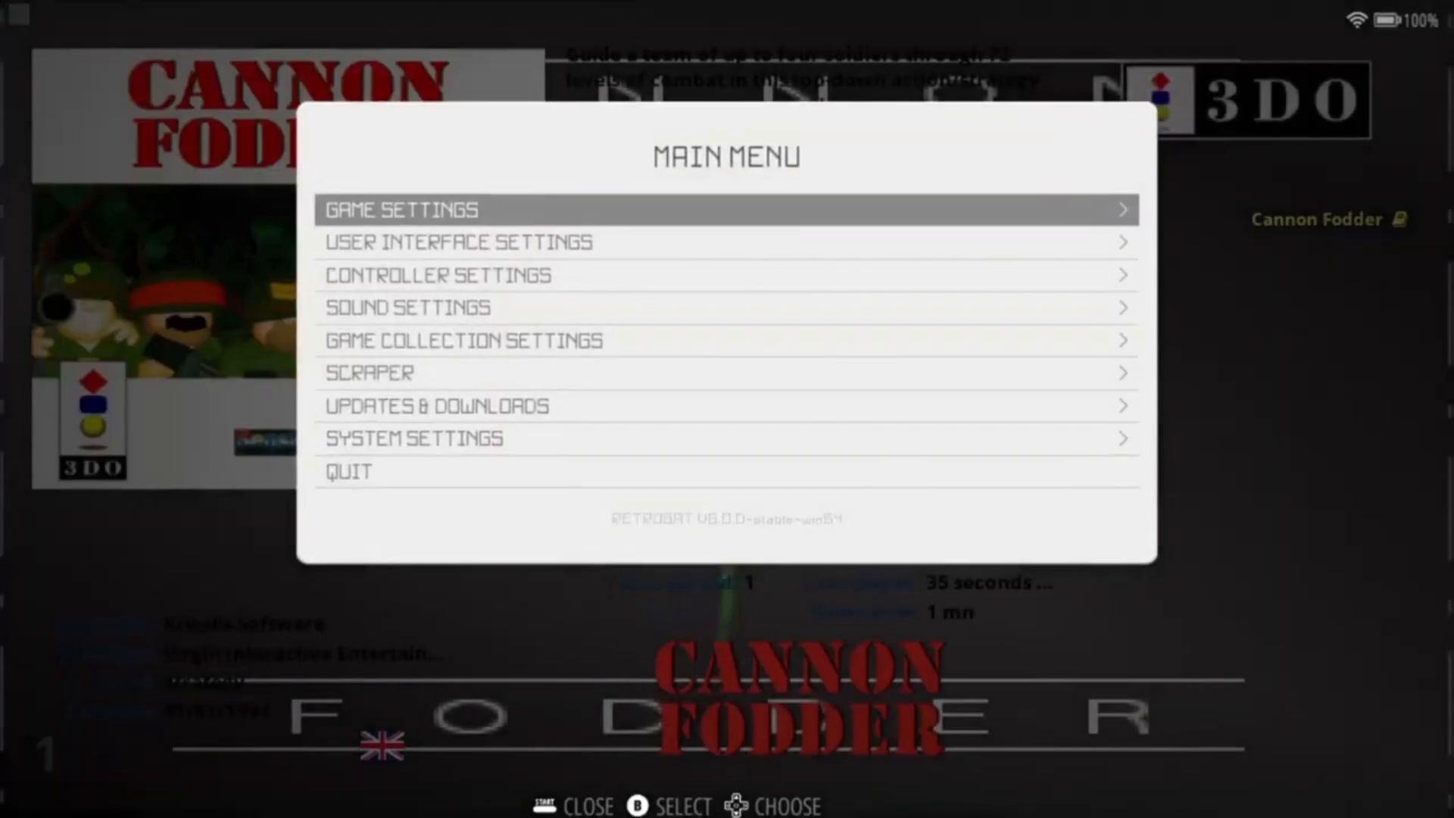
key(BackSpace)
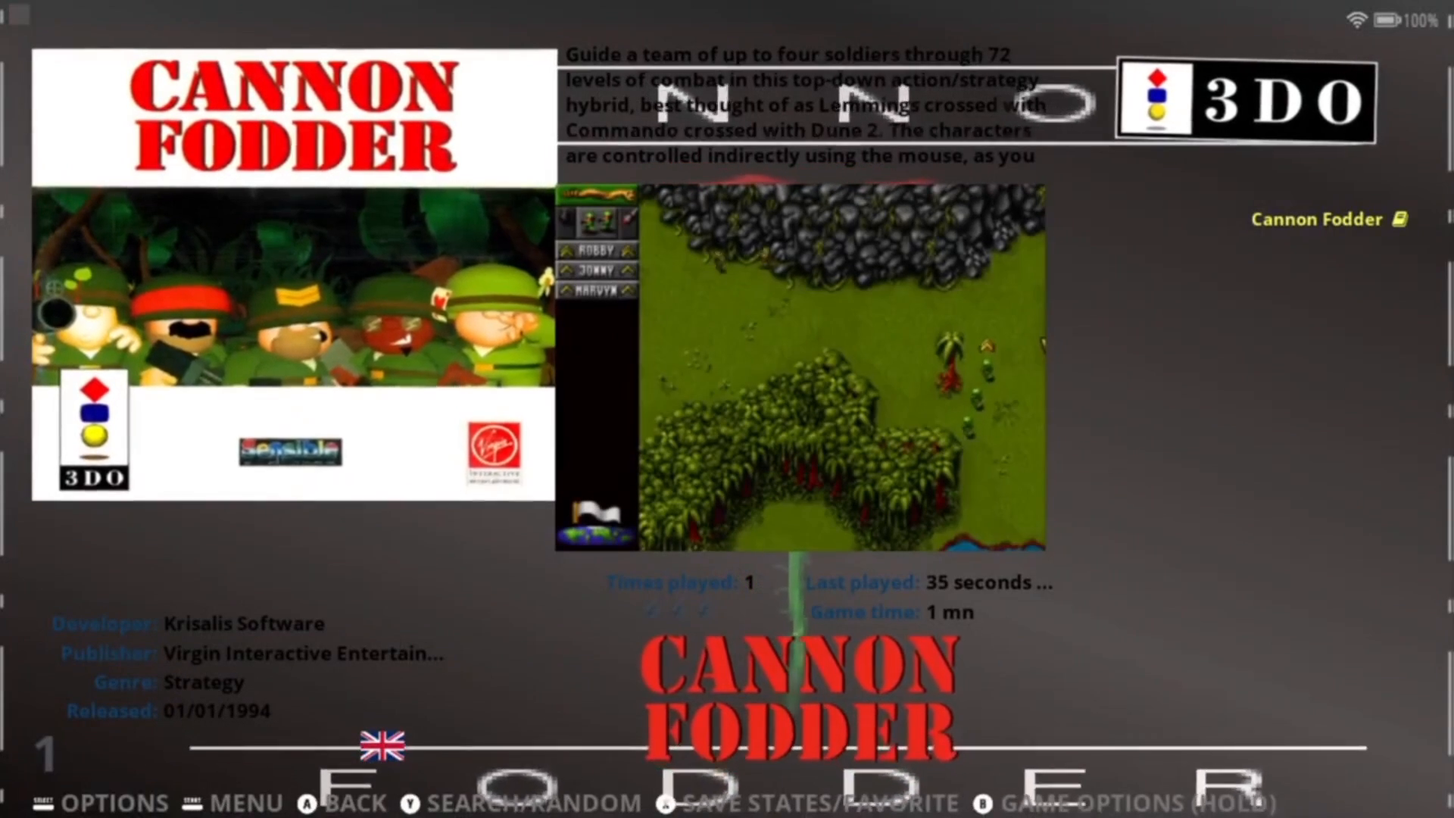
- Check the new theme on the Commodore 64 game list and return to the 3DO list
key(Right)
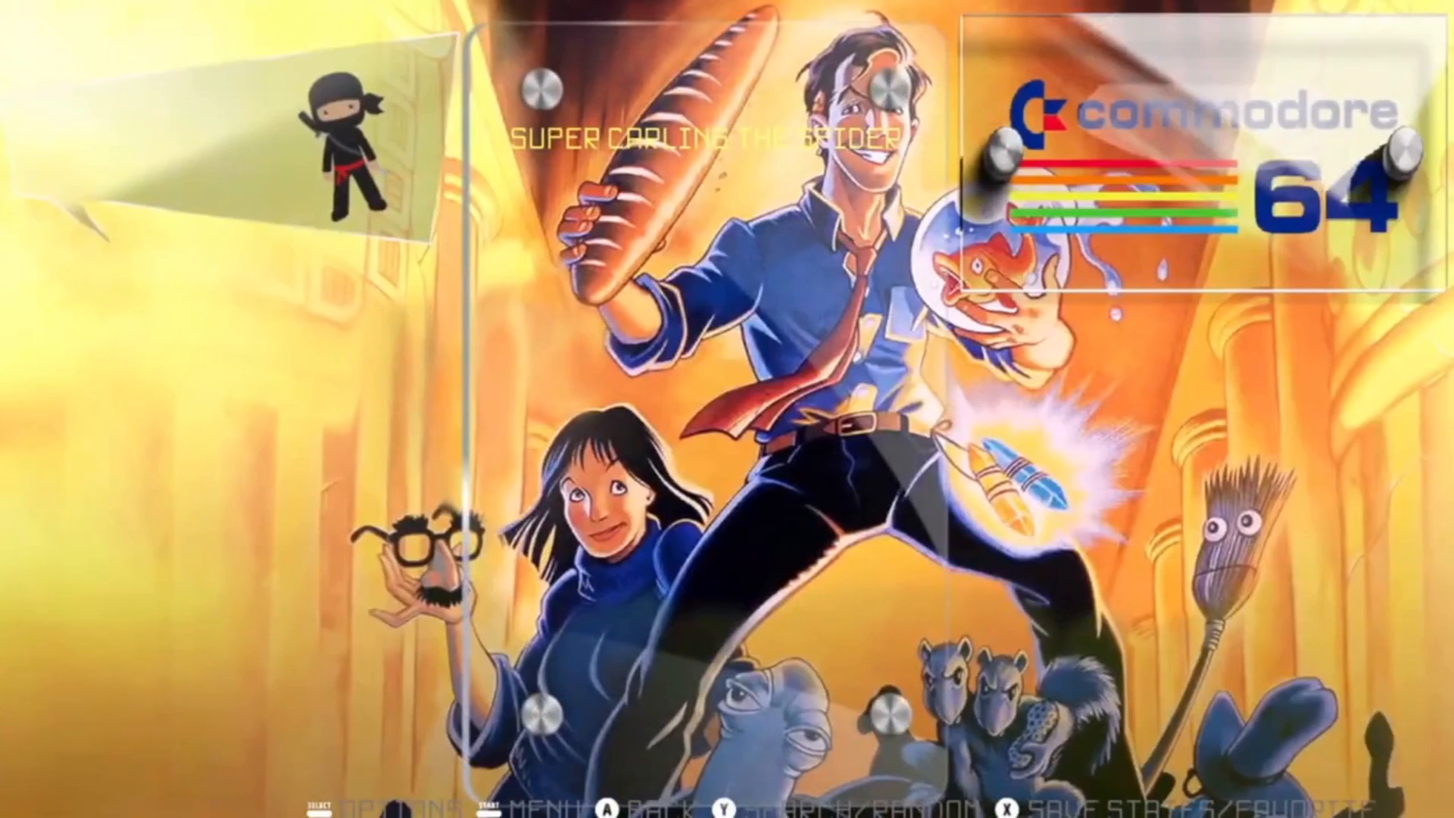
key(Left)
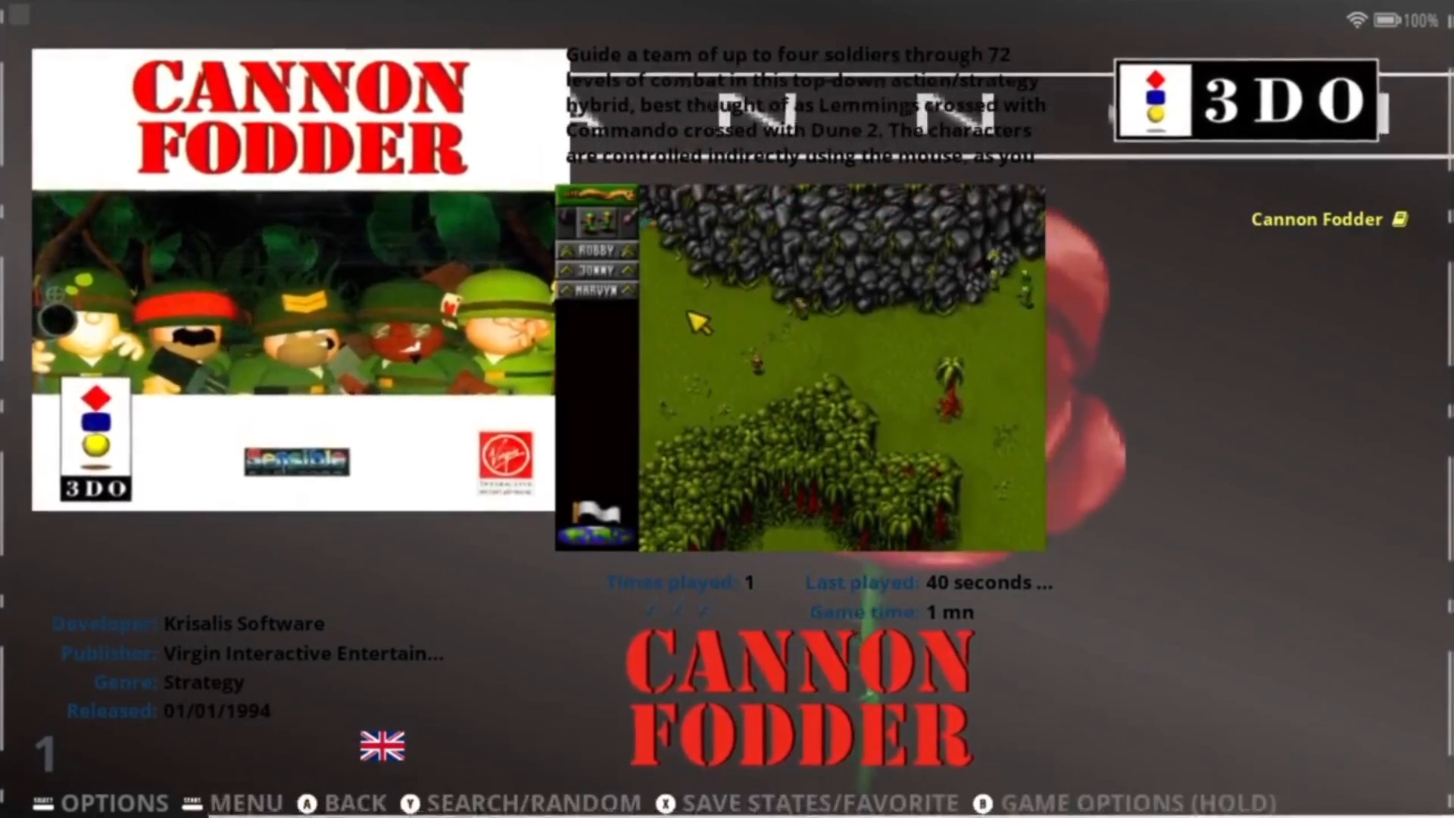
key(Escape)
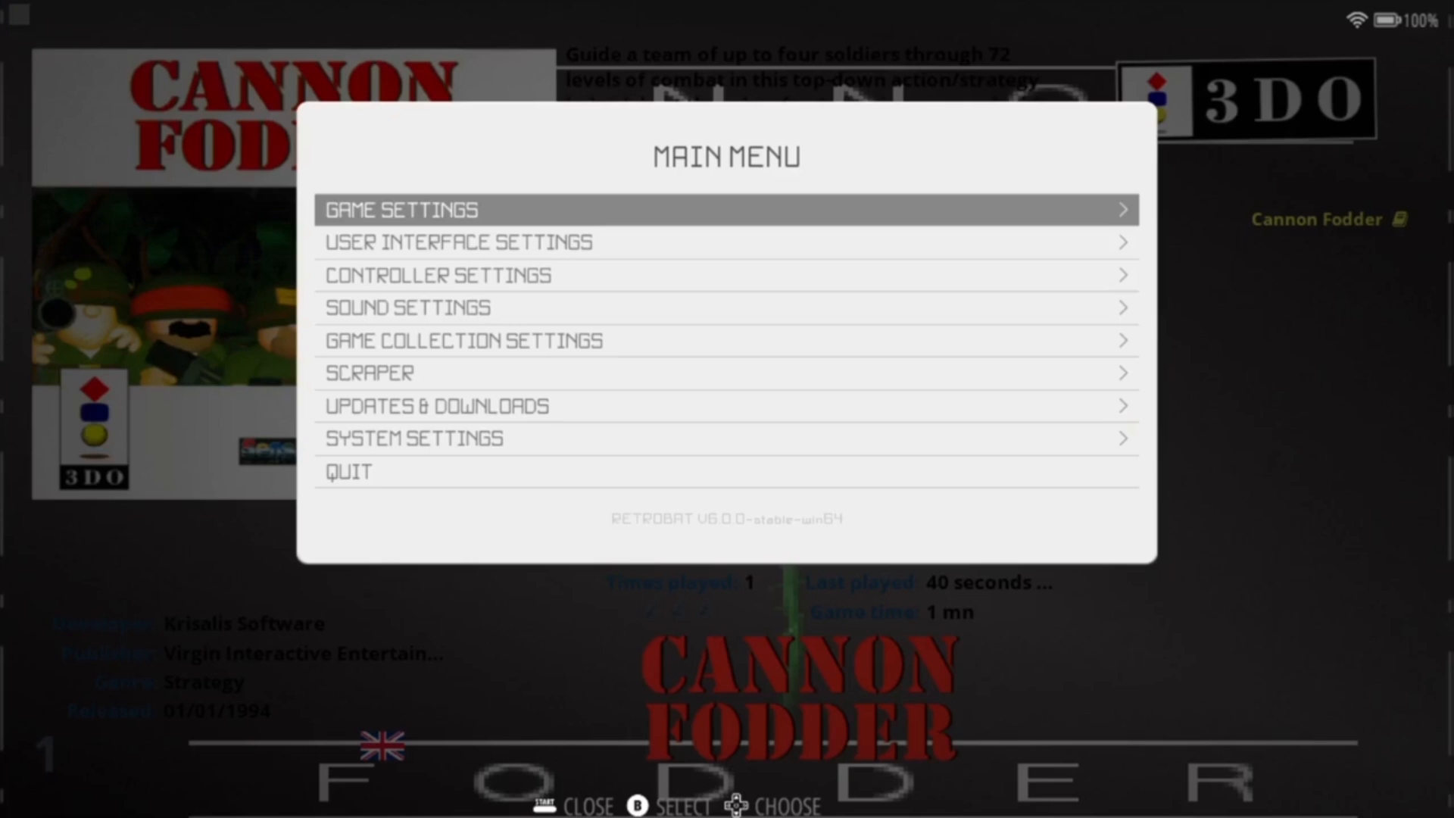
key(Down)
key(Down)
key(Escape)
- Open the advanced system options for the 3DO system from its view options
key(BackSpace)
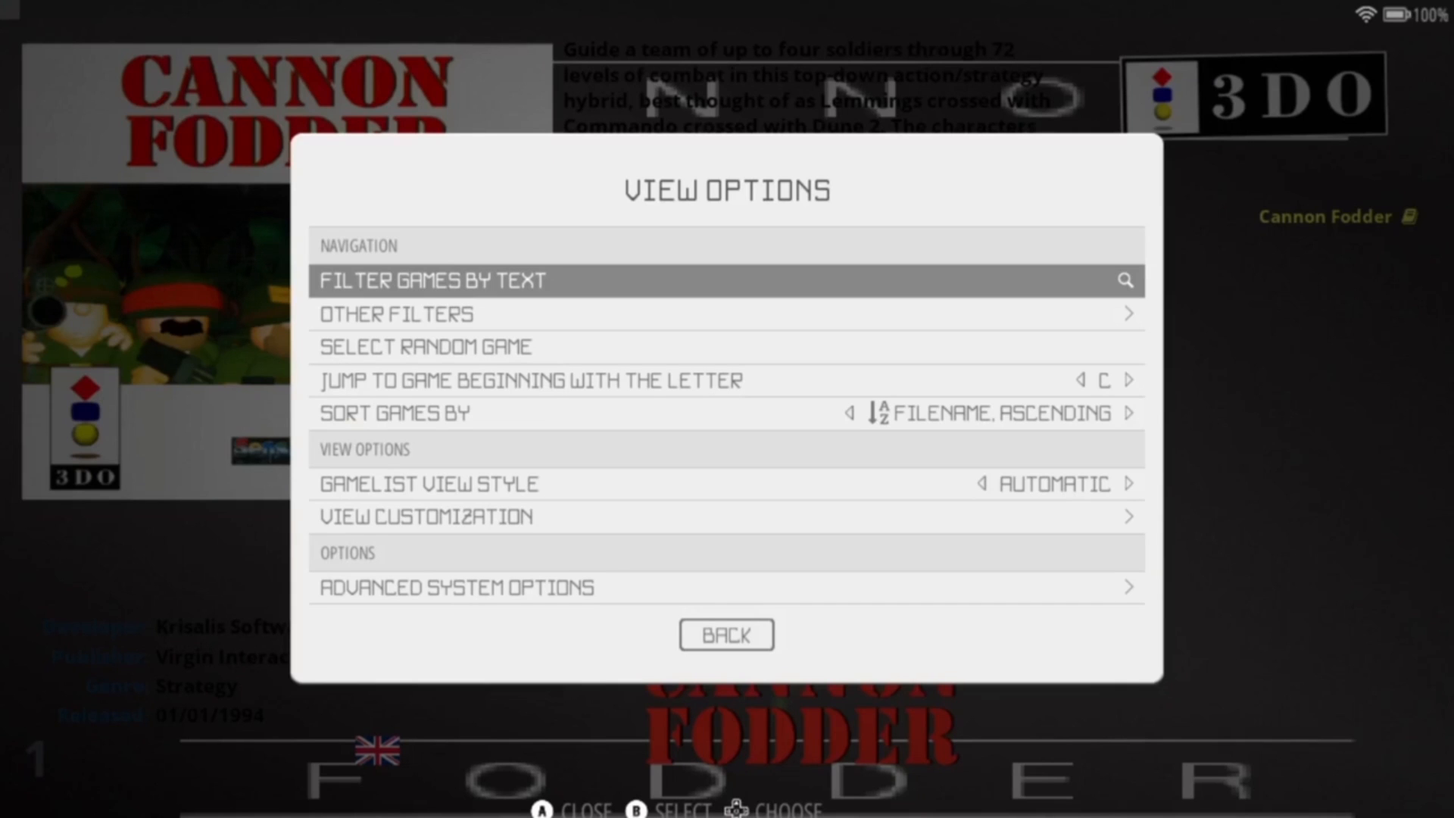
key(Down)
key(Down)
key(Down)
key(Down)
key(Down)
key(Down)
key(Down)
key(Down)
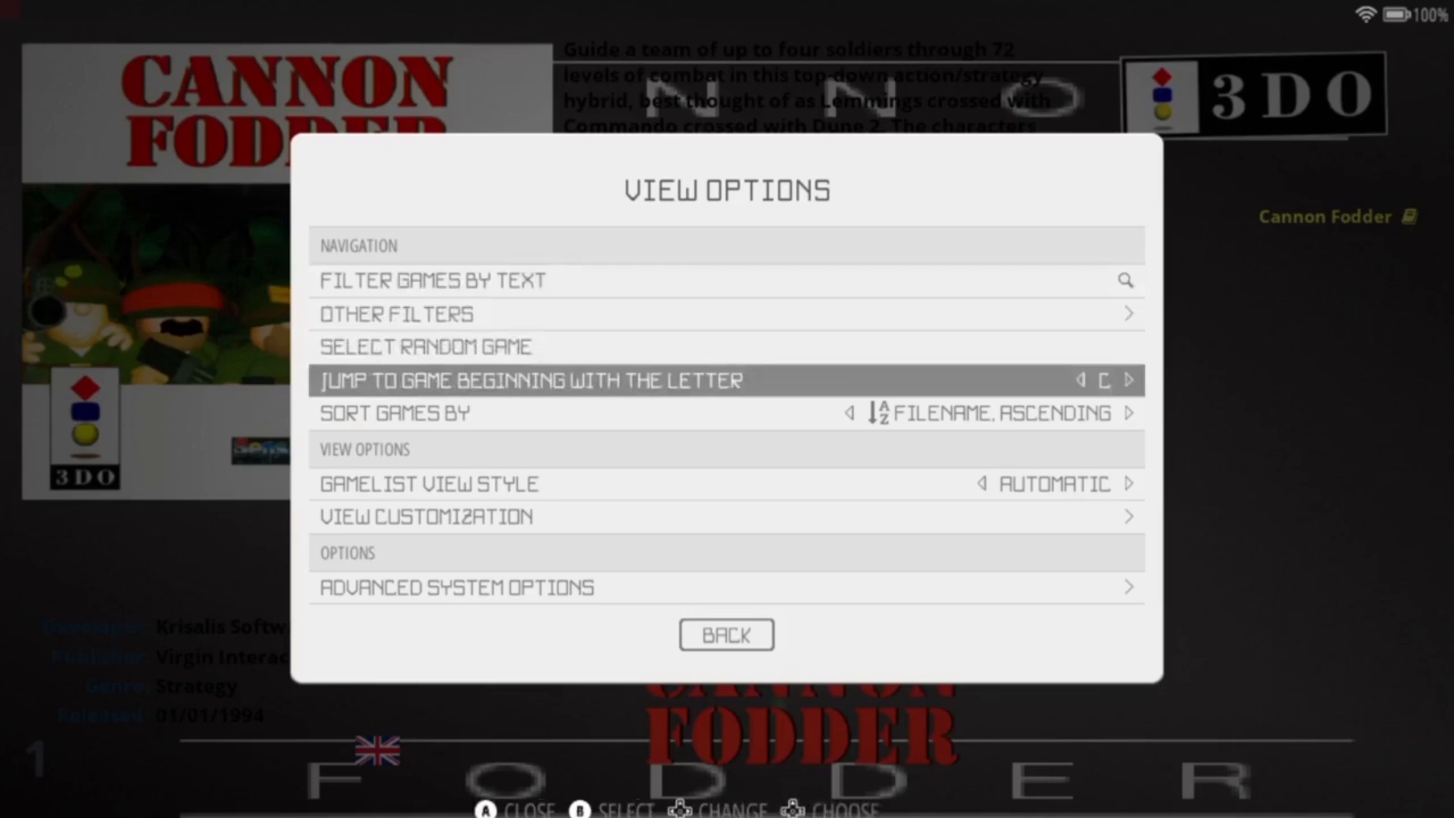
key(Up)
key(Return)
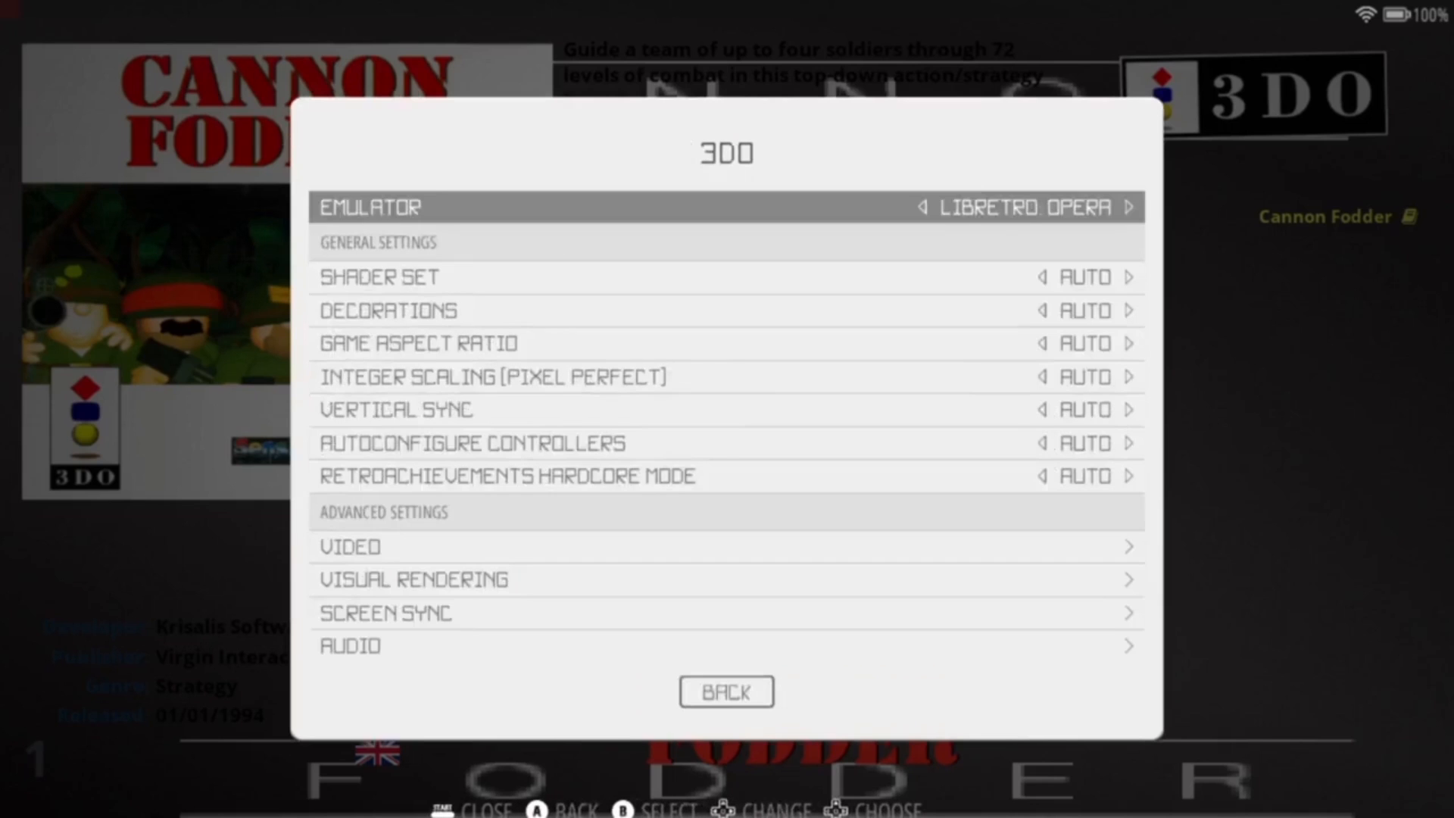
- Review the available shader sets for the 3DO system and leave the list without choosing one
key(Down)
key(Return)
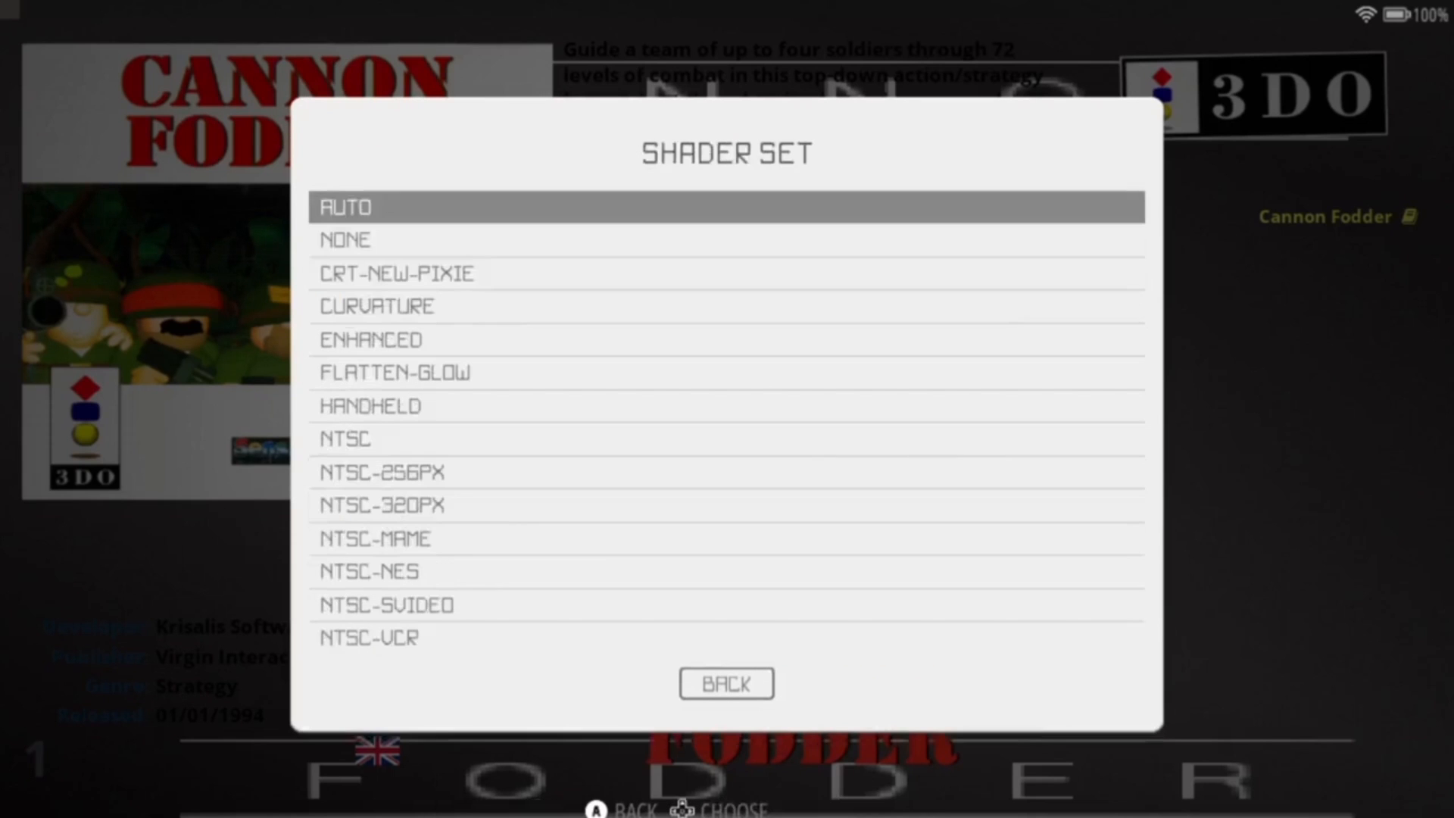
key(Up)
key(Down)
key(Down)
key(Down)
key(Down)
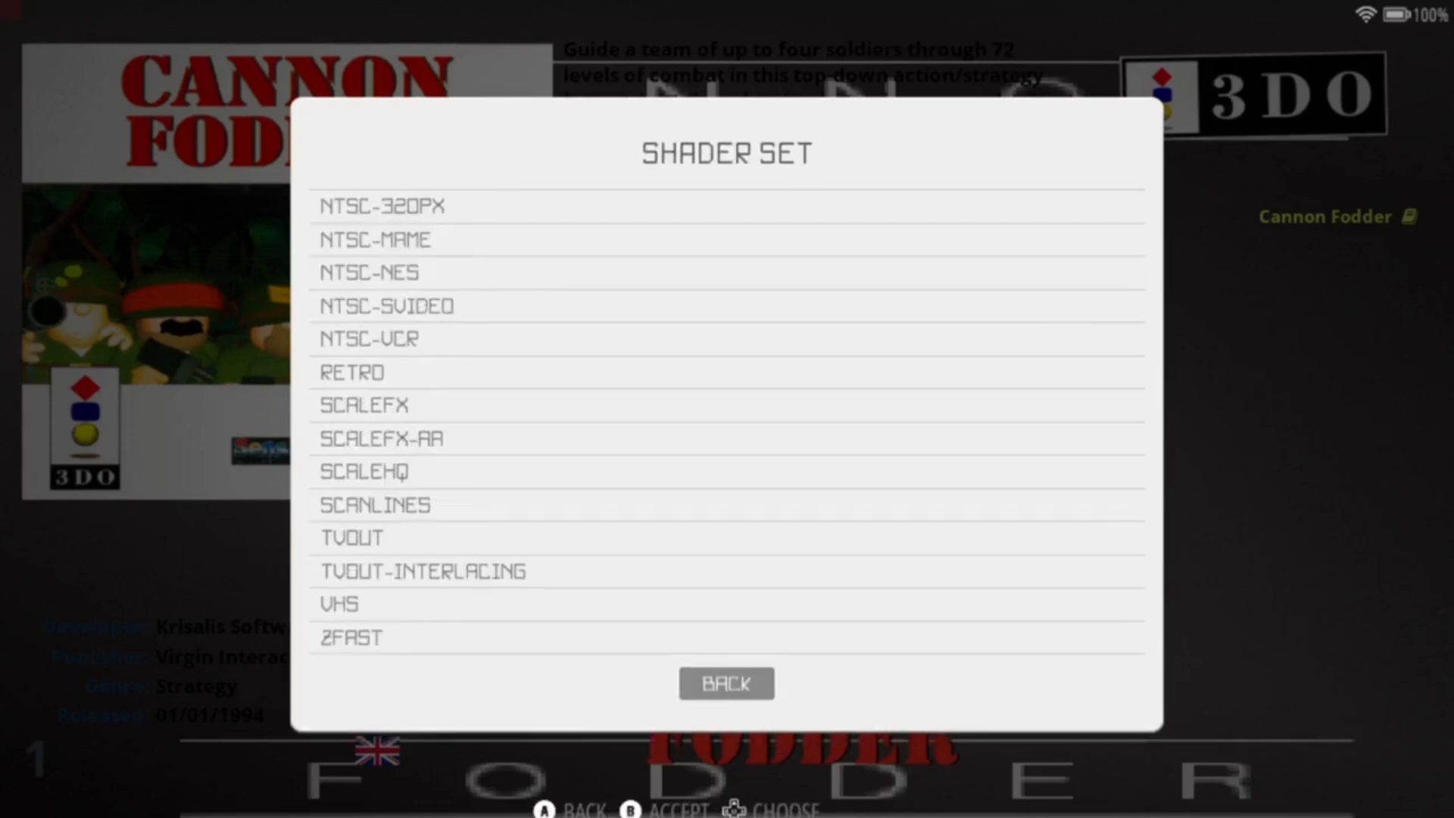
key(Down)
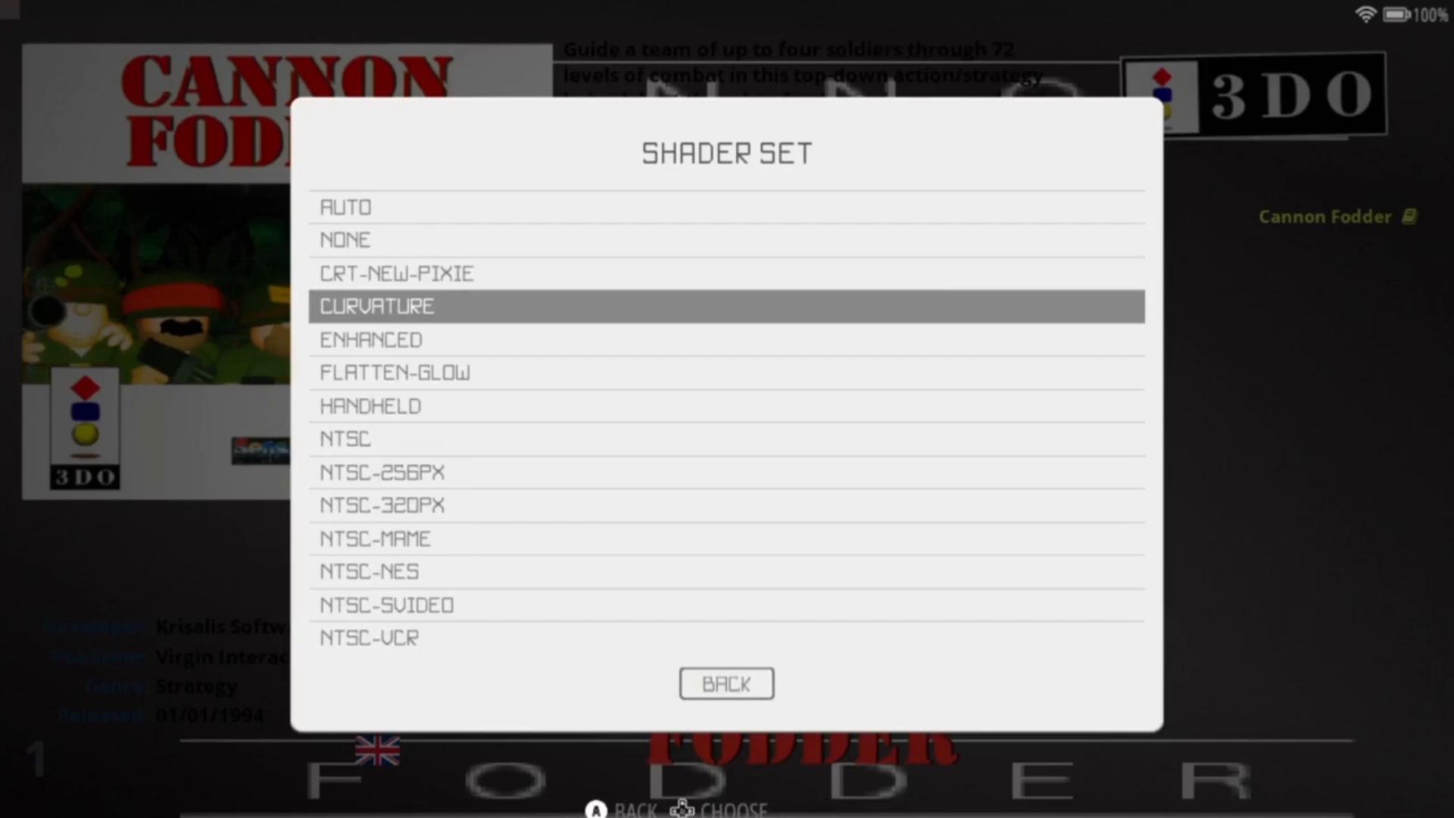
key(Escape)
- Browse the decorations offered for the 3DO system and set Decorations to None
key(Down)
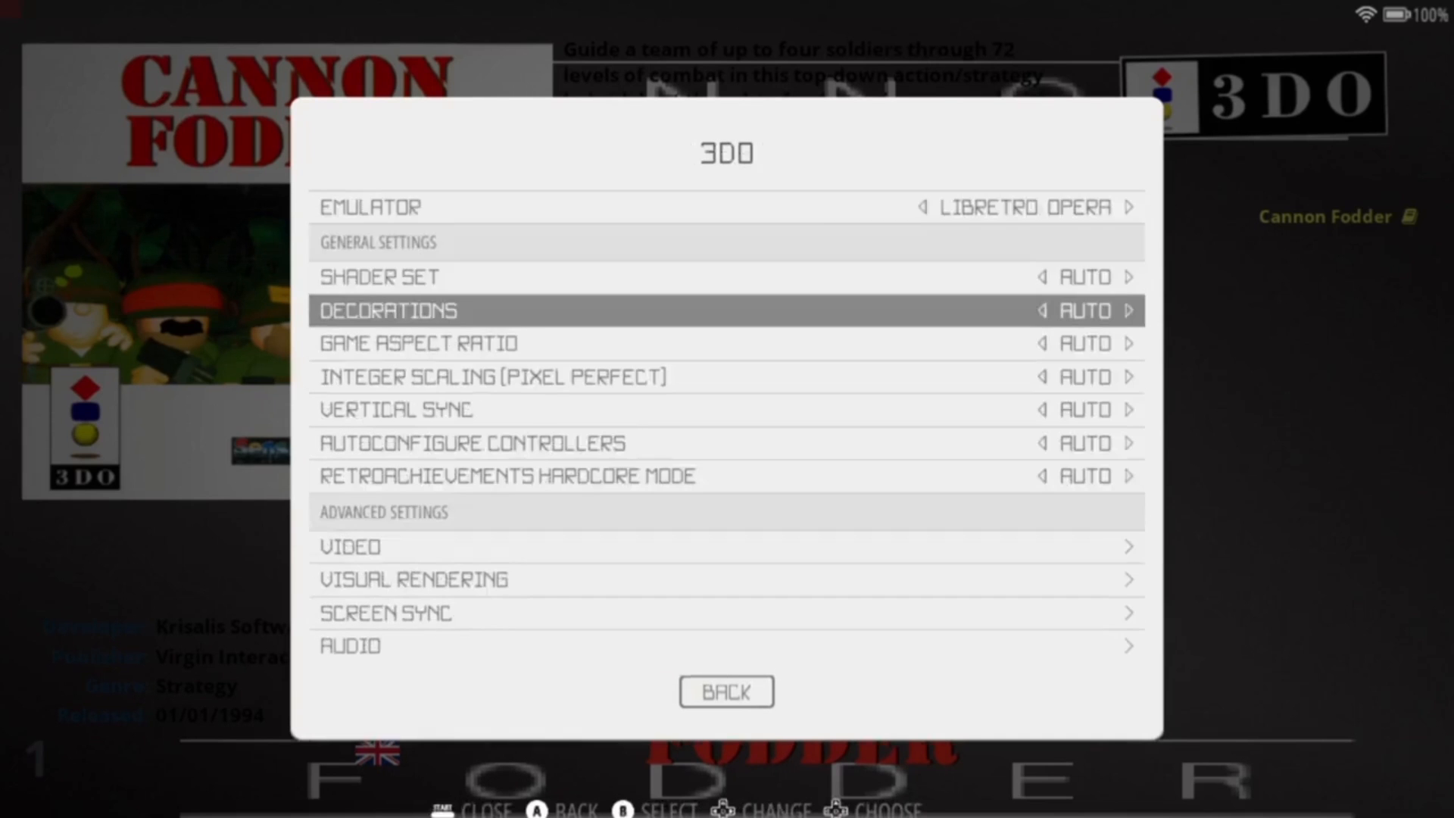
key(Return)
key(Up)
key(Down)
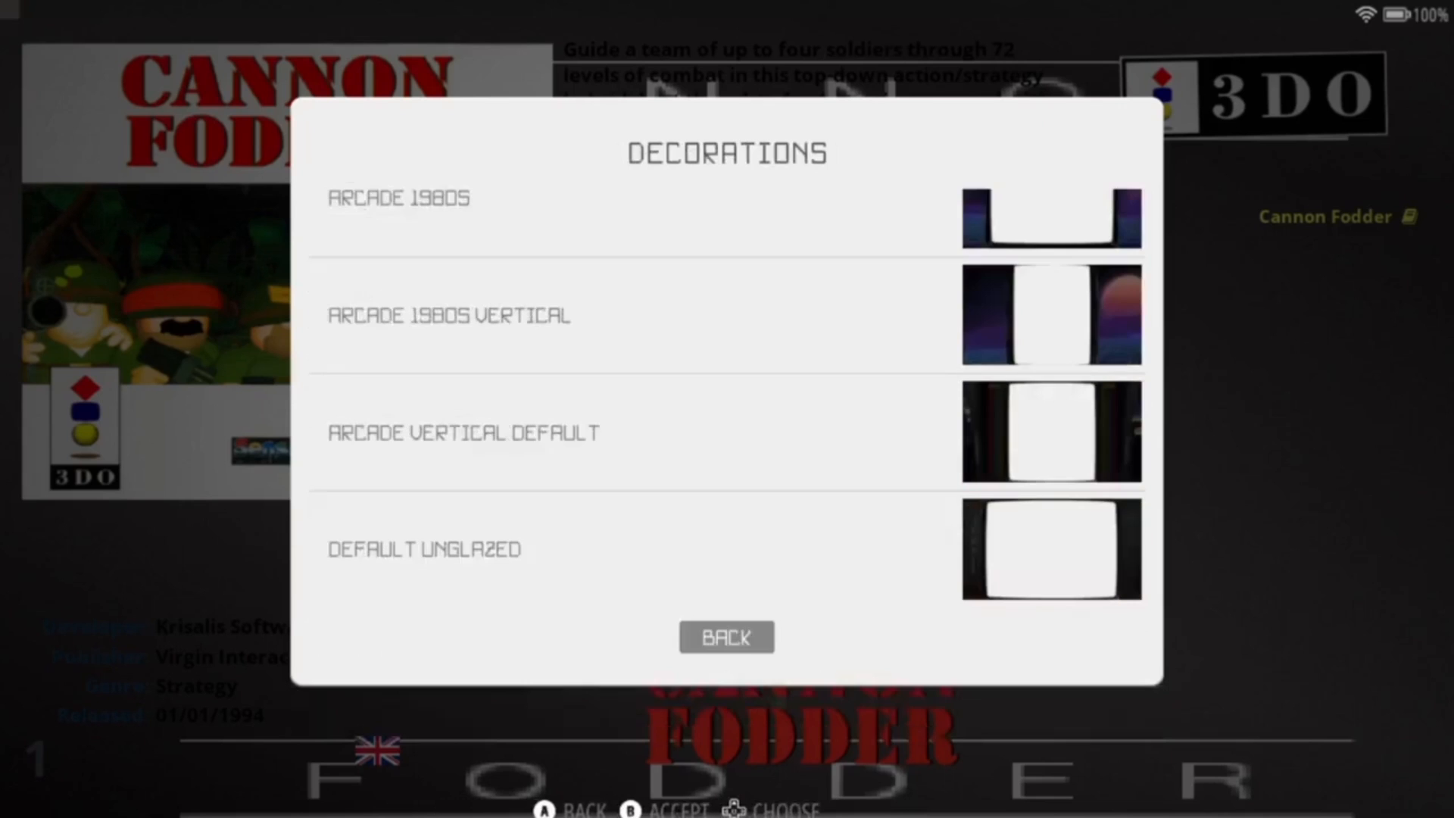
key(Up)
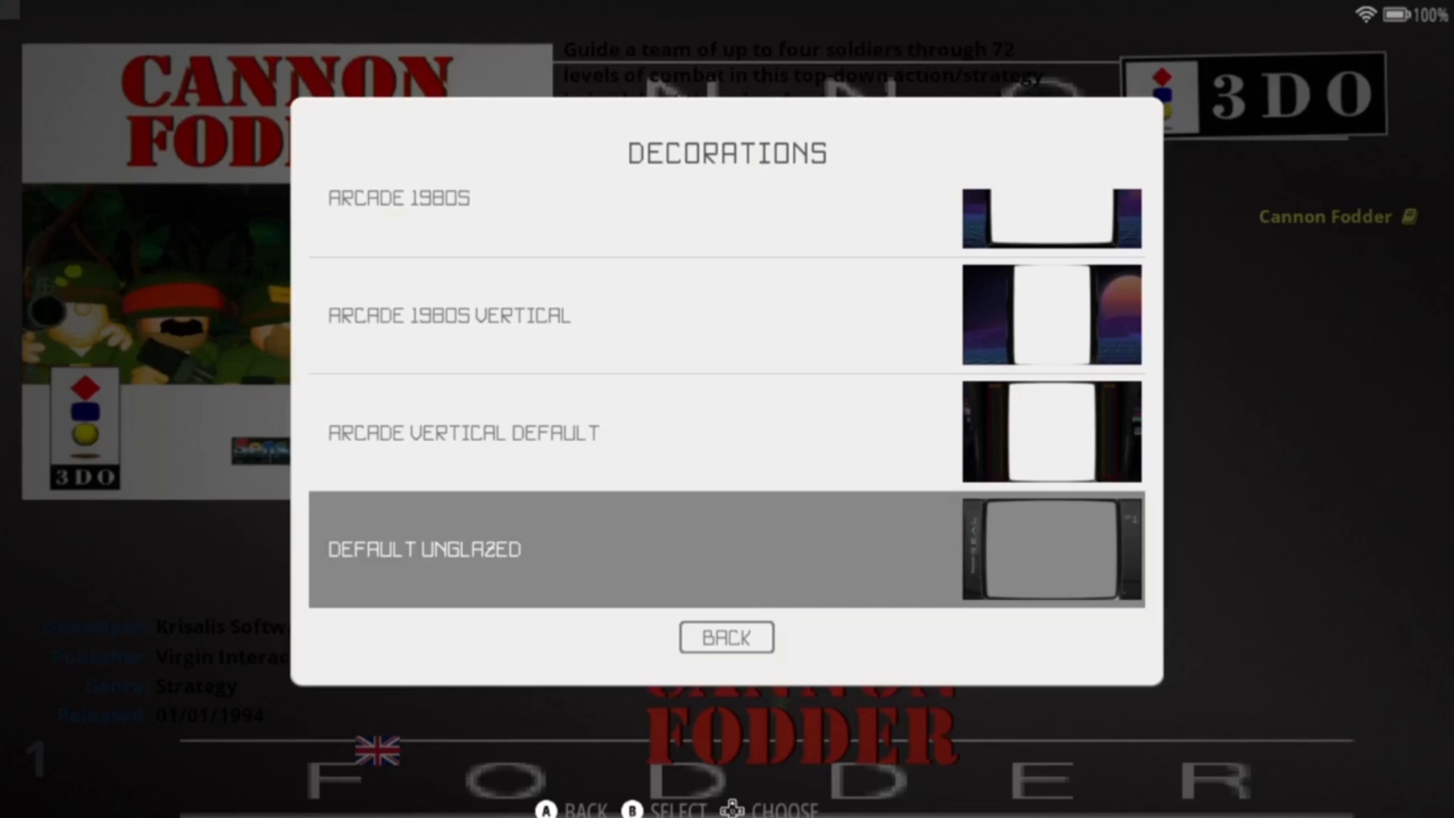
key(Down)
key(Down)
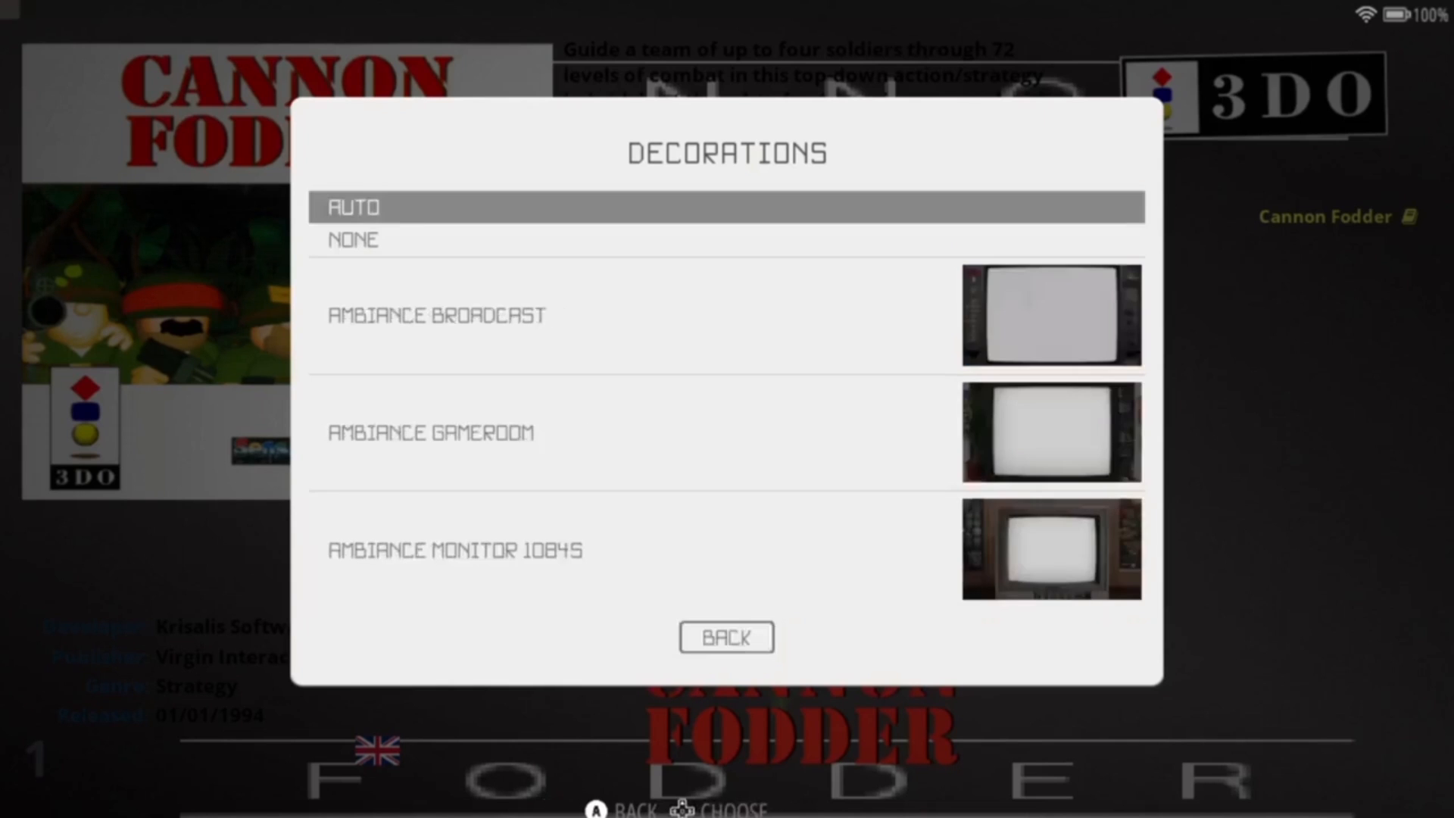
key(Down)
key(Up)
key(Up)
key(Down)
key(Down)
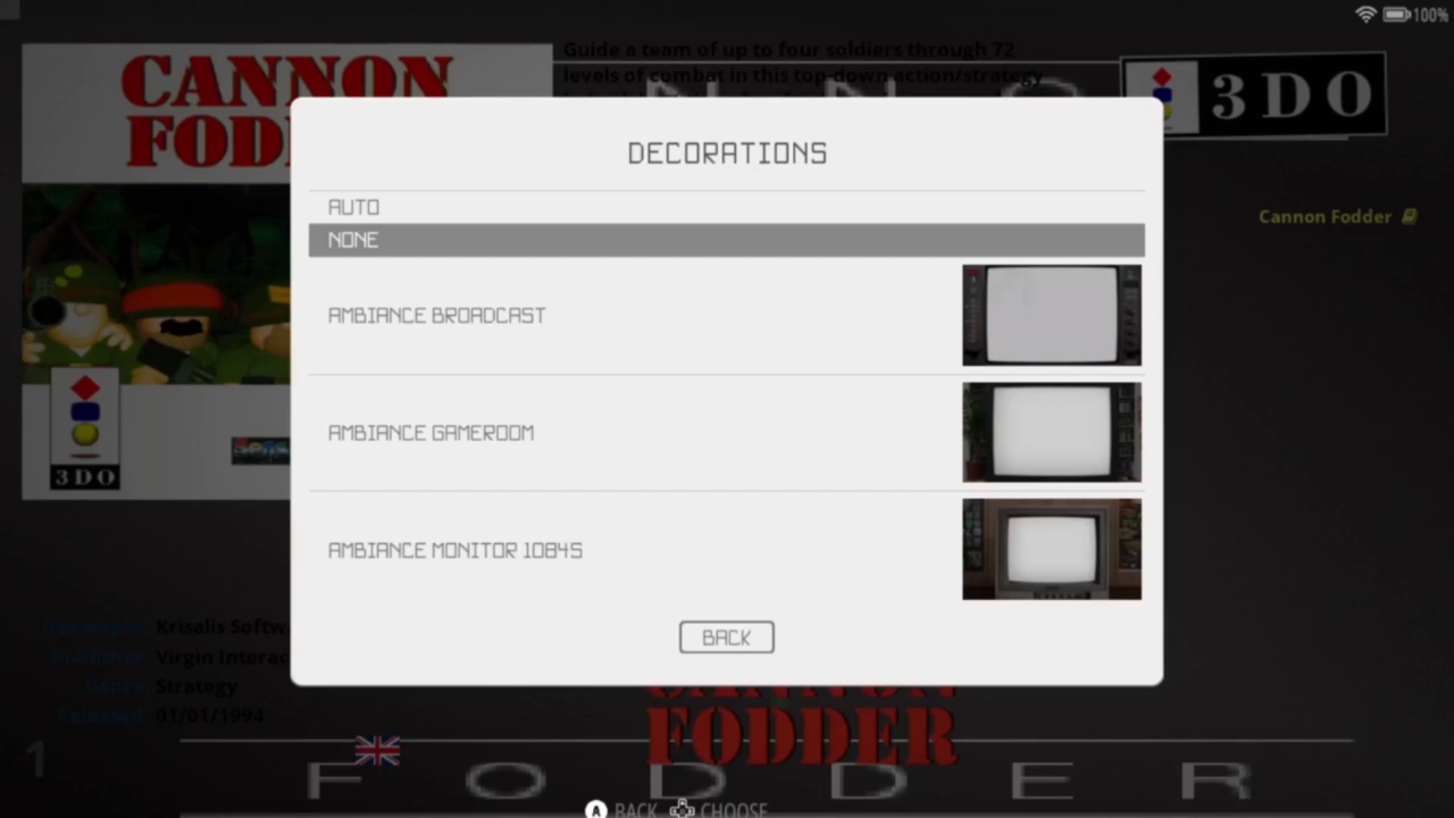
key(Up)
key(Up)
key(Up)
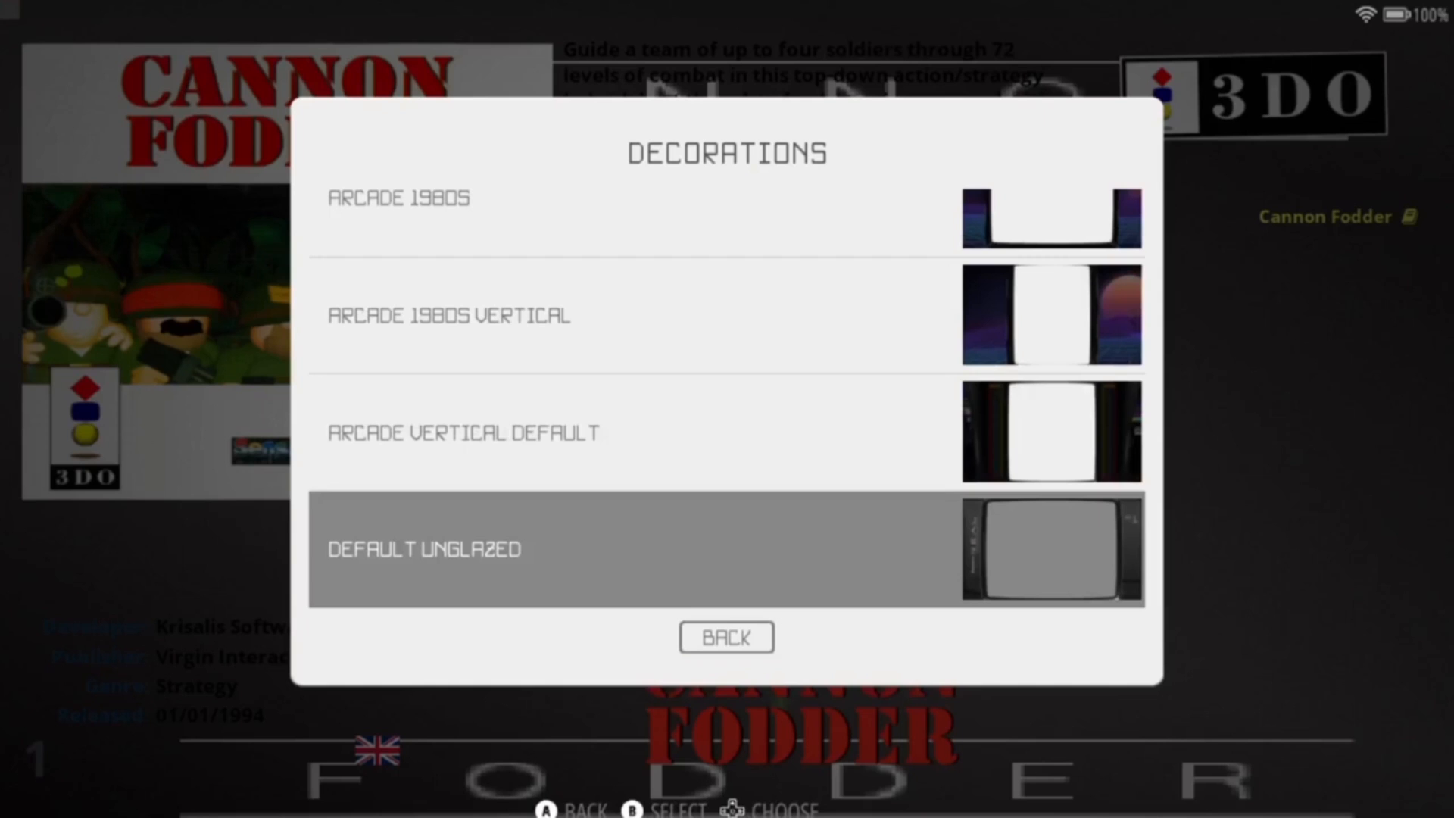
key(Down)
key(Down)
key(Up)
key(Up)
key(Down)
key(Down)
key(Down)
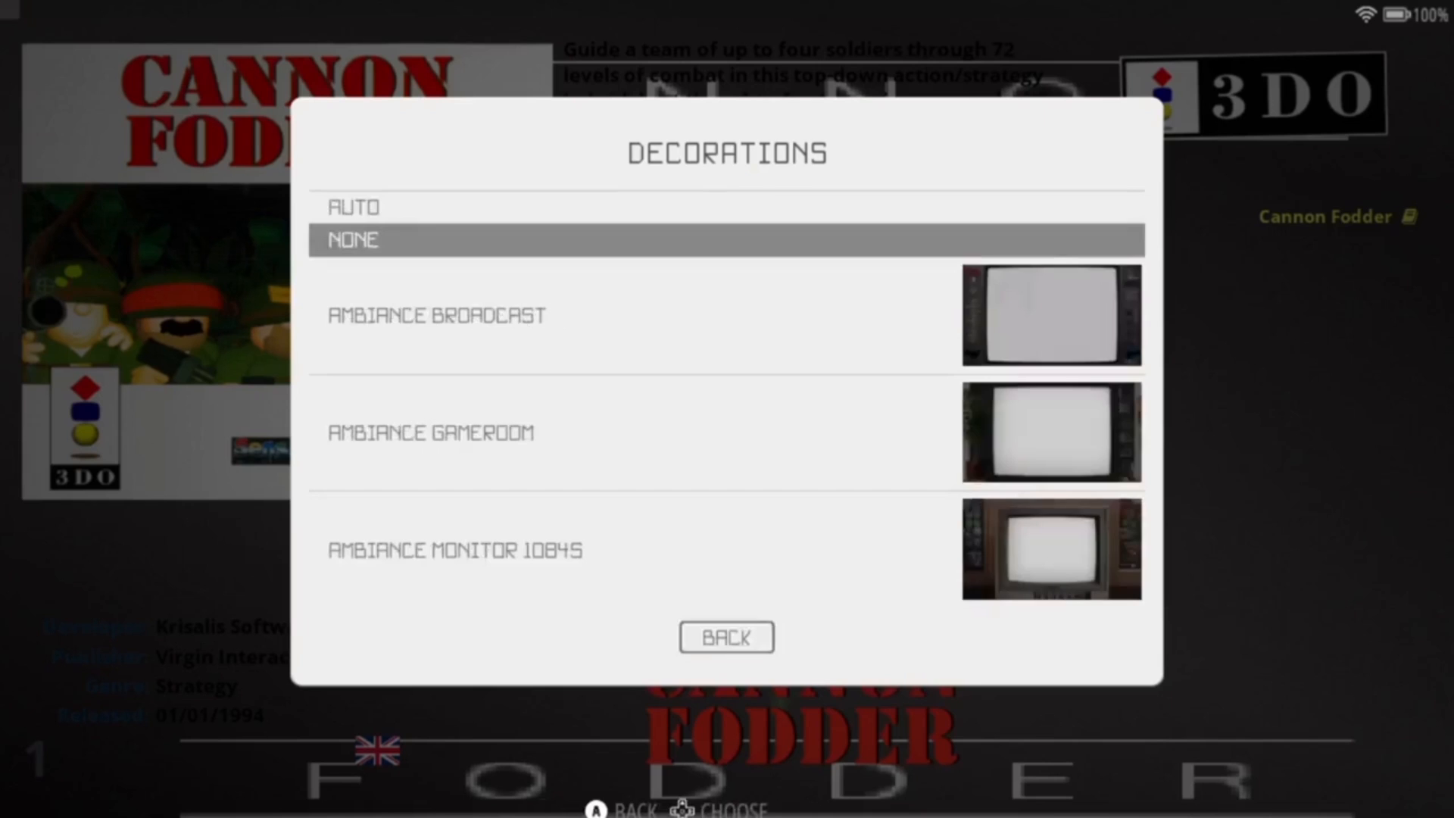
key(Return)
- Set the game aspect ratio of the 3DO system to Full
key(Down)
key(Return)
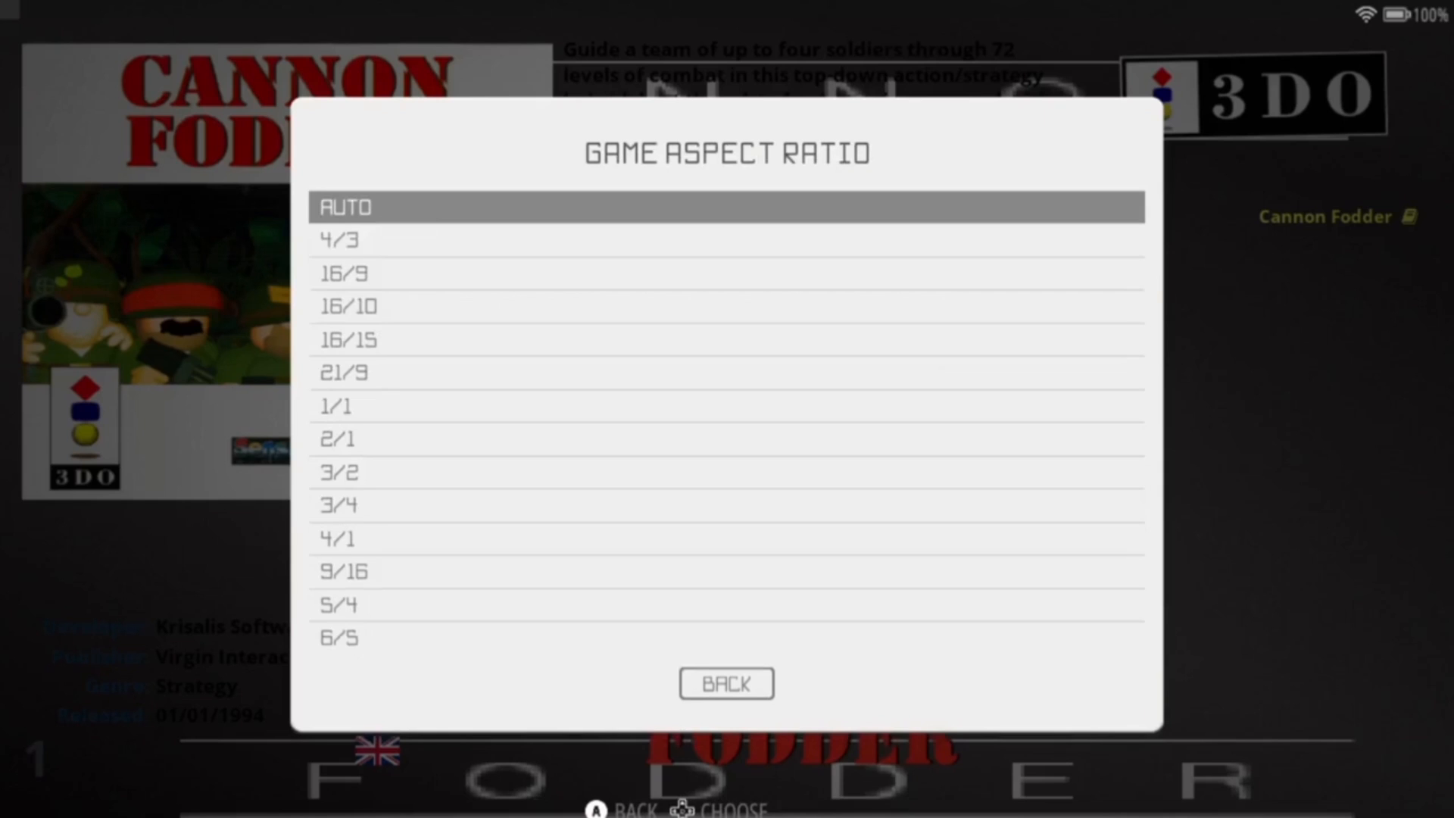
key(Down)
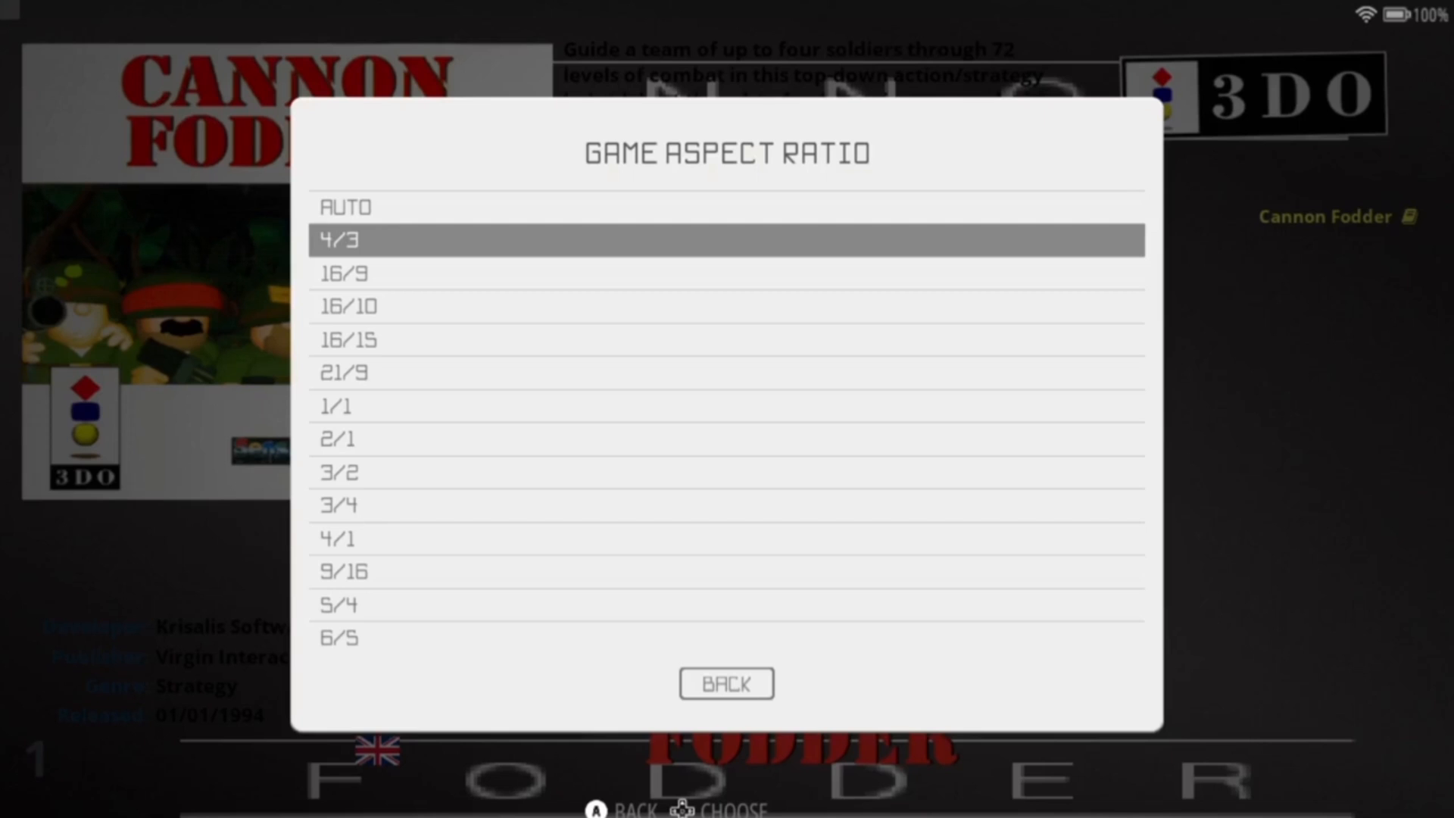
key(Up)
key(Up)
key(Up)
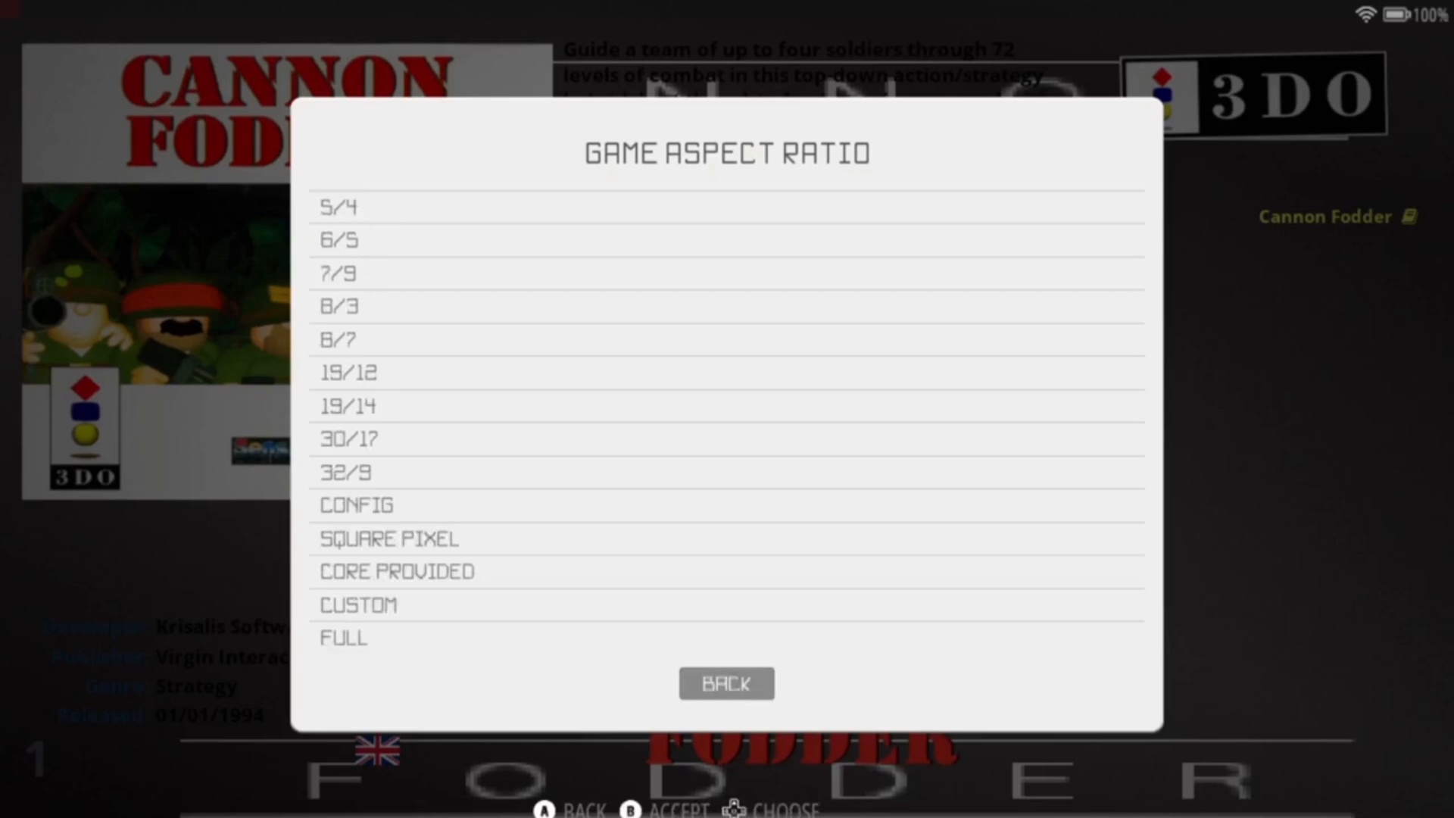
key(Return)
key(Down)
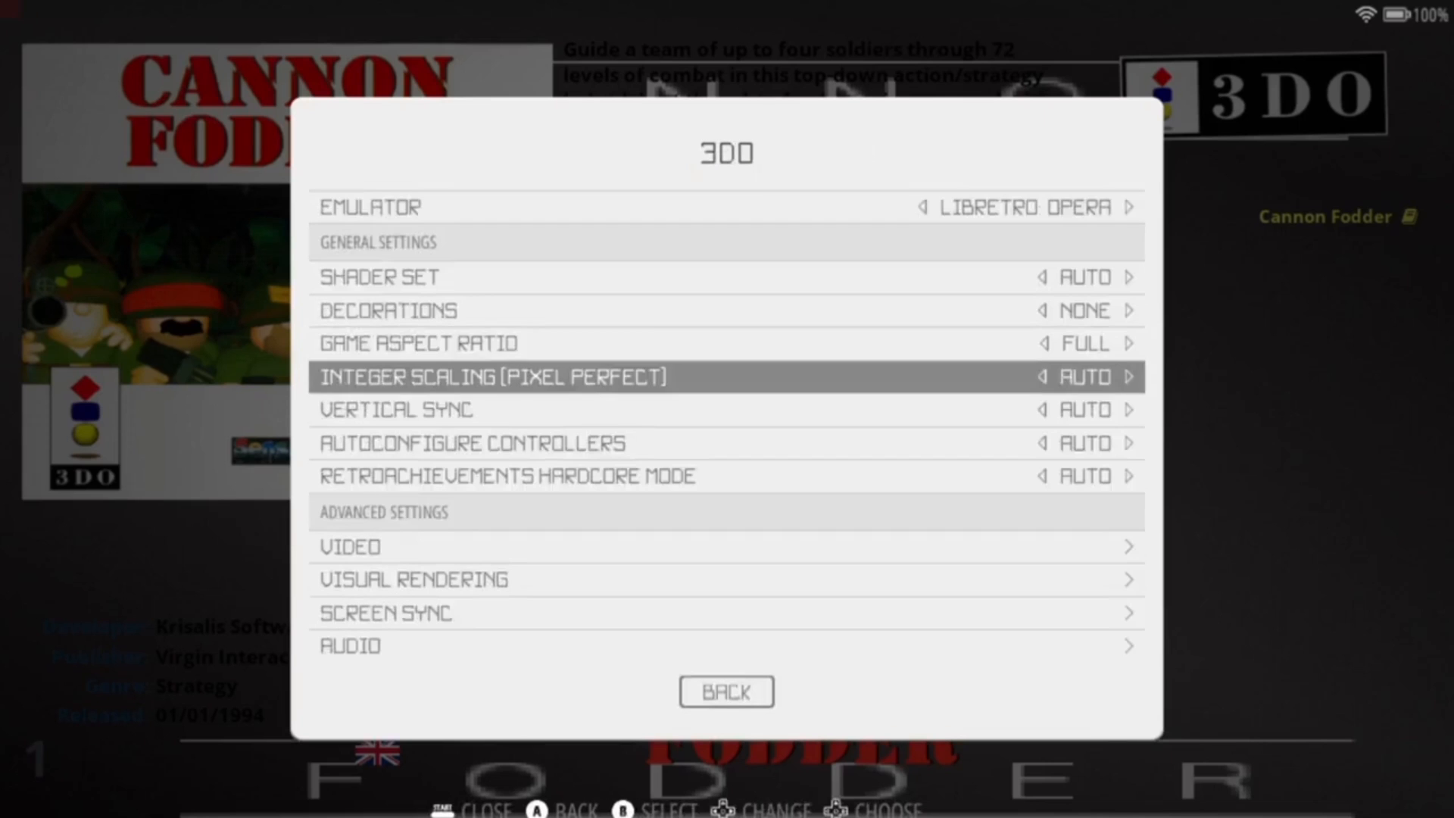
- Set integer scaling (pixel perfect) to On for the 3DO system
key(Return)
key(Down)
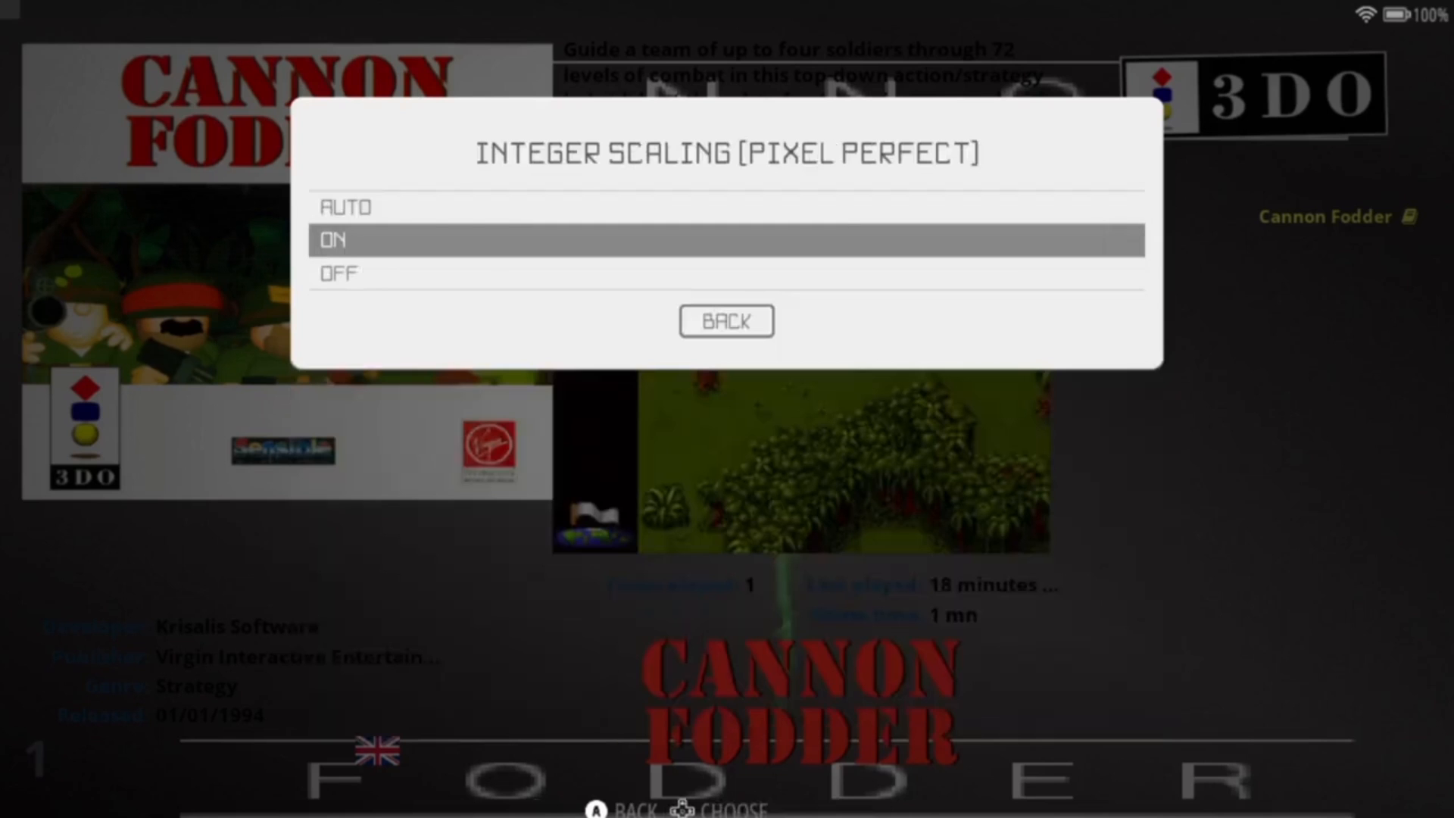
key(Return)
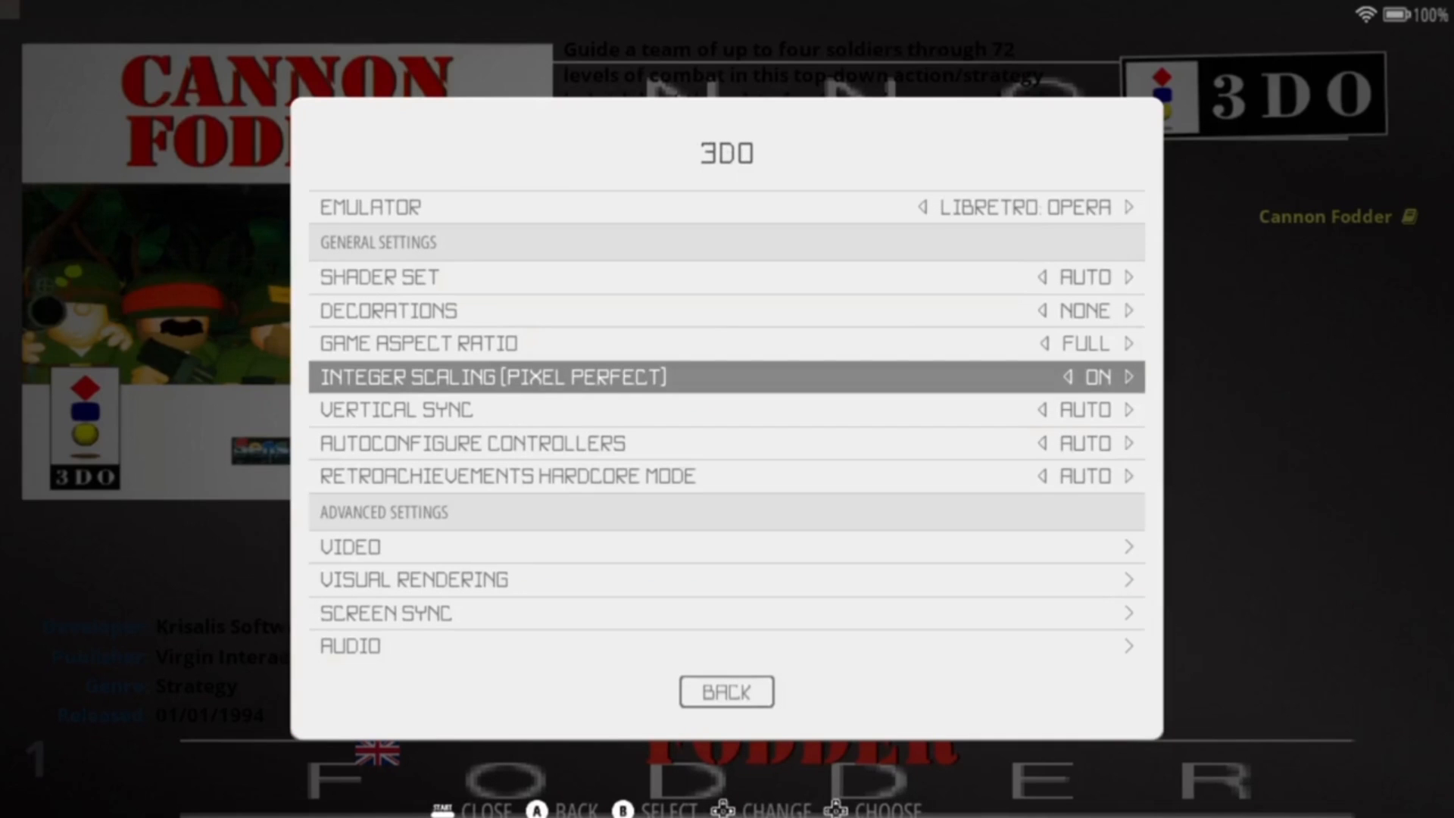
- Set vertical sync to Yes for the 3DO system
key(Down)
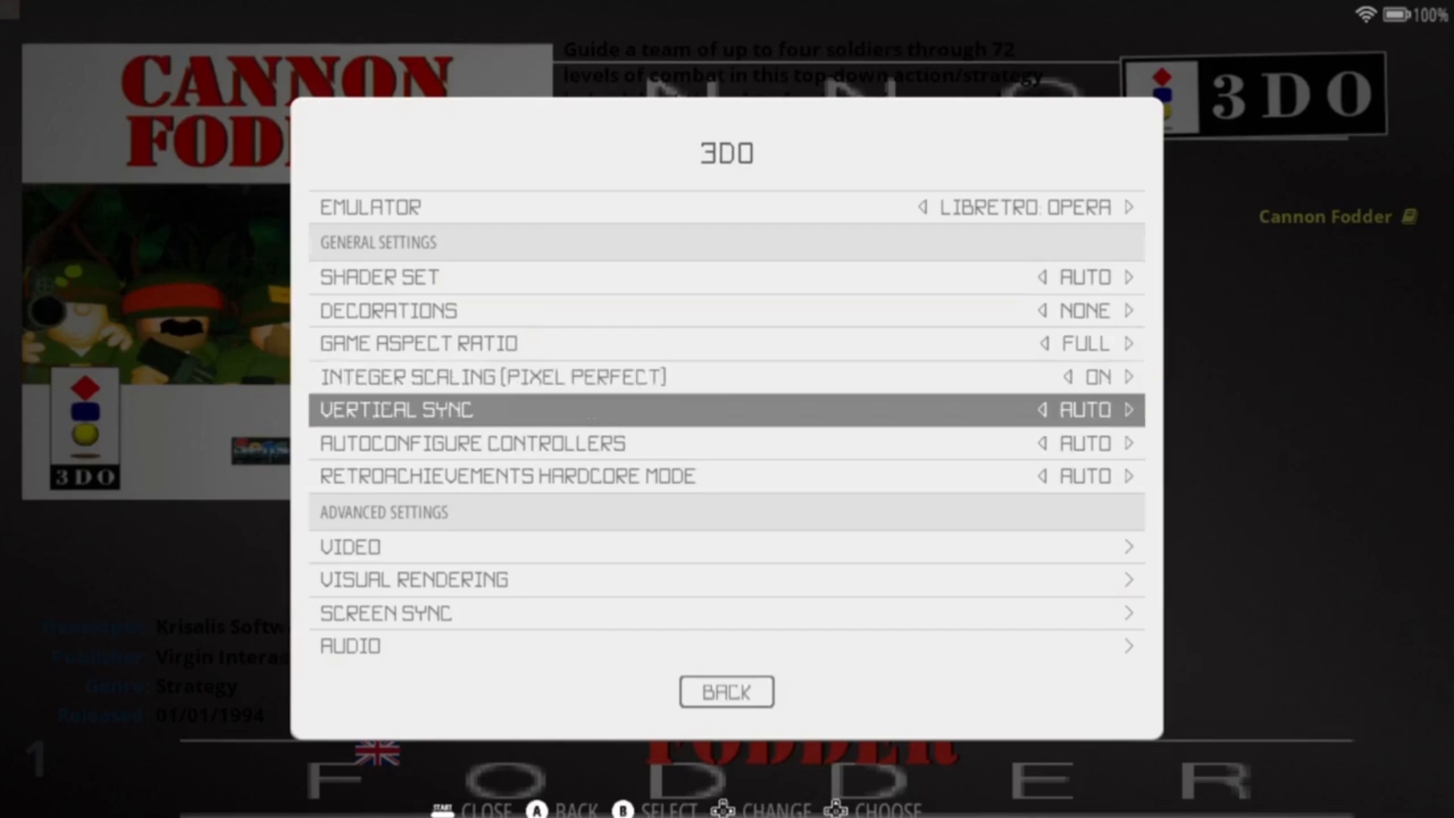
key(Return)
key(Down)
key(Down)
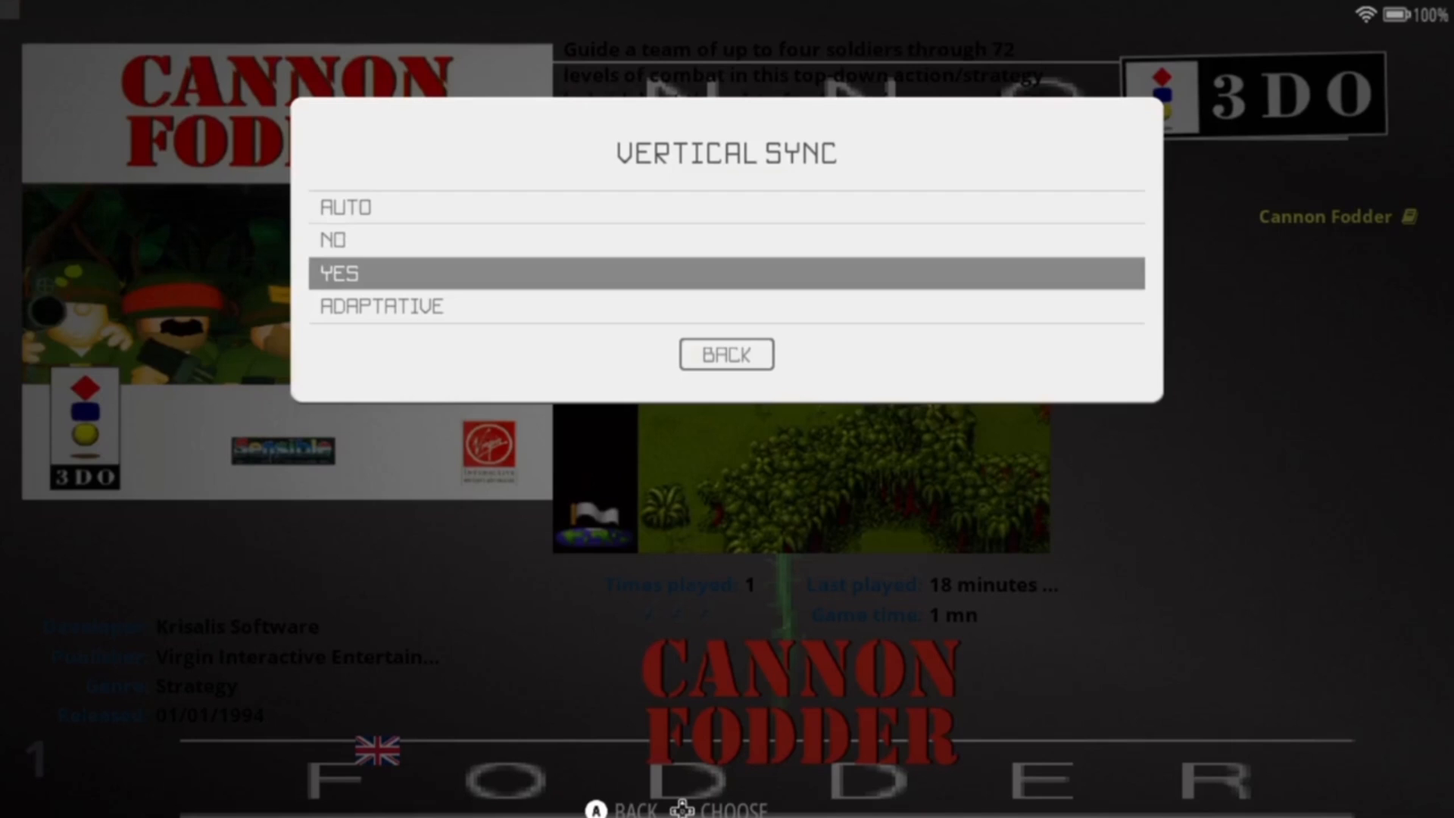
key(Return)
- Open the video filters list within the visual rendering settings of the 3DO system
key(Down)
key(Down)
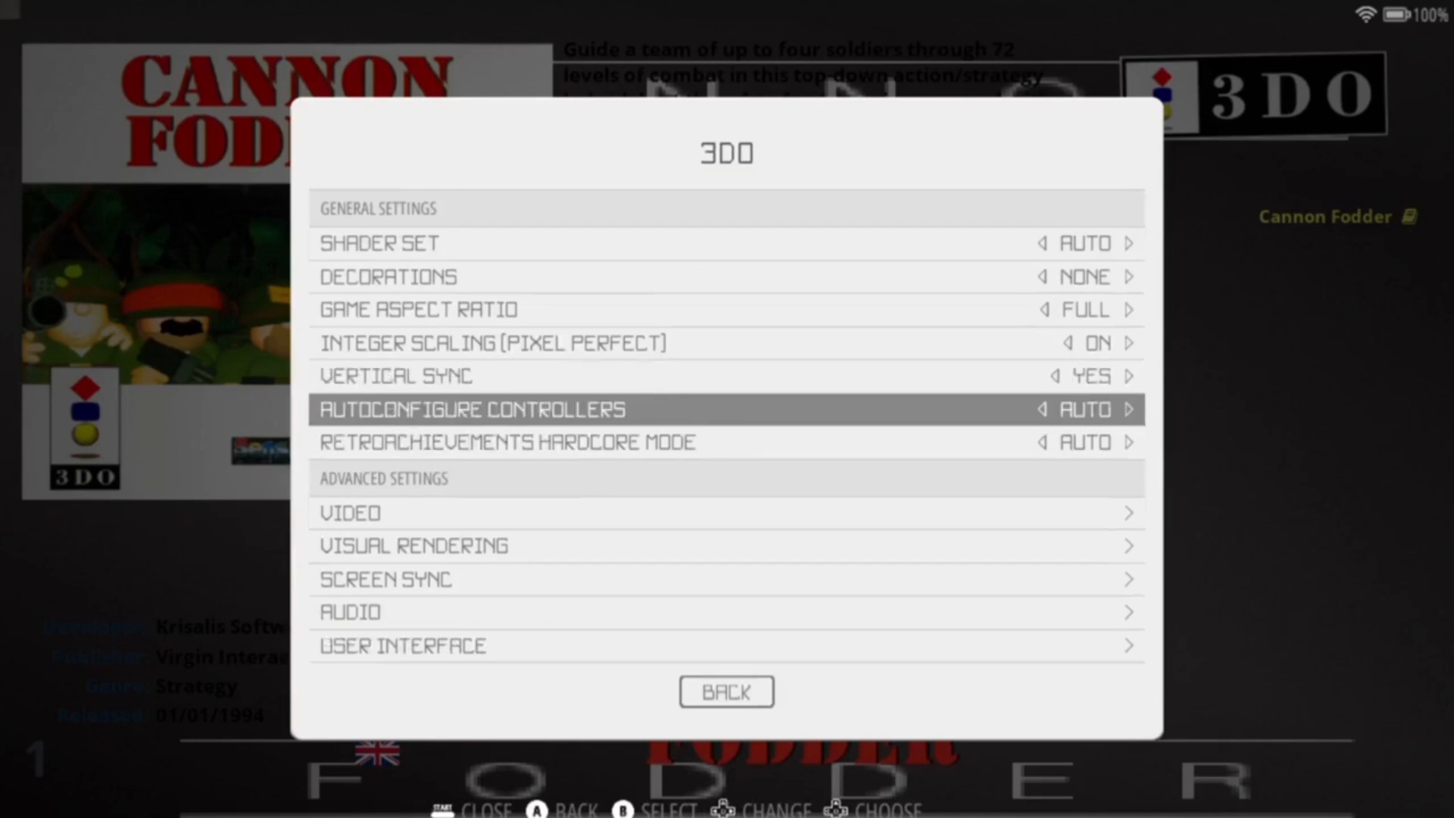
key(Down)
key(Down)
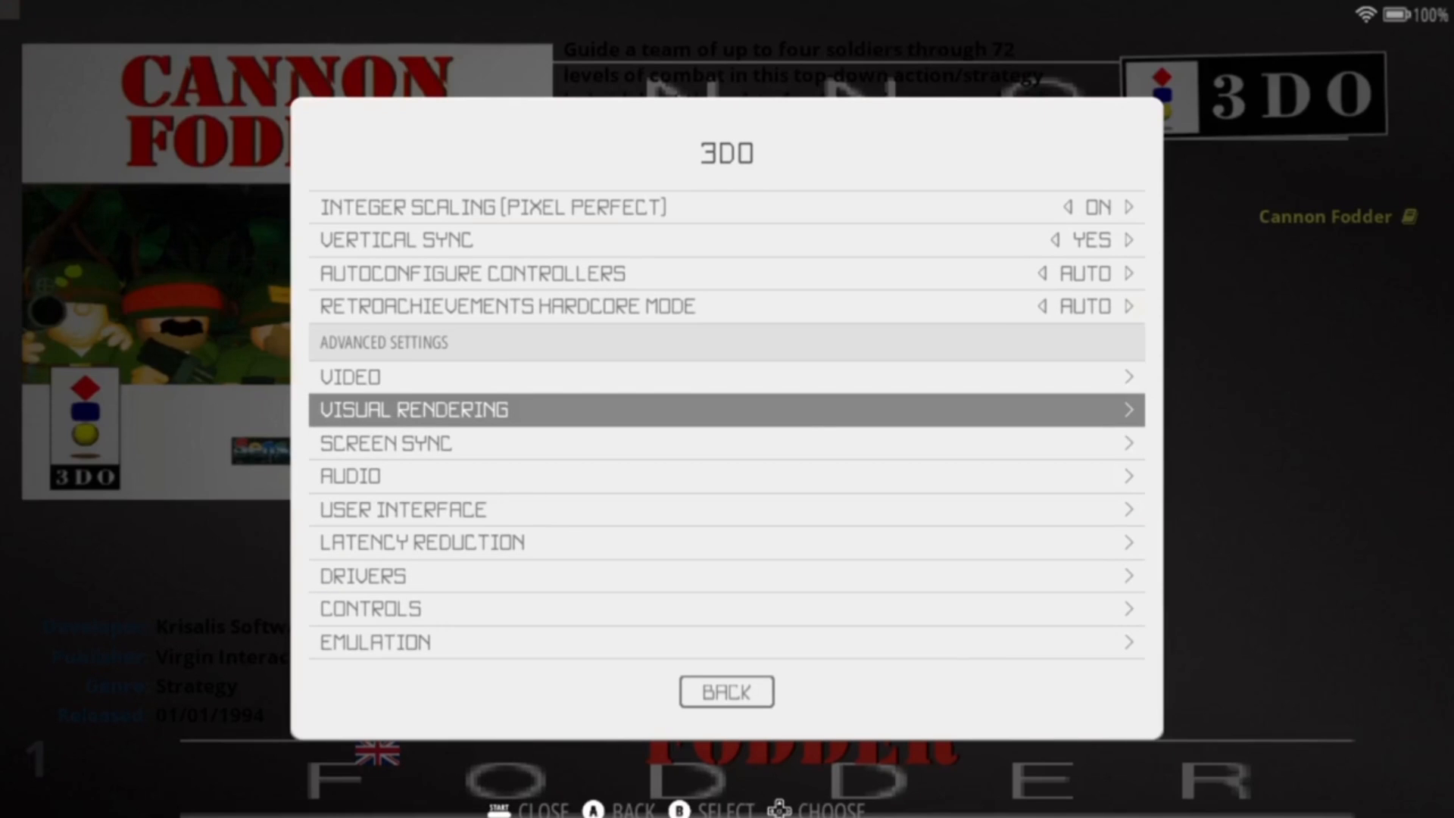
key(Down)
key(Up)
key(Up)
key(Down)
key(Return)
key(Return)
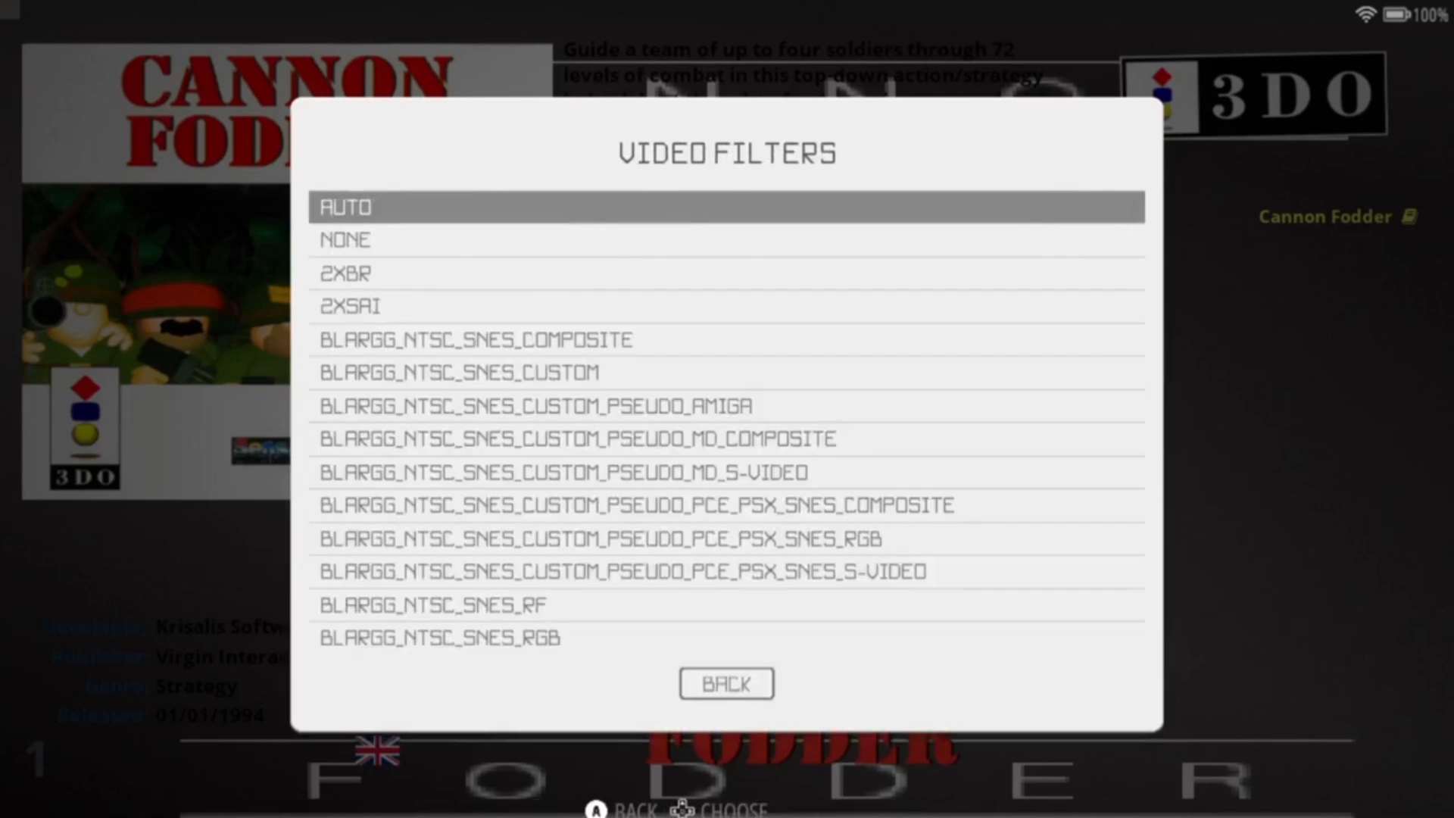
- Browse the available video filters, including the upscale and Super2xSaI entries, and leave the list without choosing one
key(Up)
key(Up)
key(Up)
key(Up)
key(Up)
key(Up)
key(Up)
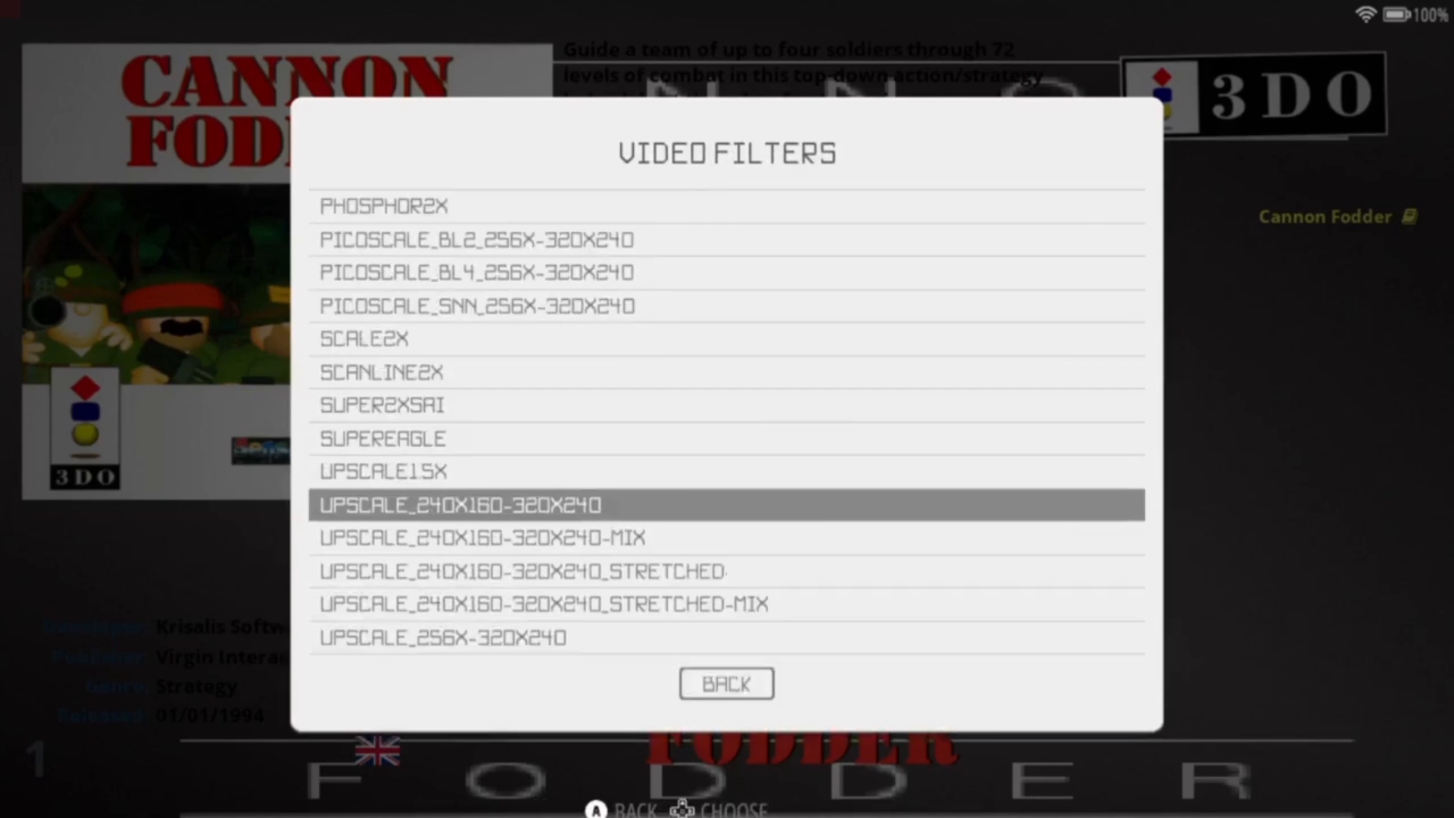
key(Up)
key(Up)
key(Down)
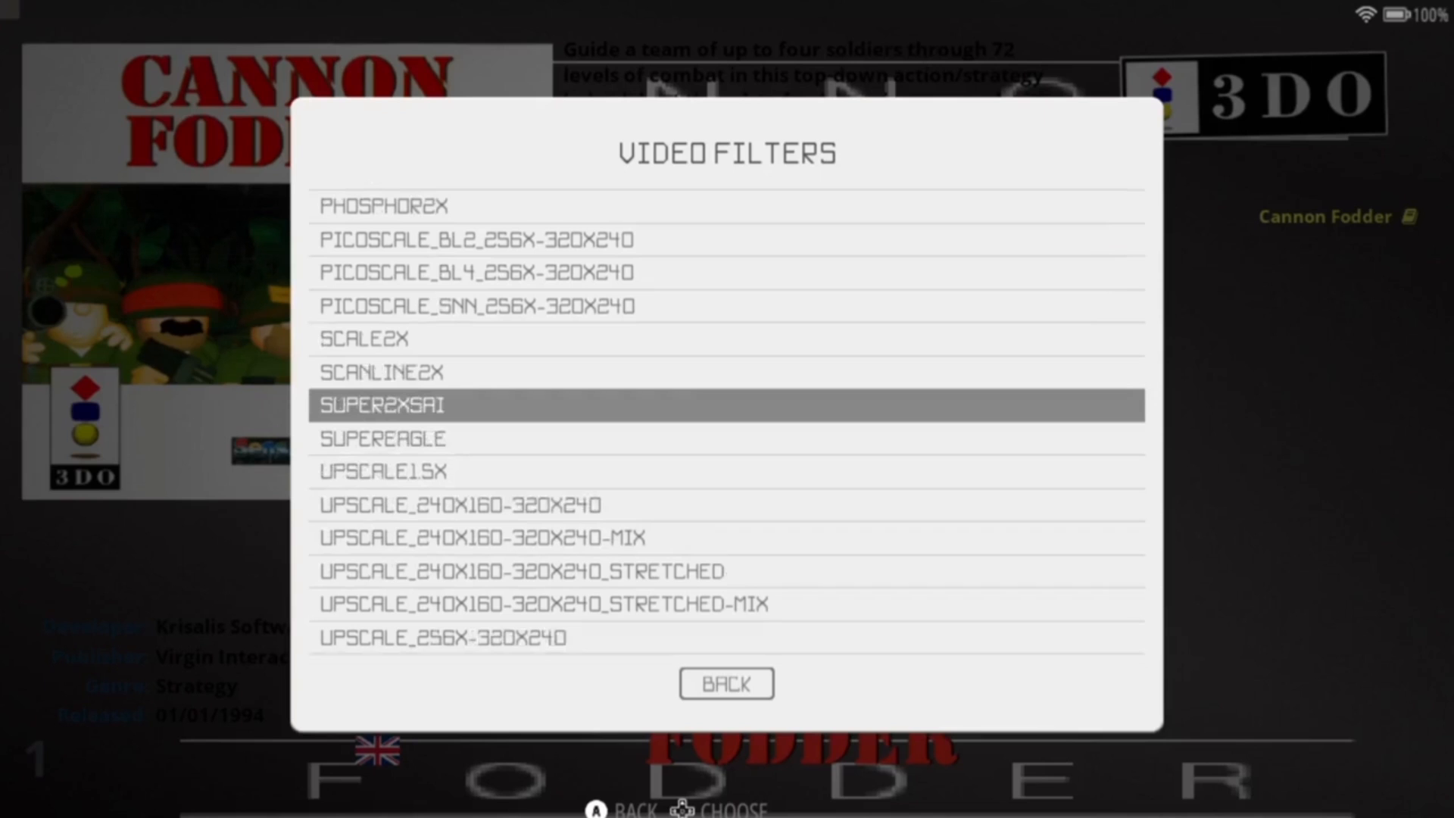
key(Escape)
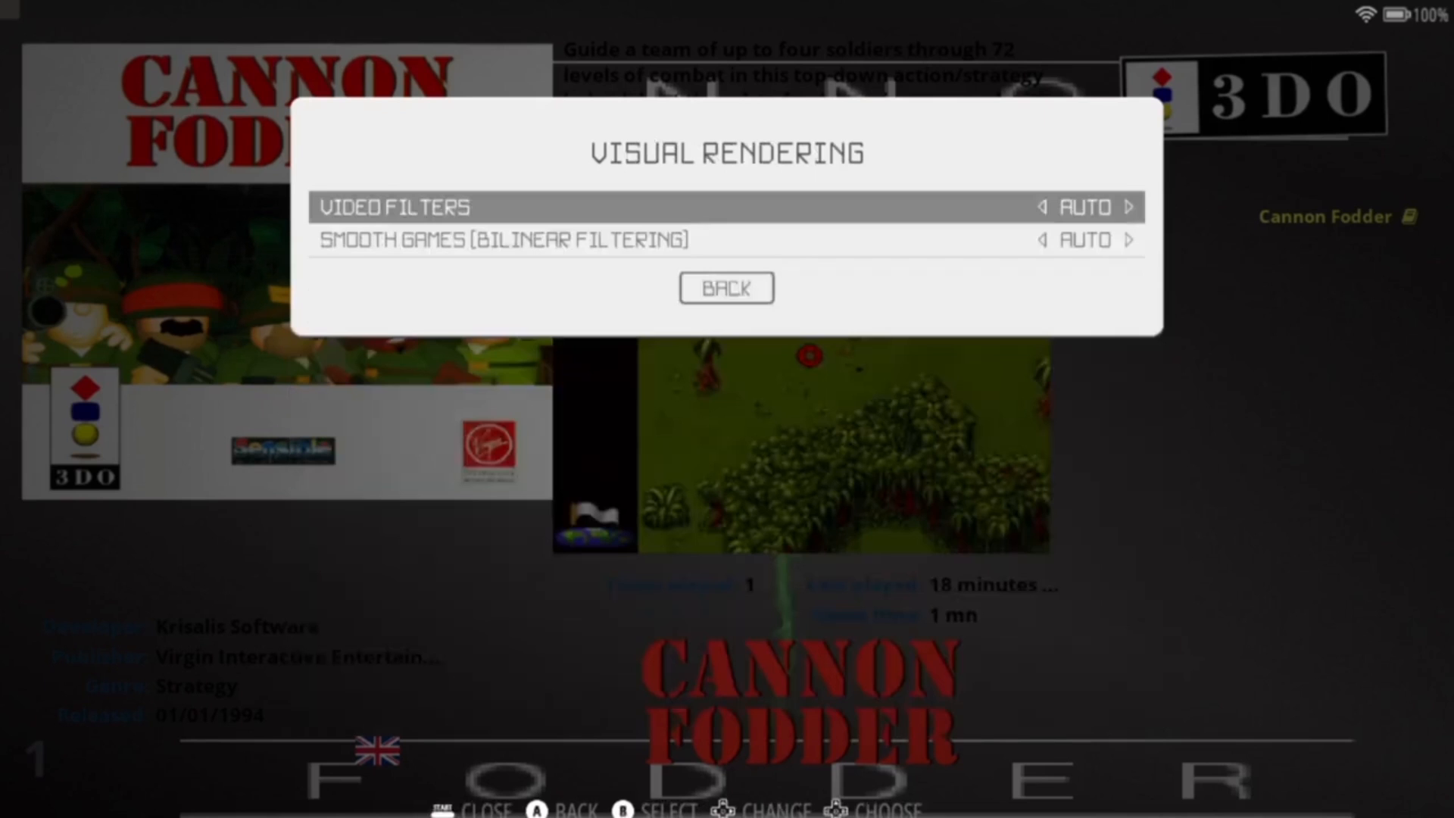
- Set Smooth Games (Bilinear Filtering) to On and return to the 3DO system settings
key(Down)
key(Return)
key(Down)
key(Down)
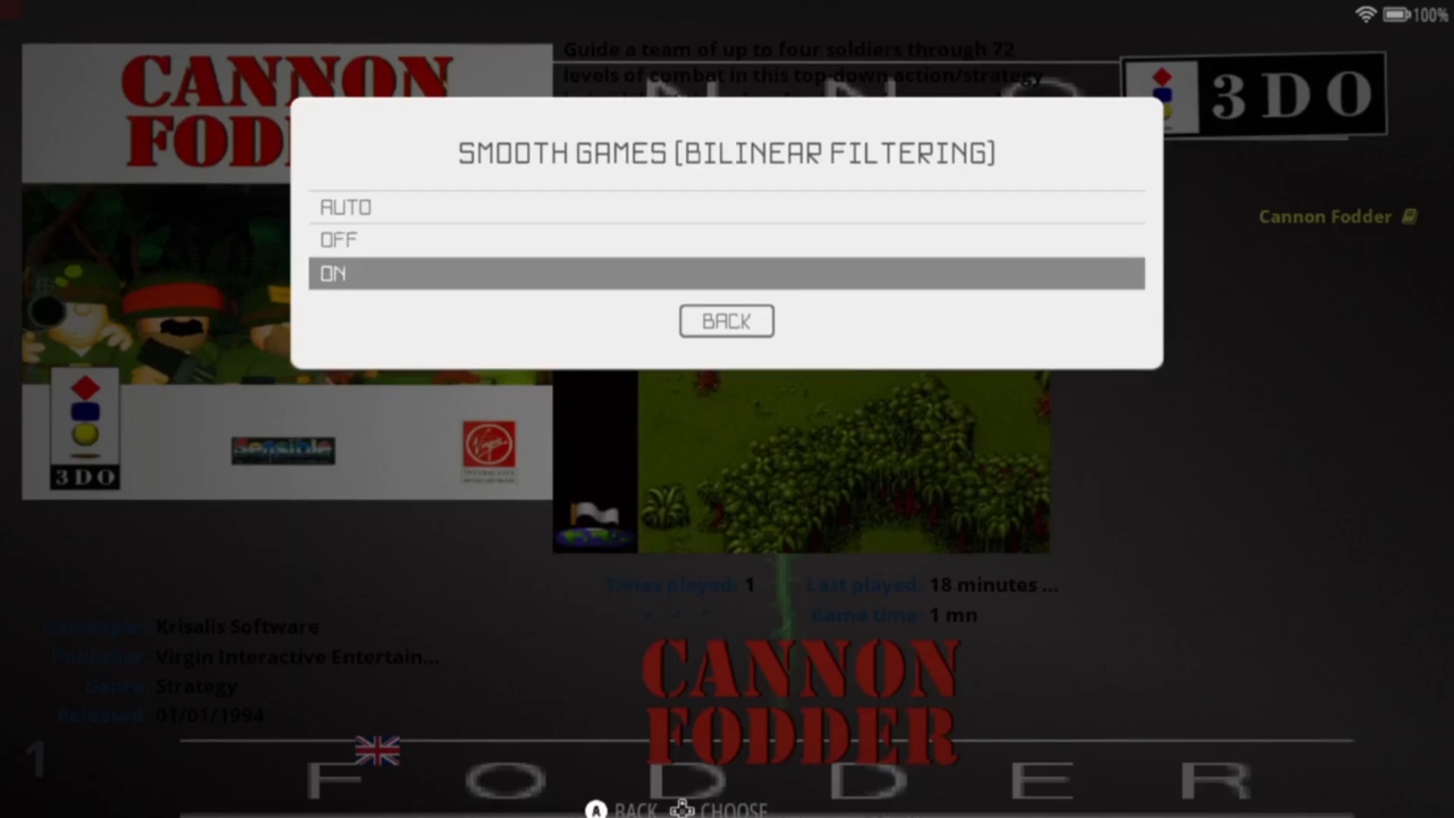
key(Up)
key(Up)
key(Down)
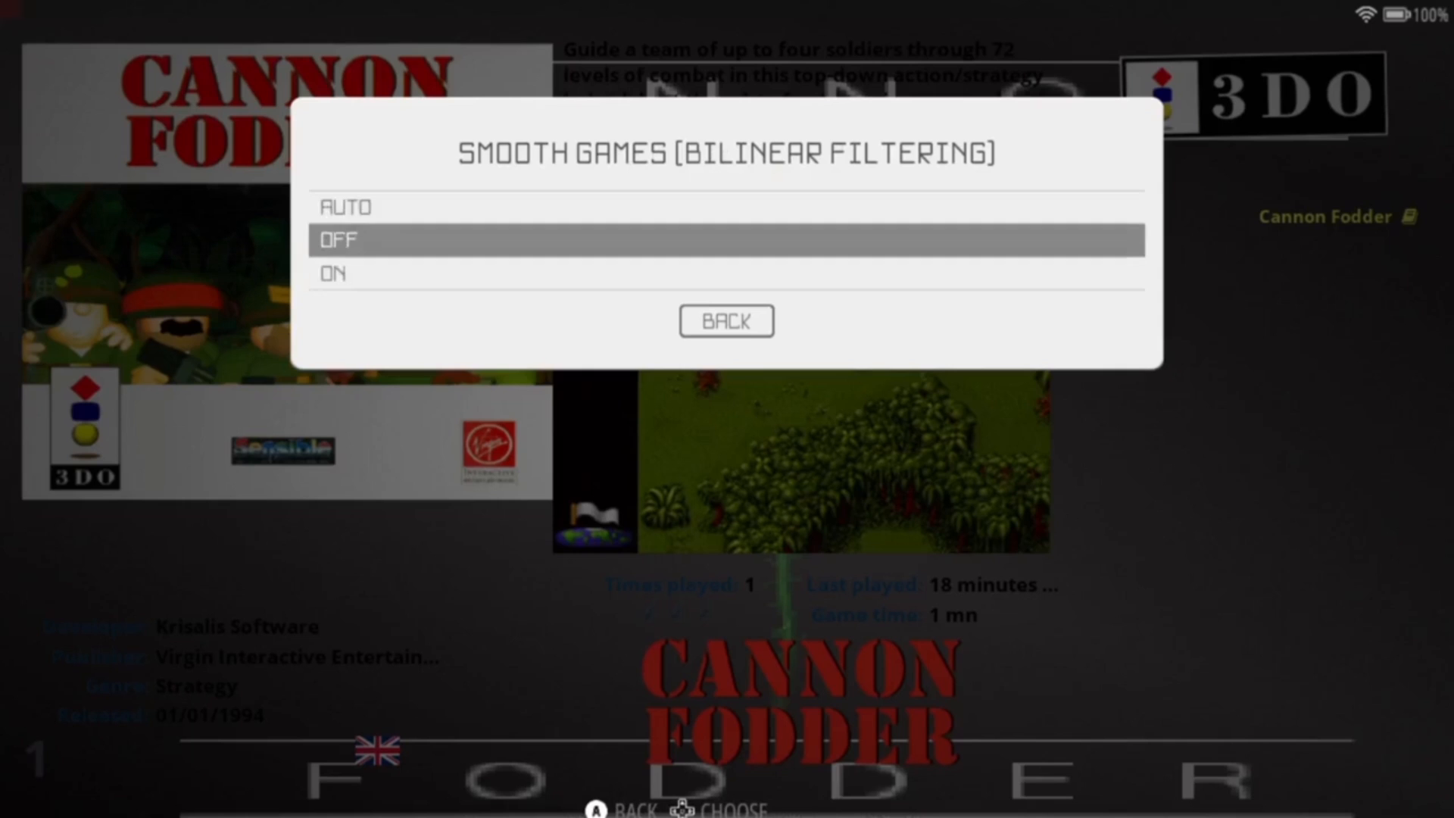
key(Down)
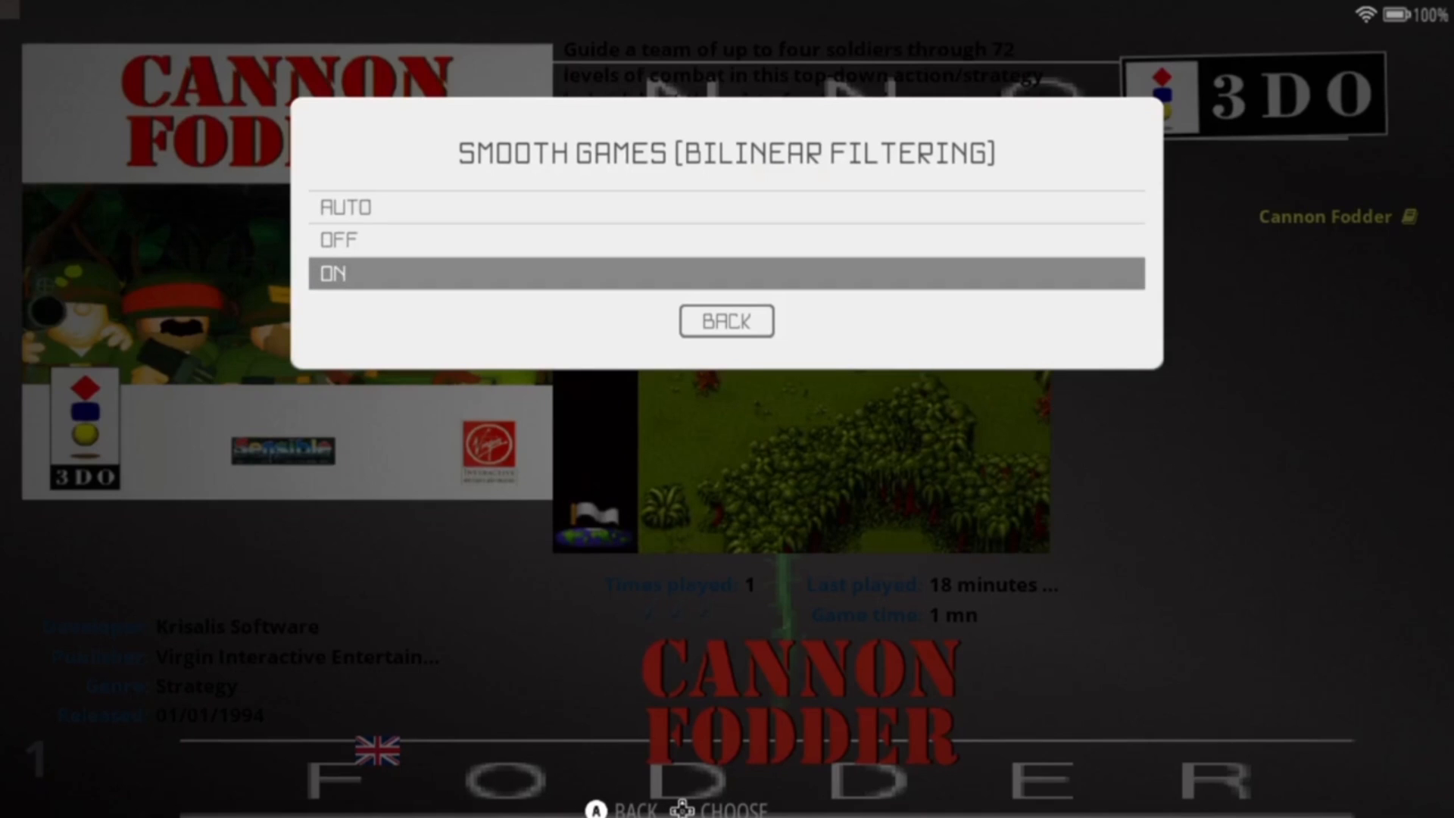
key(Return)
key(Escape)
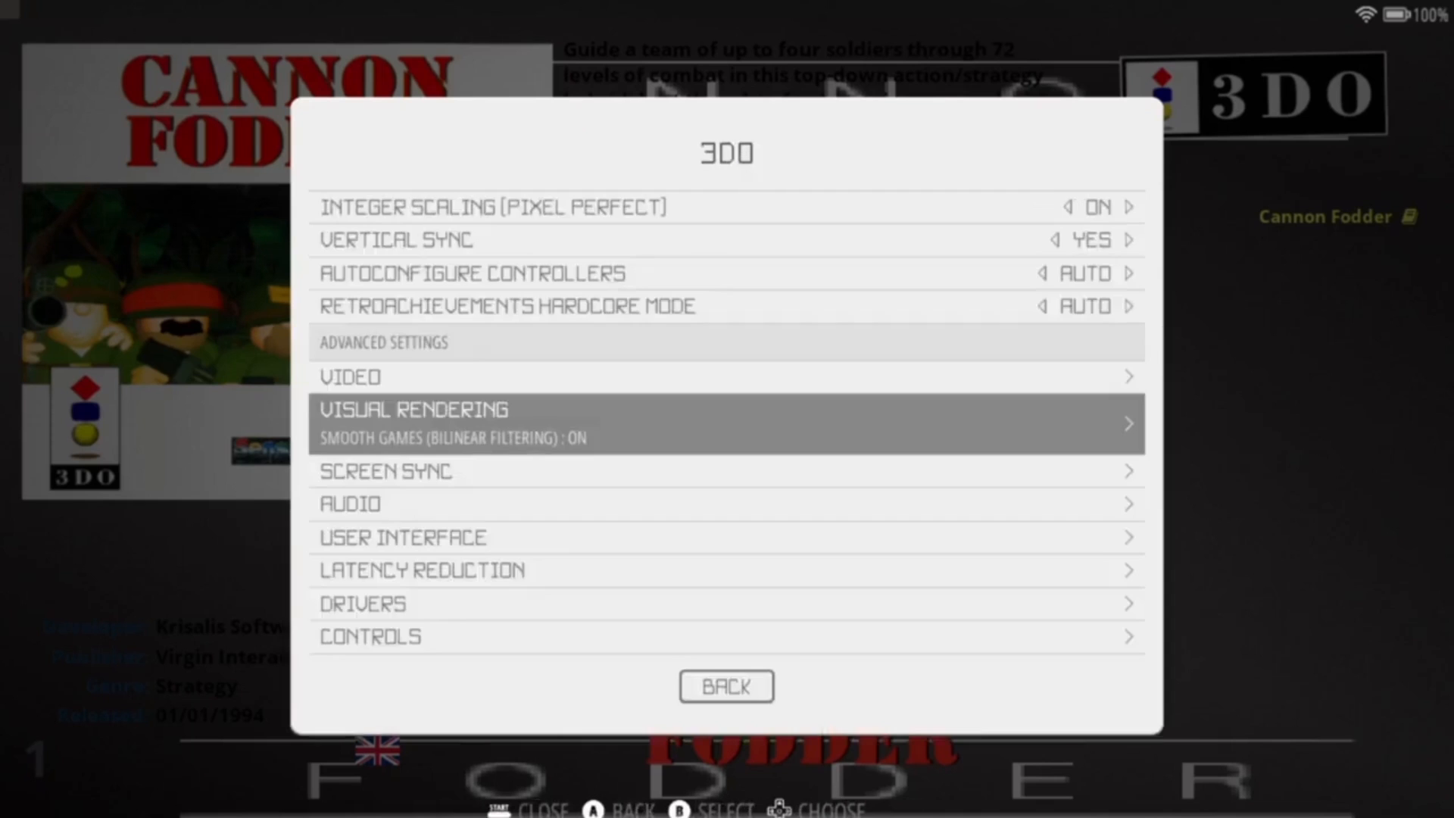
- Open the Drivers settings among the advanced settings of the 3DO system
key(Down)
key(Down)
key(Down)
key(Down)
key(Down)
key(Down)
key(Up)
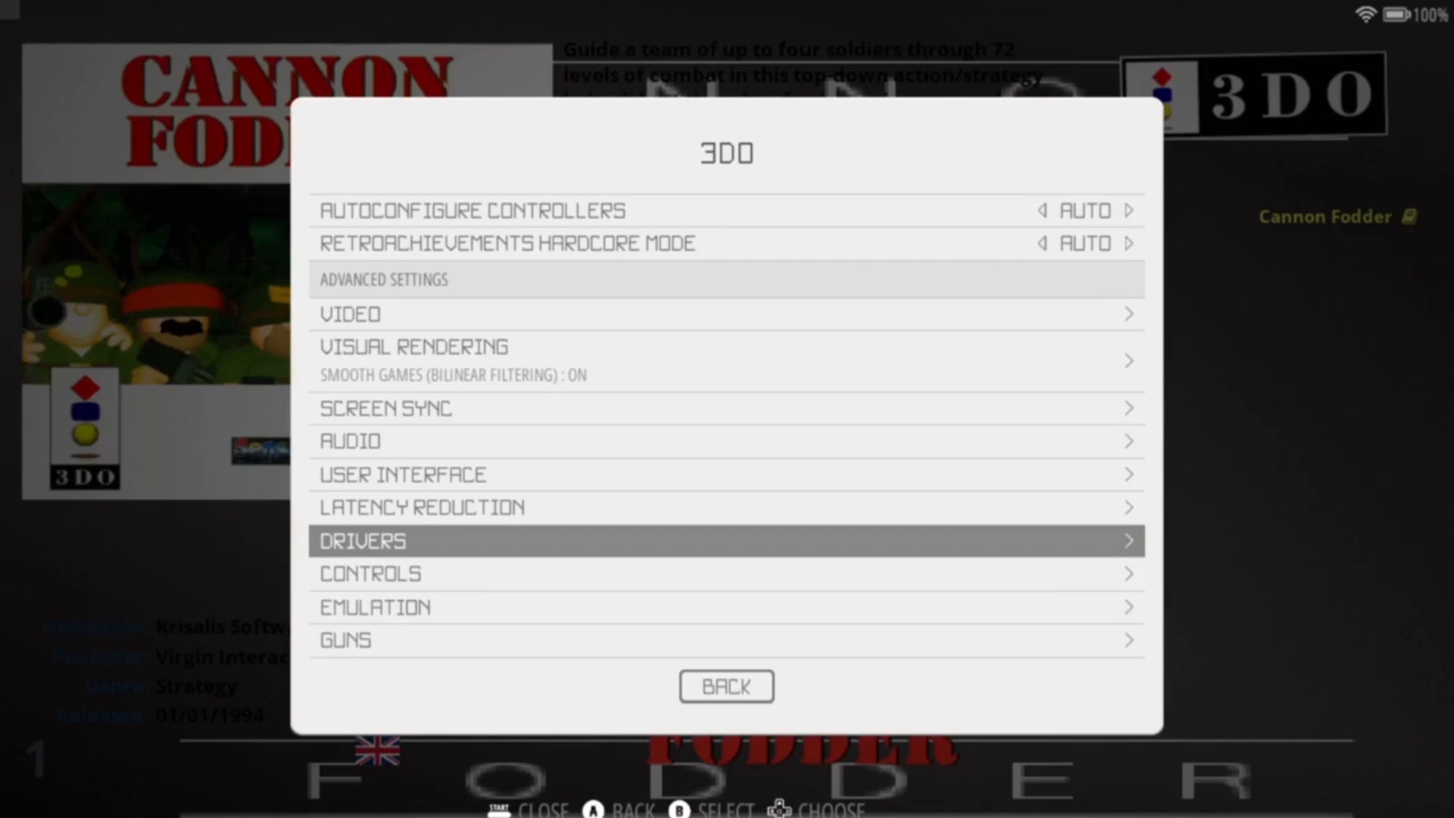
key(Return)
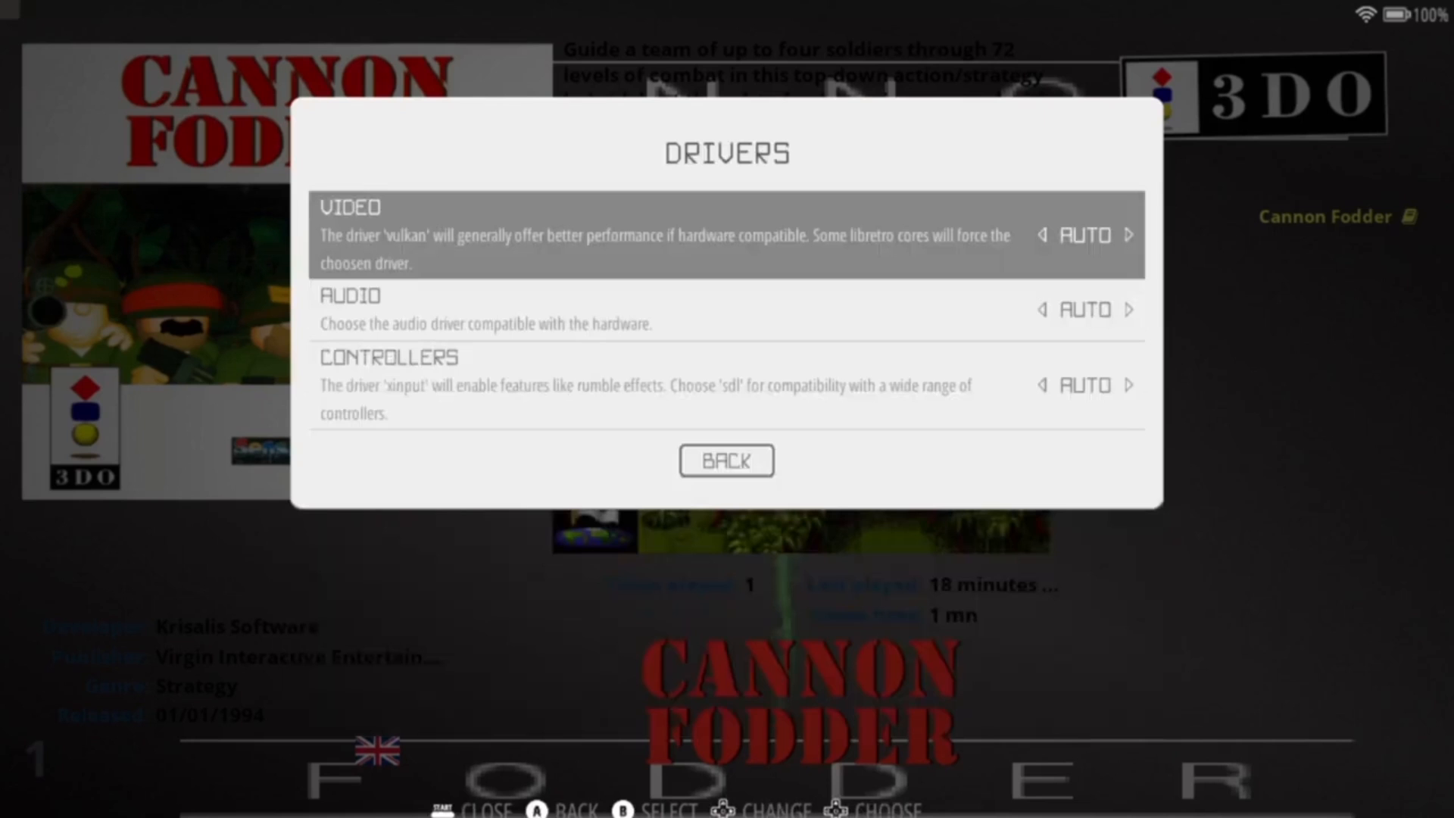
- Review the video driver choices from OpenGL to Vulkan, keep Auto, and leave the Drivers settings
key(Return)
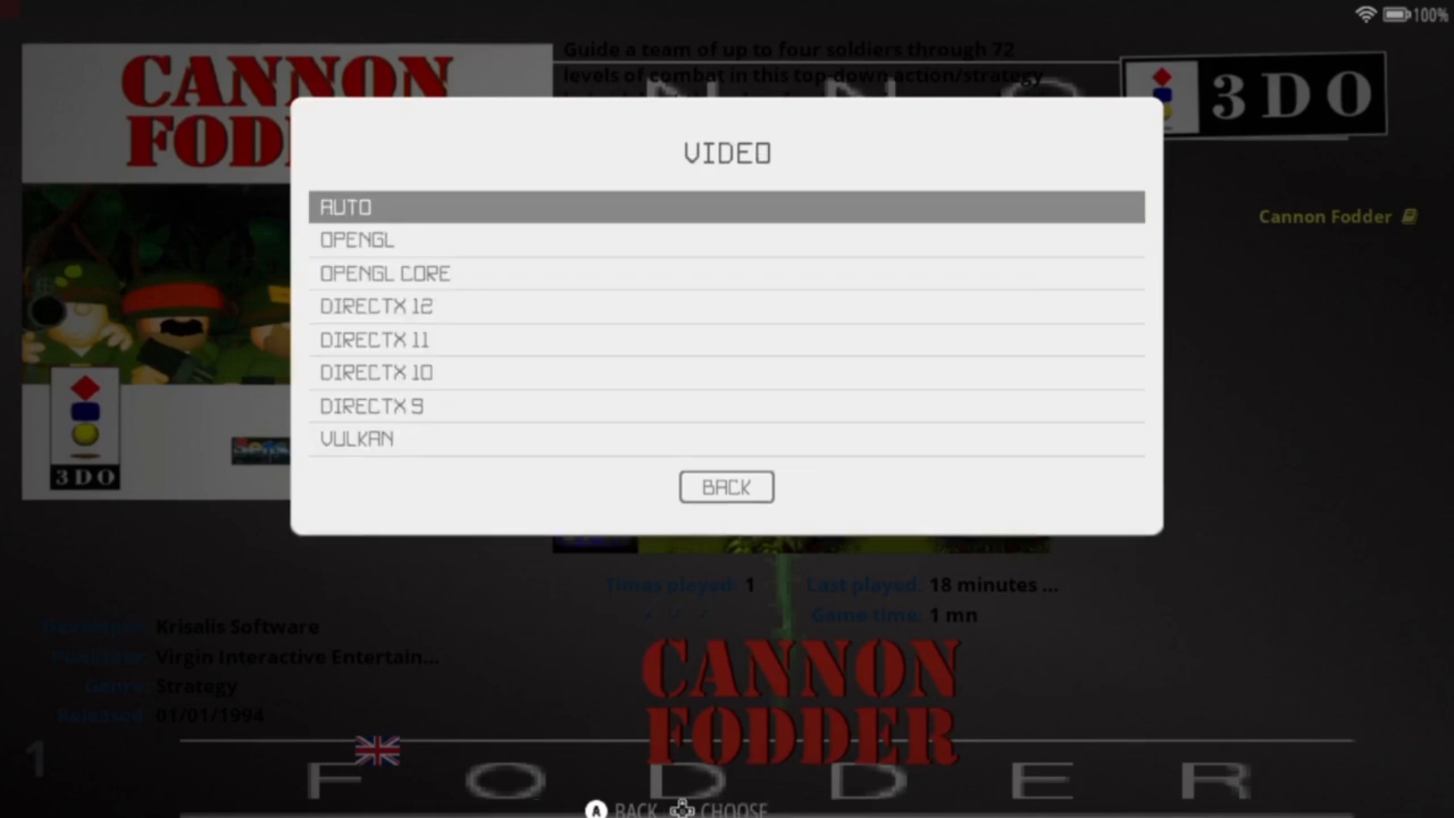
key(Up)
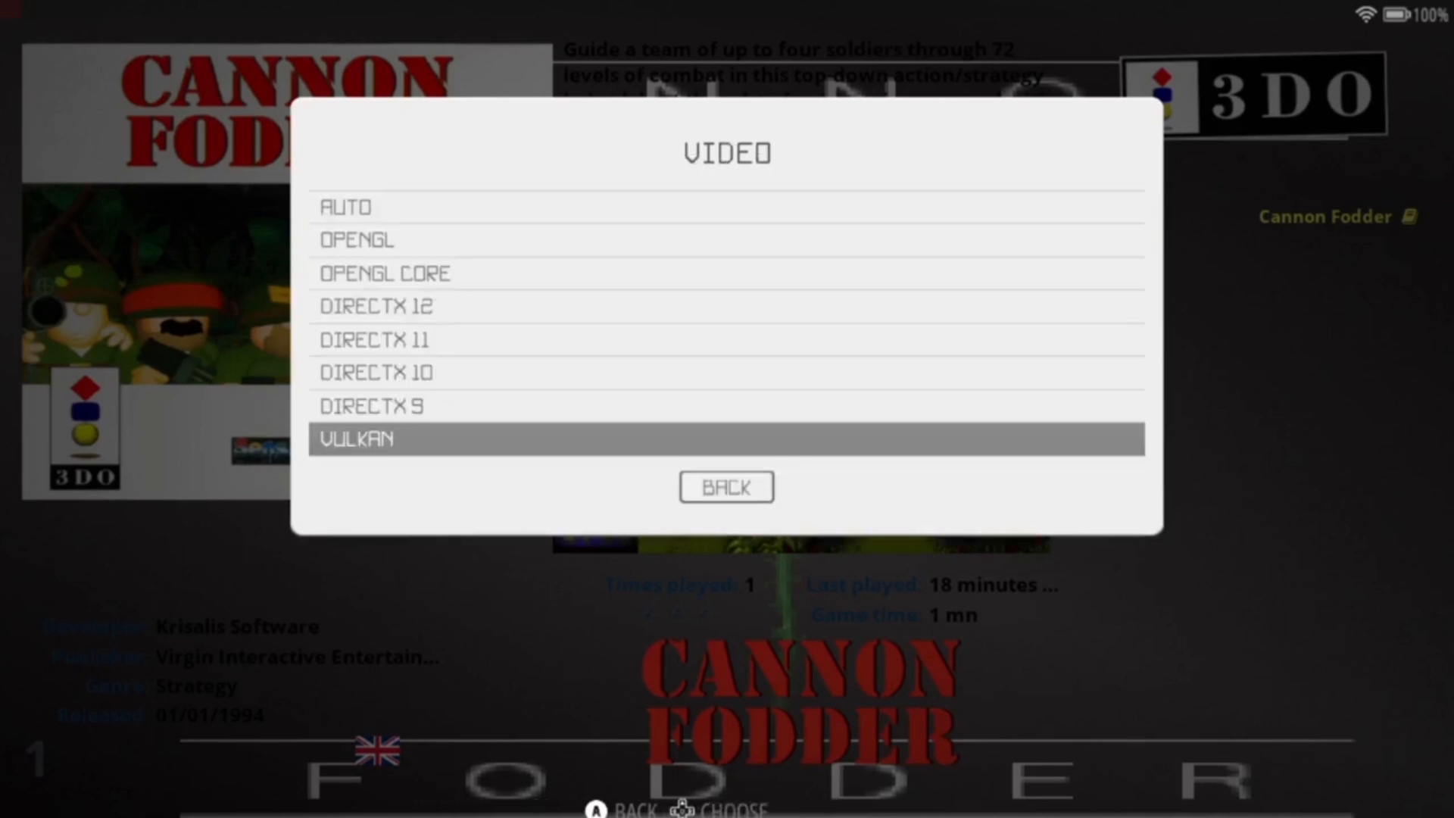
key(Down)
key(Down)
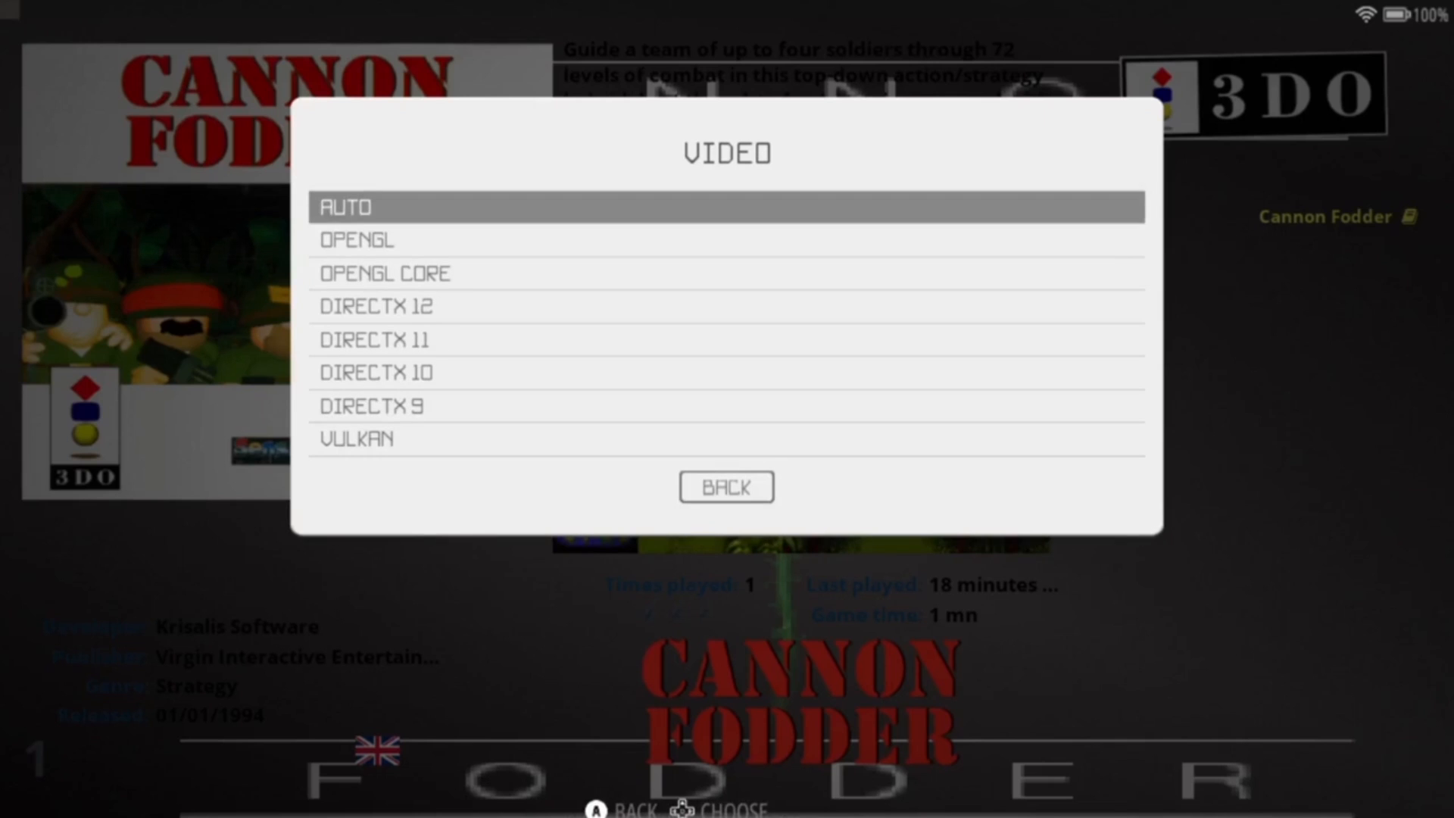
key(Down)
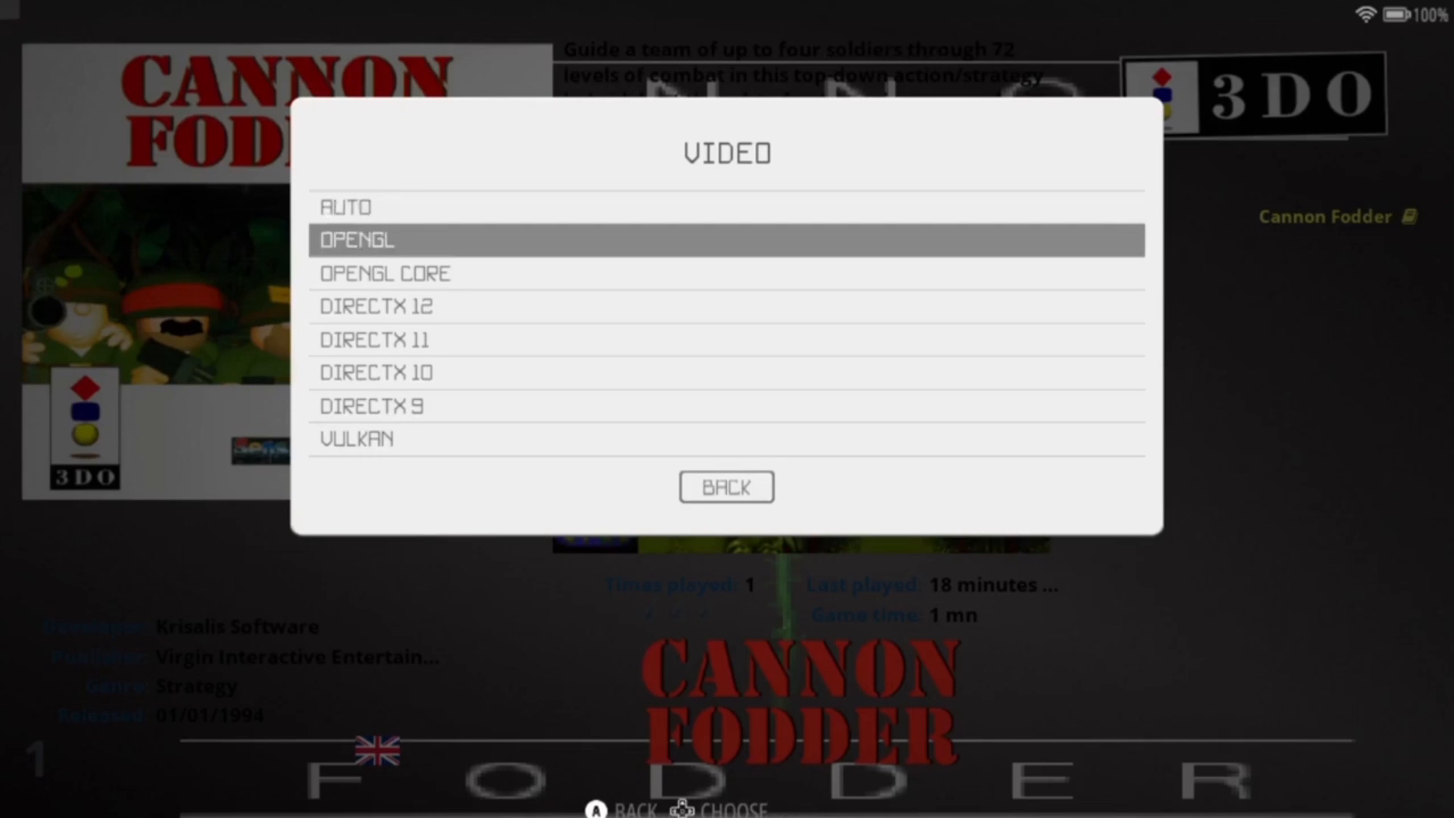
key(Up)
key(Up)
key(Up)
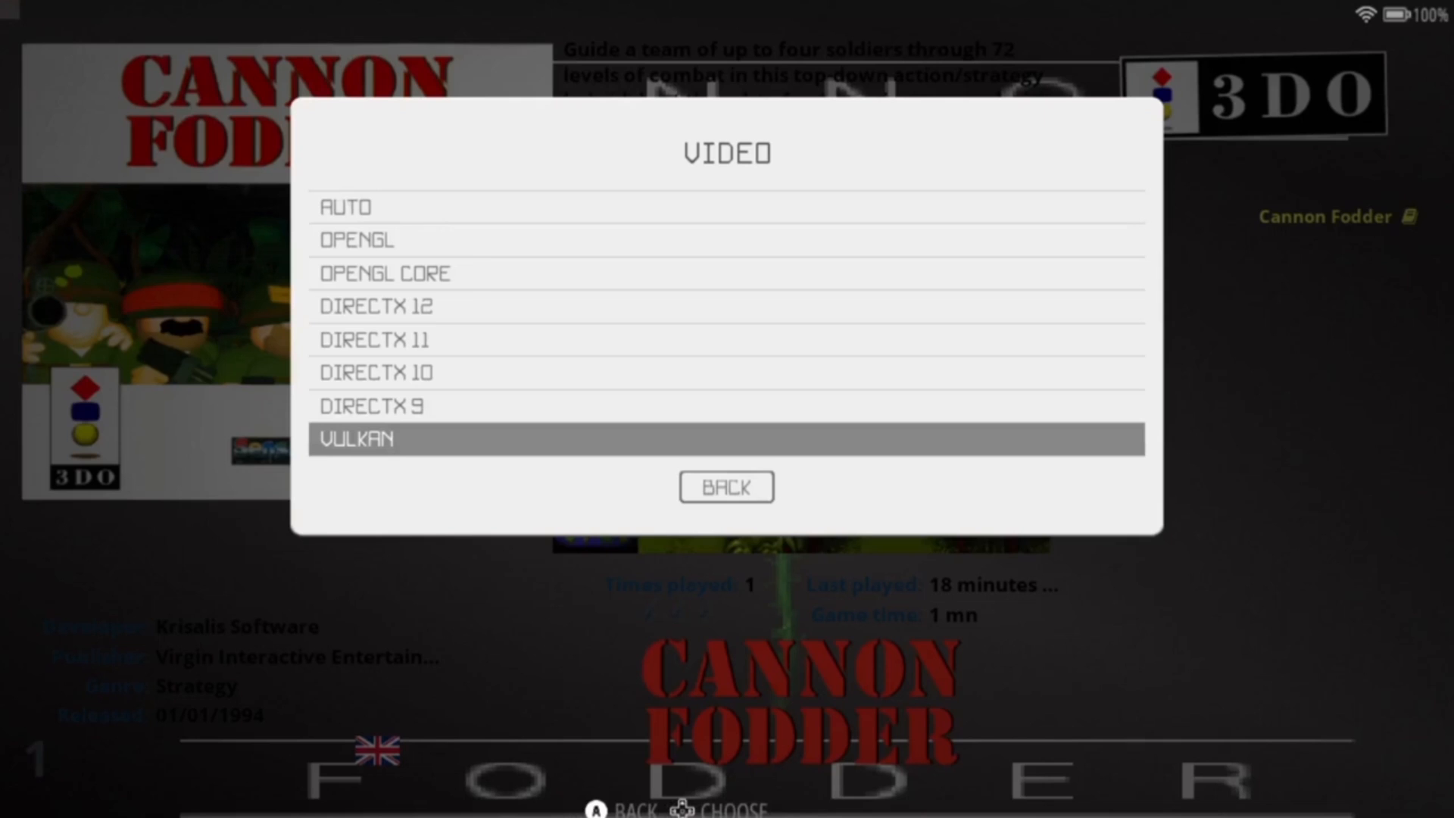
key(Down)
key(Down)
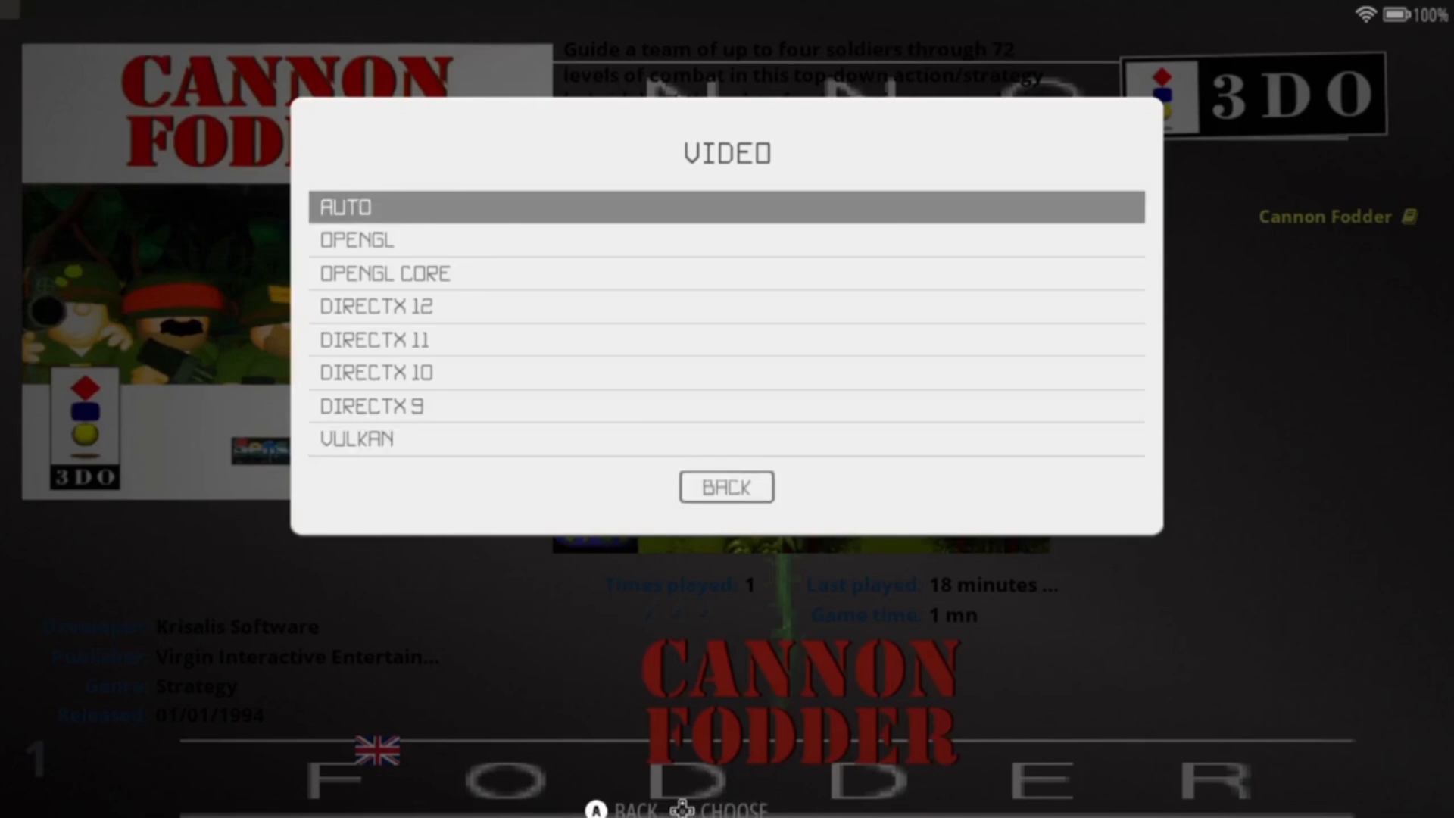
key(Return)
key(Escape)
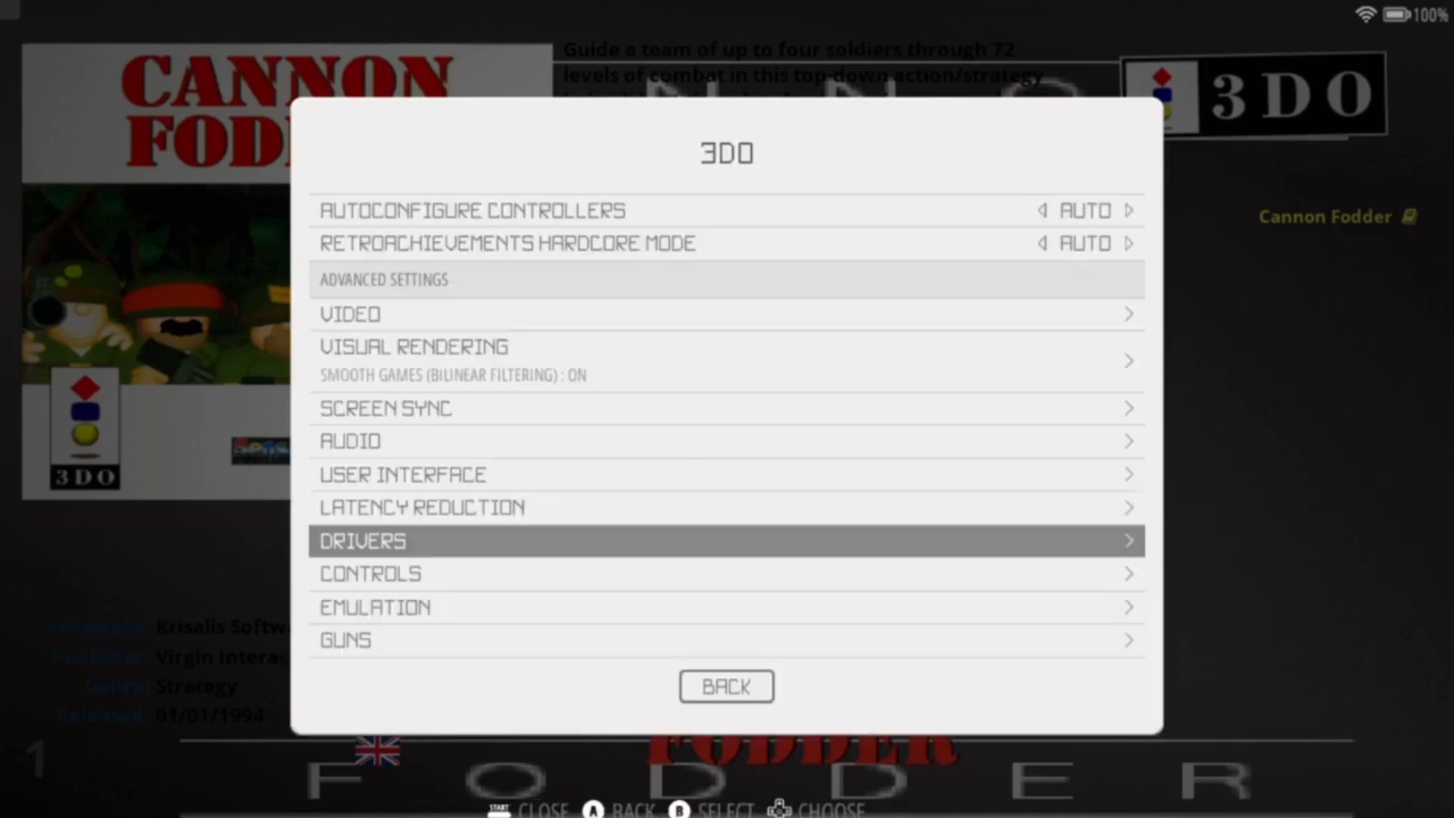
- Open the Emulation settings of the 3DO system and look over the options for auto save/load and video format
key(Down)
key(Down)
key(Return)
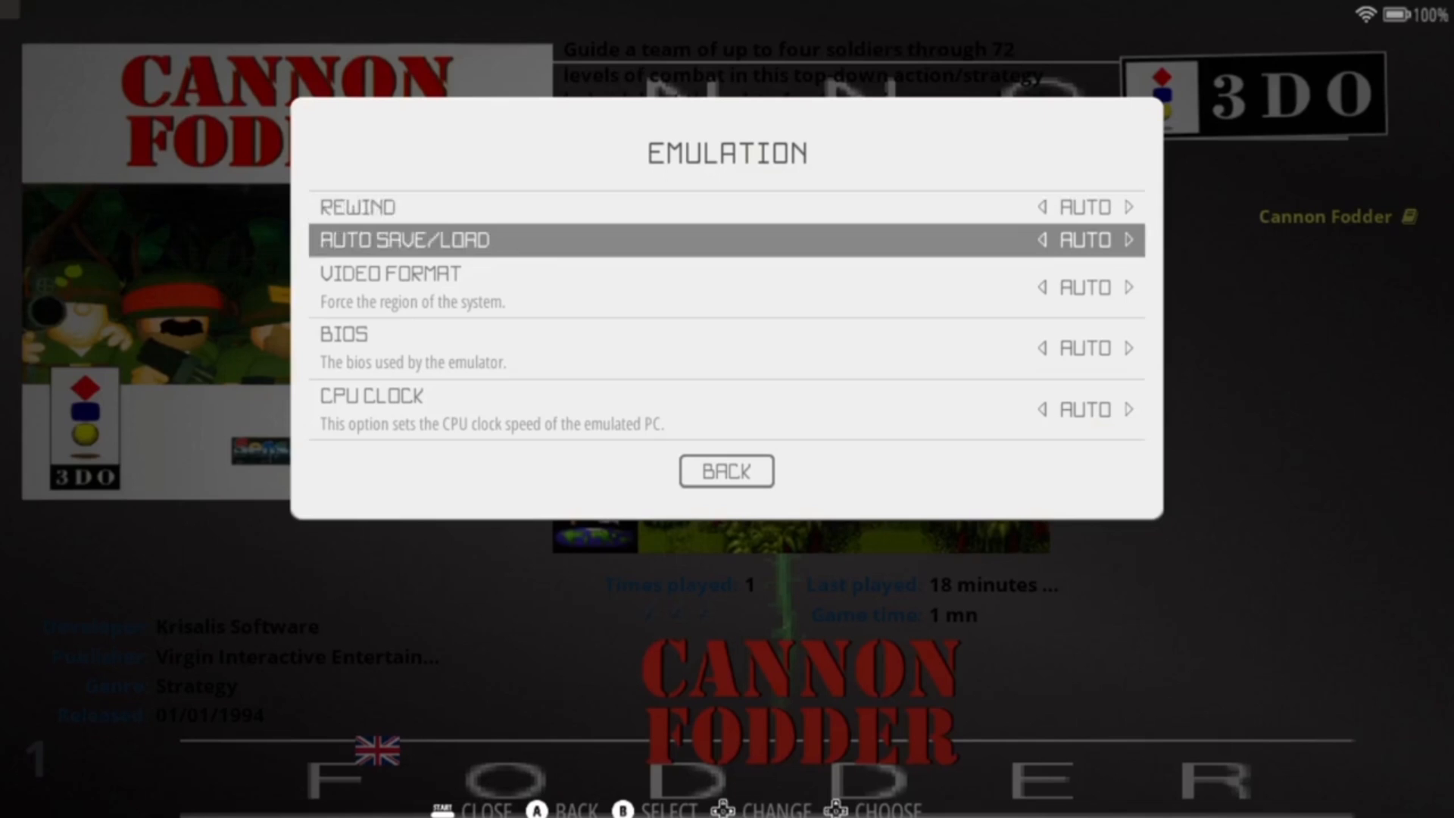
key(Down)
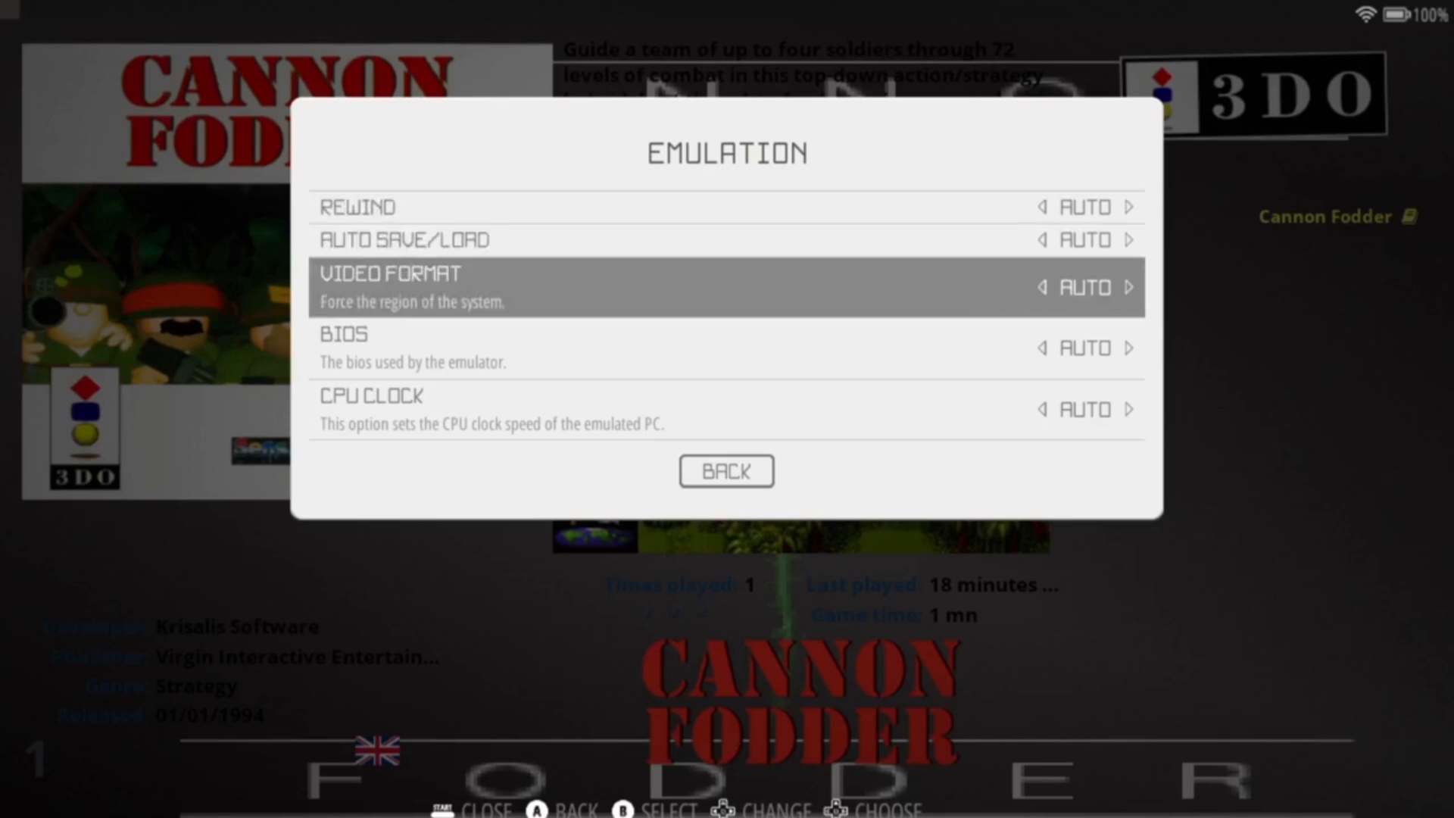
- Close the 3DO system settings and launch Cannon Fodder
key(Escape)
key(Escape)
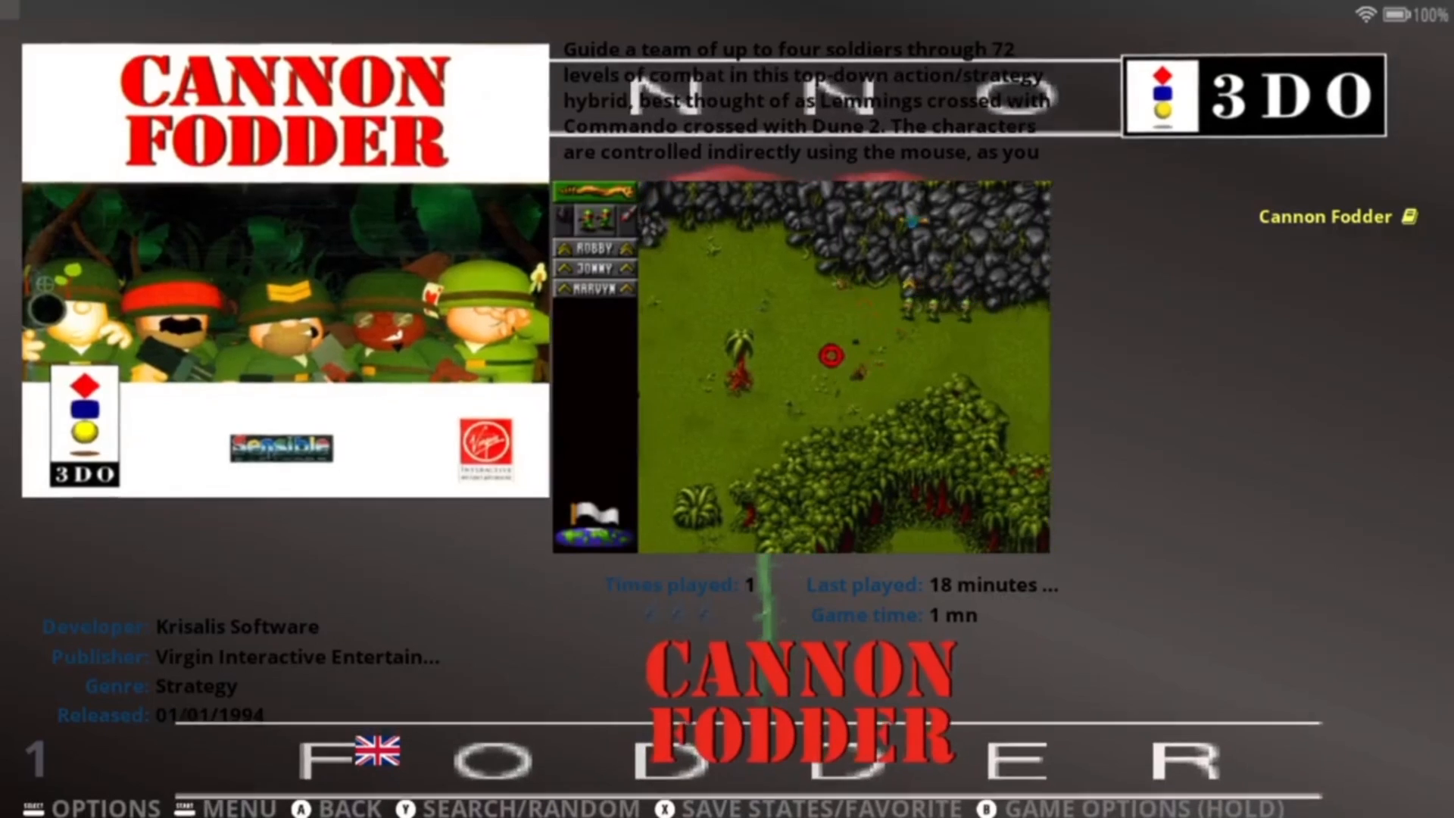
key(Return)
key(Return)
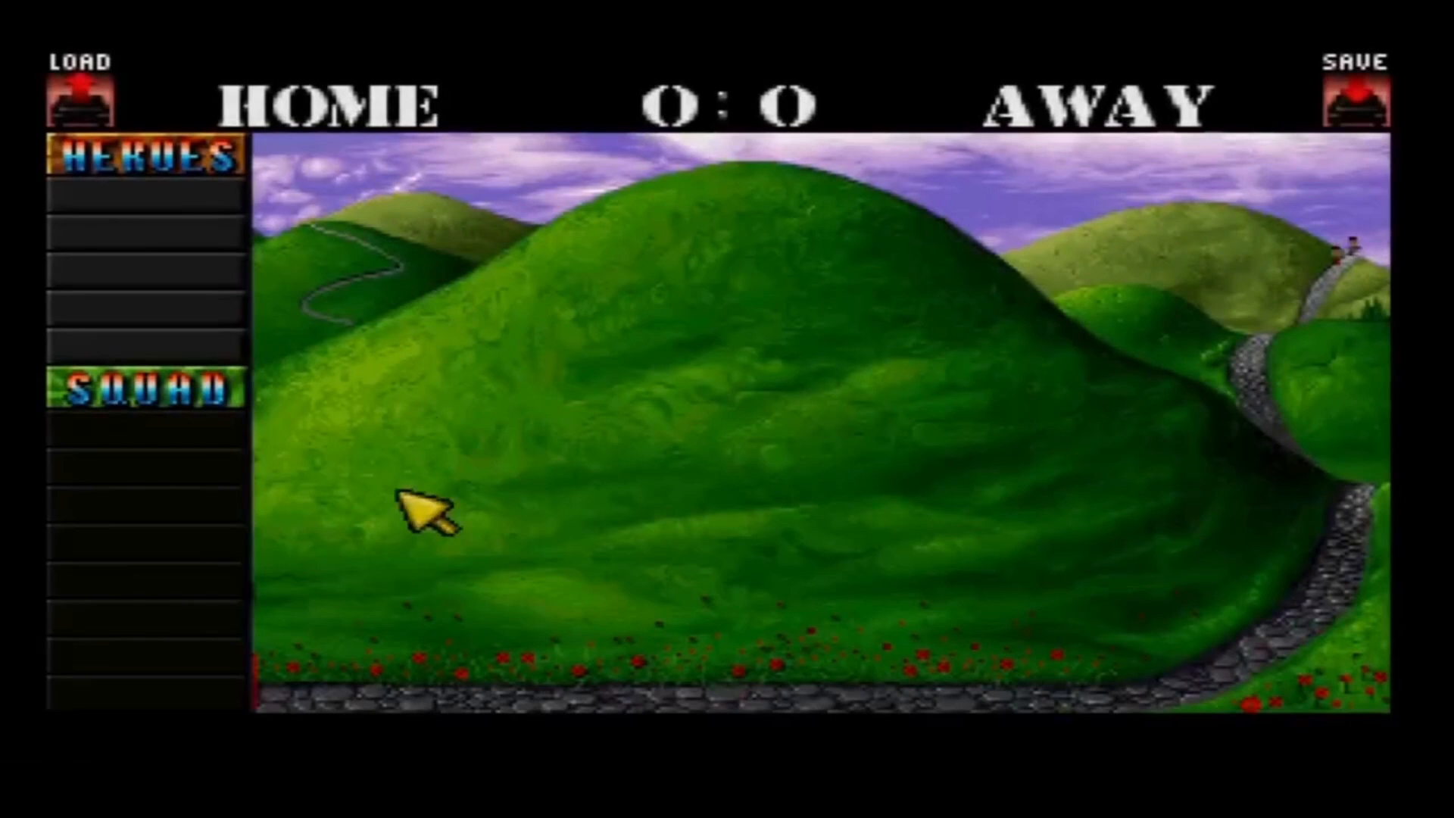
- Start the Cannon Fodder mission, move the squad around the jungle and shoot at the enemy soldiers
click(378, 439)
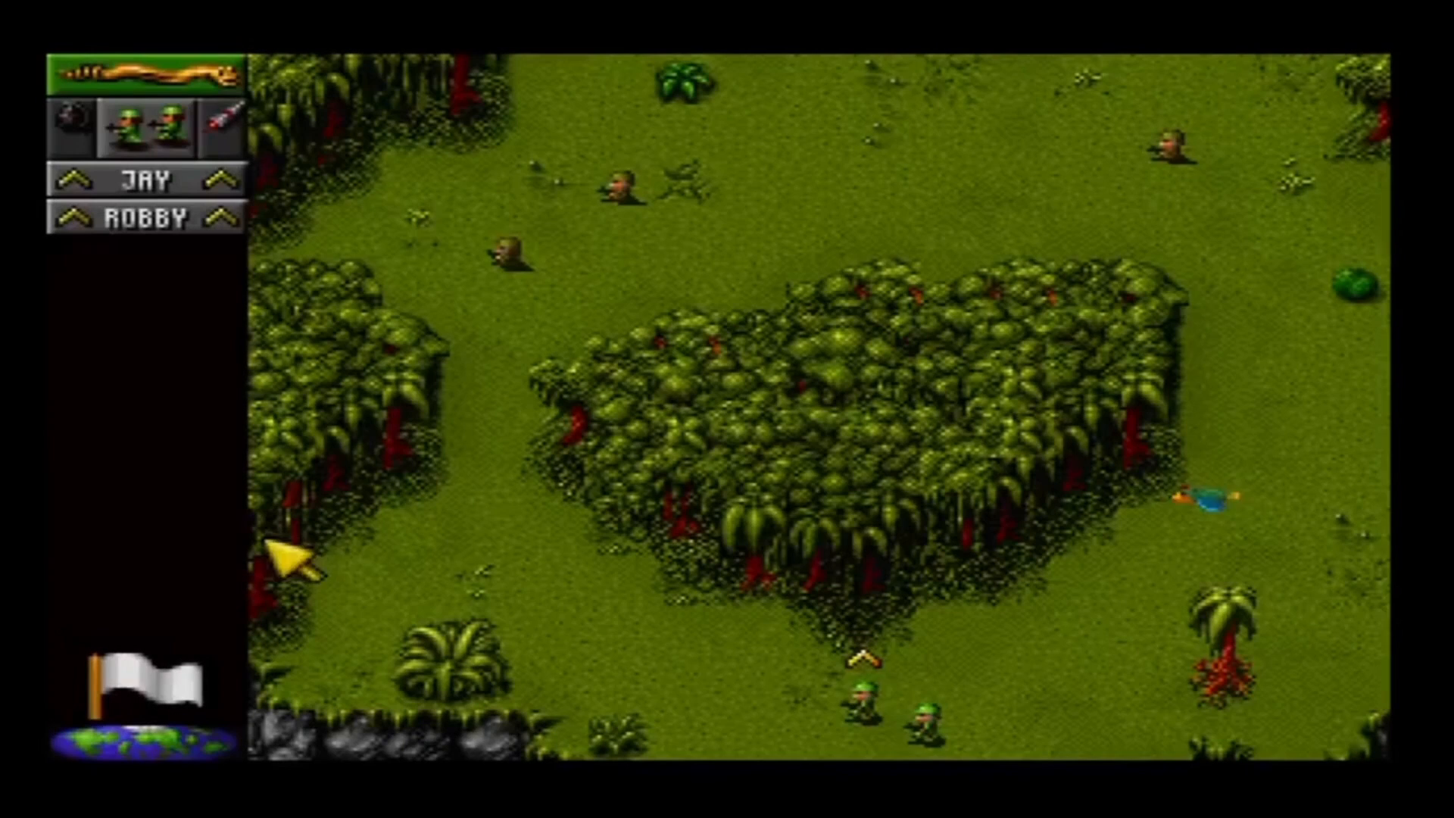
click(740, 589)
right_click(495, 584)
click(496, 585)
right_click(471, 237)
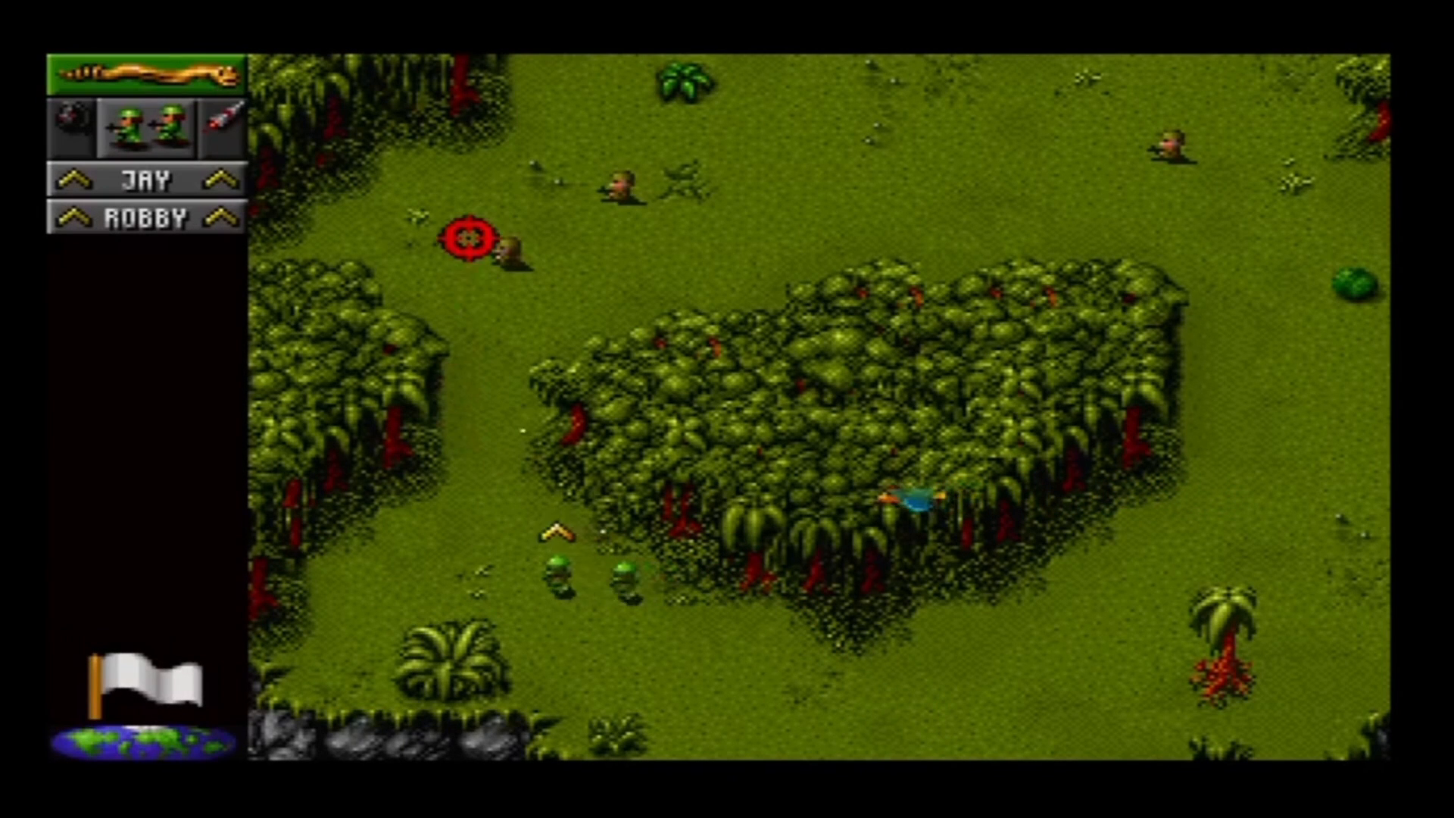
click(530, 231)
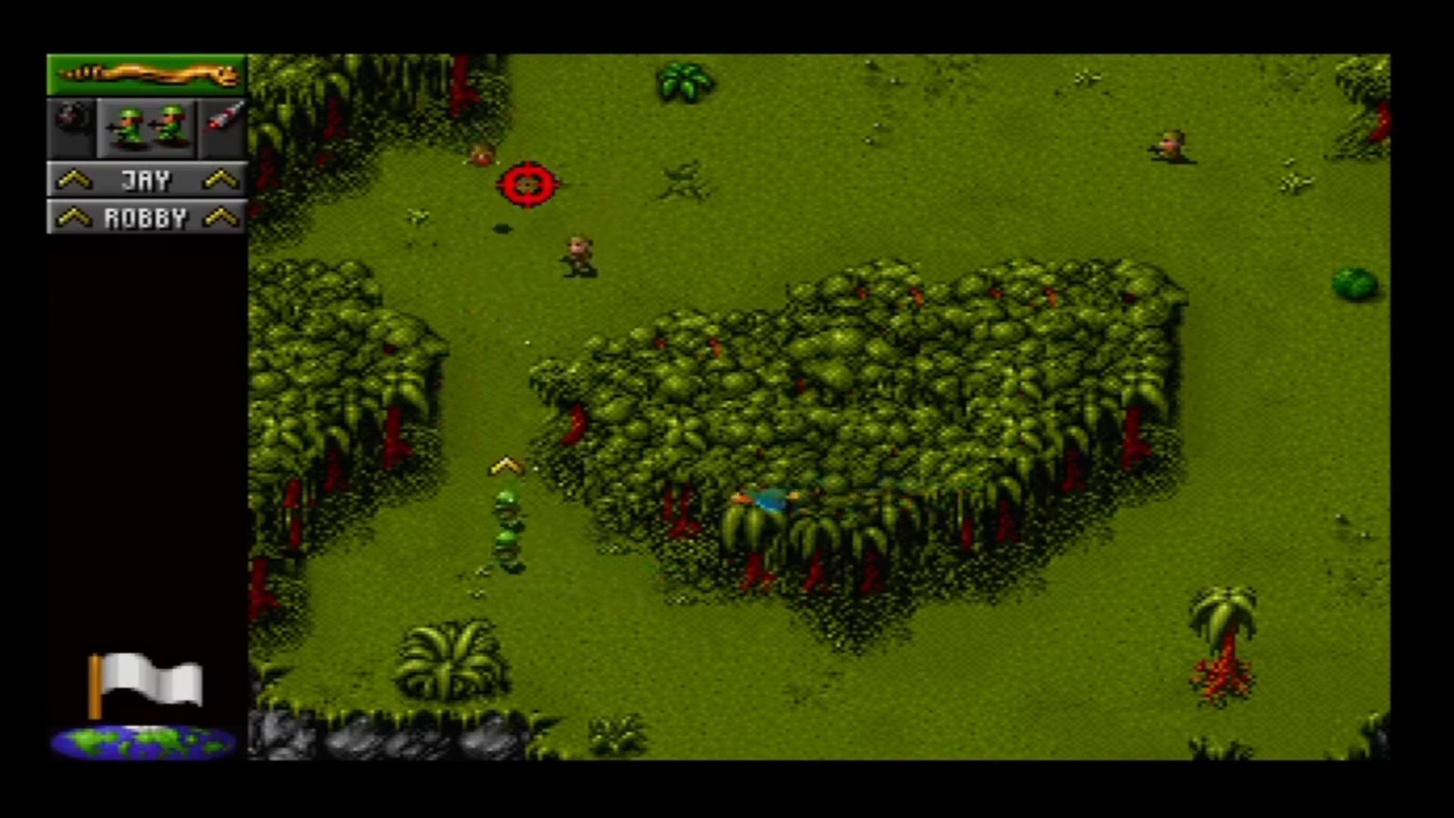
click(792, 121)
right_click(1023, 162)
click(1177, 182)
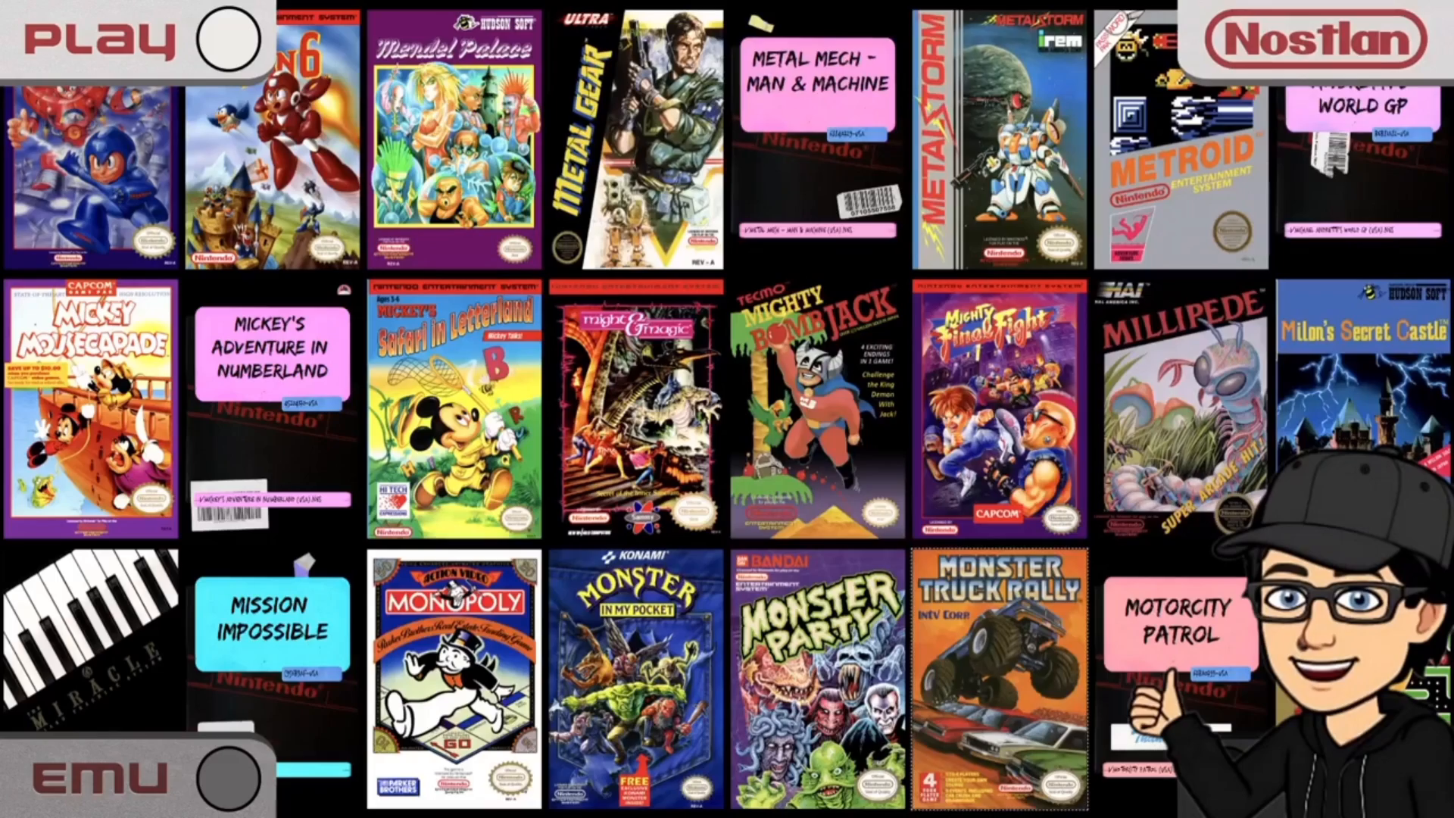
- Switch to Nostlan and browse down through the box covers of its Nintendo game library
key(Up)
key(Up)
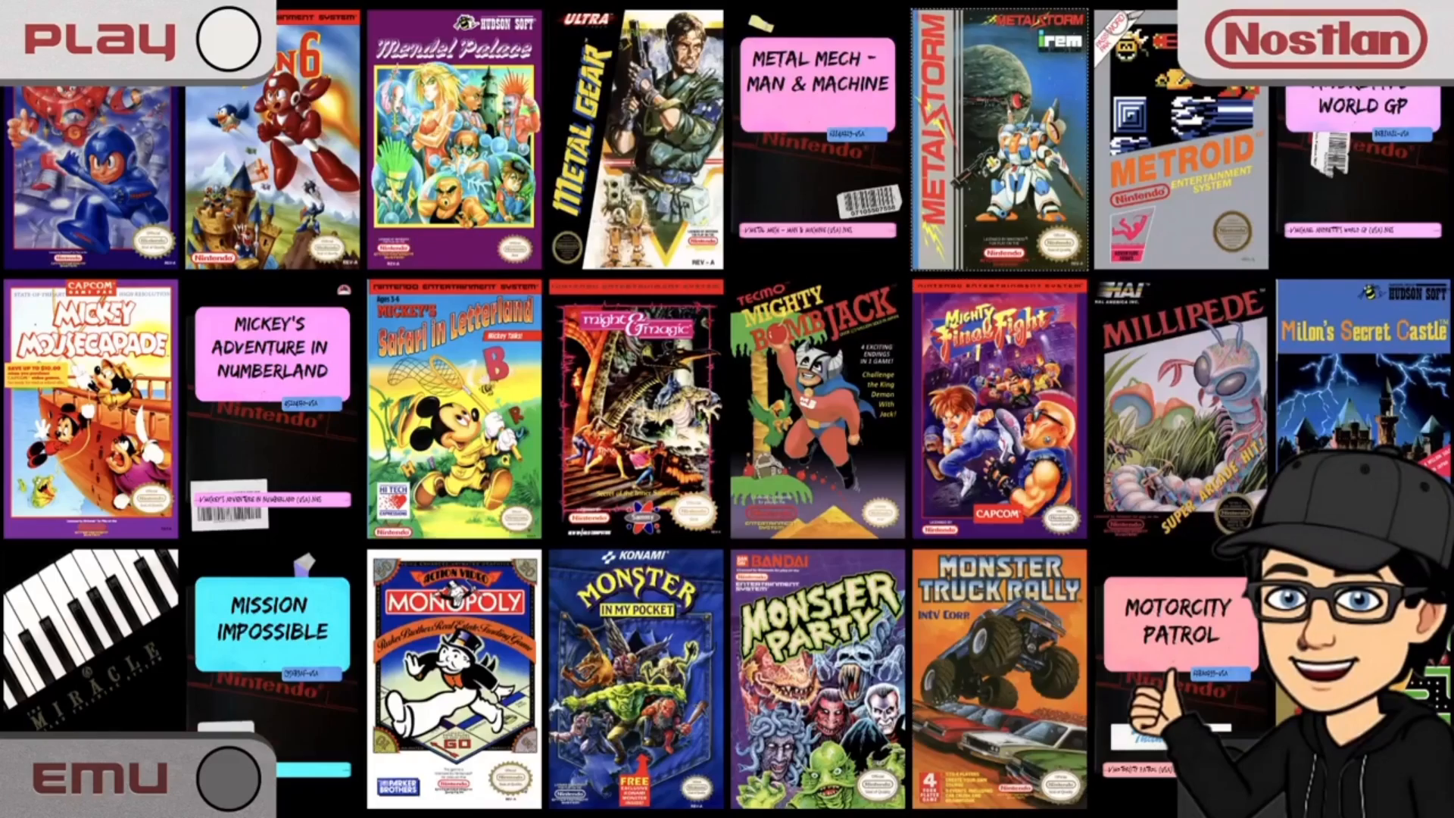
key(Down)
key(Down)
key(Down)
key(Down)
key(Left)
key(Down)
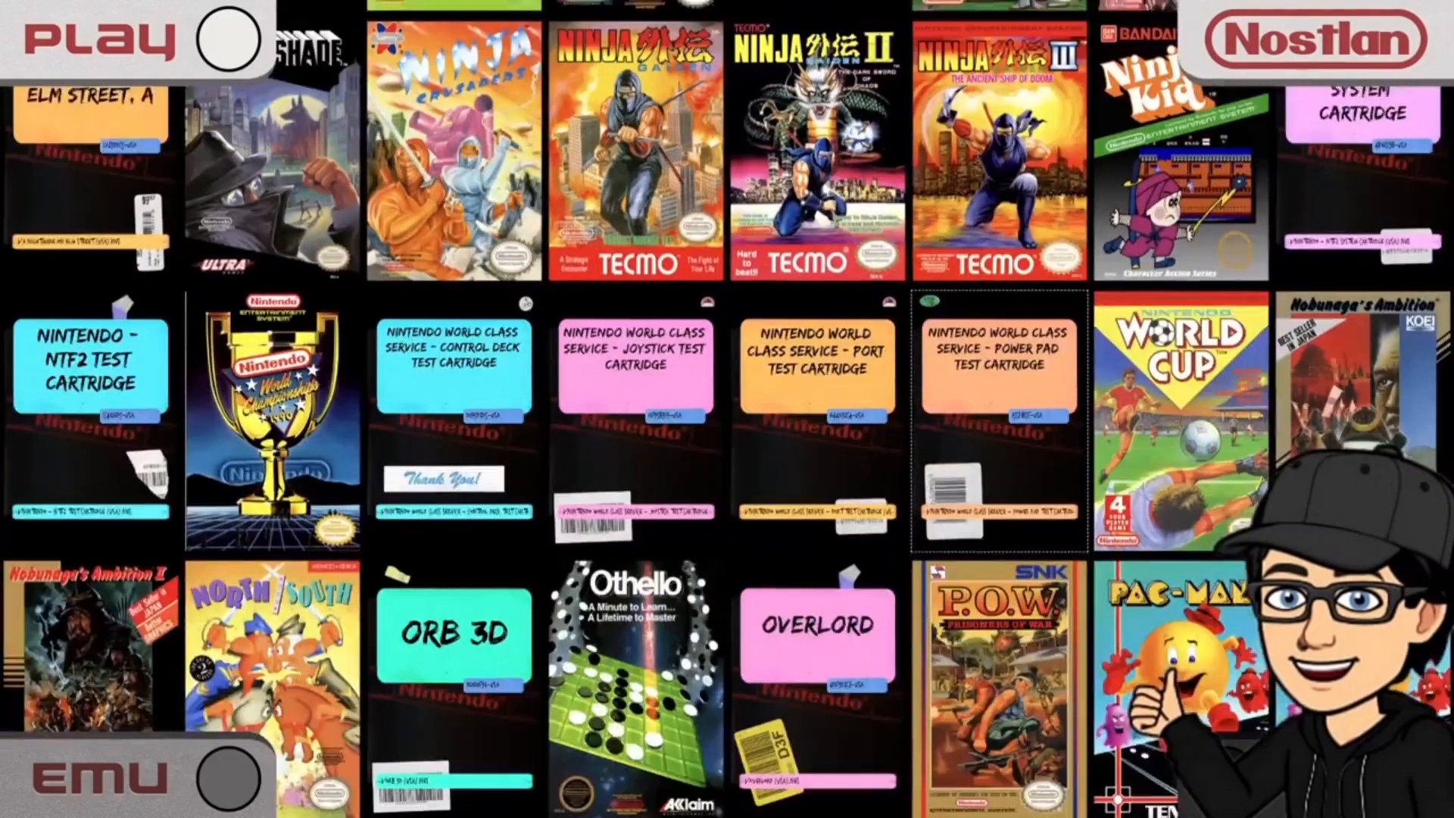
key(Down)
key(Down)
key(Down)
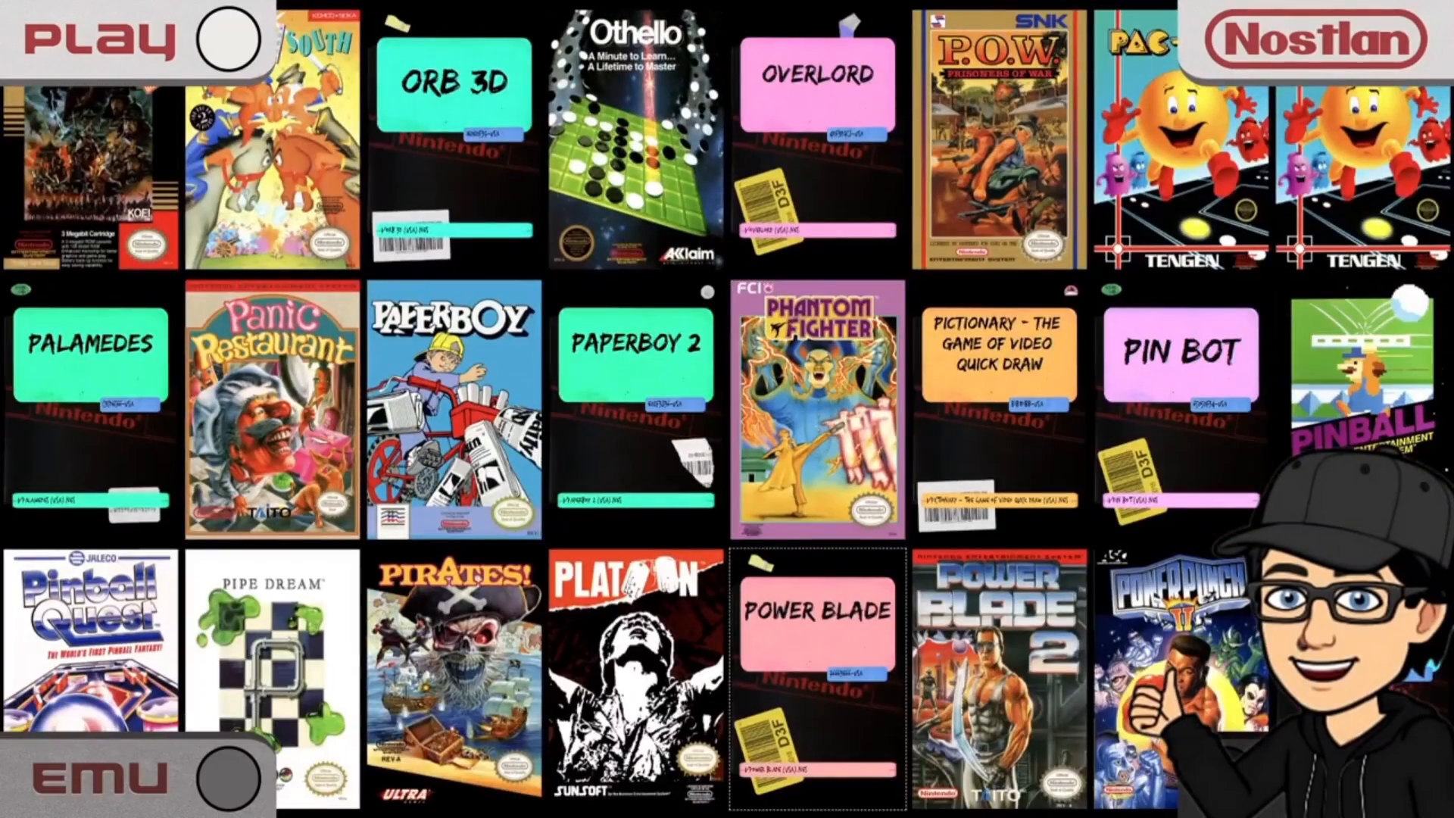
key(Right)
key(Down)
key(Down)
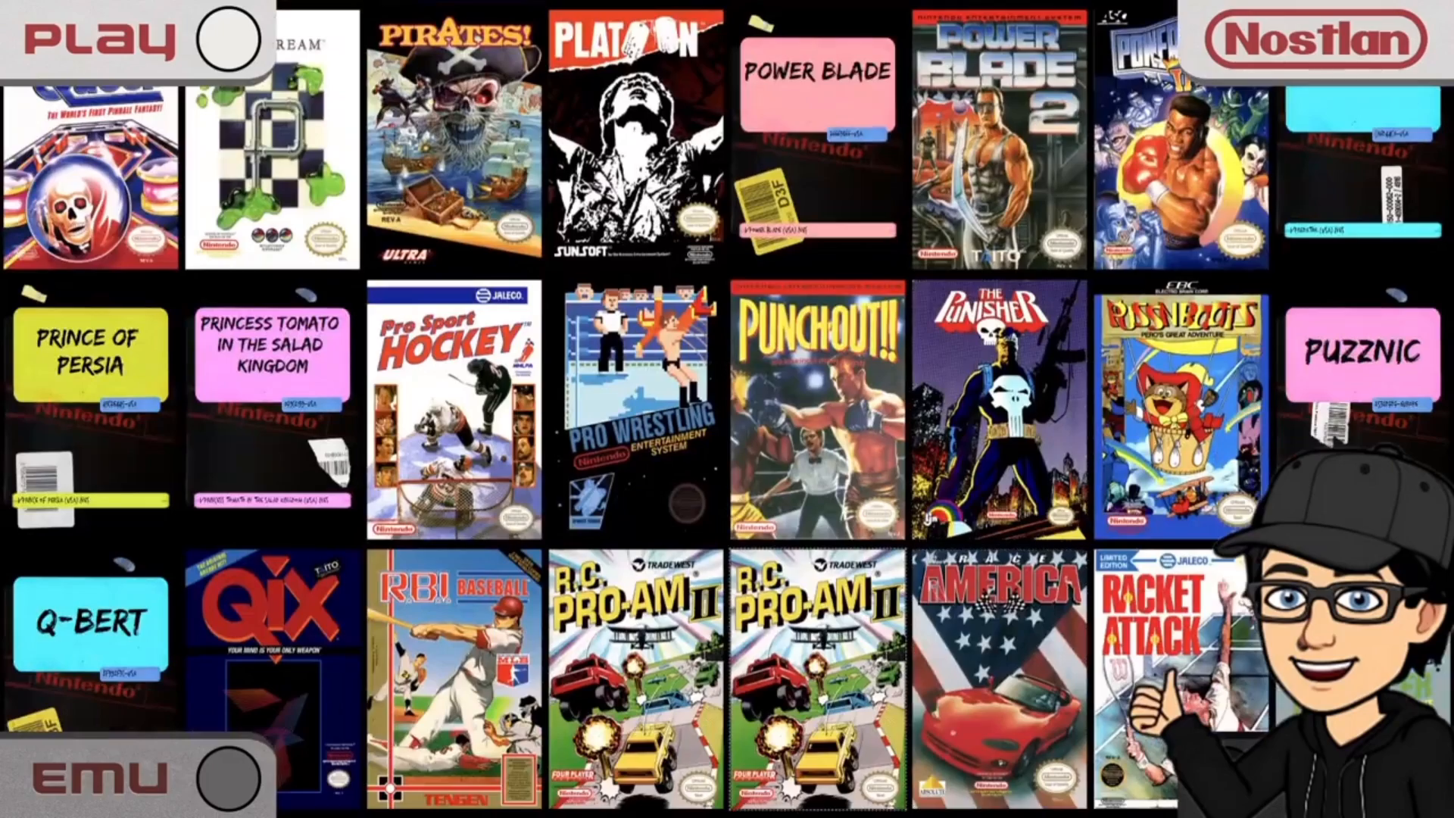
- Browse further down the Nintendo box covers, from the titles starting with P to those starting with W
key(Down)
key(Down)
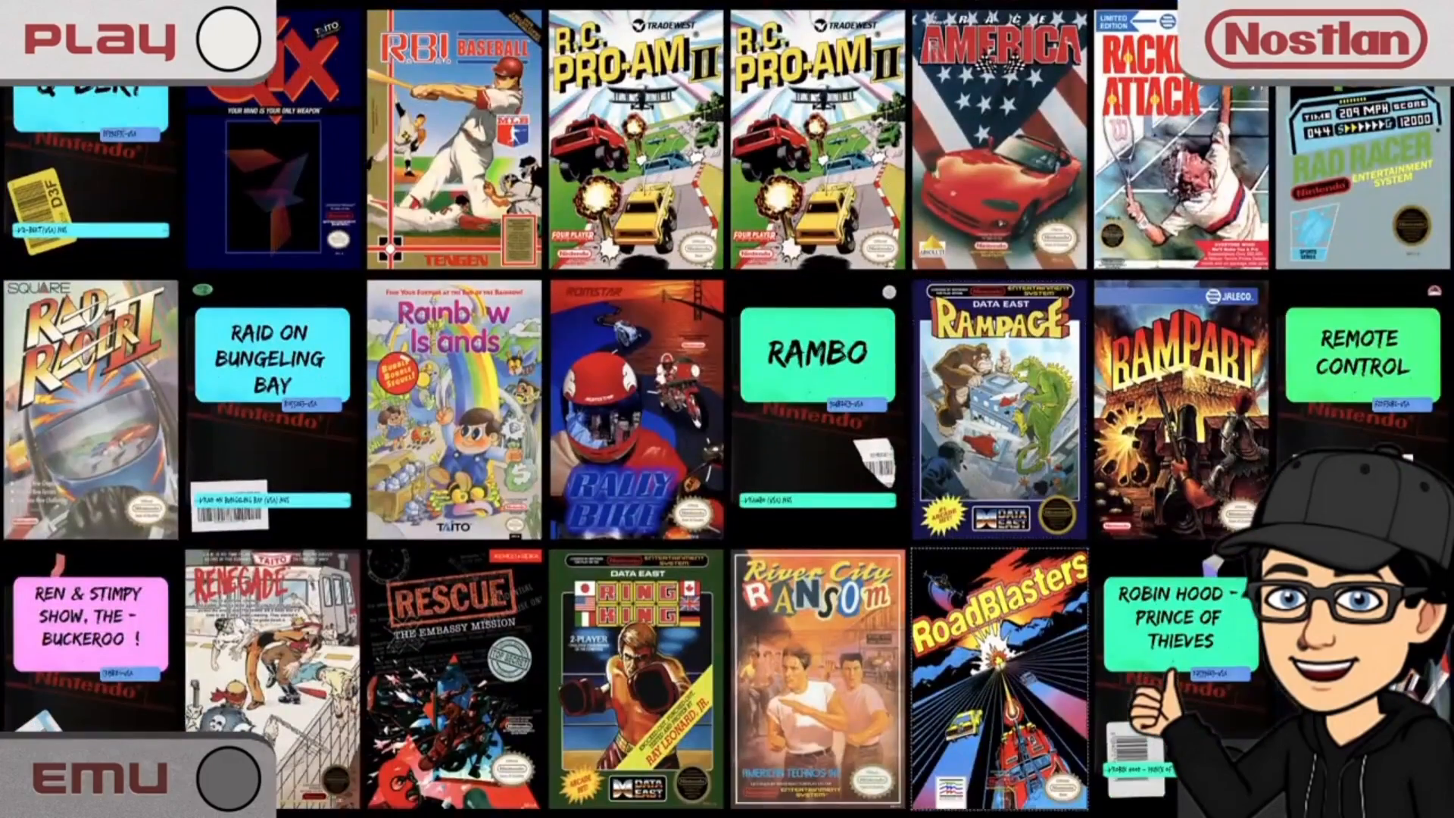
key(Down)
key(Left)
key(Down)
key(Down)
key(Down)
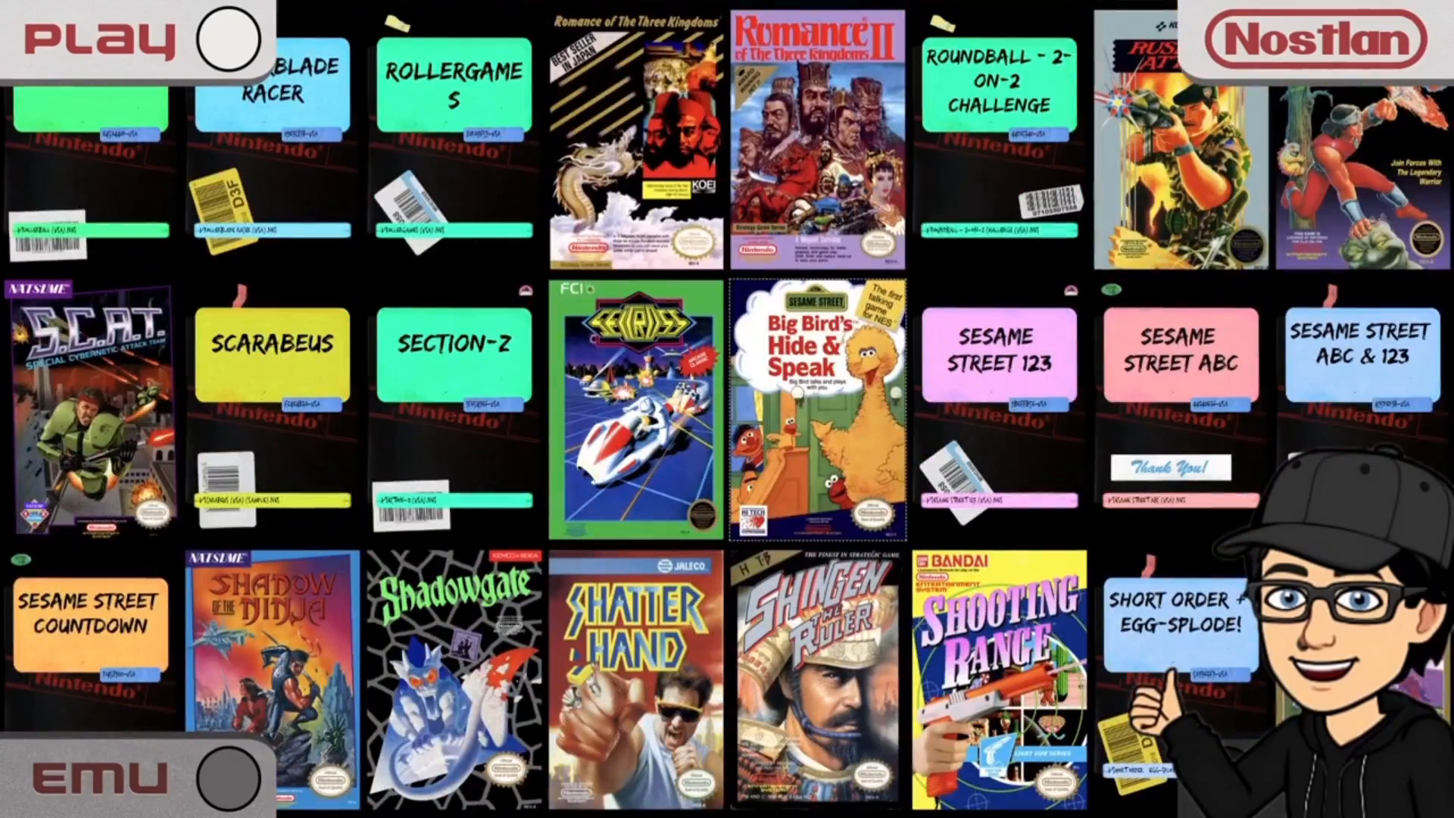
key(Right)
key(Down)
key(Down)
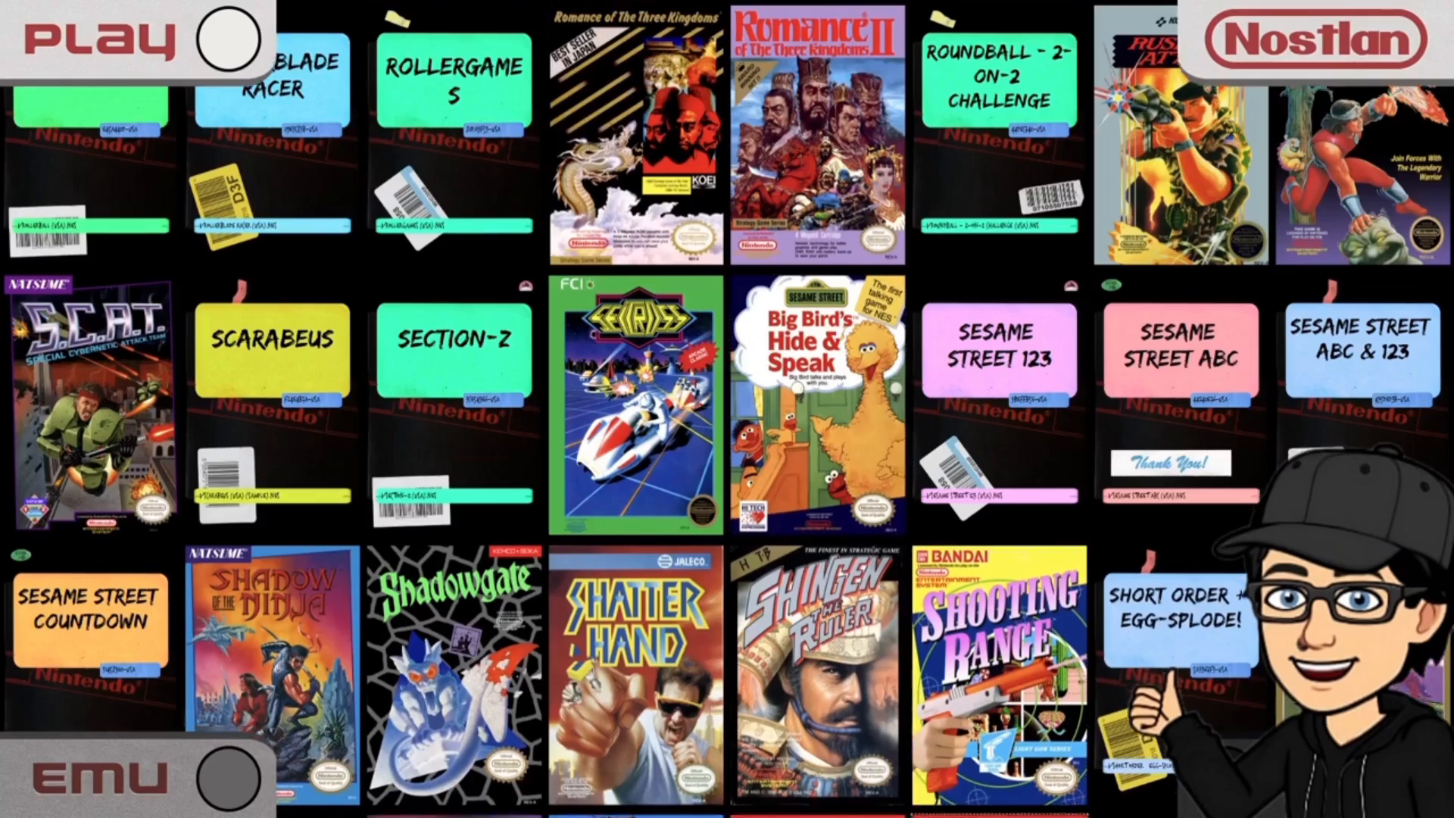
key(Left)
key(Down)
key(Down)
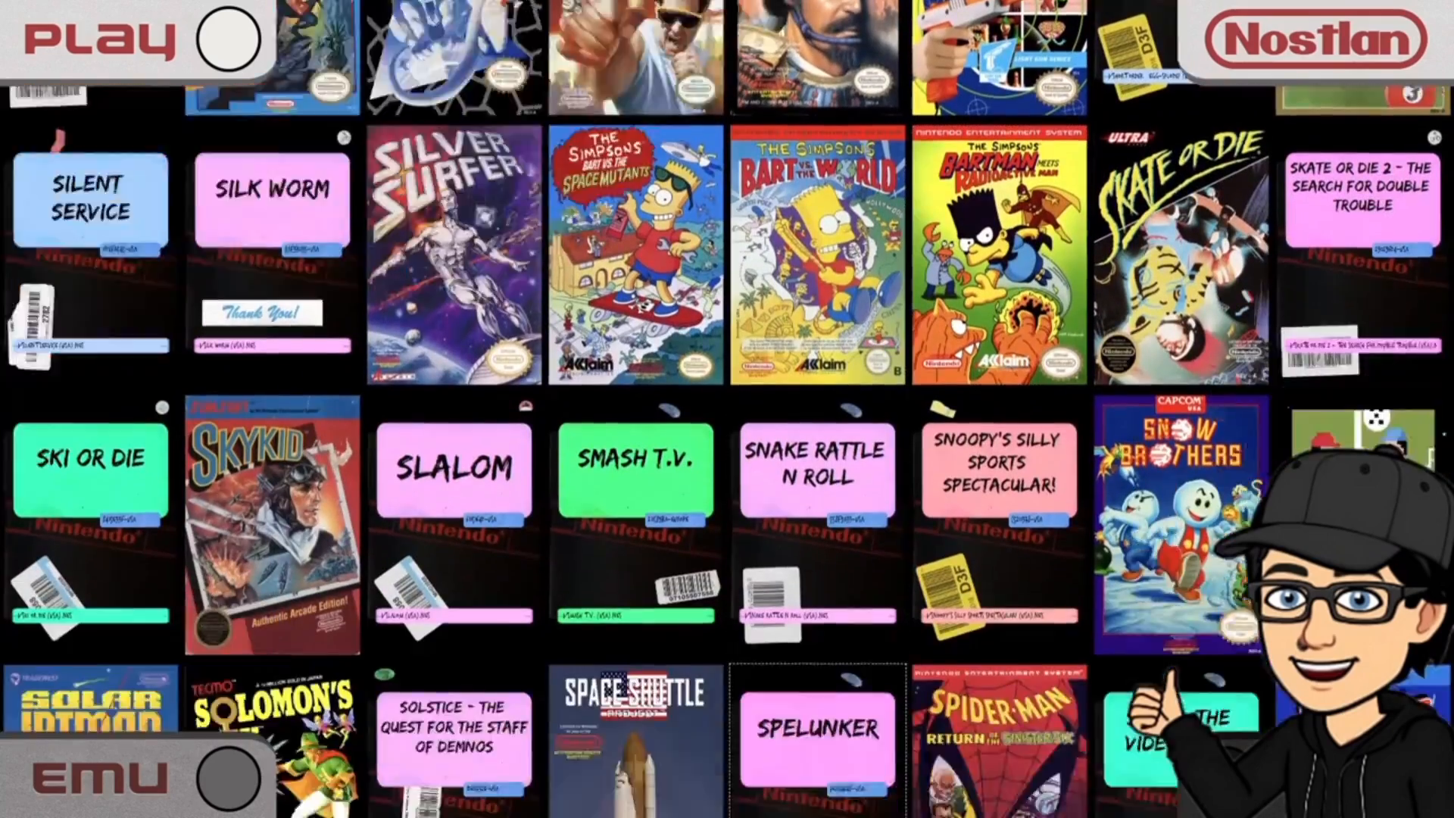
key(Left)
key(Down)
key(Down)
key(Down)
key(Down)
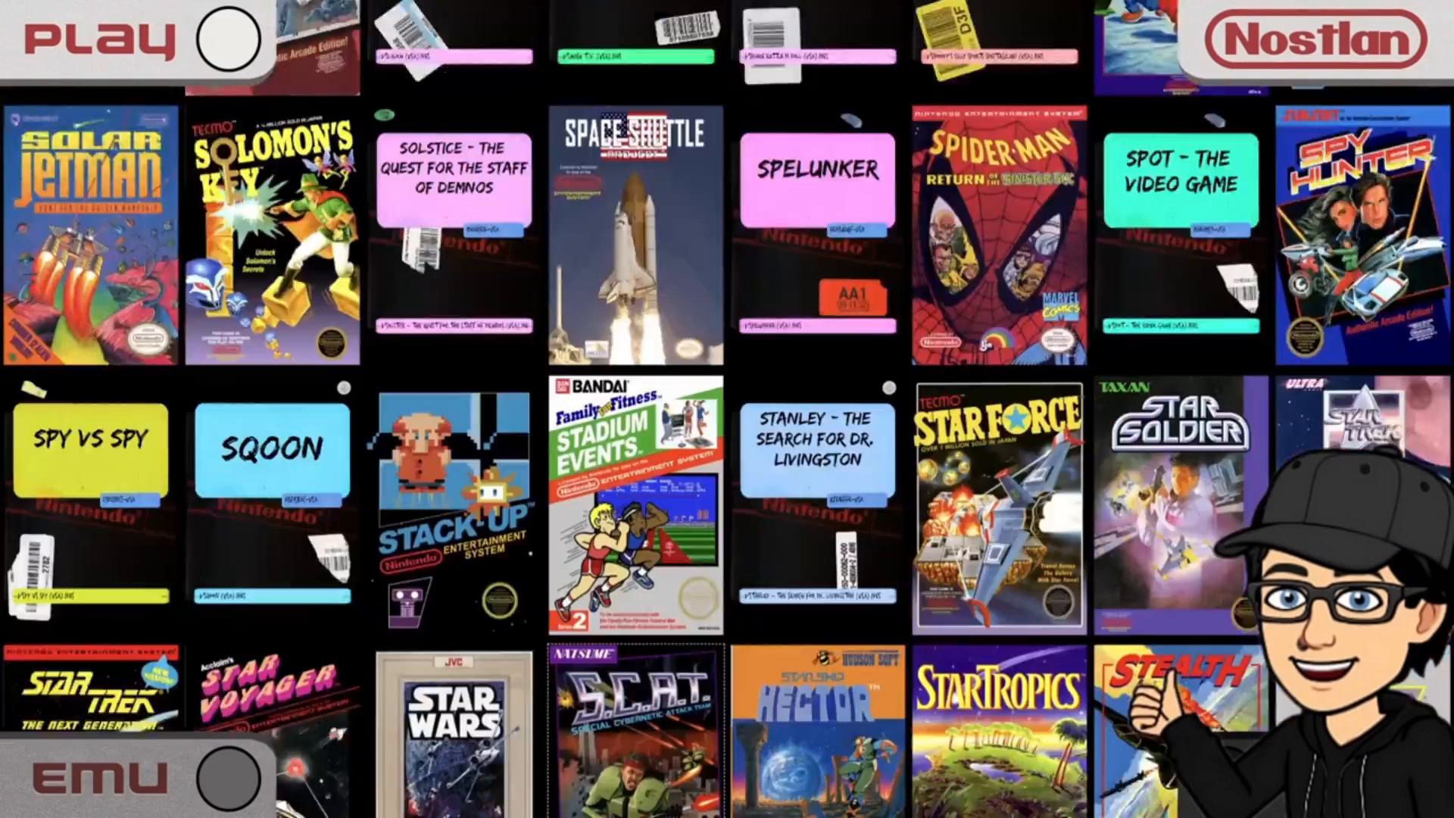
key(Right)
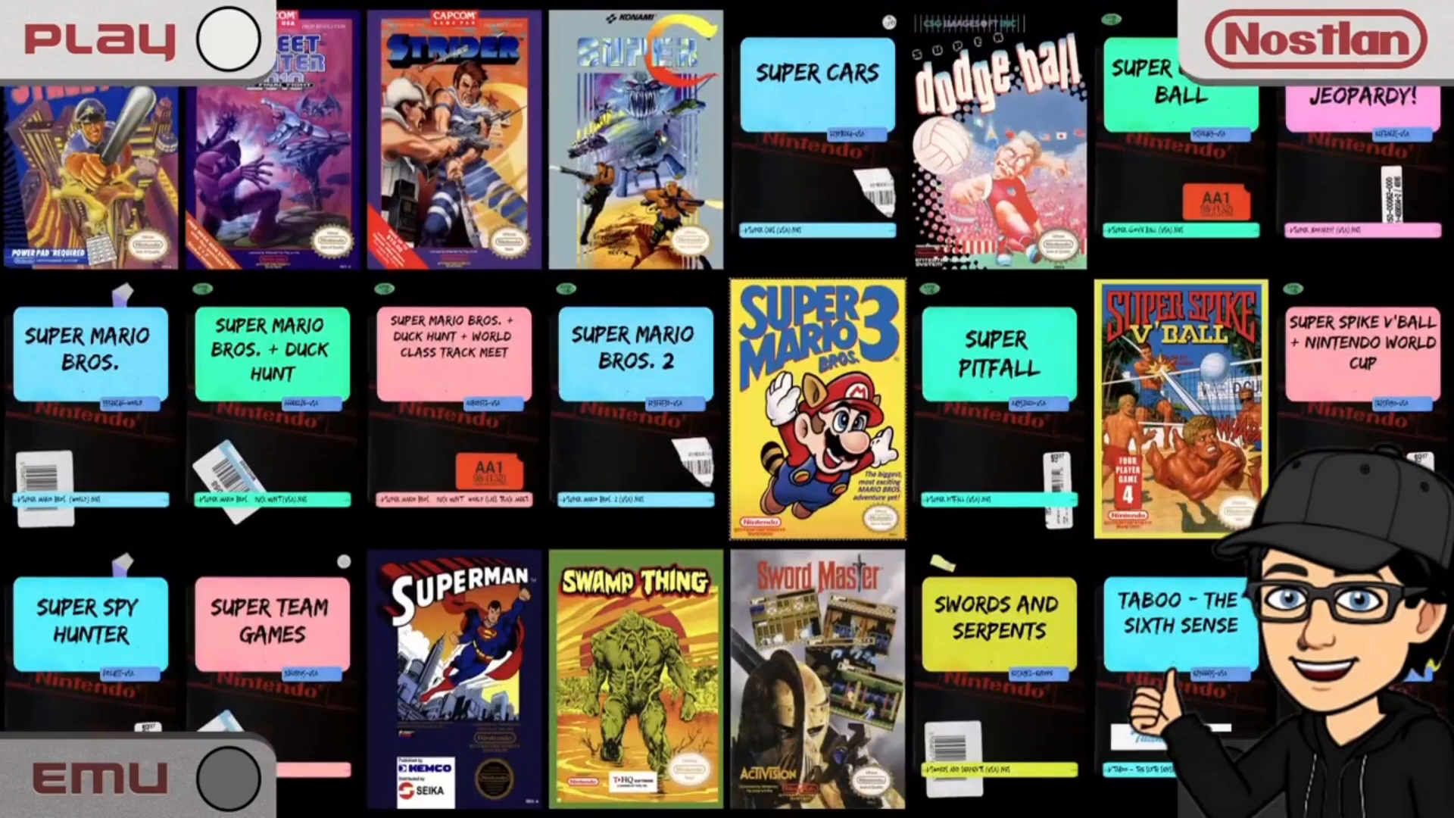
key(Up)
key(Right)
key(Down)
key(Down)
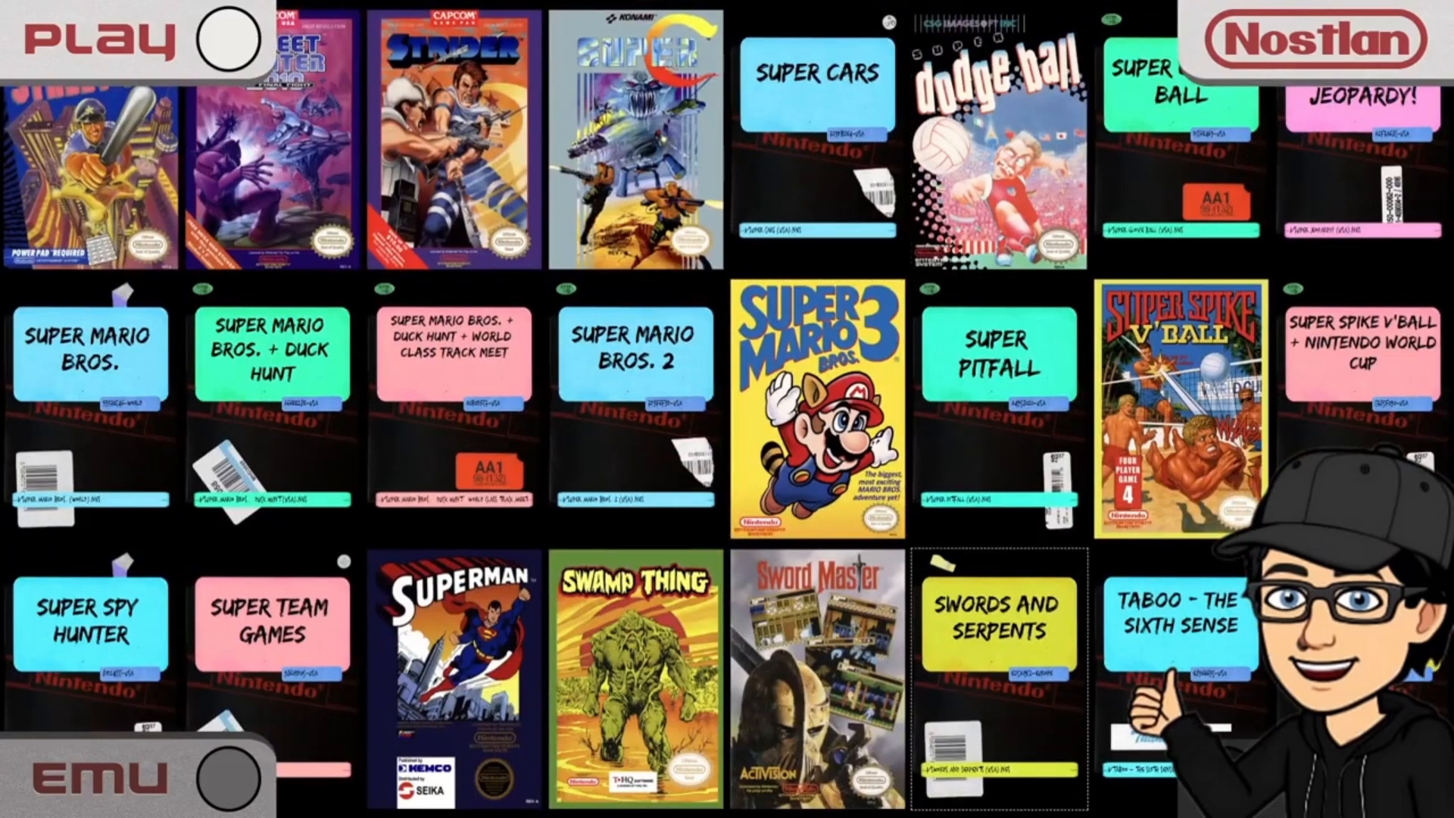
key(Down)
key(Left)
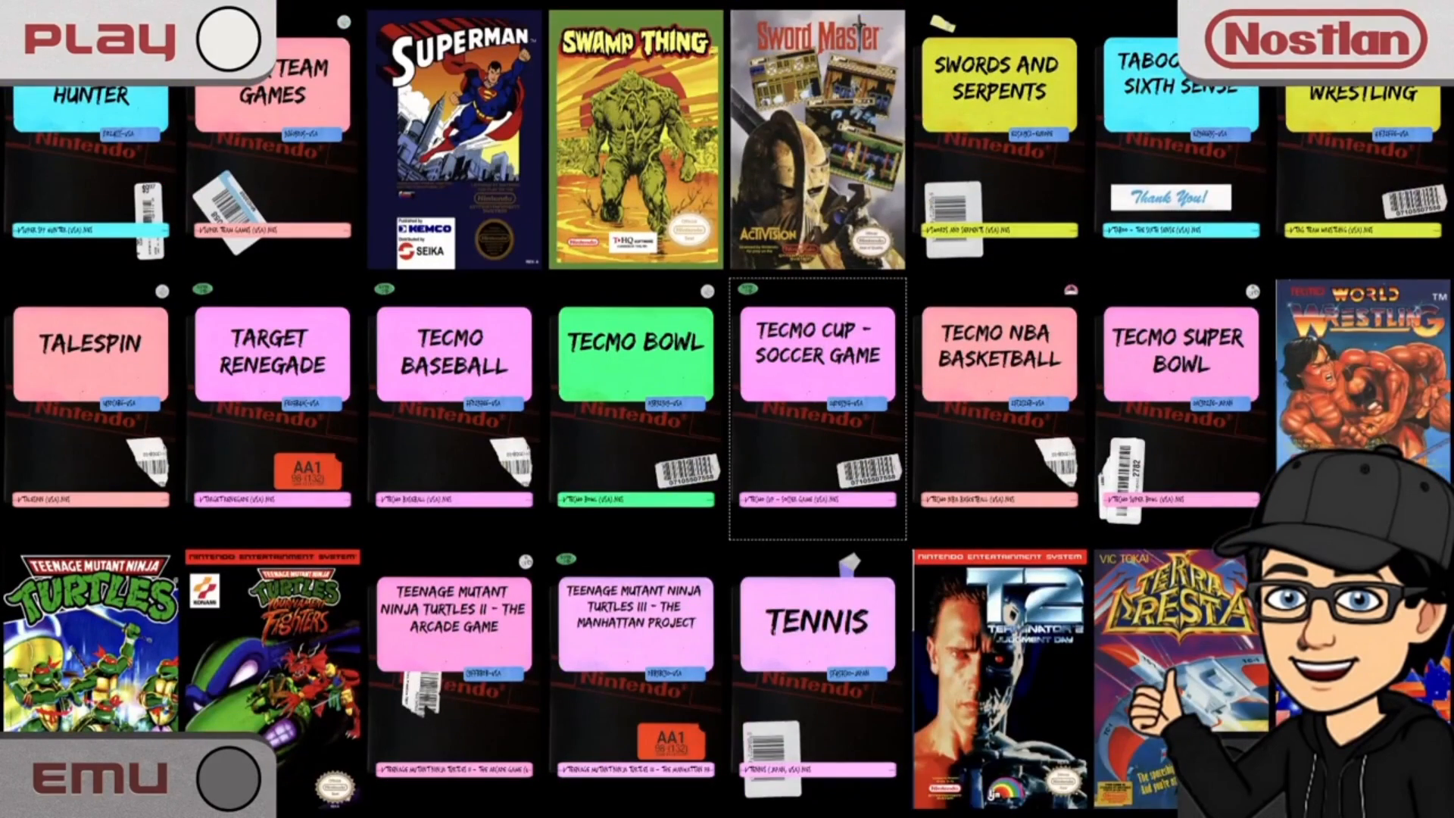
key(Down)
key(Down)
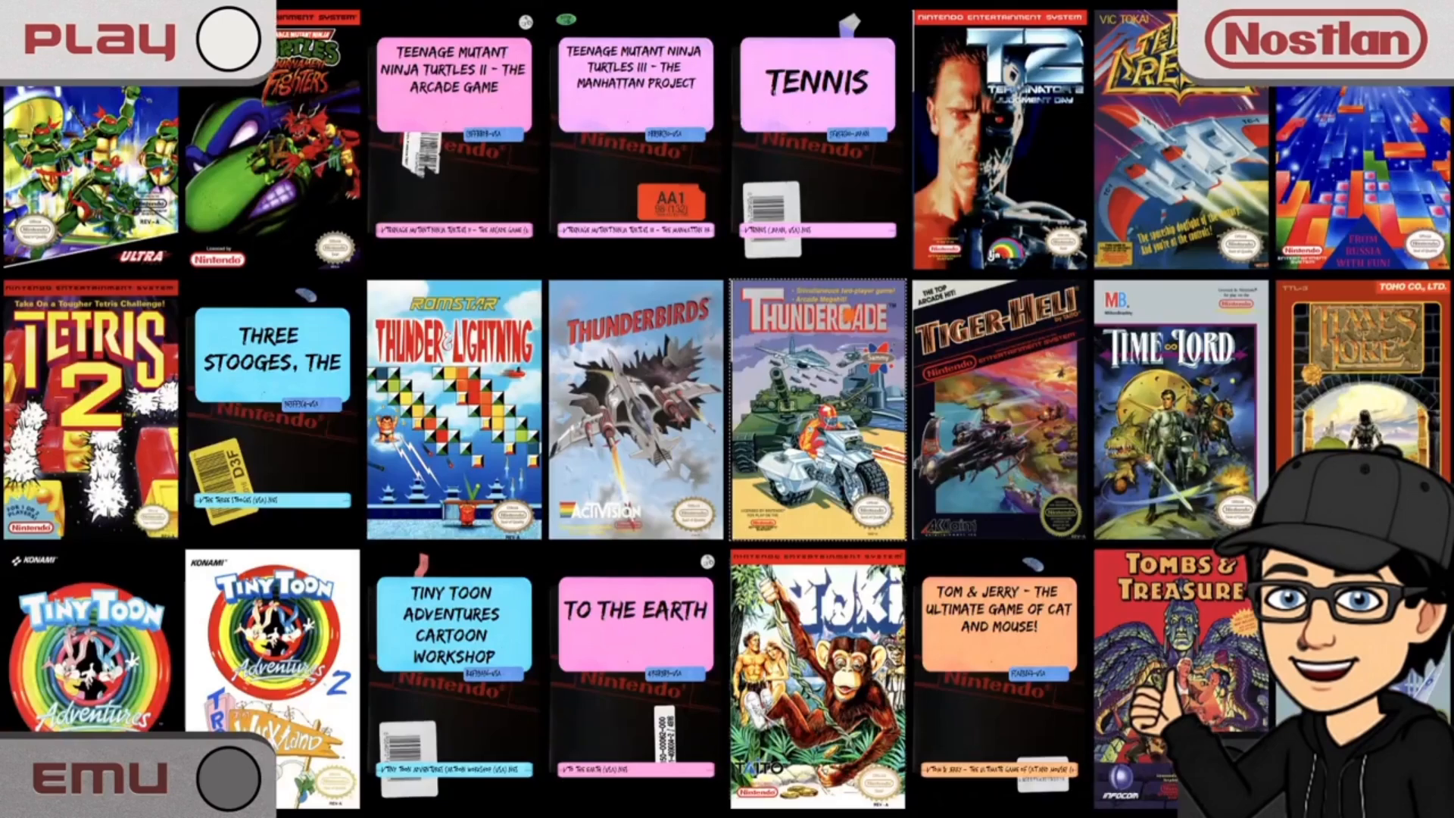
key(Down)
key(Down)
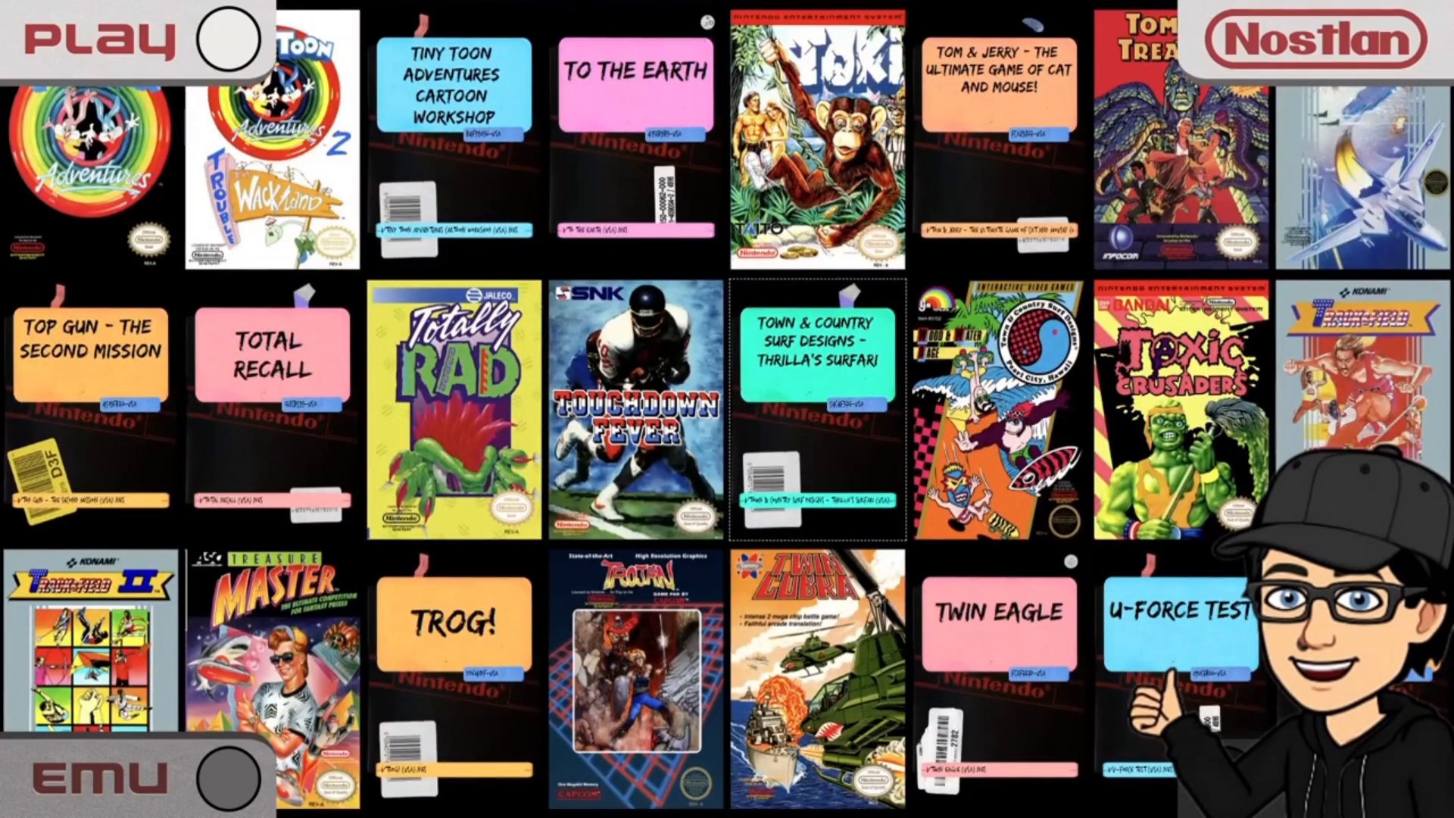
key(Down)
key(Down)
key(Down)
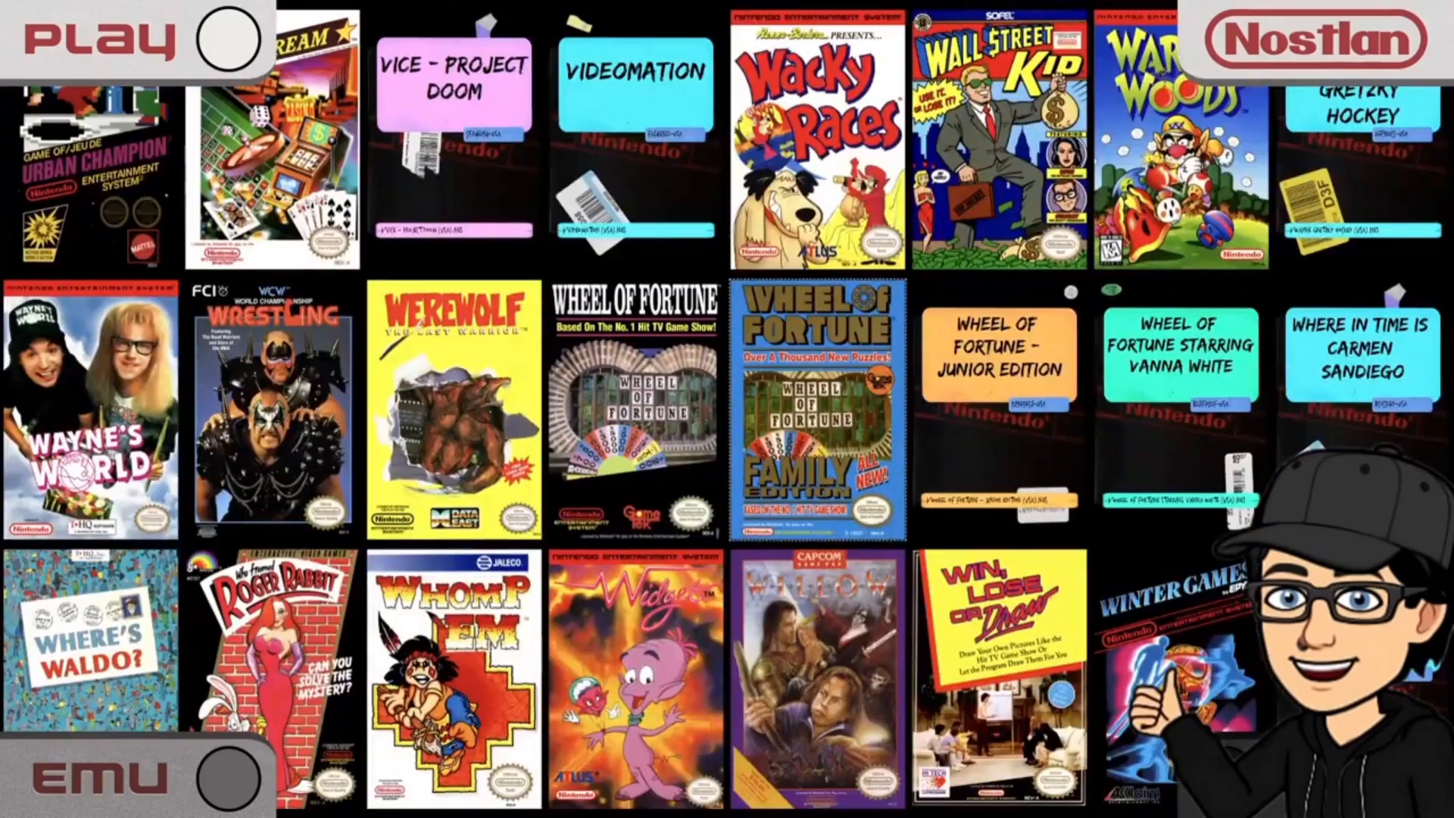
key(Down)
key(Down)
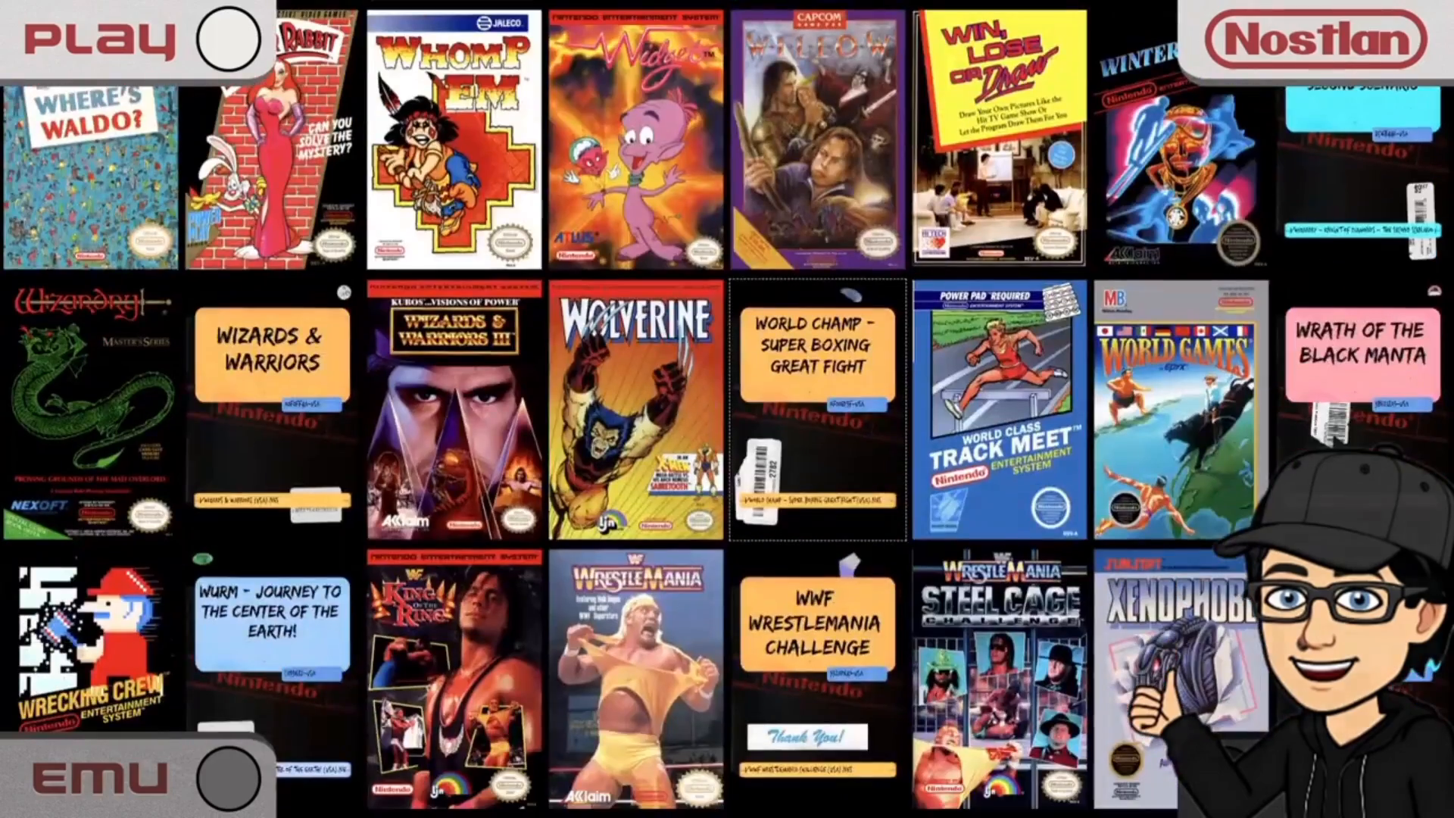
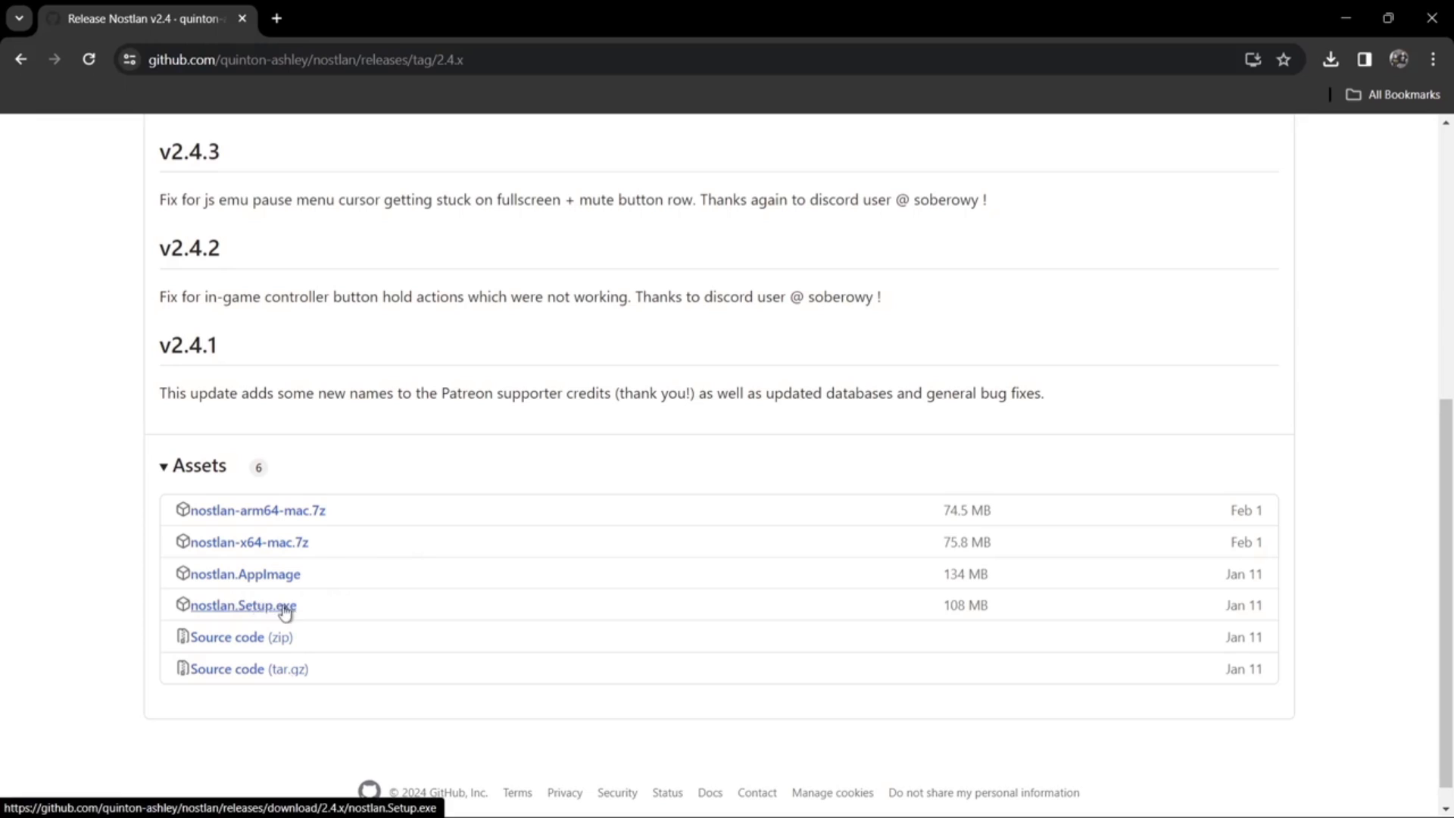
- Download nostlan.Setup.exe from the Nostlan v2.4 release assets and run the installer despite the Windows SmartScreen block
click(273, 611)
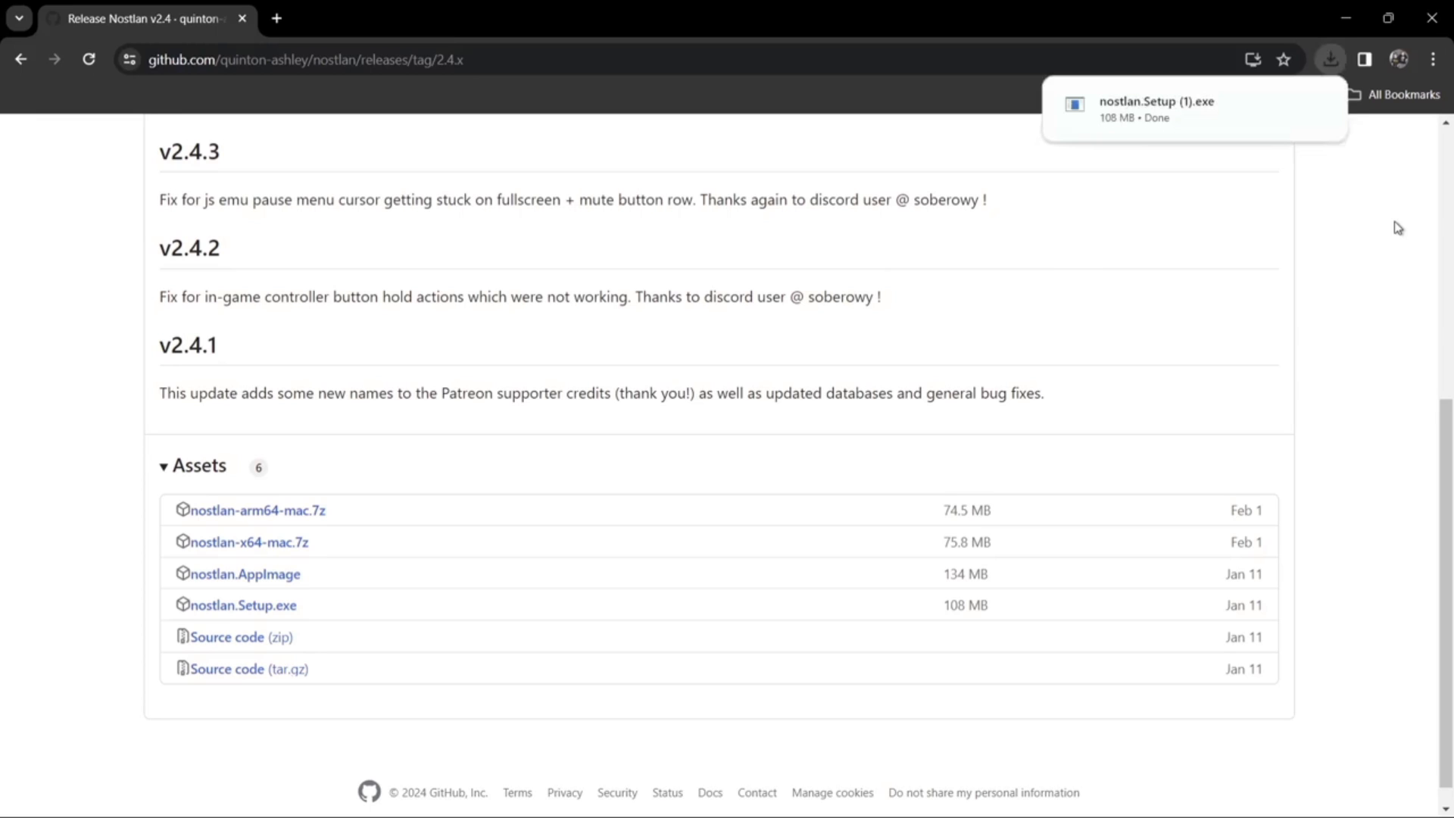
click(1189, 117)
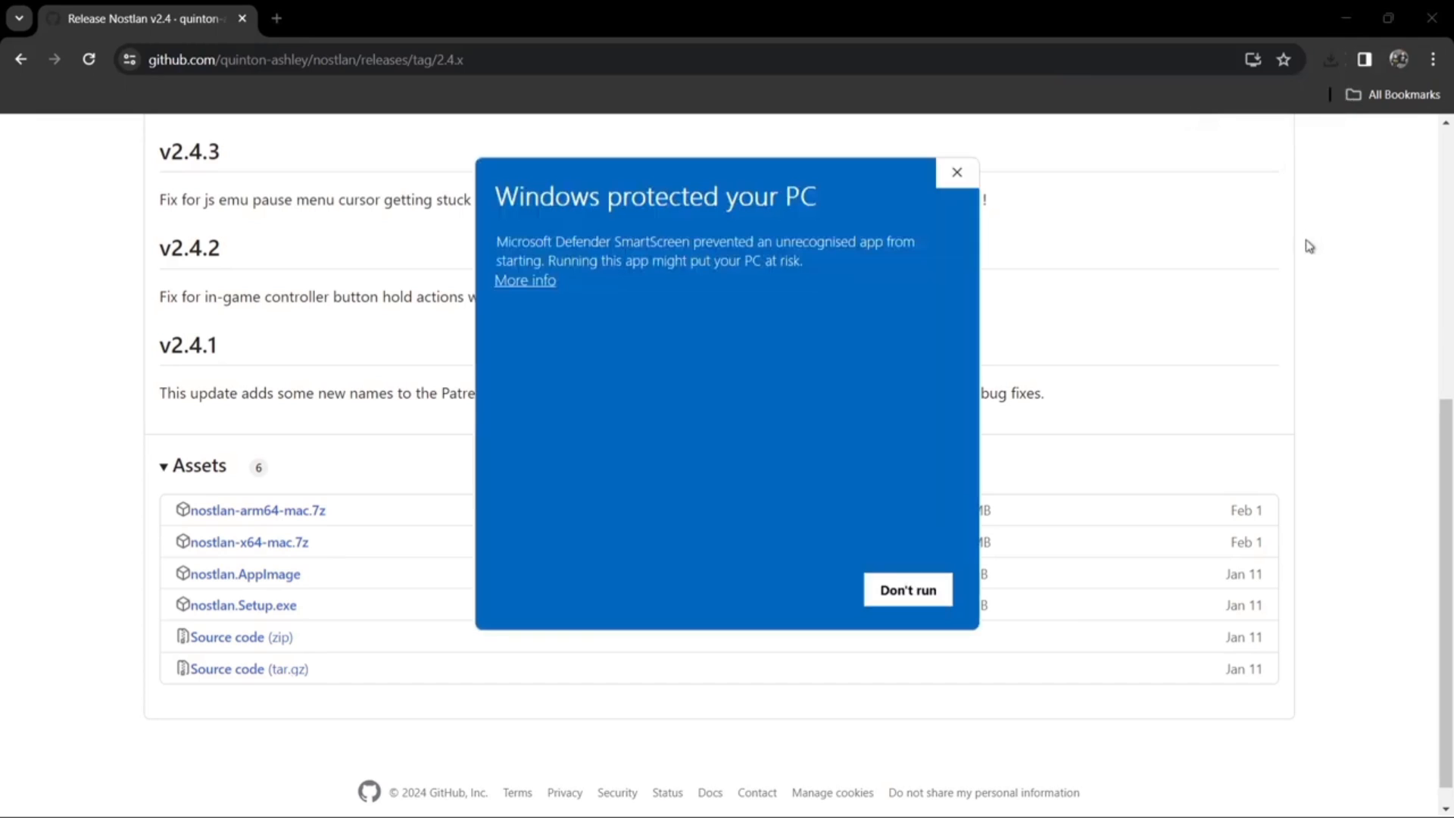
click(548, 287)
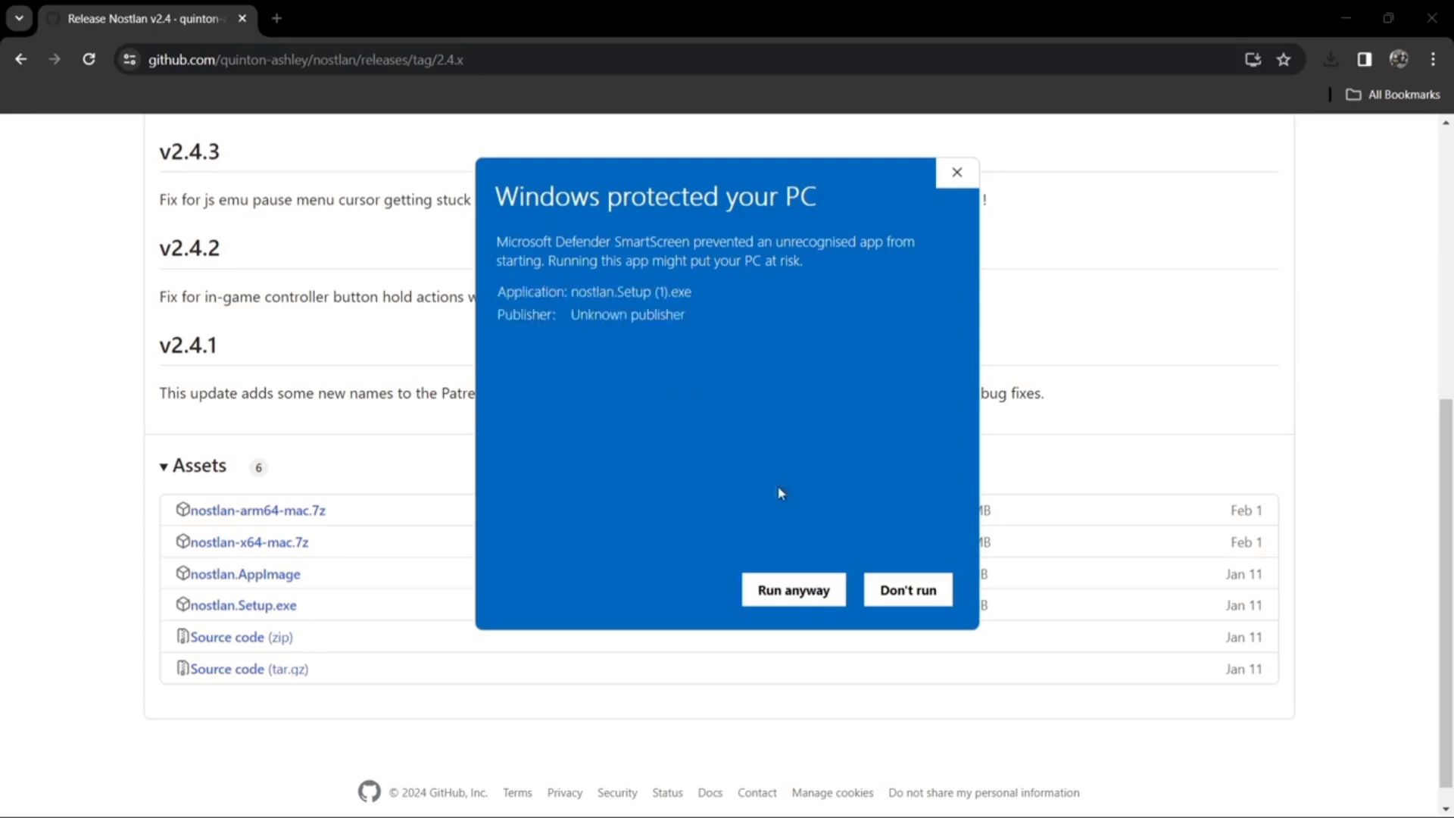
click(791, 598)
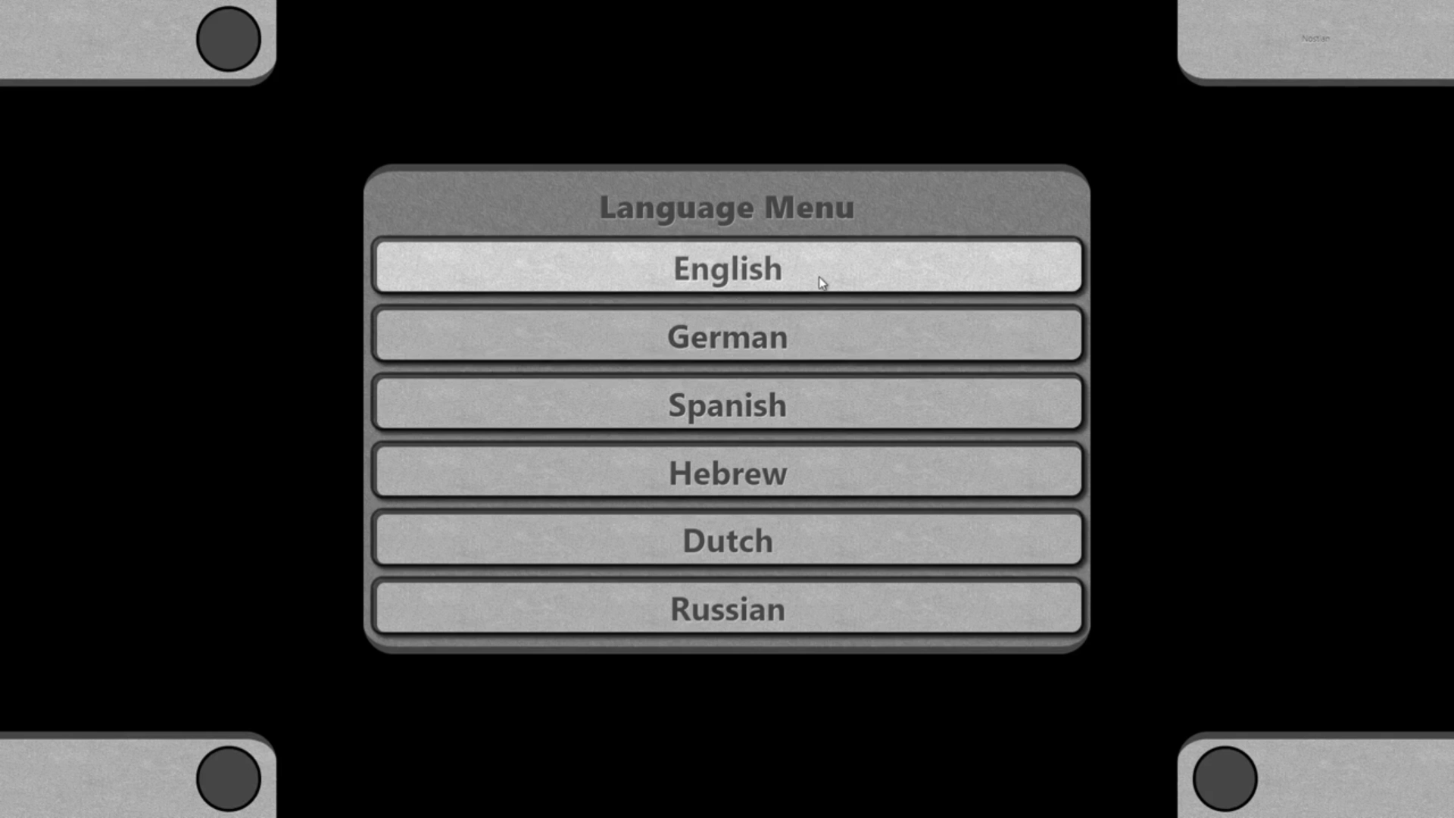
- Complete the Nostlan setup in English with its folders installed at ~/Documents/emu, postponing the Patreon support offer
click(778, 271)
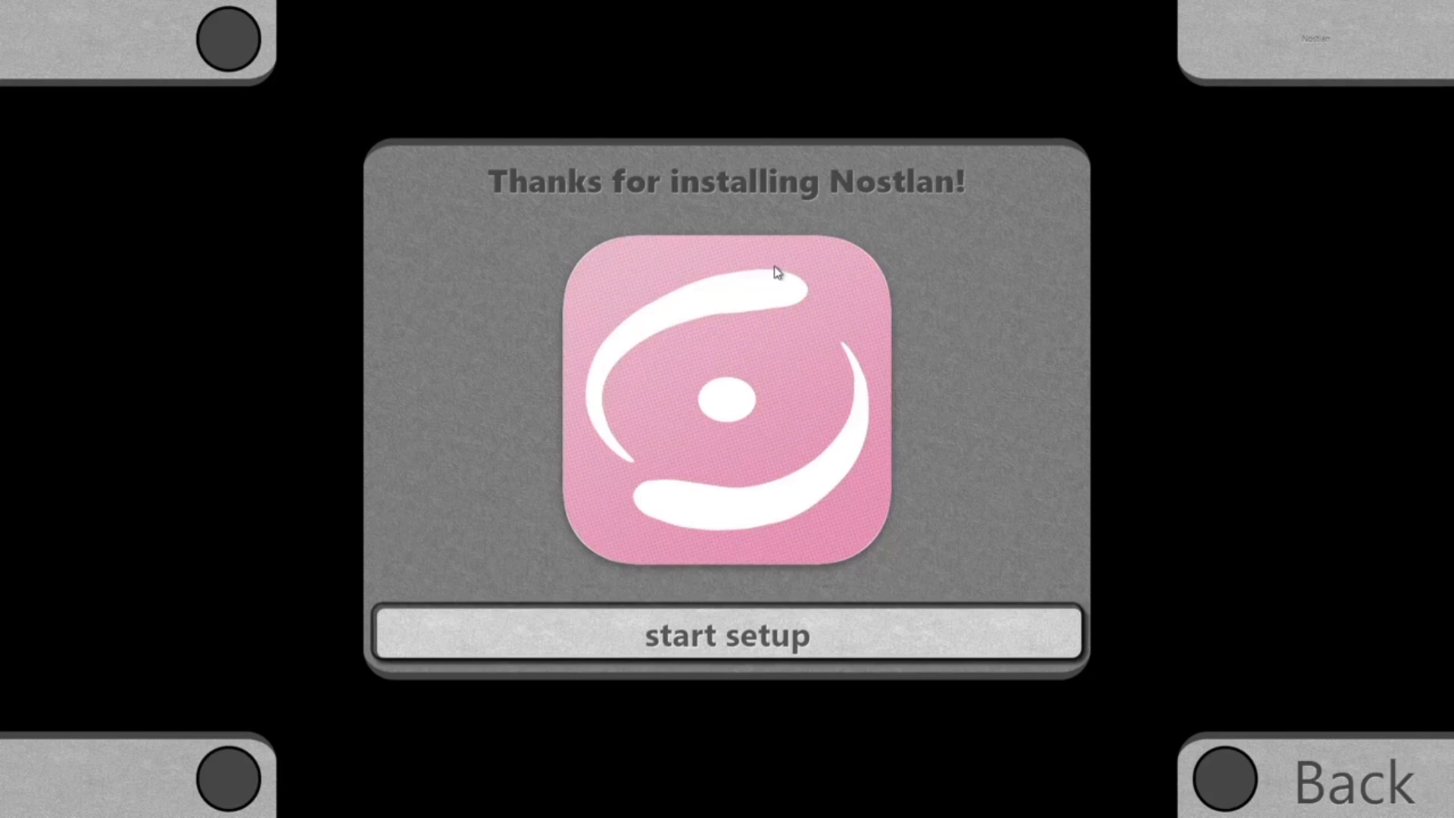
click(767, 644)
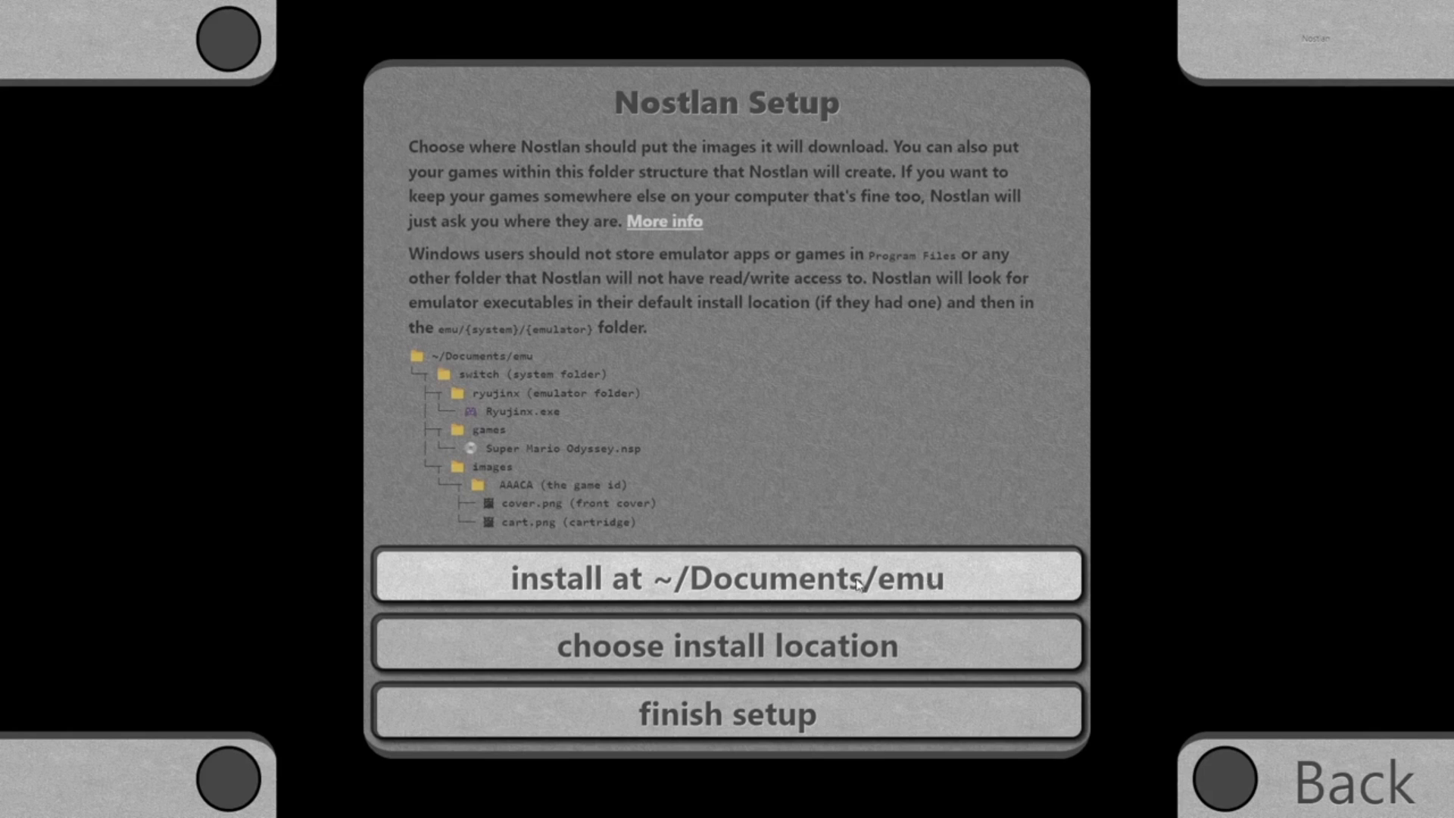
click(953, 587)
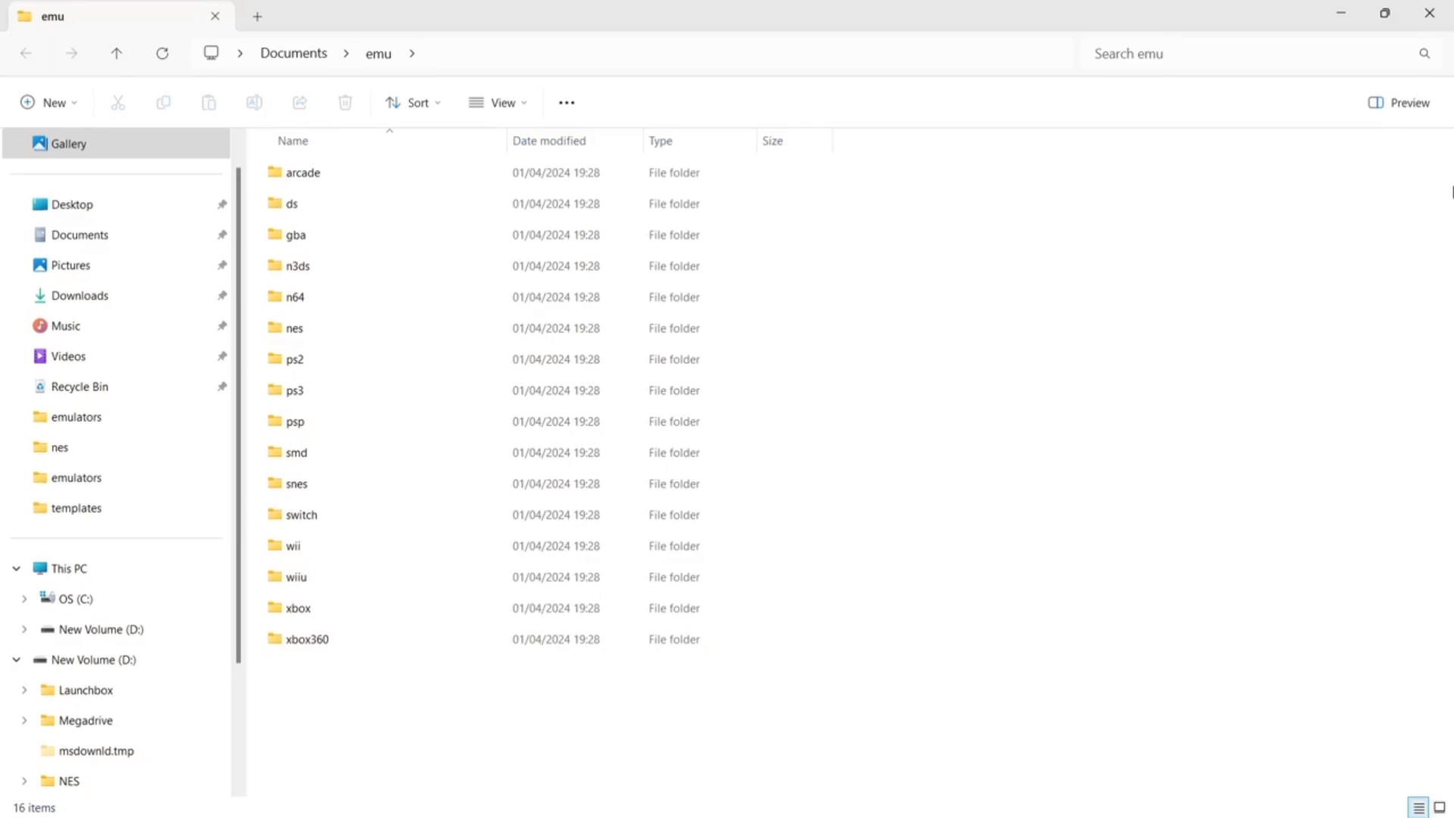
click(1430, 13)
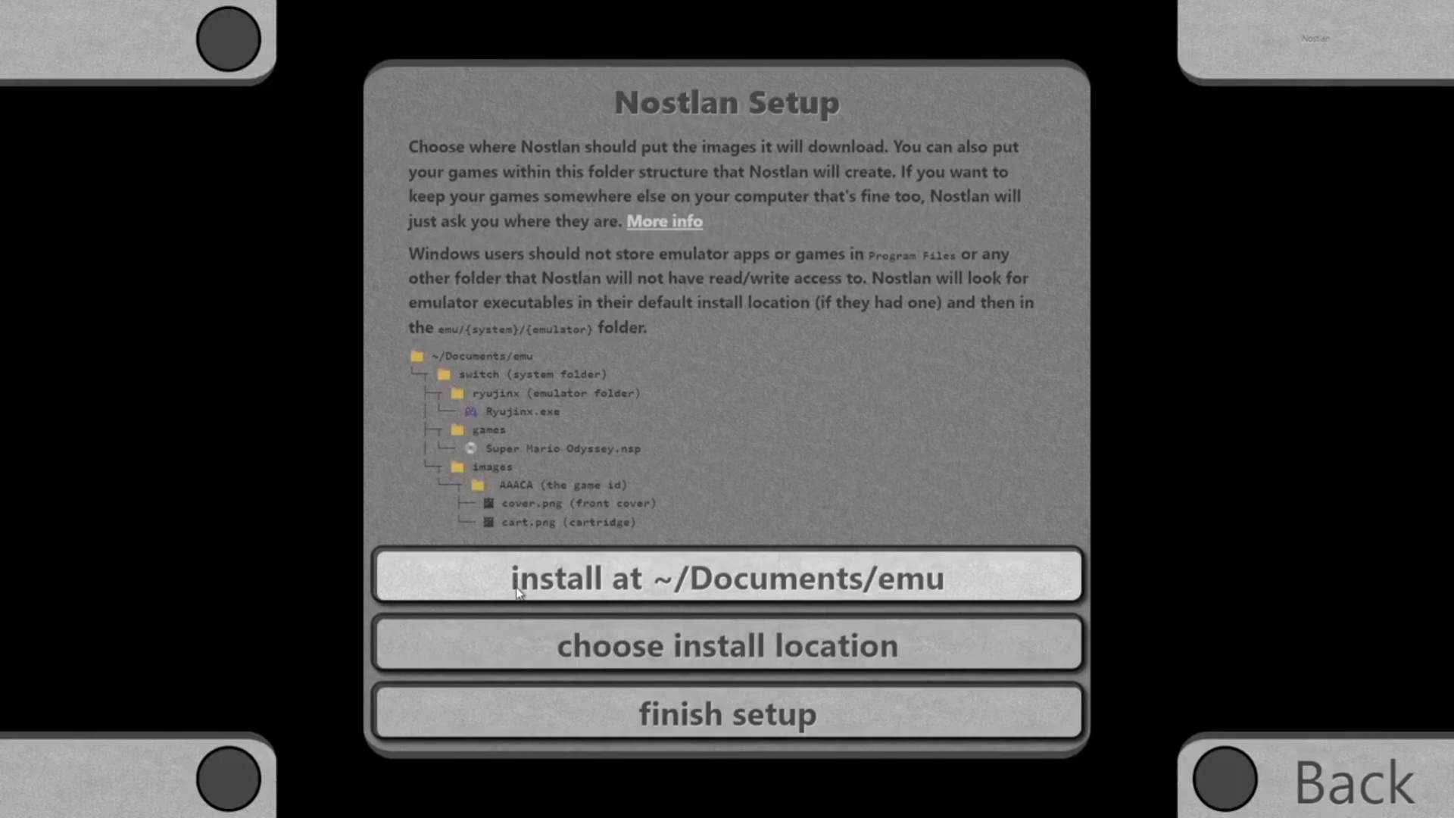
click(797, 724)
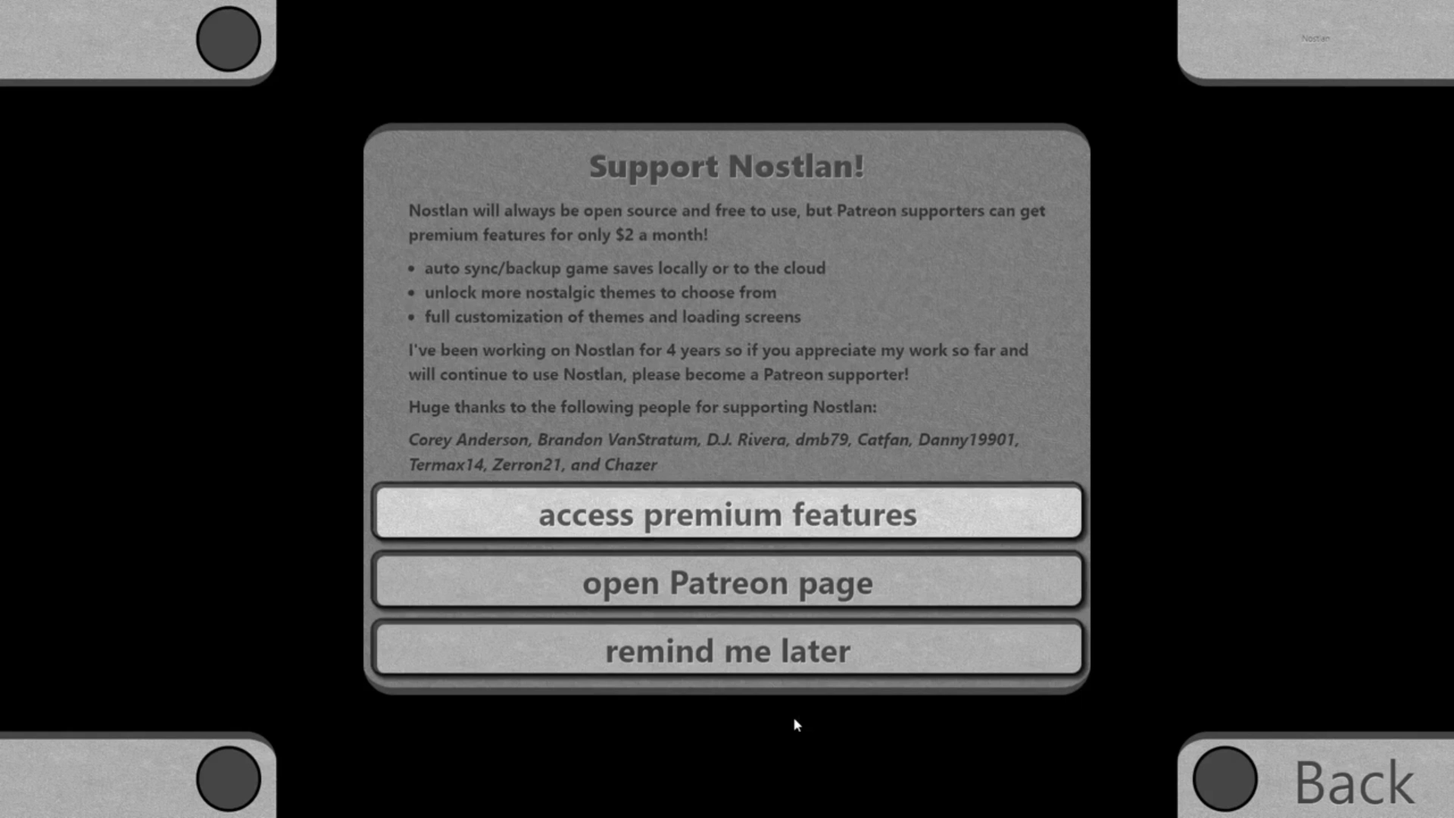
click(784, 655)
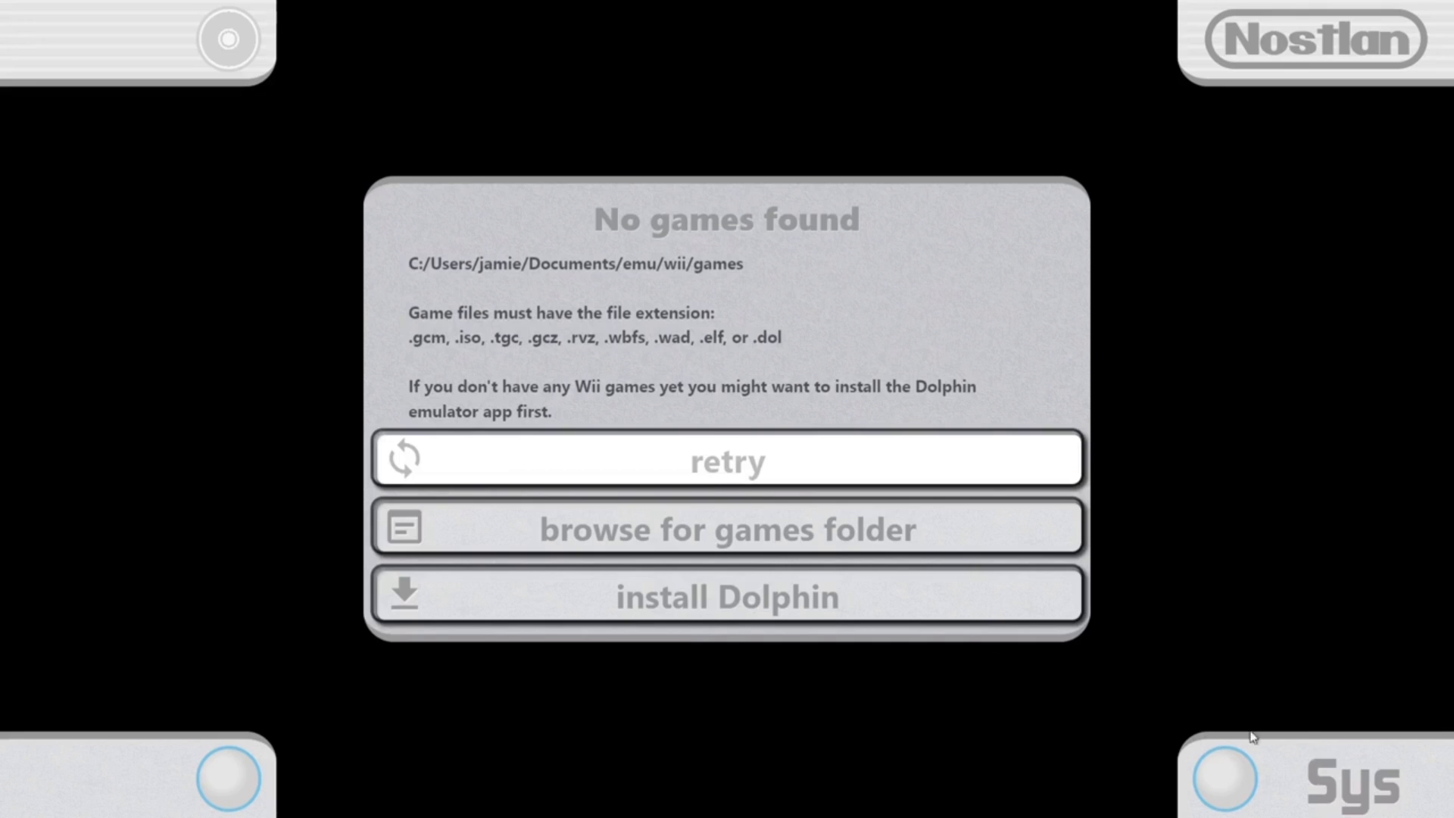
- Switch Nostlan to the NES system and install the em-fceux emulator for it
click(1225, 778)
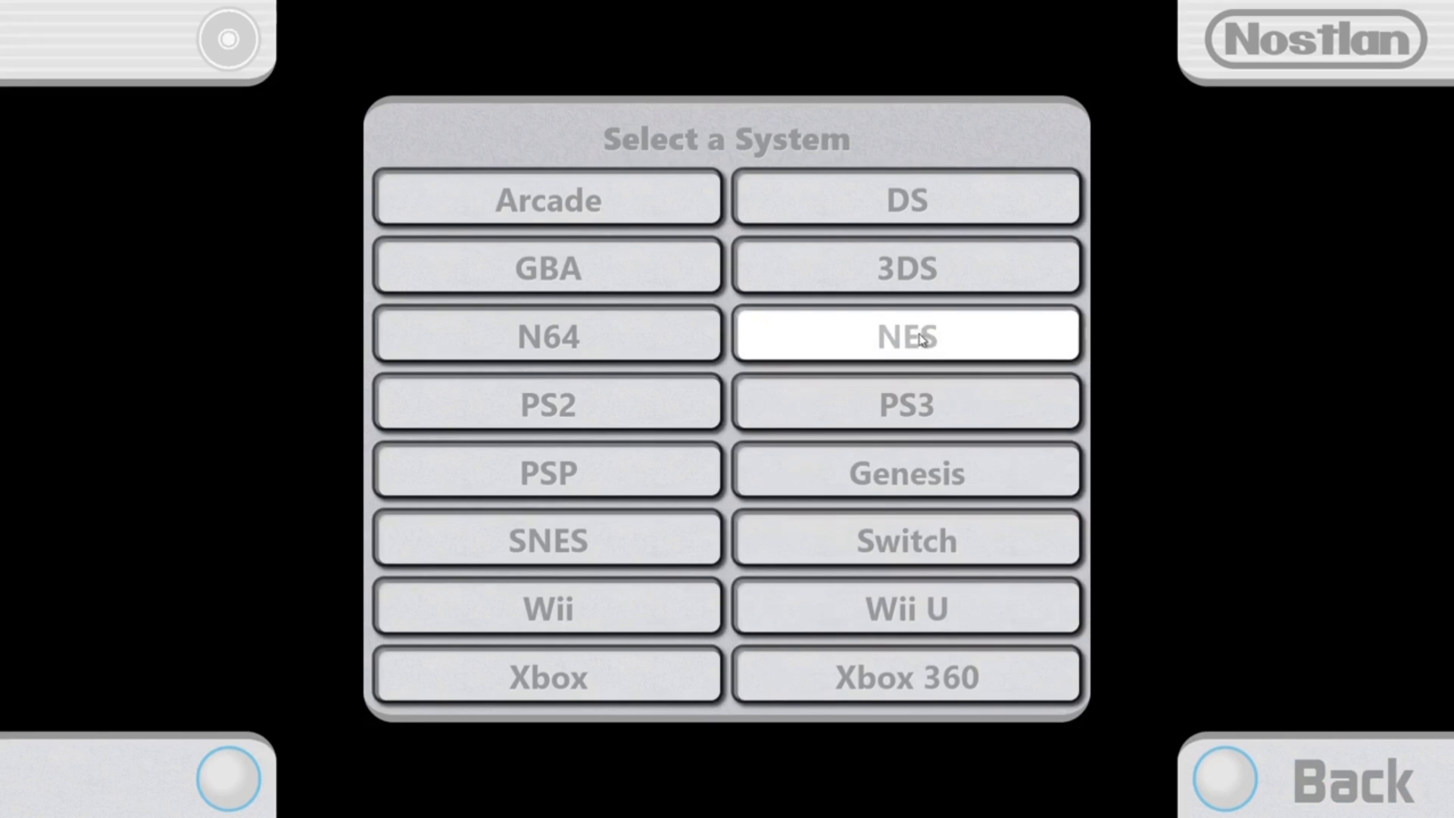
click(965, 340)
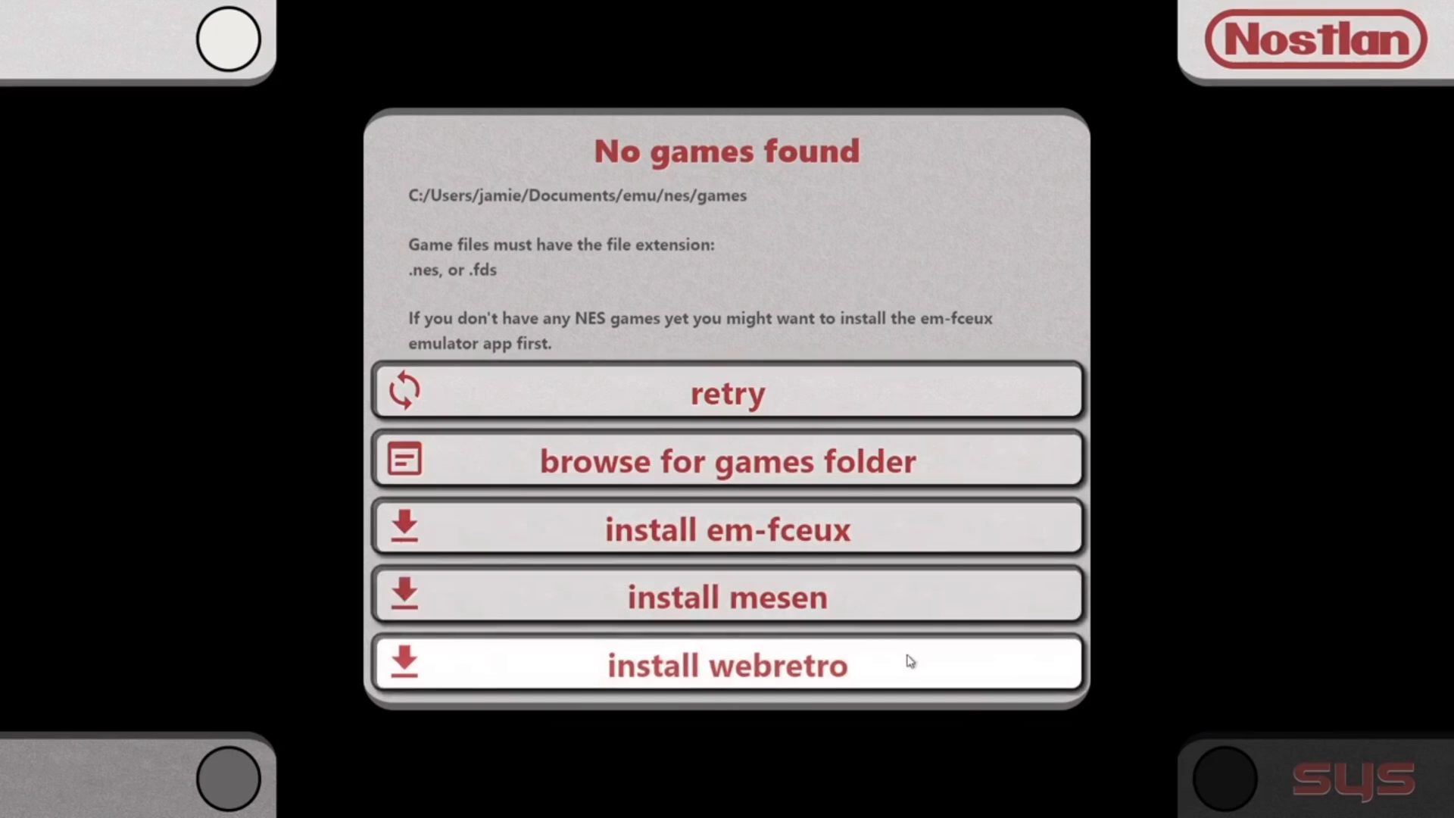
click(902, 536)
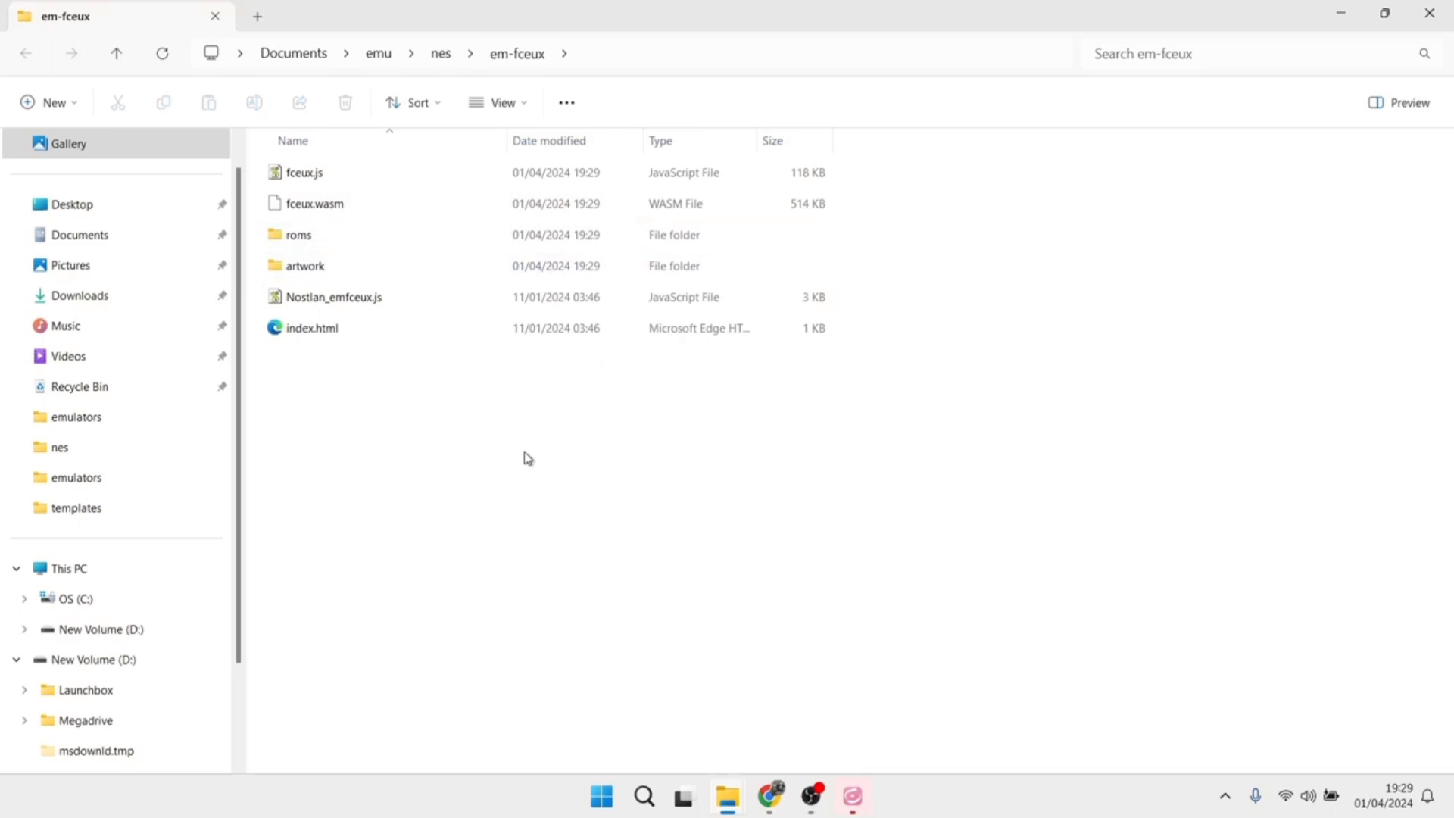
click(1430, 12)
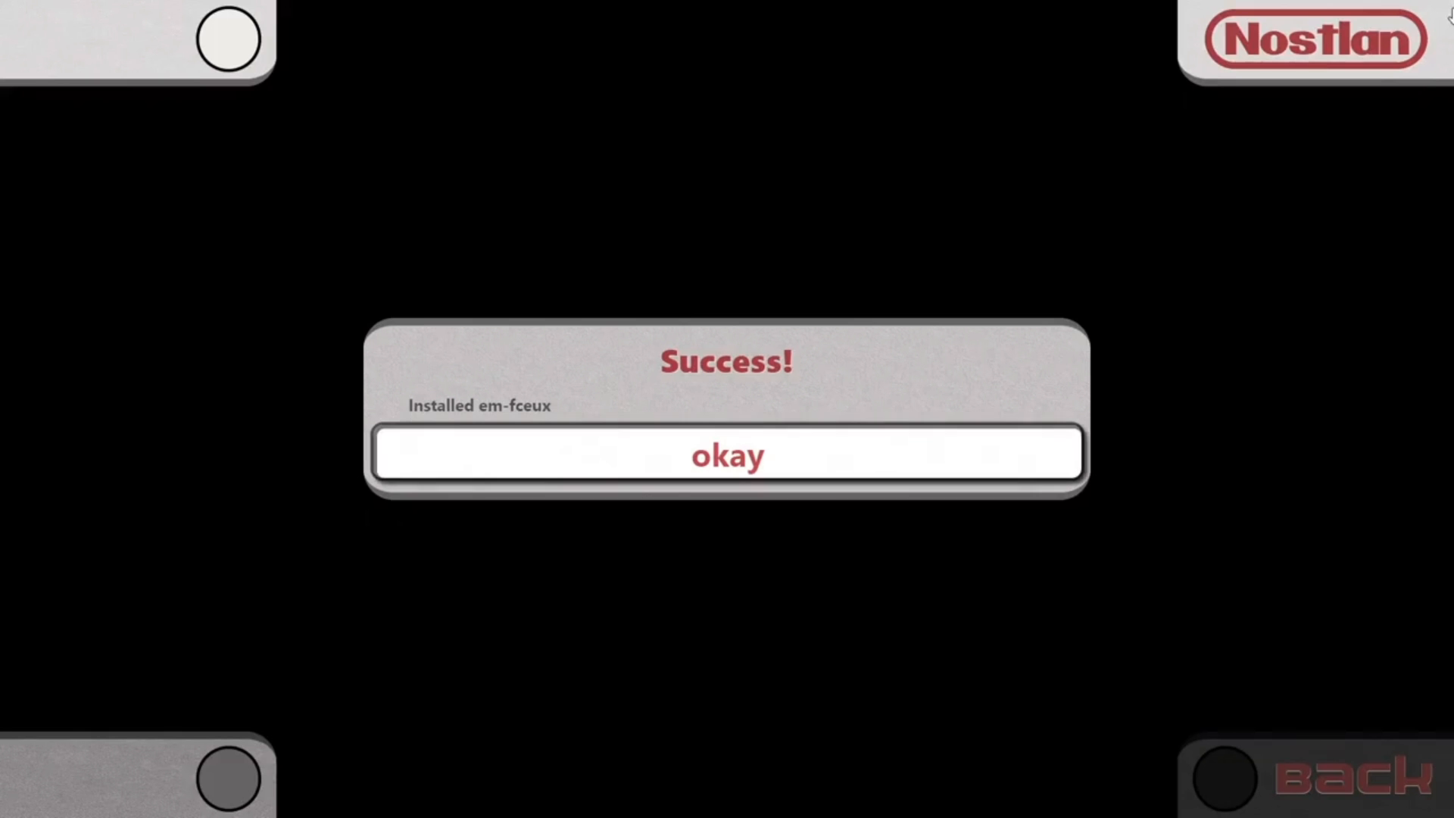
click(763, 455)
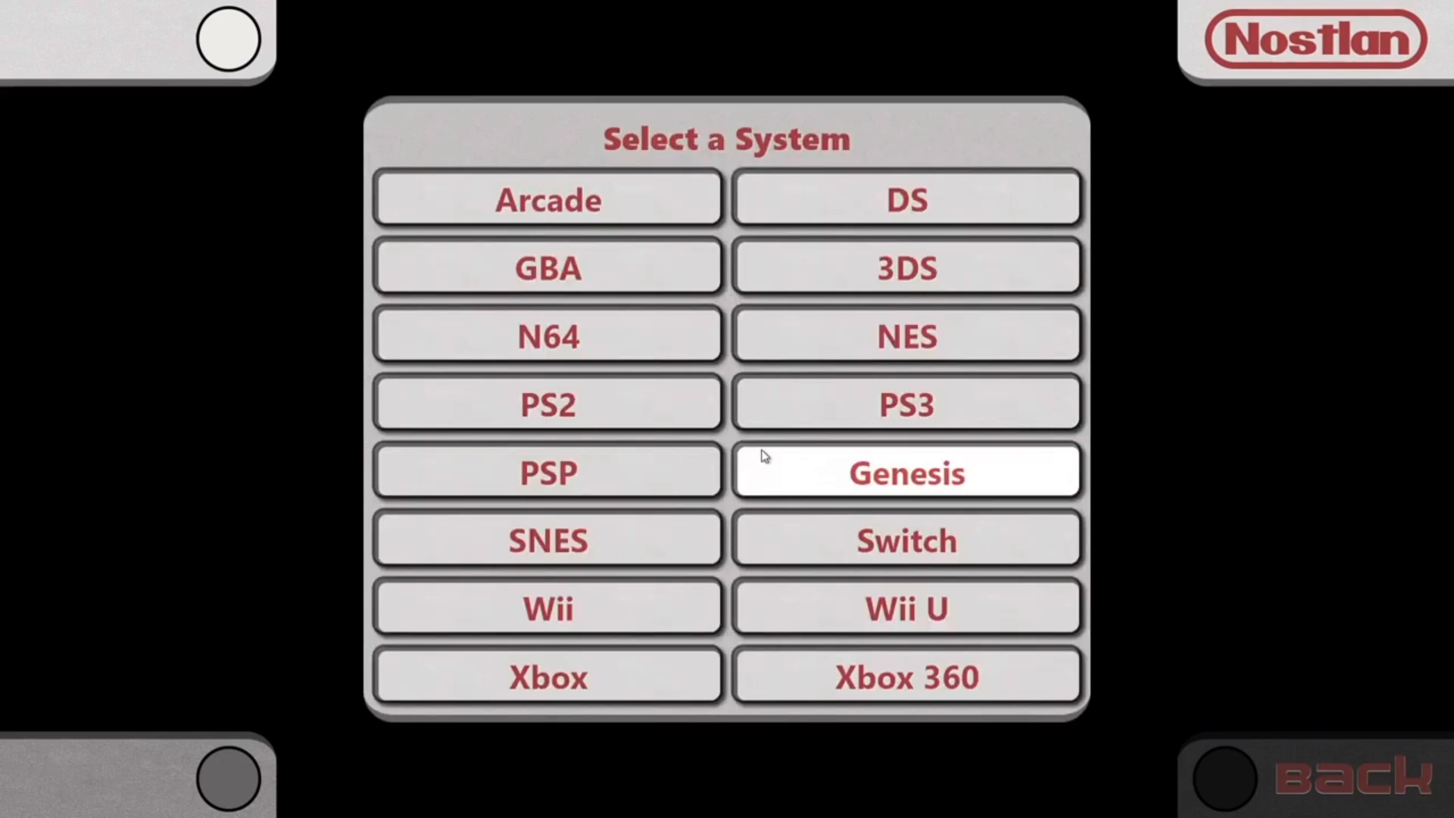
- Select the NES system again and set its games folder to the nes folder in New folder\roms on the Desktop
click(886, 340)
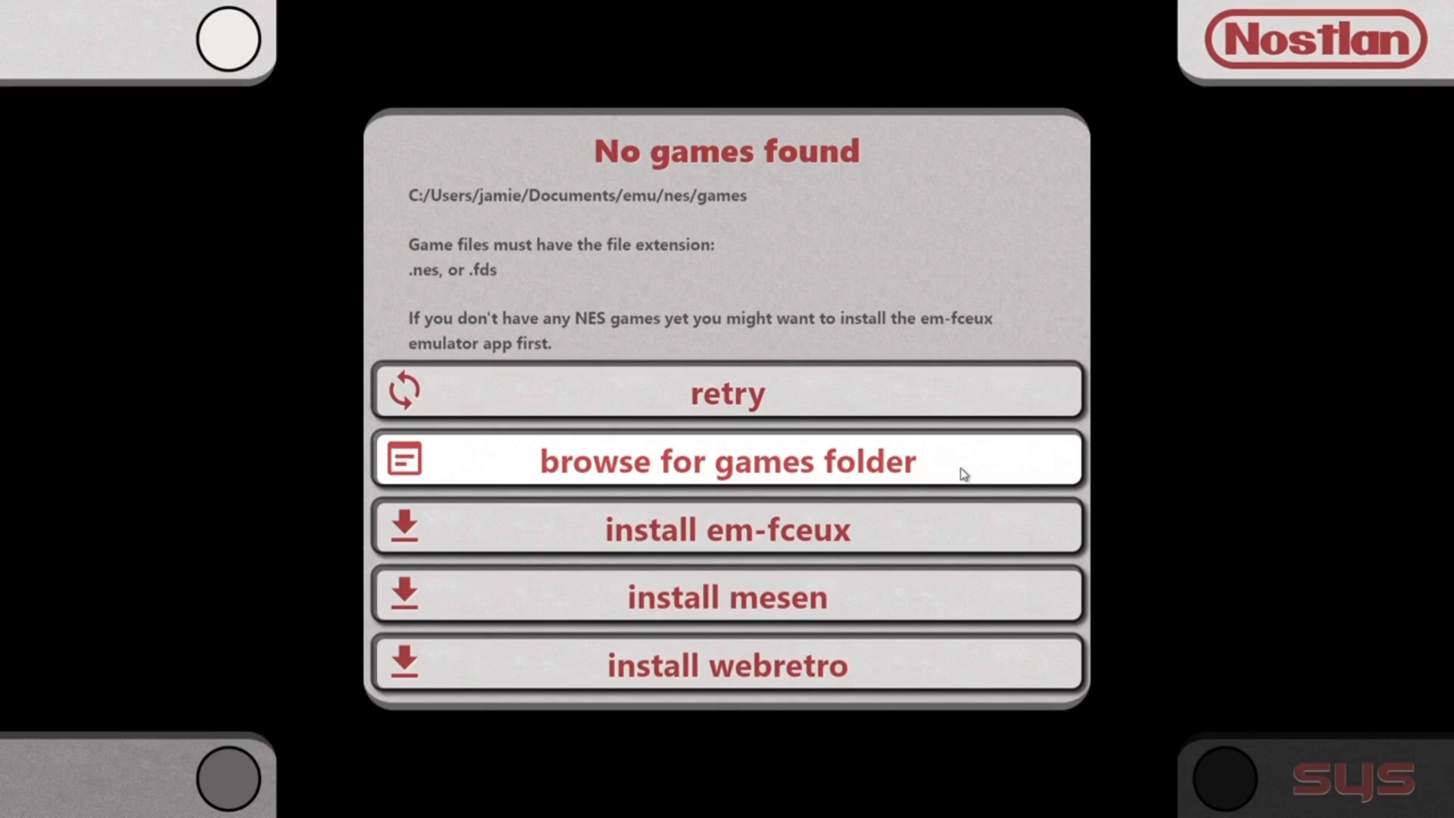
click(825, 479)
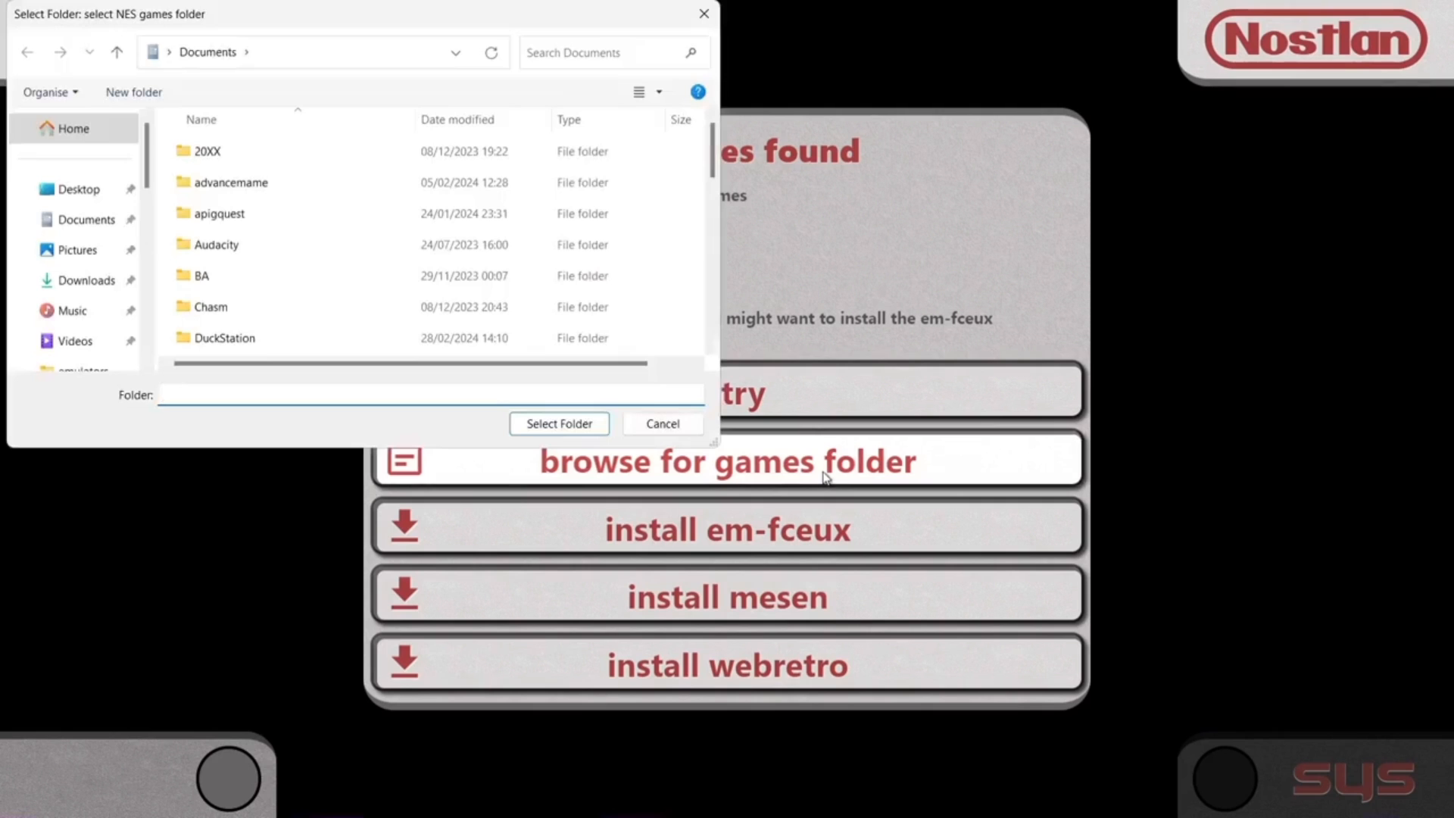
click(86, 193)
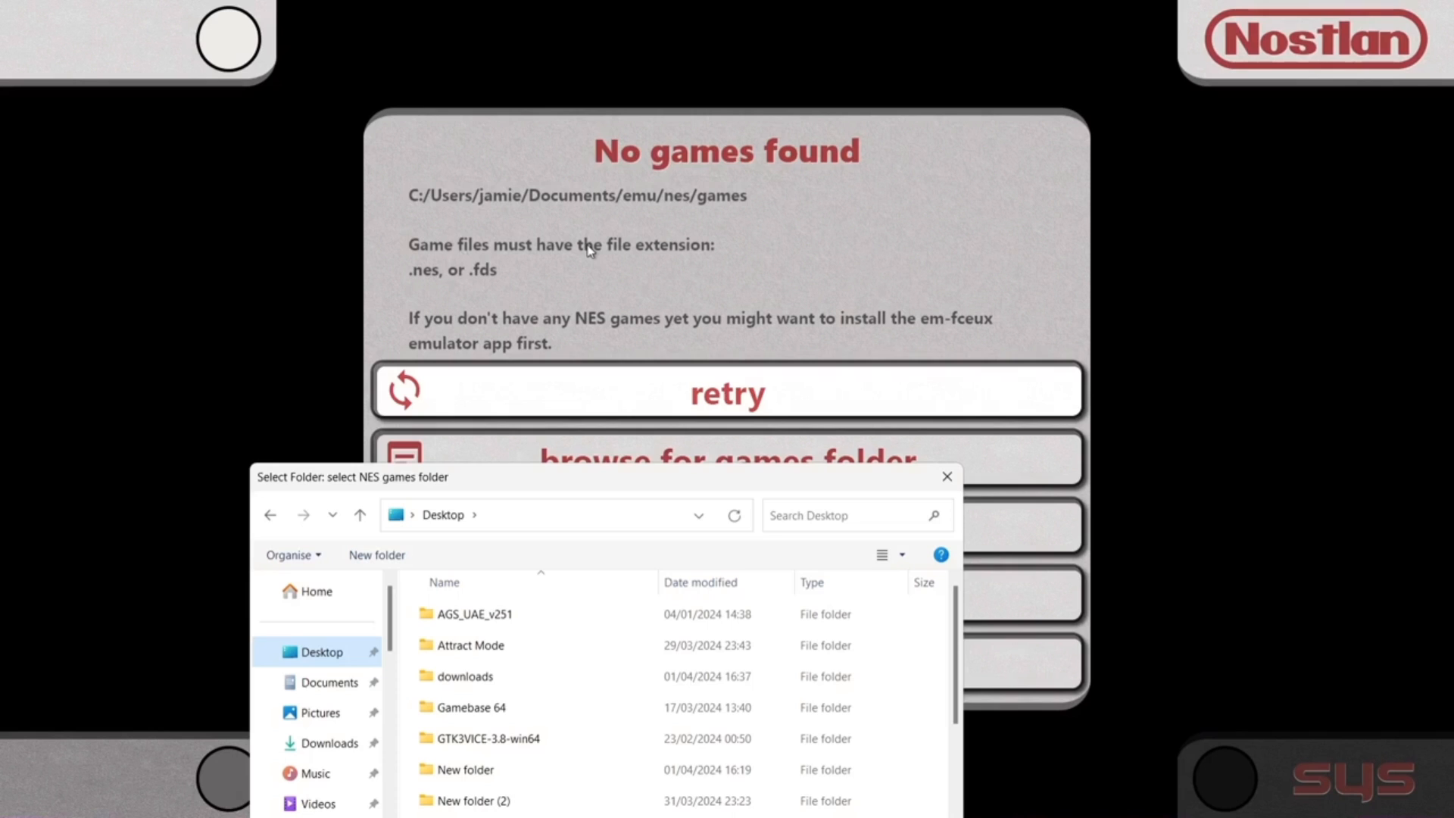
drag(578, 480, 498, 182)
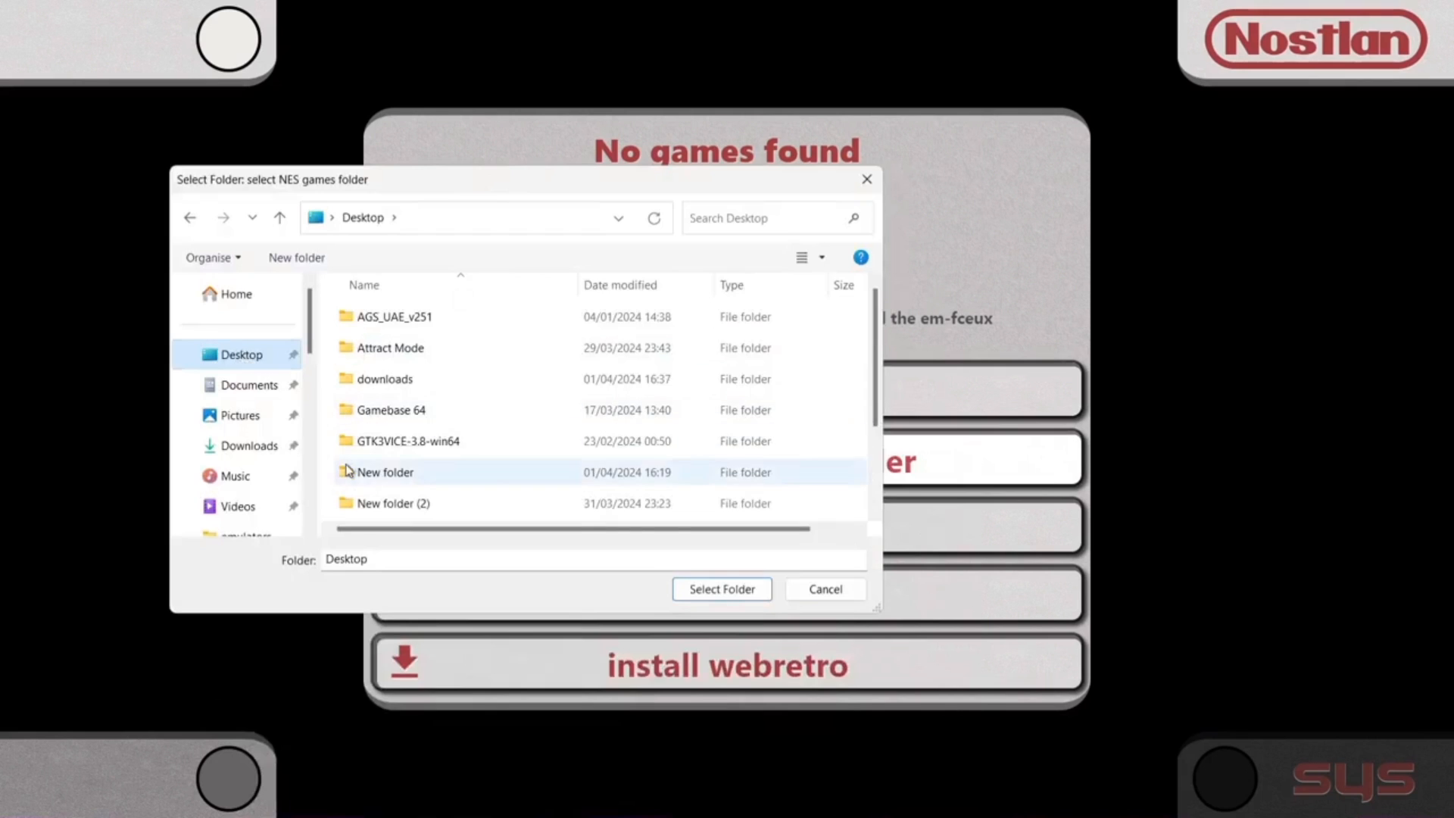
double_click(385, 472)
click(383, 318)
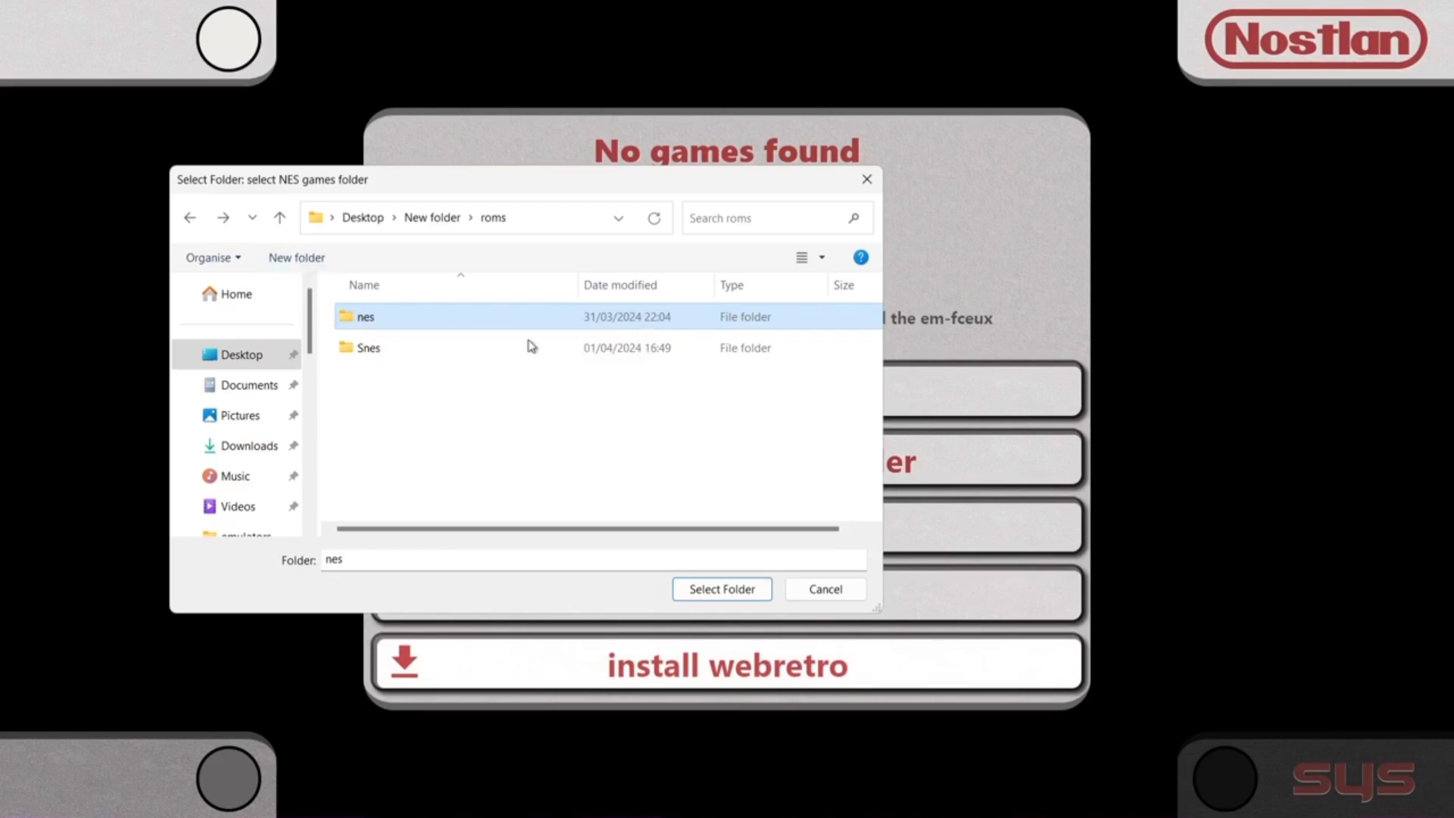
click(725, 589)
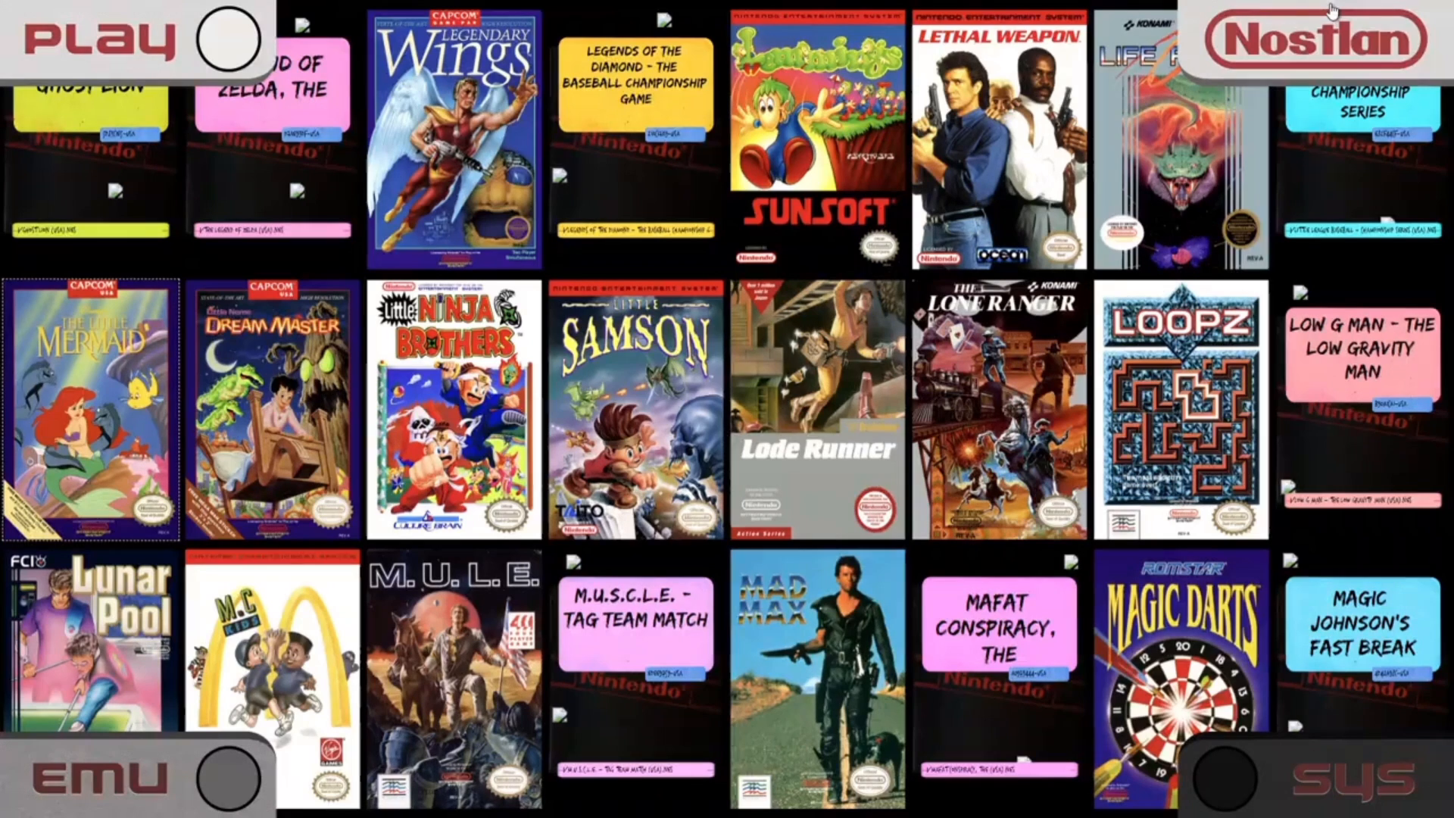
- Browse the NES box art from the Little Mermaid row down through the games starting with P
scroll(1332, 11, down, 5)
scroll(727, 409, down, 3)
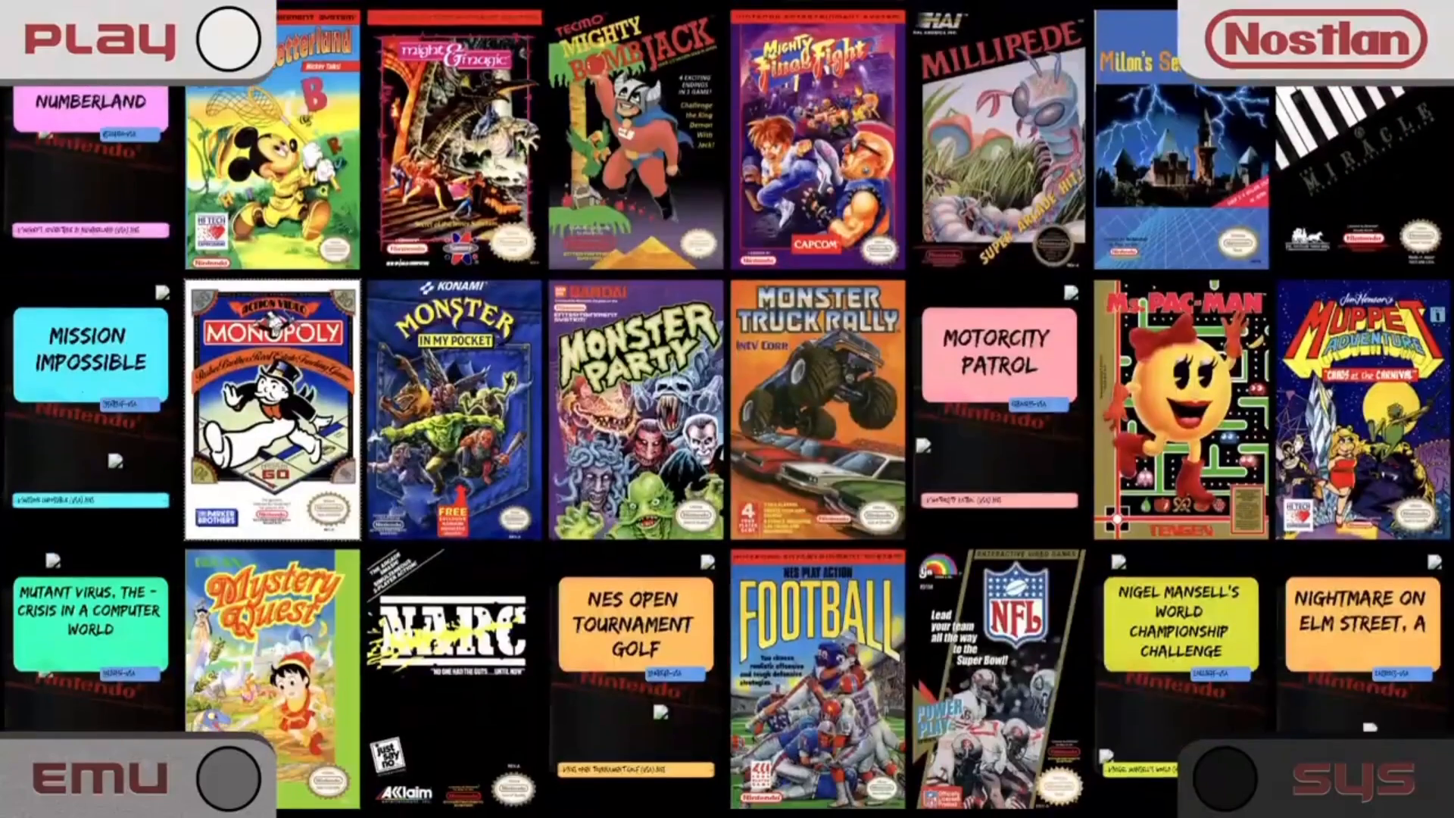
key(Down)
key(Down)
key(Down)
key(Down)
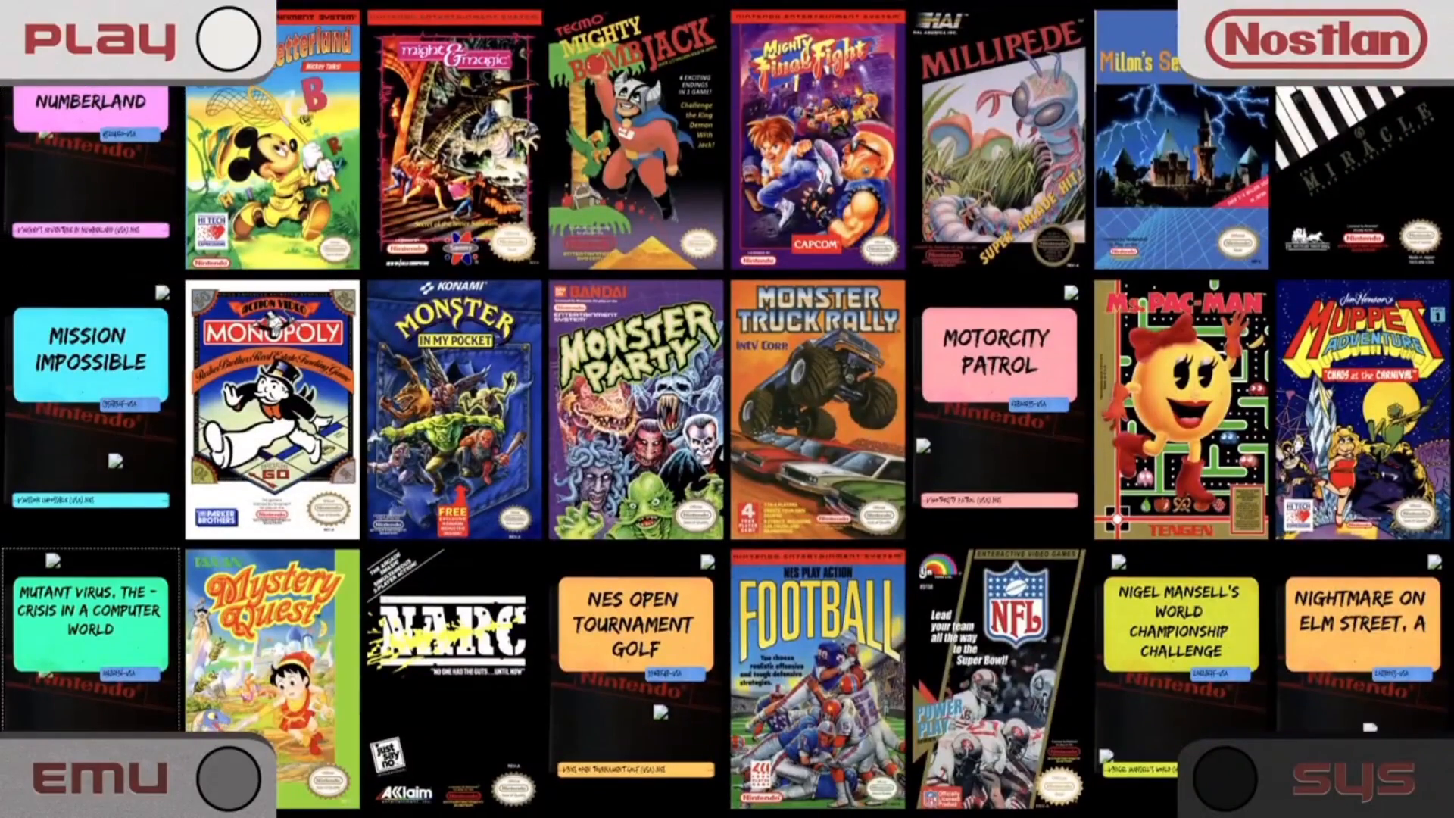
key(Down)
key(Down)
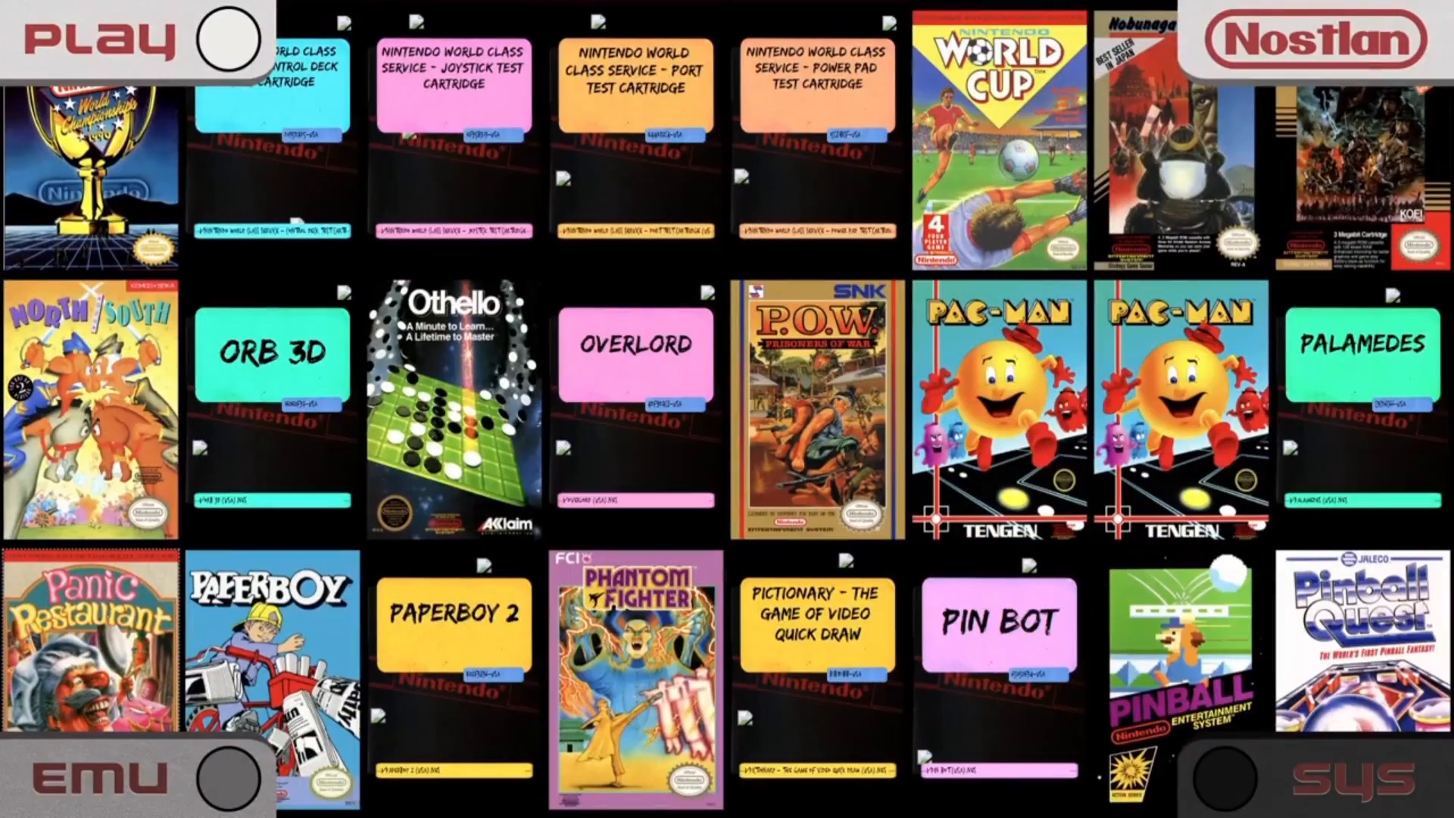
key(Down)
key(Down)
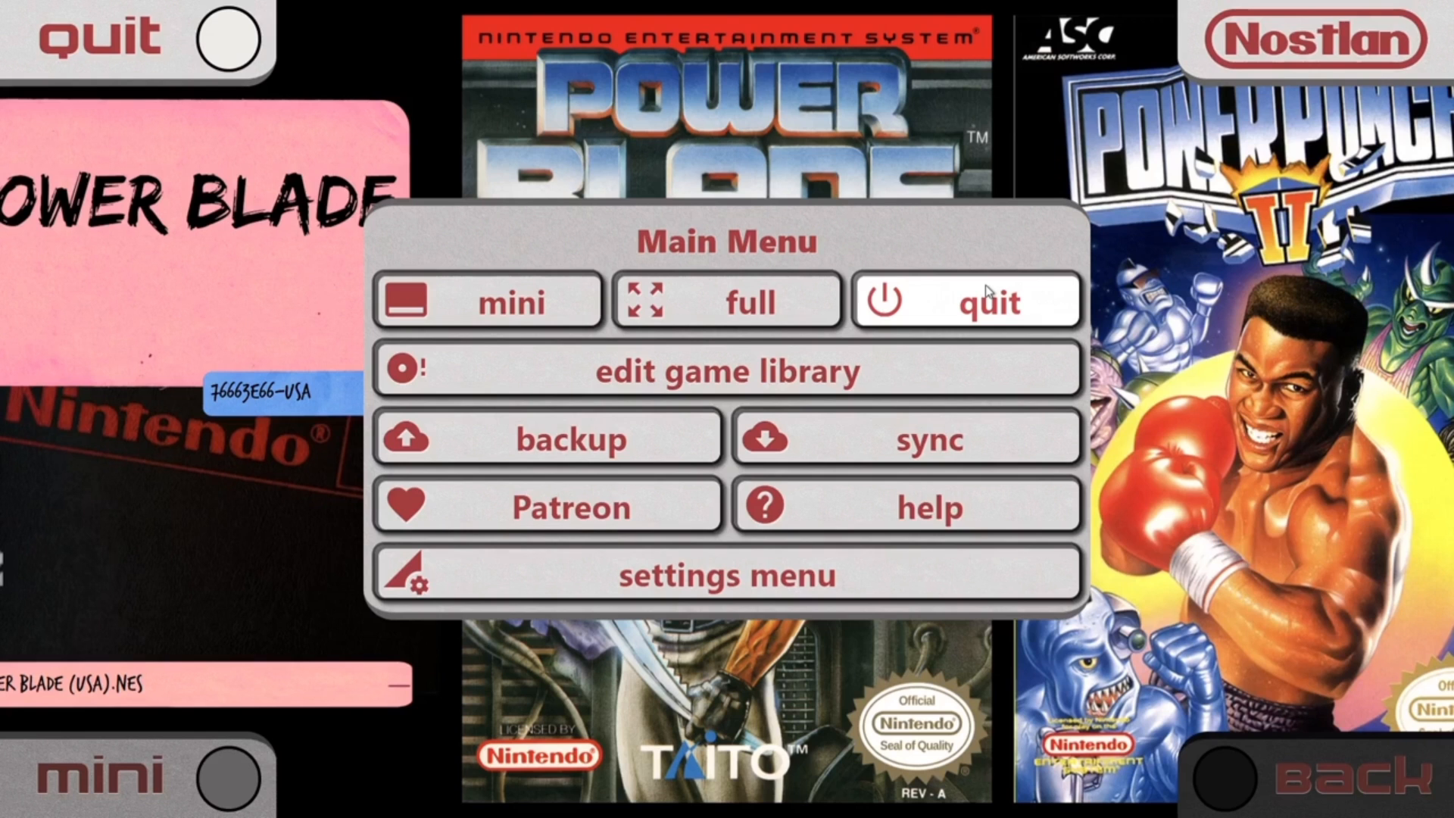
- Quit Nostlan and find its installation folder through a Windows search for nostlan and its shortcut's file location
click(984, 300)
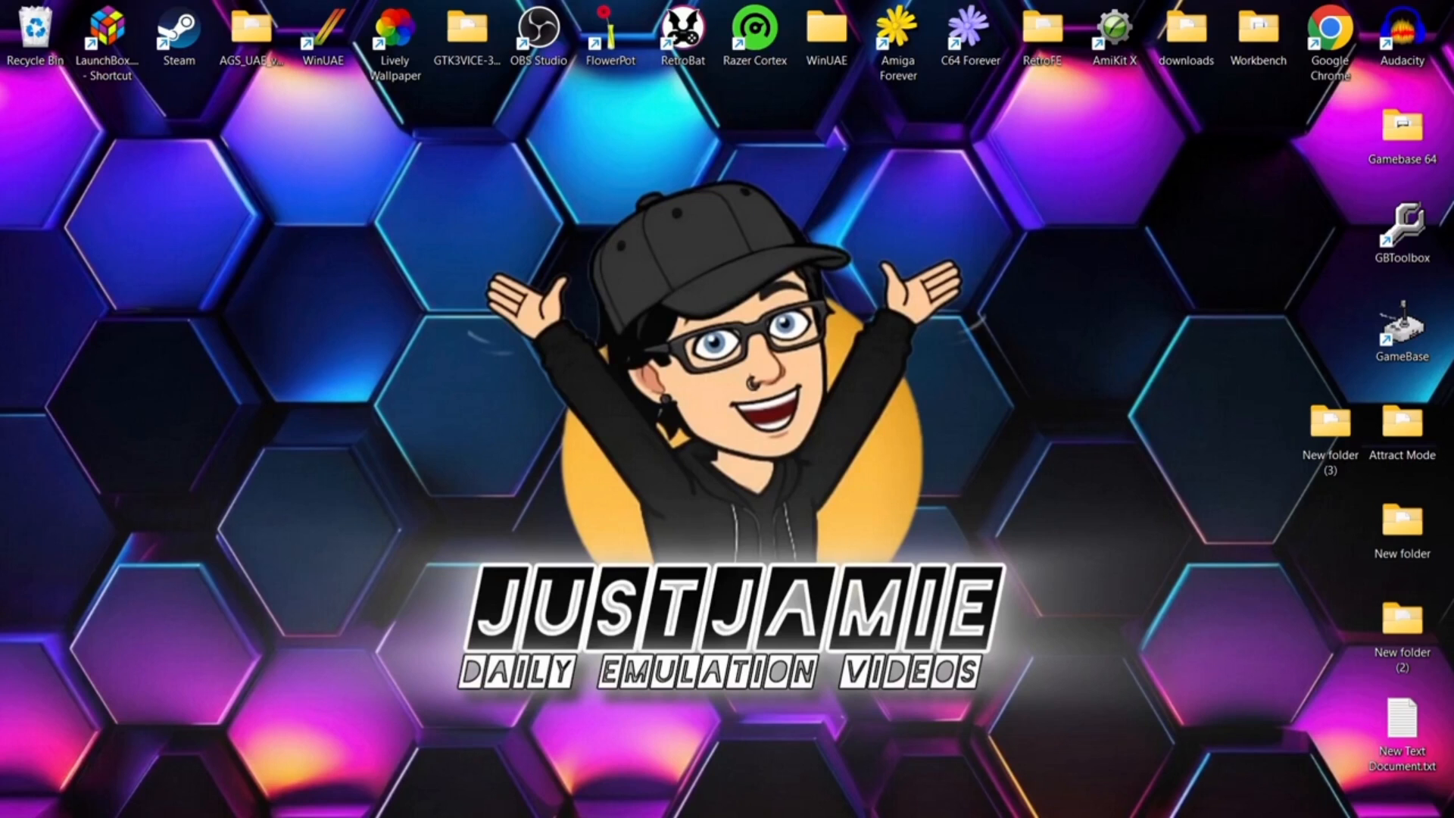
click(664, 795)
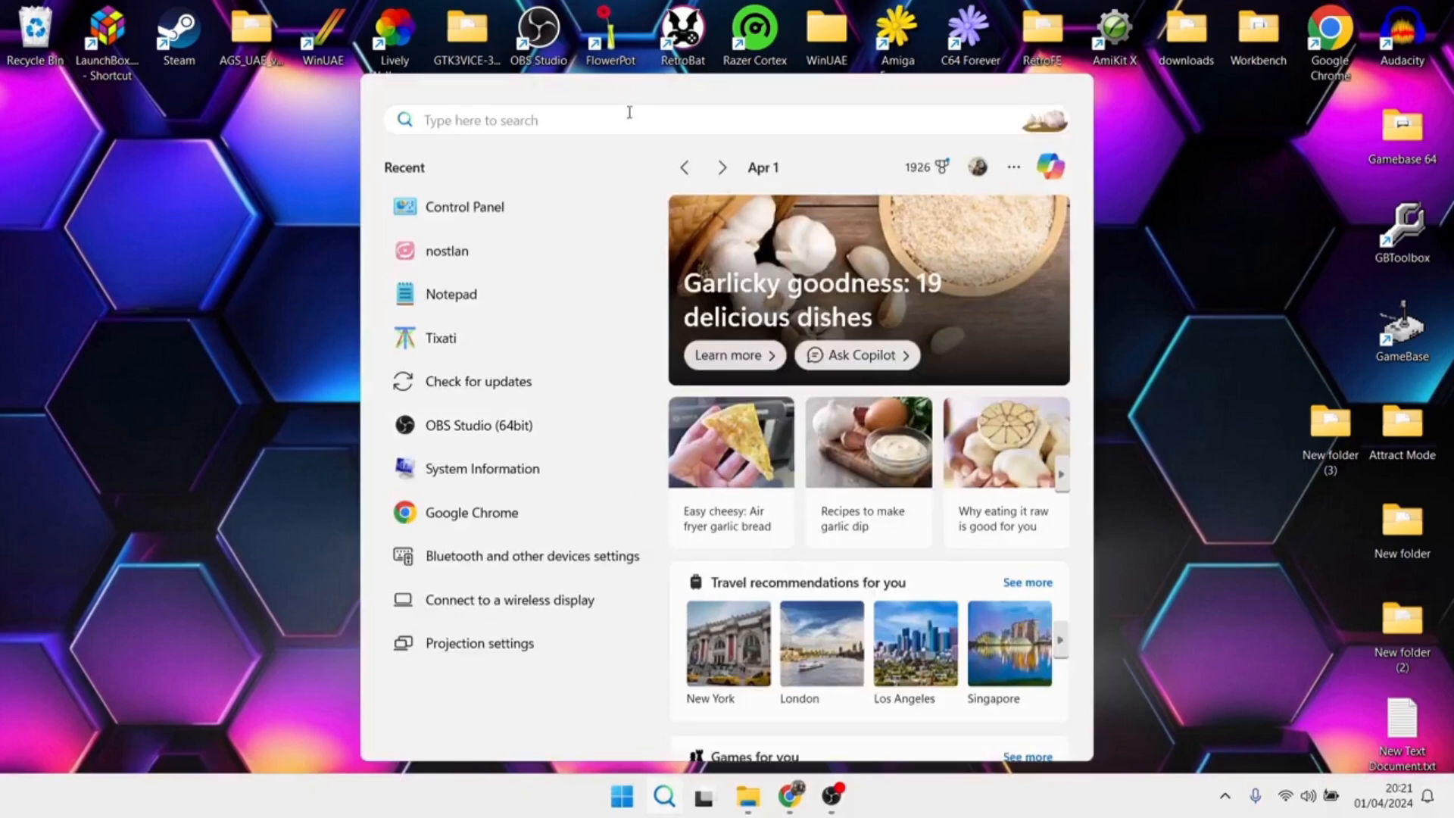
text(nost)
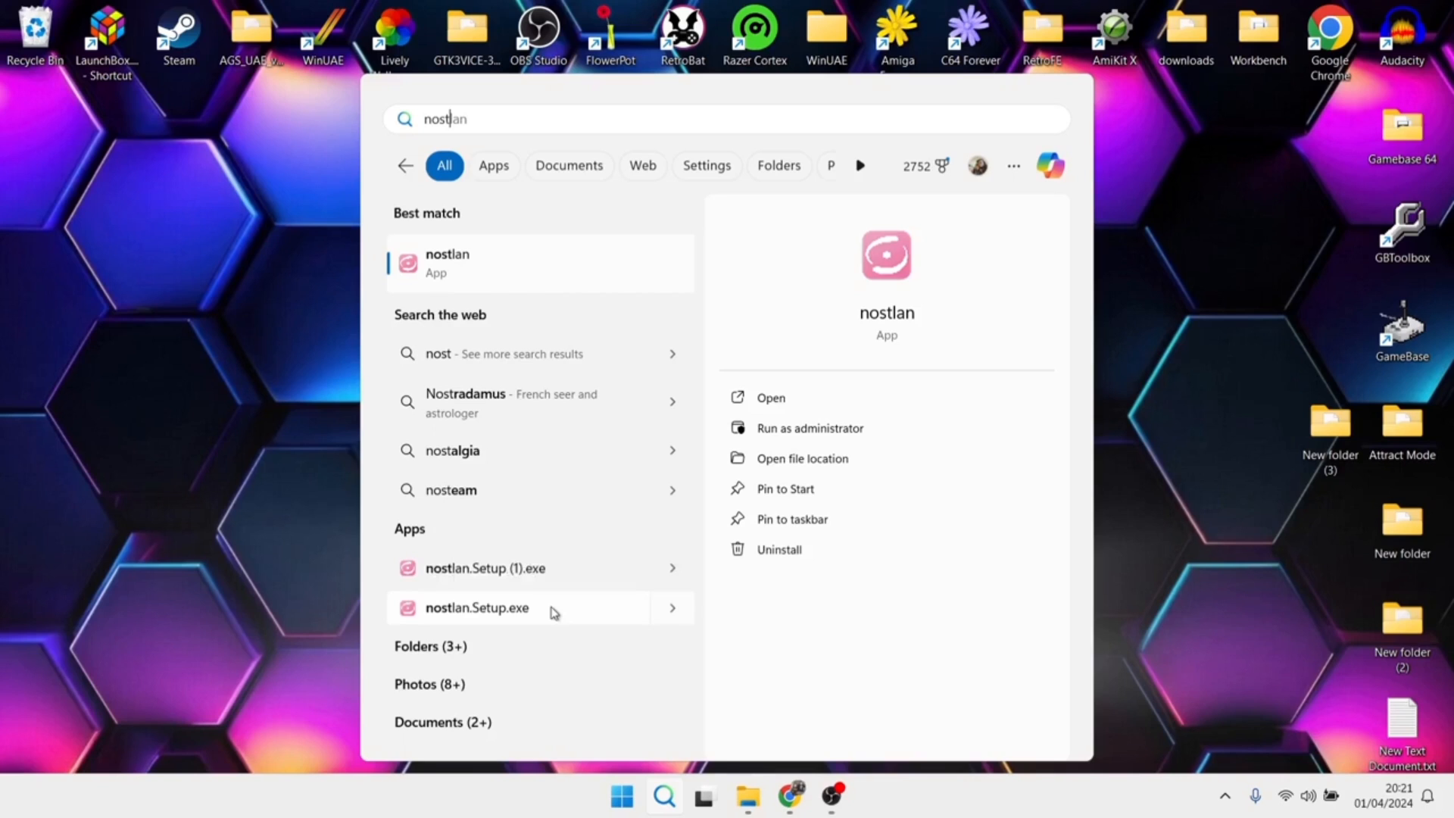
right_click(459, 262)
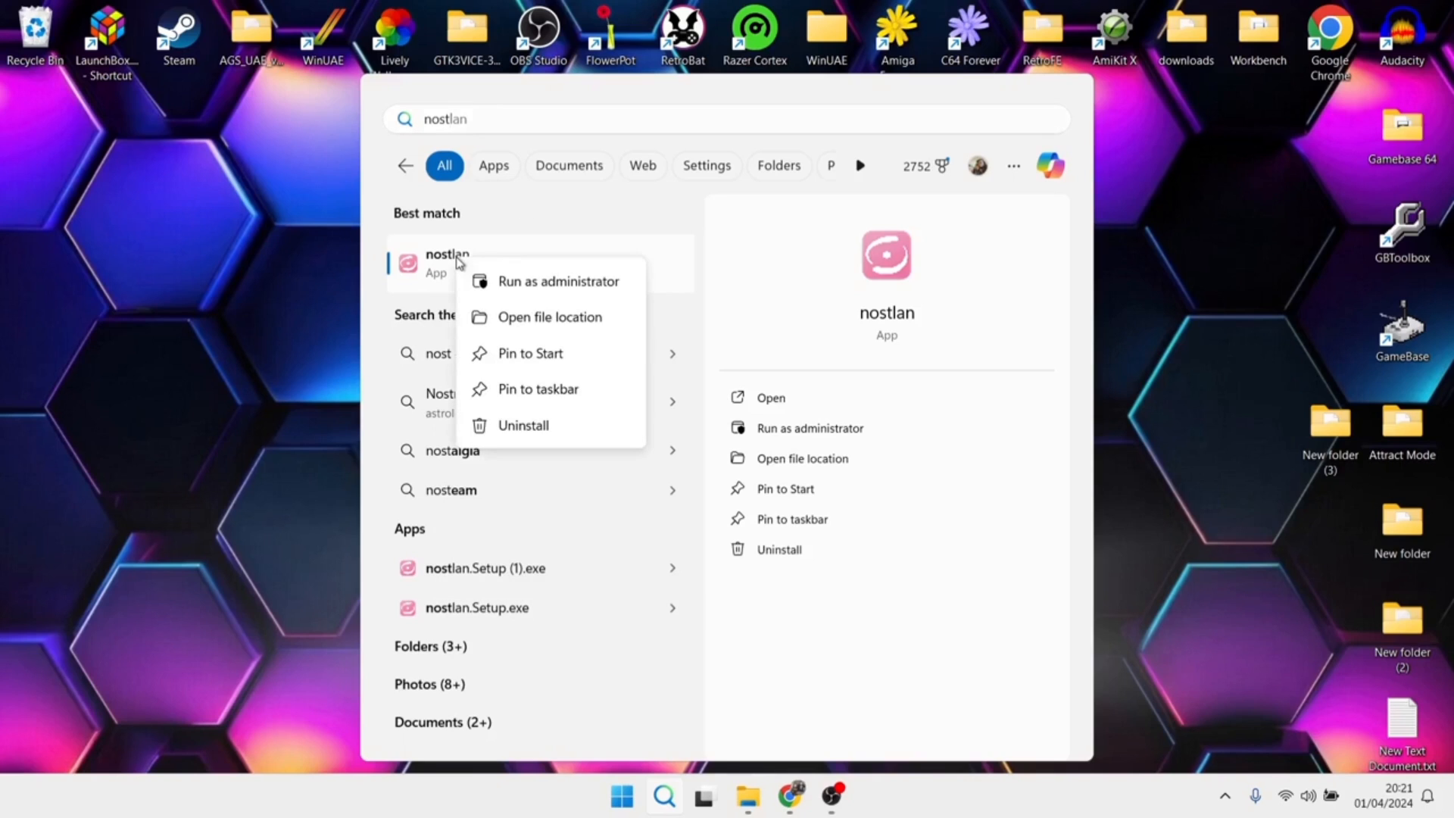
click(523, 318)
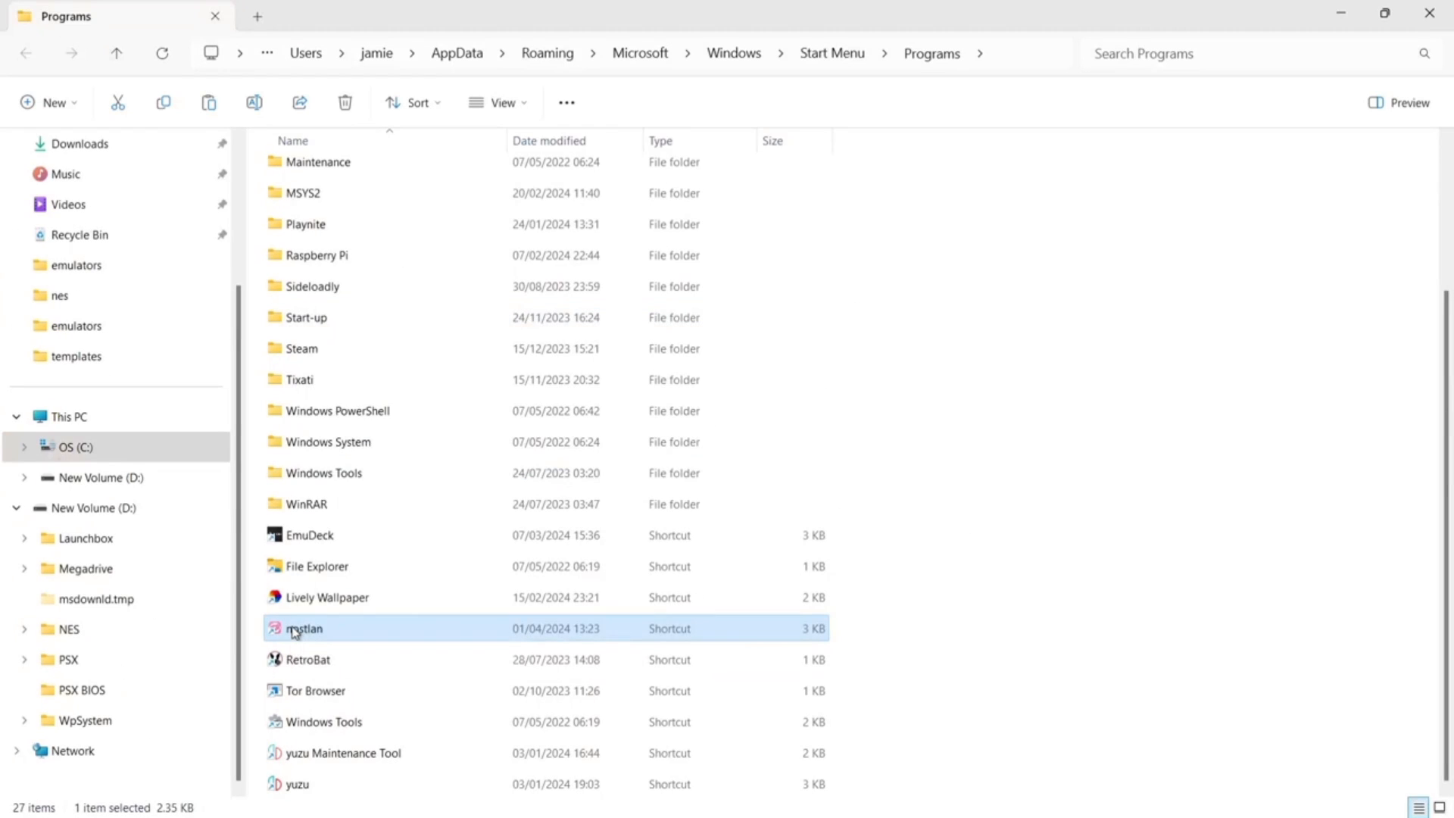
right_click(295, 632)
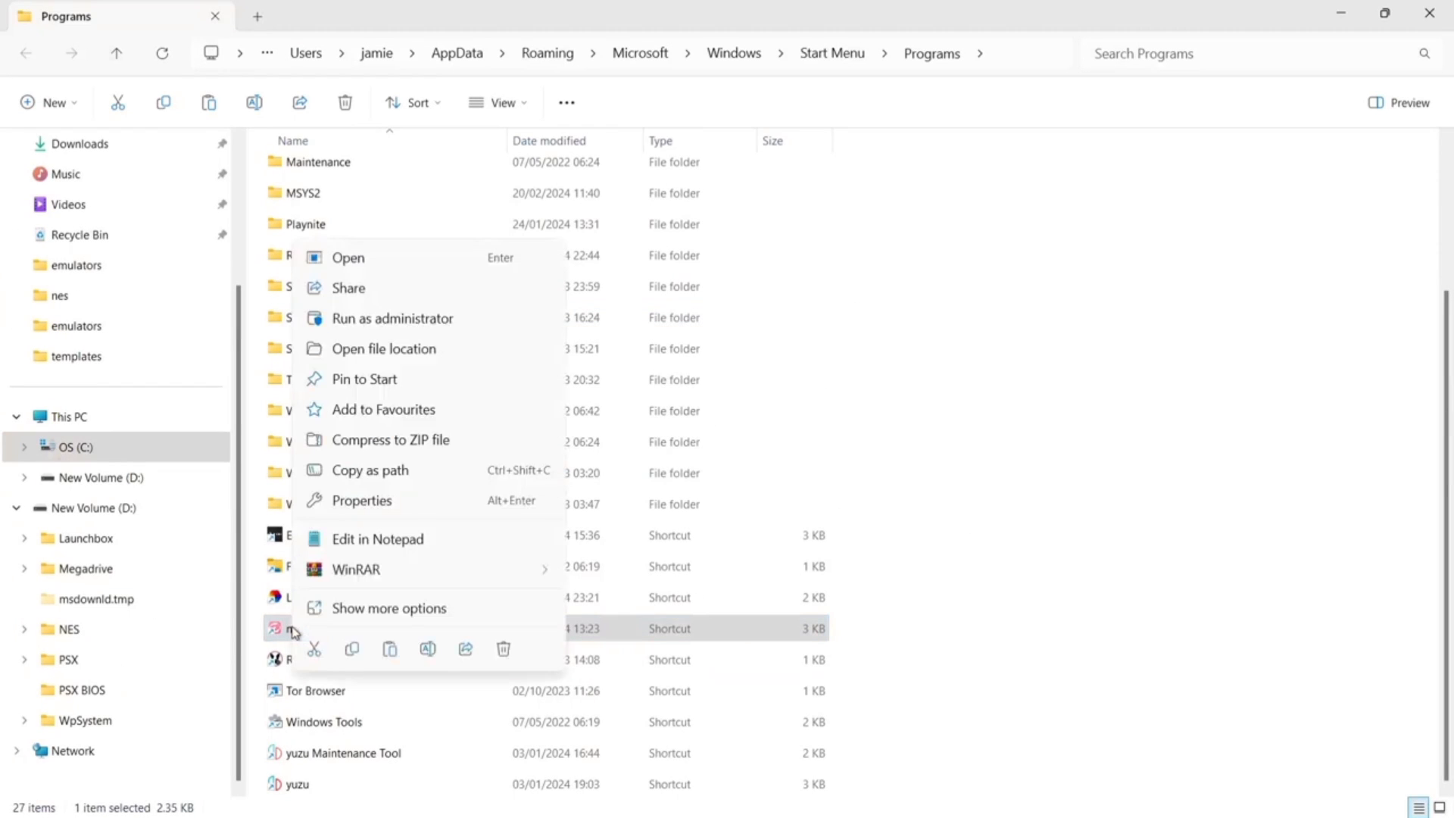
click(422, 350)
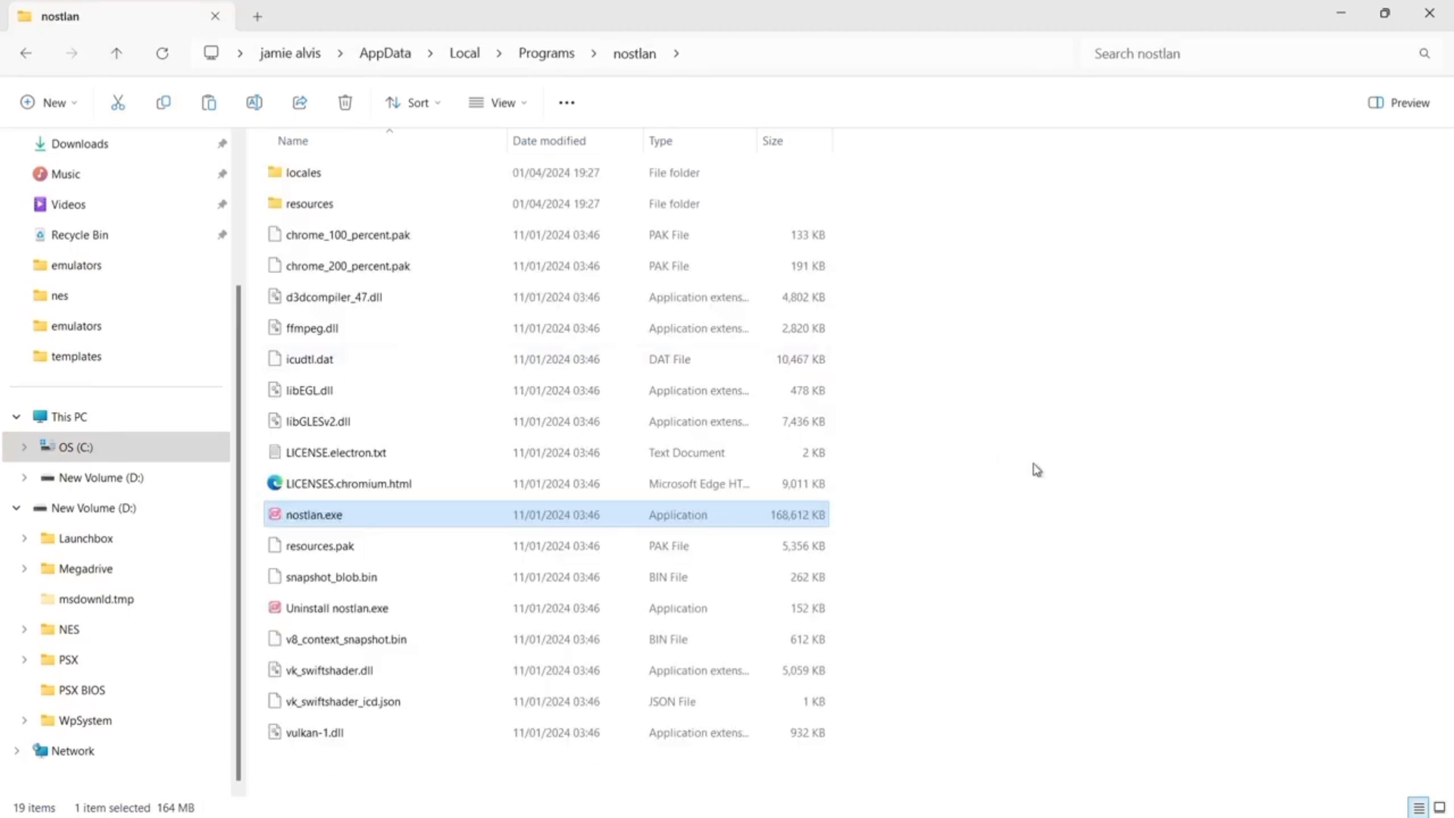
- Create a desktop shortcut to nostlan.exe and launch Nostlan from it, postponing the Patreon support offer
right_click(306, 523)
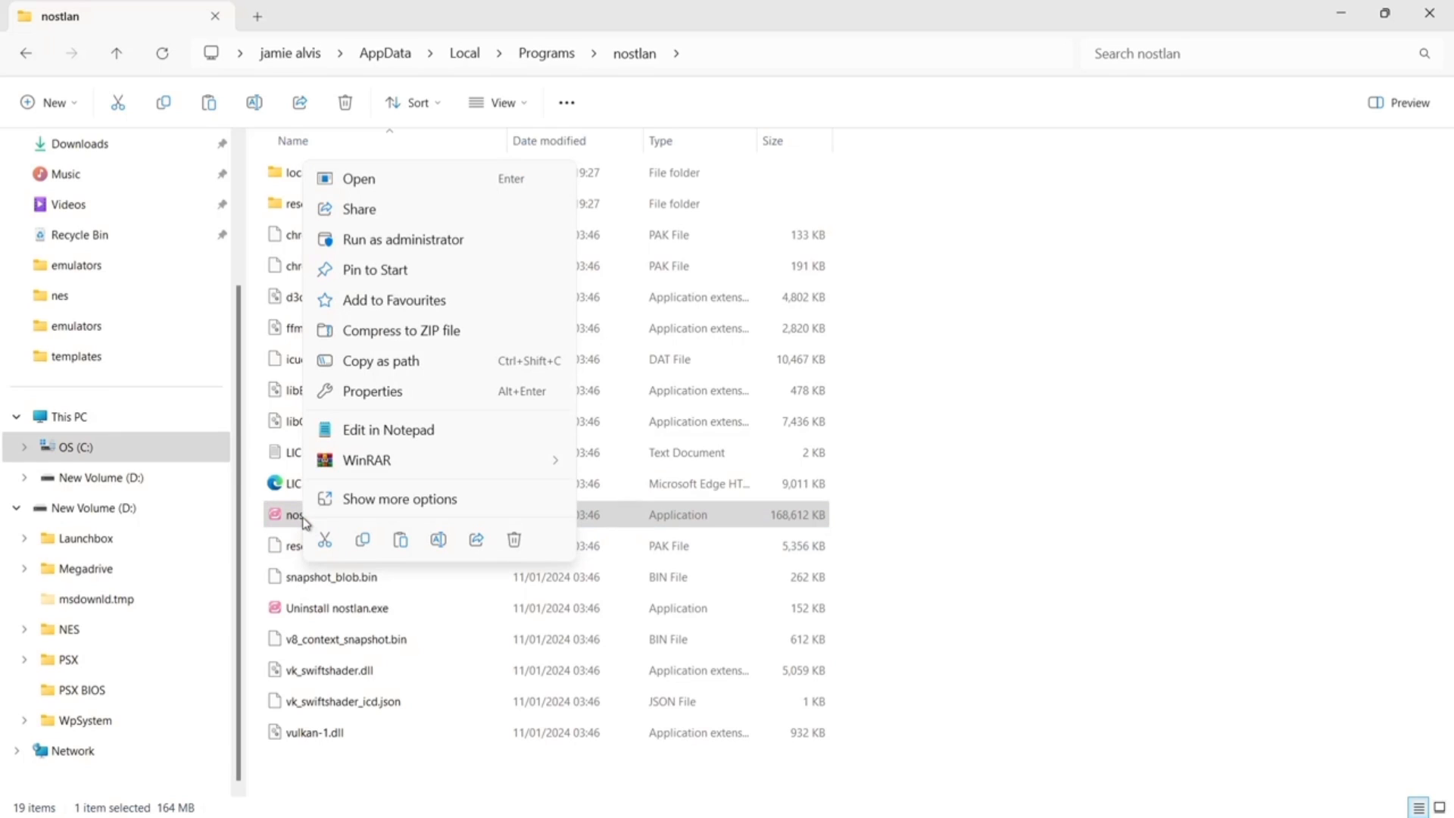
click(412, 500)
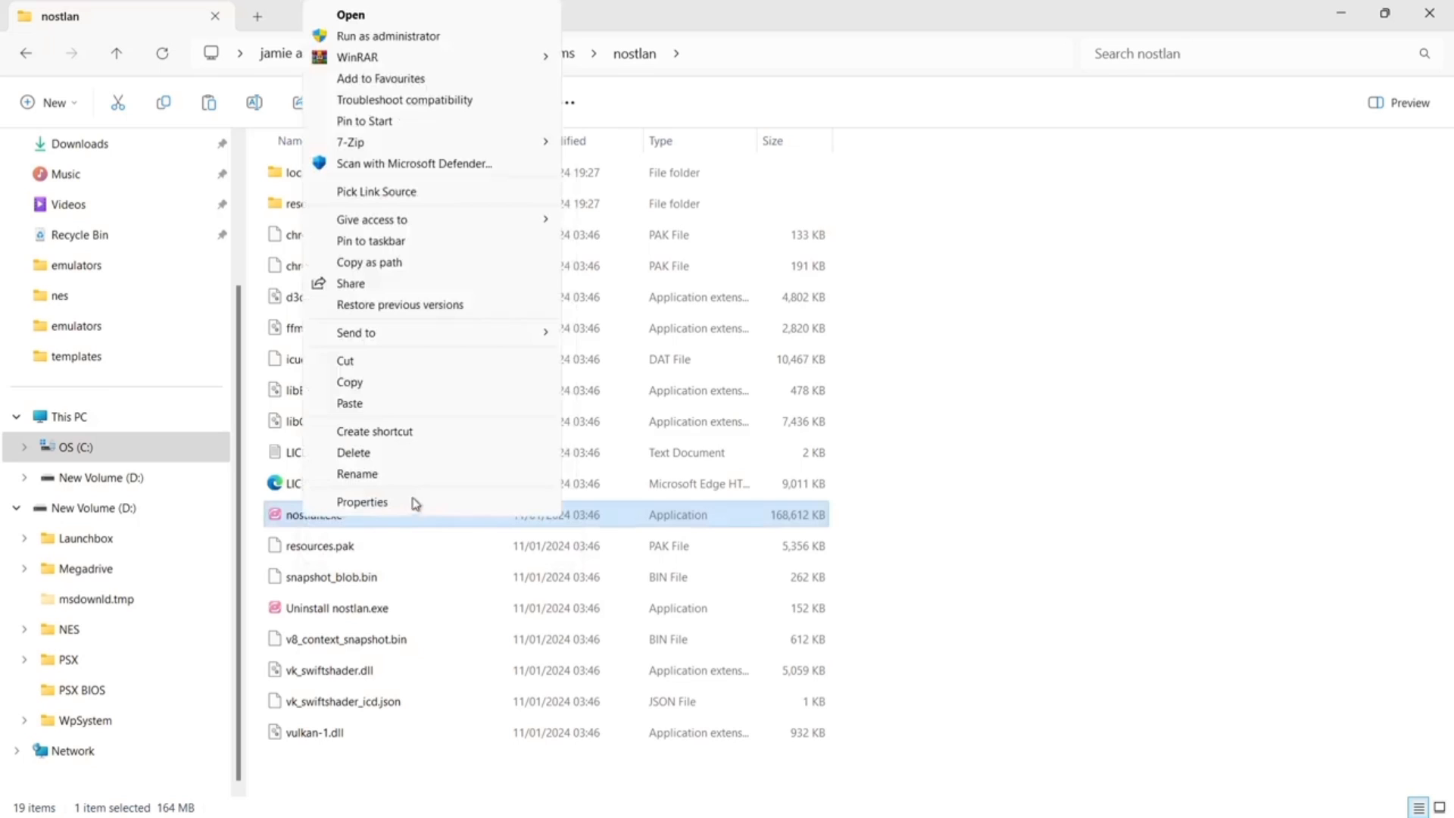
mouse_move(458, 341)
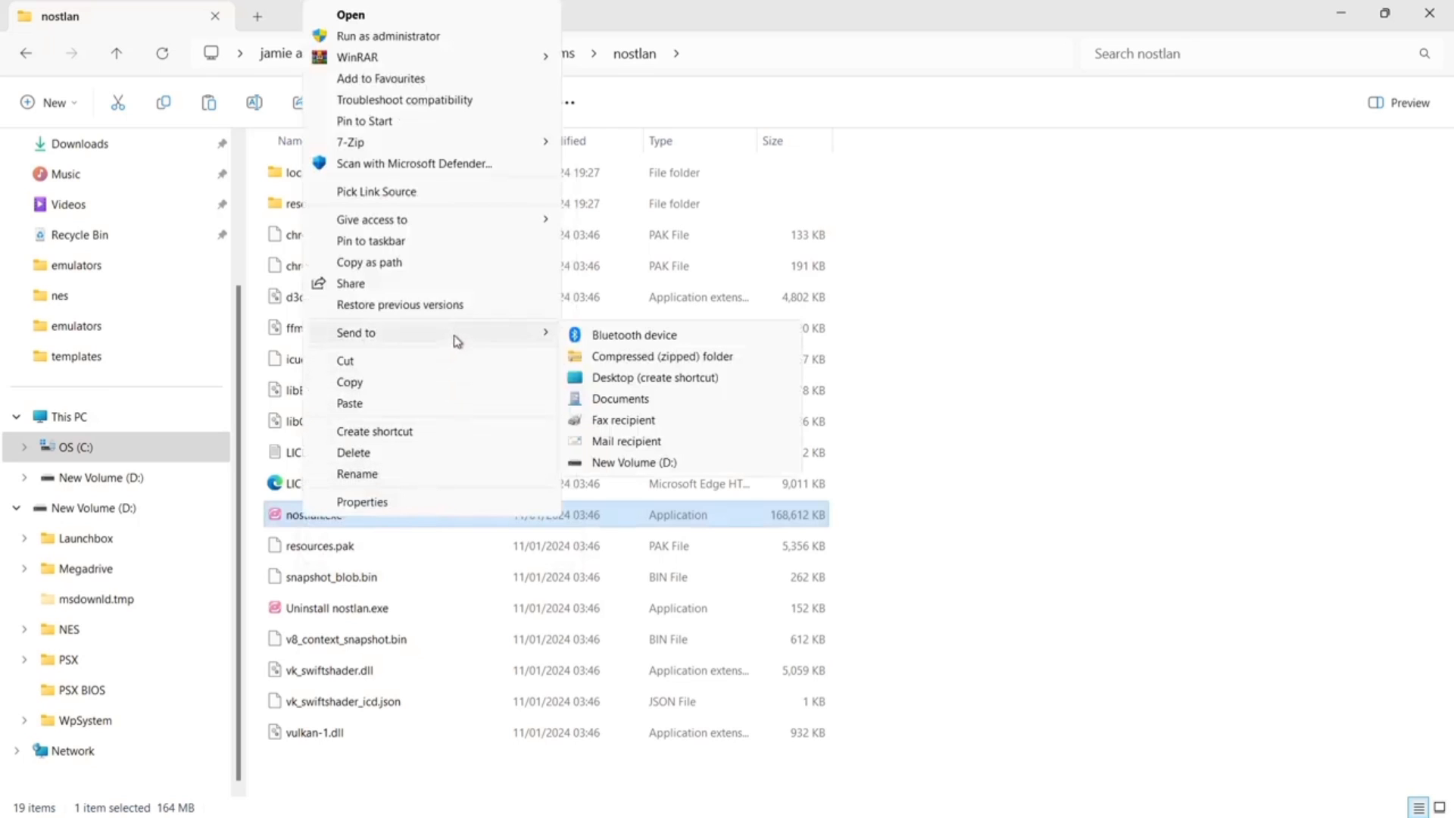
click(604, 378)
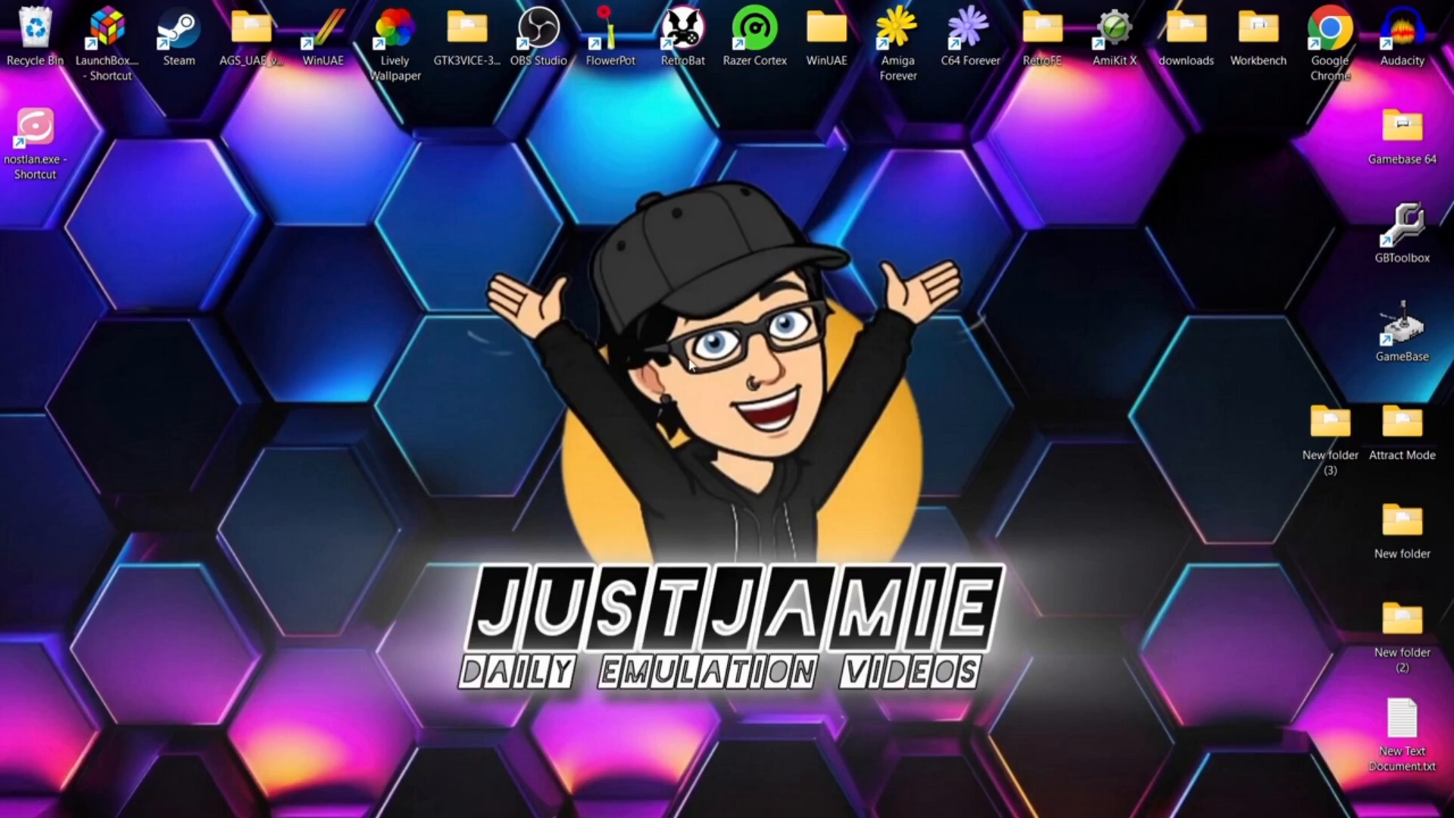
double_click(36, 131)
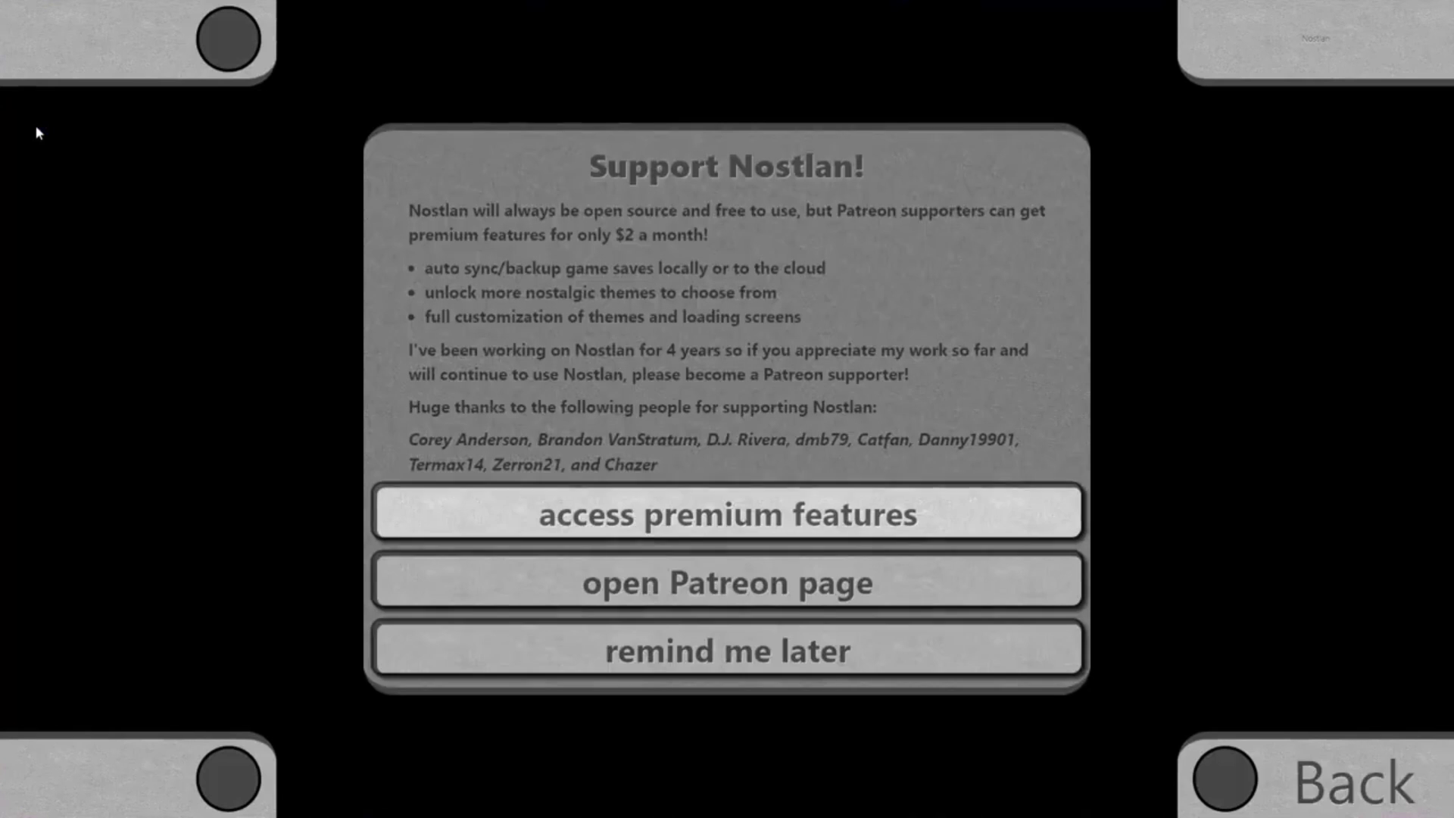
click(623, 650)
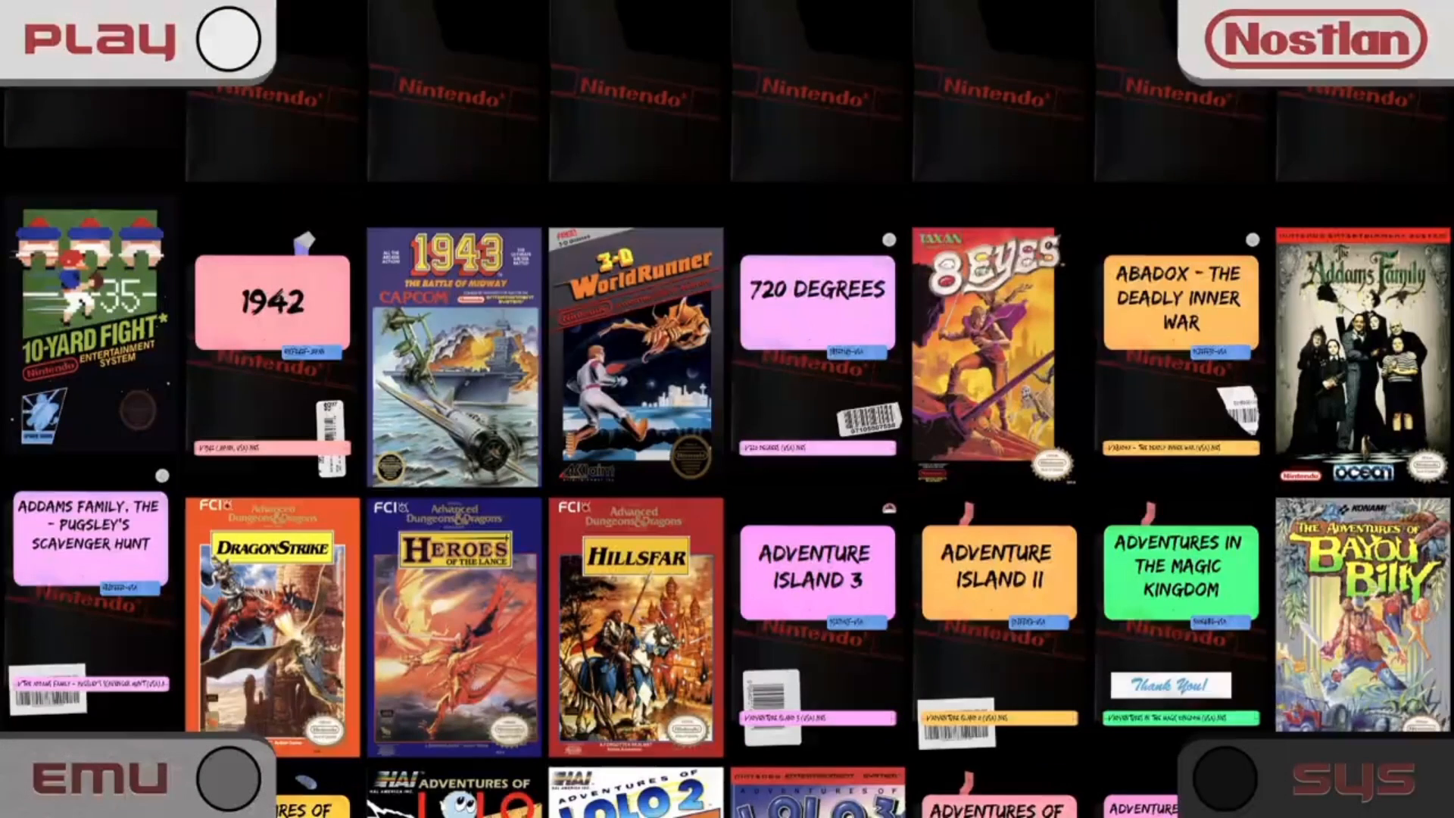
- Find Mega Man 2 in the NES library and enlarge its box cover
key(Up)
key(Right)
key(Right)
key(Down)
key(Down)
key(Down)
key(Up)
key(Down)
key(Right)
key(Right)
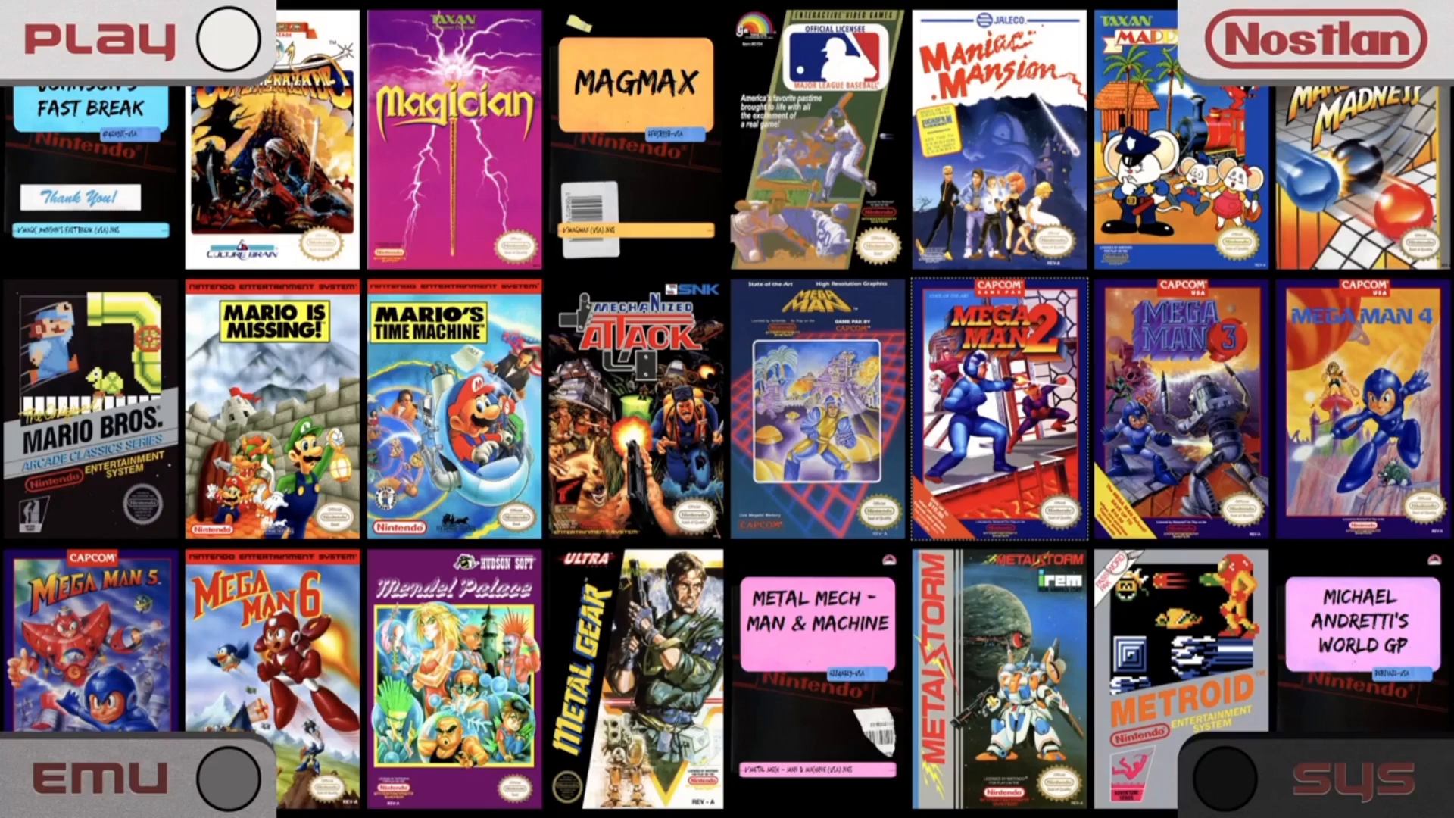
key(Return)
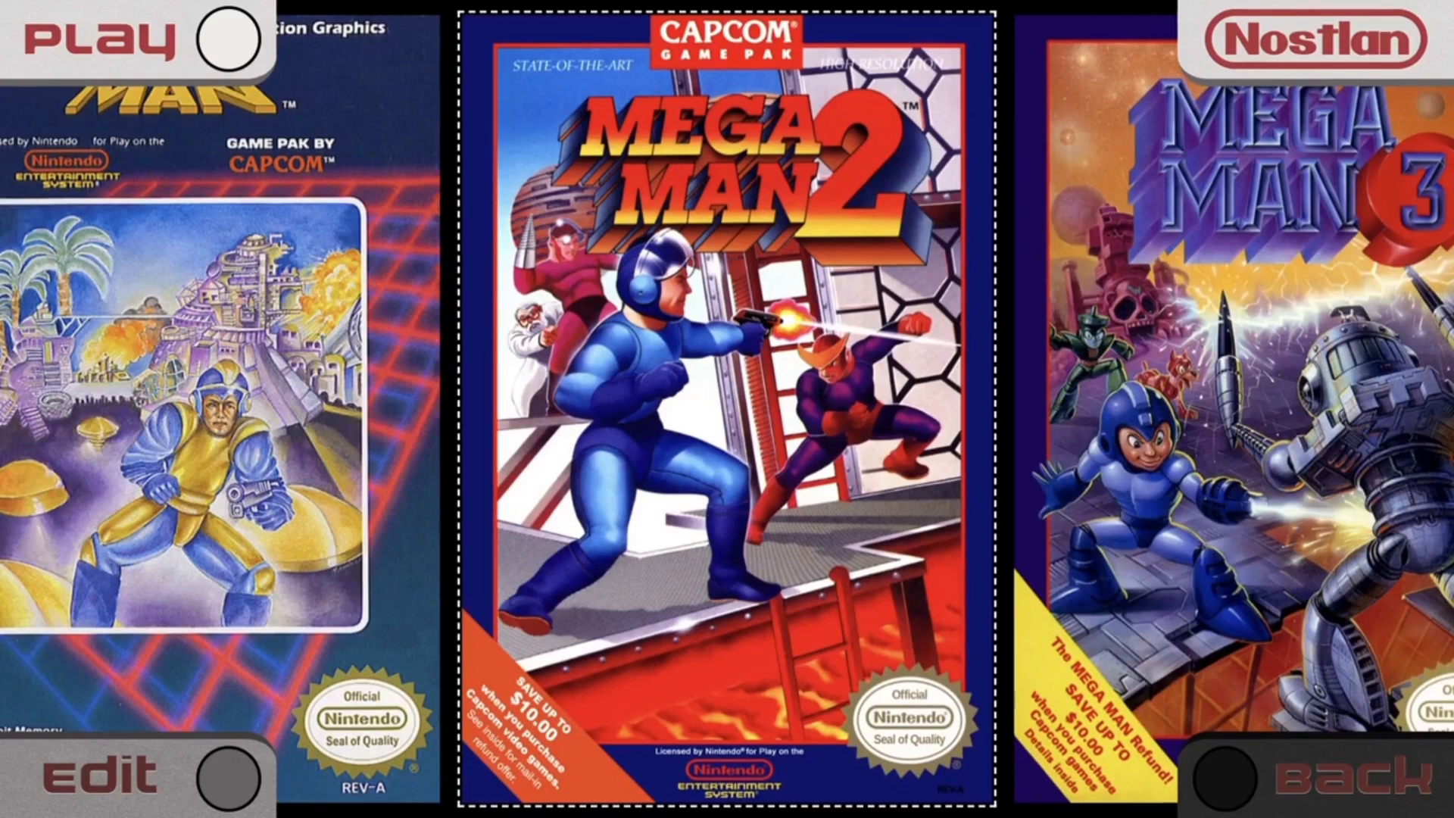
- Look through the enlarged covers neighbouring Mega Man 2, as far as Mechanized Attack, and return to Mega Man 2
key(Left)
key(Right)
key(Right)
key(Left)
key(Left)
key(Left)
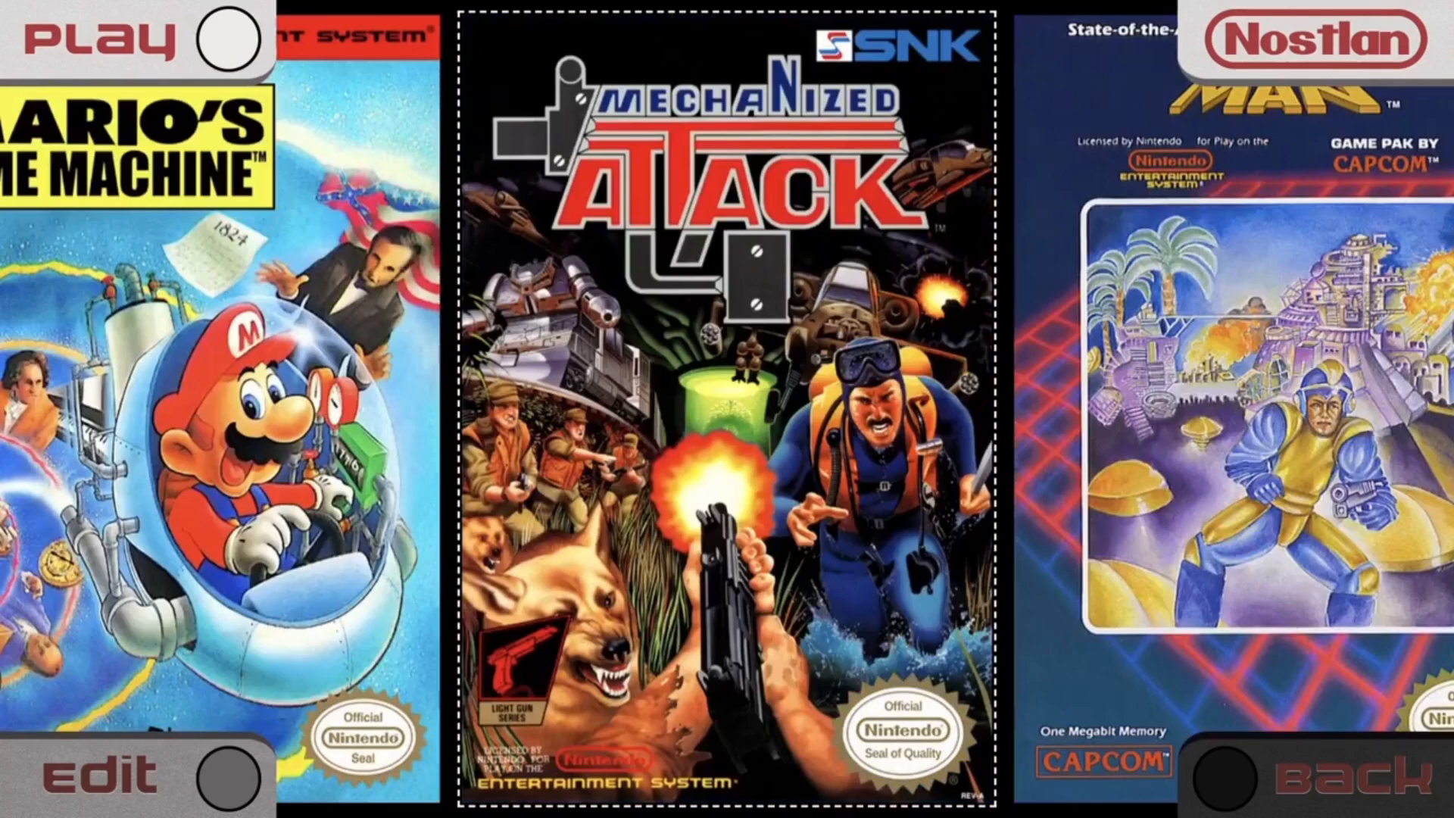
key(Right)
key(Right)
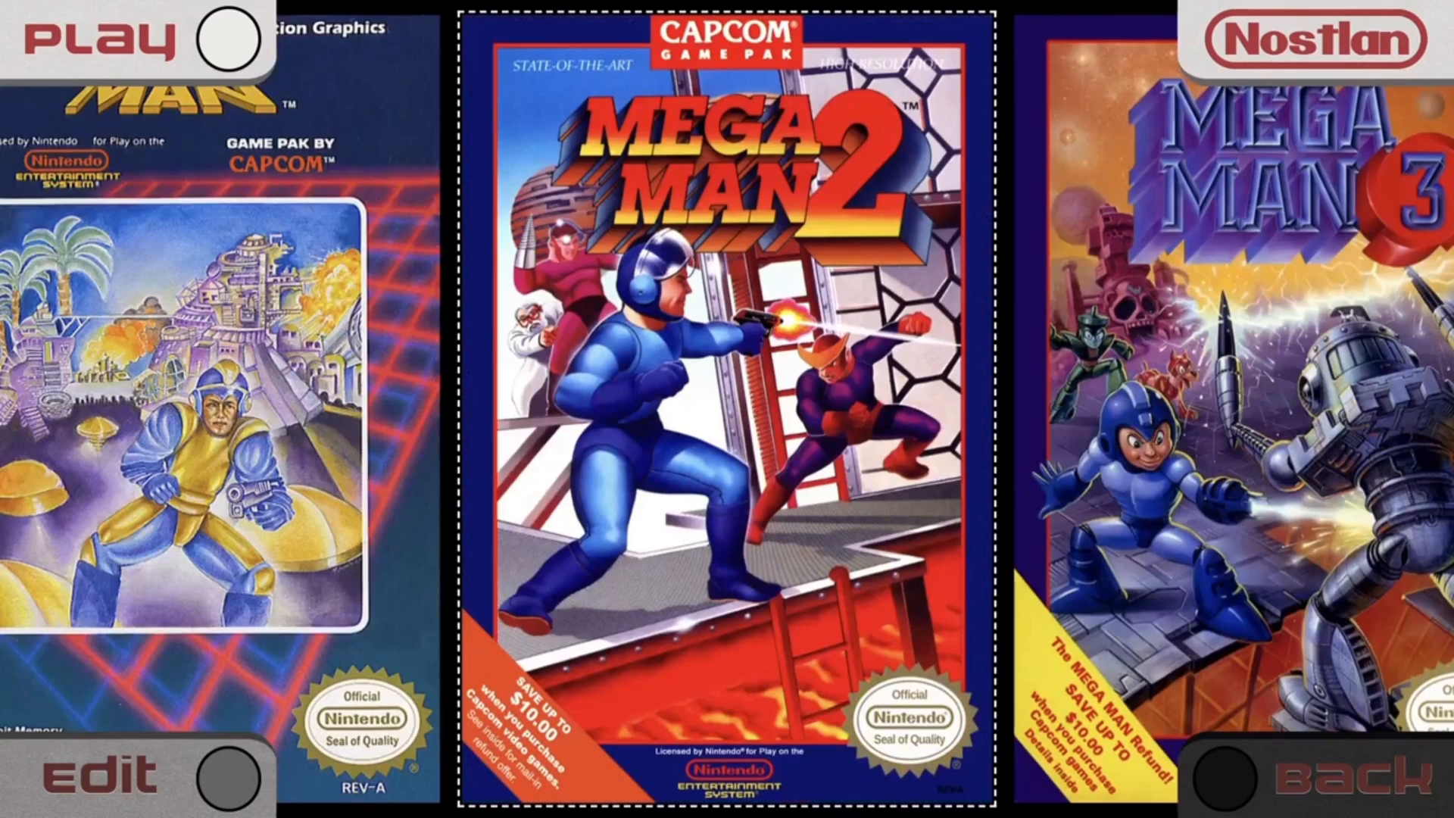
- Open the Mega Man 2 box, choose its cartridge and launch the game with em-fceux, accepting the controls diagram
key(Return)
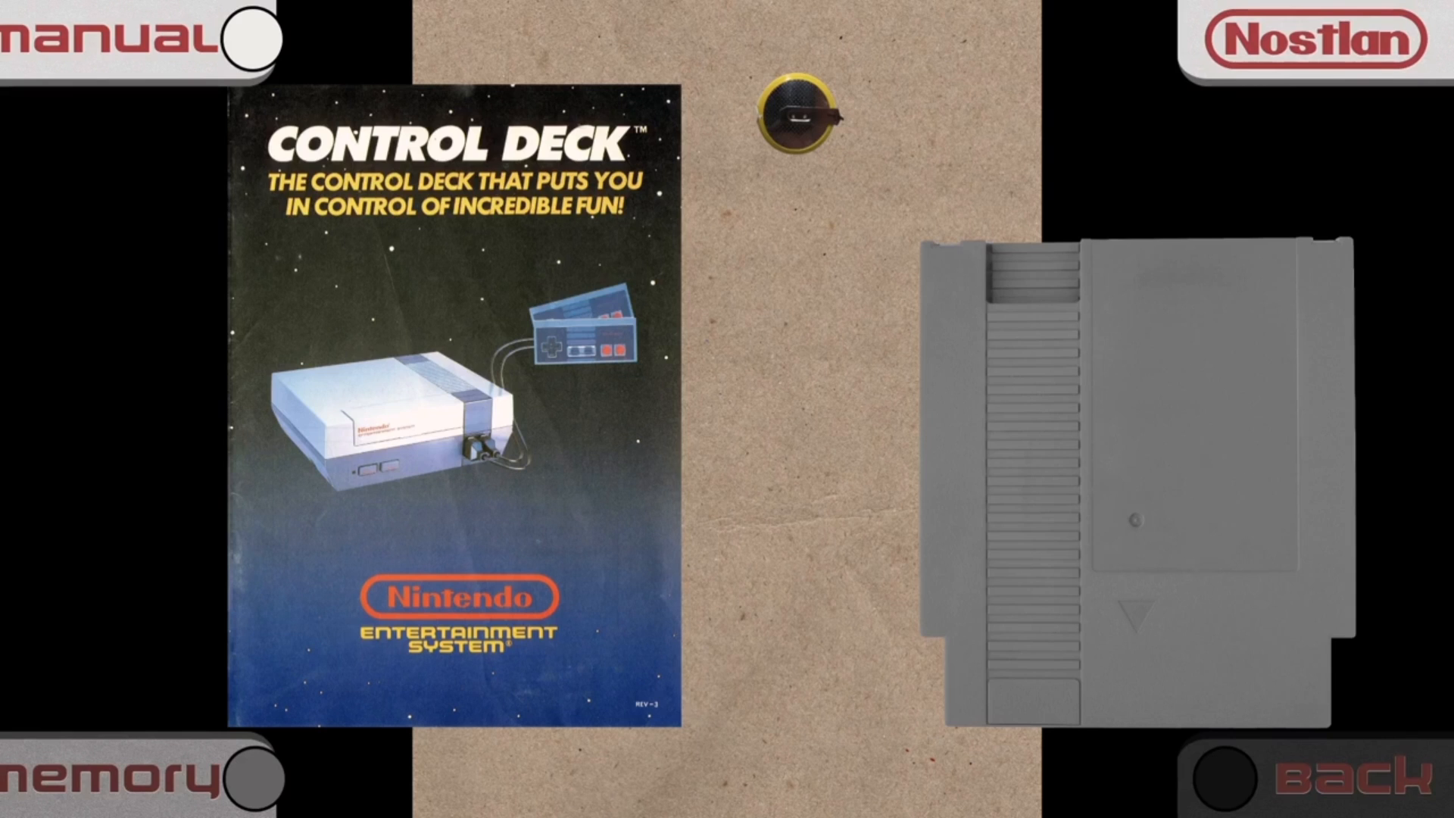
key(Return)
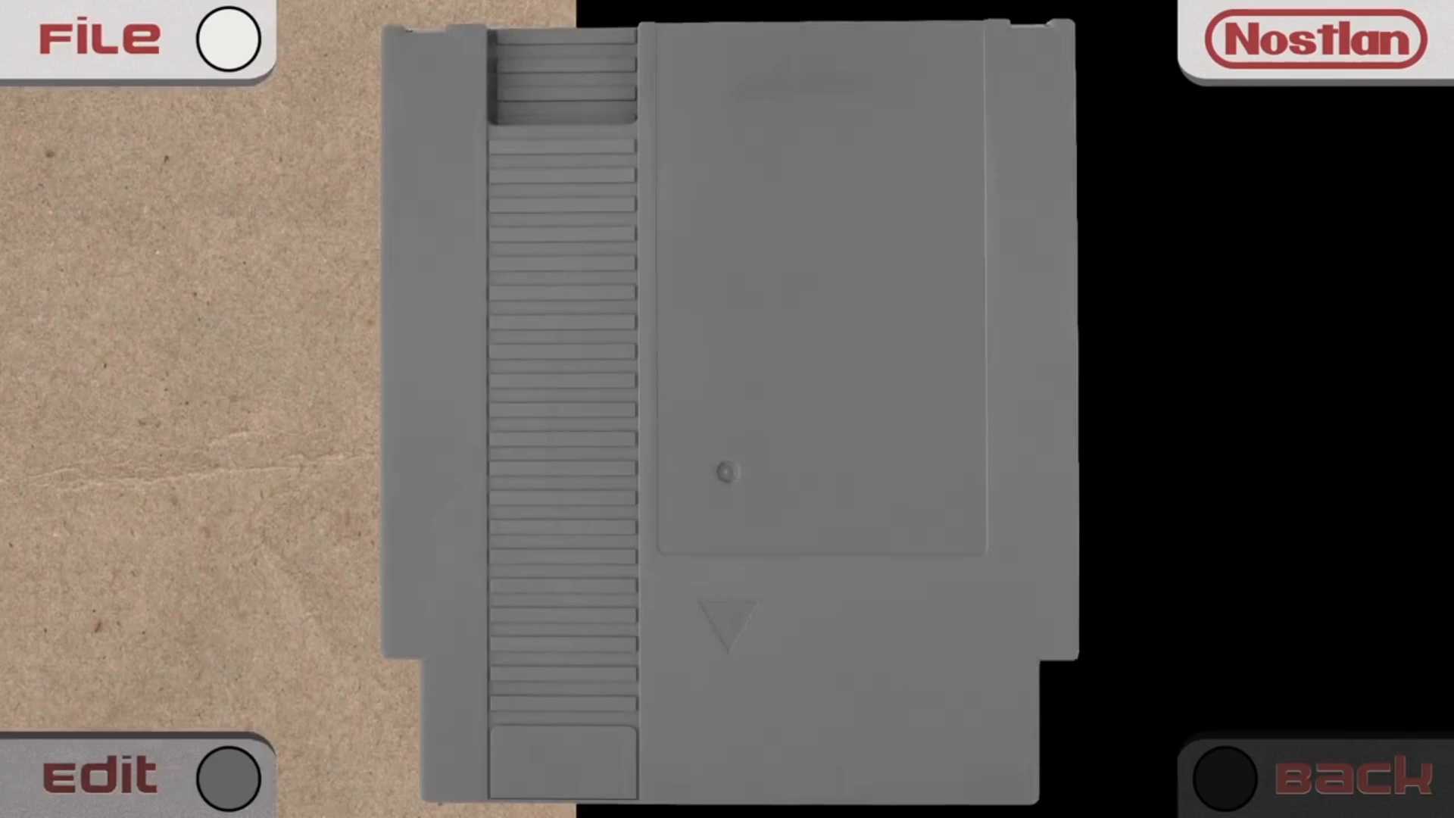
key(Return)
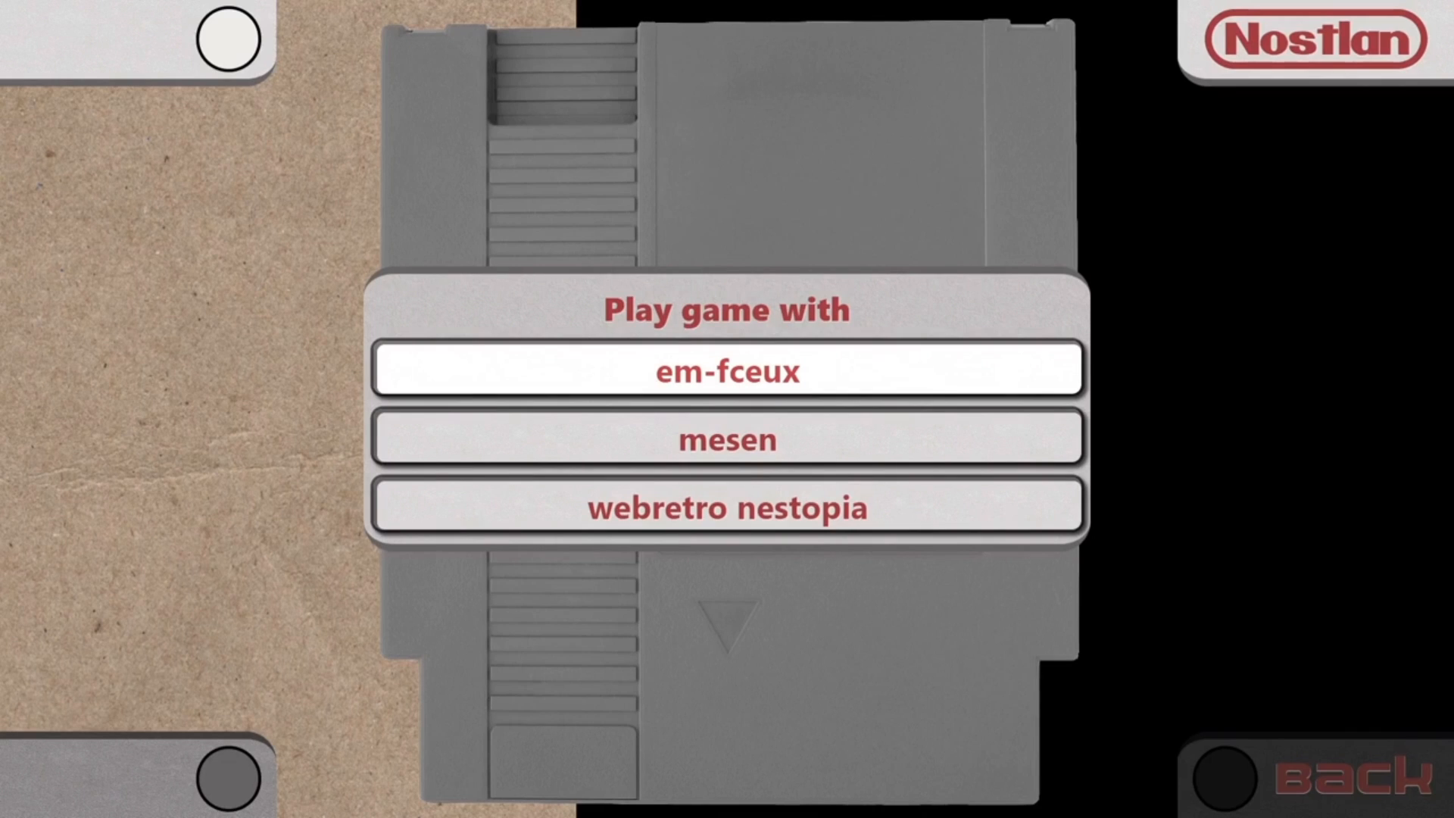
key(Return)
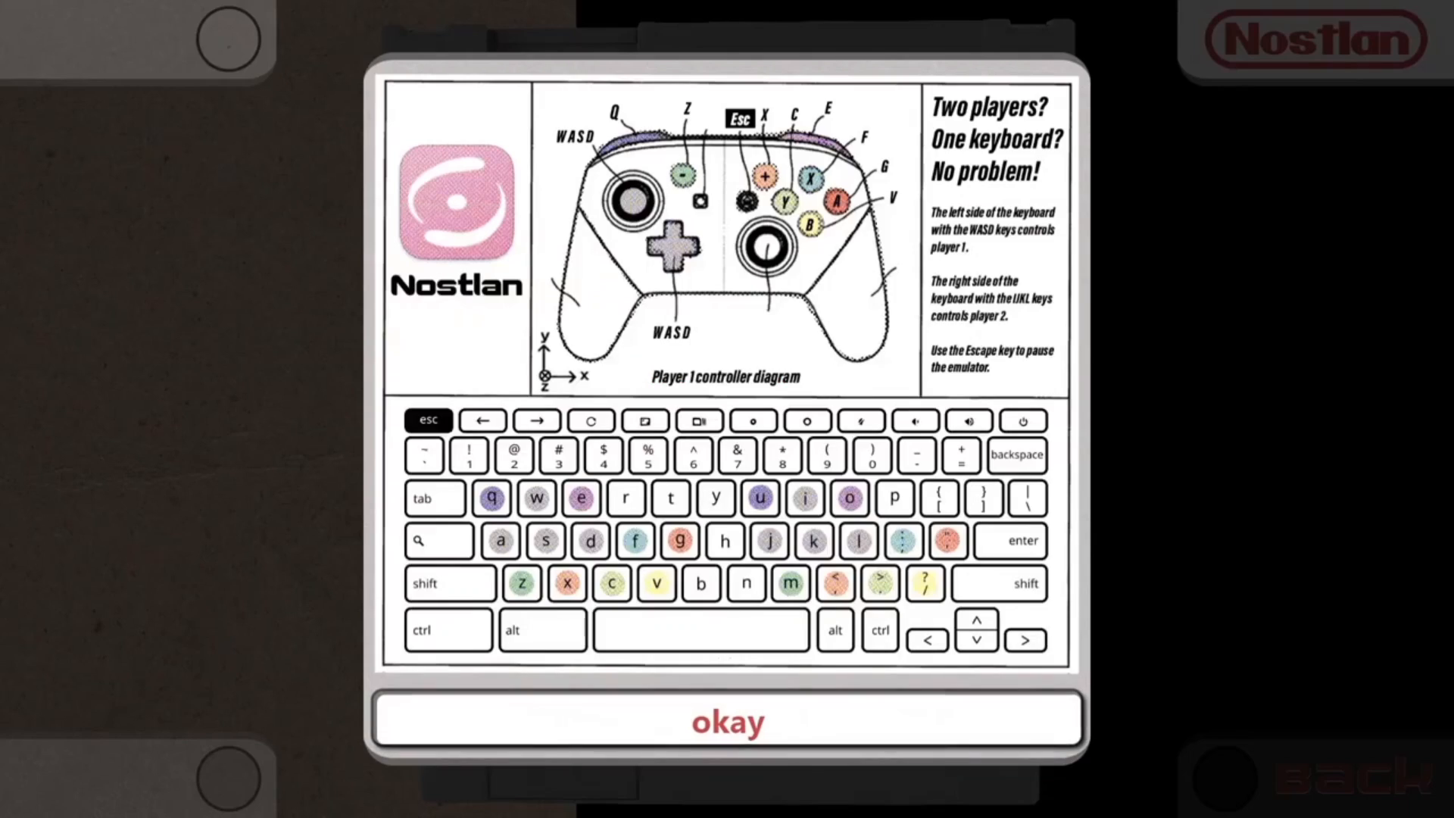
key(Return)
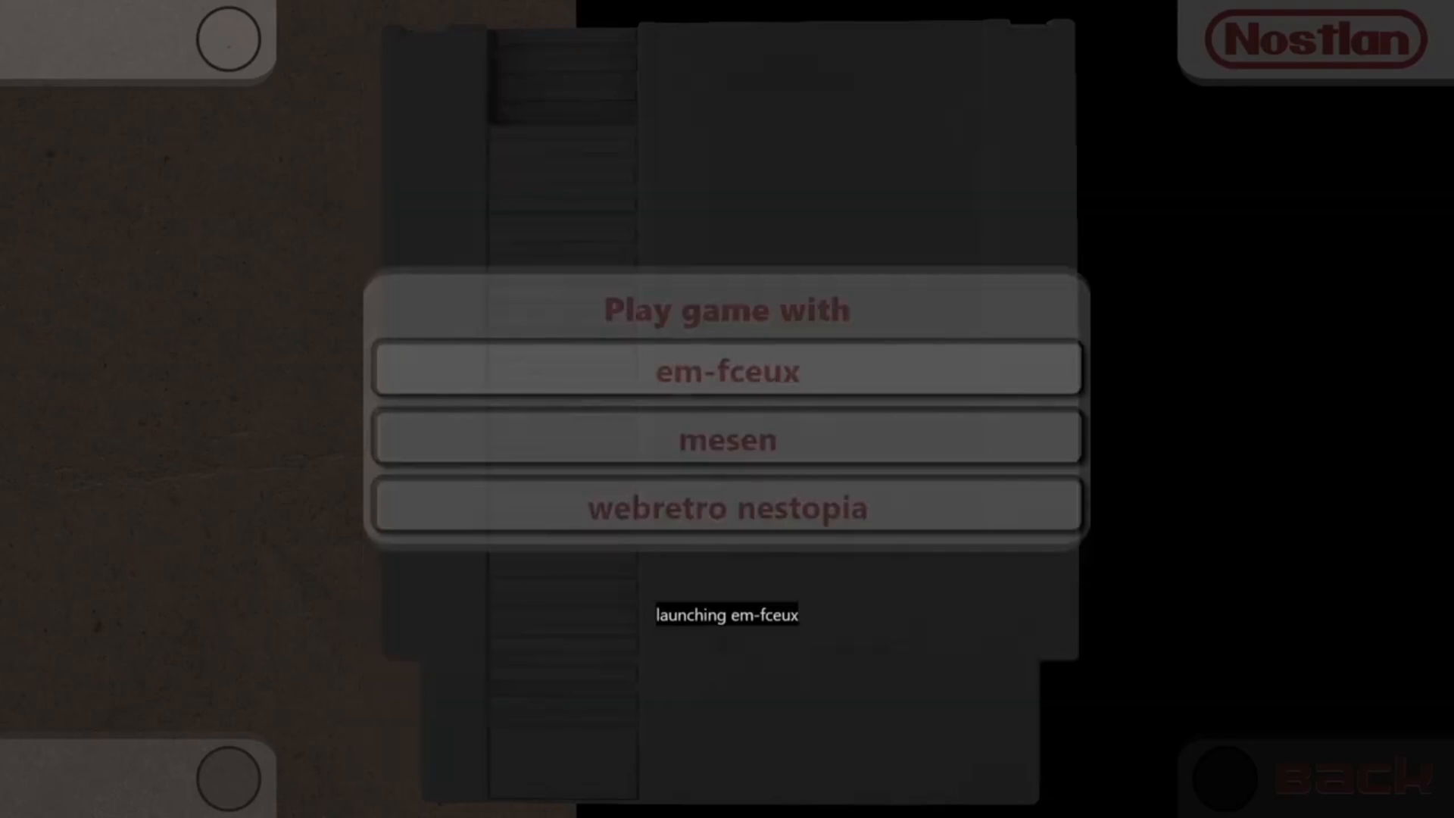
- Start a new Mega Man 2 game from the title screen and enter the Metal Man stage
key(Return)
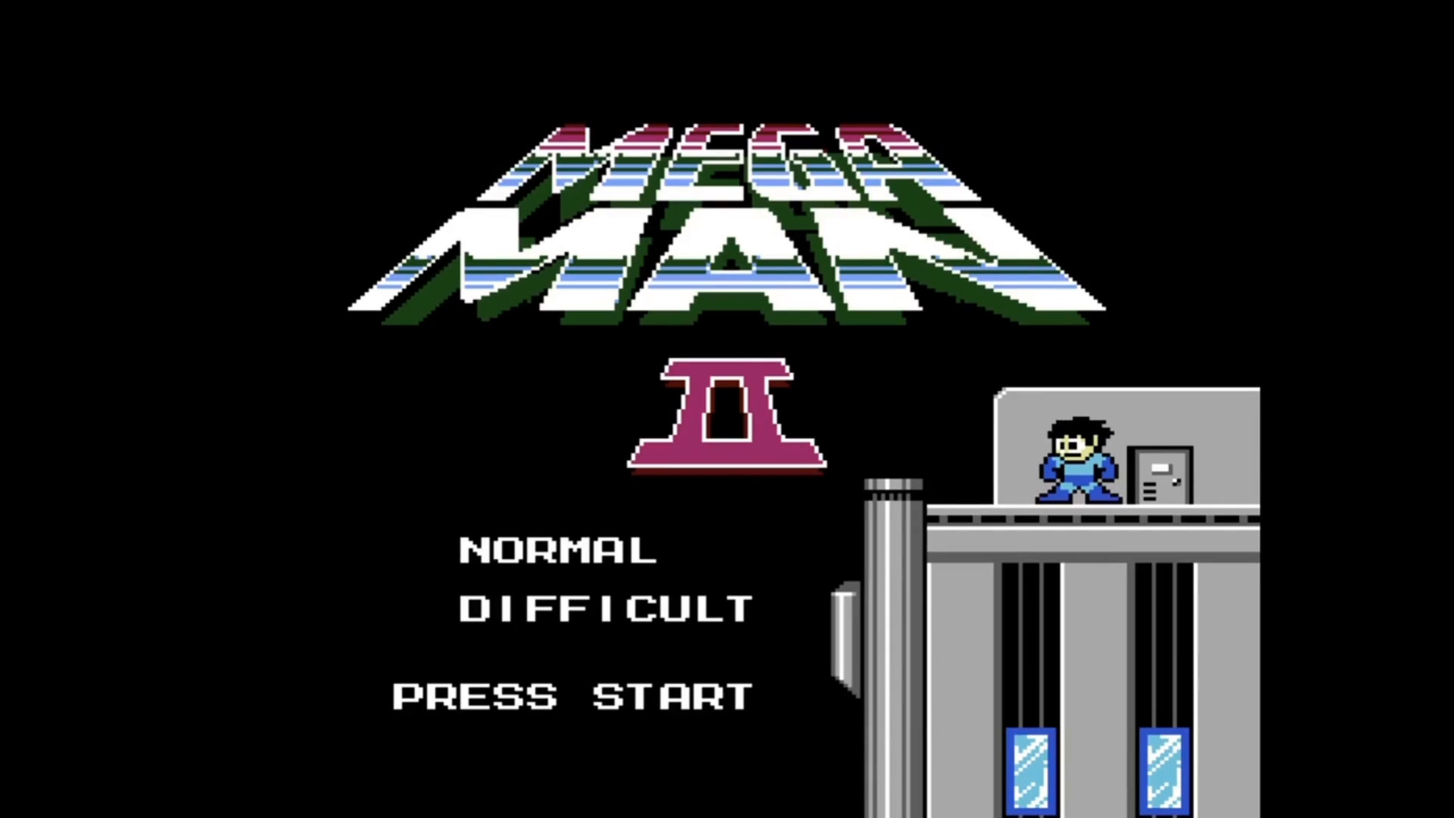
key(Return)
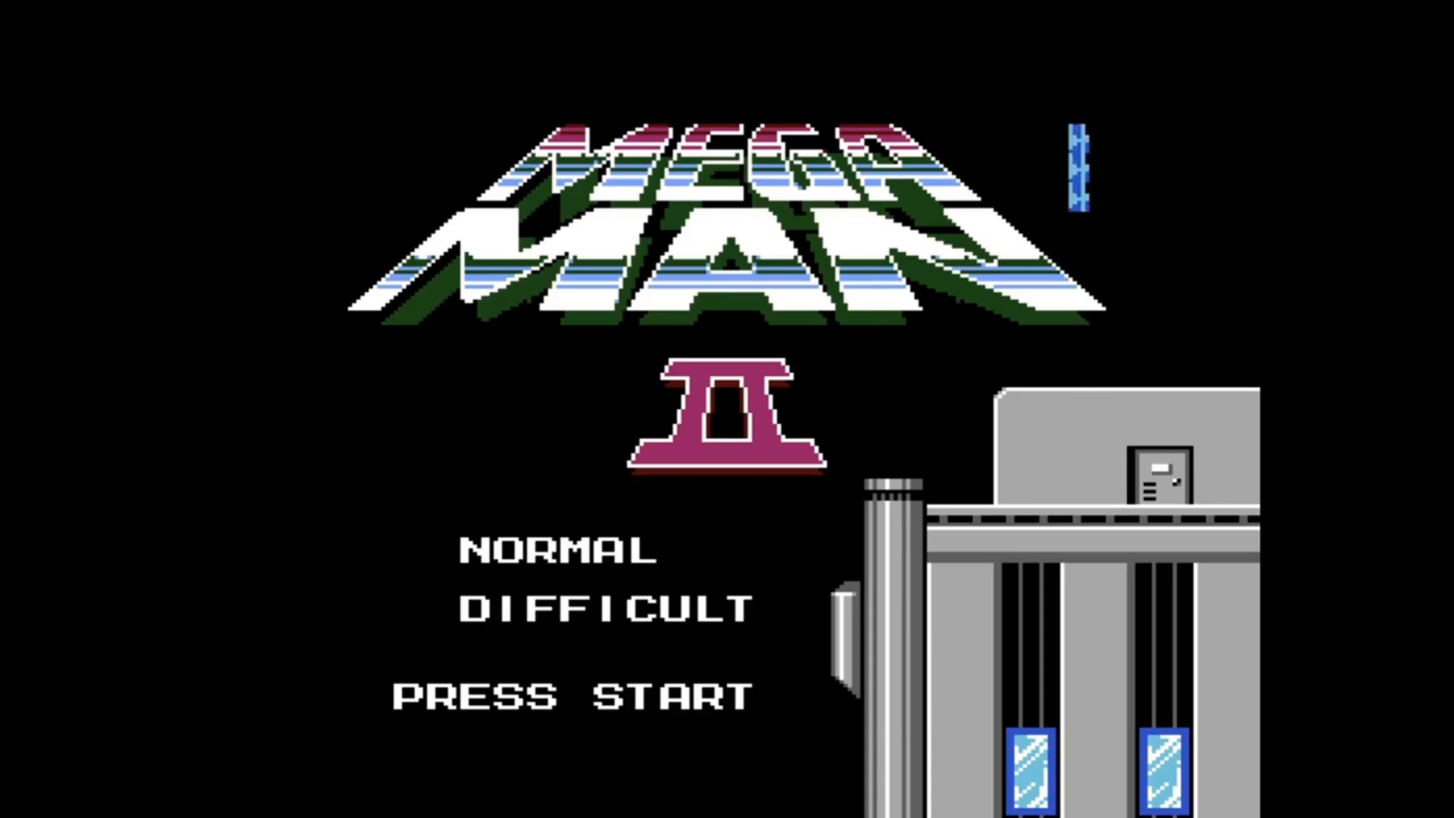
key(Return)
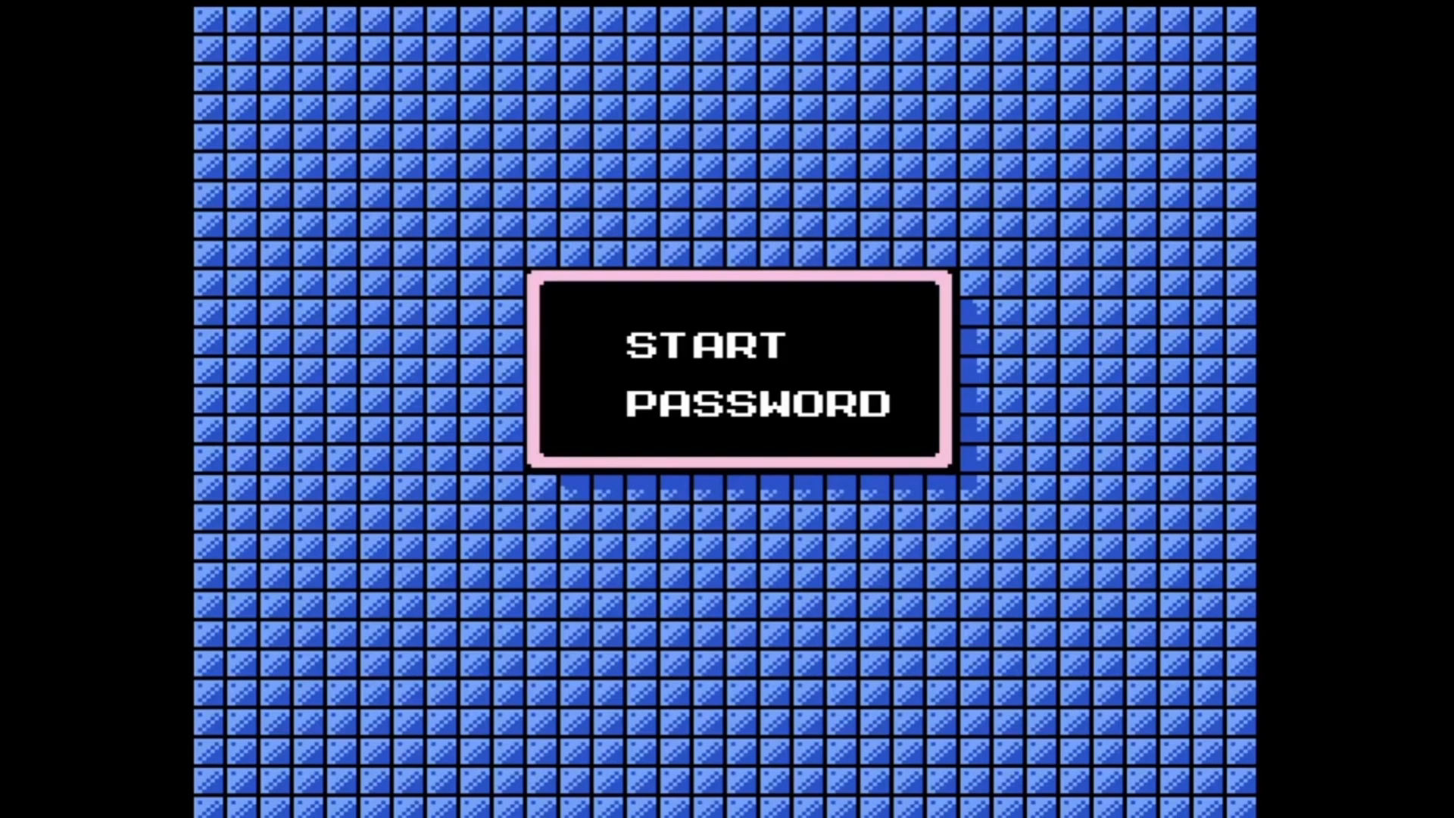
key(Return)
key(Right)
key(Left)
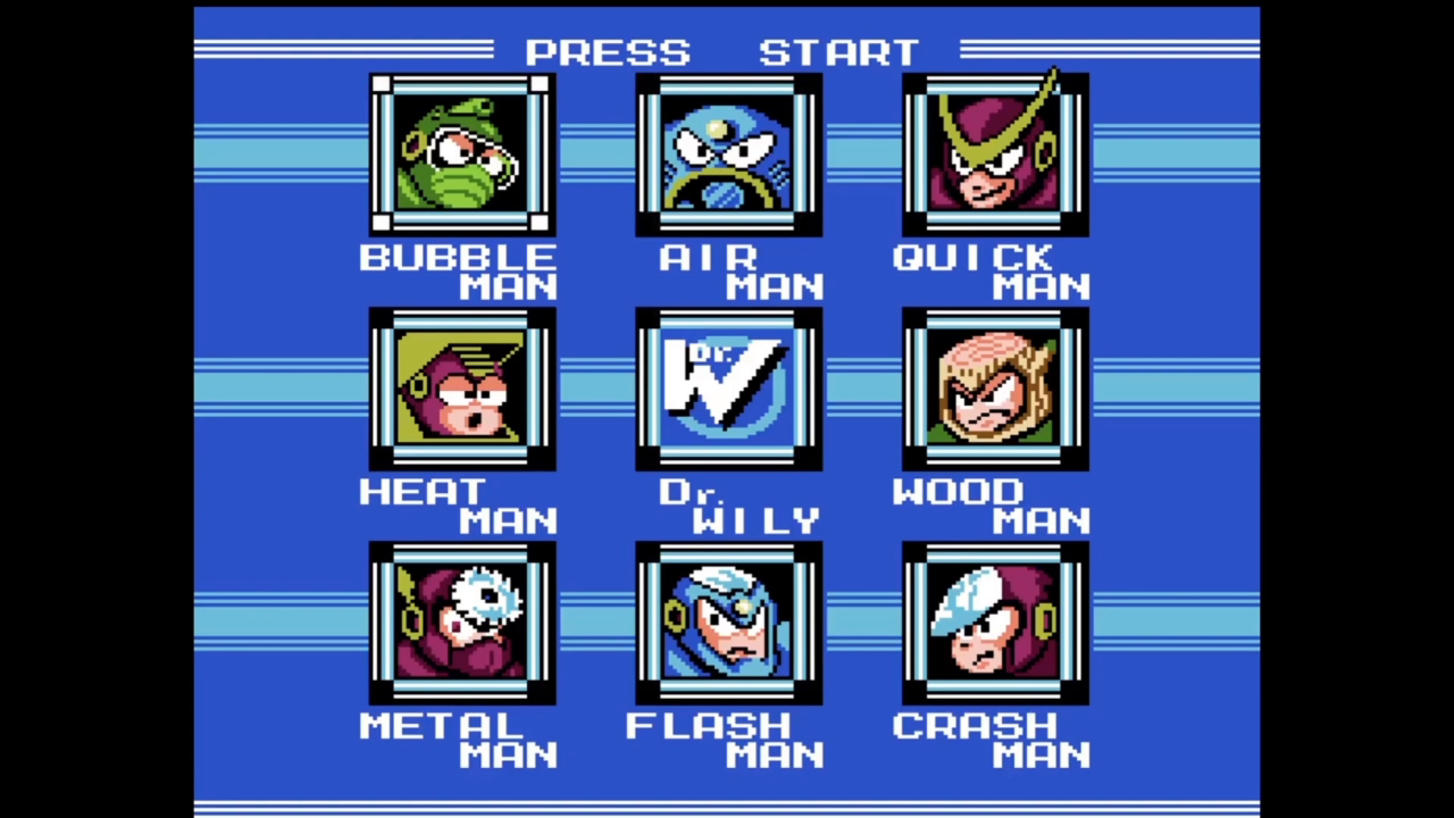
key(Down)
key(Down)
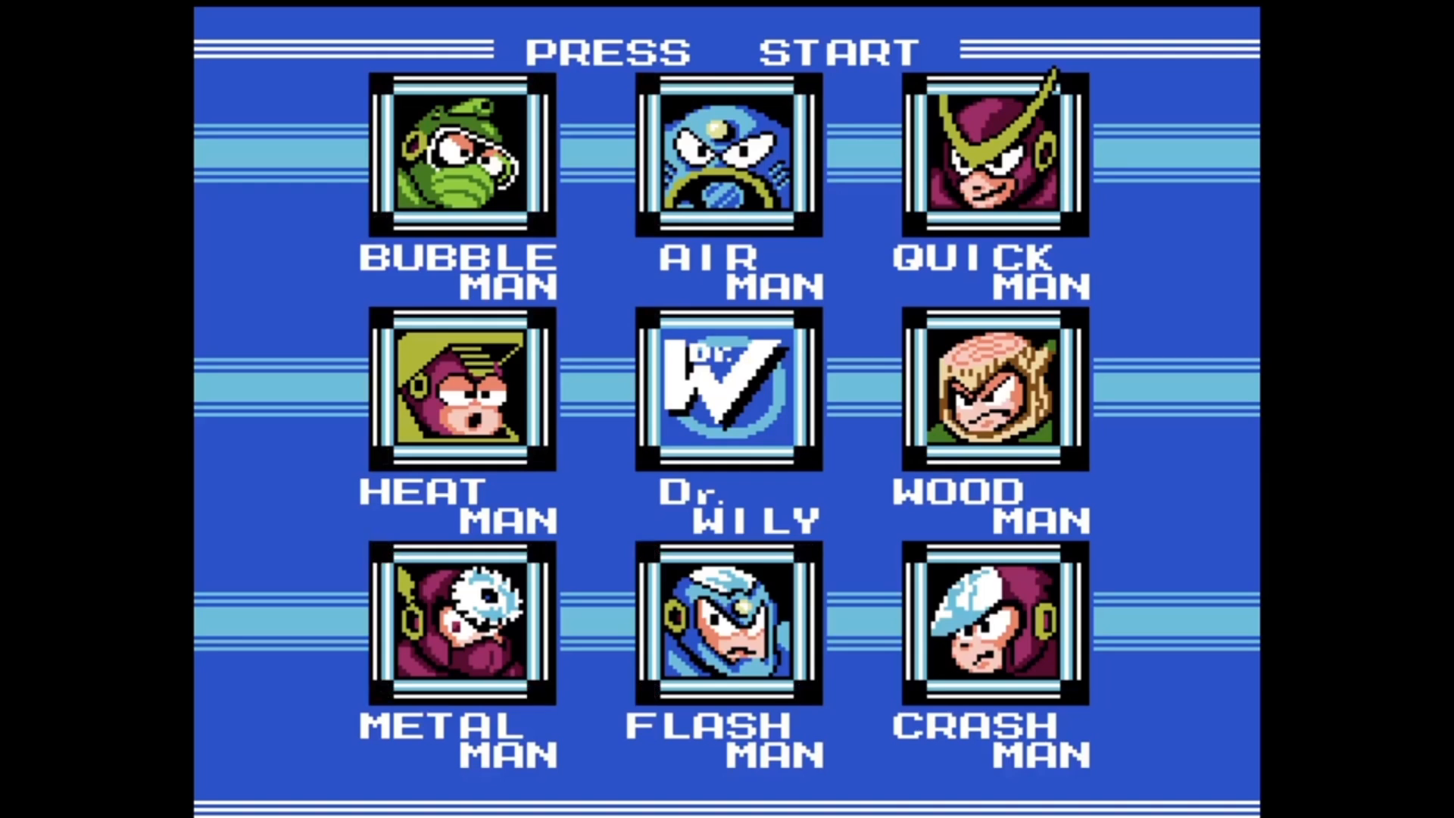
key(Return)
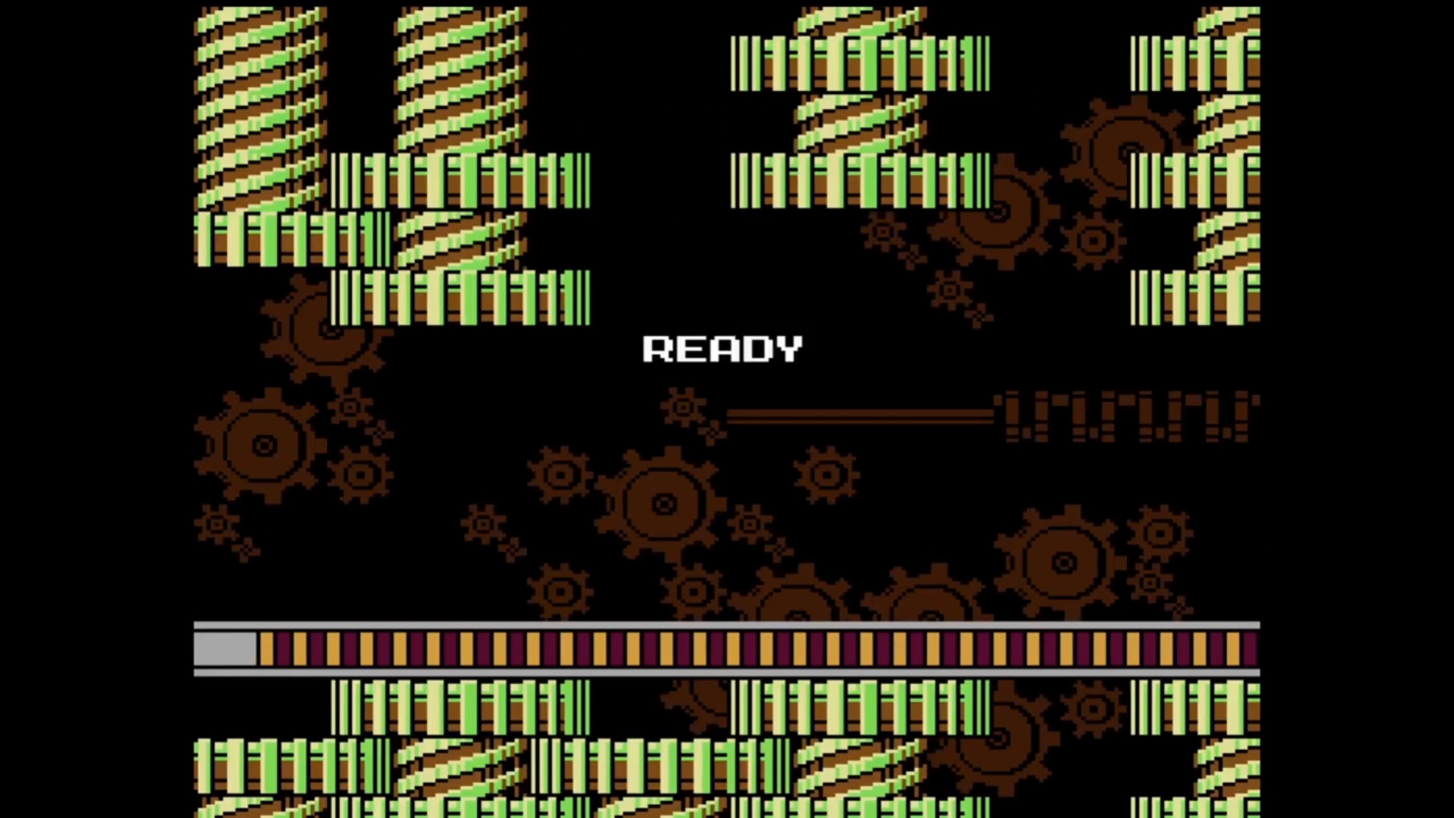
key(Right)
key(z)
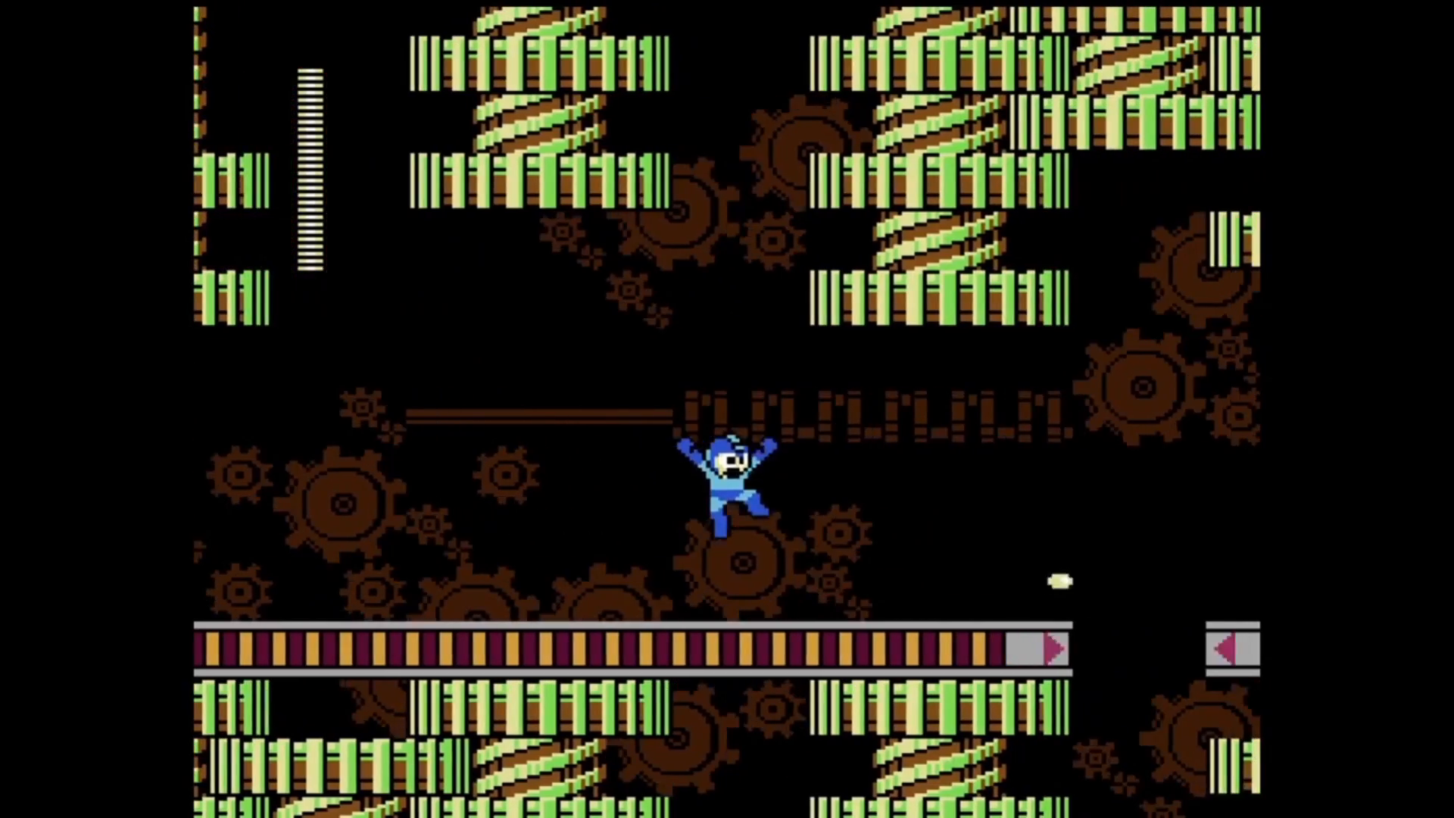
key(z)
key(x)
key(z)
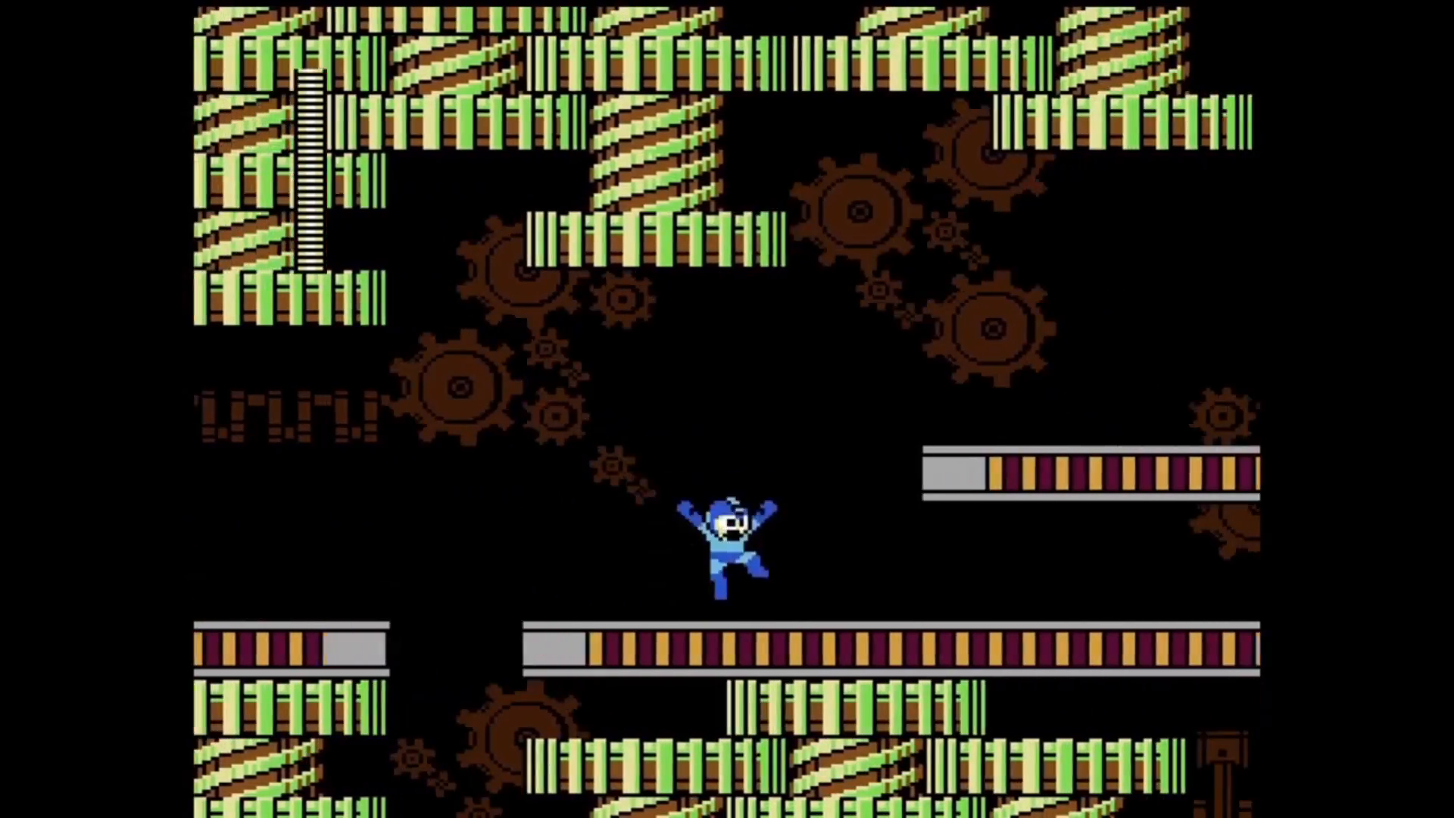
key(x)
key(z)
key(Right)
key(z)
key(x)
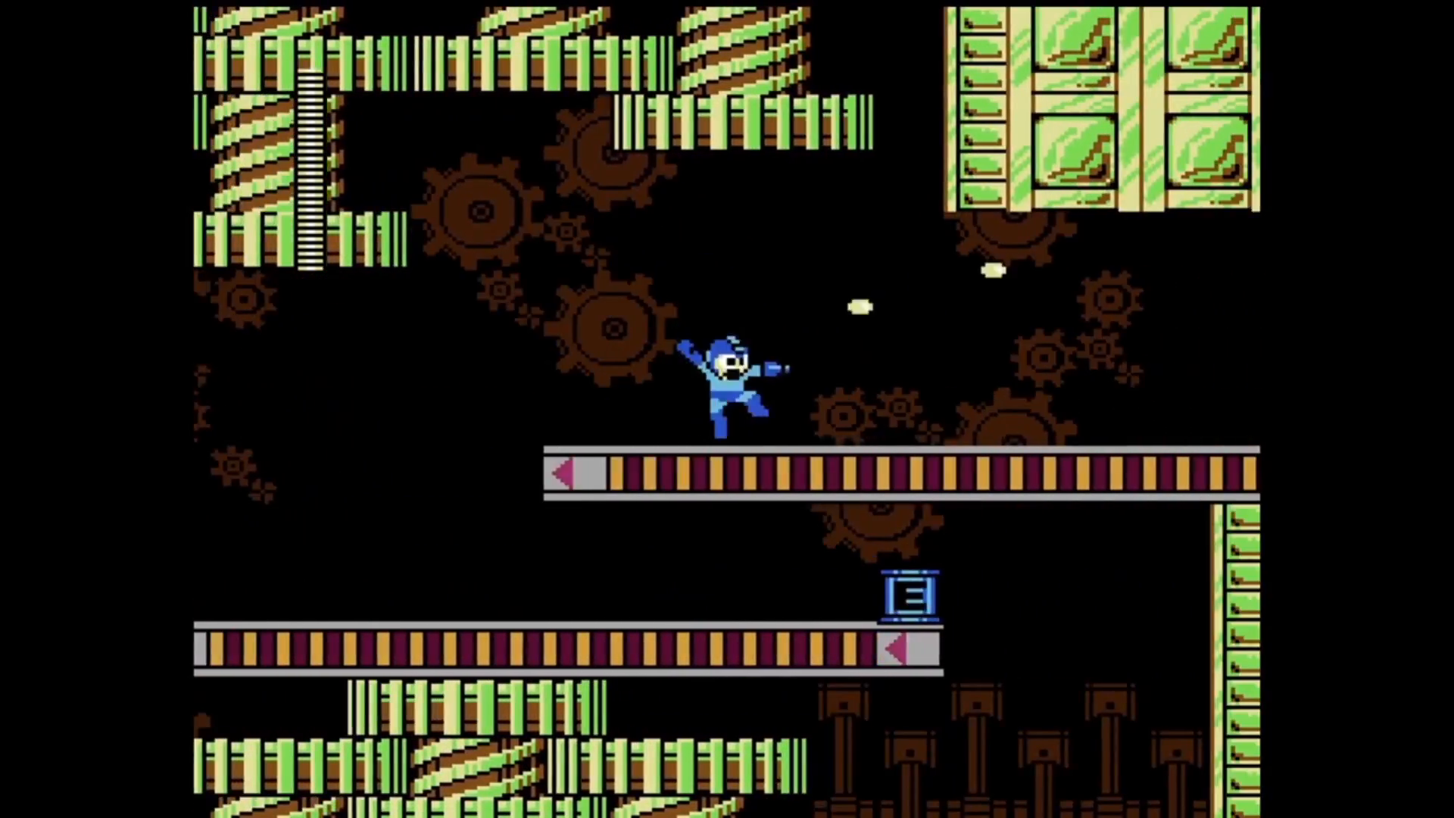
- Advance Mega Man along the upper conveyor belt in Metal Man's stage, jumping and shooting up to the first crusher
key(x)
key(z)
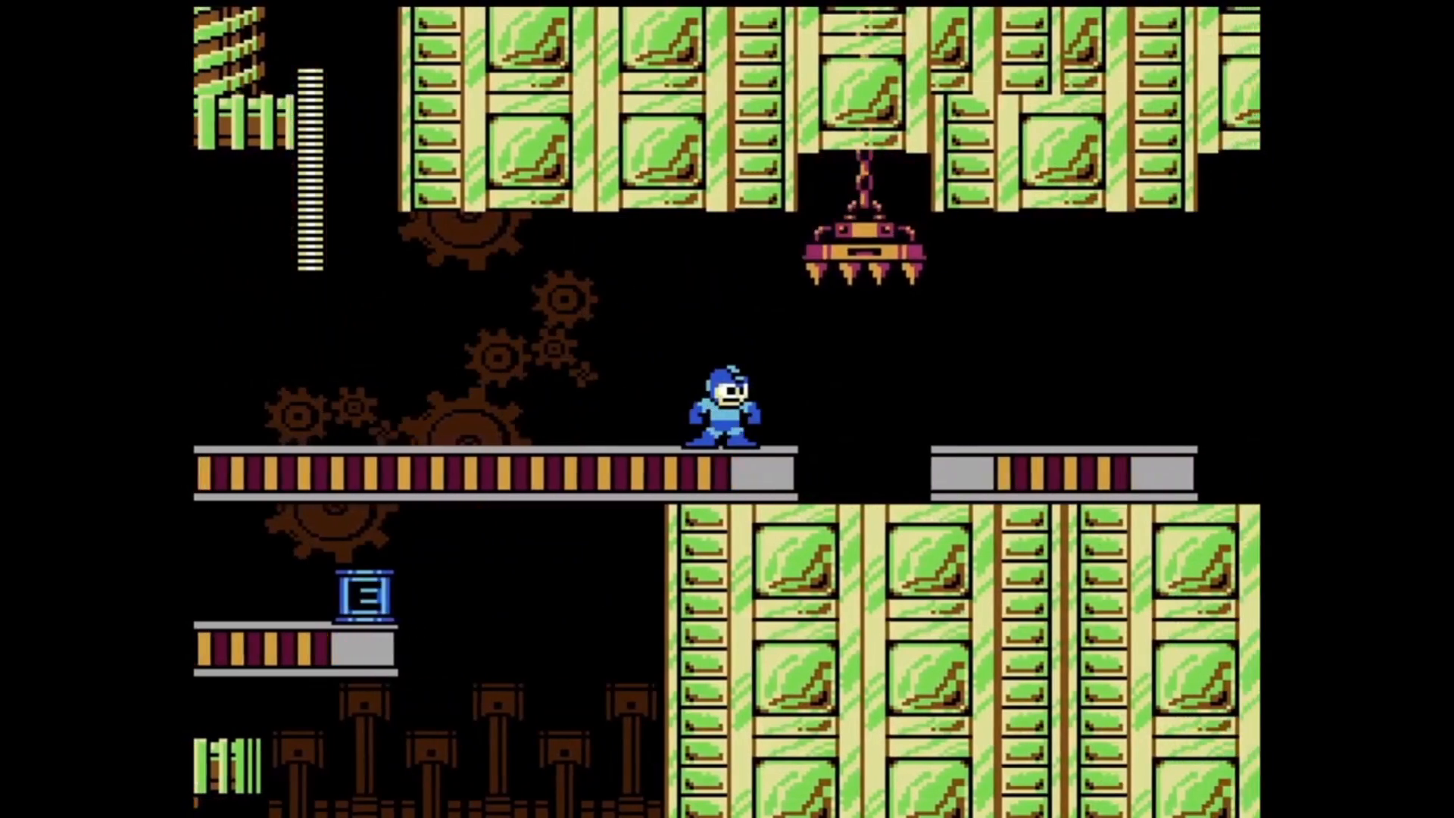
key(z)
key(x)
key(z)
key(Left)
key(x)
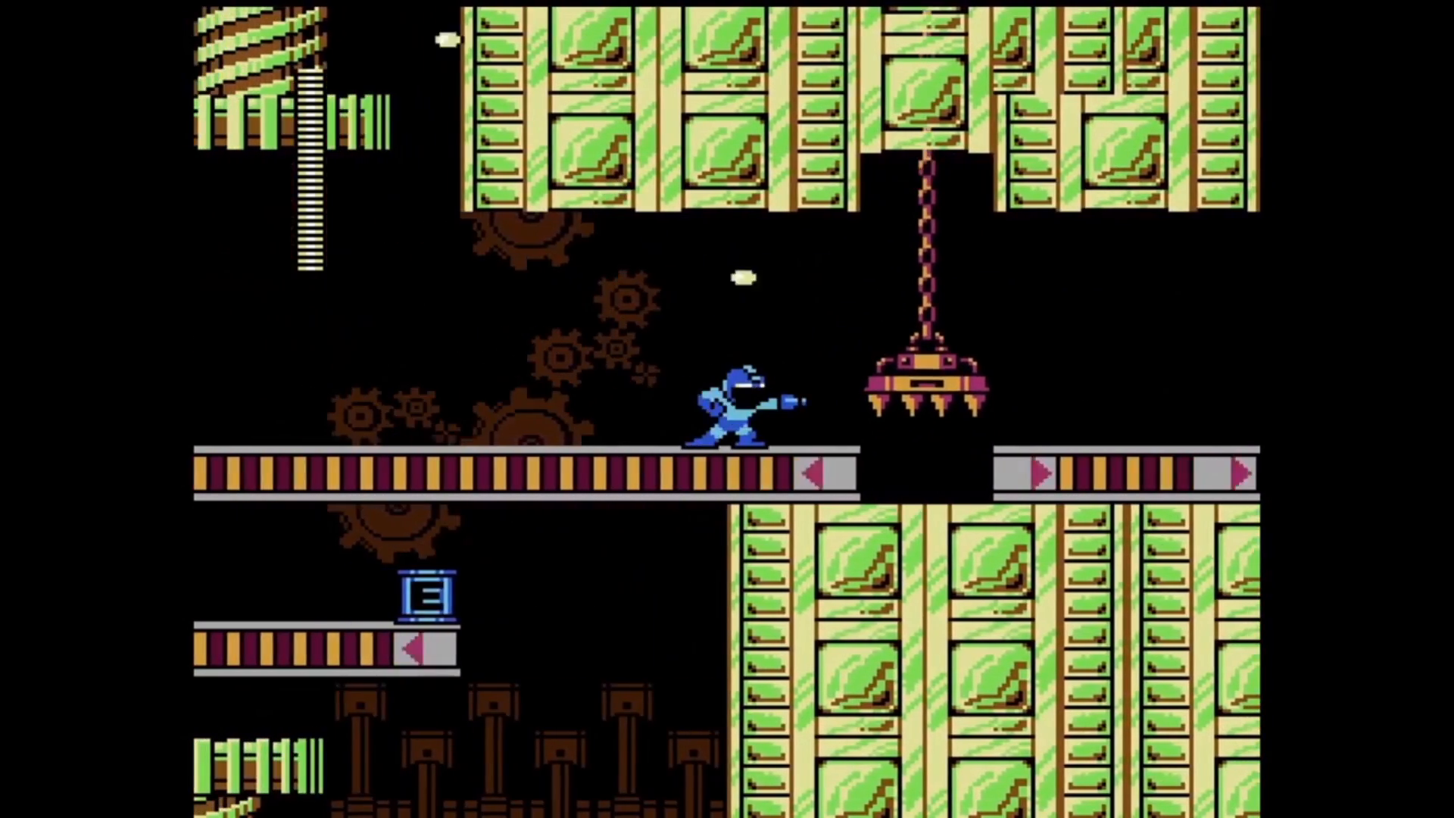
- Guide Mega Man past the spiked crushers and over the gaps between conveyor belts and blocks, timing each crossing
key(Right)
key(Right)
key(z)
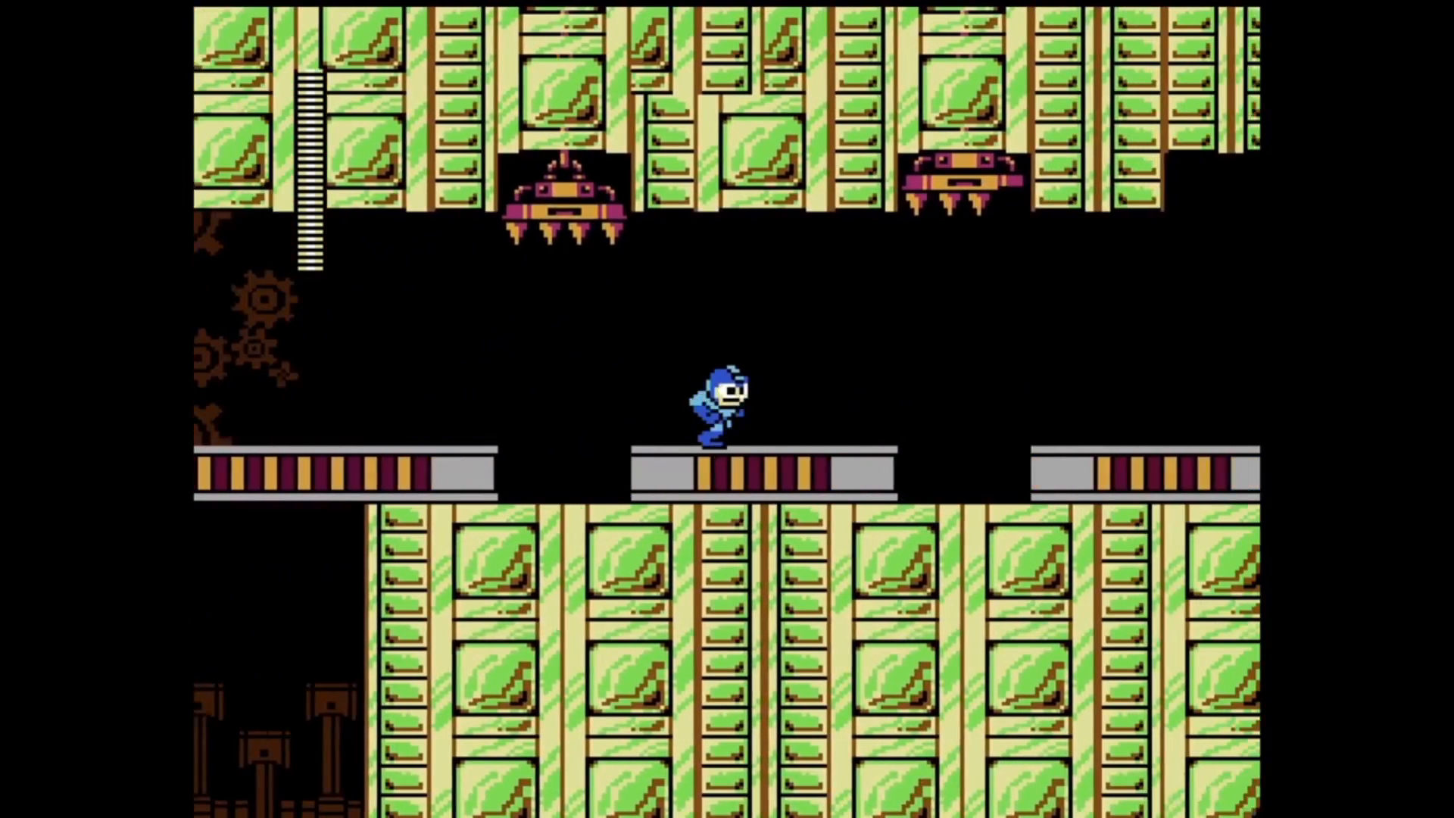
key(z)
key(Right)
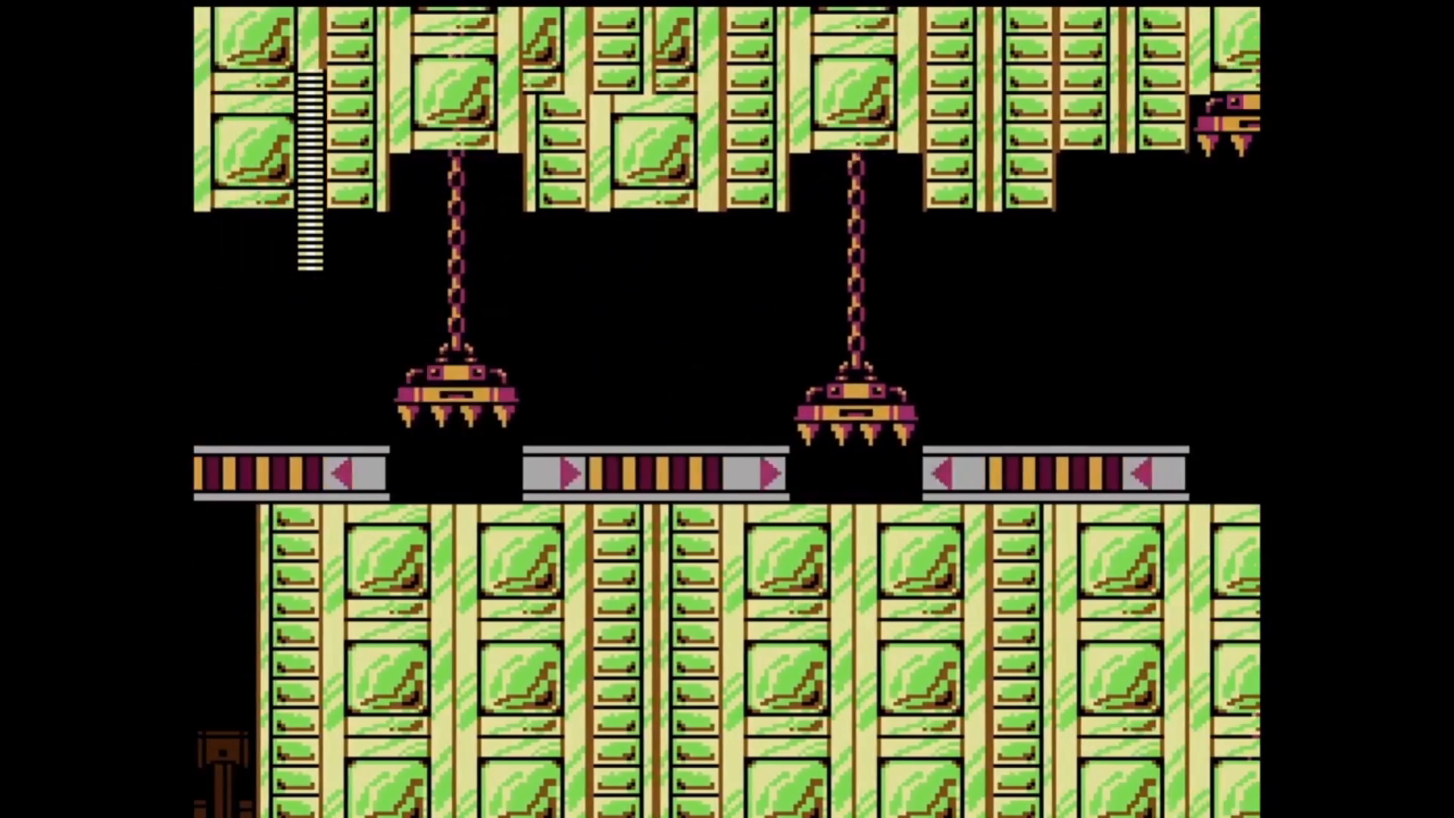
key(Right)
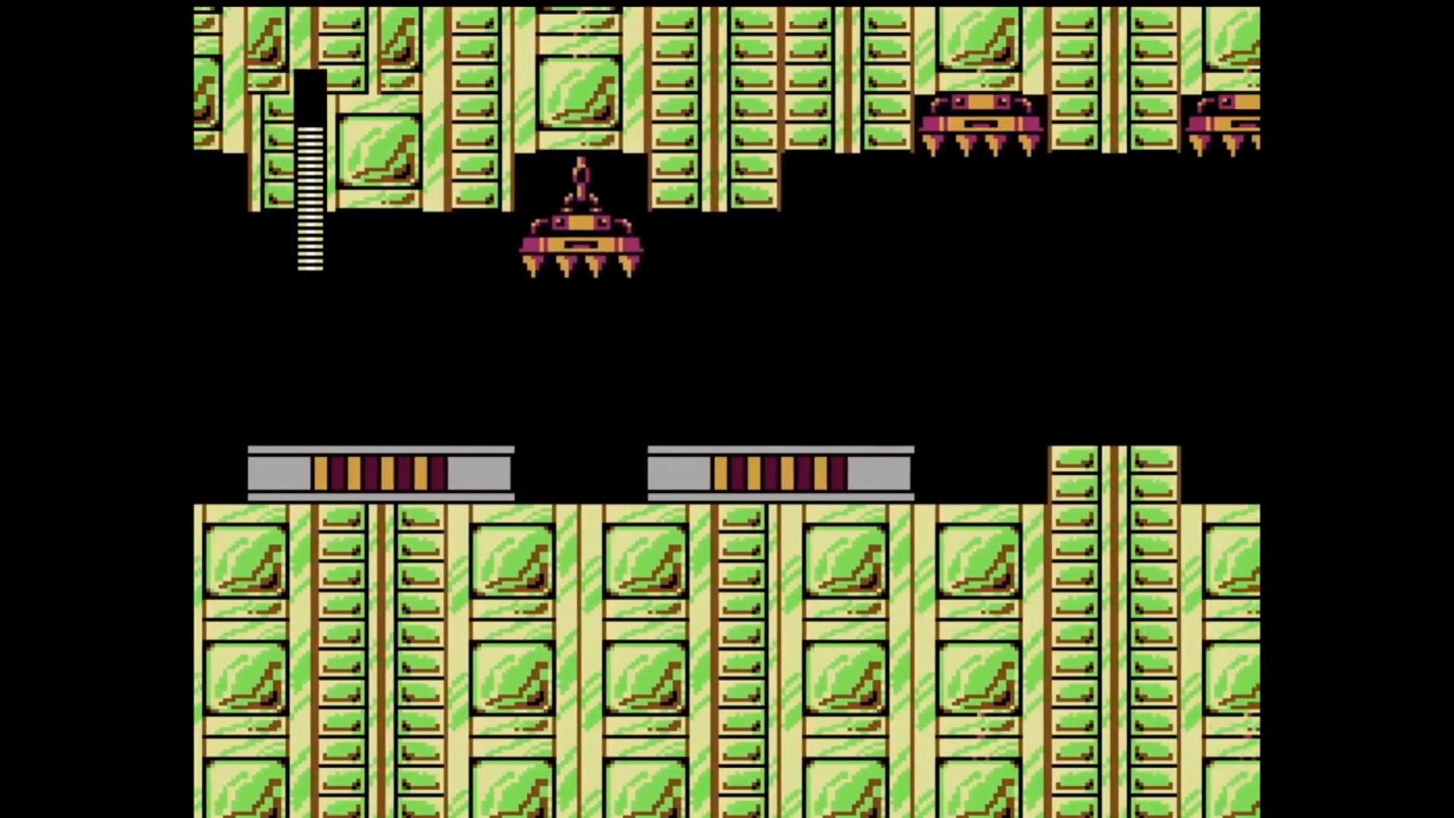
key(Left)
key(Right)
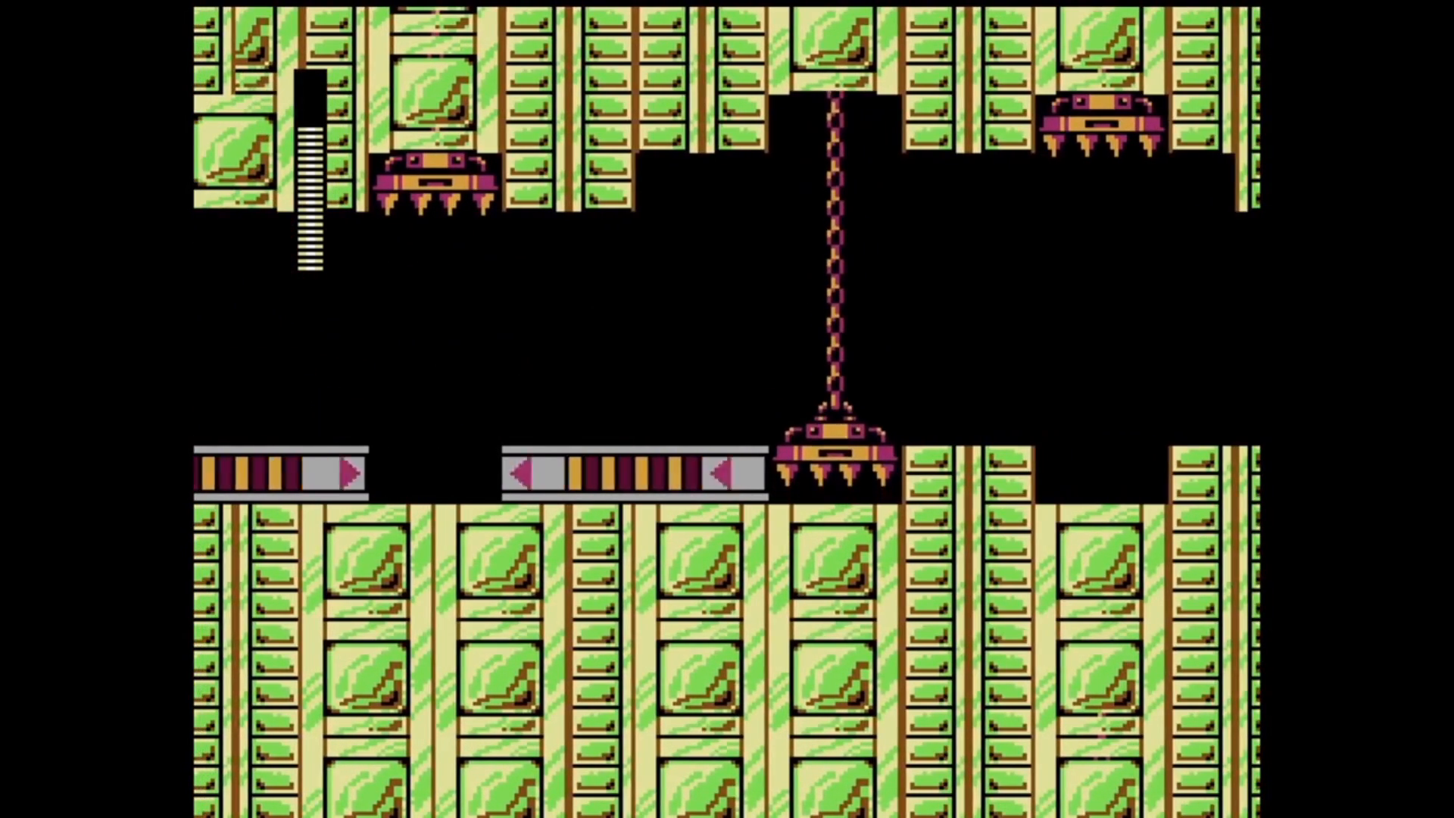
key(Left)
key(Right)
key(Left)
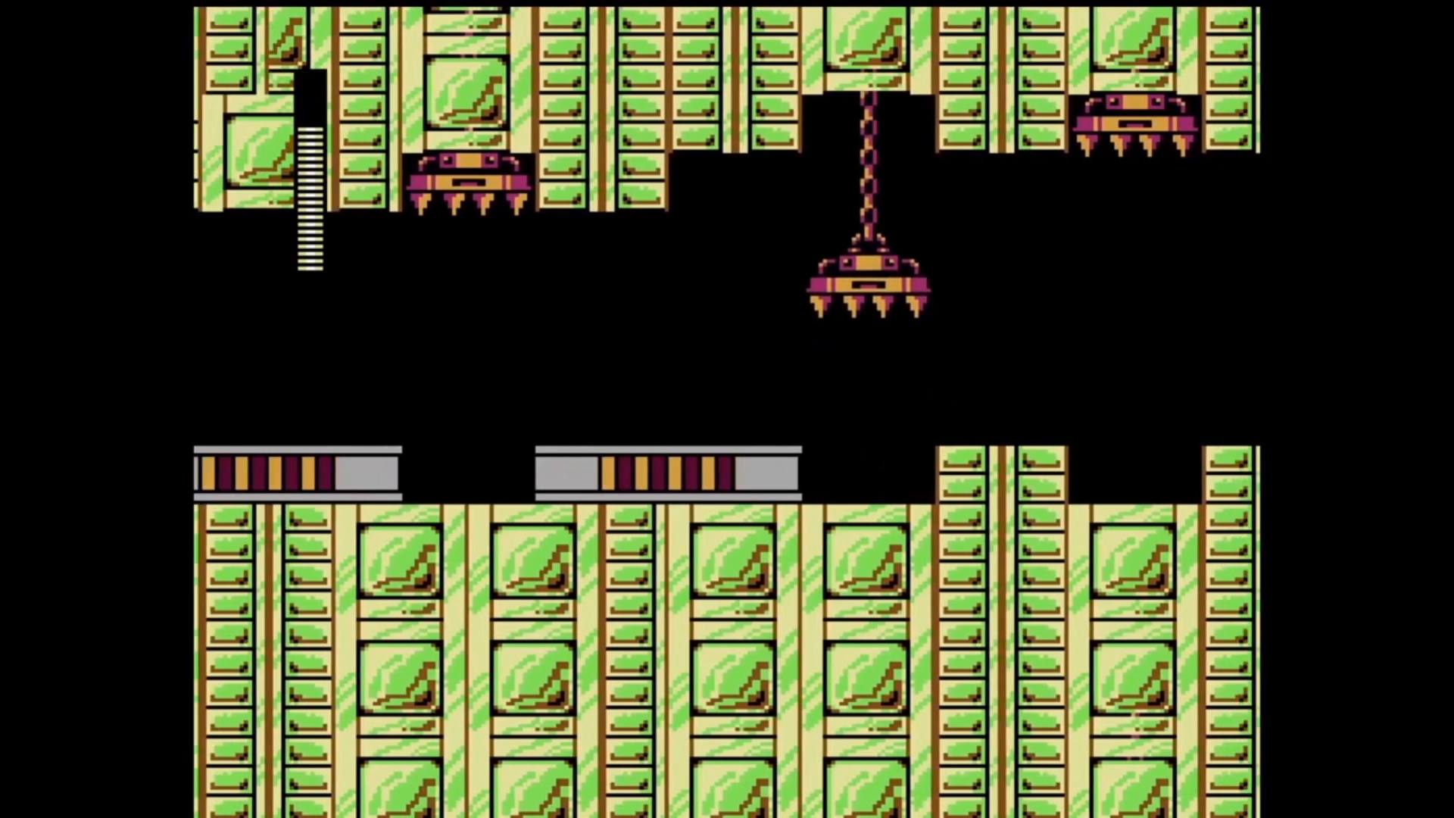
key(Right)
key(Right)
key(Left)
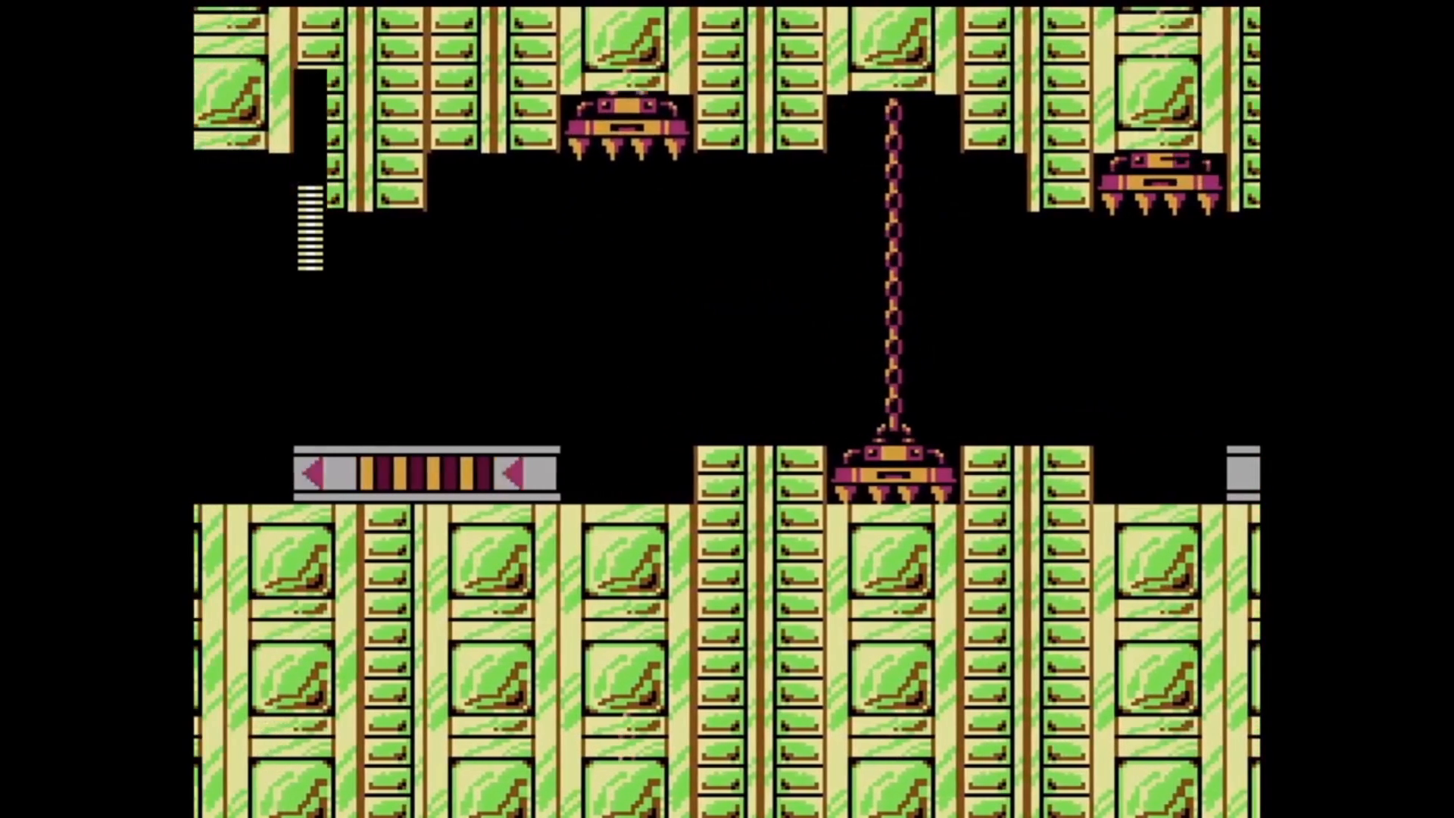
- Stop the Mega Man 2 emulation and back out of the cartridge and opened box views
key(Escape)
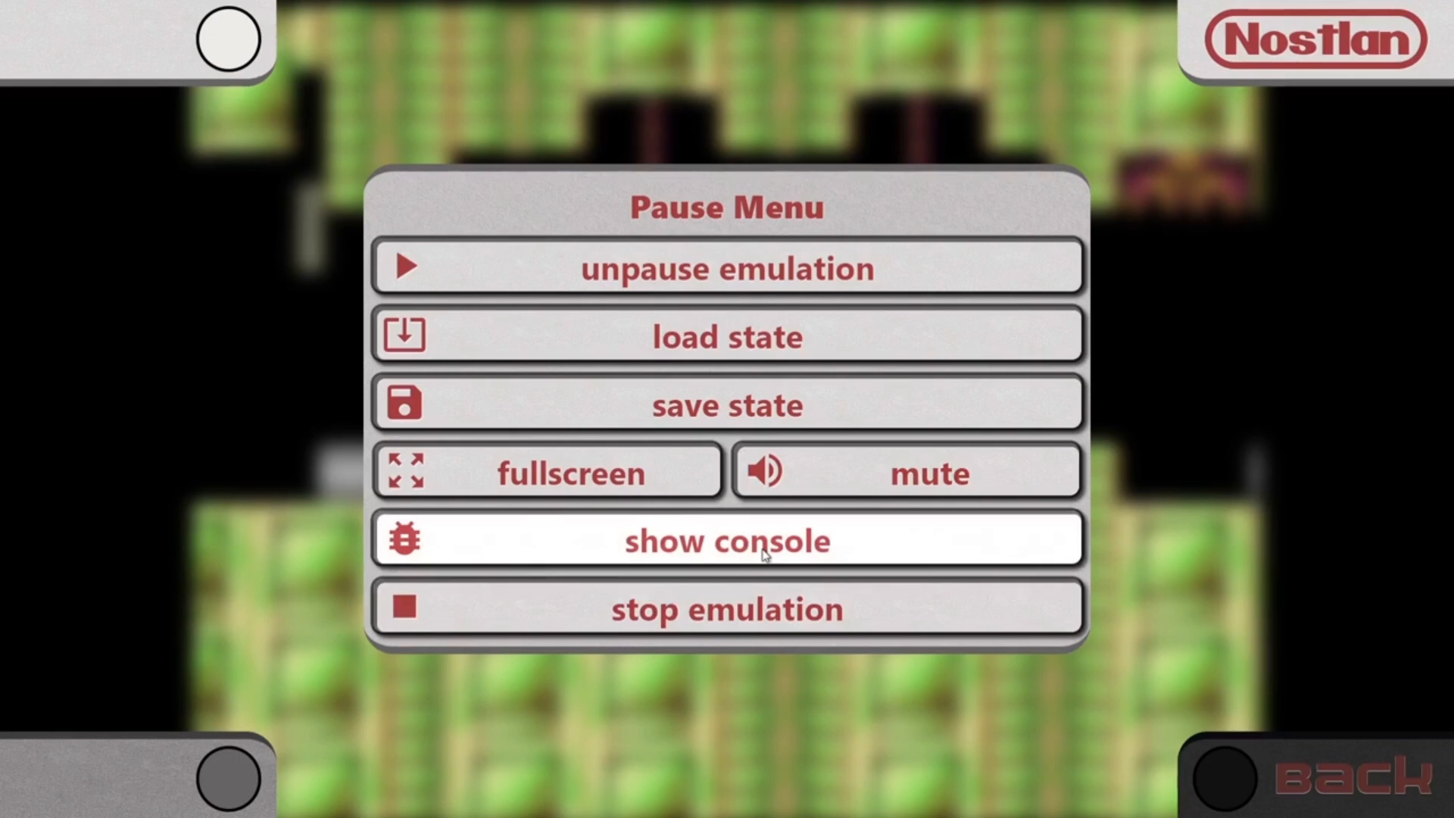
click(778, 606)
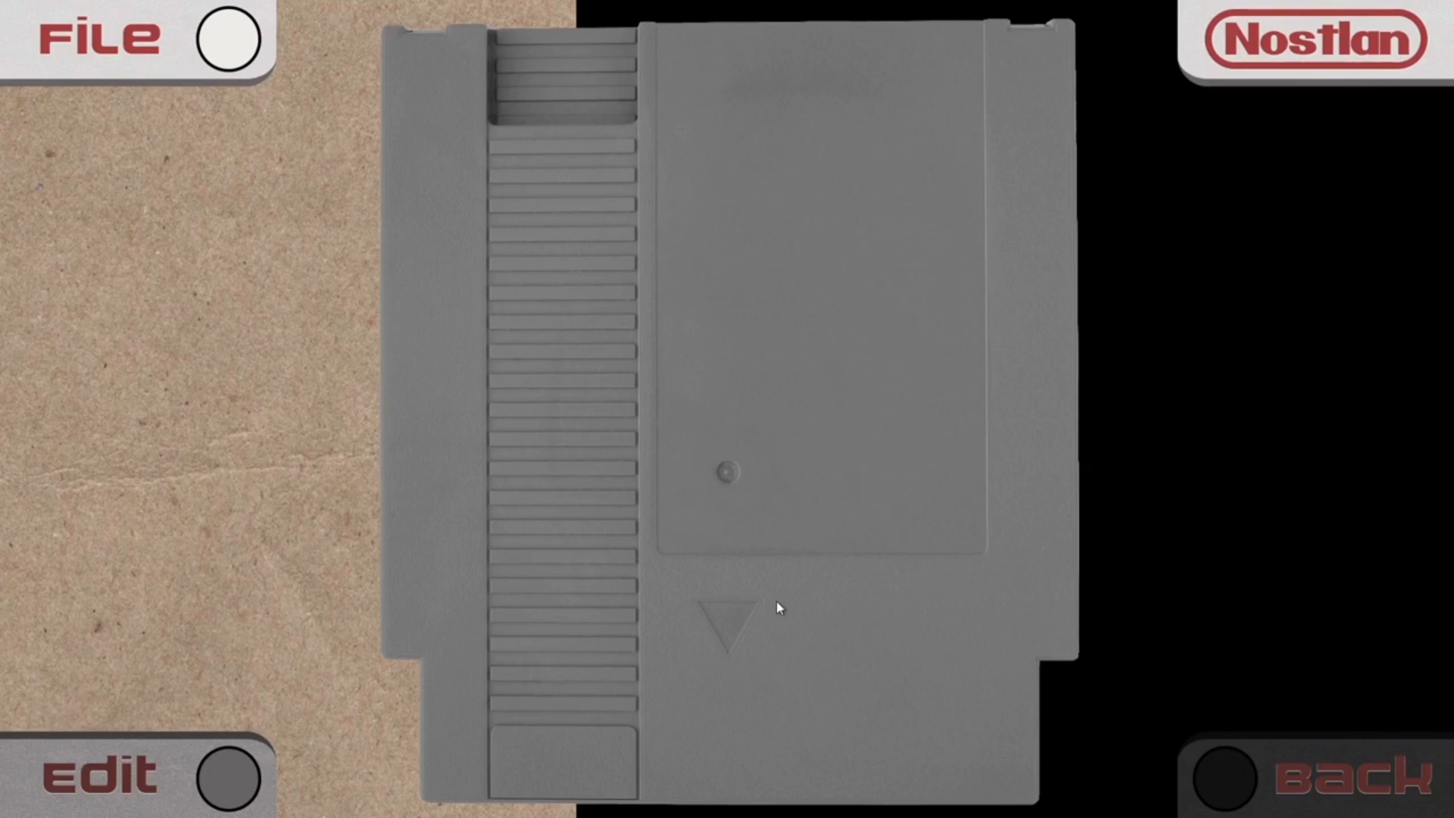
click(1290, 806)
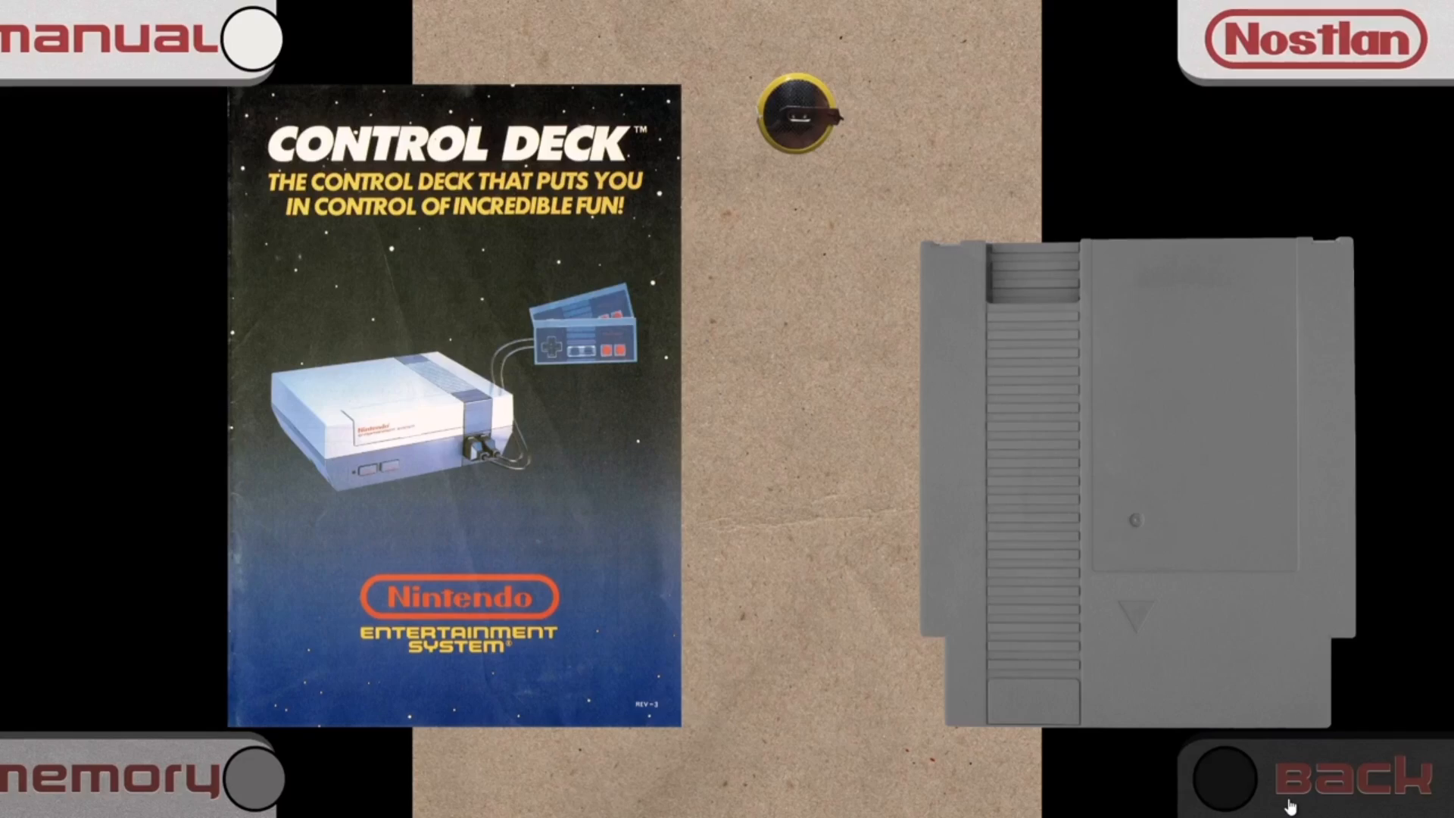
click(1290, 806)
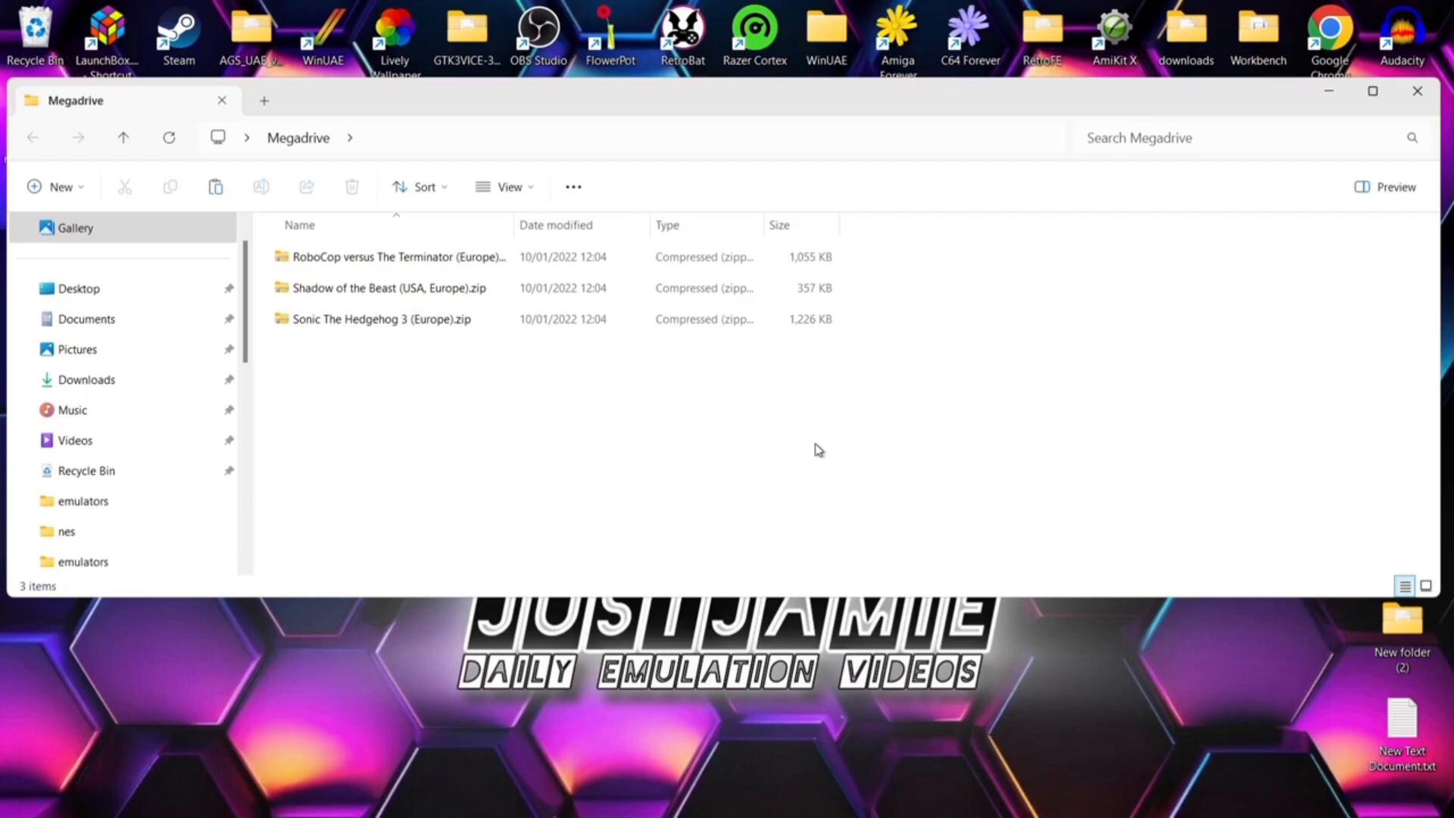
- Inspect the contents of the Shadow of the Beast archive in the Megadrive folder, then return and minimize the window
double_click(382, 290)
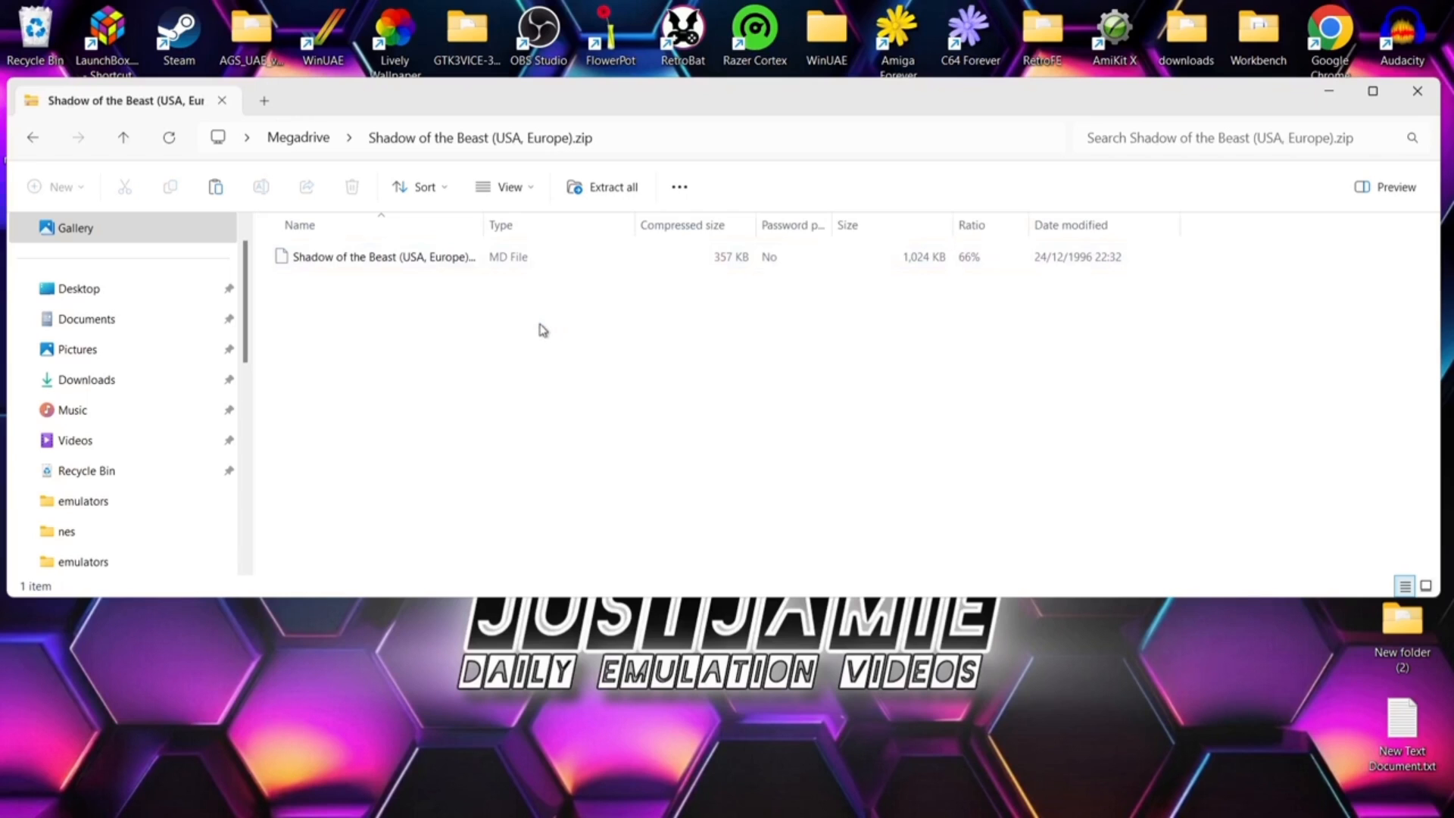
click(32, 137)
click(1330, 91)
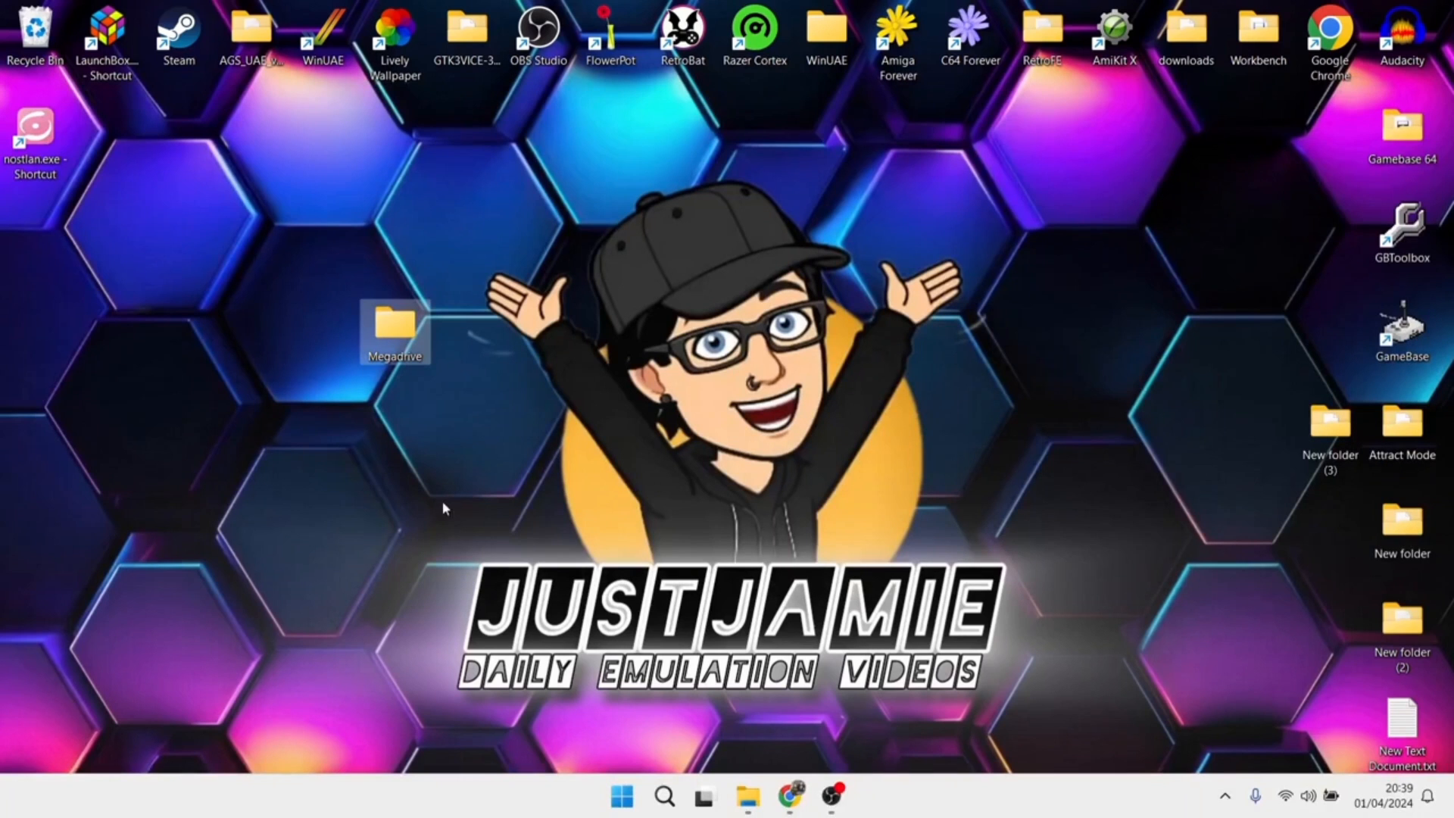
- Launch Nostlan from its desktop shortcut, postpone the Patreon support prompt and switch the system to Genesis
double_click(34, 154)
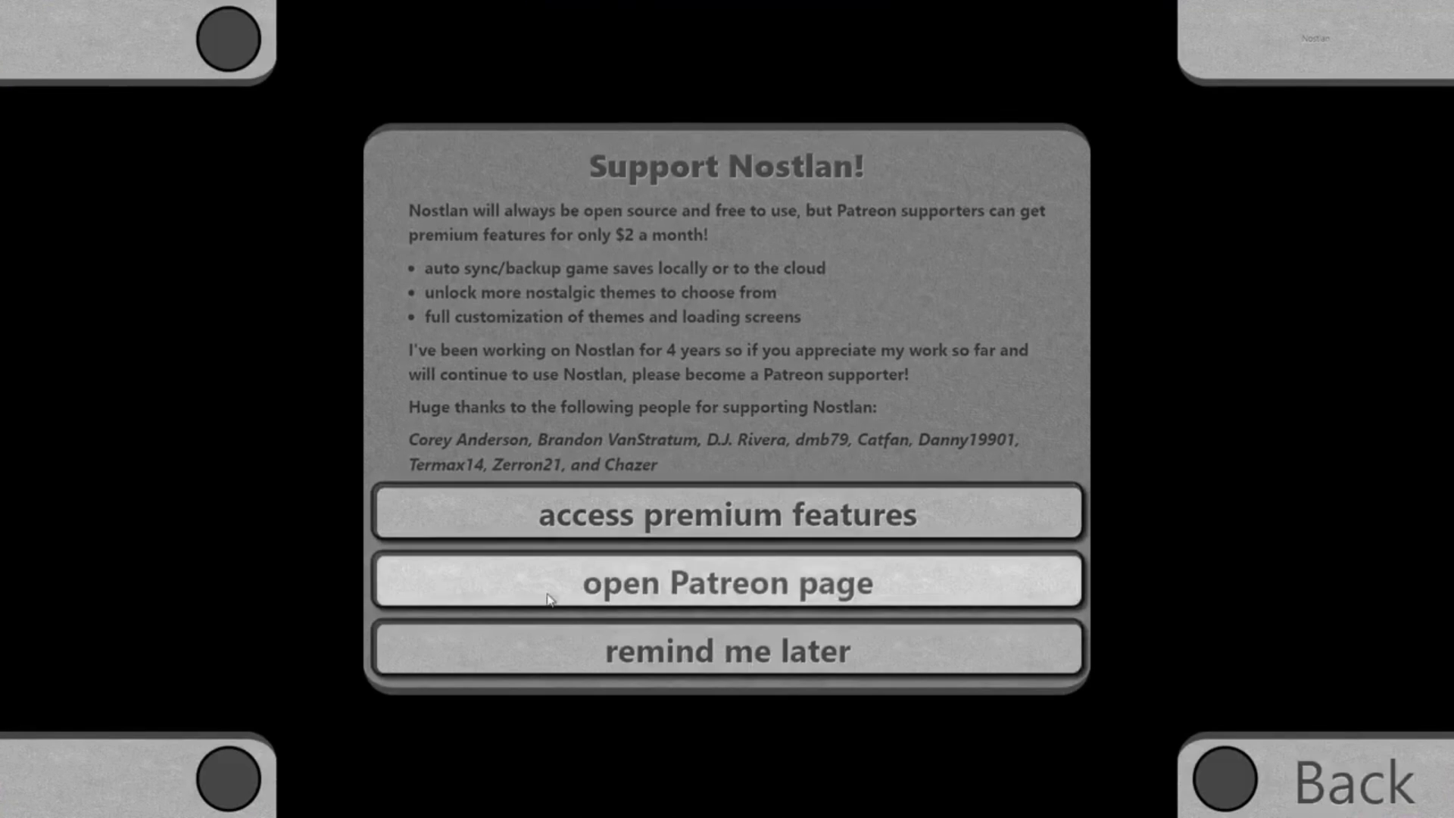
click(710, 650)
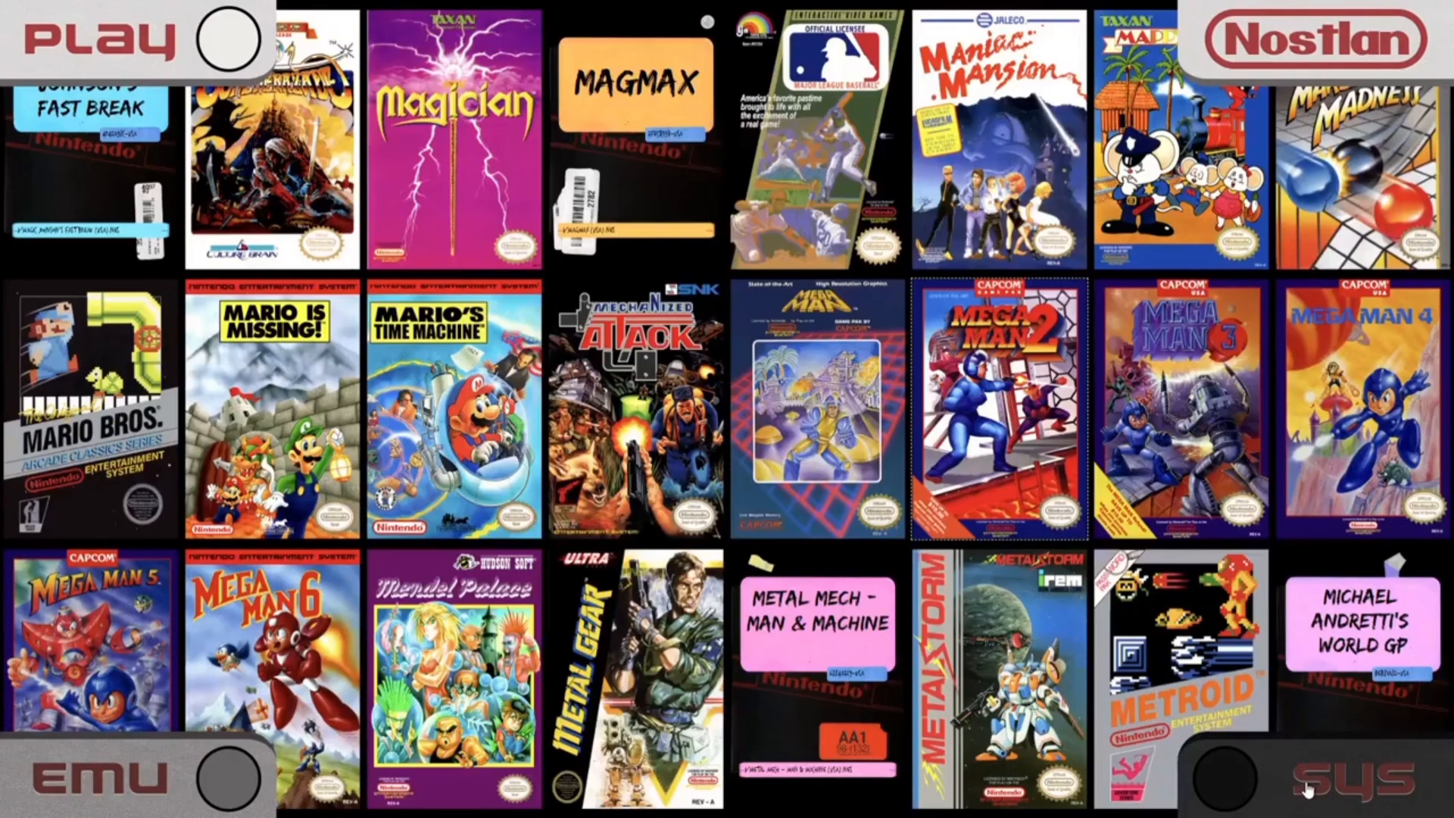
click(1308, 789)
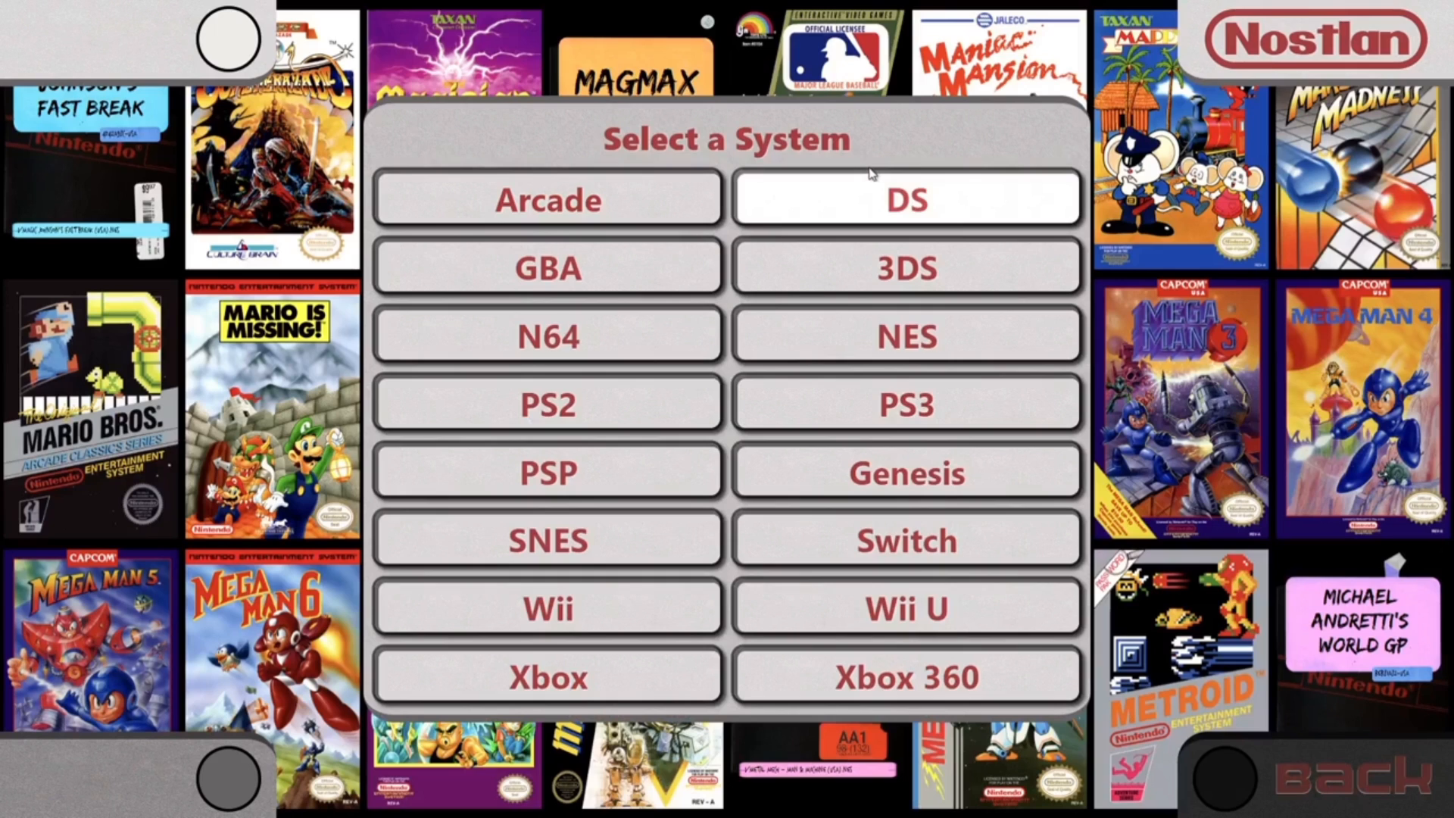
click(894, 474)
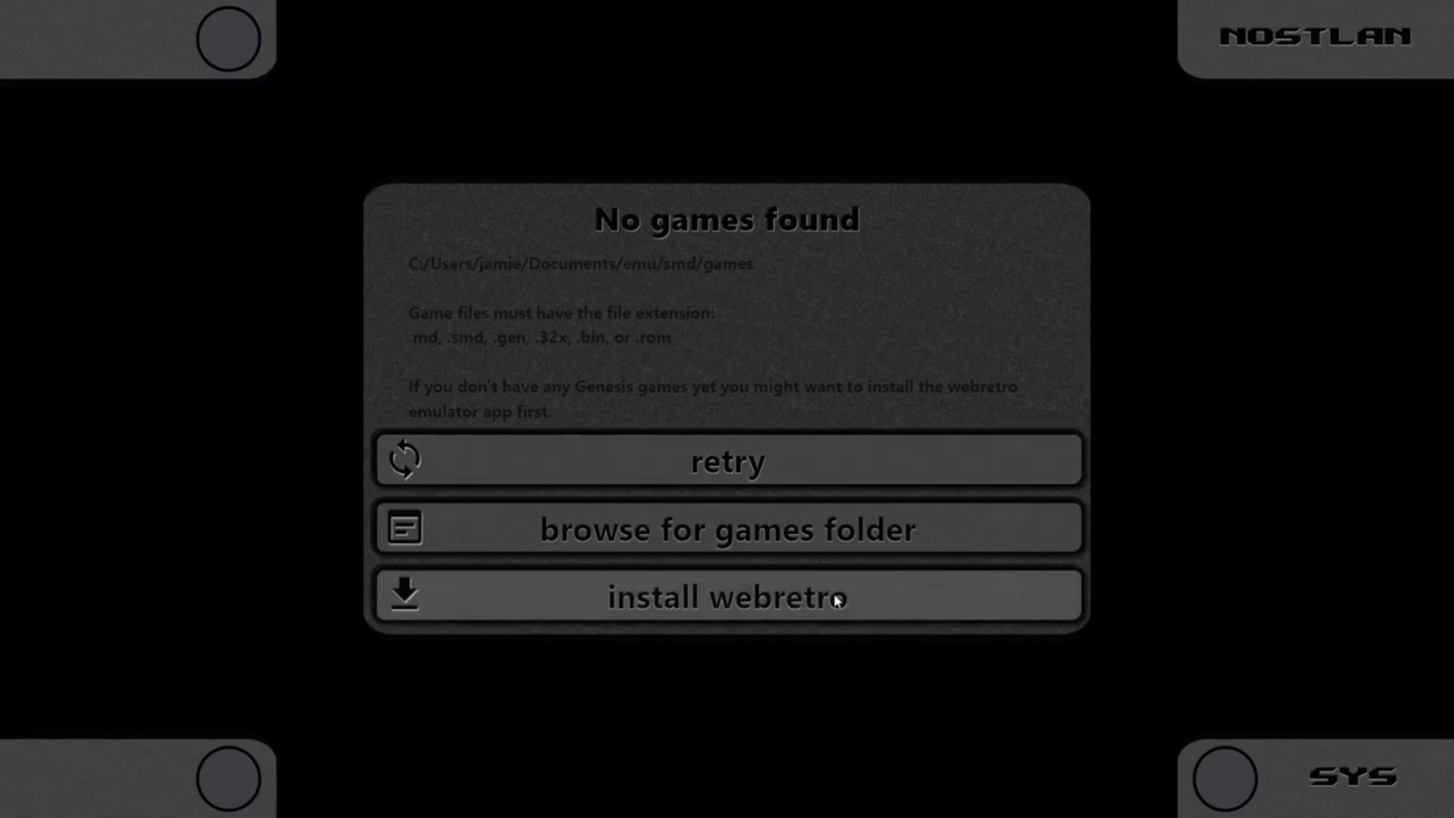
- Install the webretro emulator, return to Nostlan to accept the installation notice and select the Genesis system again
click(710, 604)
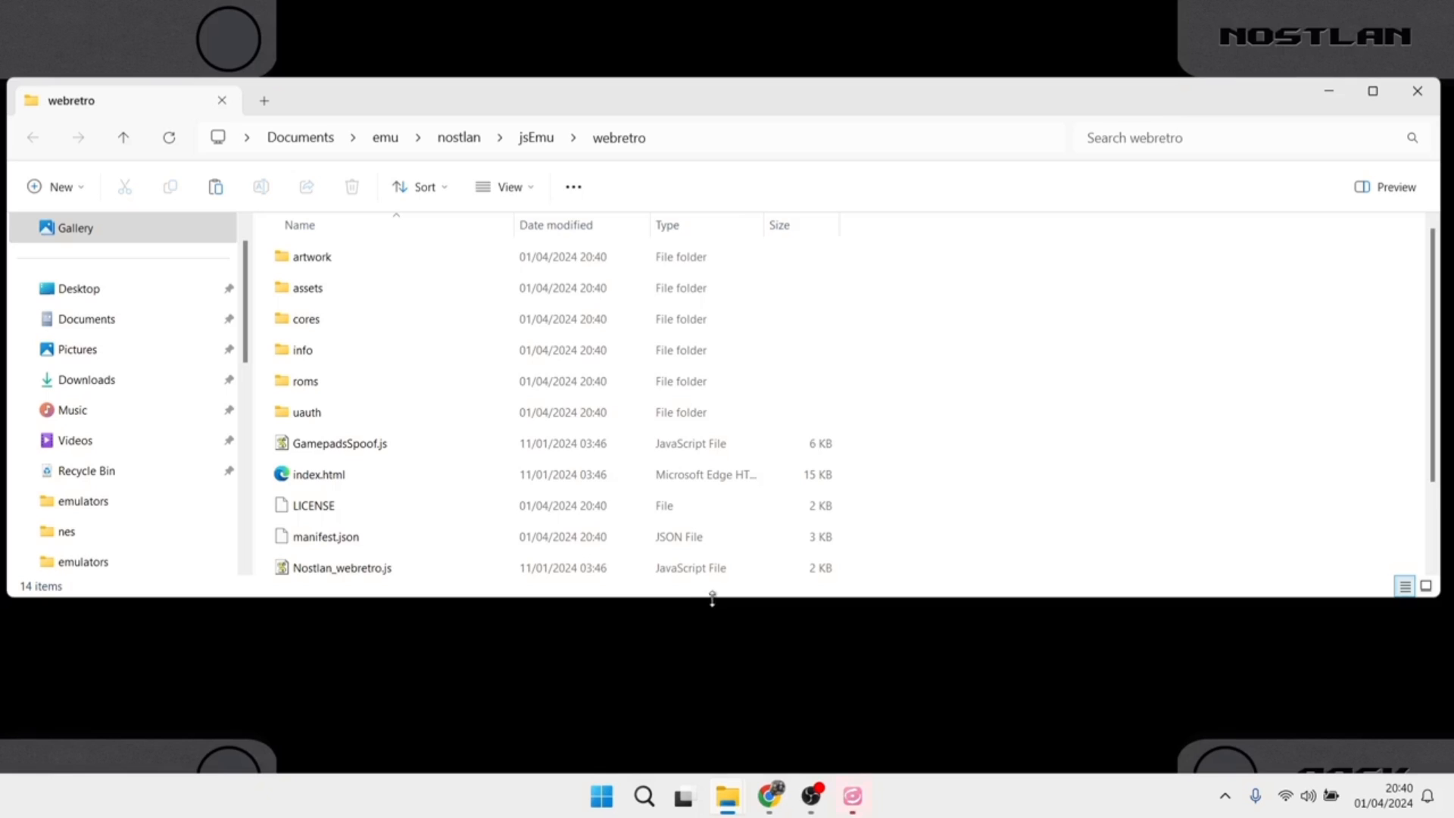
click(851, 795)
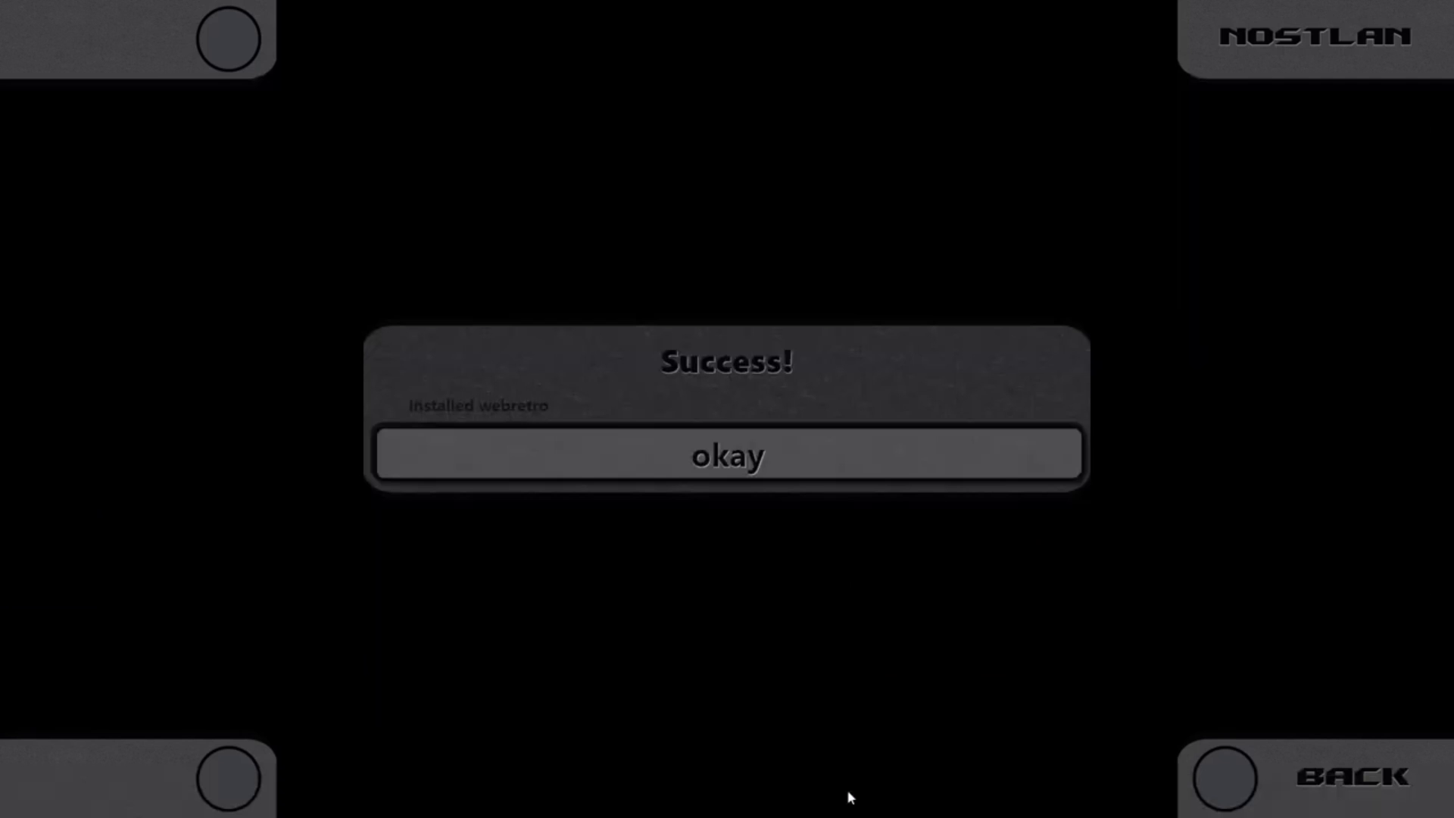
click(775, 463)
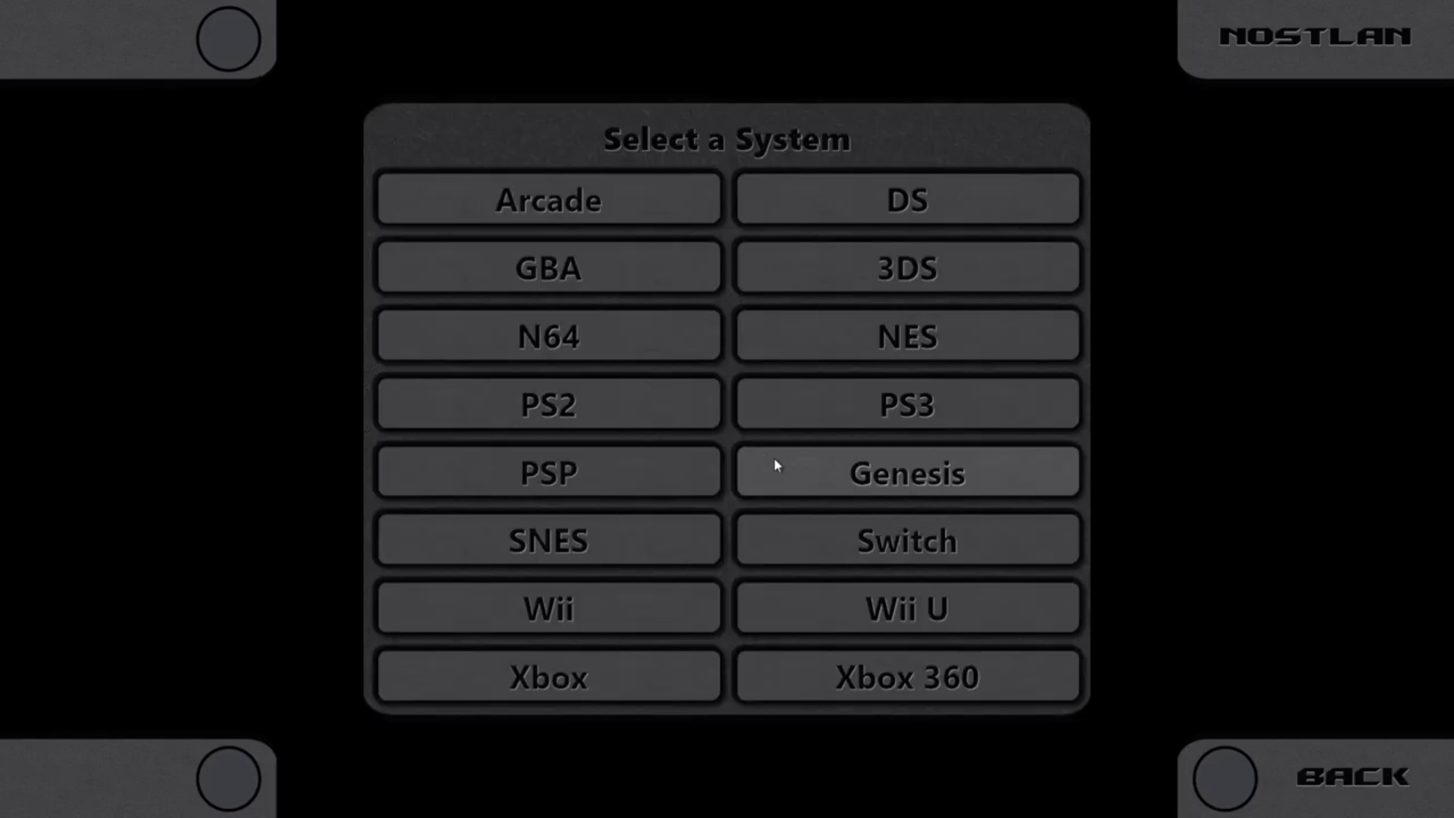
click(959, 474)
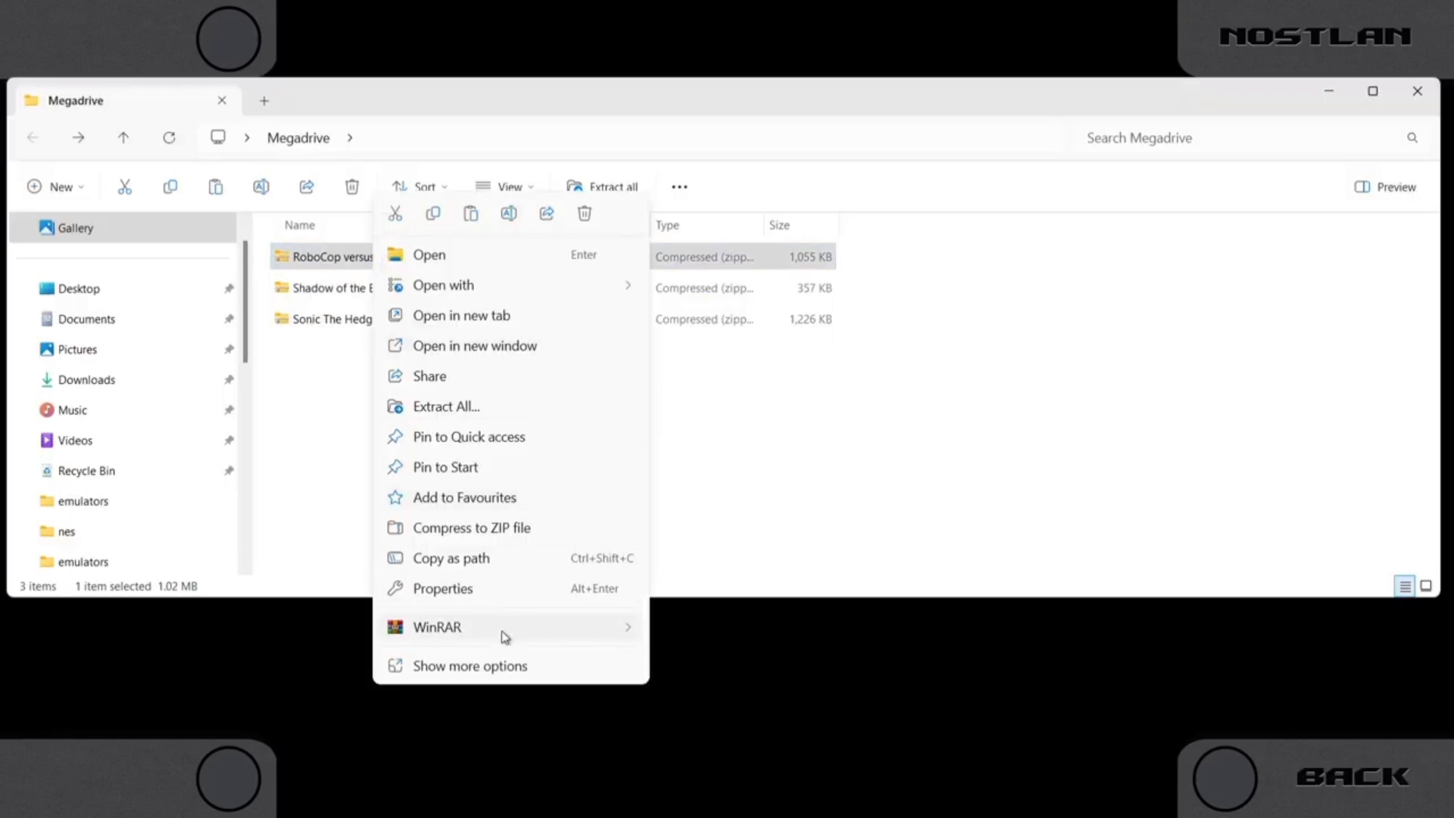
- Extract the RoboCop versus The Terminator, Shadow of the Beast and Sonic The Hedgehog 3 archives into the Megadrive folder with WinRAR
mouse_move(505, 636)
click(740, 720)
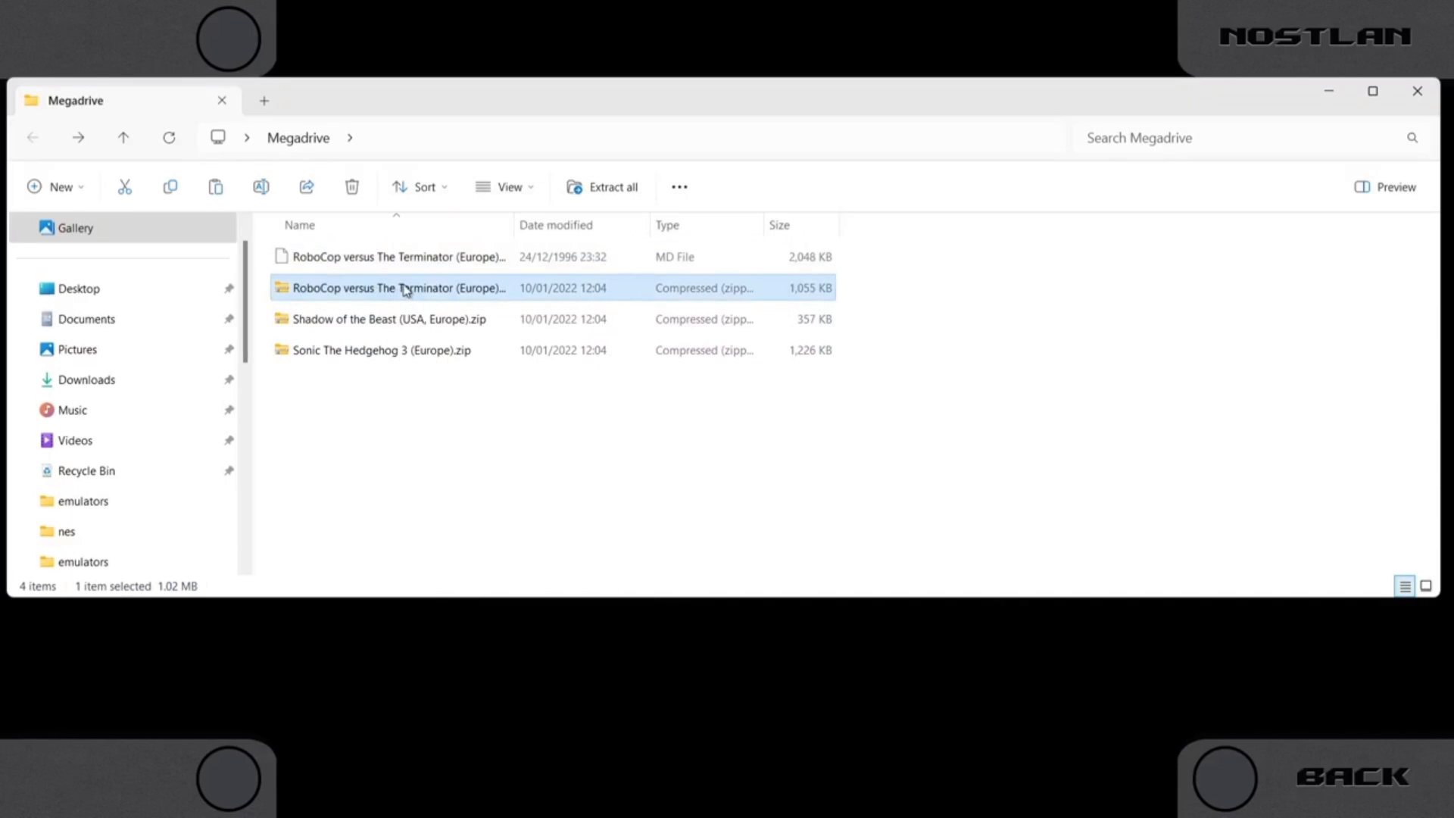
right_click(410, 318)
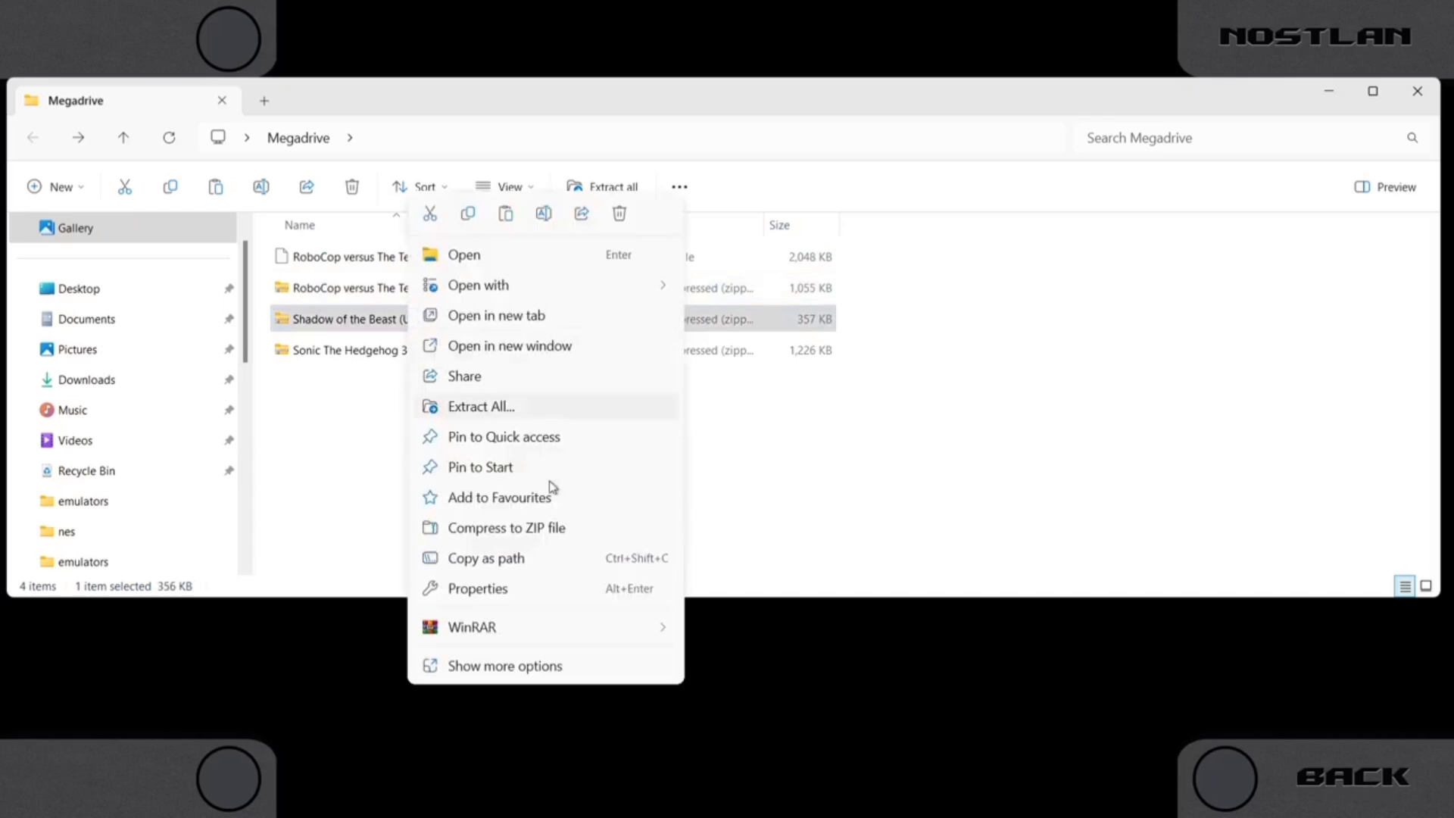
mouse_move(542, 637)
click(760, 721)
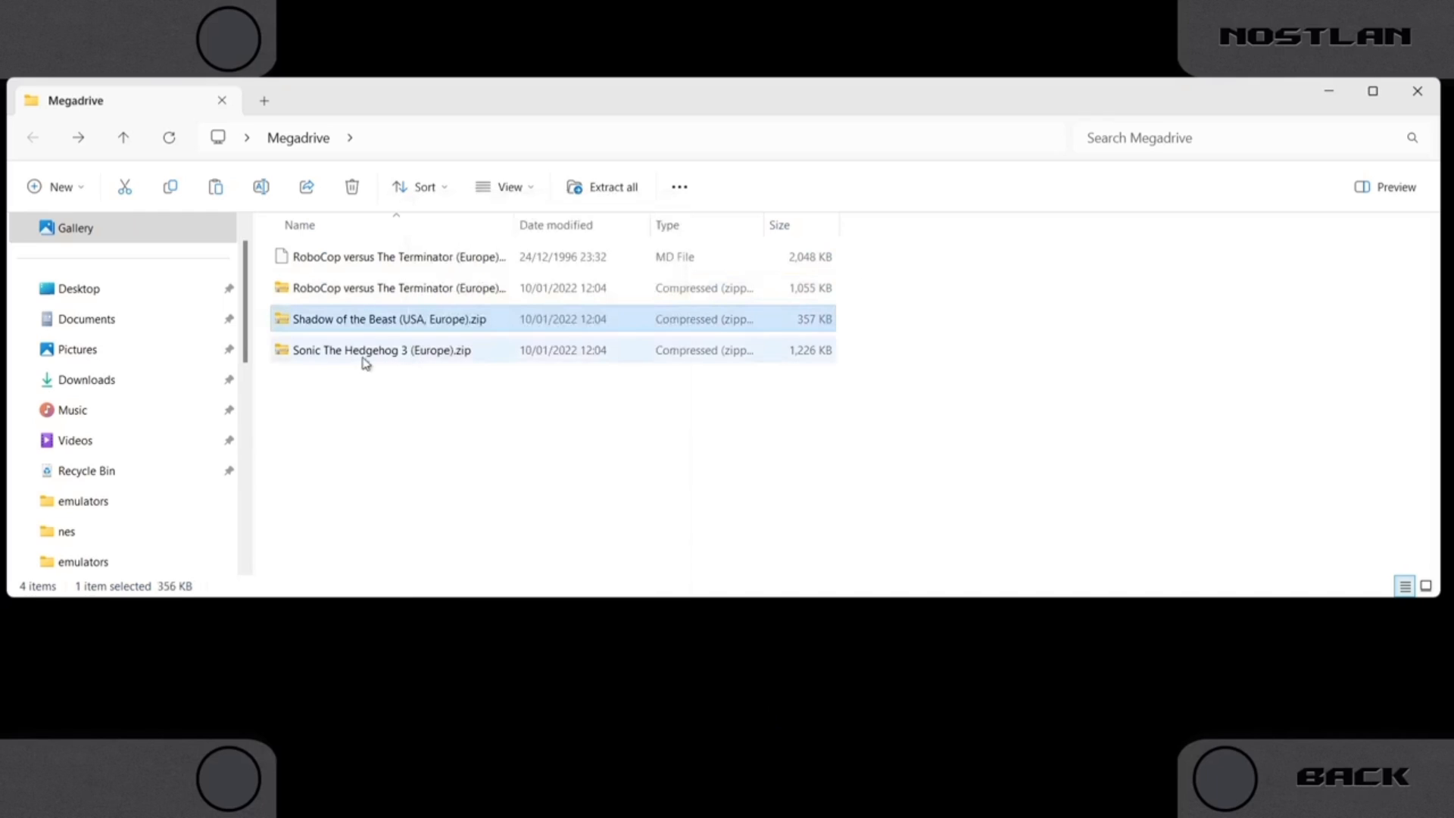
right_click(363, 381)
mouse_move(553, 677)
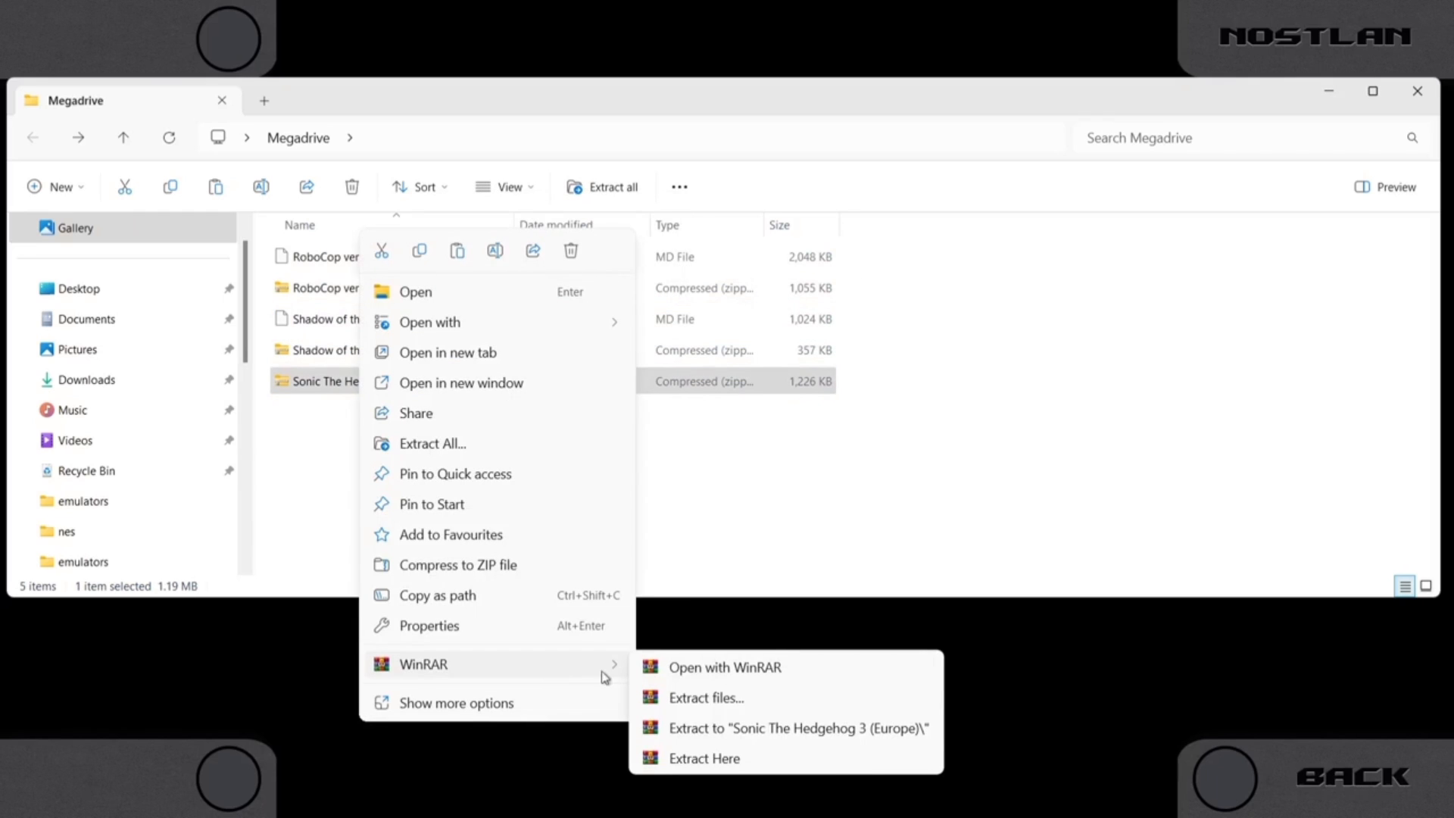
click(741, 757)
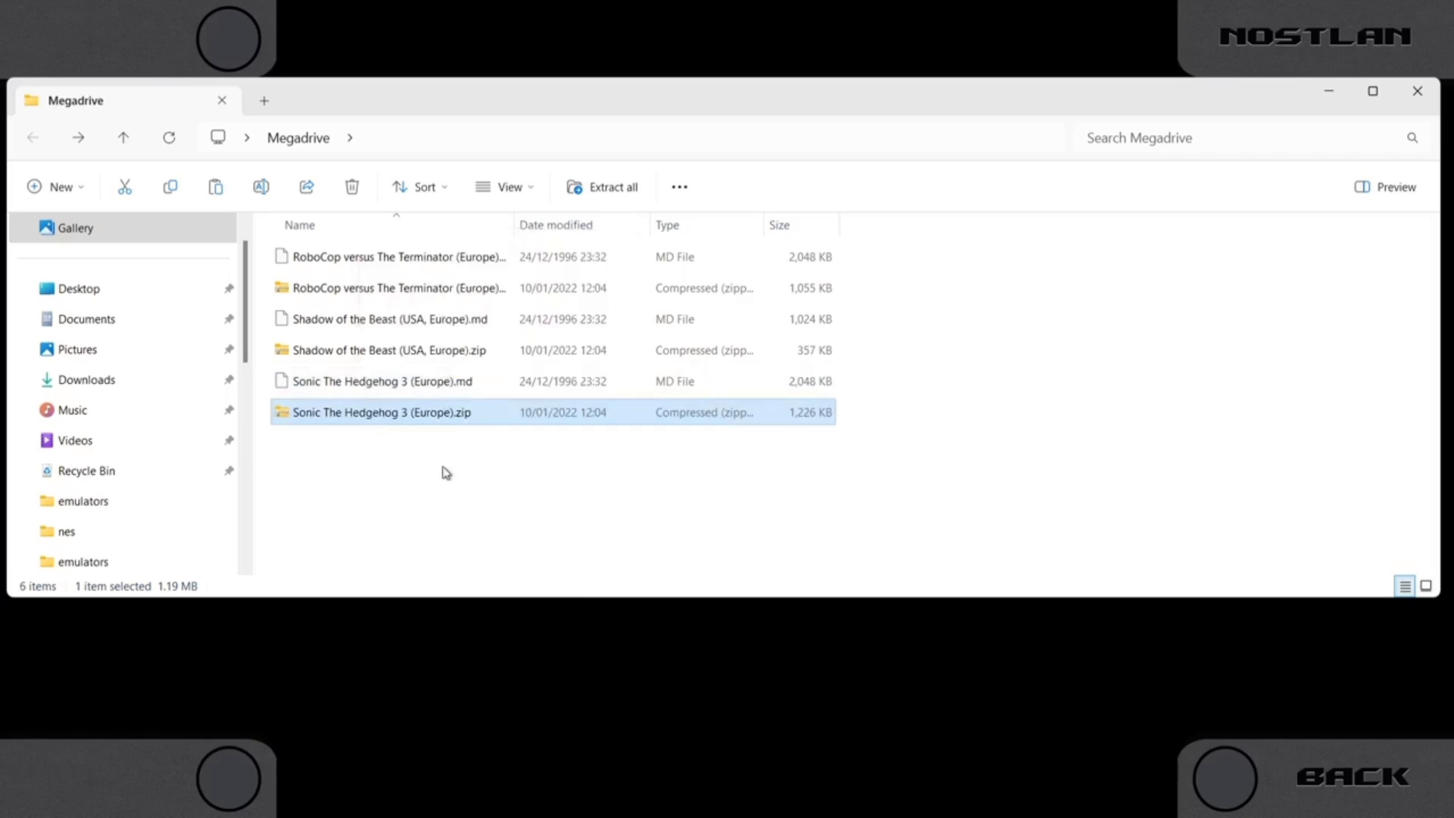
- Delete the three zip archives from the Megadrive folder, keeping the extracted .md files, and return to Nostlan
ctrl+click(445, 350)
ctrl+click(444, 290)
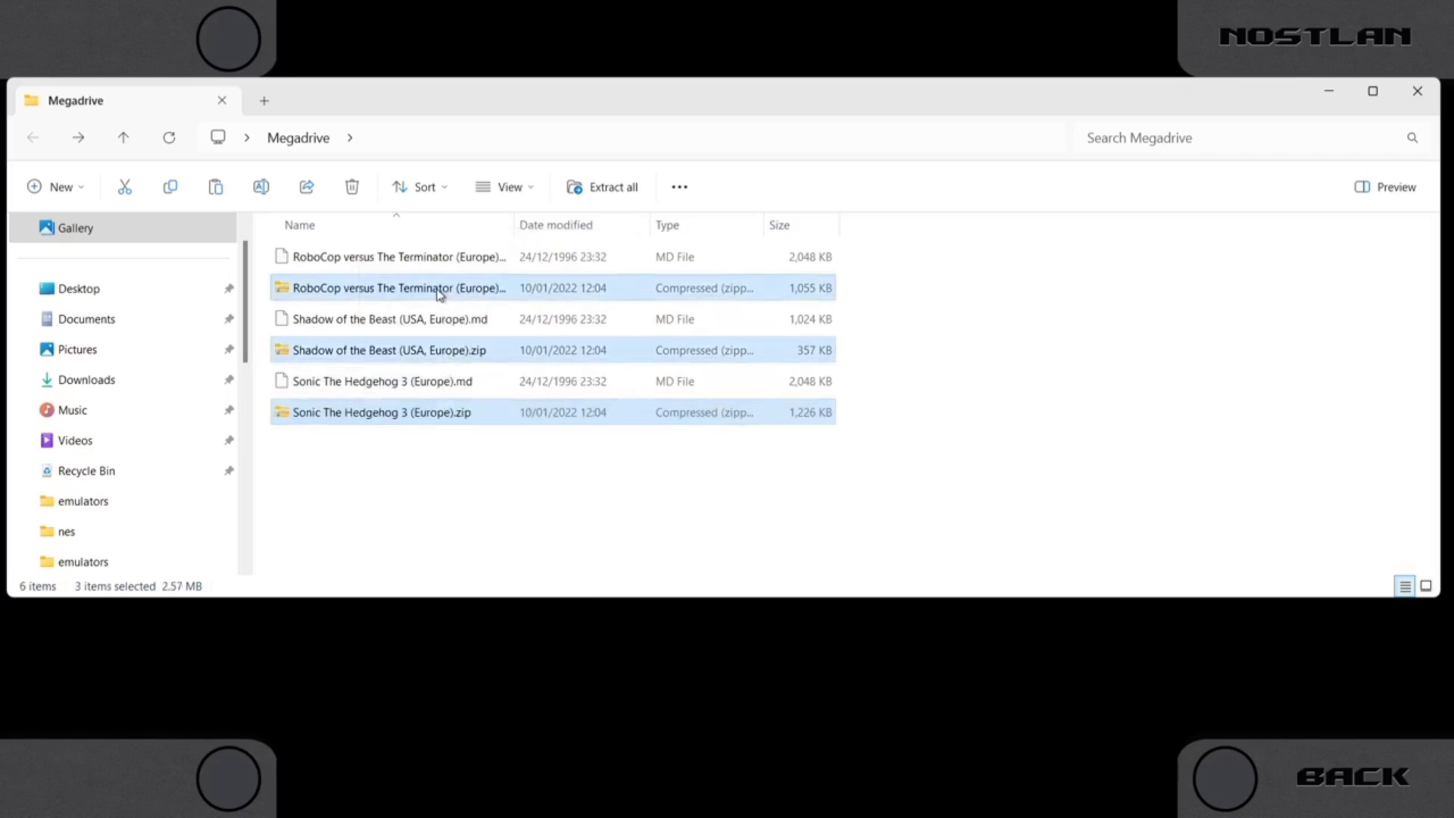
click(358, 191)
click(848, 6)
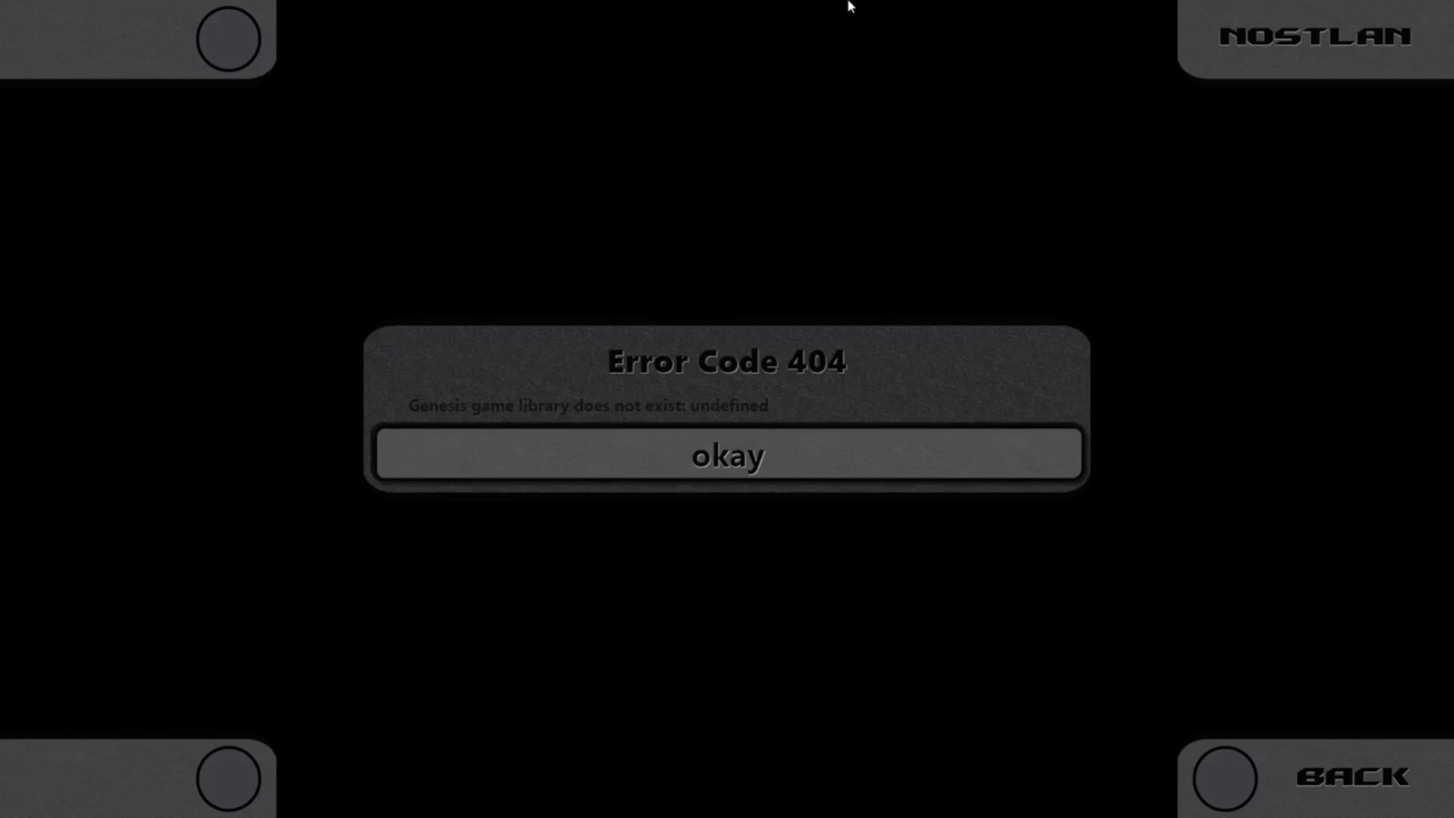
- Dismiss the library error and set the Megadrive folder on the Desktop as the Genesis games folder
click(747, 454)
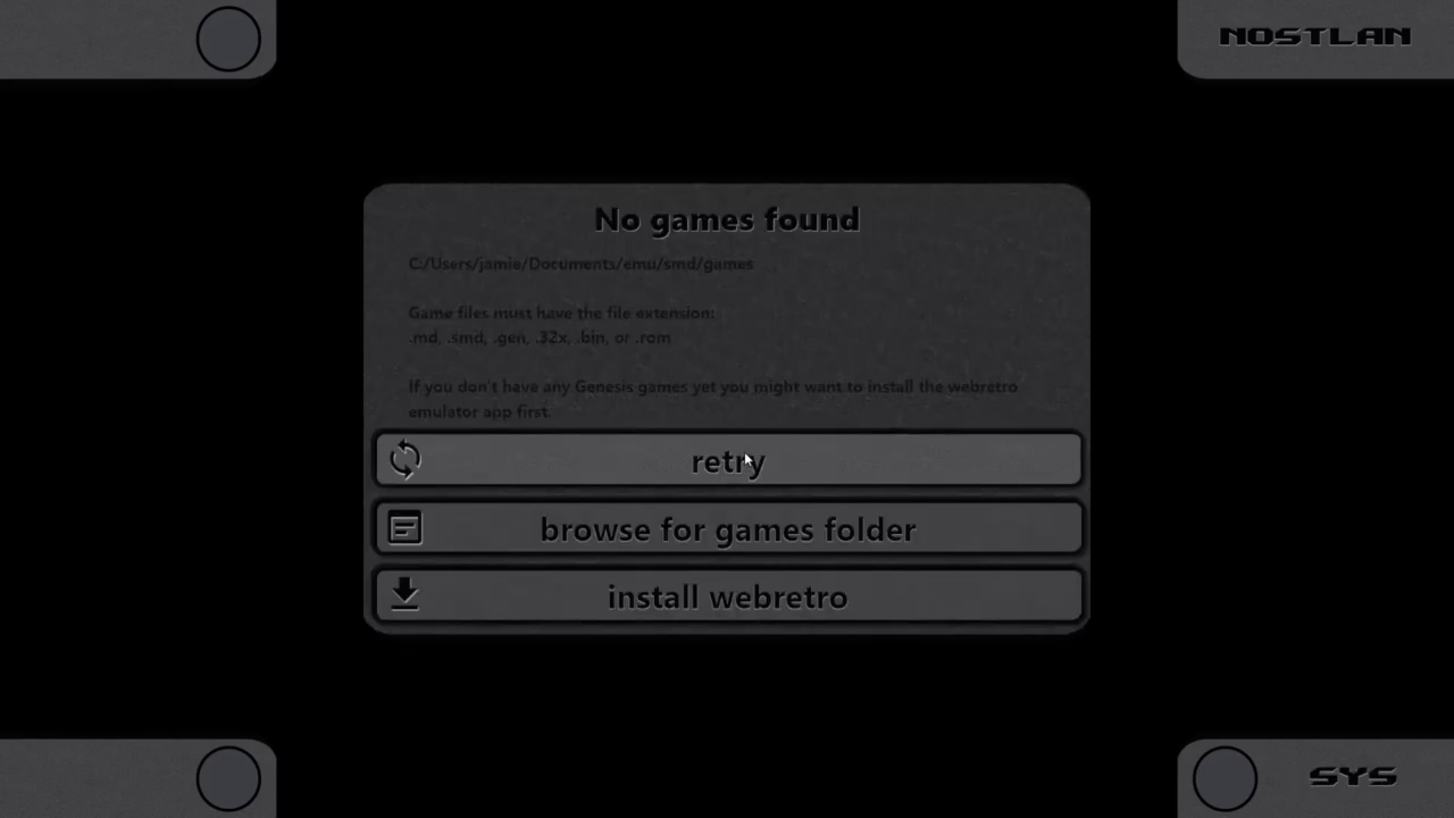
click(753, 532)
click(191, 217)
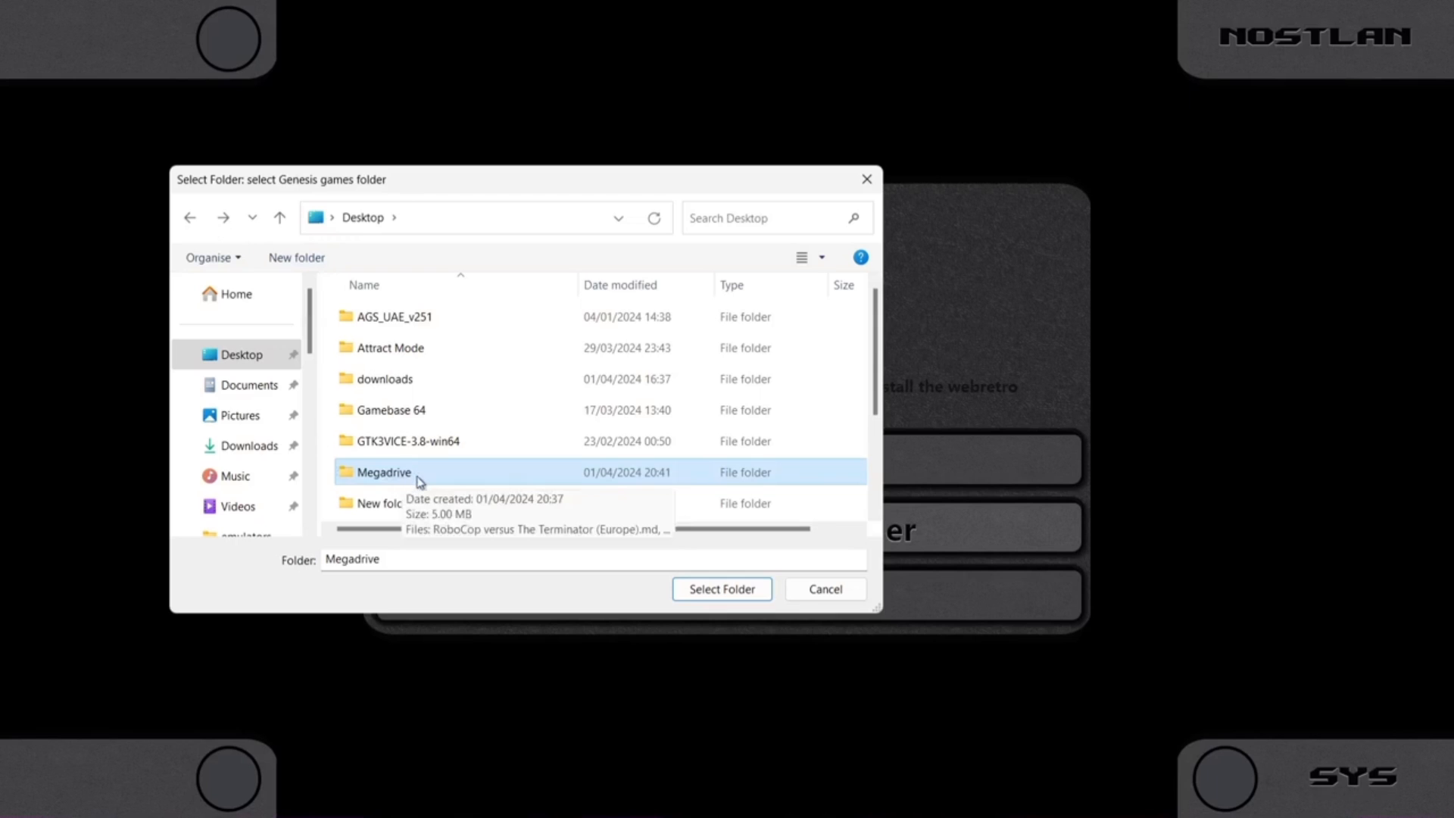
click(720, 591)
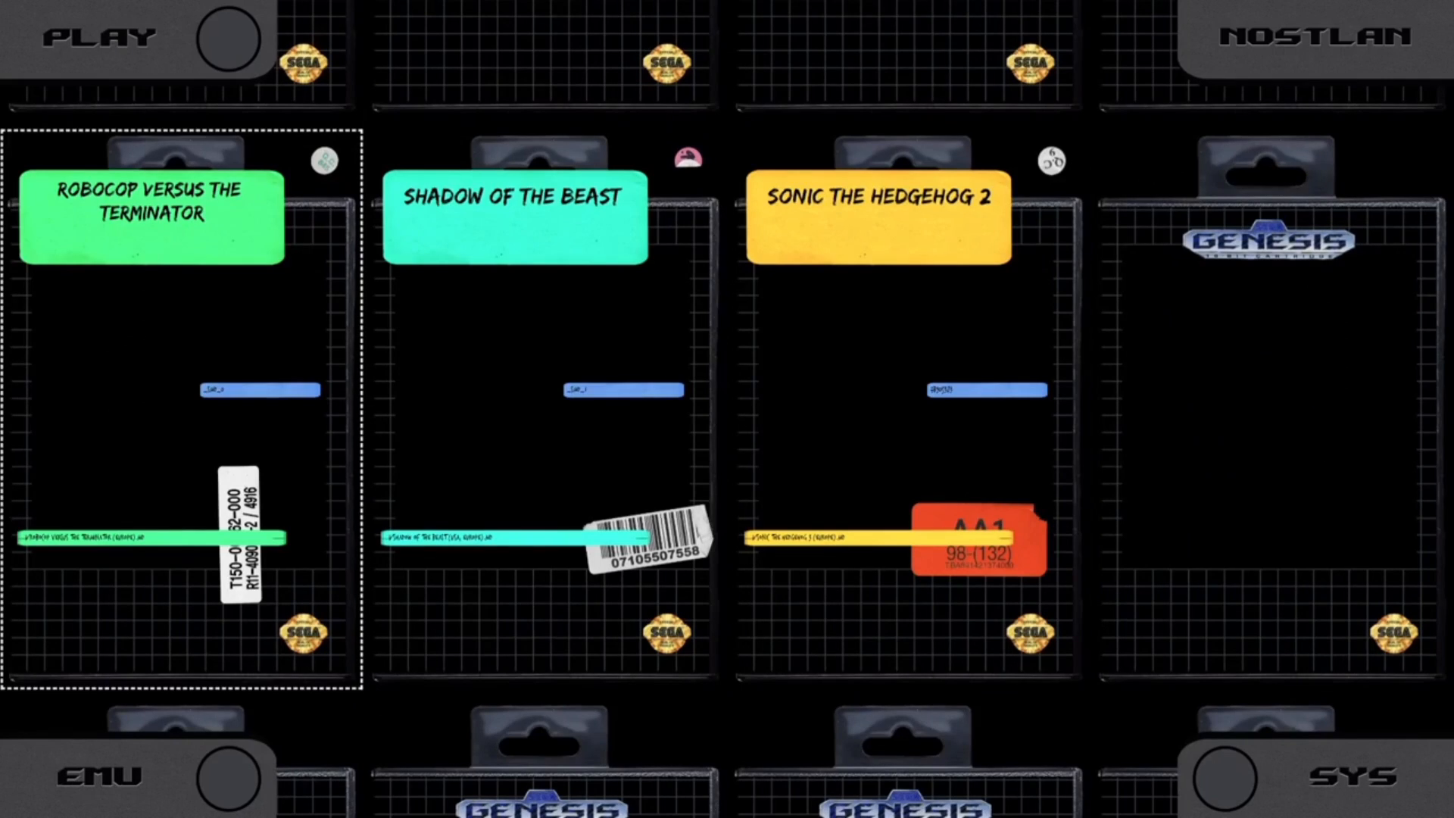
- Choose RoboCop versus The Terminator in the Genesis library and enlarge its box cover
click(545, 409)
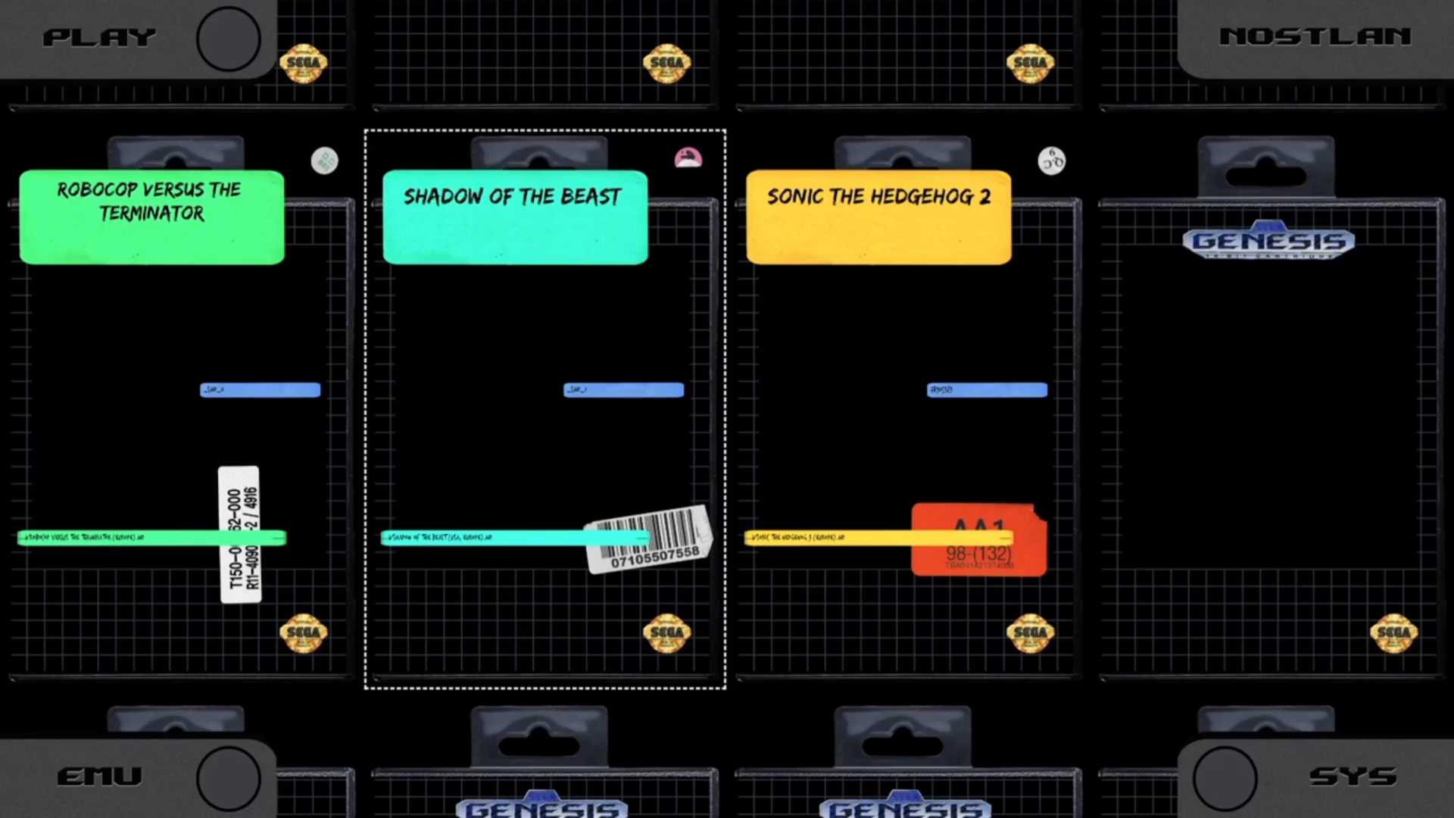
key(Left)
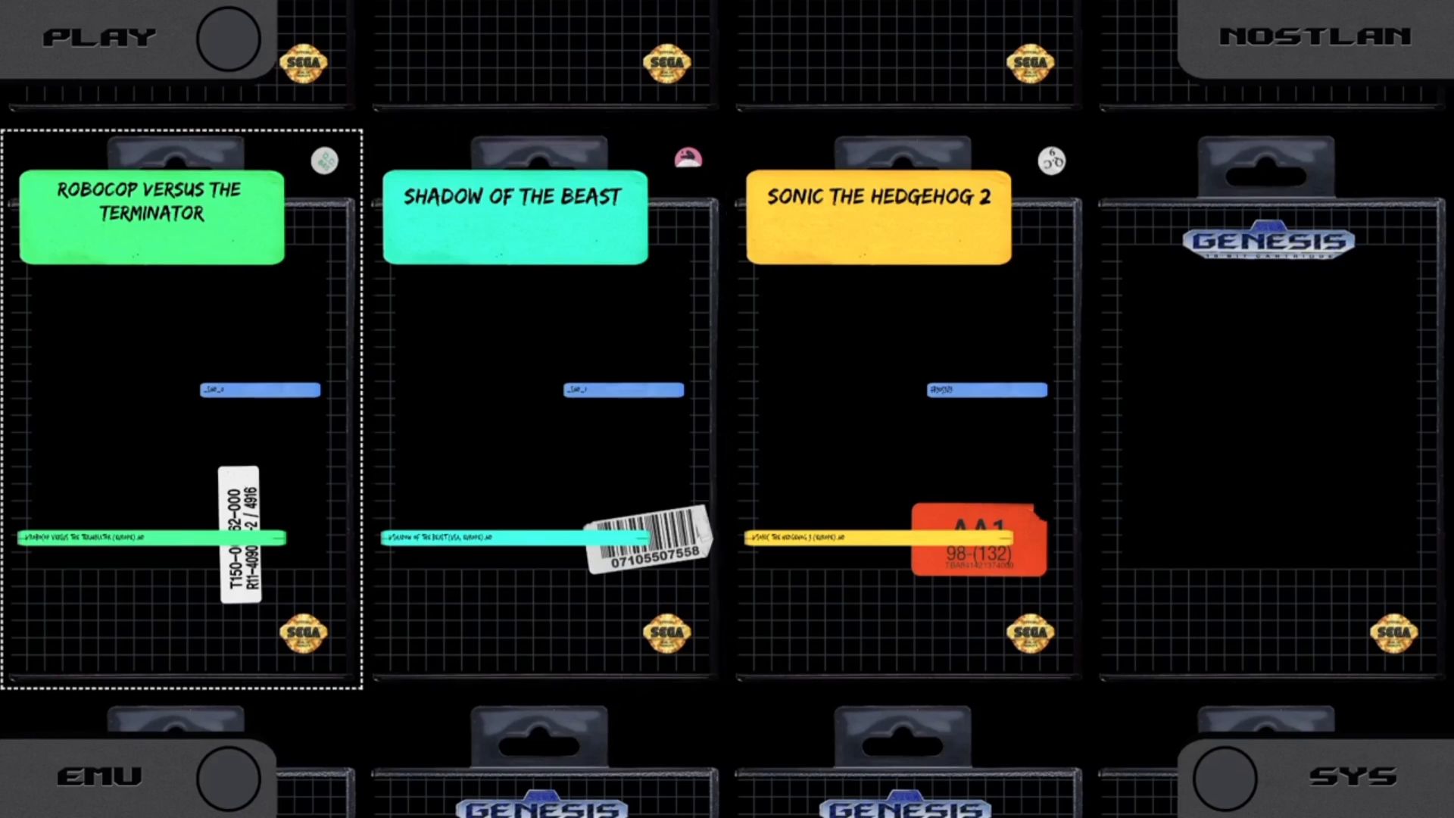
key(Escape)
key(Escape)
key(Return)
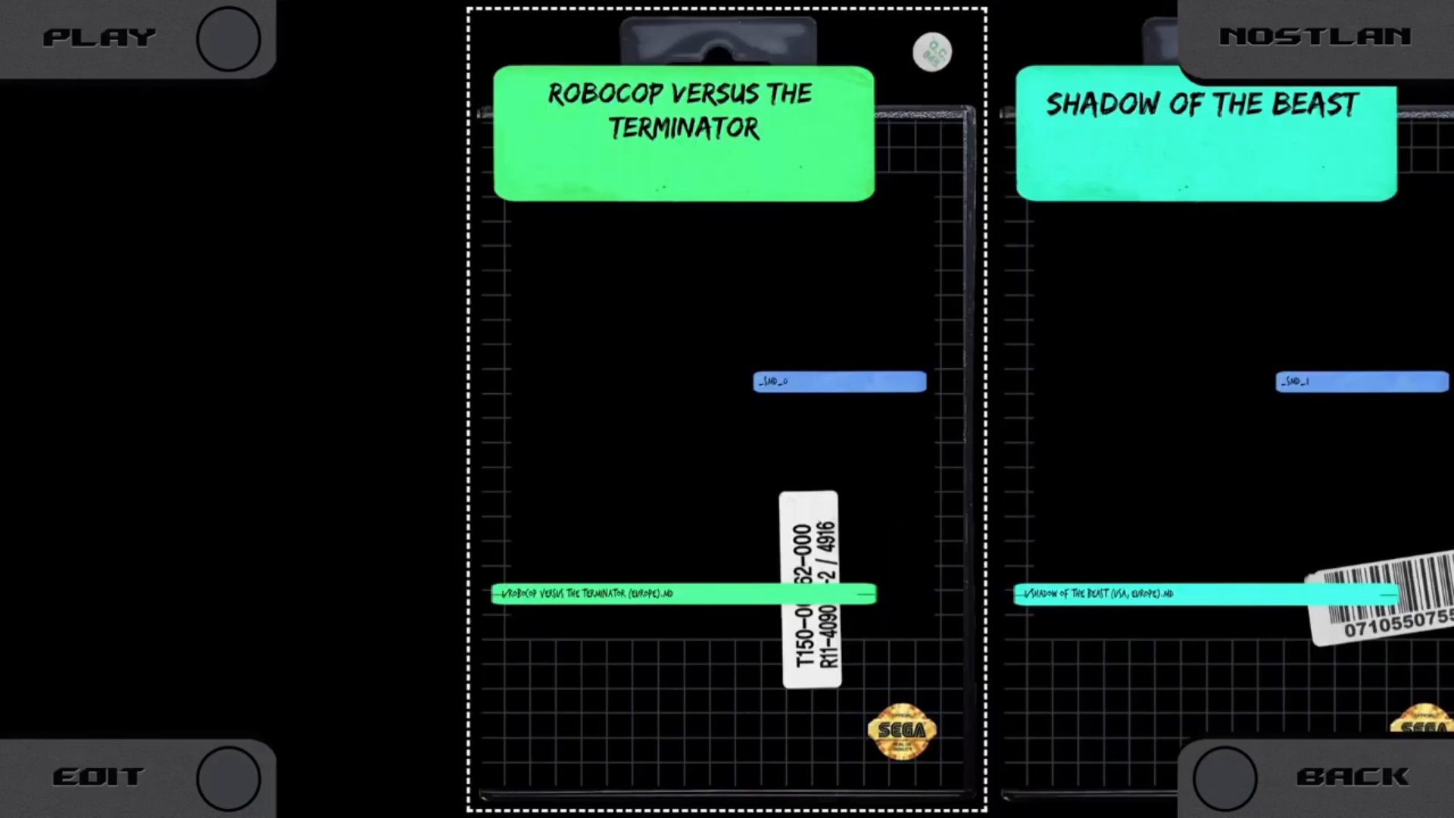
- Open the RoboCop versus The Terminator box, launch the cartridge with webretro genesis_plus_gx, and start the game from its title screen
key(Return)
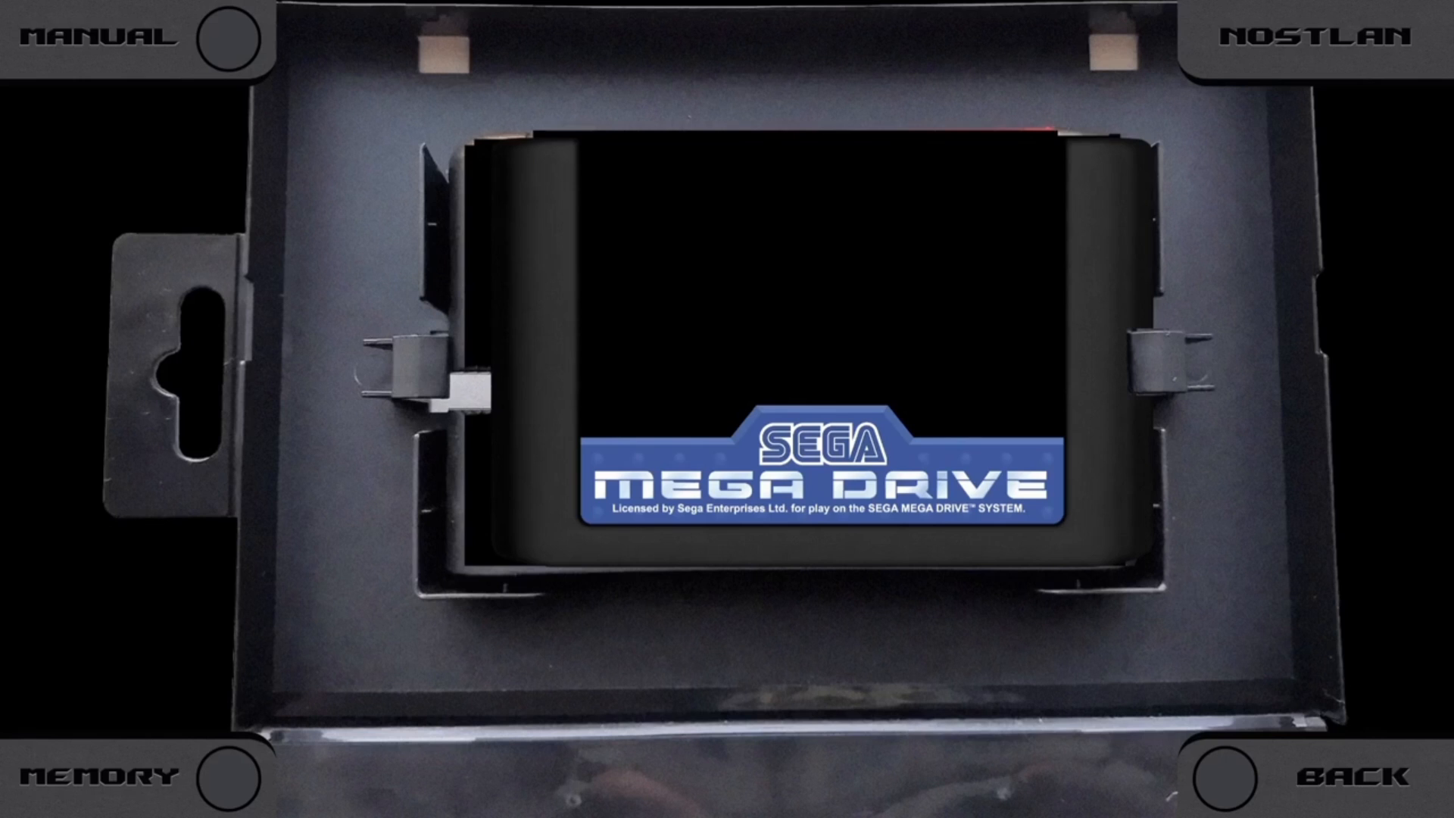
key(Return)
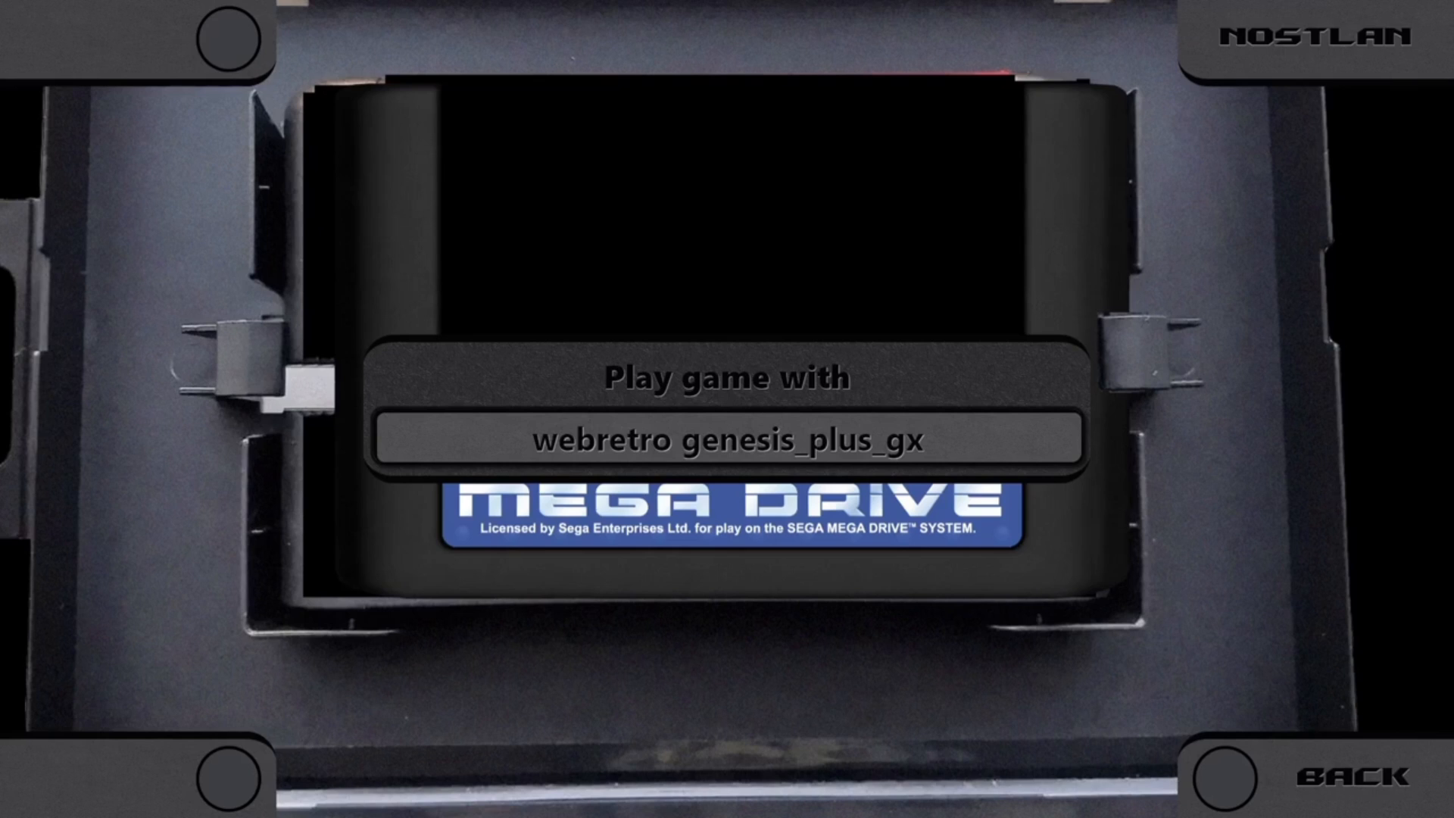
key(Return)
key(Return)
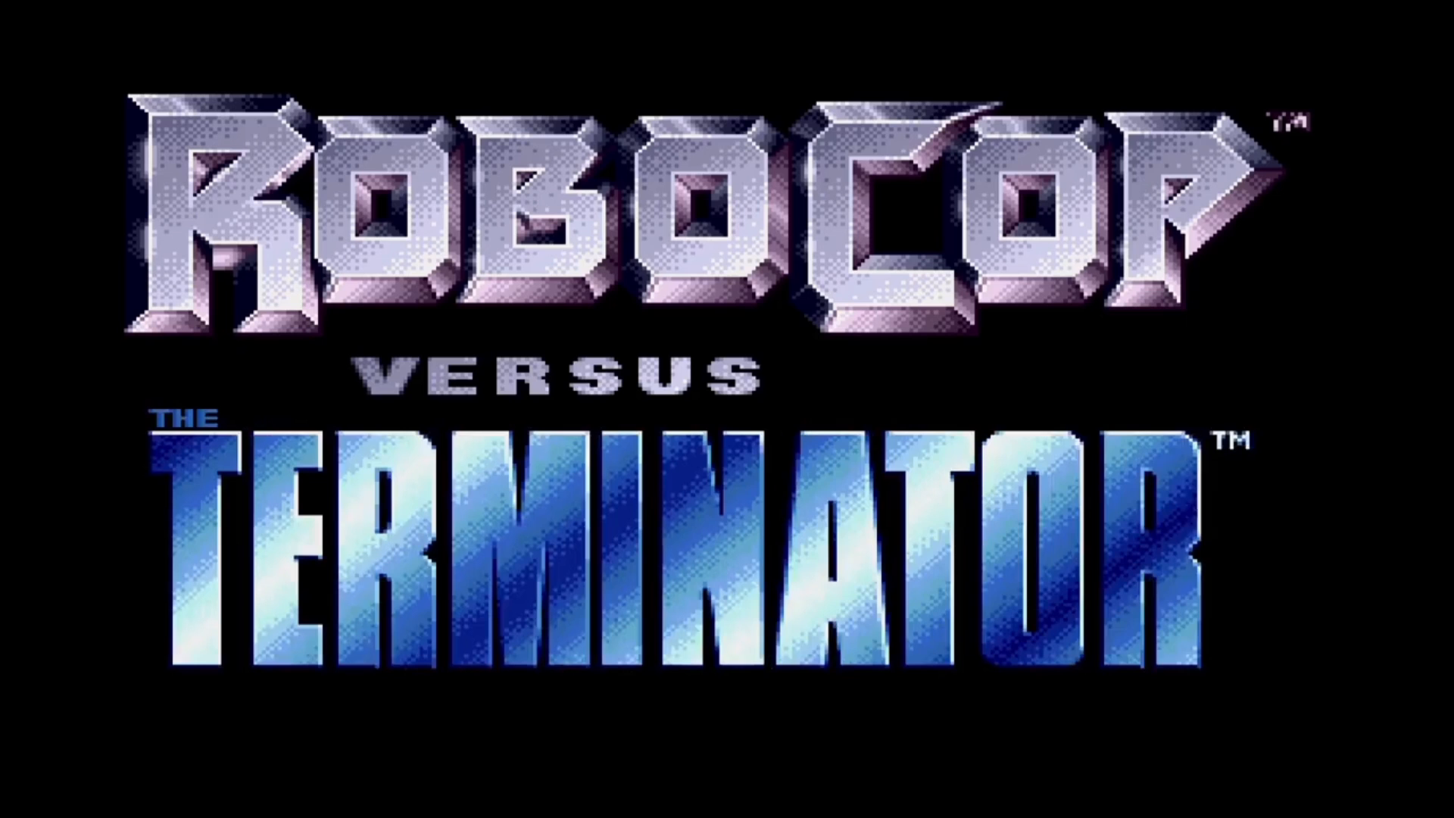
key(Return)
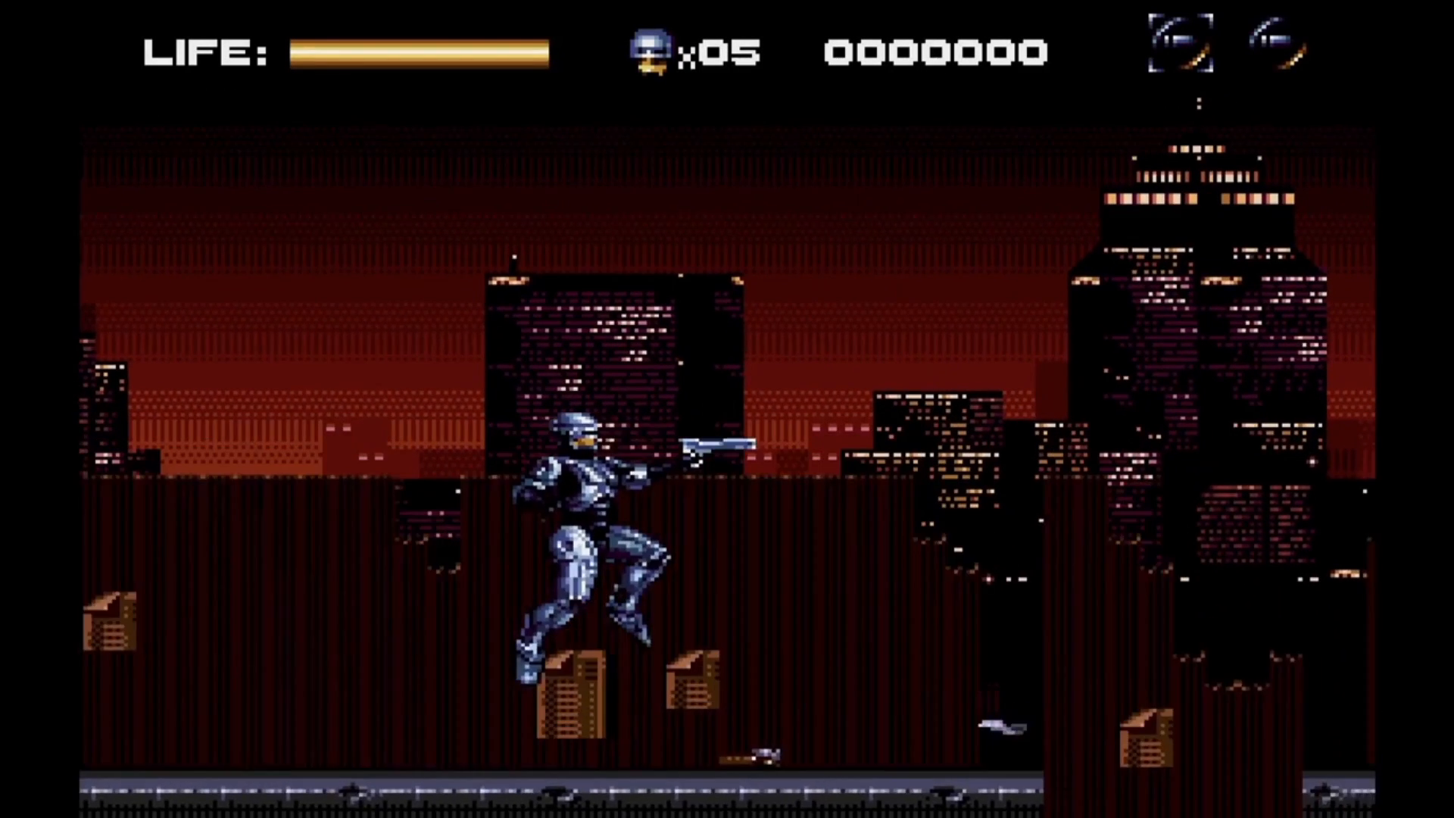
key(Right)
key(c)
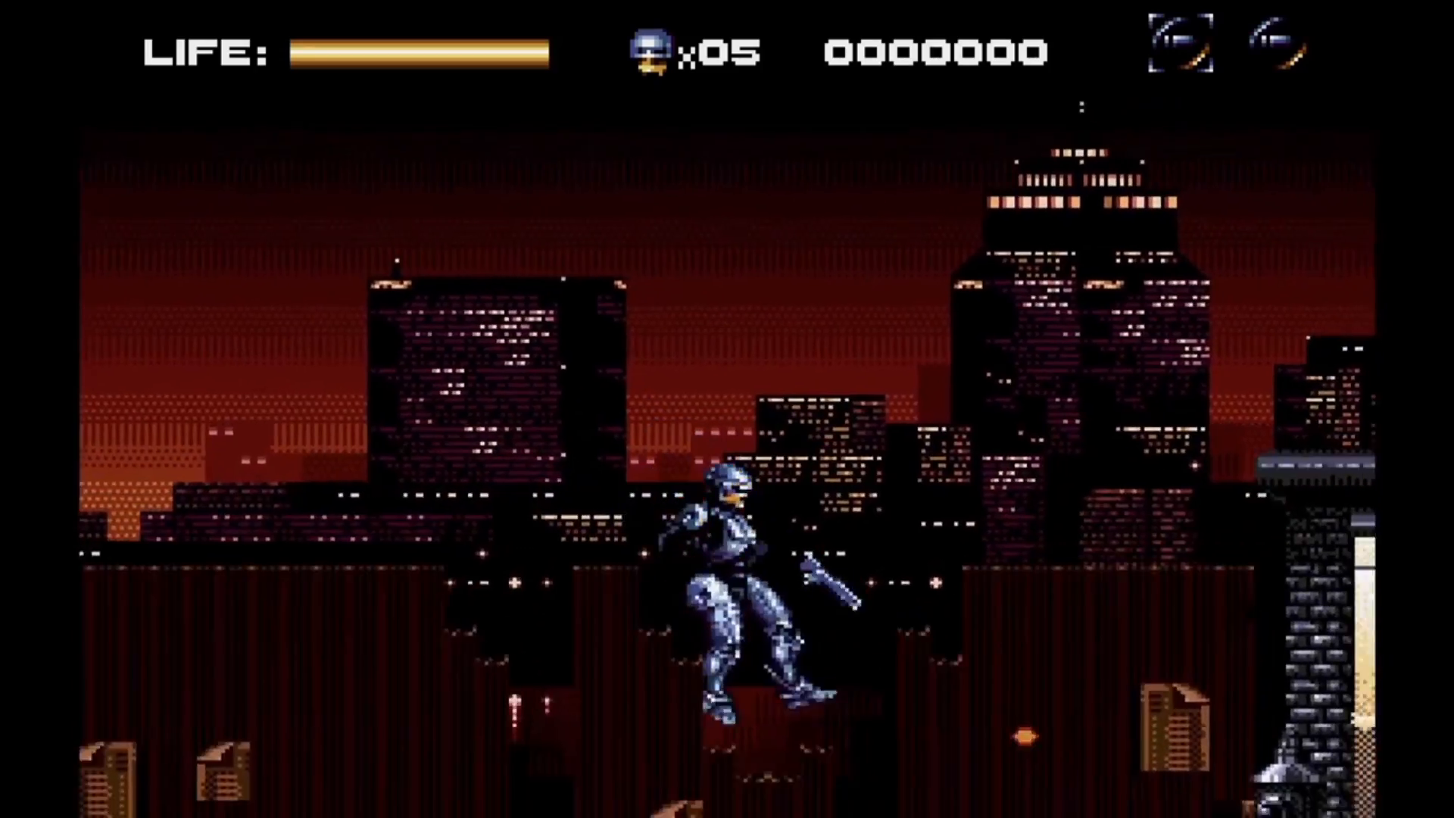
key(x)
key(Right)
key(x)
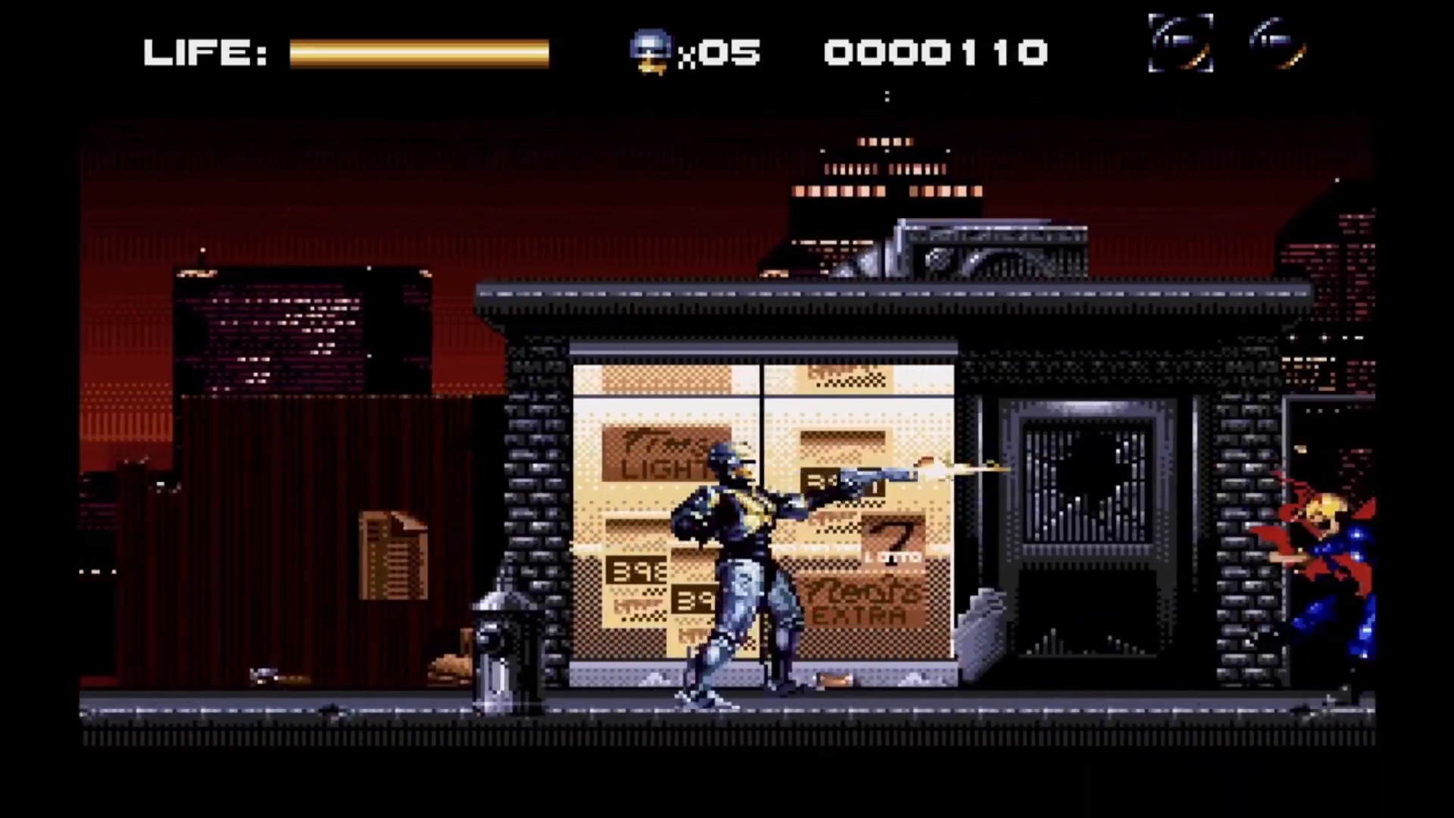
key(Right)
key(x)
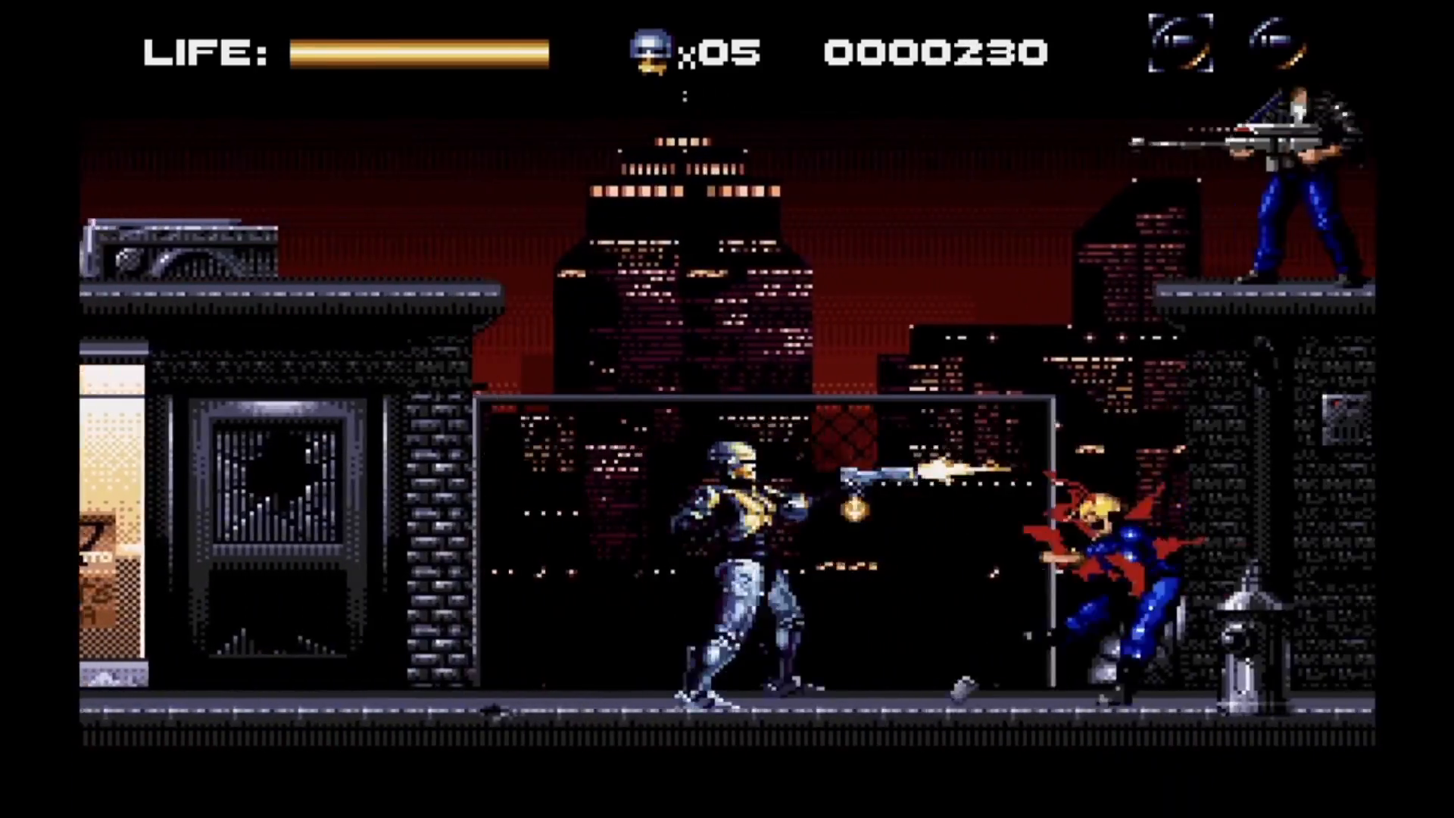
key(Right)
key(x)
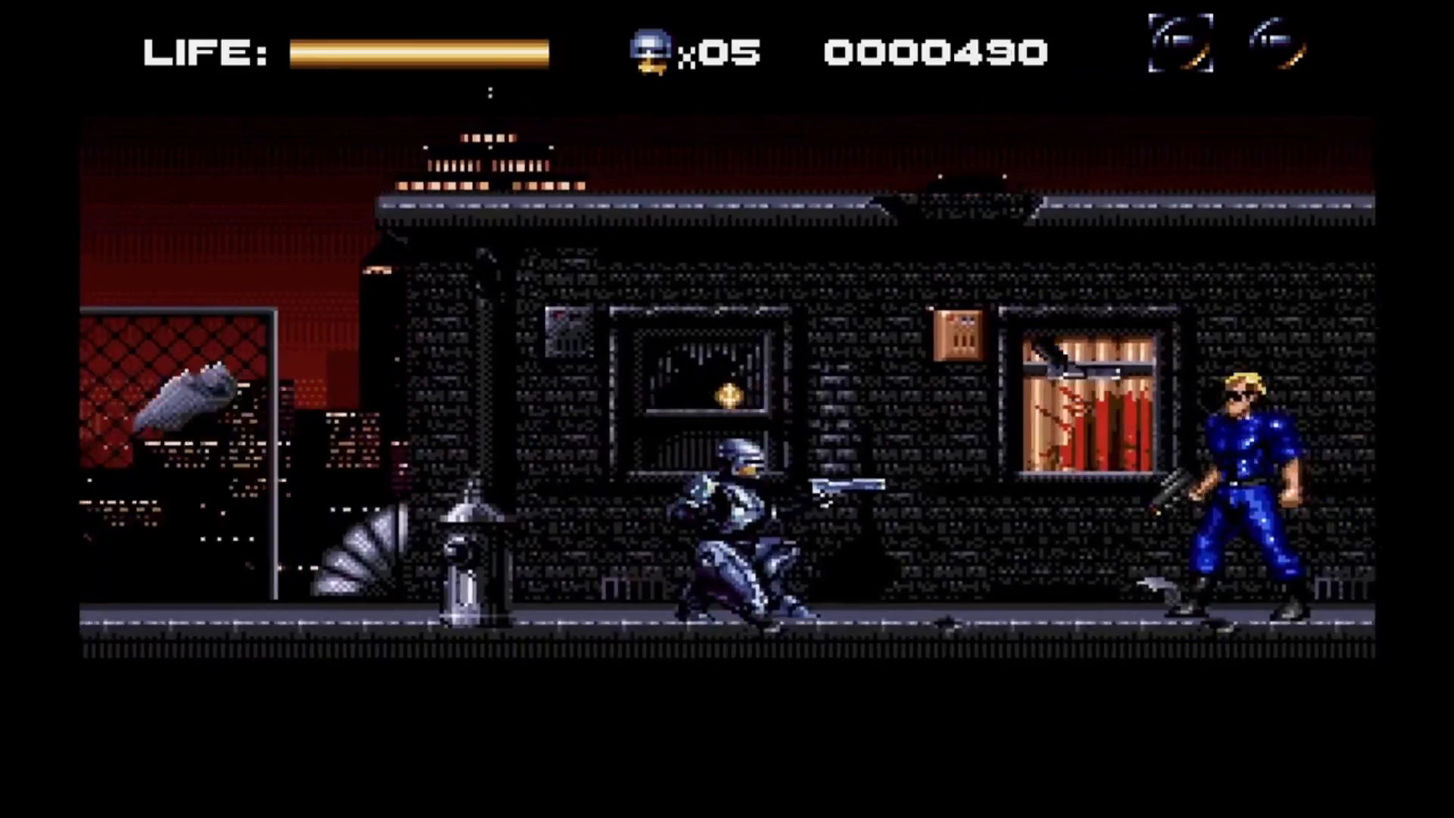
key(Right)
key(z)
key(x)
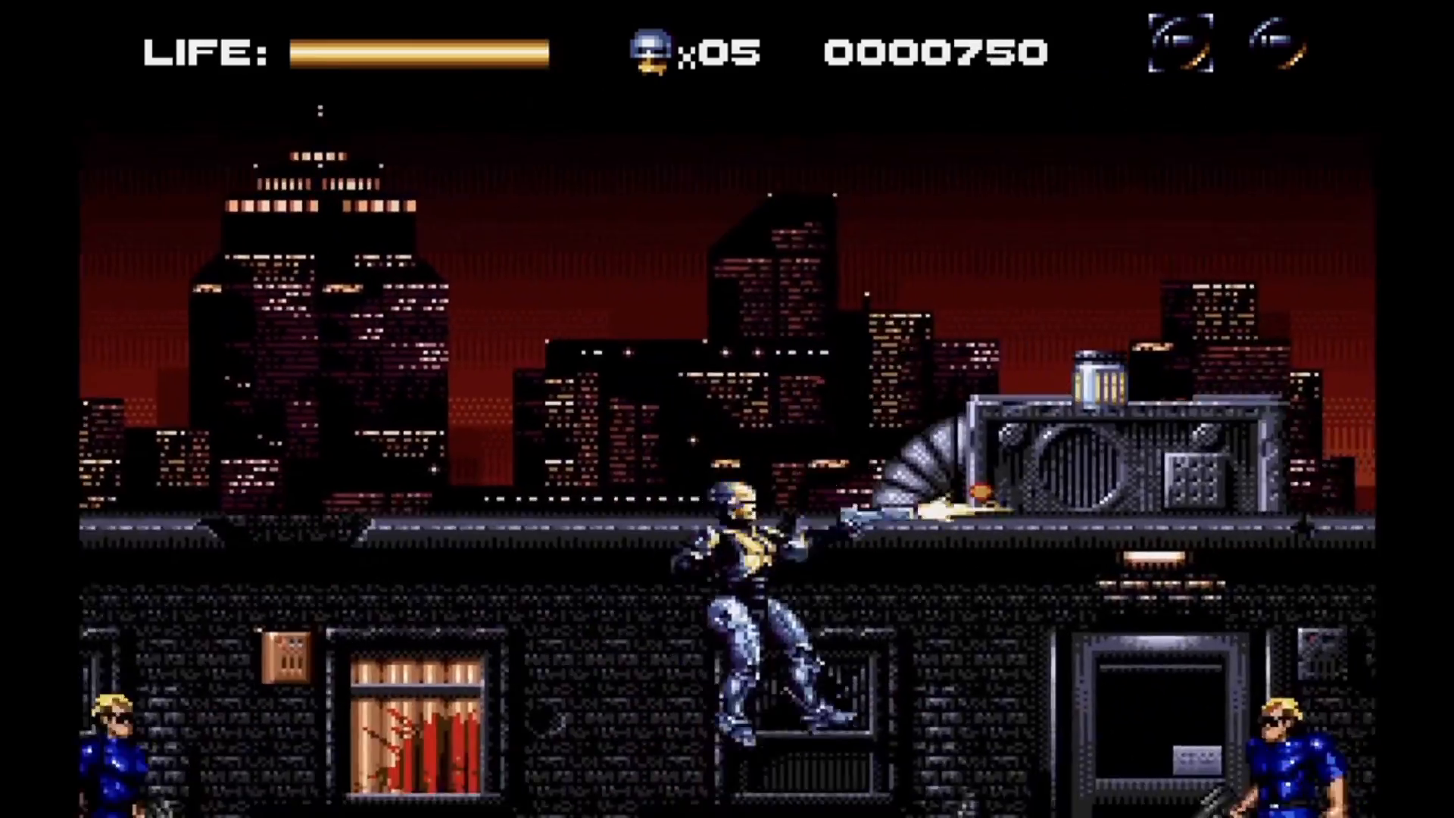
key(Down)
key(Left)
key(Right)
key(x)
key(z)
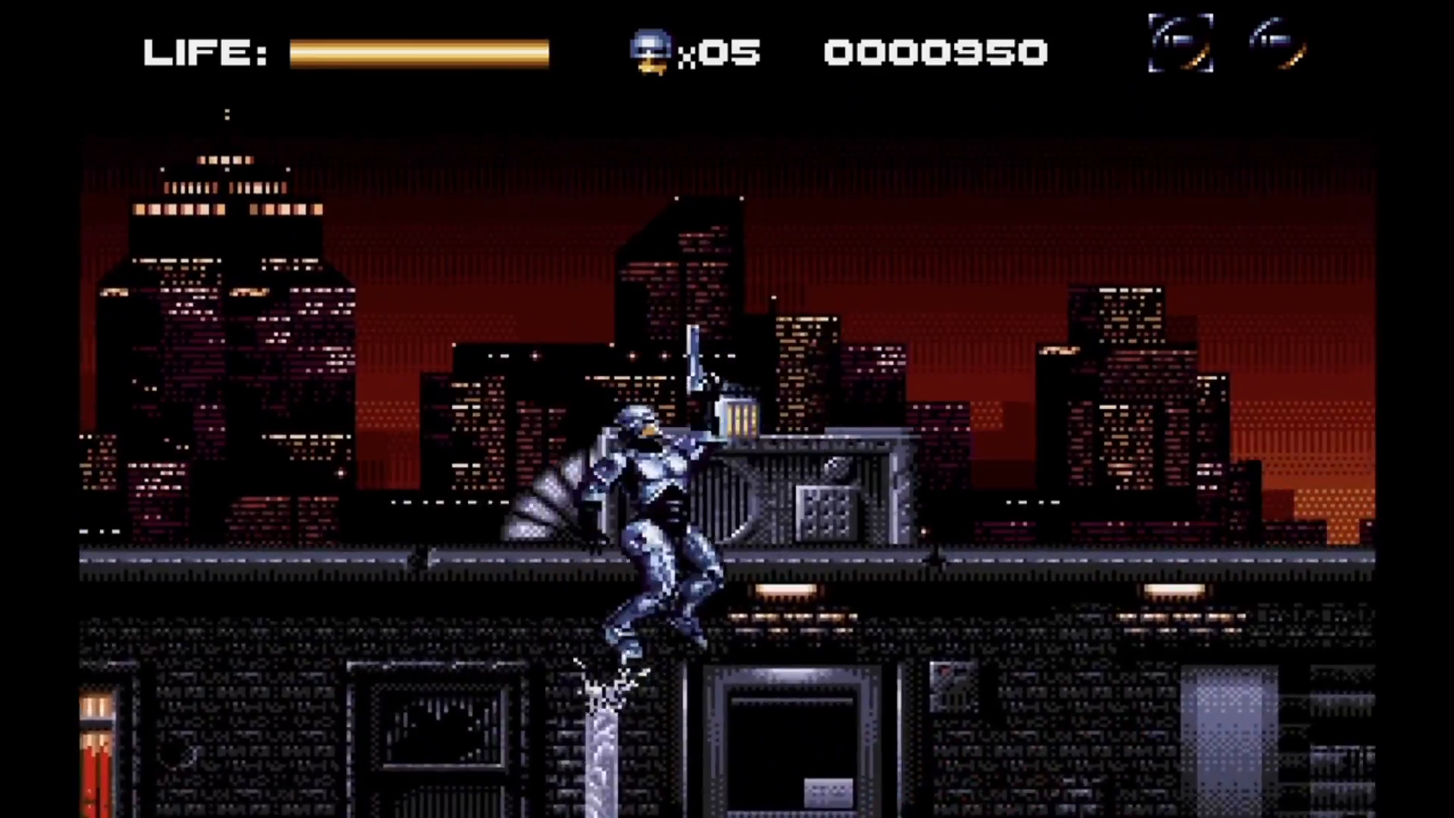
key(Up)
key(x)
key(Right)
key(x)
key(x)
key(Up)
key(Right)
key(z)
key(x)
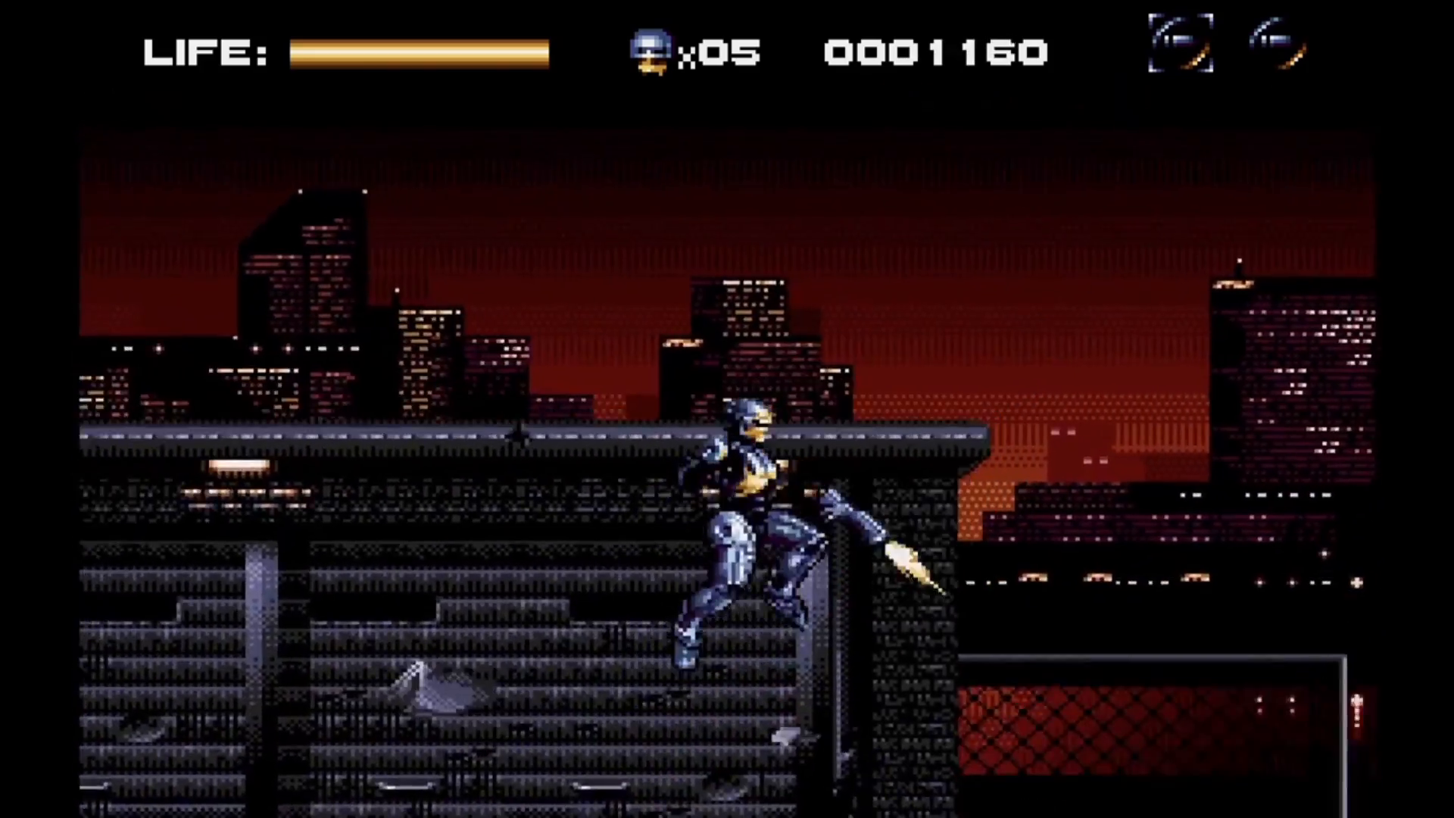
key(x)
key(z)
key(Right)
key(Up)
key(x)
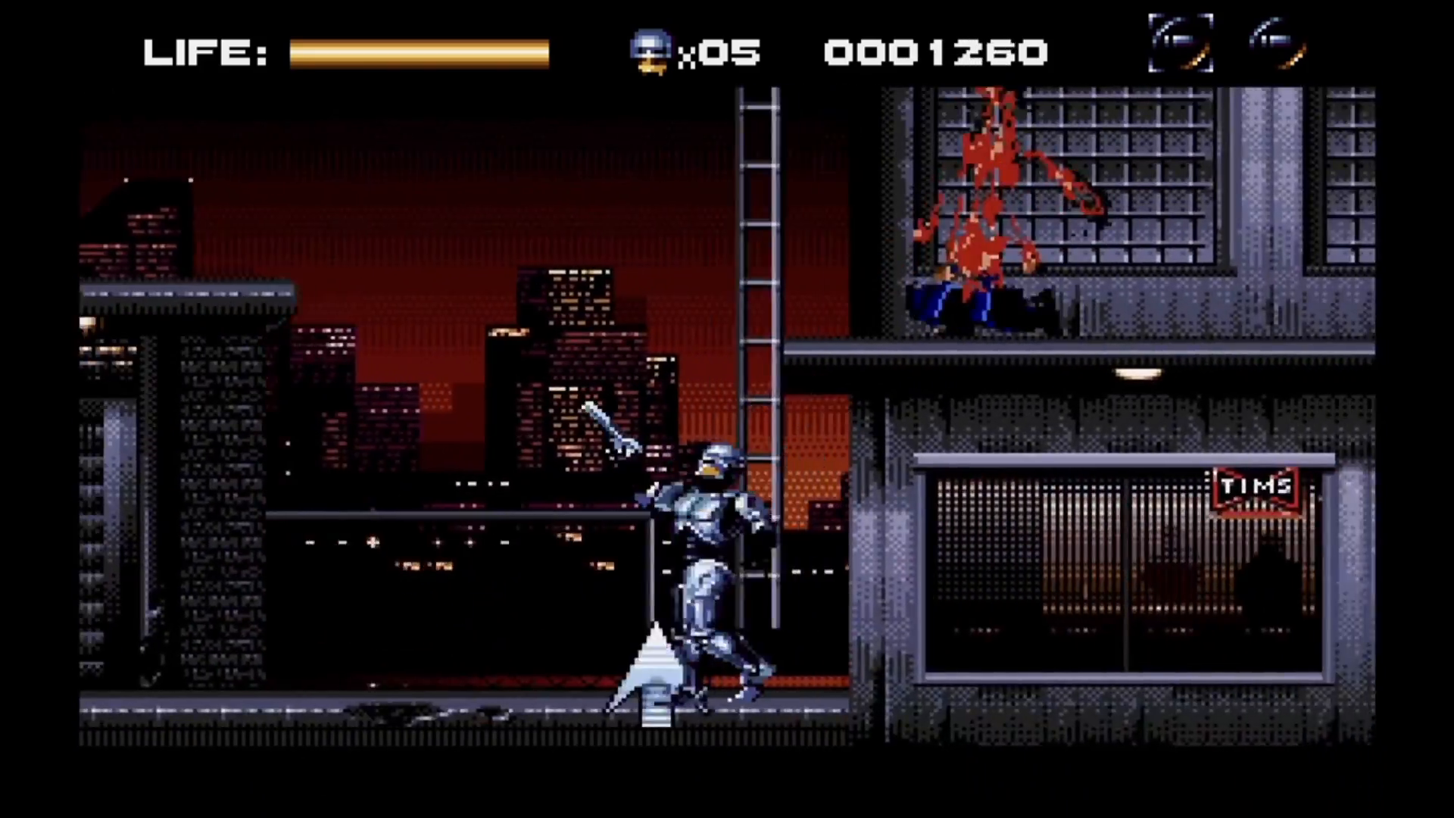
key(Left)
key(z)
key(Right)
key(Up)
key(z)
key(Right)
key(x)
key(x)
key(z)
key(Down)
key(x)
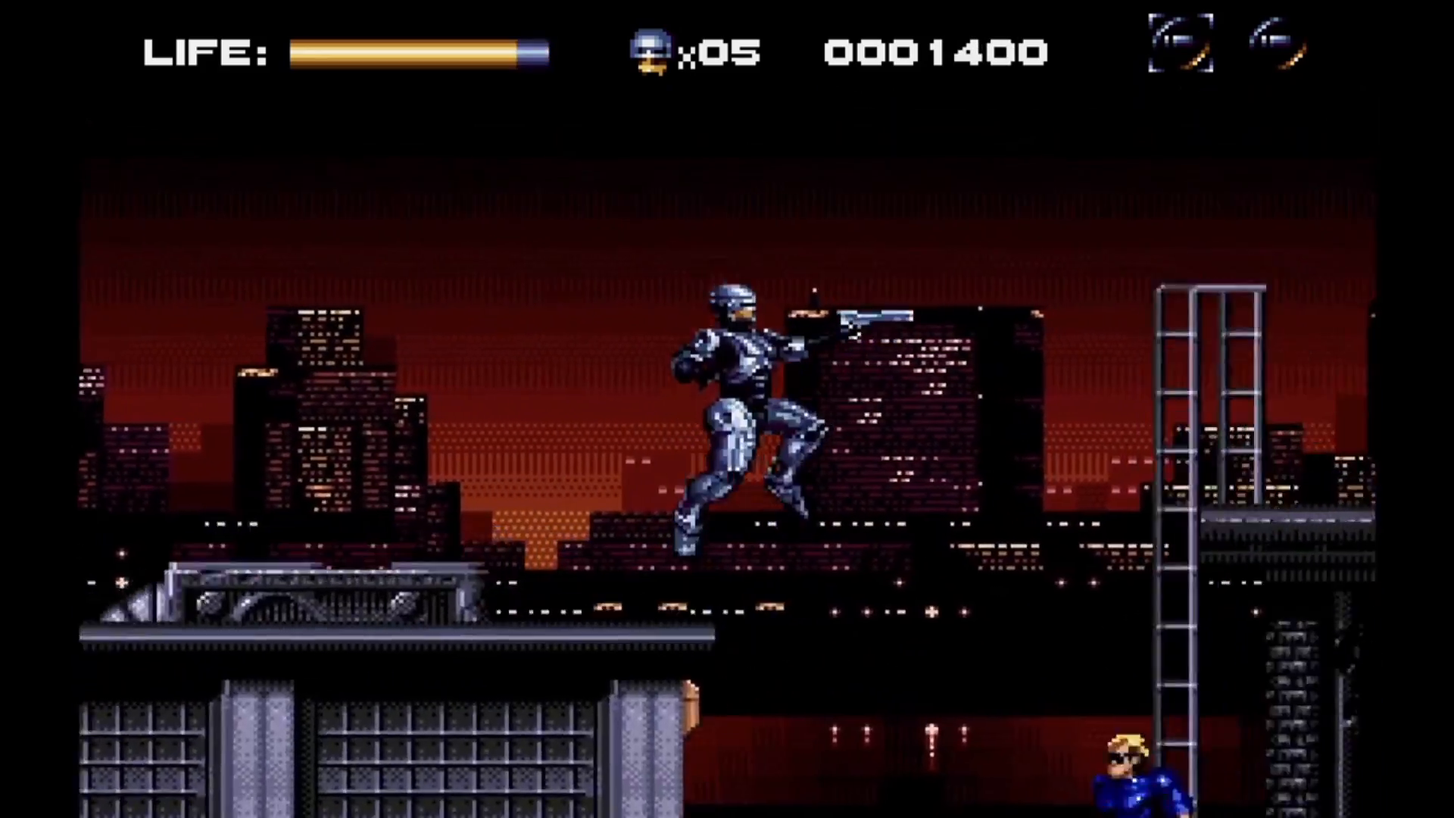
key(Right)
key(Left)
key(Right)
key(x)
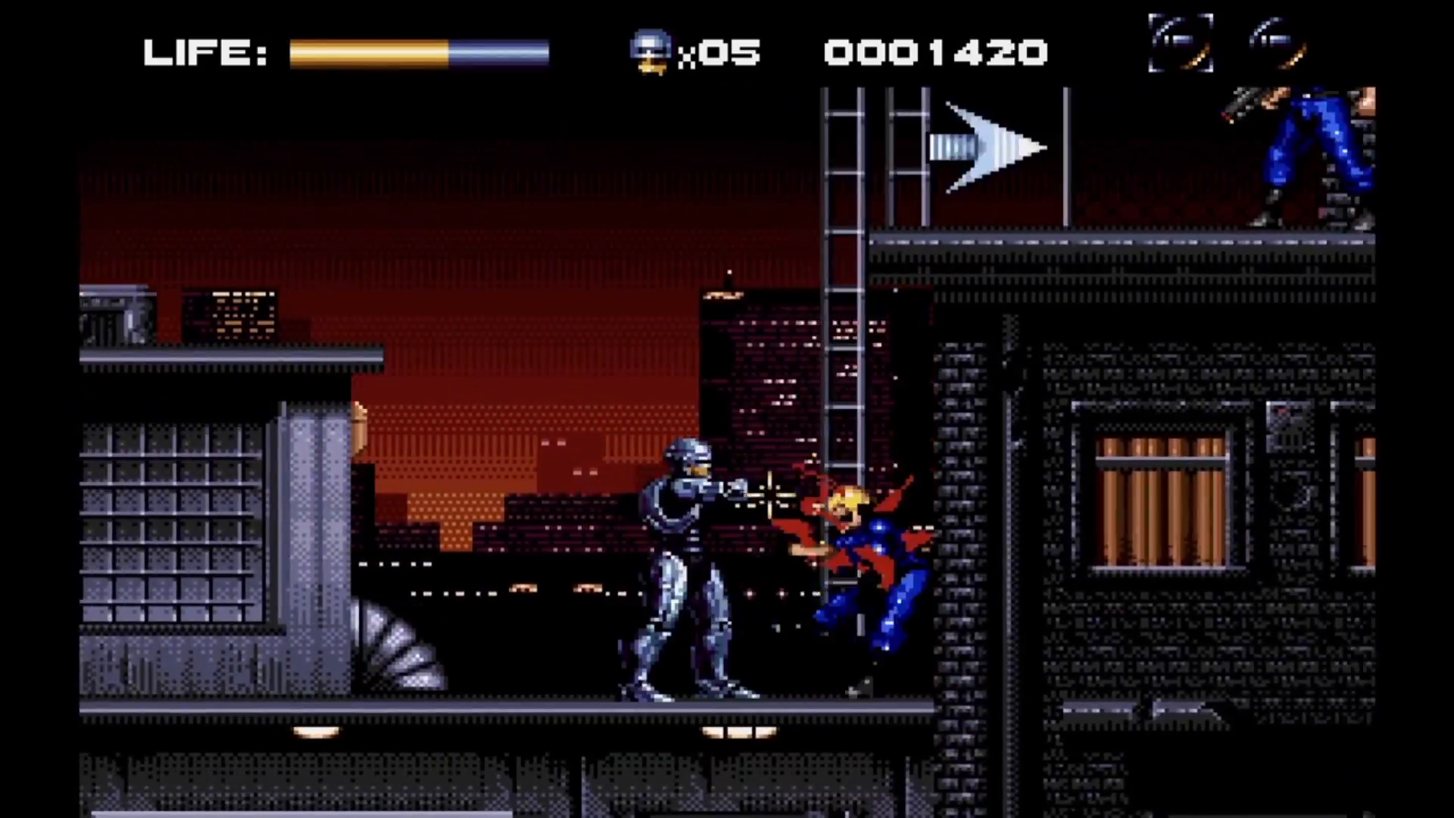
key(x)
key(Right+Up)
key(z)
key(x)
key(x)
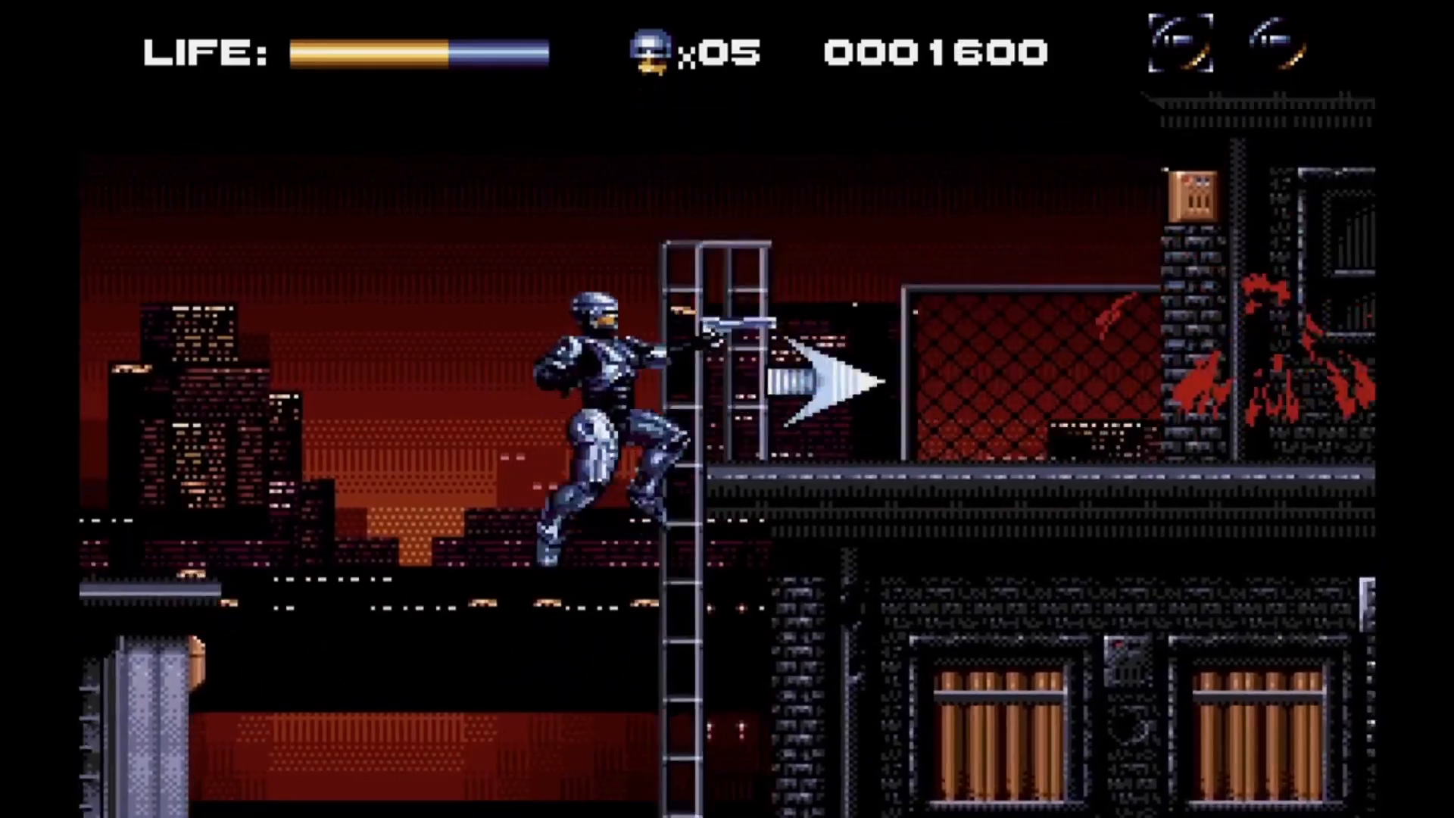
key(Right)
key(x)
key(x)
key(x)
key(x)
key(Right)
key(z)
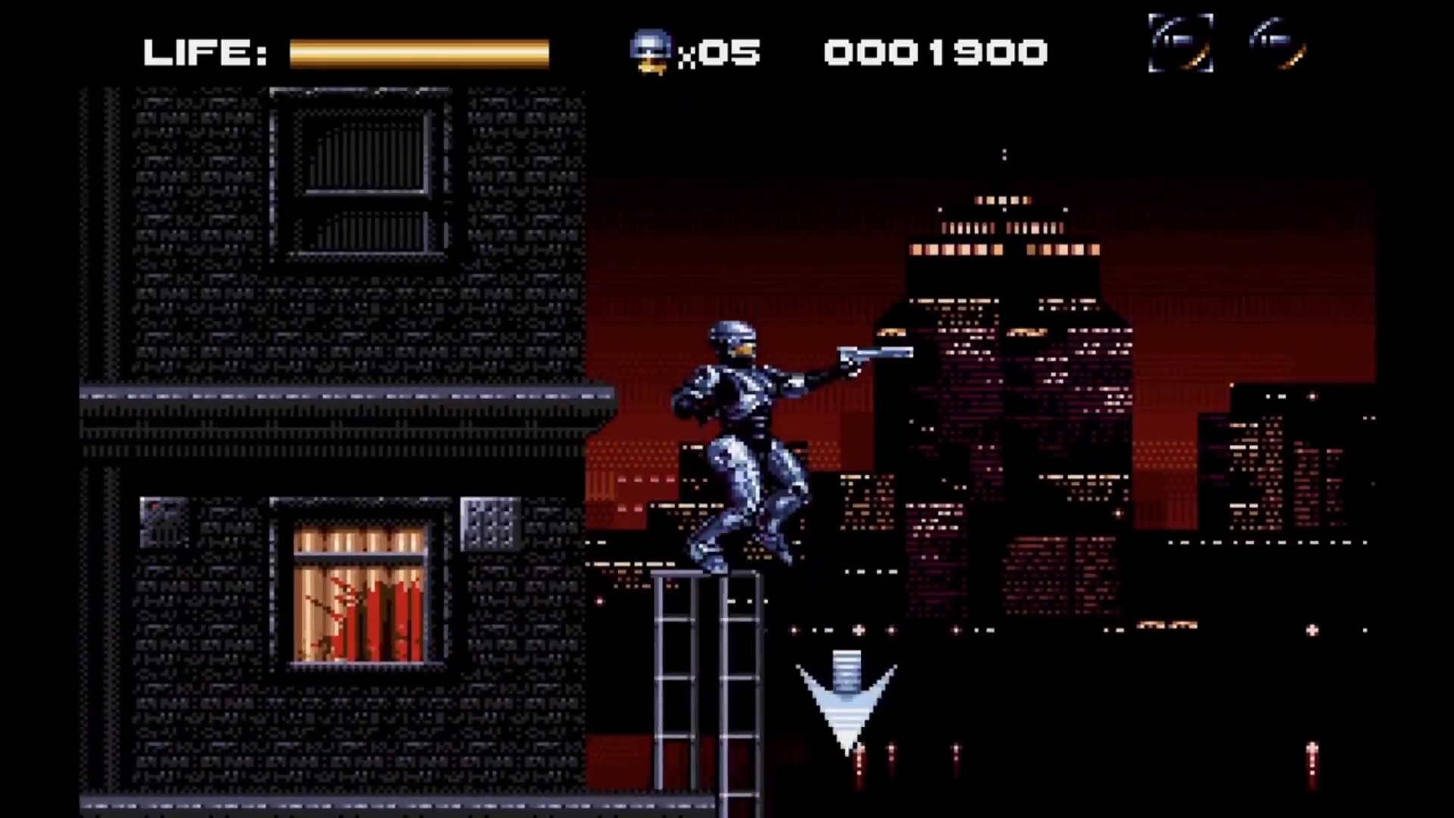
key(Right)
key(x)
key(x)
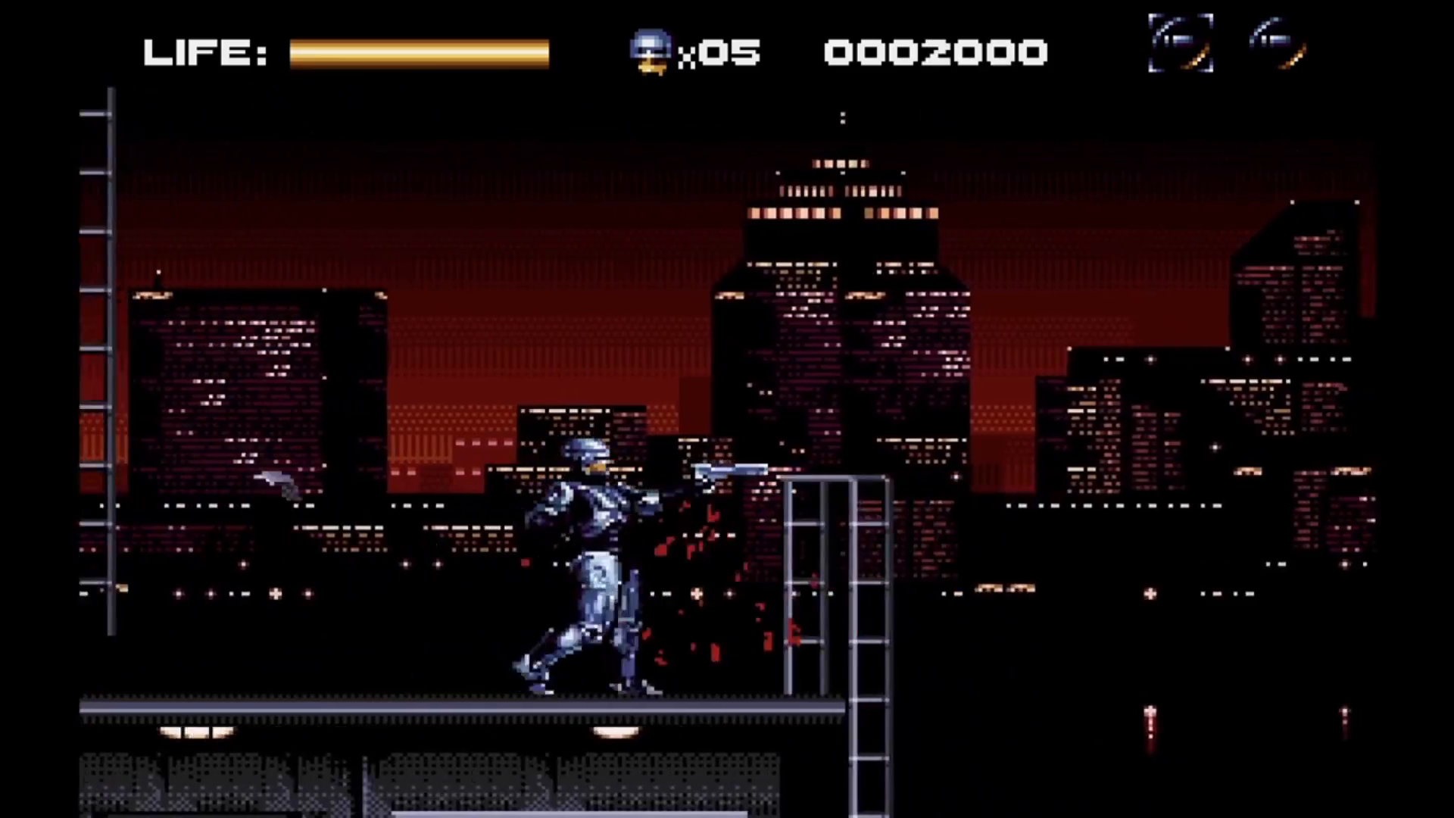
key(z)
key(Right)
key(x)
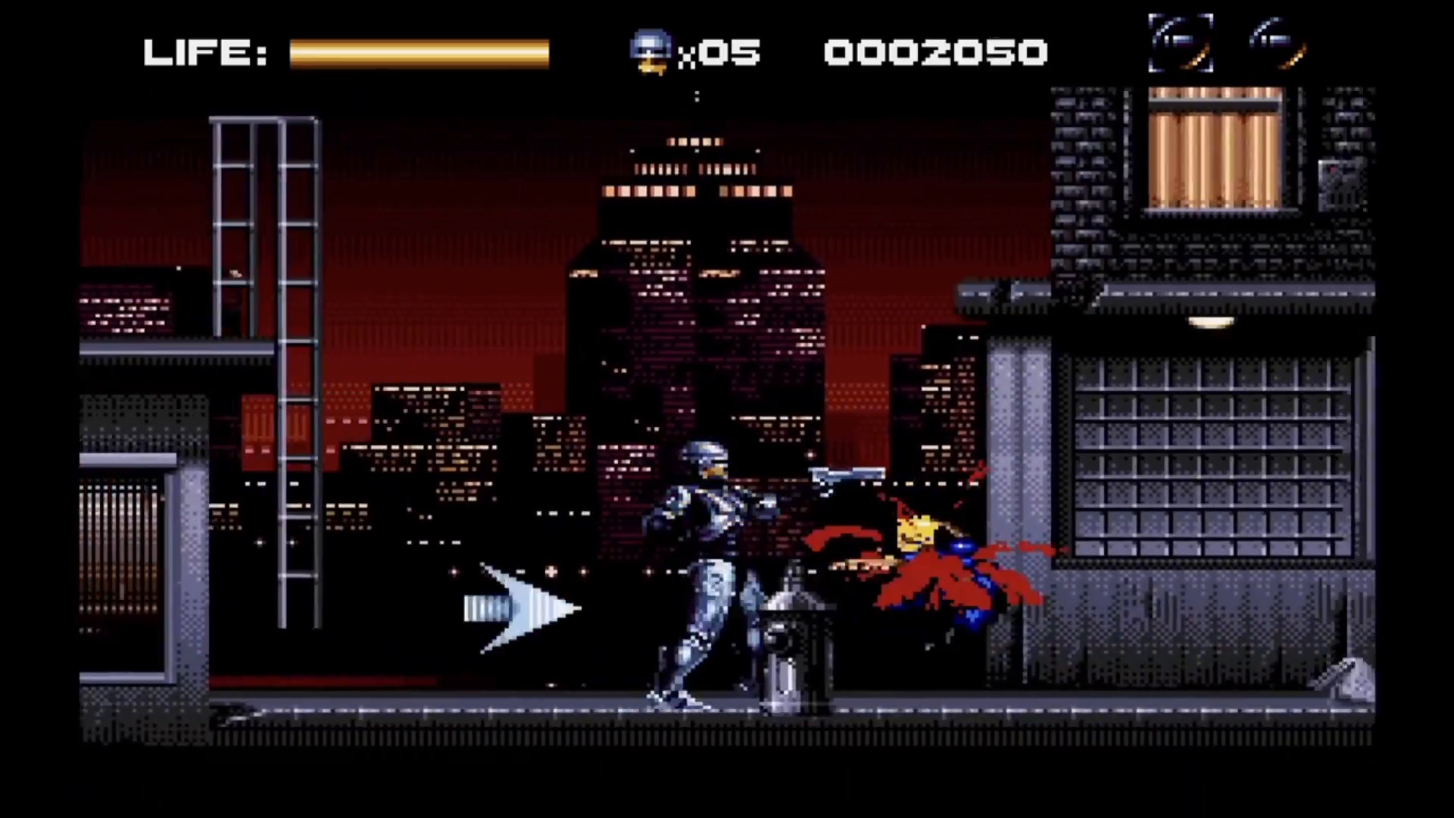
key(x)
key(Right)
key(x)
key(Left)
key(x)
key(Right)
key(Left)
key(x)
key(Right)
key(x)
key(Up)
key(x)
key(x)
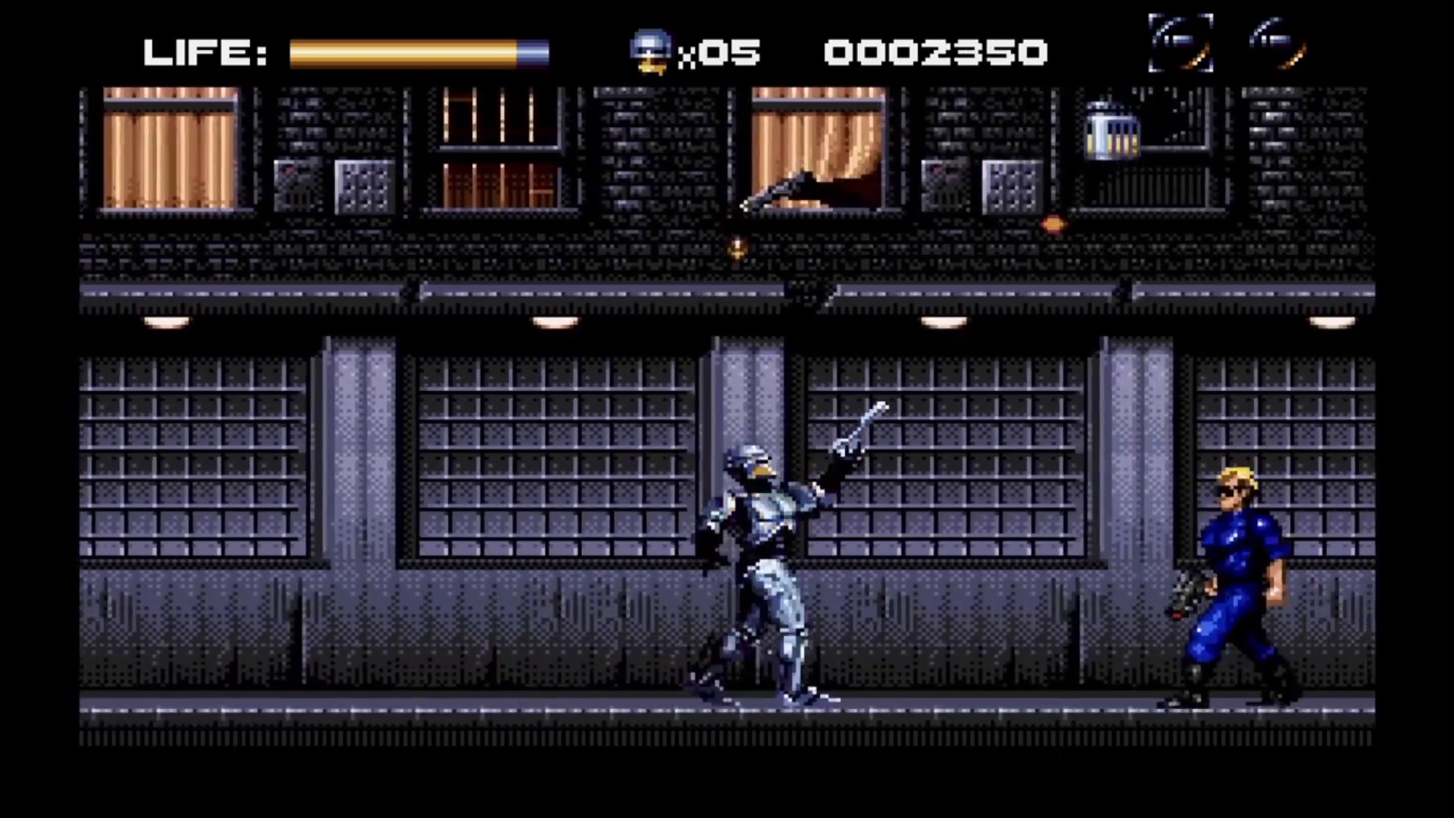
key(x)
key(Right)
key(z)
key(x)
key(x)
key(x)
key(Right)
key(x)
key(x)
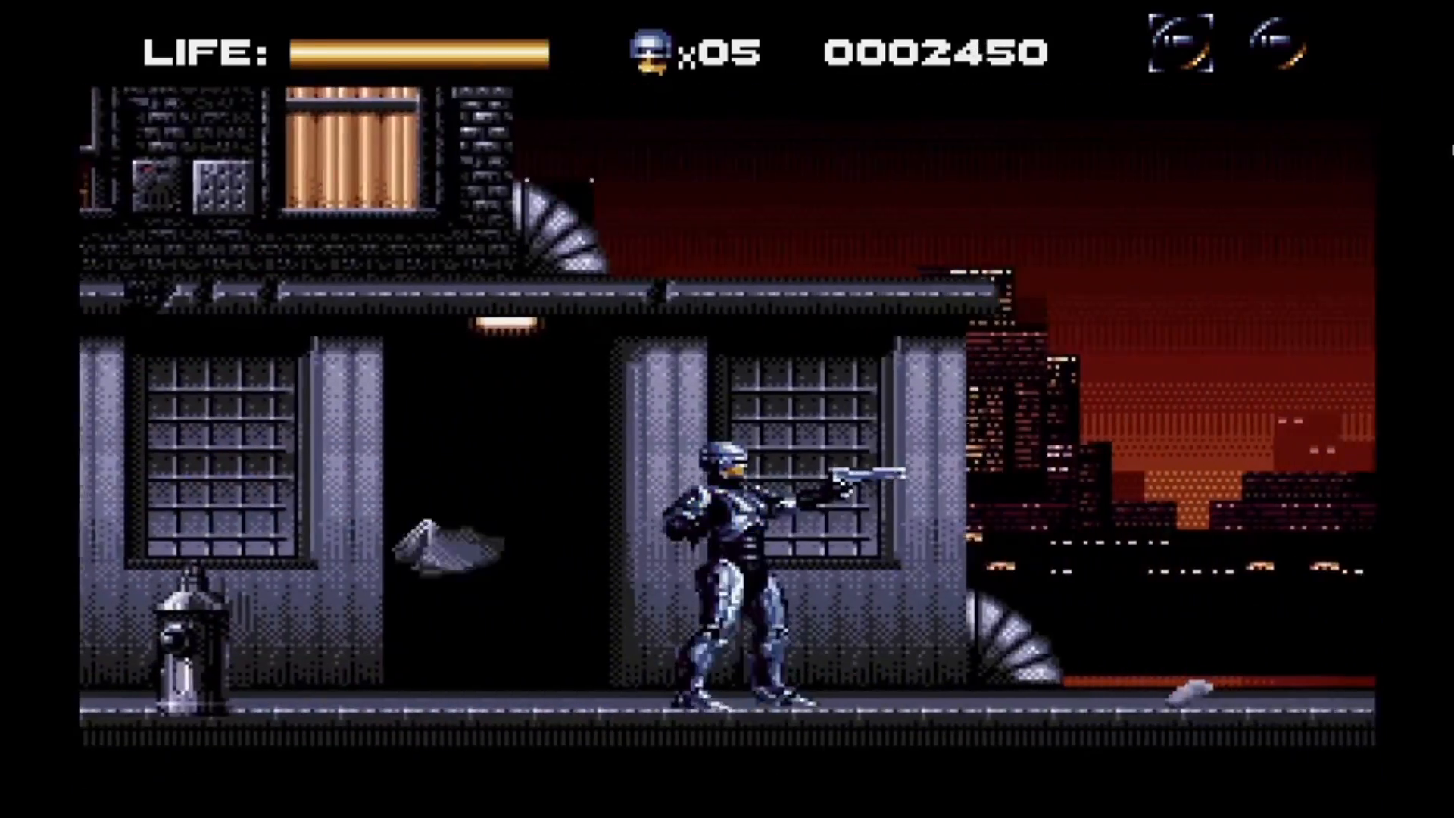
- Save the running game's state, accept the ROM file name warning, and load the saved state
key(Escape)
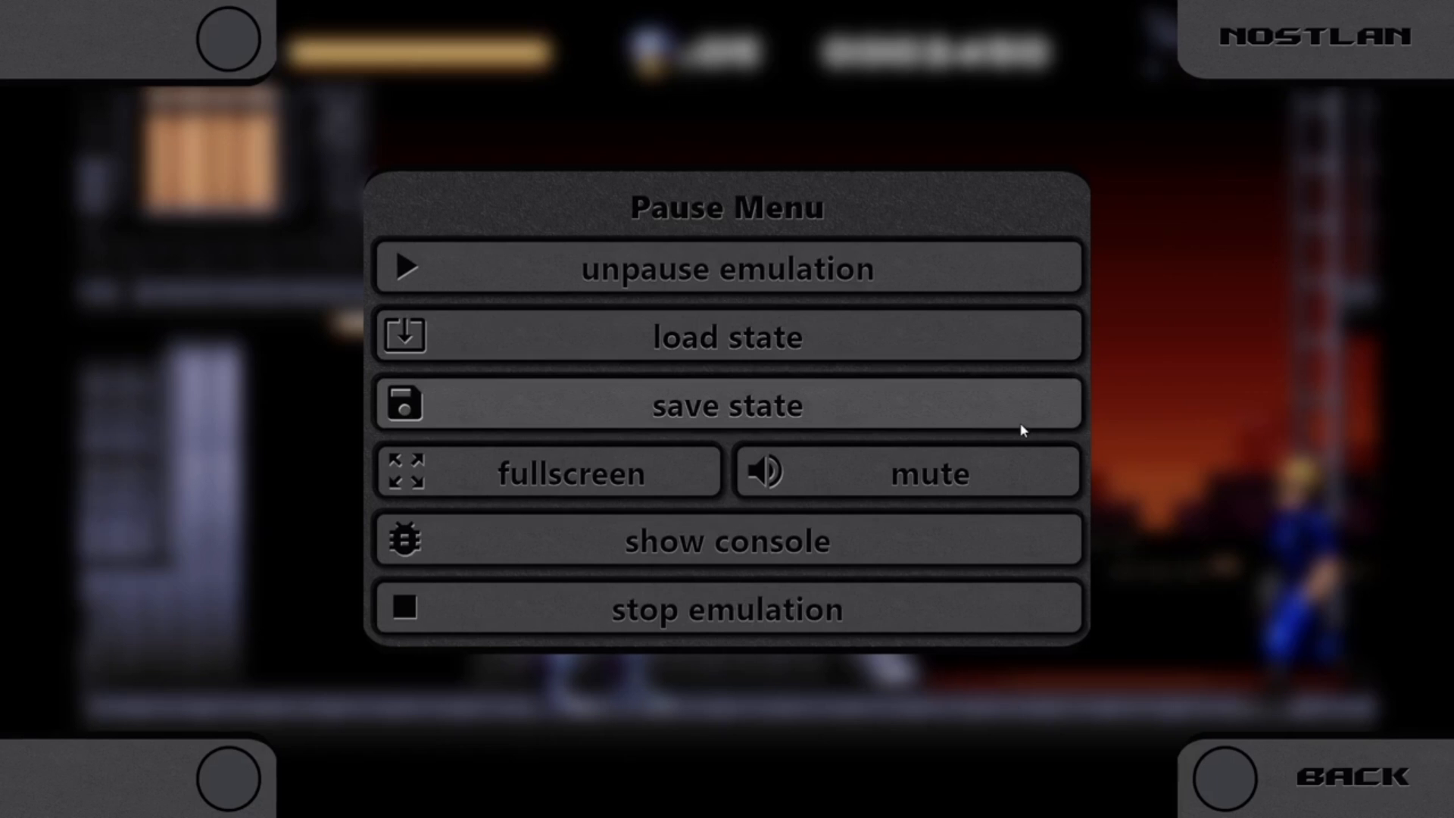
click(946, 422)
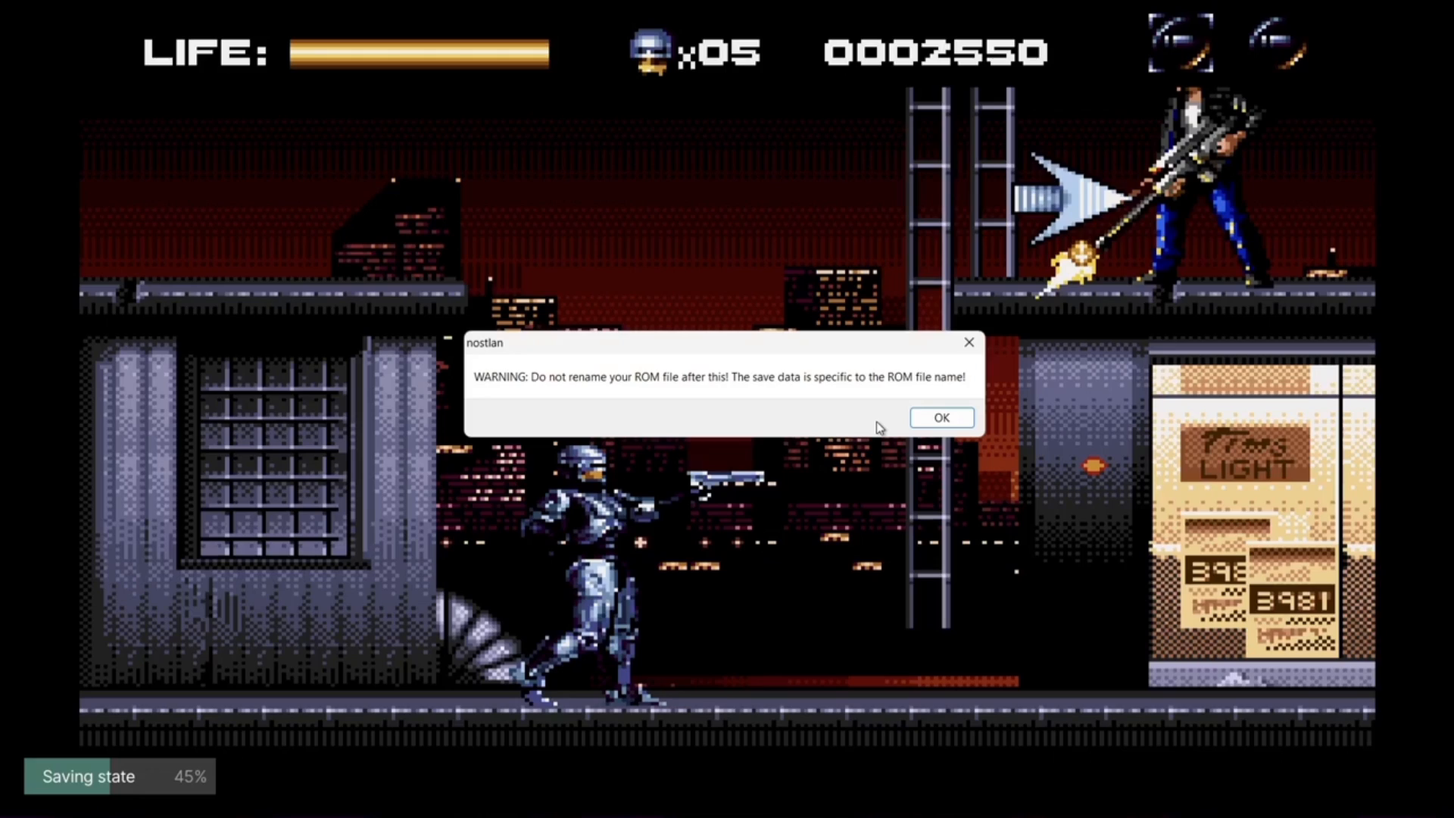
click(960, 419)
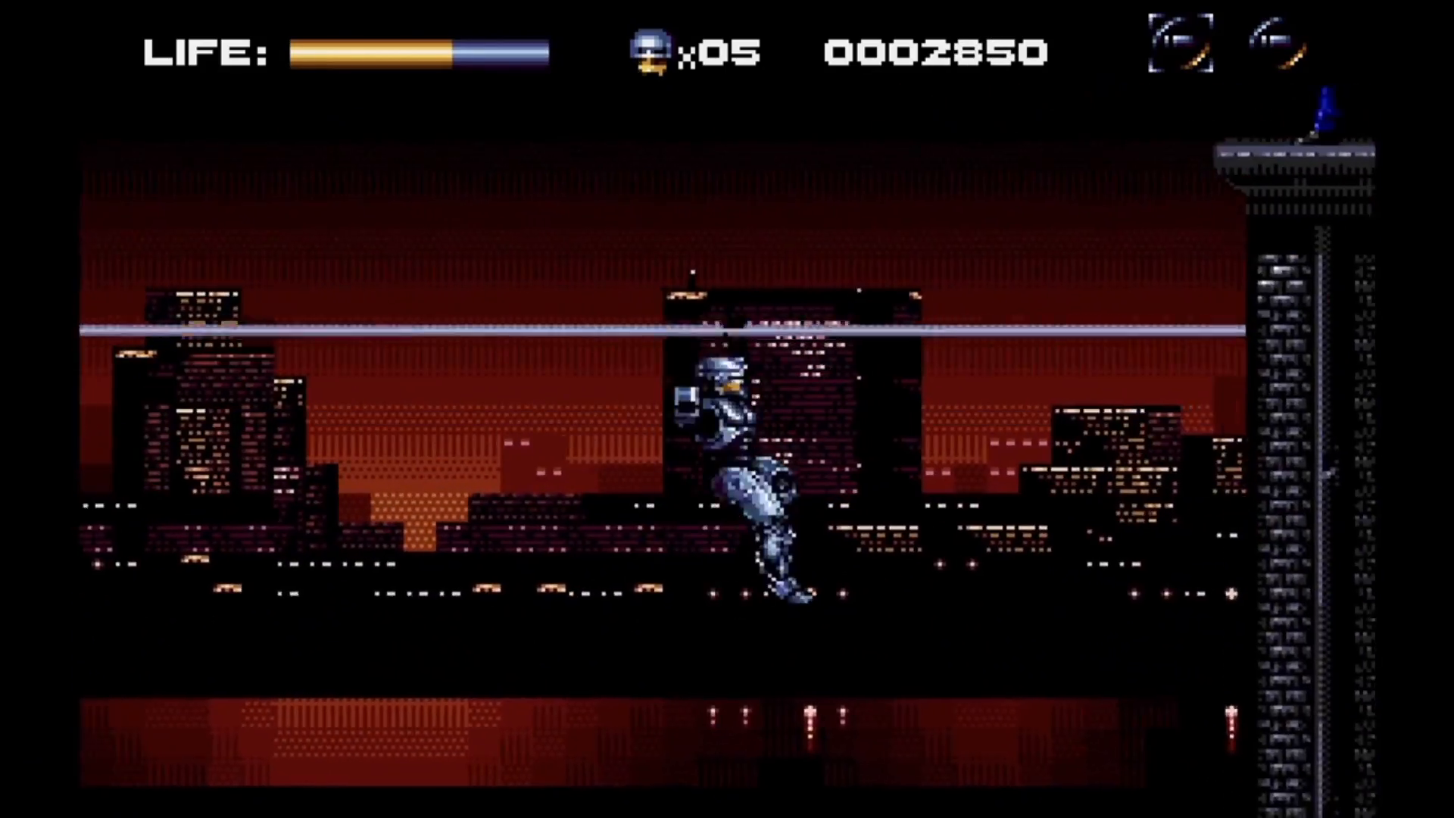
key(Escape)
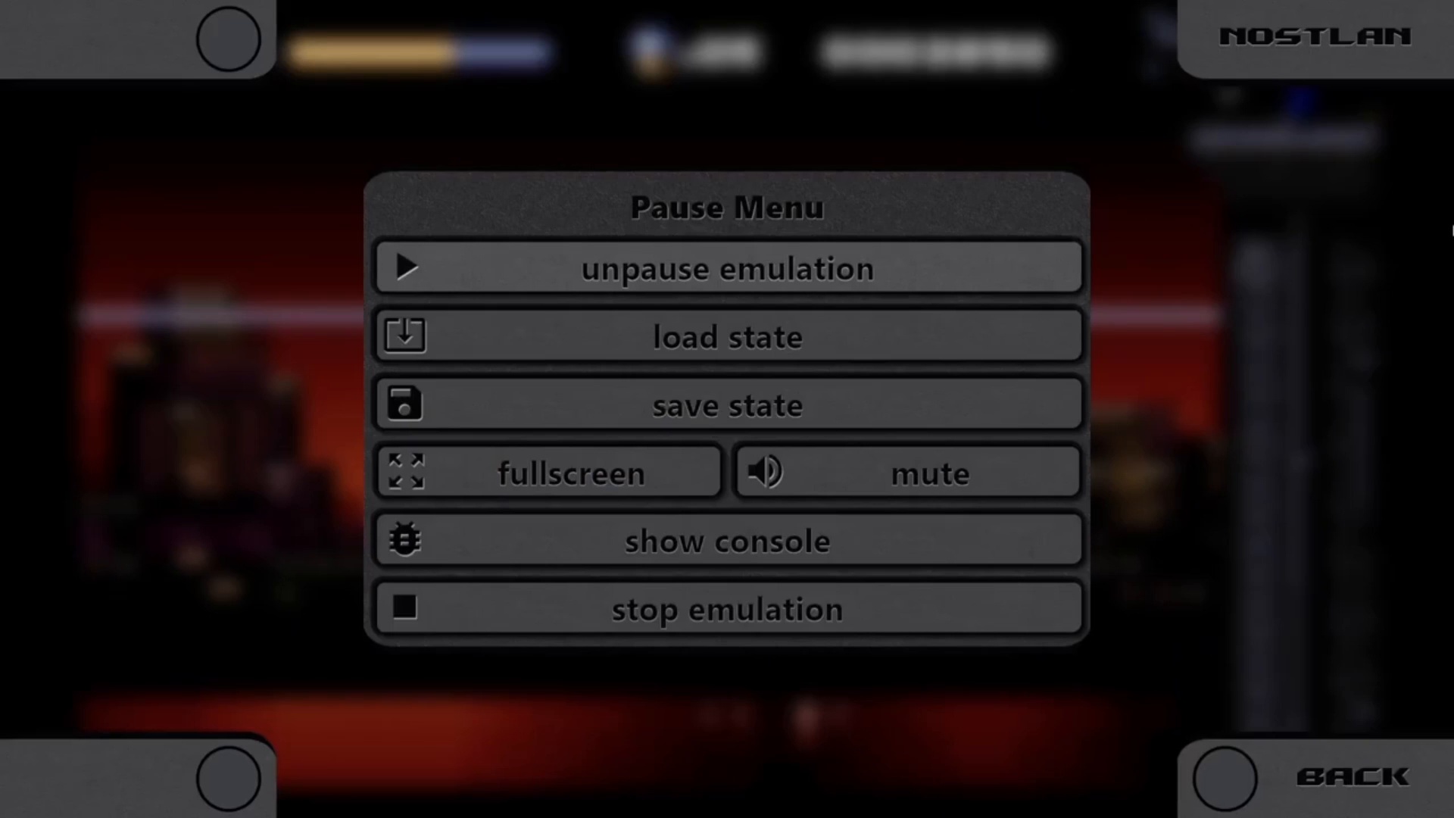
click(805, 337)
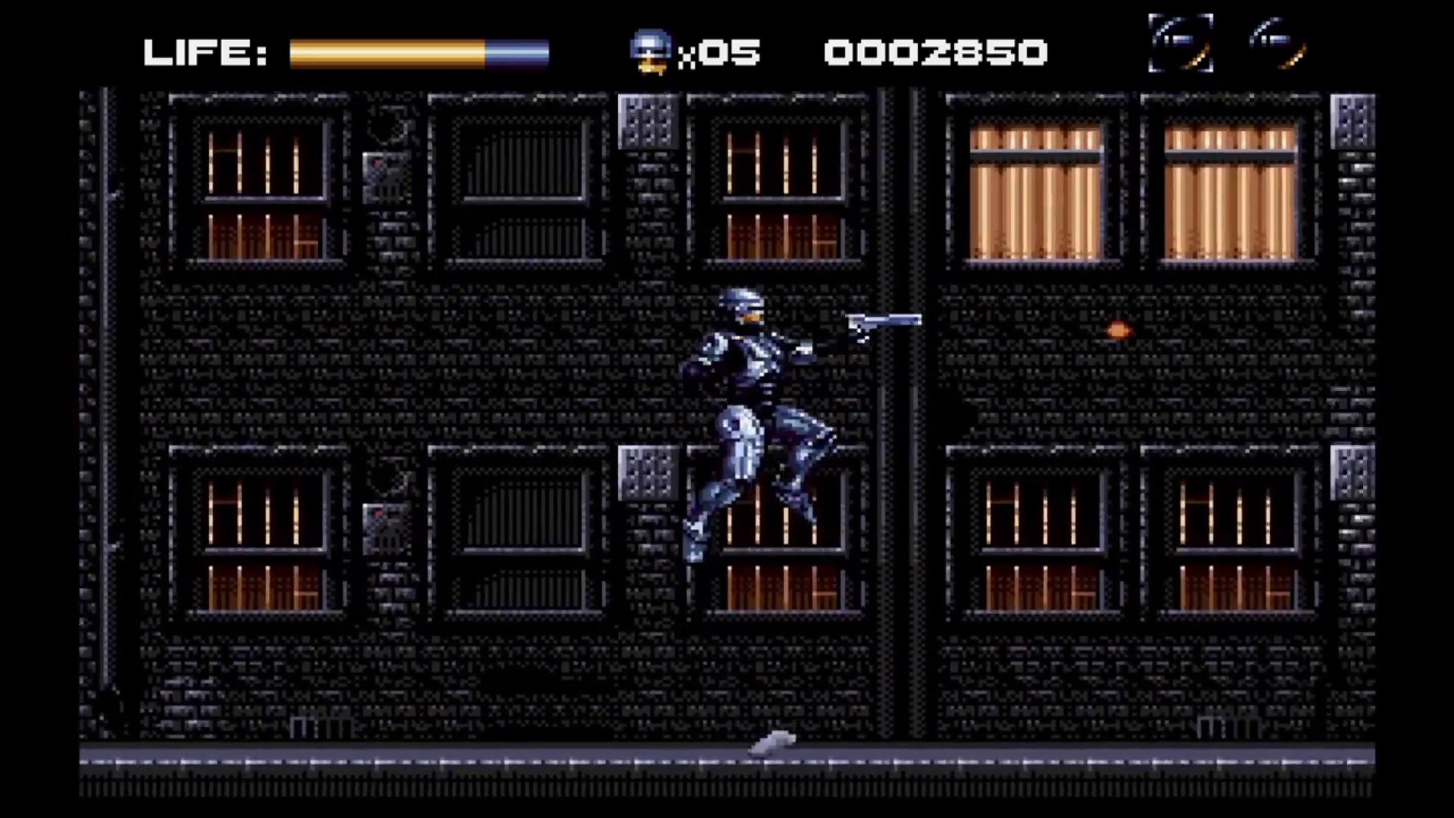
- Stop the emulation of RoboCop versus The Terminator and return to the Genesis game library
key(Escape)
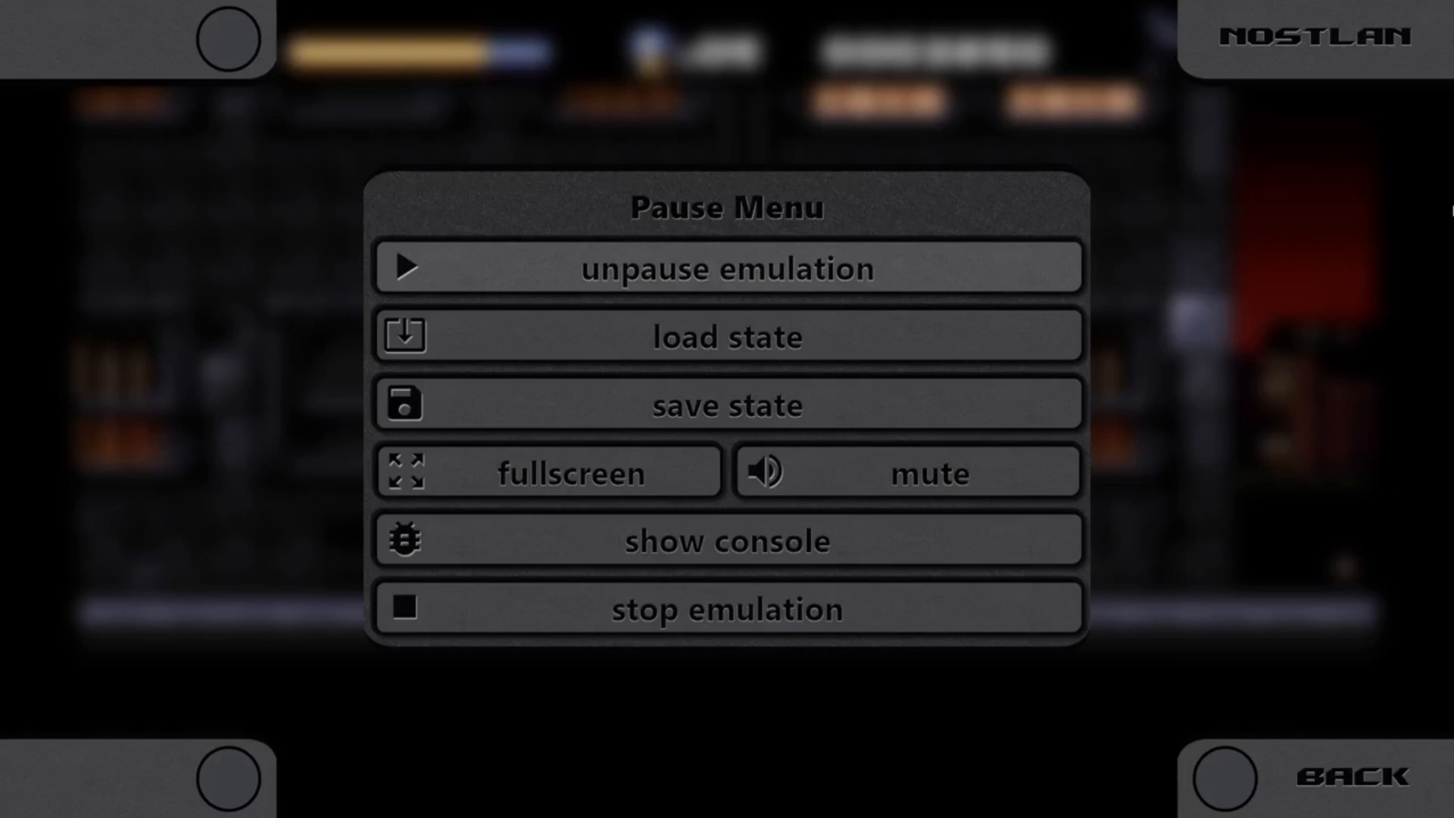
click(720, 613)
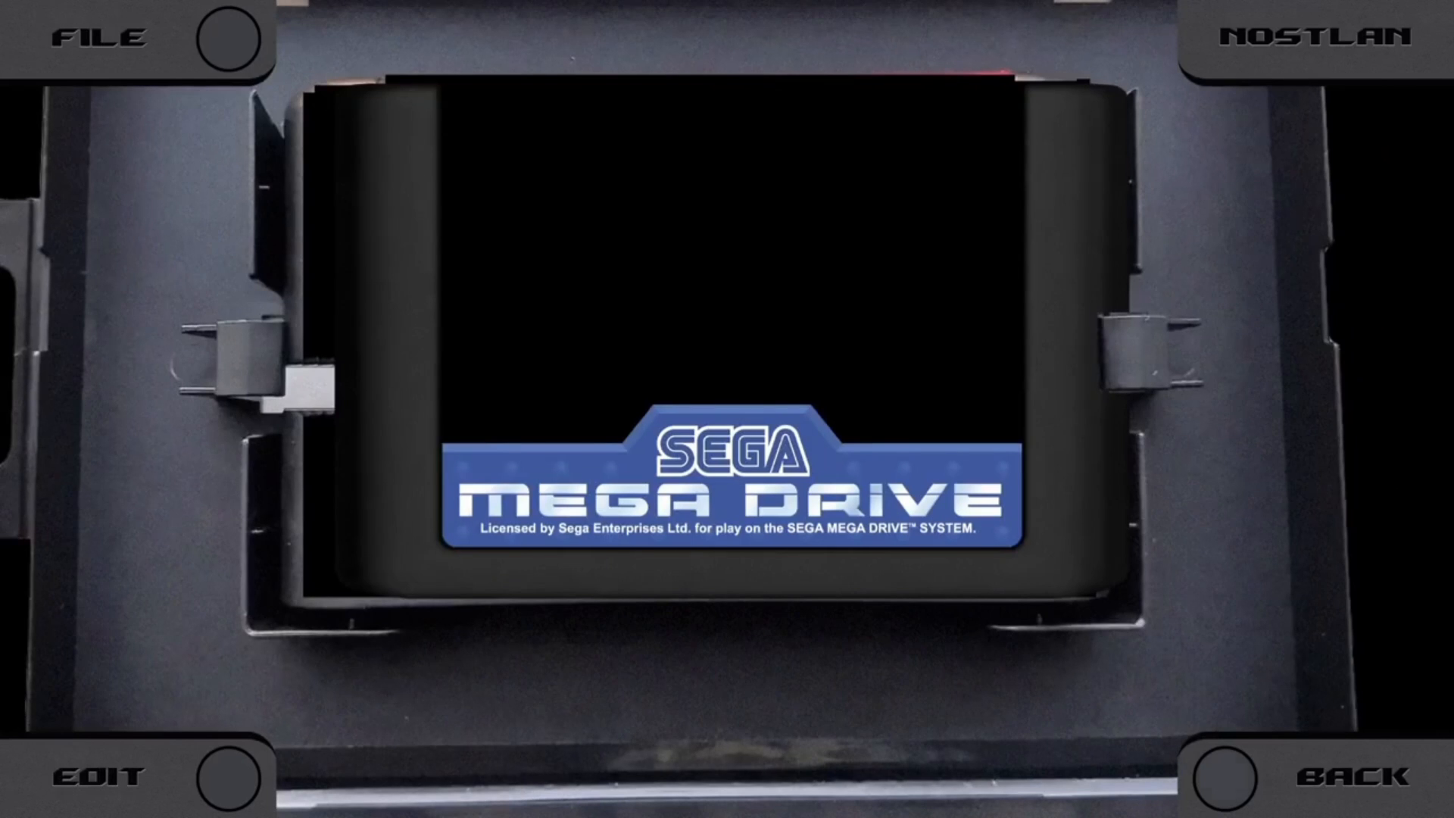
click(1338, 782)
click(1338, 782)
click(1337, 781)
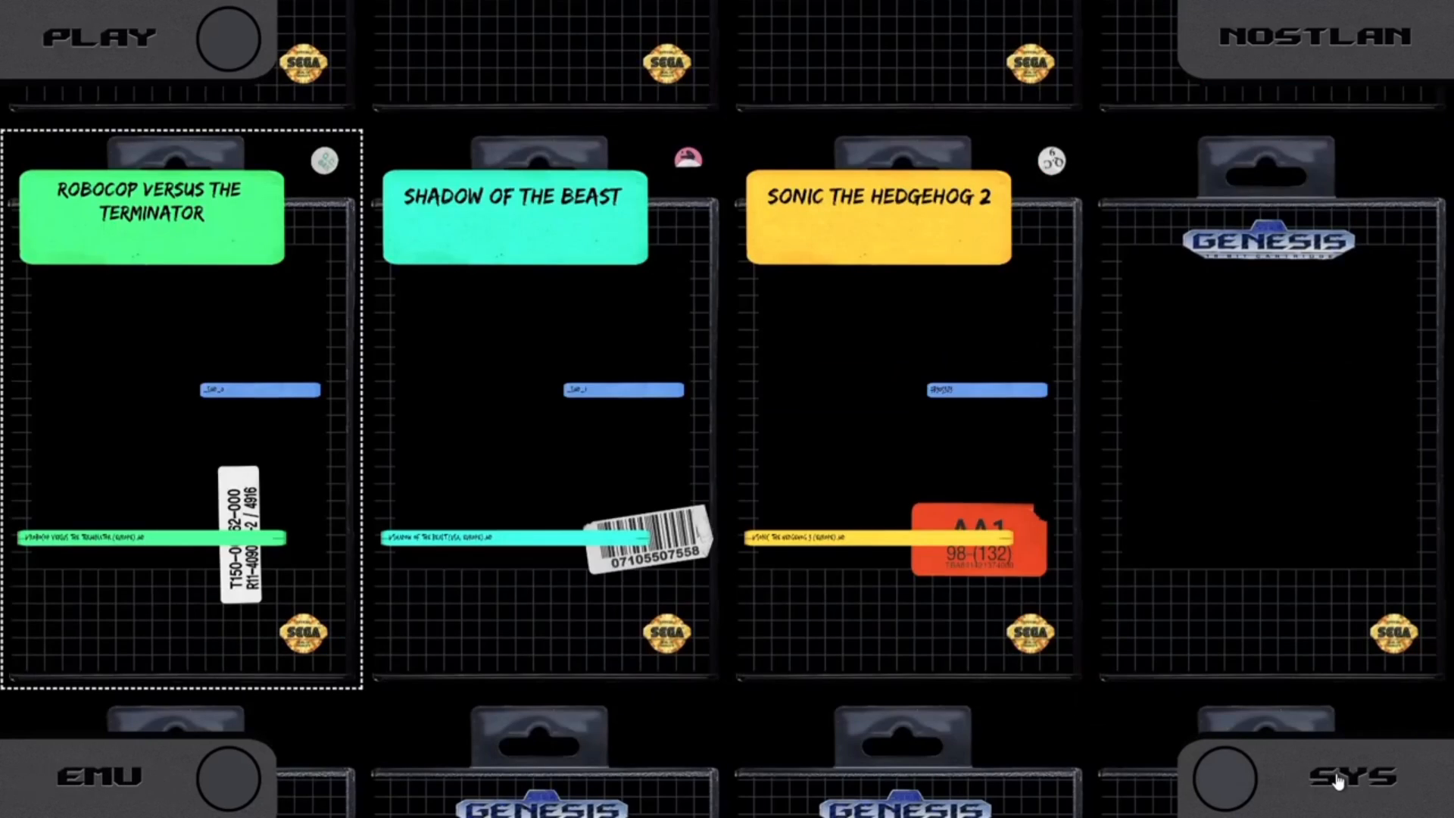
- Switch the system to Wii and start the Dolphin emulator installation
click(1338, 782)
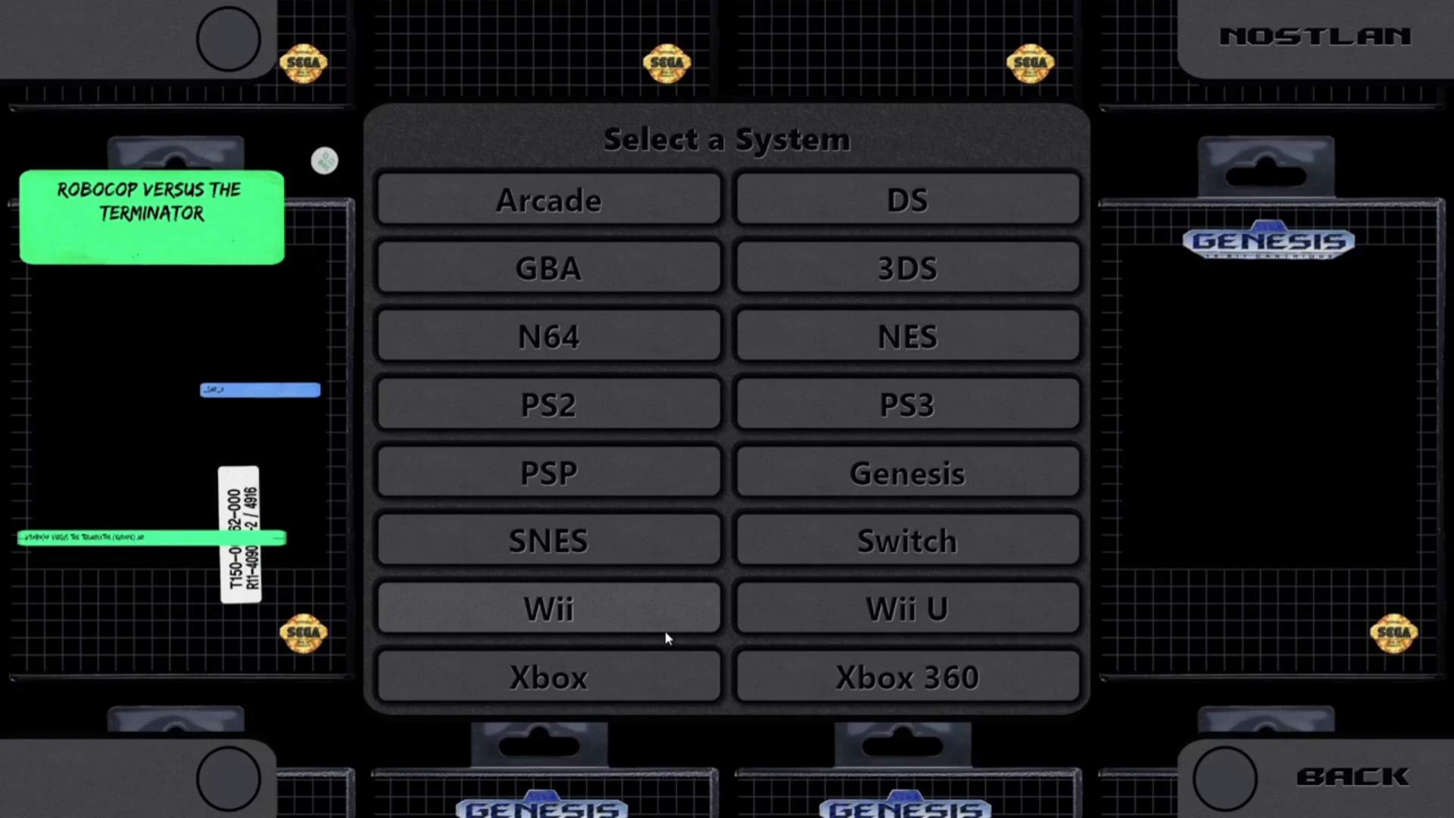
click(555, 614)
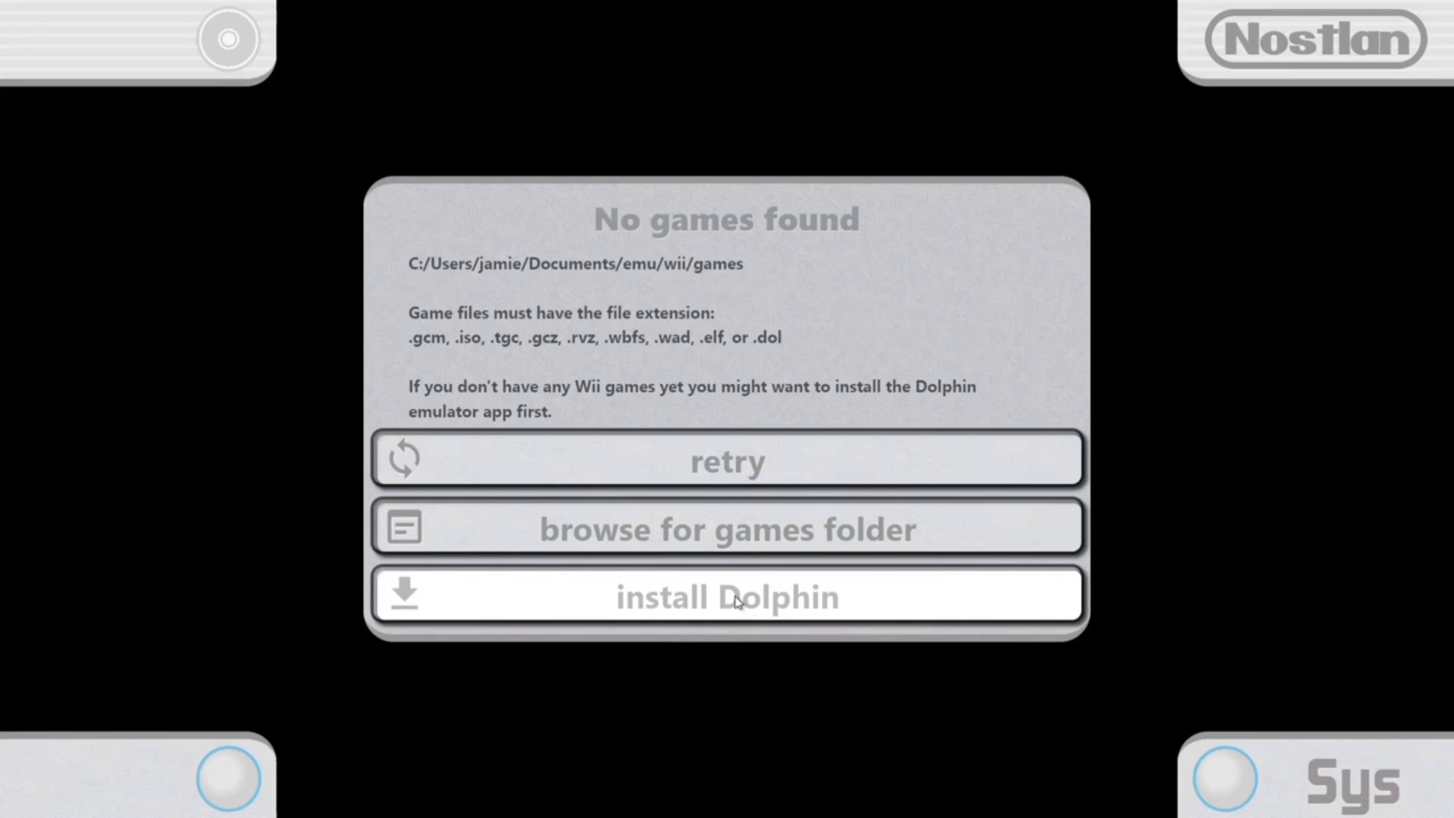
click(789, 600)
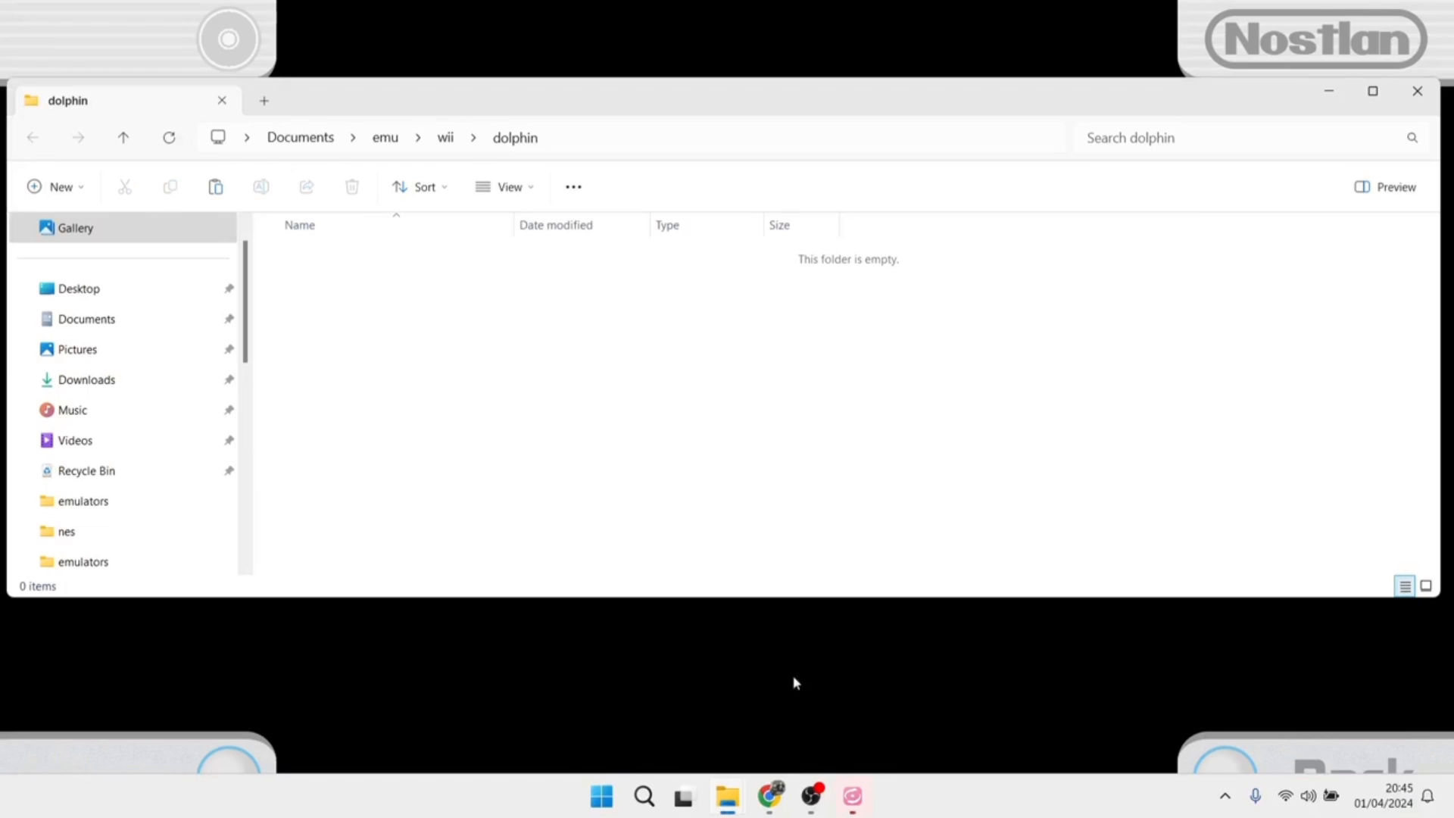
- Switch to Chrome and download the Windows x64 build of Dolphin beta 5.0-21264 from the Dolphin website
click(768, 797)
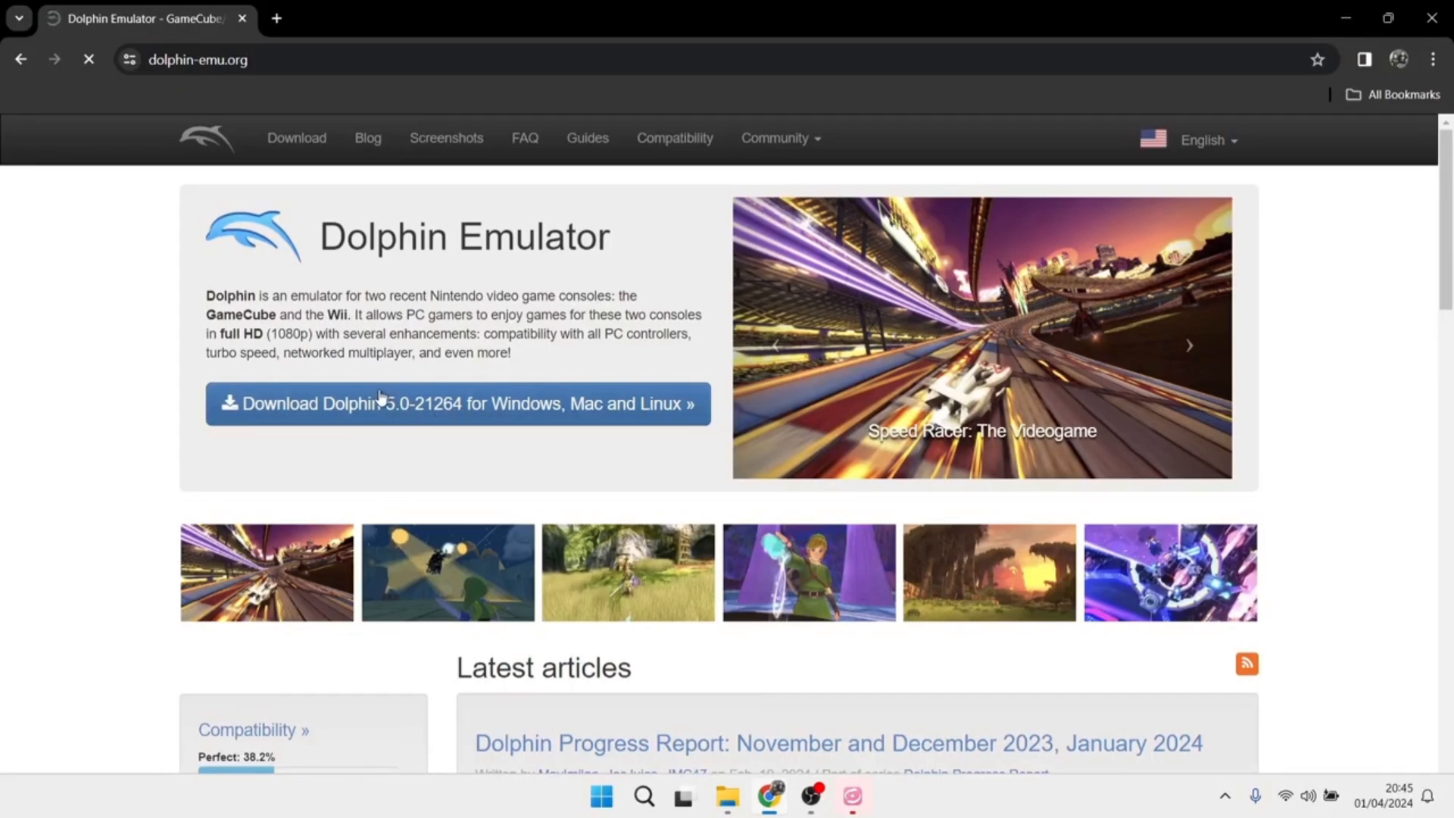
click(477, 405)
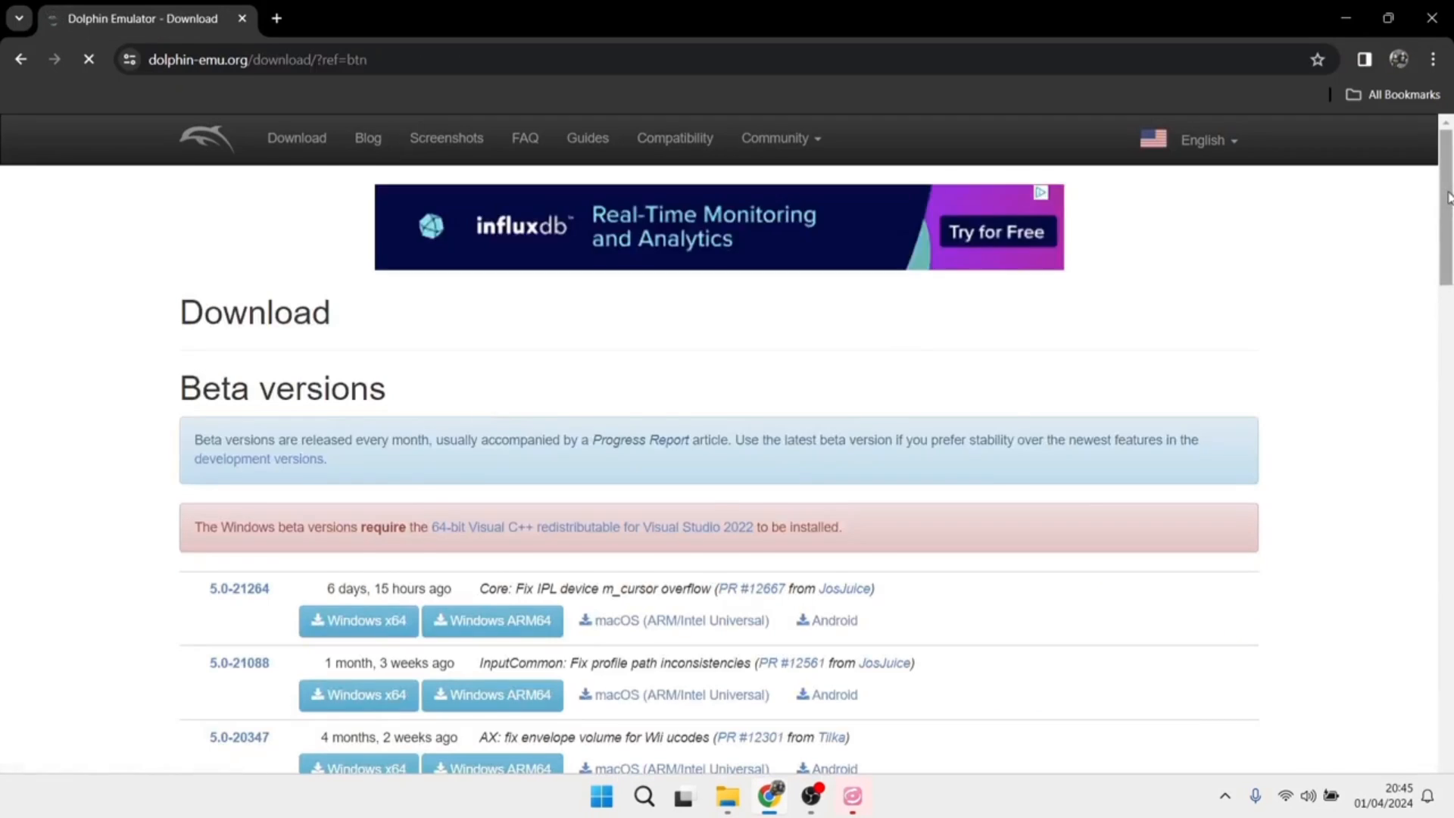
scroll(382, 364, down, 3)
click(382, 355)
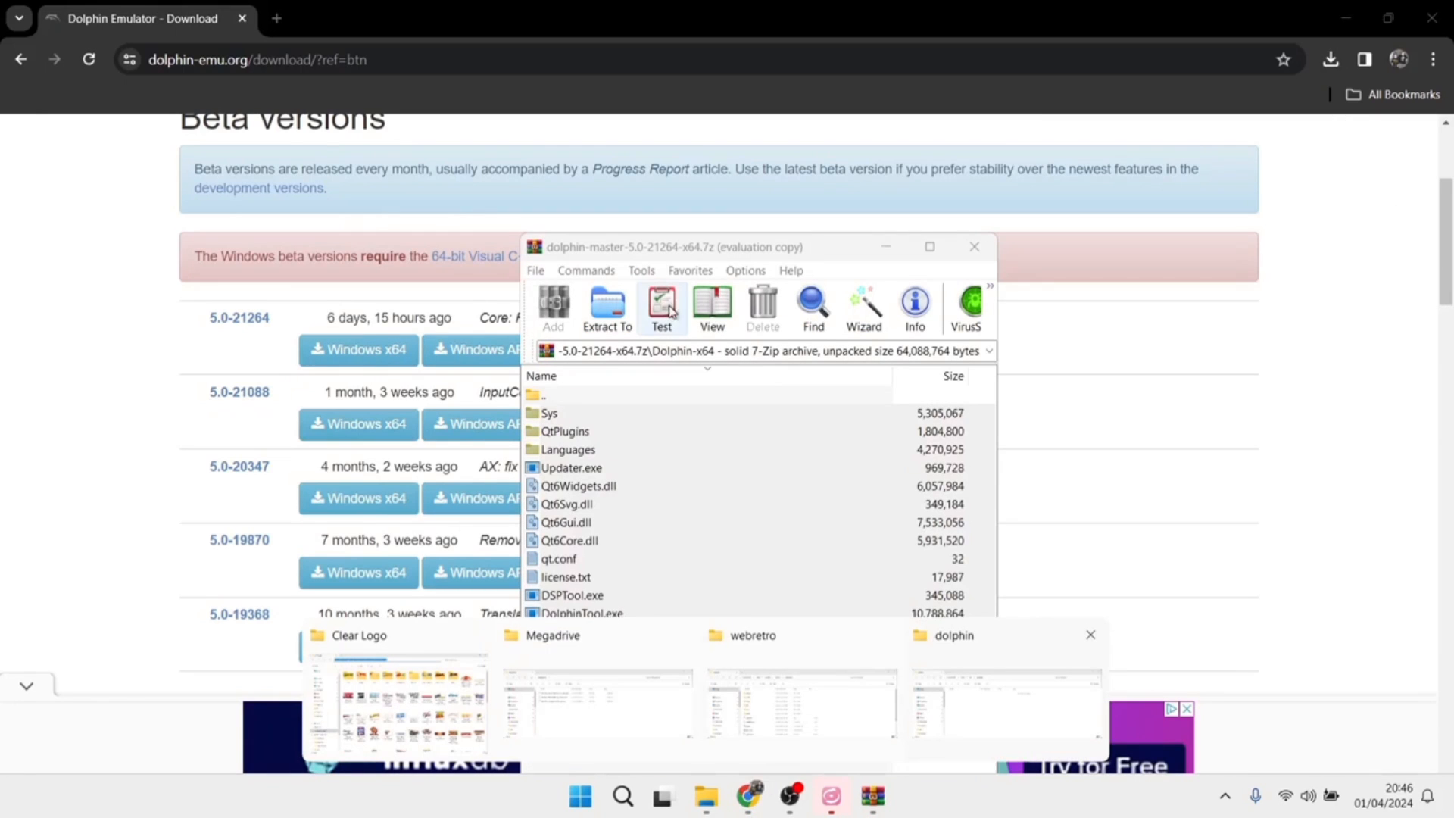
- Extract all files of the archive's Dolphin-x64 folder from WinRAR into the emu\wii\dolphin folder in Documents
click(952, 715)
click(814, 685)
drag(720, 691, 390, 387)
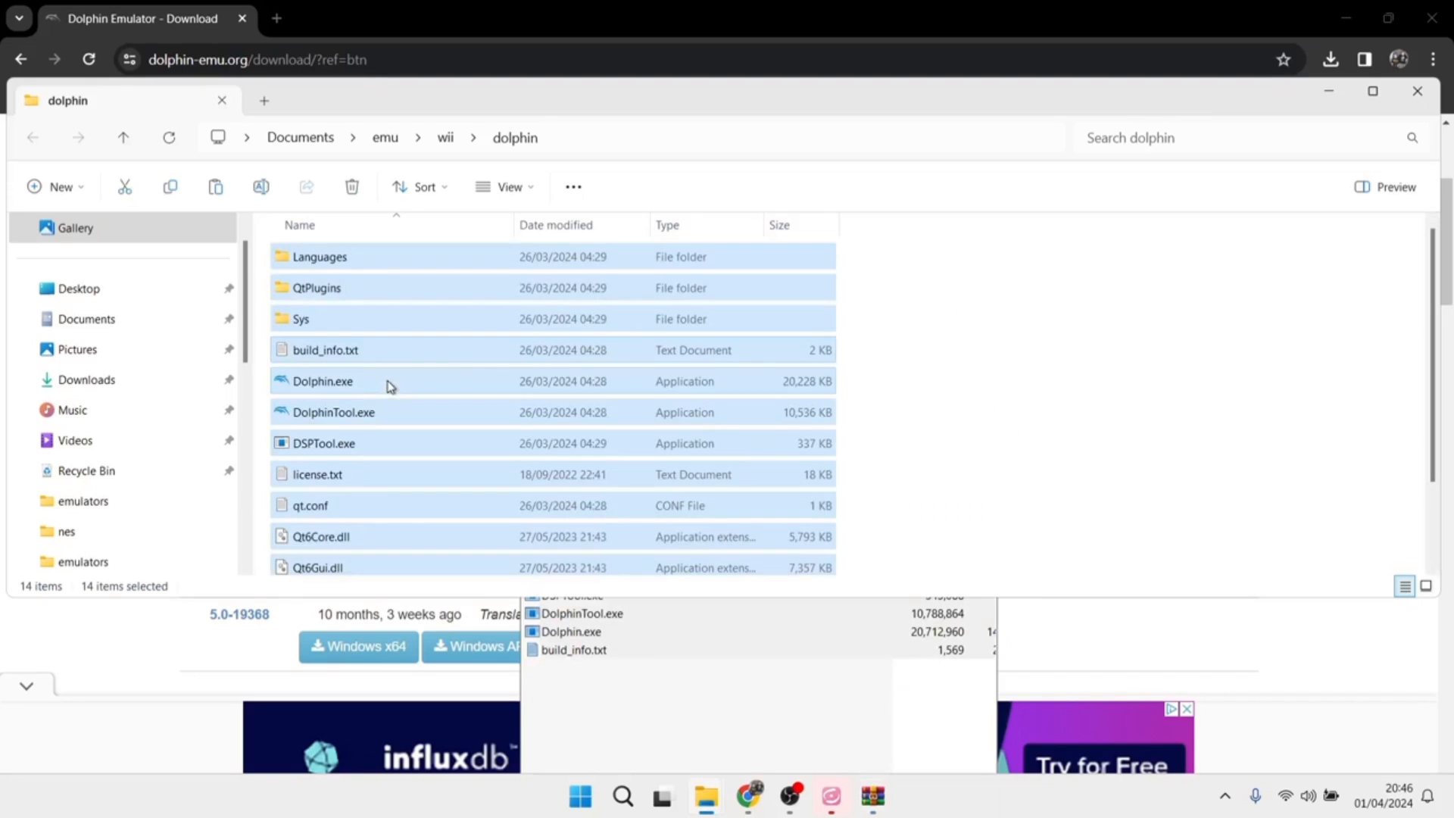
- Switch to Nostlan, dismiss the download error and run the Dolphin installation check again
click(1028, 408)
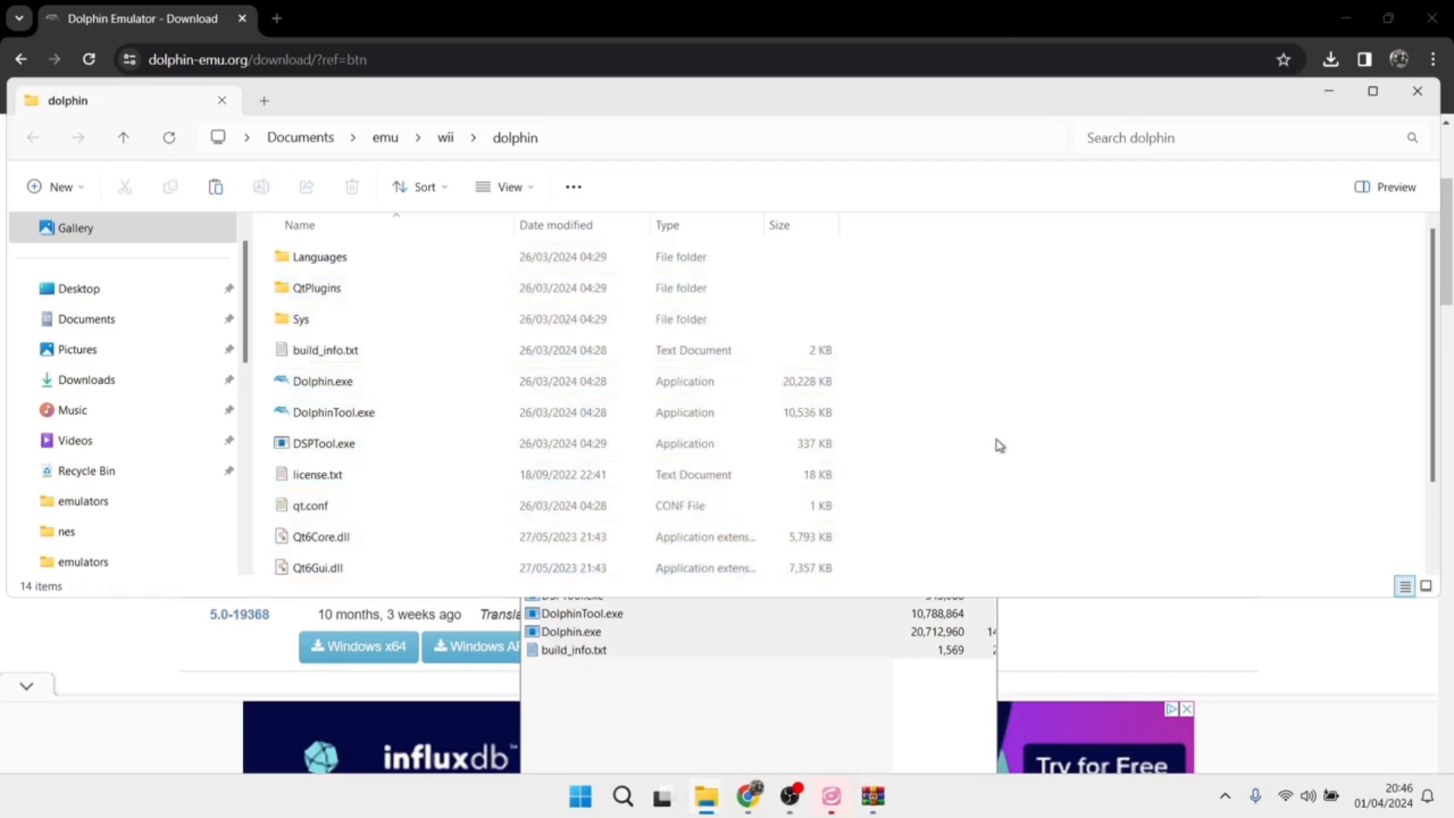
click(827, 798)
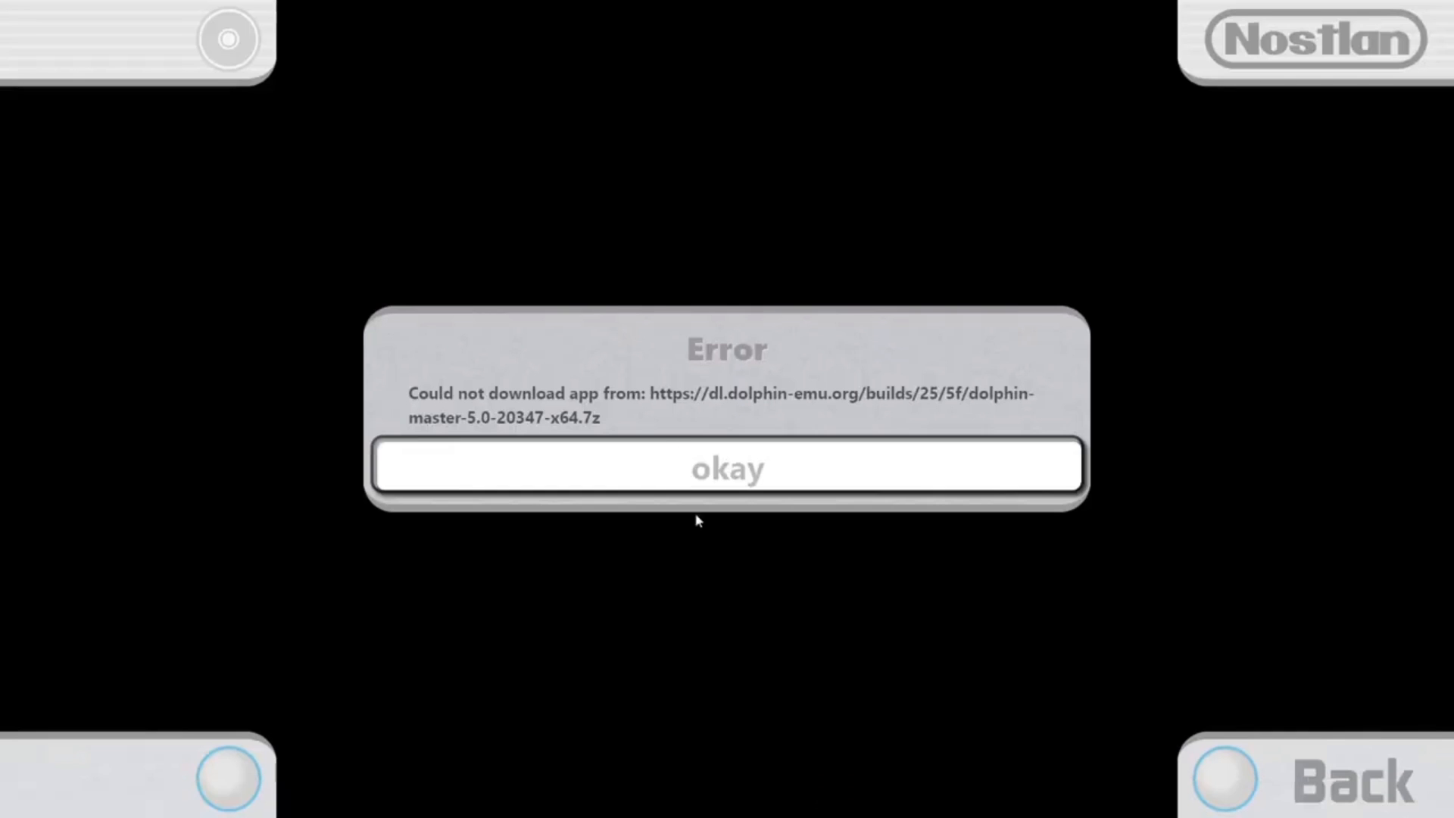
click(675, 456)
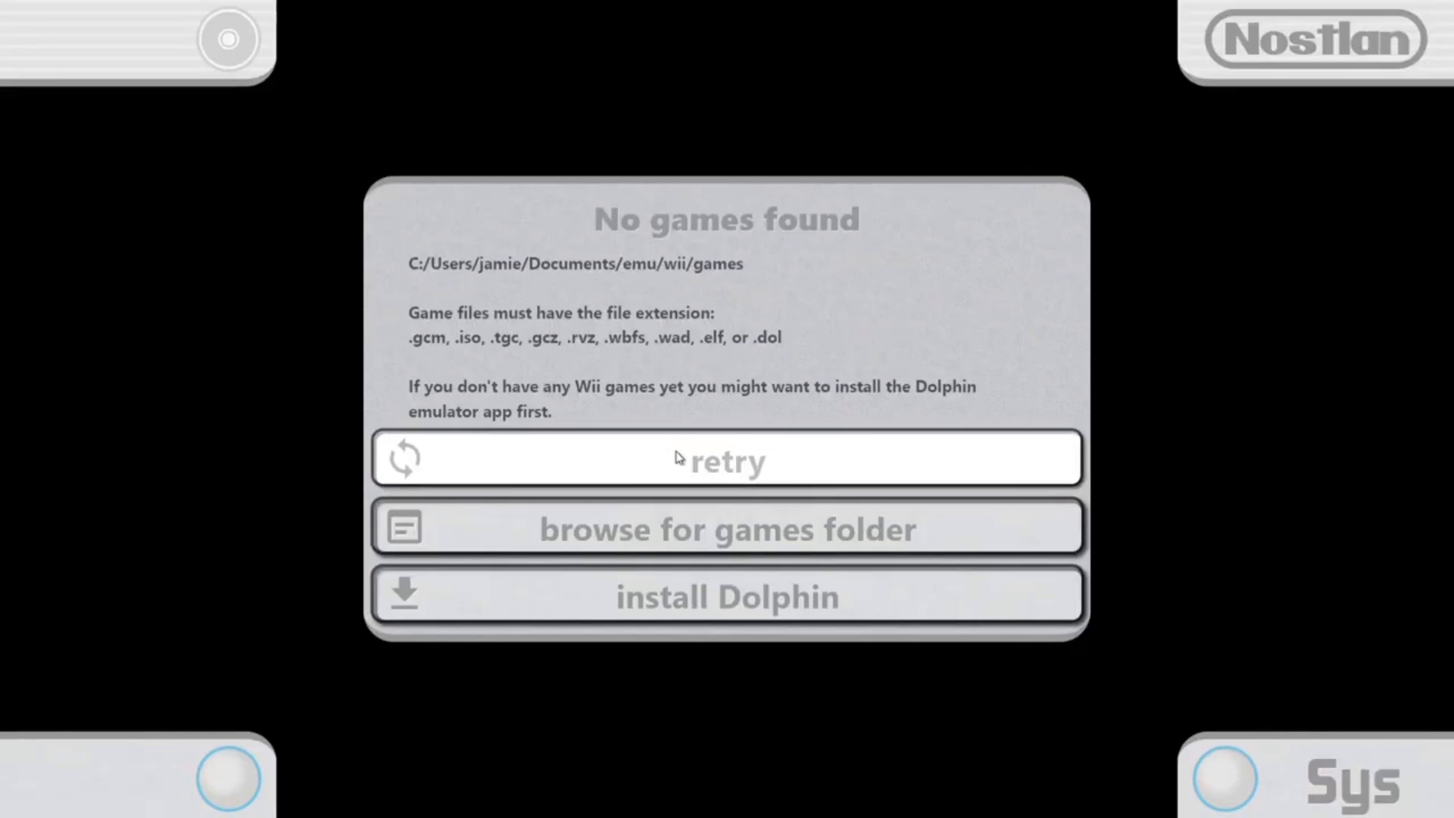
click(732, 601)
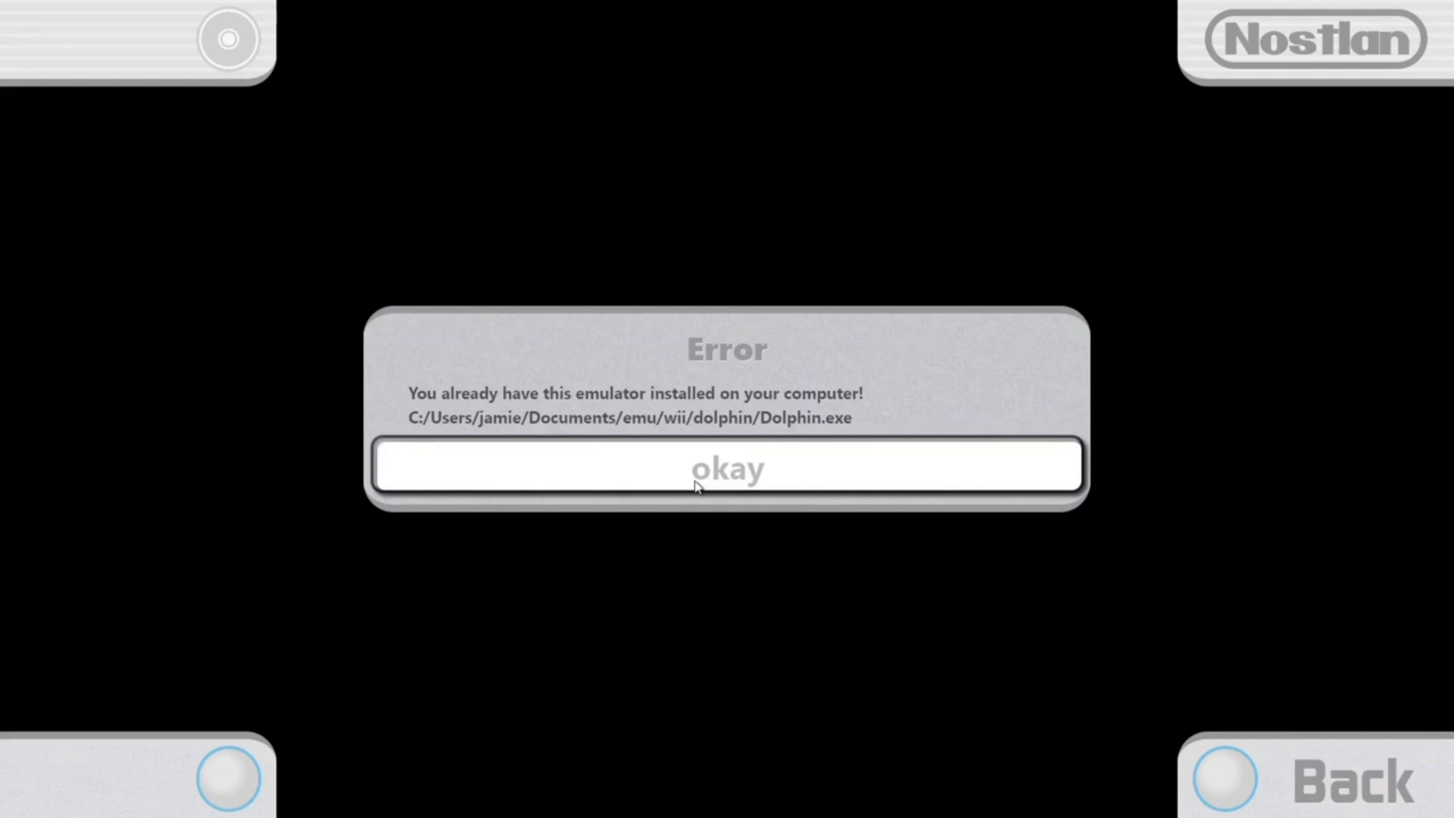
click(745, 469)
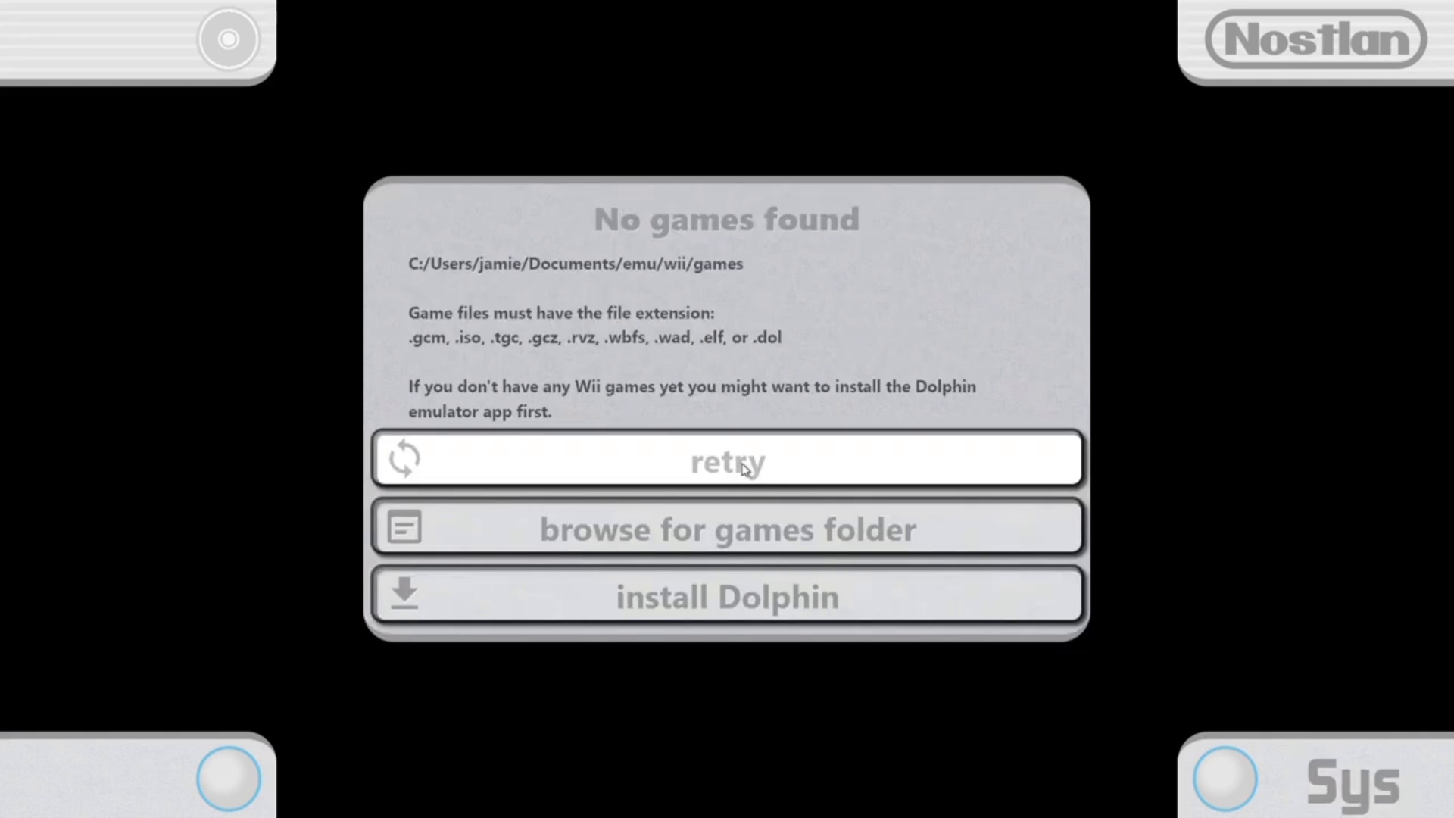
- Choose the wii folder in Launchbox\Roms on New Volume (D:) as the Wii games folder
click(883, 528)
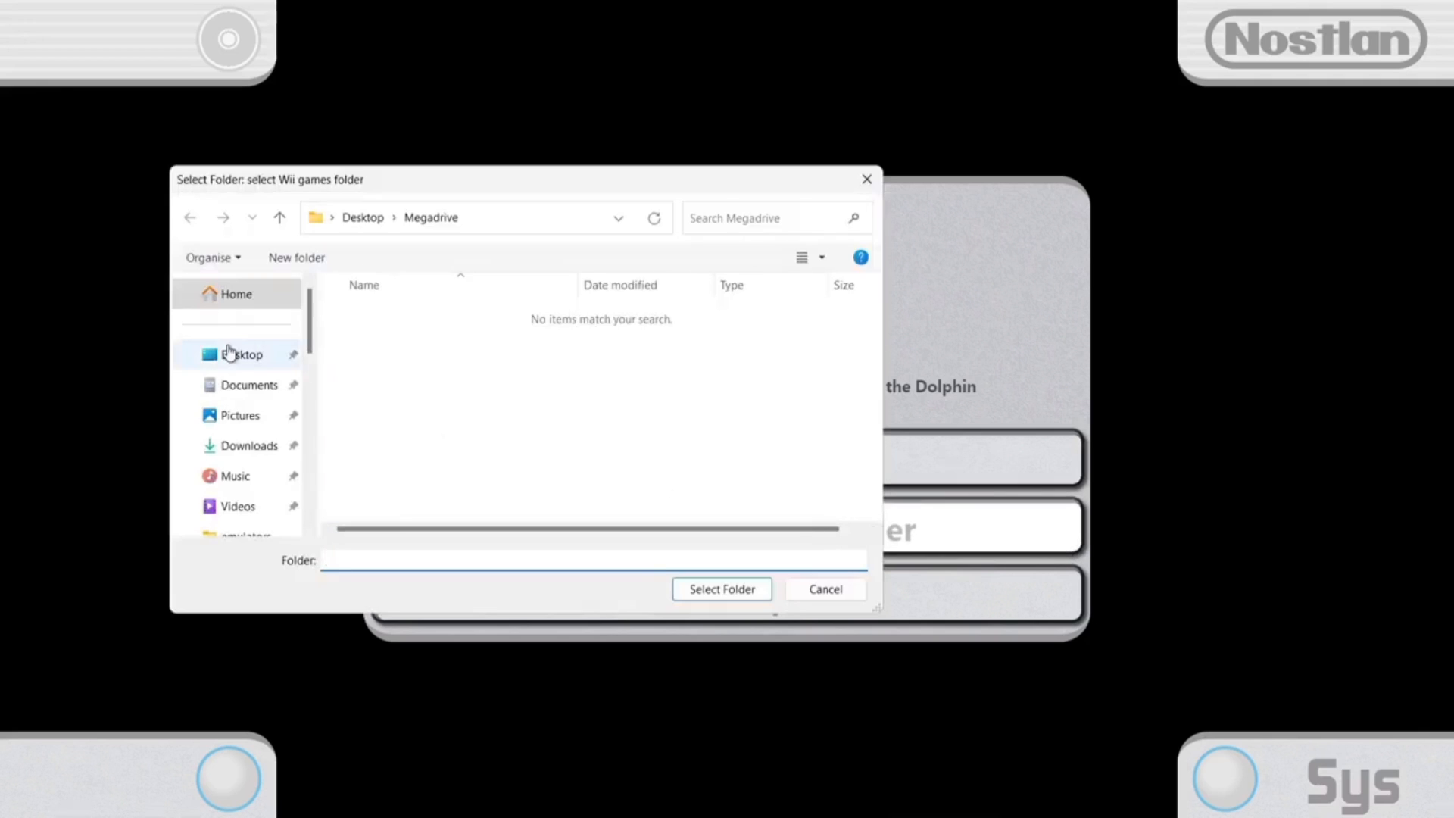
click(232, 362)
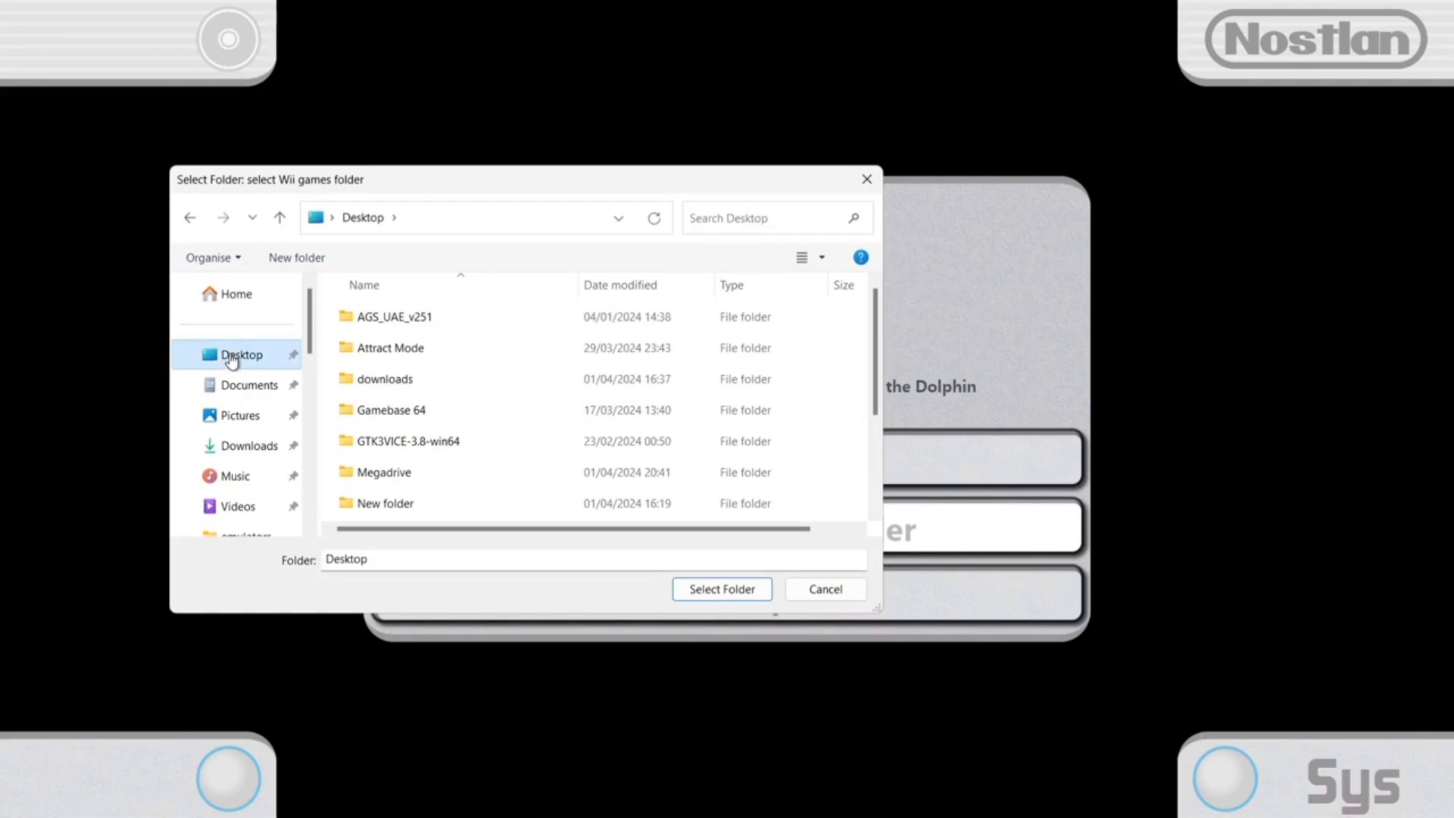
click(413, 506)
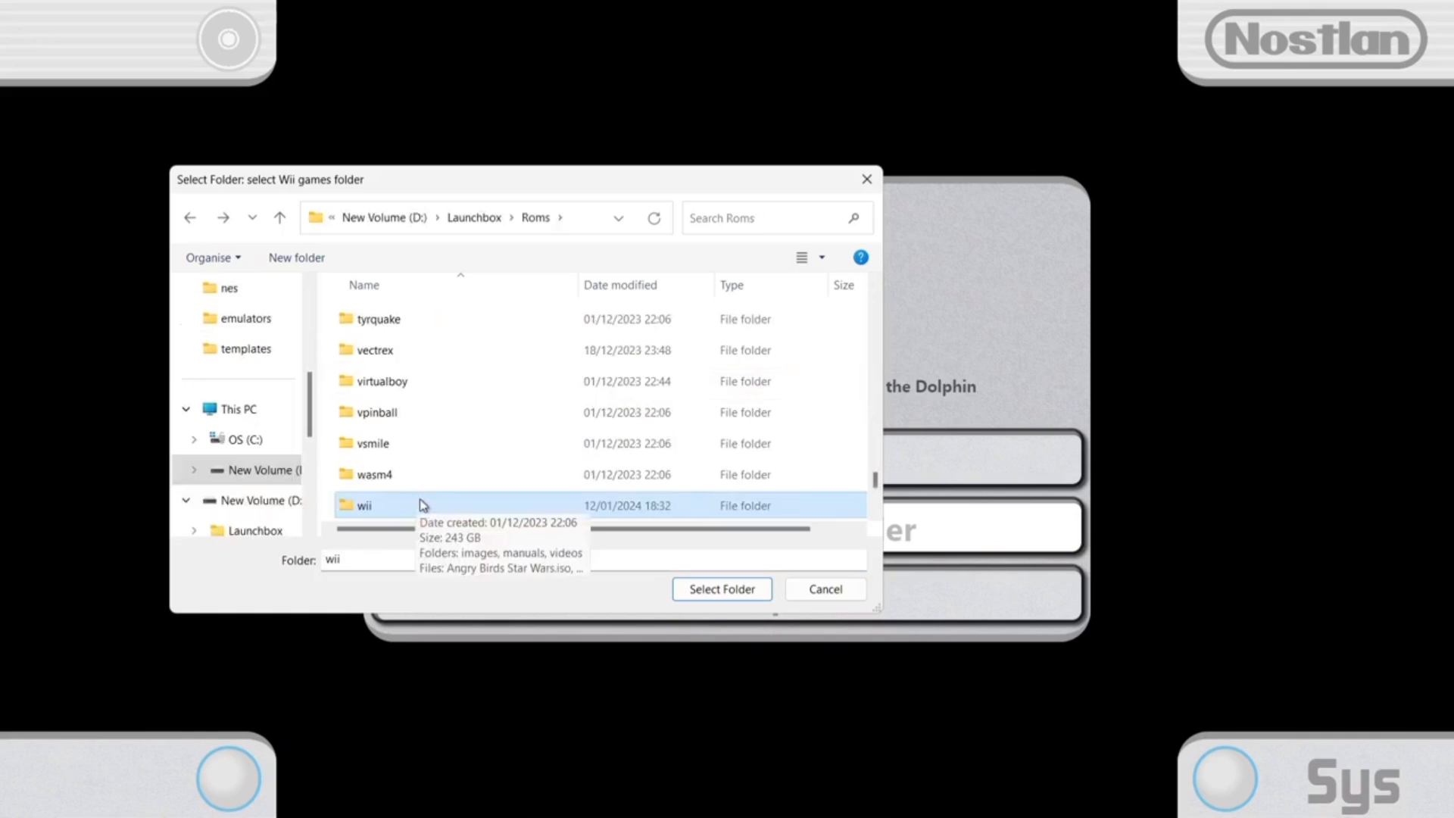
click(706, 590)
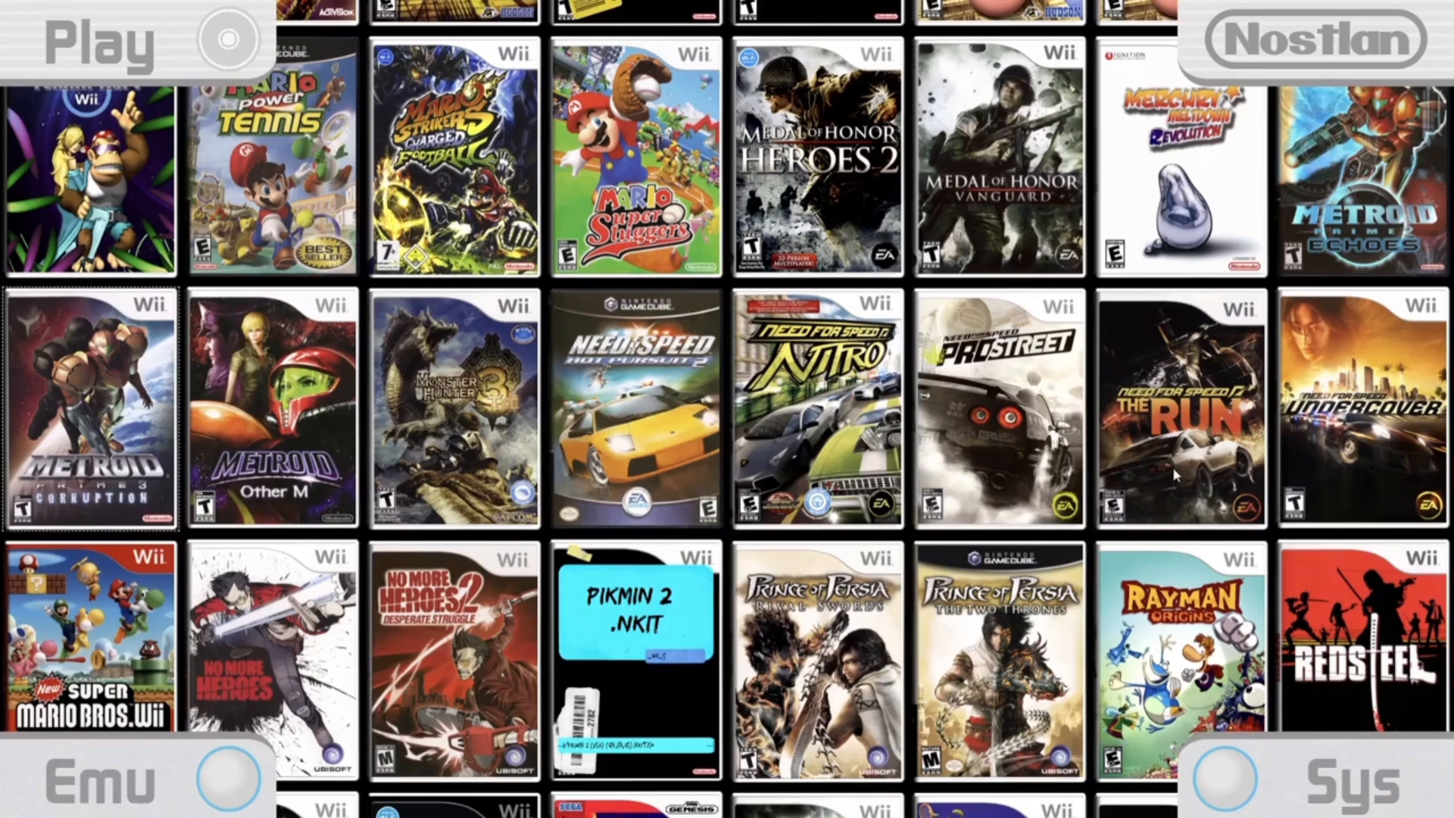
- Launch Need for Speed: The Run from the Wii library with Dolphin, then close the game window
click(1195, 406)
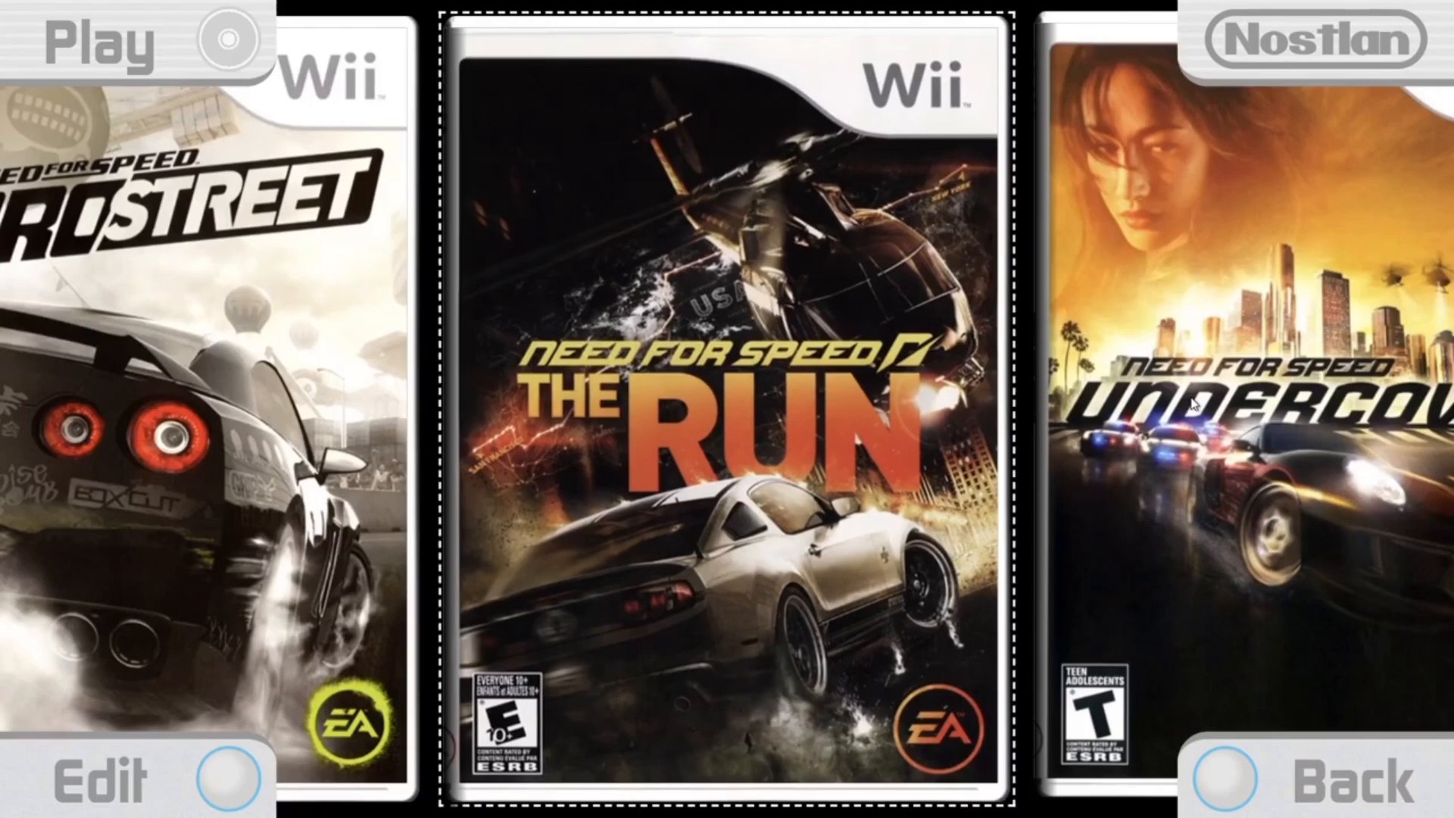
click(964, 390)
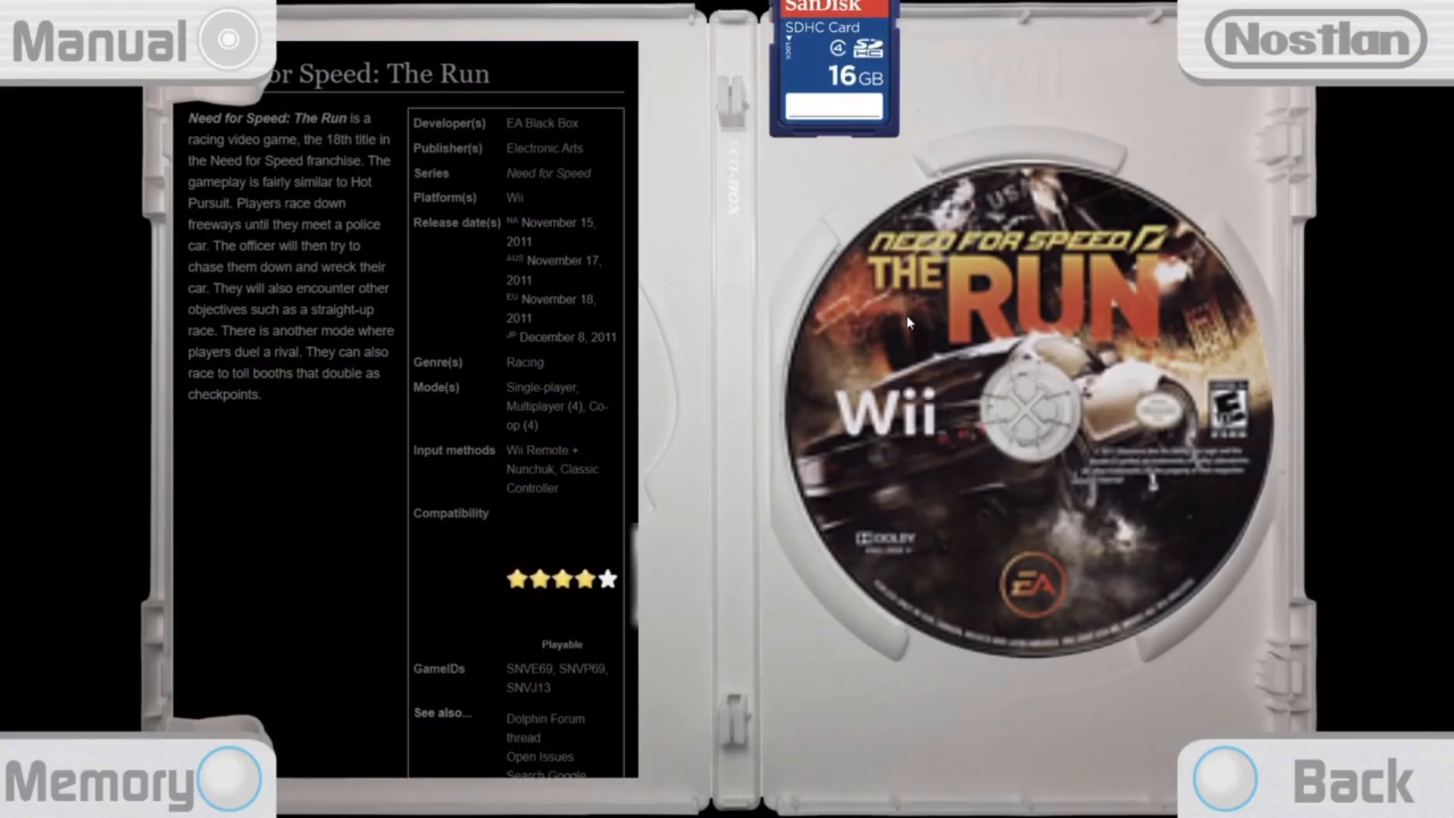
click(909, 322)
click(909, 322)
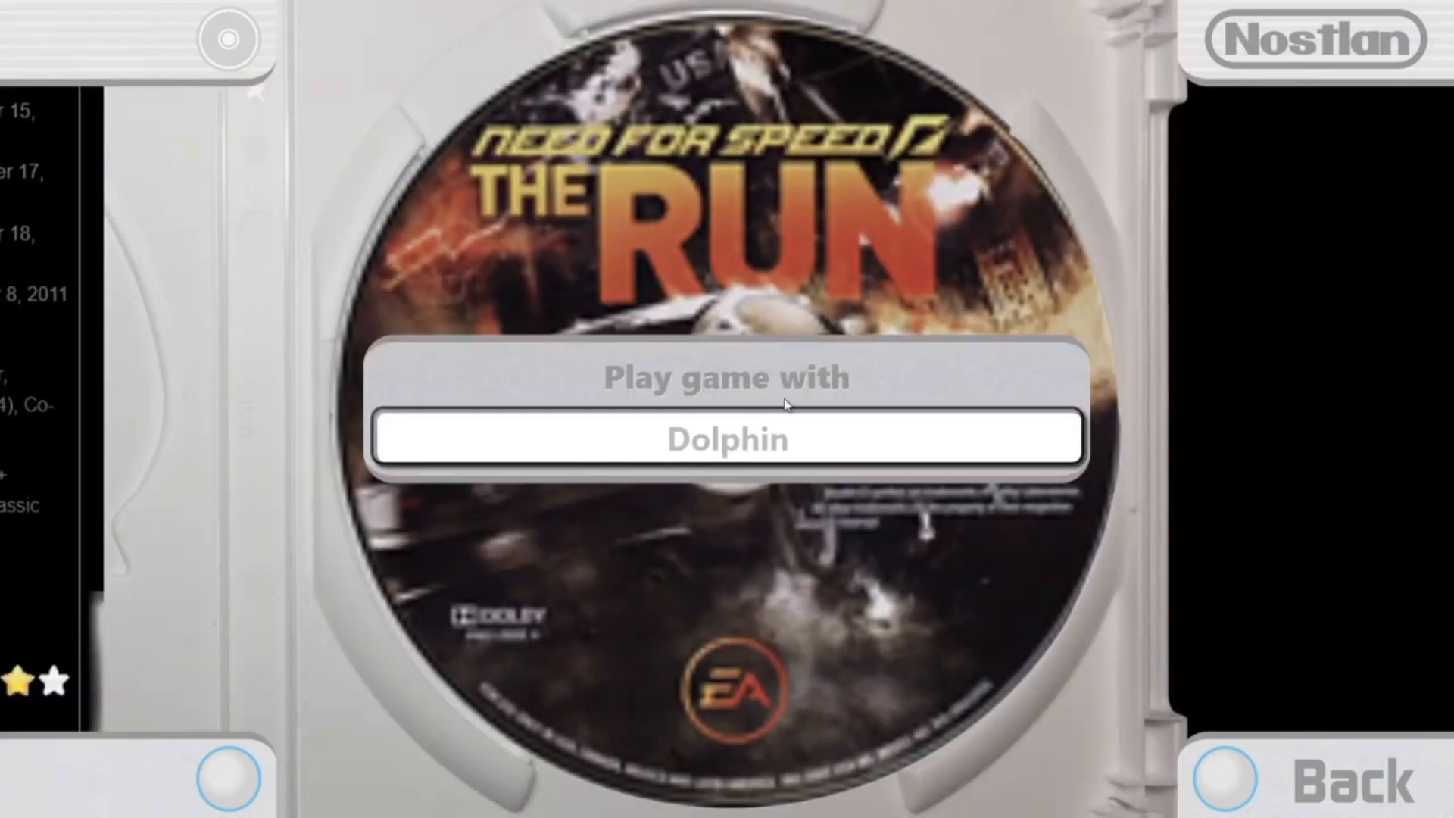
click(774, 435)
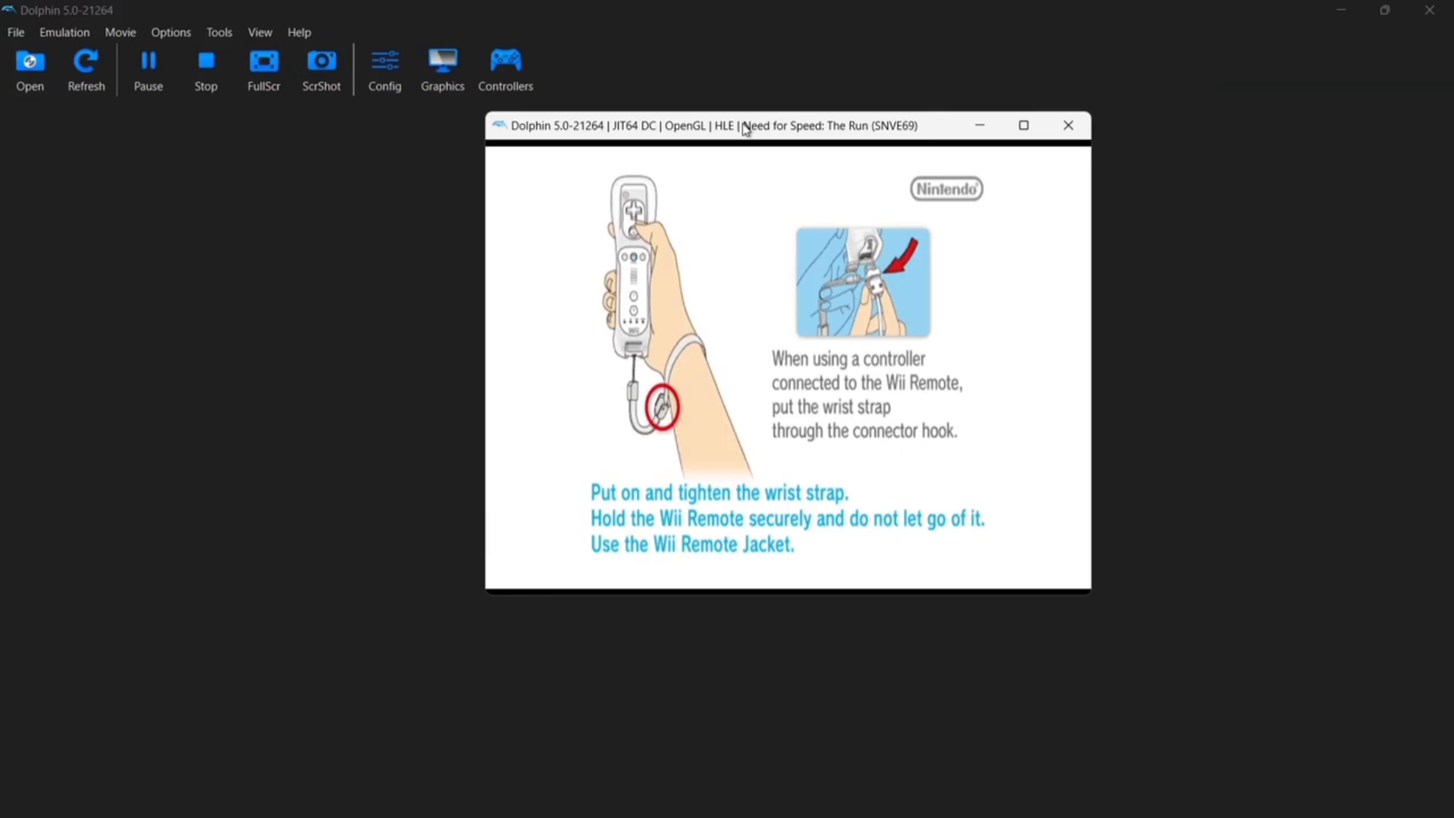
click(1069, 128)
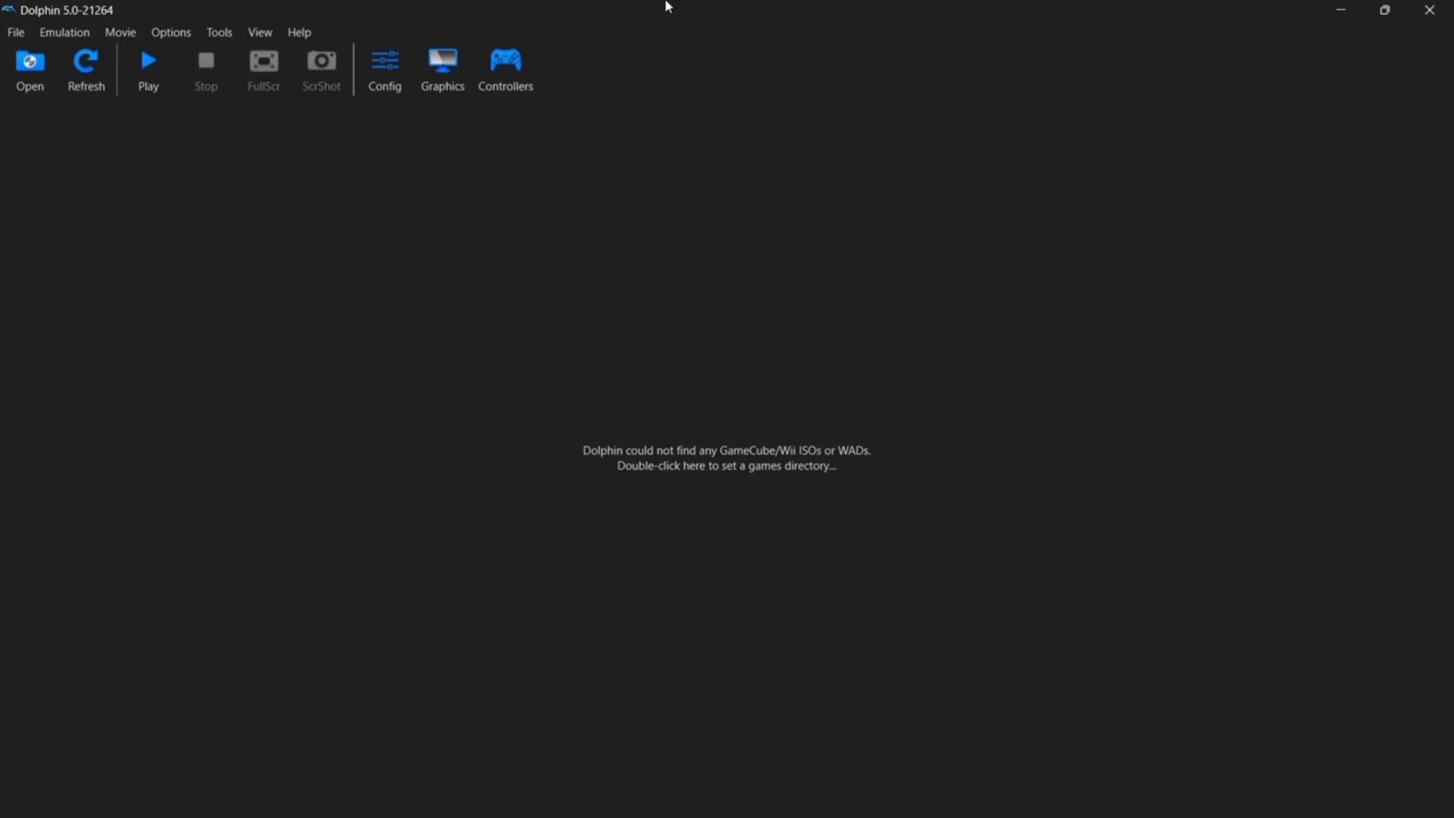
- Set Dolphin's graphics options to run games in fullscreen and exit the emulator
click(432, 76)
click(667, 184)
click(879, 808)
click(1440, 9)
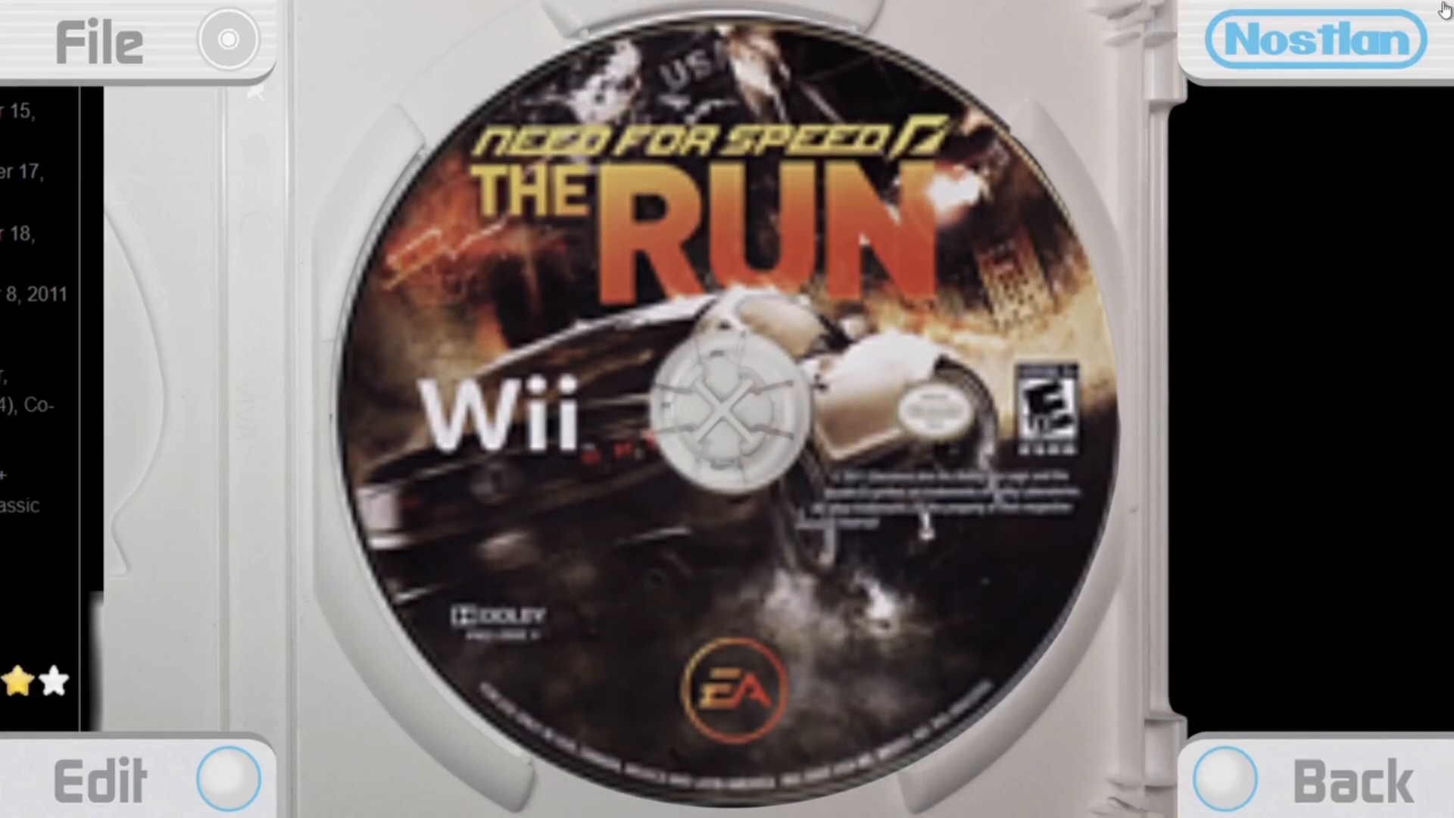
- Test Need for Speed: The Run again with Dolphin, then stop the game and exit to Nostlan
click(983, 321)
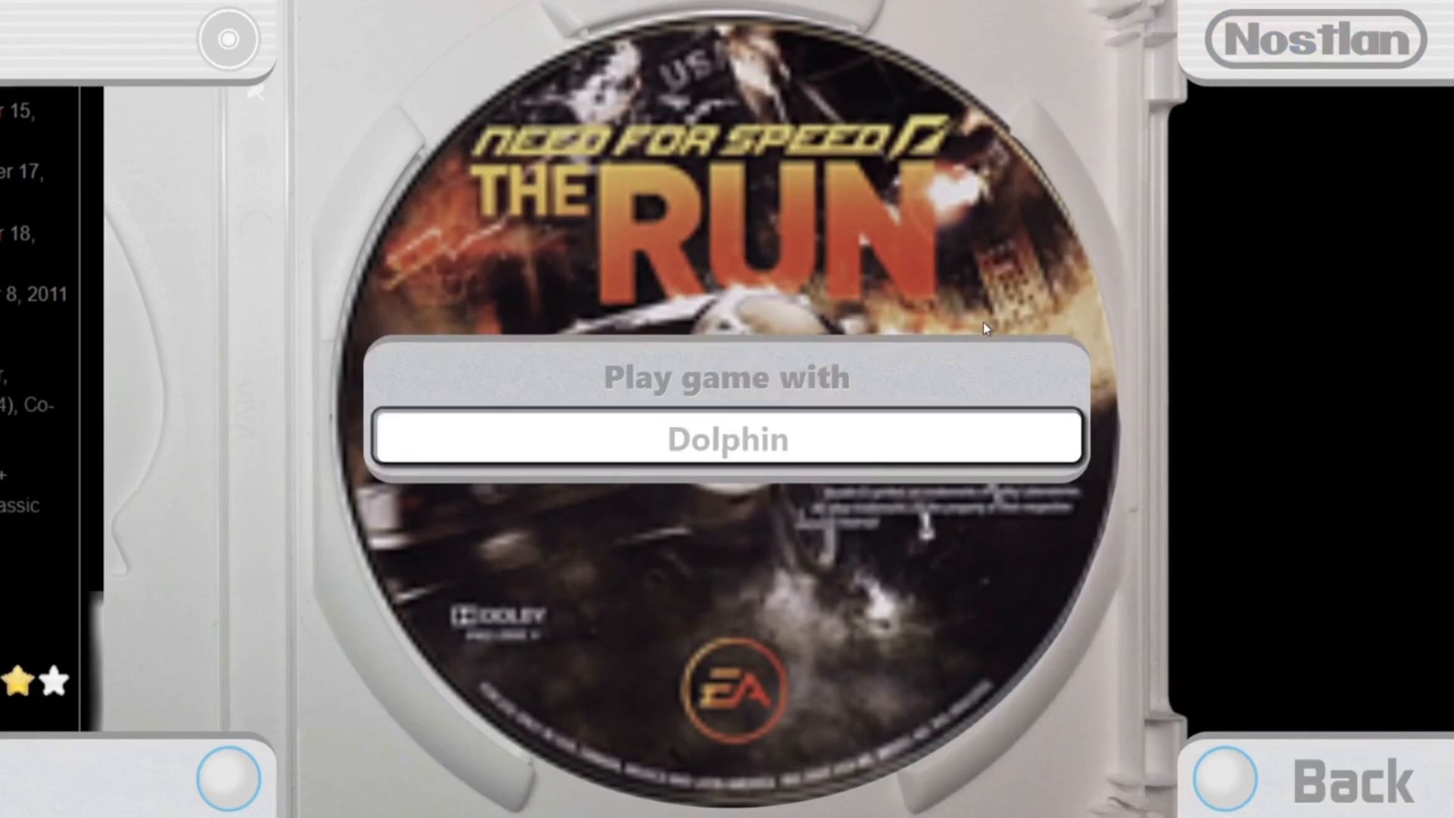
click(825, 442)
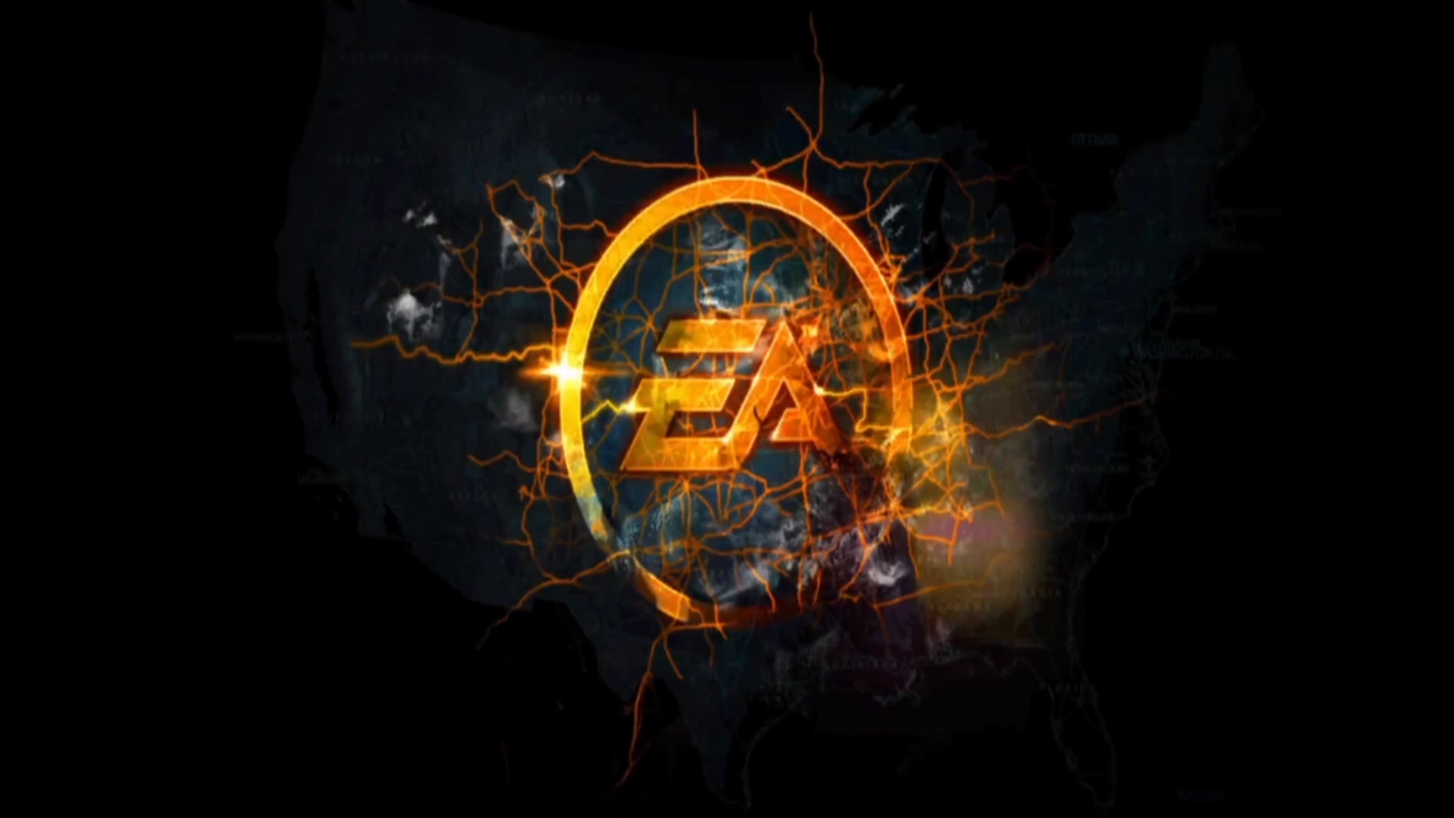
key(Escape)
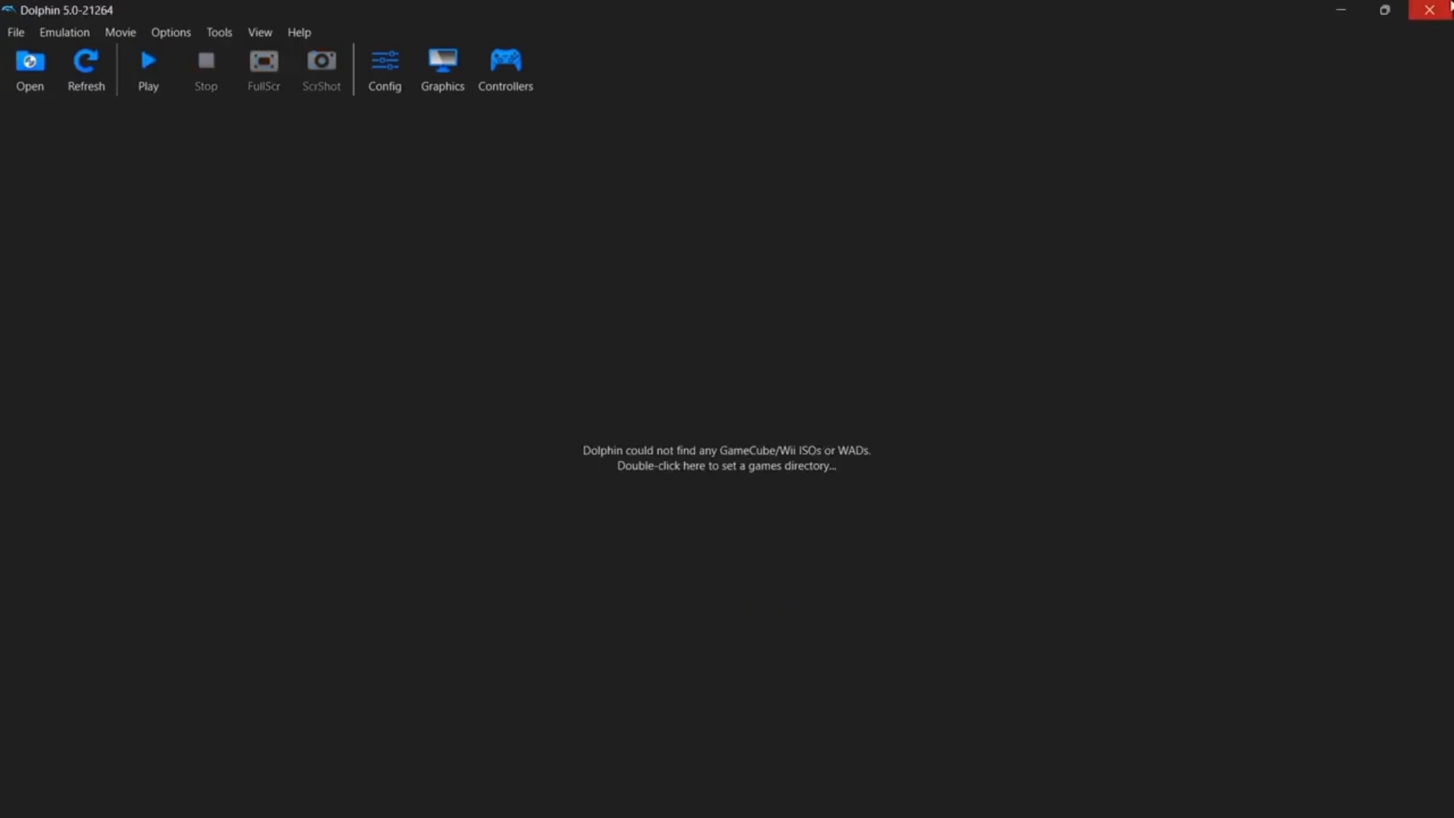
click(1450, 6)
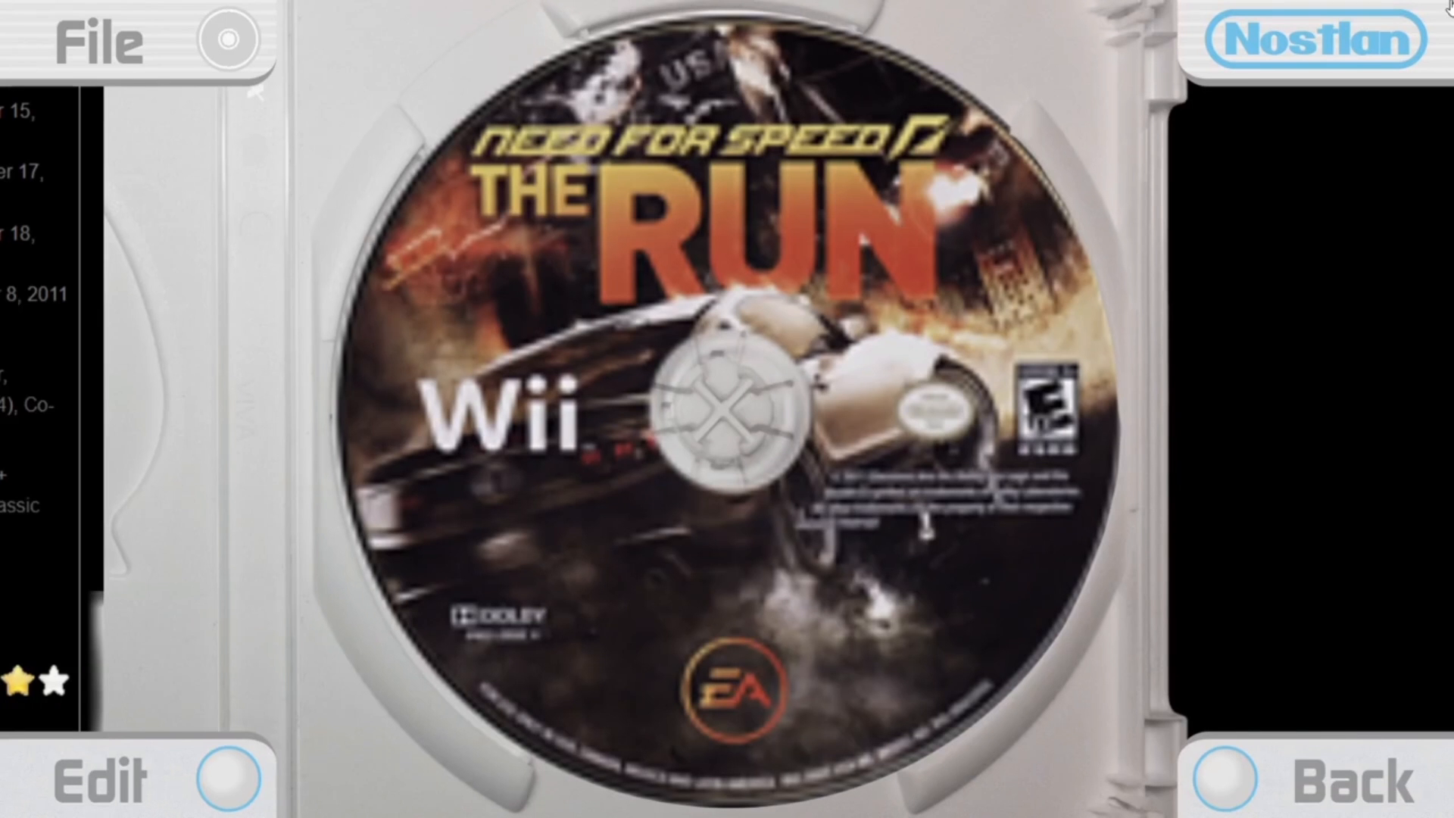